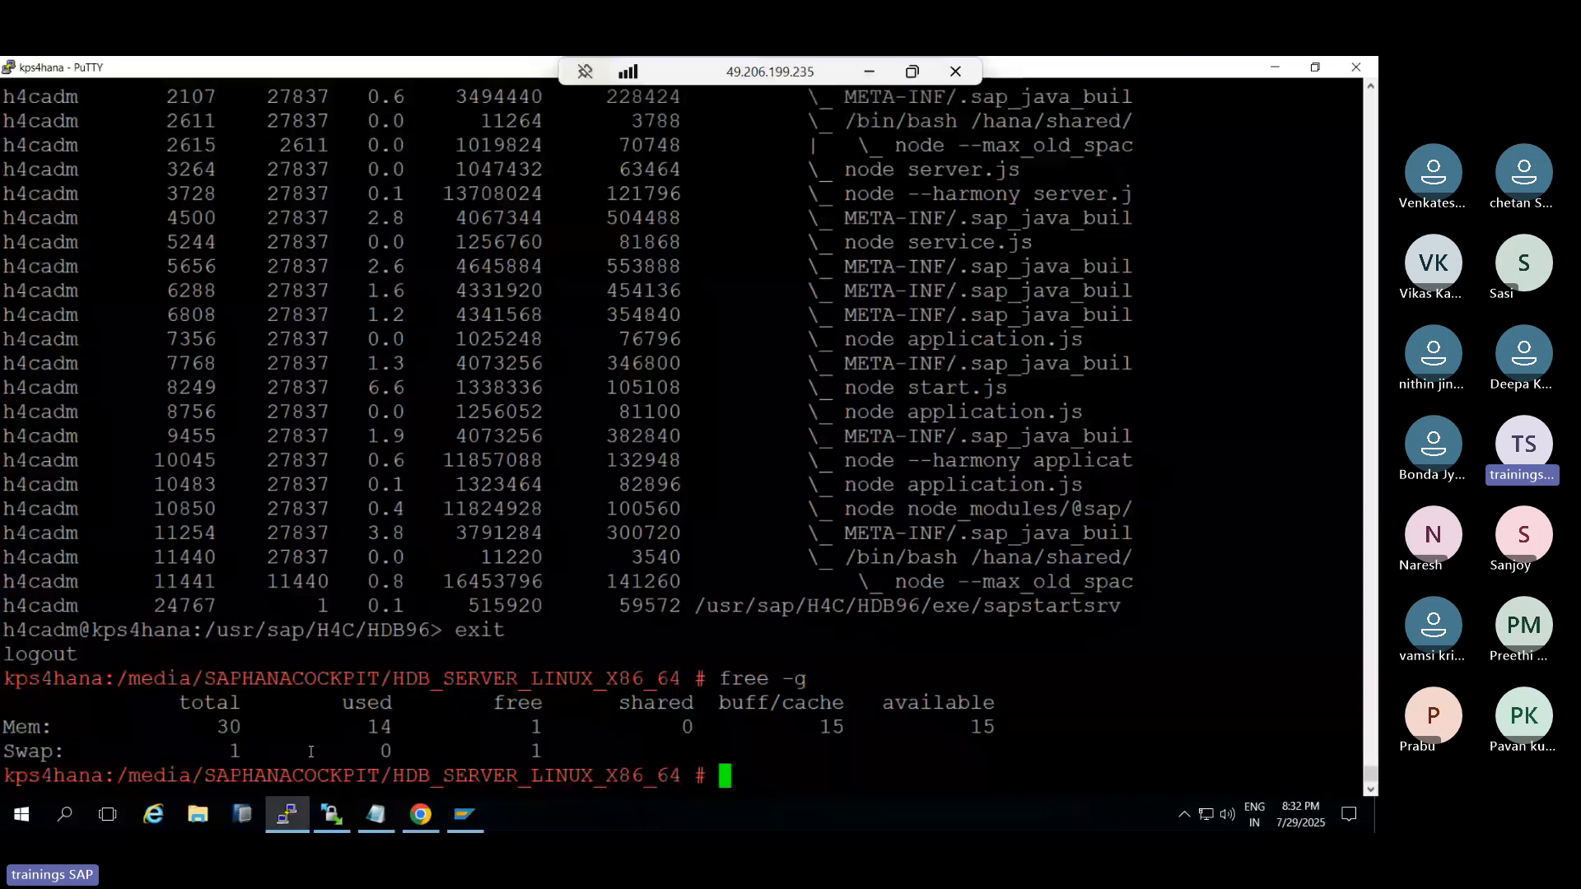
Scroll back through the cockpit install log and locate the 'Launch SAP HANA cockpit' lines
scroll(625, 516, up, 9)
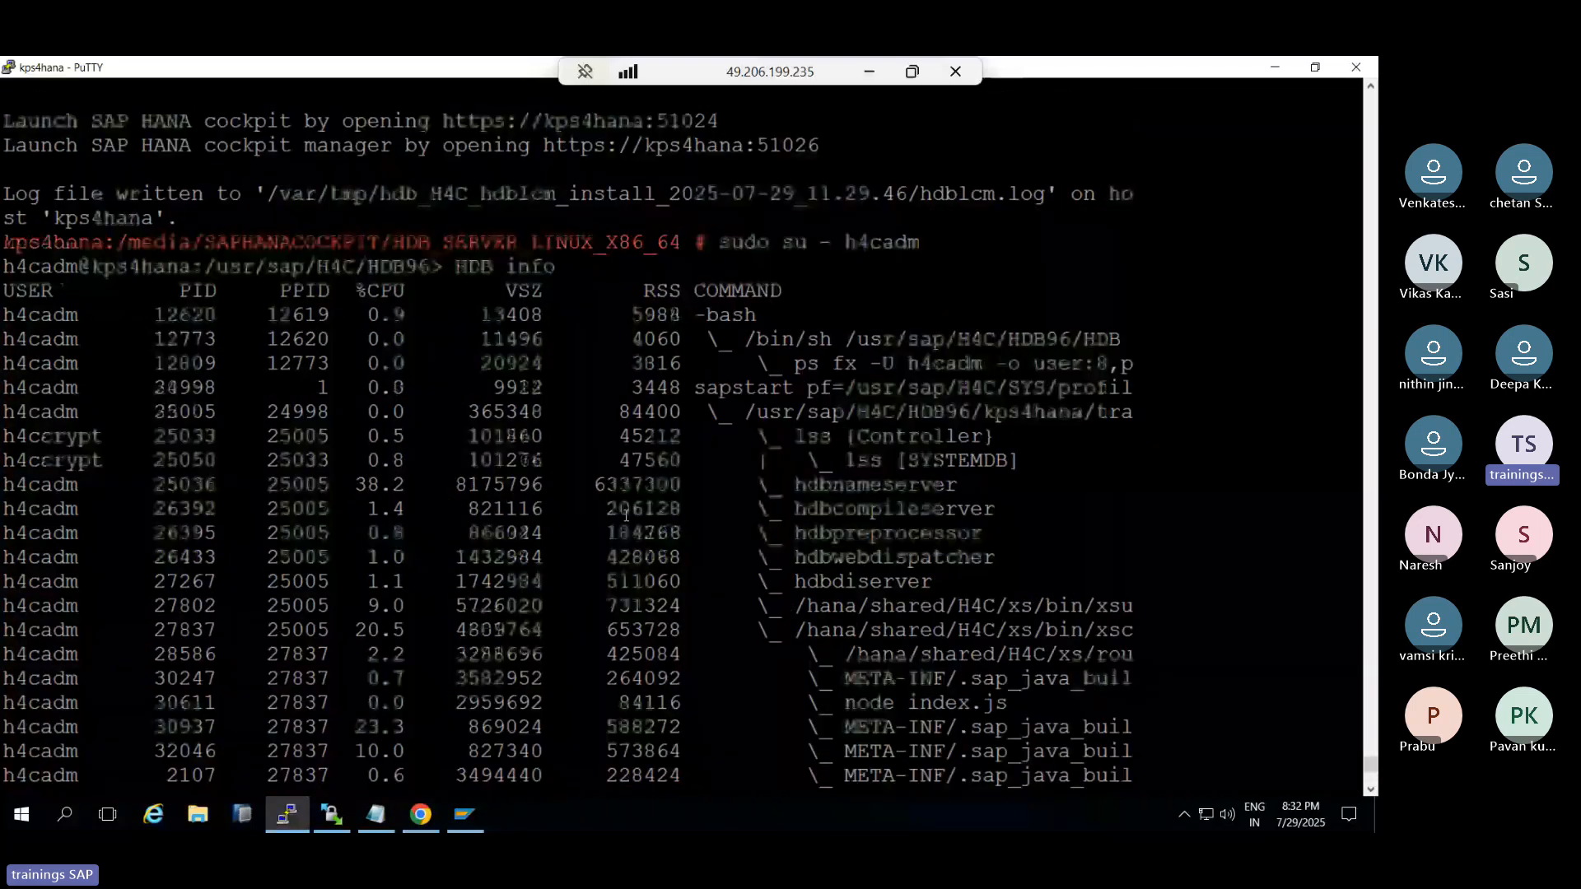
scroll(145, 313, up, 10)
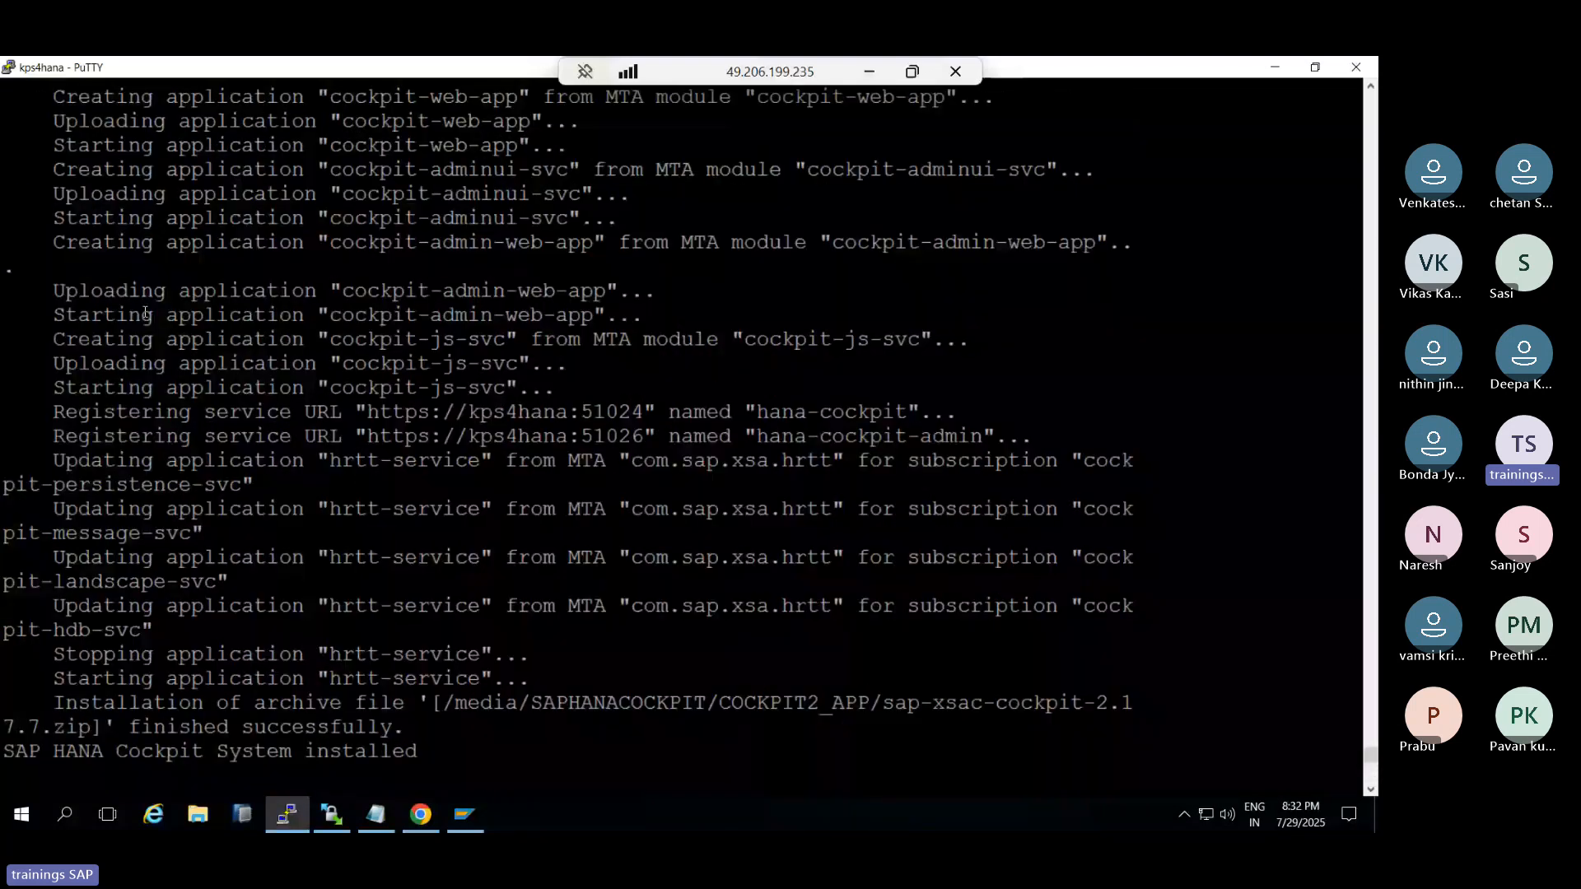
drag(55, 291, 405, 461)
scroll(404, 461, down, 5)
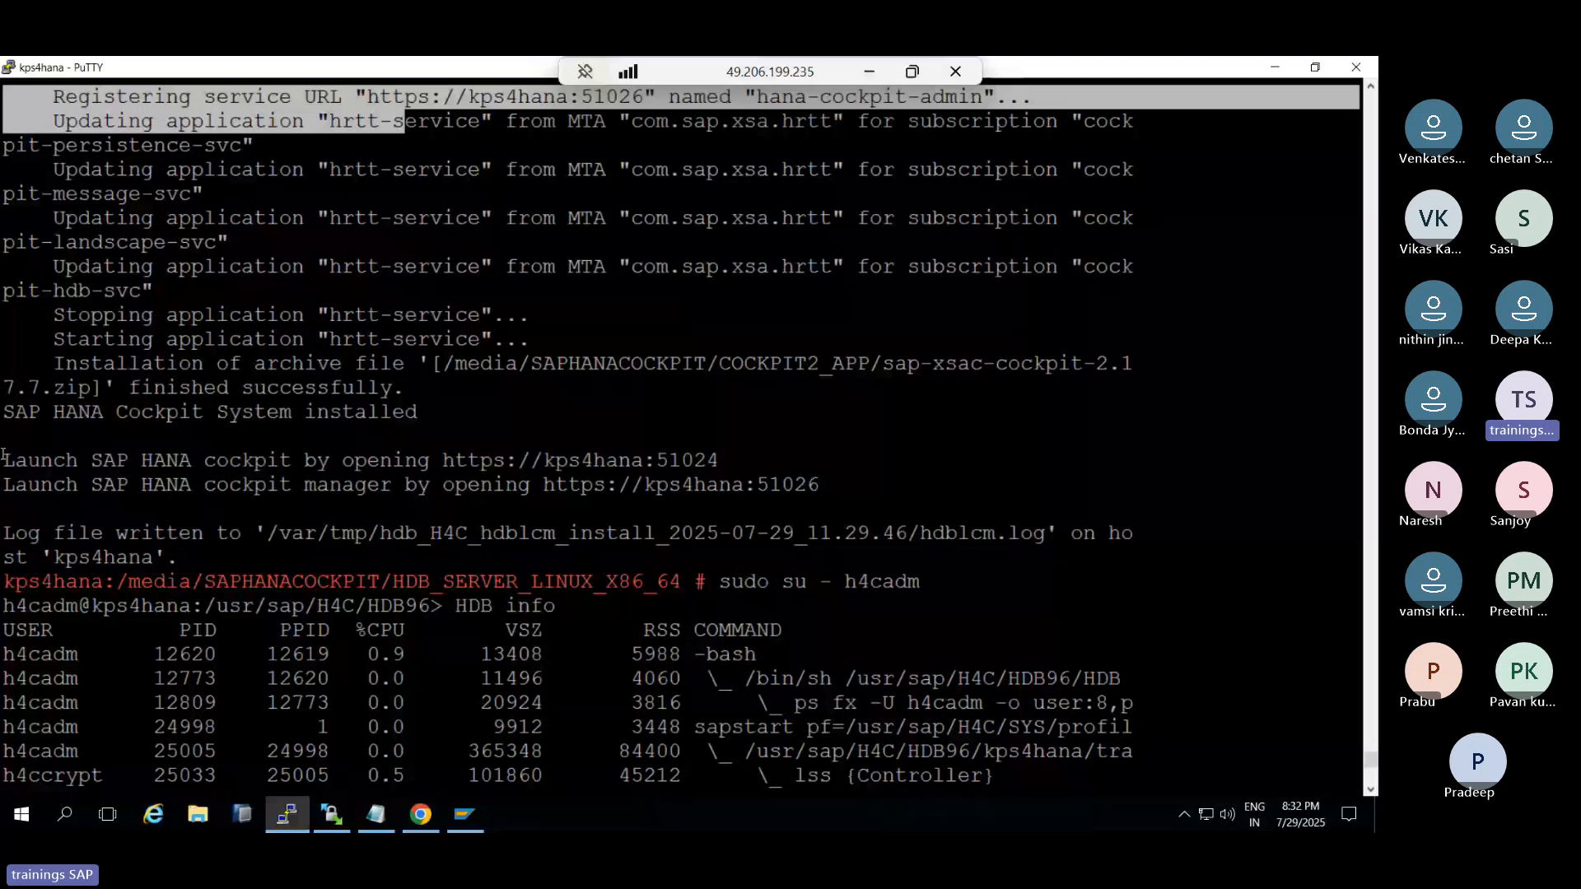
drag(3, 456, 773, 478)
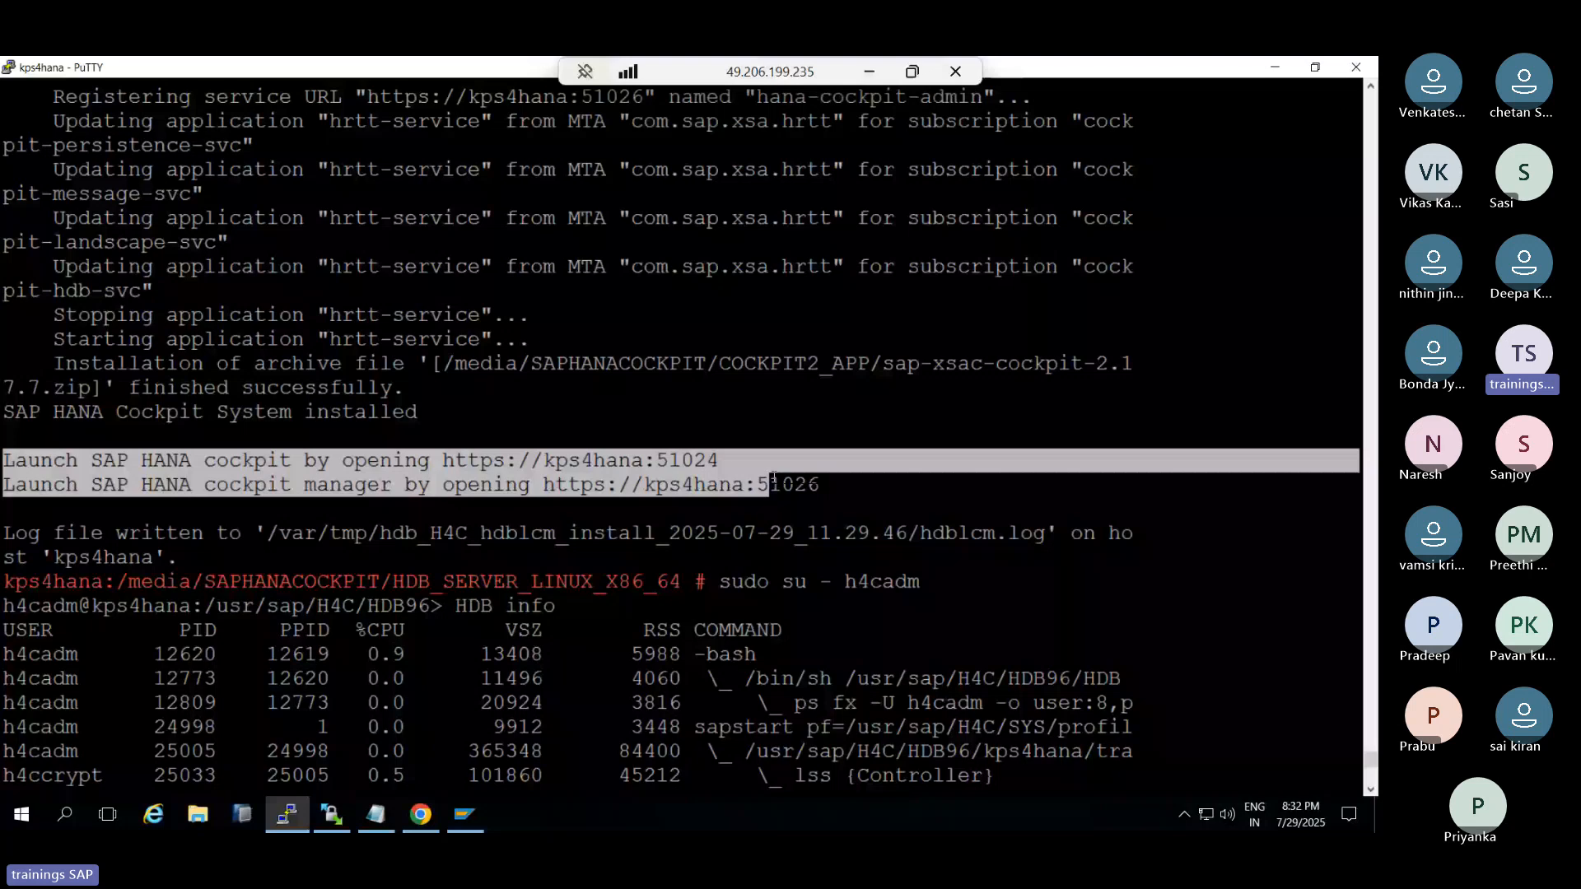
drag(773, 478, 827, 484)
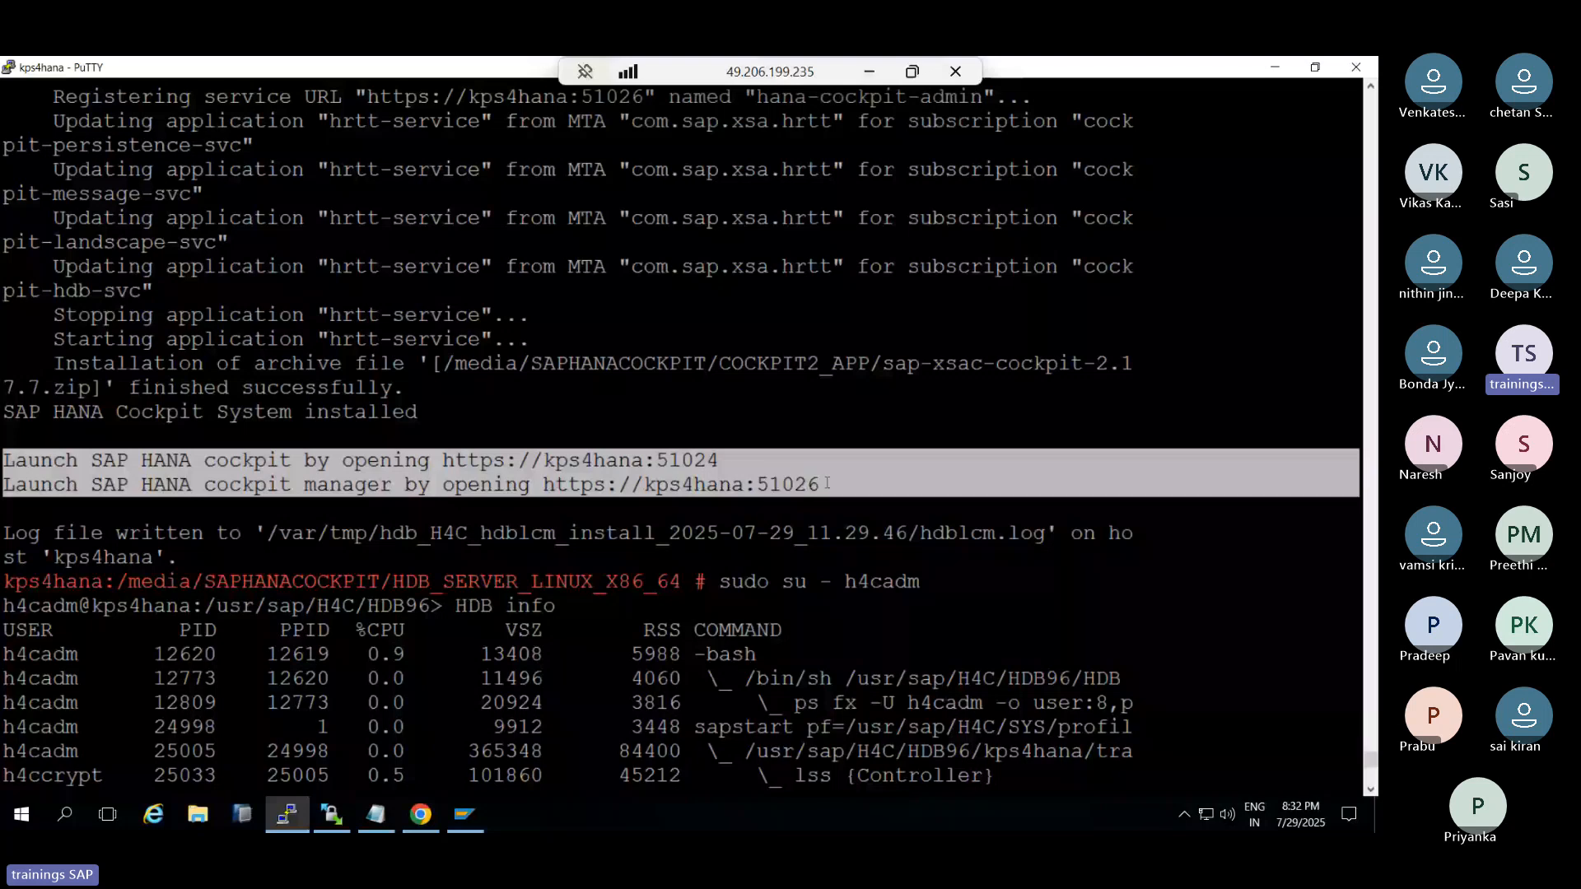
click(722, 503)
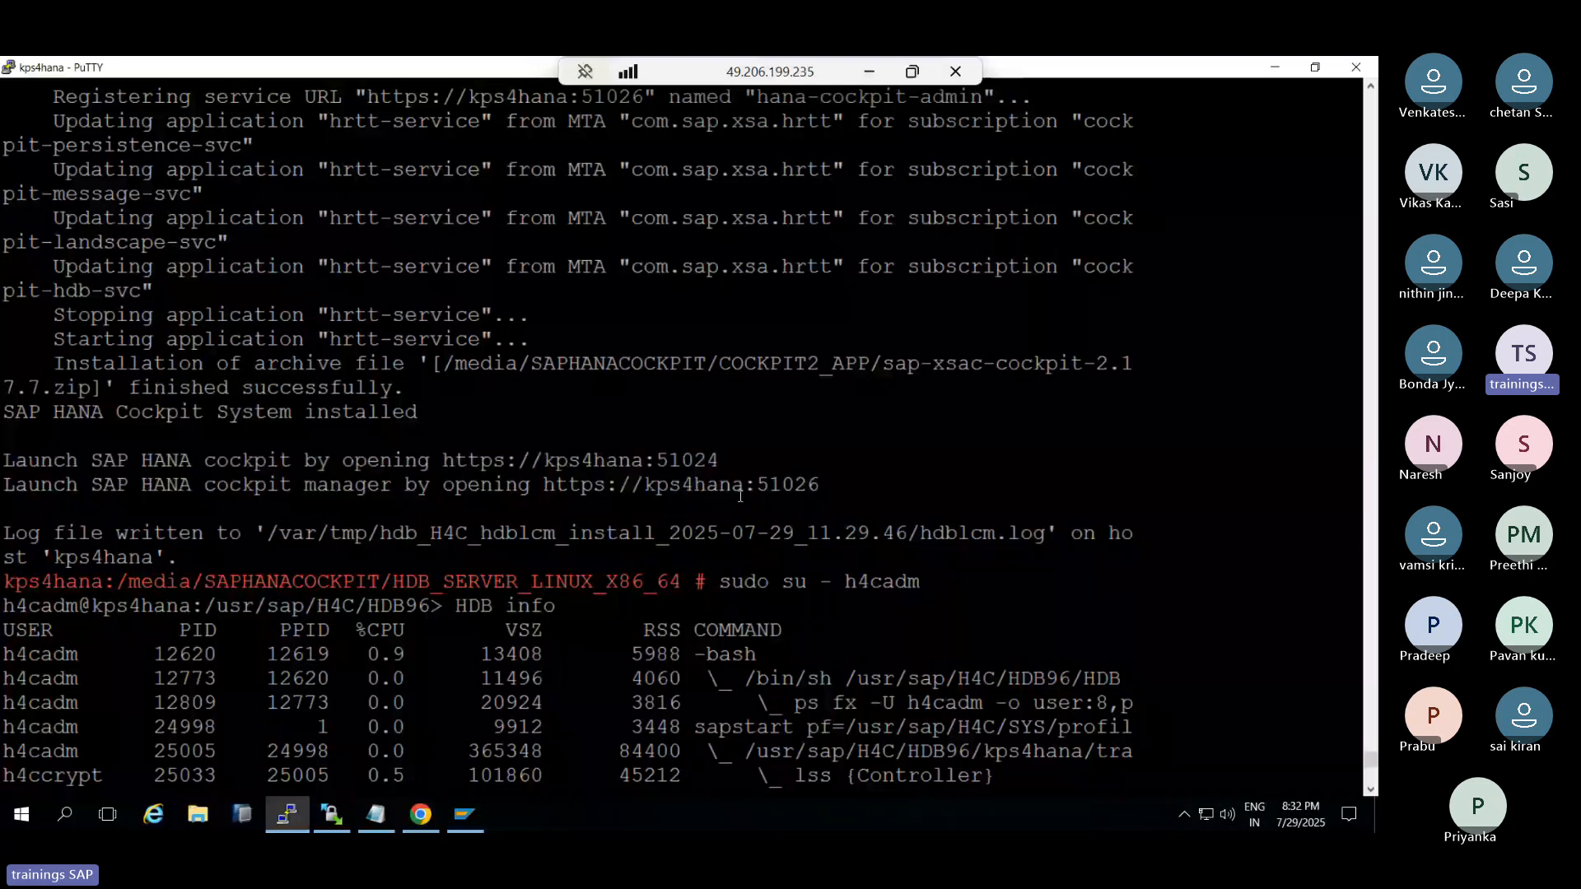
click(871, 73)
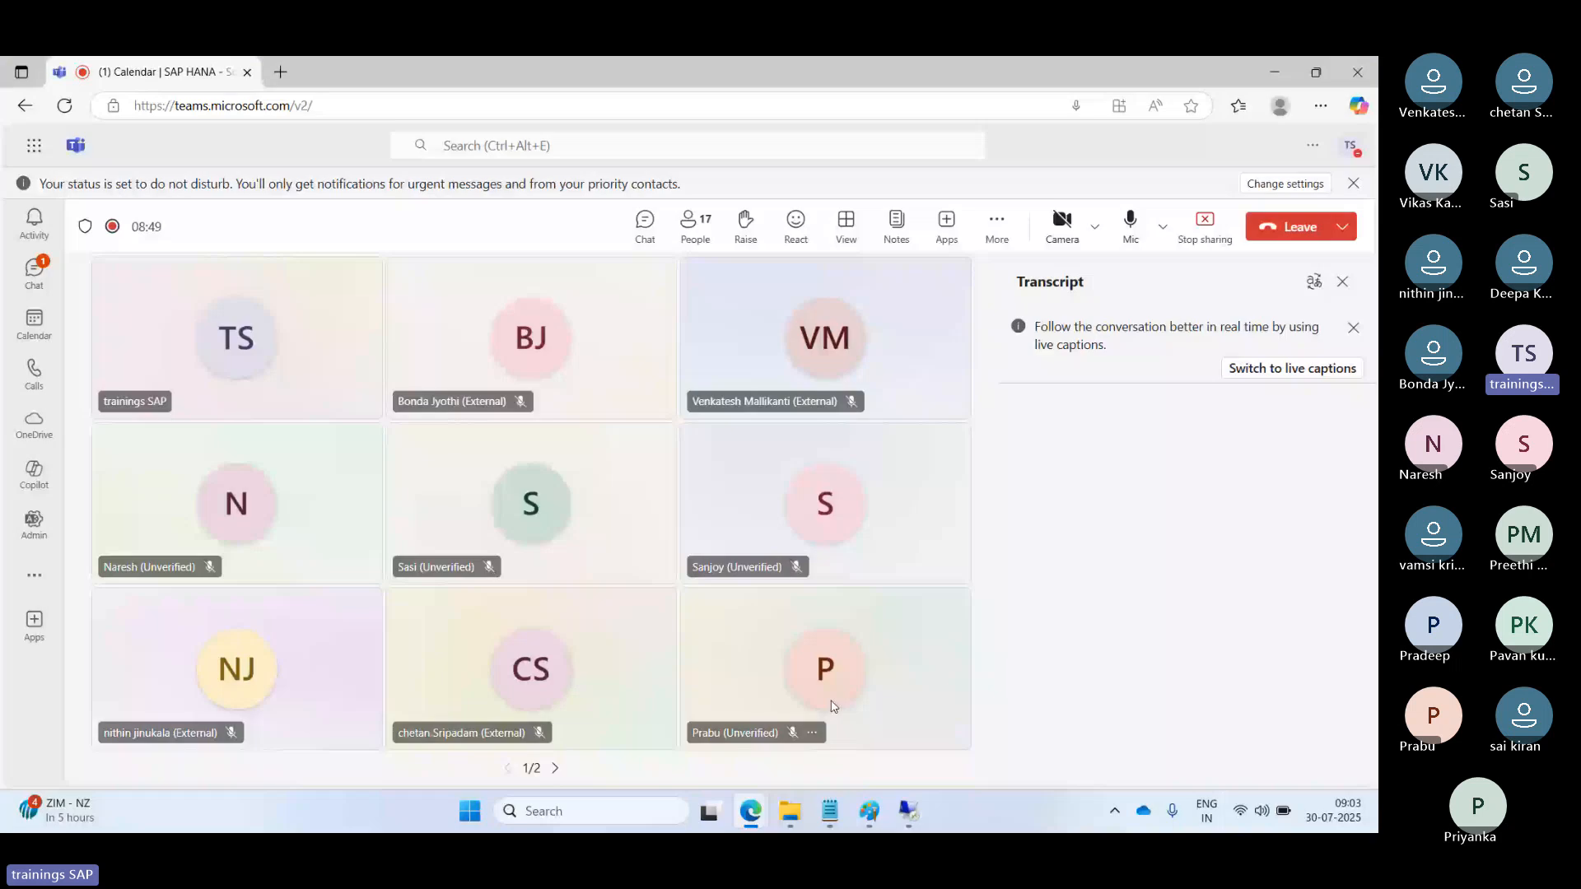
click(908, 811)
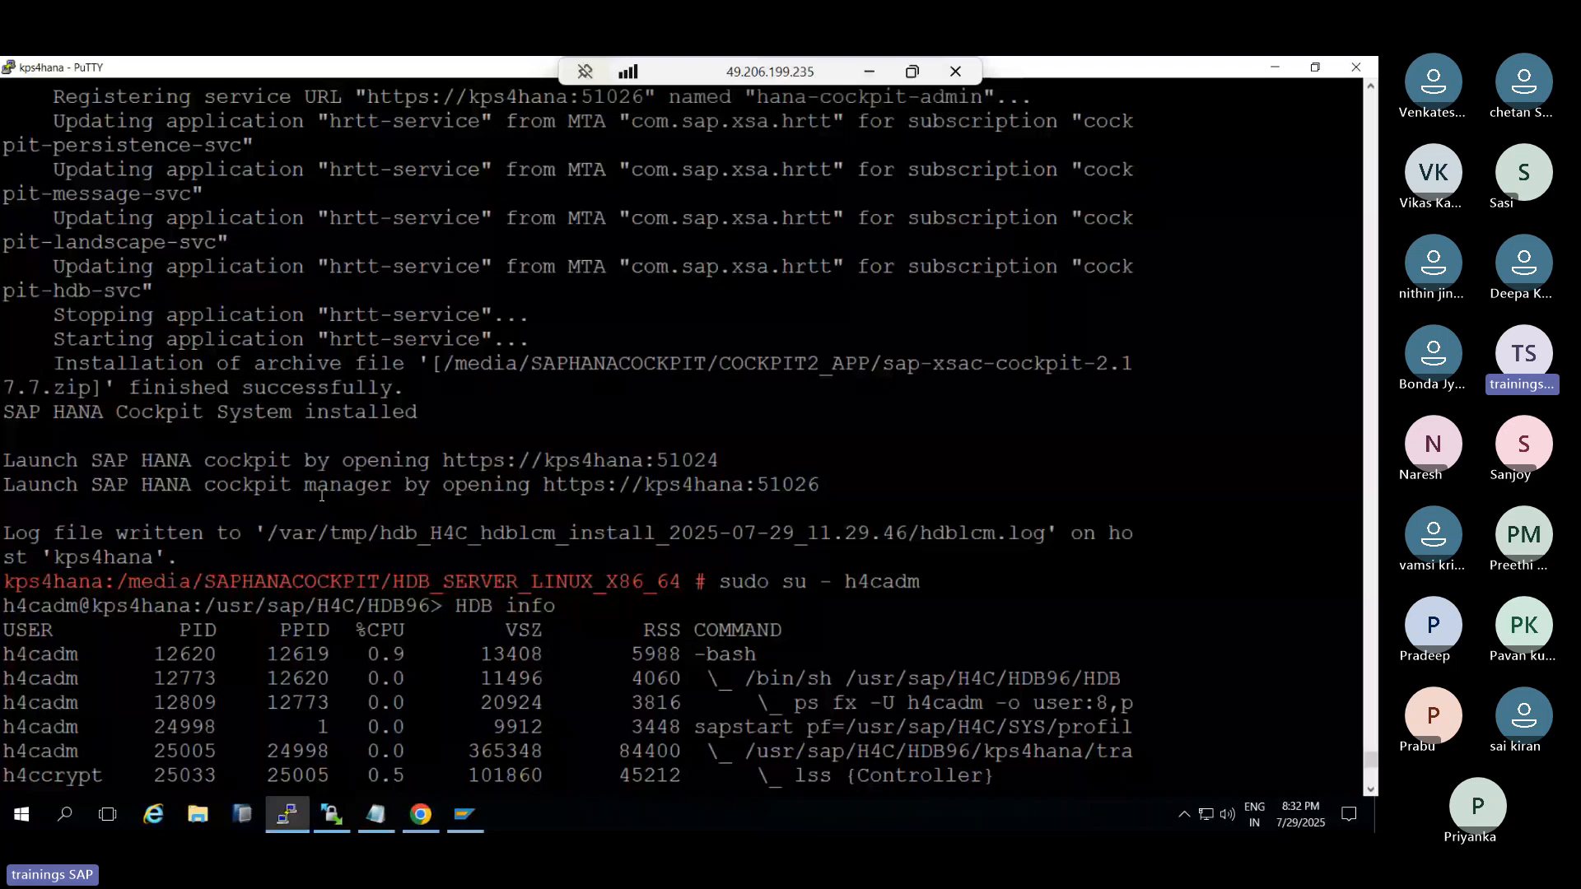
Copy both cockpit launch lines with their URLs (ports 51024 and 51026) into Notepad
drag(544, 484, 807, 484)
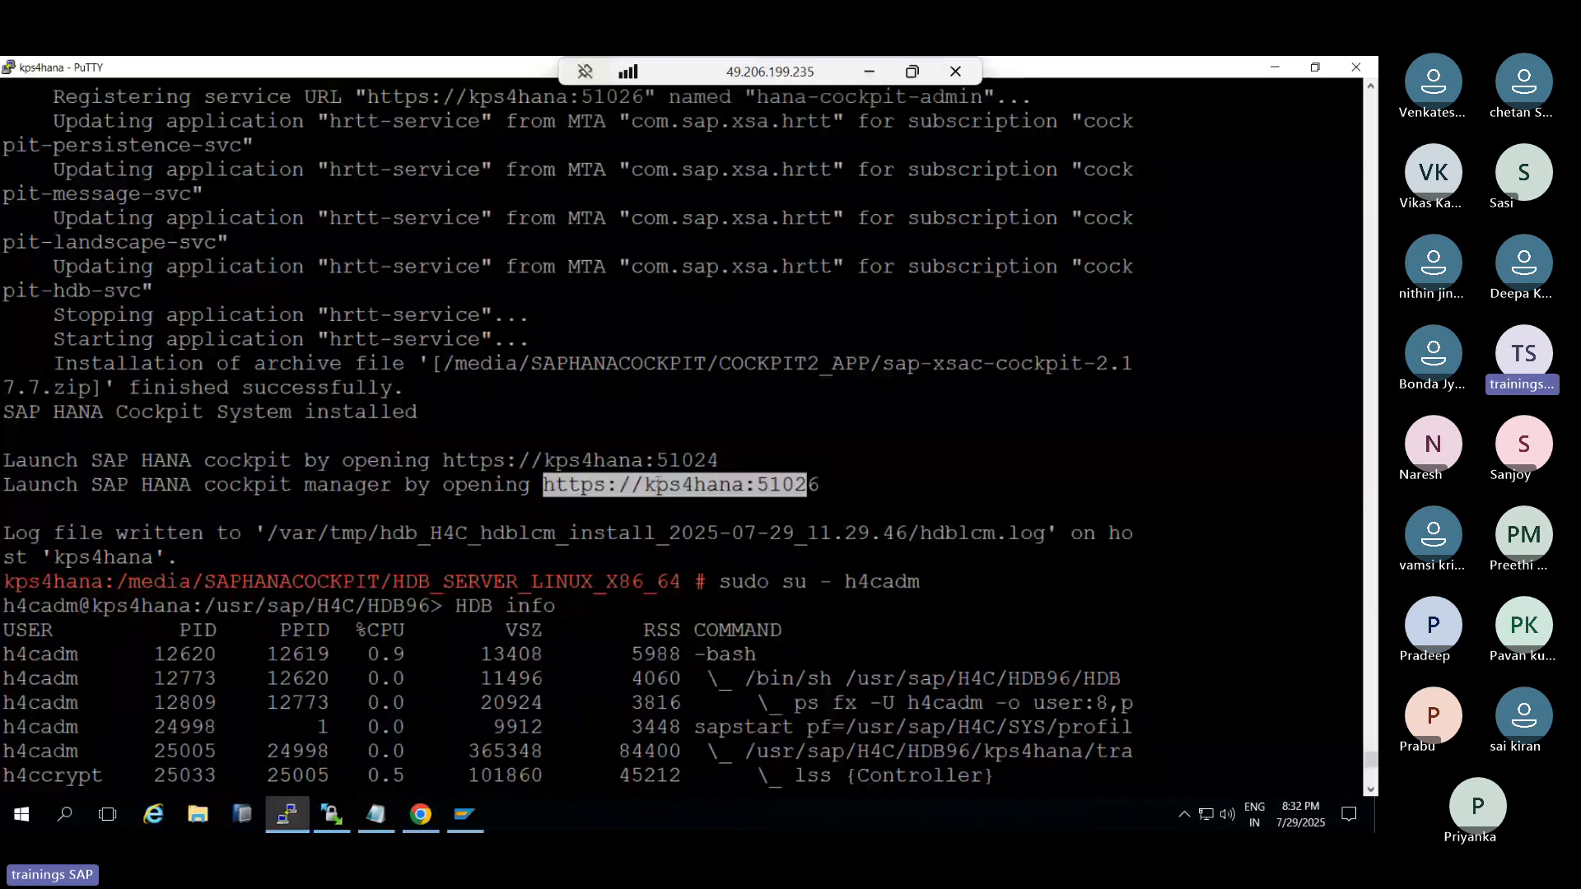
drag(353, 460, 468, 457)
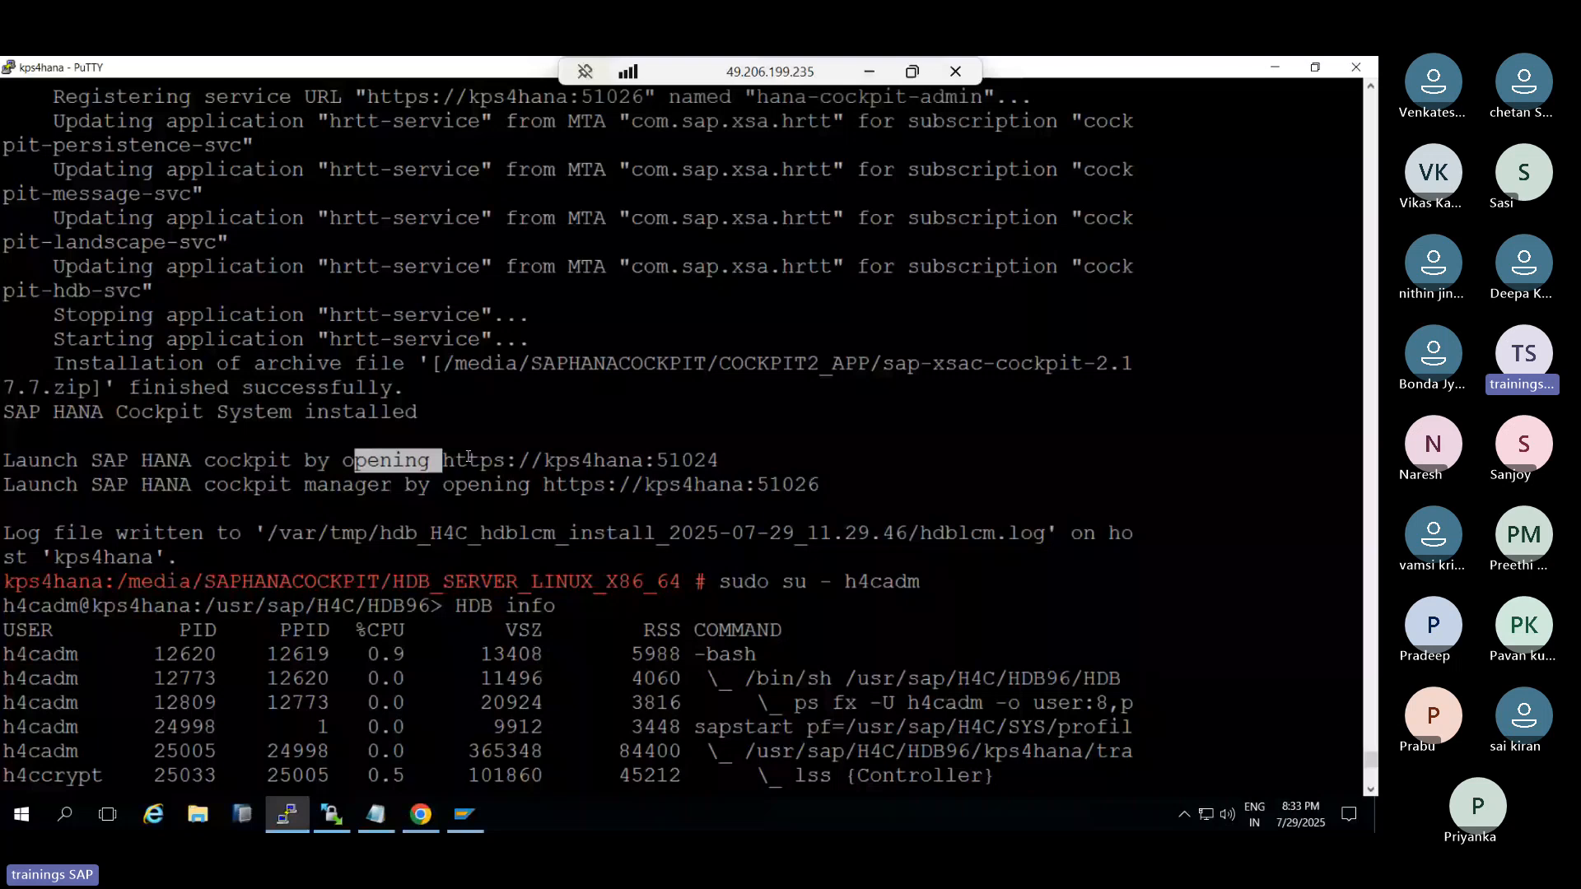
drag(4, 460, 831, 485)
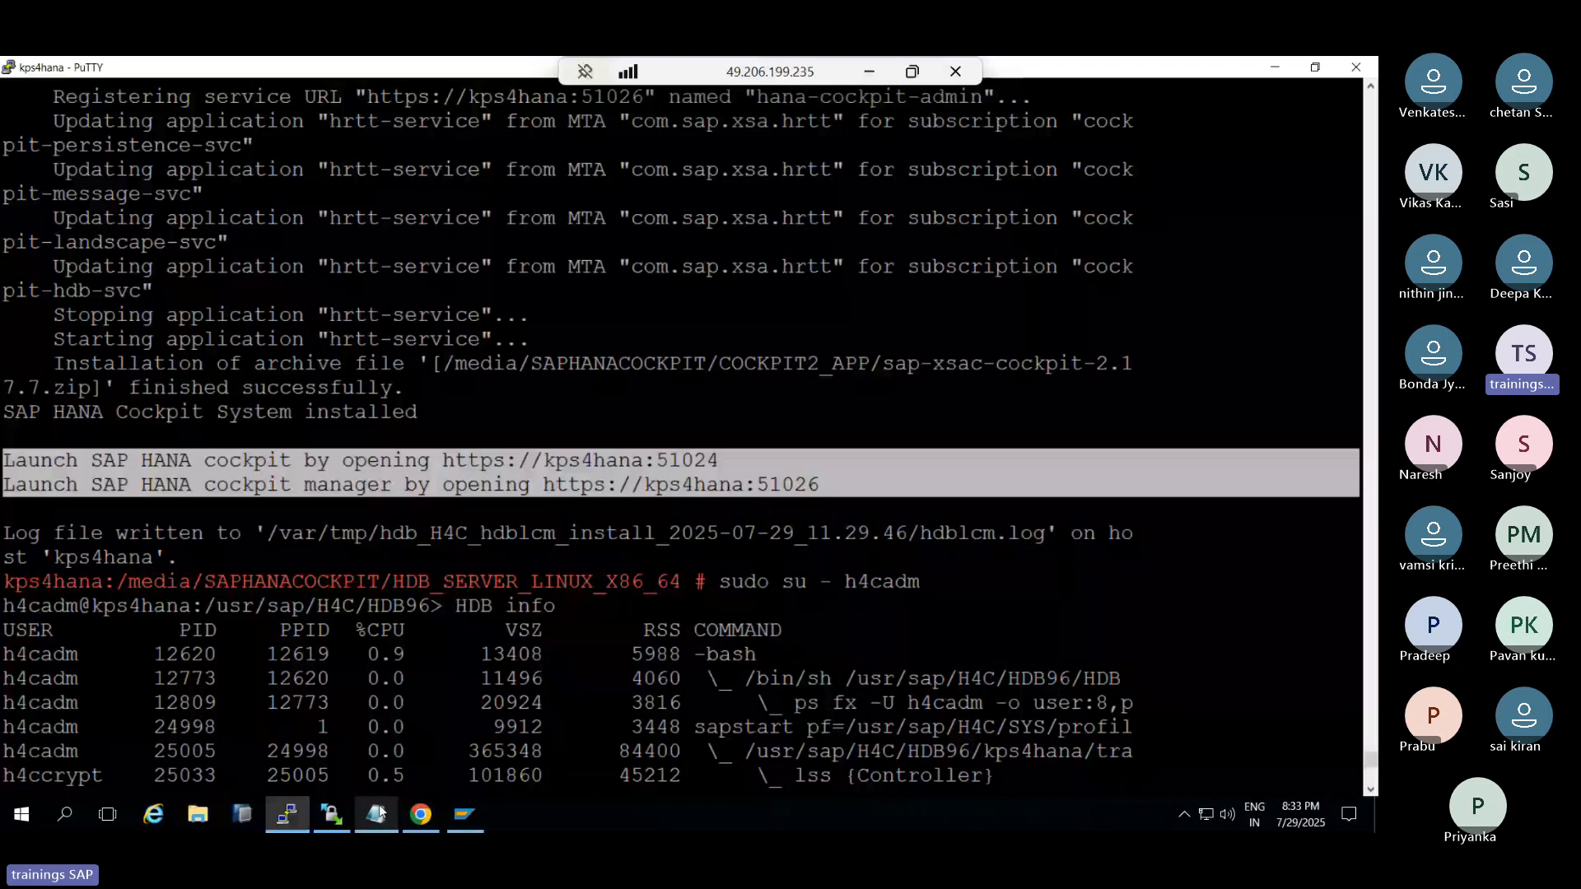
click(380, 813)
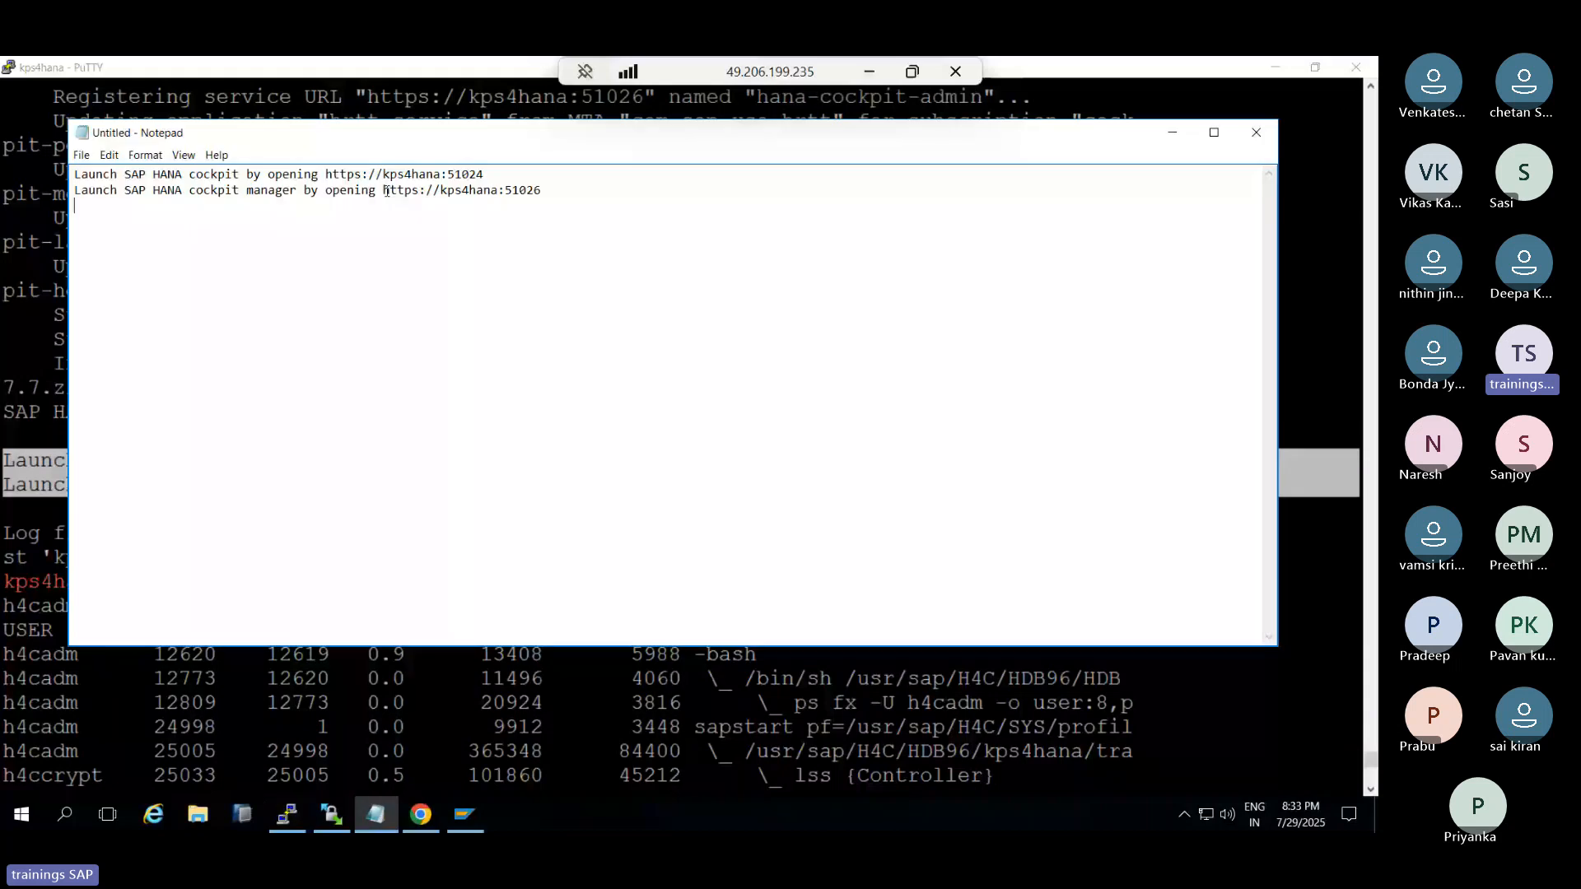
Switch to hdbadm, run HDB info to check the database processes, then exit
click(449, 693)
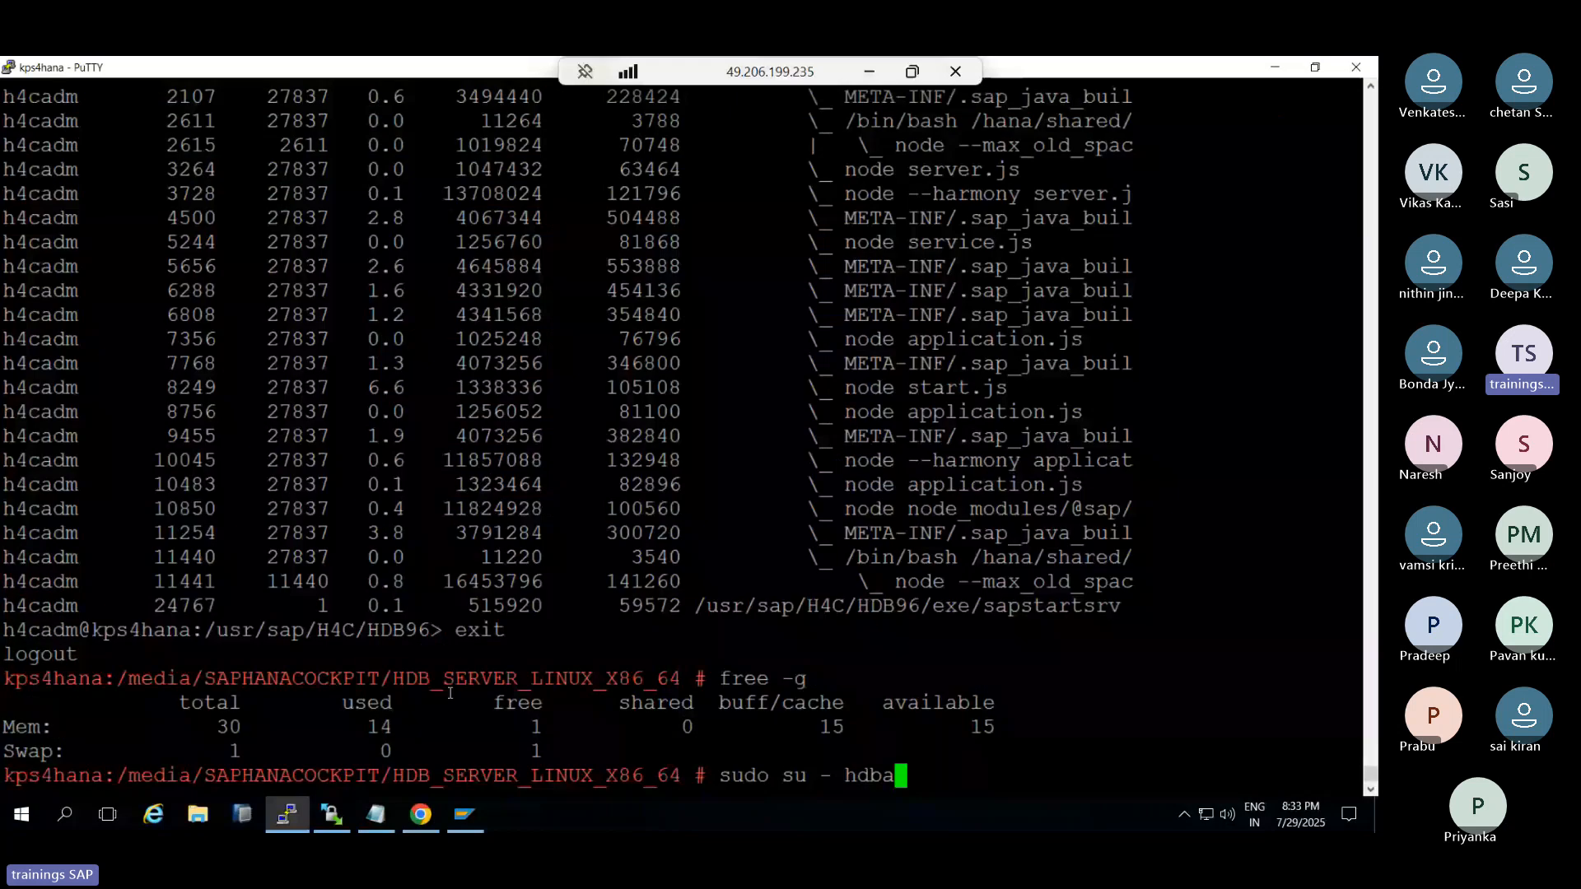
text(dm)
key(Return)
text(H)
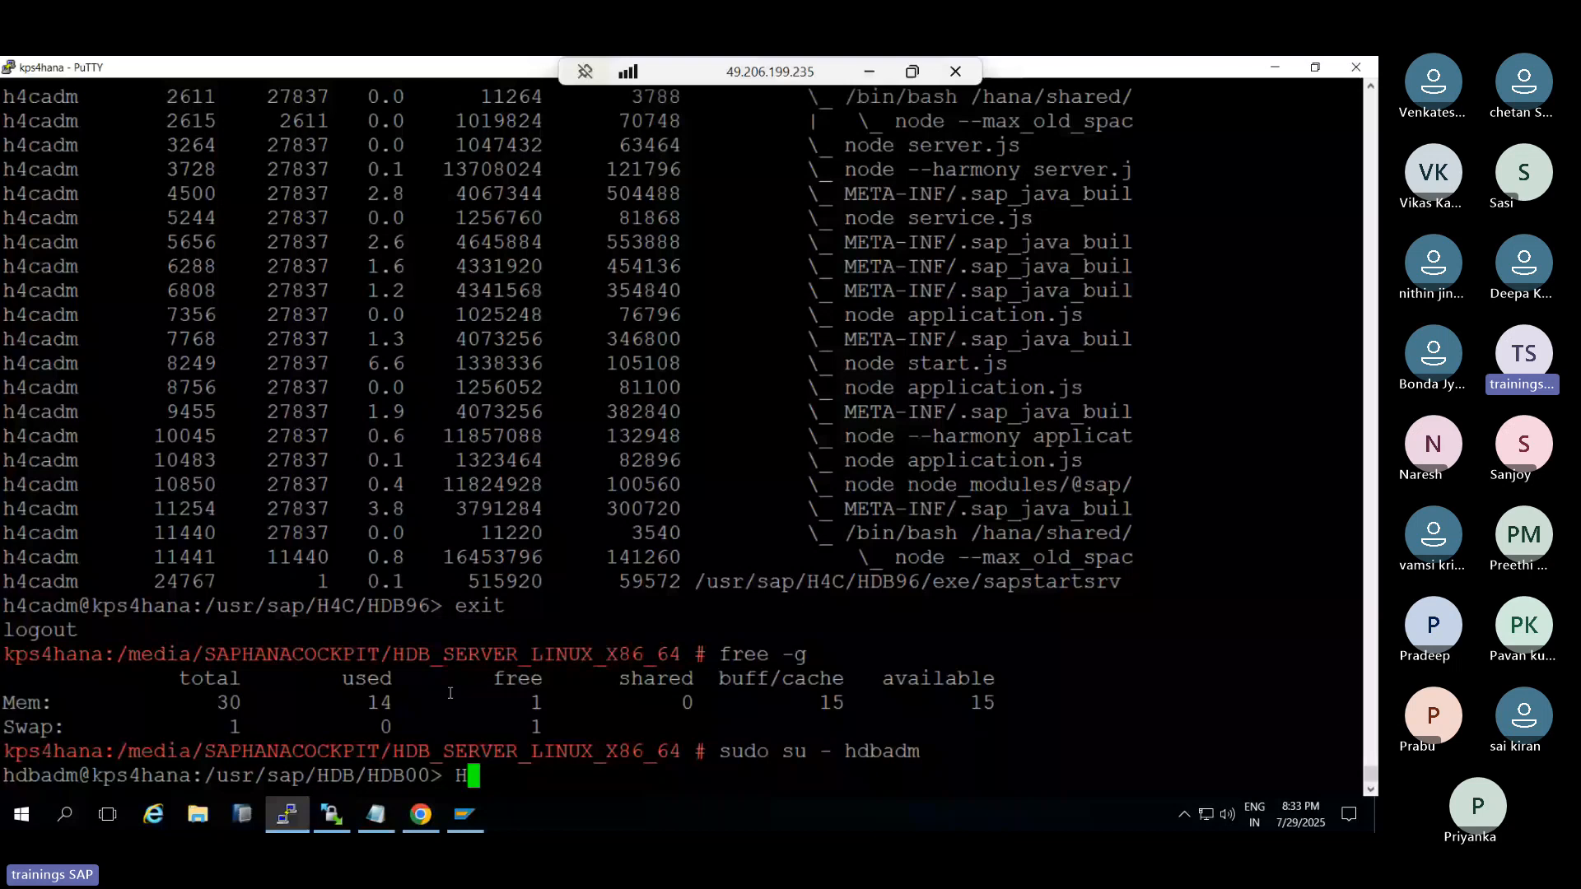
text(DB info)
key(Return)
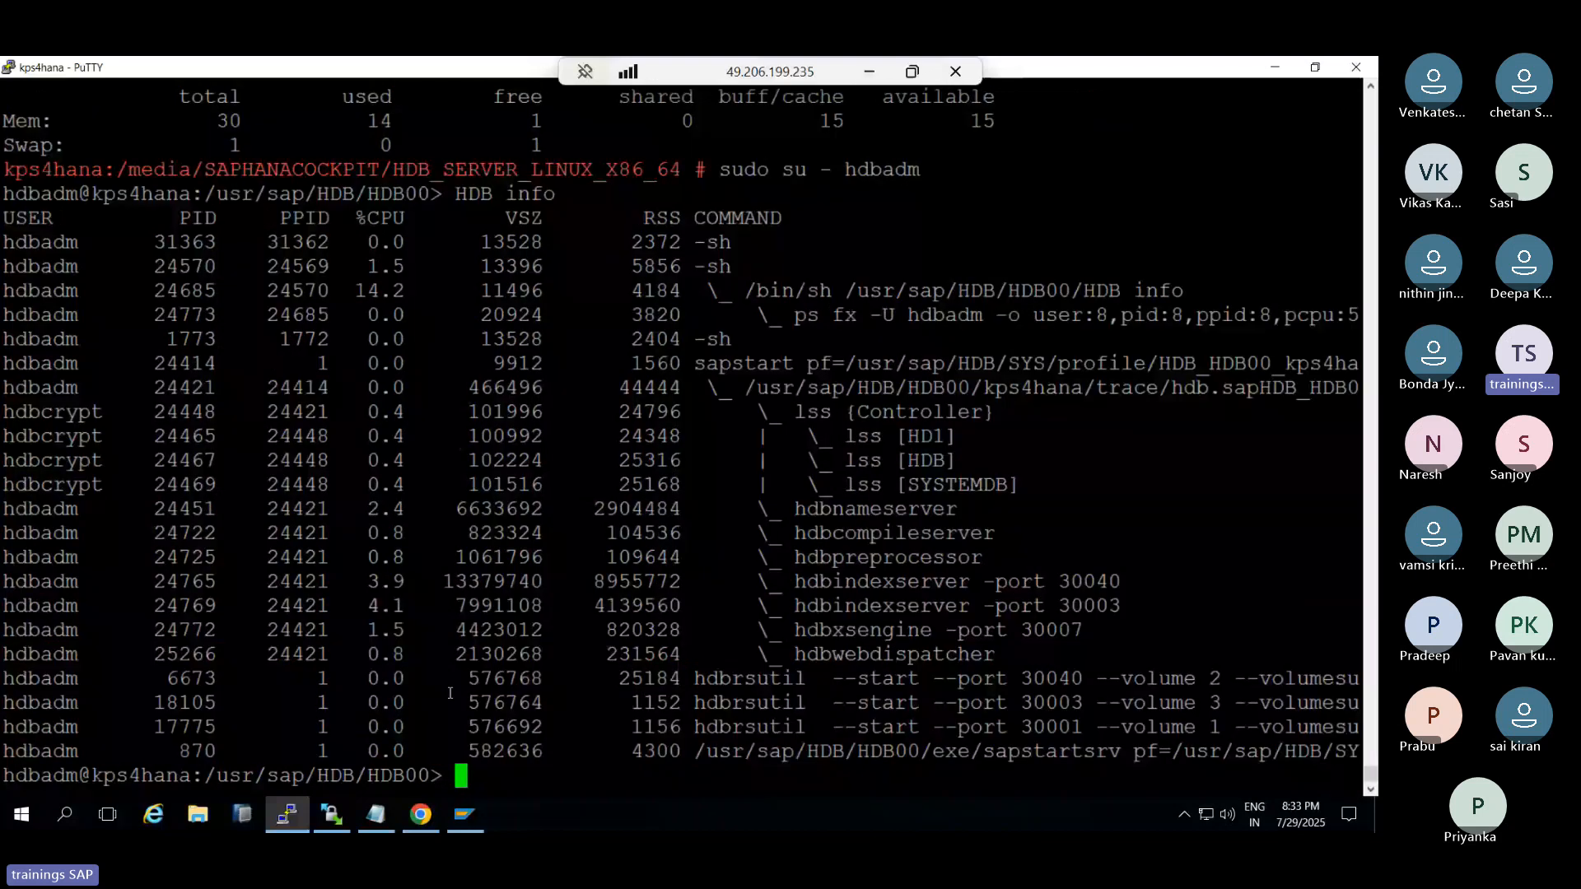
text(e)
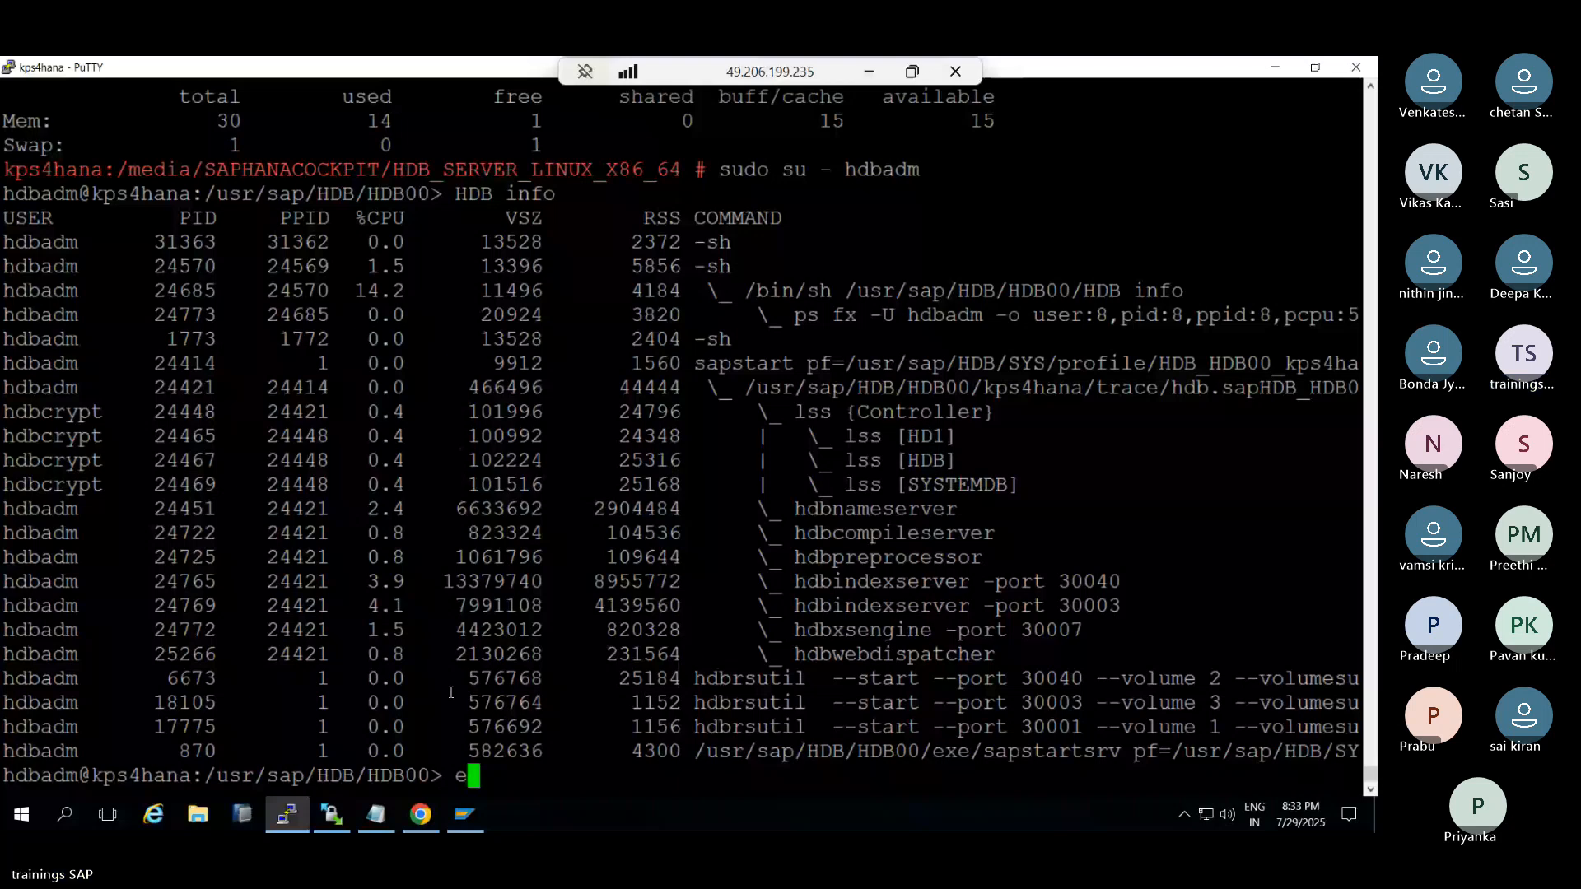
text(xit)
key(Return)
In /media, list the directory with ls -ltr and check memory with free -g
text(cd /media)
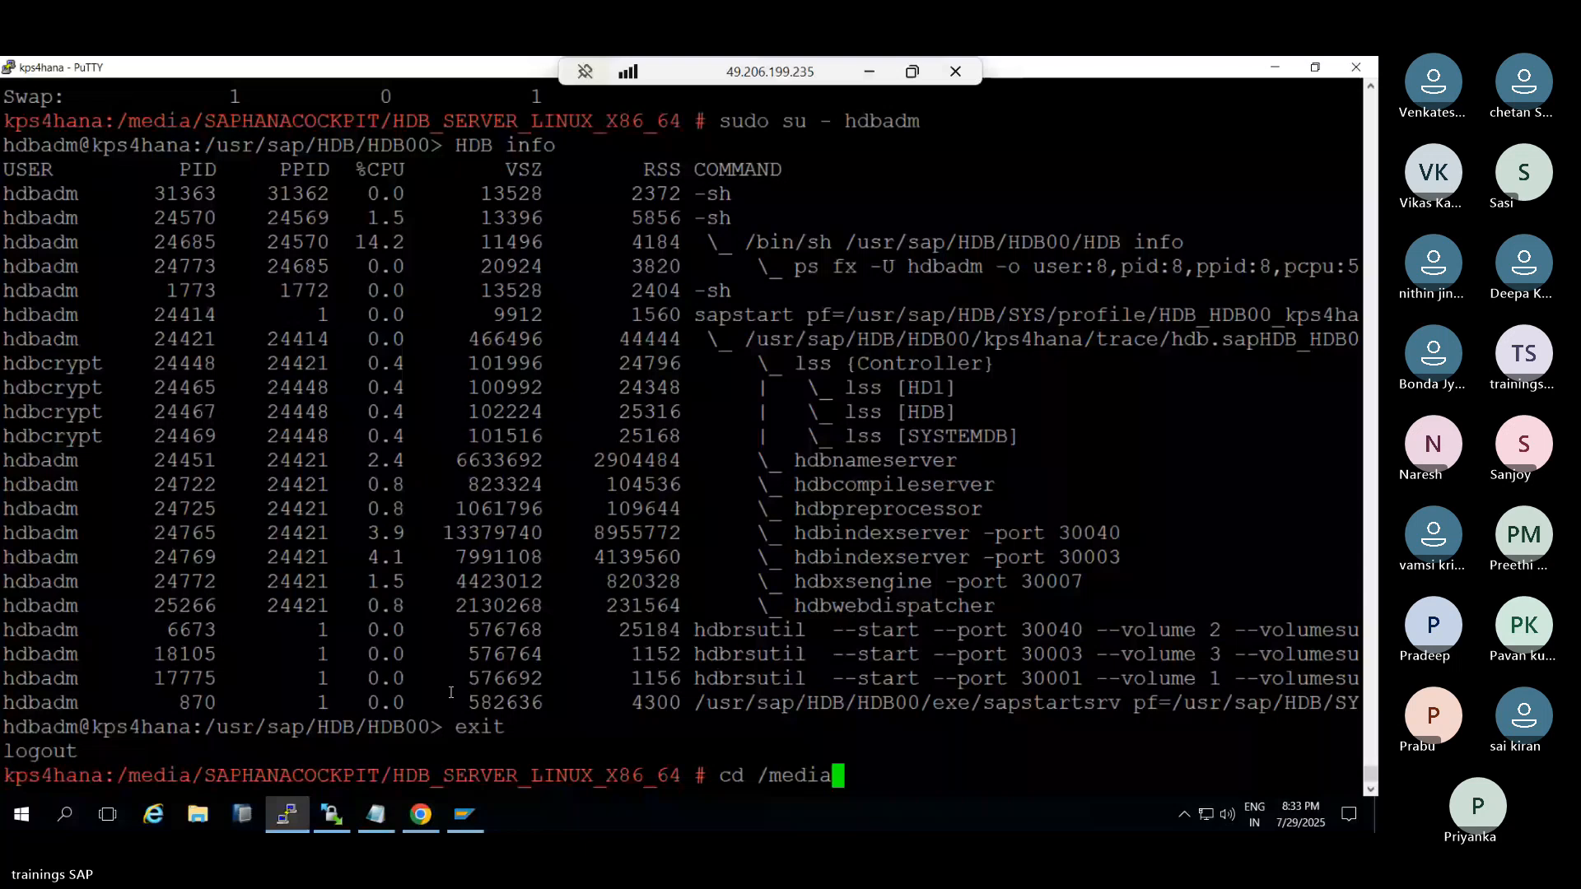
key(Return)
text(ls -ltr)
key(Return)
text(free -g)
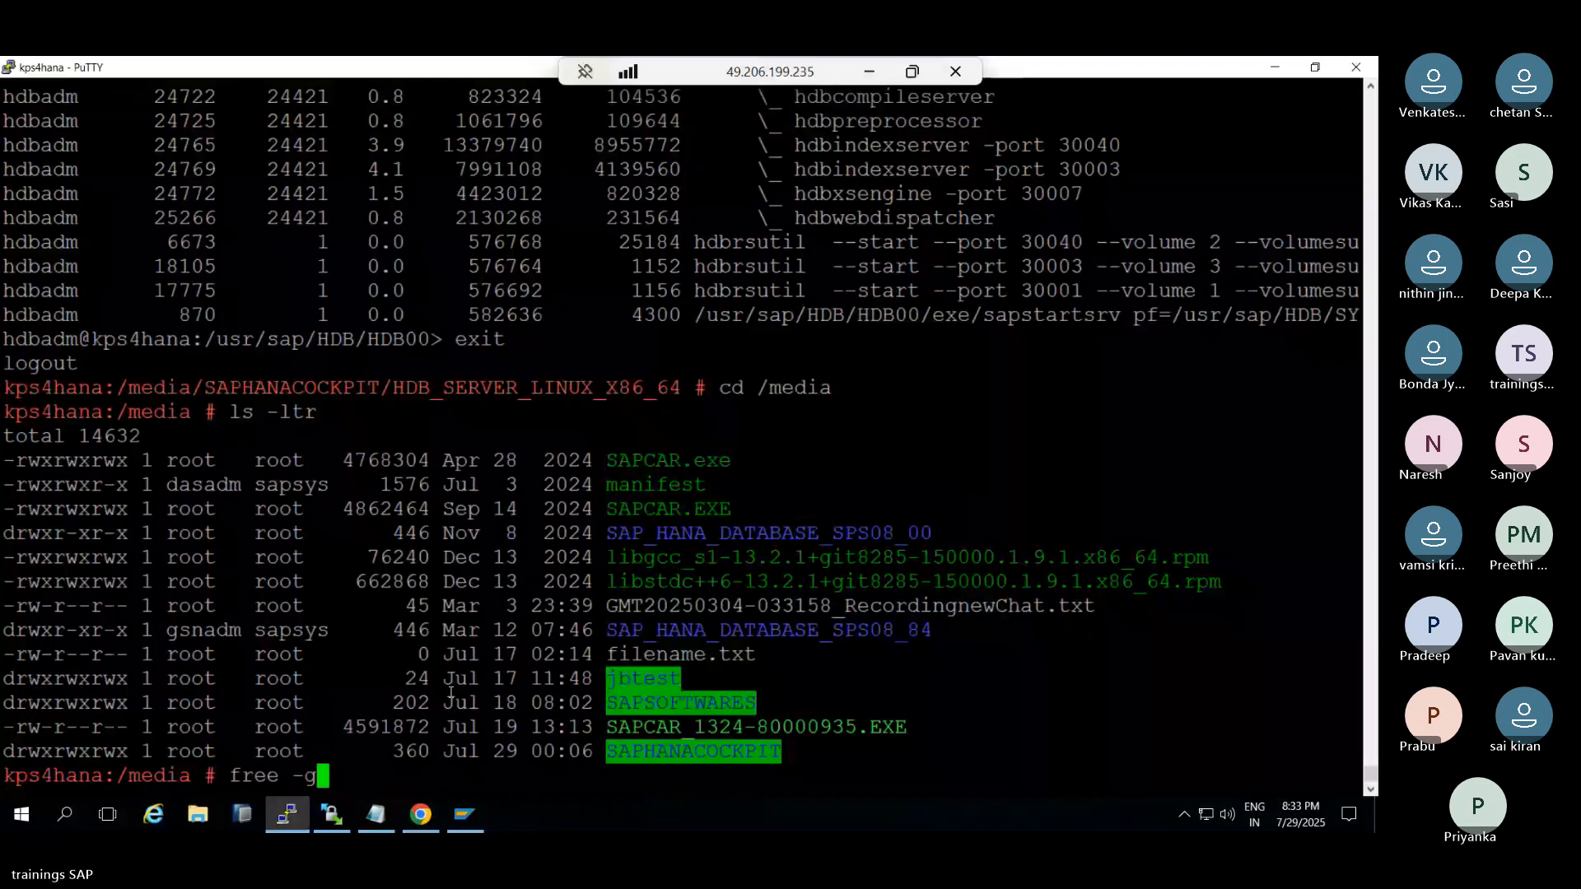
key(Return)
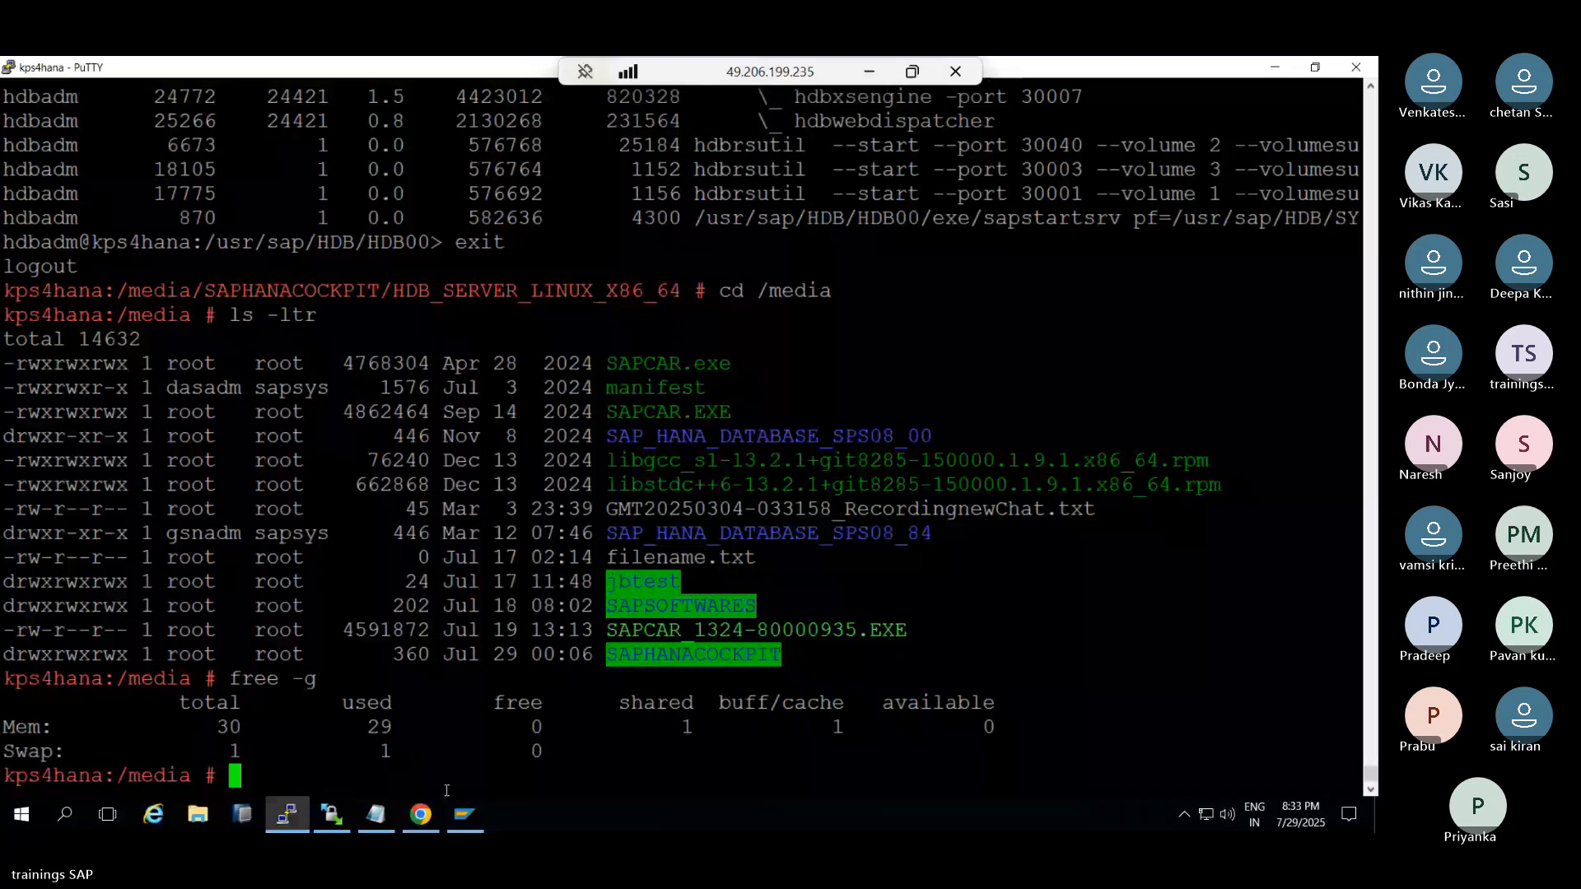
Change into SAP_HANA_DATABASE_SPS08_84 and list its contents
double_click(668, 527)
key(ctrl+c)
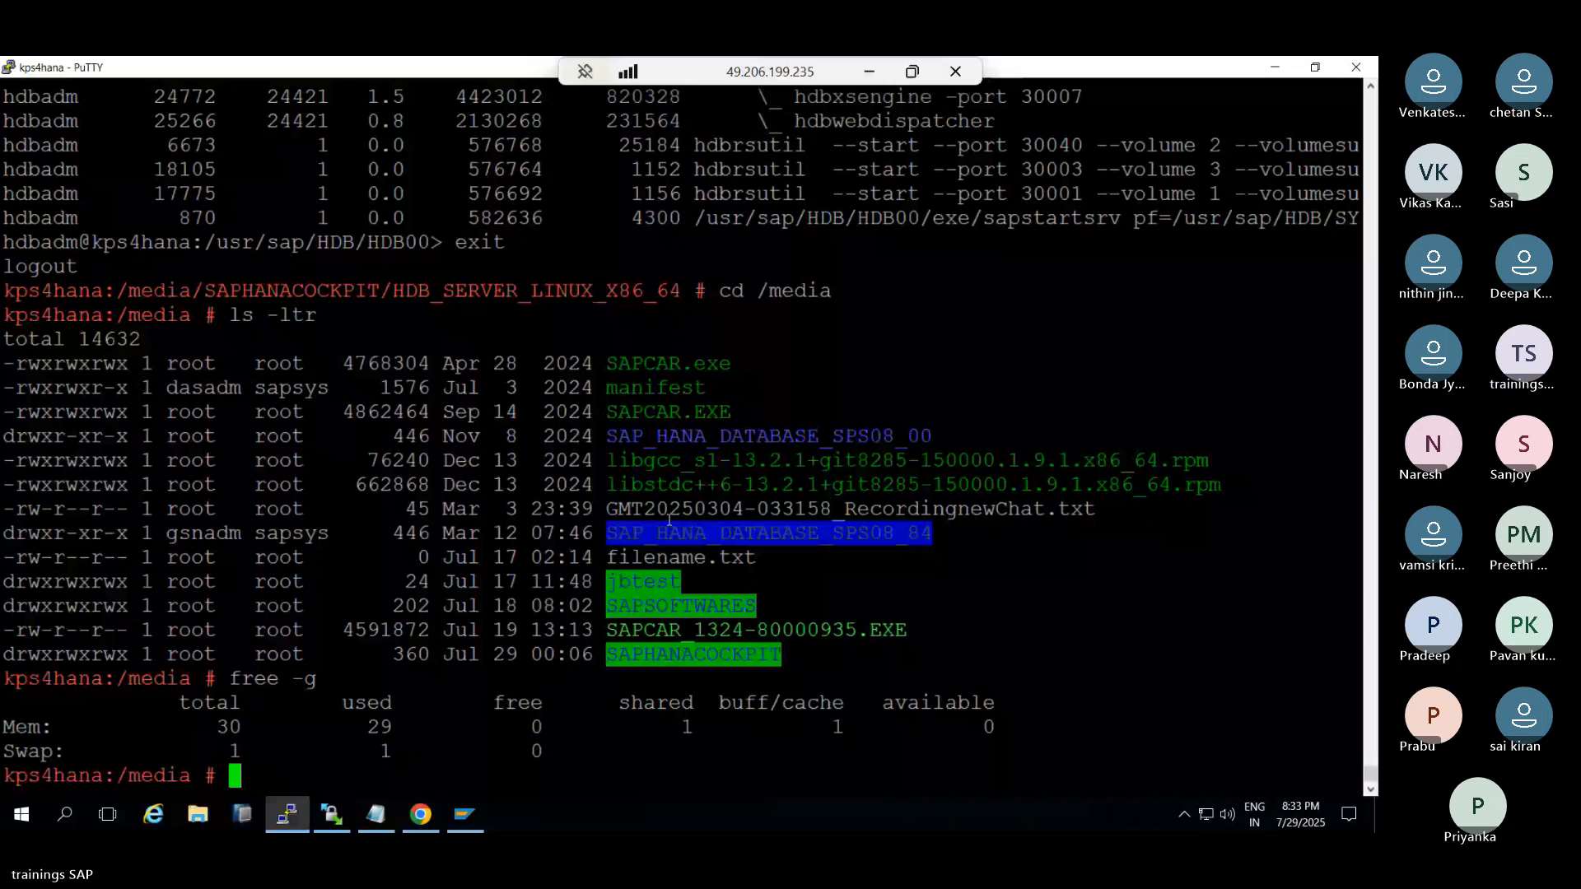
text(cd)
right_click(701, 494)
key(Return)
text(ls)
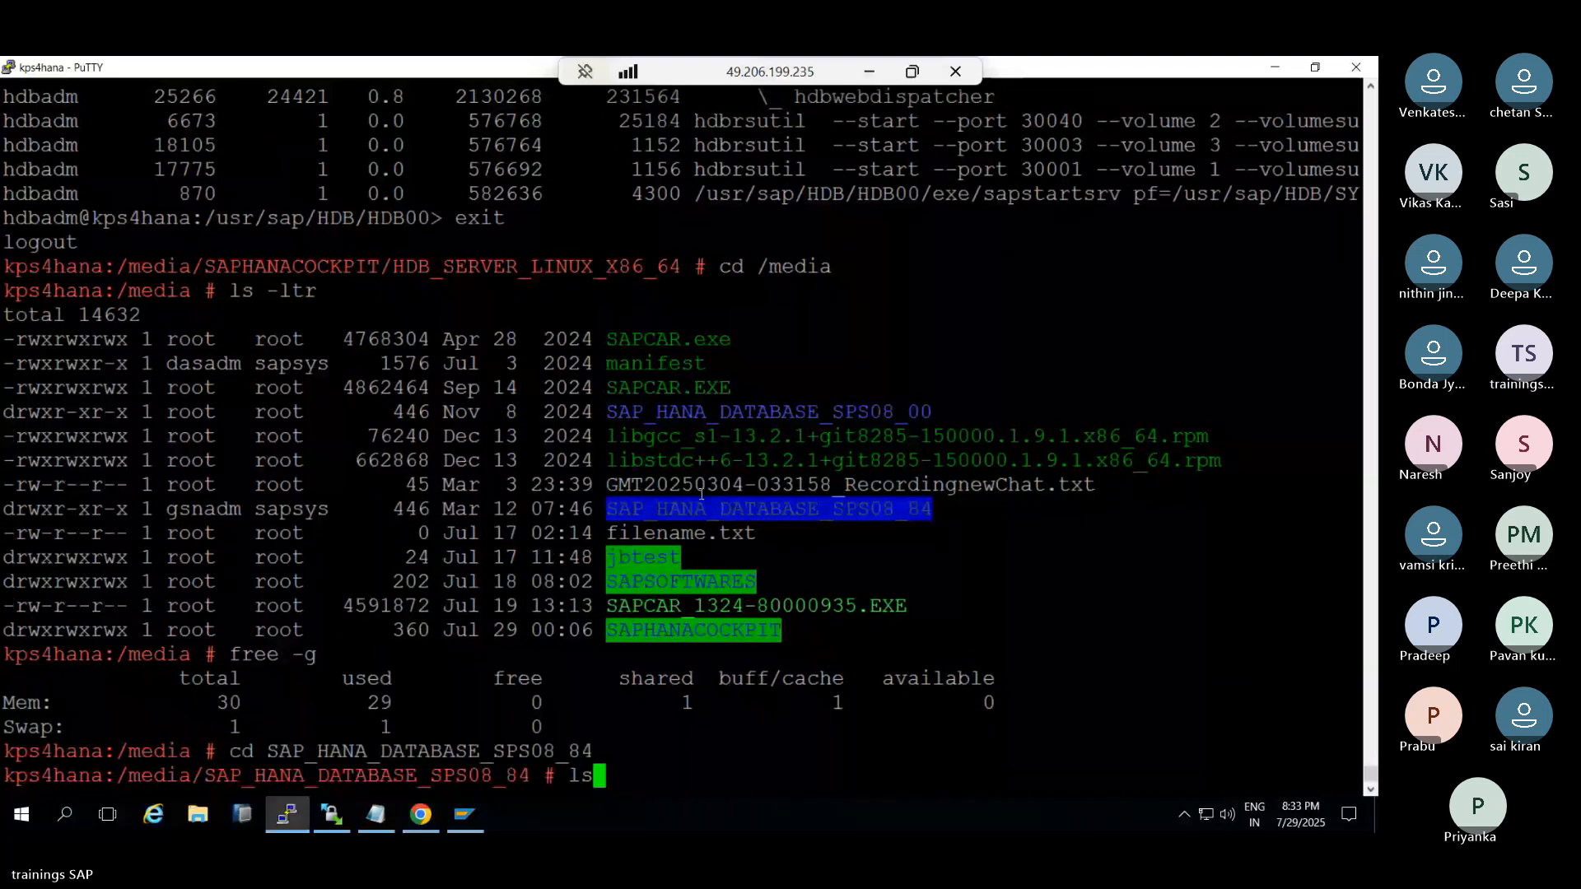
text( -ltr)
key(Return)
Run ./hdbuninst to list the H4C and HDB installations, then abort it with Ctrl+C
text(./)
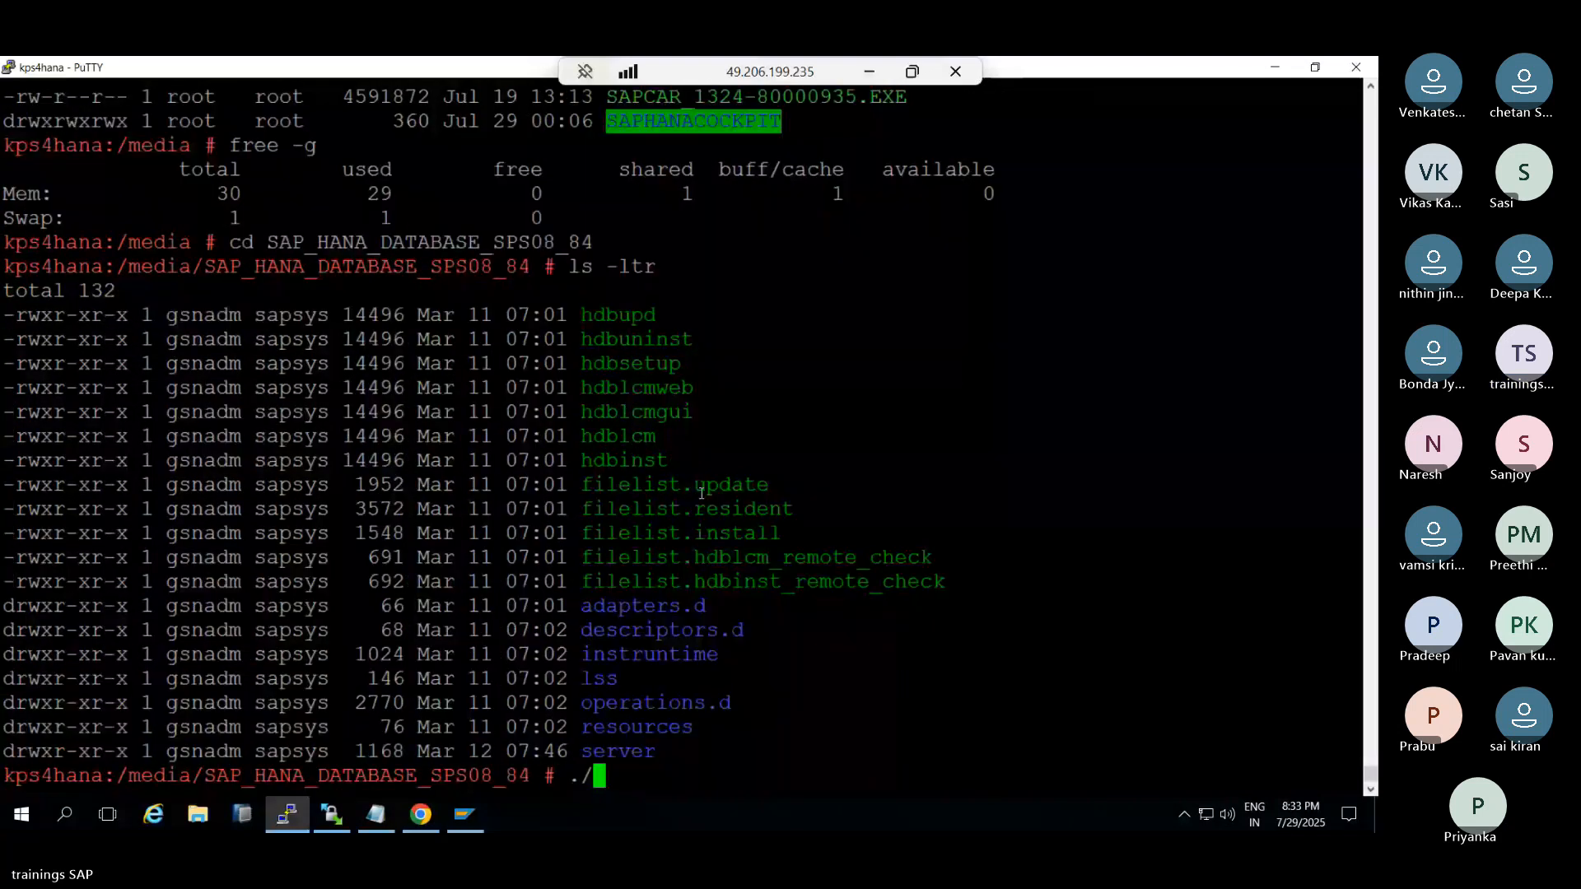
double_click(656, 340)
right_click(656, 345)
key(Return)
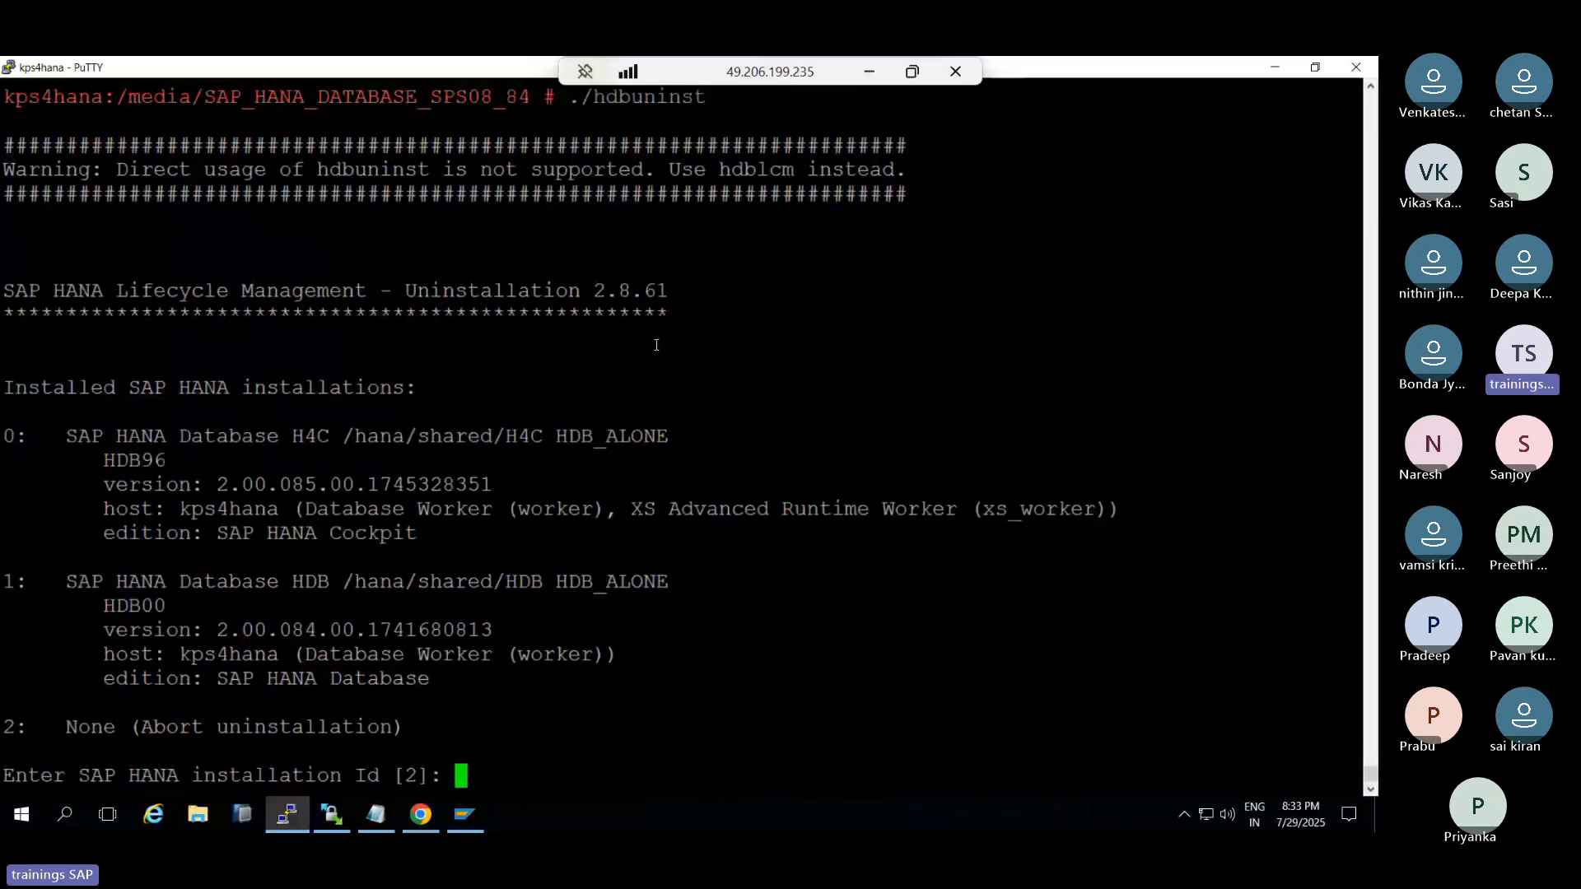
key(ctrl+c)
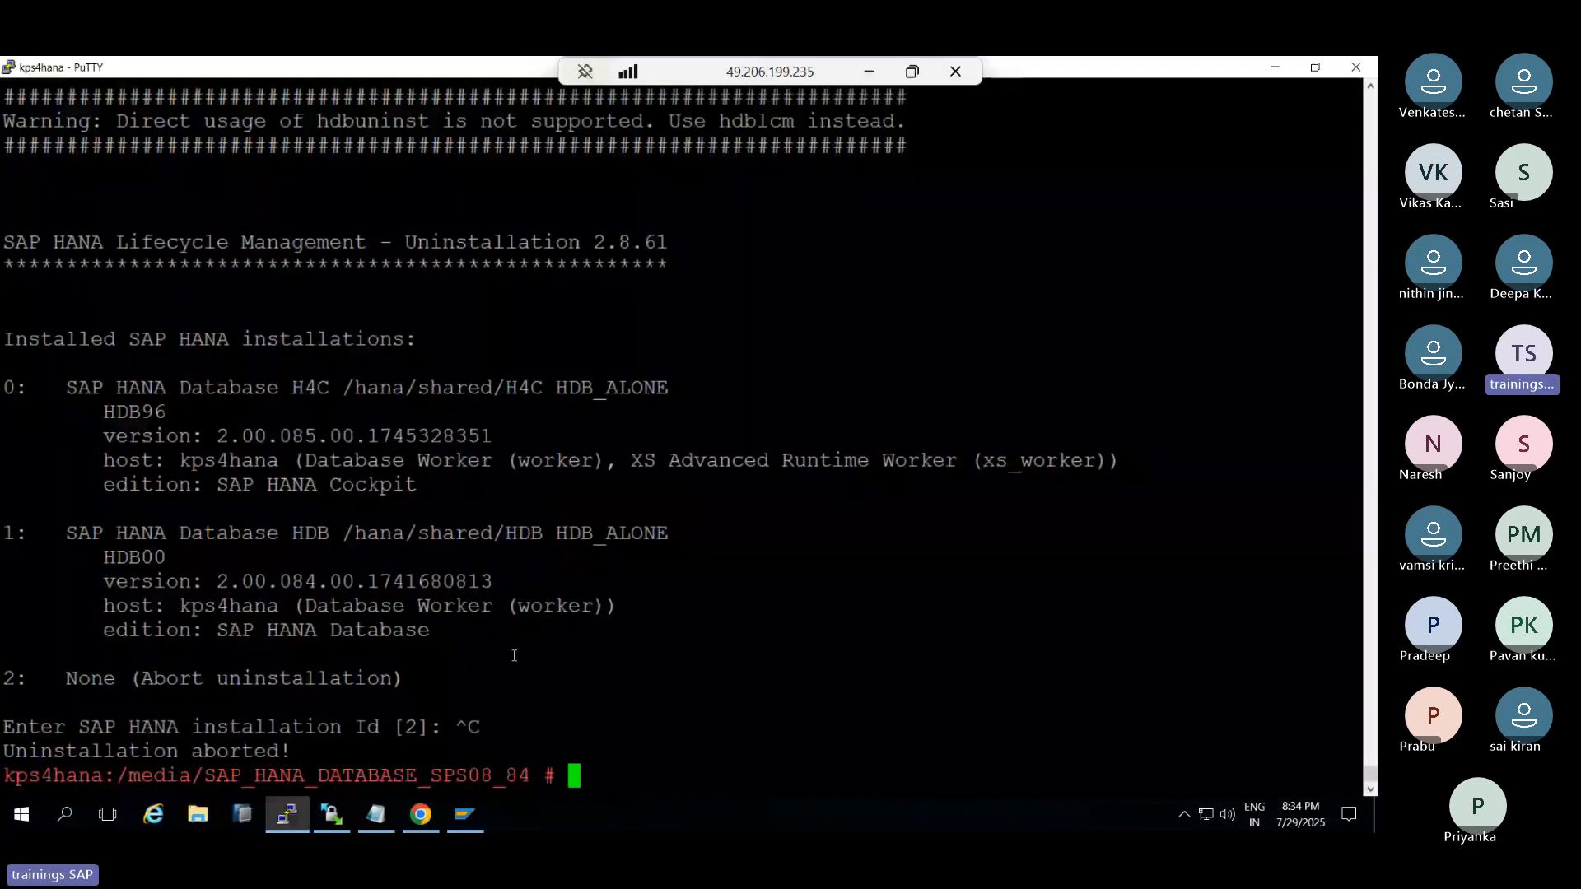
click(287, 815)
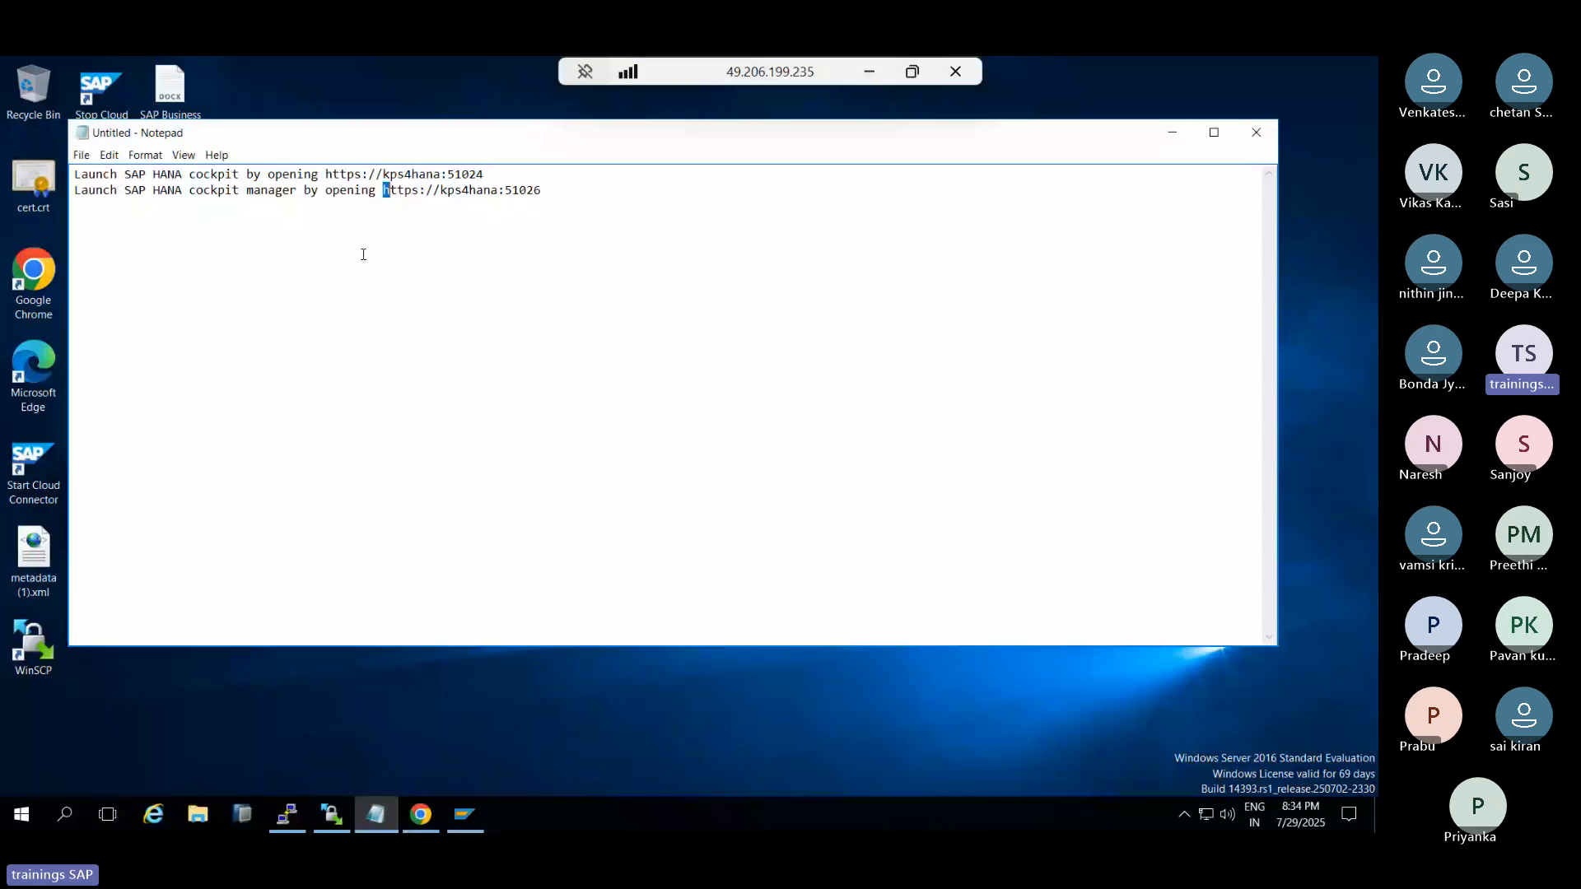
click(387, 190)
drag(389, 190, 576, 415)
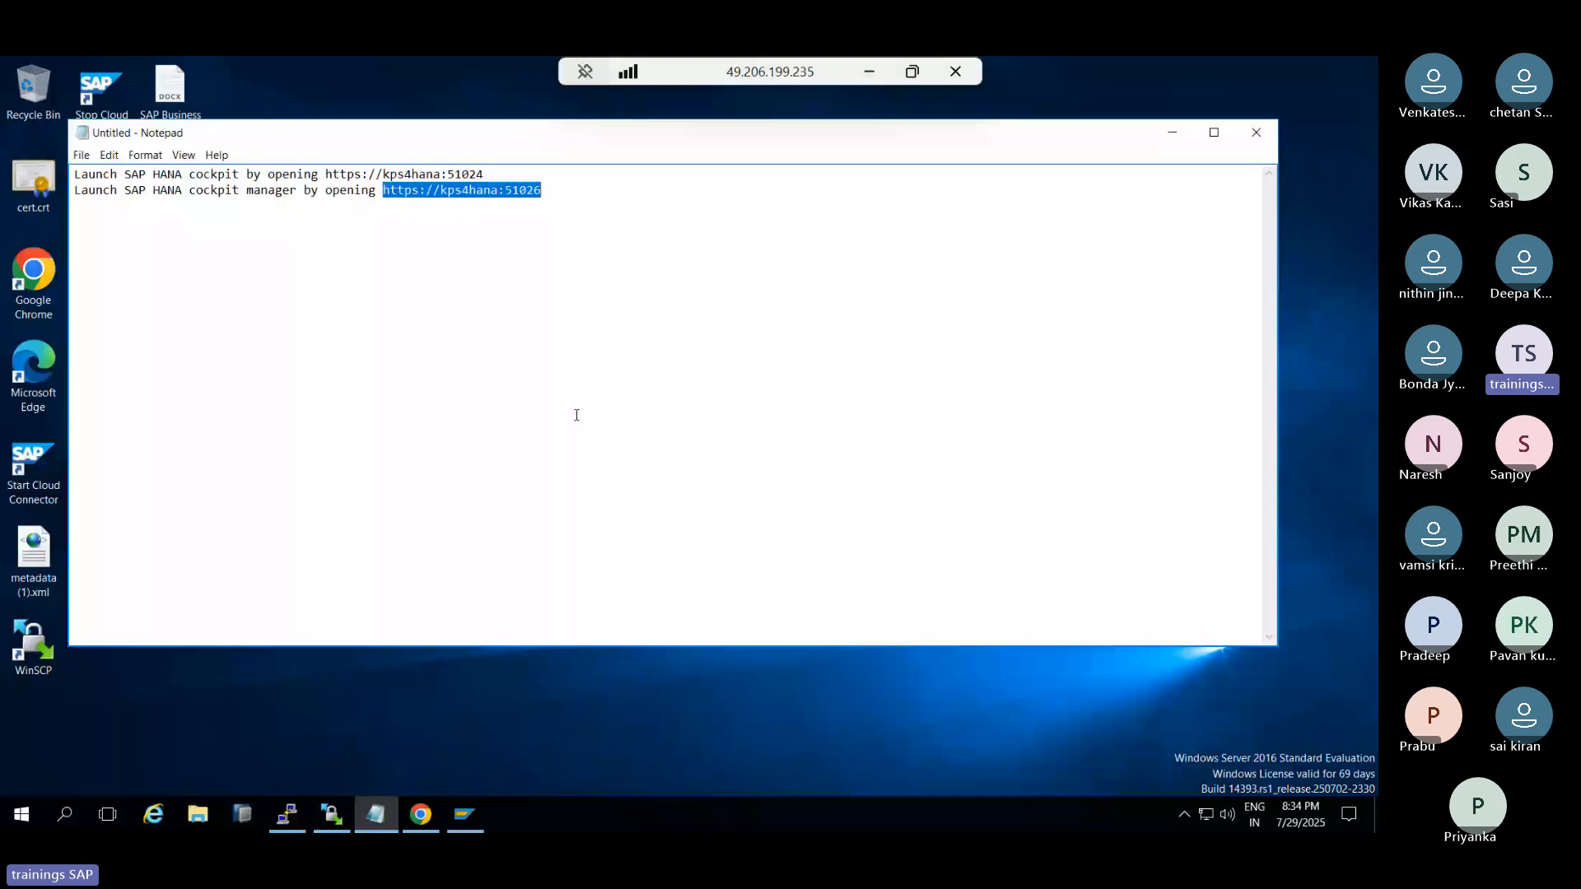
key(ctrl+c)
click(421, 814)
click(310, 118)
key(ctrl+v)
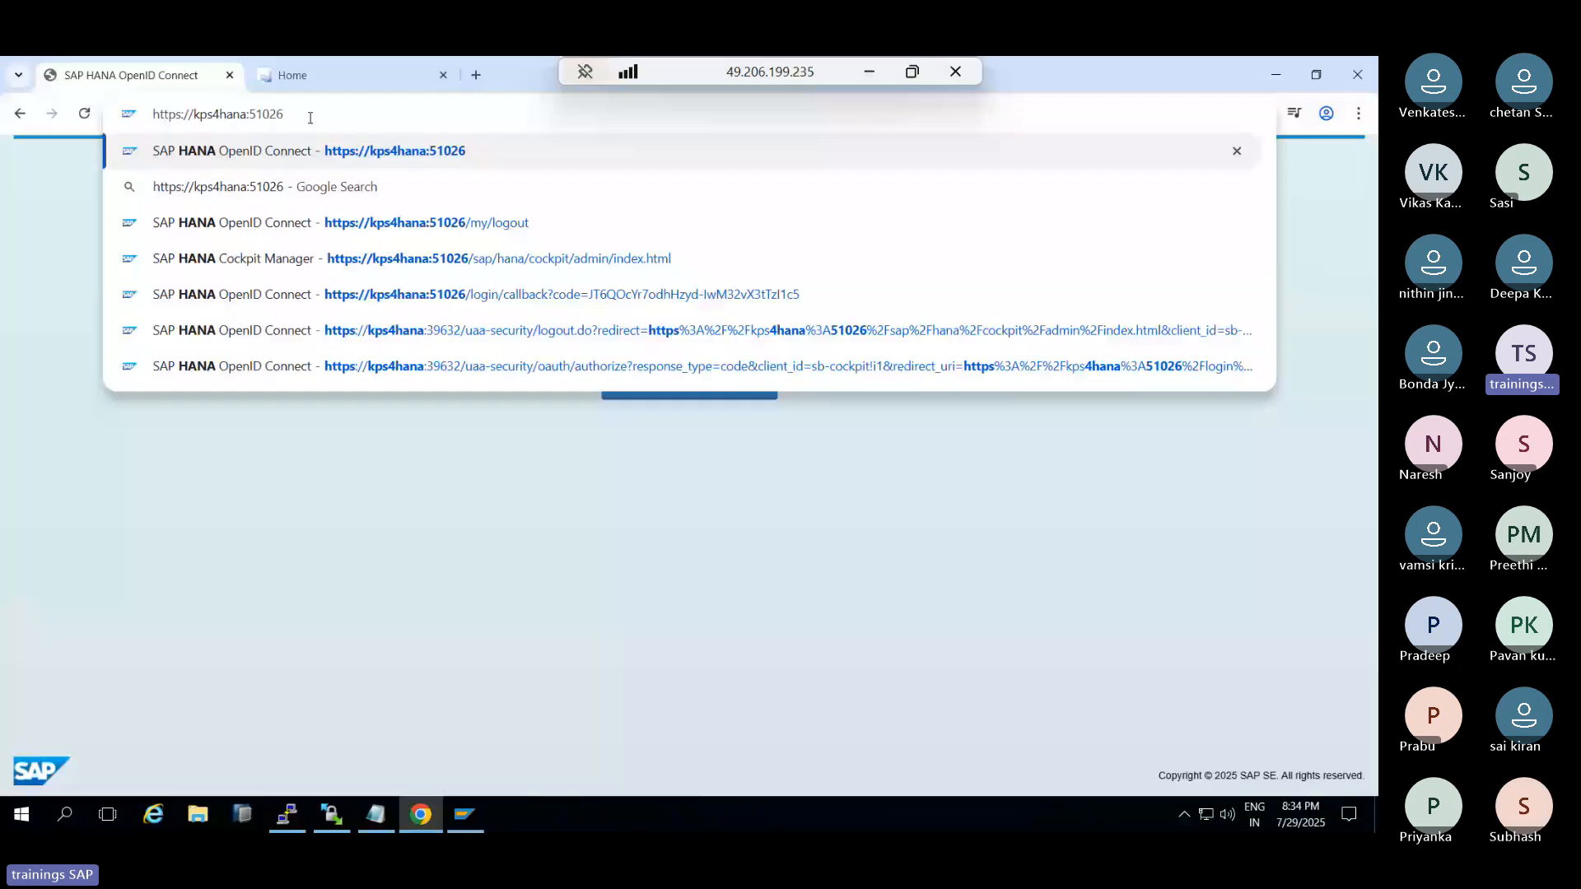
key(Return)
Sign in to Cockpit Manager as COCKPIT_ADMIN with the HANA password
click(688, 289)
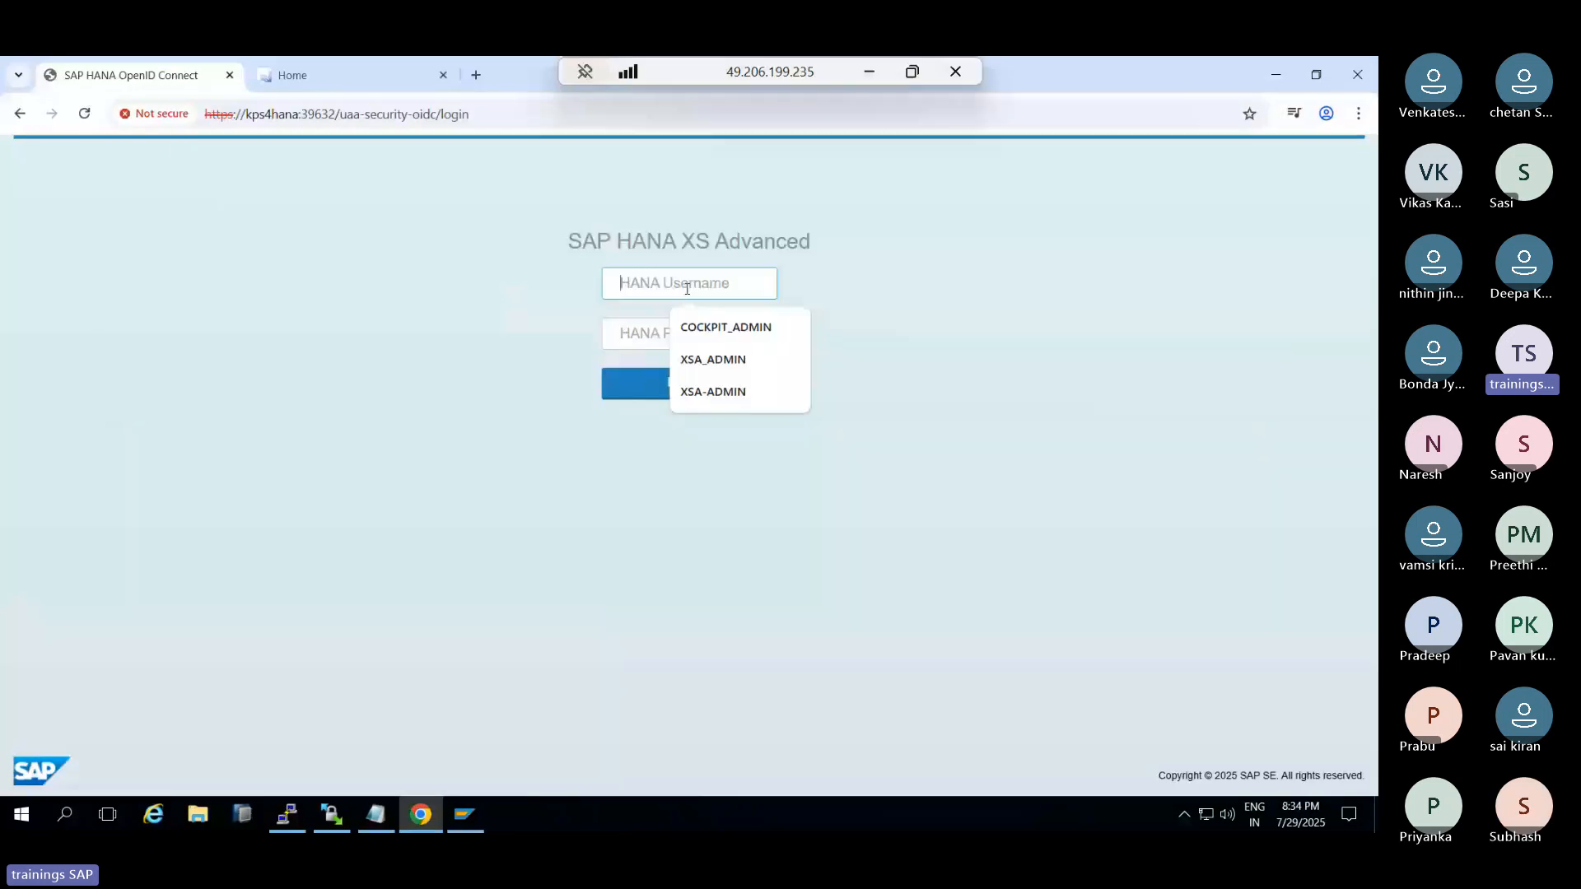
click(683, 326)
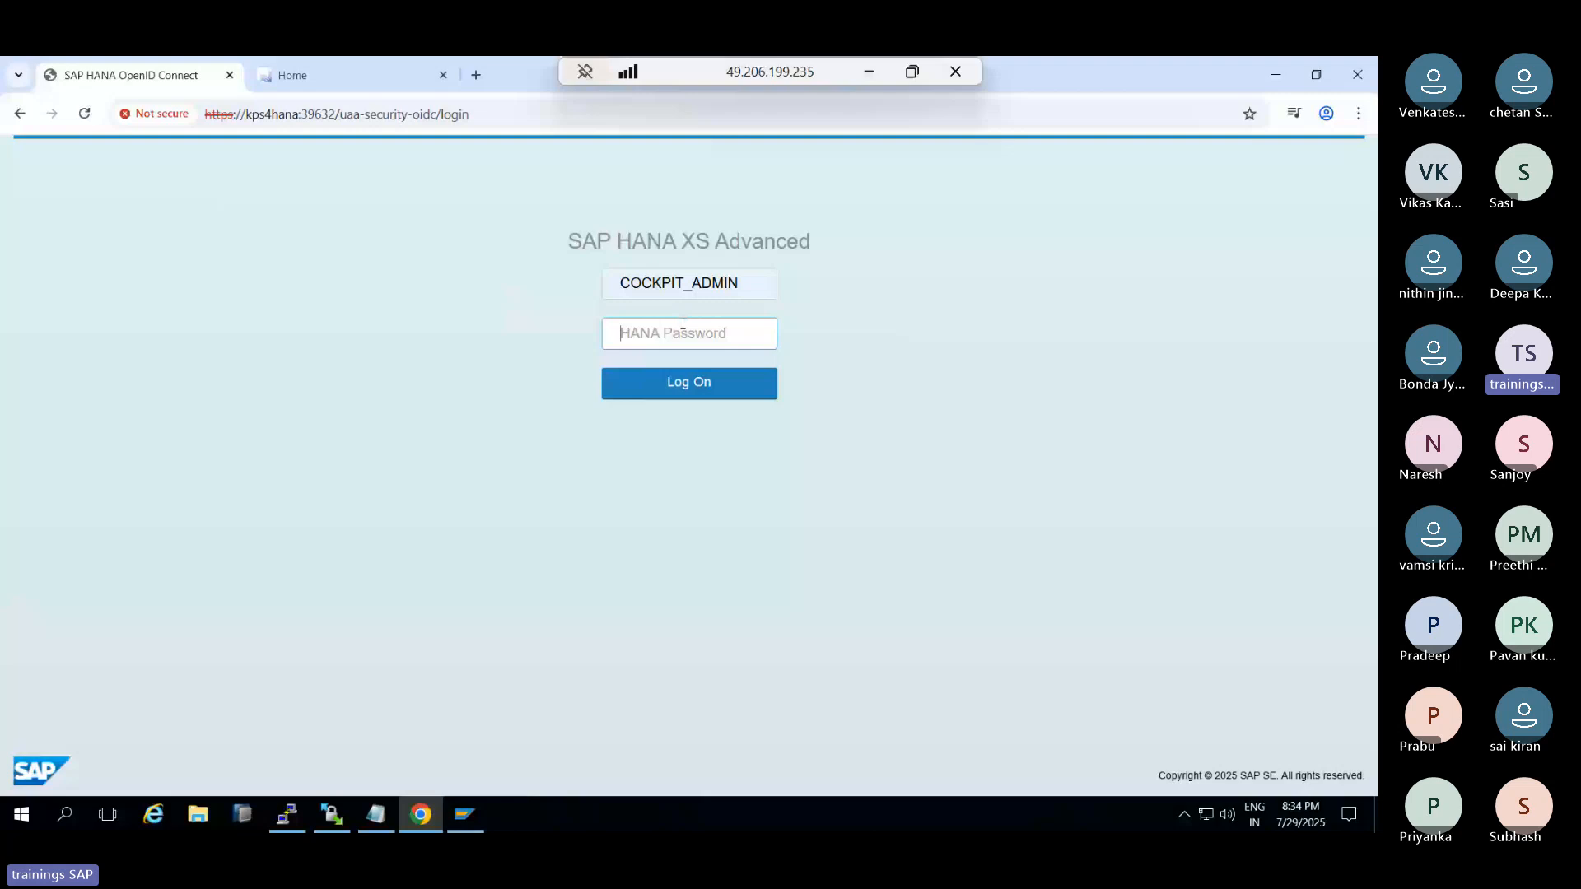
key(ctrl+v)
key(Return)
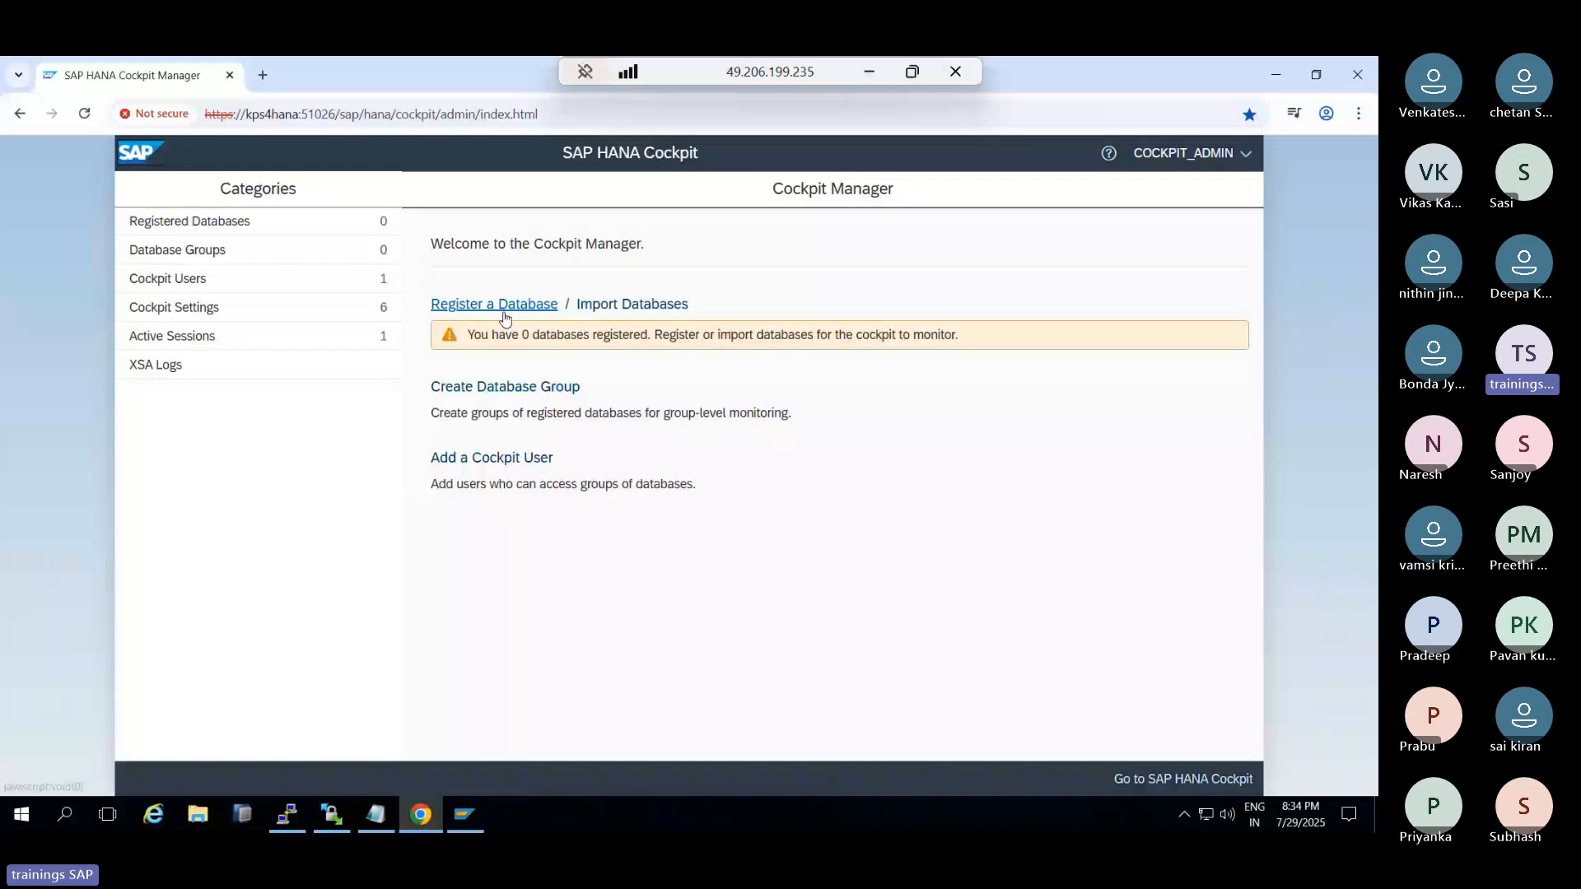
Admit the guest waiting in the Teams lobby and return to the remote desktop
click(869, 72)
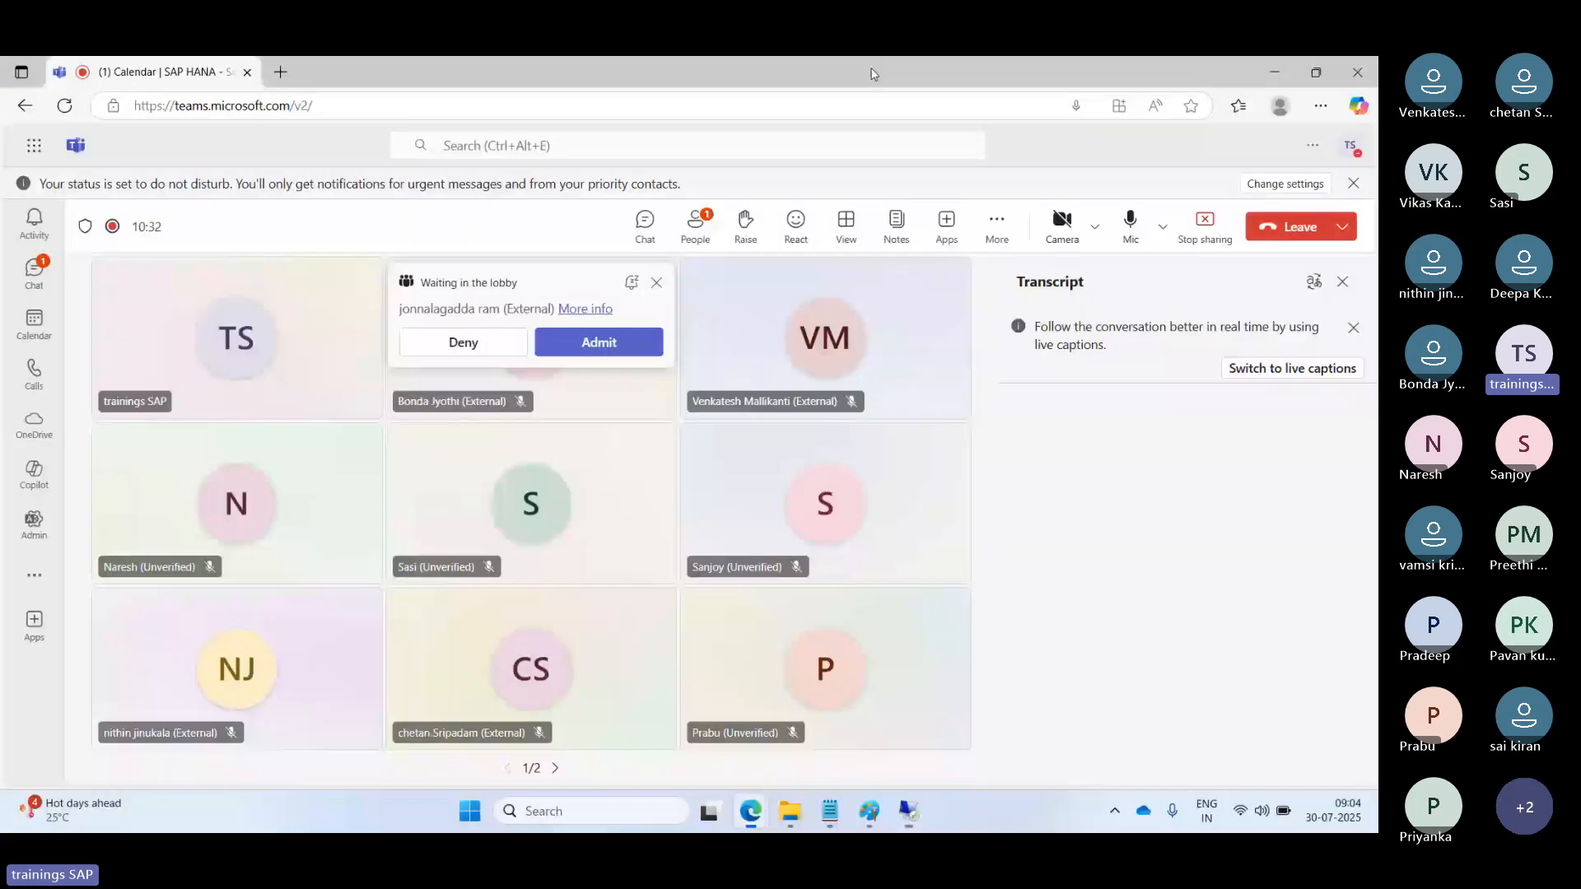
click(599, 342)
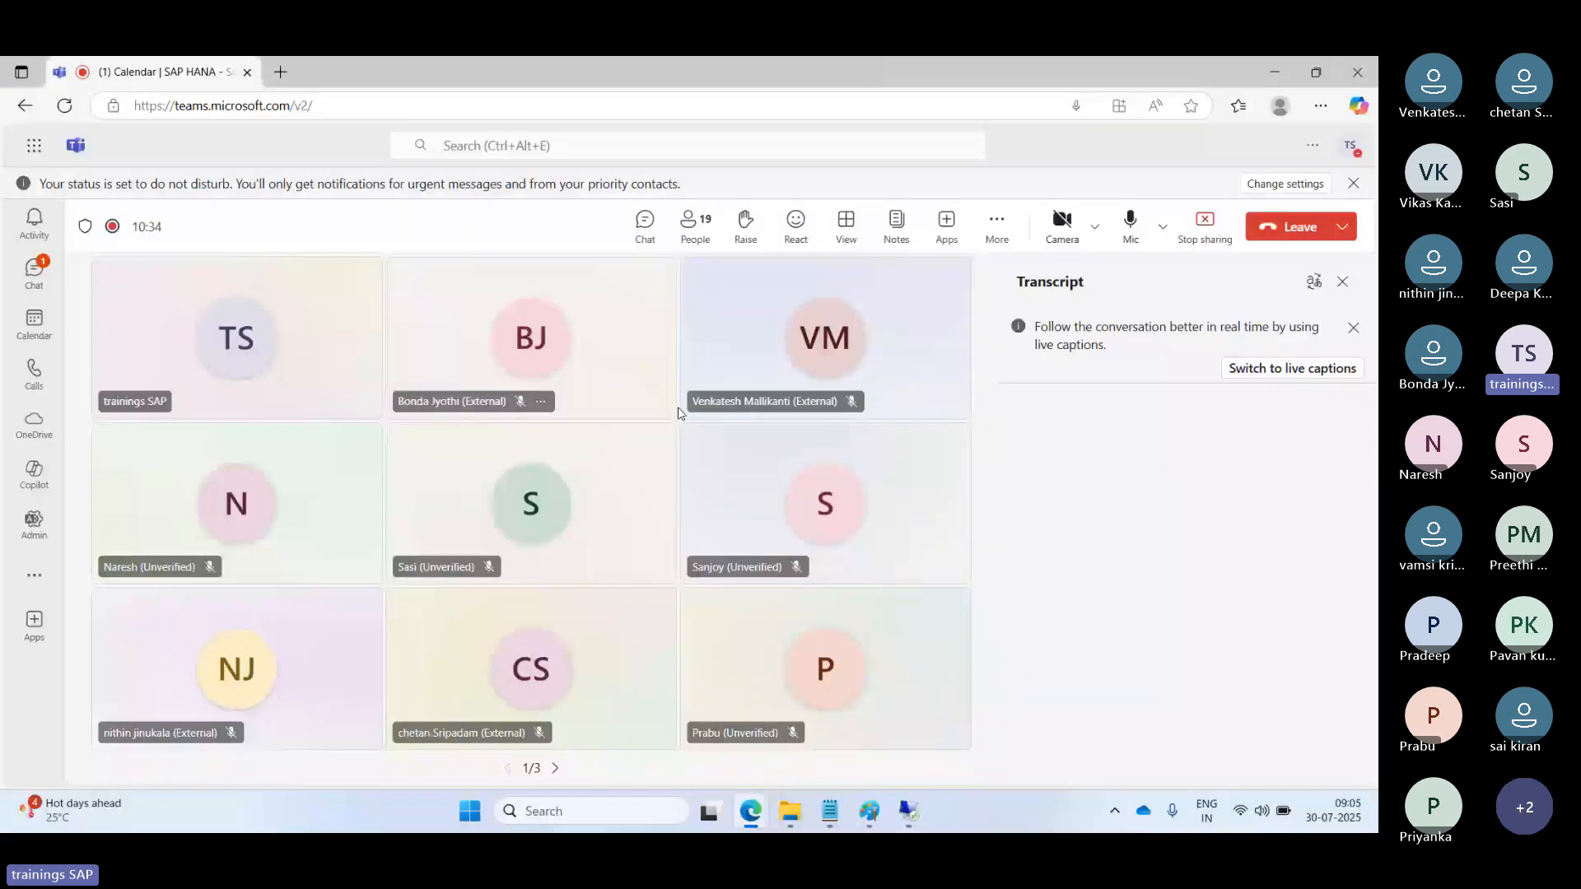
key(alt+Tab)
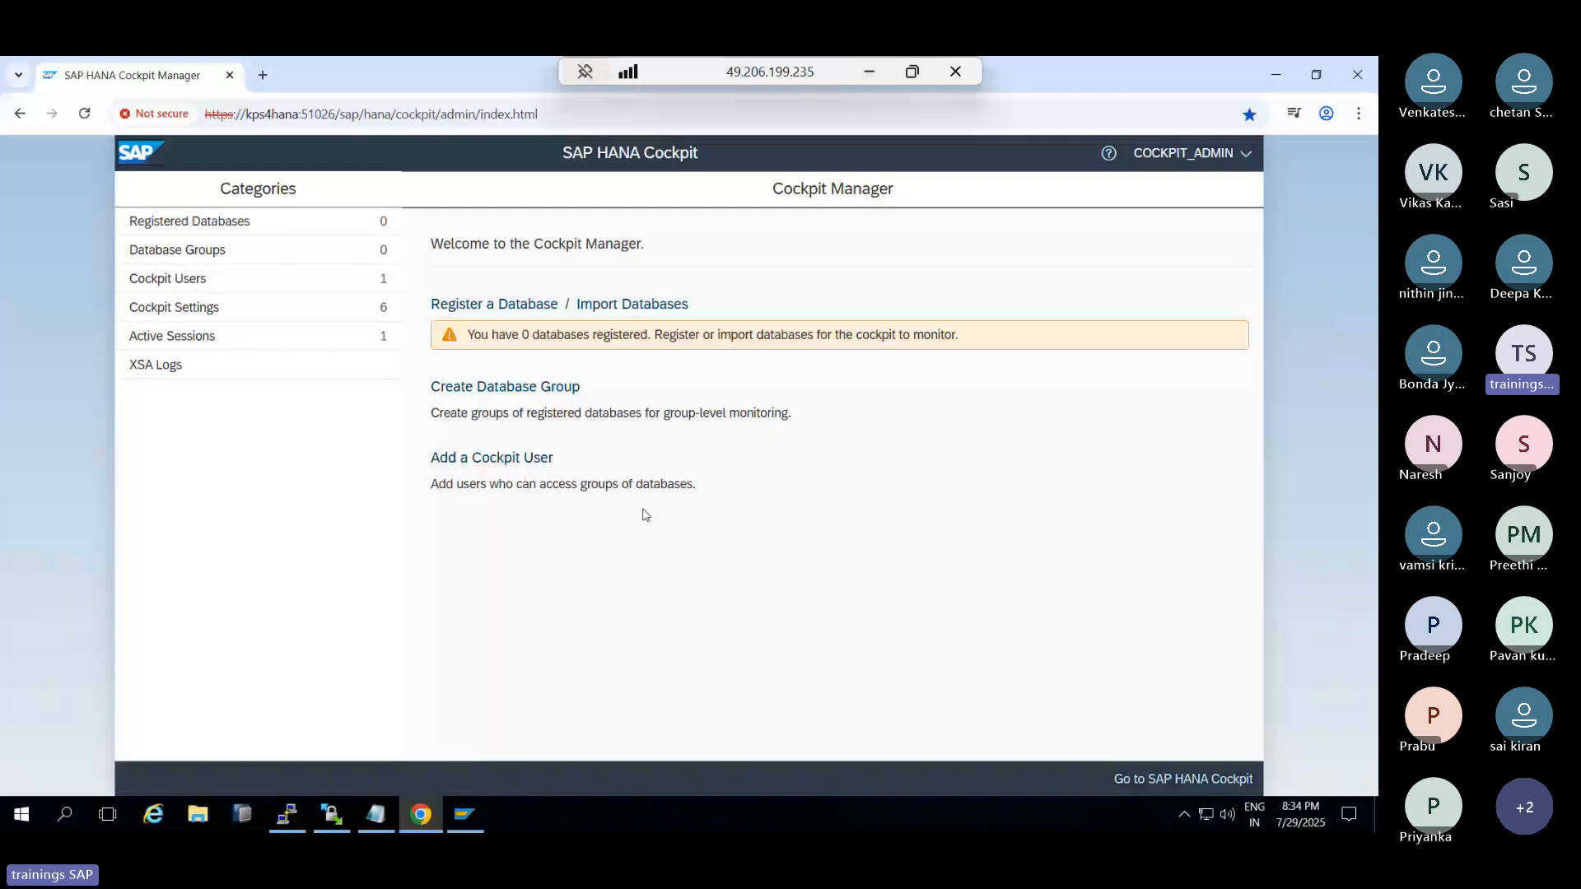
Begin registering a database with host kps4hana and instance number 00
click(490, 308)
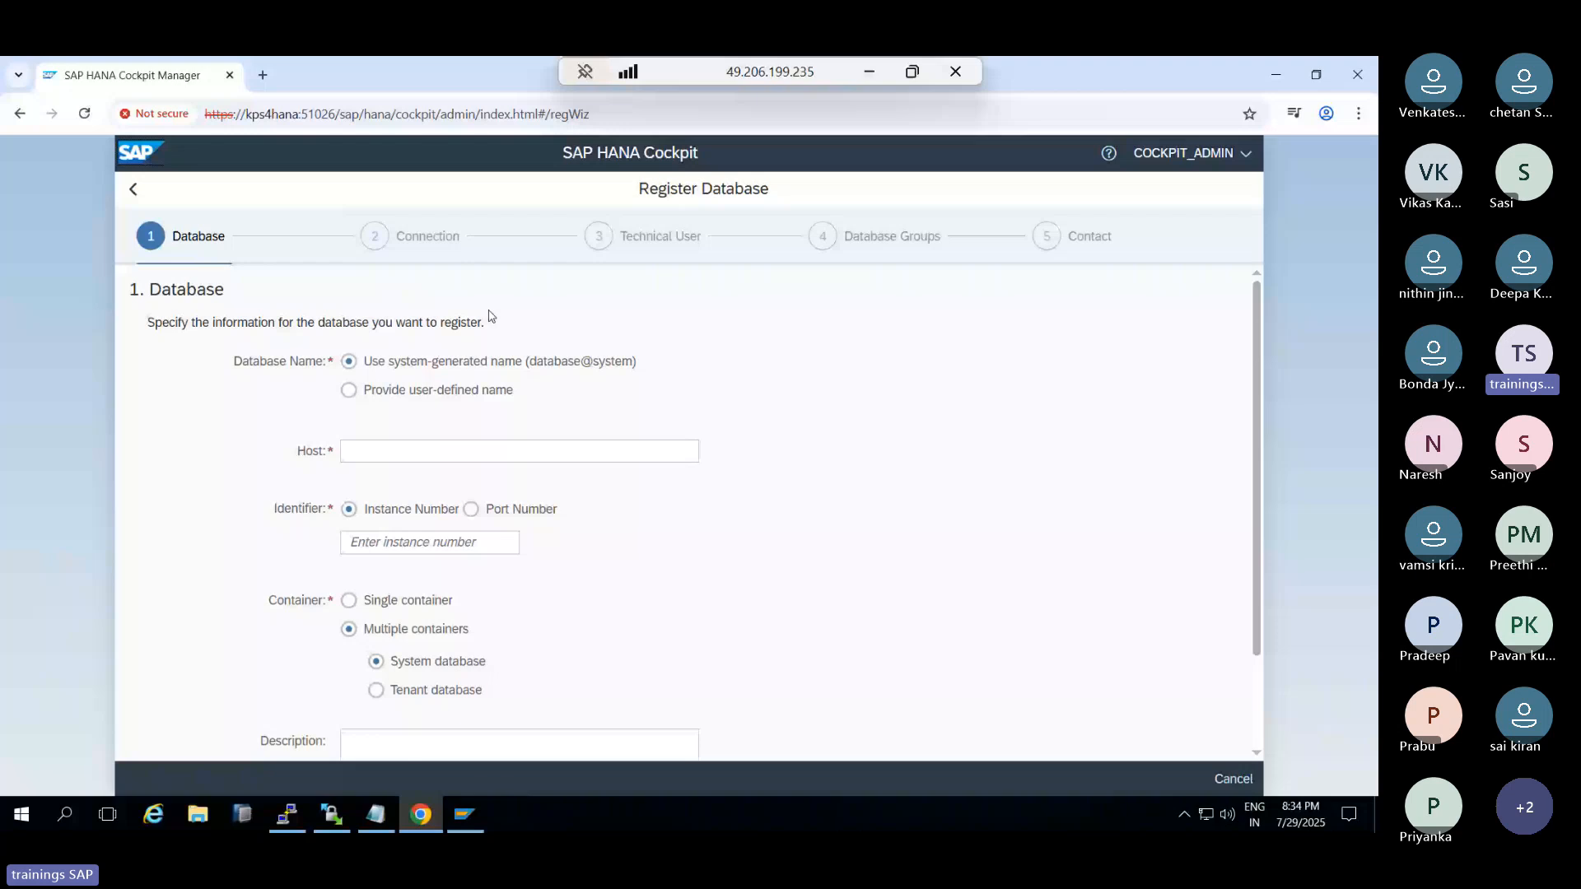
click(390, 453)
text(kps4han)
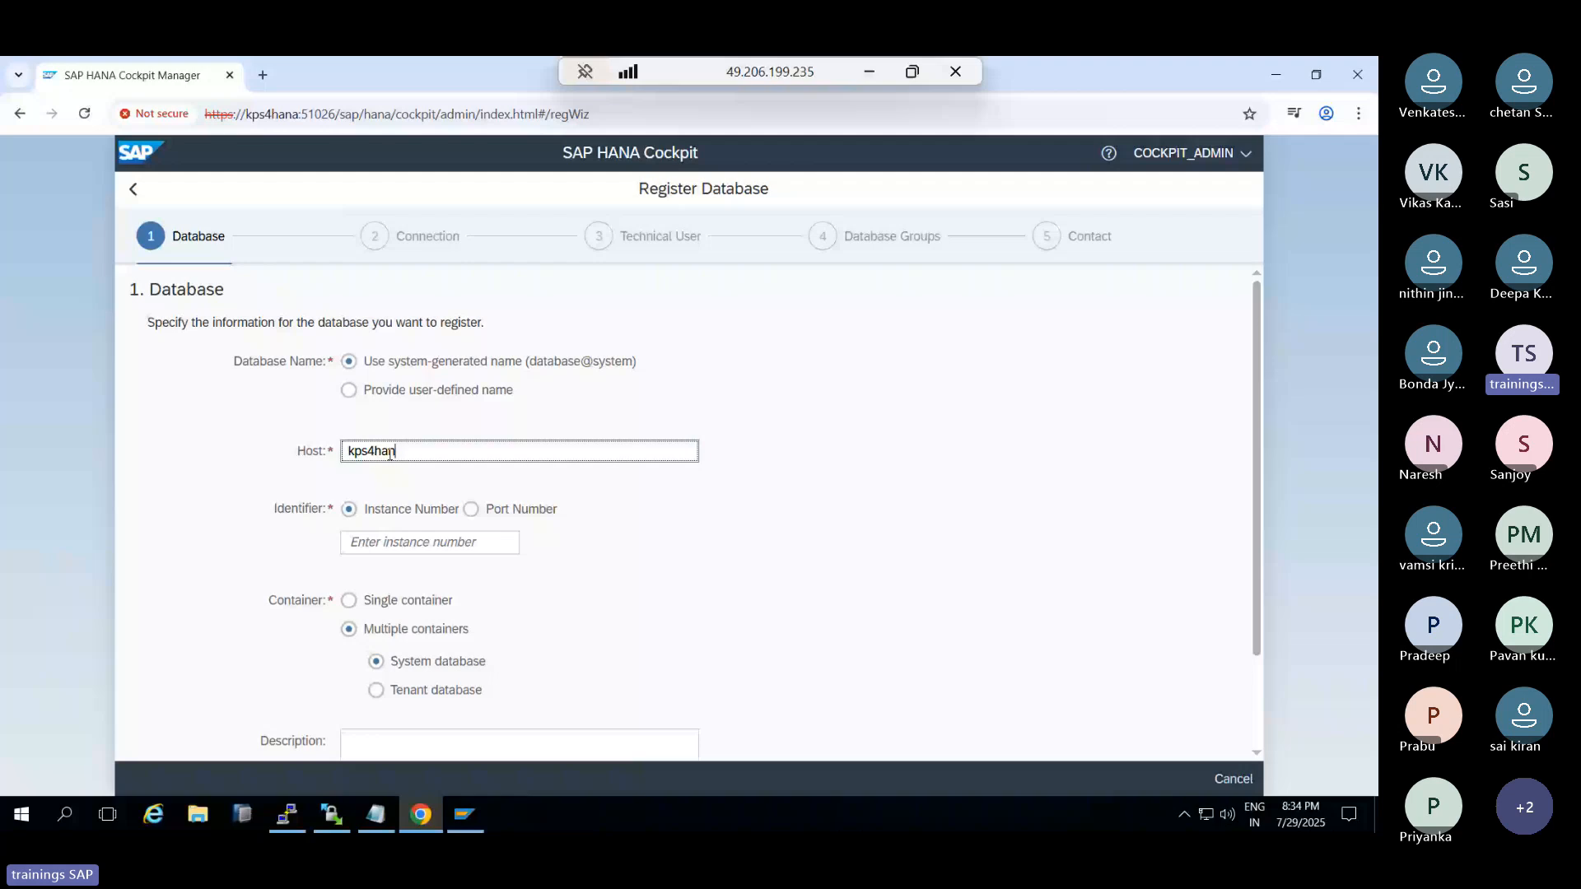
text(a)
click(407, 542)
text(00)
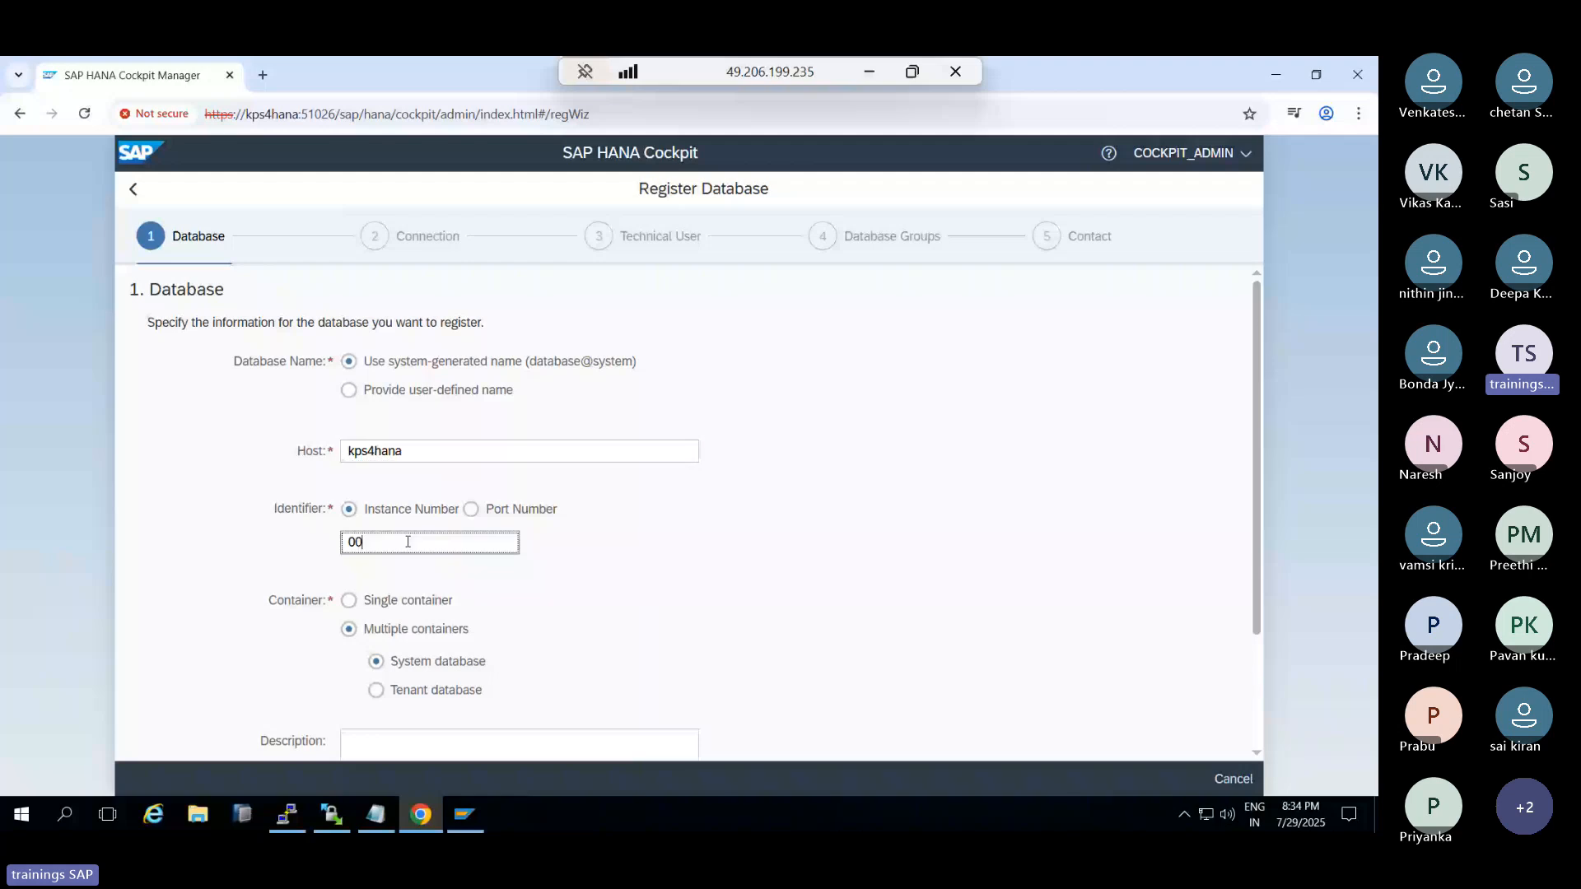
scroll(407, 542, down, 1)
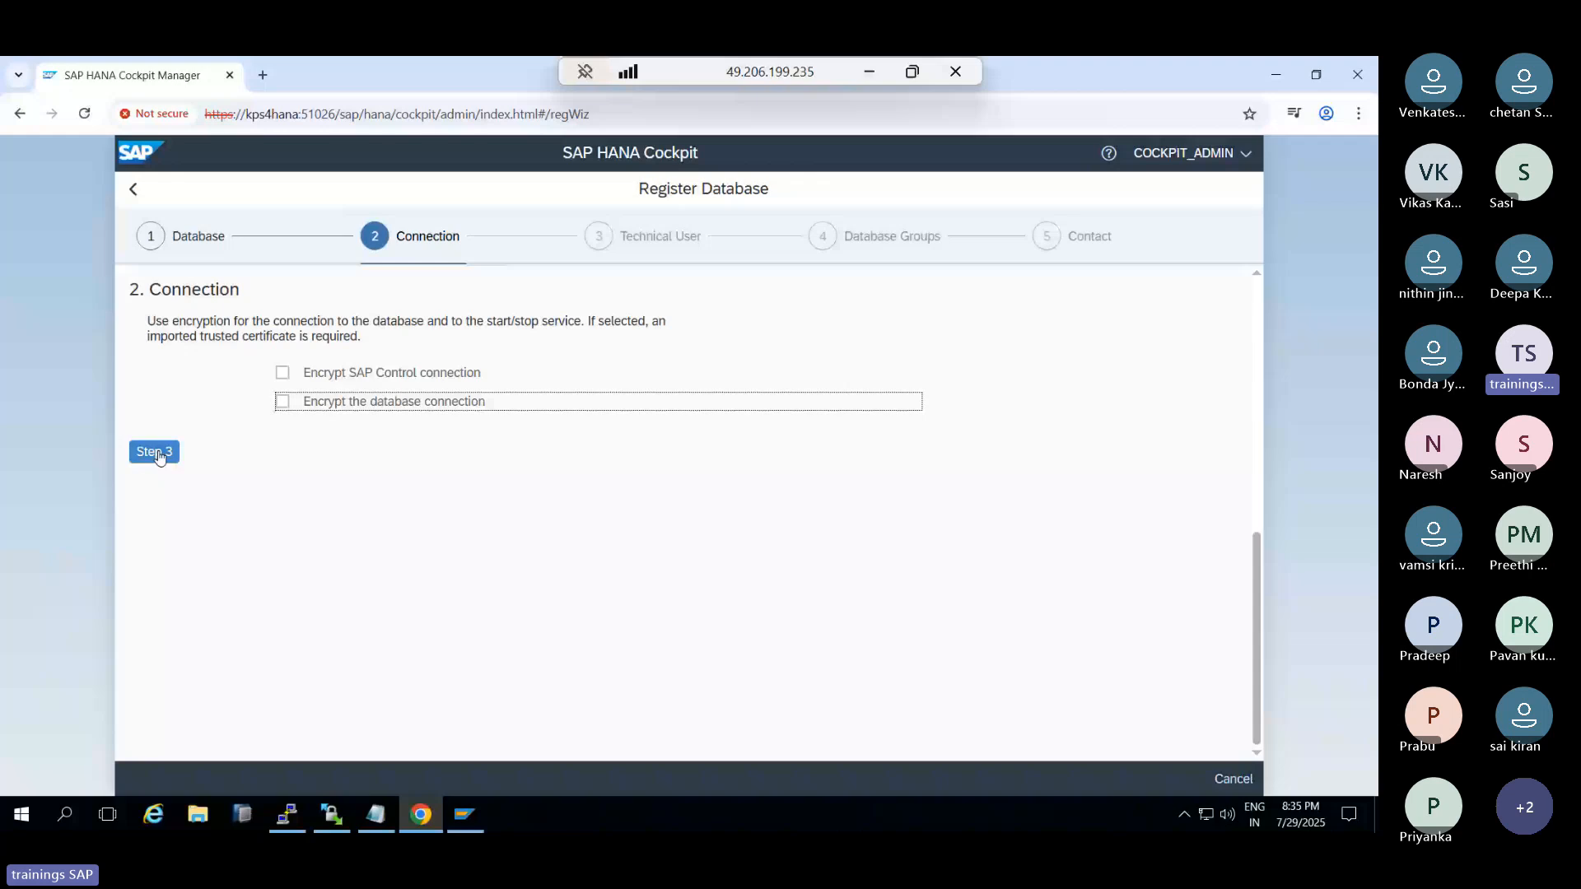
Enter the SYSTEM technical user password, step through to Review, and submit the registration
click(156, 452)
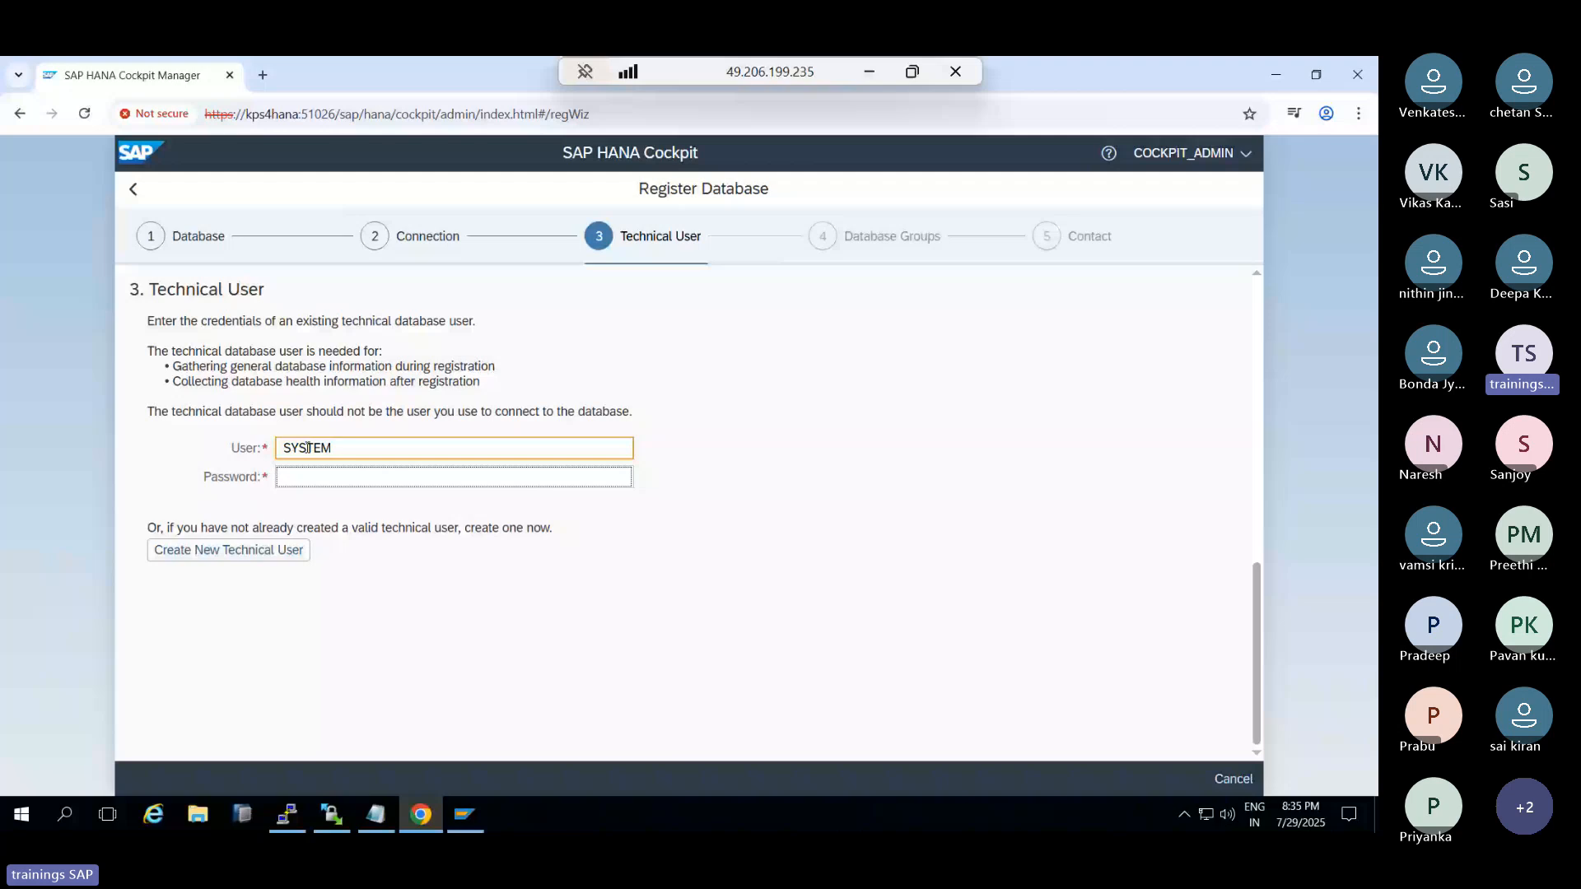
text(•••••••••)
drag(197, 528, 278, 526)
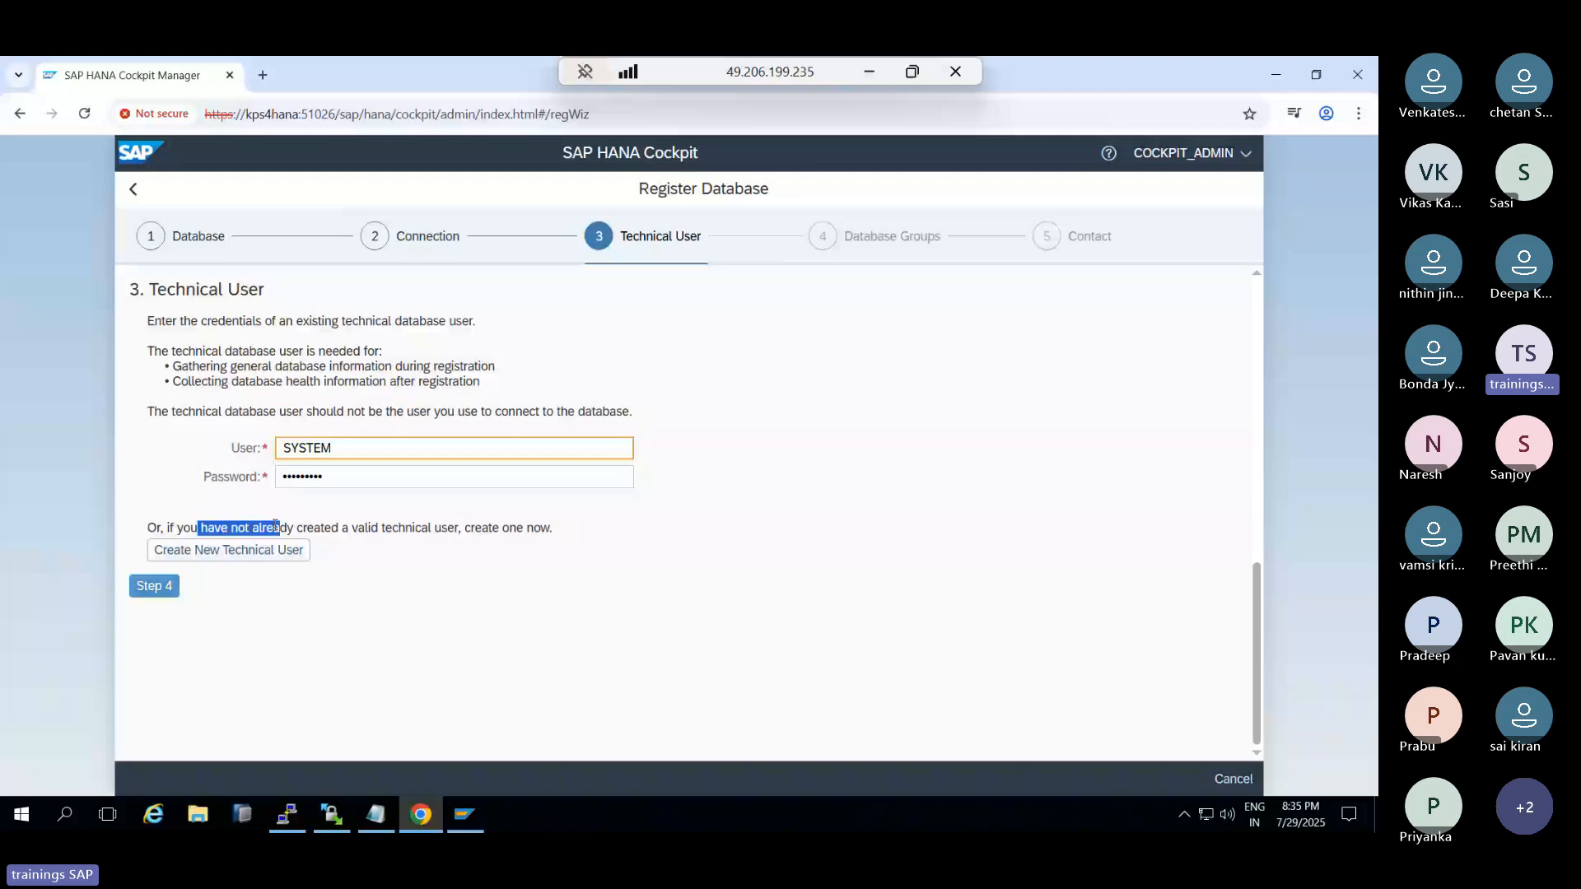
click(153, 585)
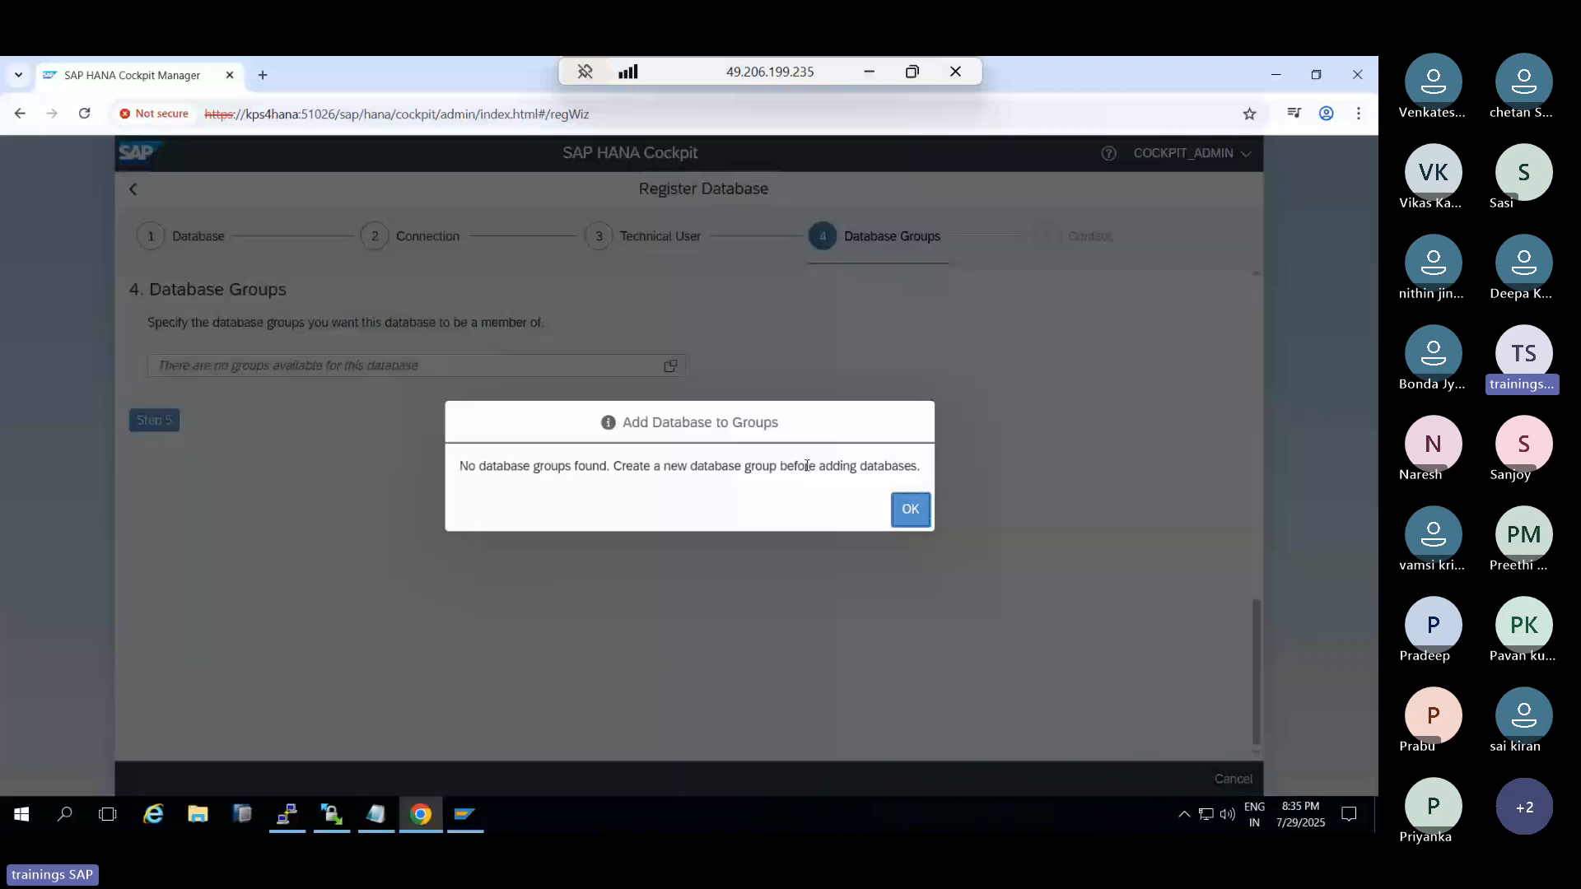
key(Return)
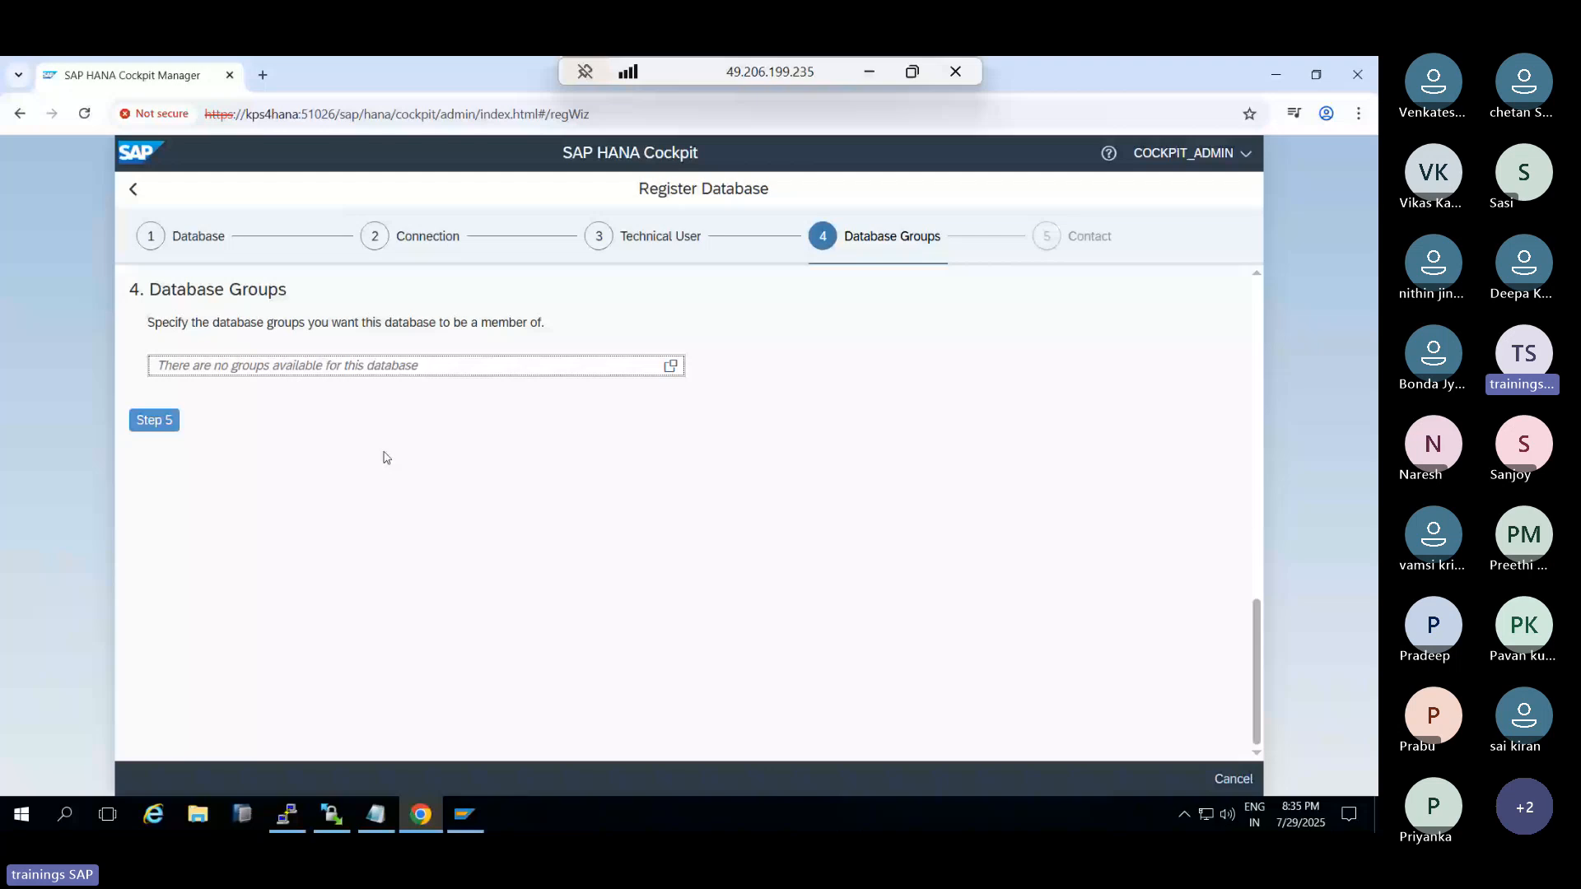
click(156, 420)
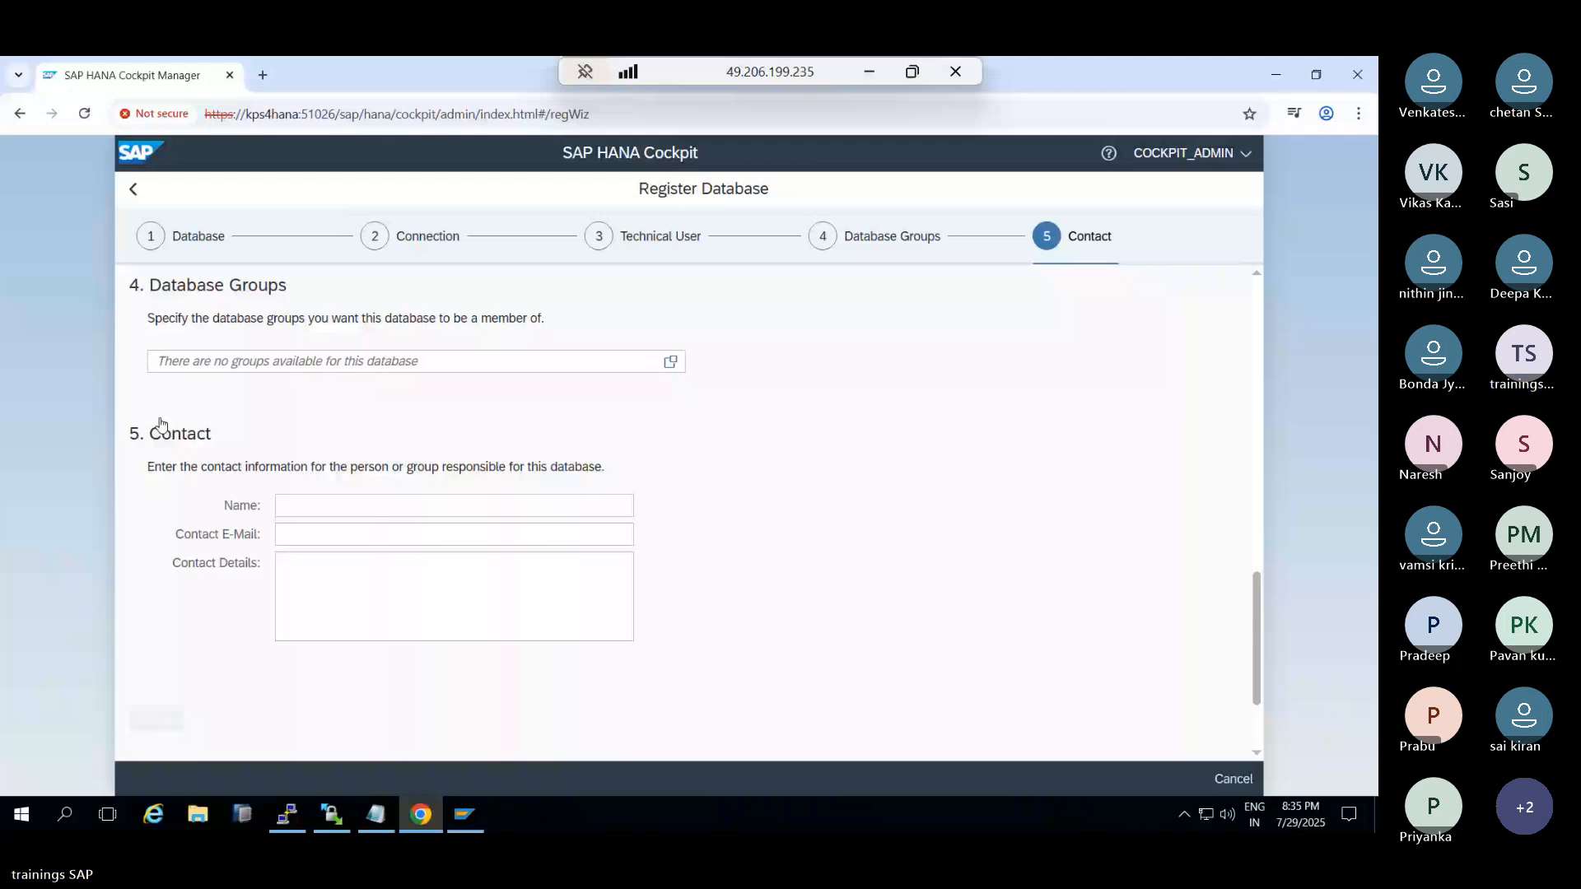
click(156, 720)
click(1159, 780)
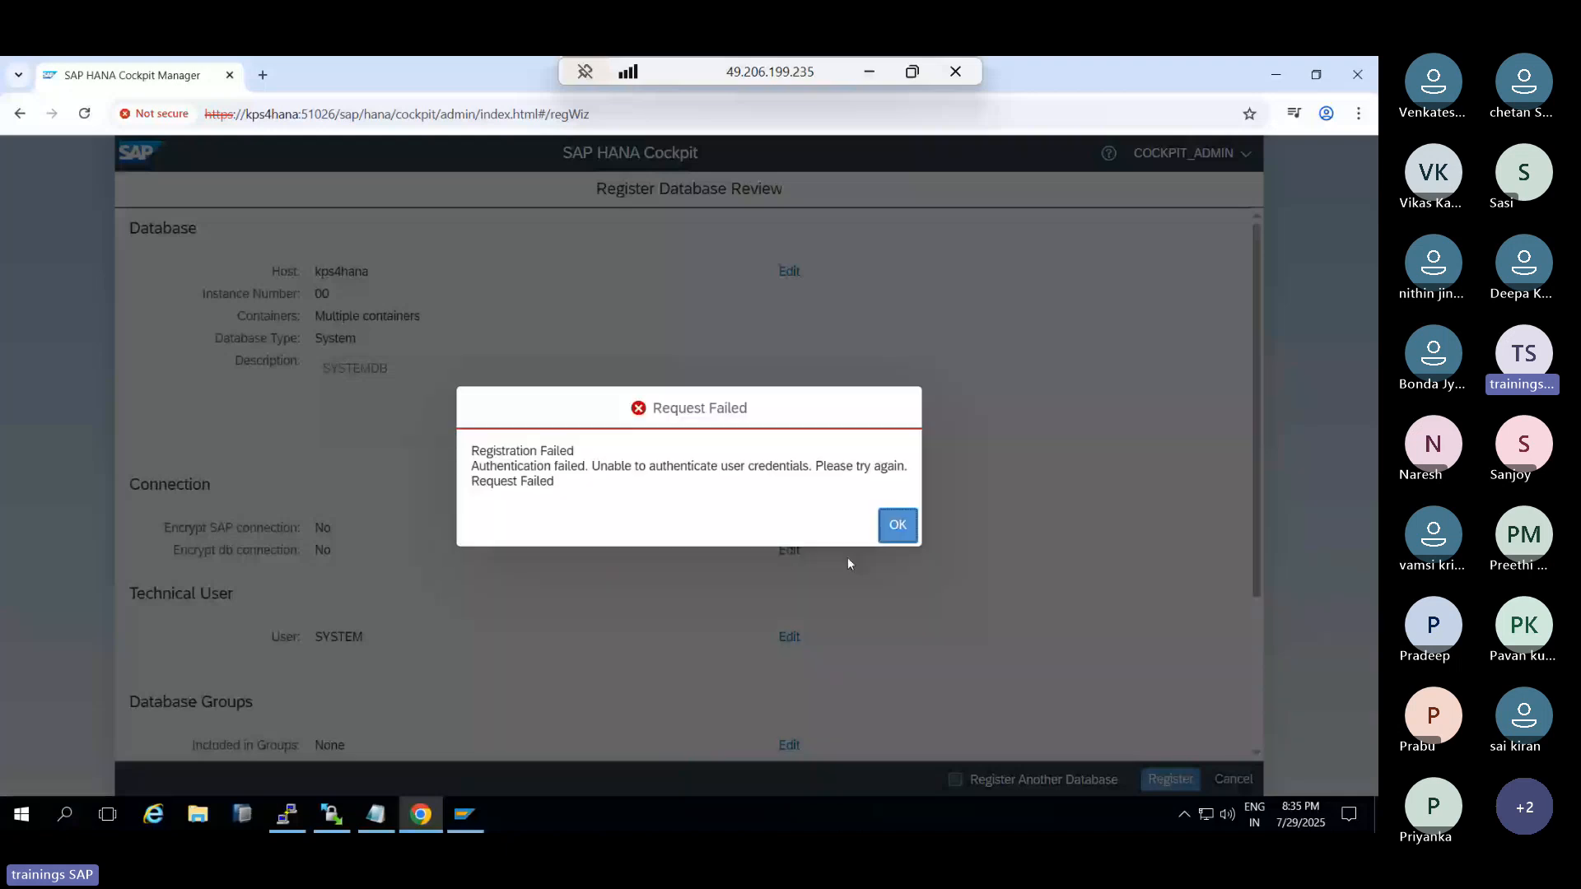
key(Return)
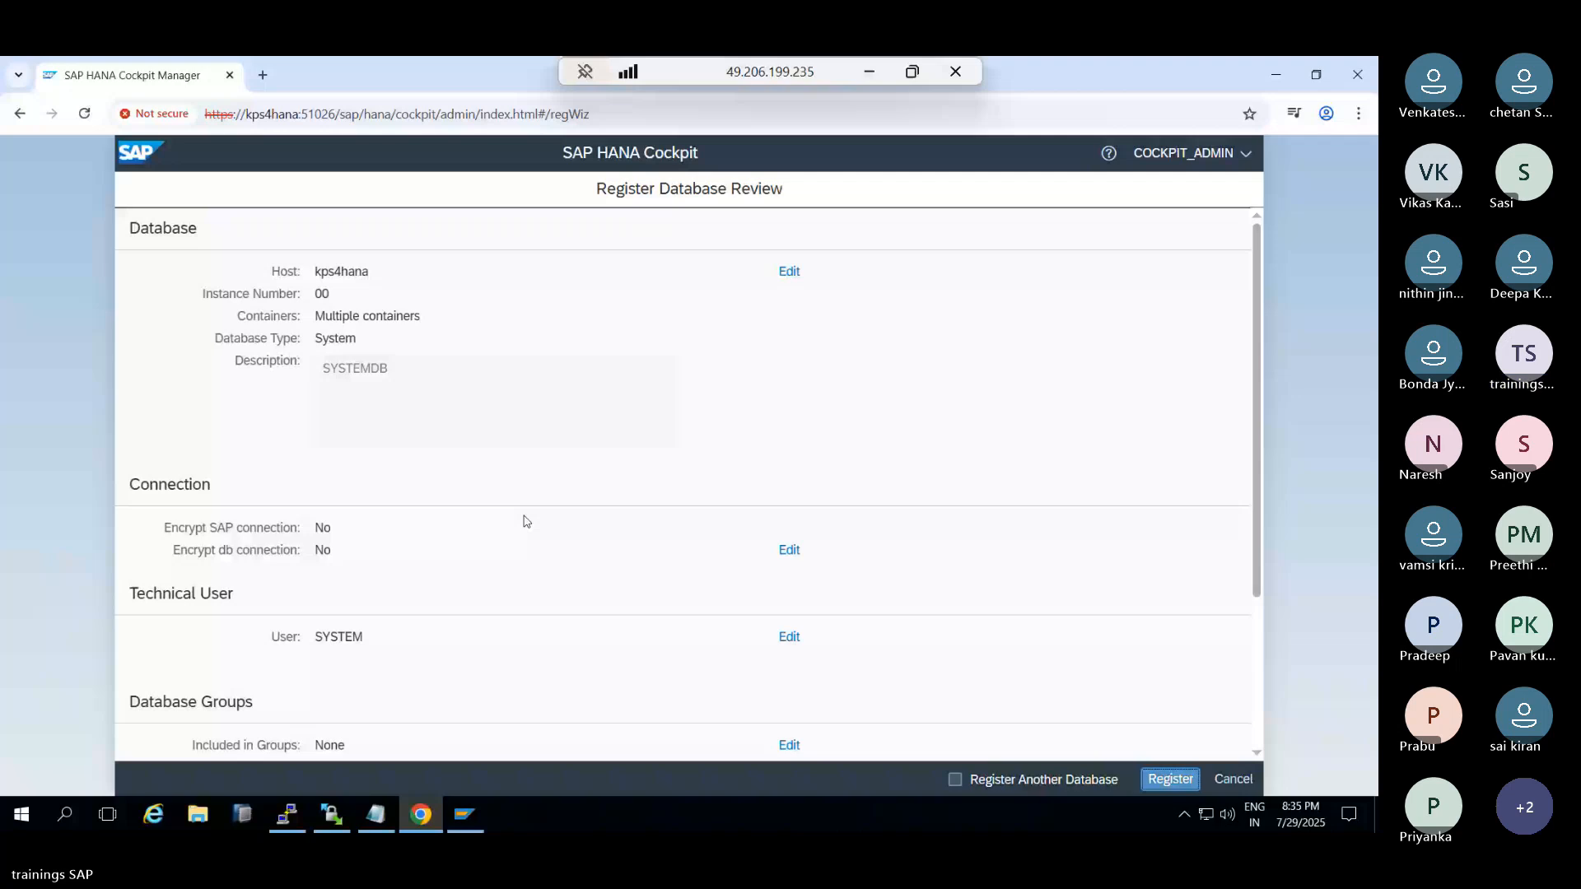
Re-enter the technical user password and retry registration, which fails with an authentication error
scroll(523, 522, down, 3)
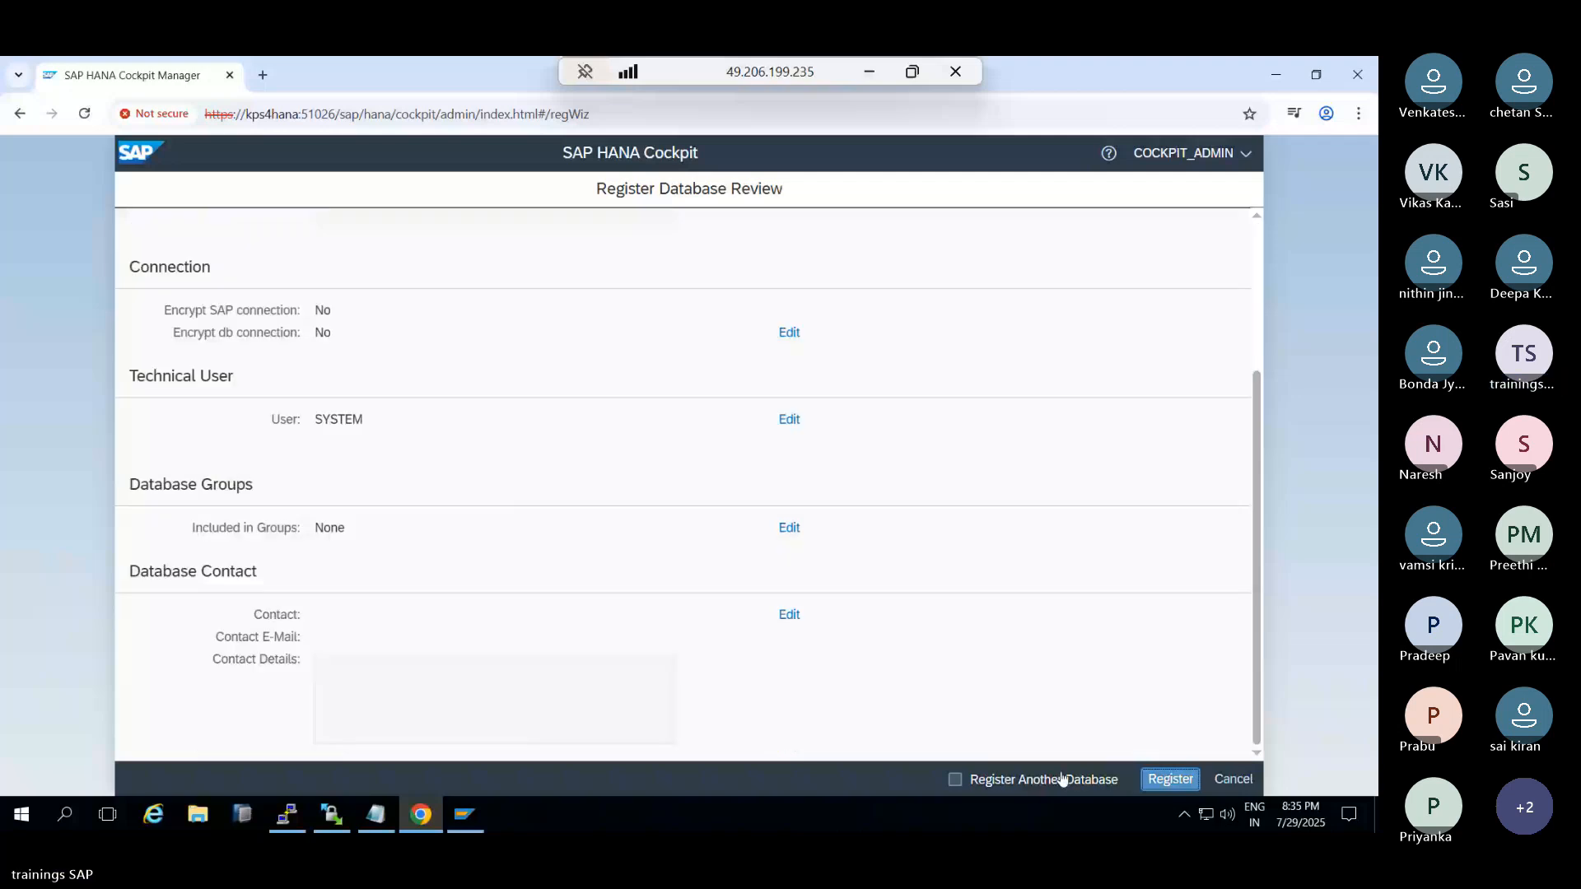
click(788, 420)
click(606, 476)
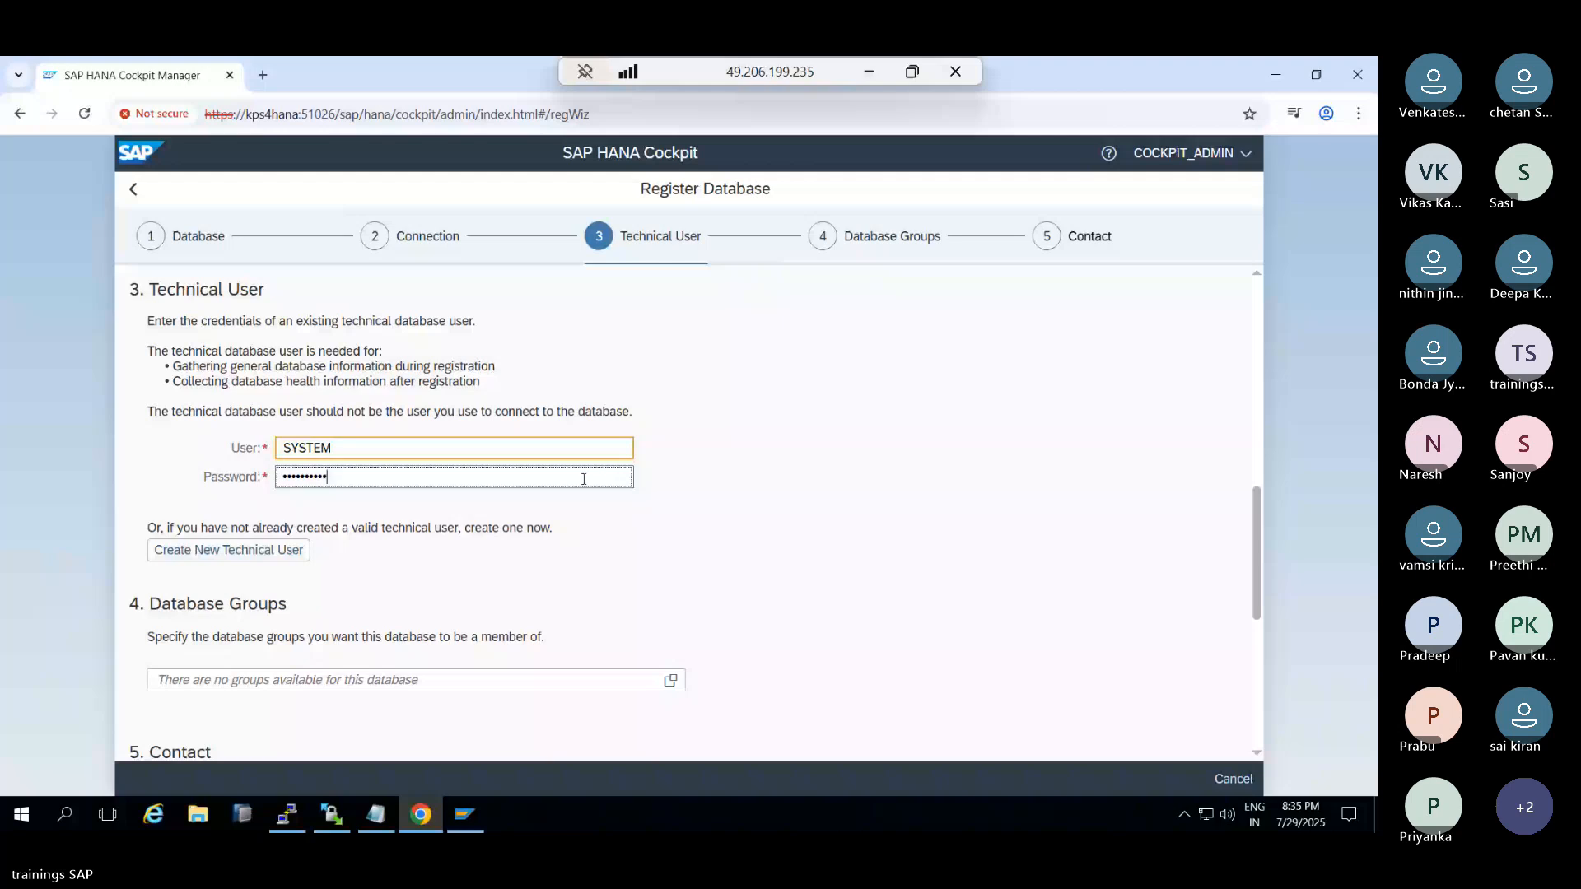
scroll(229, 534, down, 5)
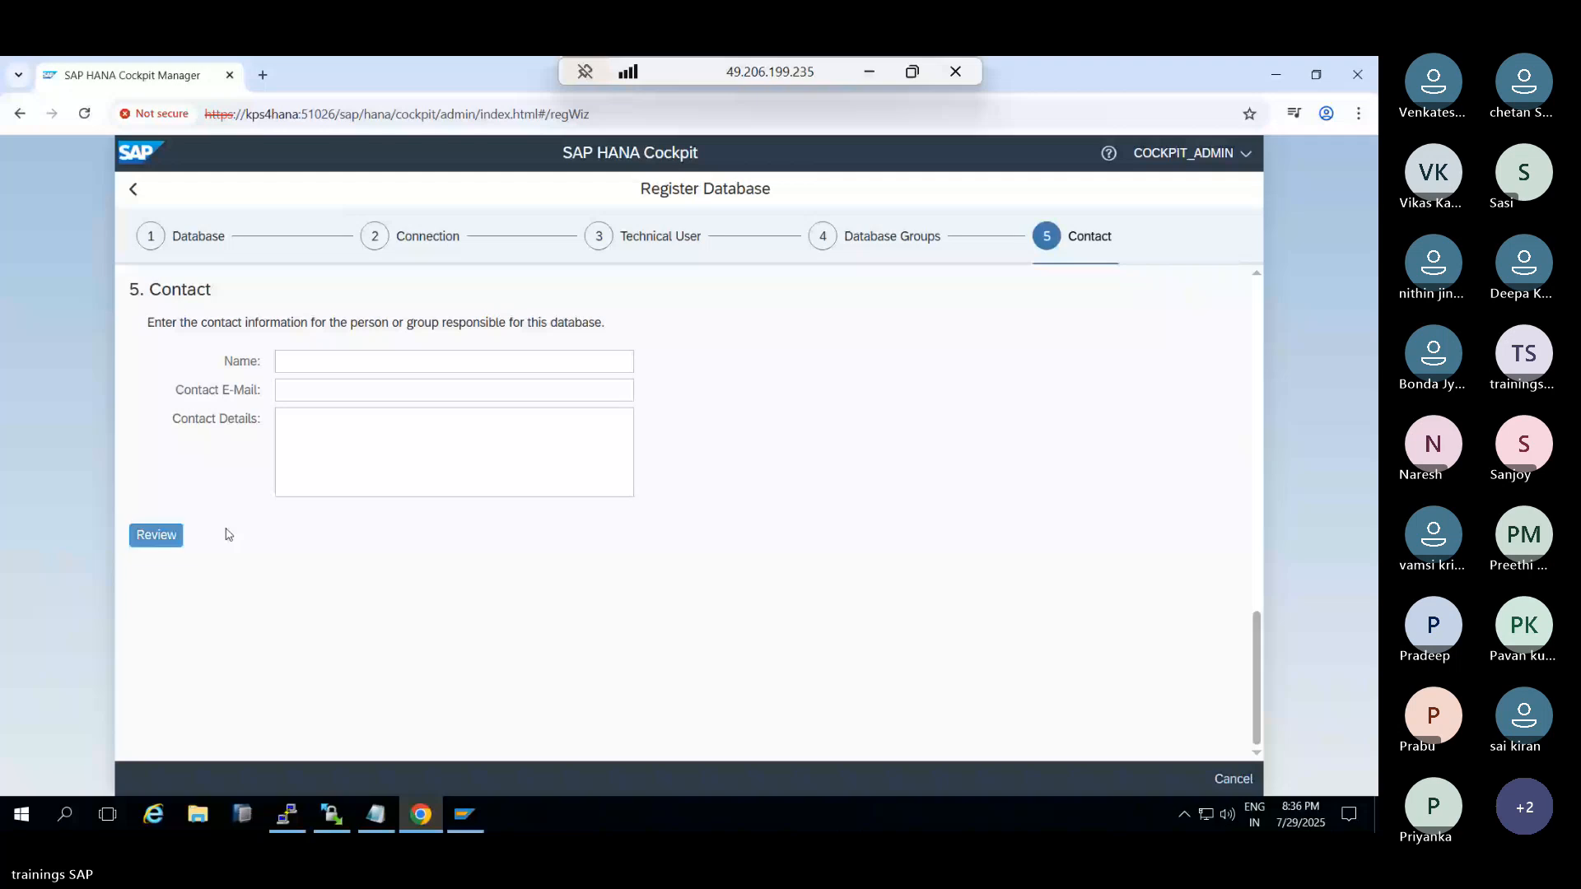
click(156, 534)
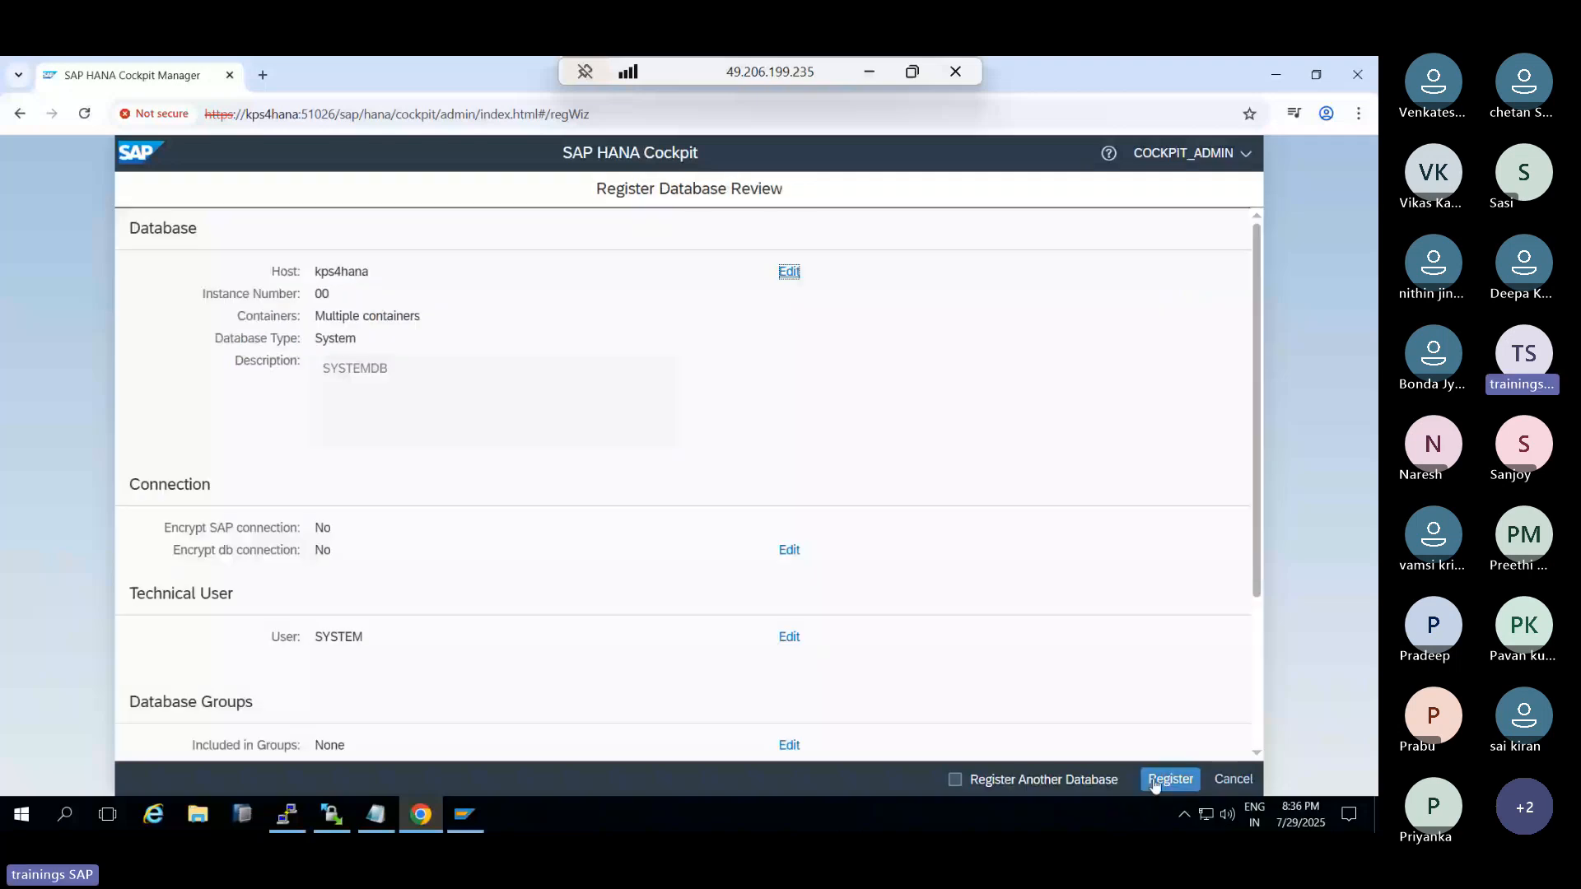
click(1155, 782)
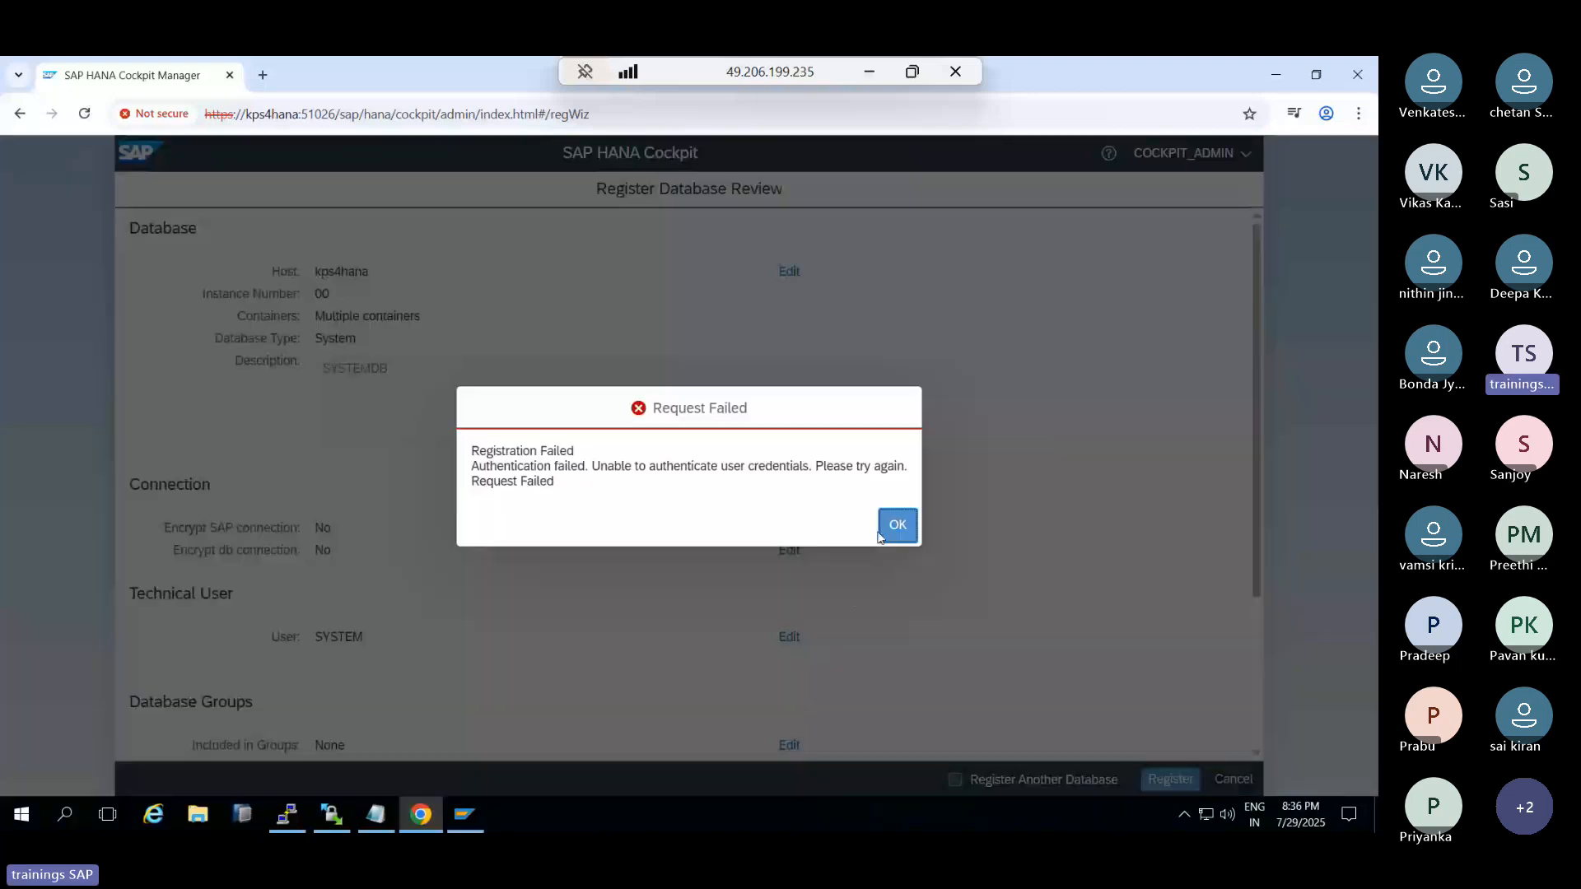
click(897, 526)
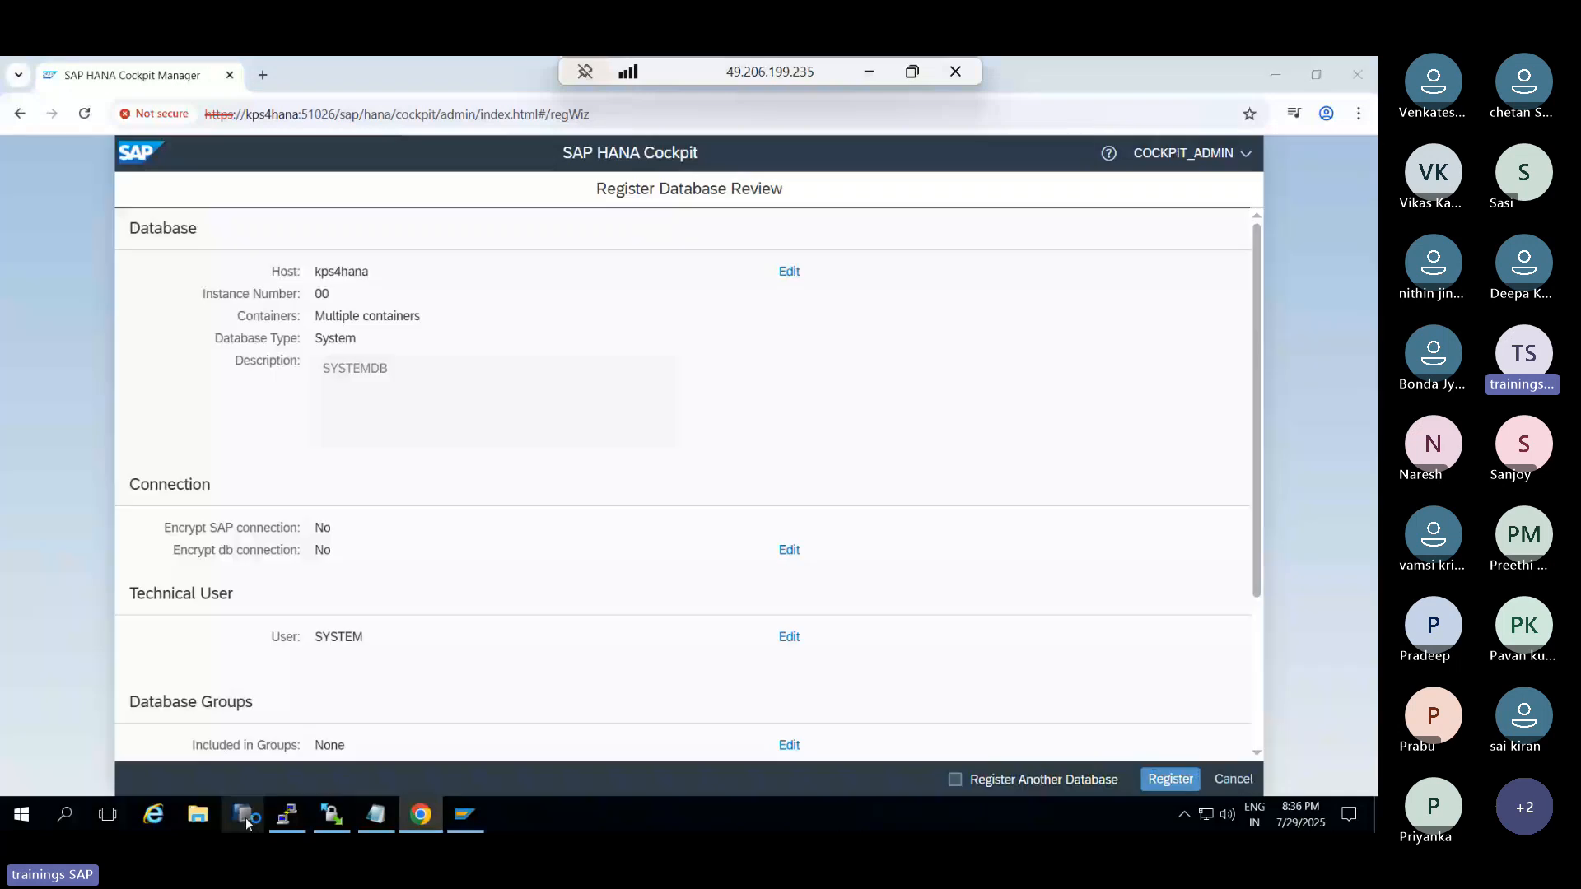
Launch SAP HANA Studio with the default workspace, cancelling the SYSTEMDB logon prompt
click(245, 815)
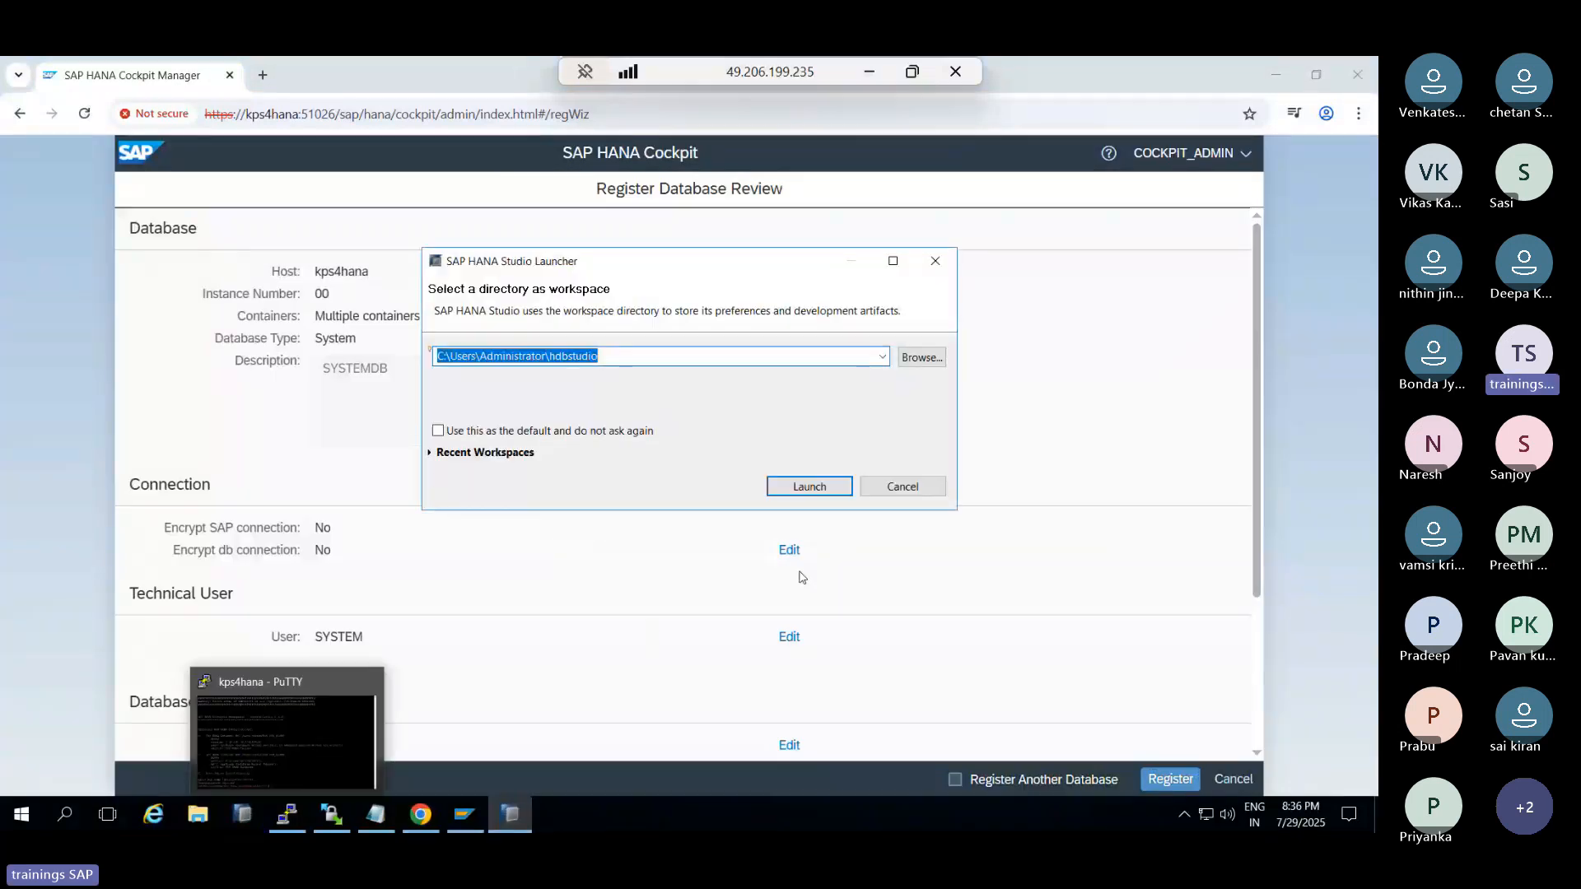
click(811, 489)
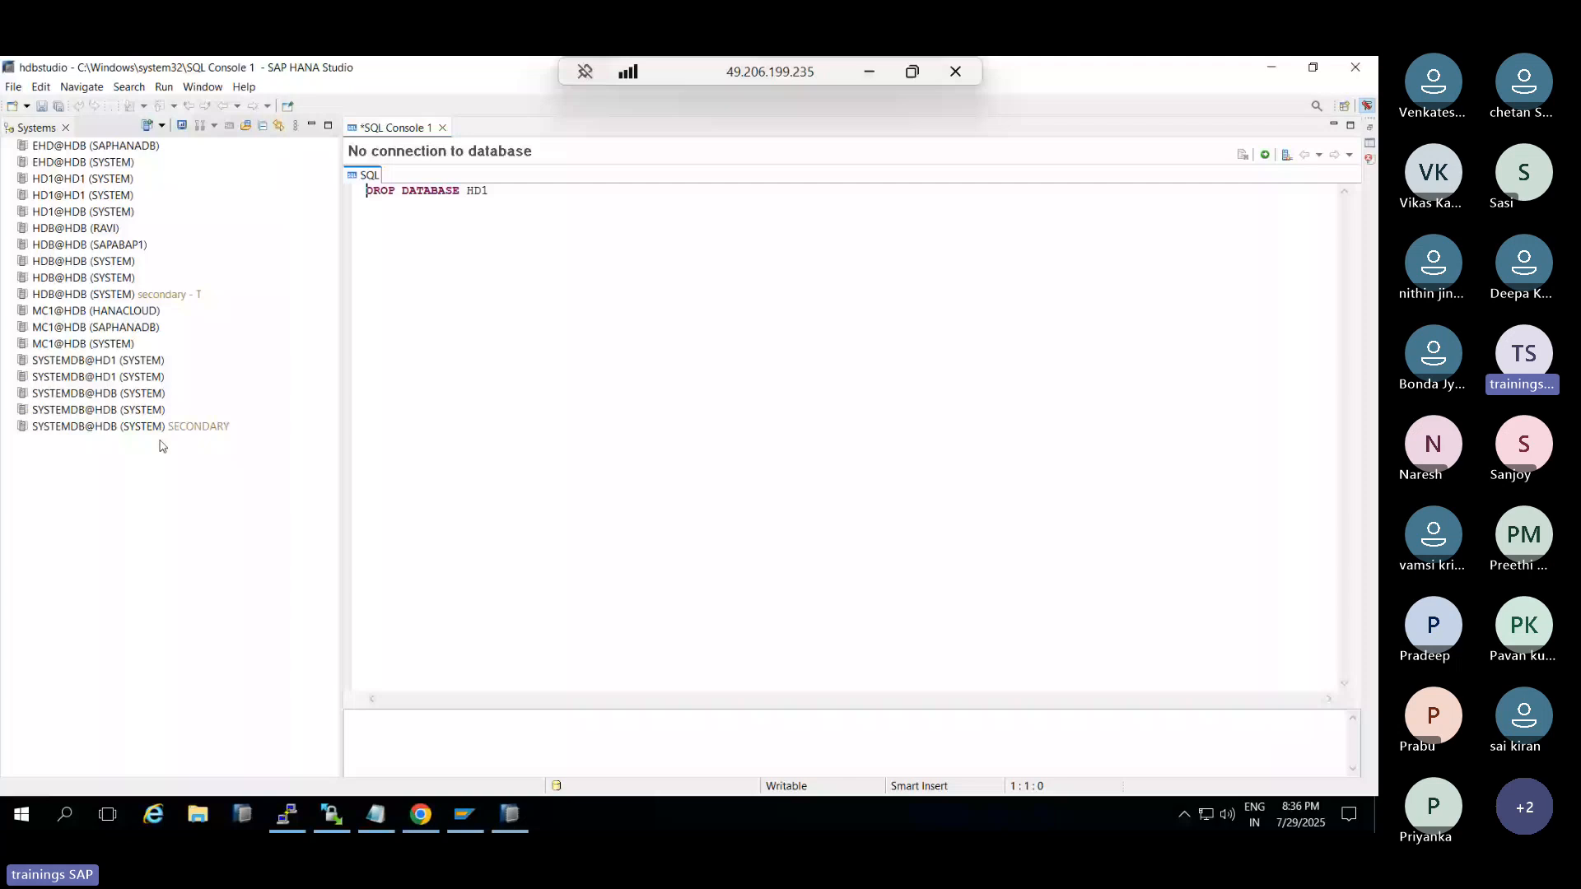
click(107, 409)
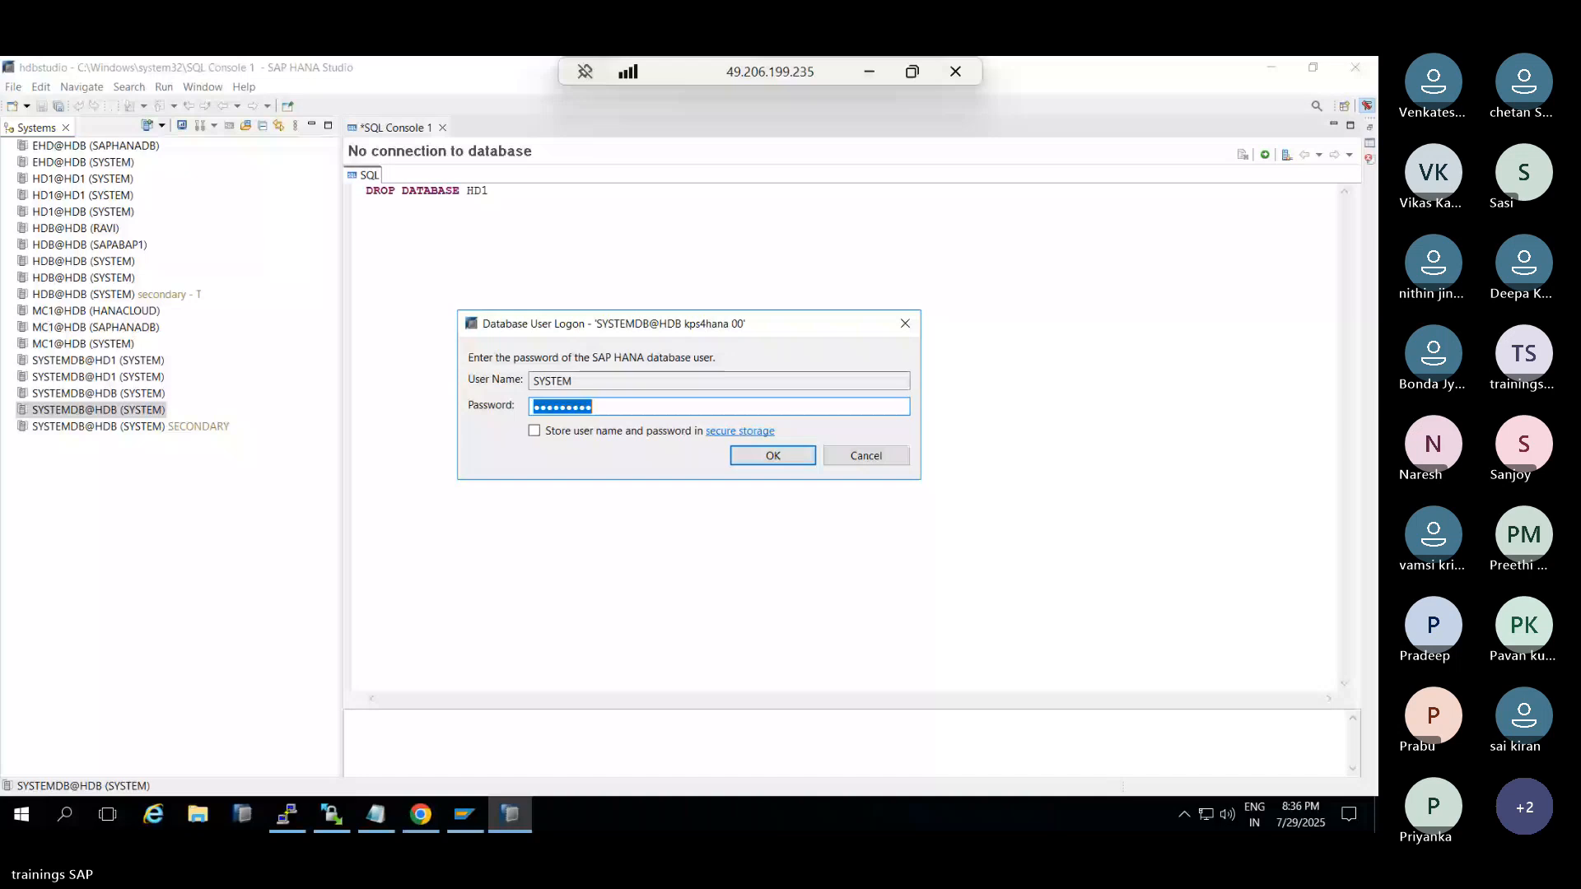
click(866, 455)
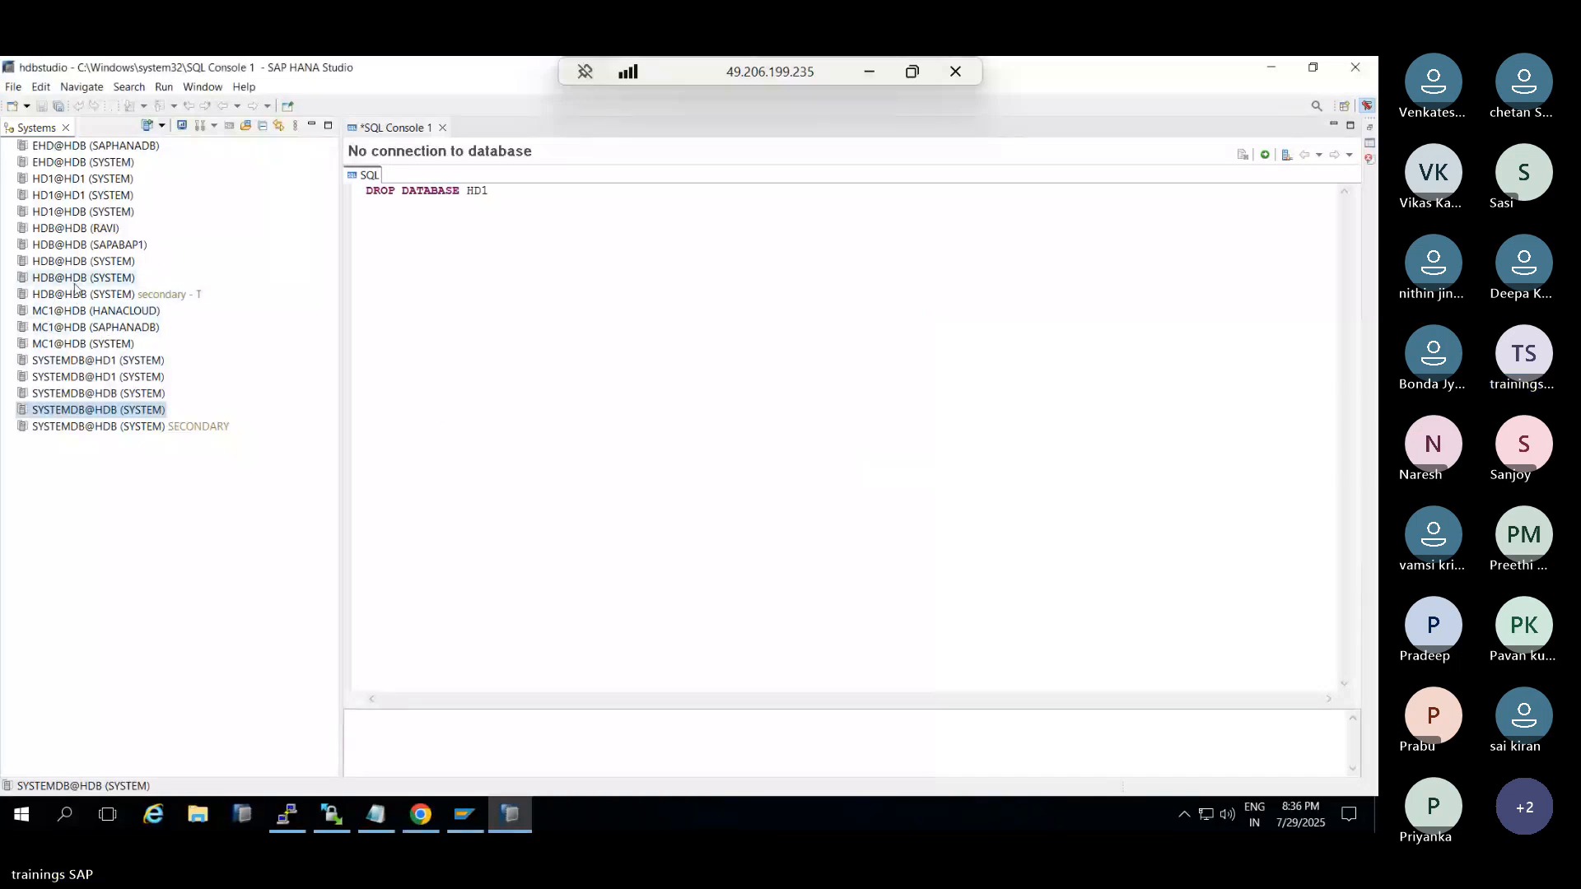
Connect HDB@HDB (SYSTEM), then enter the password for SYSTEMDB@HDB (SYSTEM)
double_click(75, 280)
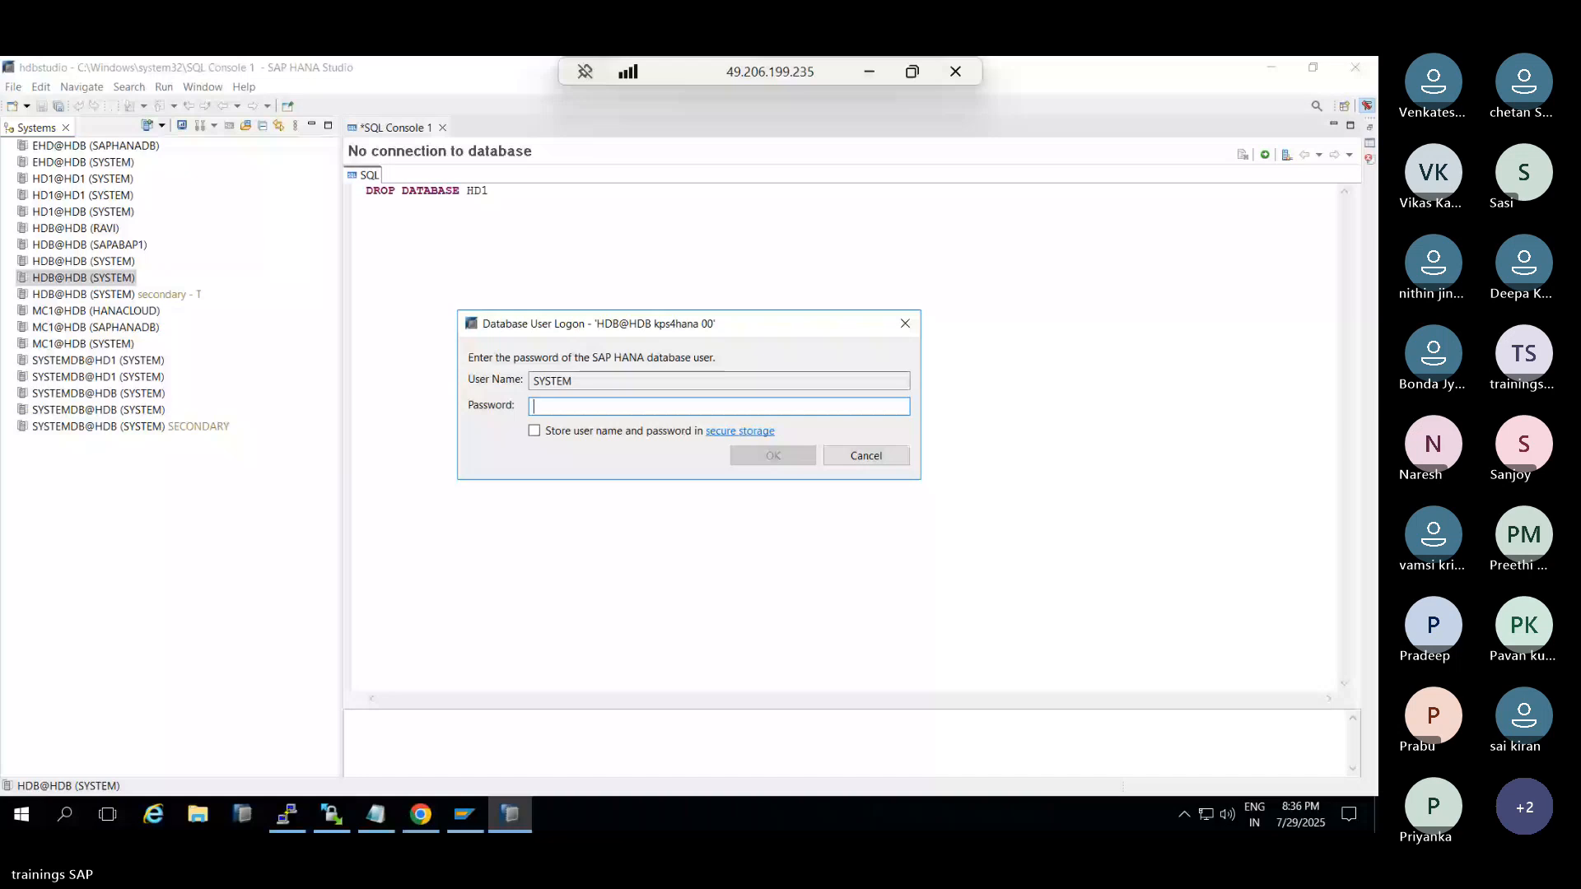
key(Return)
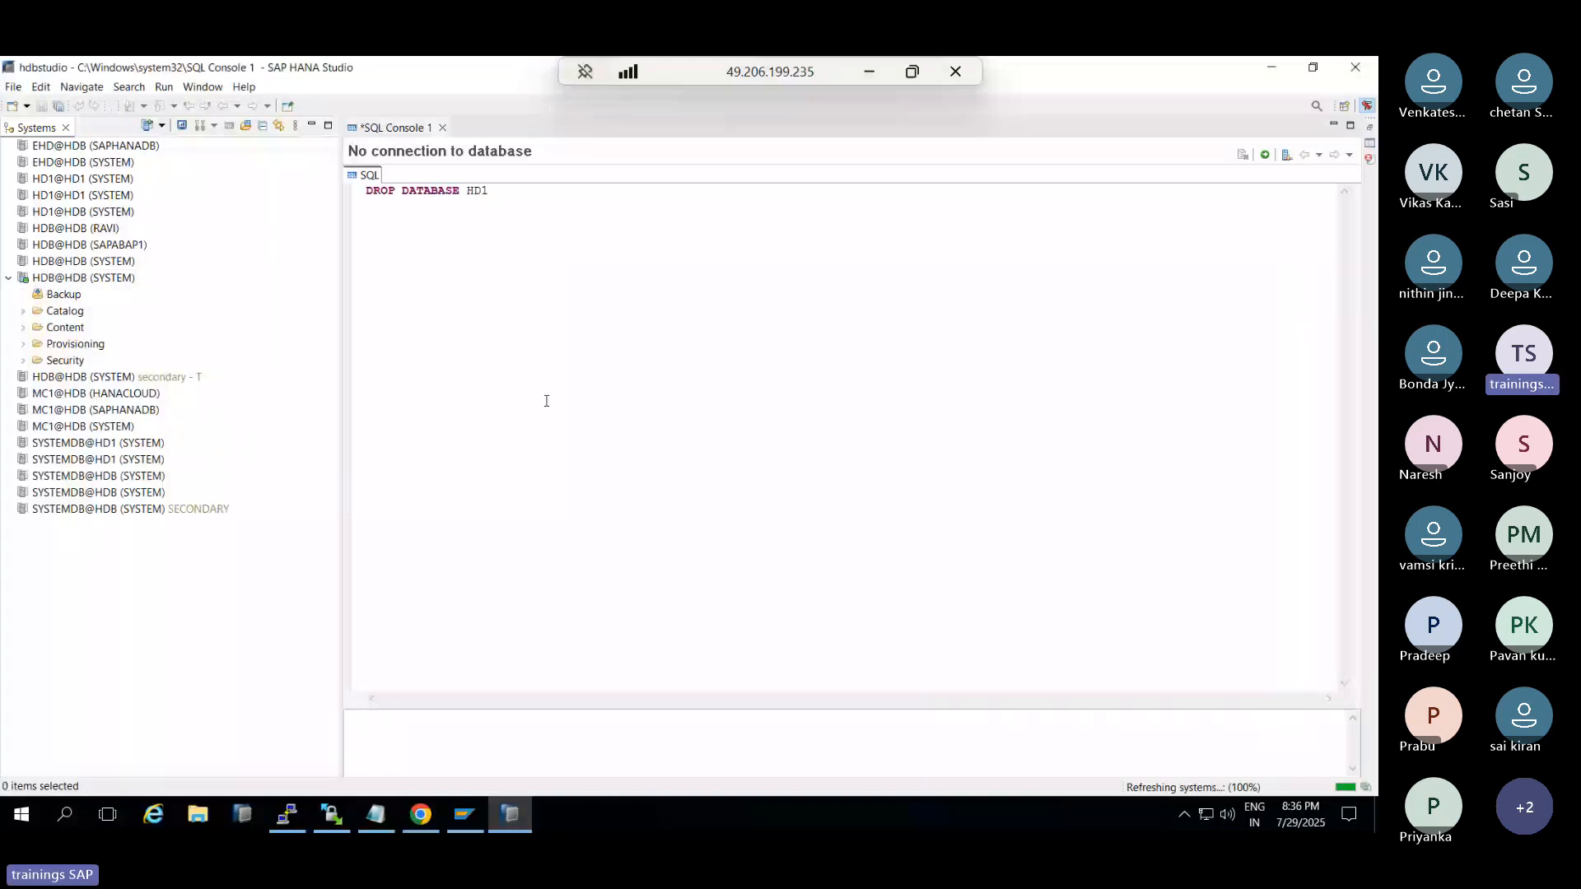
double_click(97, 492)
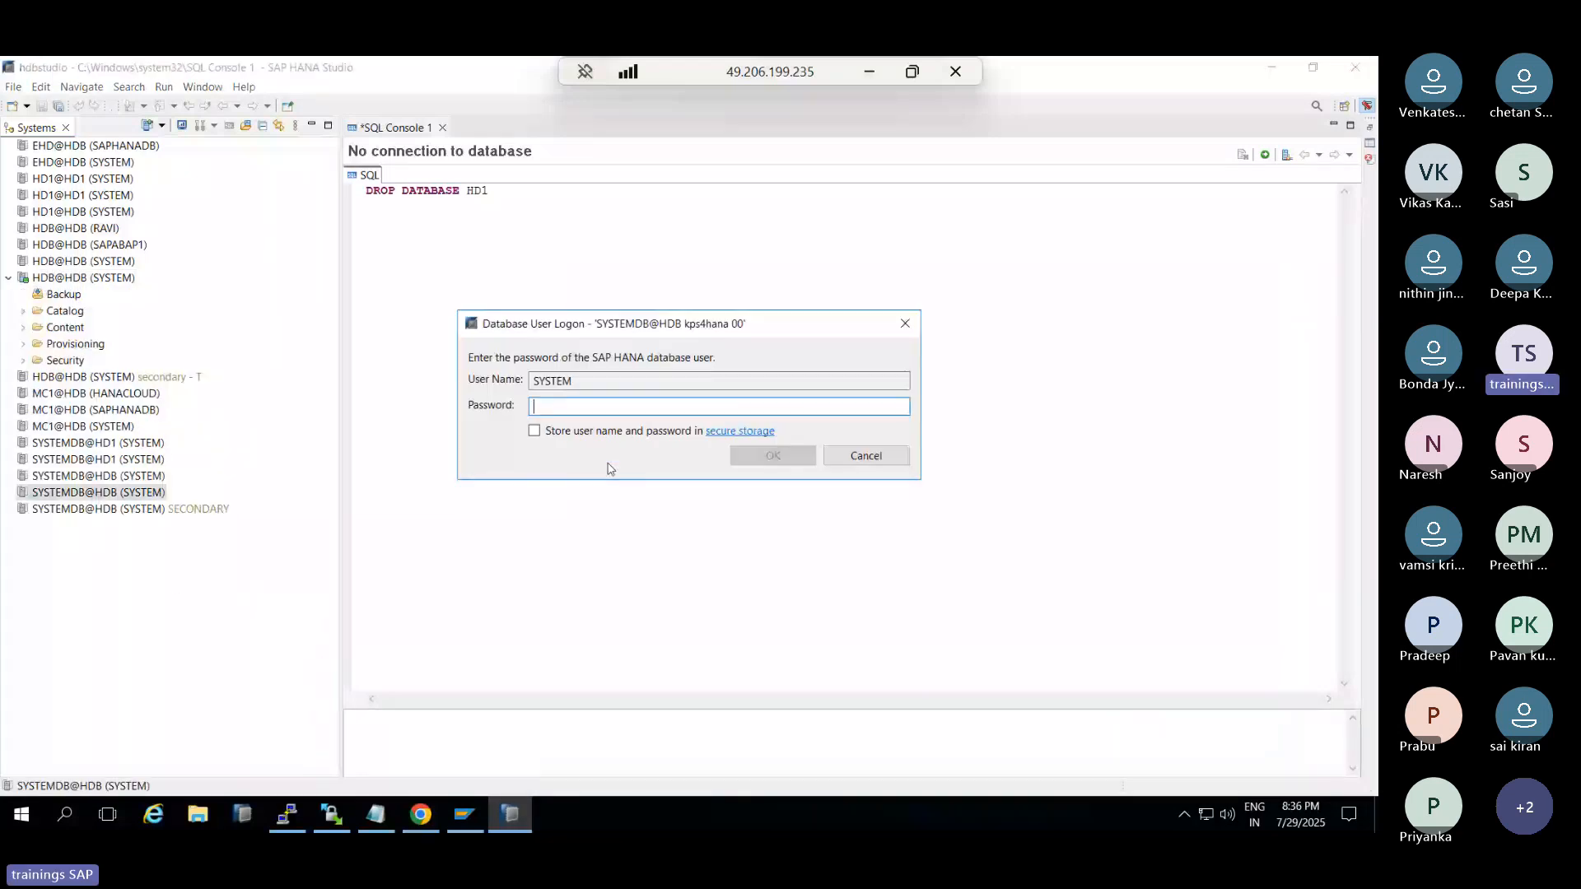
text(******)
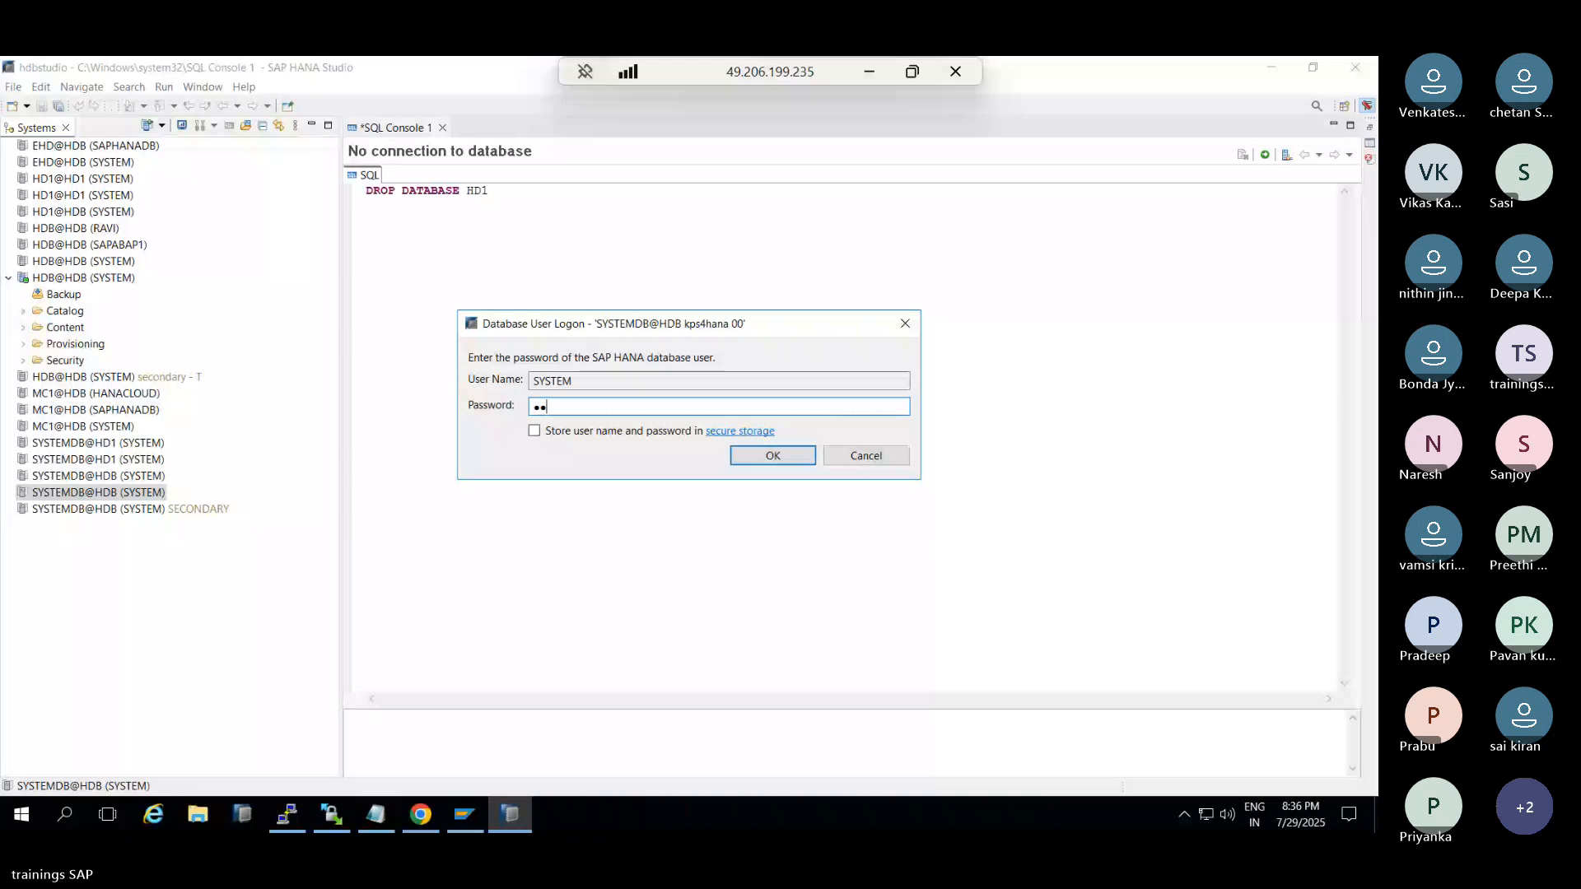
text(***)
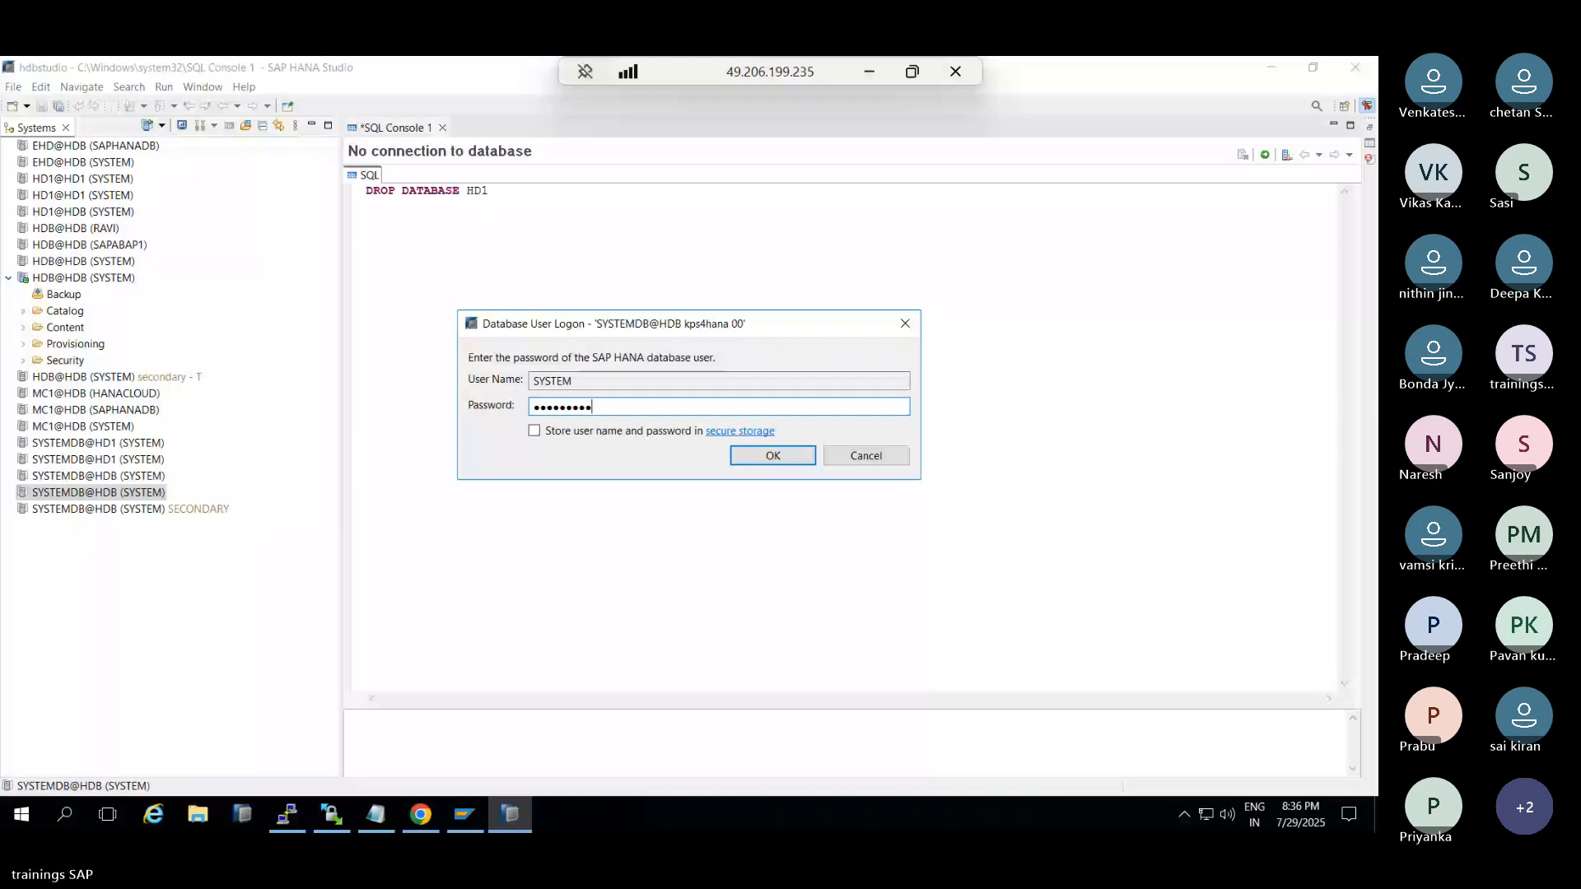
key(BackSpace)
Submit the SYSTEMDB logon, then as hdbadm in PuTTY stop the instance with HDB stop
key(Return)
key(alt+Tab)
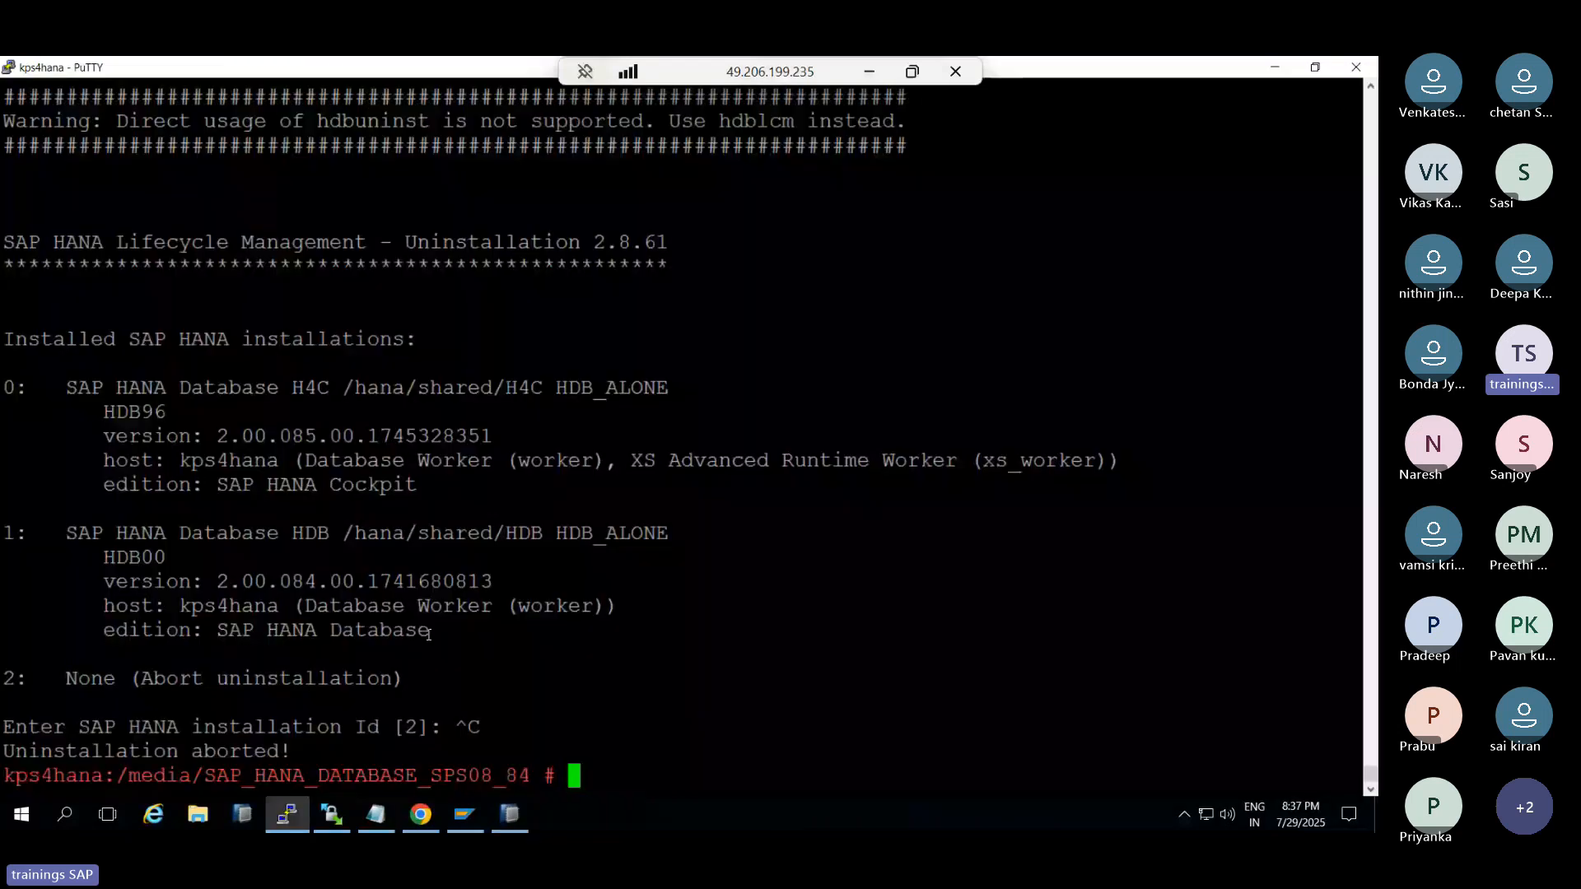
text(sudo su - hdbadm)
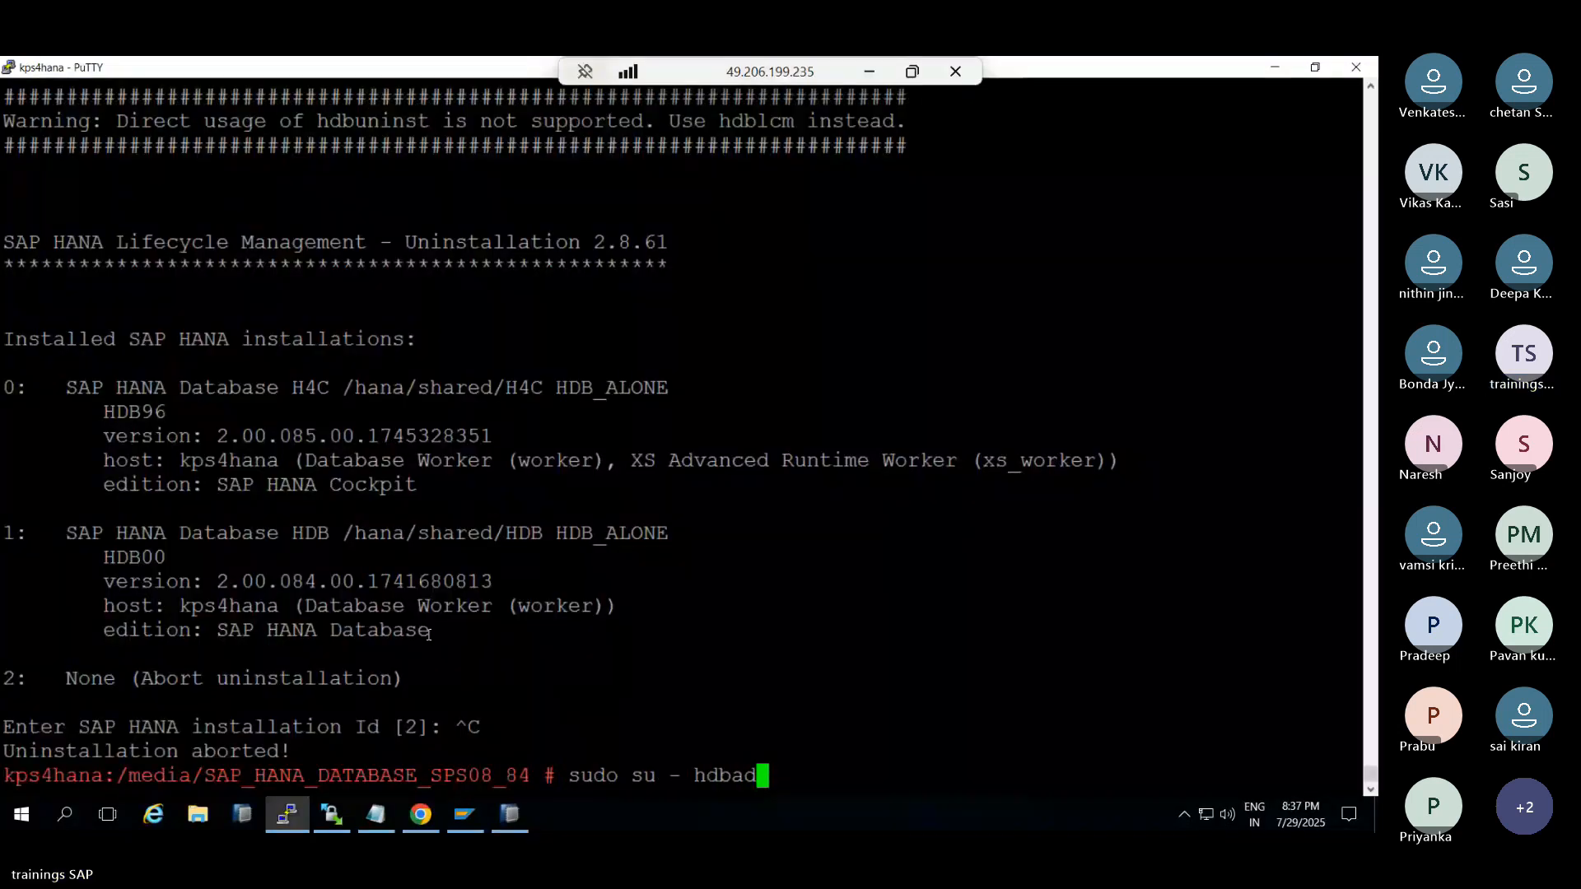
key(Return)
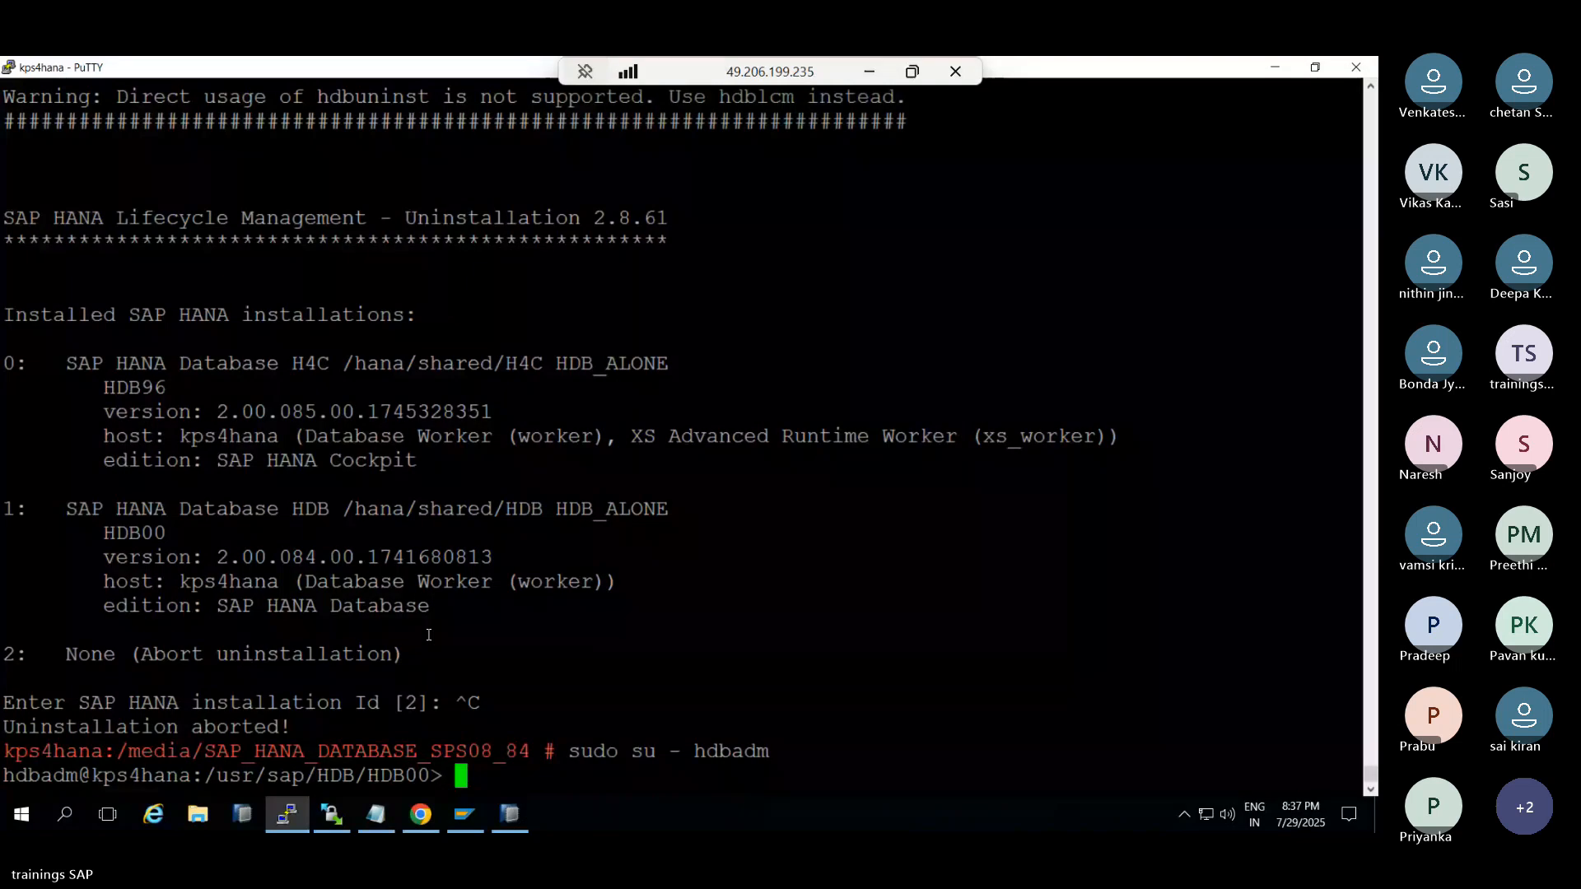
text(HDB )
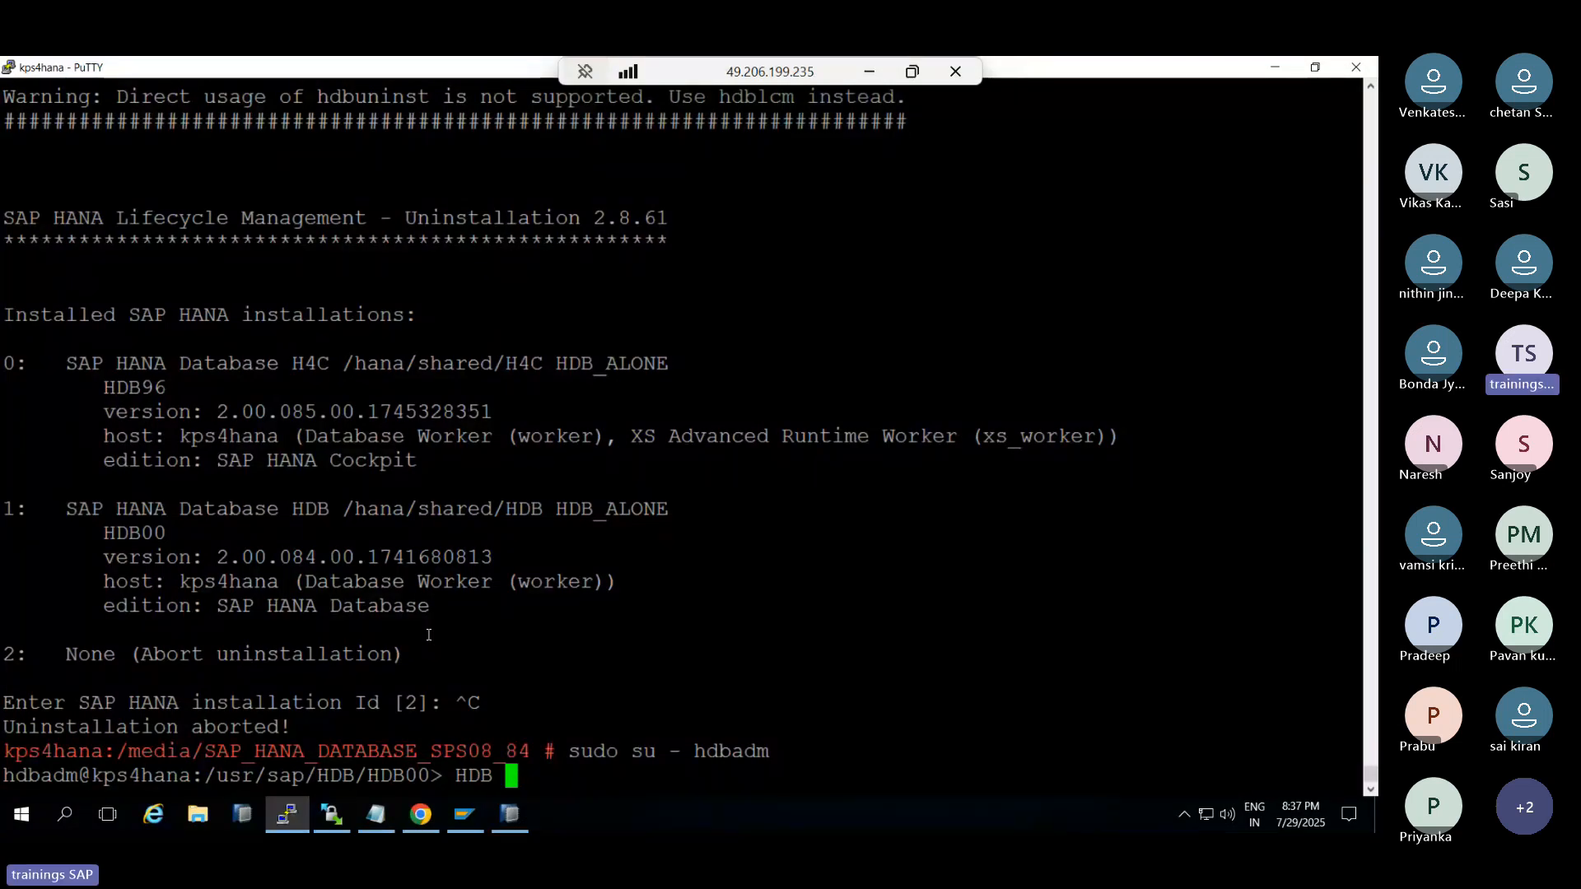
text(stop)
key(Return)
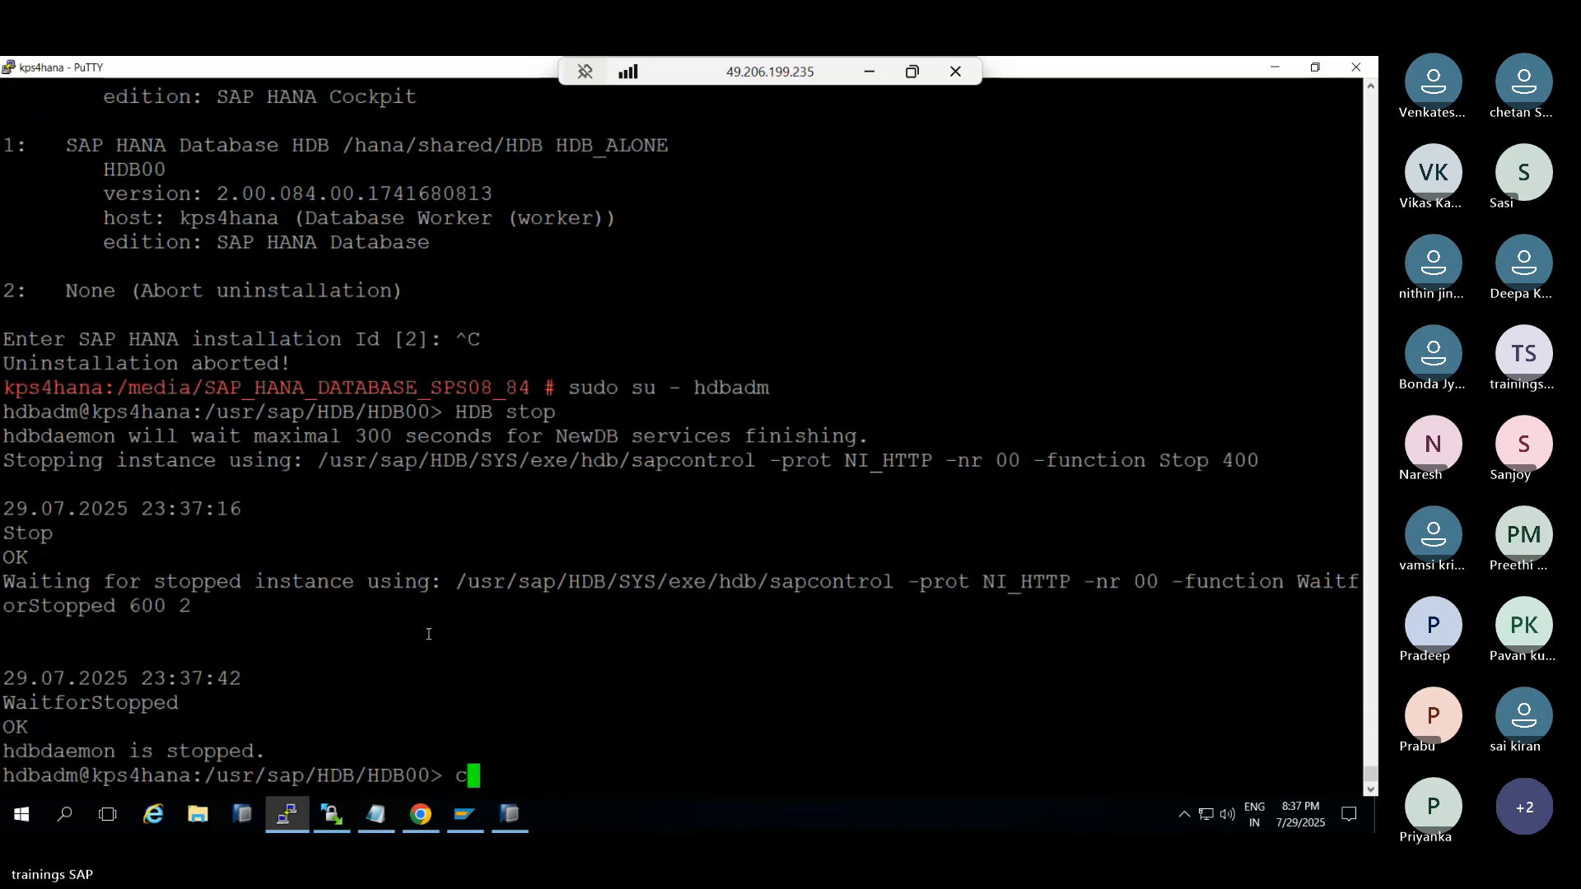
From cdexe, reset the SYSTEM user password with ./hdbnameserver -resetUserSystem
text(cdexe)
key(Return)
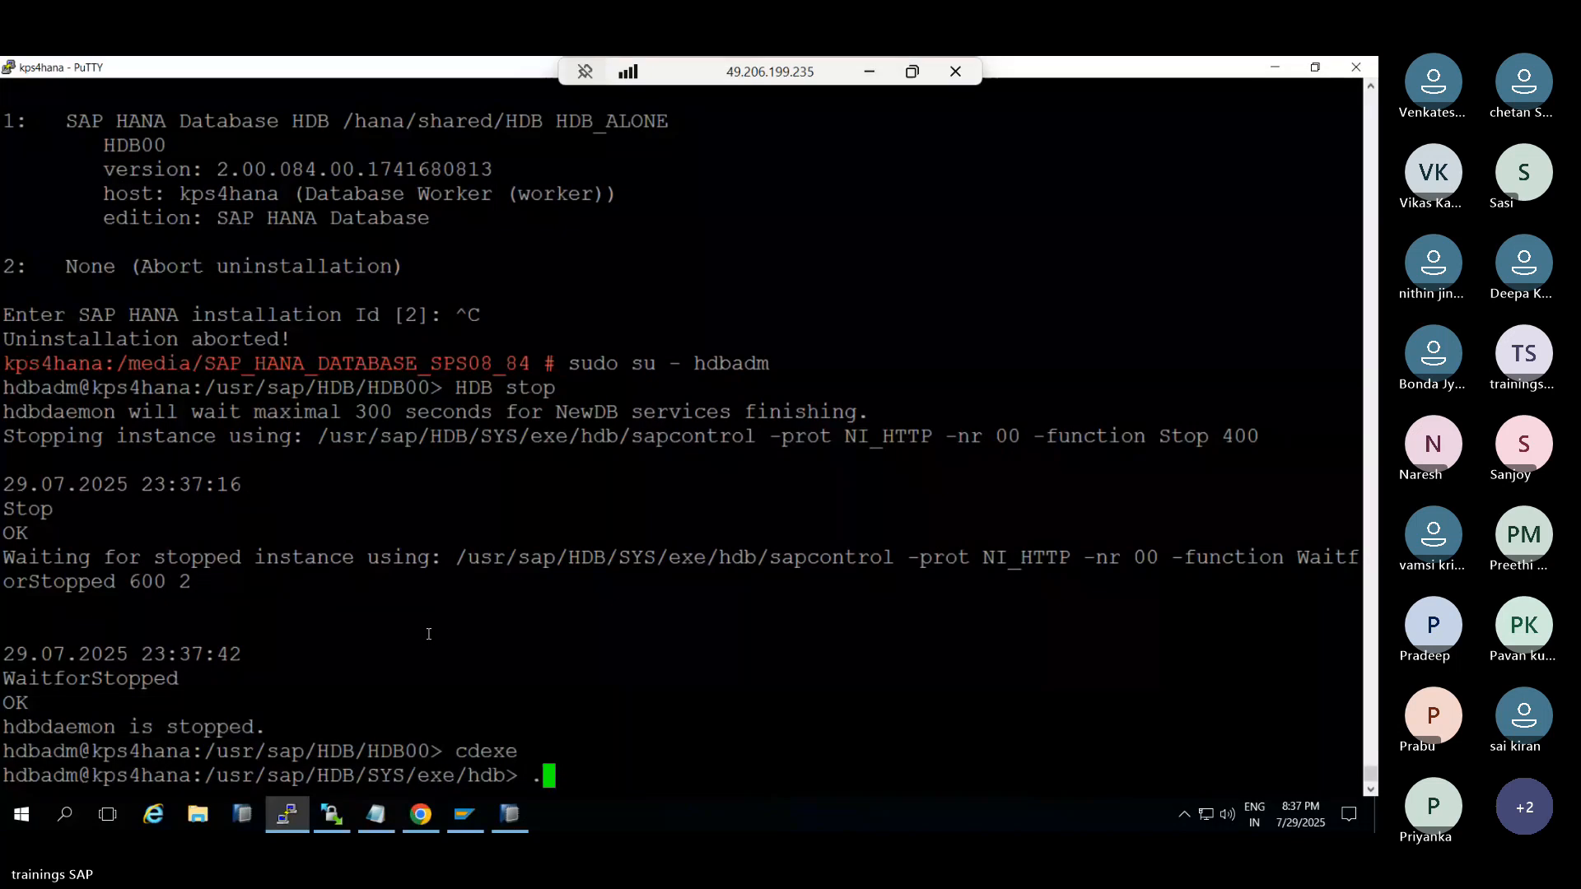
text(./hb)
key(BackSpace)
text(dbnam)
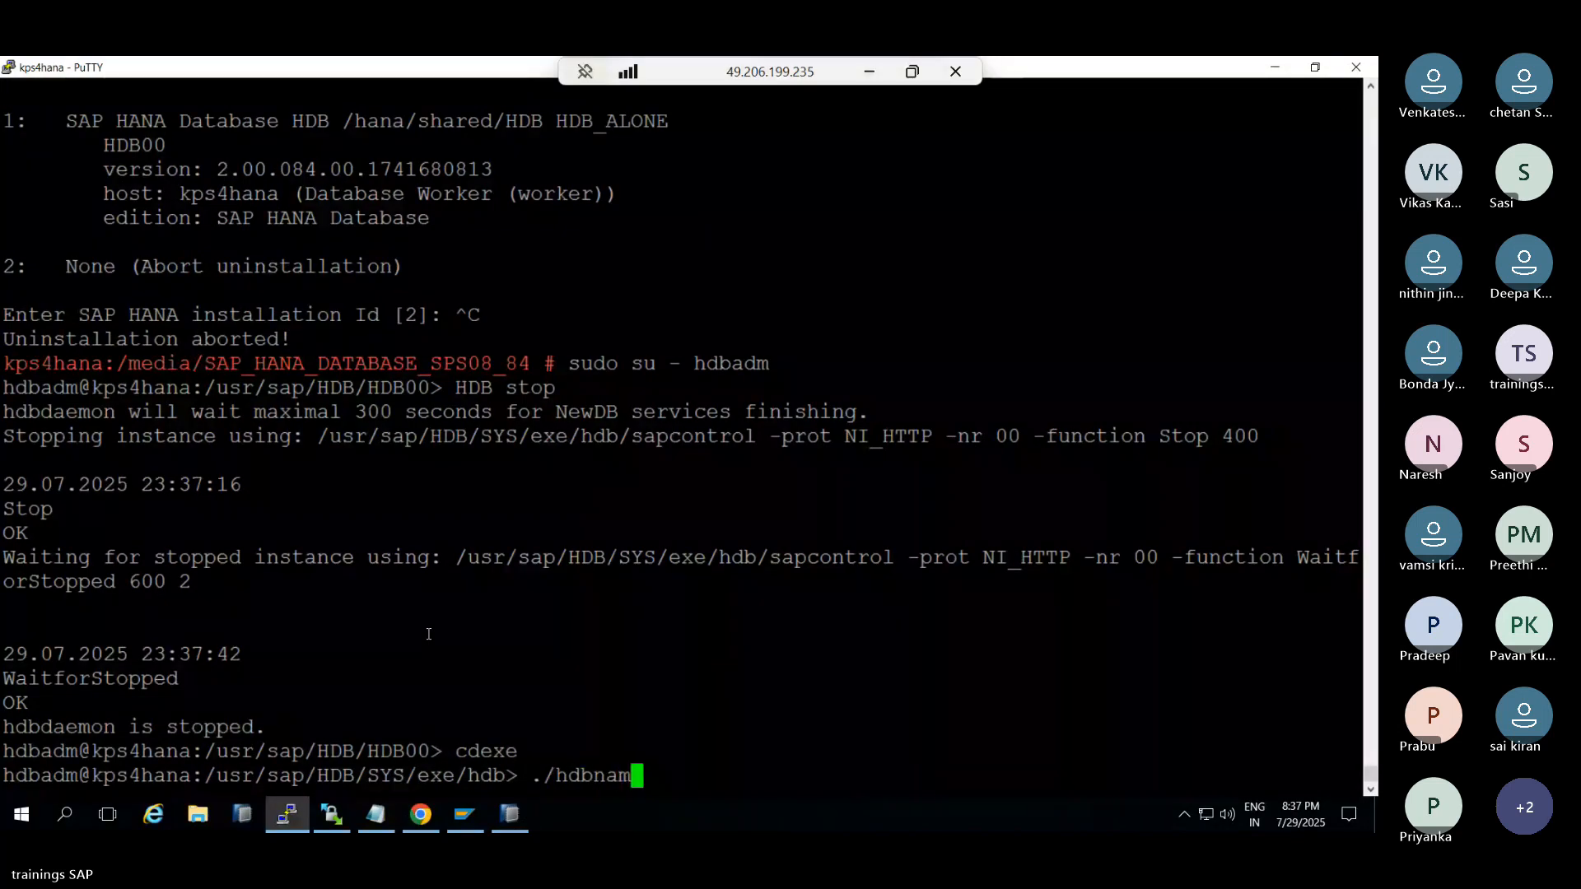
text(eserver -r)
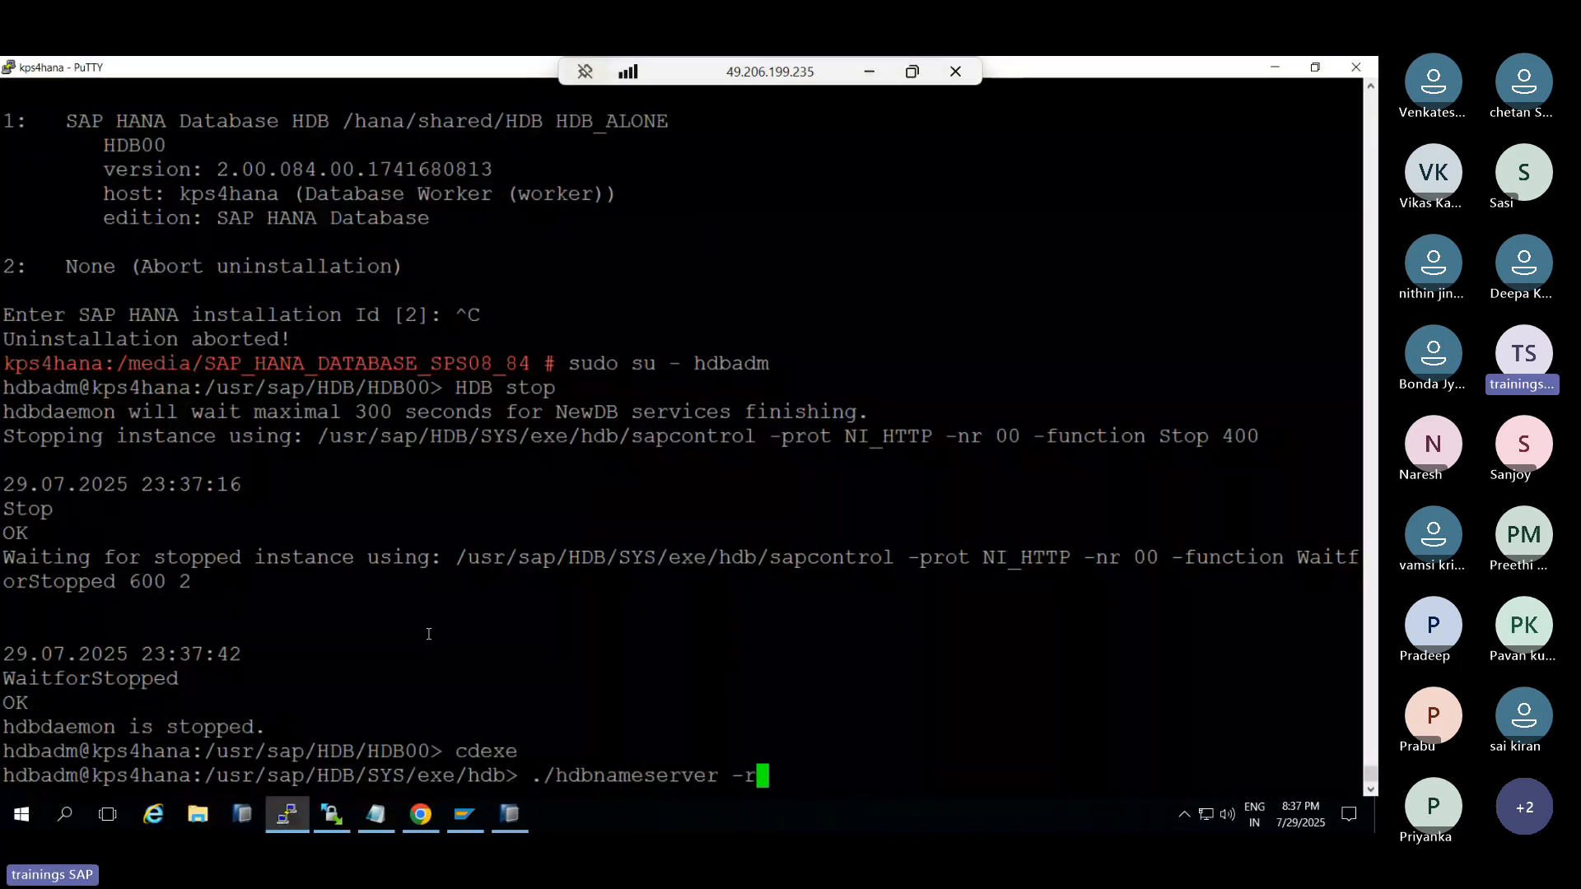
text(eset)
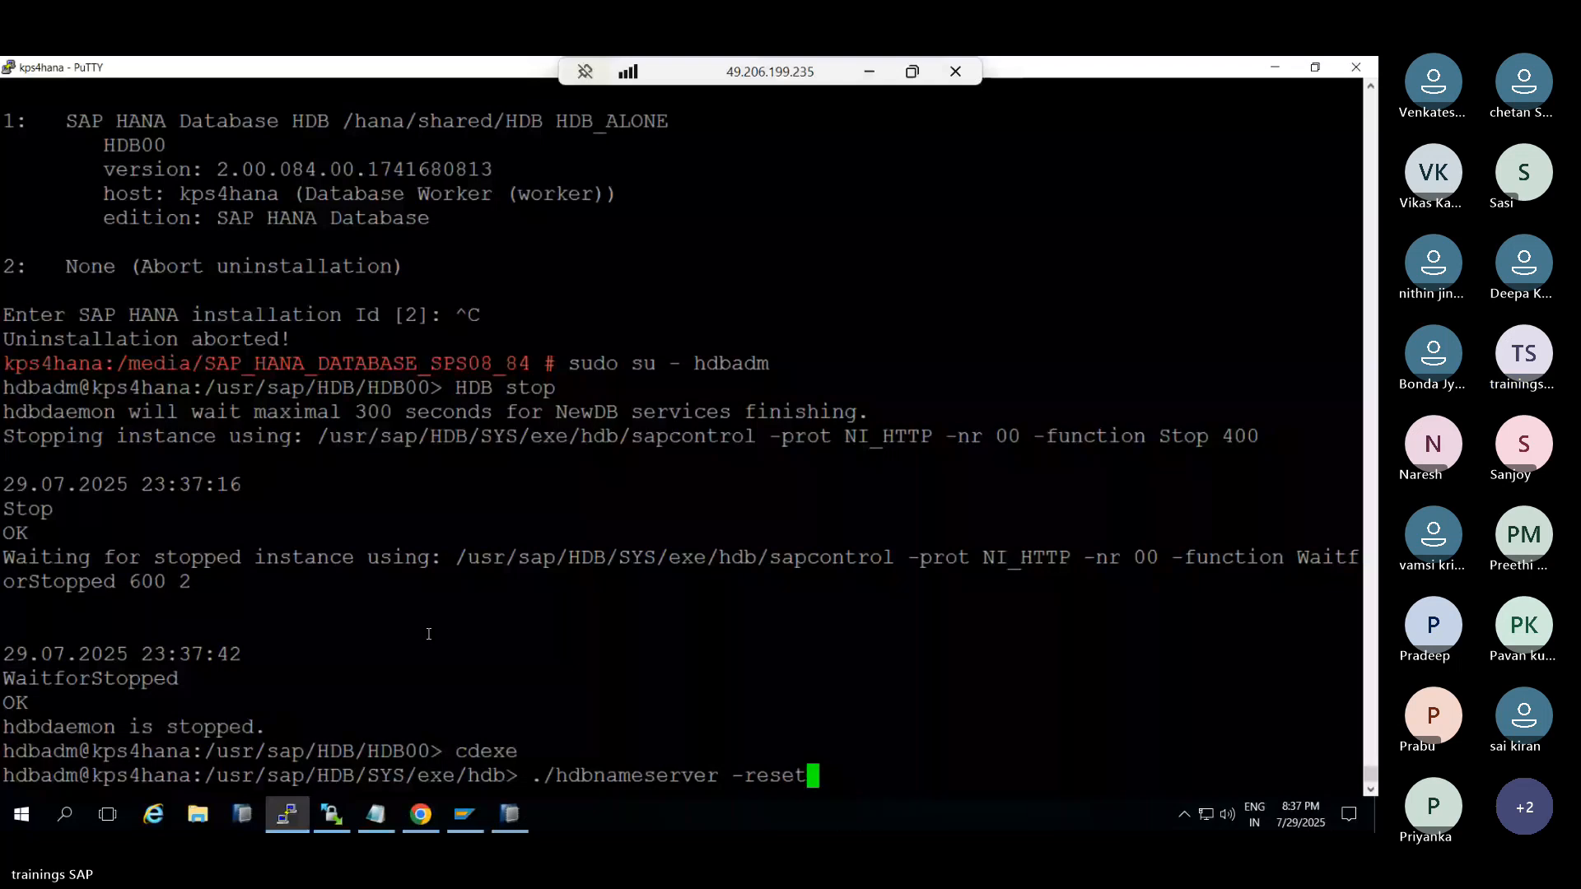
text(UserSystem)
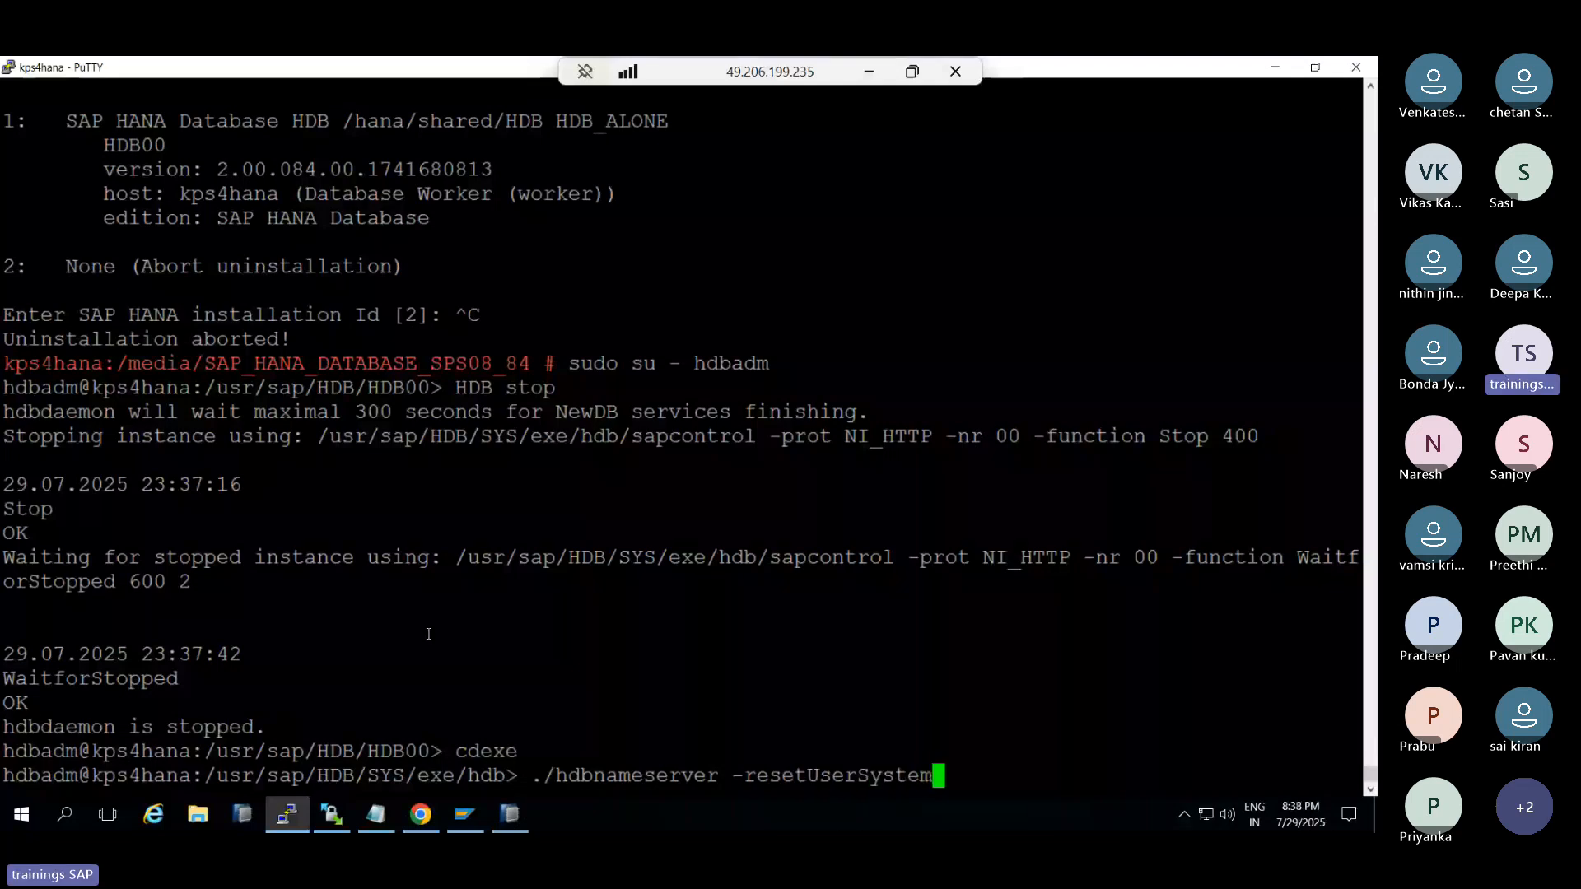
key(Return)
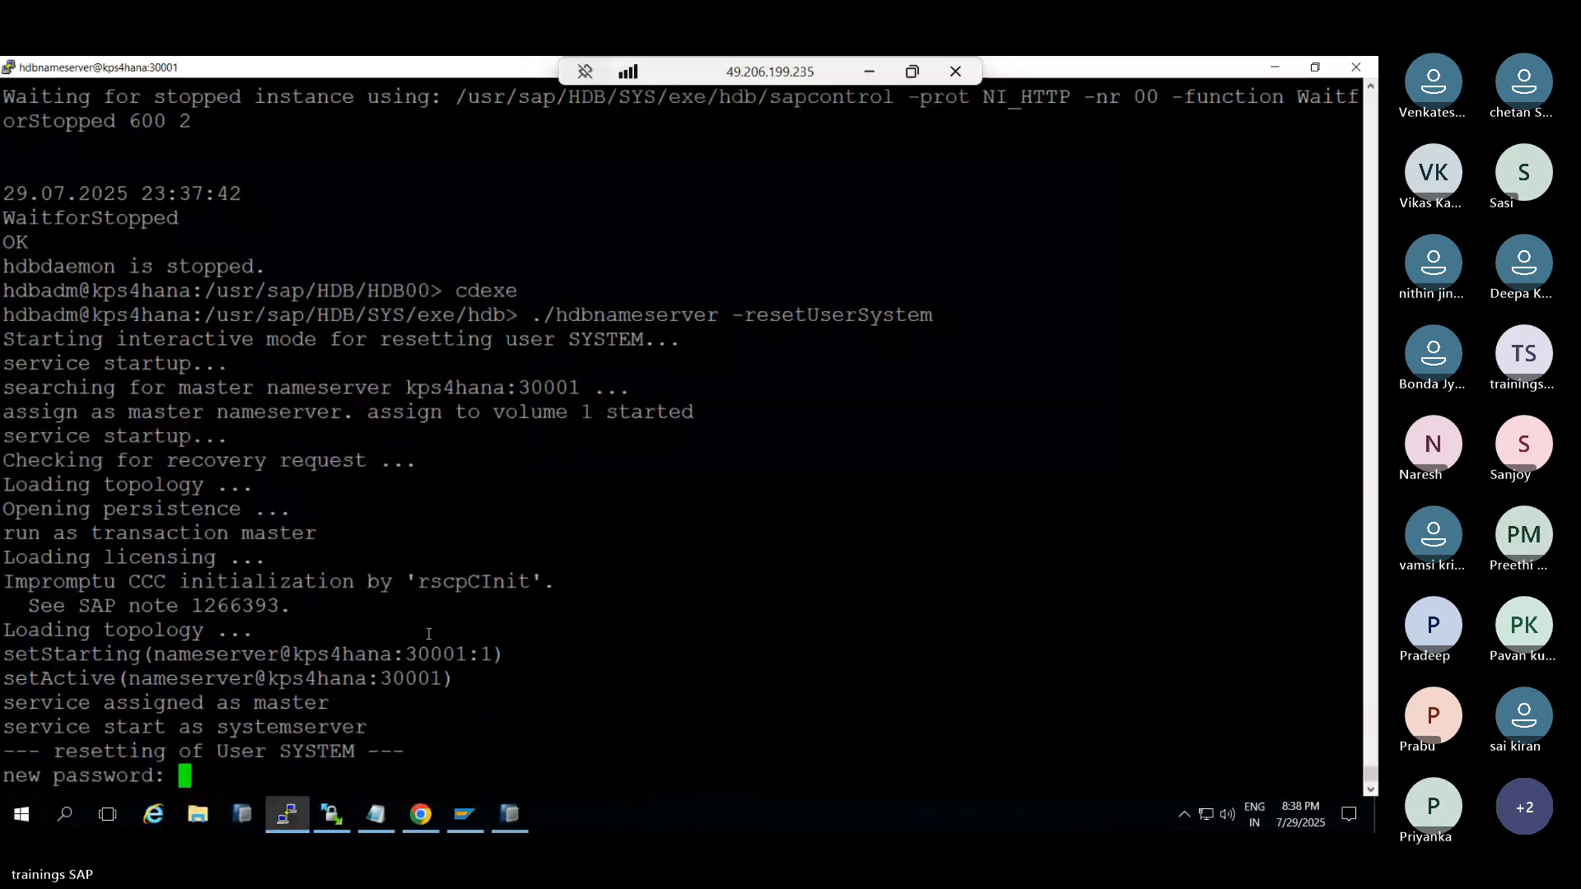
key(Return)
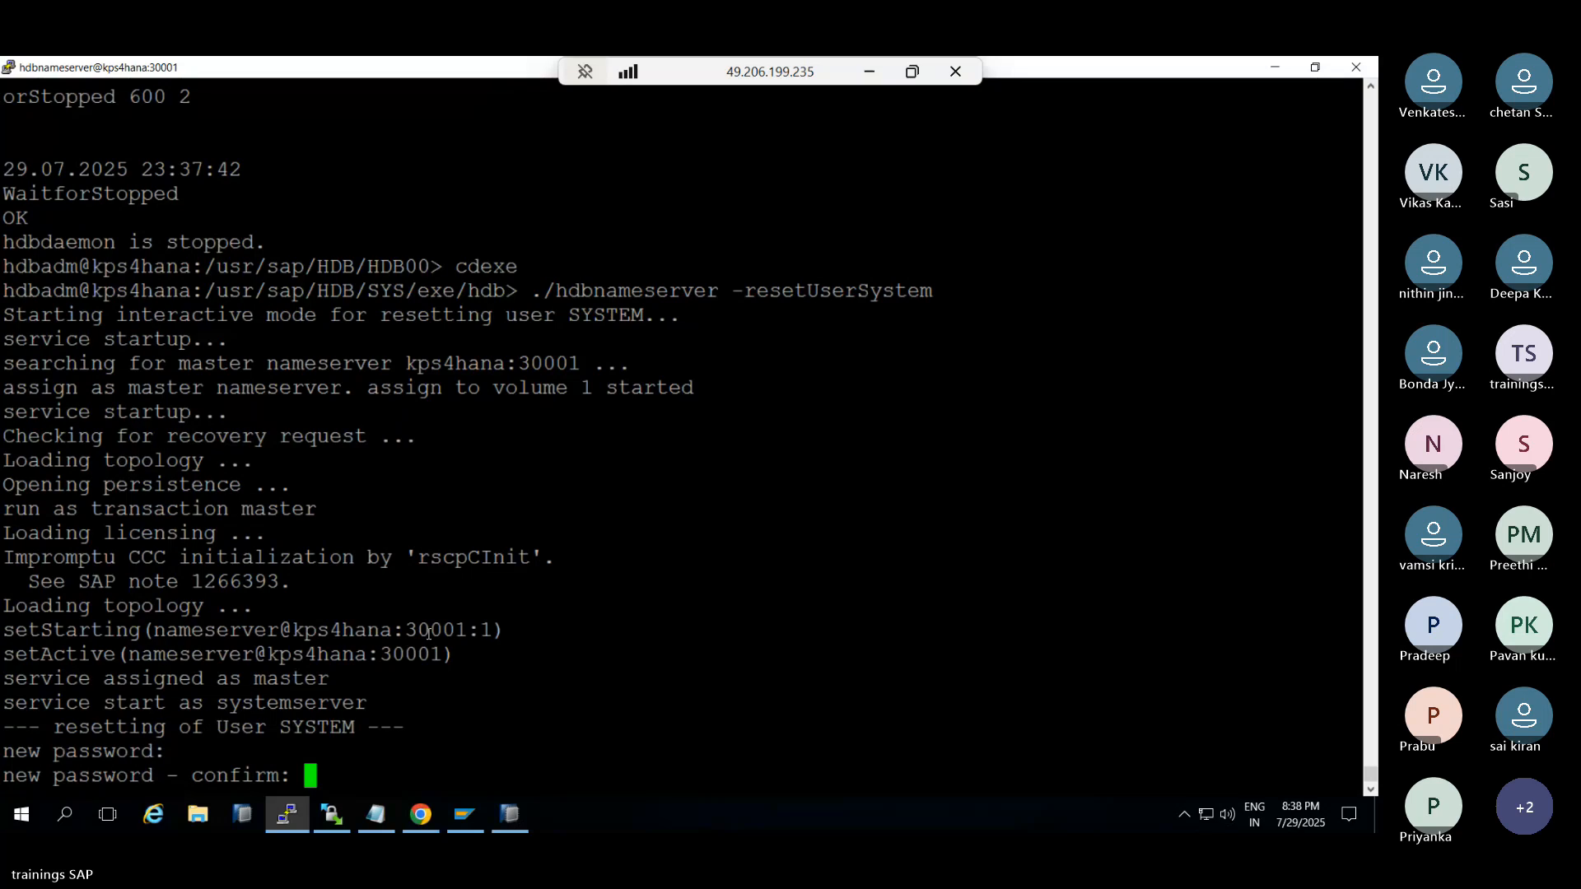
key(Return)
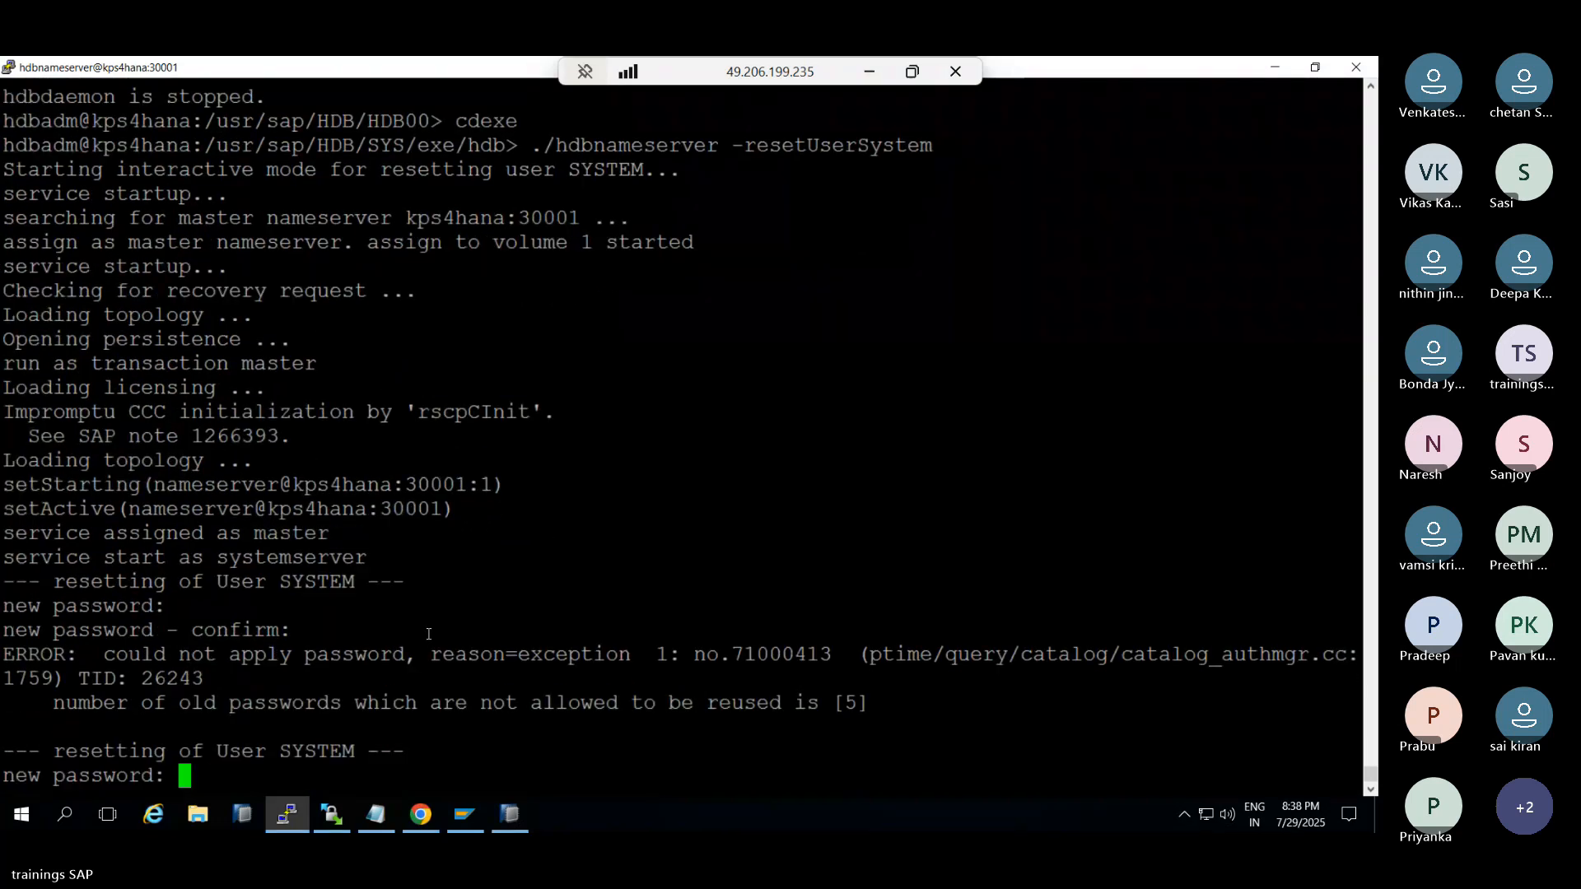
key(ctrl+c)
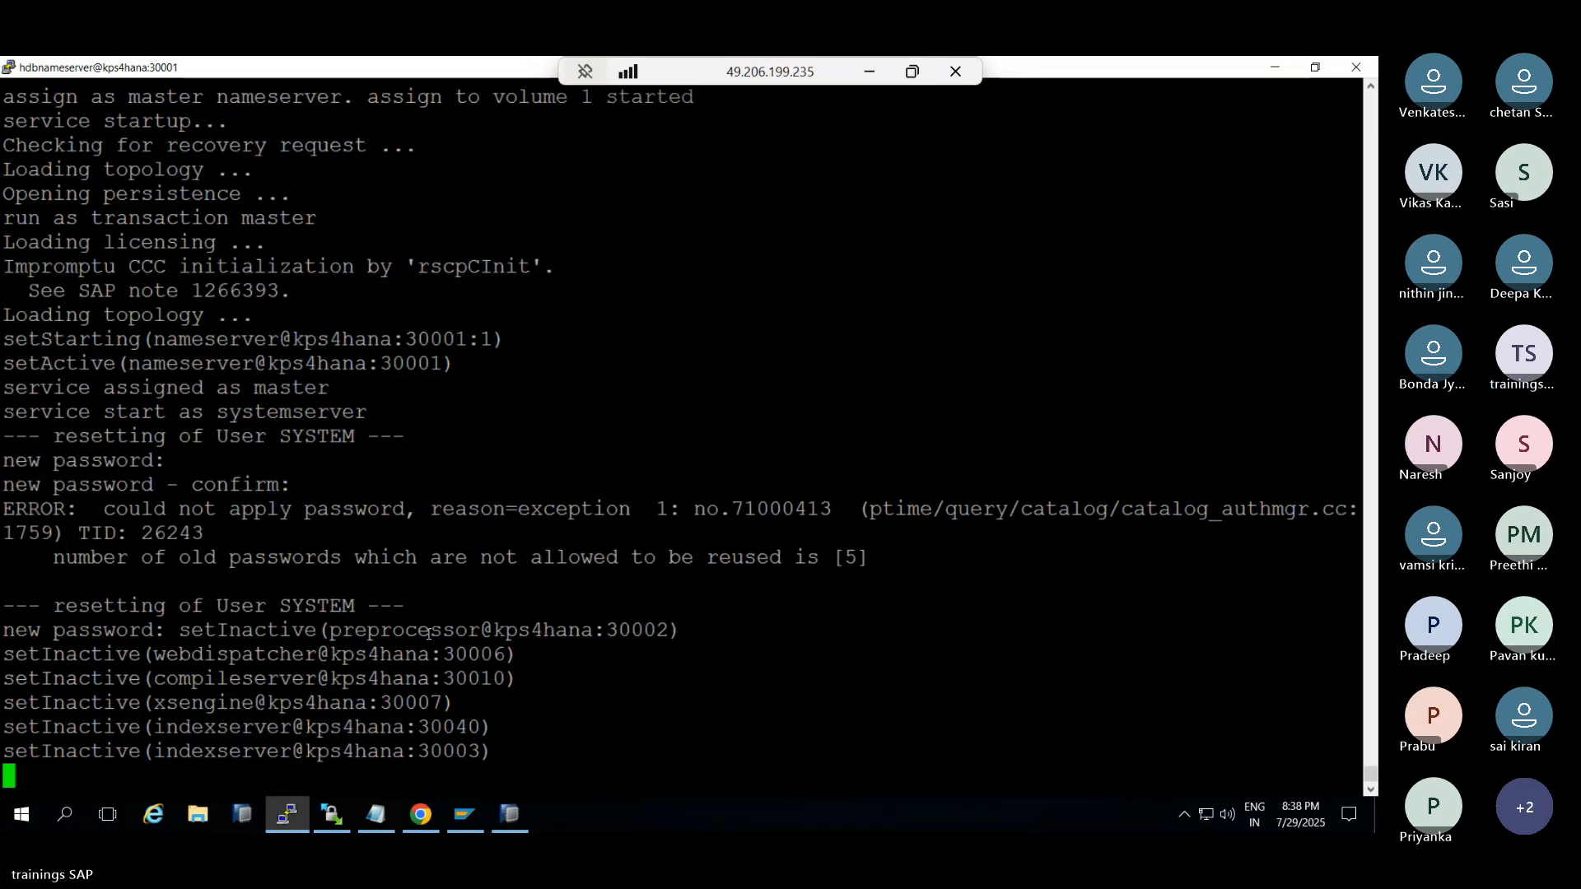
key(Return)
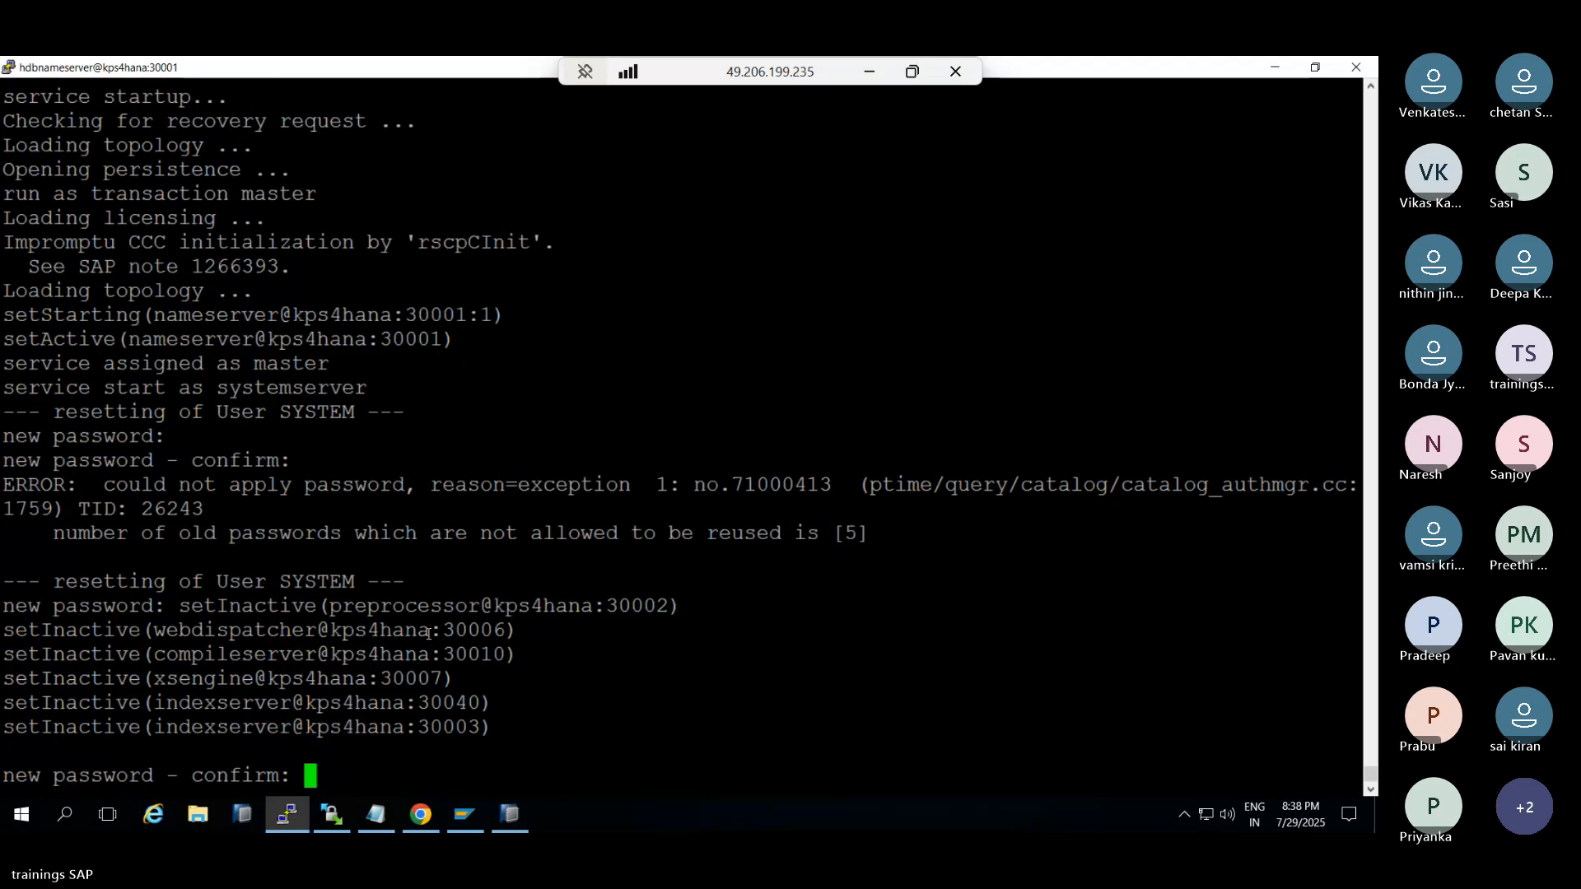
key(Return)
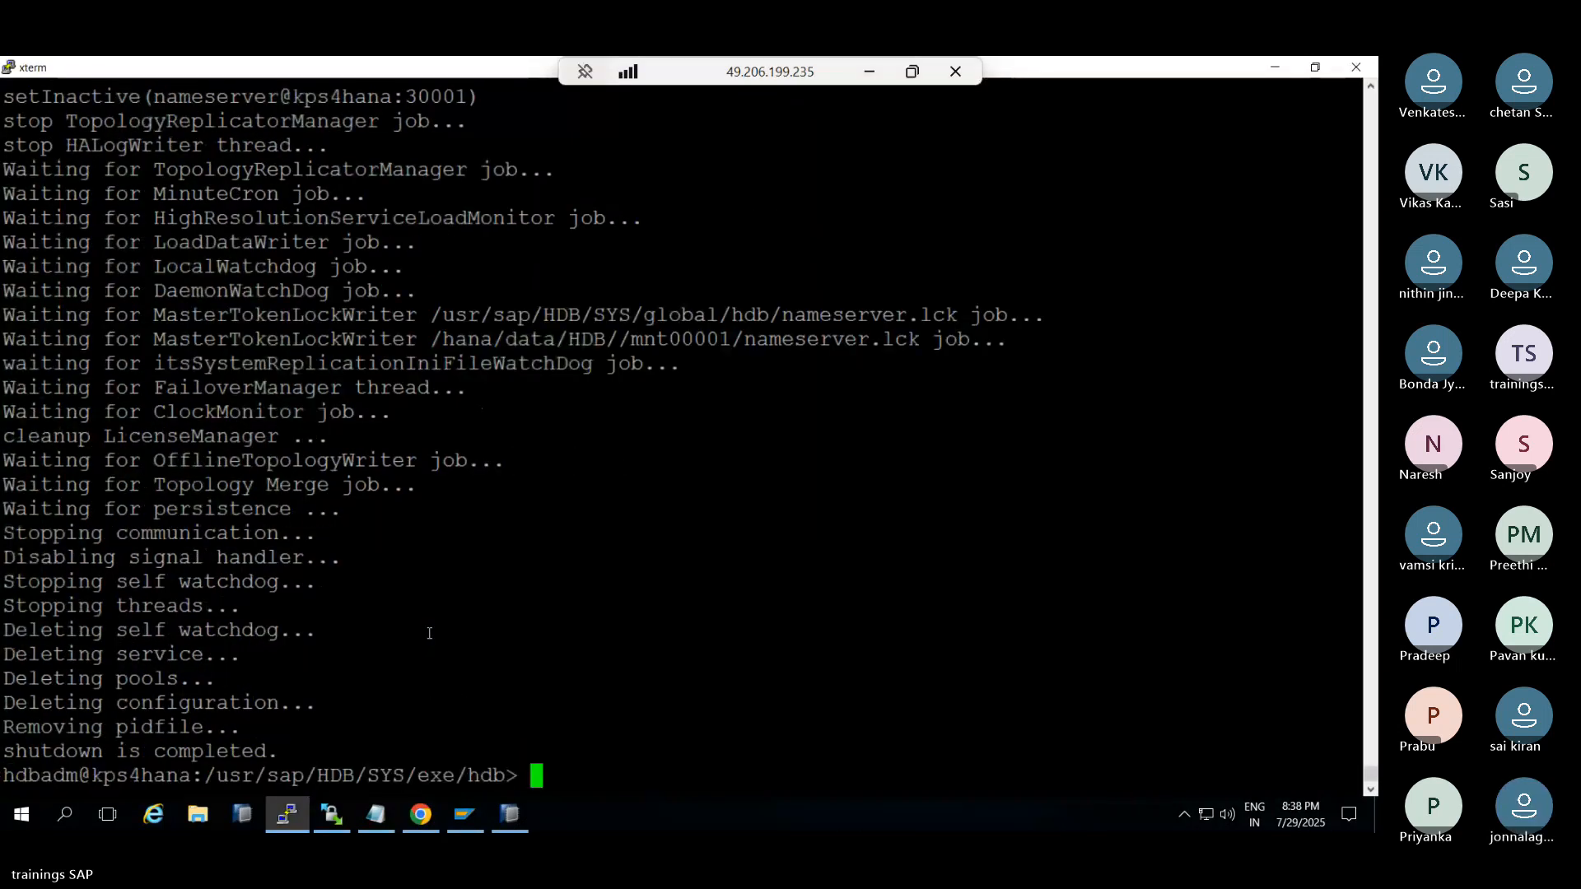
Check HDB info, restart the instance with HDB start, and minimize the remote session
text(HDB i)
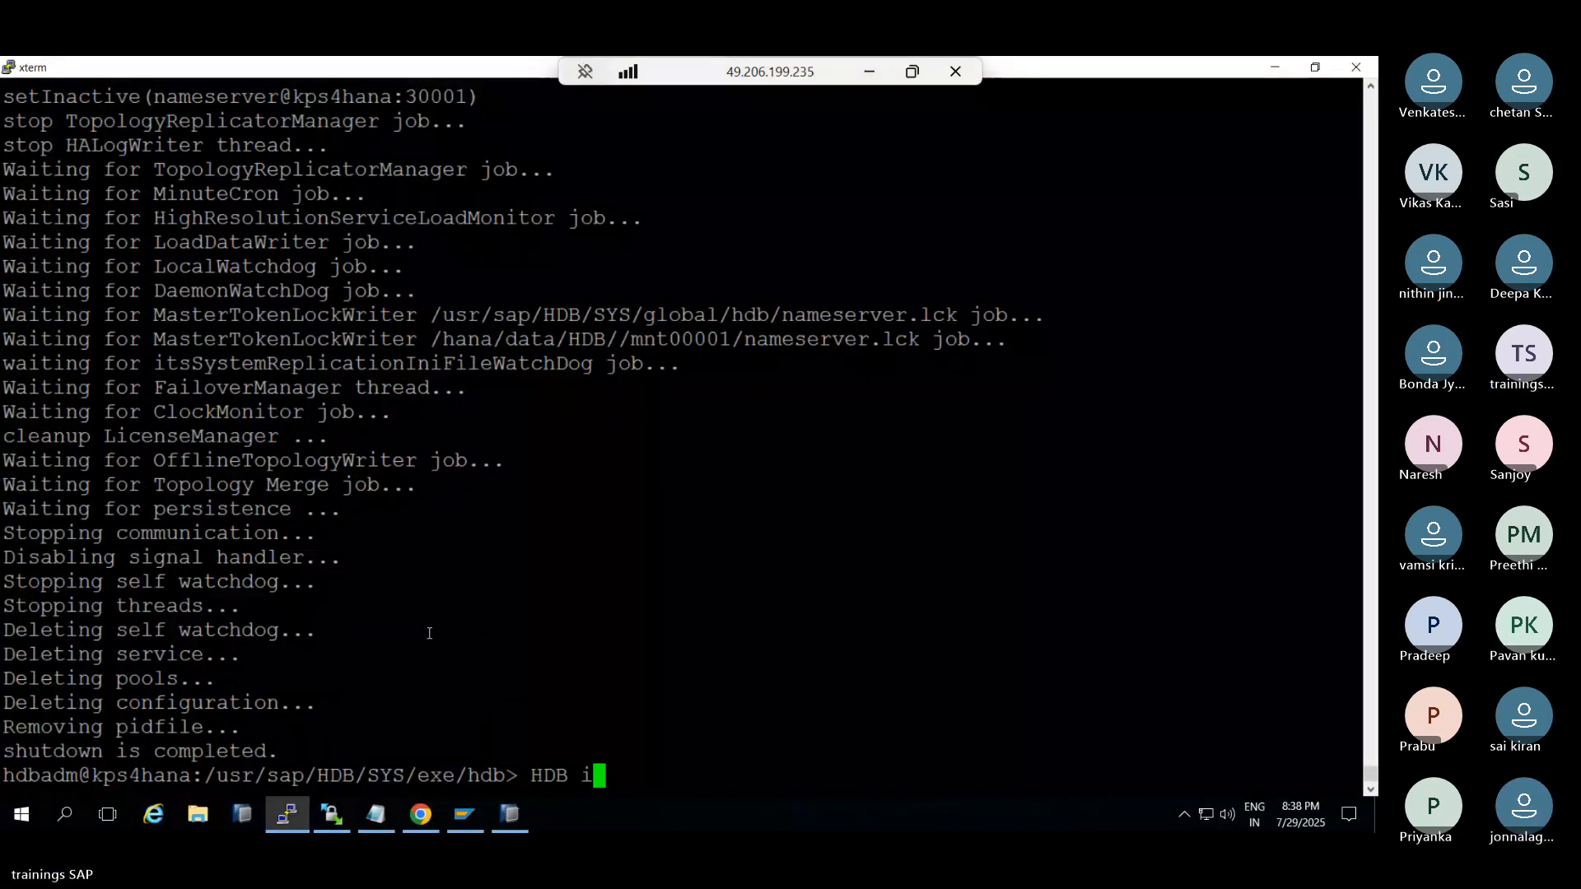
text(nfo)
key(Return)
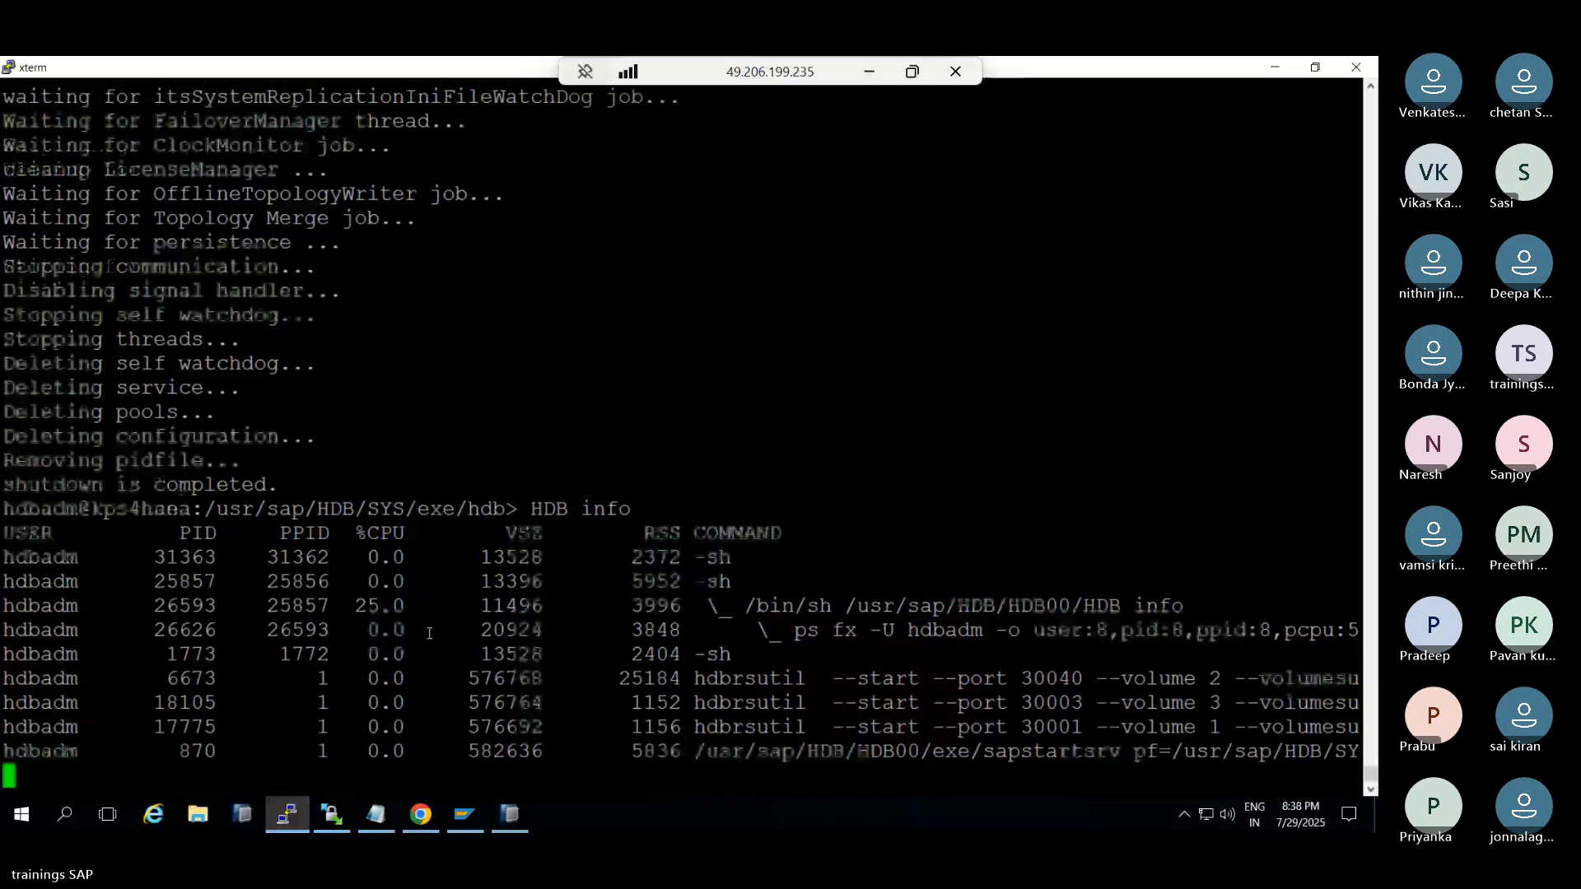
text(HDB st)
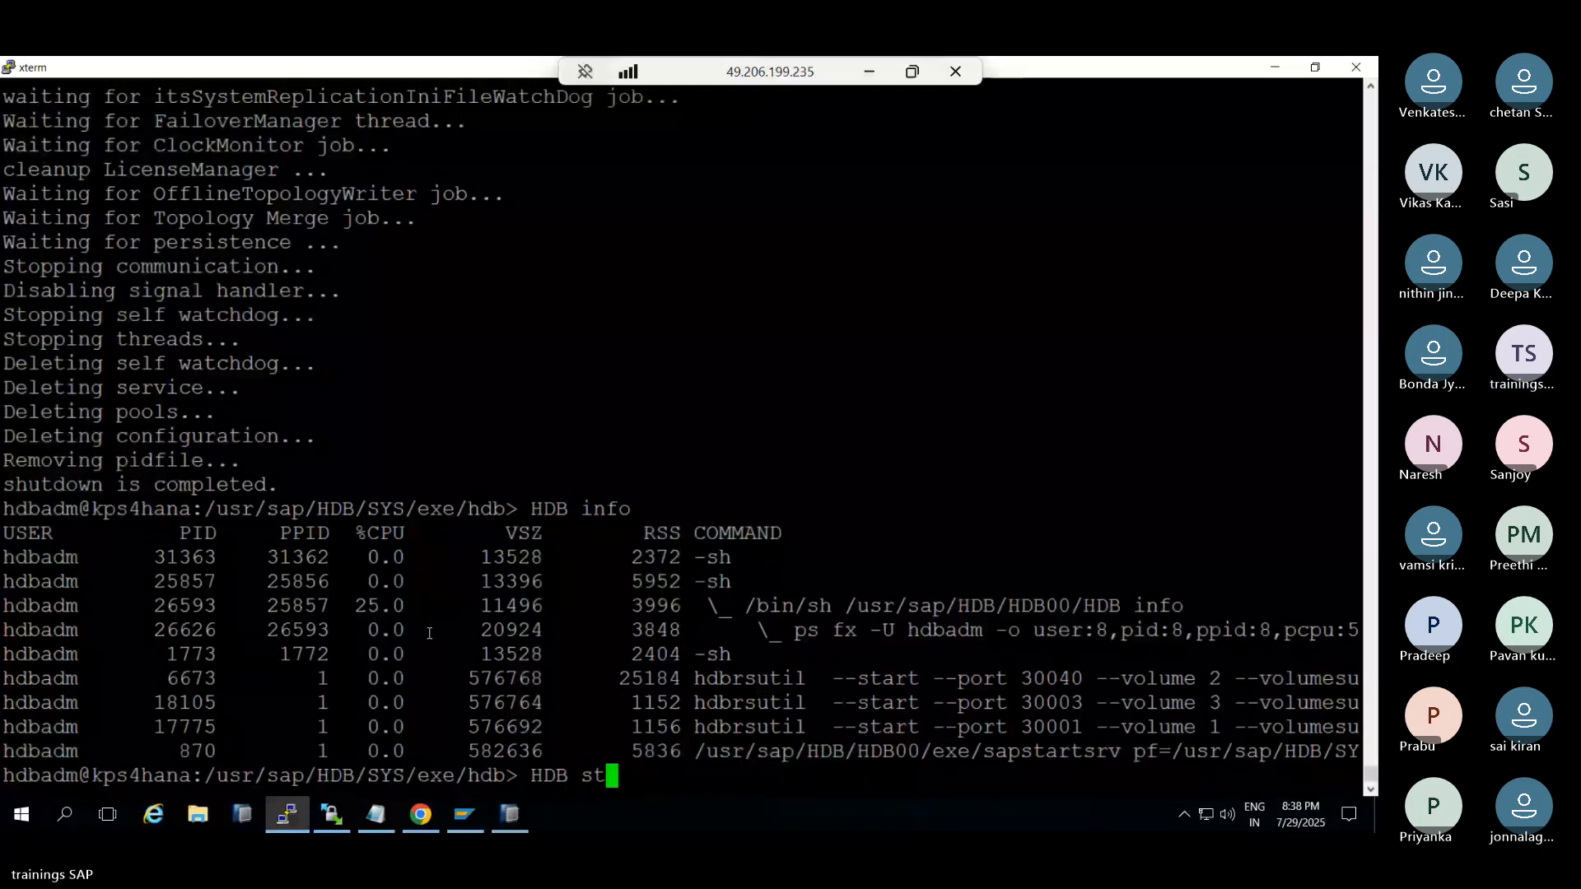
text(a)
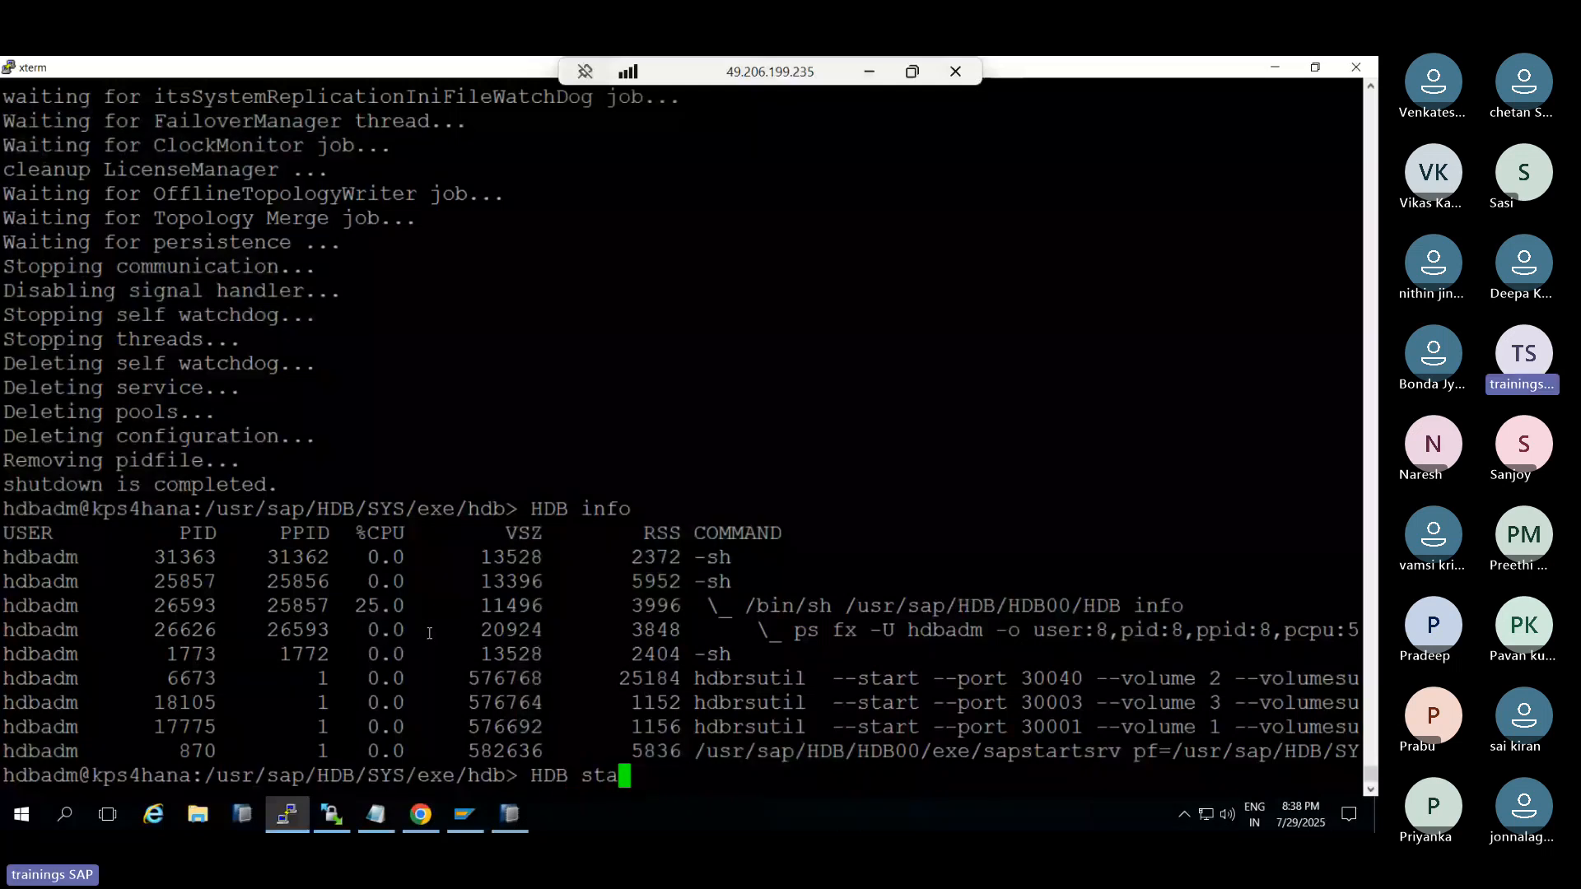
text(rt)
key(Return)
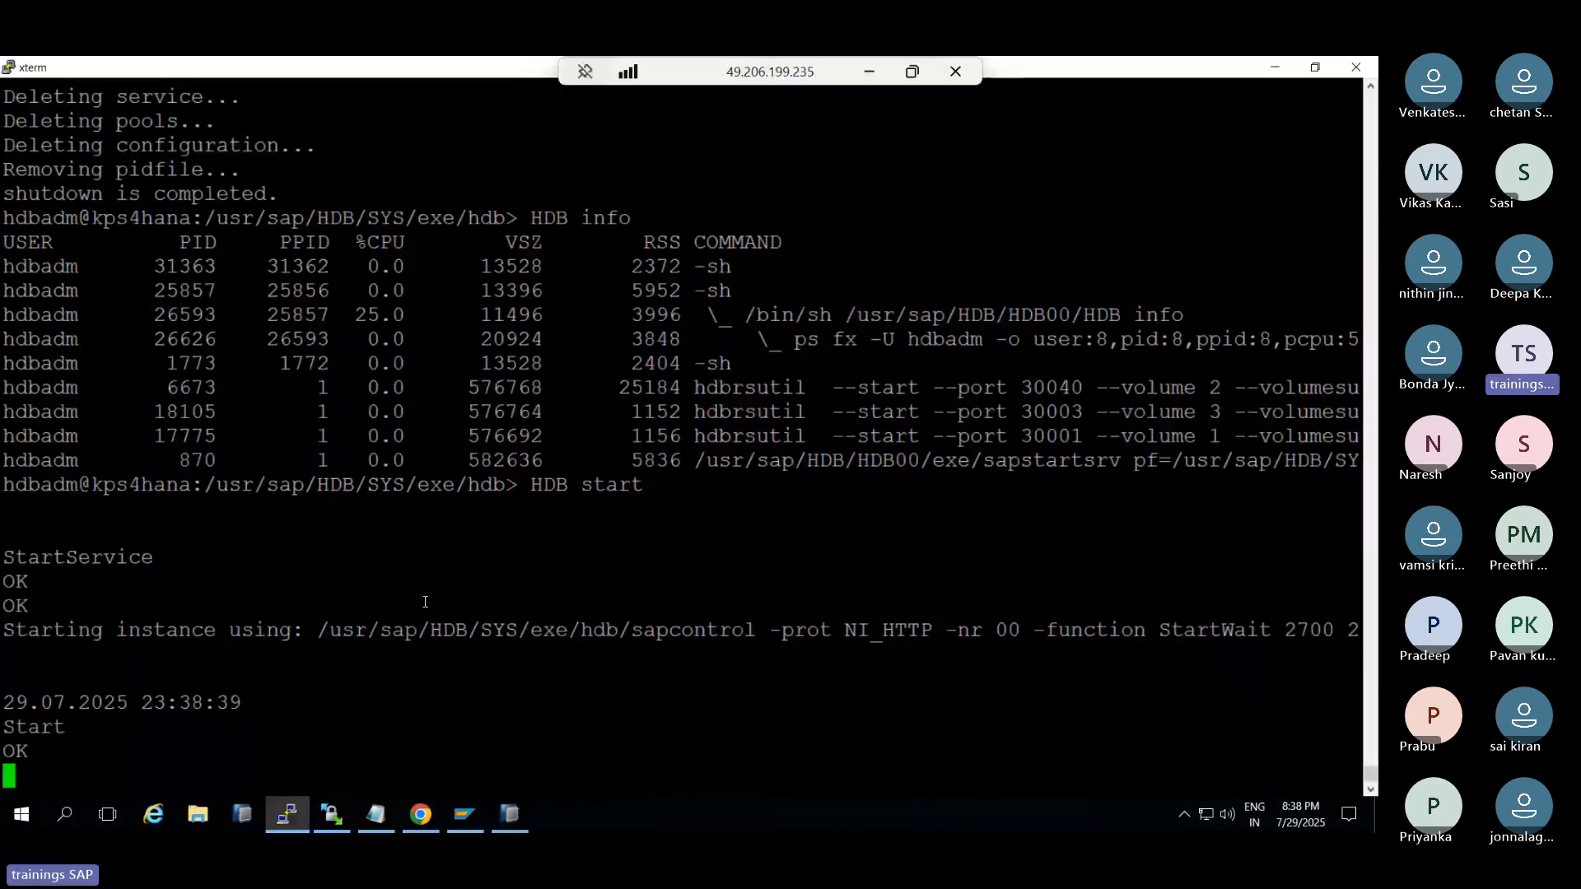
click(869, 72)
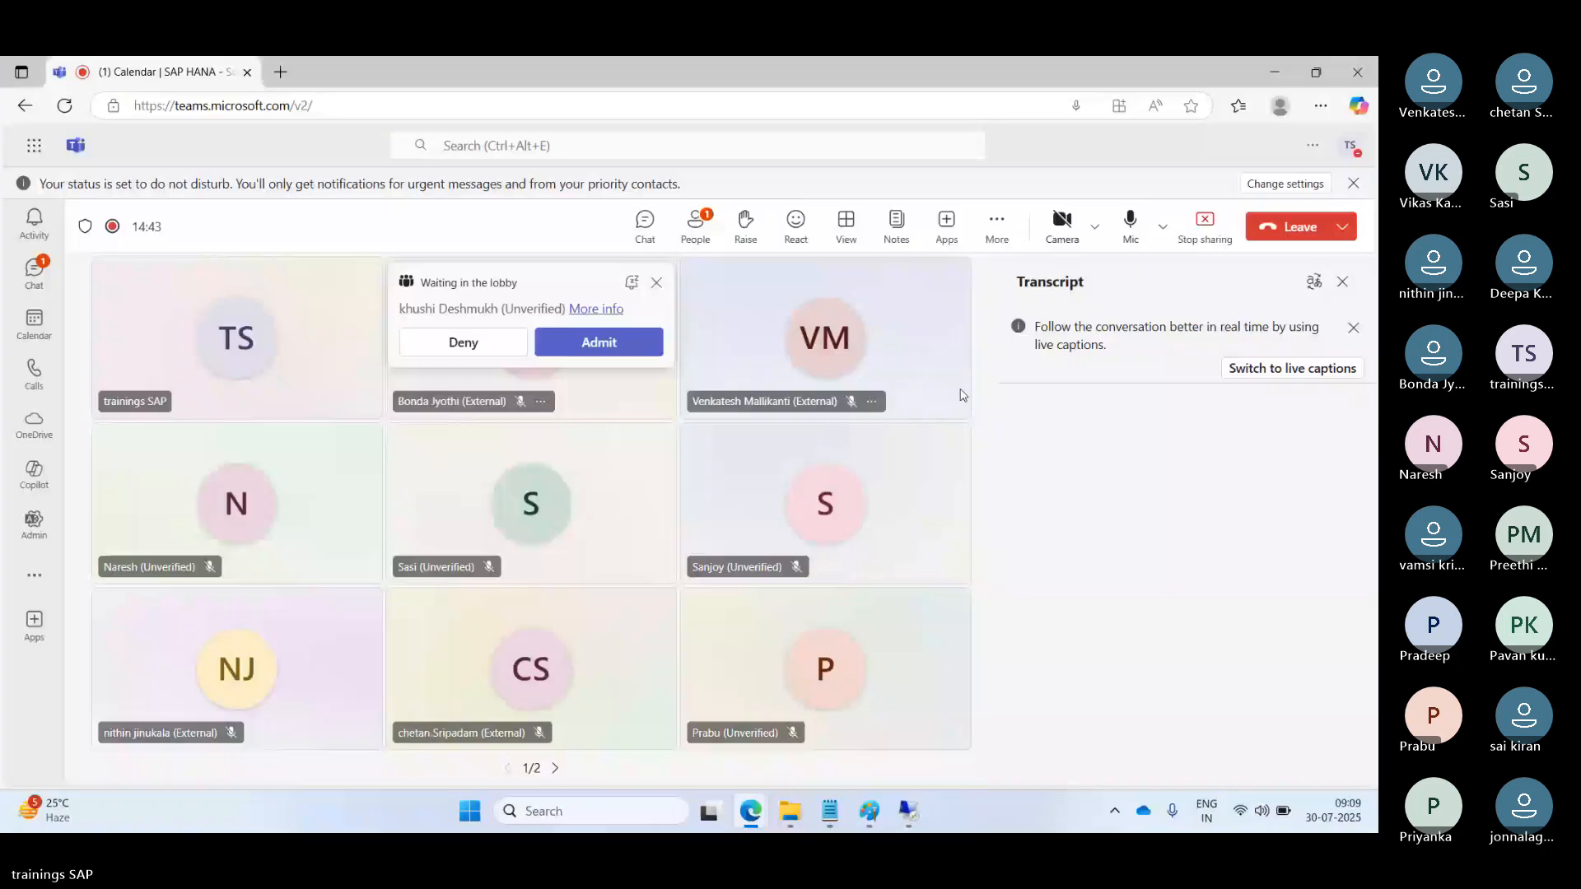
Admit the lobby guest, show the participant list, and bring the remote terminal back
click(598, 342)
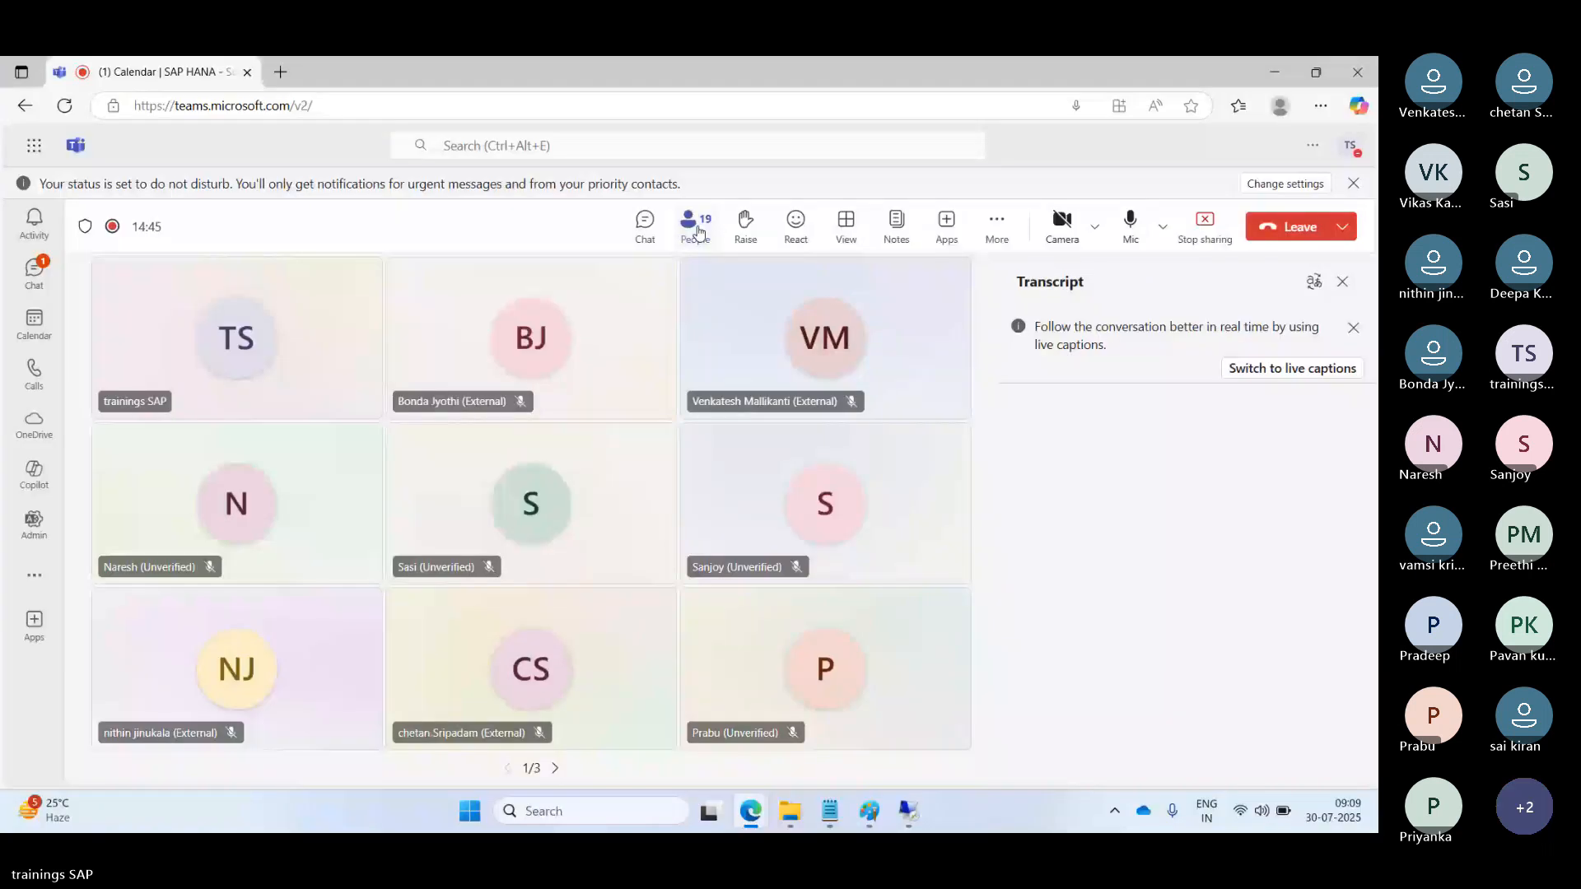
click(698, 230)
click(905, 814)
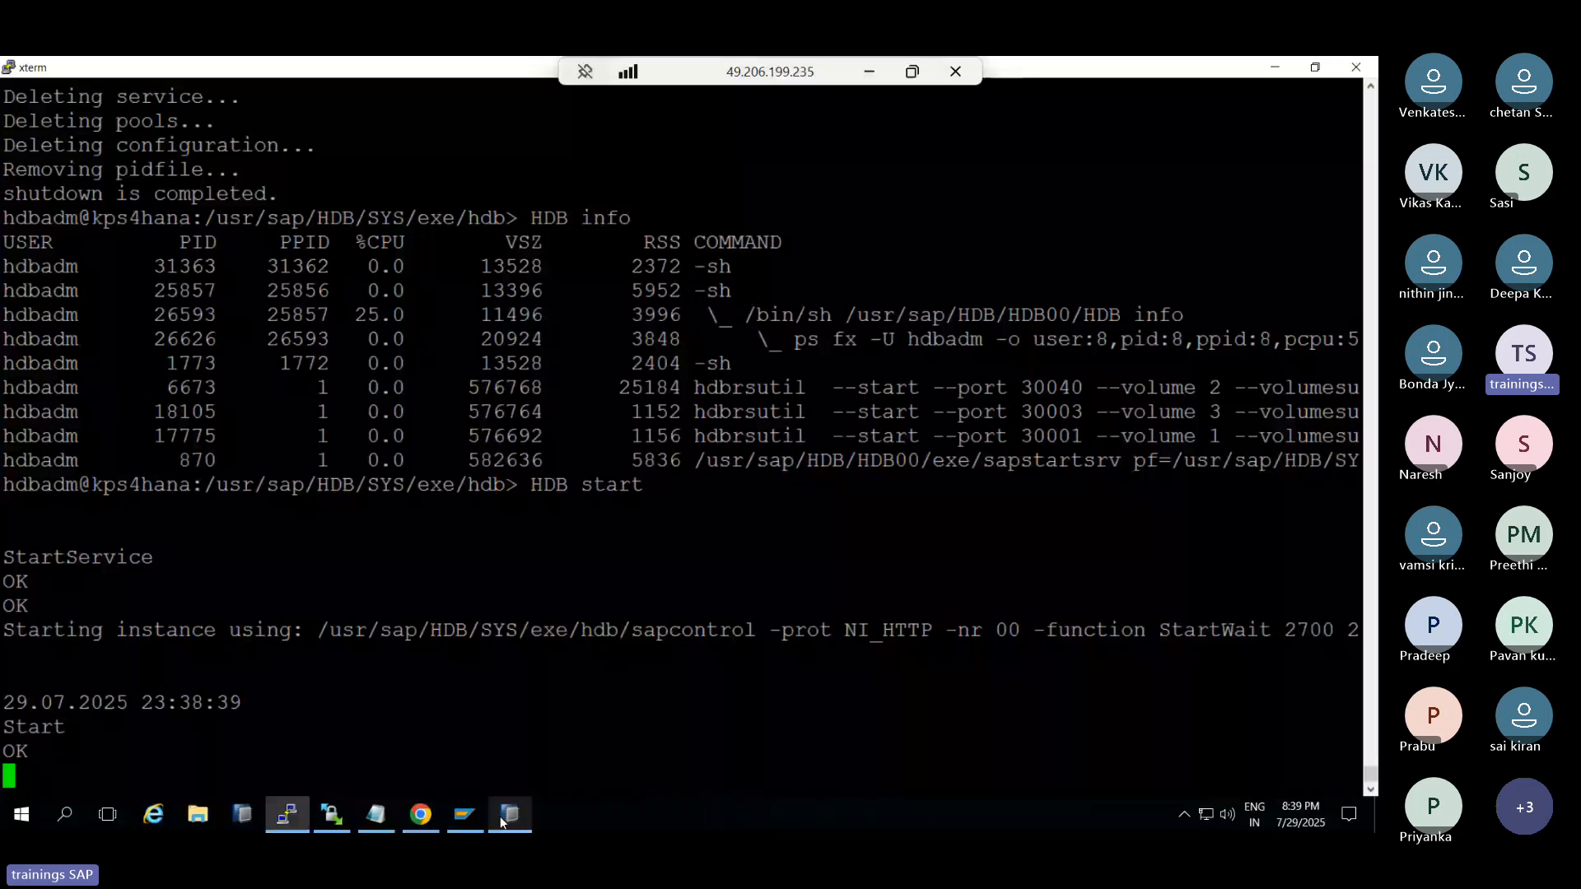
Leave the terminal showing the HDB start output and bring SAP HANA Studio to the front
mouse_move(501, 820)
mouse_move(287, 811)
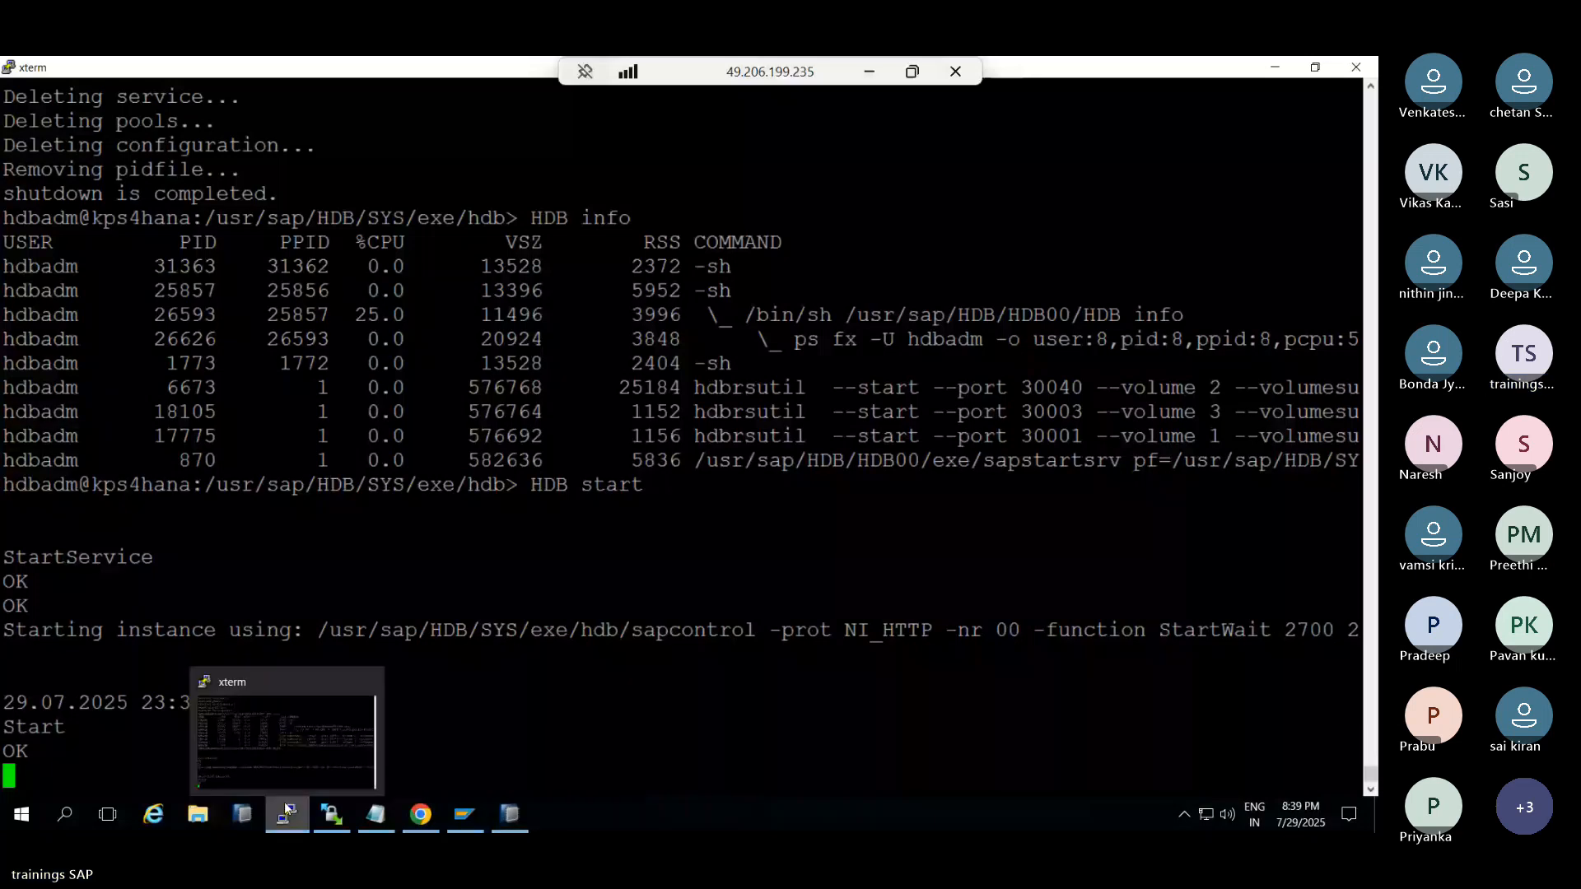
click(266, 771)
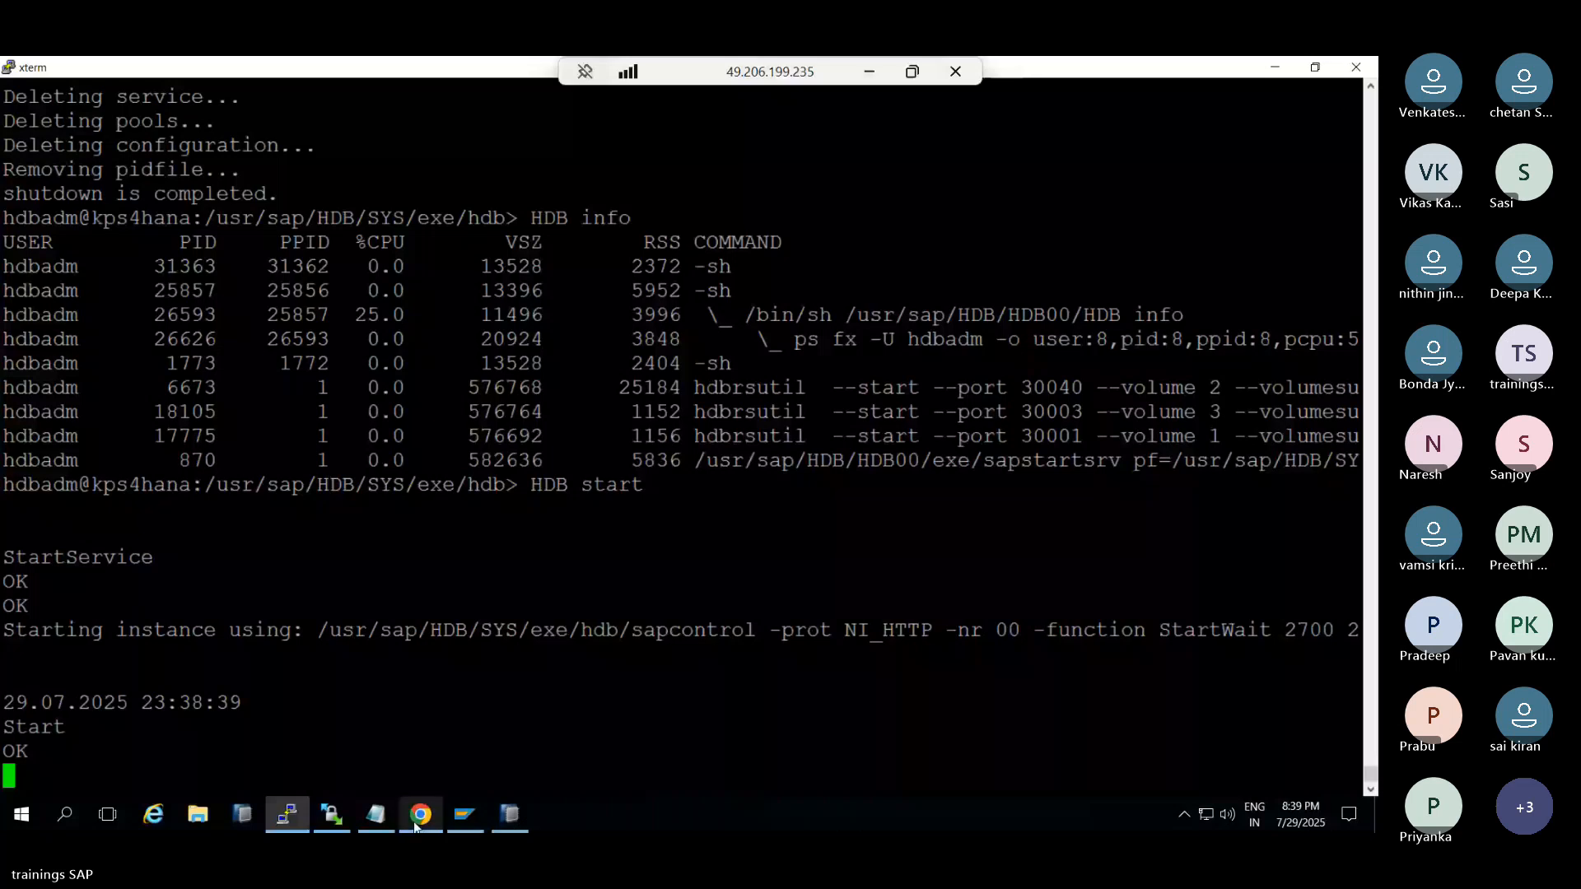
click(510, 815)
Log on to SYSTEMDB@HDB as SYSTEM with its password, then return to the Cockpit's Register Database Review
double_click(134, 496)
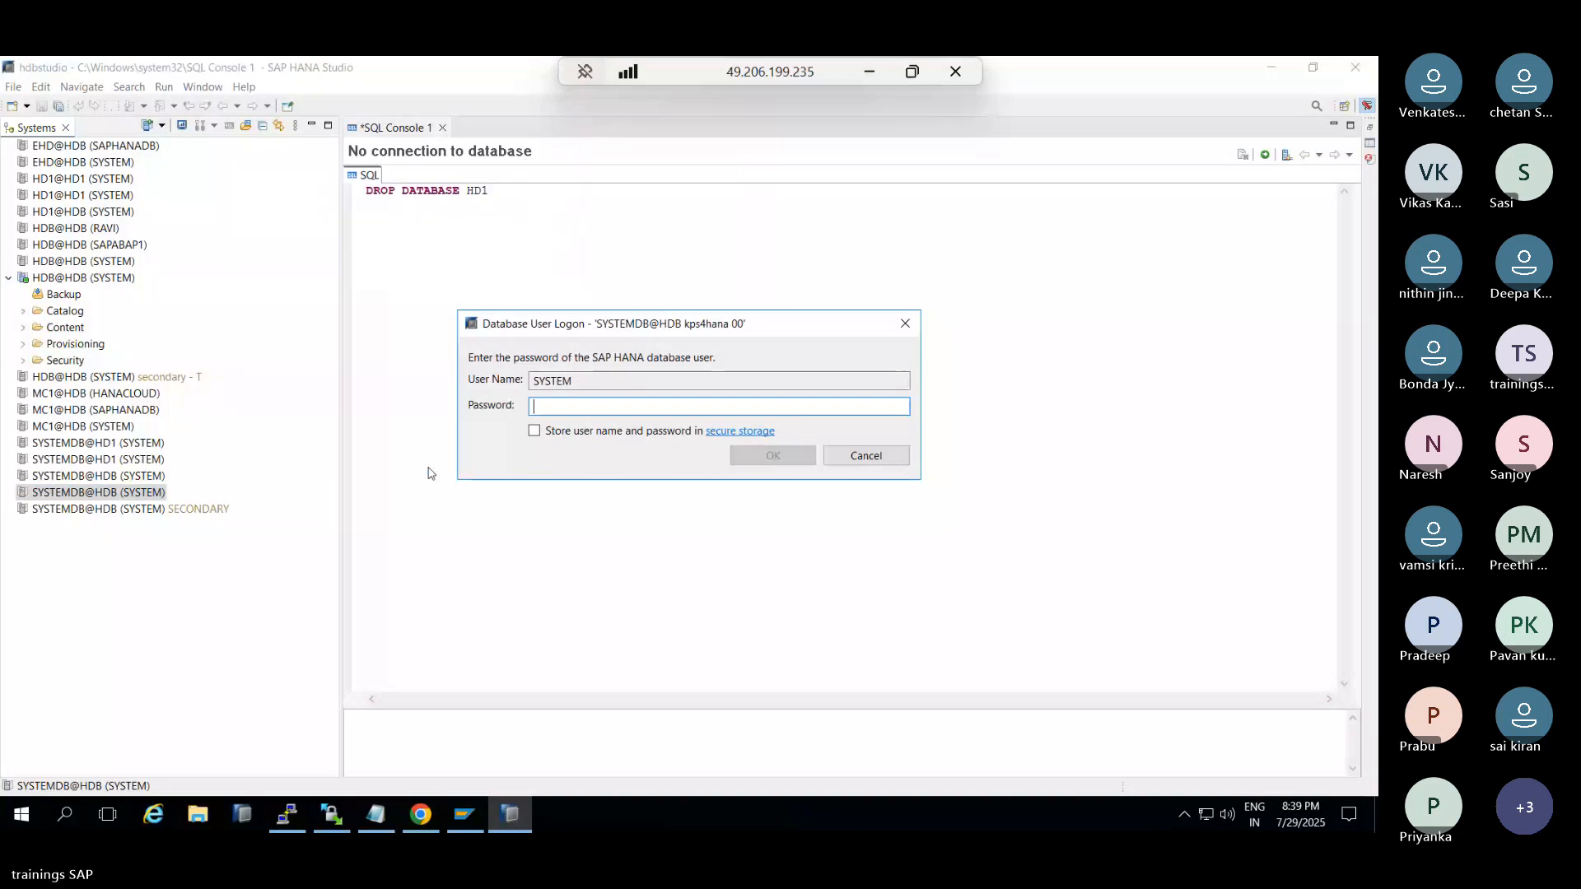
text(•)
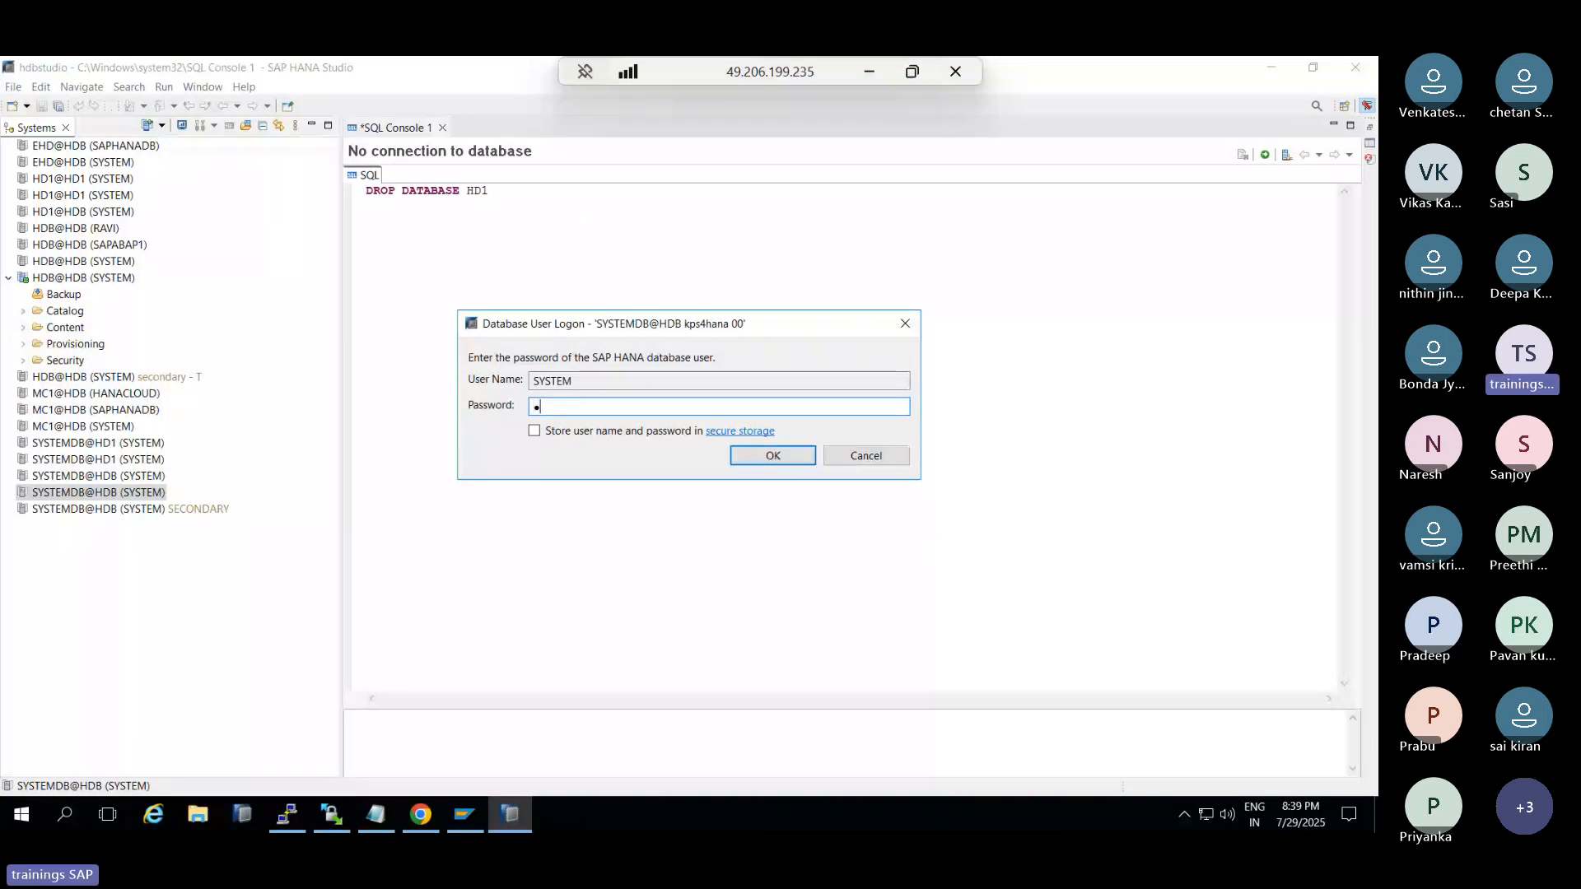
key(Return)
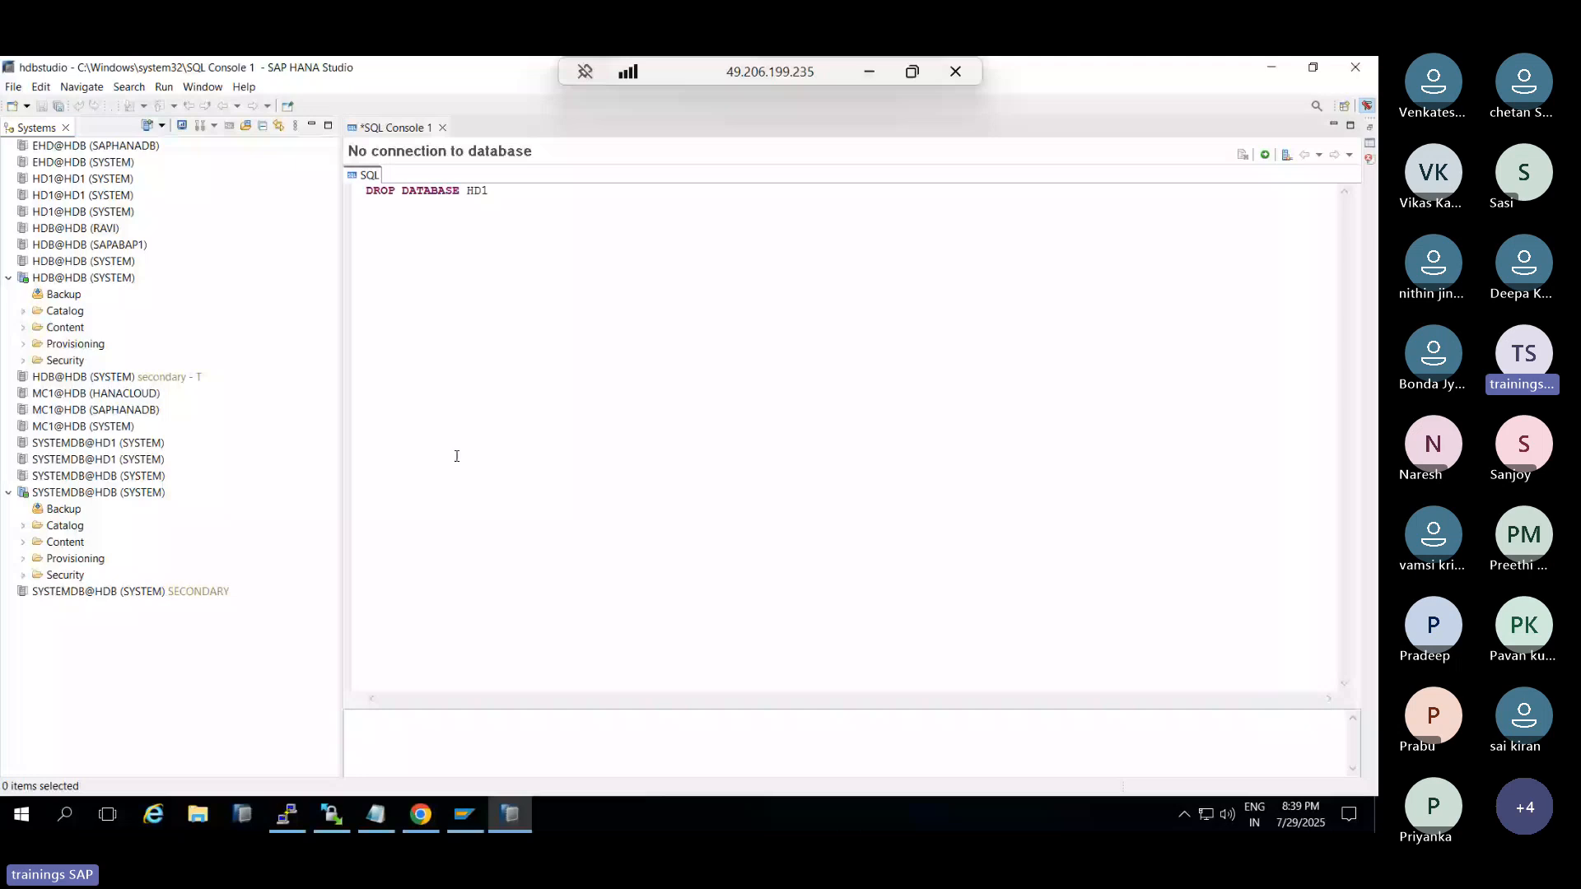
click(504, 826)
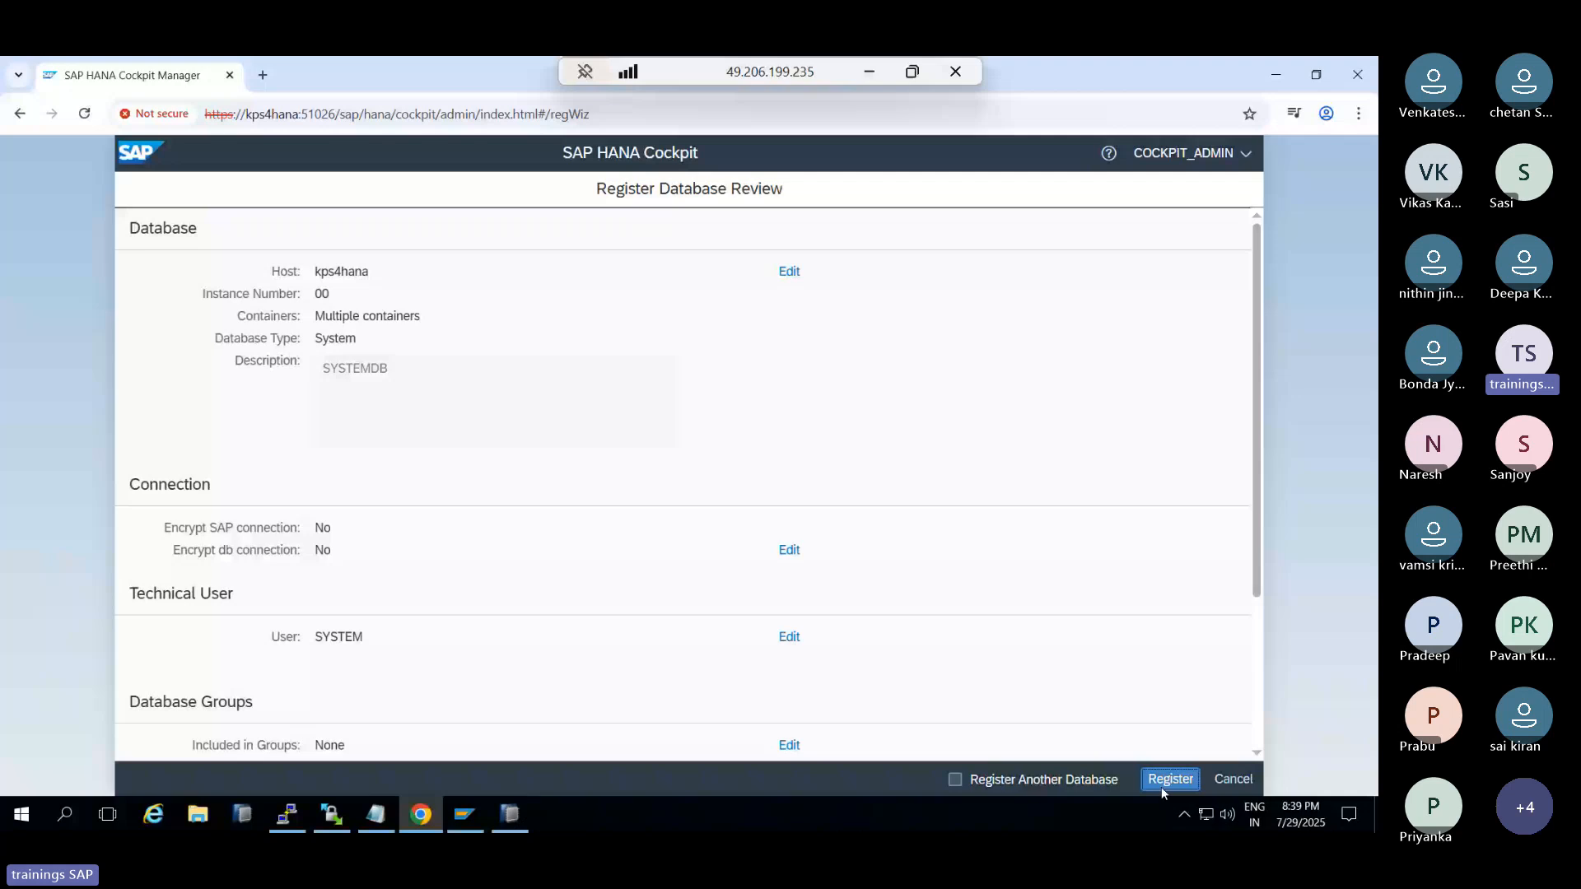
Re-enter the technical user's password, register SYSTEMDB@HDB on kps4hana, and return to Cockpit Manager home
scroll(717, 523, down, 2)
click(789, 509)
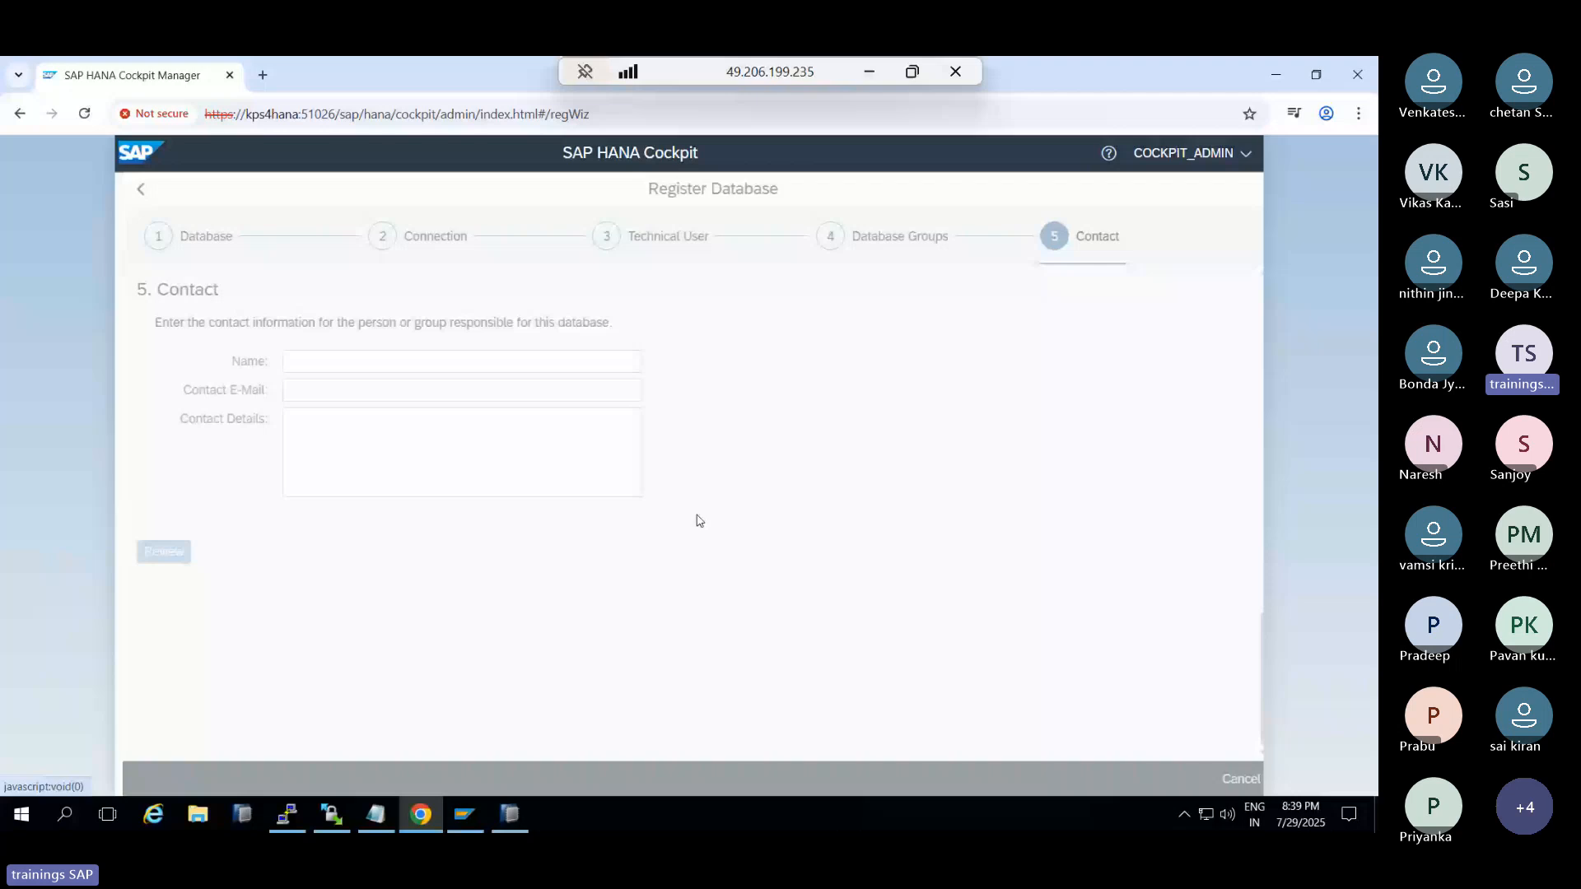
click(598, 477)
text(••••)
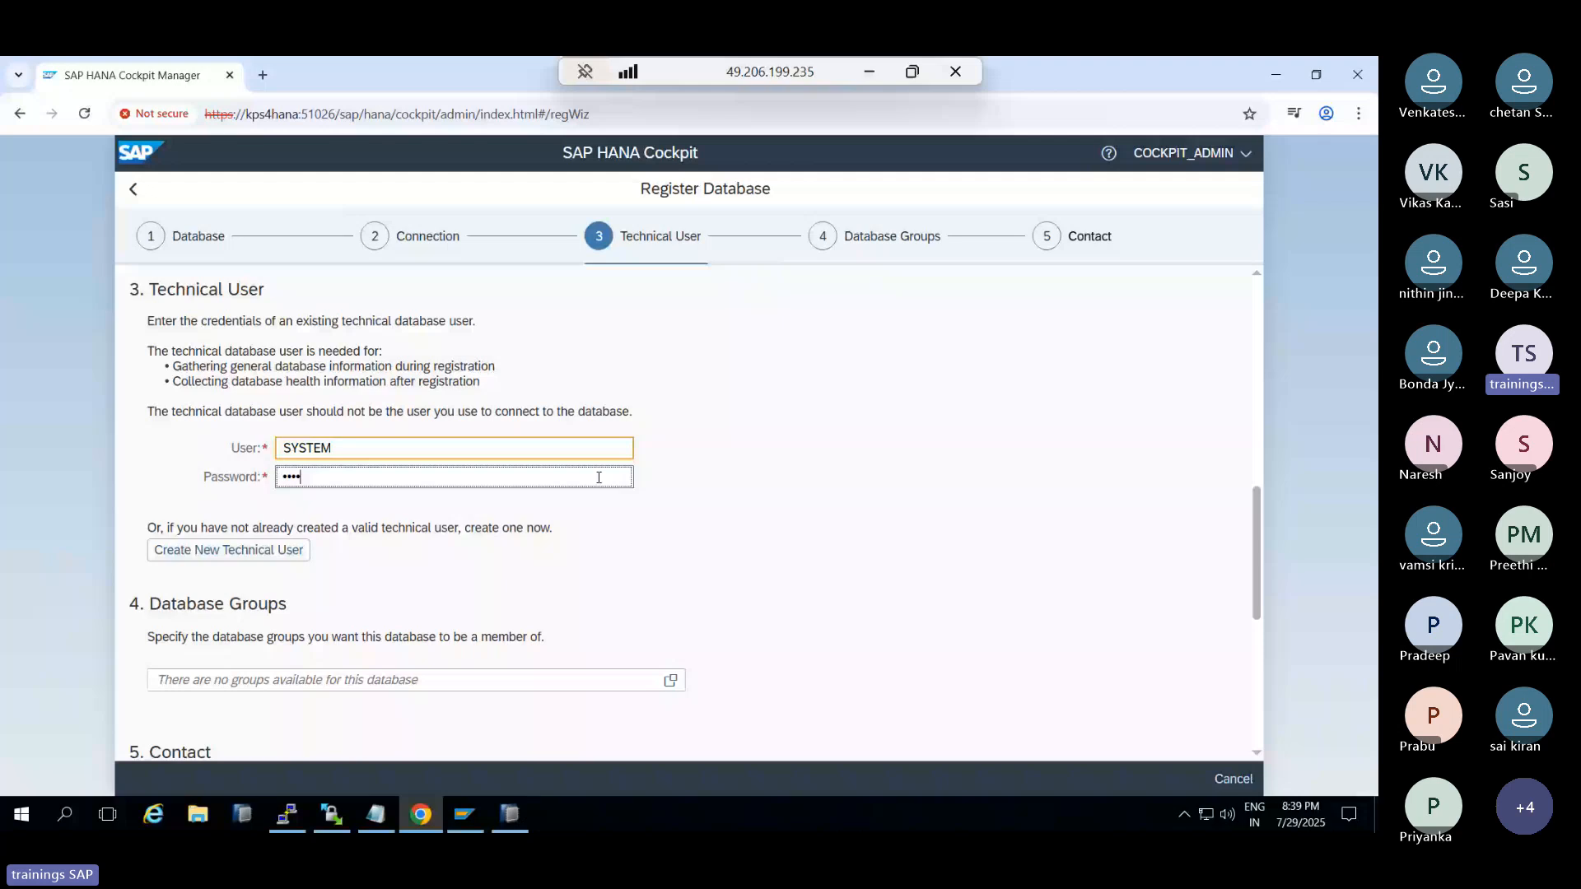
click(1156, 784)
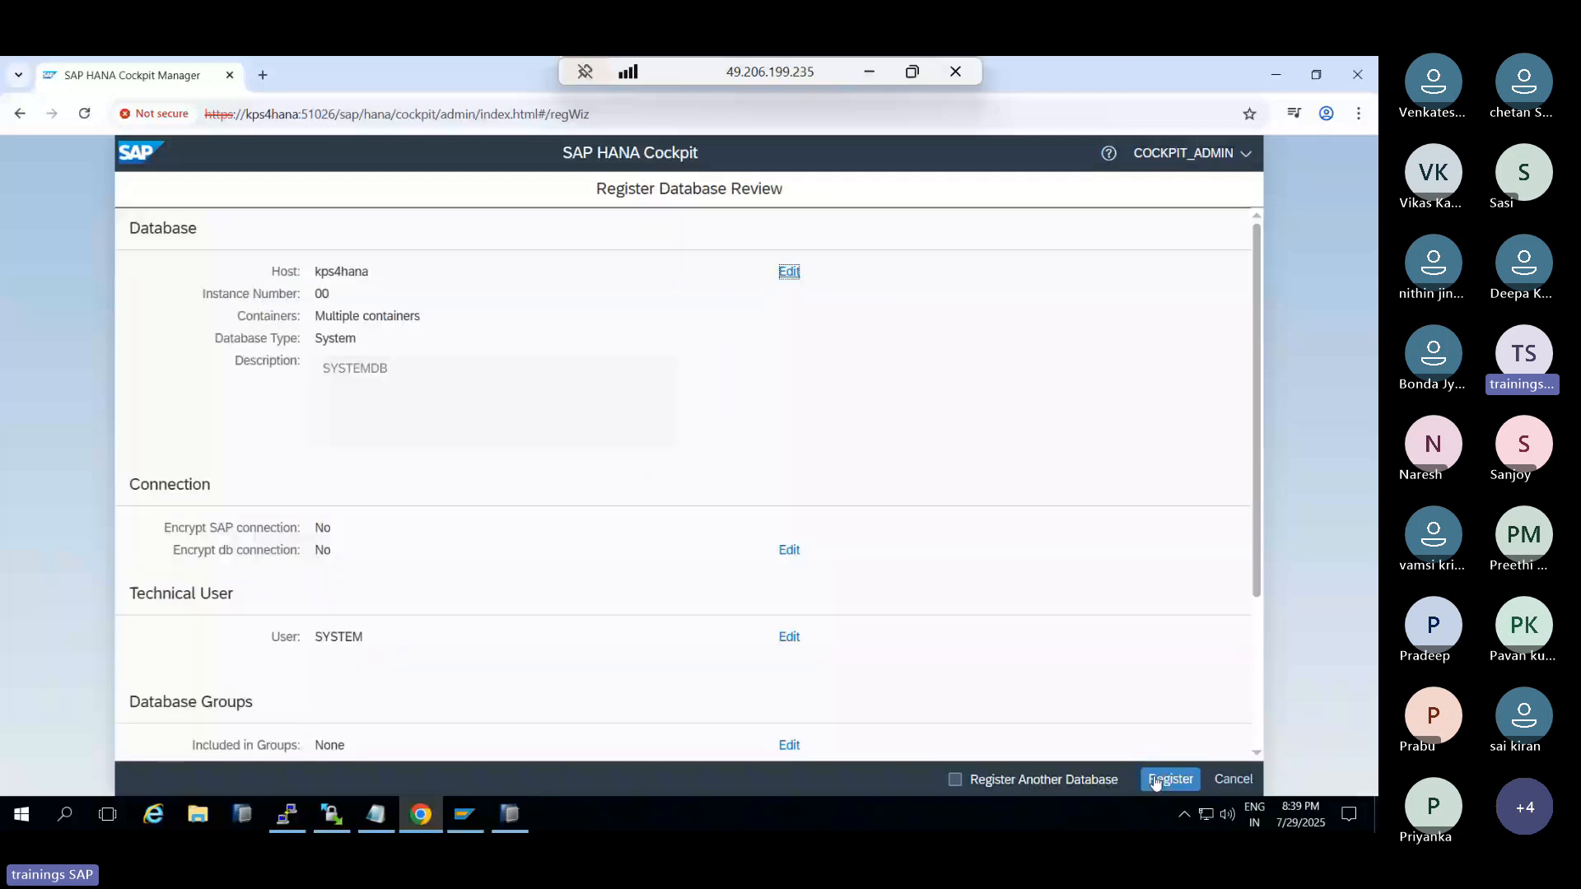
click(1156, 781)
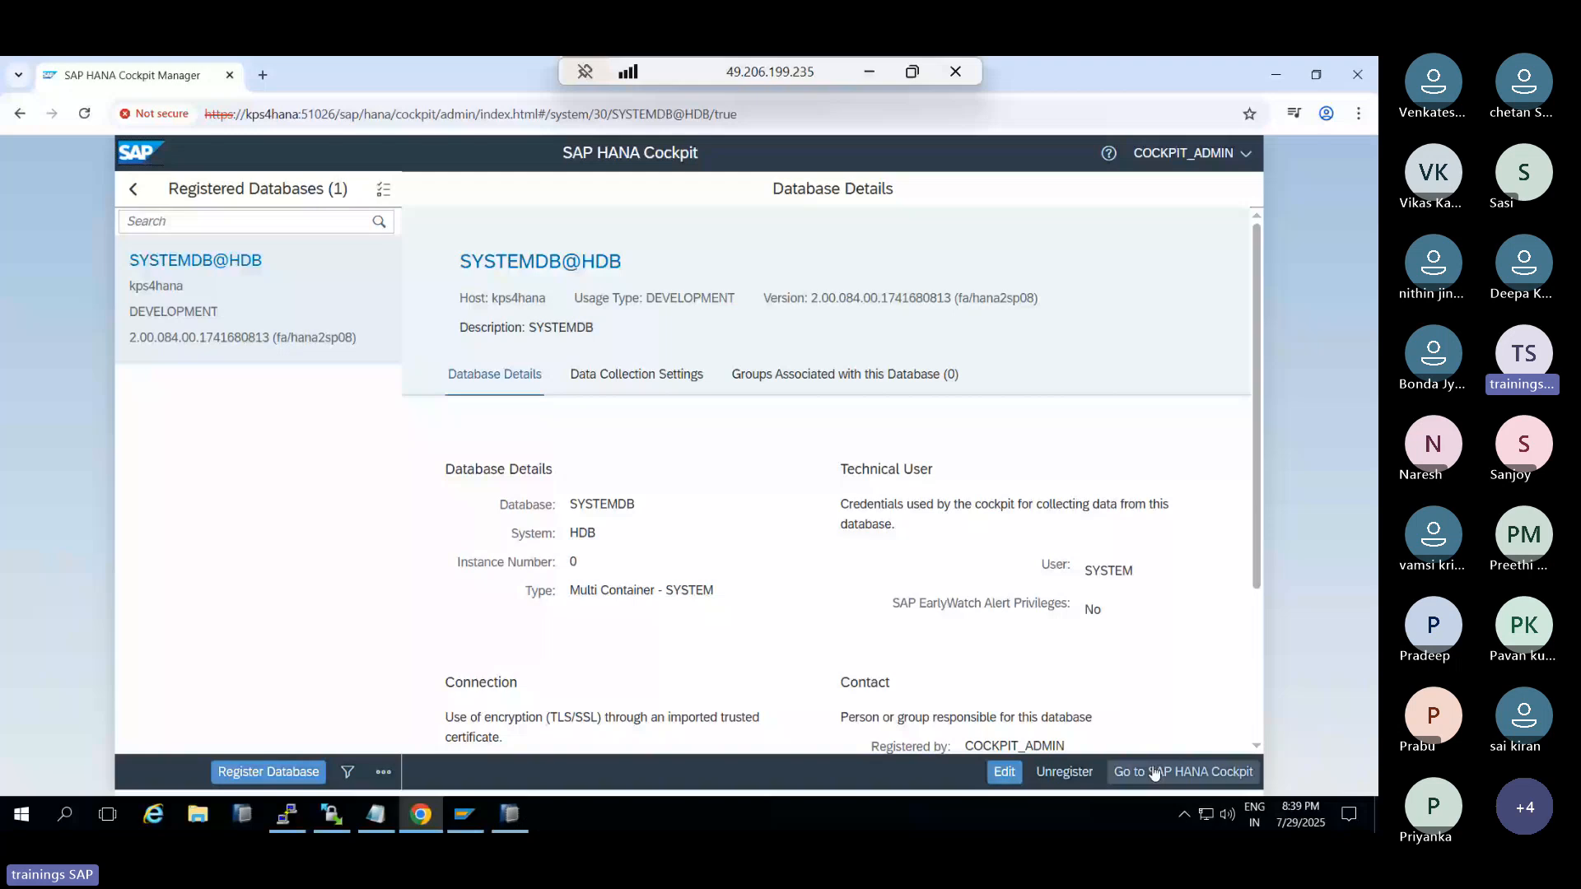
click(1153, 773)
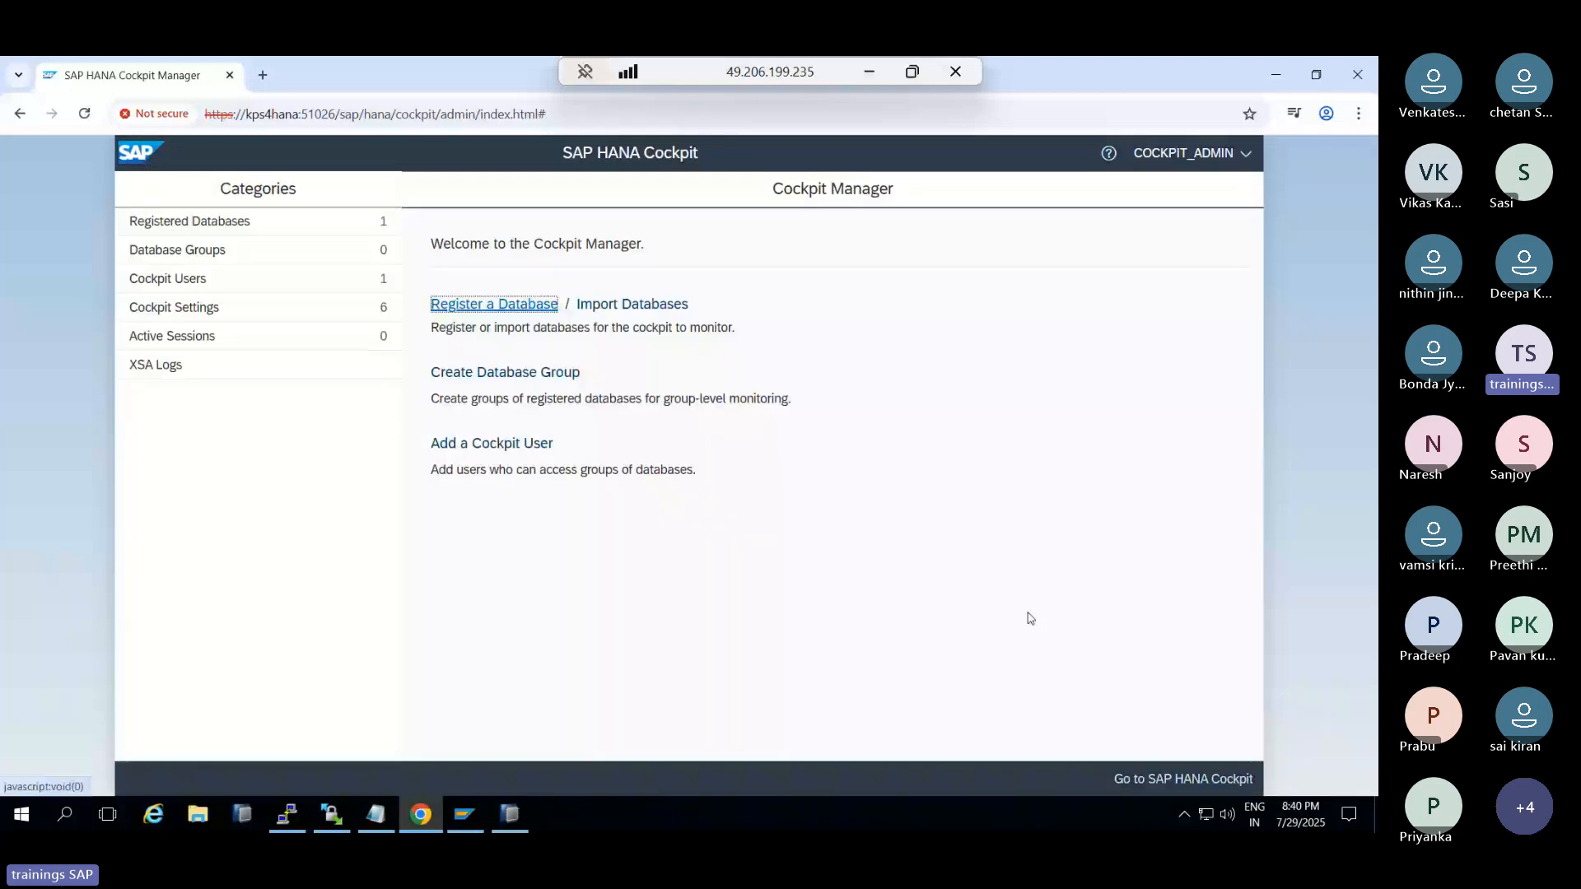
Start a new registration for host kps4hana, instance 00, tenant database HDB
click(484, 305)
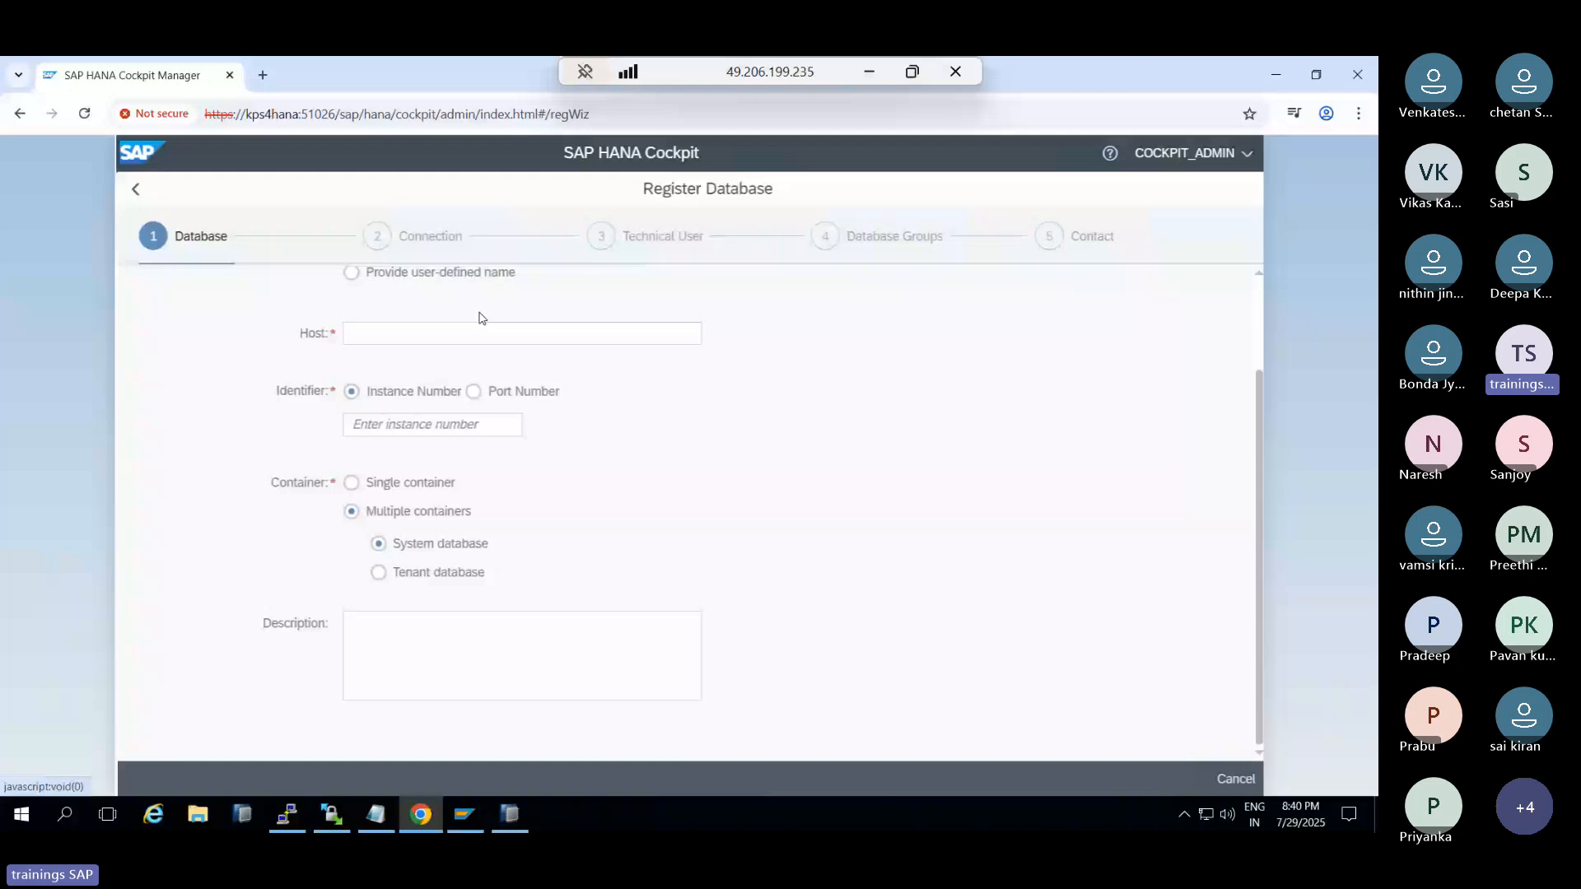
click(451, 341)
text(kps4hana)
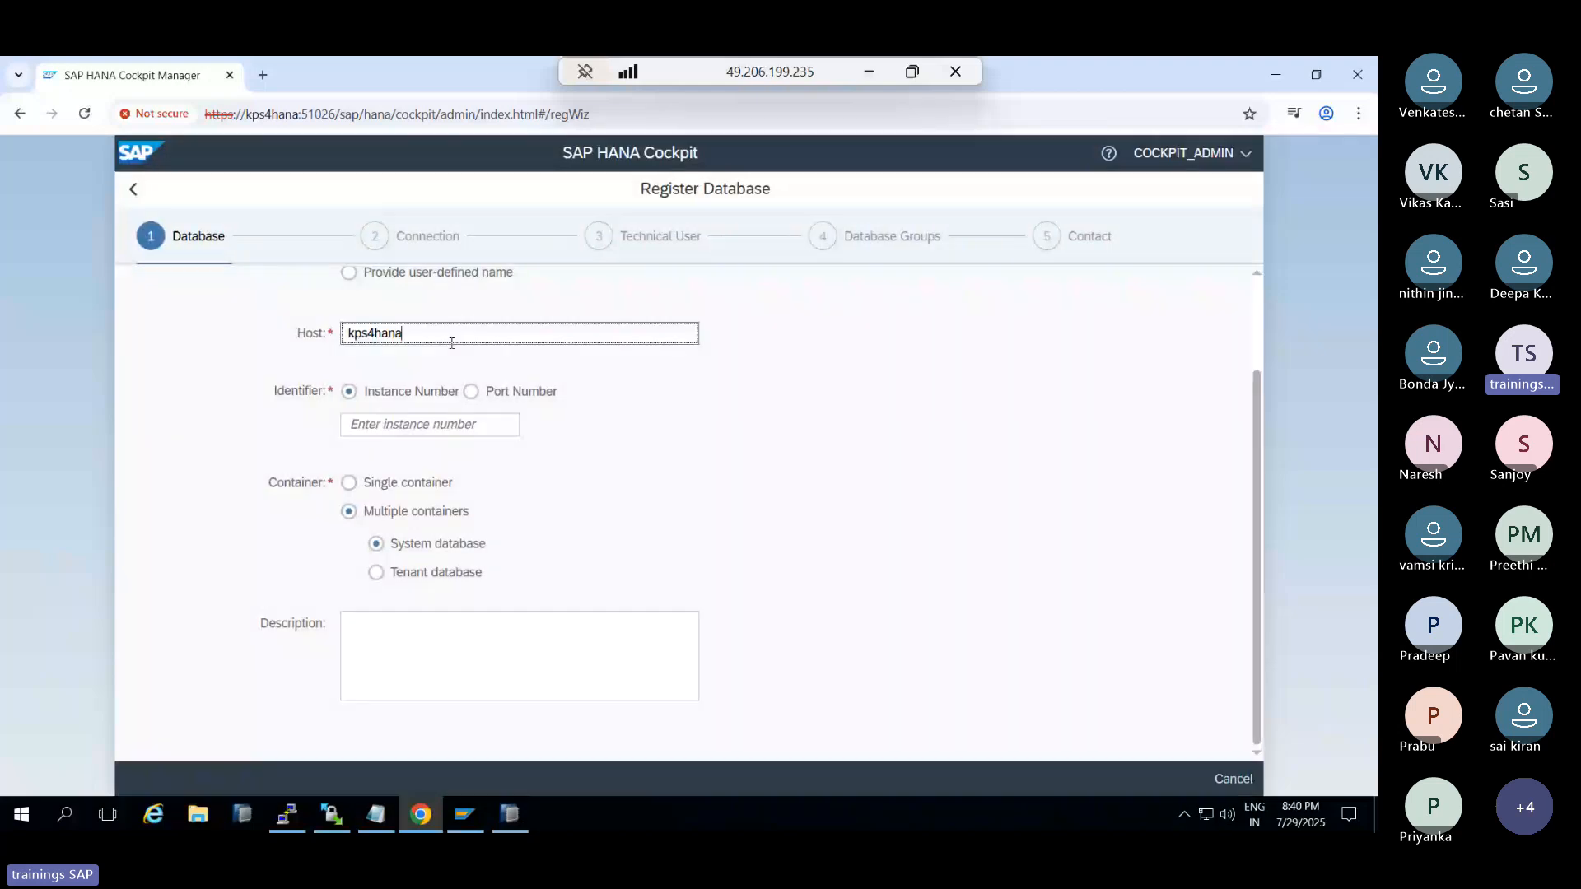
click(377, 430)
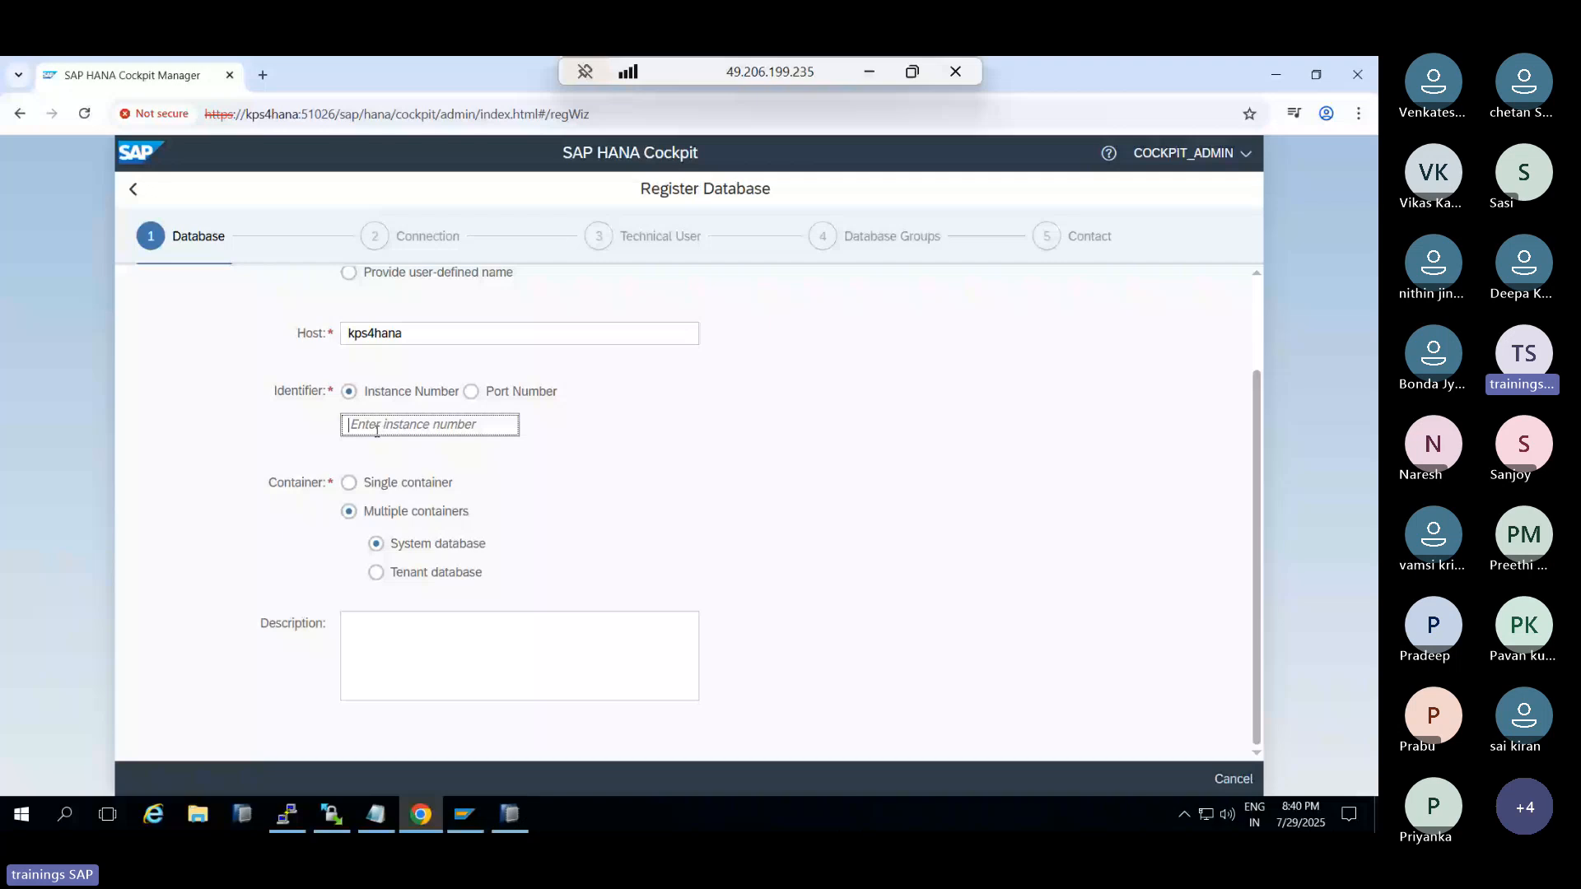
text(00)
click(376, 572)
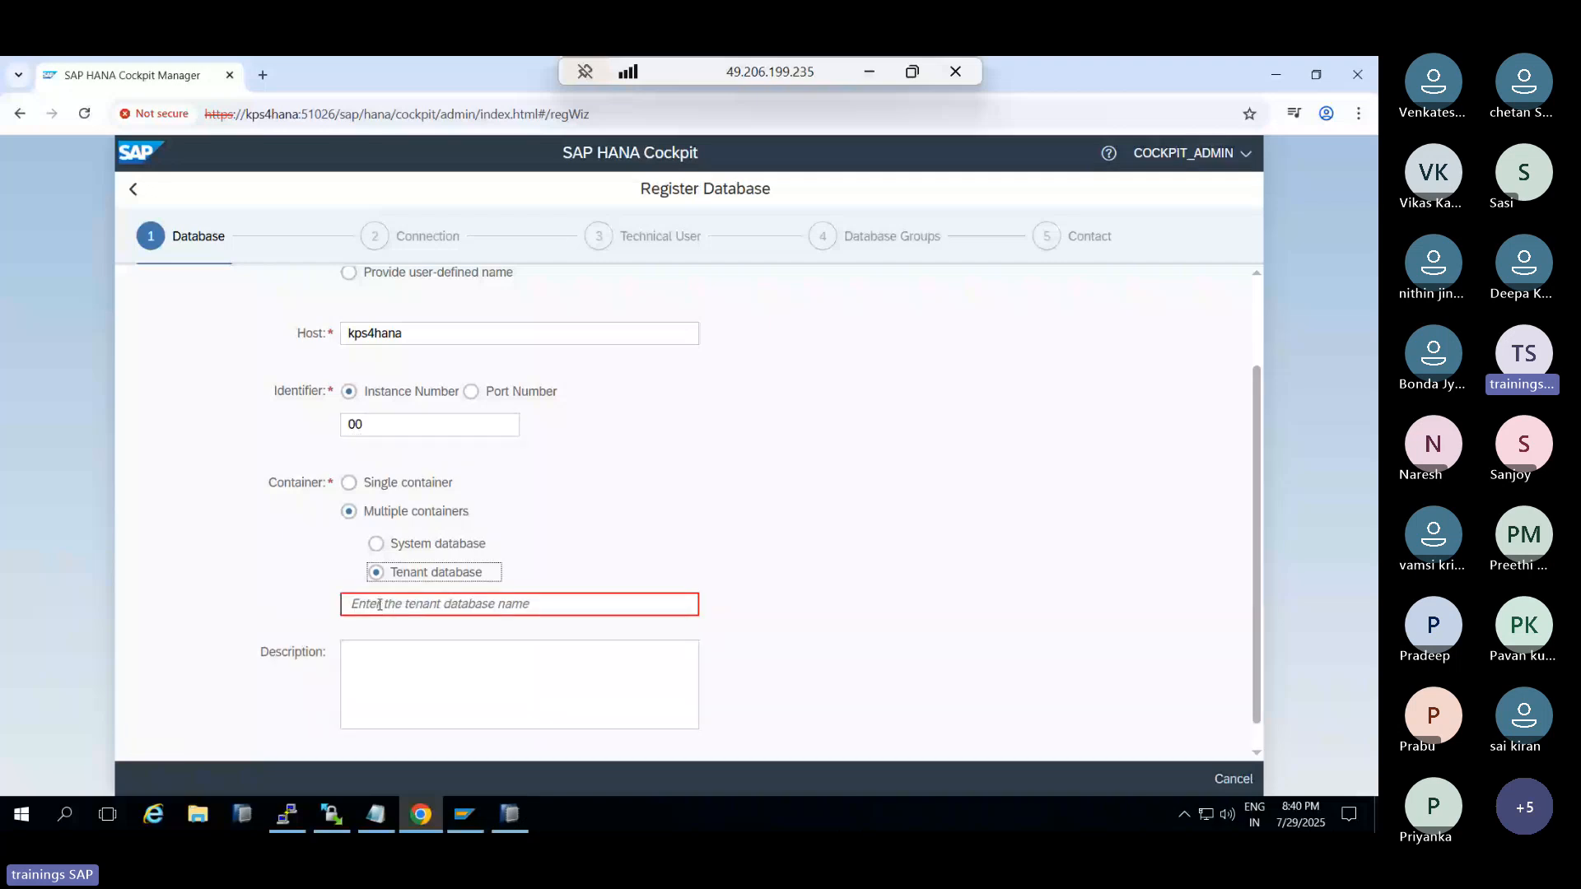
click(379, 605)
text(HDB)
scroll(325, 567, down, 1)
click(150, 714)
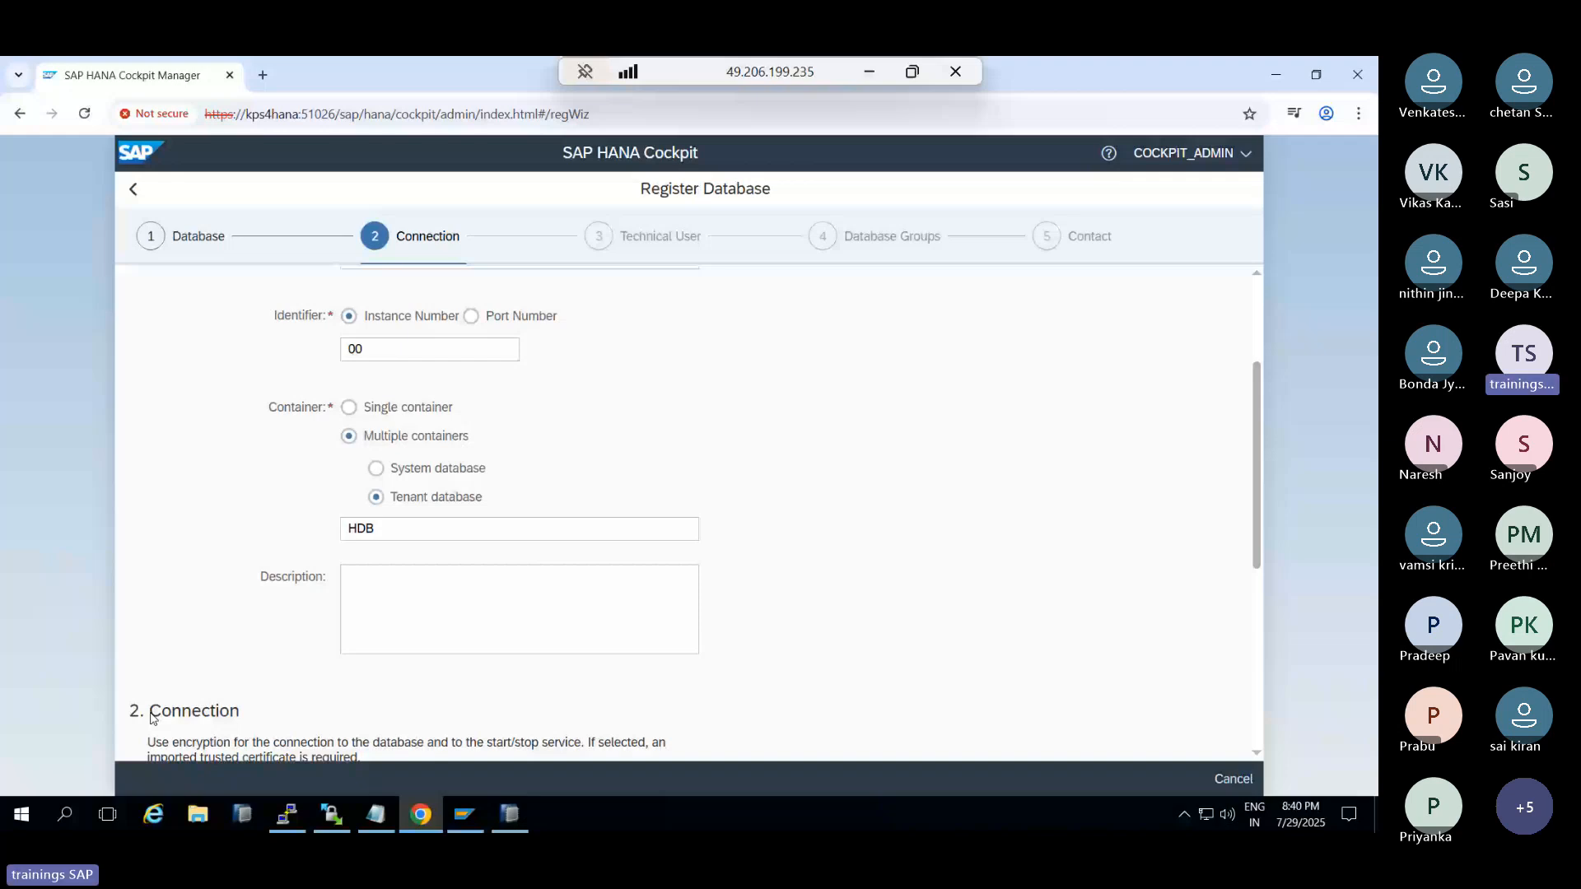
Enter technical user SYSTEM and its password, review, and register the HDB tenant
click(314, 444)
text(SY)
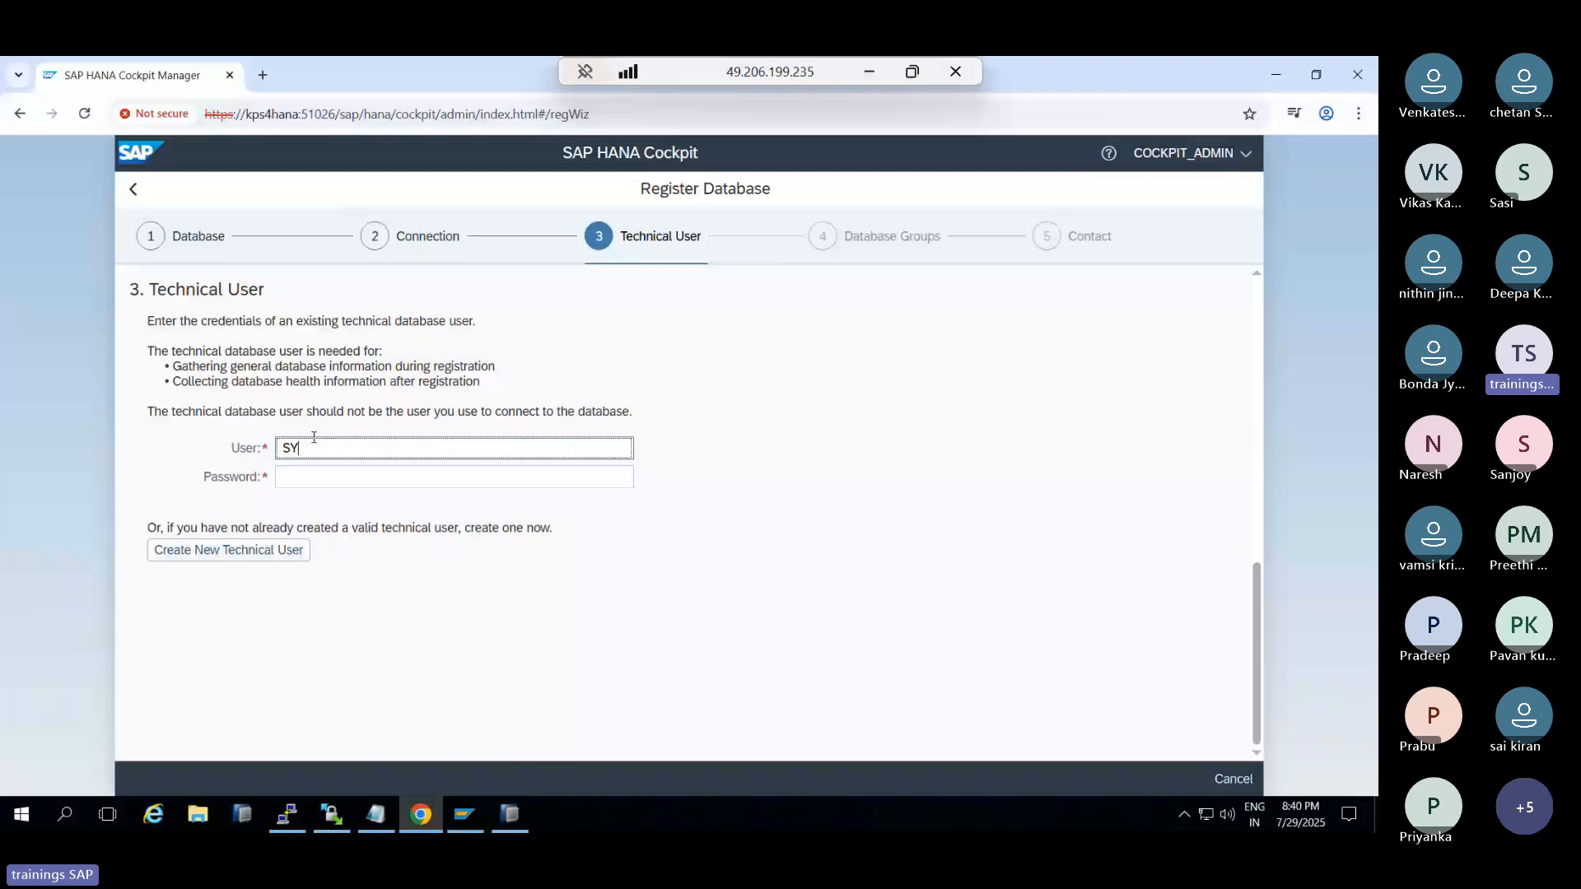
text(STEM)
key(Tab)
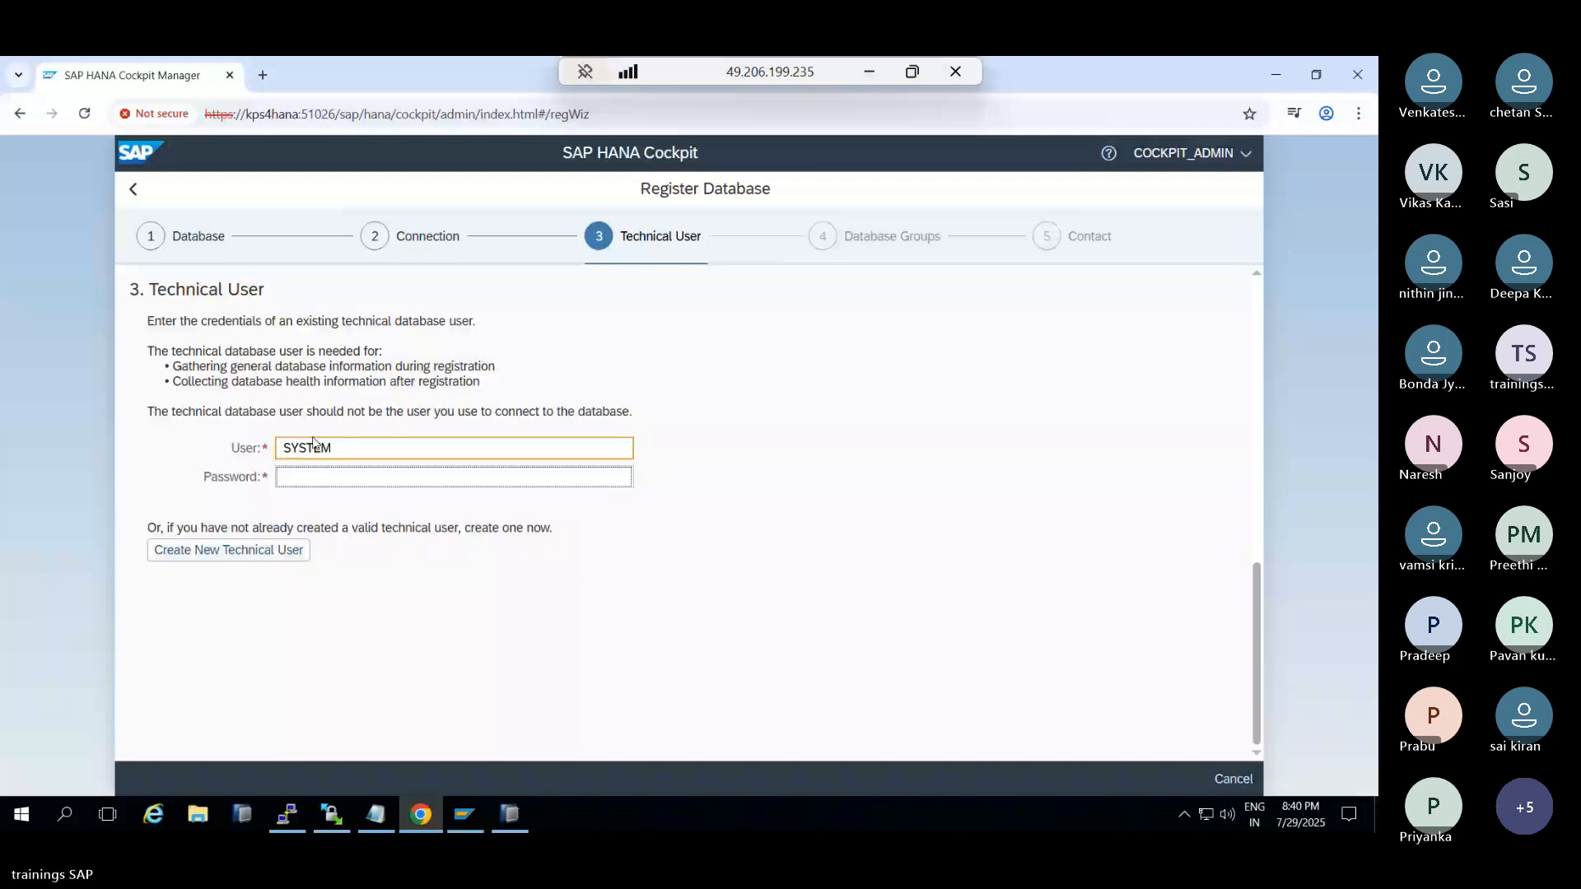
key(ctrl+v)
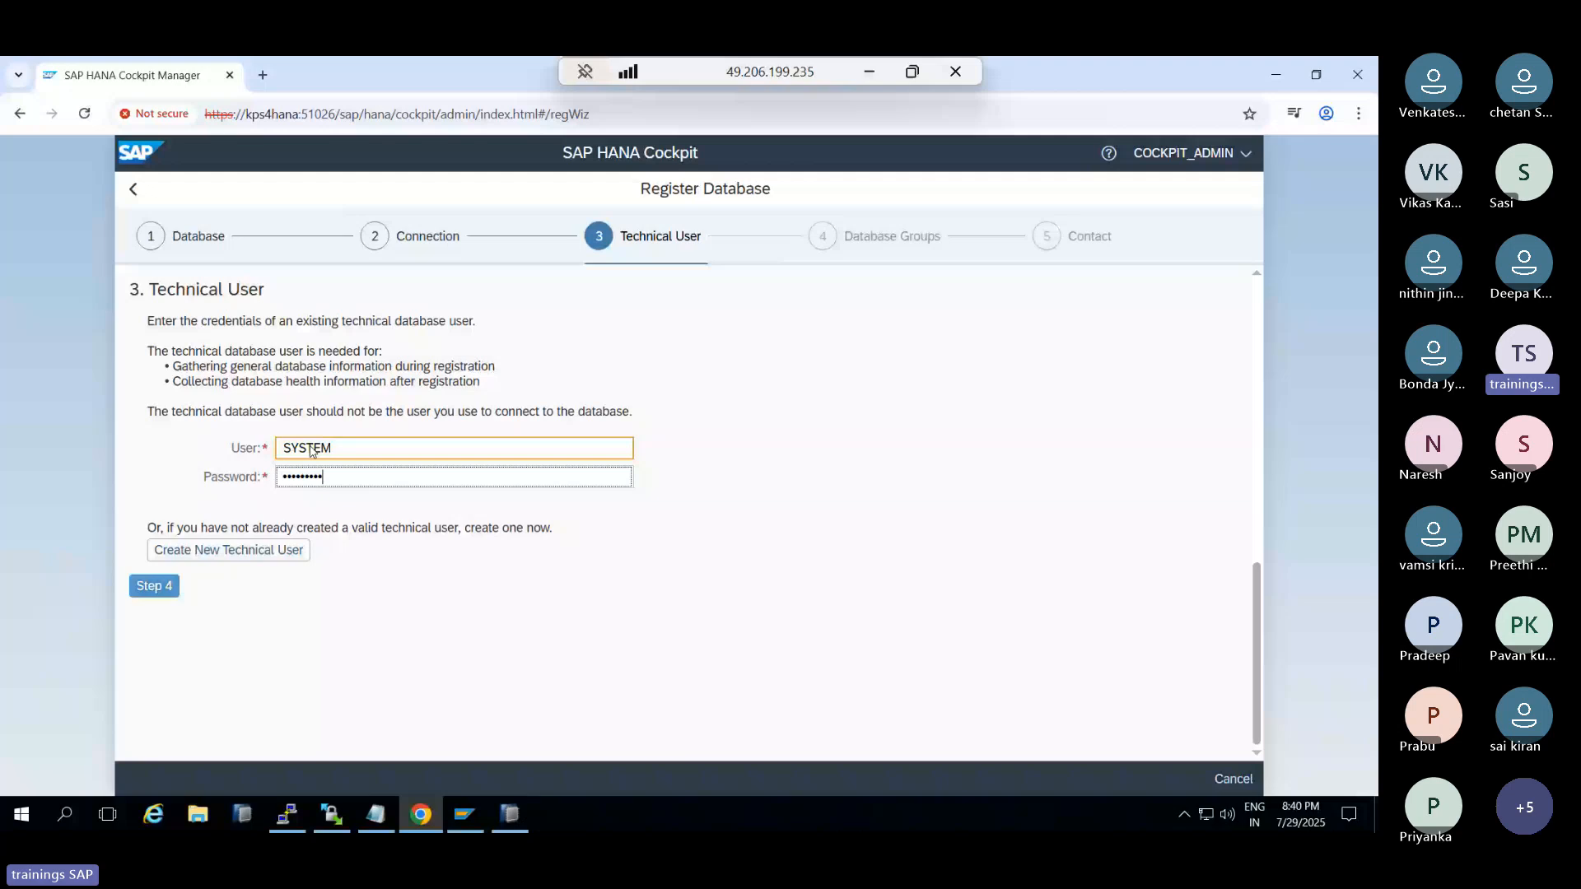
click(154, 586)
click(167, 507)
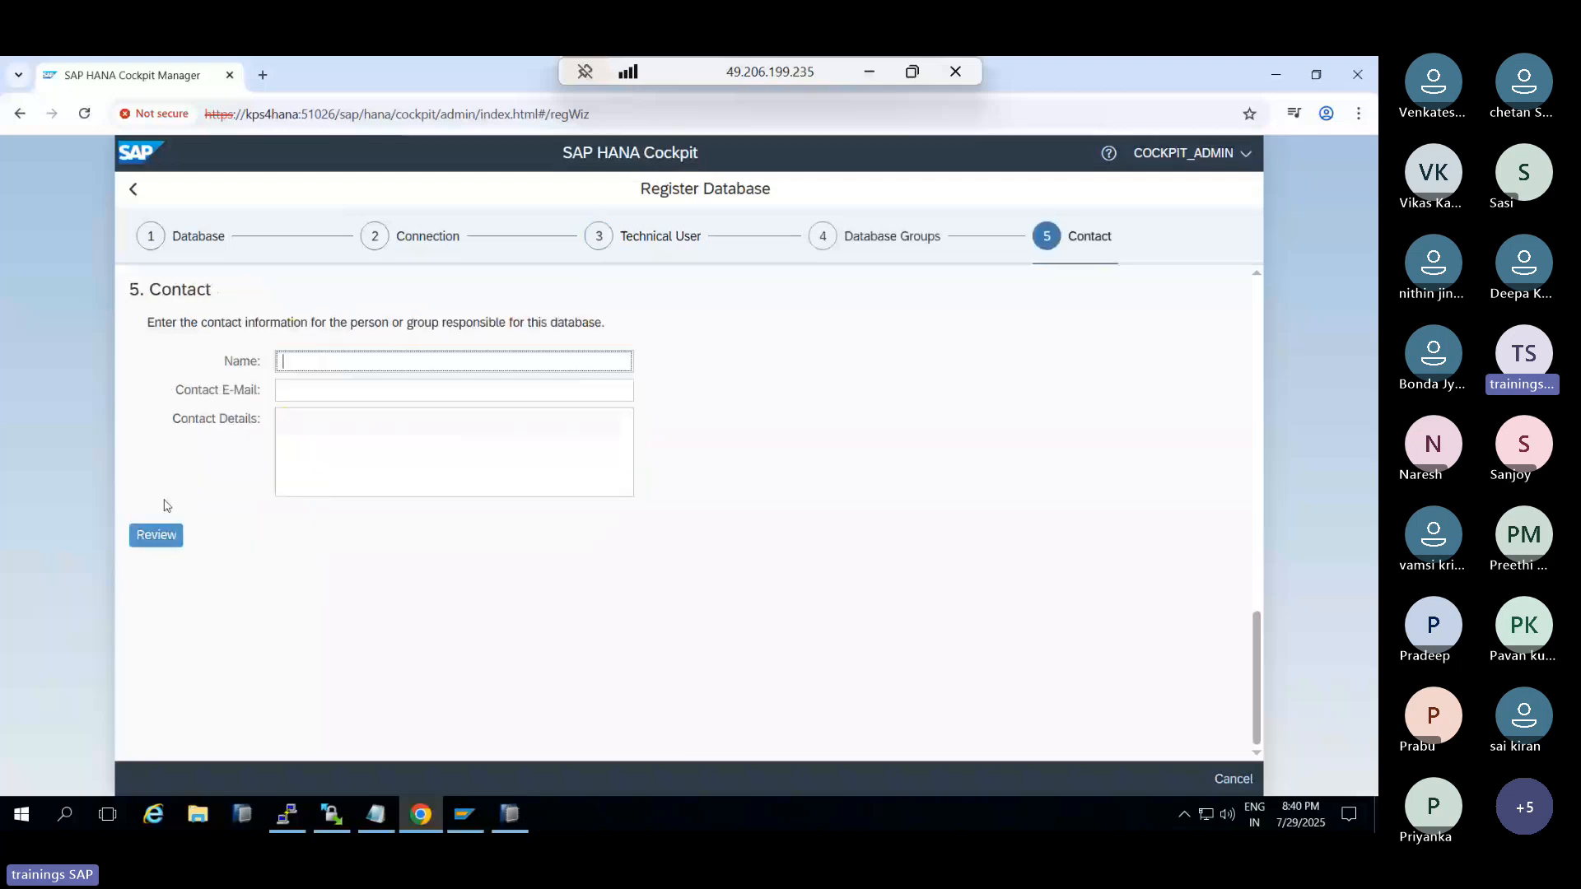
click(156, 535)
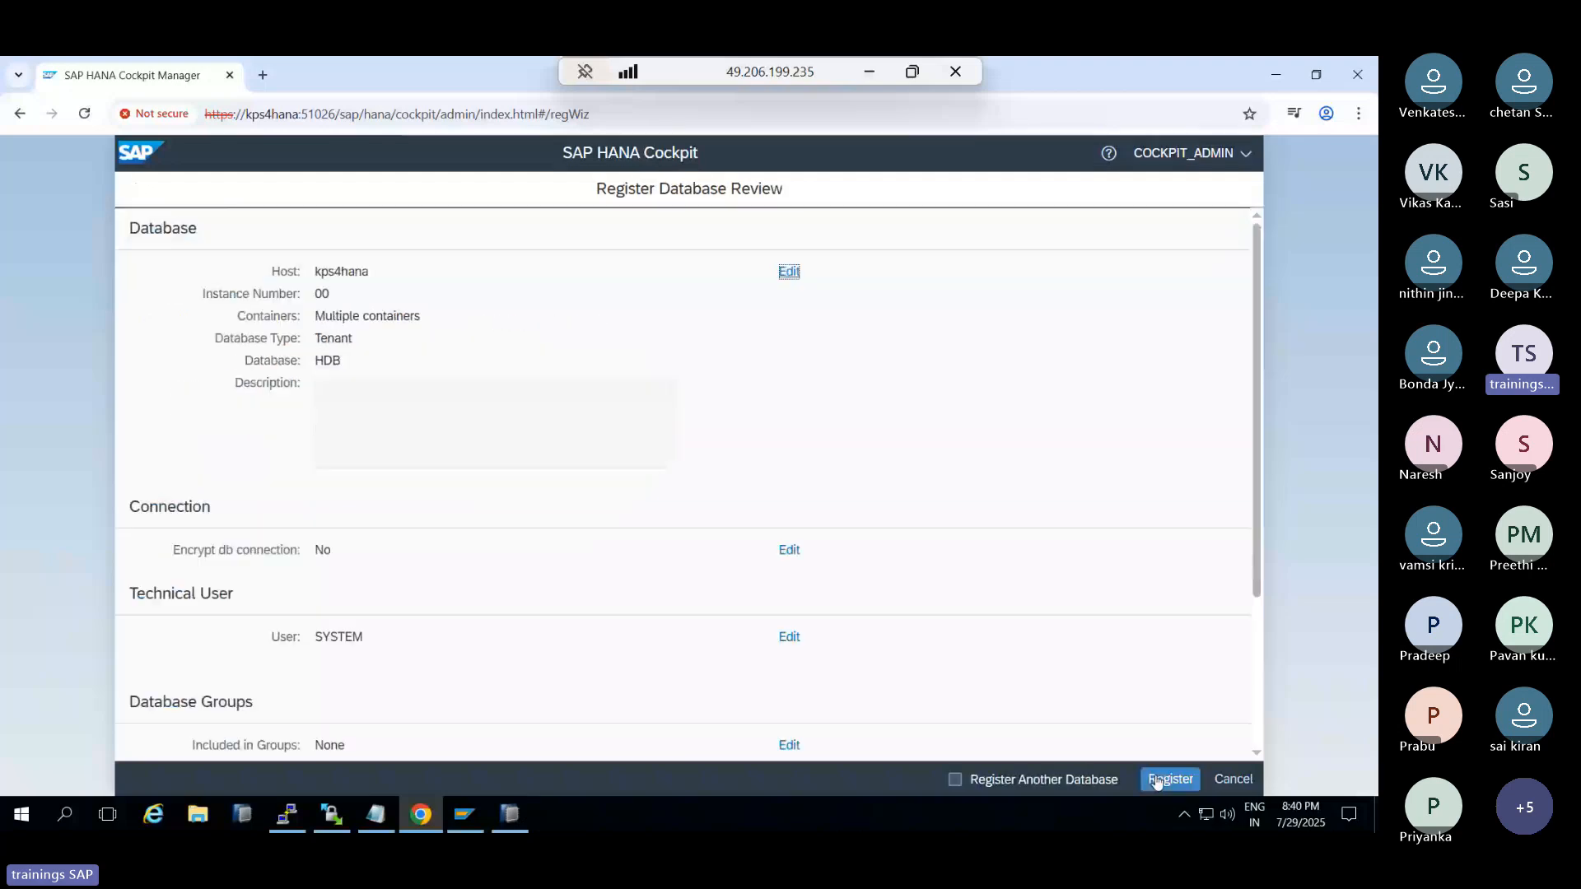
click(1169, 779)
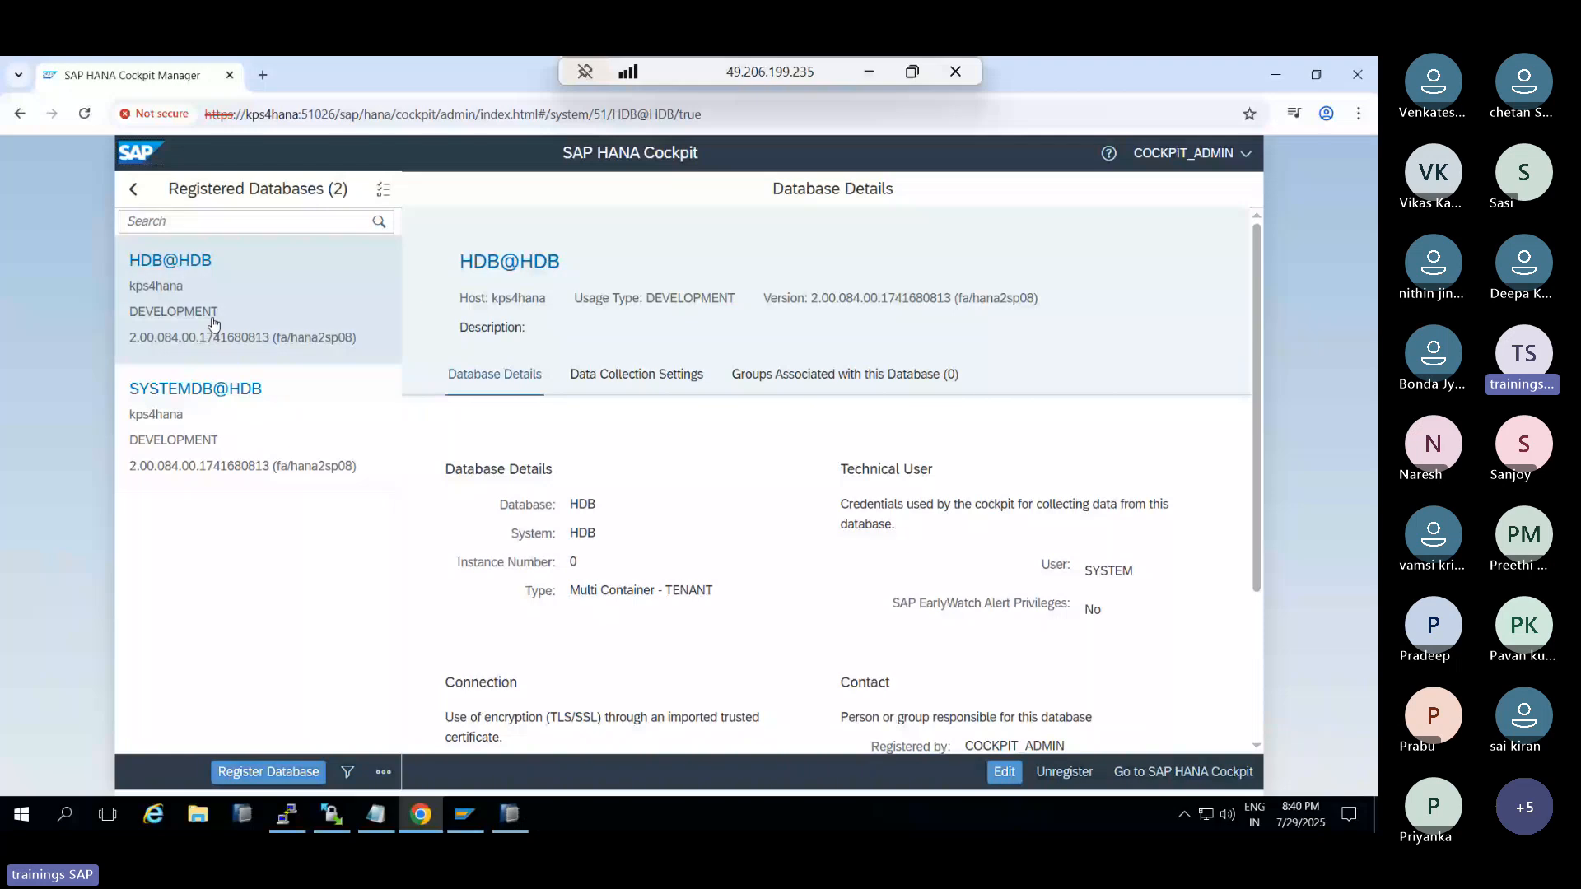
Start registering tenant database HD1 on host kps4hana, instance 00
click(288, 774)
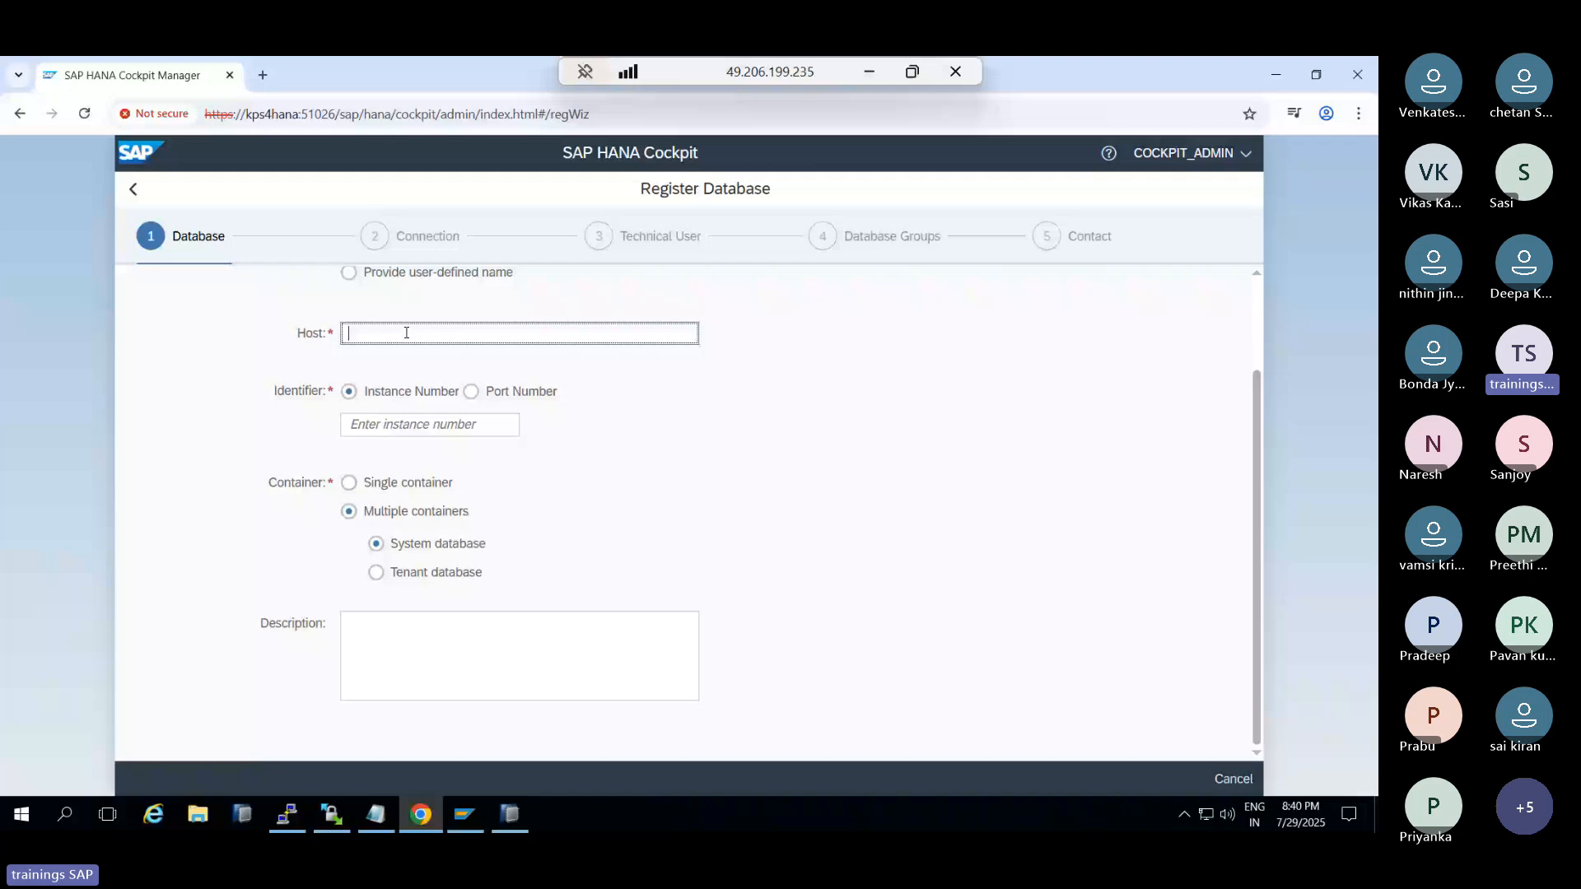
text(kps4hana)
click(424, 424)
text(00)
click(403, 574)
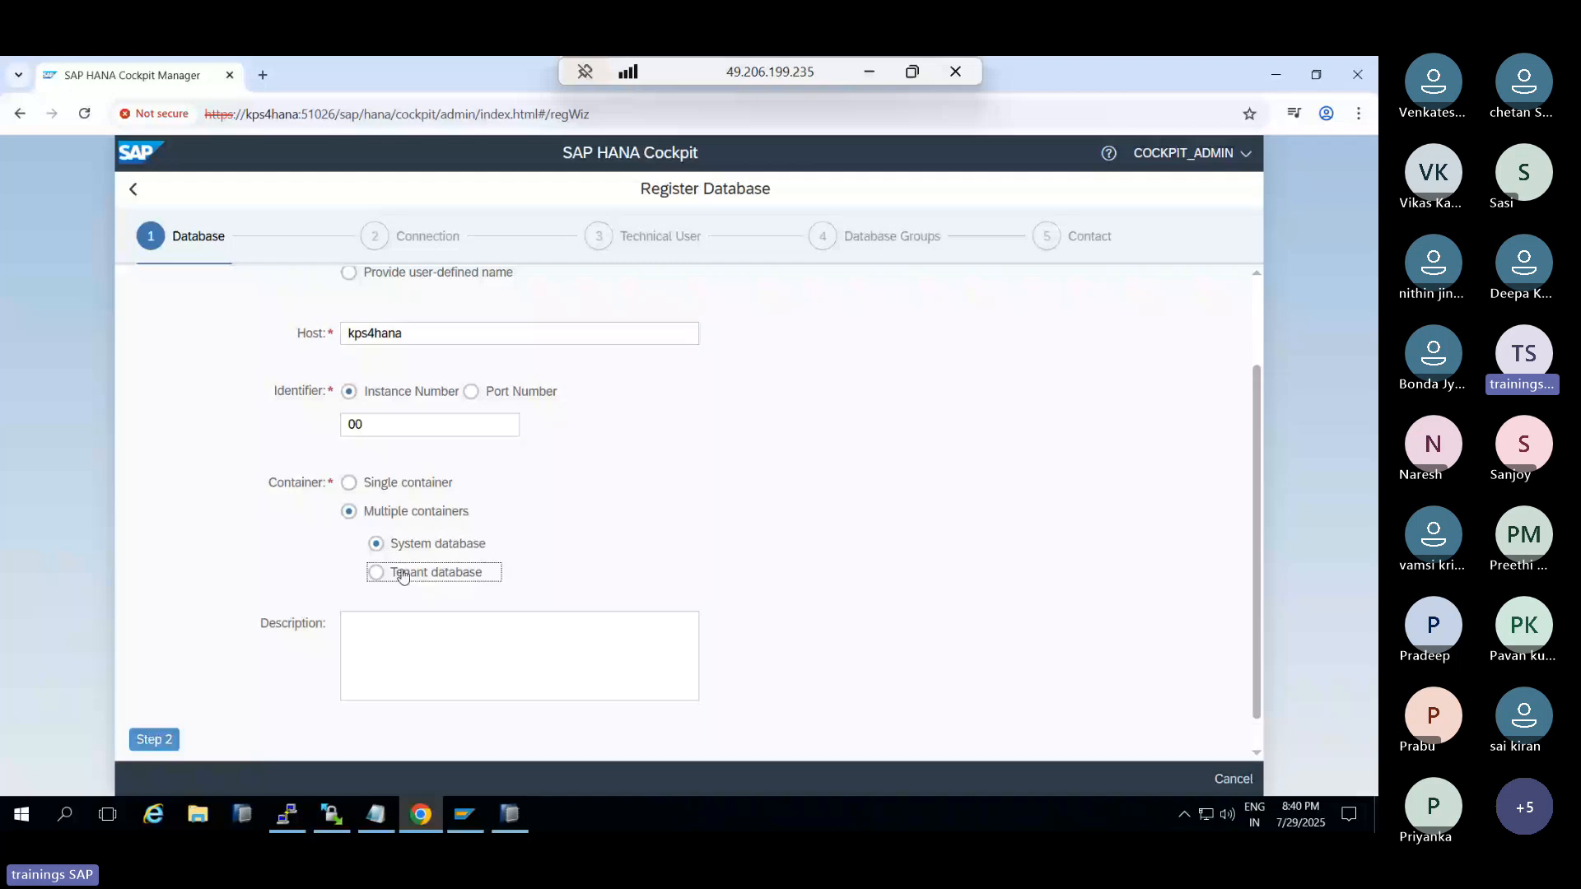
click(409, 601)
text(H)
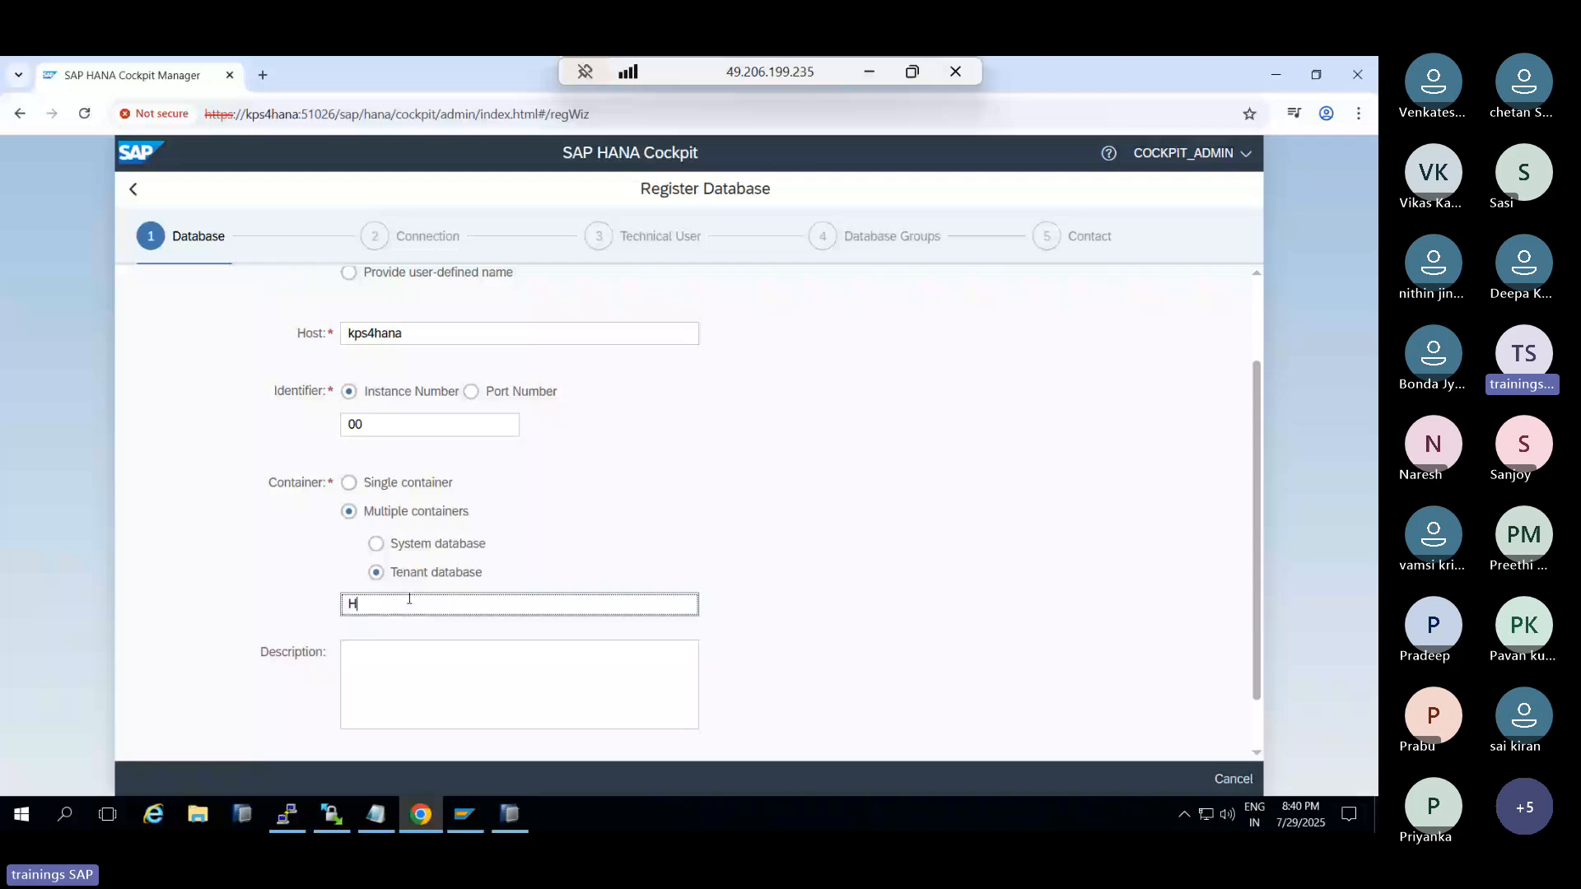
text(D1)
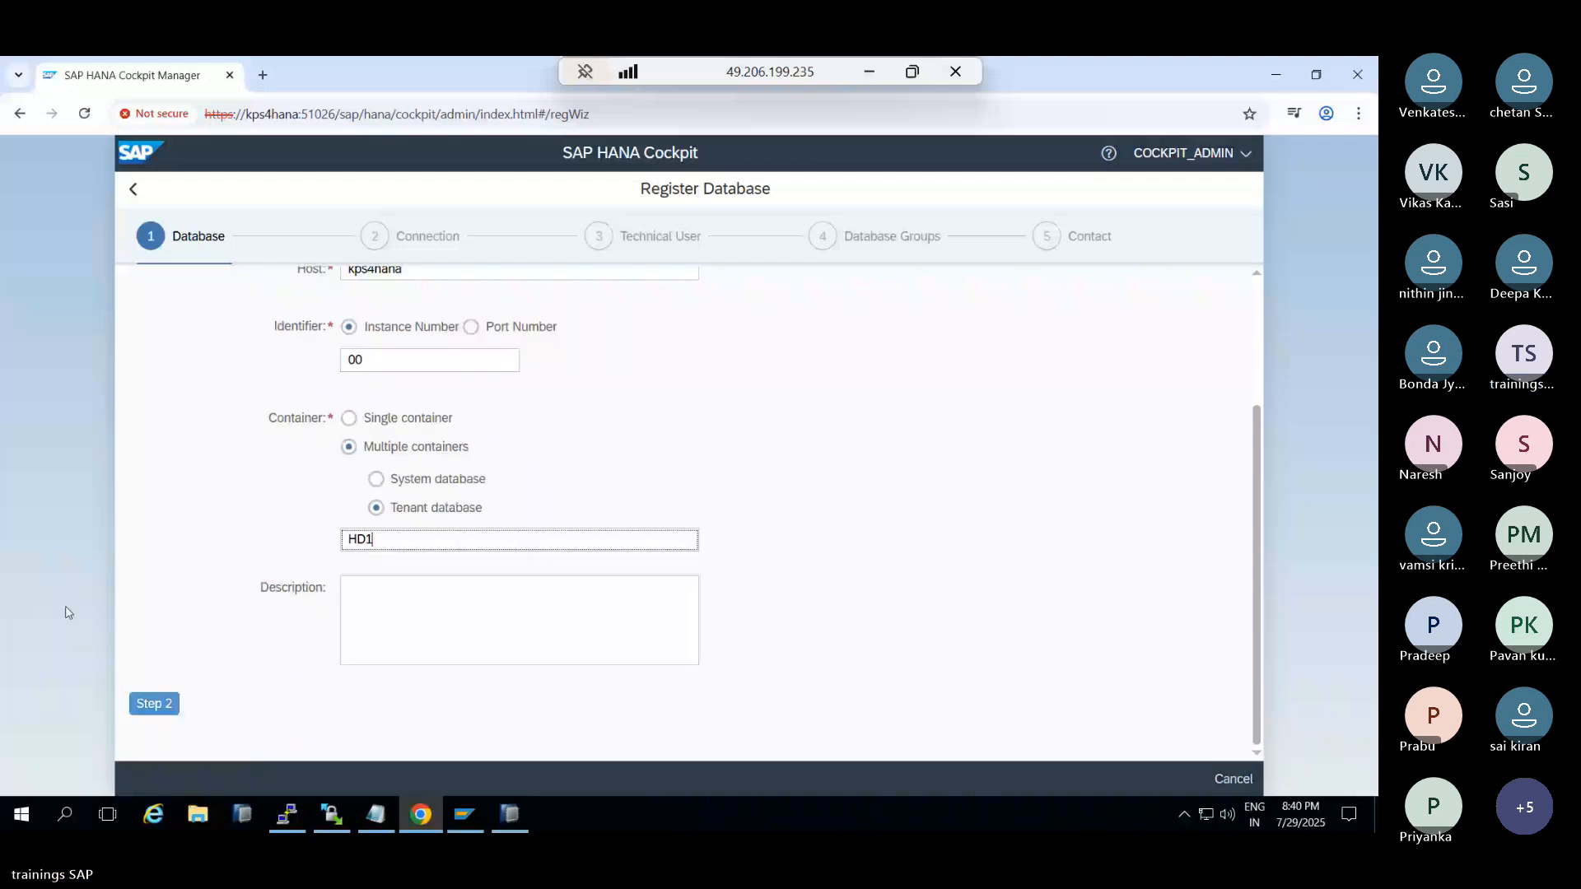
click(154, 703)
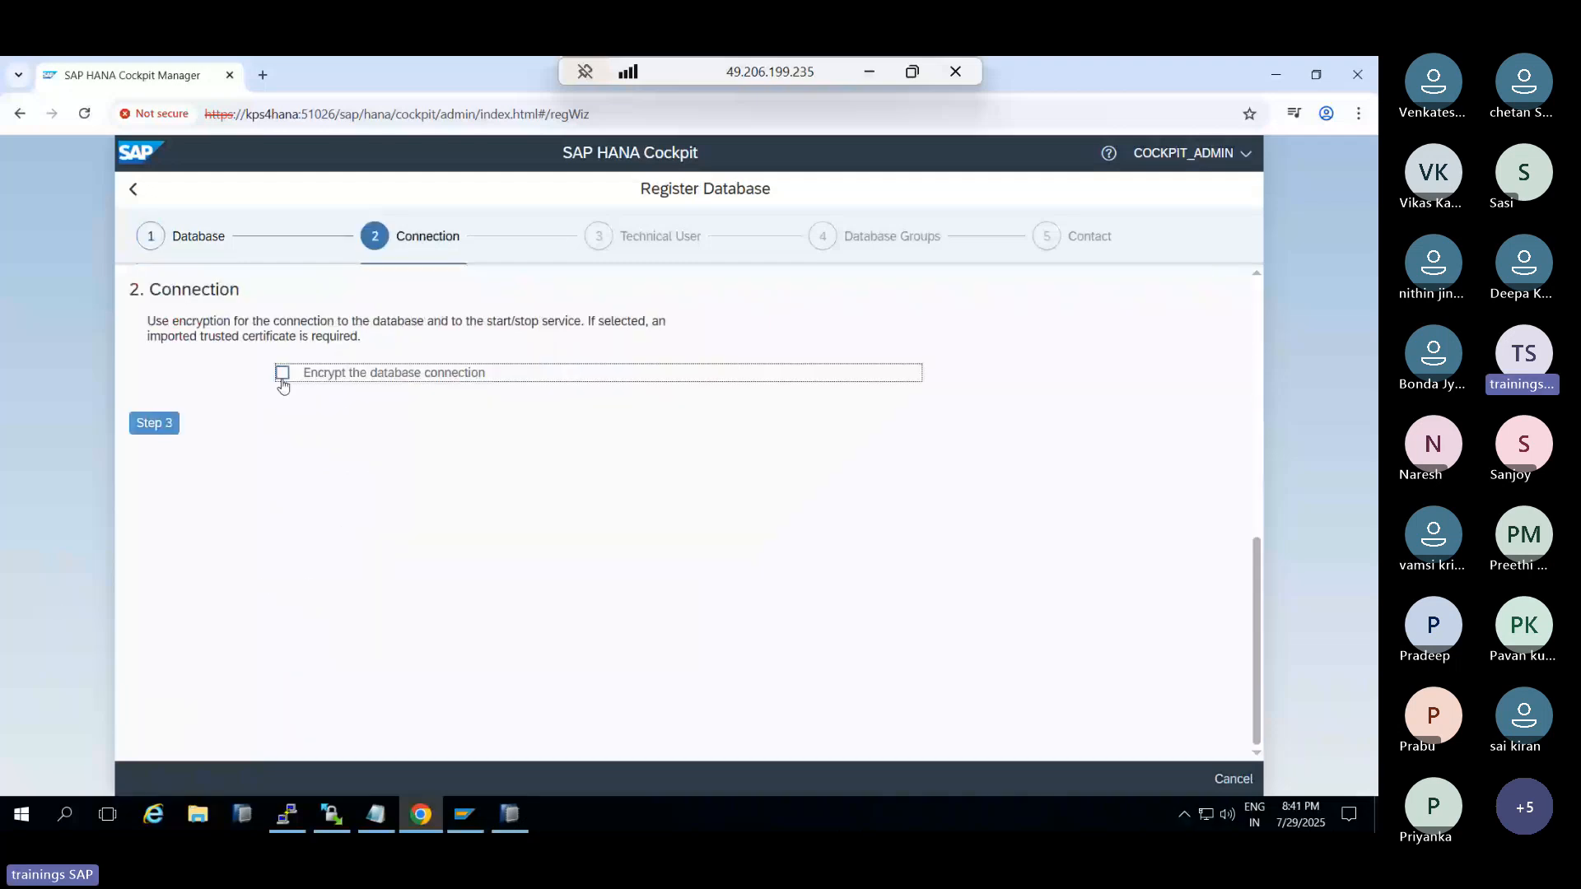
Enter user SYSTEM and password, review and register HD1, then dismiss the authentication failure
click(154, 422)
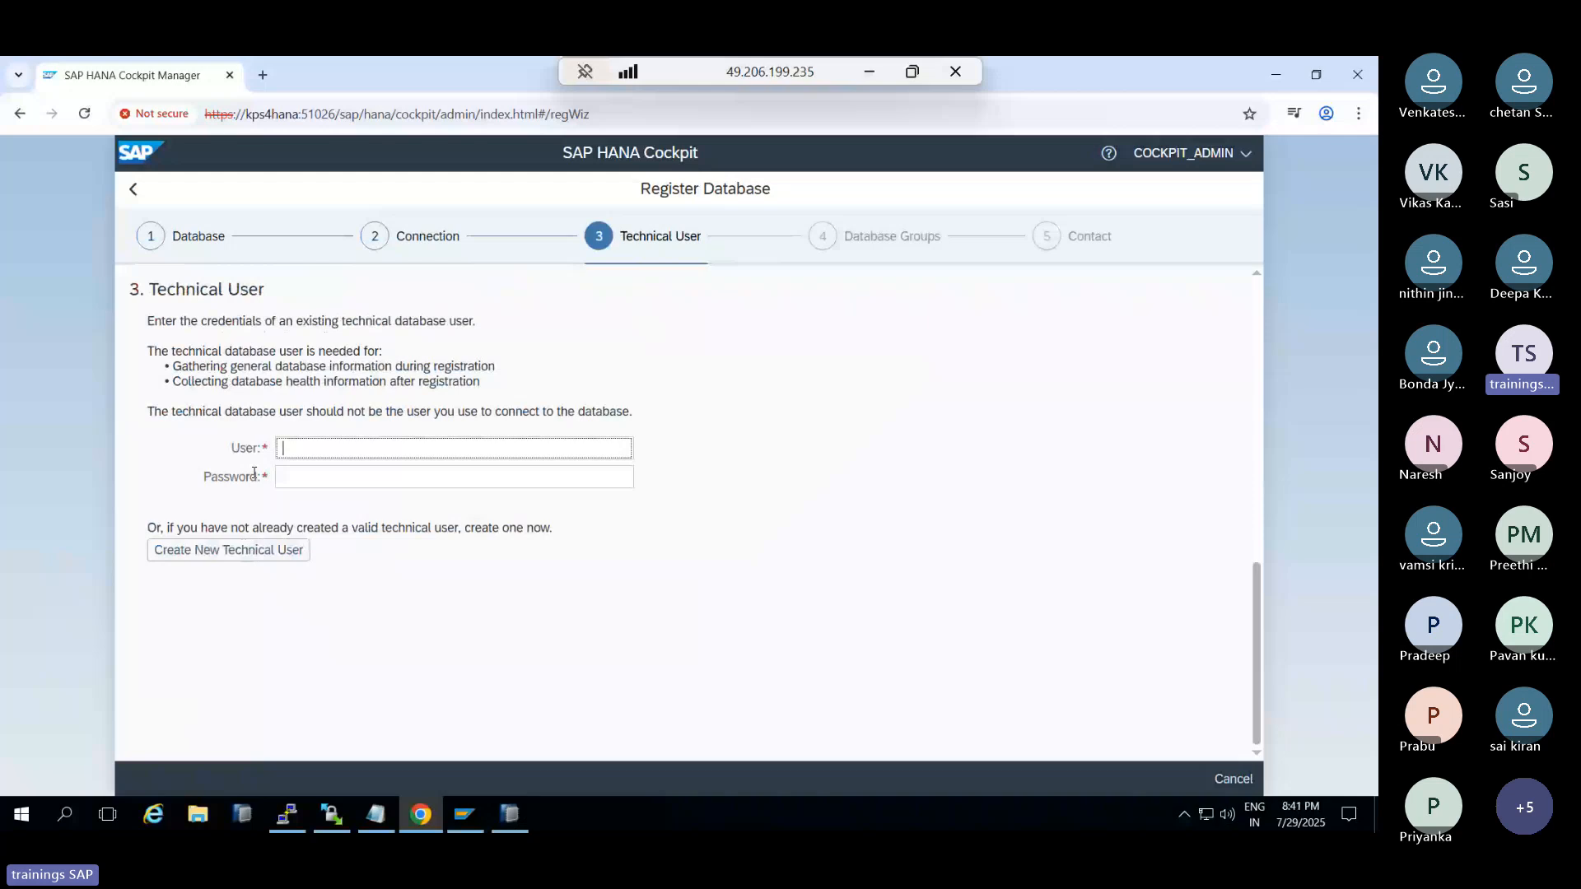
text(SYSTEM)
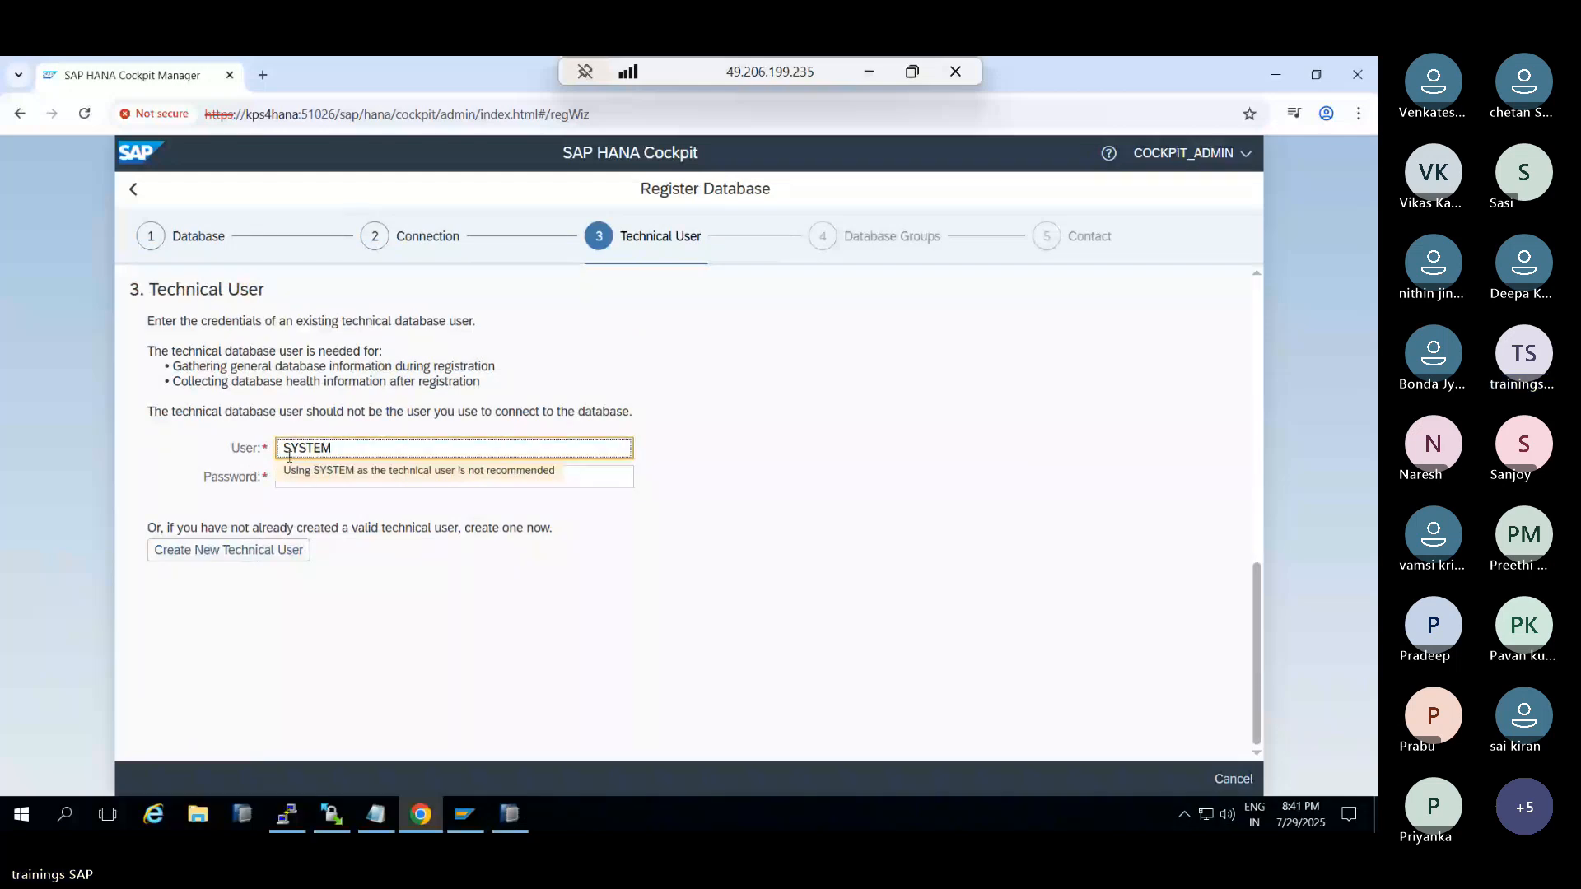
key(Tab)
text(*****)
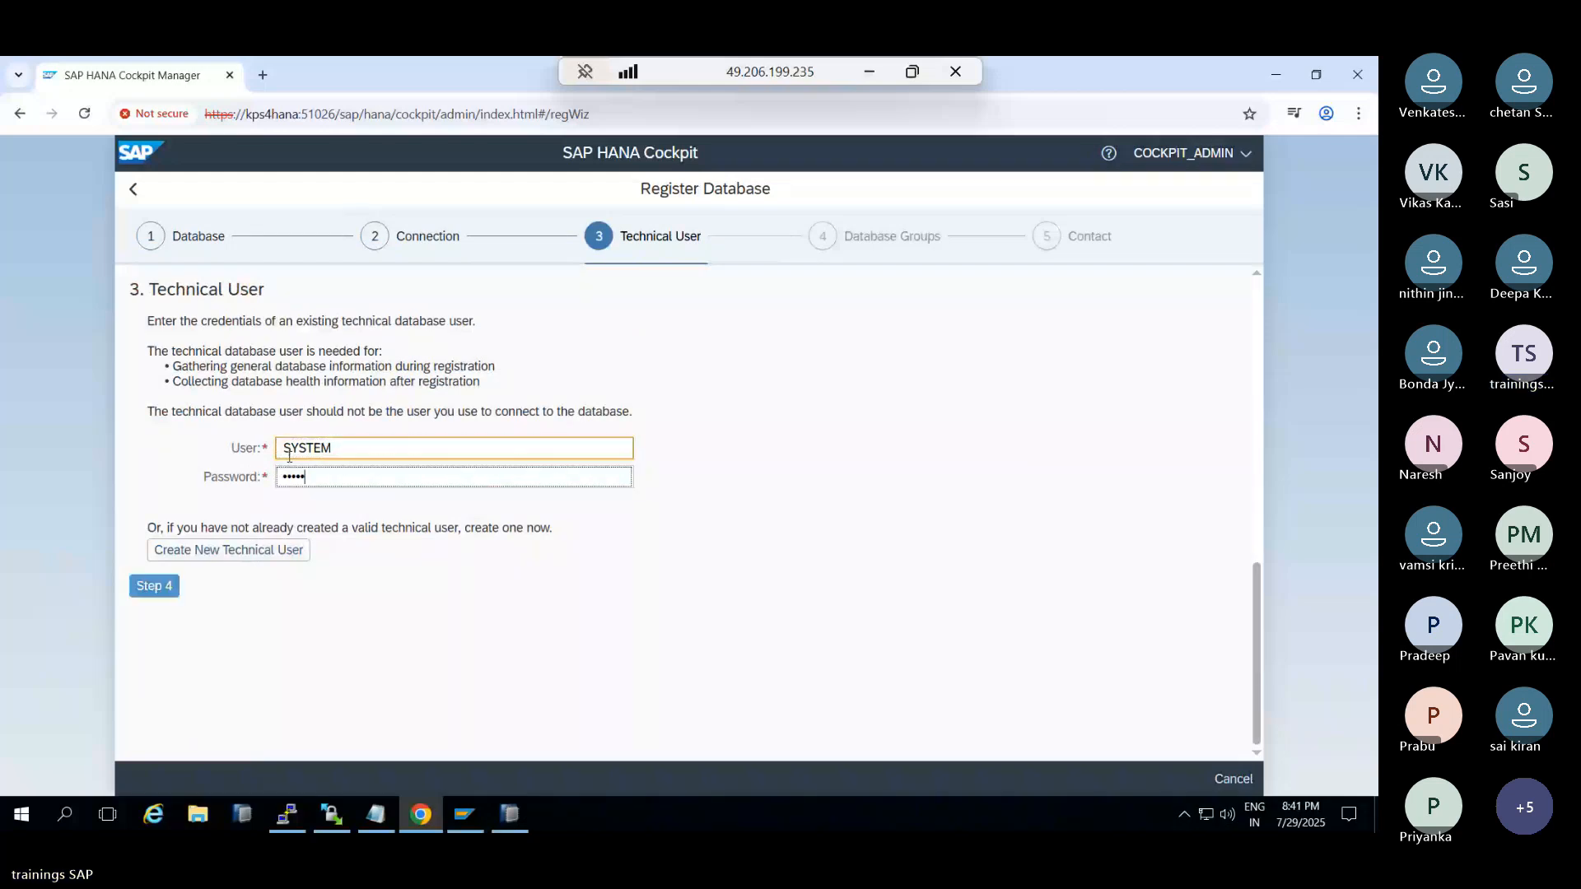
text(****)
click(154, 585)
click(164, 419)
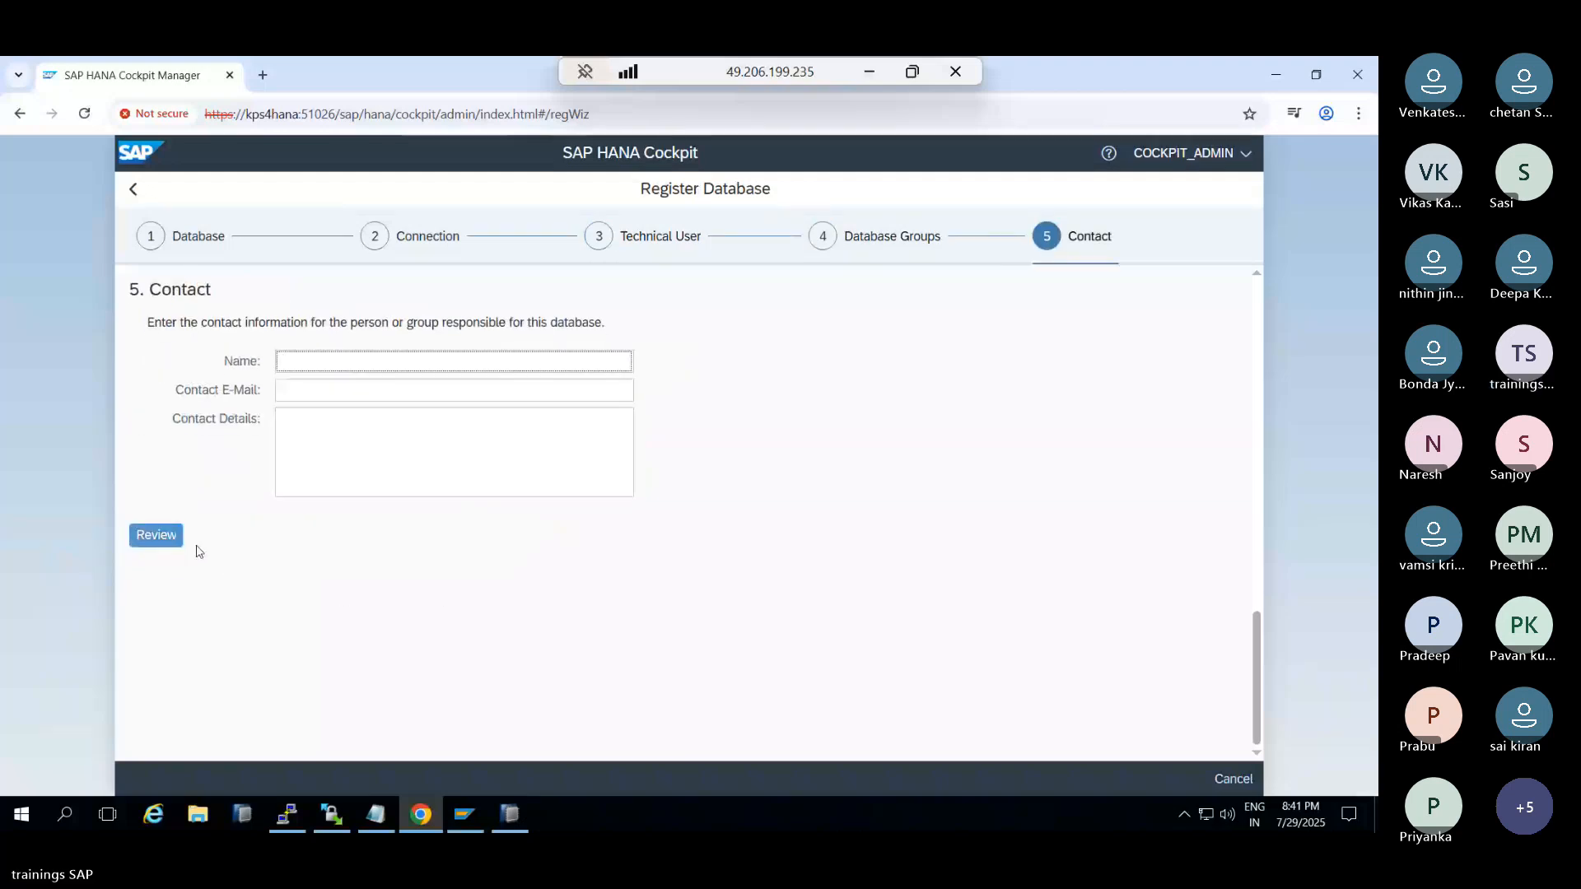
click(155, 535)
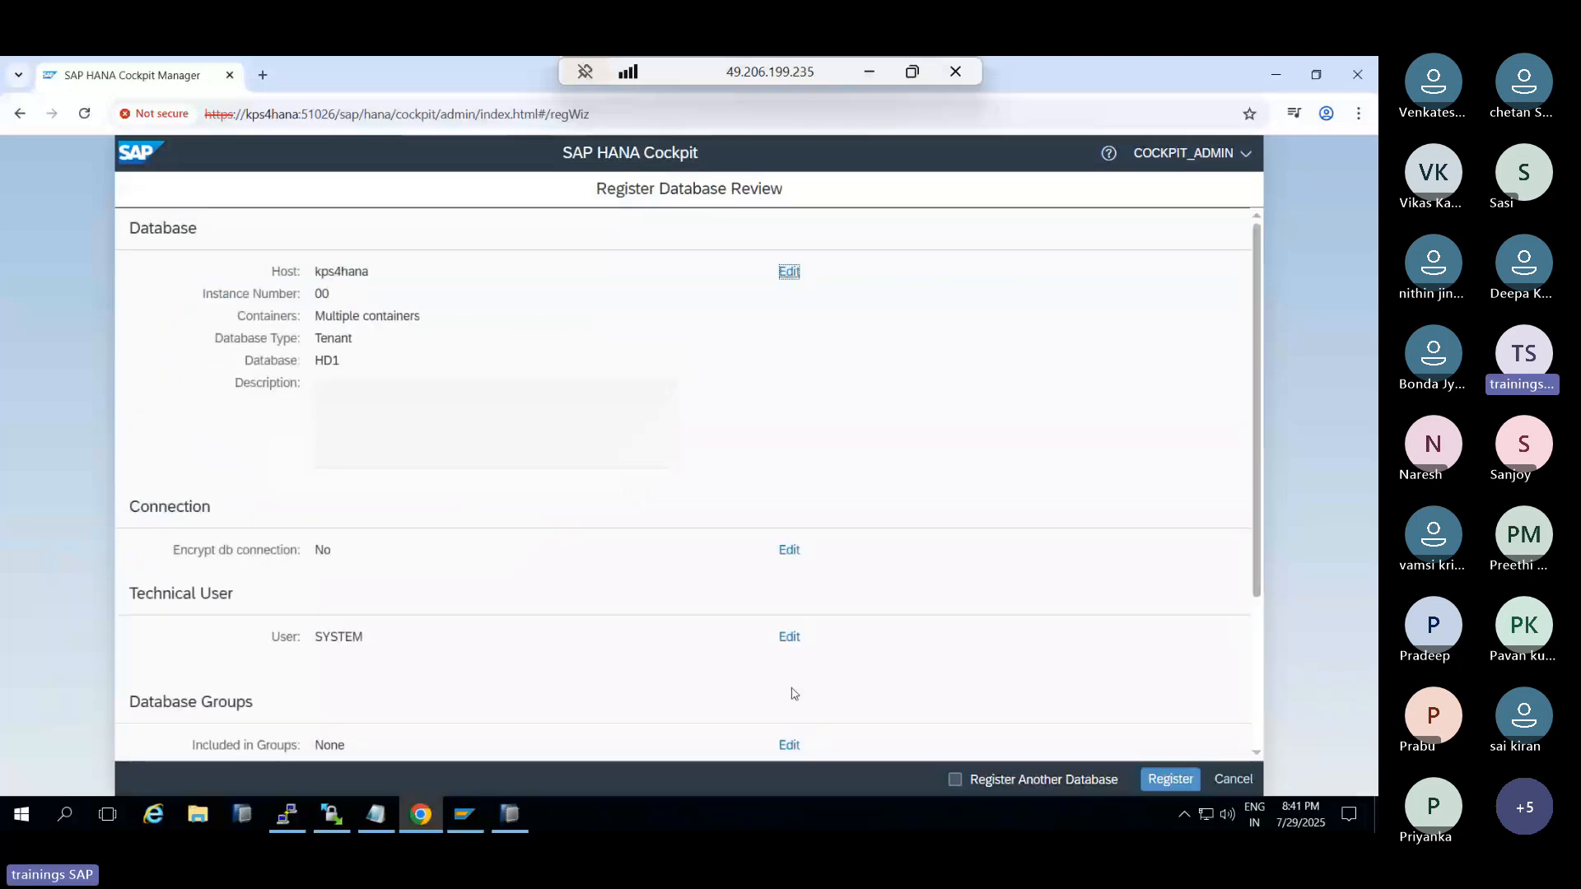
click(1153, 779)
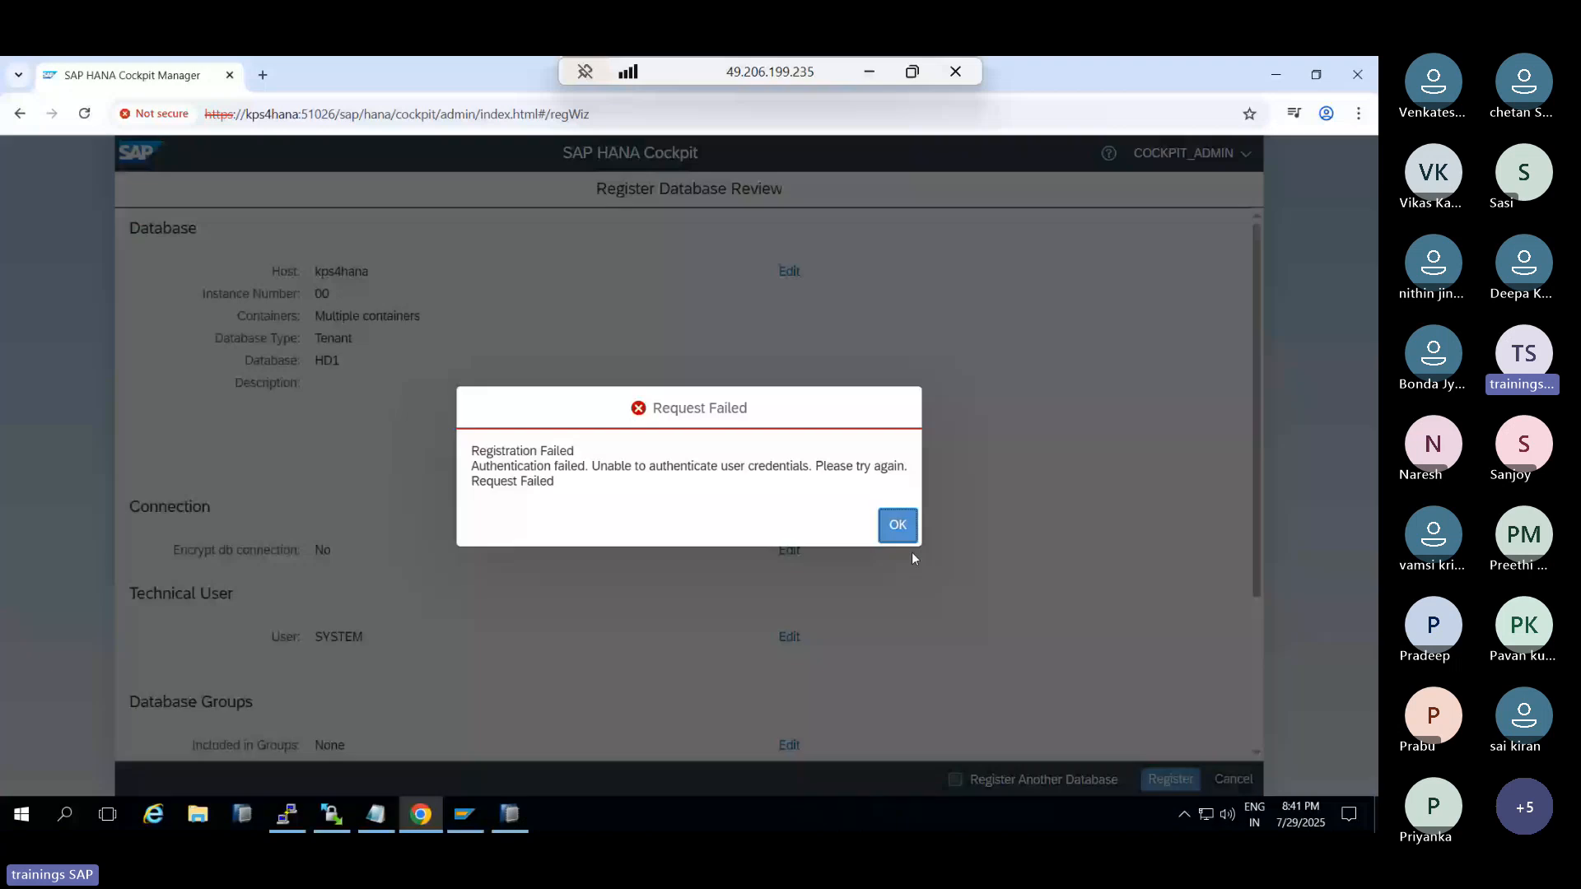
key(Return)
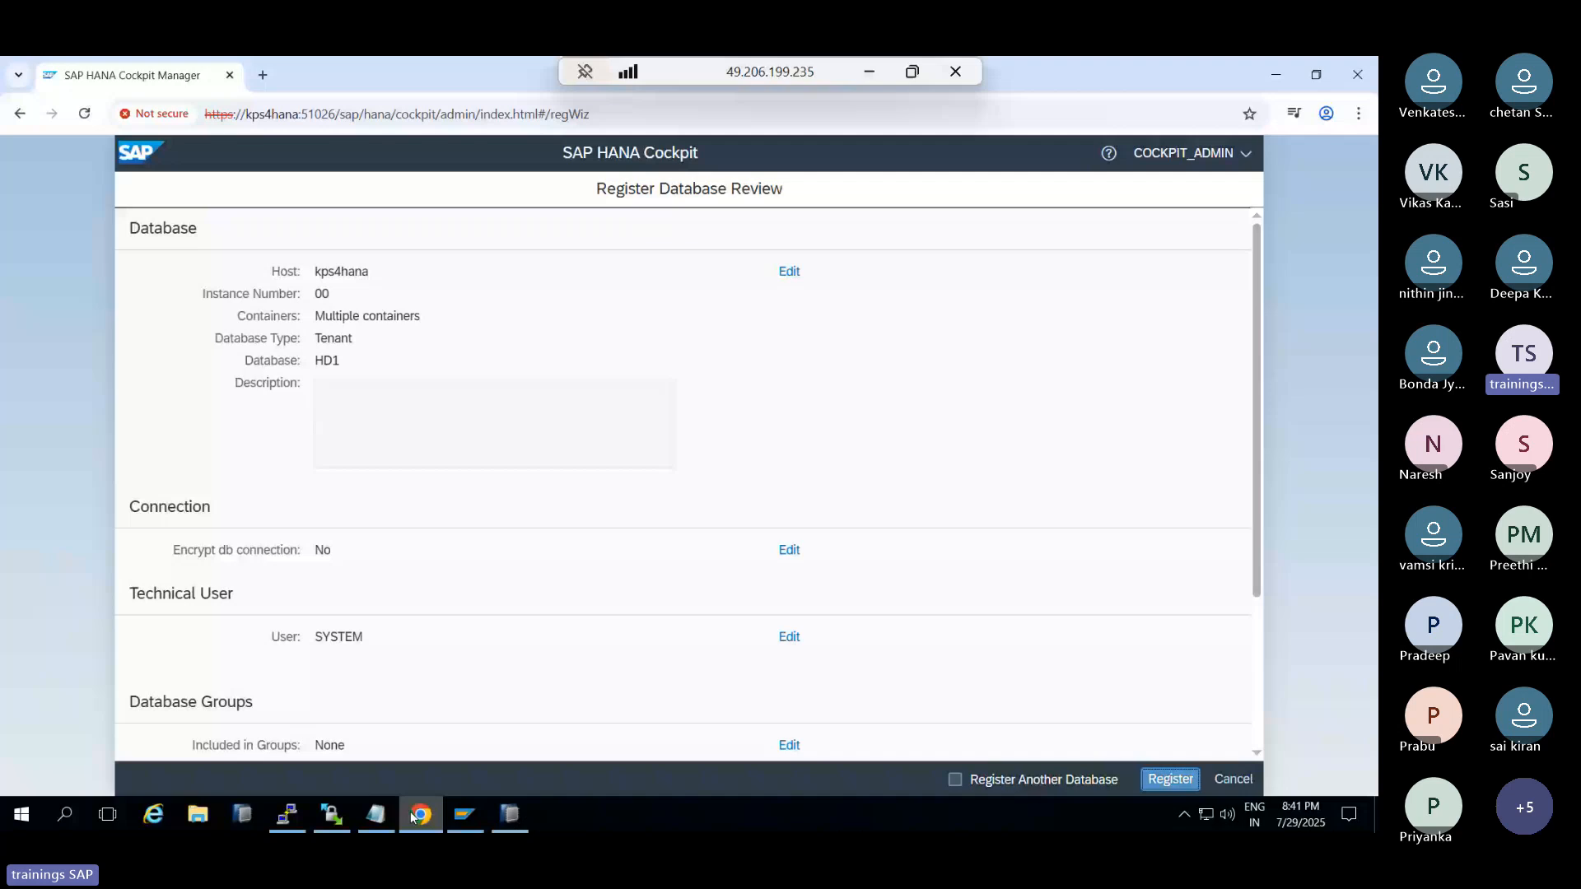
click(410, 812)
Run HDB info in the terminal, inspect the hdbindexserver lines, then switch to SAP HANA Studio
key(Return)
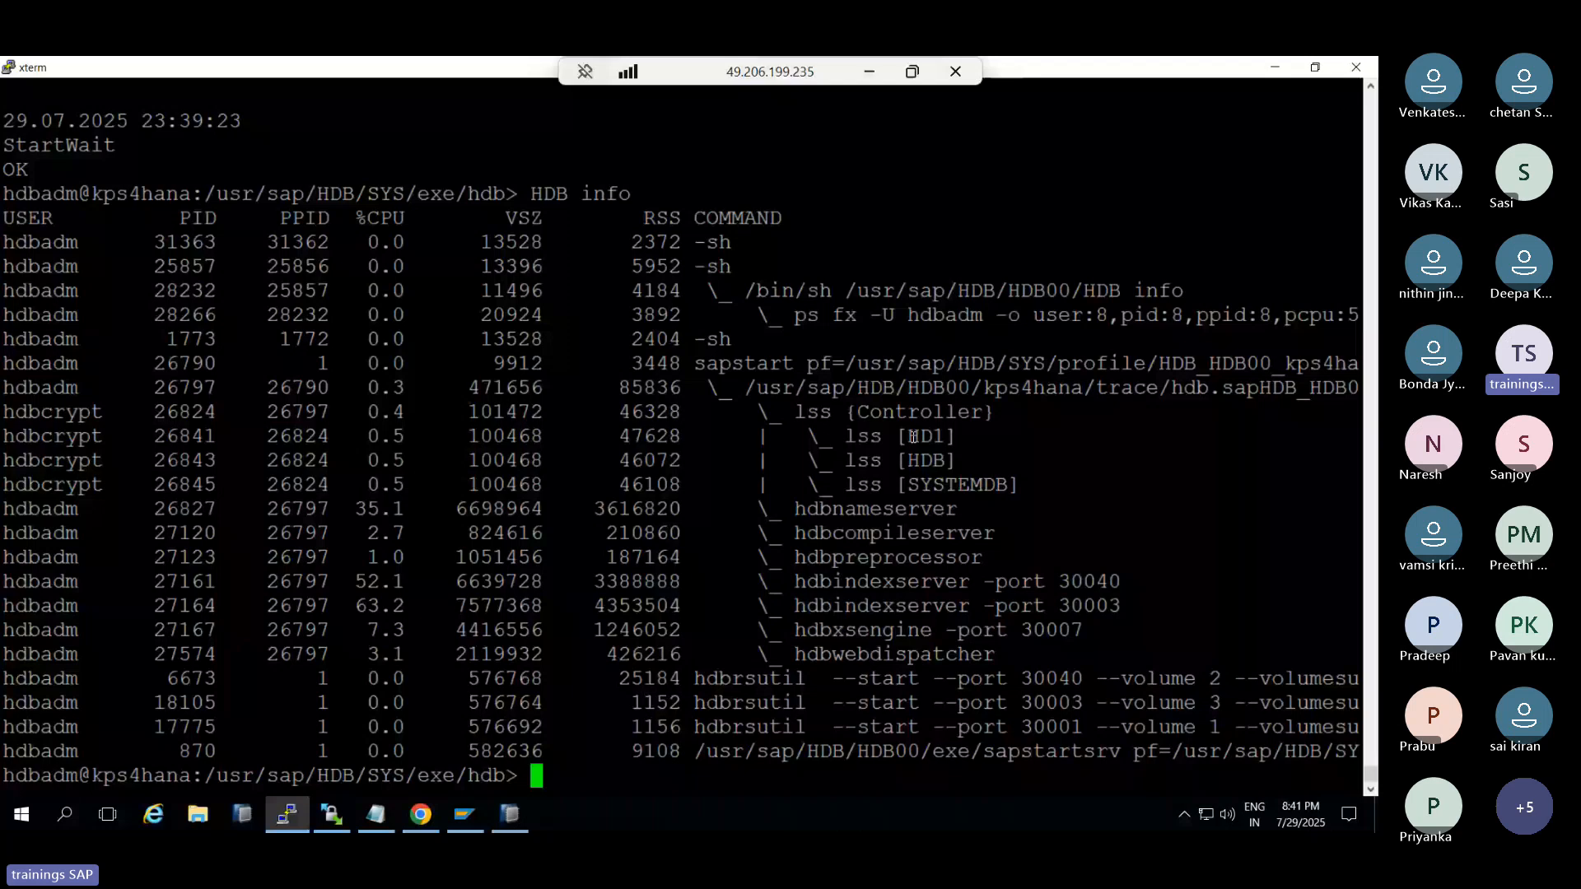
drag(870, 581, 985, 586)
click(820, 579)
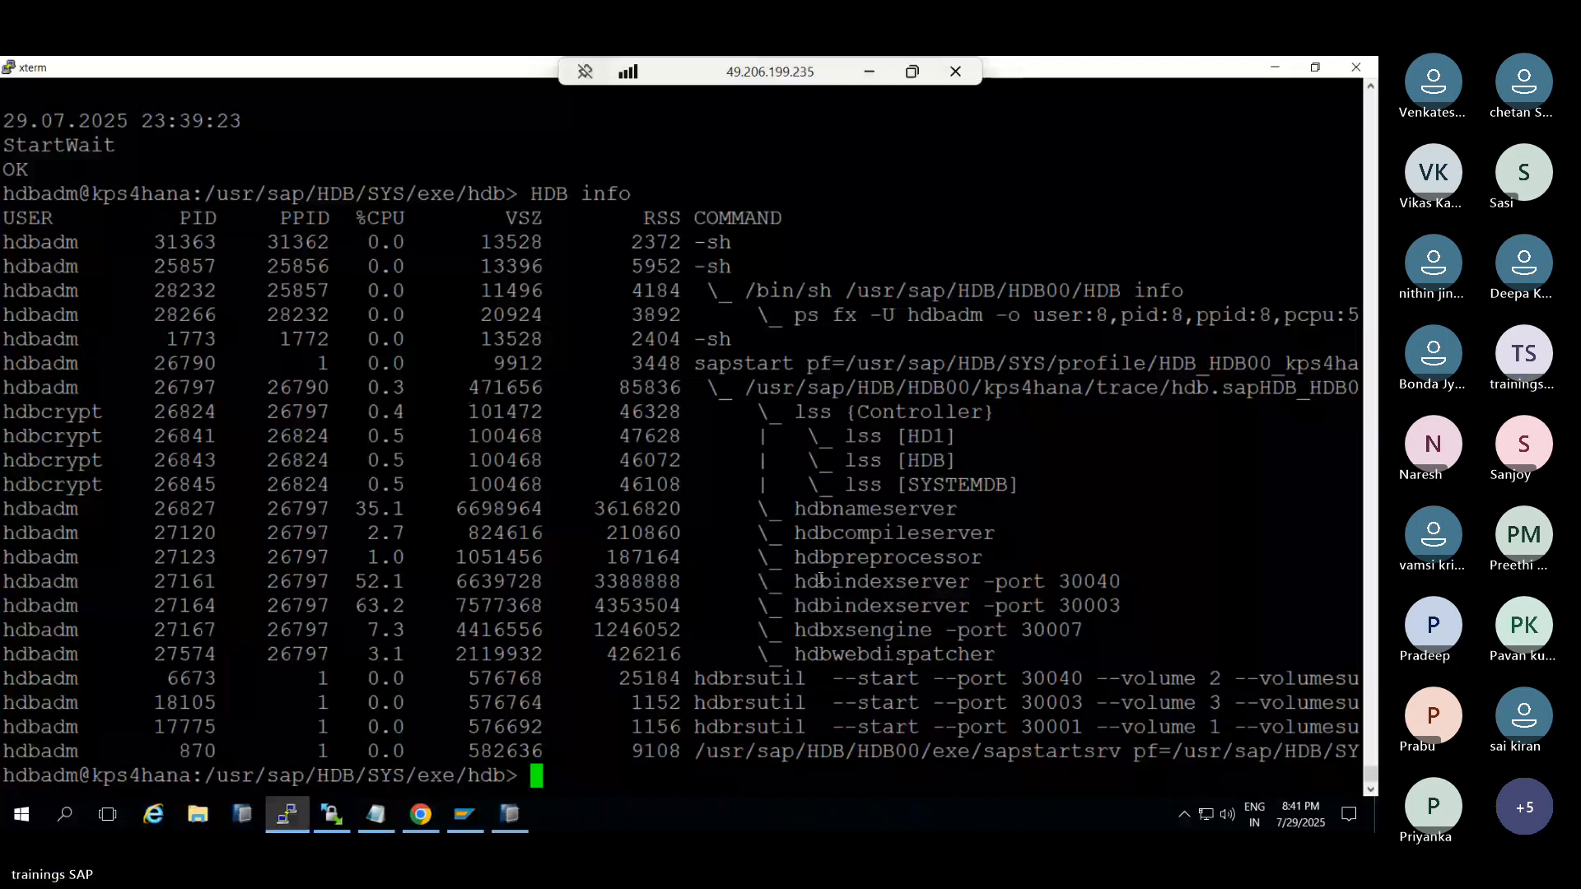
click(504, 819)
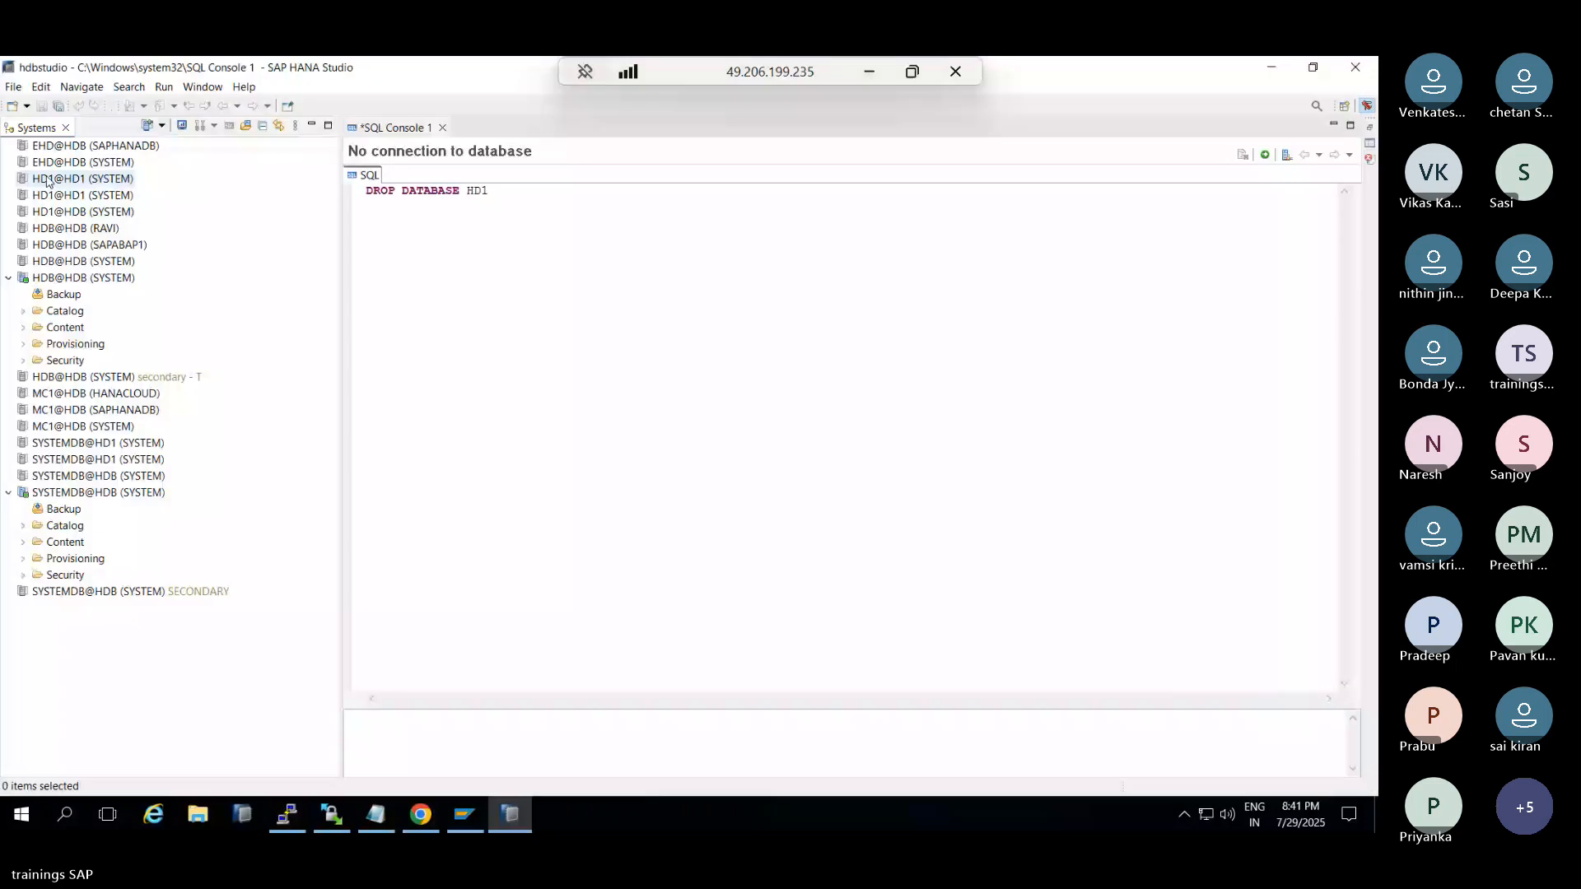
Attempt to log on to HD1@HD1 as SYSTEM, then dismiss the invalid-credentials error and logon prompt
double_click(49, 195)
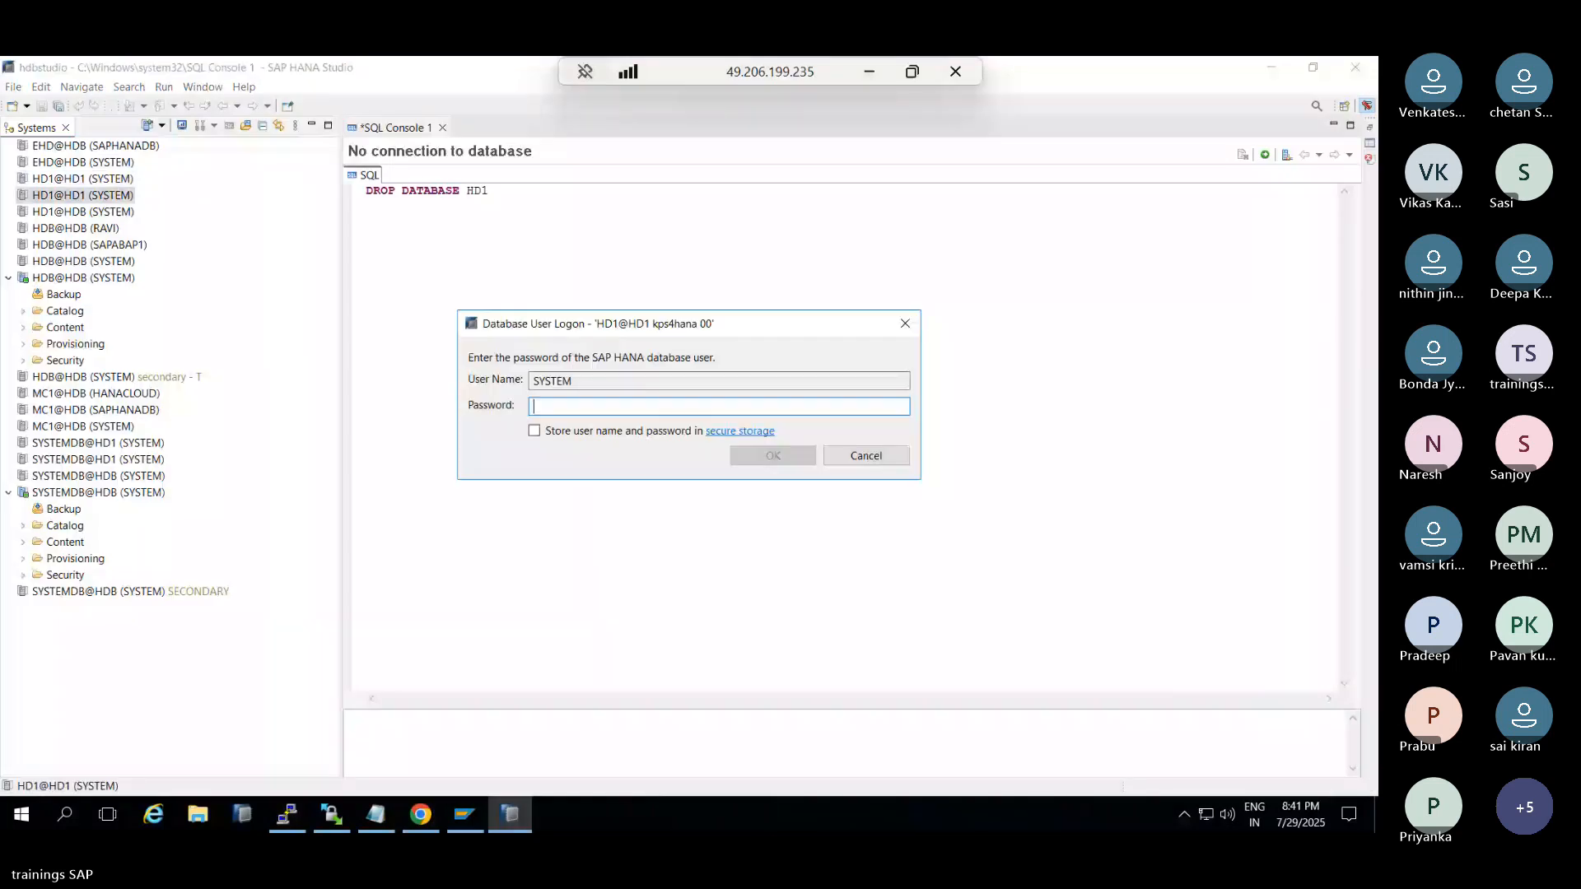
text(*********)
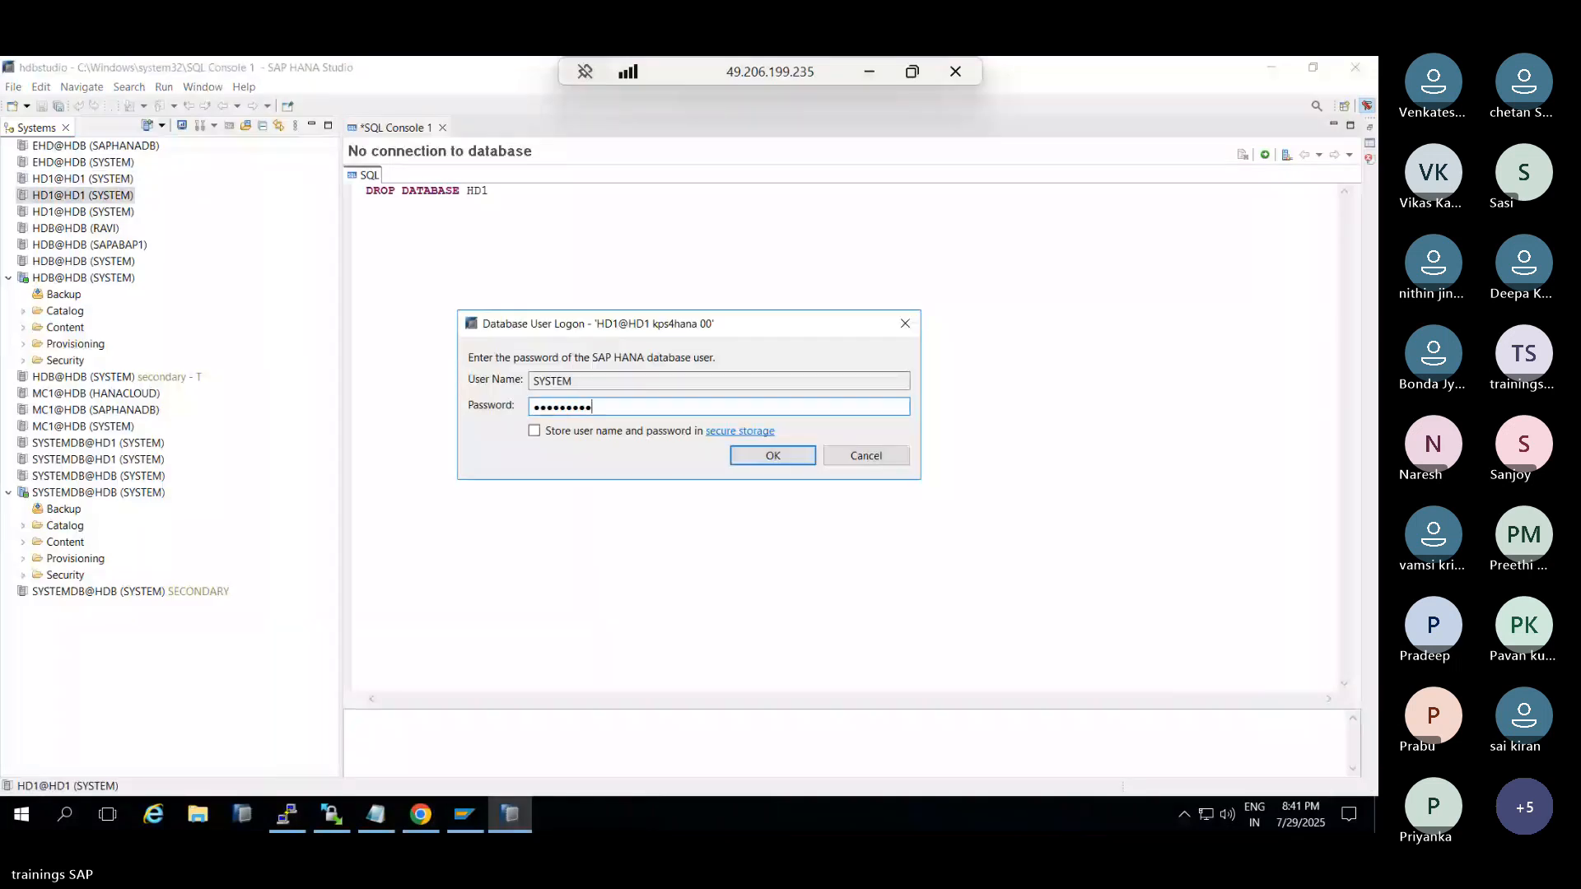
key(Return)
text(*********)
key(BackSpace)
key(BackSpace)
key(BackSpace)
key(BackSpace)
key(BackSpace)
text(*****)
key(Return)
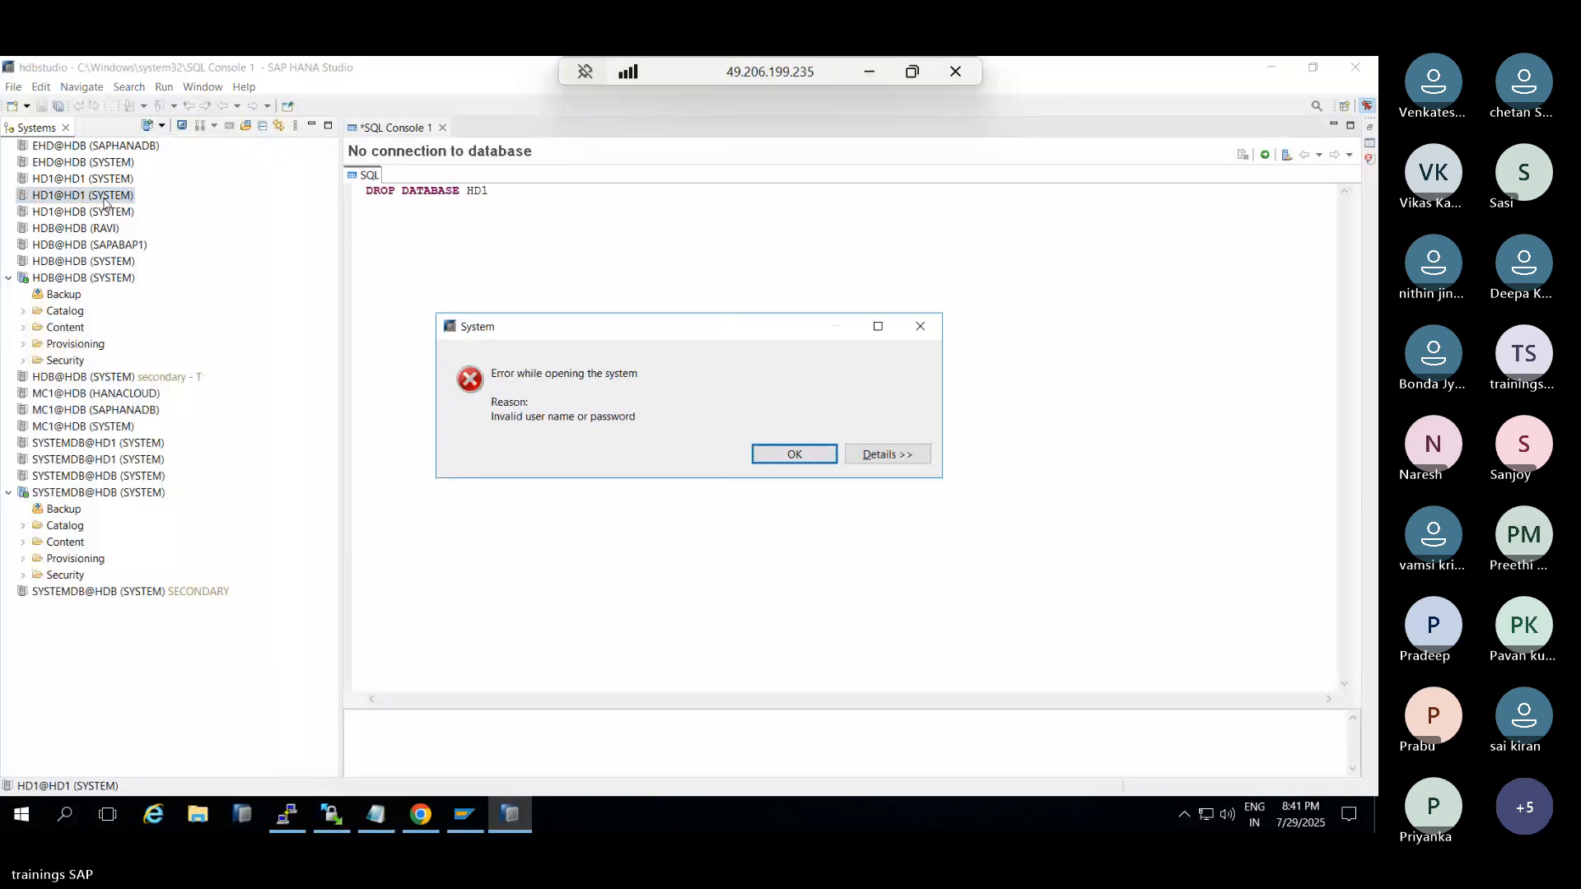
key(Return)
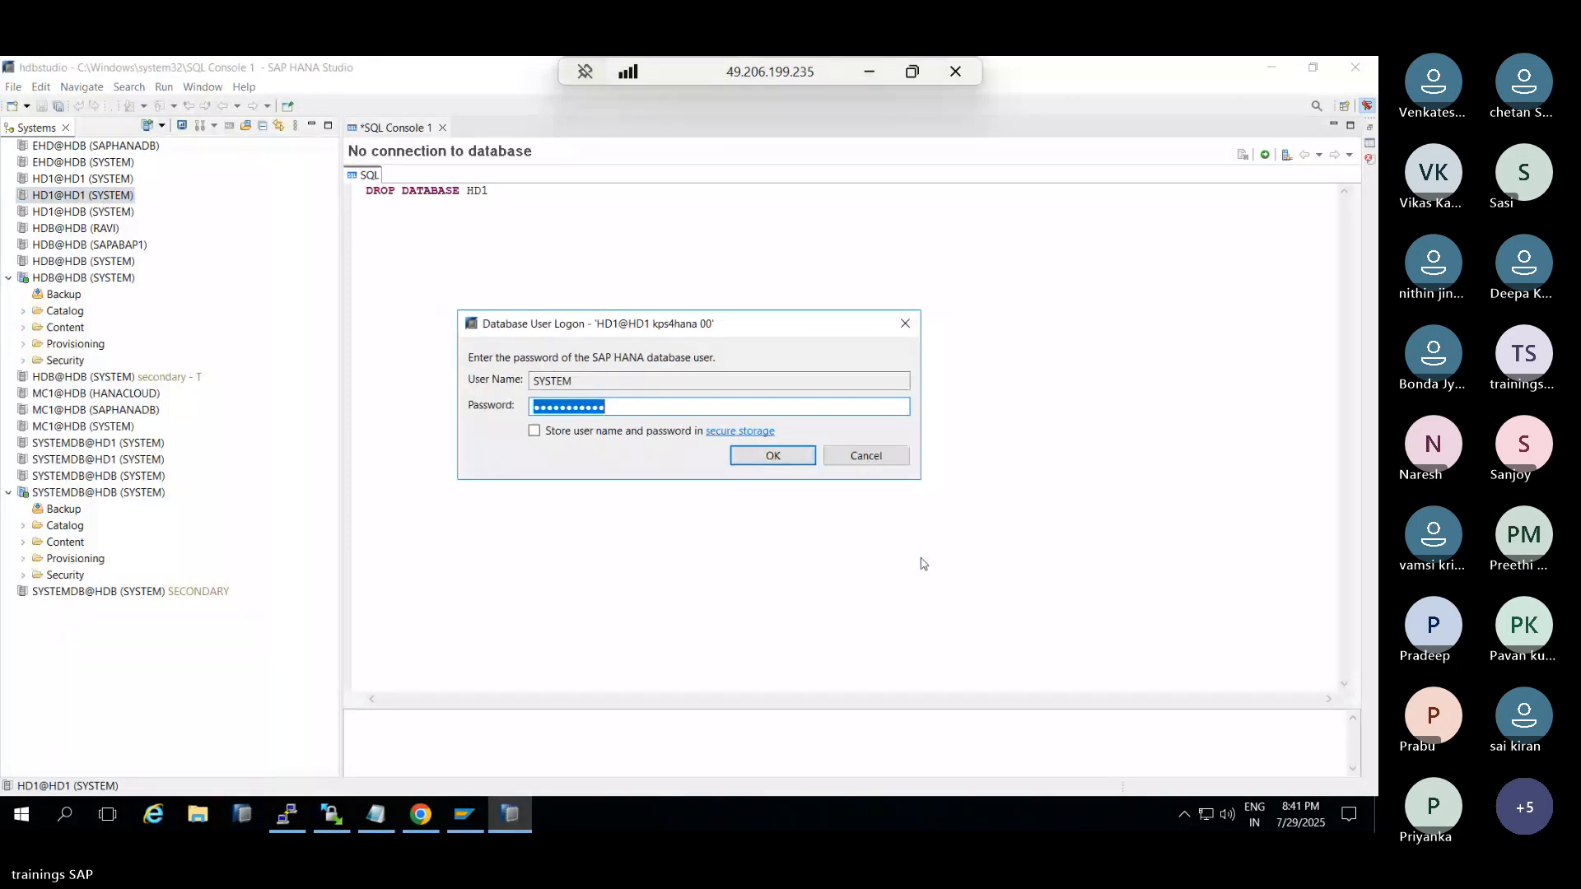
click(866, 456)
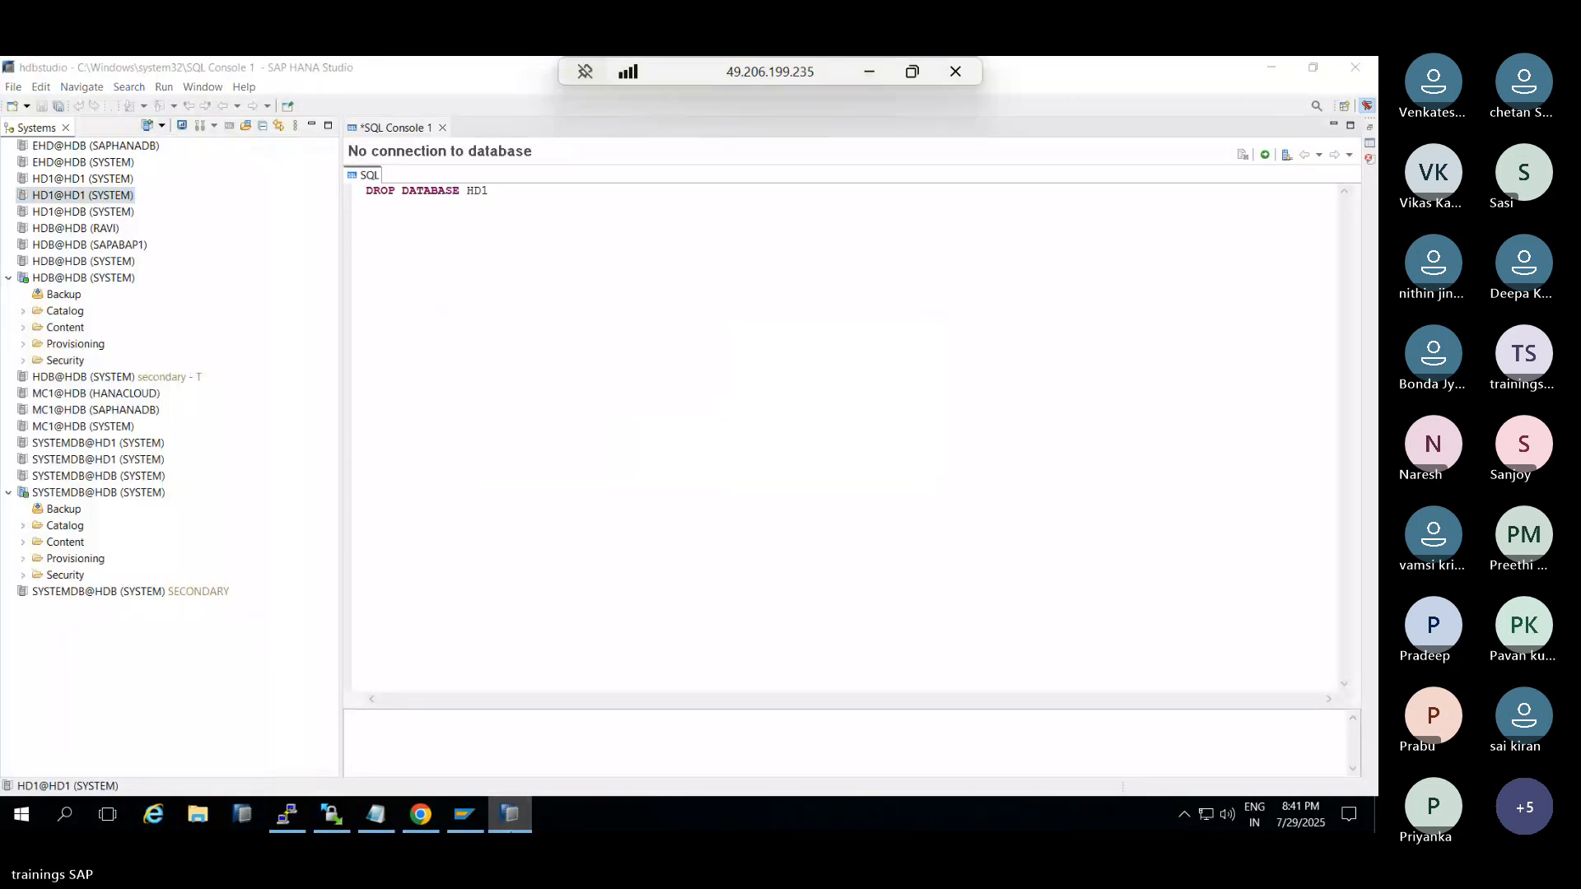
key(alt+Tab)
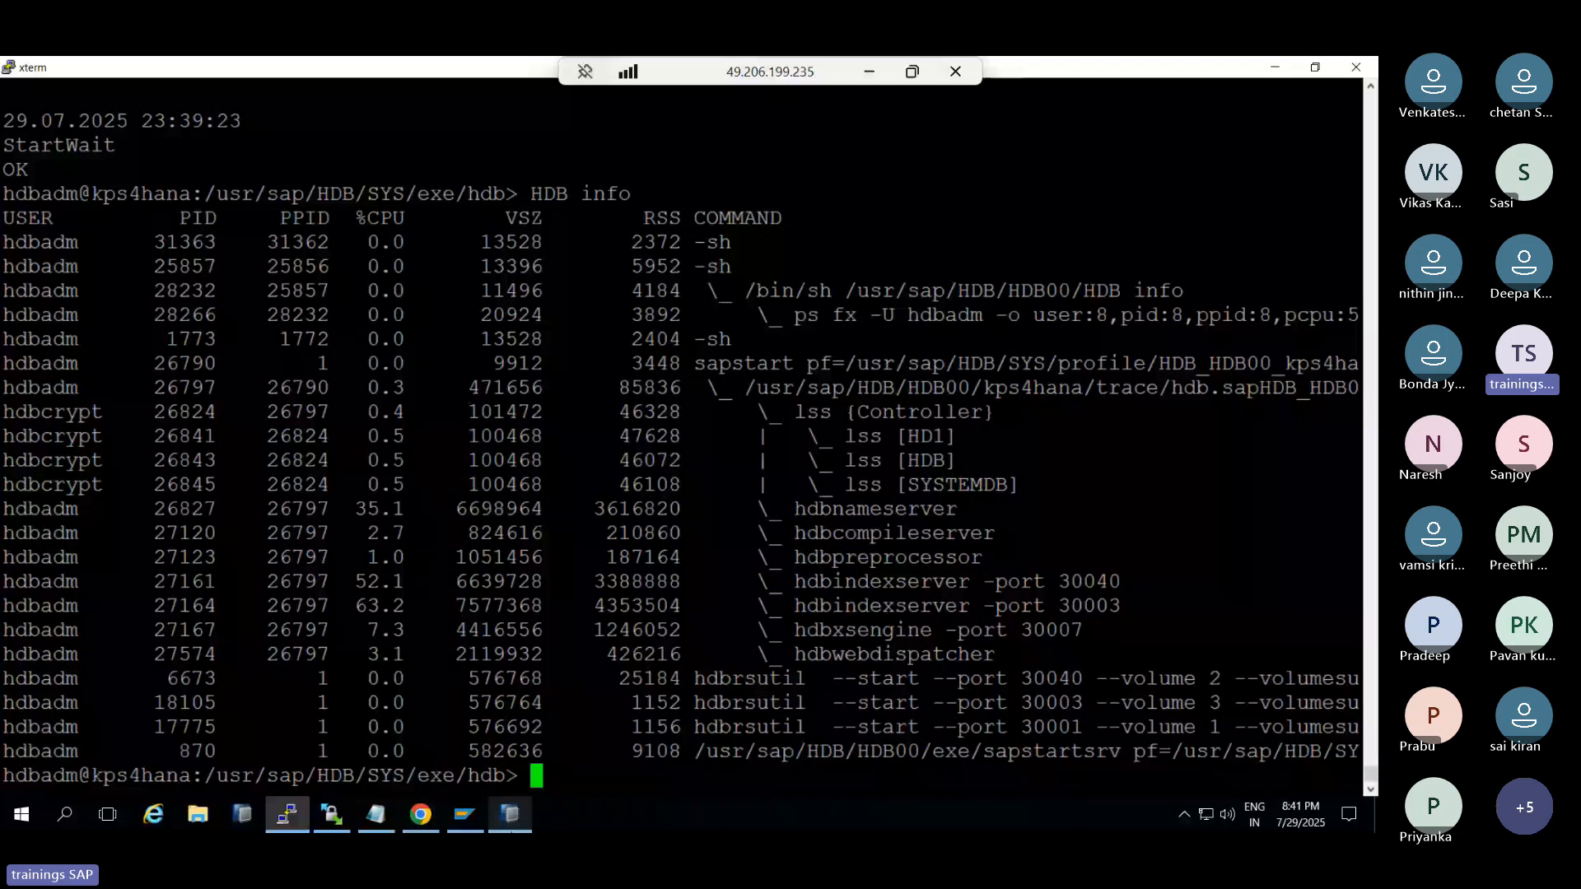
click(516, 812)
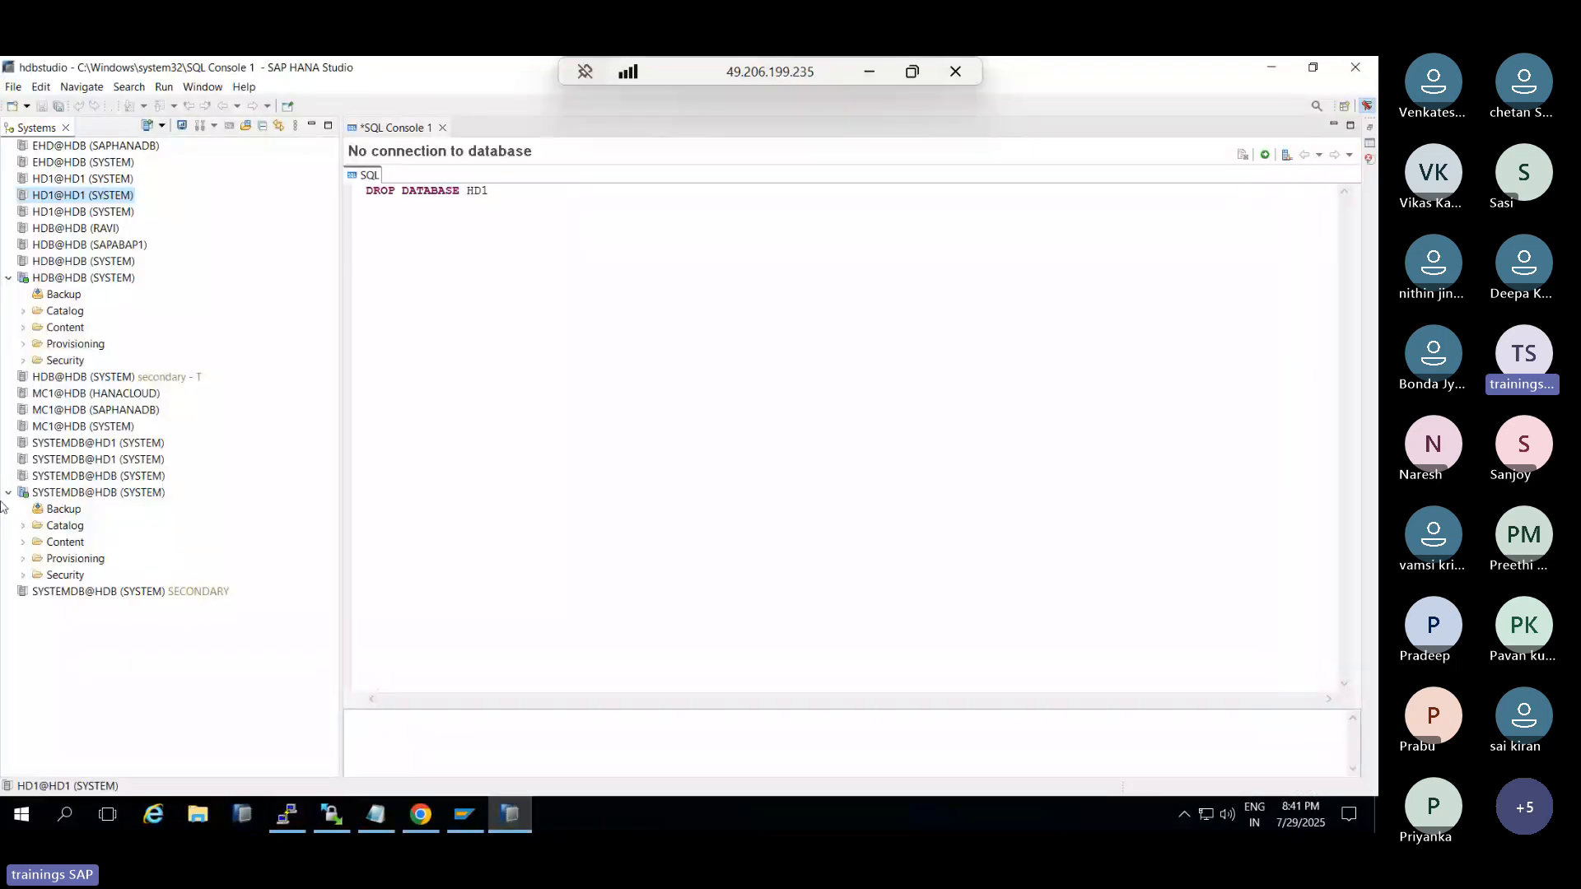
Execute ALTER SYSTEM STOP DATABASE HD1; in a new SYSTEMDB@HDB SQL console, then cancel the Cockpit's HD1 registration
right_click(40, 495)
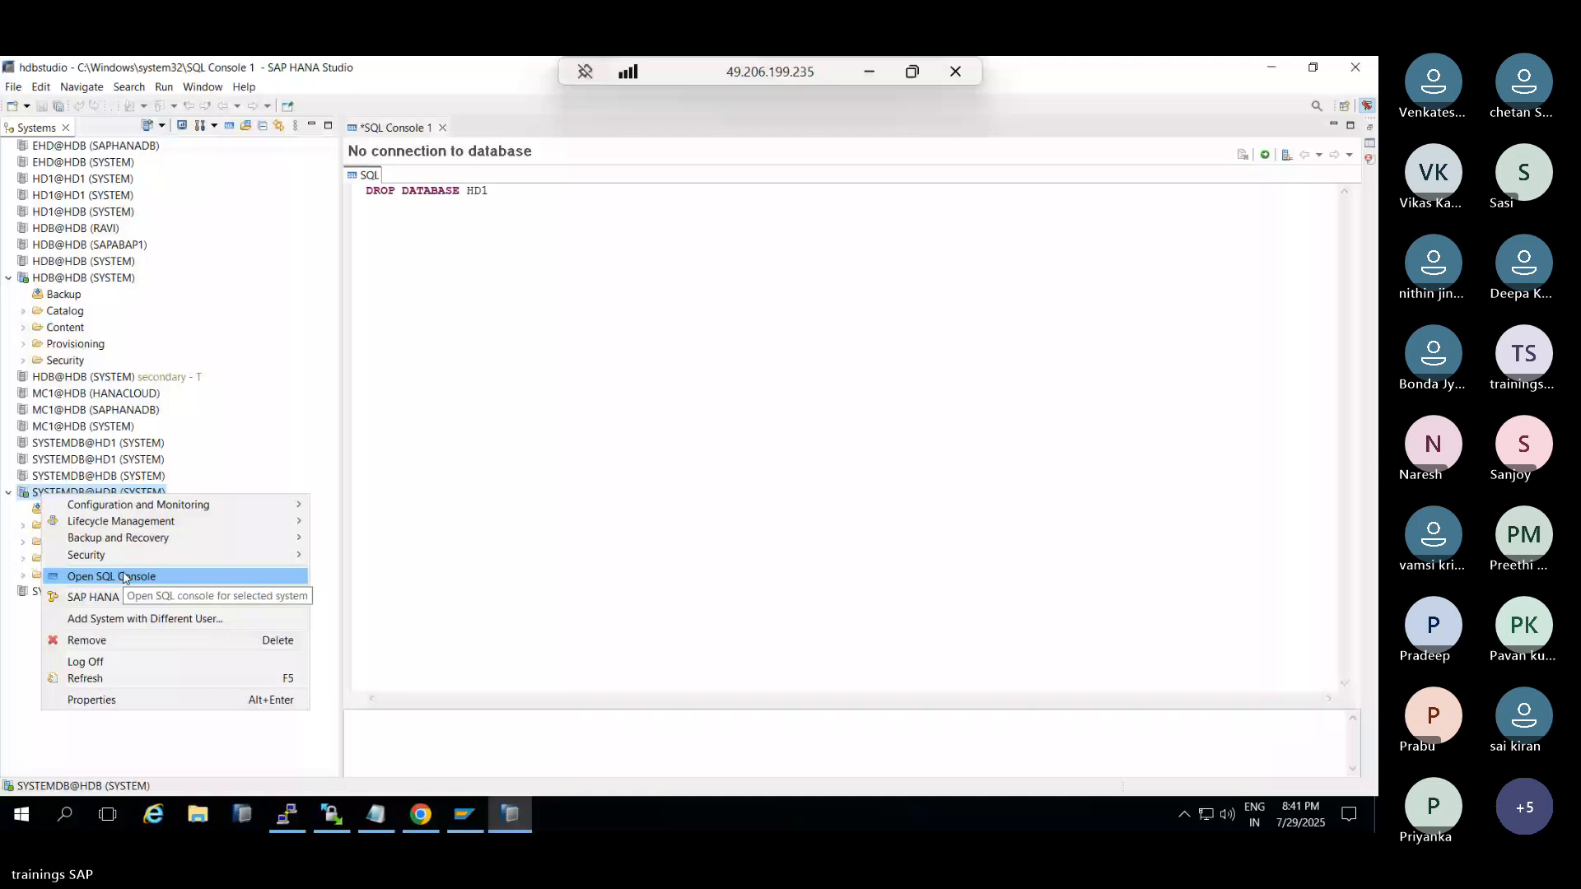
click(126, 578)
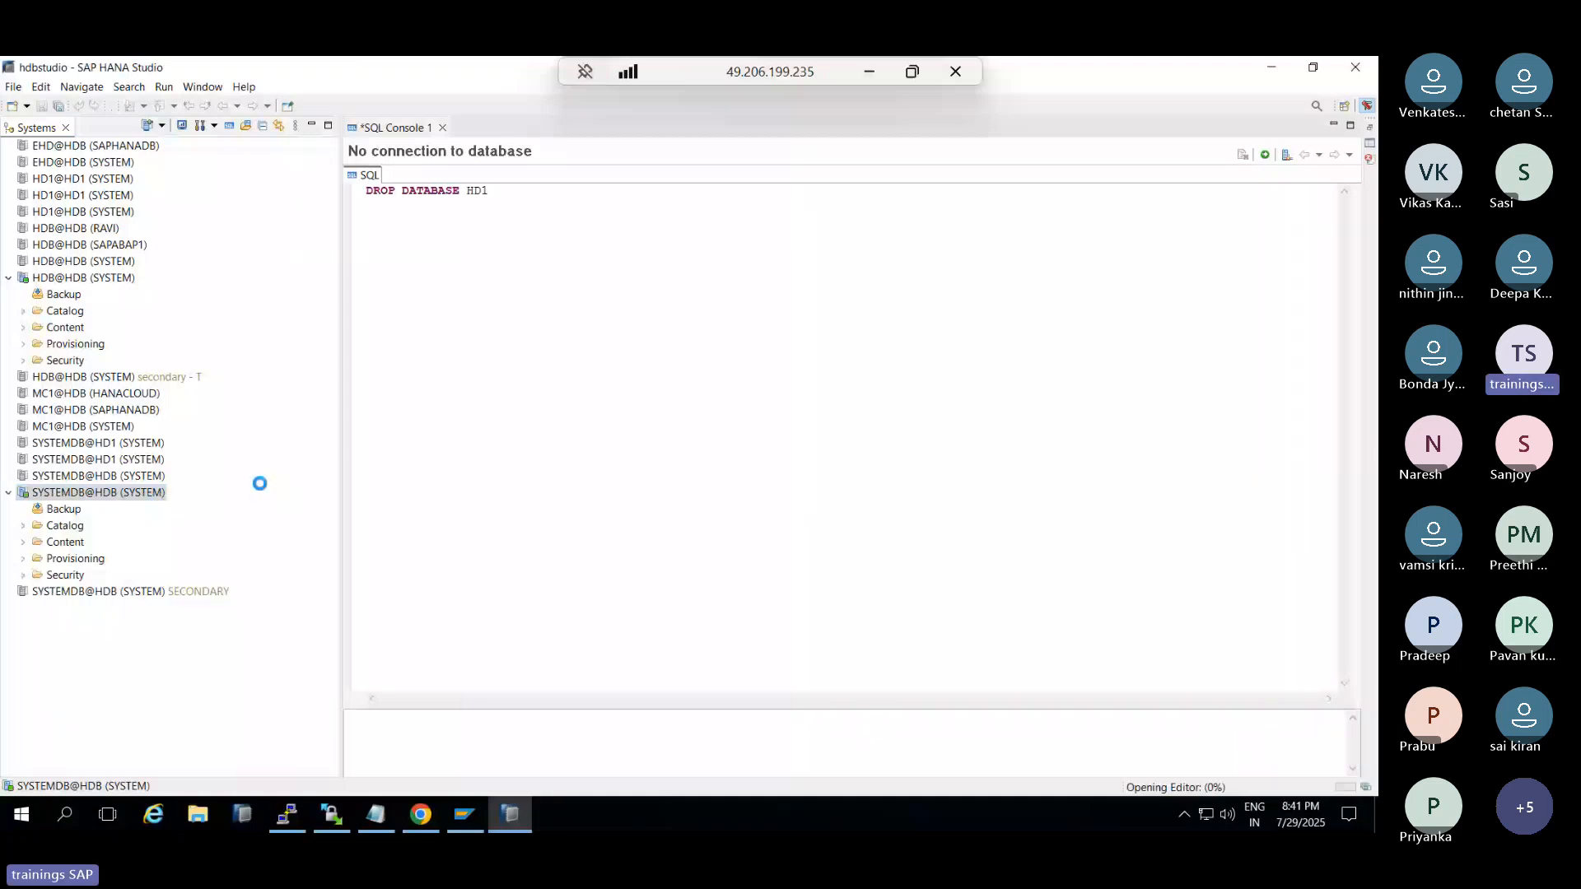
text(ALTER SYS)
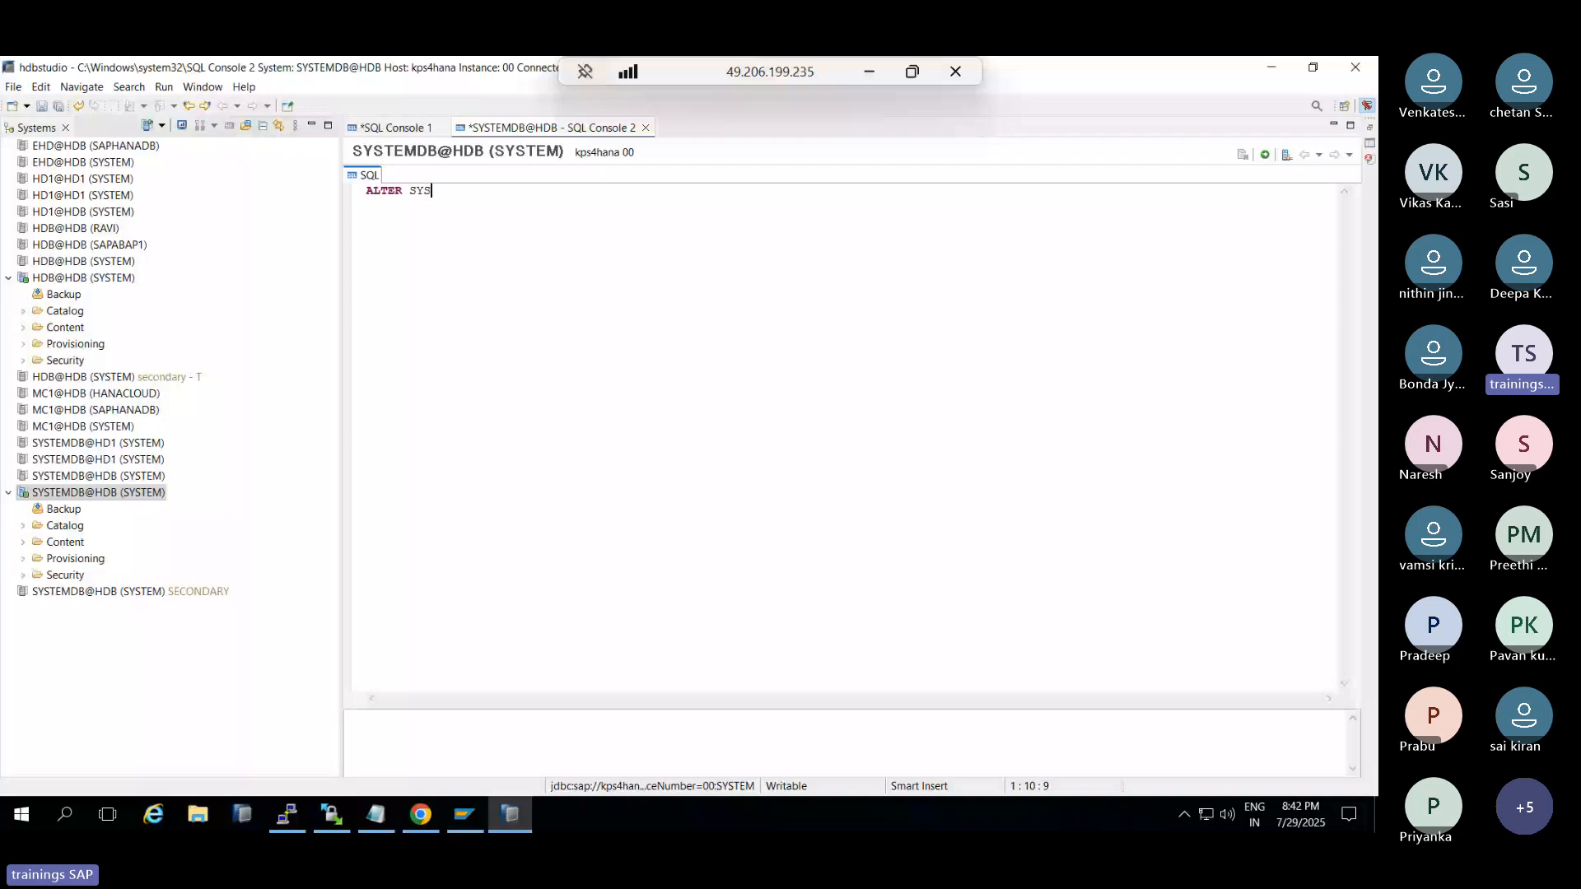
text(TEM STOP DATABASE HD1;)
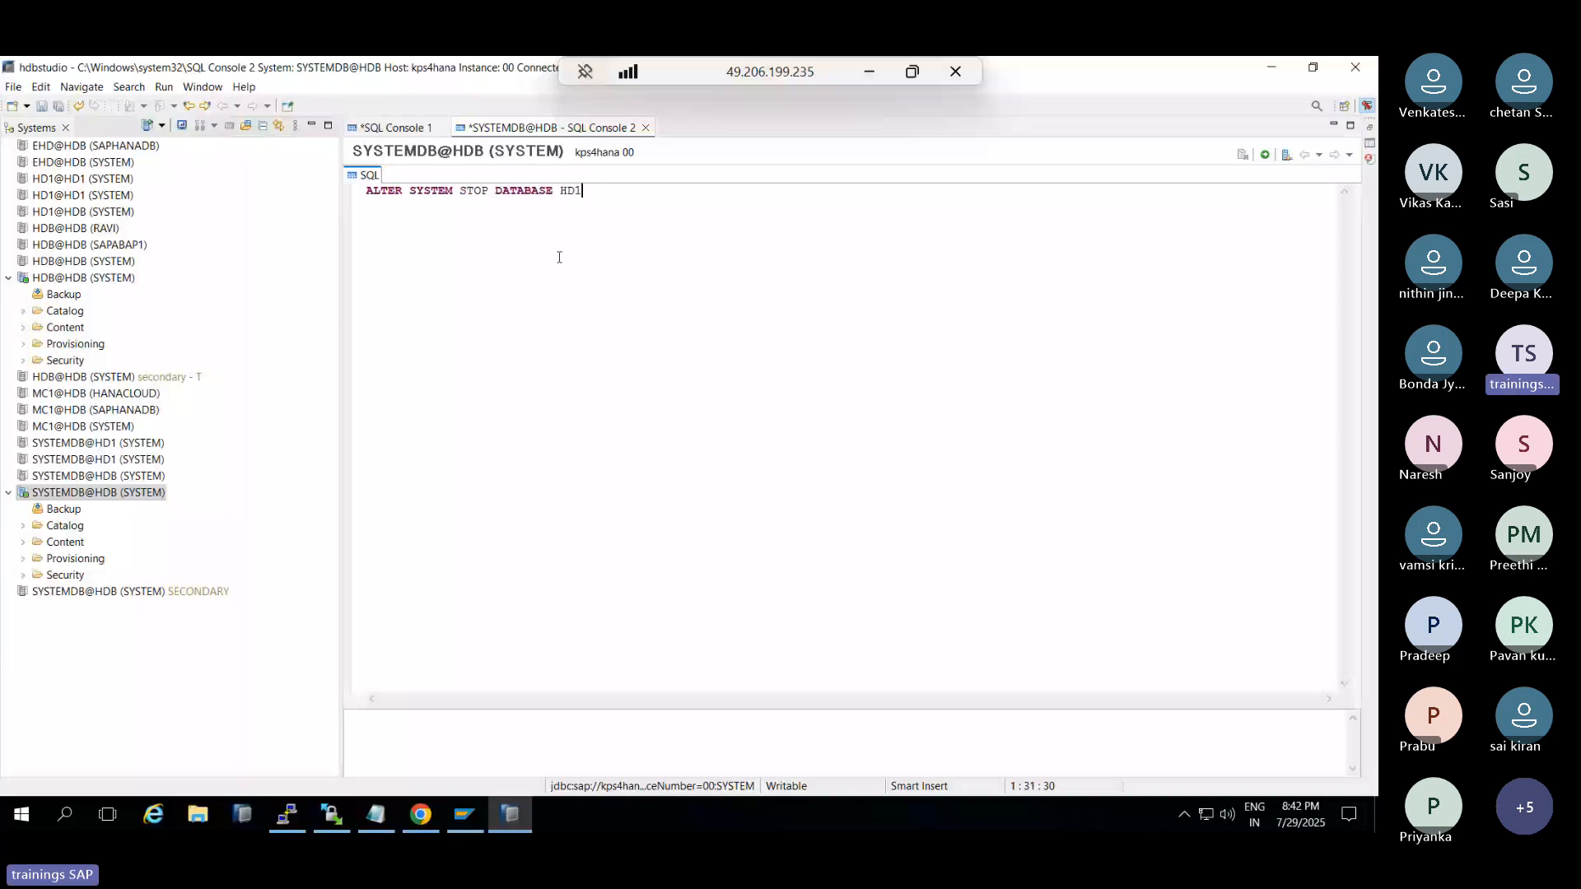
click(1265, 156)
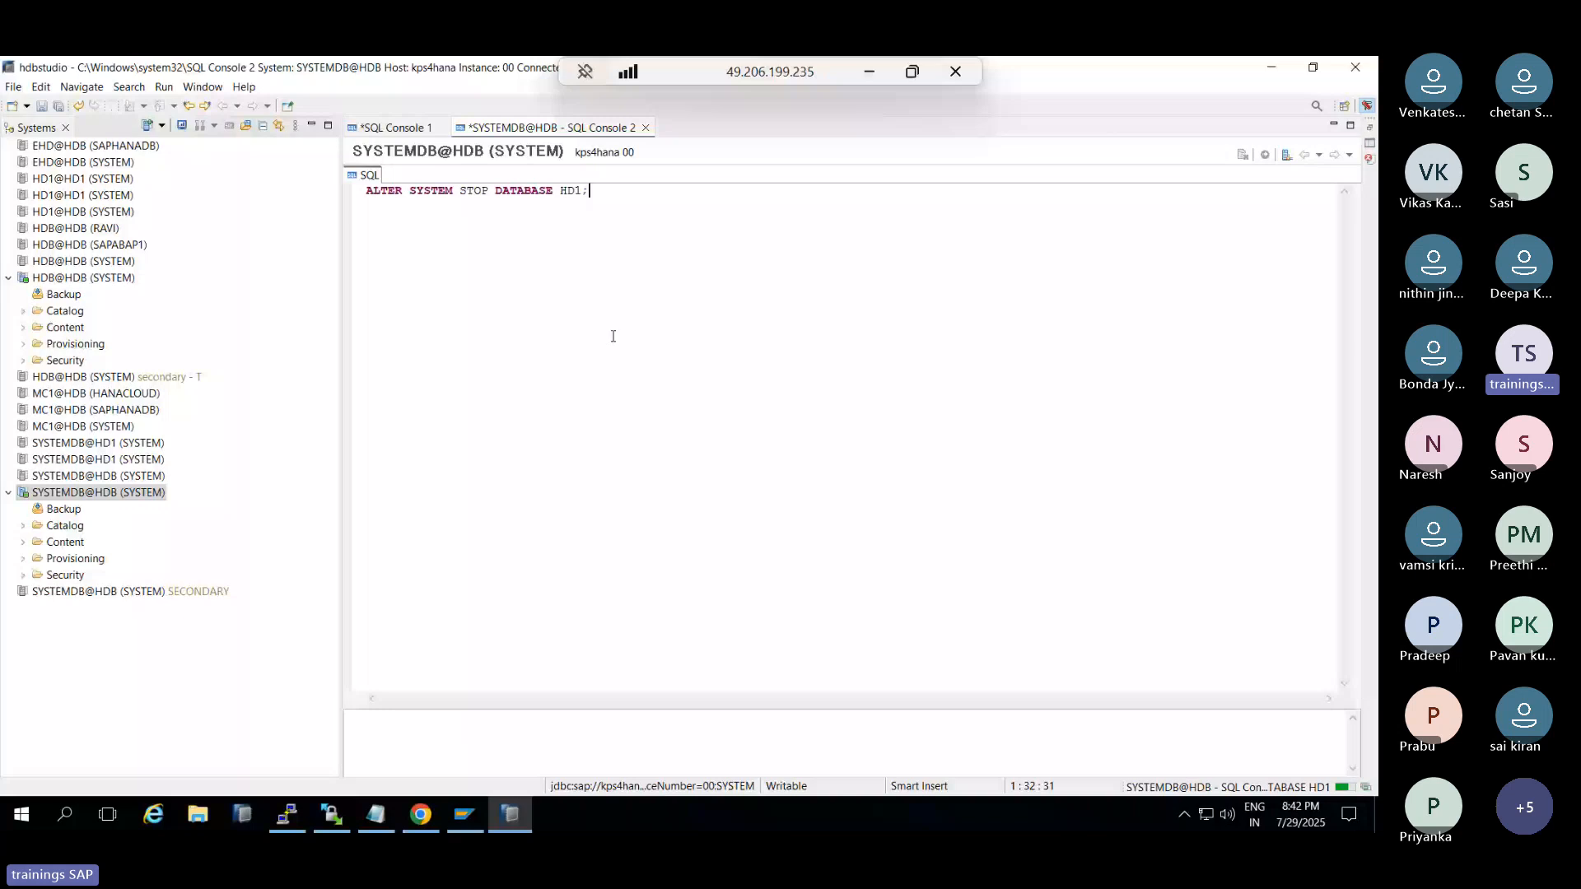
click(420, 815)
click(1222, 780)
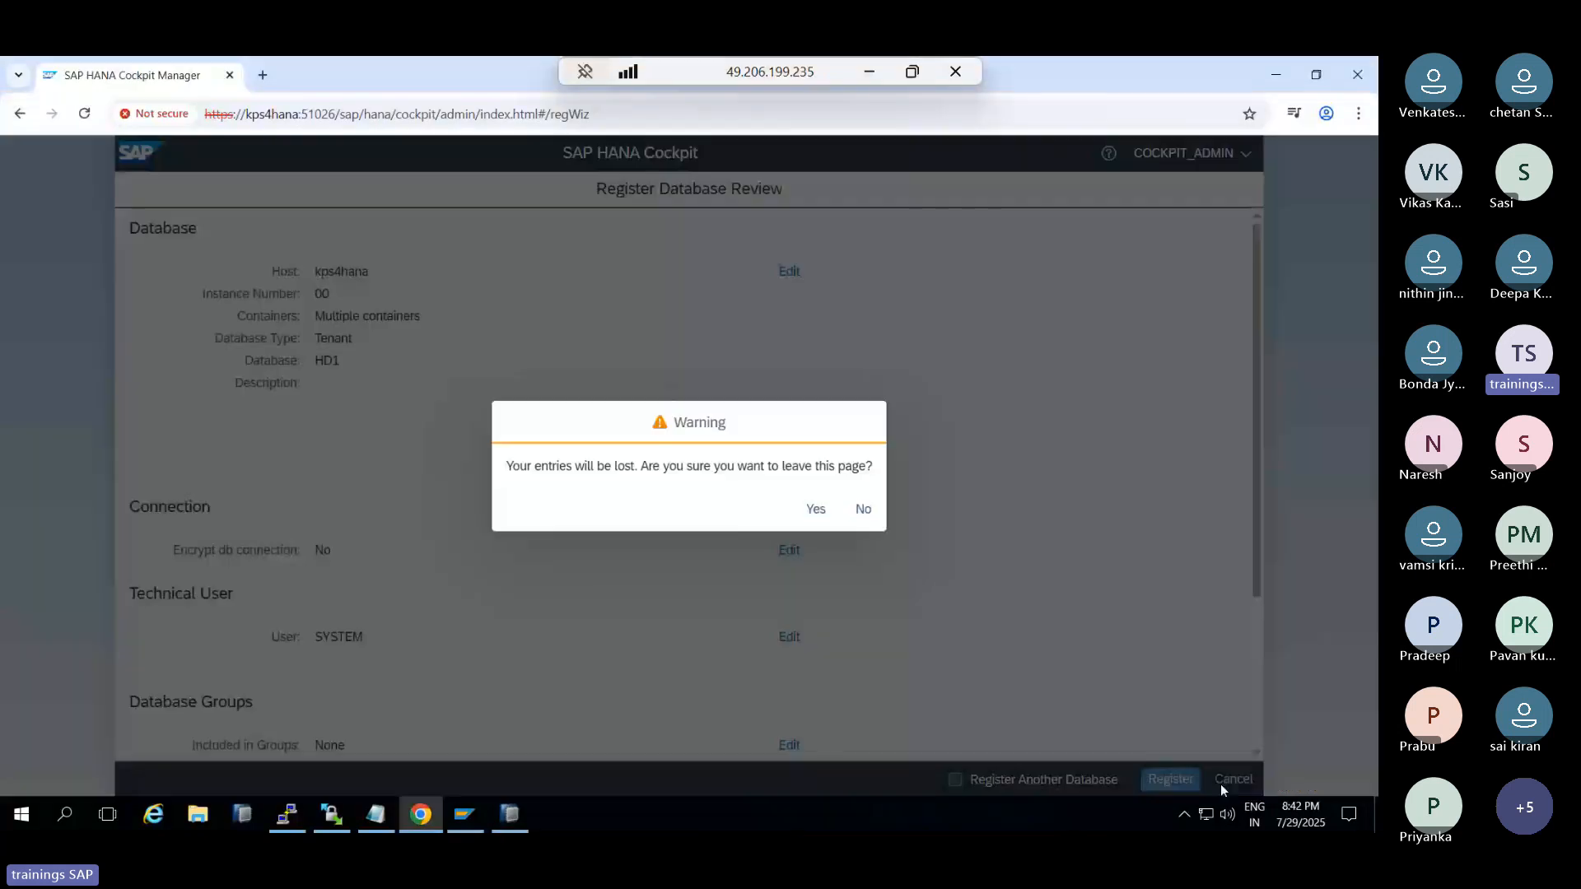
Confirm discarding the HD1 registration and open the SAP HANA Cockpit Home in a new tab
click(815, 509)
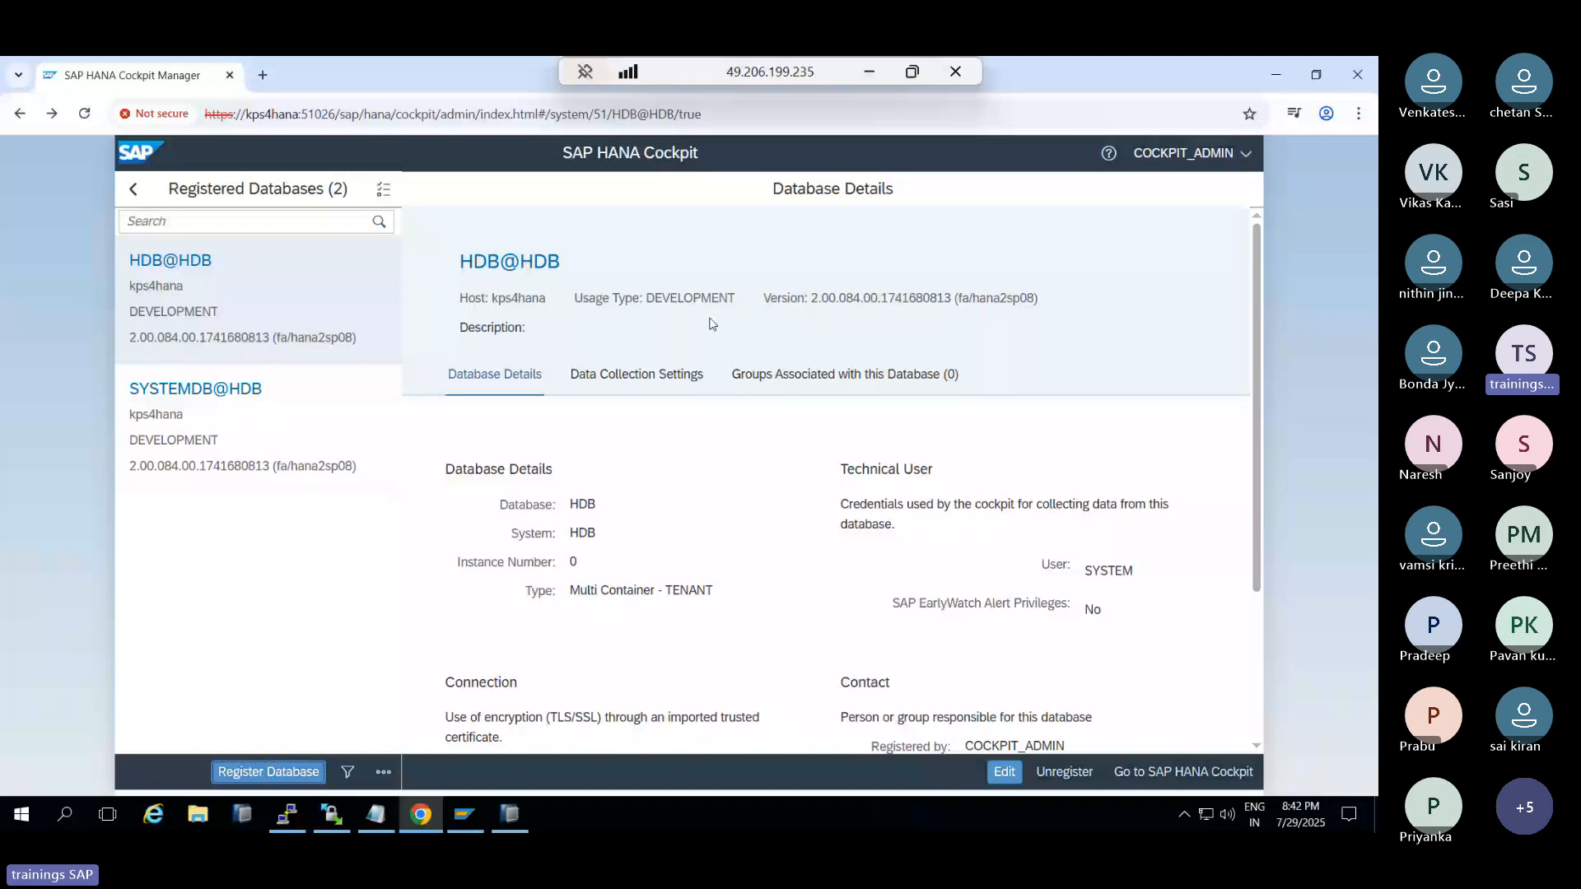
click(1161, 772)
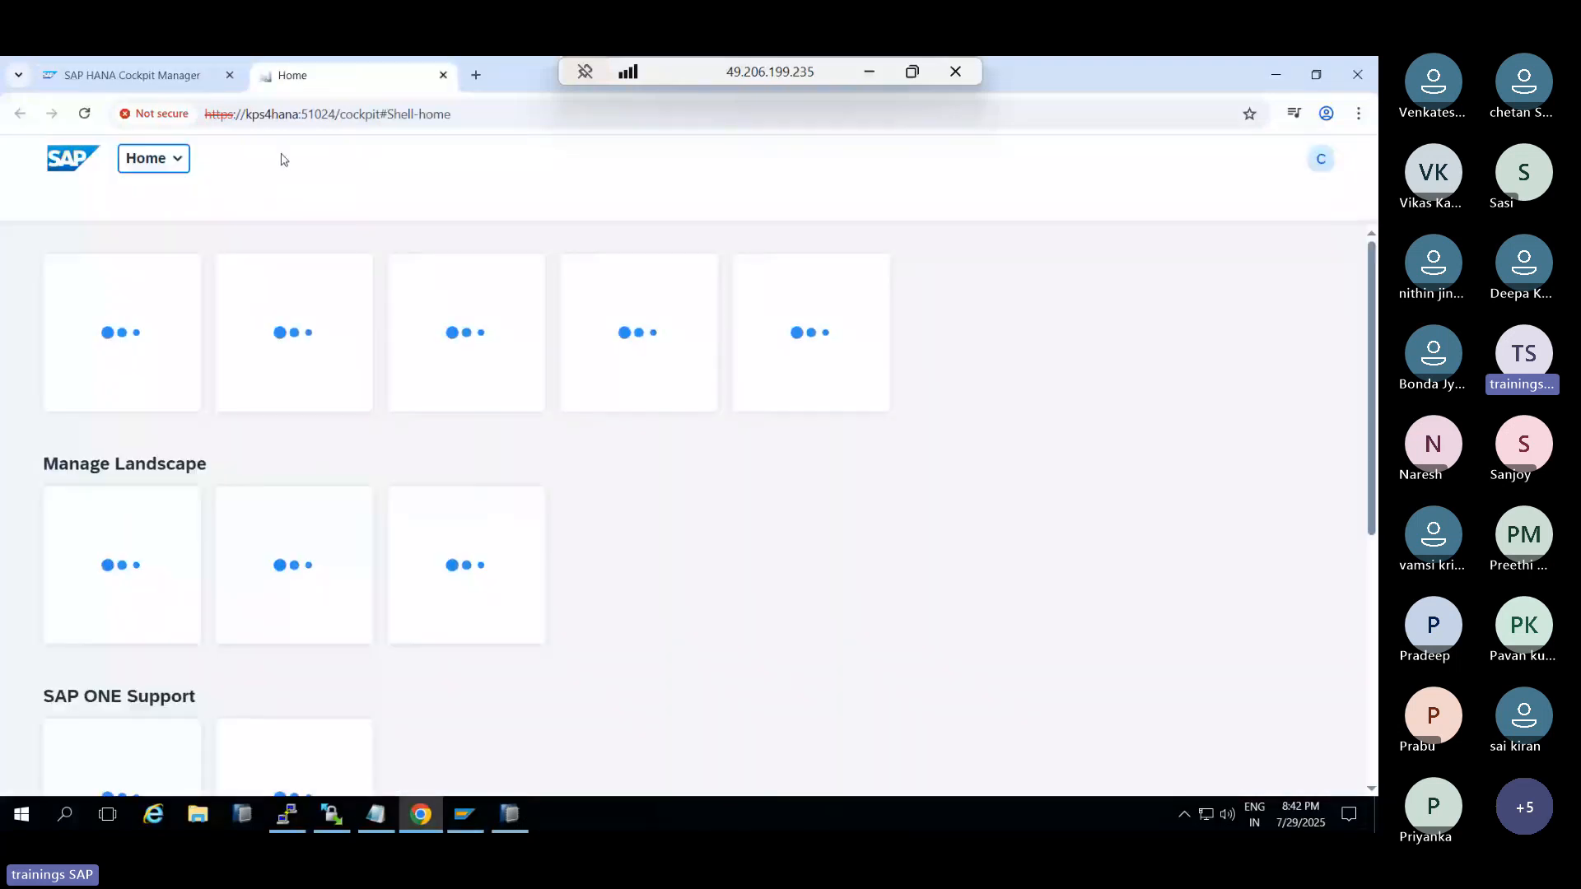
click(357, 113)
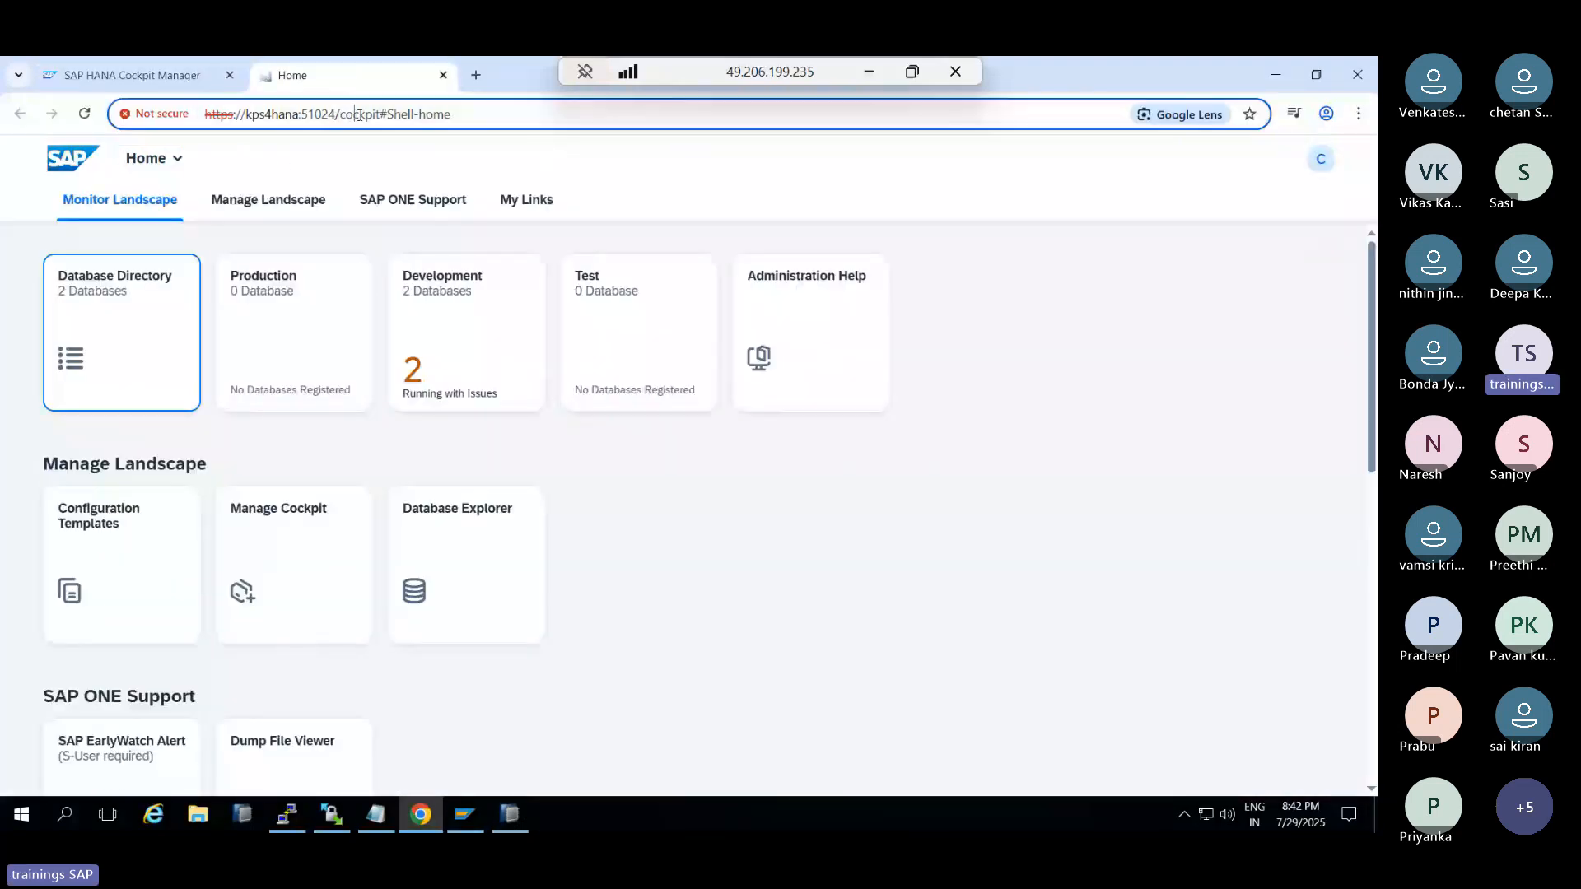
drag(356, 115, 373, 115)
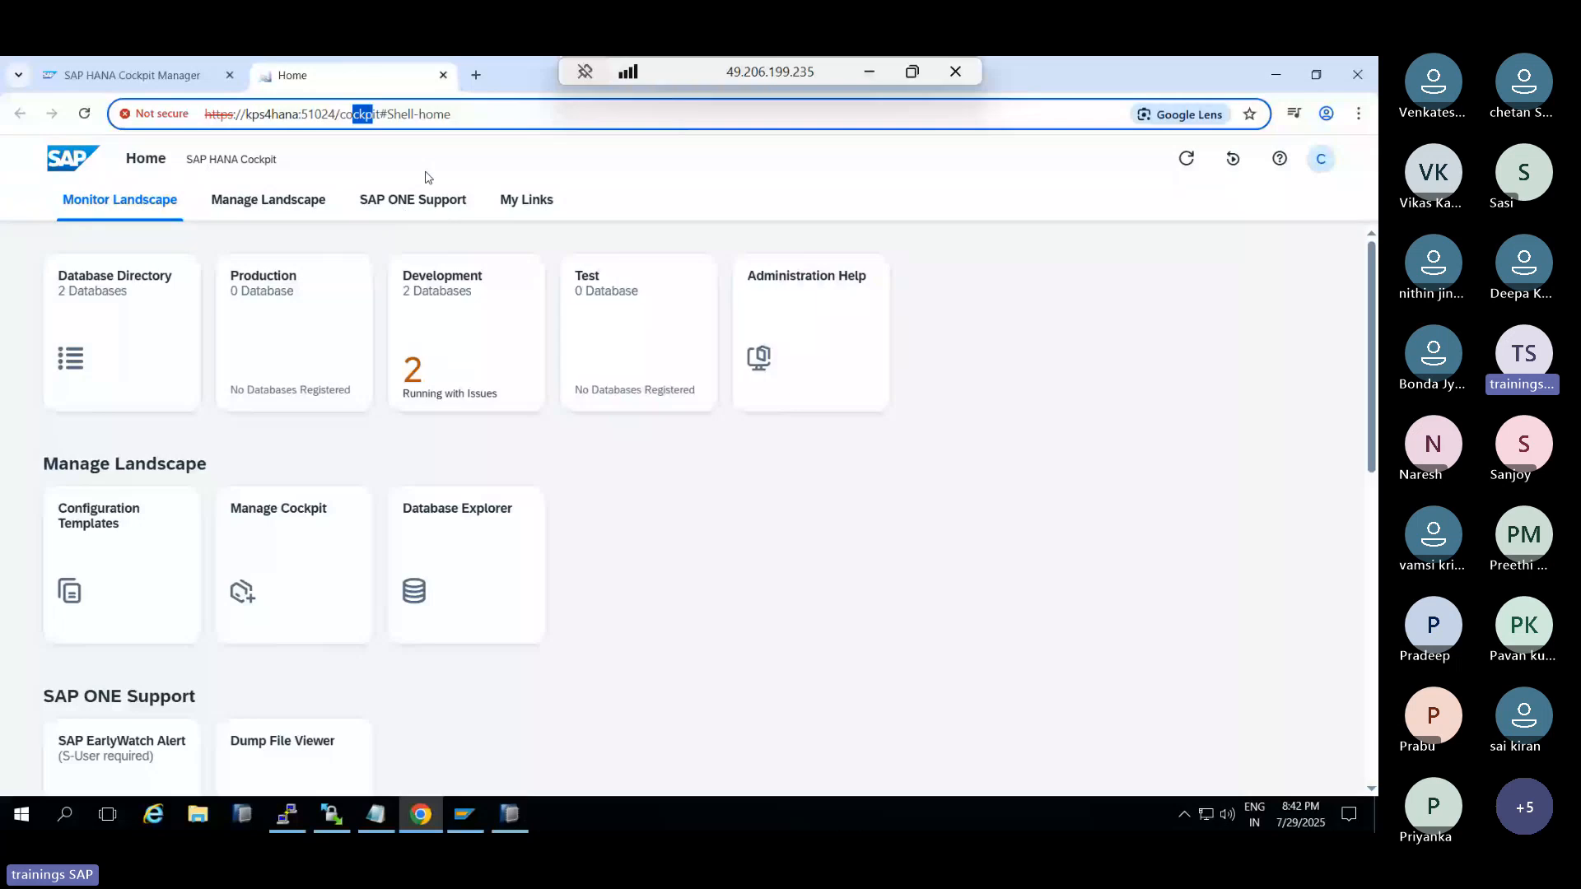
click(494, 116)
Replace the console statement with DROP DATABASE HD1, execute it with F8, and return to the Cockpit Home
click(515, 812)
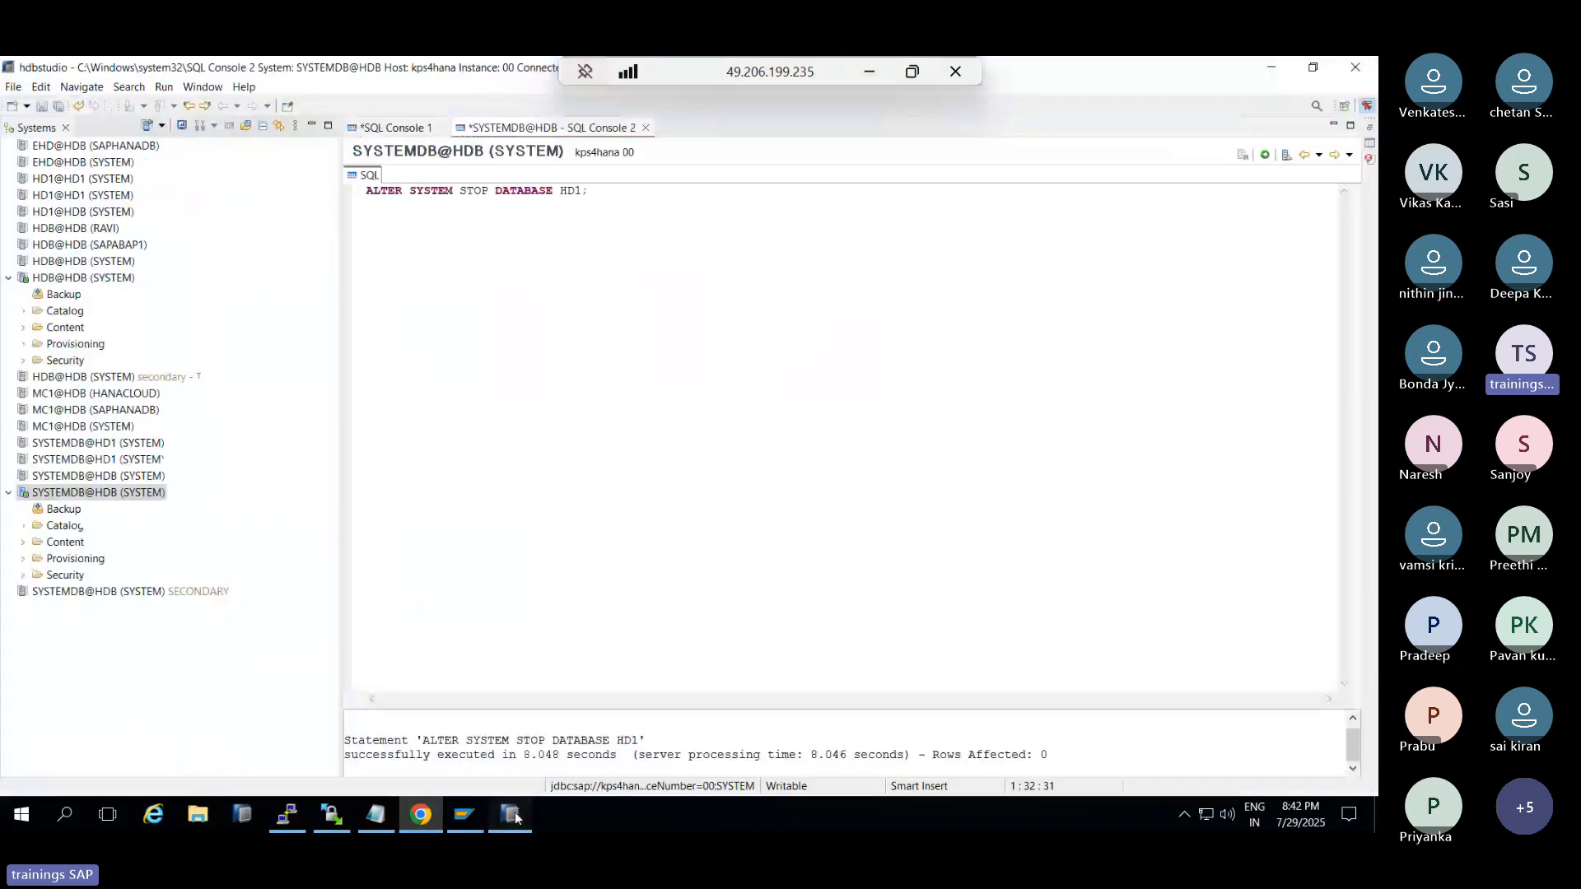
key(ctrl+a)
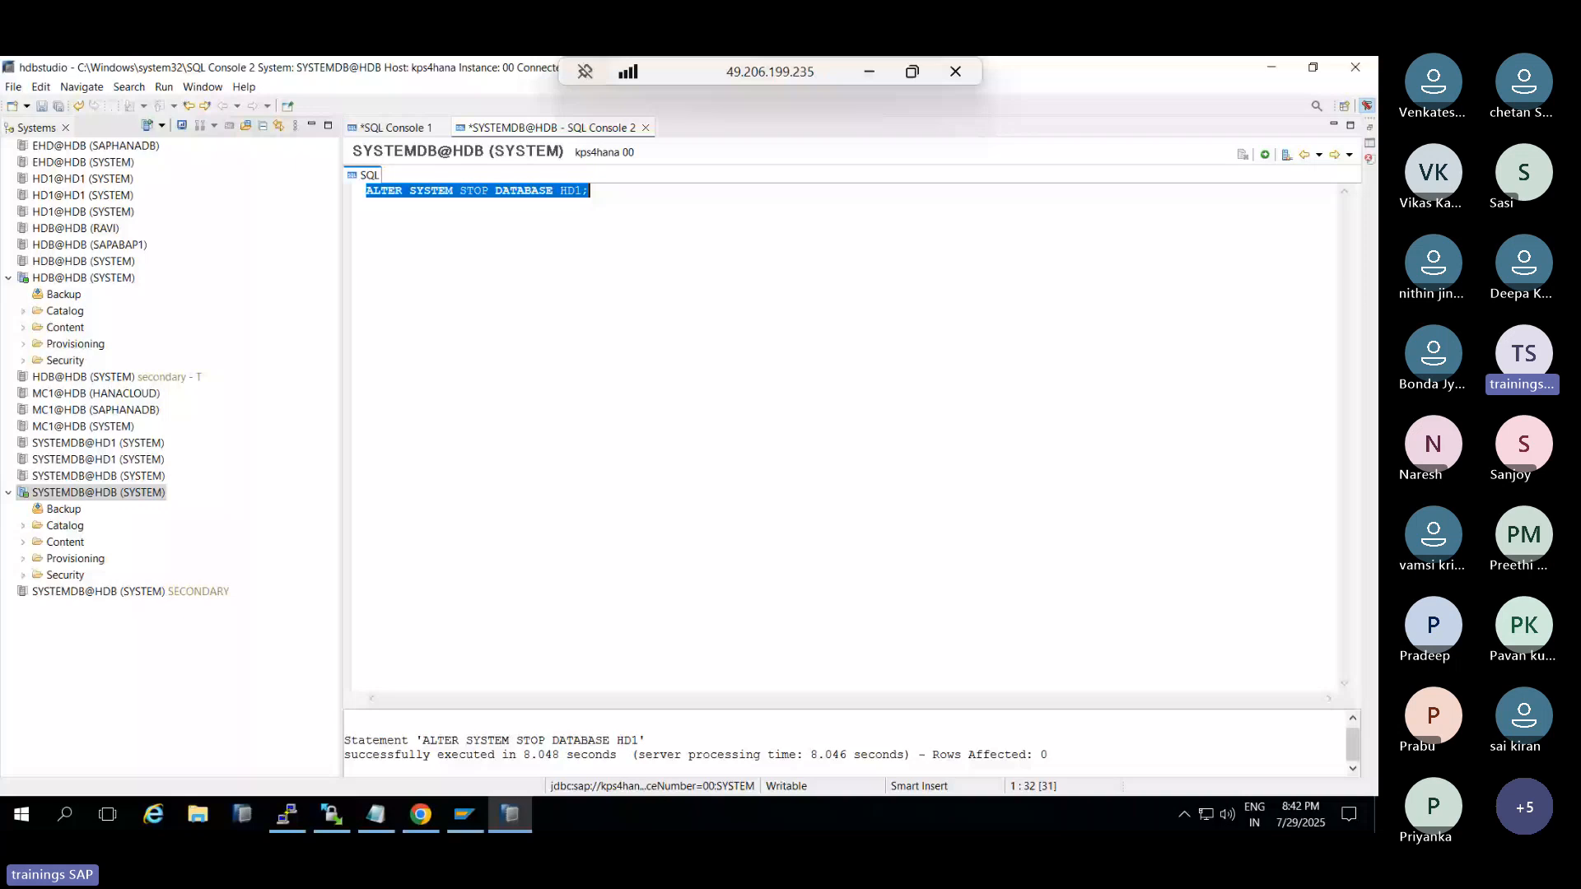
text(DROP DATABASE )
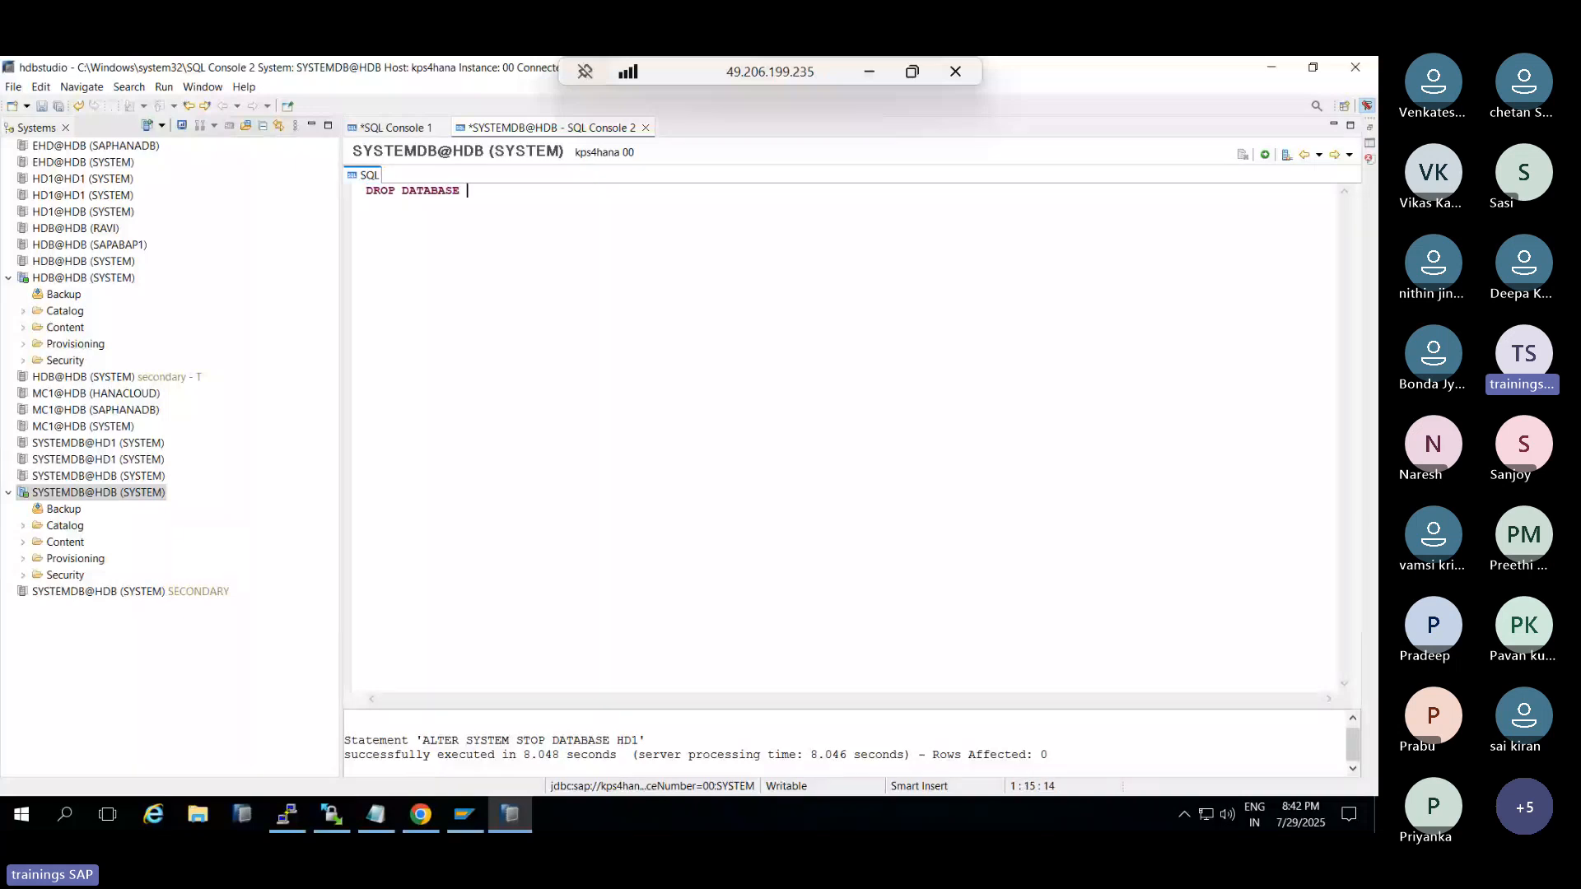
text(HD1)
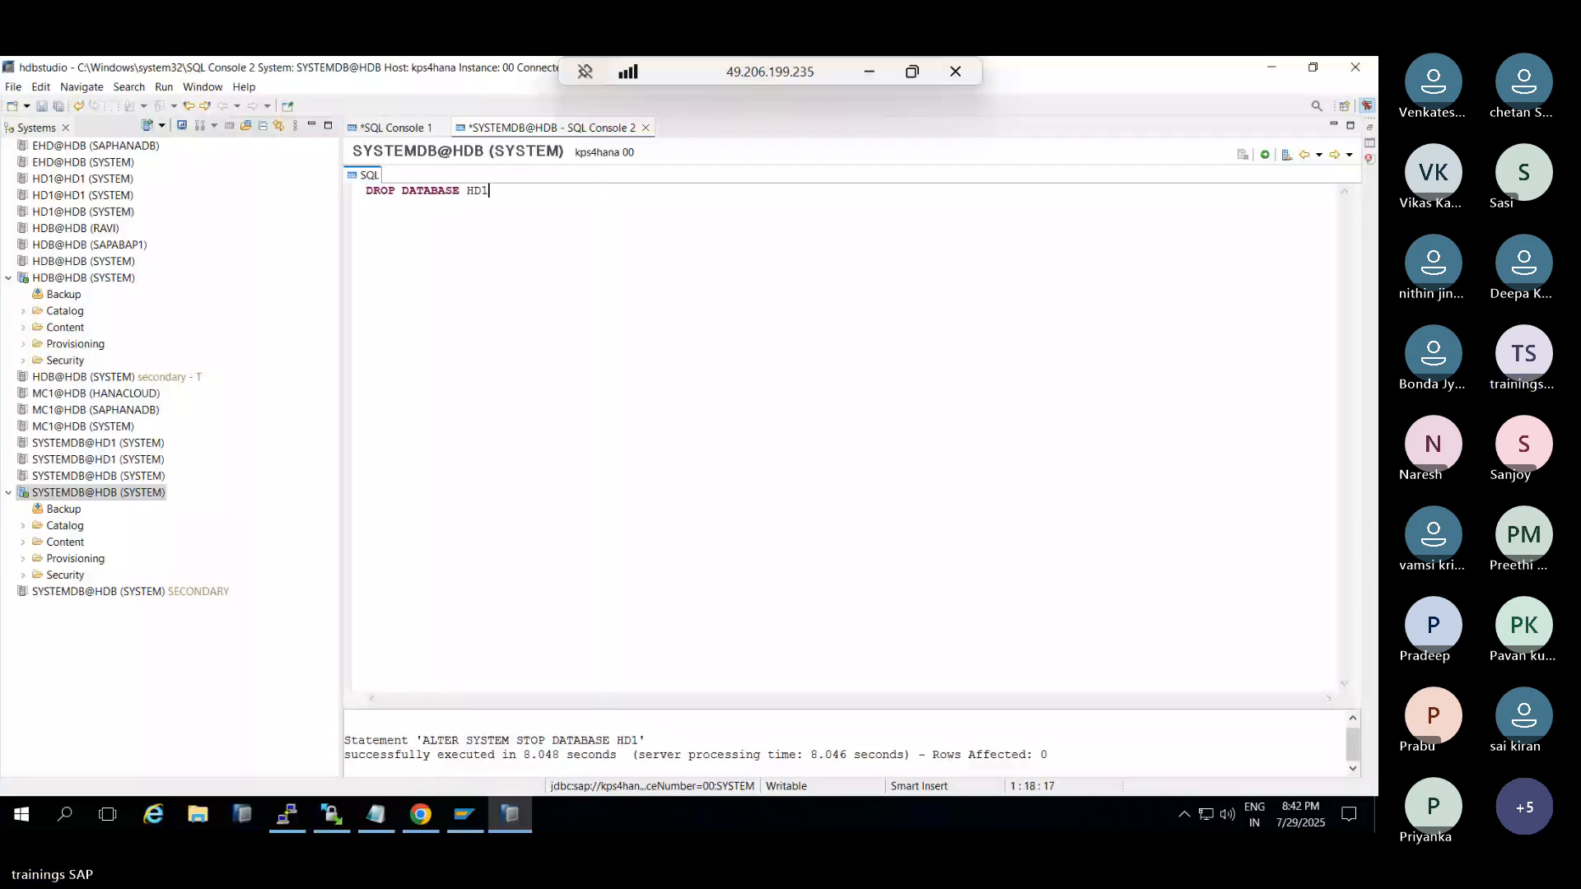
key(F8)
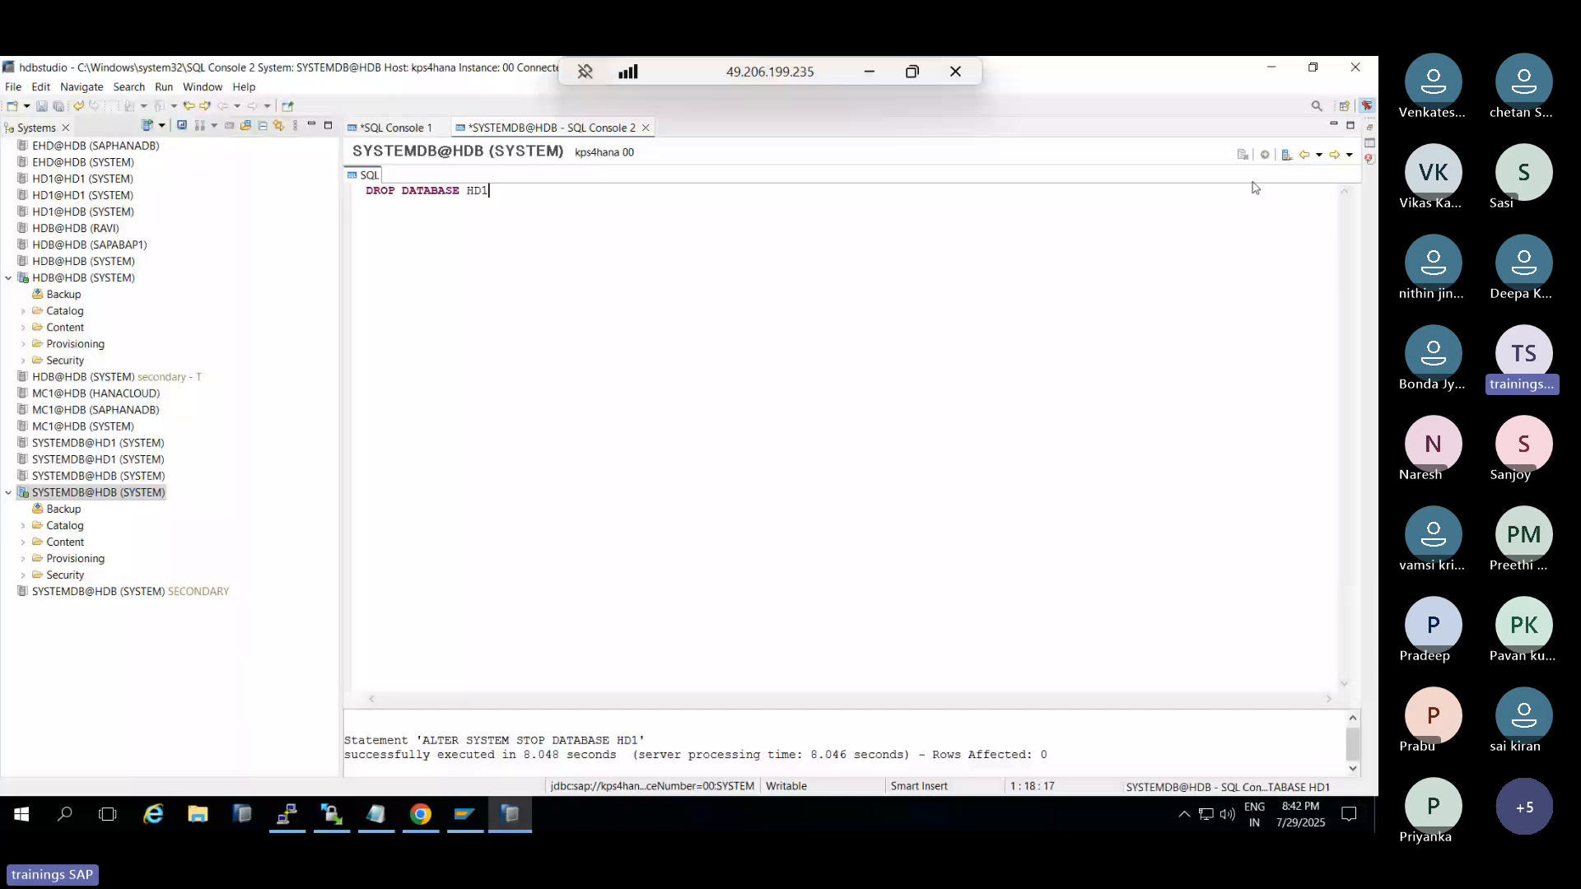
click(518, 816)
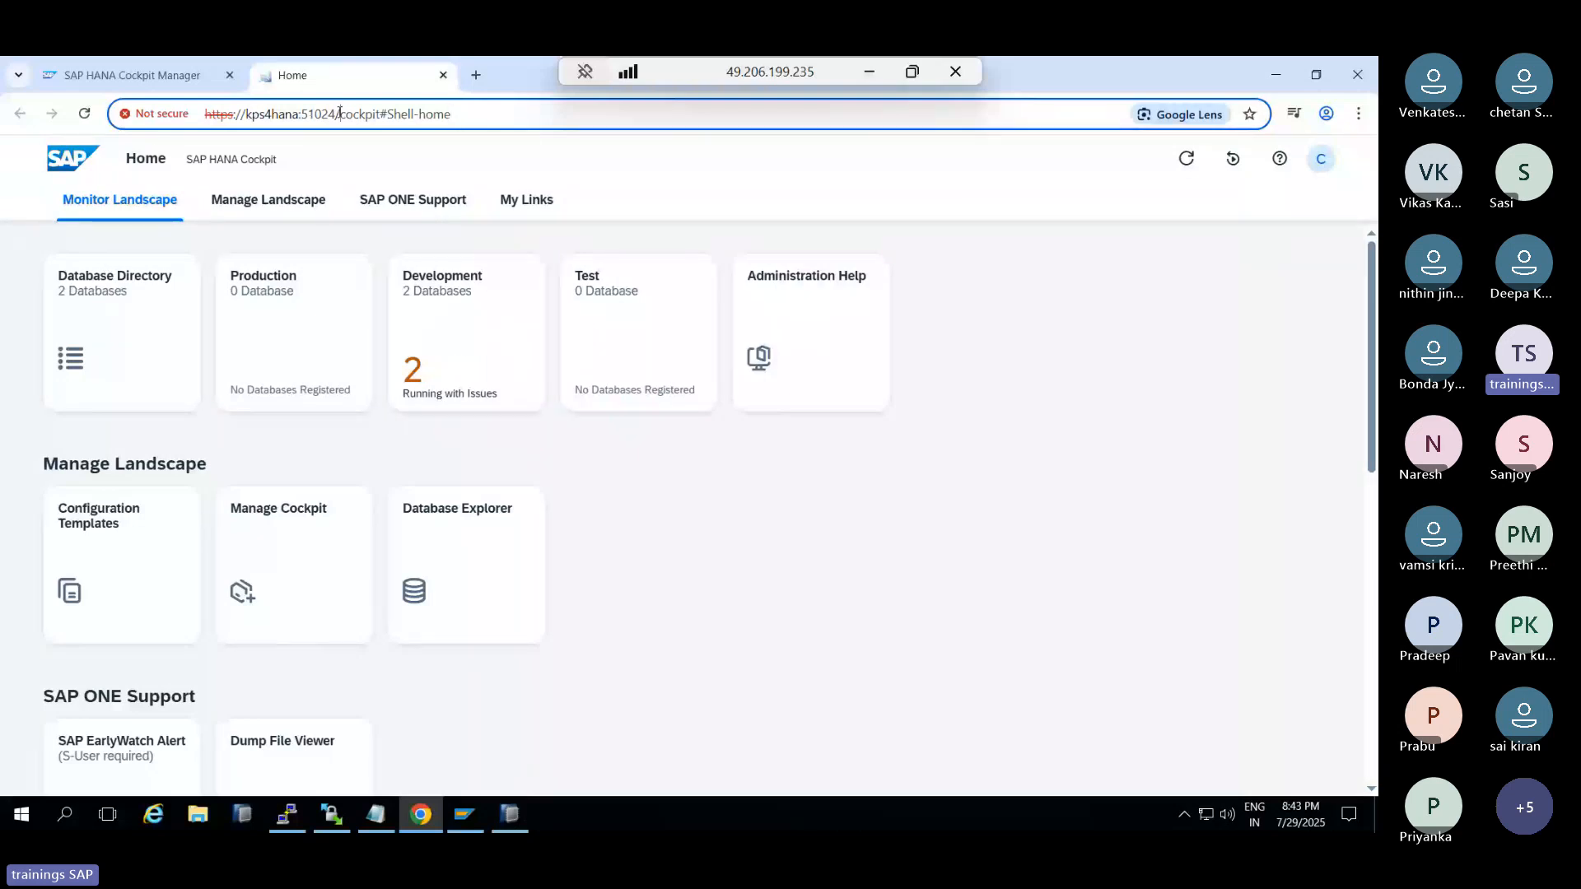
Glance at the HANA Studio console, then return to the SAP HANA Cockpit Home page
drag(339, 113, 453, 117)
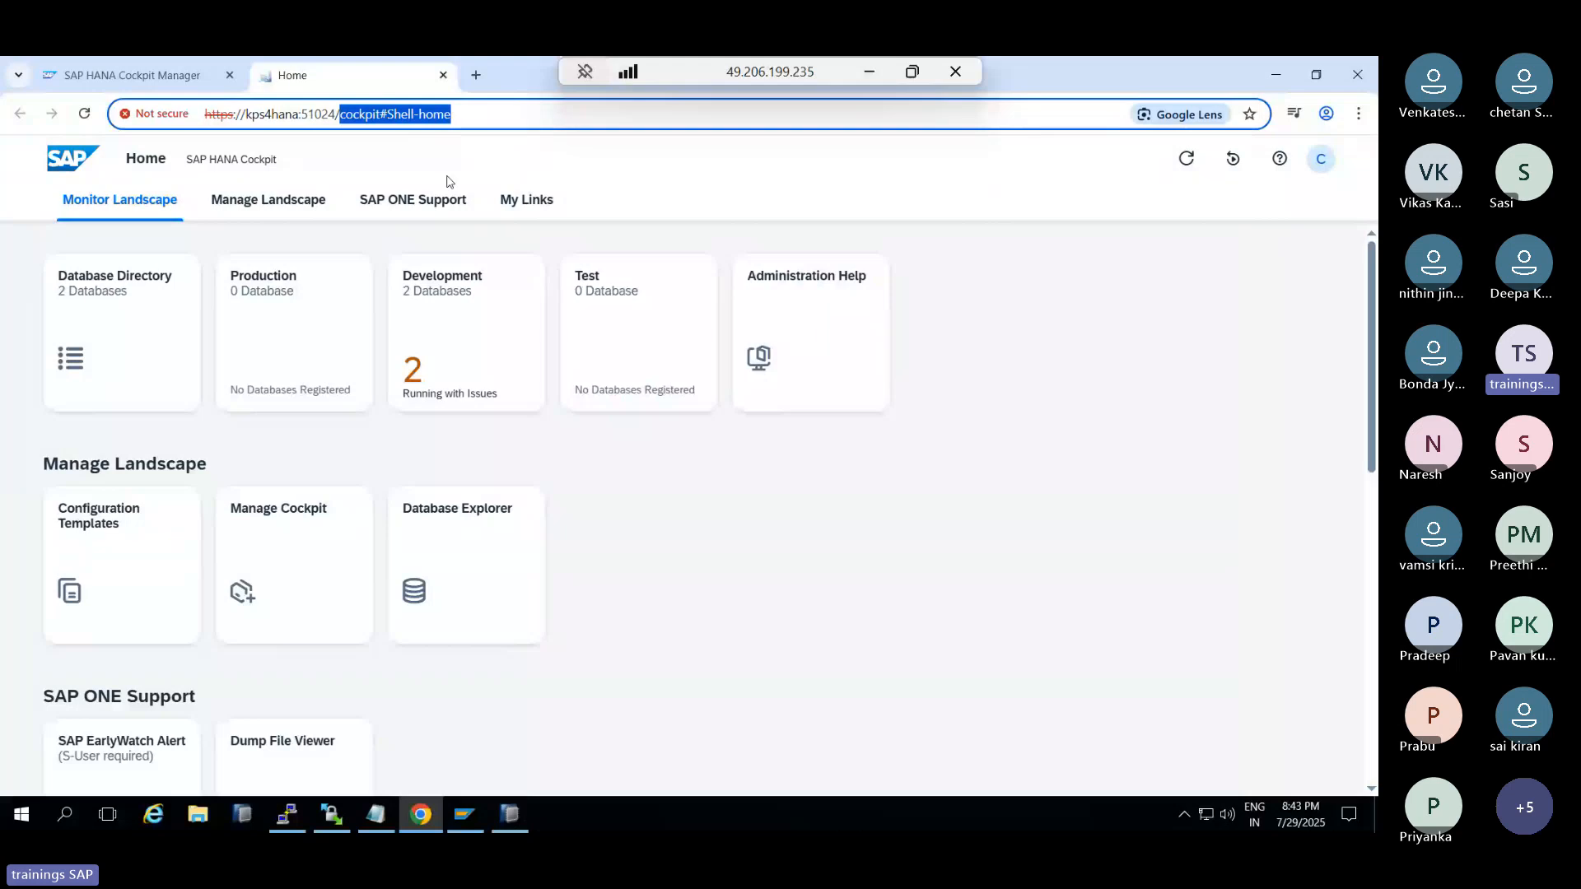
click(511, 812)
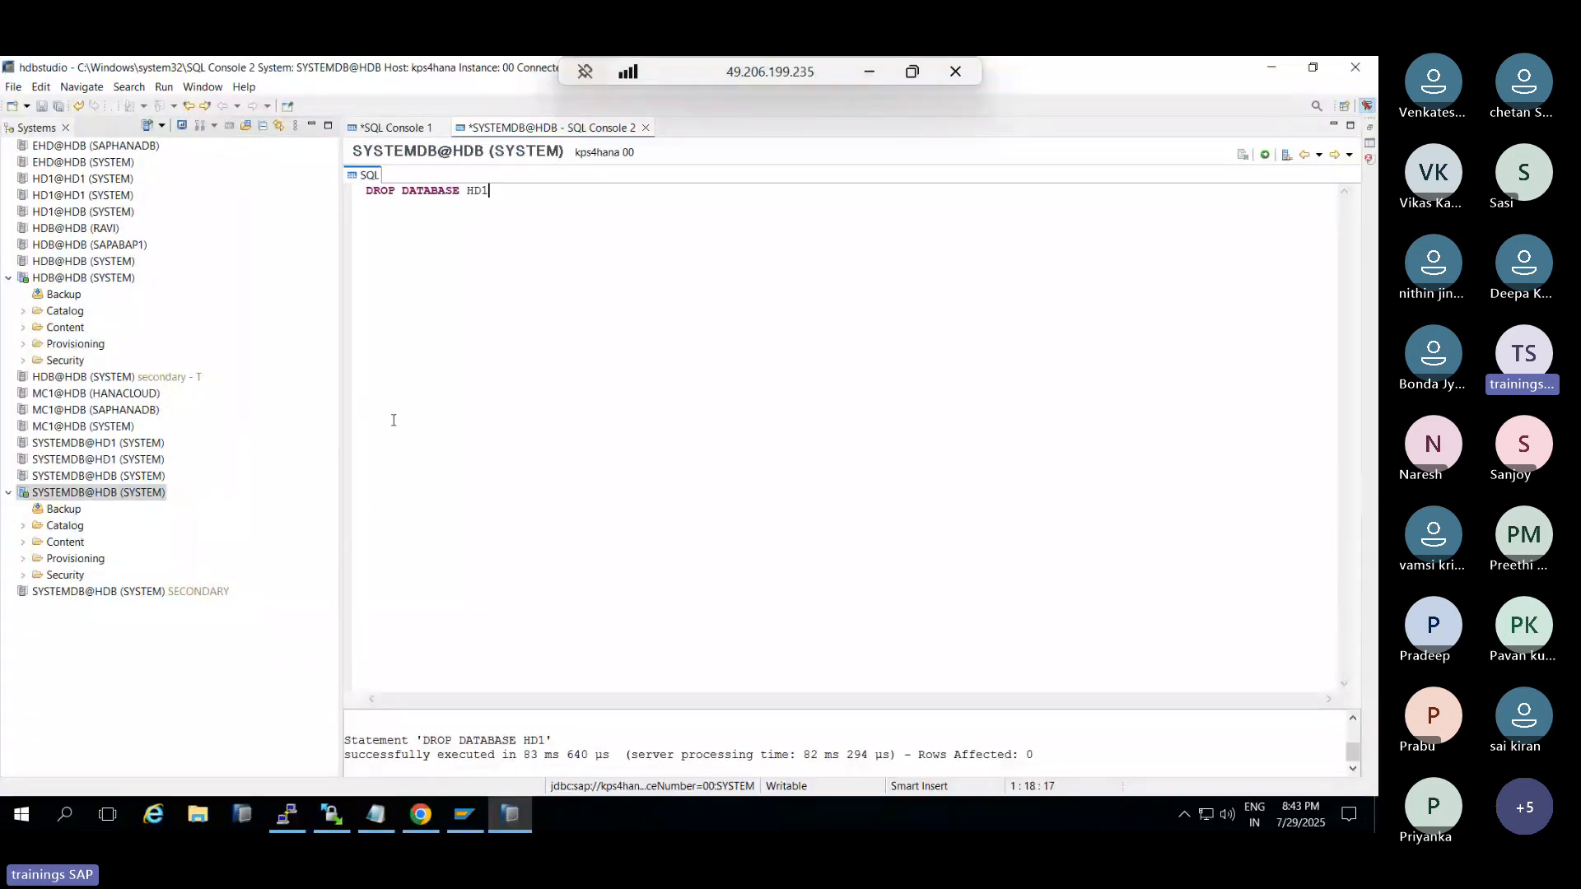
click(527, 820)
drag(630, 116, 211, 178)
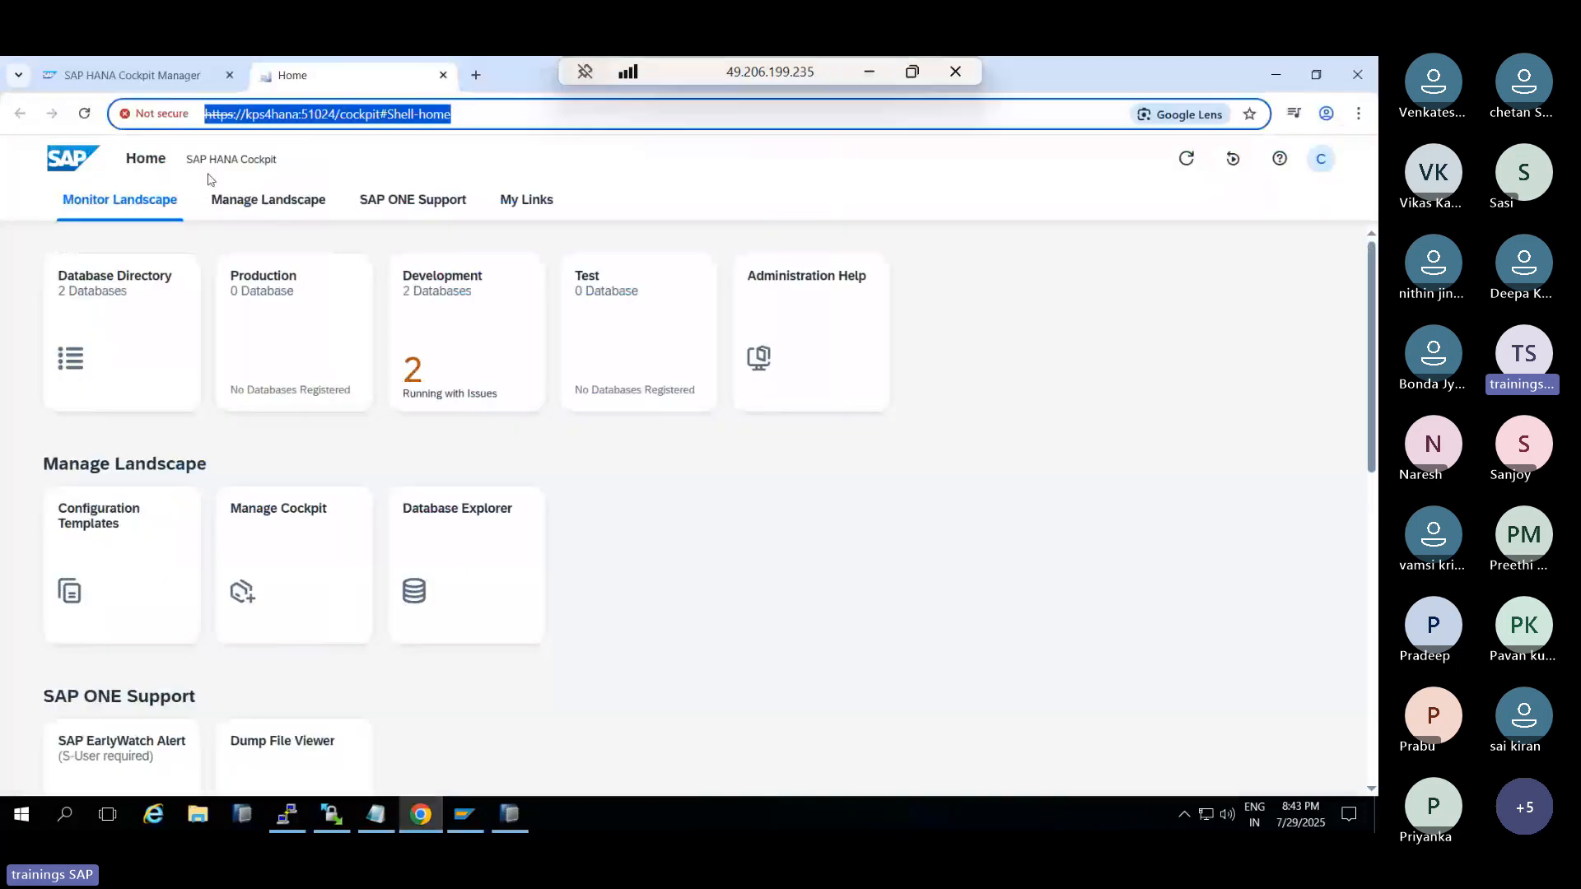
Open the Development tile under Monitor Landscape to list SYSTEMDB@HDB and HDB@HDB
click(269, 203)
click(436, 202)
click(265, 212)
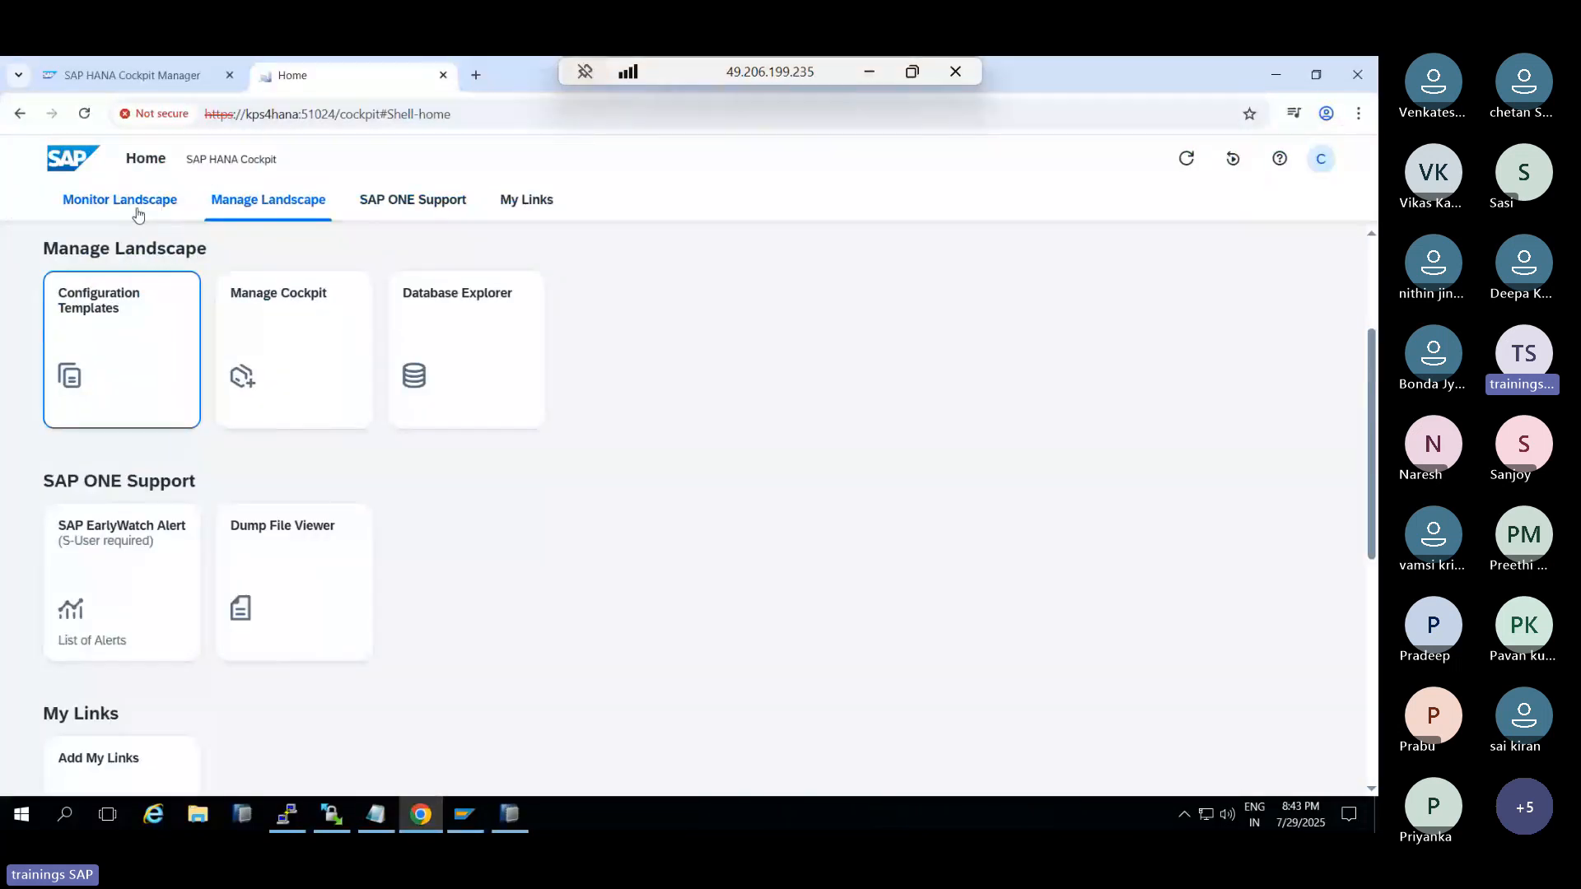
click(153, 205)
click(452, 358)
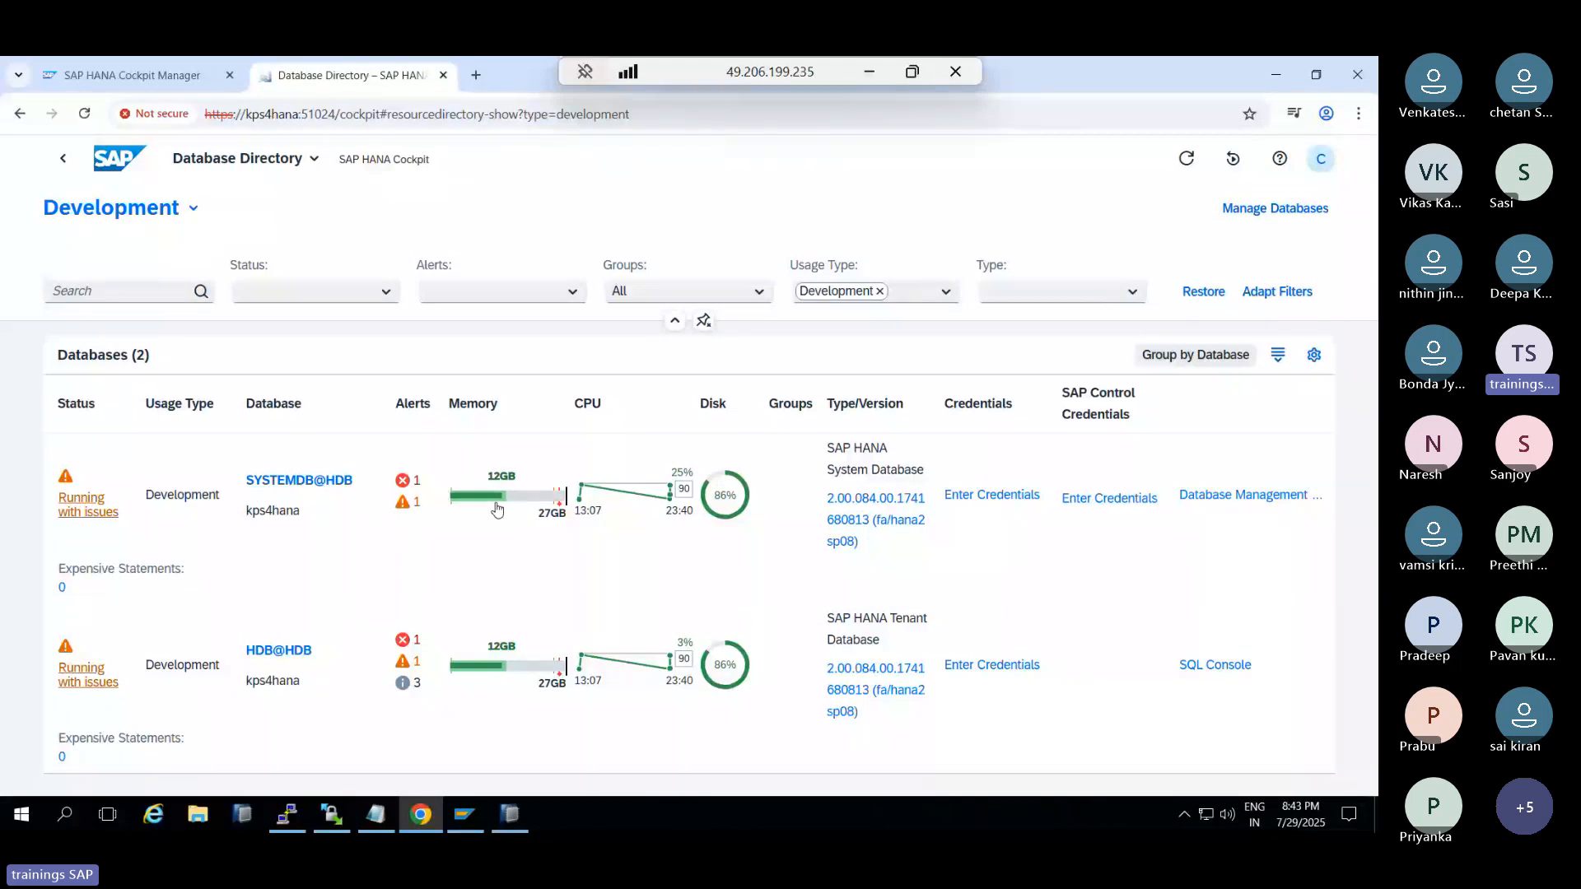
mouse_move(498, 509)
Log on to SYSTEMDB@HDB as SYSTEM, view its monitoring overview, and return to the directory
click(82, 502)
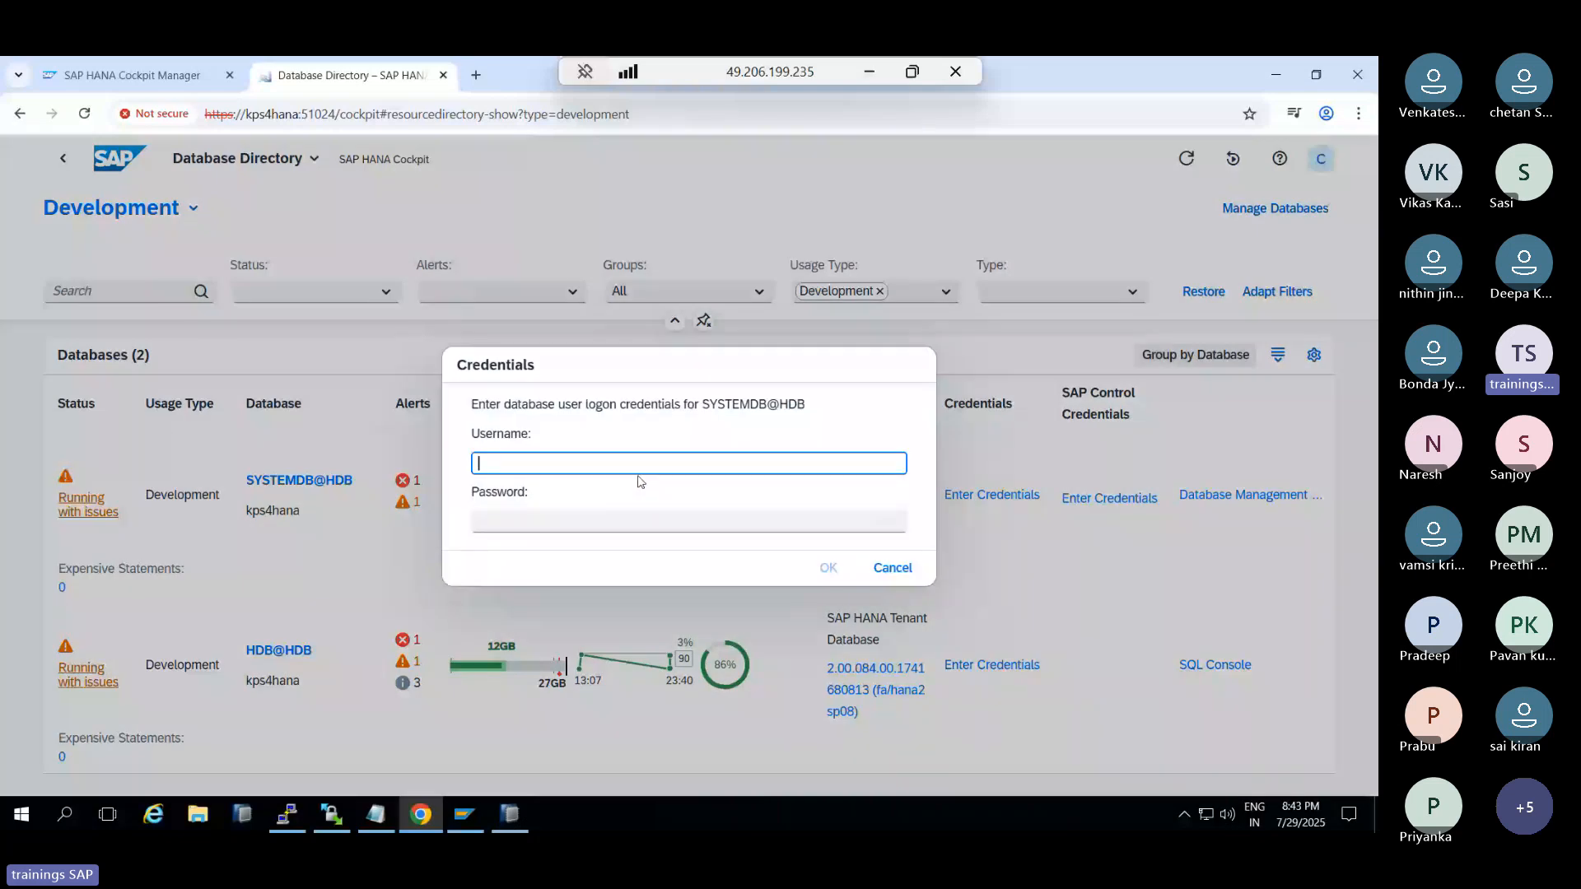
key(Escape)
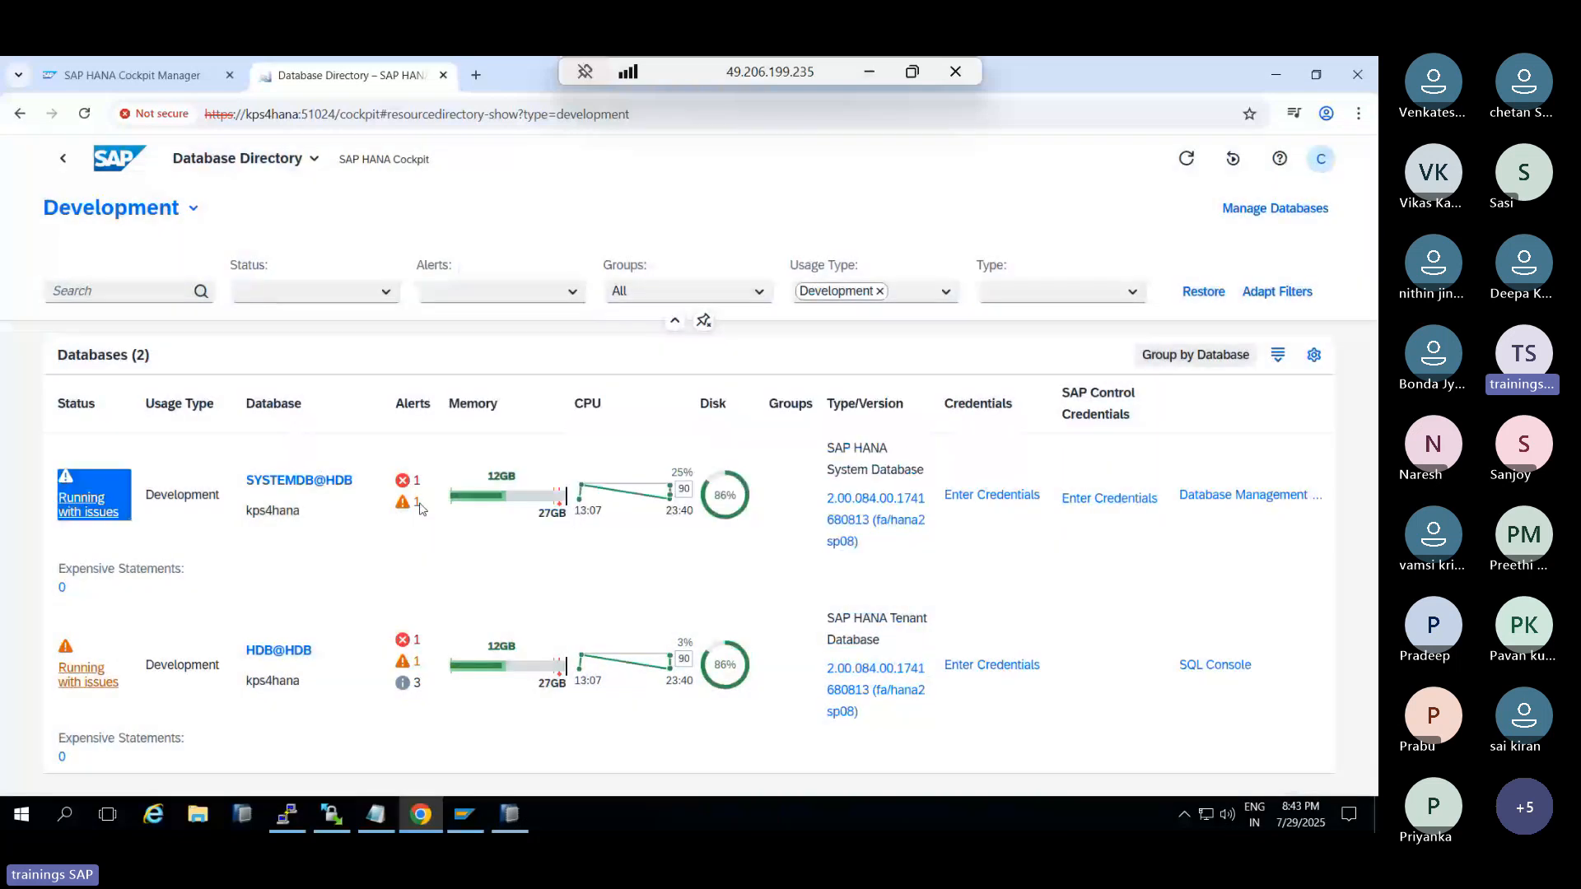
click(320, 484)
text(SYST)
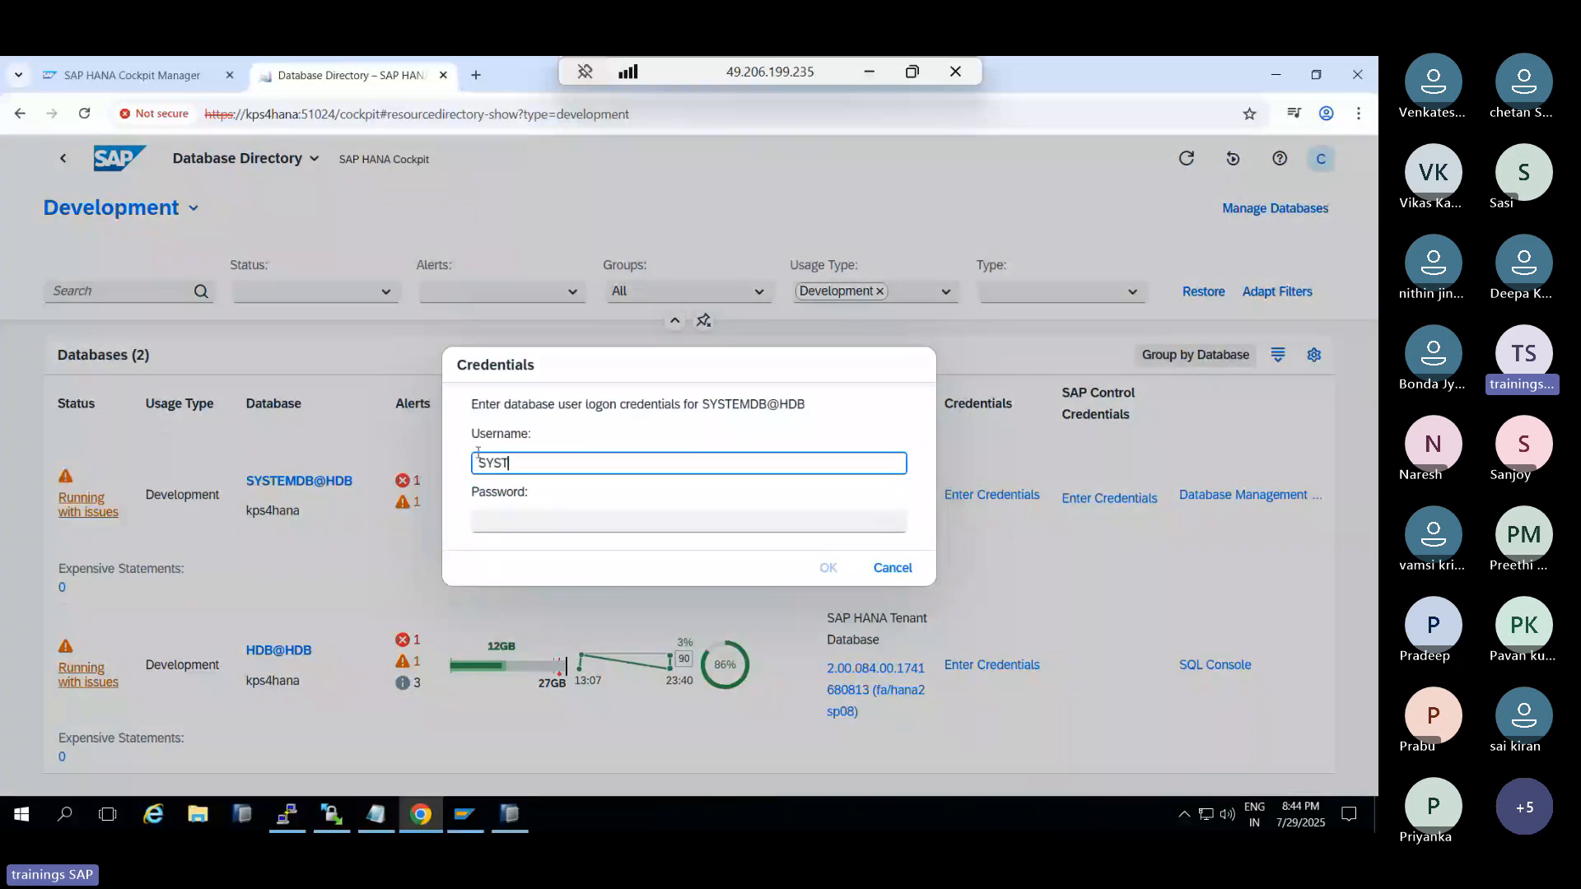
text(EM)
key(Tab)
text(******)
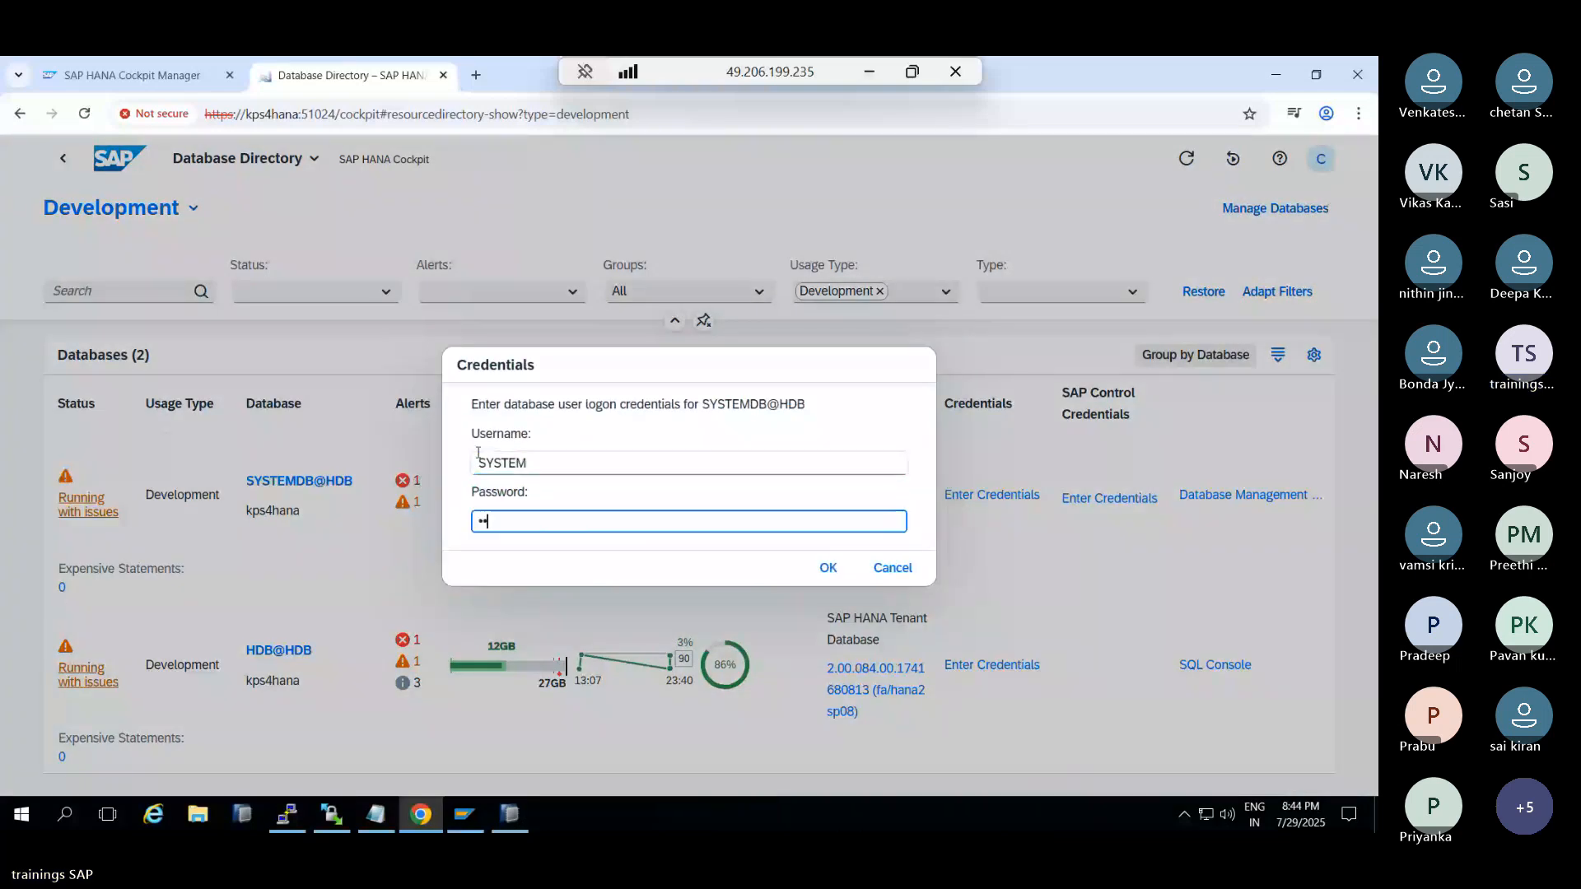
text(*)
key(Return)
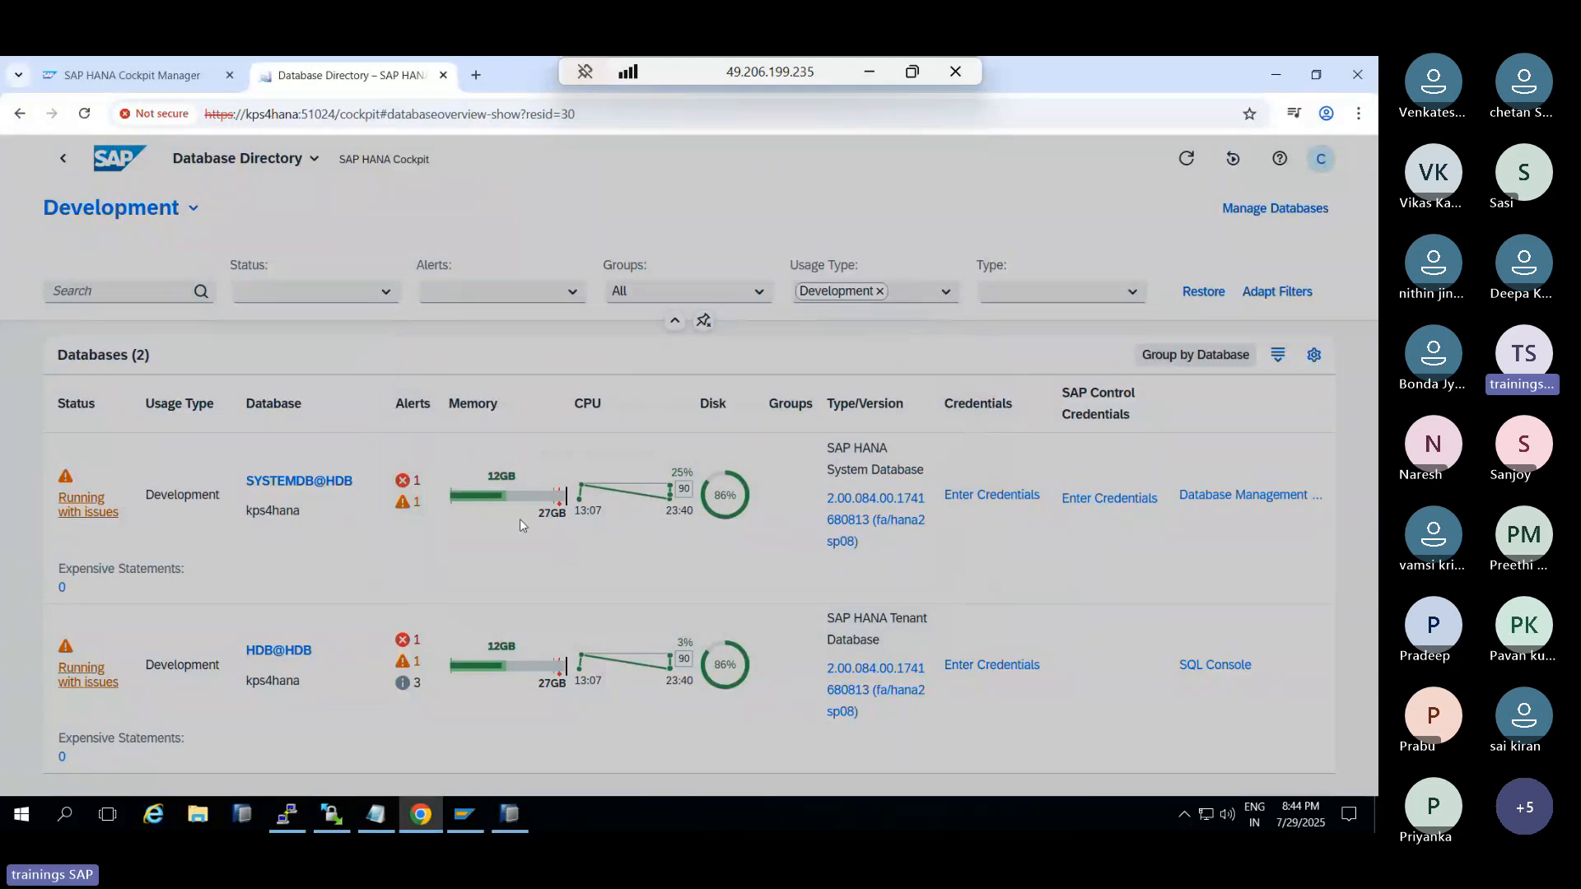
click(931, 520)
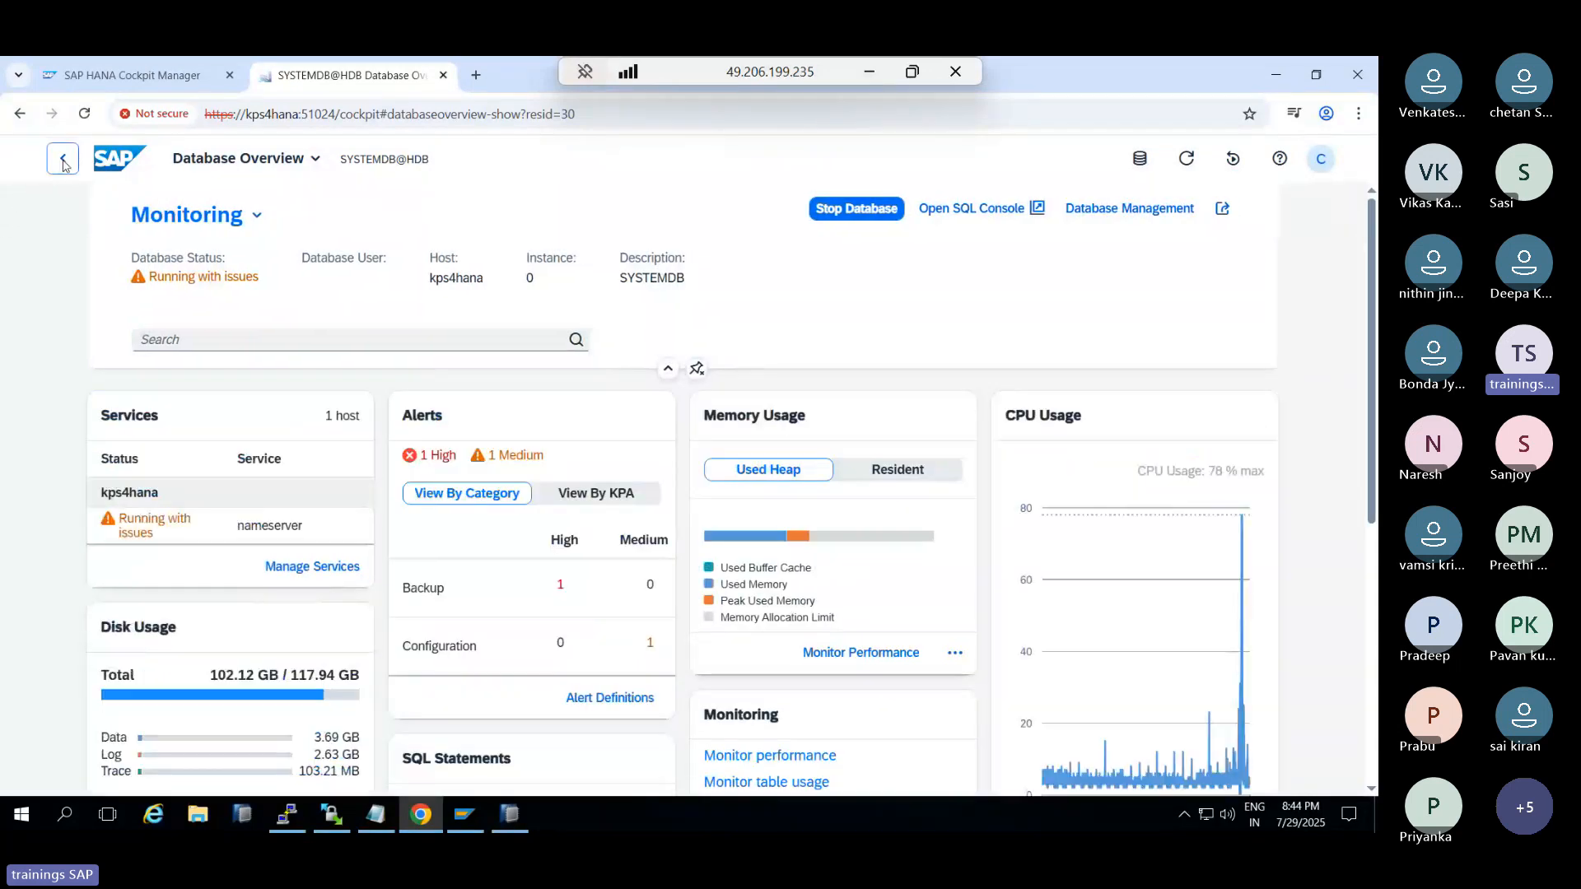
click(64, 163)
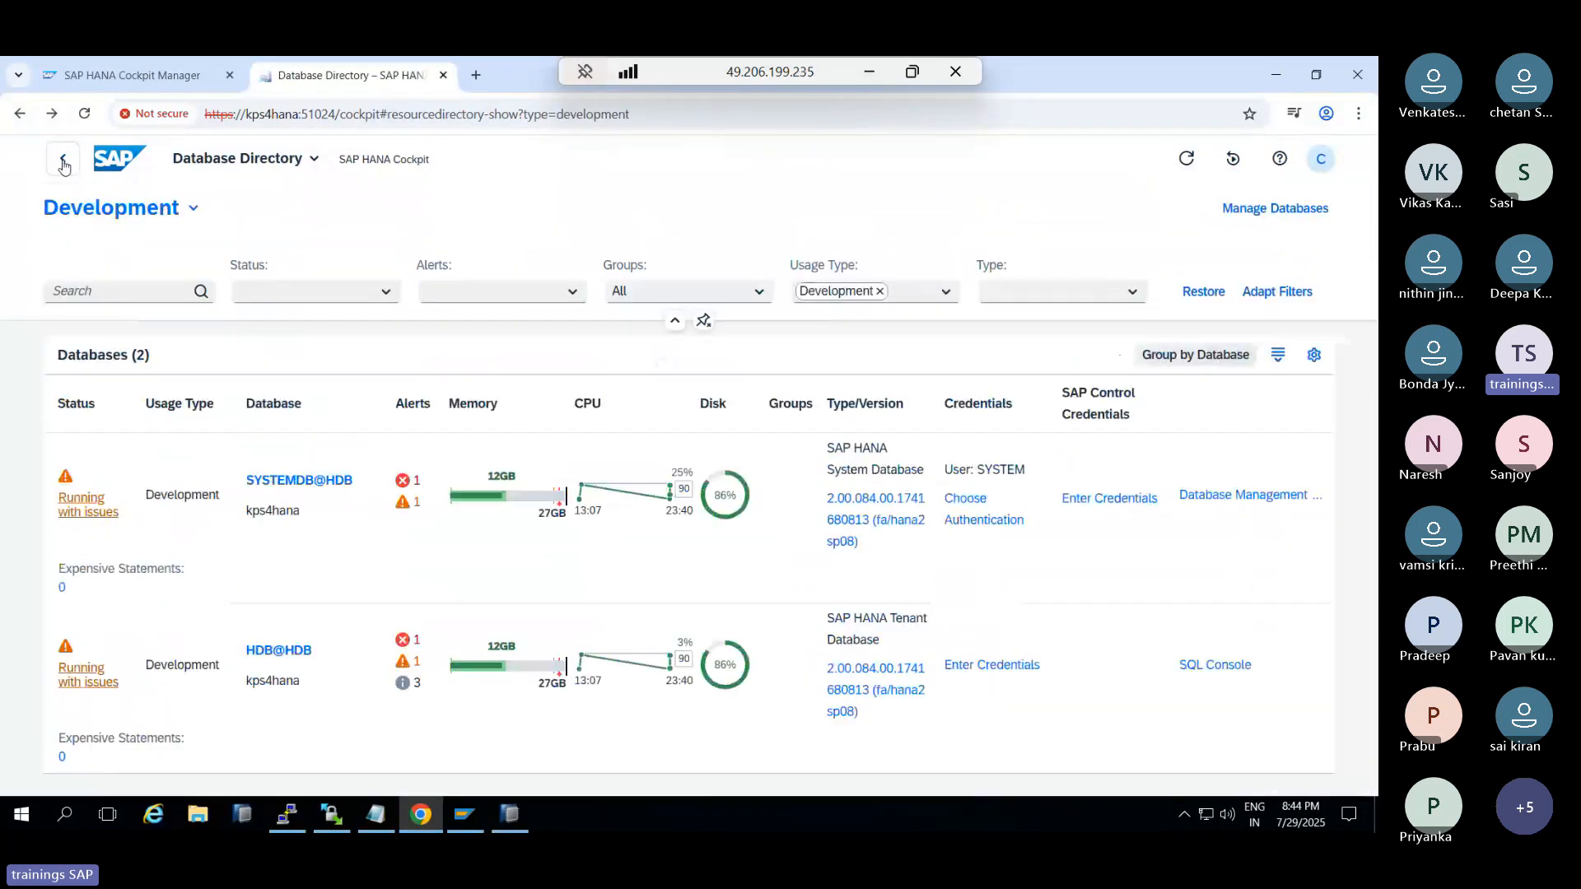
Store SYSTEM logon credentials for the HDB@HDB tenant and return to the Database Directory
click(265, 649)
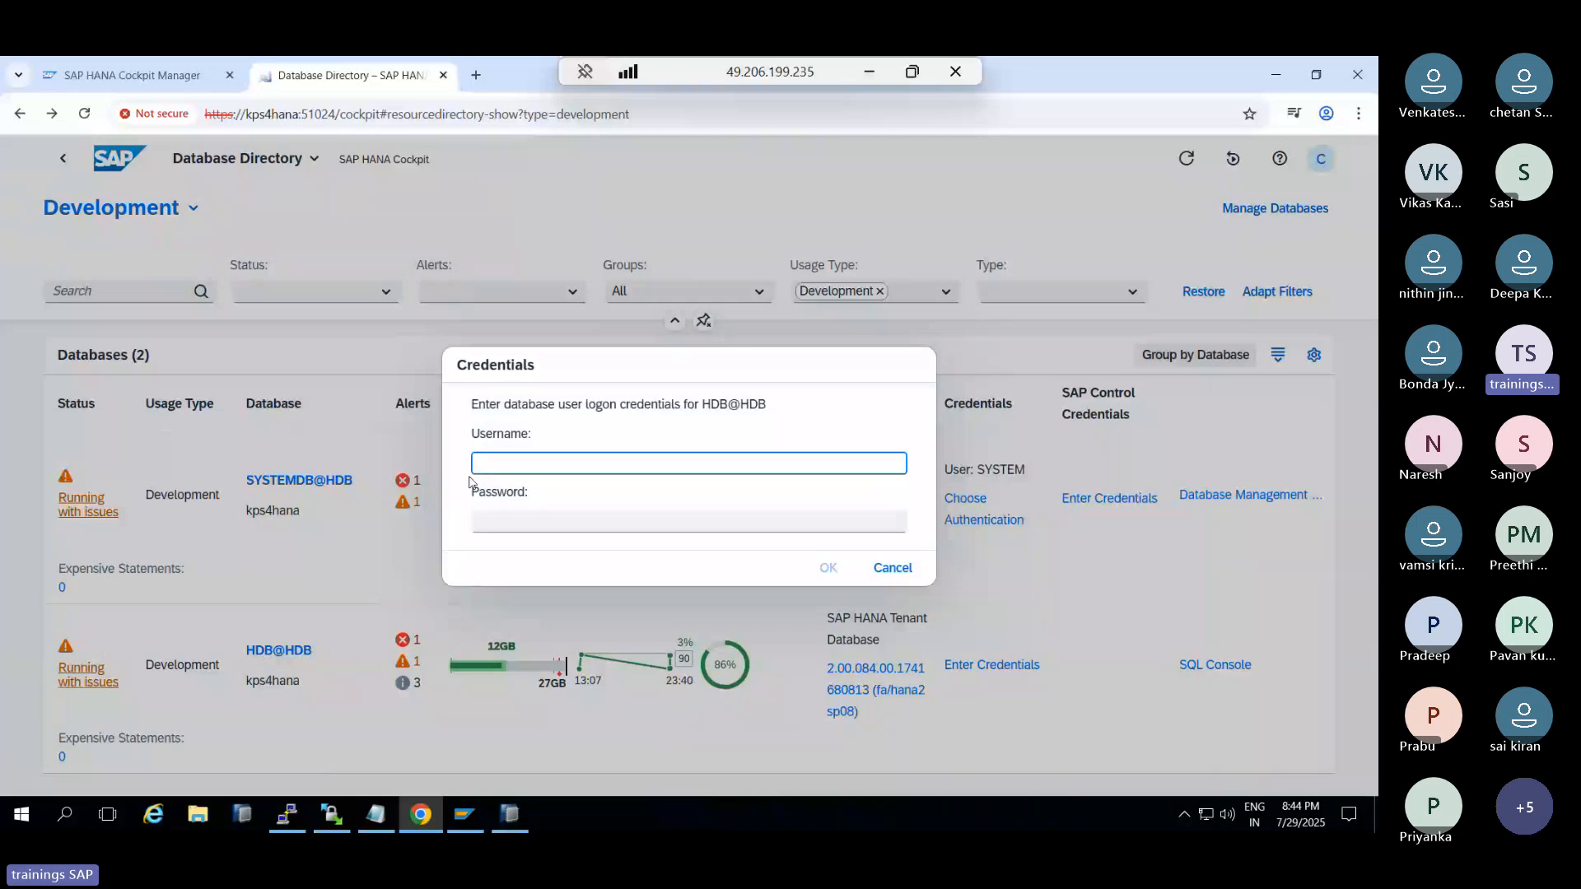
text(SYSTEM)
key(Tab)
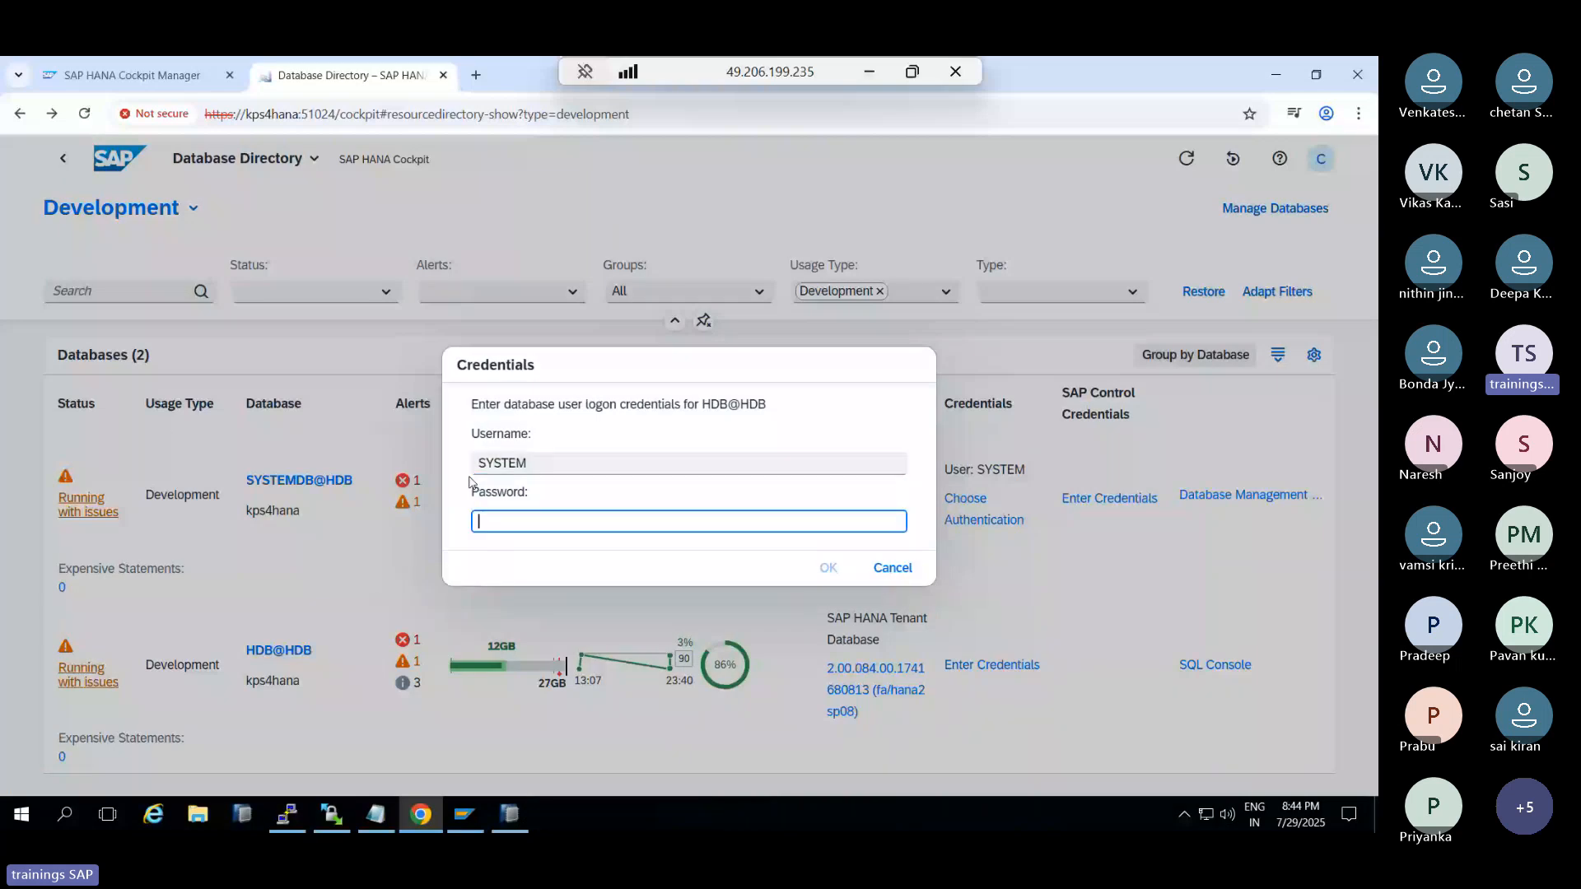
text(•••••••••)
key(Return)
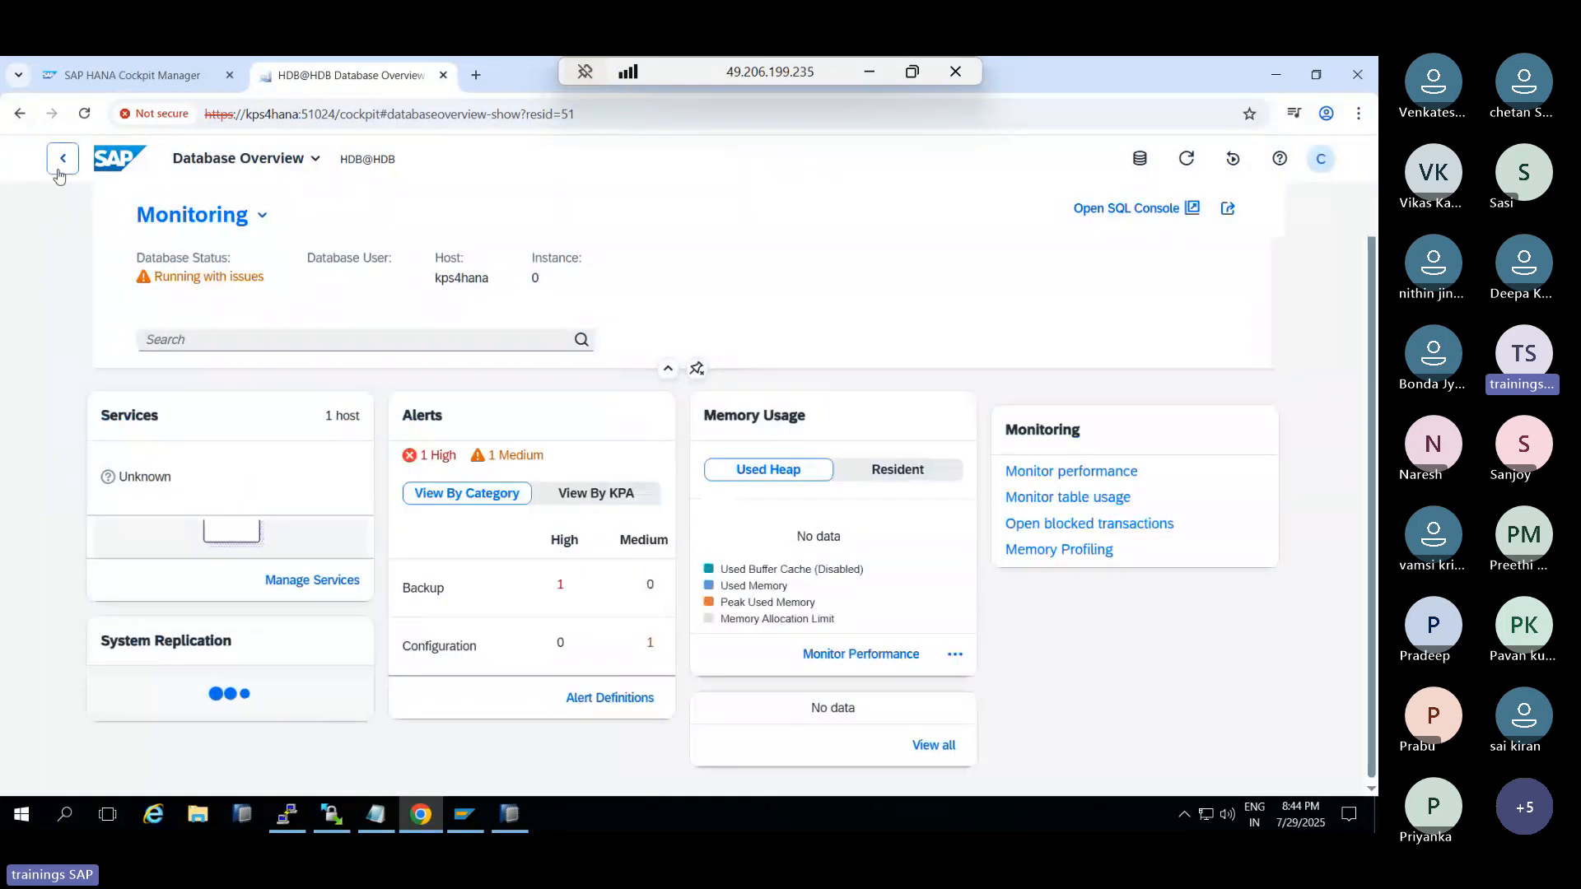
click(59, 175)
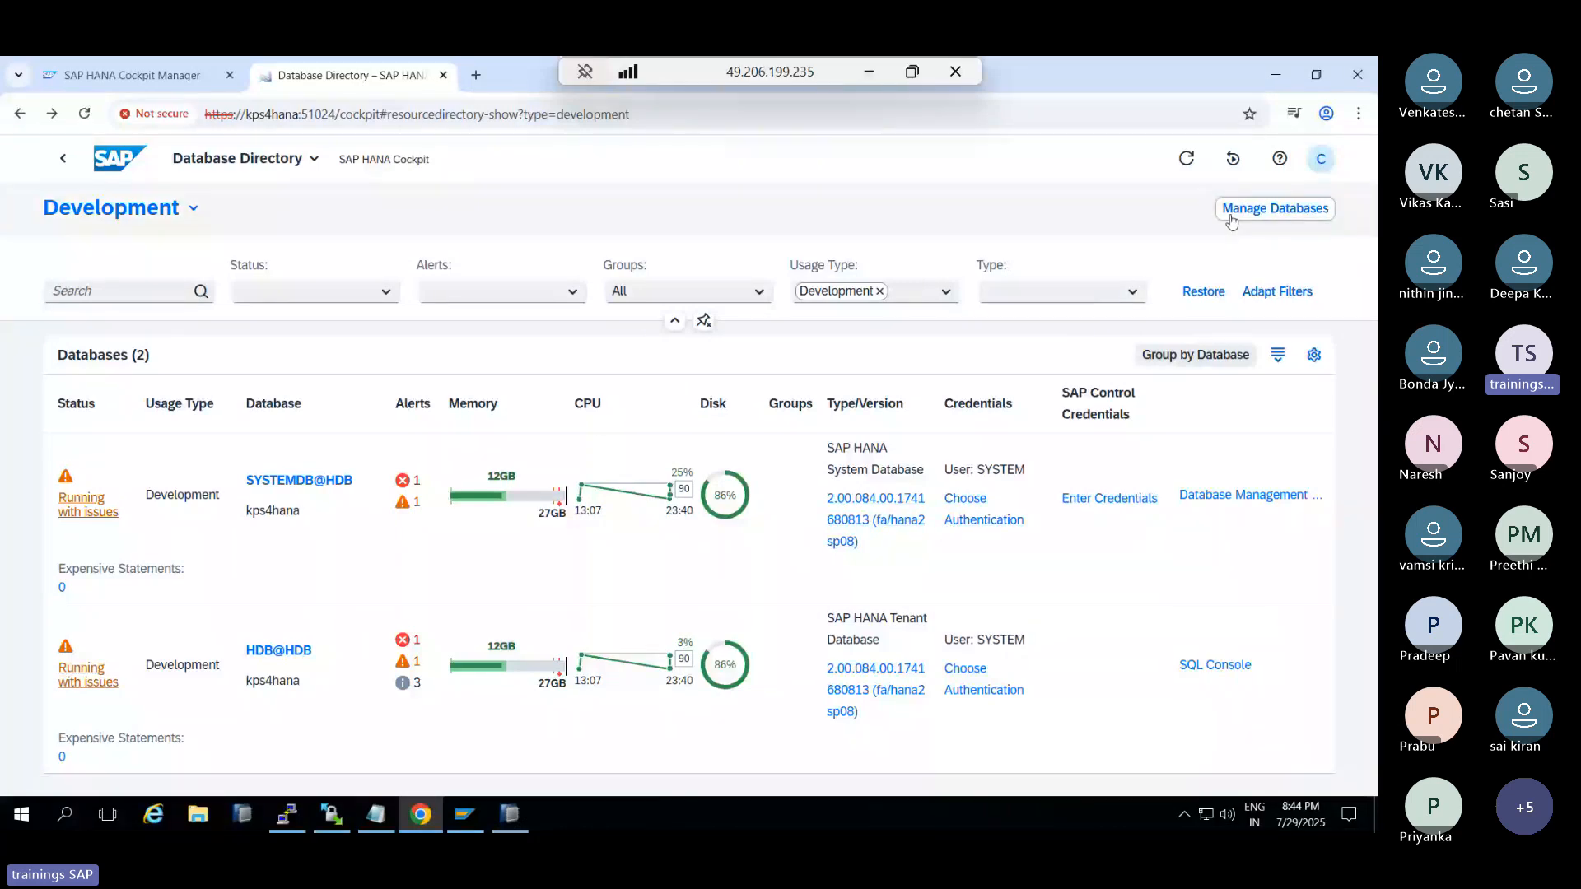
Close the Manage Databases tab it opened and open the HDB@HDB Database Overview
click(1274, 208)
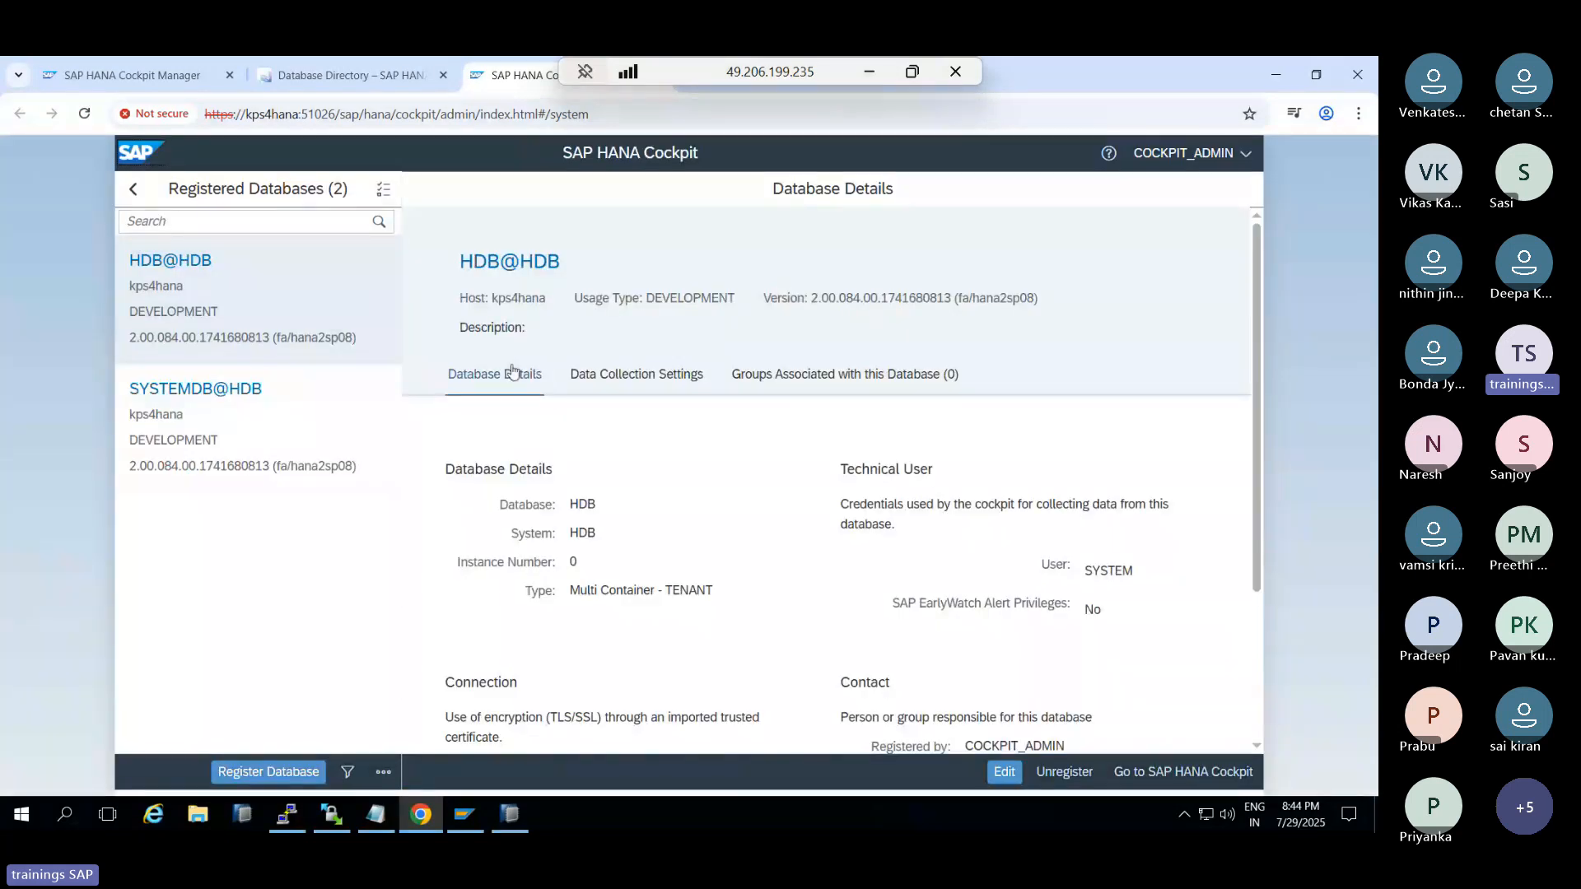
drag(754, 77, 1022, 77)
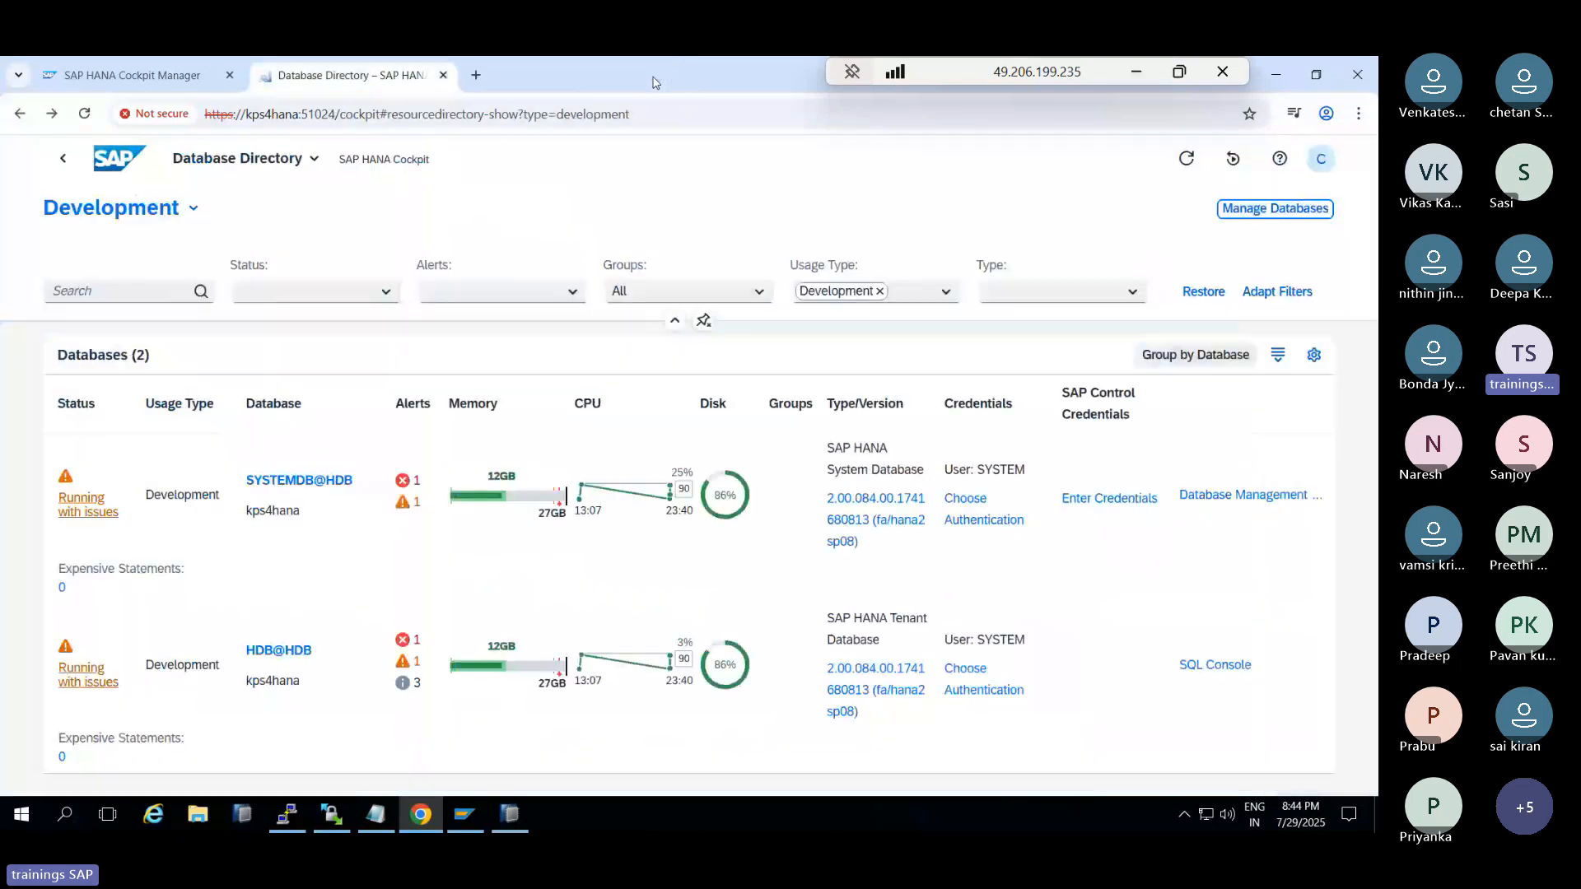
click(656, 76)
click(266, 651)
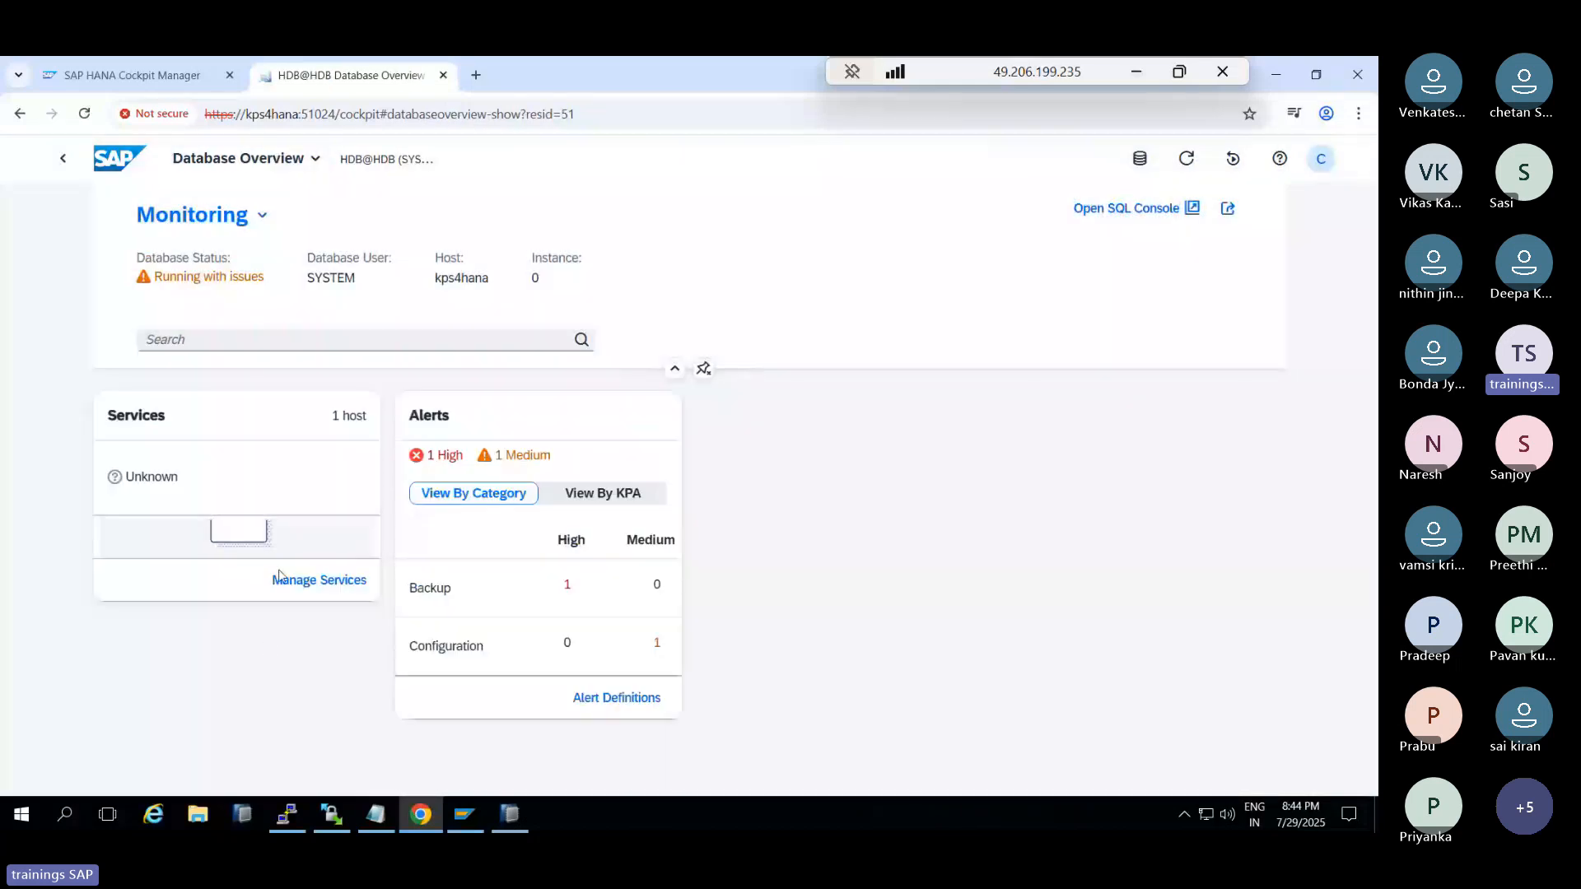
click(257, 215)
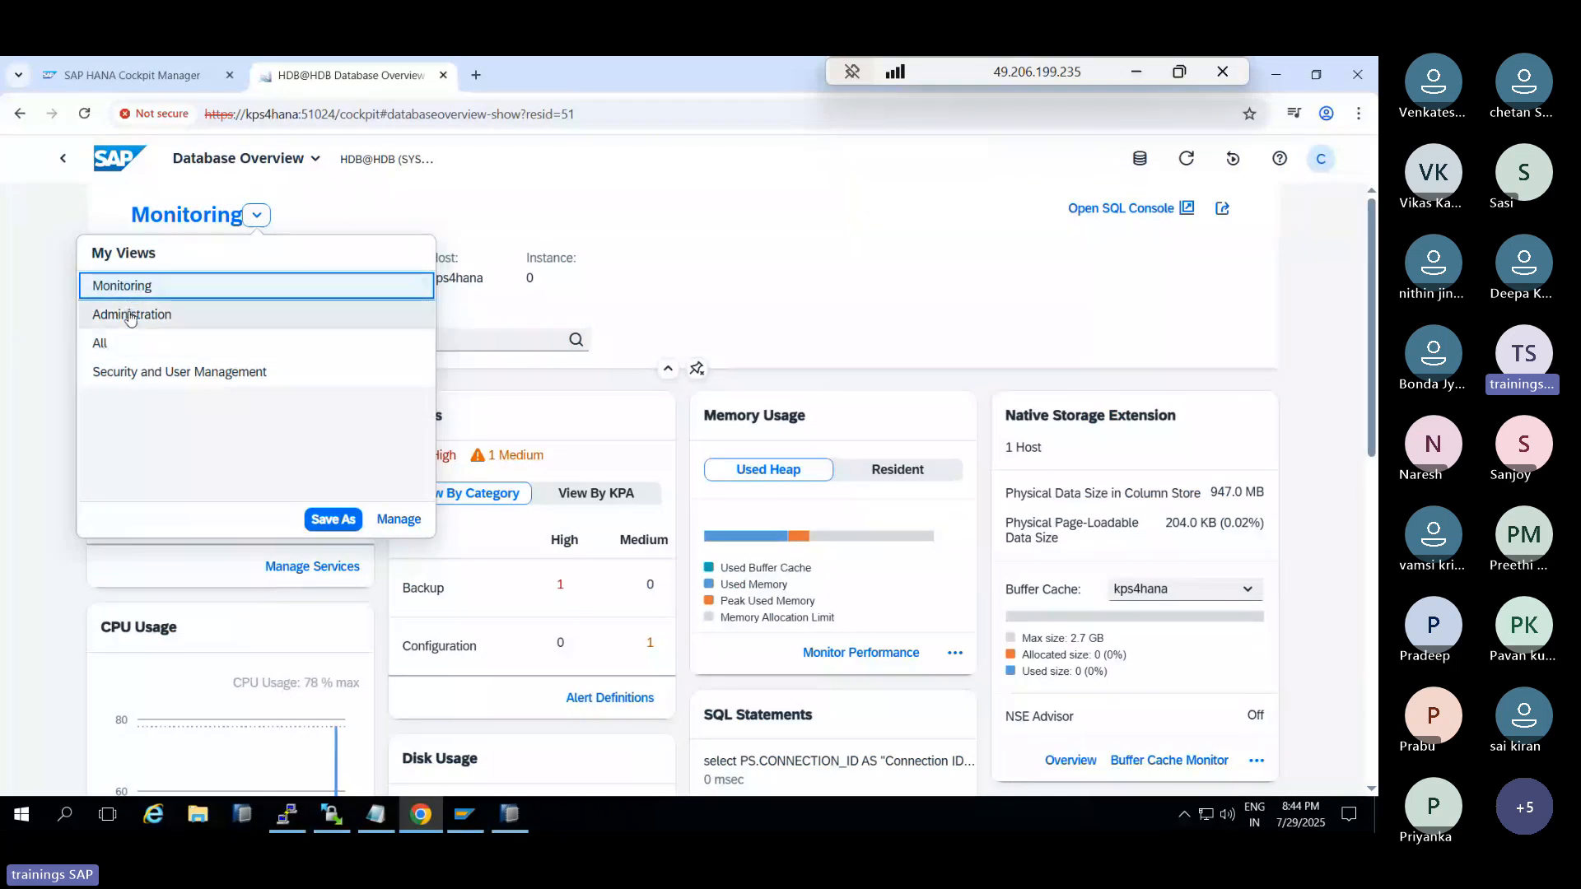
Switch the HDB@HDB overview to the All view and scroll through its monitoring cards
click(100, 345)
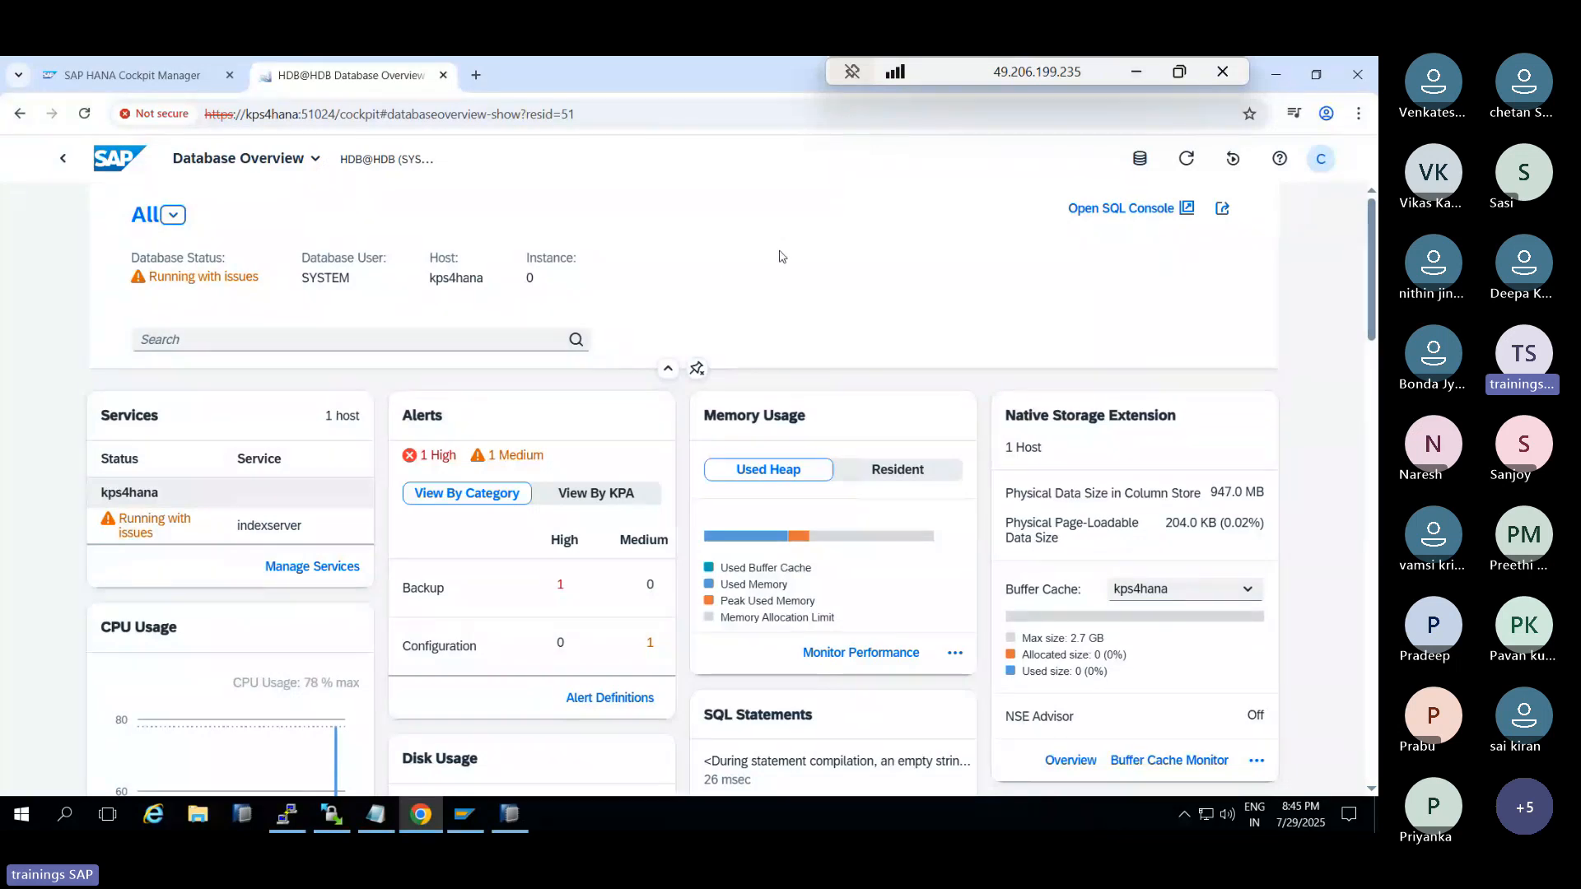
scroll(851, 280, down, 2)
scroll(851, 280, down, 1)
scroll(848, 277, up, 3)
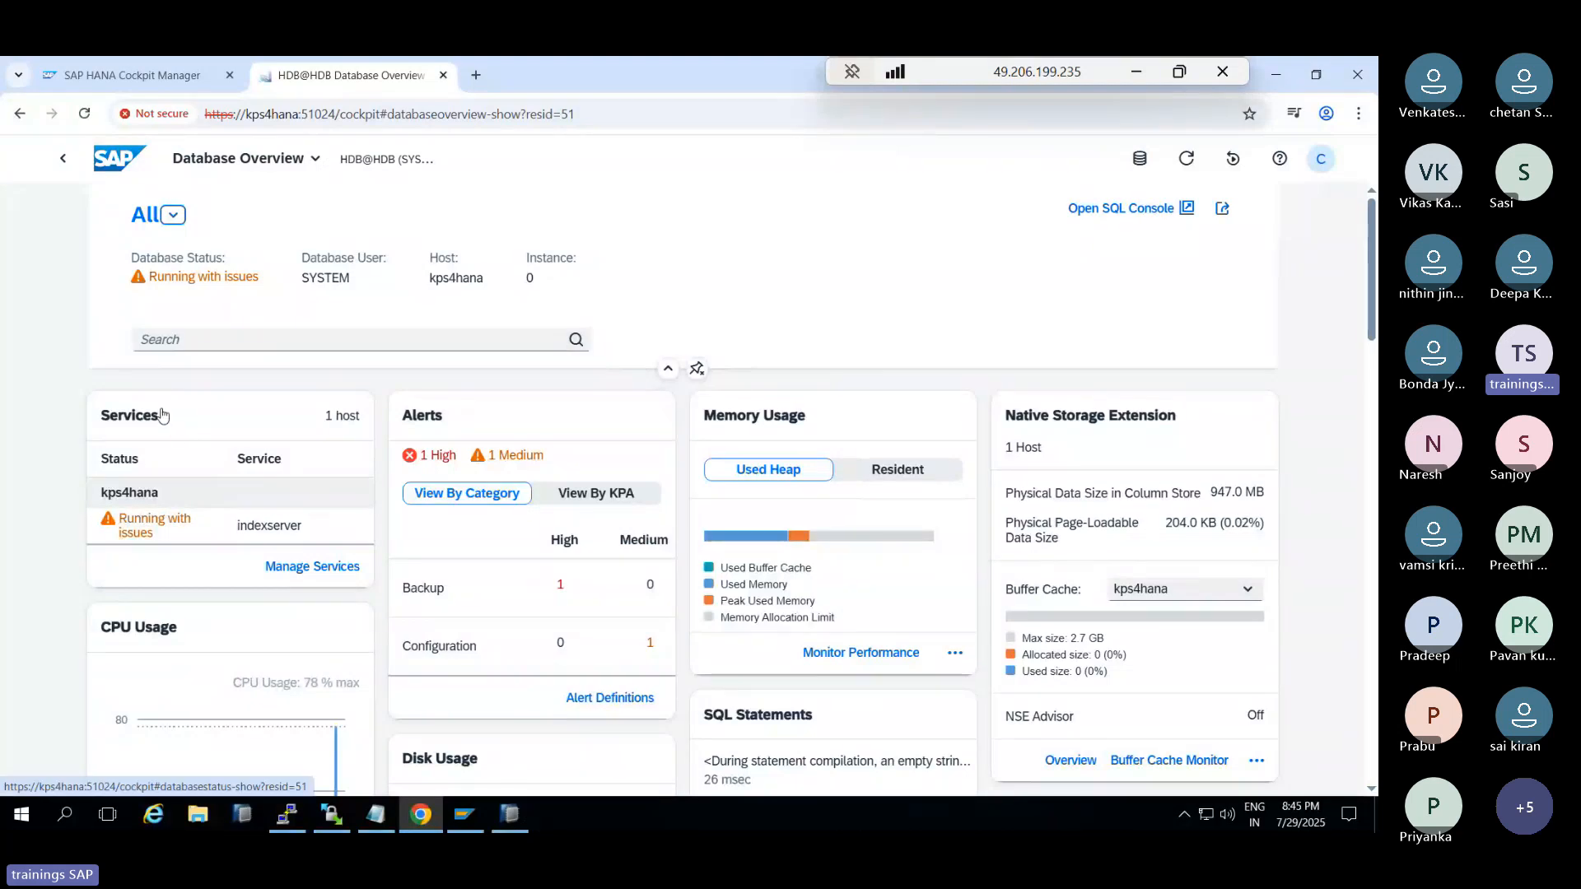
In HANA Studio, review HDB@HDB (SYSTEM) Landscape, Alerts, Performance and Overview tabs, then return to the cockpit
click(511, 816)
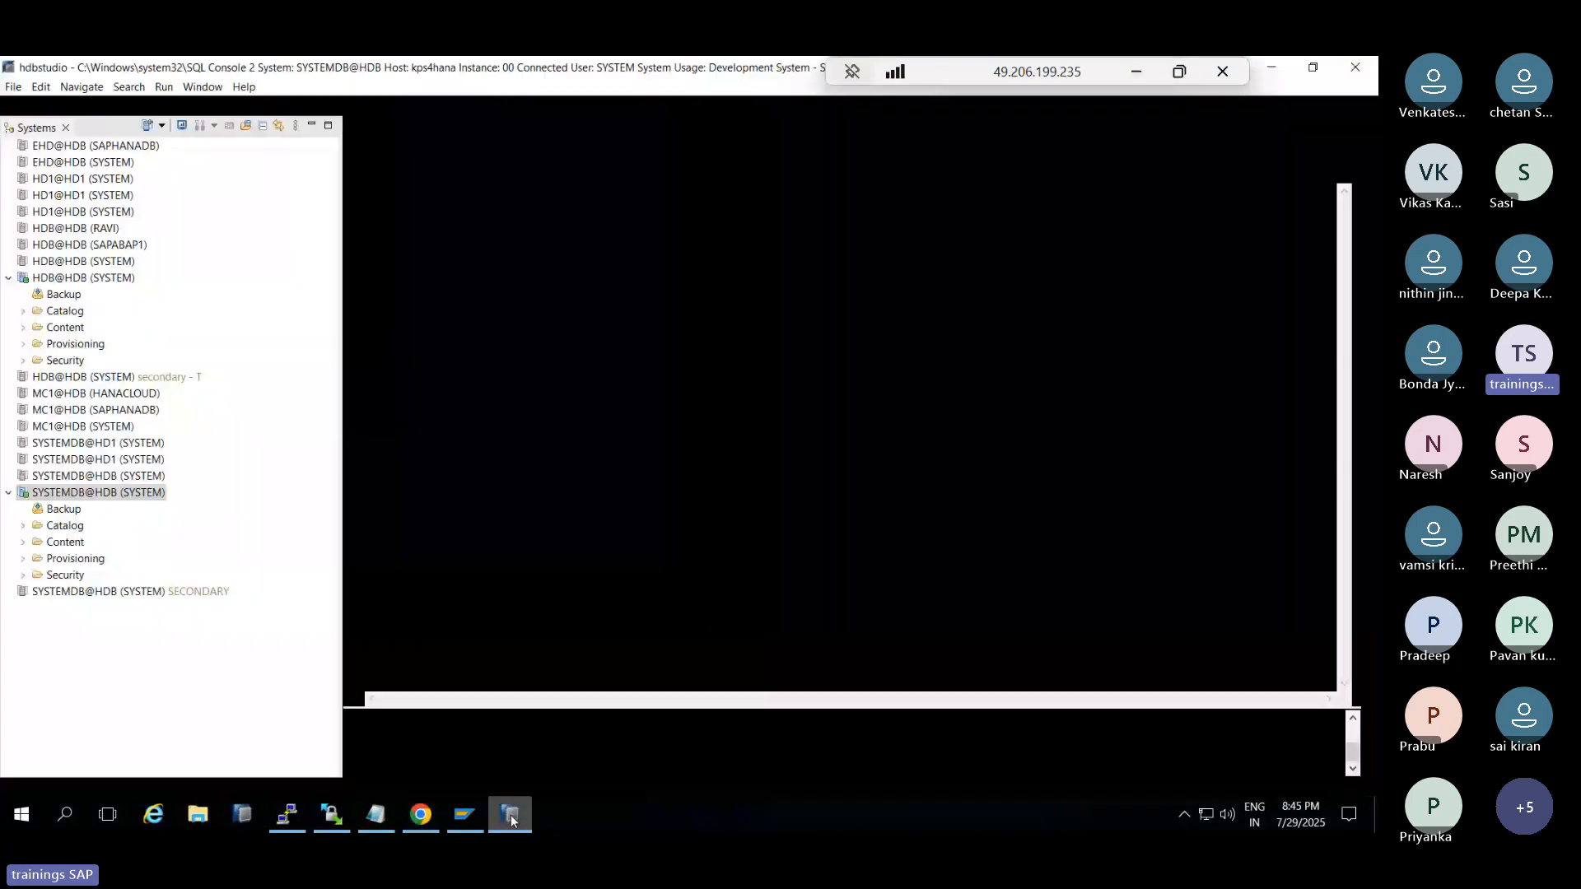
click(59, 277)
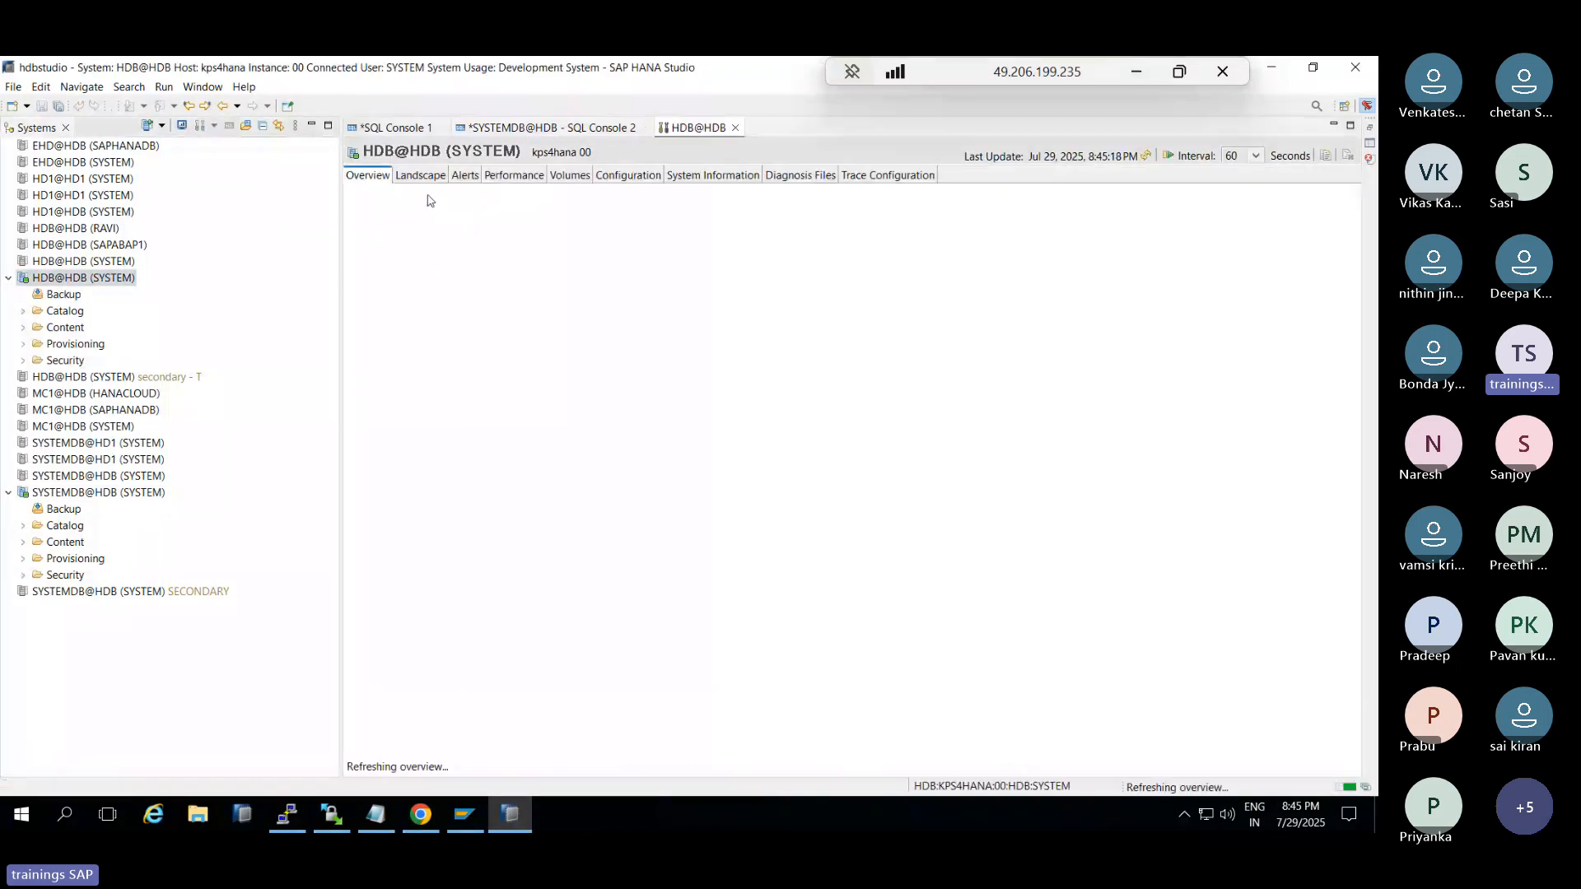
click(429, 177)
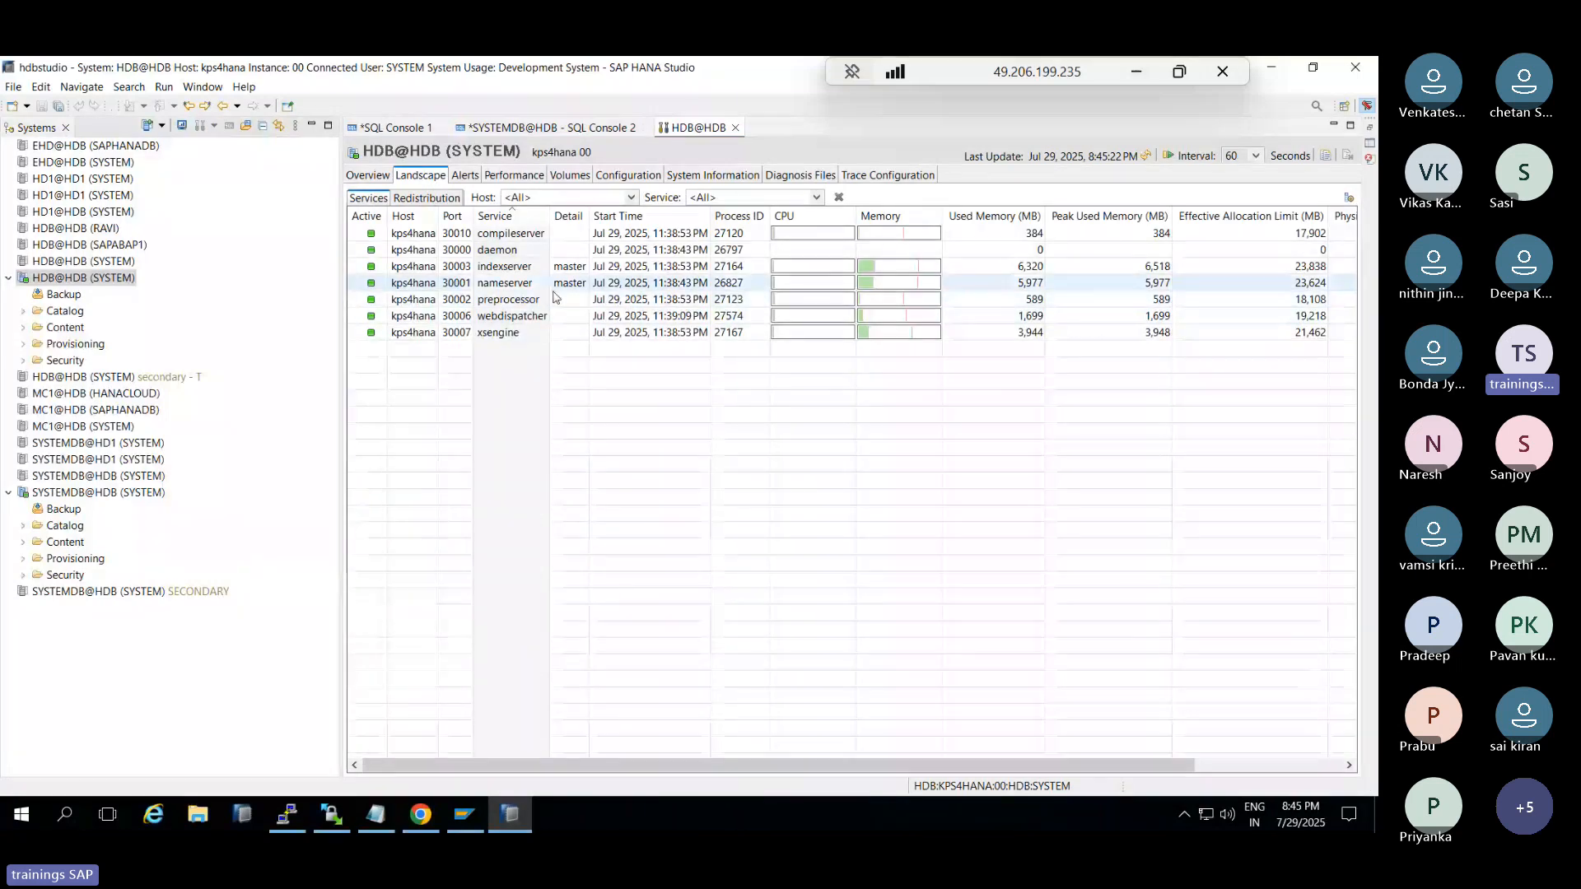
click(463, 177)
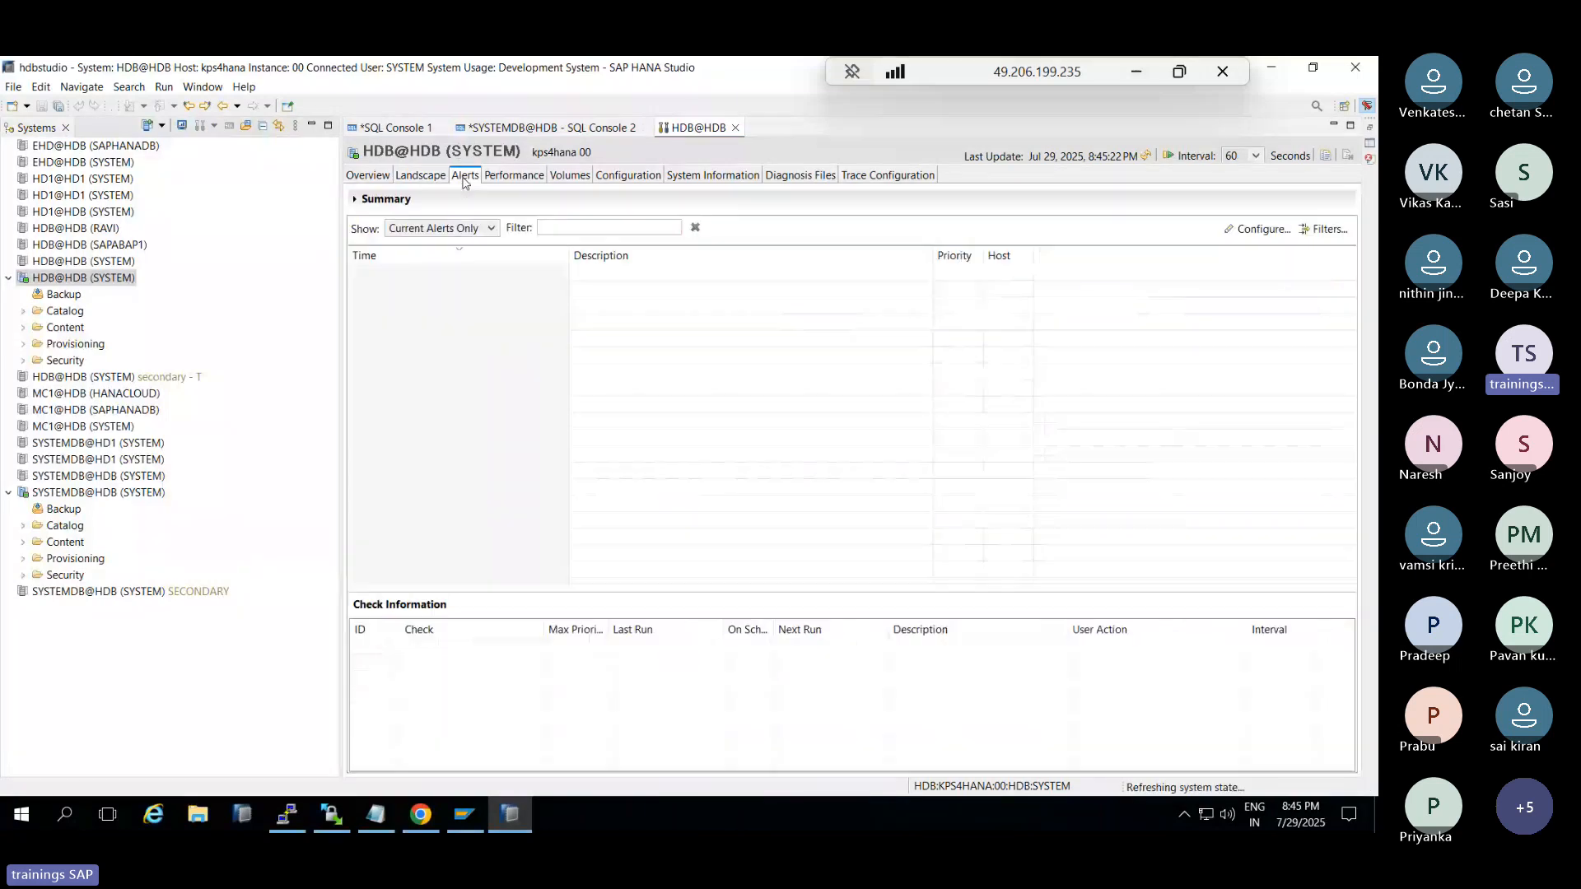
click(510, 180)
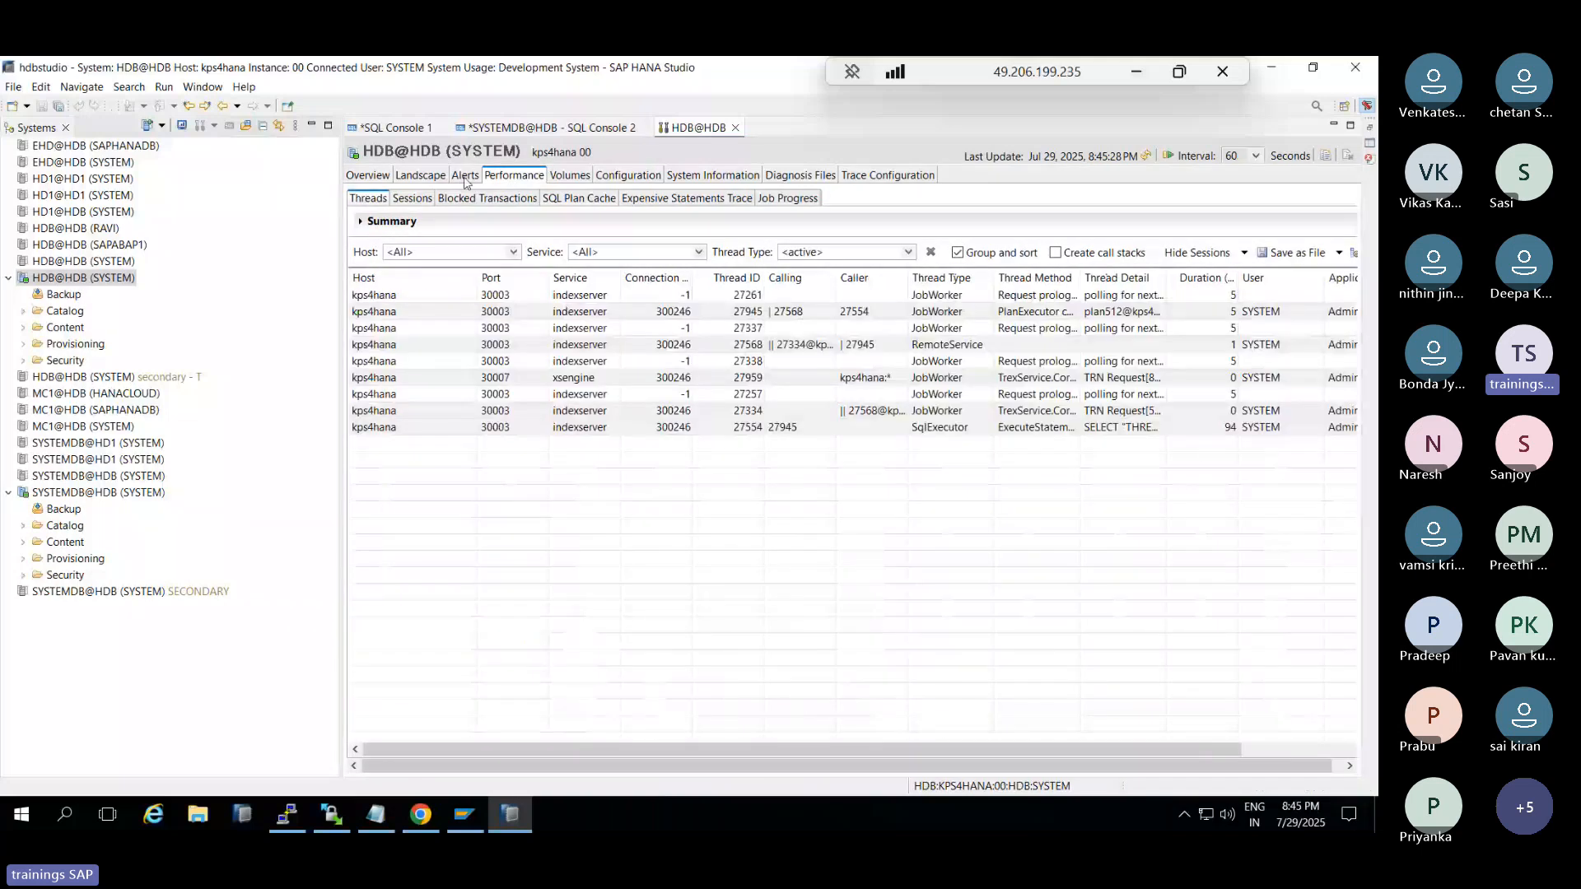
click(370, 177)
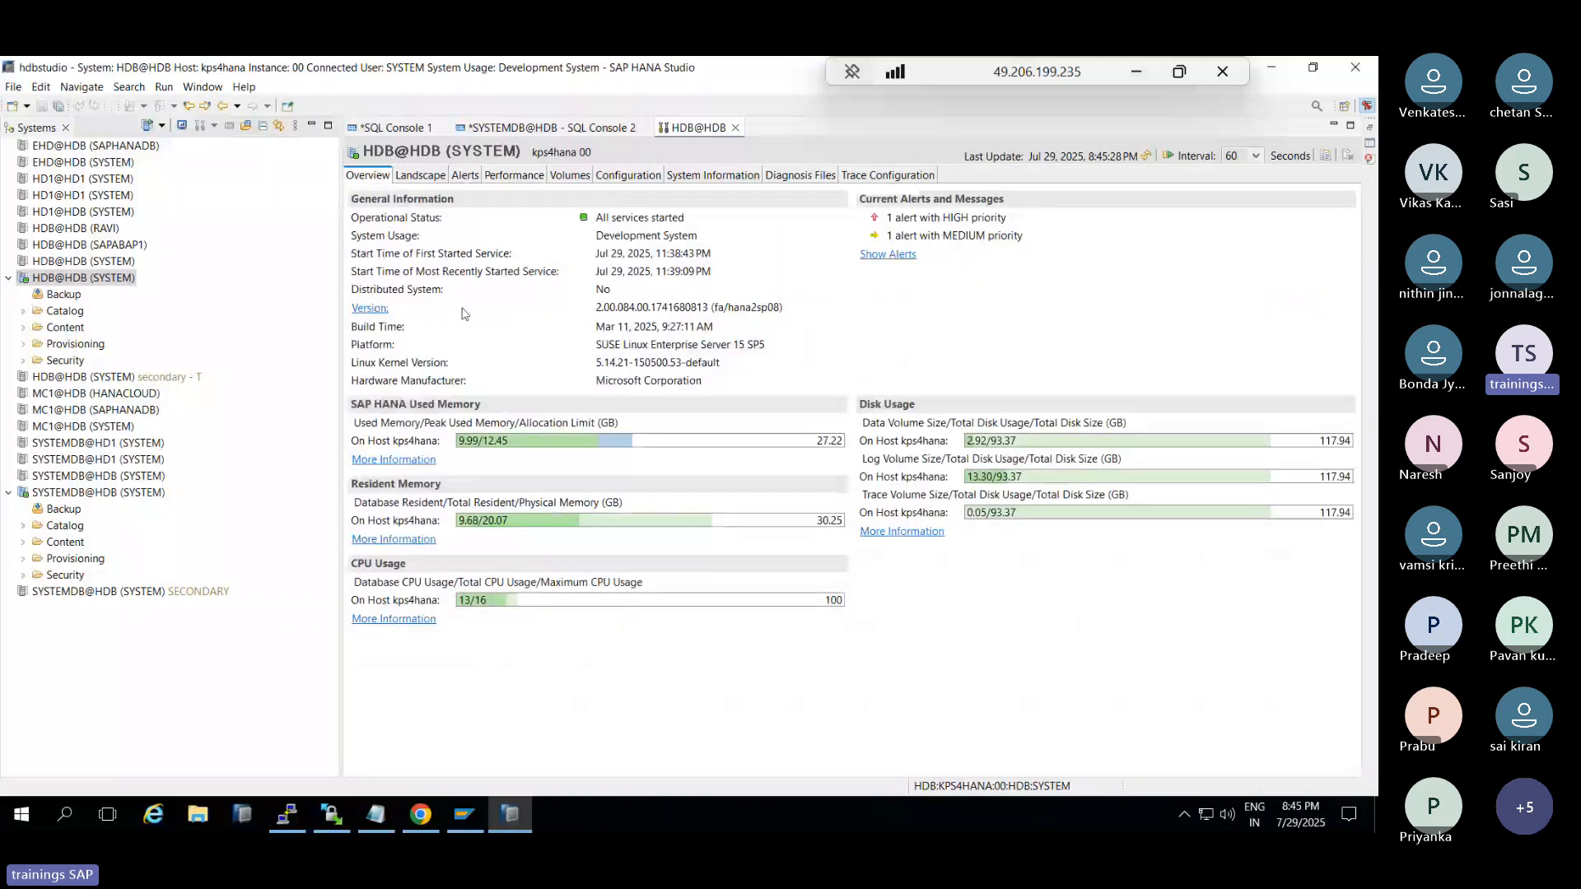
click(508, 817)
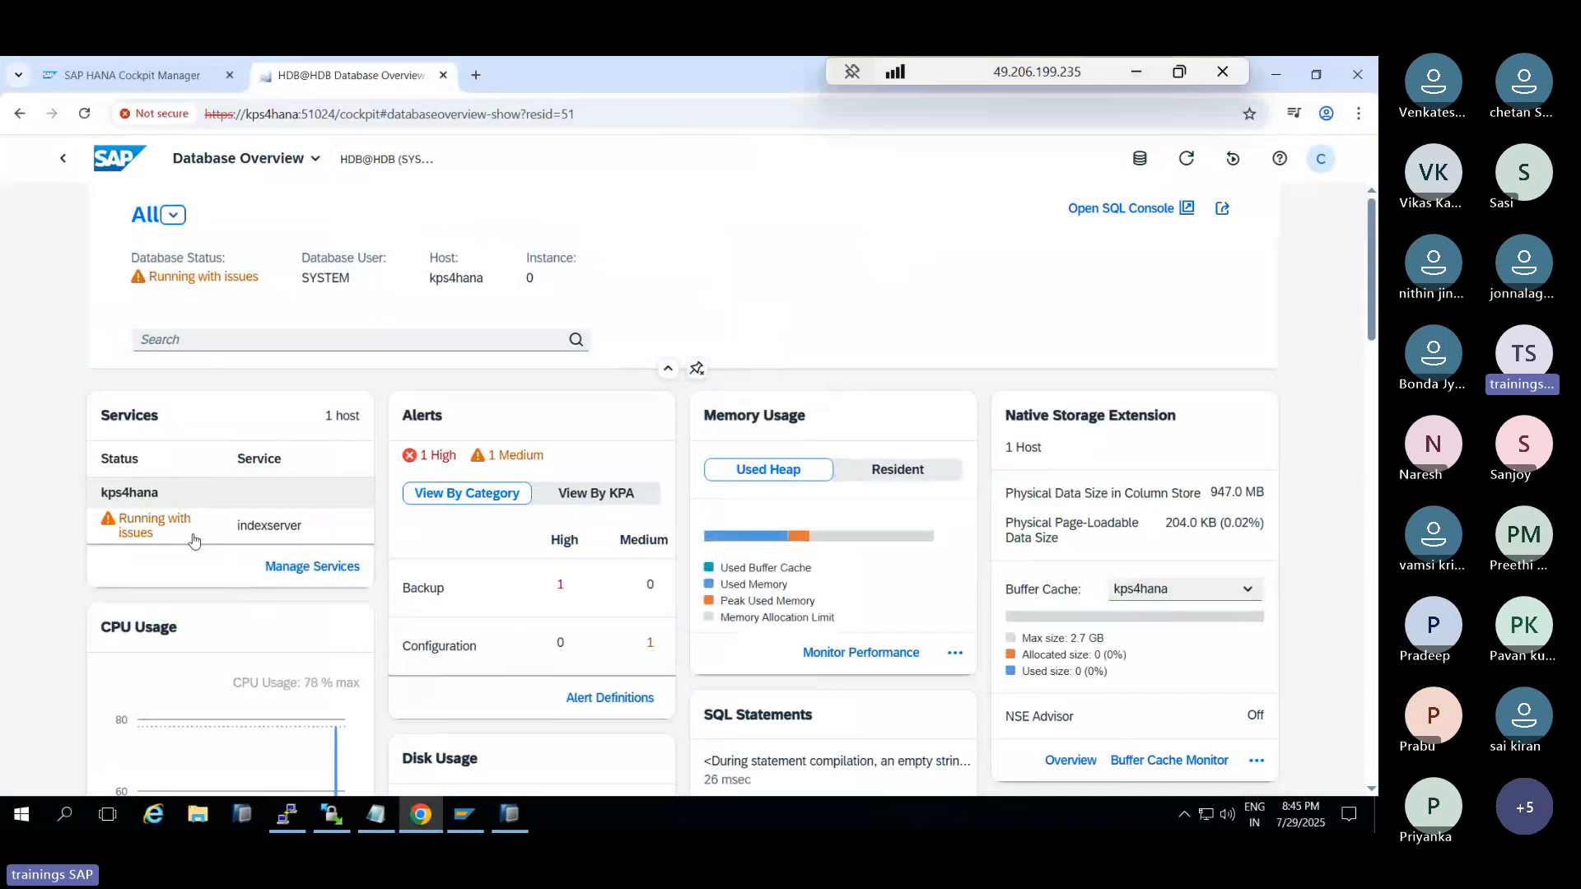
Review HDB services, then open the medium configuration alert and read its proposed solution
click(188, 424)
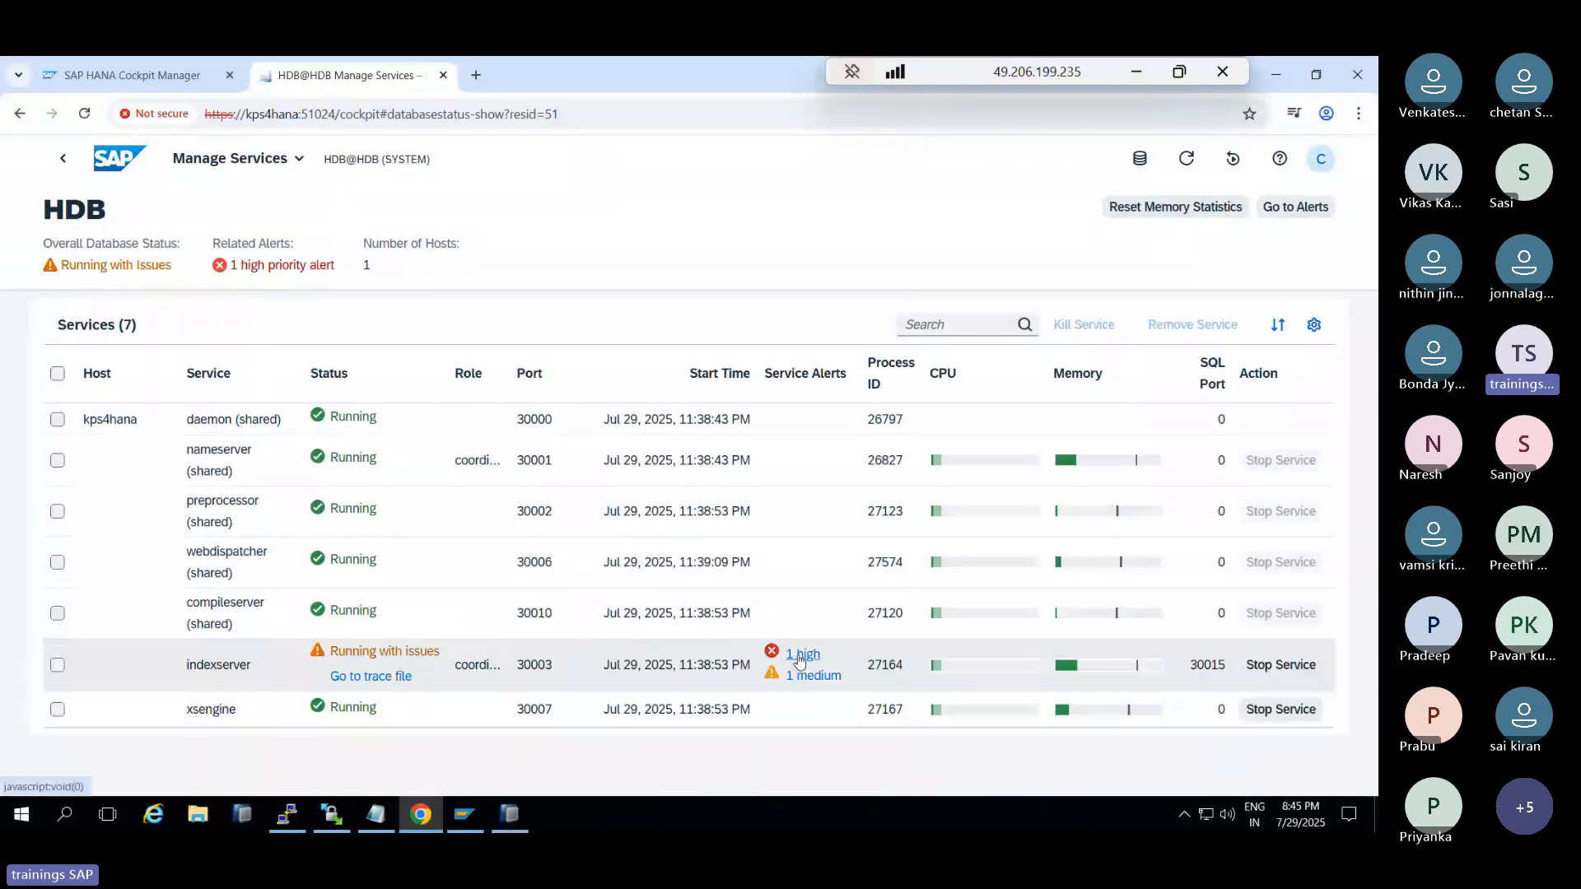
click(799, 658)
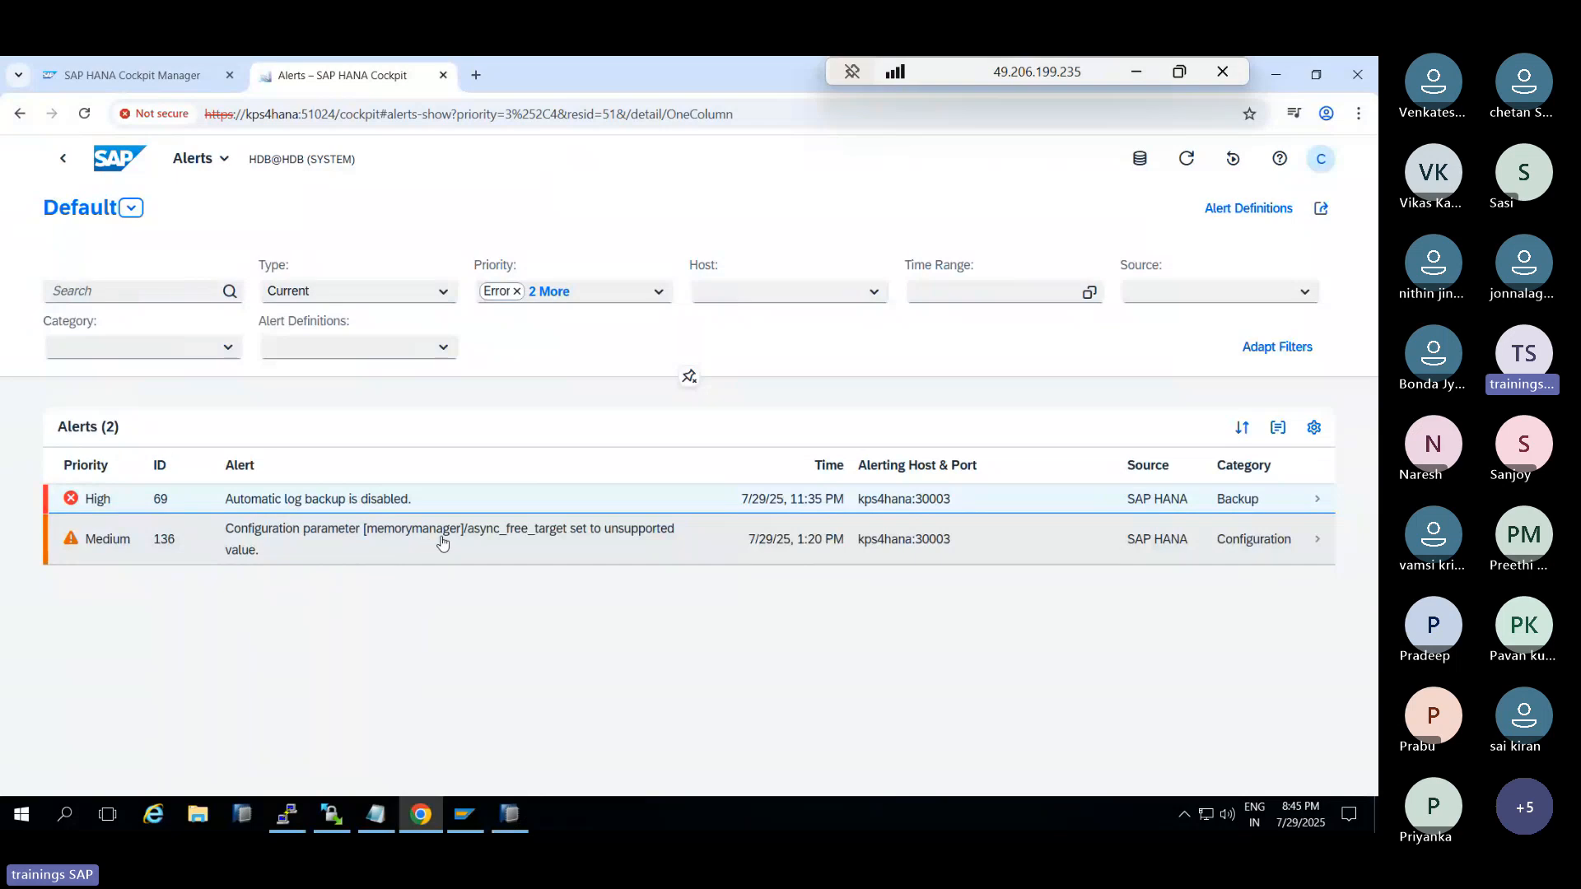
click(607, 540)
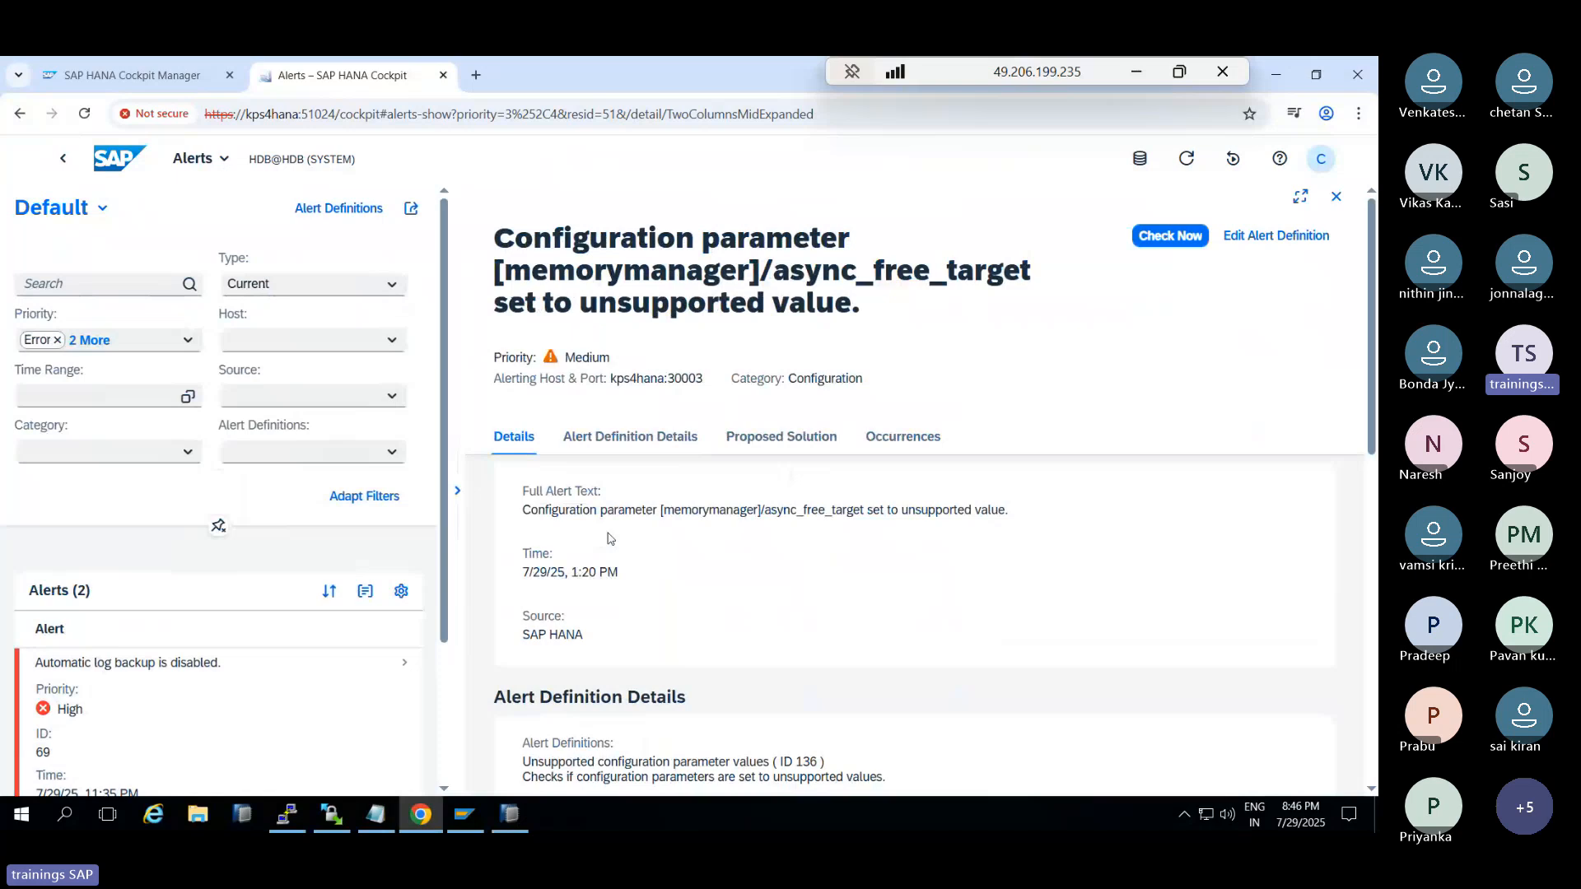
drag(572, 572, 612, 572)
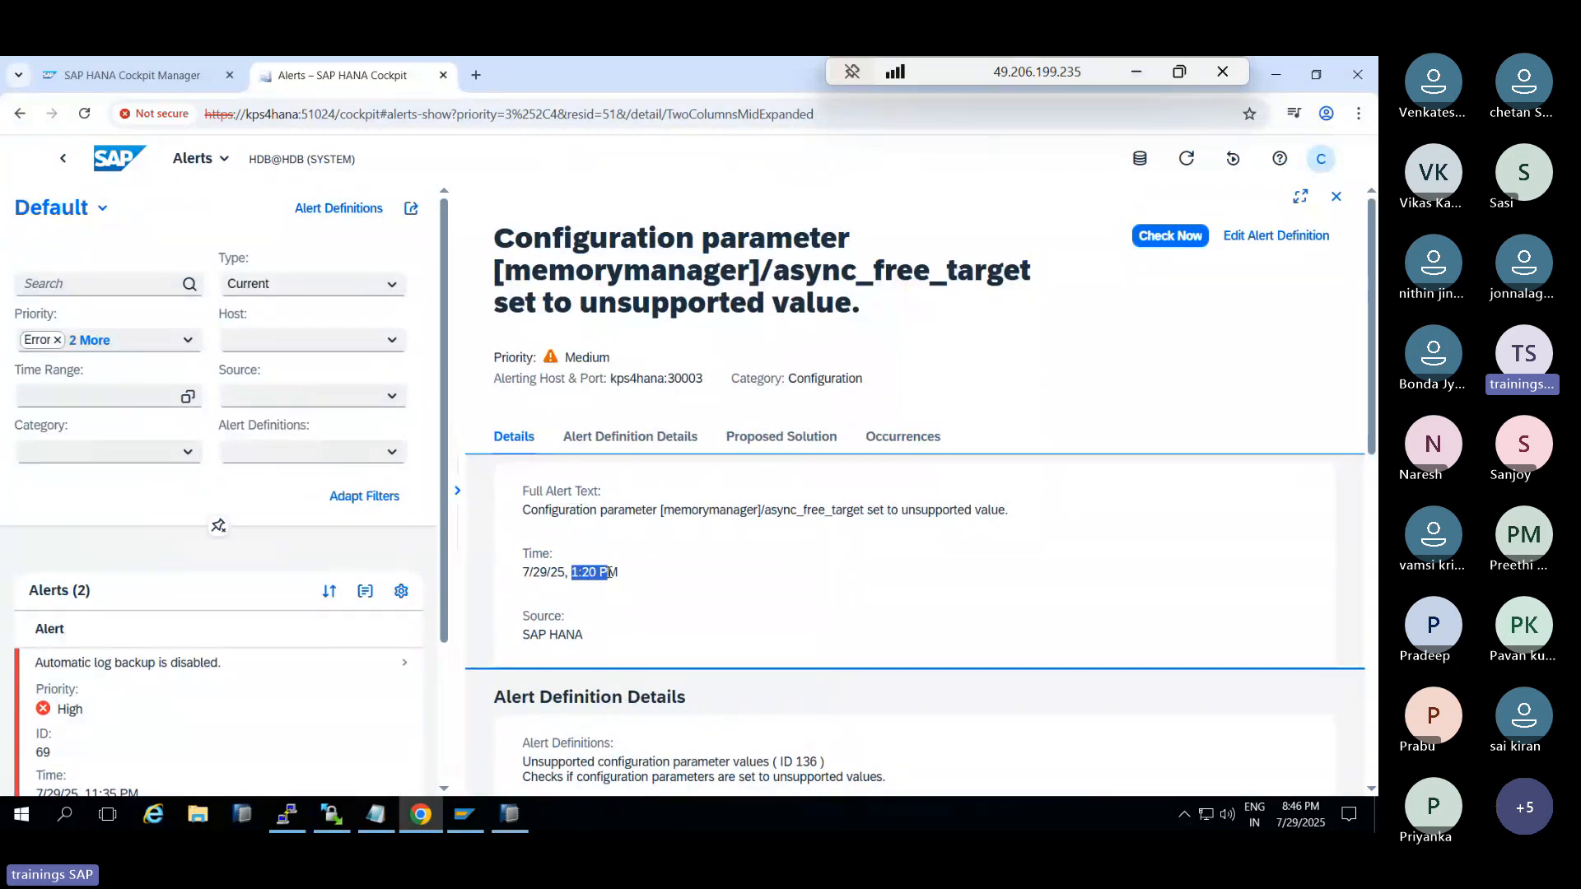
click(741, 434)
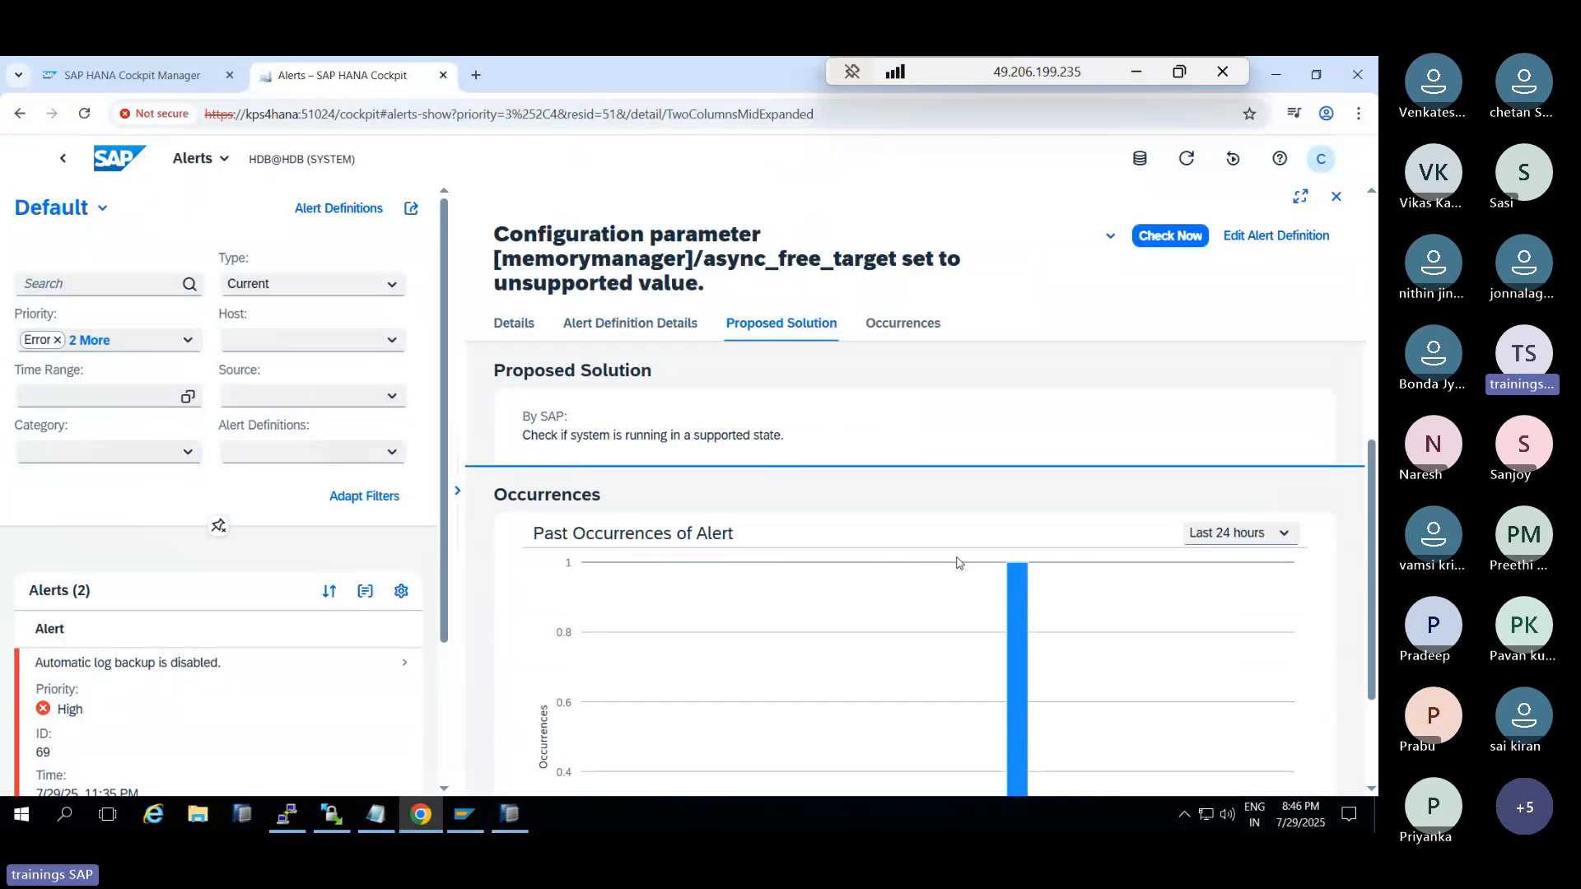
scroll(955, 573, down, 2)
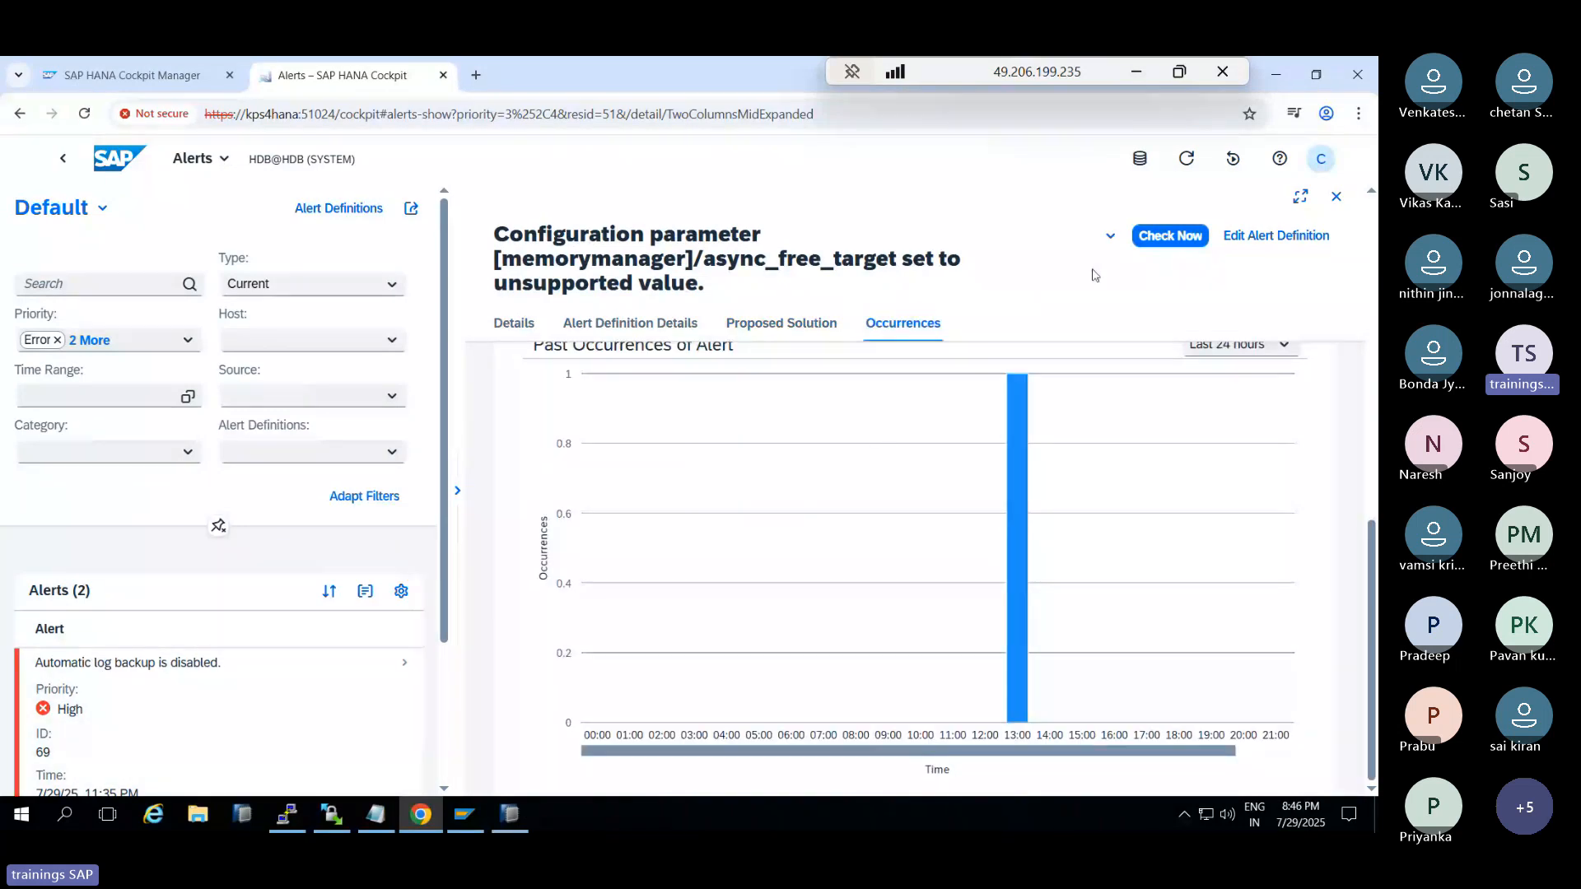
Close the alert details pane and return to the cockpit Home page
click(1336, 196)
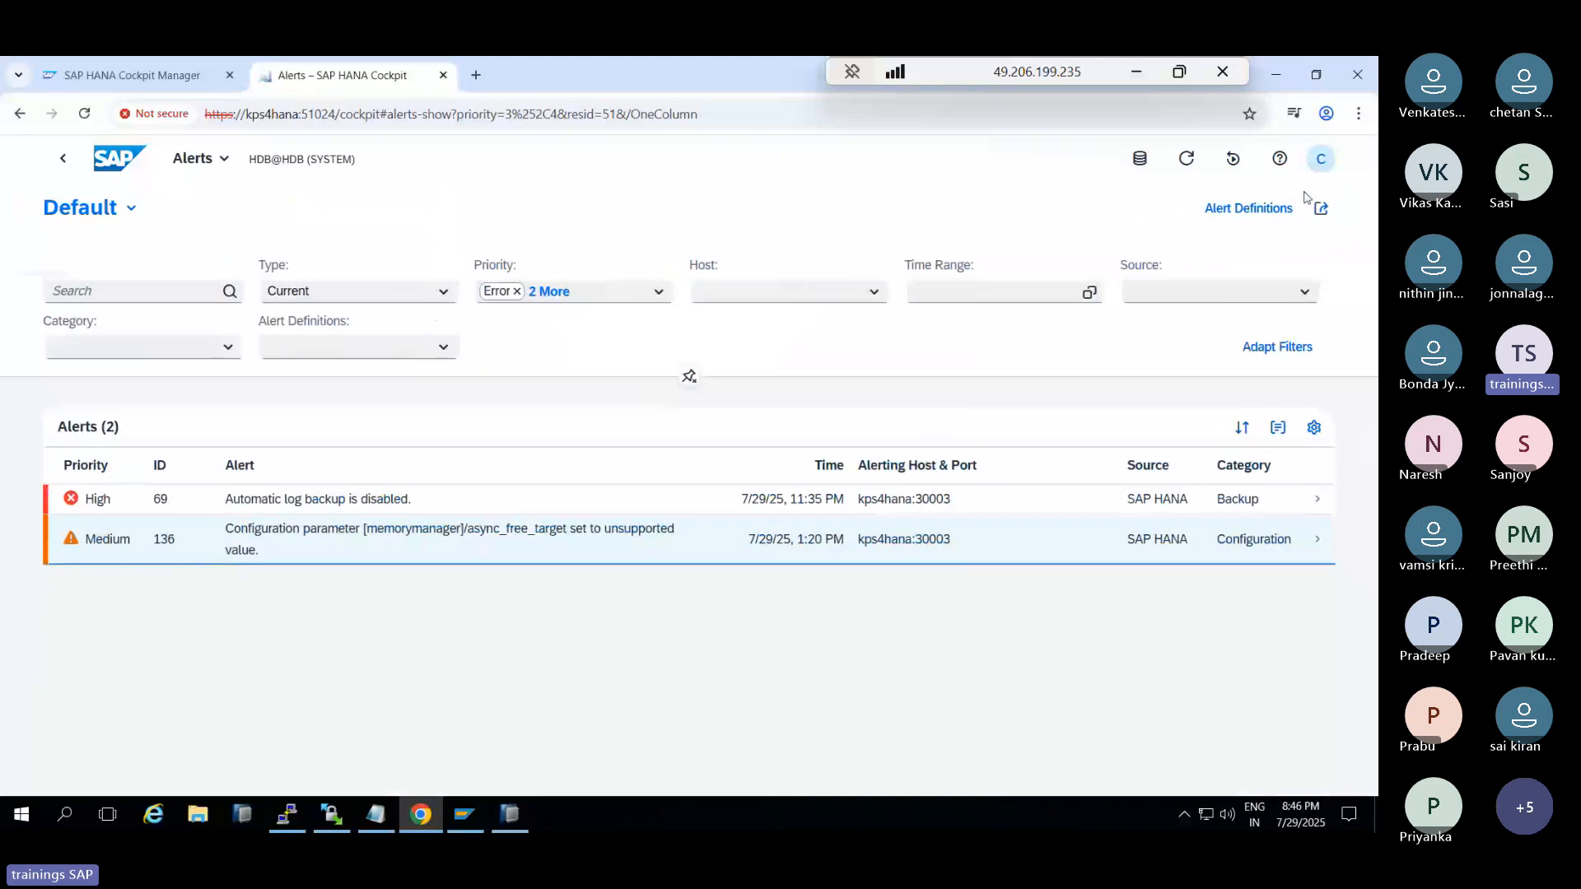
click(66, 162)
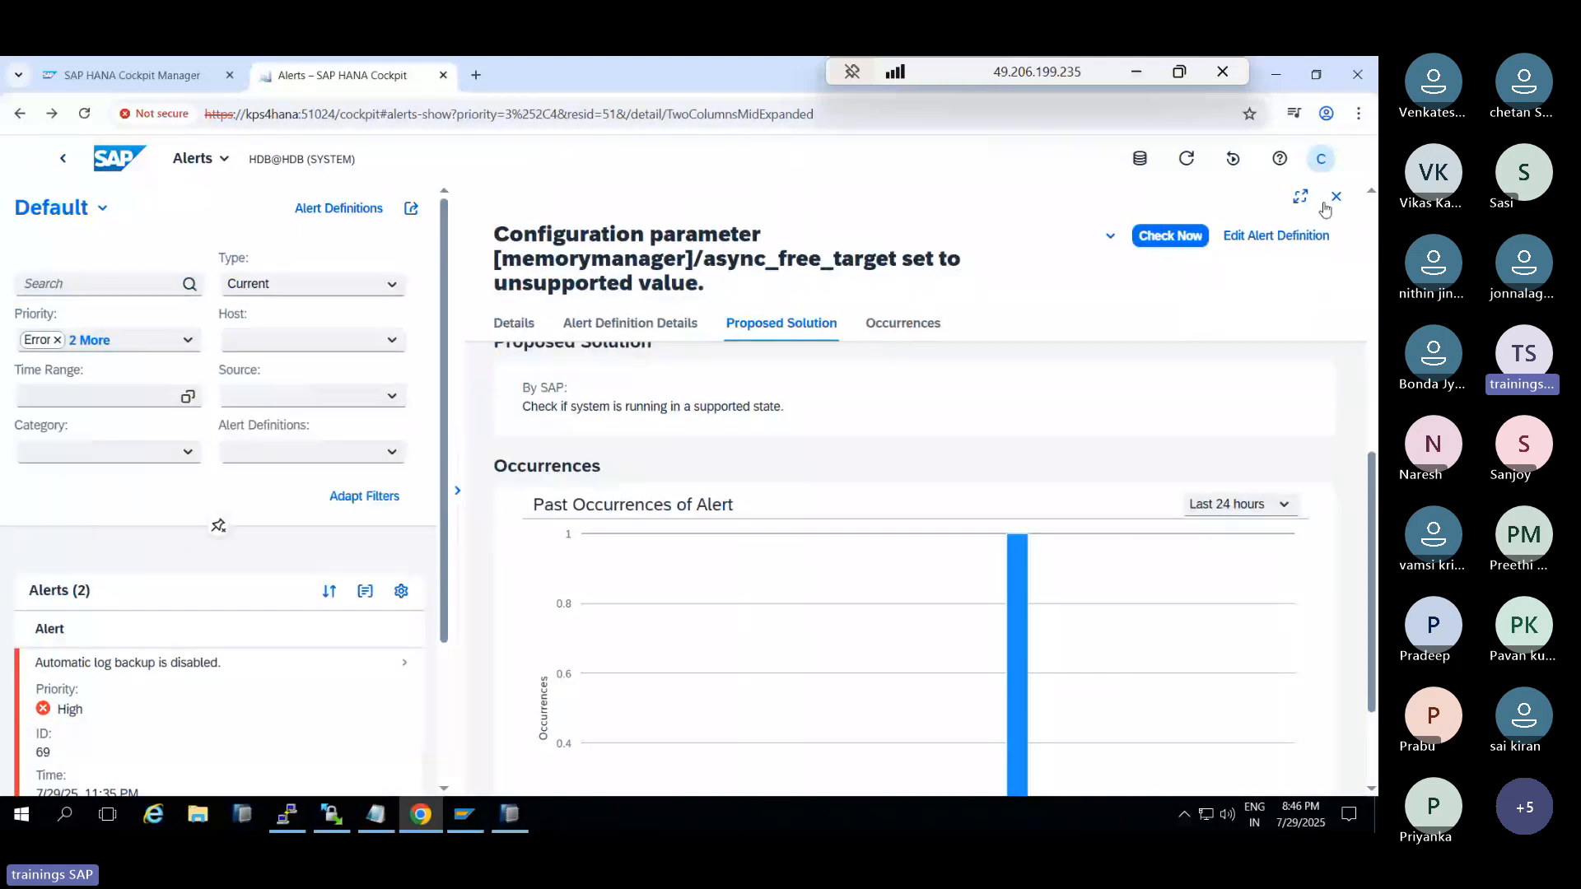
click(1334, 198)
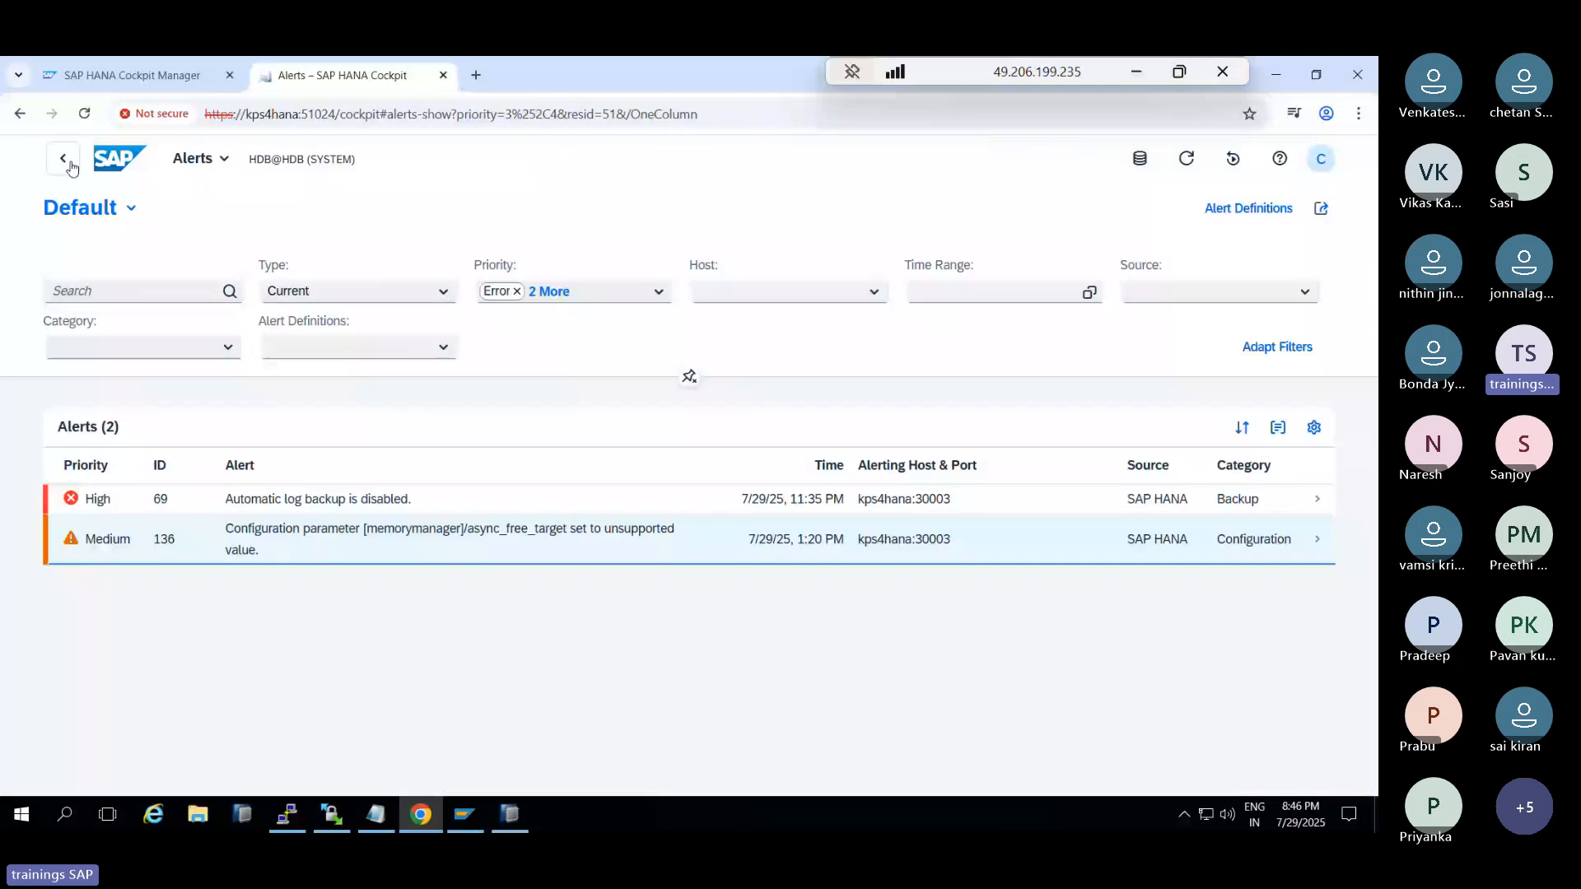
click(67, 161)
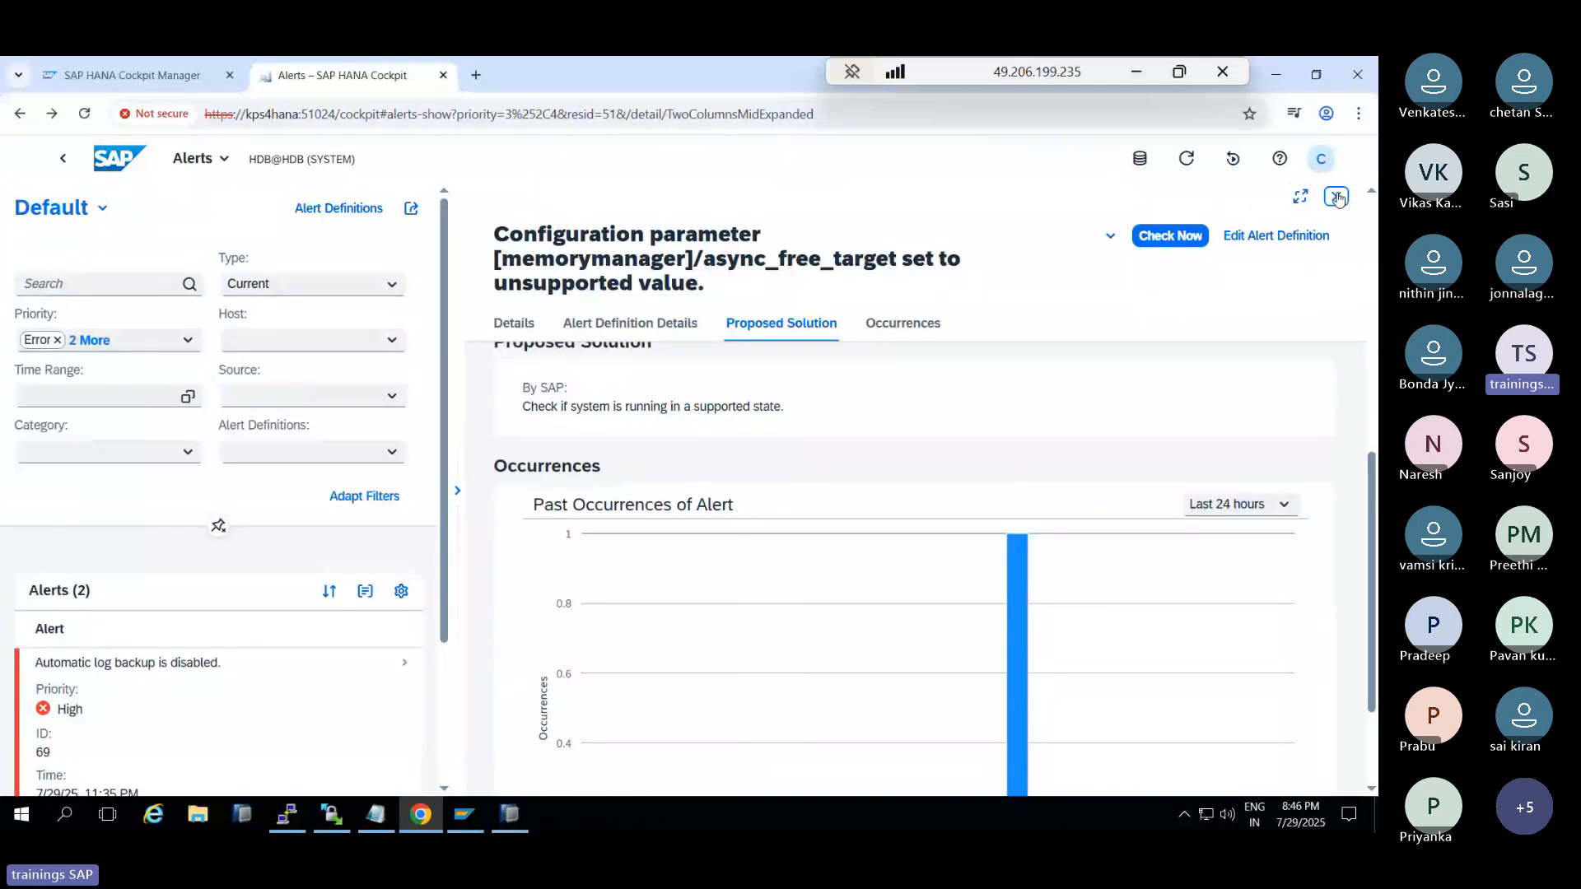
click(66, 161)
click(119, 158)
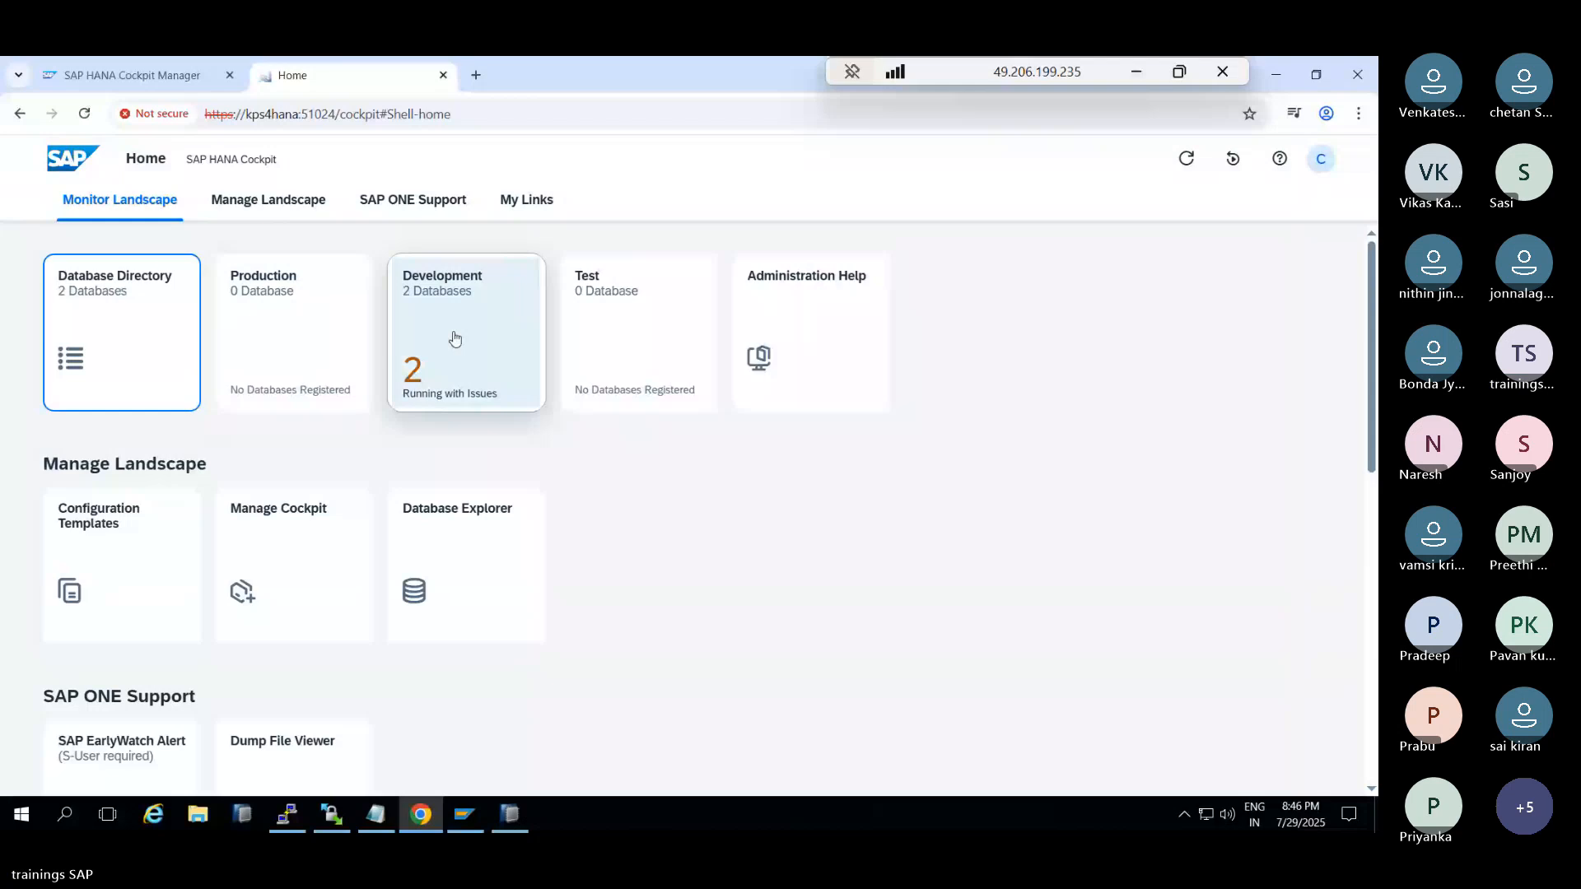
click(453, 337)
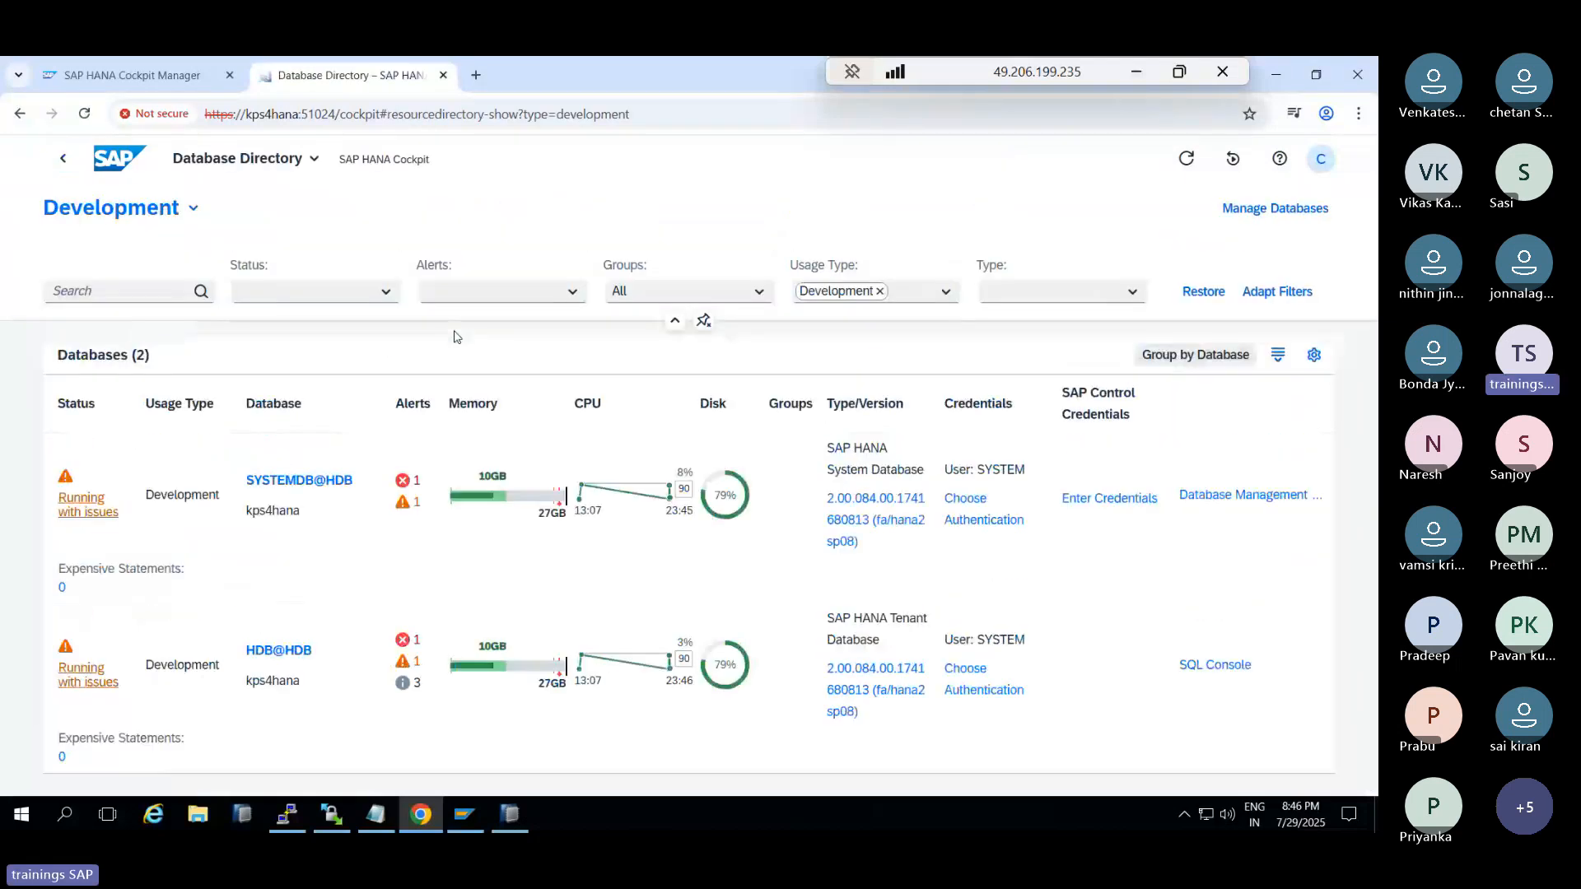
click(264, 652)
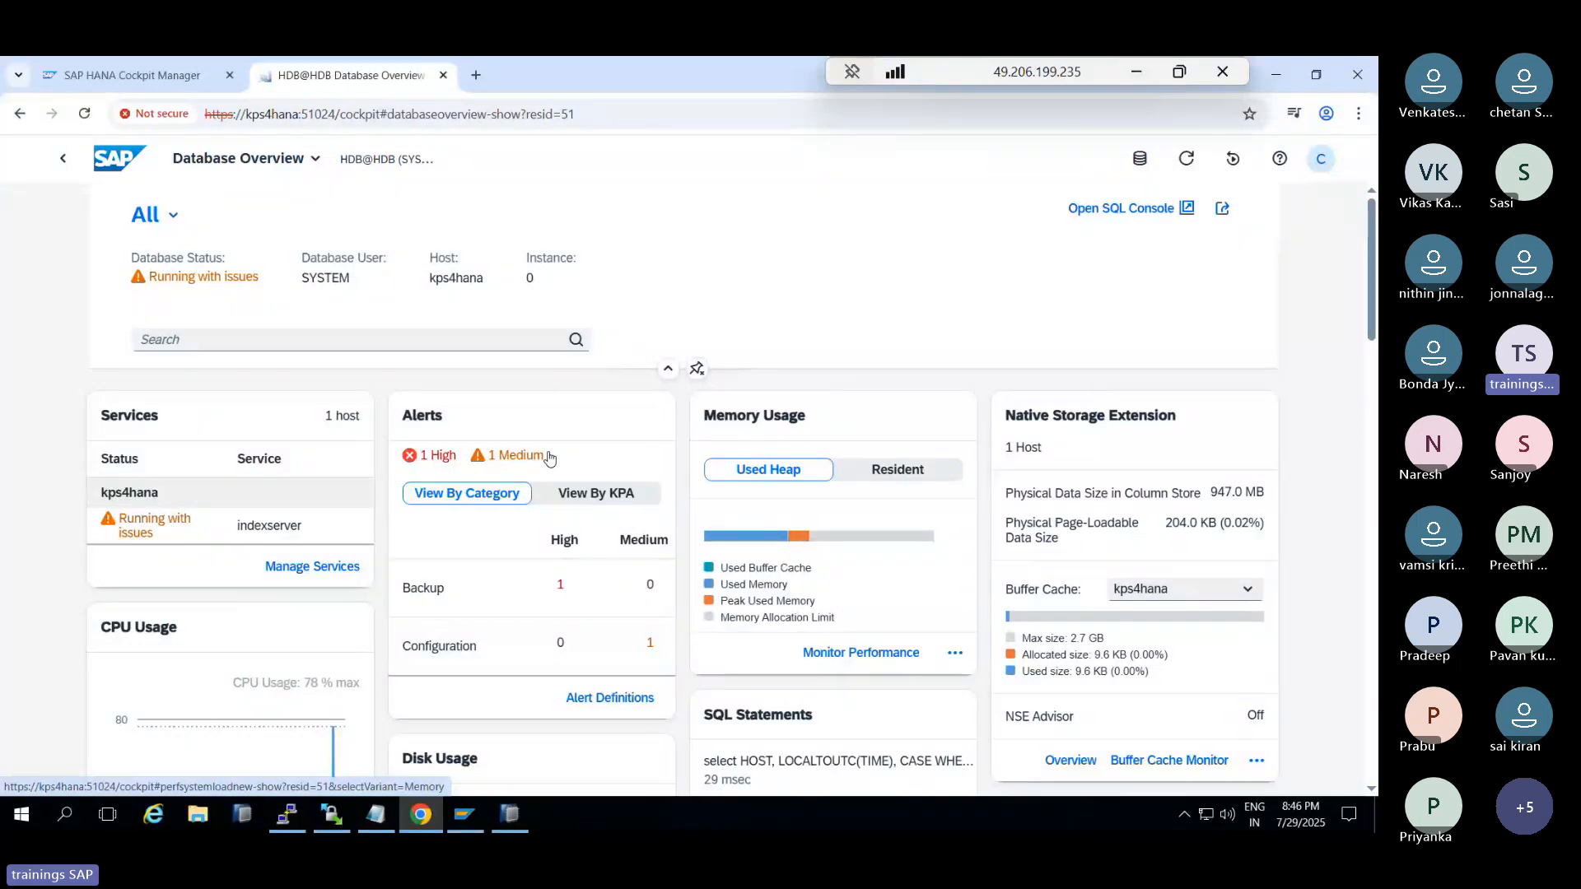
scroll(1063, 420, down, 2)
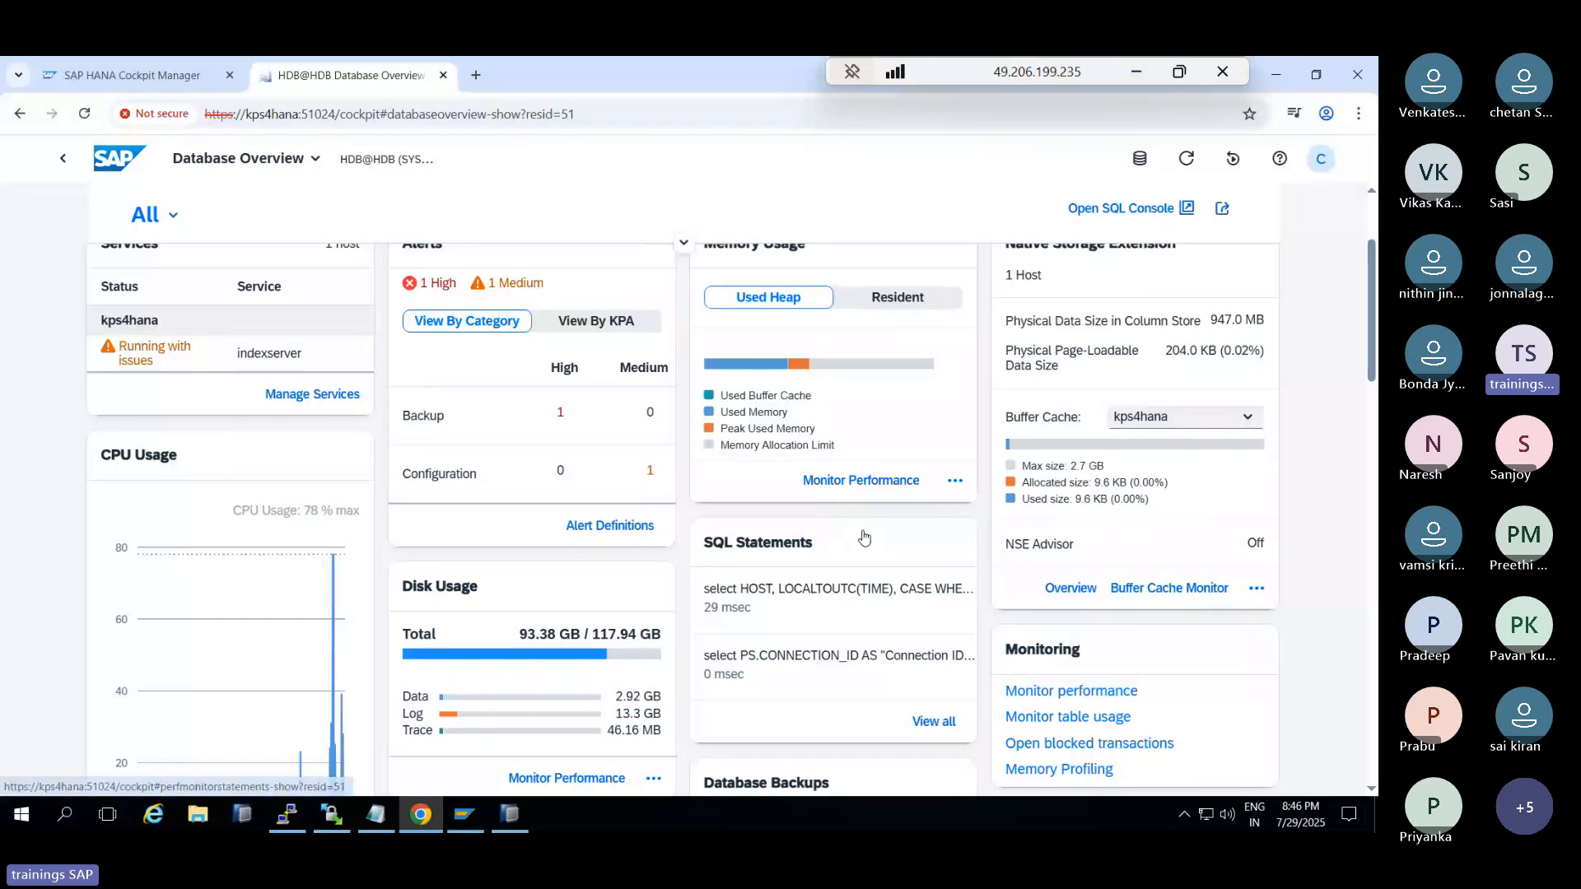
scroll(277, 466, down, 2)
Open the CPU Performance Monitor and switch its saved view to Disk, then Memory
click(217, 285)
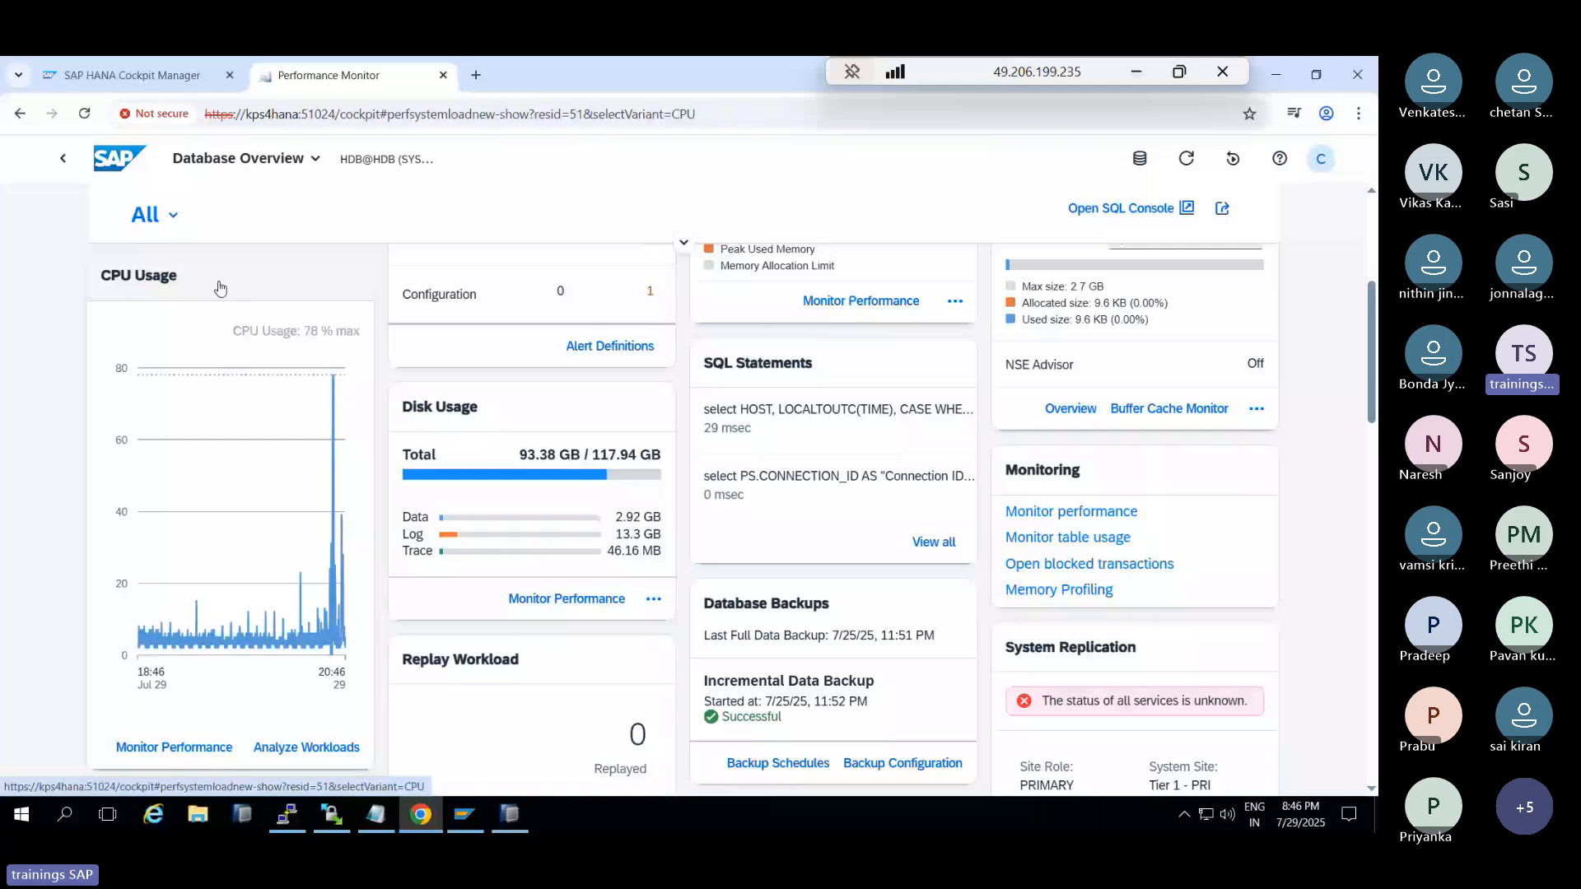
mouse_move(1201, 371)
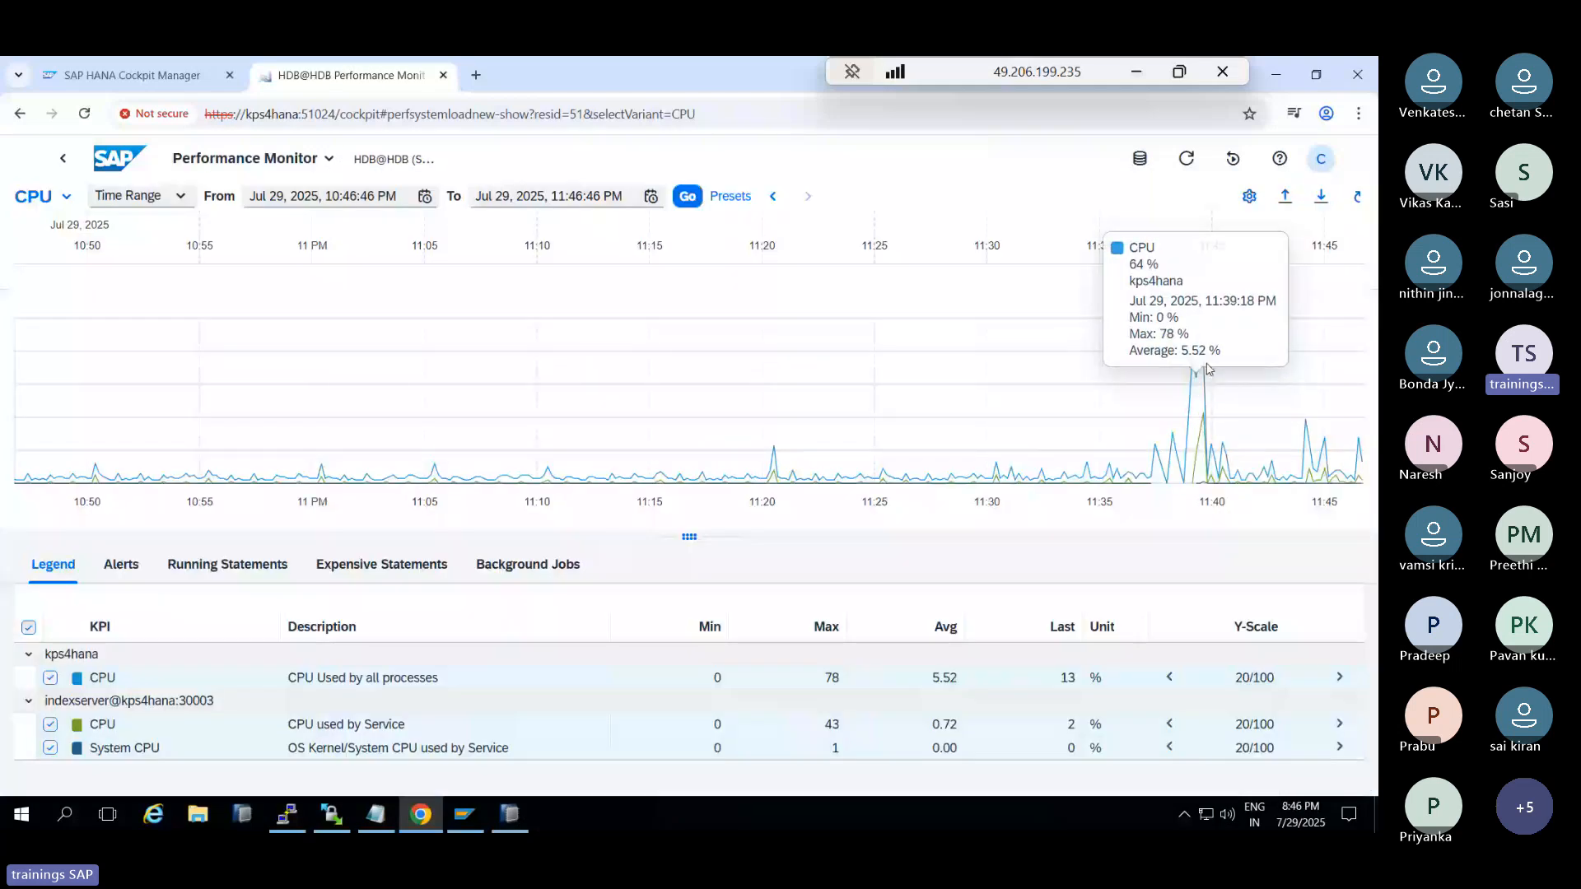
click(181, 198)
click(66, 196)
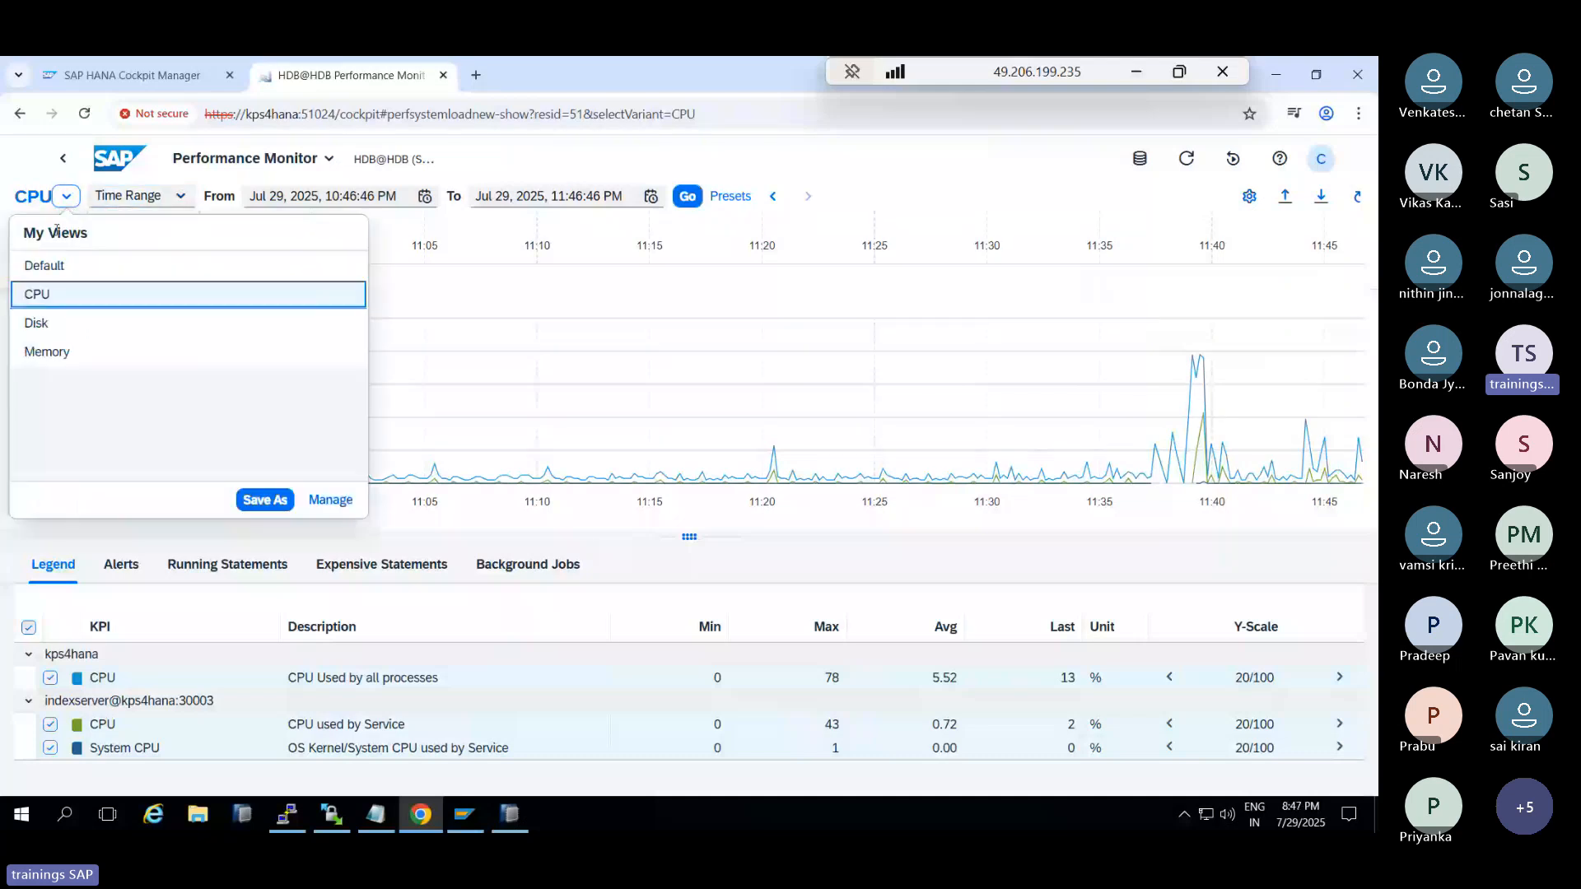
click(34, 321)
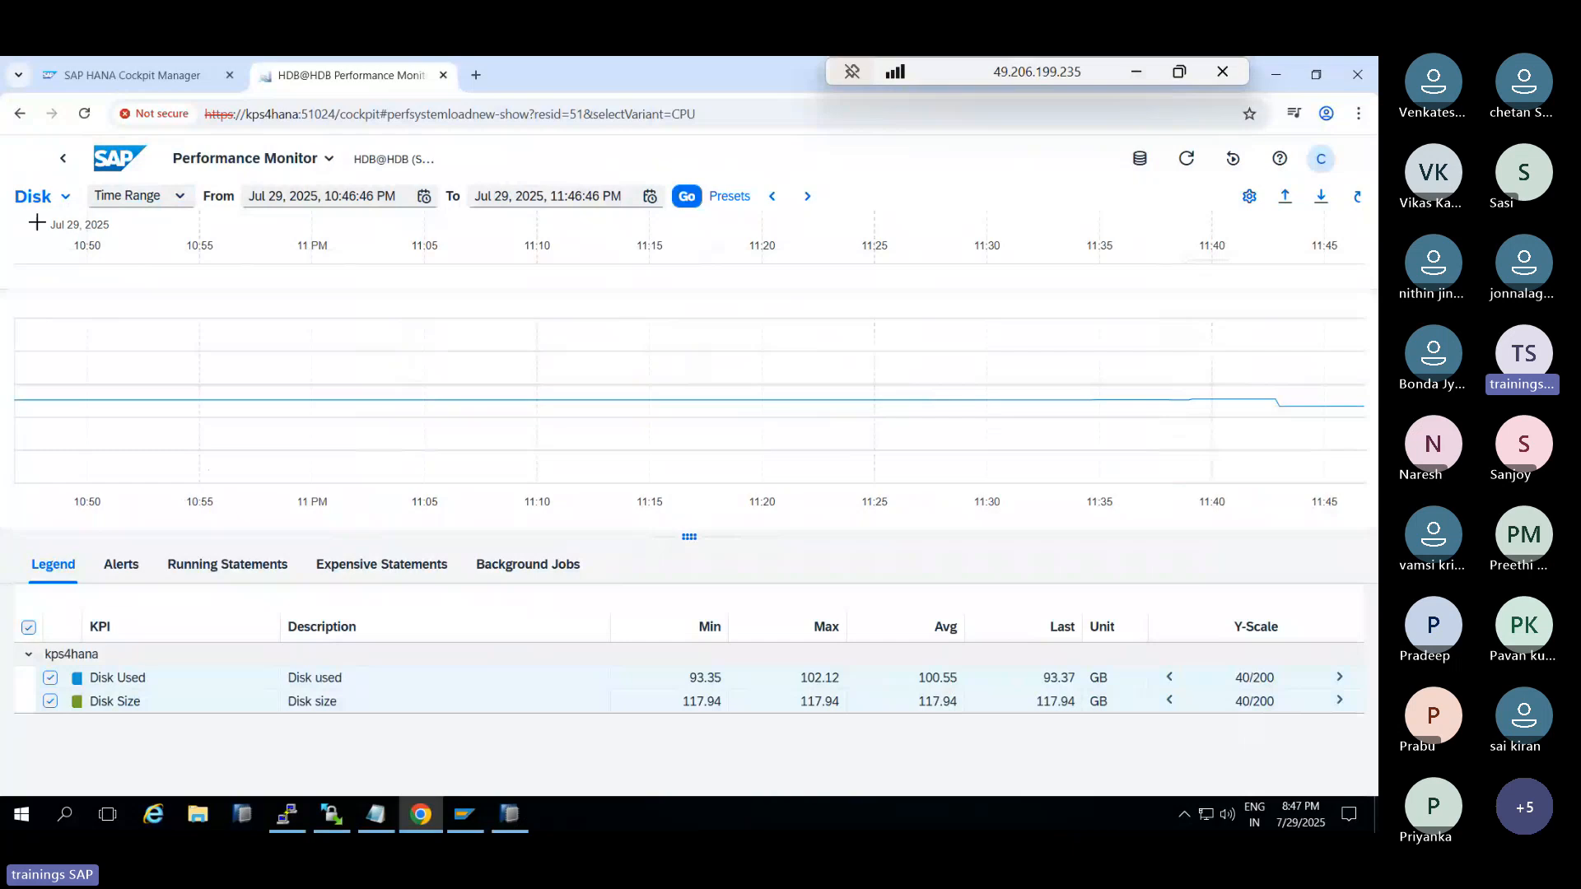
click(64, 200)
click(49, 351)
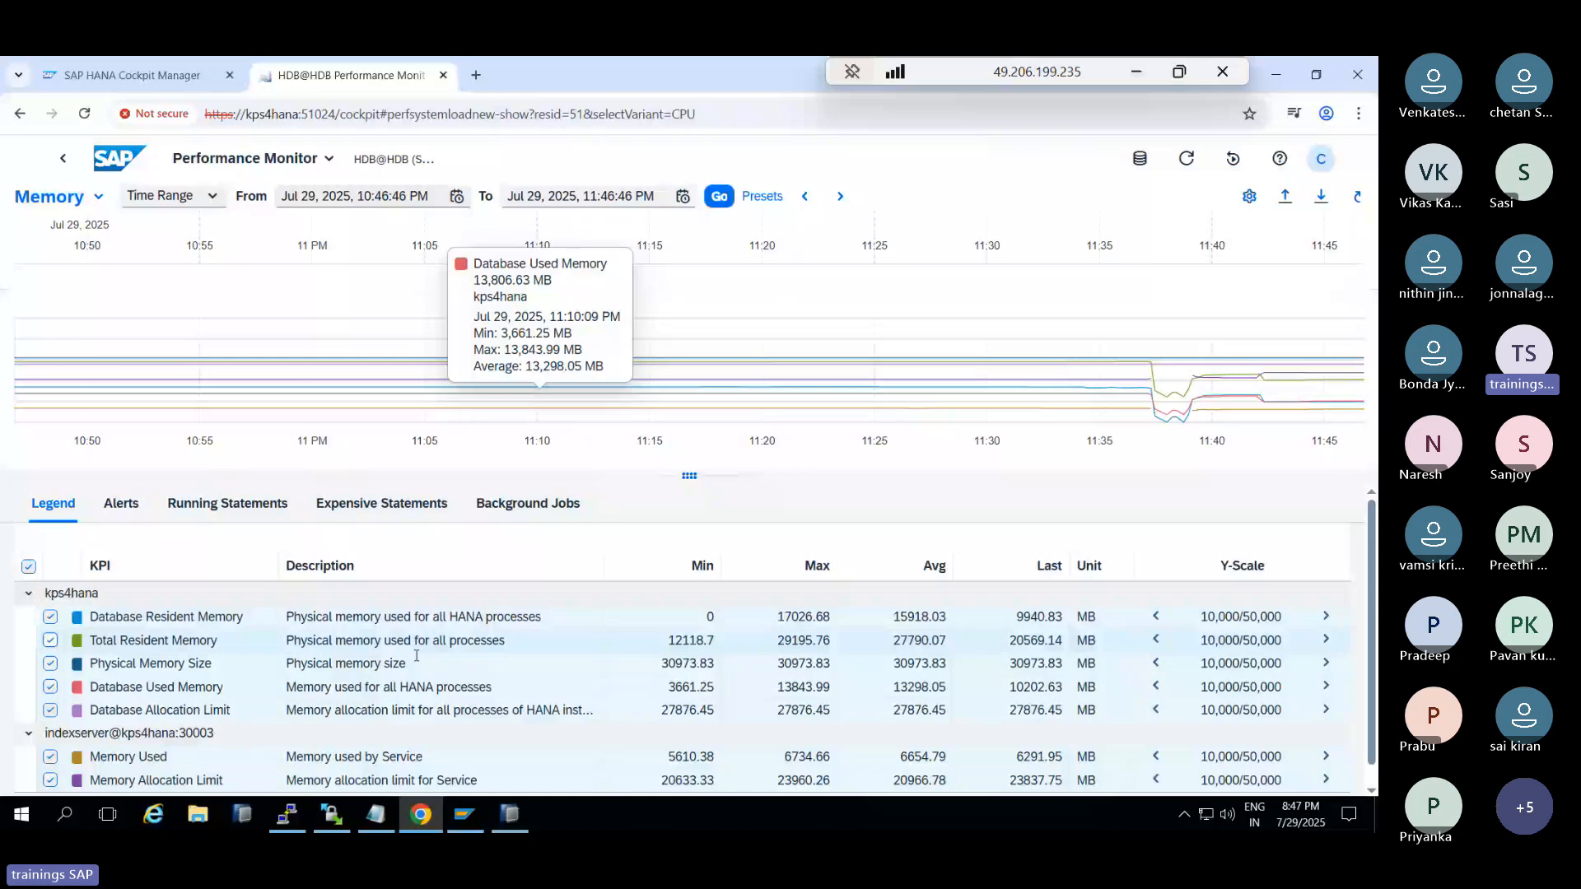
Browse the Alerts, Running Statements, Expensive Statements and Background Jobs tabs, enlarging the chart
click(148, 517)
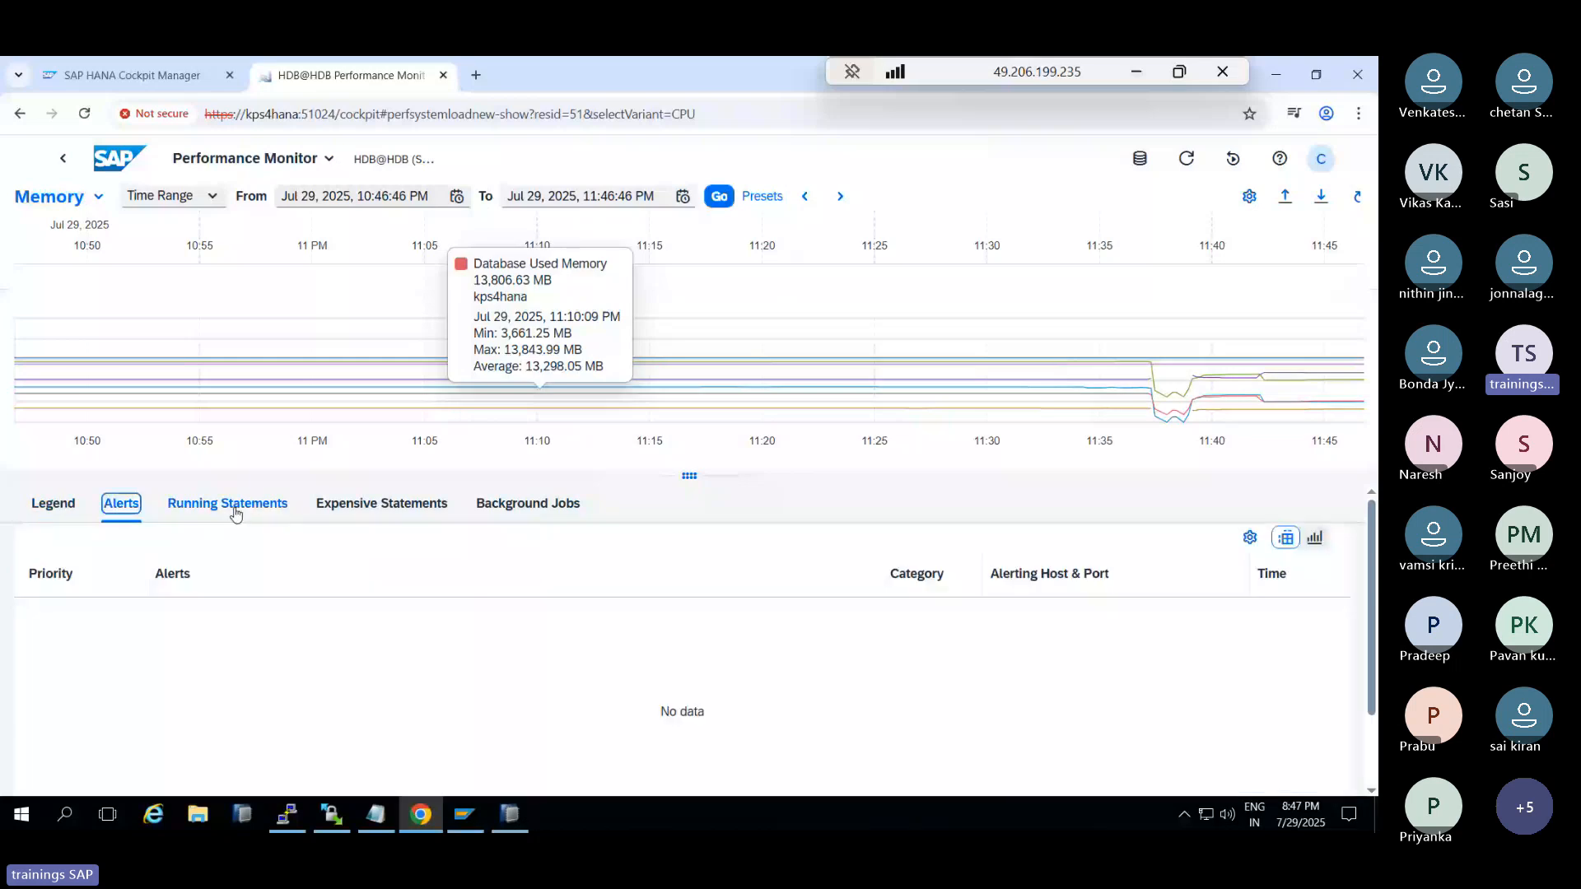
click(247, 510)
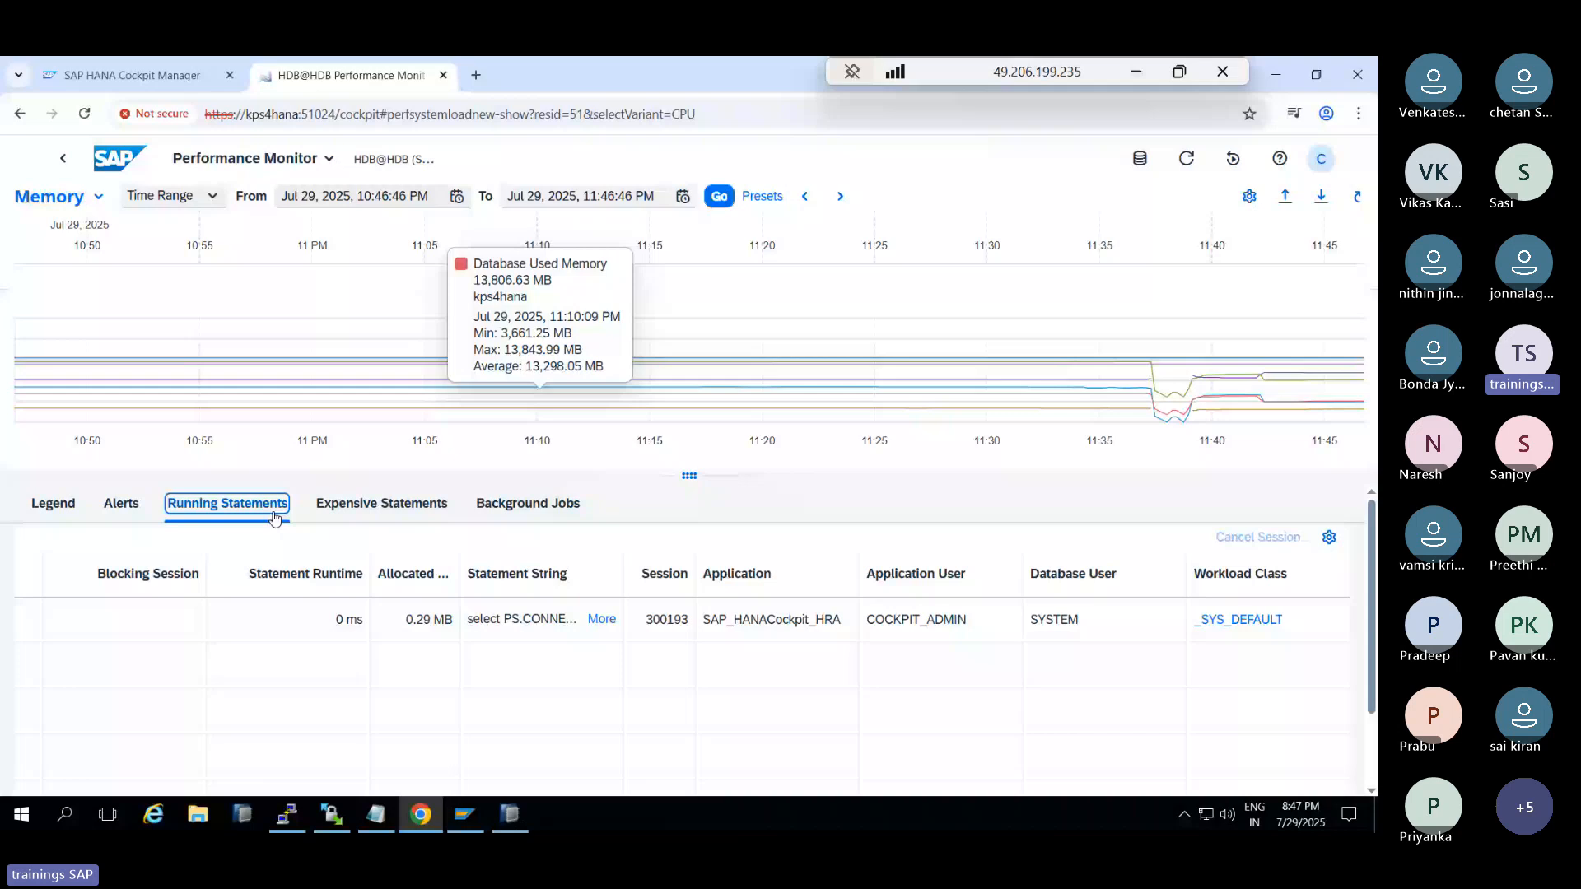
click(336, 514)
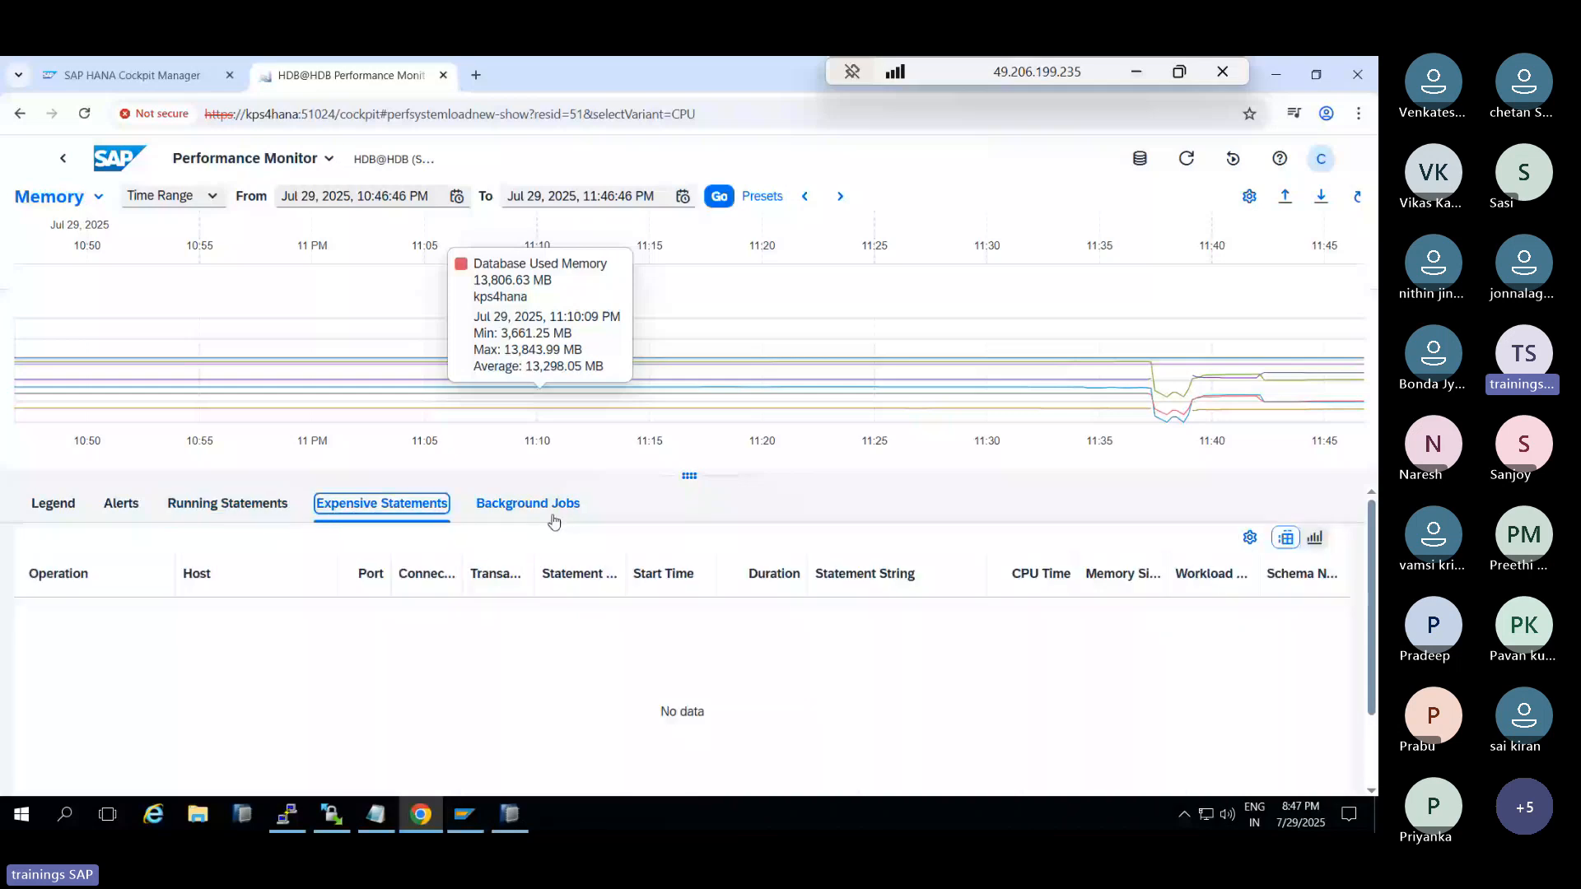
click(553, 521)
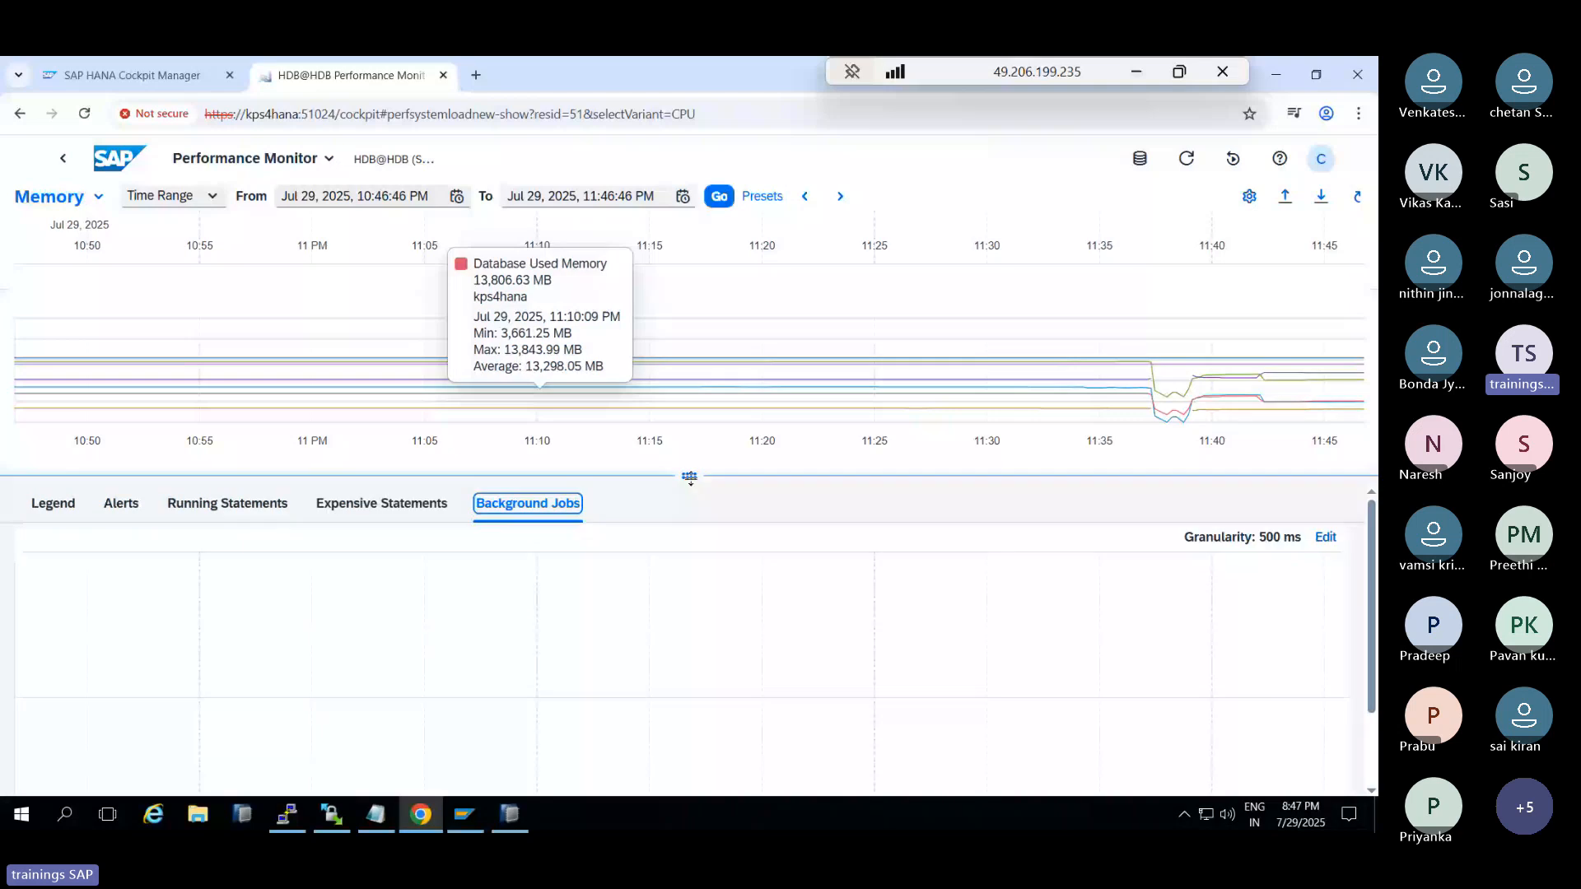
drag(690, 478, 690, 566)
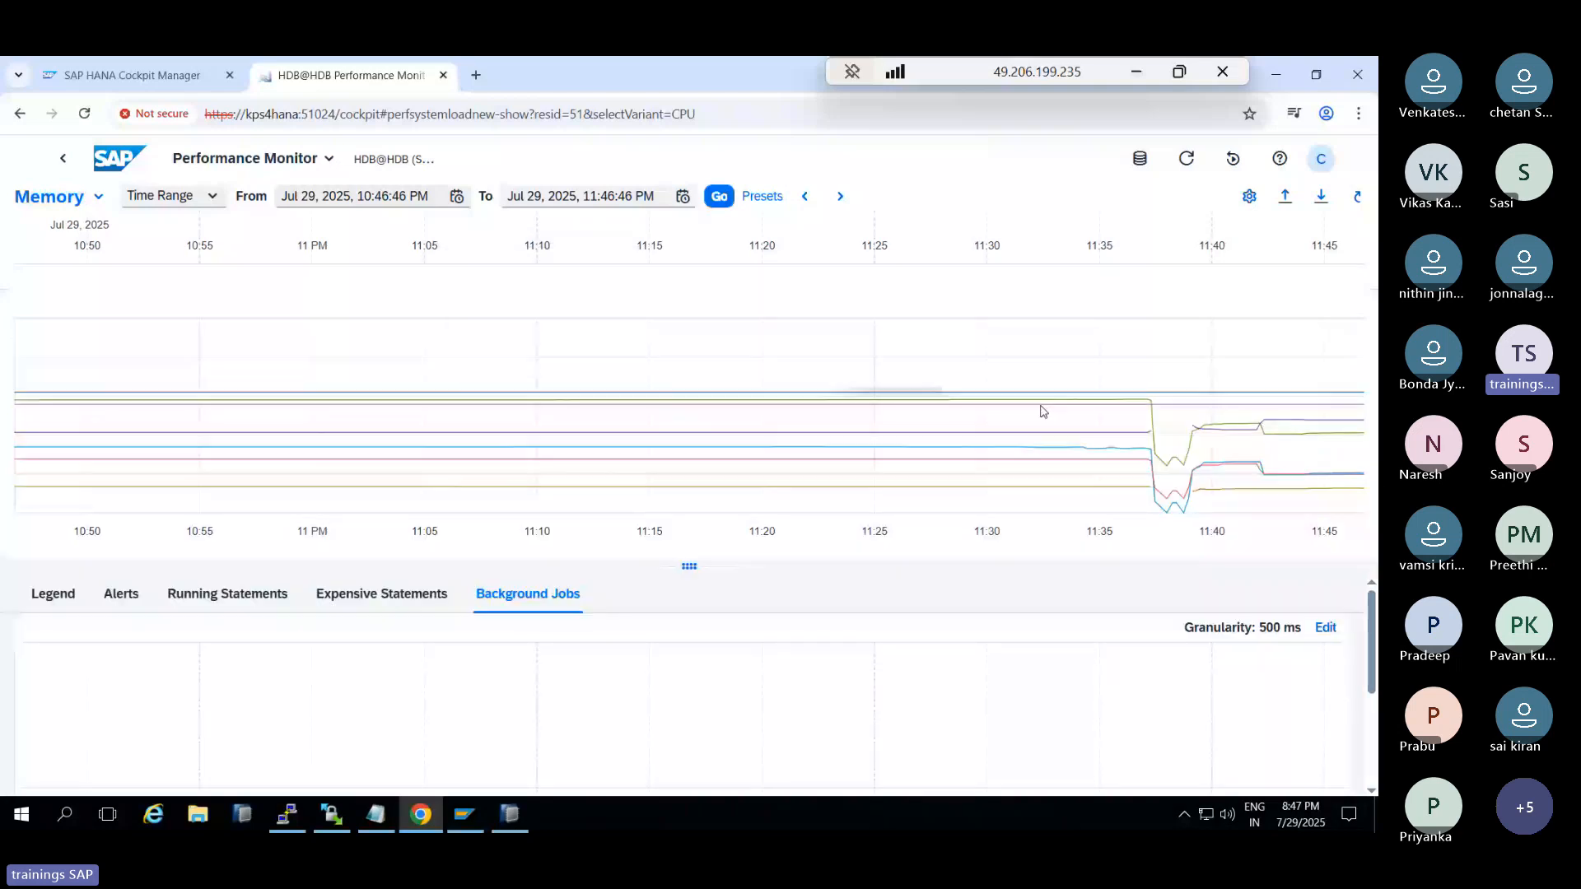
Set the memory chart start date to Jul 28 and redraw it for the new range
mouse_move(1116, 382)
click(456, 196)
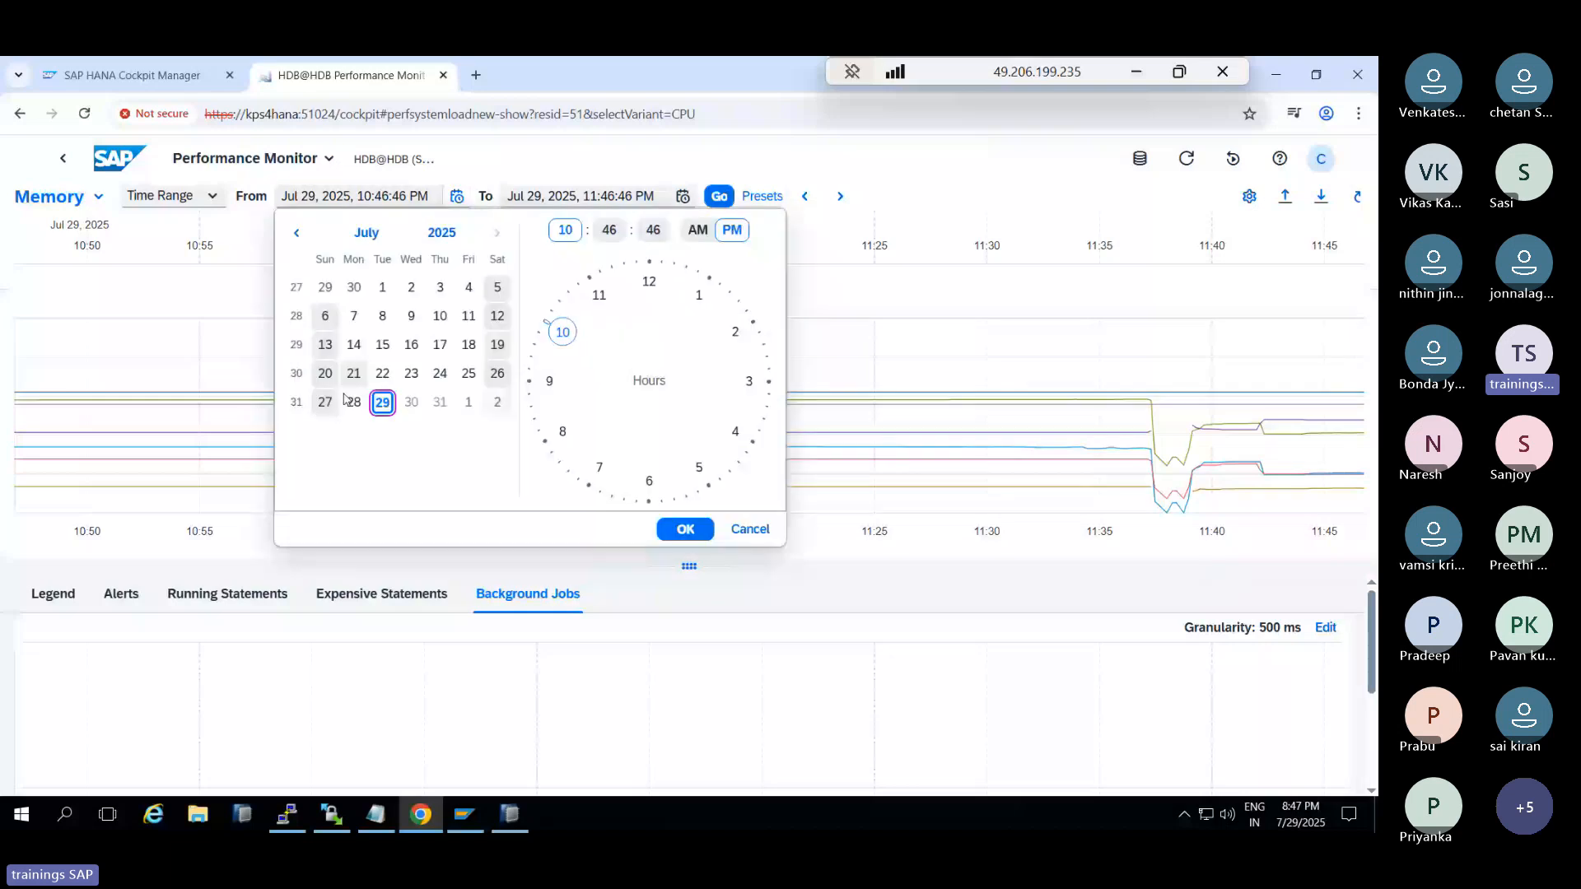
click(352, 401)
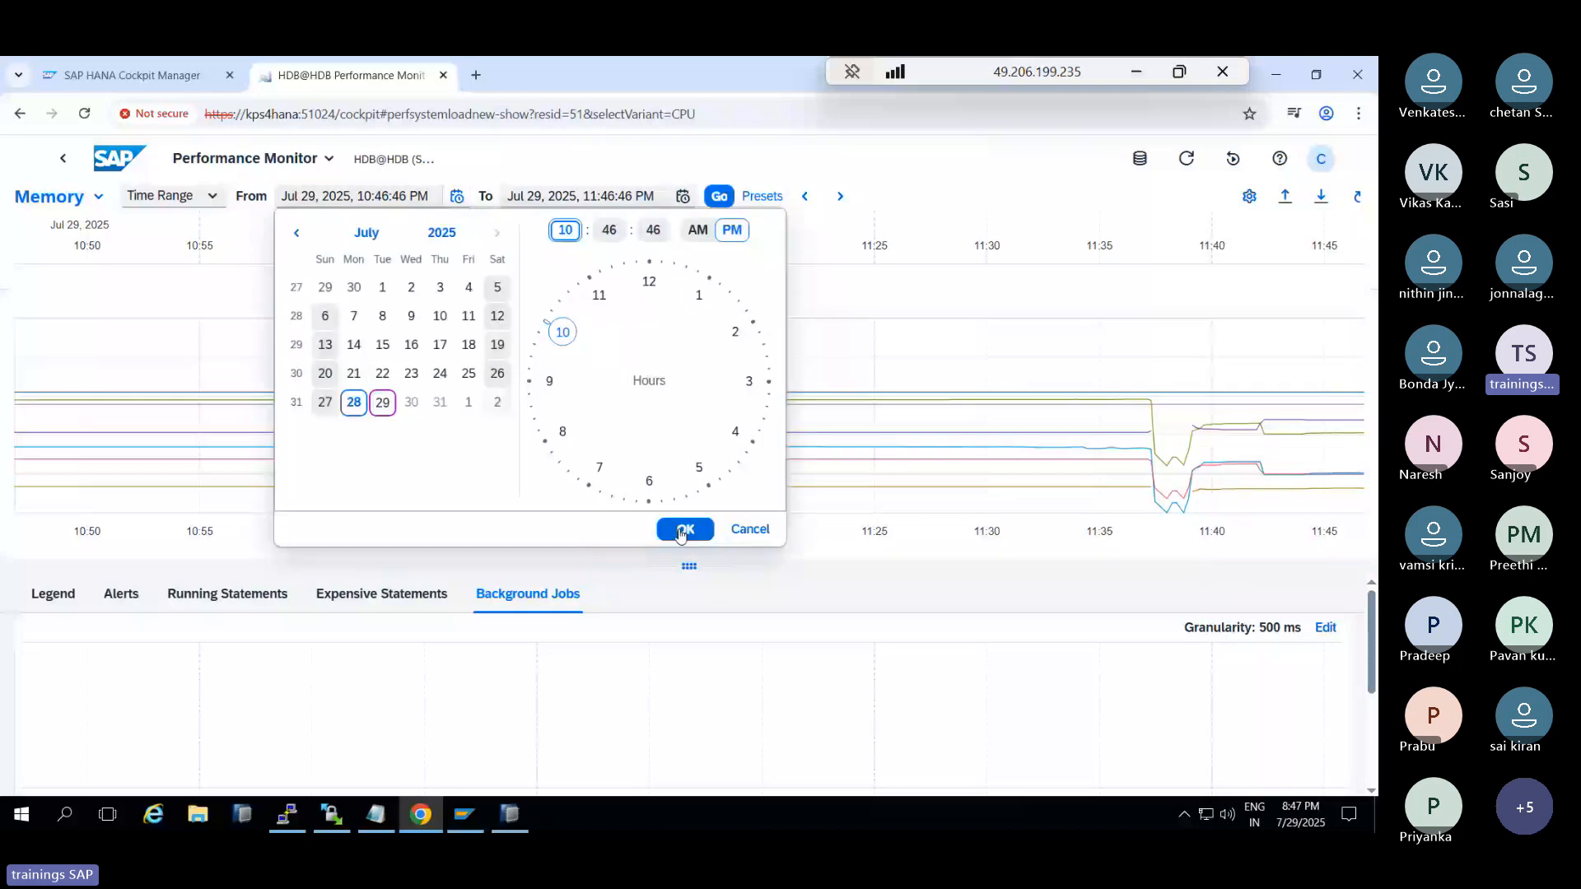
click(683, 530)
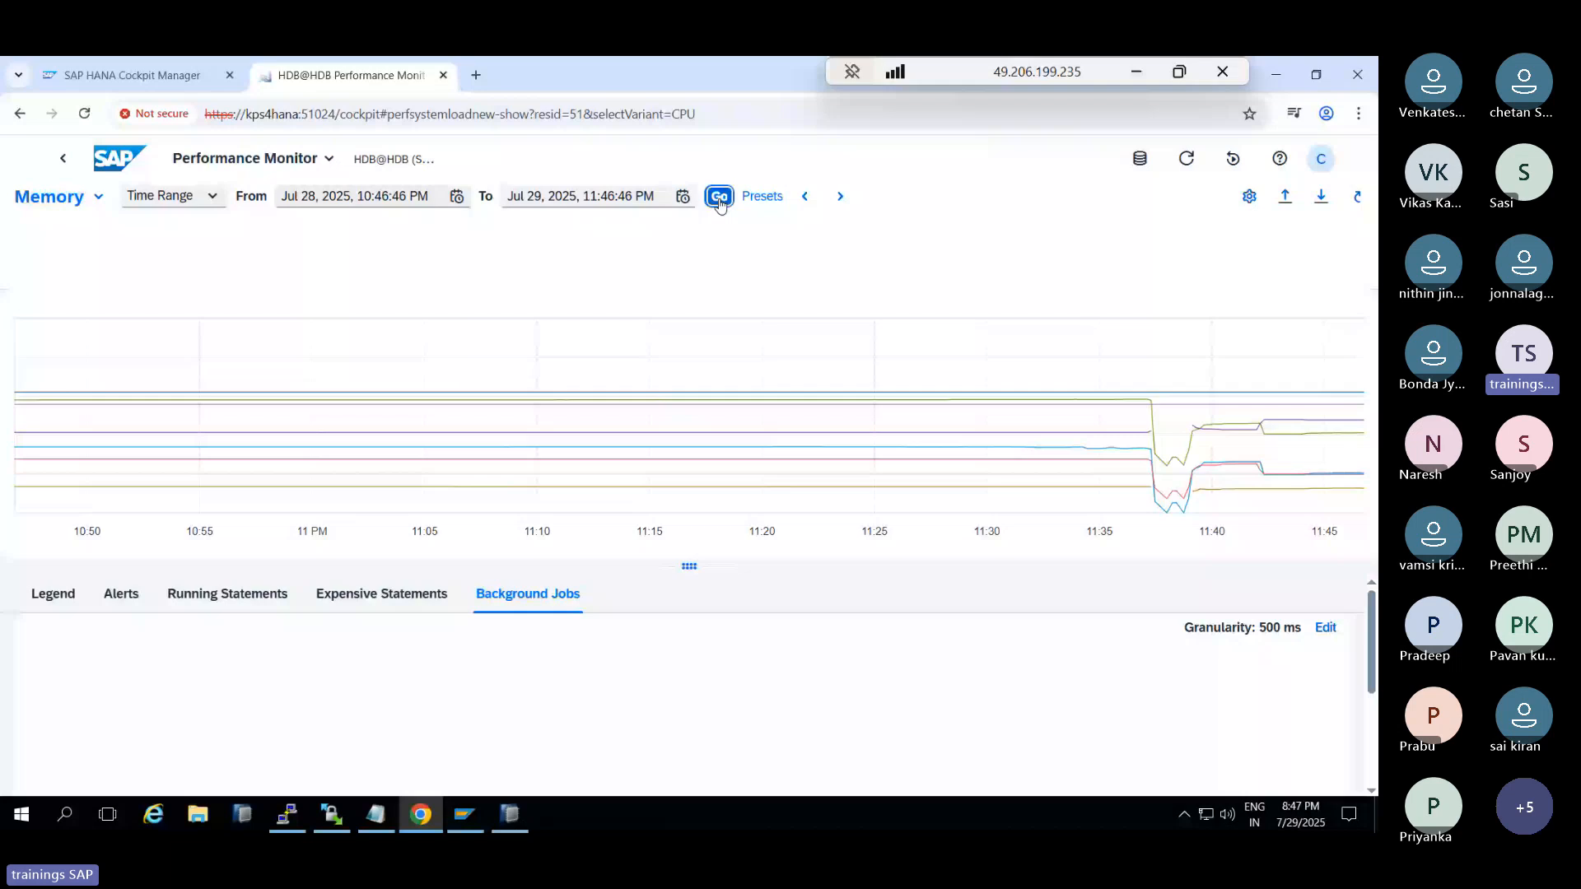
click(719, 198)
Open Export All for the monitor data and cancel it without exporting
mouse_move(1009, 467)
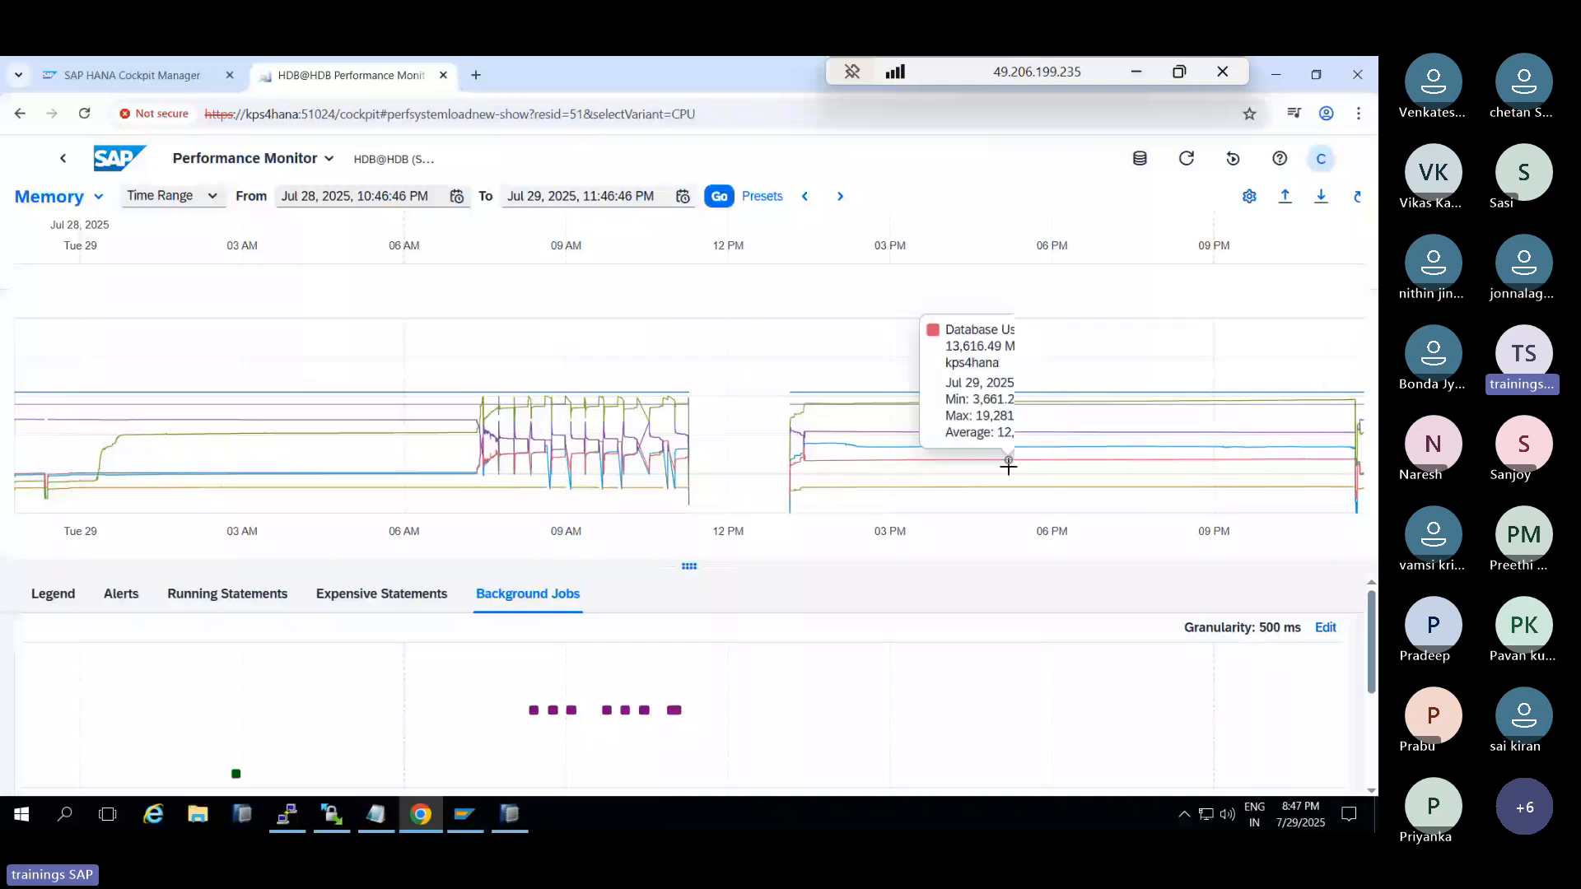
click(1285, 196)
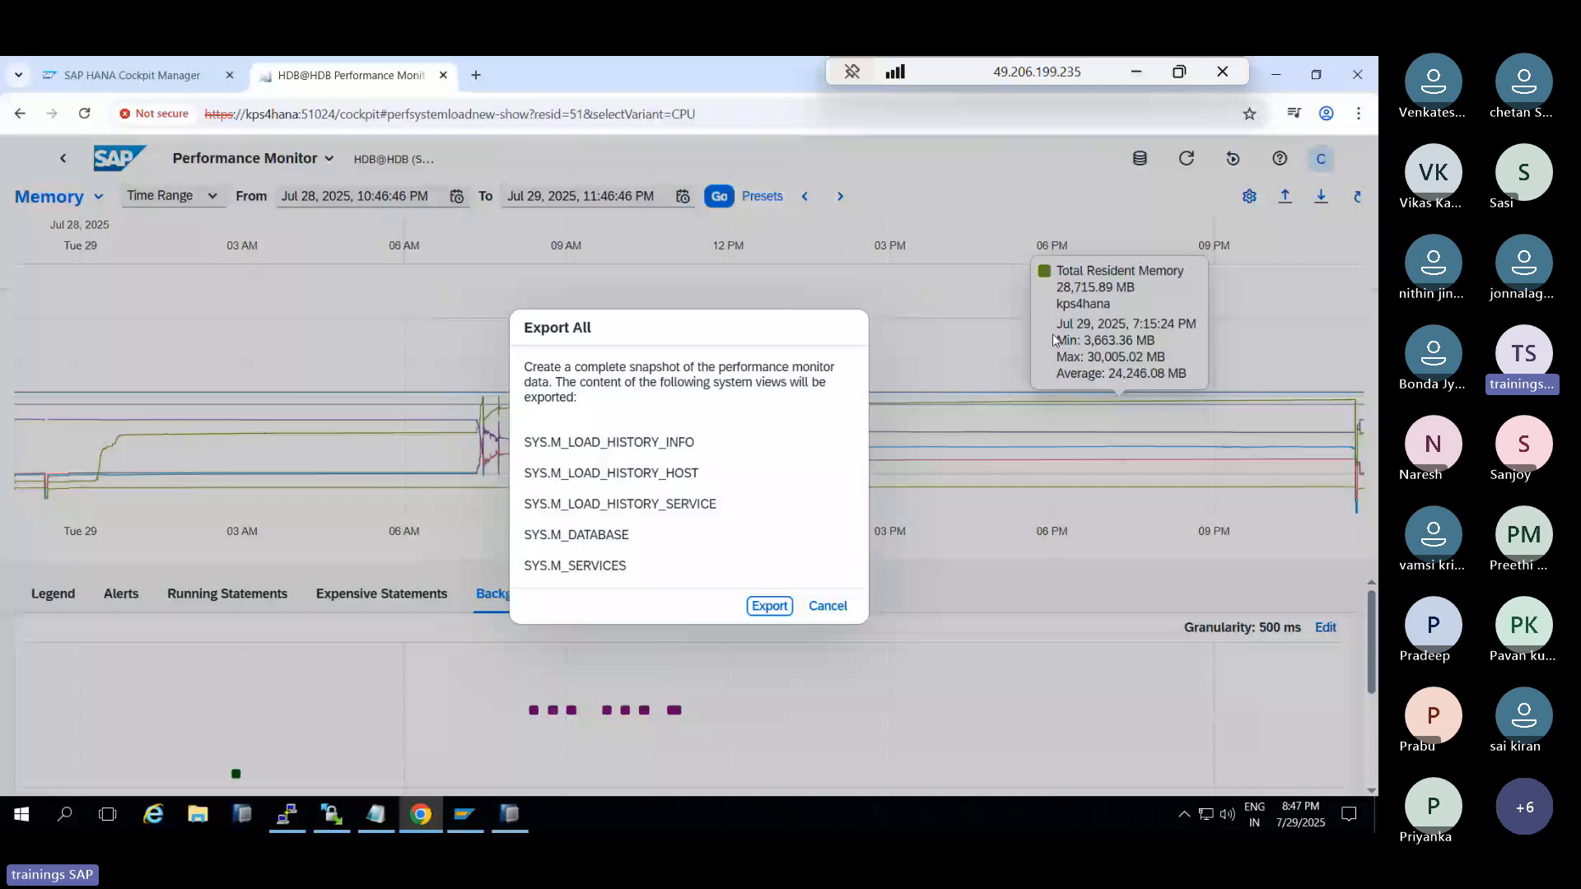
key(Escape)
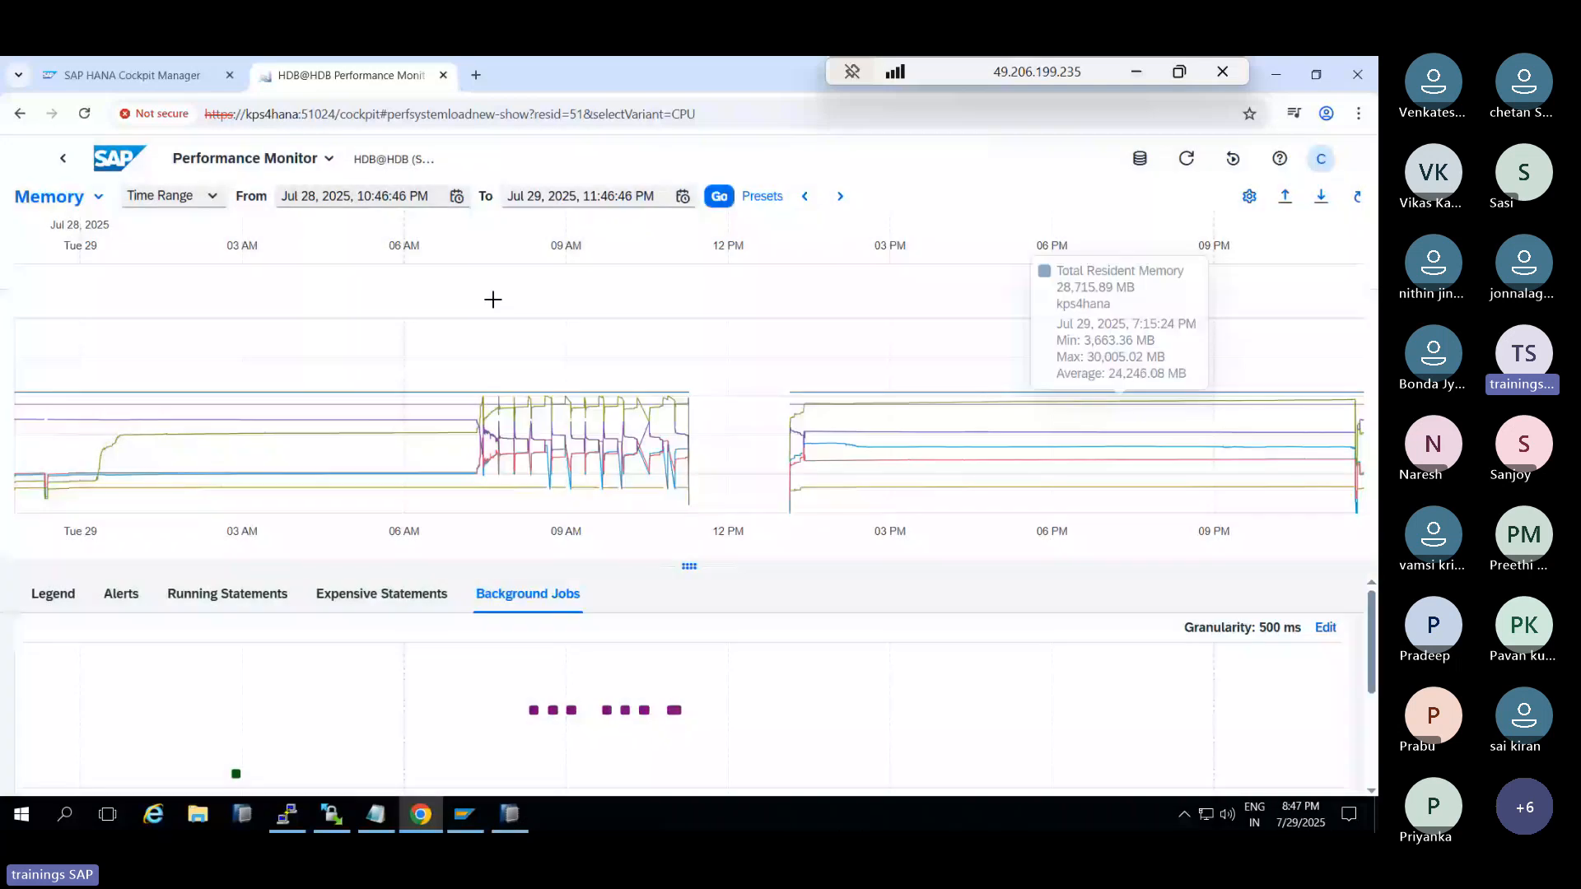
click(329, 161)
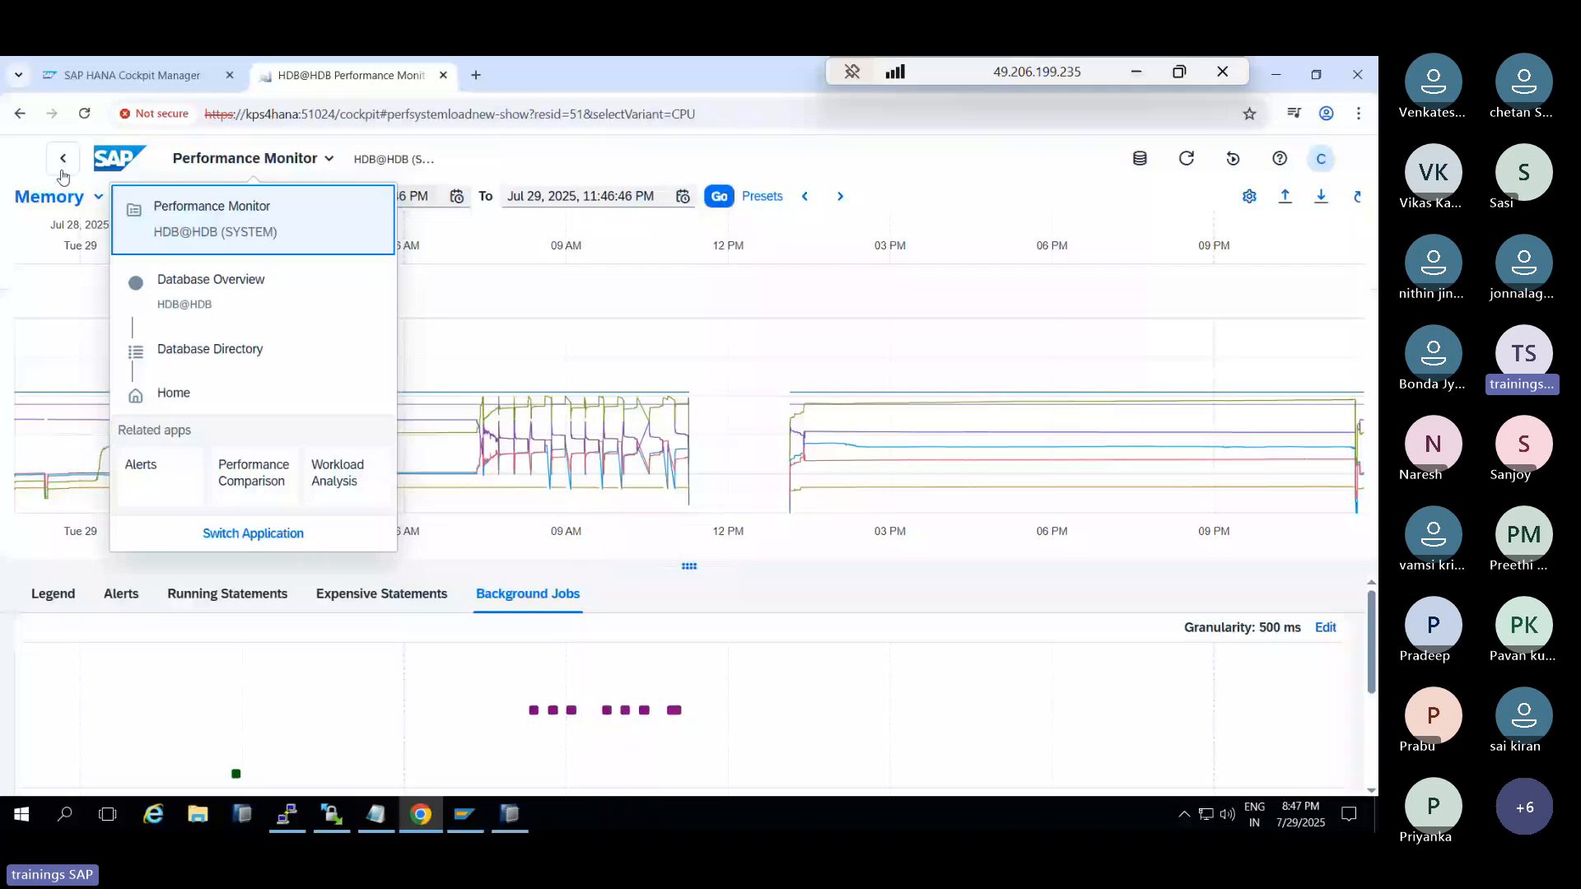
Return to the HDB@HDB Database Overview, peek at Disk Usage history, and scroll down the cards
click(63, 164)
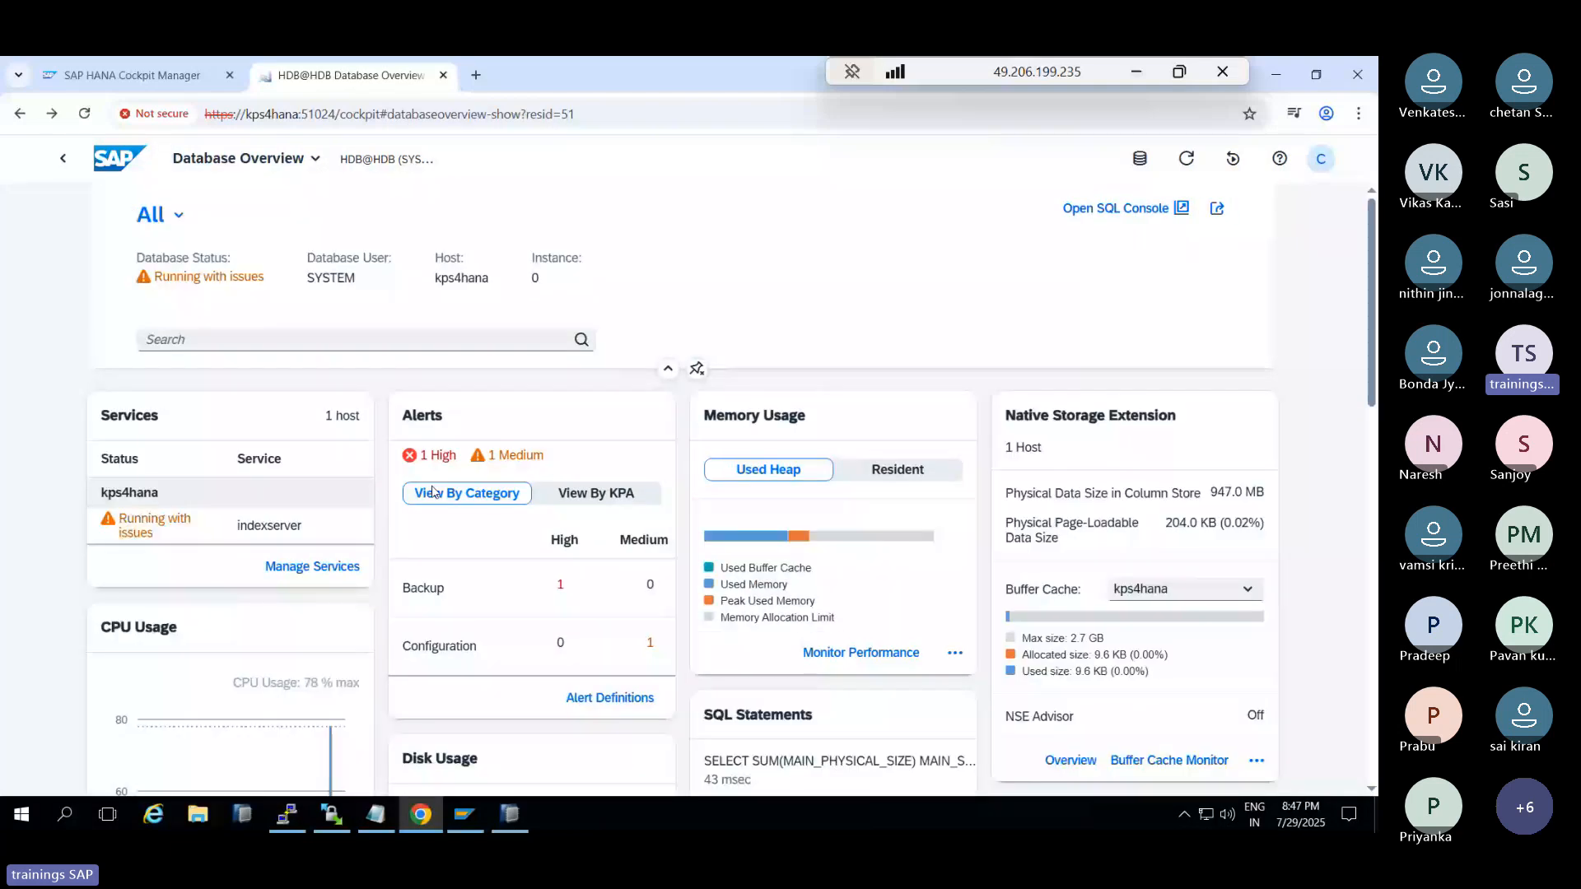
scroll(874, 536, down, 3)
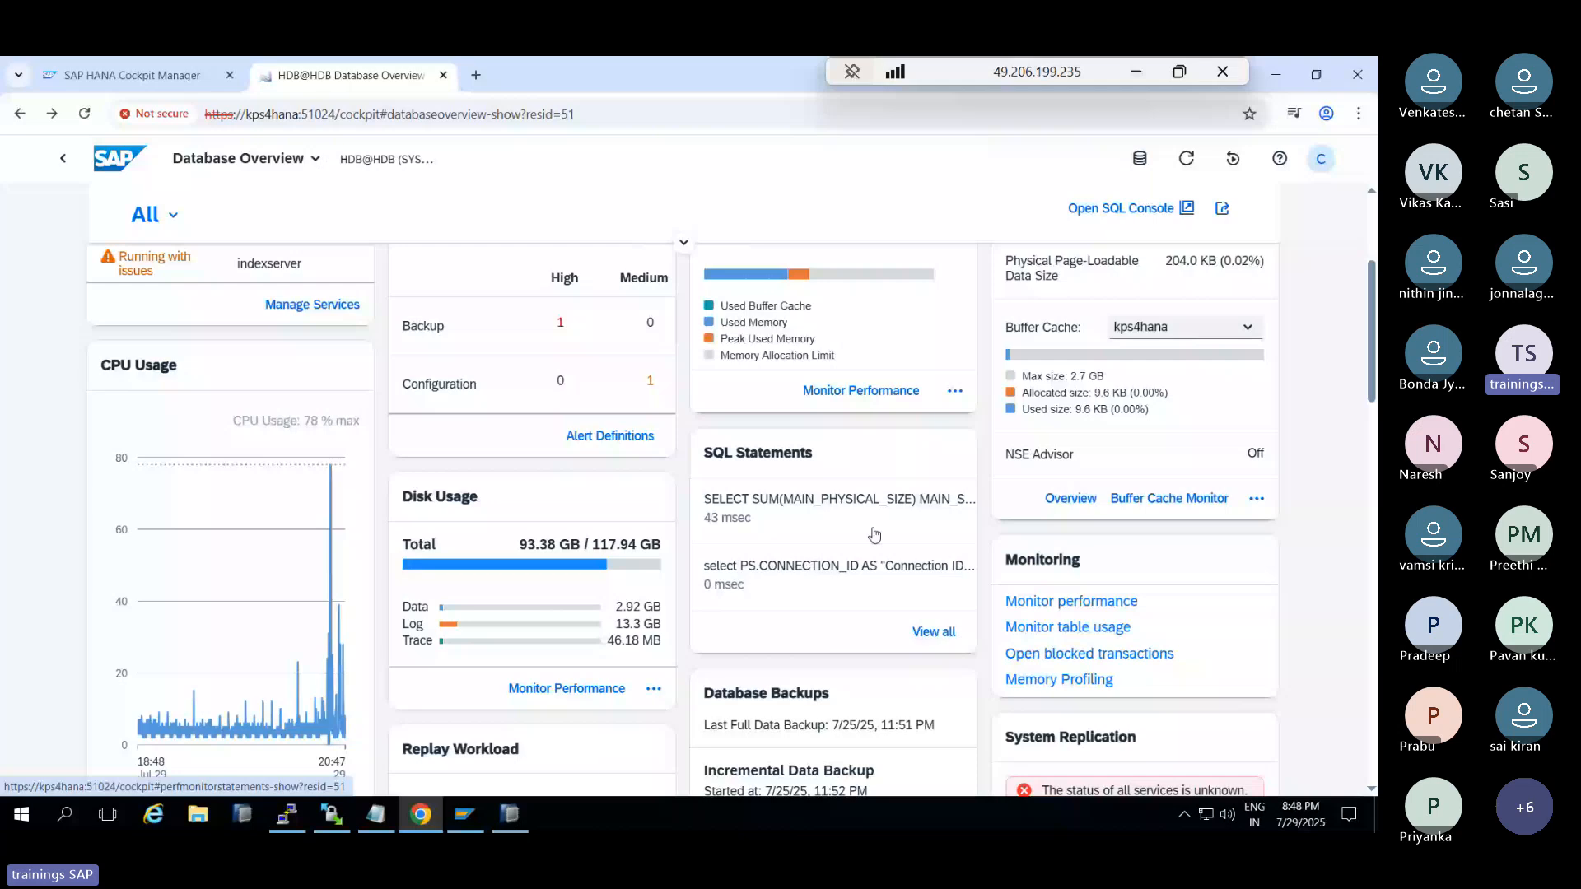
click(544, 513)
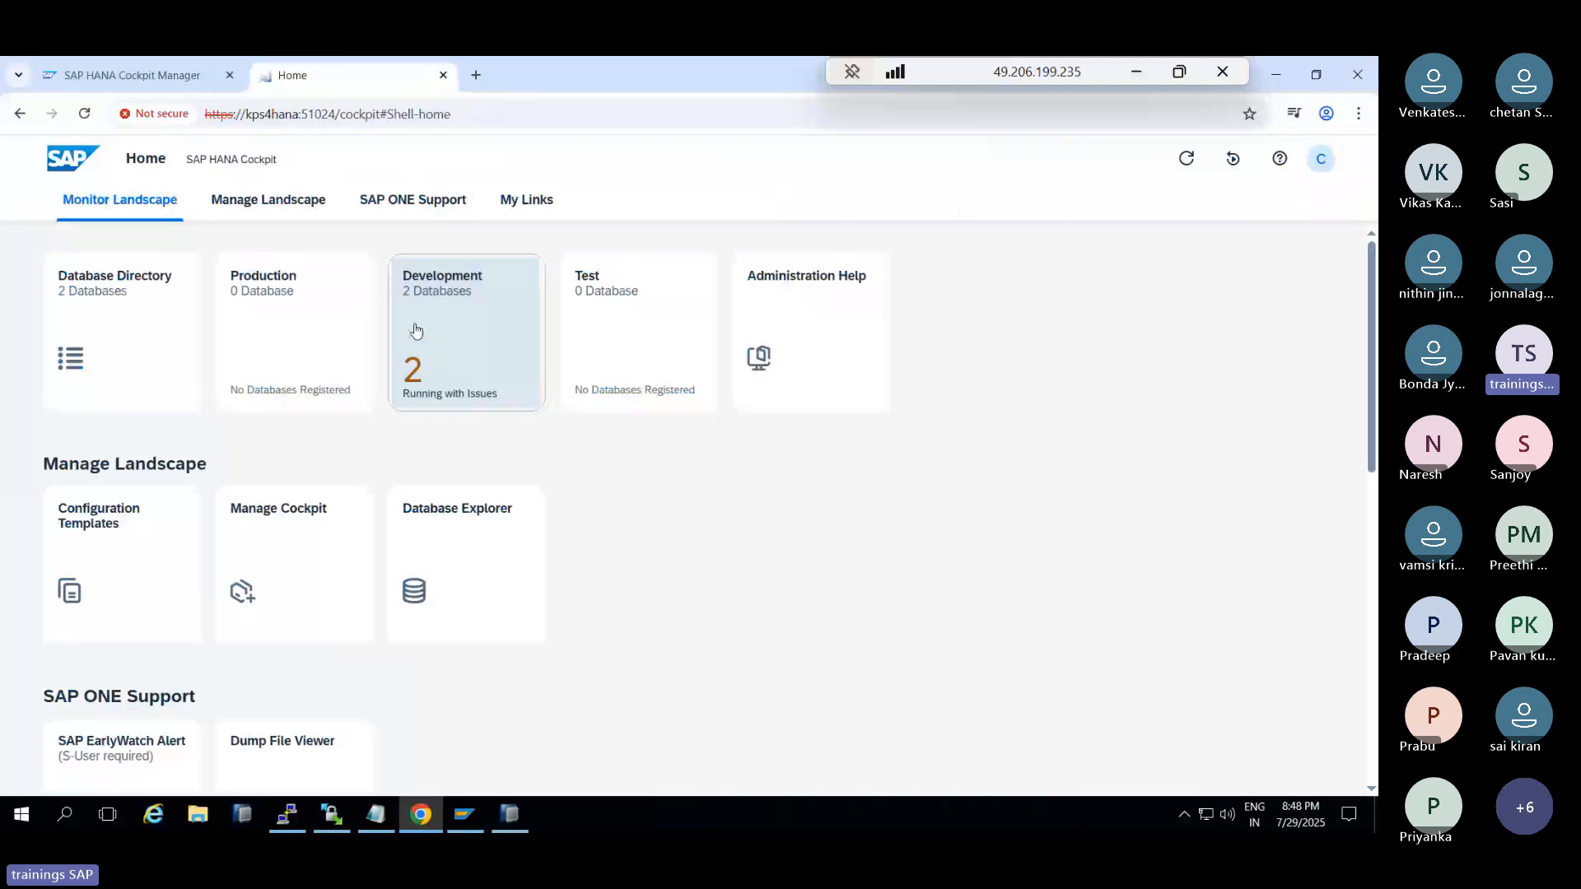
click(417, 330)
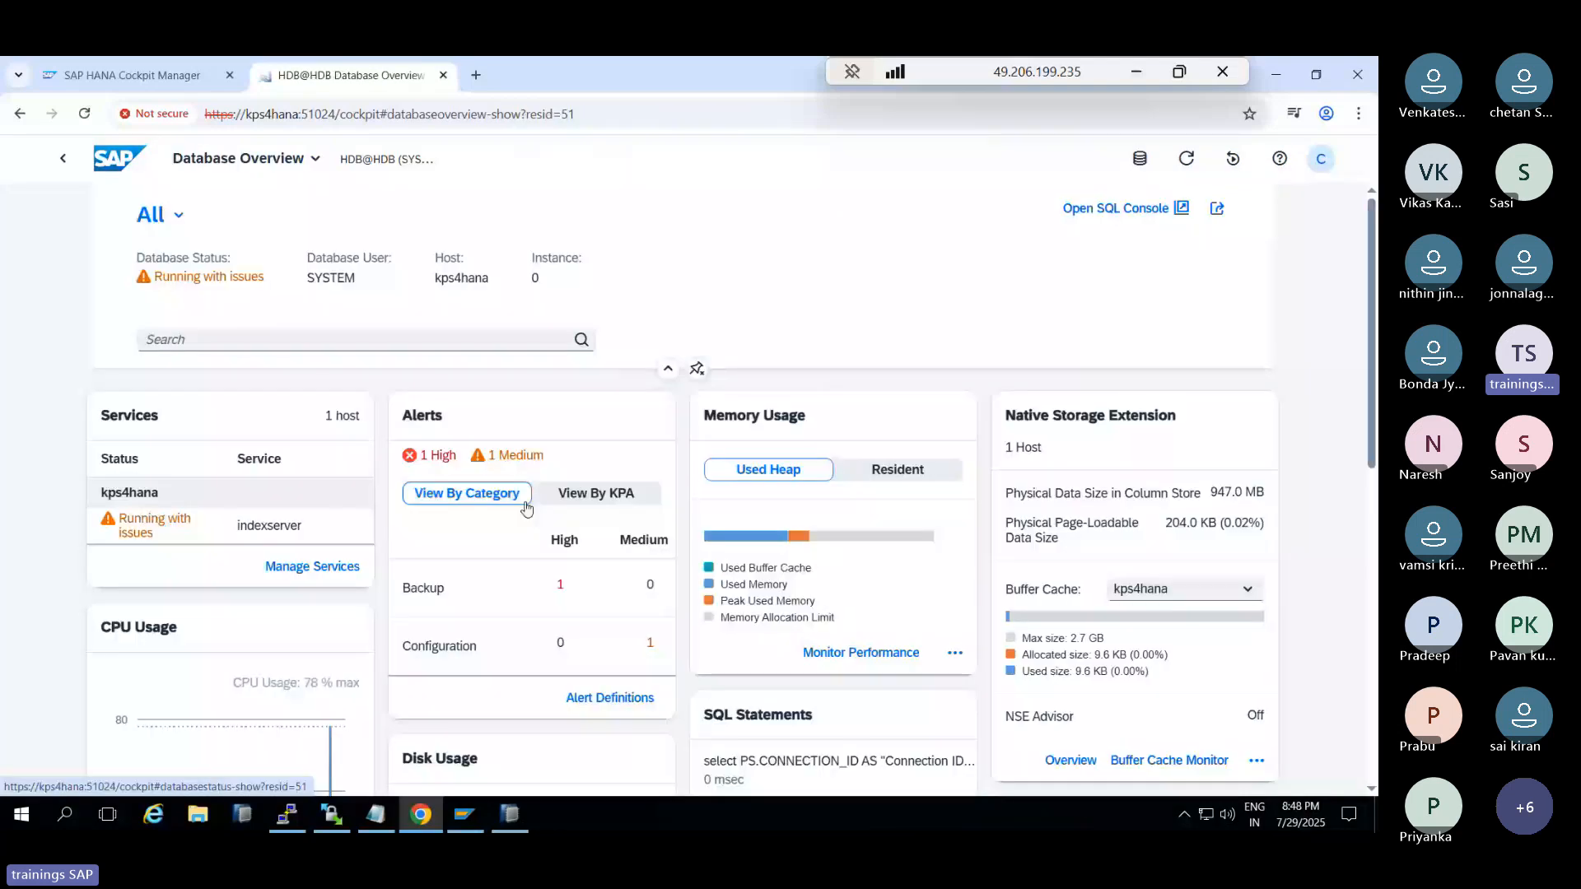
scroll(951, 482, down, 3)
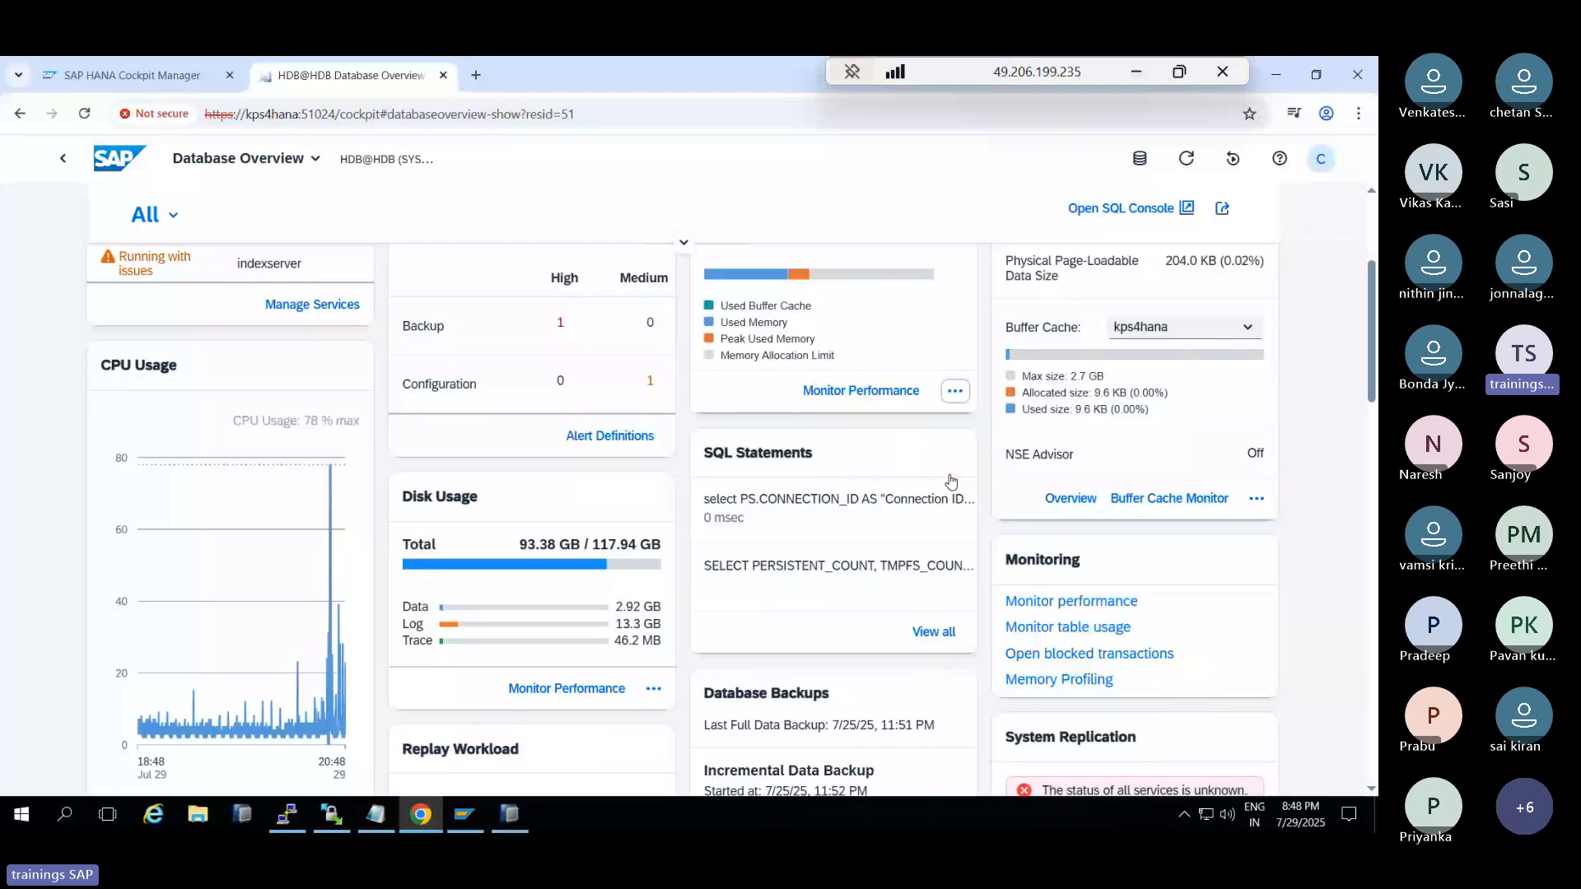
scroll(951, 480, down, 2)
scroll(943, 476, down, 1)
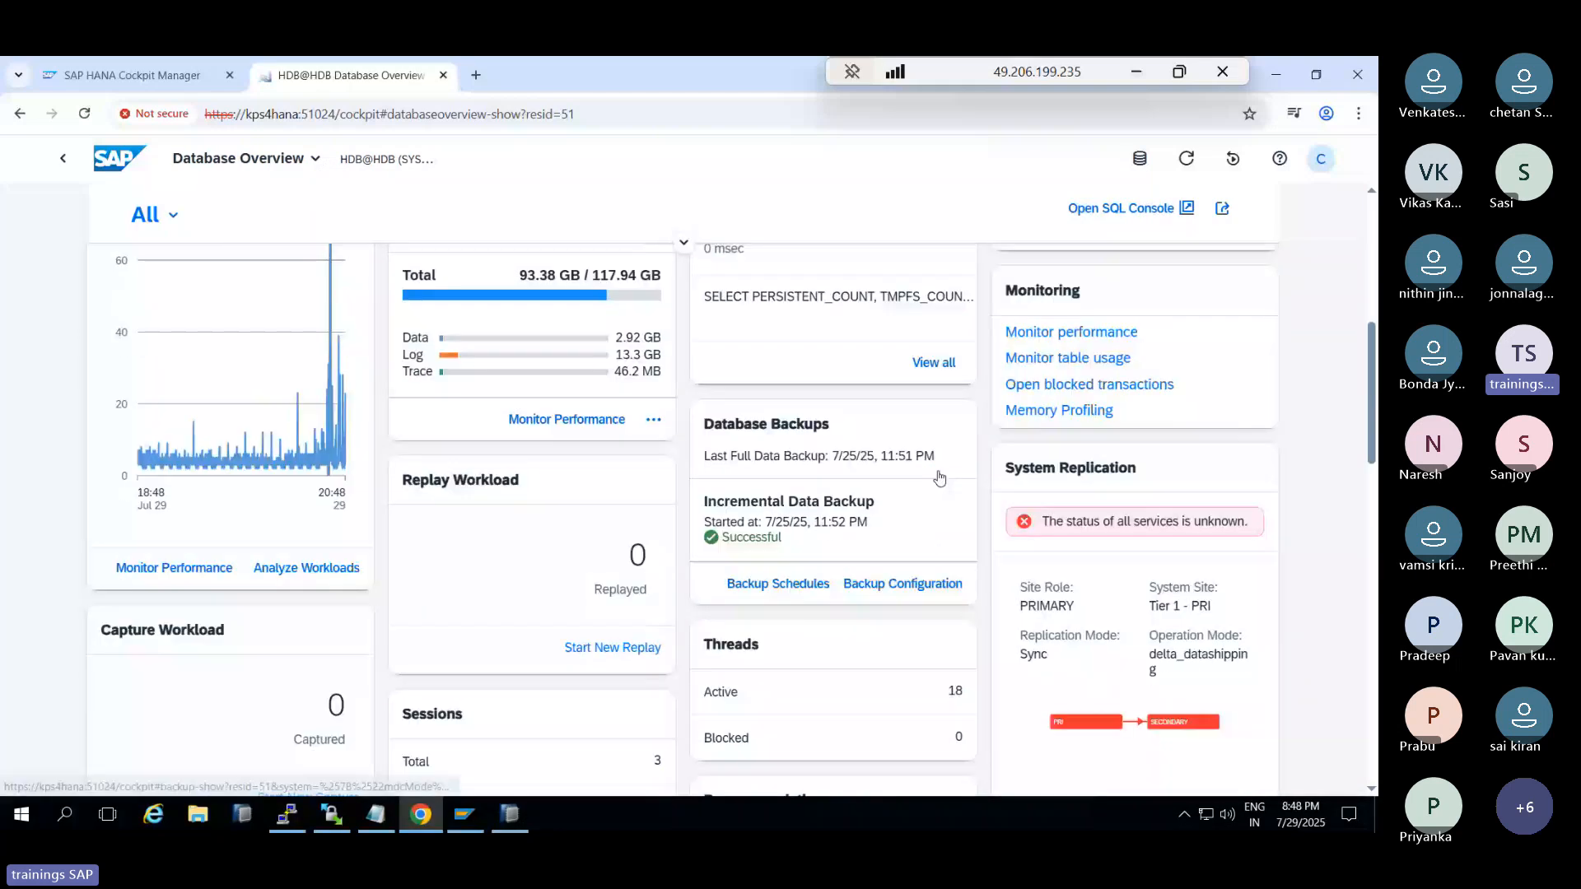
scroll(939, 478, down, 1)
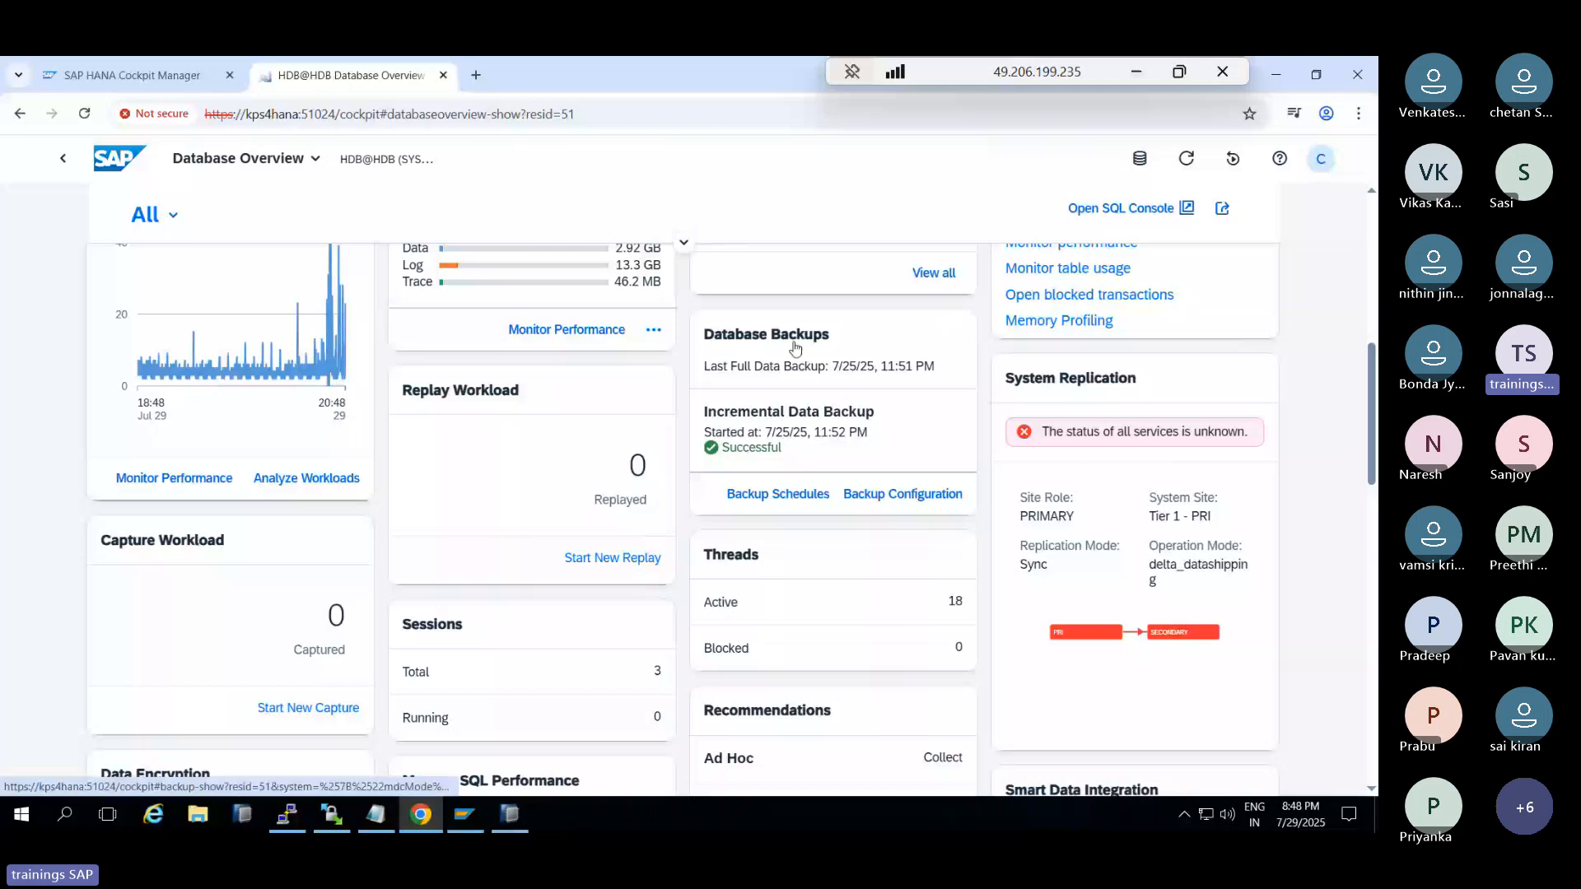
click(512, 815)
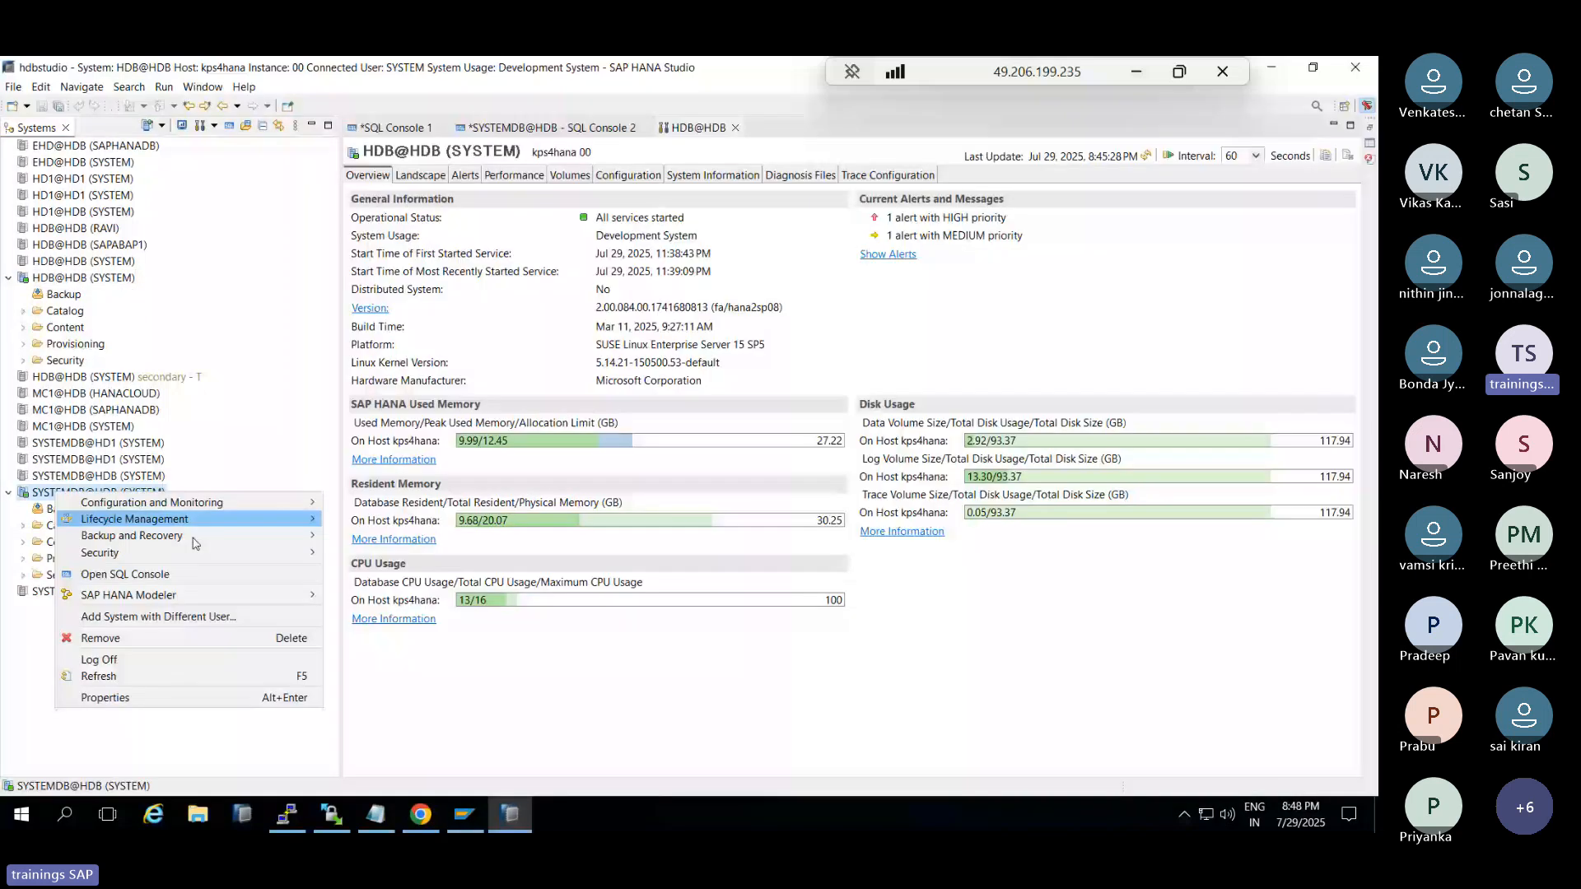
mouse_move(195, 543)
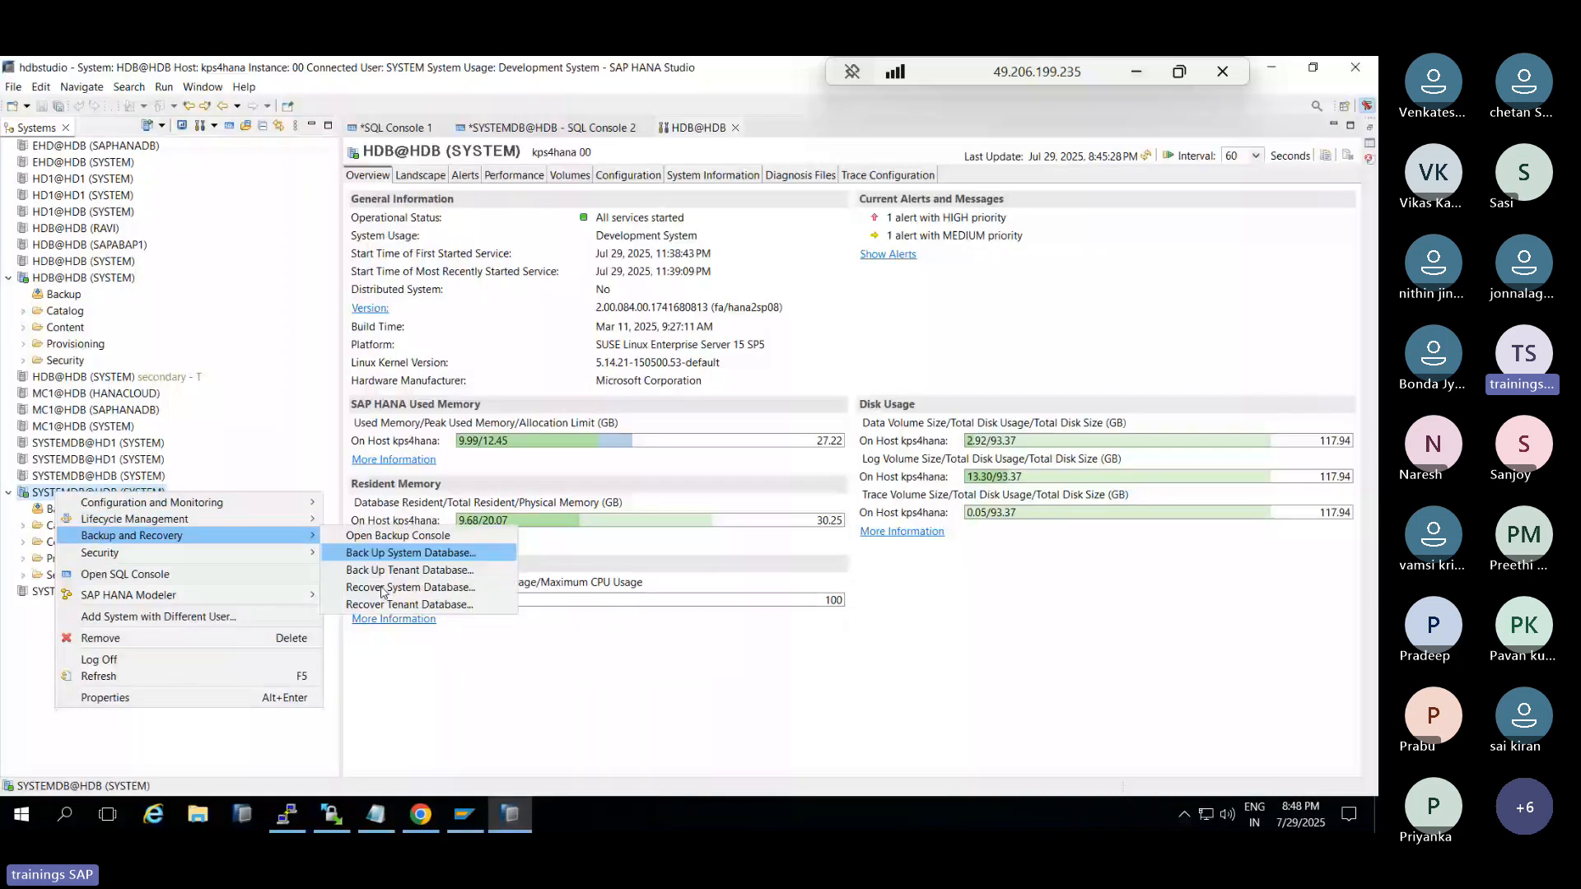
click(510, 815)
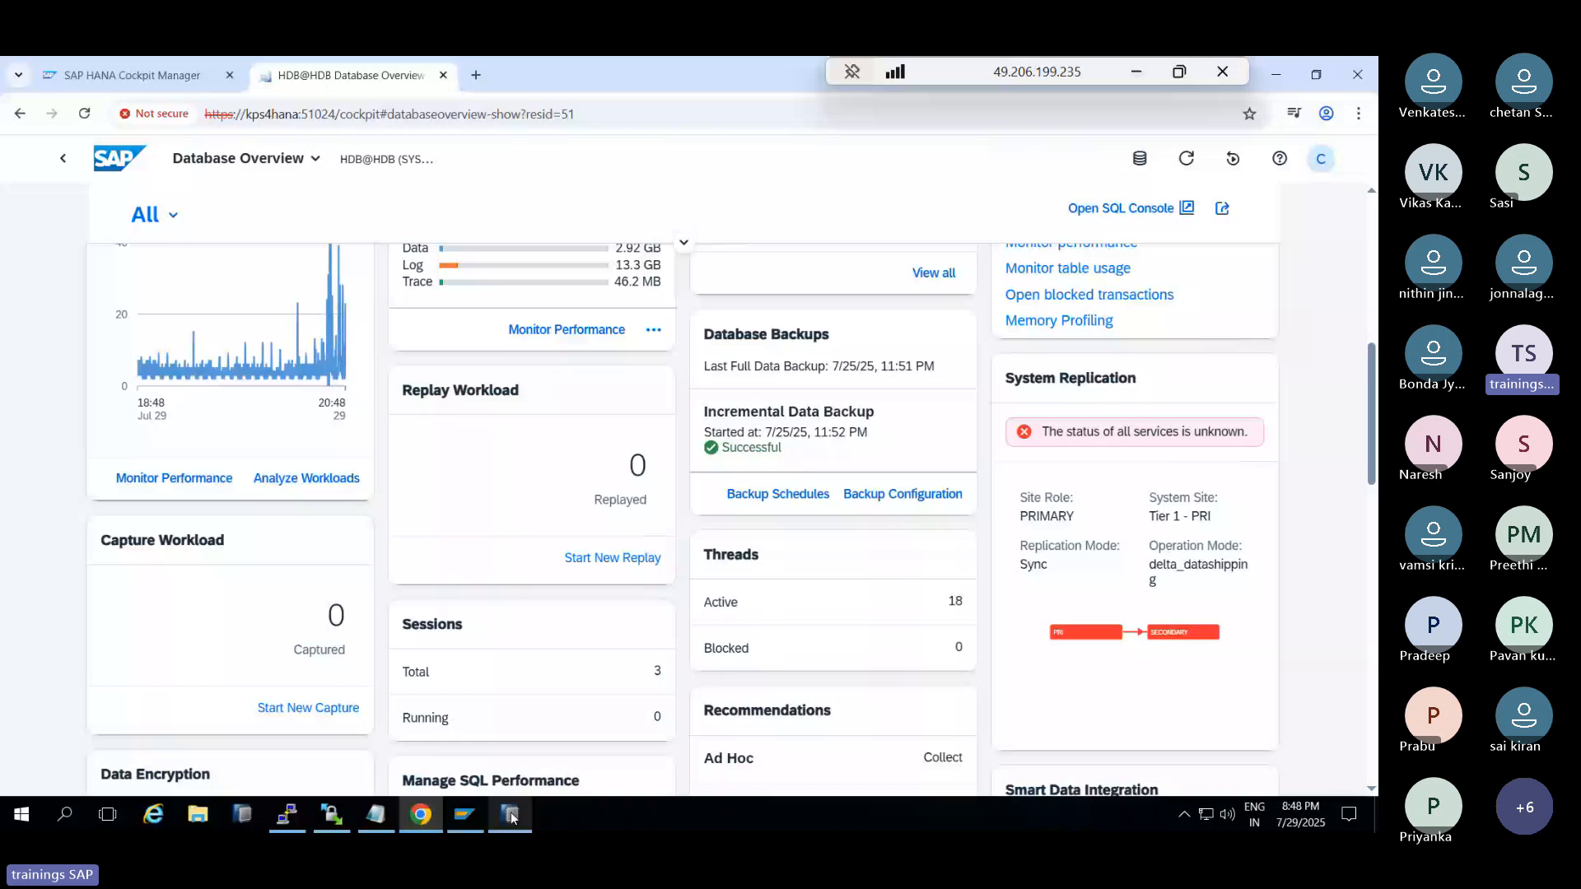
Open the HDB tenant's Backup Schedules calendar and start creating a new backup schedule
click(759, 497)
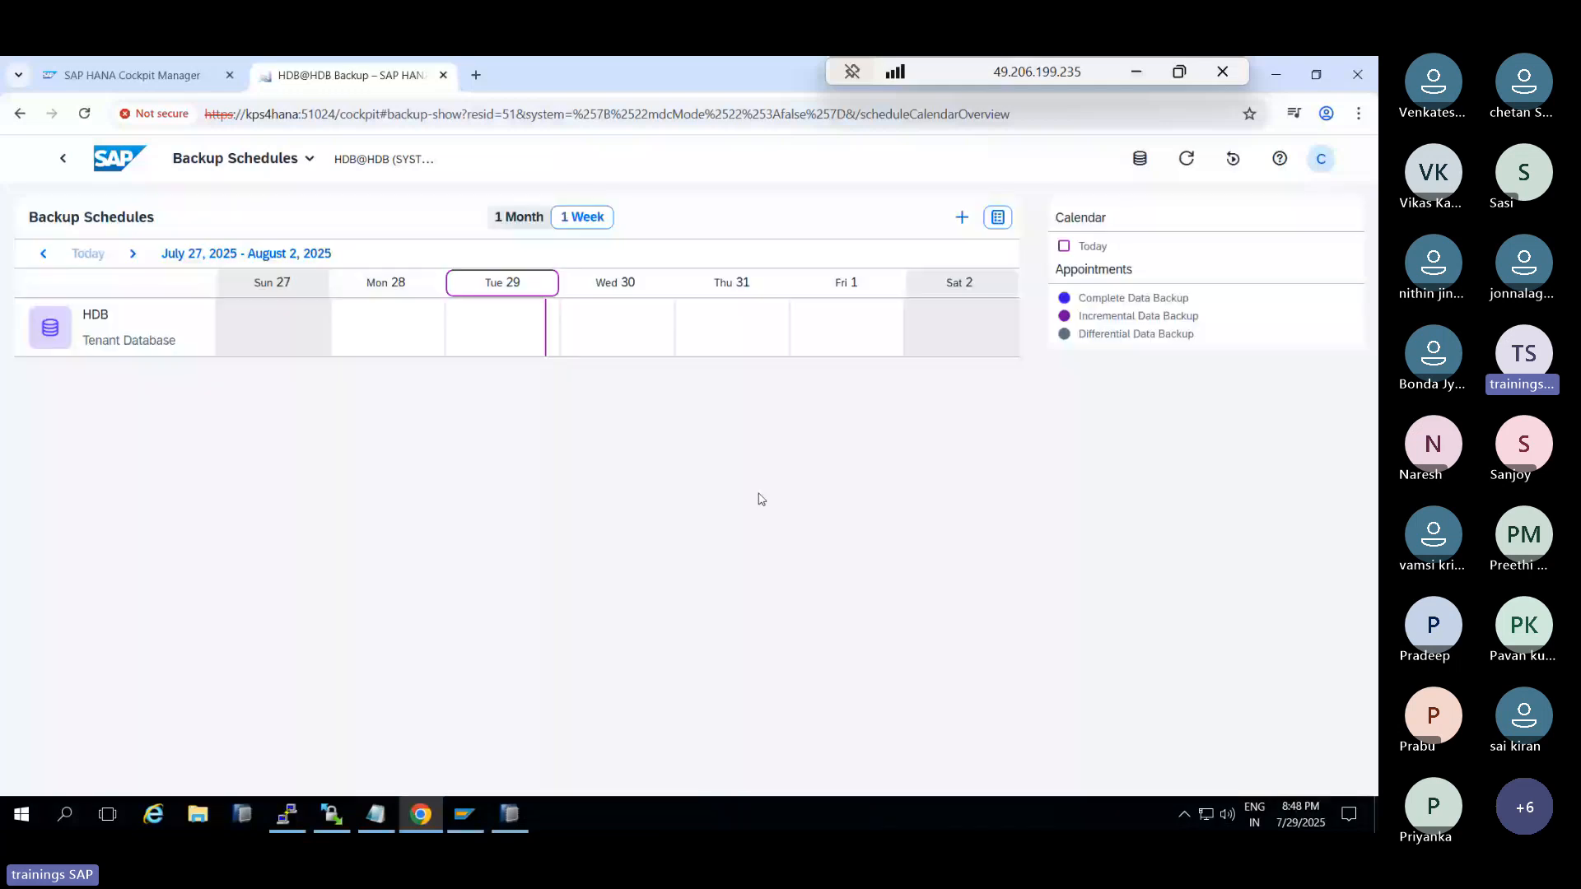
click(967, 219)
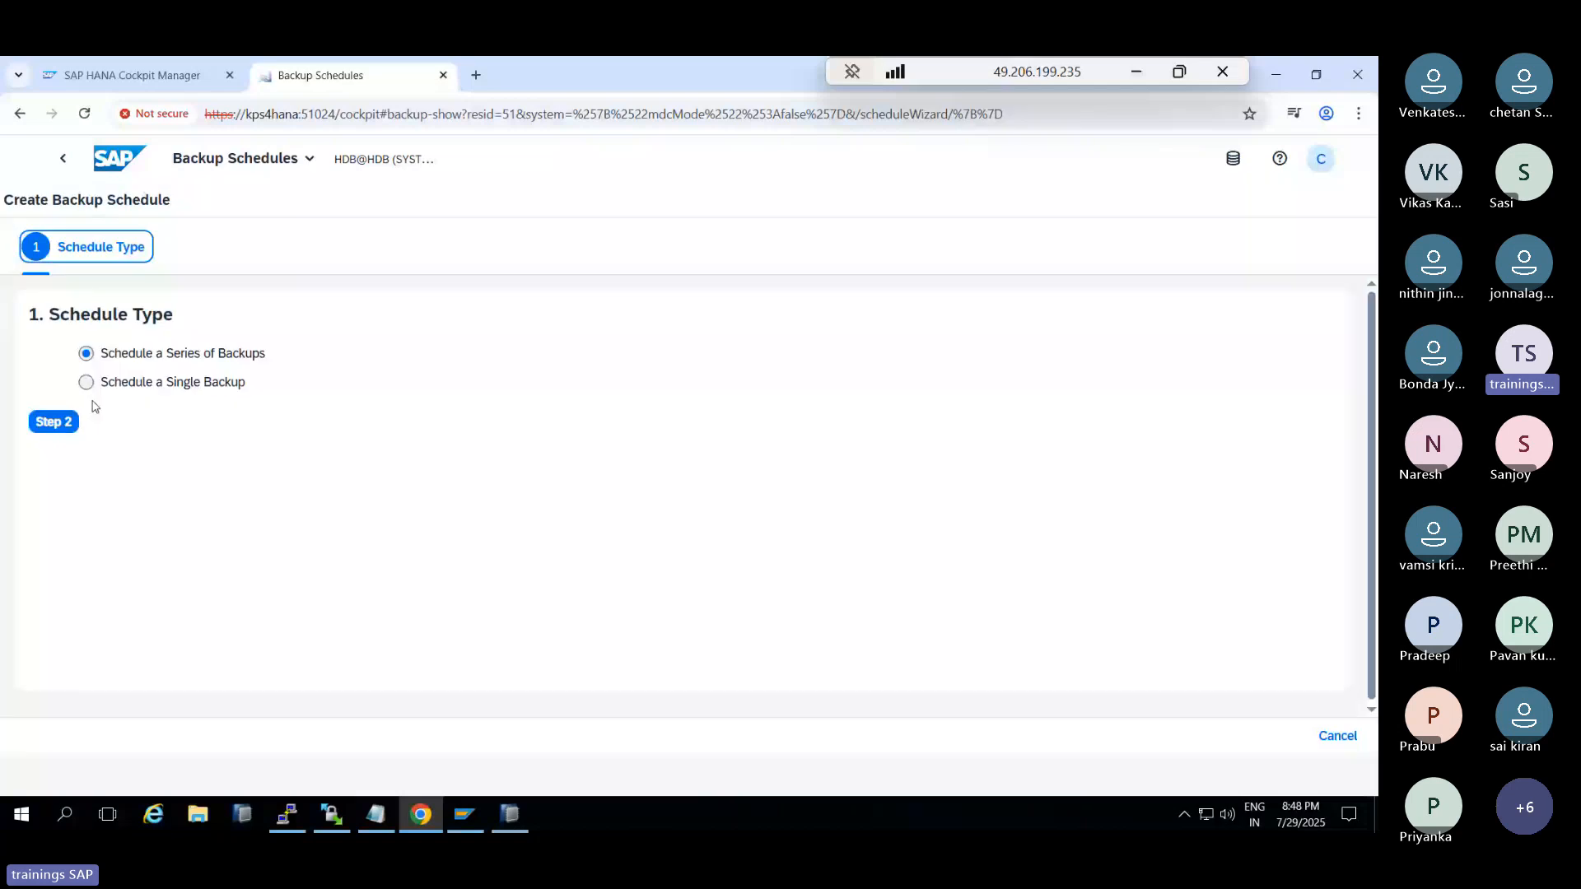
Name the new backup schedule BACKUP-DAILY and turn on compression for data backups
click(59, 422)
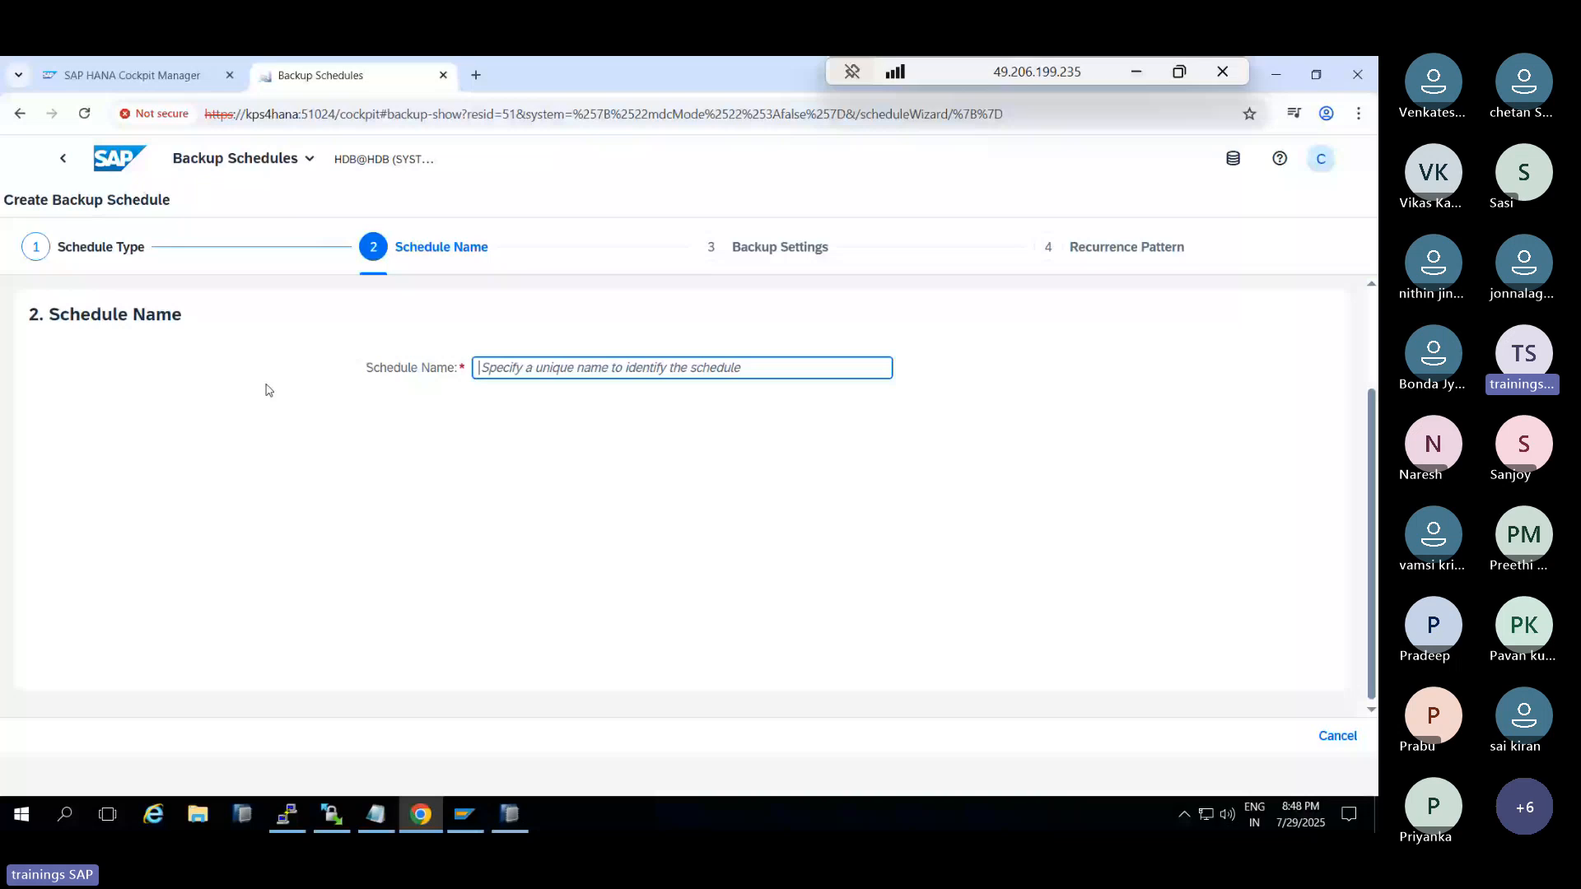
text(BACKUP-DA)
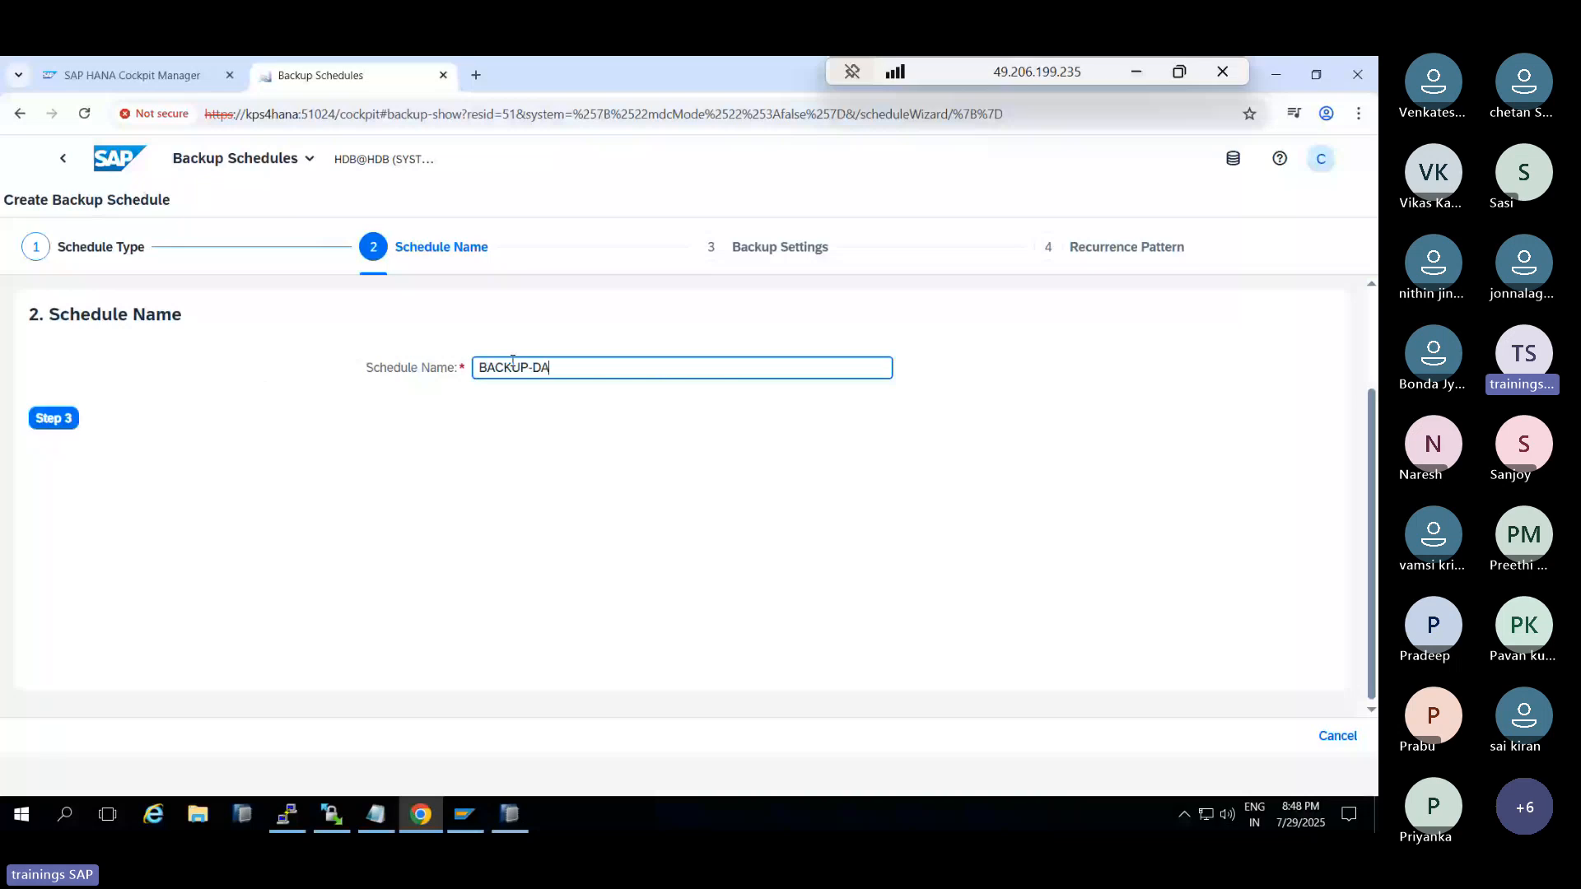
text(ILY)
click(52, 422)
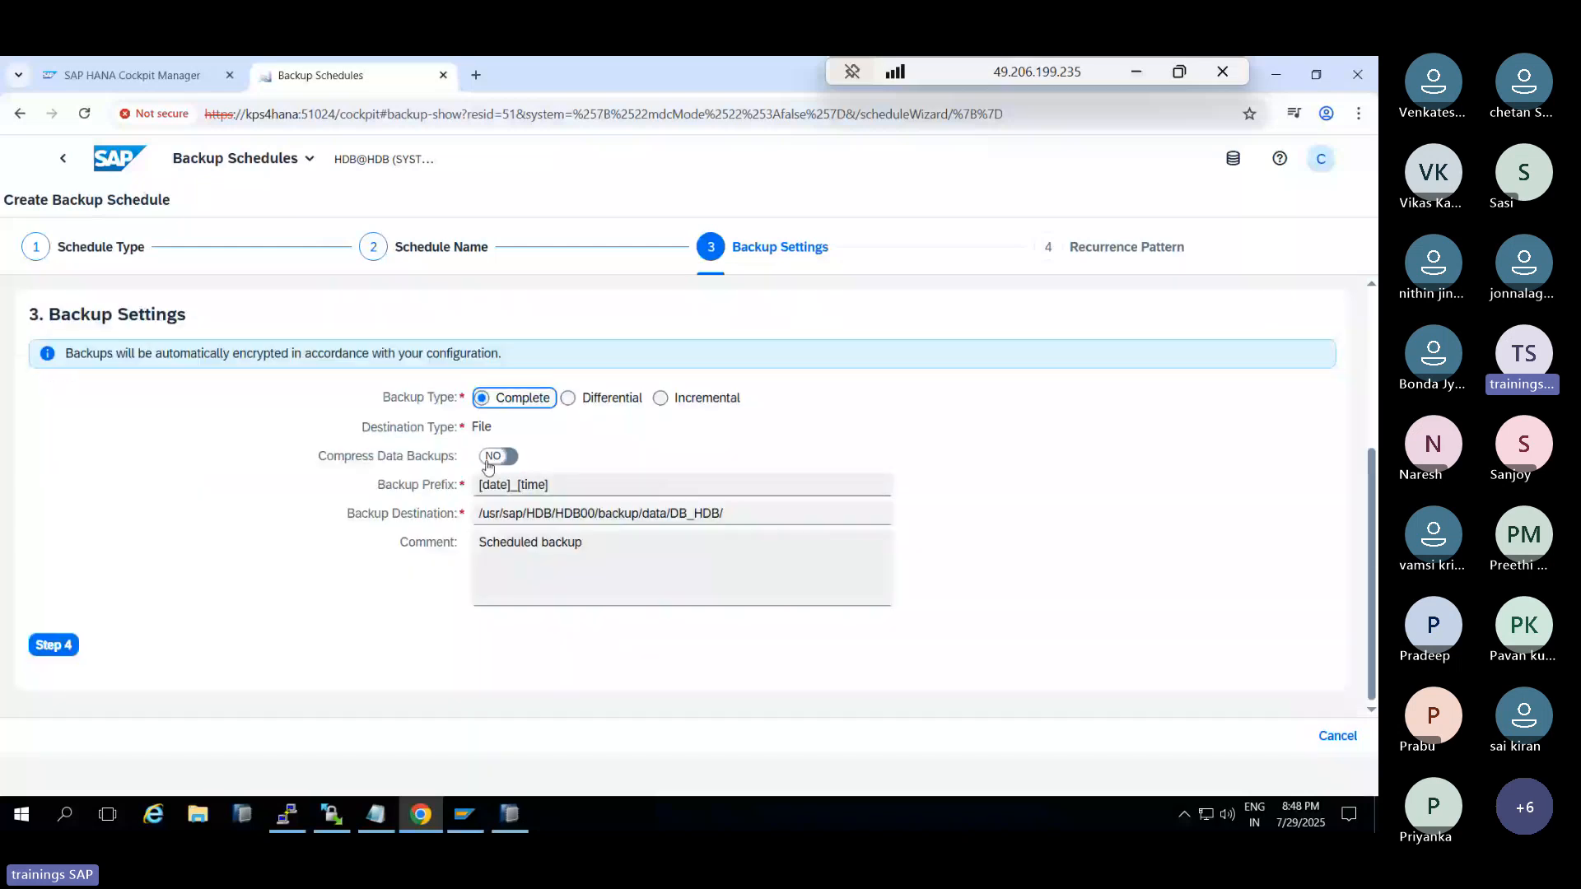
click(491, 461)
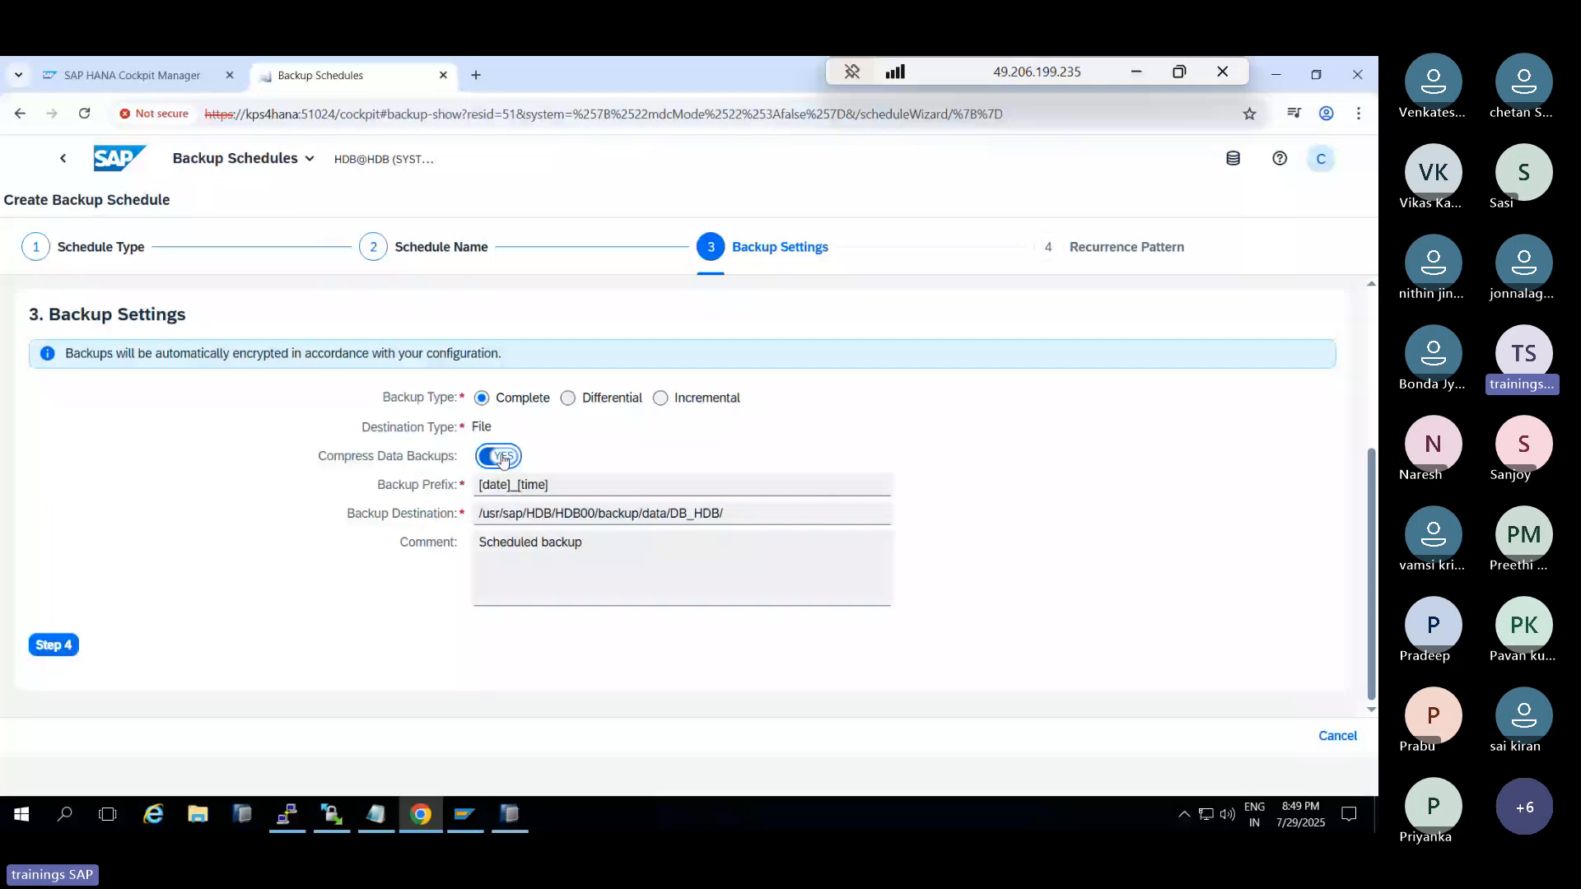
Step through the weekly recurrence settings, then cancel and discard the schedule draft
click(54, 645)
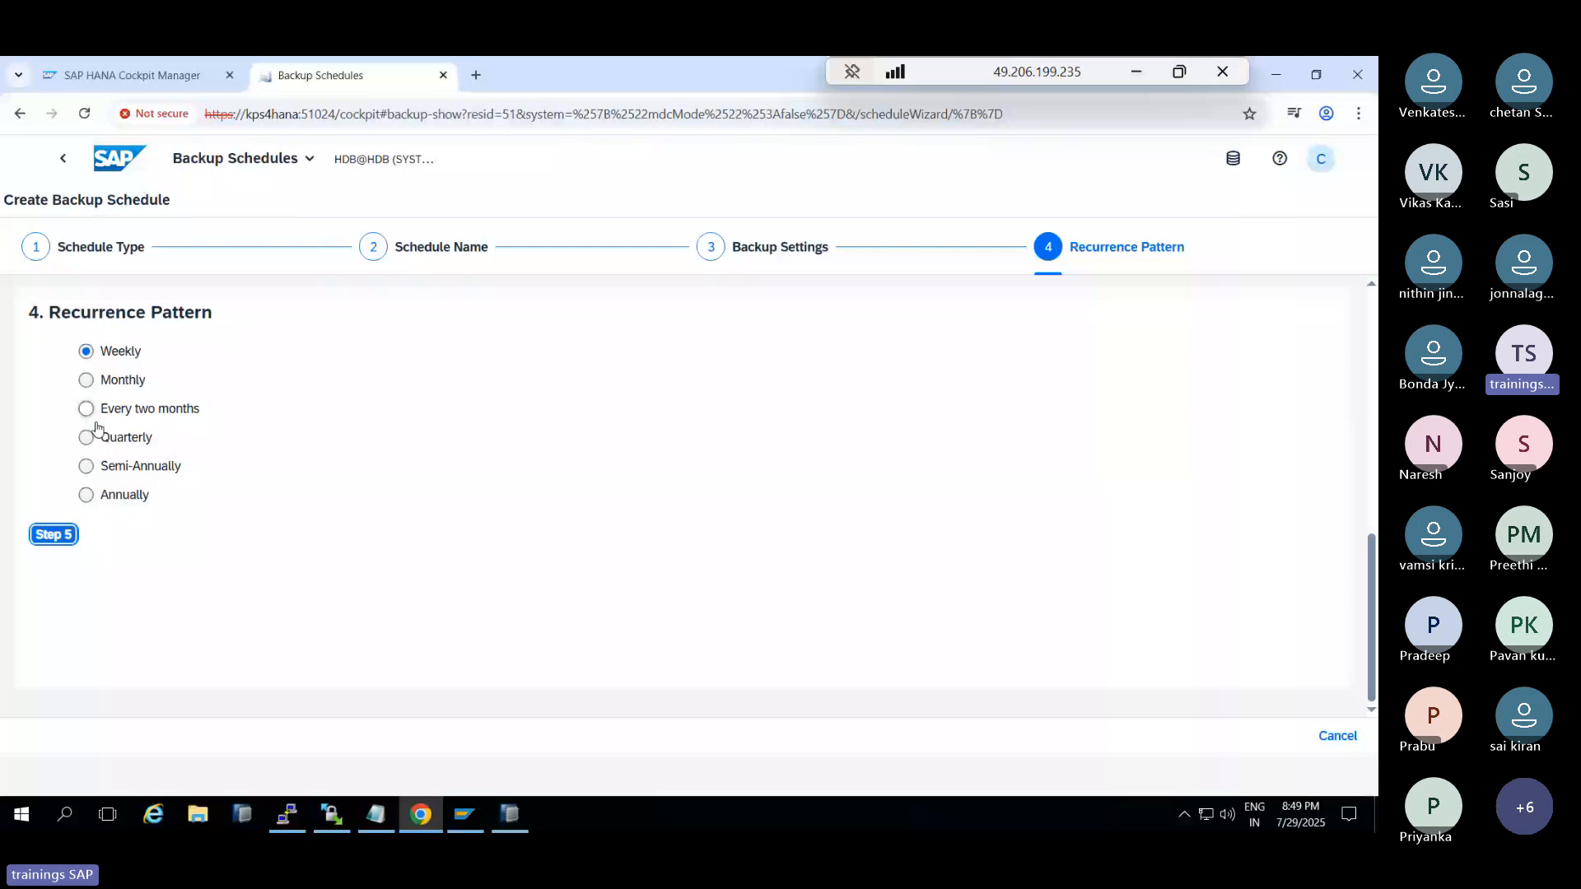
scroll(74, 533, up, 1)
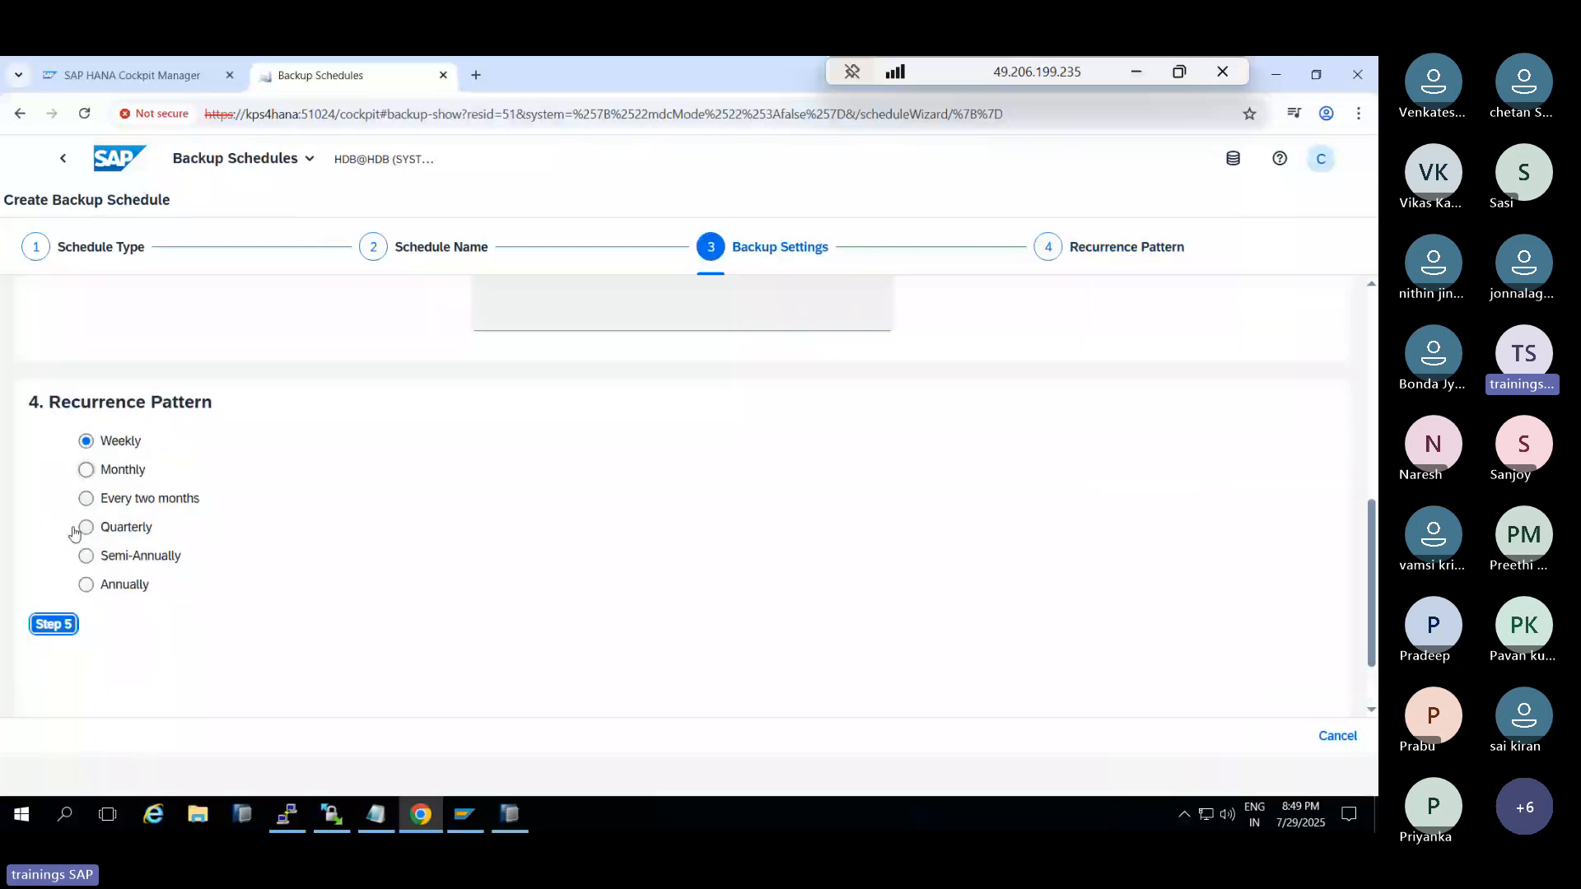
click(54, 624)
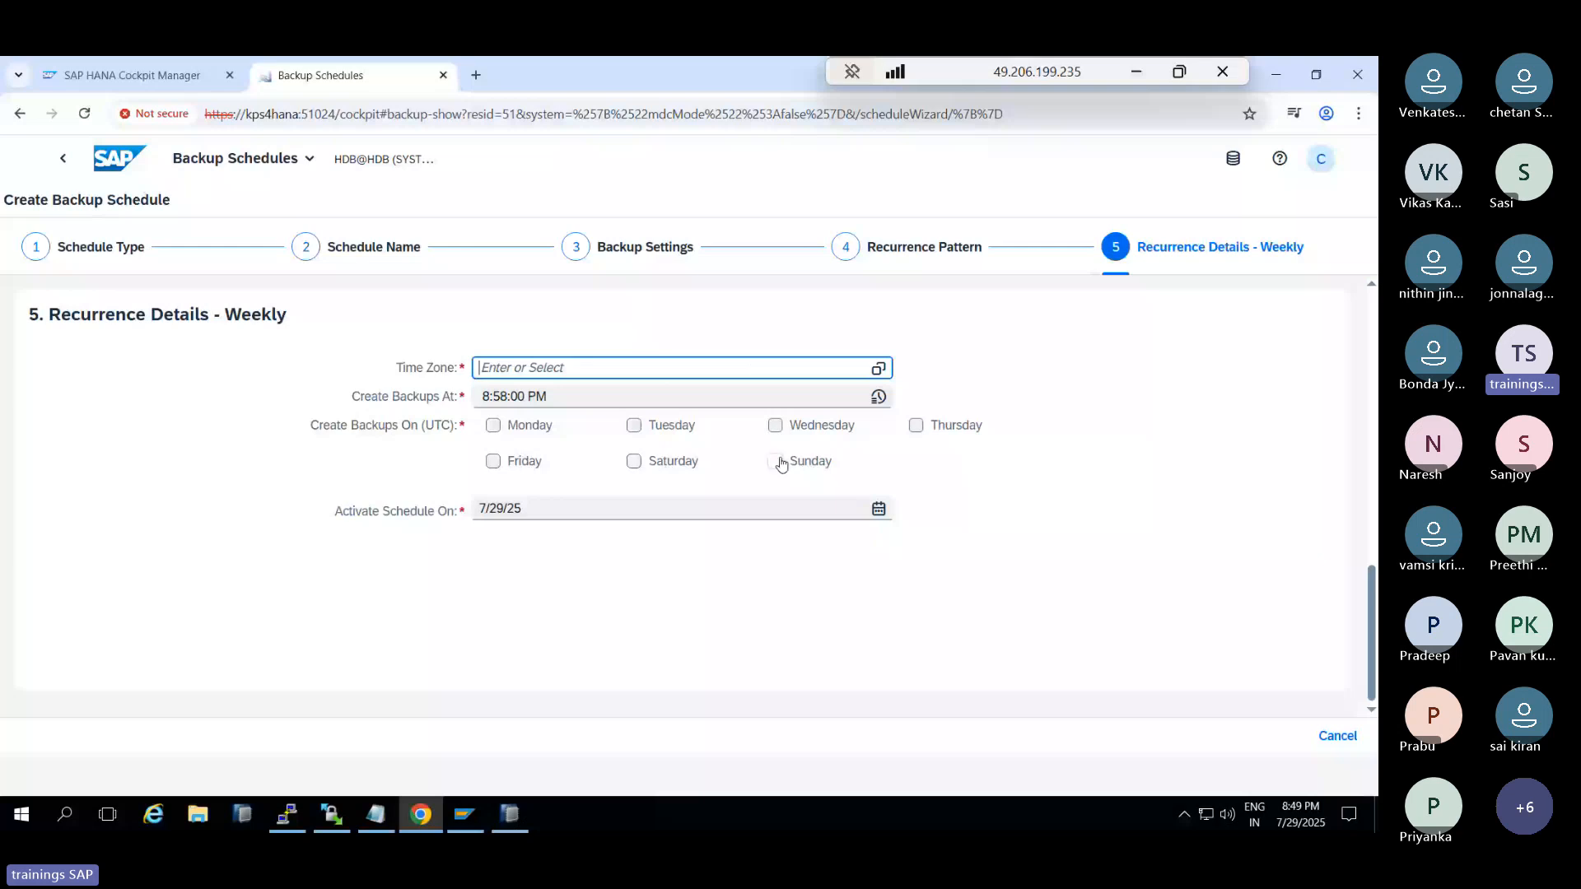
click(1323, 735)
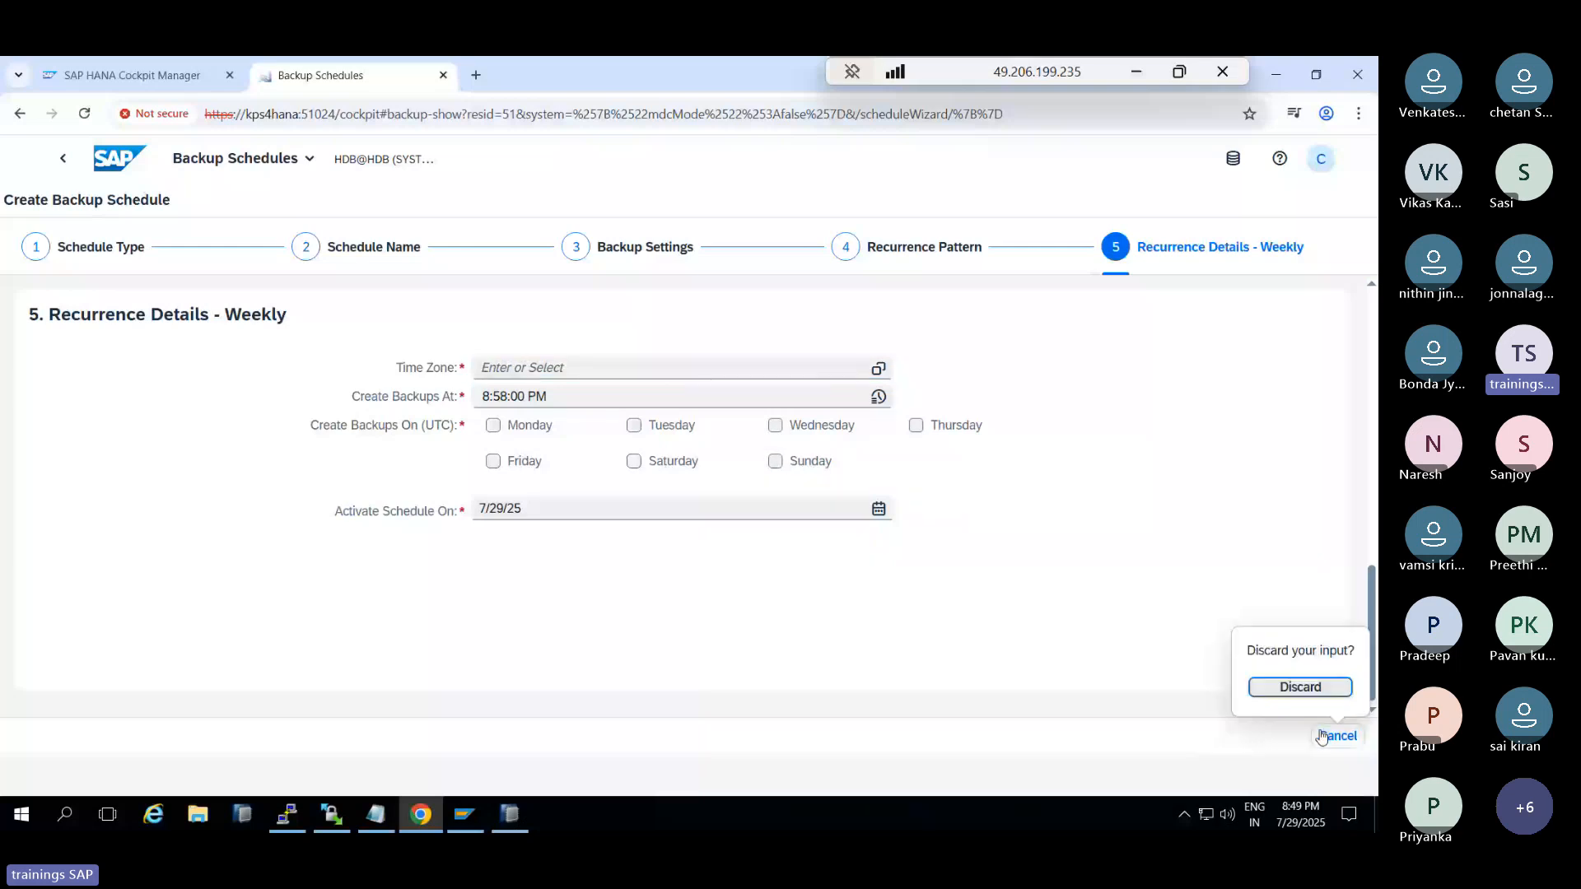
click(1290, 694)
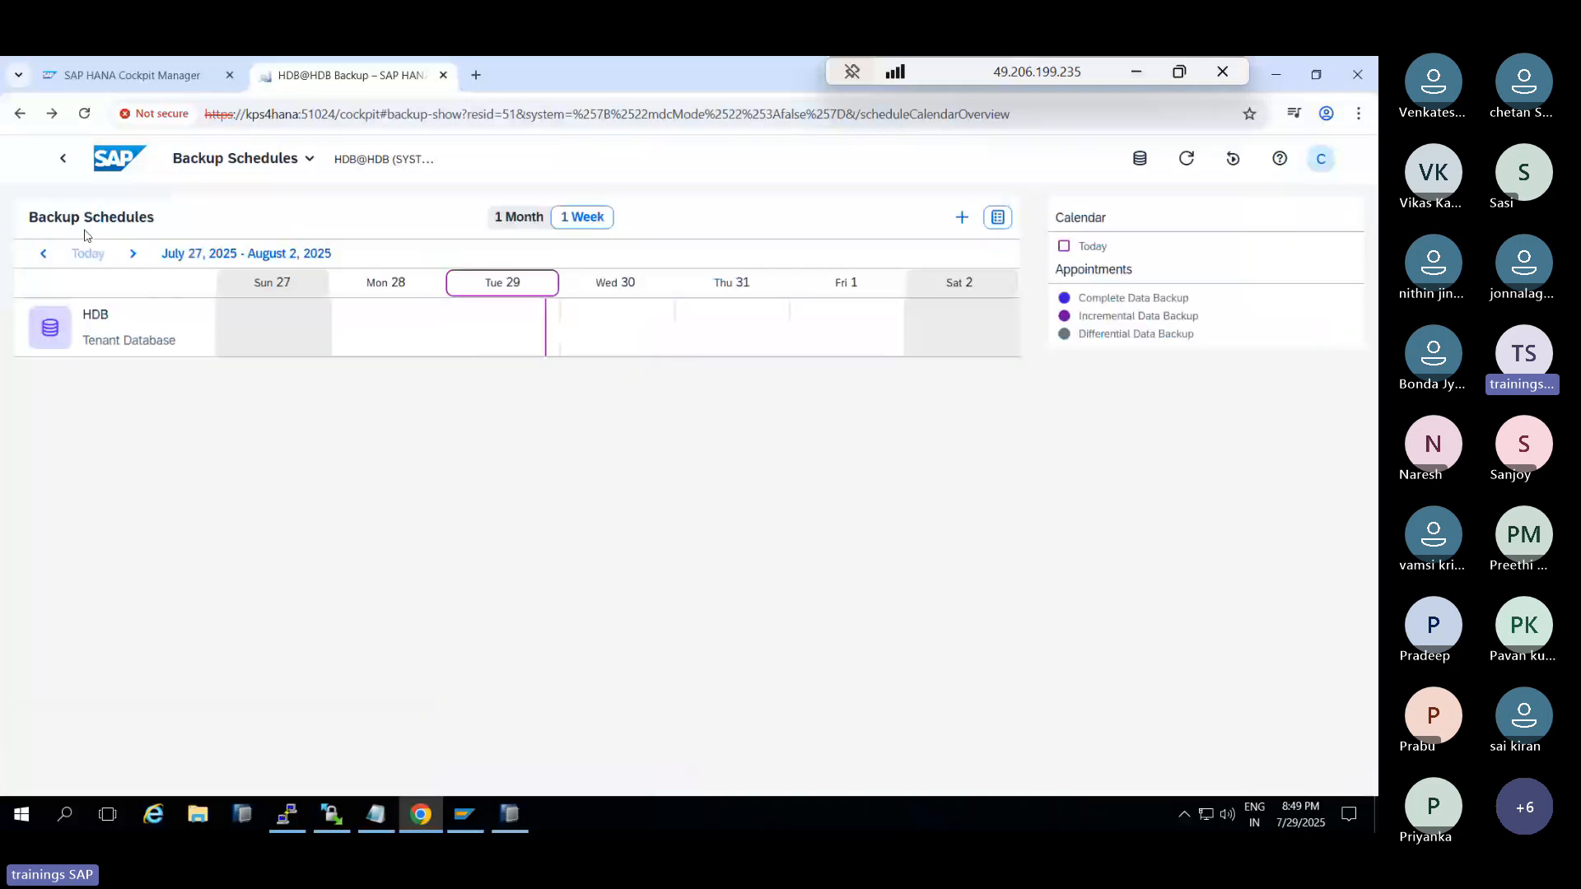
Go back to the HDB Database Overview and scroll down to the Capture and Replay Workload cards
click(65, 161)
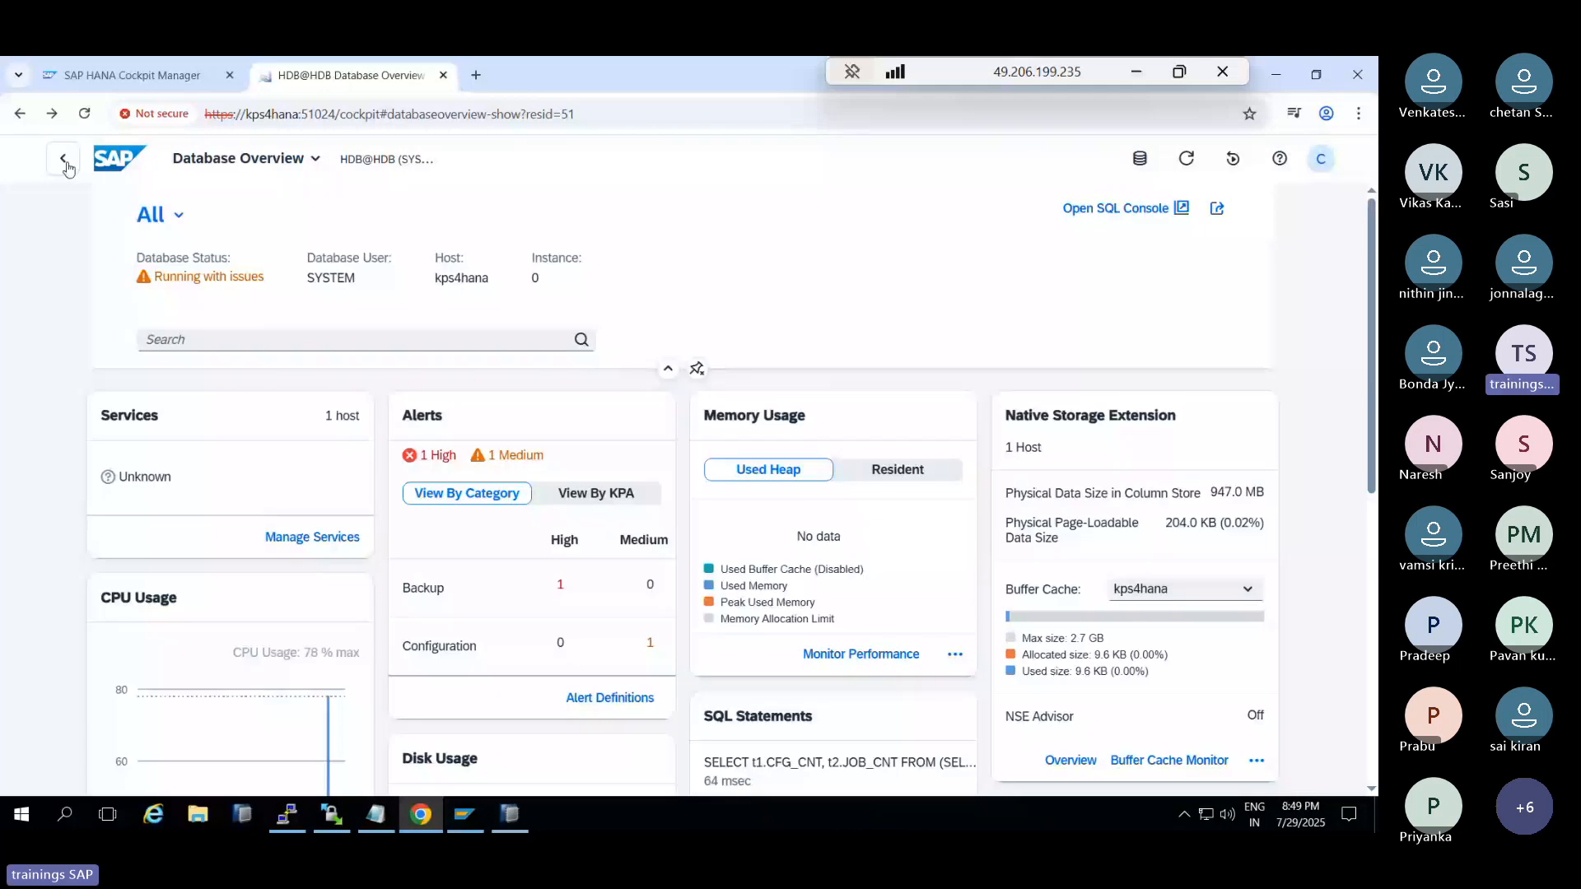
scroll(763, 577, down, 5)
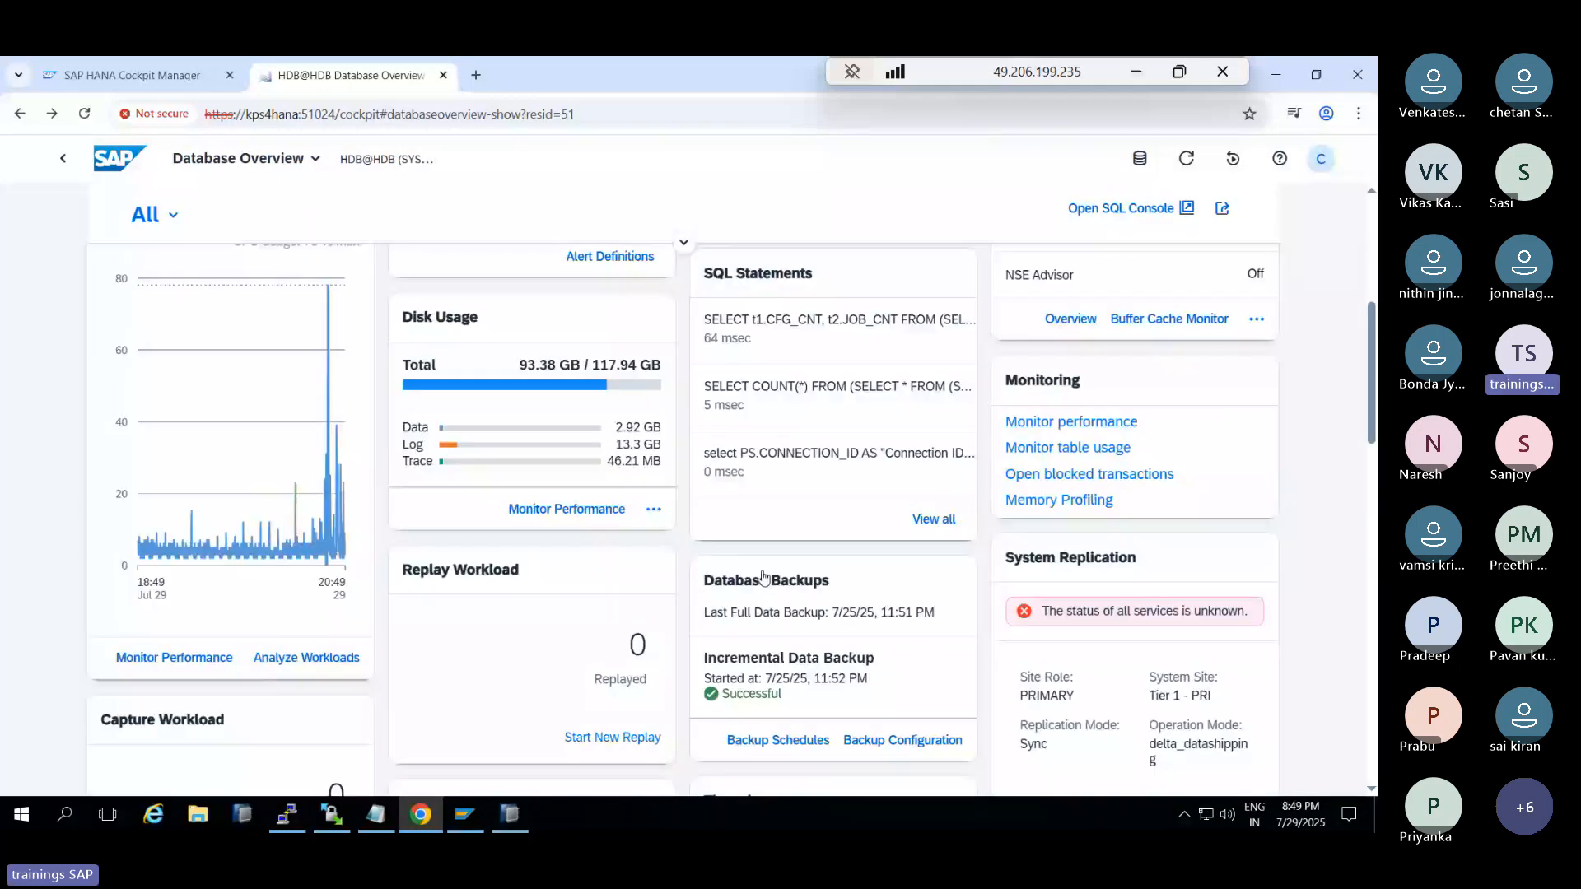
scroll(763, 576, down, 2)
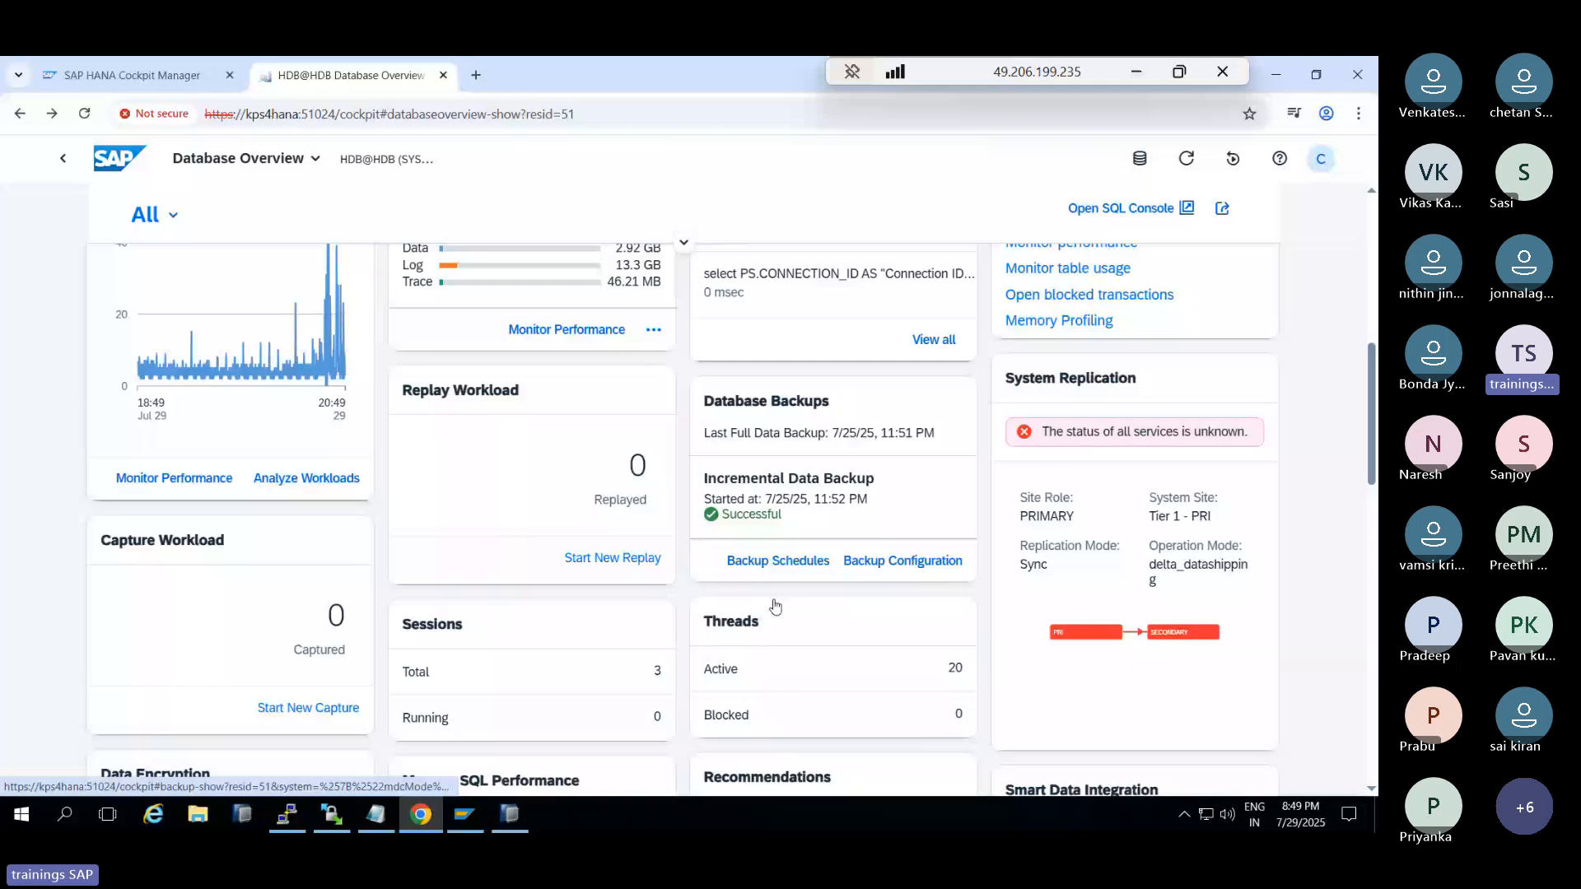
click(587, 560)
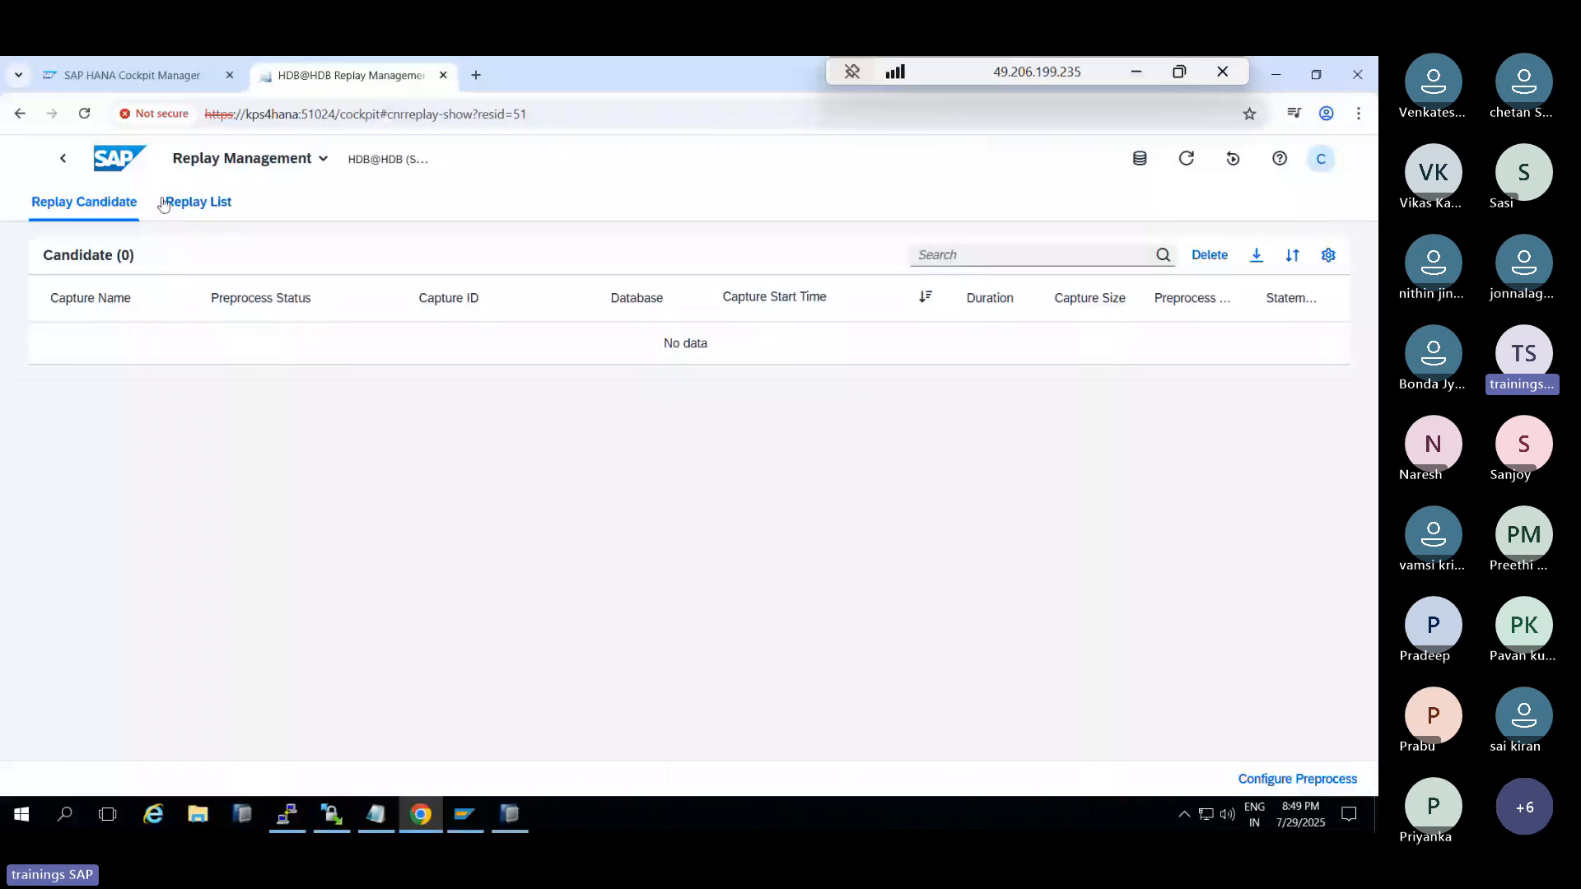
click(93, 215)
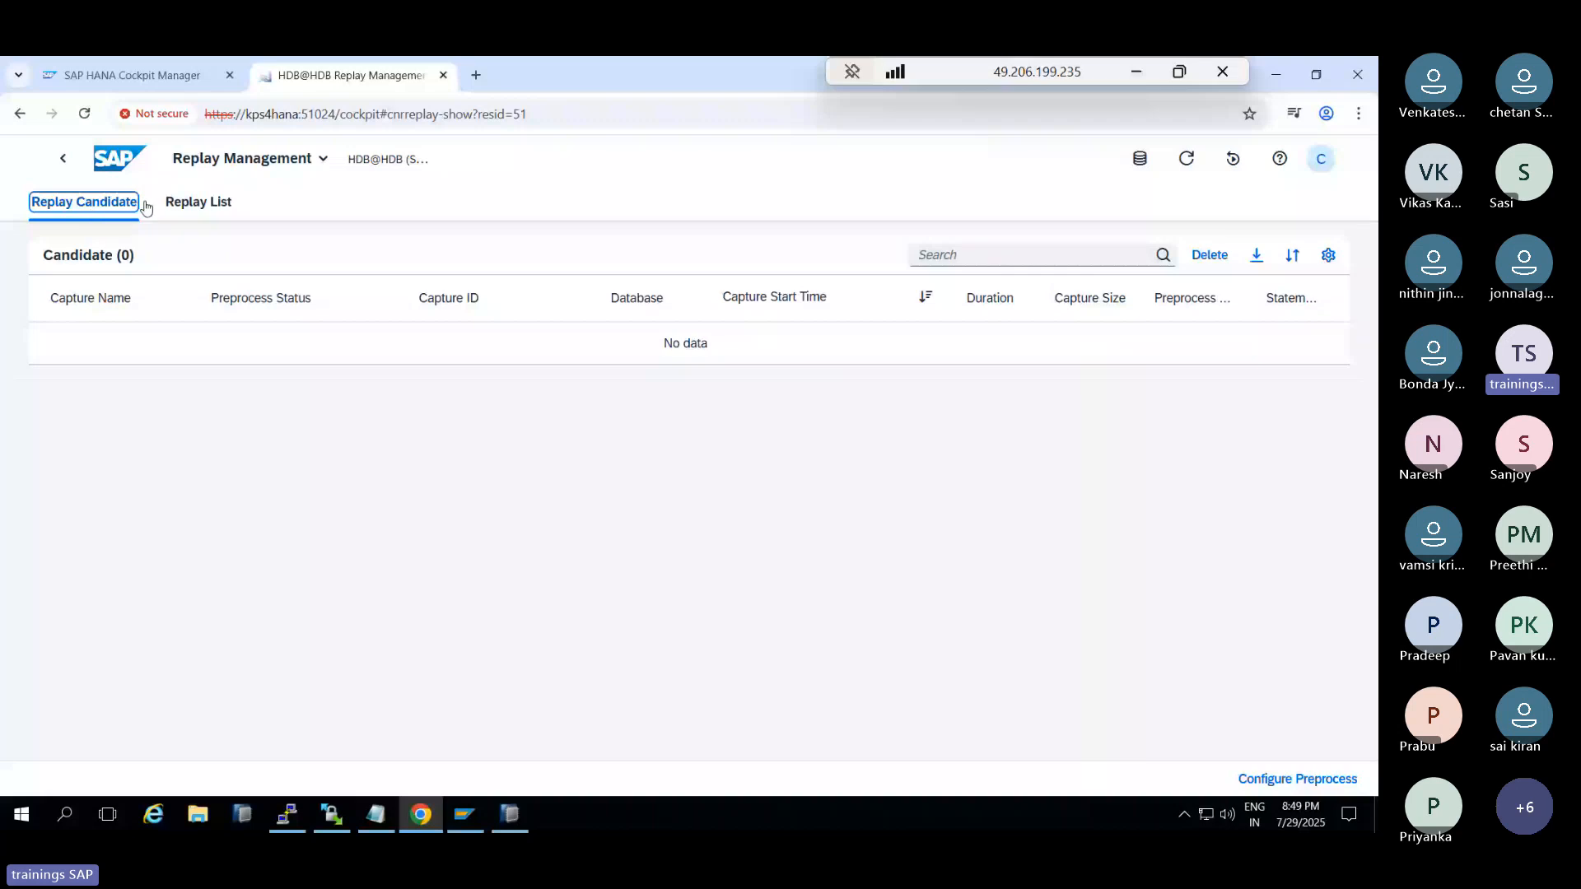
key(alt+Left)
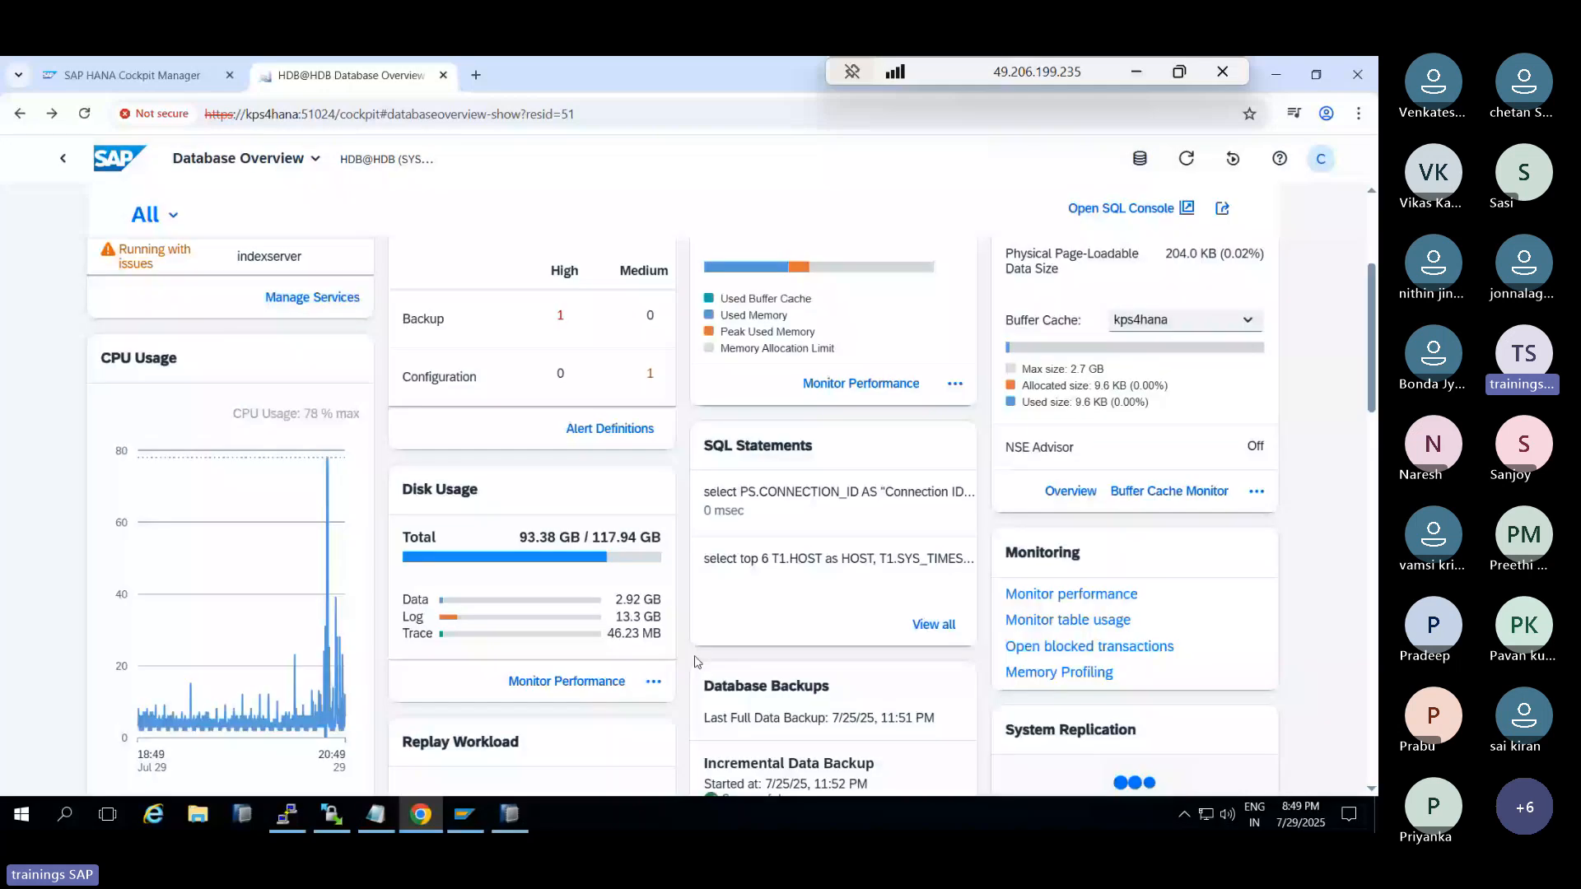
scroll(557, 641, down, 3)
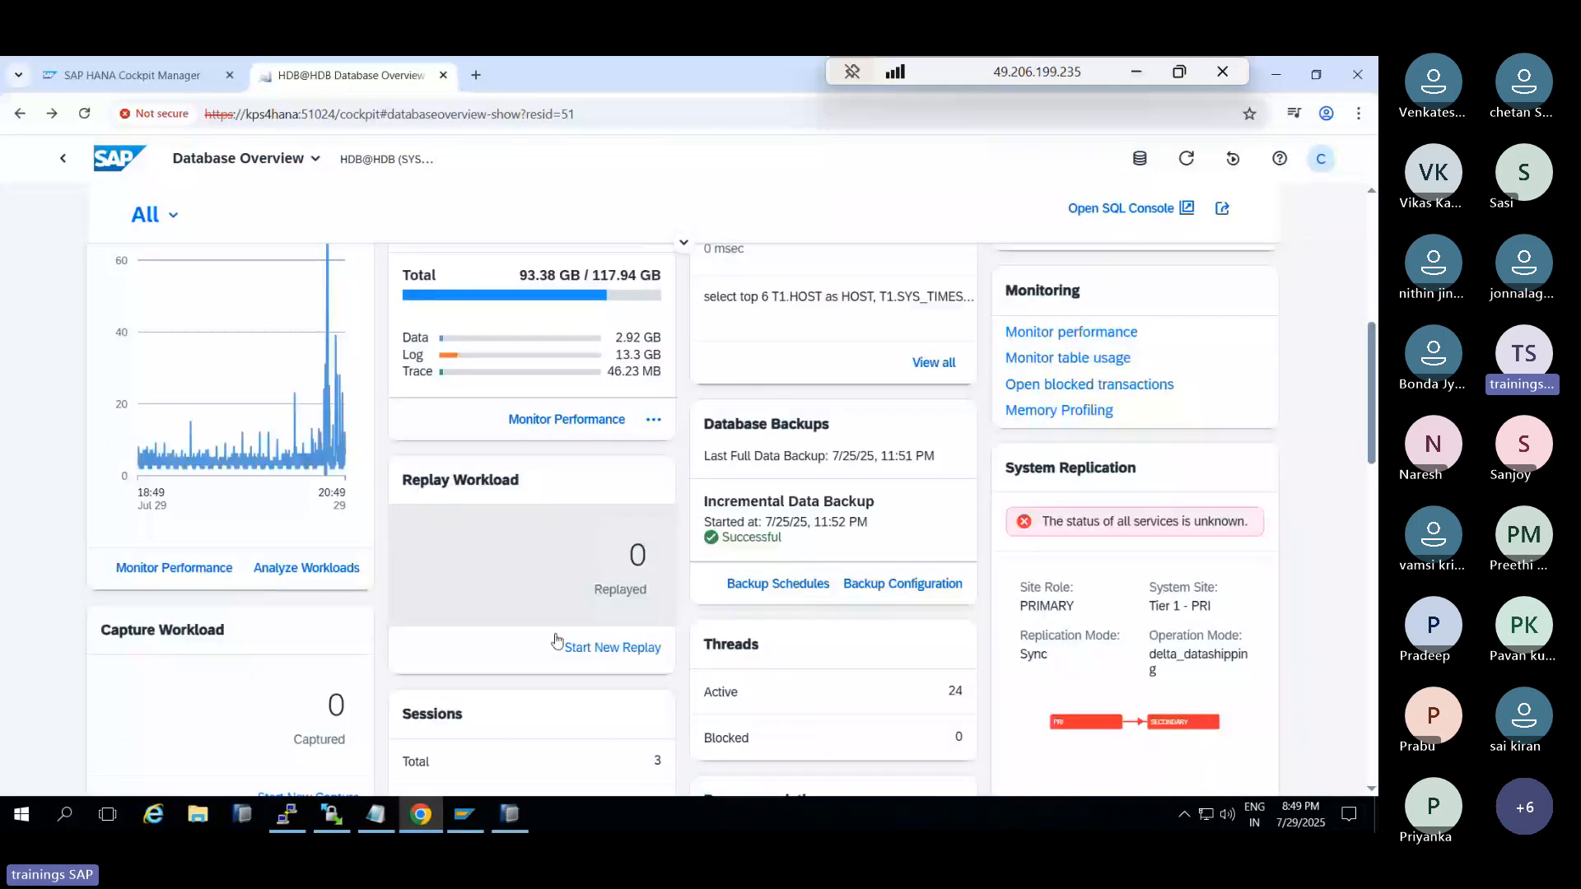
click(568, 647)
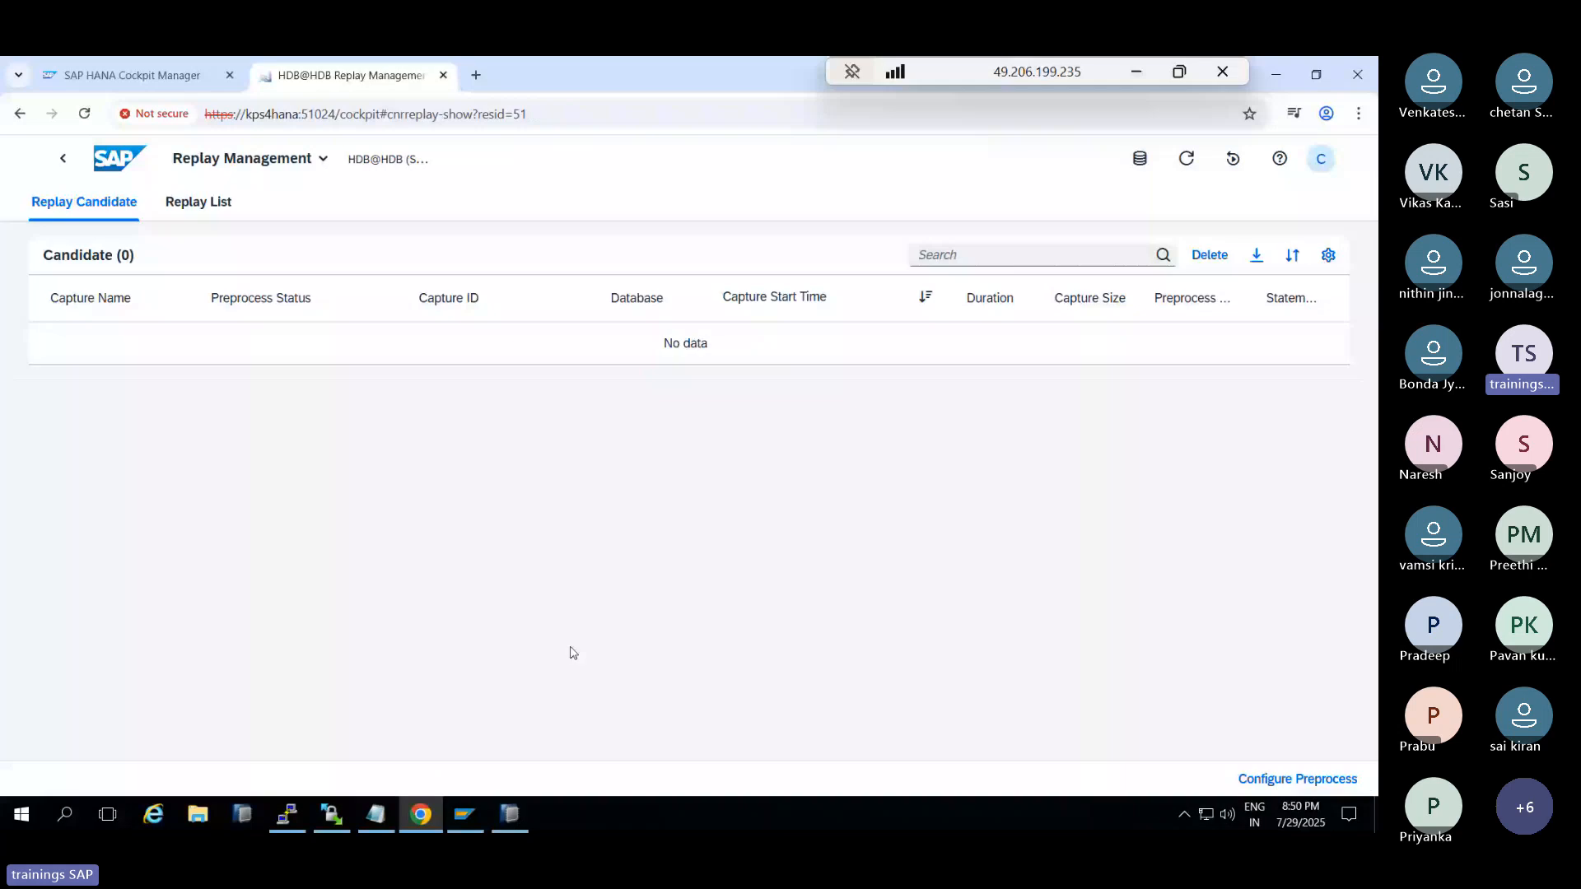
click(59, 165)
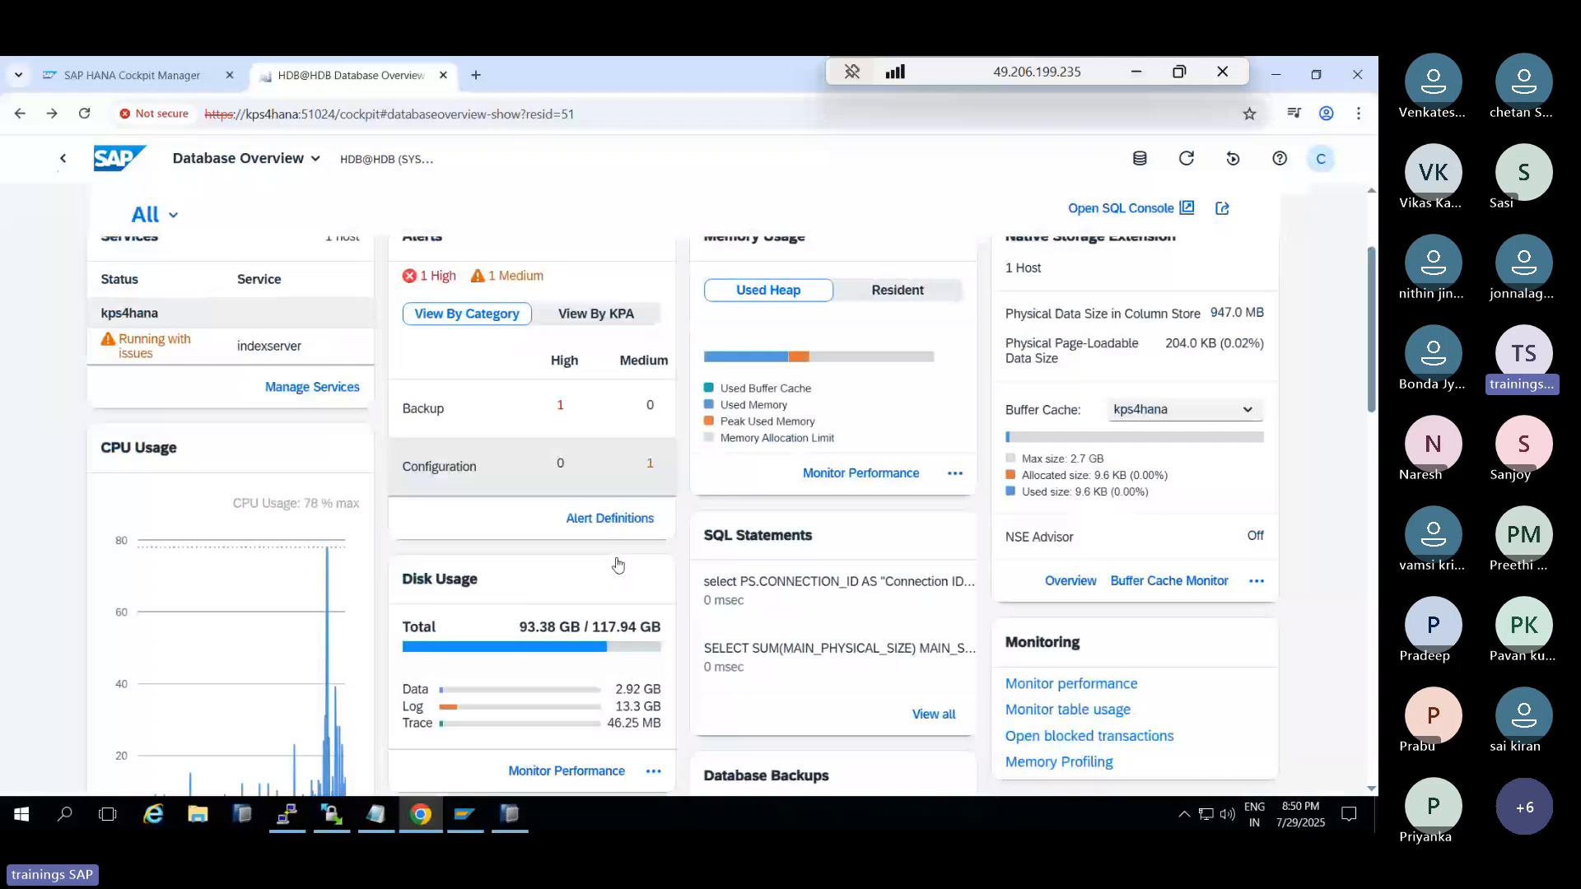
scroll(618, 564, down, 5)
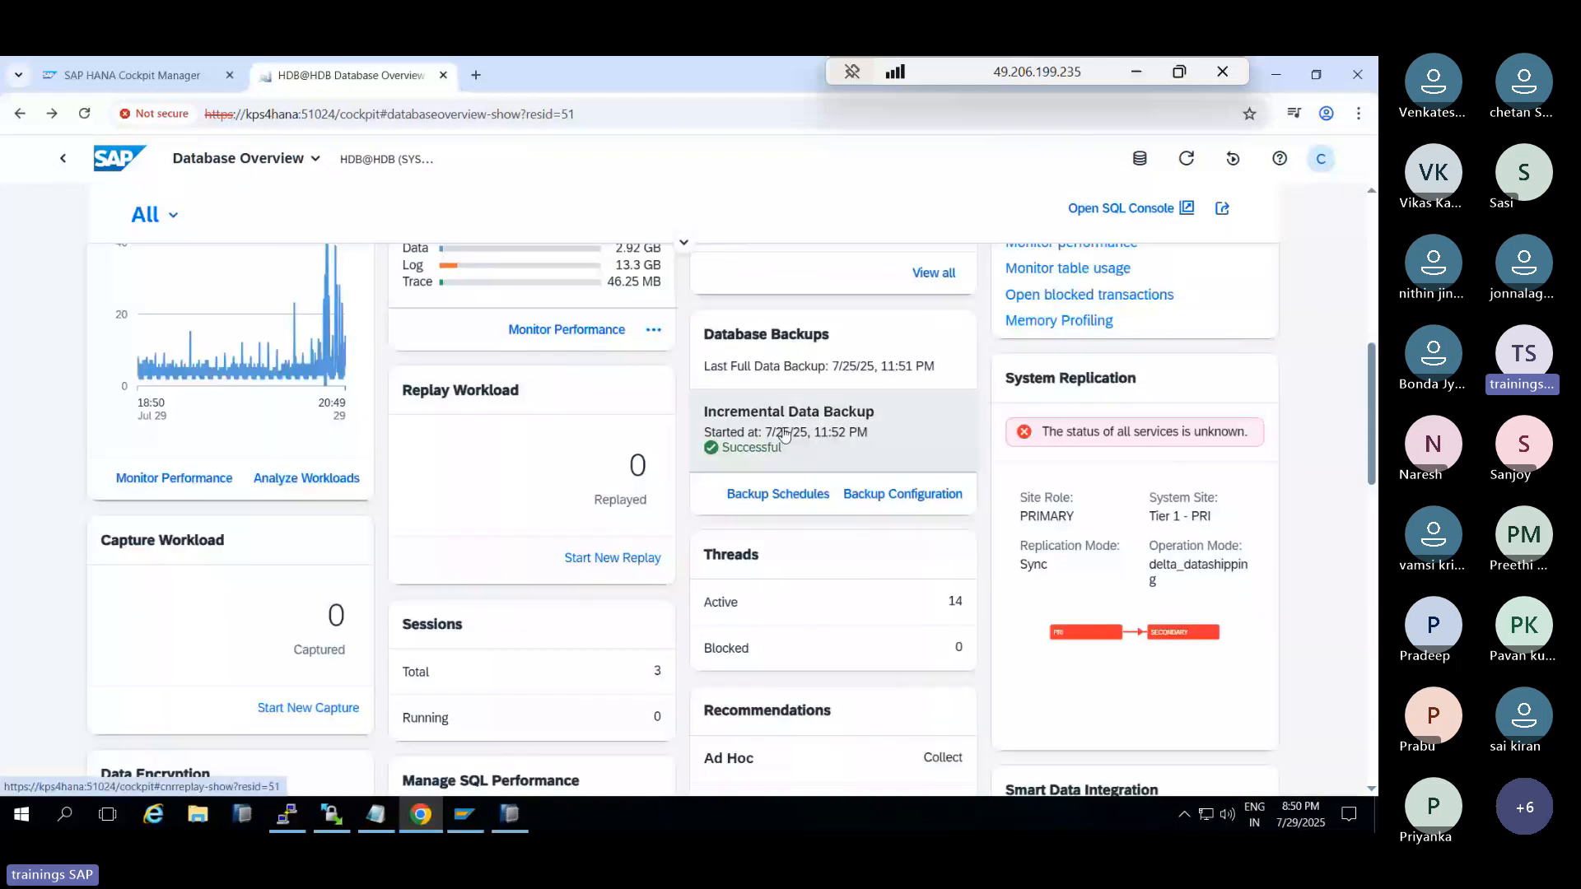
scroll(786, 461, down, 1)
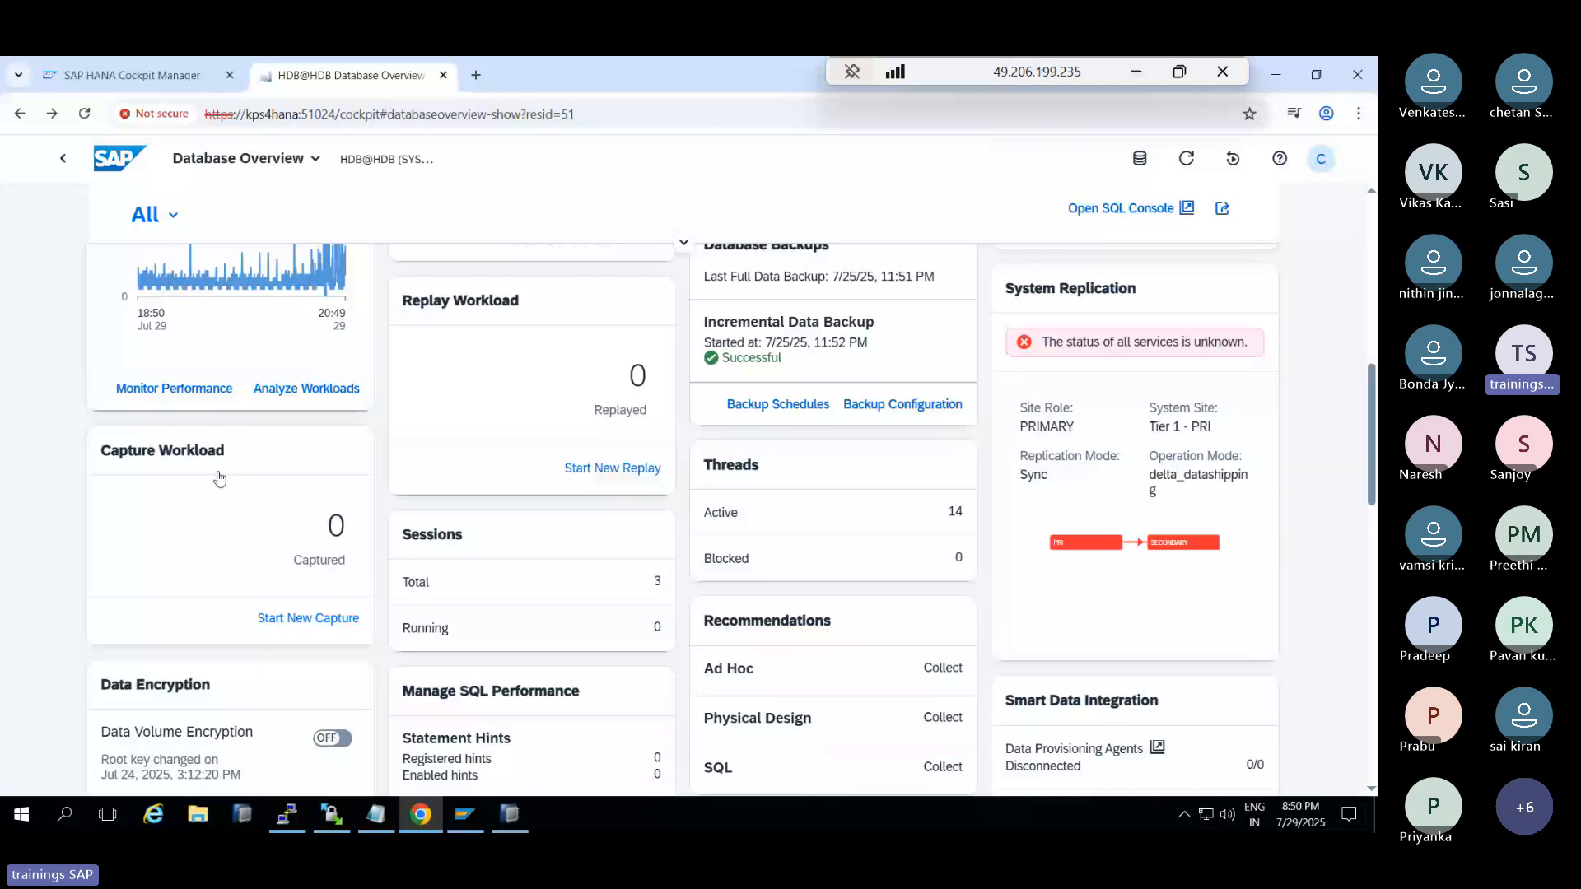
Begin a new workload capture with the capture name test1
click(344, 618)
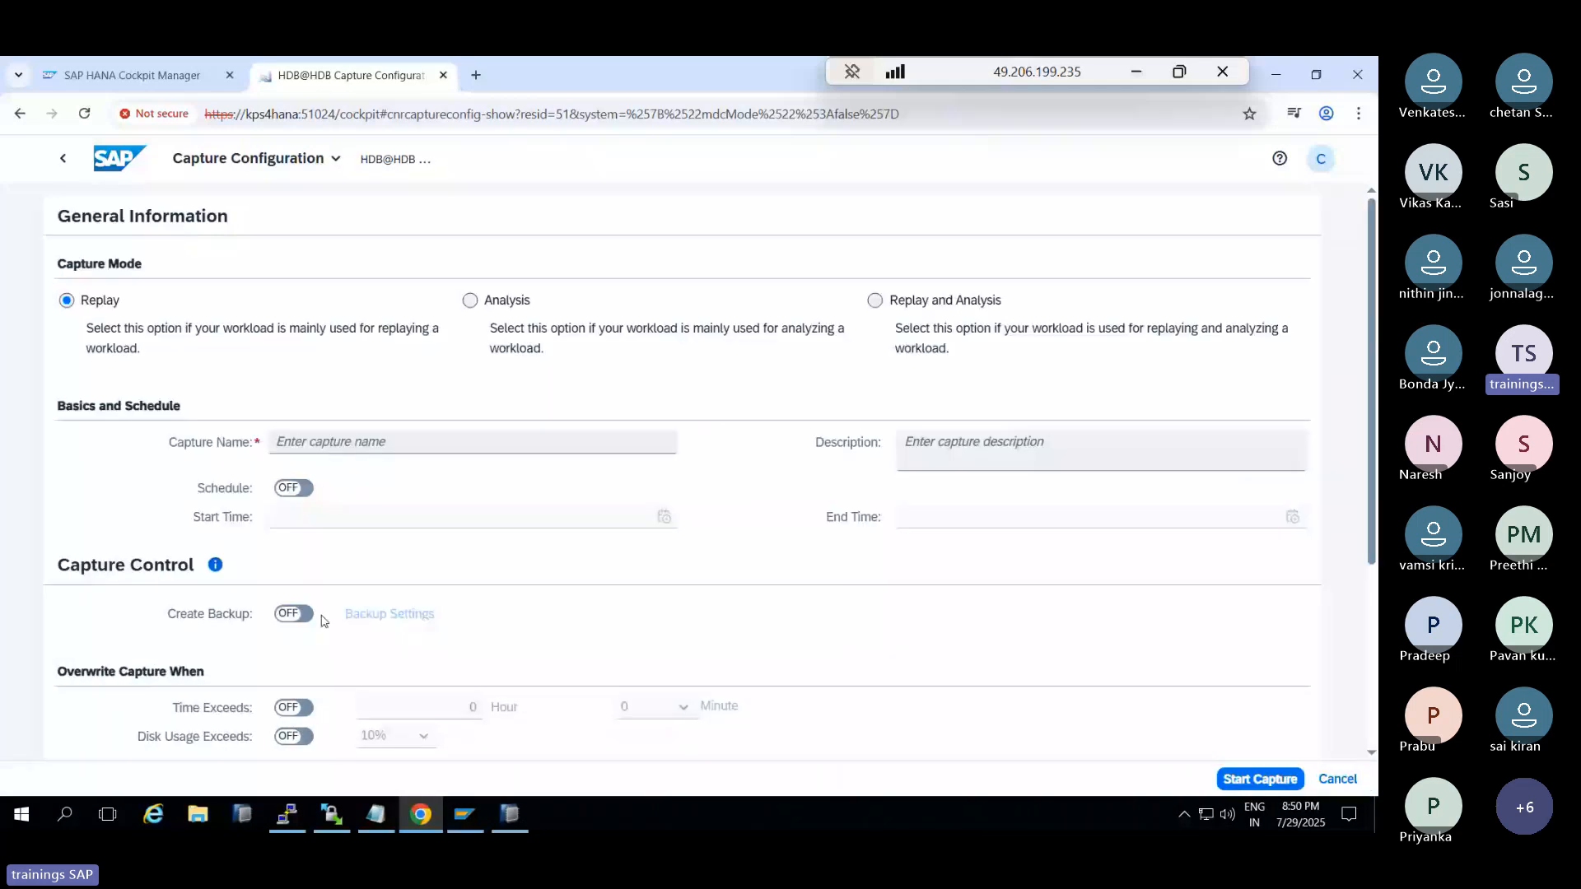
click(345, 442)
text(t)
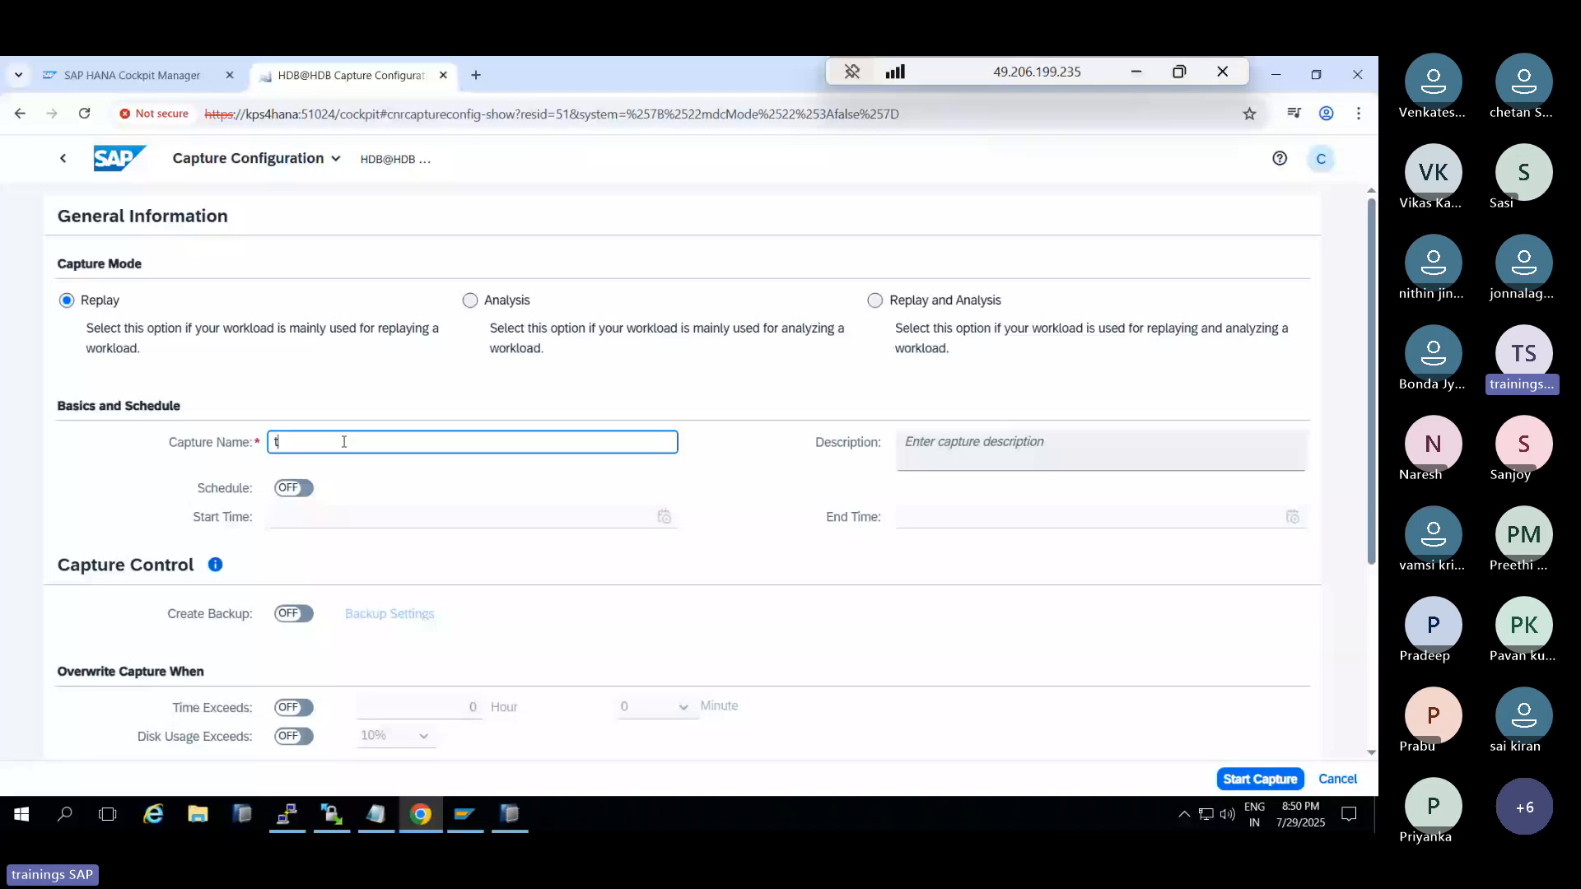
text(est1)
scroll(387, 536, down, 1)
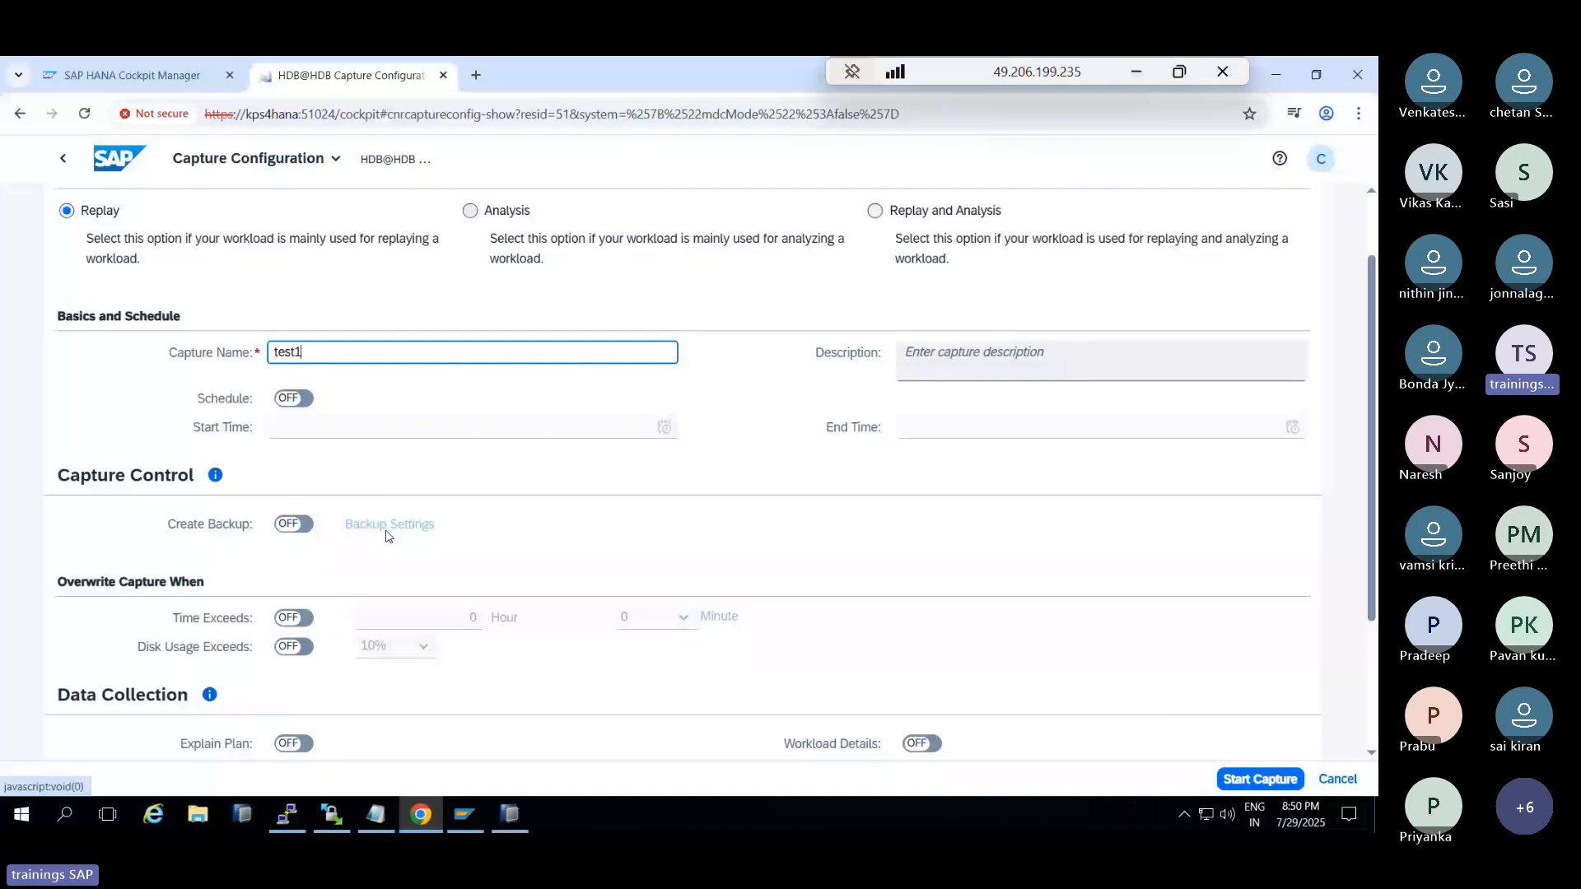
scroll(333, 560, down, 2)
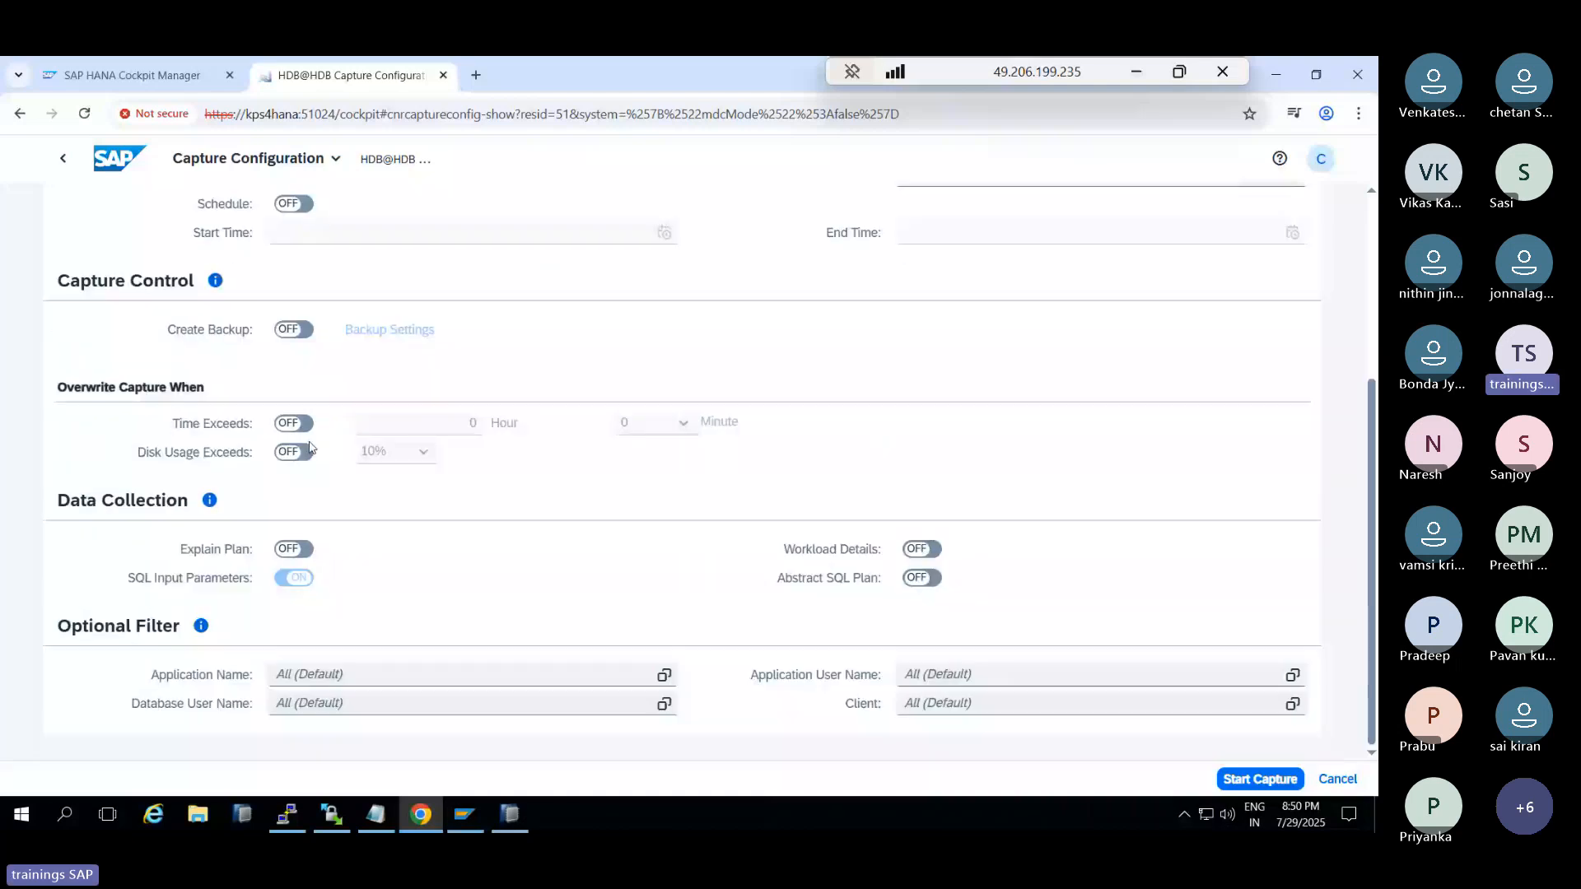
Turn on Explain Plan and Abstract SQL Plan collection, then start the test1 capture
click(293, 548)
click(921, 578)
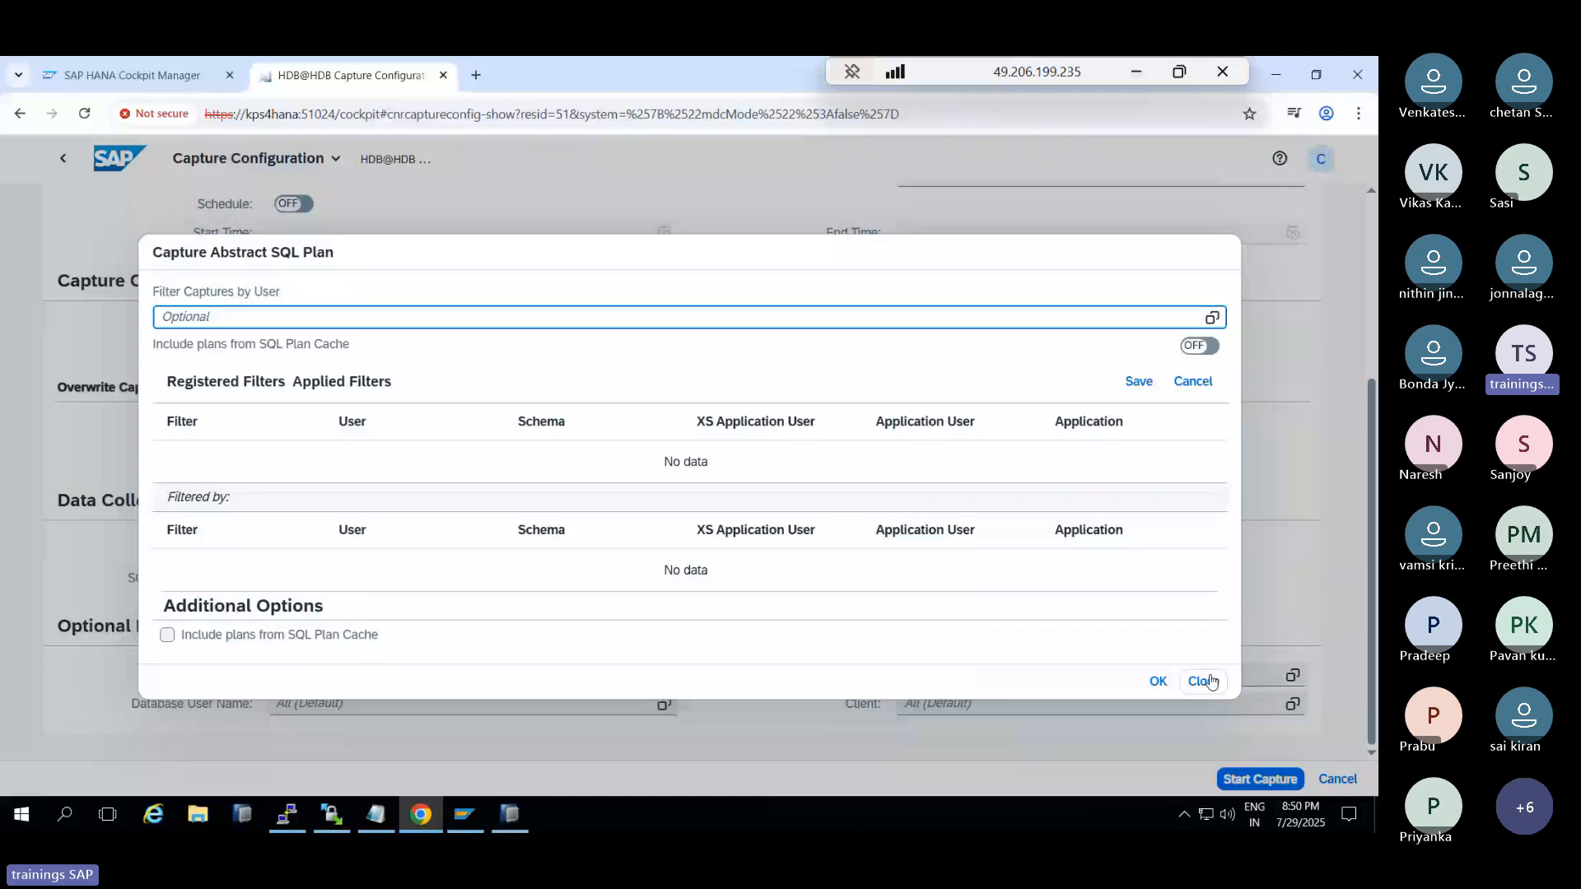
click(1211, 681)
click(1257, 779)
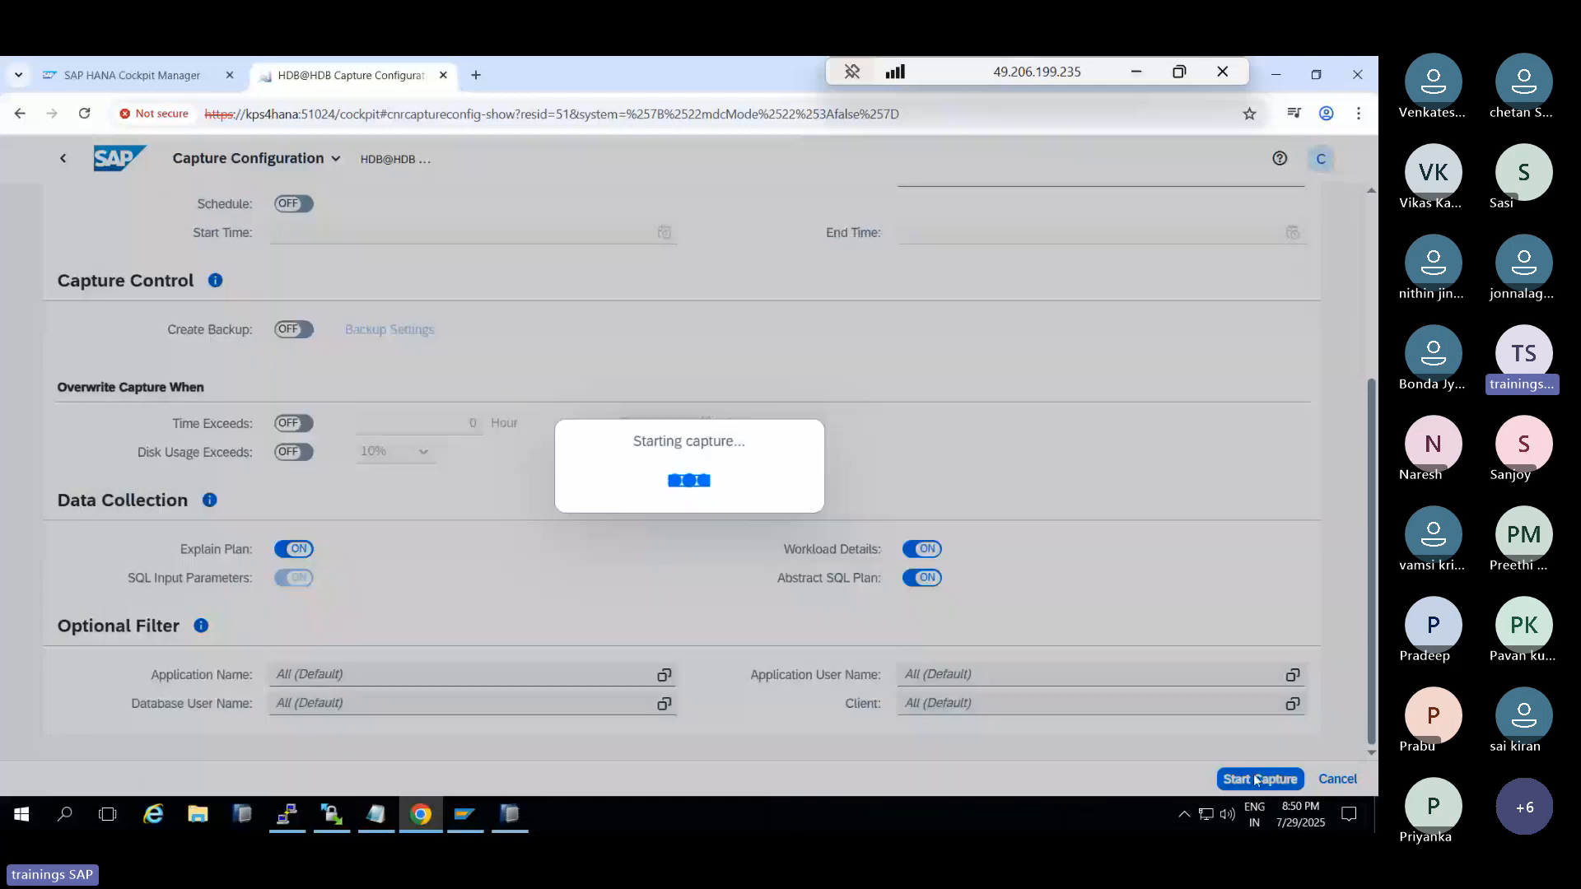
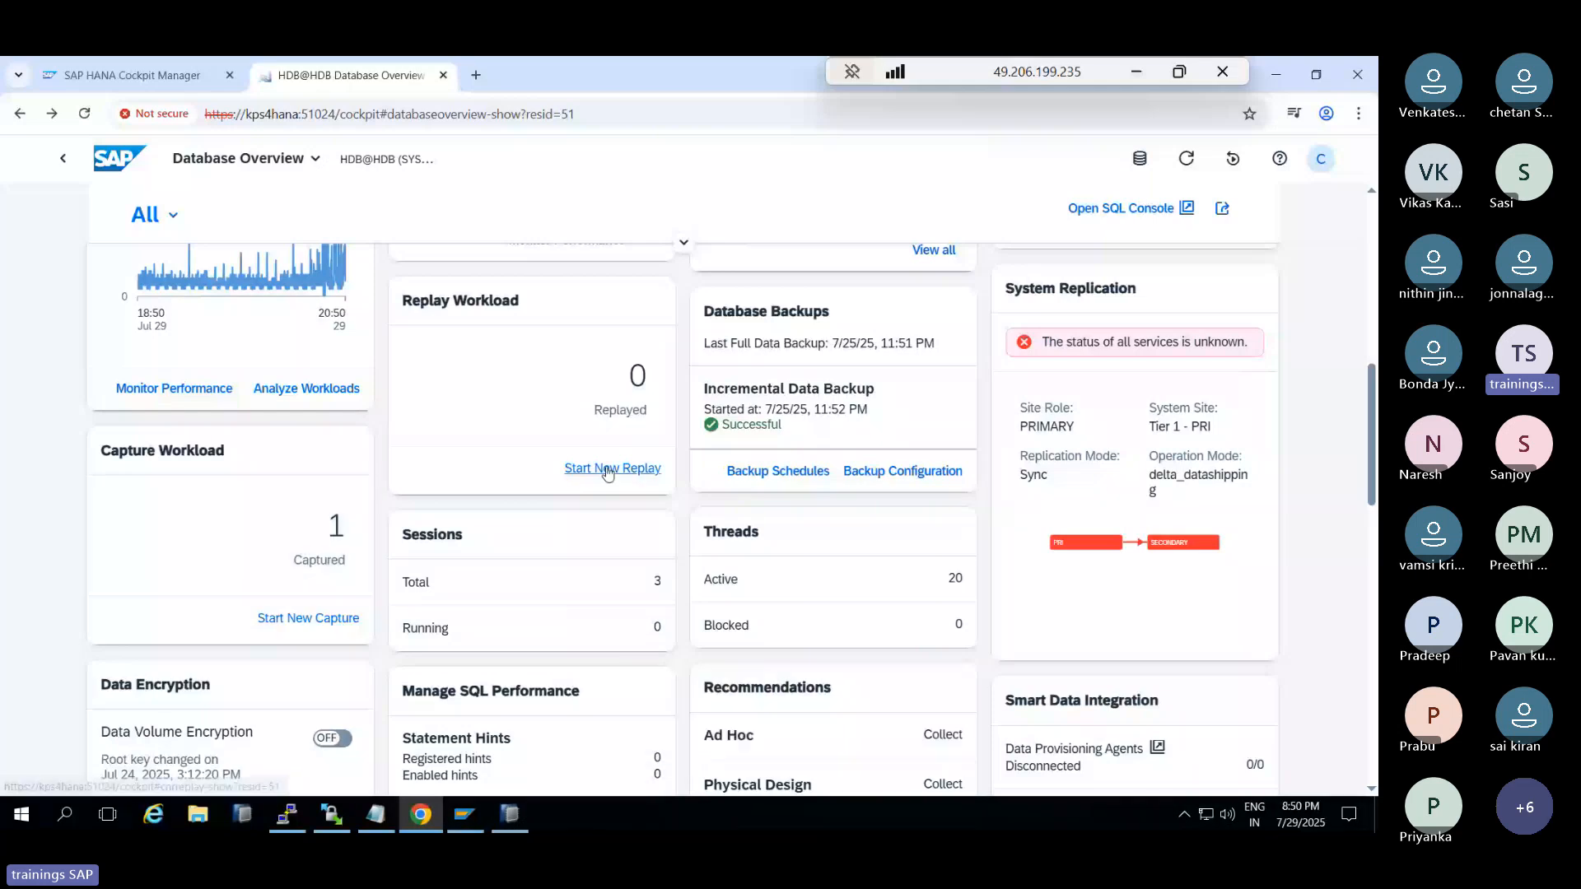
Start preprocessing capture test1 from a new replay, then return to the Database Overview
click(607, 470)
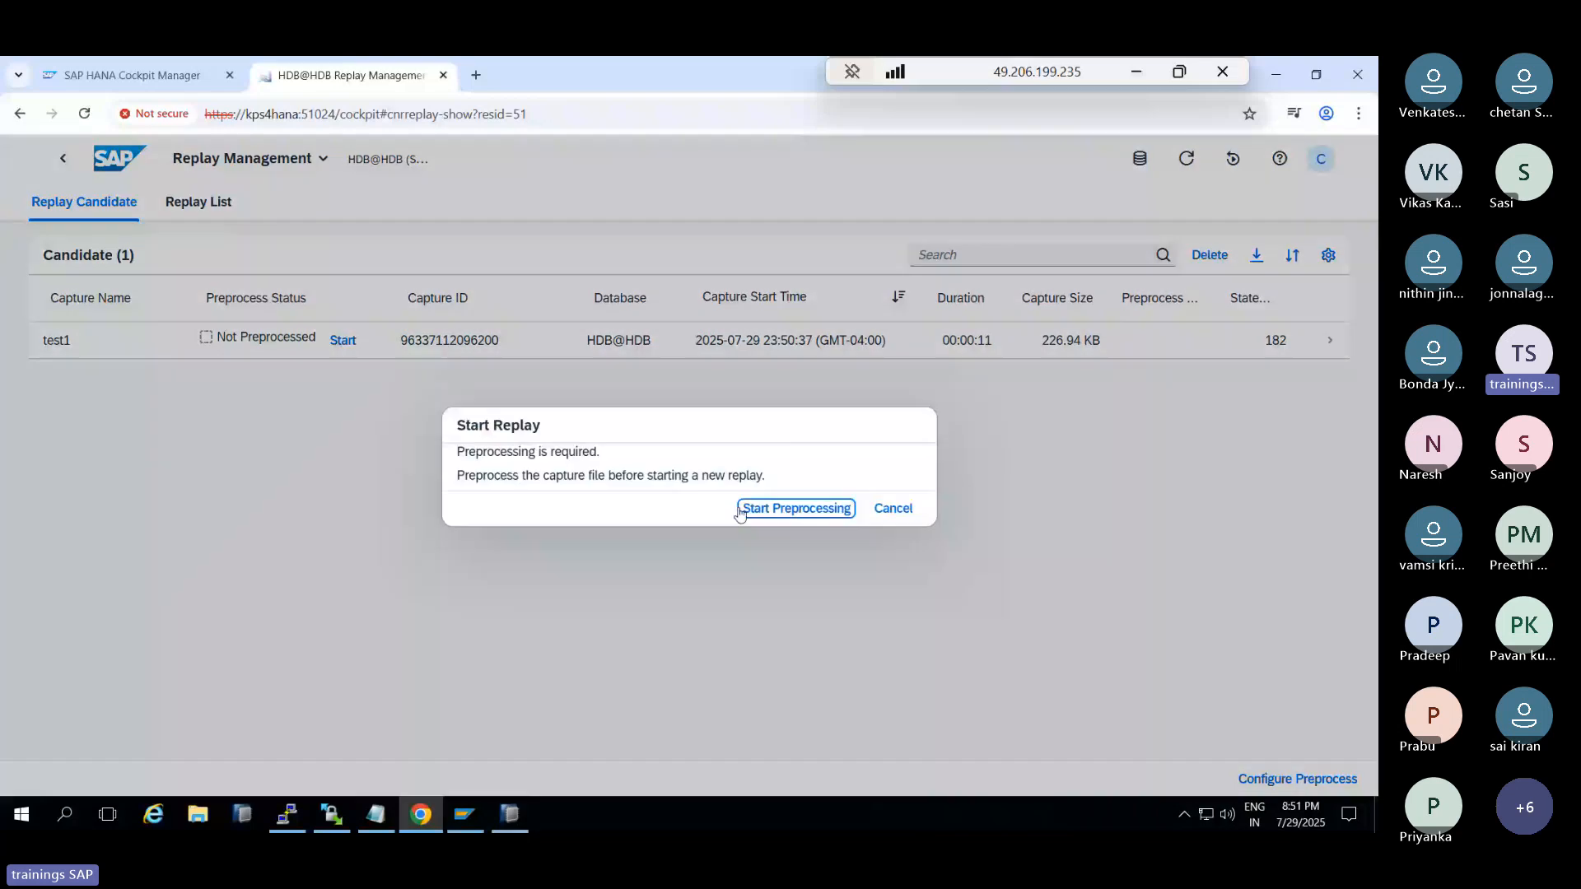
click(769, 510)
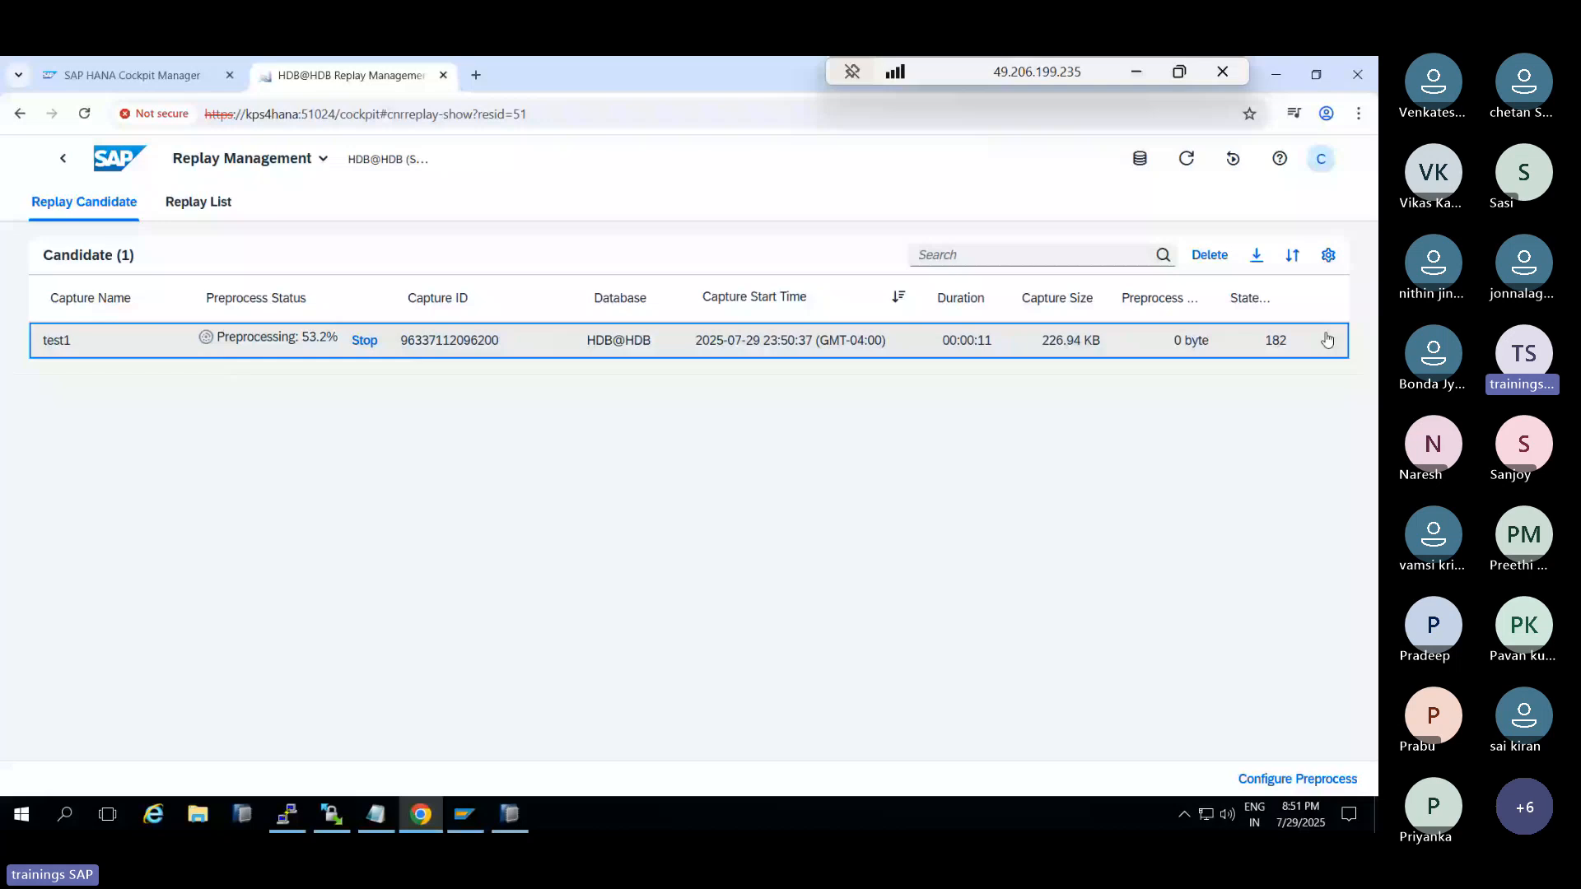
click(64, 159)
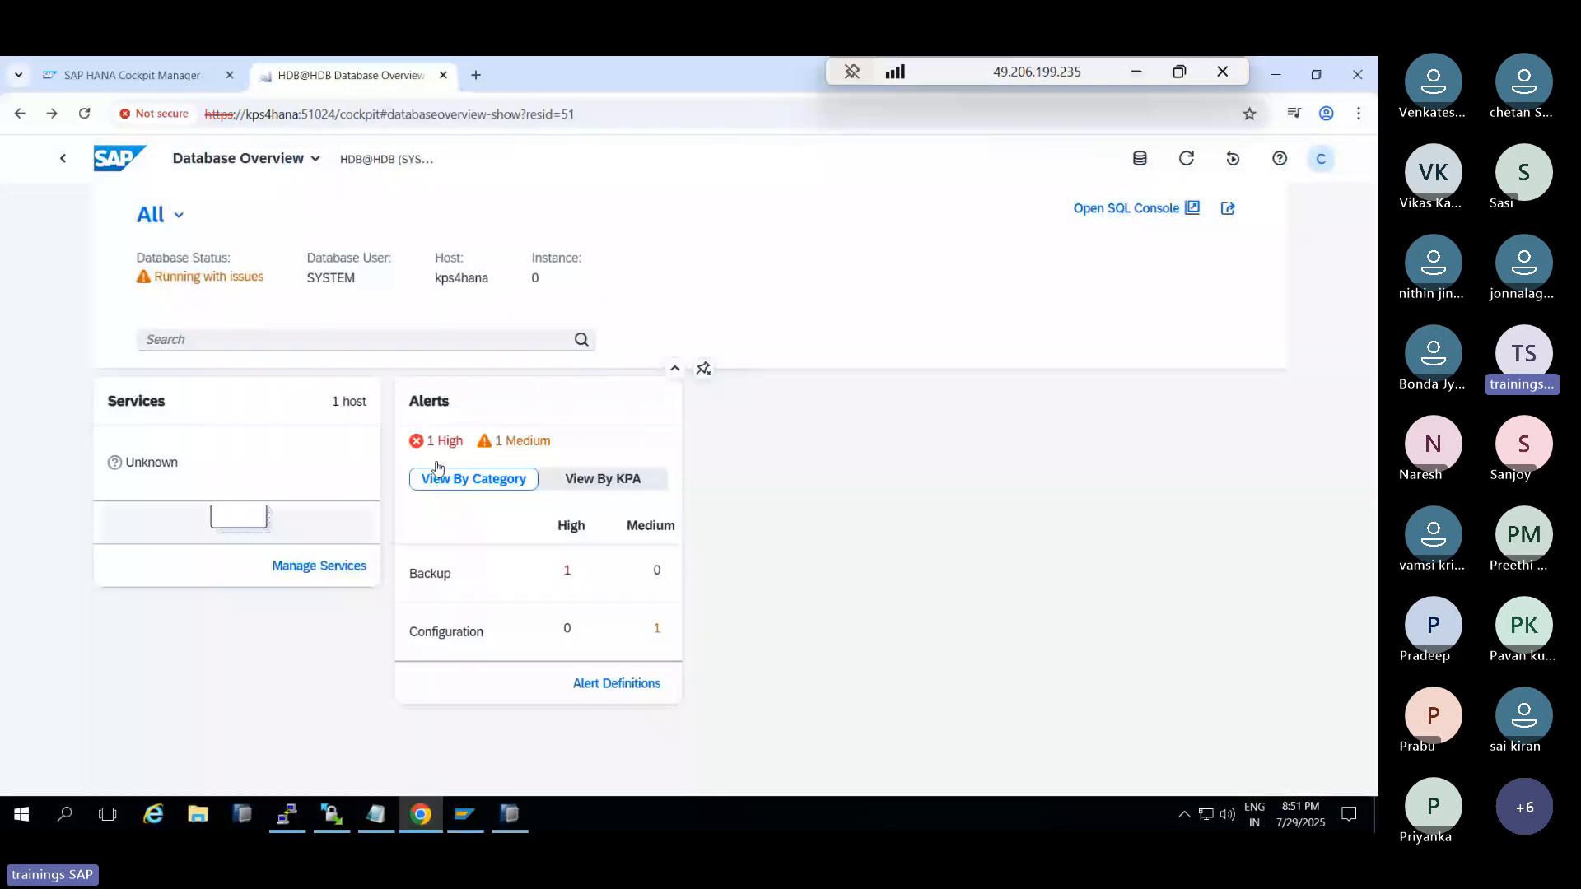
scroll(560, 500, down, 5)
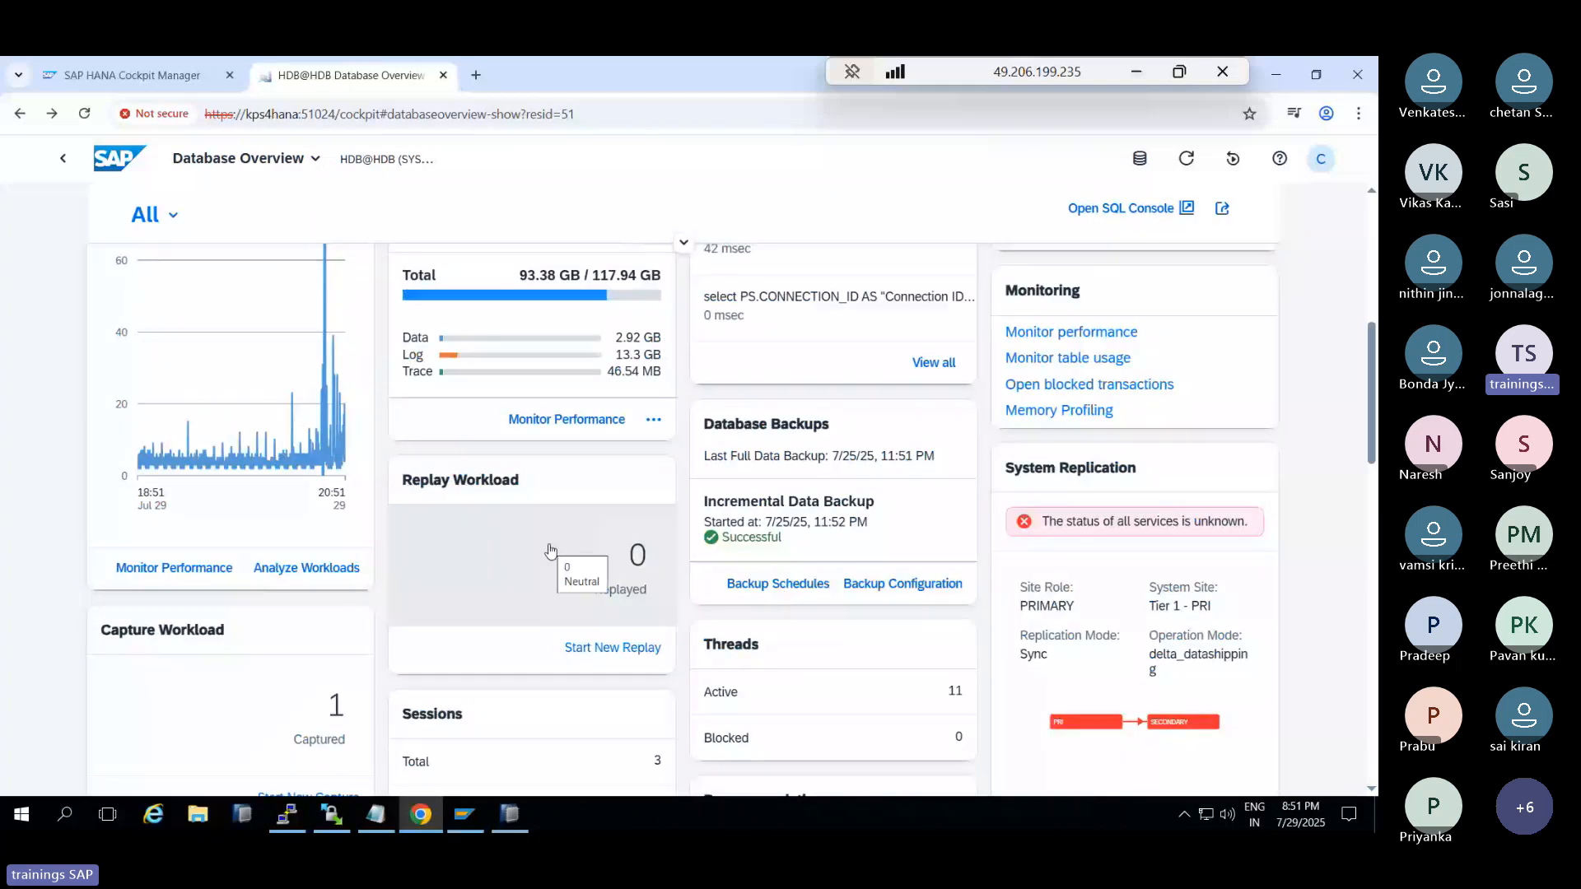
scroll(550, 551, down, 1)
scroll(550, 551, down, 1)
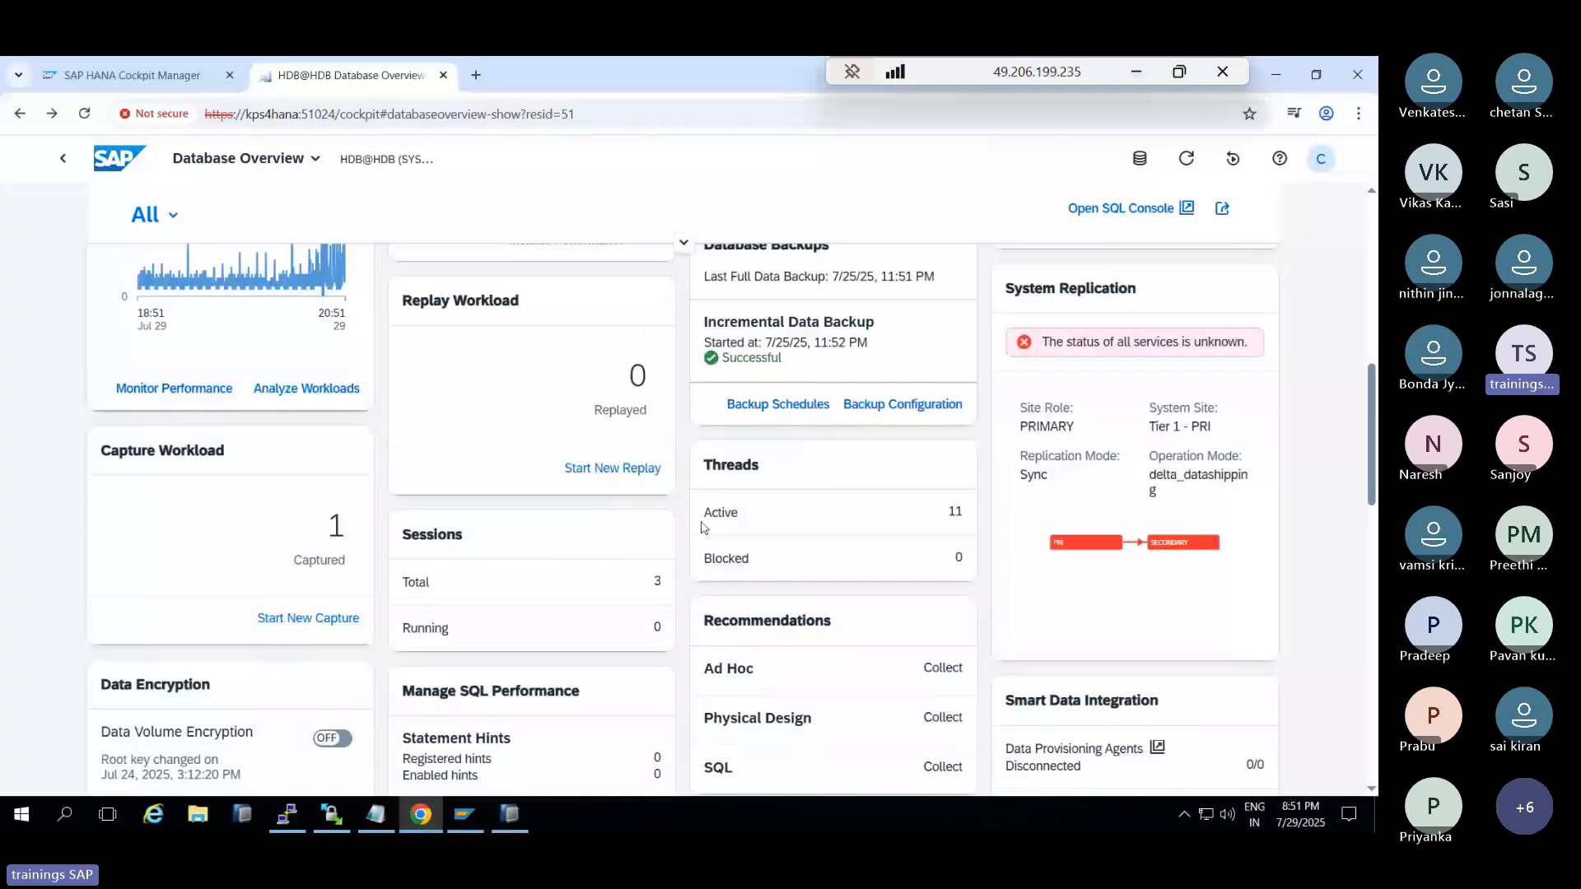
scroll(704, 528, down, 3)
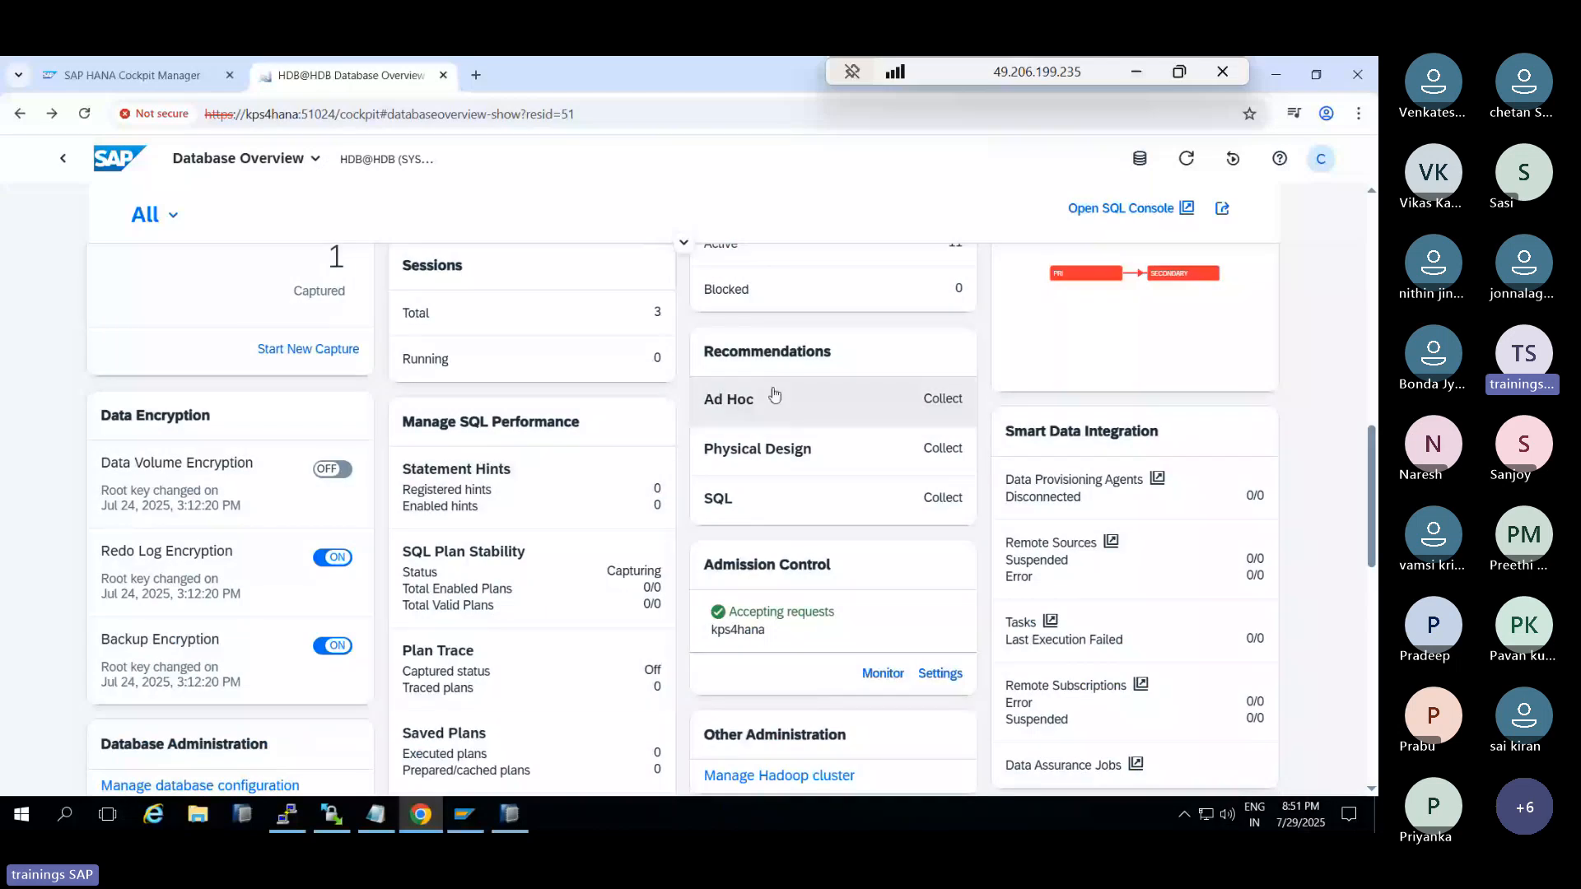
scroll(774, 395, down, 2)
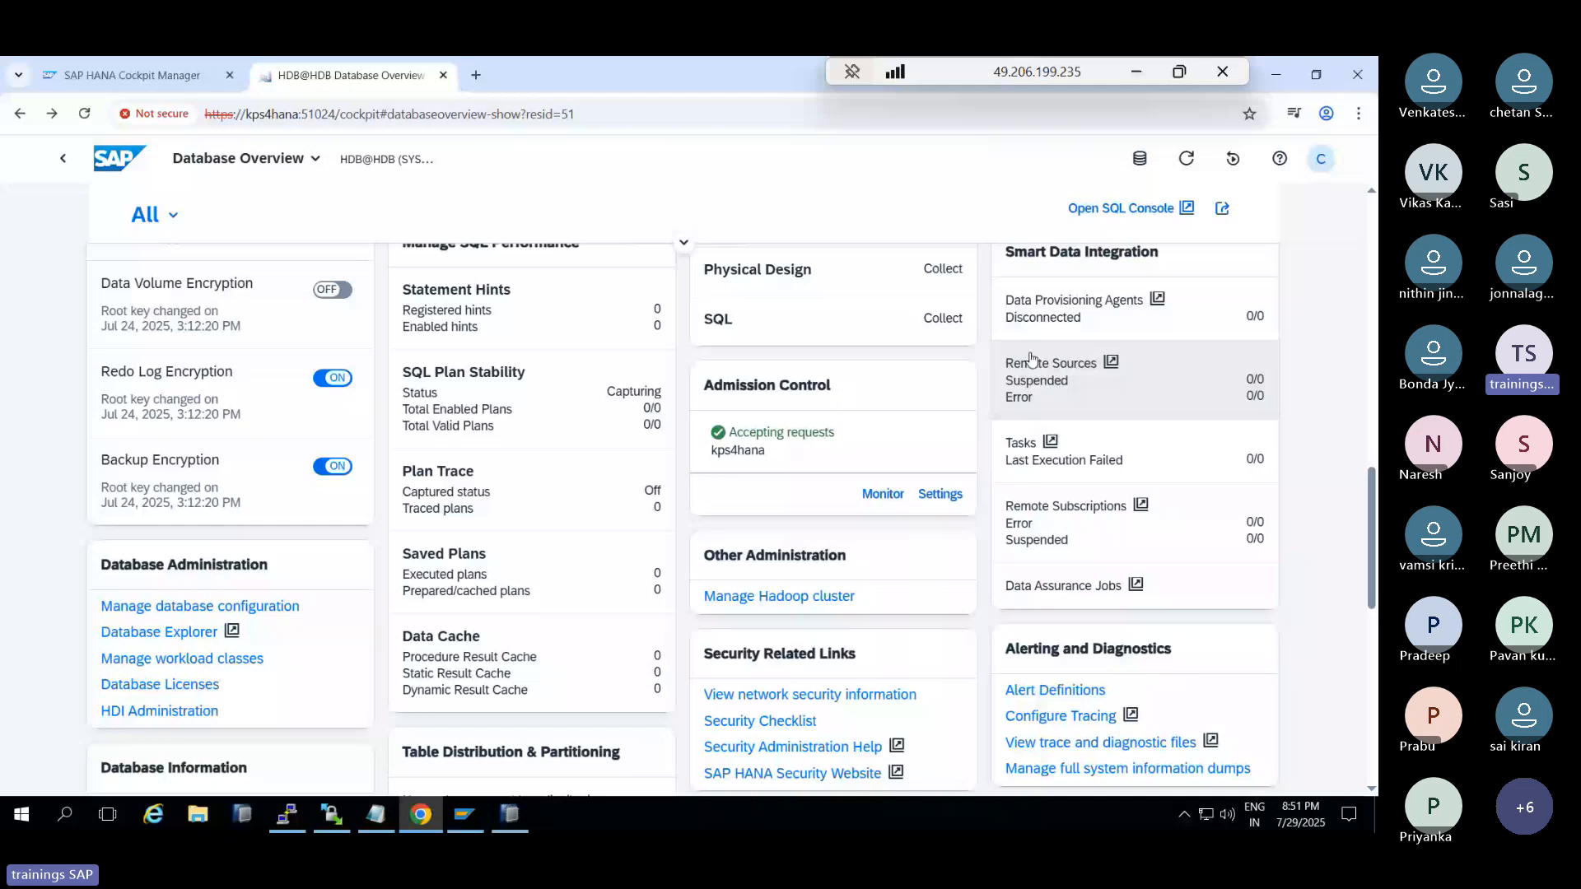
scroll(1030, 357, down, 3)
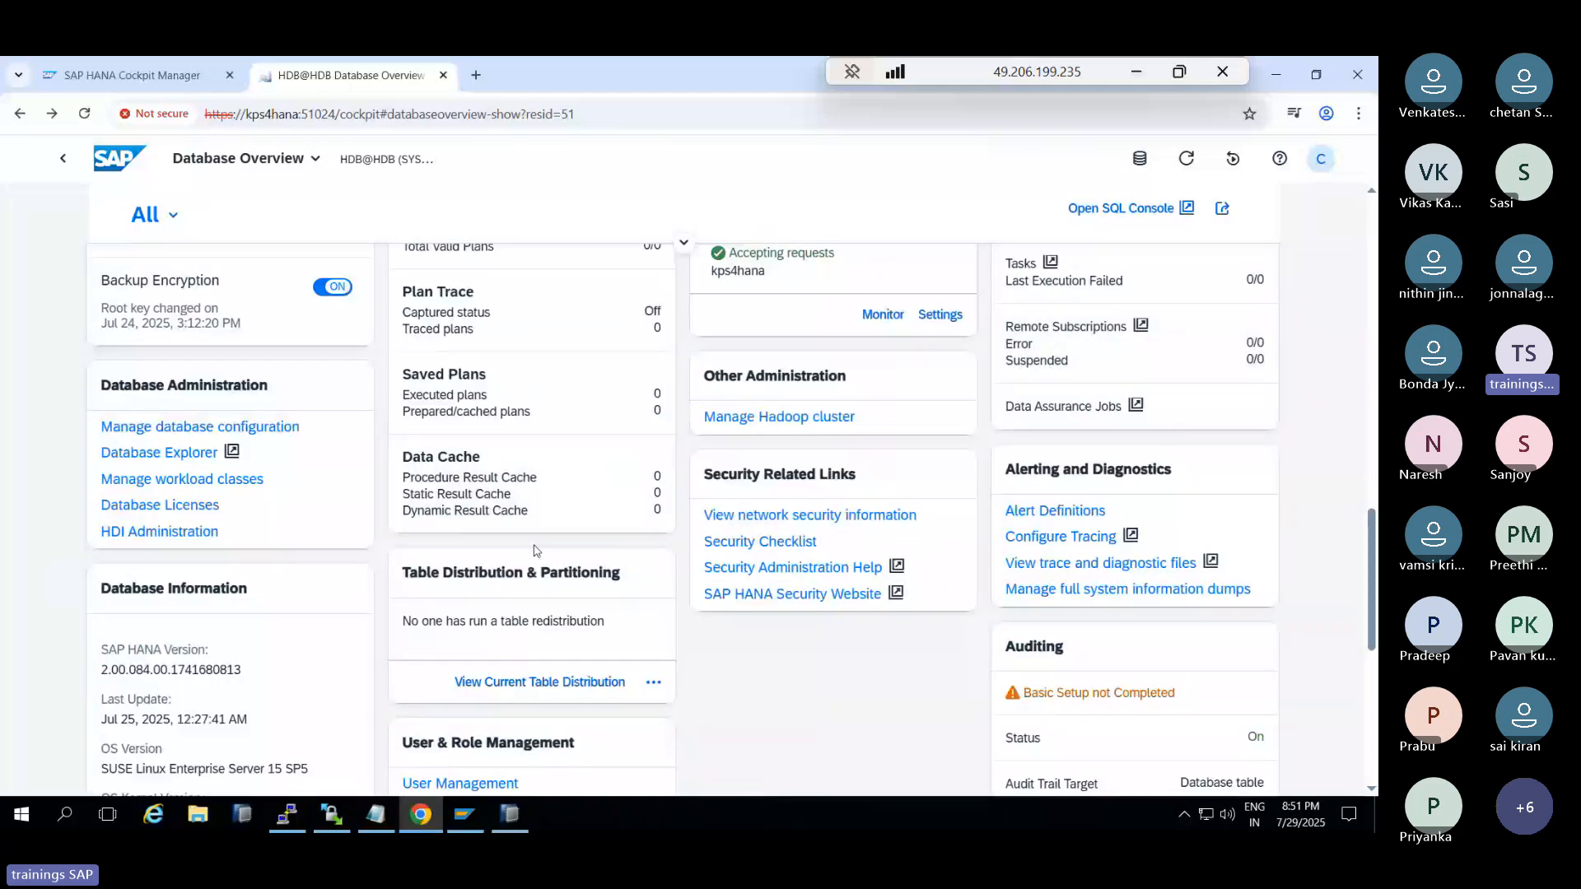
scroll(345, 494, down, 1)
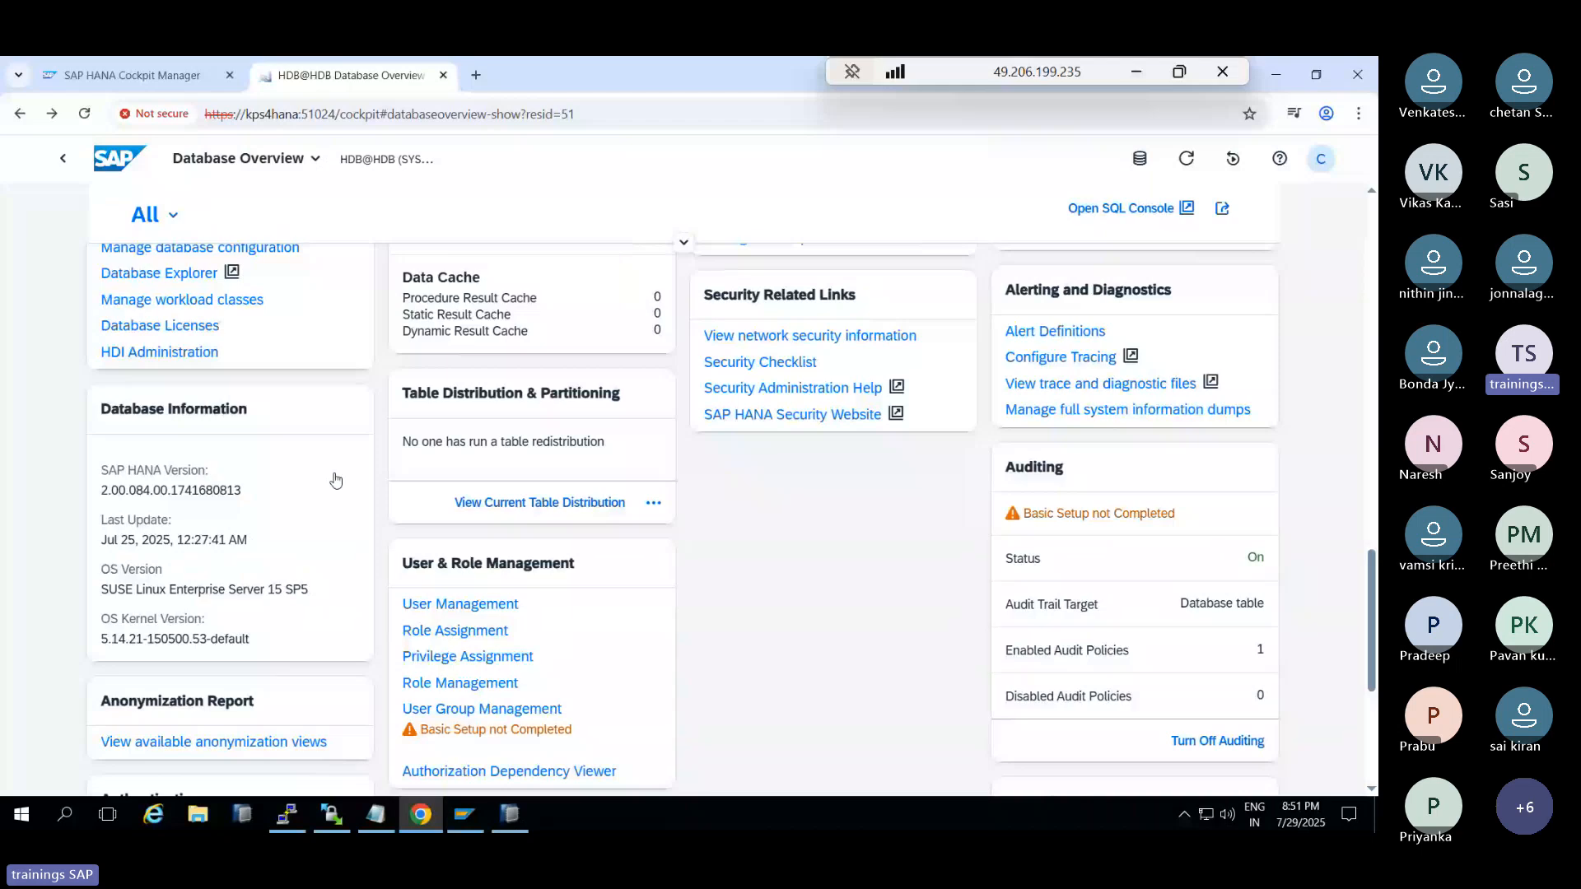
scroll(508, 541, down, 1)
scroll(461, 576, down, 2)
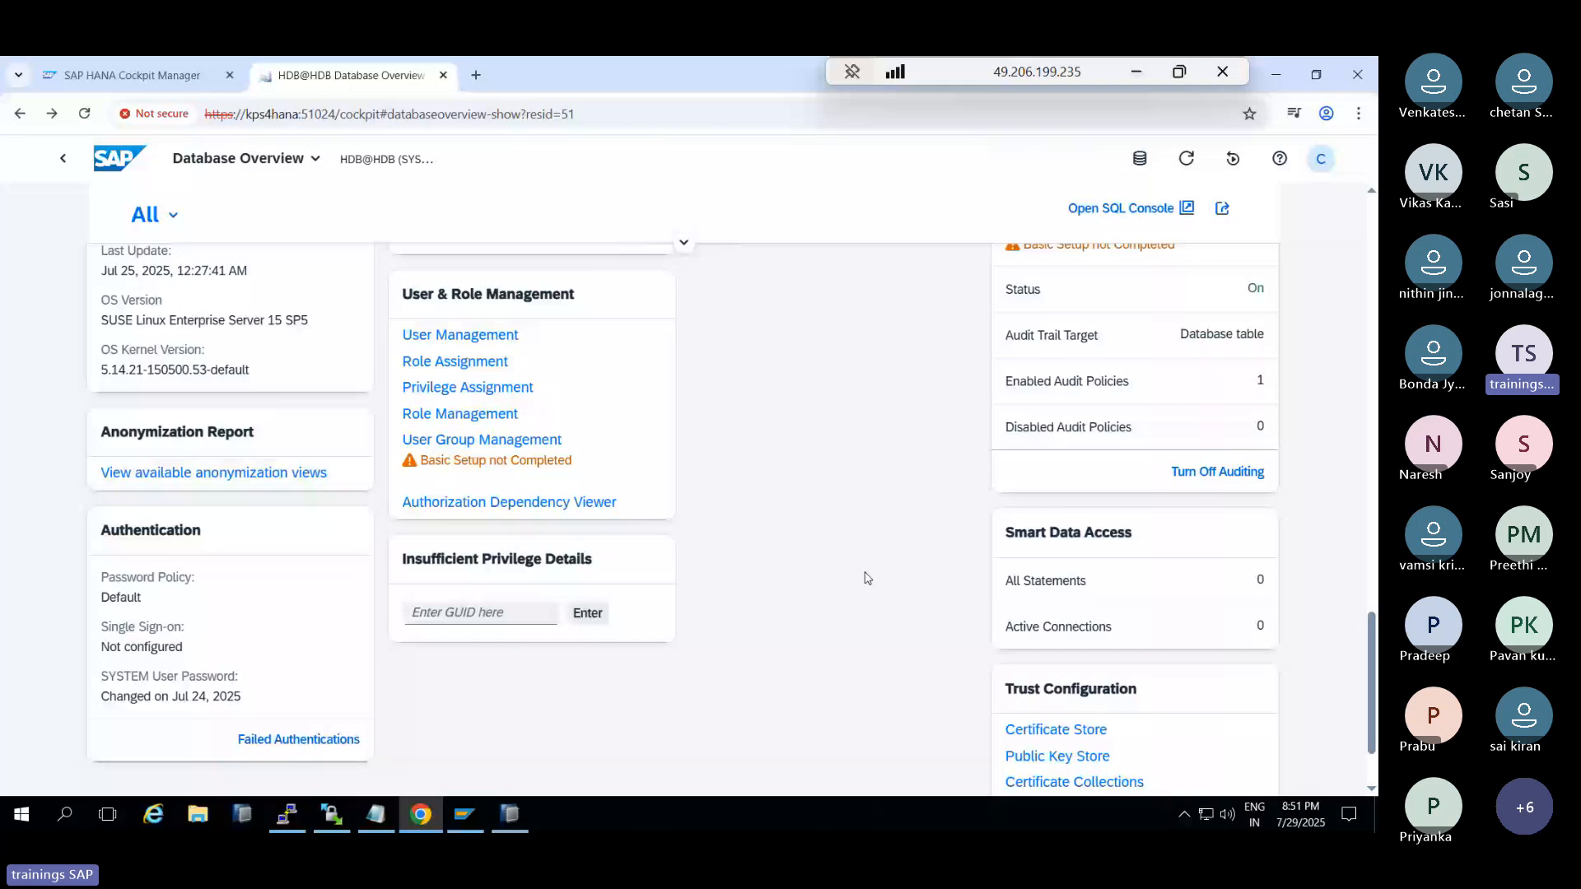
scroll(1191, 664, up, 5)
scroll(1192, 663, up, 1)
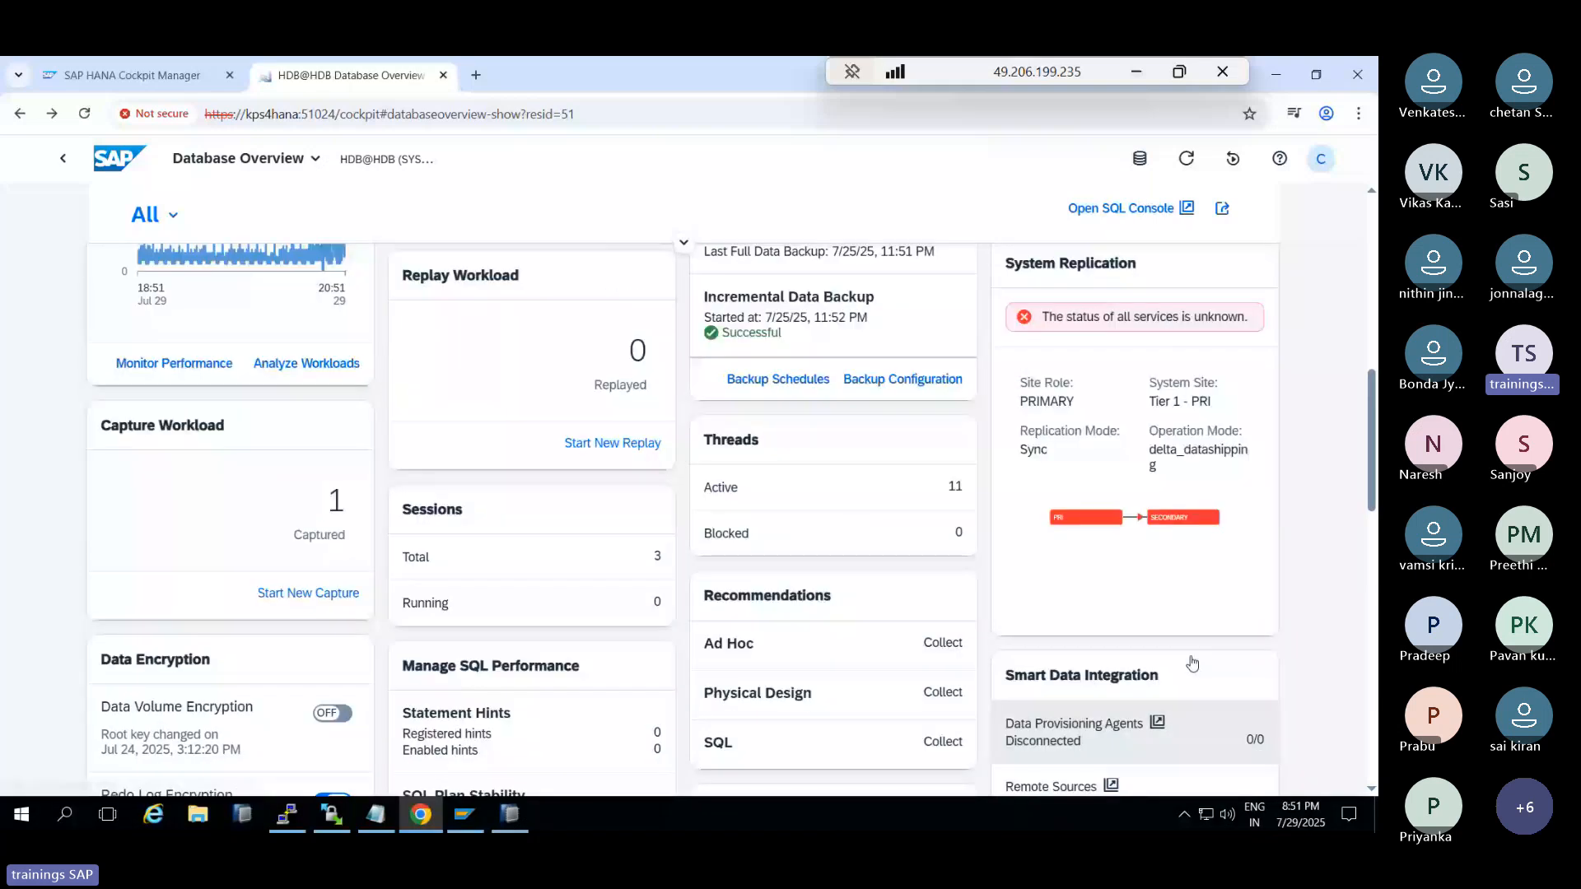
scroll(1191, 663, up, 2)
click(1142, 559)
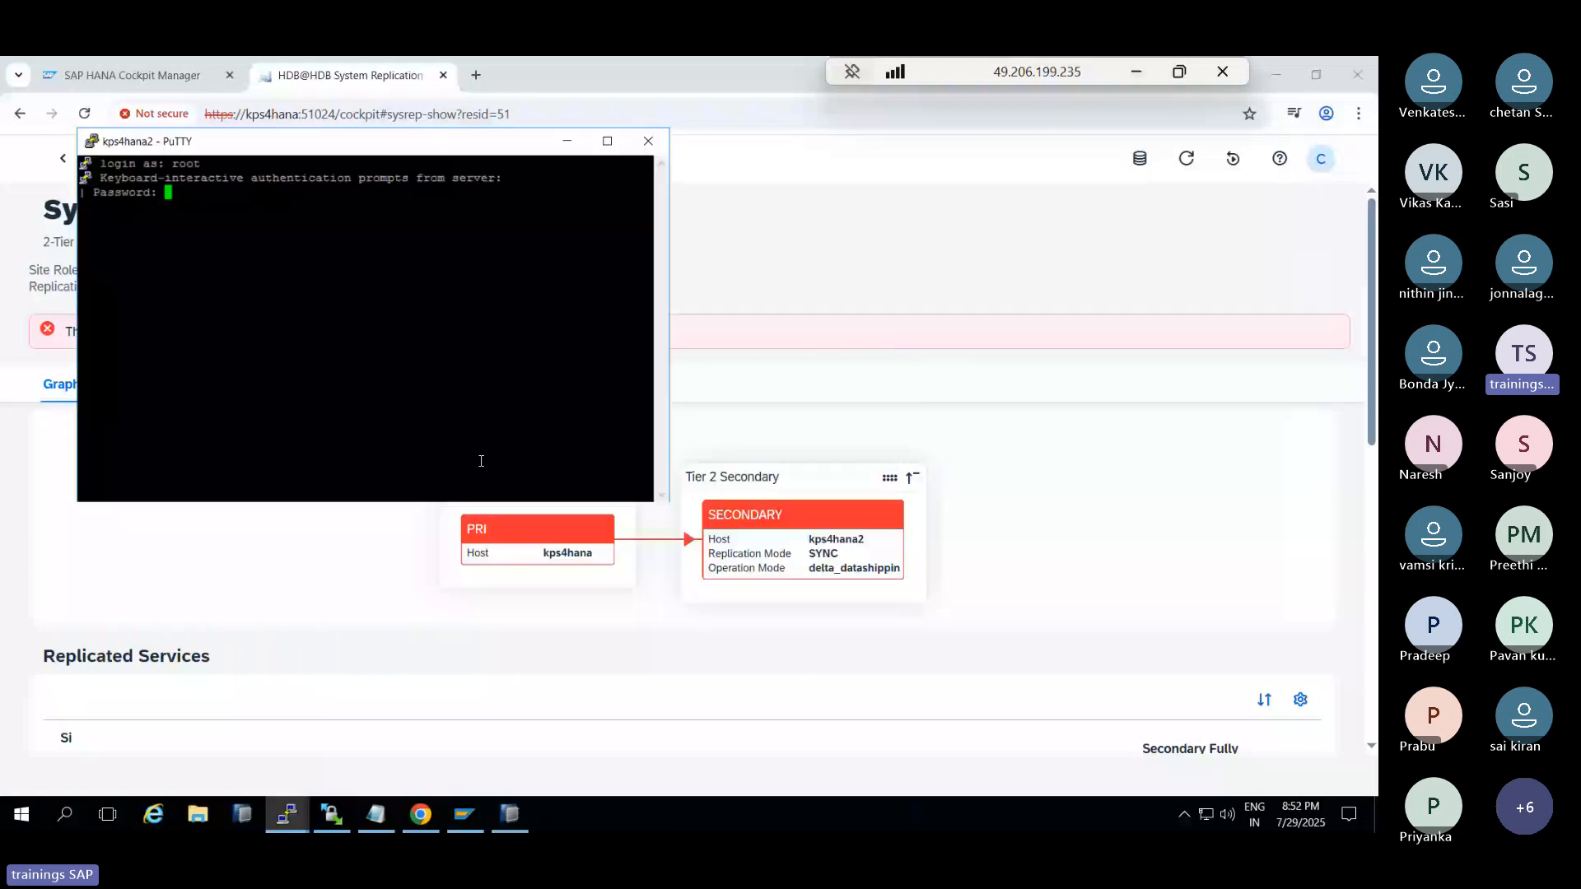
Log in to kps4hana2 as root and check memory with free -g
key(Return)
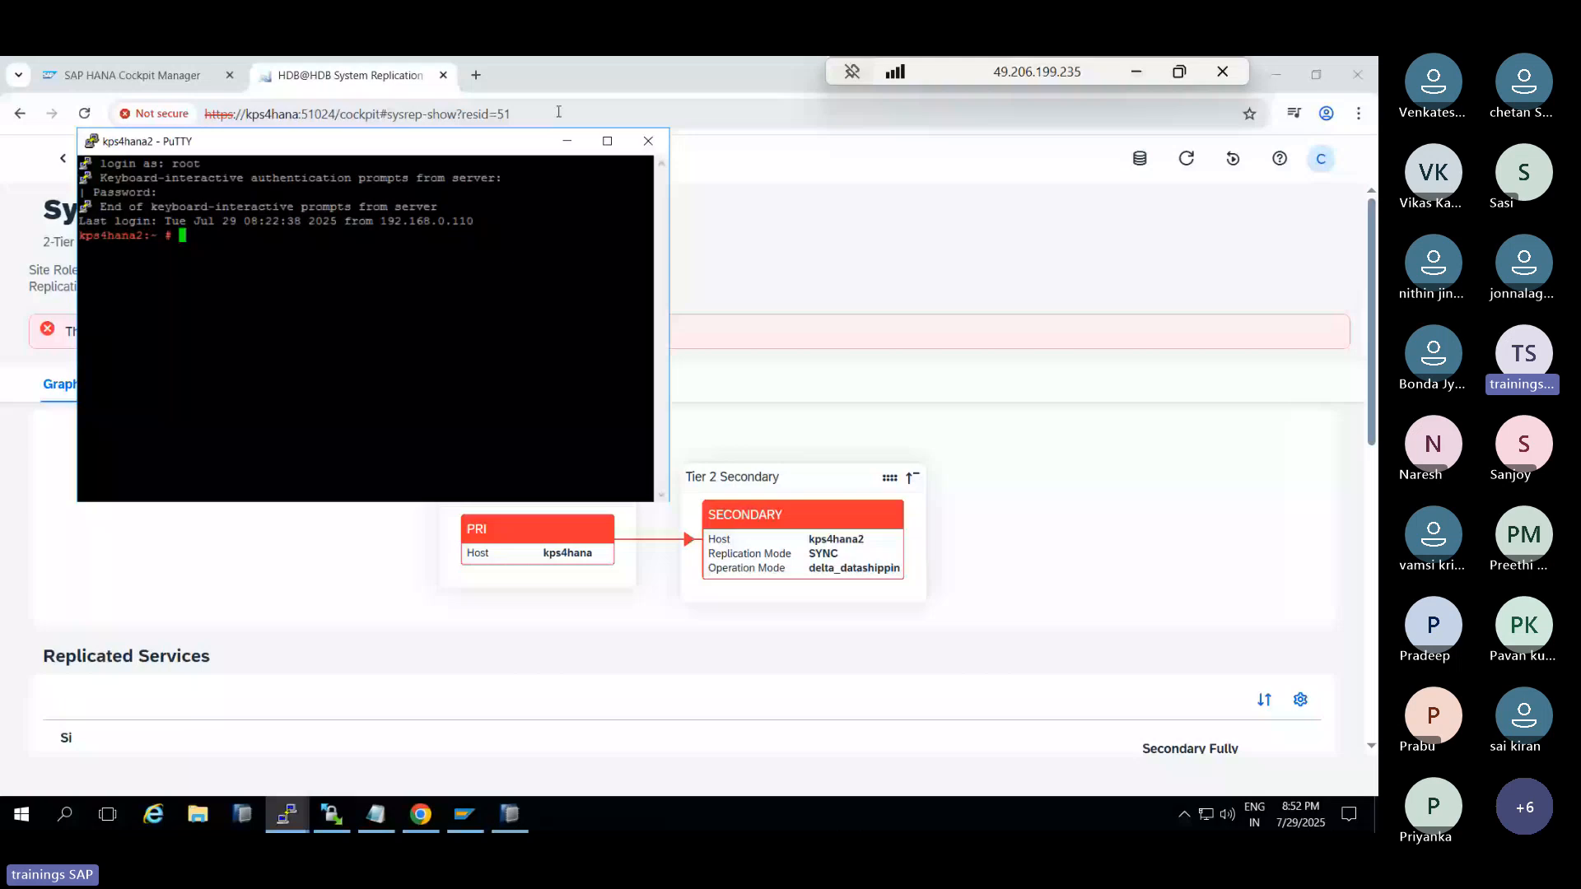
click(607, 141)
text(free -g)
key(Return)
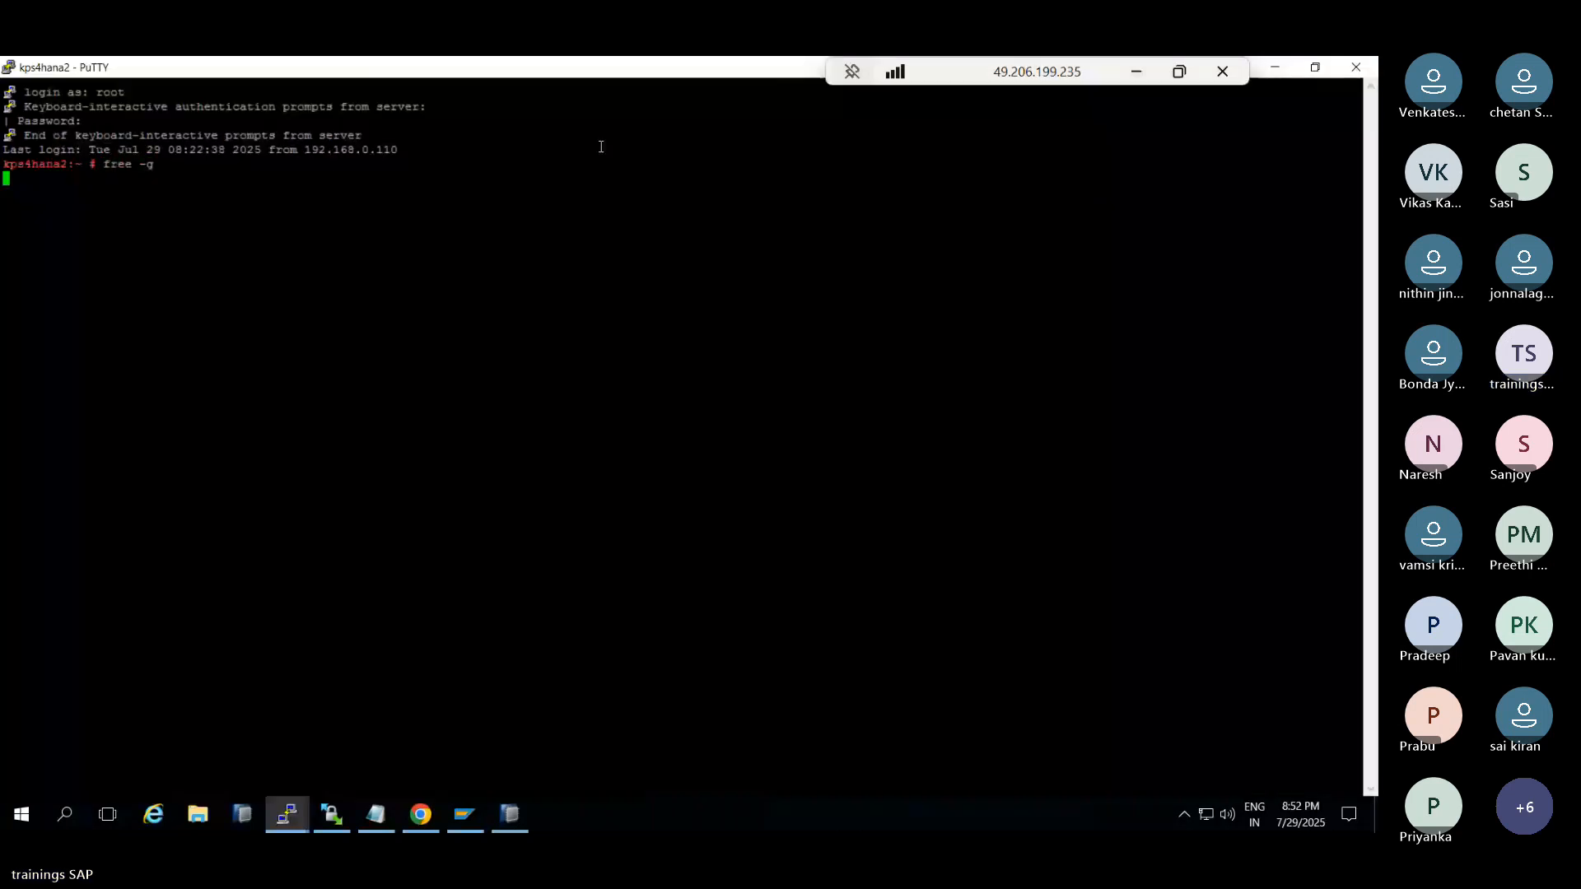
As hdbadm, run HDB info and HDB start to start the HANA instance, then return to the cockpit
text(sudo su - hdbadm)
key(Return)
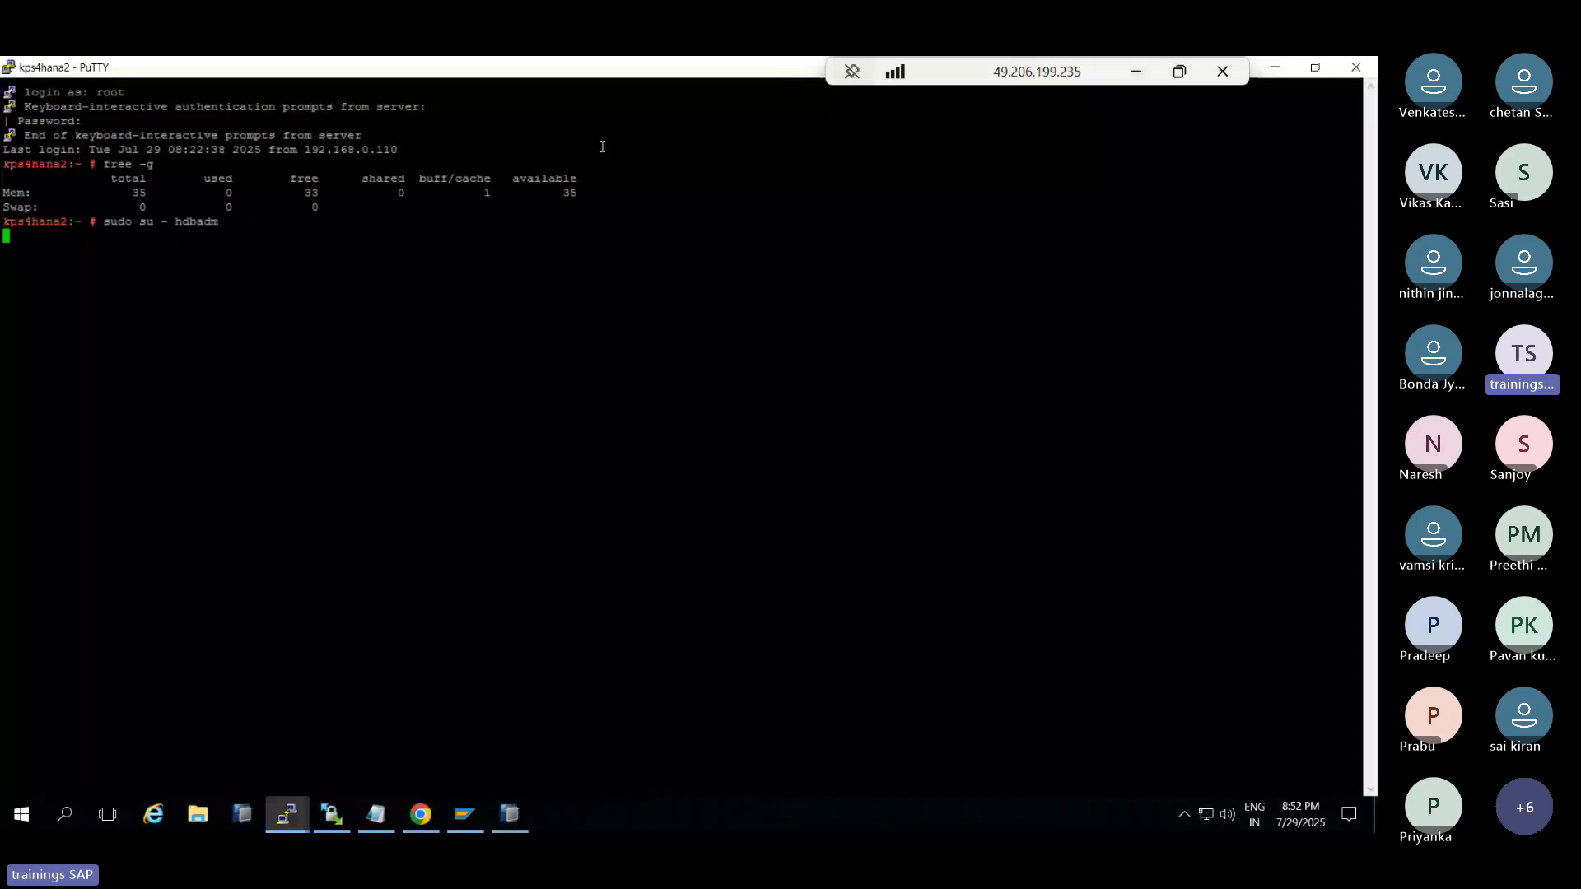
text(HDB info)
key(Return)
text(H)
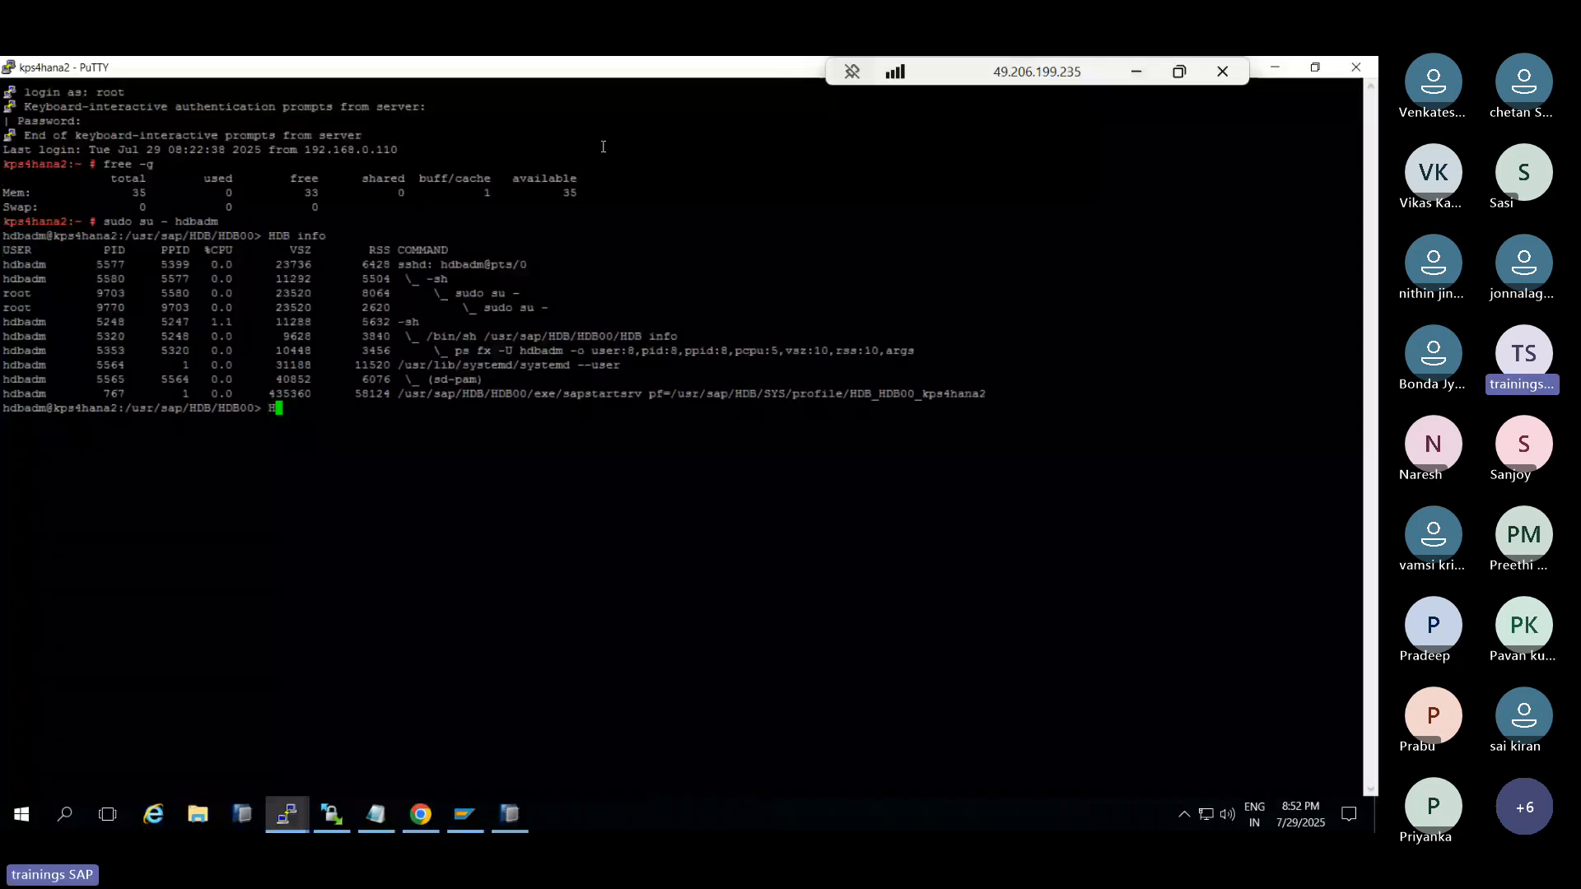
text(DB start)
key(Return)
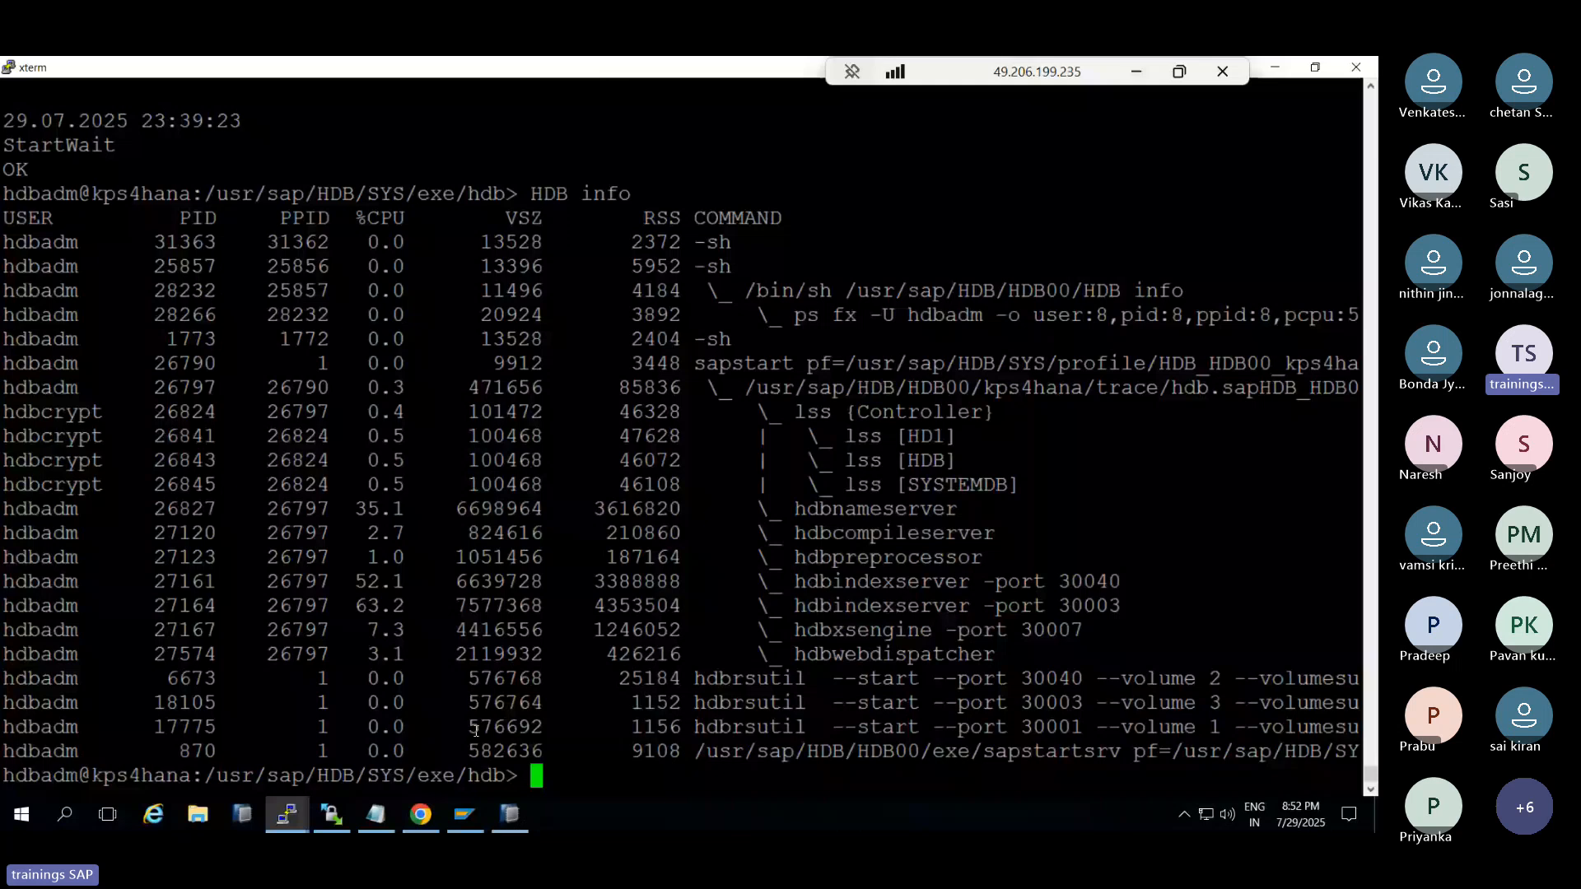
click(512, 816)
click(421, 816)
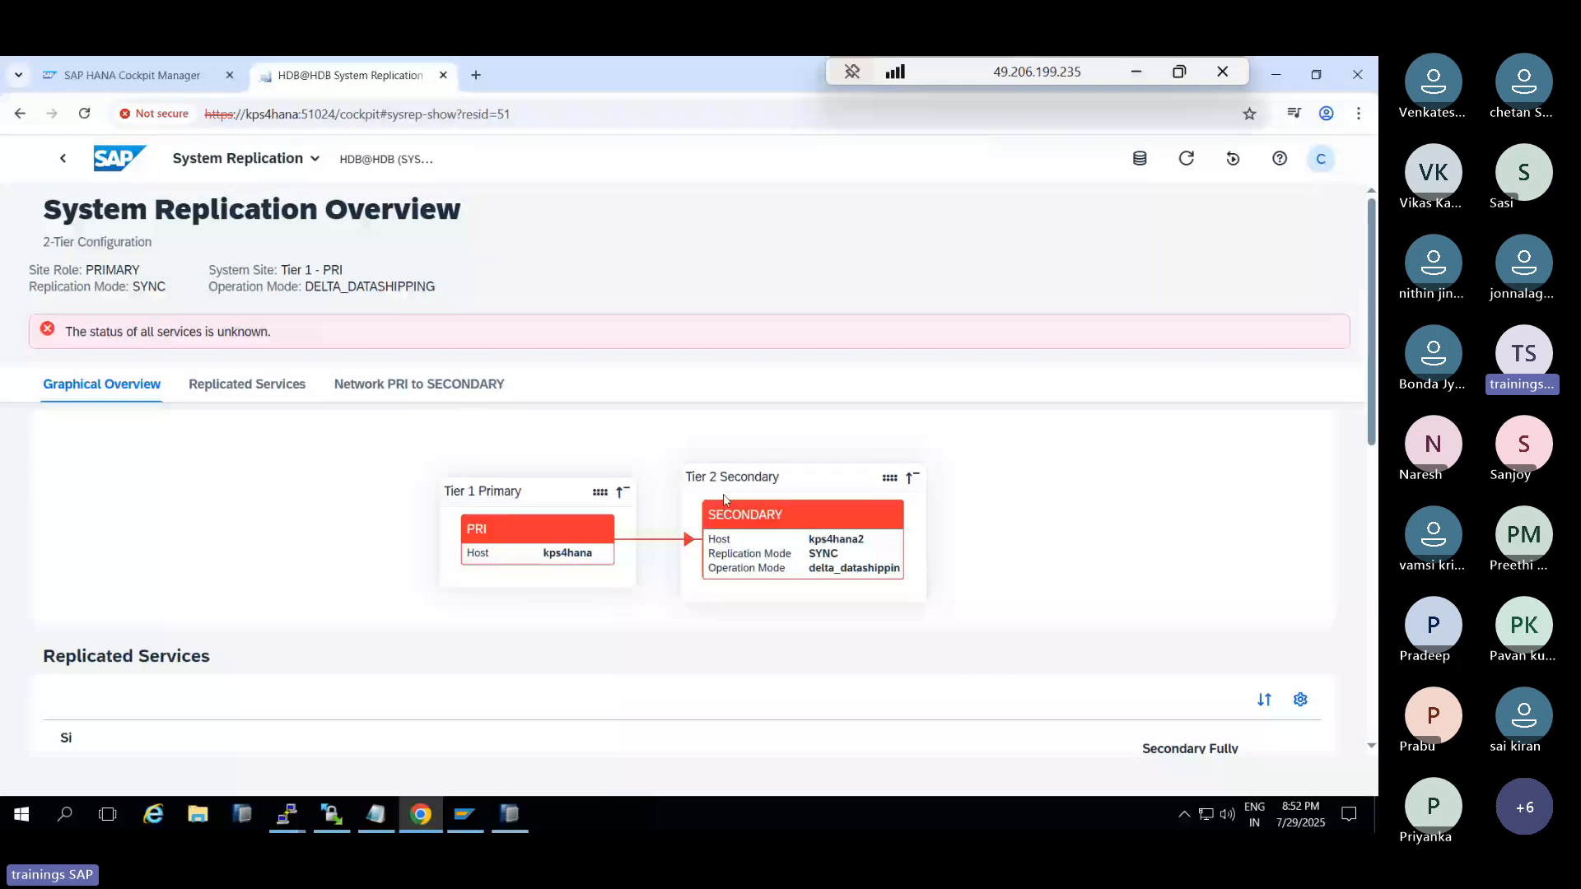
Go back to the HDB@HDB Database Overview and scroll through its cards down and back up
click(64, 160)
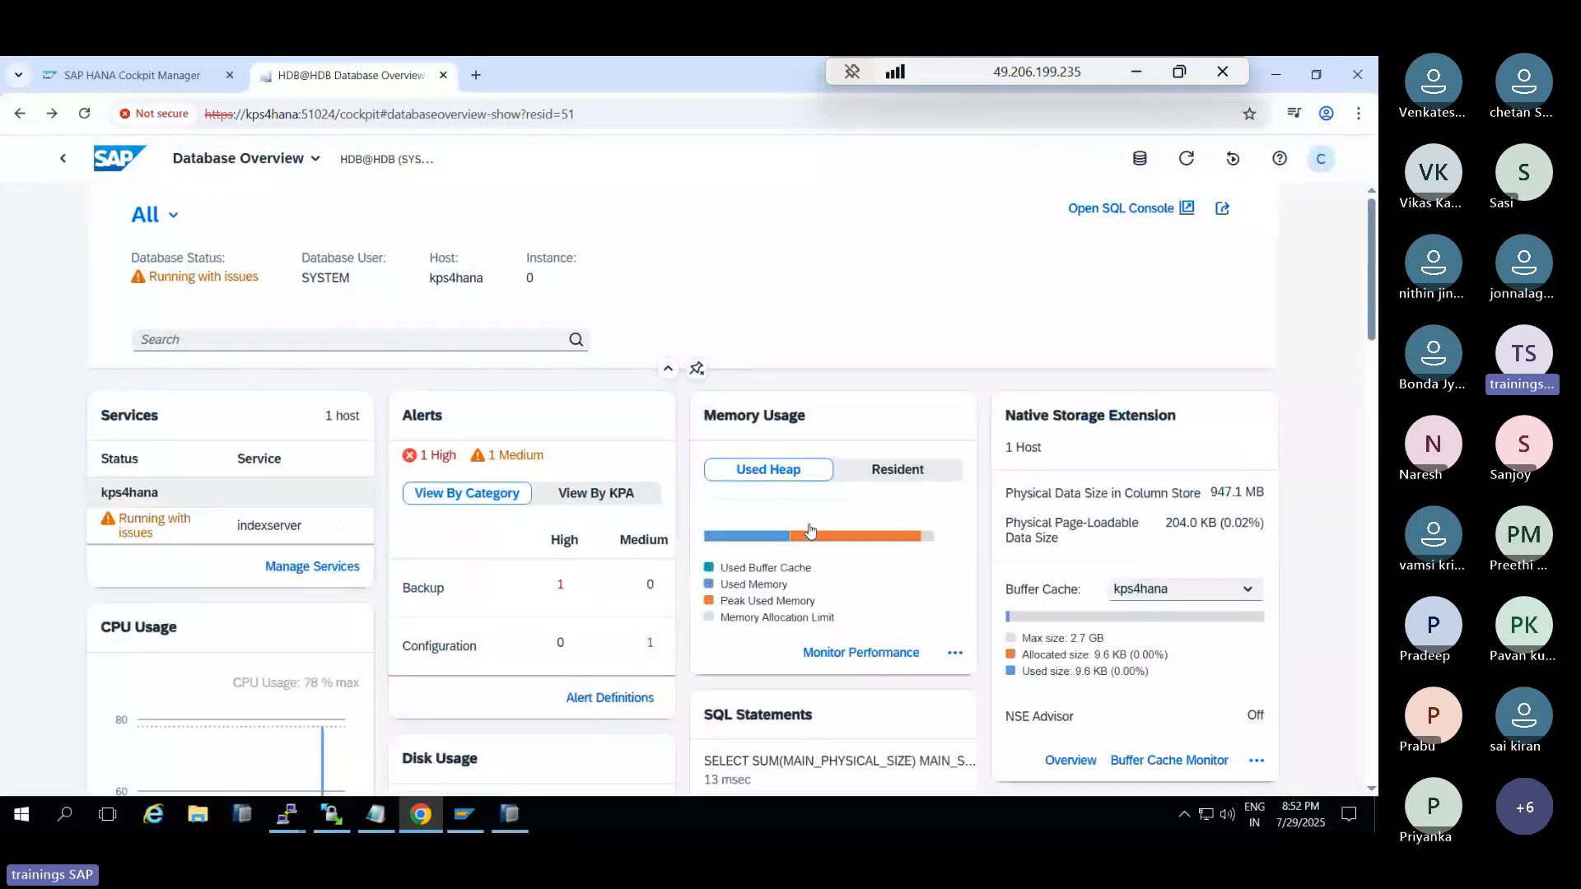
mouse_move(815, 542)
scroll(313, 552, down, 3)
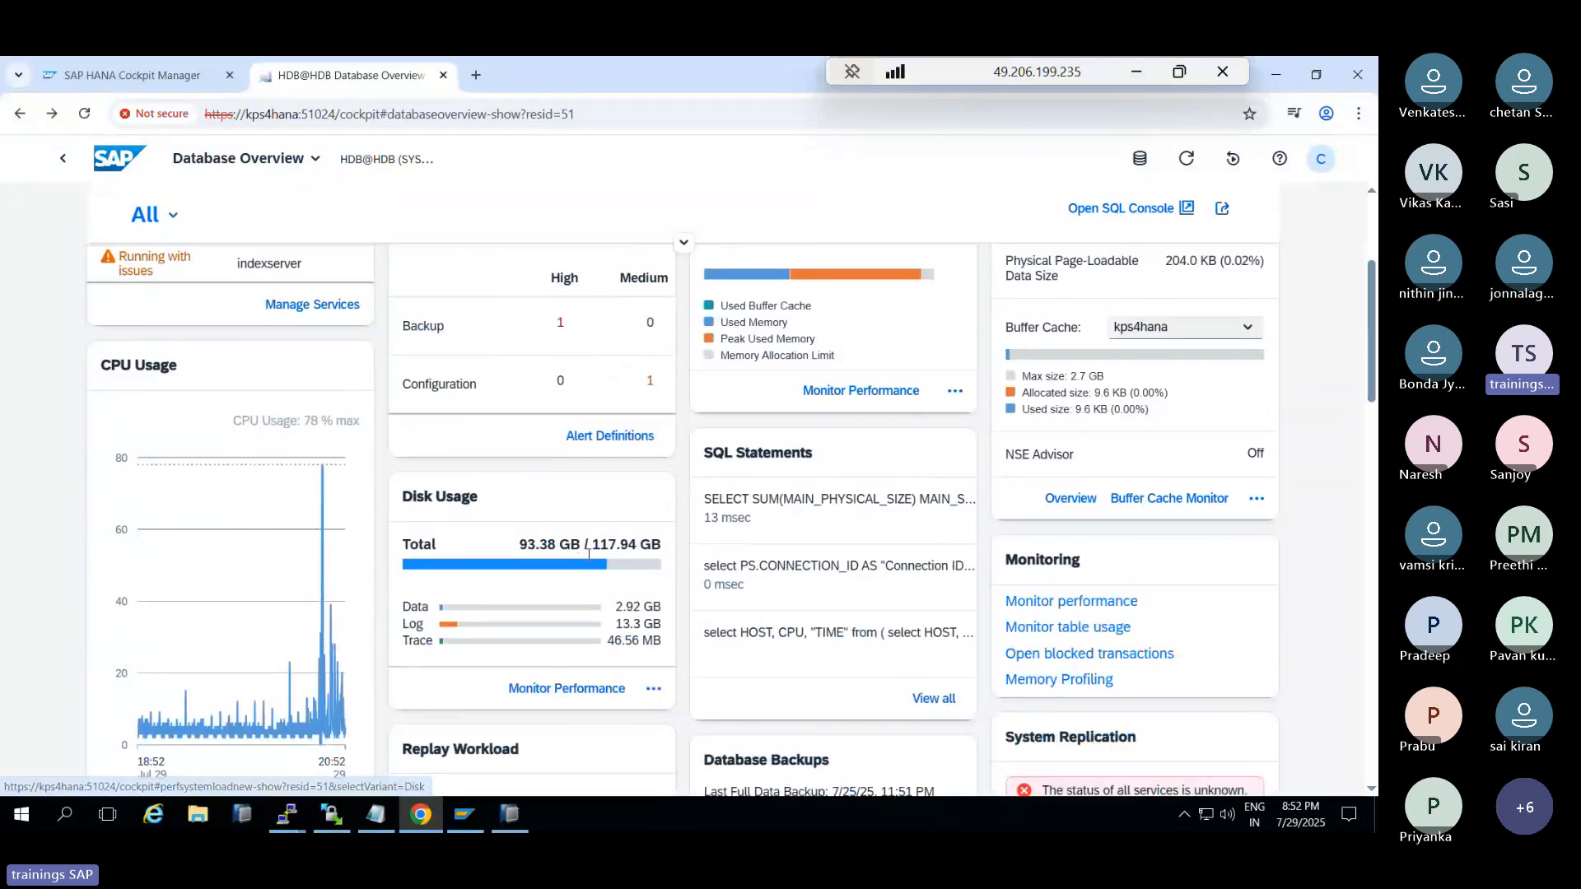
scroll(568, 527, down, 4)
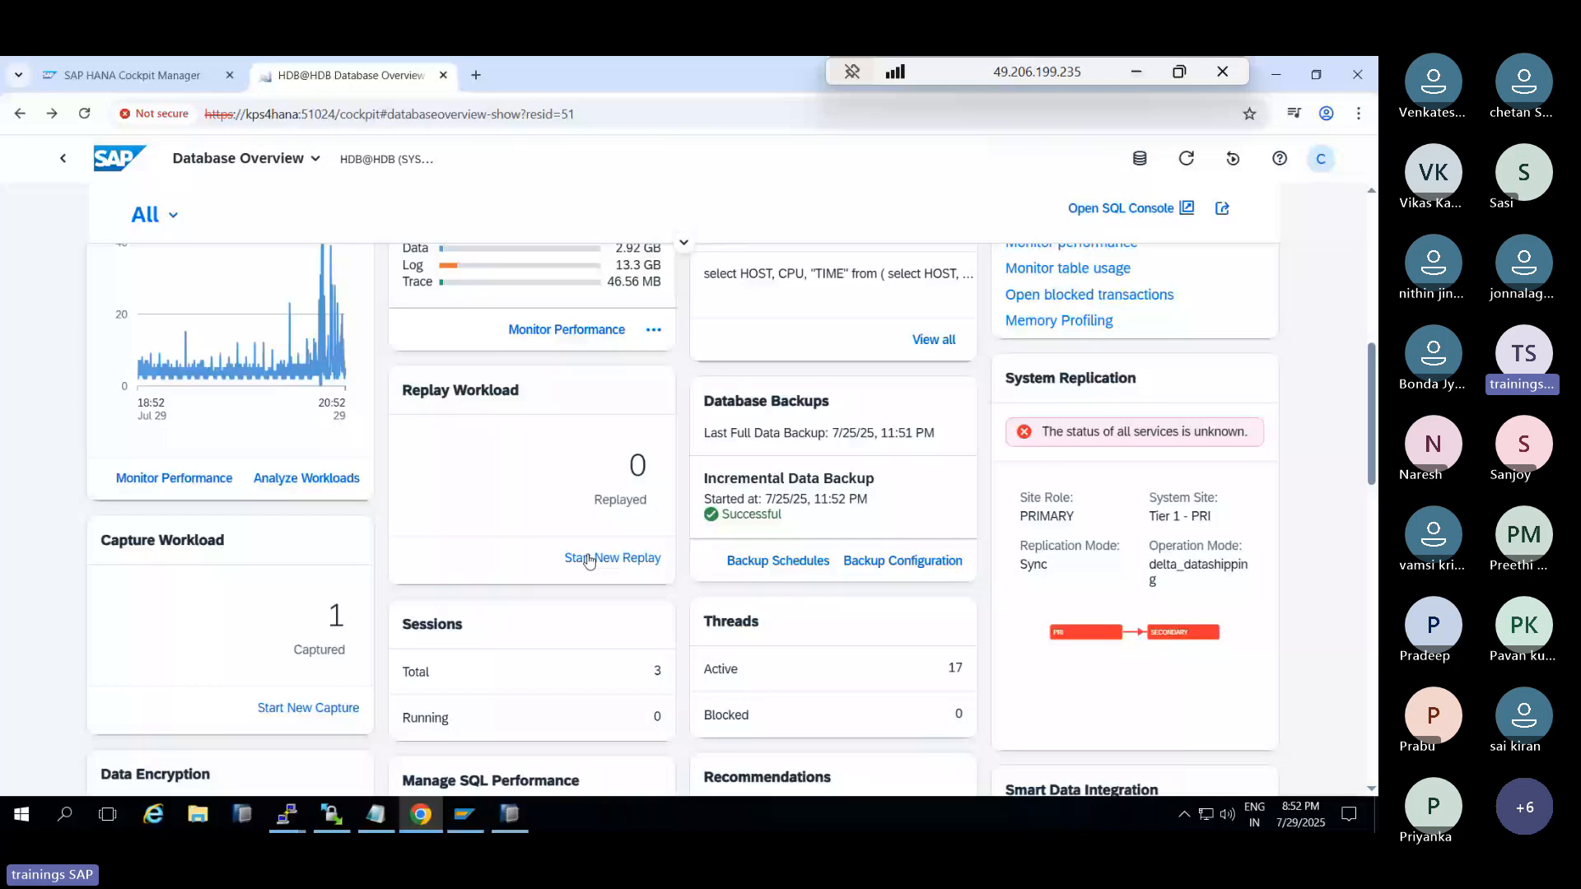
scroll(588, 561, down, 5)
scroll(590, 548, down, 2)
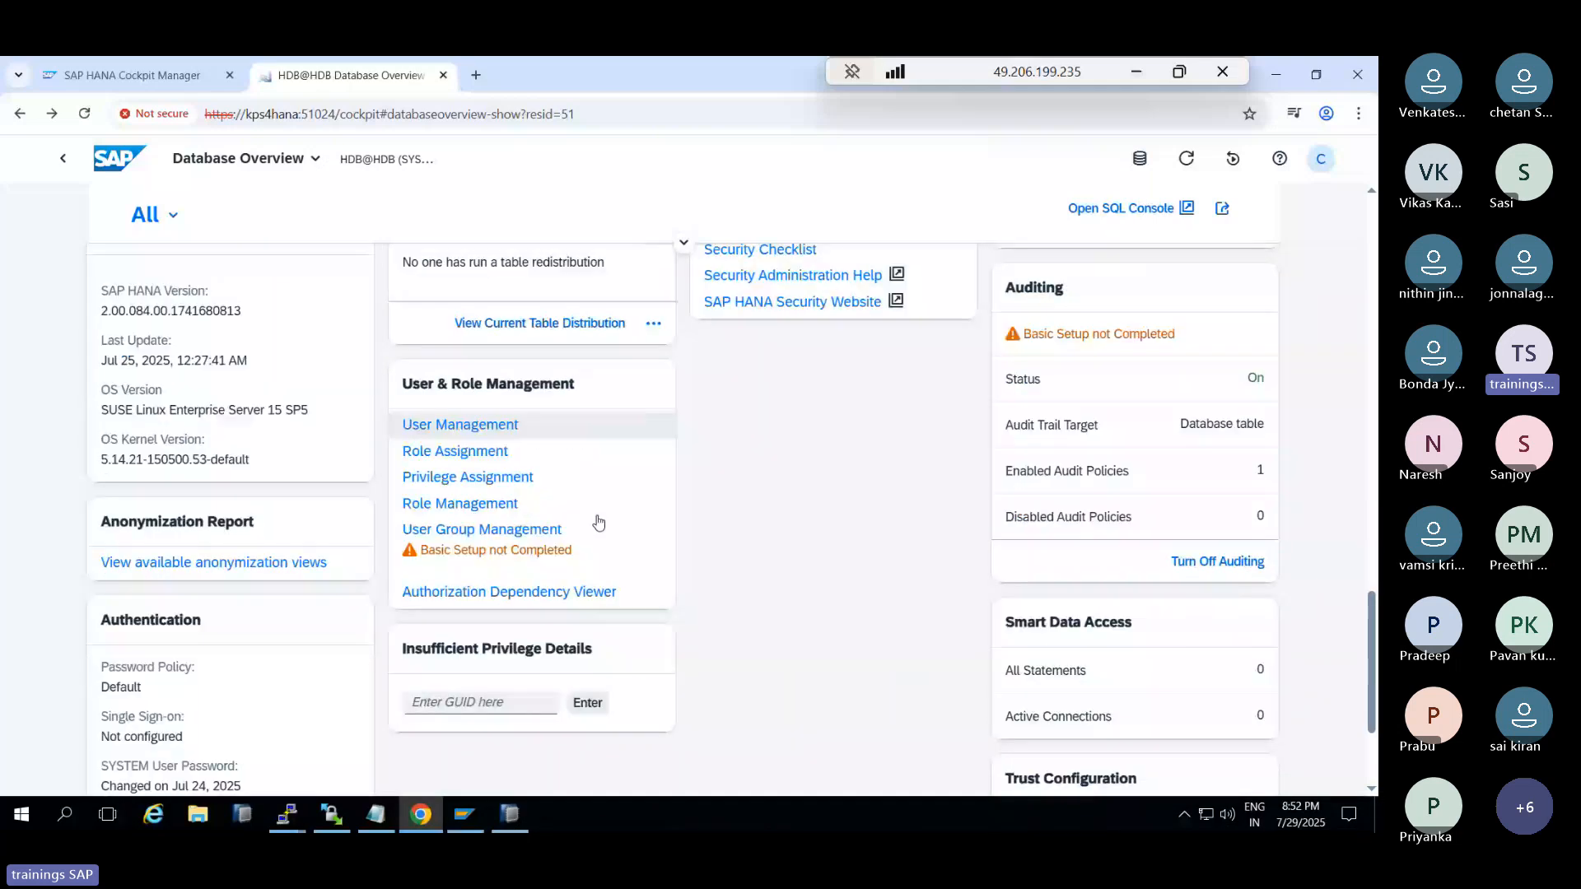
scroll(599, 522, down, 3)
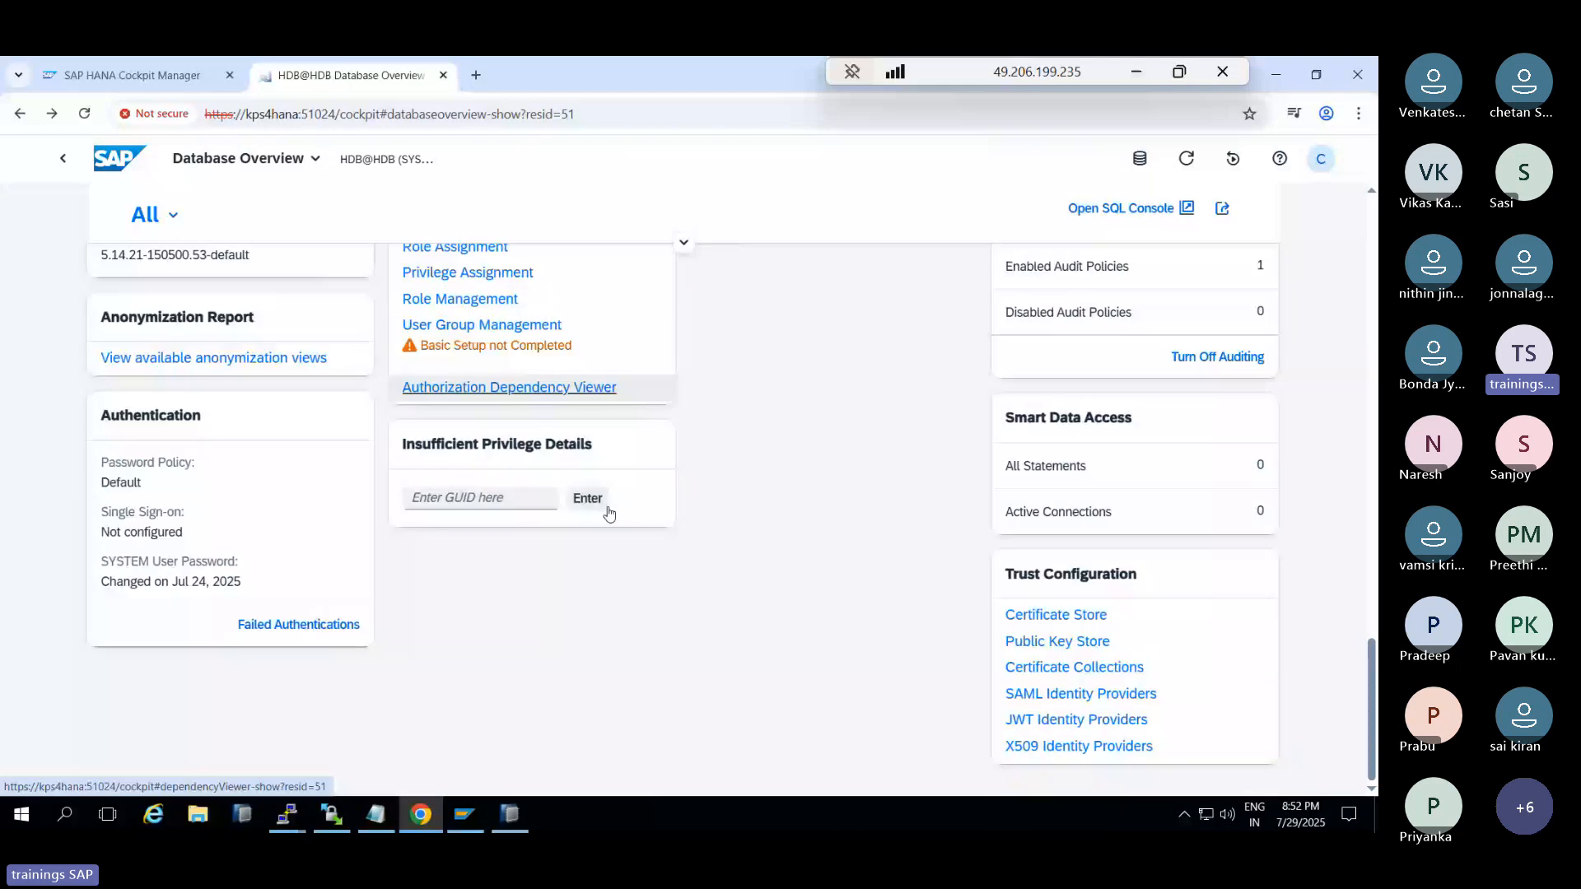
scroll(928, 561, up, 10)
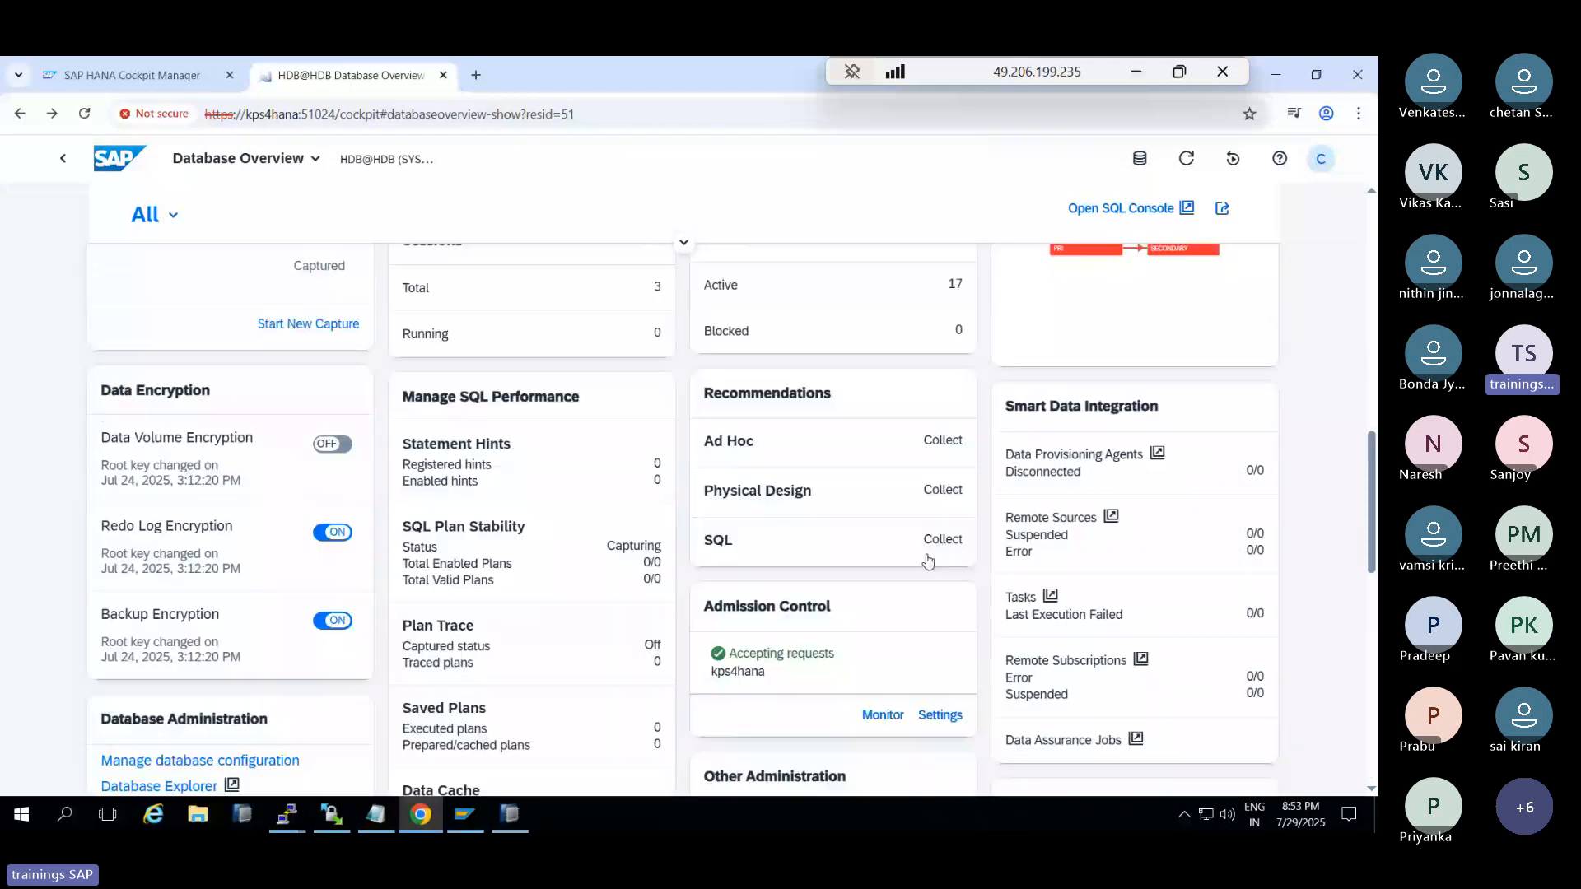
scroll(927, 561, up, 2)
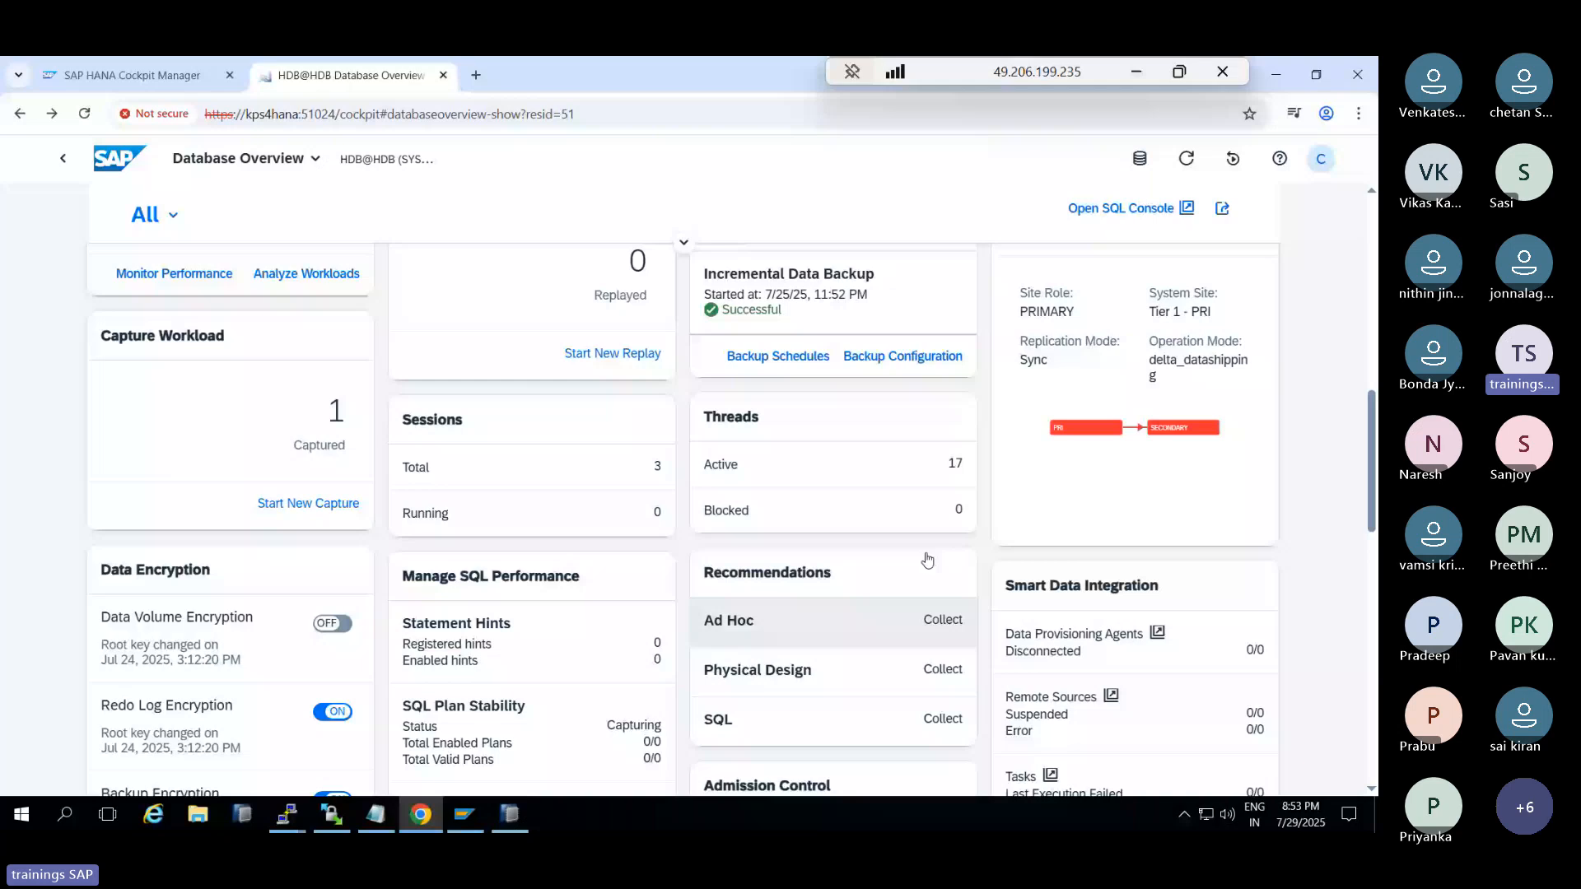
scroll(927, 561, up, 2)
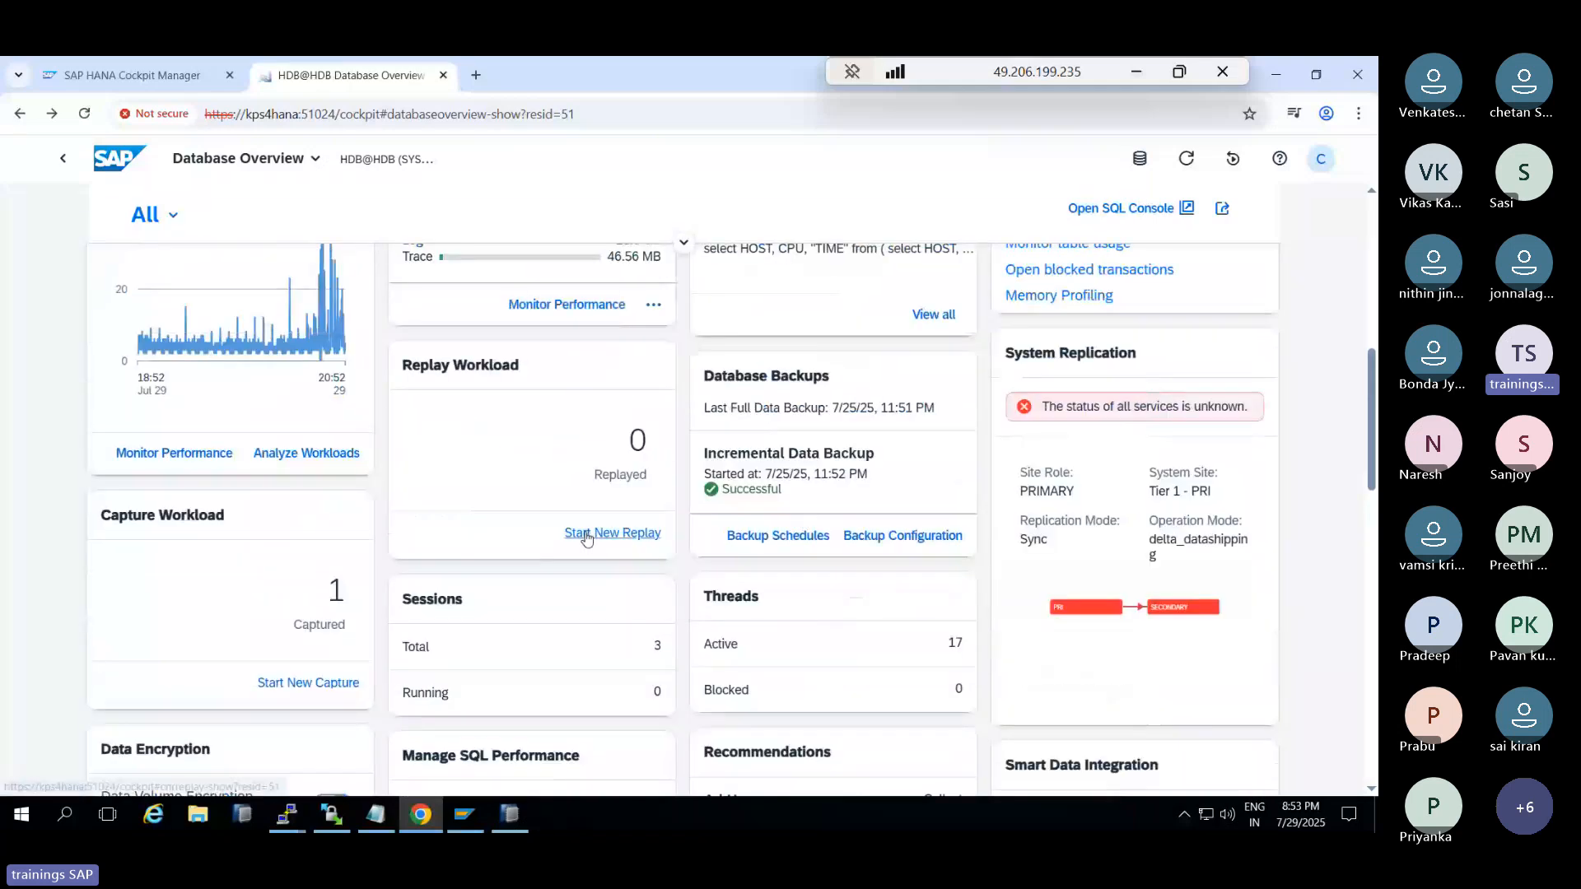
Open the test1 replay configuration and try to start it, dismissing the missing replayer warning
click(591, 492)
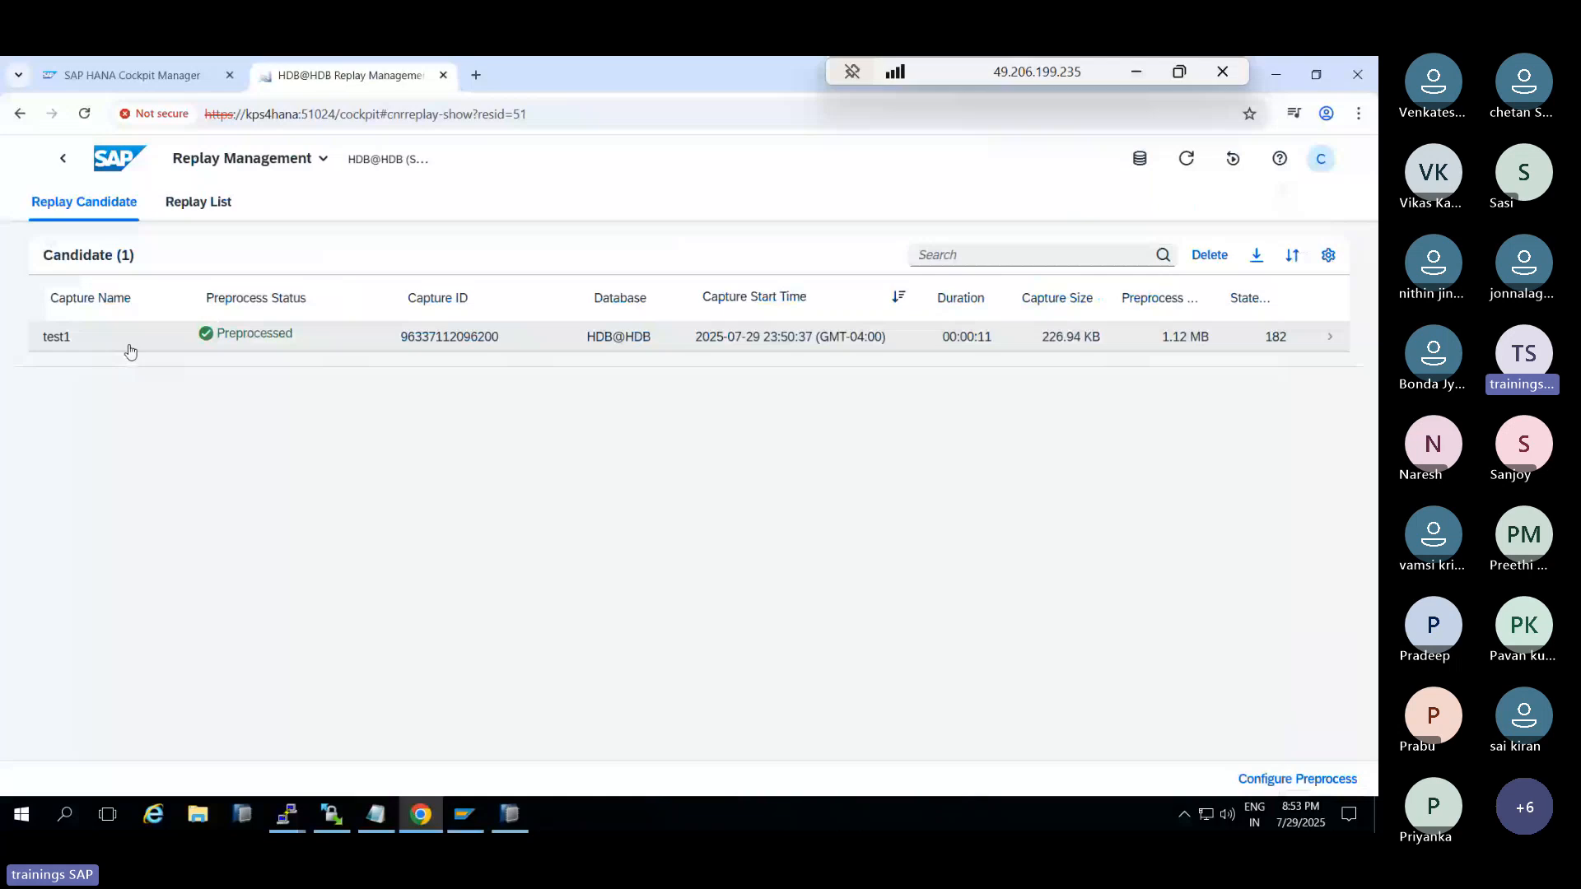
click(130, 352)
scroll(416, 426, down, 8)
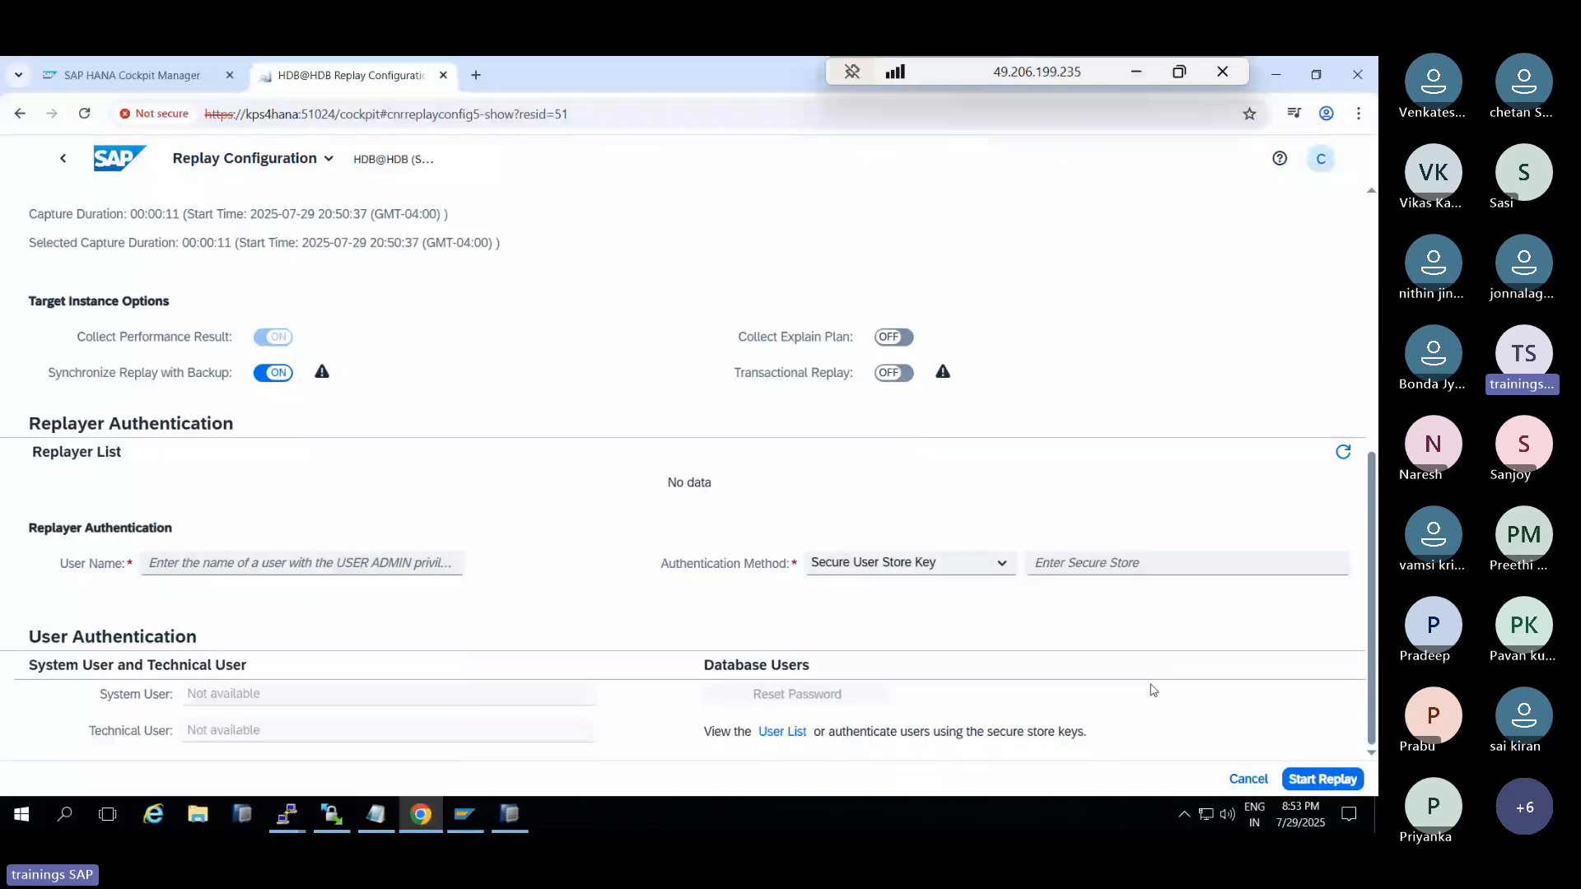
click(1322, 779)
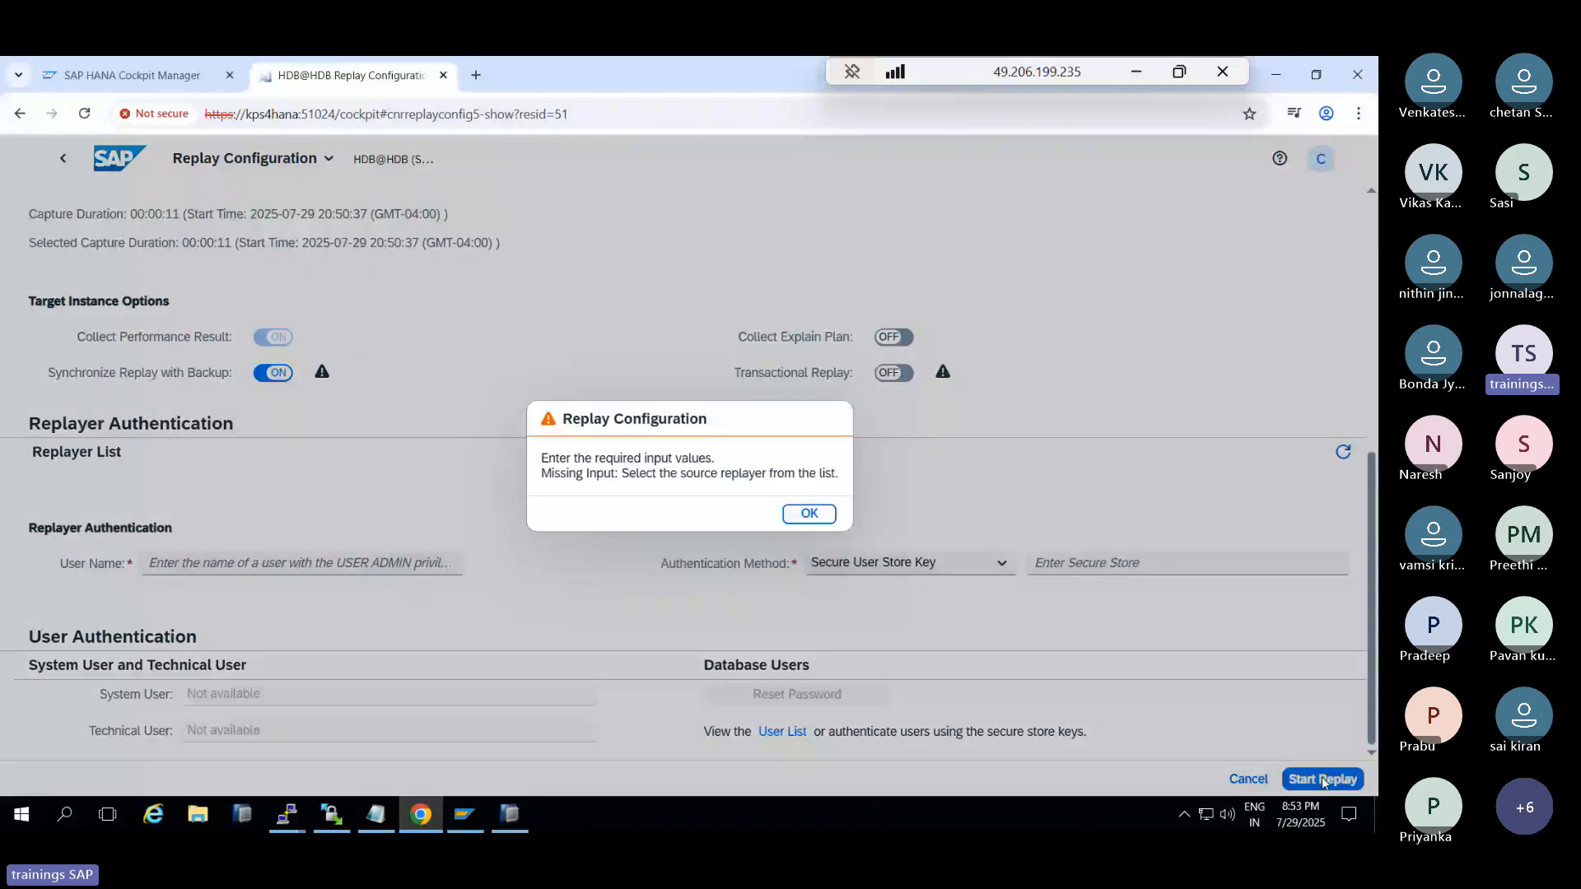
click(804, 517)
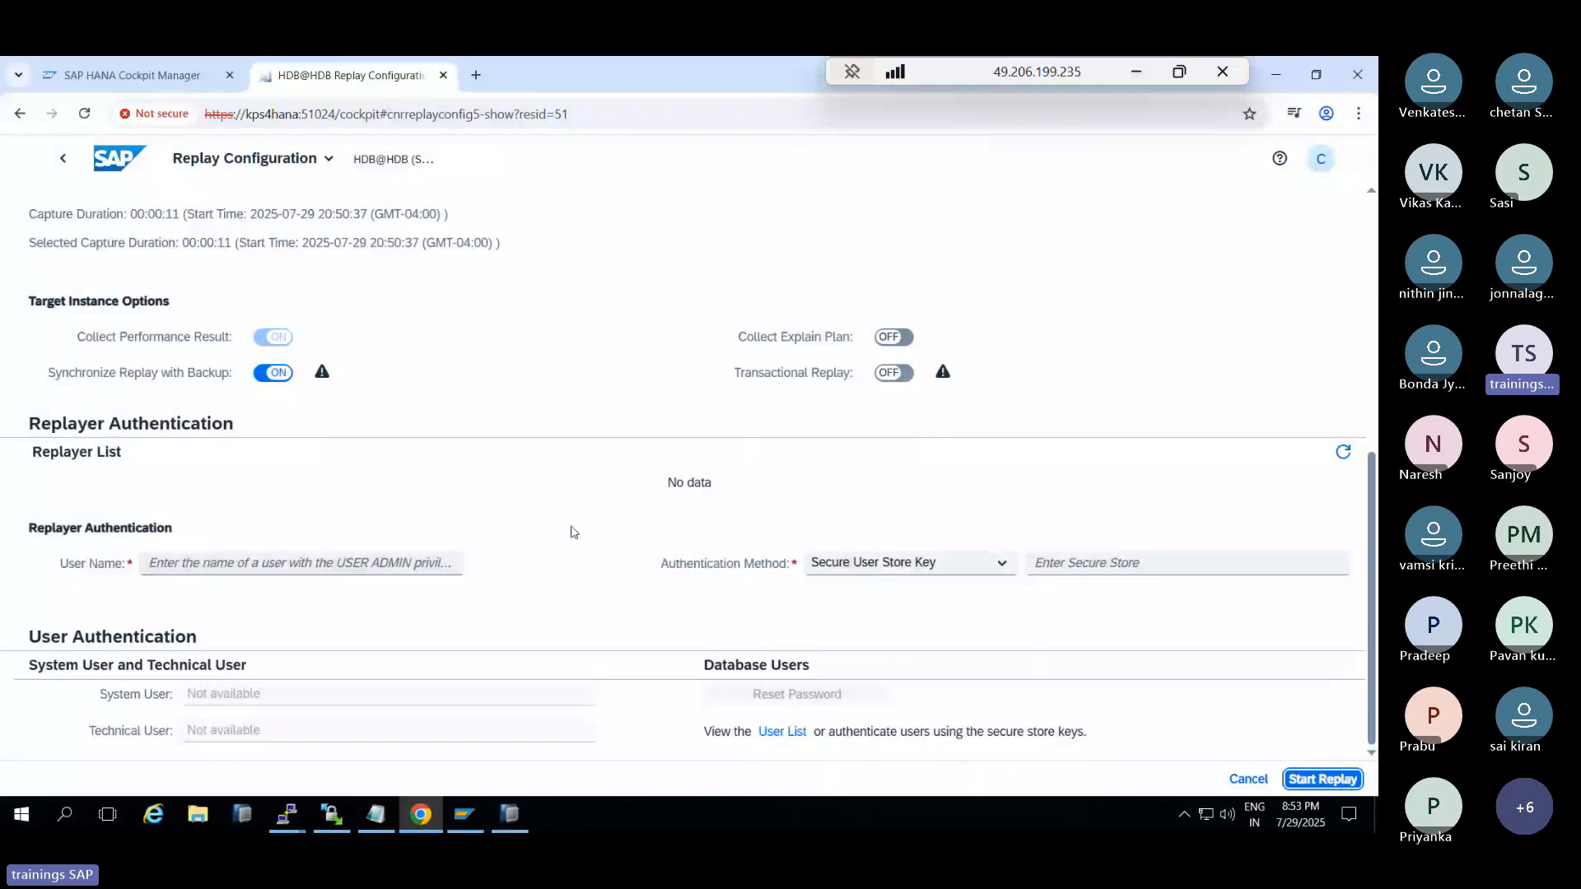
Look at the Authentication Method options and User Name field, then cancel without saving
click(1009, 568)
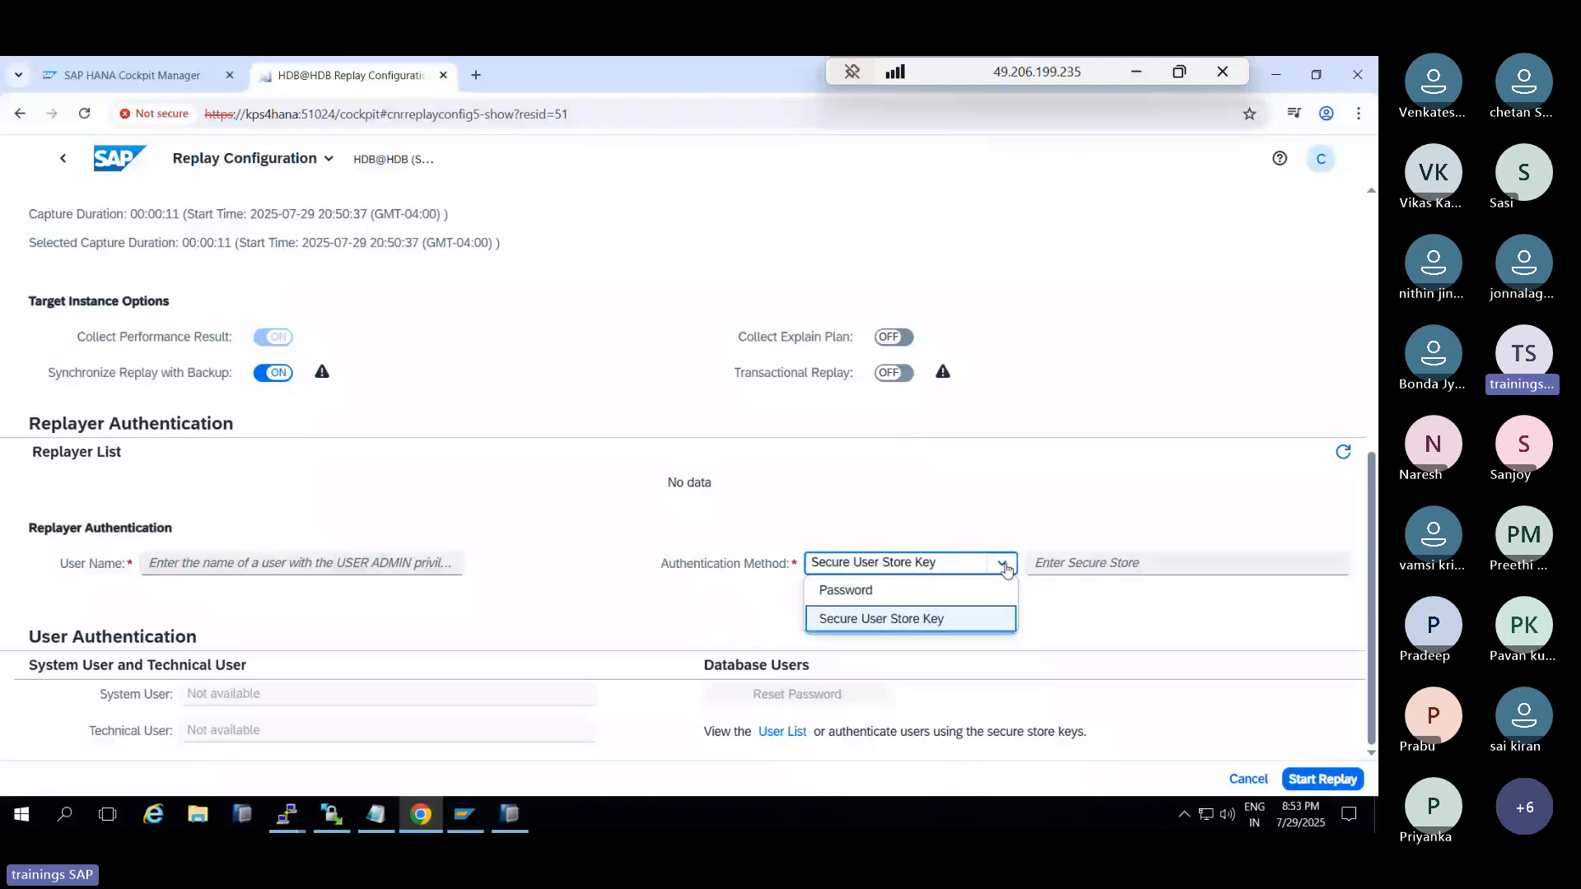
click(382, 604)
click(289, 570)
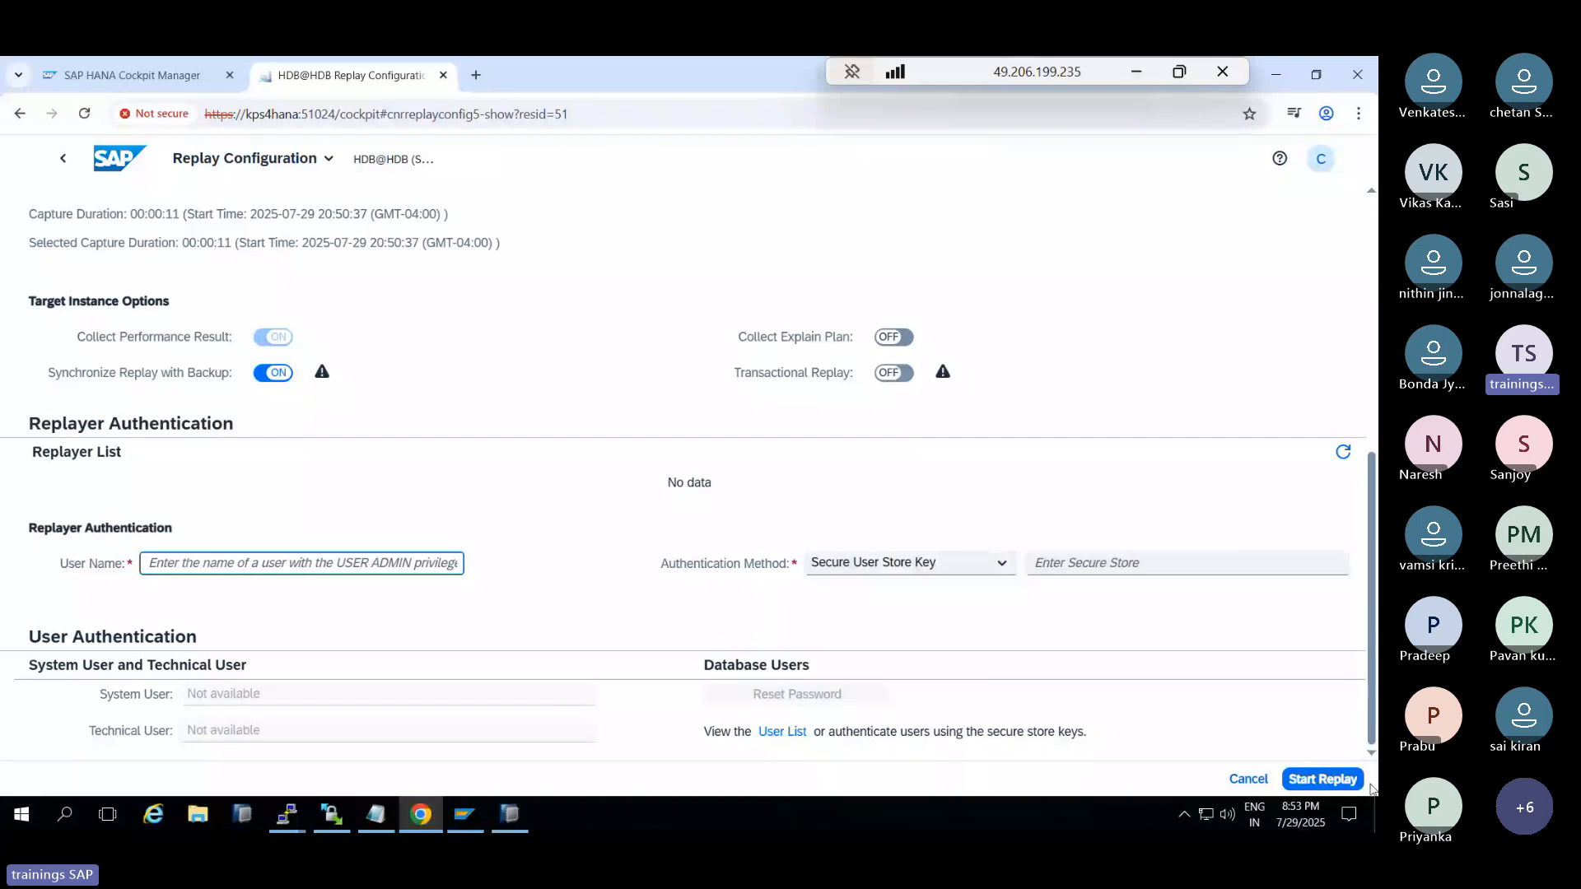
click(1248, 779)
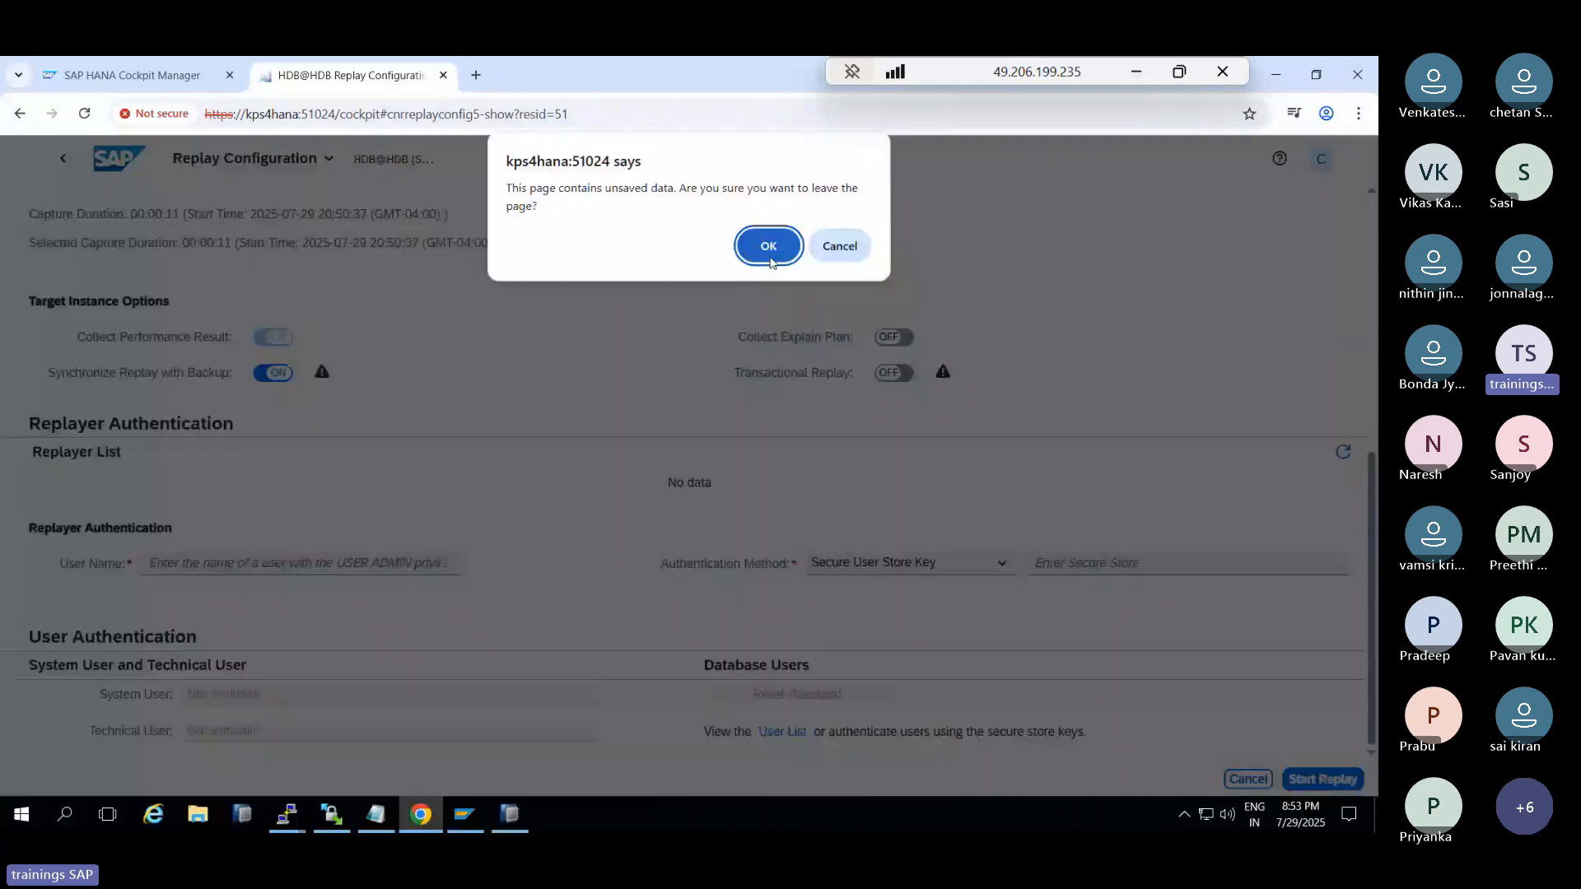
click(768, 247)
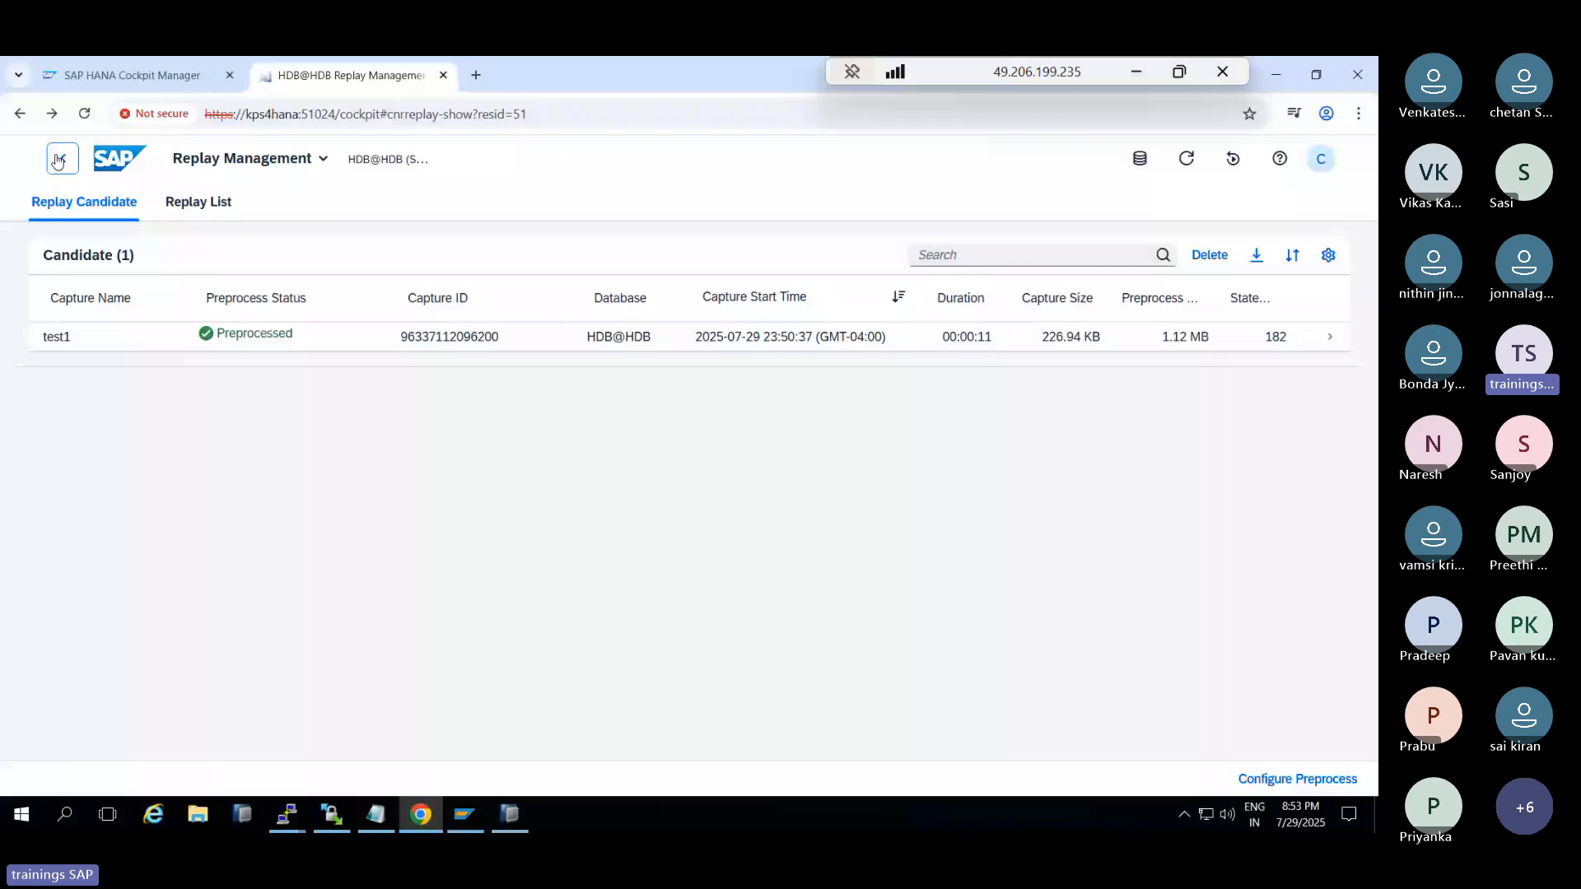
Return to the Database Overview after glancing at the PuTTY terminal
click(59, 160)
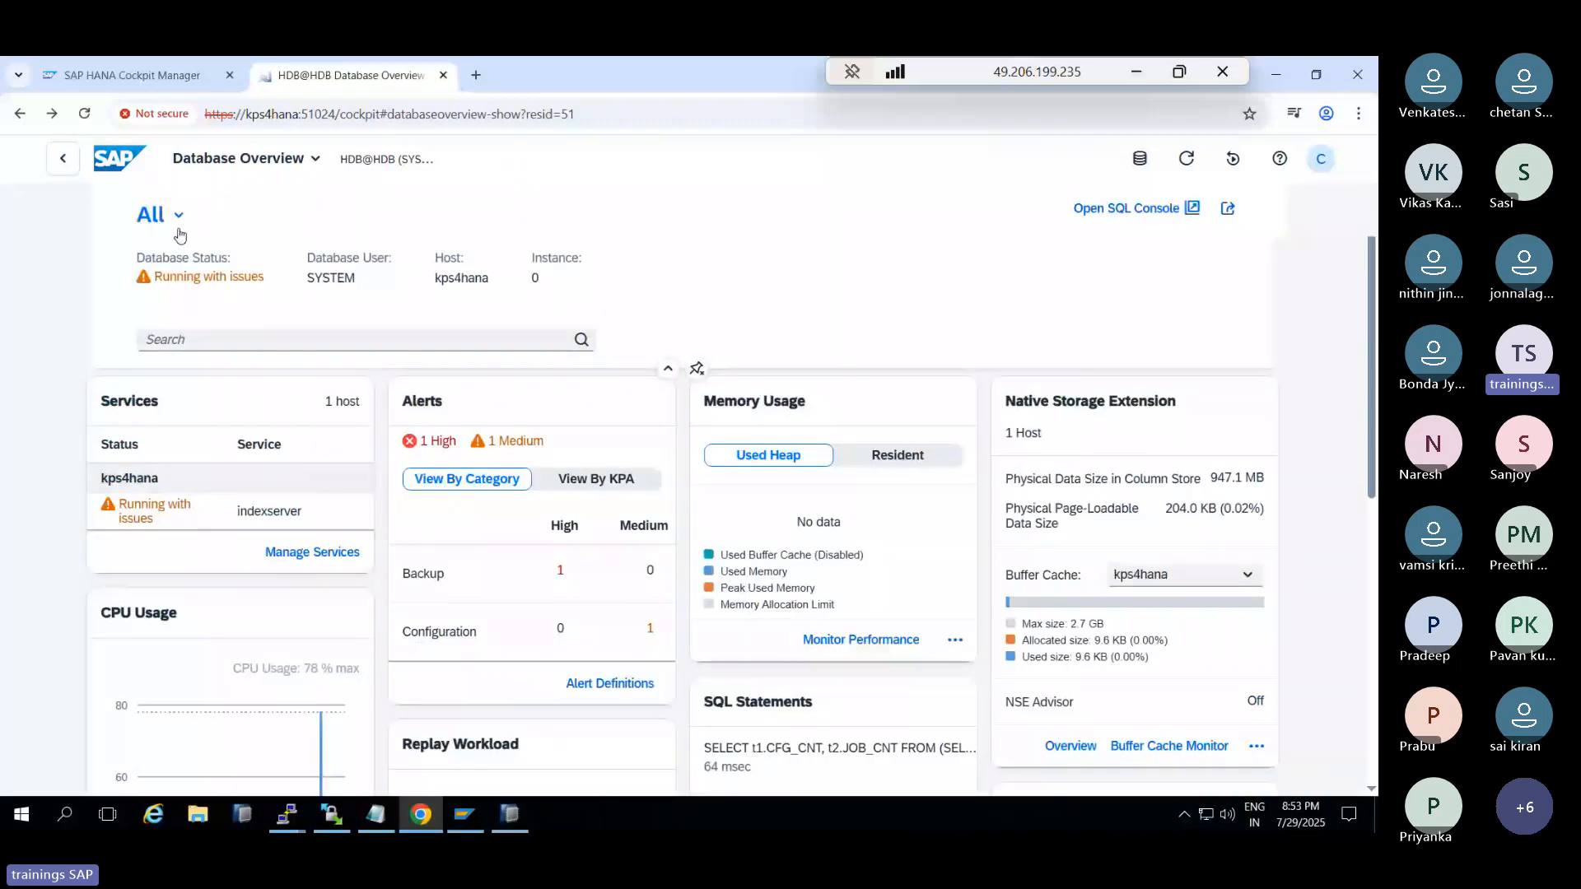
click(431, 819)
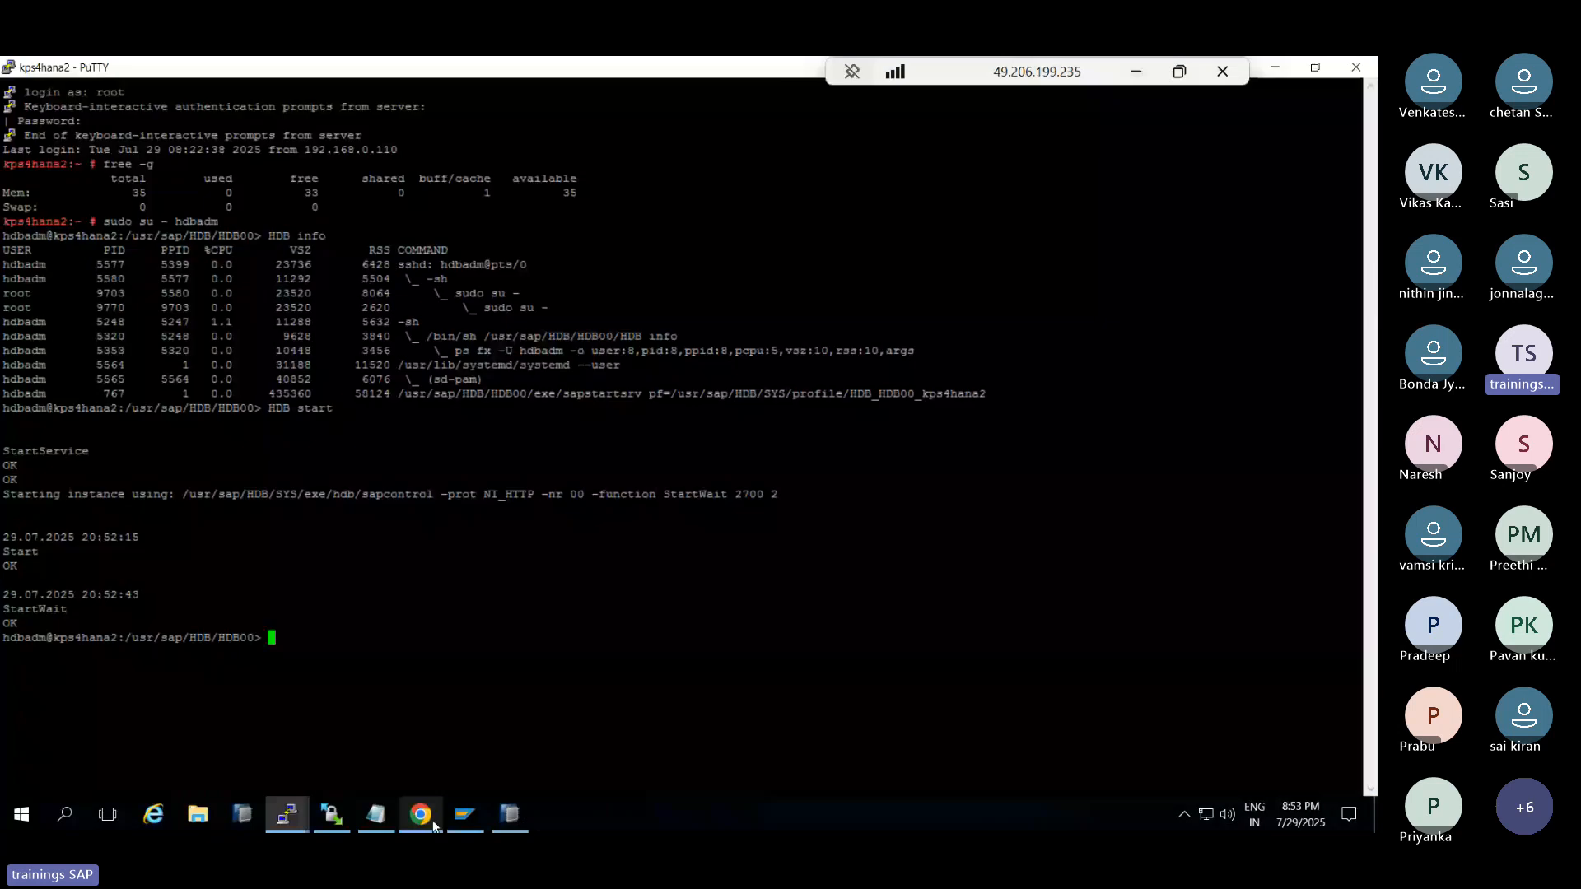
click(433, 820)
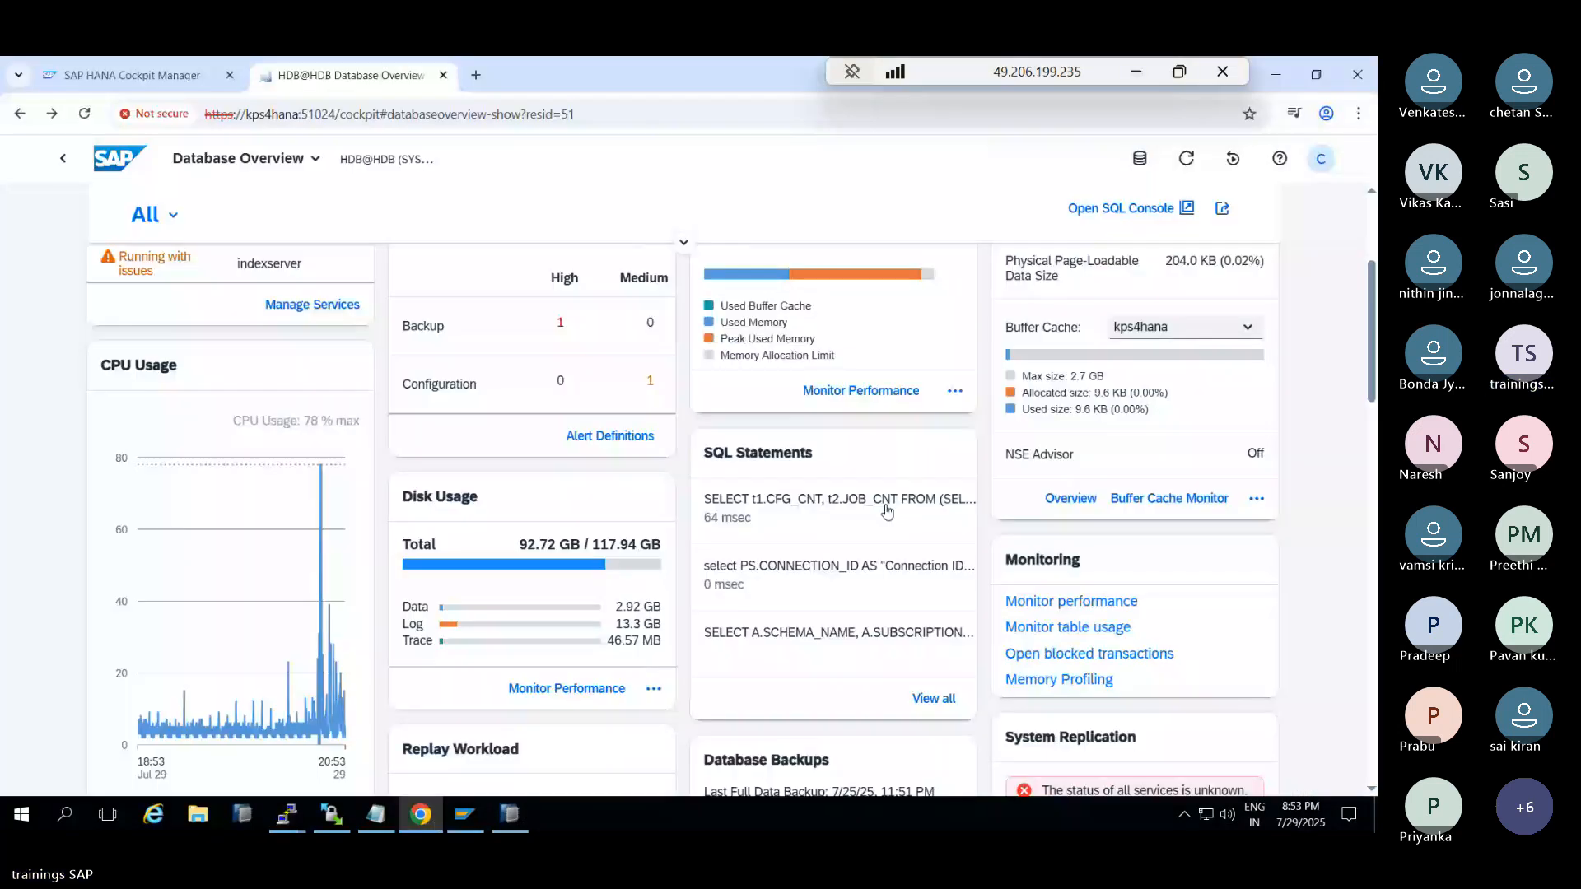
Open System Replication and review Replicated Services and the network chart, then go to HANA Studio
click(1141, 535)
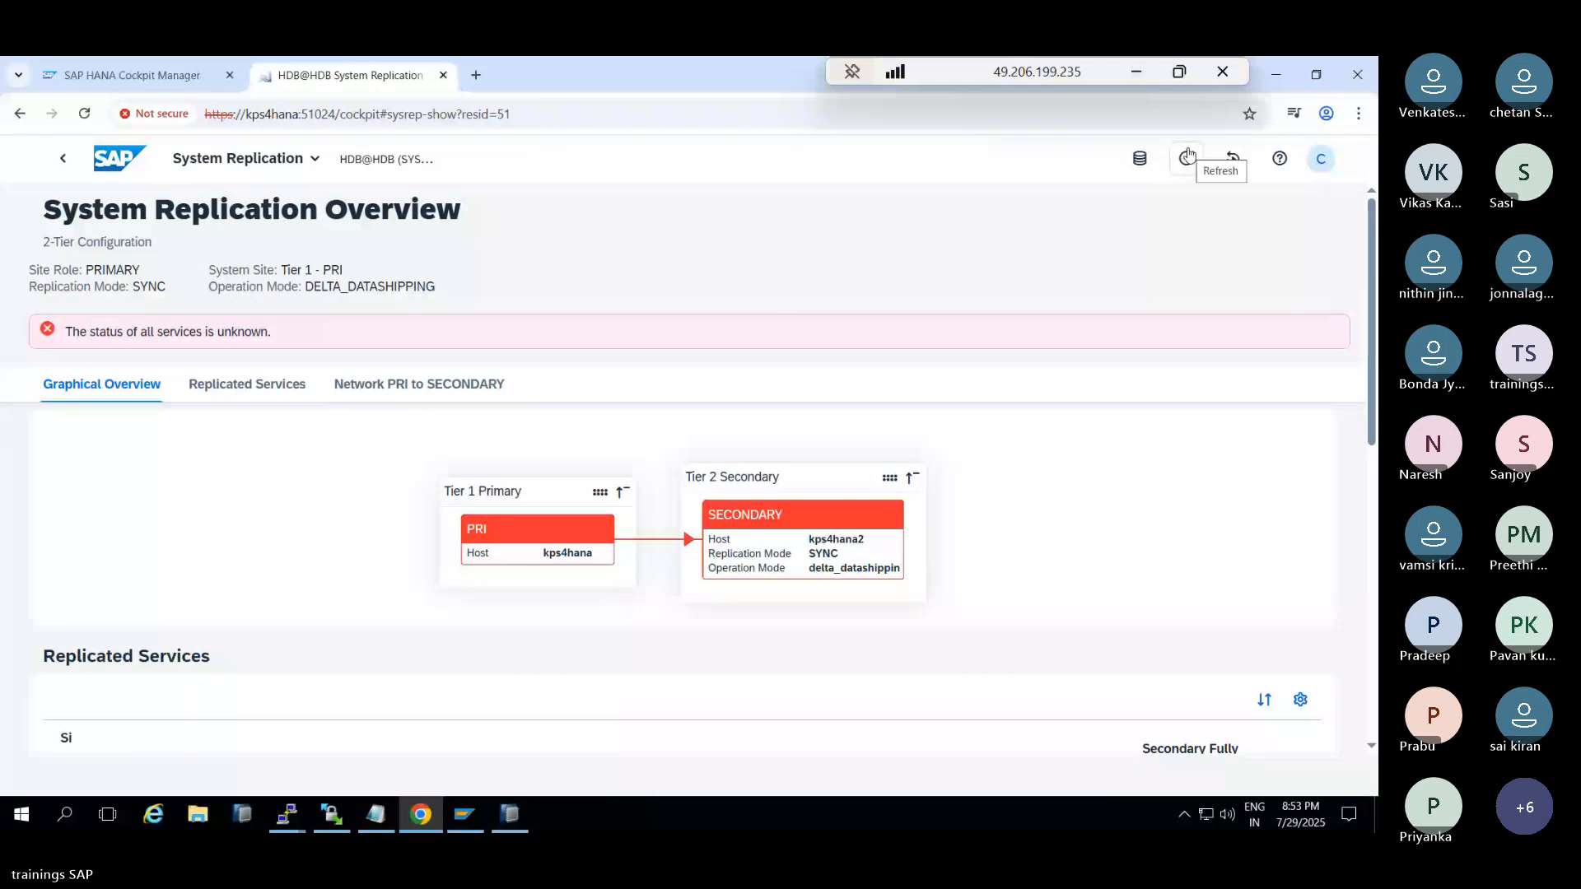
scroll(1188, 154, down, 3)
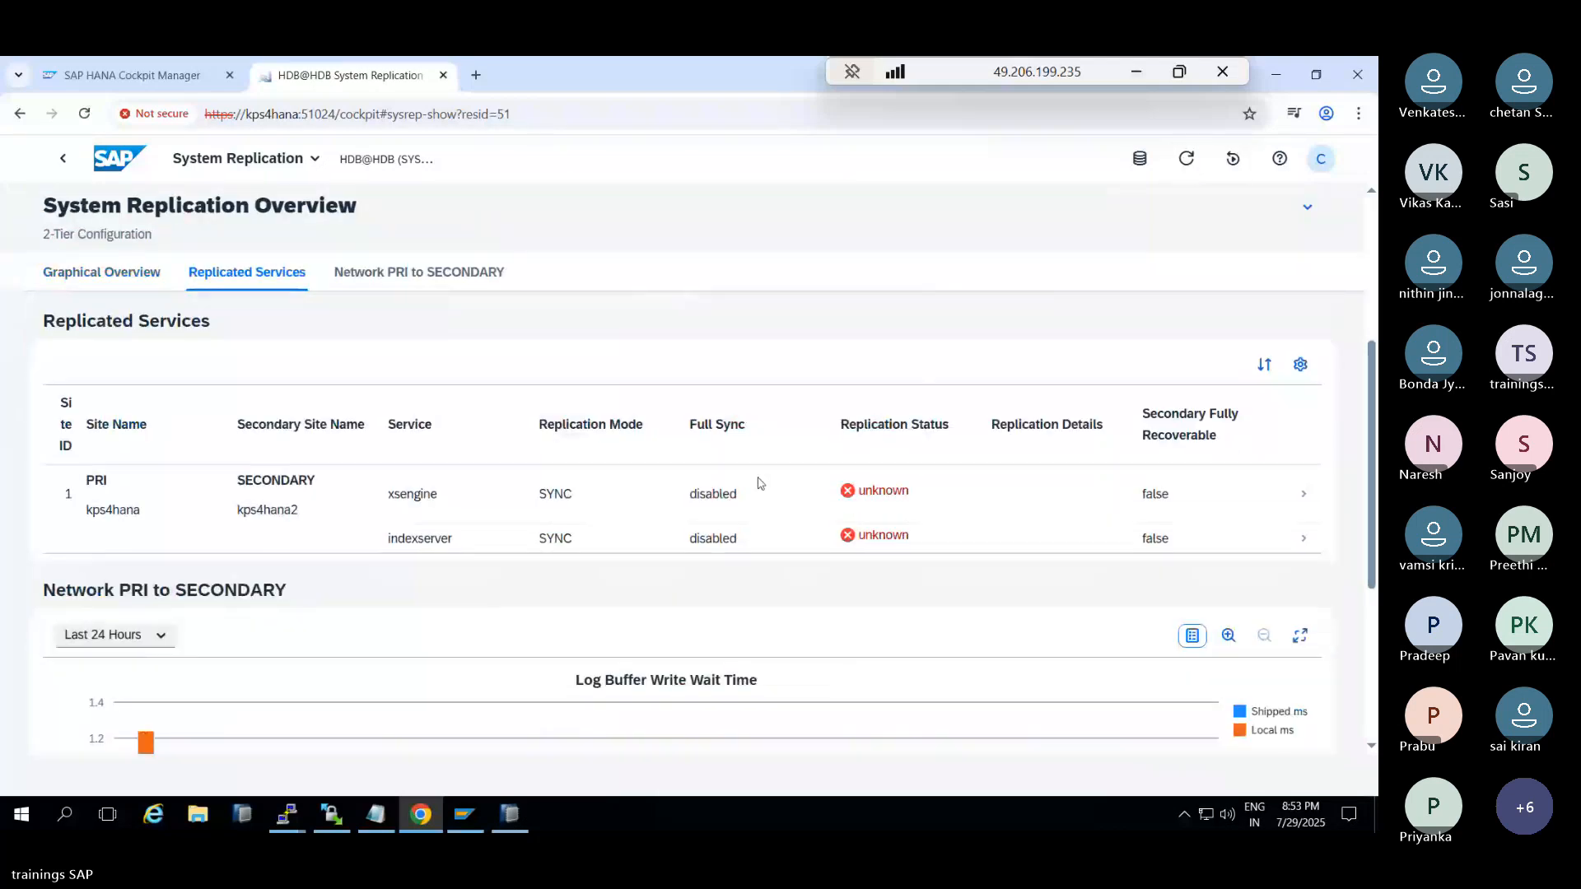
scroll(463, 562, down, 1)
scroll(461, 563, down, 2)
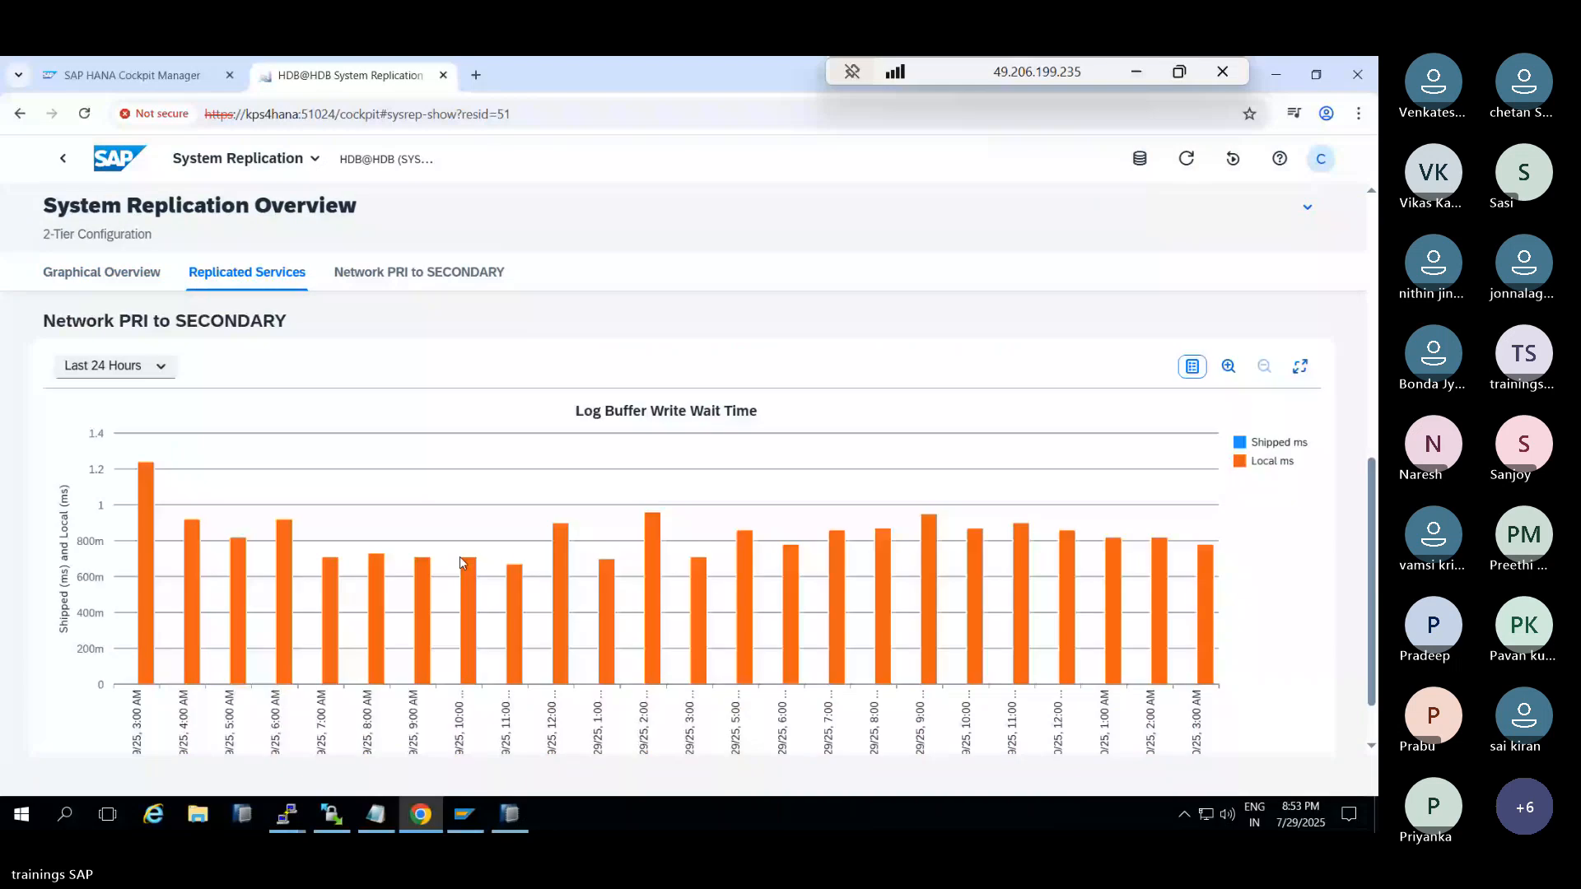
scroll(410, 492, up, 2)
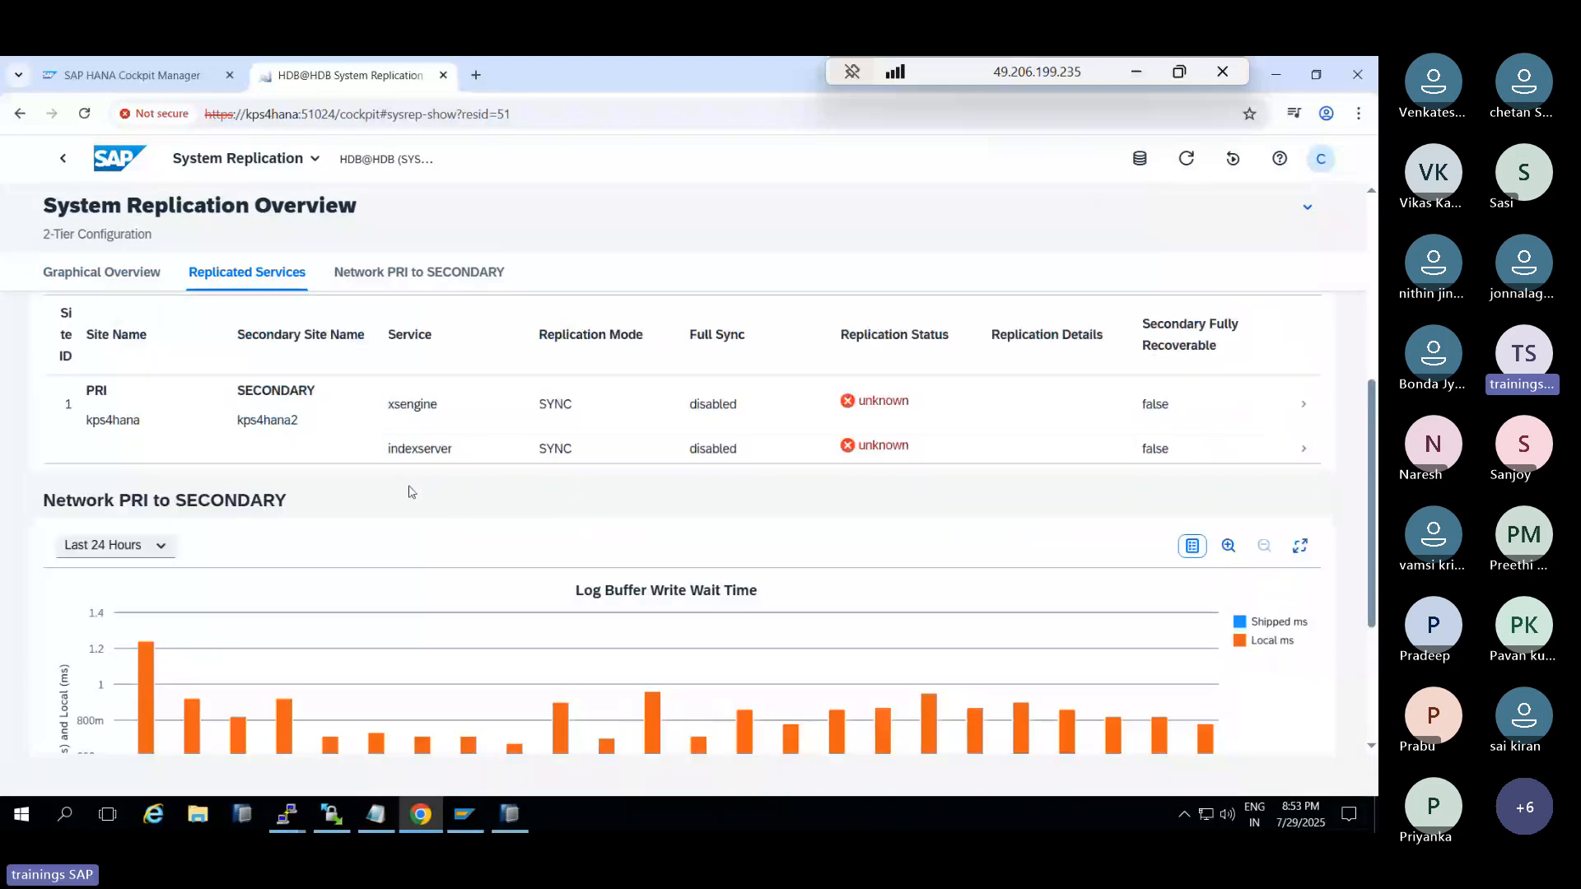
scroll(410, 491, up, 1)
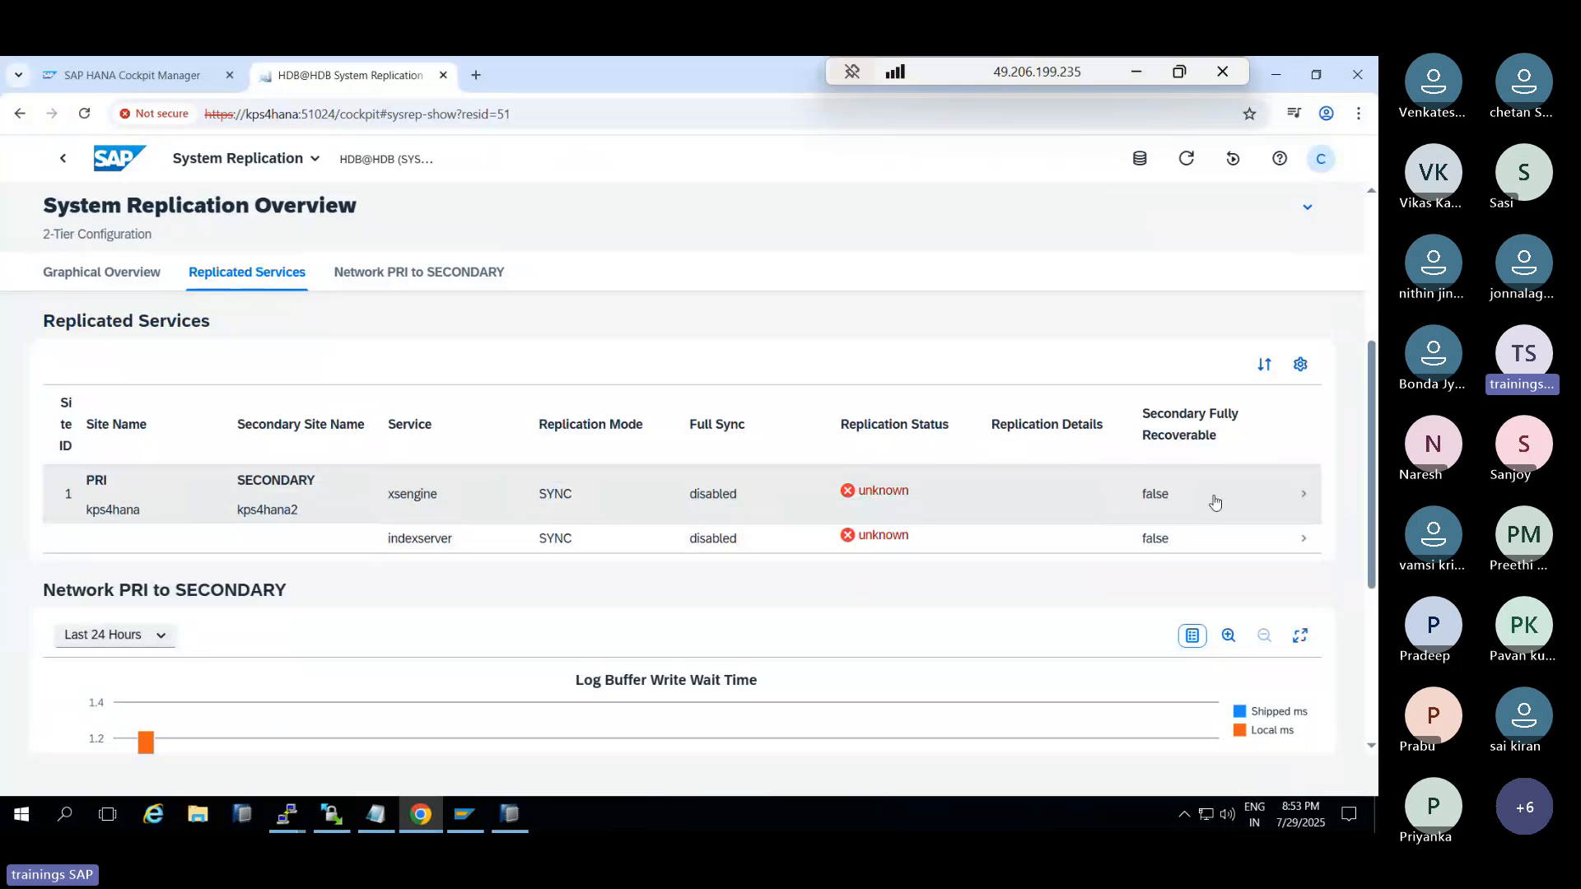
click(510, 815)
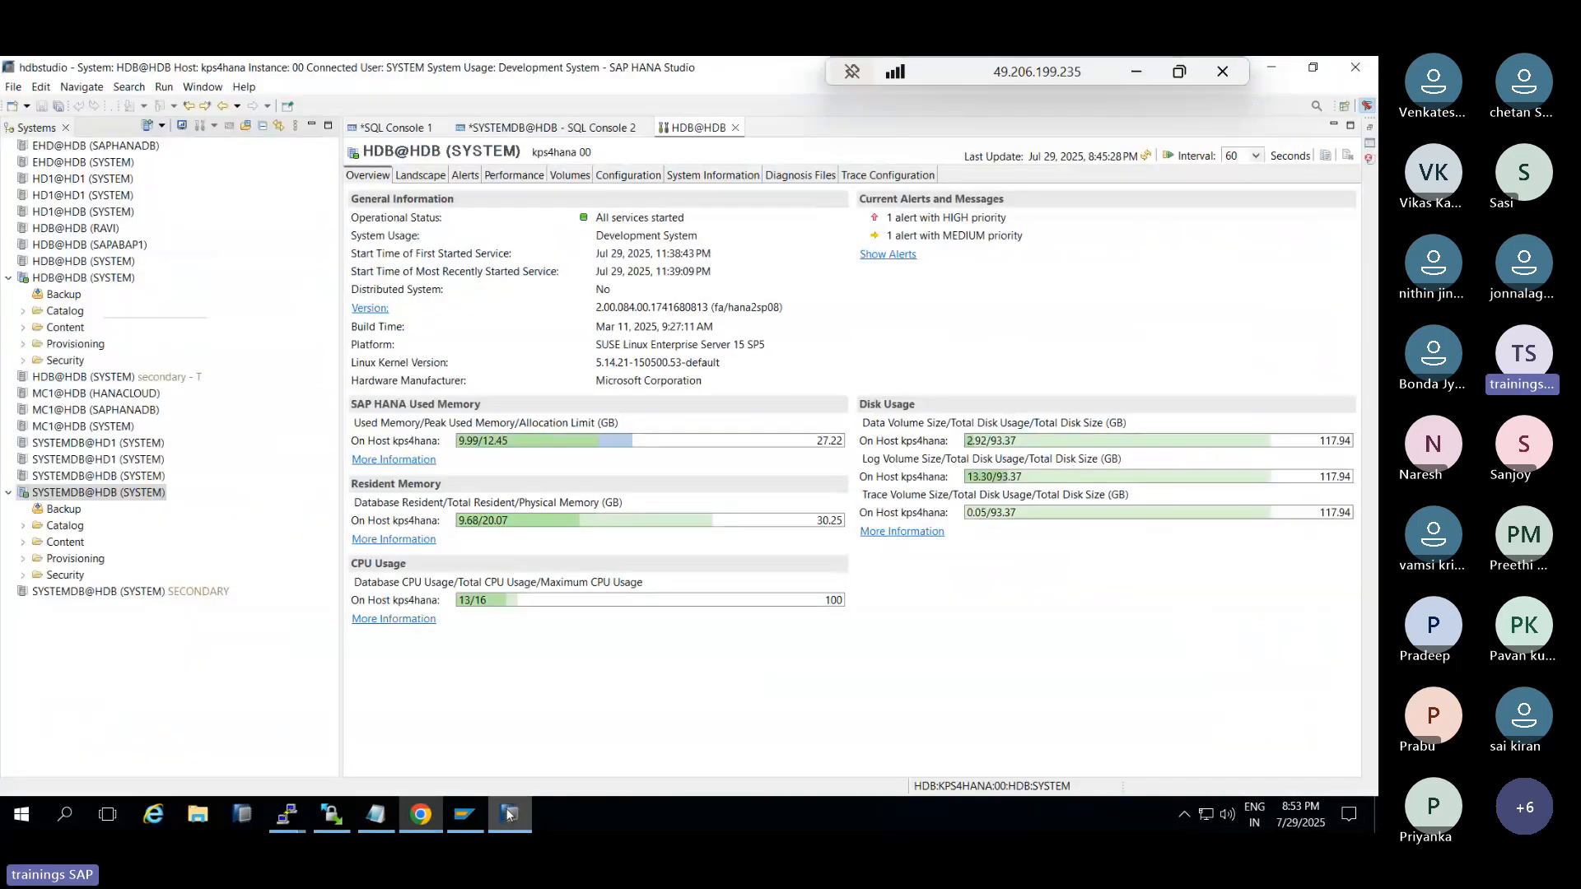
Back in the cockpit, show the System Replication Graphical Overview of PRI and SECONDARY
click(421, 815)
click(111, 280)
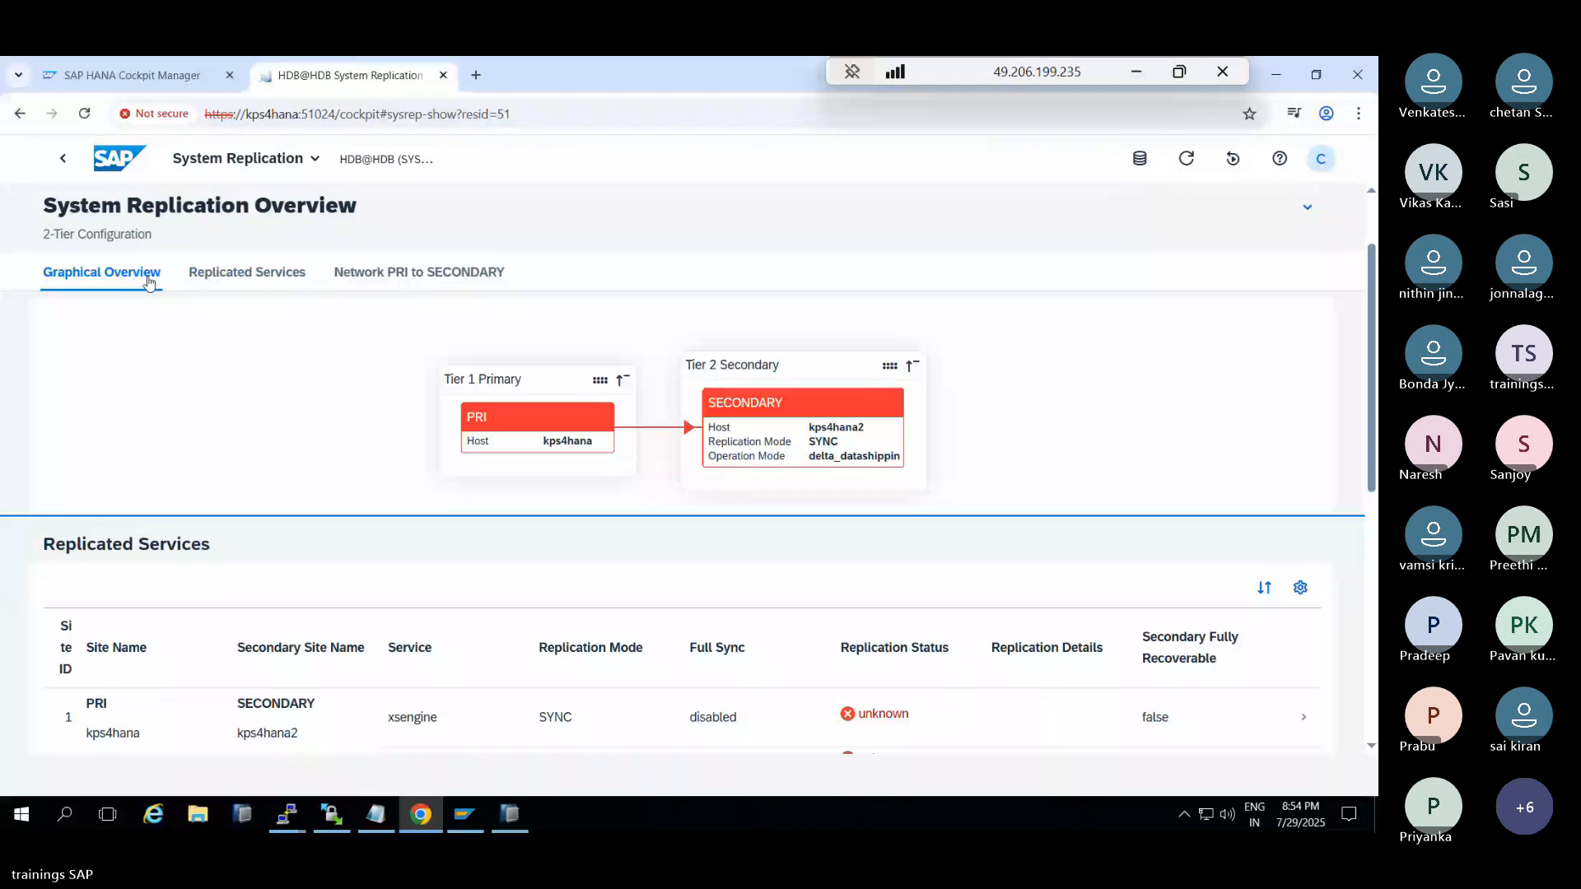
Review the Network PRI to SECONDARY, Replicated Services and Graphical Overview tabs, then bring up the kps4hana2 PuTTY session
click(424, 272)
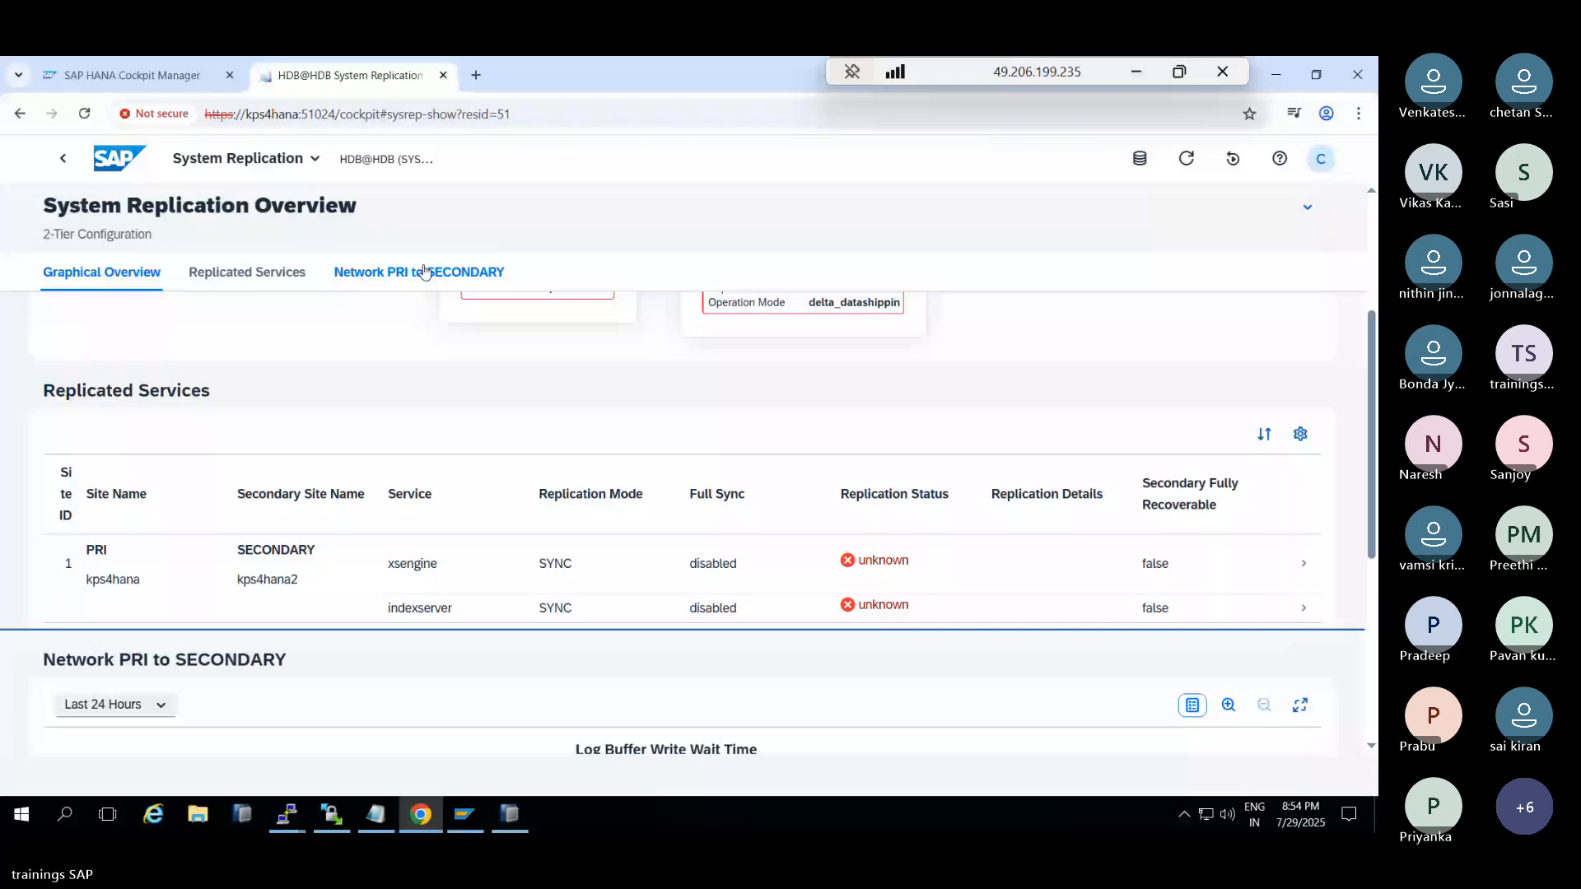
click(264, 272)
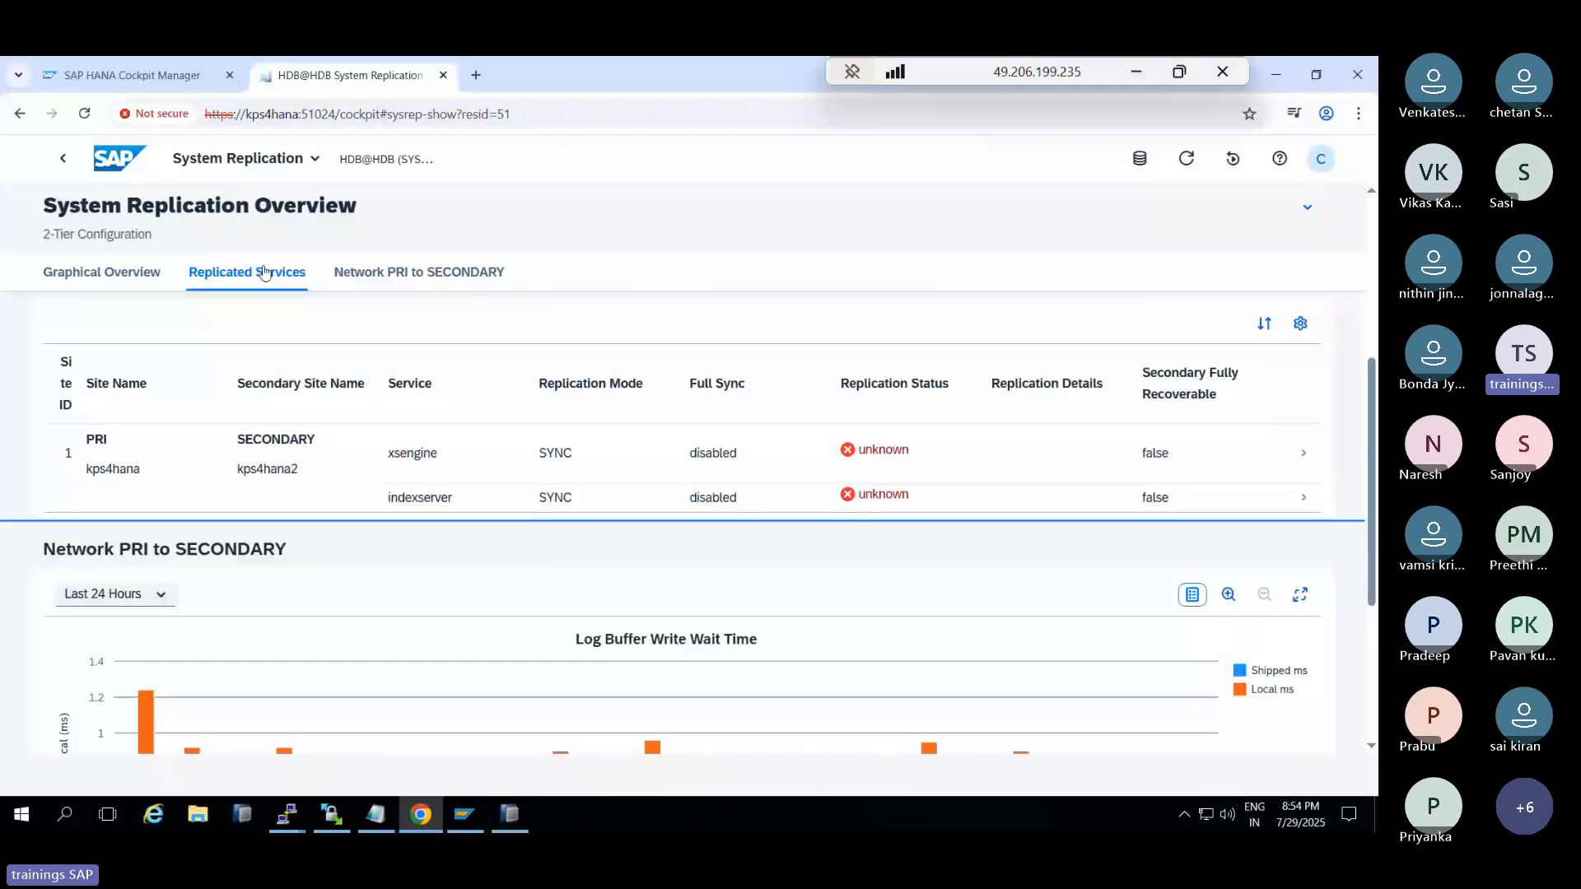
click(148, 274)
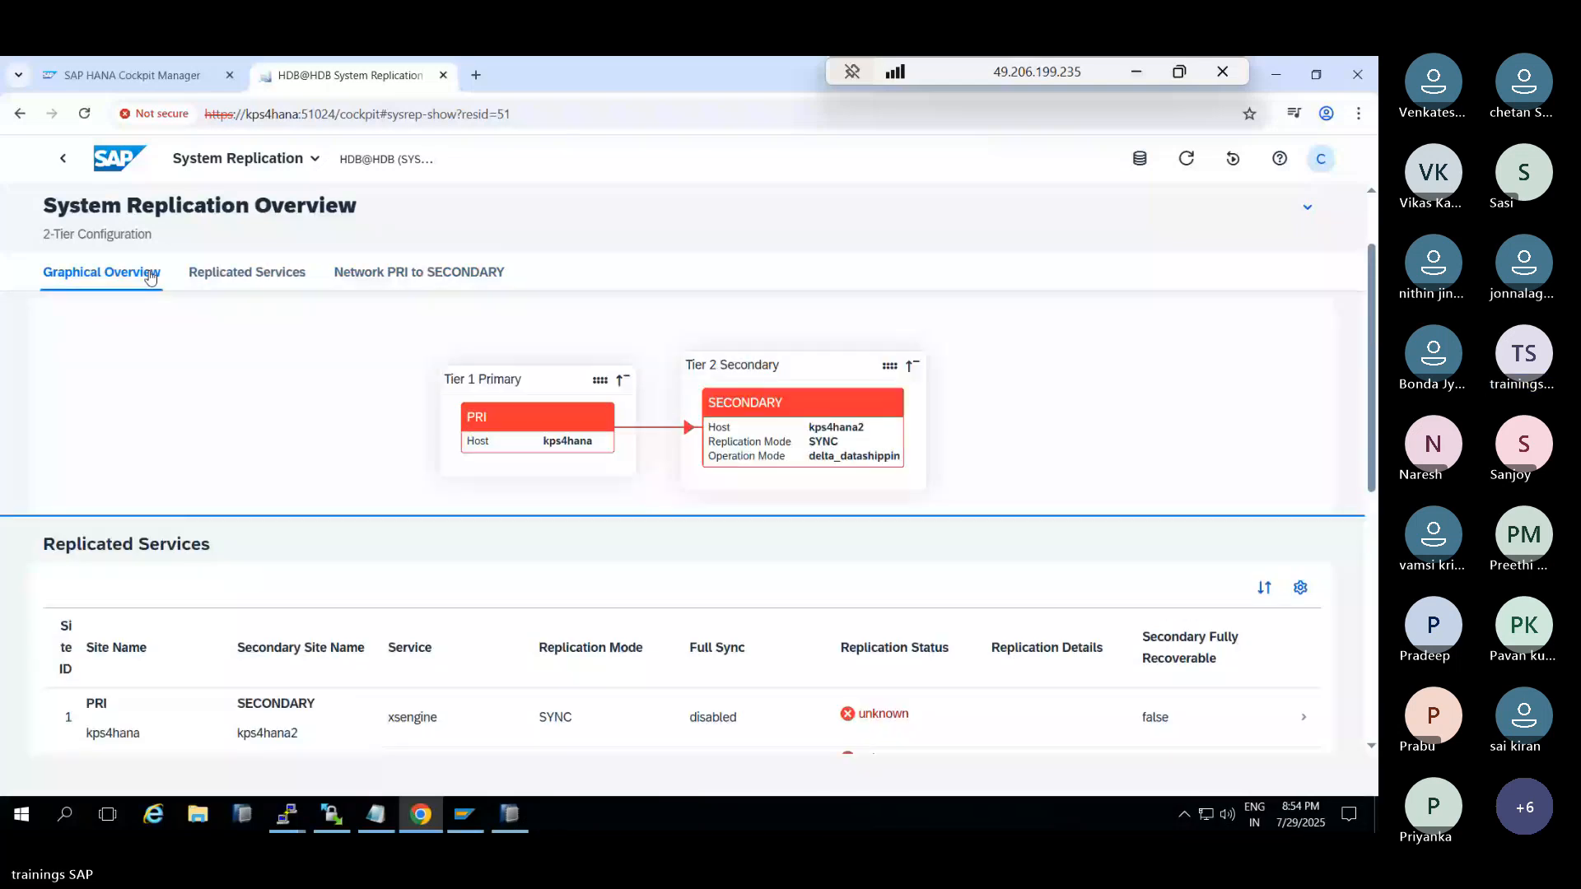
scroll(254, 430, down, 8)
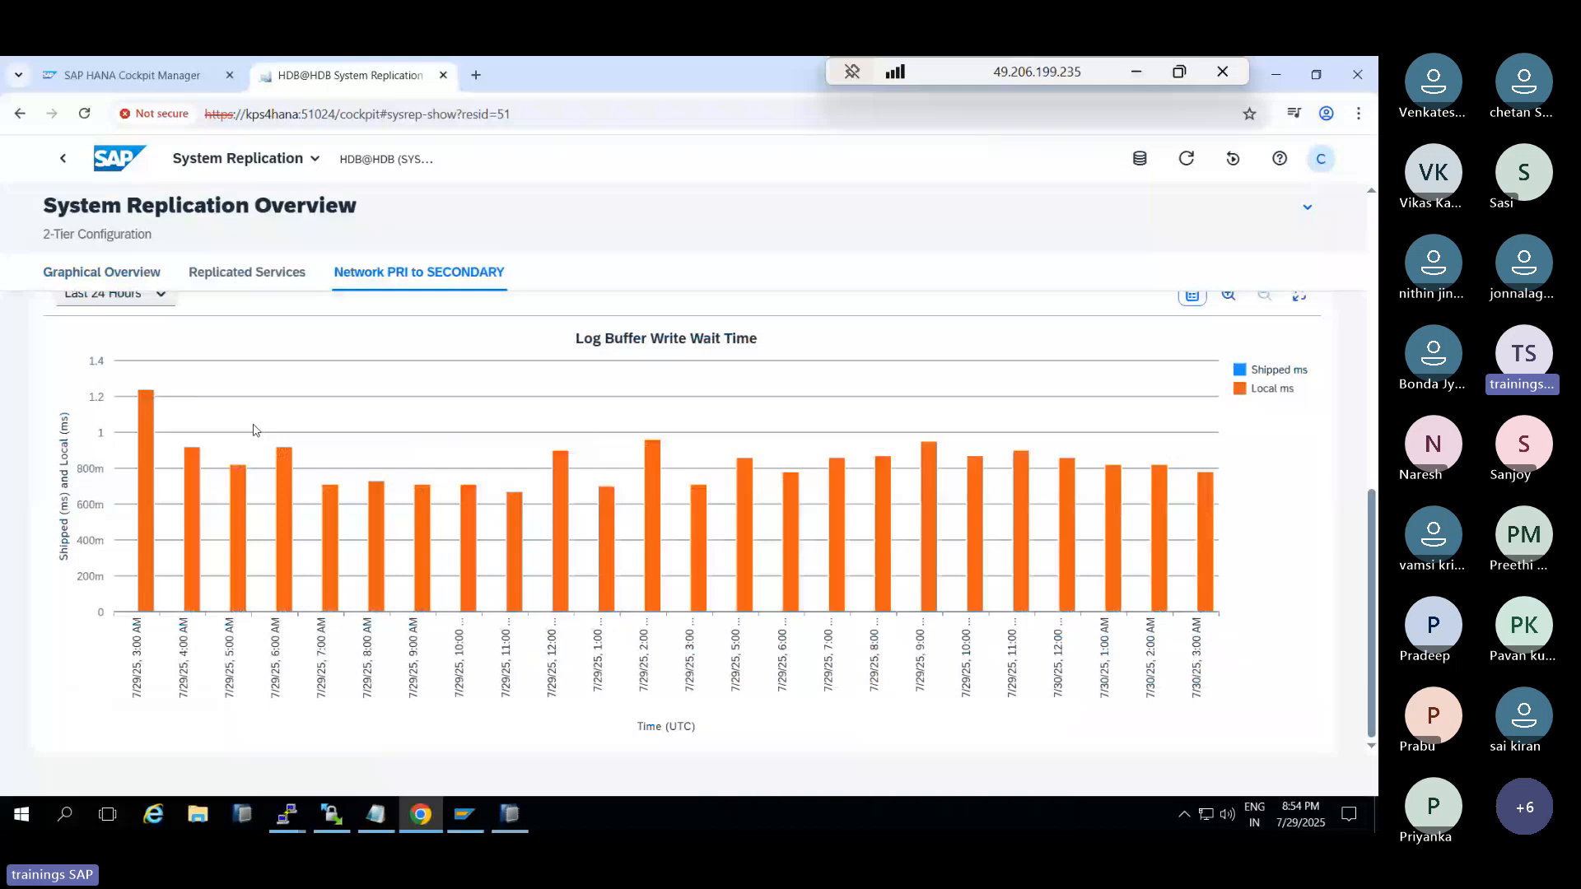
scroll(254, 430, up, 10)
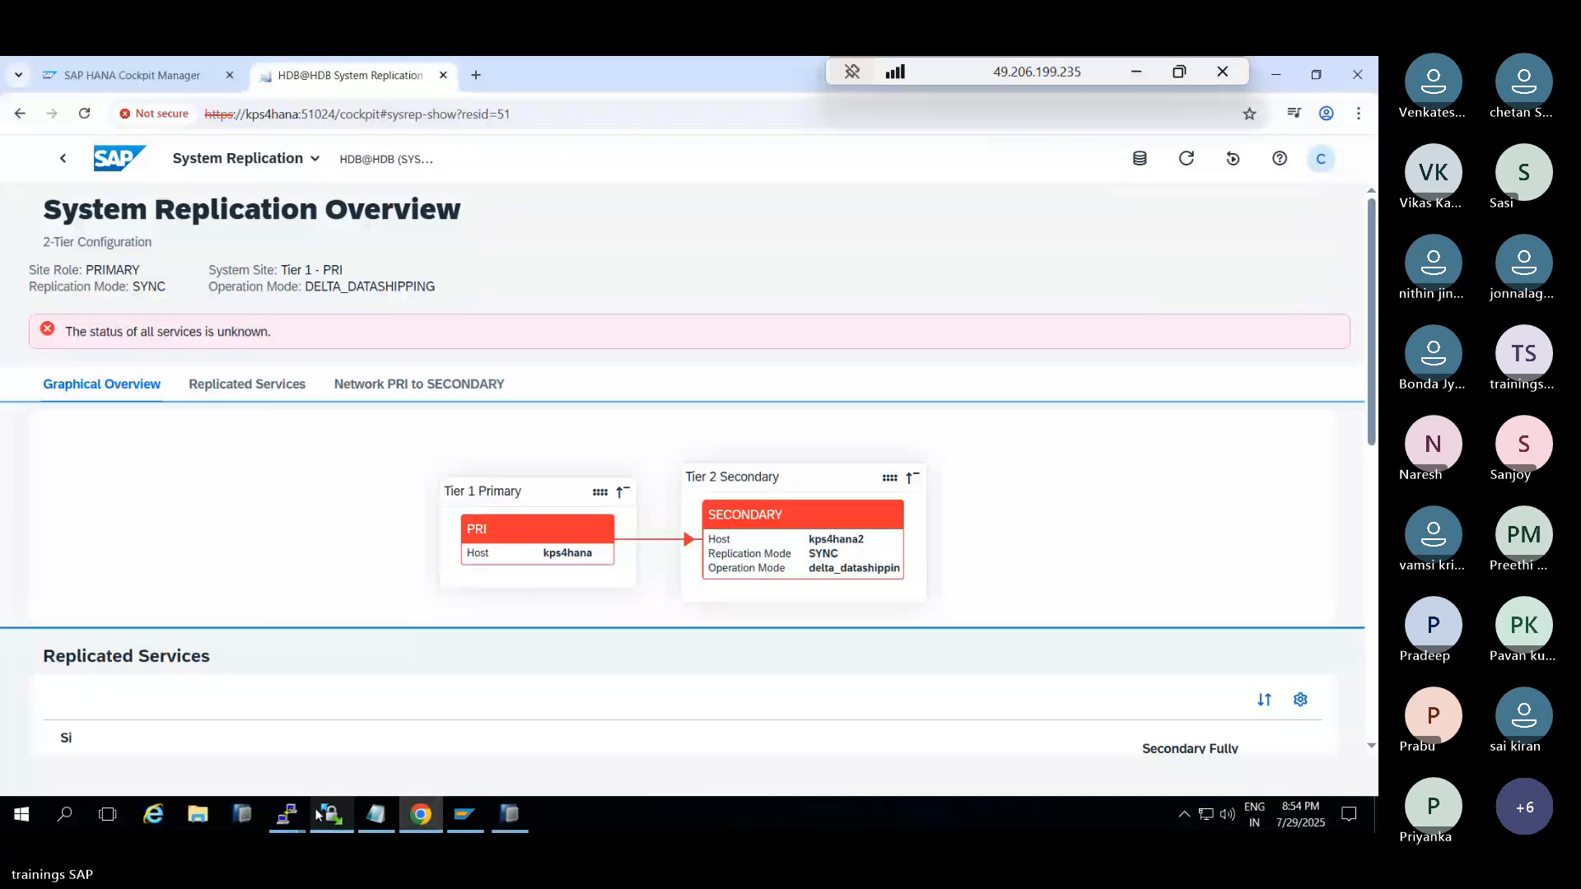
mouse_move(290, 807)
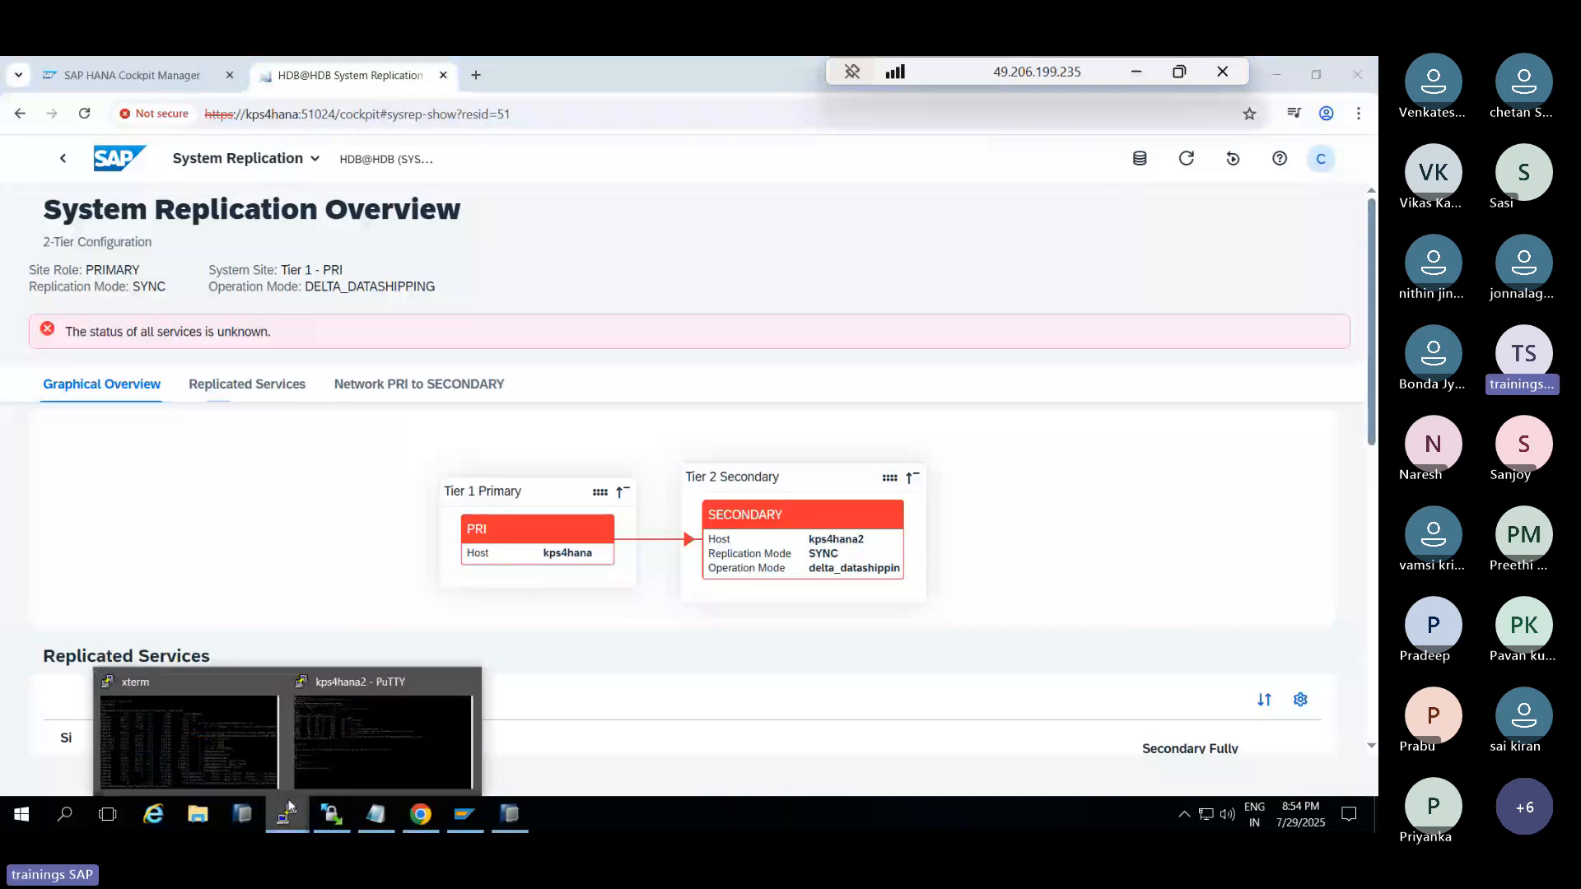
click(383, 736)
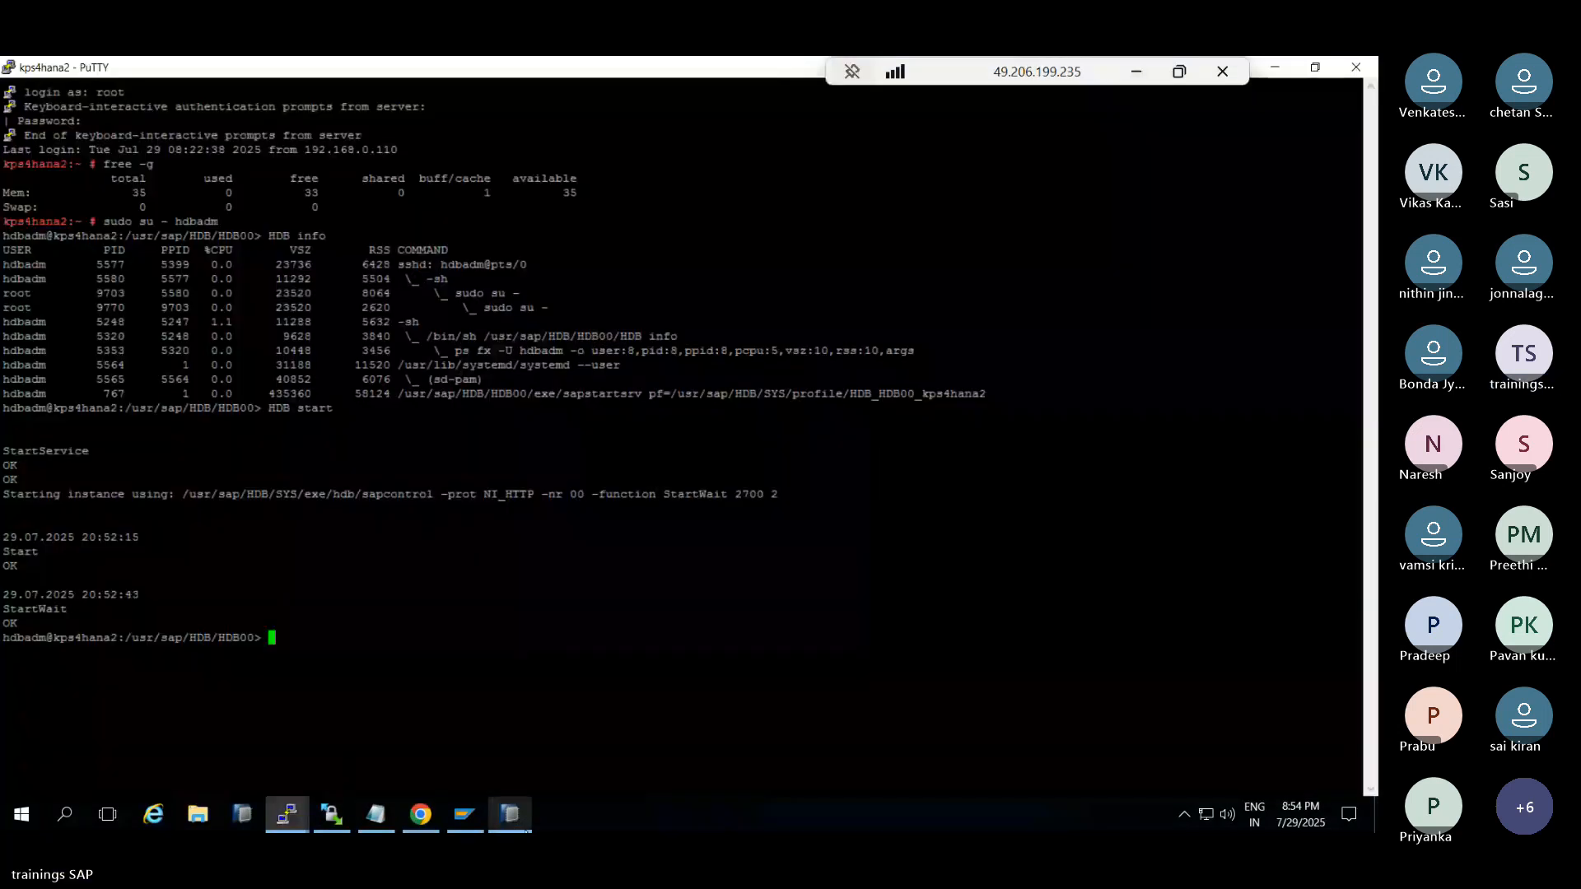
In HANA Studio, open Configure System Replication on SYSTEMDB@HDB and log on with the adm credentials
click(492, 797)
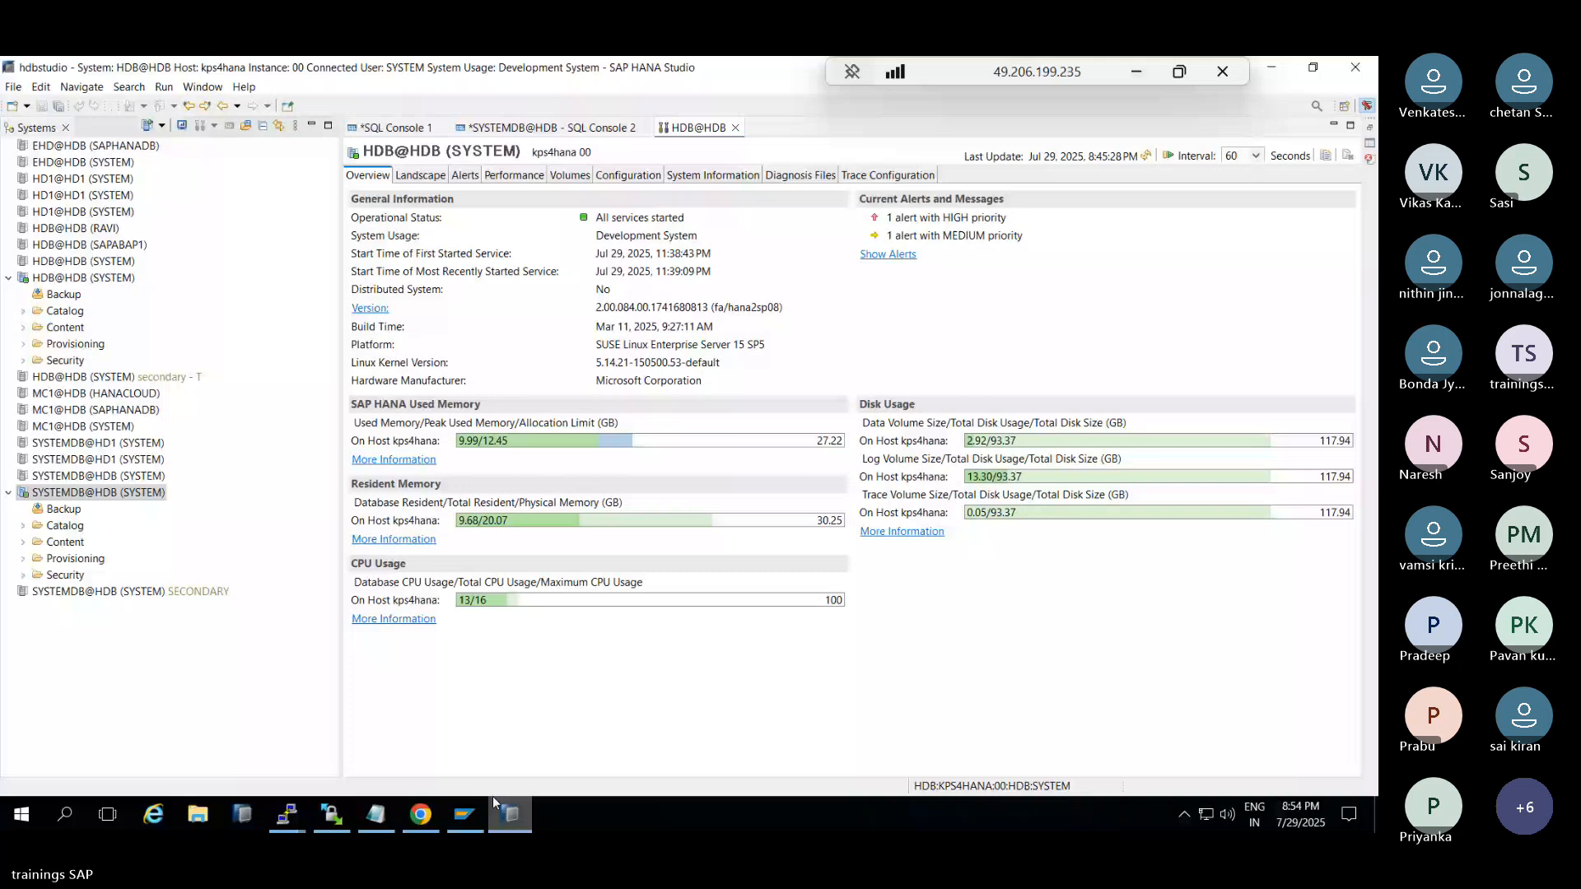
right_click(76, 493)
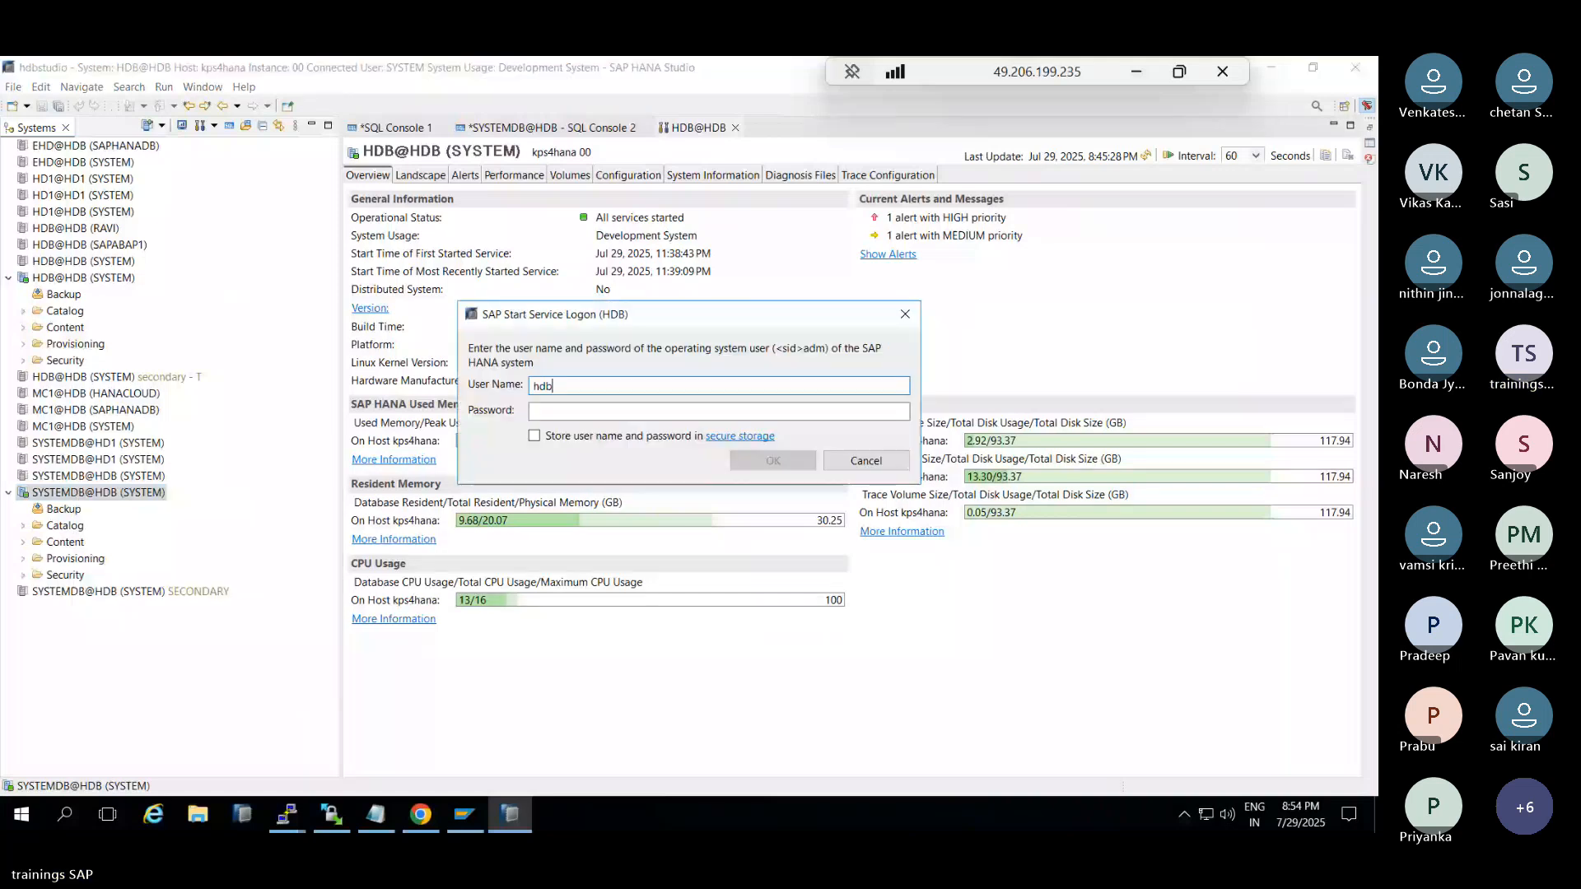
text(adm)
key(Tab)
text(**)
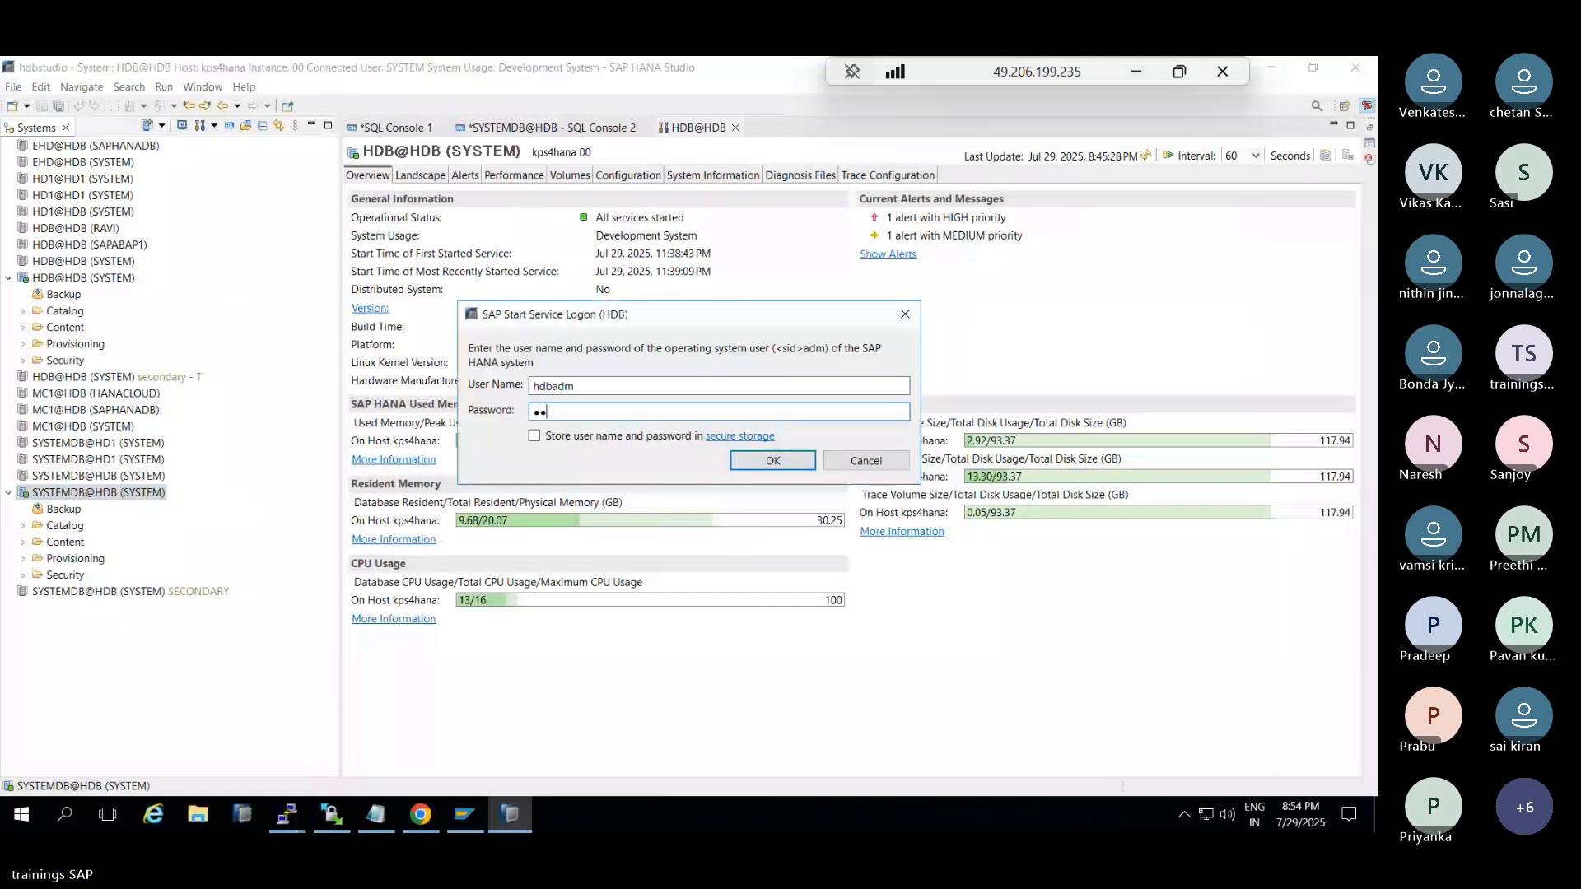
text(******)
key(Return)
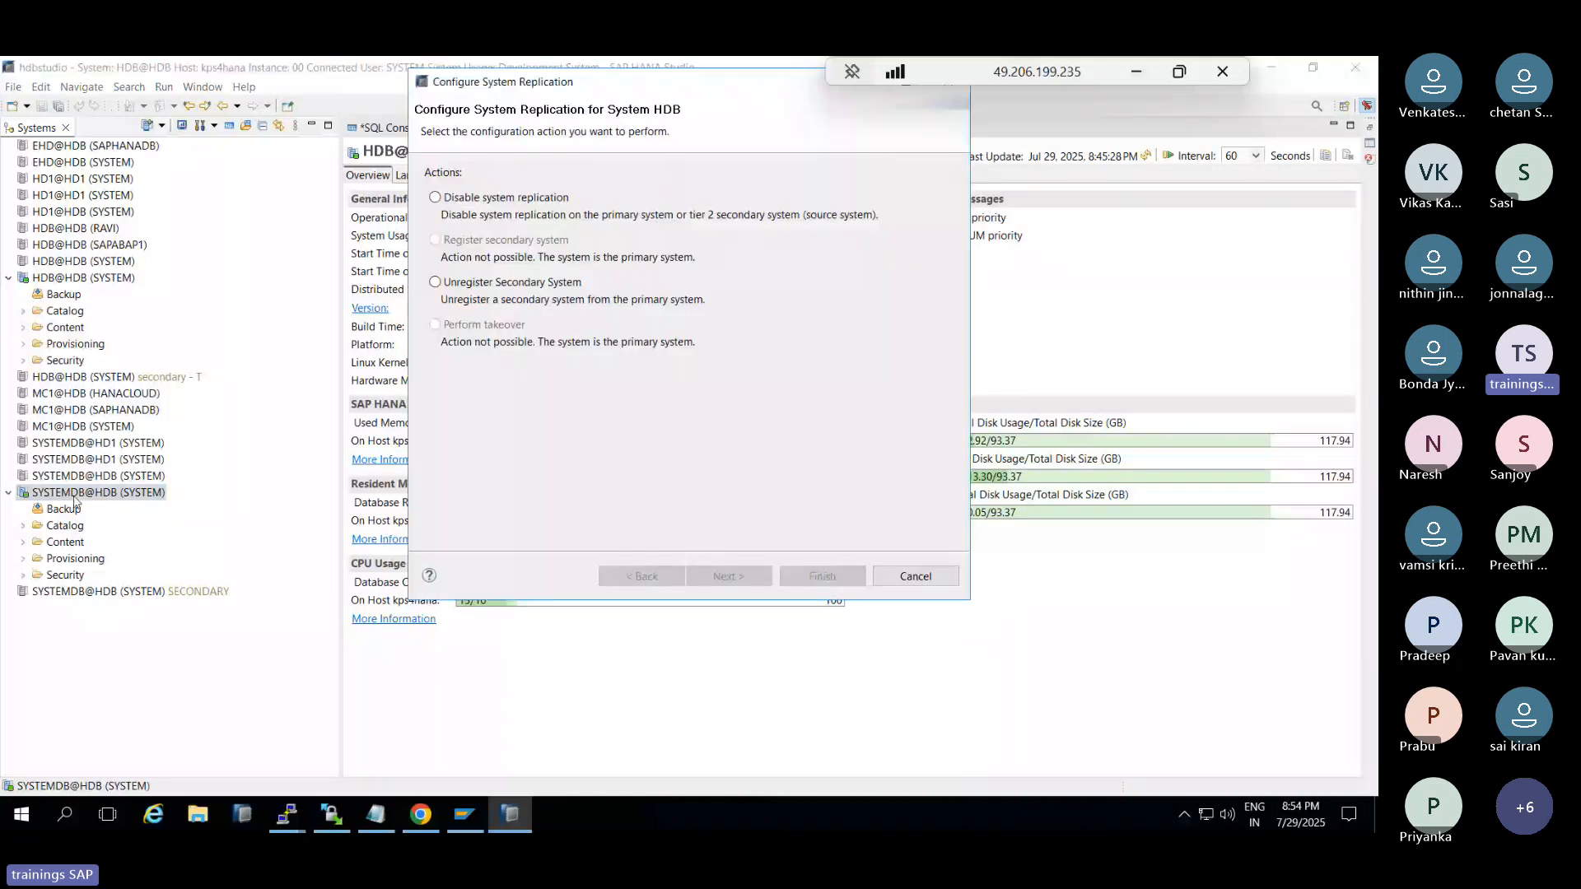
Choose Disable system replication, proceed, then cancel the wizard when it fails
click(436, 197)
click(729, 576)
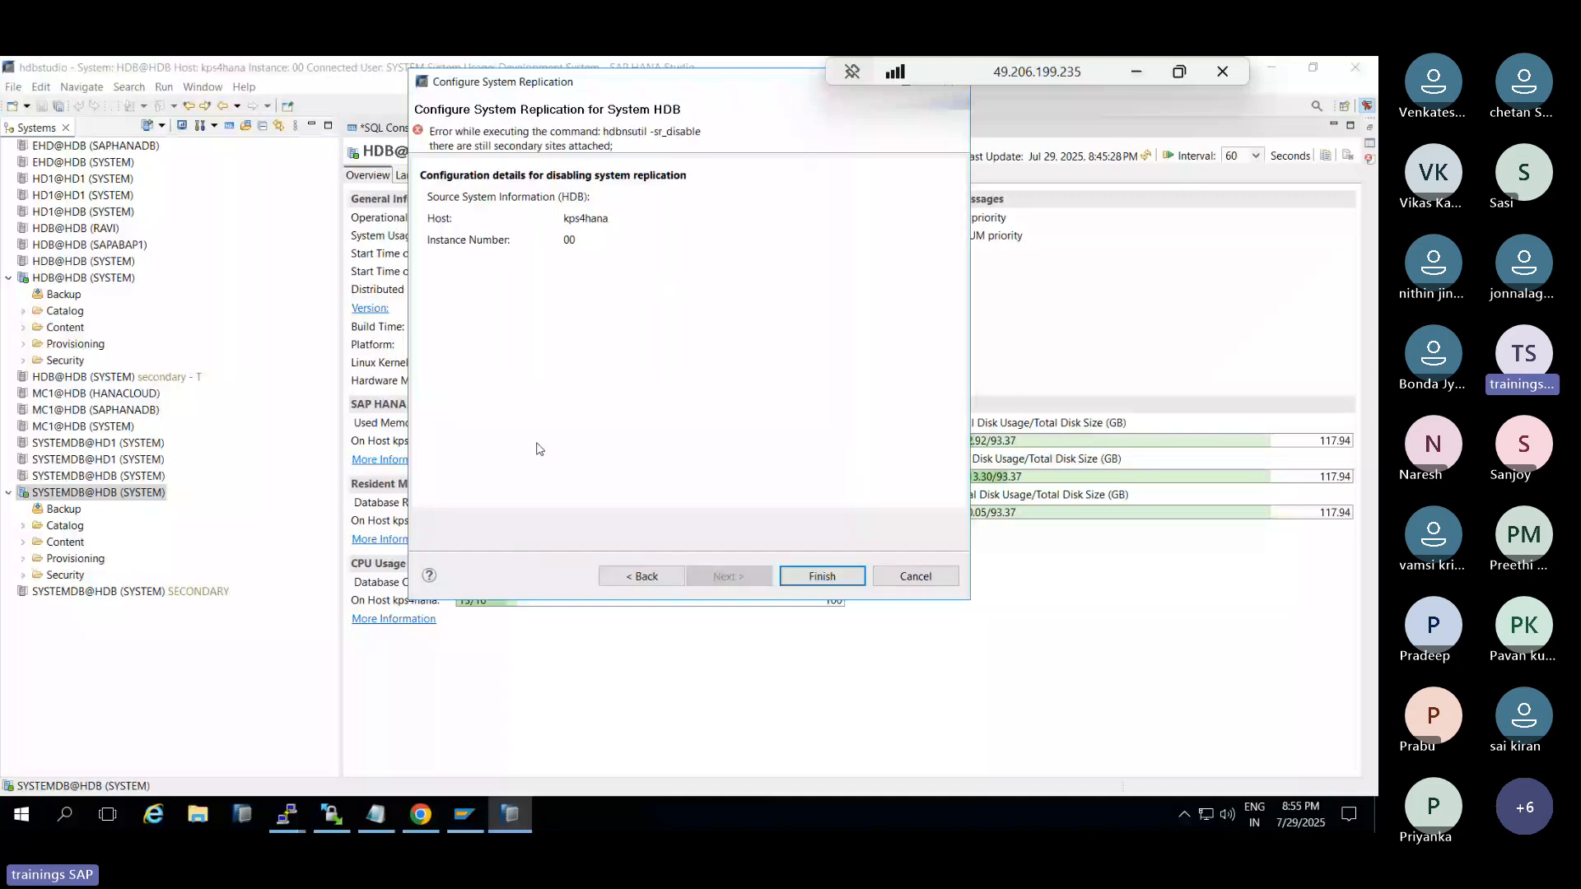
click(916, 576)
double_click(103, 591)
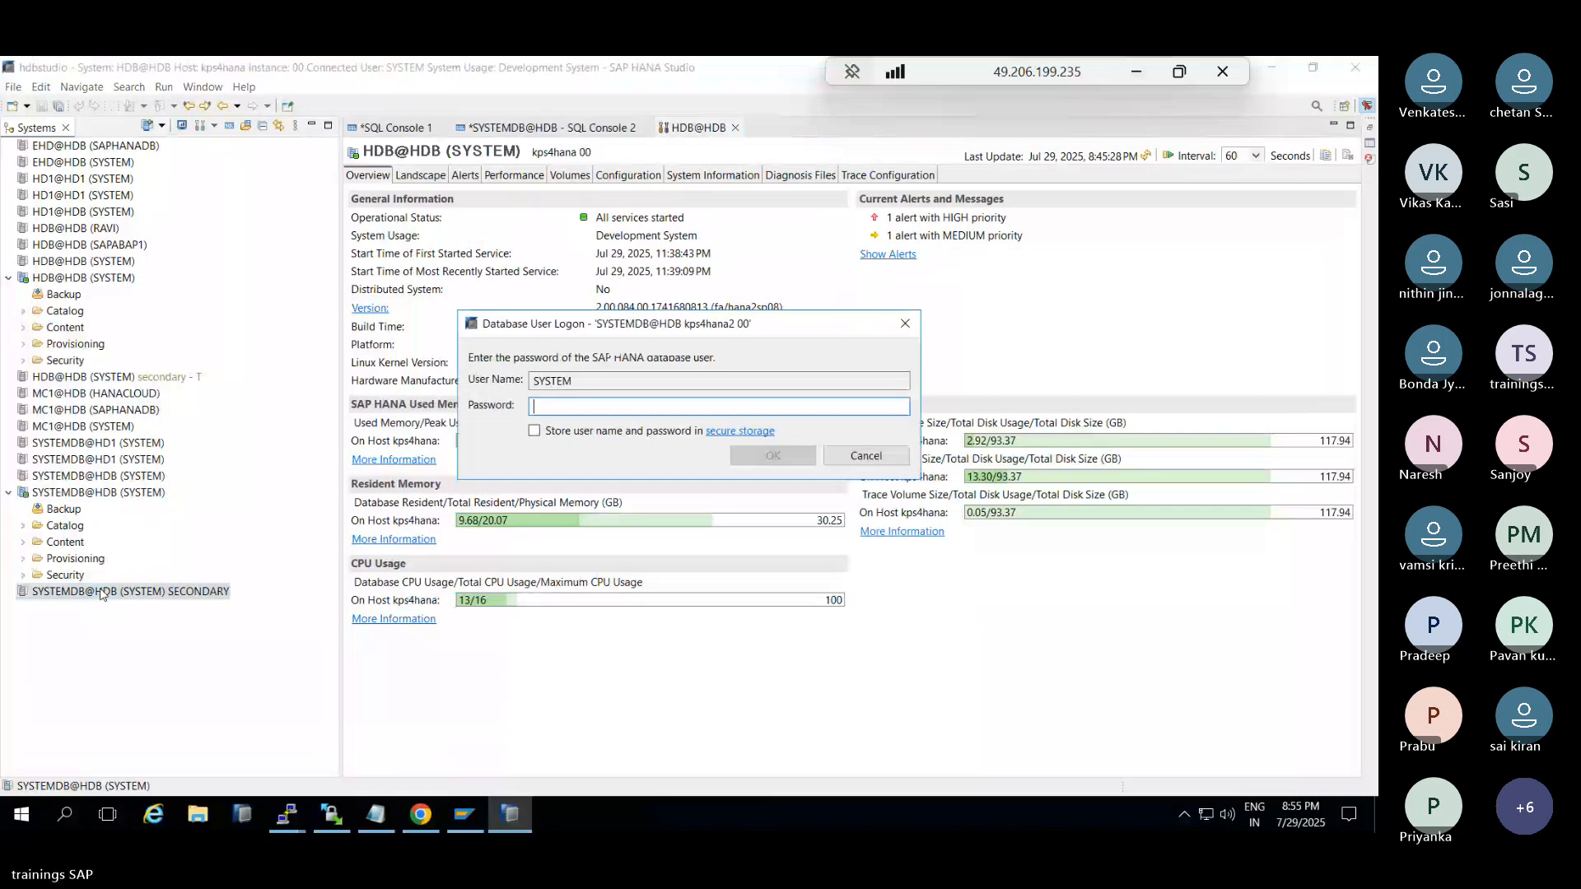
text(M)
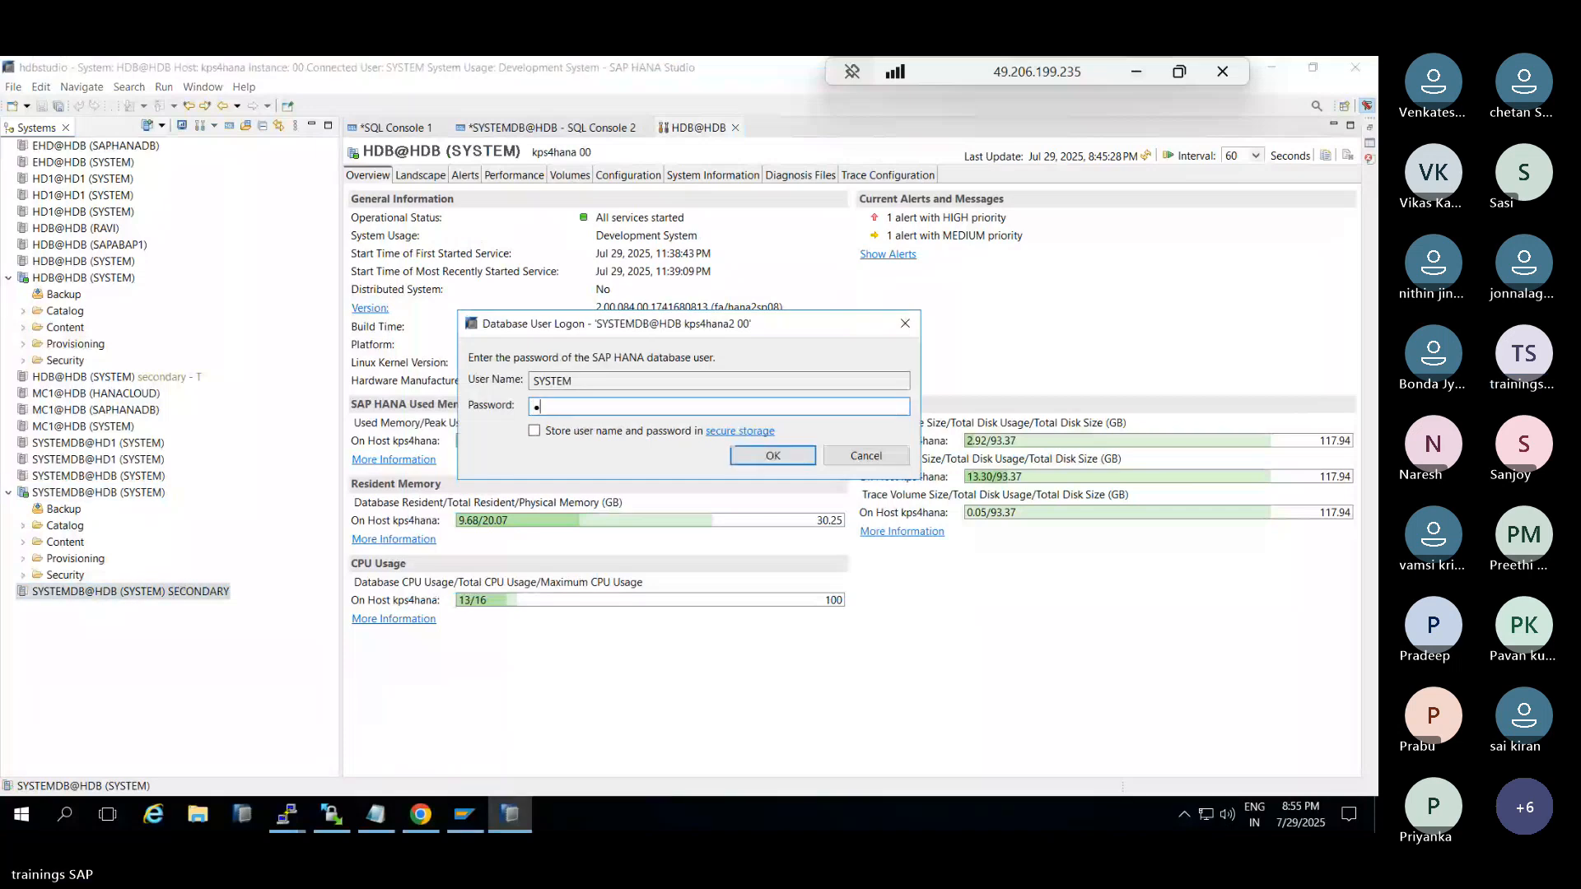
key(Return)
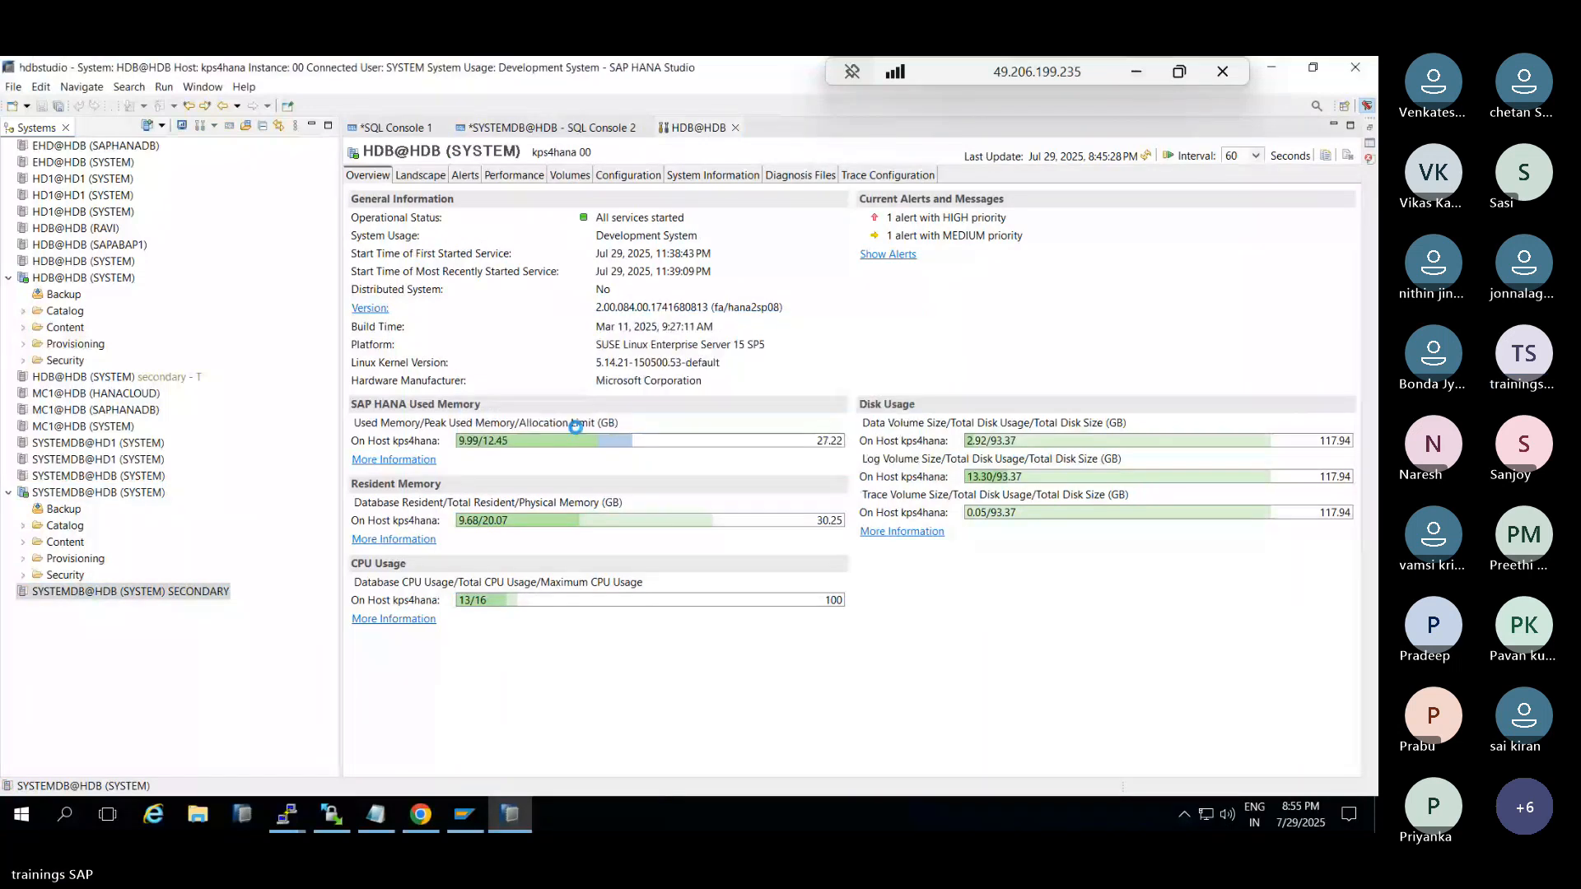
right_click(137, 593)
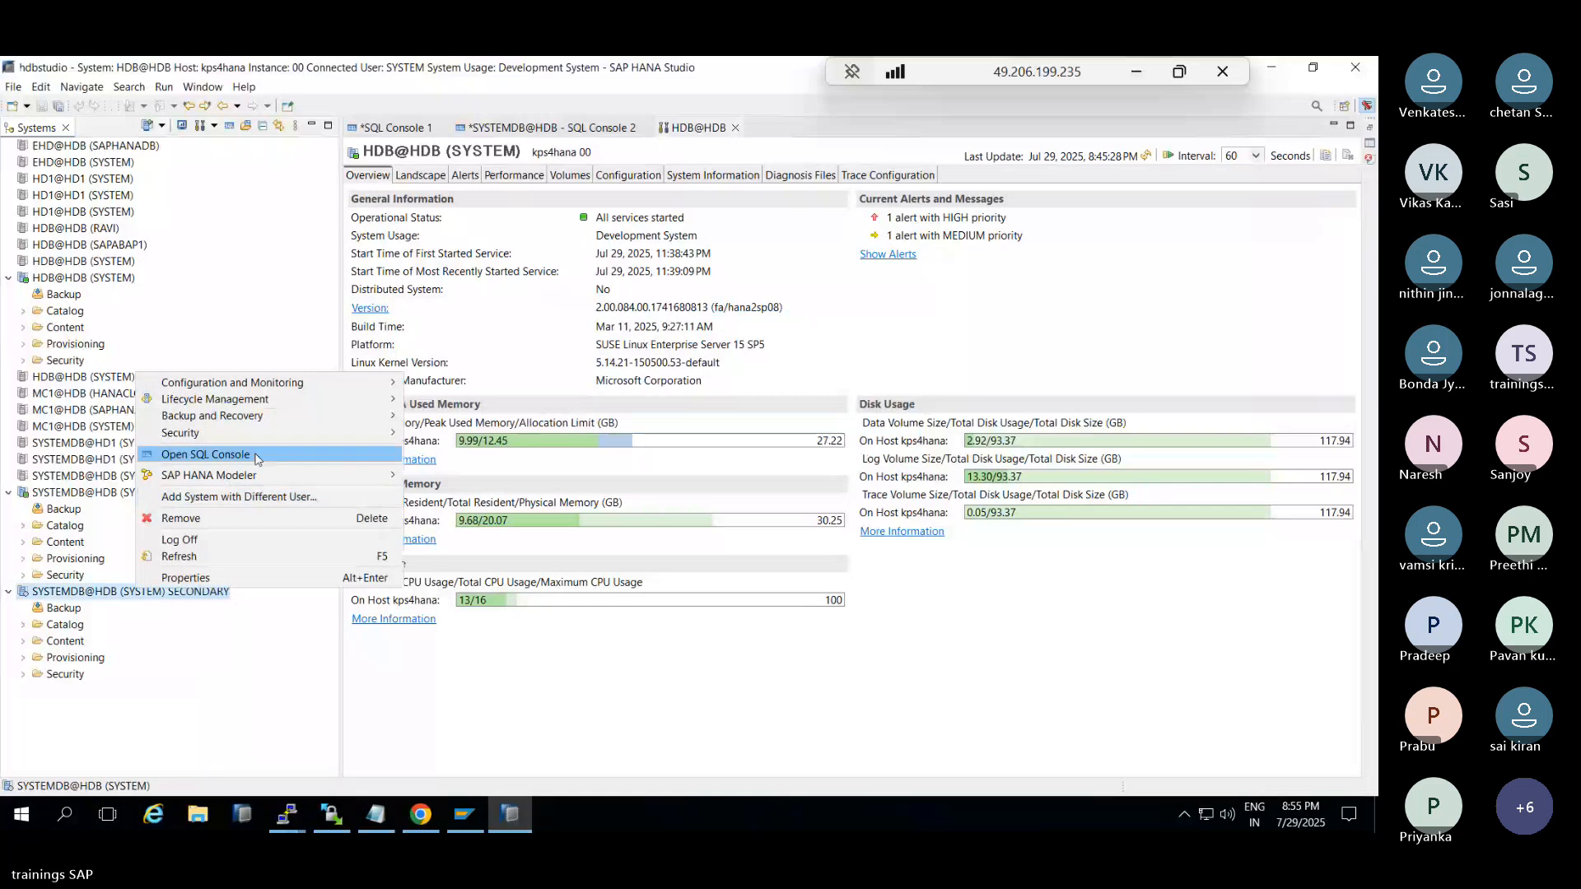
mouse_move(391, 389)
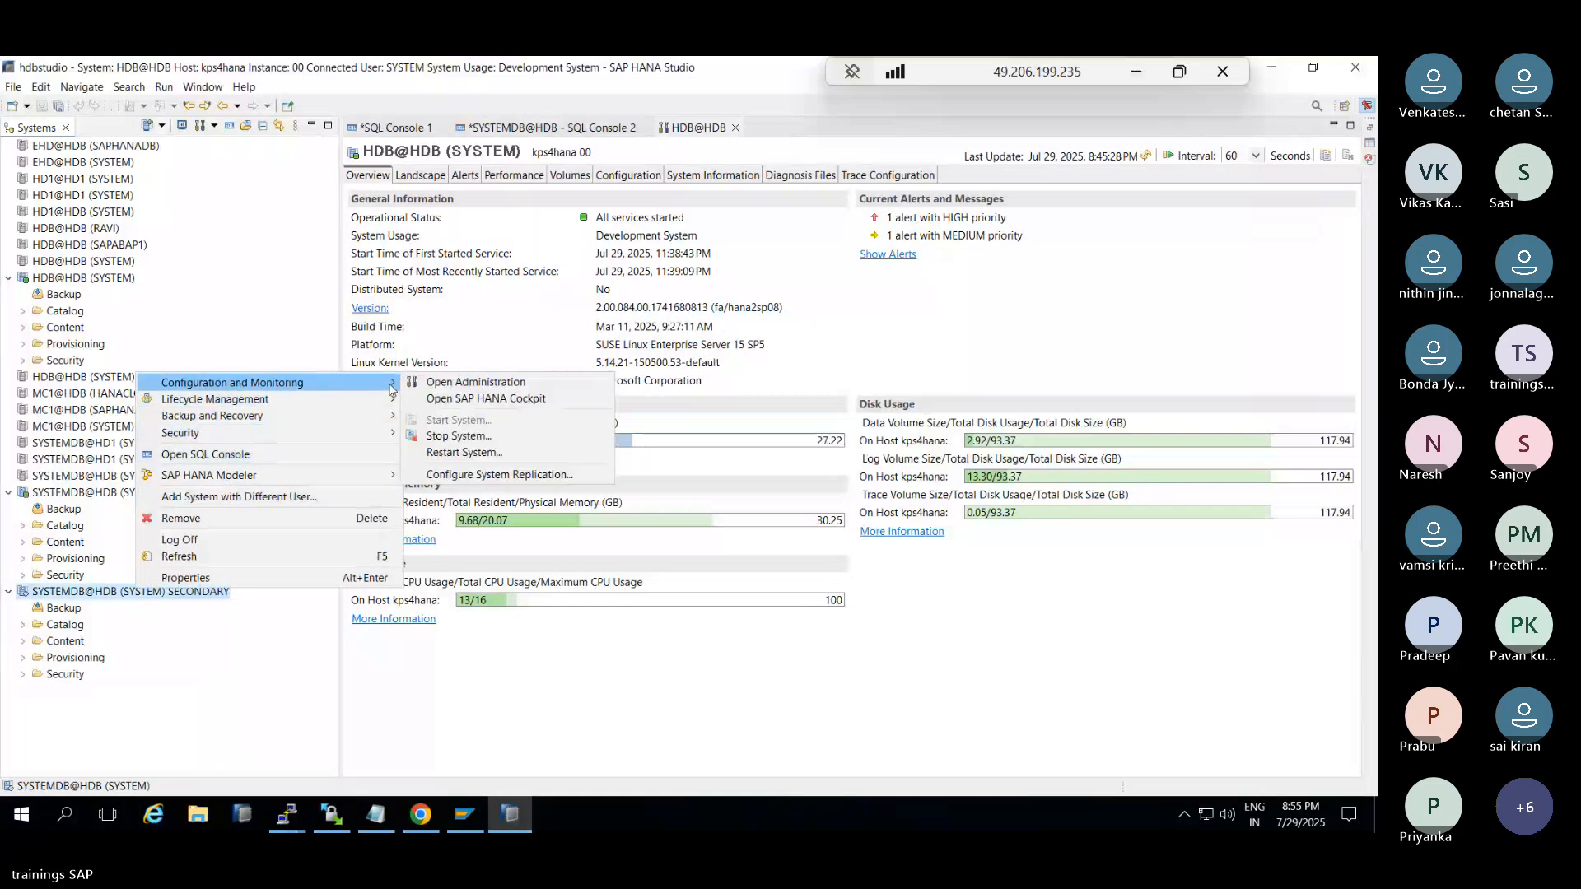
click(480, 474)
text(hdbadm)
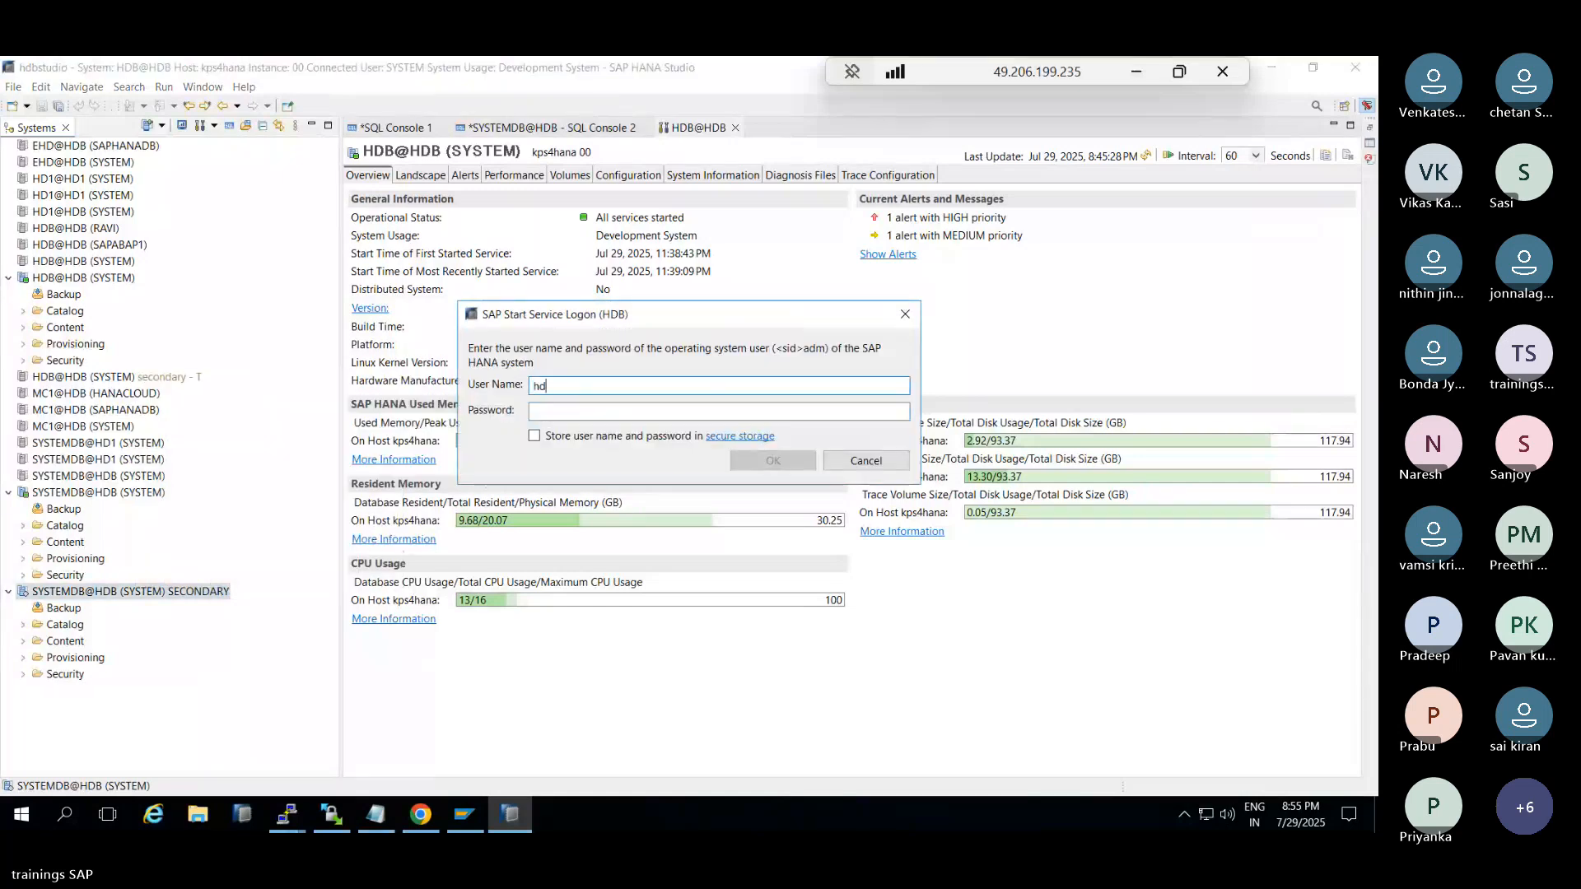
key(Tab)
text(********)
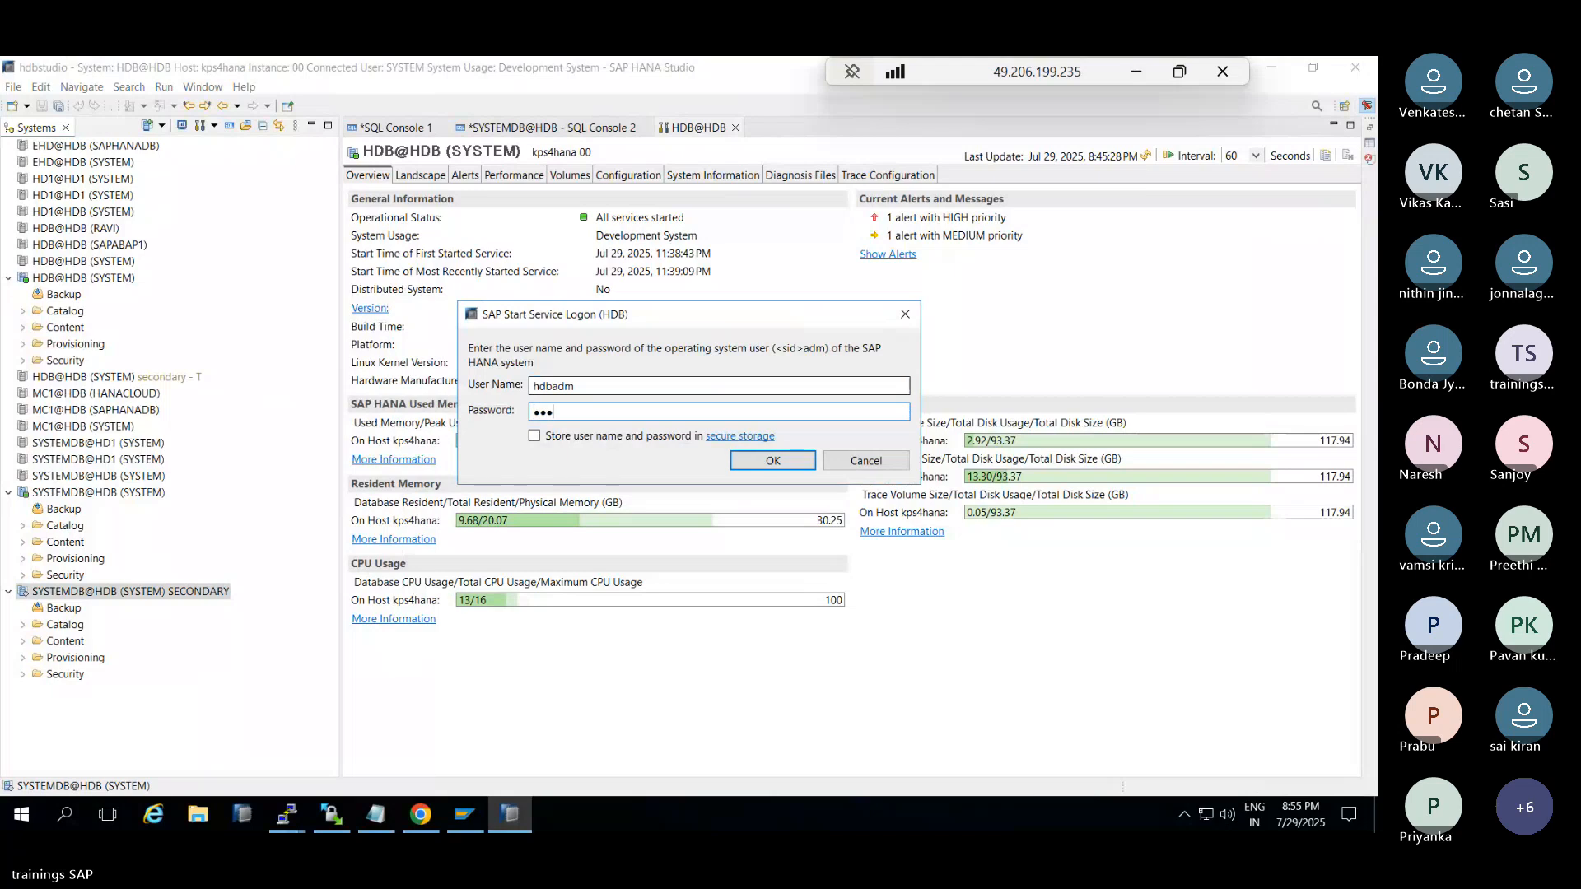
key(Return)
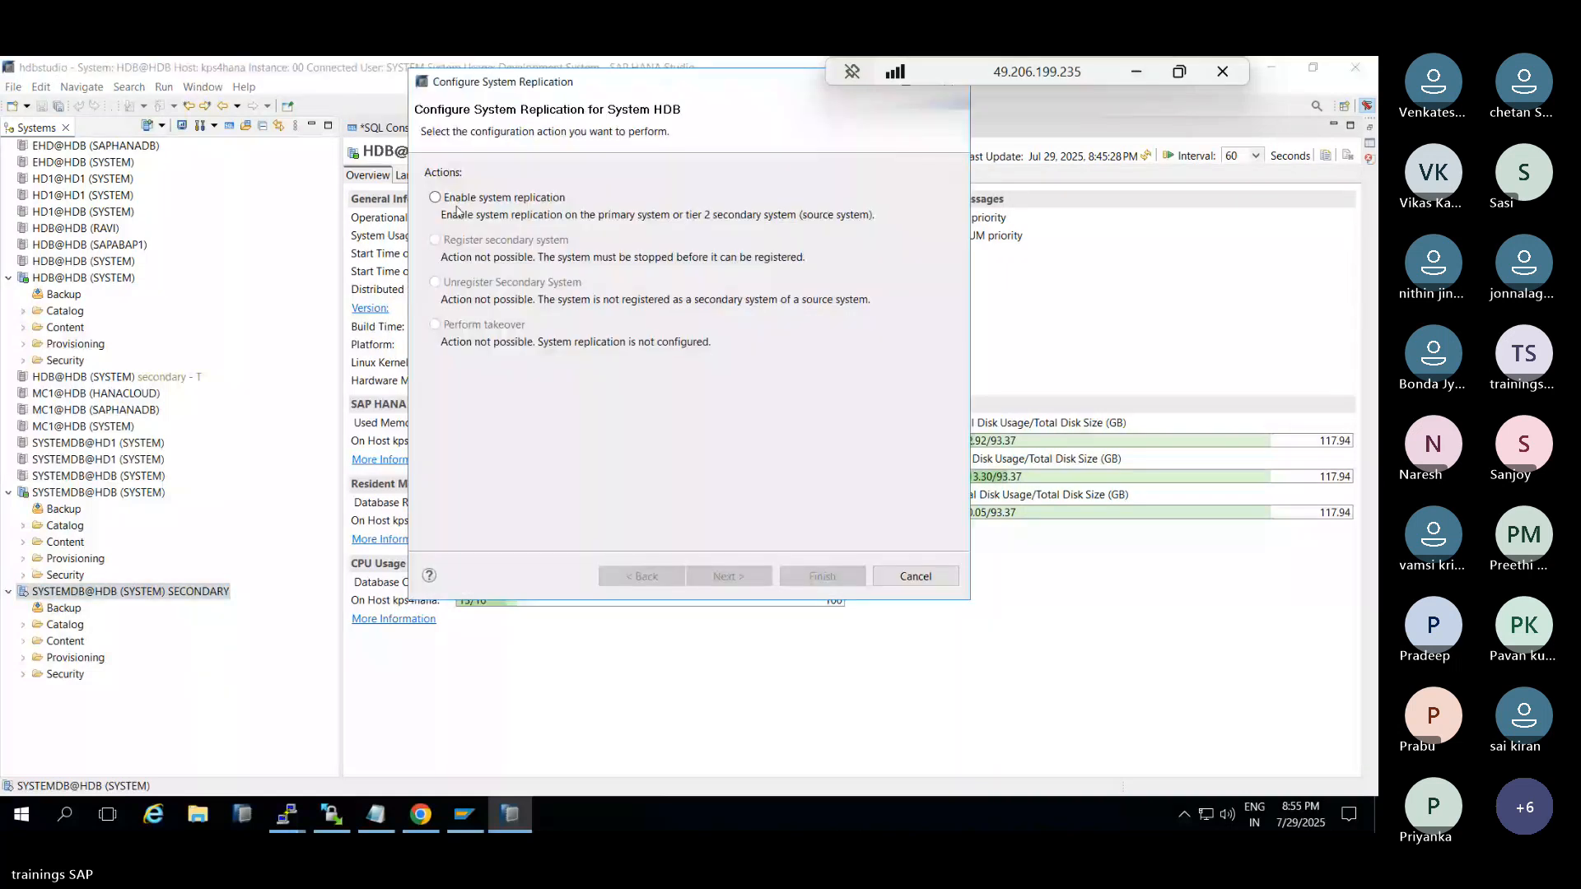
click(456, 206)
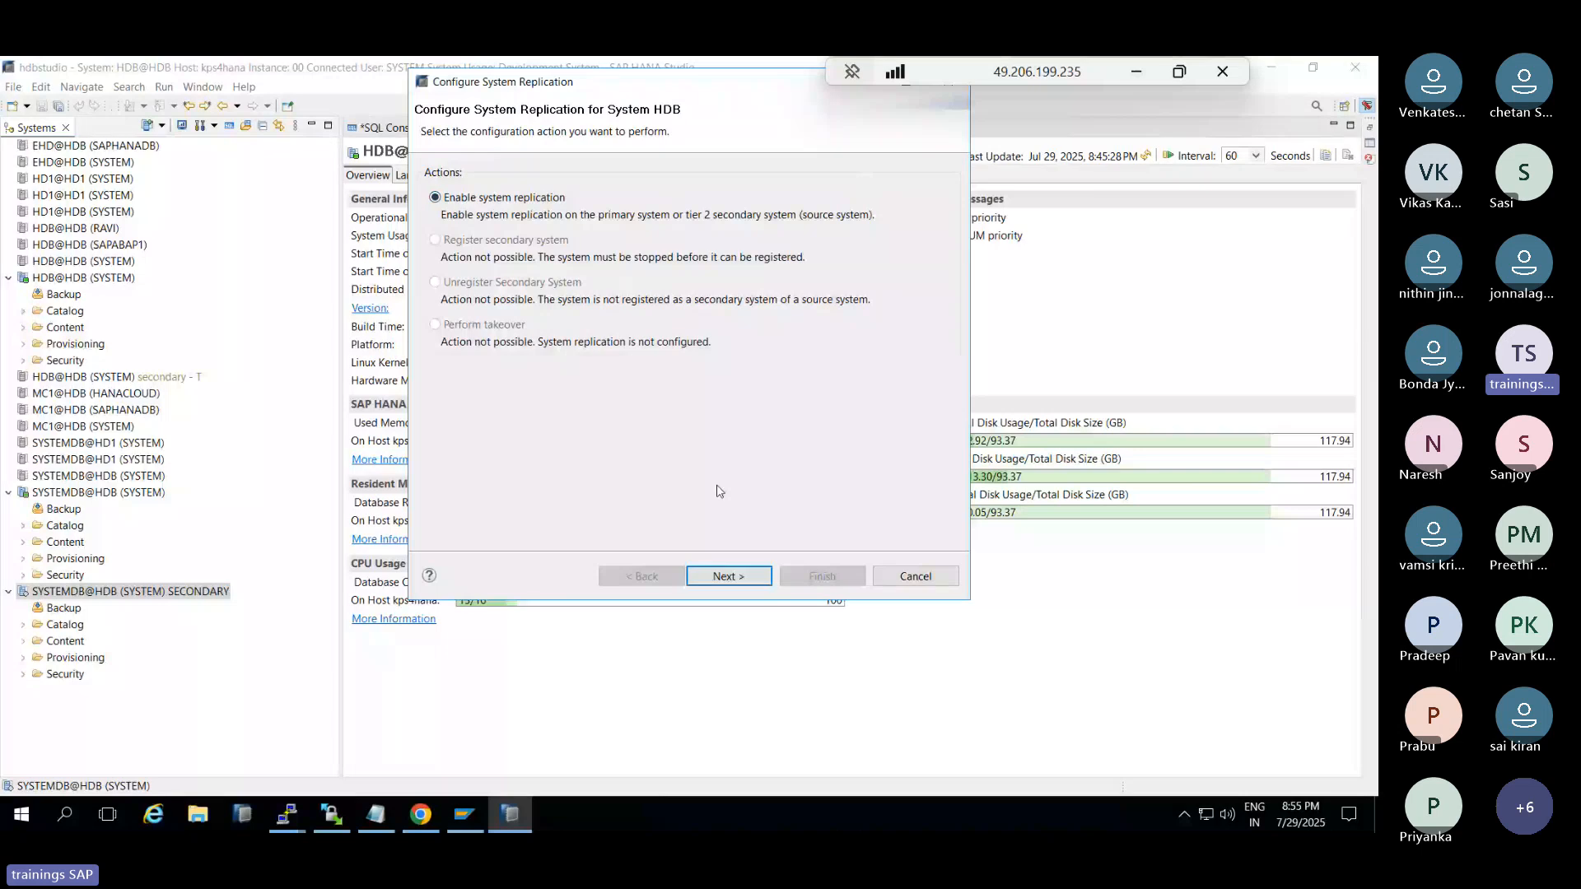
click(912, 576)
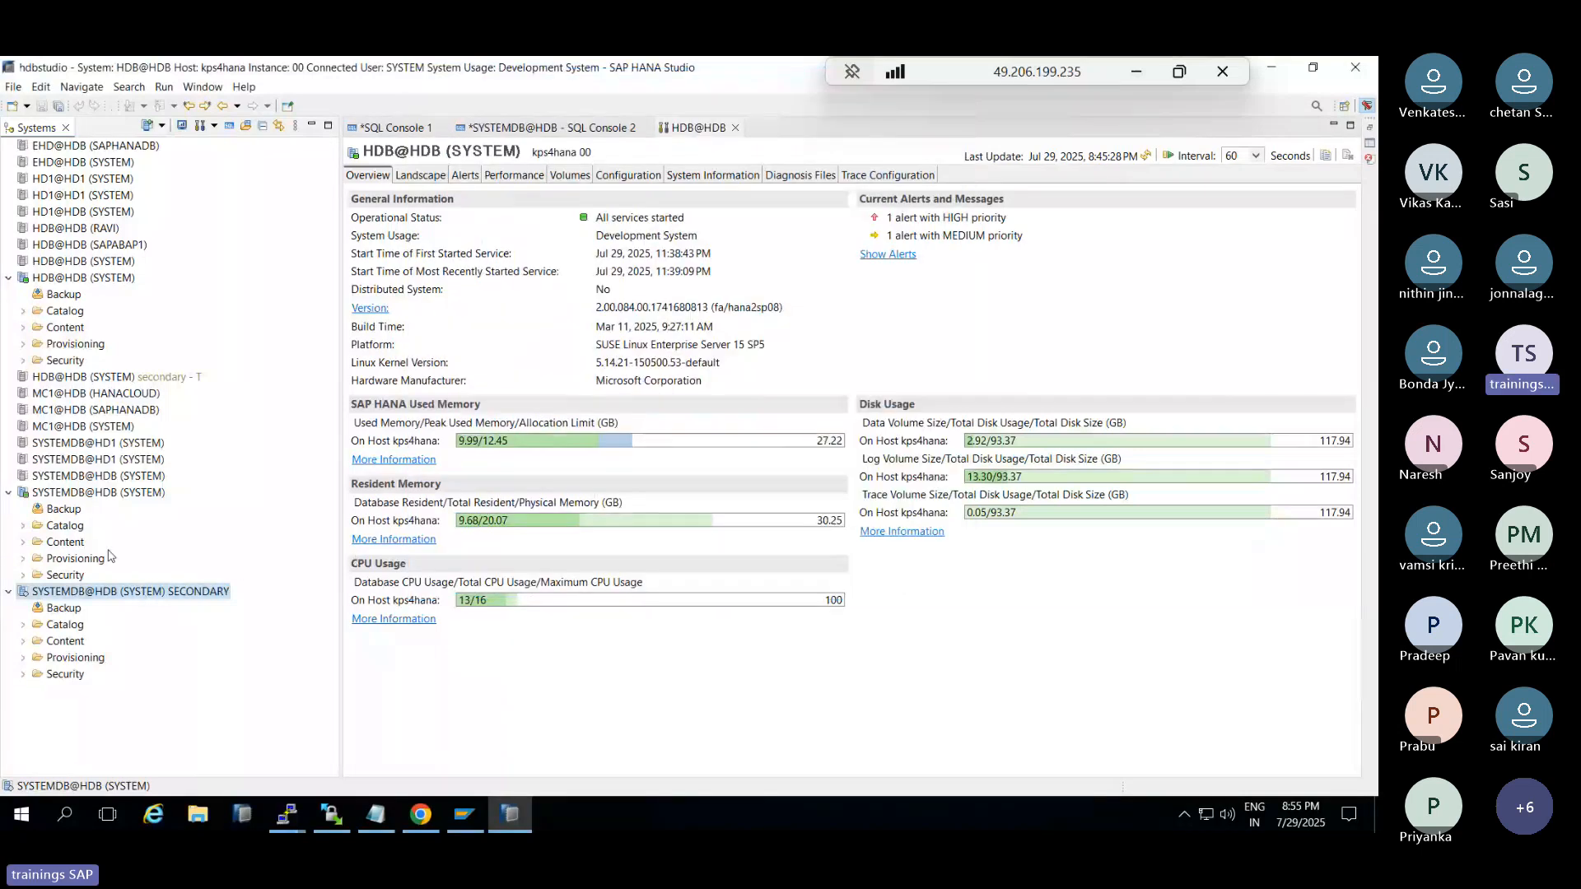
Unregister secondary system SECONDARY from primary SYSTEMDB@HDB with the Configure System Replication wizard
right_click(83, 492)
mouse_move(189, 502)
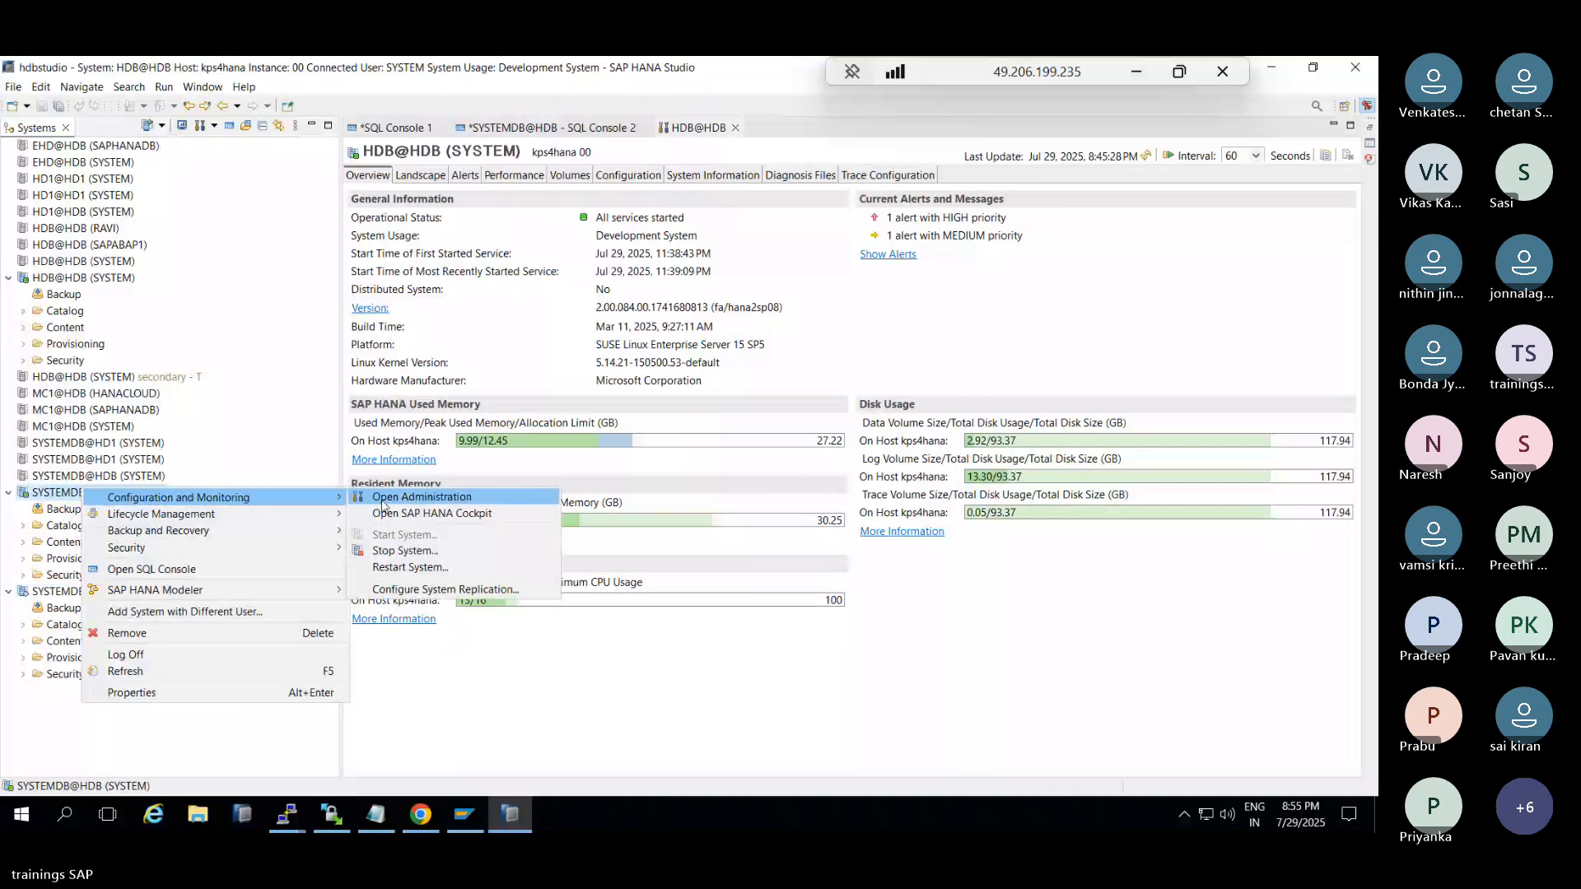
click(437, 598)
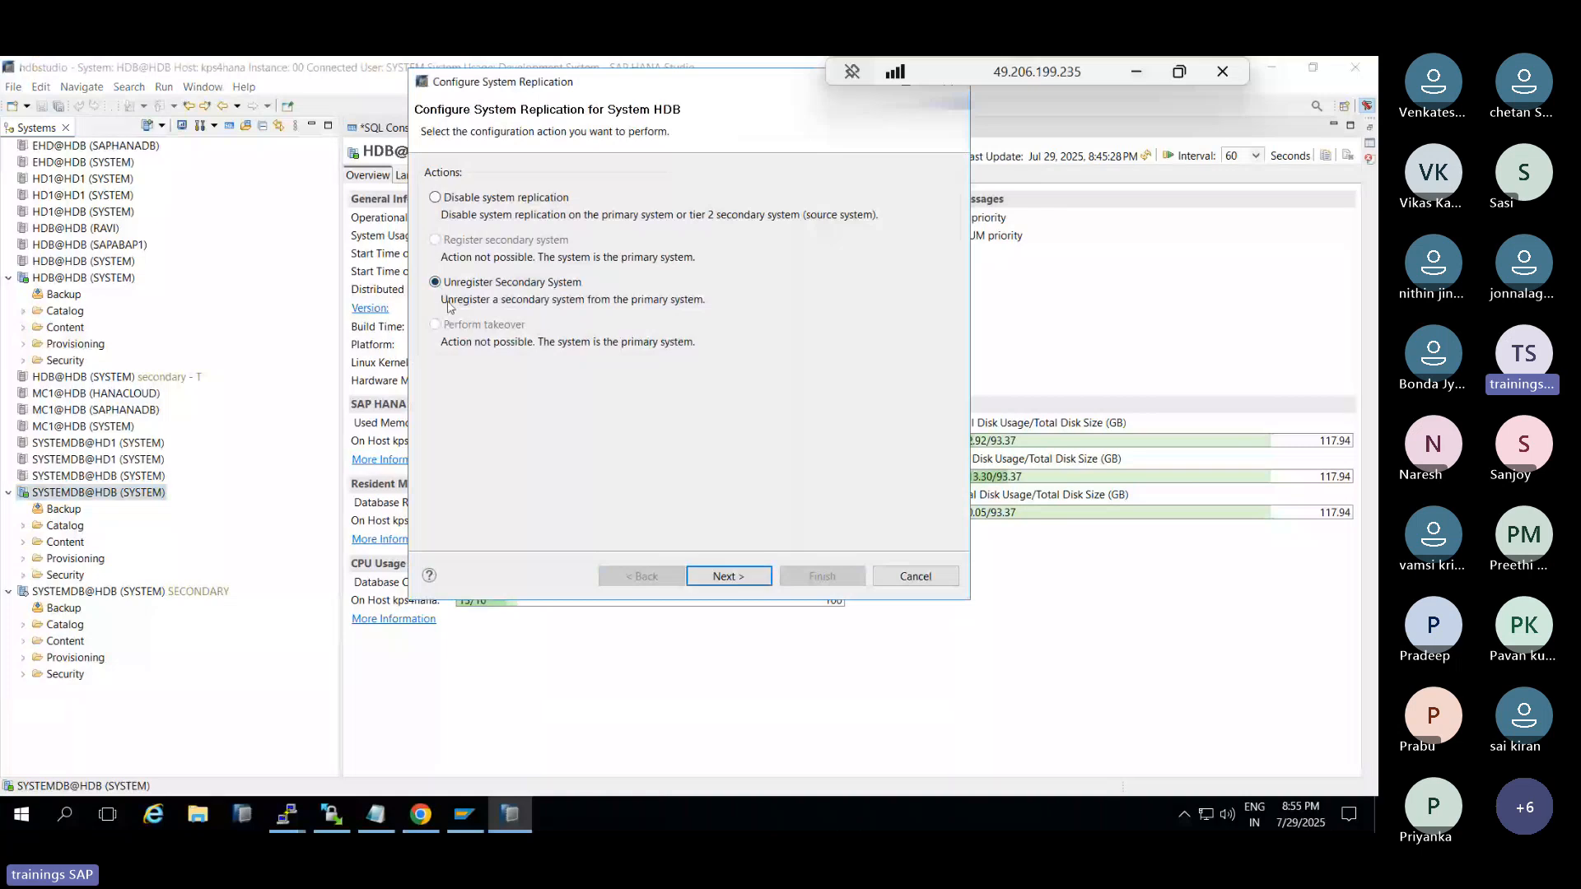
click(744, 579)
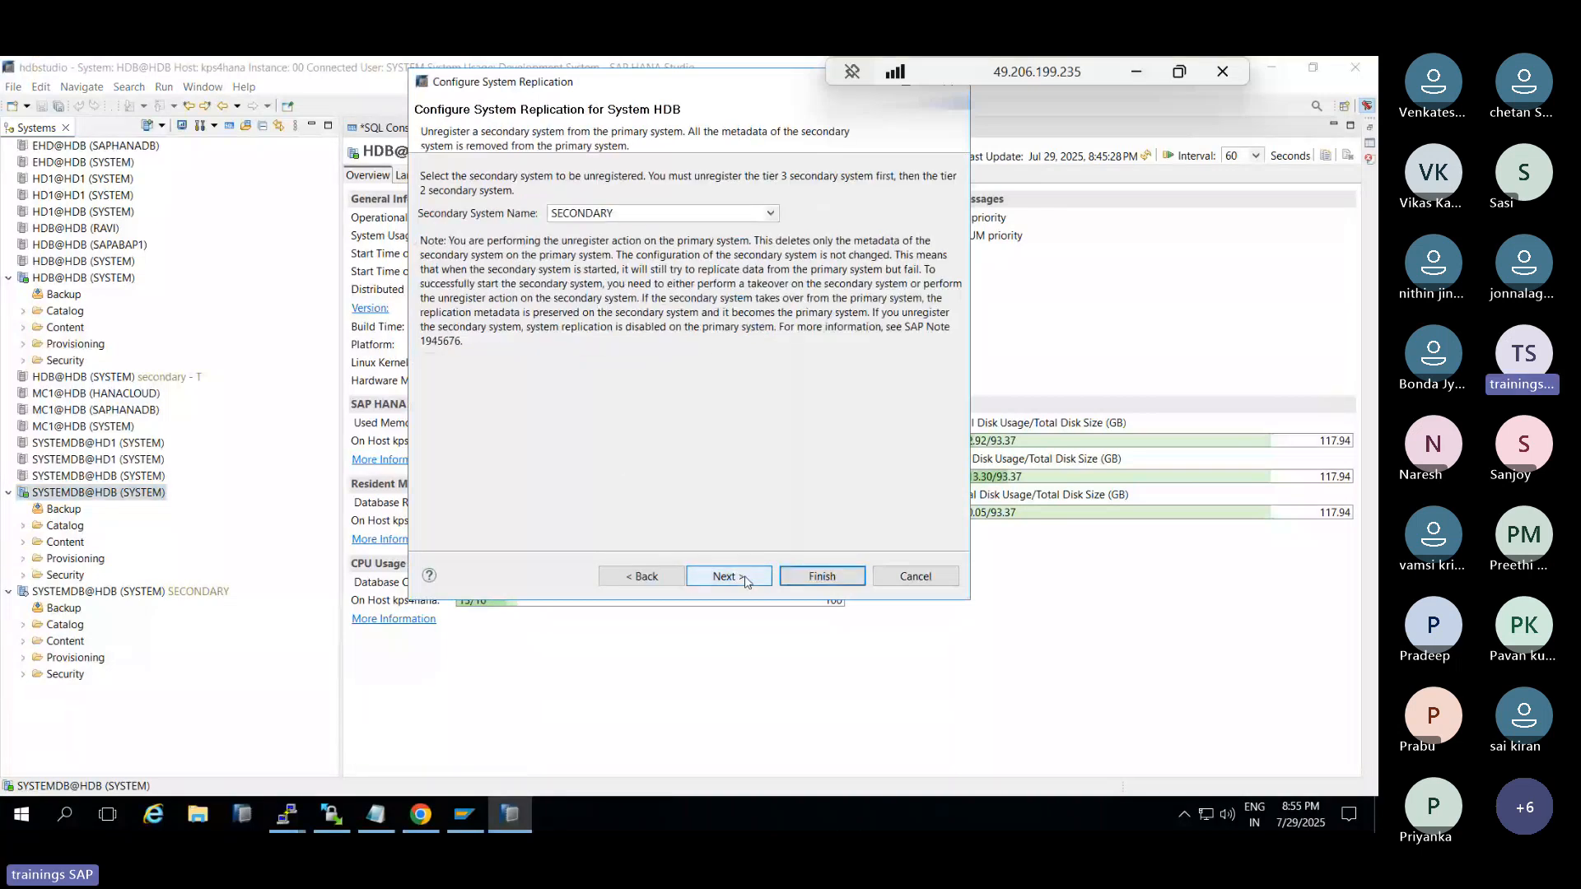
click(747, 578)
click(797, 577)
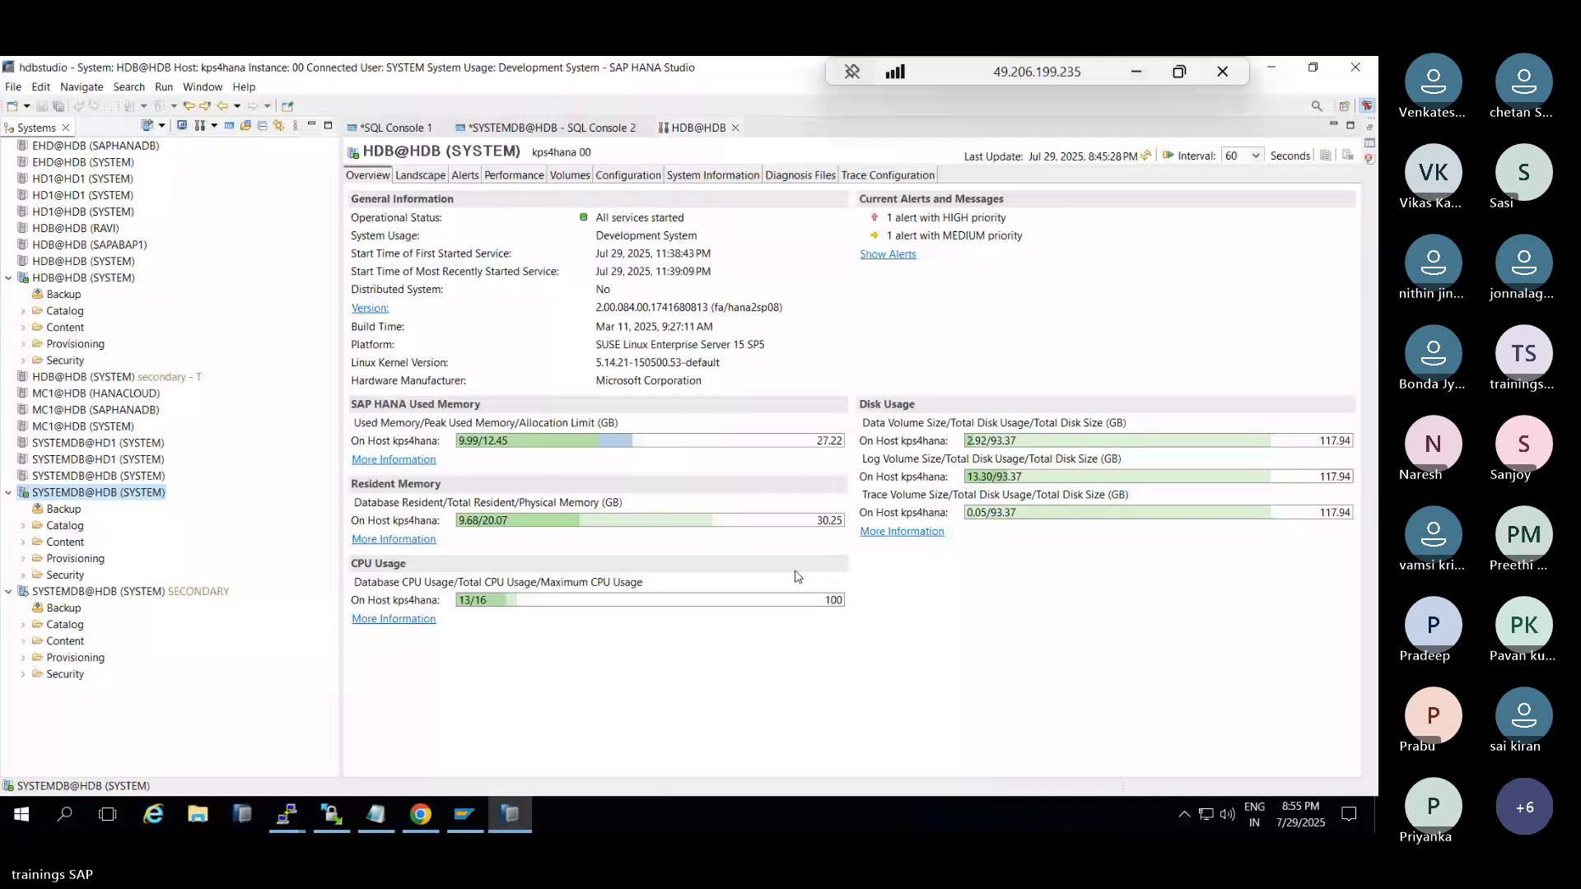
Confirm the primary's Landscape > System Replication tab is empty, then refresh the cockpit's replication overview
click(86, 591)
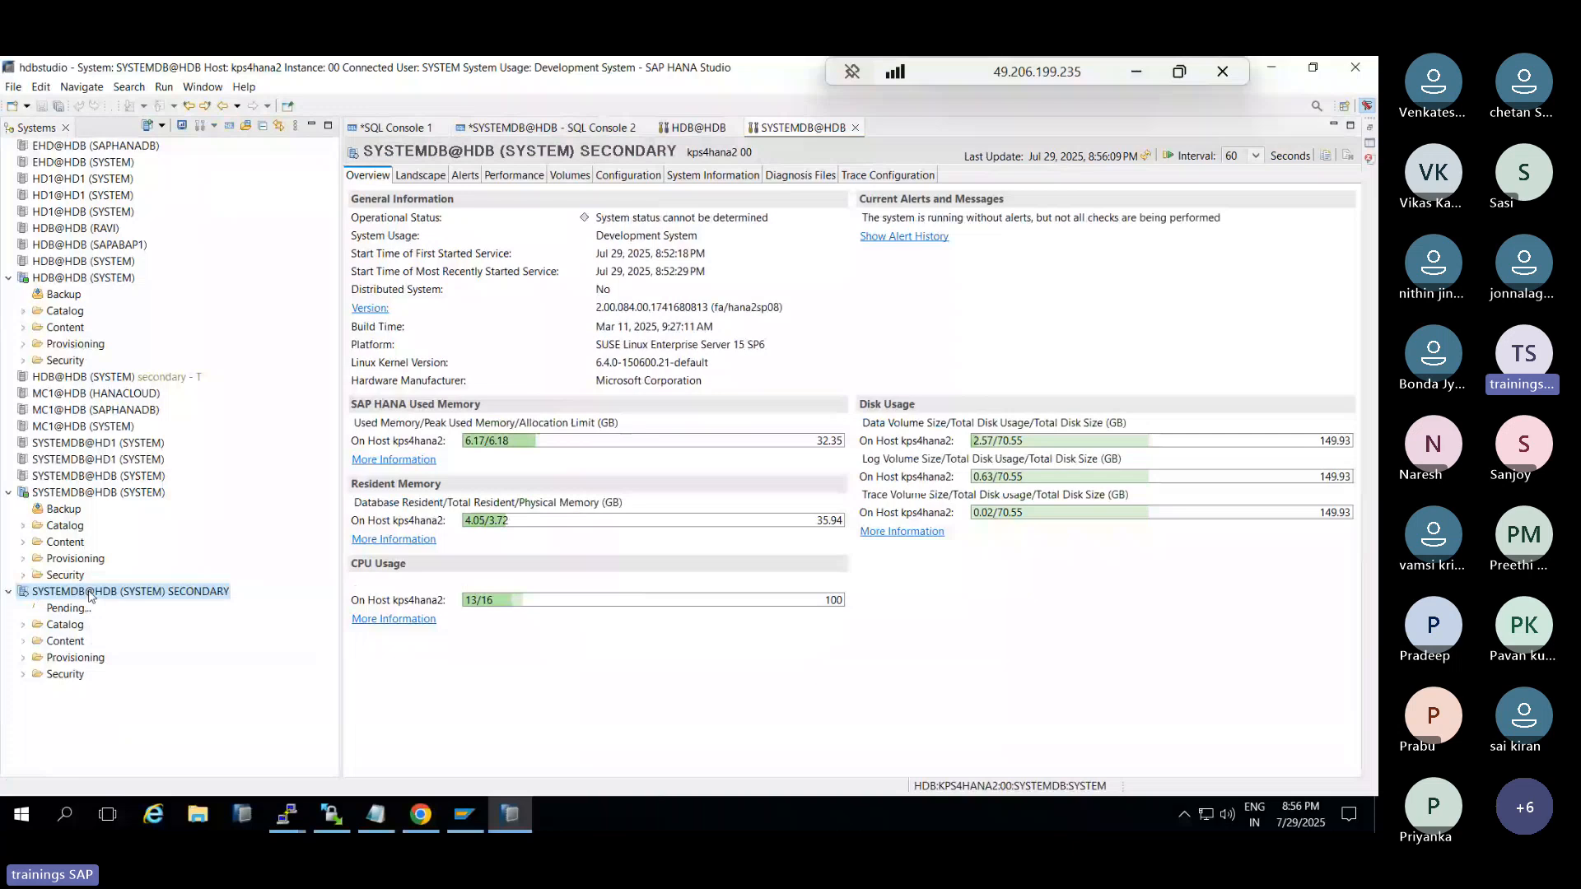
double_click(97, 493)
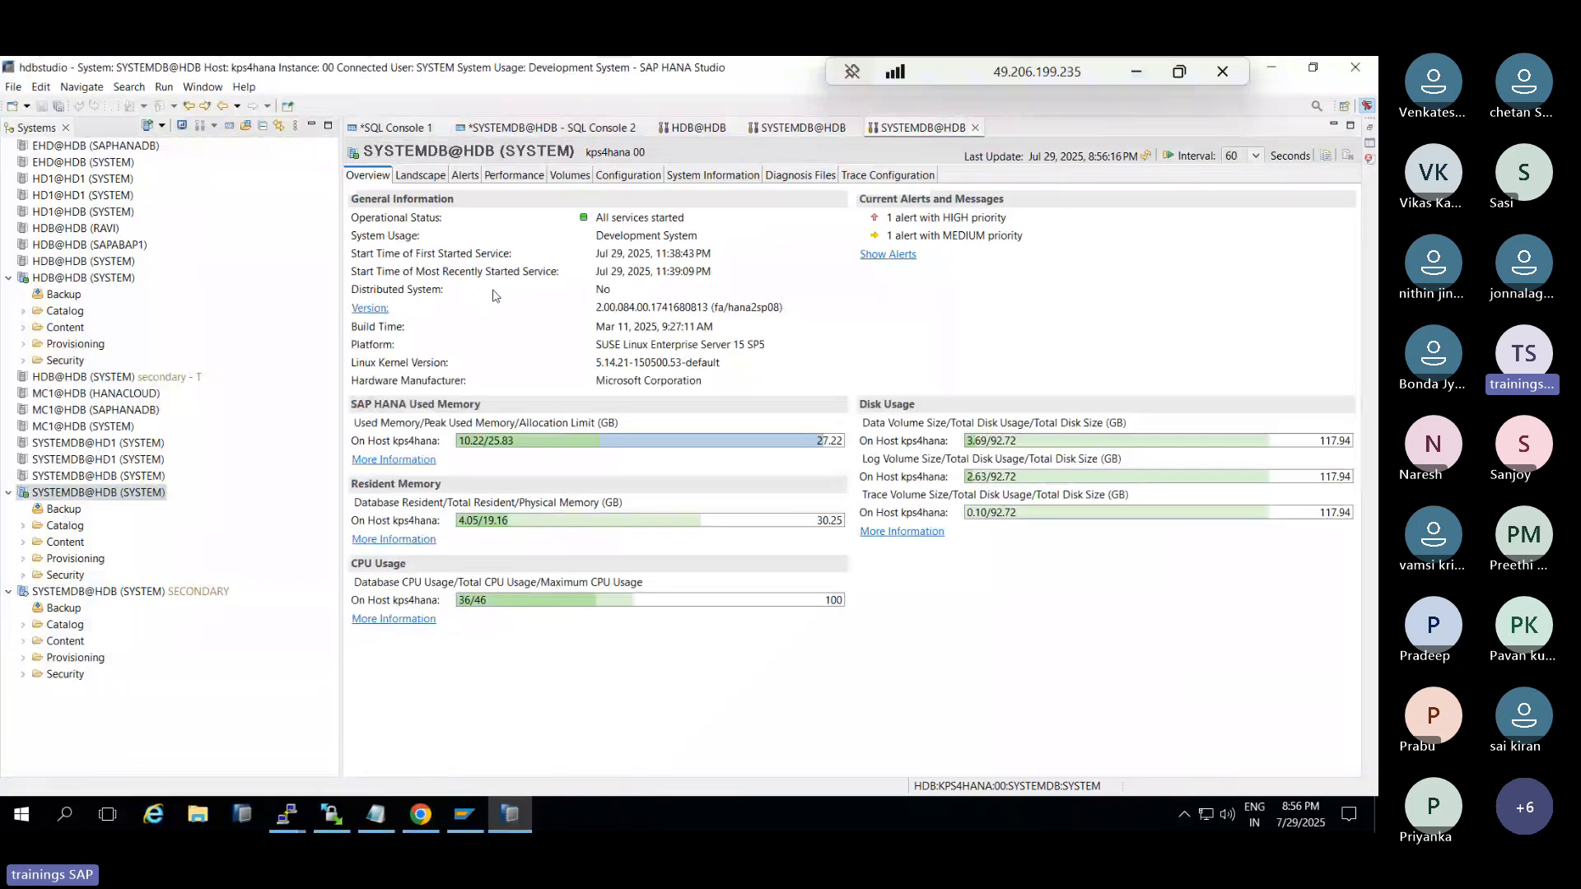
click(423, 176)
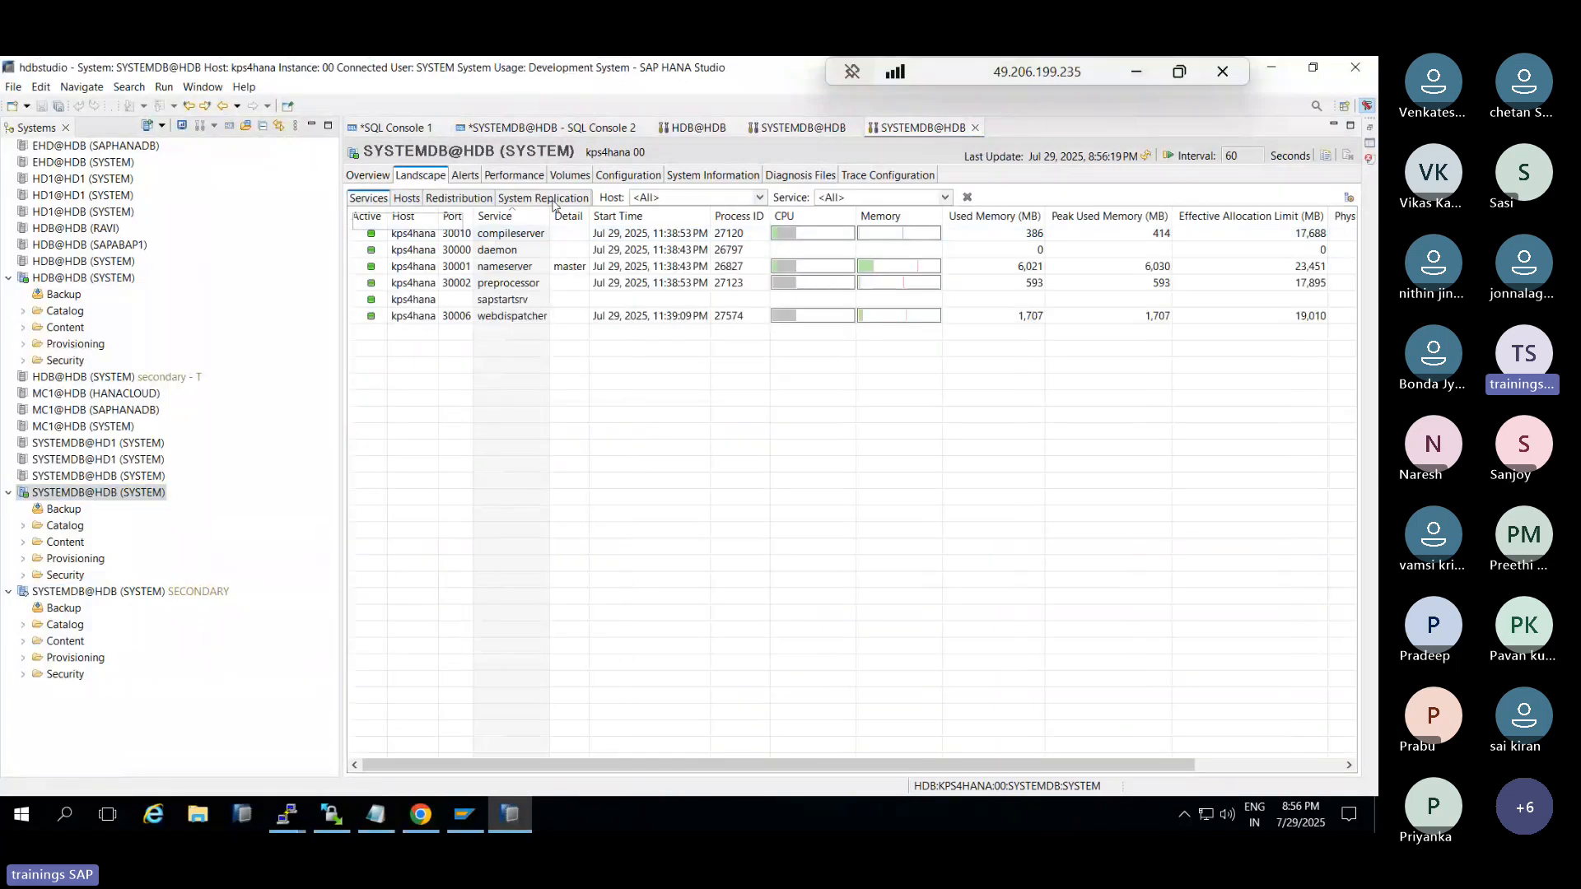
click(552, 199)
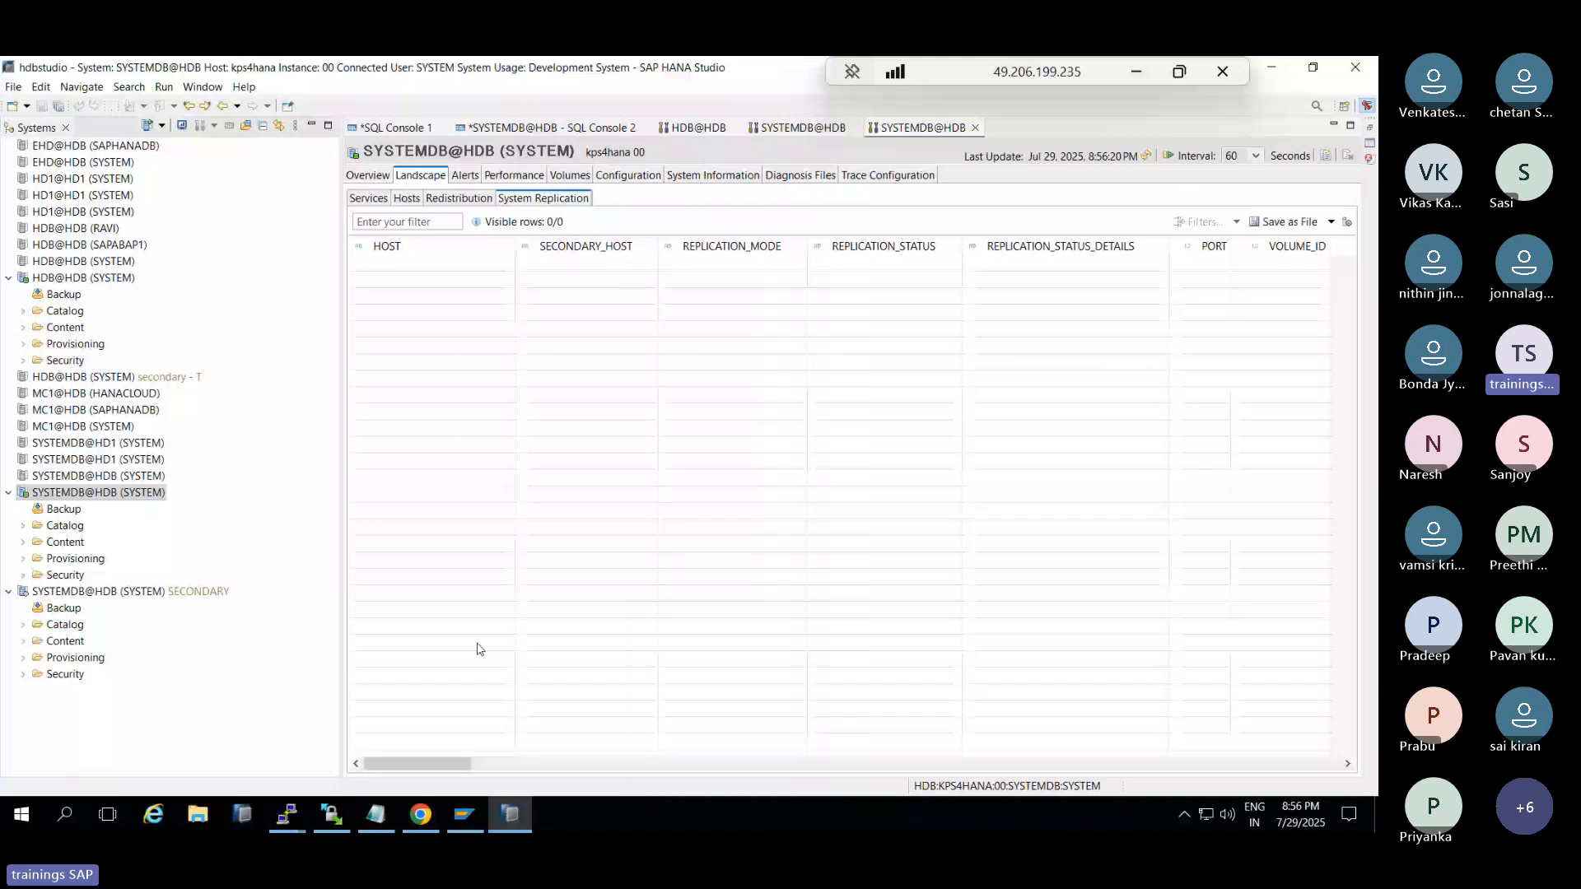
click(421, 815)
click(1185, 161)
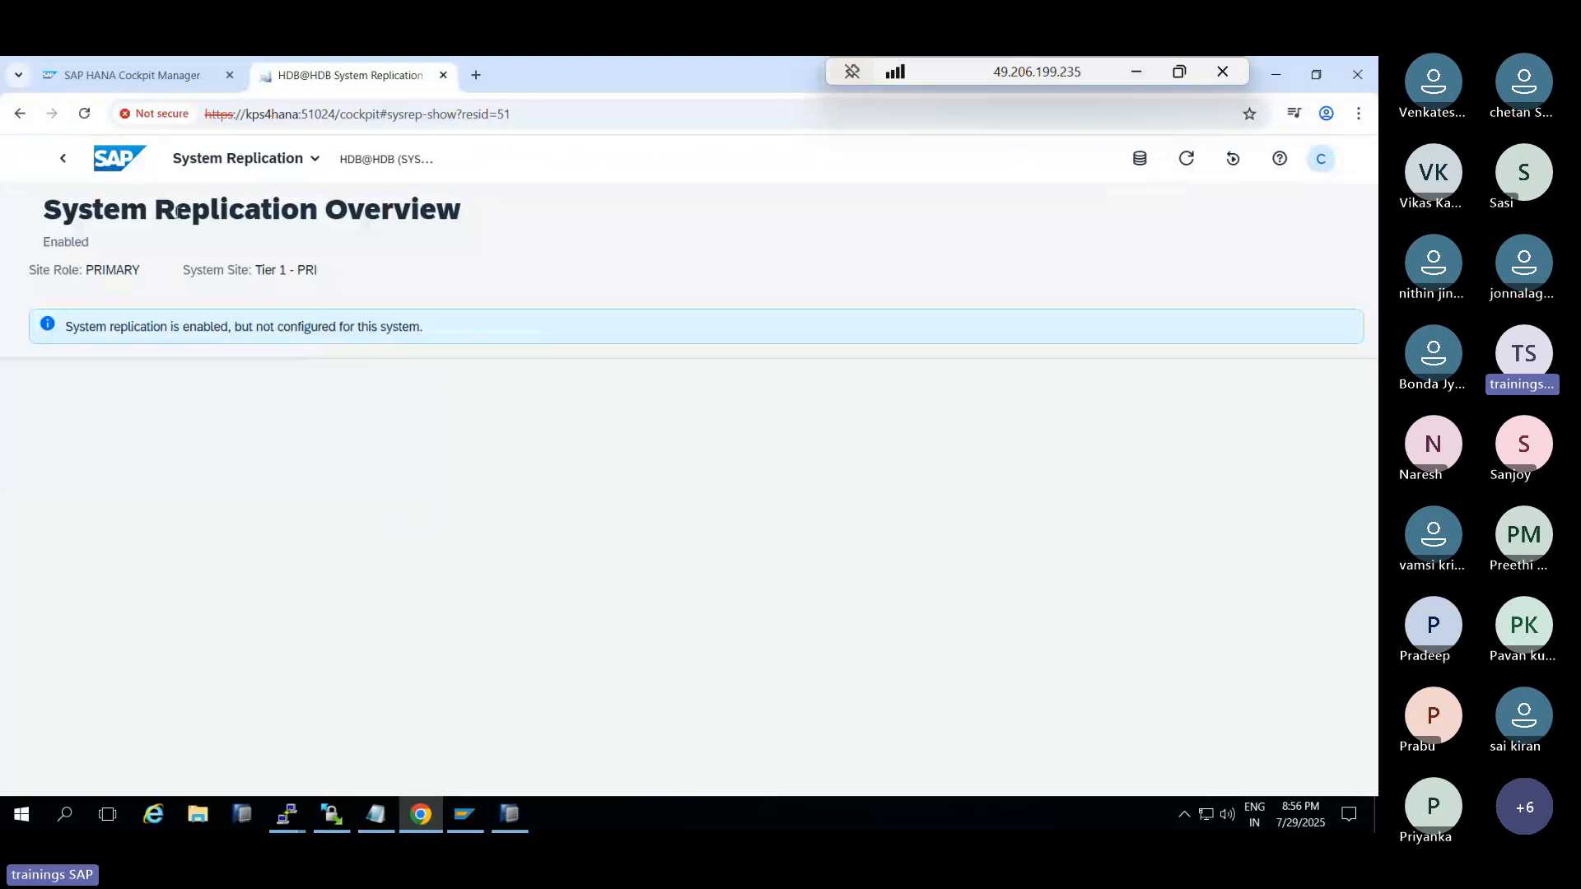
Return to Database Overview, open System Replication configuration from its card, then come back
click(63, 158)
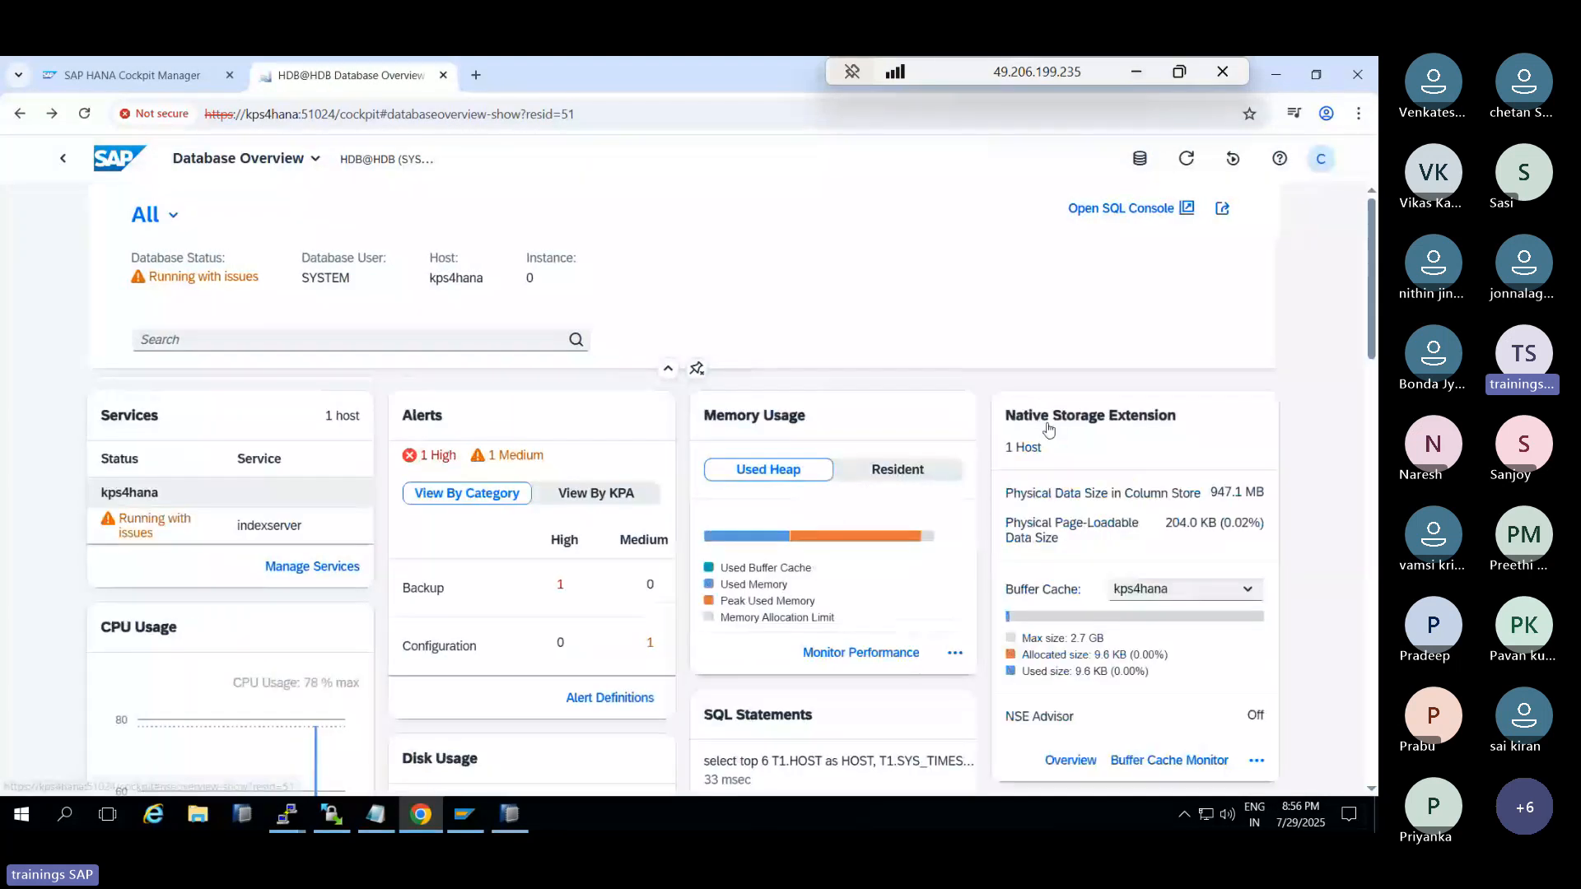
scroll(1041, 513, down, 4)
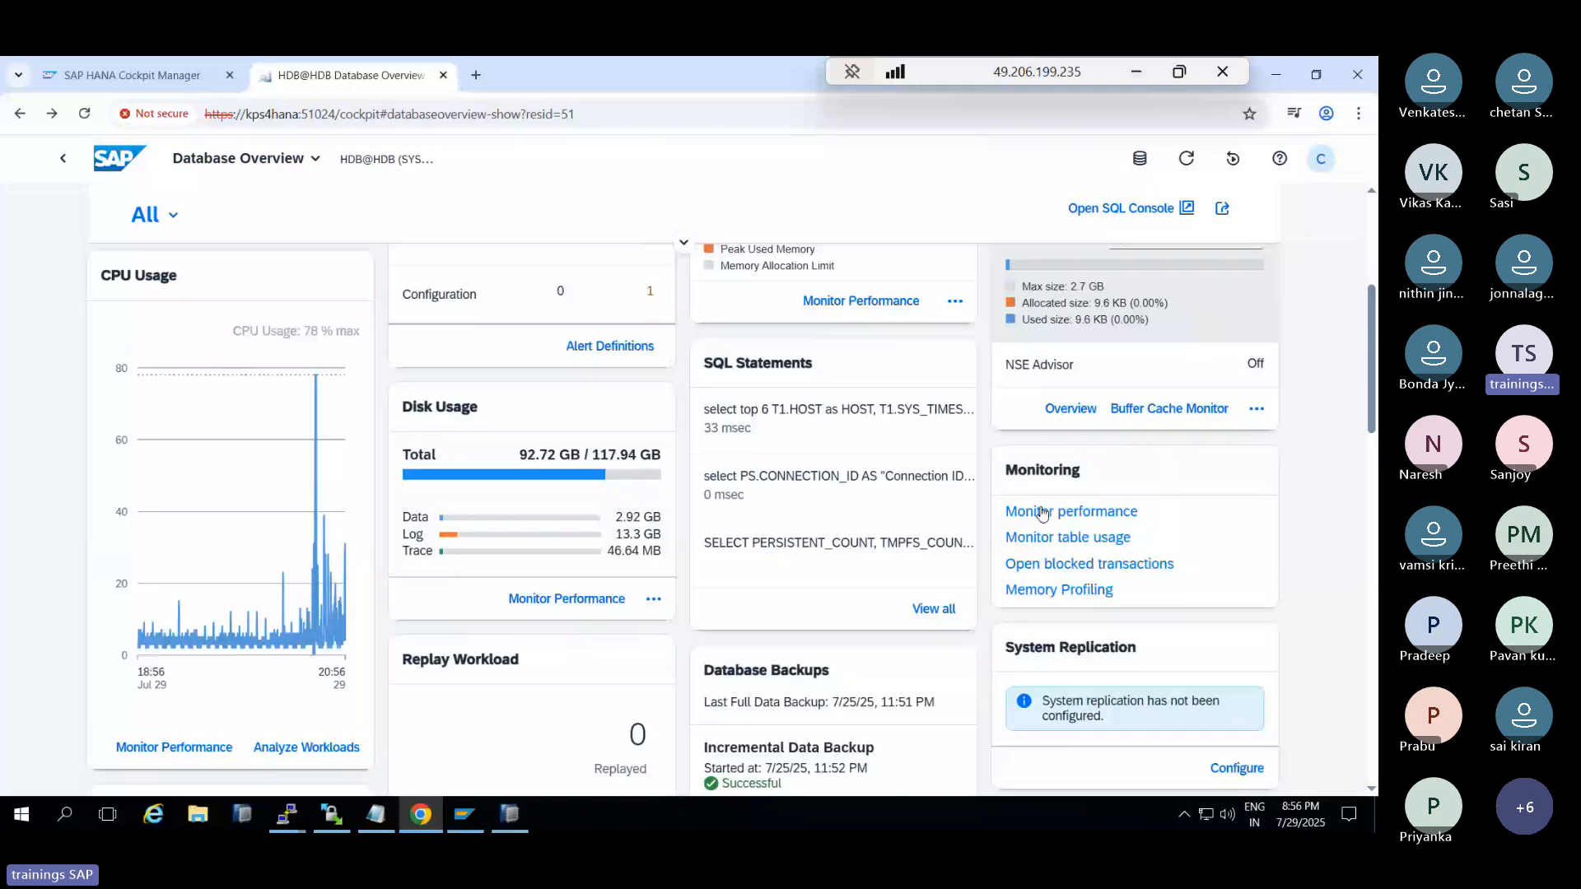
scroll(1041, 512, down, 2)
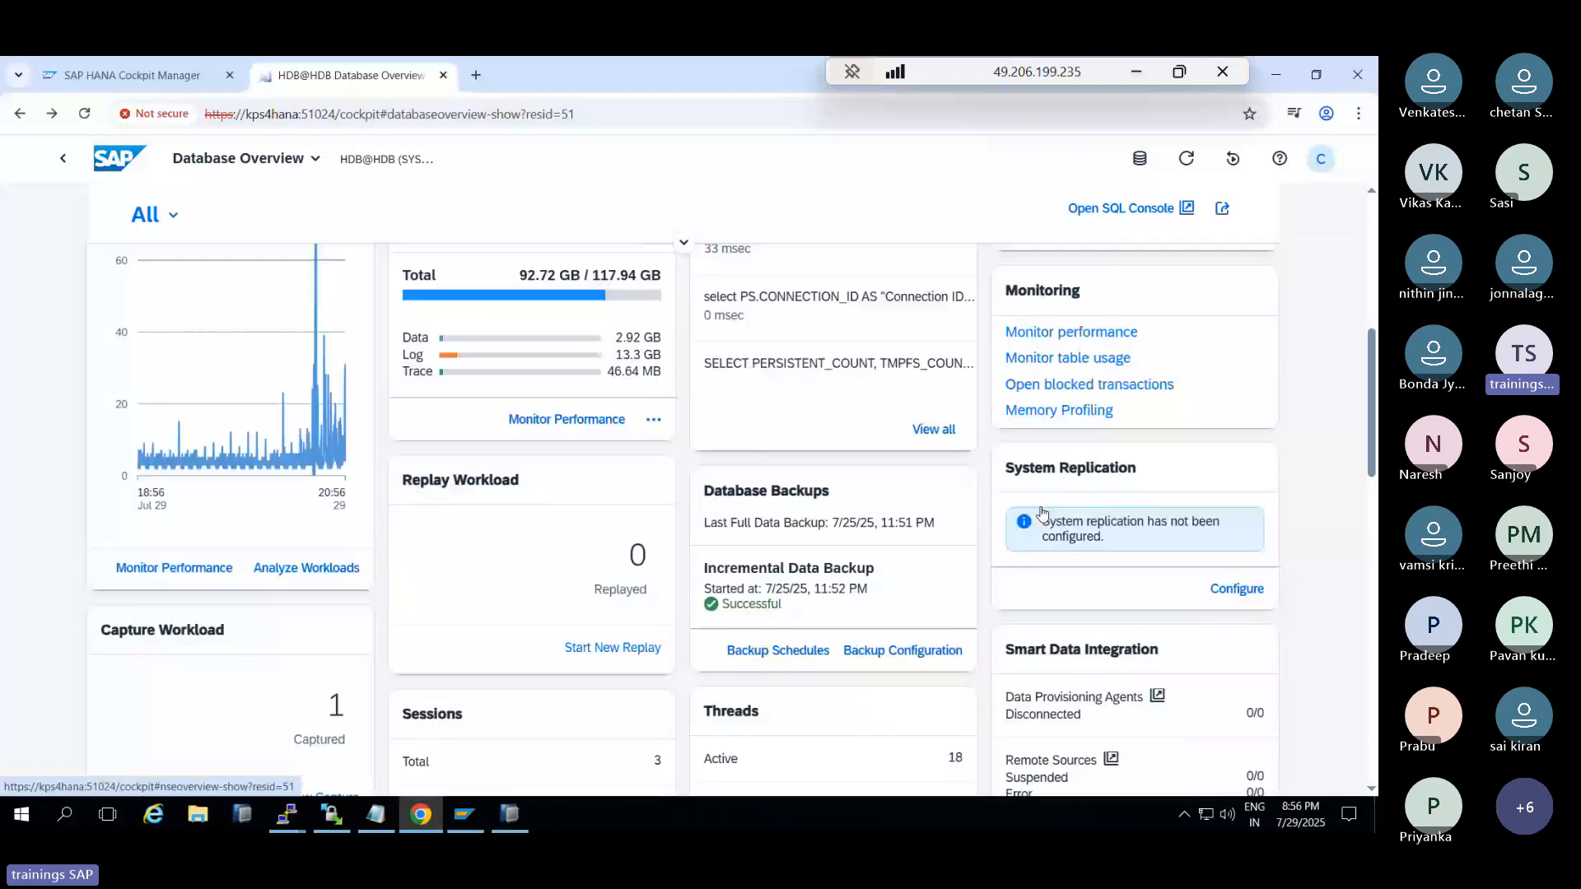
click(1239, 589)
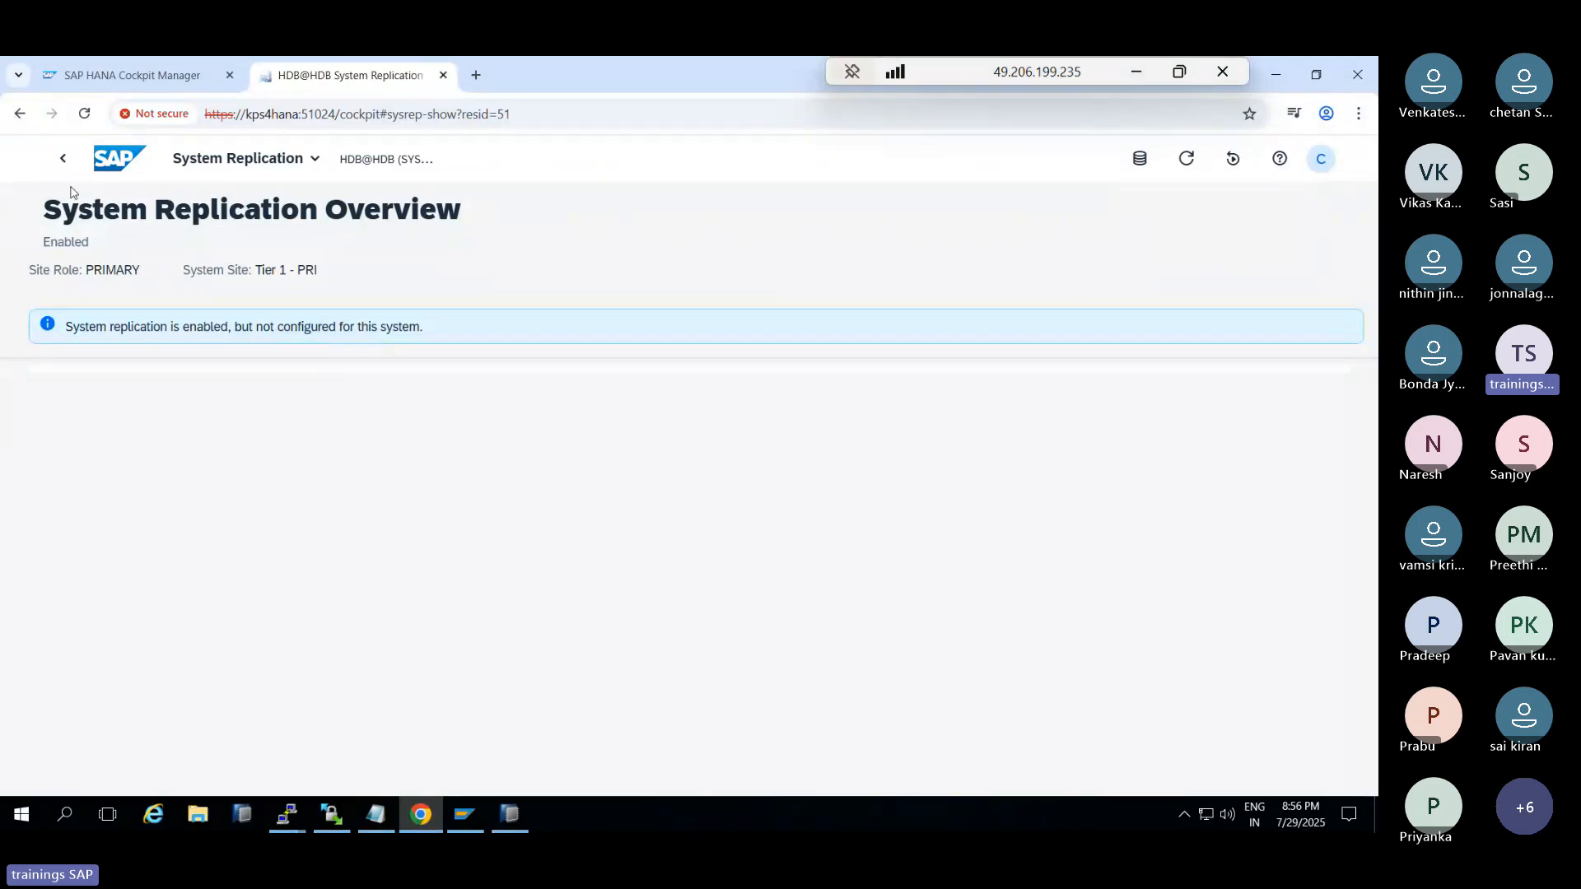
click(63, 158)
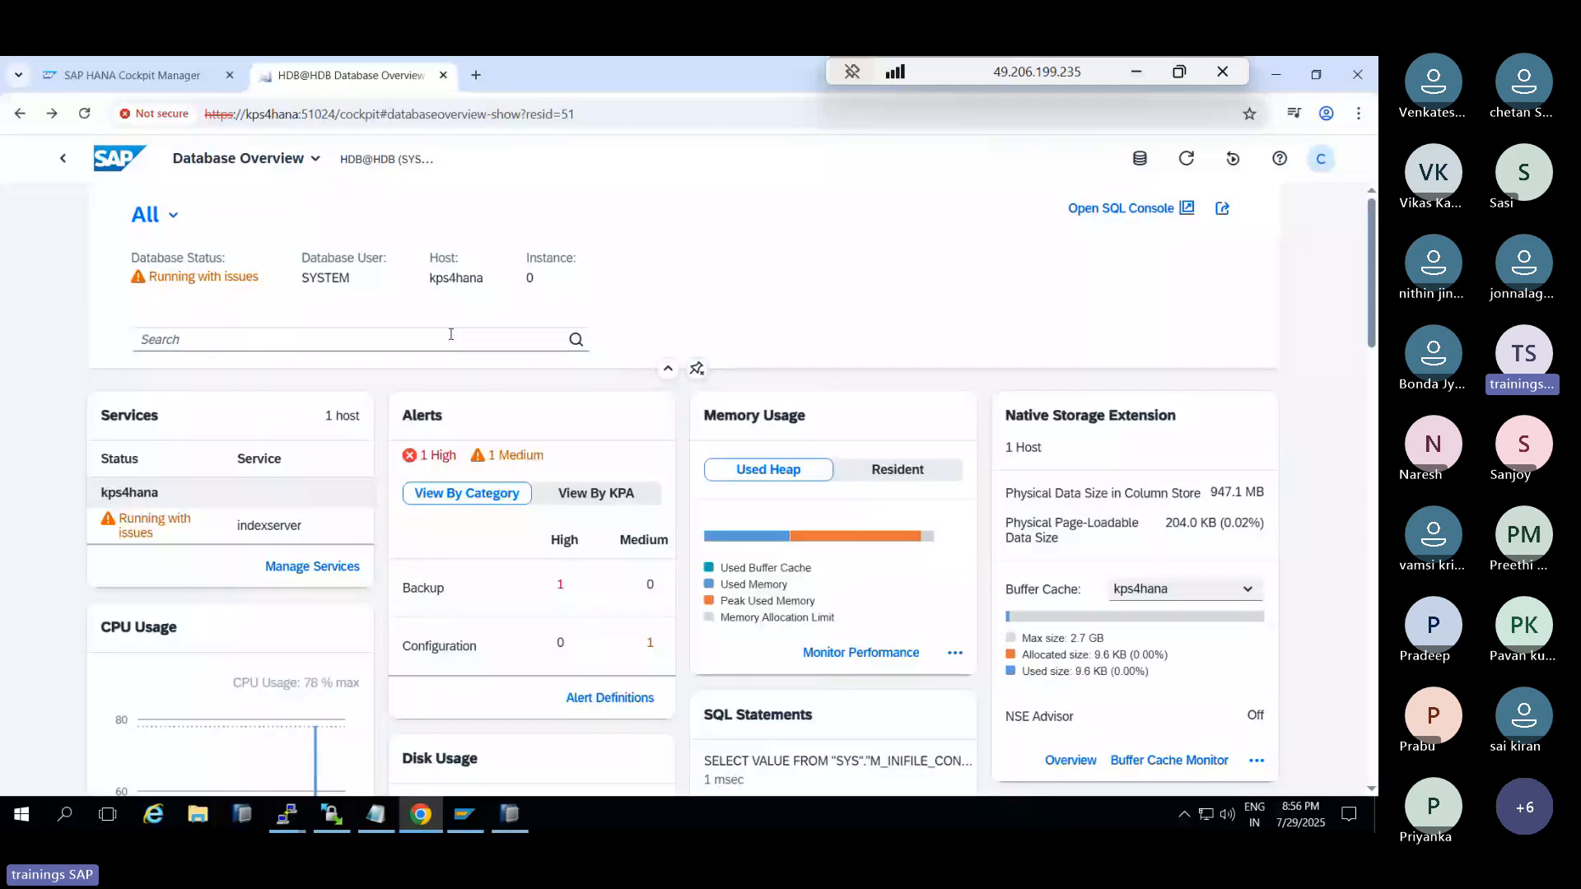
Filter the overview cards by 'repl', then clear the search
click(451, 339)
text(repl)
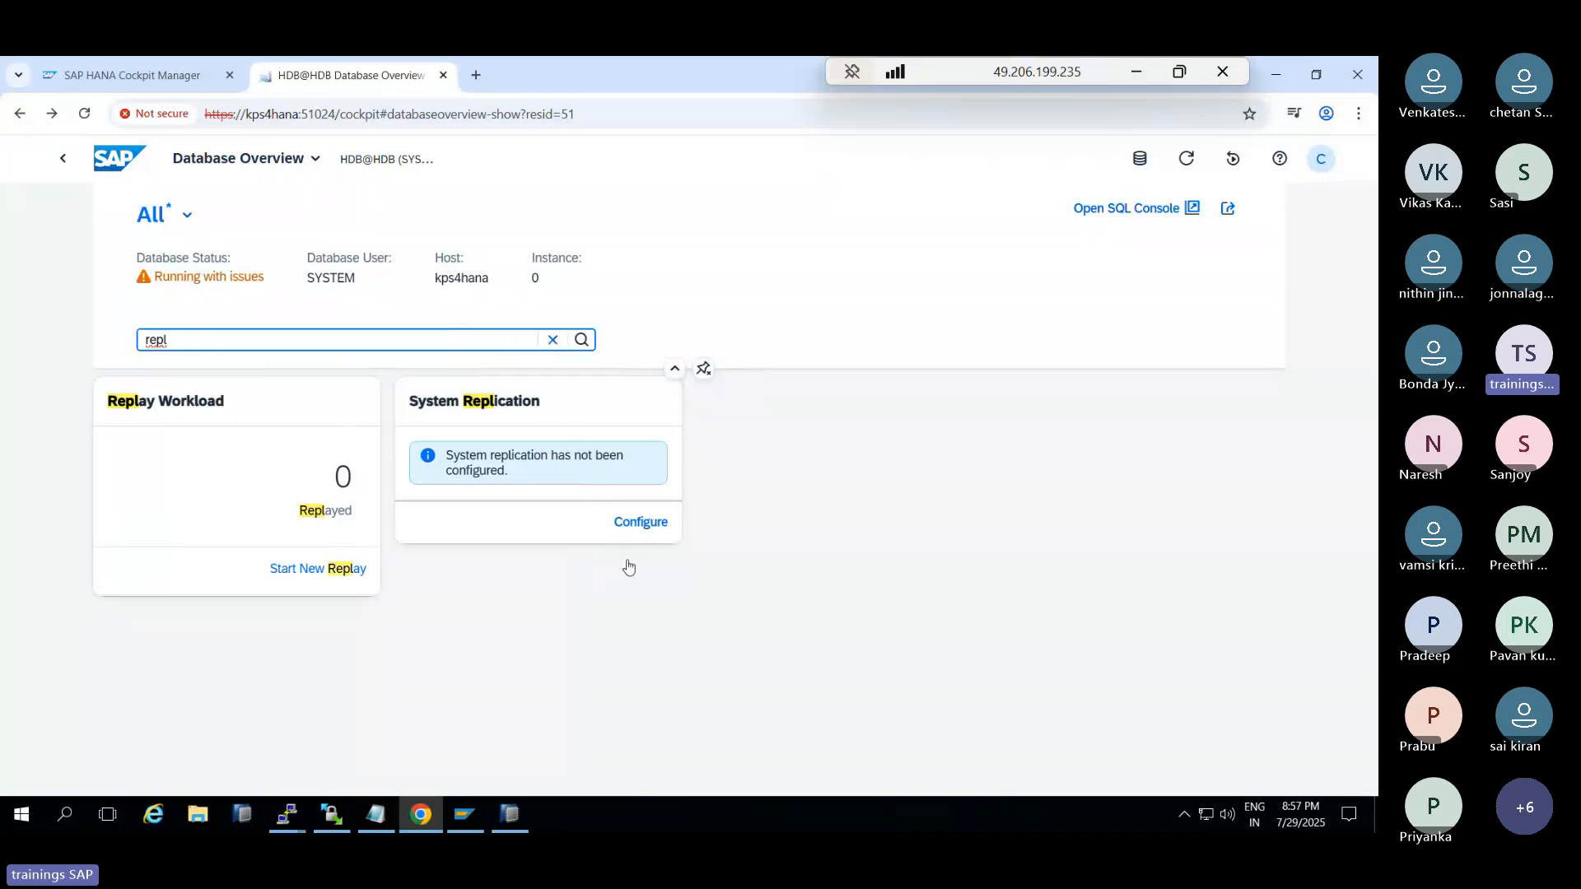
key(Escape)
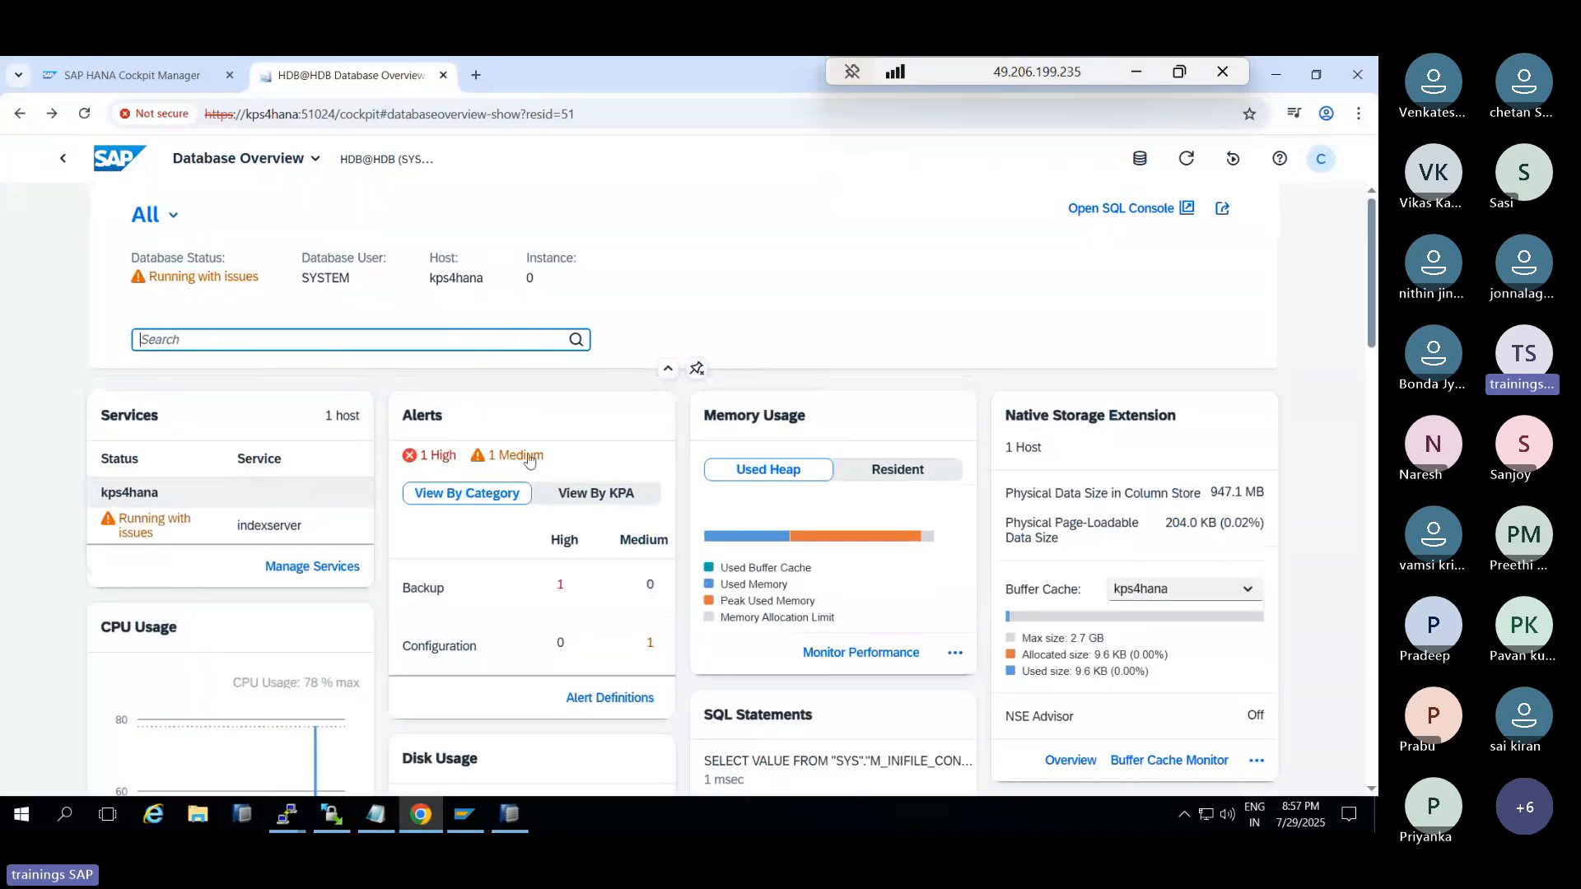
Open the memory history analysis from the Memory Usage card's extra actions
scroll(798, 580, down, 1)
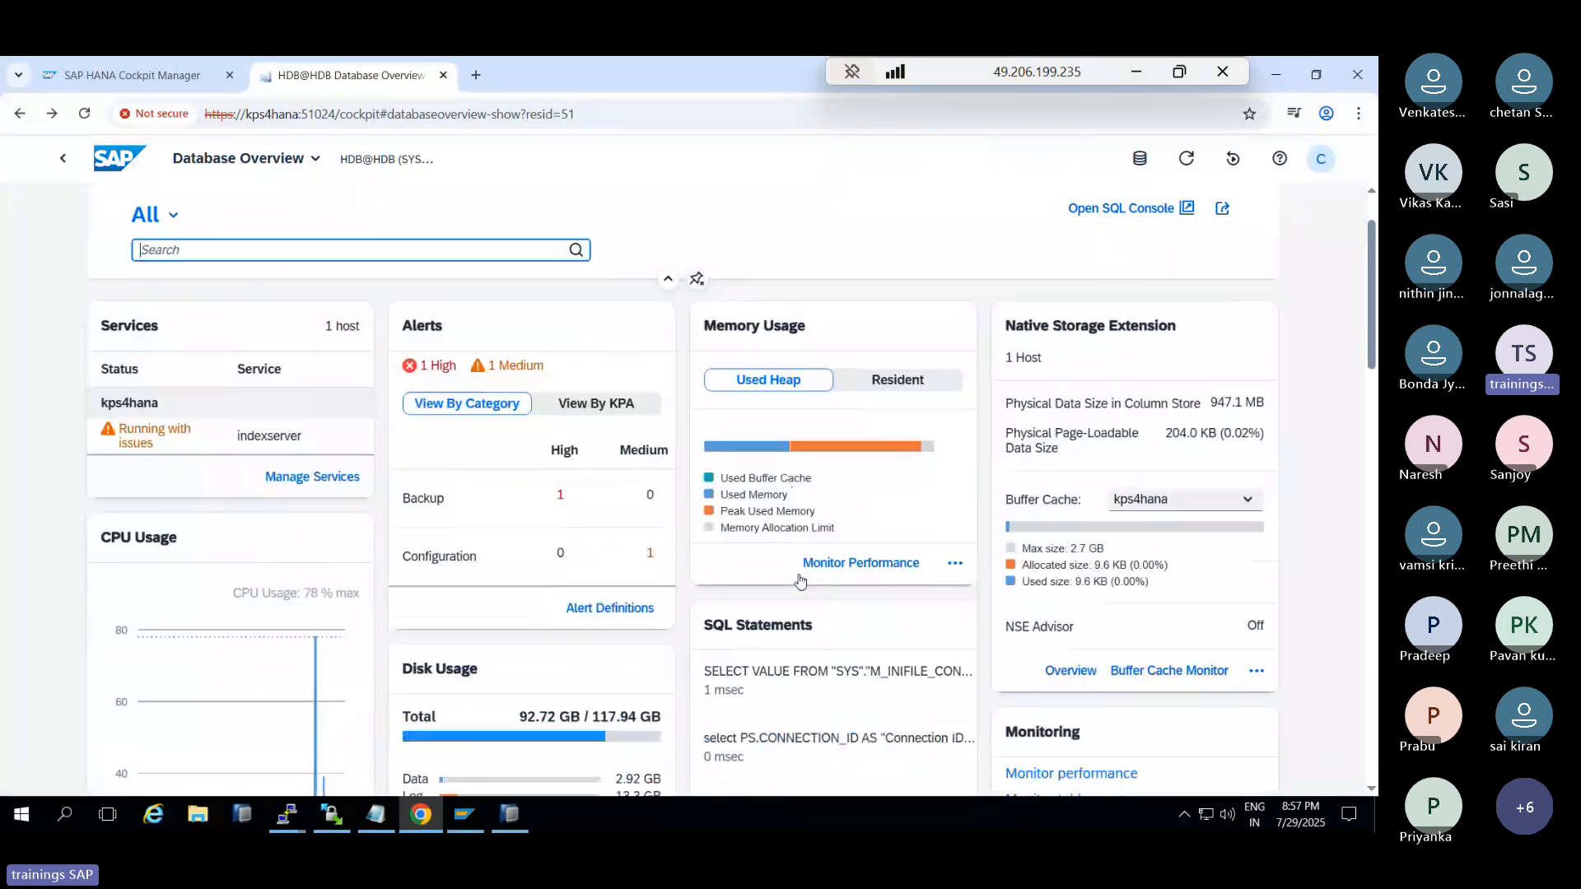
click(955, 565)
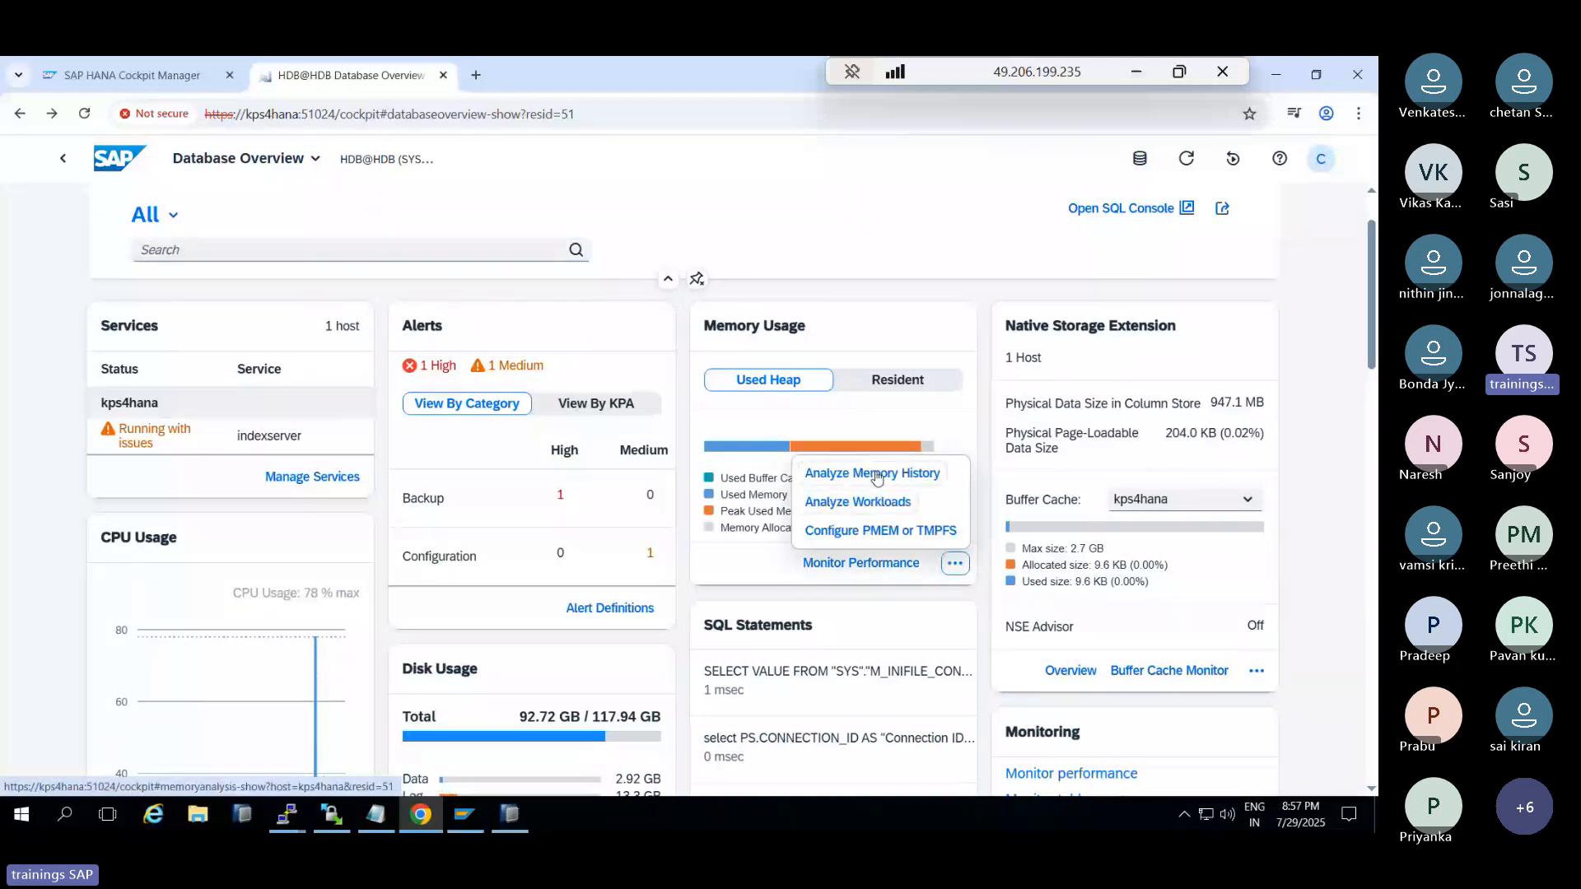
click(862, 475)
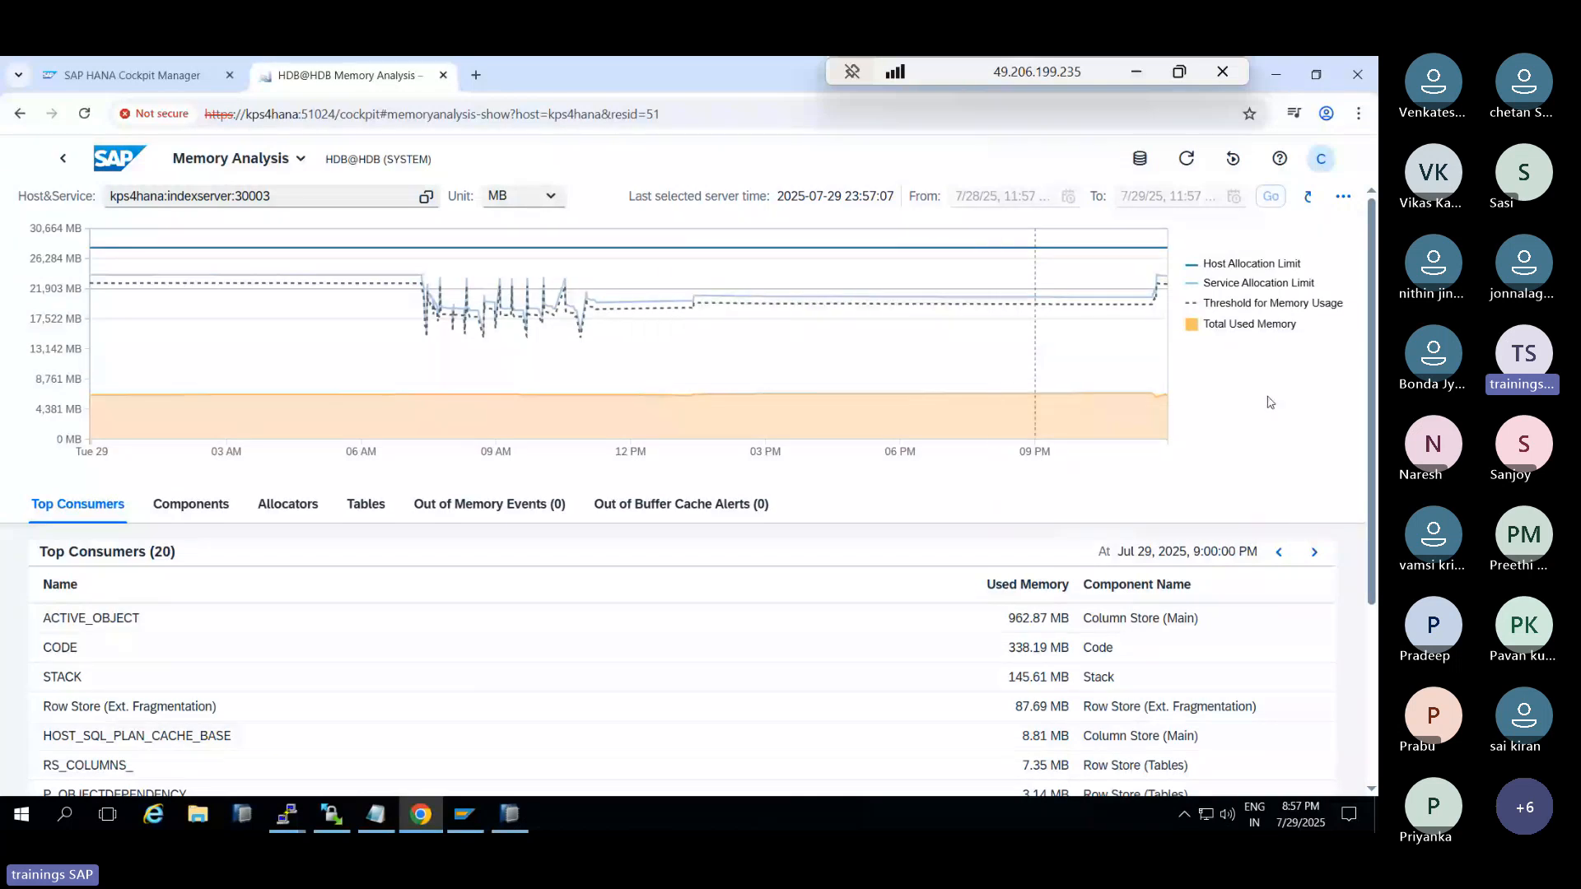
Browse the Components, Allocators, Tables and Out-of-Memory Events views of Memory Analysis
click(184, 503)
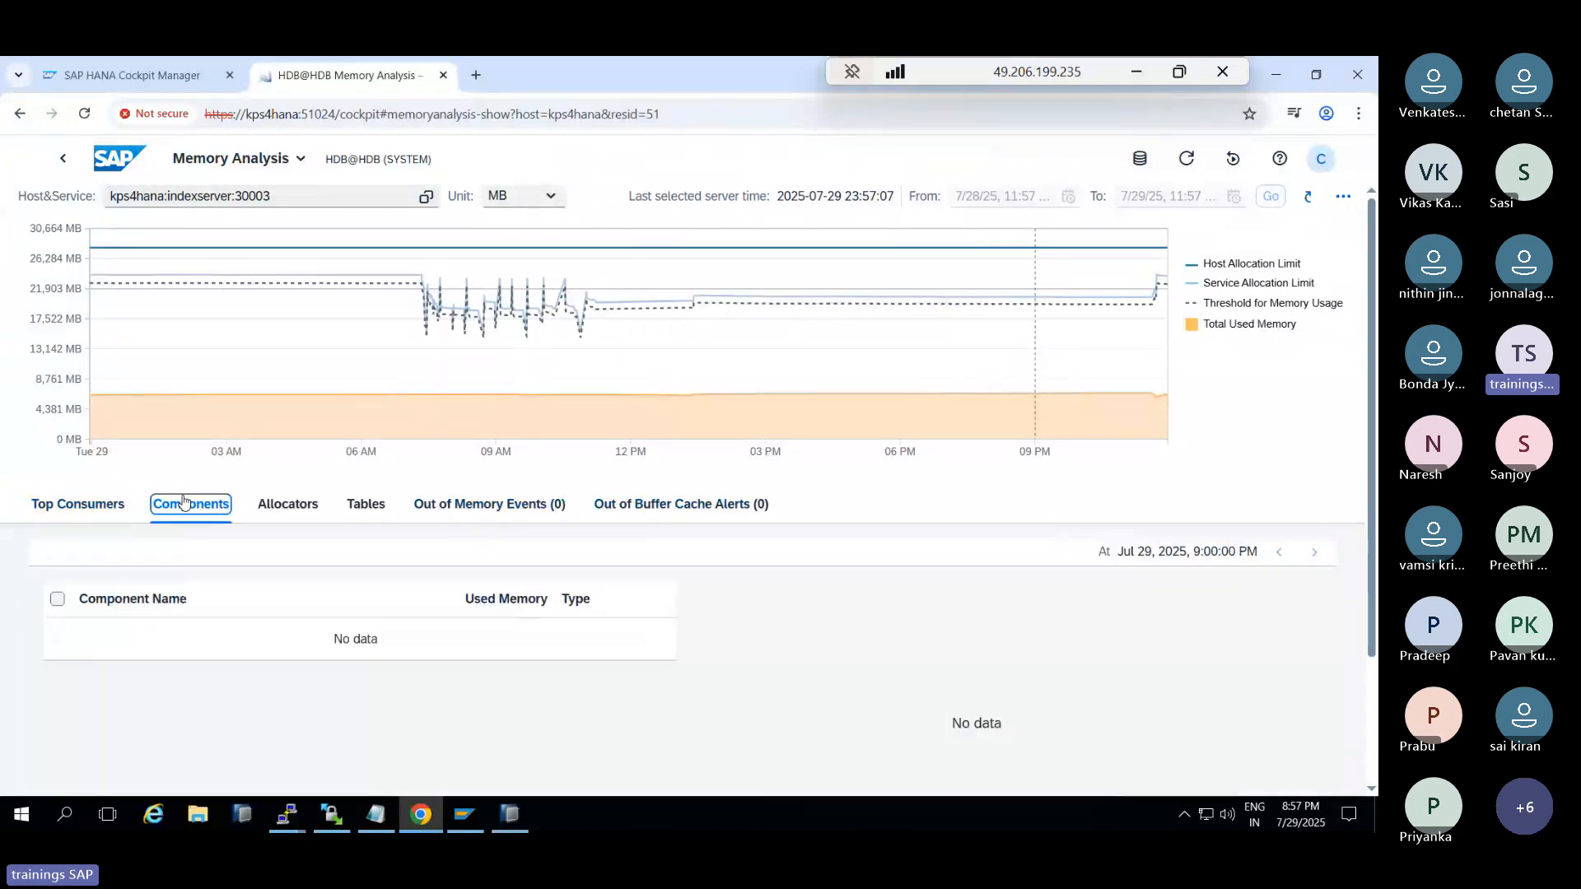
click(287, 504)
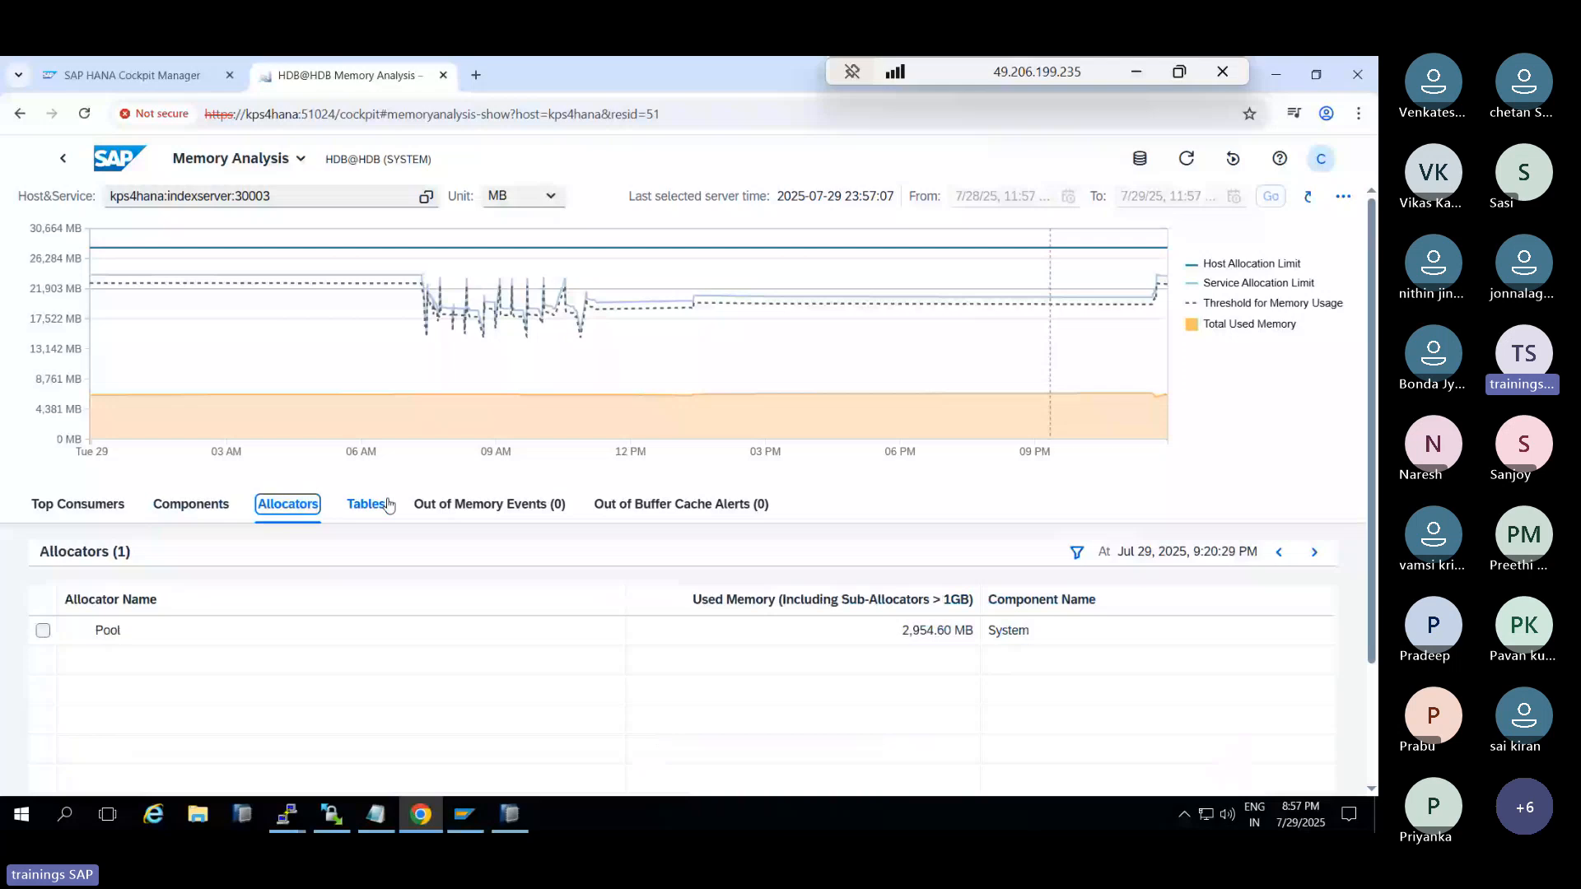
click(367, 504)
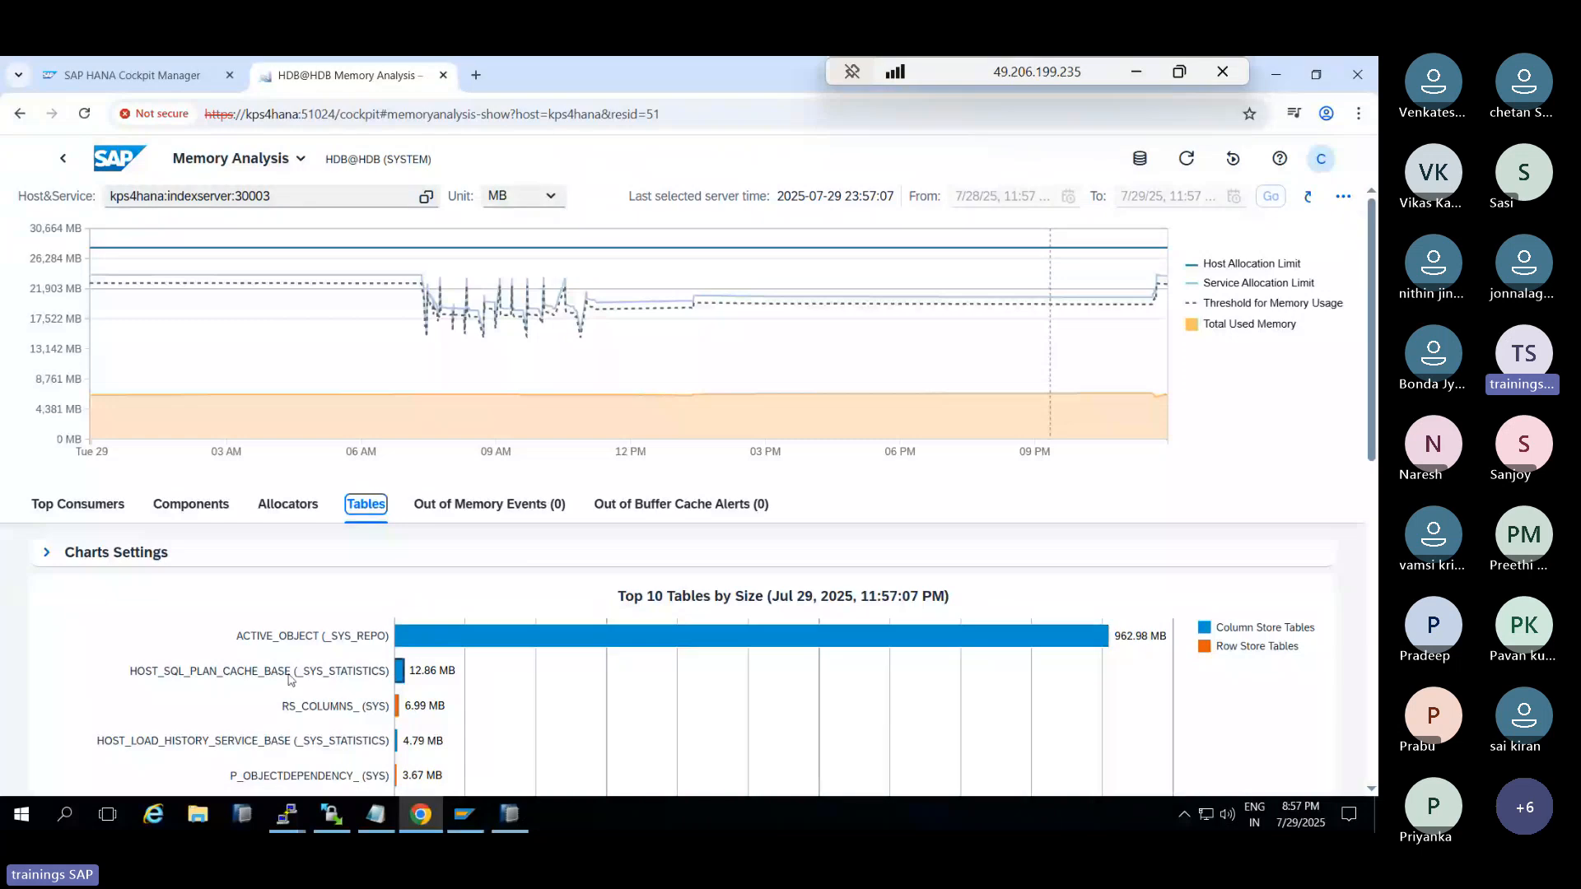
click(495, 512)
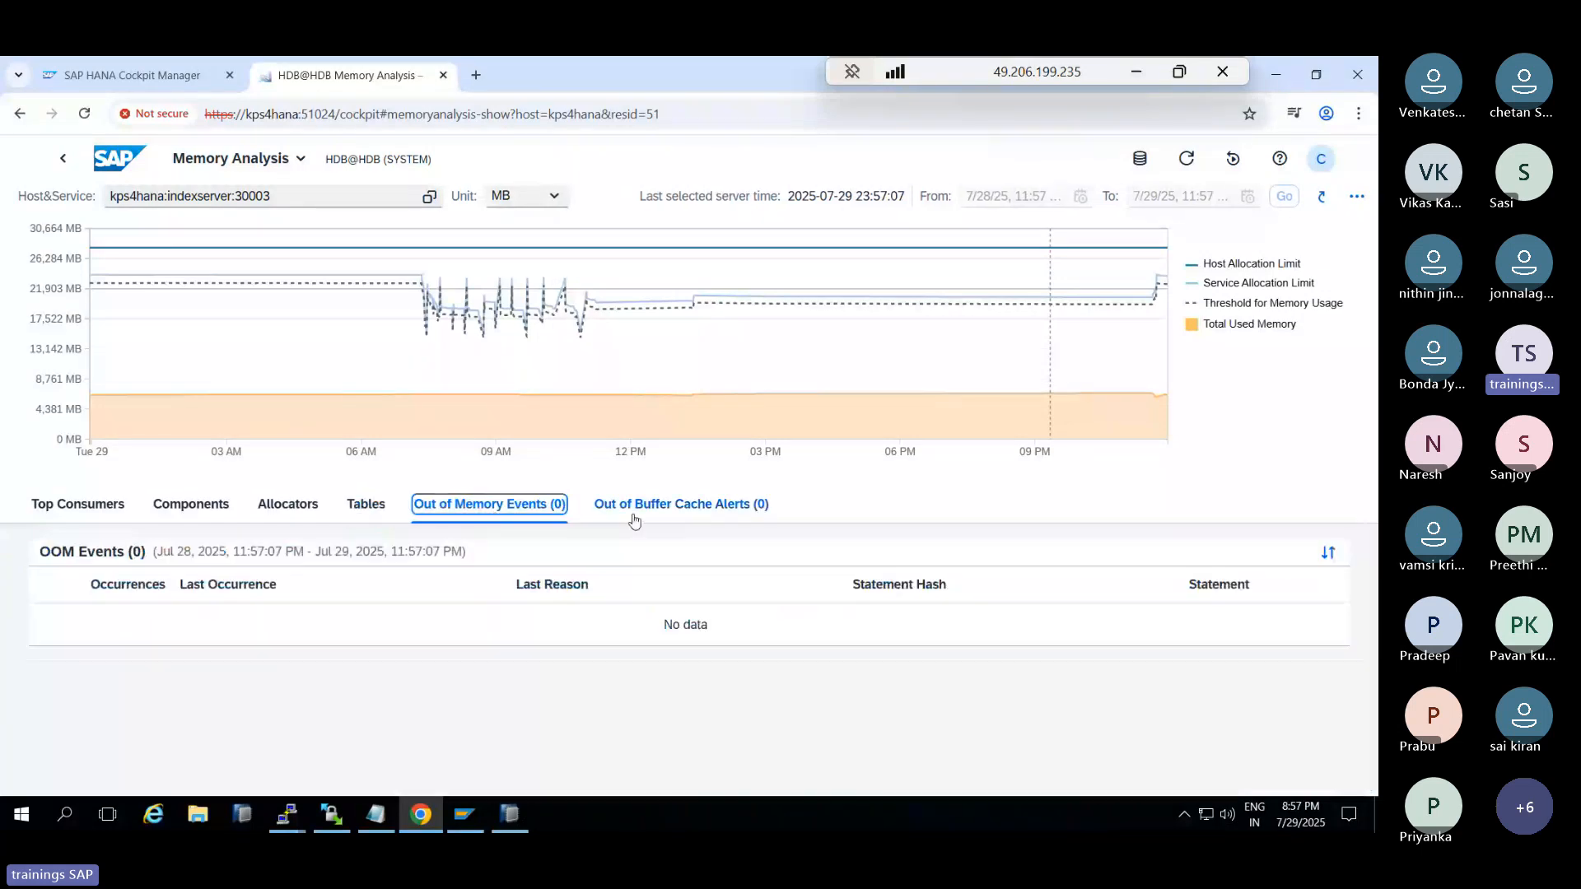
Show the Top Consumers list and open the related cockpit apps dropdown
click(288, 505)
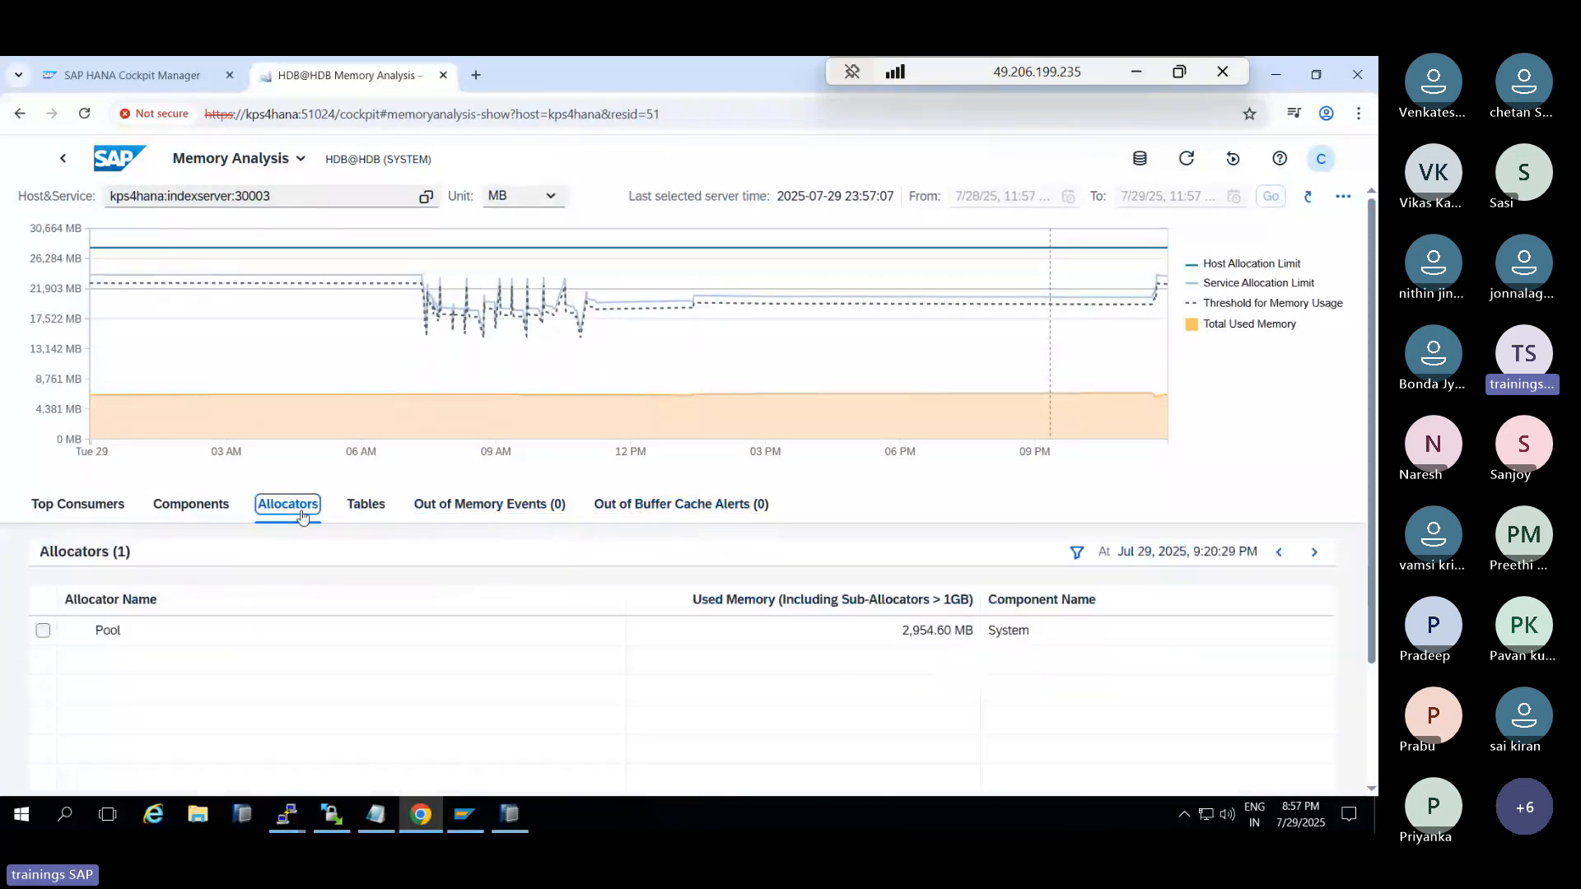
click(211, 505)
click(106, 507)
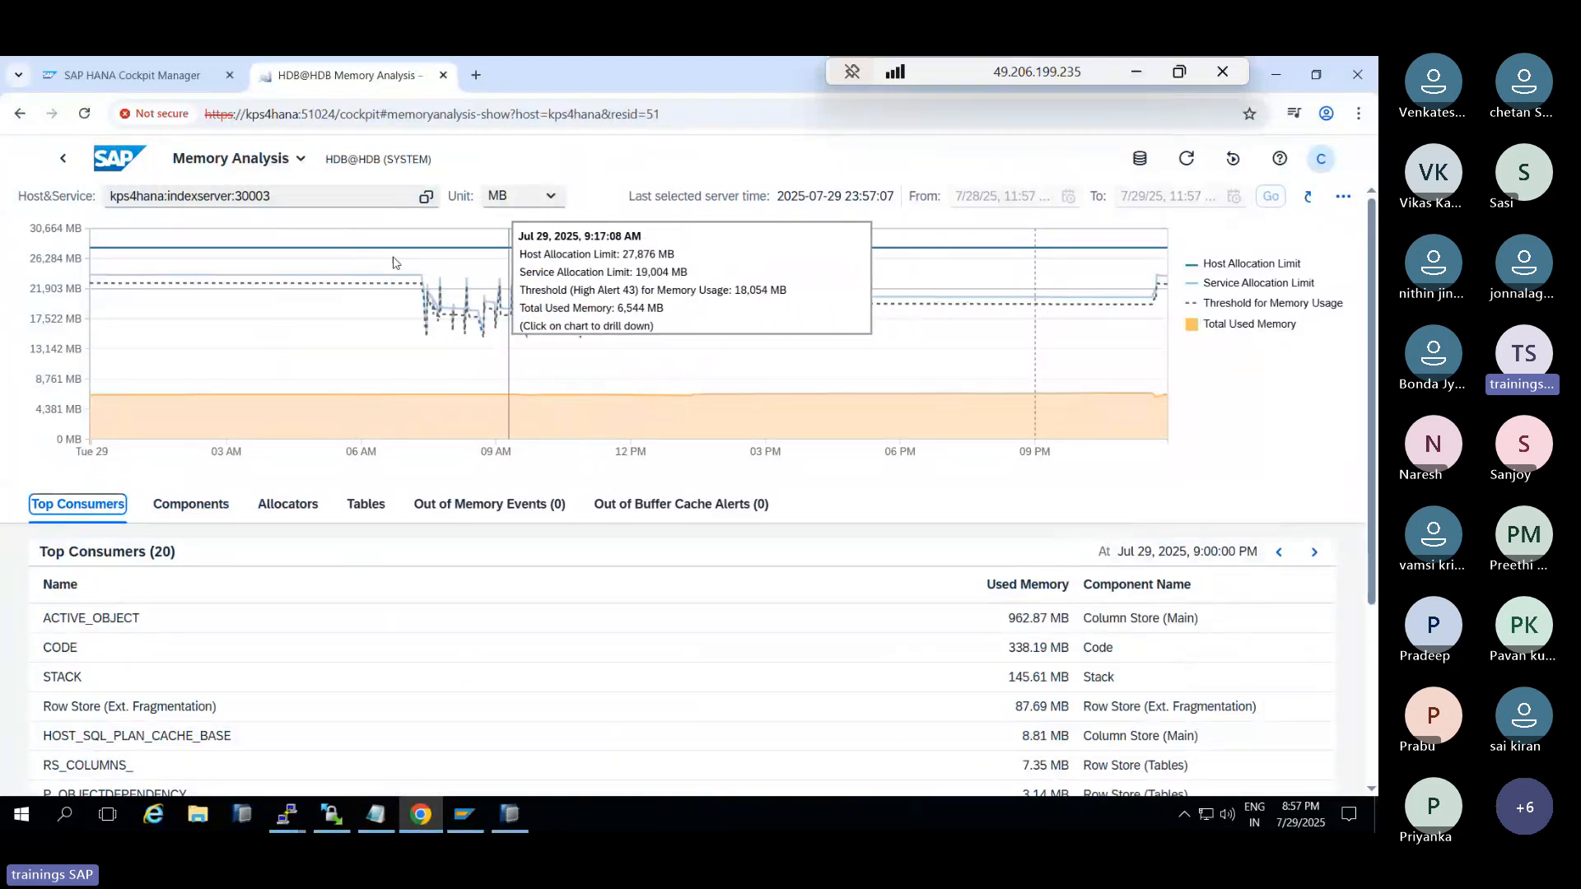
click(298, 165)
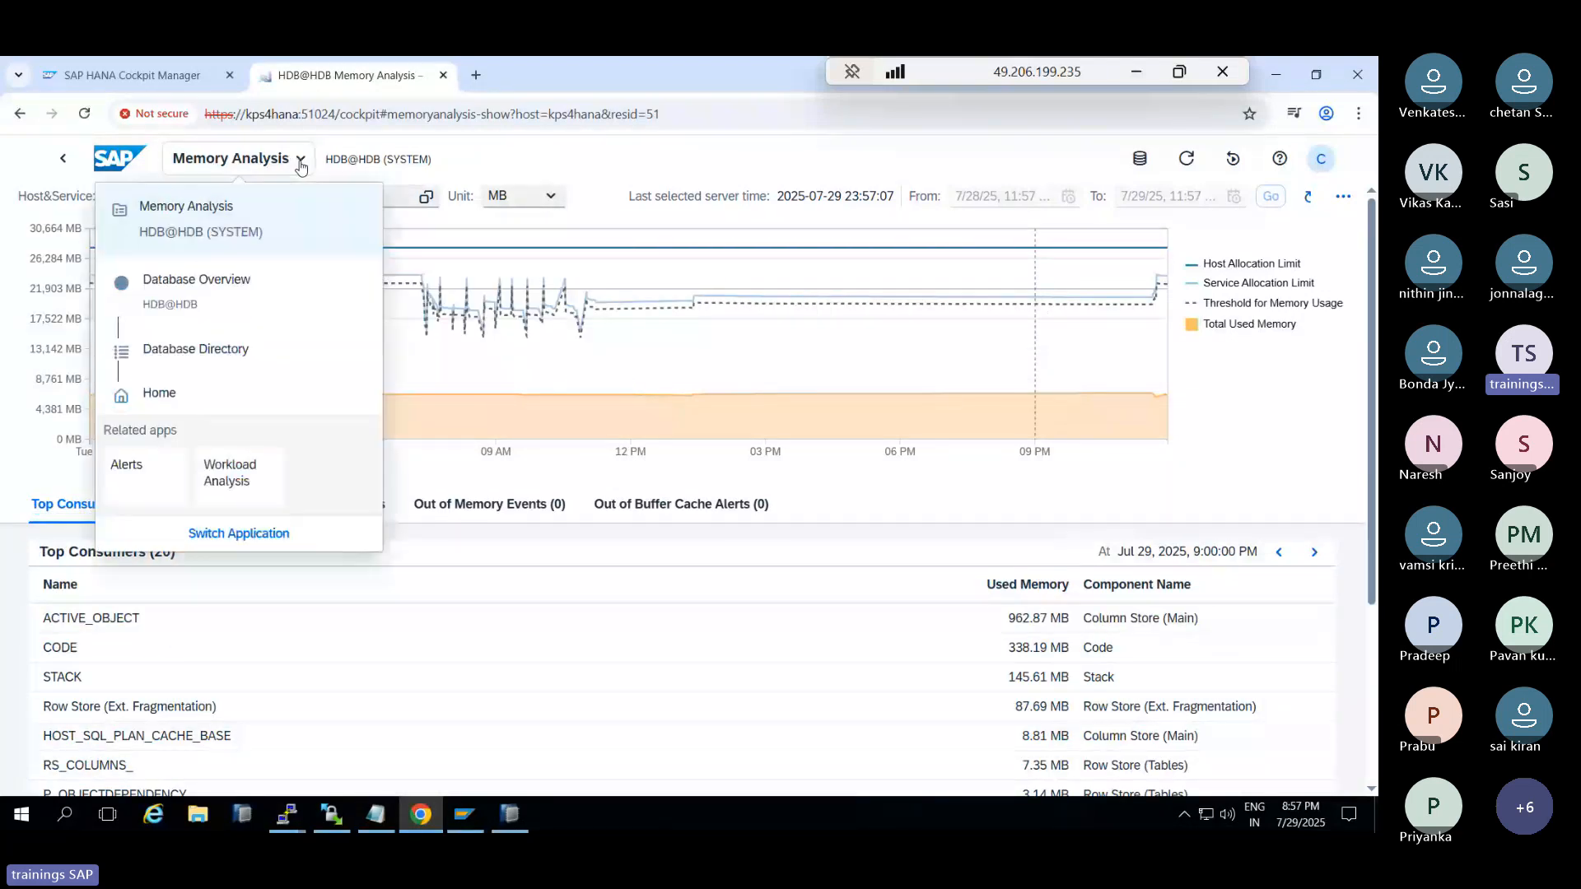
Return to the HDB@HDB Database Overview and scroll the cards to System Replication
click(65, 161)
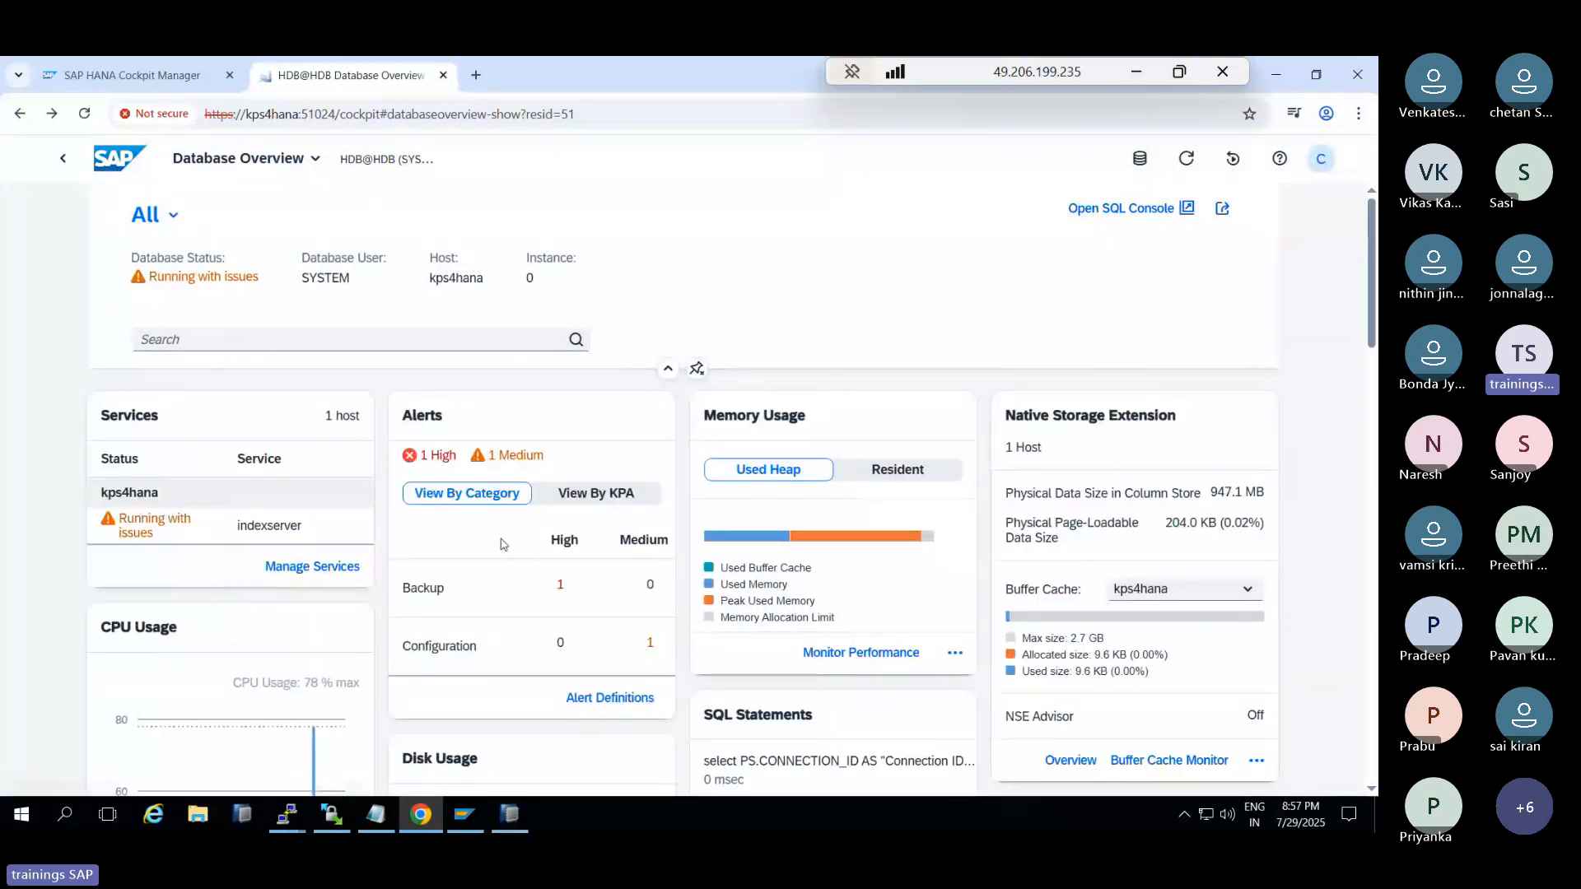
scroll(501, 543, down, 1)
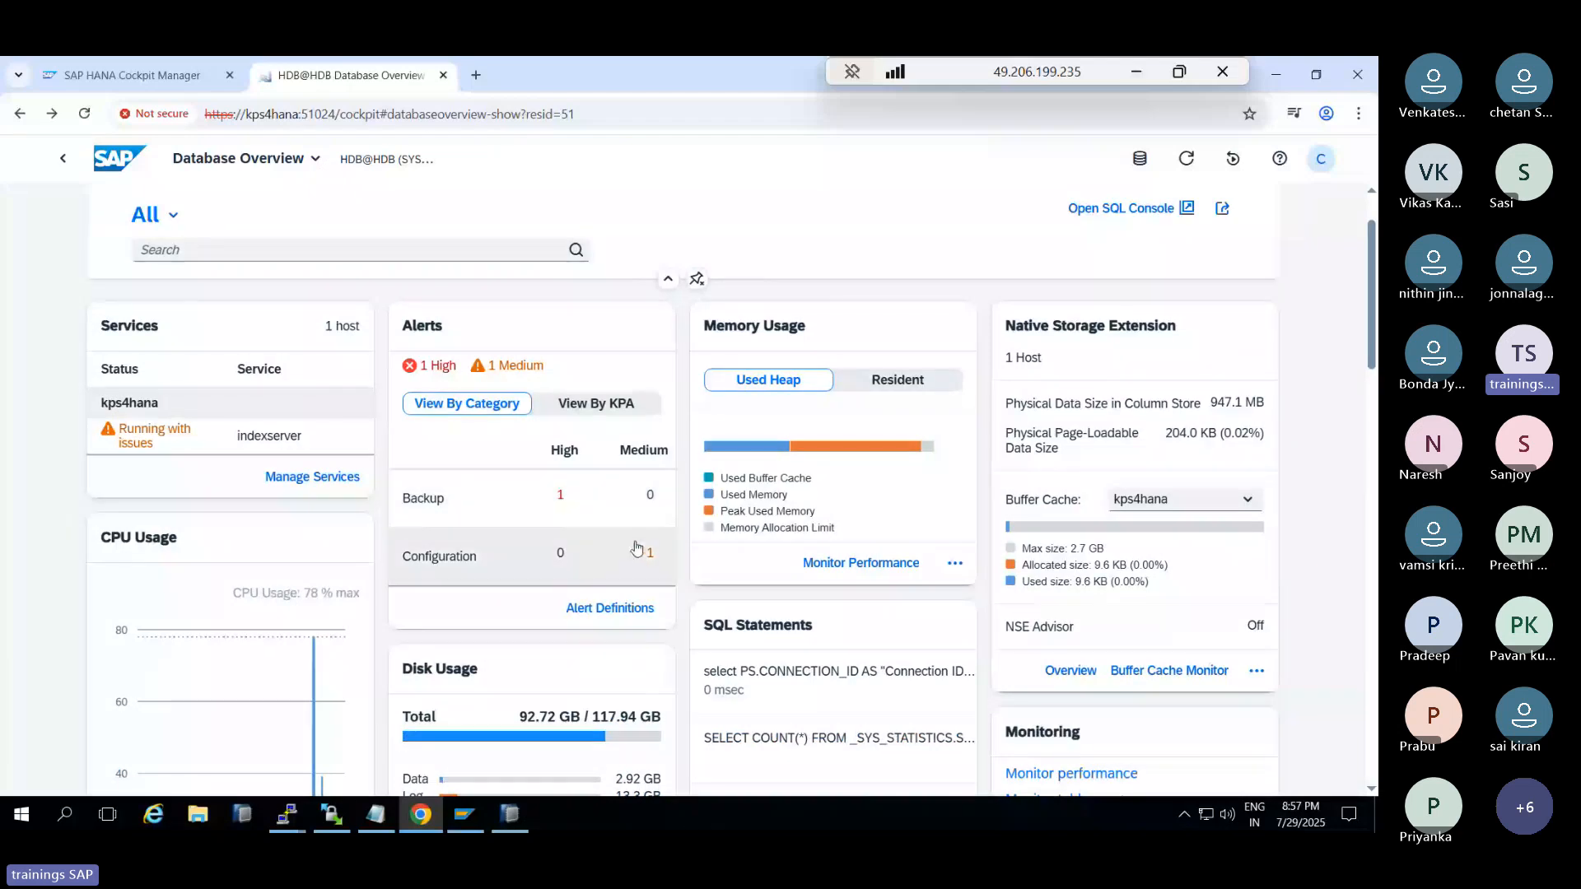
scroll(642, 552, down, 8)
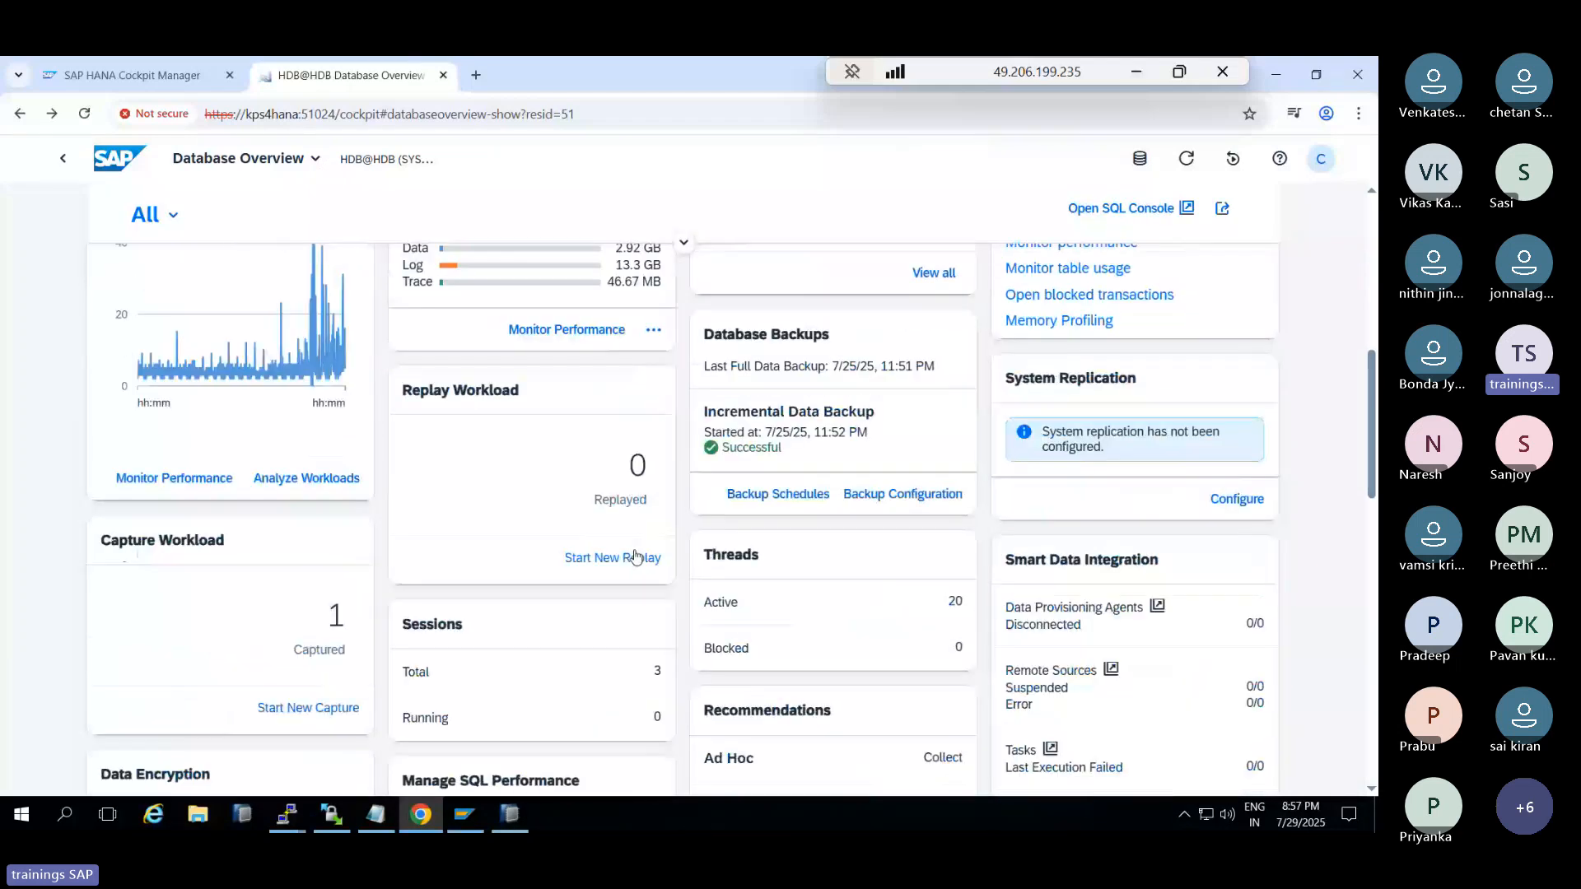
scroll(634, 556, down, 1)
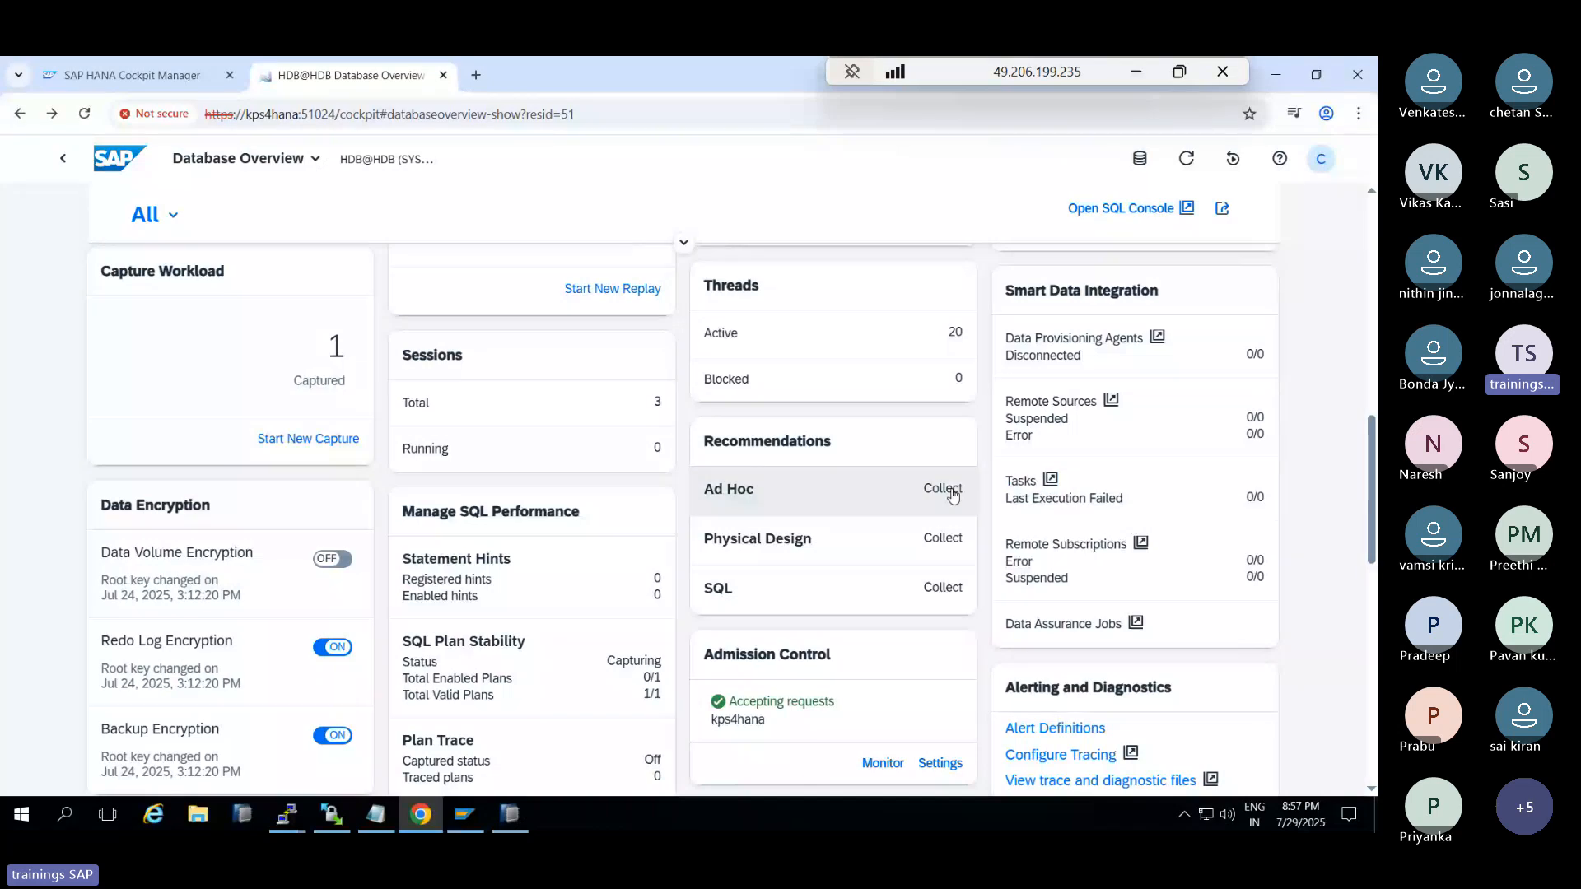
scroll(914, 498, down, 3)
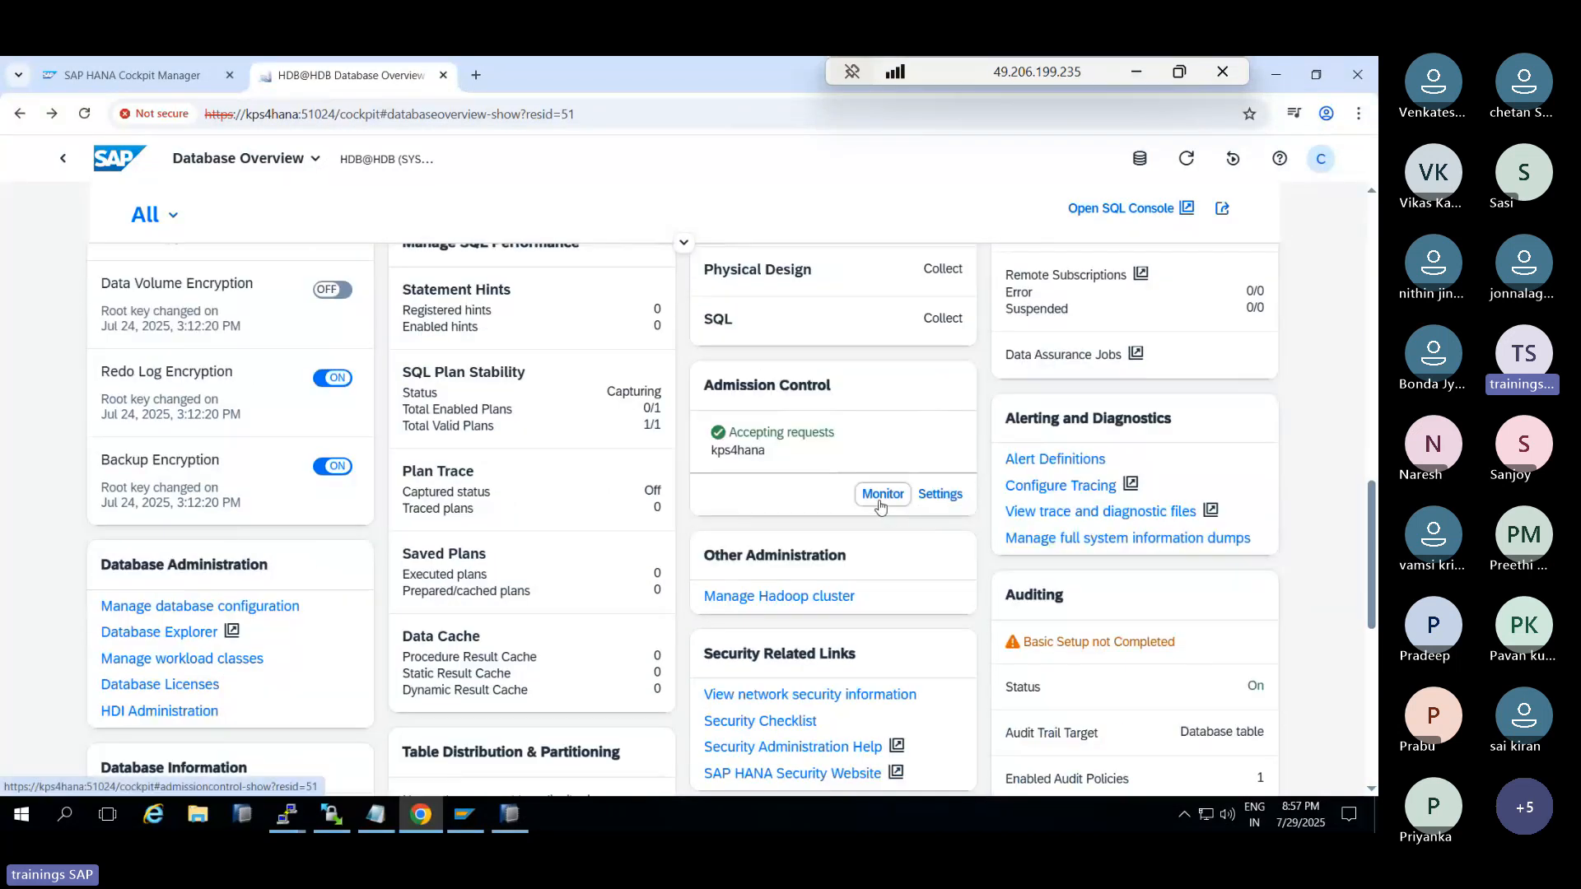
scroll(880, 505, down, 2)
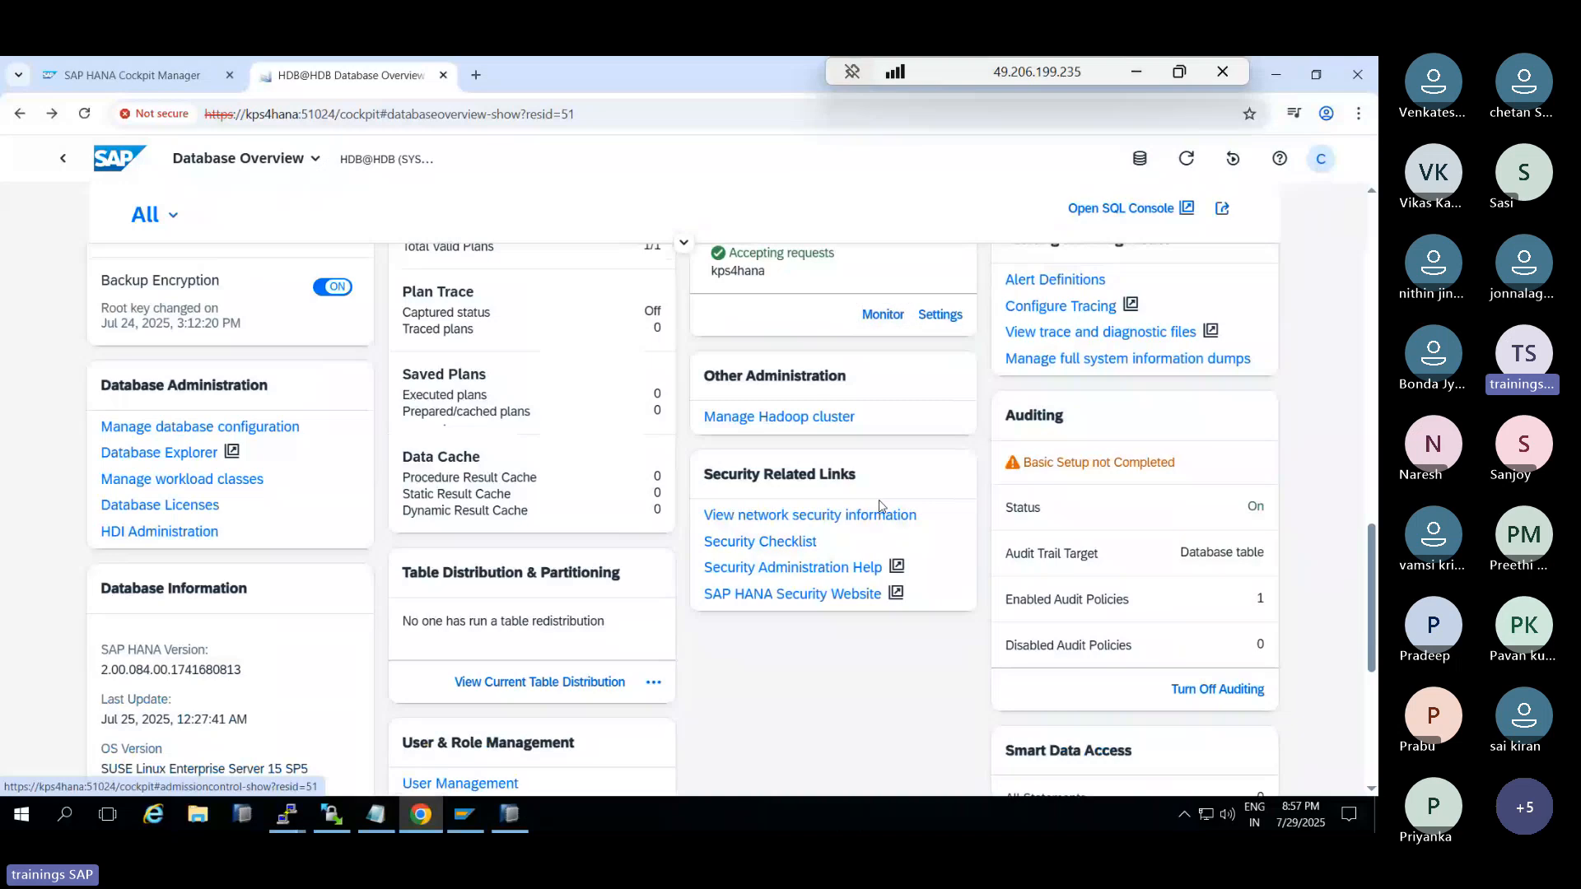
scroll(879, 505, down, 1)
scroll(879, 506, down, 2)
scroll(880, 505, up, 2)
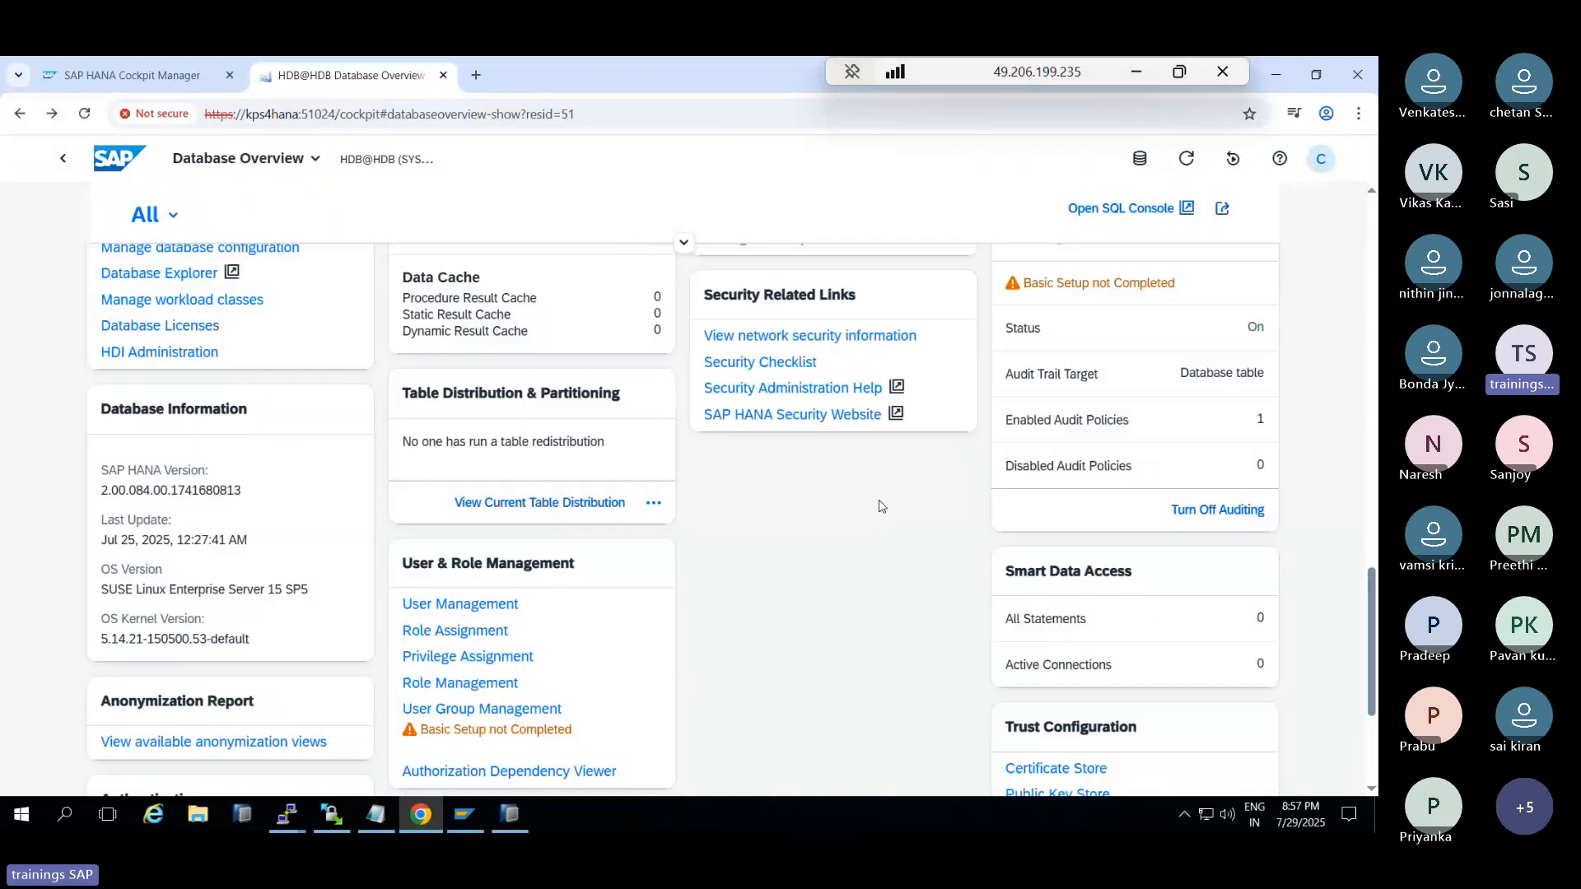
scroll(1071, 491, down, 4)
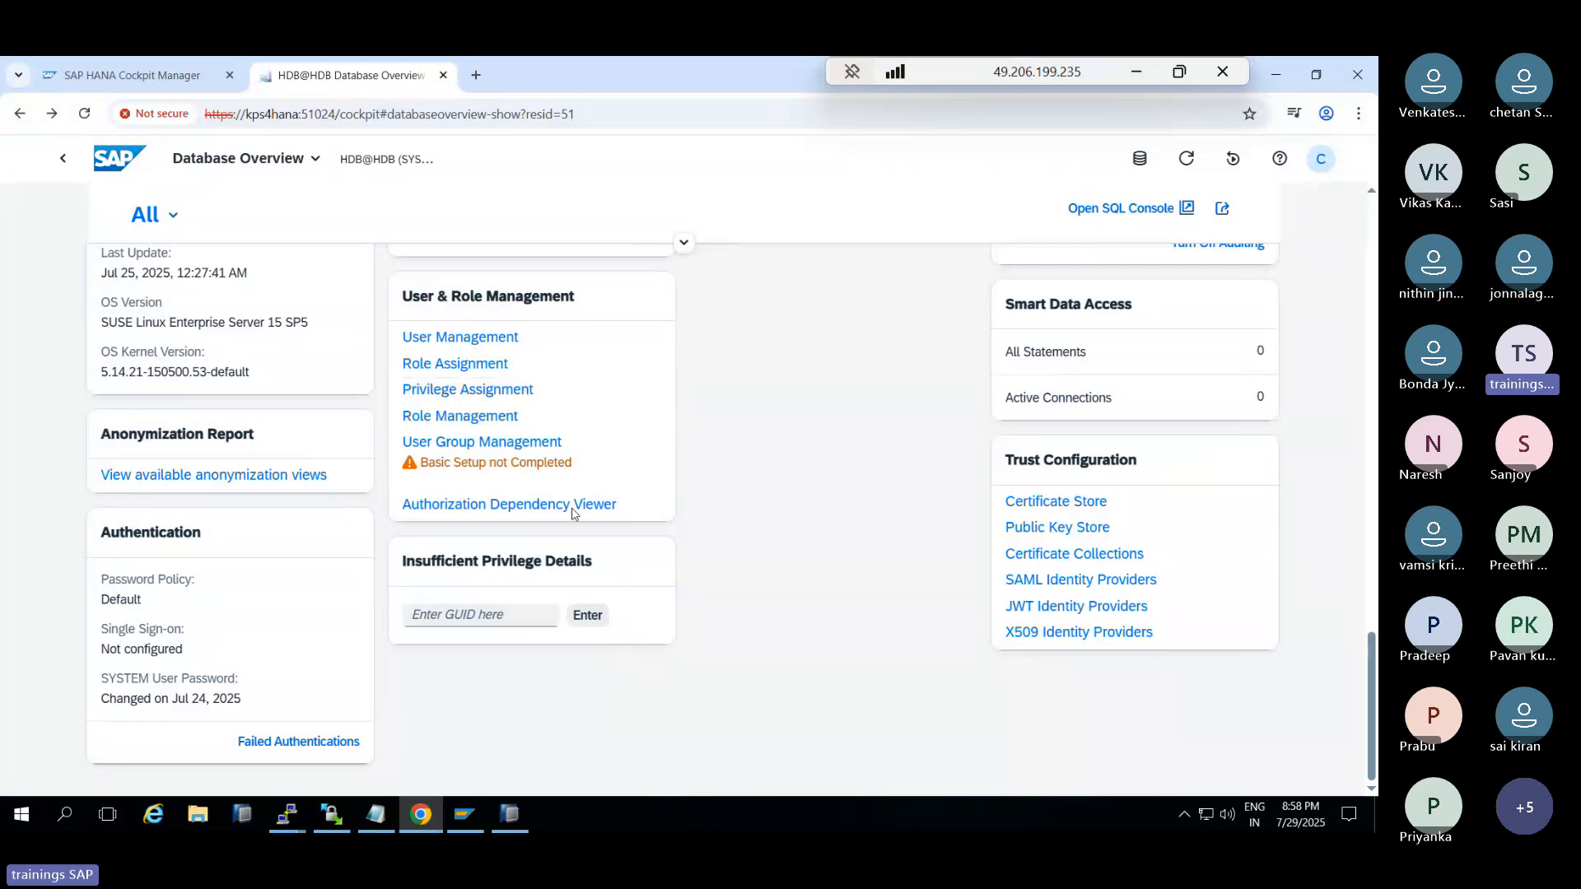
scroll(988, 565, up, 1)
scroll(987, 565, up, 10)
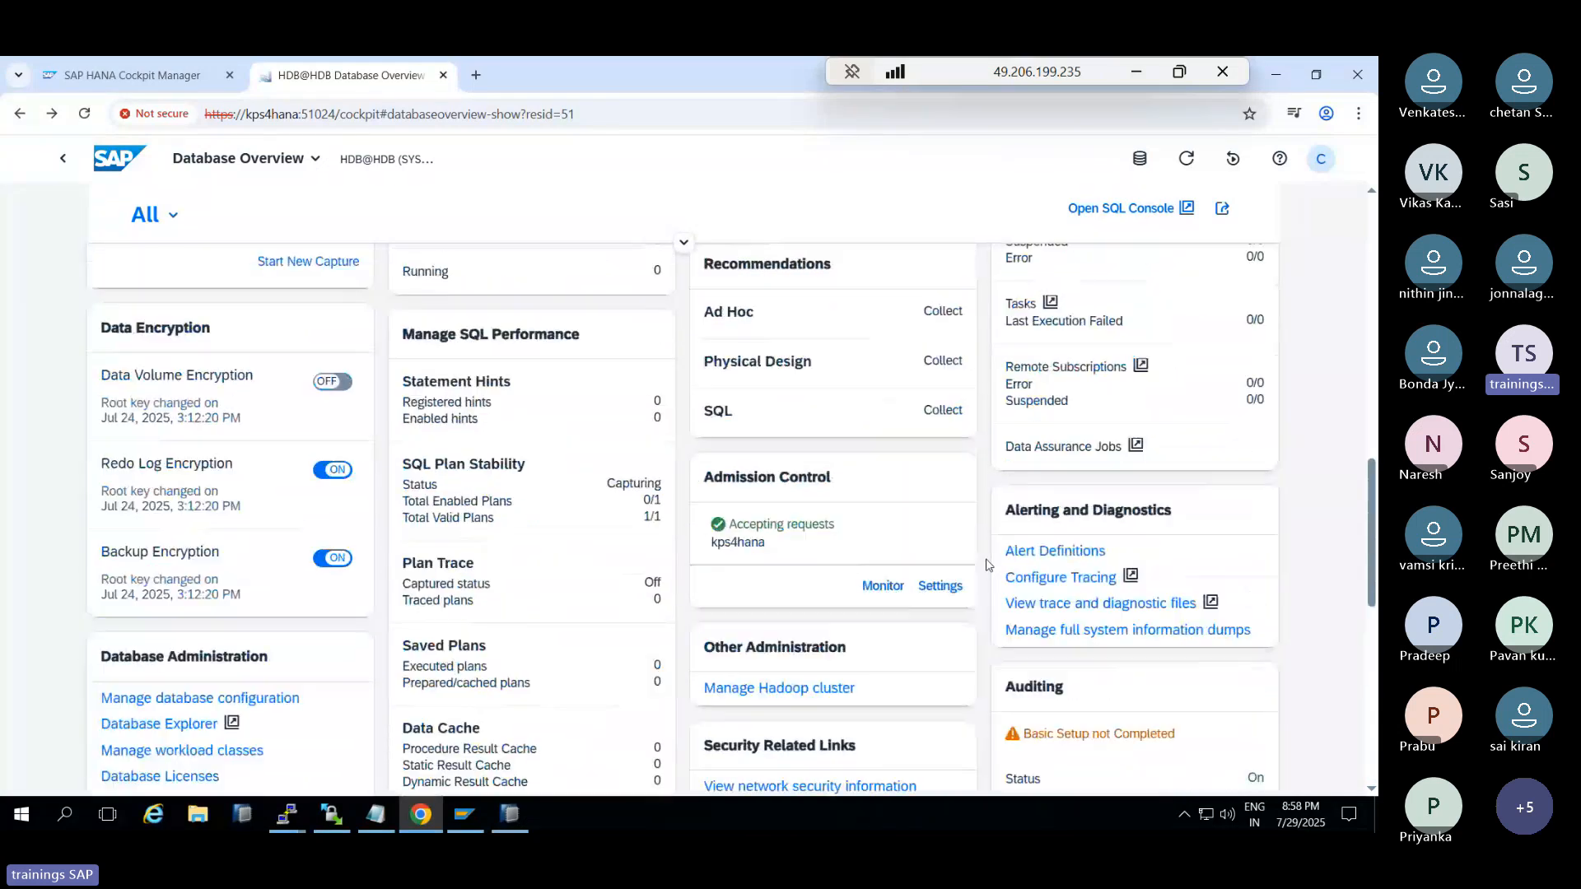
scroll(987, 565, up, 3)
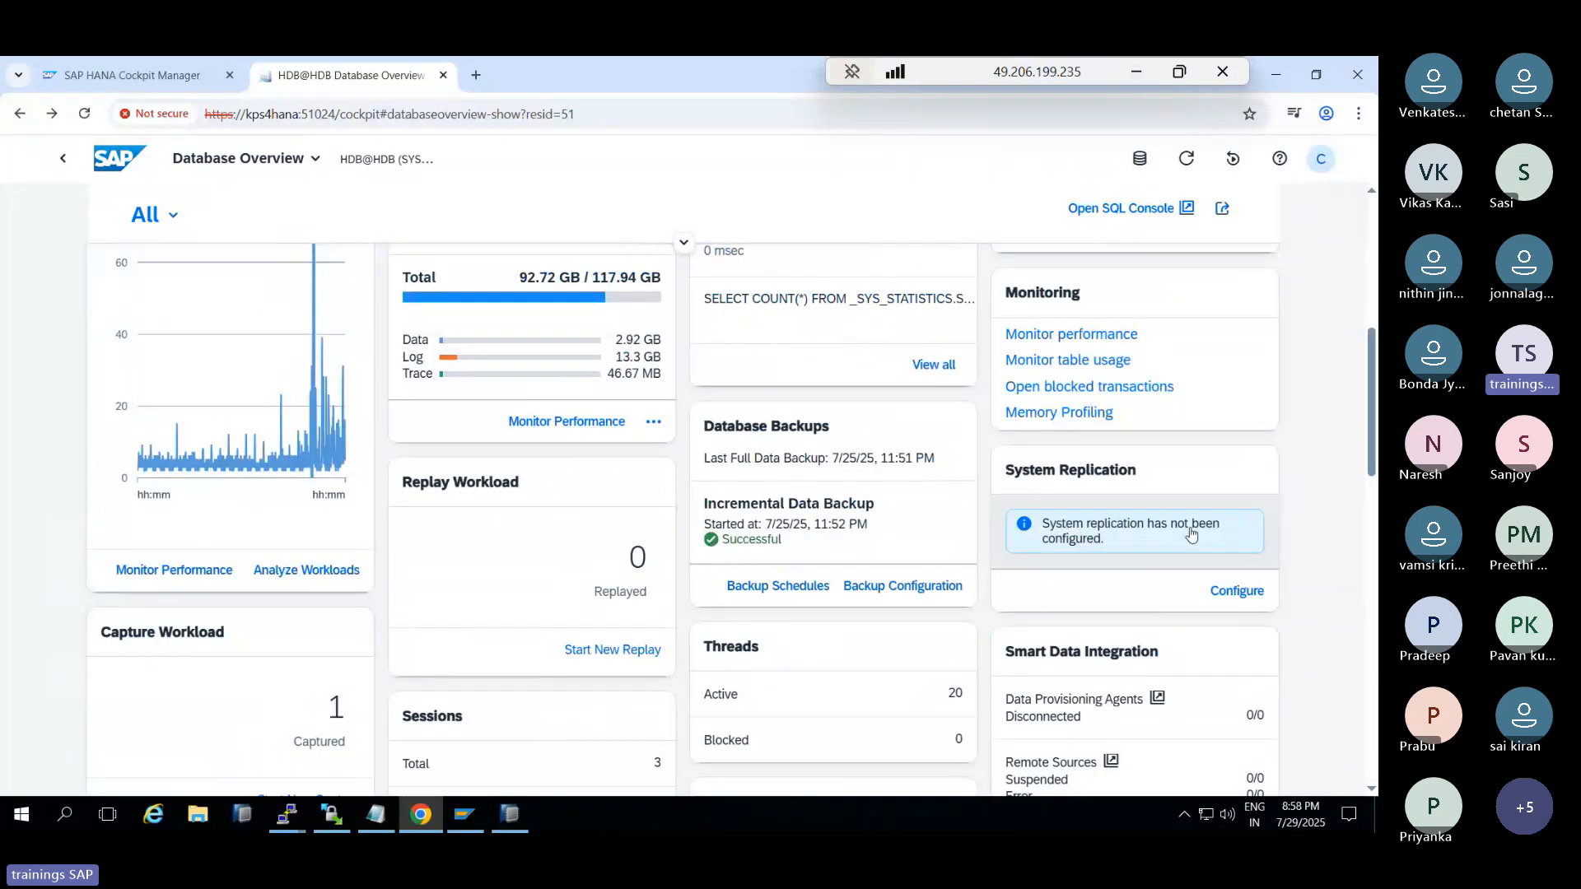
Open the Monitor table usage page and look through it
click(1062, 362)
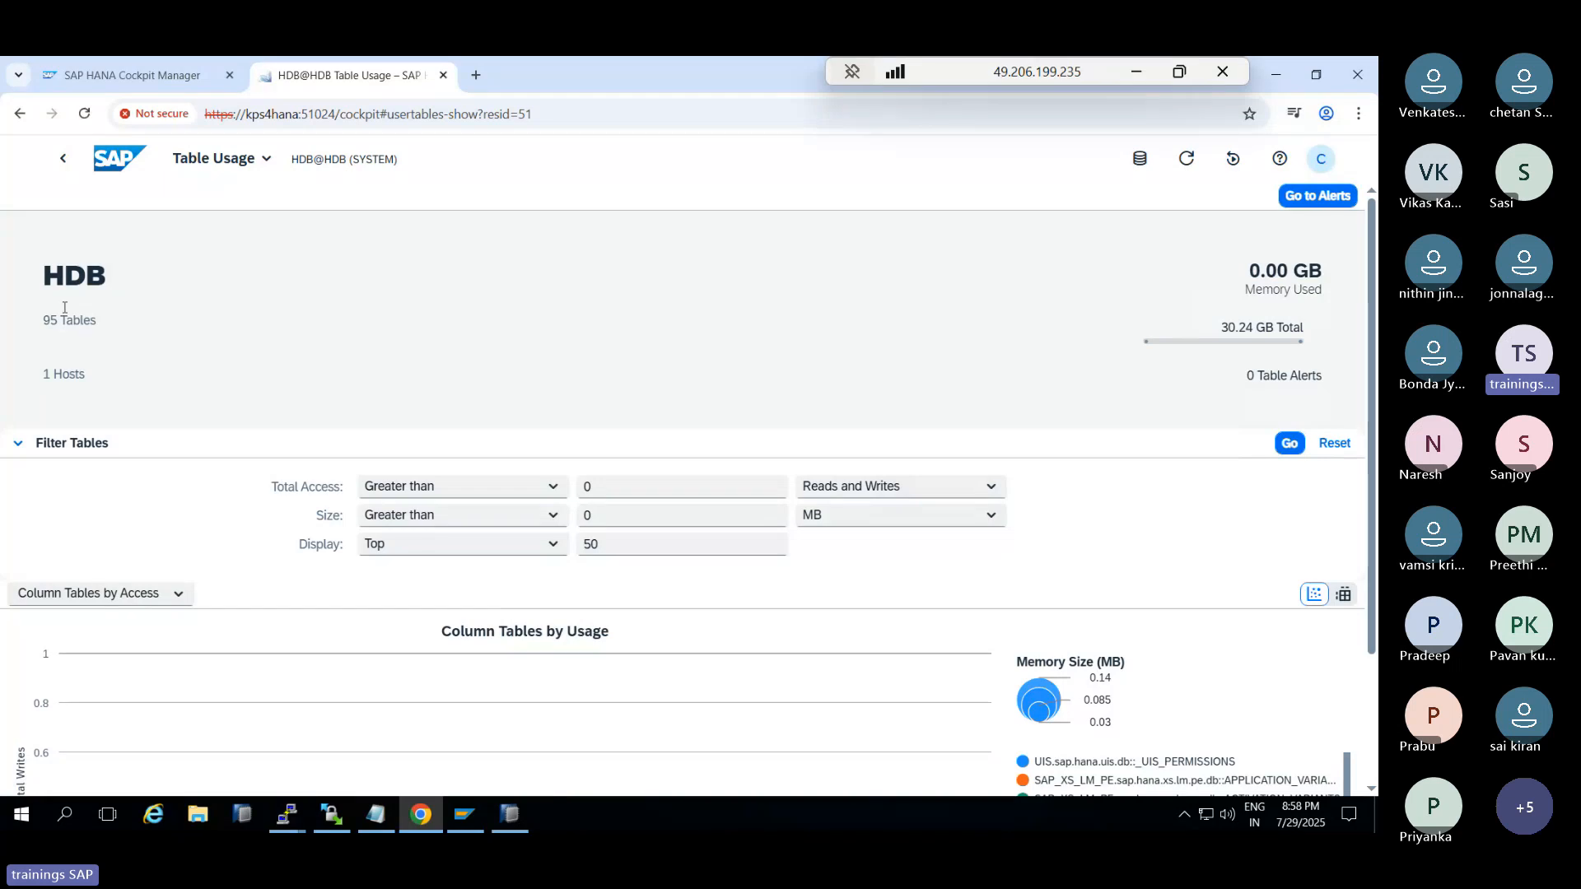
scroll(516, 656, down, 1)
scroll(517, 656, down, 1)
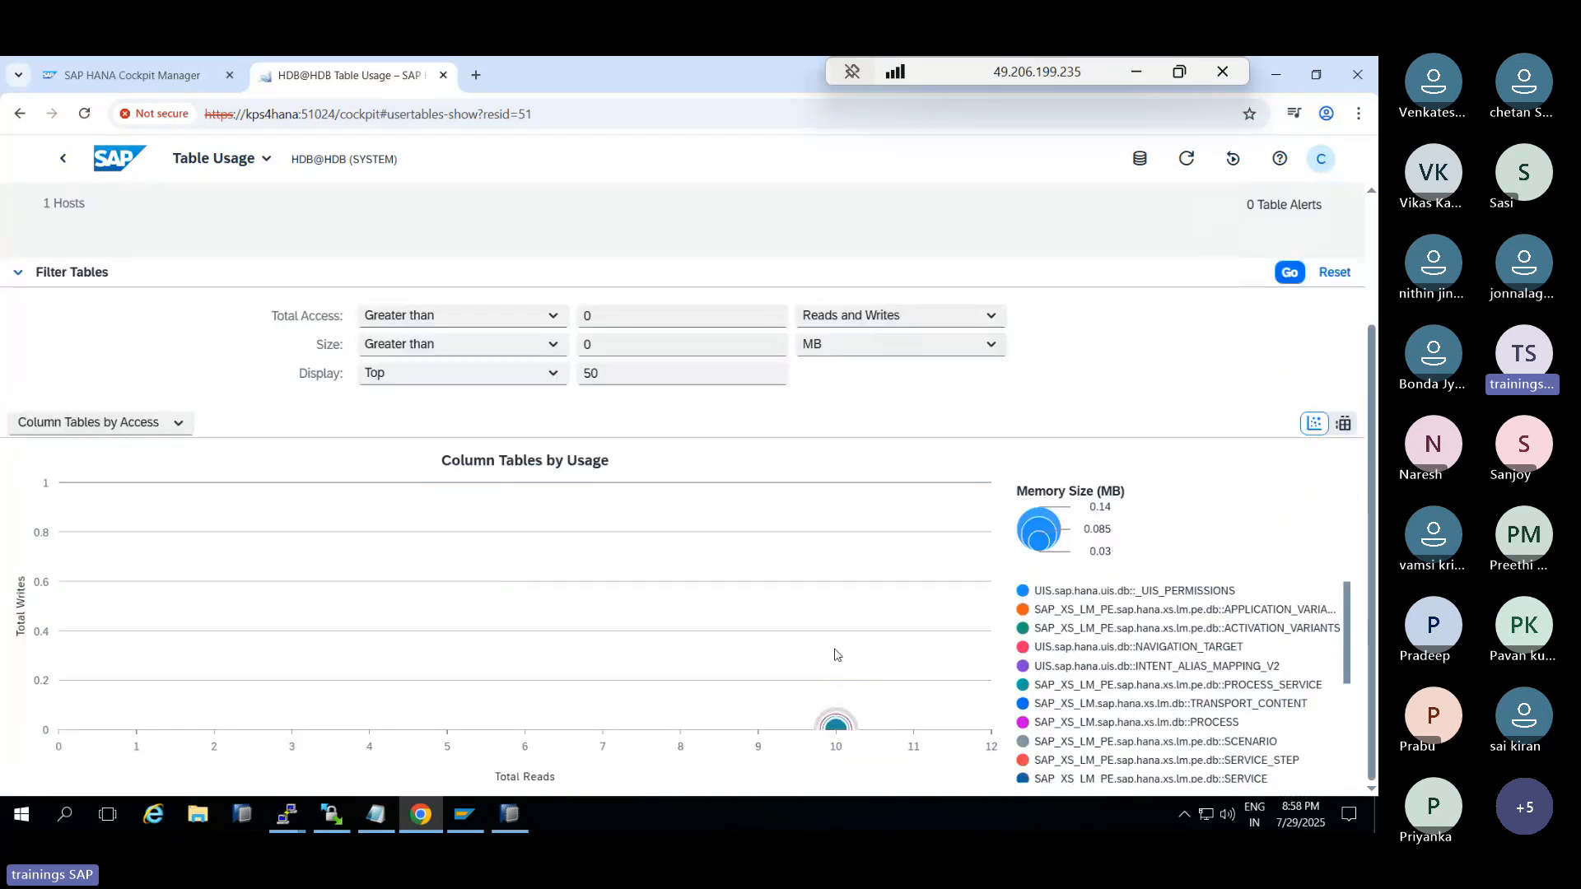
click(1129, 607)
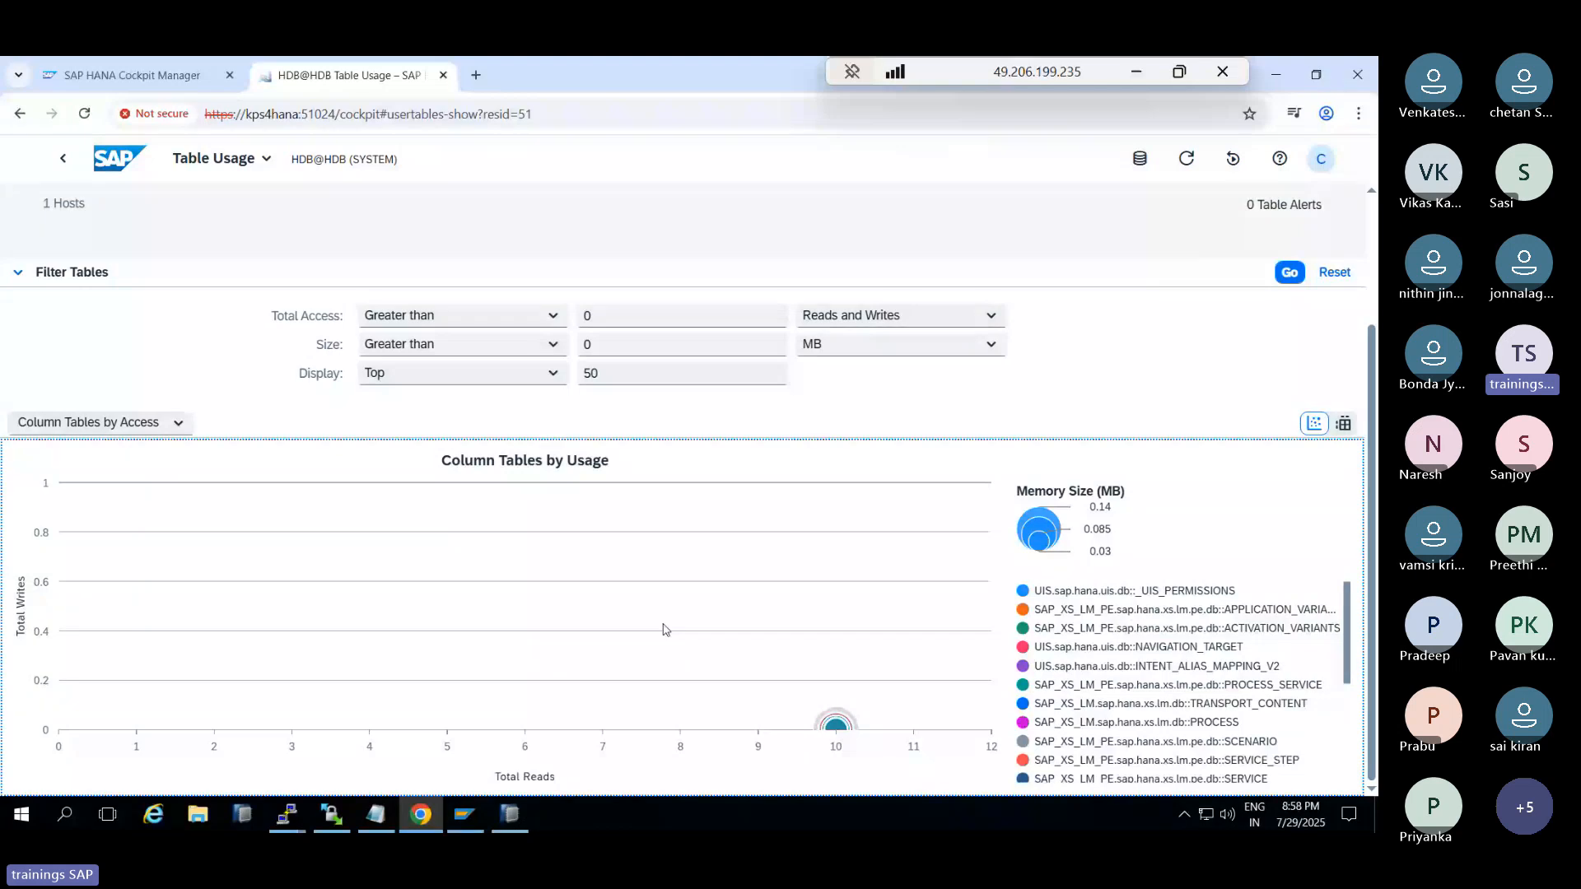
Back on Database Overview, open System Replication Overview via the card's Configure link
click(59, 160)
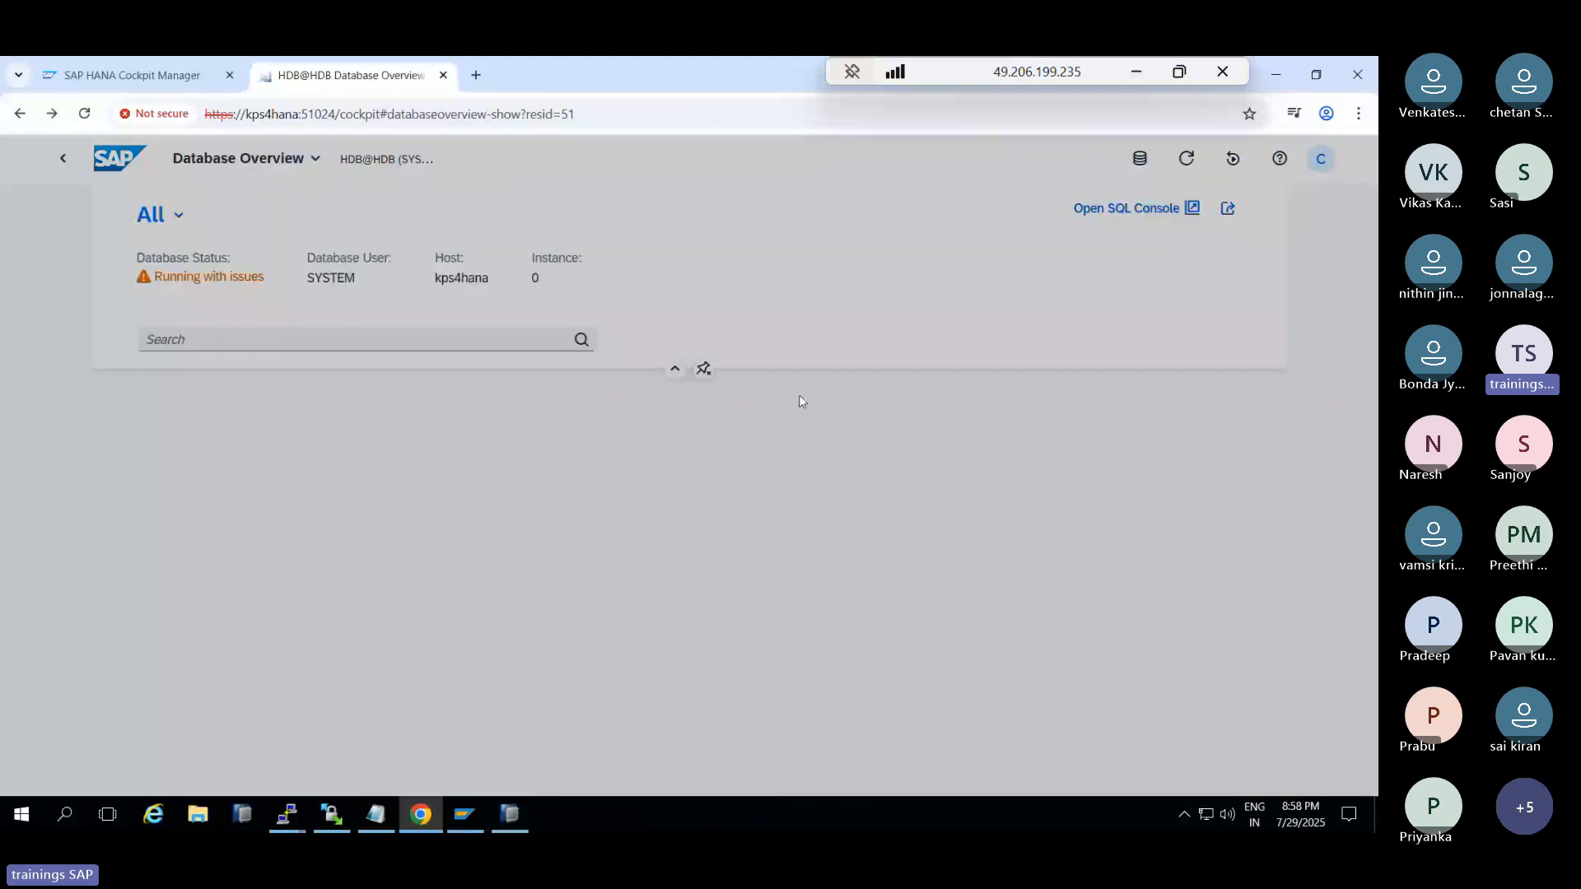
scroll(1117, 542, down, 5)
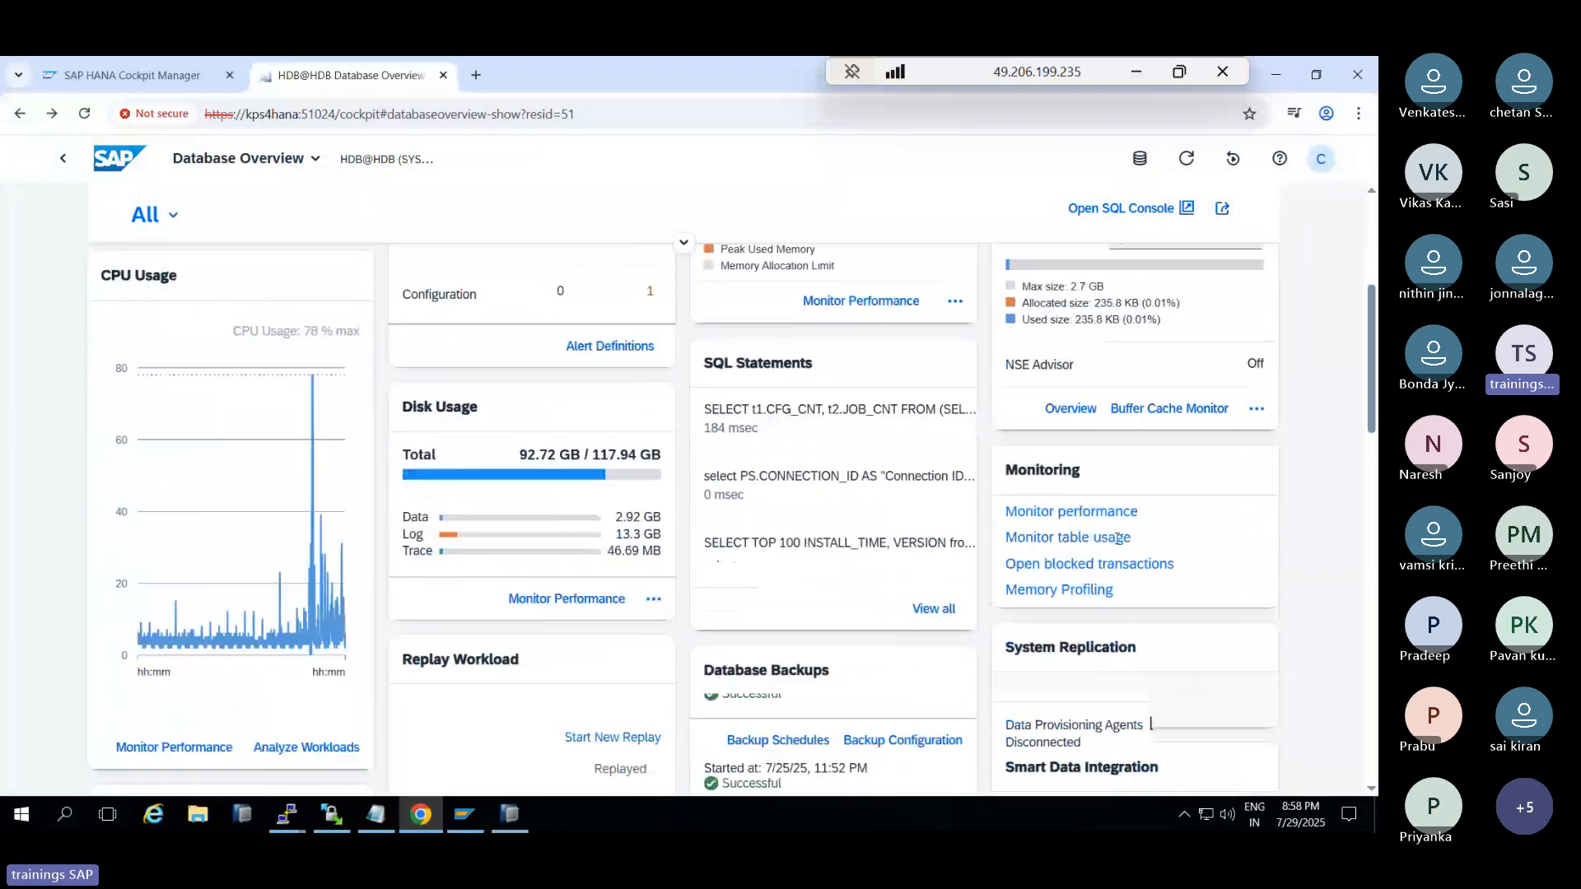
click(1226, 684)
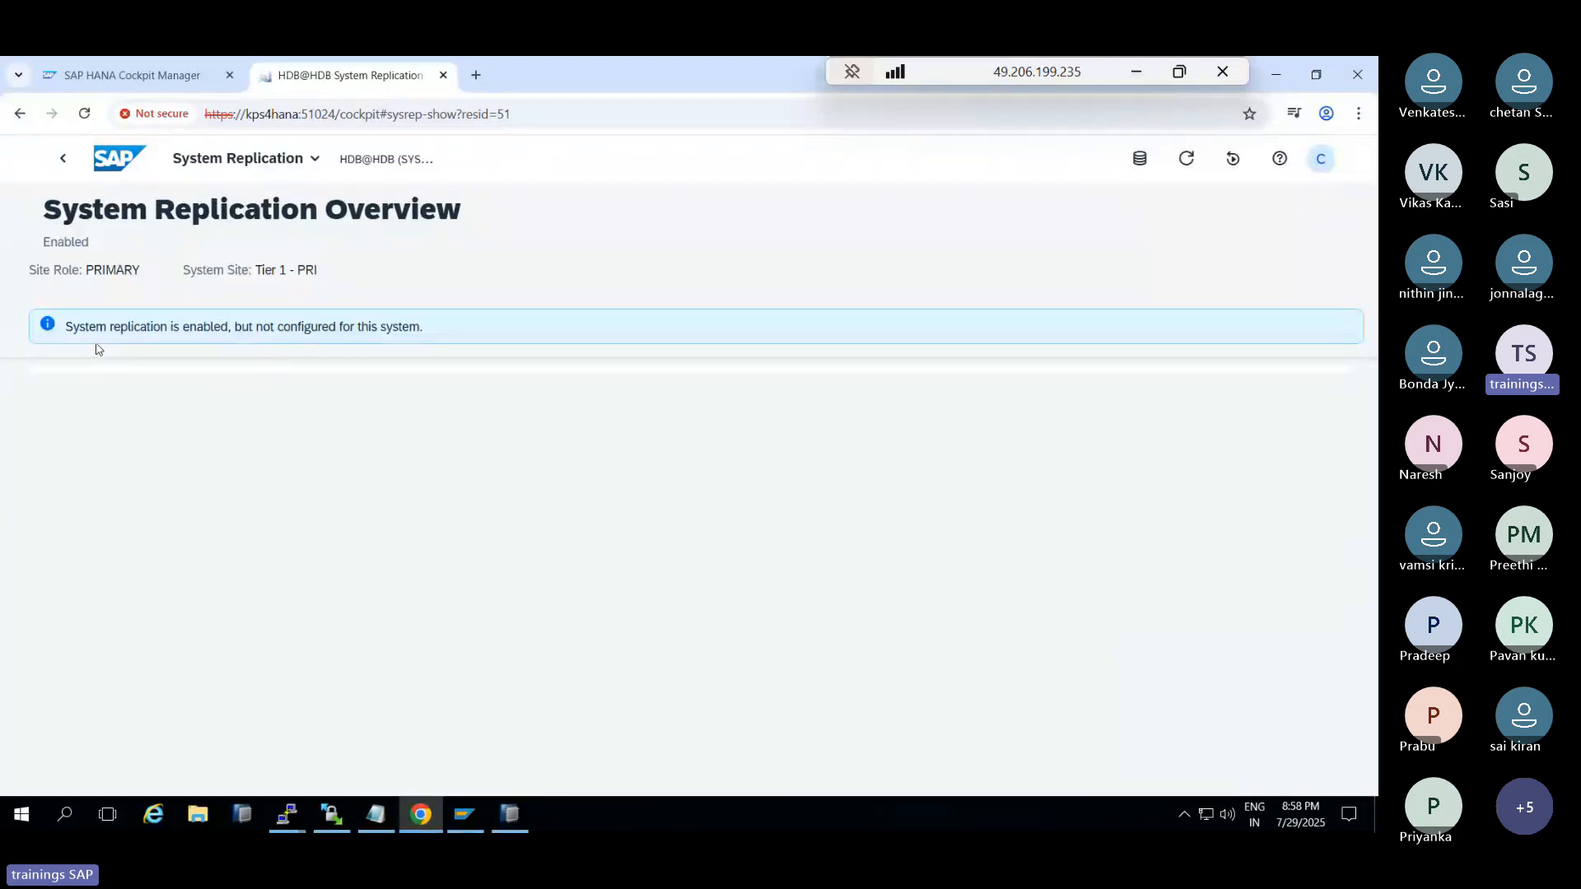
In SAP HANA Studio, open the secondary's Configure System Replication wizard and close it unchanged
click(519, 810)
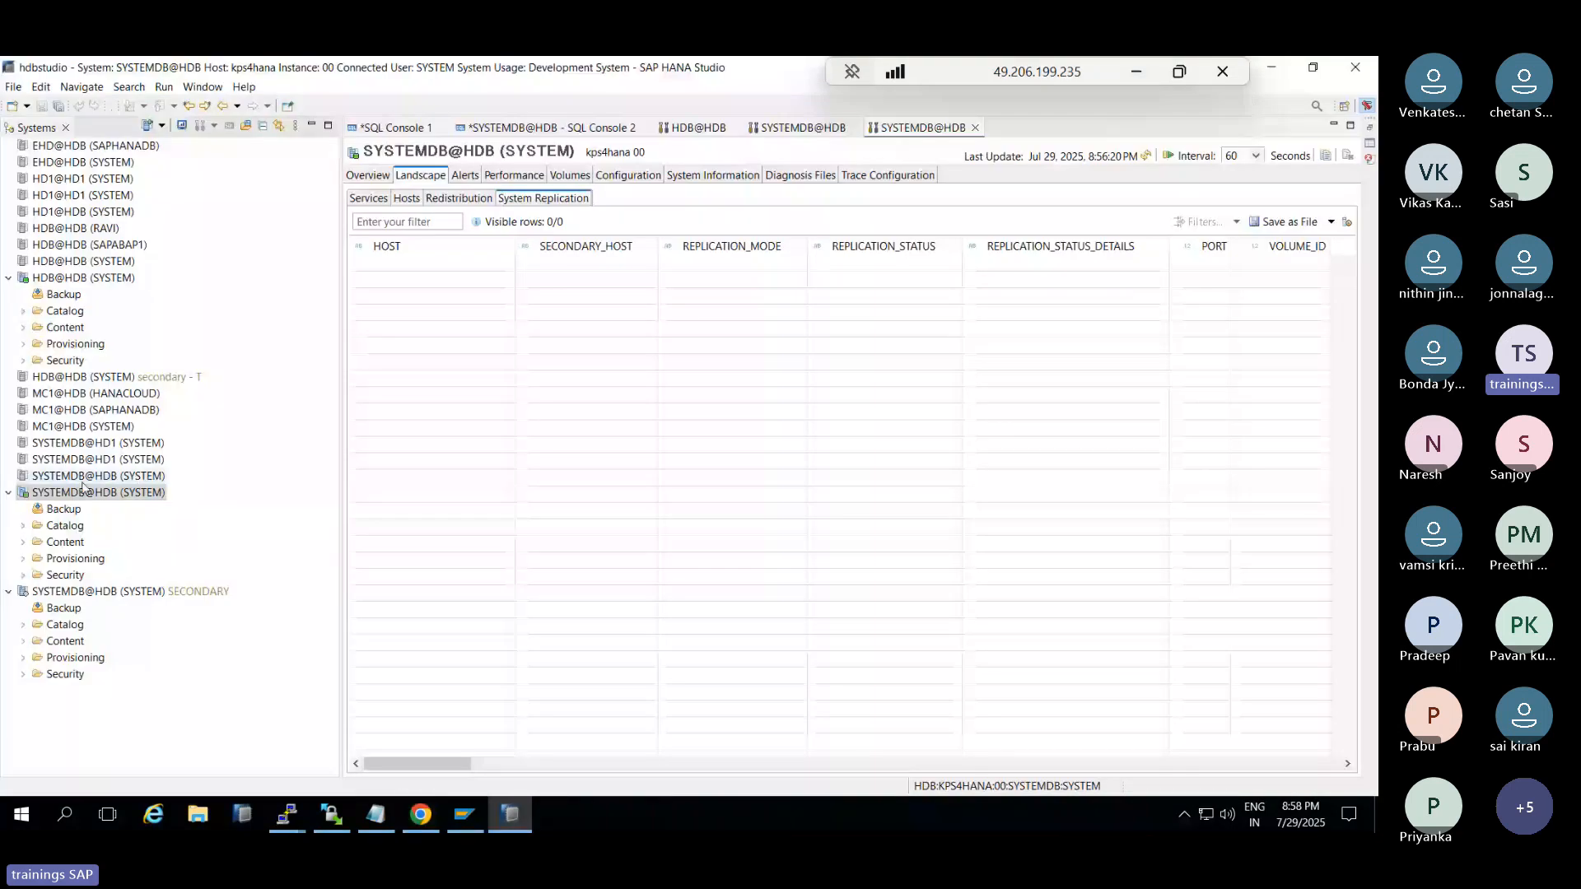
right_click(88, 599)
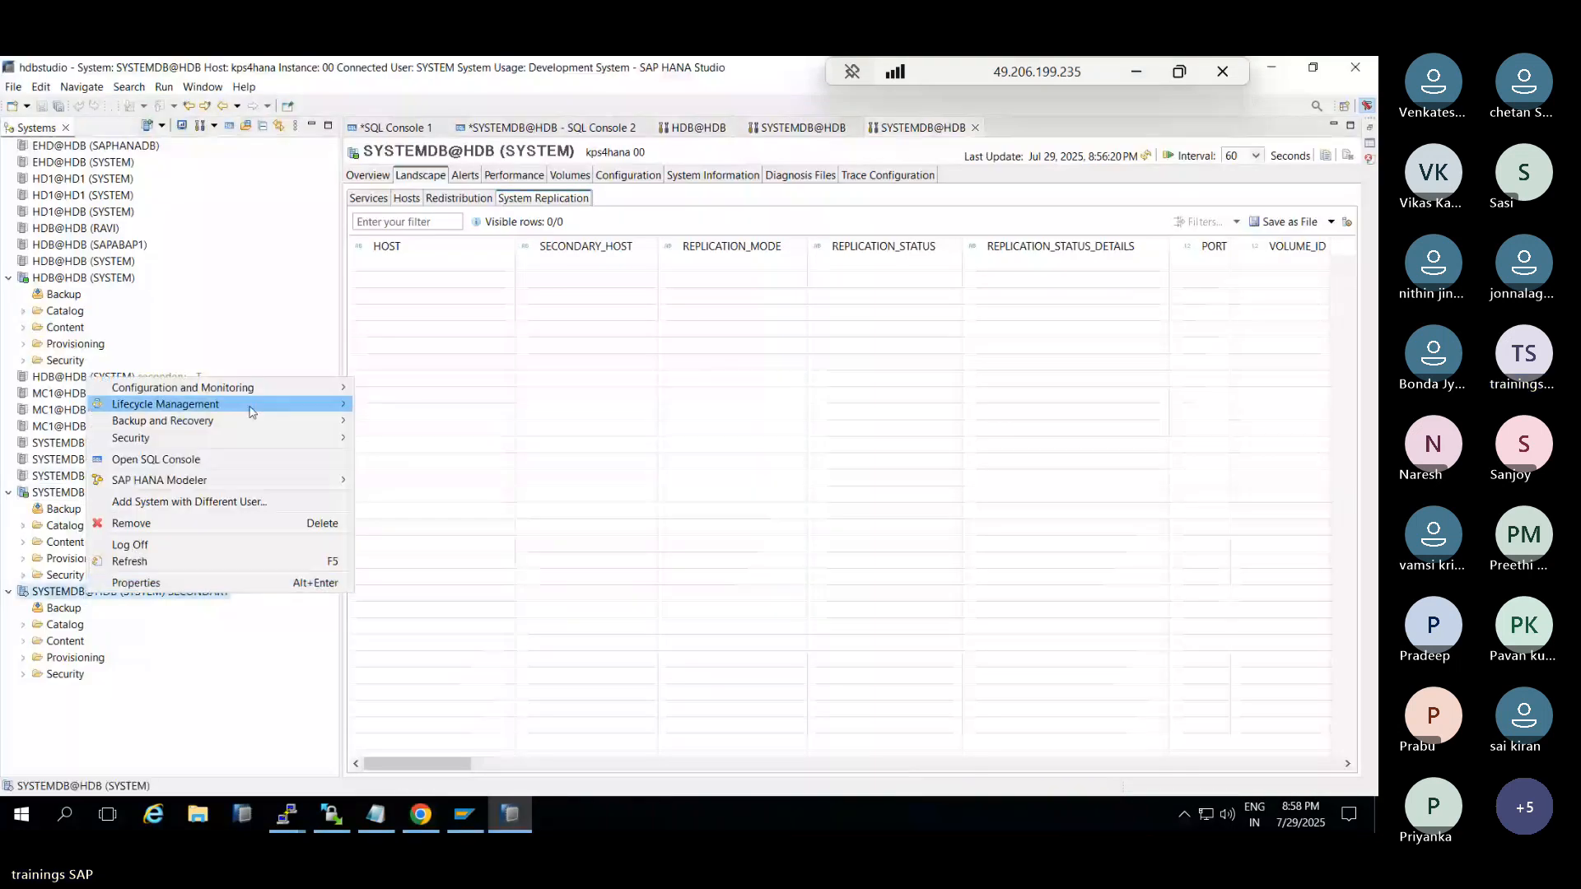
mouse_move(321, 387)
click(429, 481)
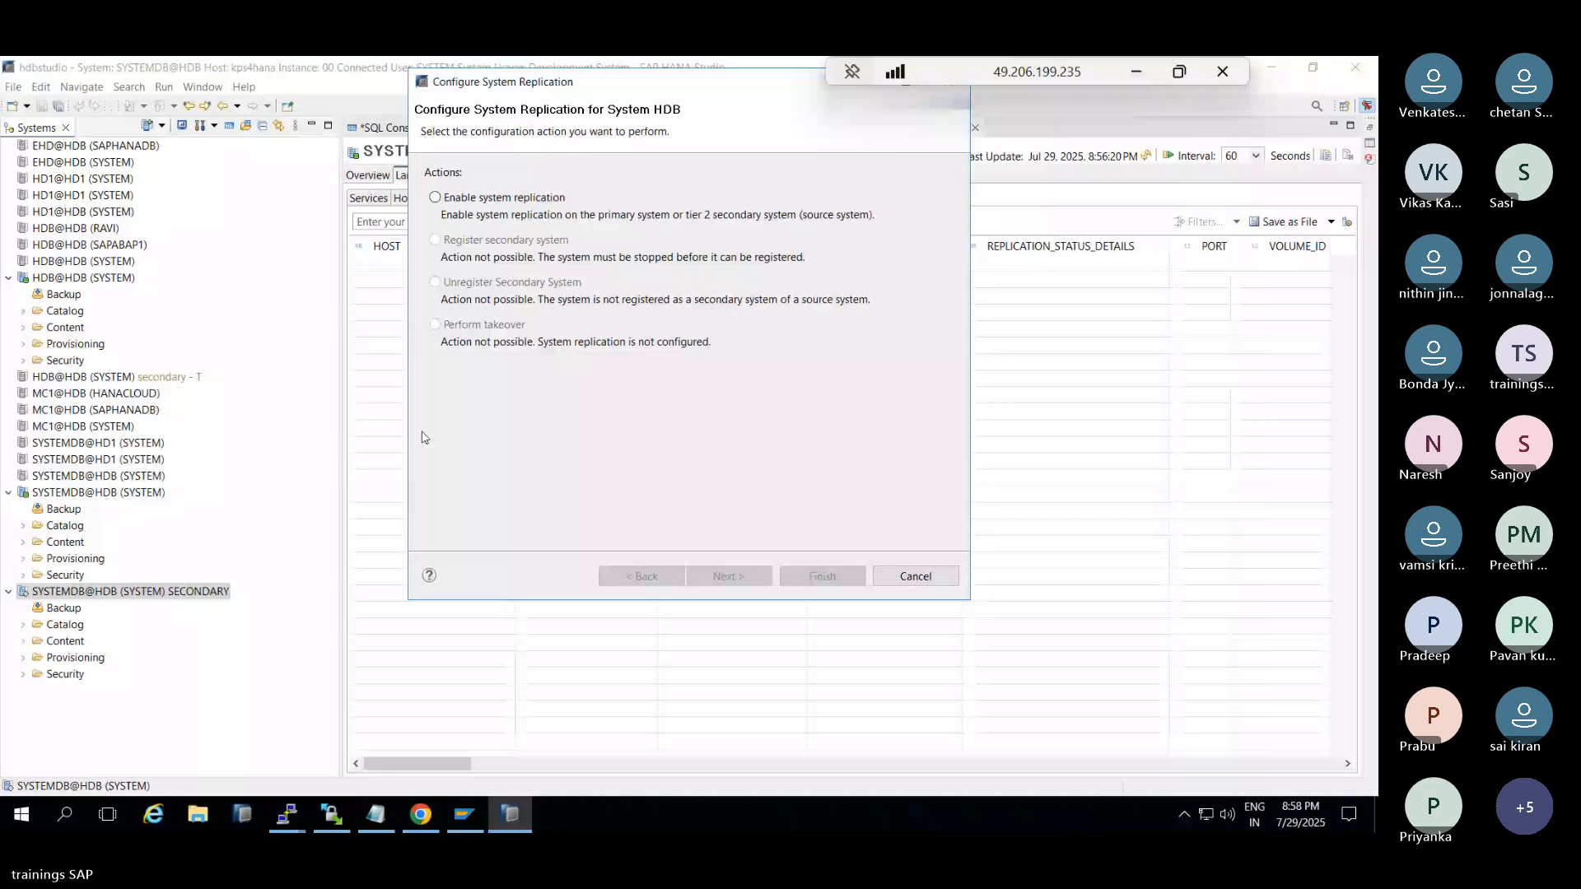
click(916, 576)
Disable system replication on SYSTEMDB@HDB with Ignore secondary system checked, then return to Chrome
right_click(83, 498)
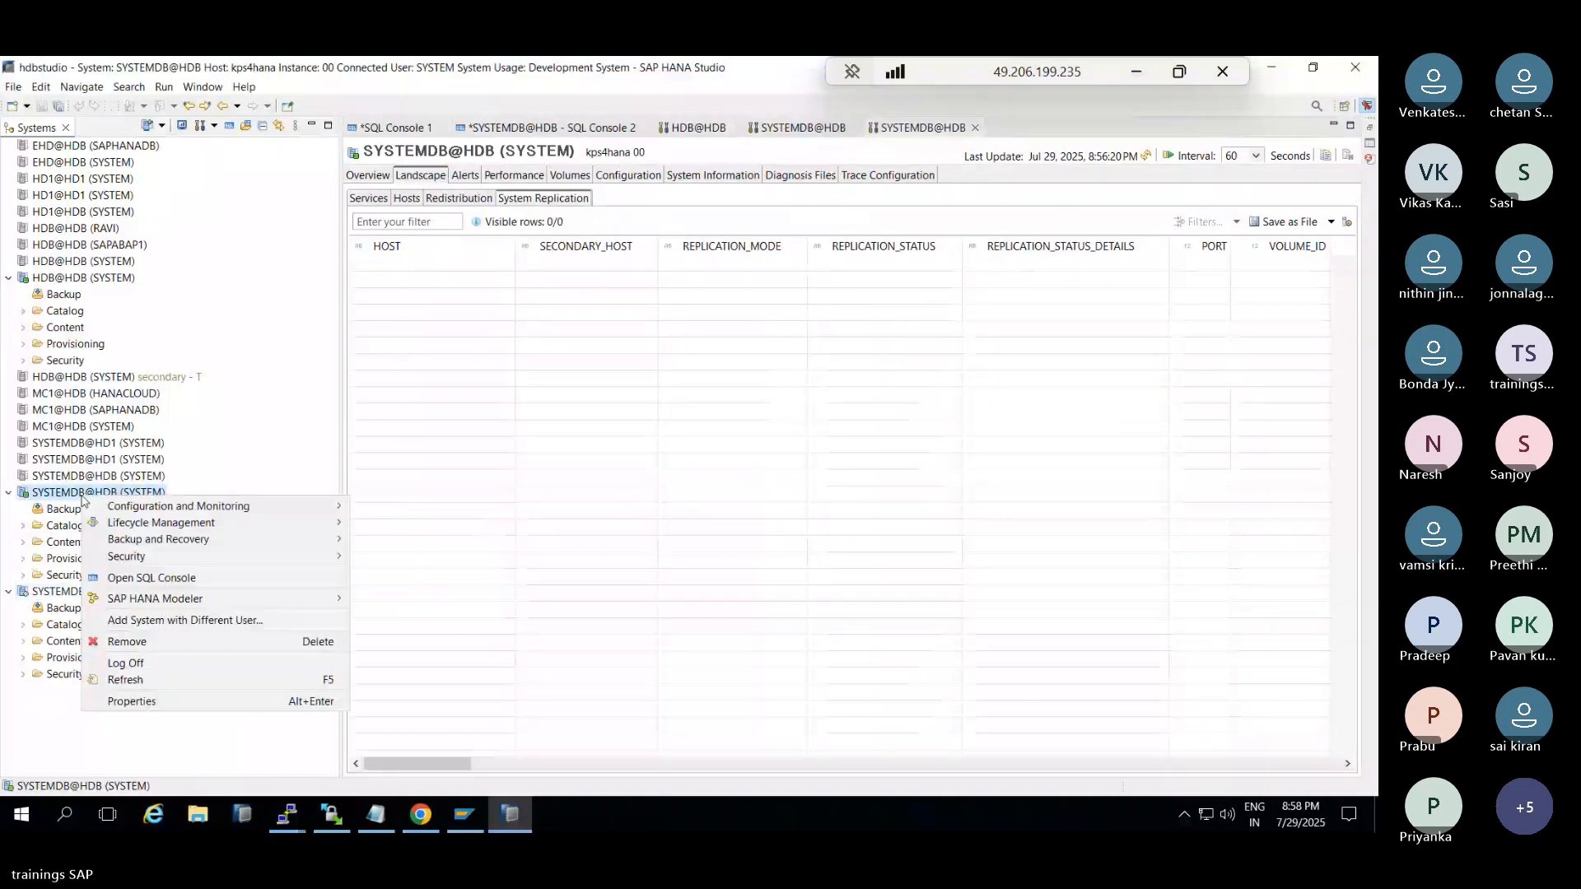
mouse_move(247, 506)
click(422, 600)
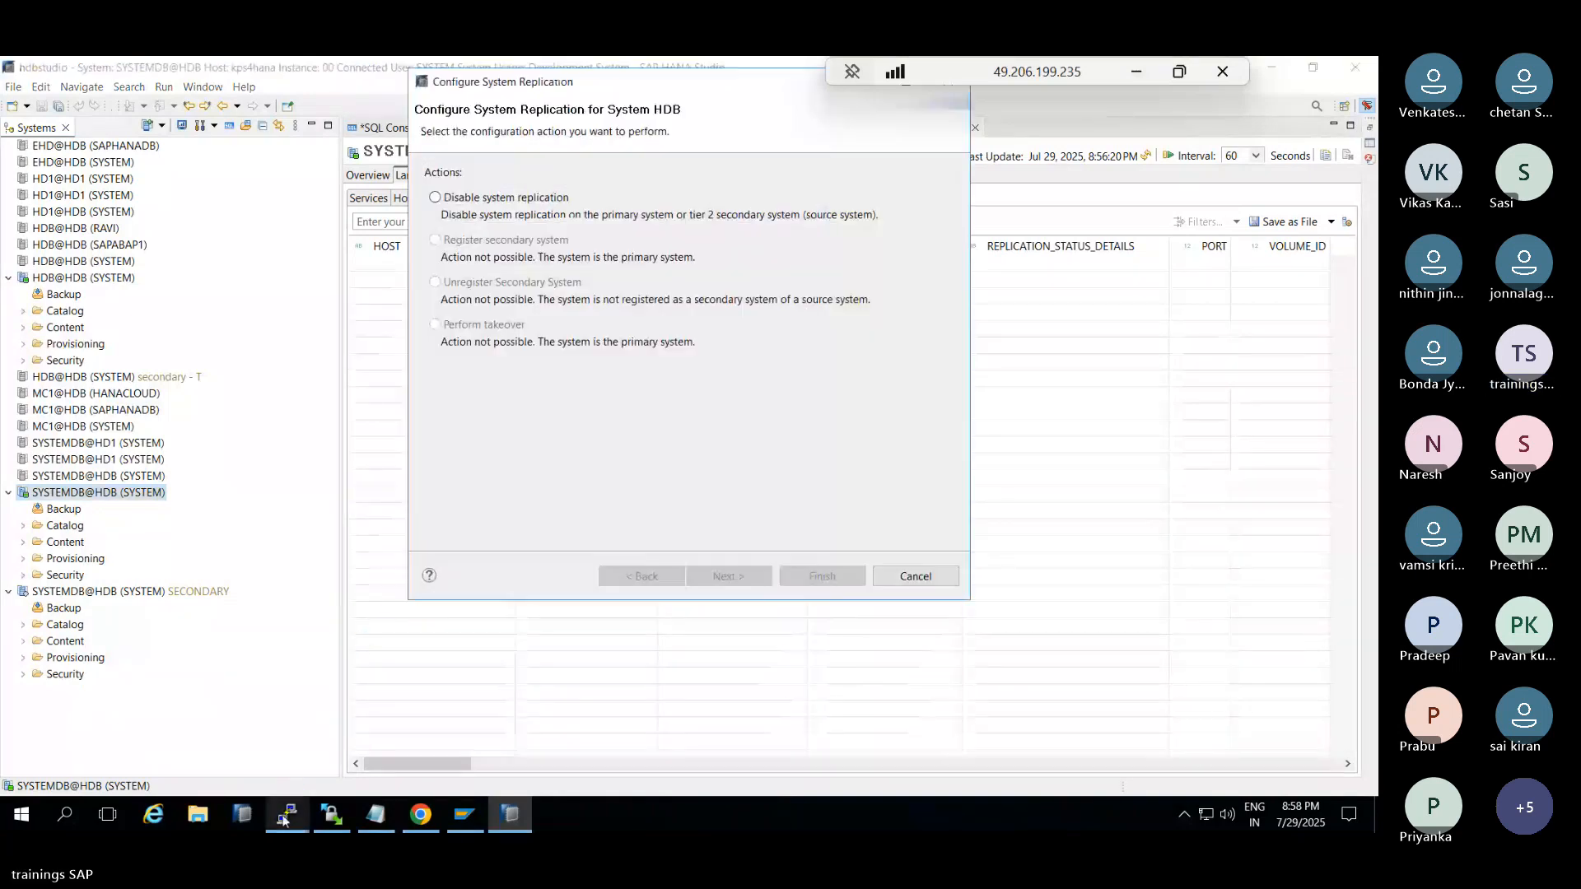
mouse_move(284, 823)
click(434, 197)
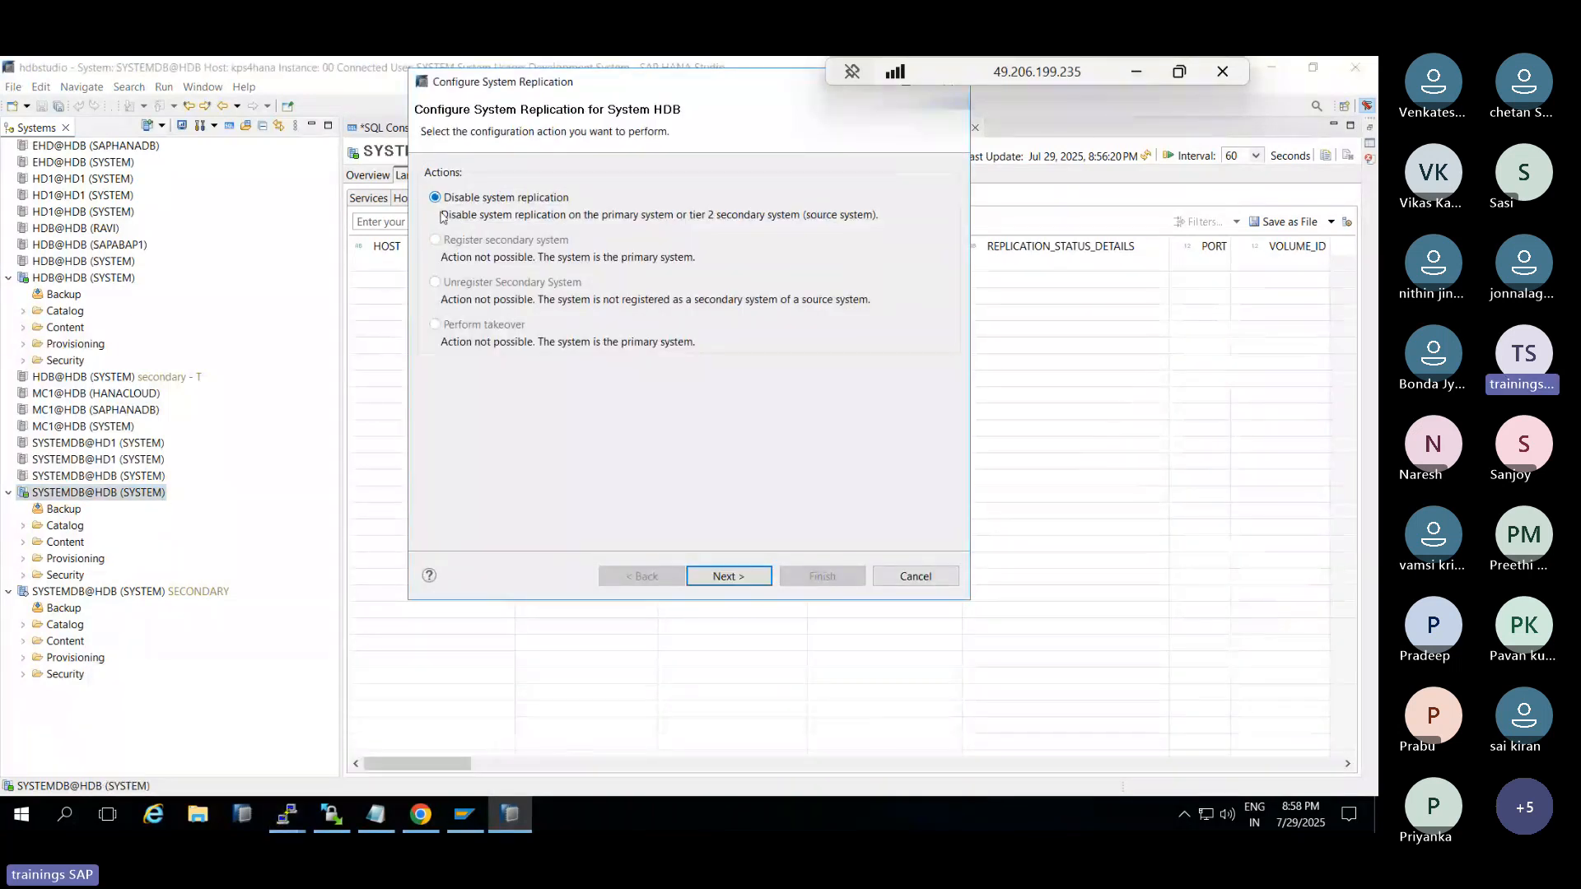
click(728, 579)
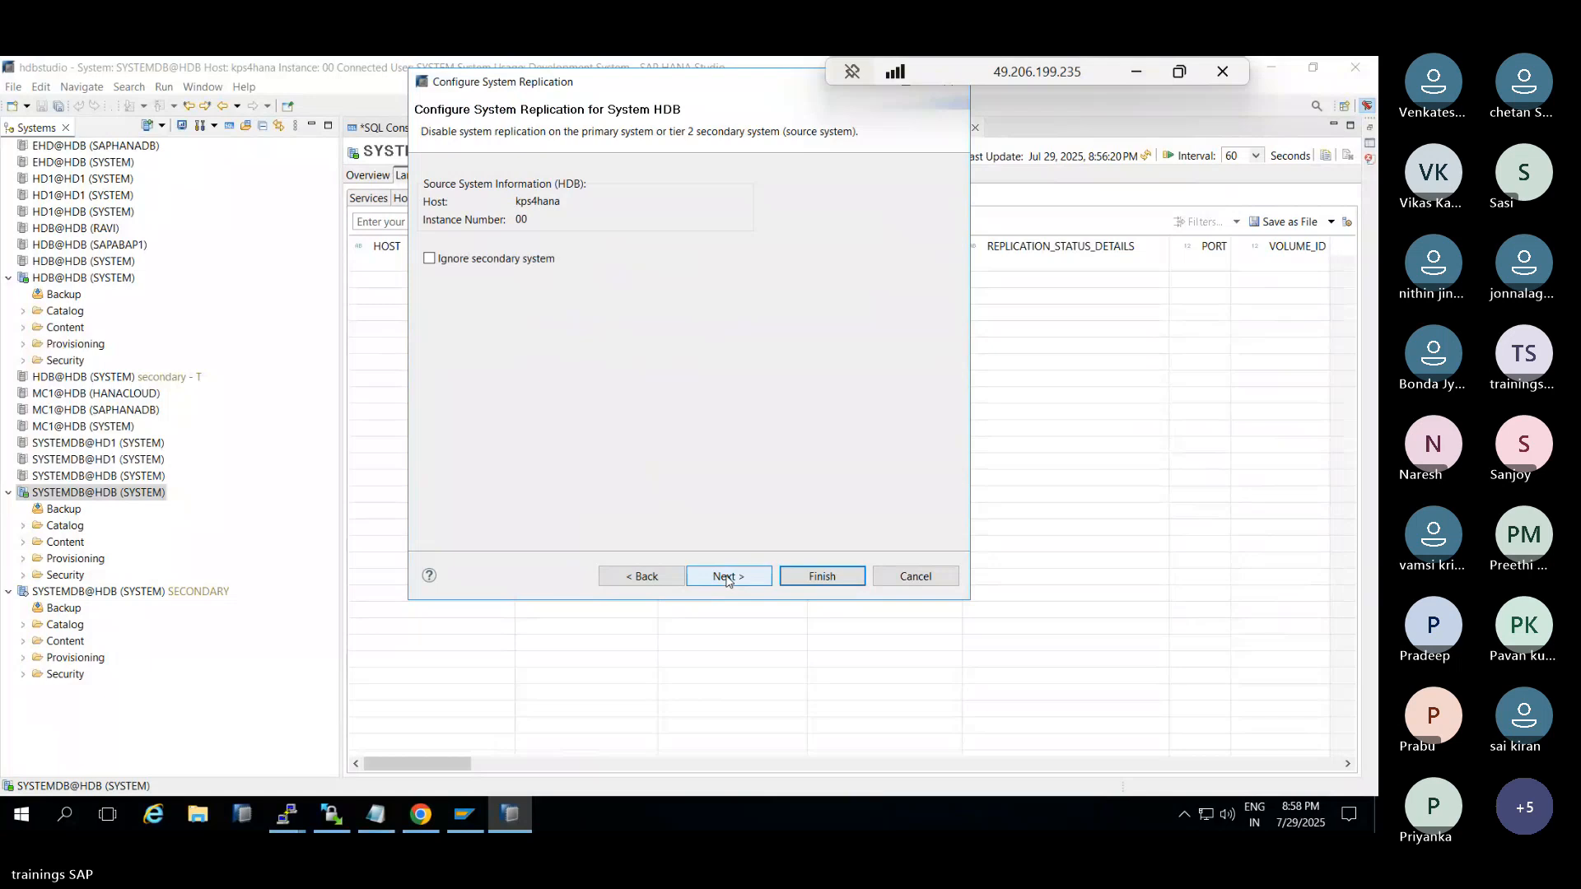
click(488, 260)
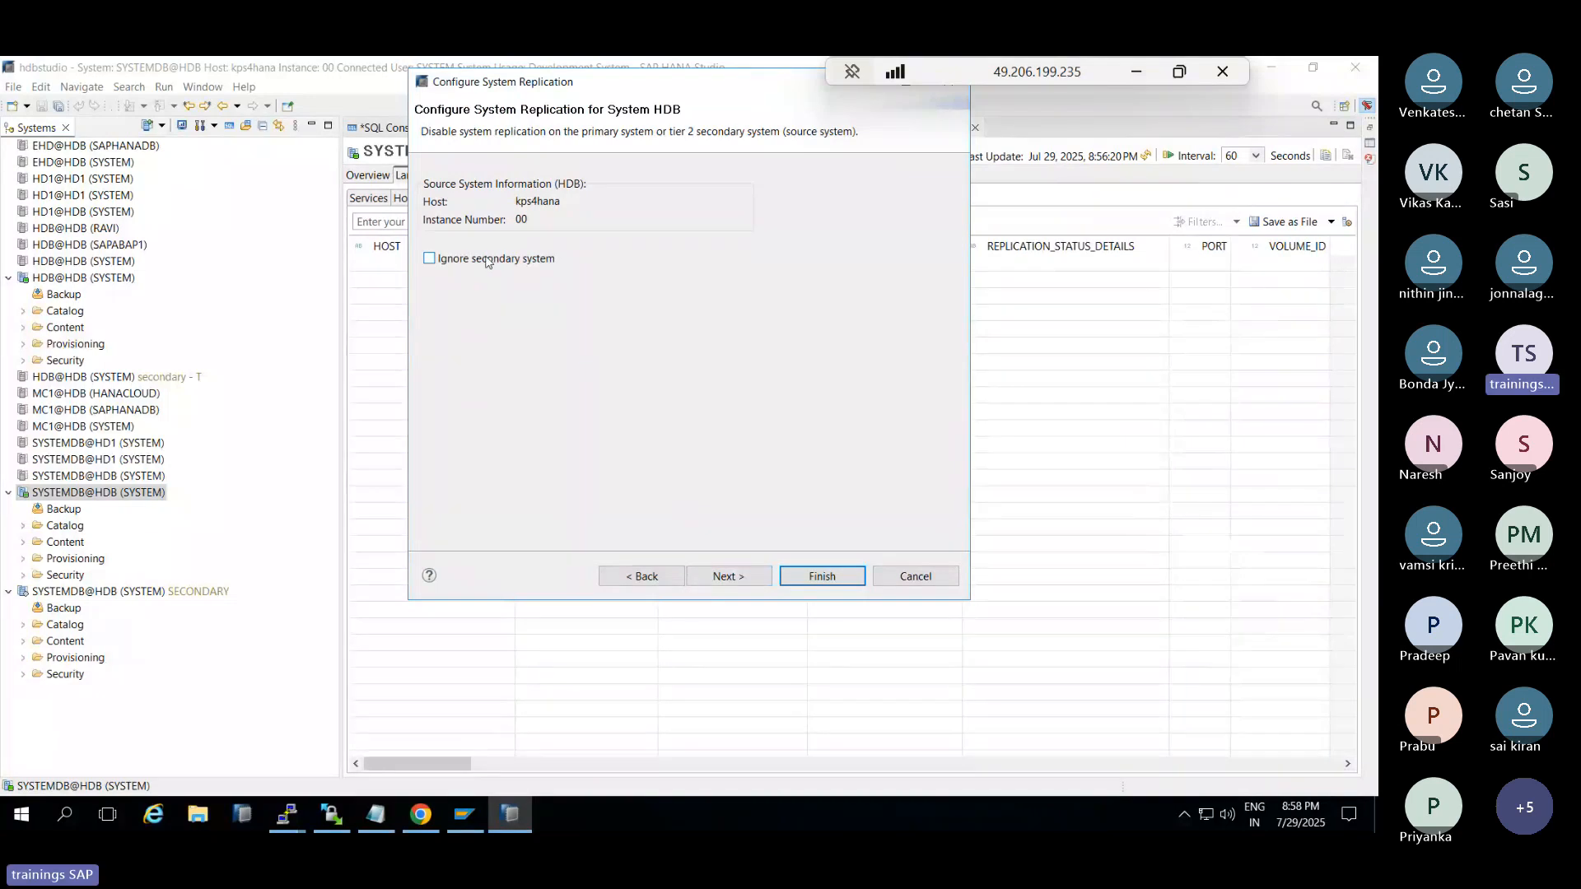
click(761, 574)
click(812, 576)
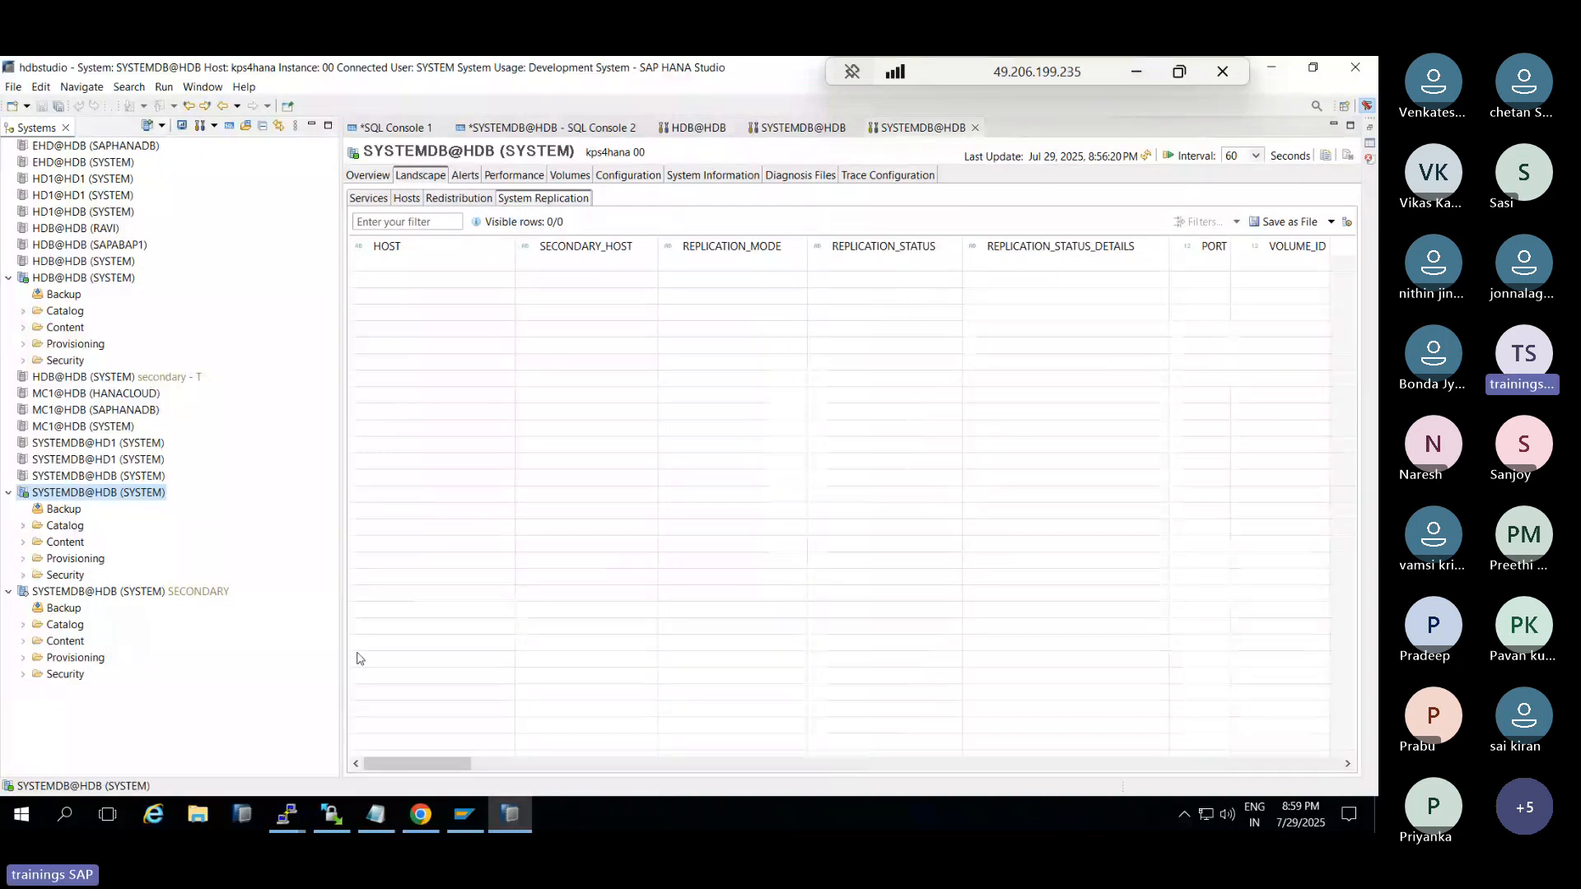
click(422, 814)
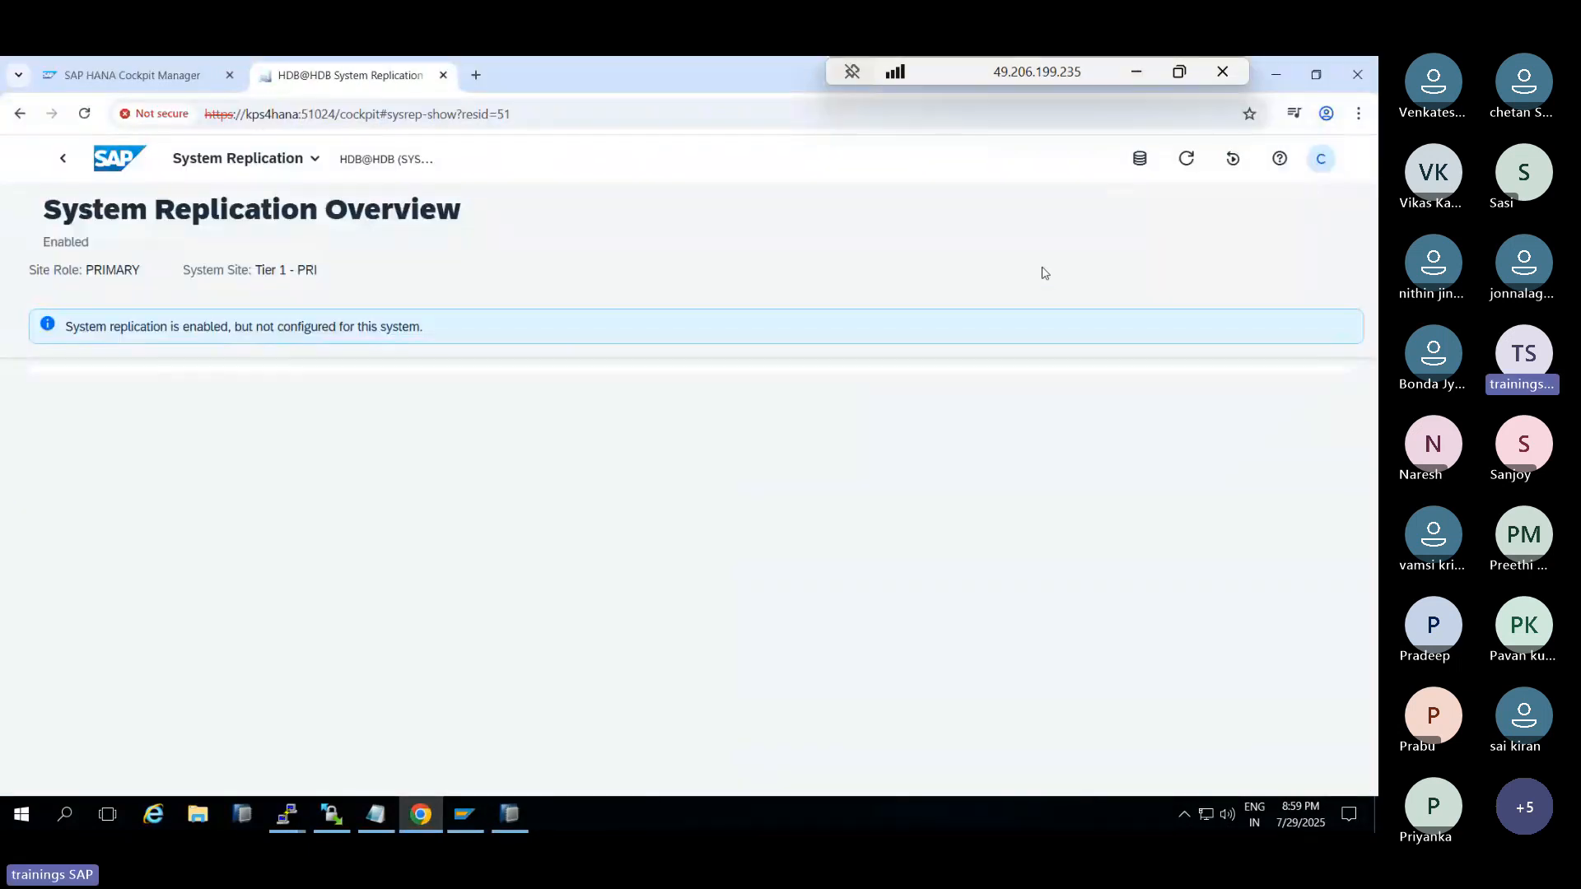
click(1185, 163)
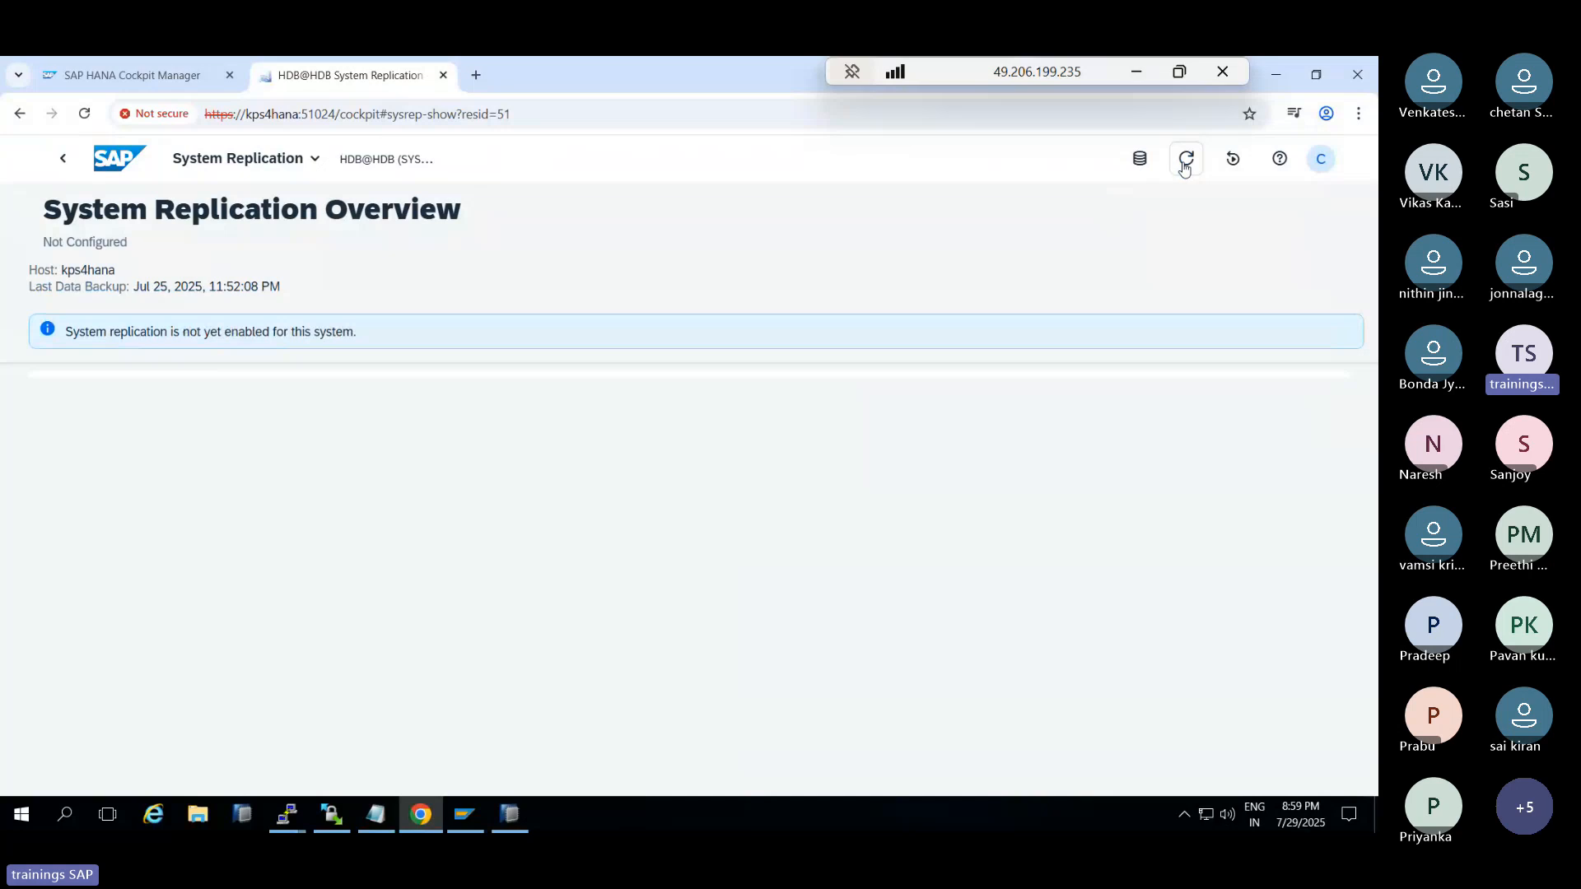
click(59, 160)
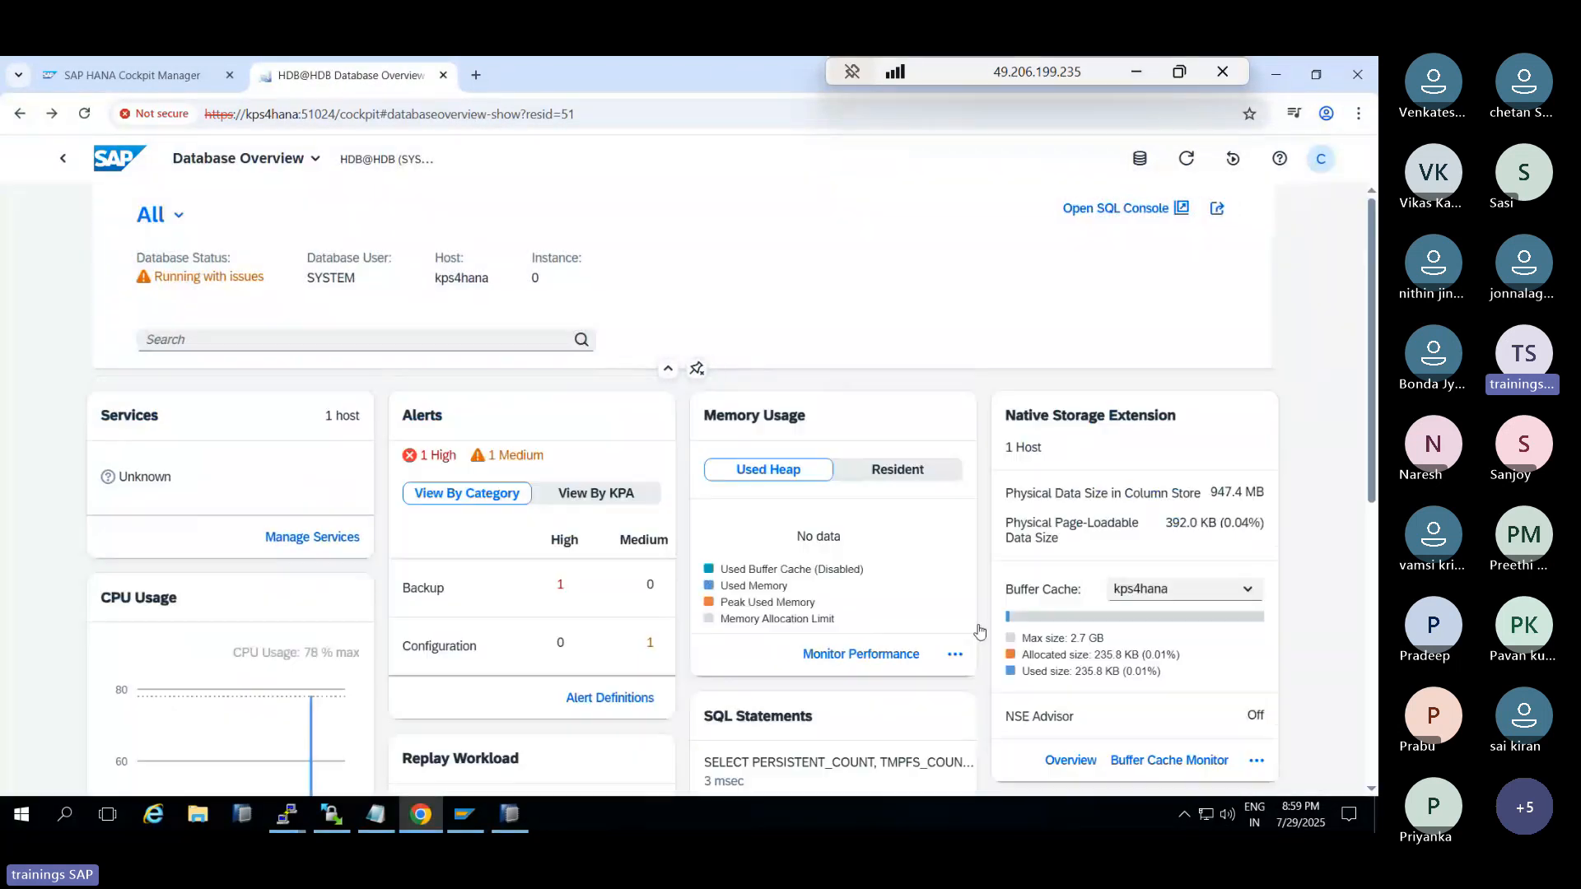
scroll(1047, 626, down, 8)
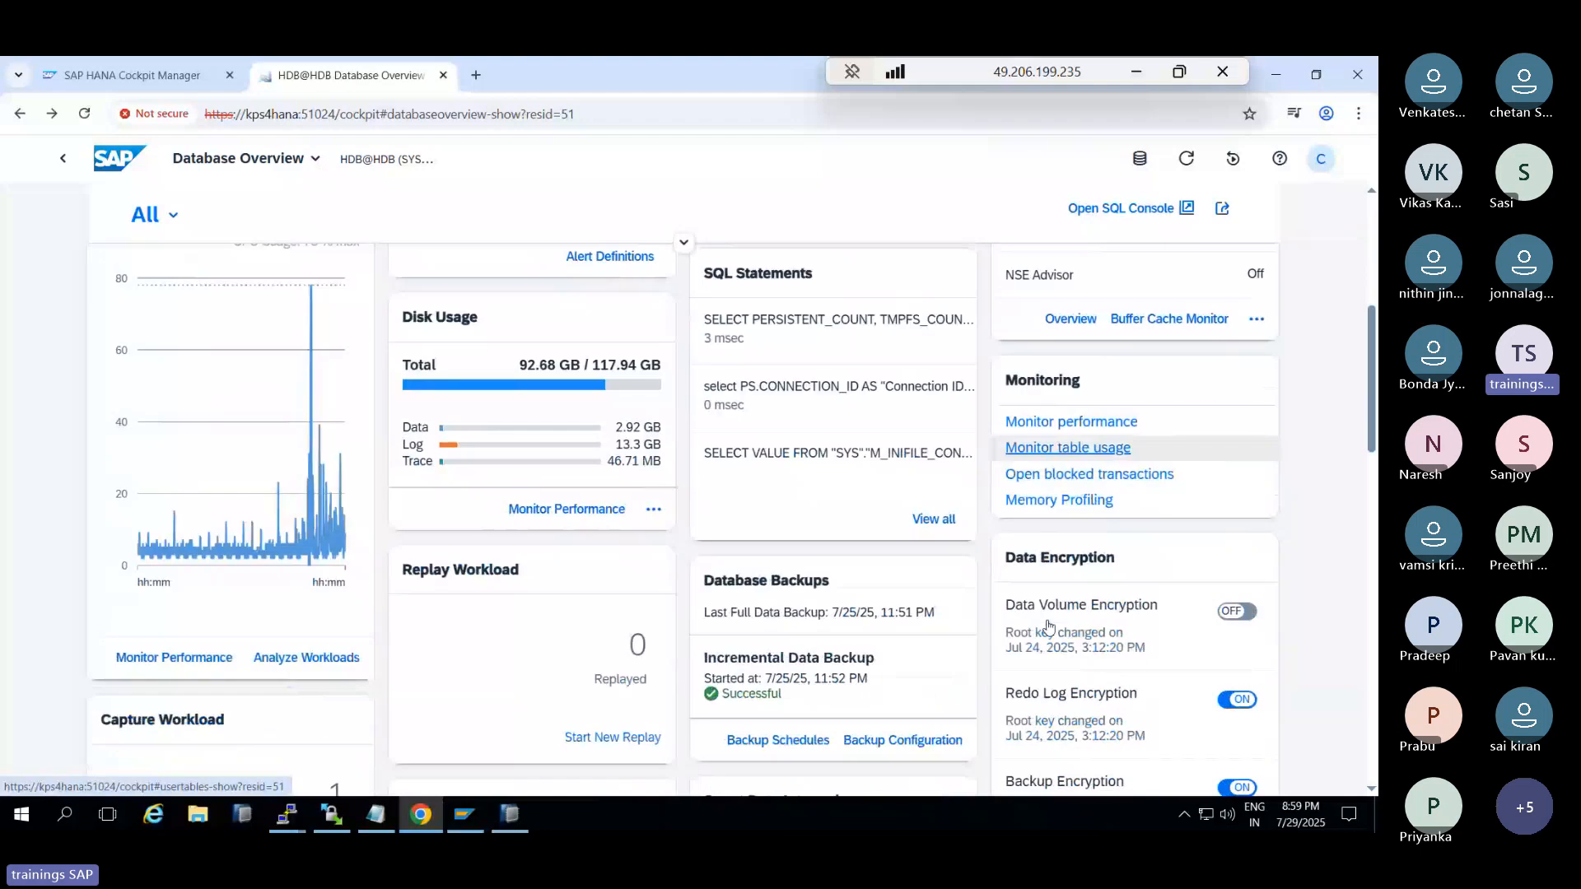
scroll(1048, 625, up, 5)
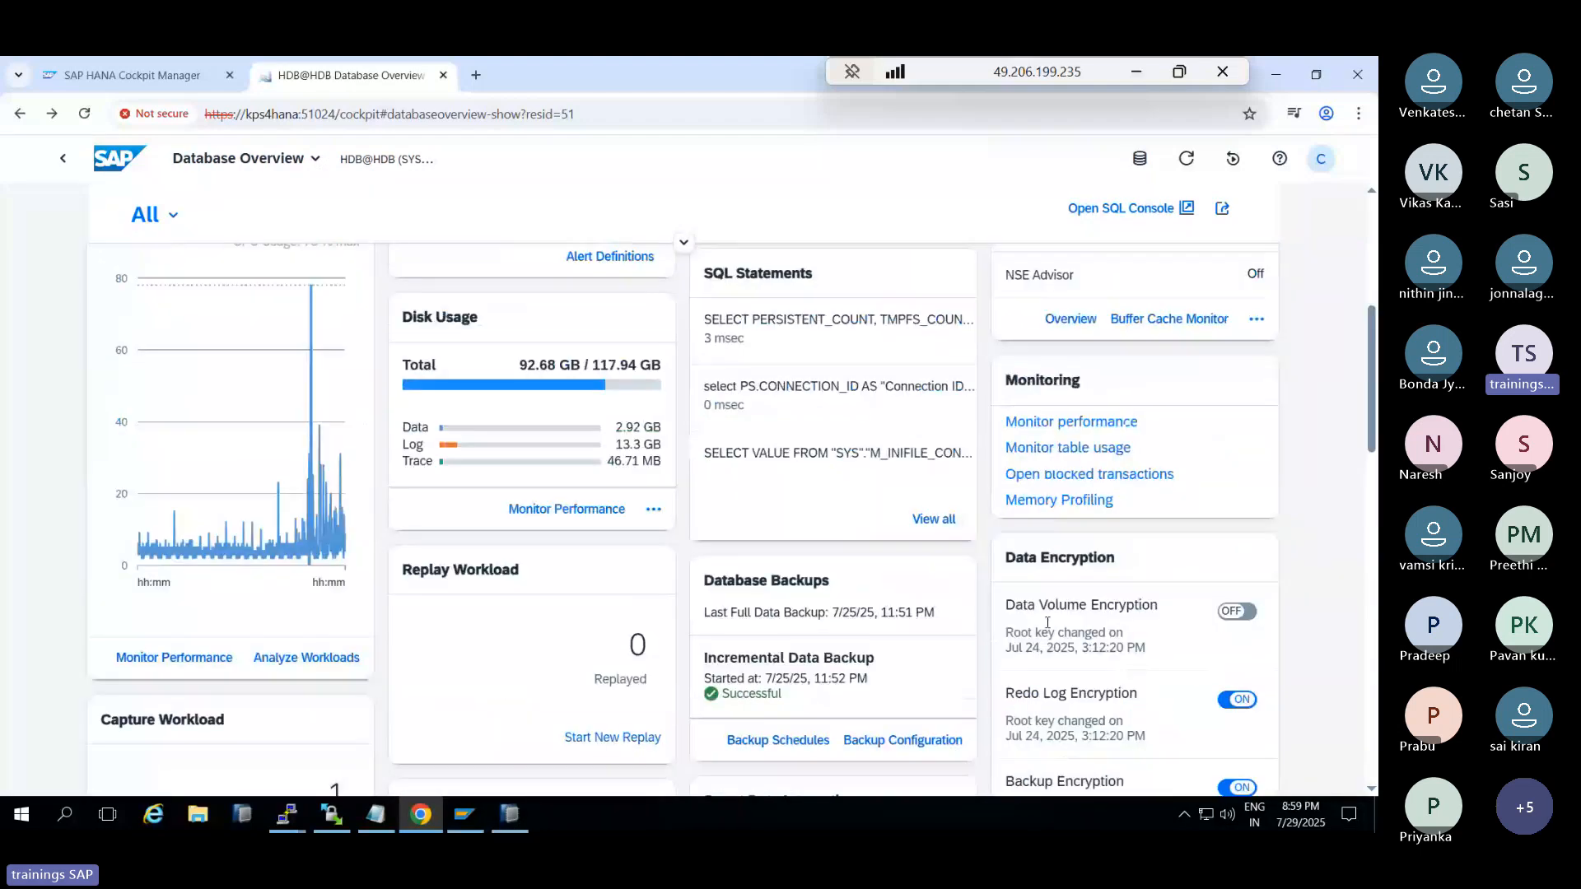
scroll(1046, 630, down, 10)
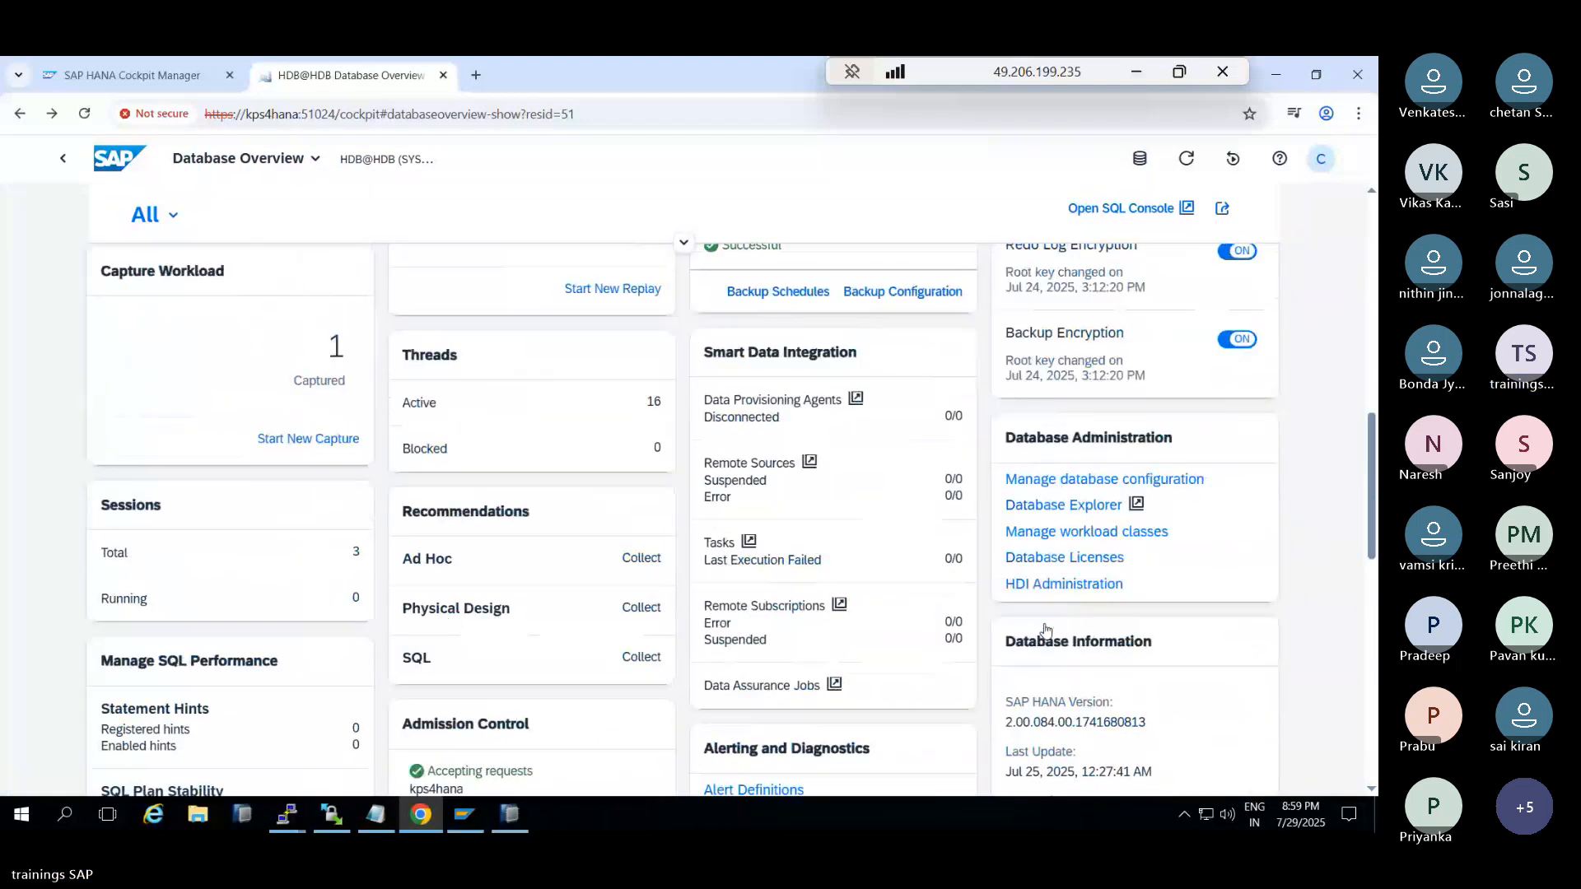
scroll(1042, 628, down, 9)
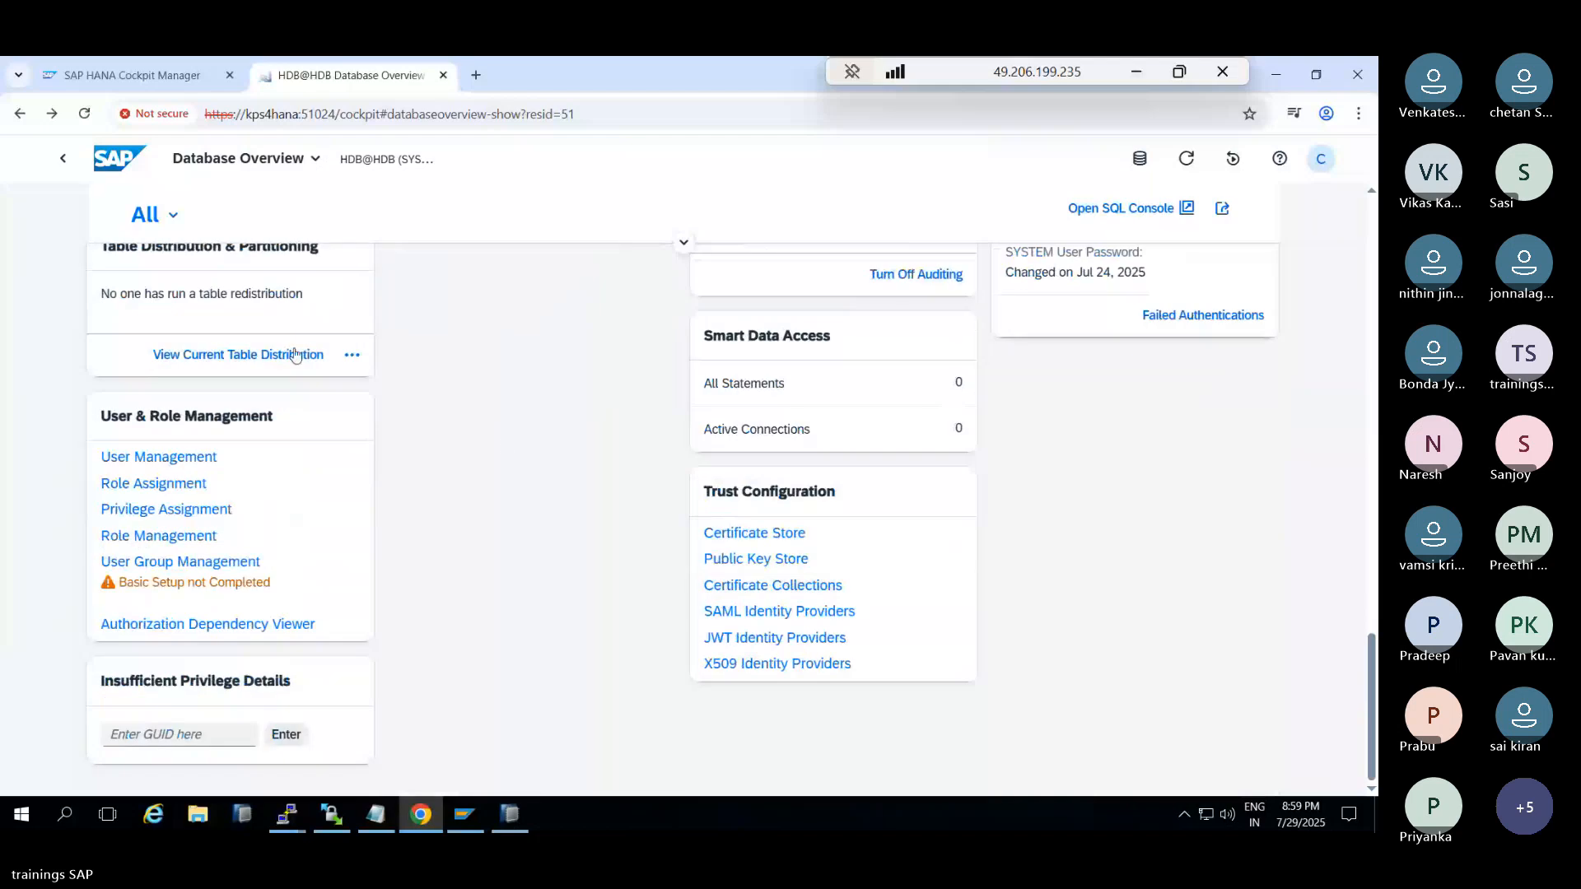
scroll(206, 272, up, 20)
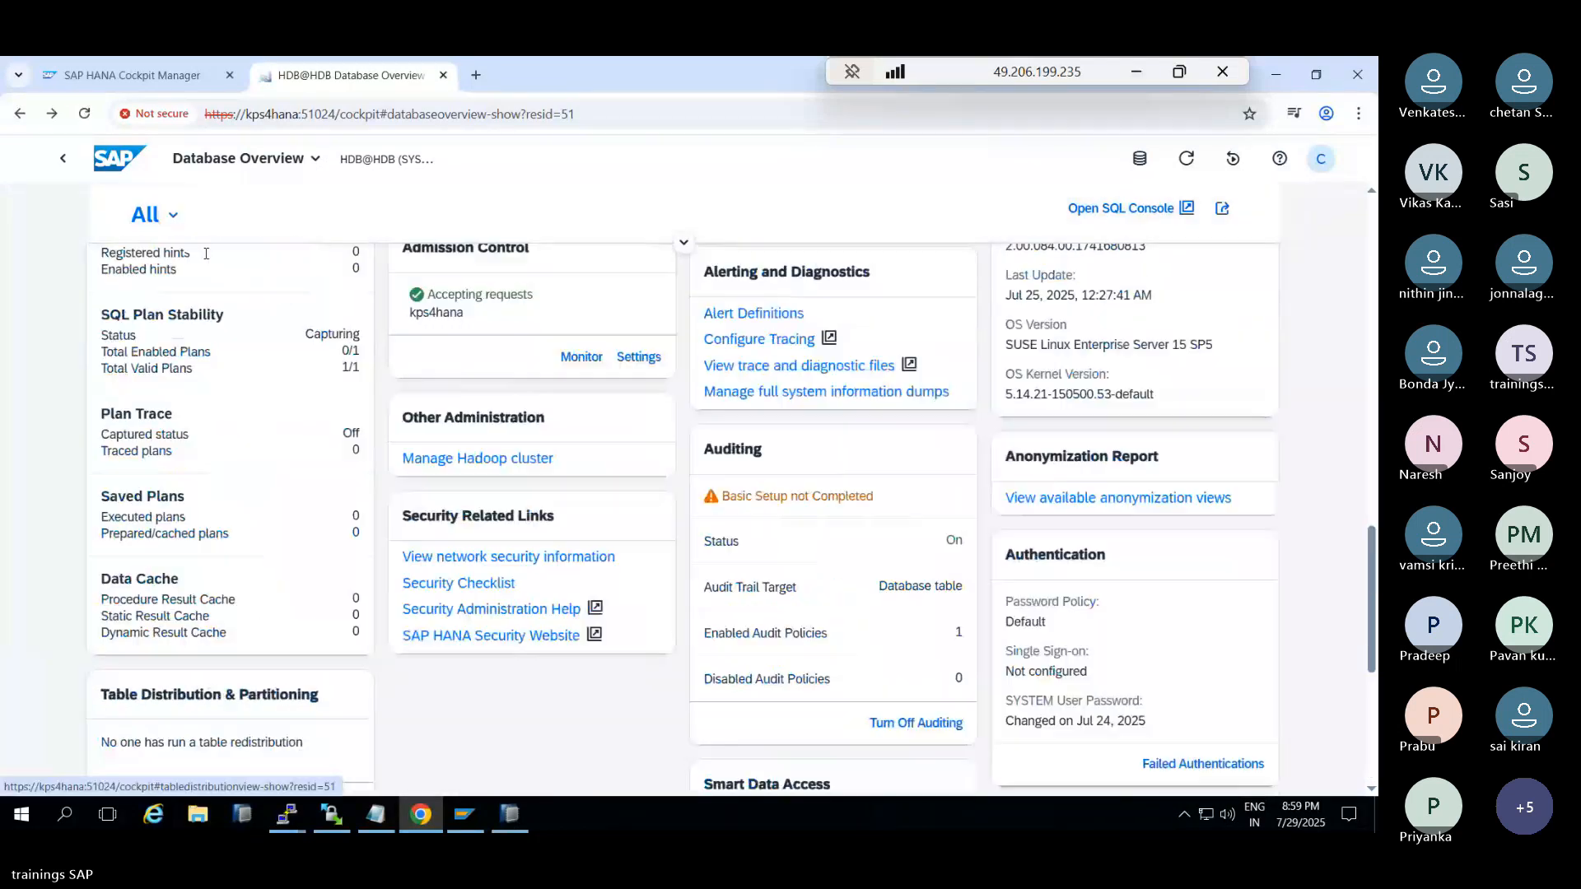
Search the overview cards for 'repli', then clear the search
click(209, 338)
text(r)
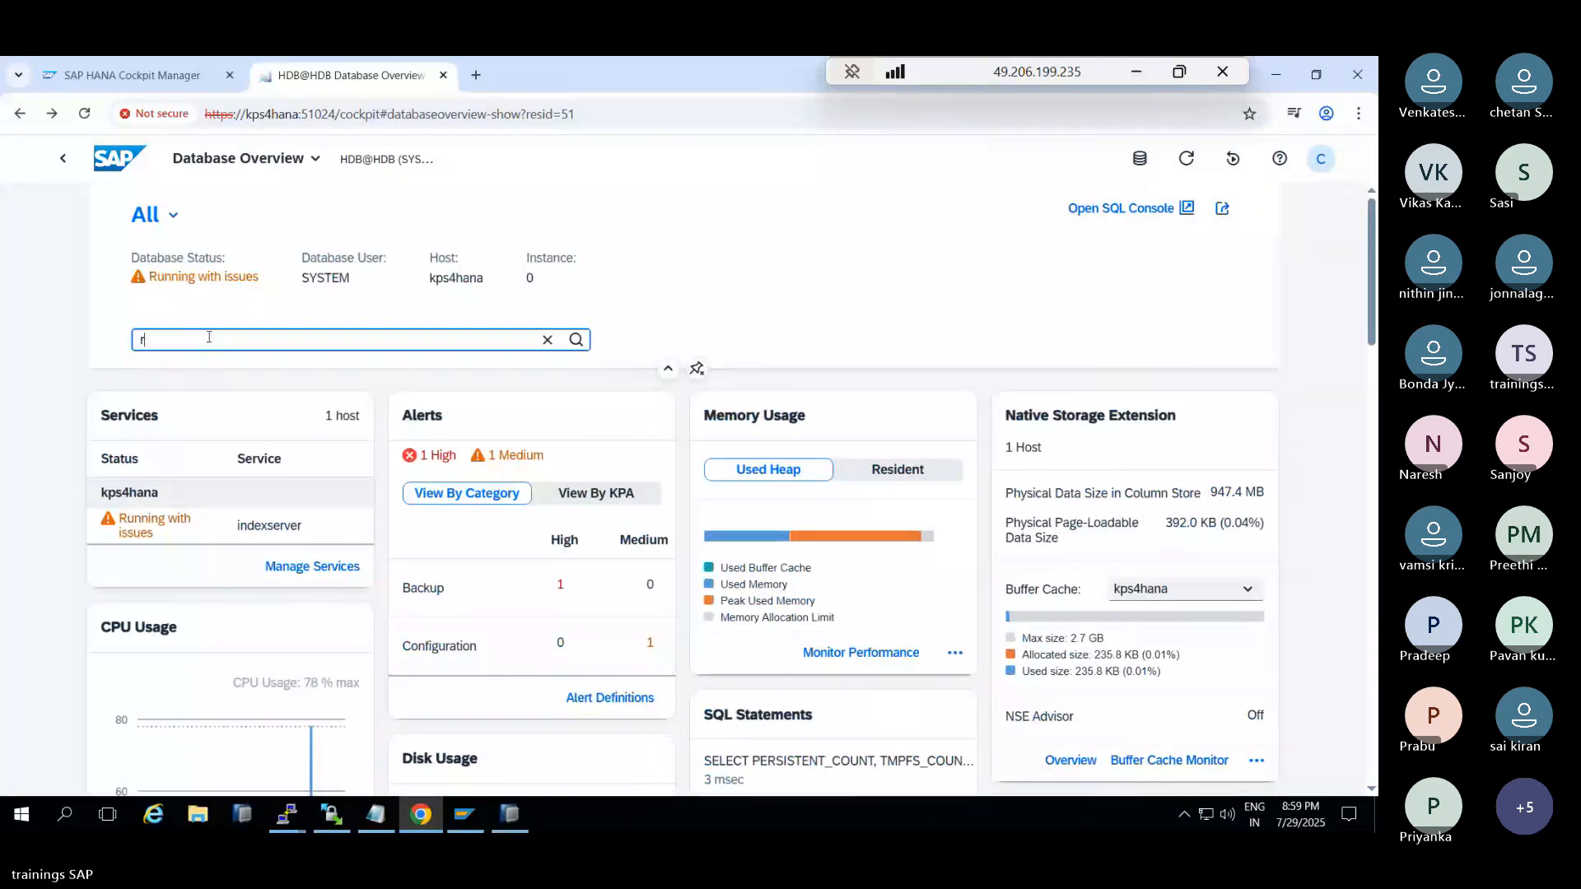
text(epli)
text(re)
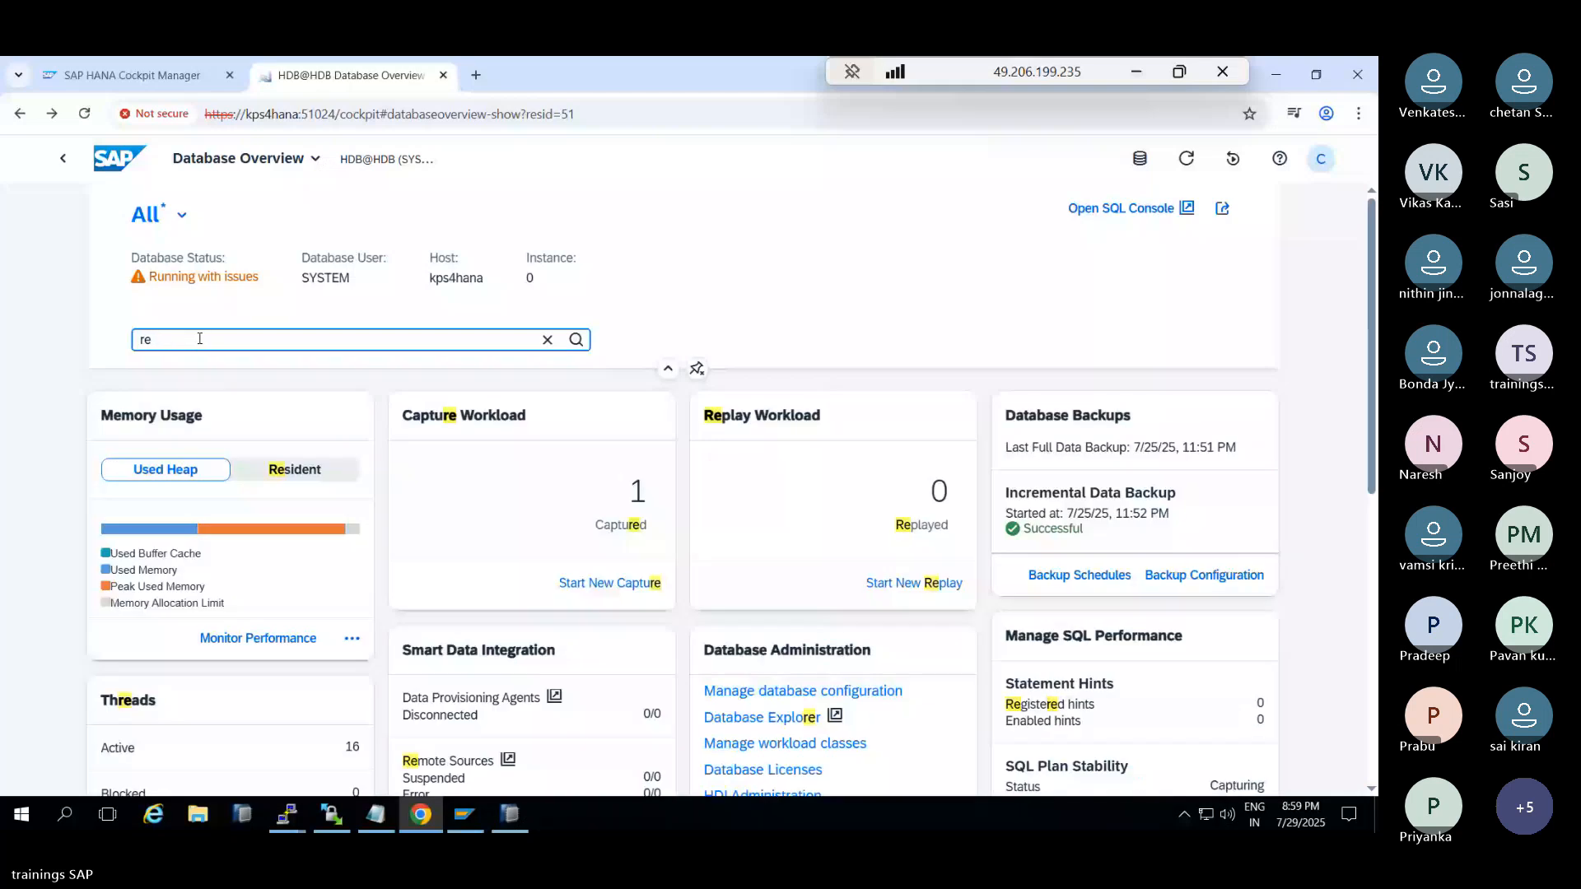
text(p)
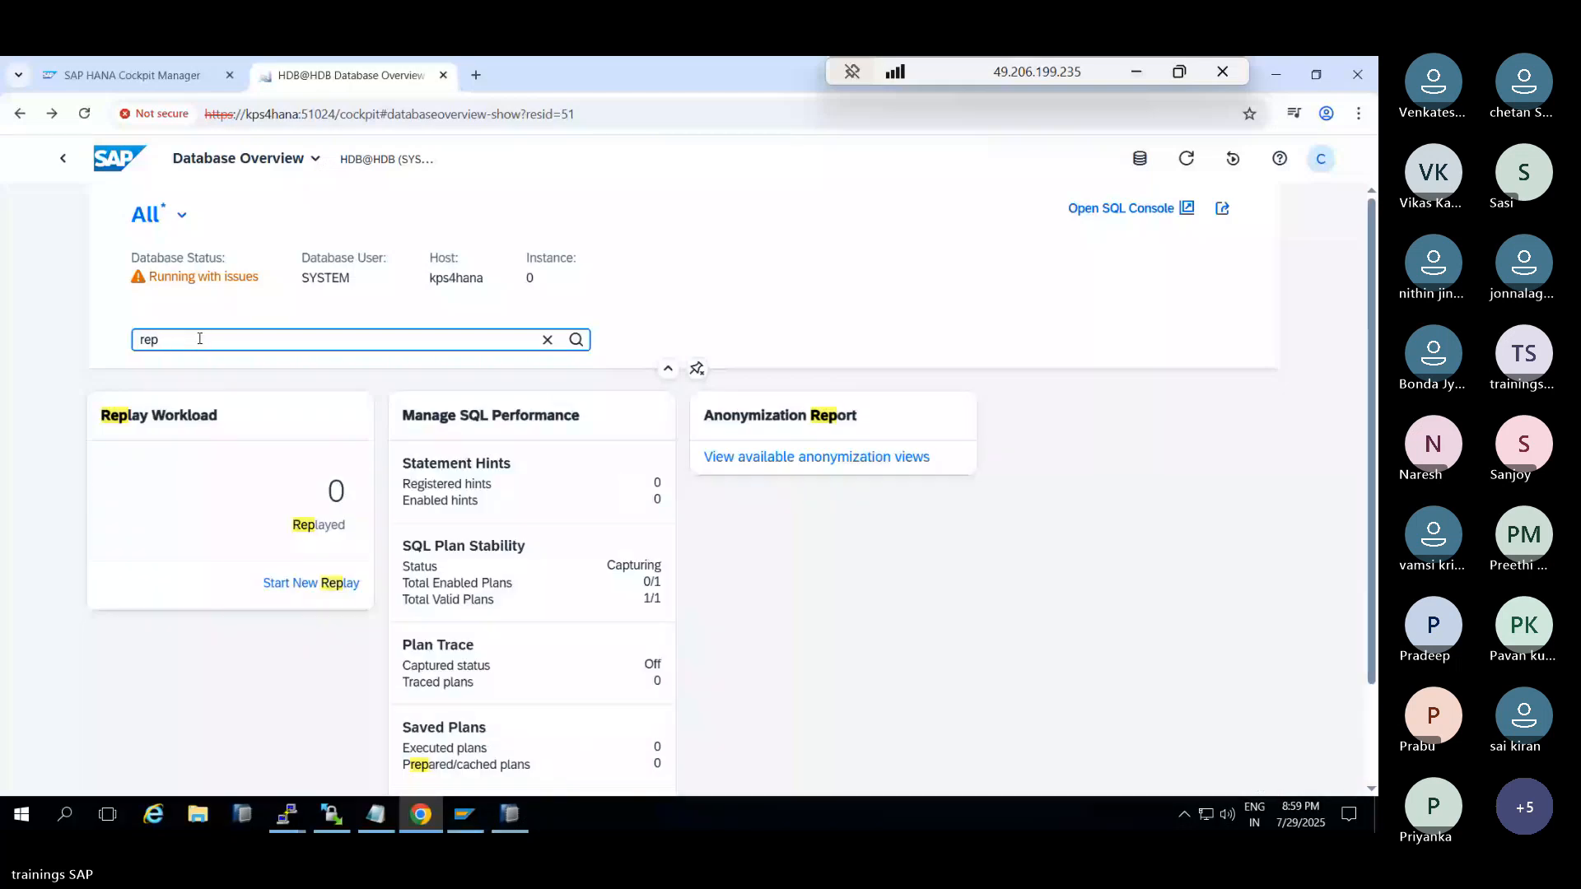
text(li)
key(BackSpace)
key(BackSpace)
key(BackSpace)
key(BackSpace)
key(BackSpace)
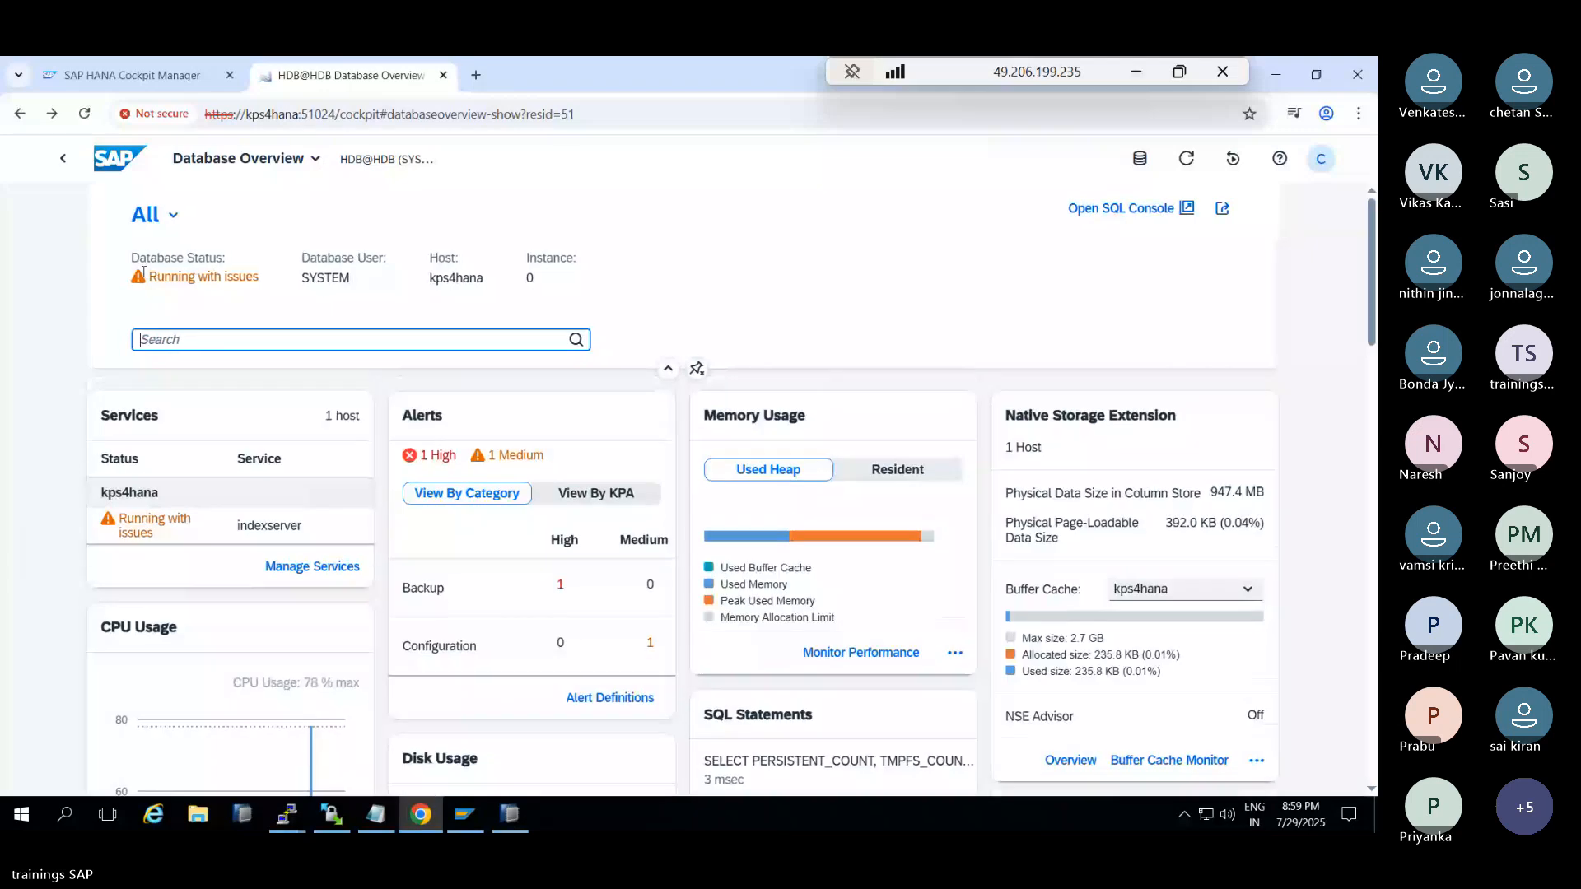
Go back to the Database Directory and open Database Management for SYSTEMDB@HDB
click(61, 162)
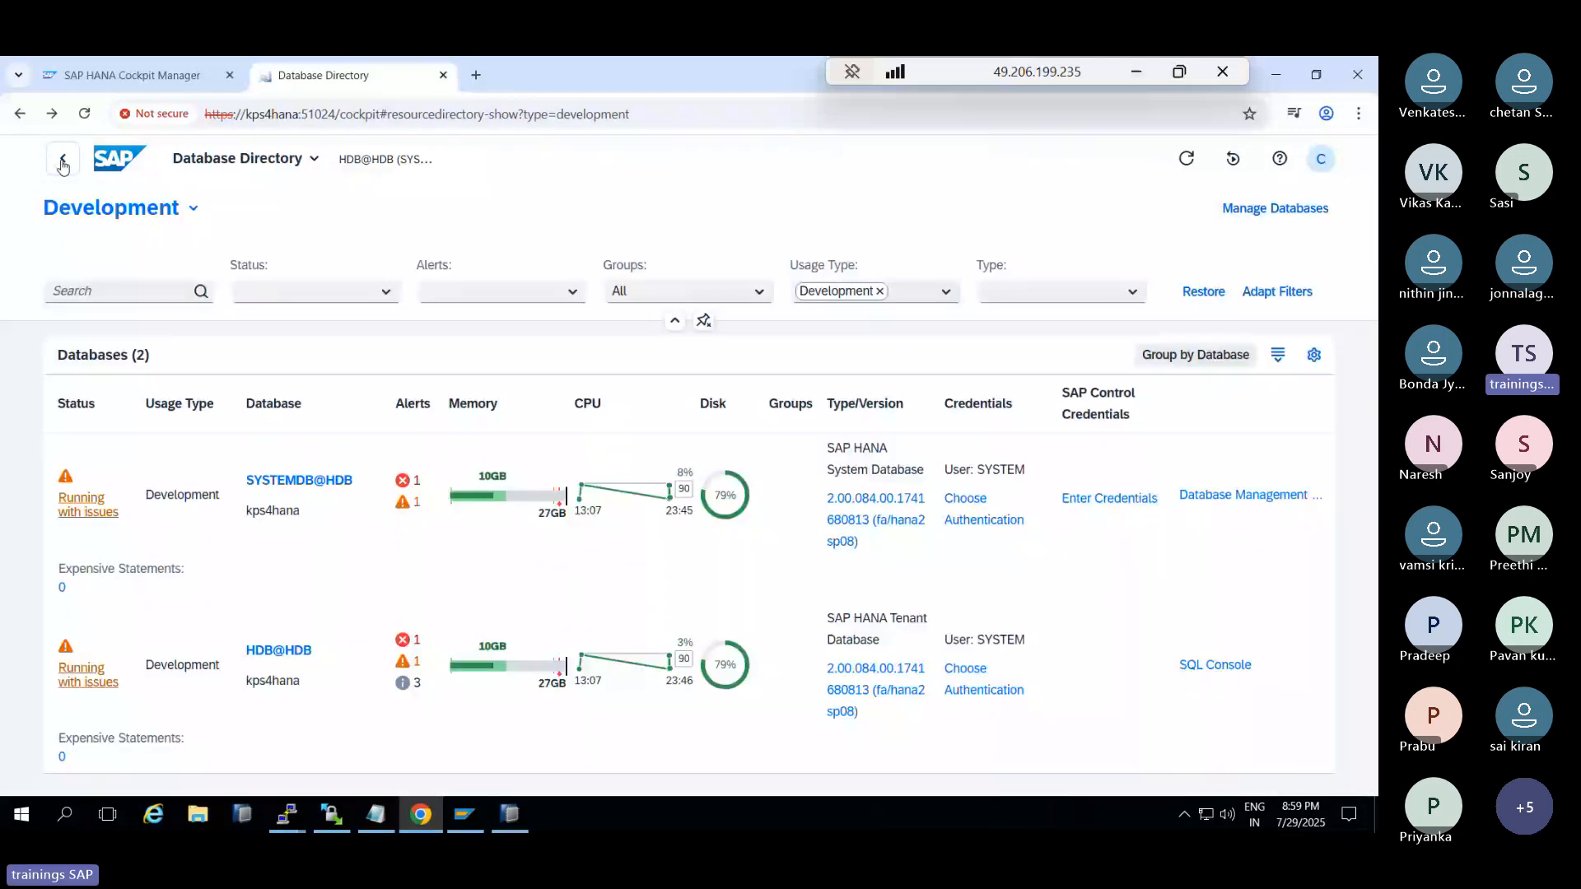
click(317, 163)
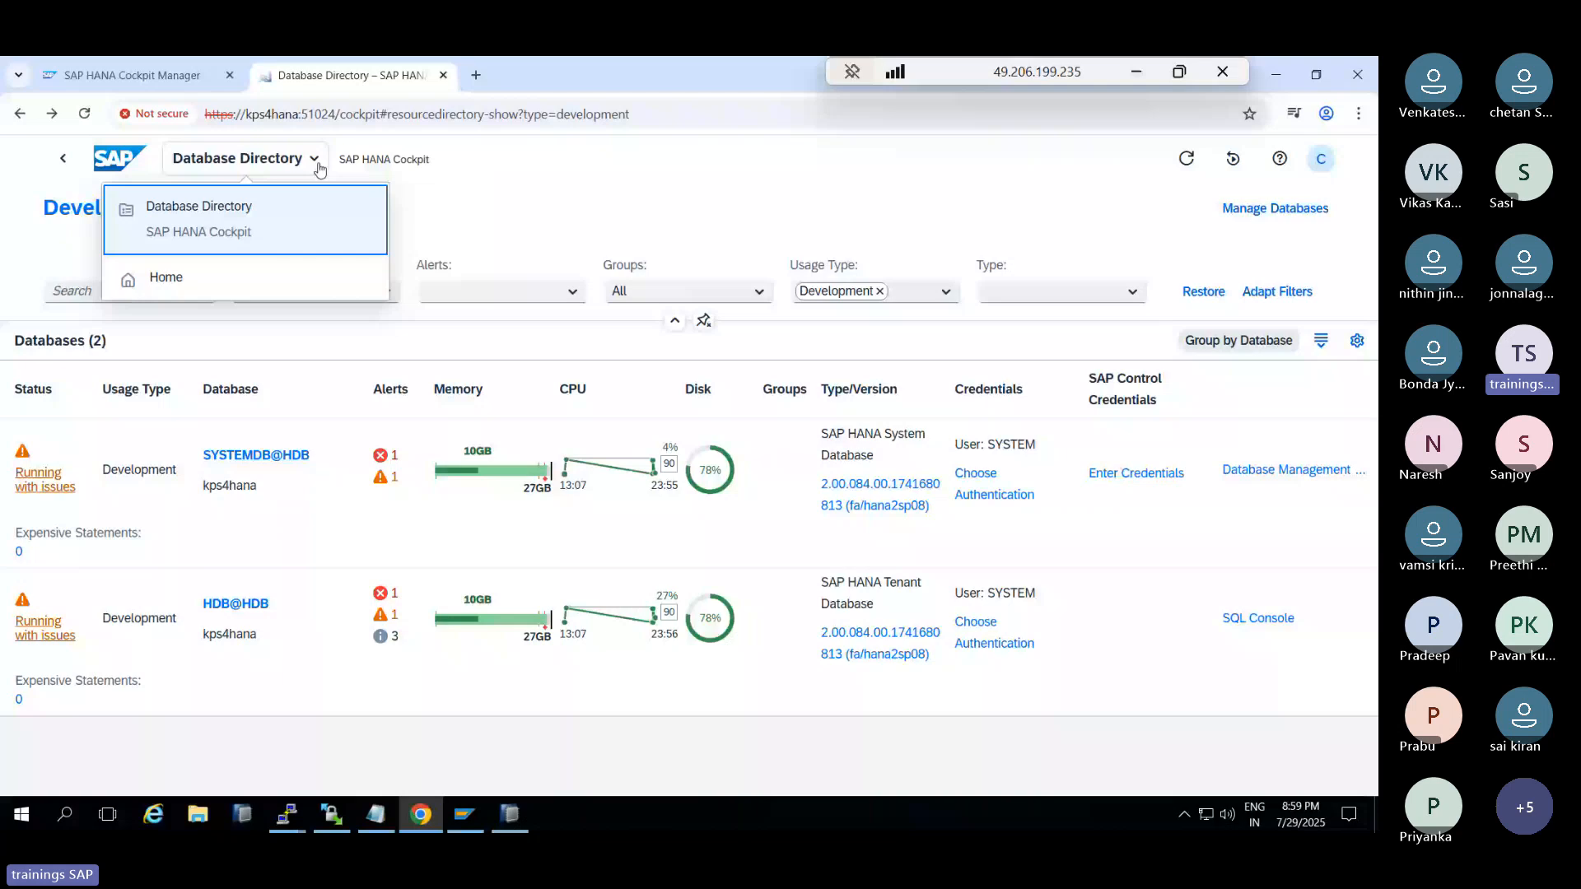
click(1255, 473)
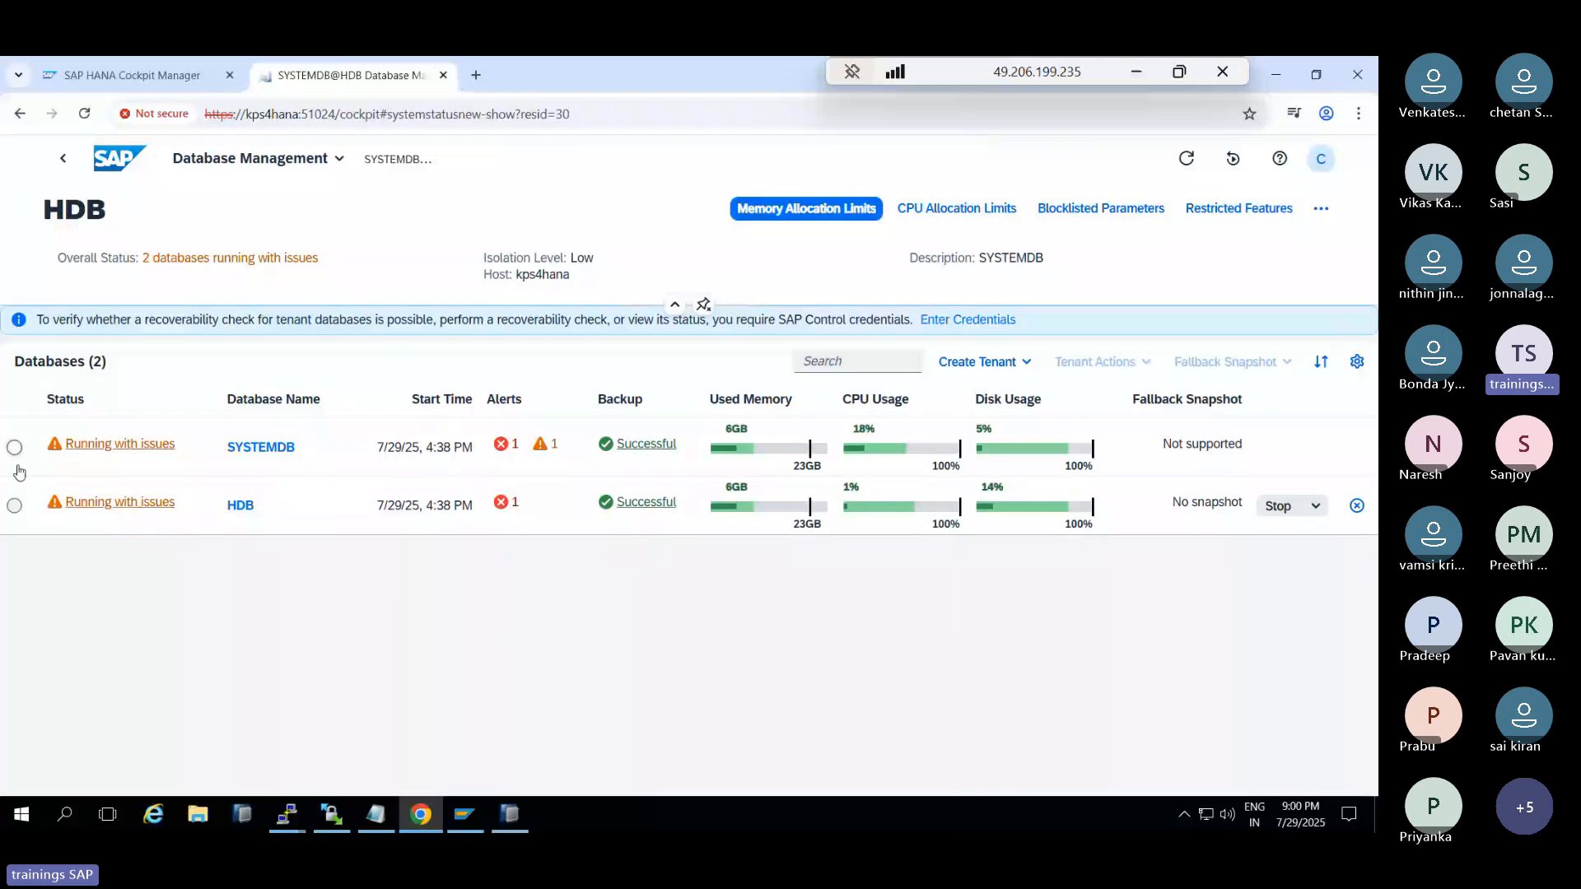
Select the HDB tenant, glance at Tenant Actions, check Studio's System Replication tab, then return
click(14, 505)
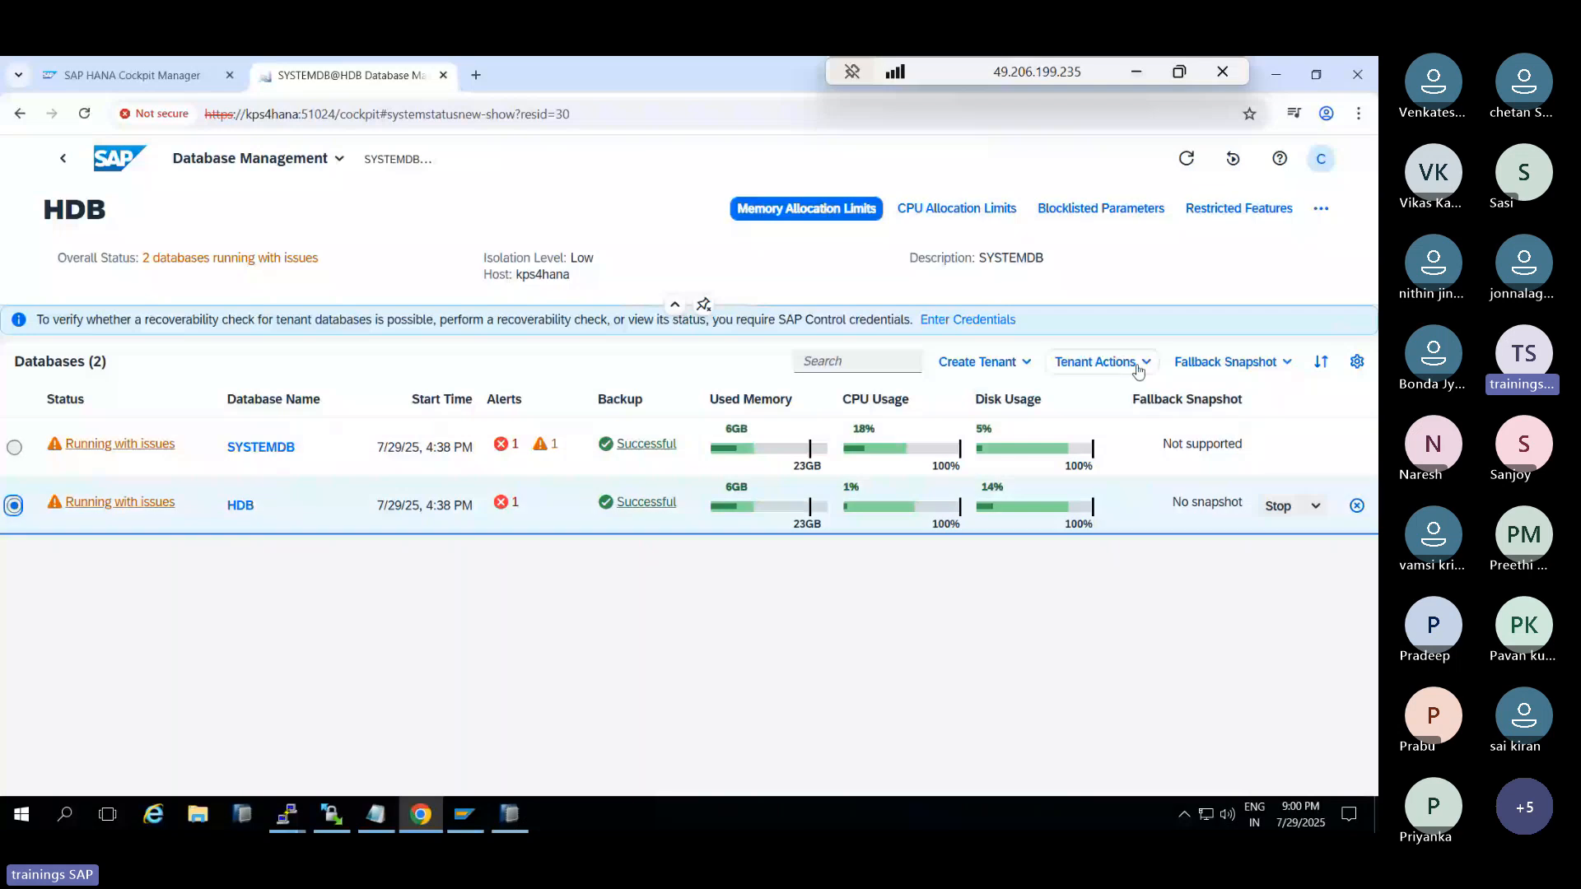
click(1099, 362)
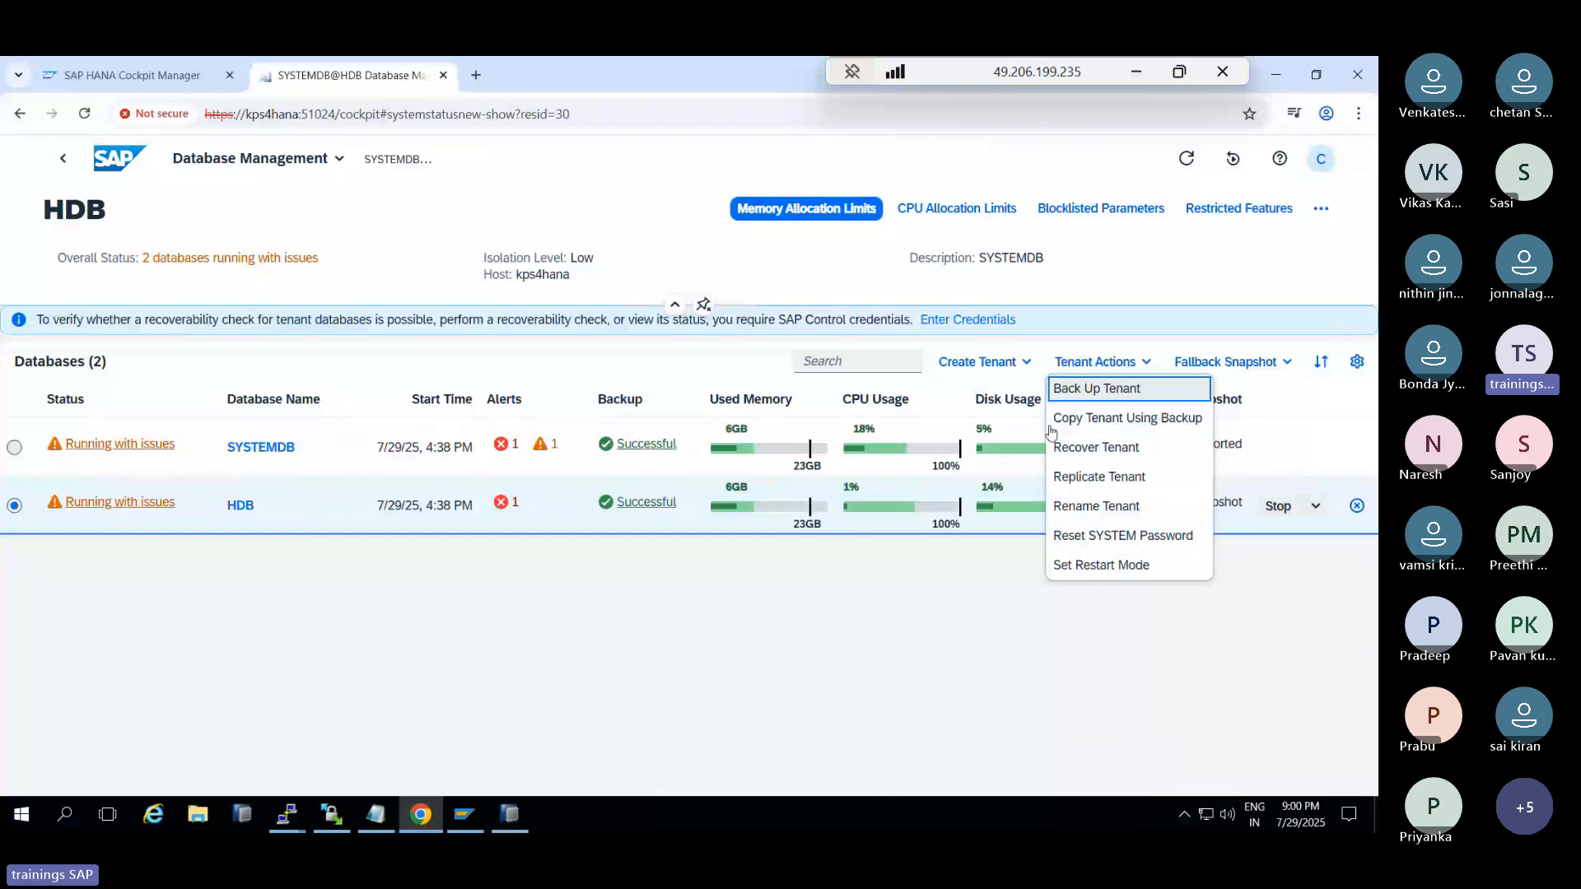
click(1005, 373)
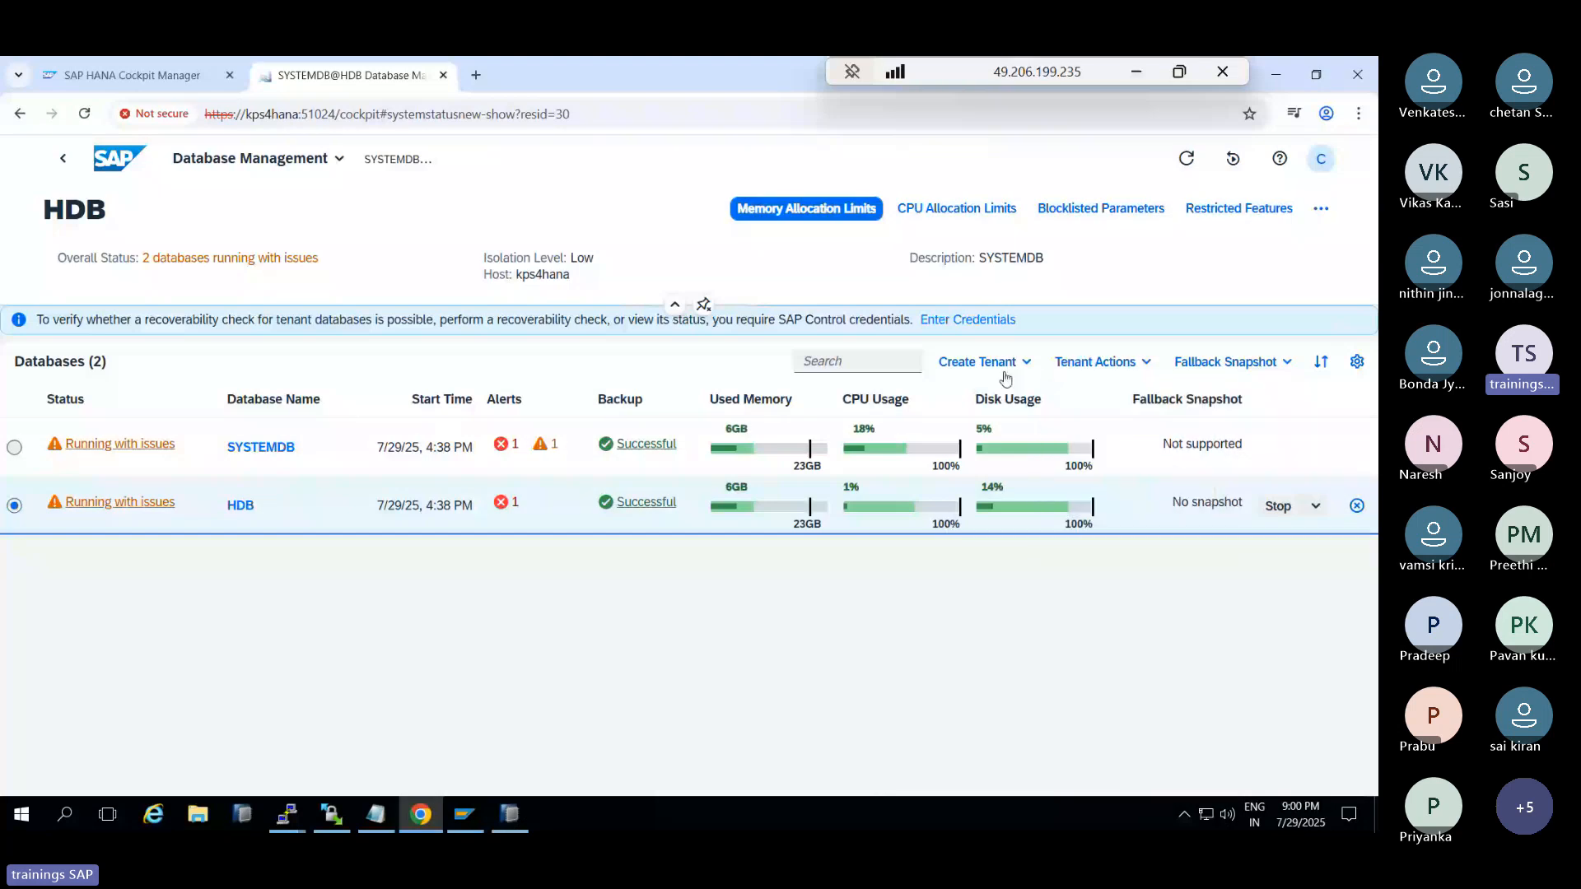
click(509, 814)
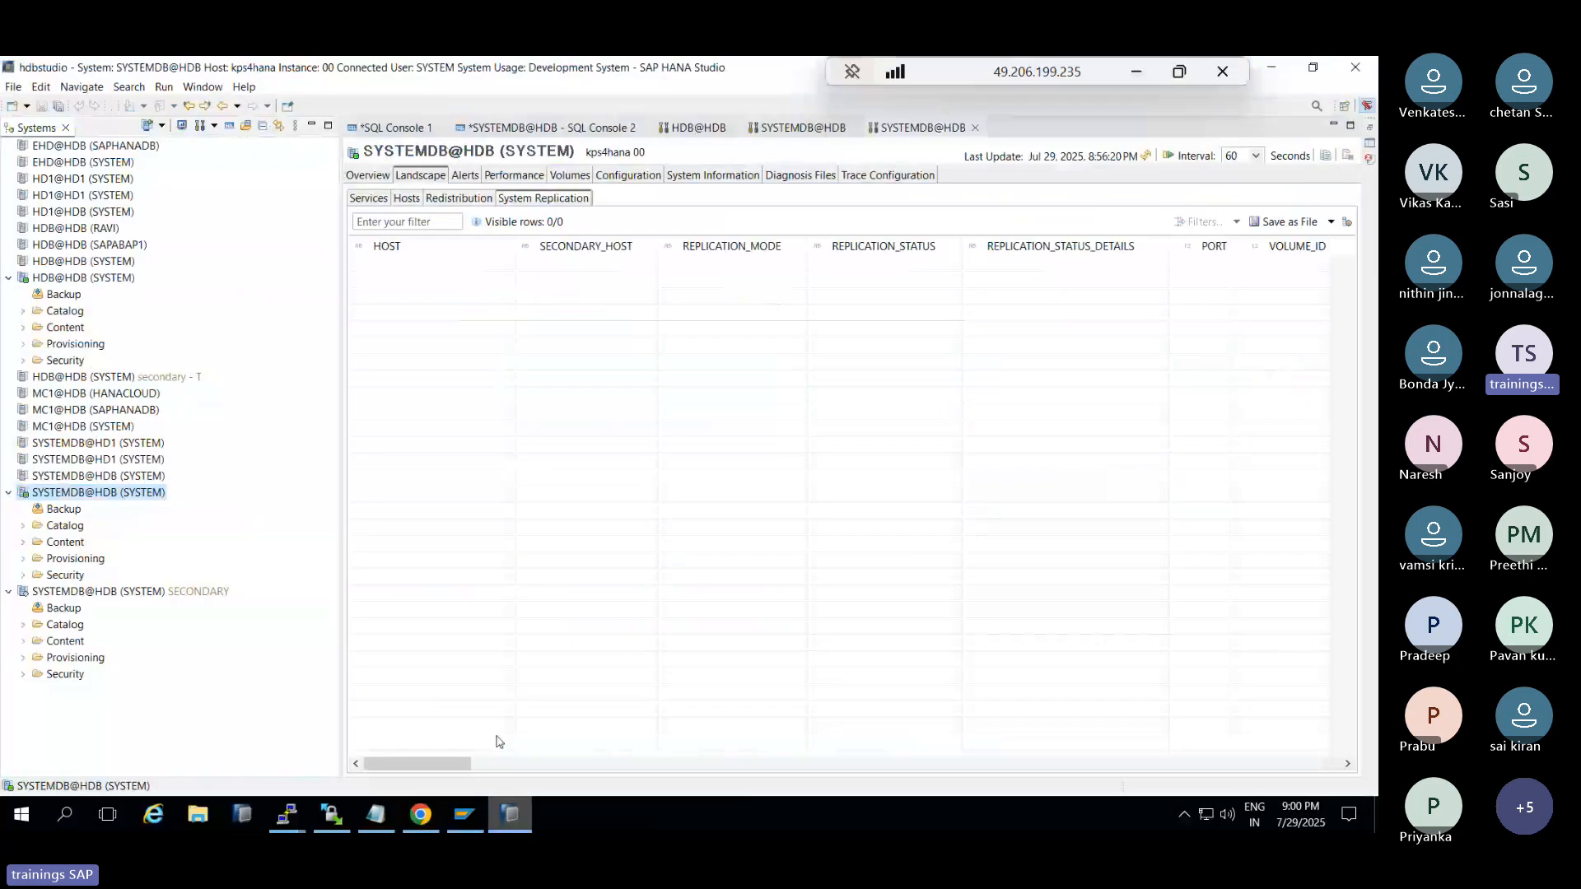
key(alt+Tab)
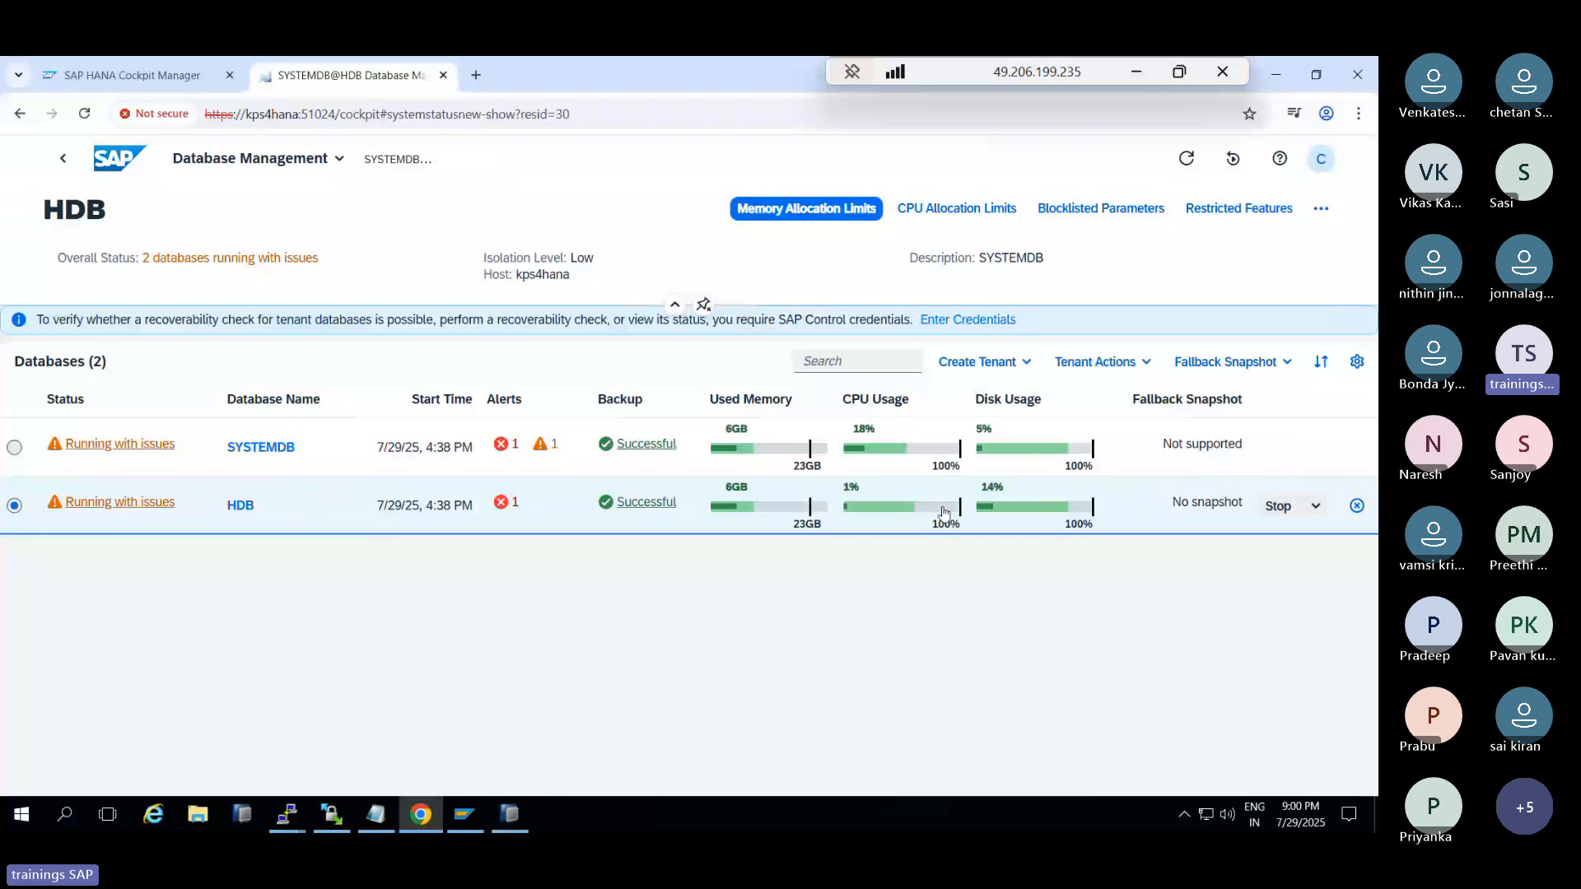
Browse HDB's Stop, Fallback Snapshot and Tenant Actions menus, dismissing the recovery warning
click(1300, 516)
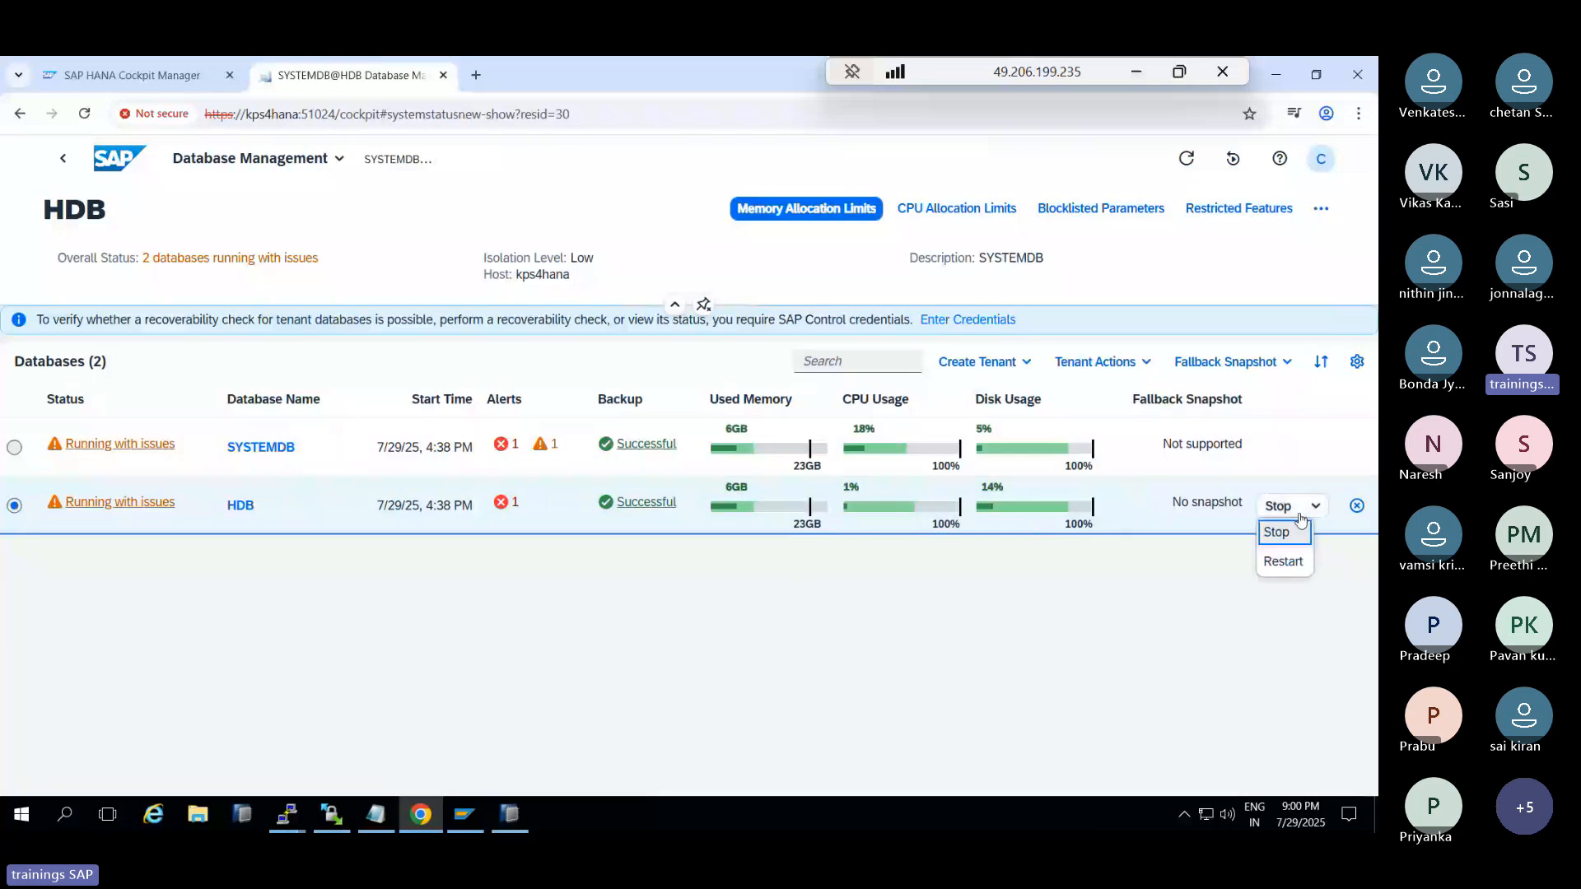
click(1209, 588)
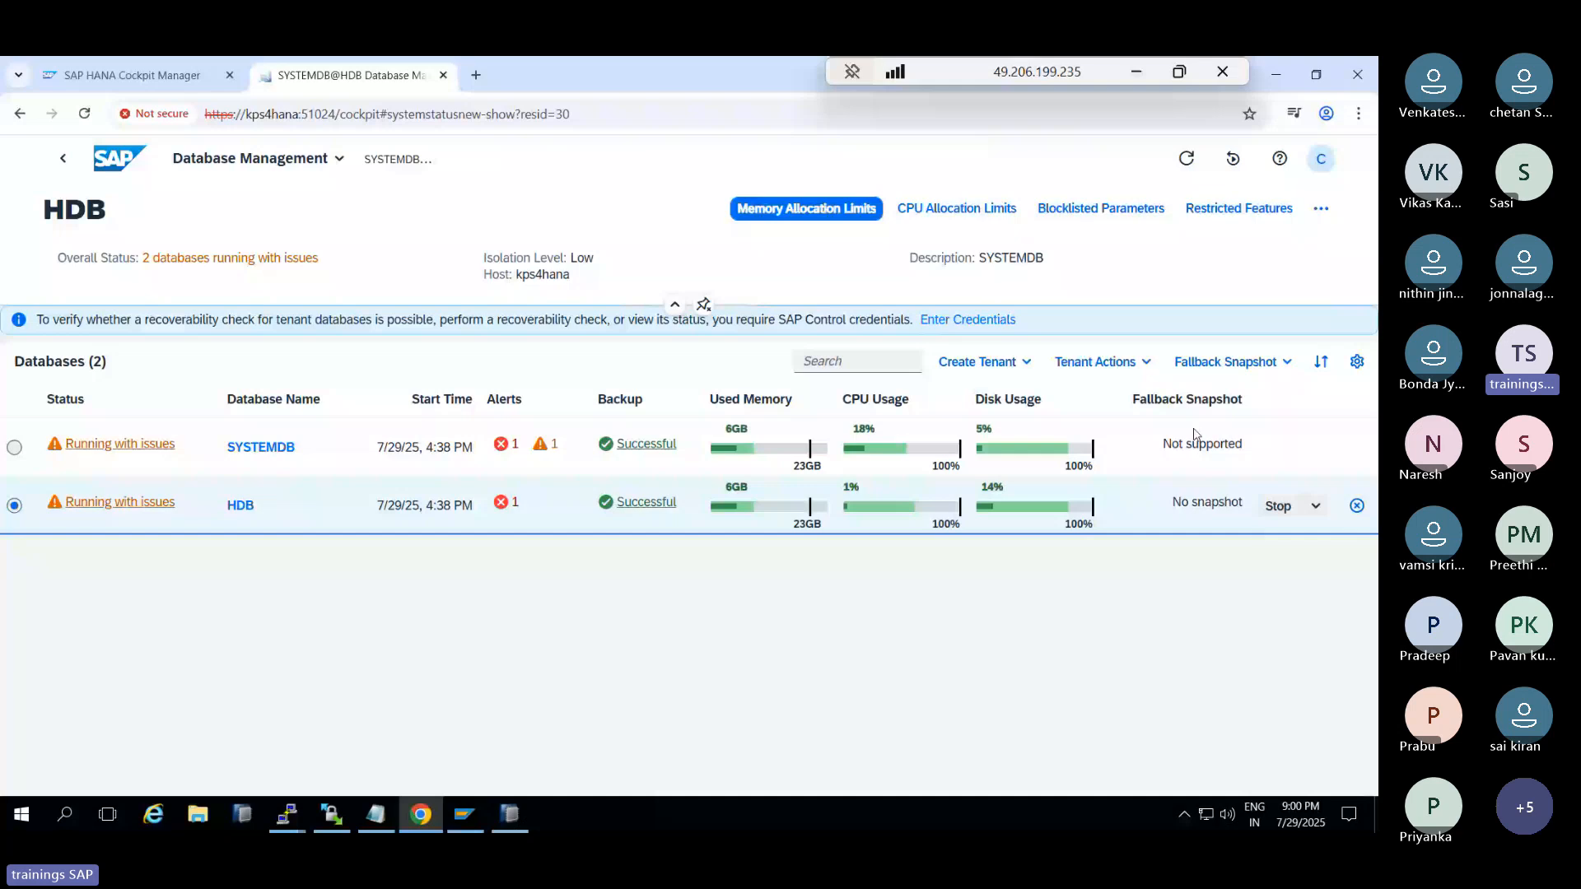
click(1227, 362)
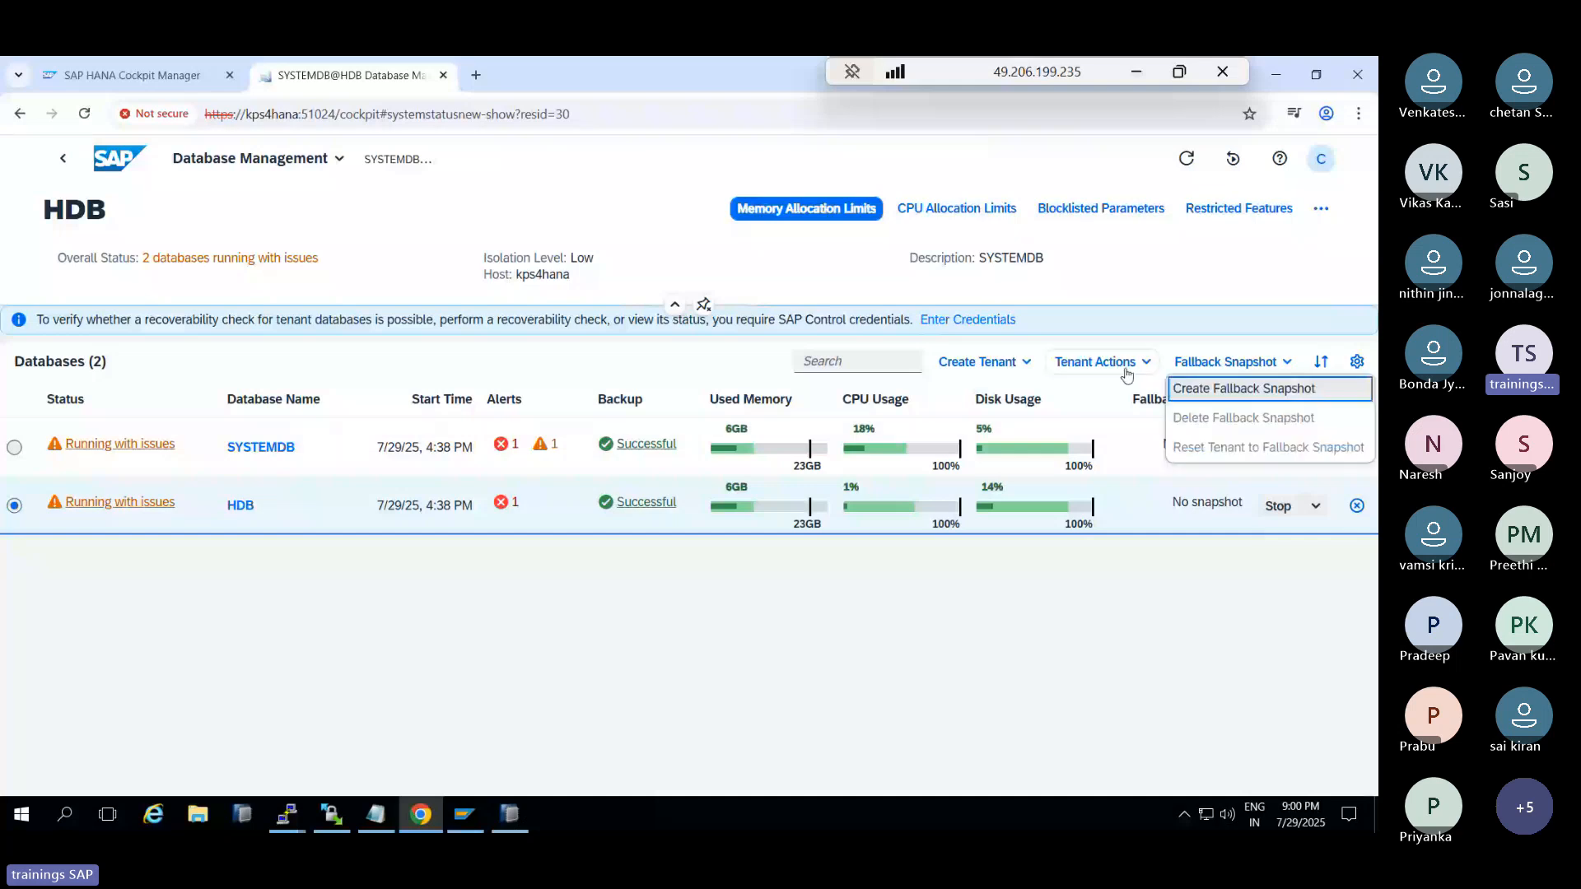
click(1145, 362)
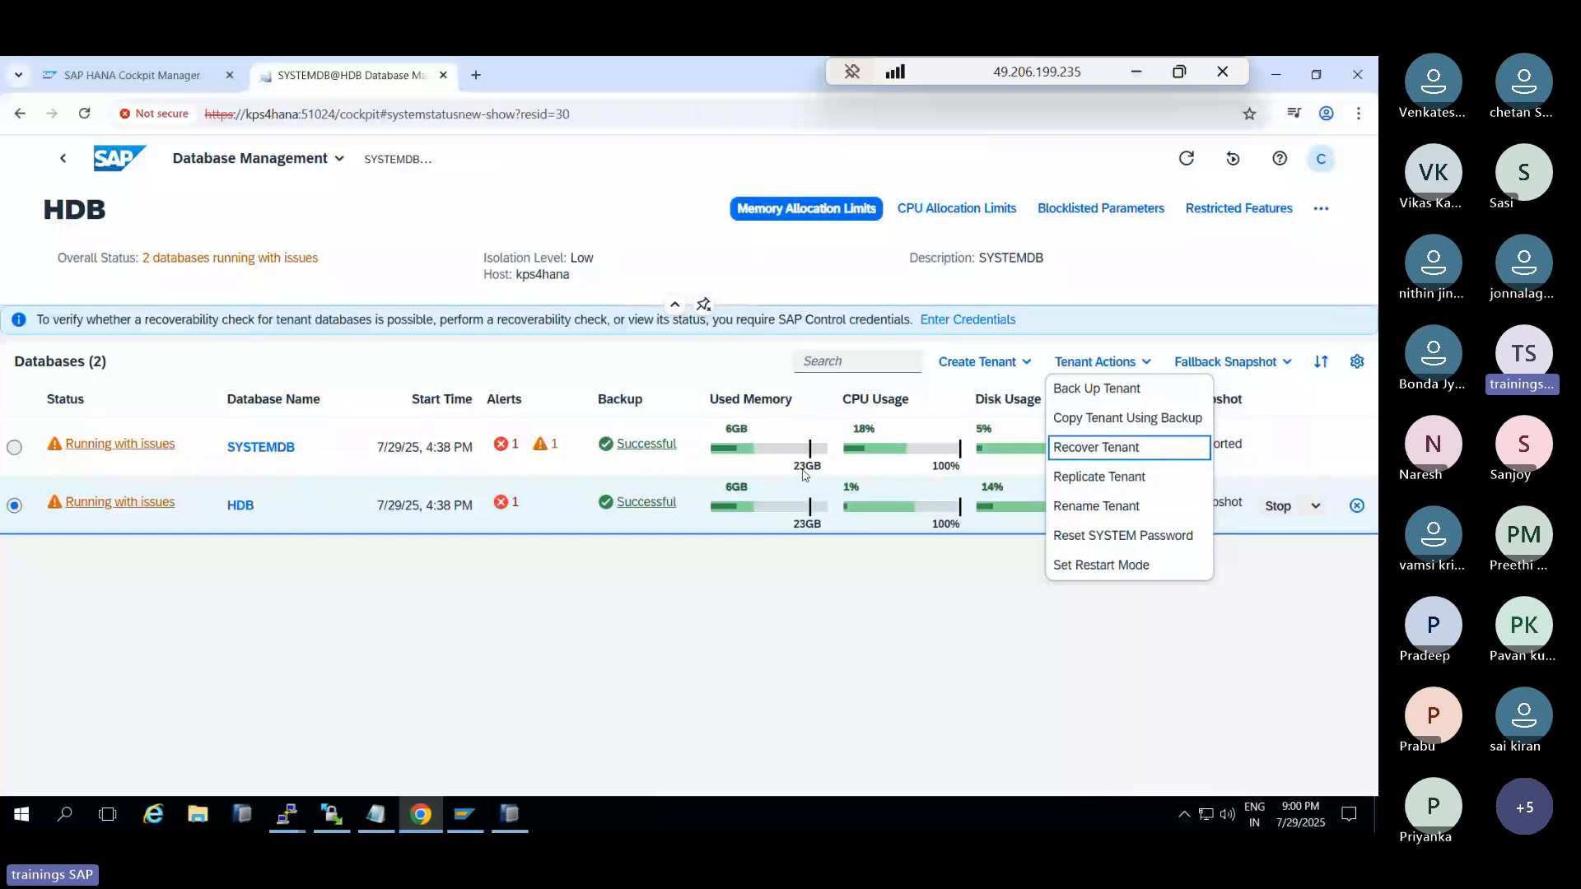
click(1089, 449)
key(Escape)
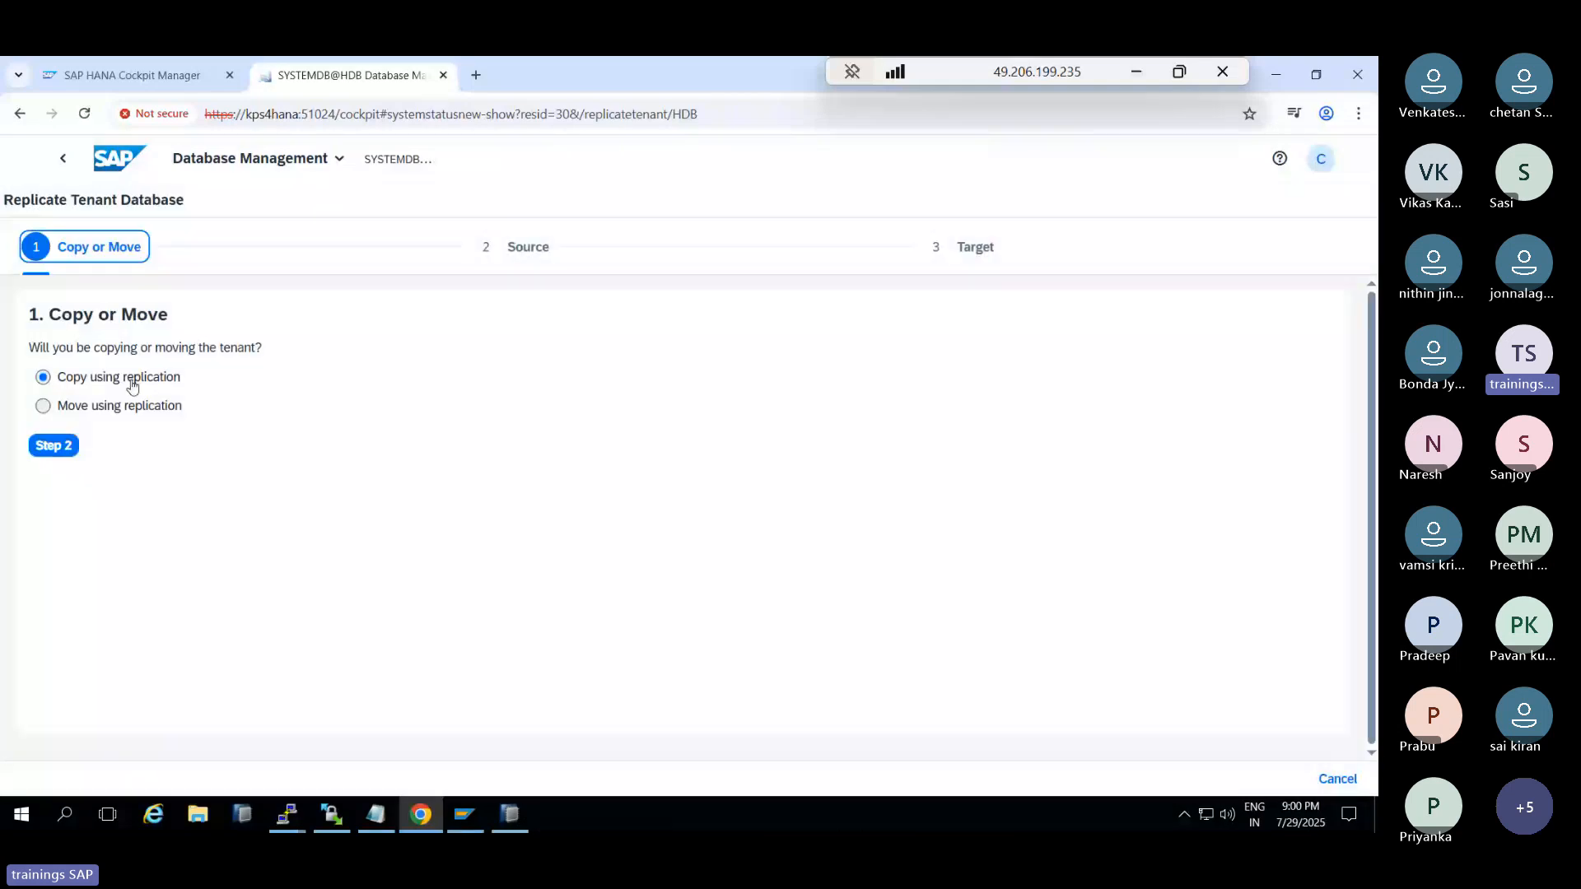
Step through the Source and Target pages, view target system databases, then cancel the wizard
click(51, 446)
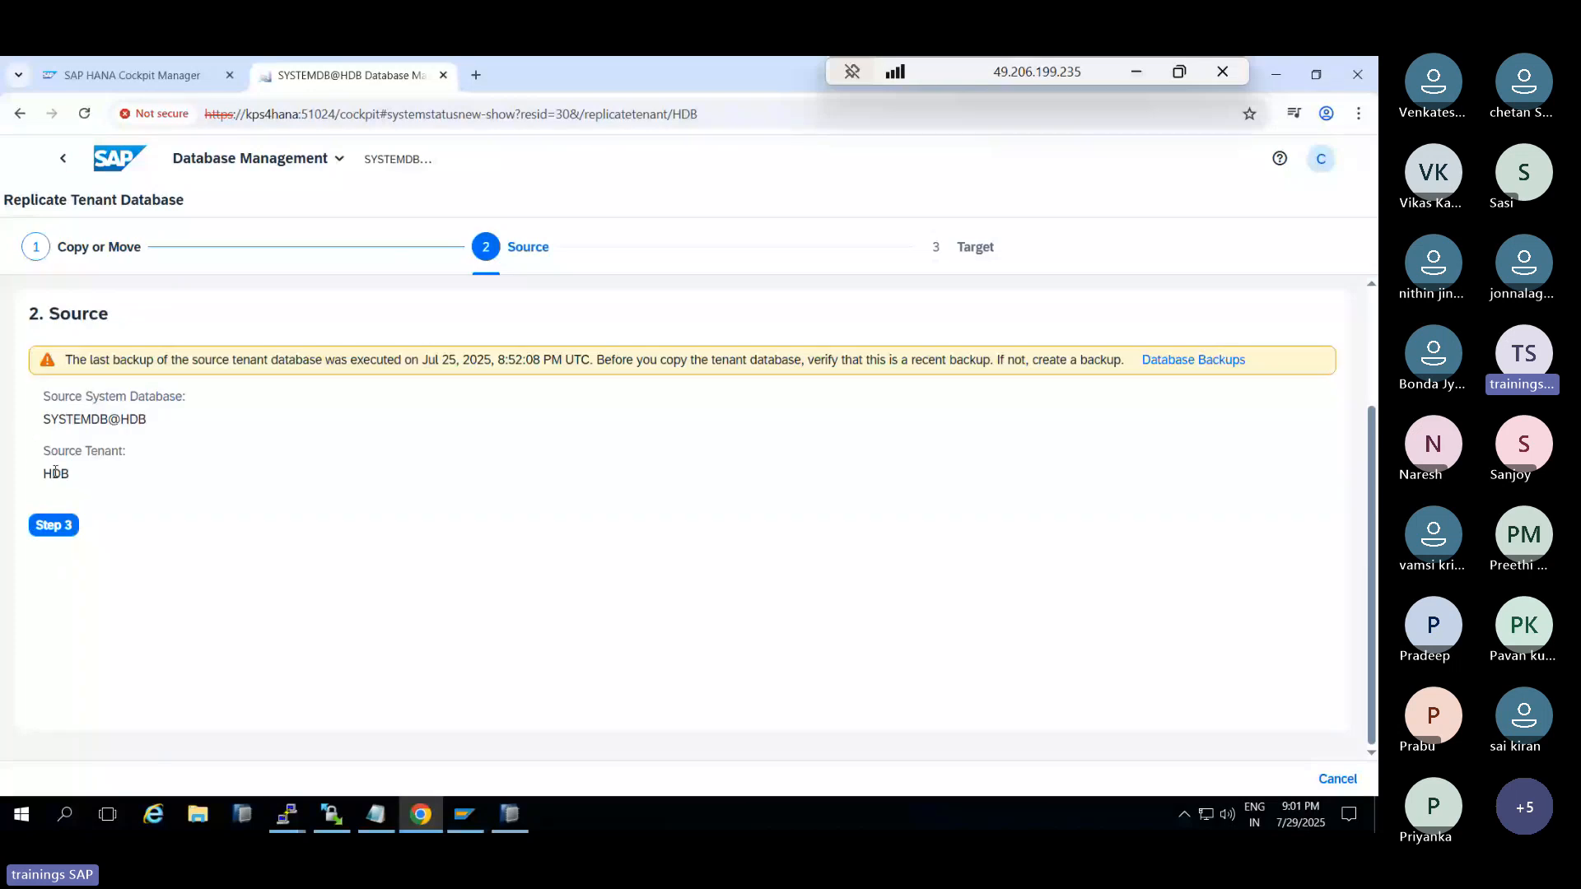
click(54, 524)
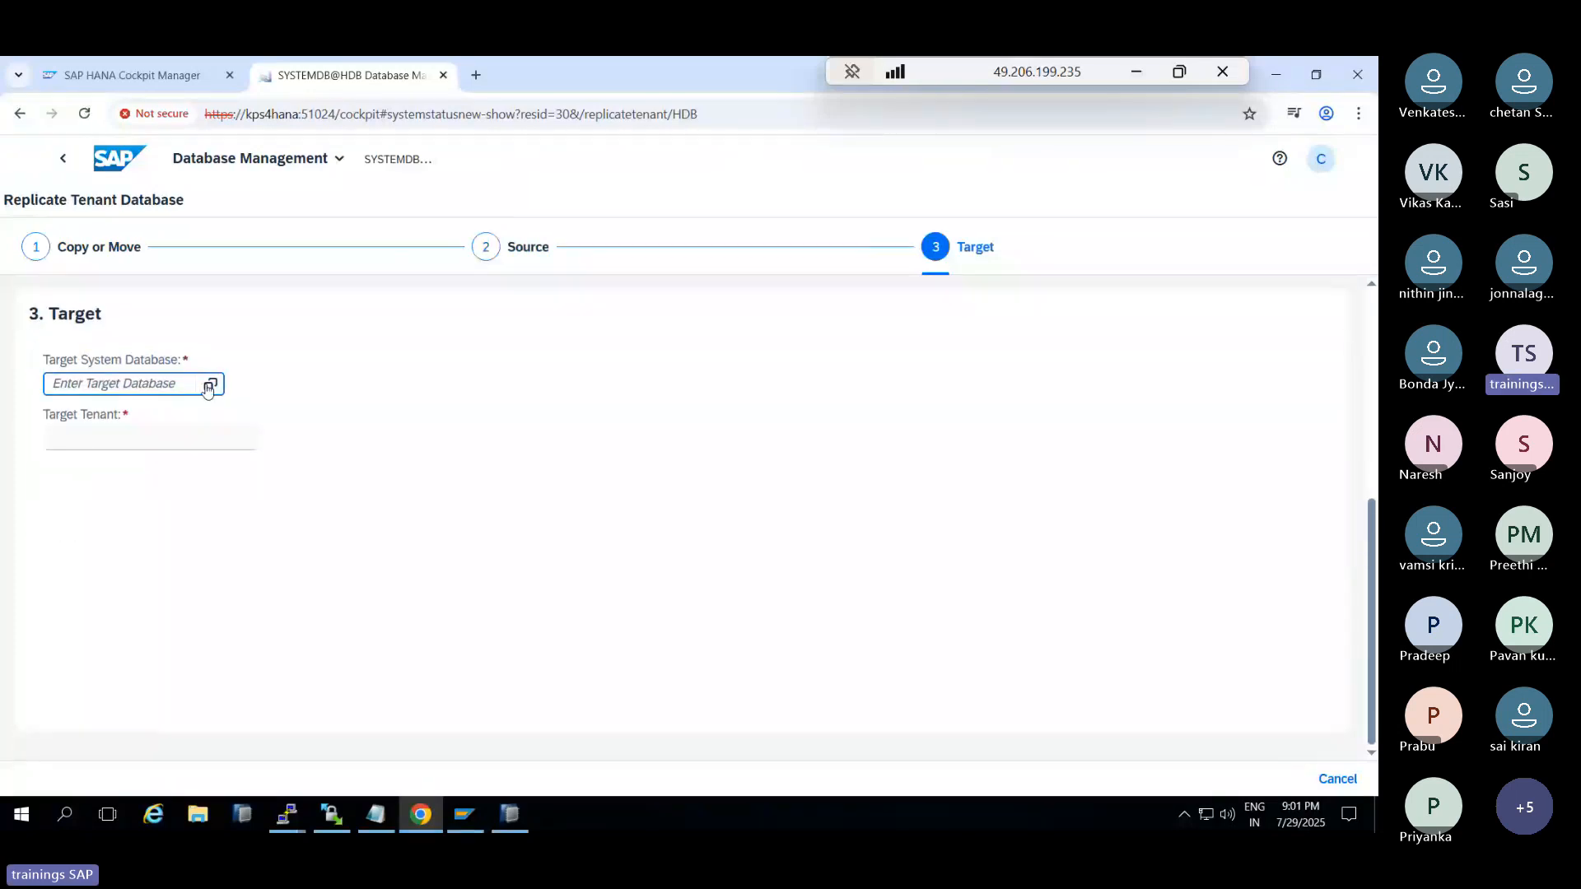
click(208, 387)
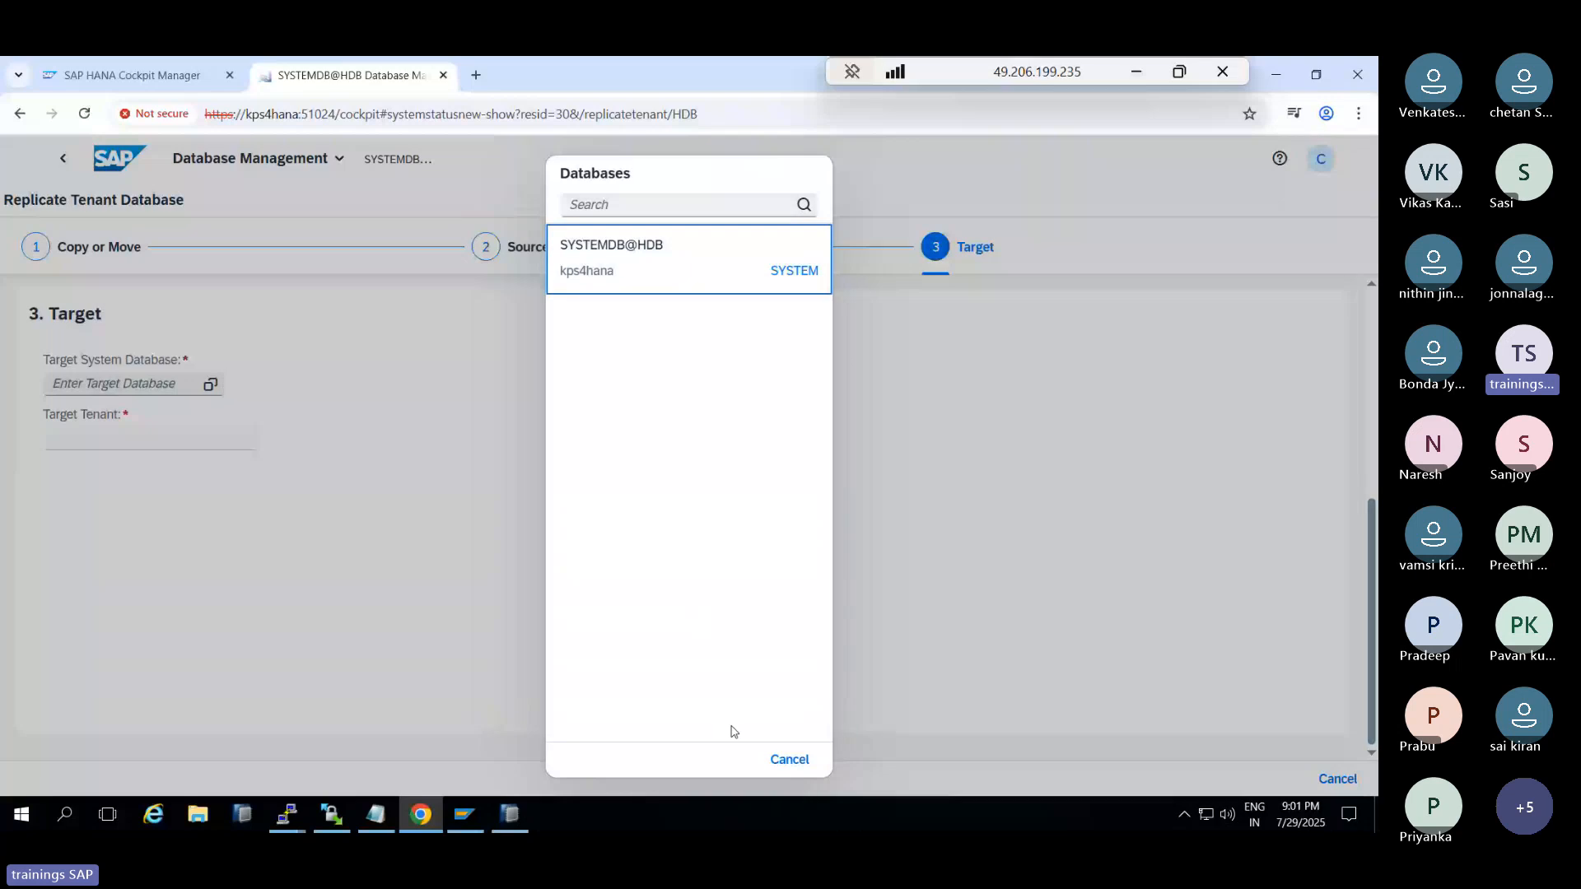
click(789, 759)
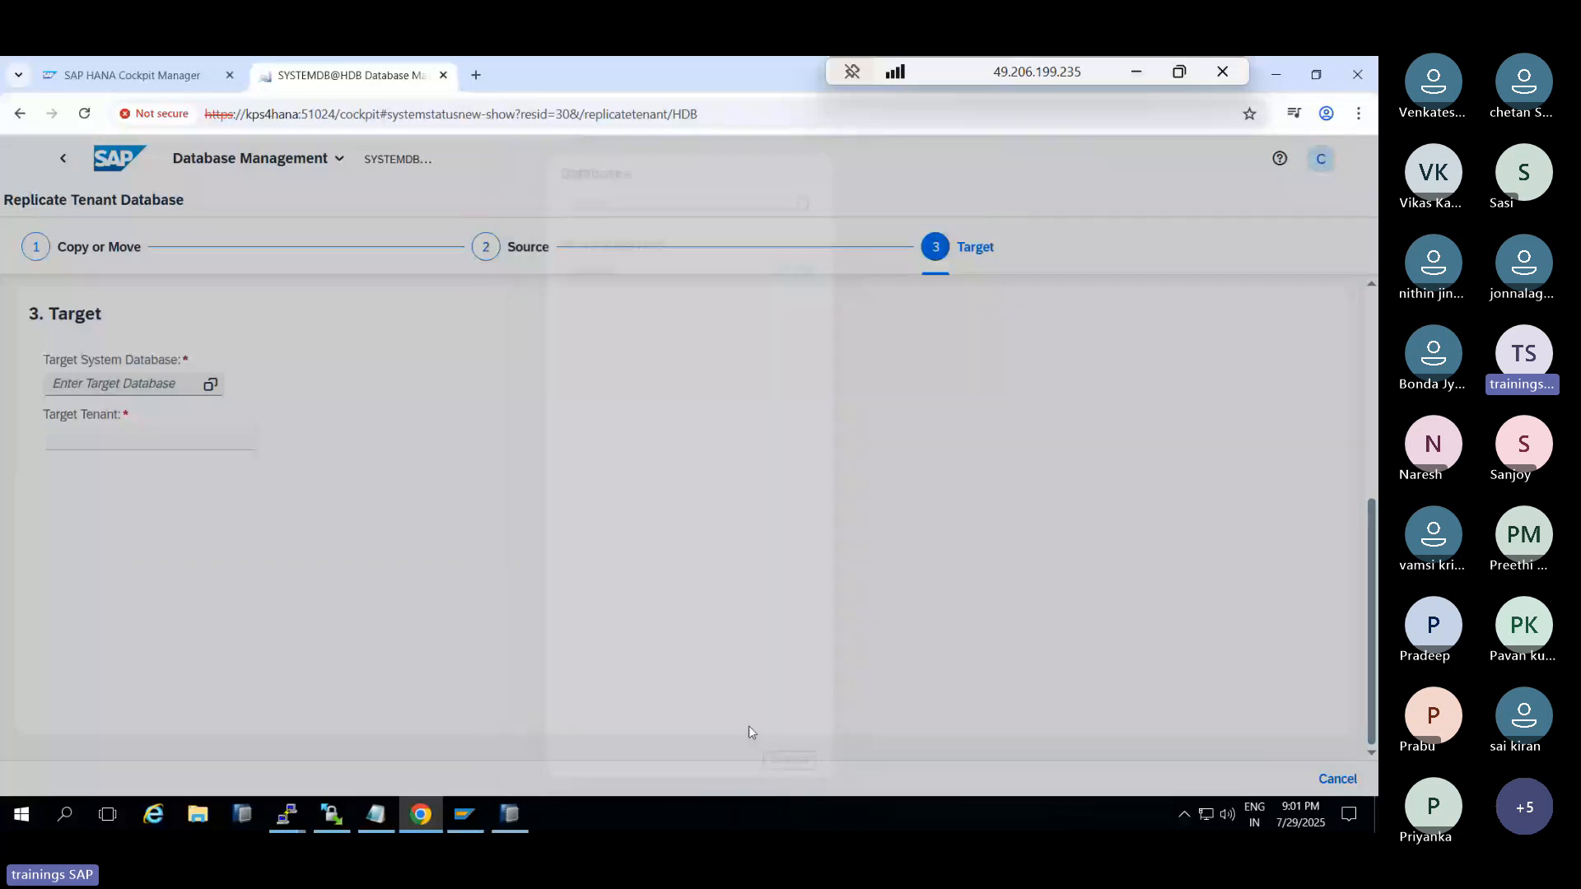
click(1338, 779)
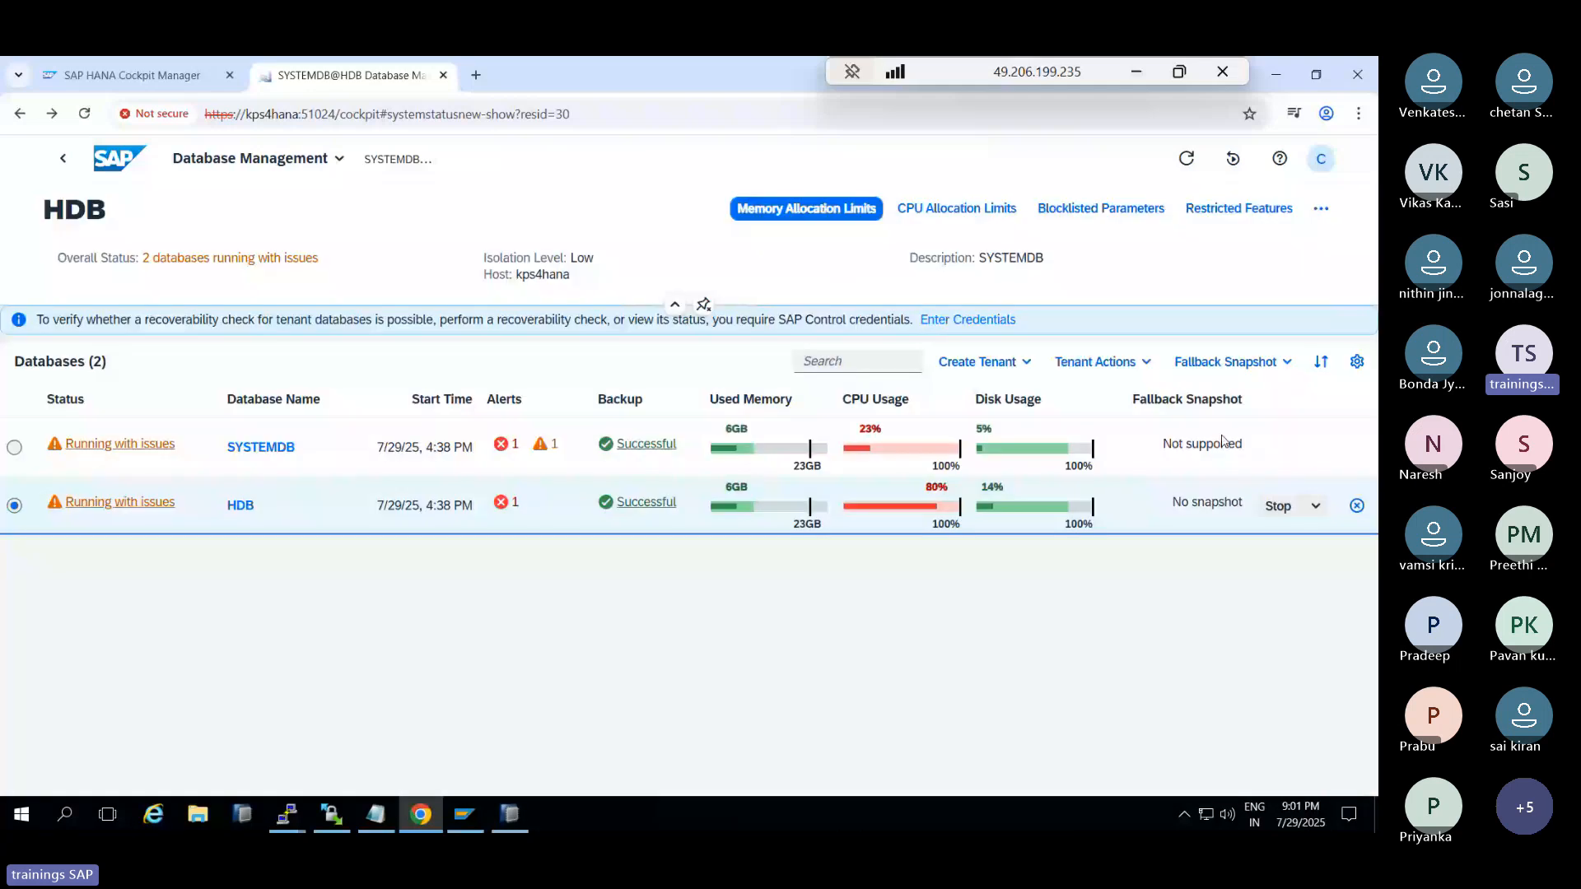
Open and close the Tenant Actions list and the tenant creation options without changes
click(1095, 362)
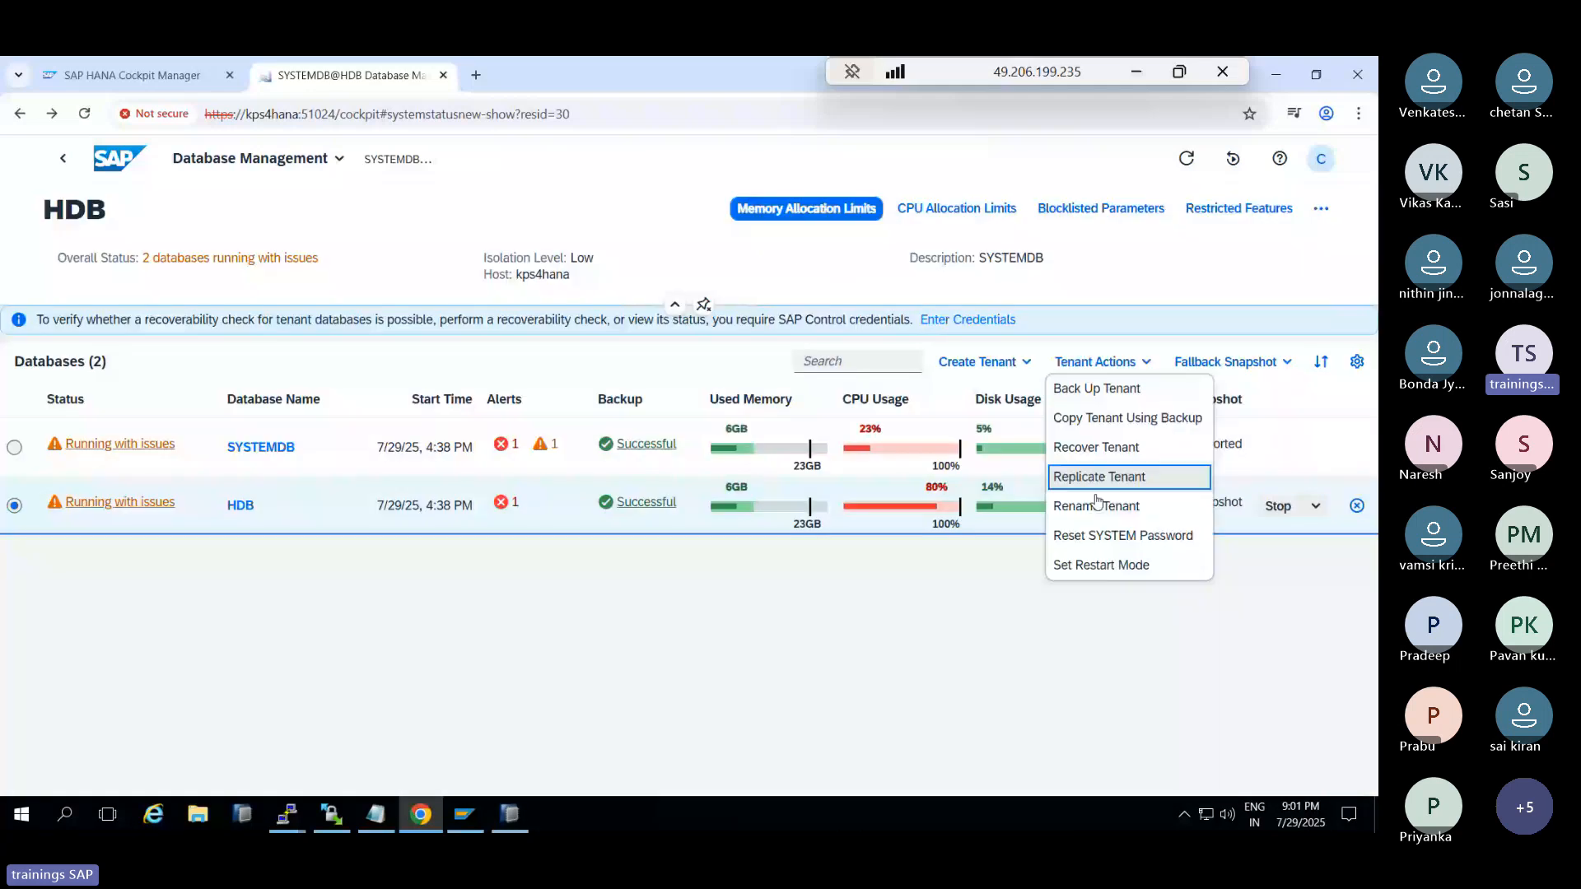
click(1024, 363)
click(1024, 364)
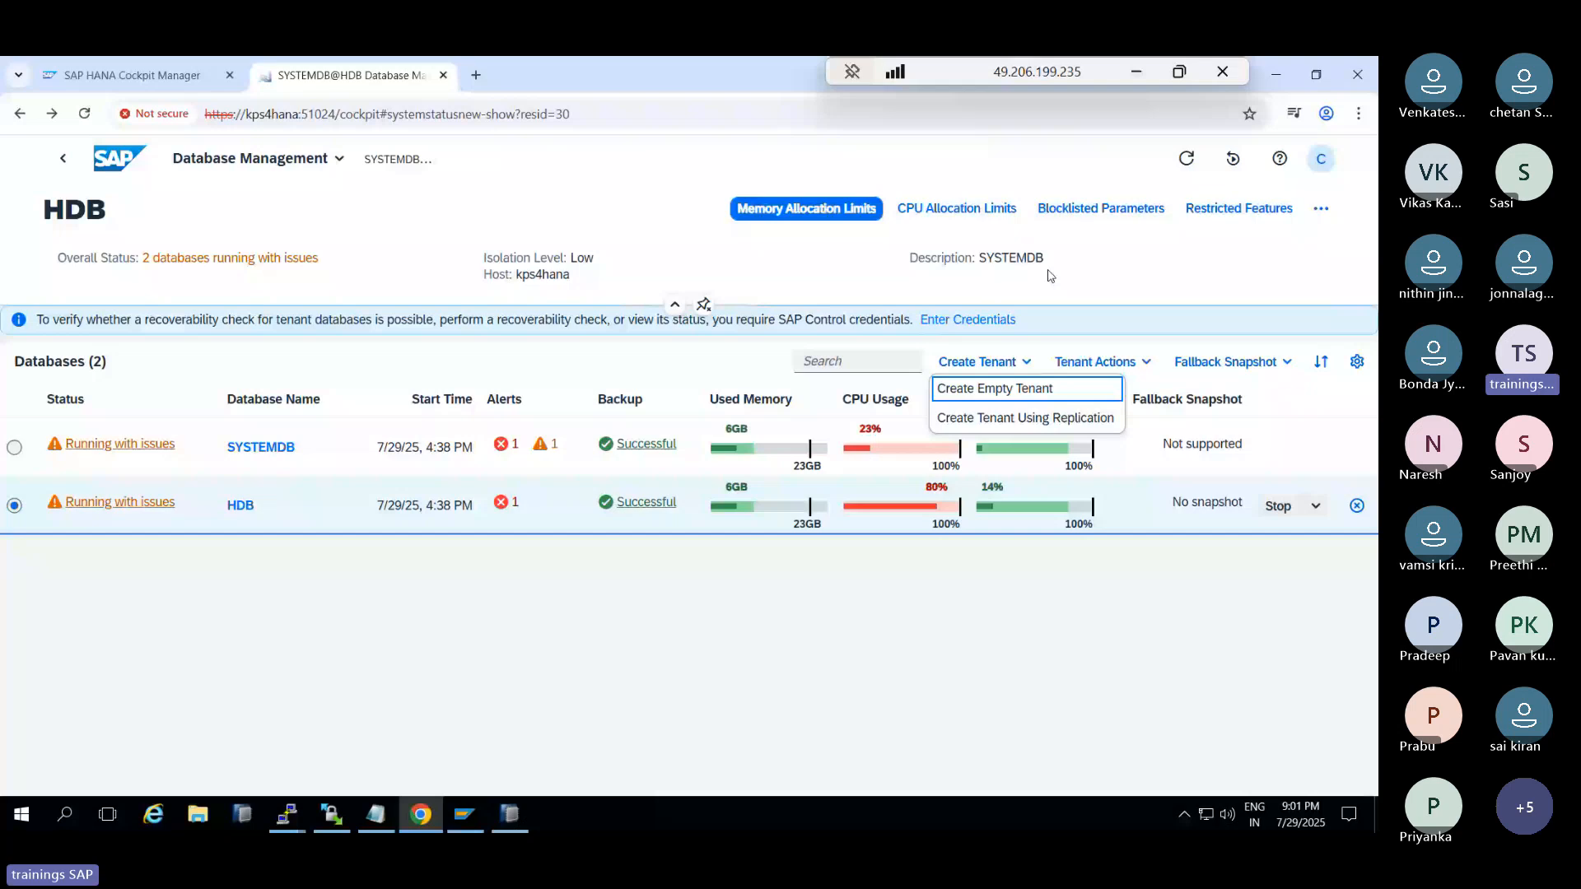
click(1129, 268)
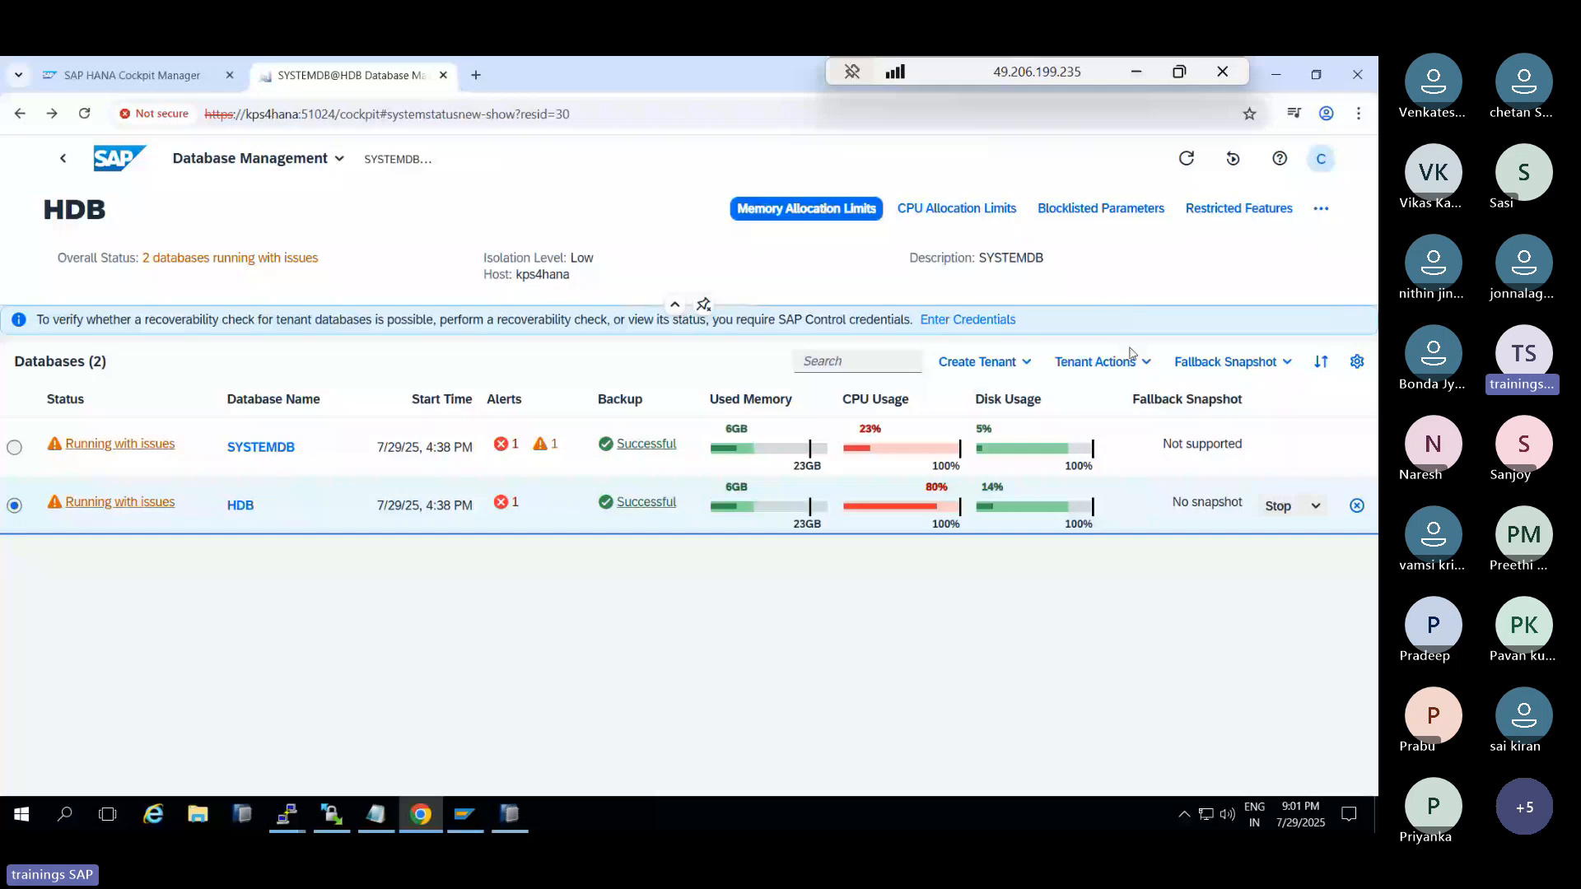
Enter user root and its password as kps4hana's SAP Control credentials
click(968, 321)
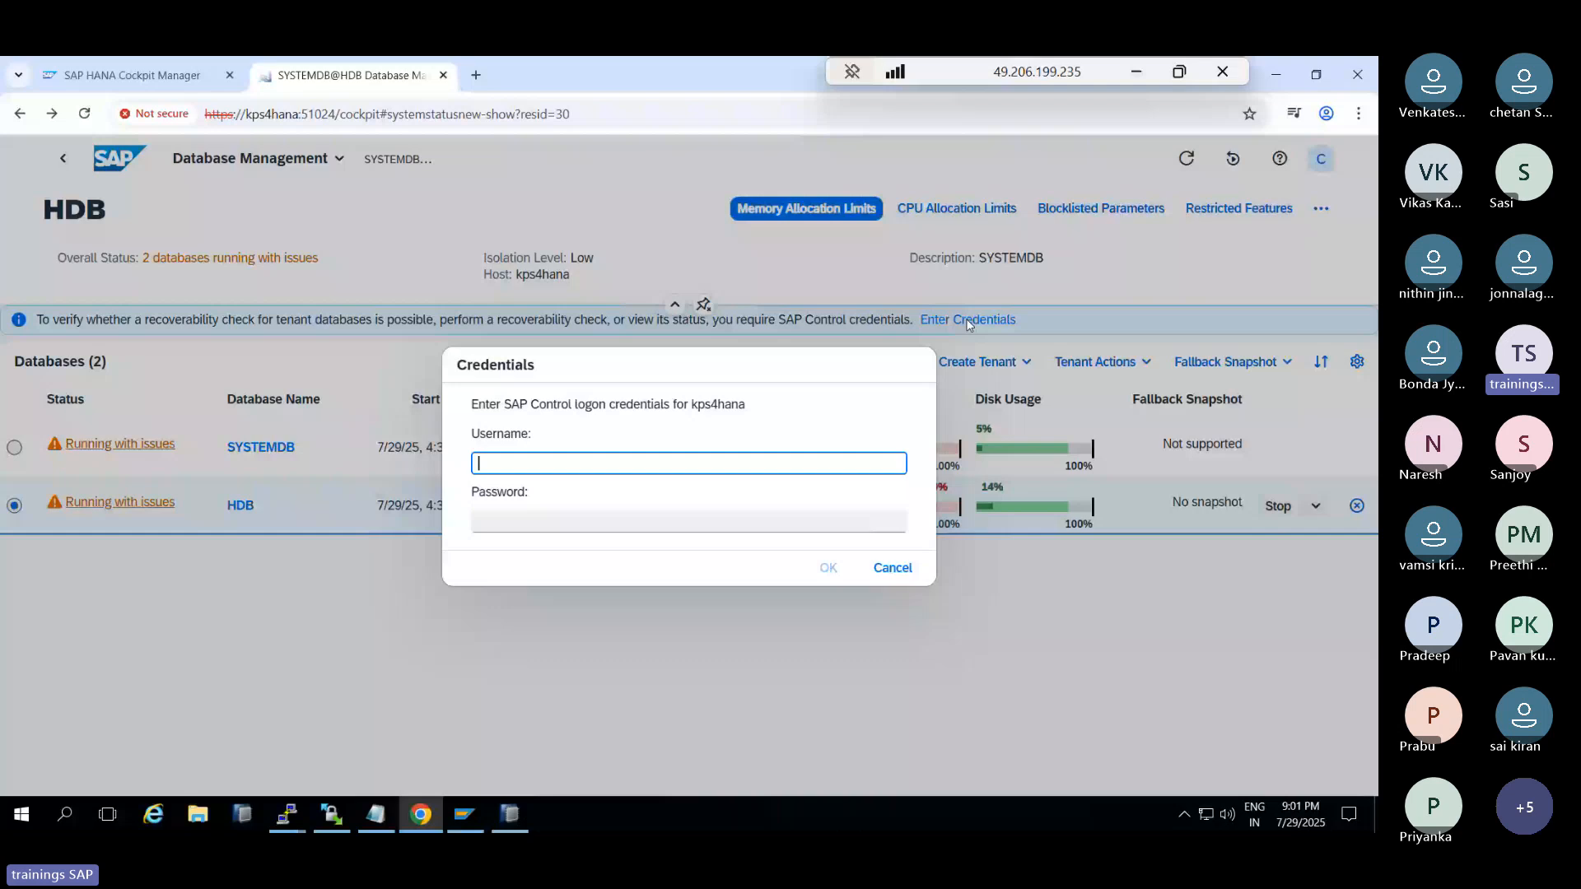
text(root)
key(Tab)
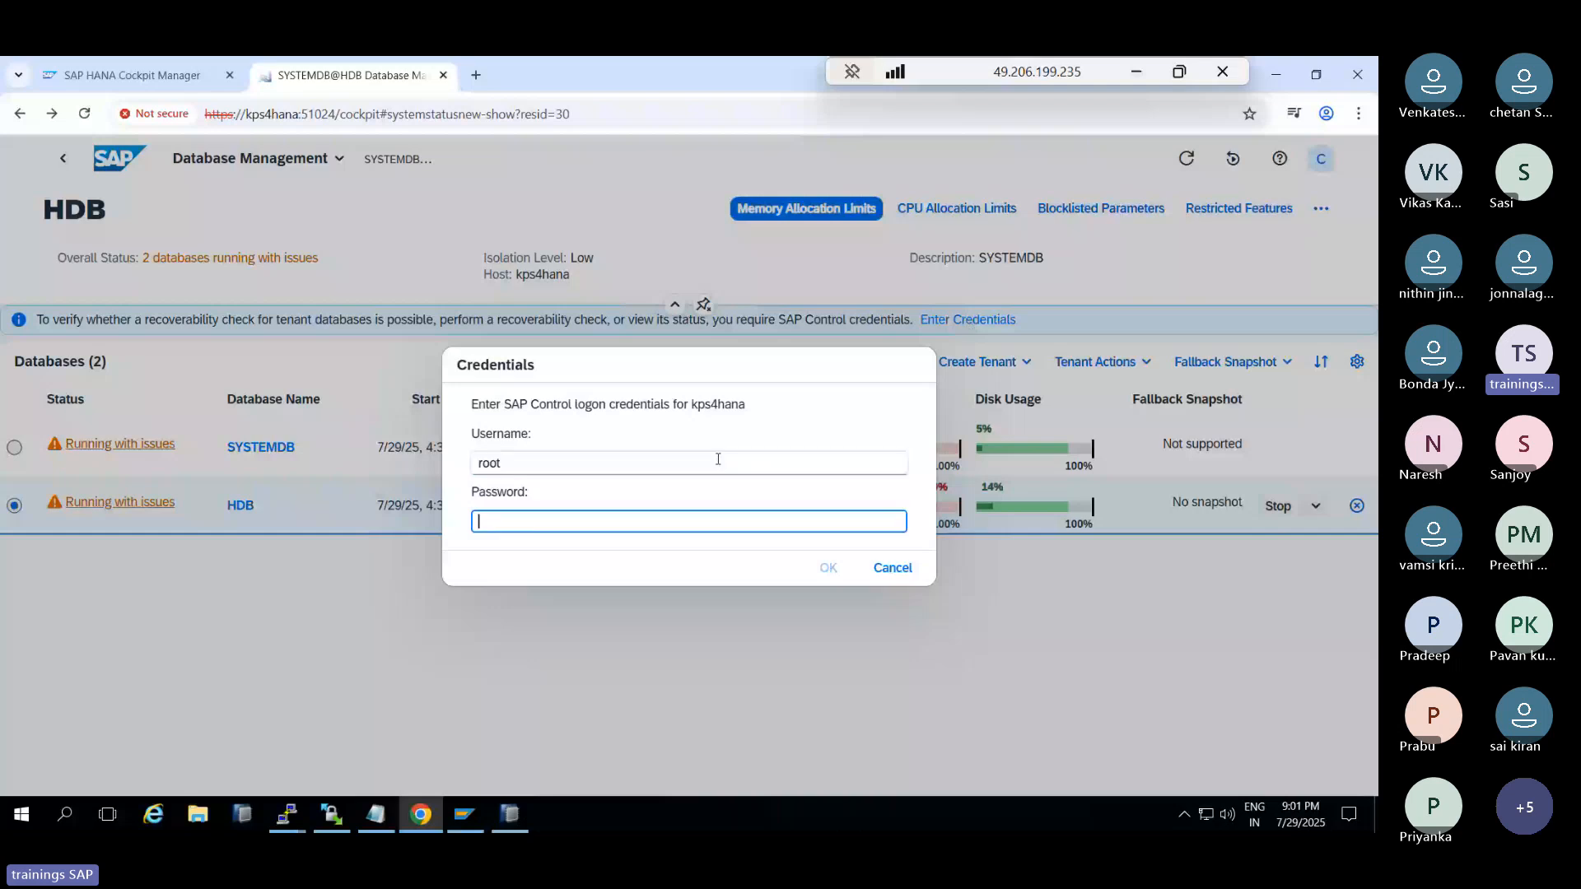
text(*)
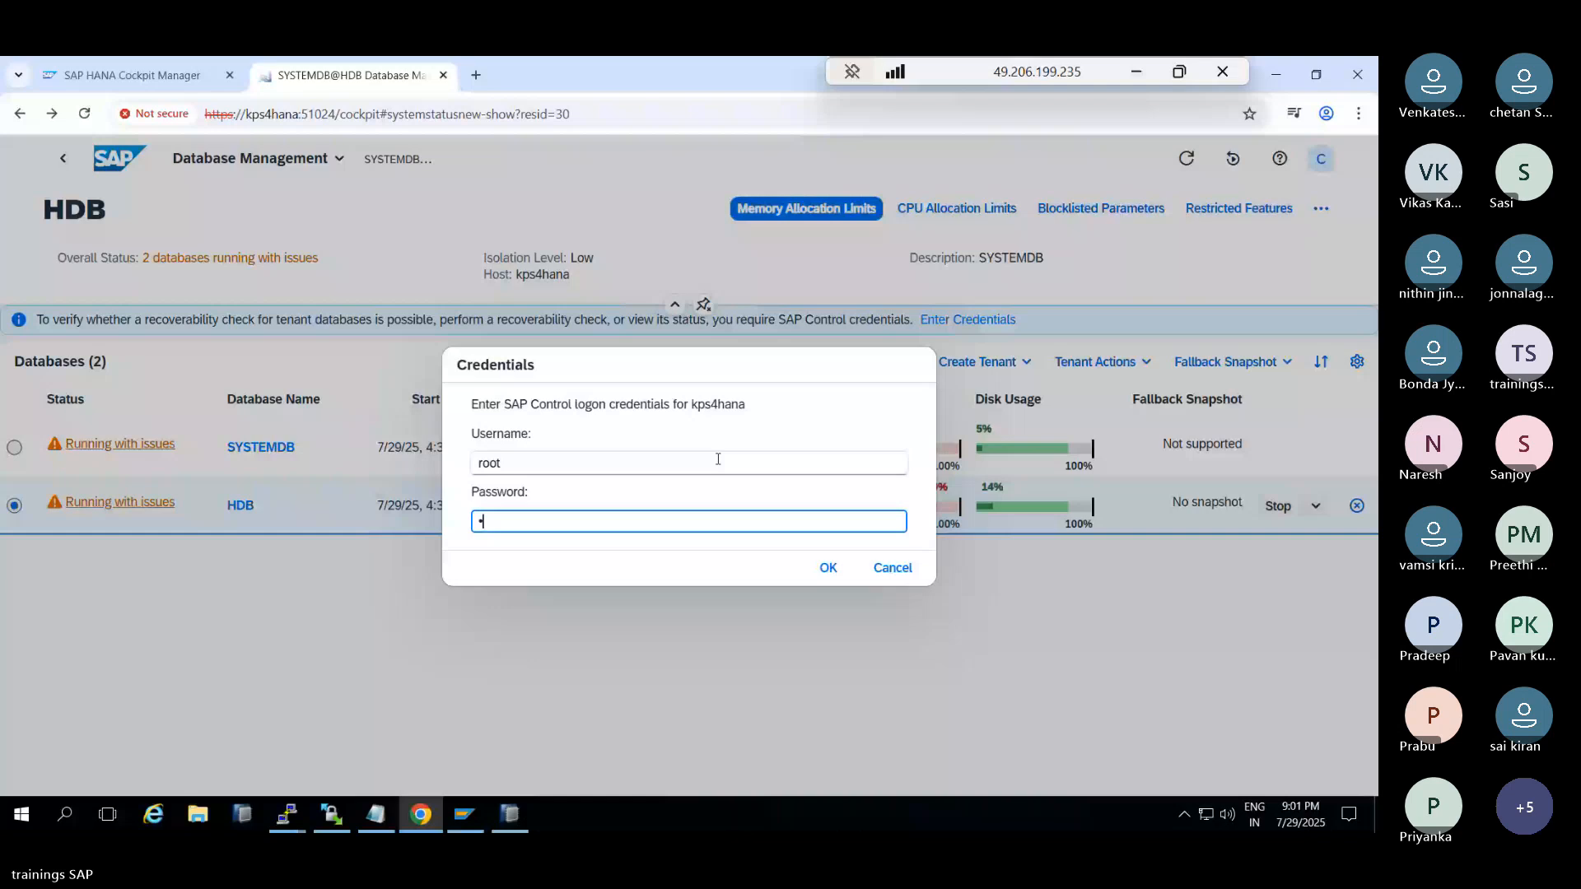
text(********)
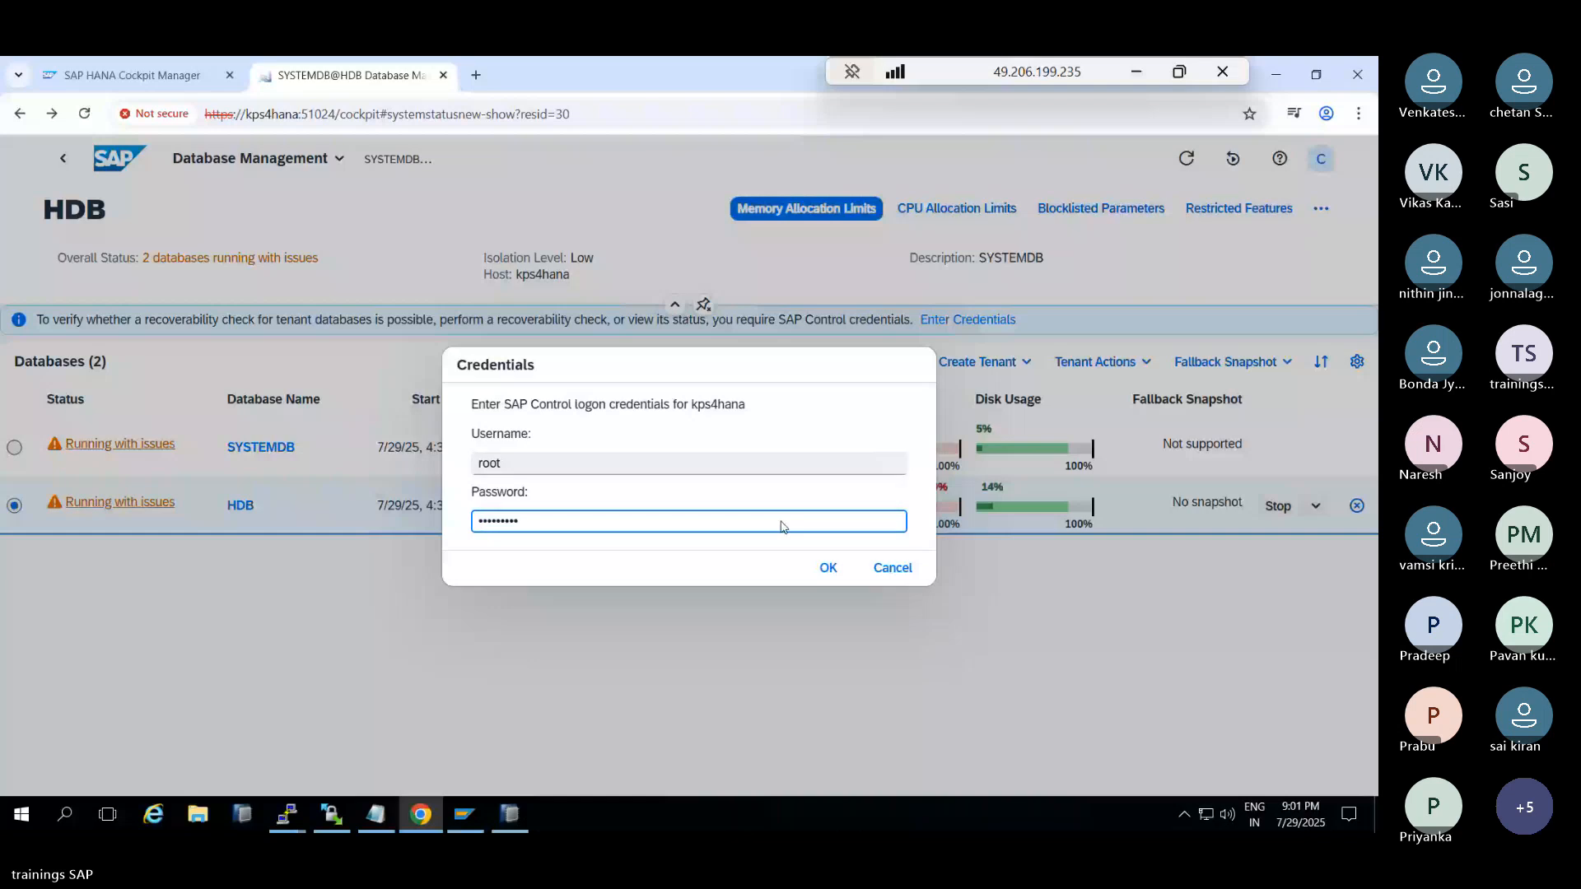
text(**)
Submit the root logon, dismiss the rejection error, and open the HDB tenant's Database Overview
click(813, 571)
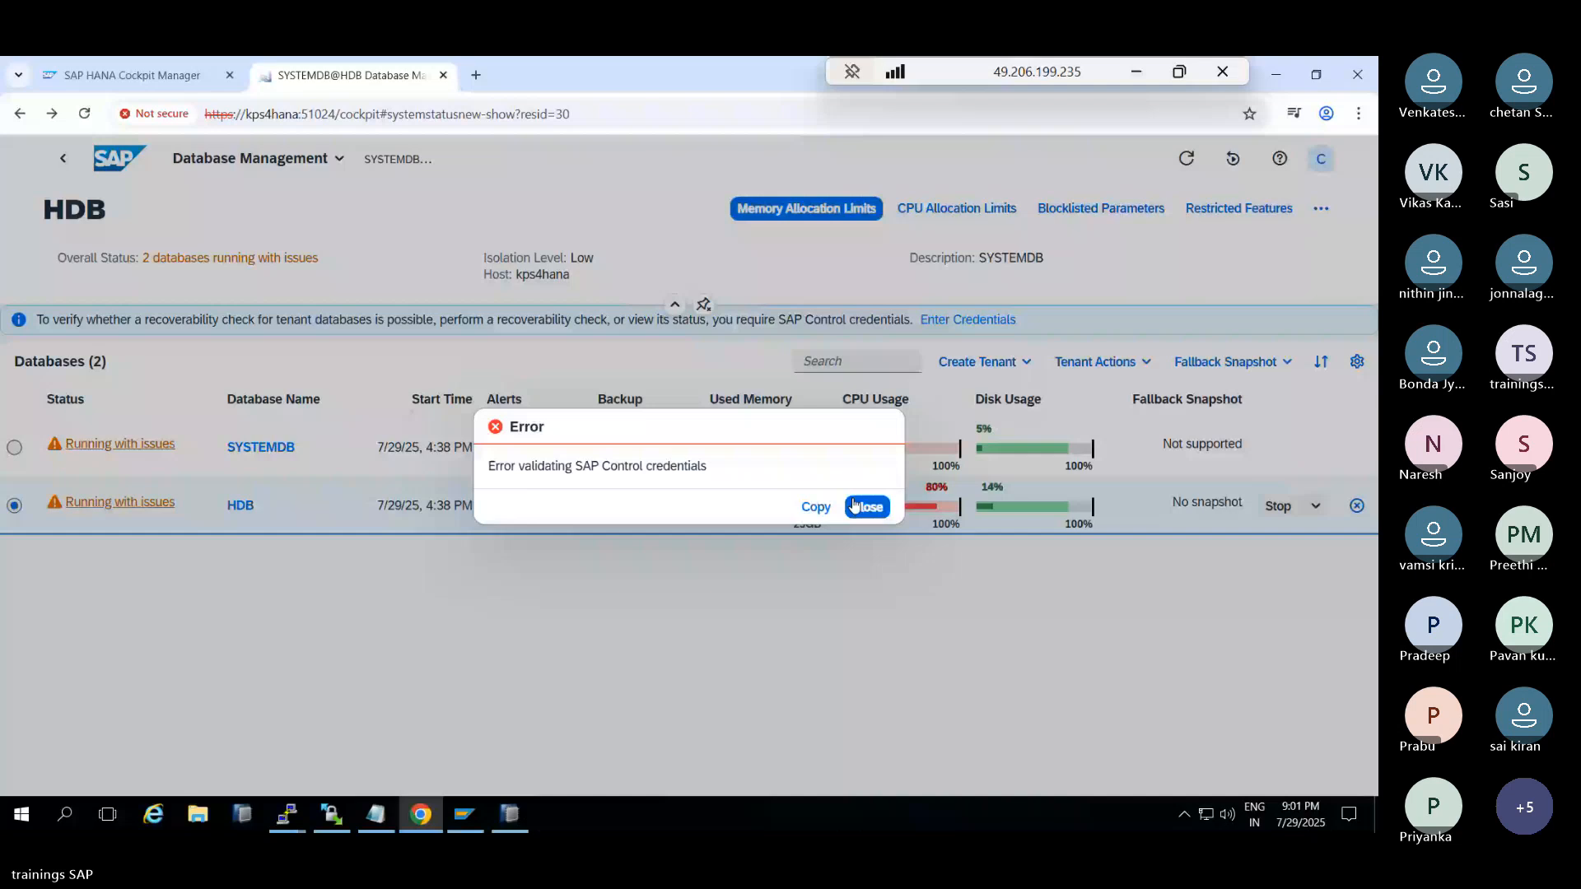
click(855, 505)
double_click(247, 507)
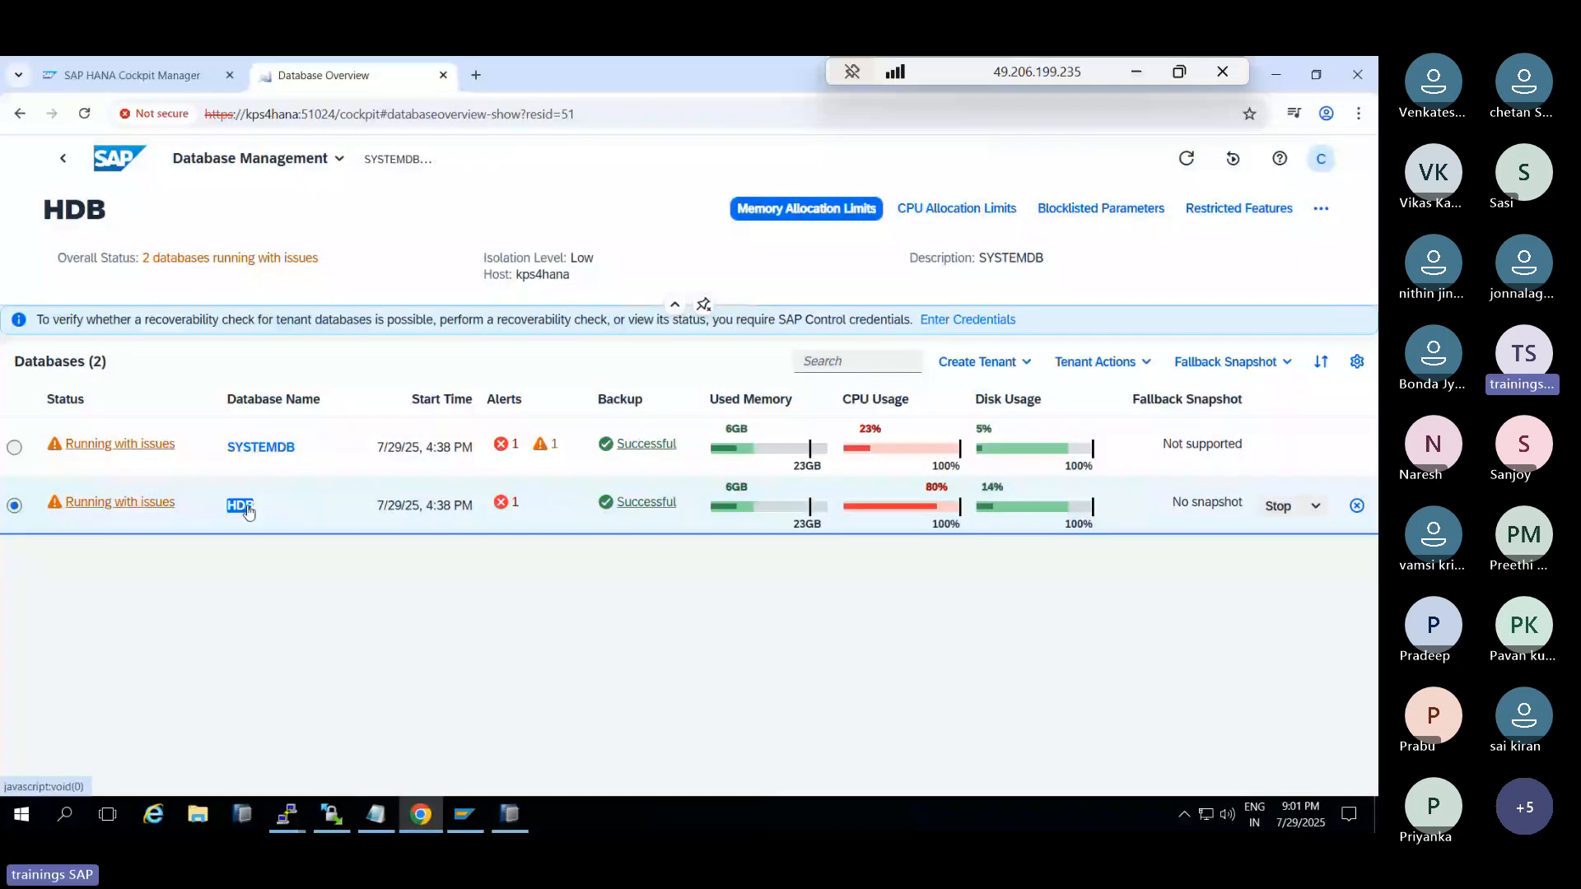
Go back to the database list and open SYSTEMDB's System Replication overview
click(65, 164)
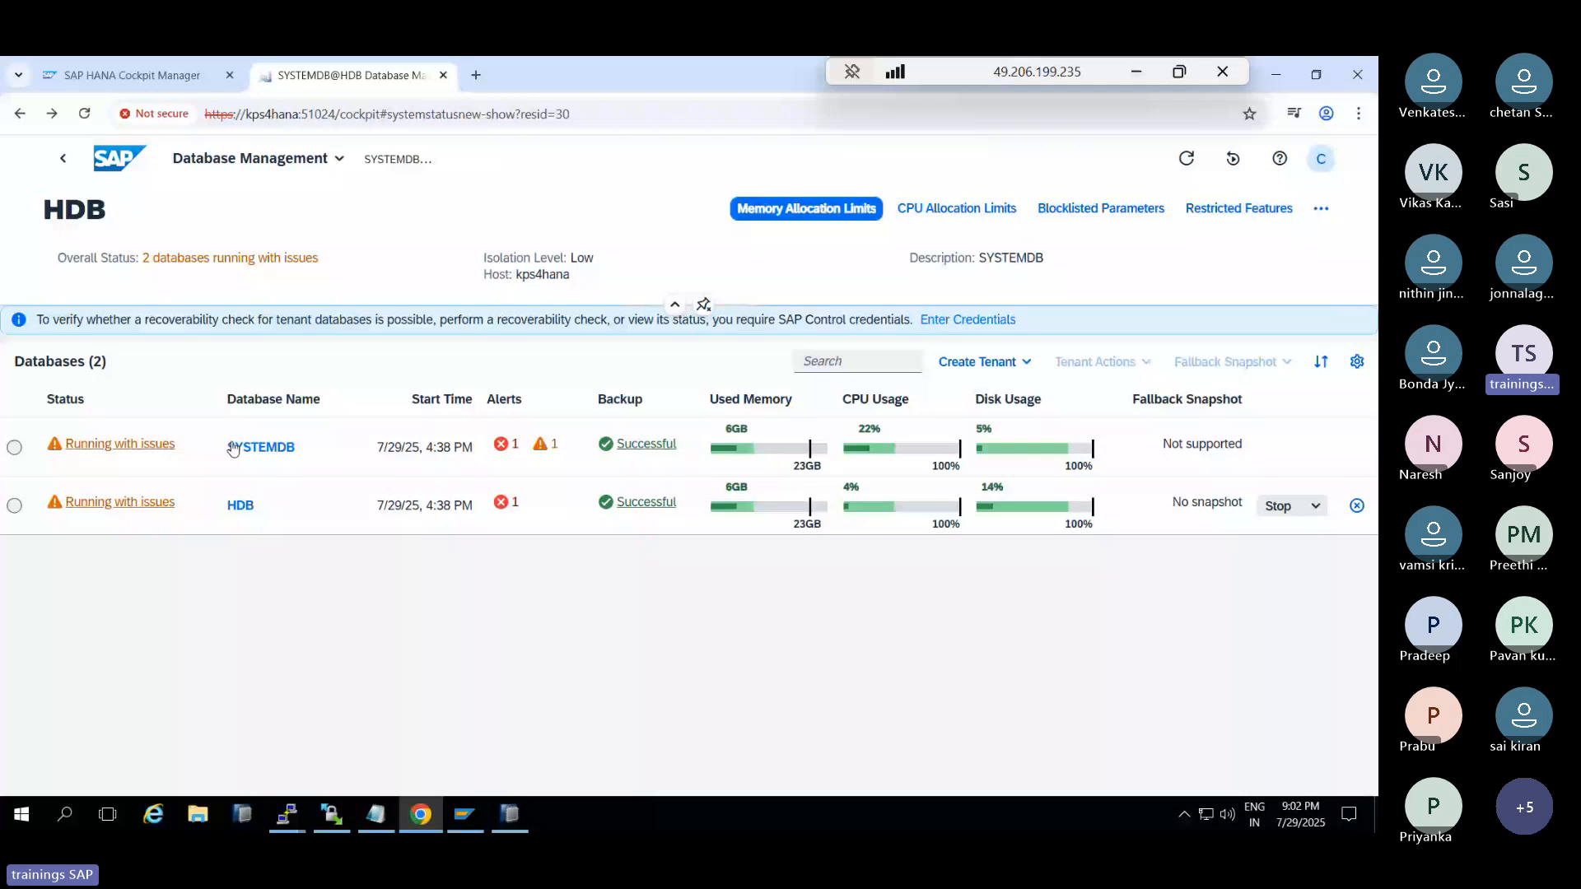
click(235, 447)
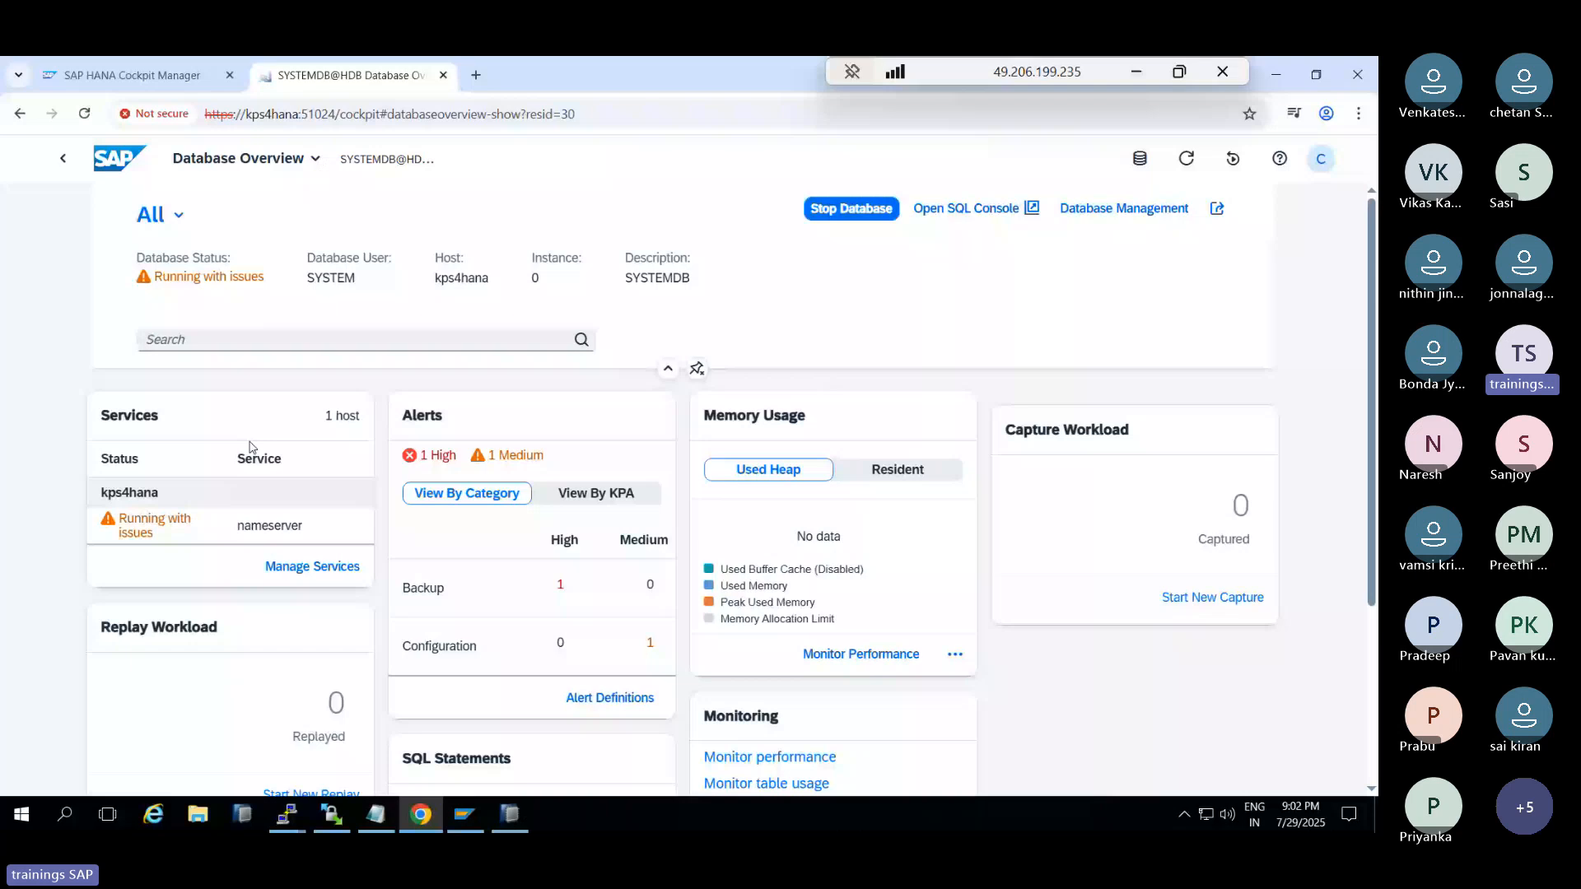
scroll(835, 537, down, 5)
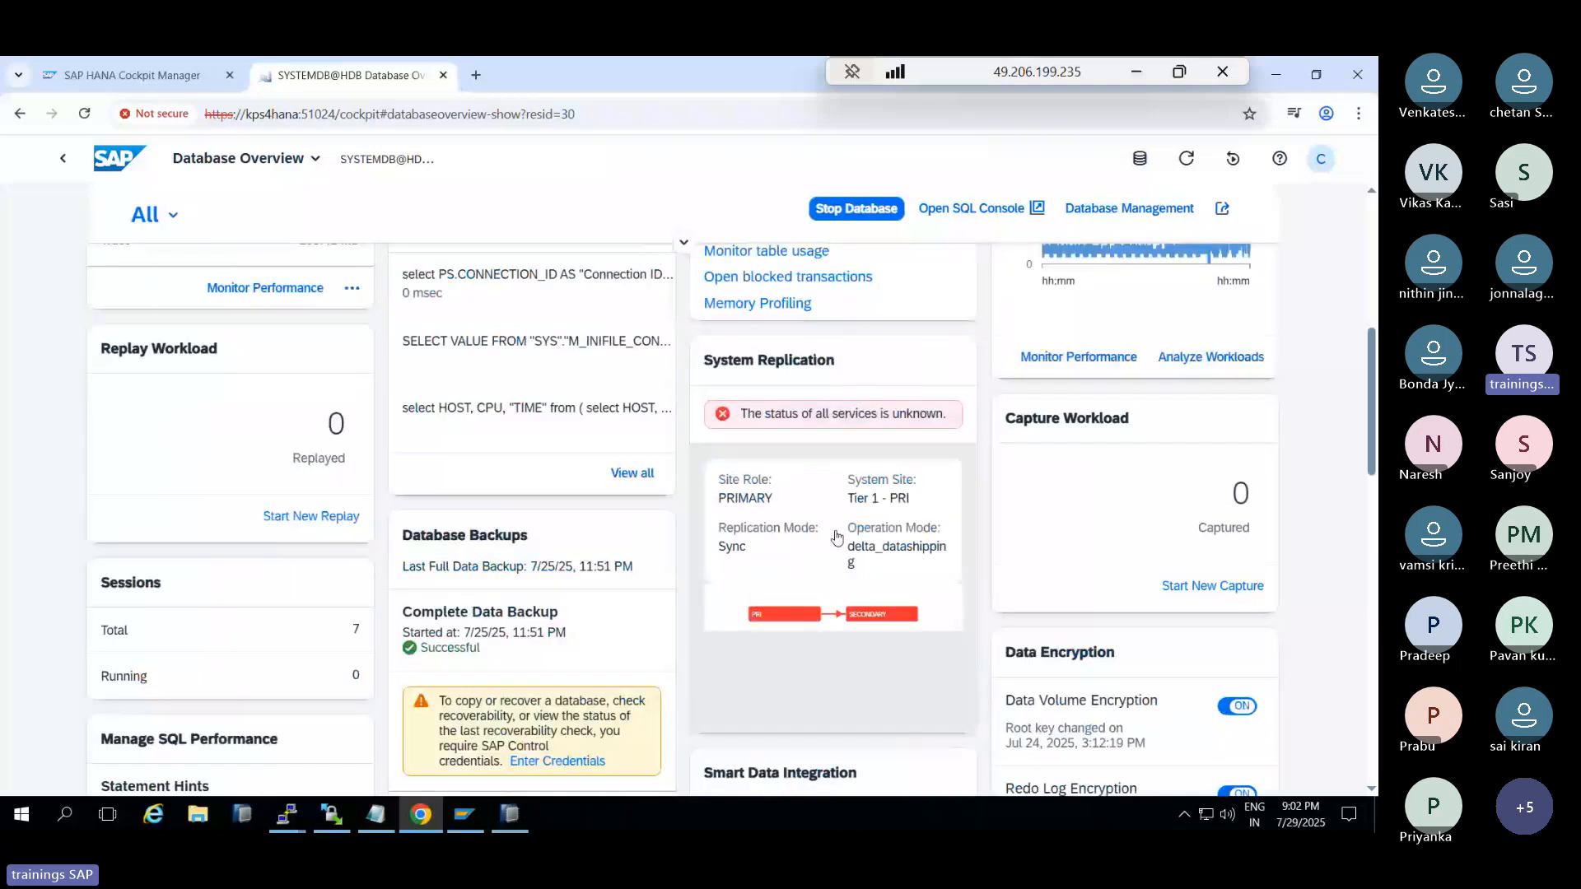
click(1185, 165)
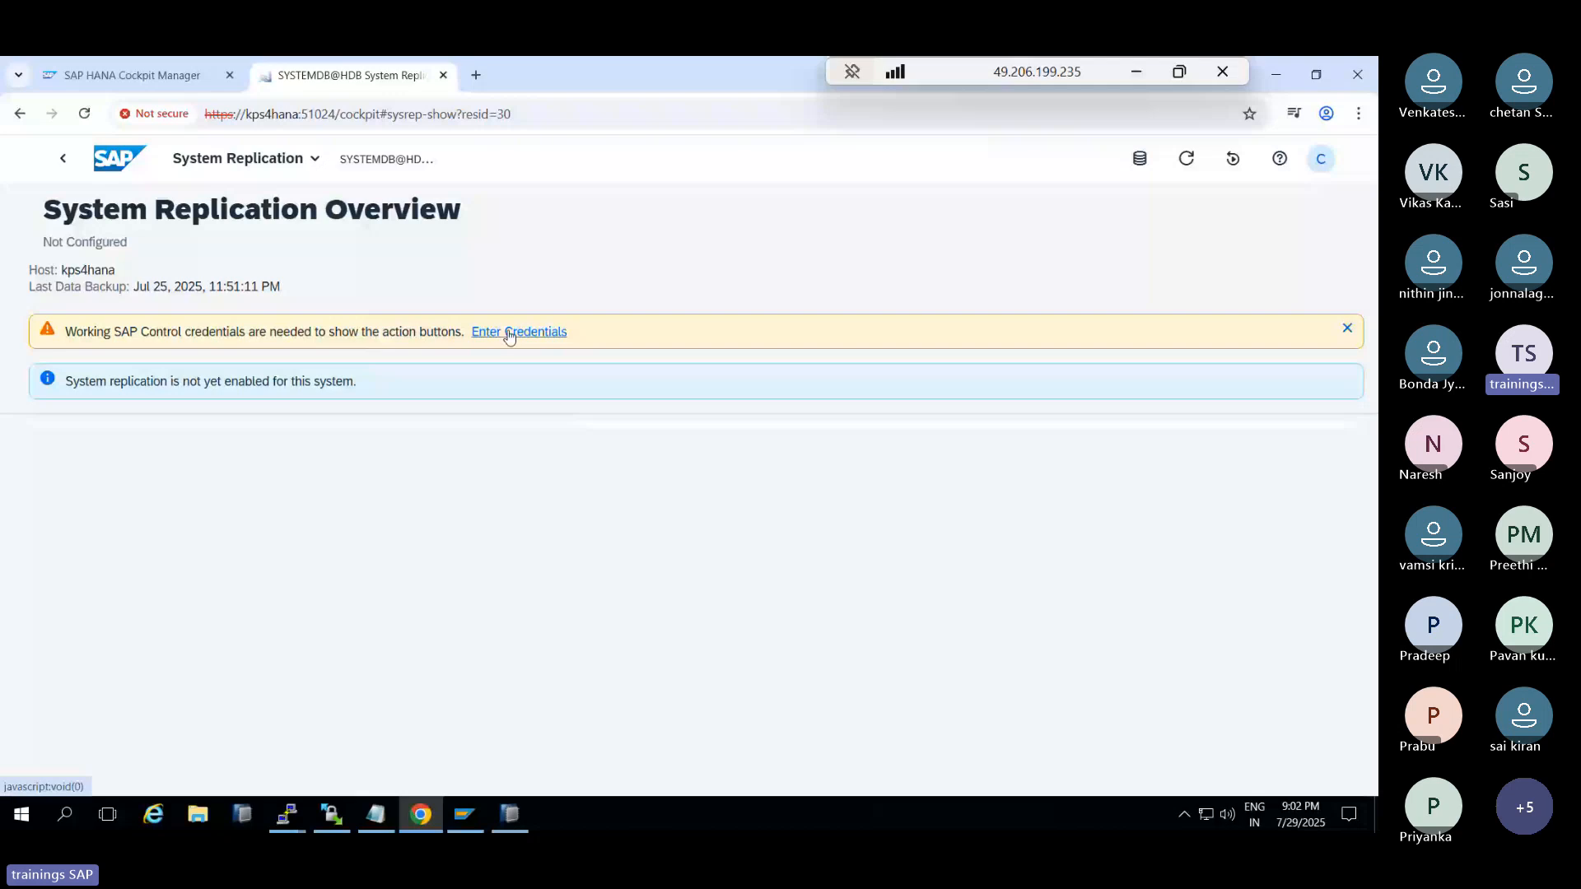
Try SYSTEM as the kps4hana SAP Control user and dismiss the invalid-credentials errors
click(509, 333)
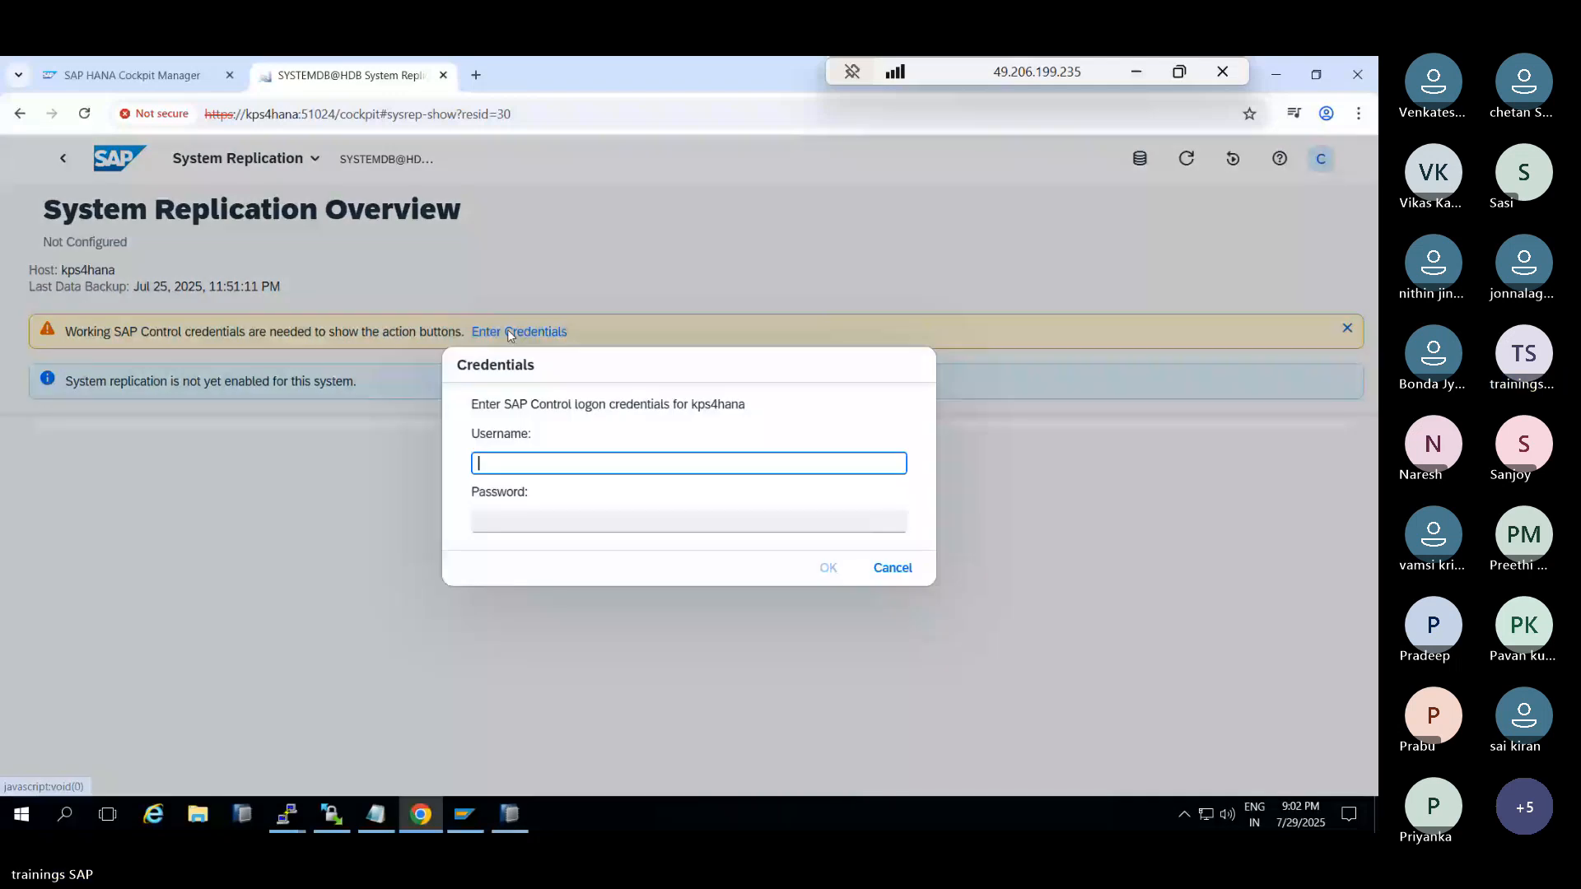
text(SYSTEM)
key(Tab)
text(••••••)
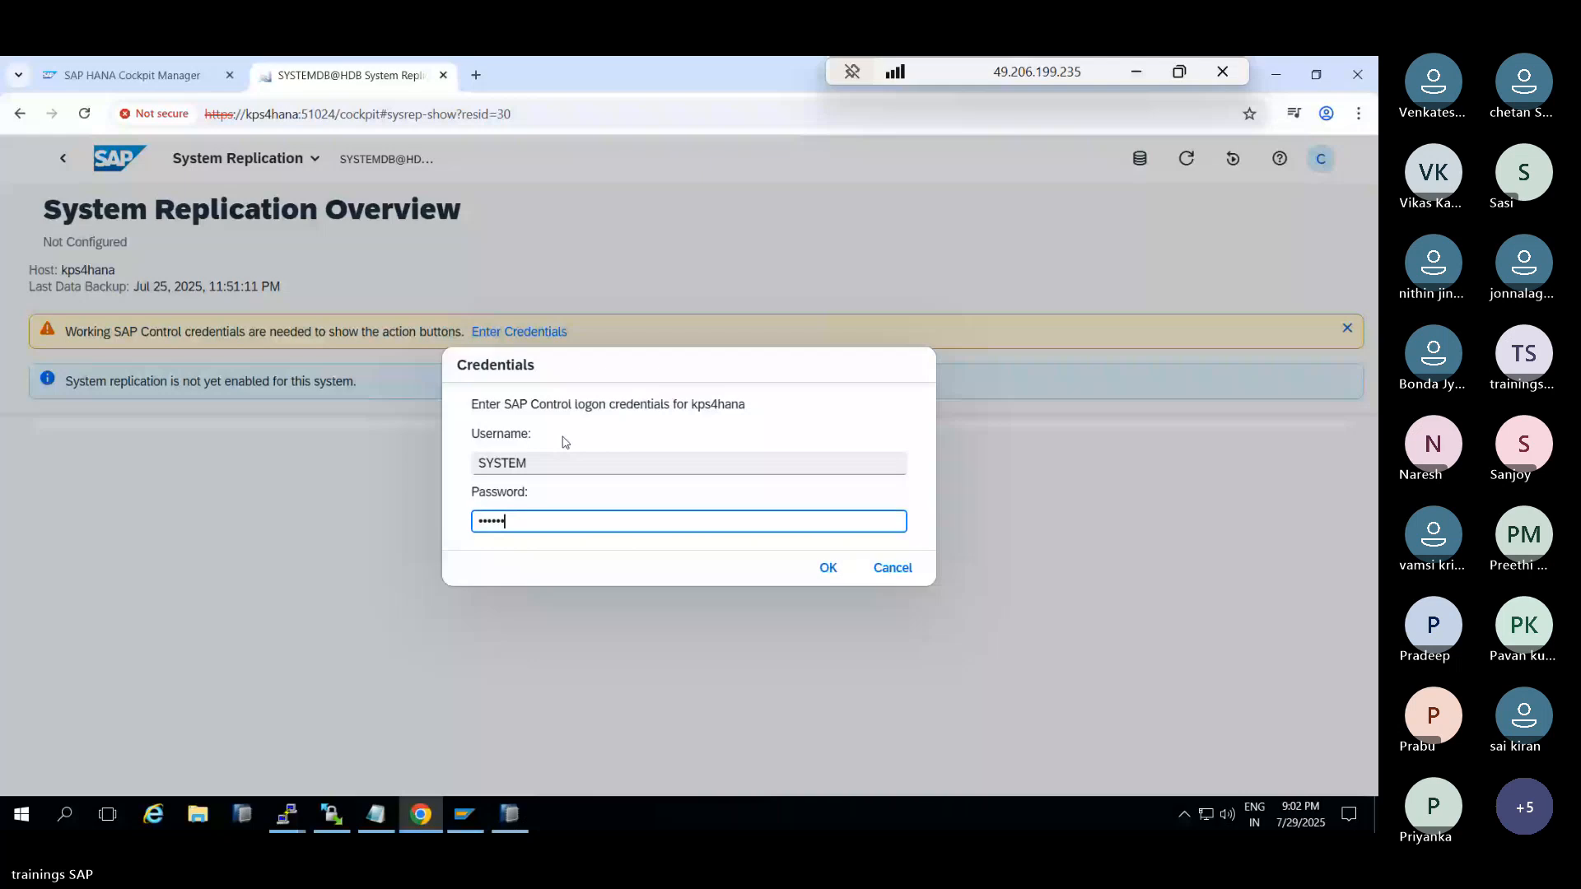
text(*****)
click(827, 568)
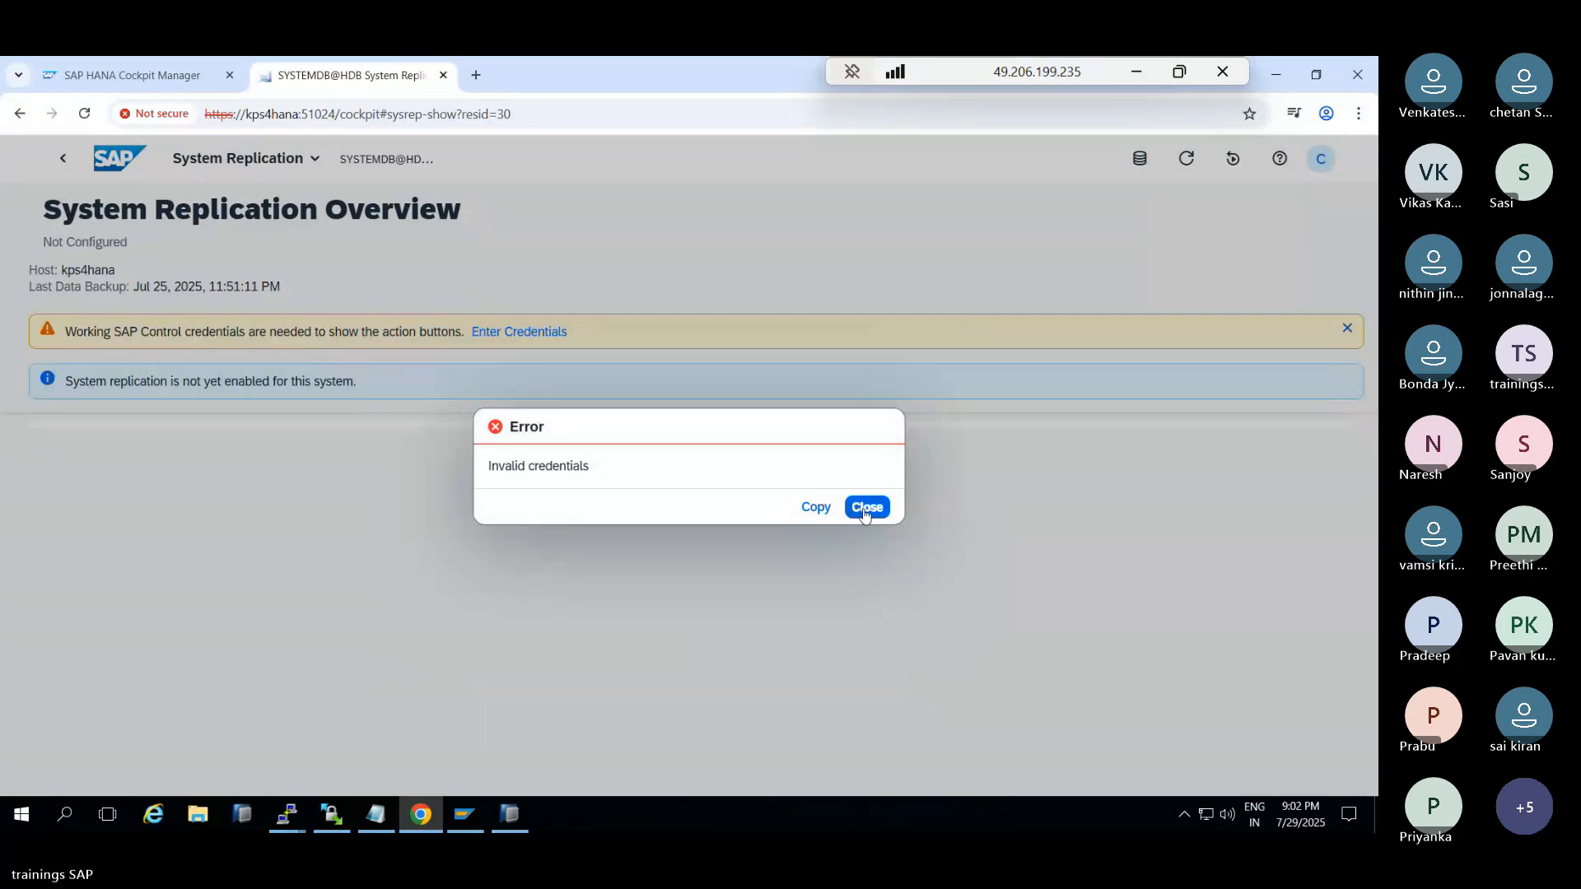
click(863, 511)
click(863, 511)
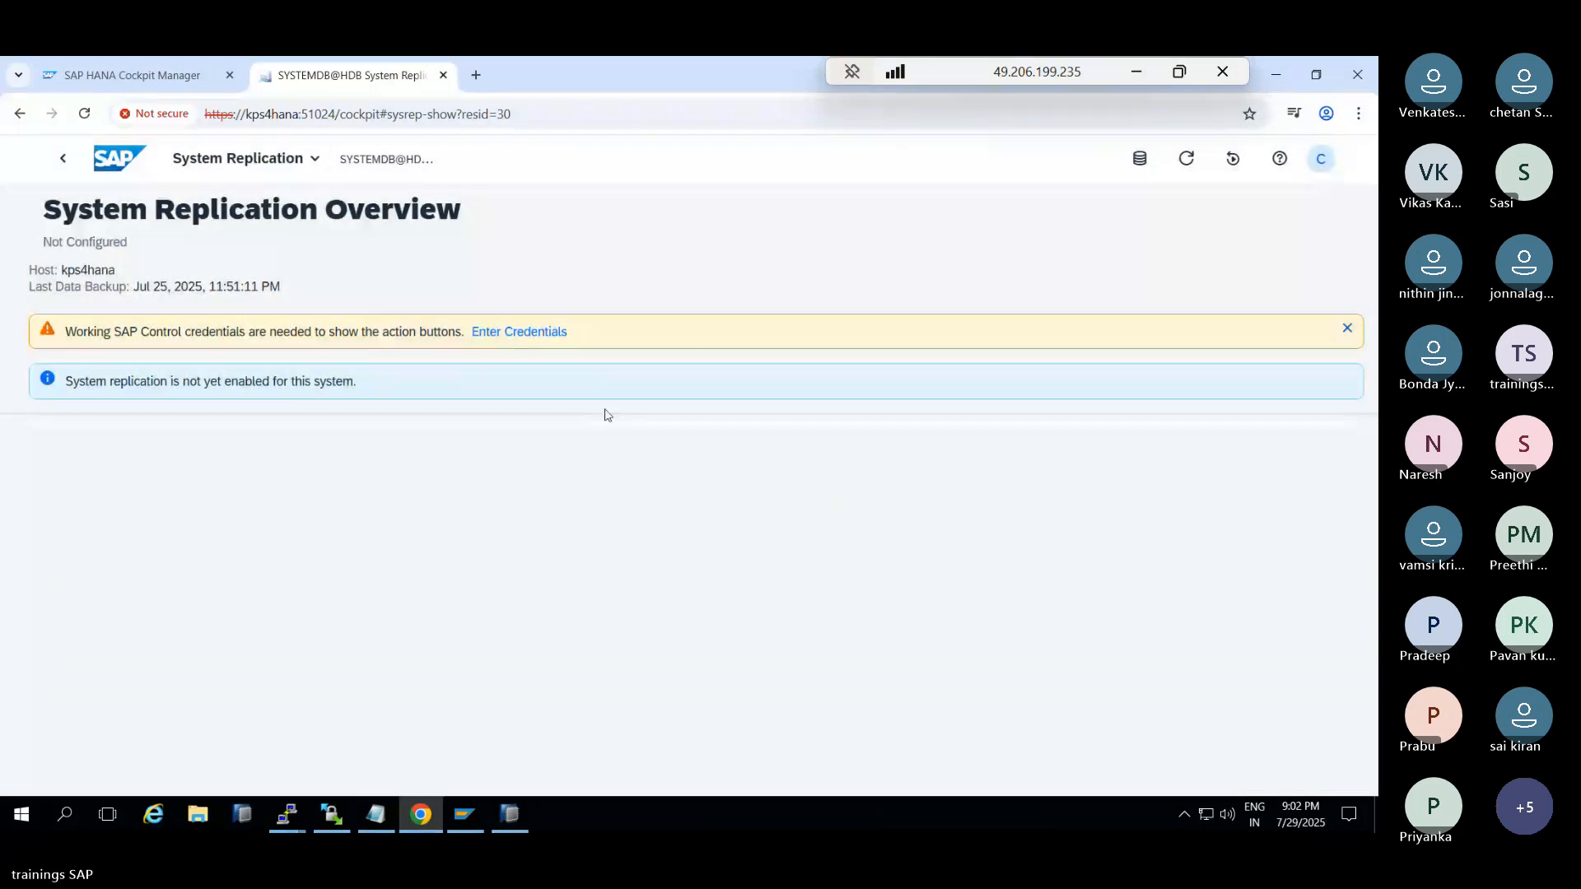
Retry the SYSTEM logon with another password and dismiss the rejection again
click(503, 334)
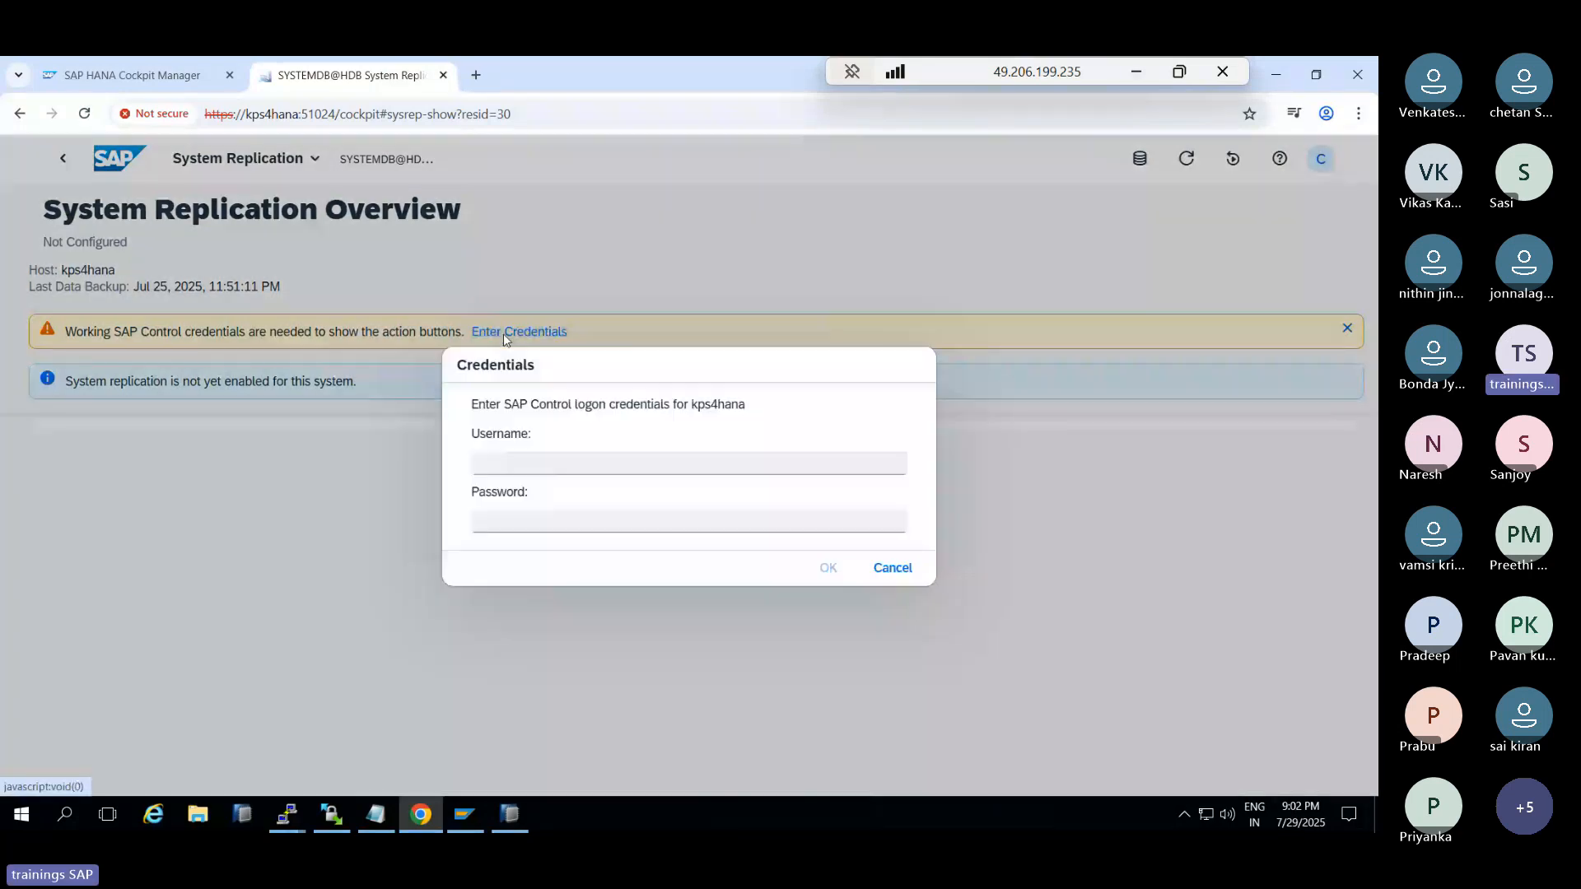
text(SYSTEM)
key(Tab)
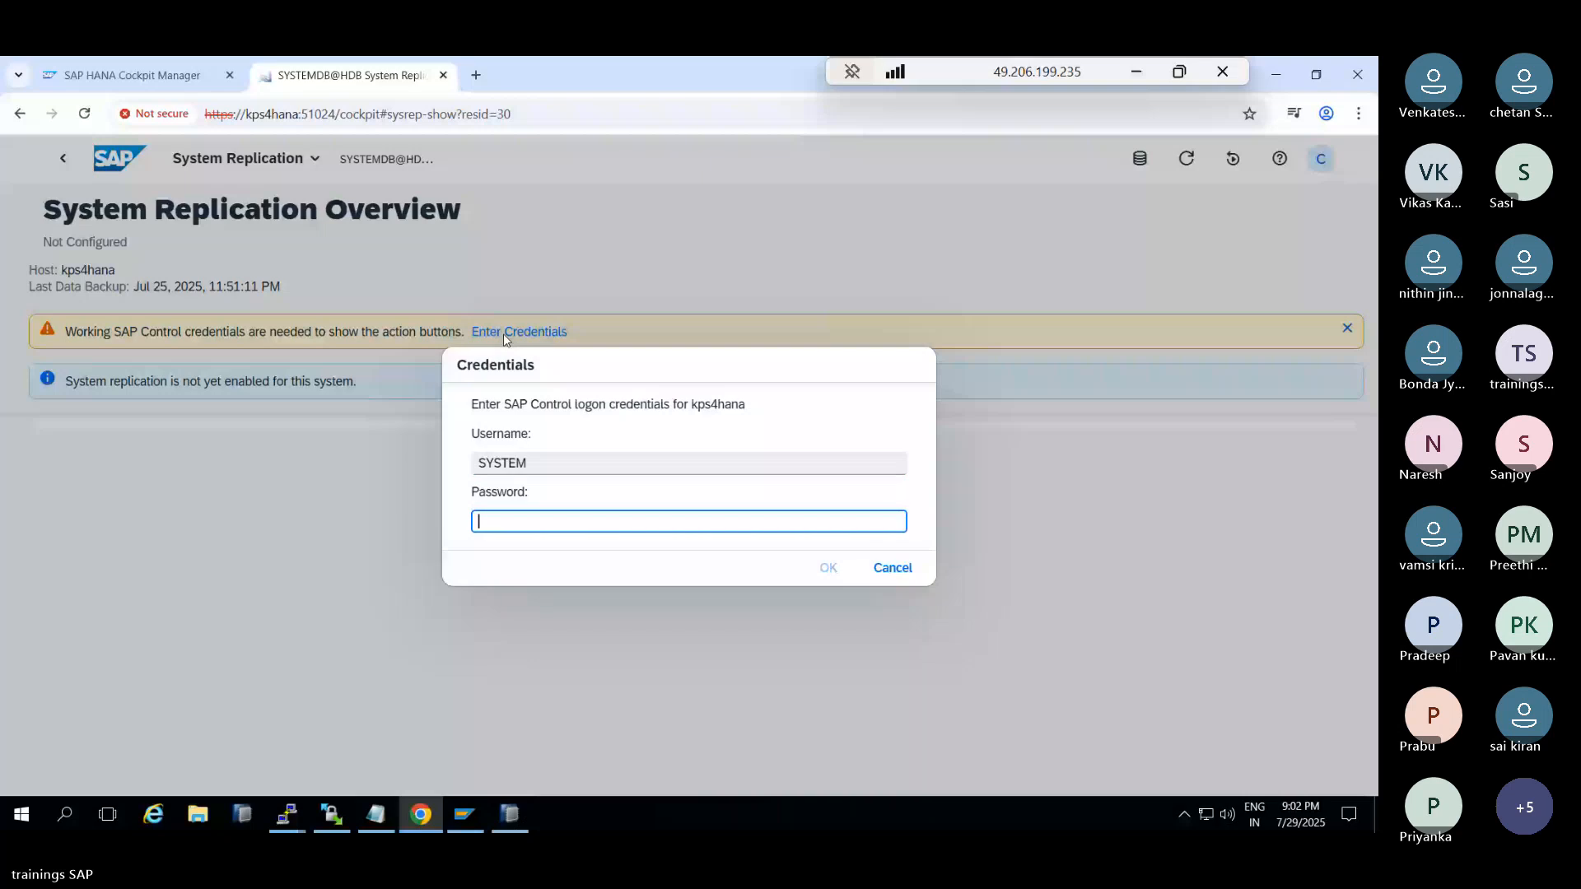
text(*********)
click(828, 568)
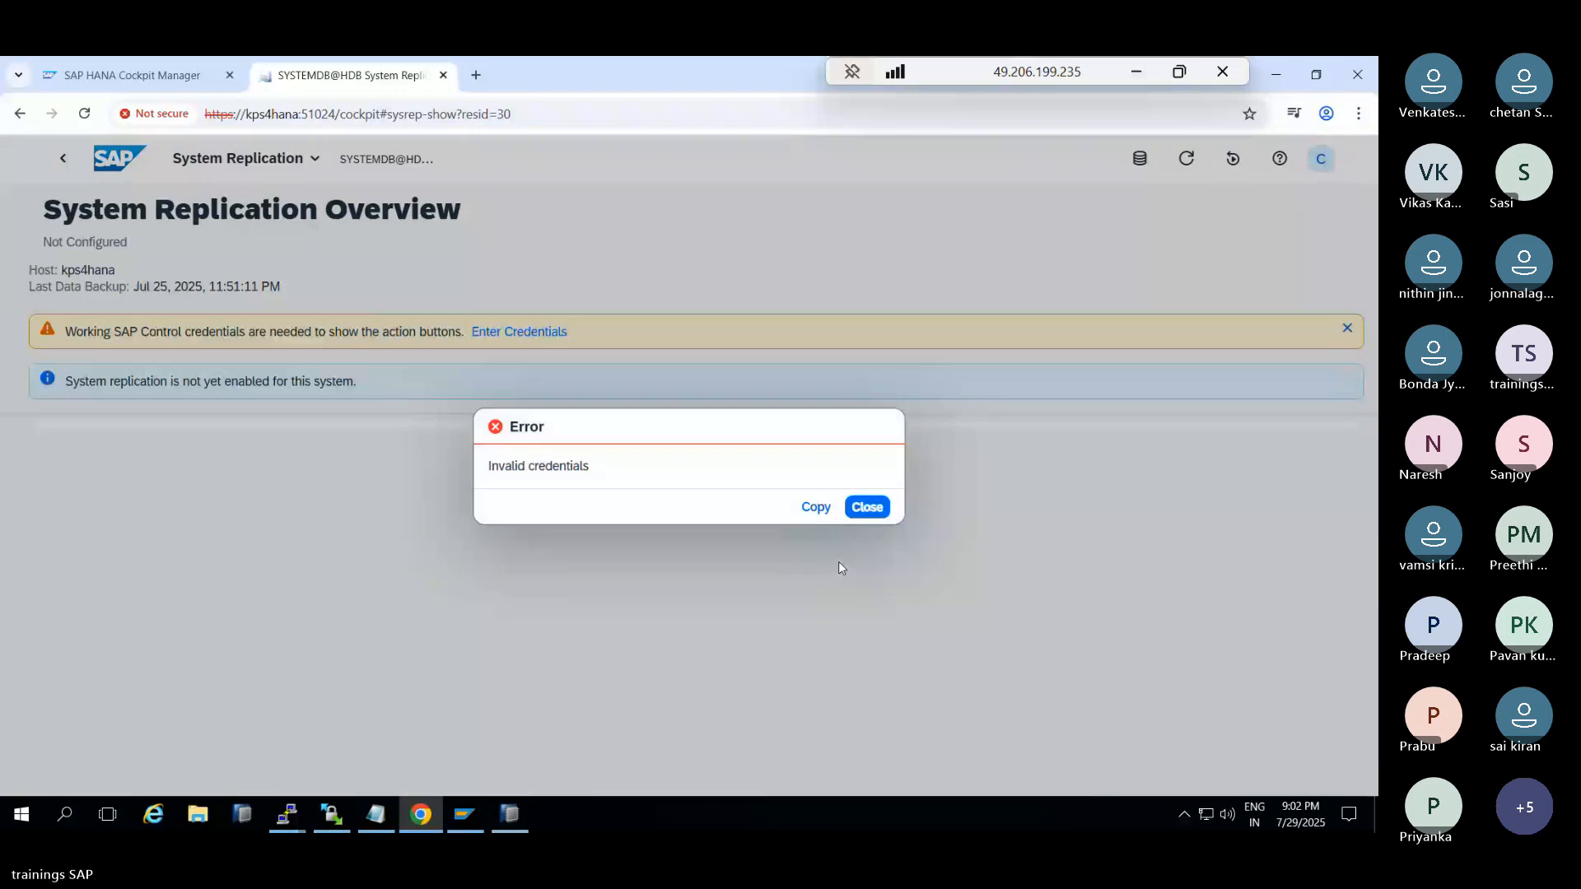
click(867, 507)
click(867, 506)
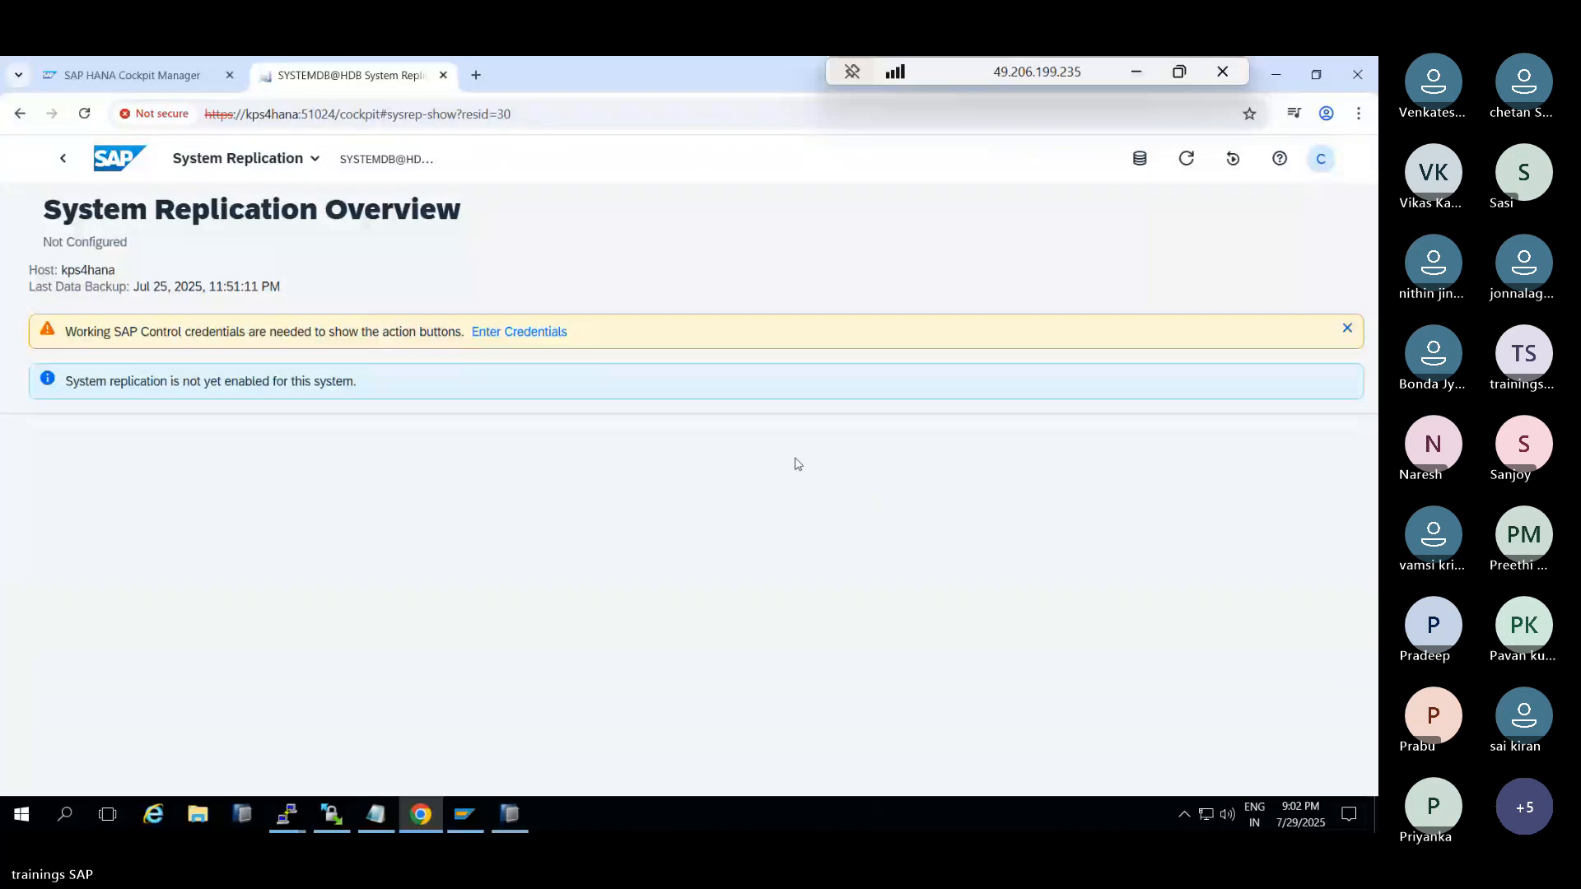
Attempt the SAP Control logon as root and dismiss its rejection errors
click(531, 337)
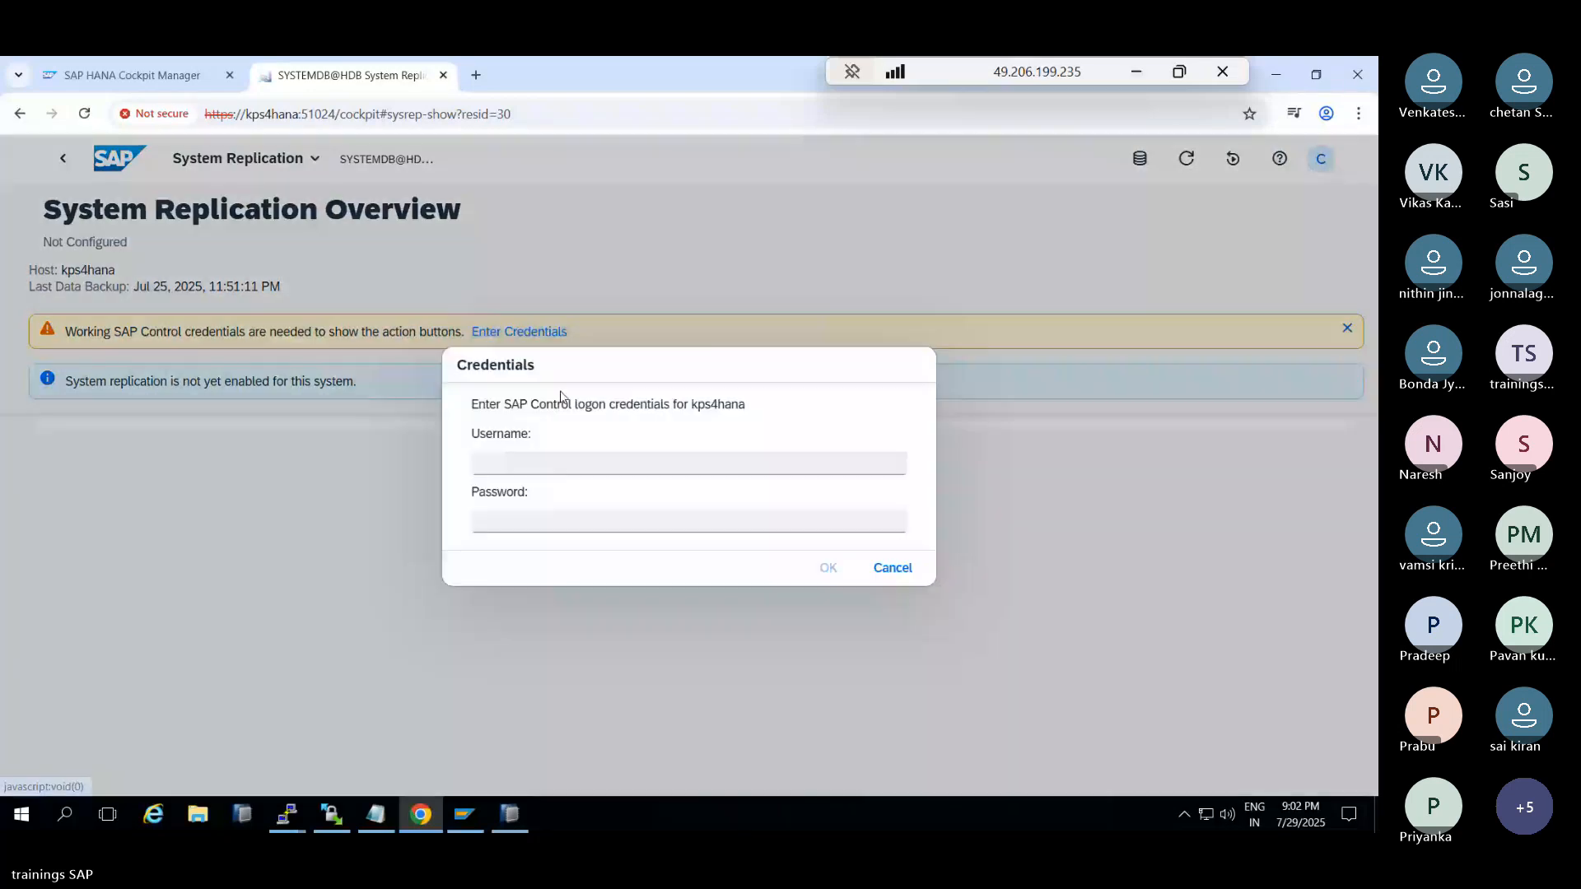
text(root)
key(Tab)
text(******)
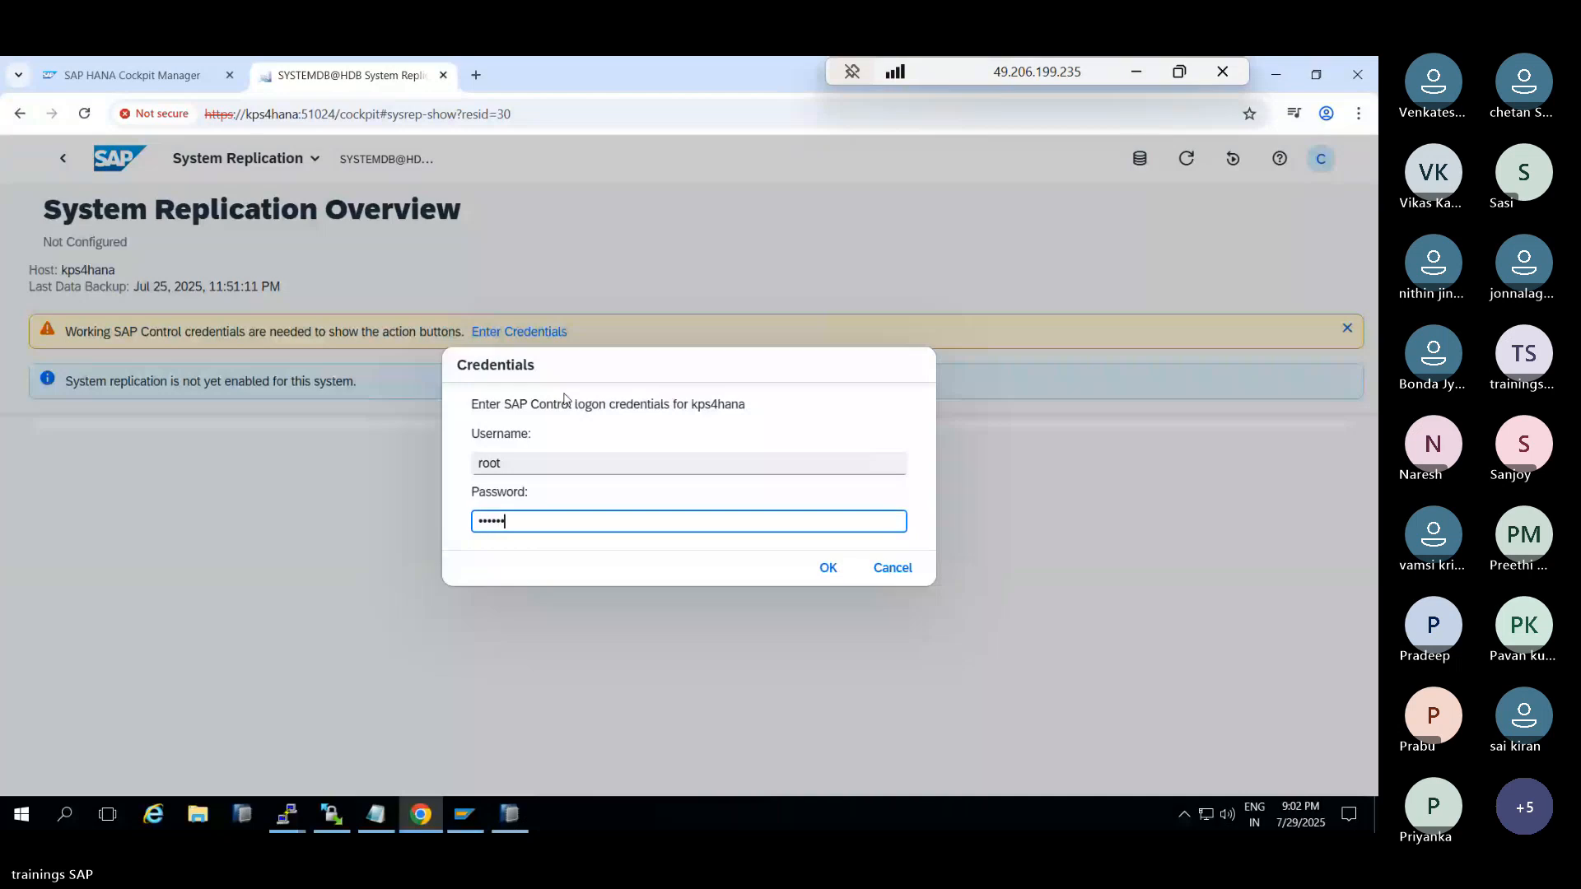
text(*****)
click(823, 570)
click(867, 506)
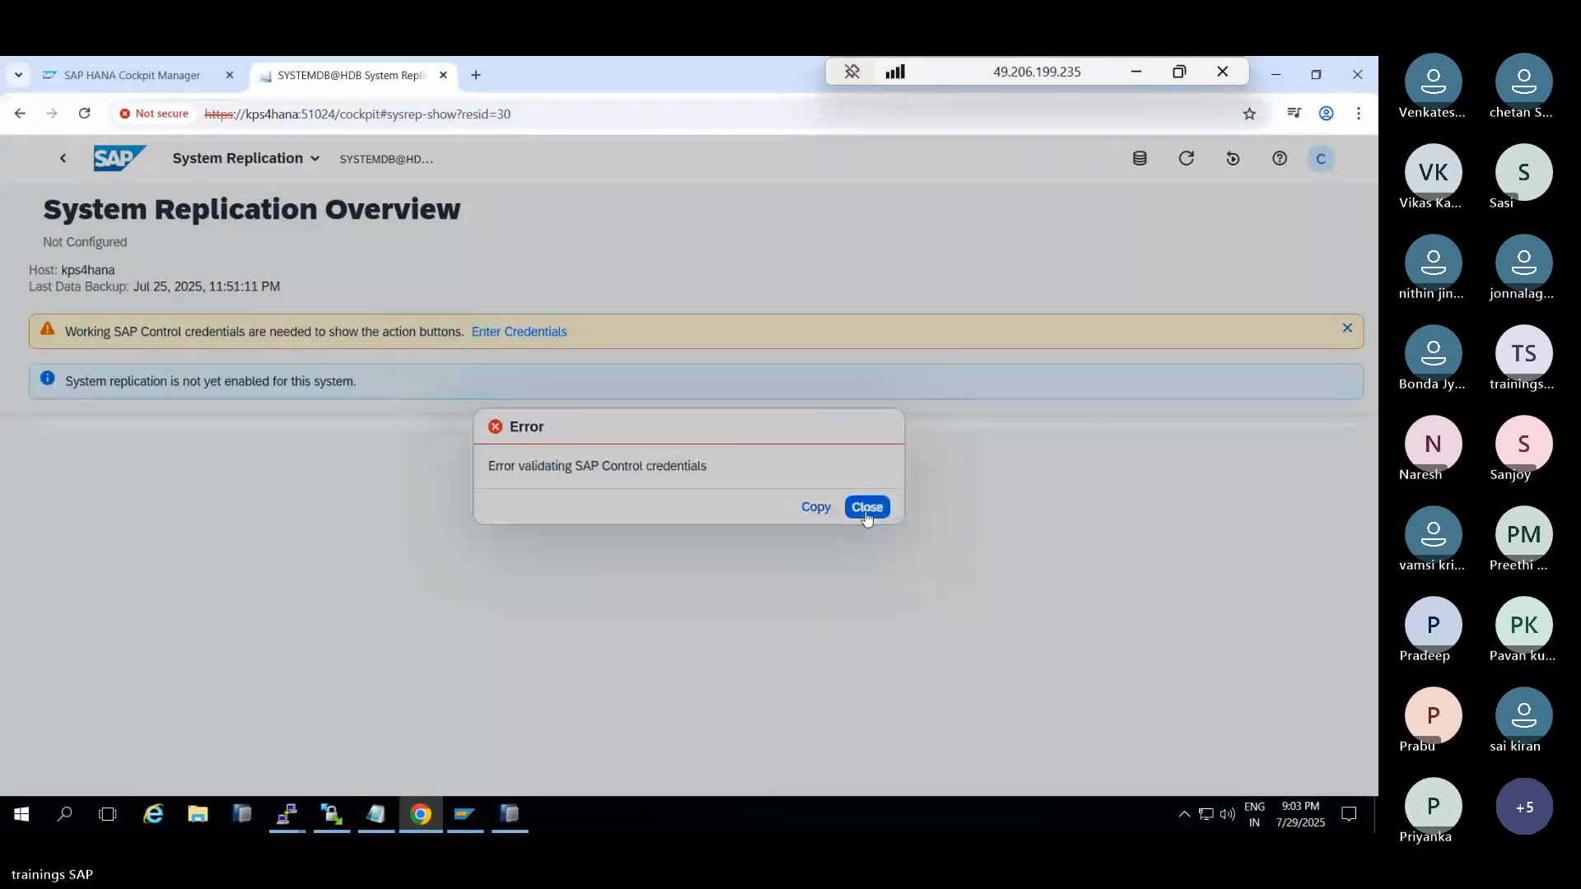
click(865, 510)
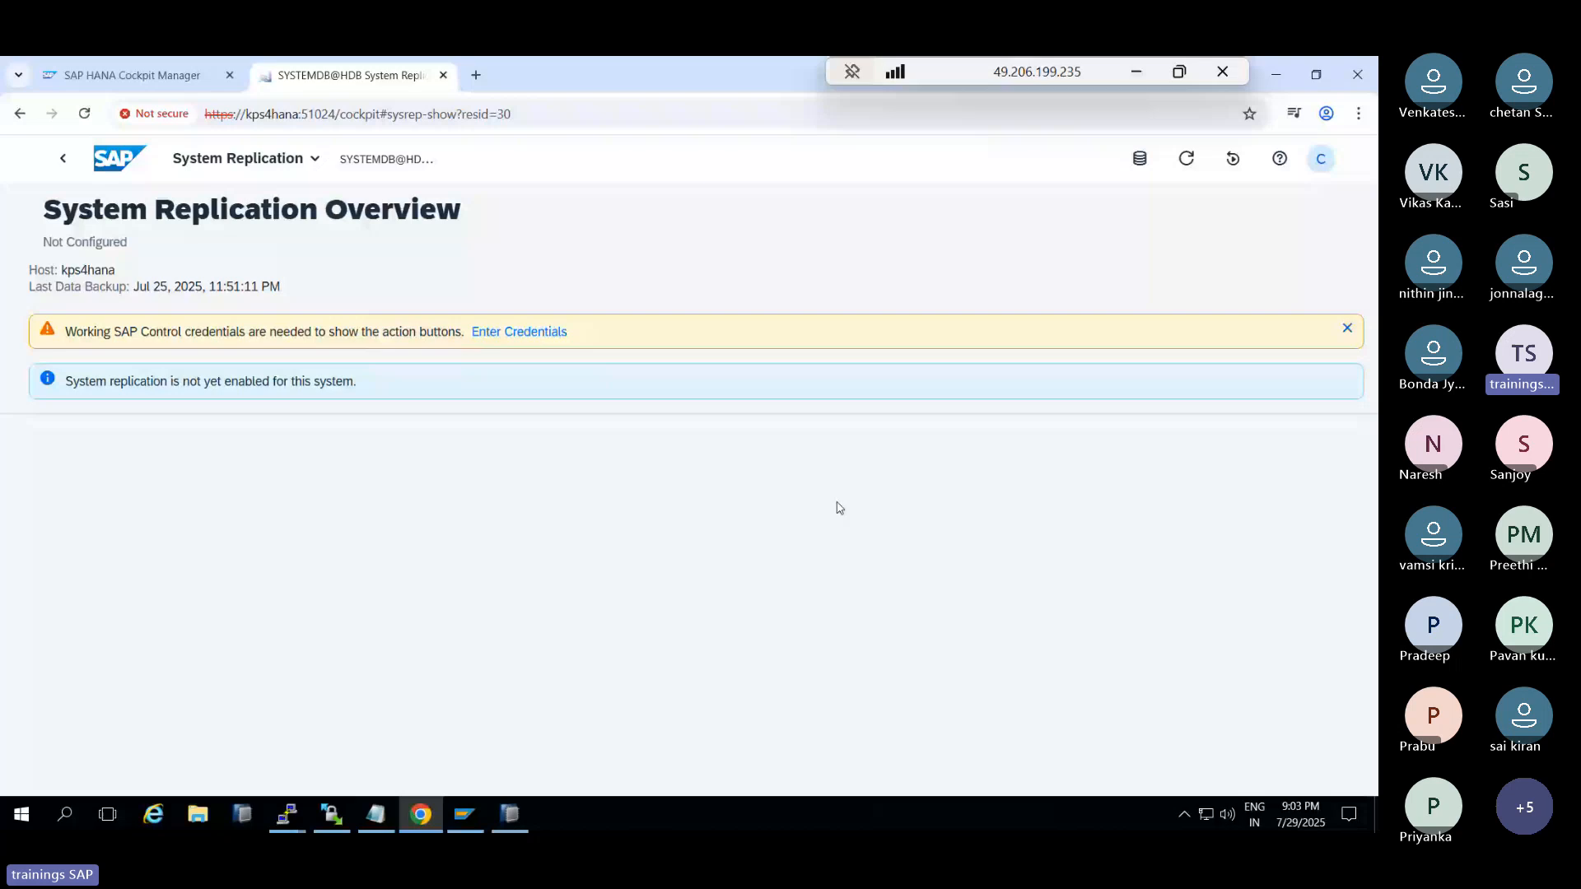
Enter user hdbadm and its password in the SAP Control Credentials dialog
click(519, 330)
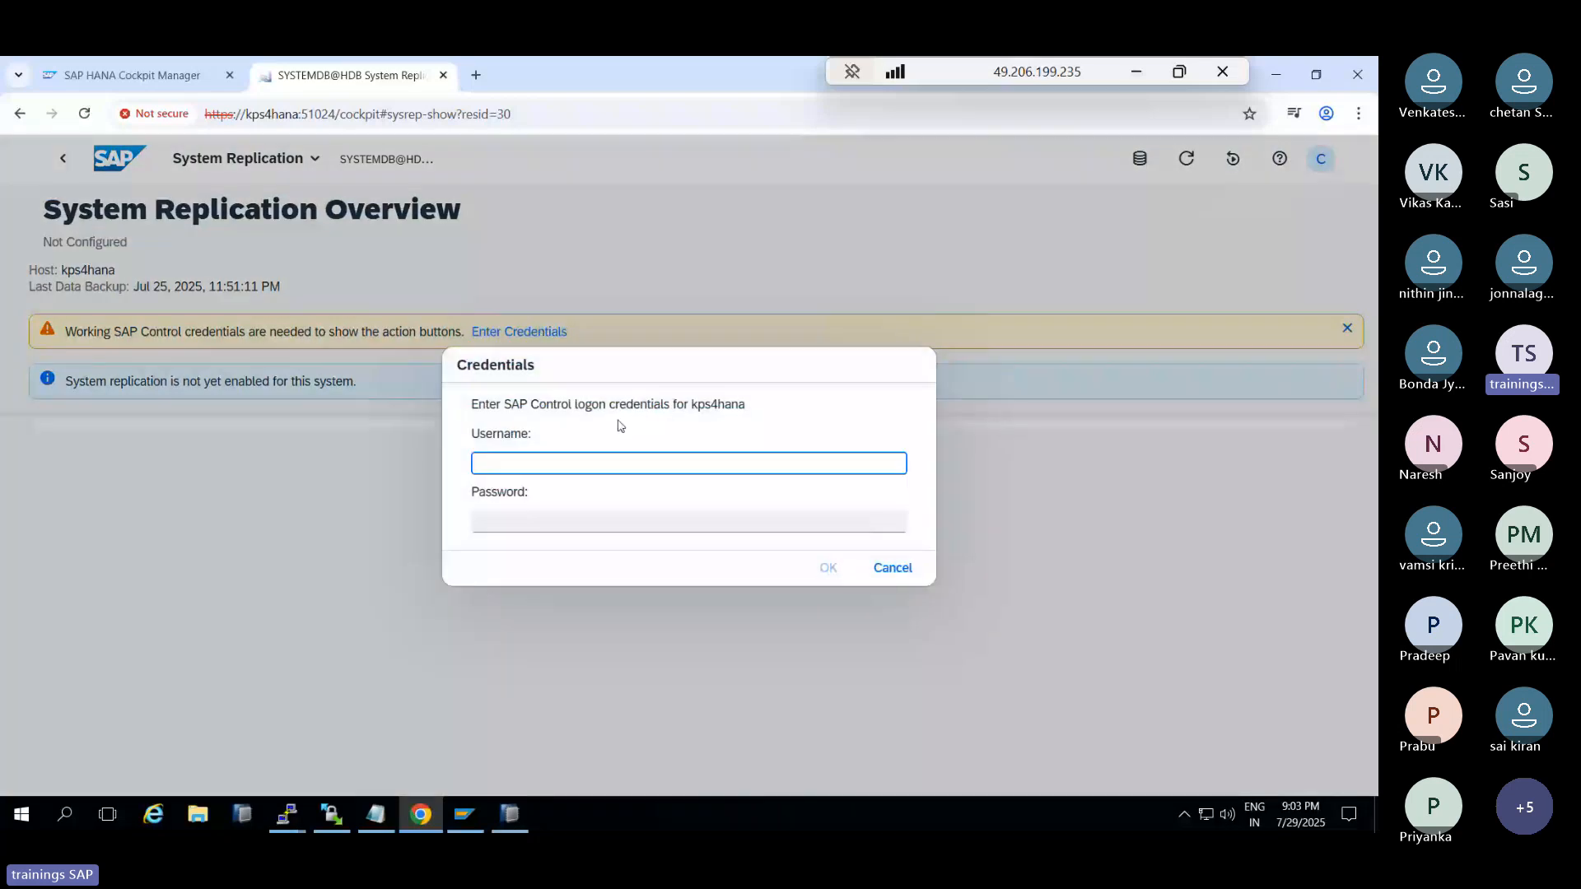
text(hdbadm)
key(Tab)
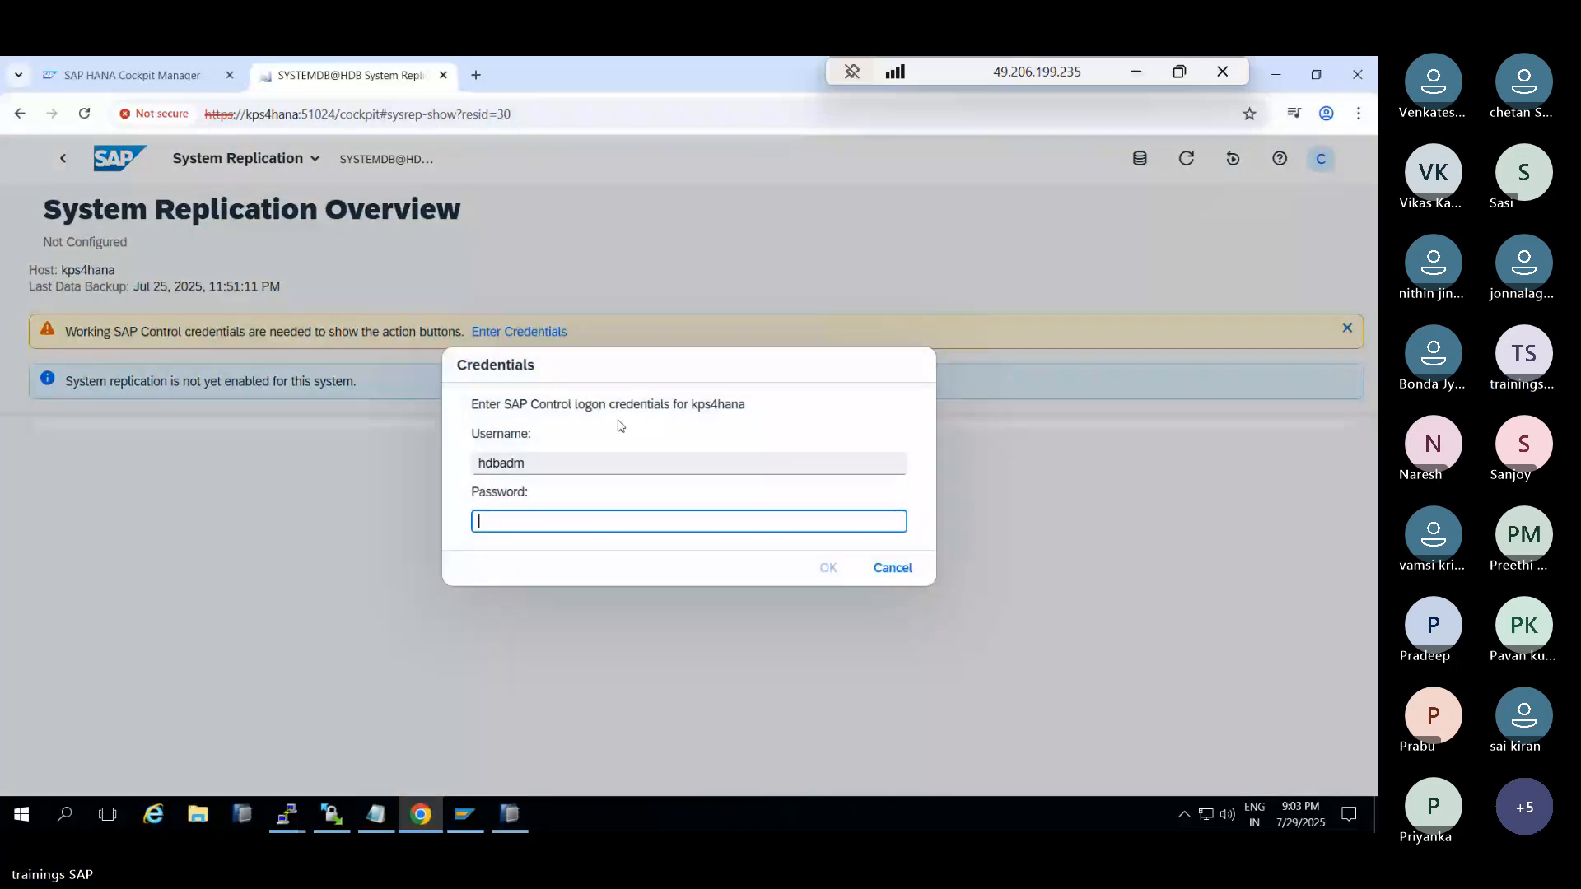
text(********)
Submit the hdbadm credentials, go back, and switch to the Cockpit Manager's HDB@HDB details
click(827, 568)
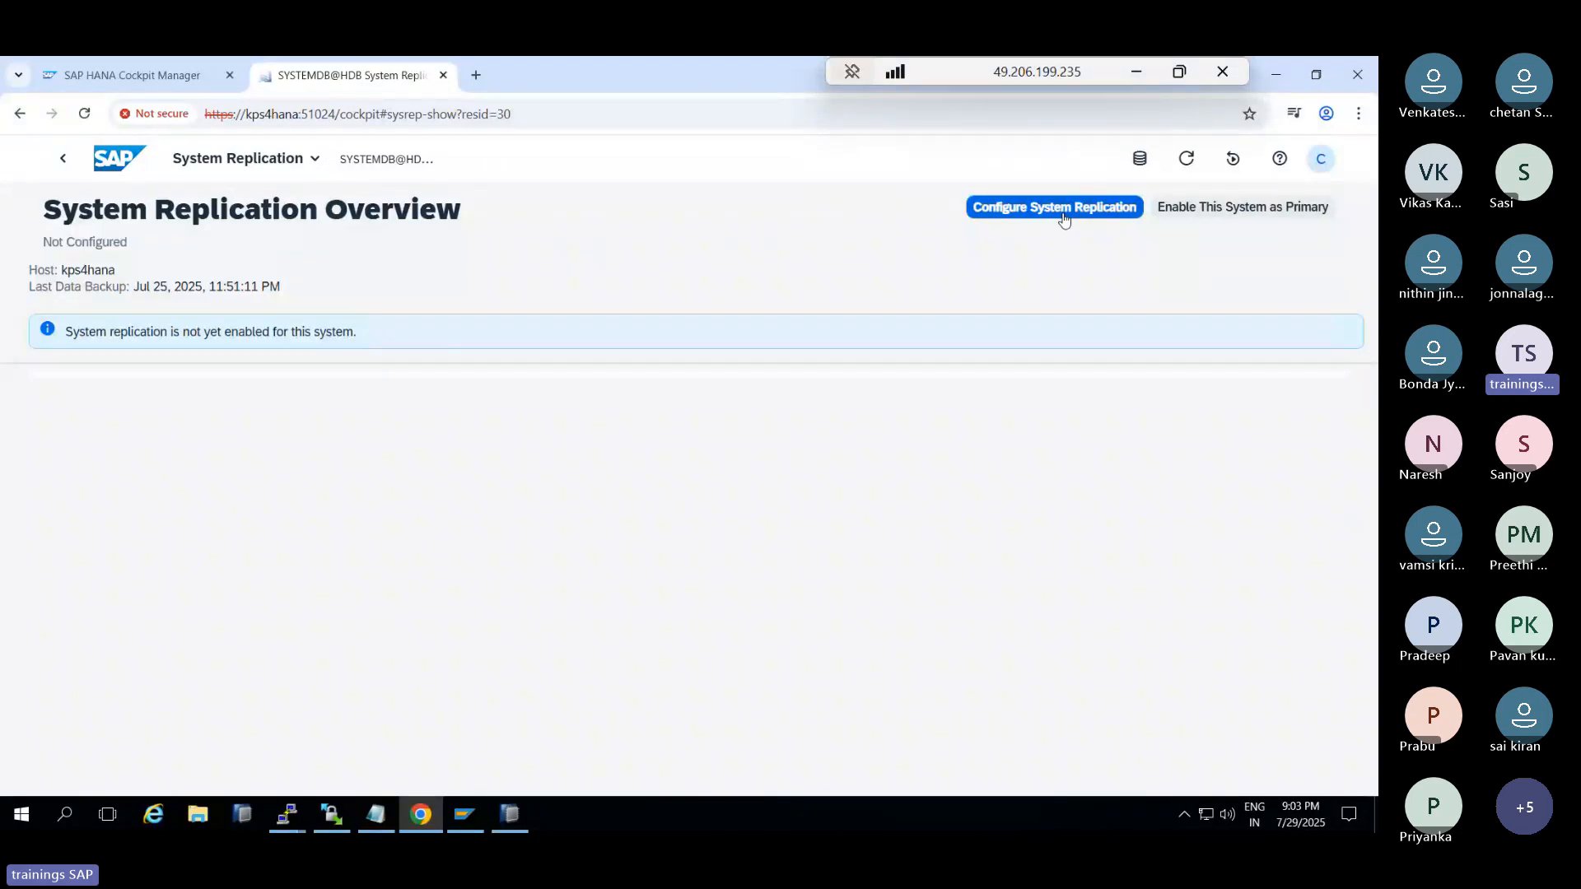
click(64, 160)
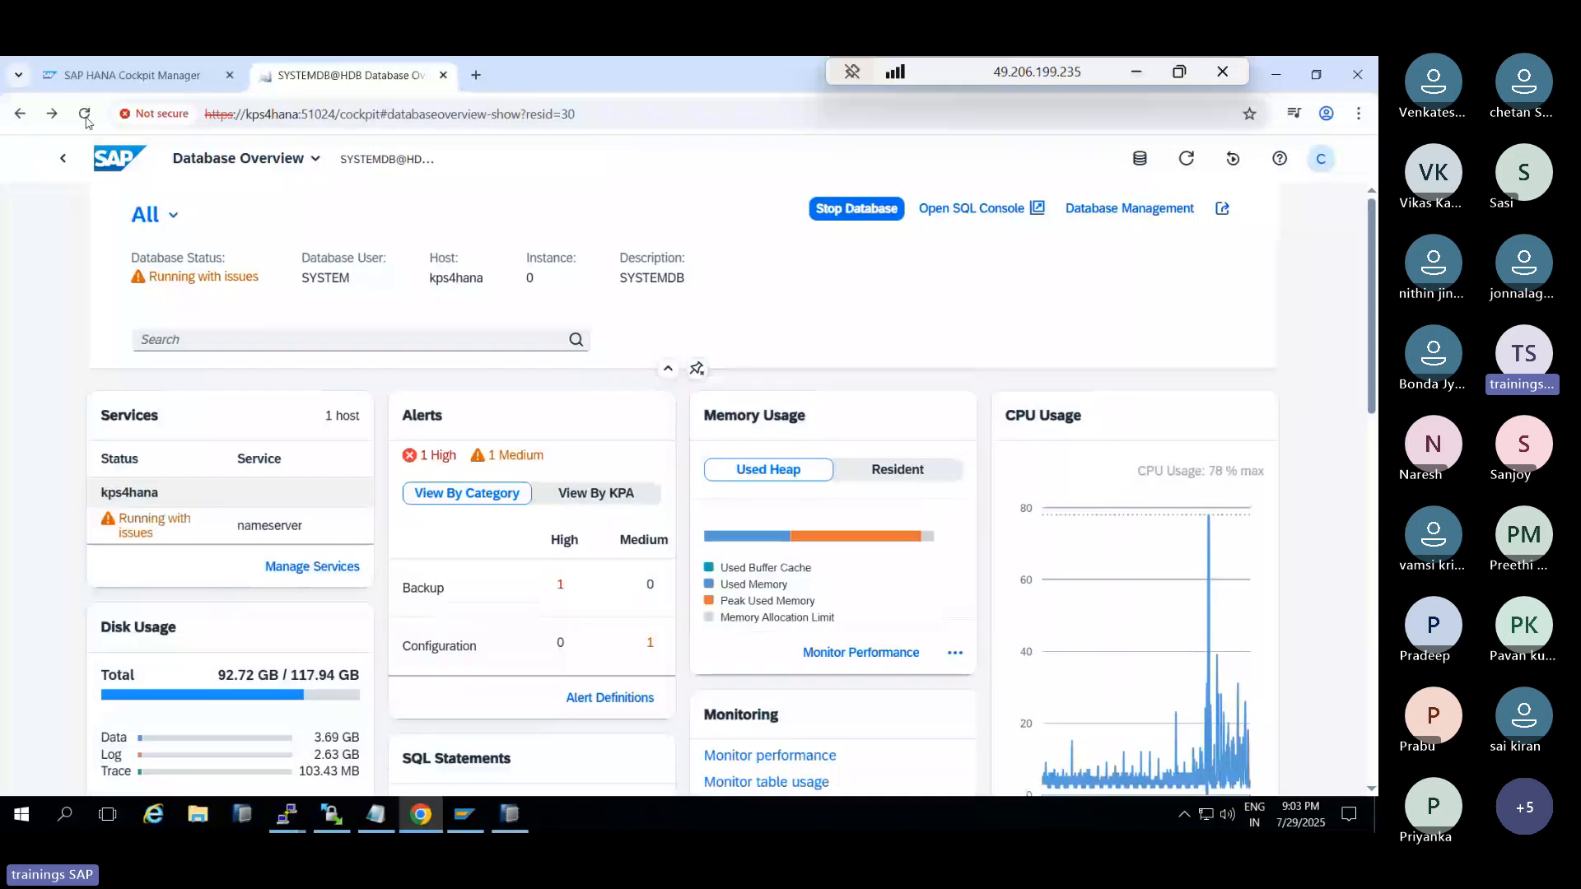
click(131, 75)
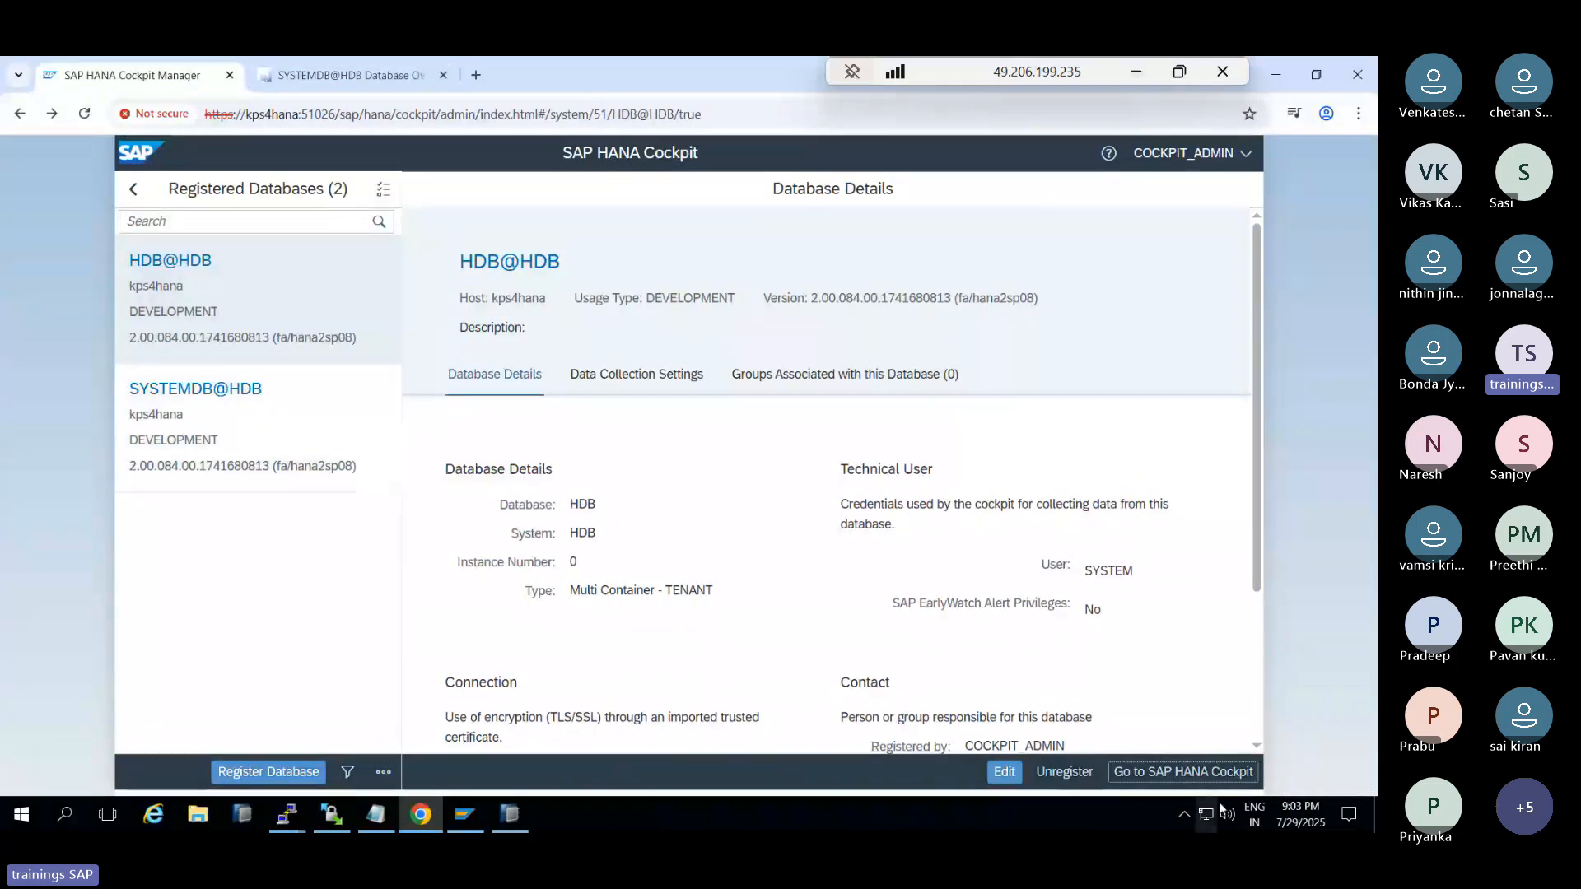
Start Register Database and acknowledge the session timeout so Cockpit Manager reloads
click(239, 771)
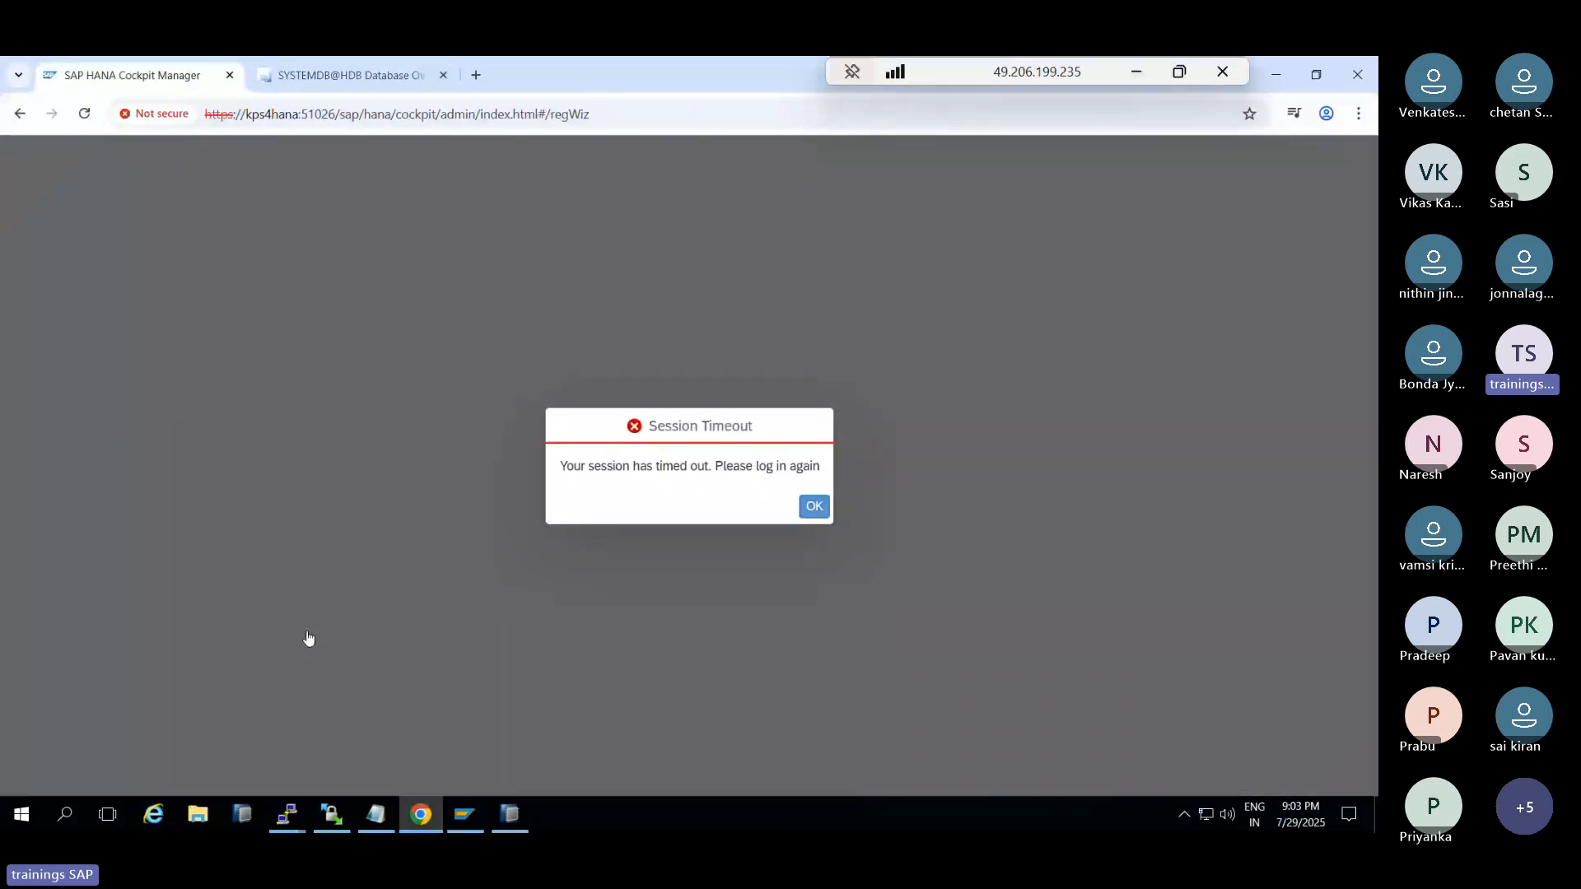
click(813, 505)
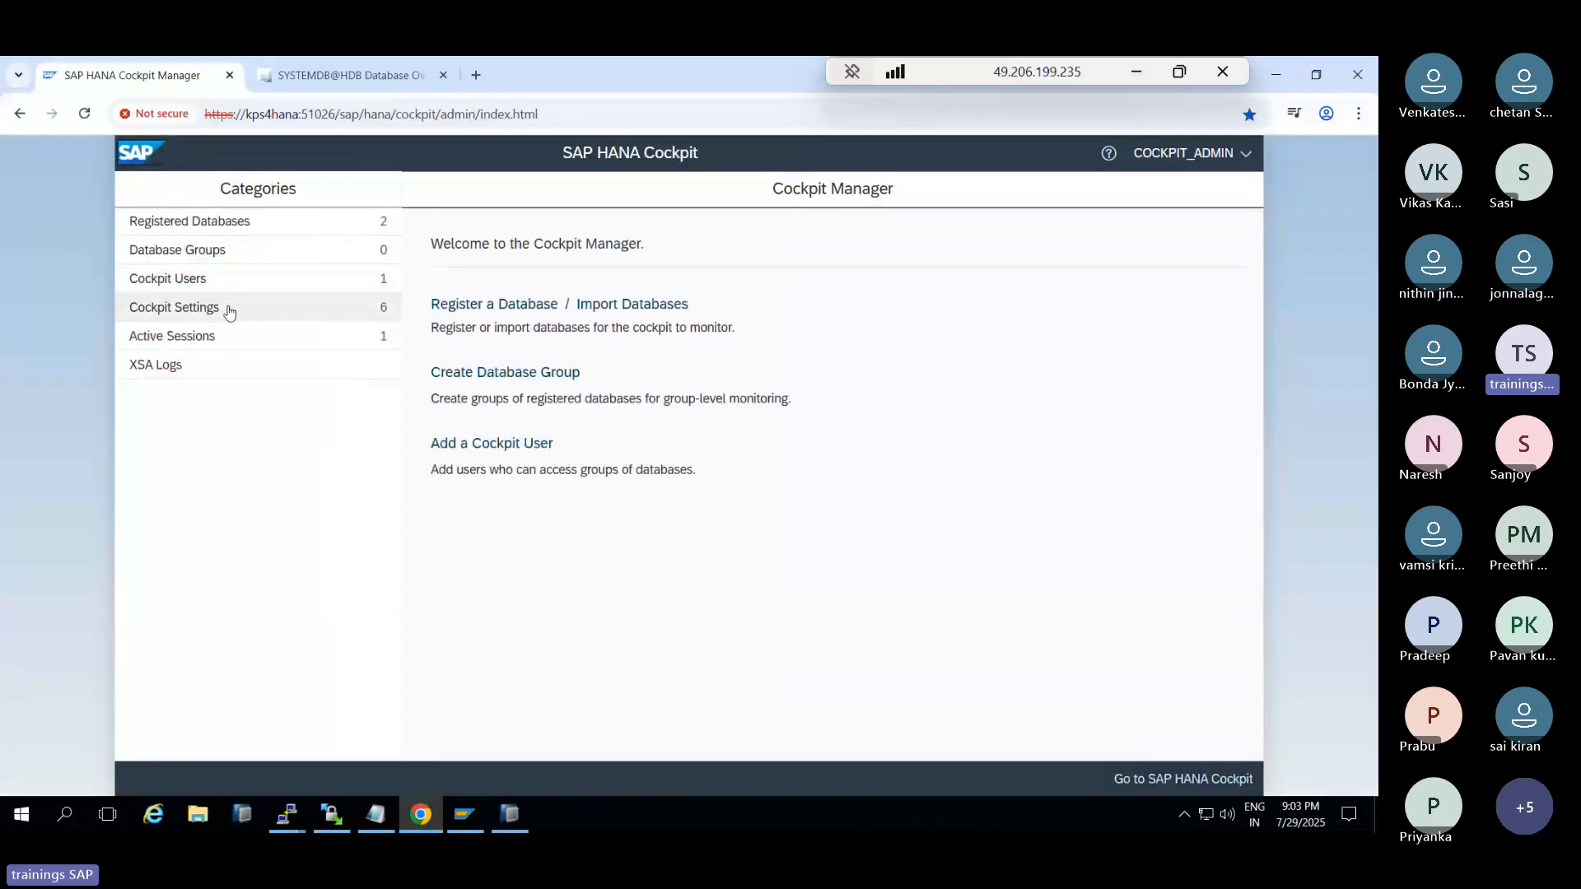
Enter host kps4hana2, instance 00 and description SECONDARY-SDB for the system database
click(507, 306)
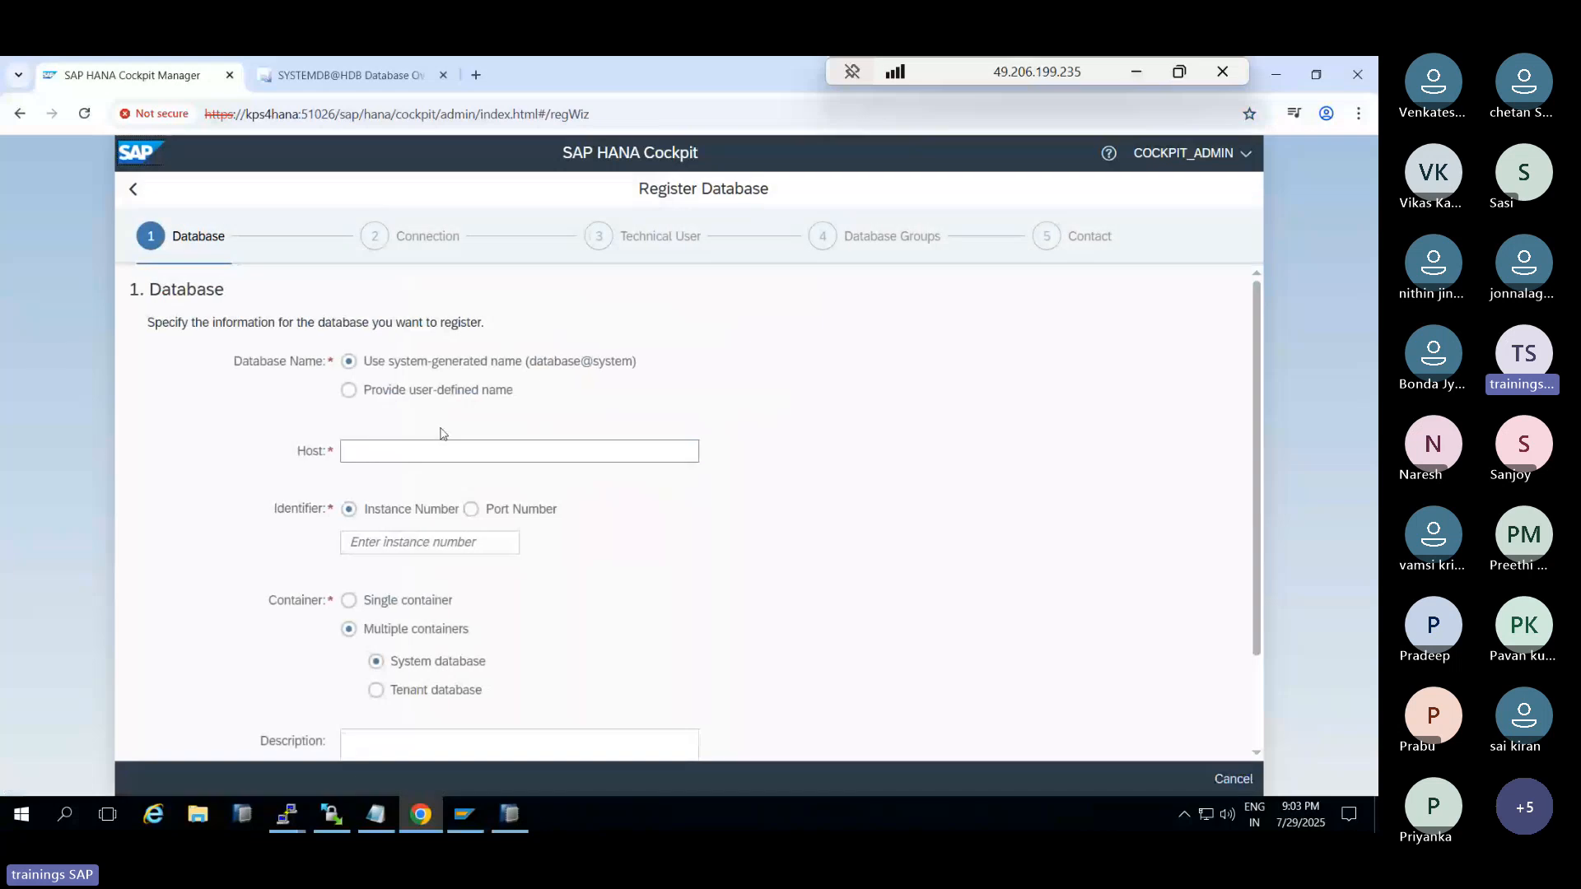
click(372, 451)
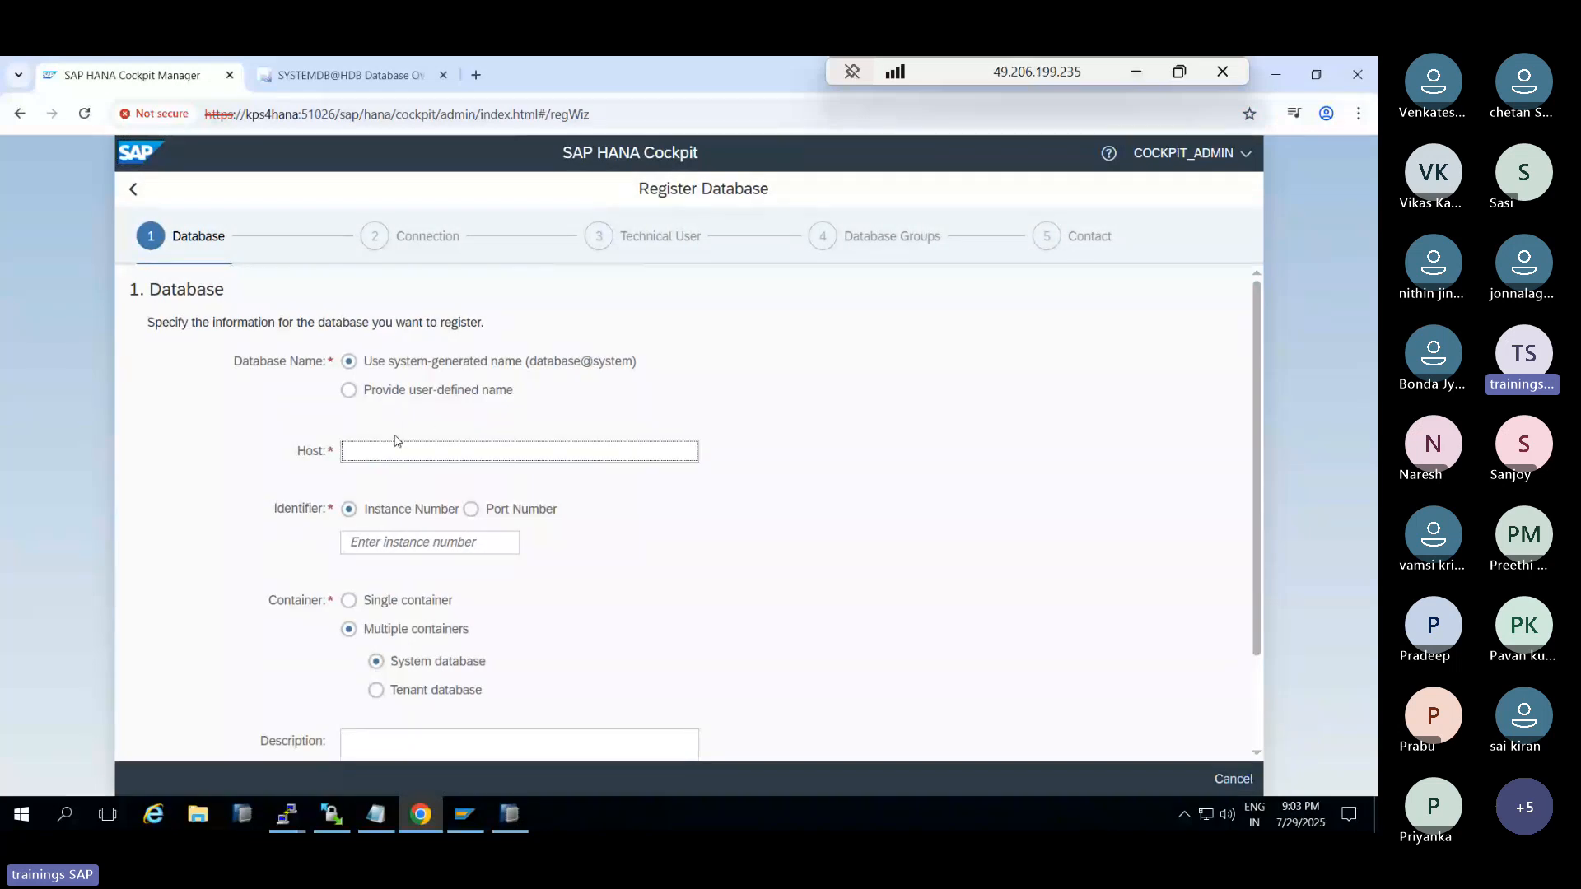
text(kps4hana2)
click(421, 545)
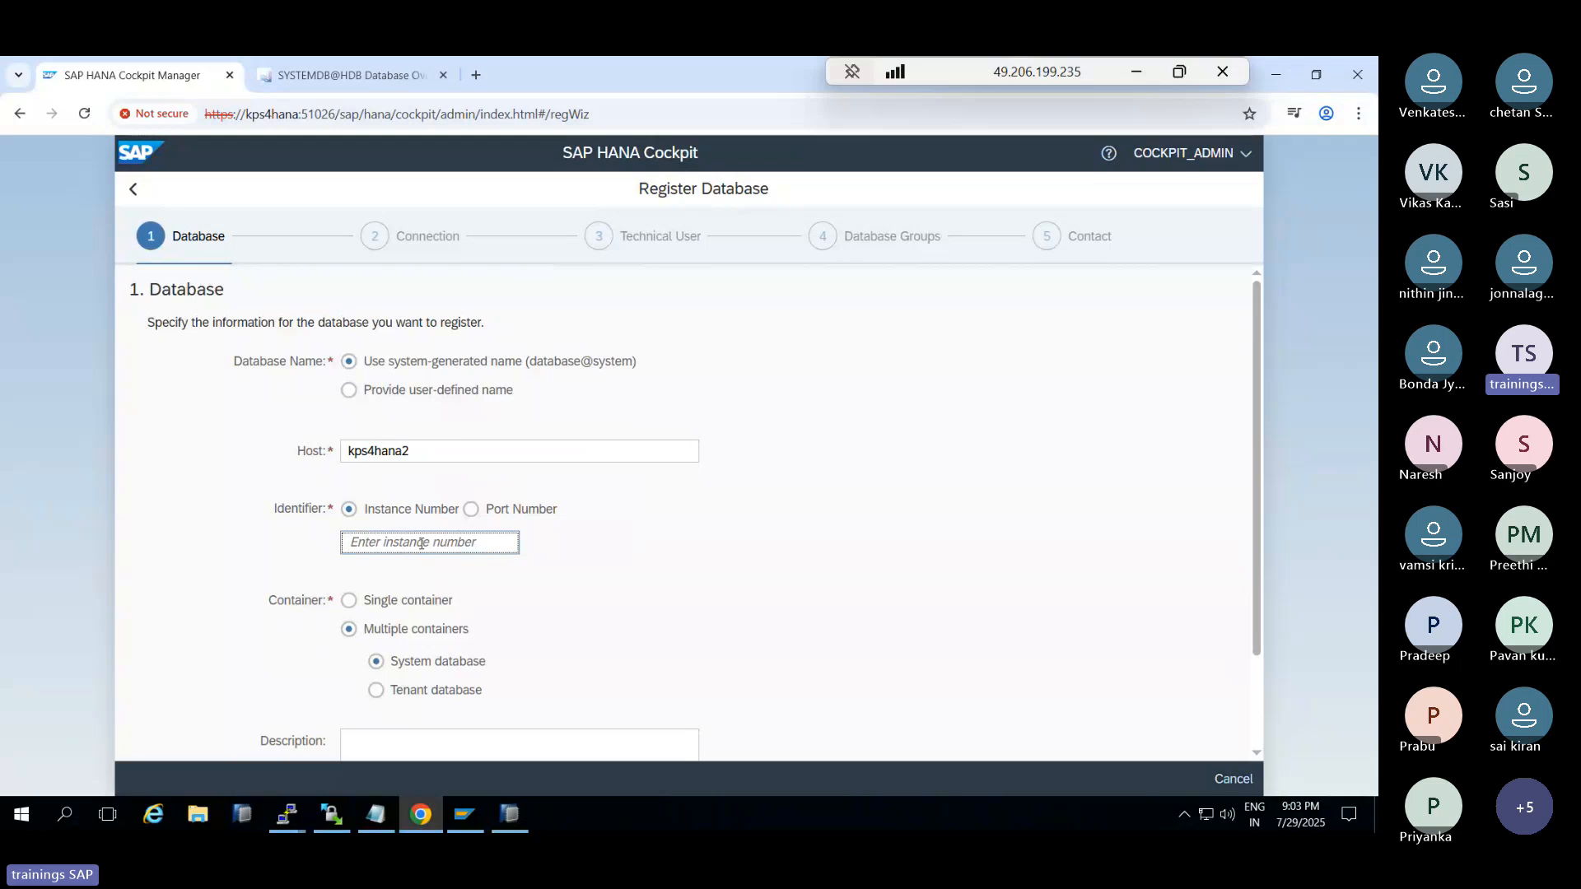
text(00)
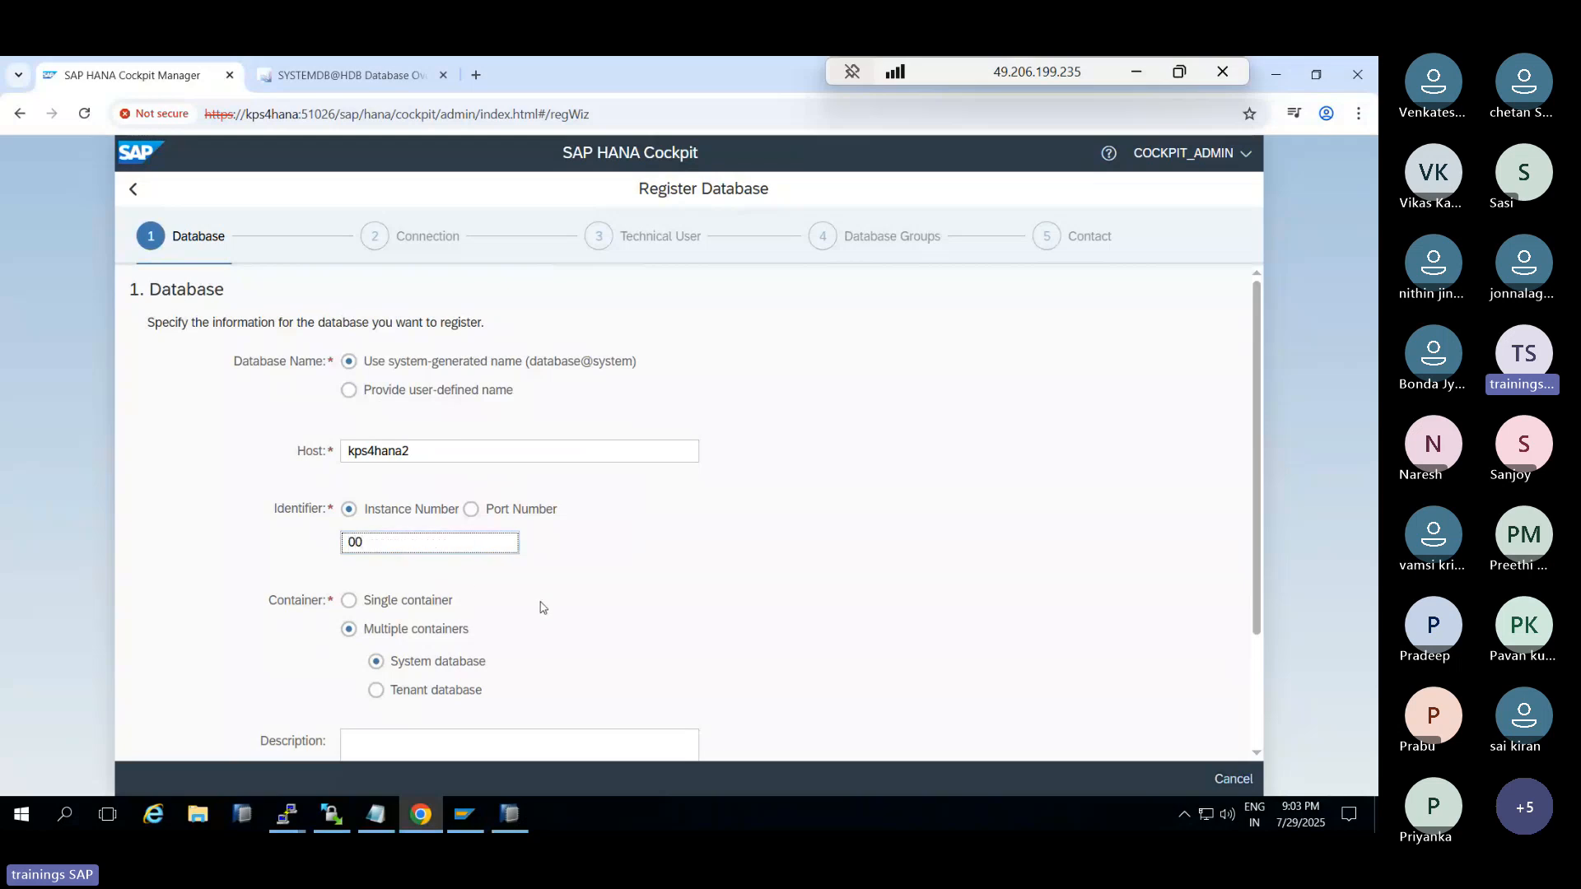
scroll(541, 607, down, 1)
click(434, 646)
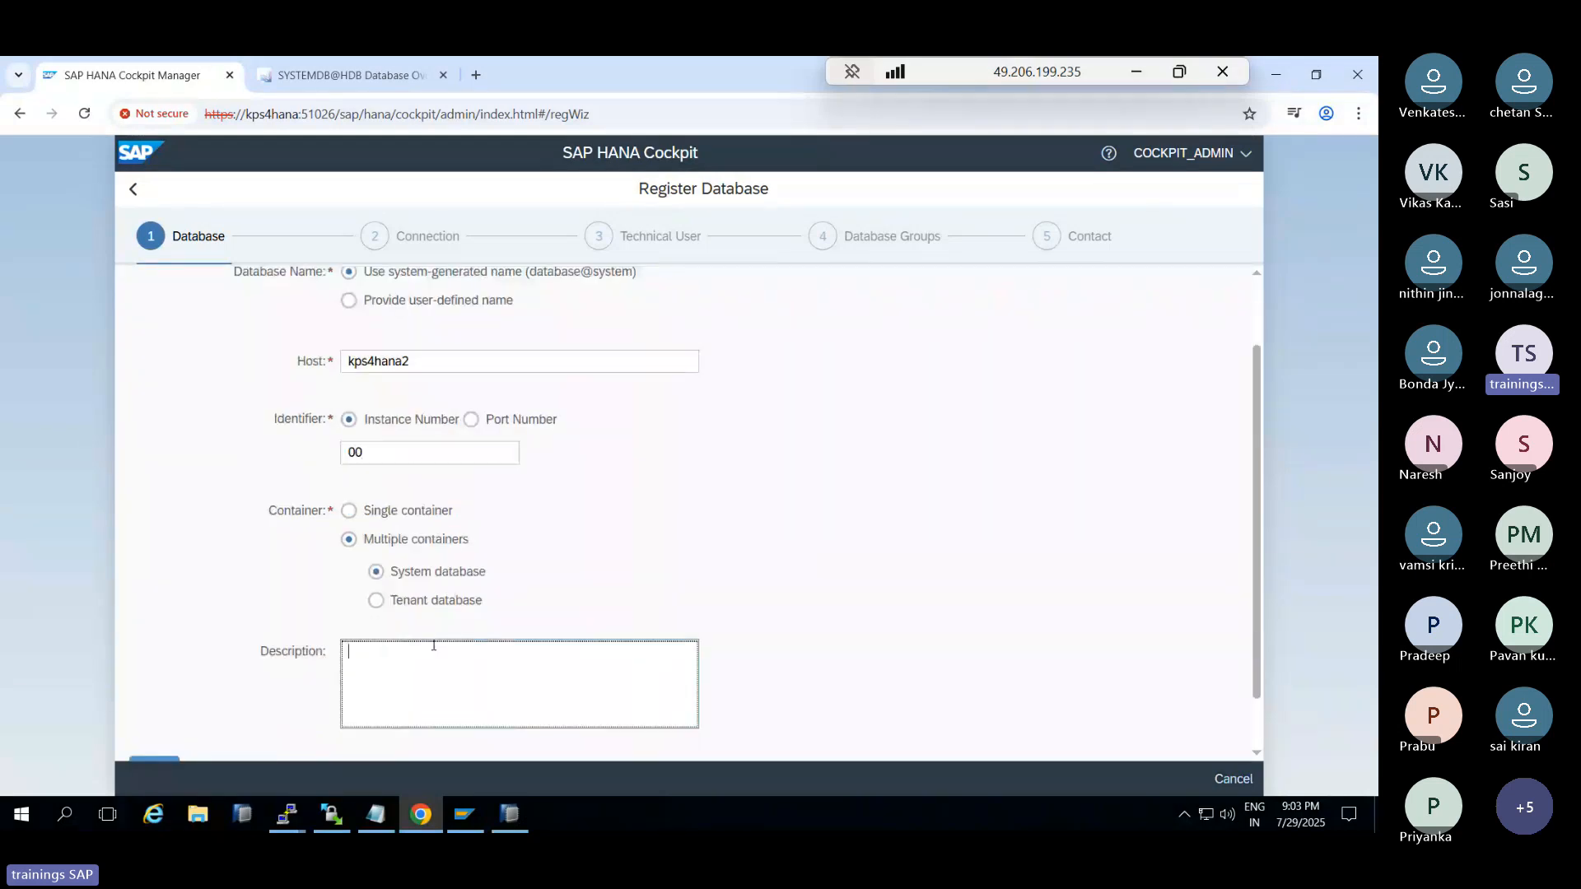
text(SECONDARY-SDB)
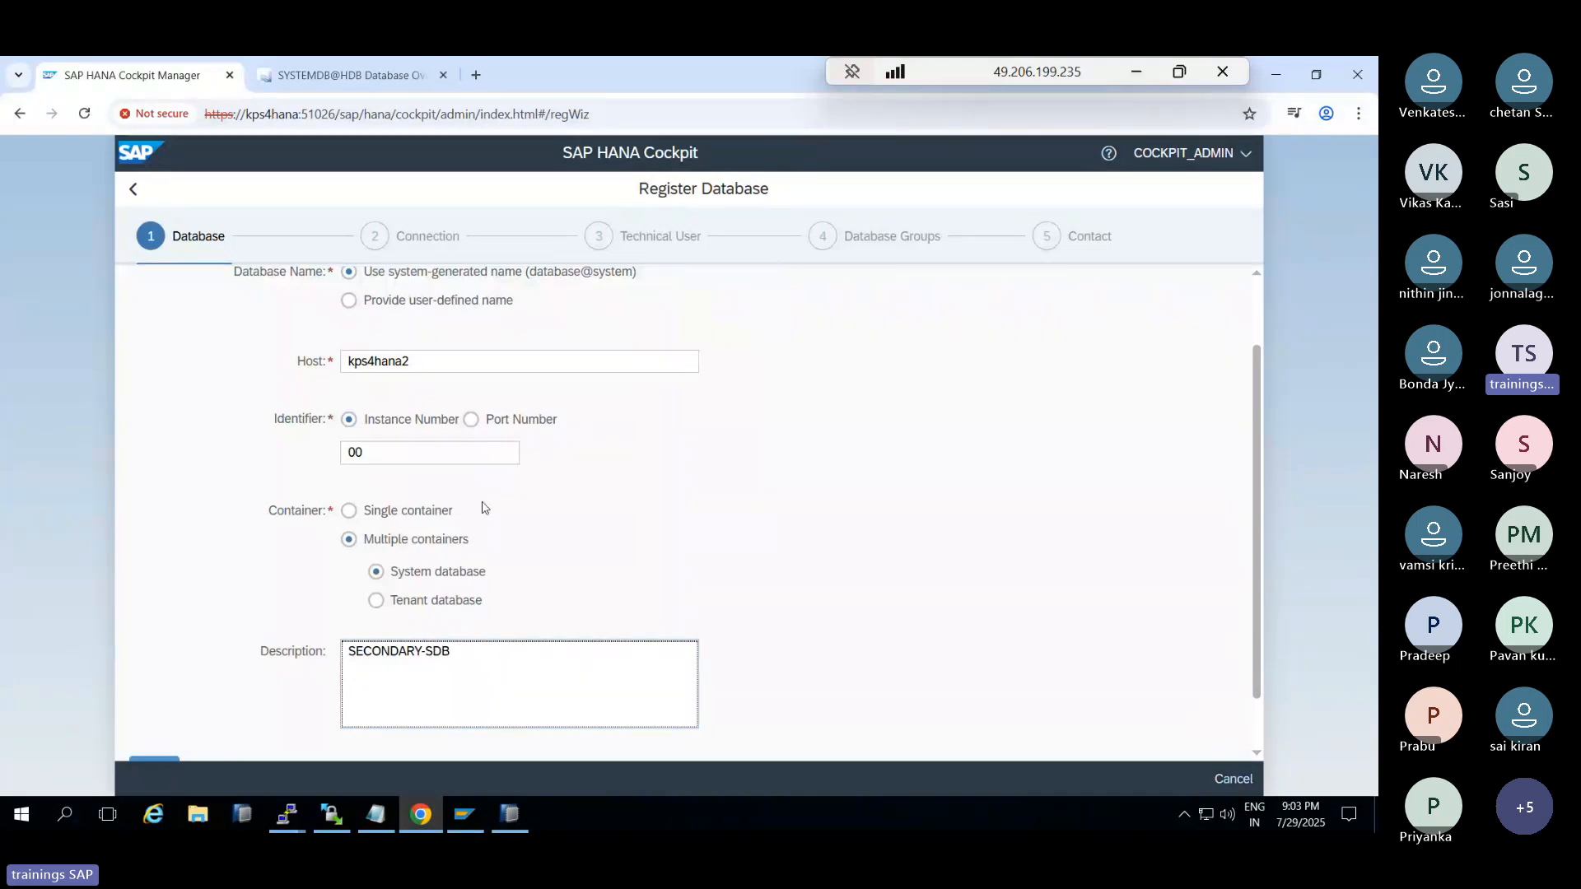
scroll(175, 473, down, 1)
Turn off both SAP Control and database connection encryption
click(153, 704)
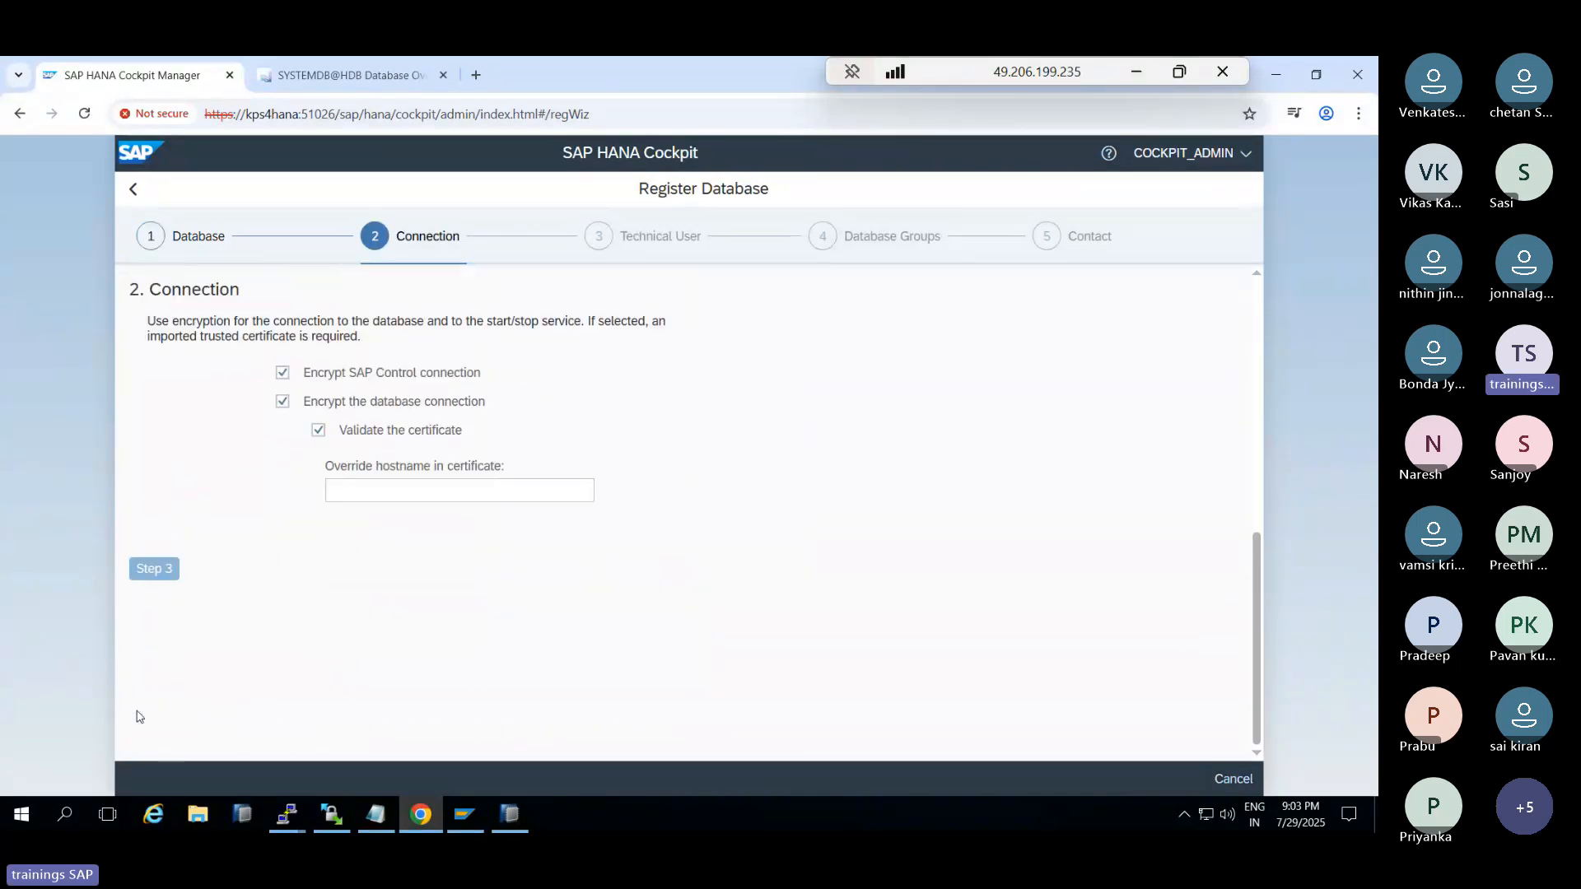
click(282, 373)
click(283, 401)
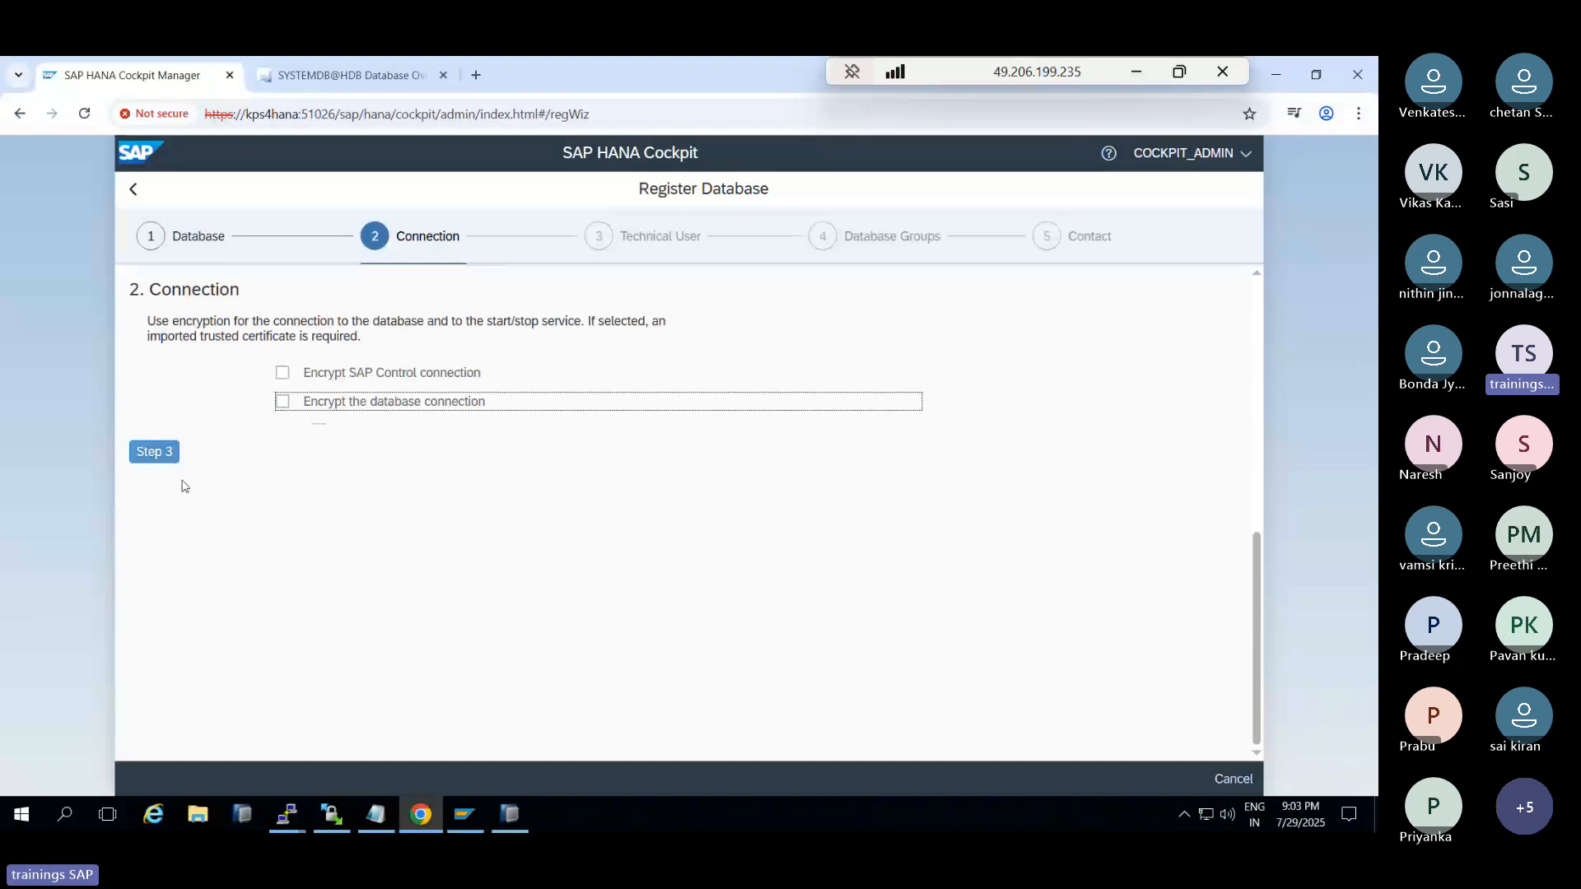
Set technical user SYSTEM with its password and proceed to the registration review
click(154, 451)
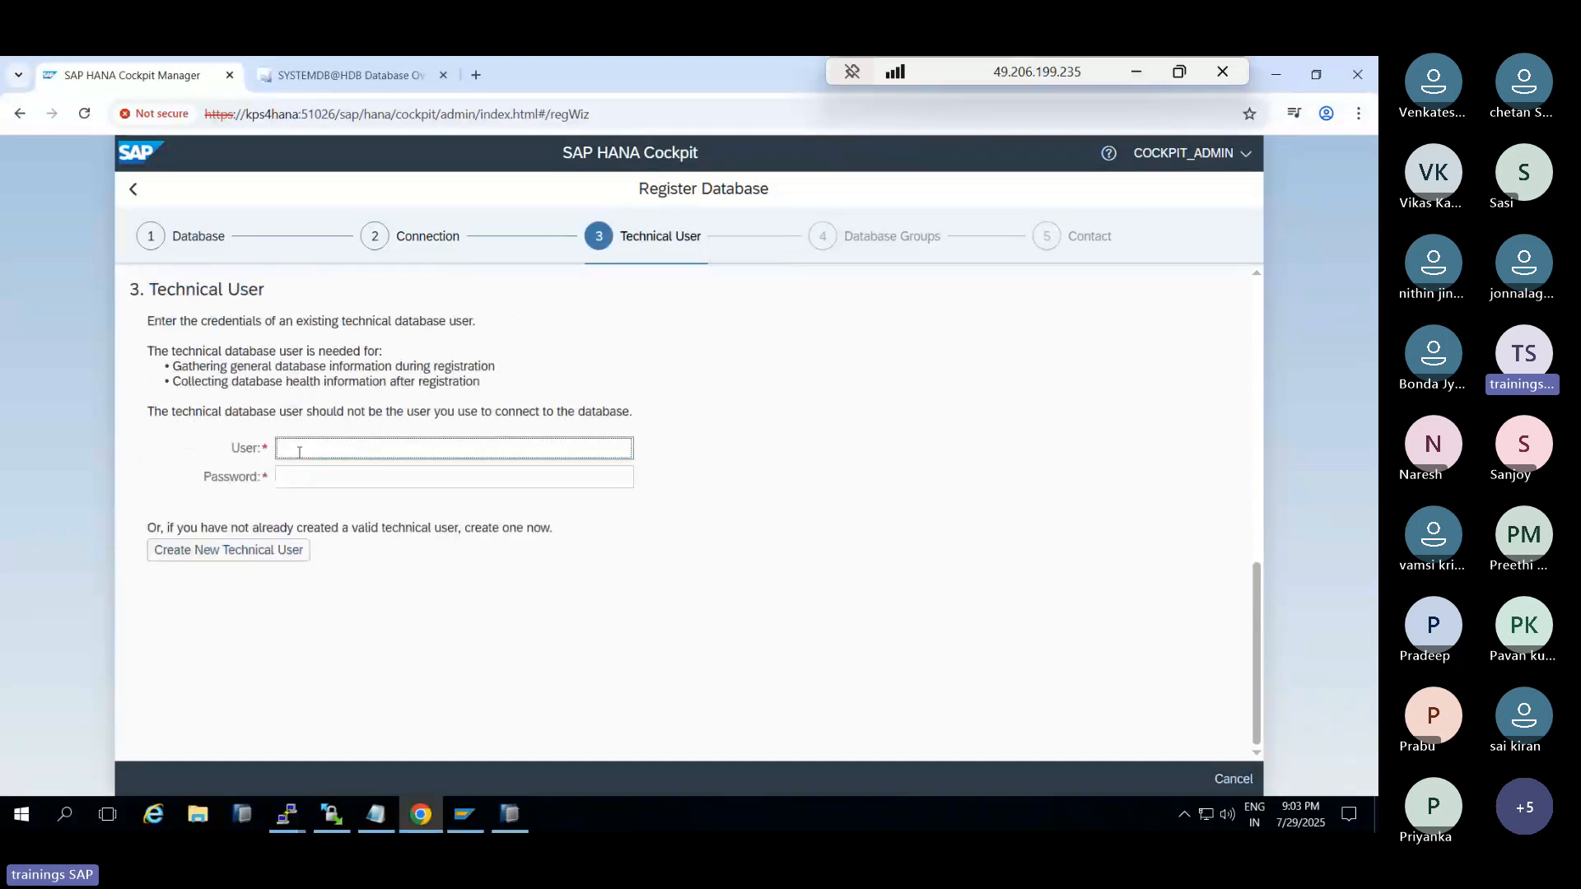
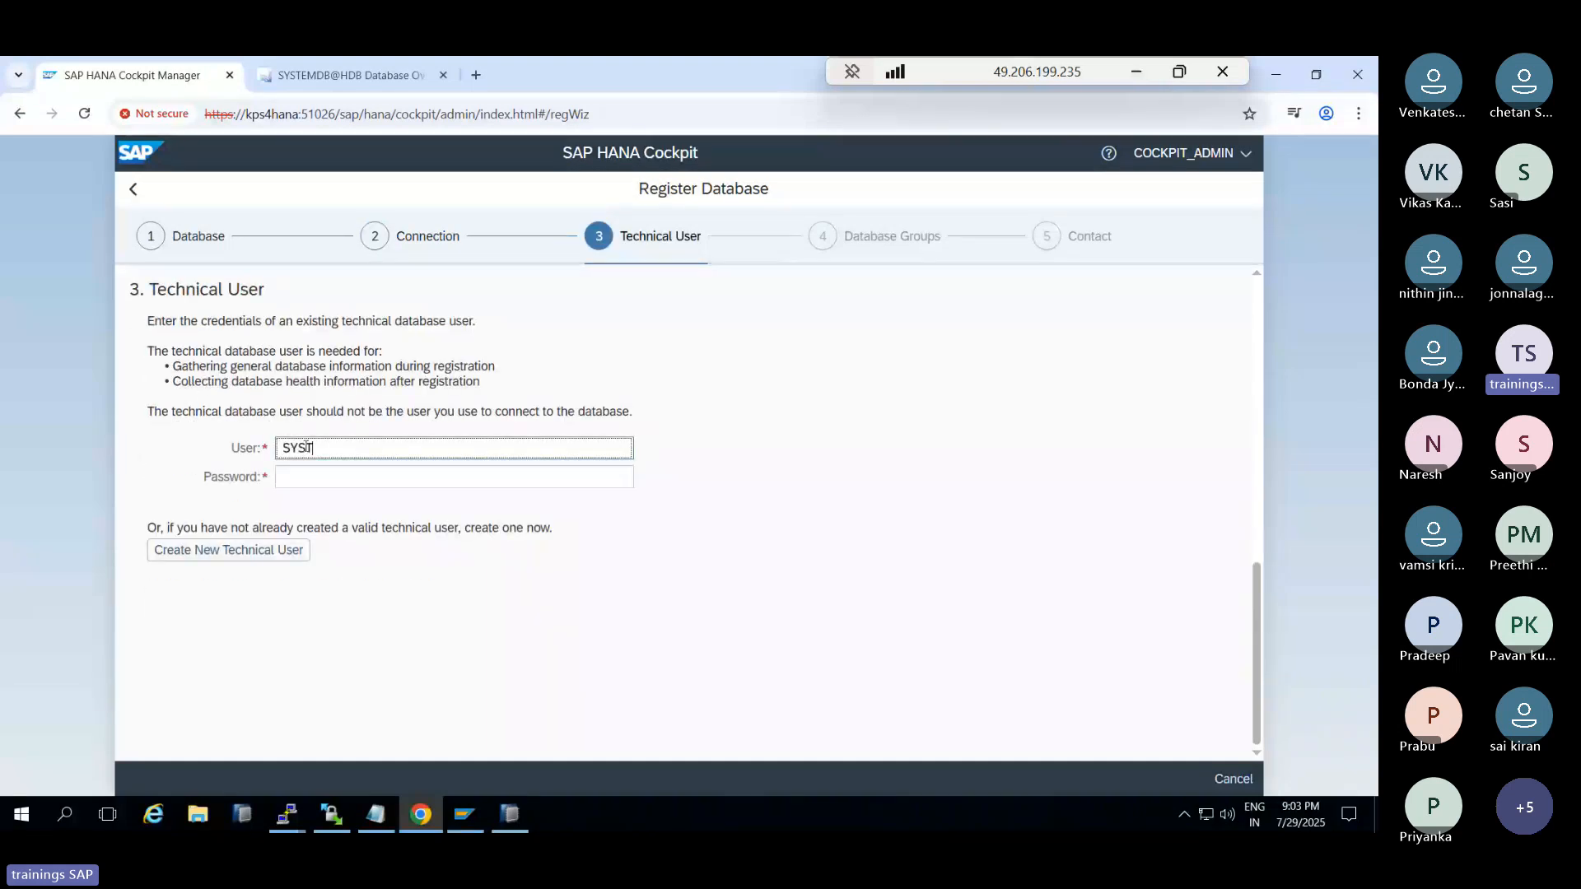
key(Tab)
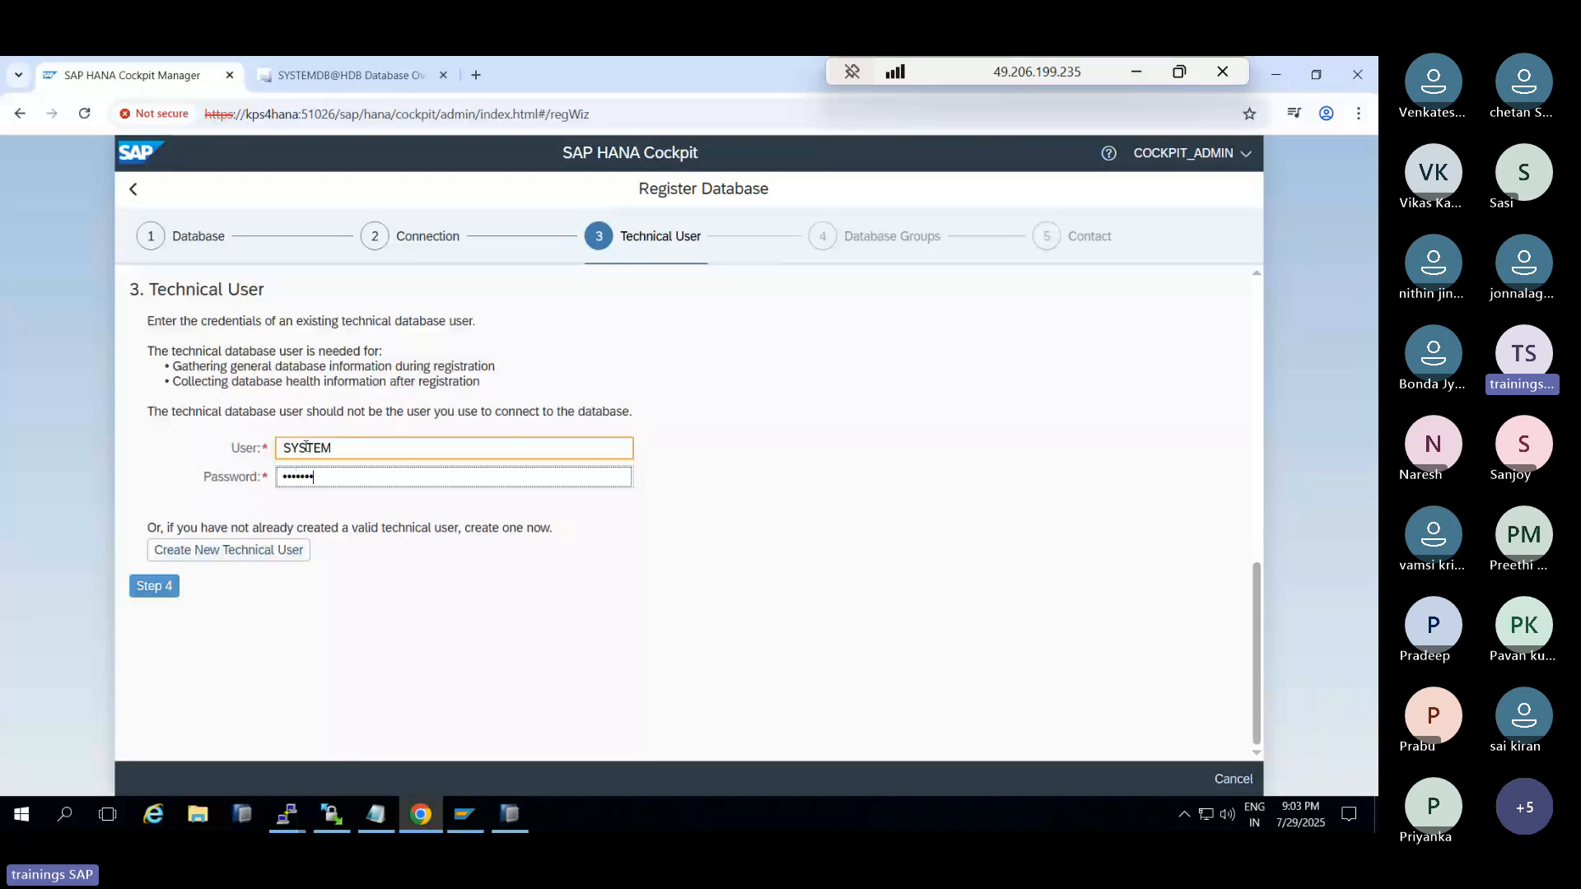
click(157, 589)
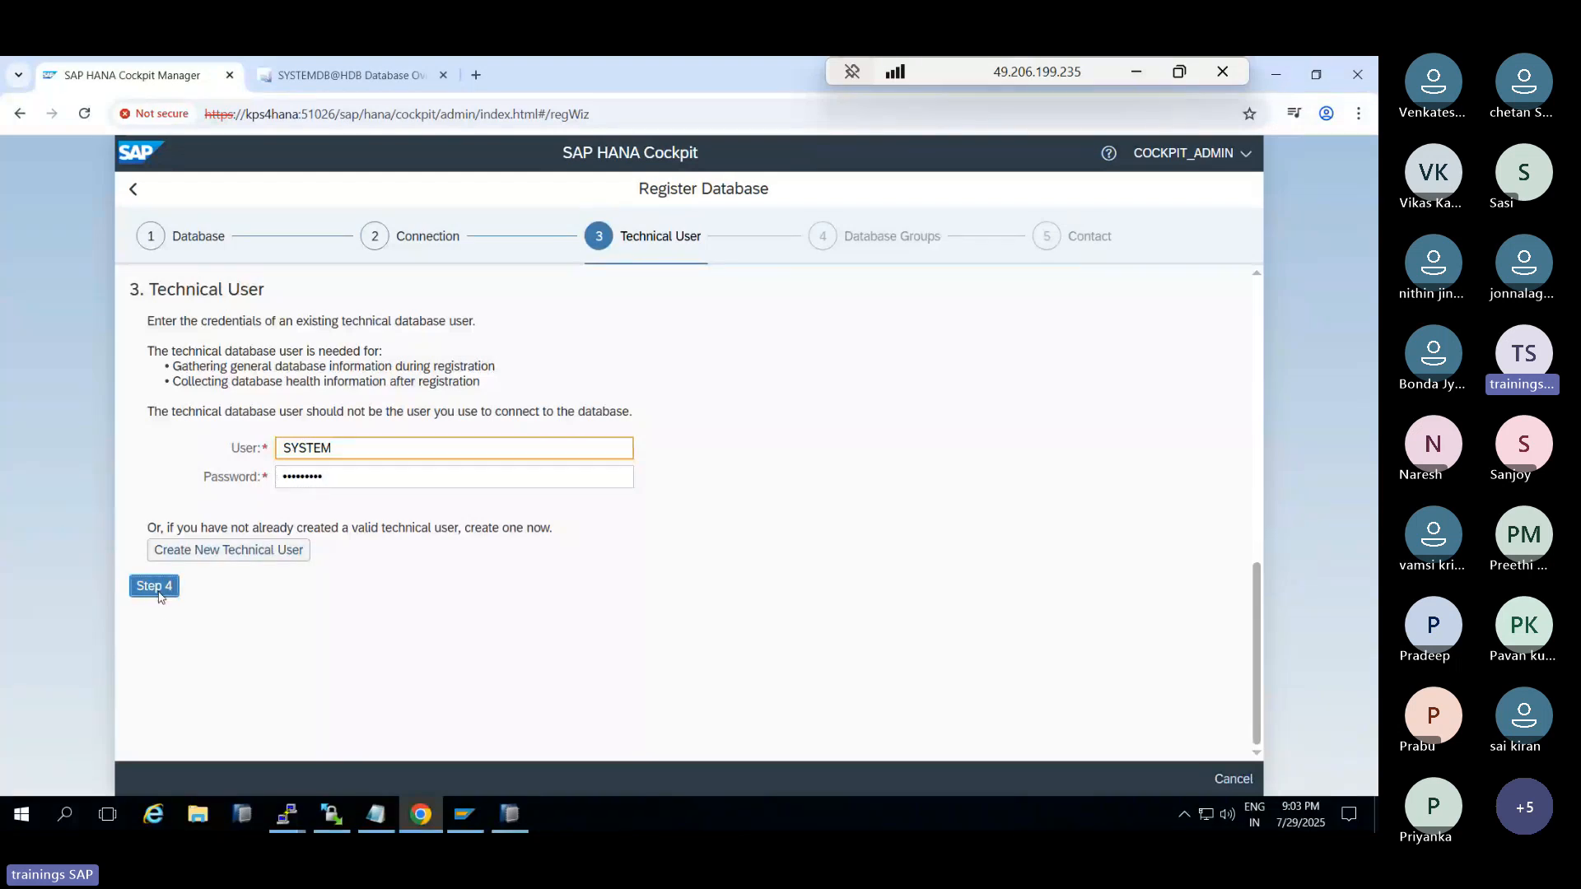
click(157, 419)
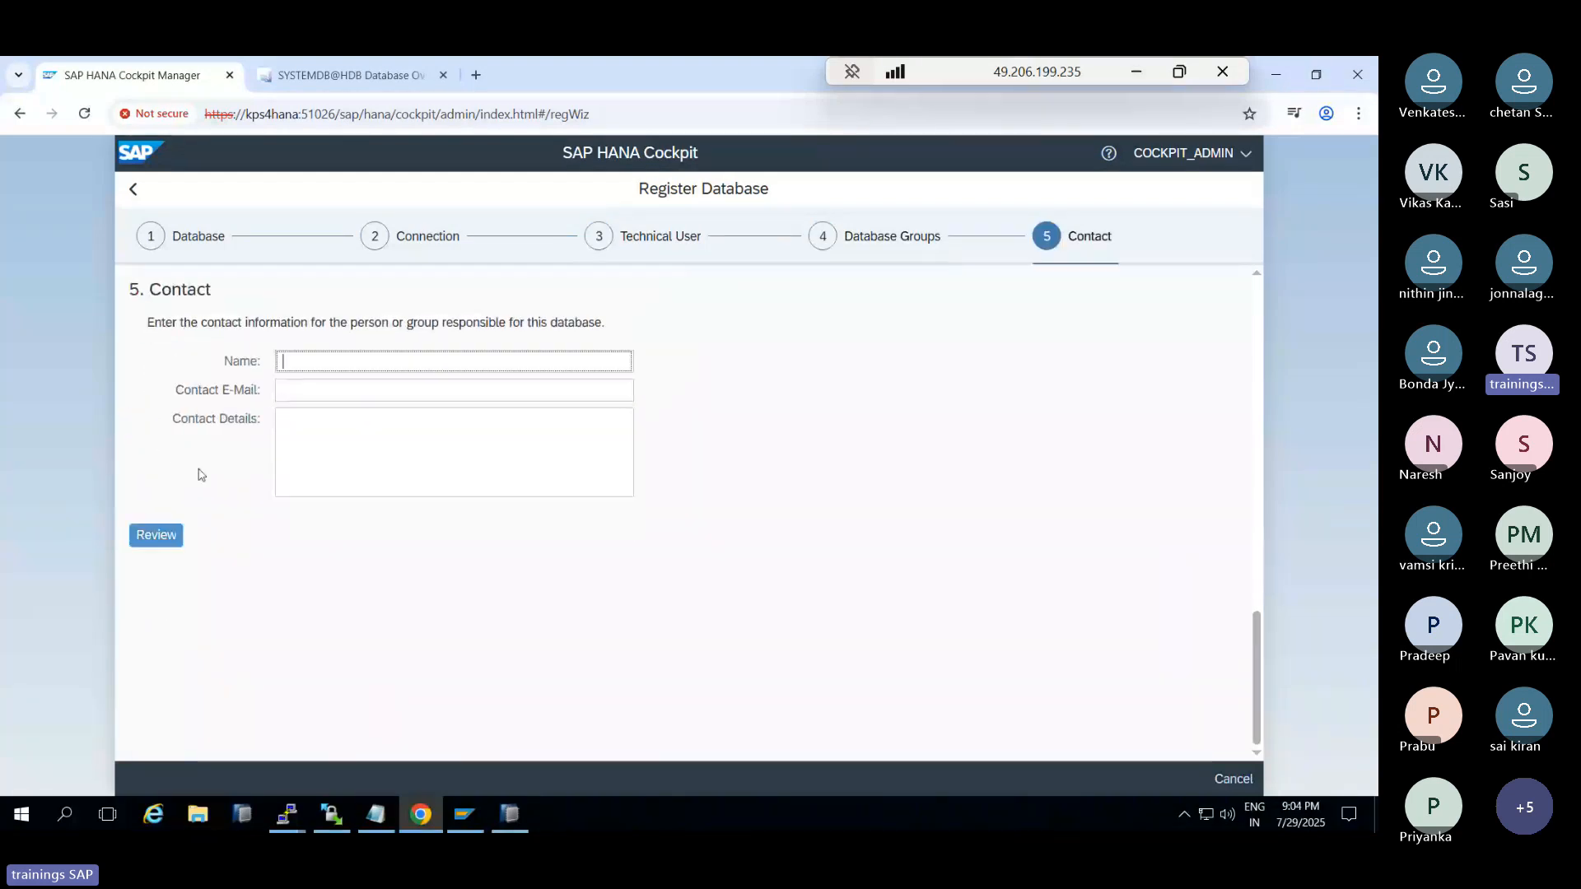
click(156, 535)
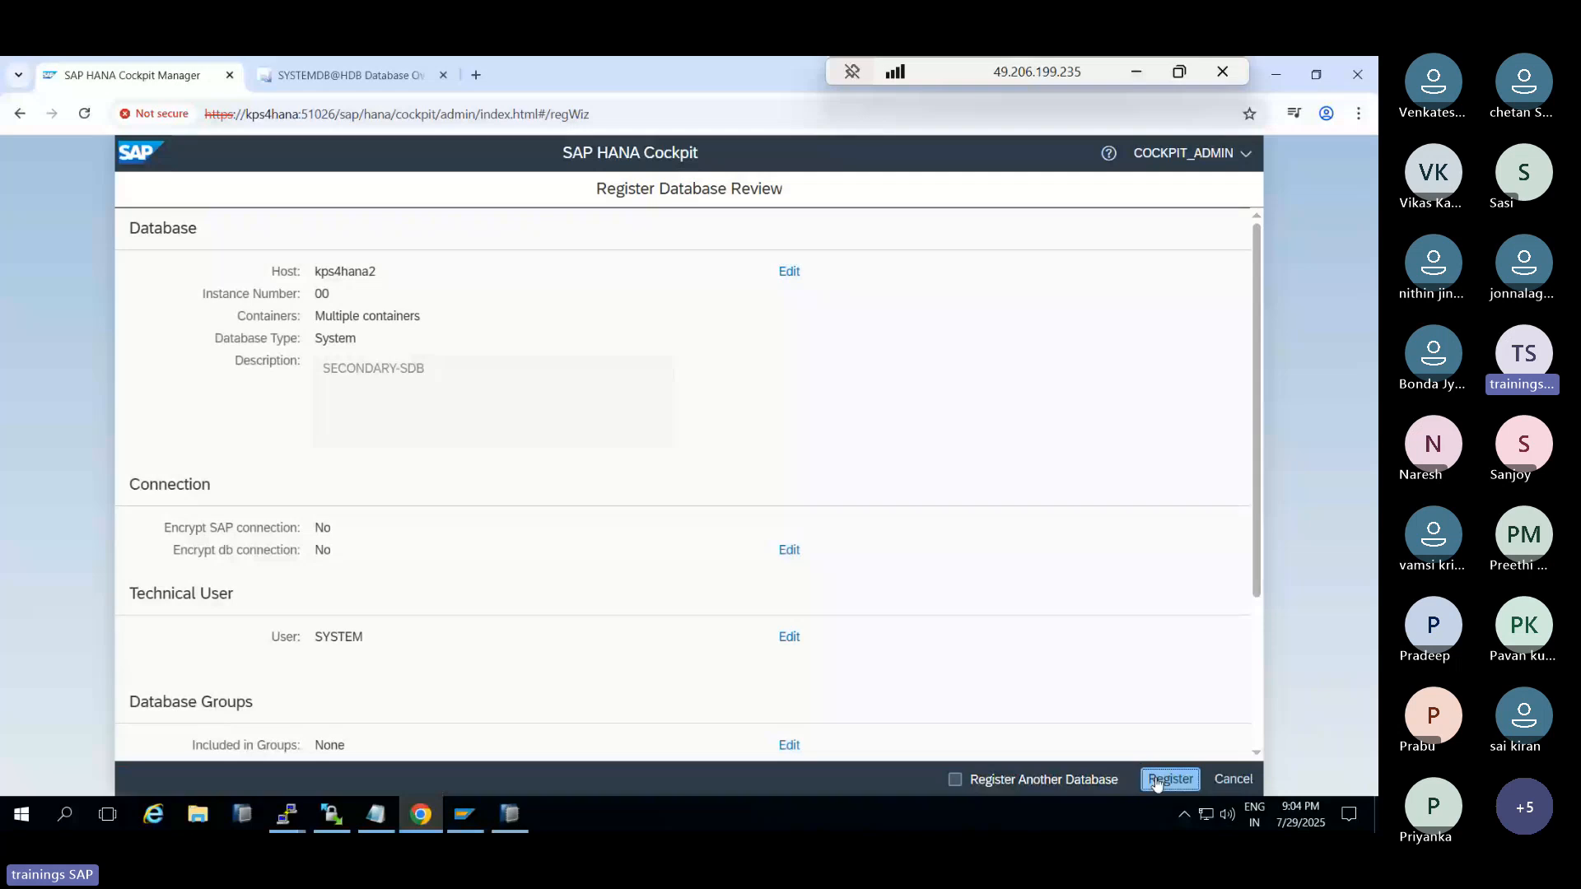
Submit the kps4hana2 registration, decline Host Agent registration after the refusal, and switch to HANA Studio
click(1170, 779)
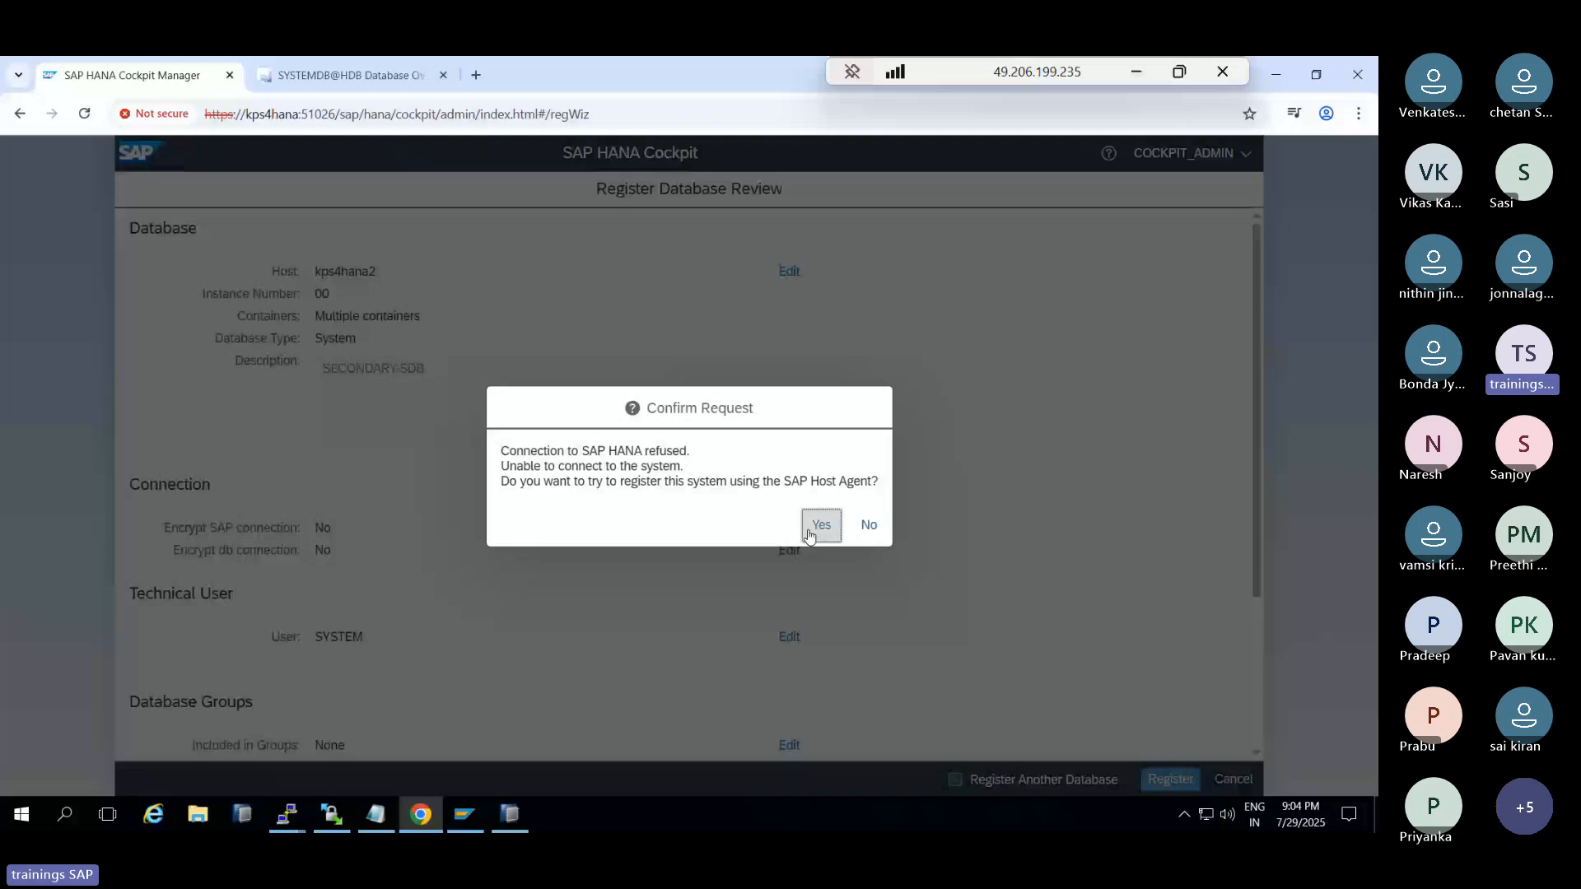
click(871, 529)
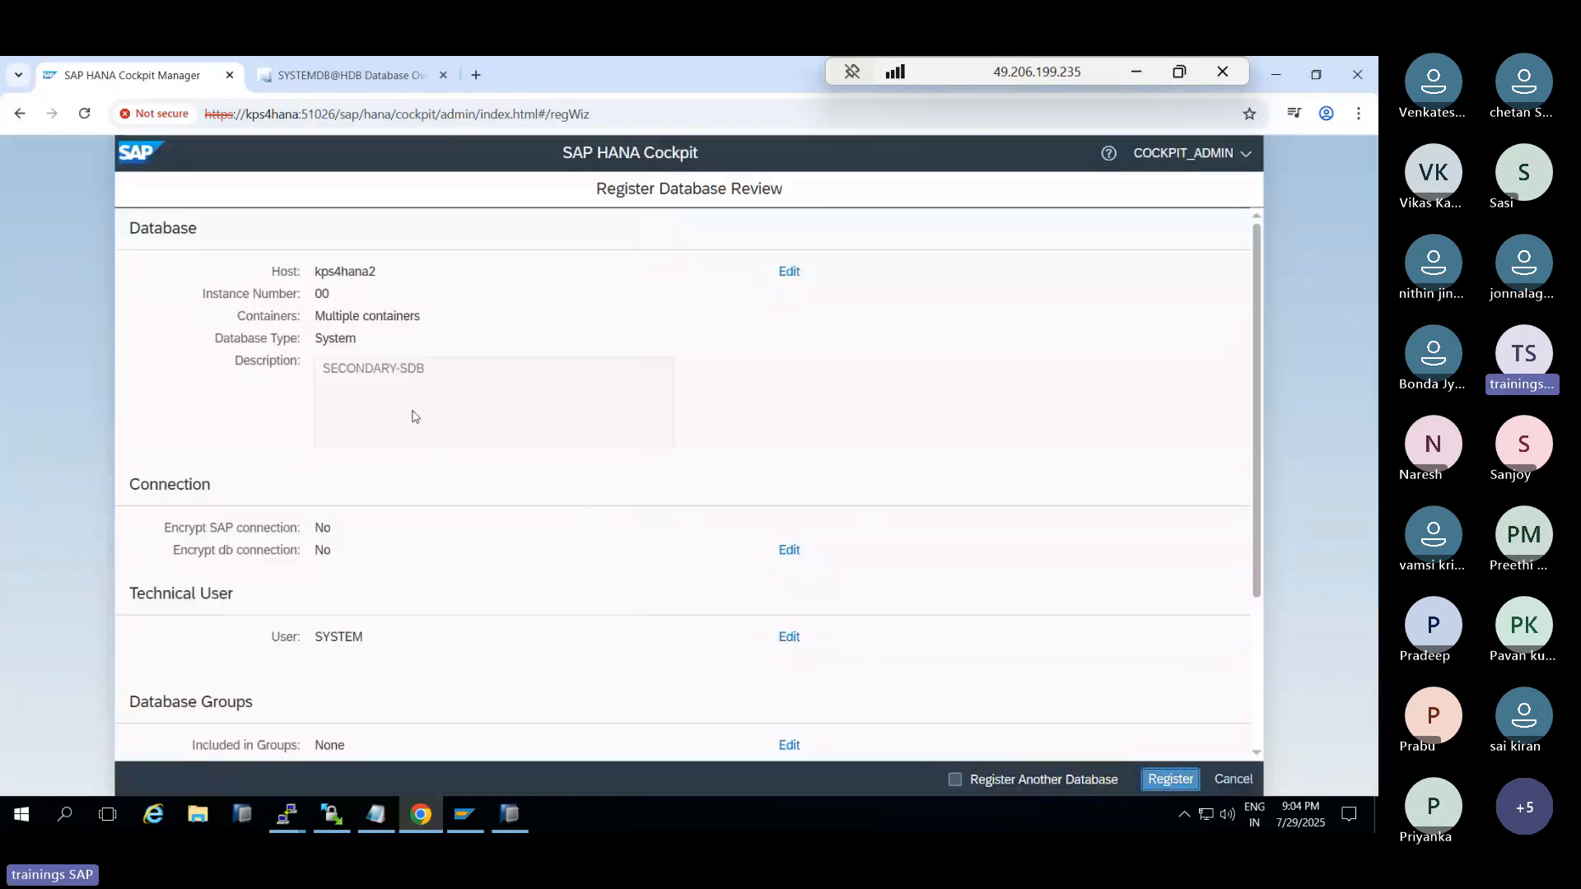
click(507, 826)
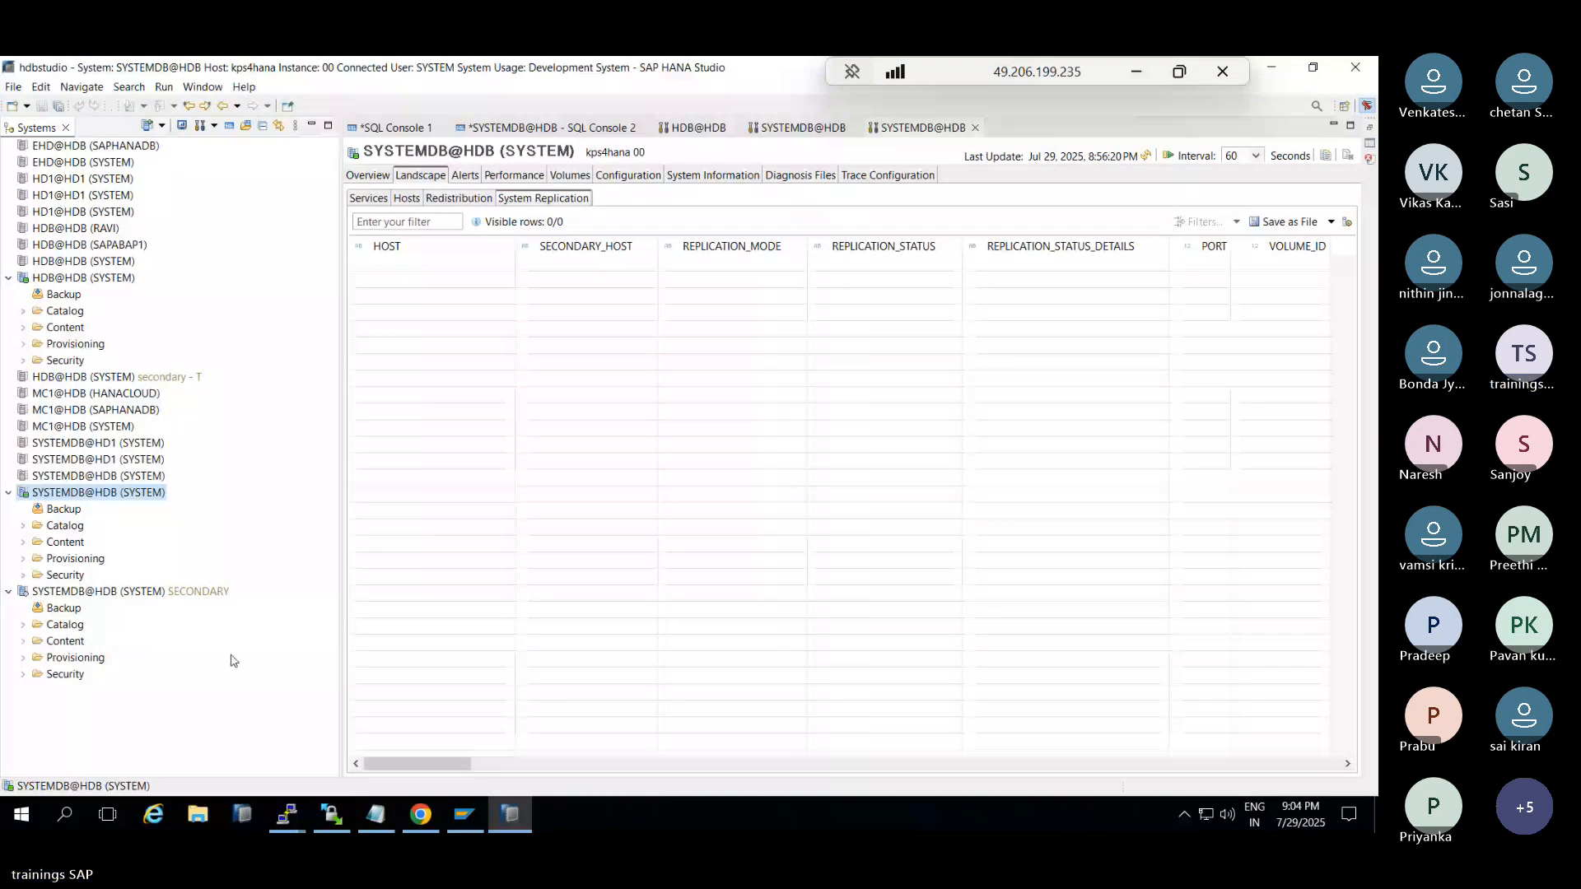
Log off the SYSTEMDB@HDB SECONDARY connection in HANA Studio and reconnect it
right_click(101, 590)
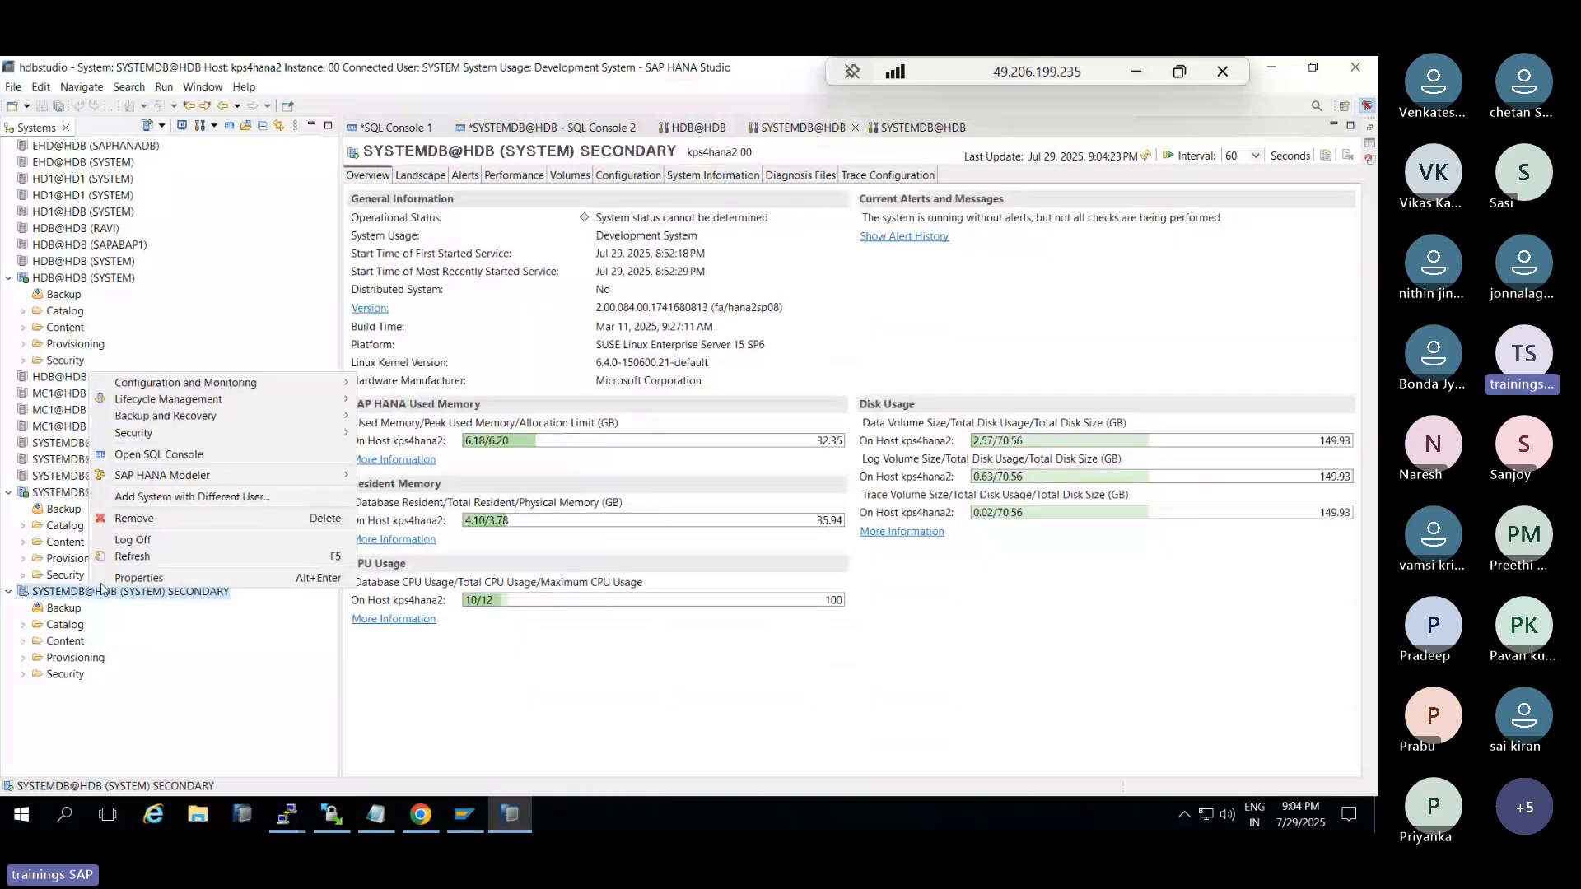
click(132, 540)
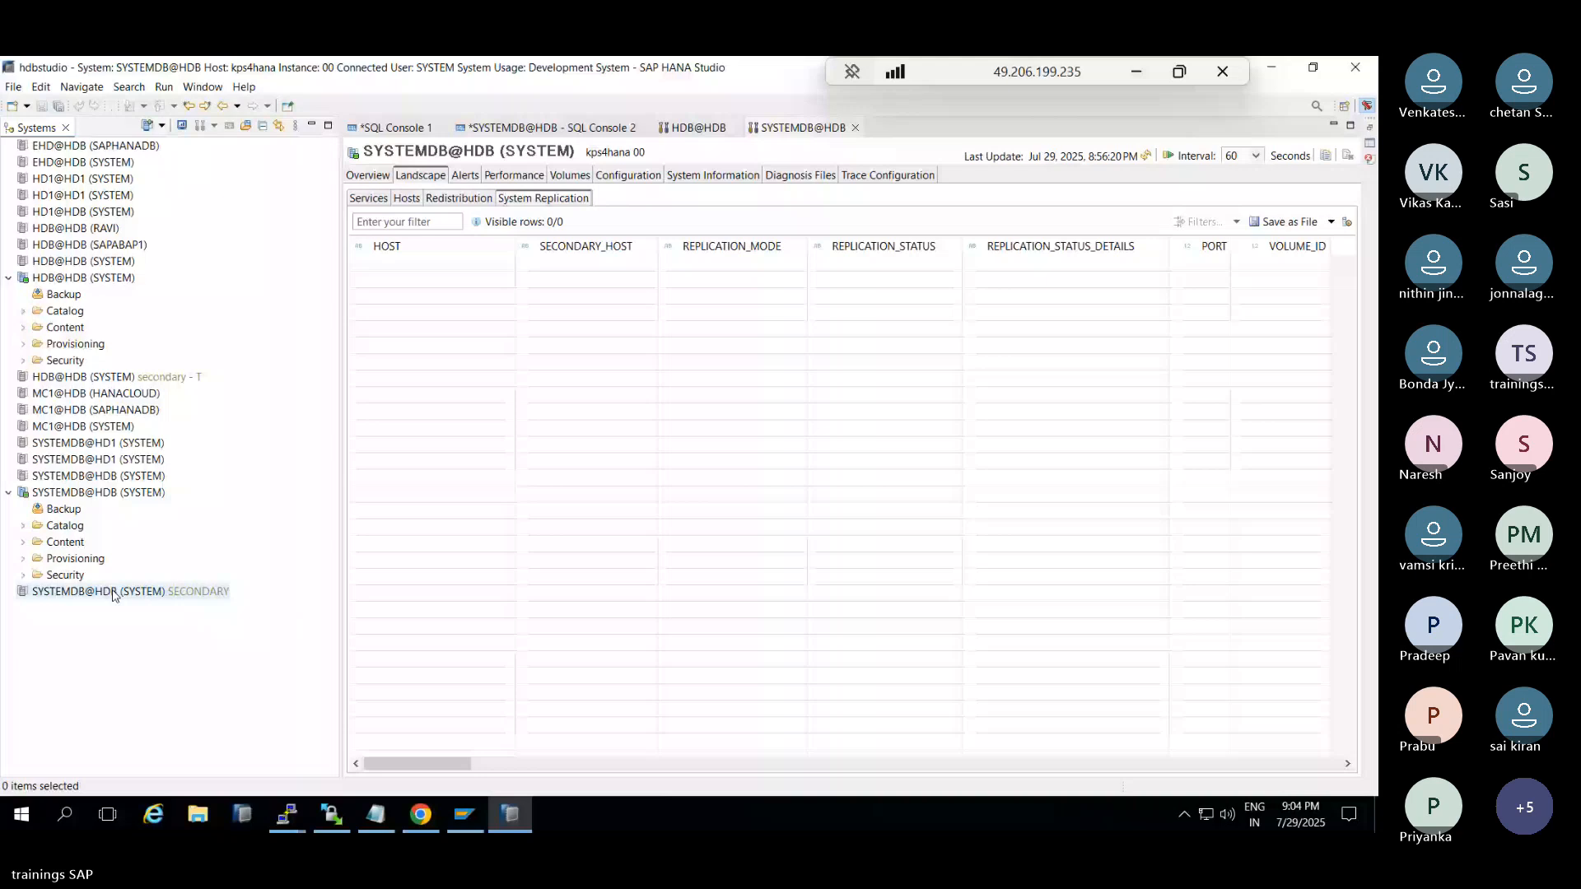
double_click(113, 593)
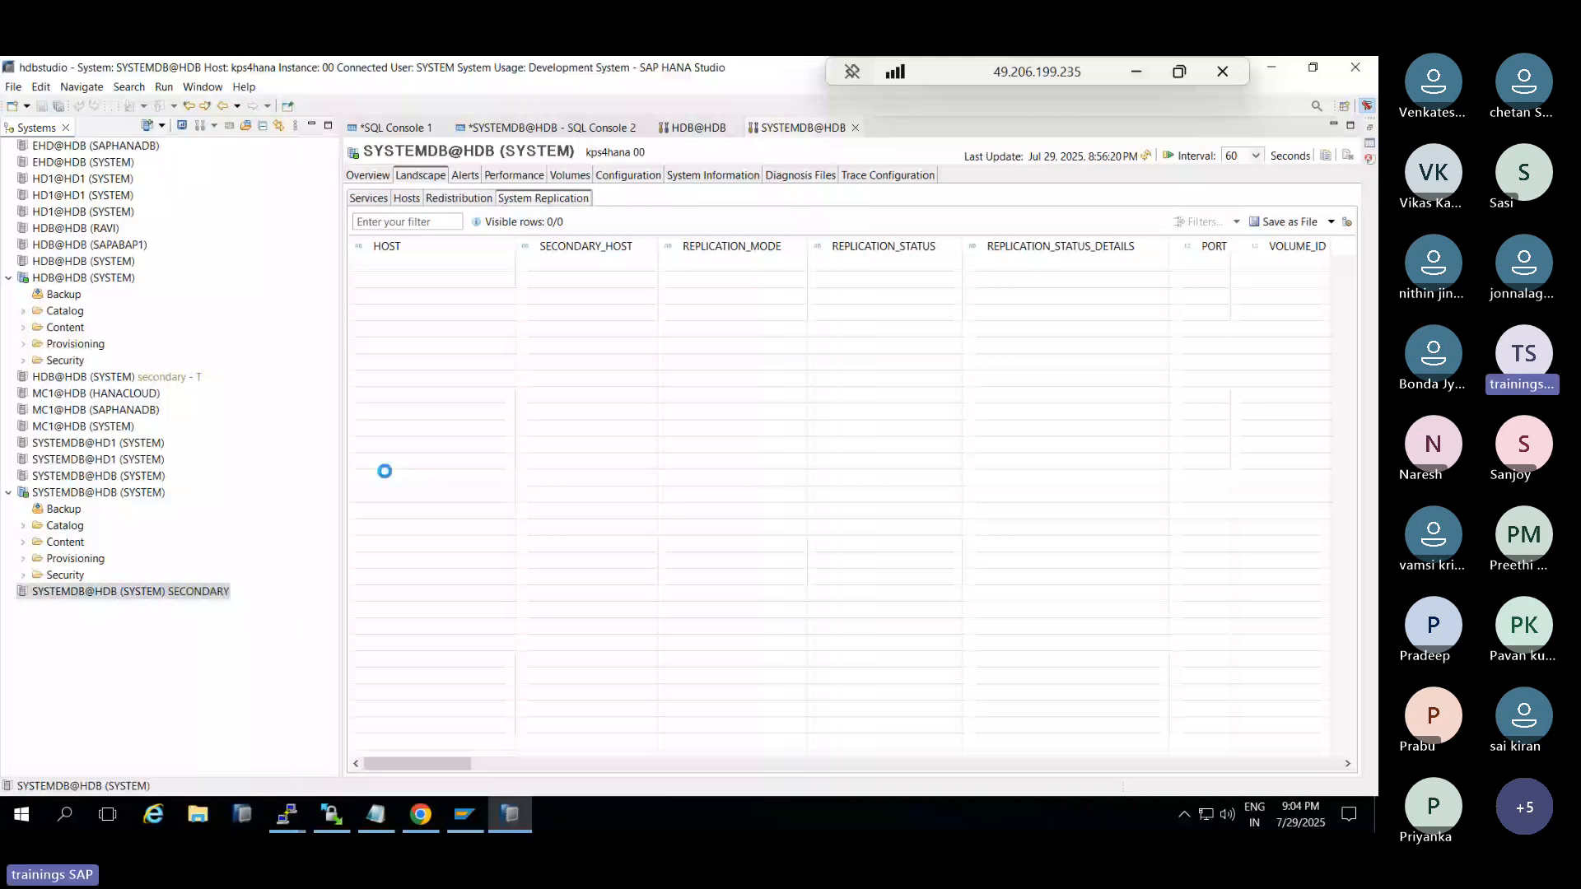
Register kps4hana2's SYSTEMDB via the SAP Host Agent with system ID HDB
click(420, 815)
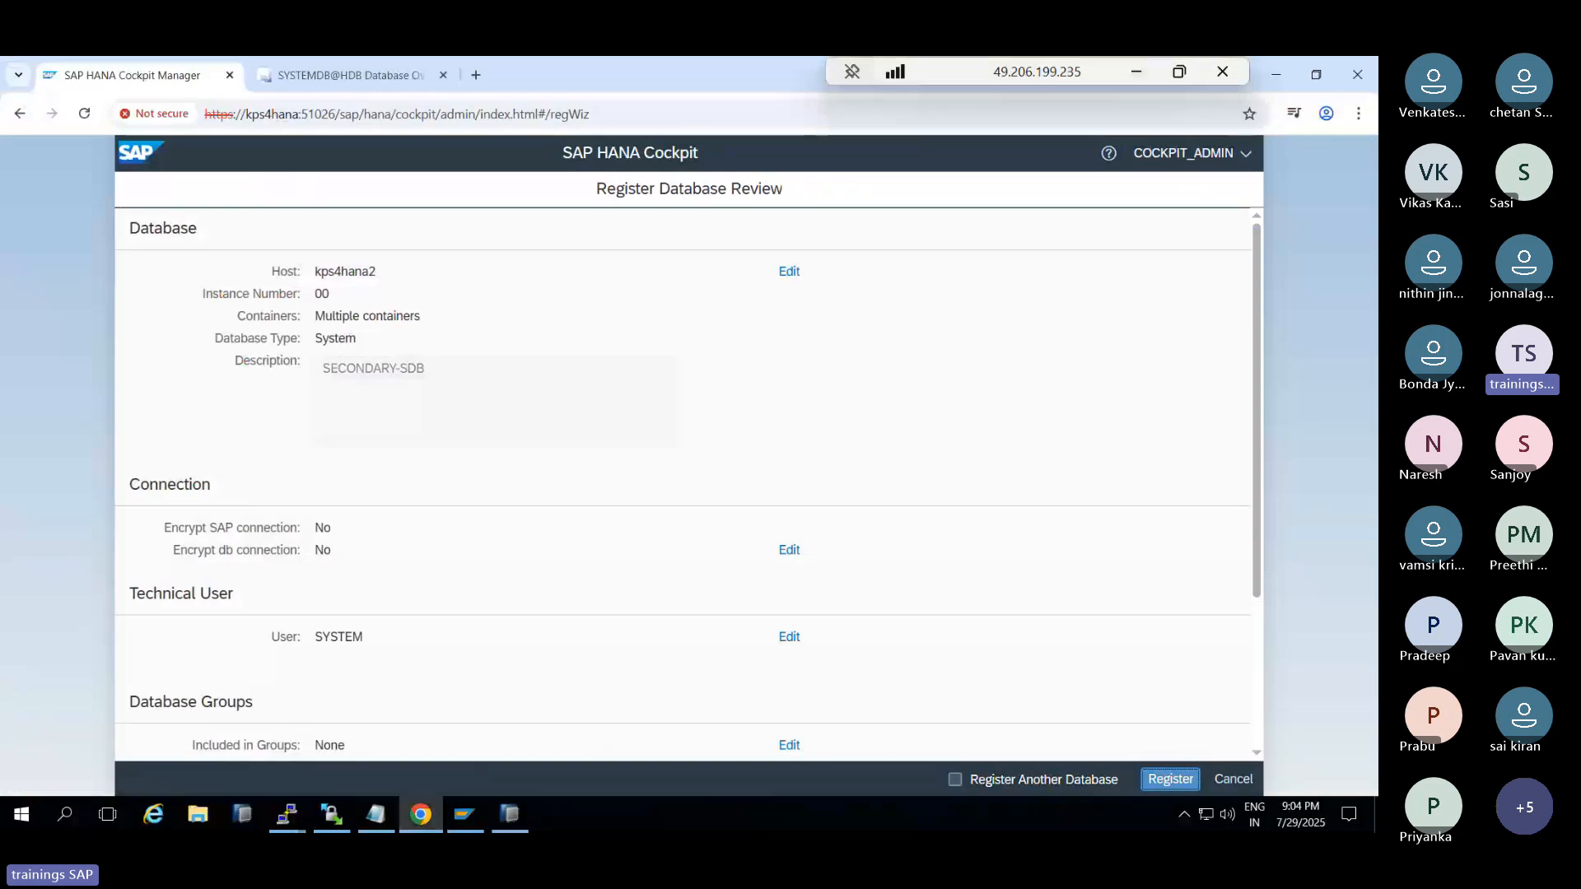
click(1172, 789)
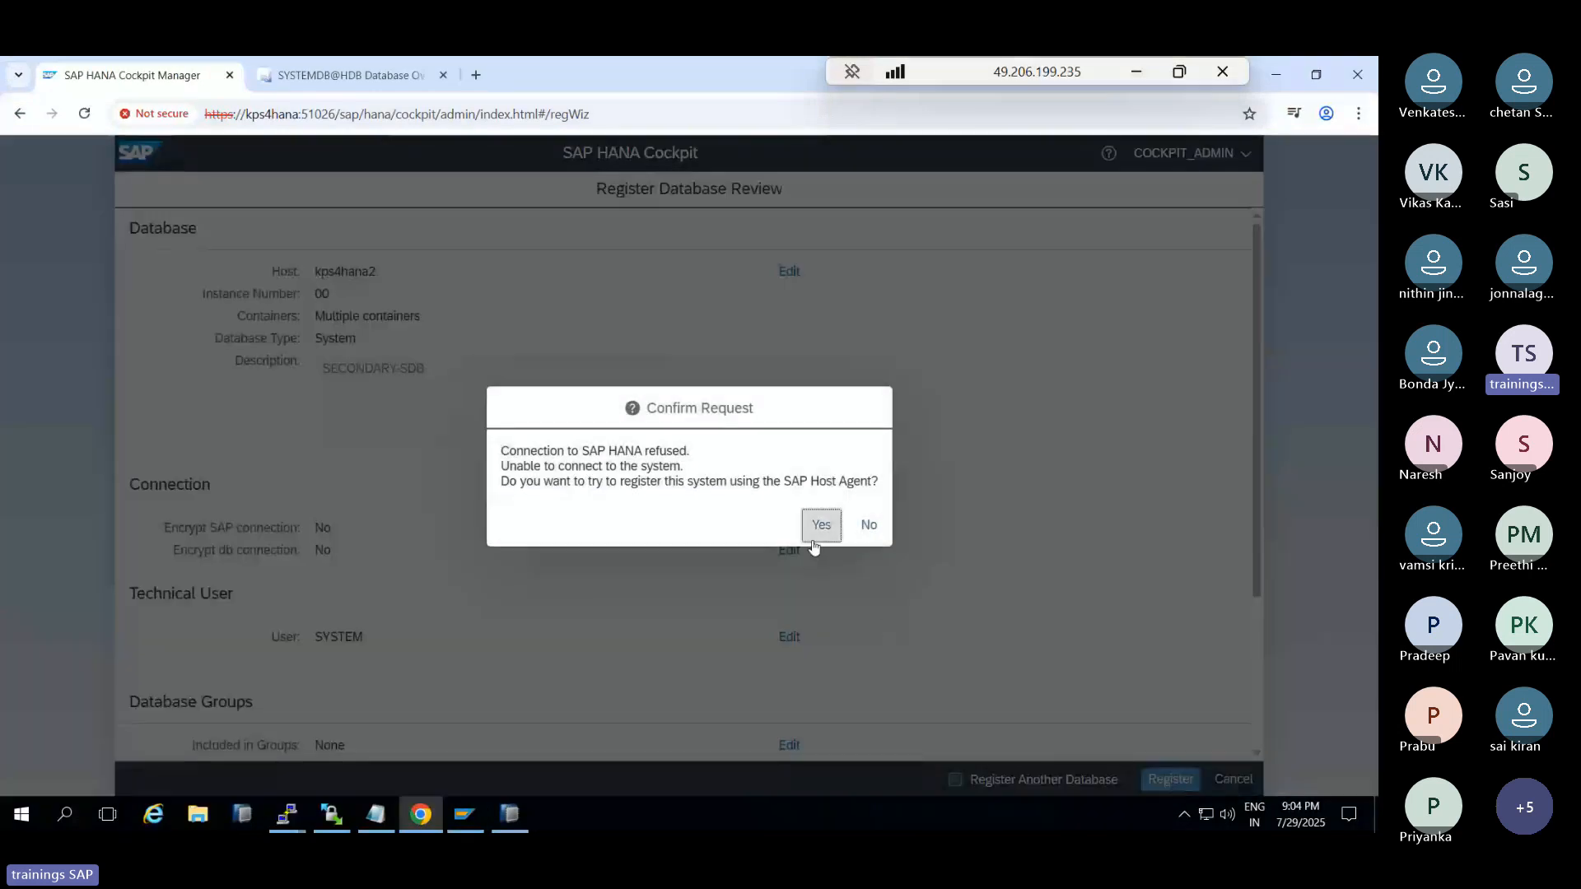
click(819, 523)
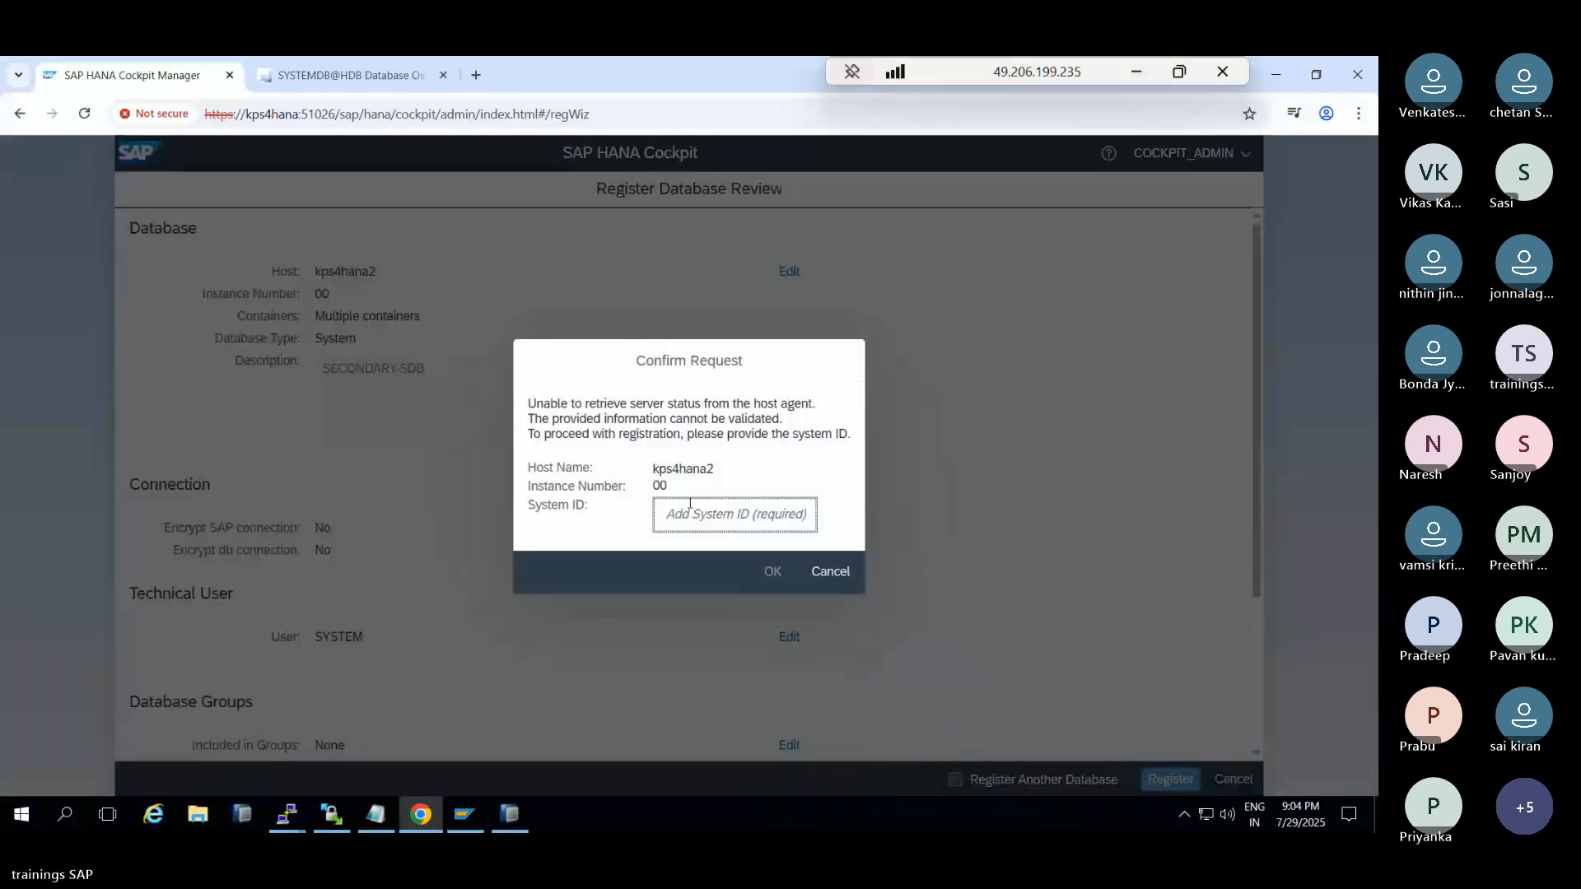
text(HDB)
click(772, 576)
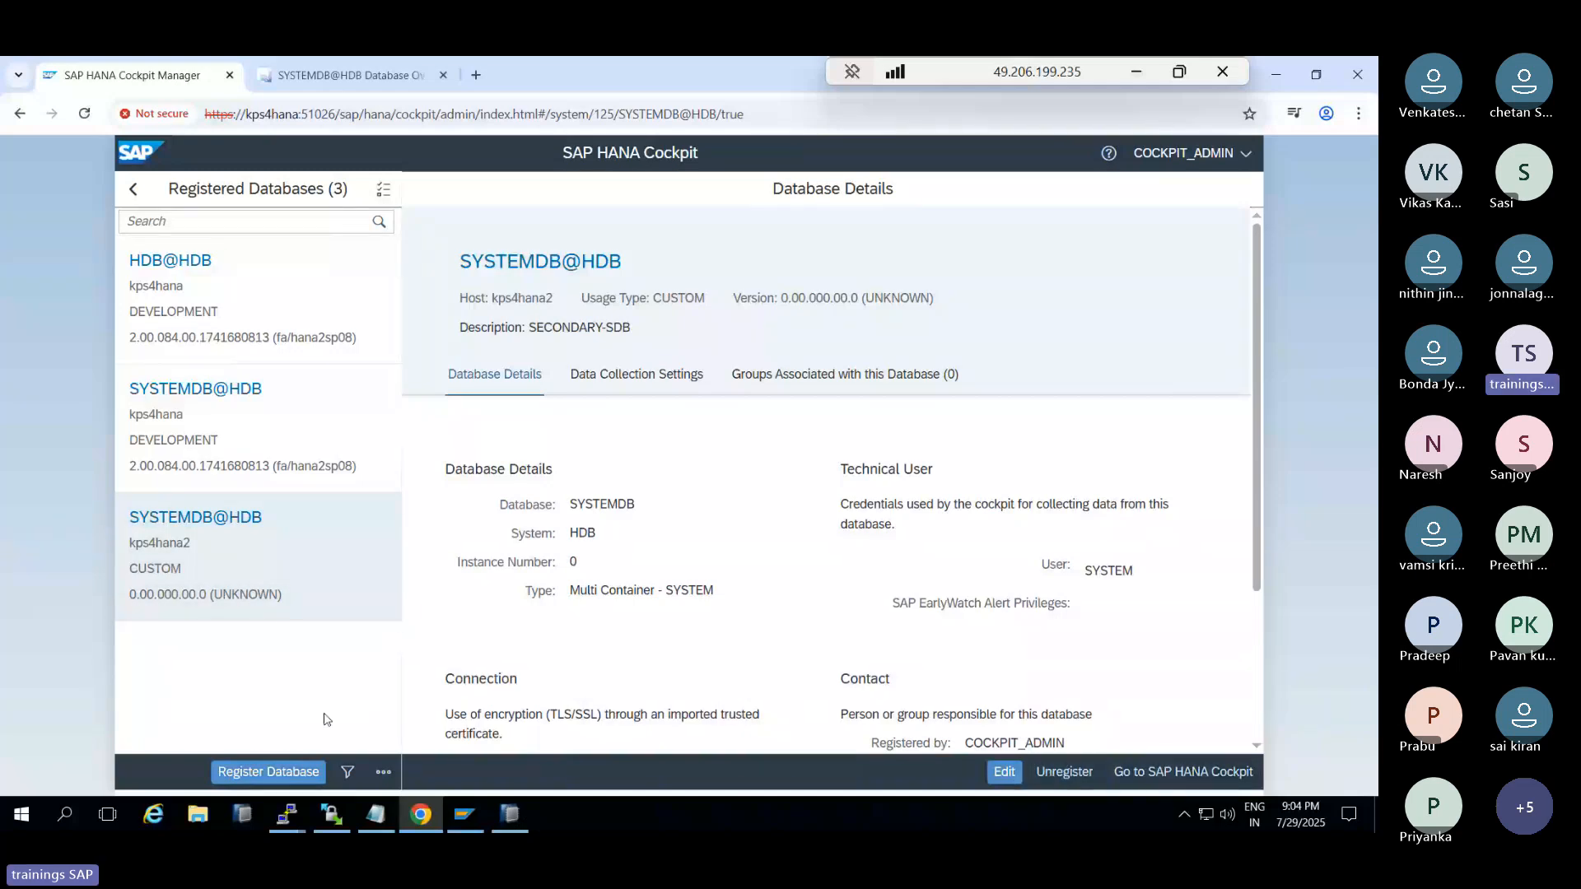
Start a new registration for tenant HDB on kps4hana2, instance 00, described SECONDARY
click(267, 770)
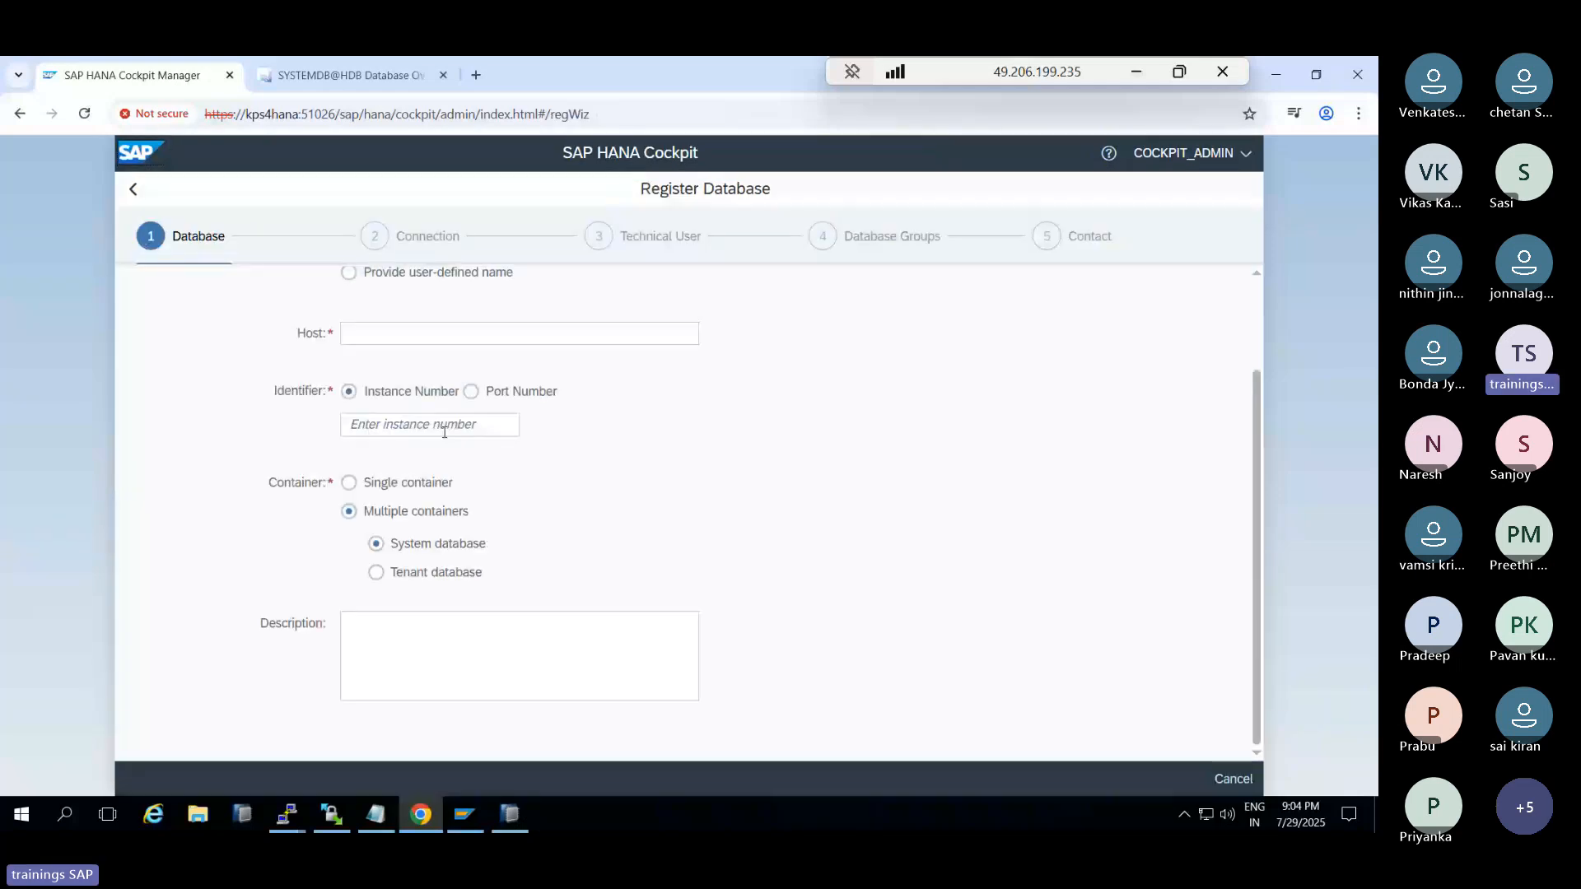
click(473, 334)
text(kps4)
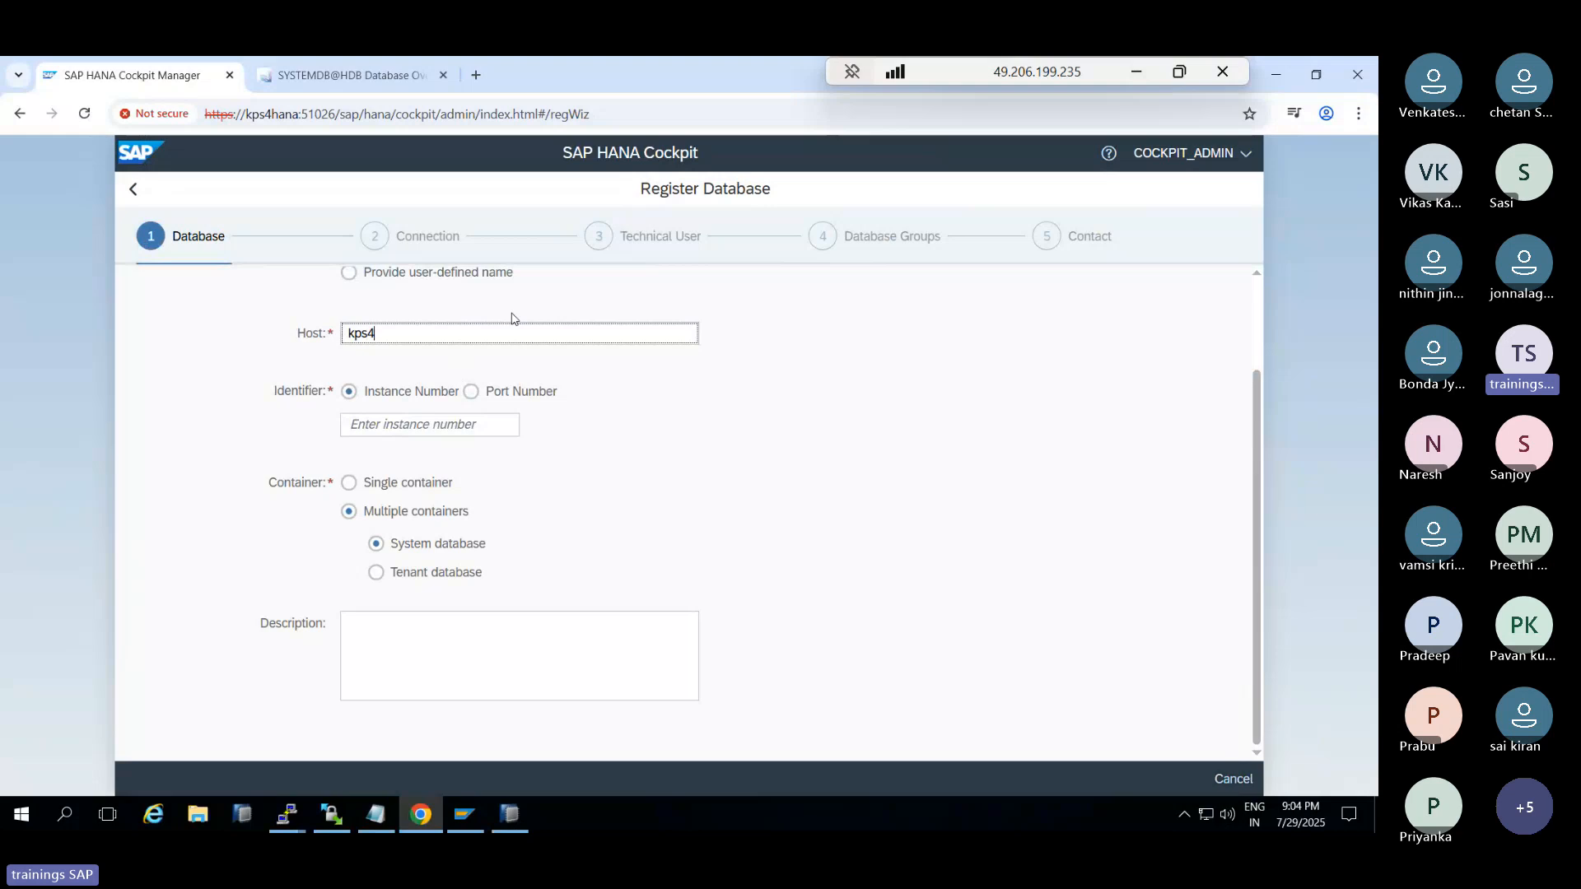
text(hana2)
click(388, 426)
text(00)
click(396, 566)
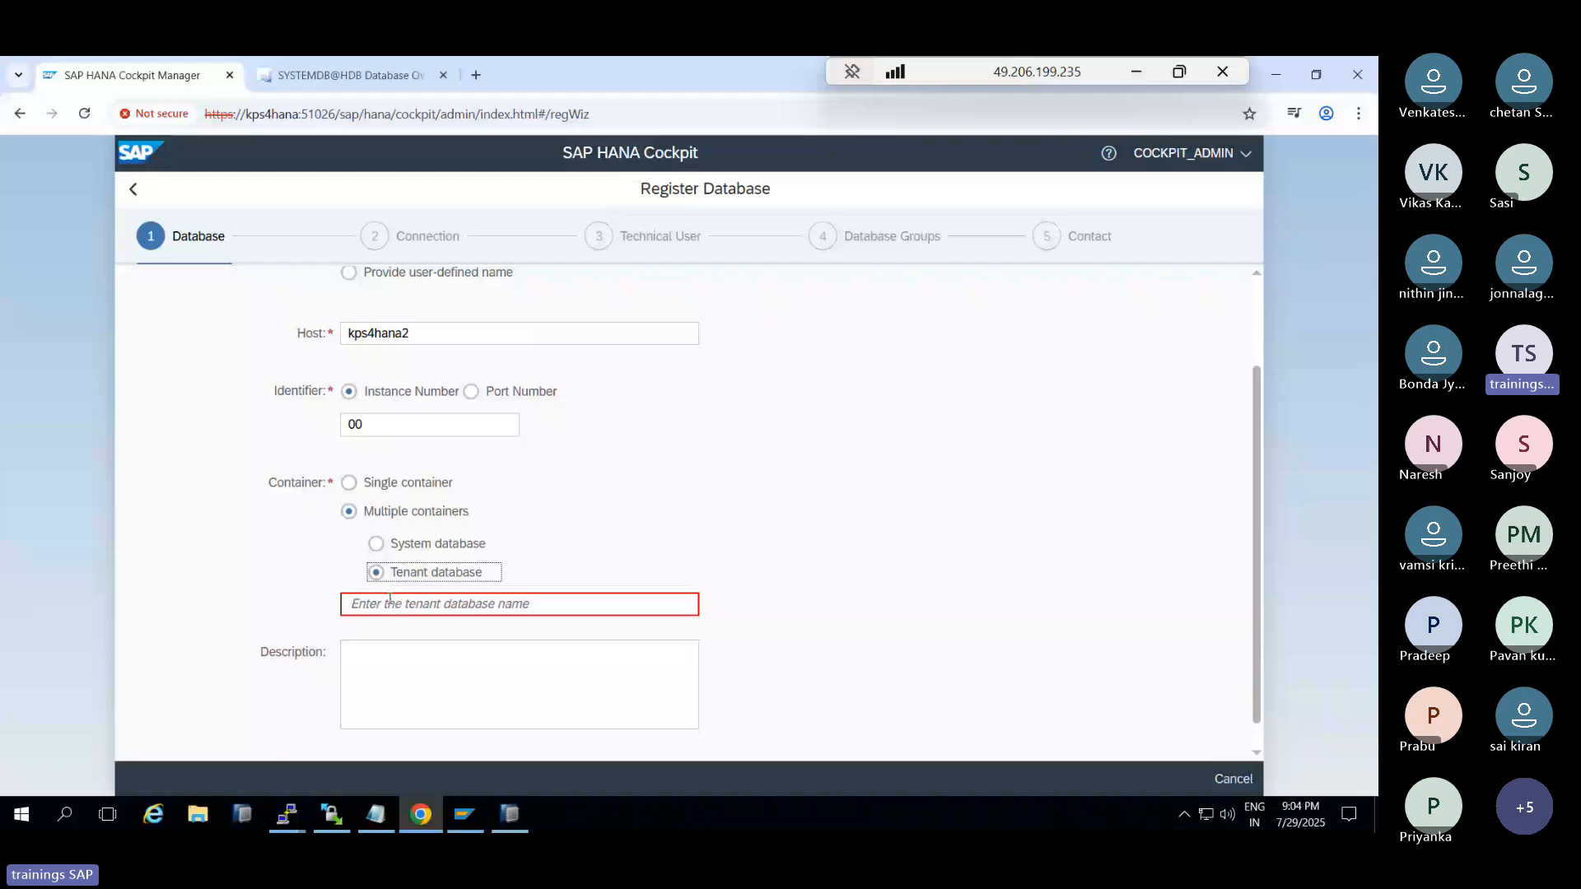
click(391, 603)
text(HDB)
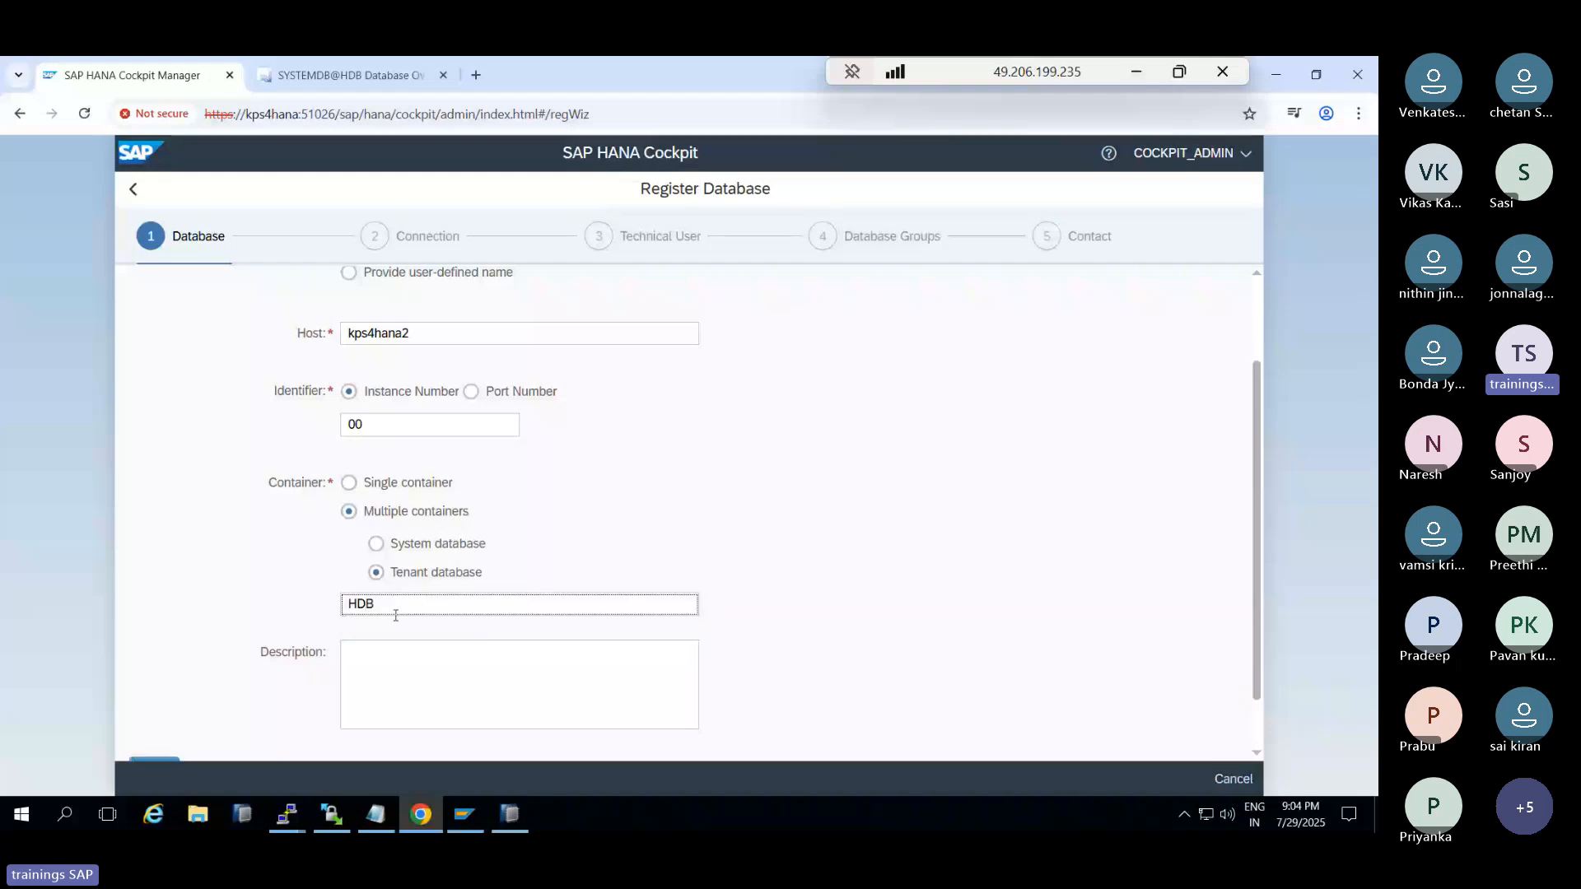
click(395, 661)
text(SECO)
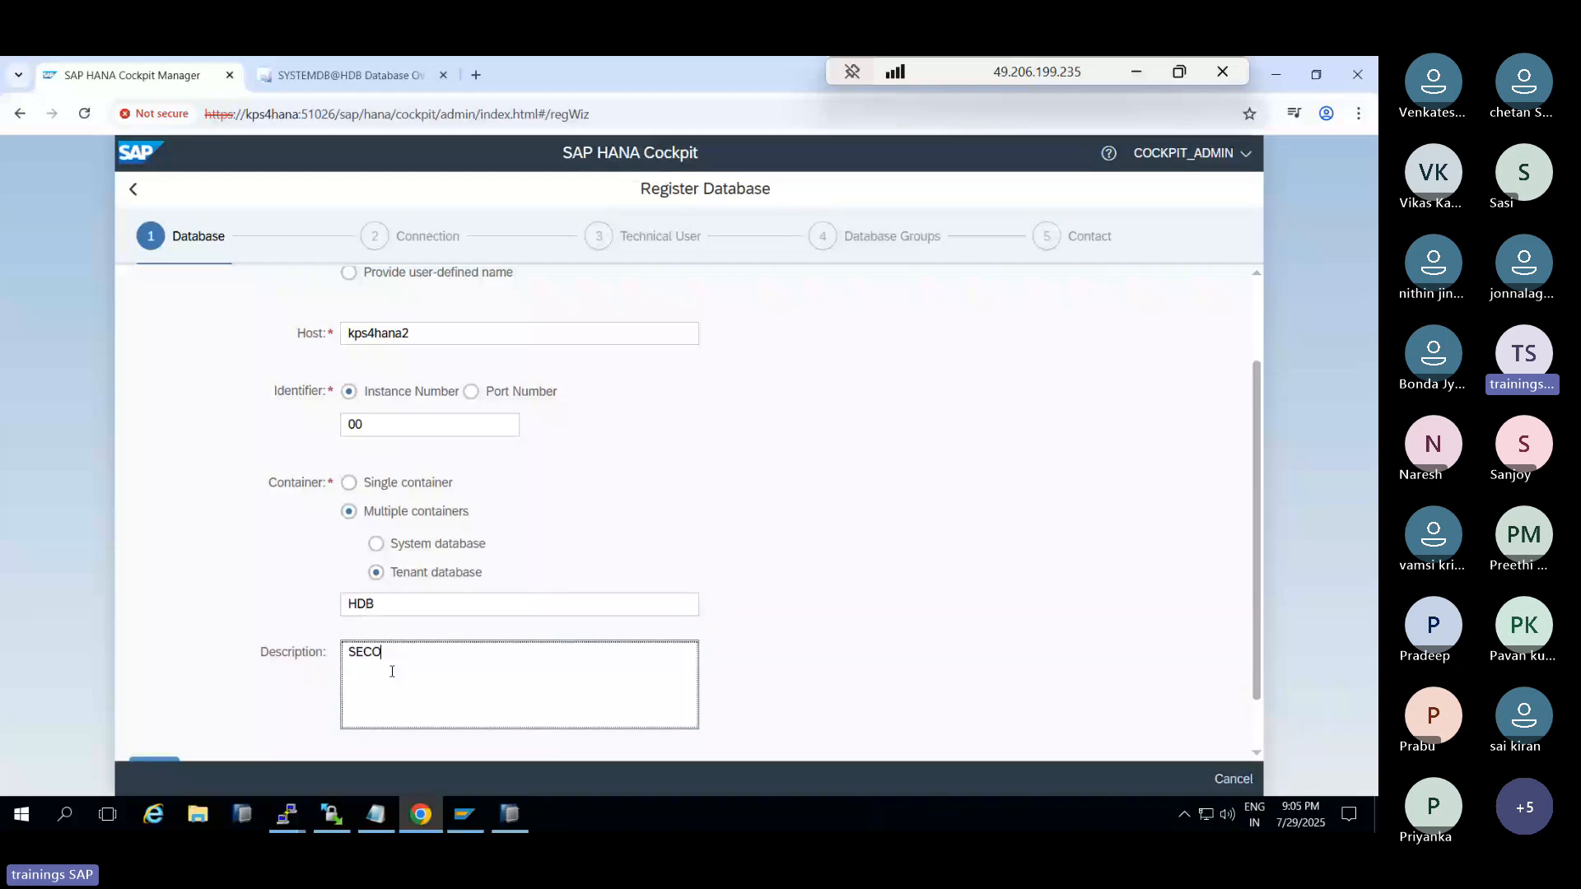
text(NDARY)
scroll(391, 671, down, 1)
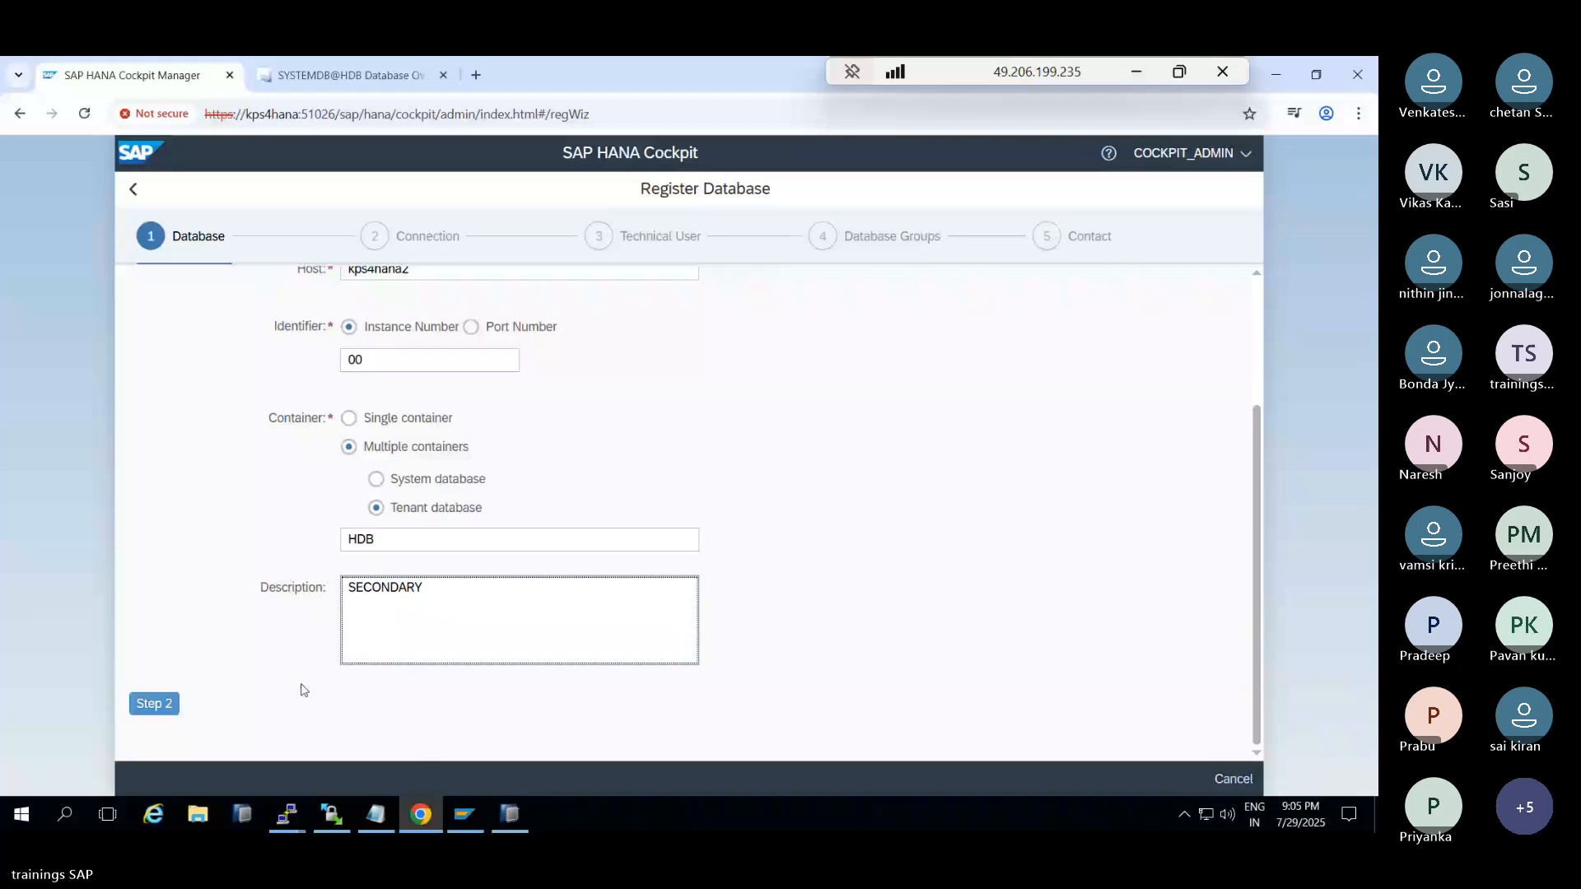
Disable database connection encryption and set technical user SYSTEM with its password
click(156, 704)
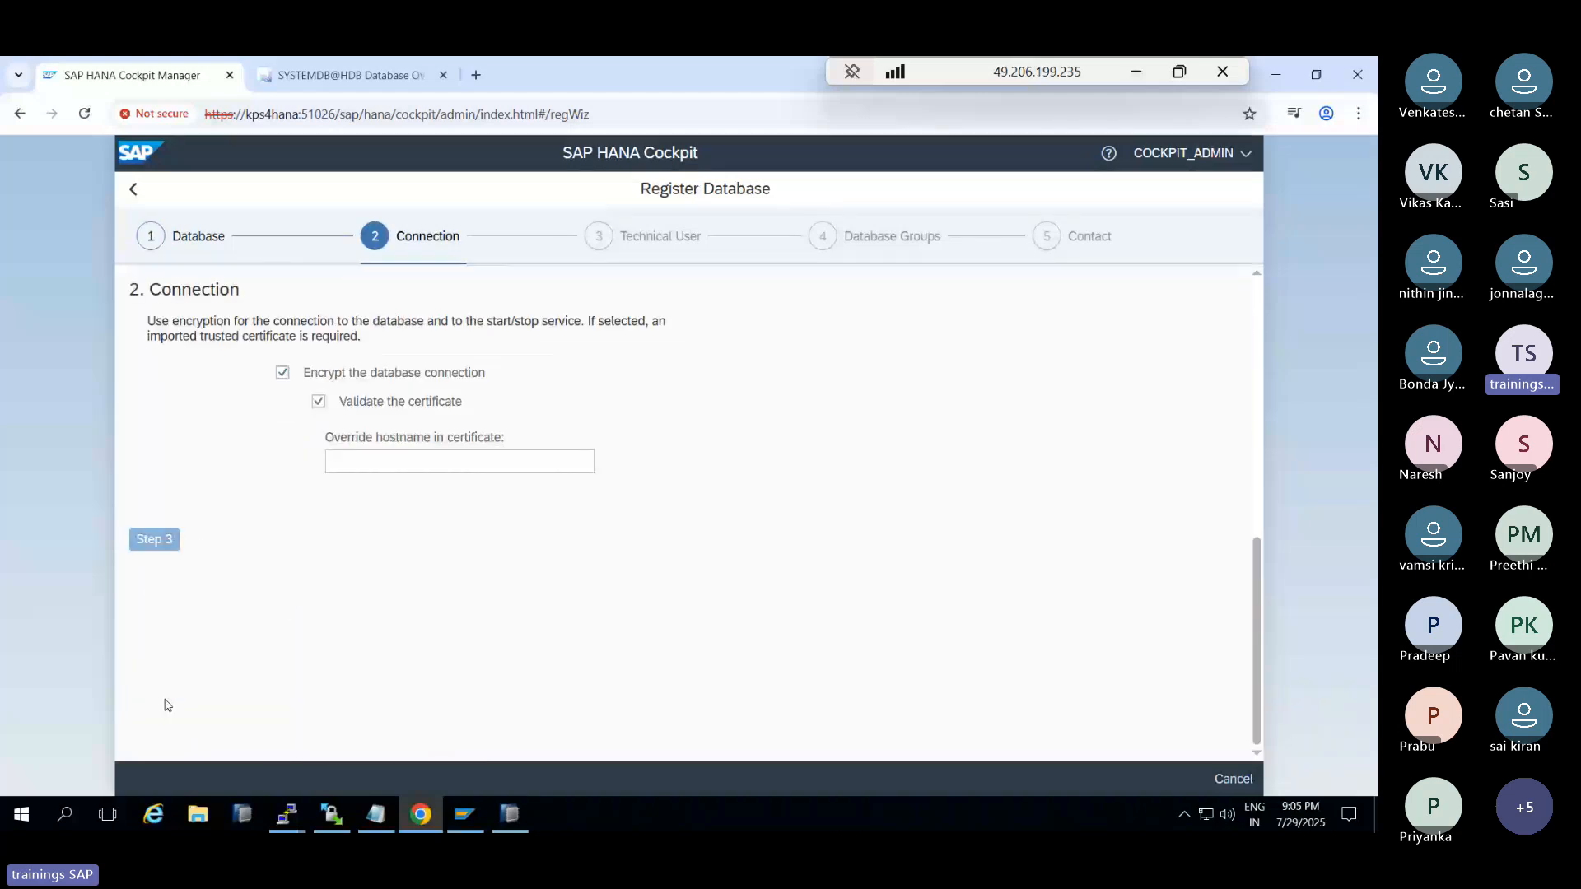
click(285, 378)
click(153, 418)
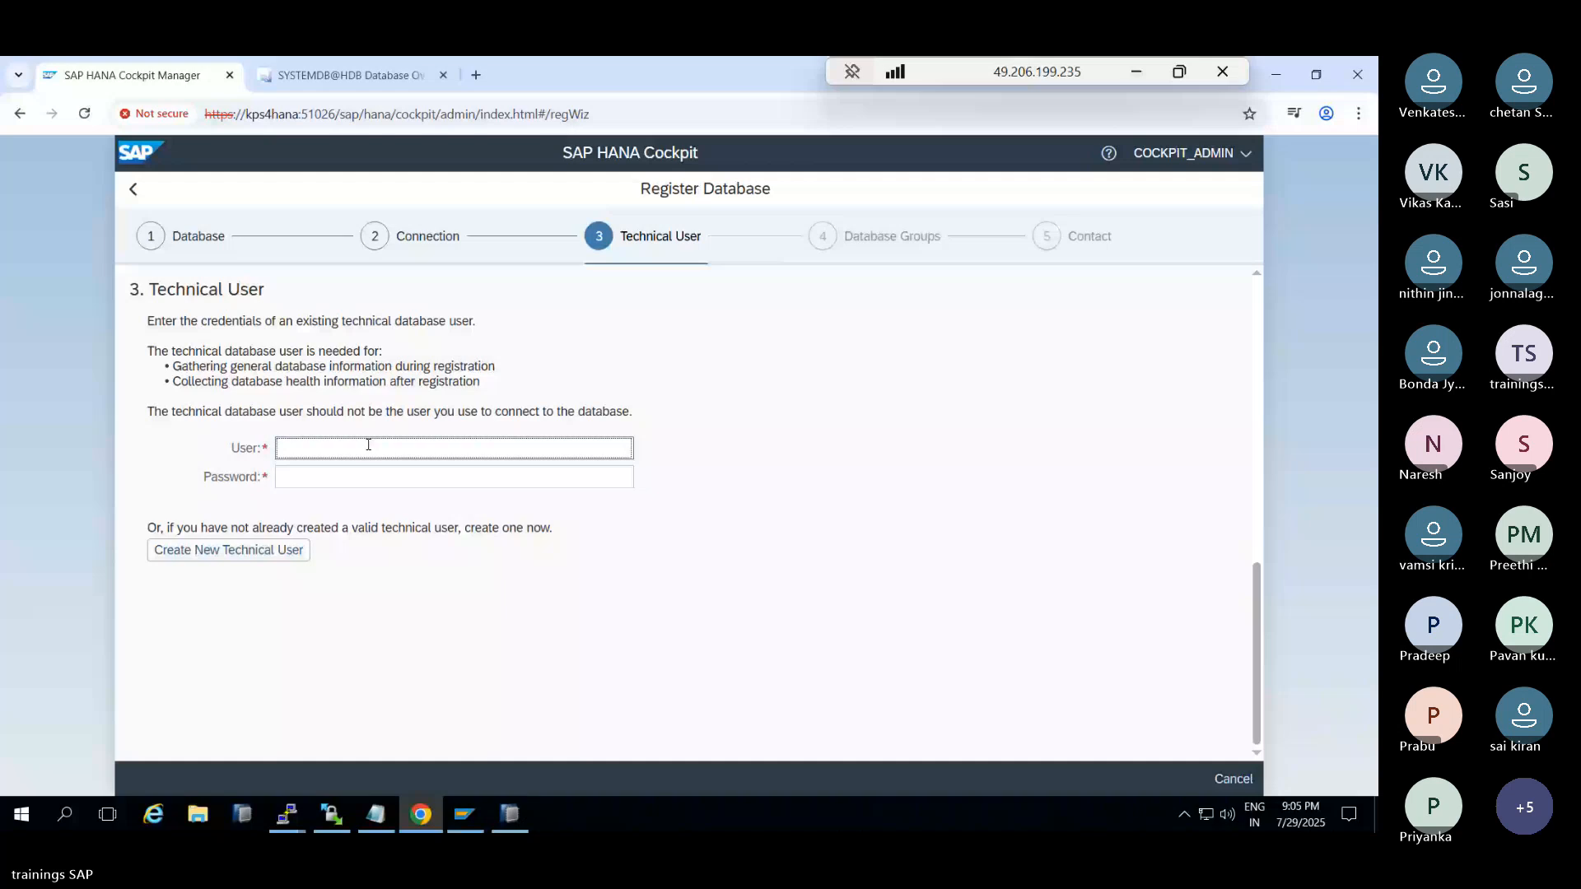
text(SYSTEM)
key(Tab)
text(•••••••••)
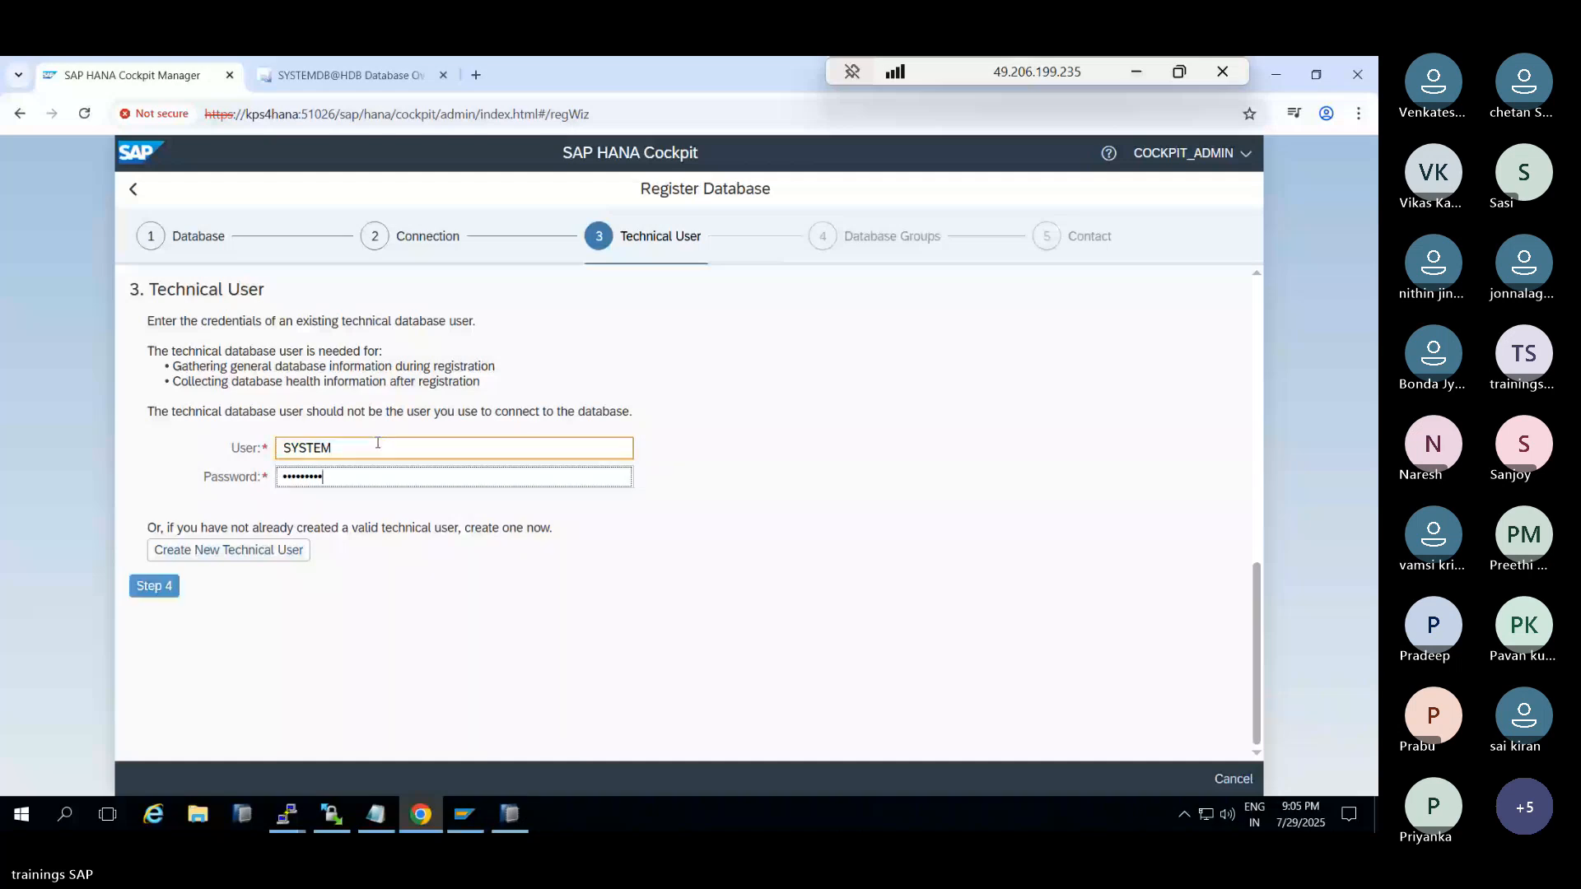
key(Return)
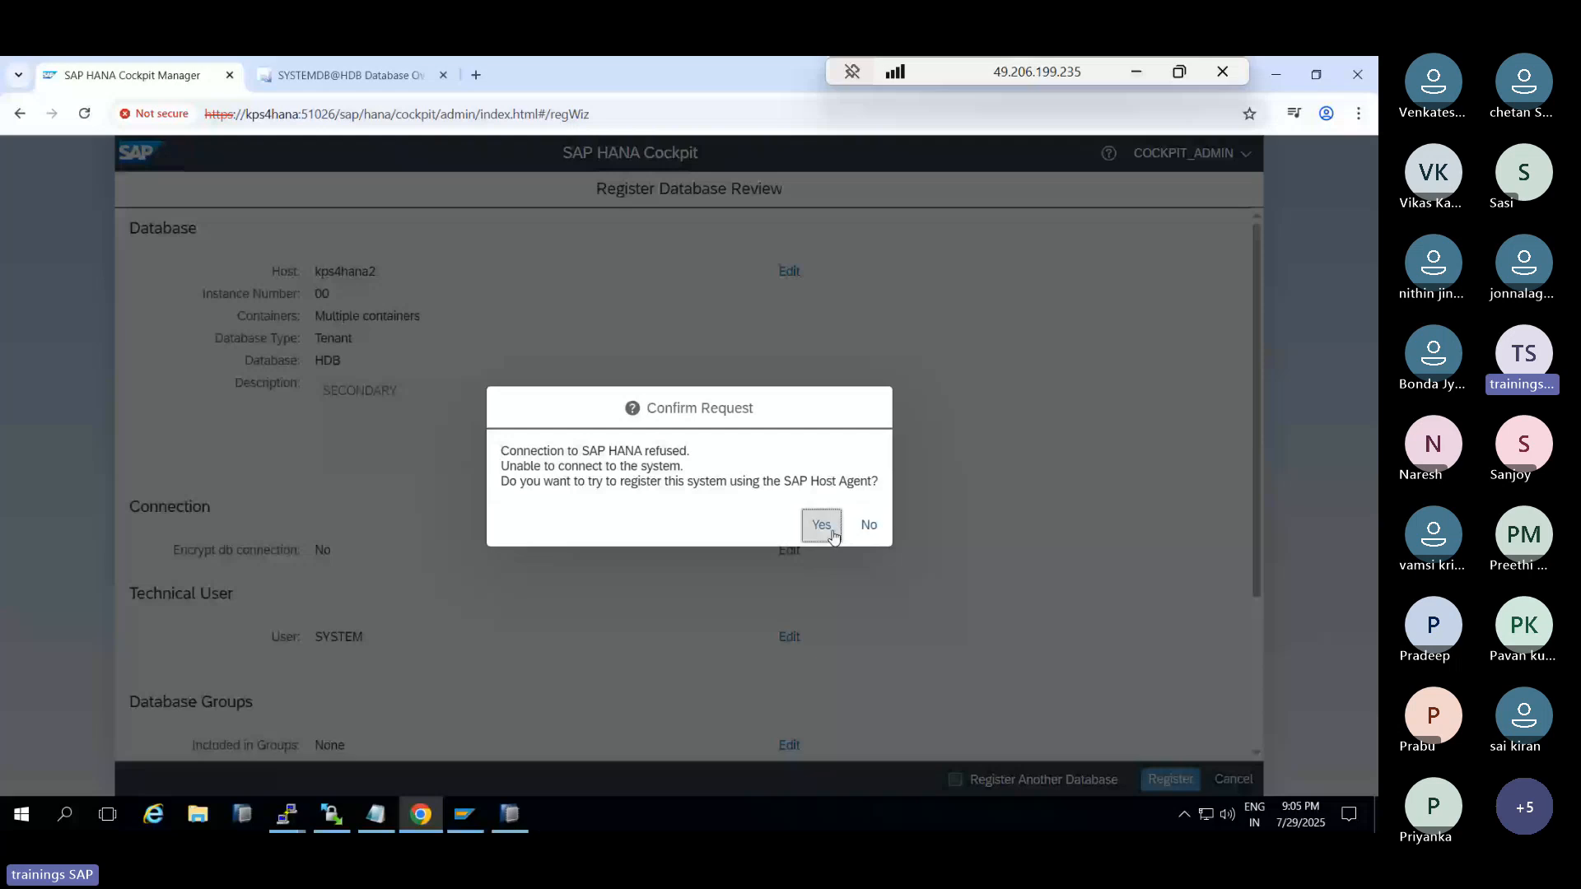
Register HDB@HDB on kps4hana2 through the SAP Host Agent with system ID HDB, then open the Cockpit home
click(823, 525)
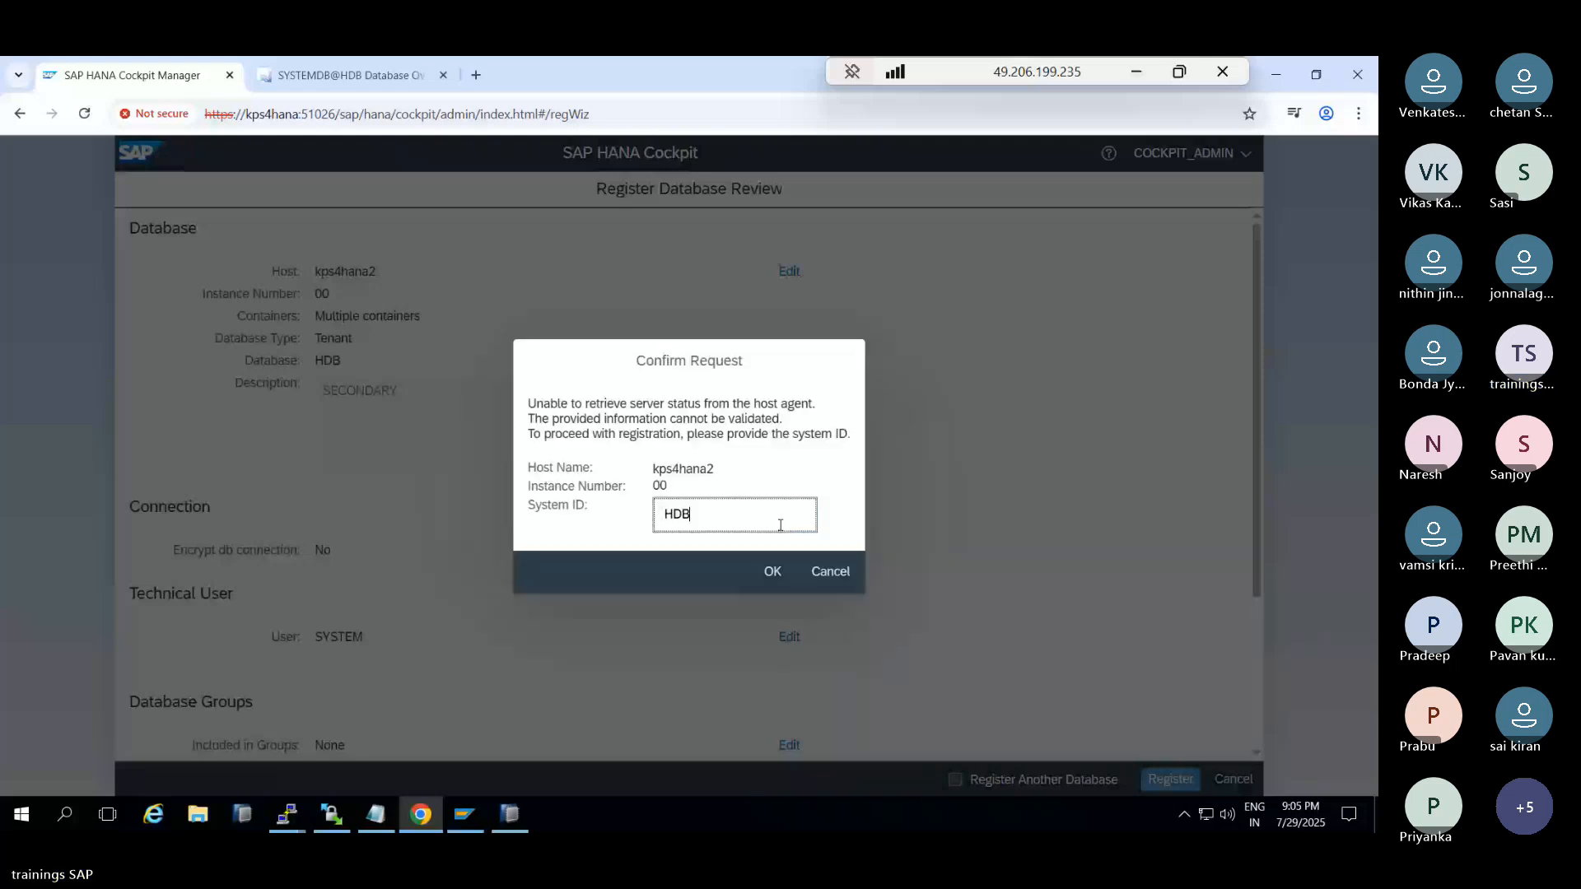
click(768, 568)
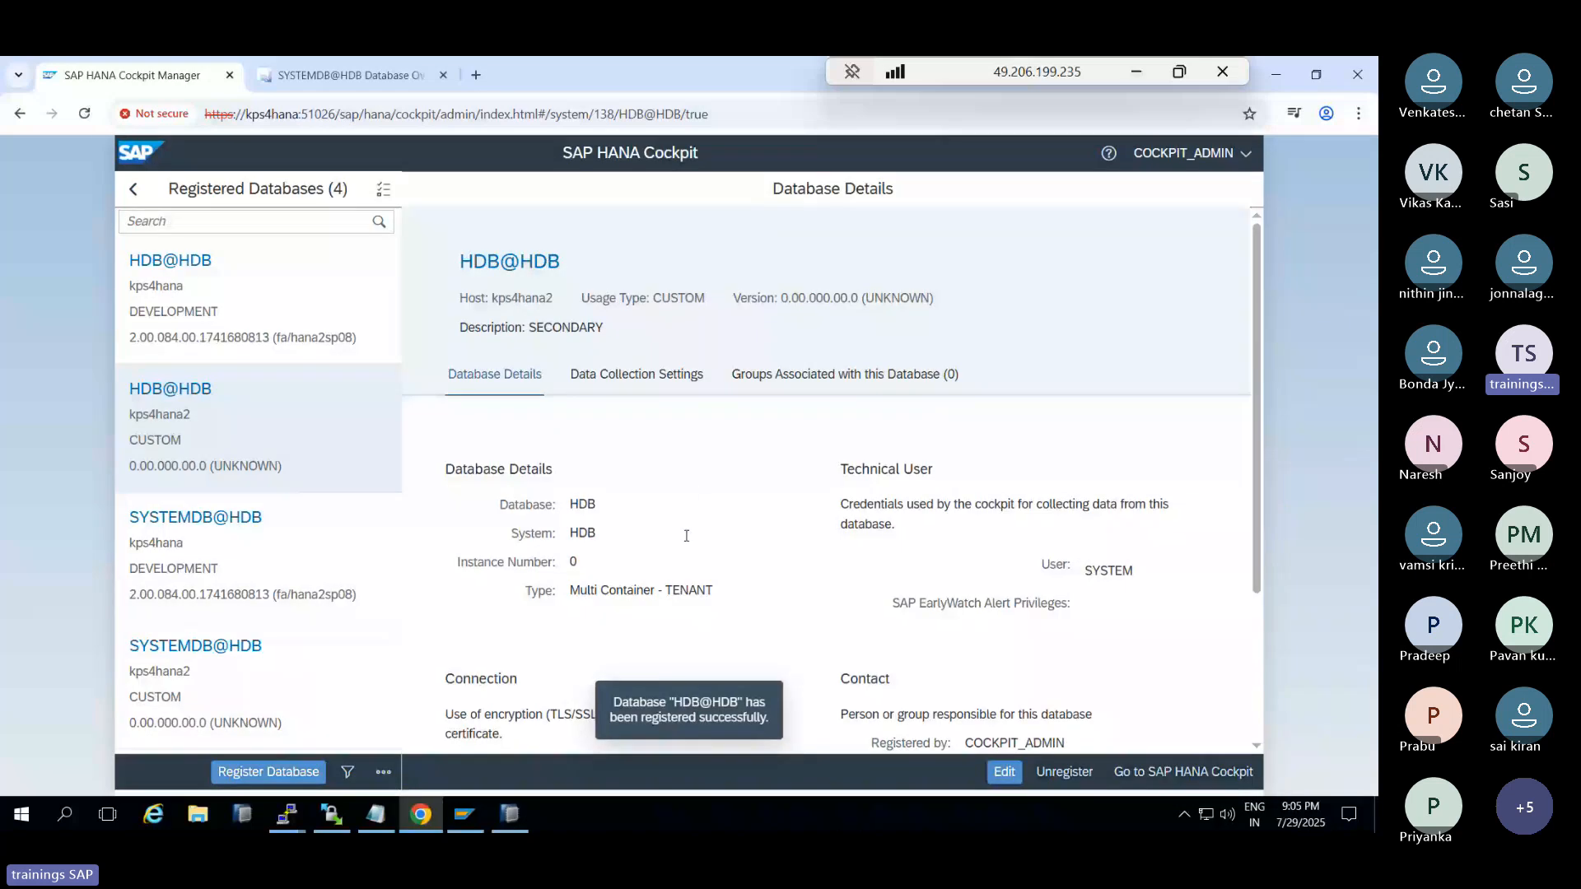
click(1152, 779)
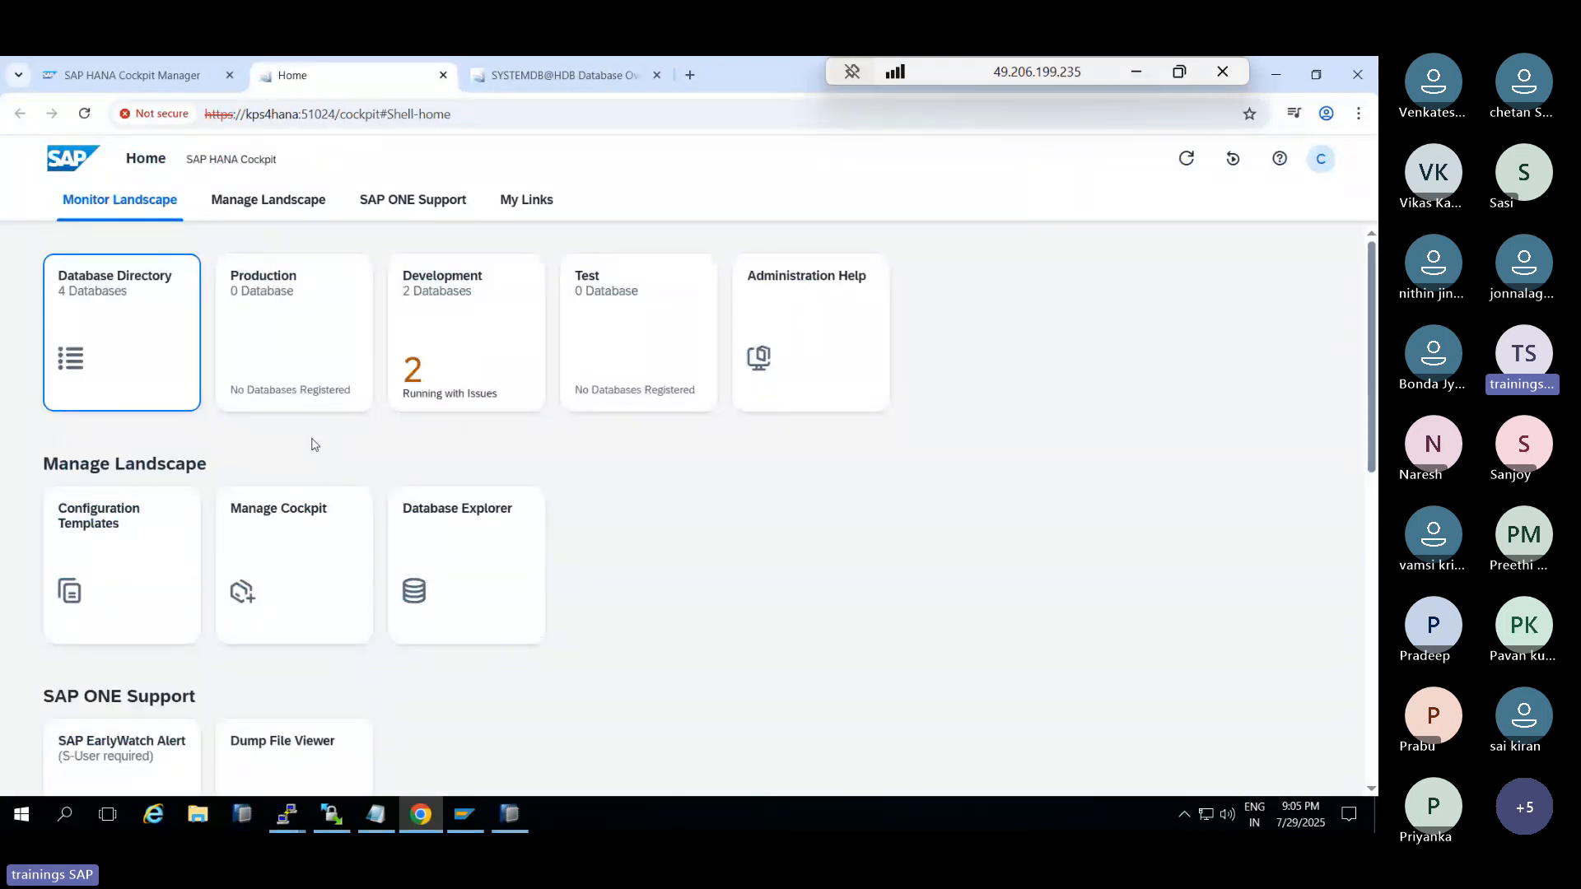
click(183, 362)
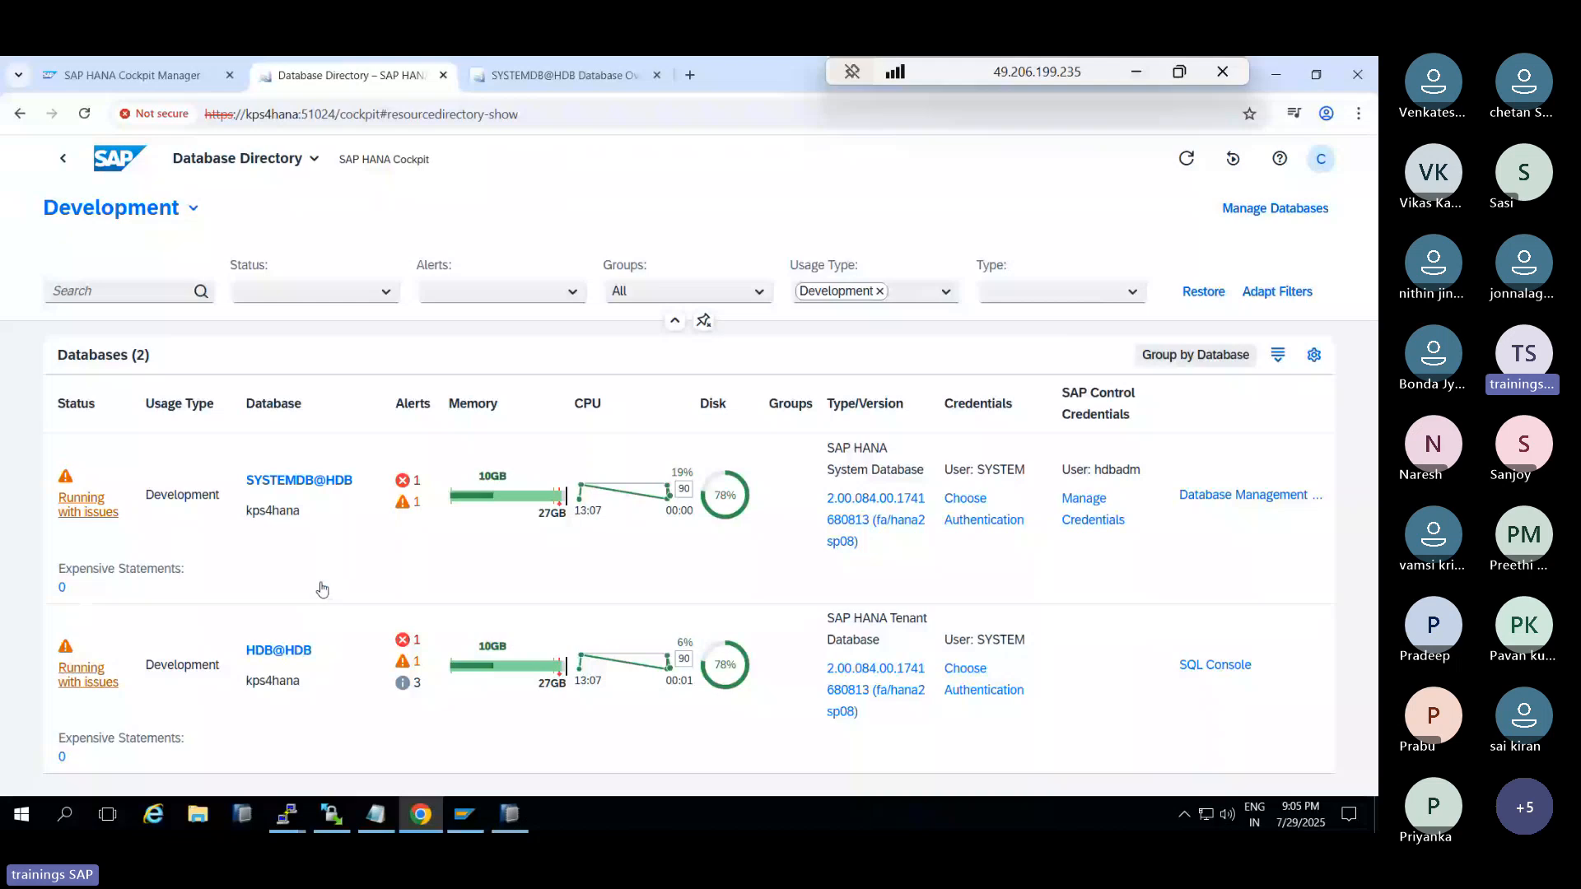
click(1183, 166)
click(1185, 160)
click(193, 208)
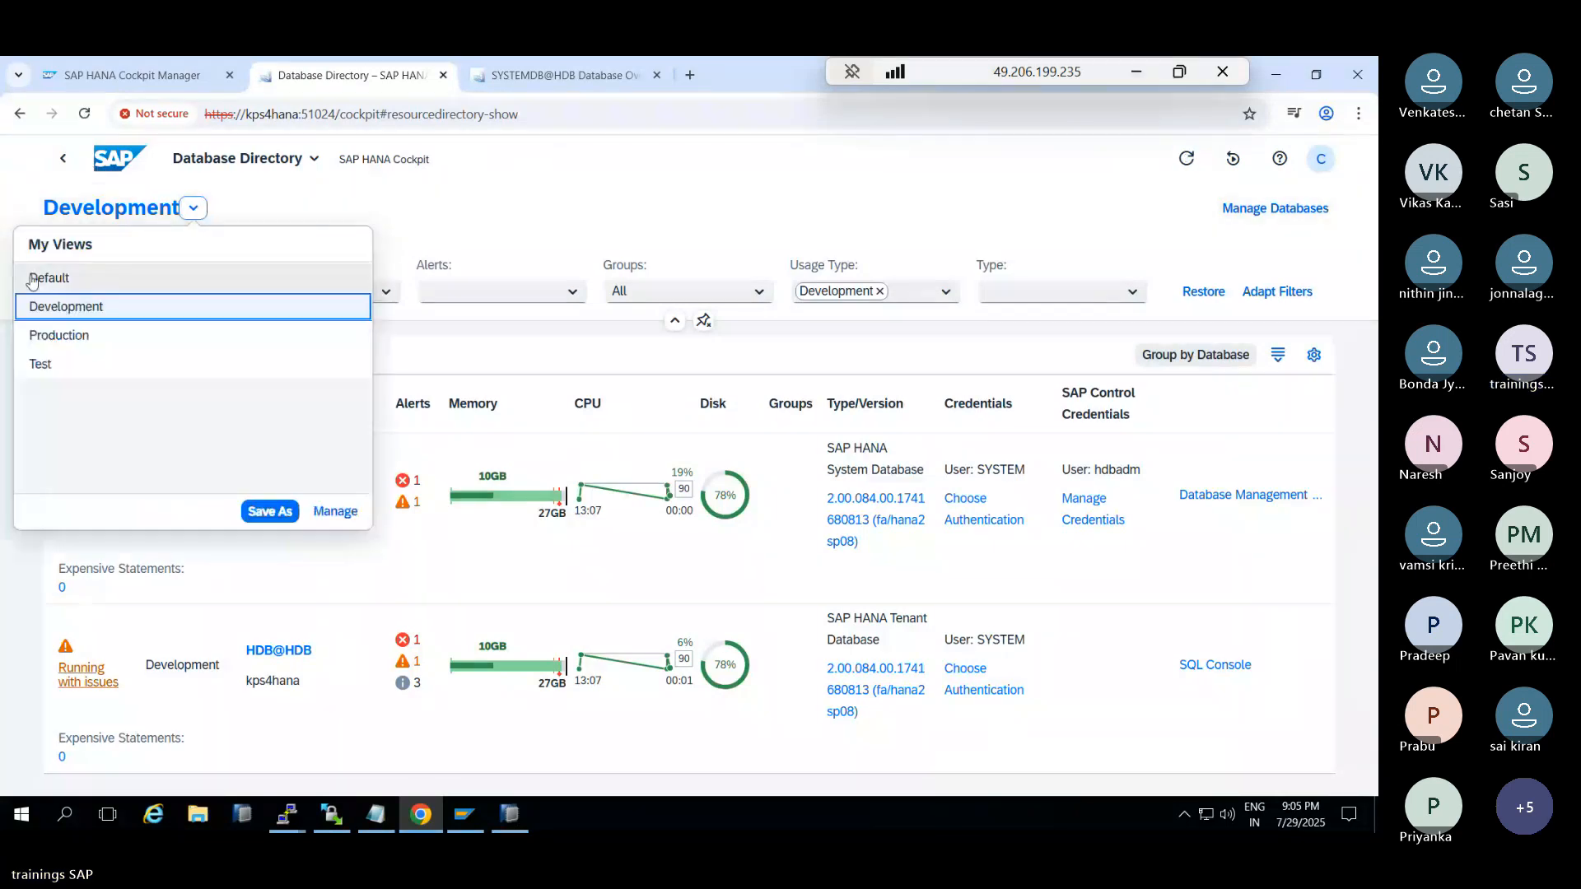
click(58, 336)
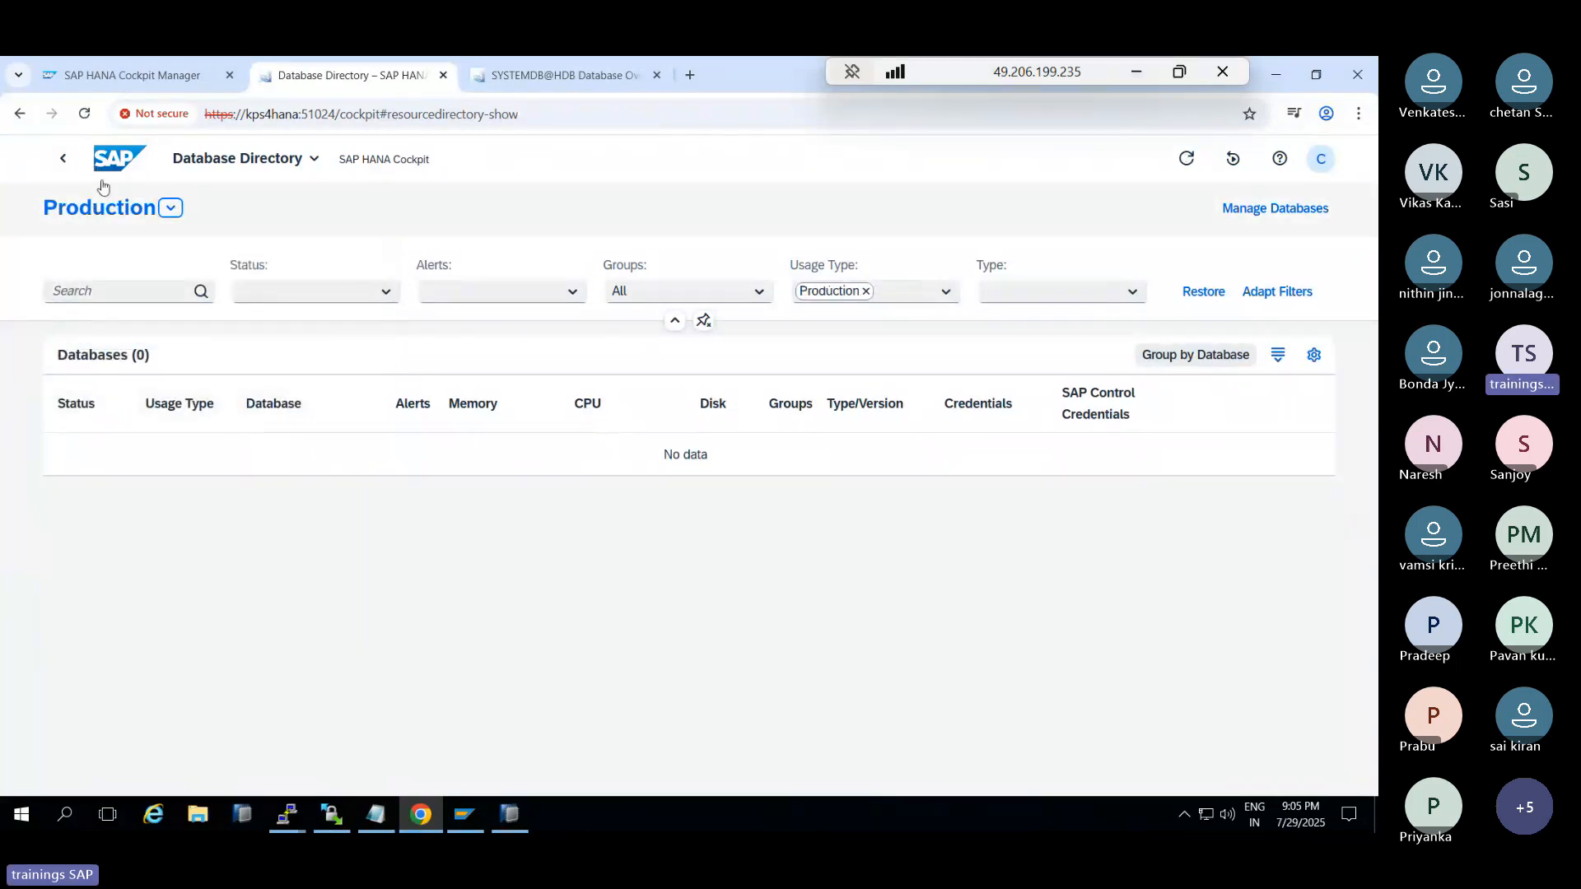
click(64, 162)
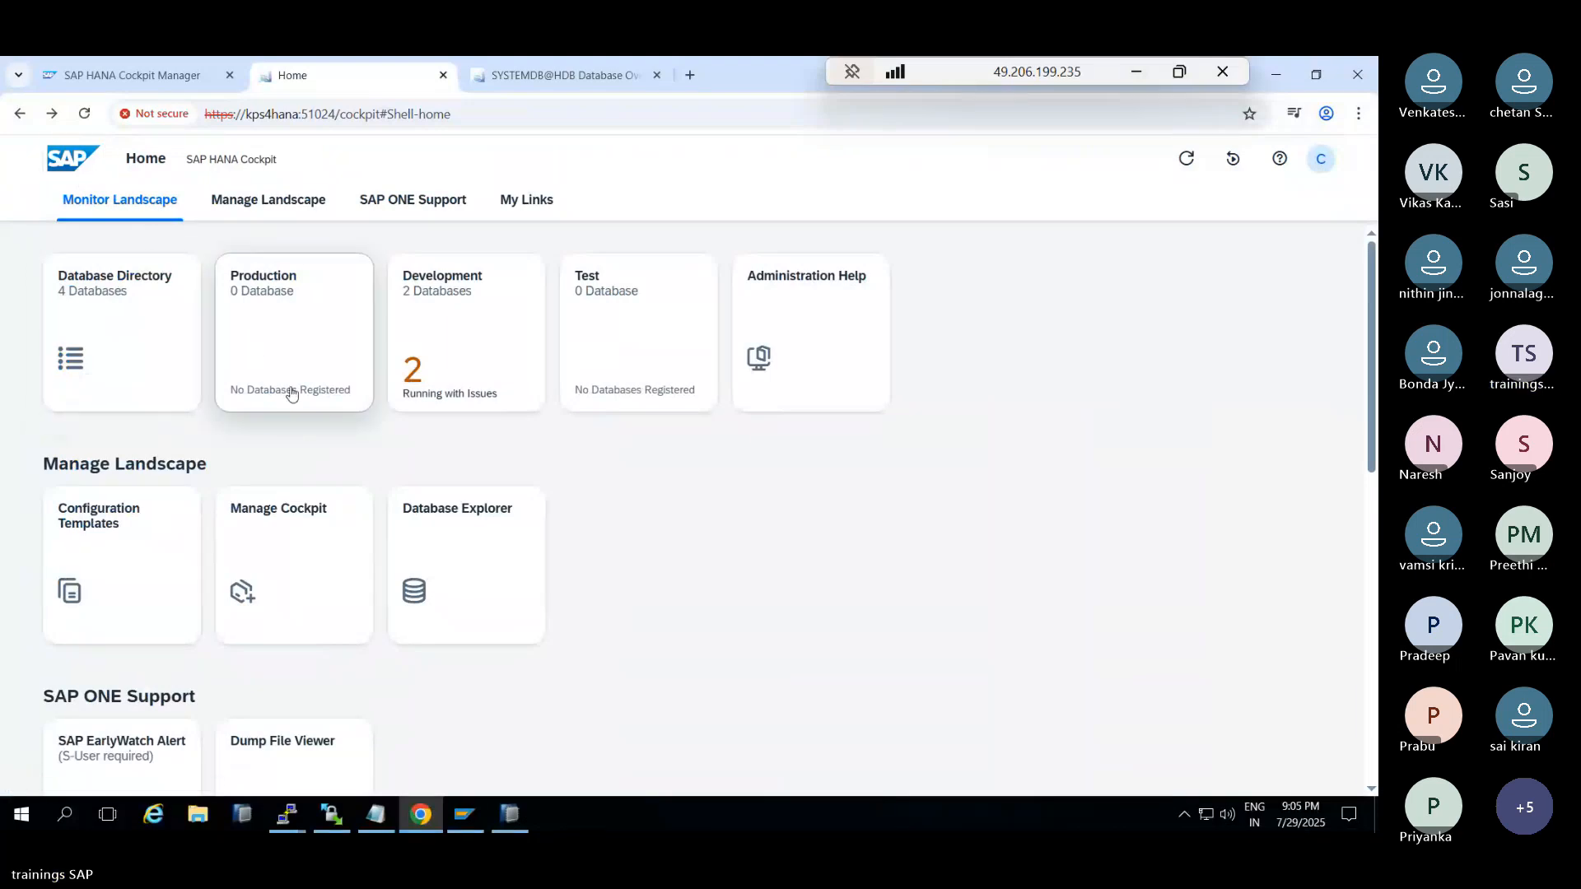
scroll(286, 444, down, 5)
scroll(285, 445, up, 5)
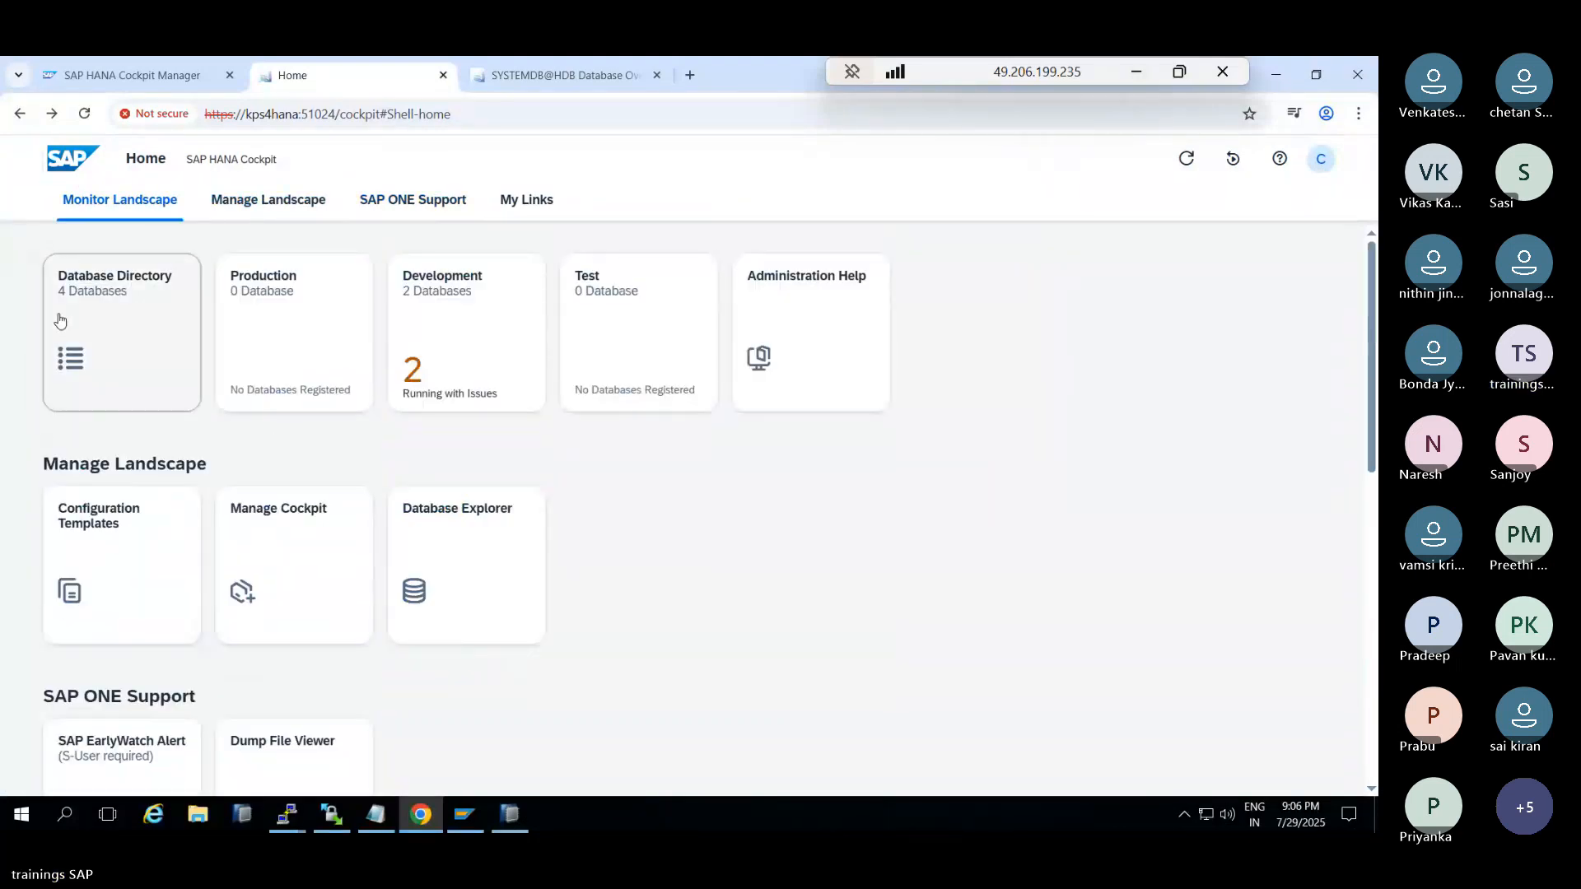
click(60, 320)
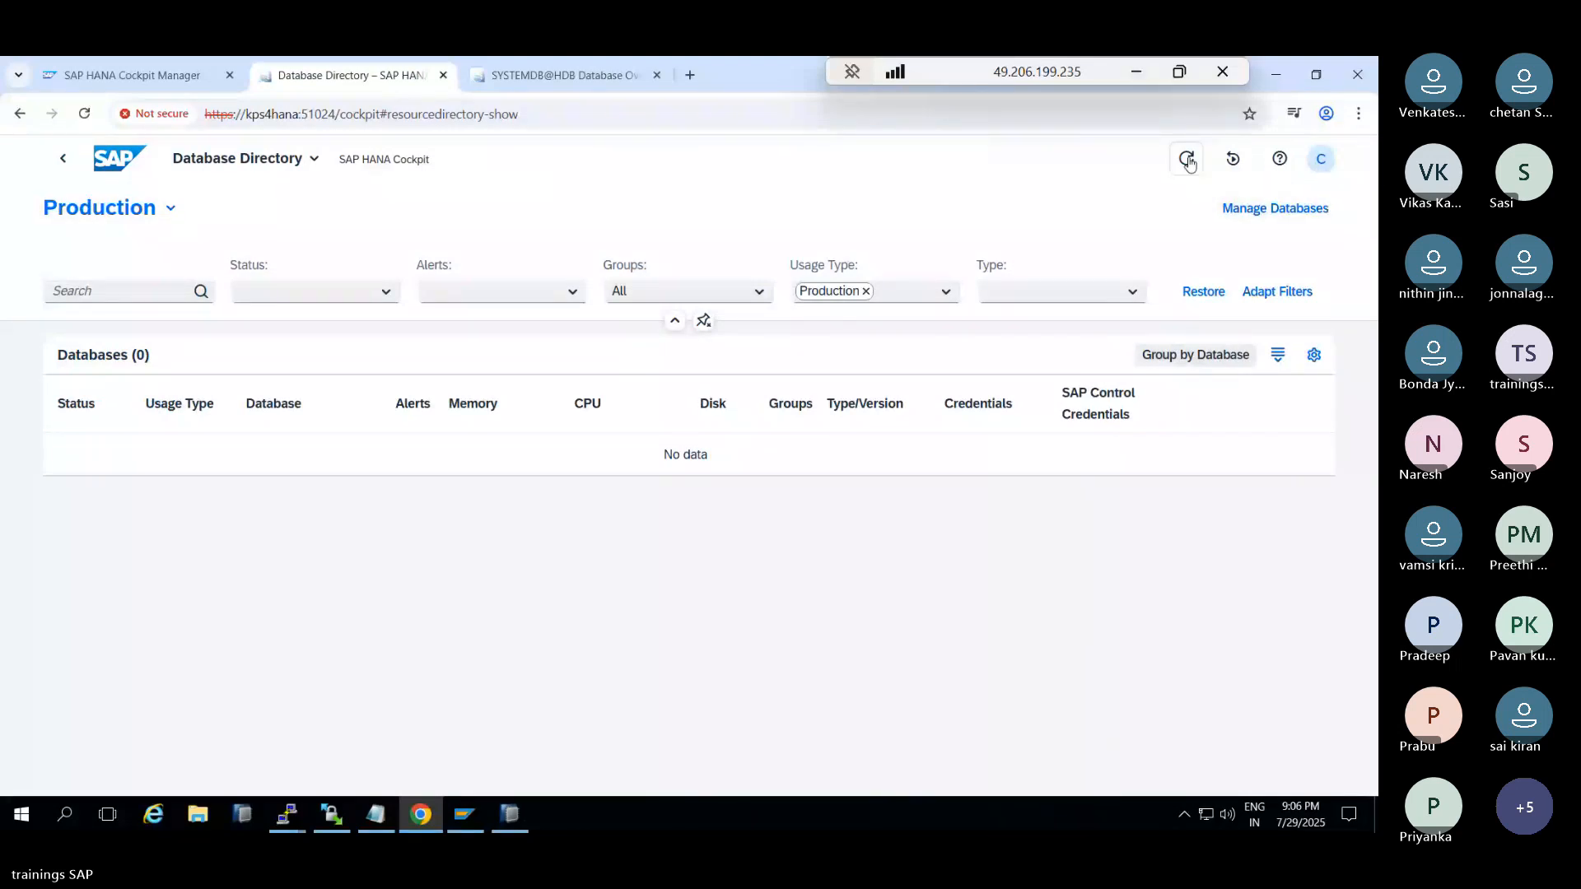
click(170, 209)
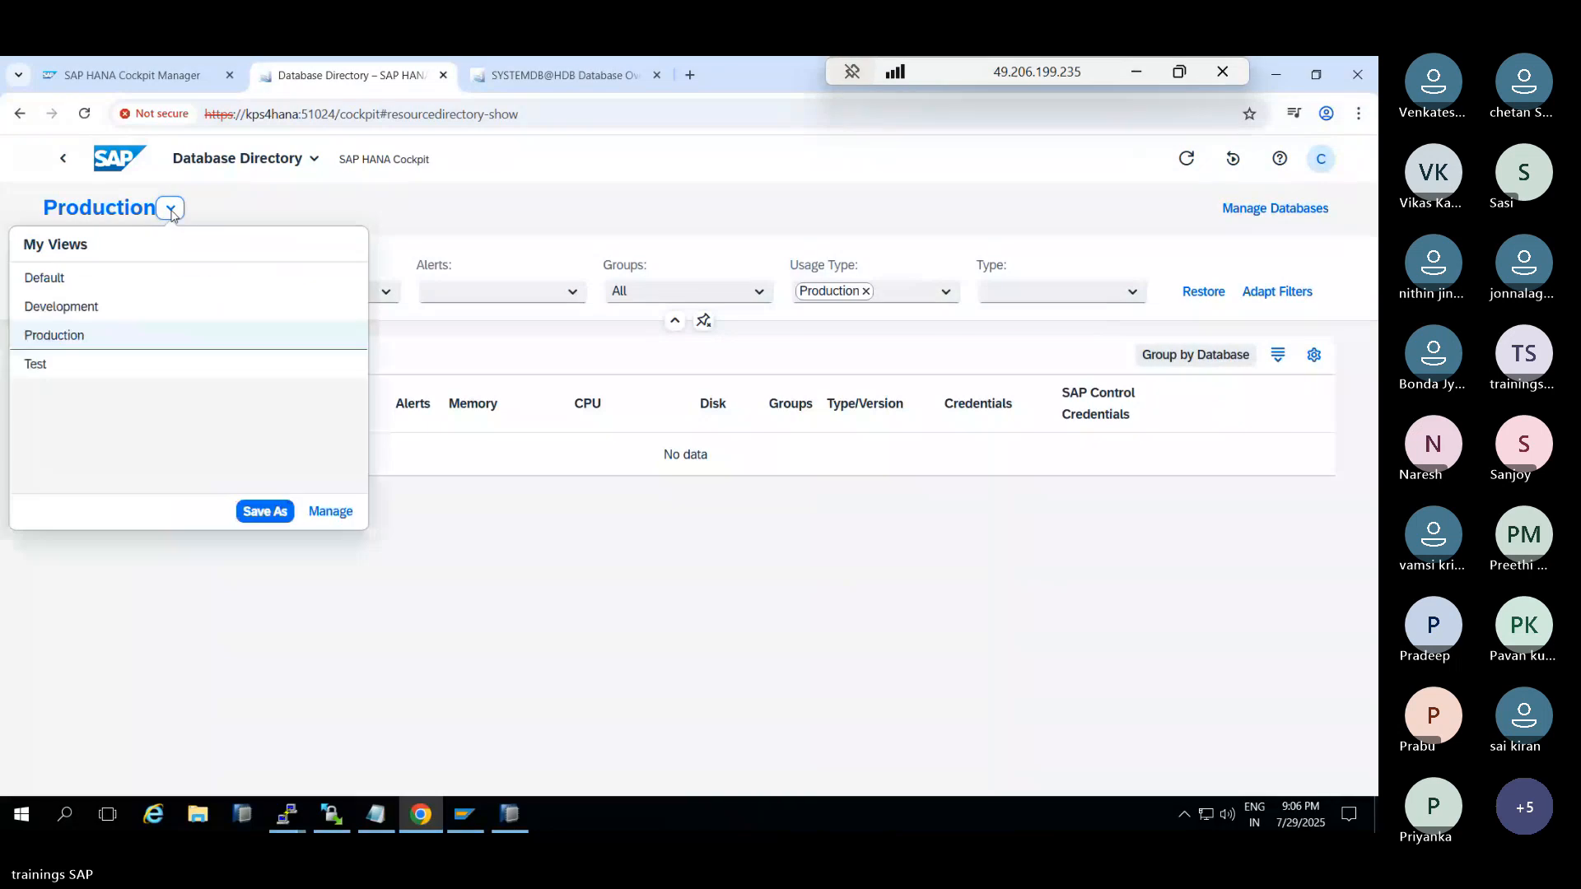
click(52, 310)
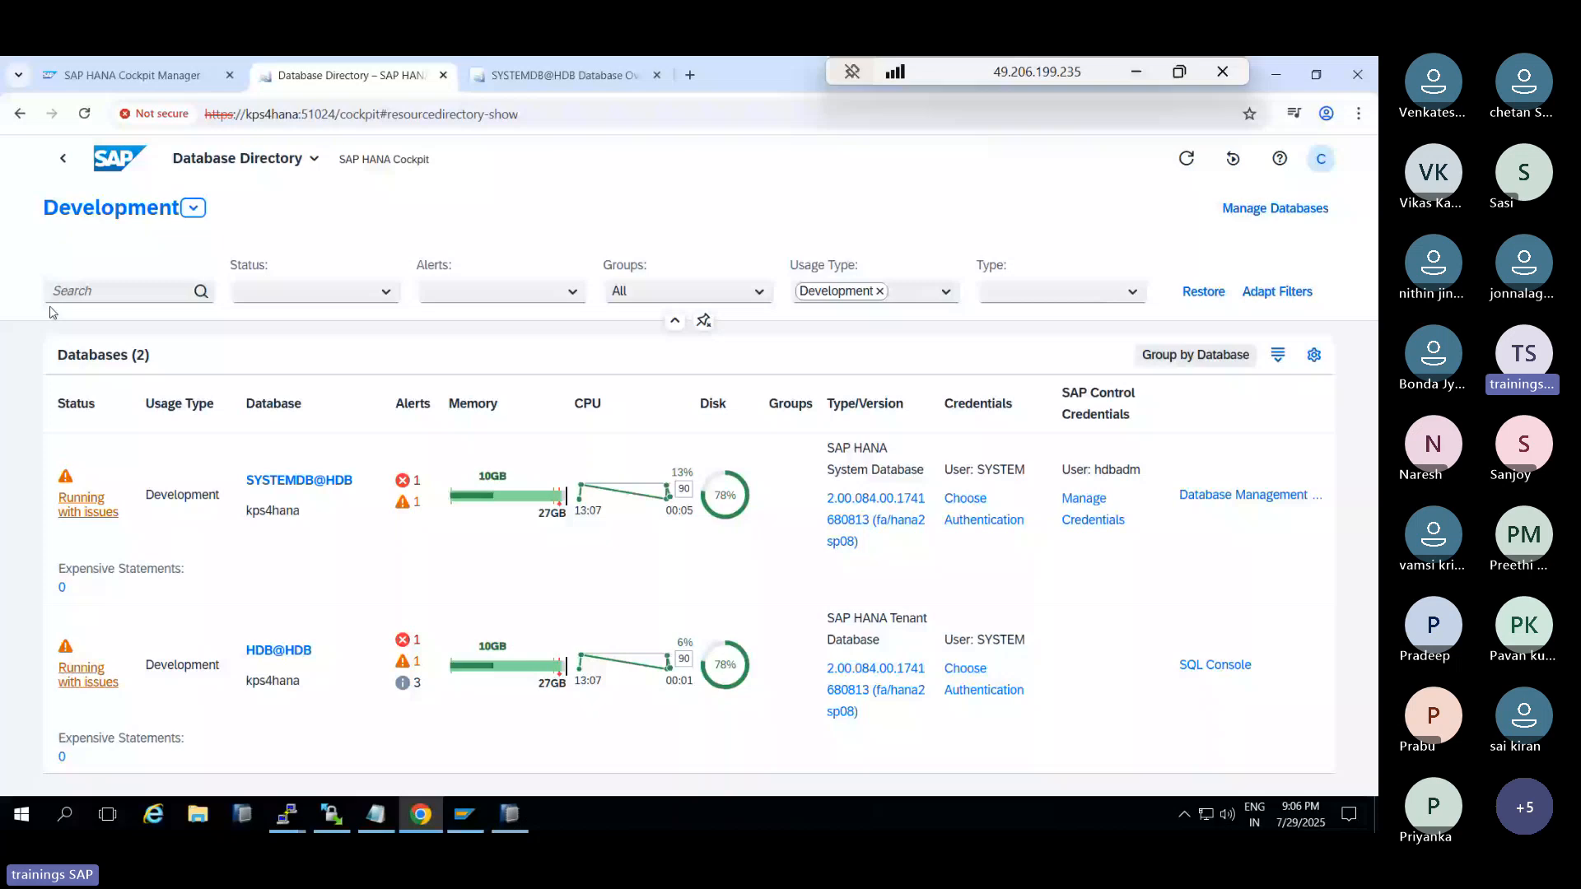
click(65, 167)
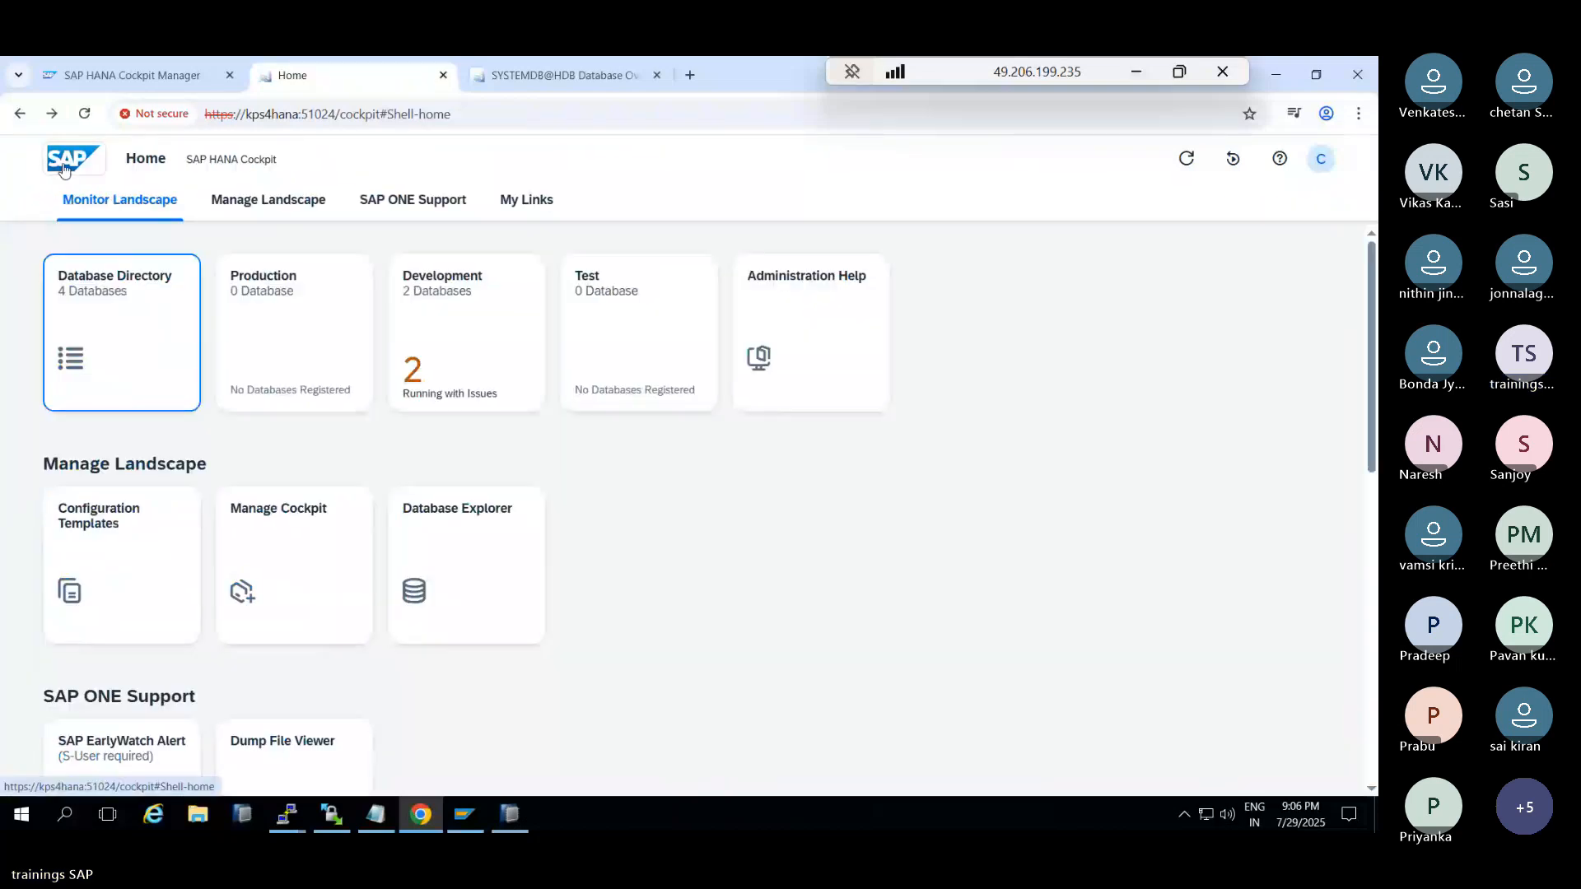
Run HDB info in the kps4hana2 PuTTY session to list running HANA processes, then return to Chrome
mouse_move(287, 815)
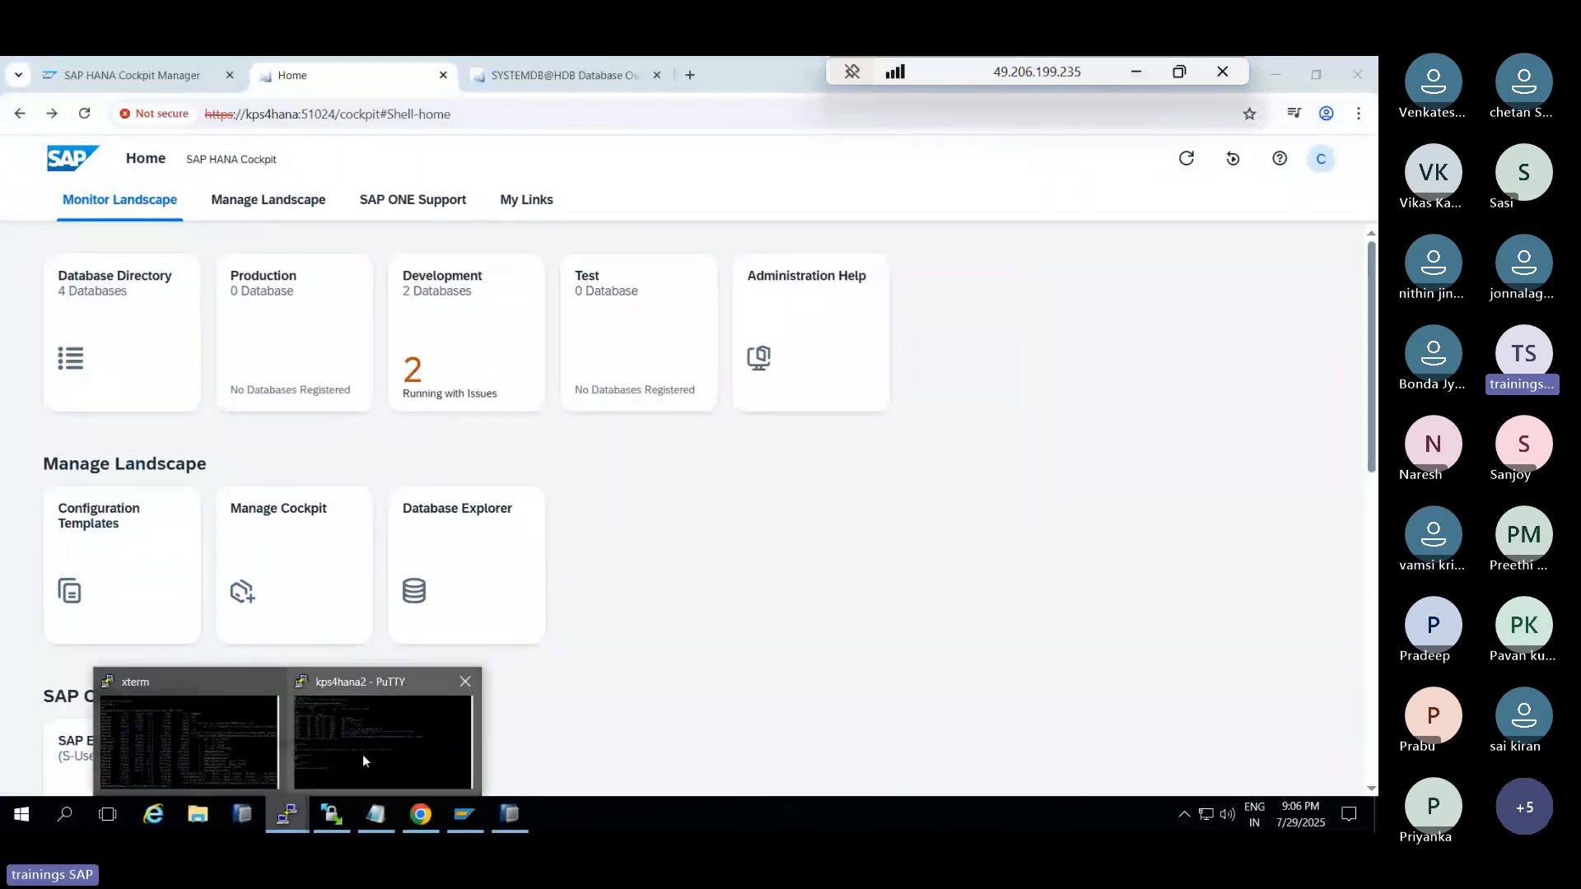
click(362, 759)
text(HDB info)
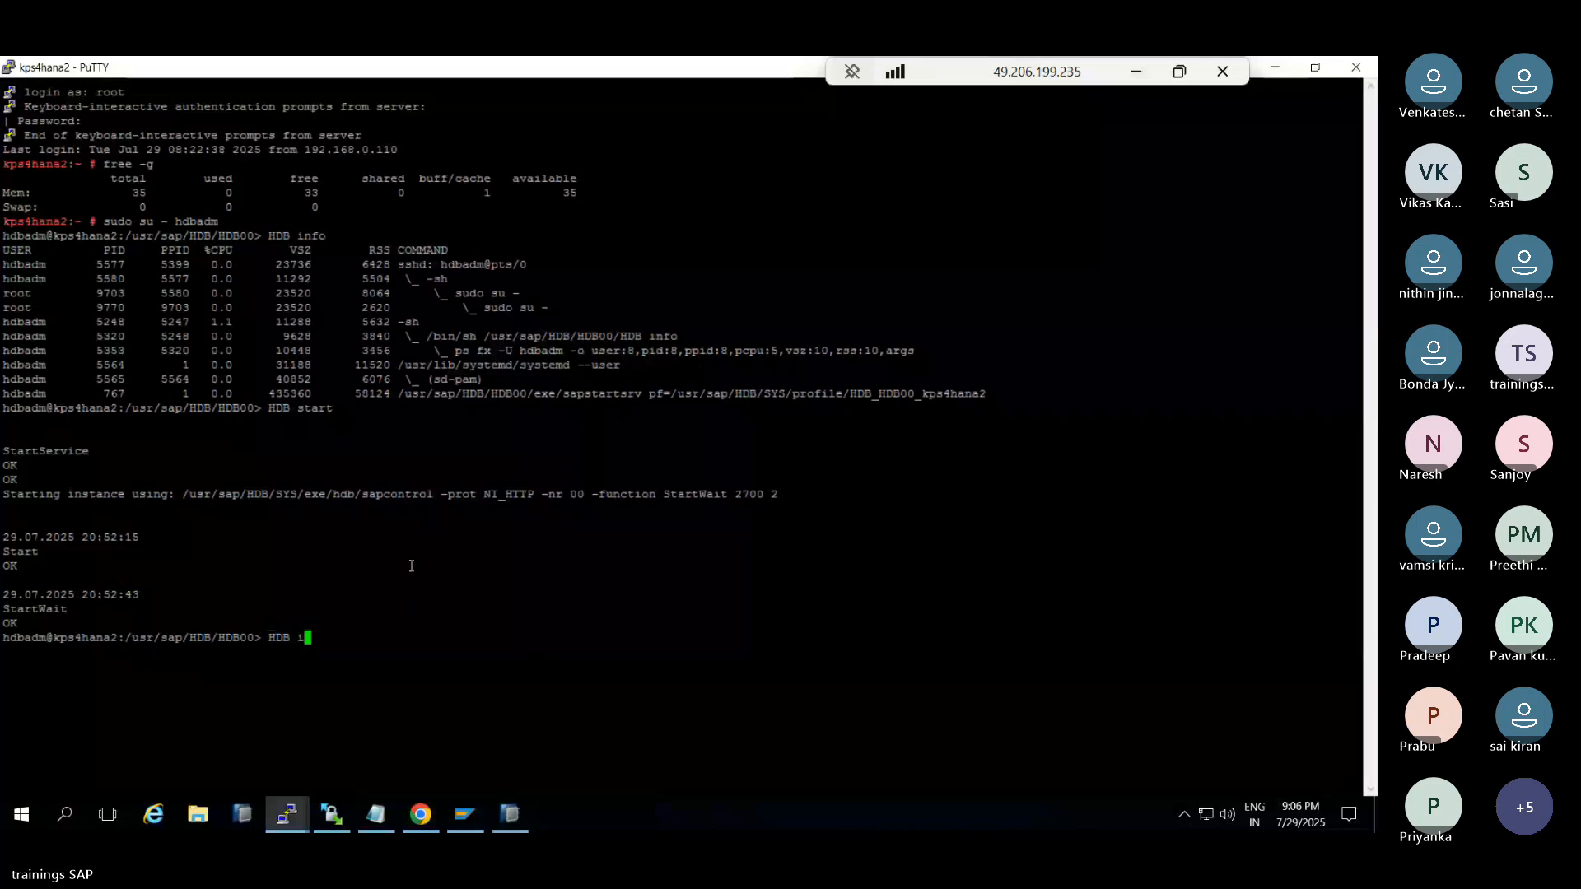
key(Return)
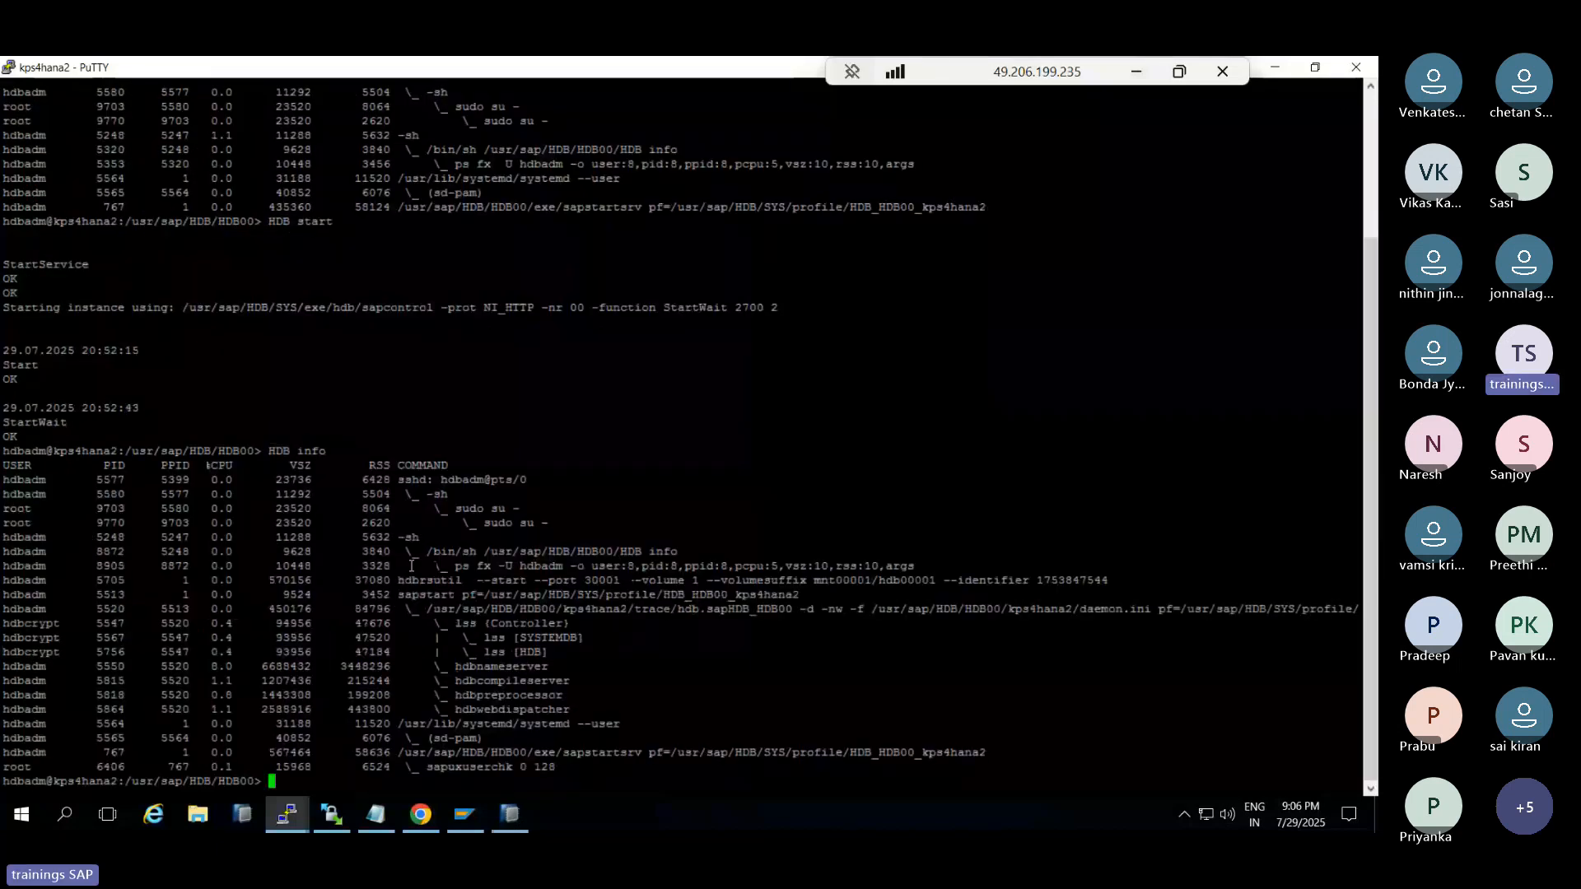
click(408, 814)
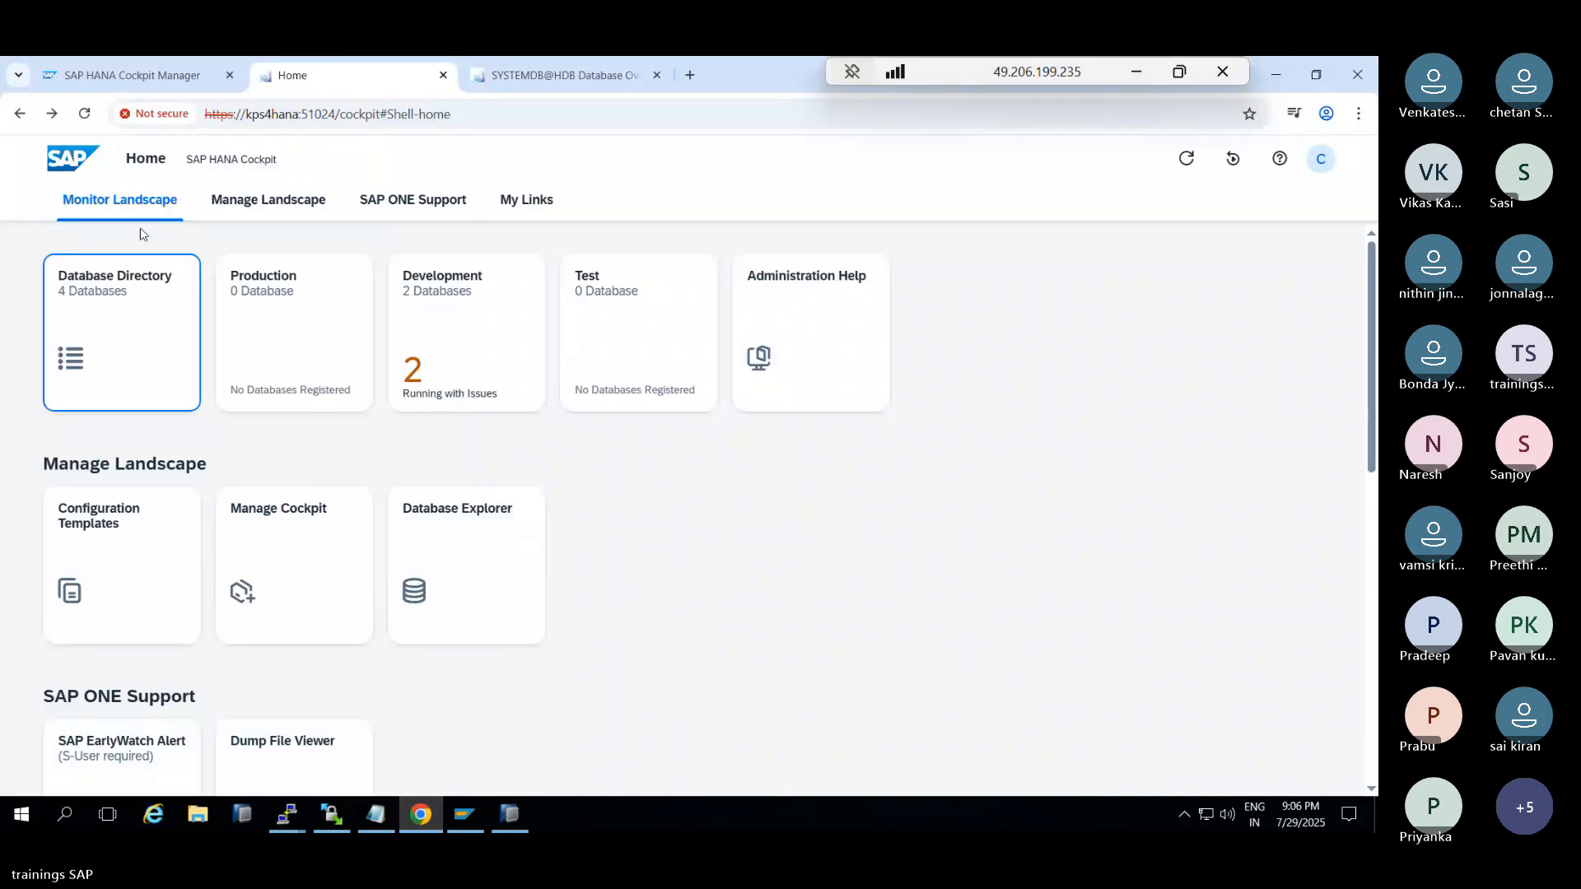
Review HDB@HDB on kps4hana2 in Registered Databases, including its data collection and group settings
click(184, 66)
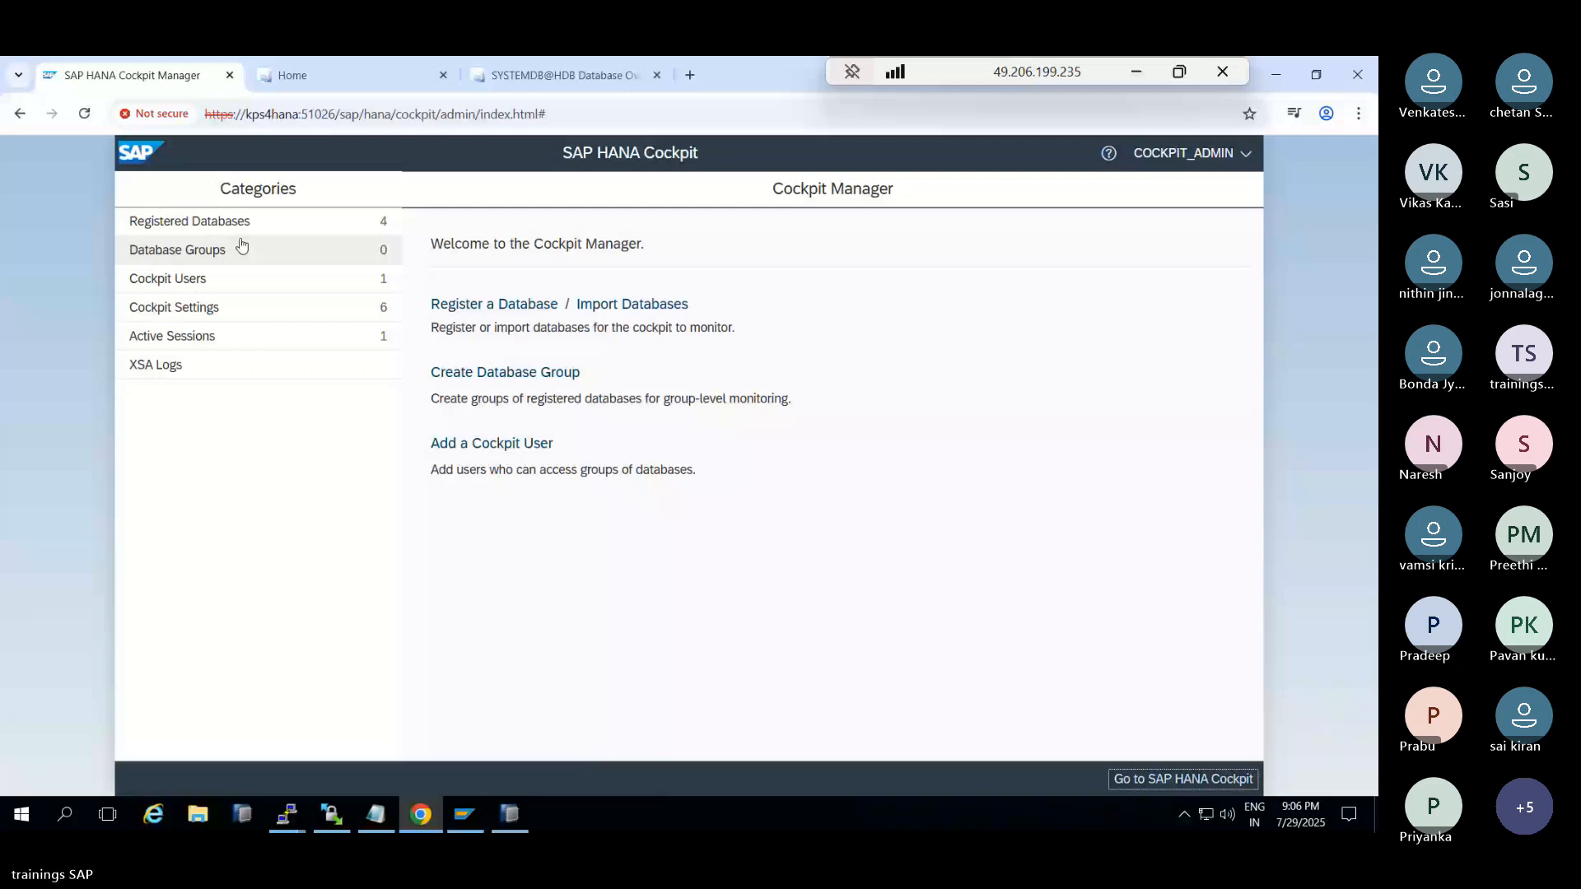
click(239, 224)
click(272, 407)
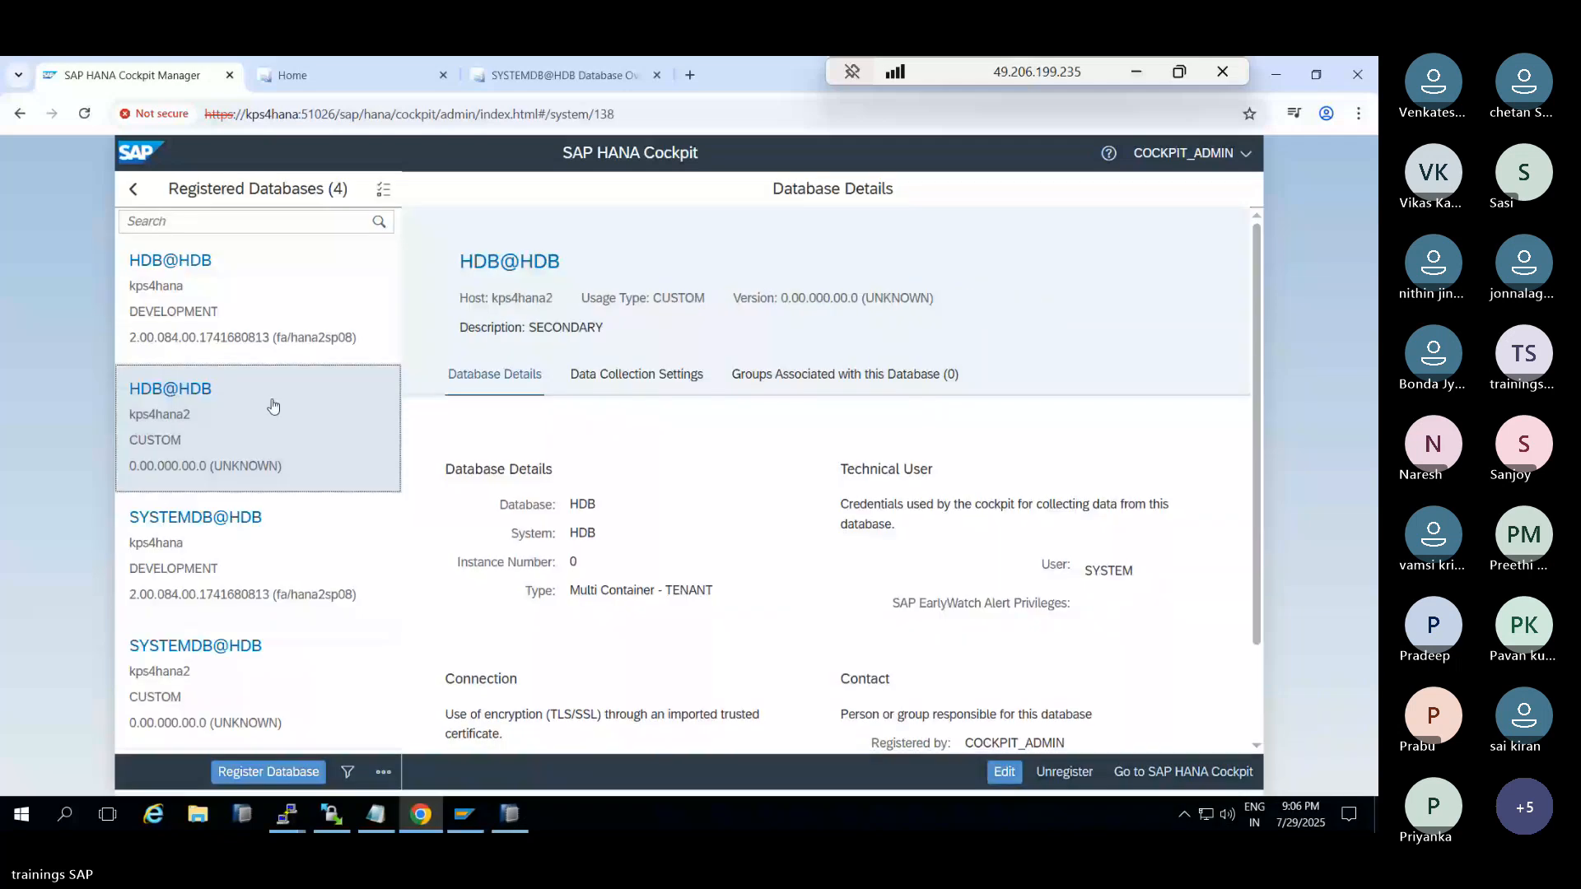
scroll(741, 484, down, 2)
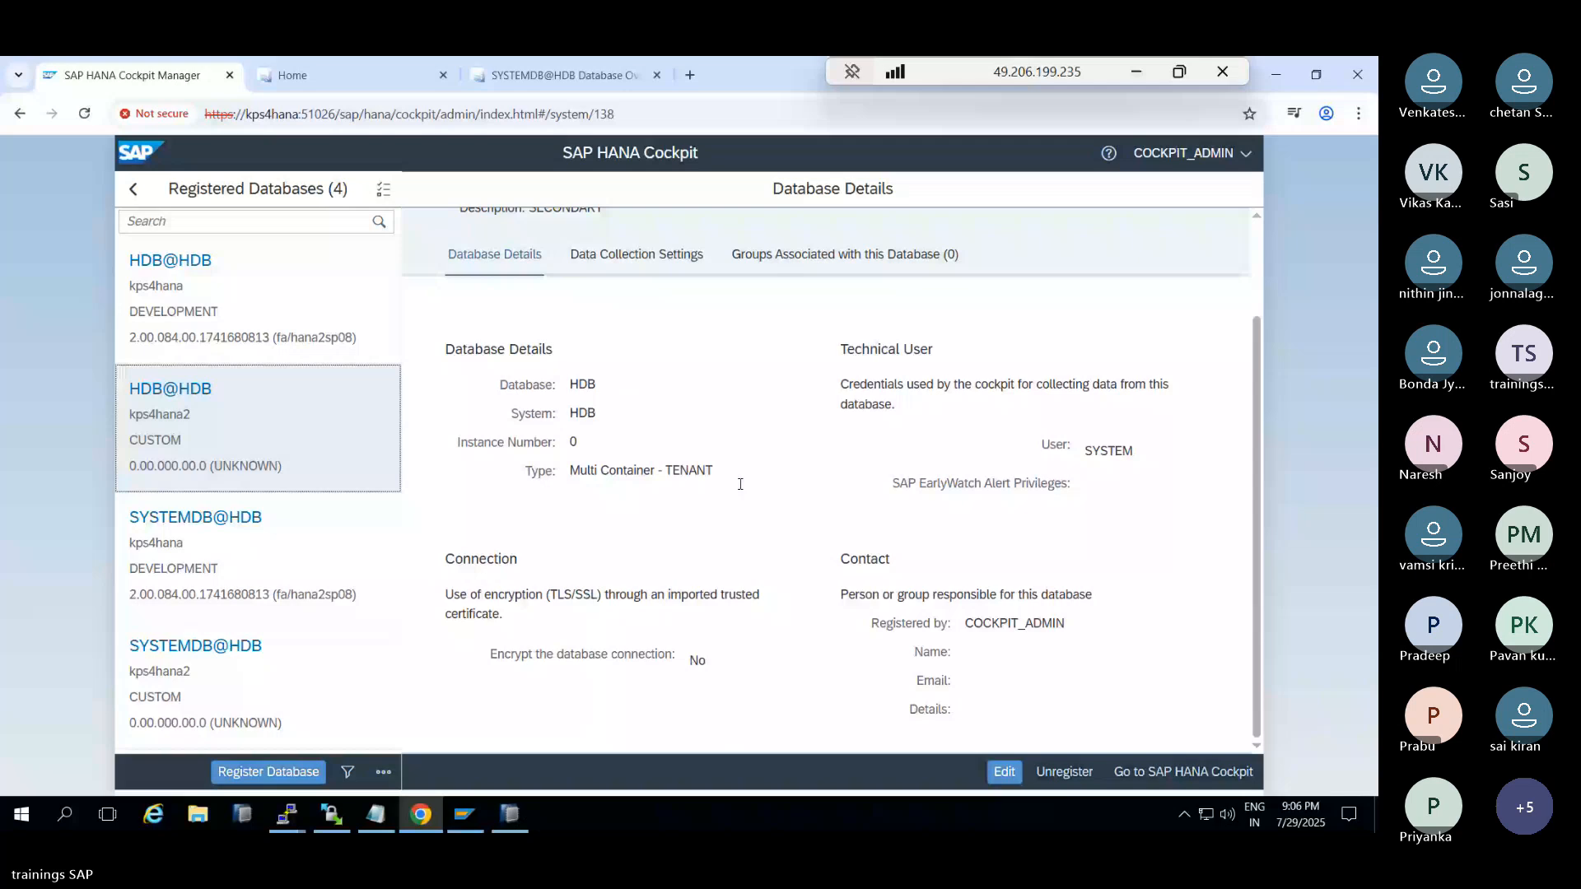
click(636, 253)
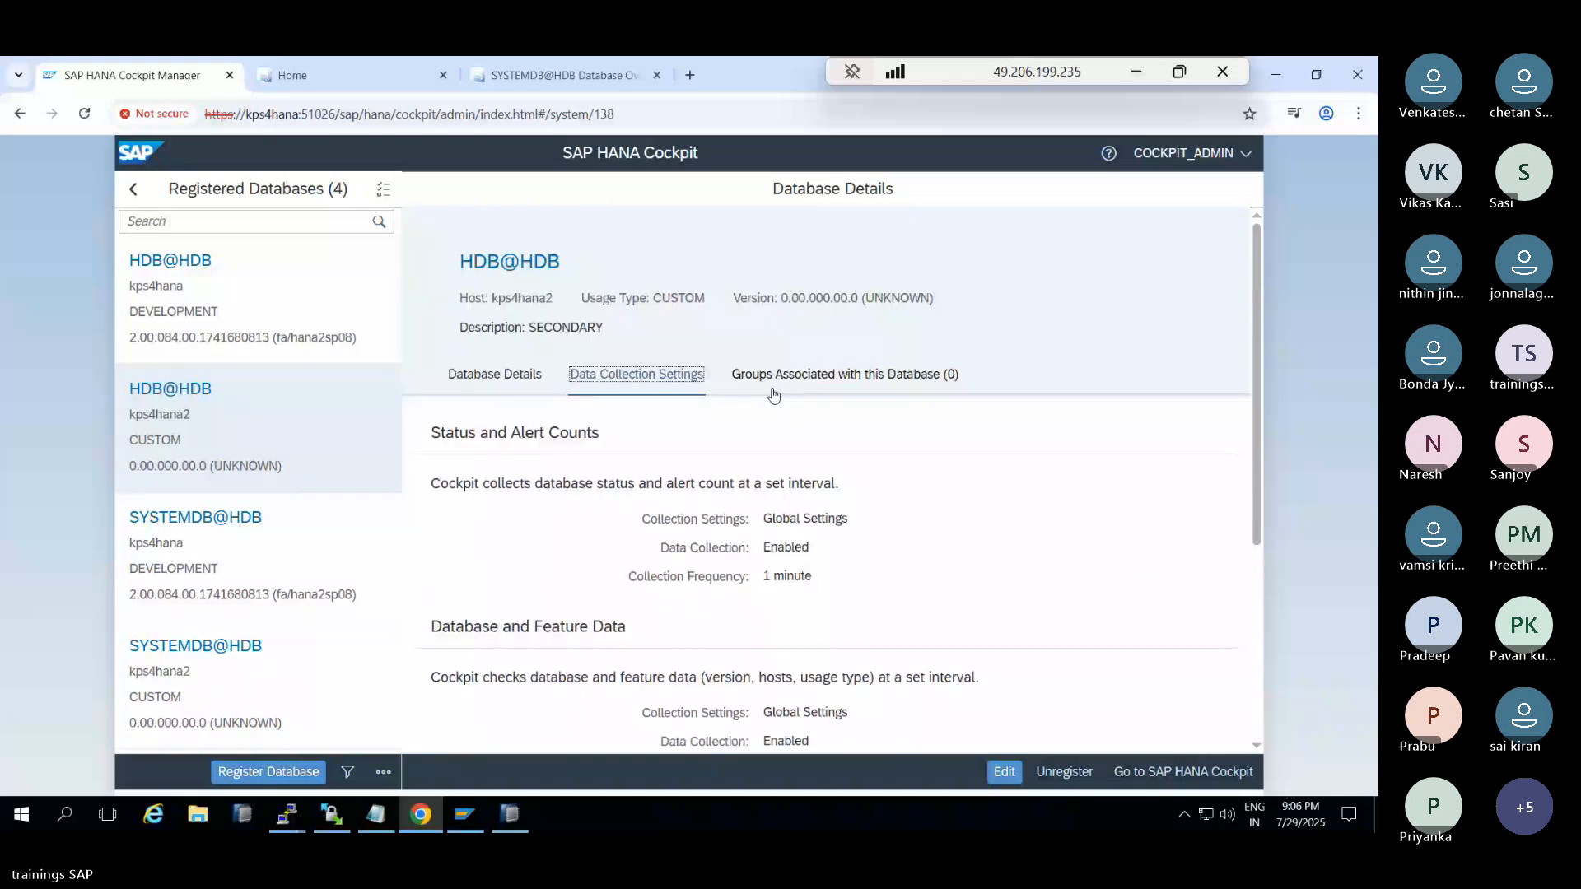
click(773, 387)
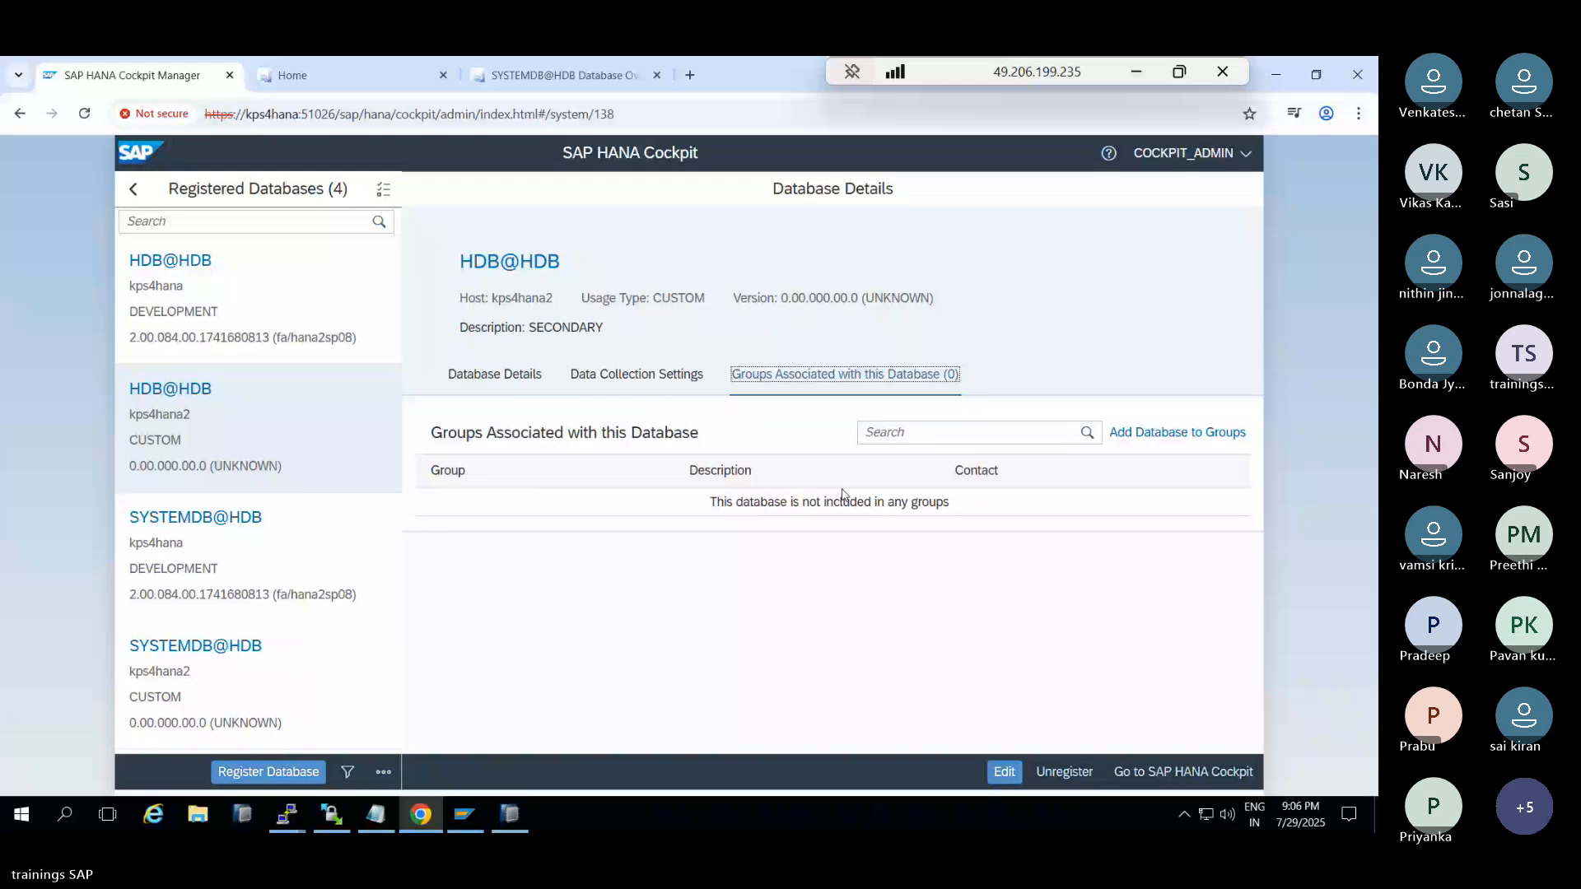
Start and cancel an edit of HDB@HDB, then show SYSTEMDB@HDB on kps4hana2's details
click(1003, 772)
scroll(963, 525, down, 4)
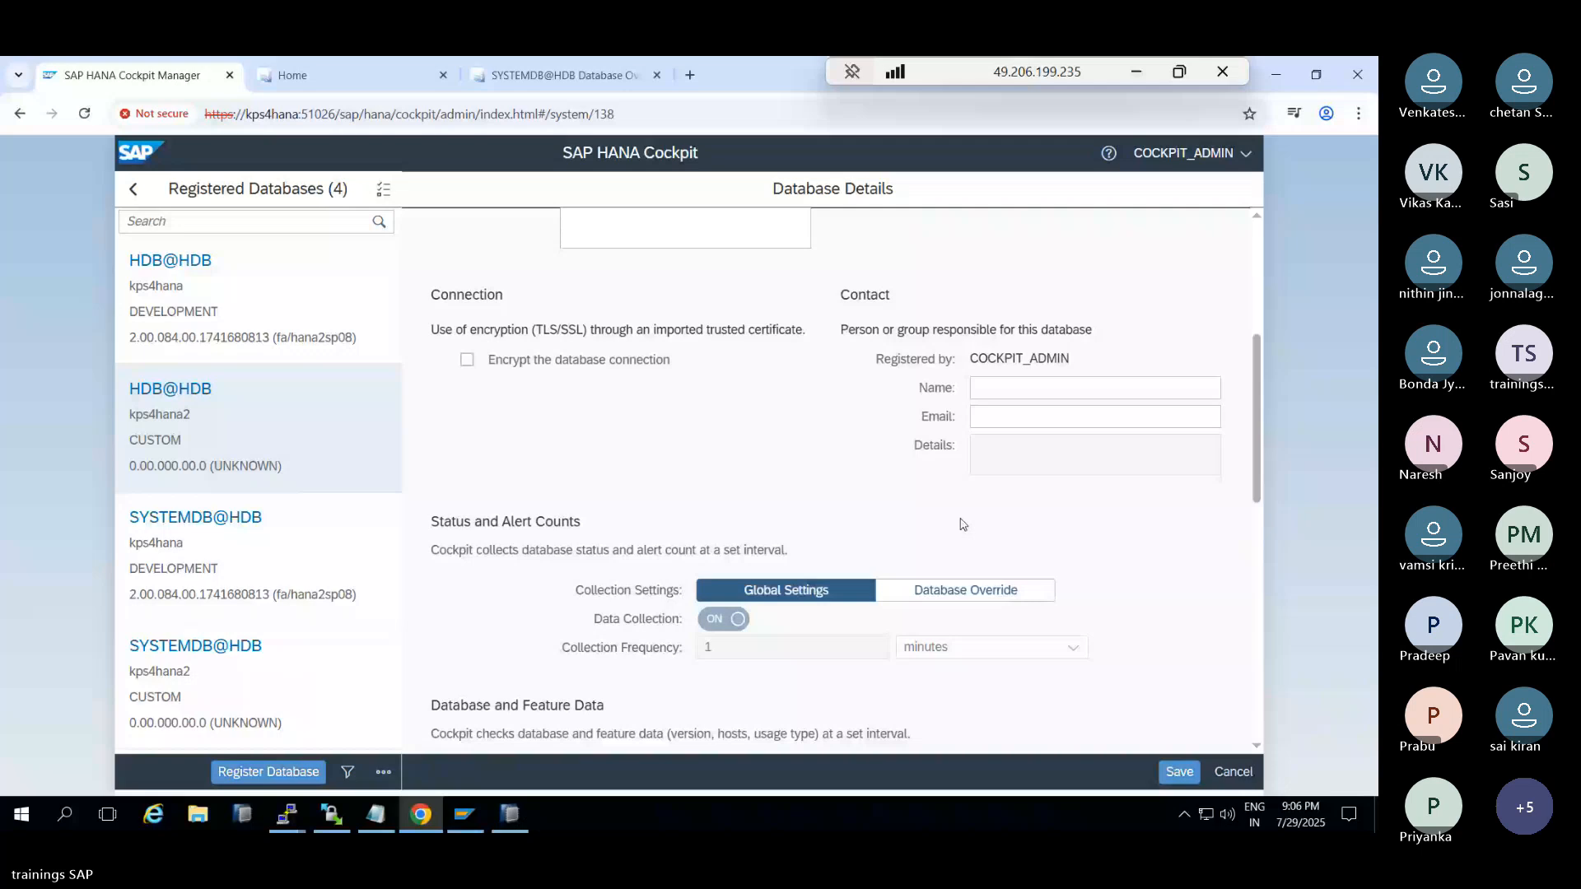
scroll(963, 527, down, 5)
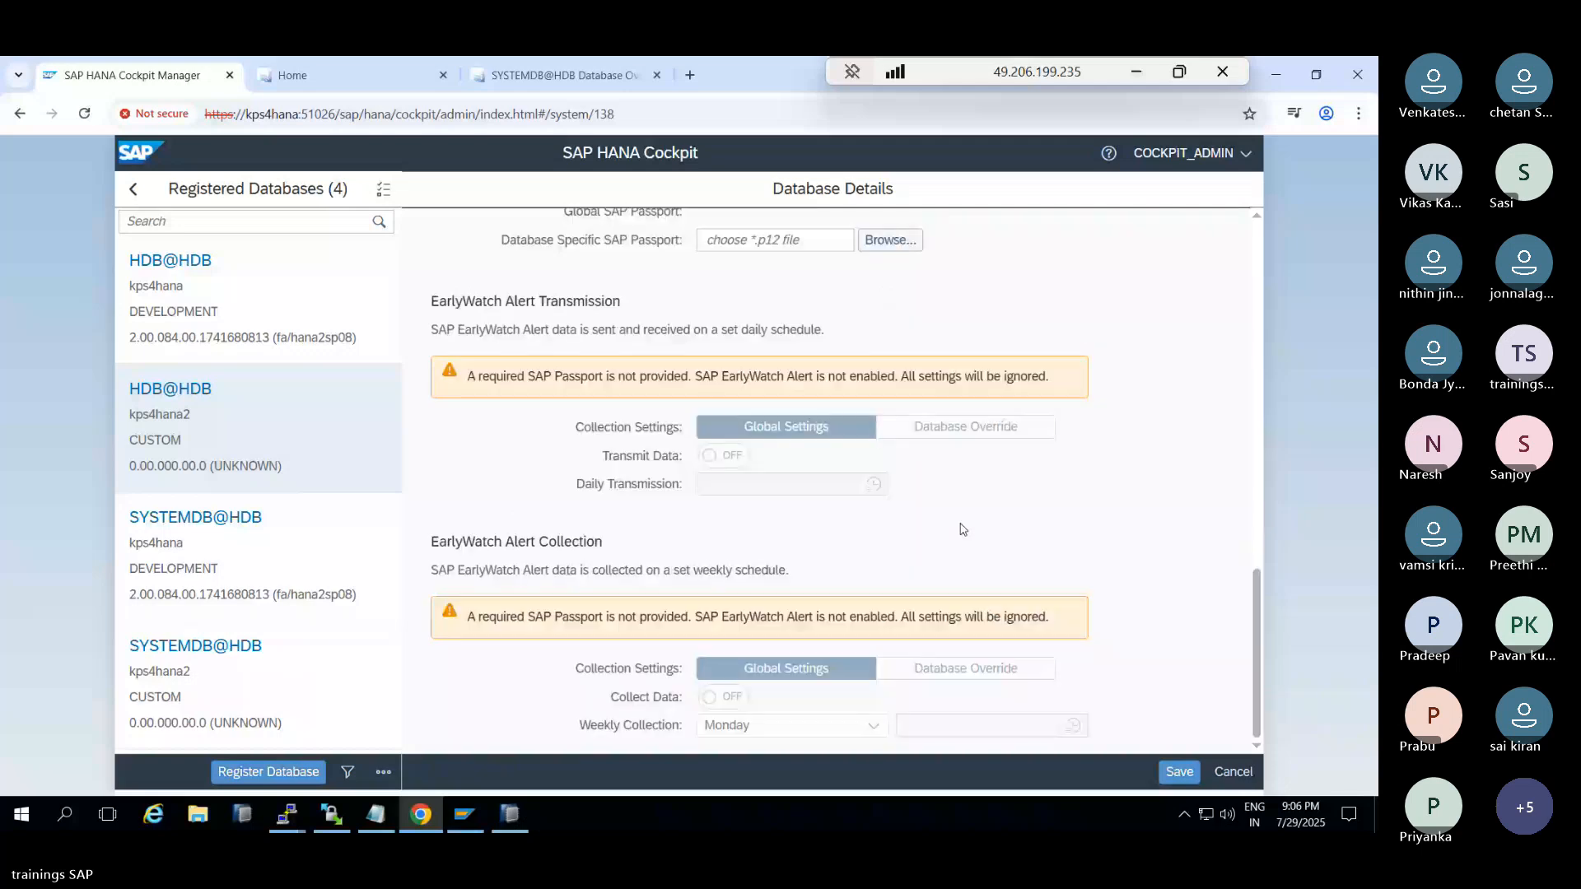
click(1233, 772)
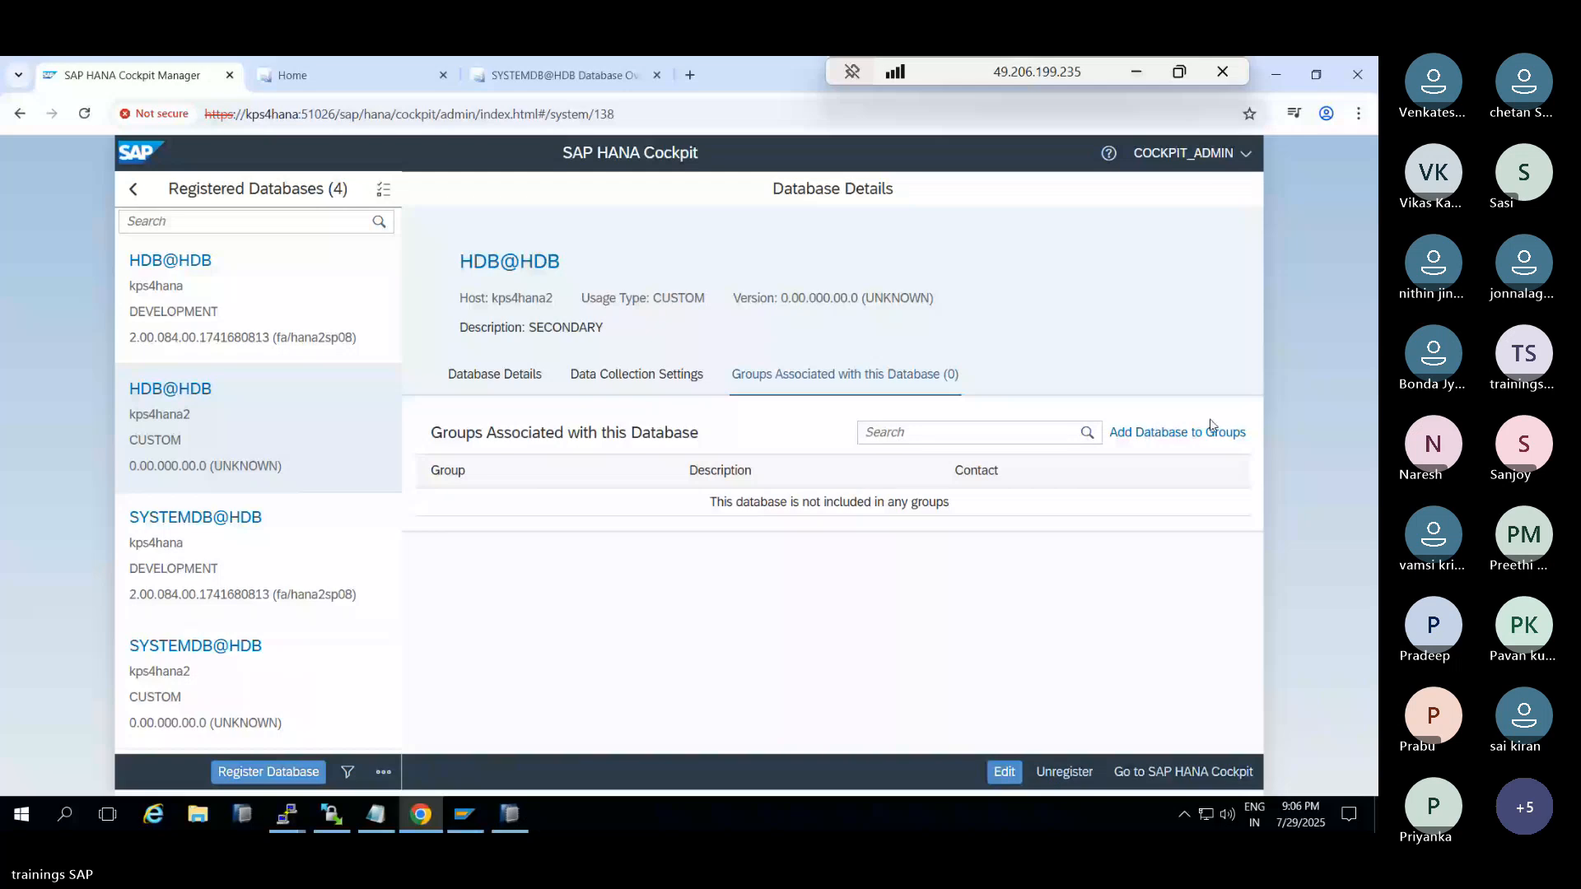
click(217, 661)
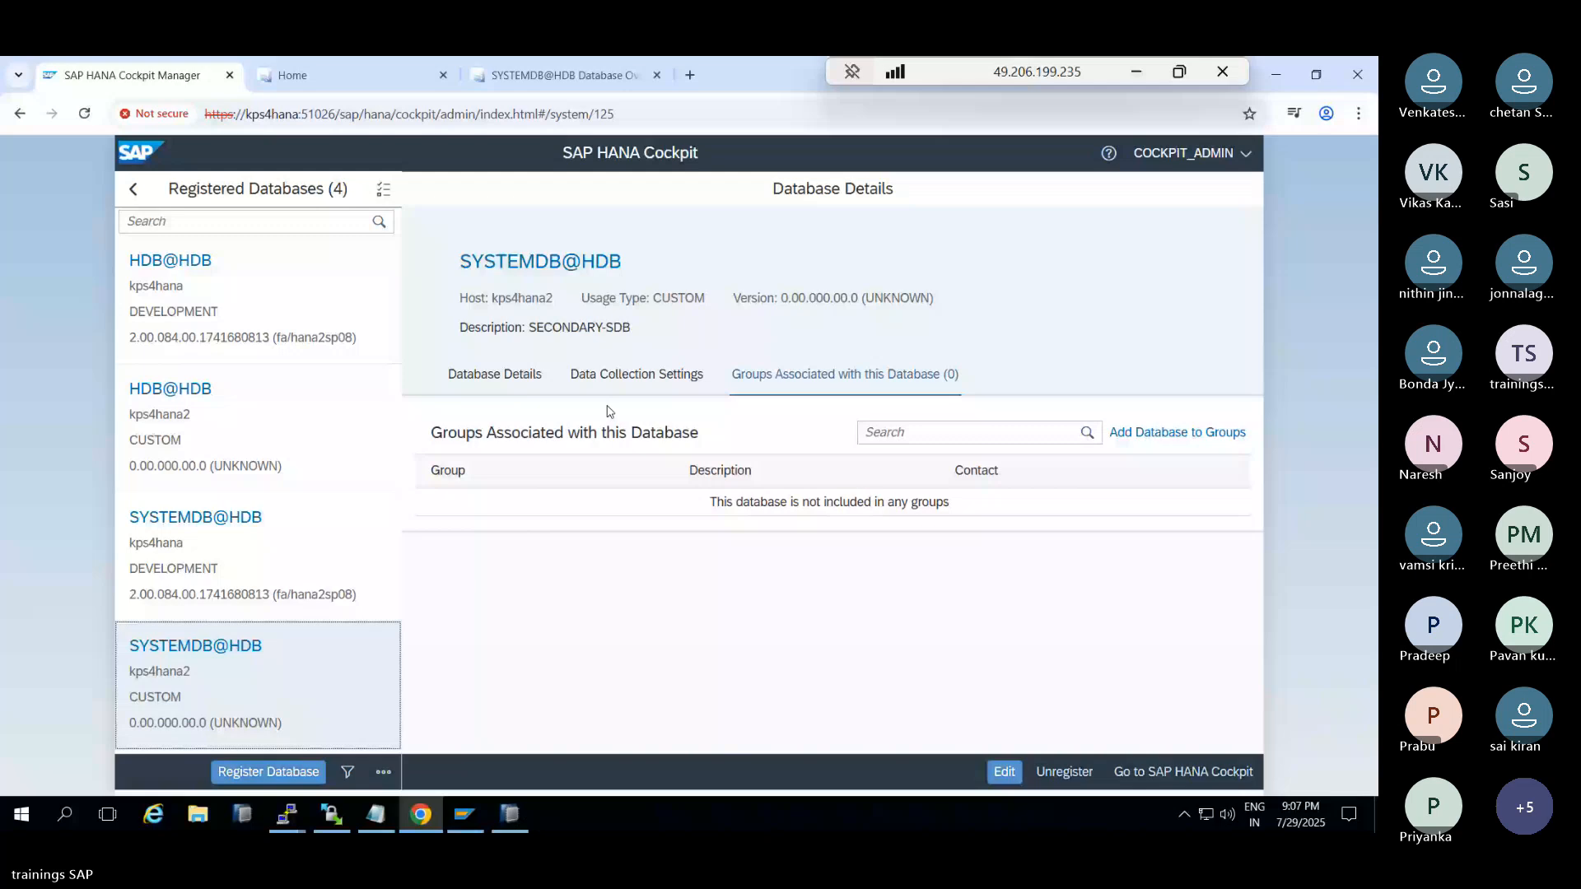
Edit SYSTEMDB@HDB with the technical user's password and try to save, dismissing the connection-refused error
click(1003, 771)
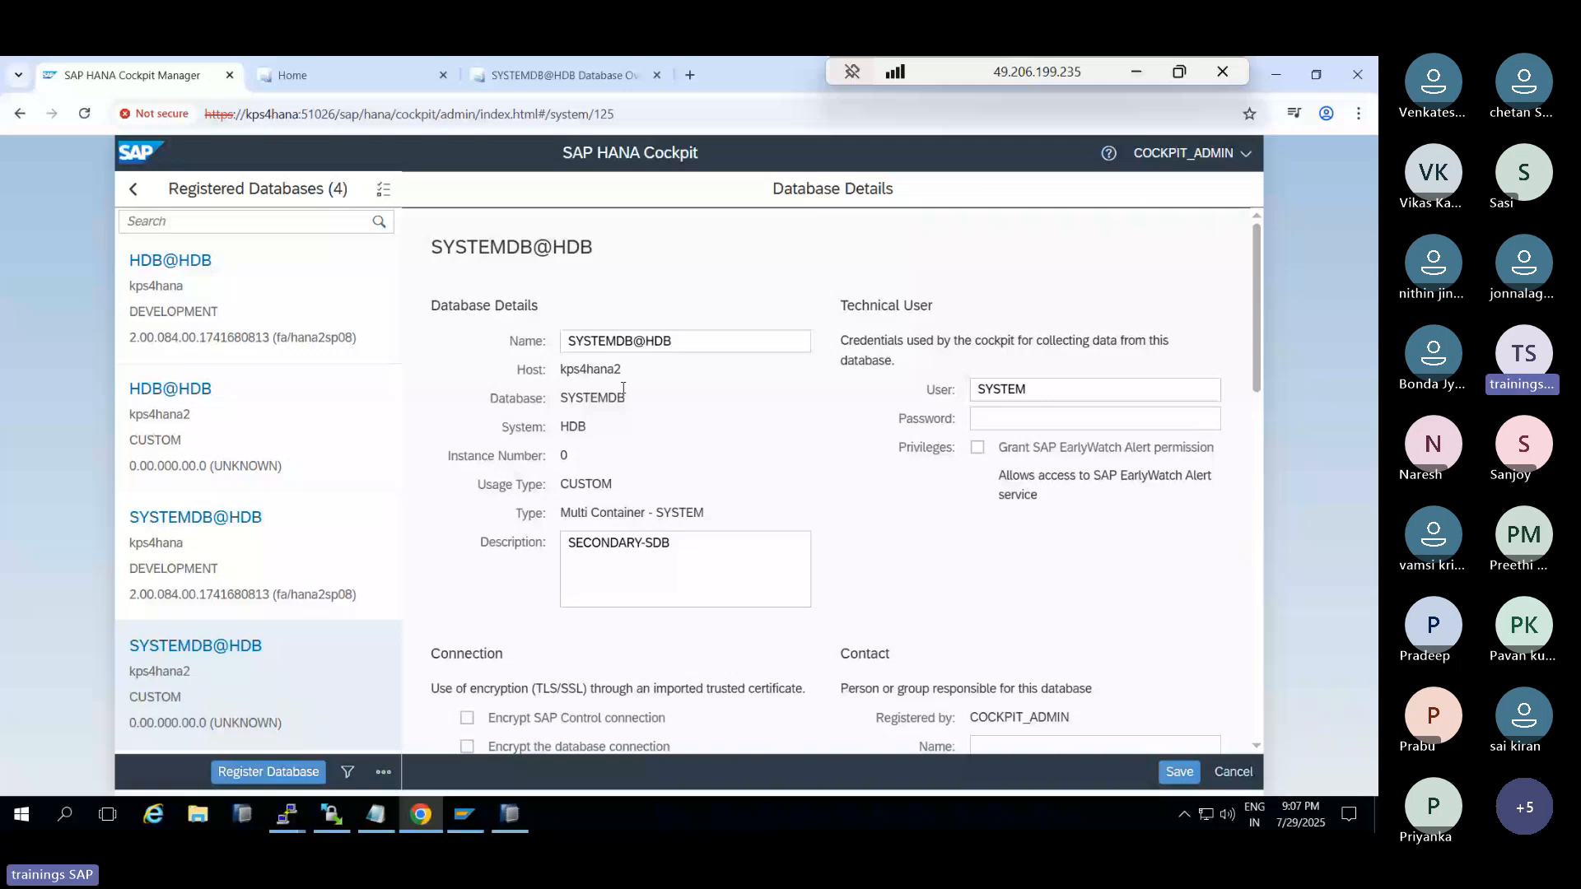
click(1030, 414)
text(•••••••••)
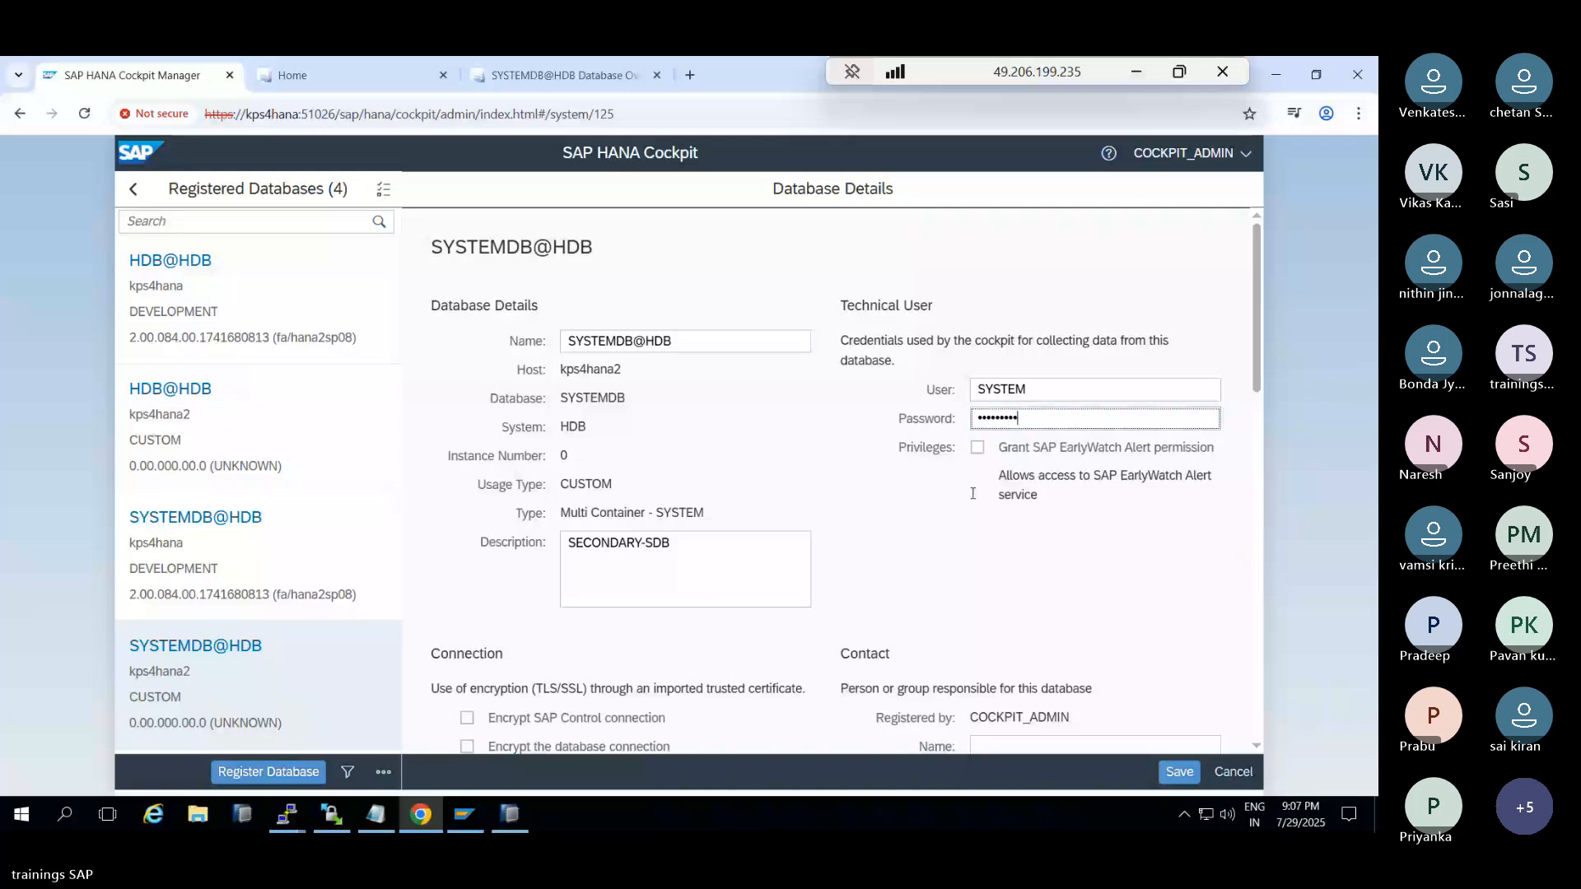
scroll(972, 494, down, 3)
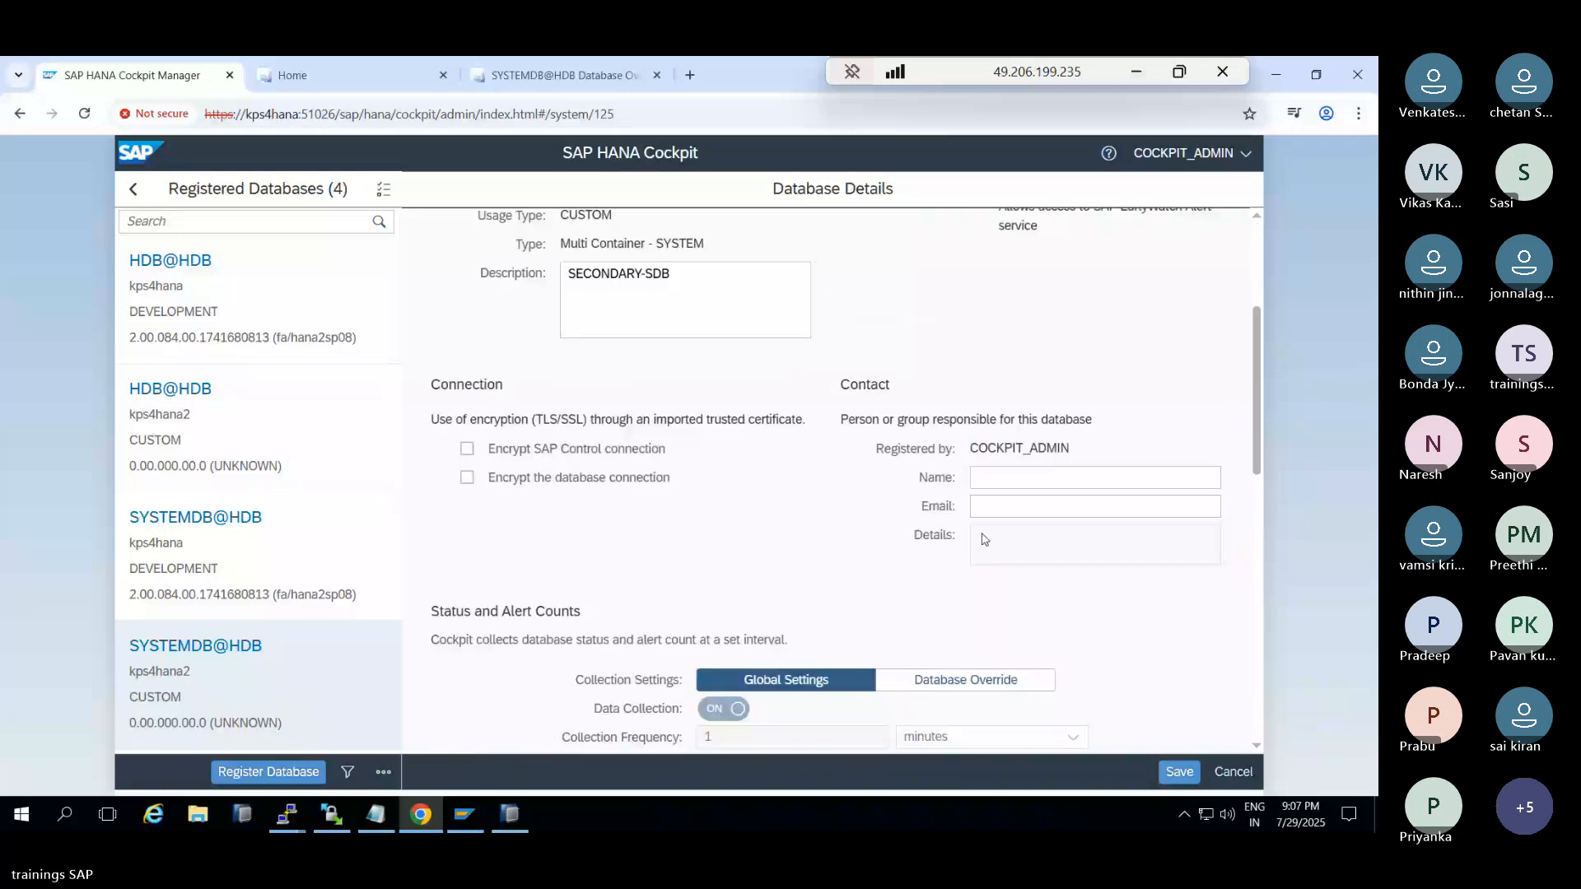
scroll(984, 539, down, 4)
click(1178, 772)
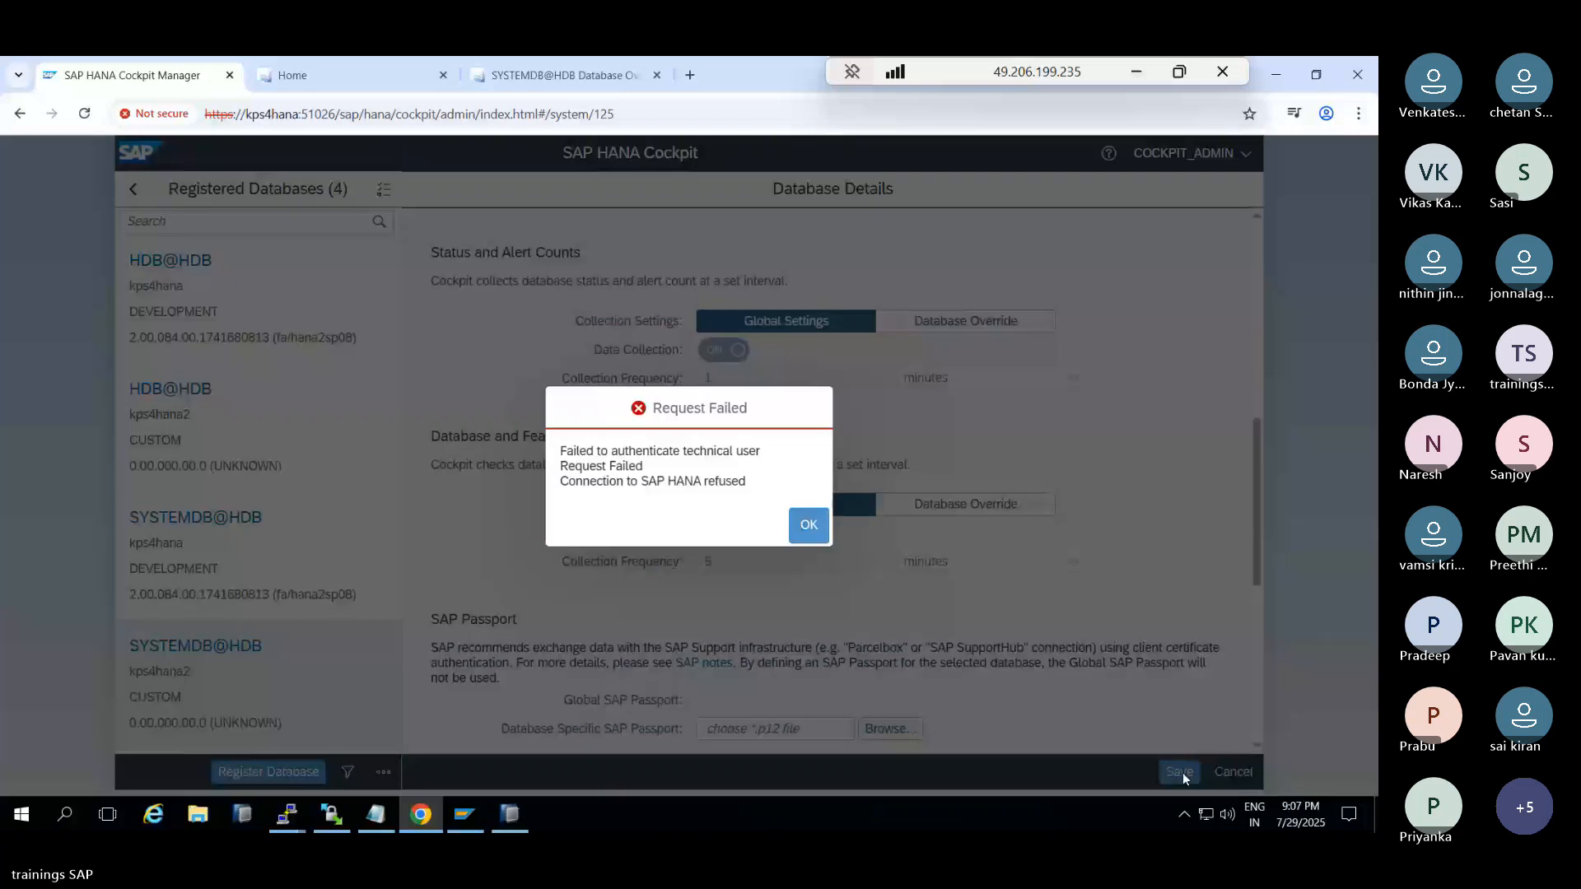
click(798, 523)
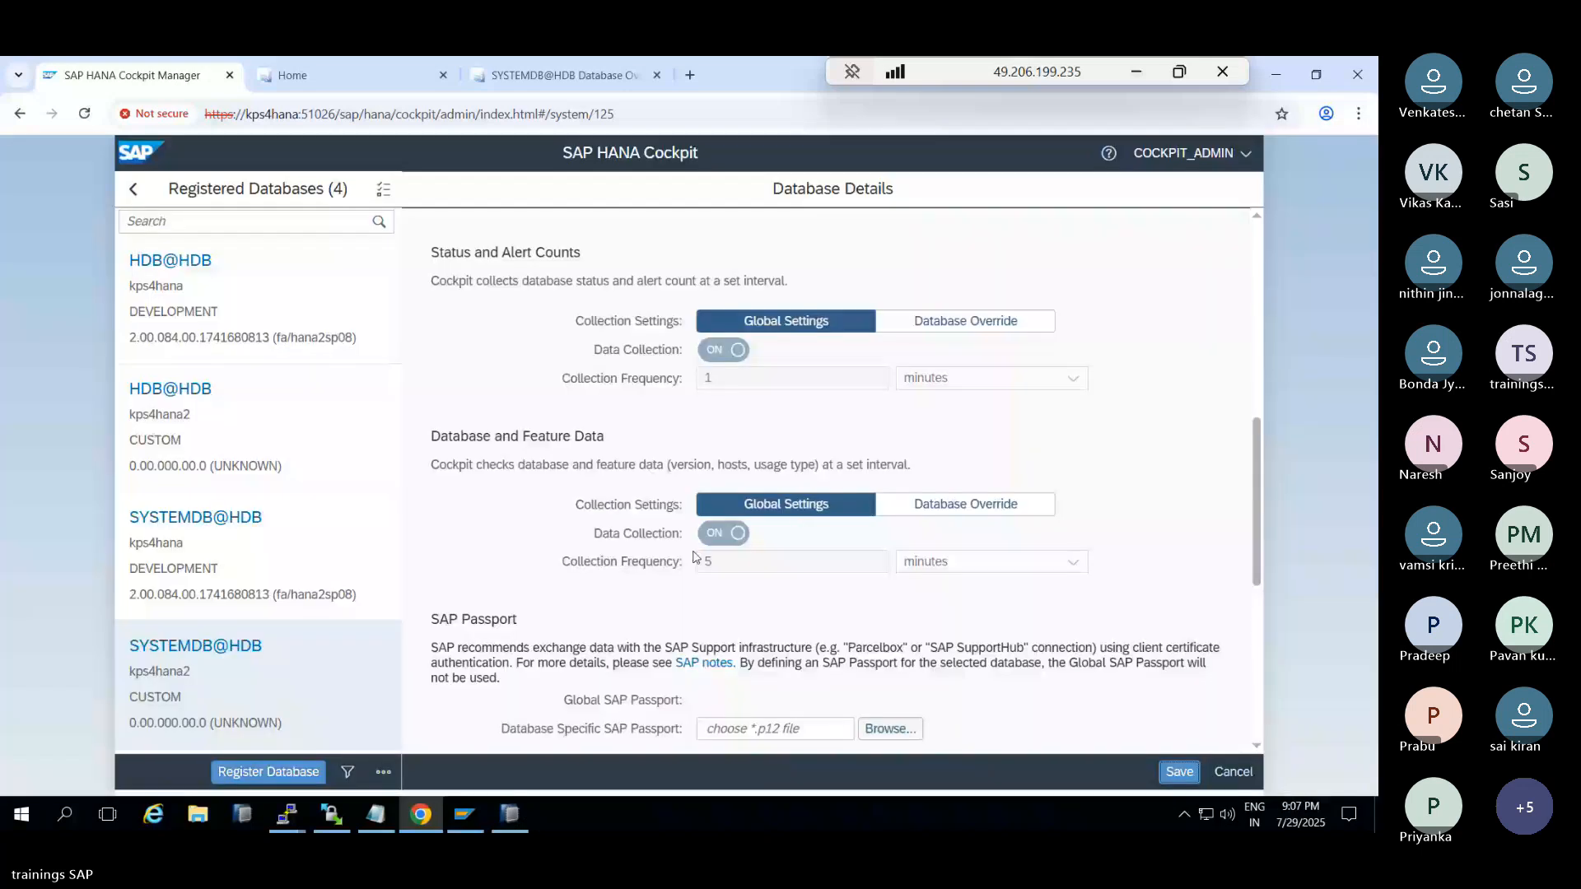
Discard the unsaved SYSTEMDB@HDB edits and show the kps4hana2 HDB tenant details
click(247, 555)
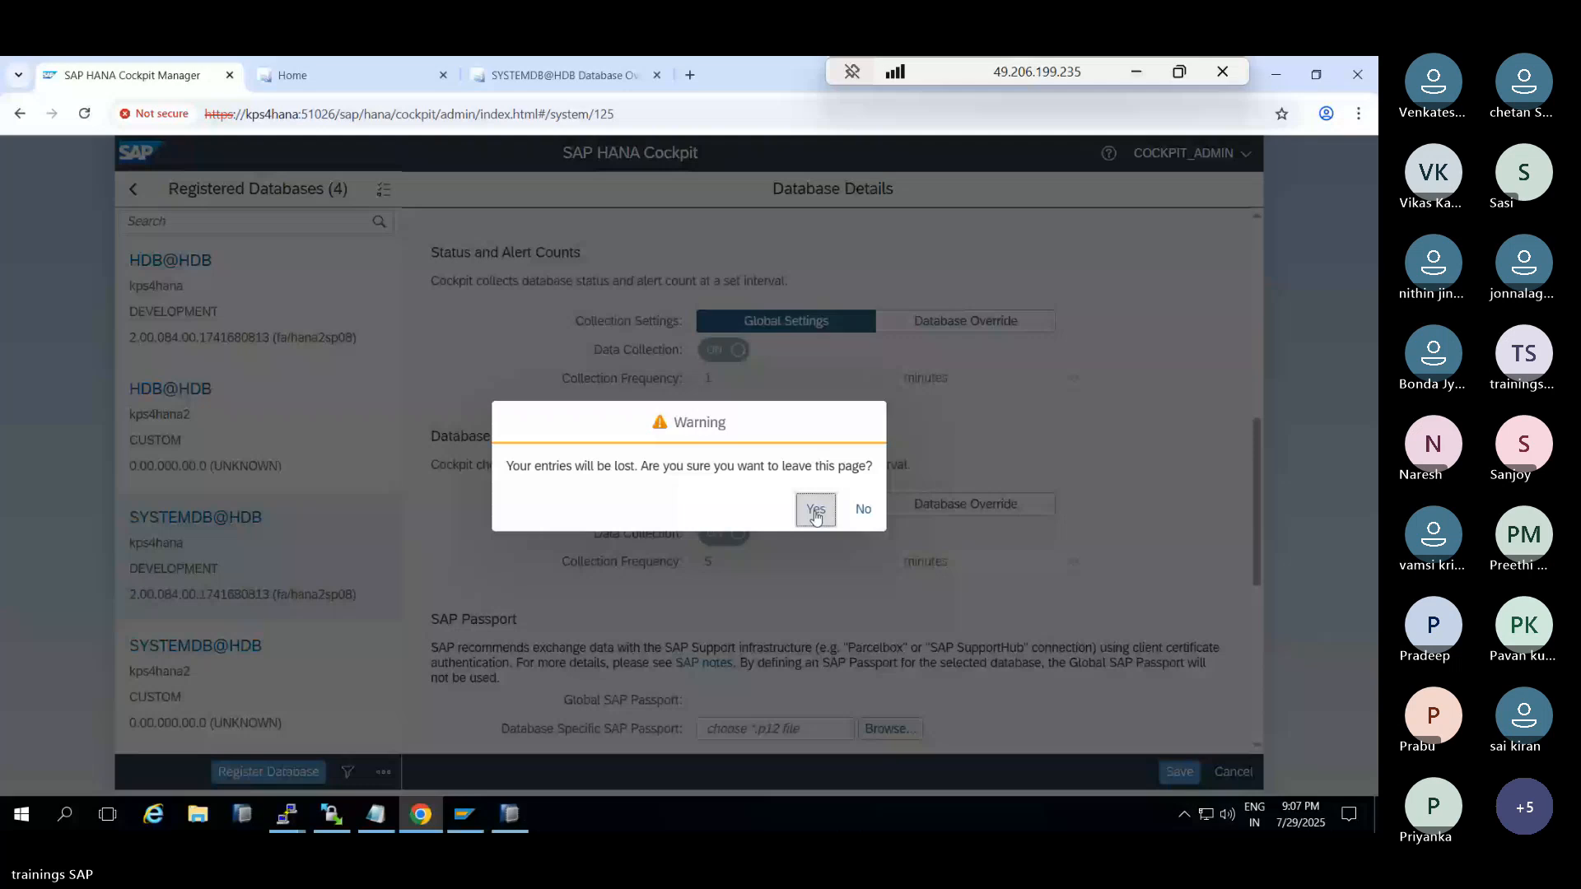
click(815, 512)
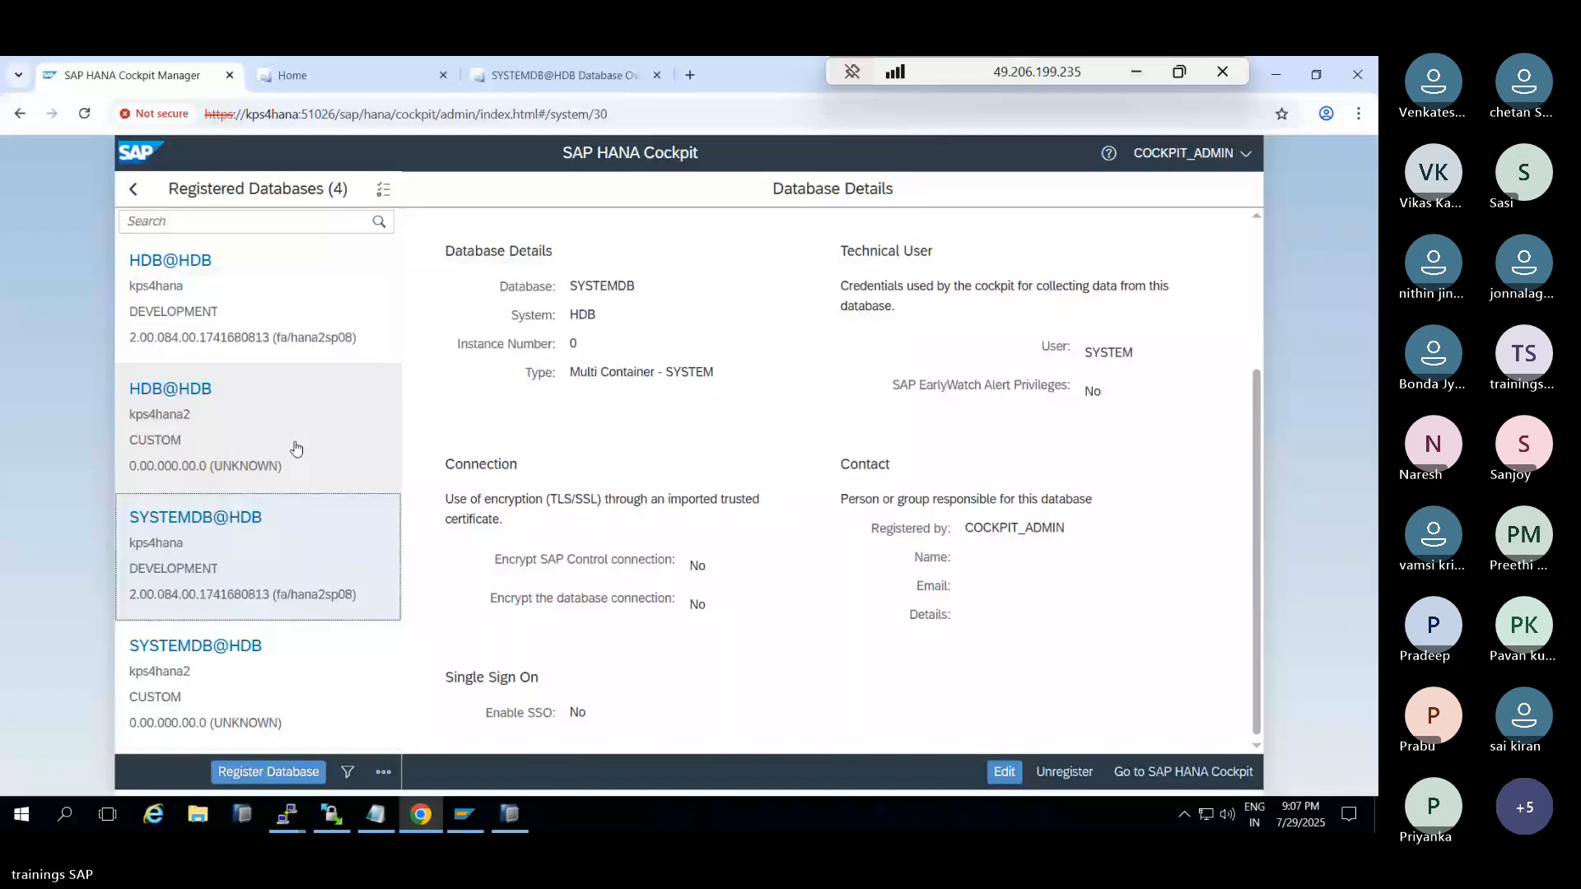
click(296, 448)
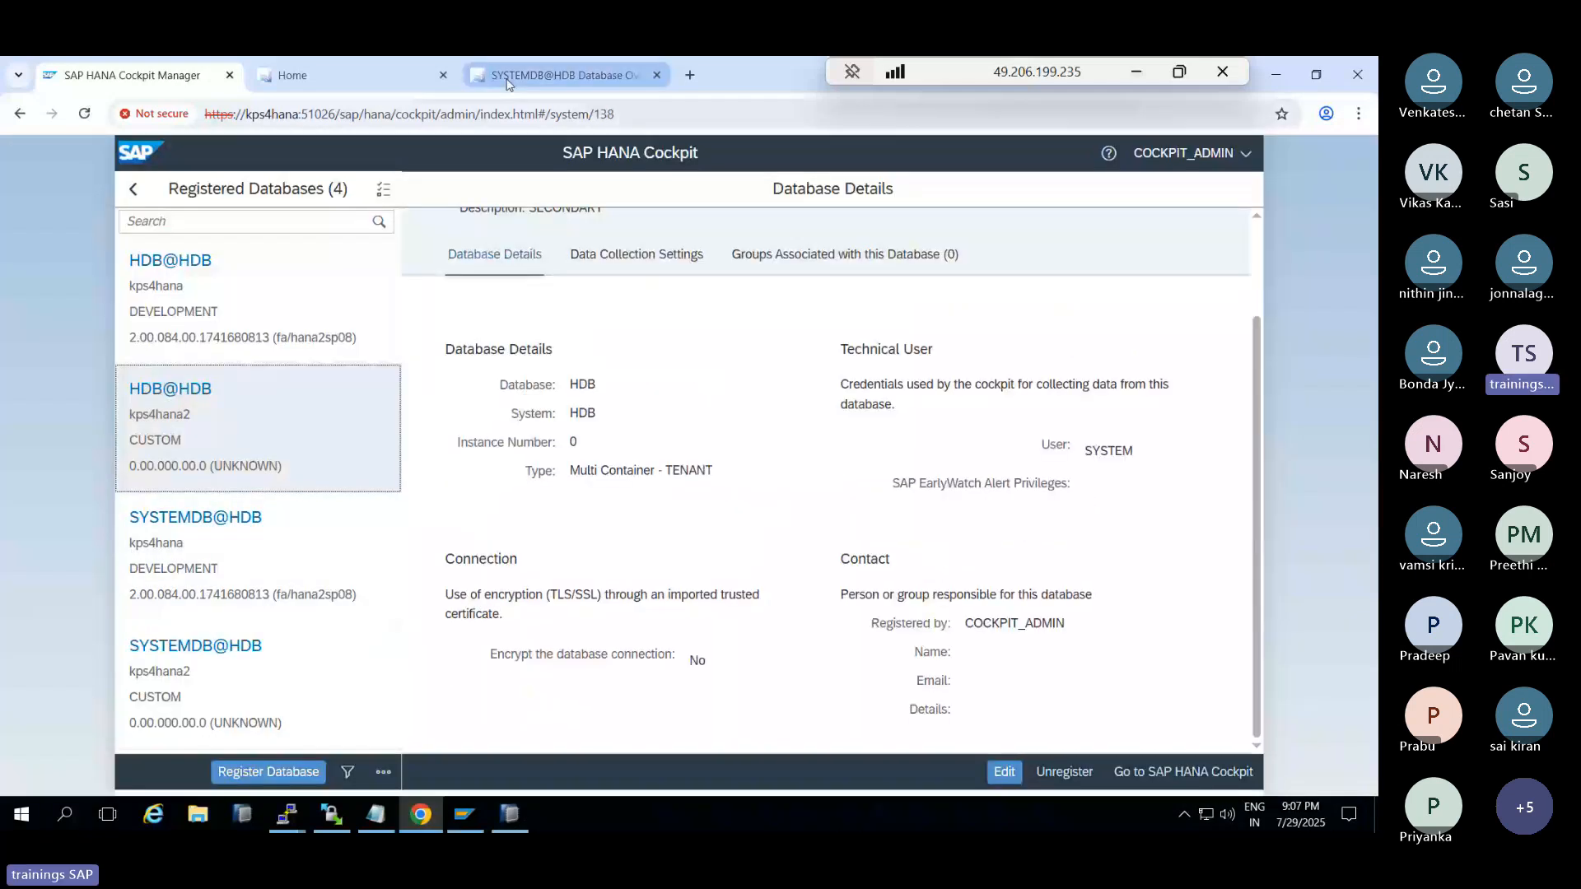
Filter the SYSTEMDB@HDB overview tiles by 'repl' and open System Replication for kps4hana
click(508, 79)
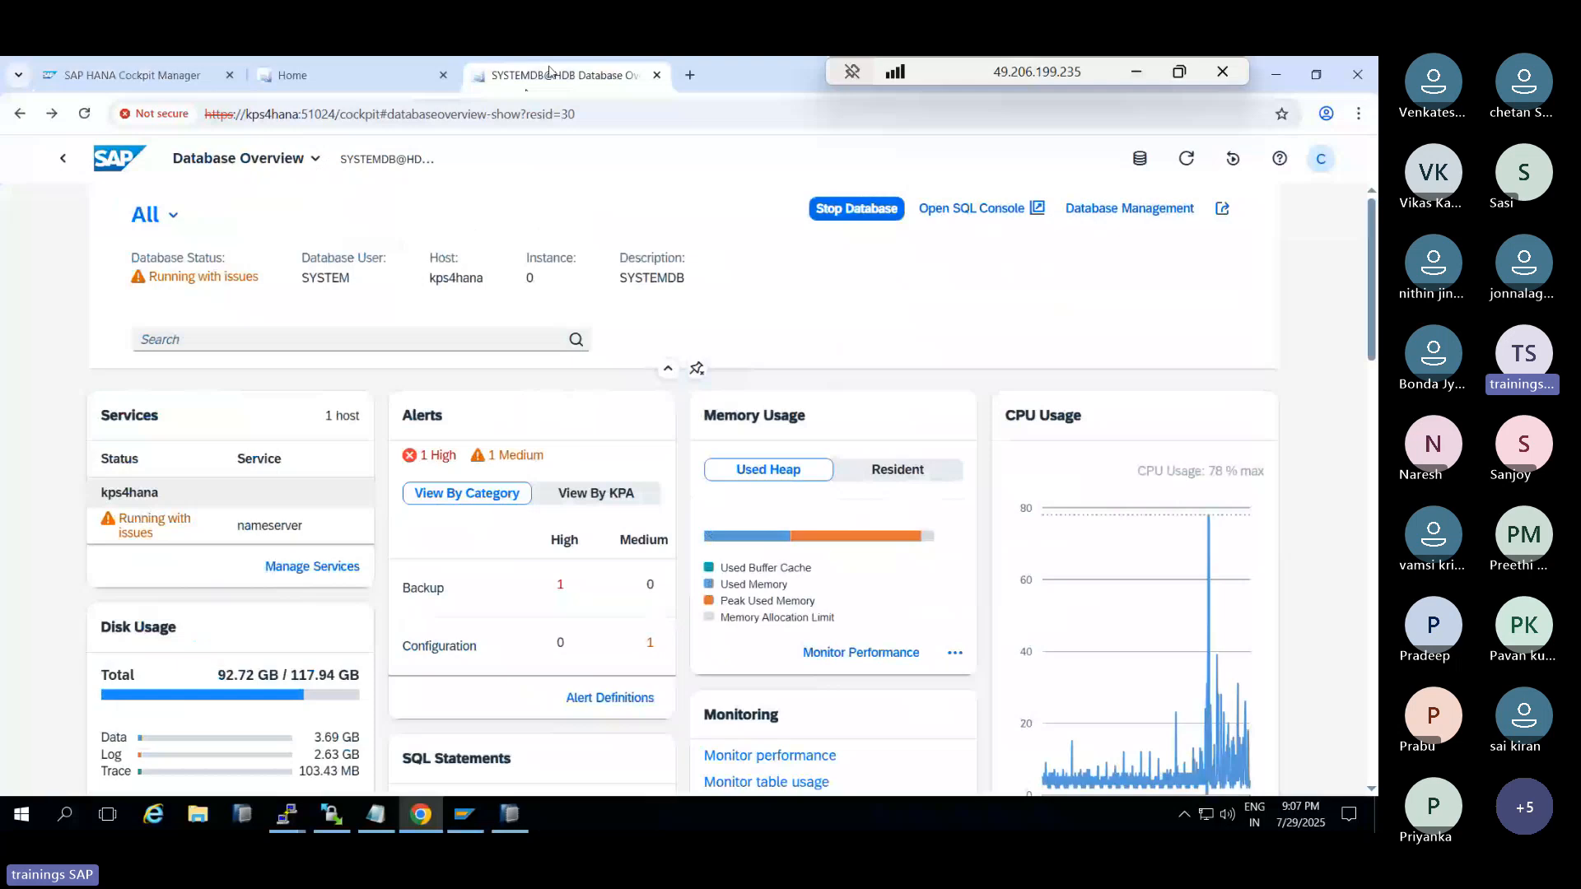
scroll(953, 593, down, 2)
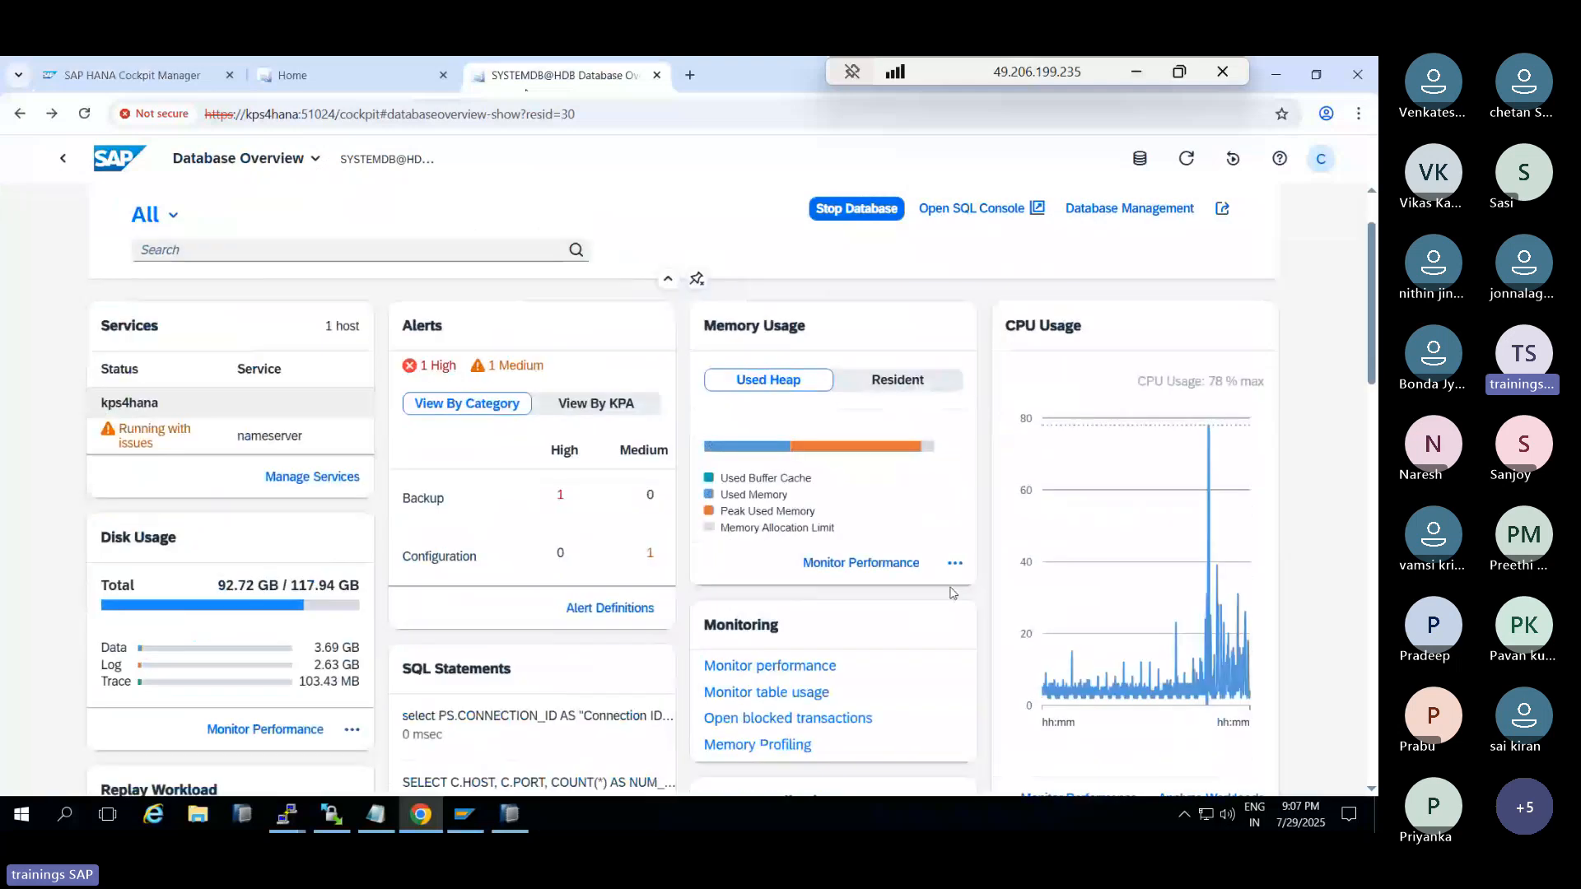
scroll(953, 593, down, 5)
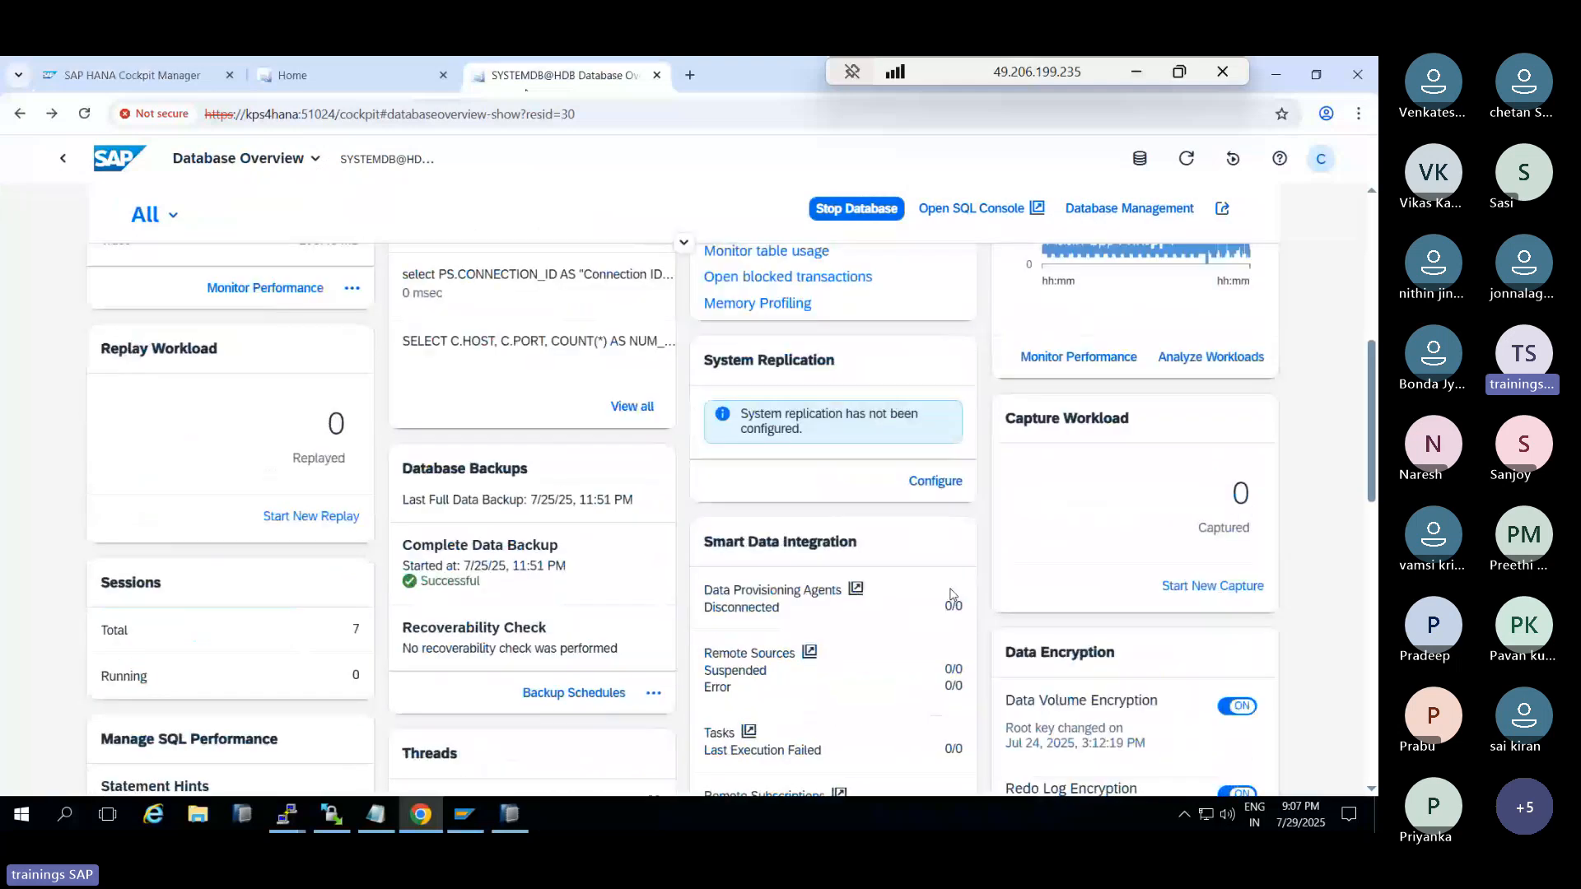
scroll(953, 593, down, 10)
scroll(879, 496, up, 8)
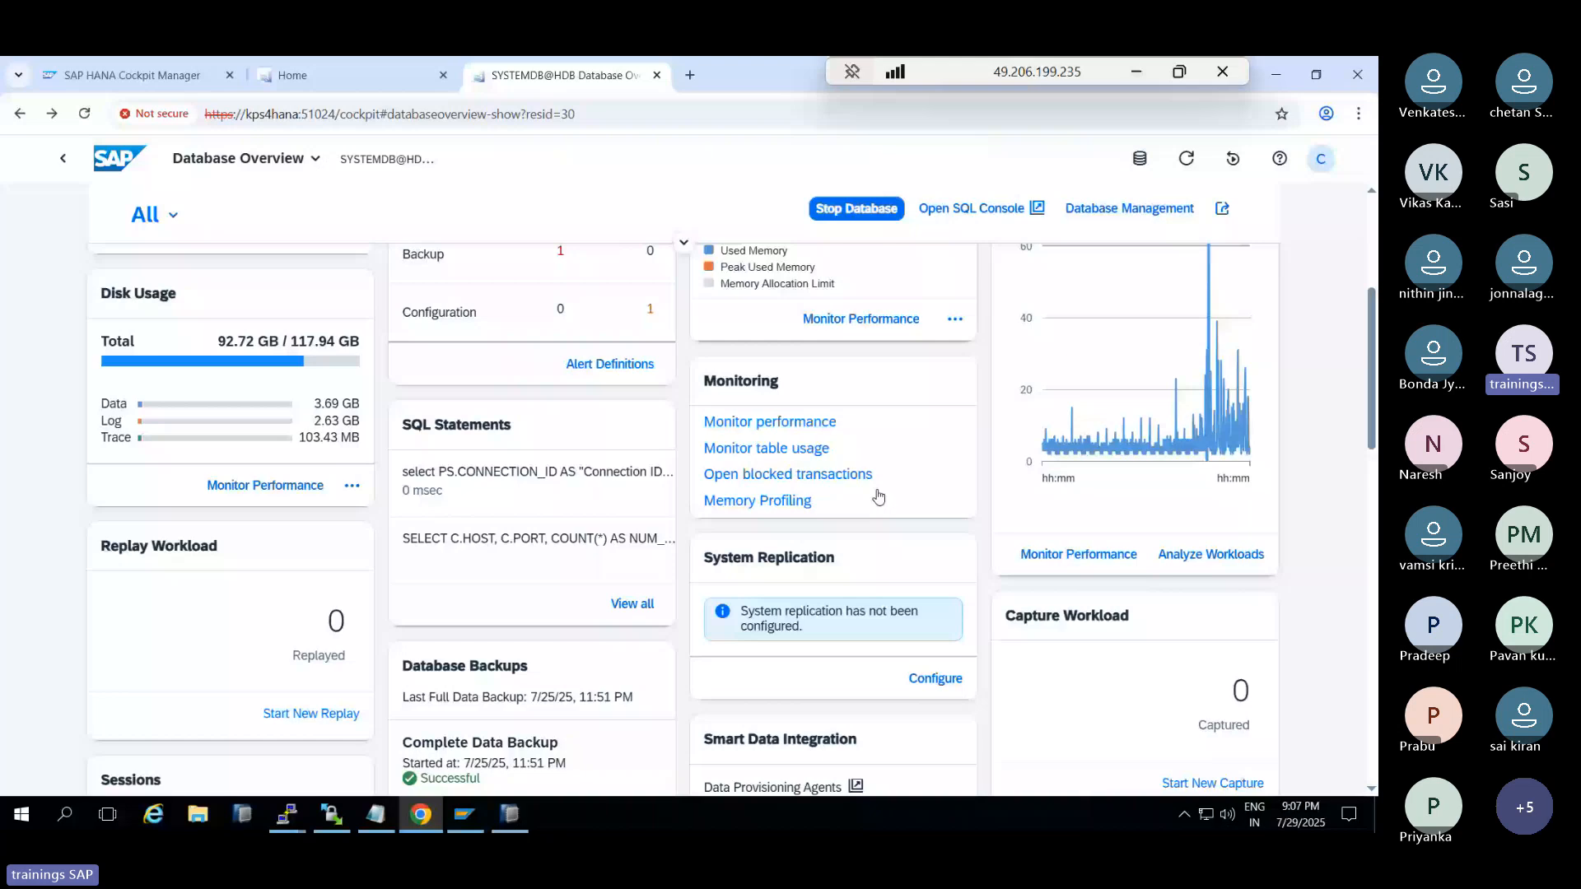
scroll(878, 495, up, 5)
click(324, 343)
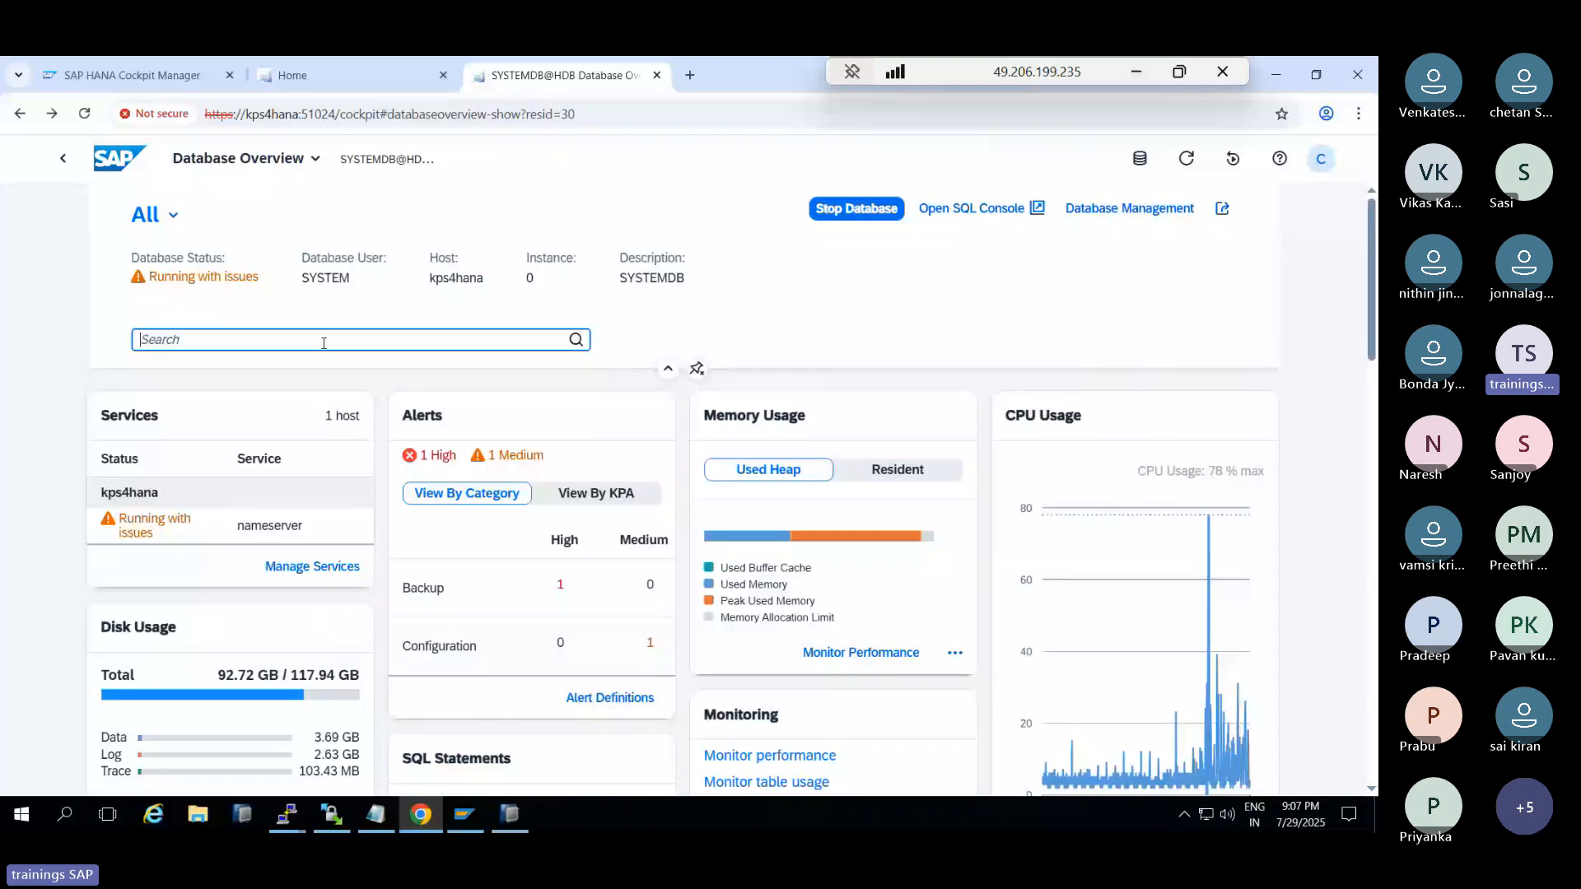
text(repl)
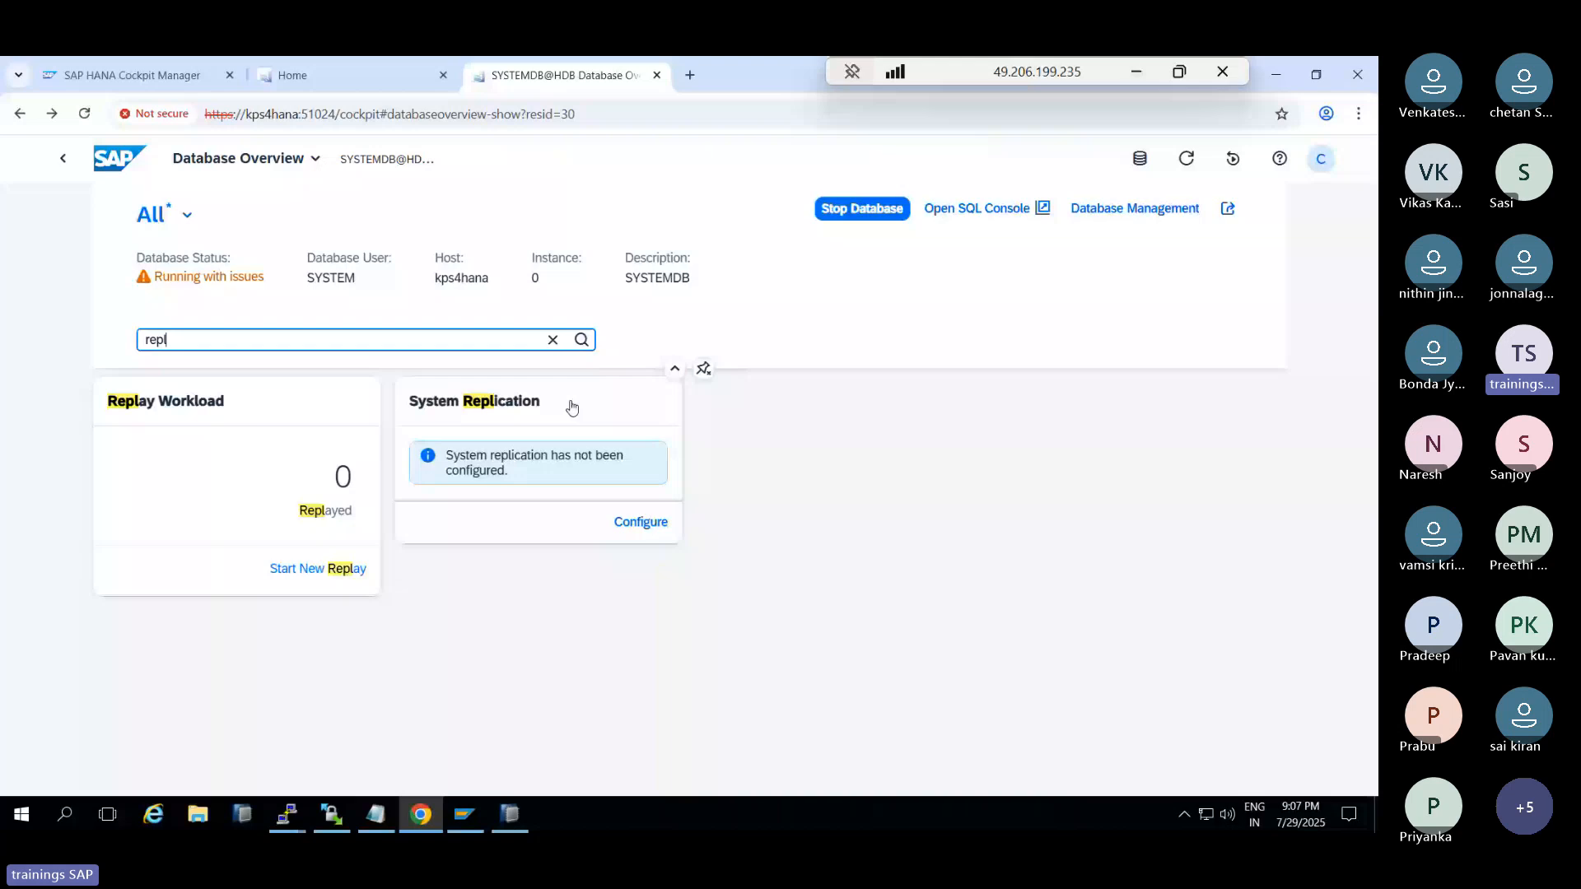
click(571, 407)
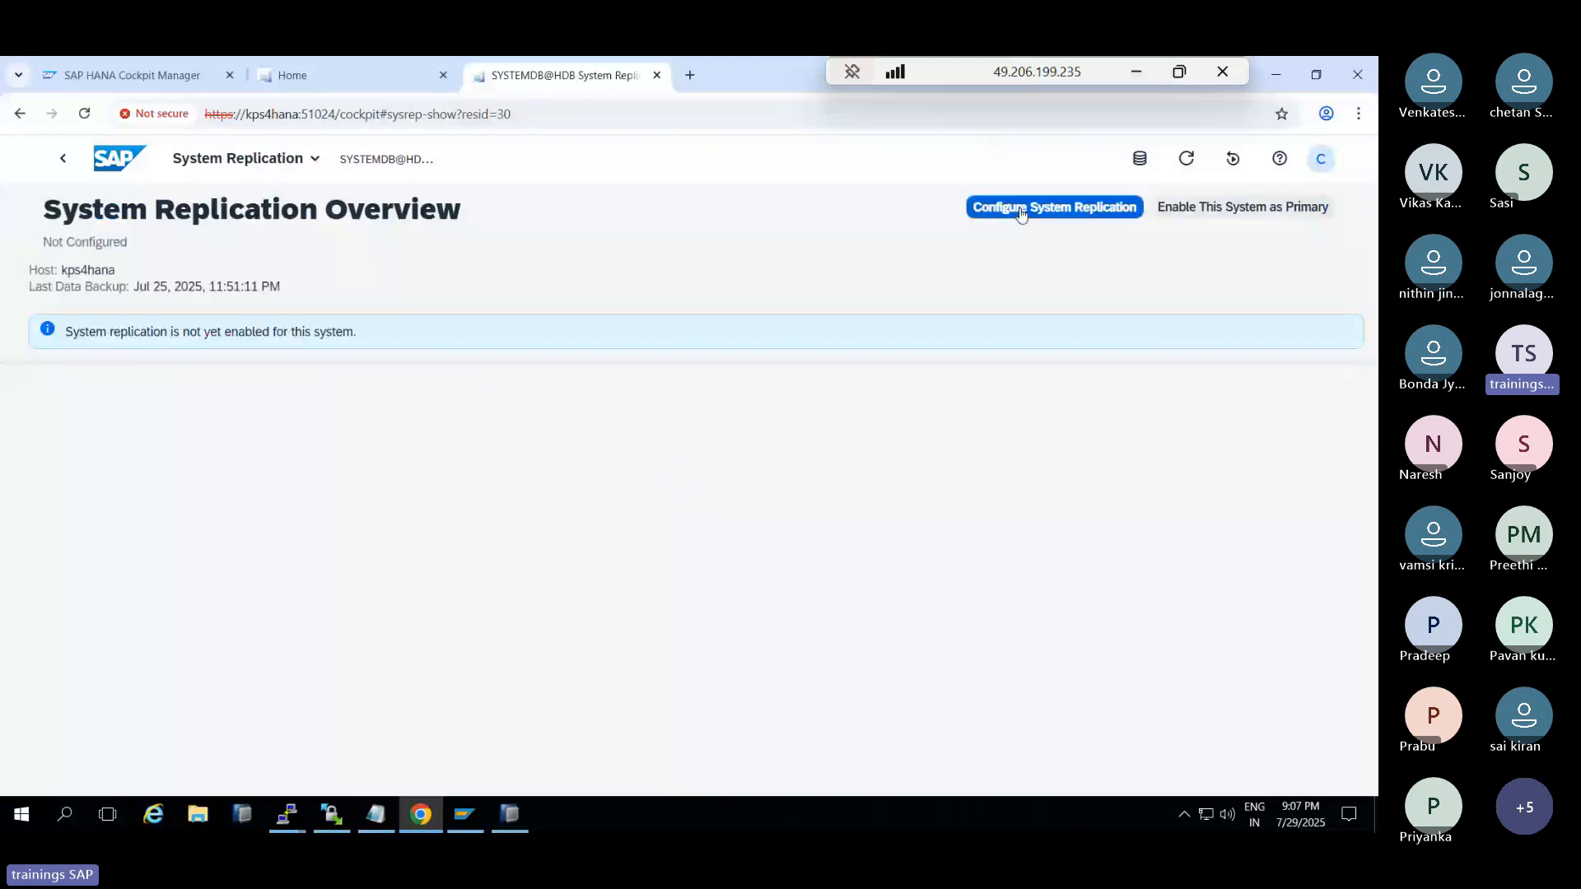
Enable kps4hana as replication primary with site name PRI and open the Configure System Replication form
click(1215, 207)
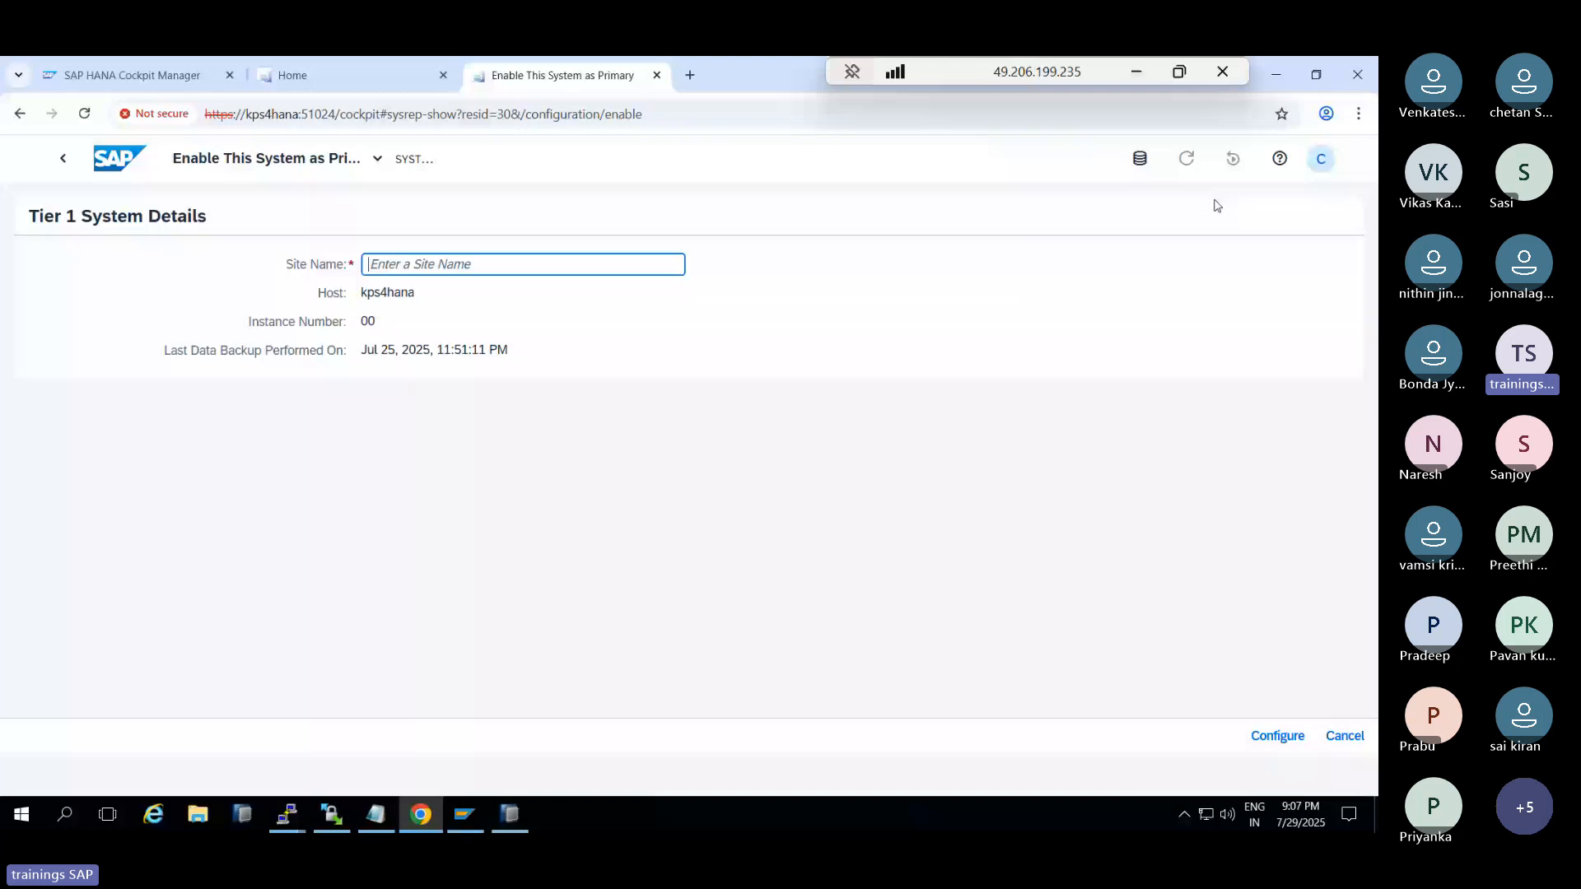
text(PRI)
click(1276, 735)
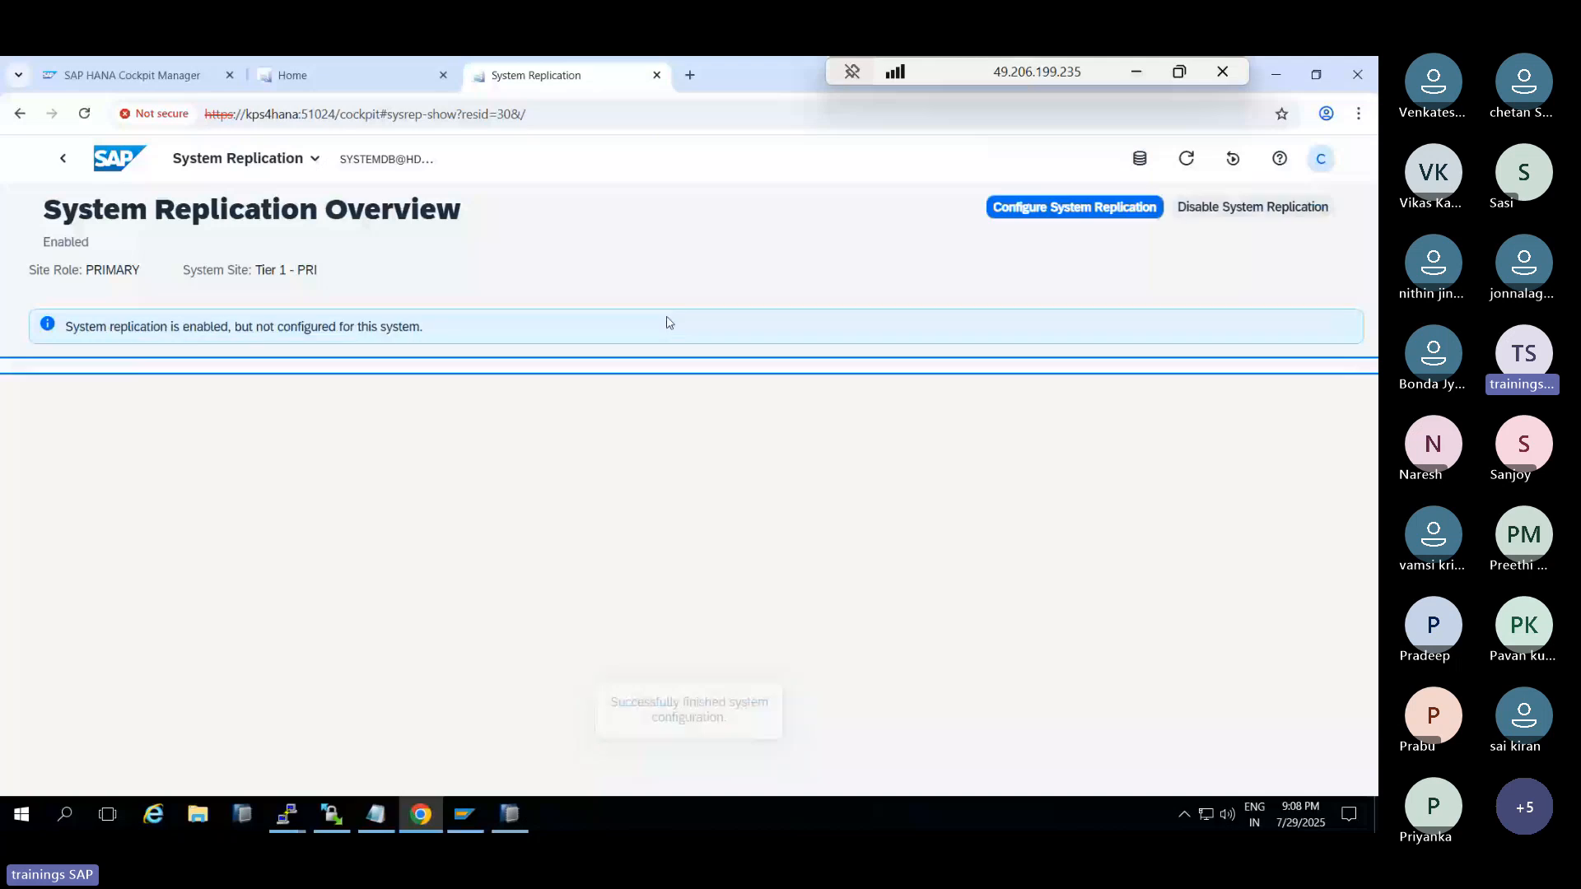
click(1038, 216)
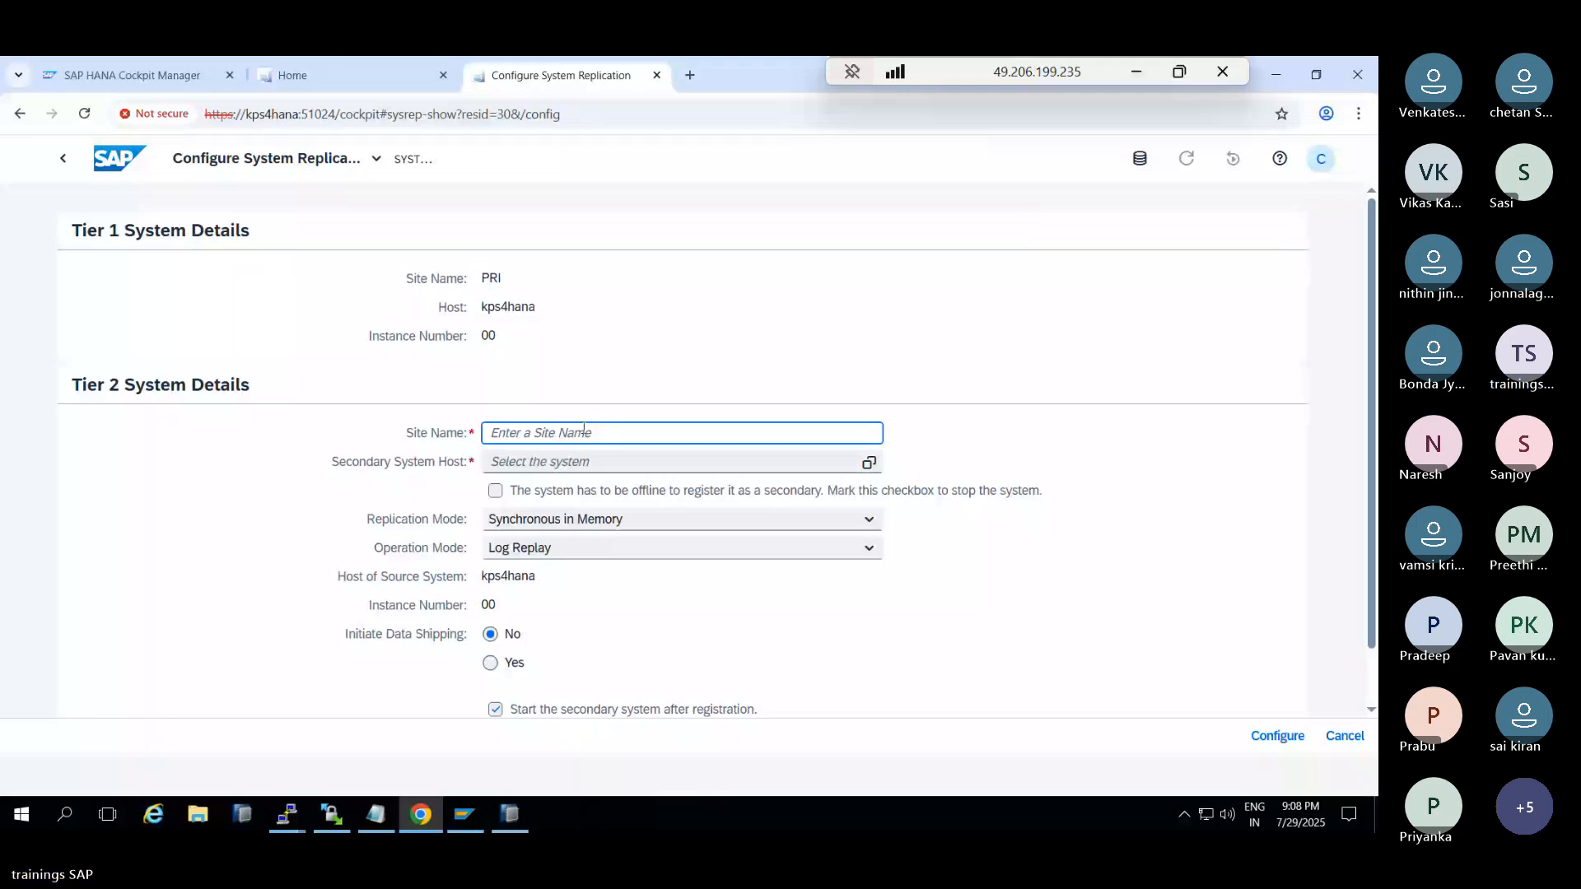
Set tier 2 to site SEC on host kps4hana2, allow stopping it offline, and initiate data shipping (Yes)
text(SEC)
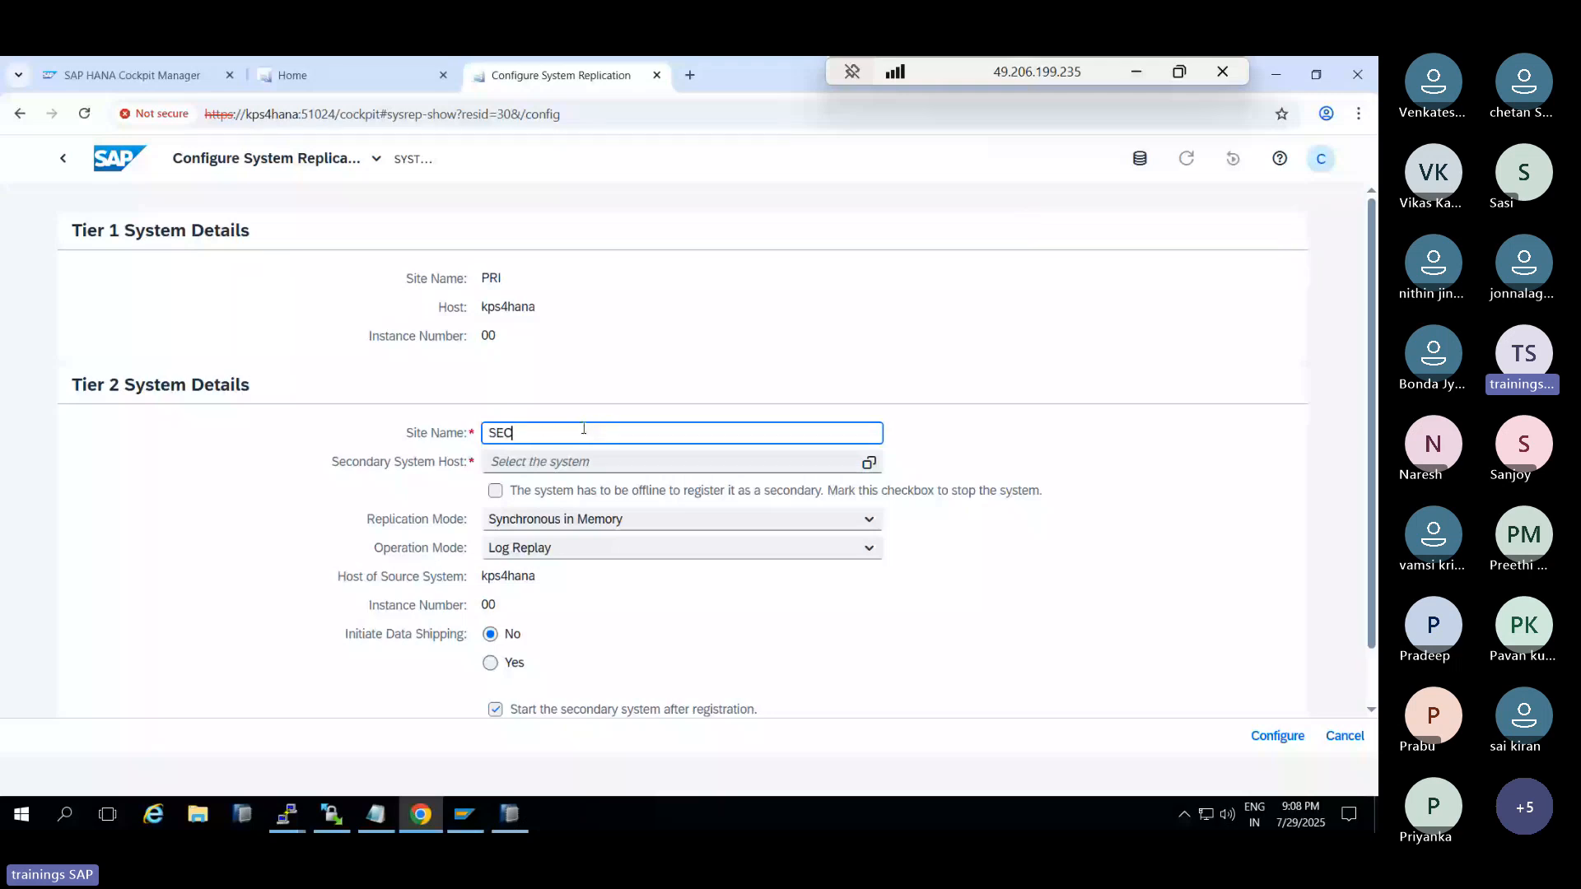
click(874, 466)
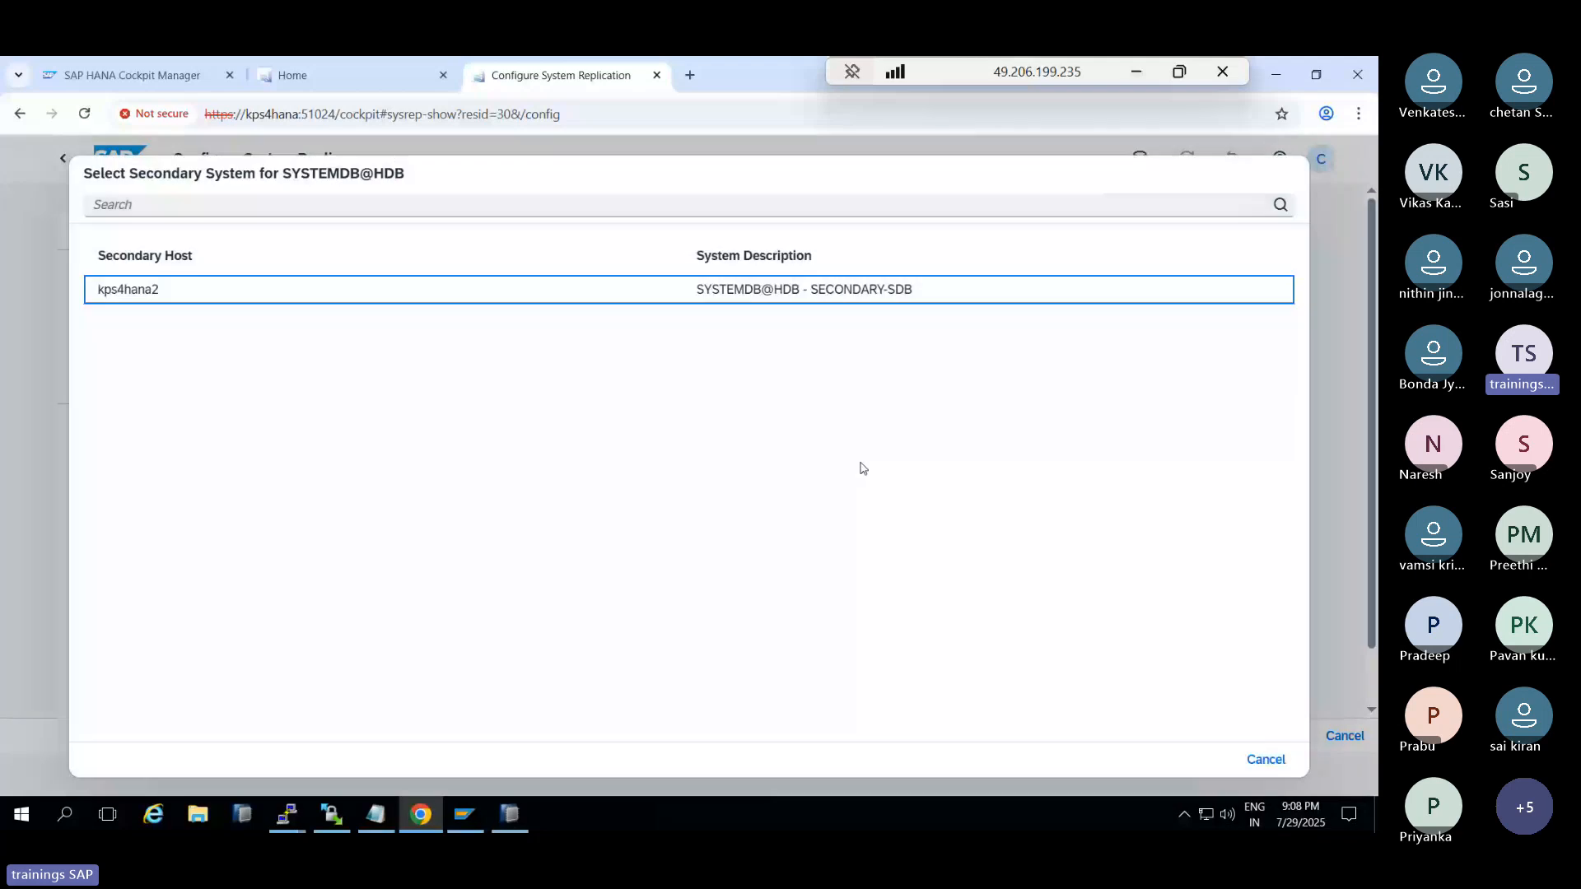
click(308, 295)
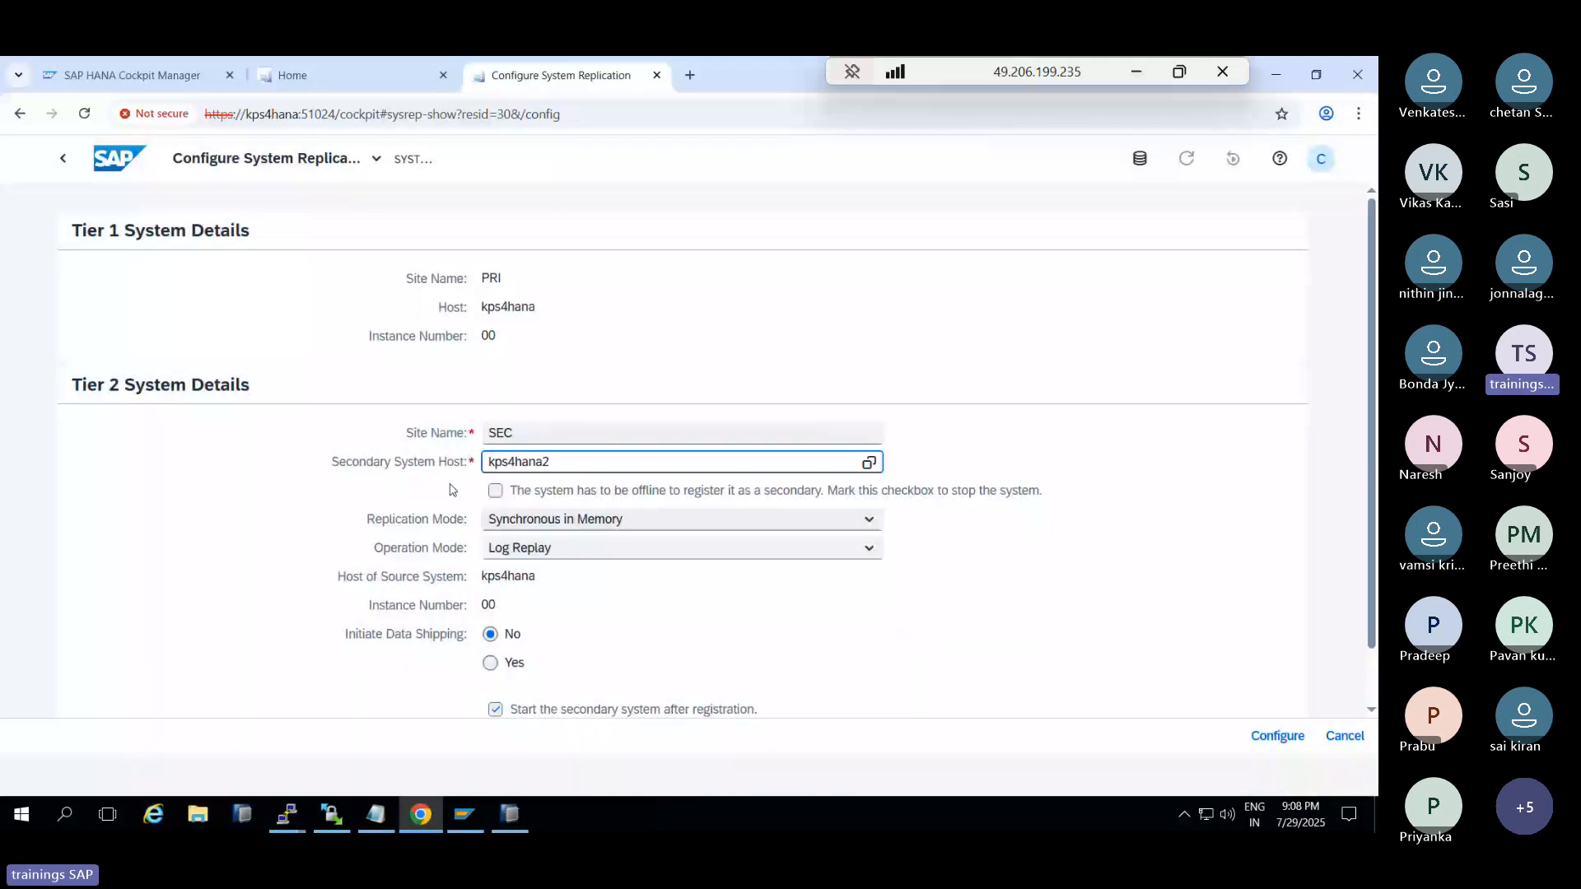
click(494, 490)
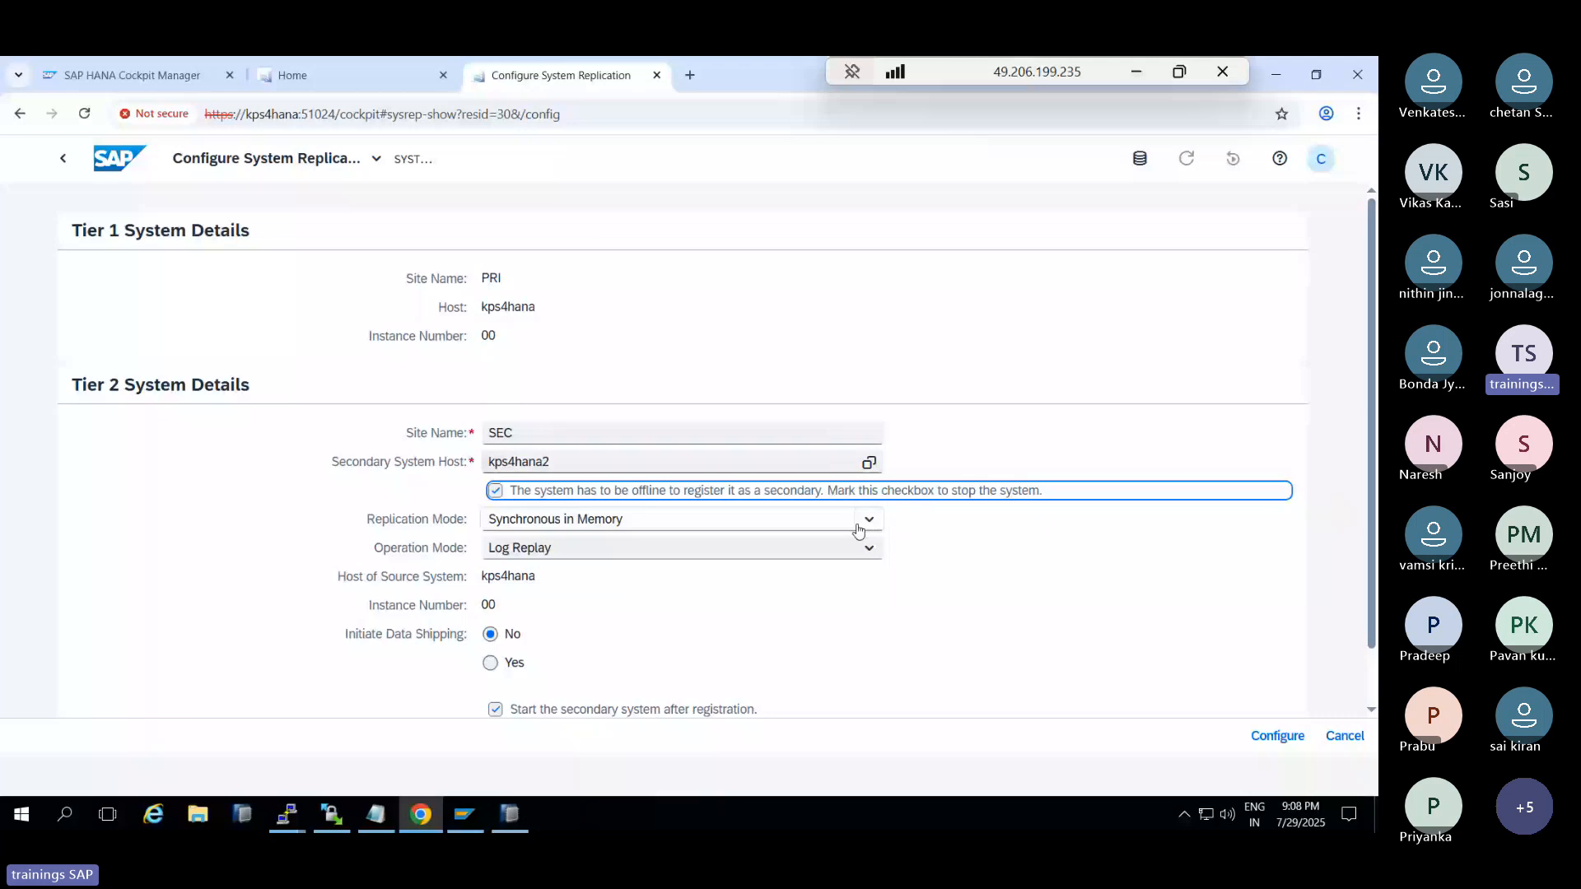
key(Tab)
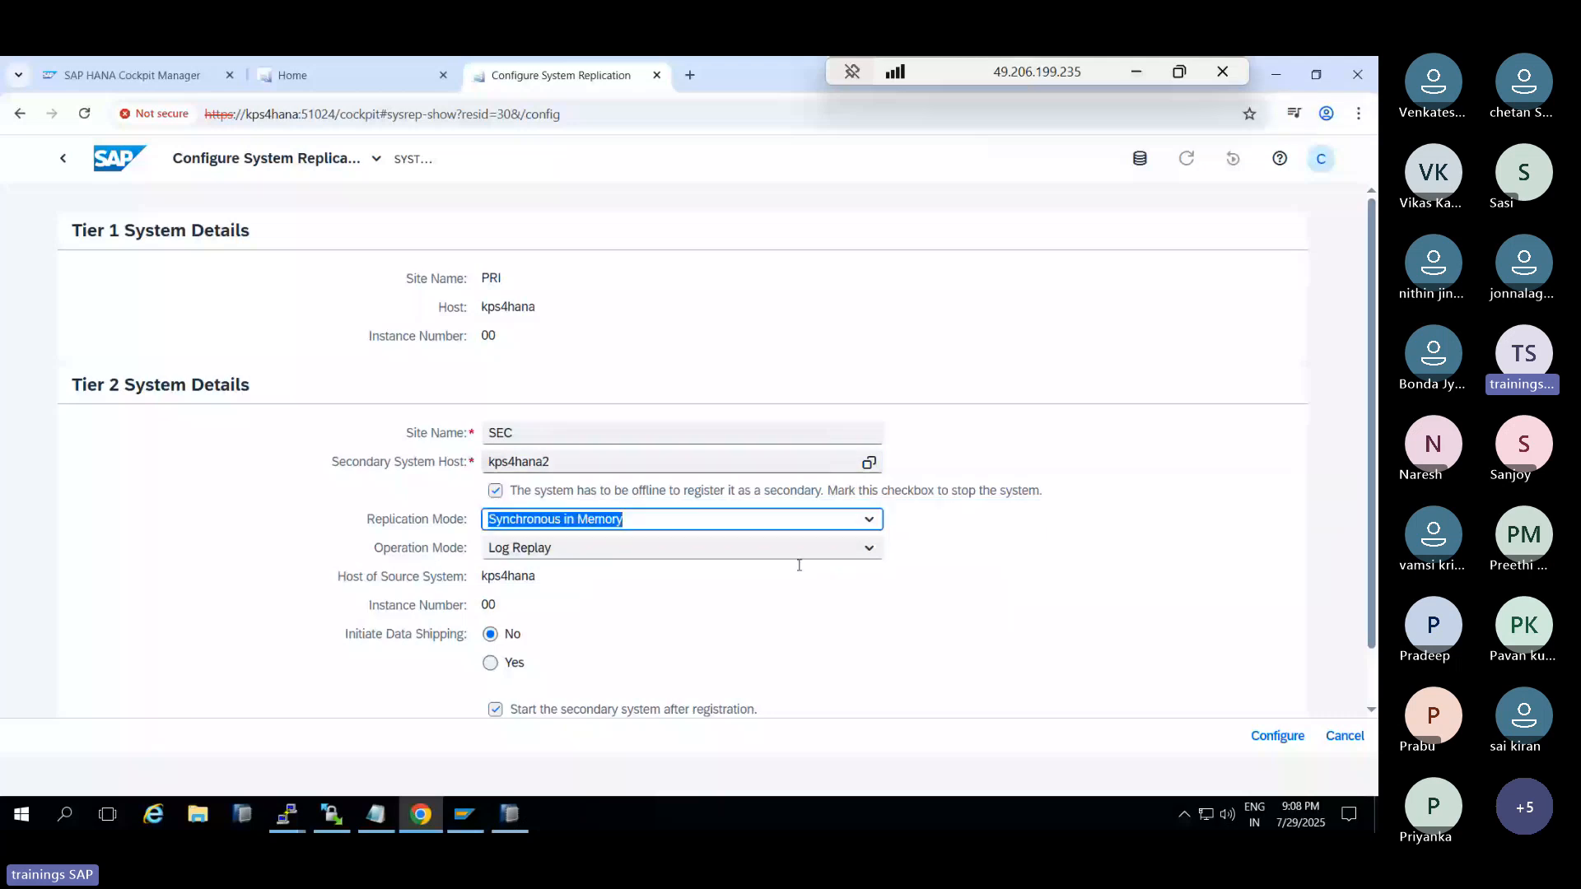
scroll(798, 565, down, 1)
click(499, 605)
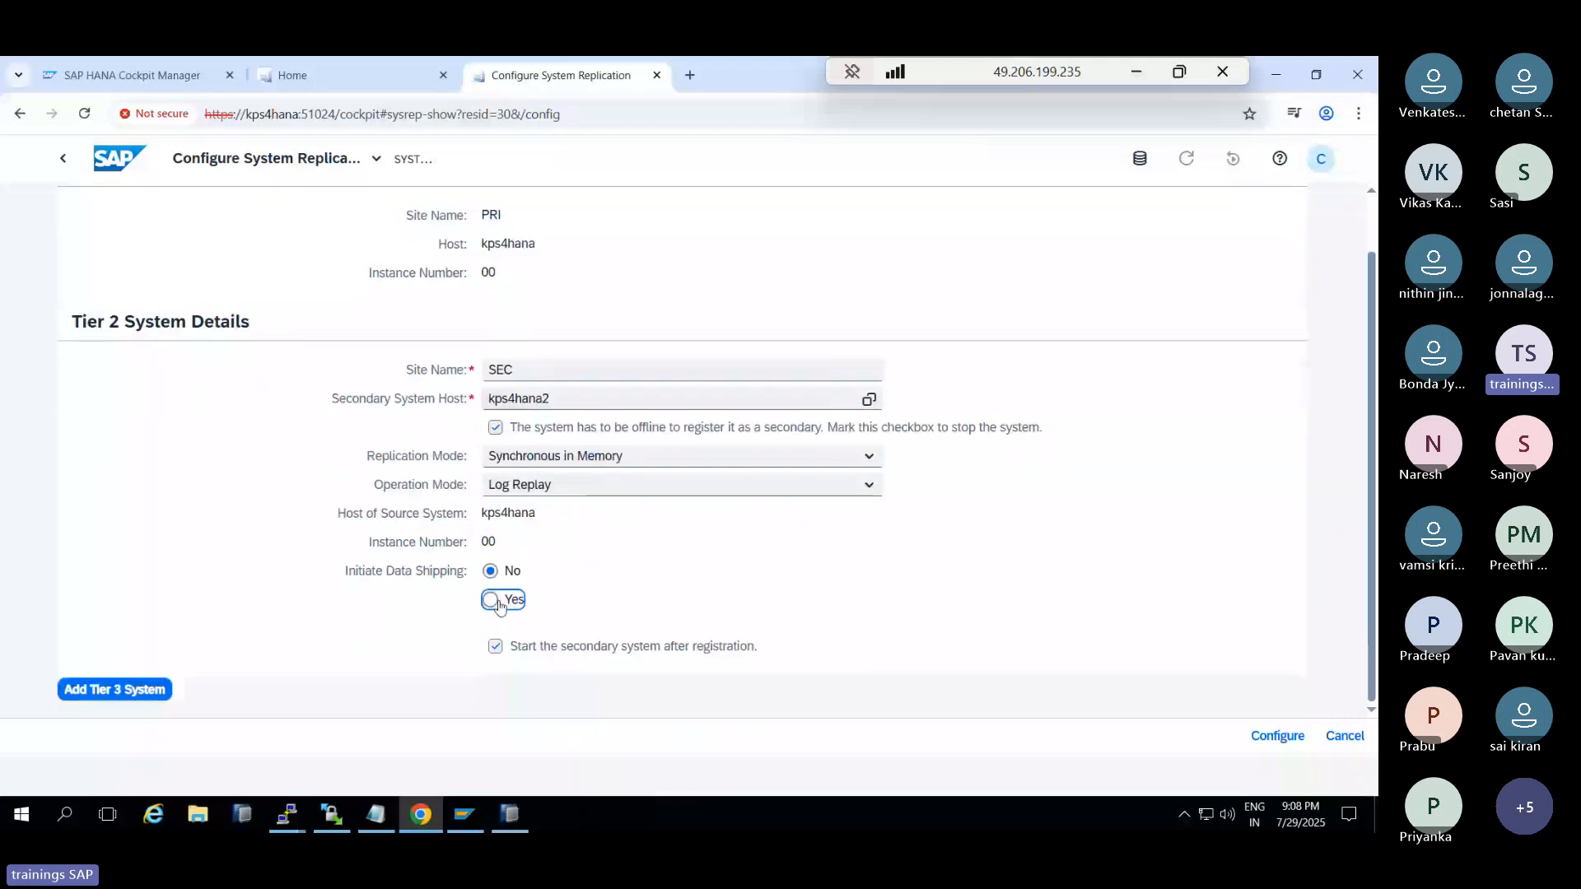
click(499, 605)
scroll(463, 584, up, 1)
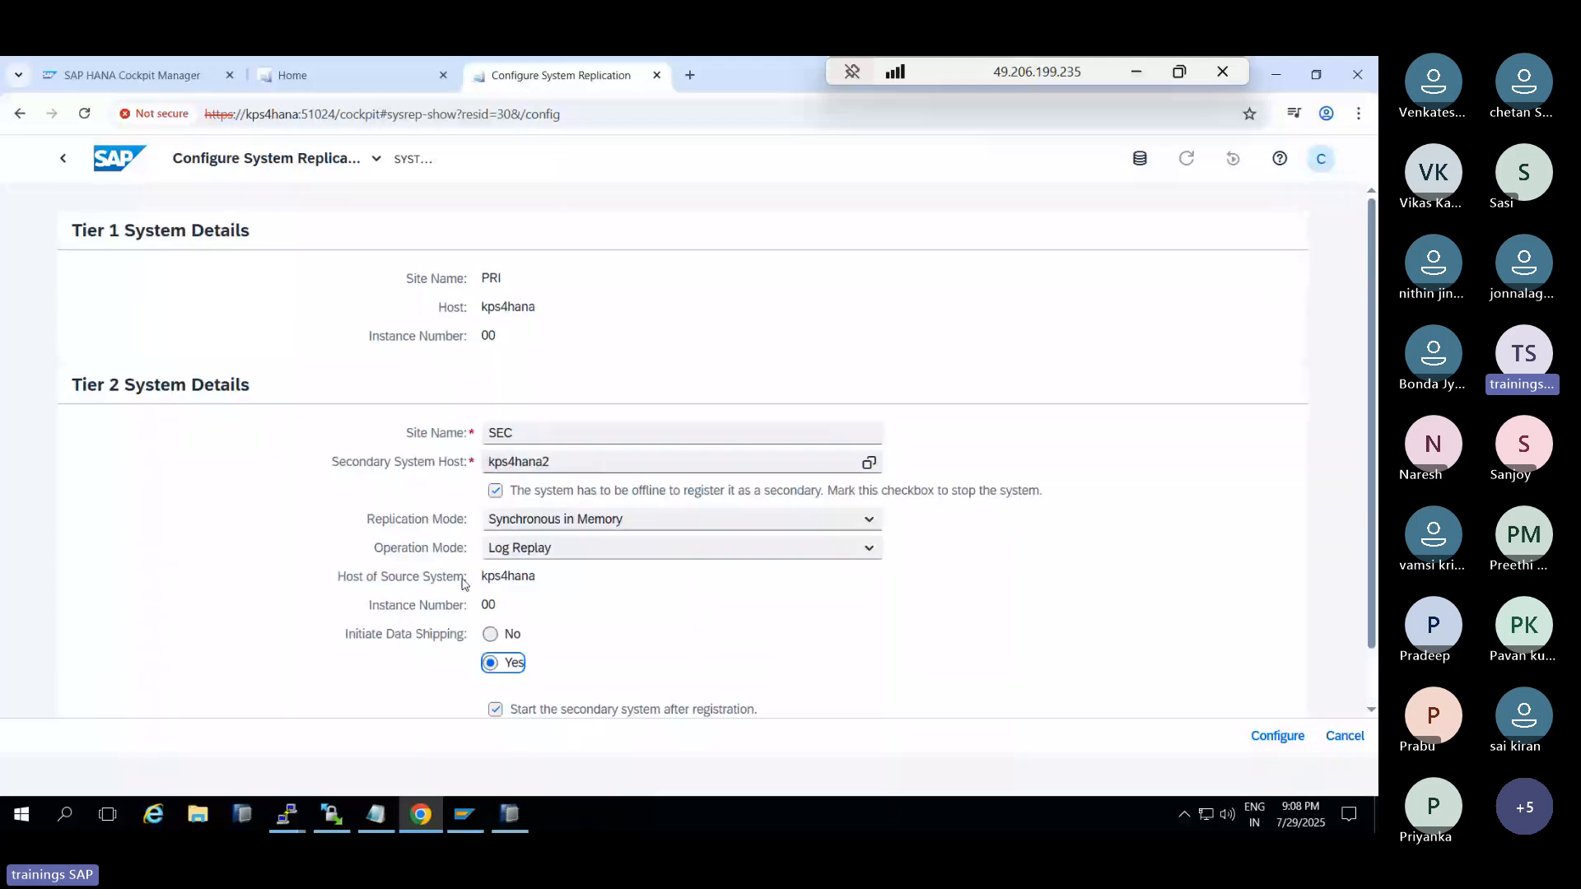
scroll(464, 583, down, 1)
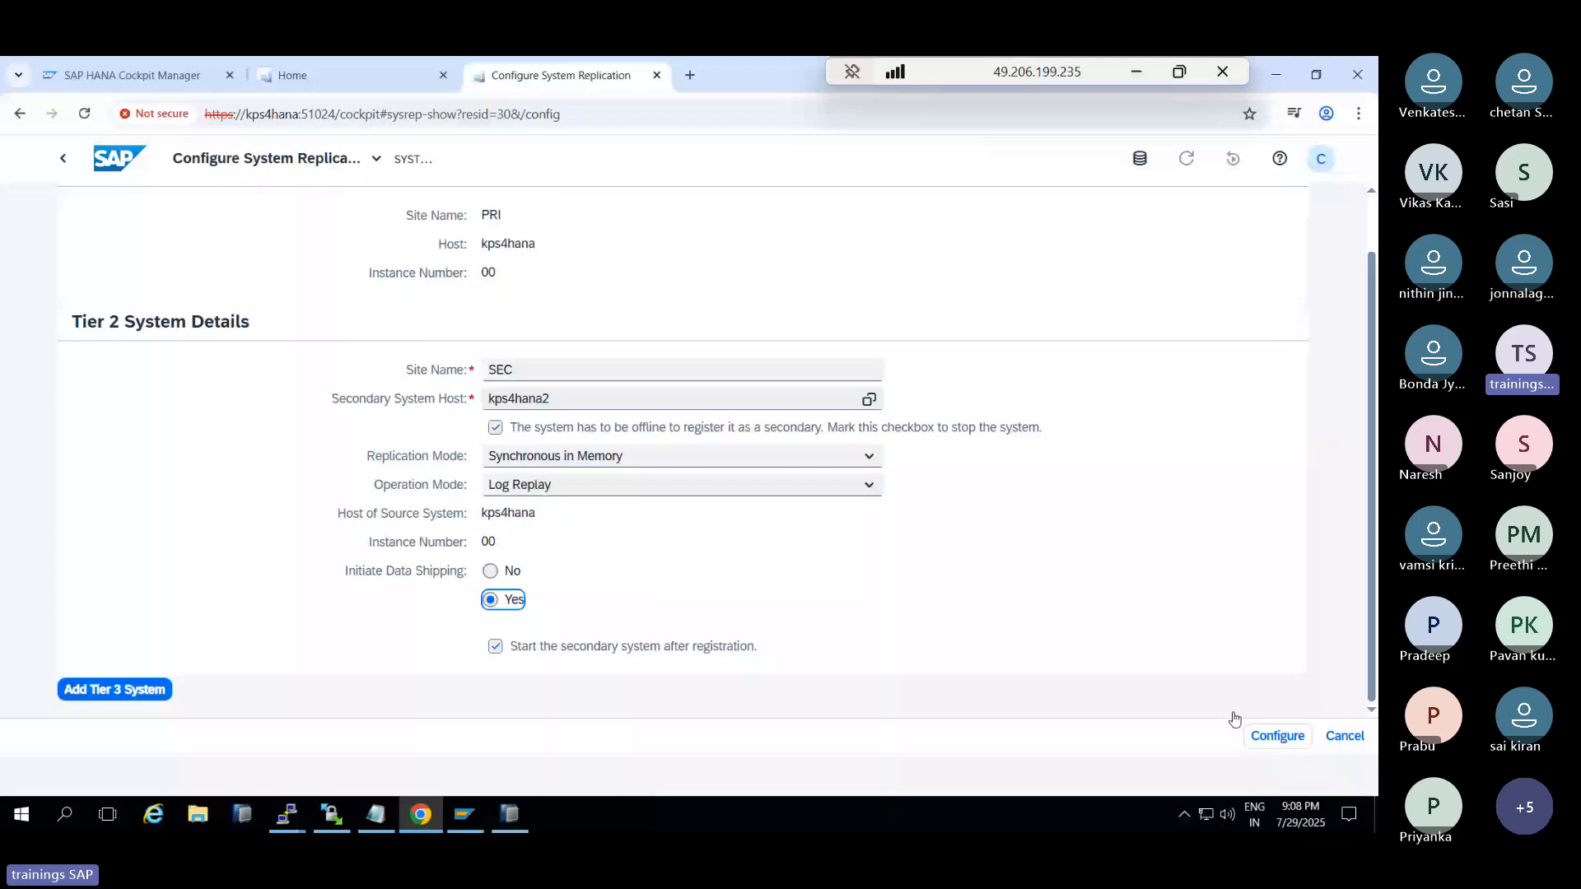
Submit the tier 2 SEC replication configuration and dismiss the resulting Unauthorized error
scroll(1234, 708, up, 2)
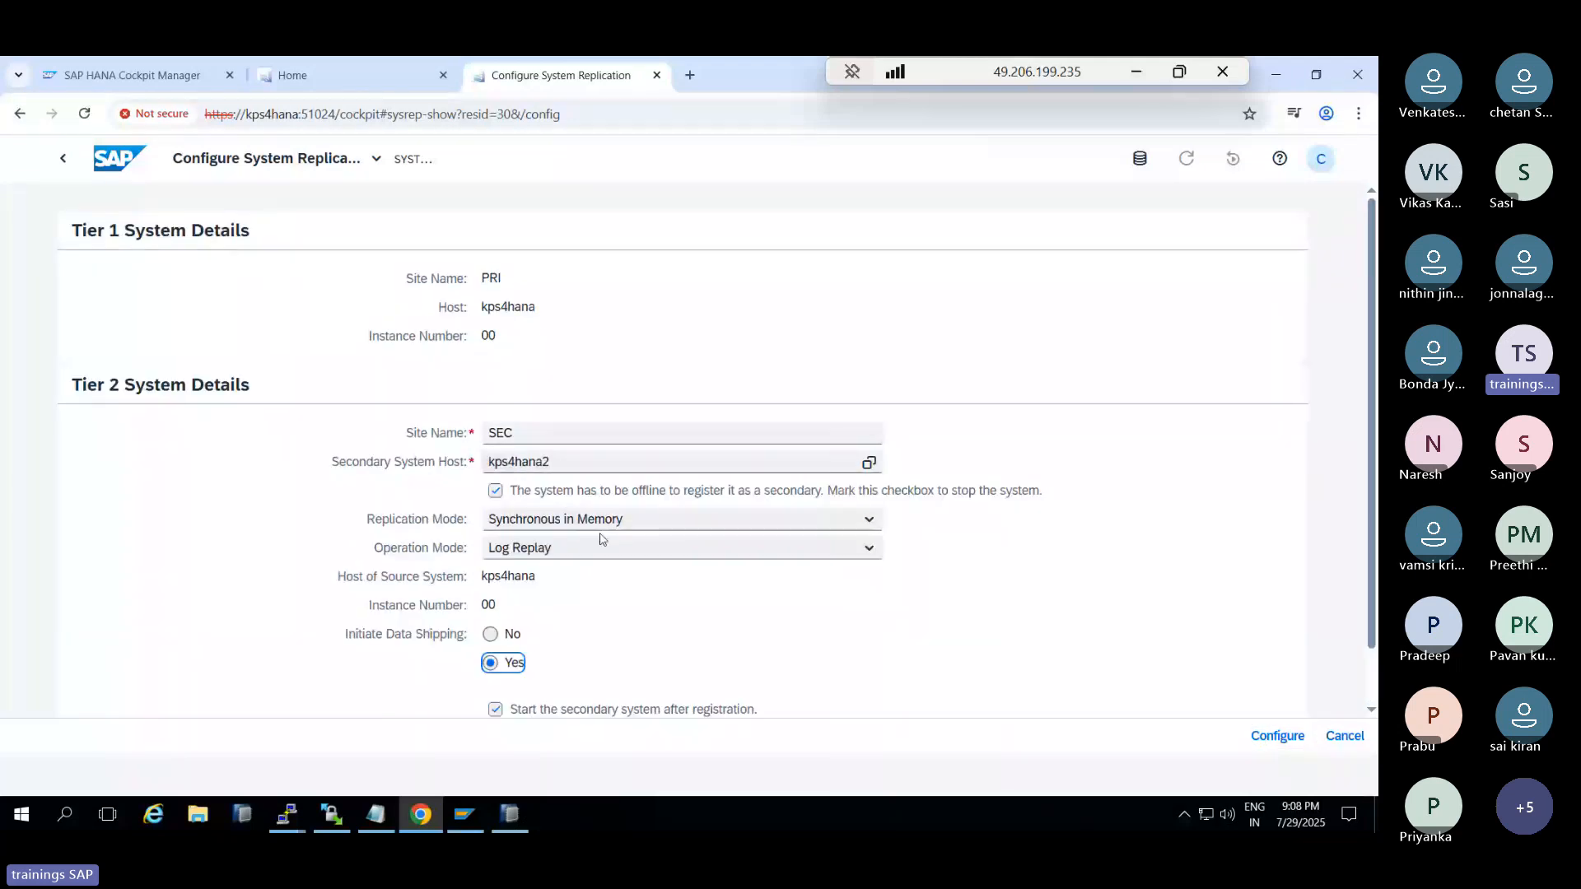
scroll(601, 539, down, 2)
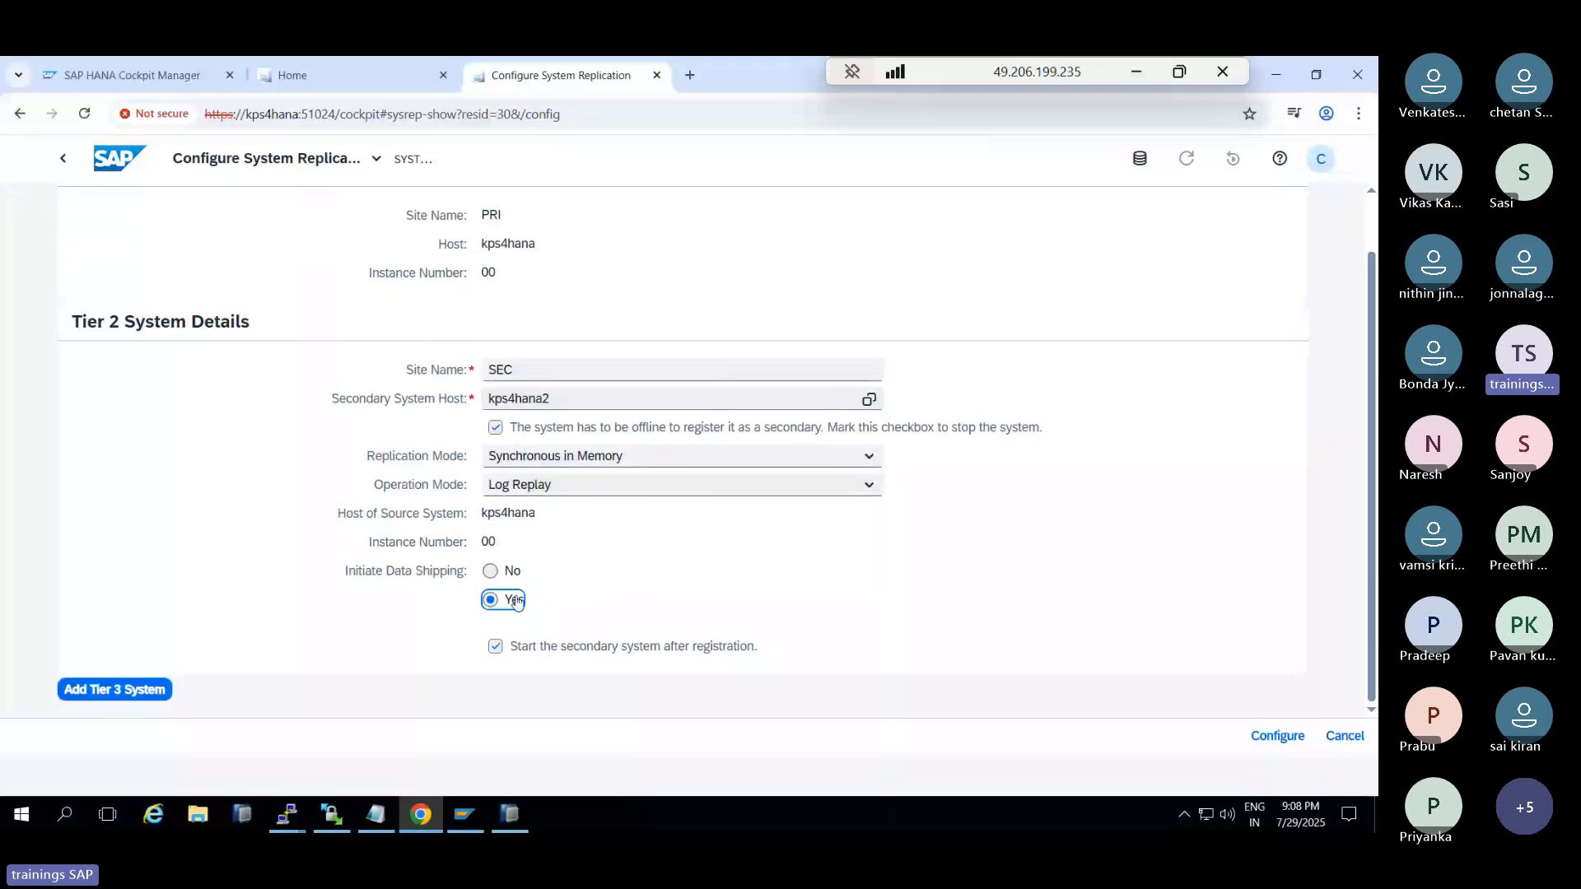
click(1250, 739)
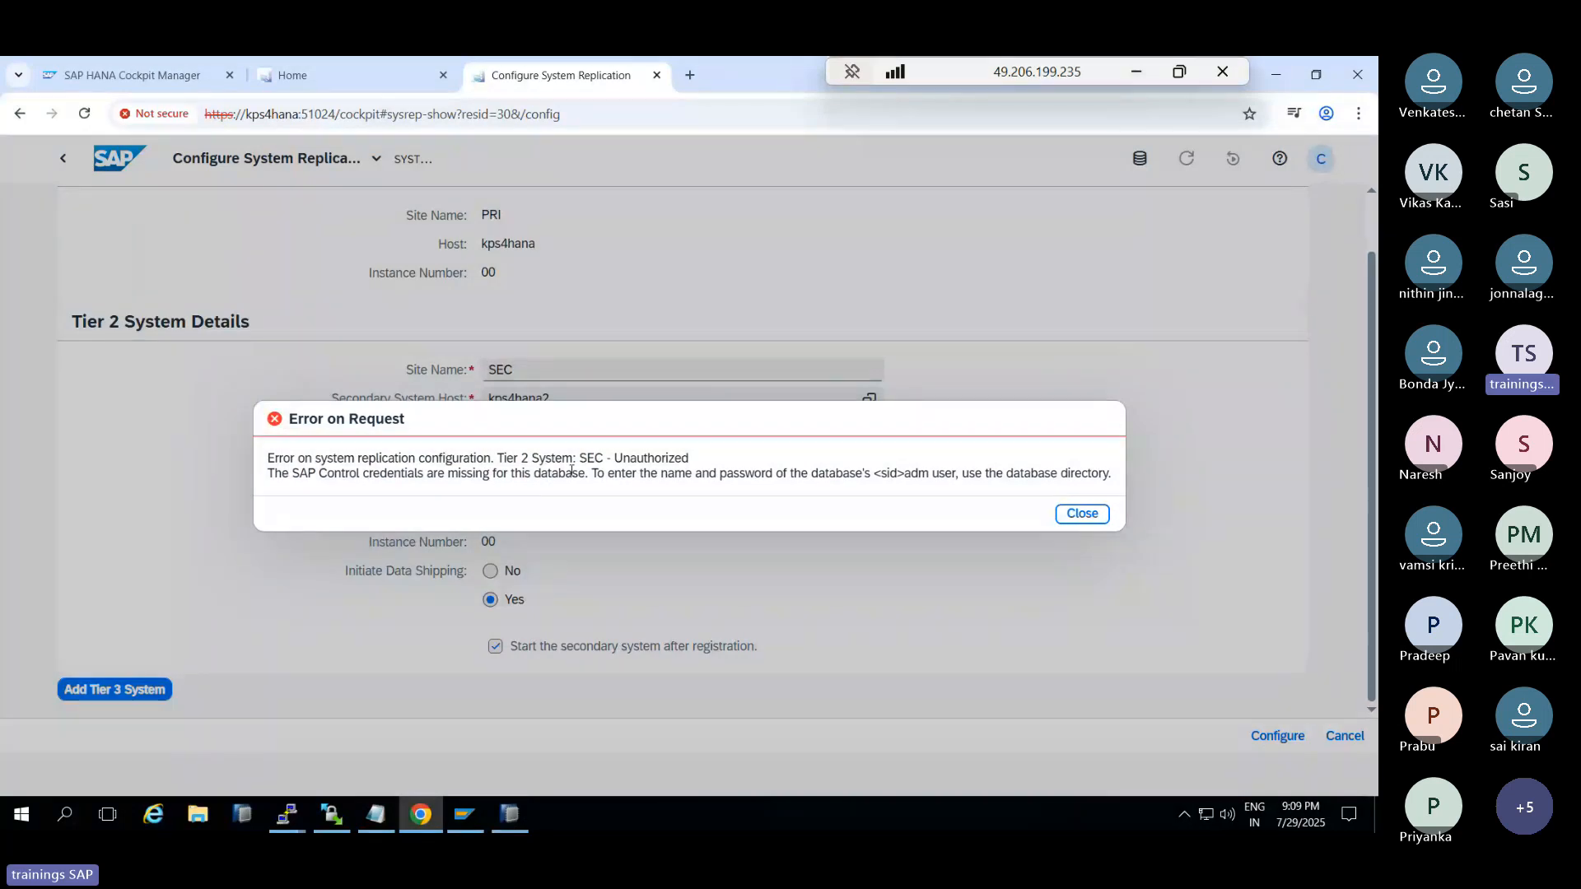
drag(586, 458, 686, 469)
click(751, 479)
click(1079, 519)
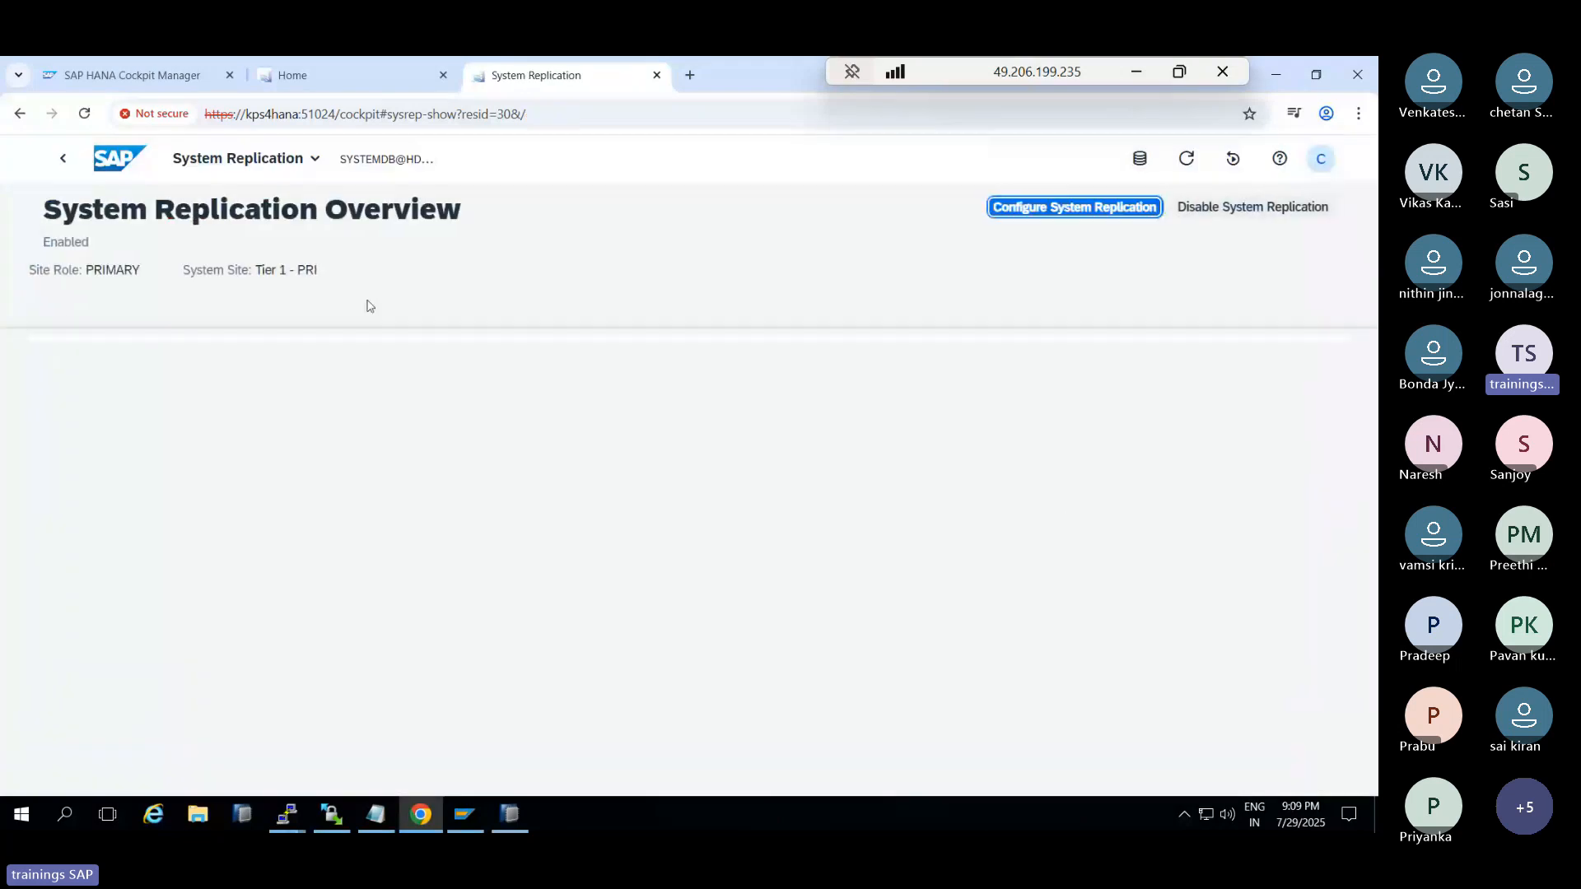
In Cockpit Manager, edit the kps4hana2 SYSTEMDB@HDB details and save the technical user password
click(123, 75)
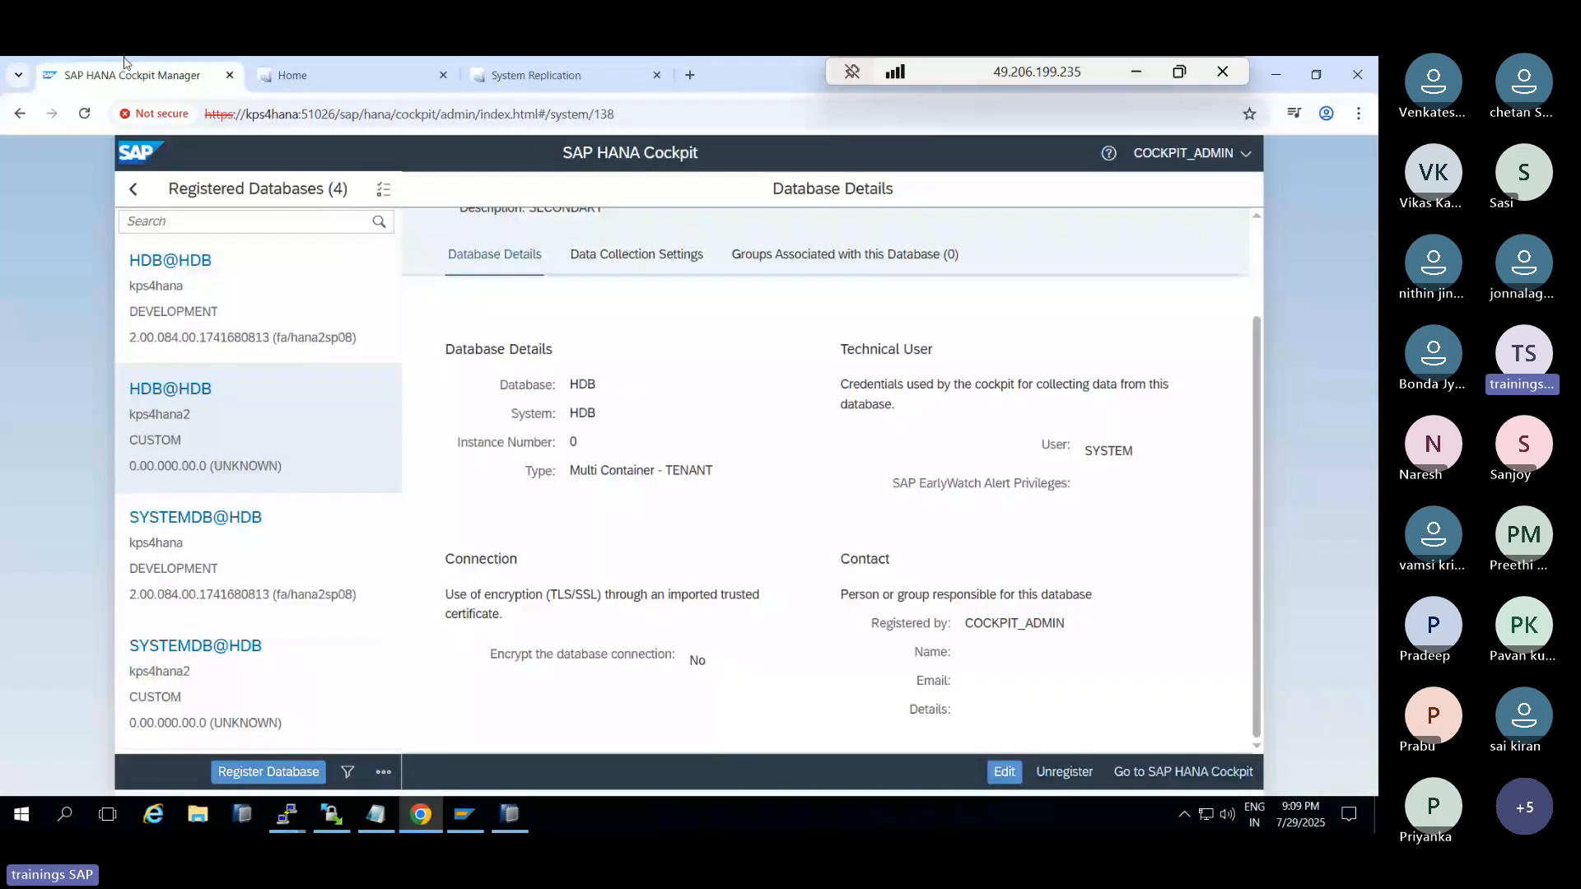
click(236, 692)
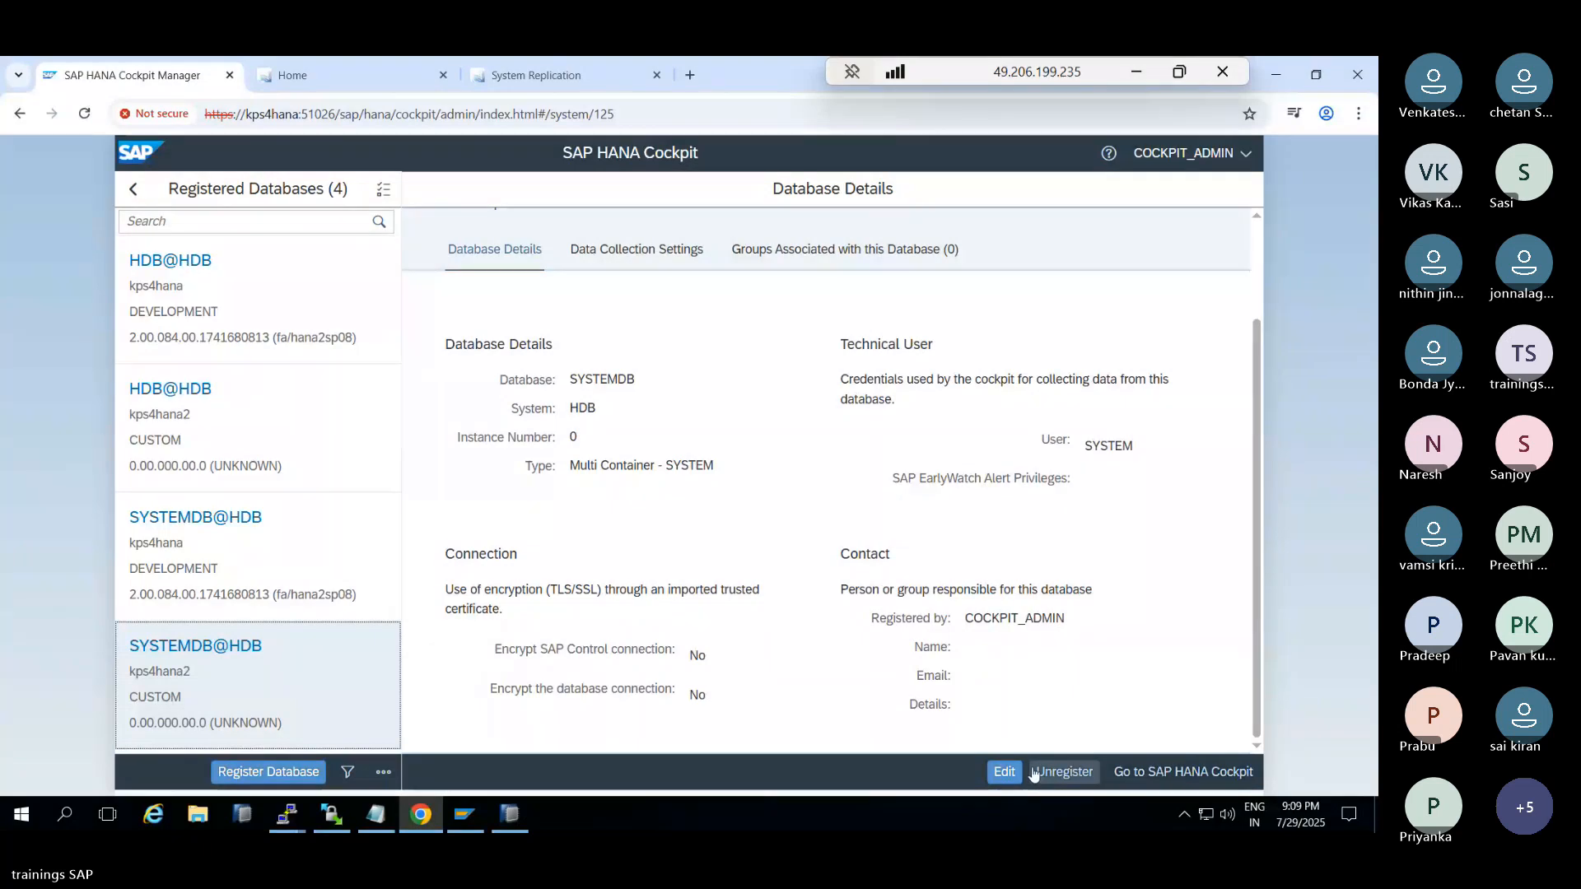
click(1004, 771)
click(1003, 294)
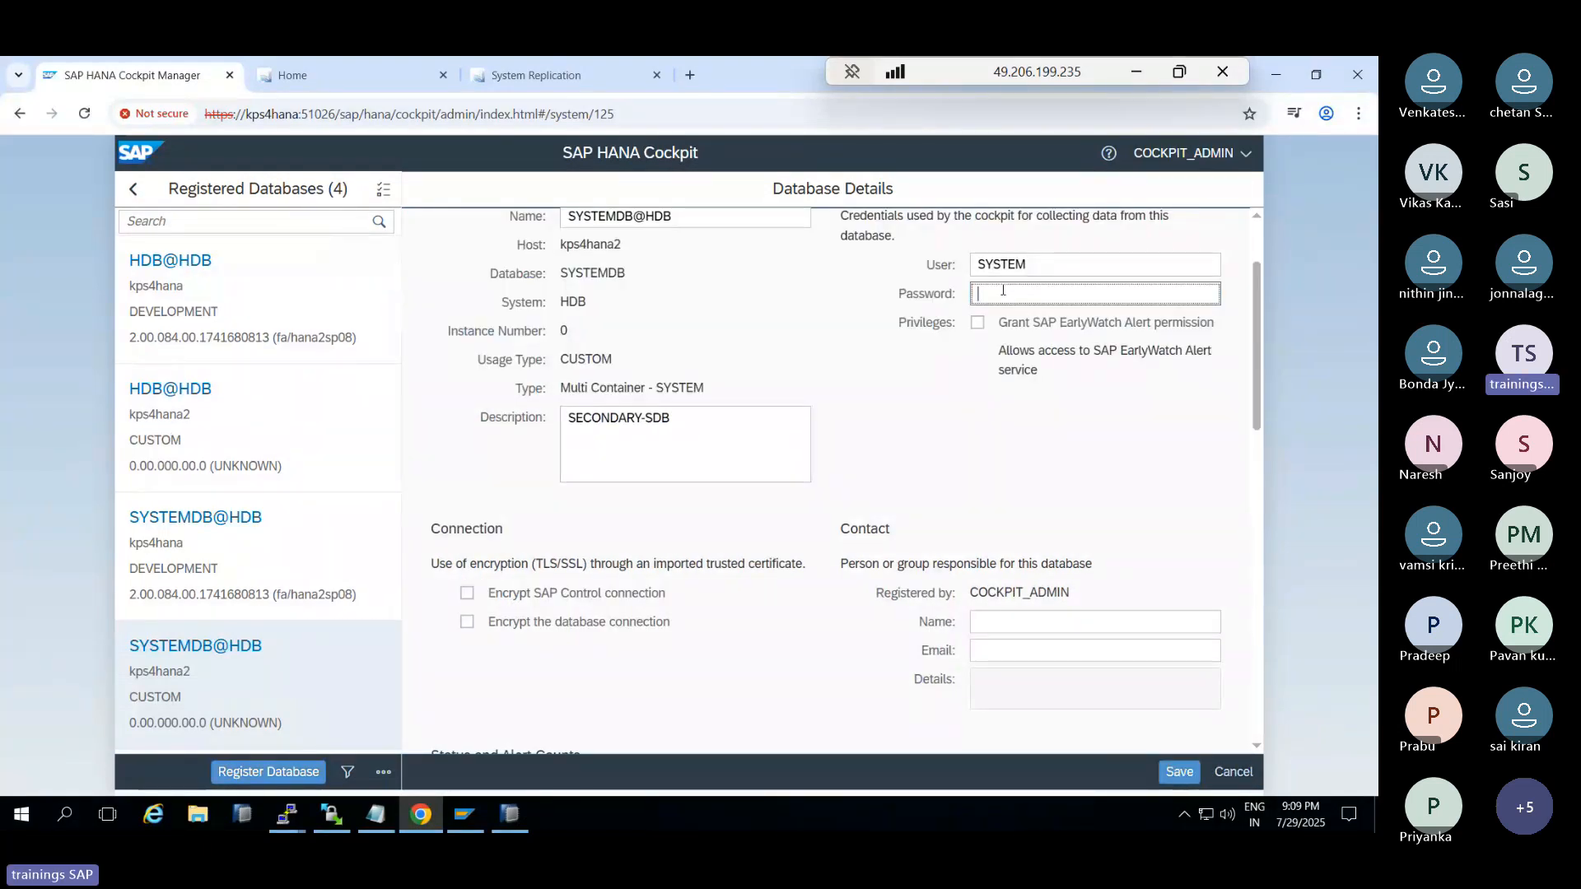
scroll(1003, 290, up, 2)
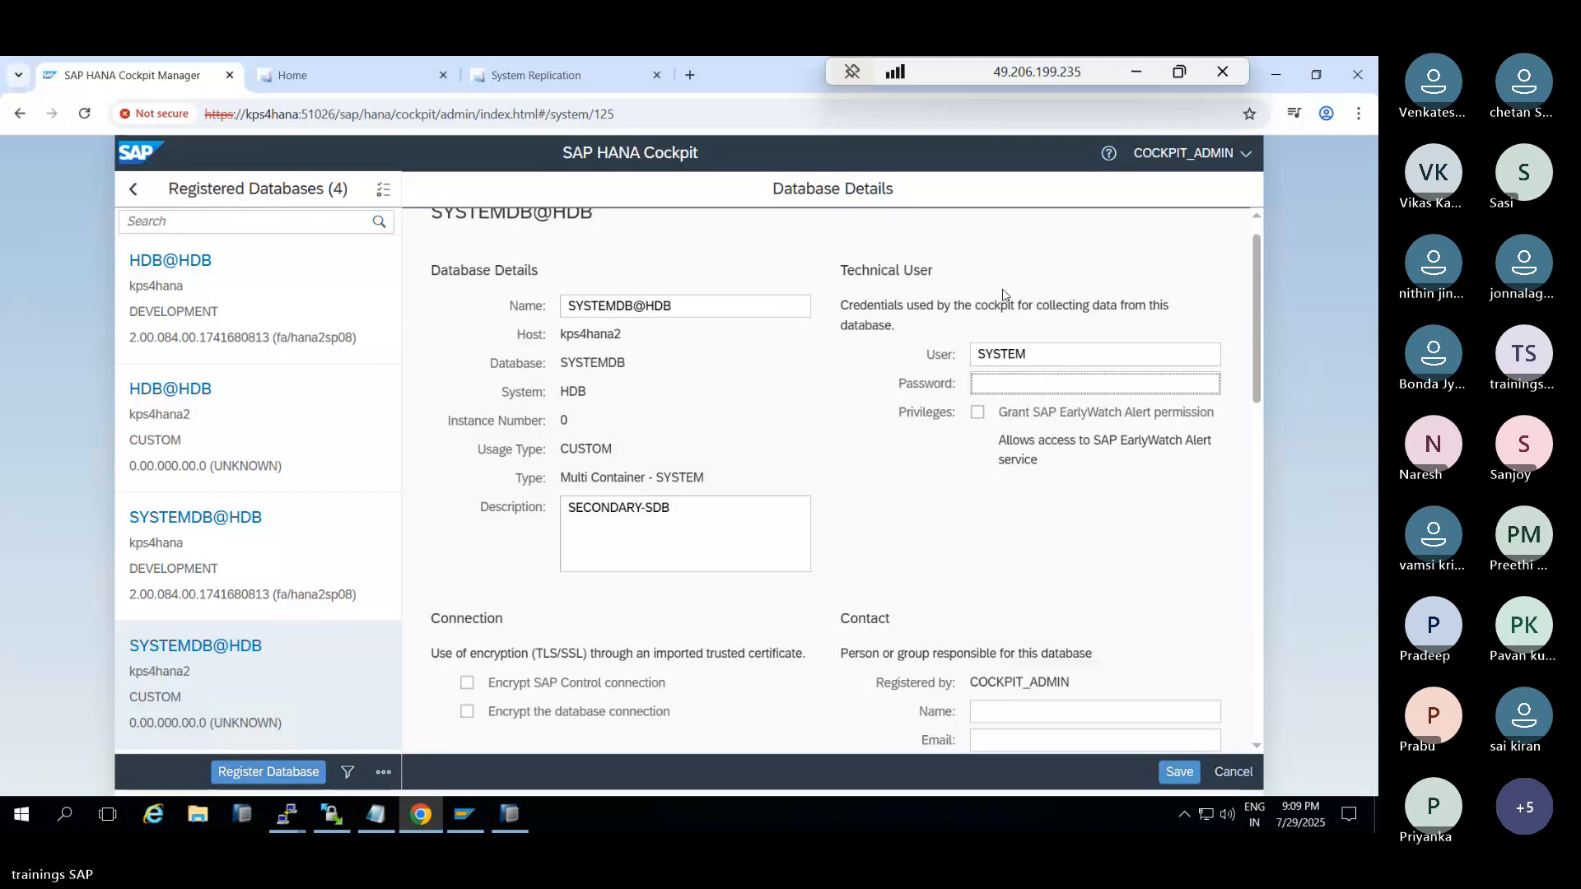
text(*)
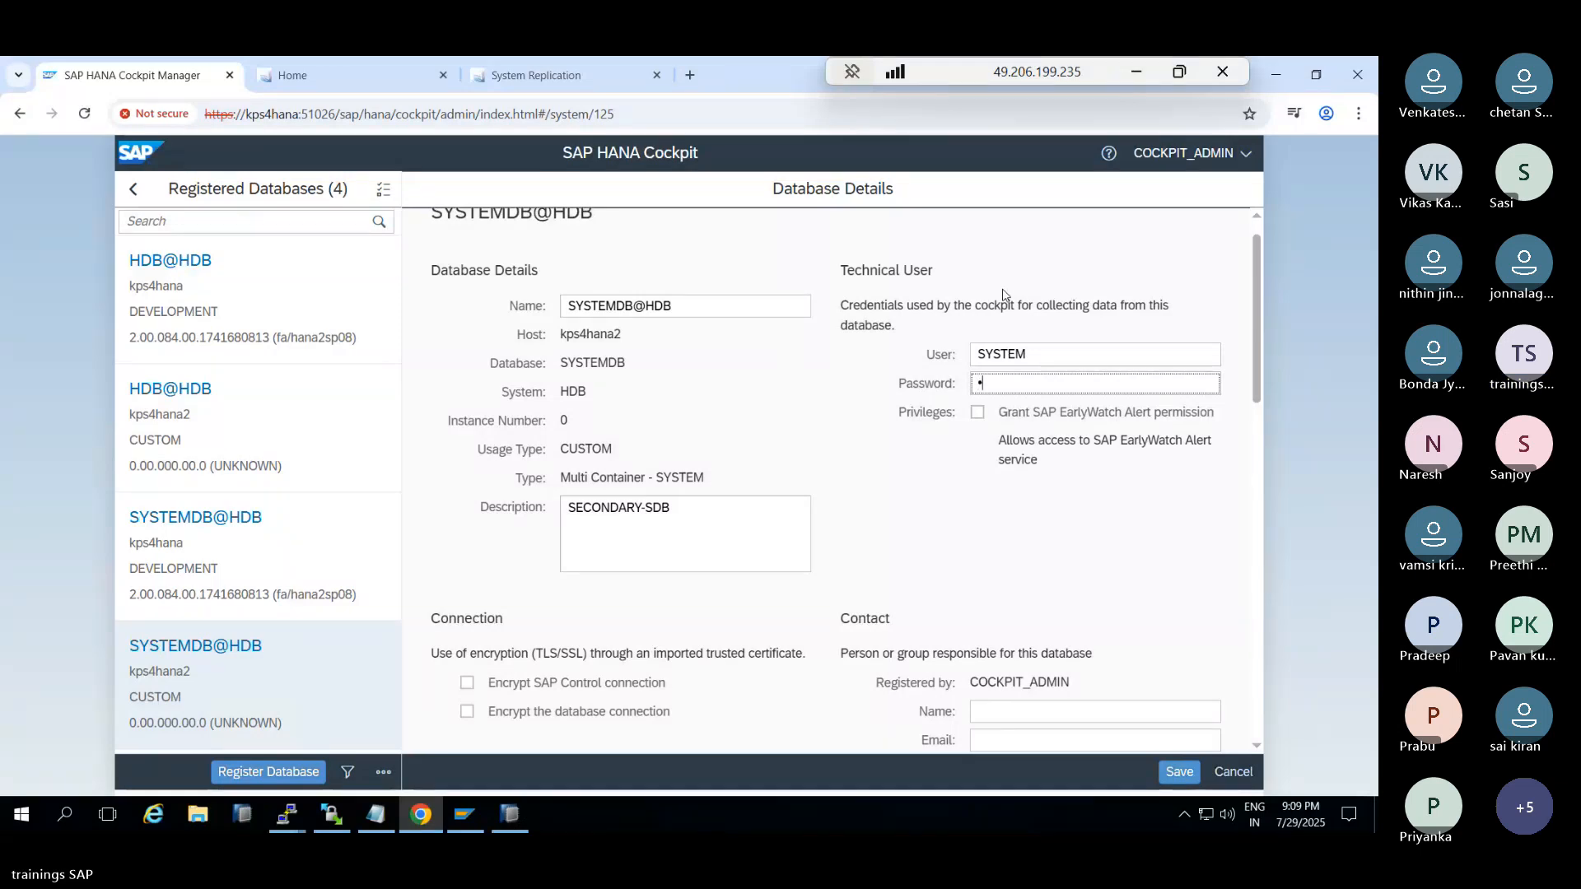
text(********)
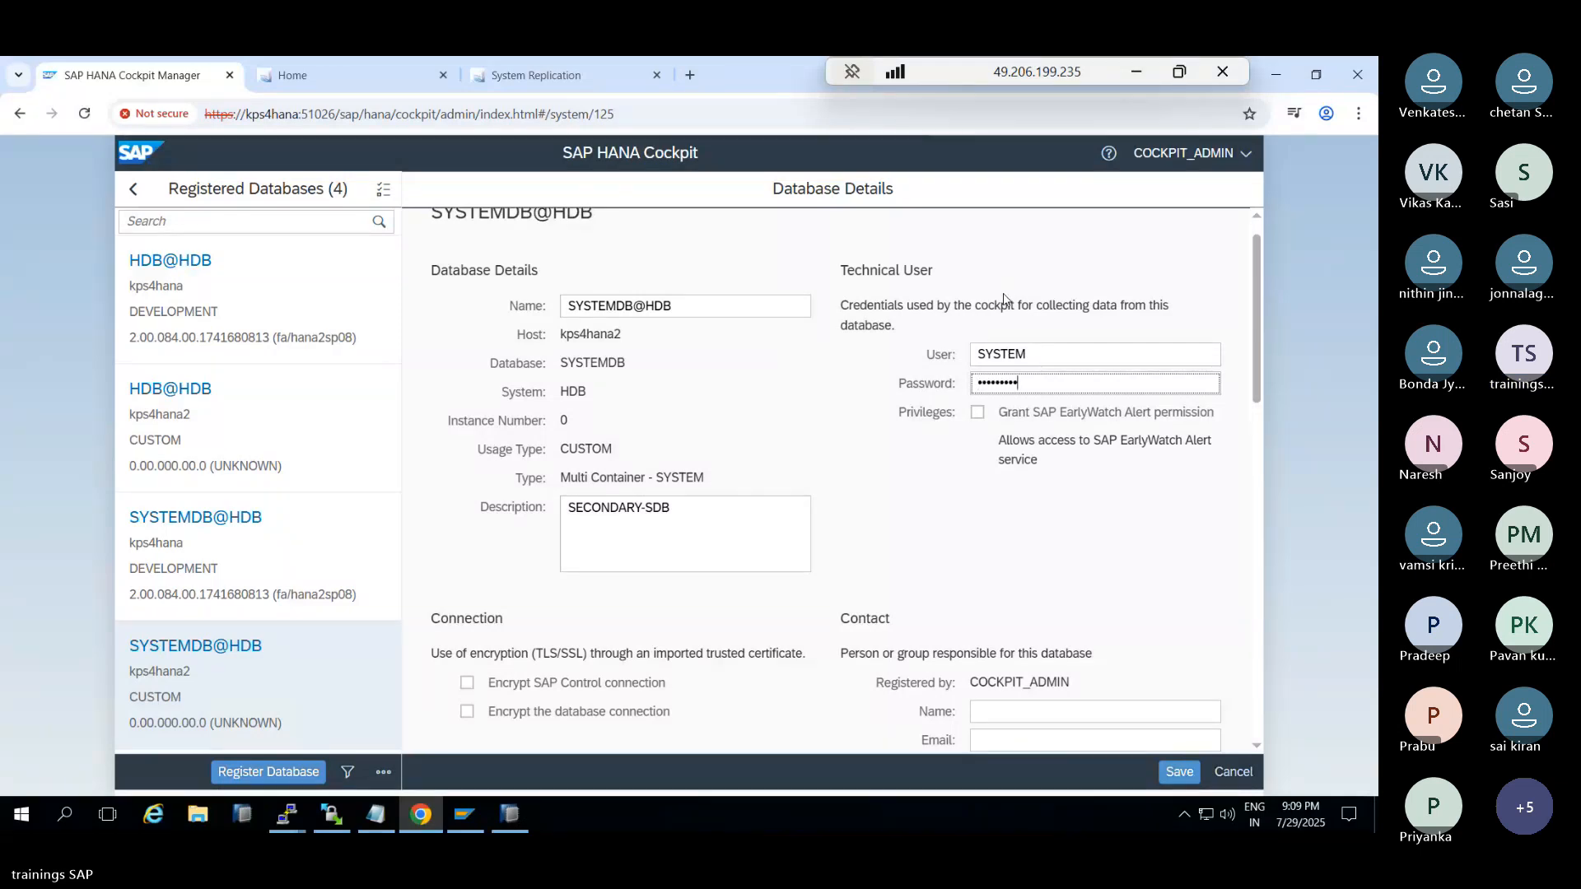
click(1181, 777)
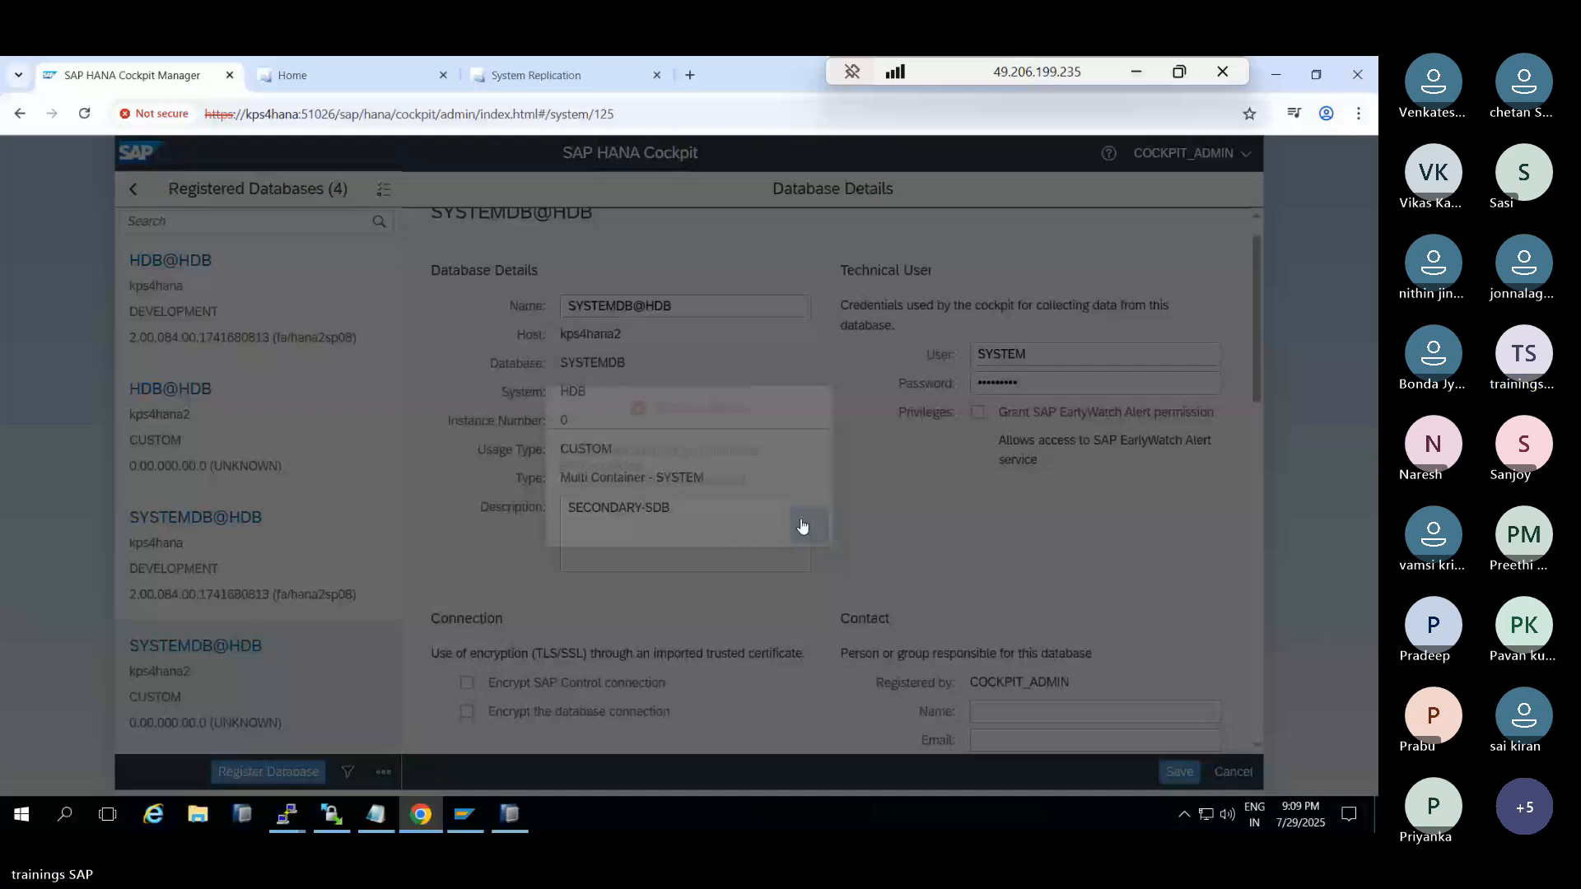
Re-enter the technical user password, save again, and dismiss the authentication failure message
click(512, 815)
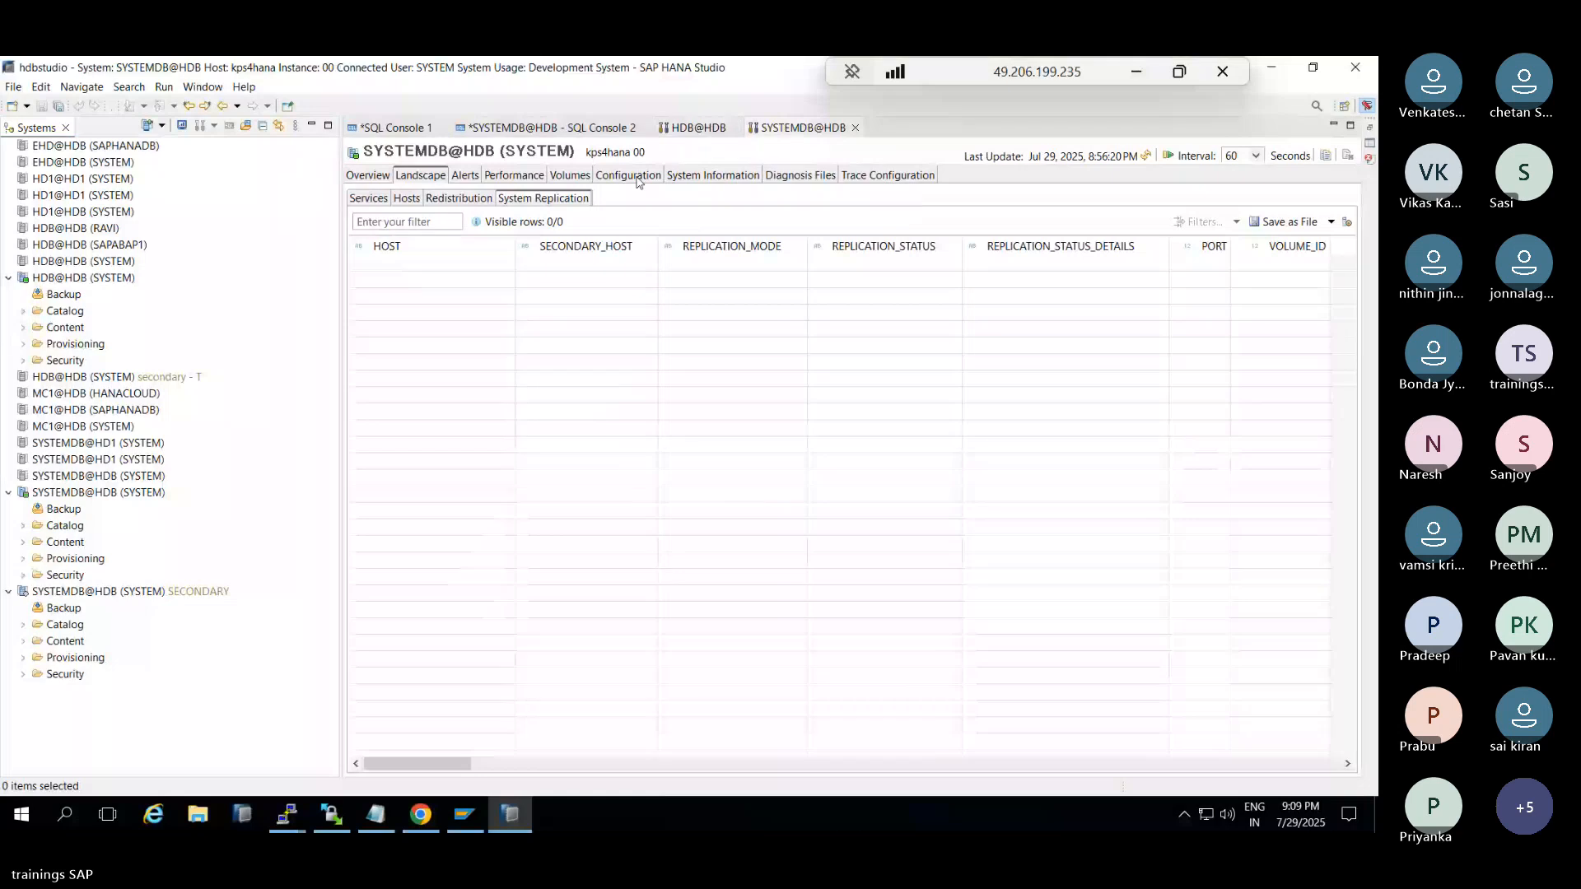
click(520, 822)
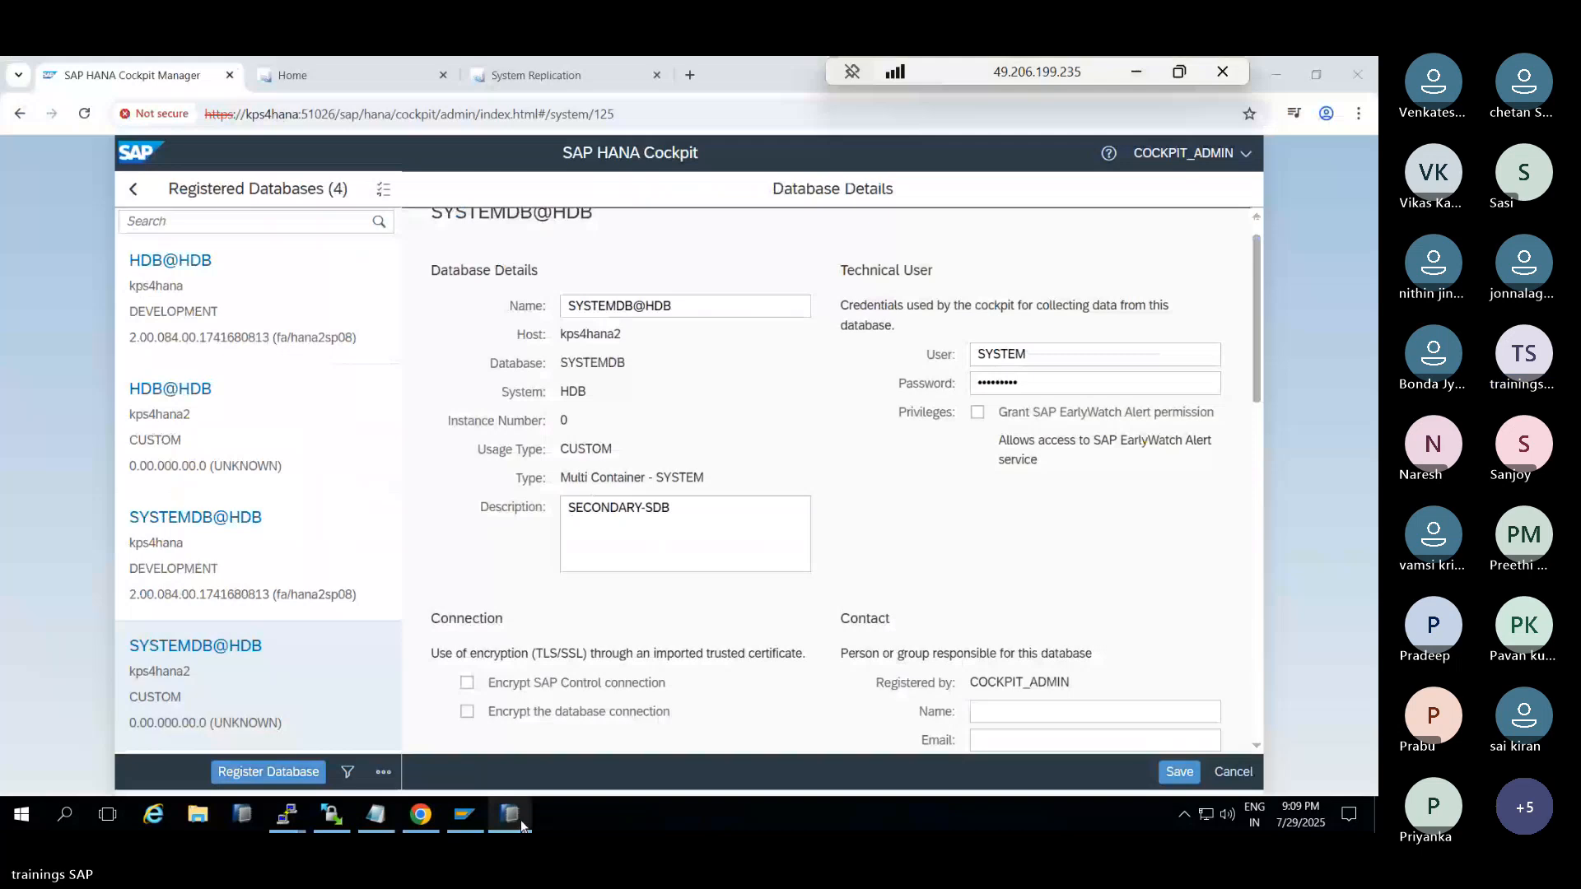
click(953, 401)
text(******)
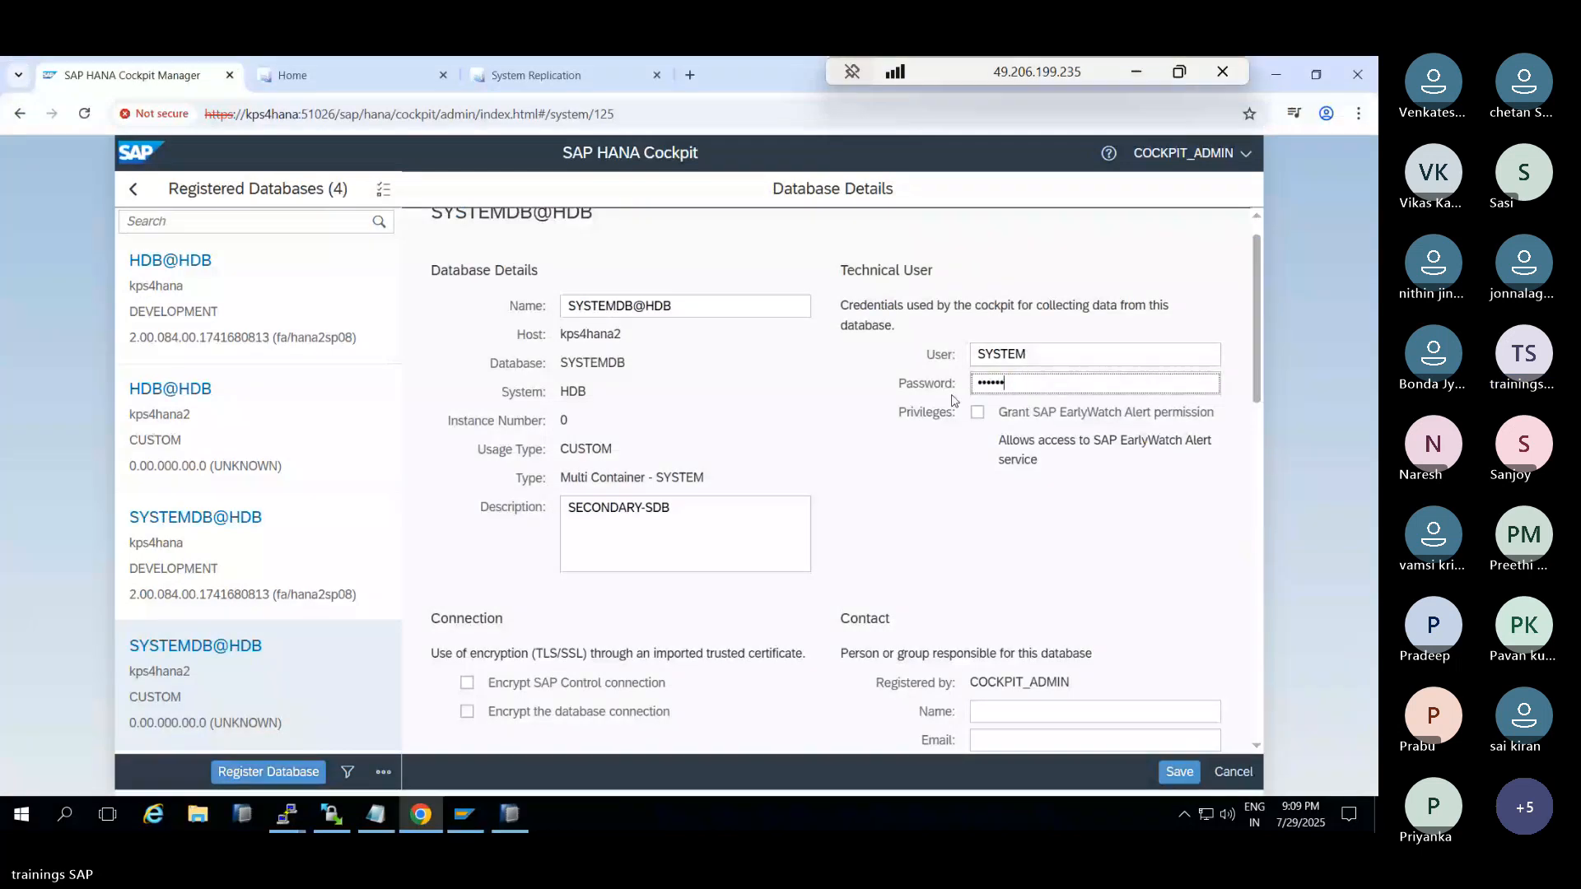
text(***)
click(1182, 779)
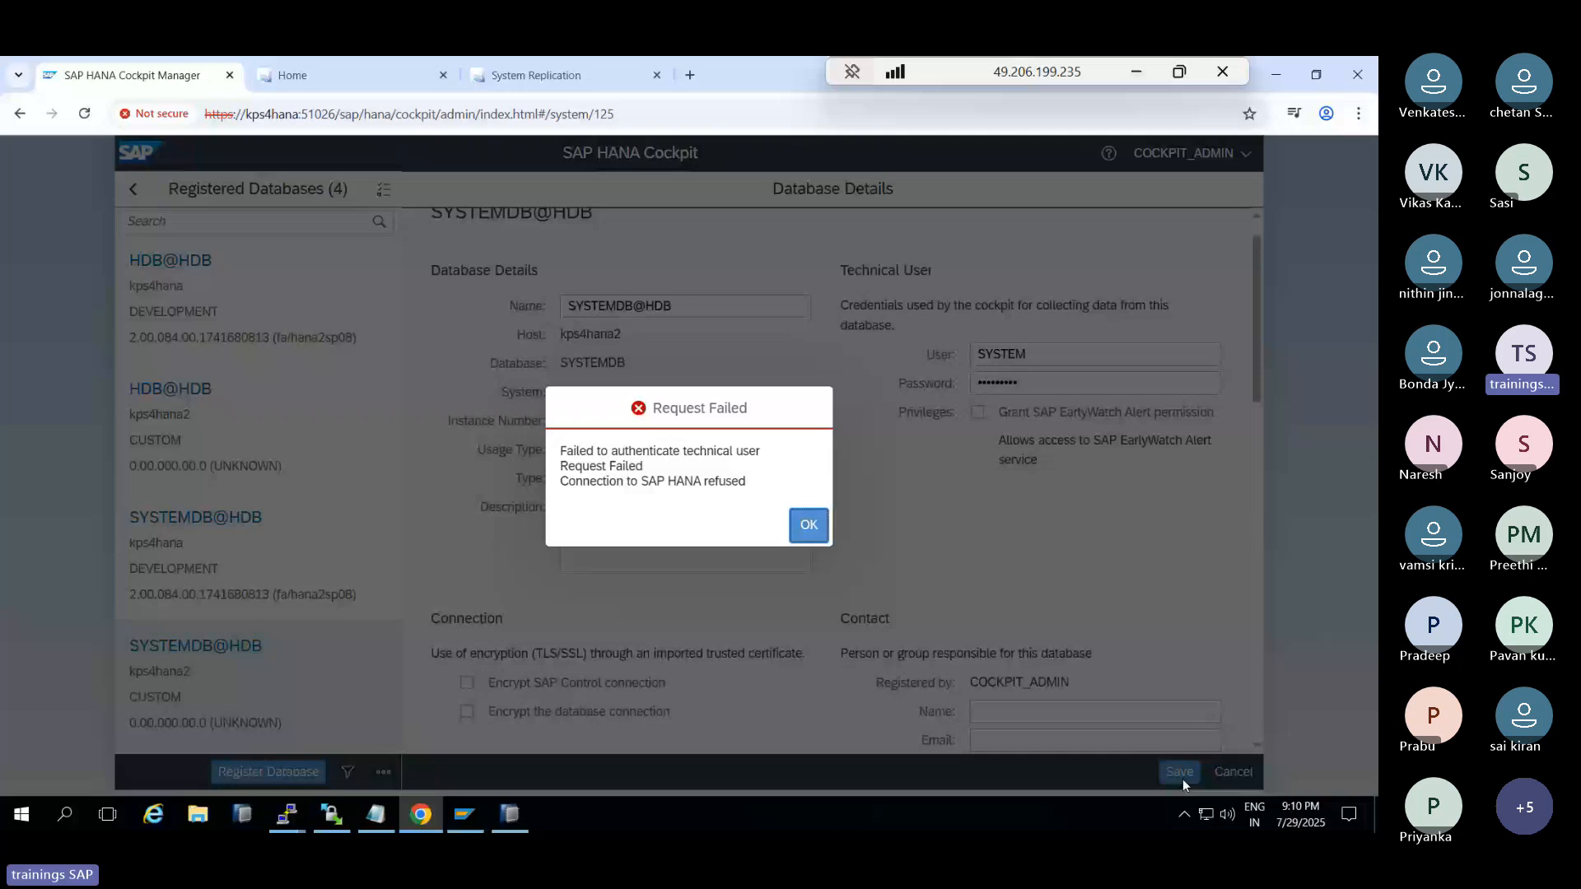
key(Return)
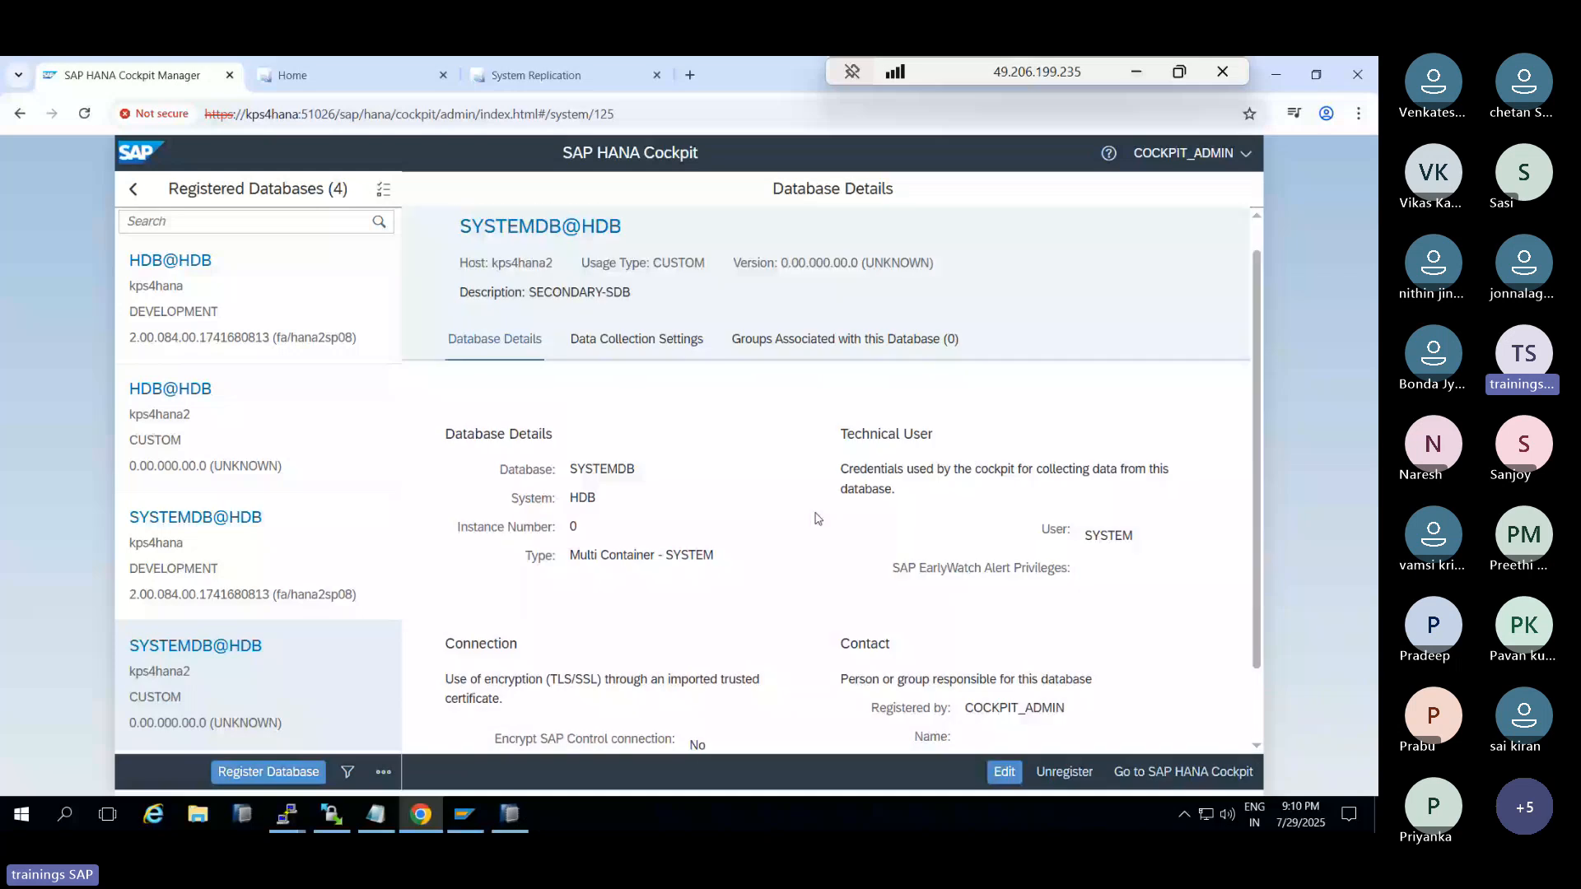
Unregister the kps4hana2 databases and start a new database registration
click(1075, 773)
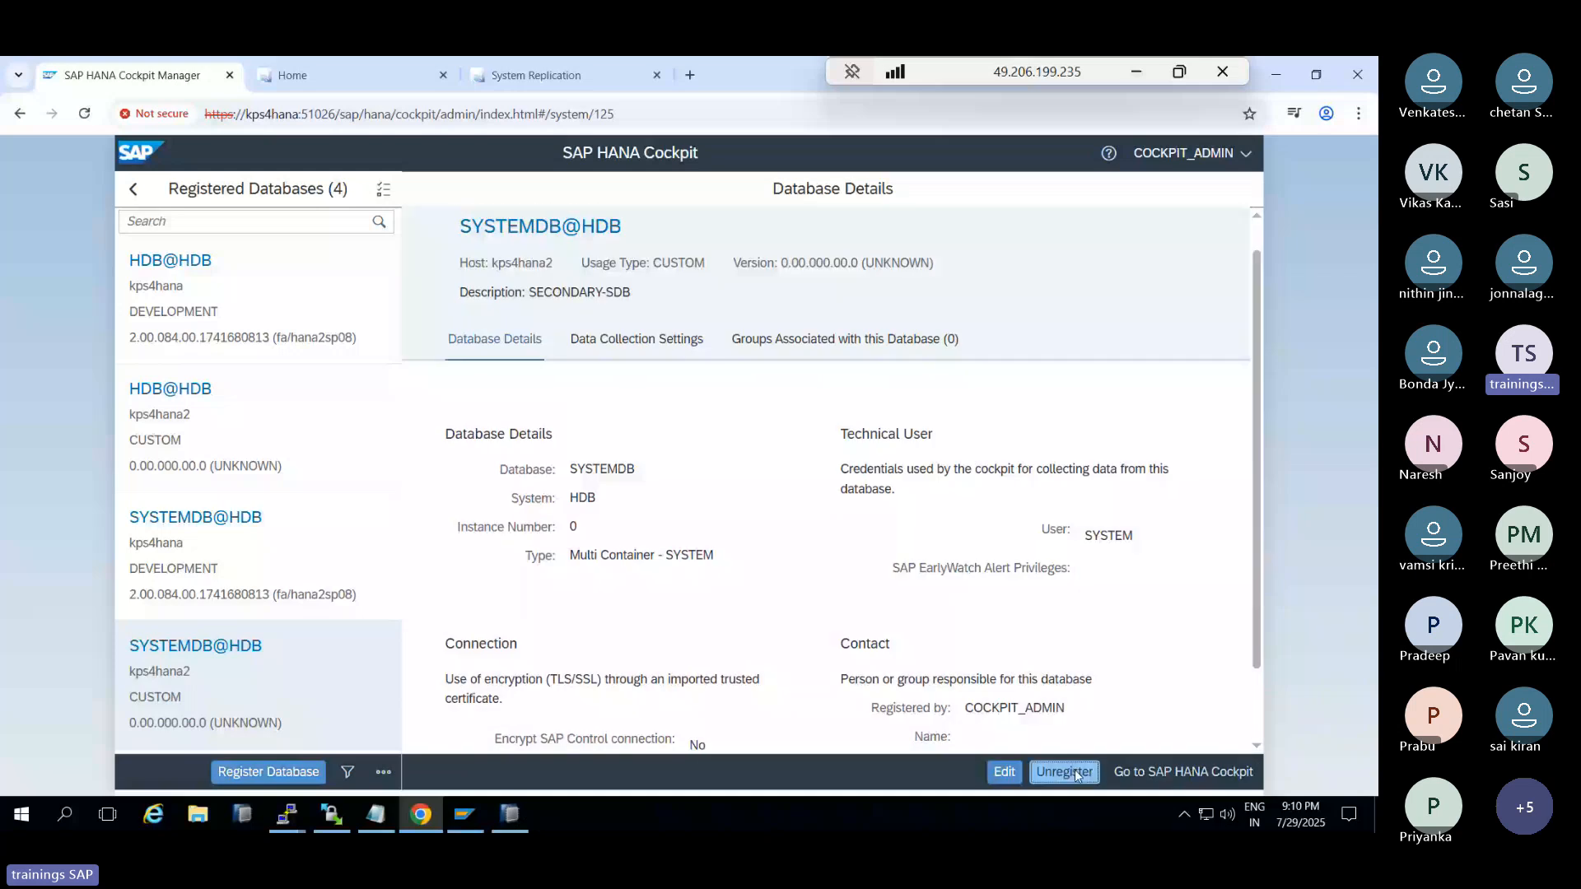
click(233, 406)
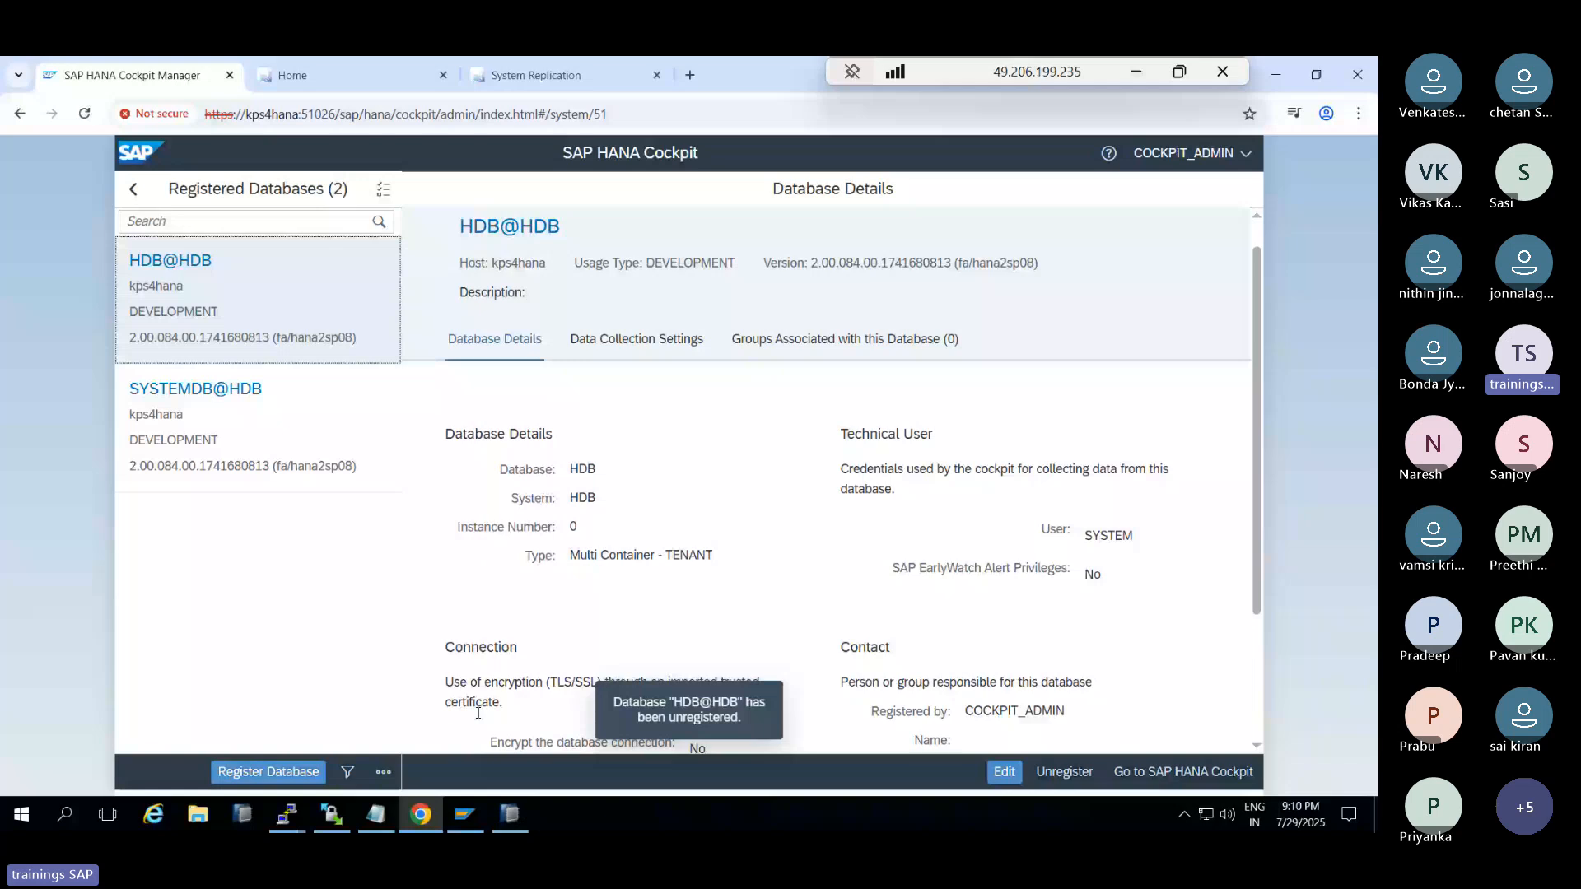
click(268, 771)
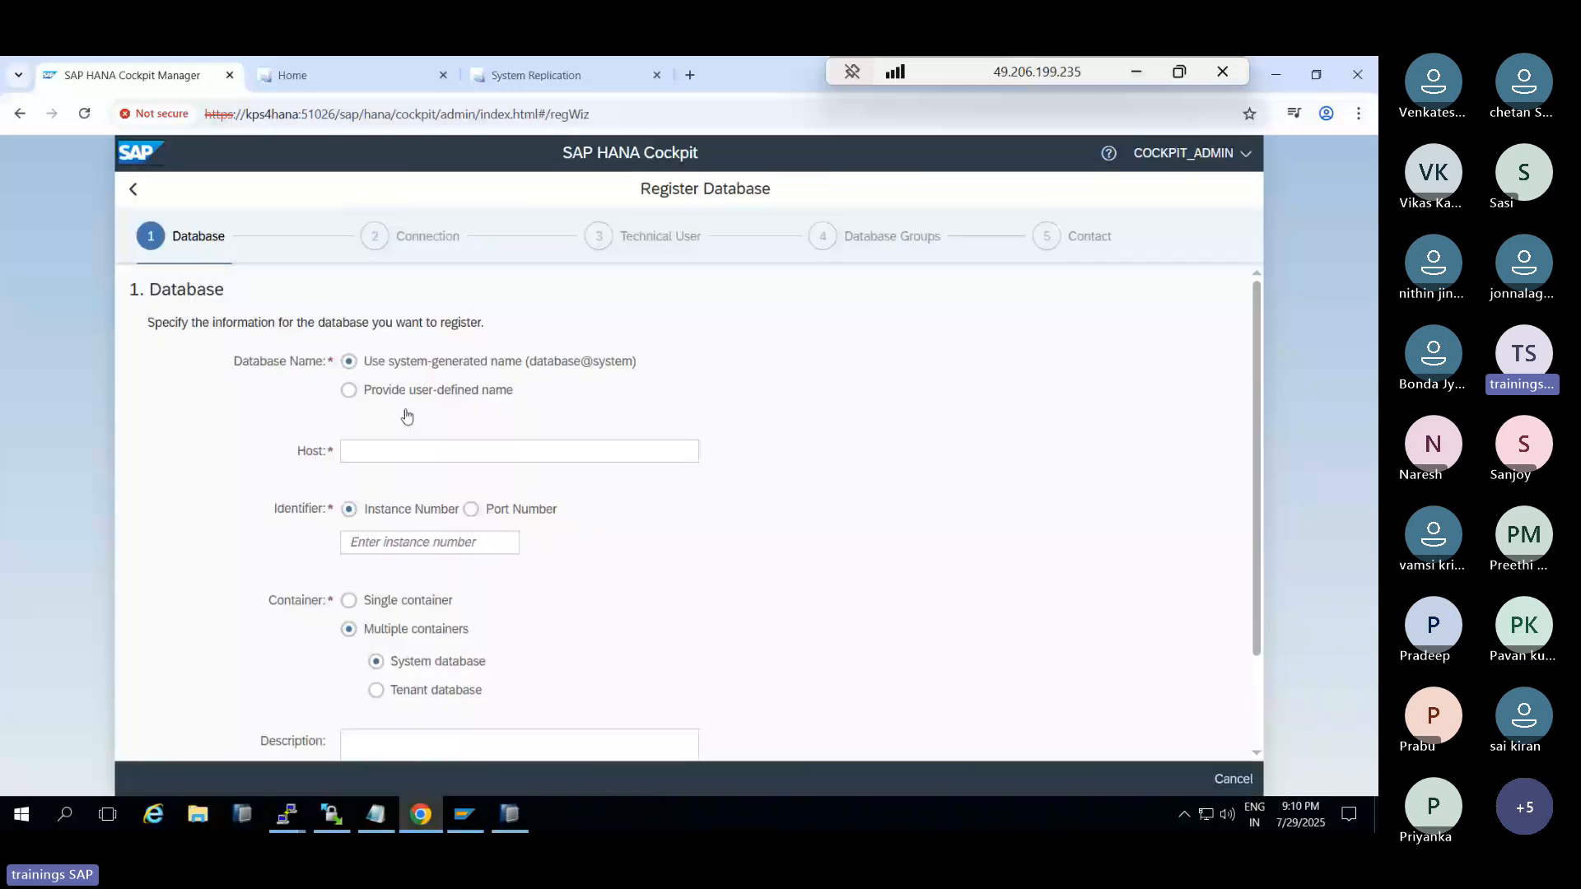
Enter host kps4hana2, instance 00 and description SEC-SDB for the new registration
click(421, 442)
text(kps4)
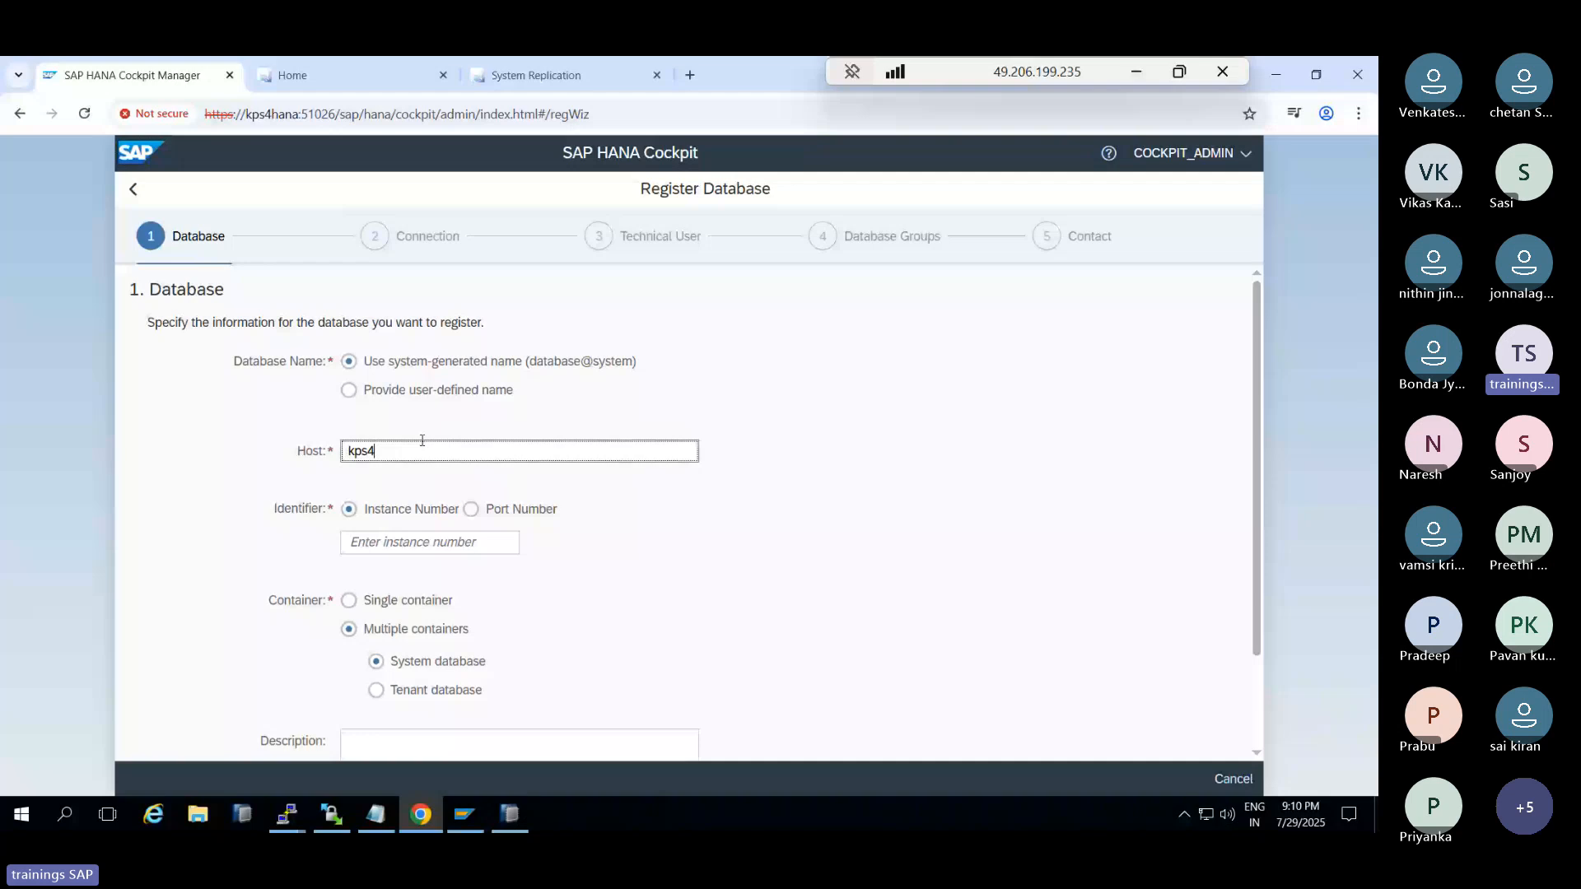
text(hana2)
click(408, 543)
text(0)
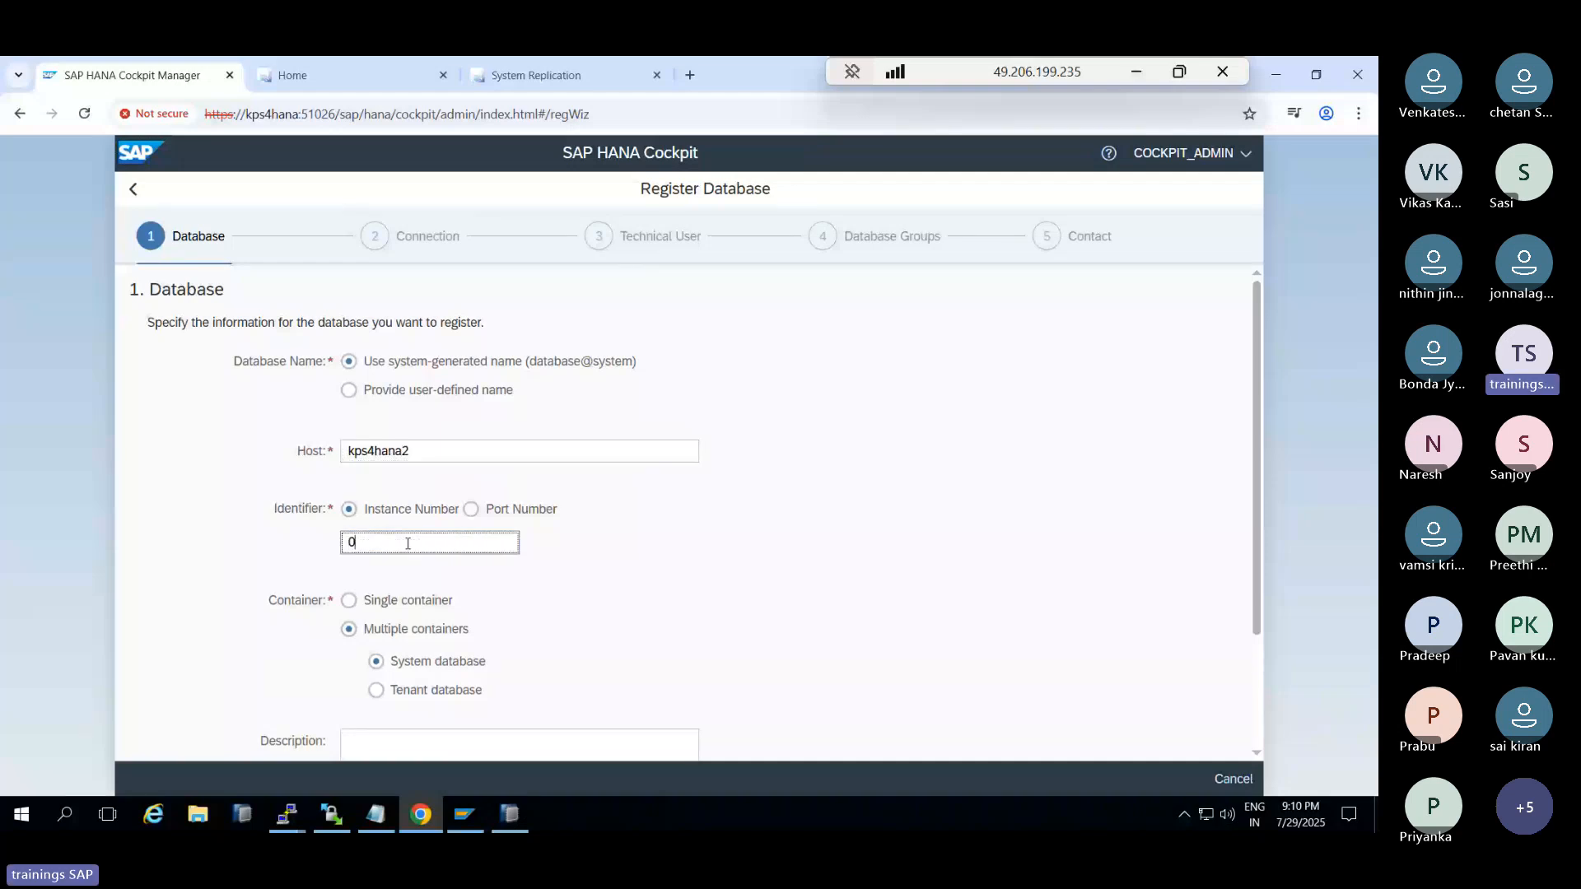
text(0)
scroll(798, 582, down, 1)
click(418, 669)
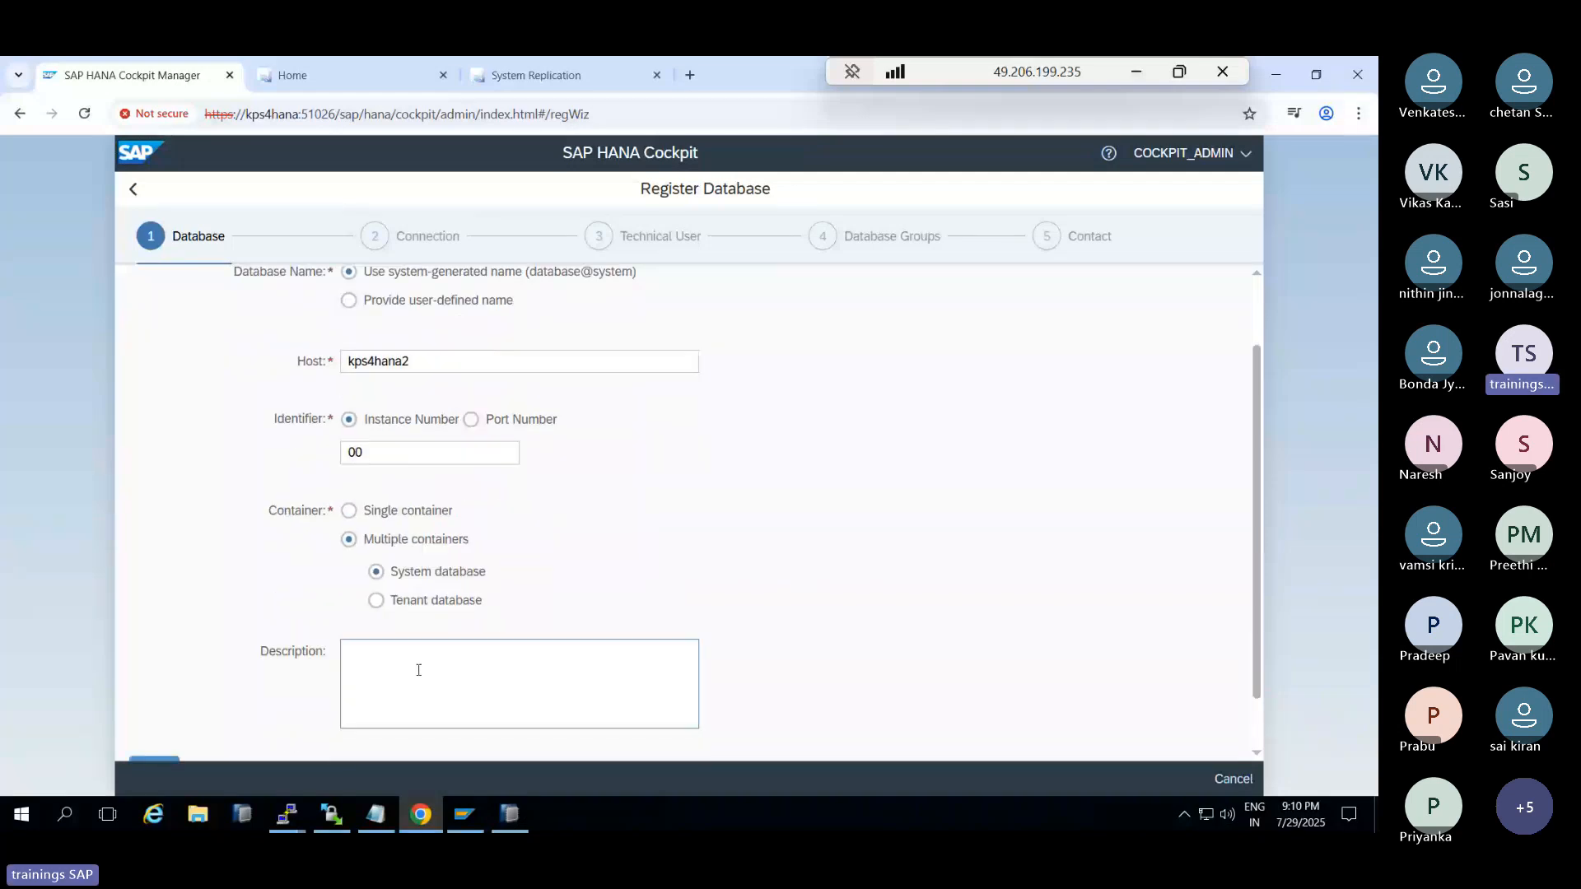
click(418, 669)
text(SE)
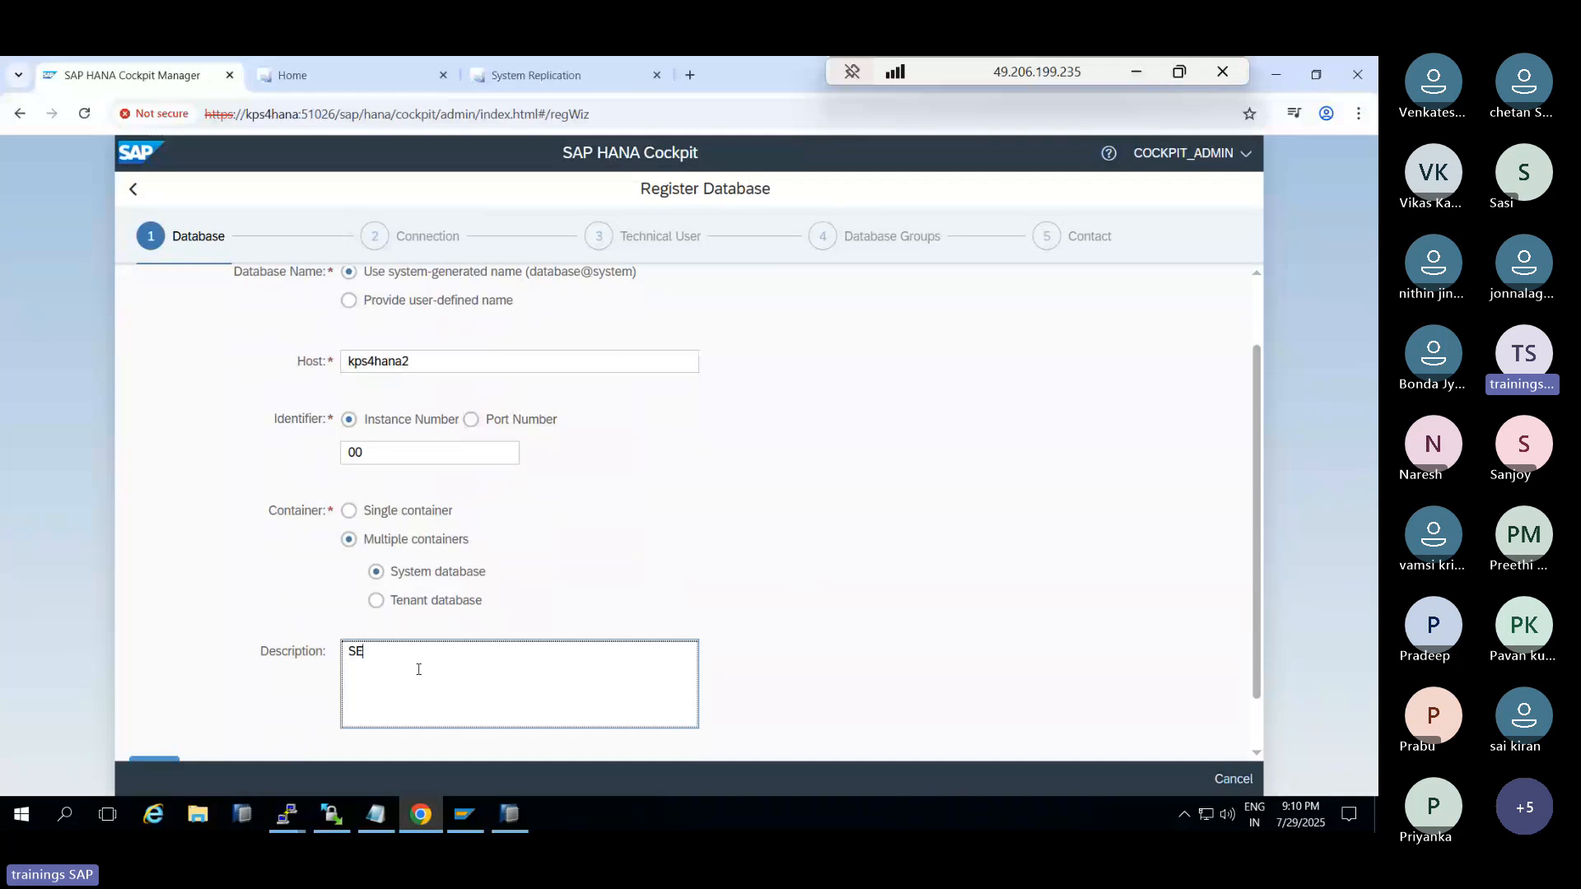
text(C-SDB)
scroll(626, 626, down, 1)
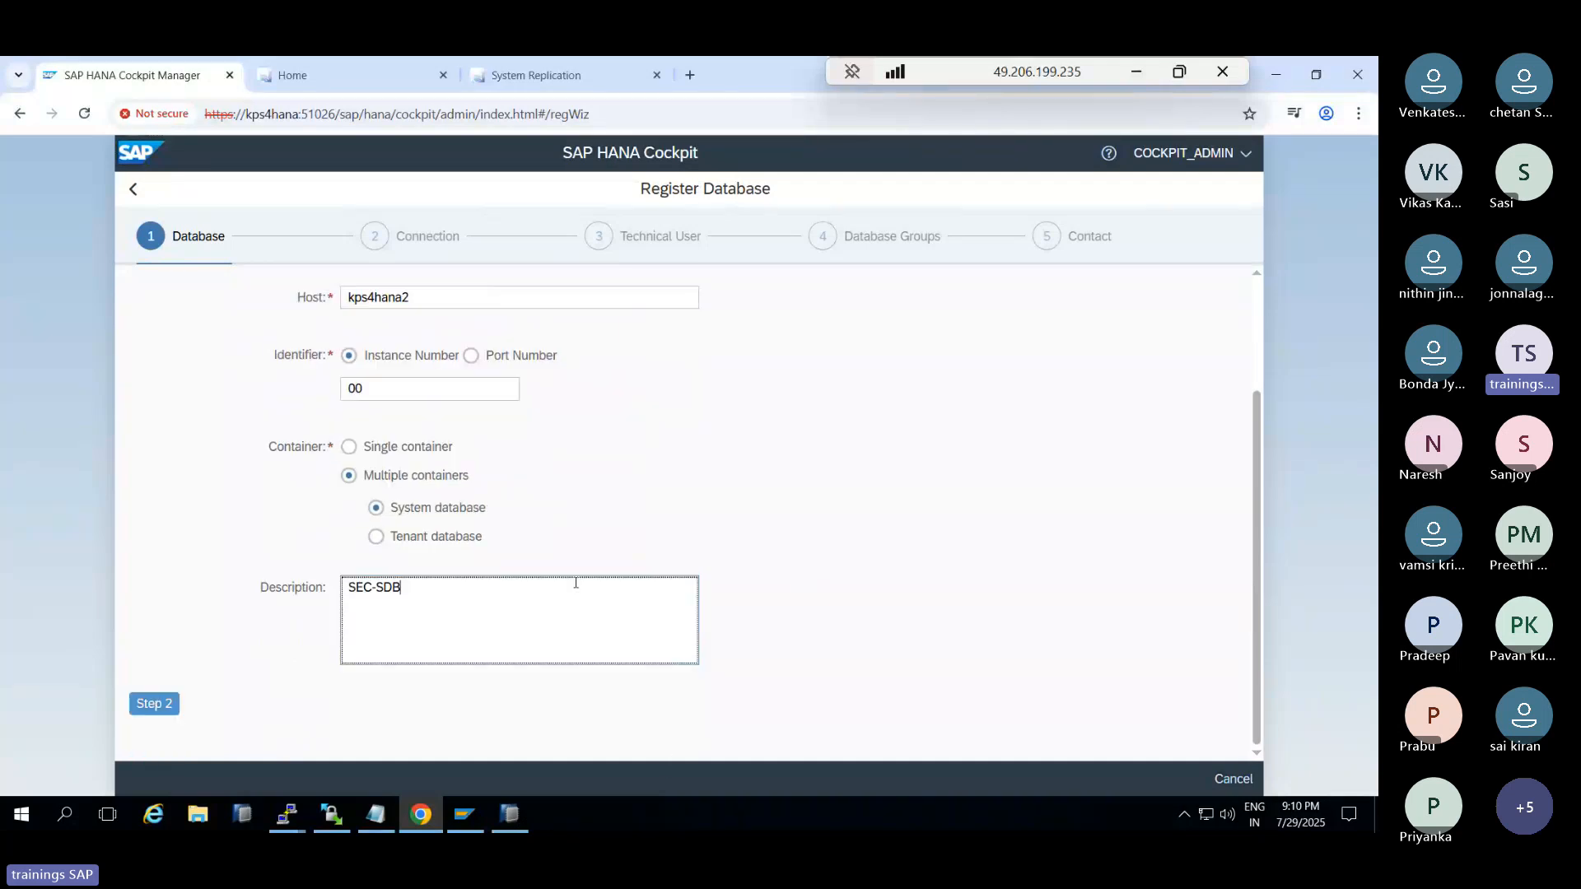
click(154, 704)
Disable SAP Control and database connection encryption, then bring up the new technical user form
click(281, 376)
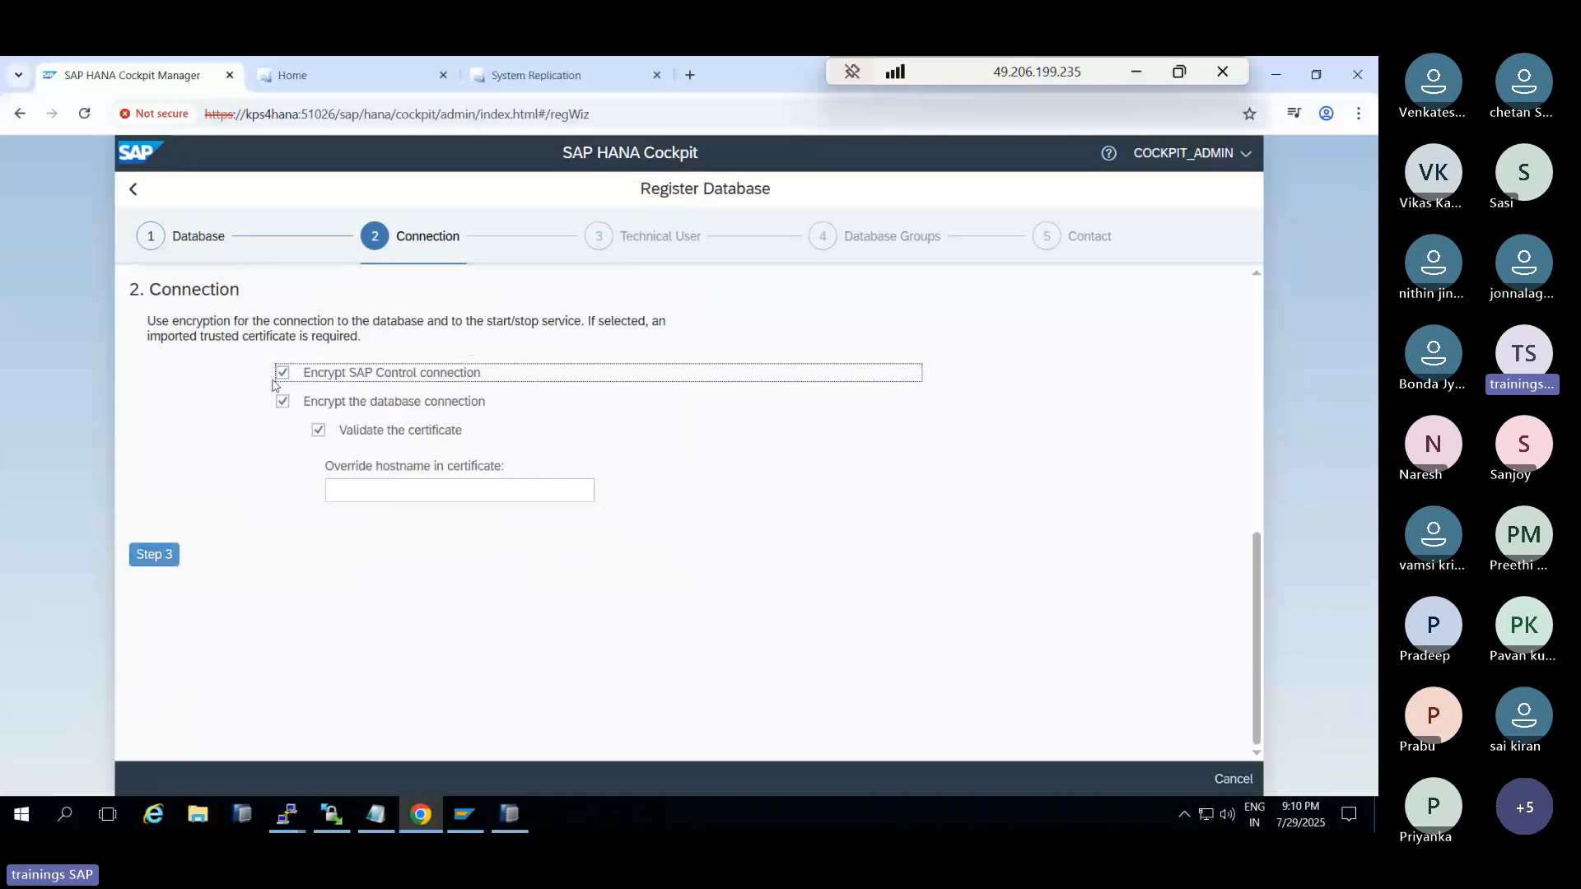
click(281, 373)
click(282, 401)
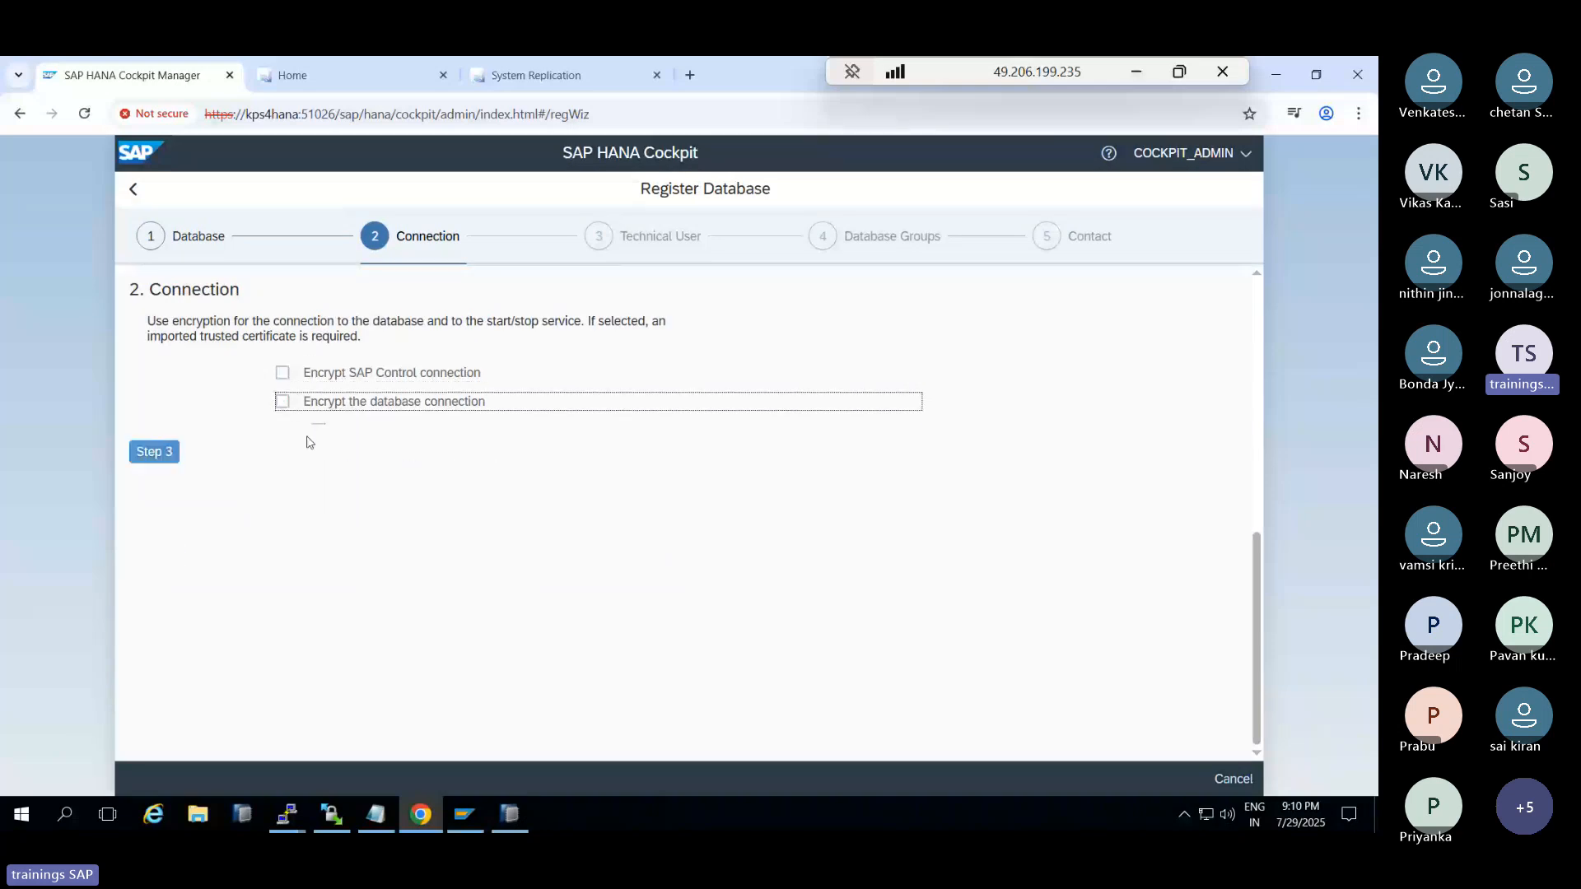
click(154, 454)
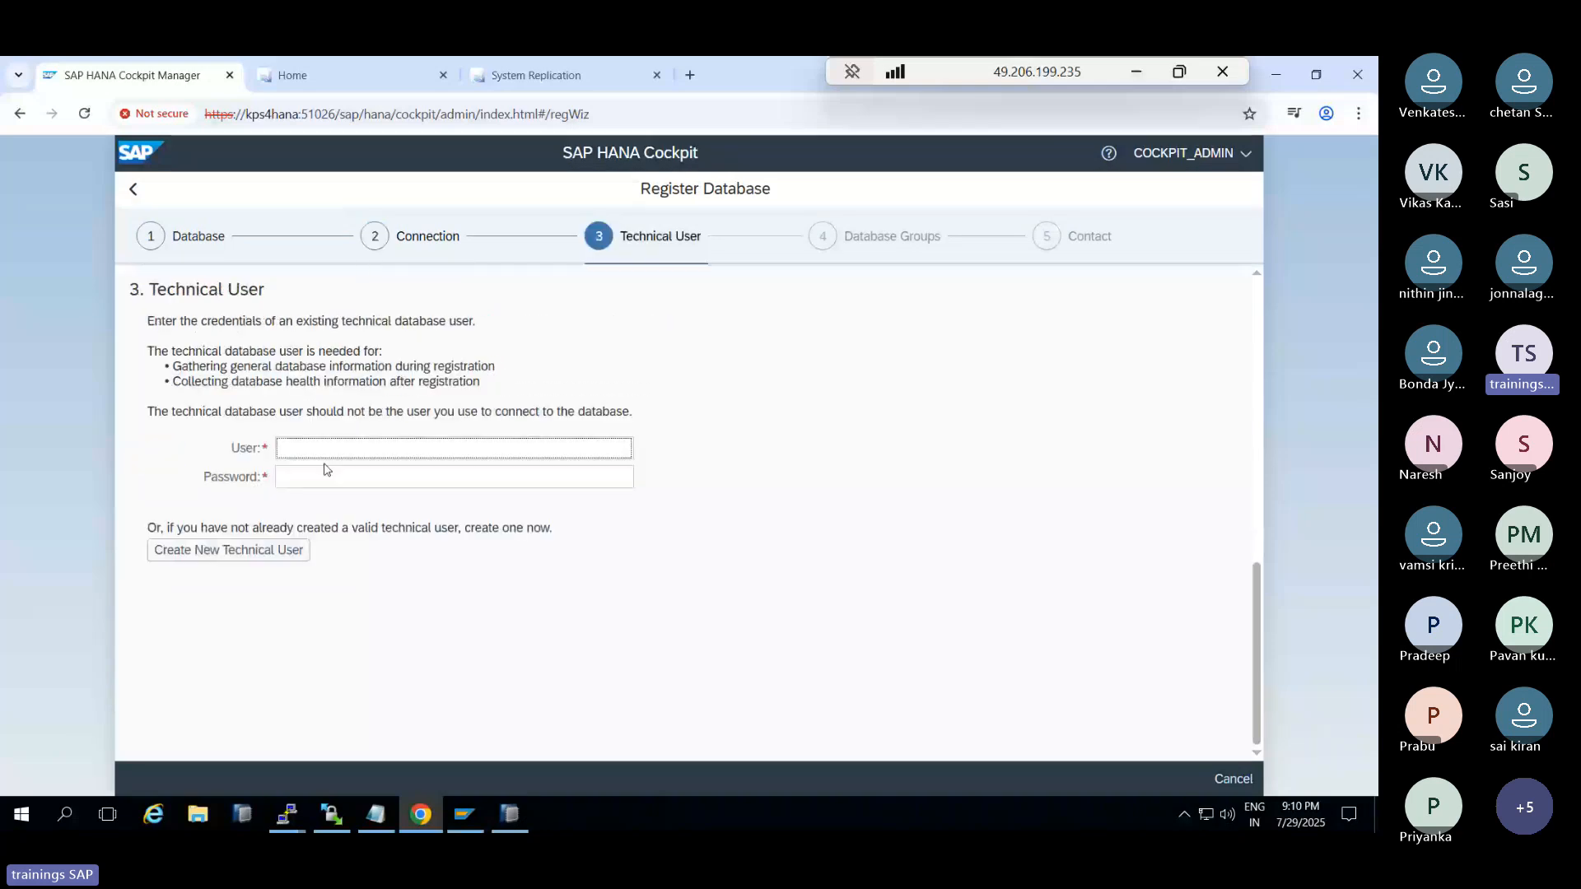
click(326, 452)
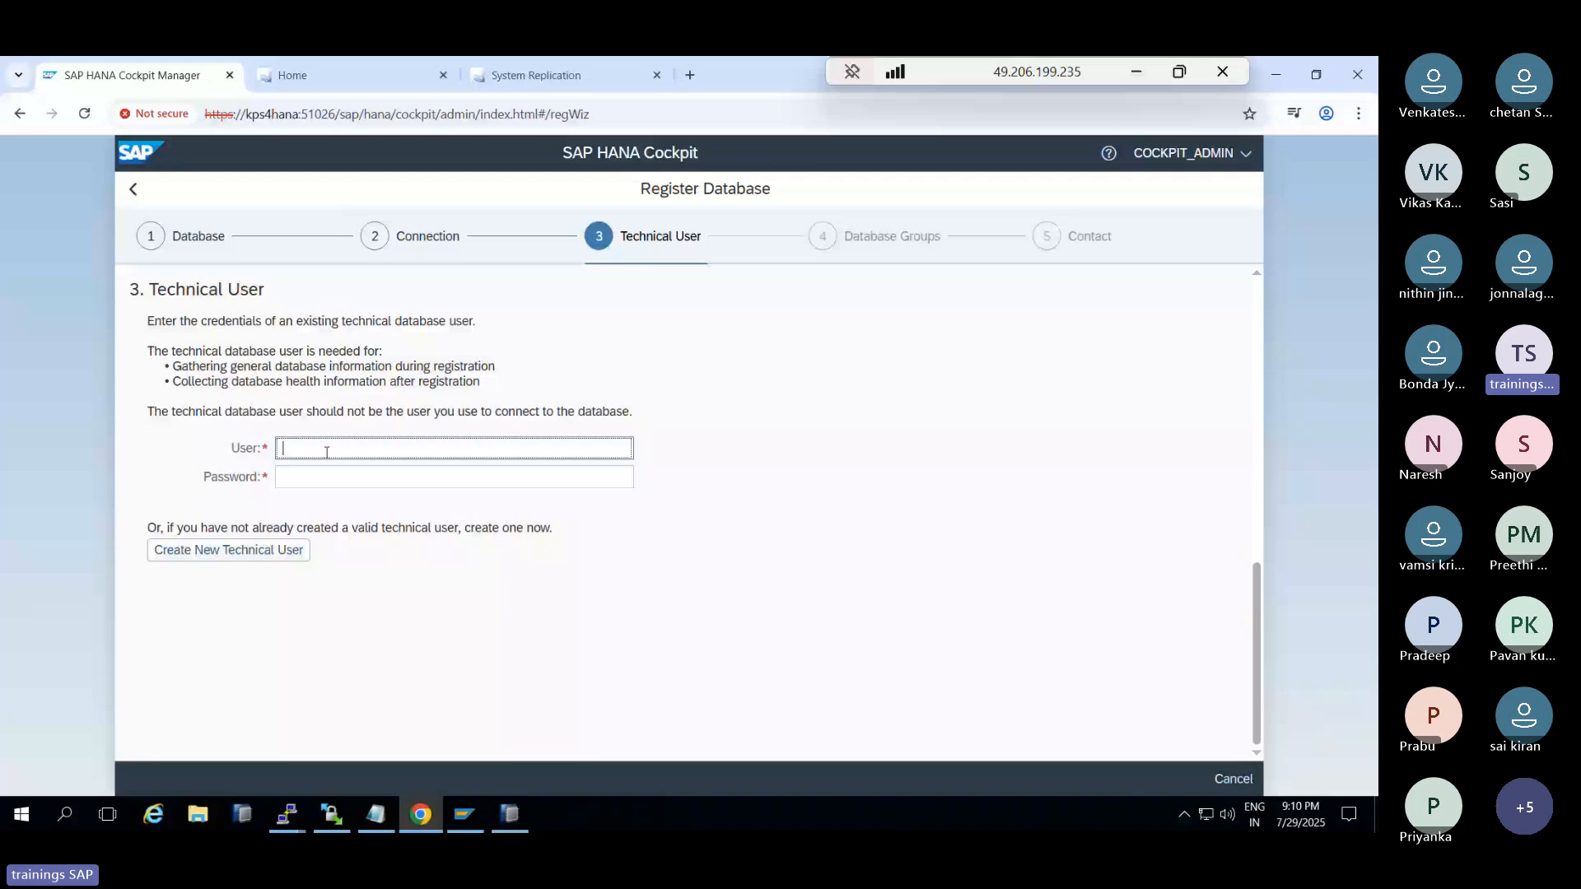
click(265, 547)
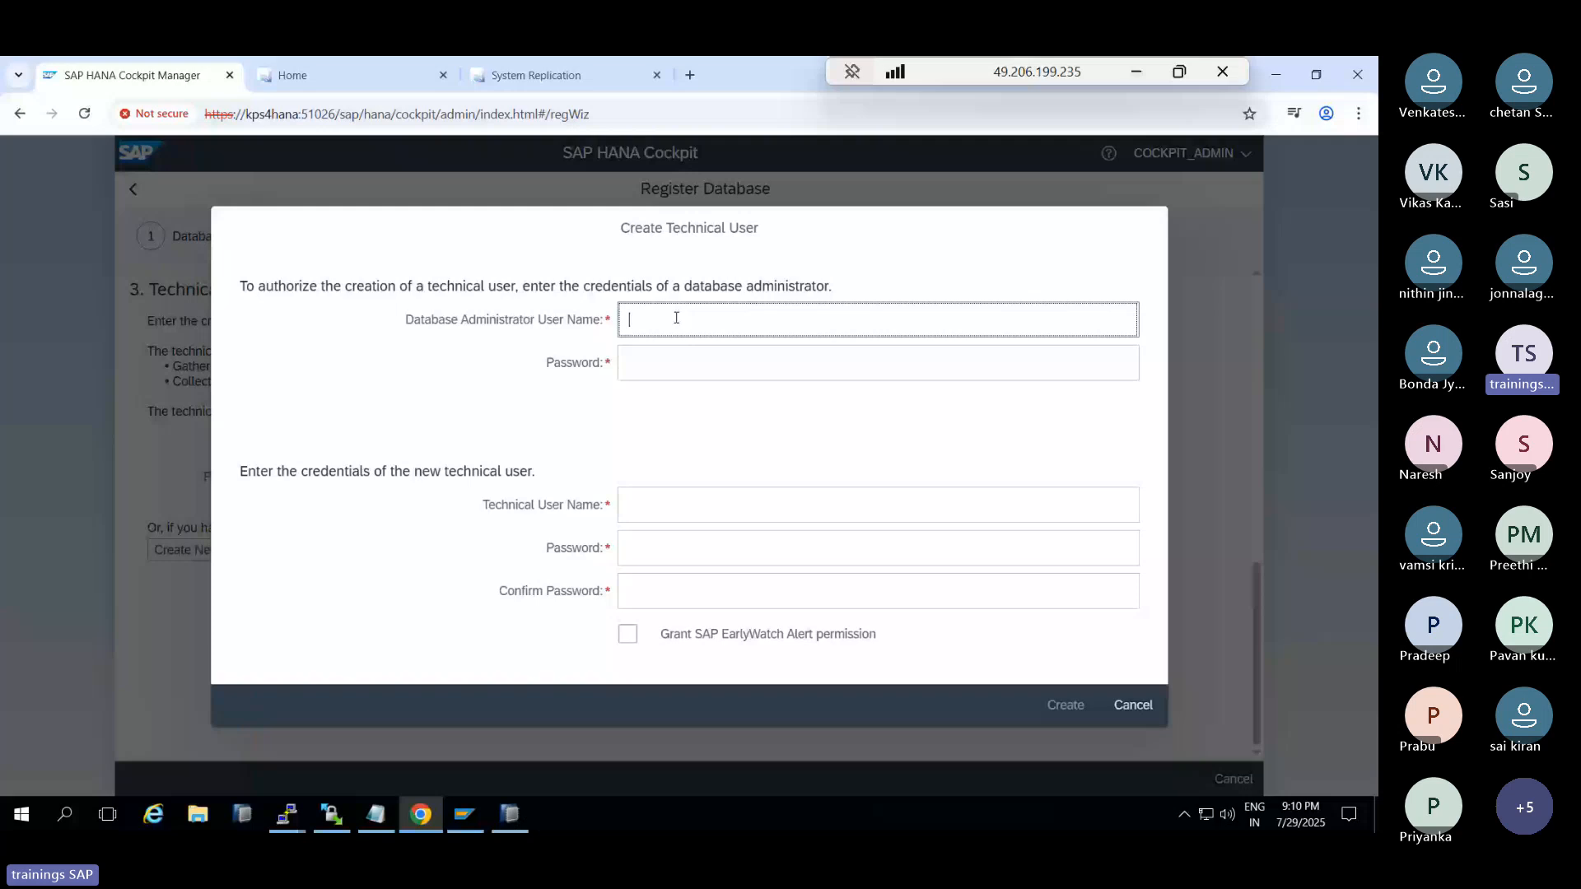
Create technical user COCKPIT with SYSTEM admin credentials and view the connection-refused error details
text(SYSTEM)
key(Tab)
text(******)
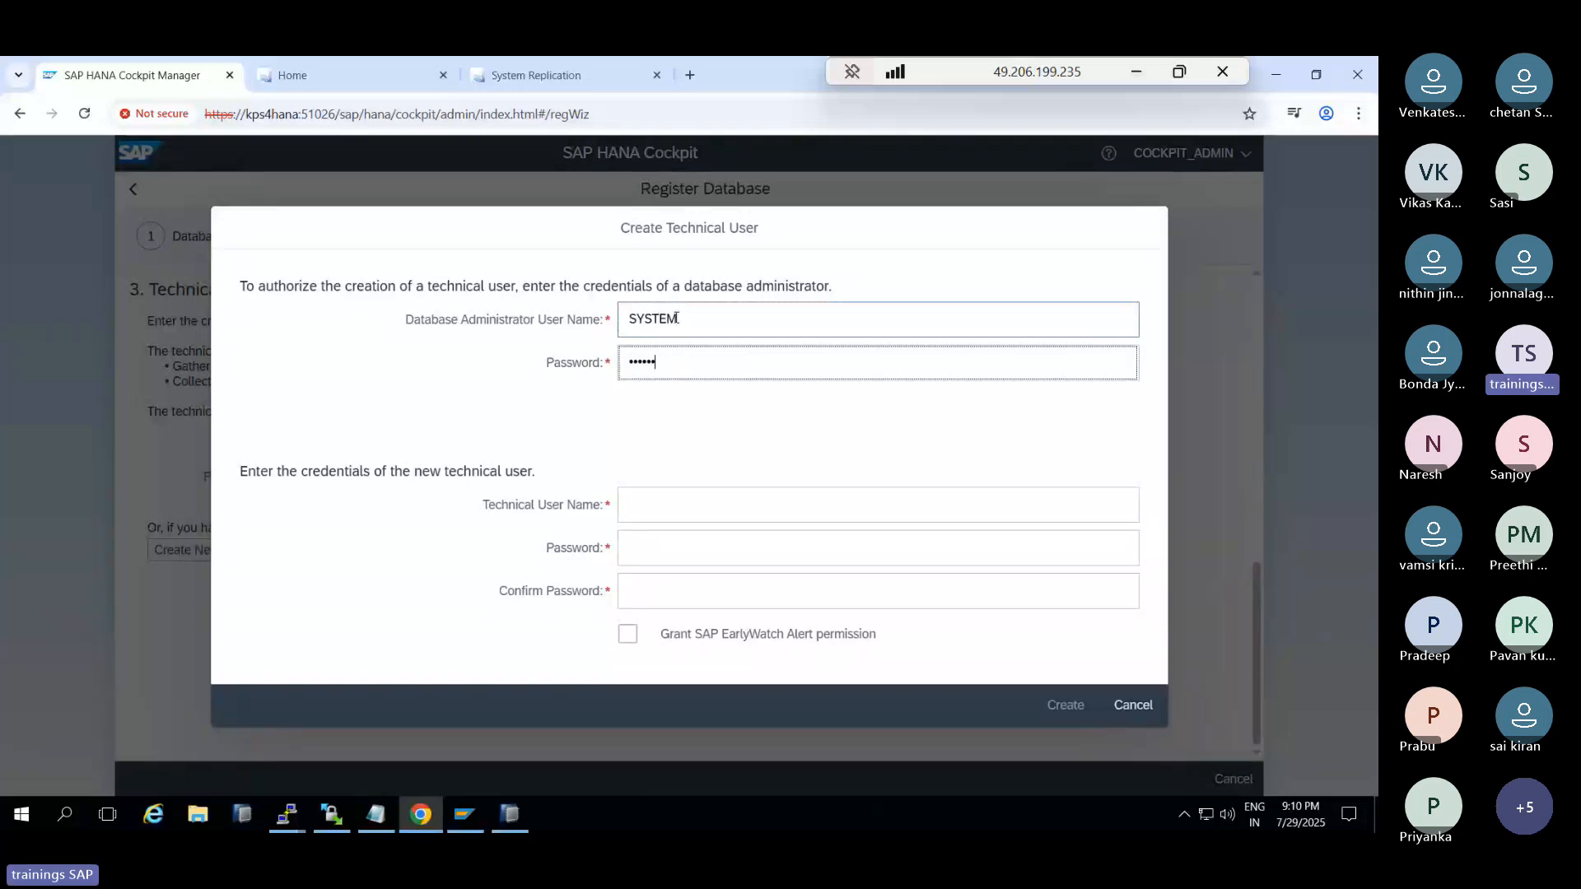
text(***)
click(700, 497)
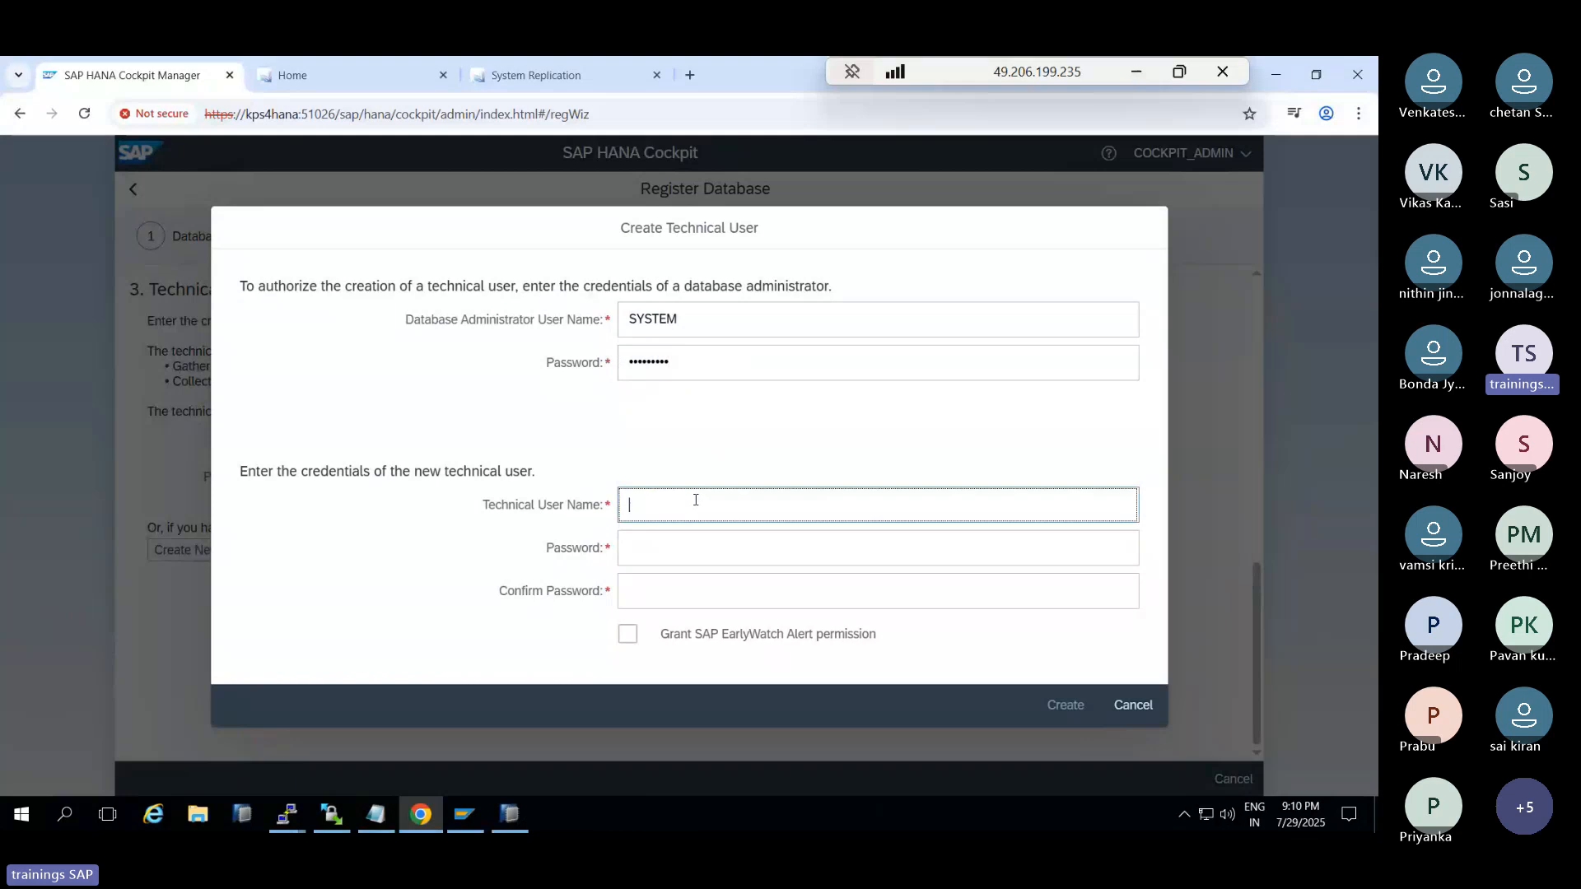
text(COCKPIT)
click(661, 547)
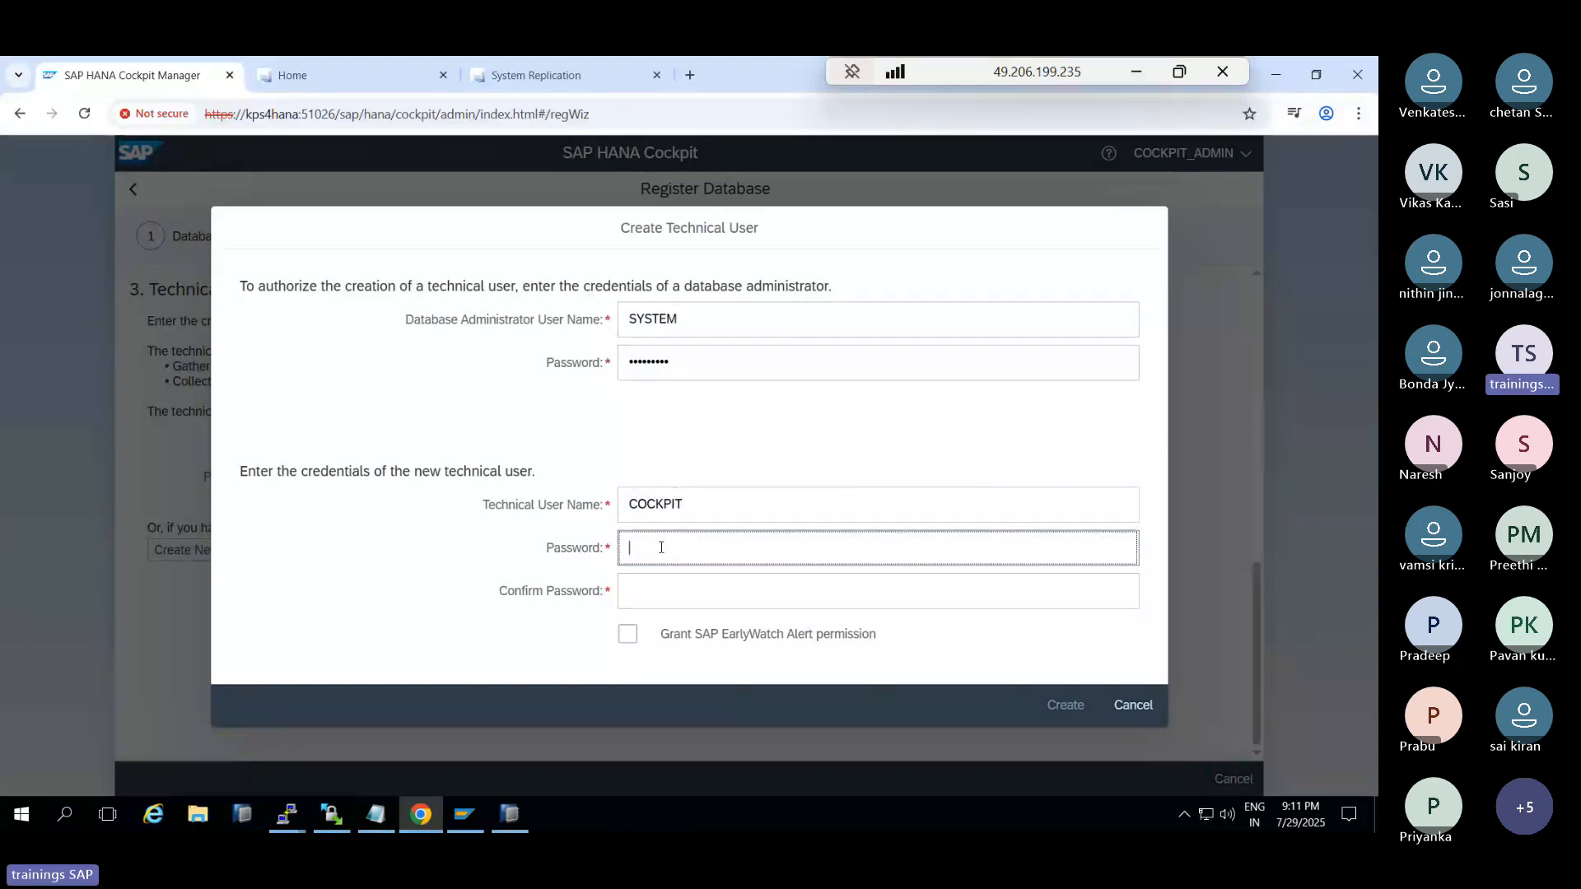
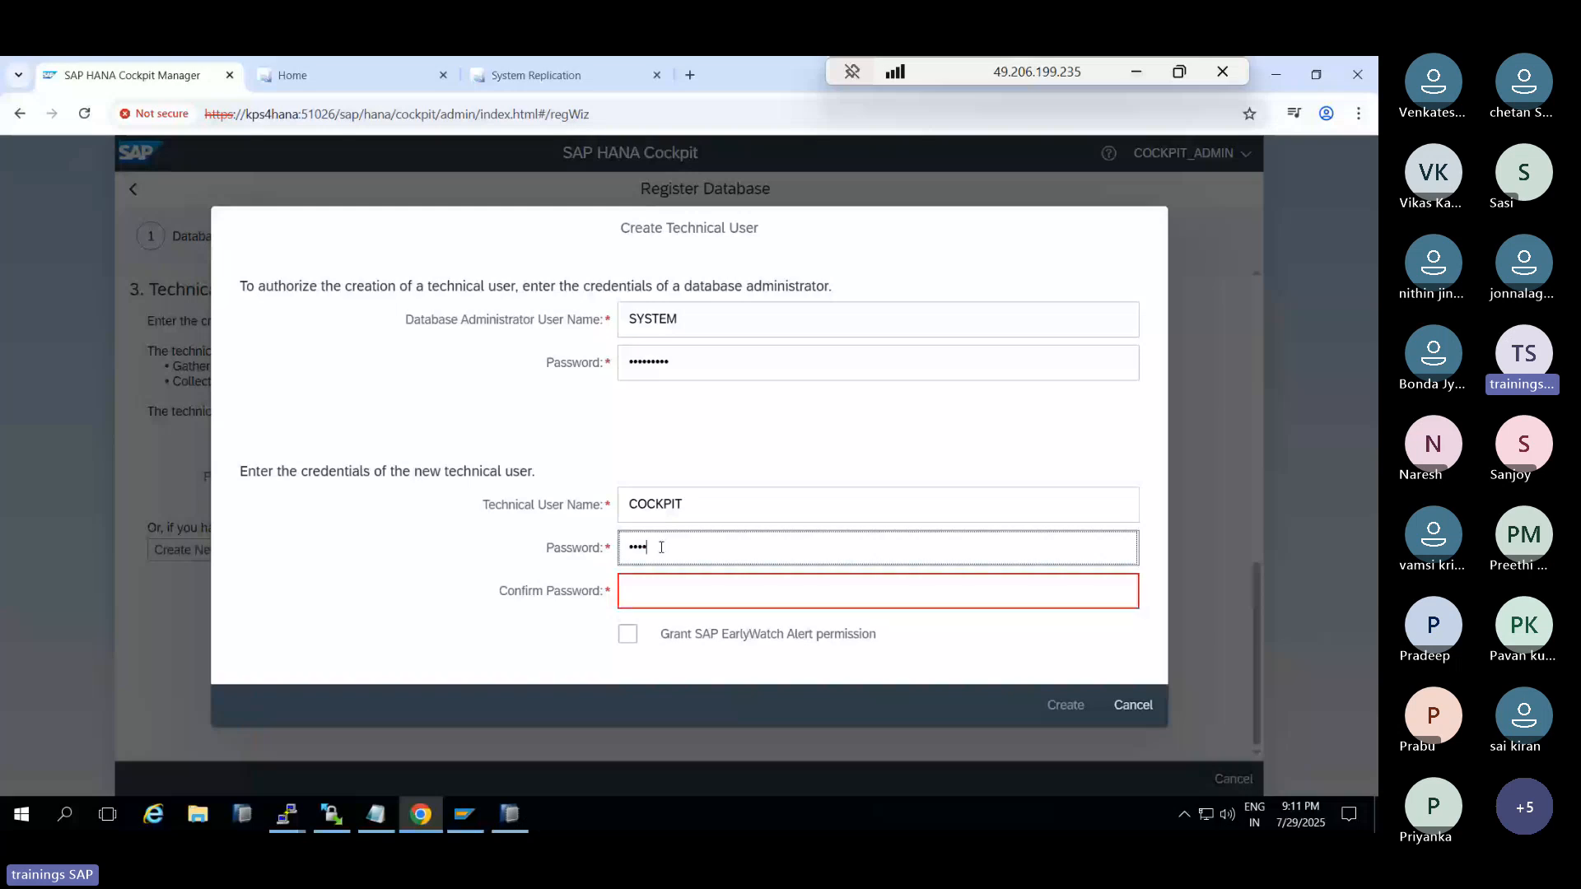
key(Tab)
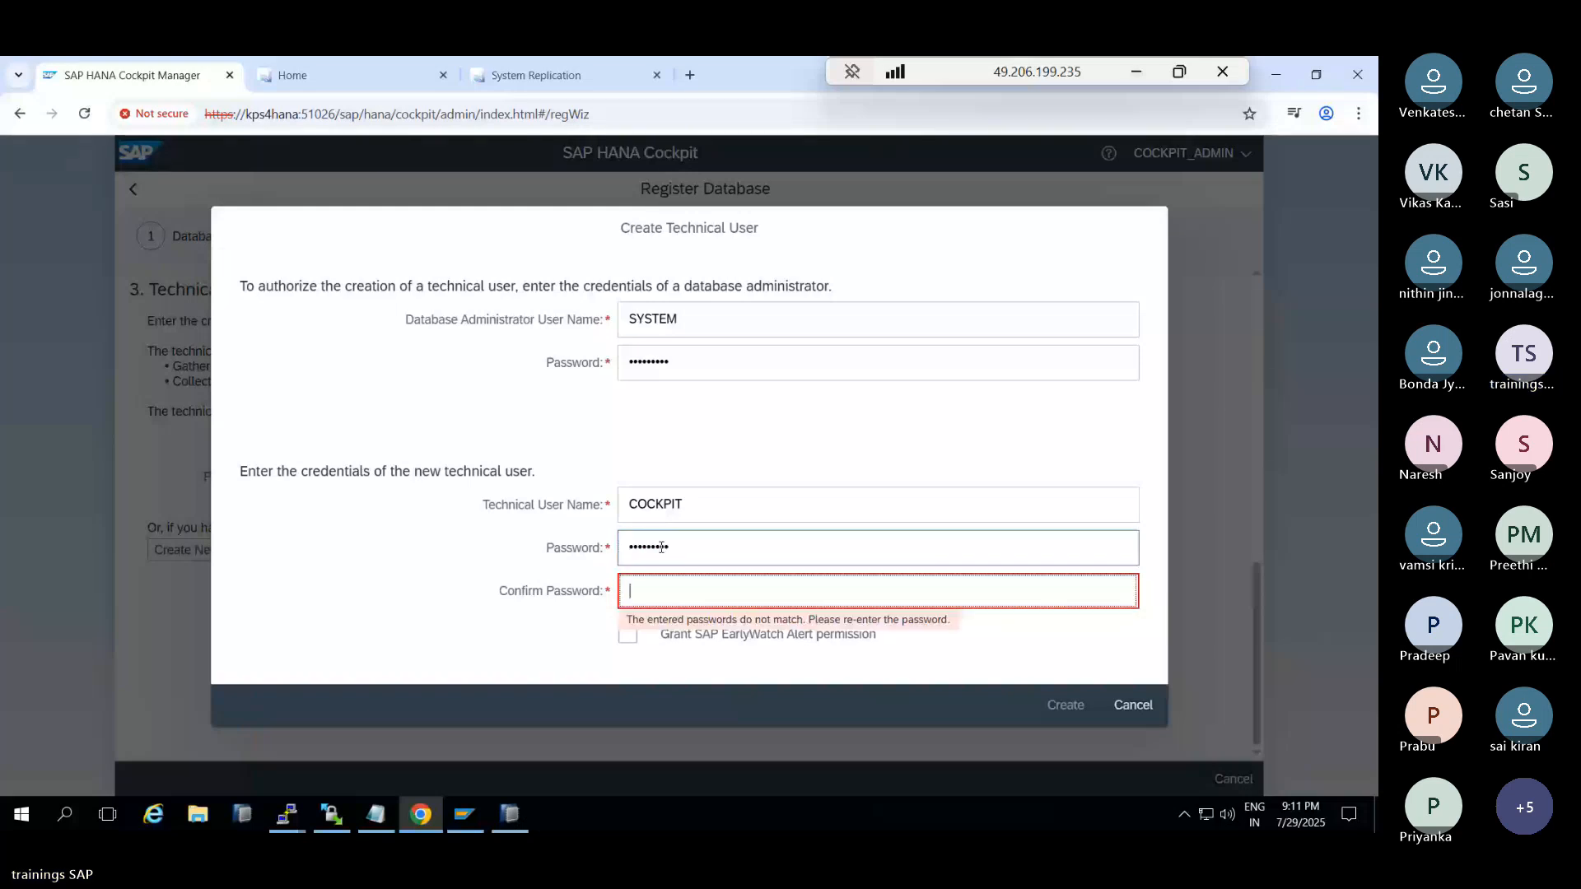
click(1071, 706)
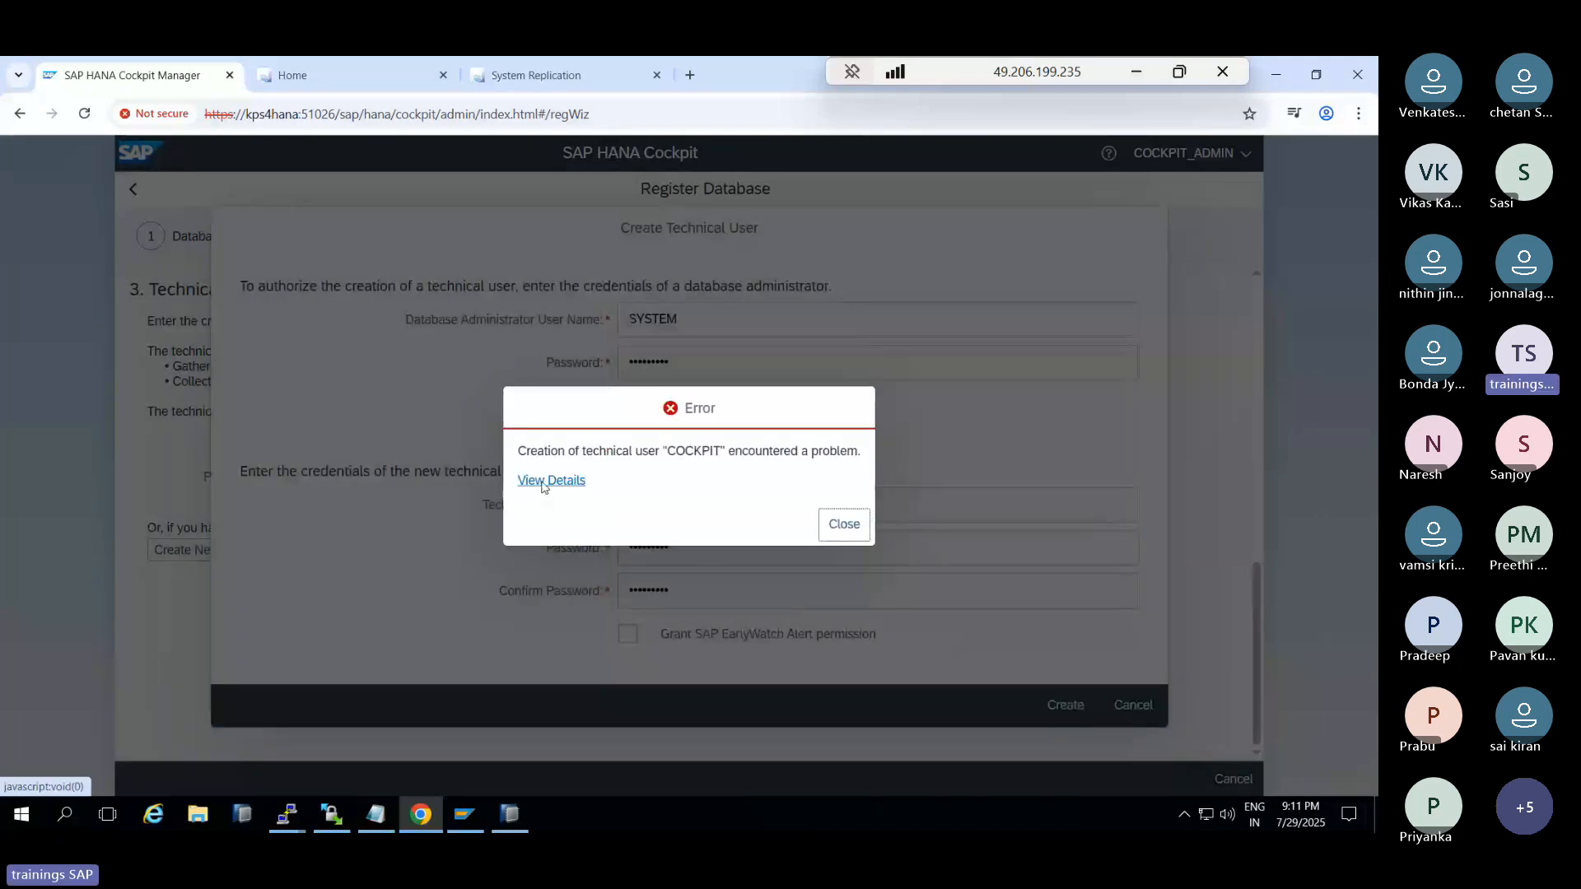
click(546, 481)
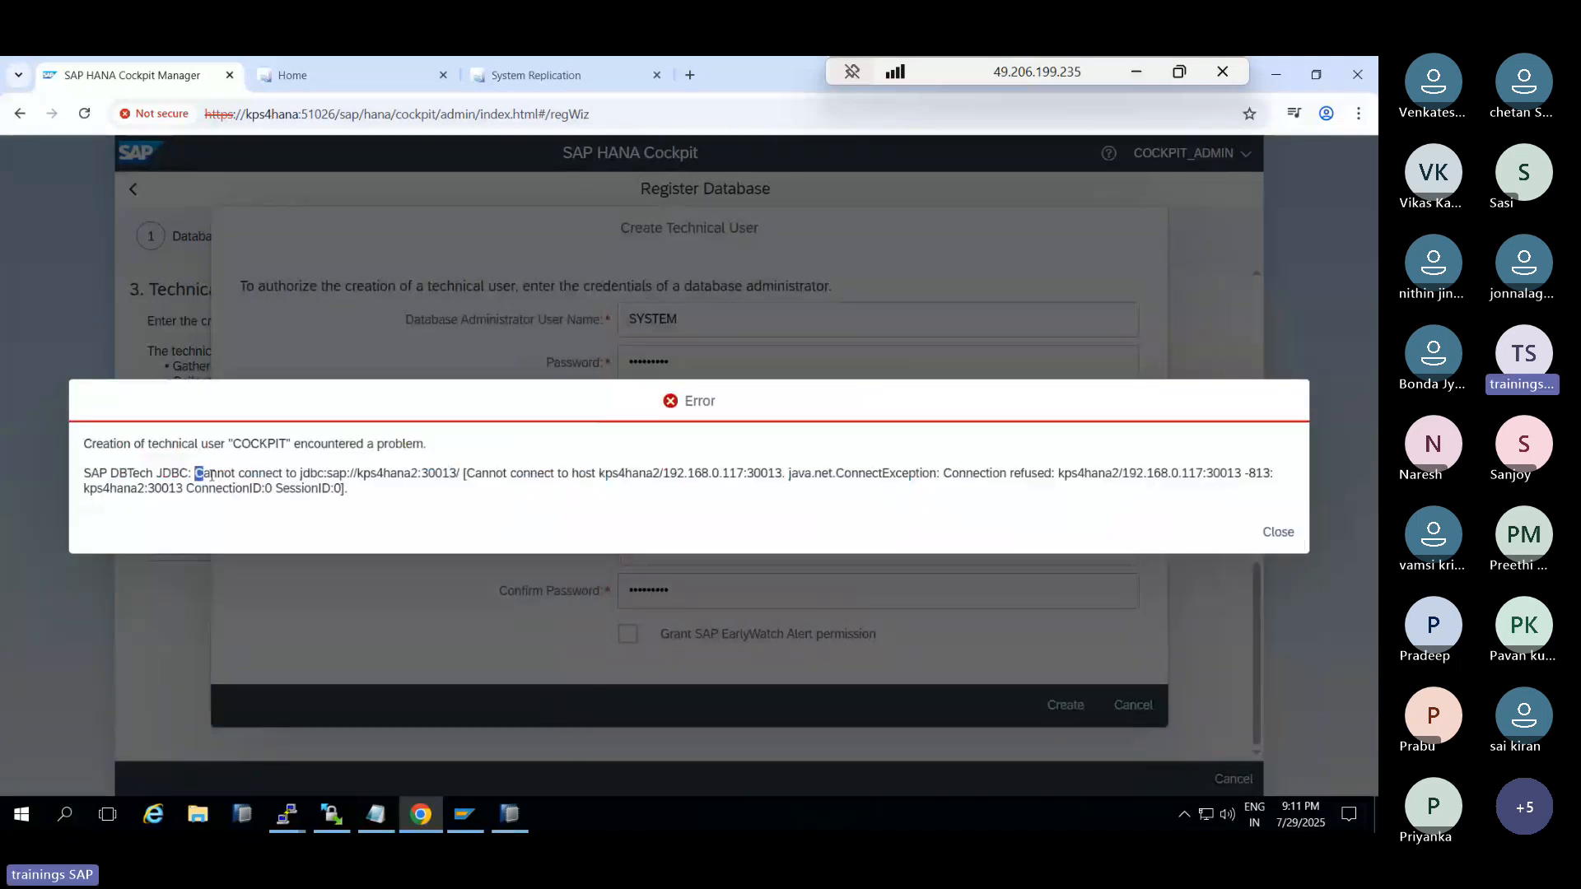
drag(211, 476, 550, 473)
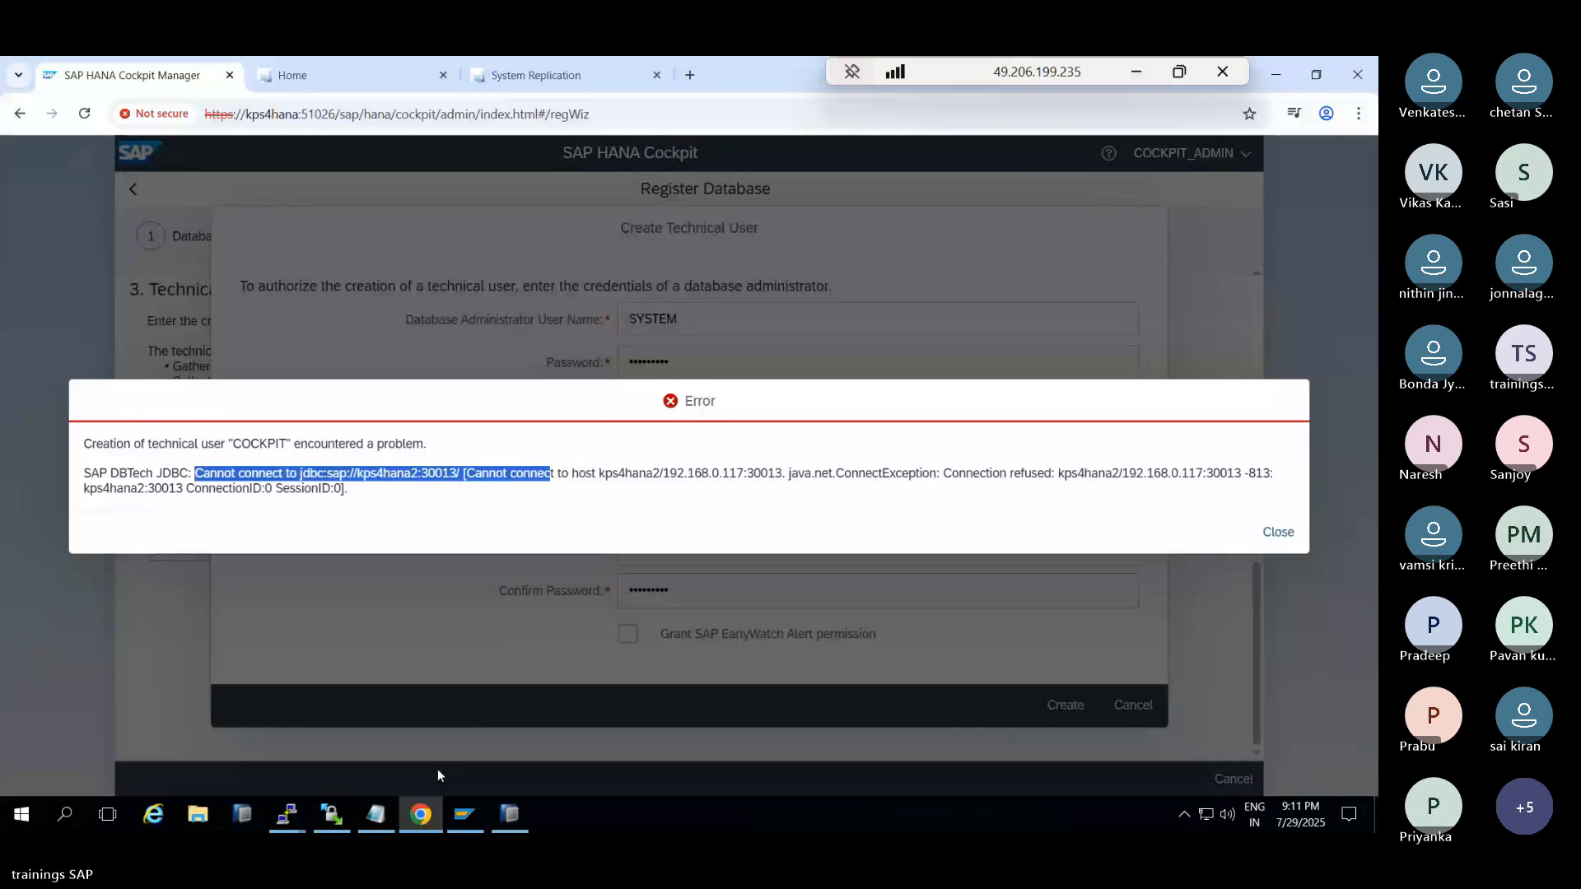
In the kps4hana2 PuTTY session, return to root and run ip addr show, noting eth0 at 192.168.0.102
click(287, 815)
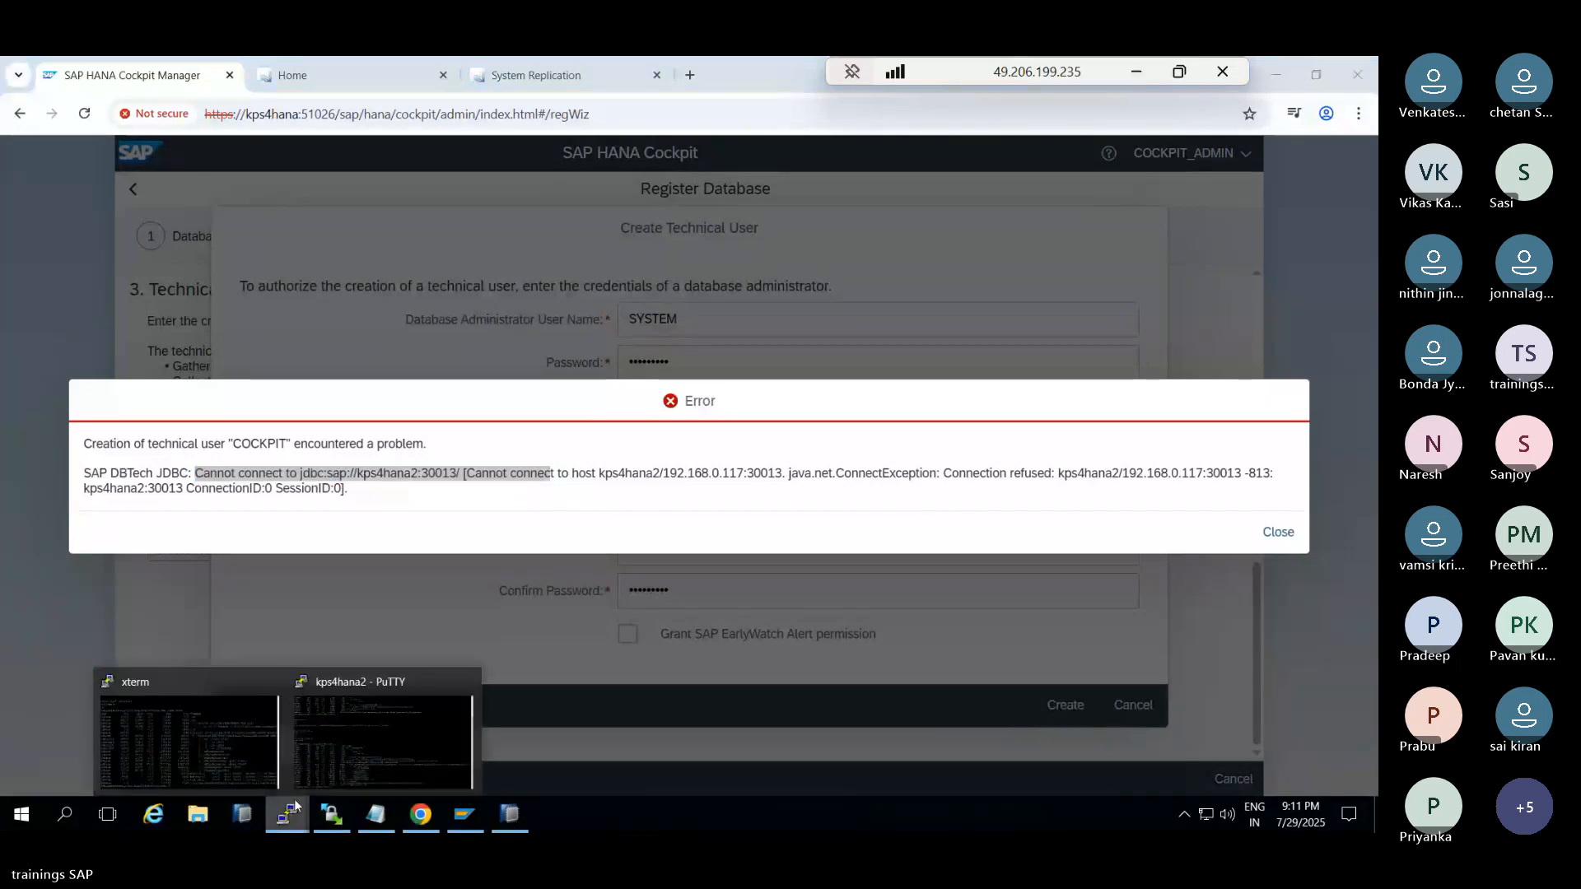
click(354, 724)
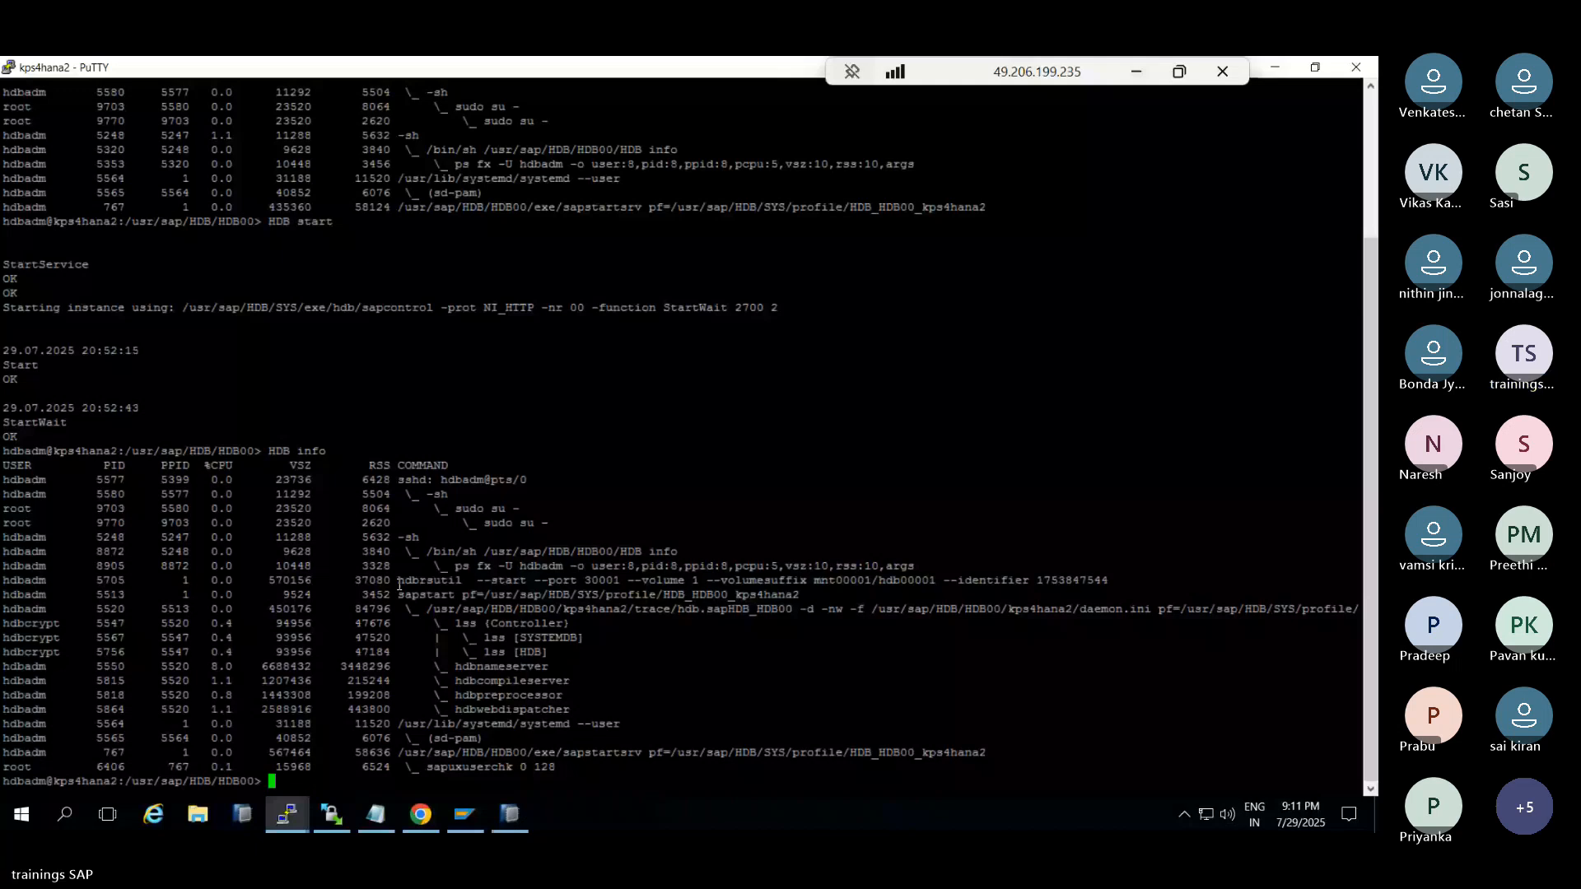
text(exit)
key(Return)
text(ip addr show)
key(Return)
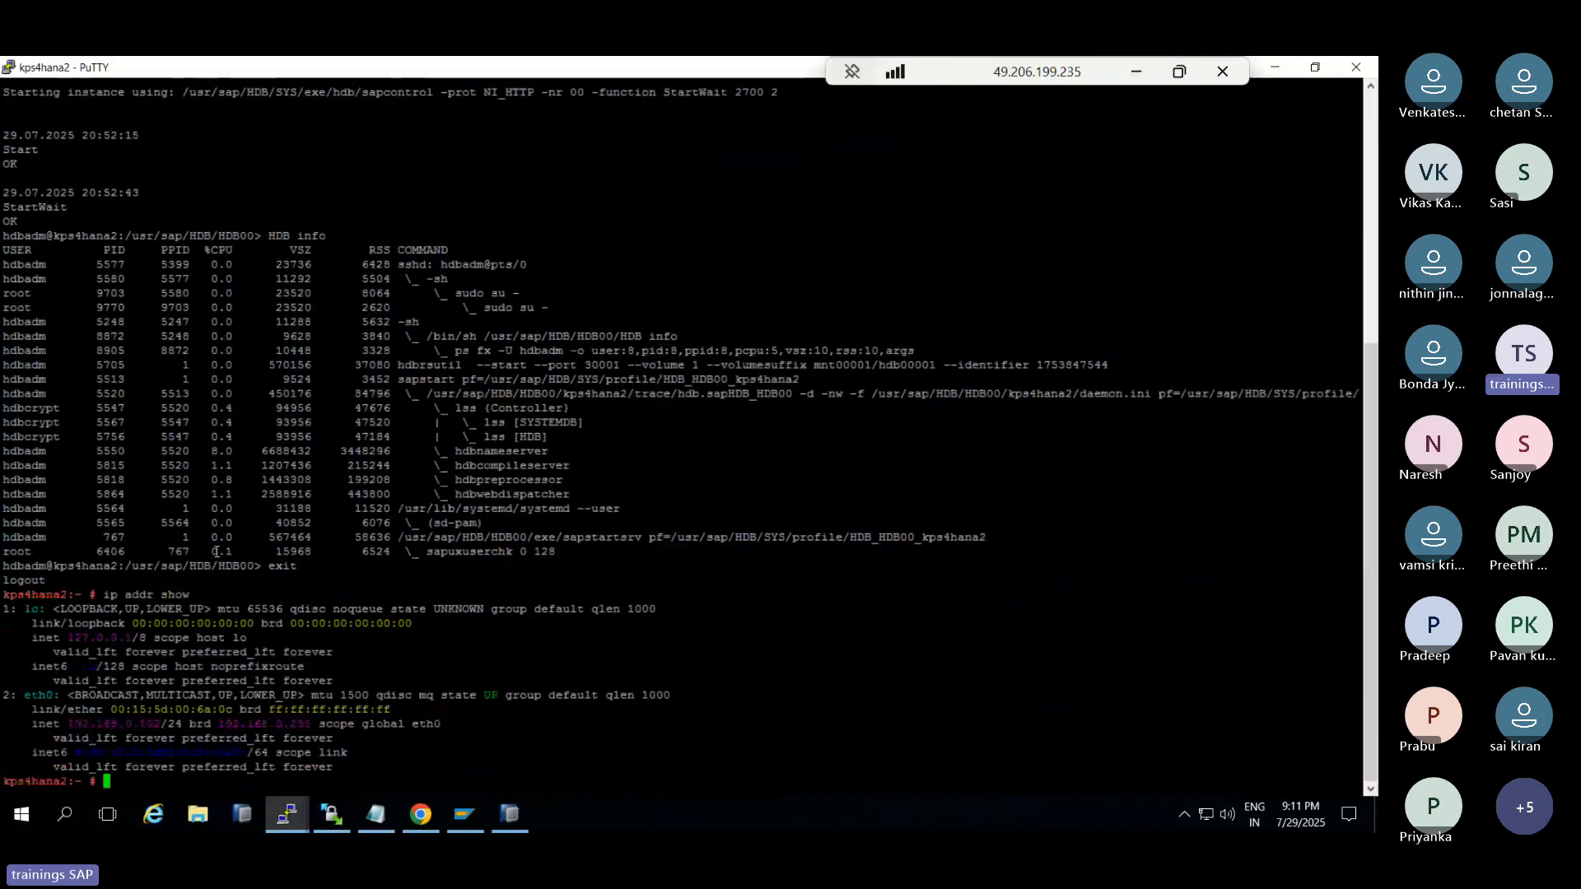
drag(76, 721, 159, 724)
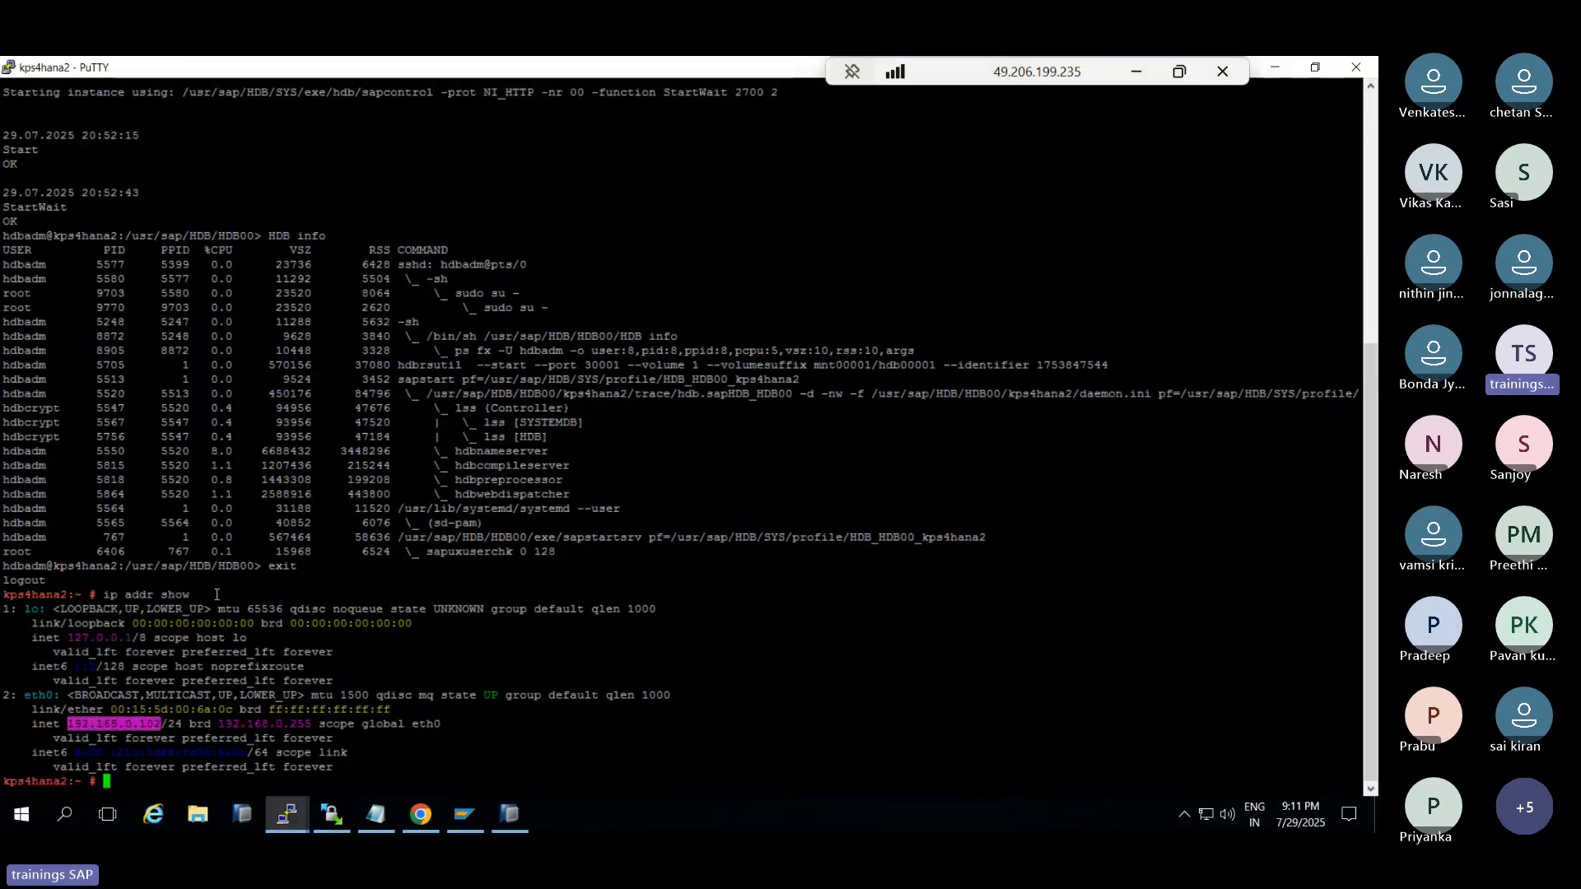
Check in Notepad that the Windows hosts file maps kps4hana2 to 192.168.0.102, then close it
click(198, 816)
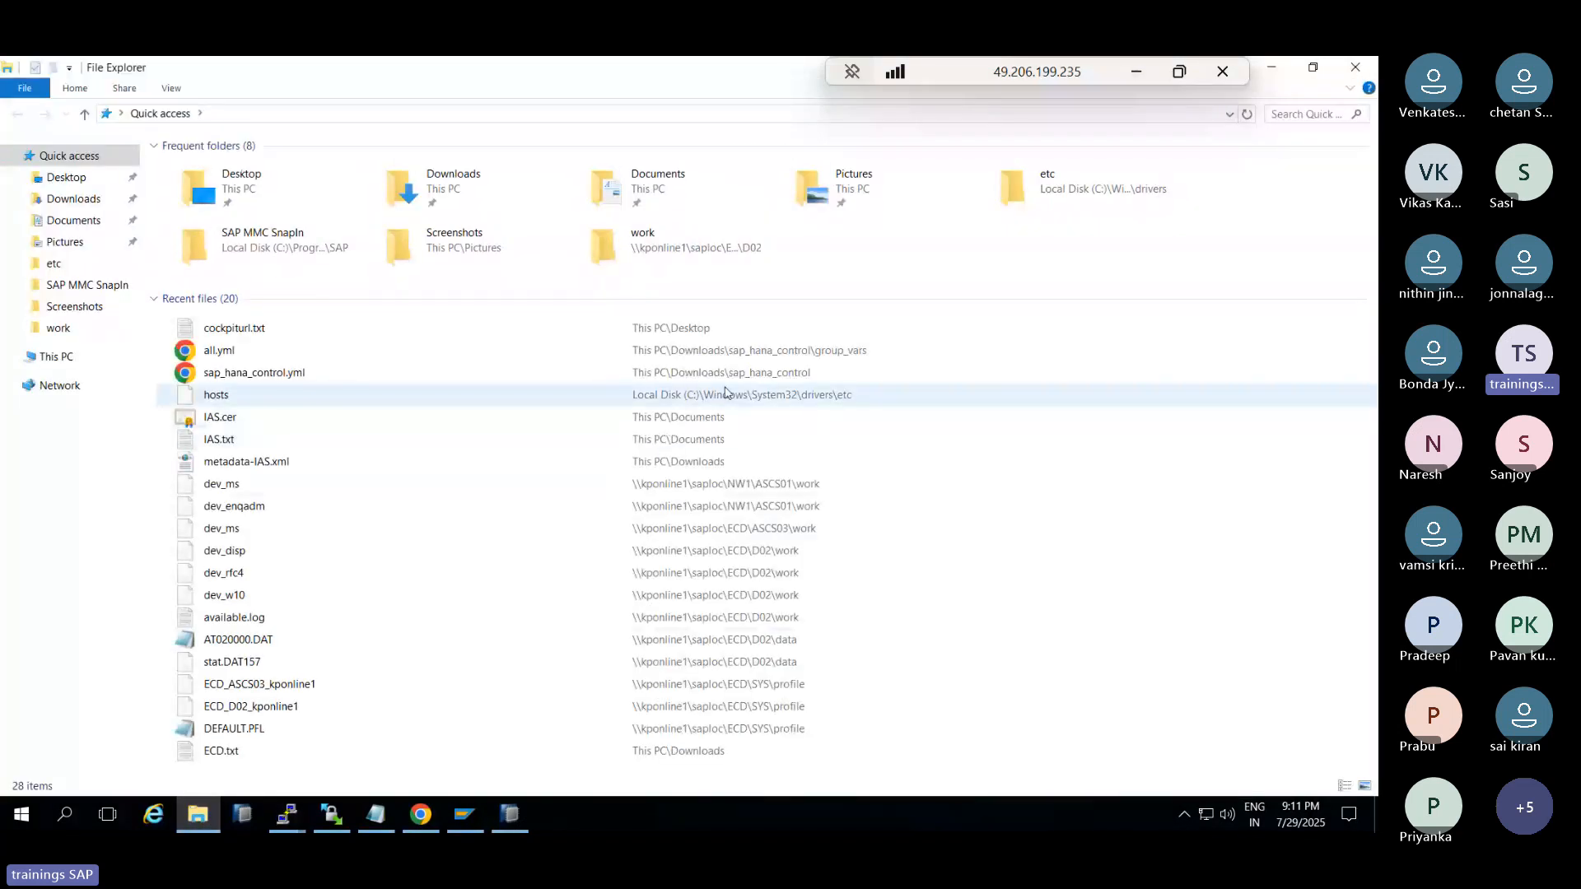
double_click(725, 392)
click(570, 469)
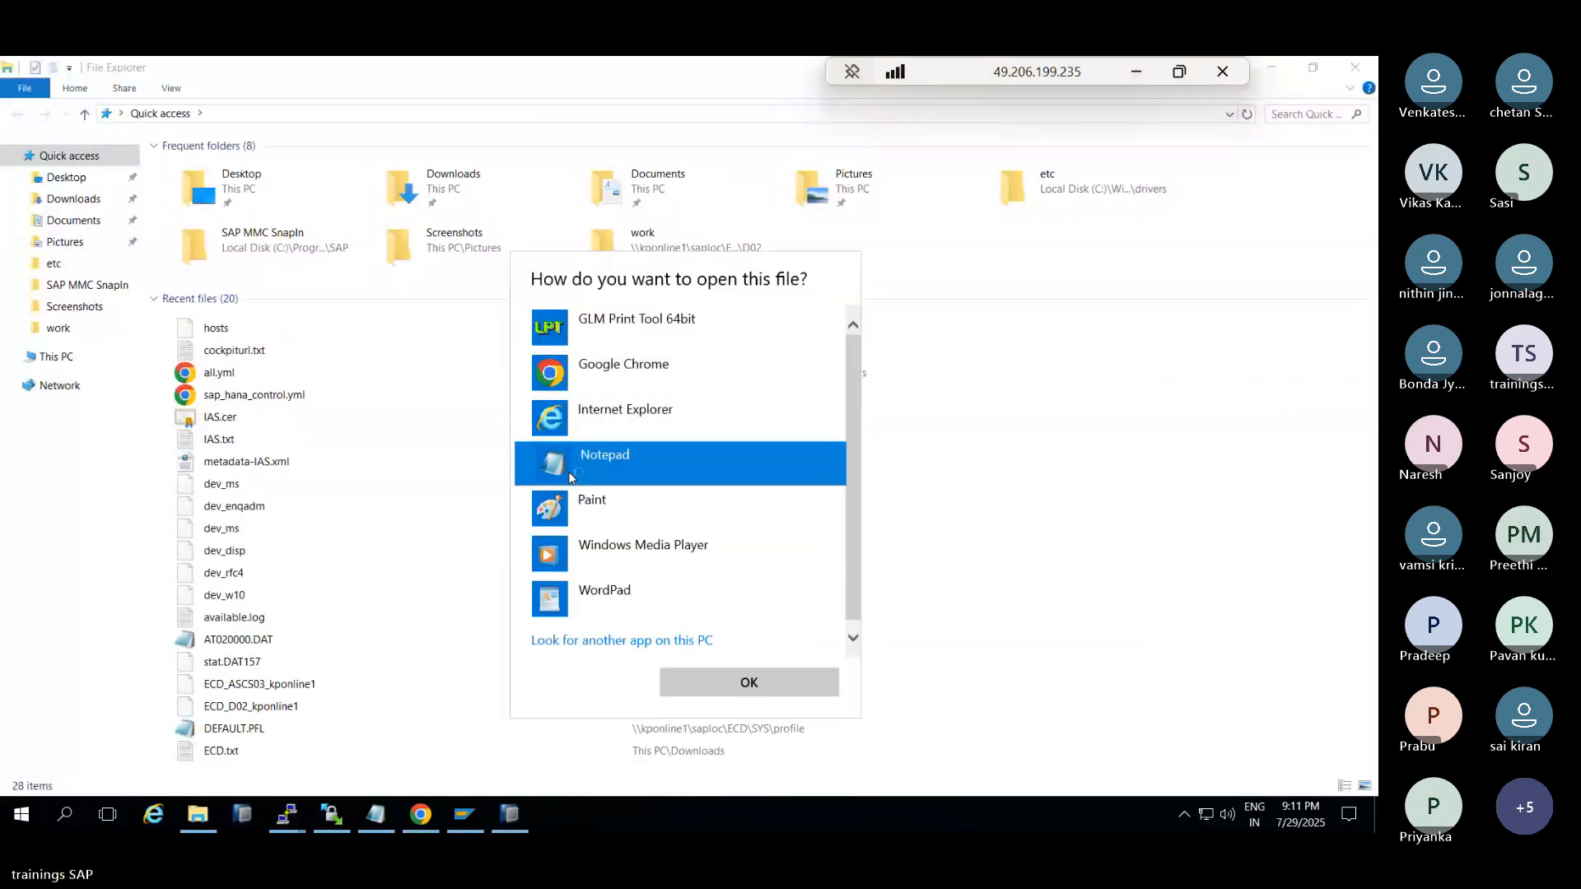
double_click(570, 471)
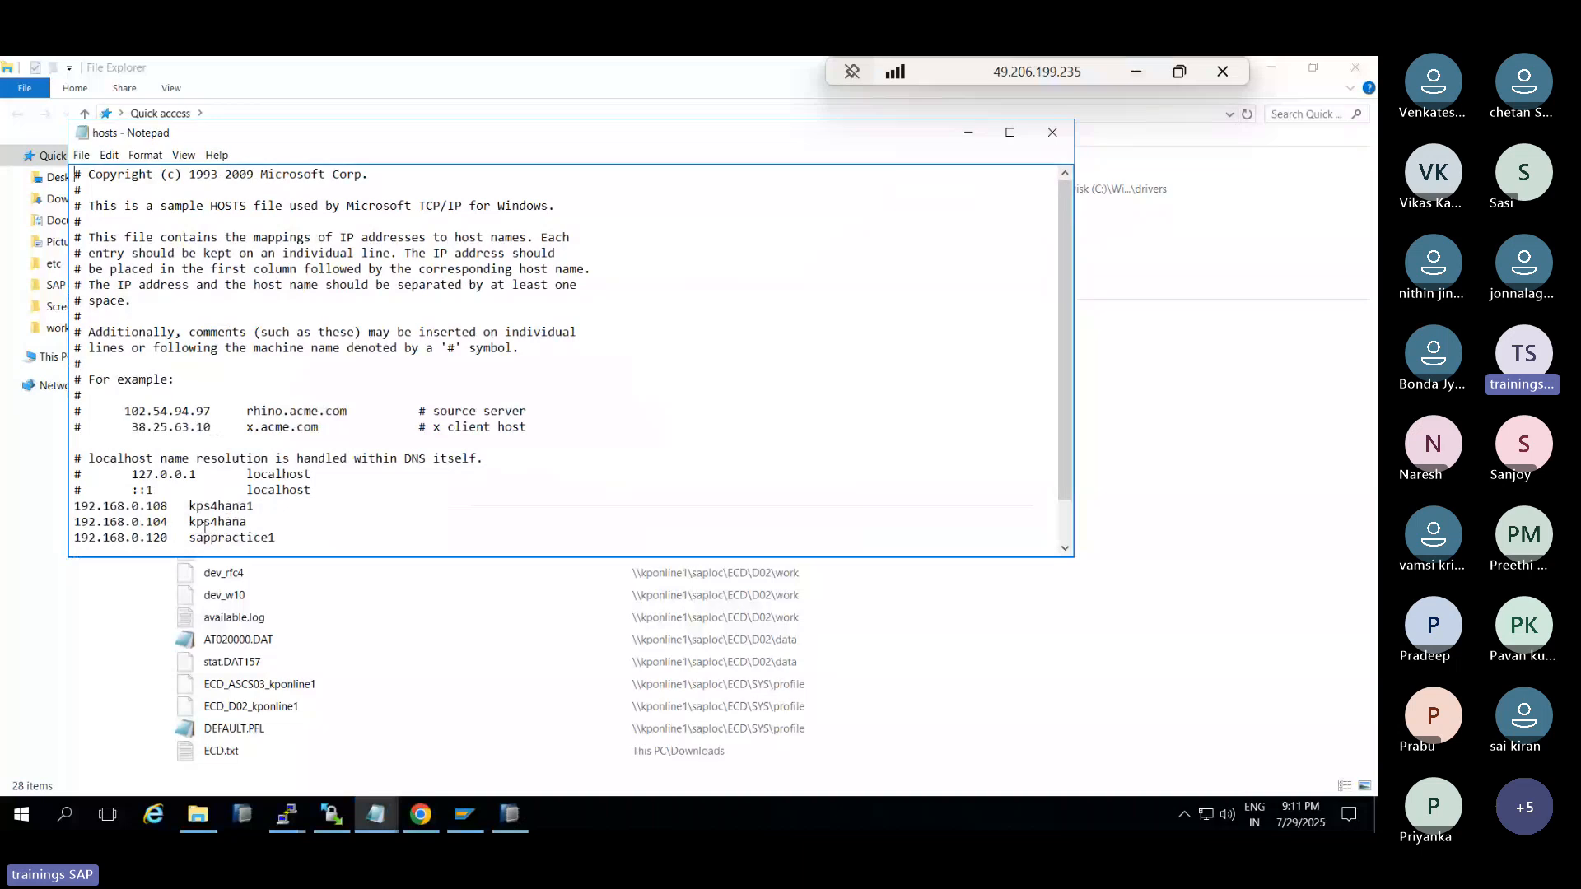
scroll(198, 525, down, 1)
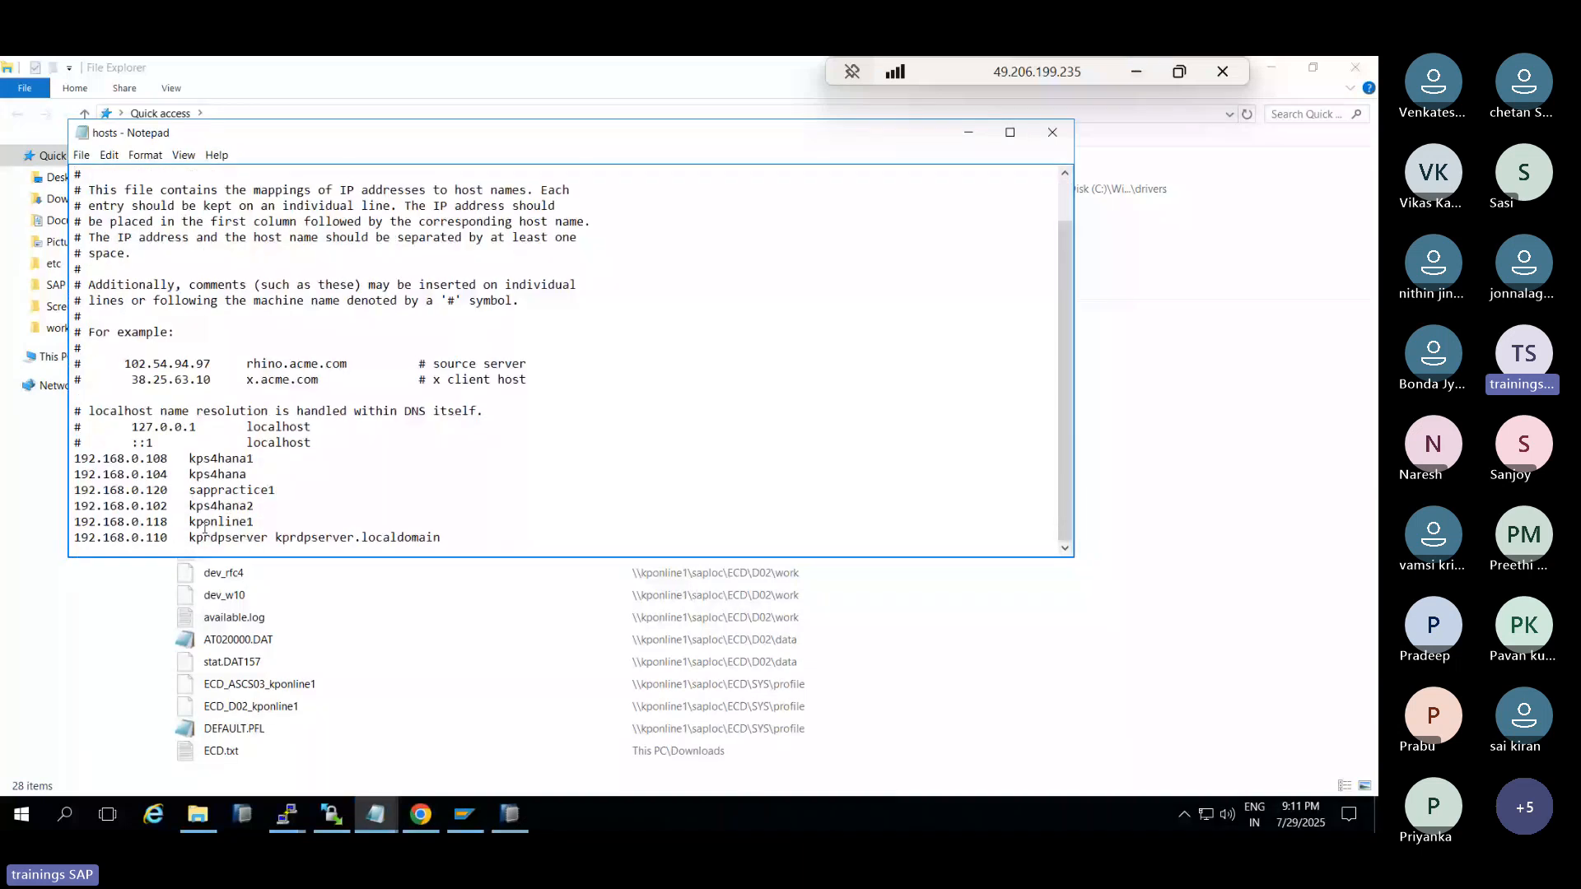
click(1053, 133)
In kps4hana's /etc/hosts, change kps4hana2's address from 192.168.0.117 to 192.168.0.102
click(288, 812)
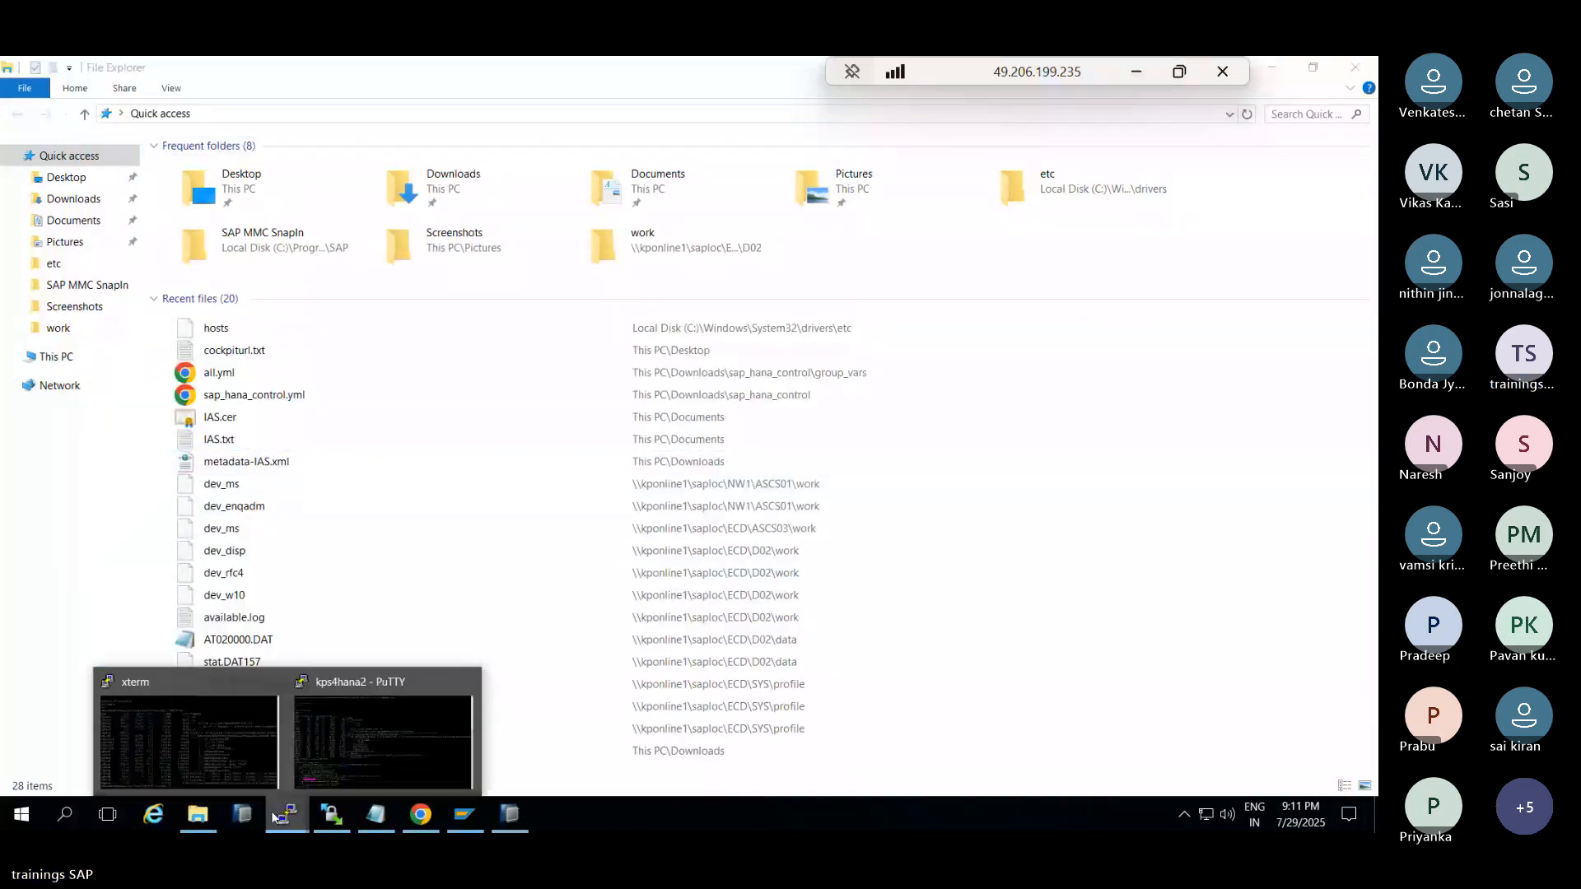
click(199, 742)
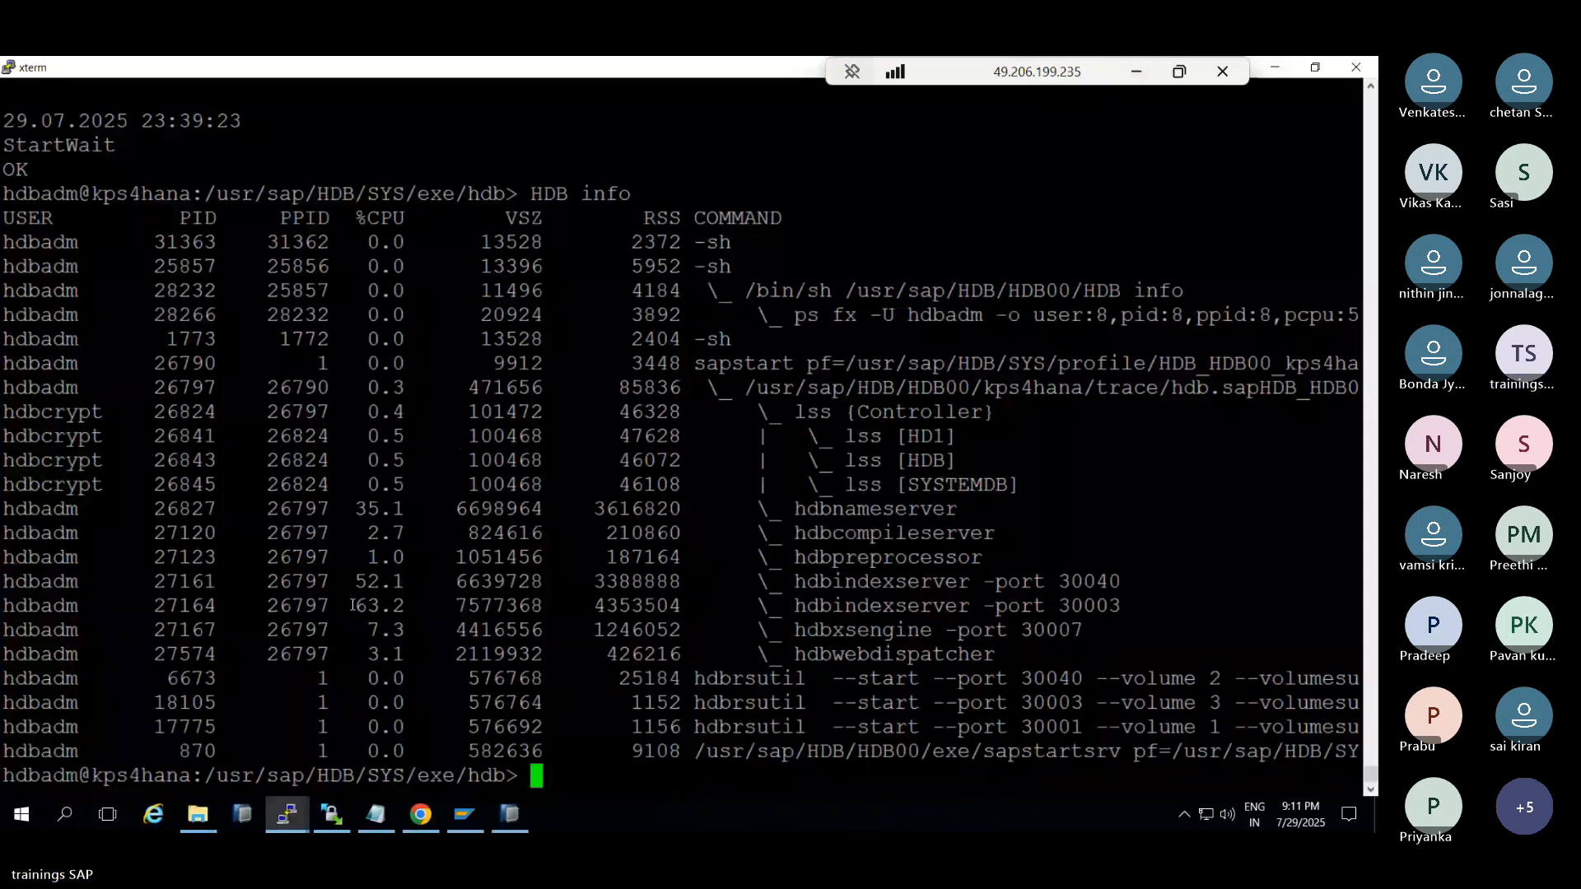
text(exit)
key(Return)
text(vi /etc/hosts)
key(Return)
key(i)
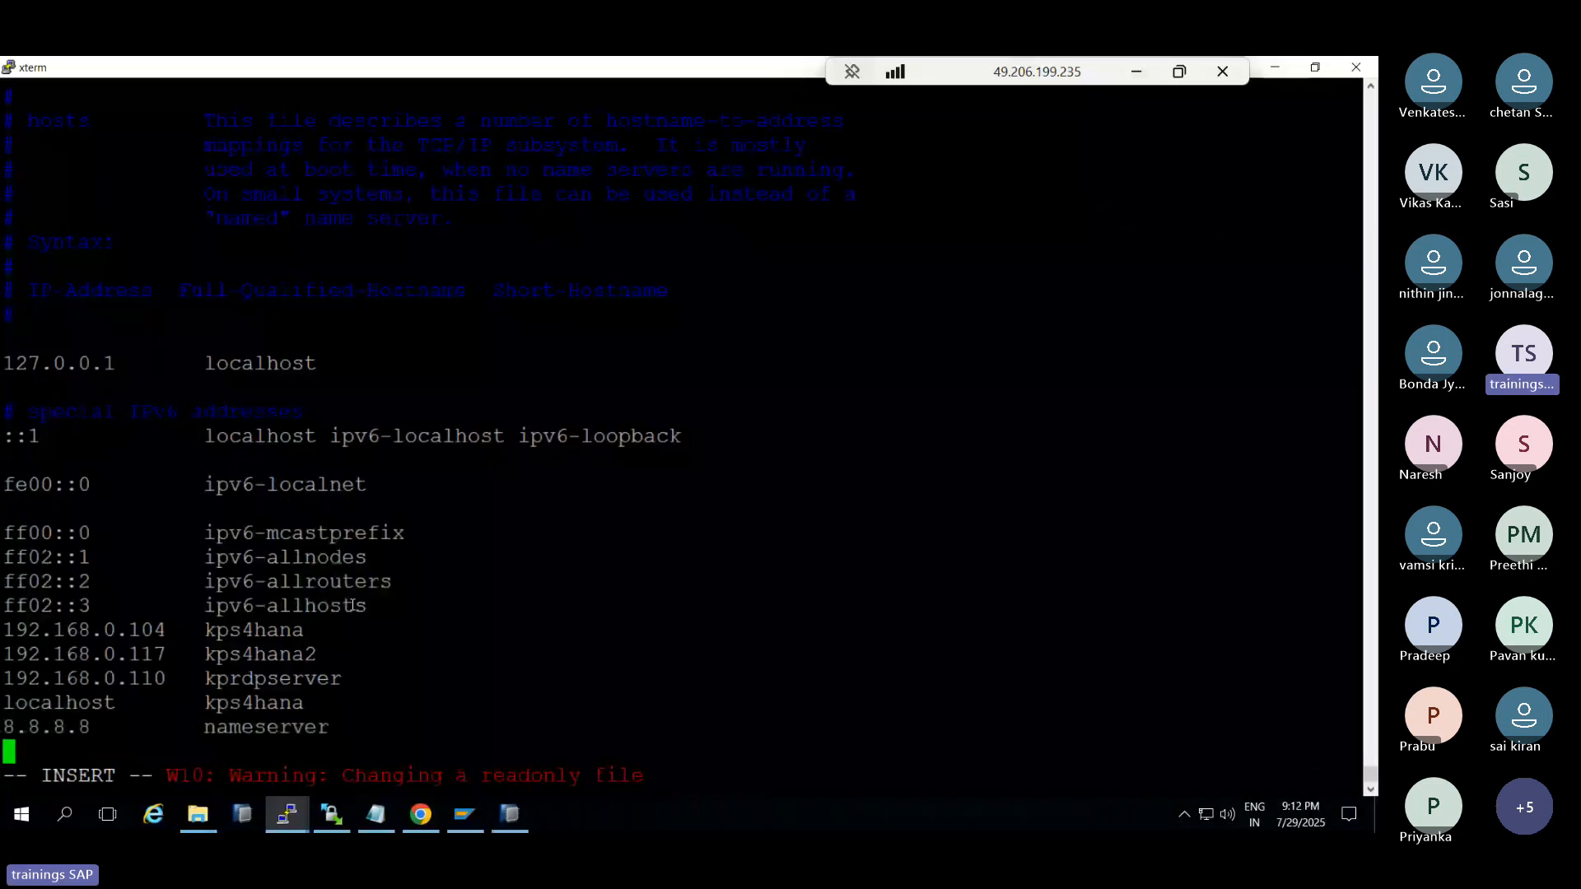
key(Up)
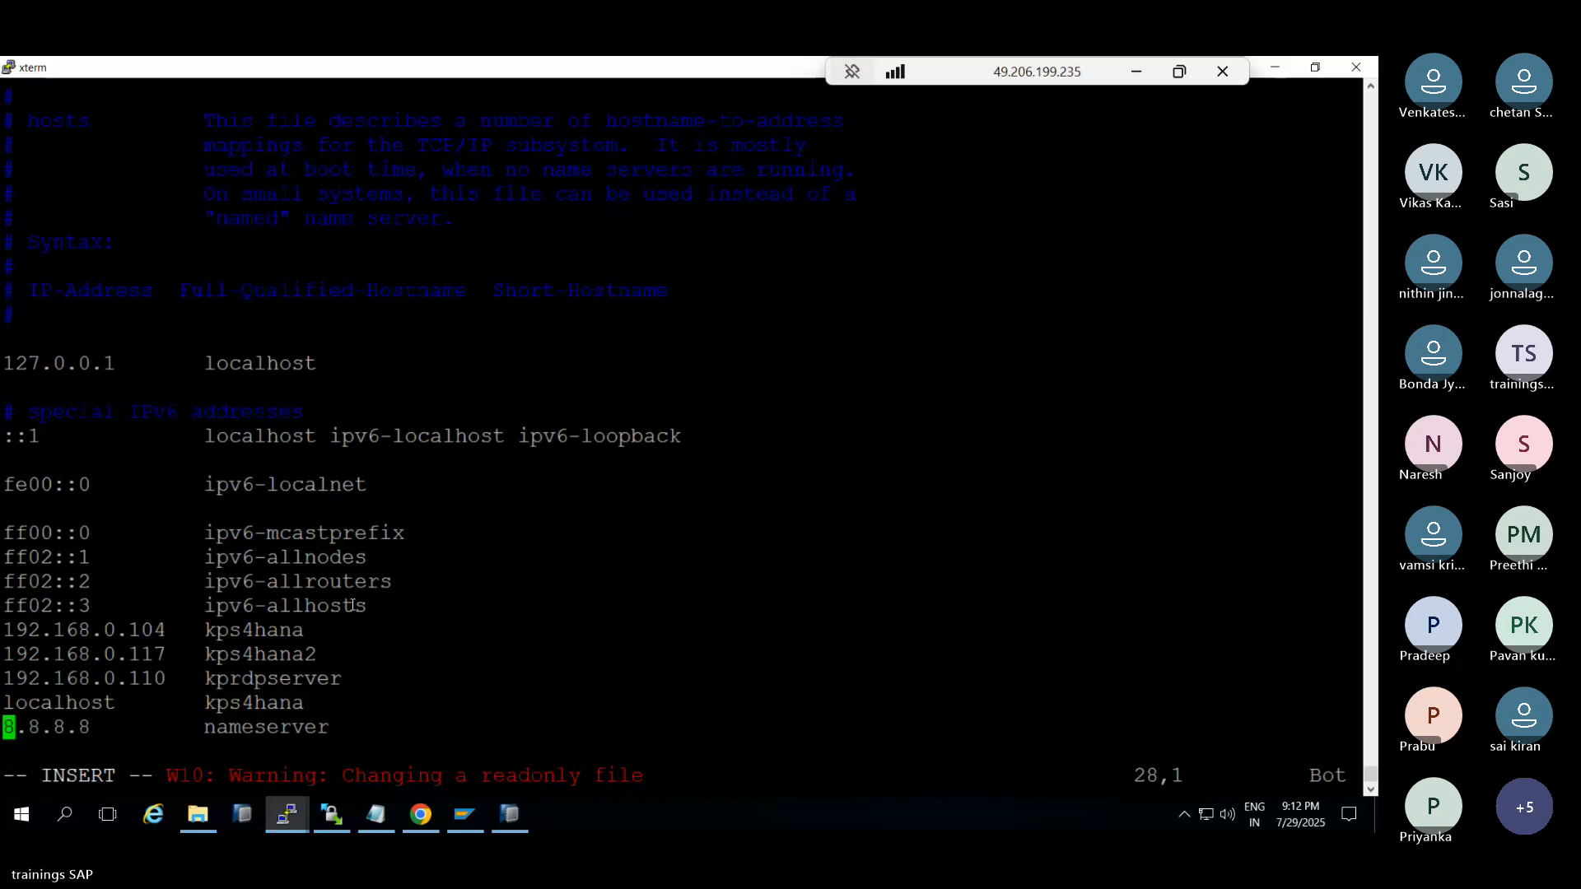
key(Up)
key(Up)
key(Up)
key(Right)
key(Right)
key(Right)
key(Right)
key(Right)
key(Right)
key(Right)
key(Right)
key(Right)
key(Right)
key(Right)
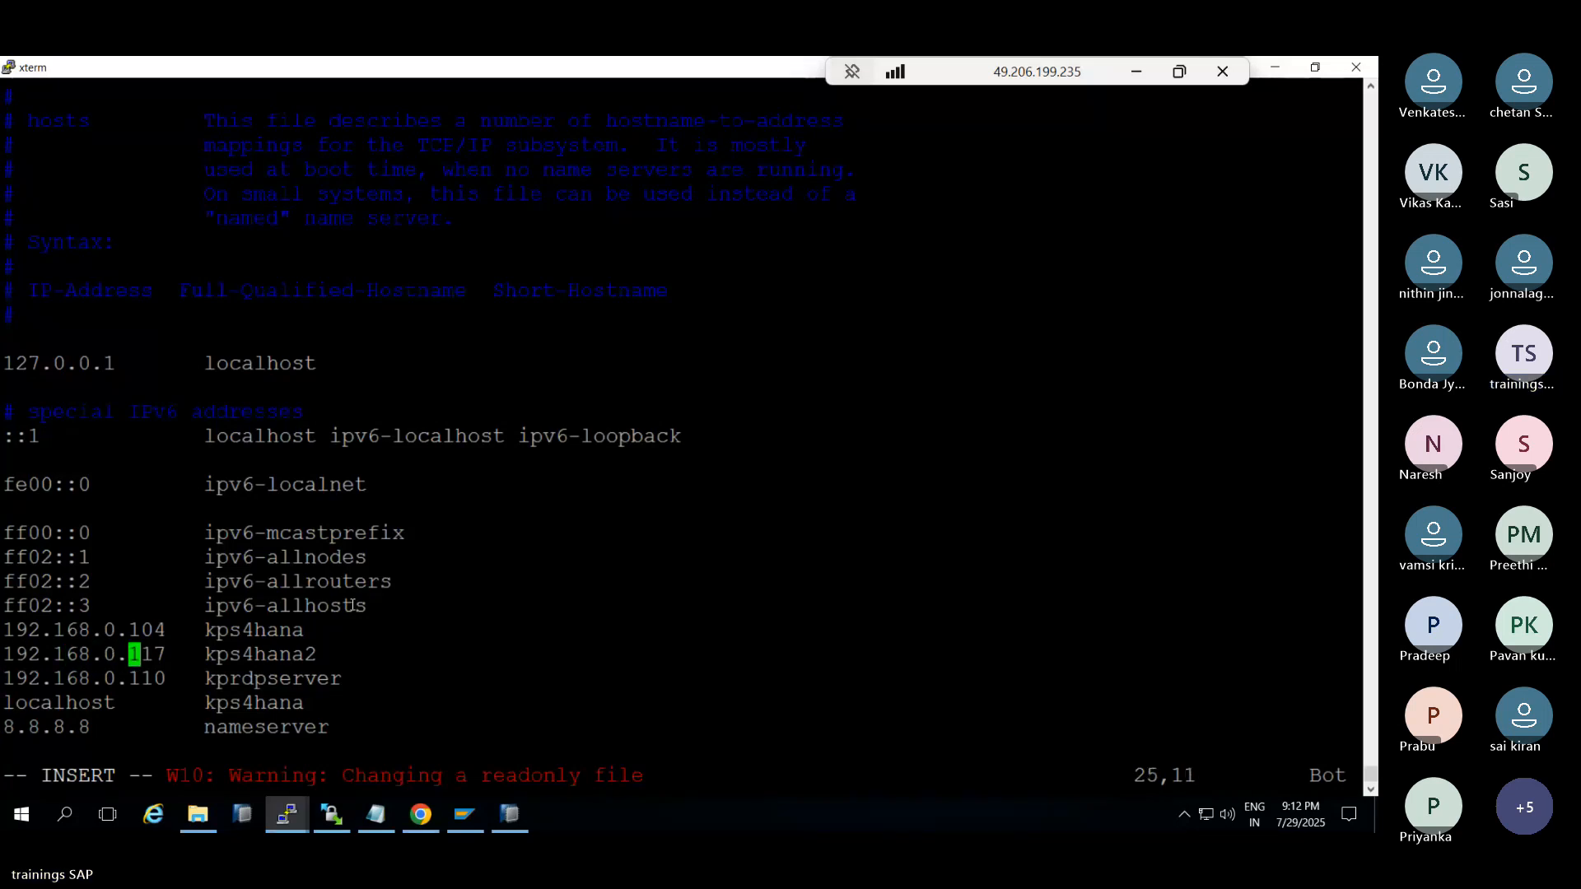
key(Right)
key(Right)
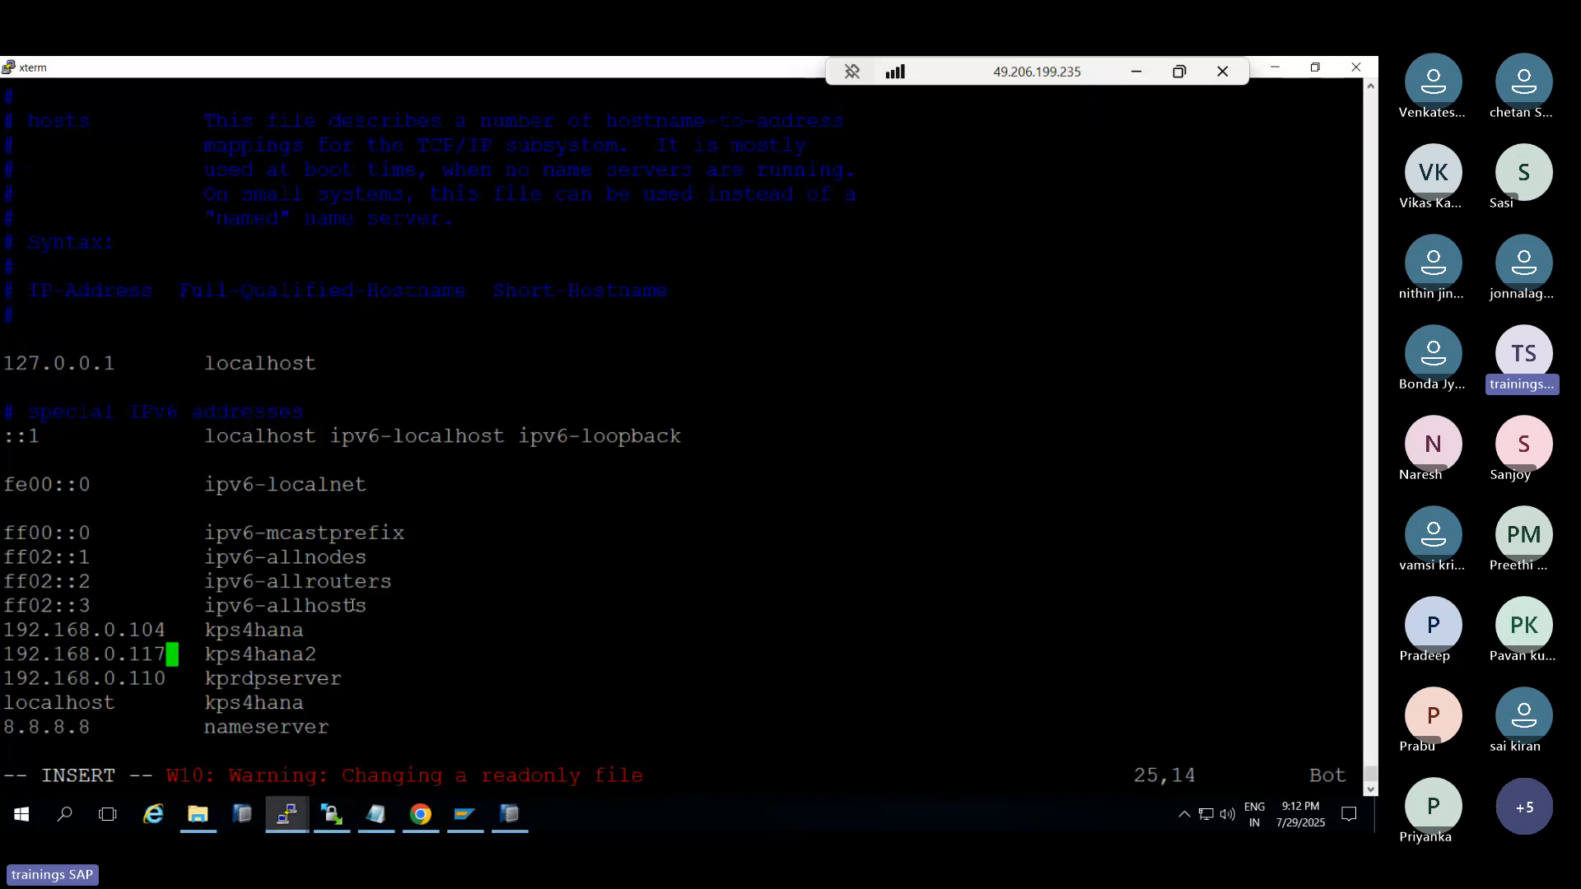
key(BackSpace)
key(BackSpace)
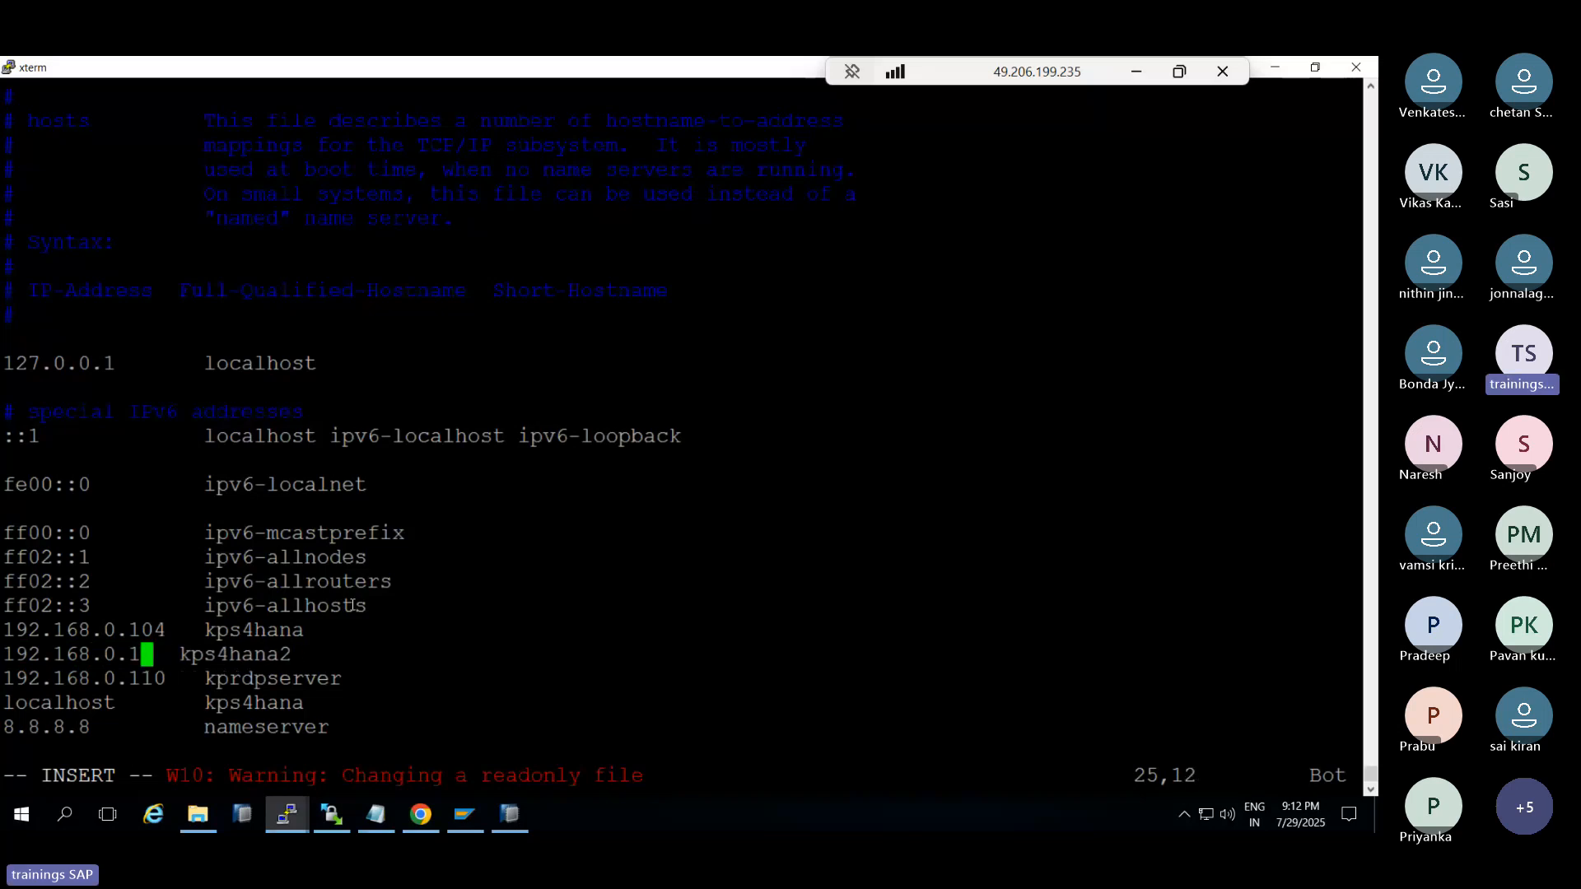
text(02)
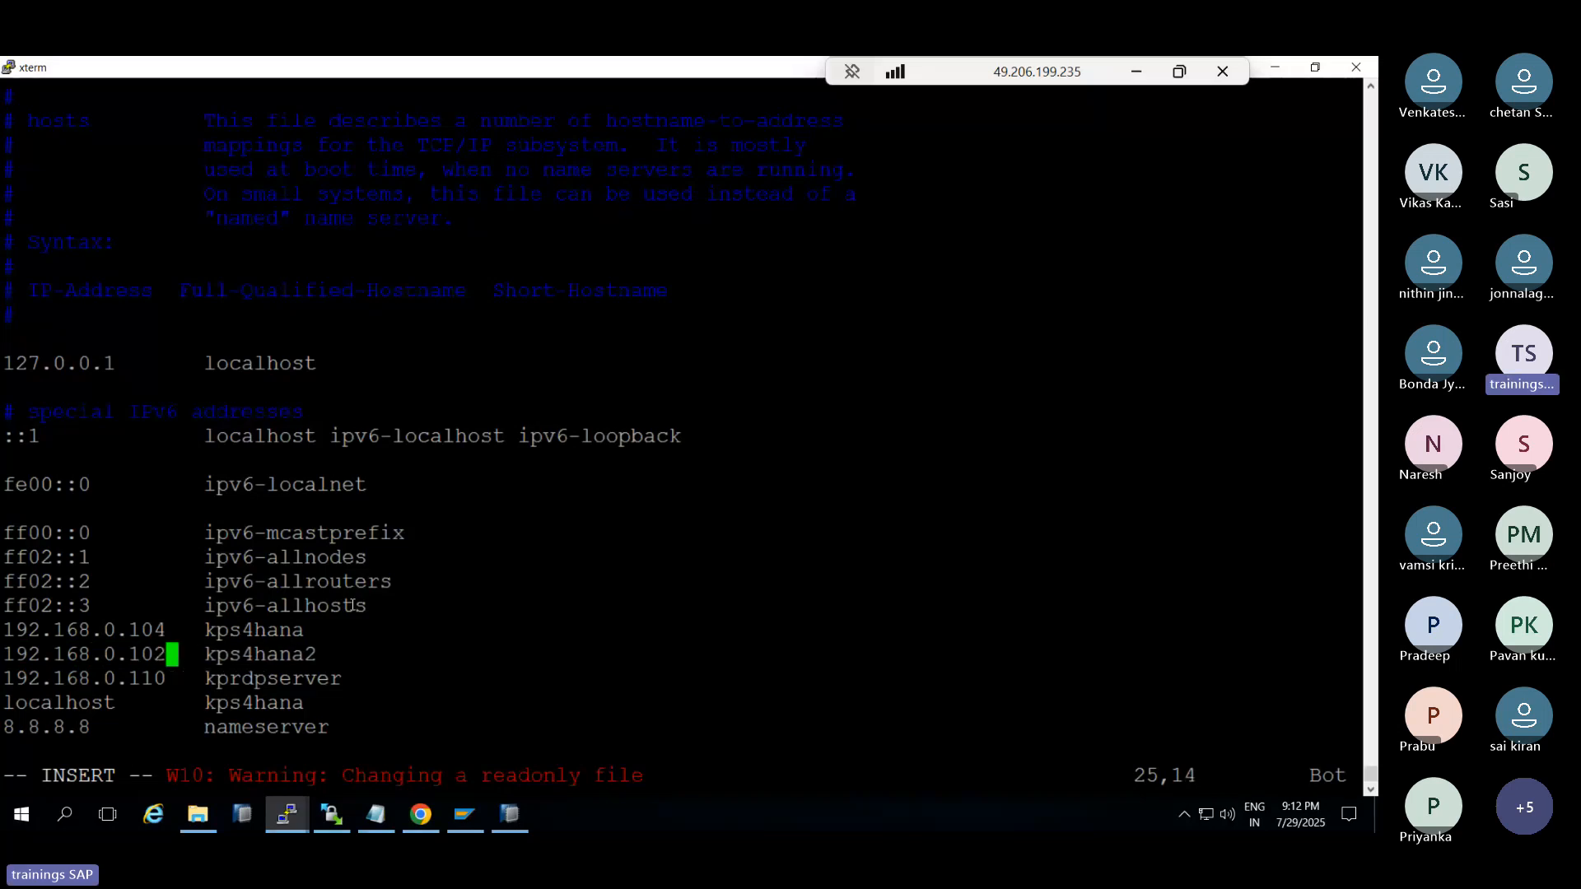
key(Escape)
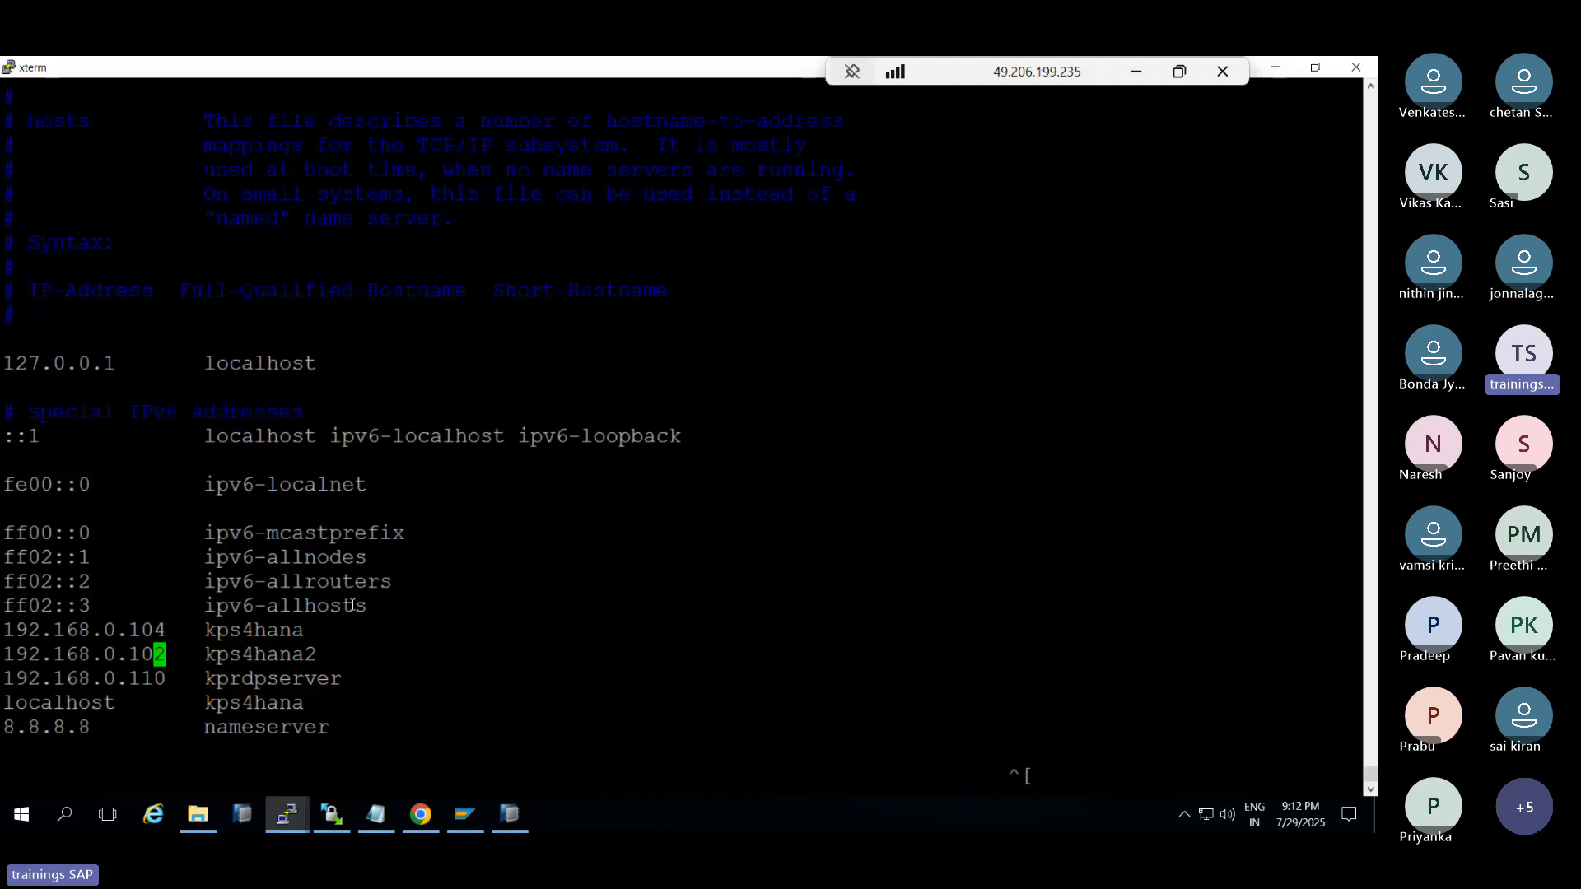
text(:w)
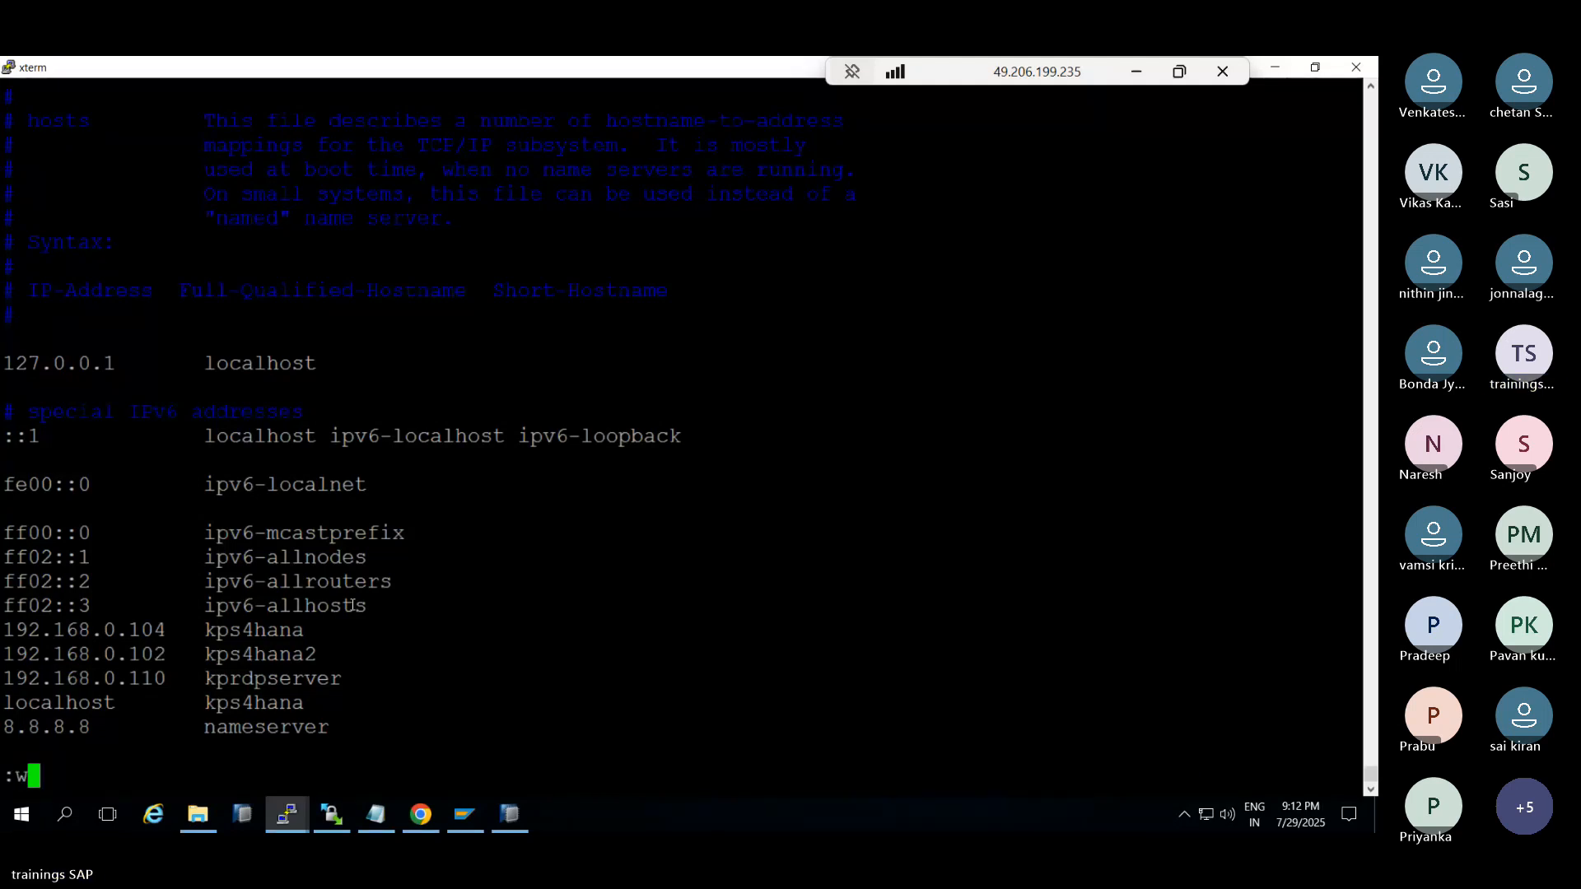
text(q)
key(Return)
Ping kps4hana2 to confirm the corrected address answers with no packet loss
text(ping kps4hana)
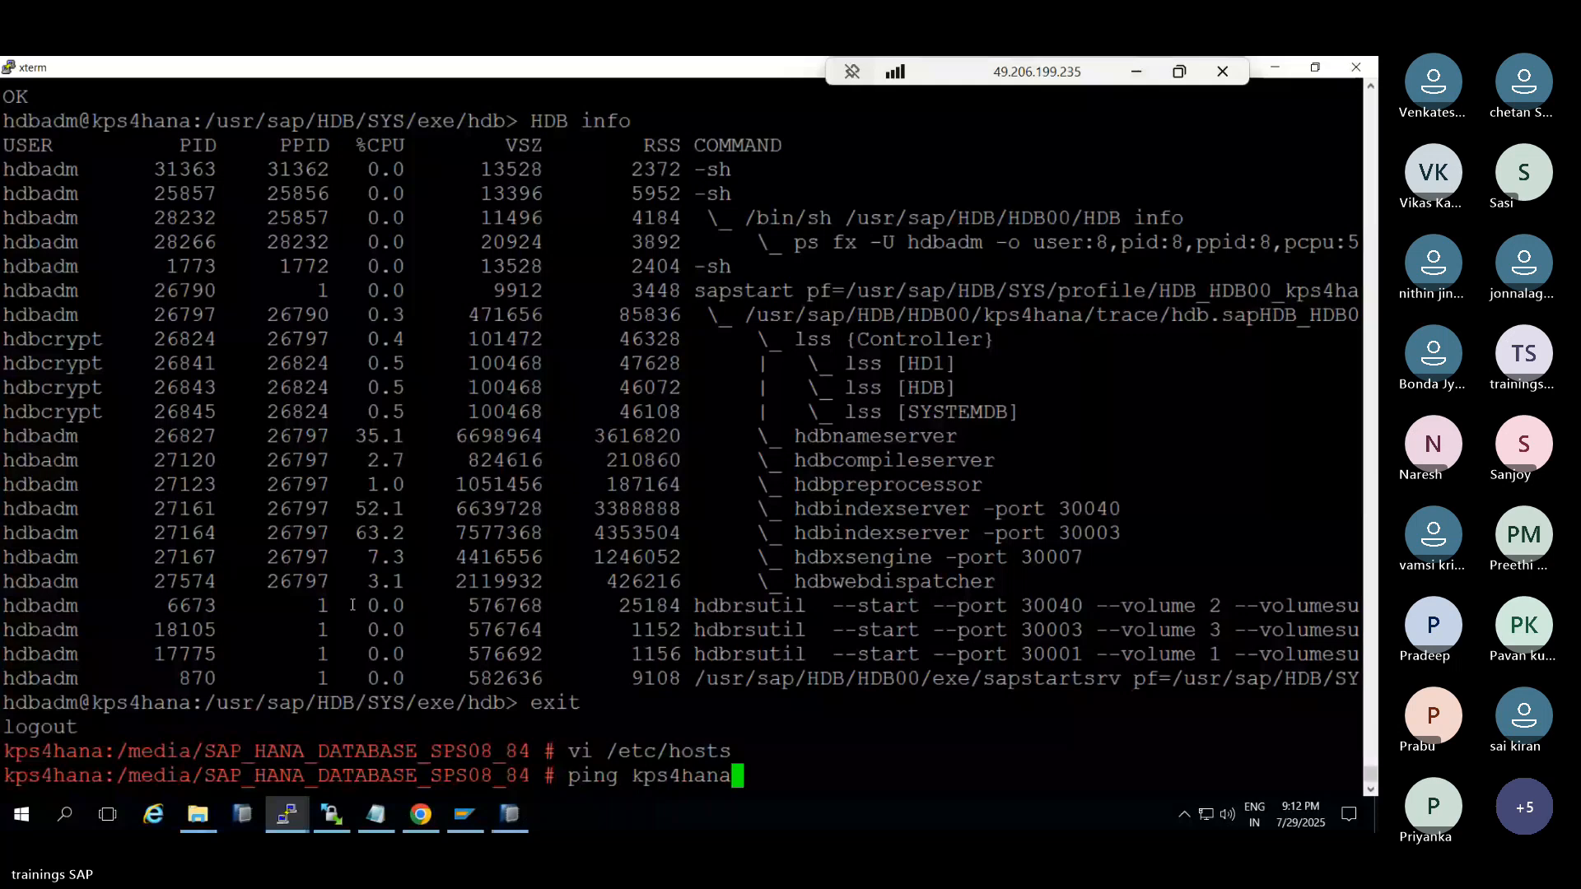
text(2)
key(Return)
key(ctrl+c)
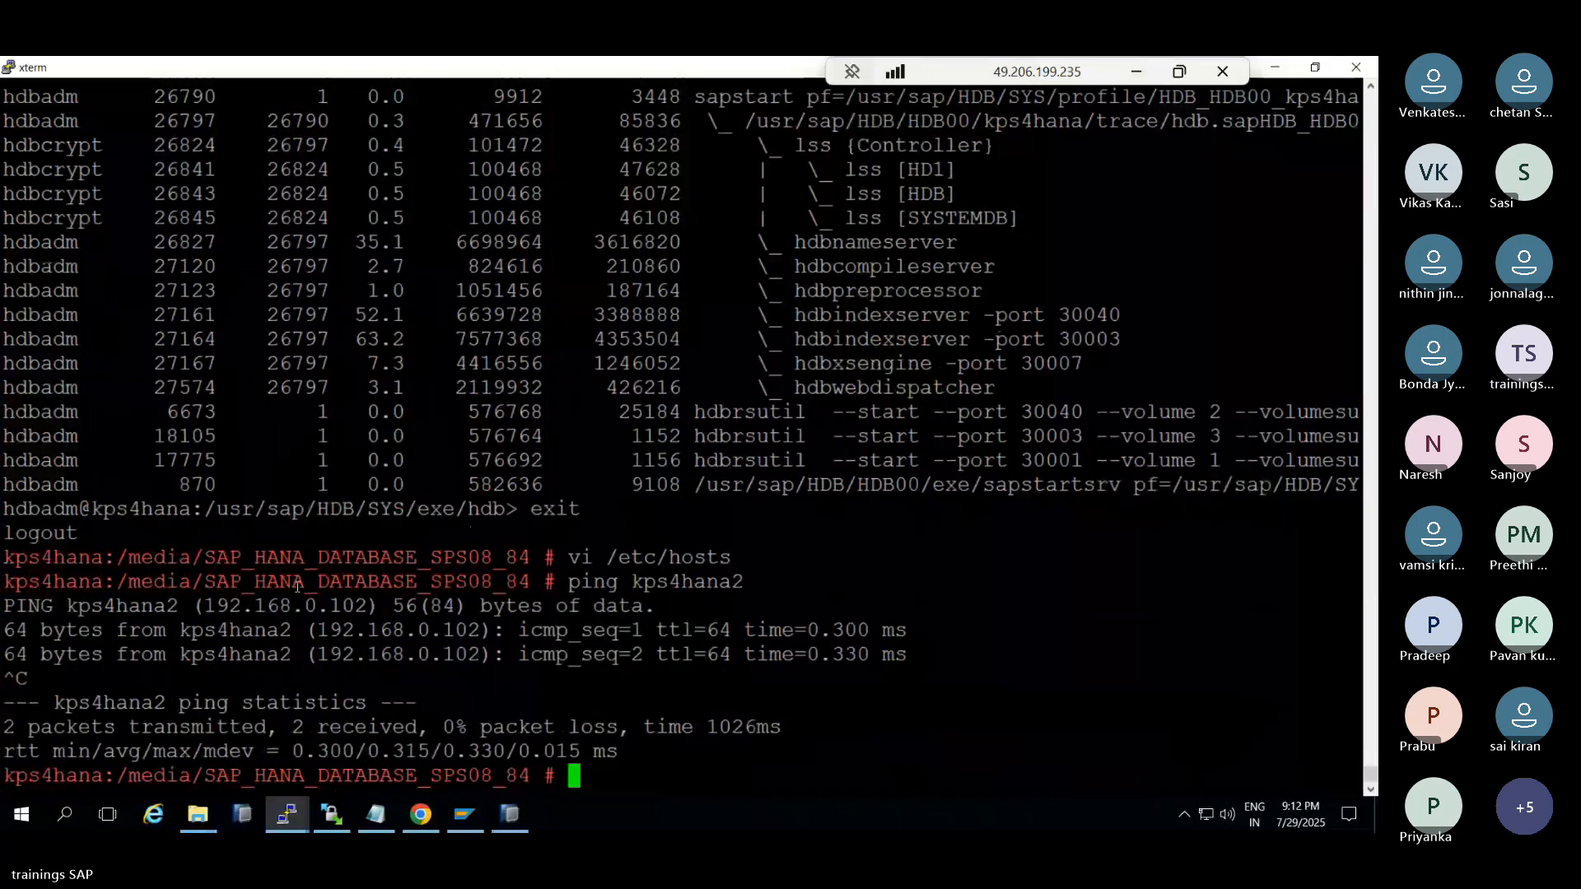
click(510, 817)
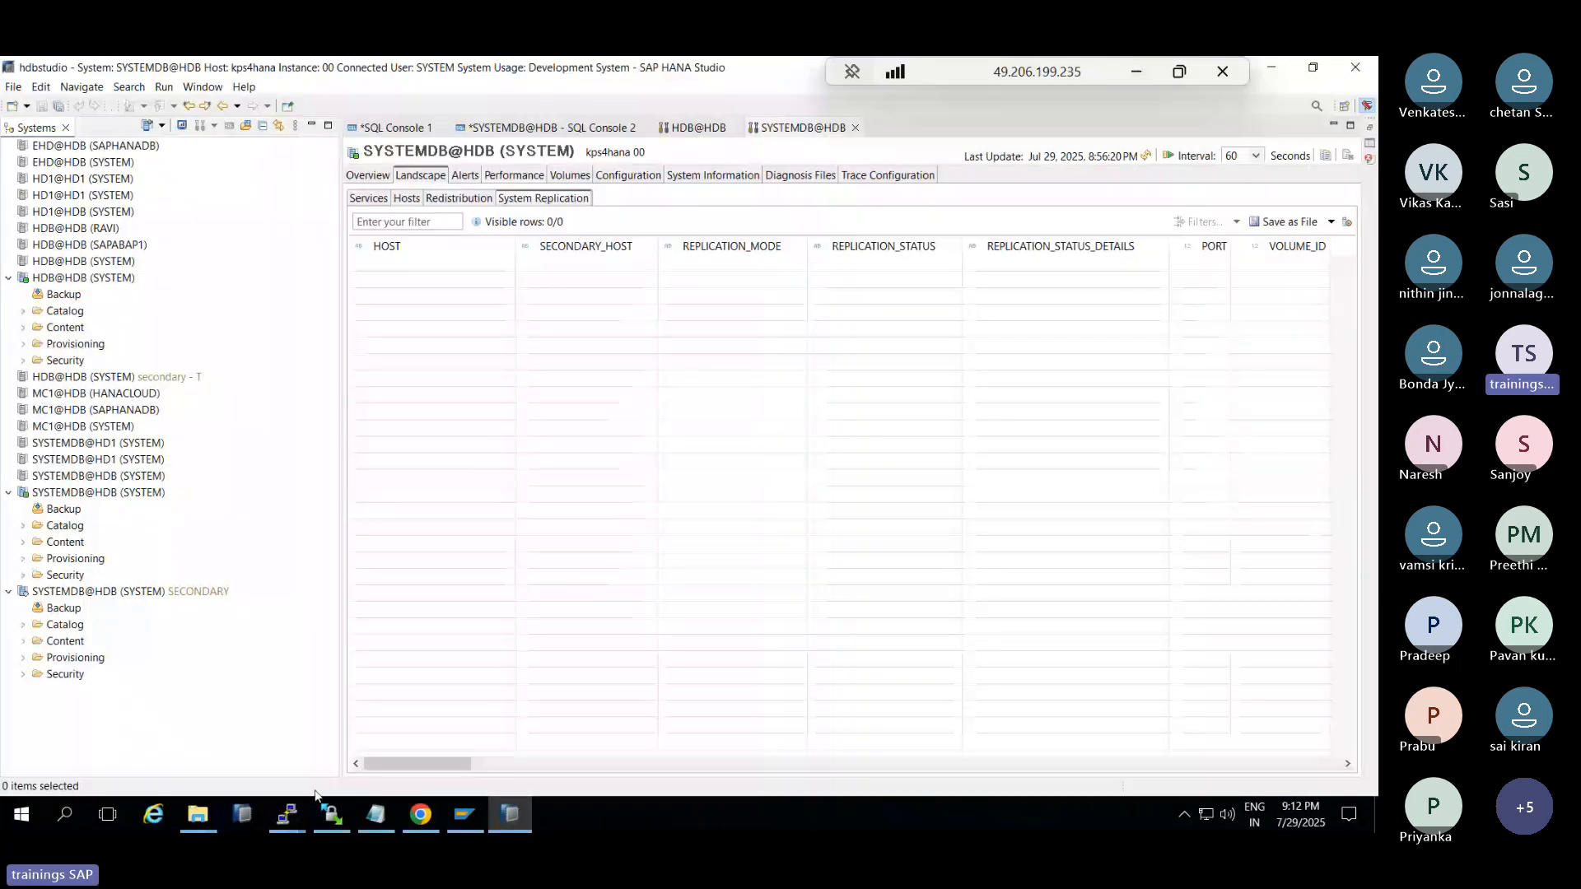
As hdbadm on kps4hana2, stop the HANA instance with HDB stop
click(287, 815)
click(347, 749)
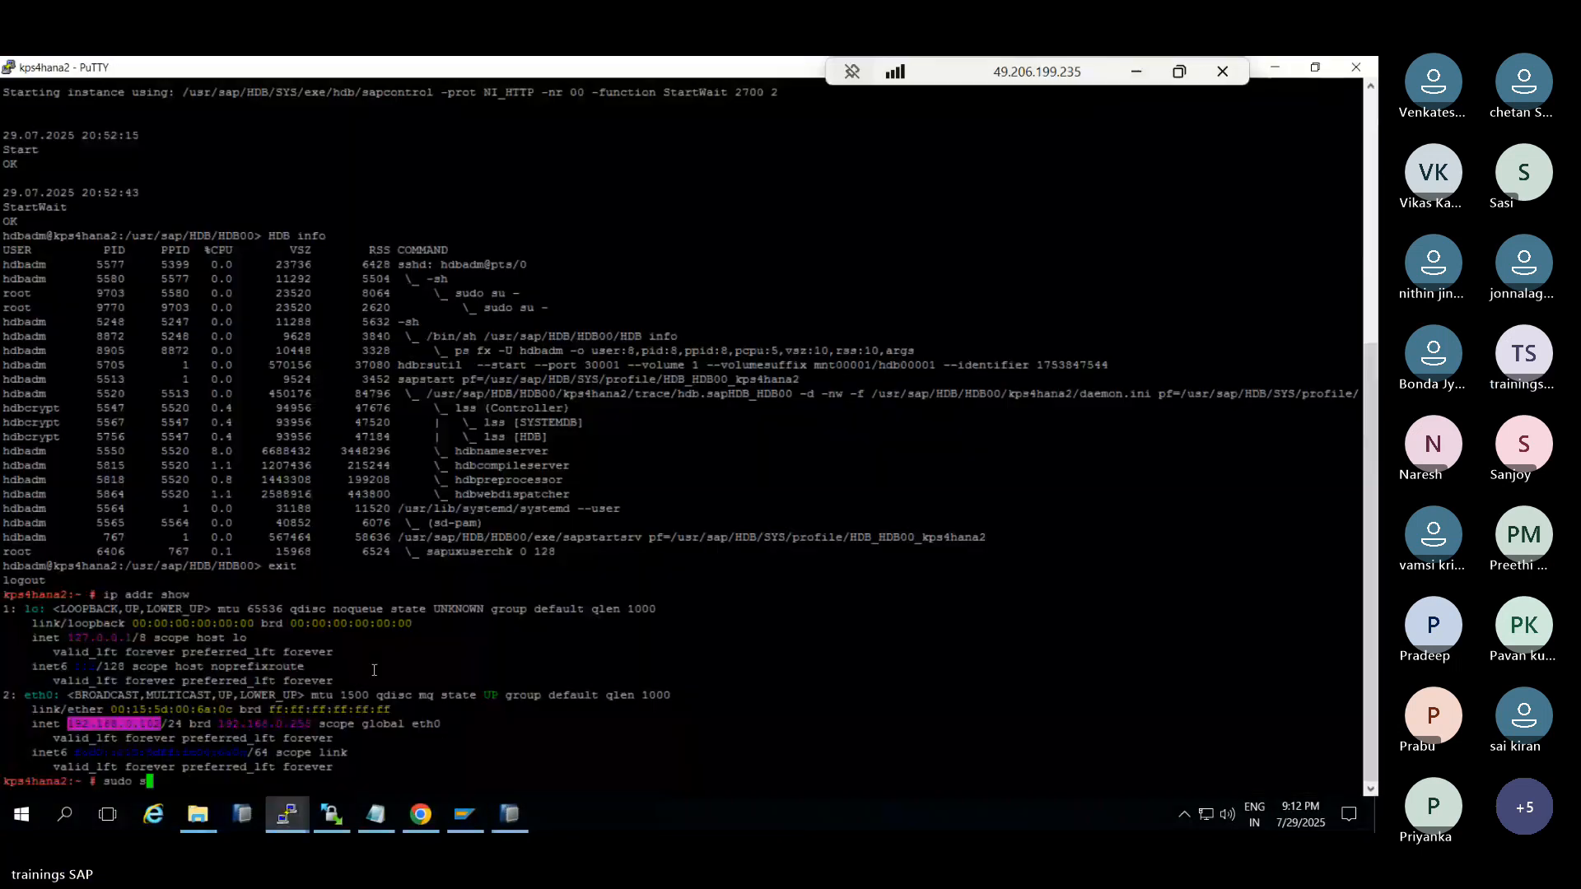
text(sudo su - hdbadm)
key(Return)
text(HDB s)
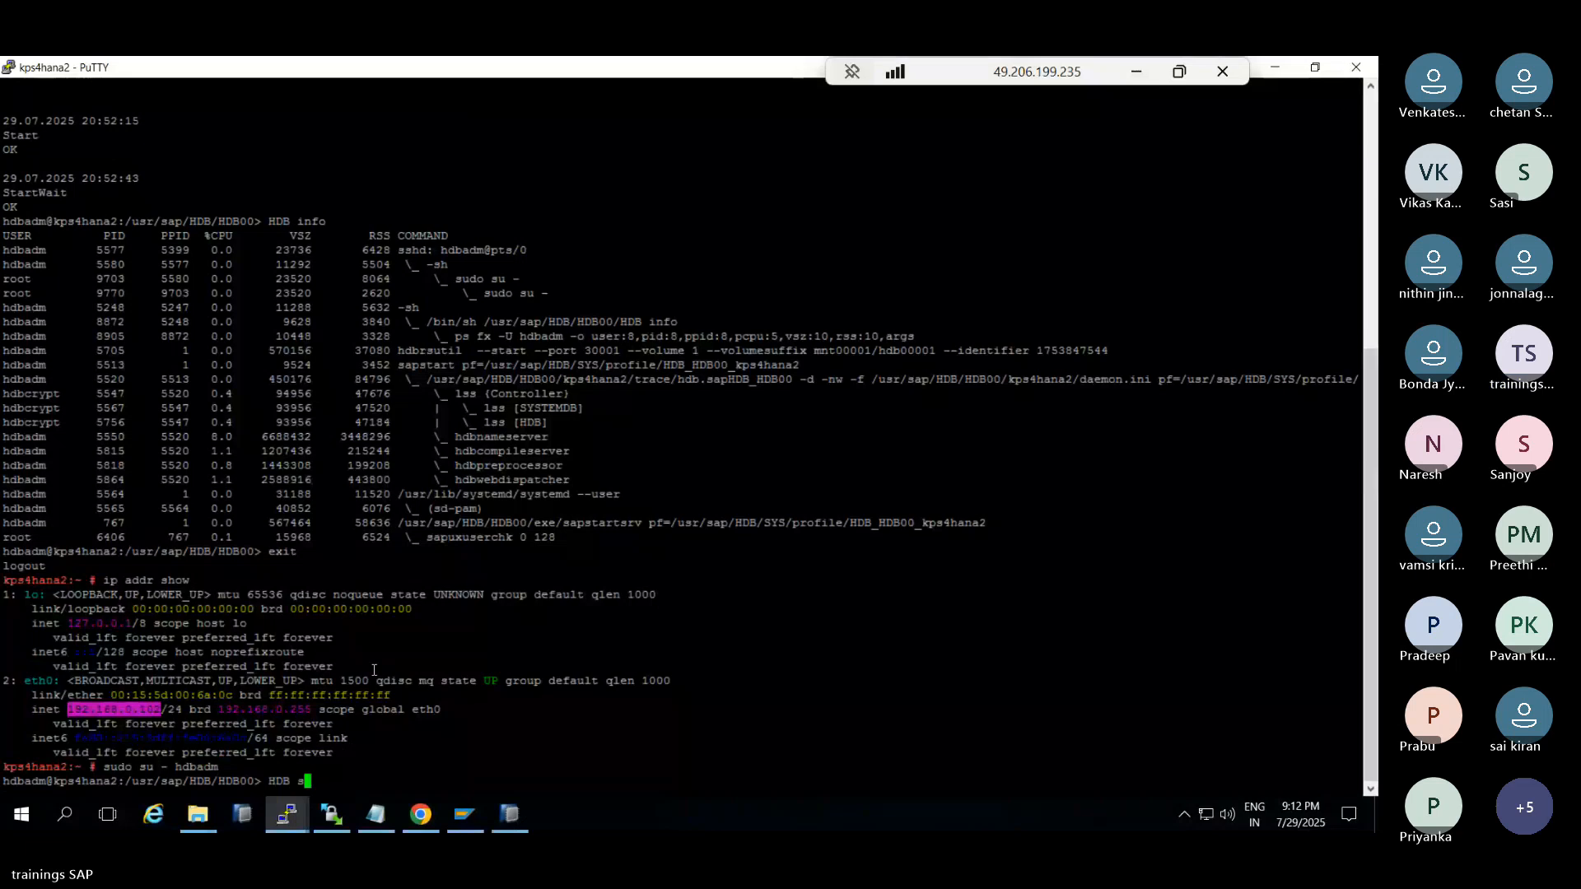
text(top)
key(Return)
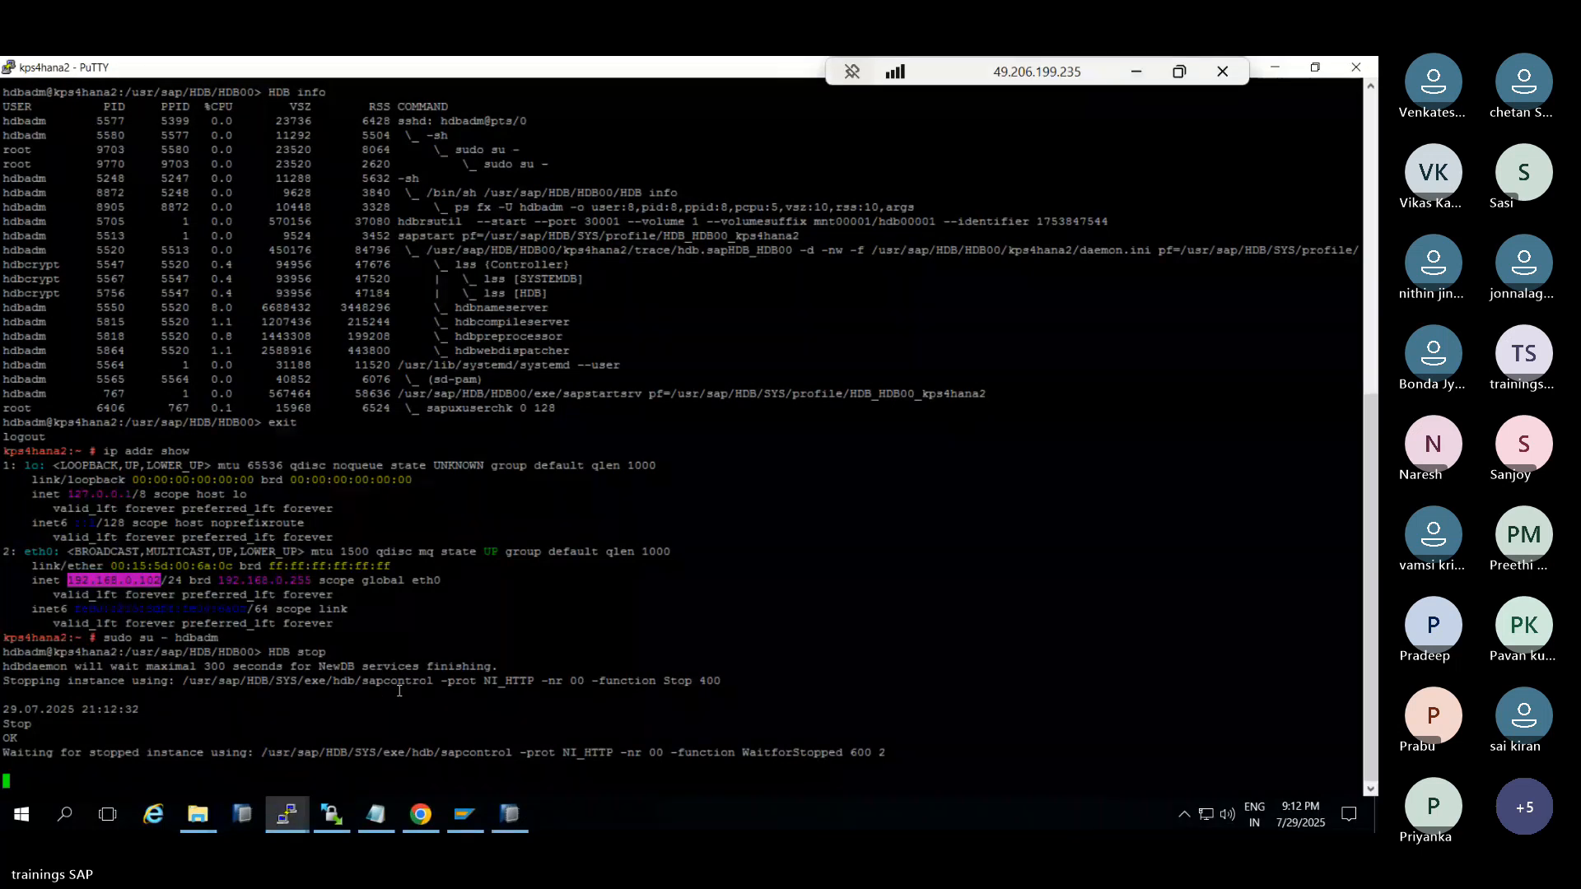
Confirm the processes stopped with HDB info, then restart HANA with HDB start
click(511, 813)
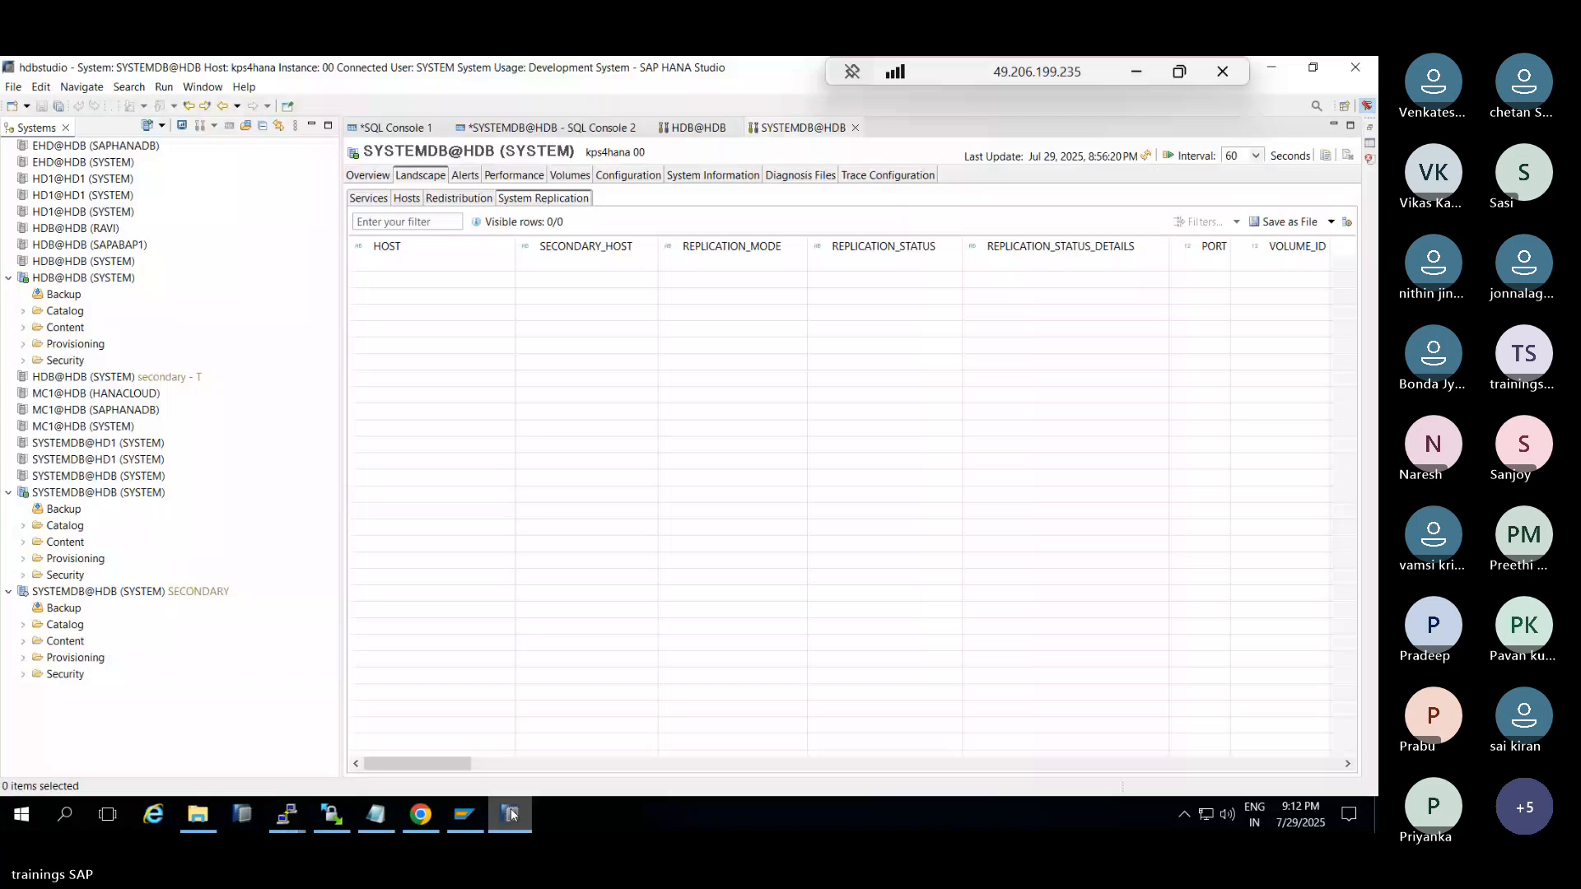
click(511, 814)
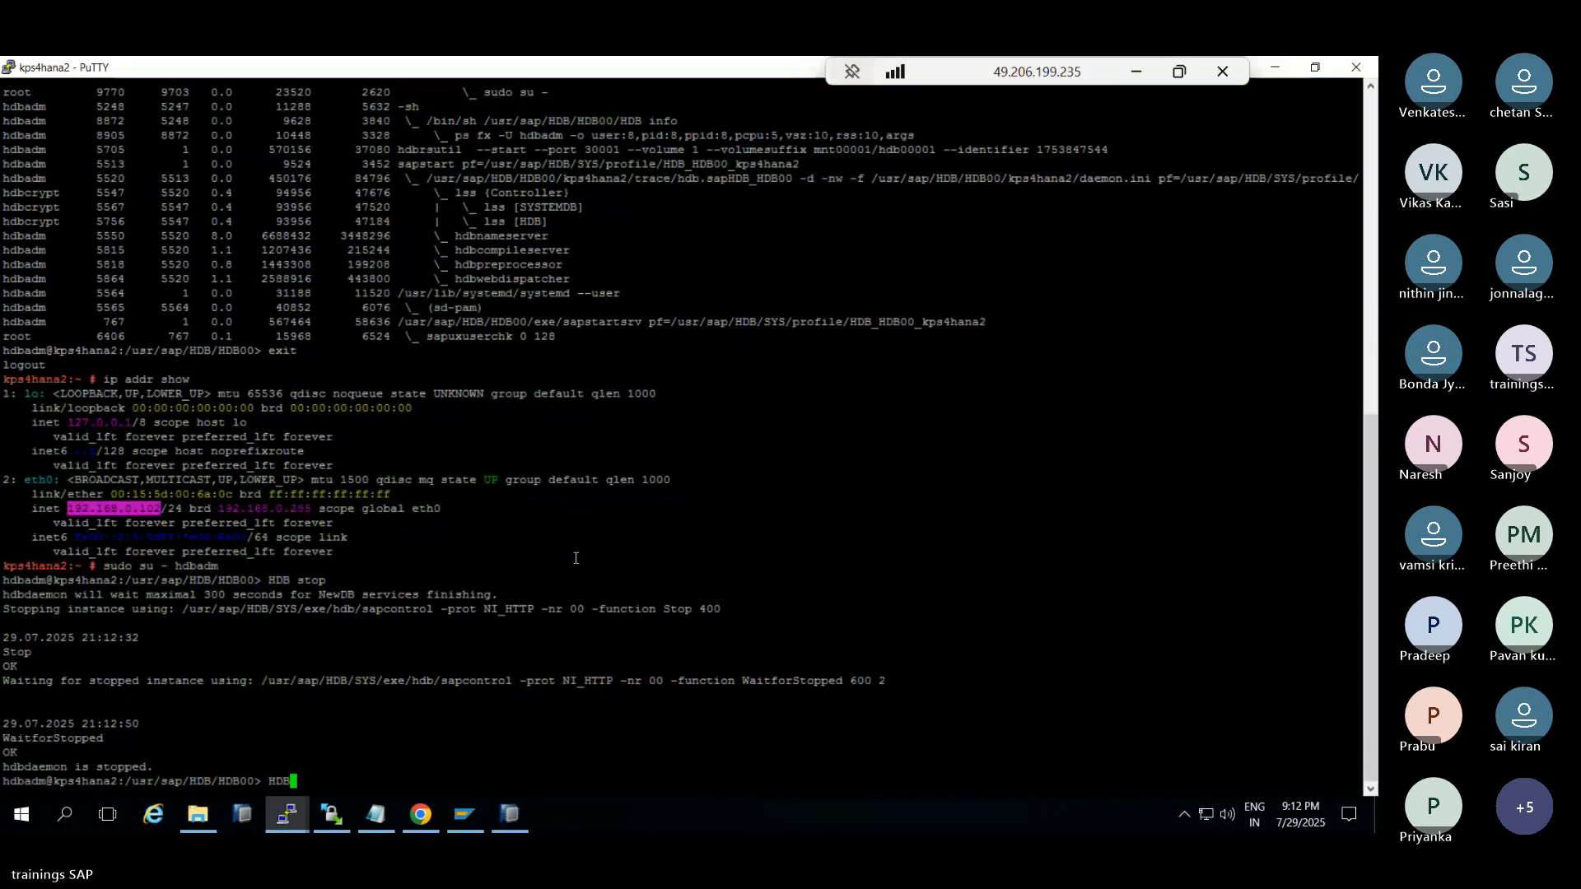
text(HDB info)
key(Return)
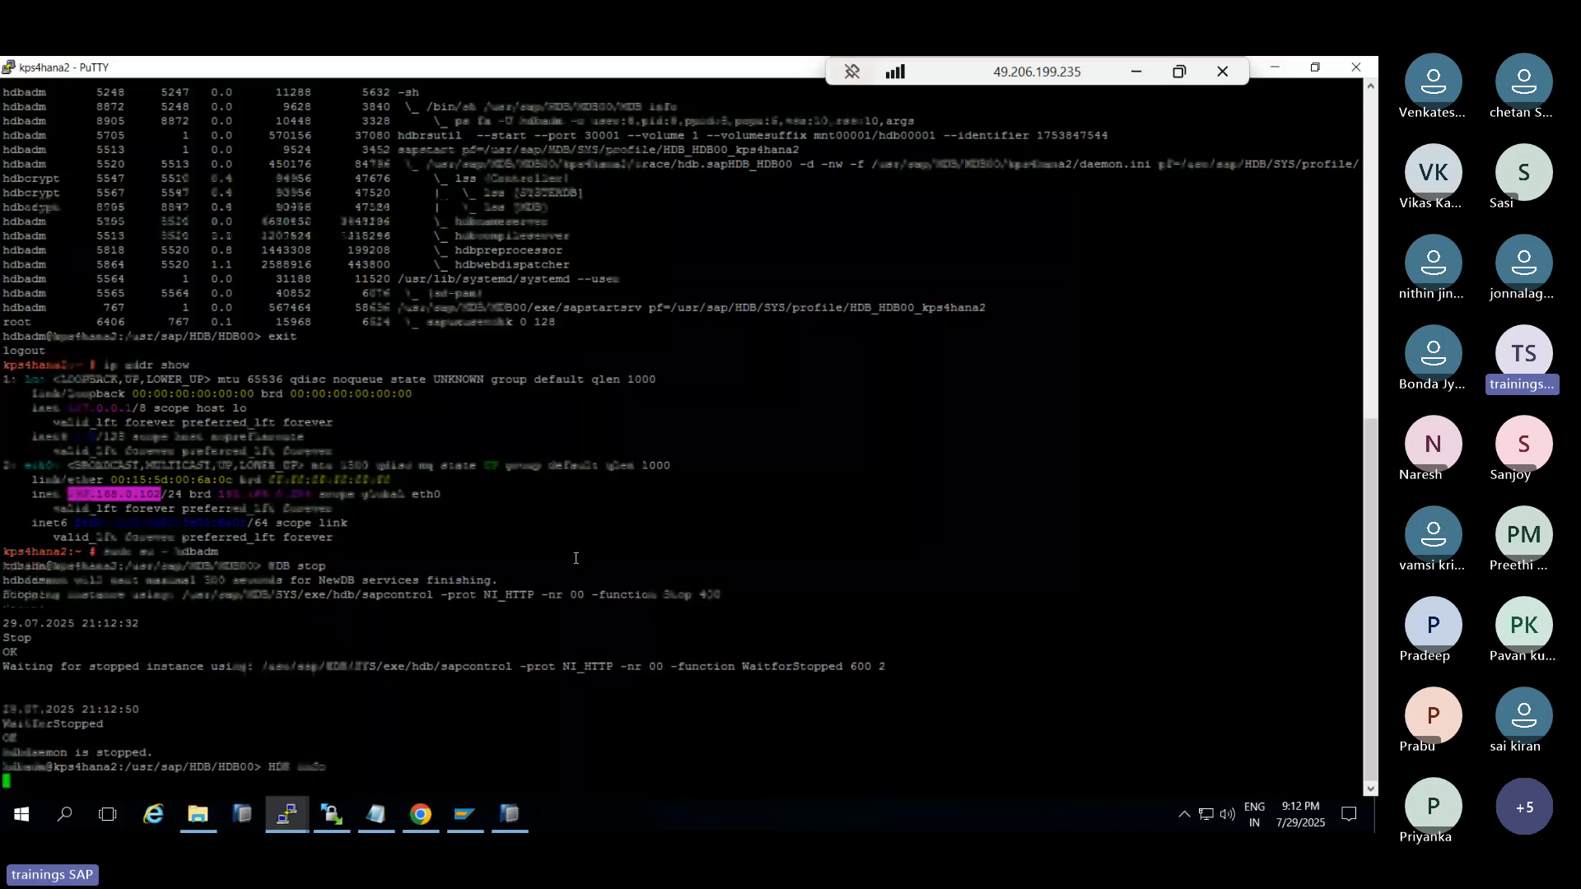
text(HDB start)
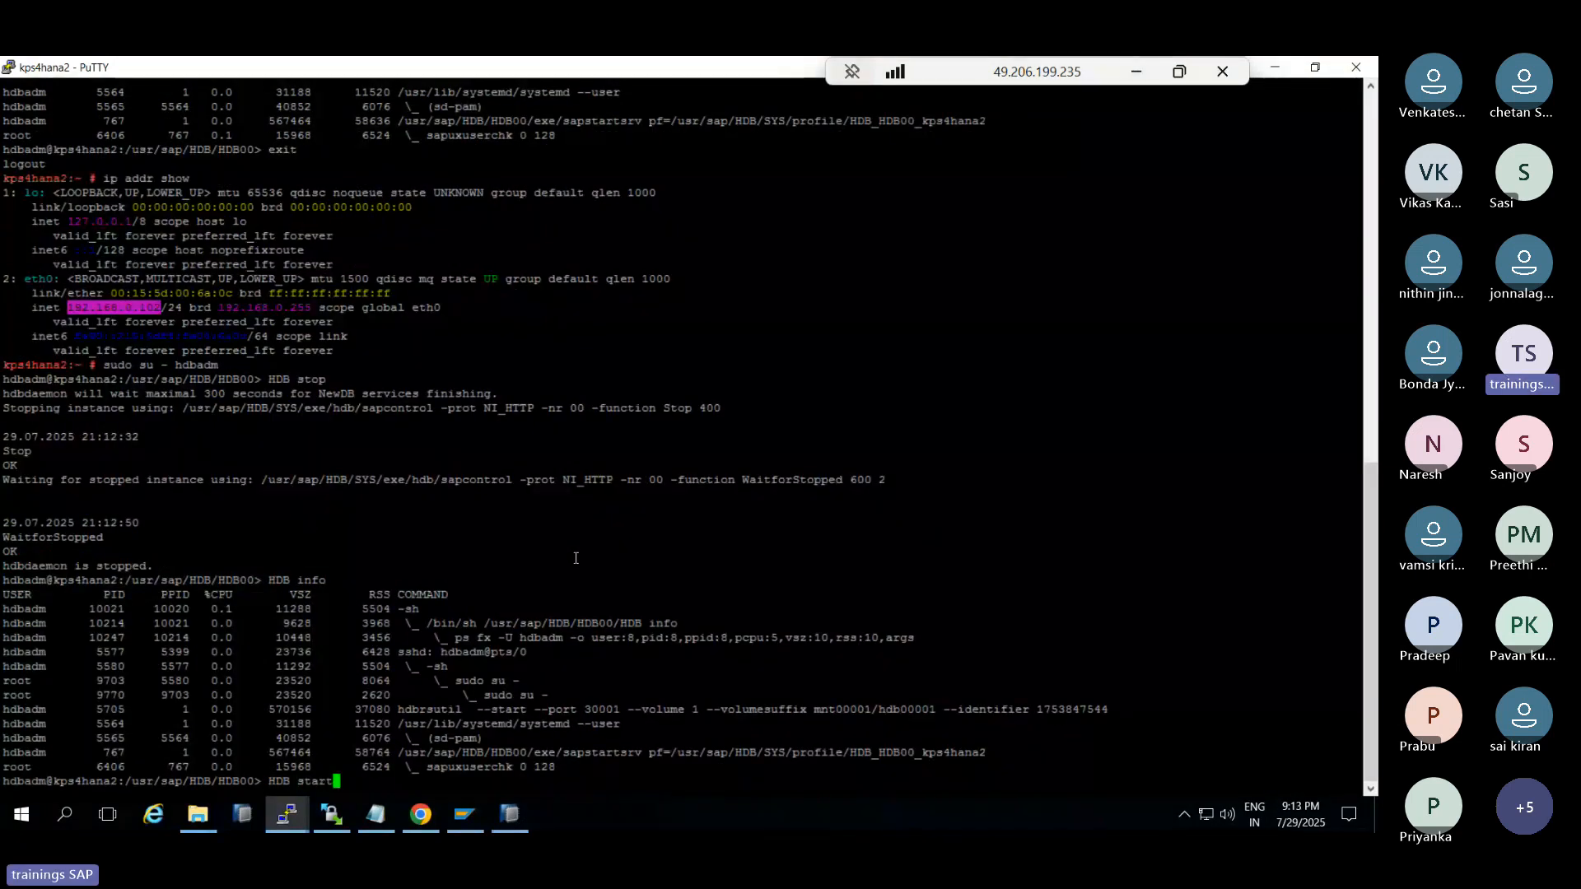
key(Return)
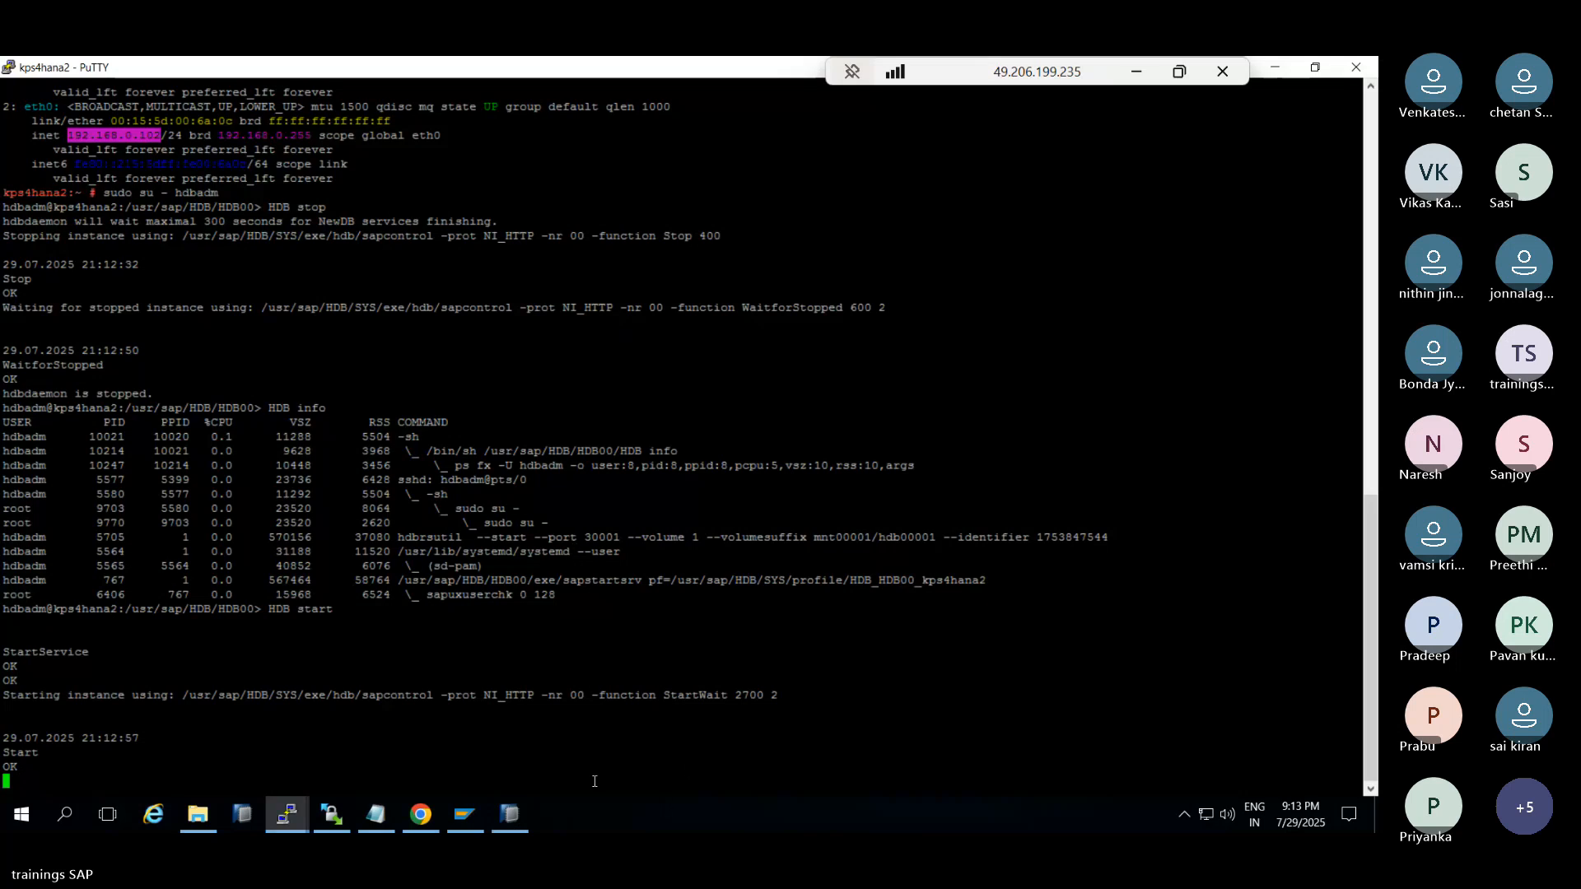
click(508, 820)
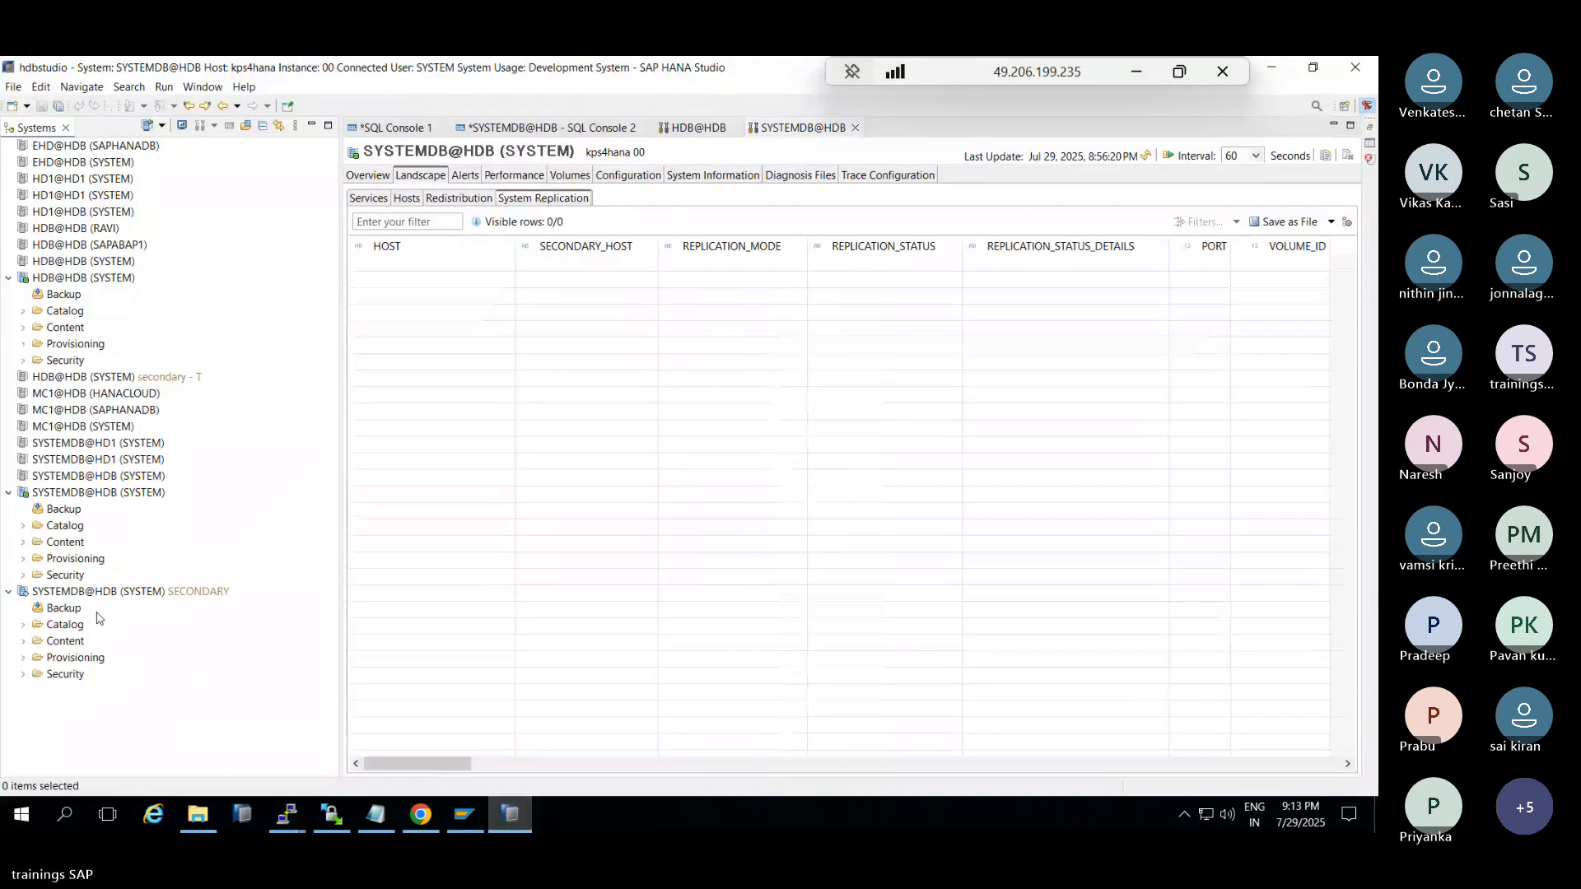
Log the SECONDARY SYSTEMDB@HDB off and back on as SYSTEM in HANA Studio
click(91, 592)
right_click(79, 592)
click(97, 545)
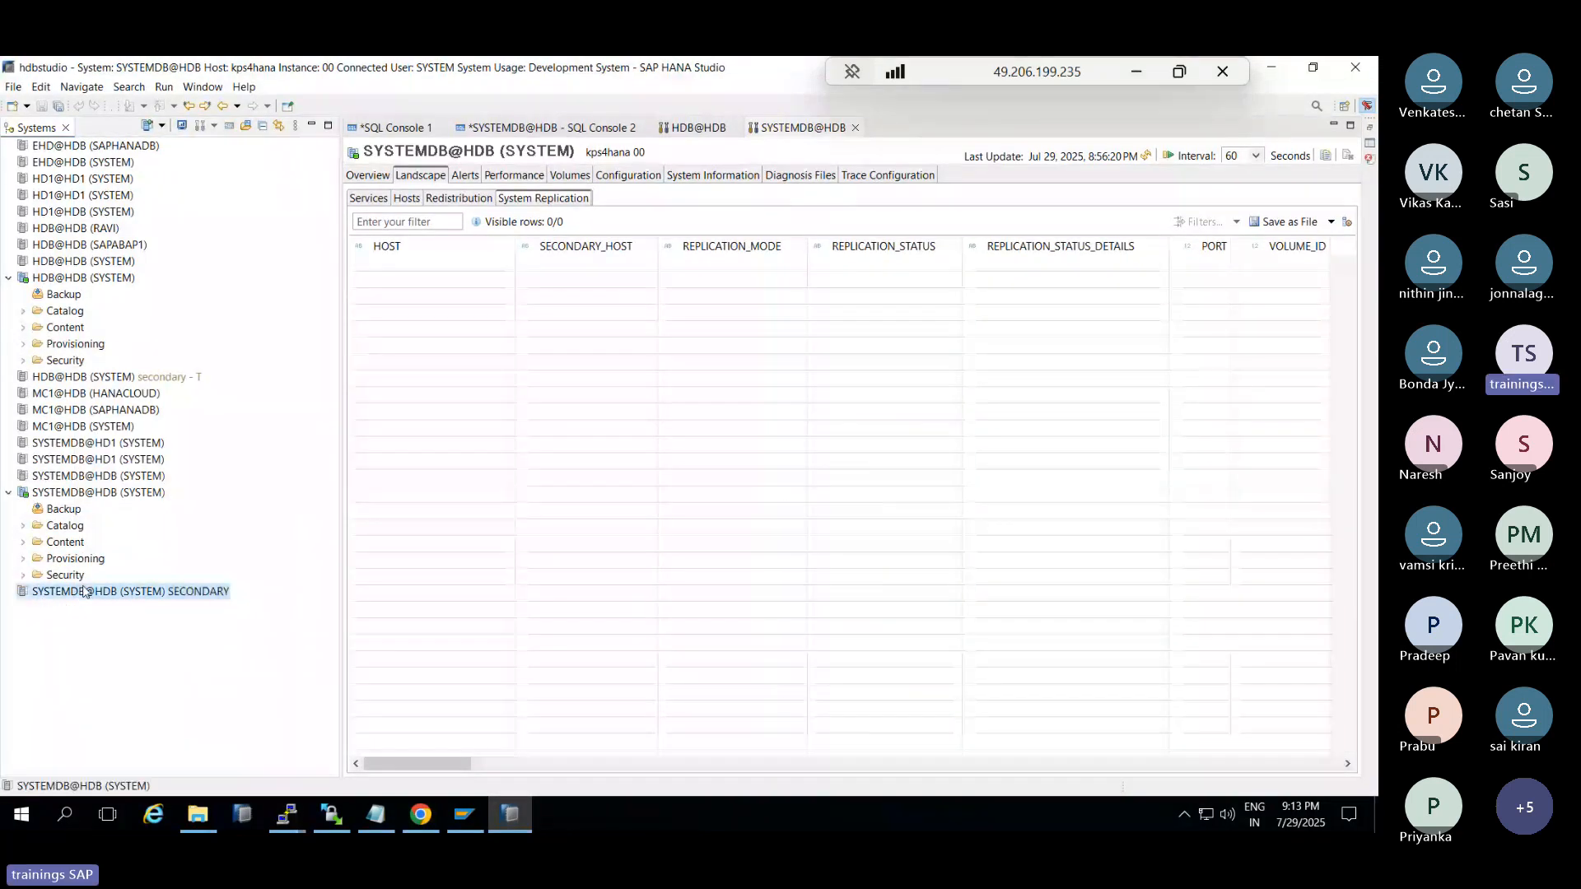
double_click(87, 591)
text(••••••••)
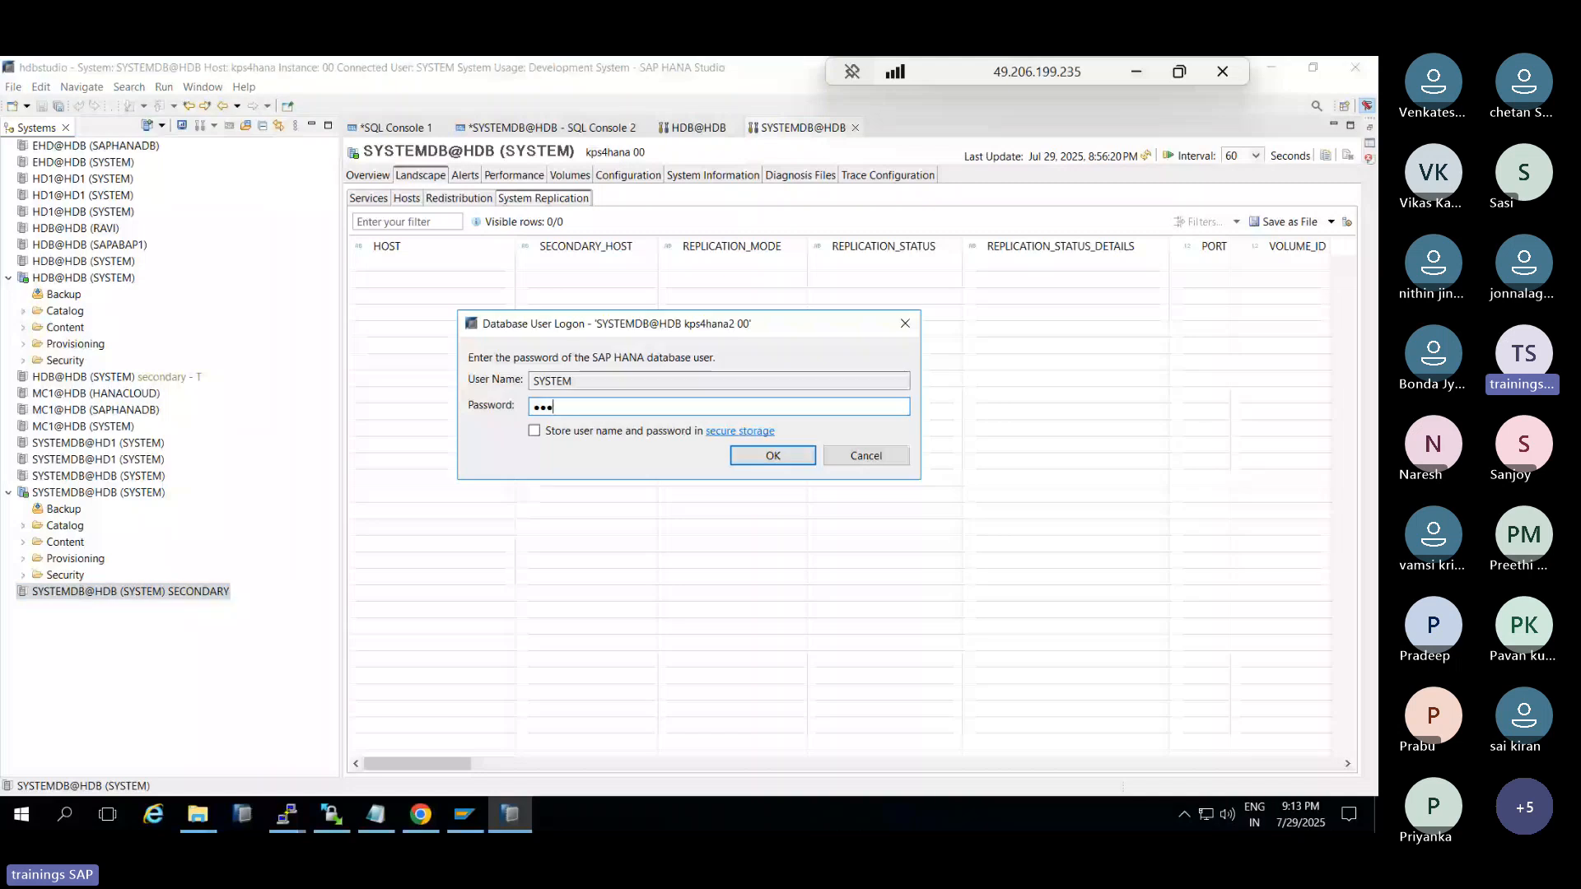
key(Return)
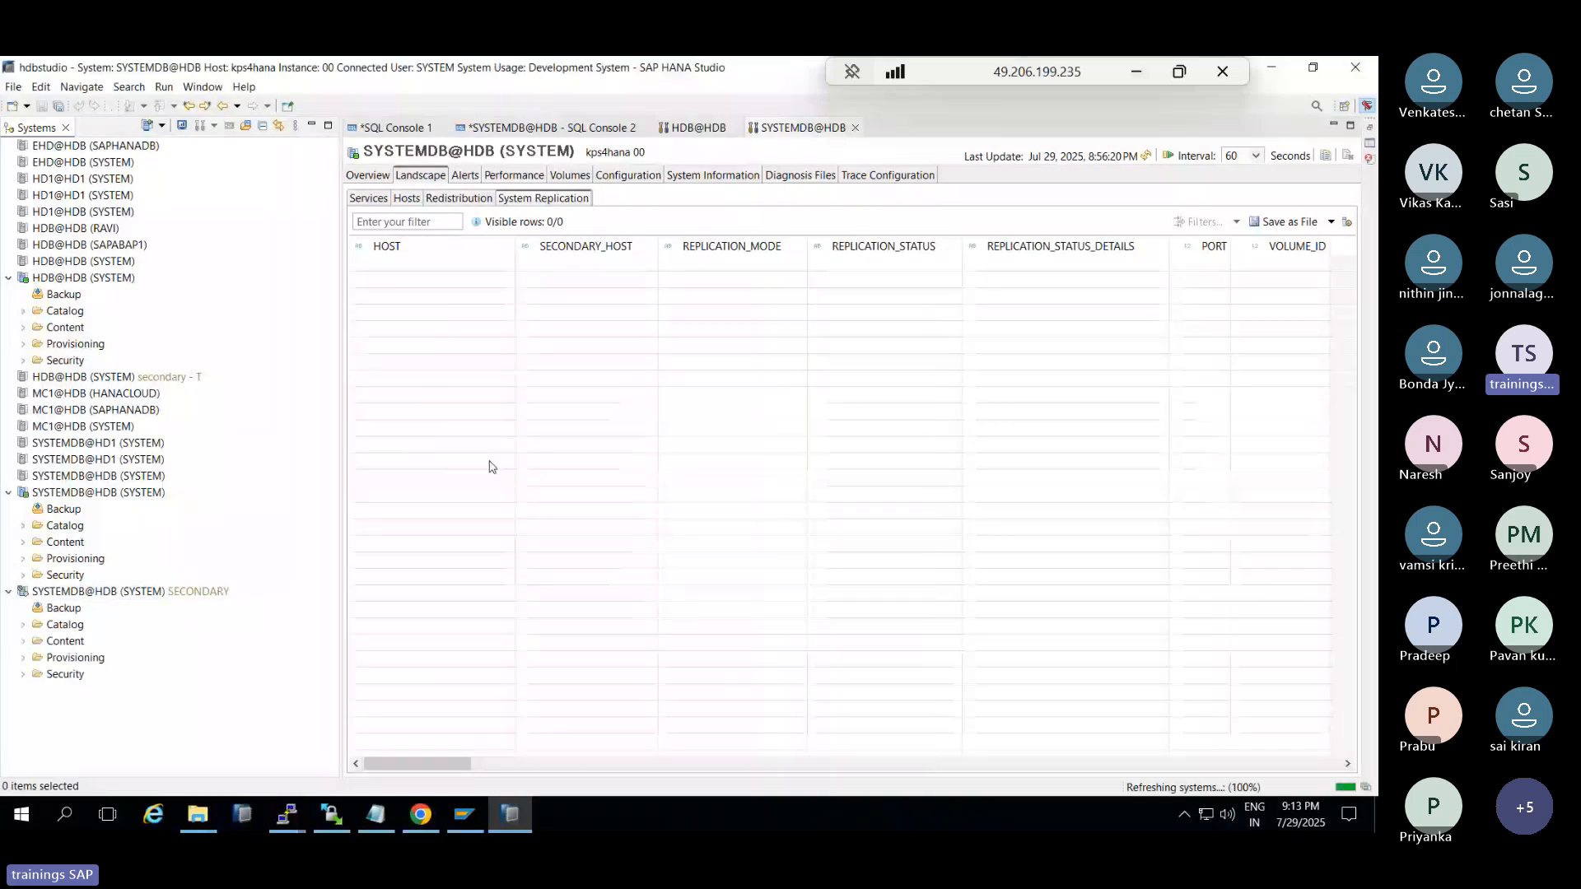
click(85, 594)
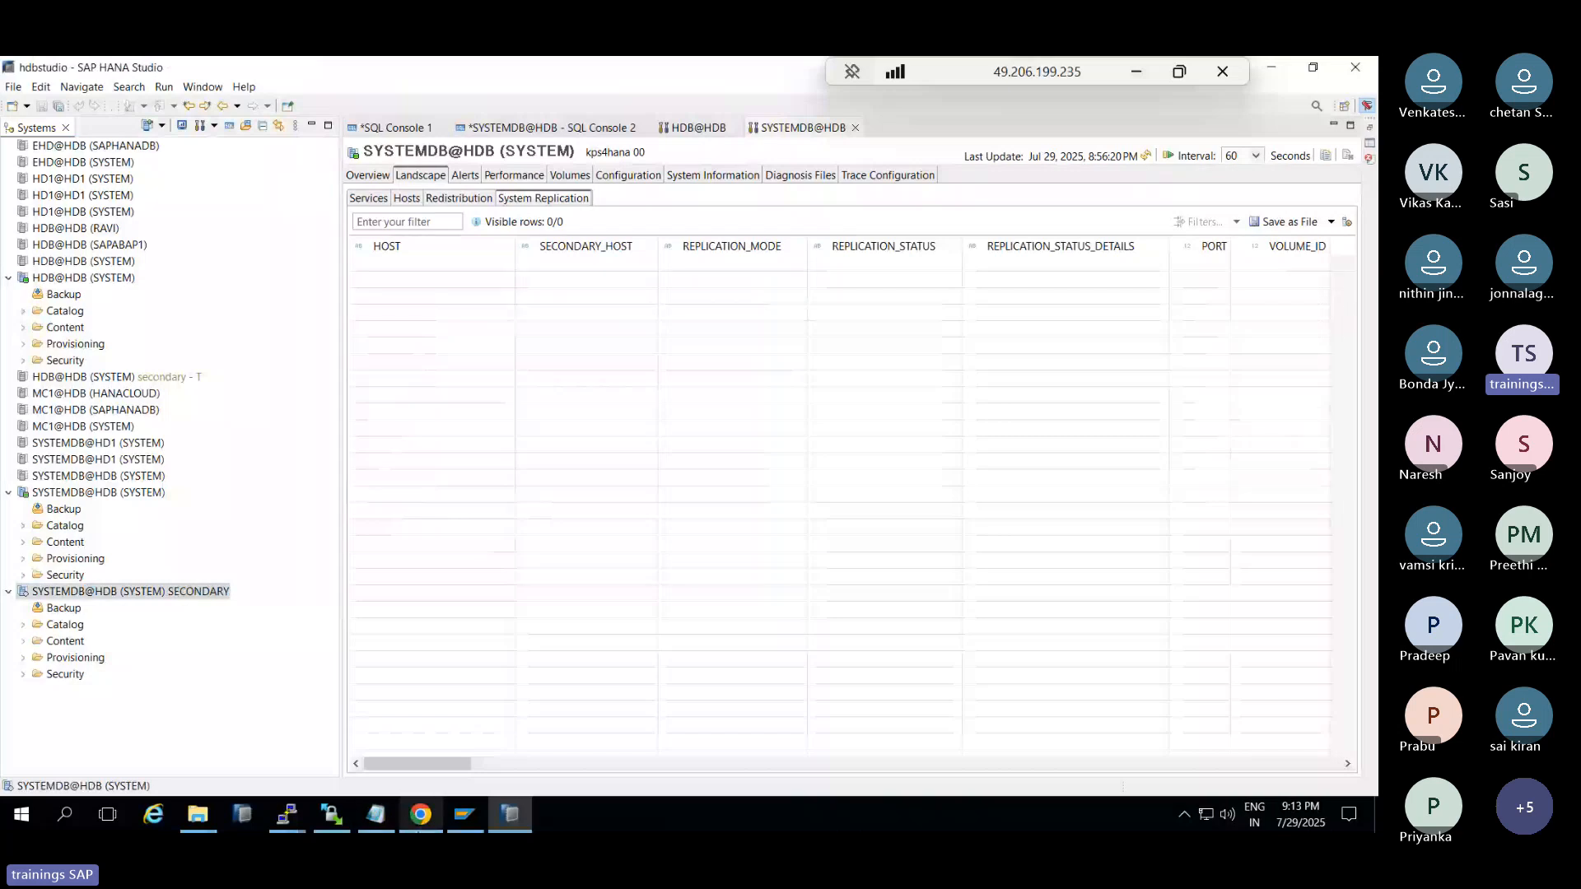
click(420, 819)
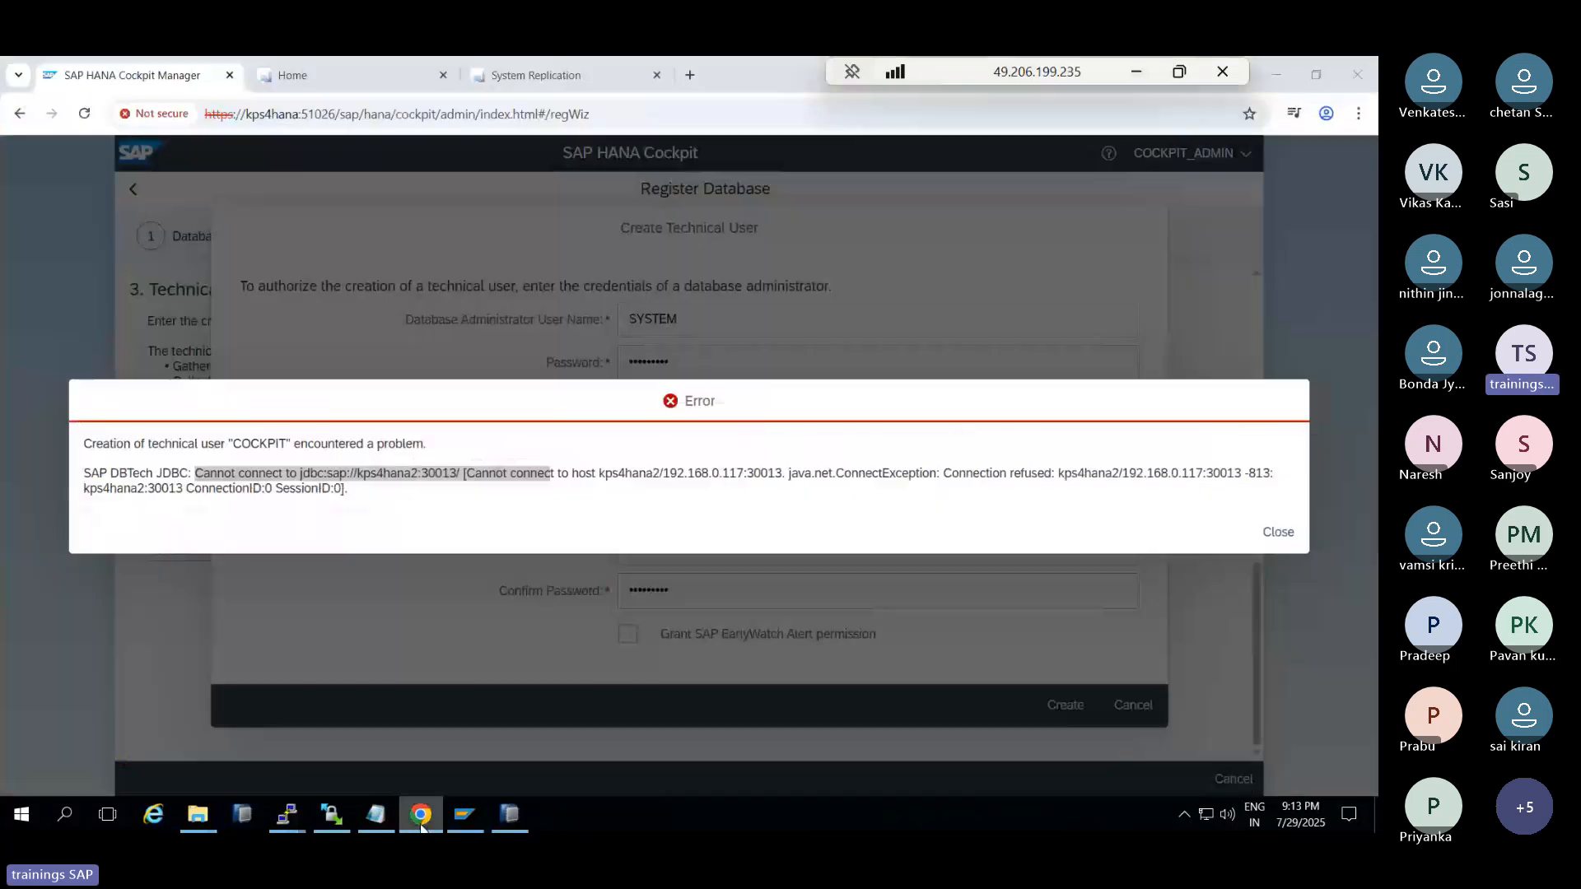
Dismiss the connection error and create the technical user COCKPIT
click(1278, 532)
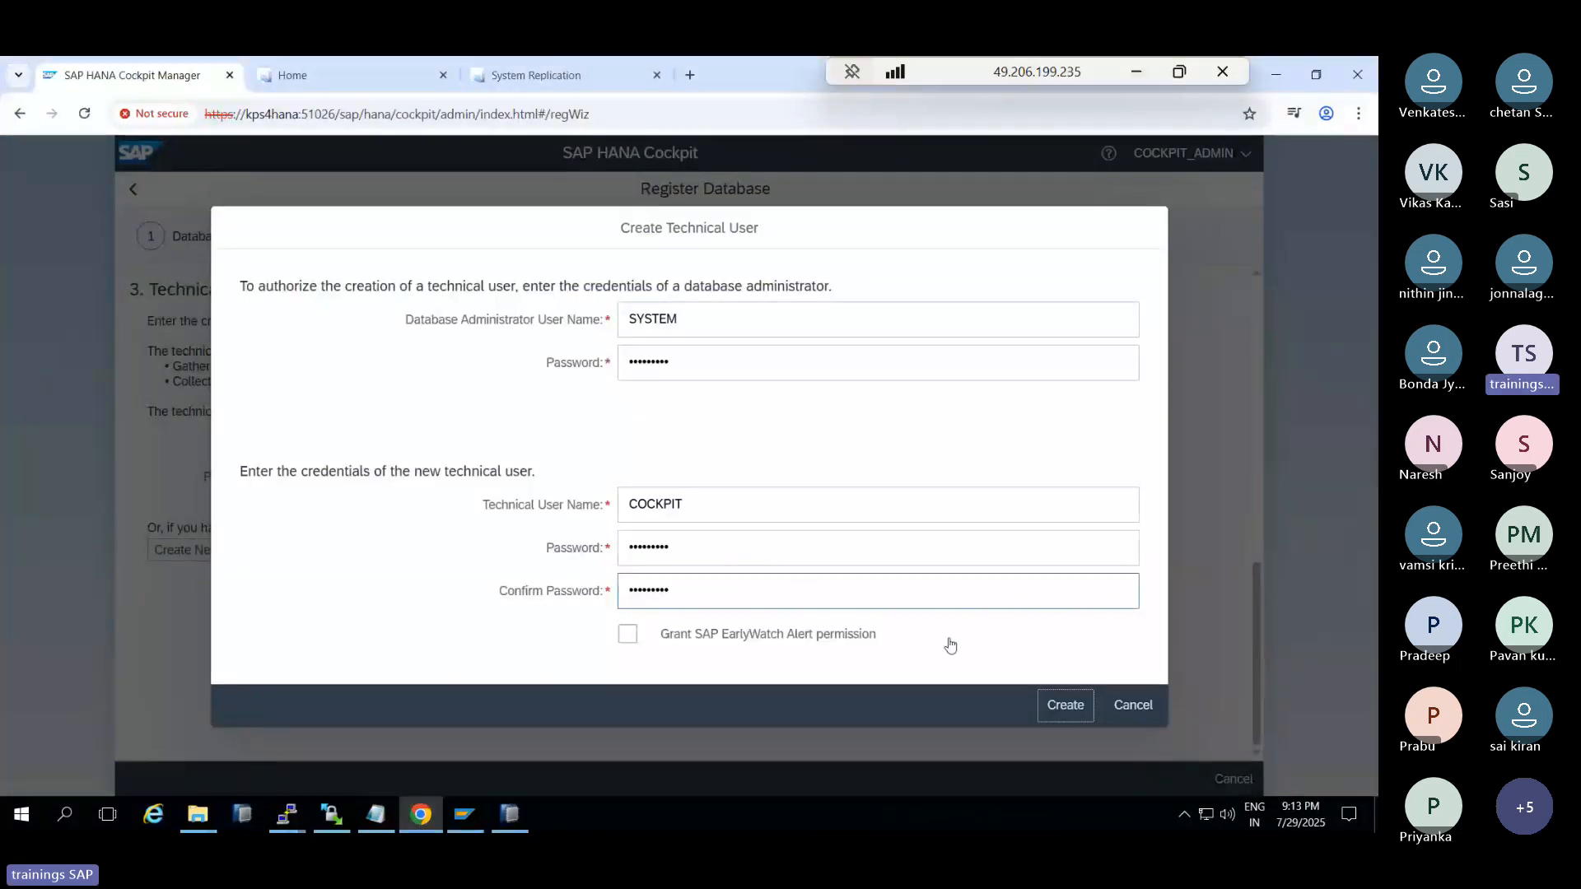
click(1066, 705)
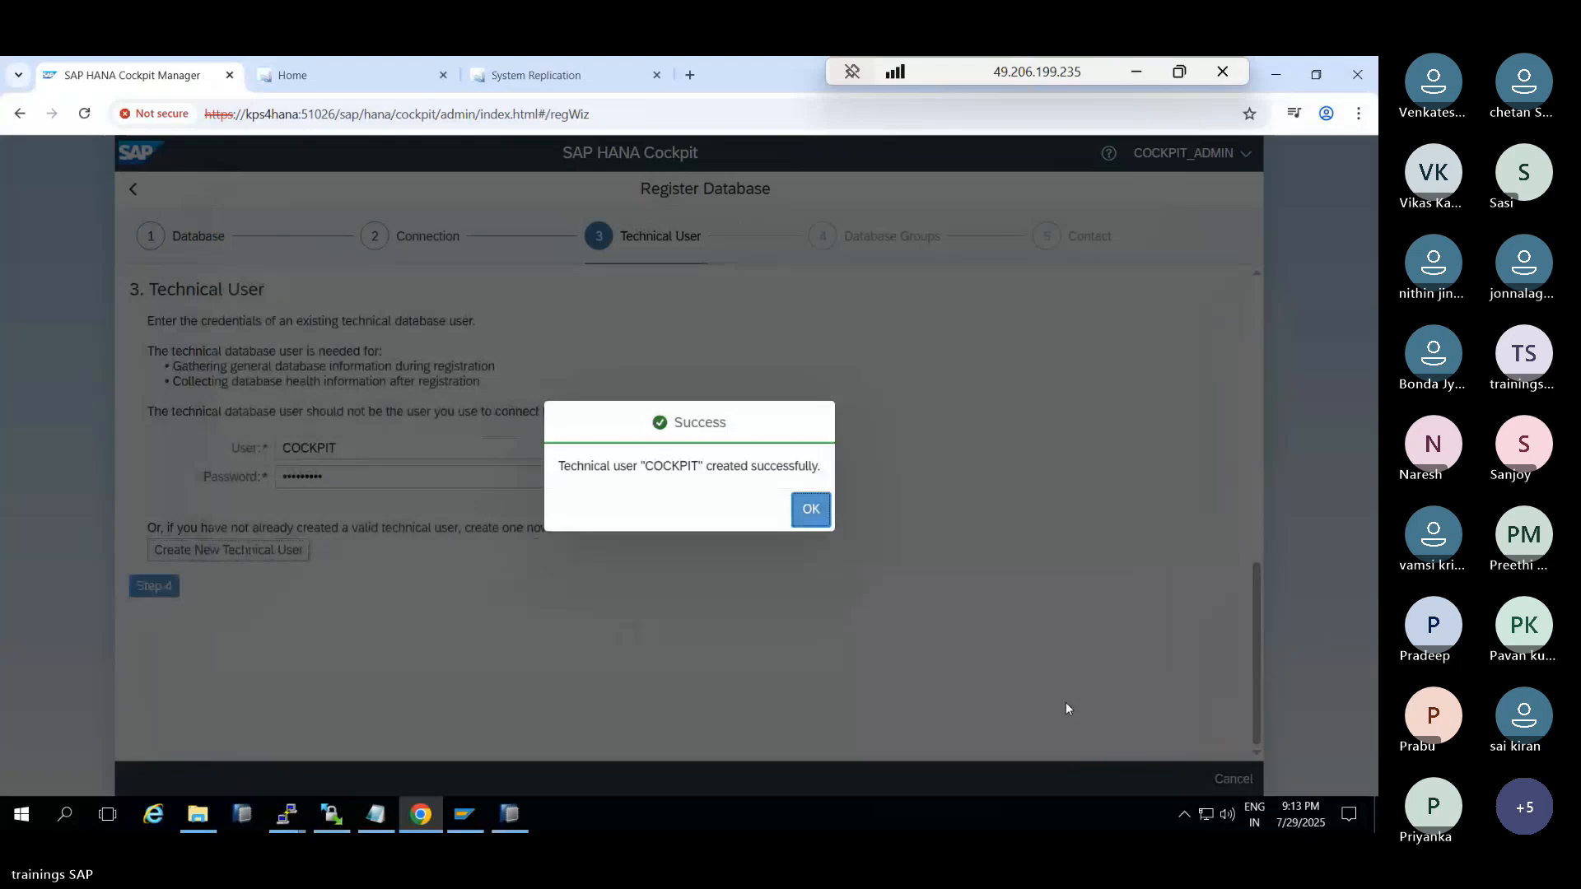
click(807, 509)
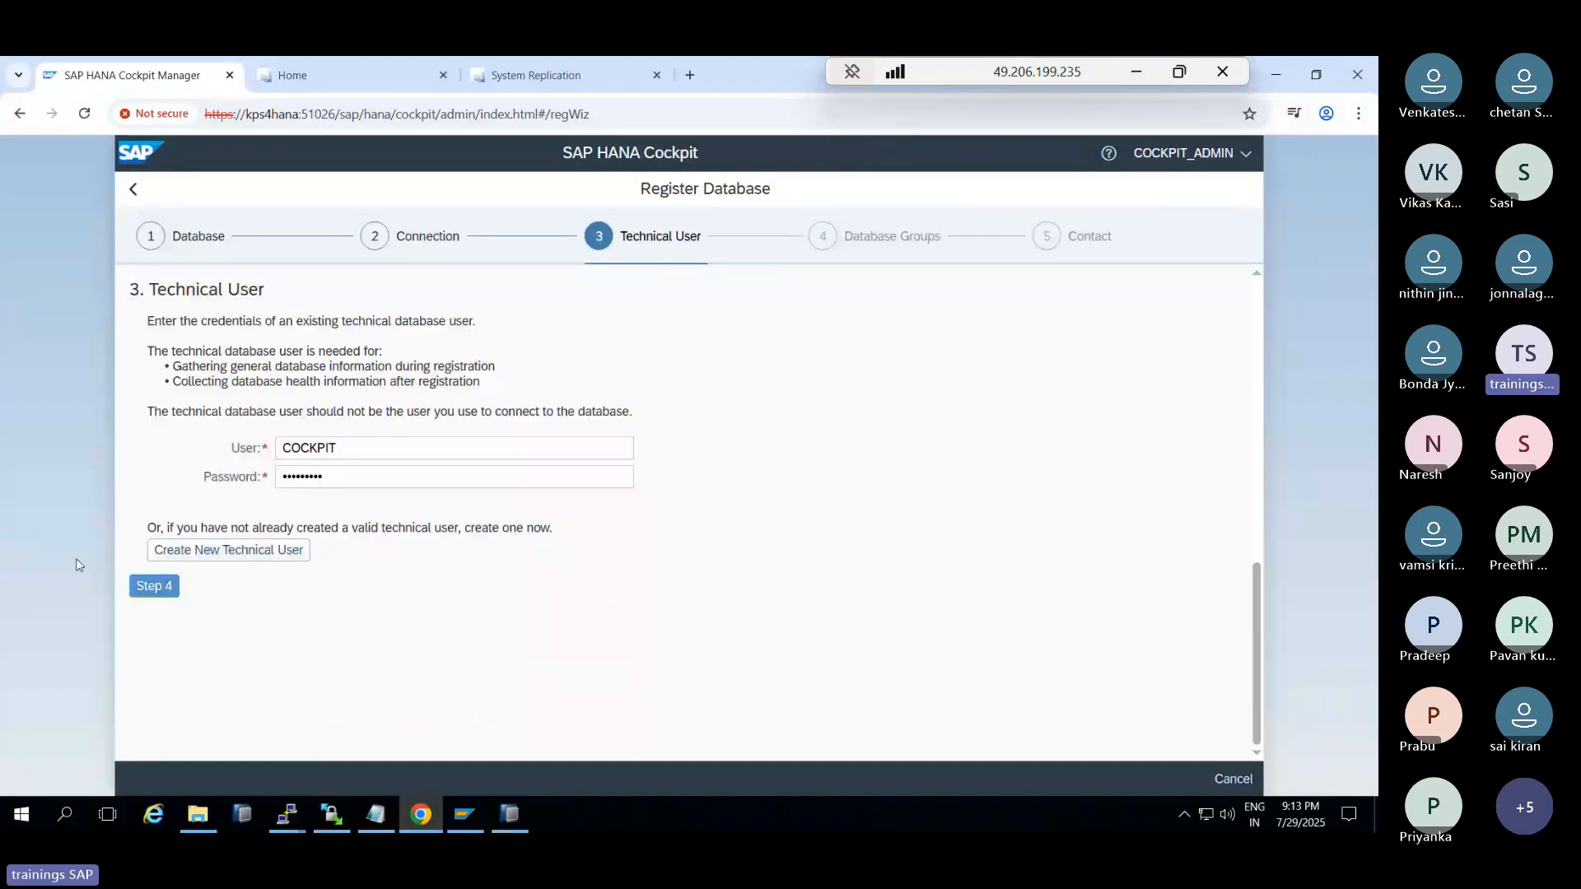
Skip through database groups and contact, review, and register SYSTEMDB@HDB on kps4hana2
click(154, 586)
click(154, 420)
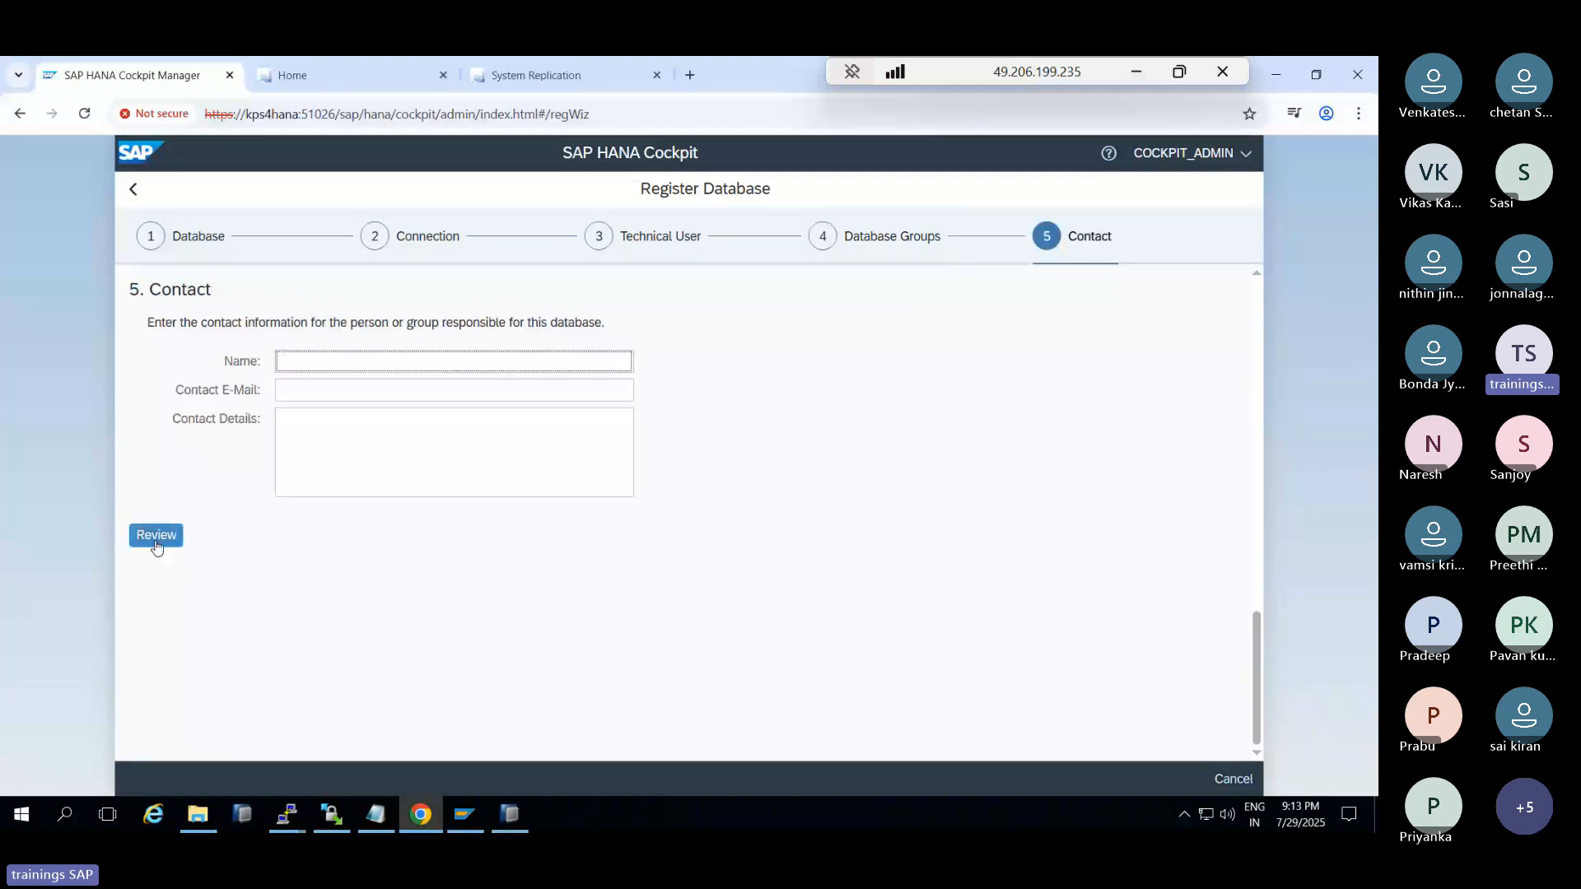
click(156, 536)
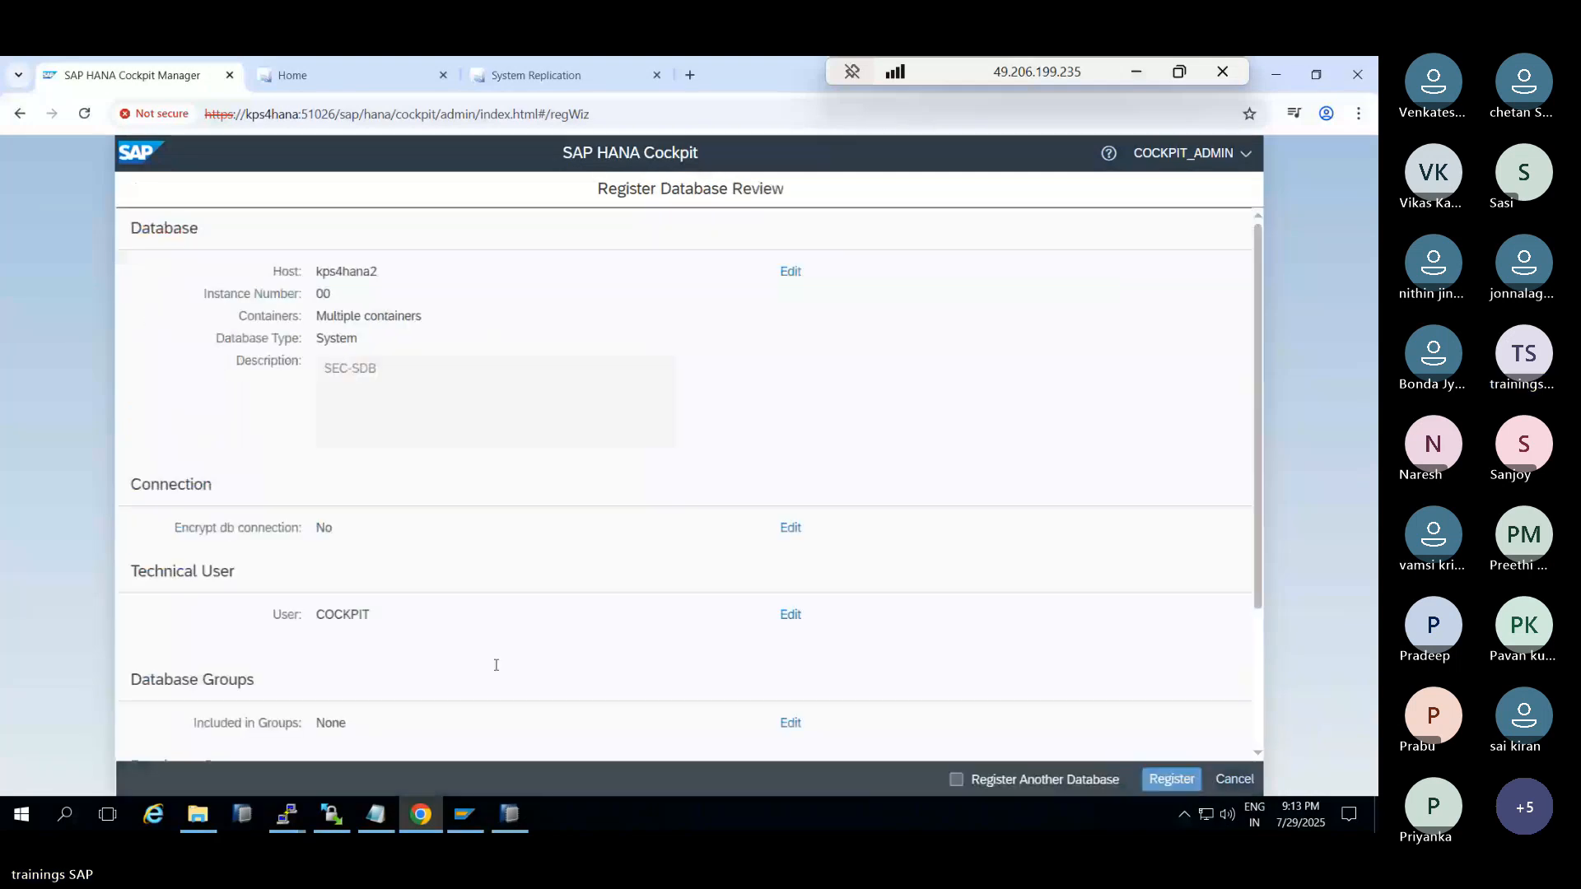
click(1169, 780)
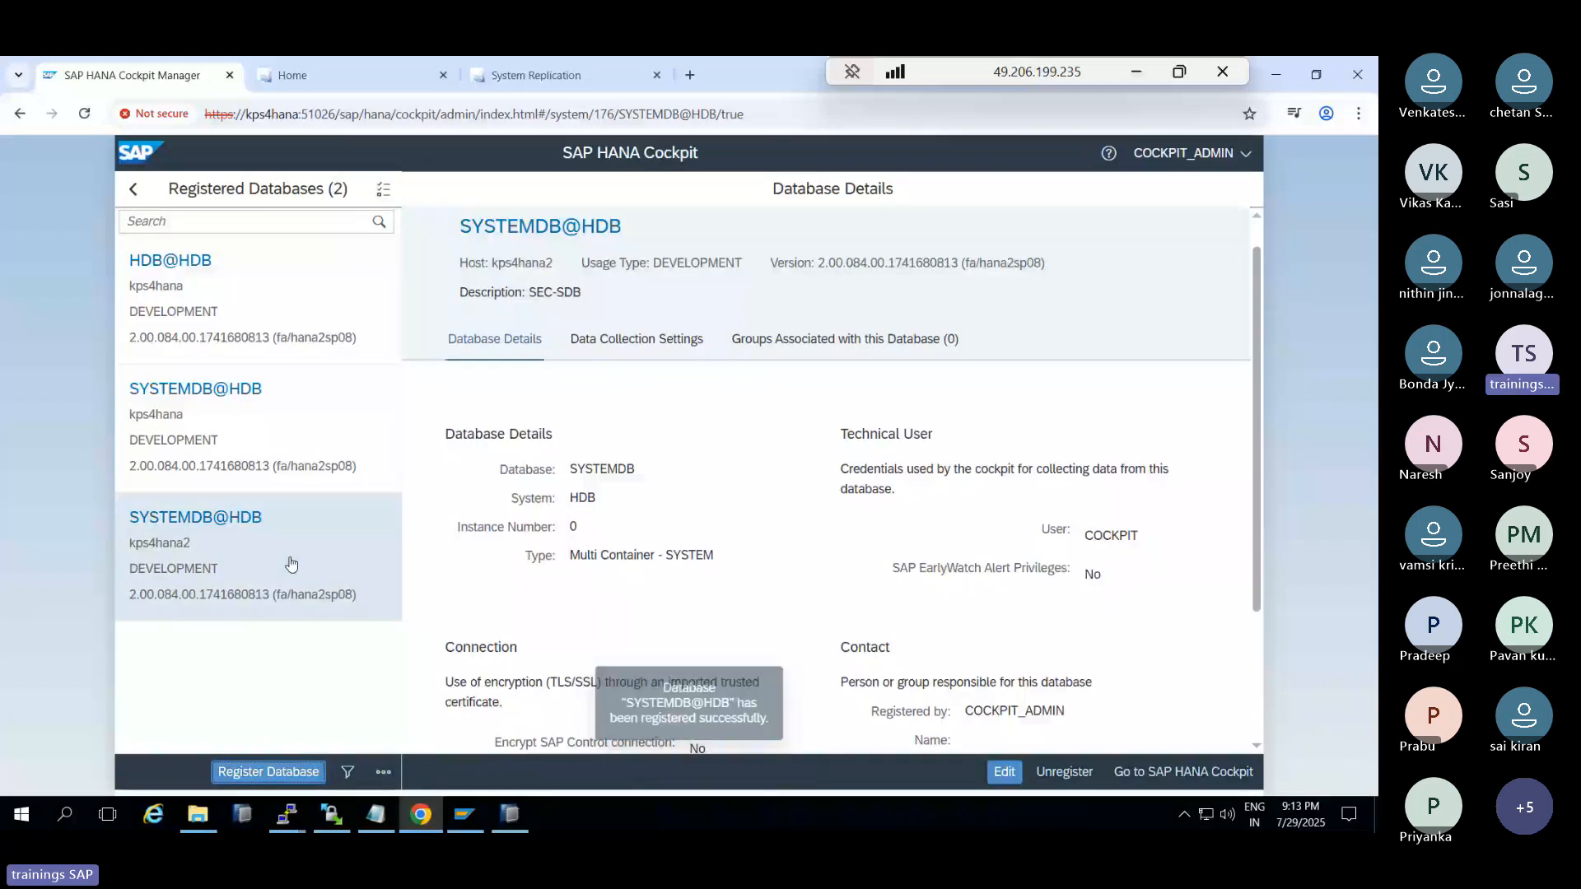
Start a new registration for host kps4hana2, instance 00, tenant HDB, description SEC-TDB
click(268, 772)
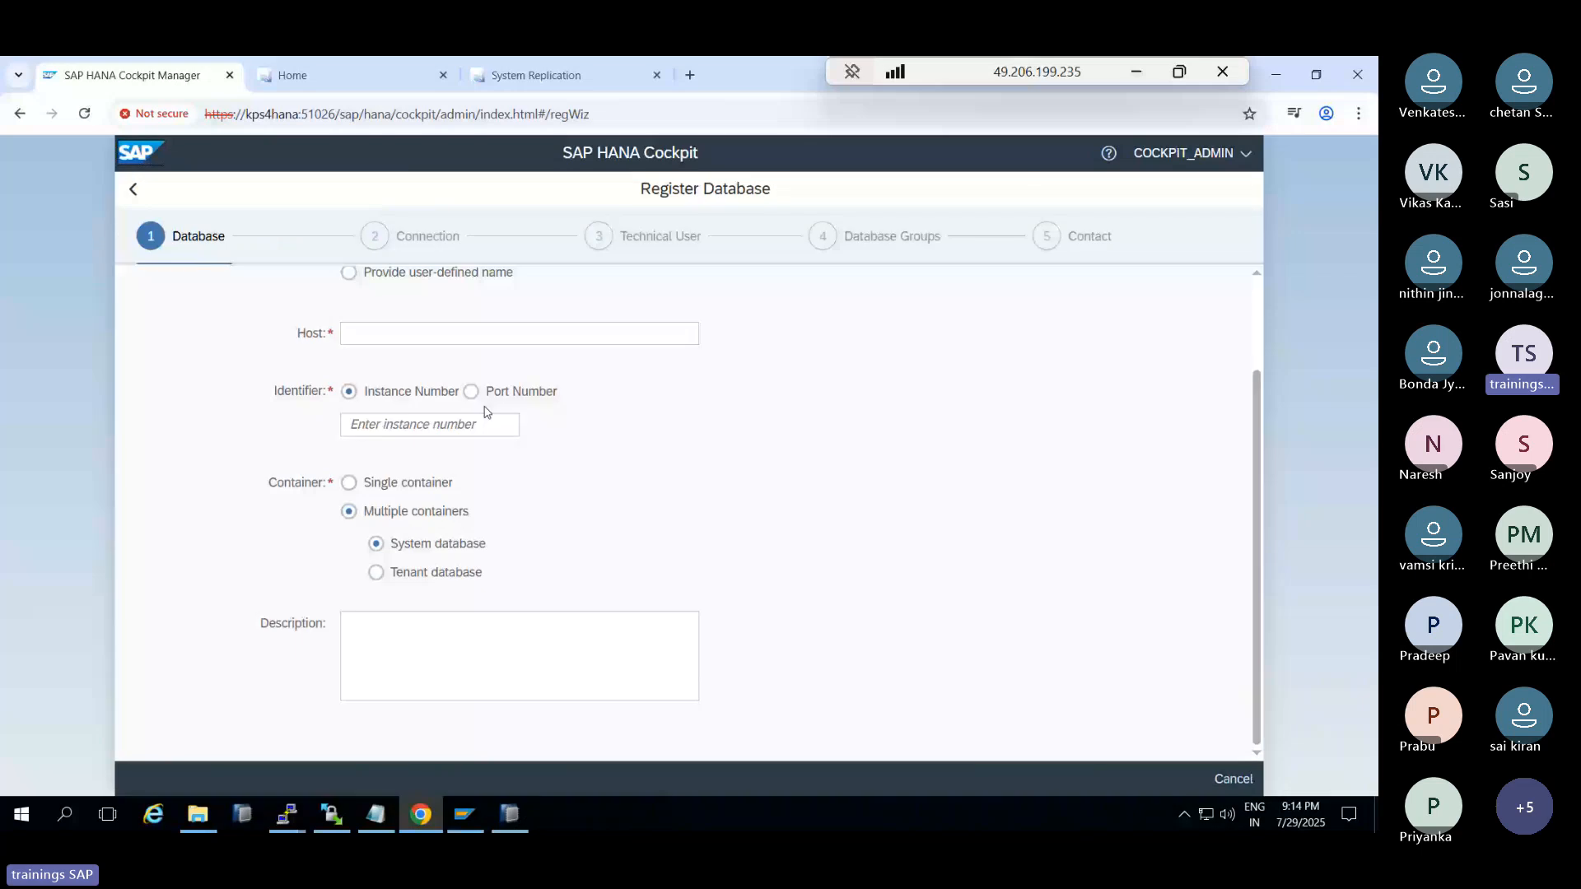
click(450, 331)
text(kps4hana)
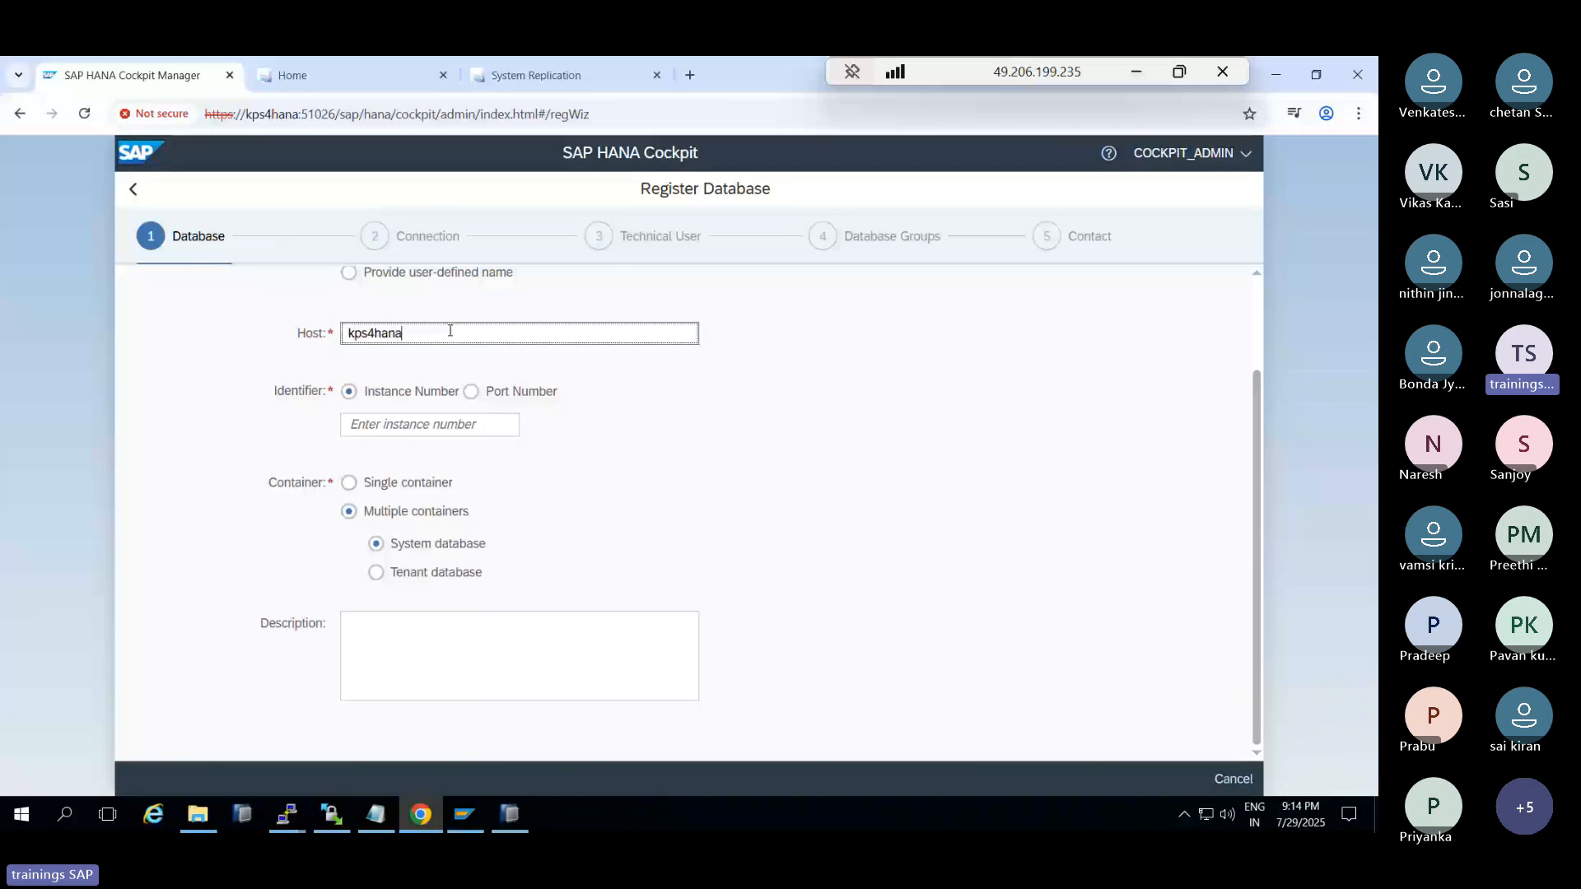
text(2)
click(446, 425)
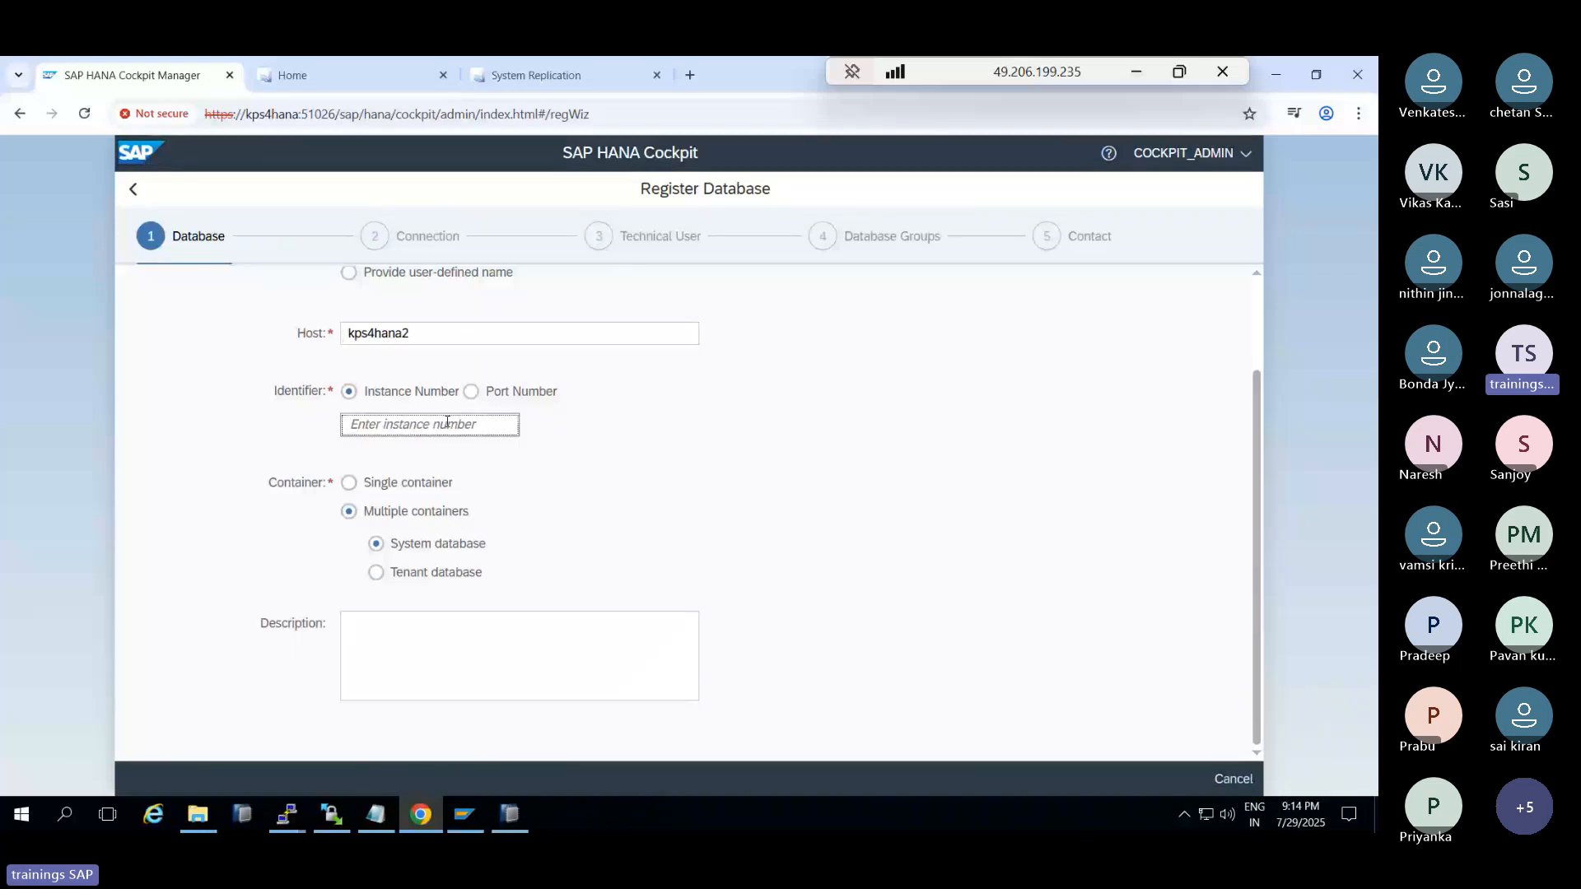
text(00)
click(424, 574)
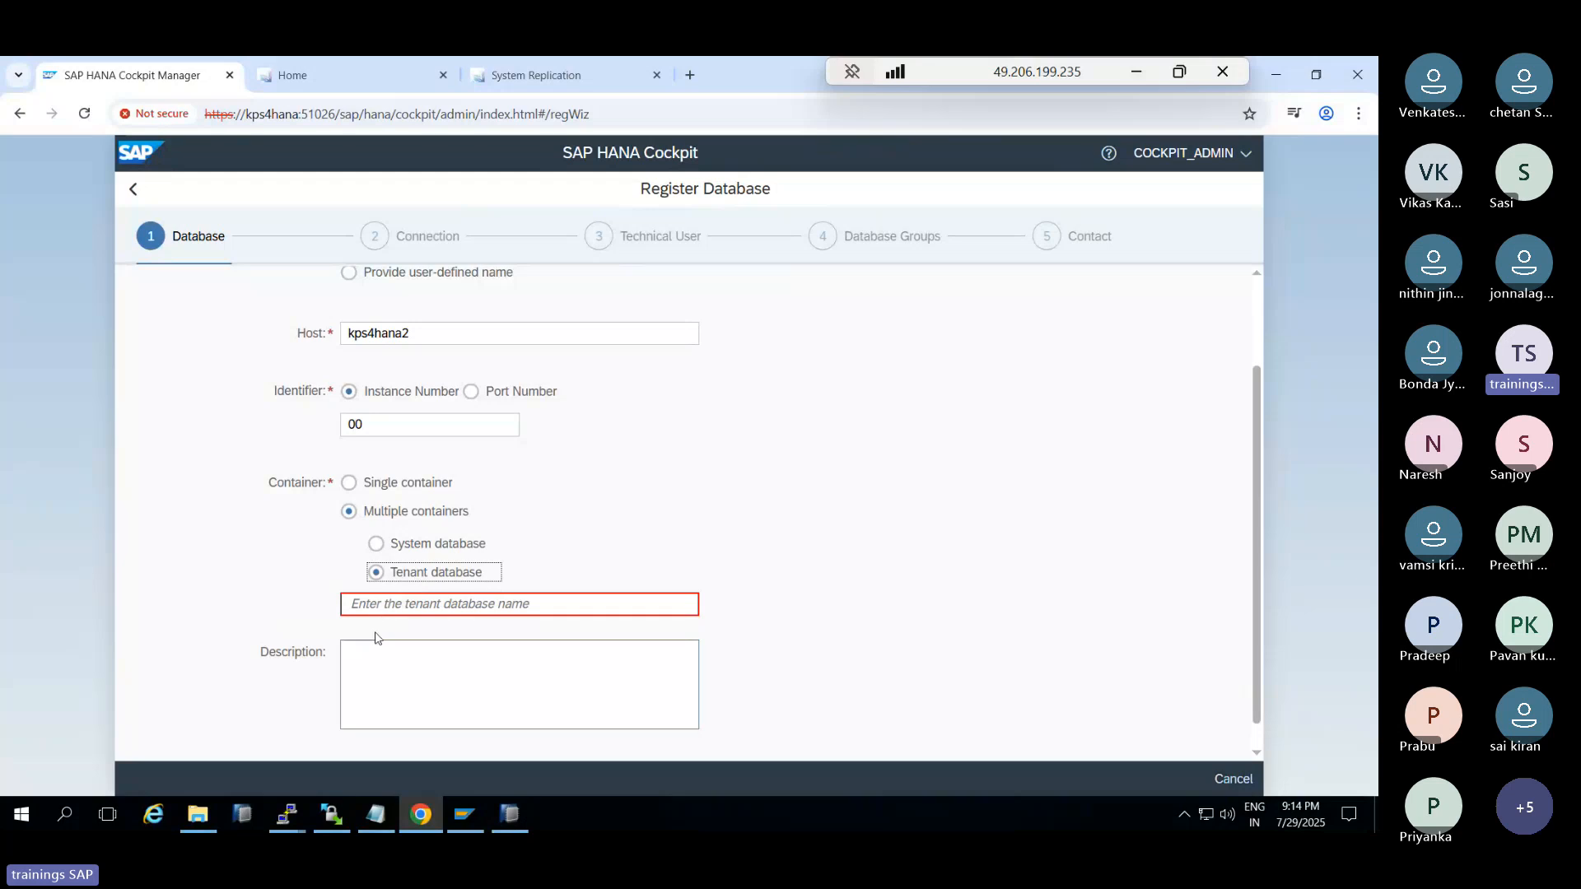
click(379, 603)
text(HDB)
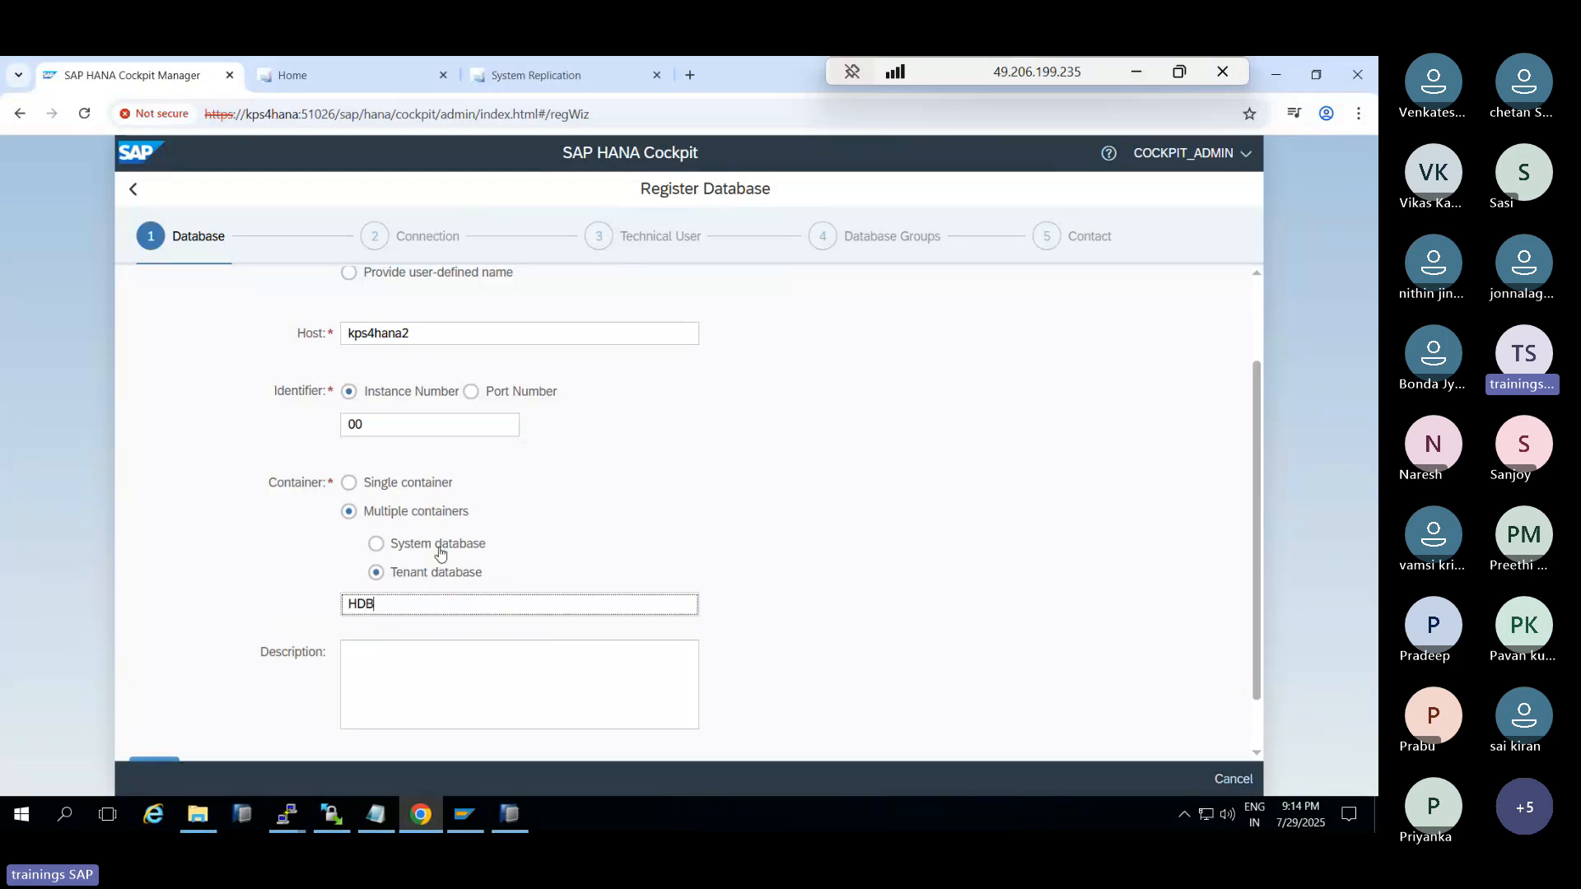
click(419, 650)
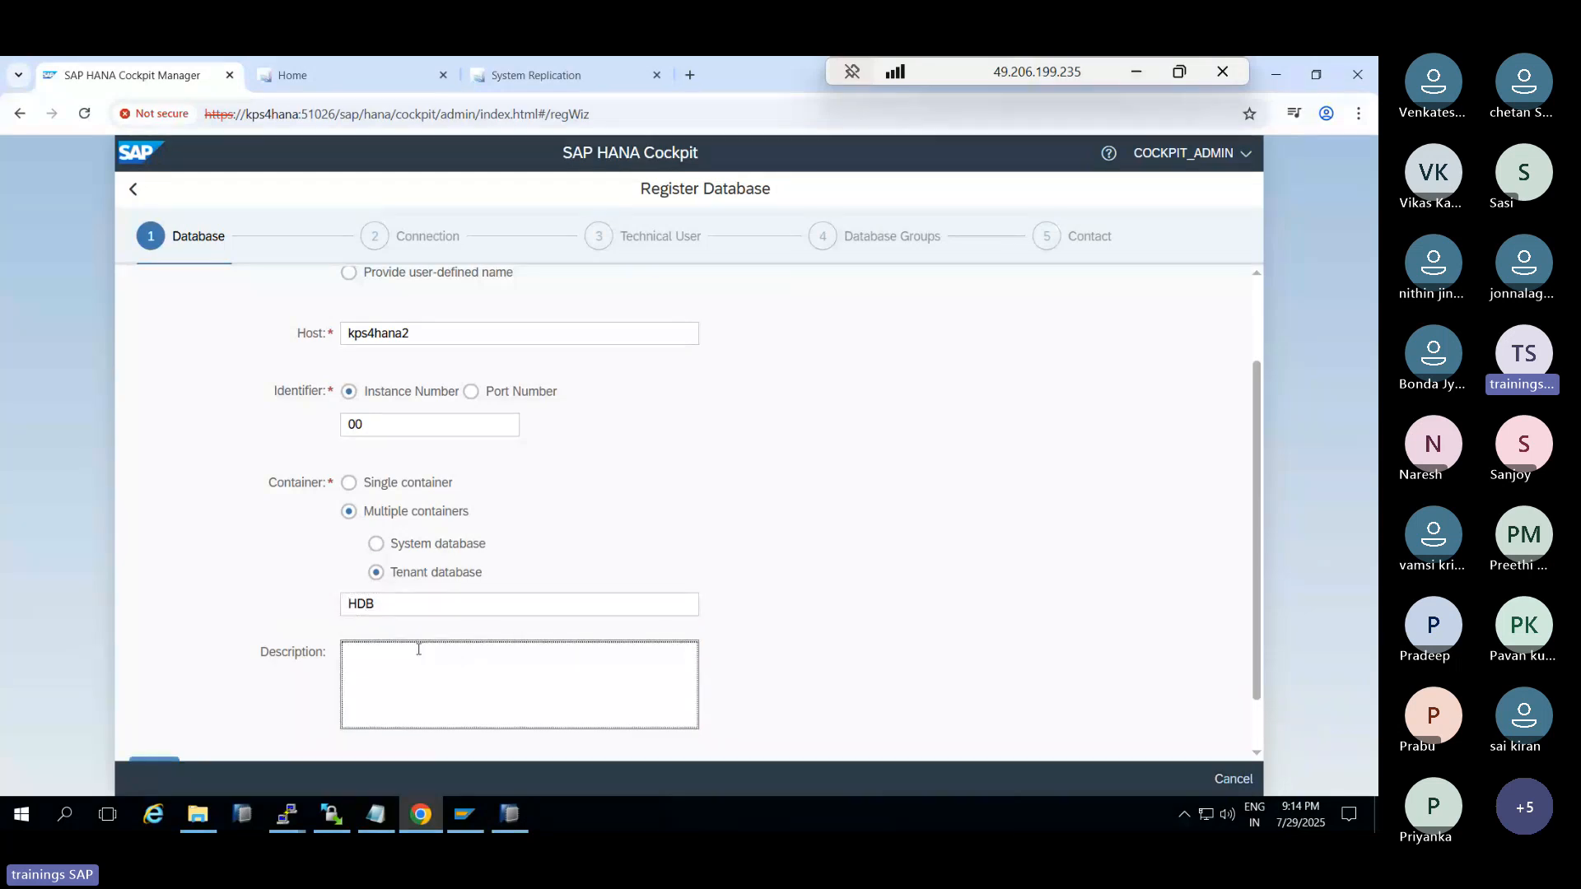
text(SEC-TD)
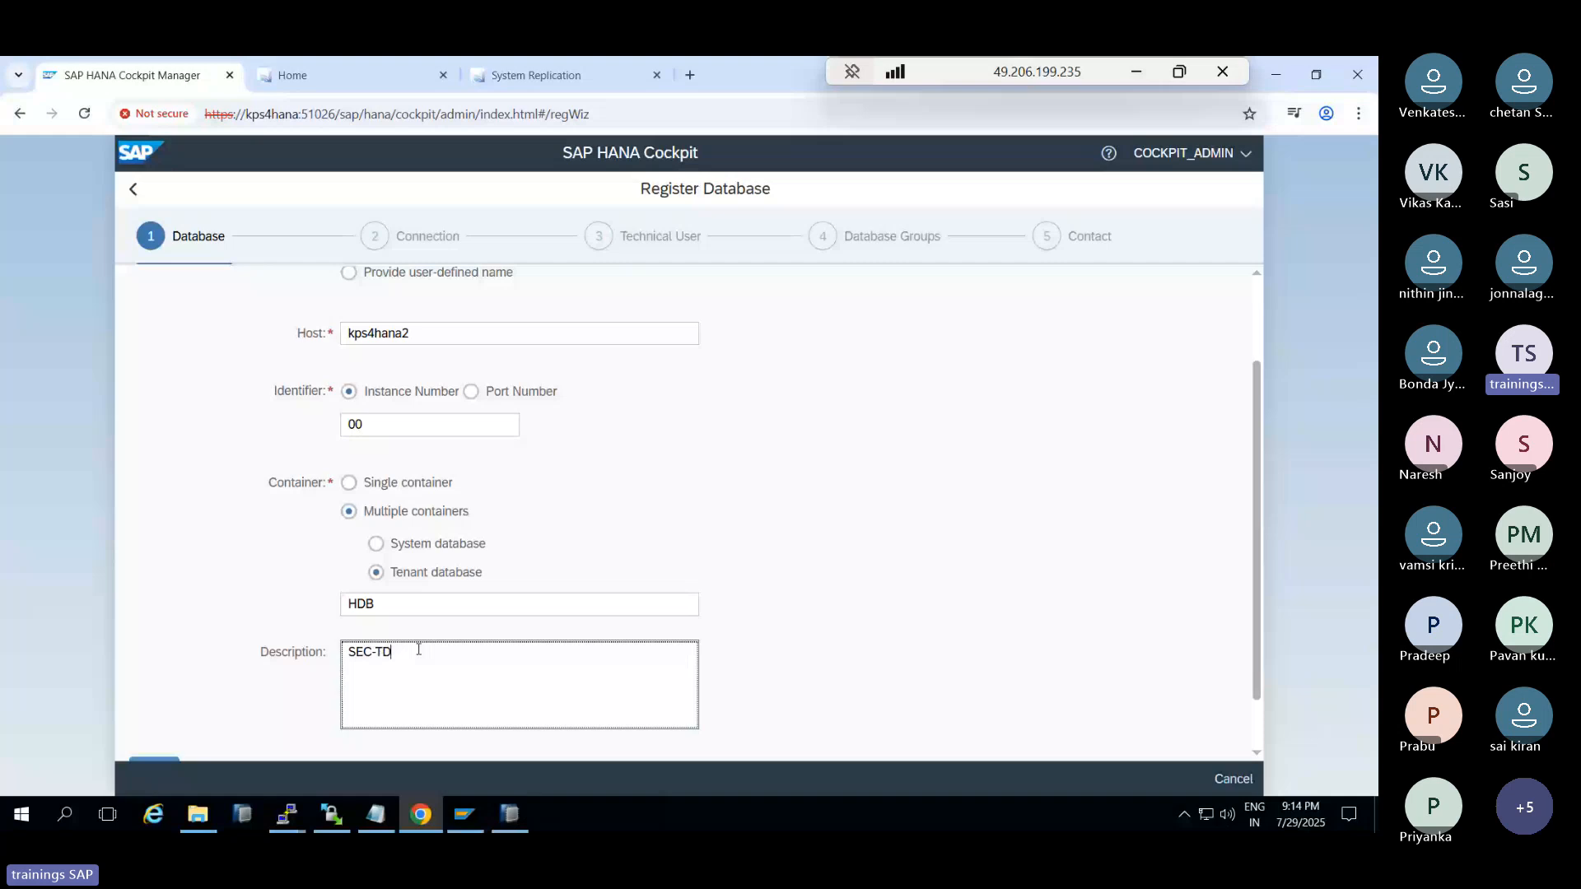
text(B)
scroll(418, 650, down, 1)
Turn off connection encryption and enter technical user SYSTEM with its password
click(153, 703)
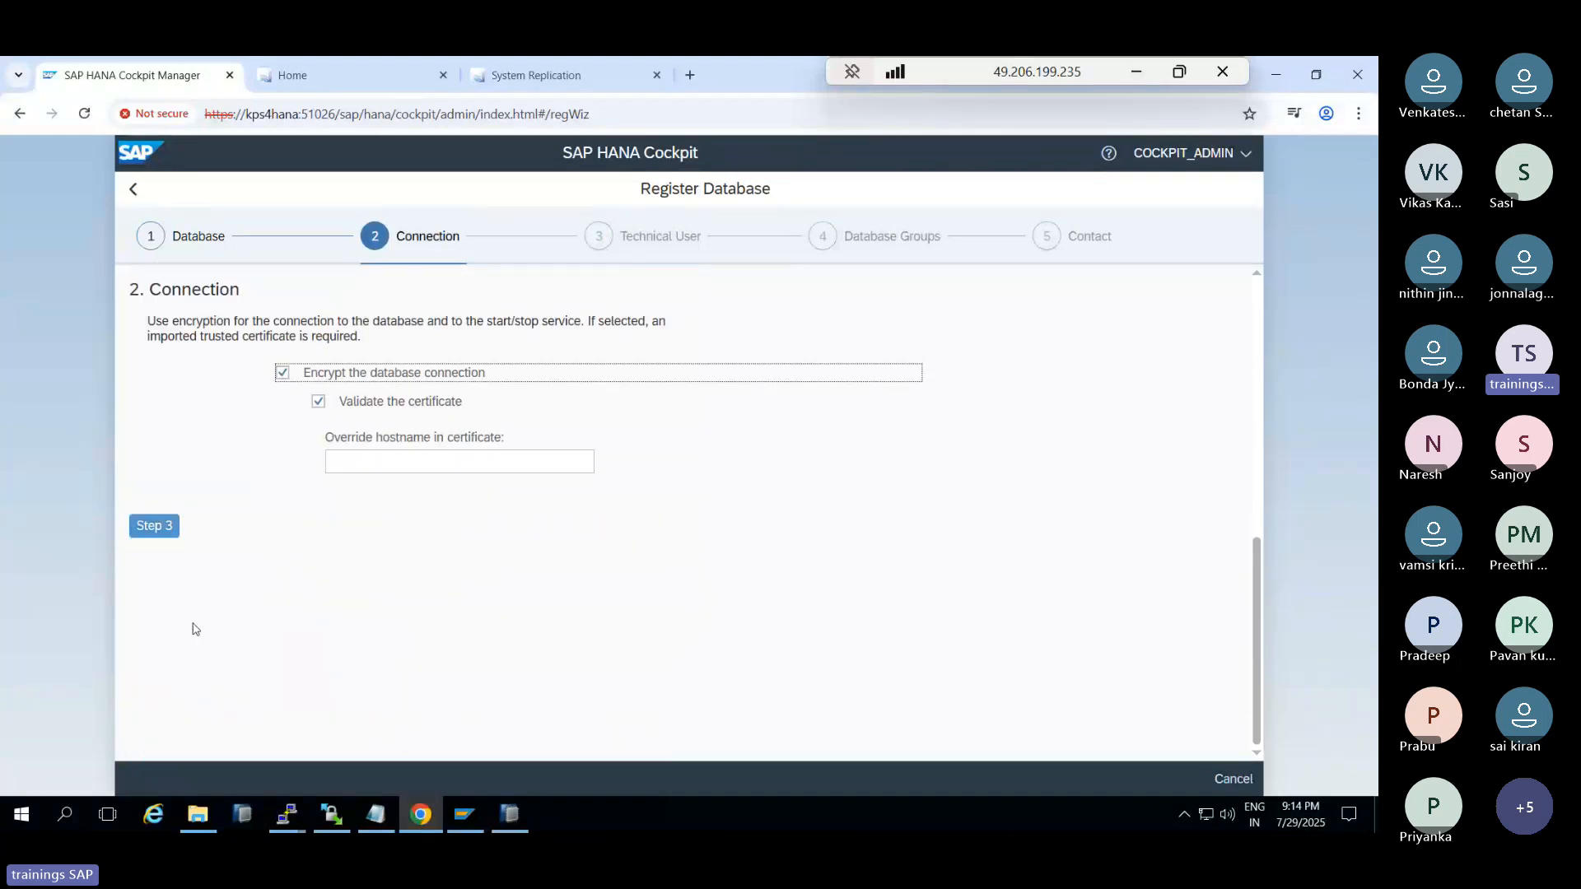
click(283, 373)
click(166, 431)
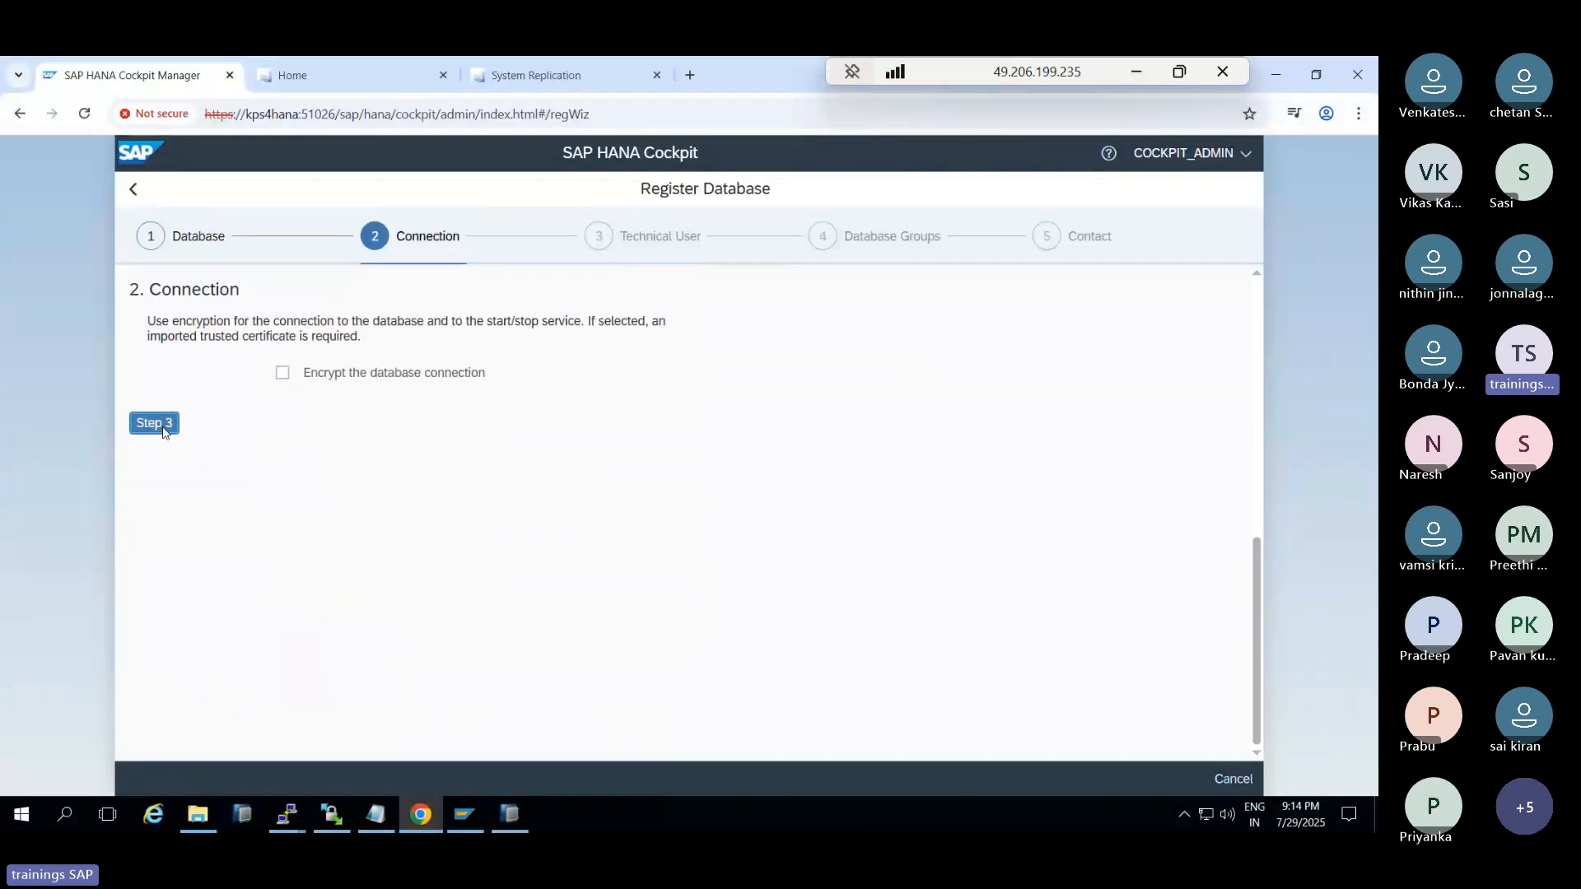
click(292, 450)
text(SYSTEM)
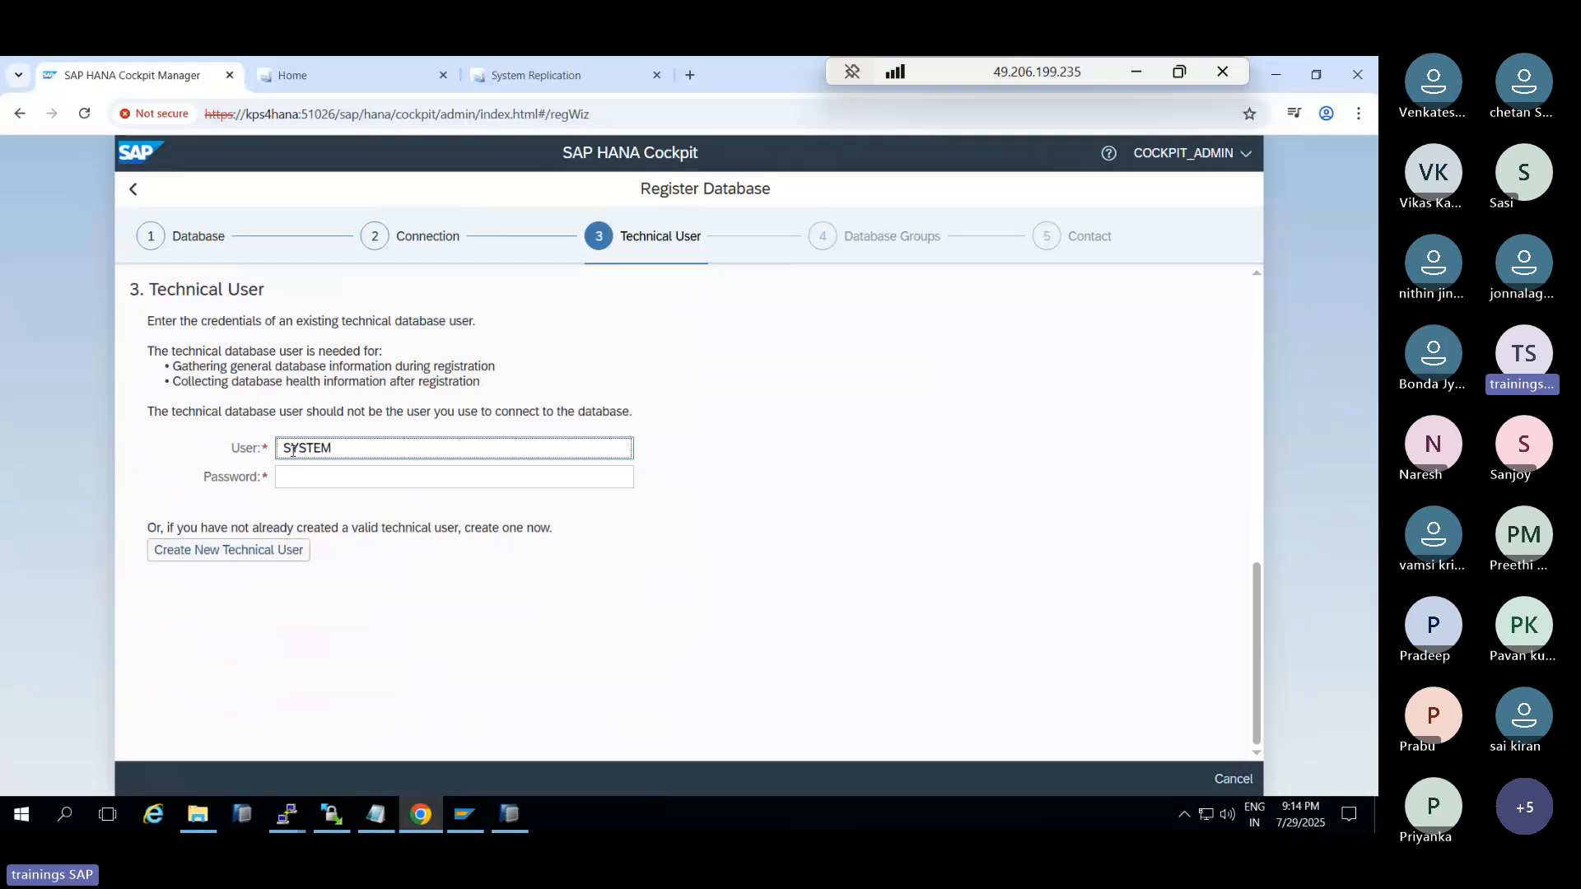
key(Tab)
text(*******)
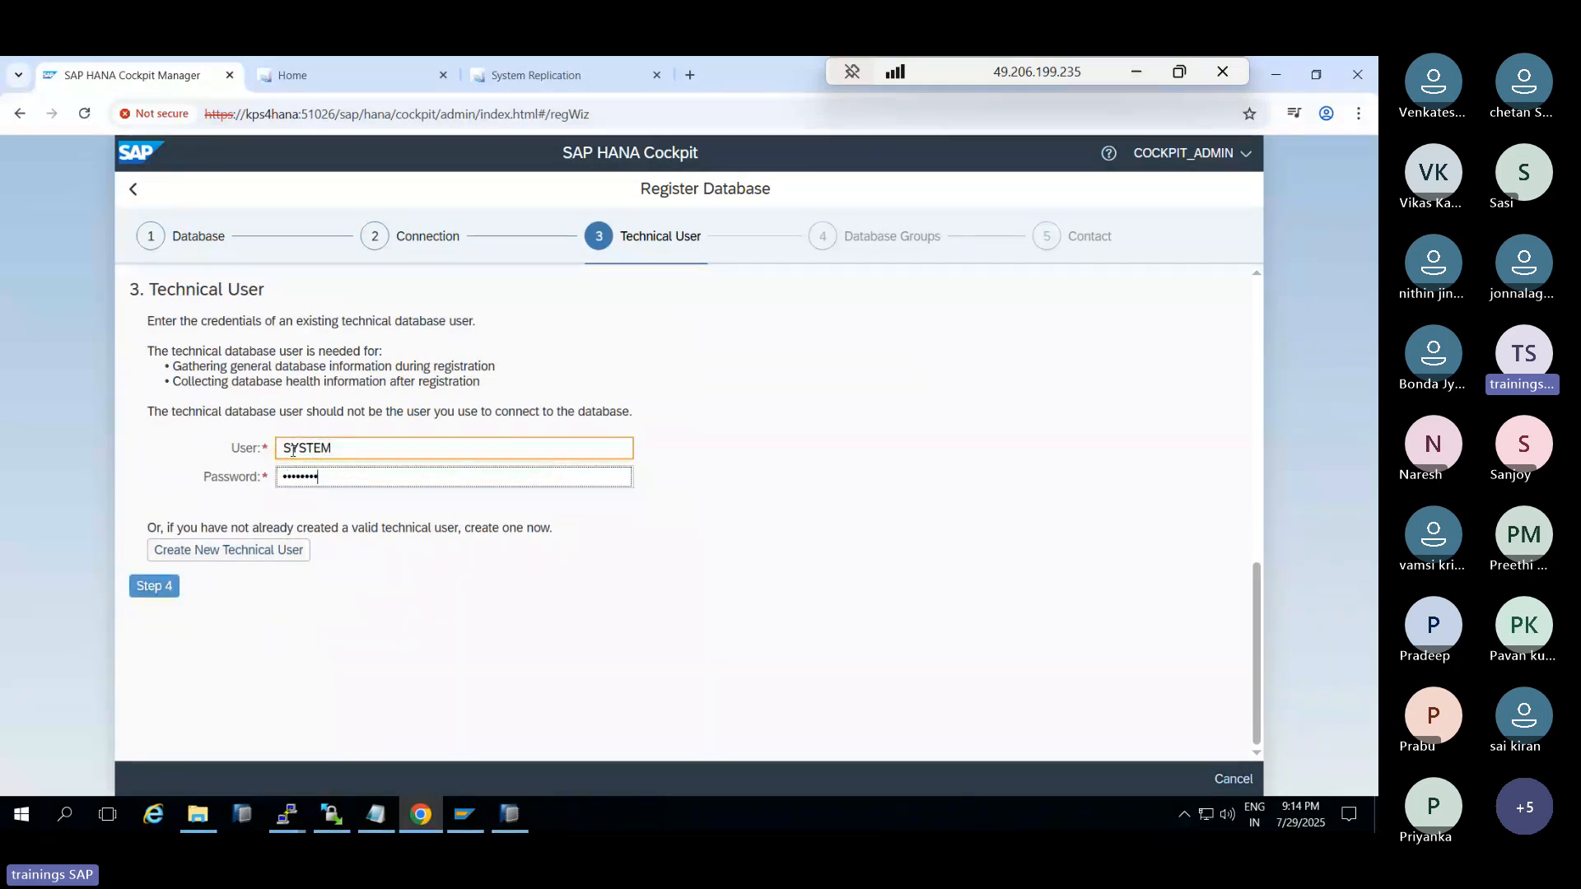
Review and submit the registration, decline the host-agent option, and switch to the kps4hana2 terminal
click(156, 586)
click(156, 423)
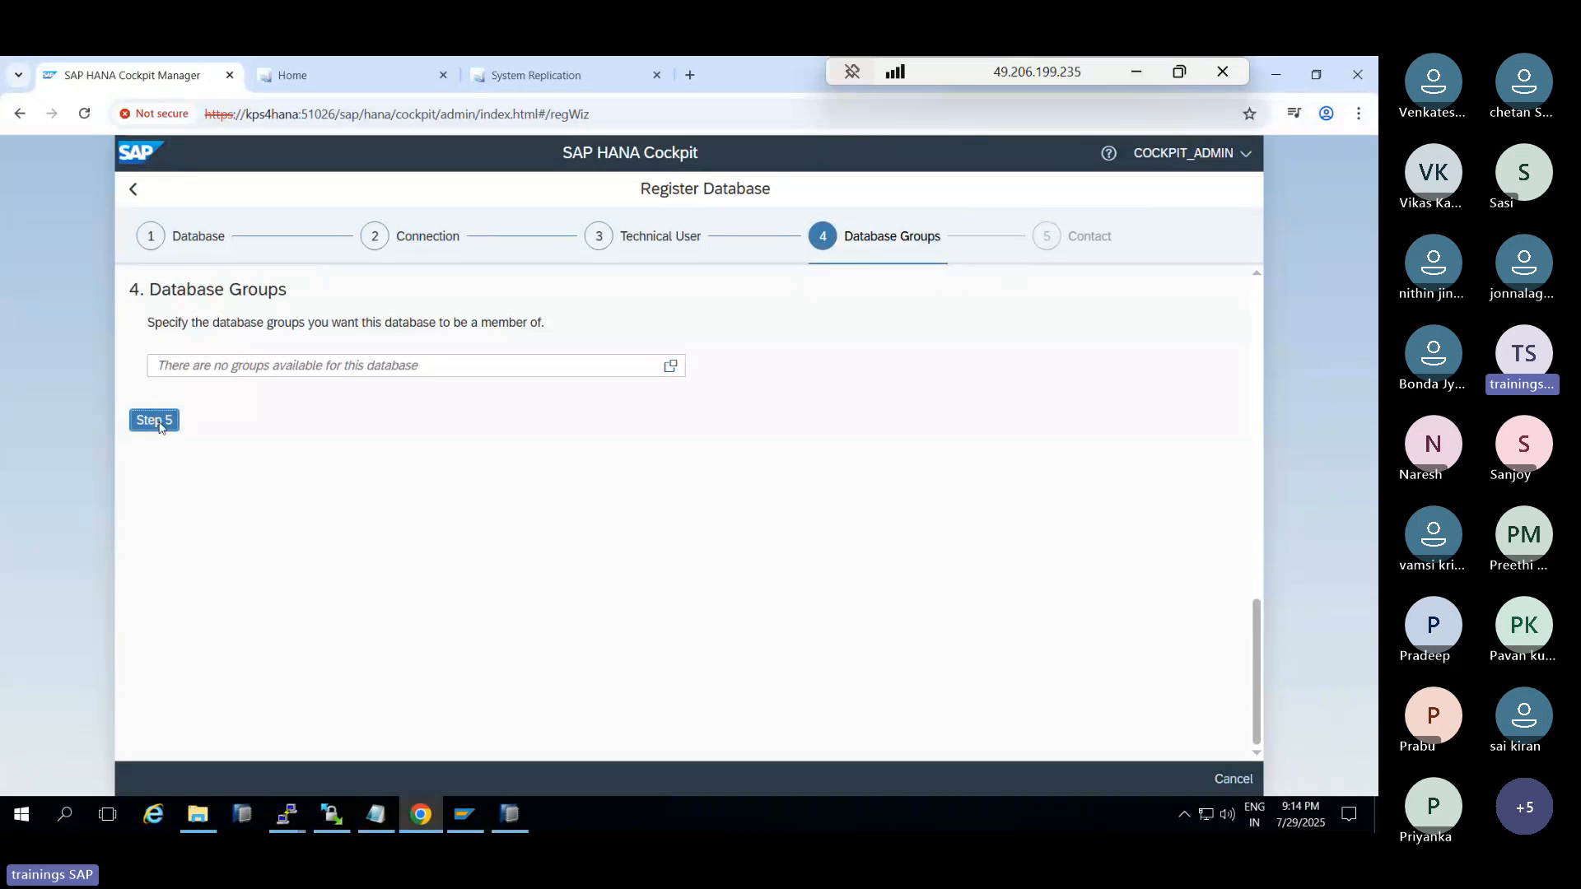
click(159, 536)
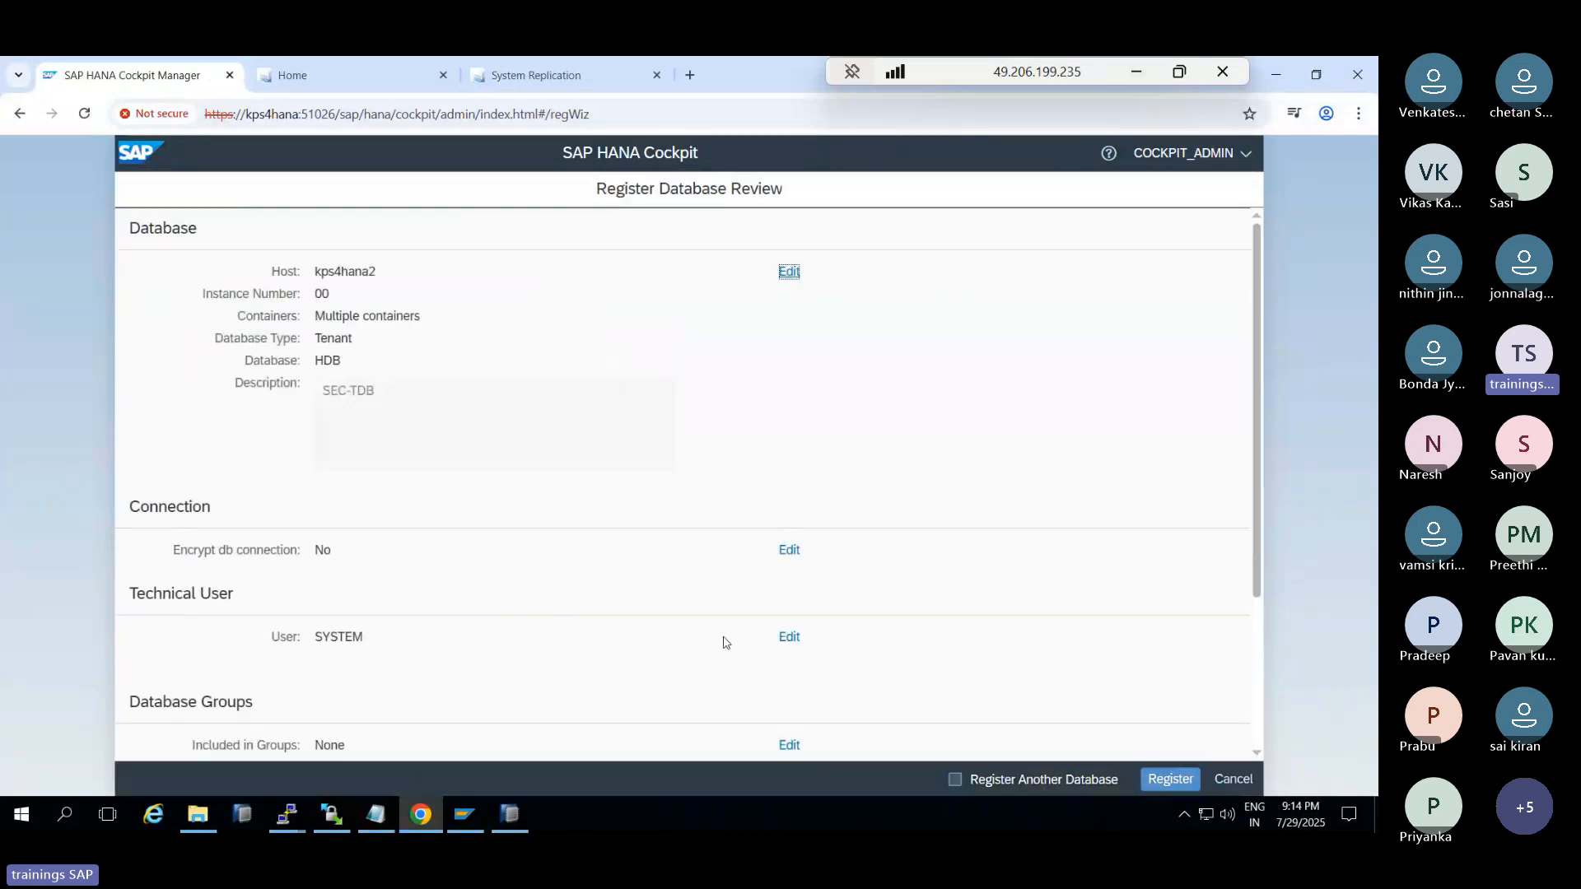
click(1163, 783)
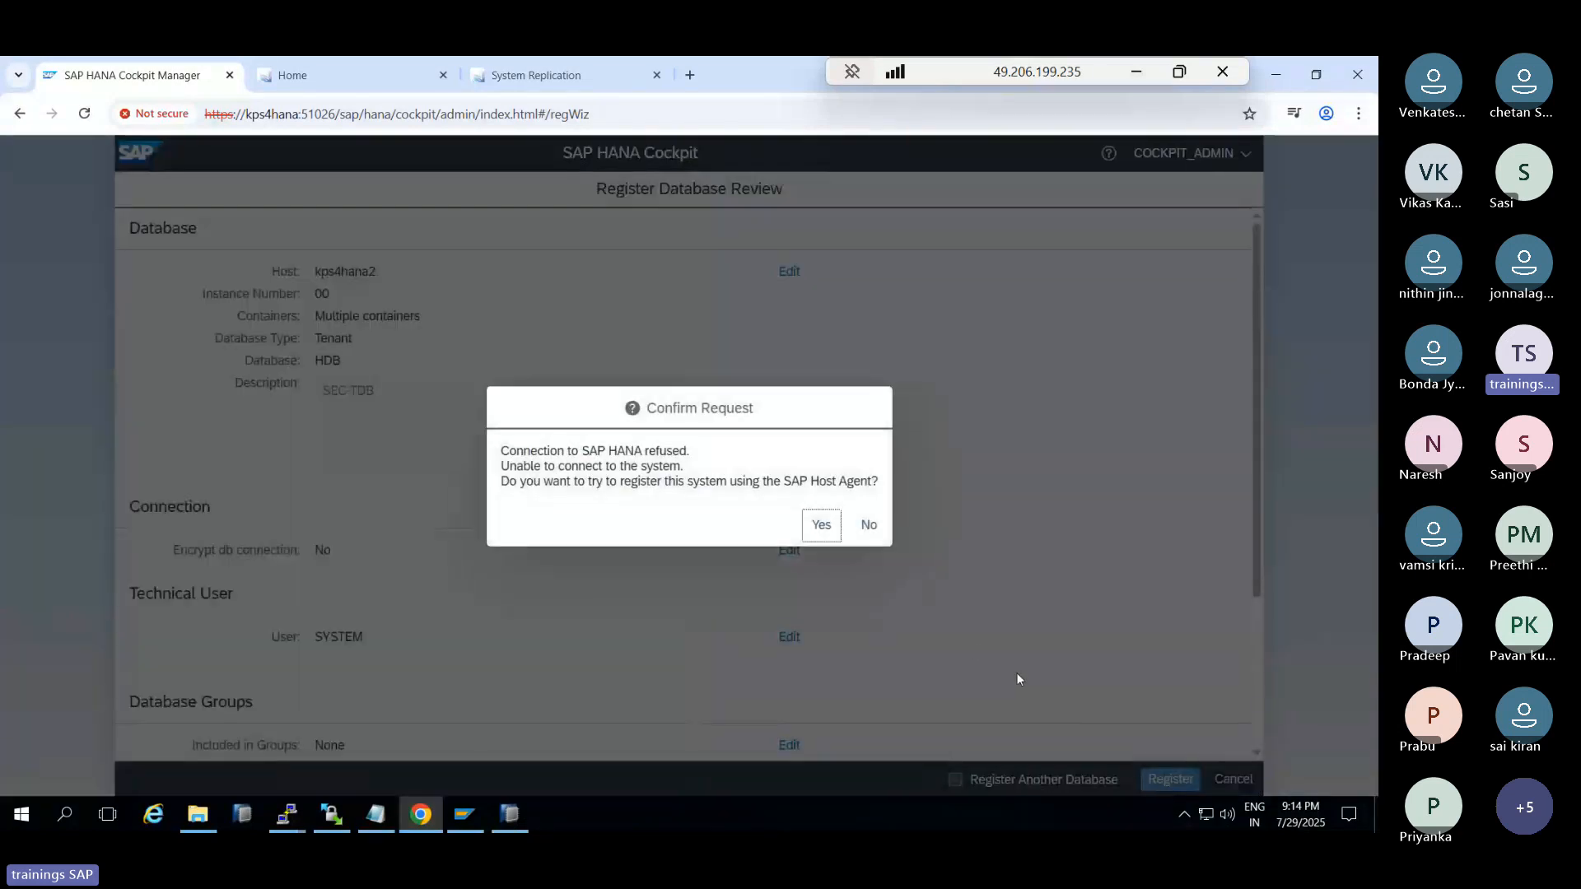
click(869, 524)
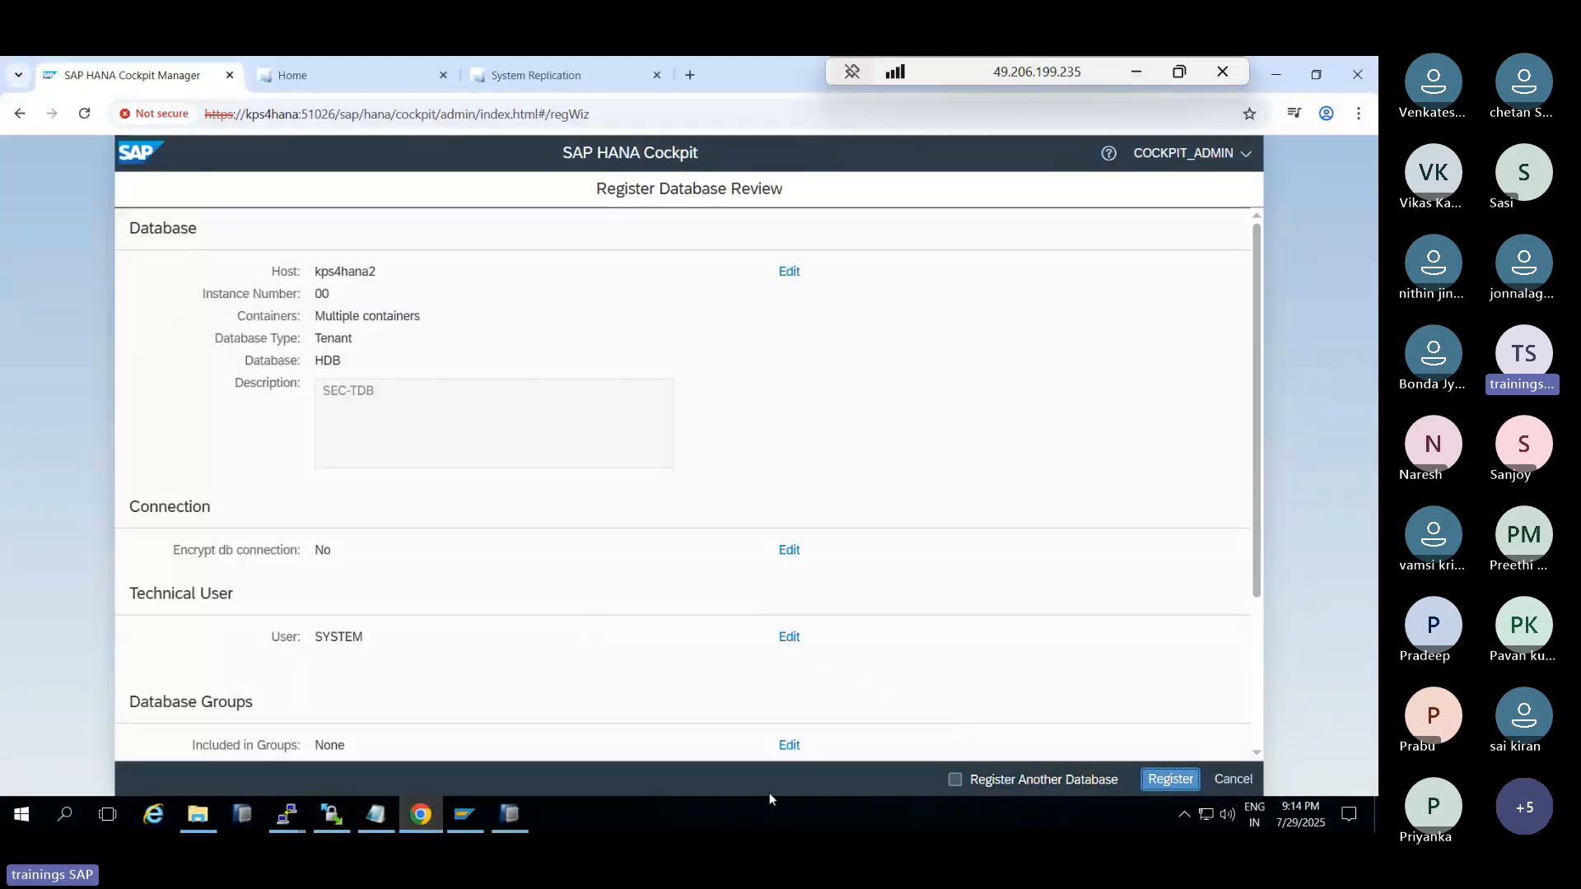
click(285, 823)
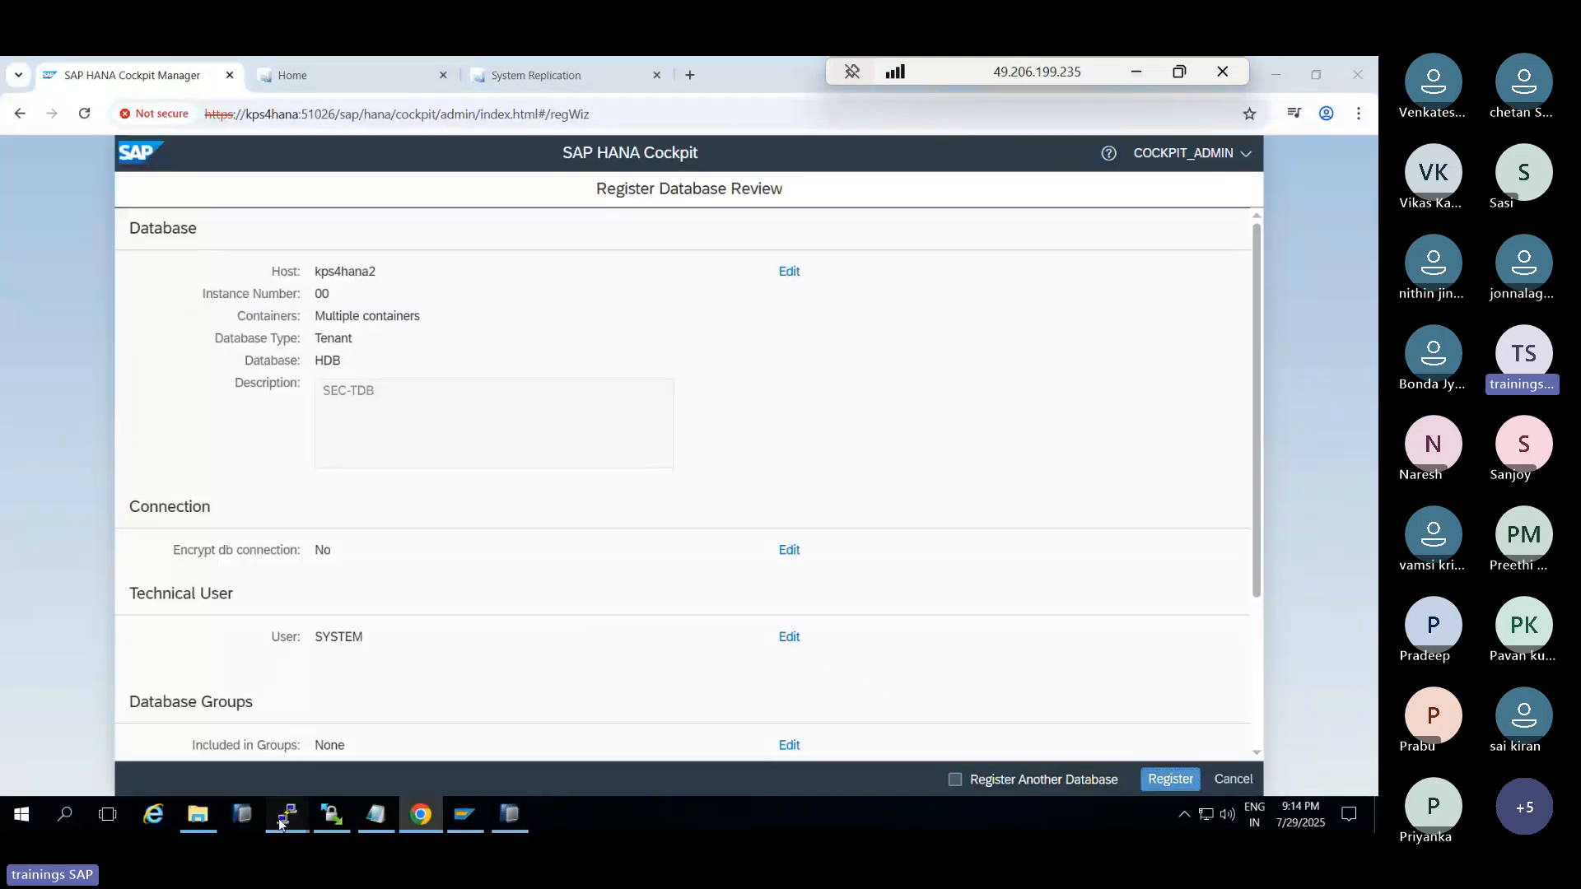
click(365, 730)
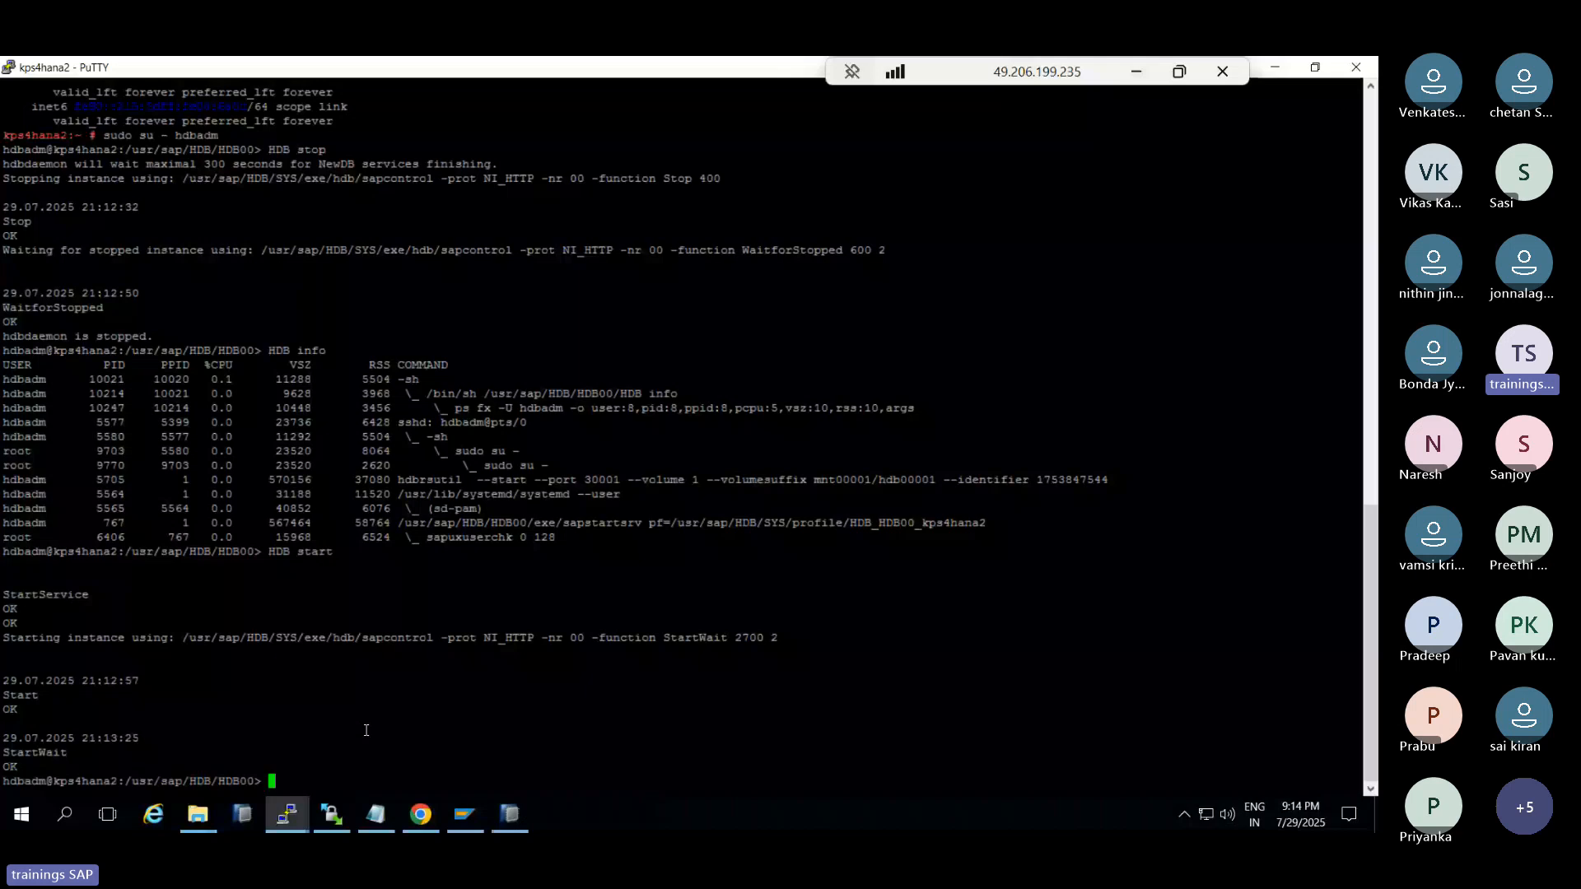
Confirm the HANA Studio logon, then run HDB info on kps4hana2 to list the running services
click(511, 814)
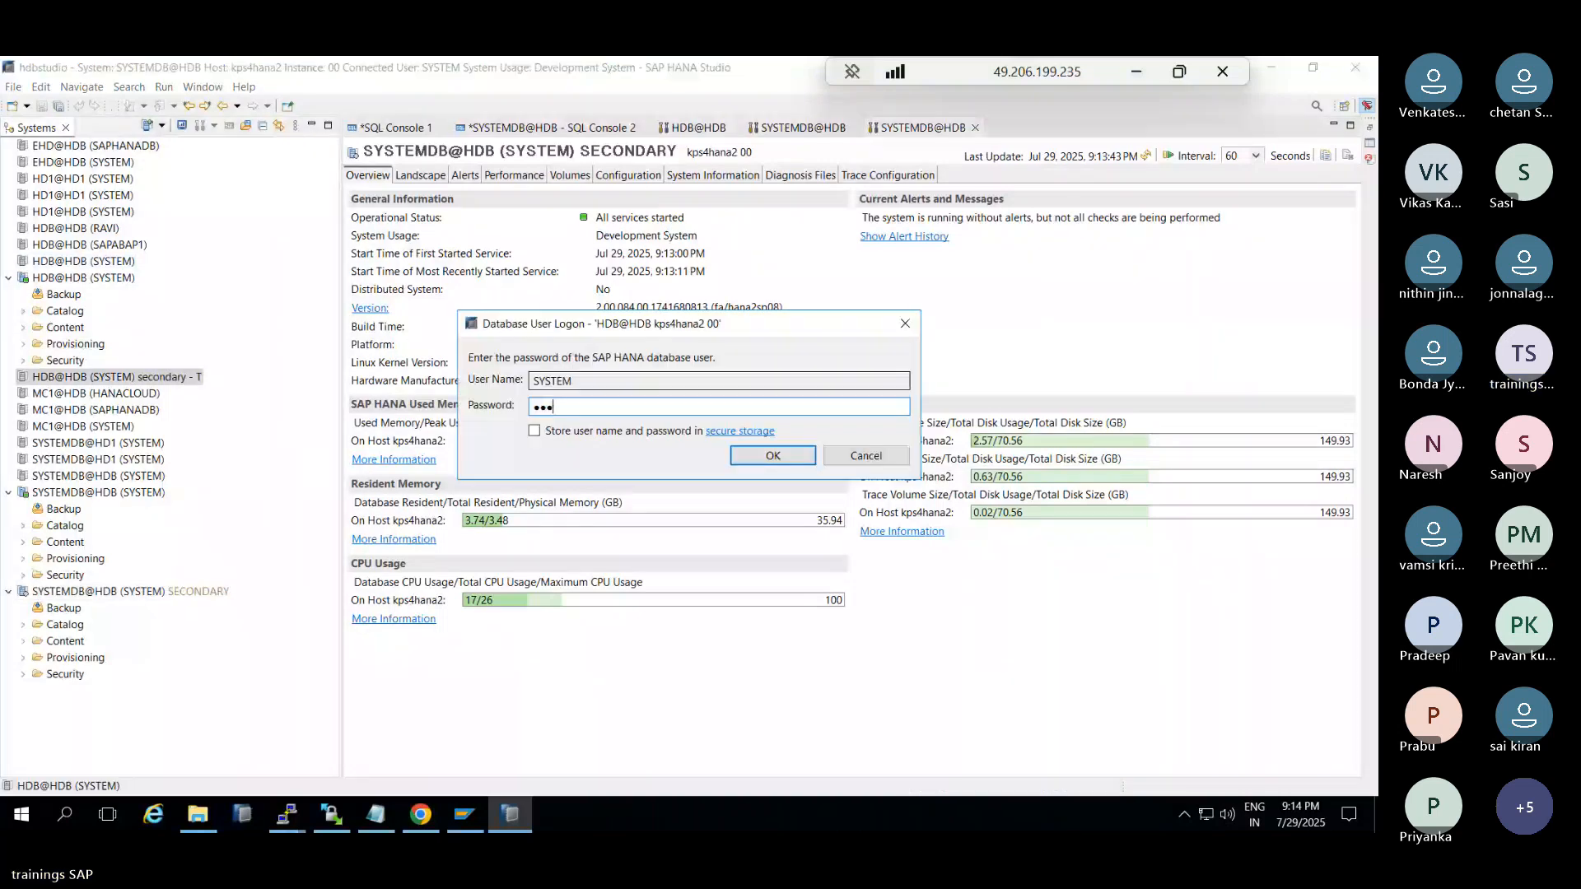
key(Return)
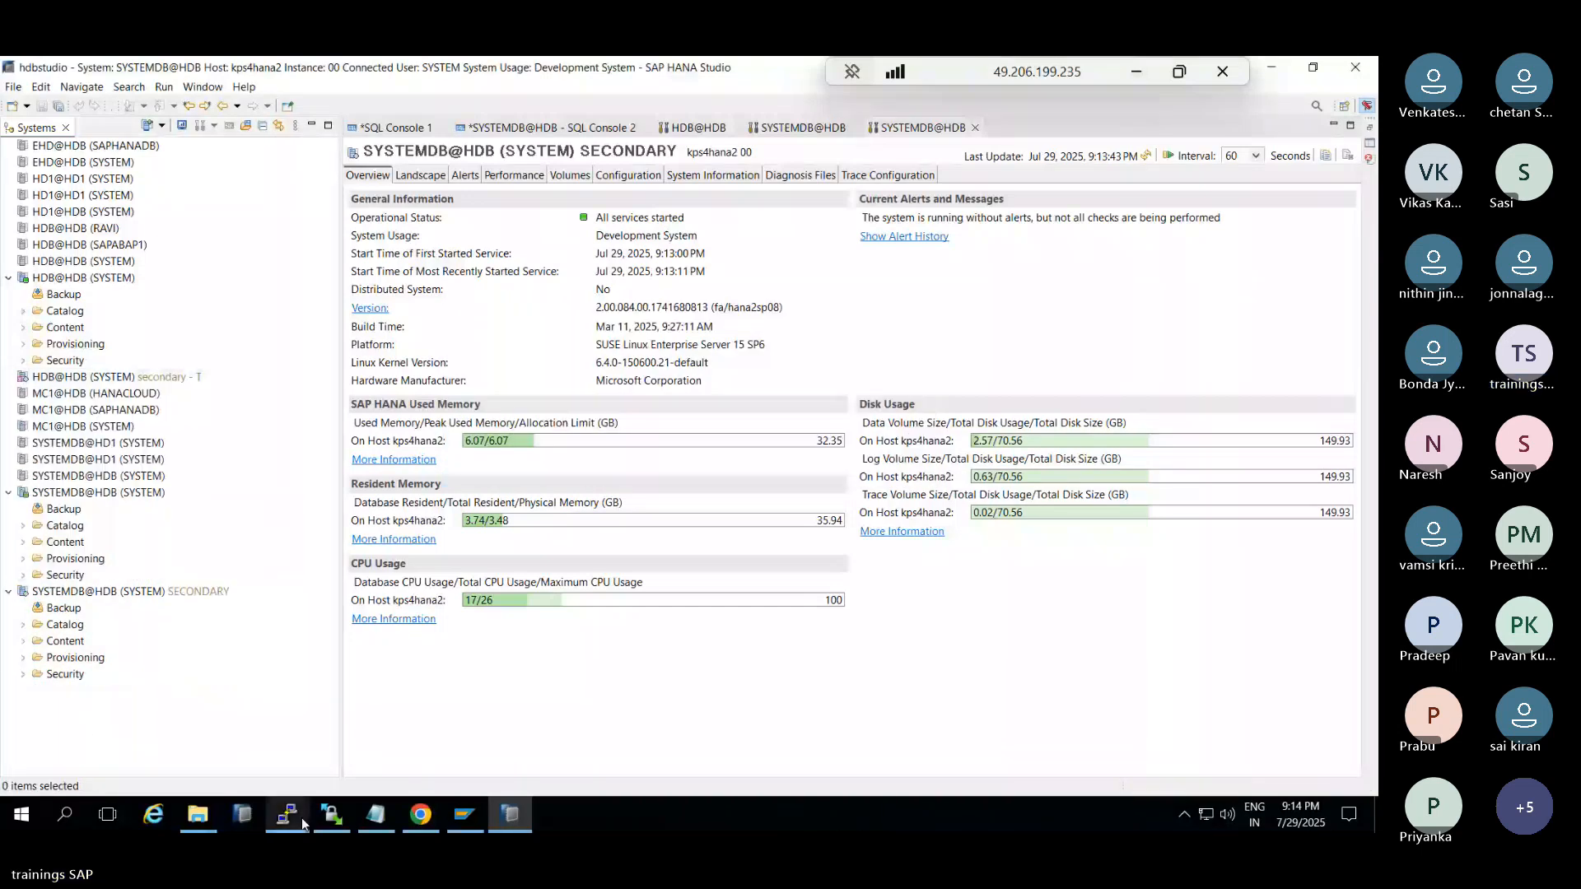
mouse_move(287, 815)
click(353, 733)
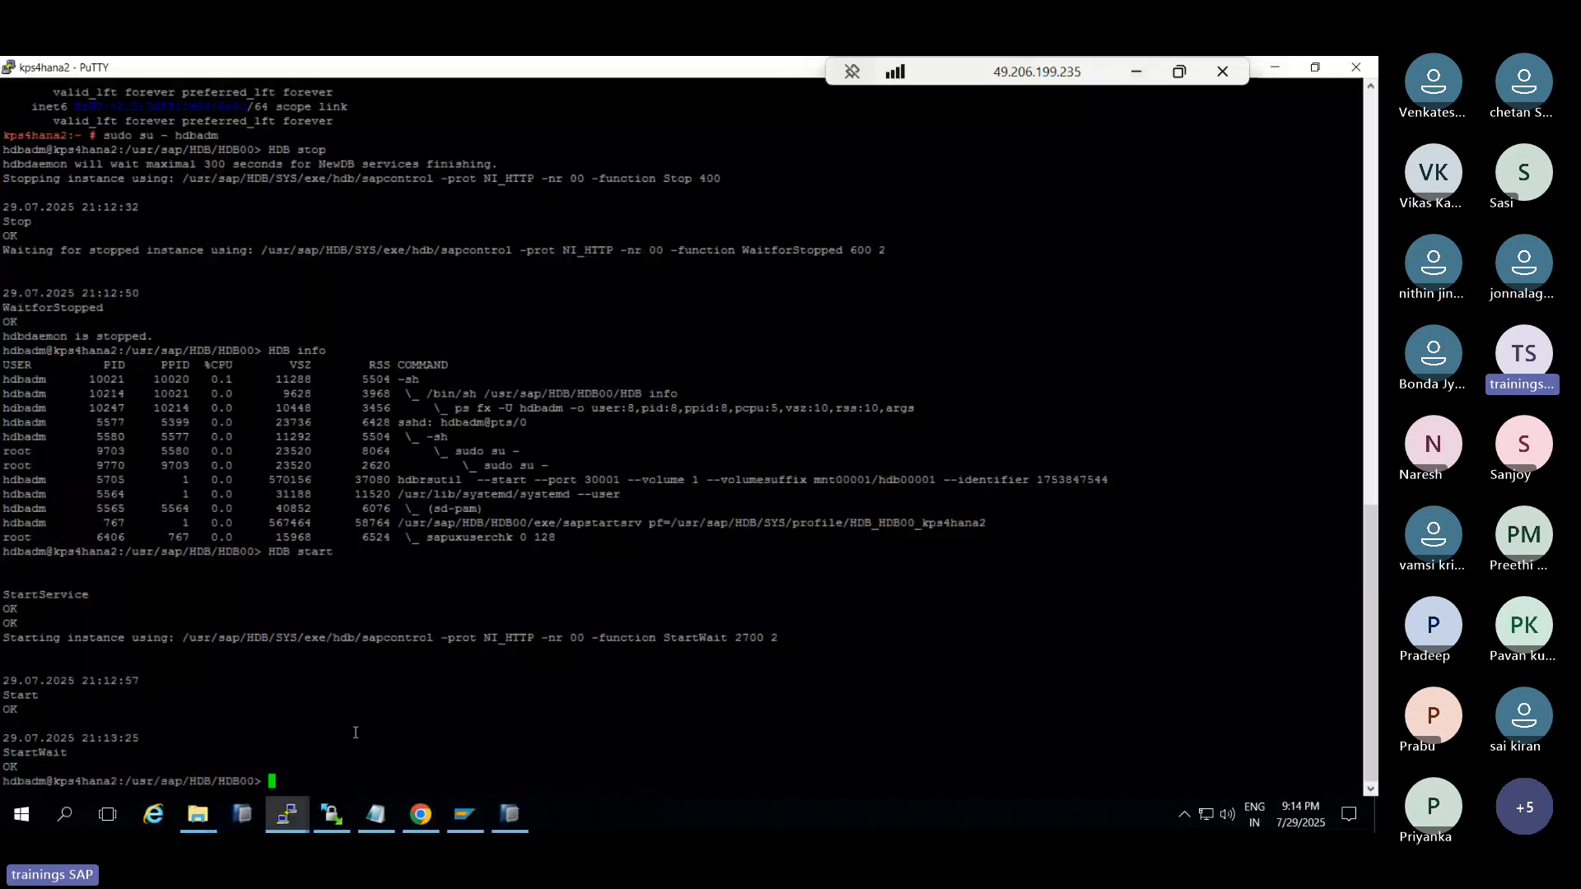
text(HDB info)
key(Return)
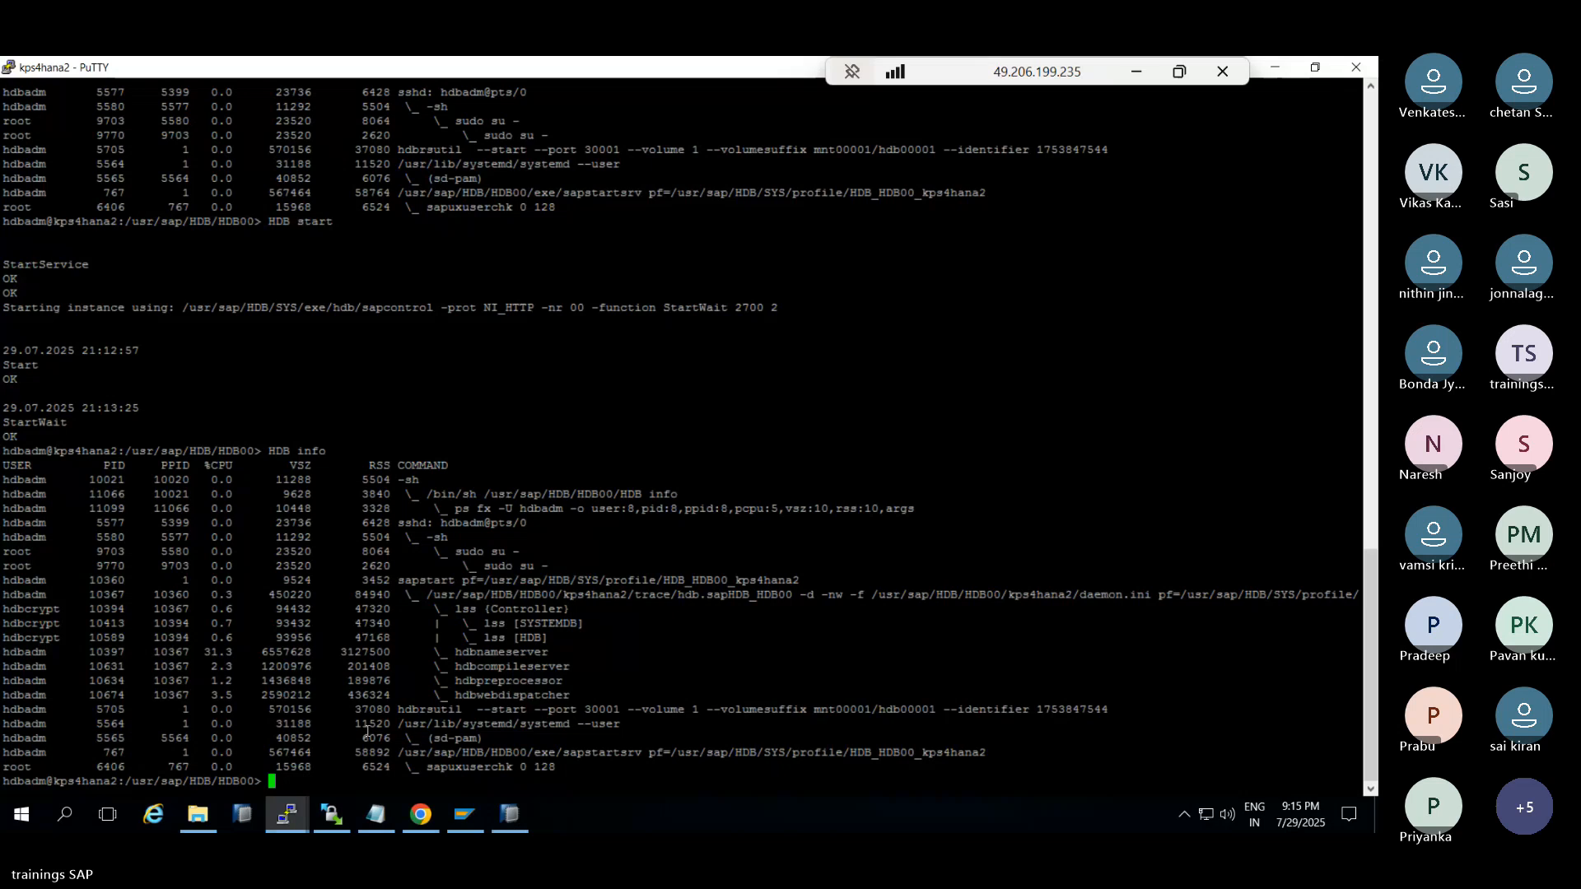
click(420, 814)
Cancel the registration, discard its entries, and go to the Cockpit home page
click(1233, 782)
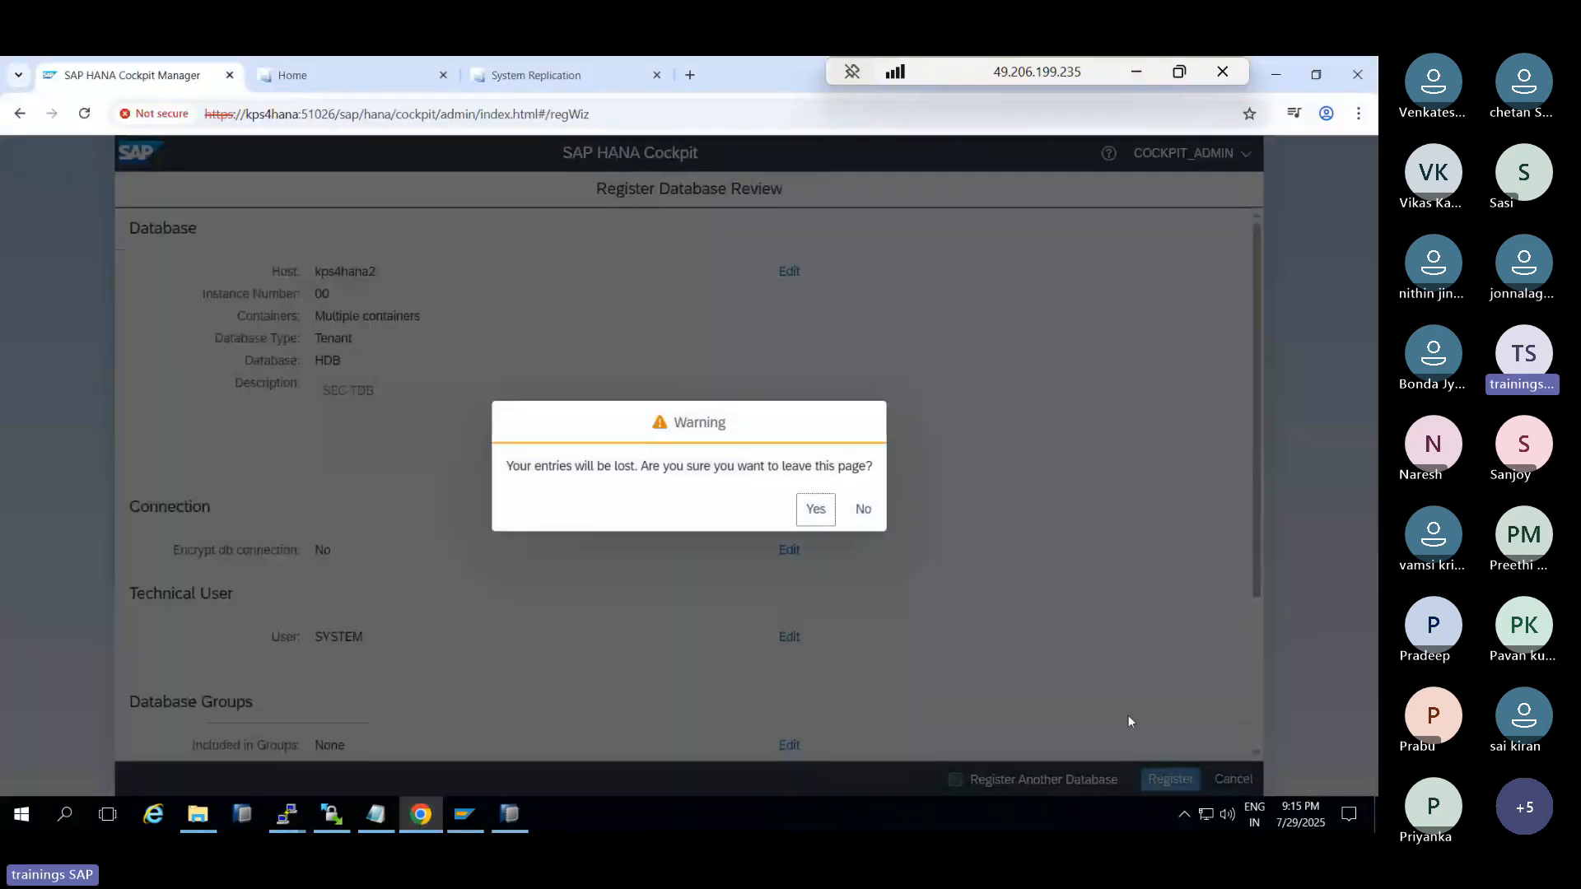
click(814, 510)
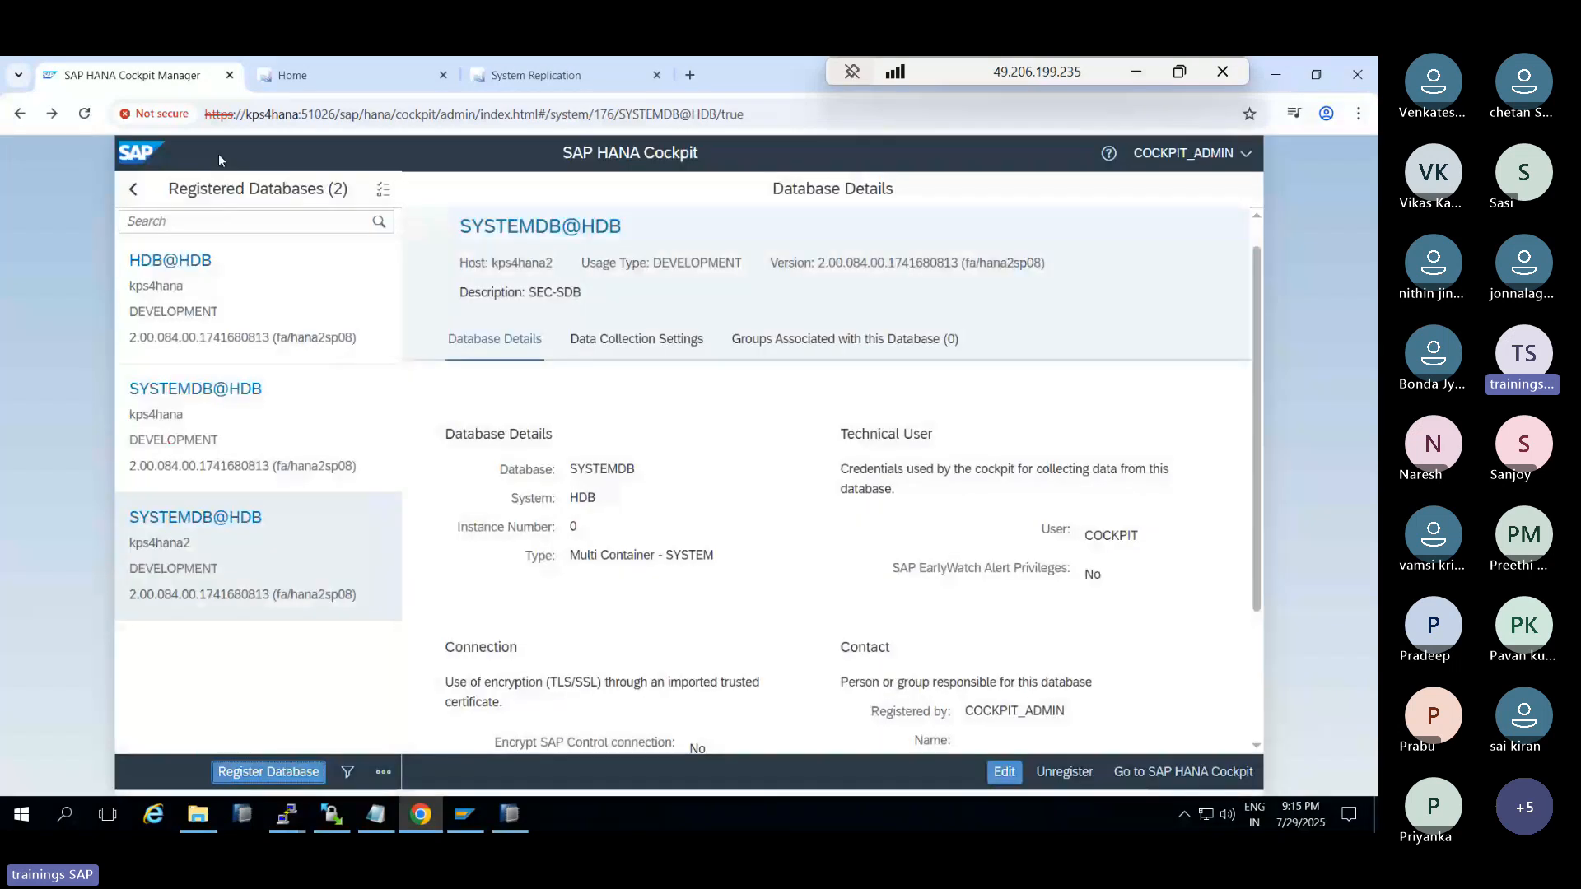
click(316, 79)
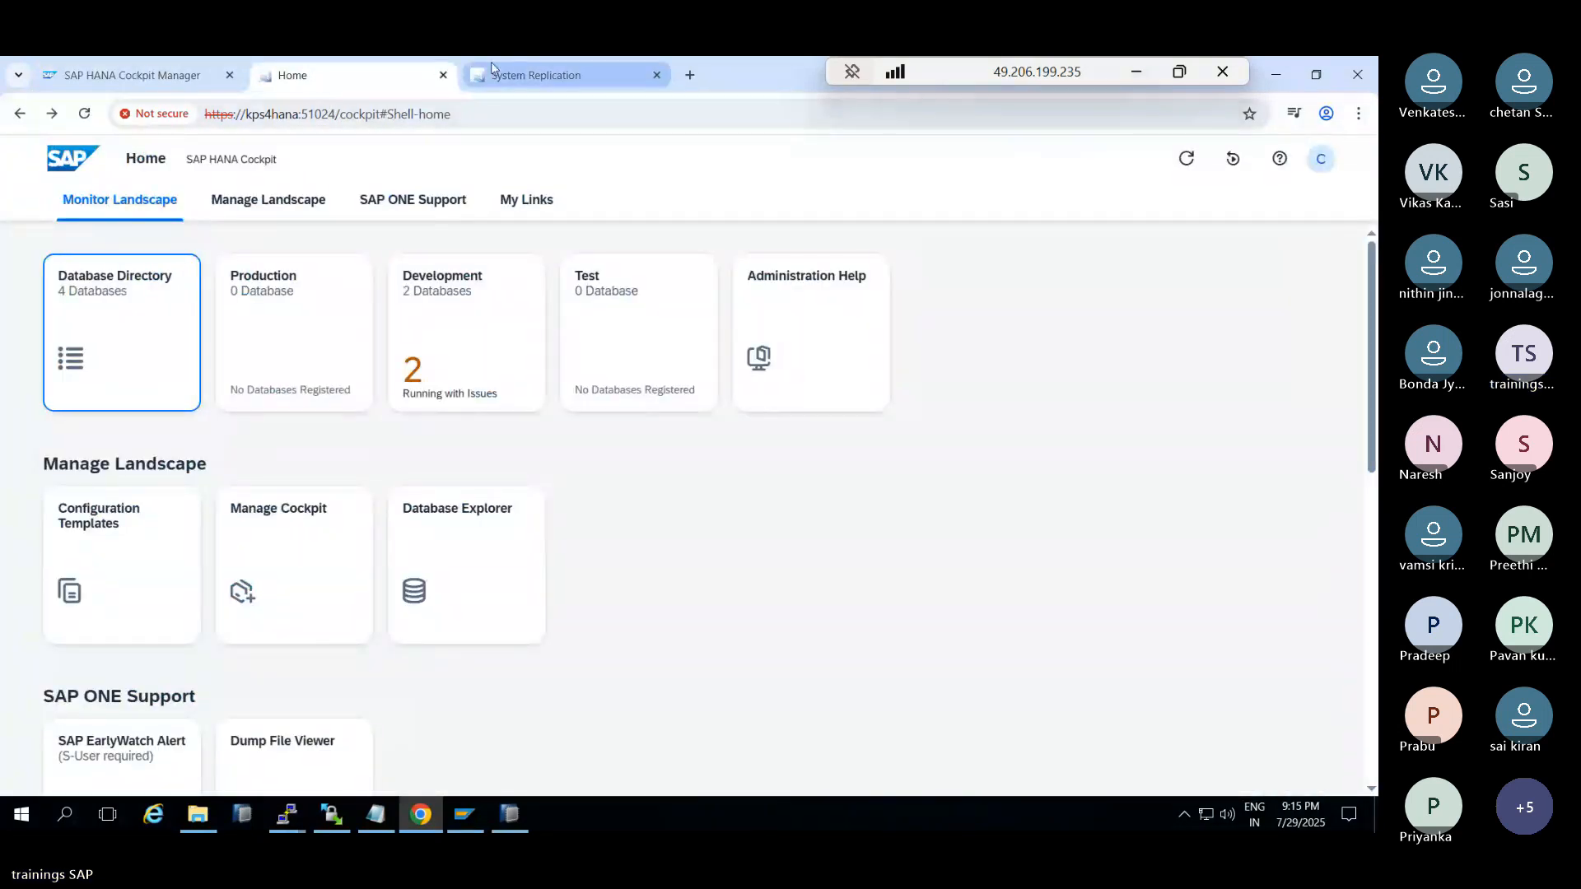
click(522, 71)
click(117, 161)
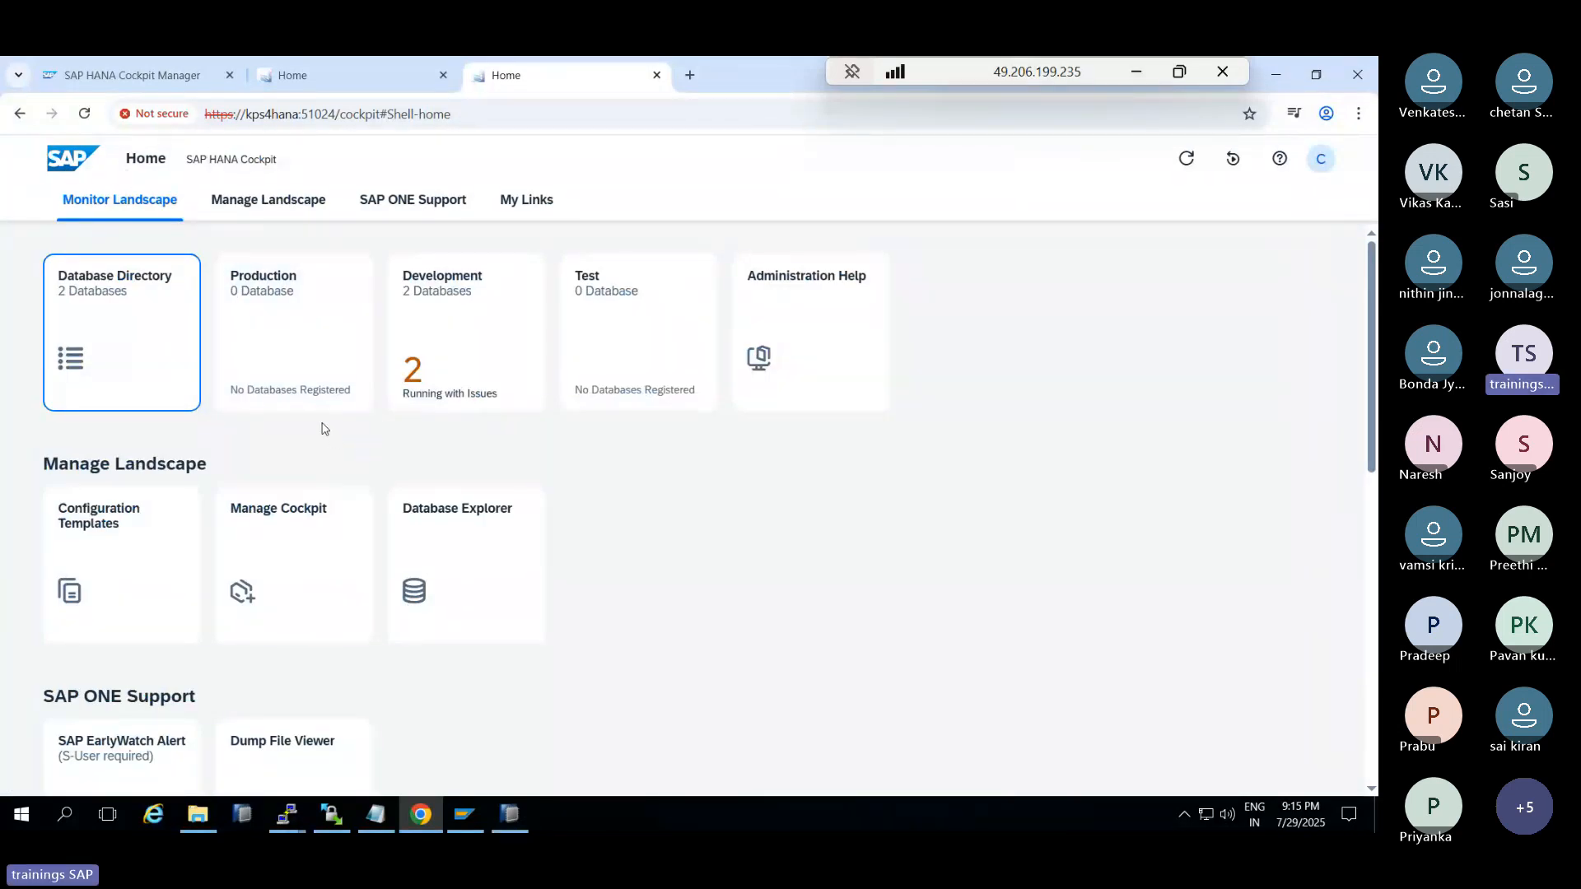
Open the Development databases and log on to SYSTEMDB@HDB on kps4hana2 as SYSTEM
click(424, 309)
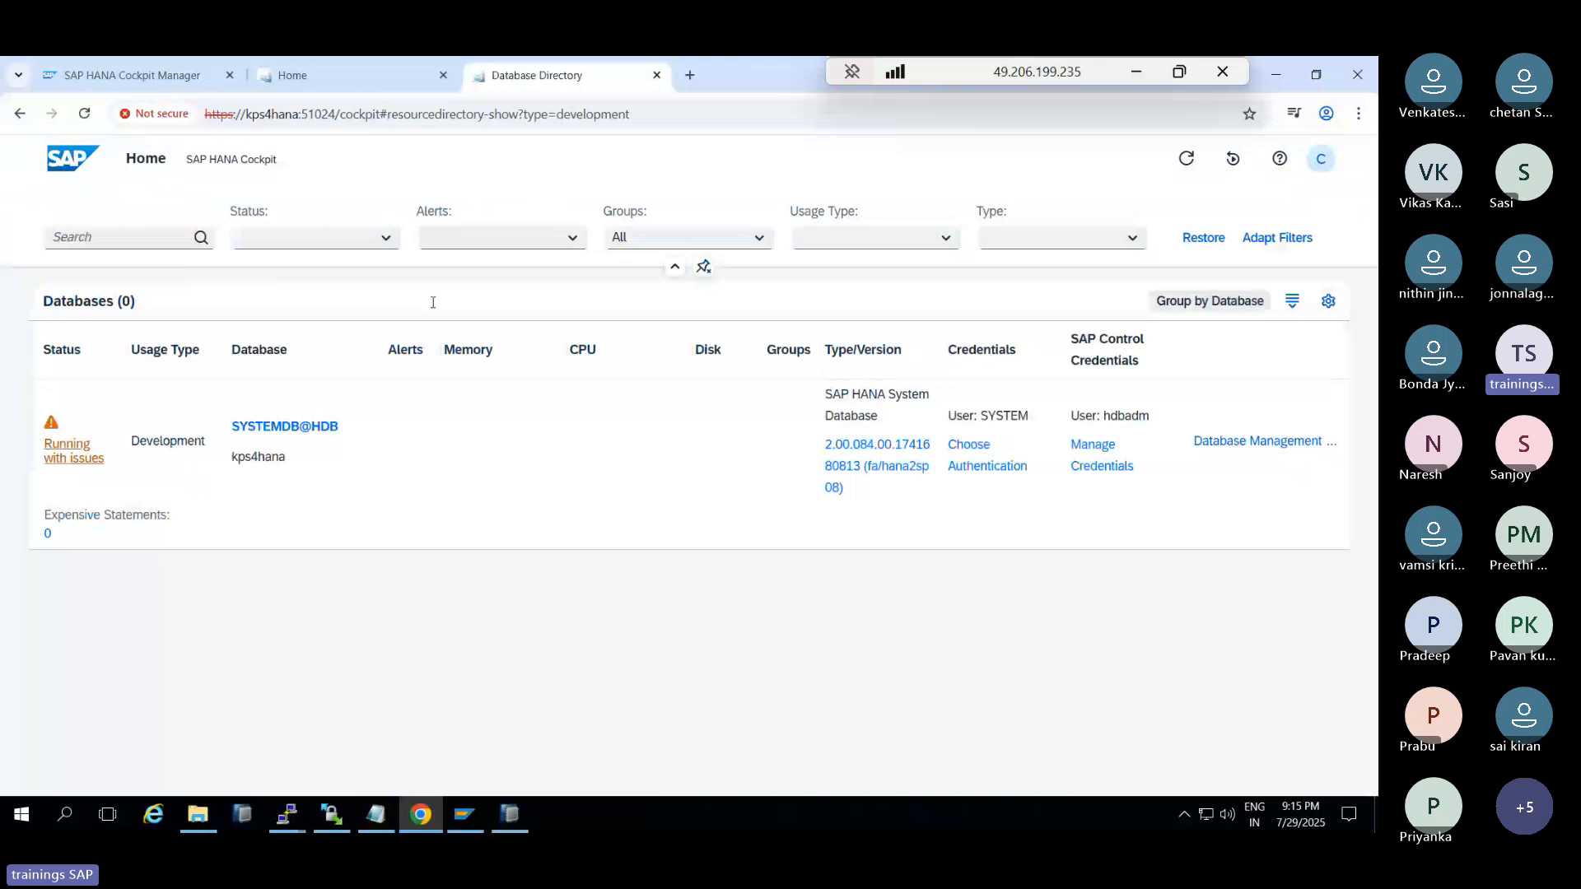
scroll(101, 687, down, 3)
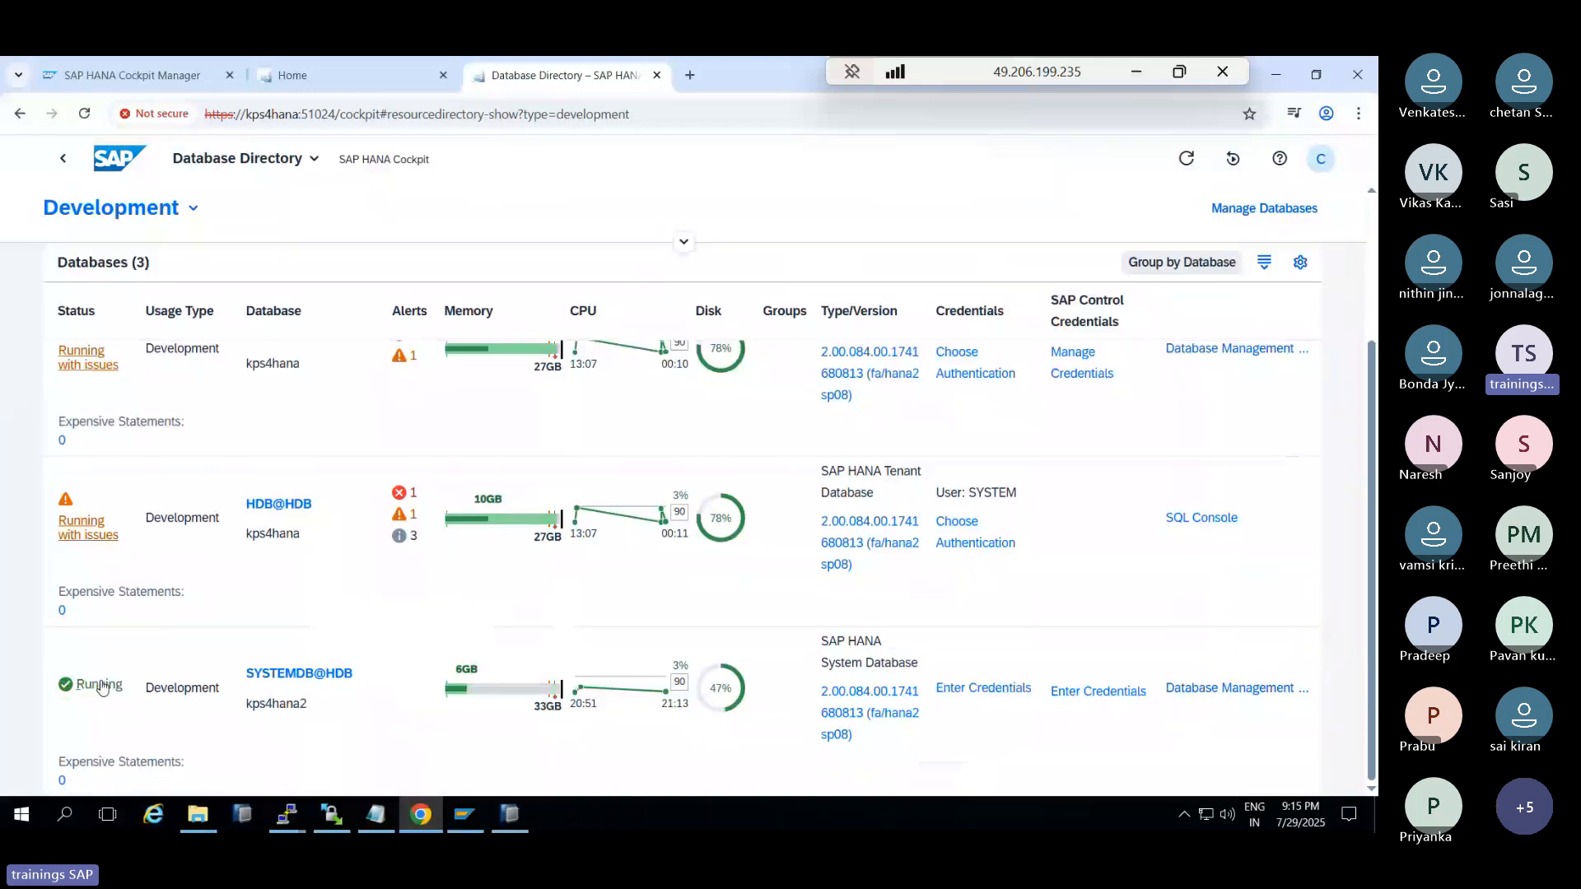
click(100, 690)
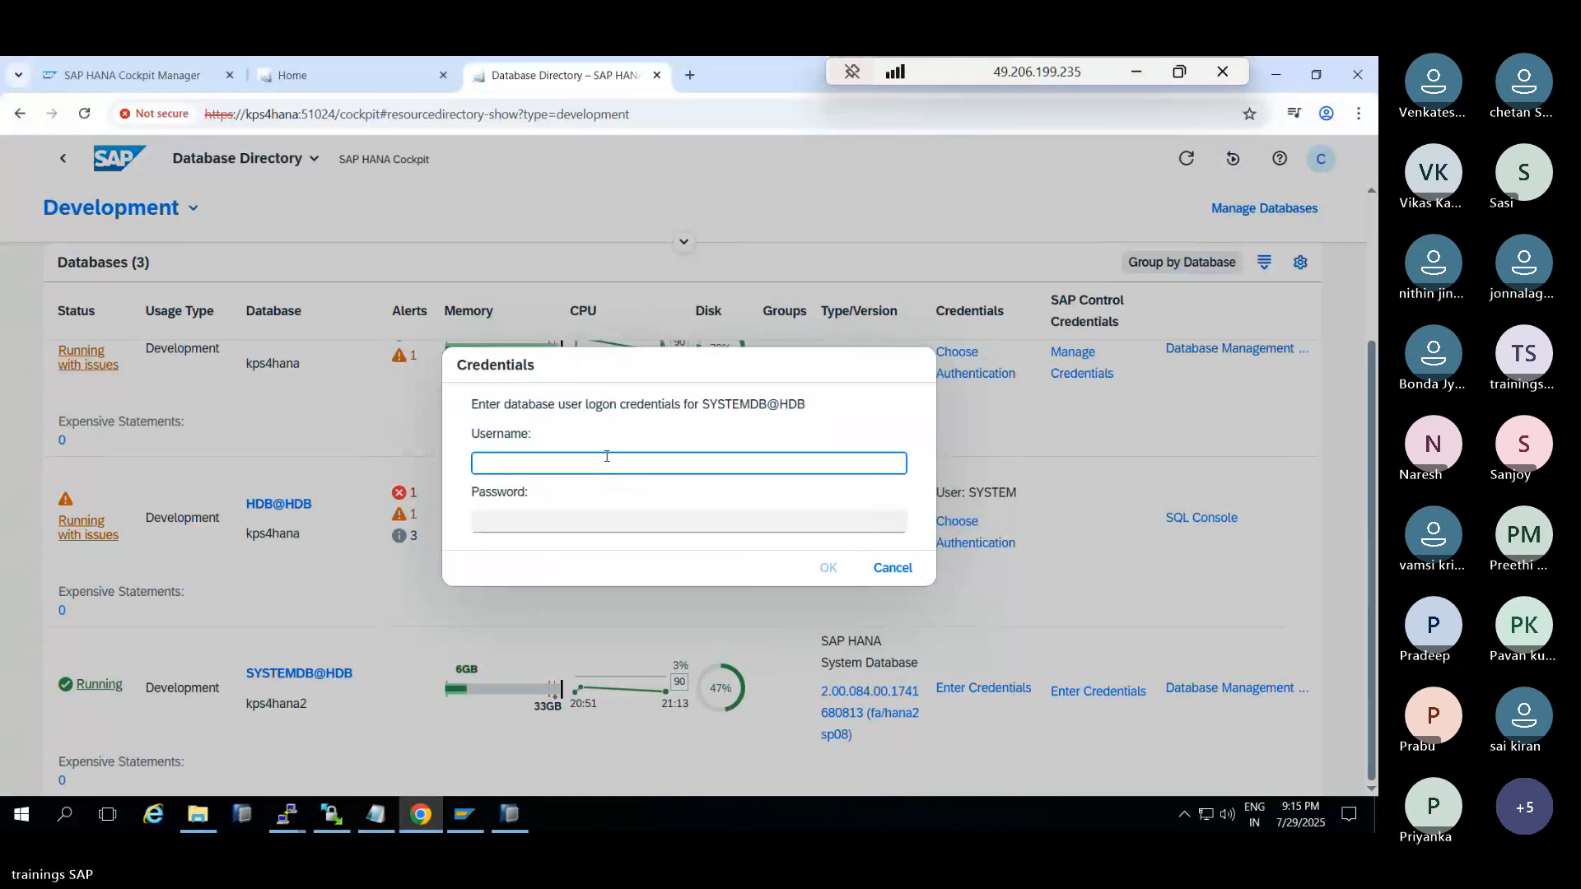
text(SYSTEM)
key(Tab)
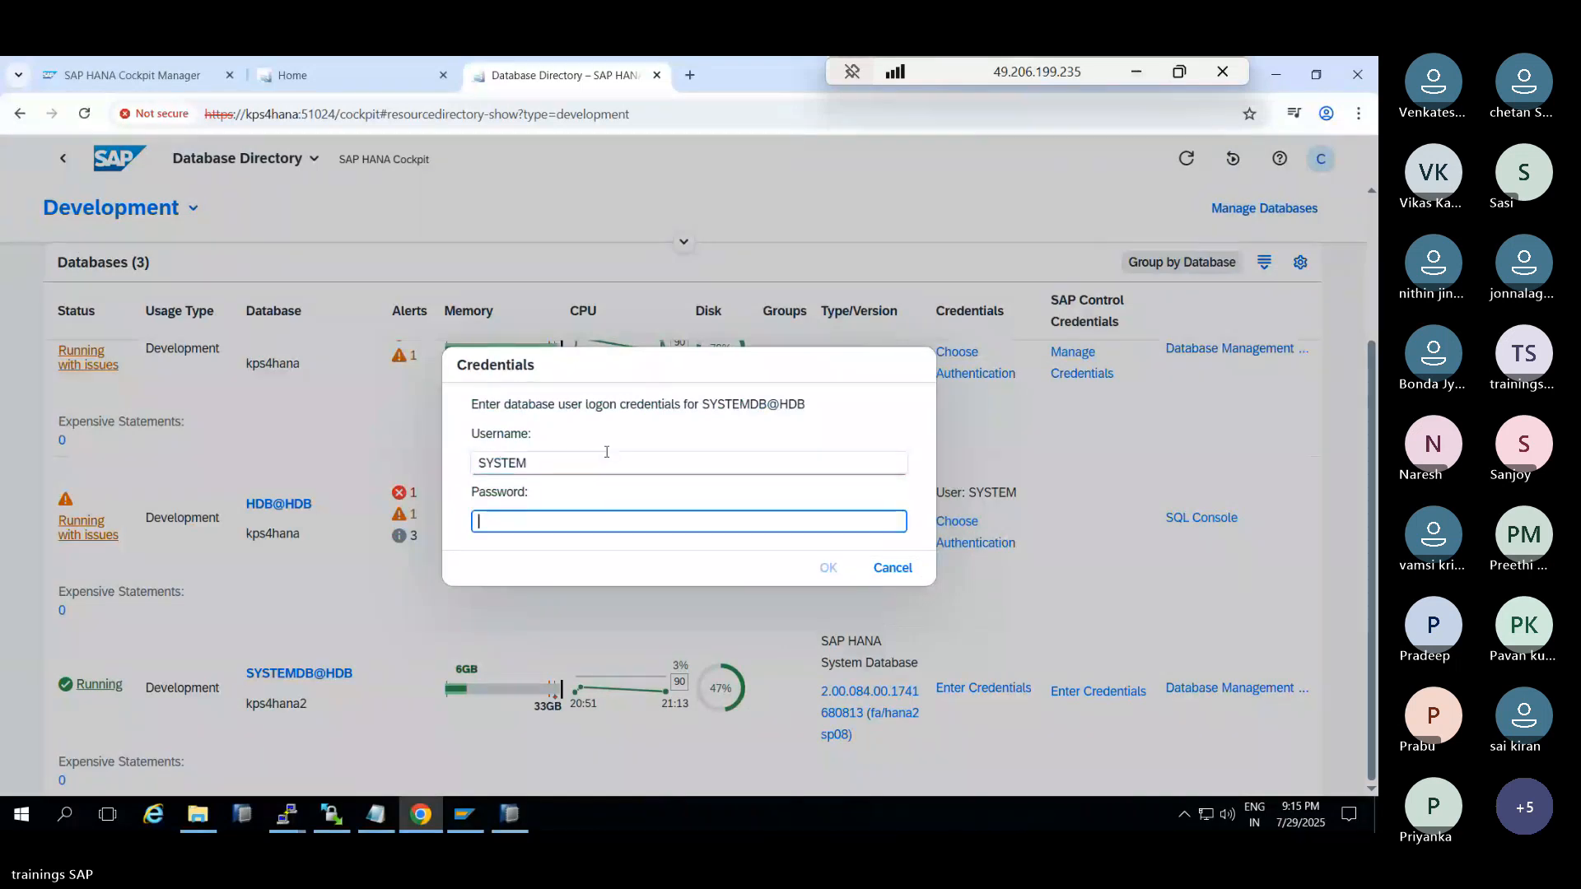
text(*********)
click(830, 570)
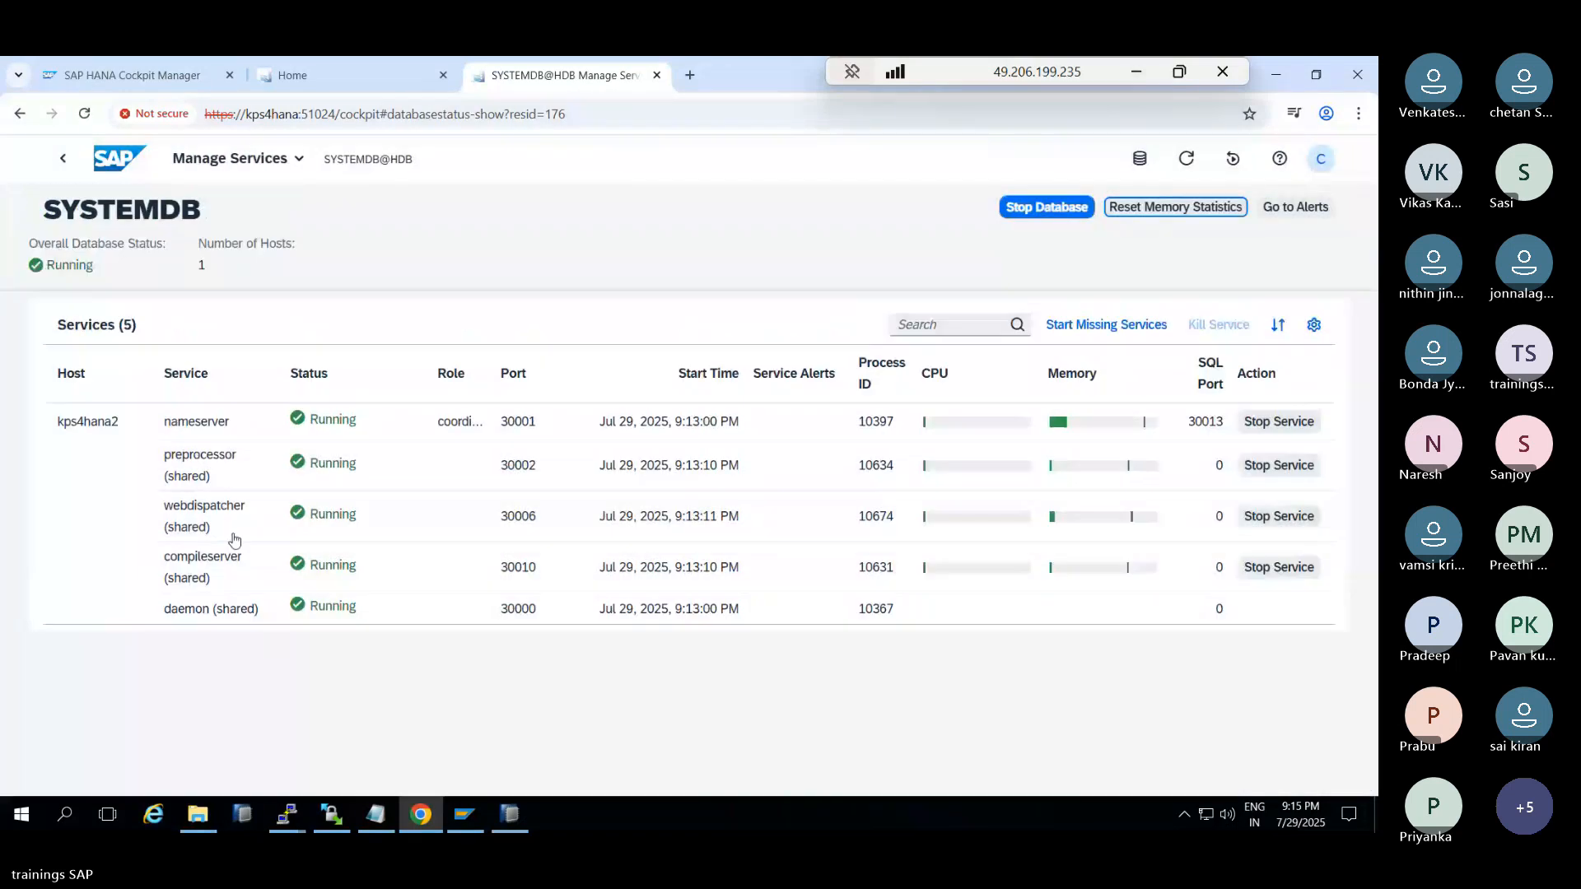
Open the SYSTEMDB@HDB kps4hana2 overview and its Database Management page
click(63, 158)
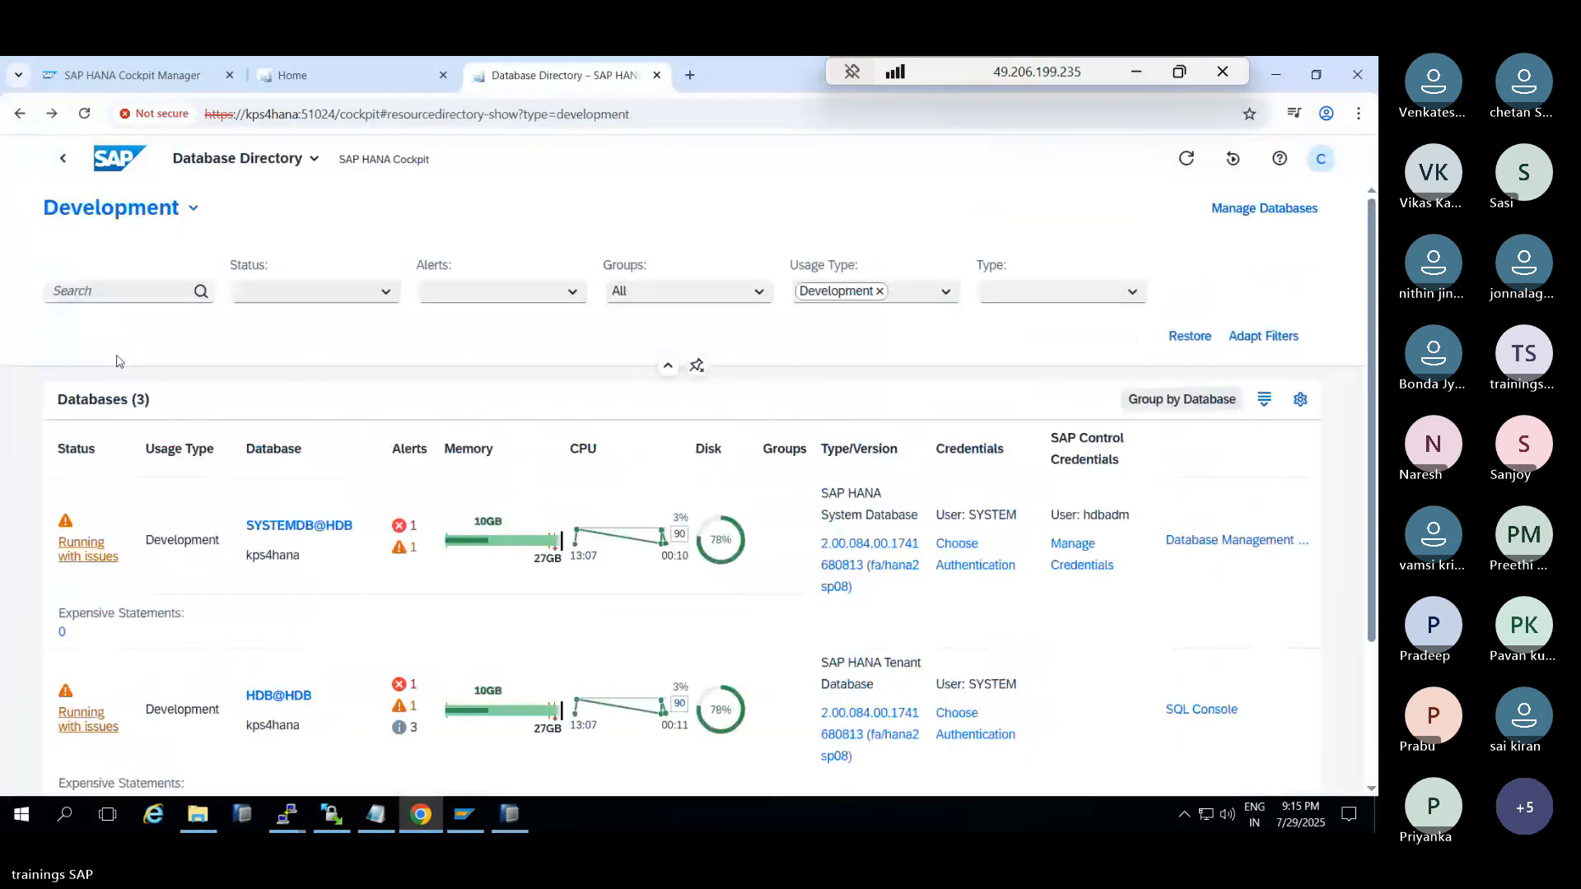
scroll(277, 702, down, 1)
scroll(279, 702, down, 1)
click(278, 673)
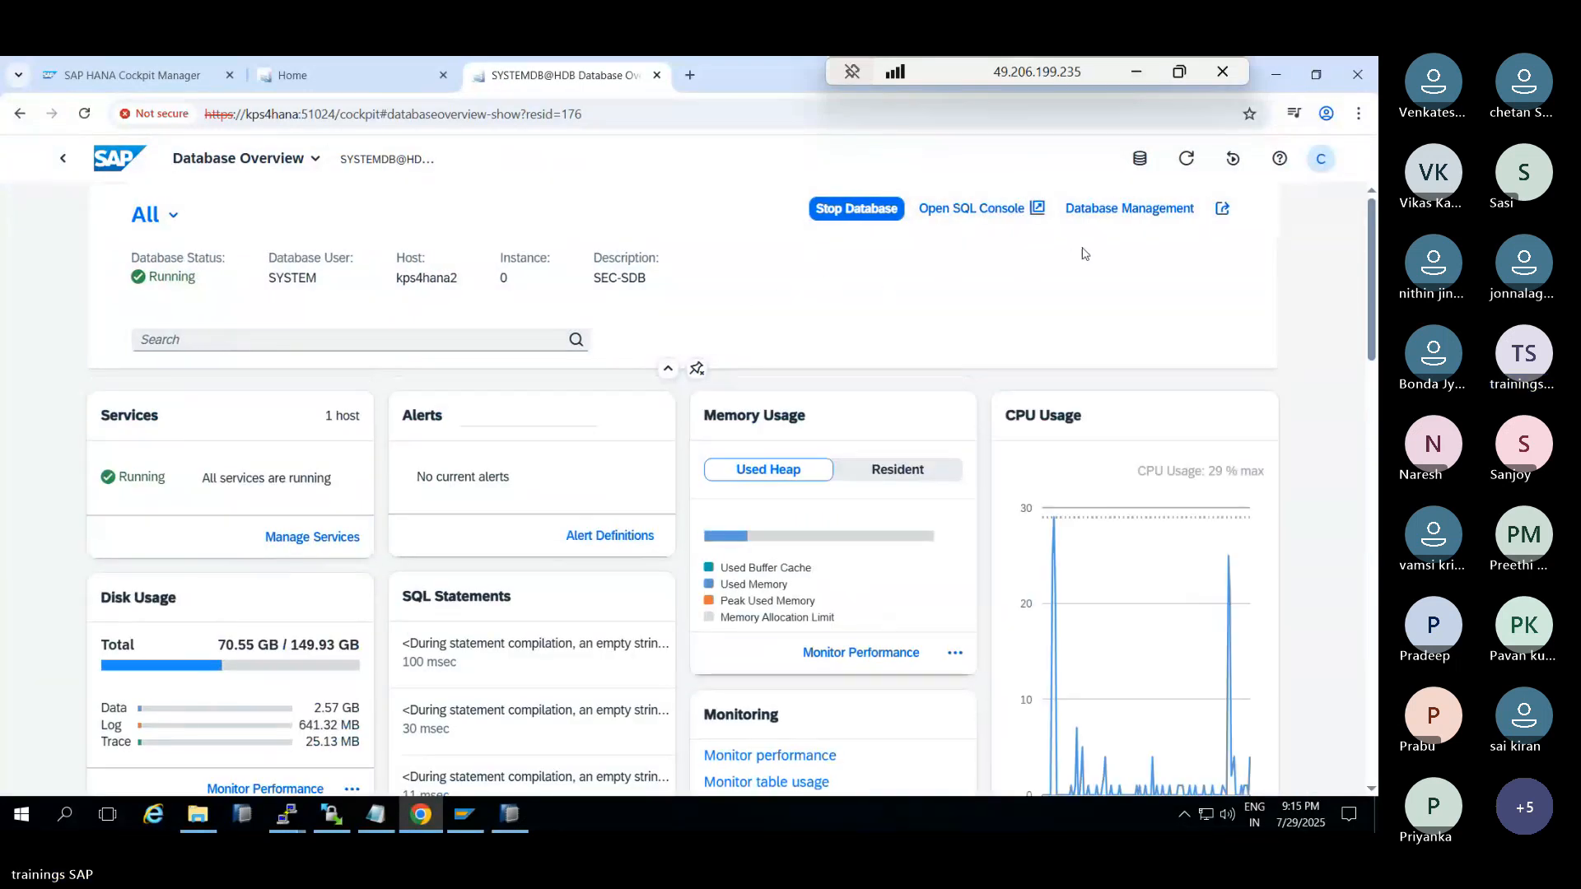
click(1135, 211)
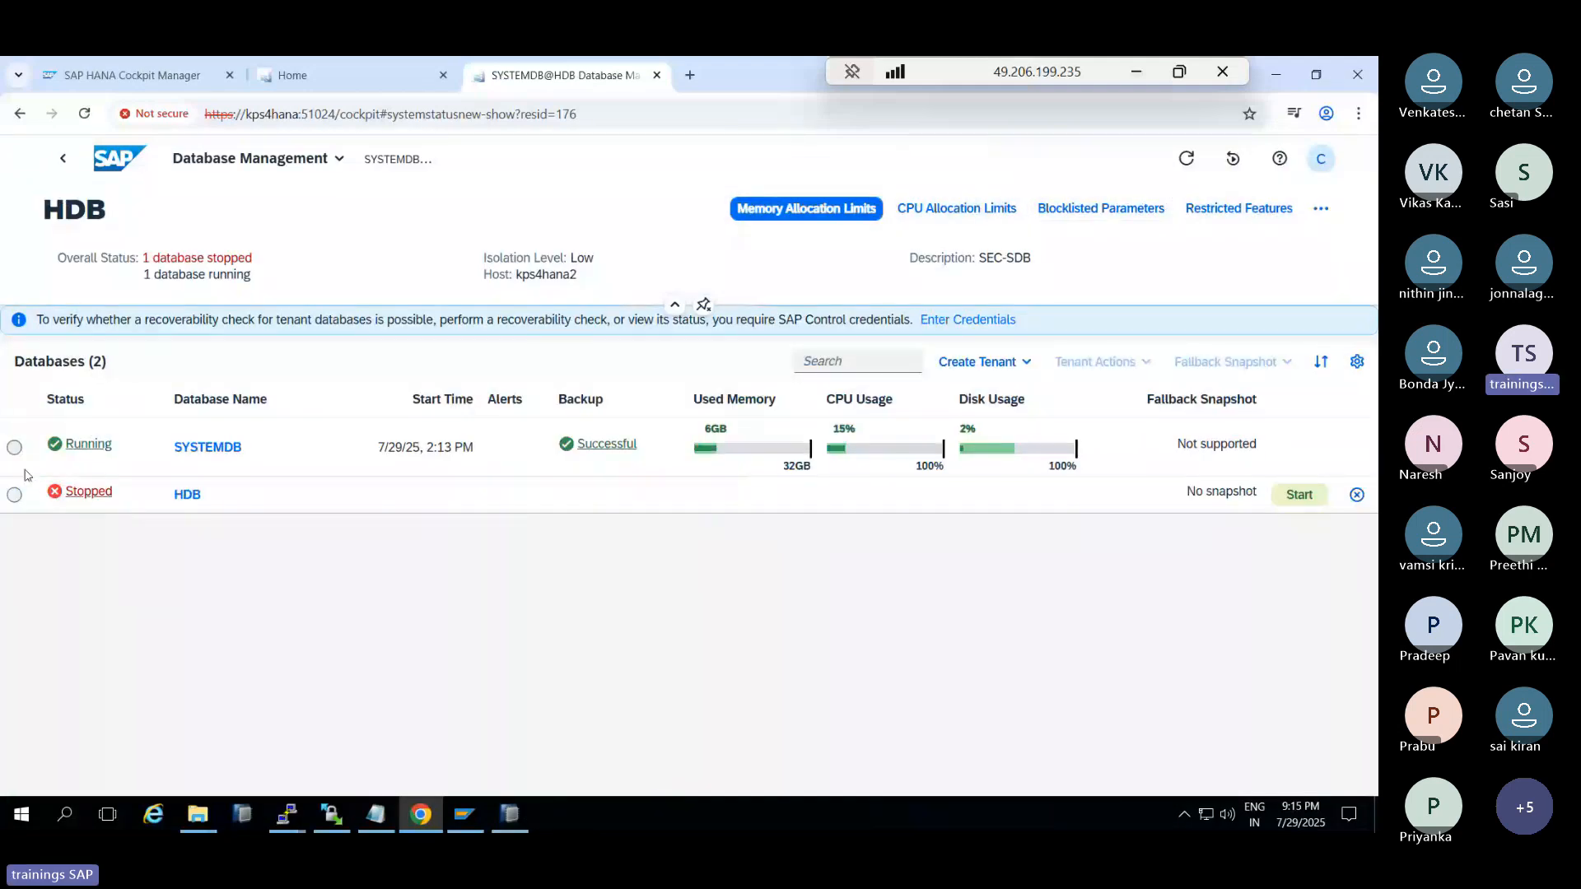
Start the stopped HDB tenant and set the page to auto-refresh every 10 seconds
click(16, 493)
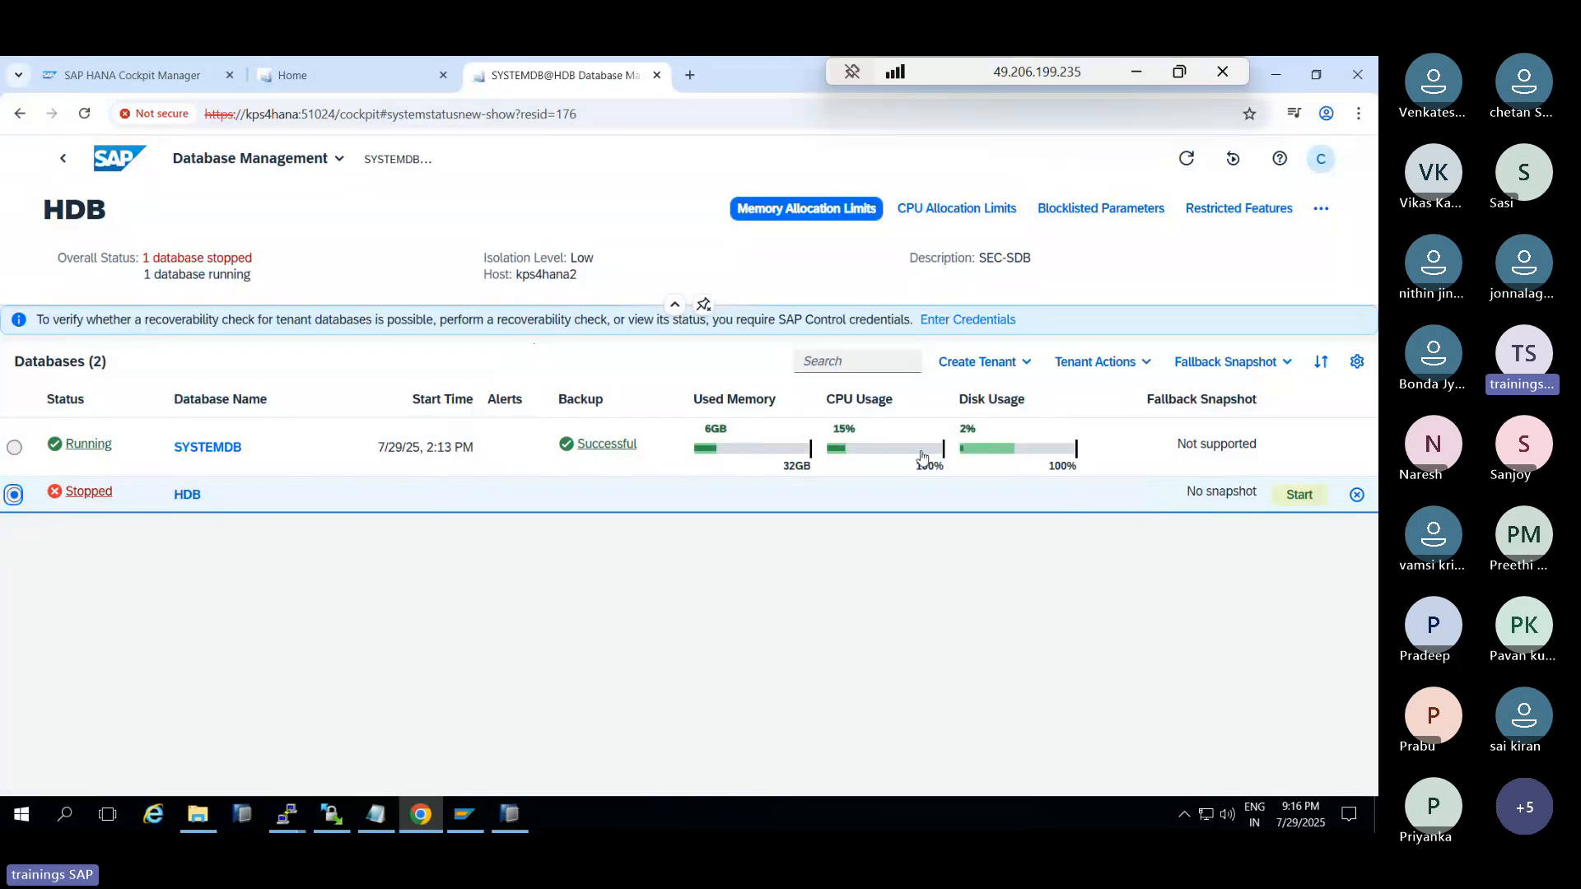
click(1301, 496)
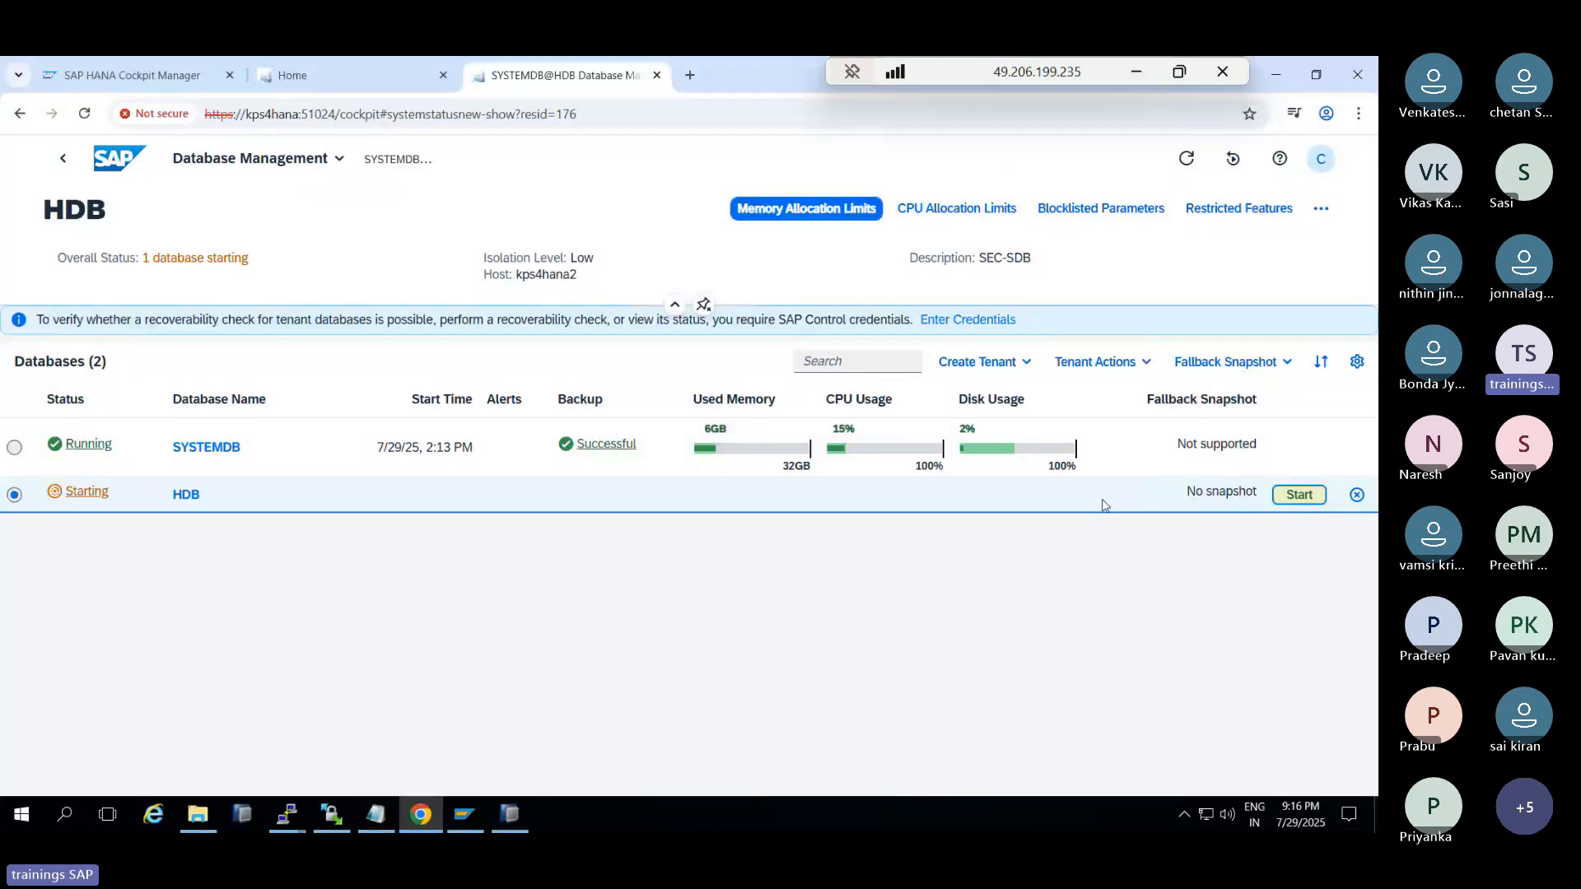
click(1186, 160)
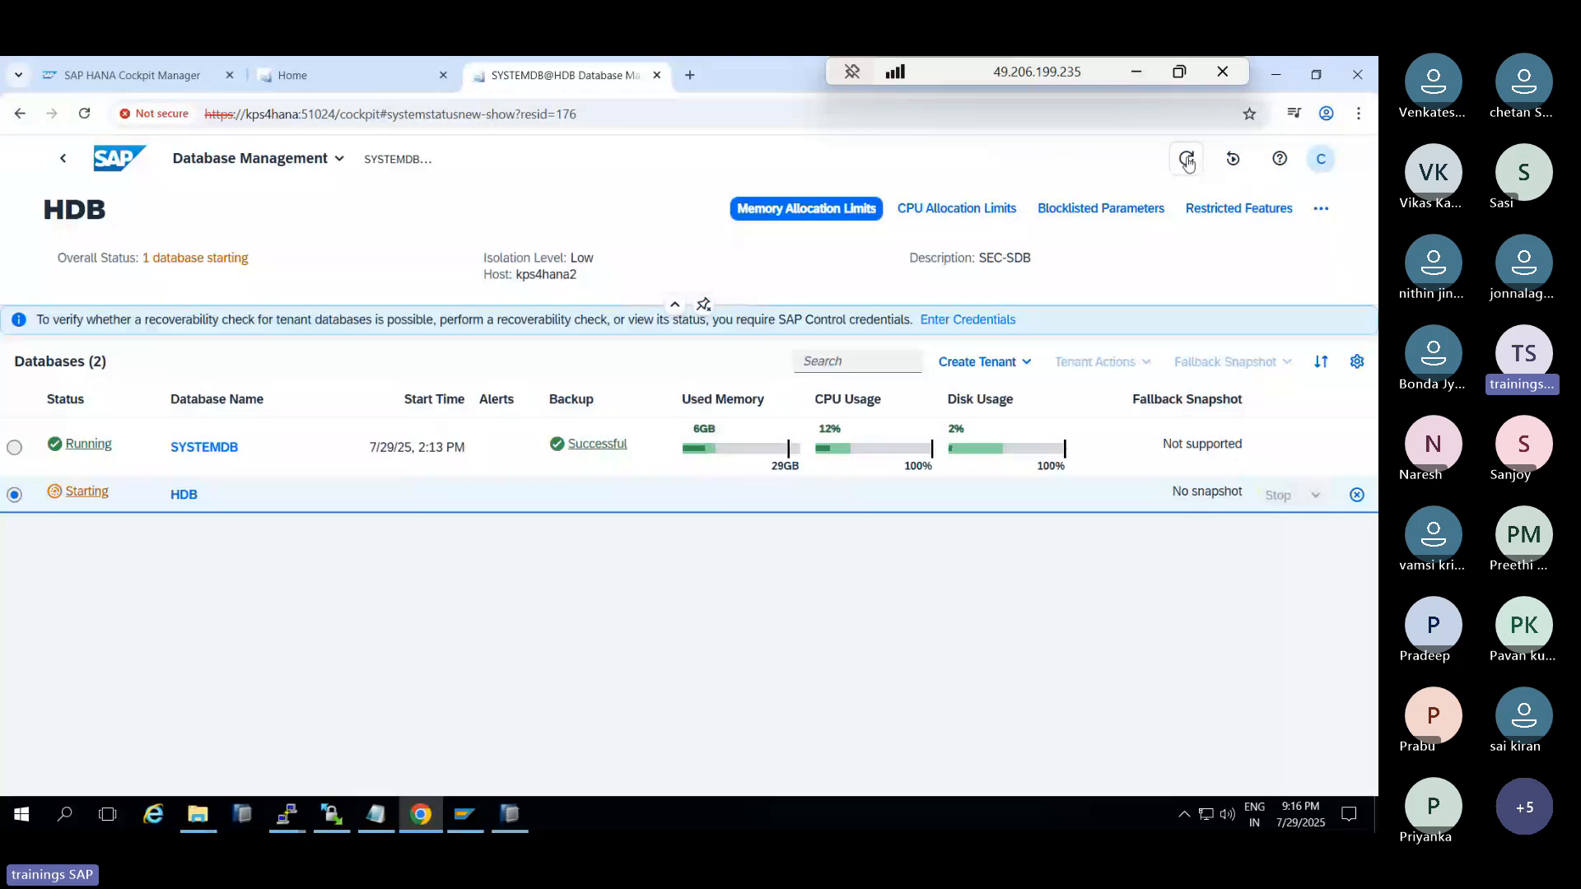
click(1235, 165)
click(1232, 230)
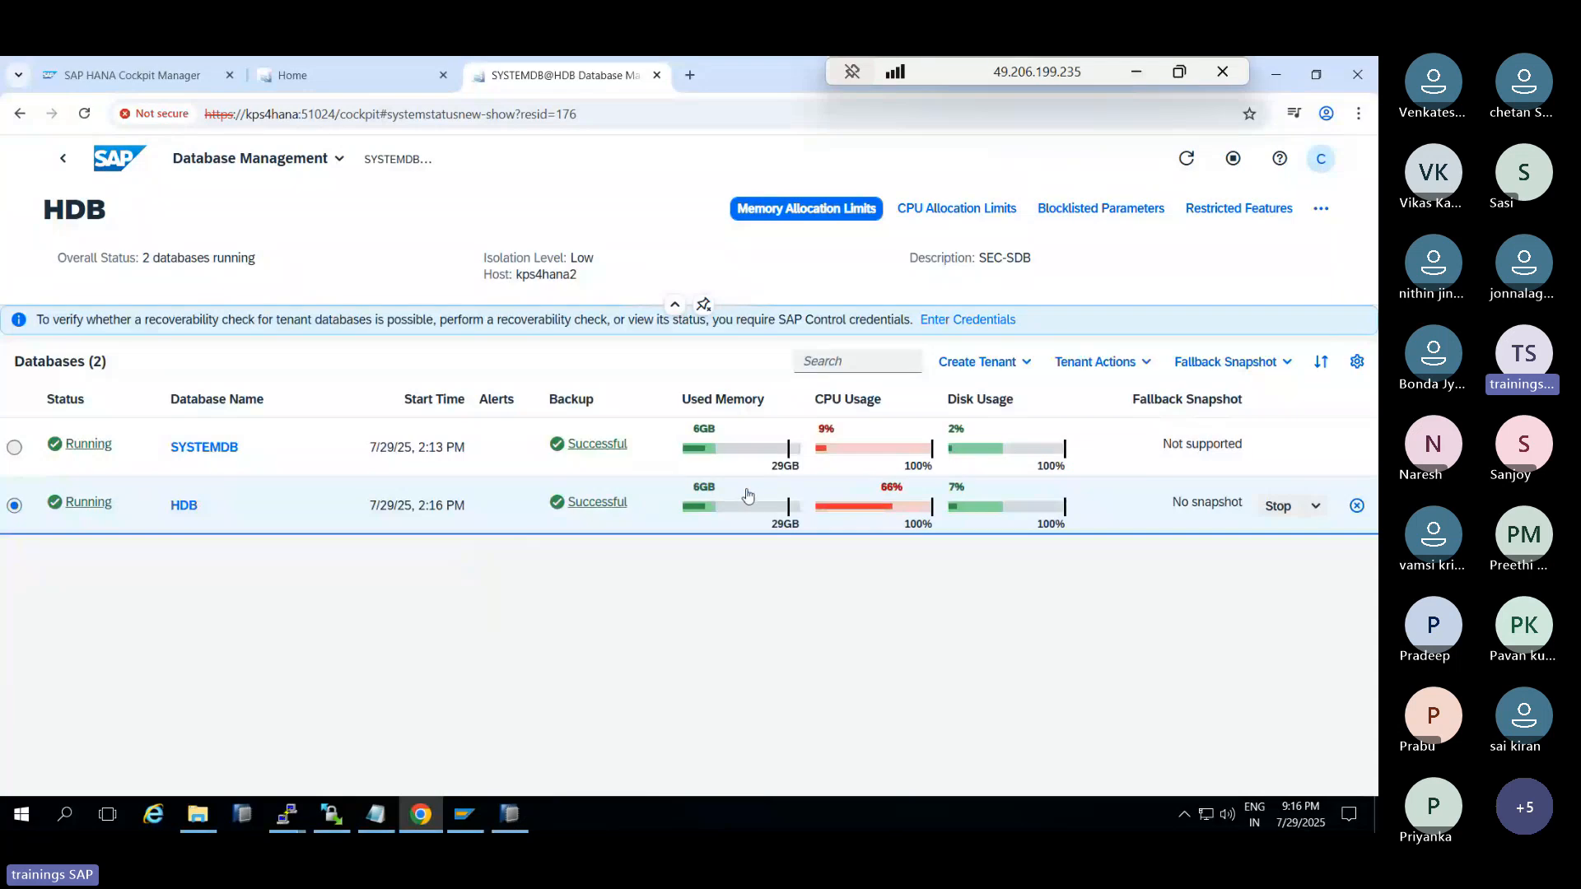
click(62, 158)
Return to the Cockpit Manager's database details and begin a new database registration
click(302, 72)
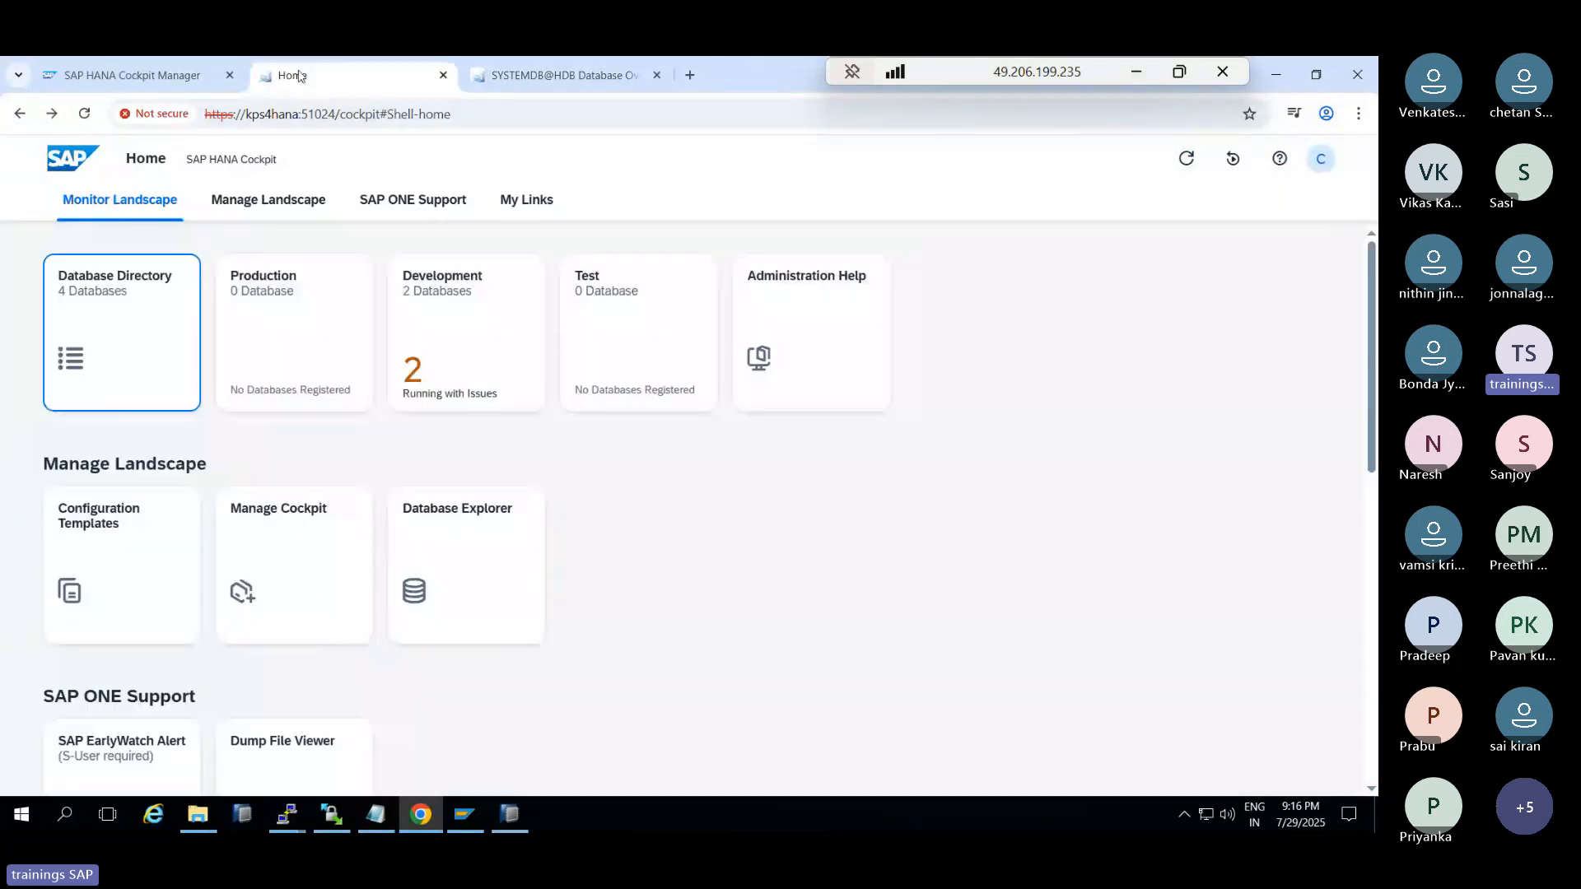
click(116, 77)
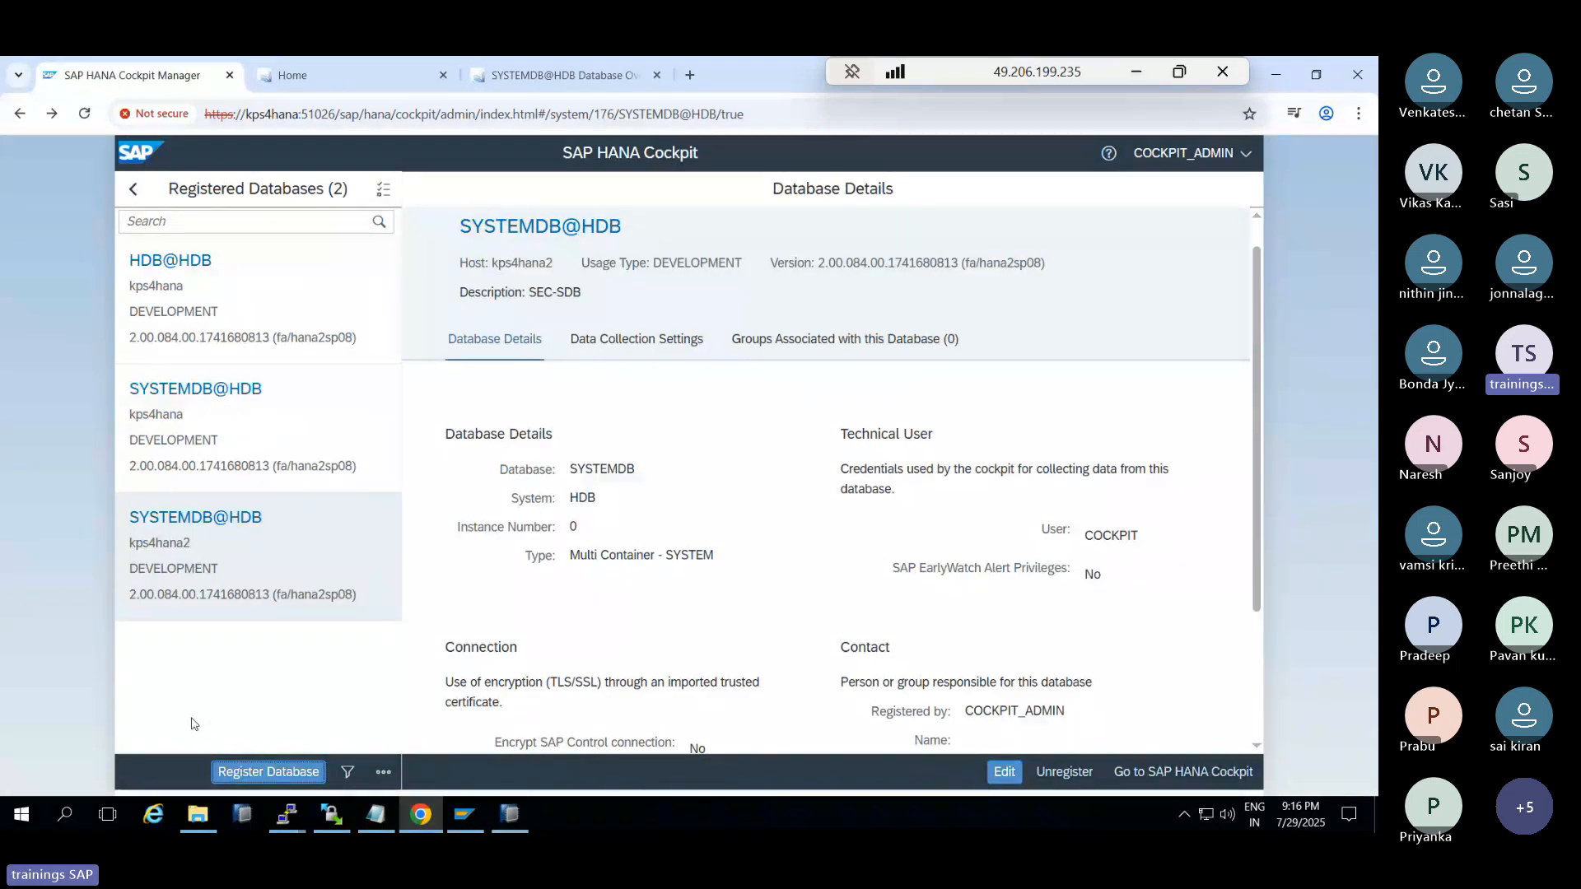
click(246, 767)
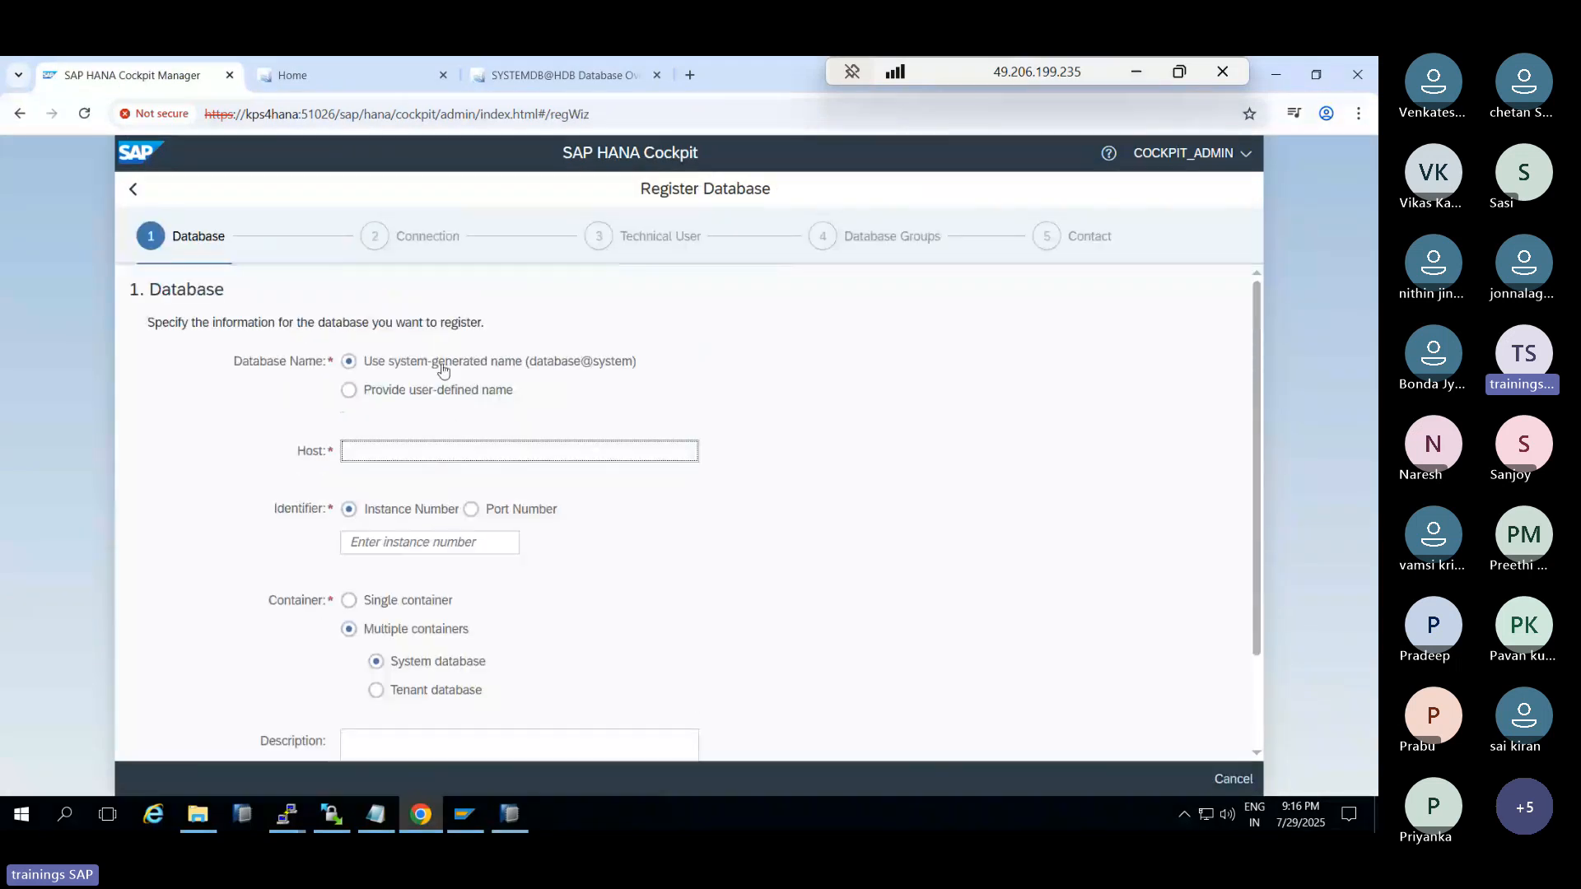
Enter host kps4hana2, instance 00, tenant database TDB and description SEC_TDB
click(395, 442)
text(kps4h)
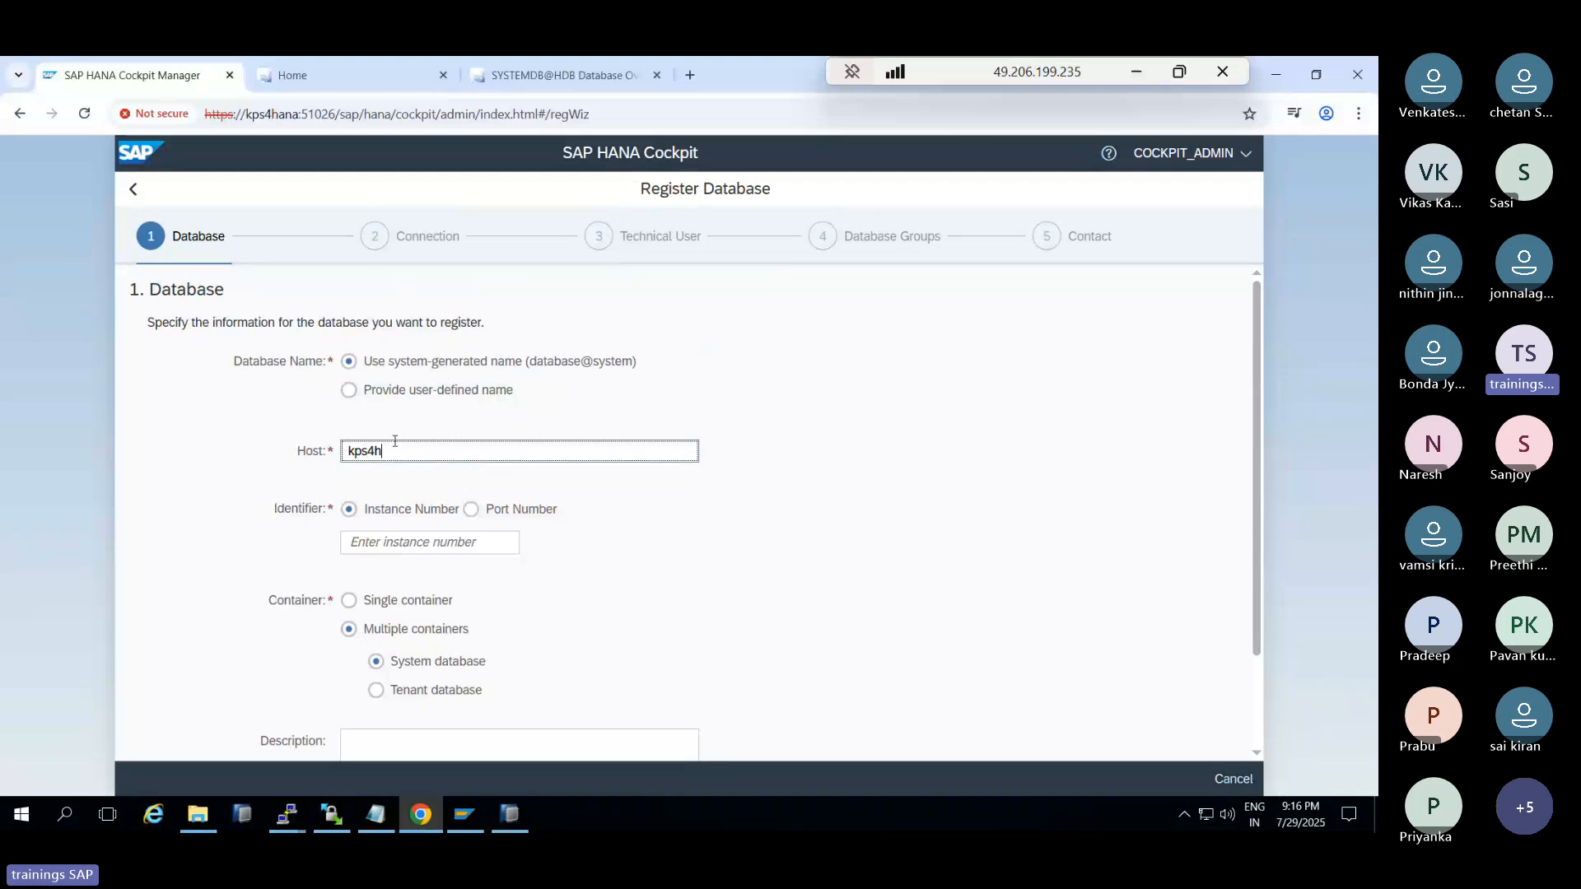
text(ana2)
click(384, 543)
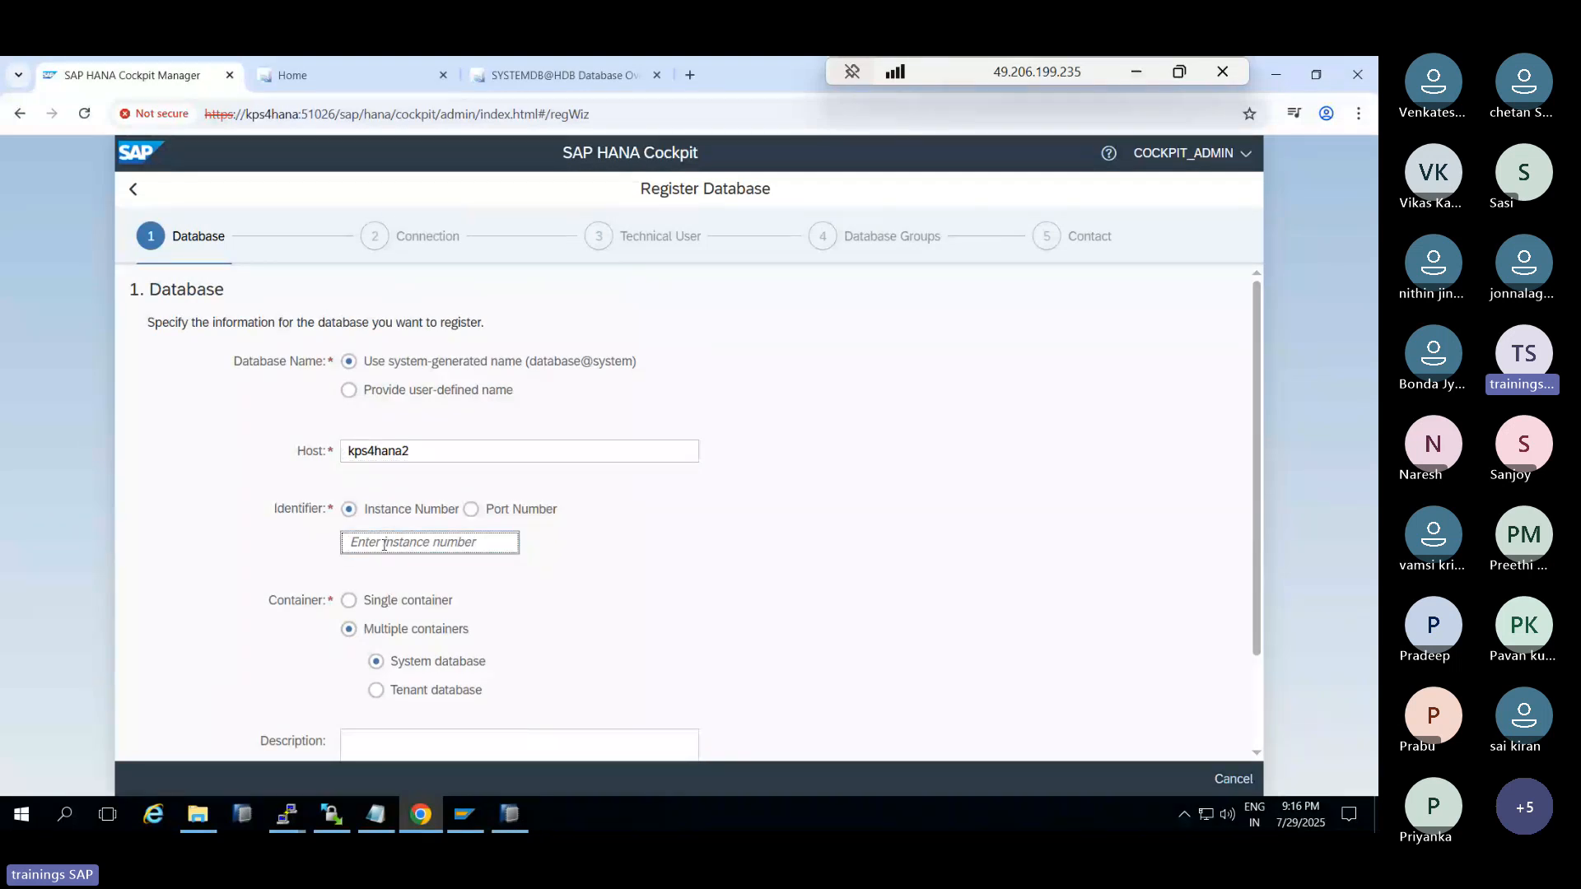
text(00)
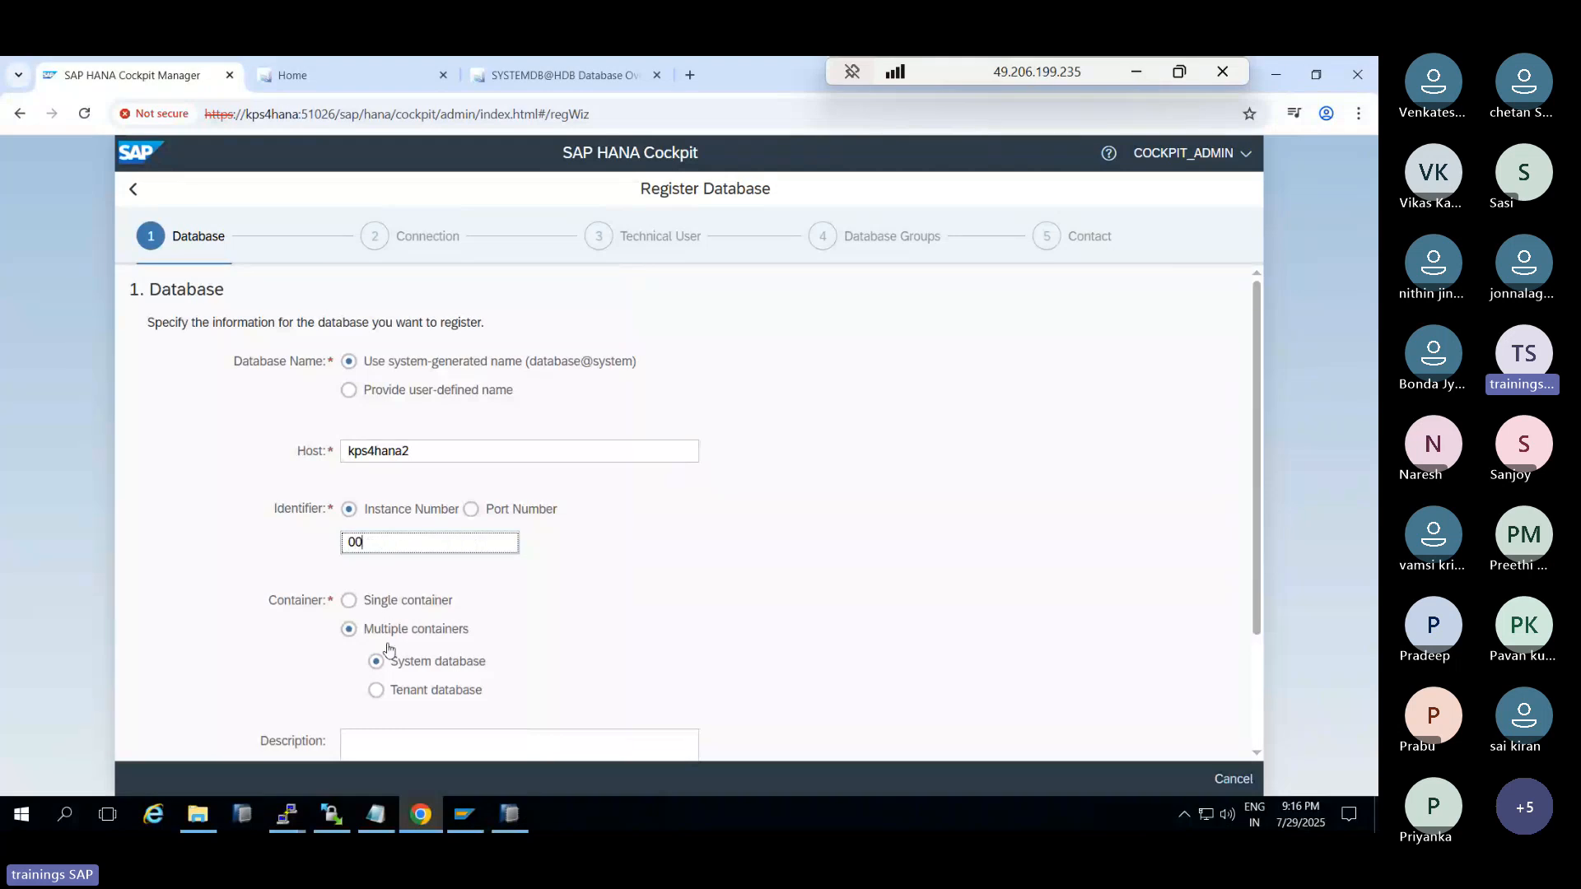
click(375, 689)
scroll(387, 696, down, 1)
click(386, 629)
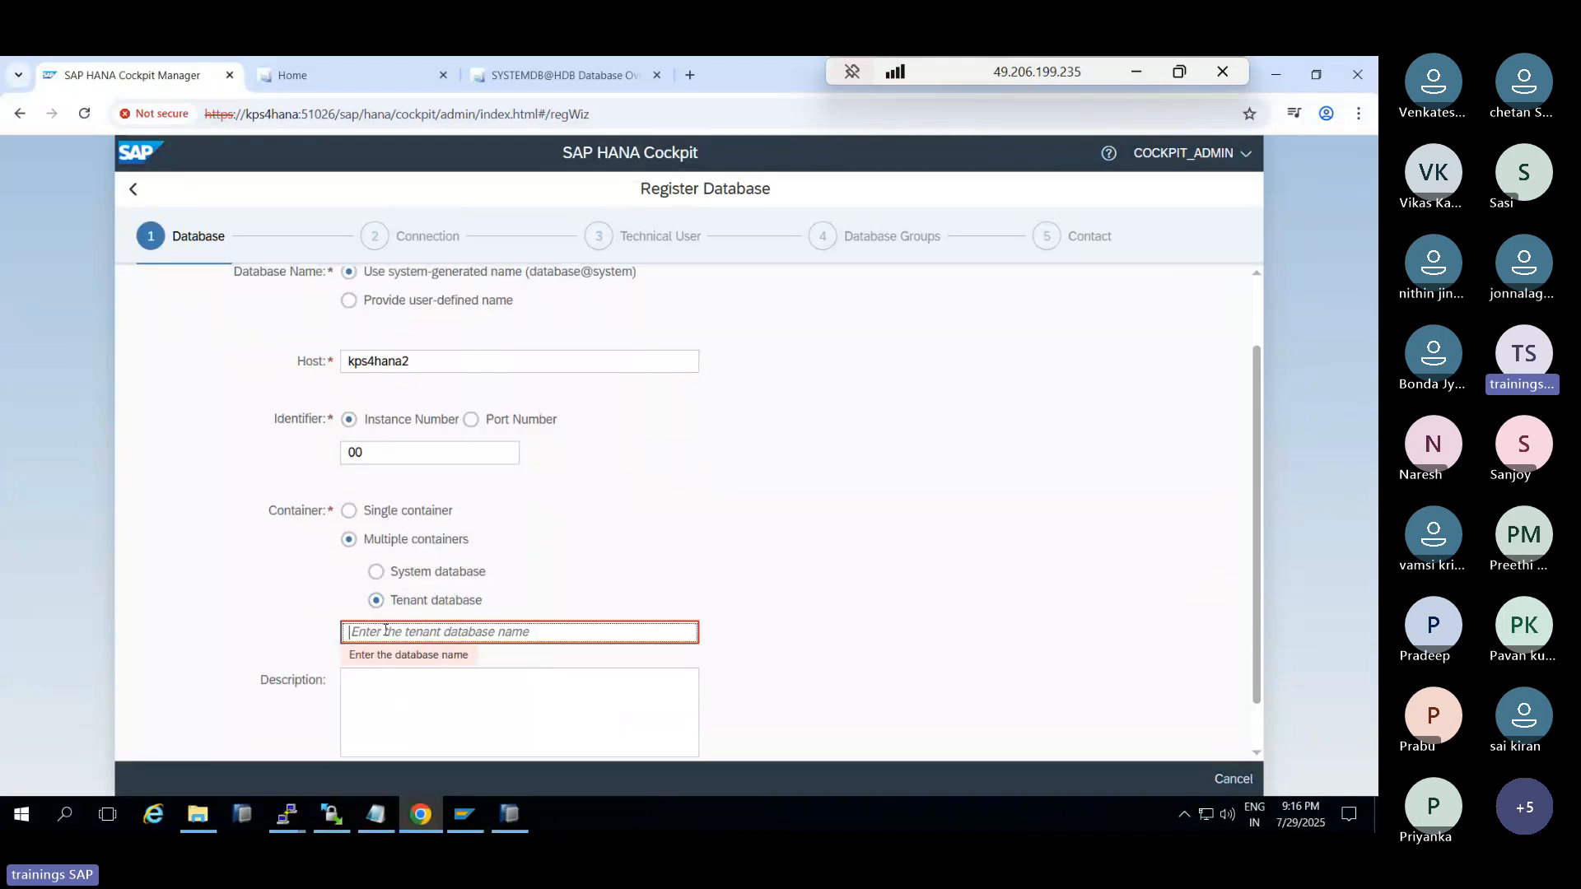
text(TDB)
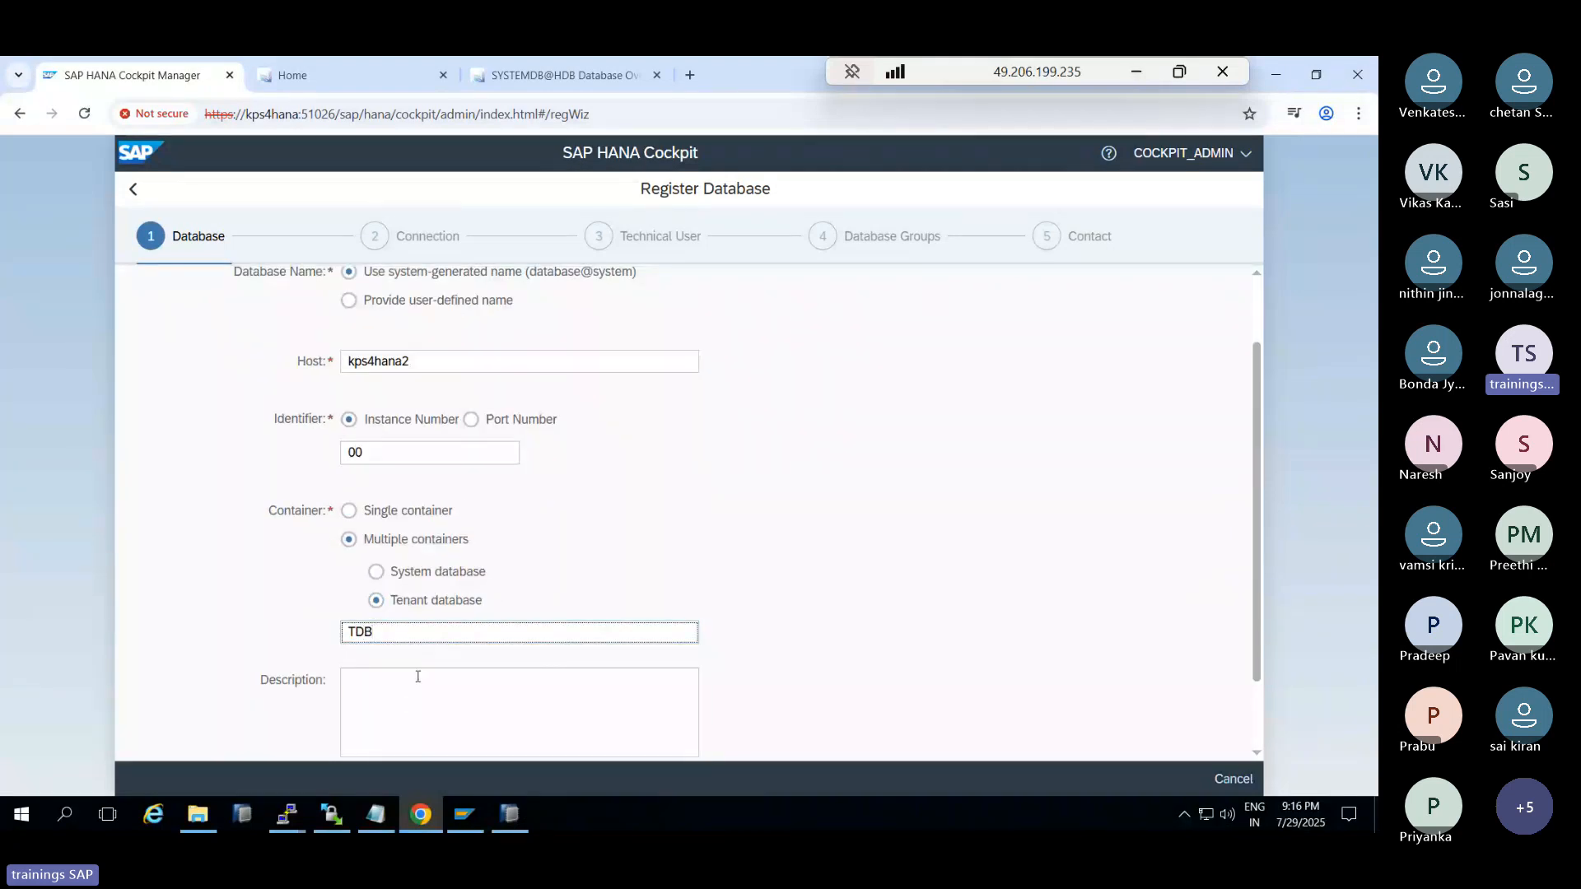
click(414, 707)
scroll(414, 707, down, 1)
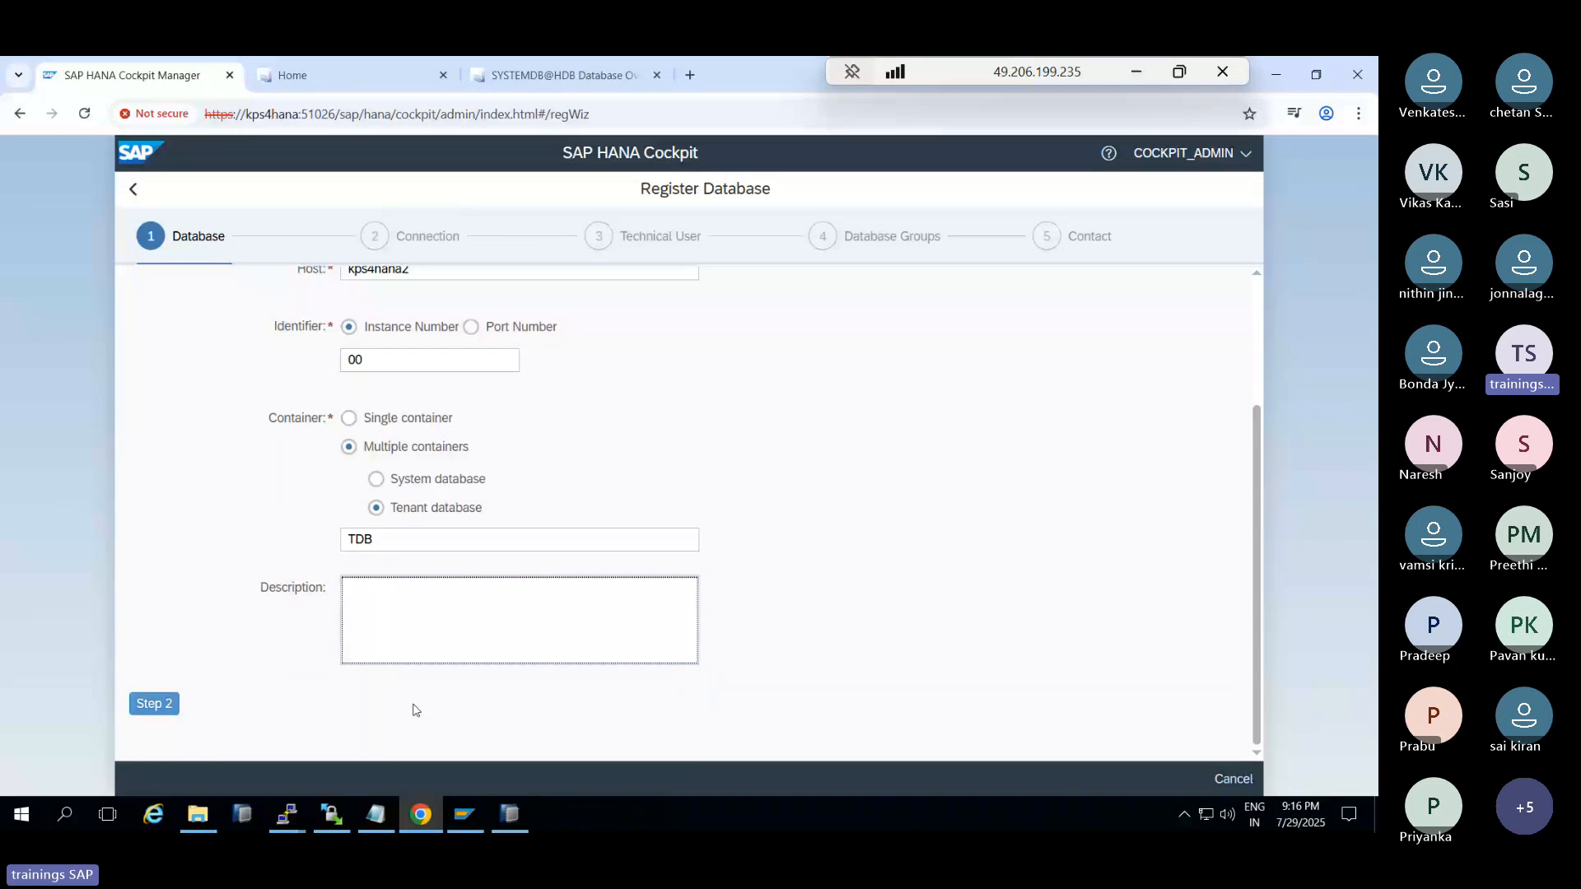
text(SEC_TDB)
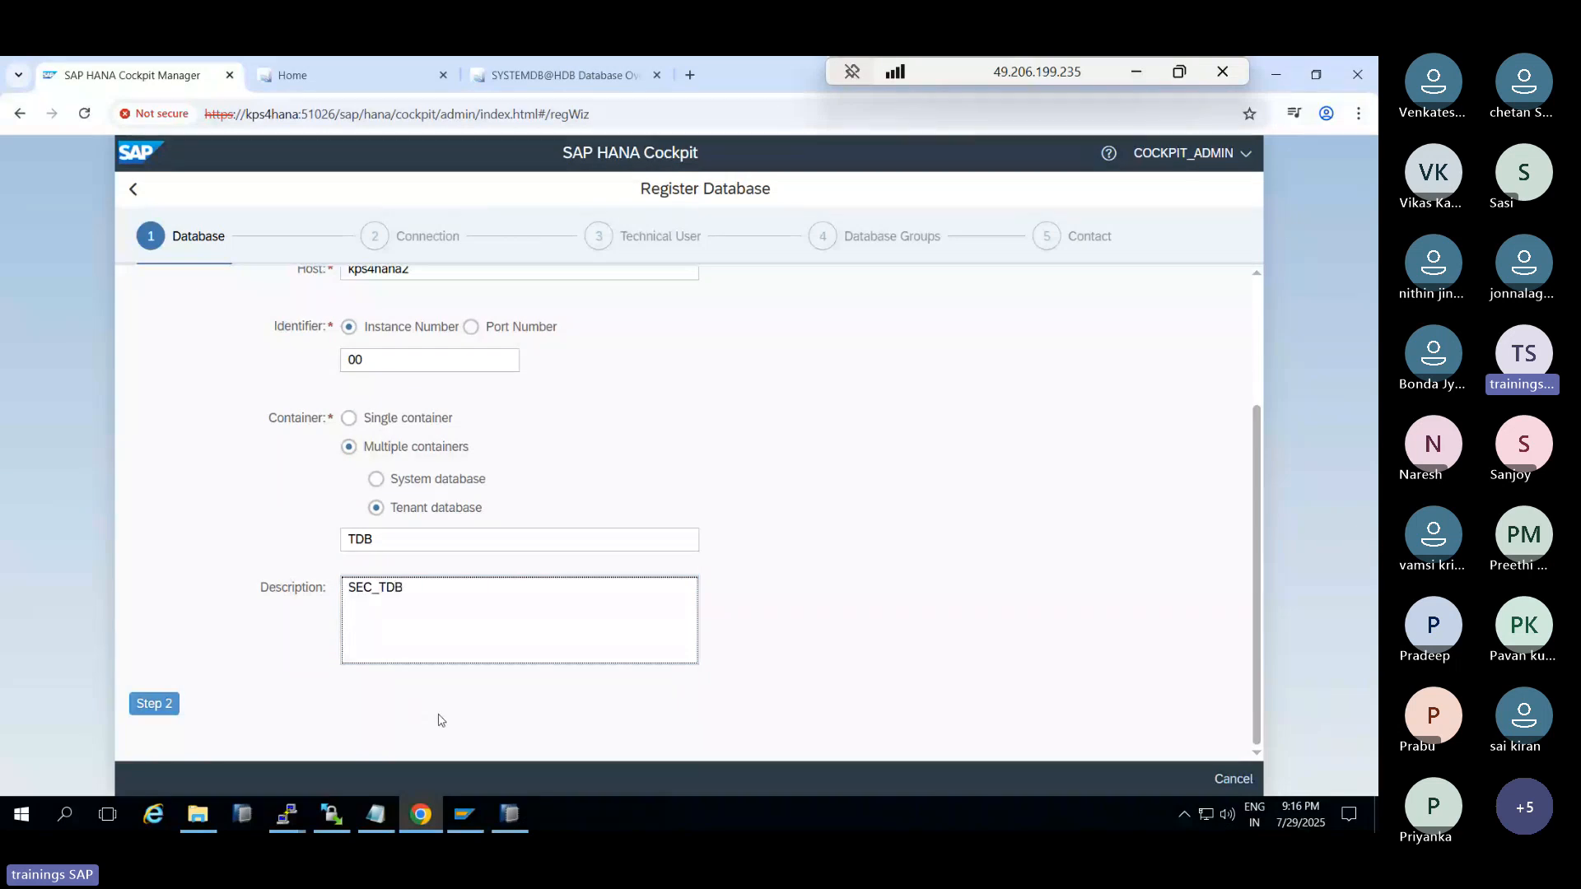
Disable encryption, enter SYSTEM credentials, then review and submit the registration
click(154, 705)
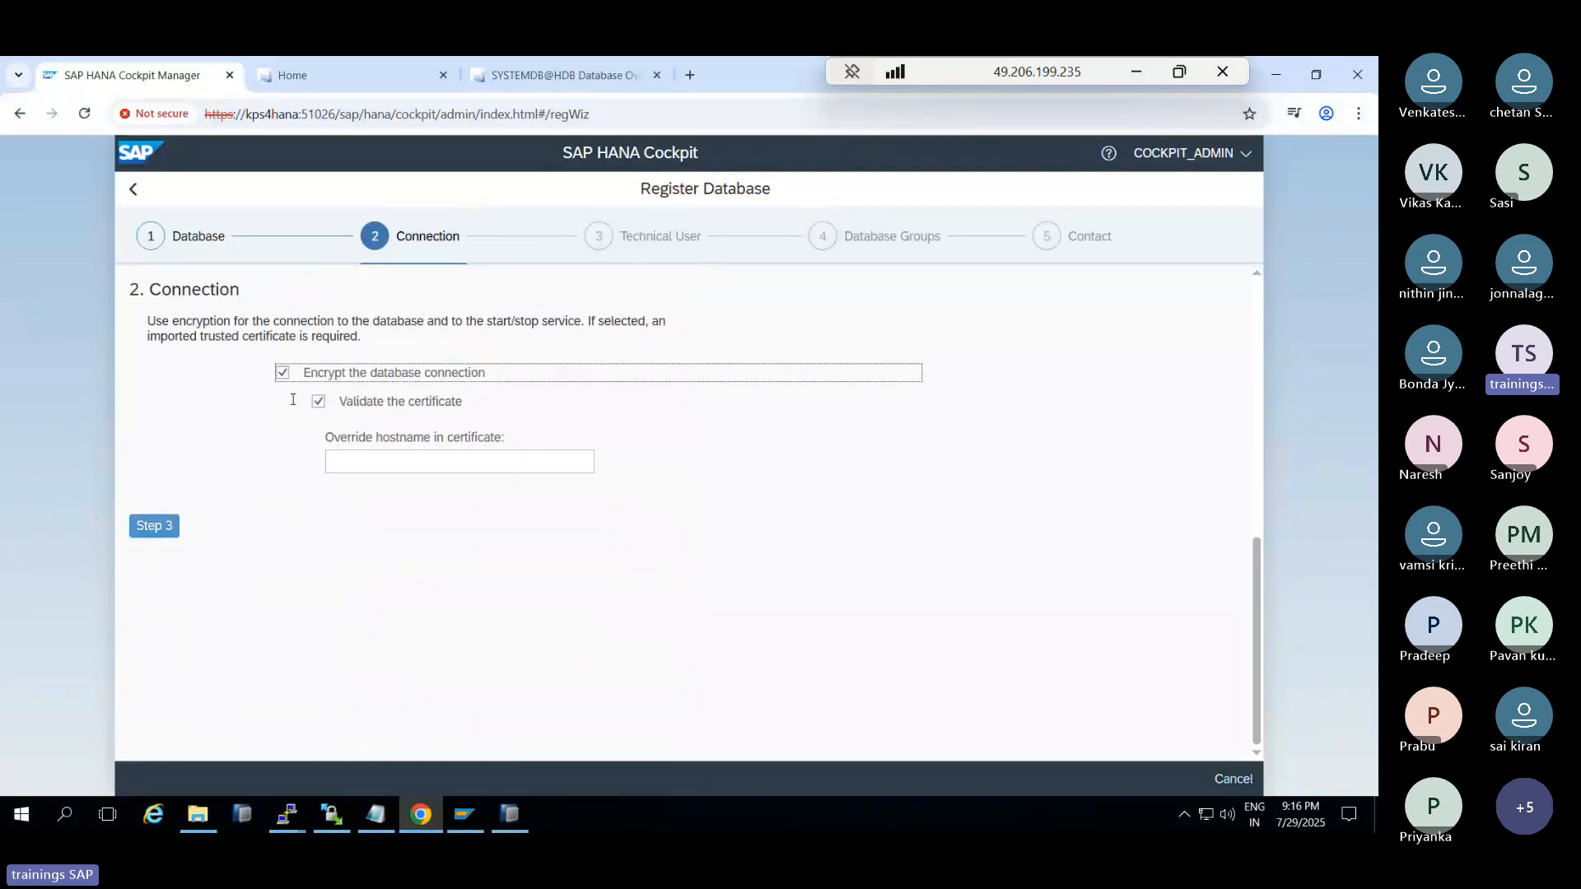
click(283, 372)
click(156, 425)
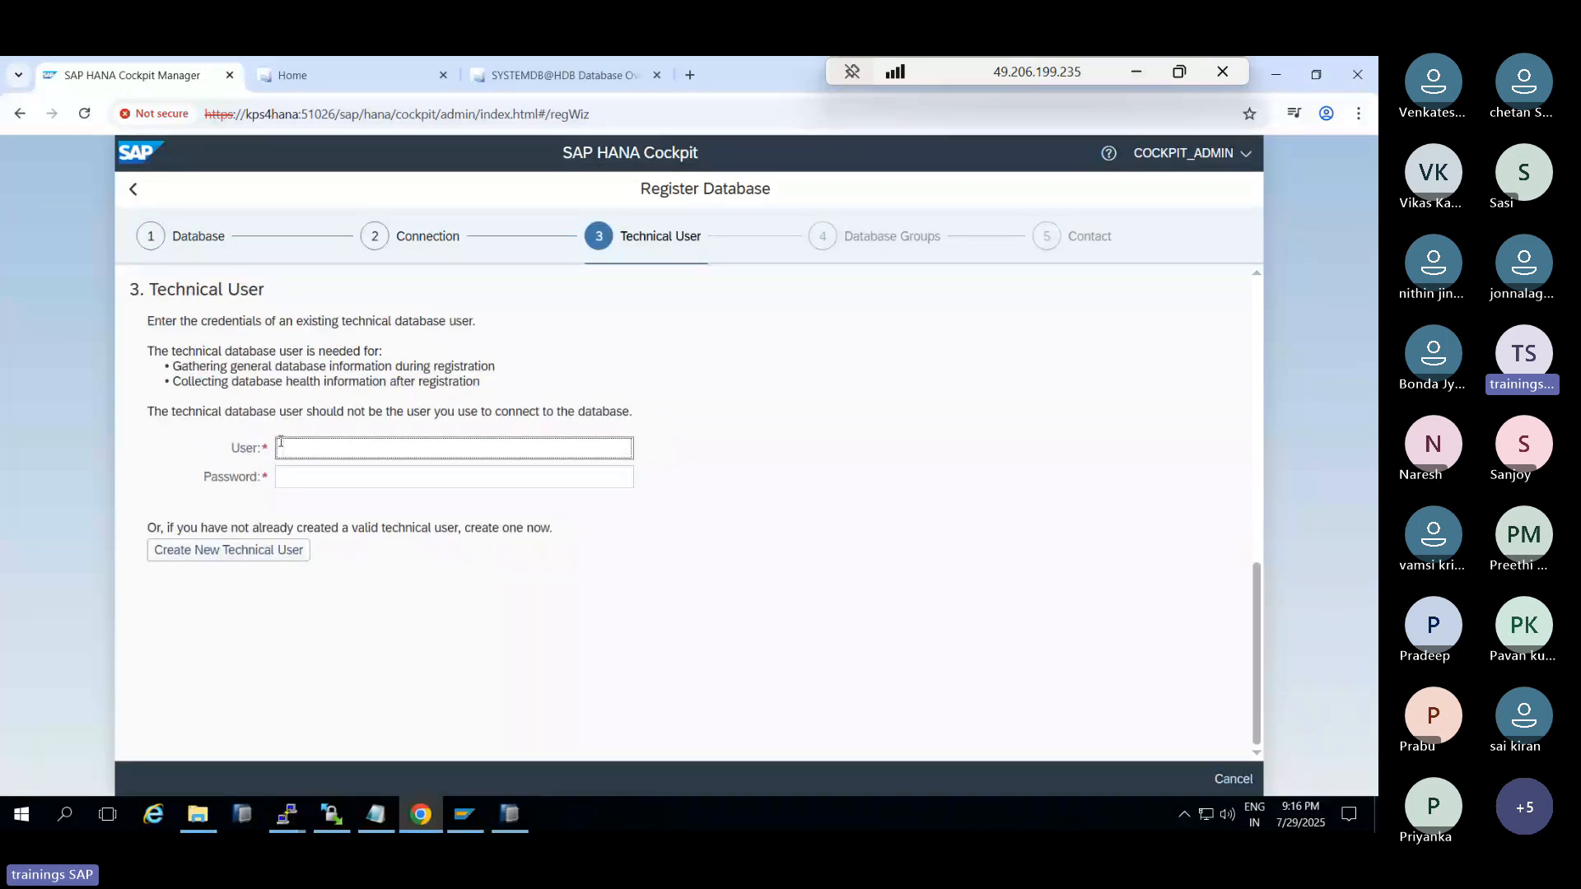
text(SYSTEM)
key(Tab)
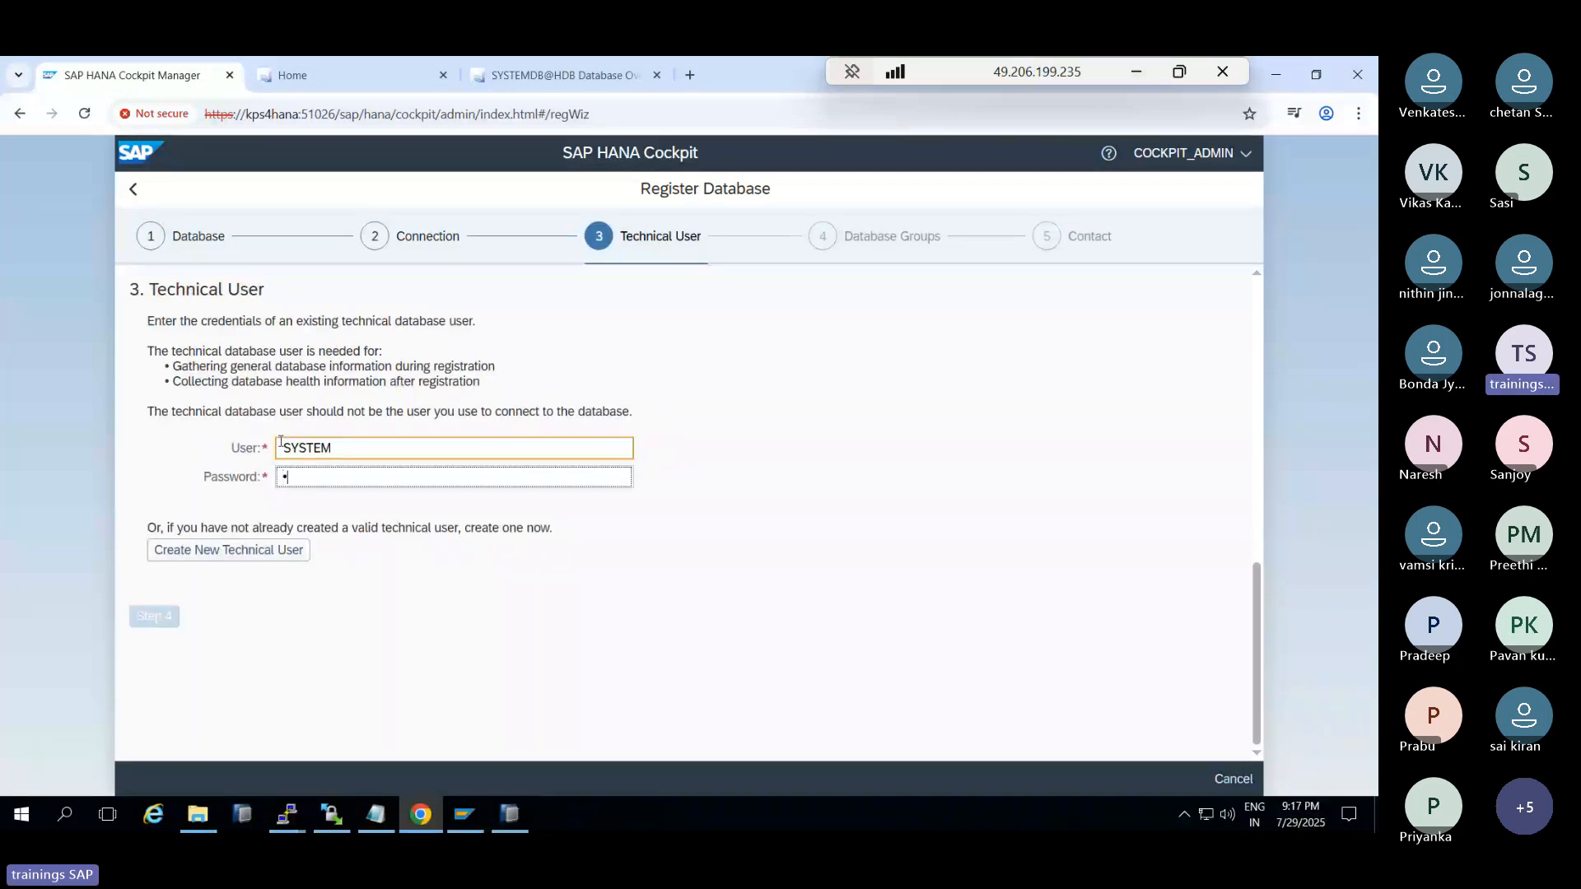
text(********)
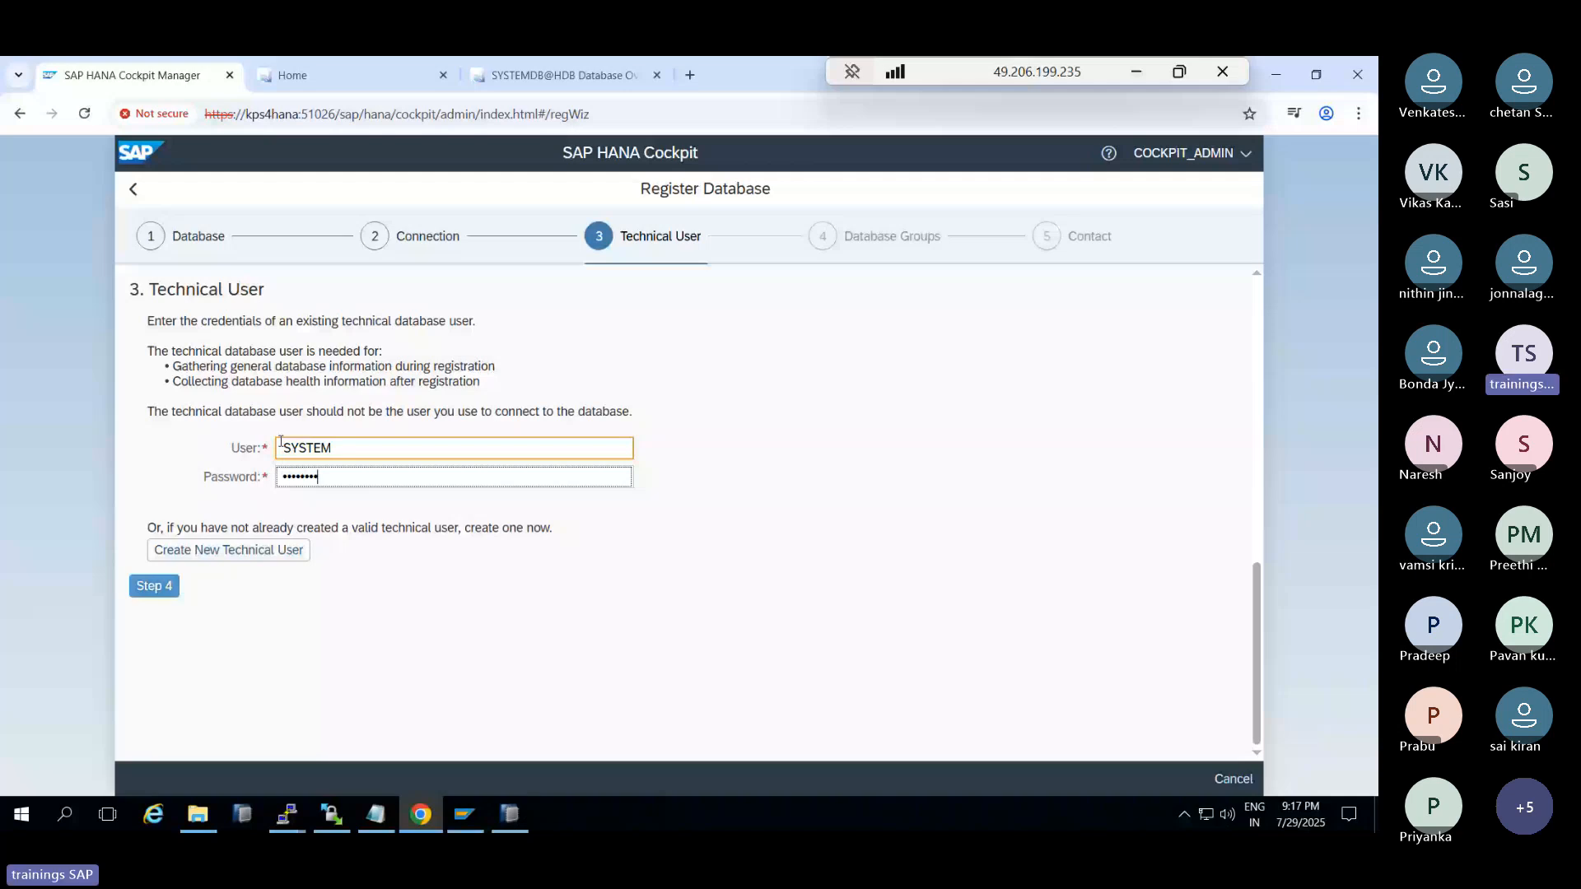
click(154, 586)
click(152, 418)
click(151, 537)
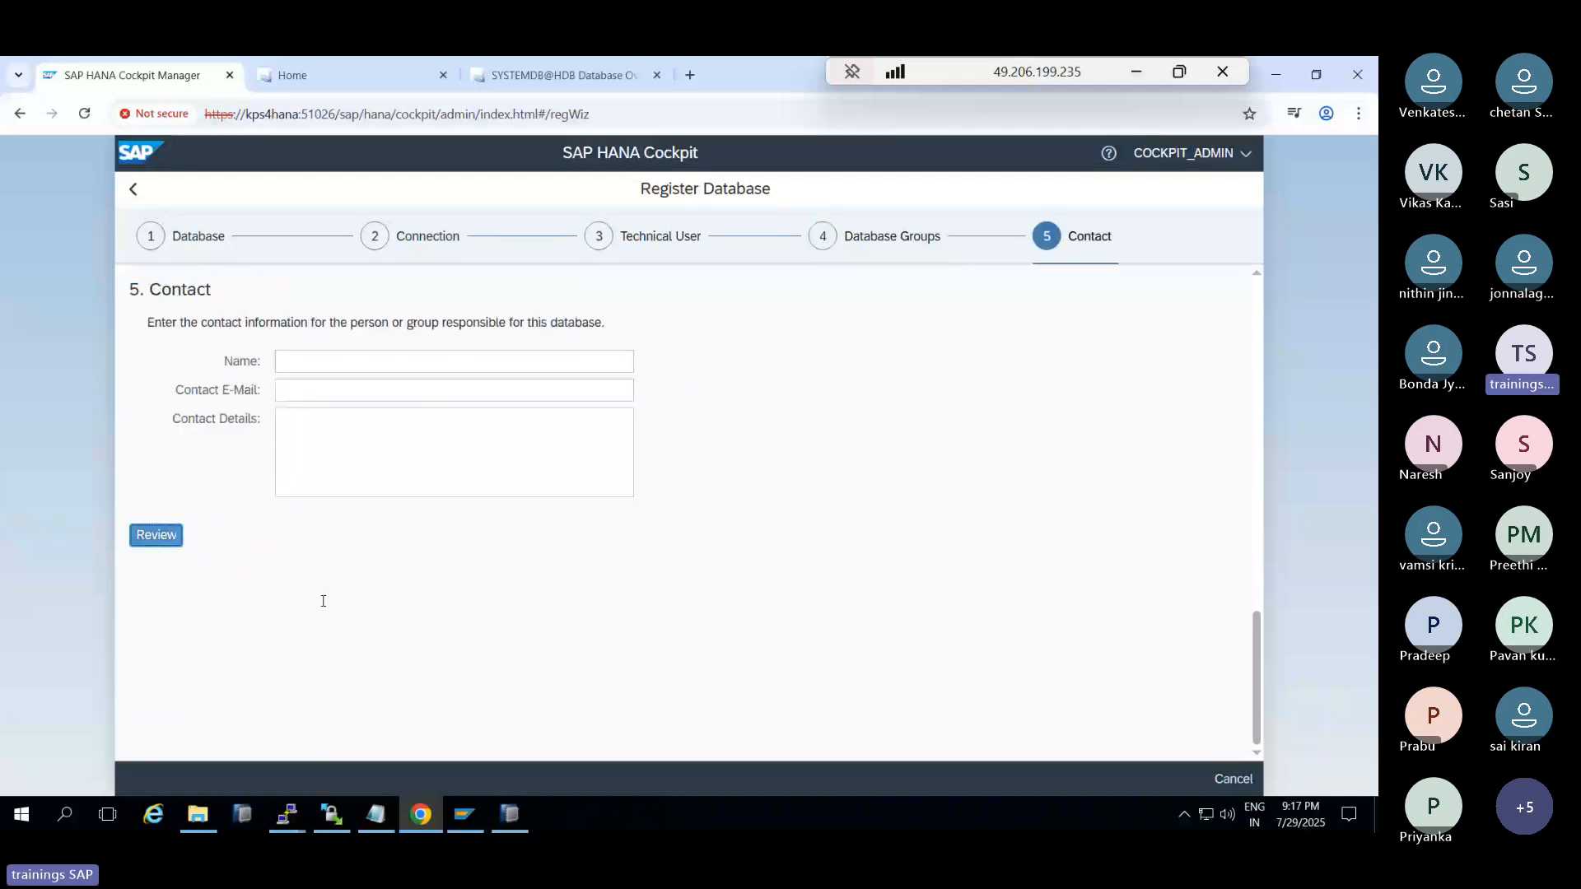
click(1188, 784)
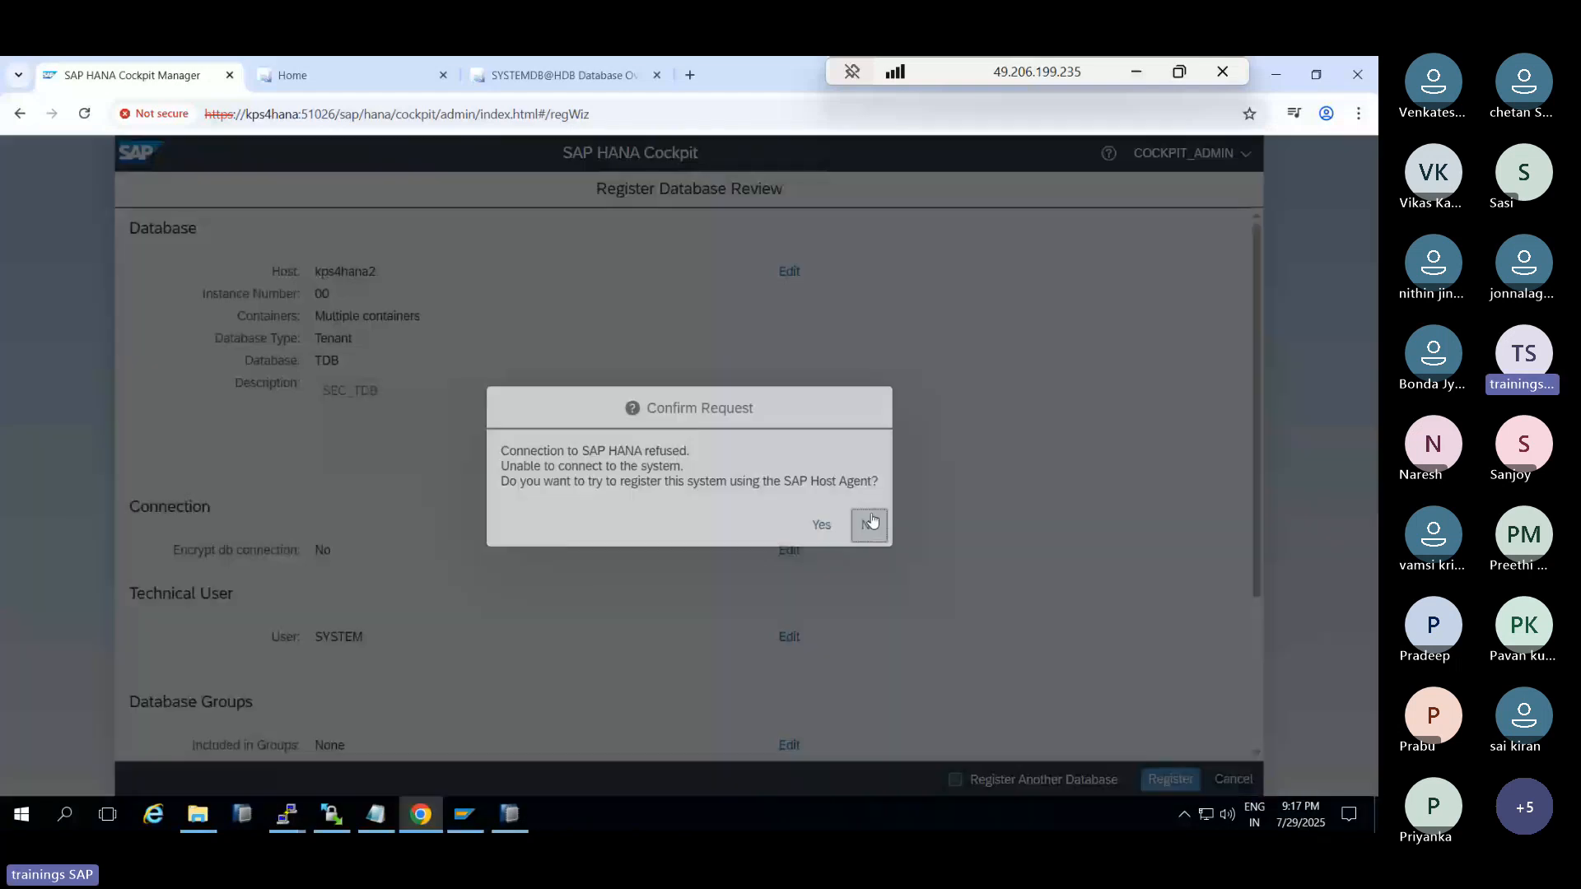
Decline the host-agent offer and open the HDB@HDB secondary tenant overview in HANA Studio
click(872, 522)
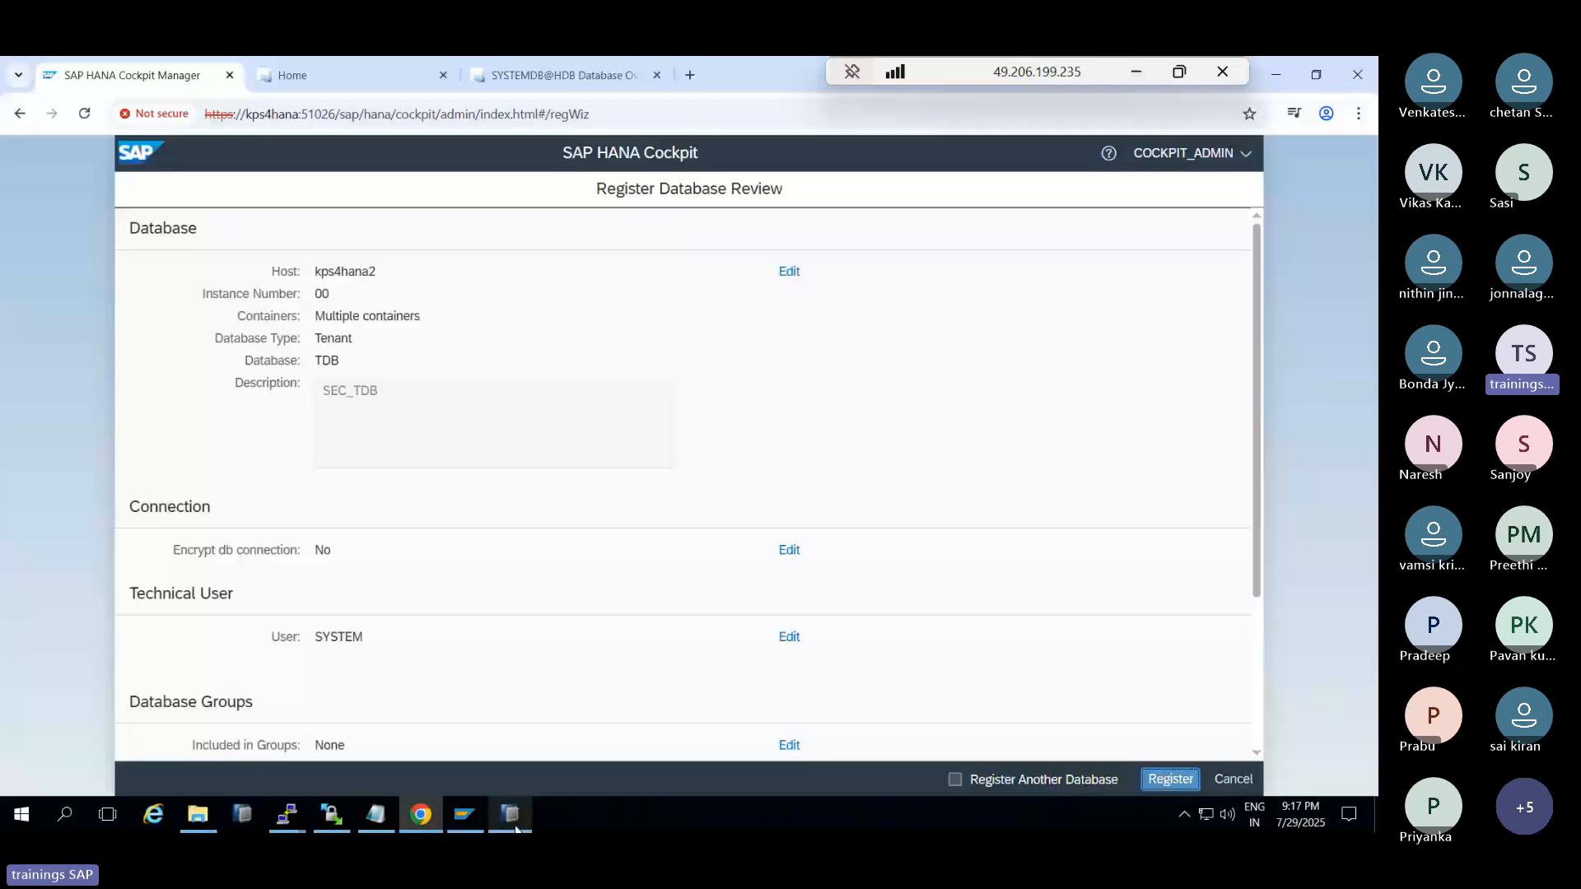
click(514, 825)
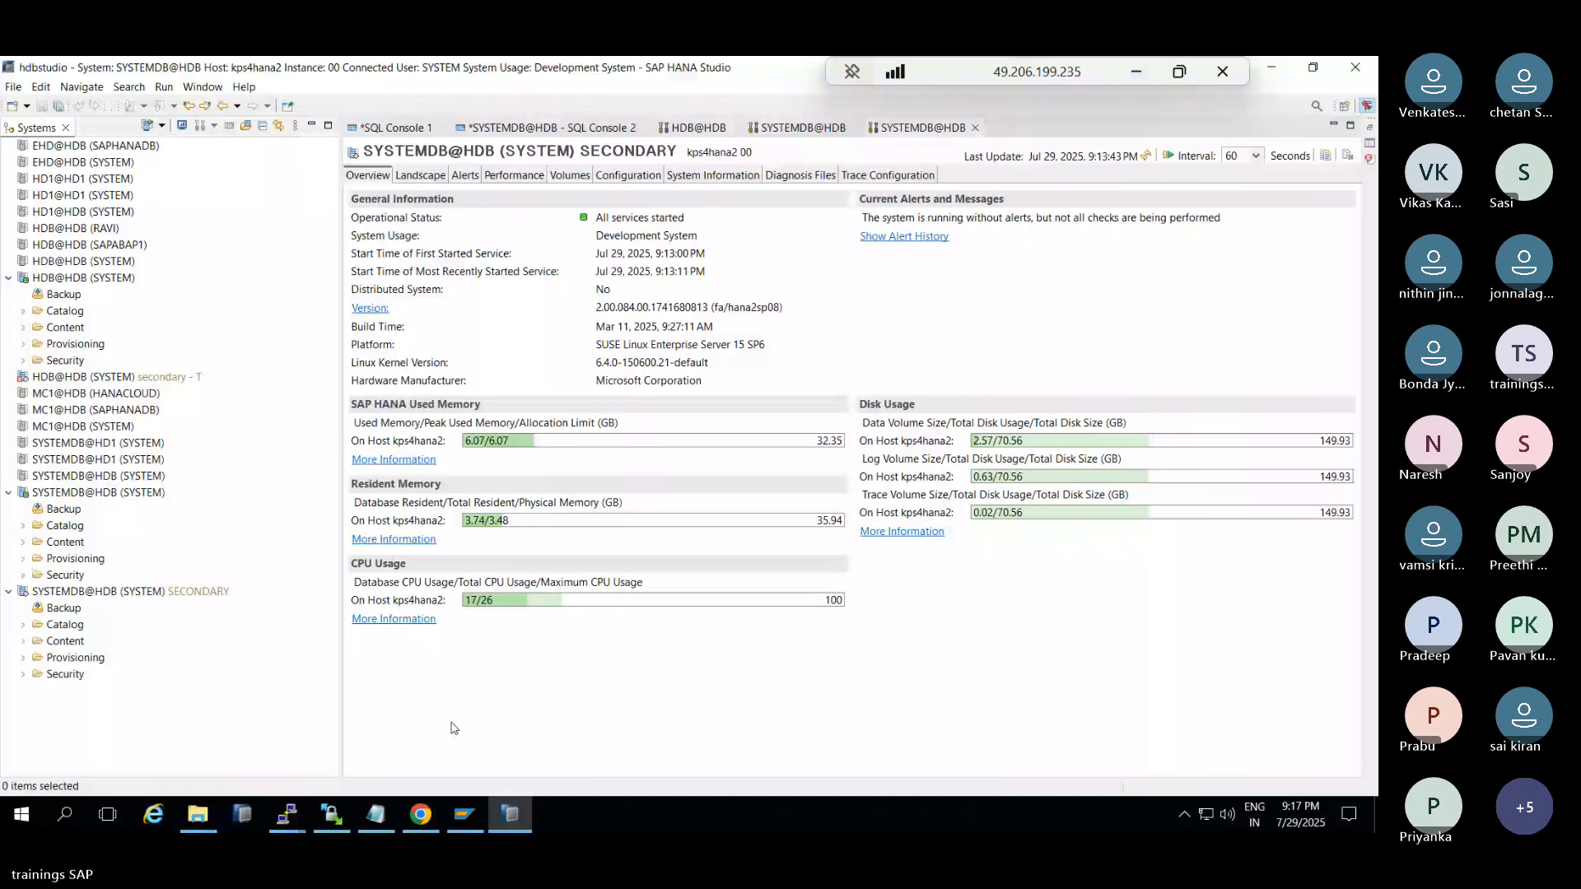
click(72, 379)
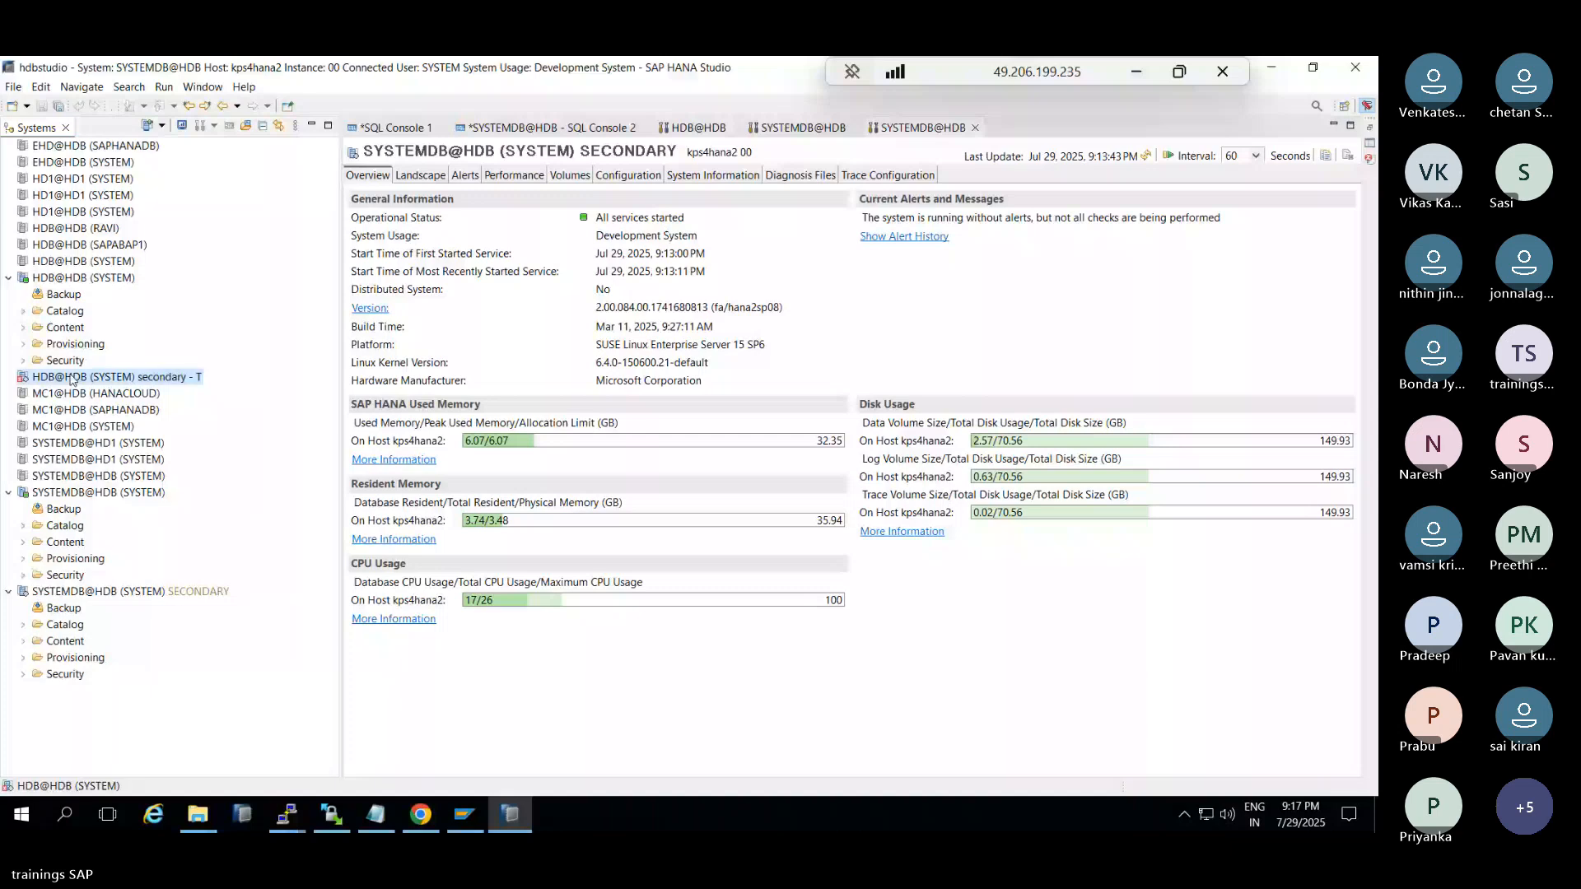
double_click(72, 379)
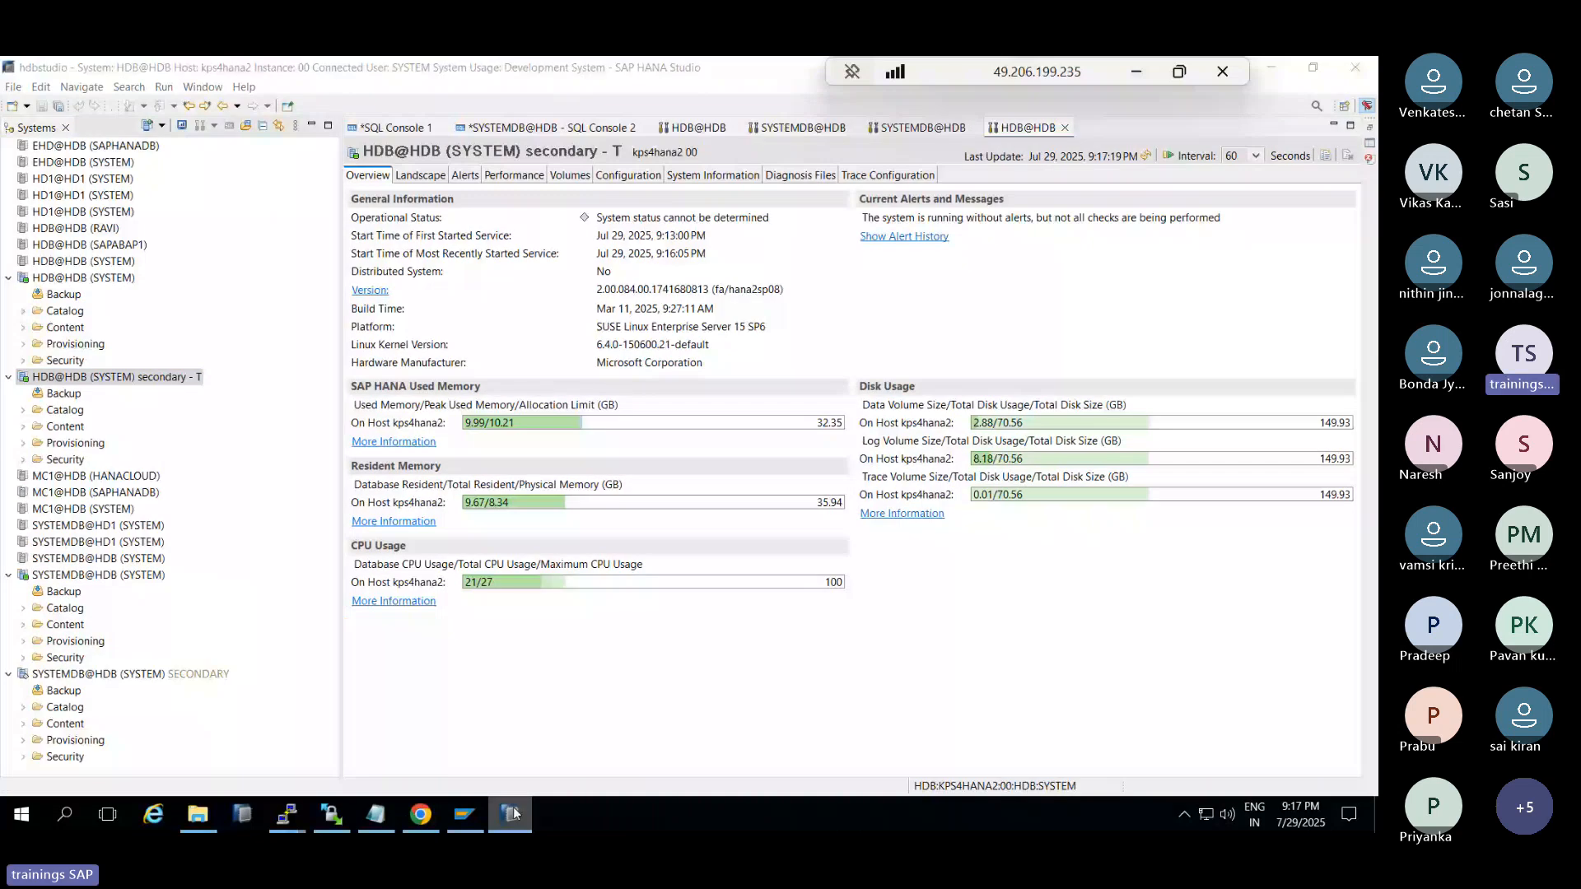
Go back to the Technical User step and start creating a new user with admin SYSTEM
click(512, 814)
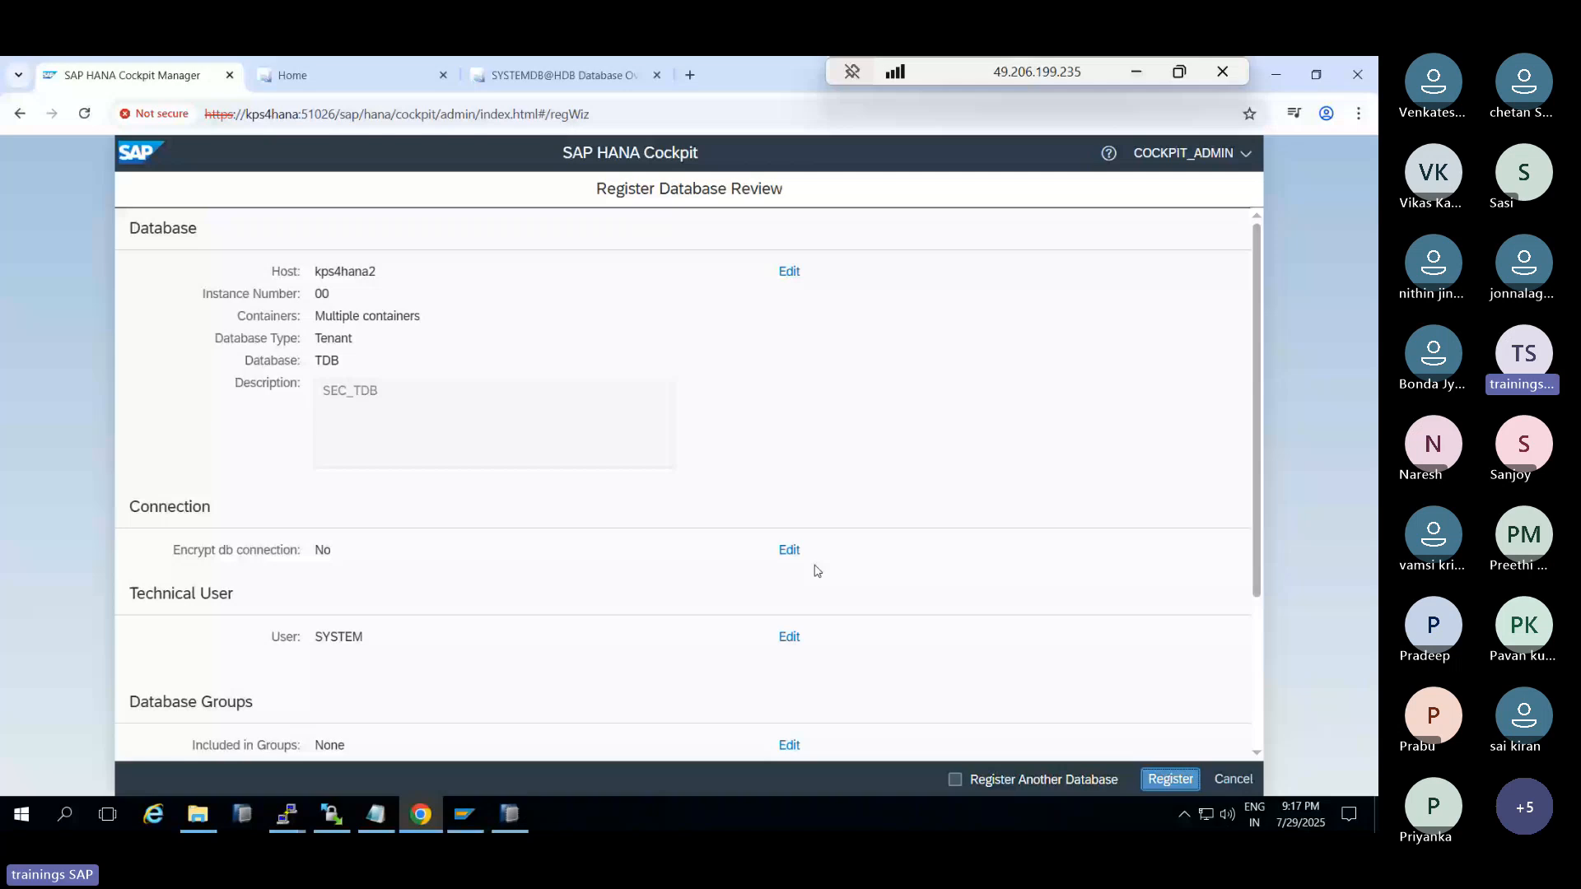
click(789, 636)
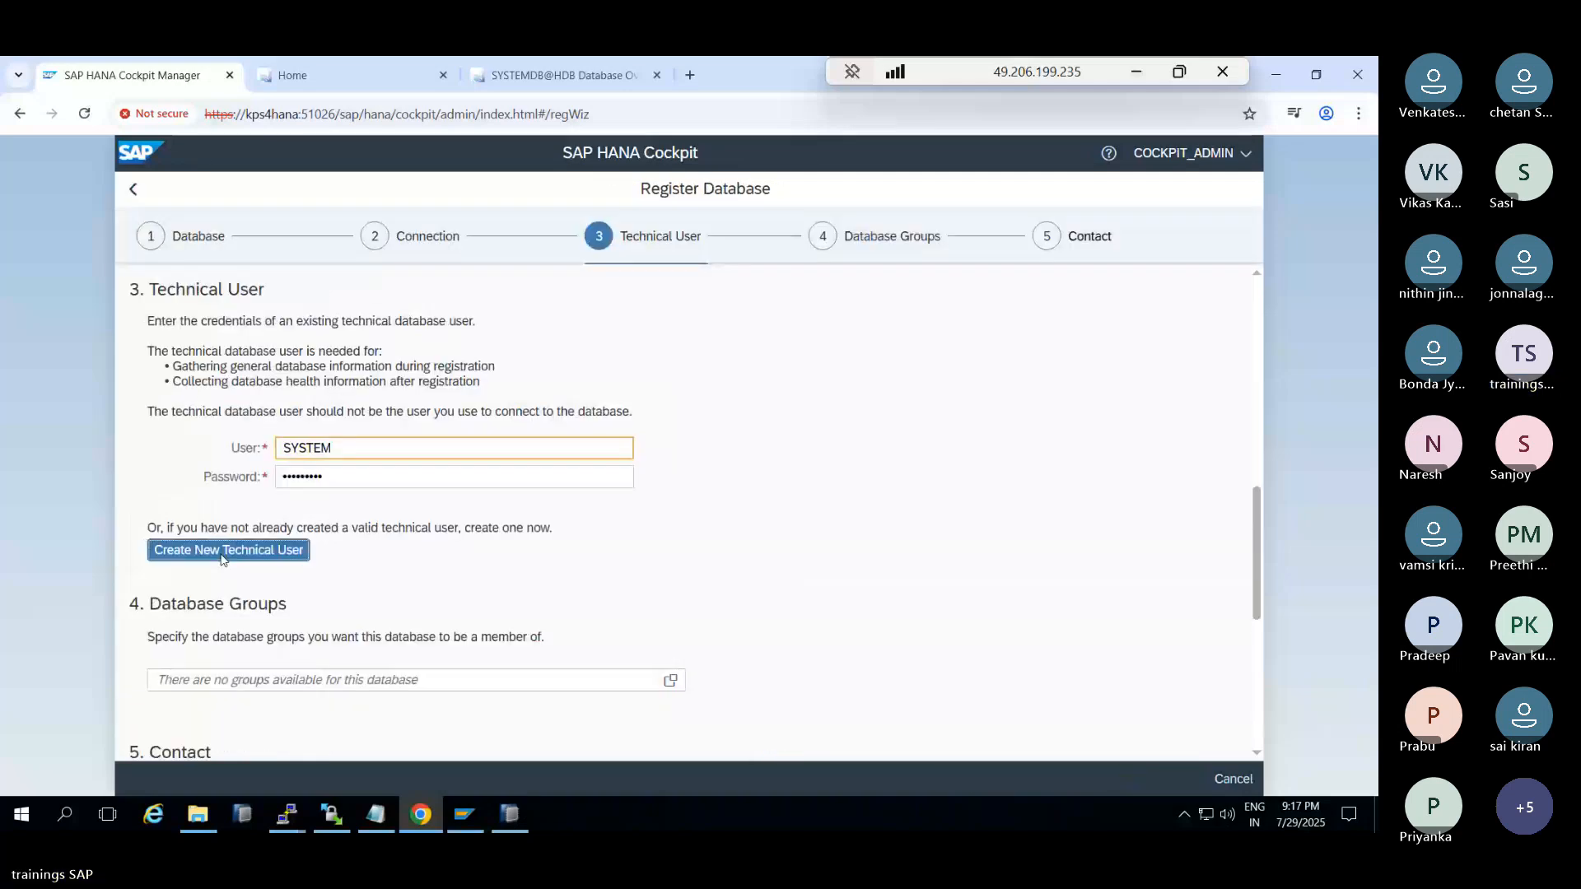
click(222, 550)
text(SY)
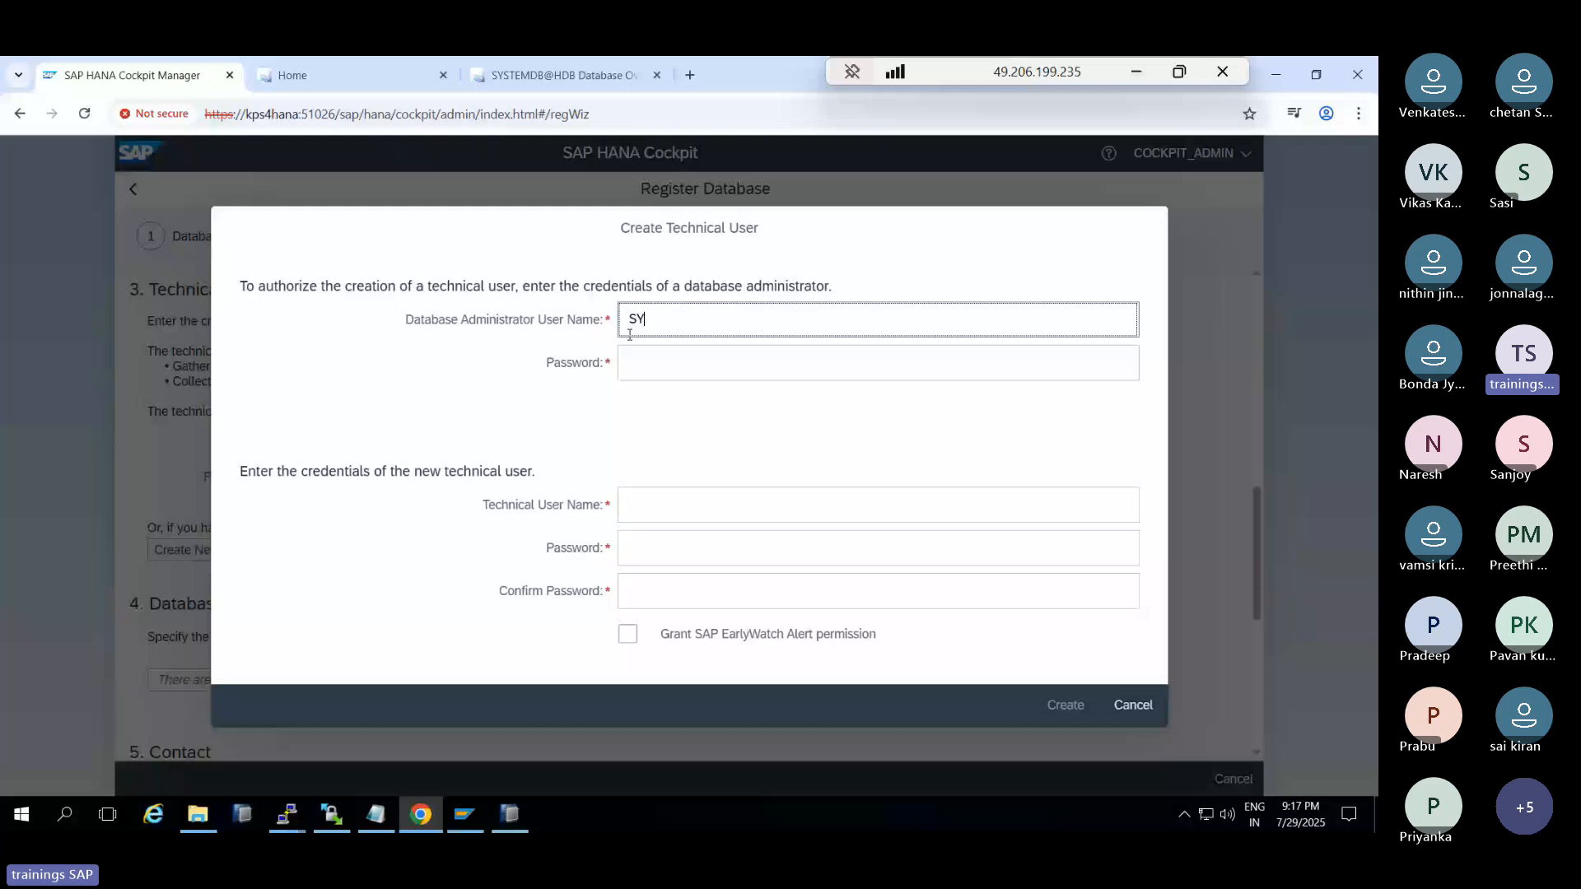
text(STEM)
Enter the SYSTEM admin password and new user COCKPIT with its password, then create it
key(Tab)
text(•••••••••)
click(651, 508)
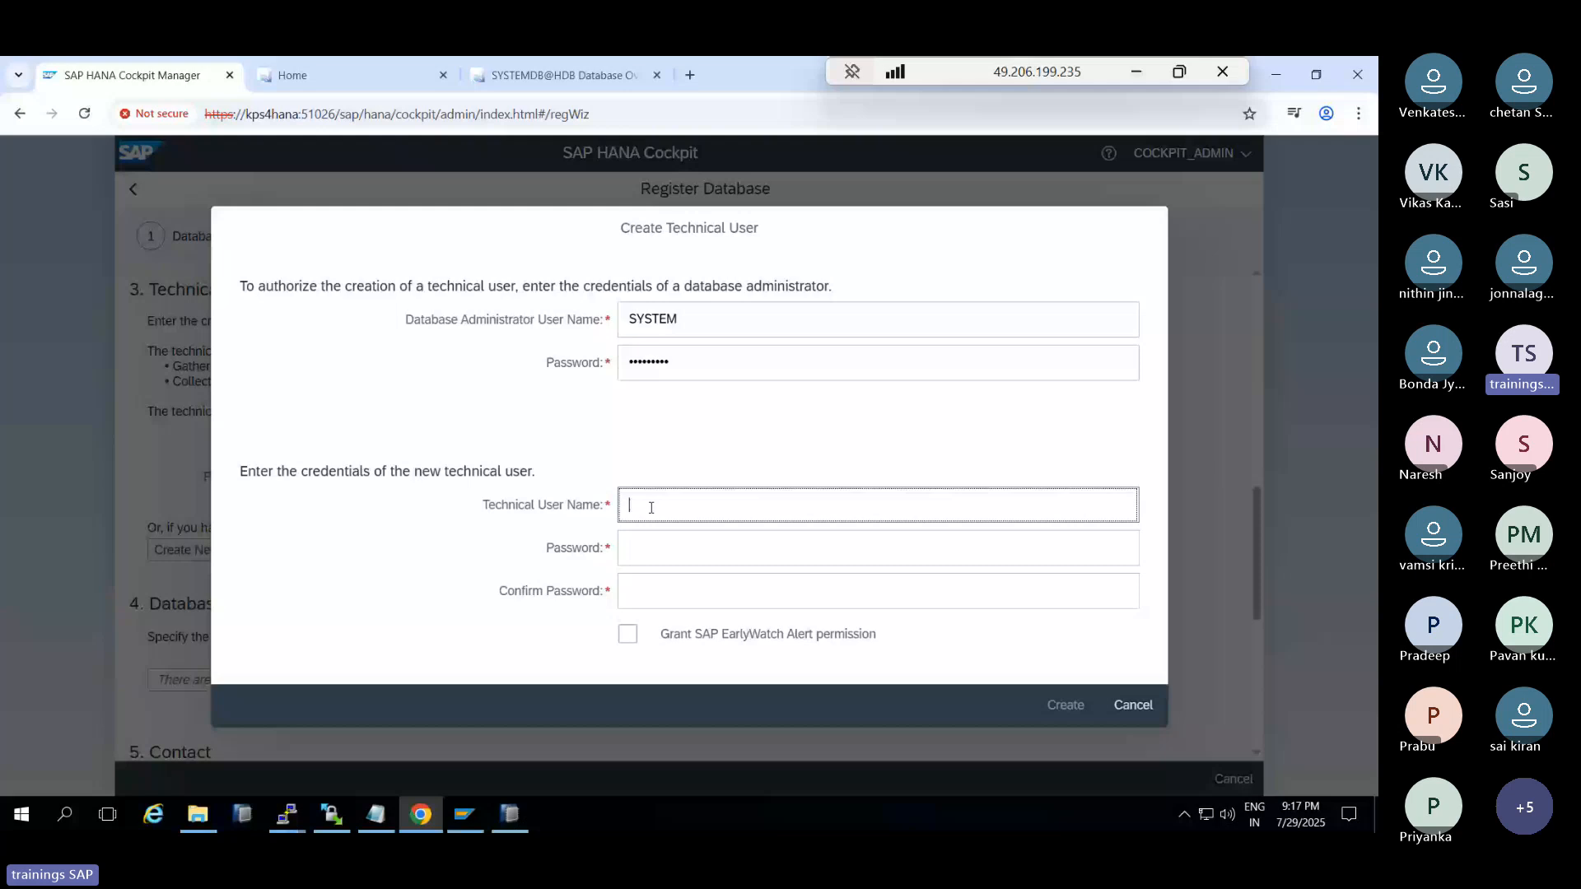
text(COCKPIT)
key(Tab)
text(••••••••)
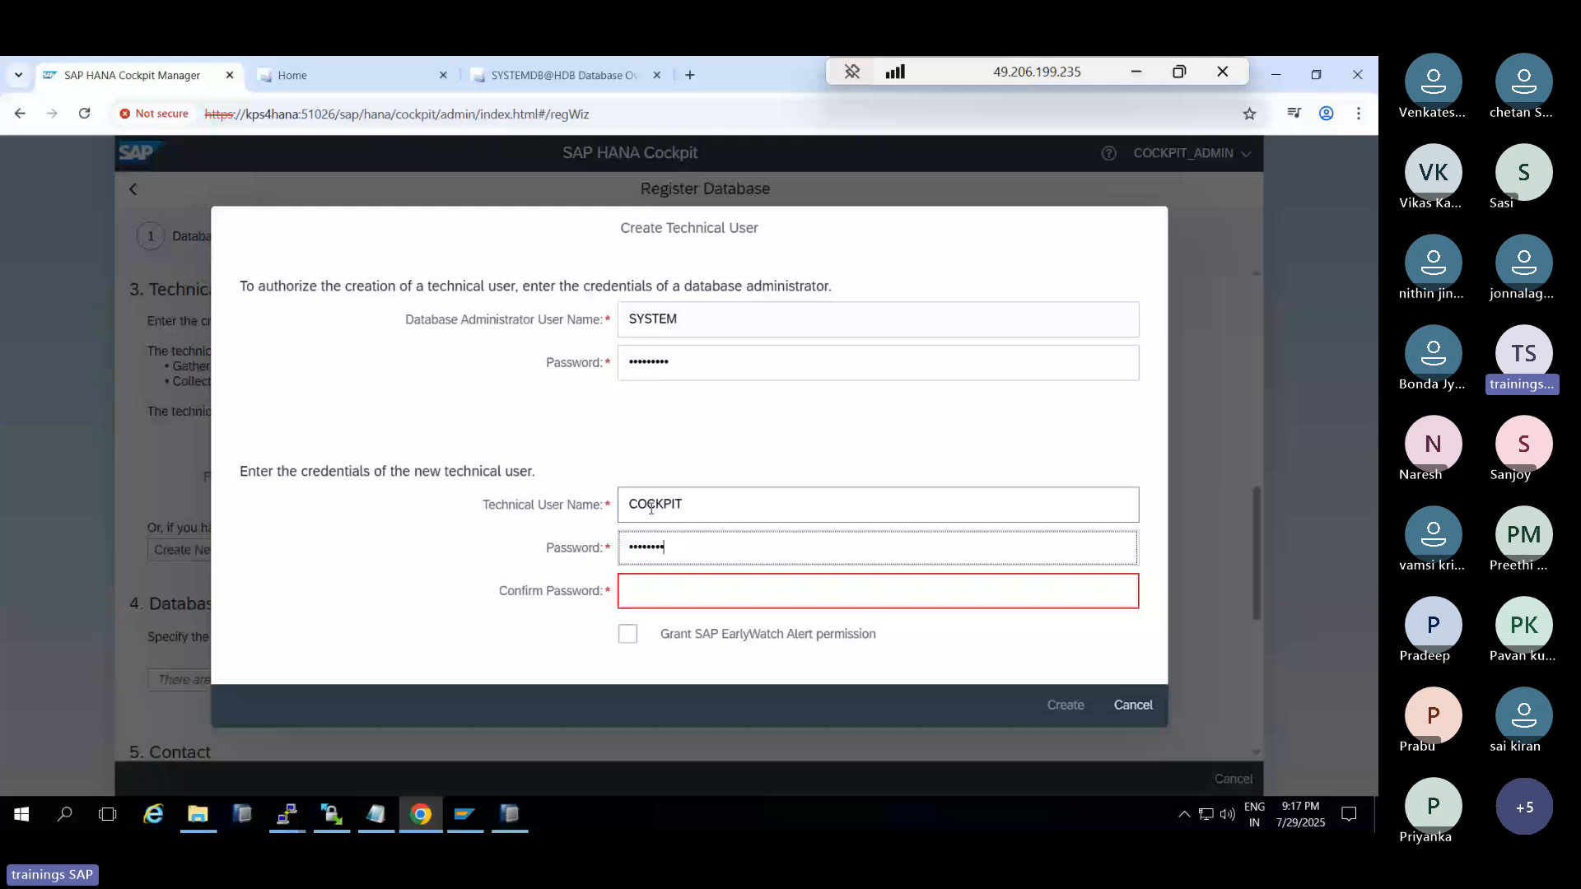
text(•)
key(Tab)
text(•••••••••)
click(1058, 704)
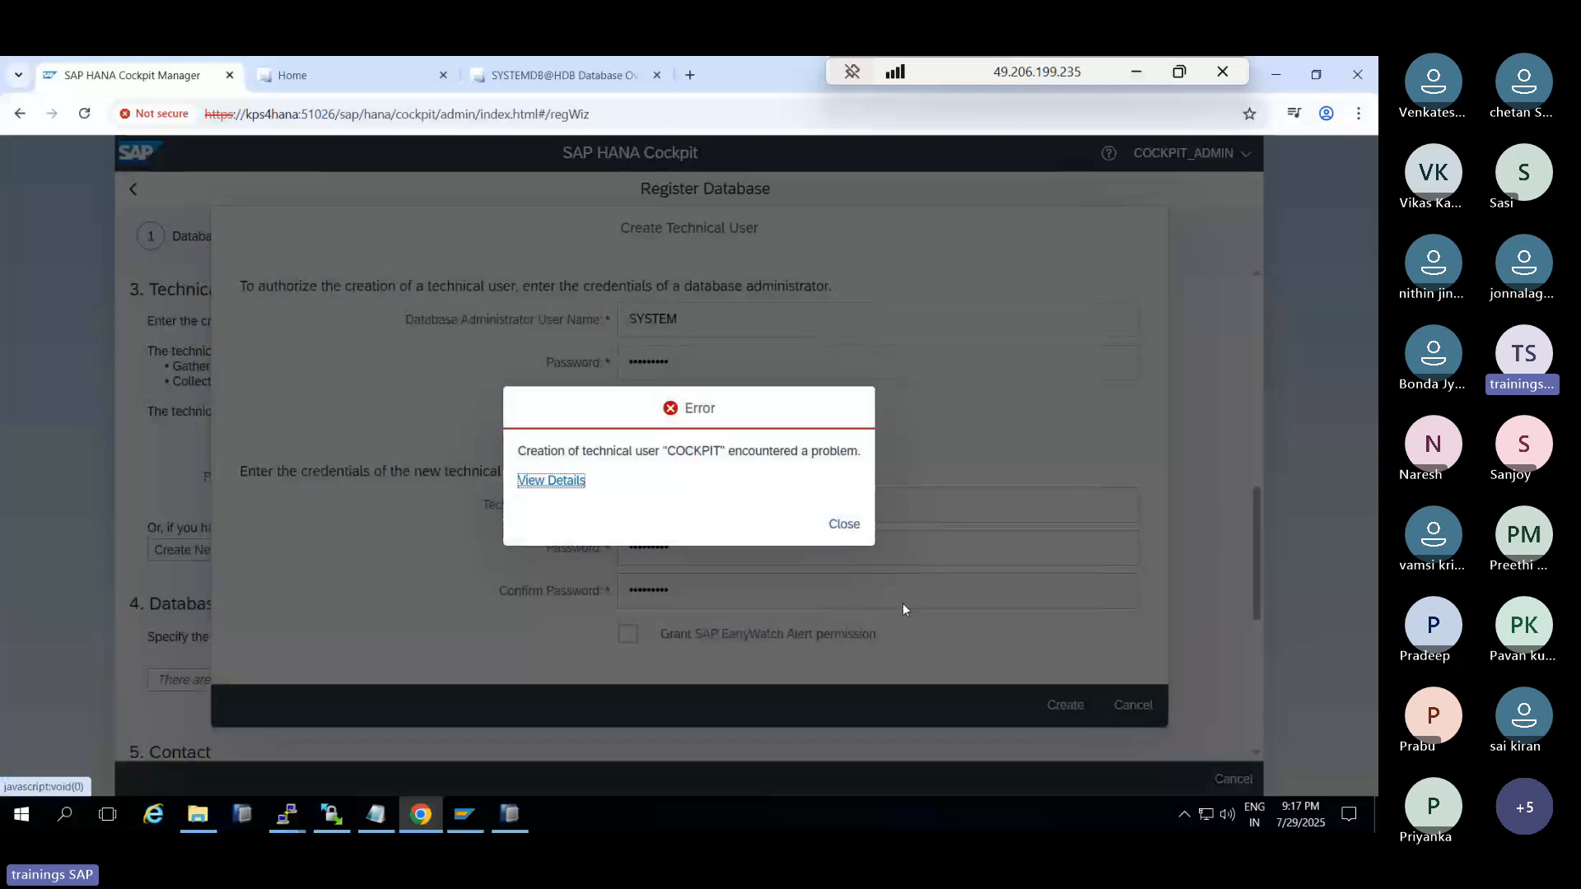
Inspect the 'TDB not connected' error details and dismiss the message
click(550, 481)
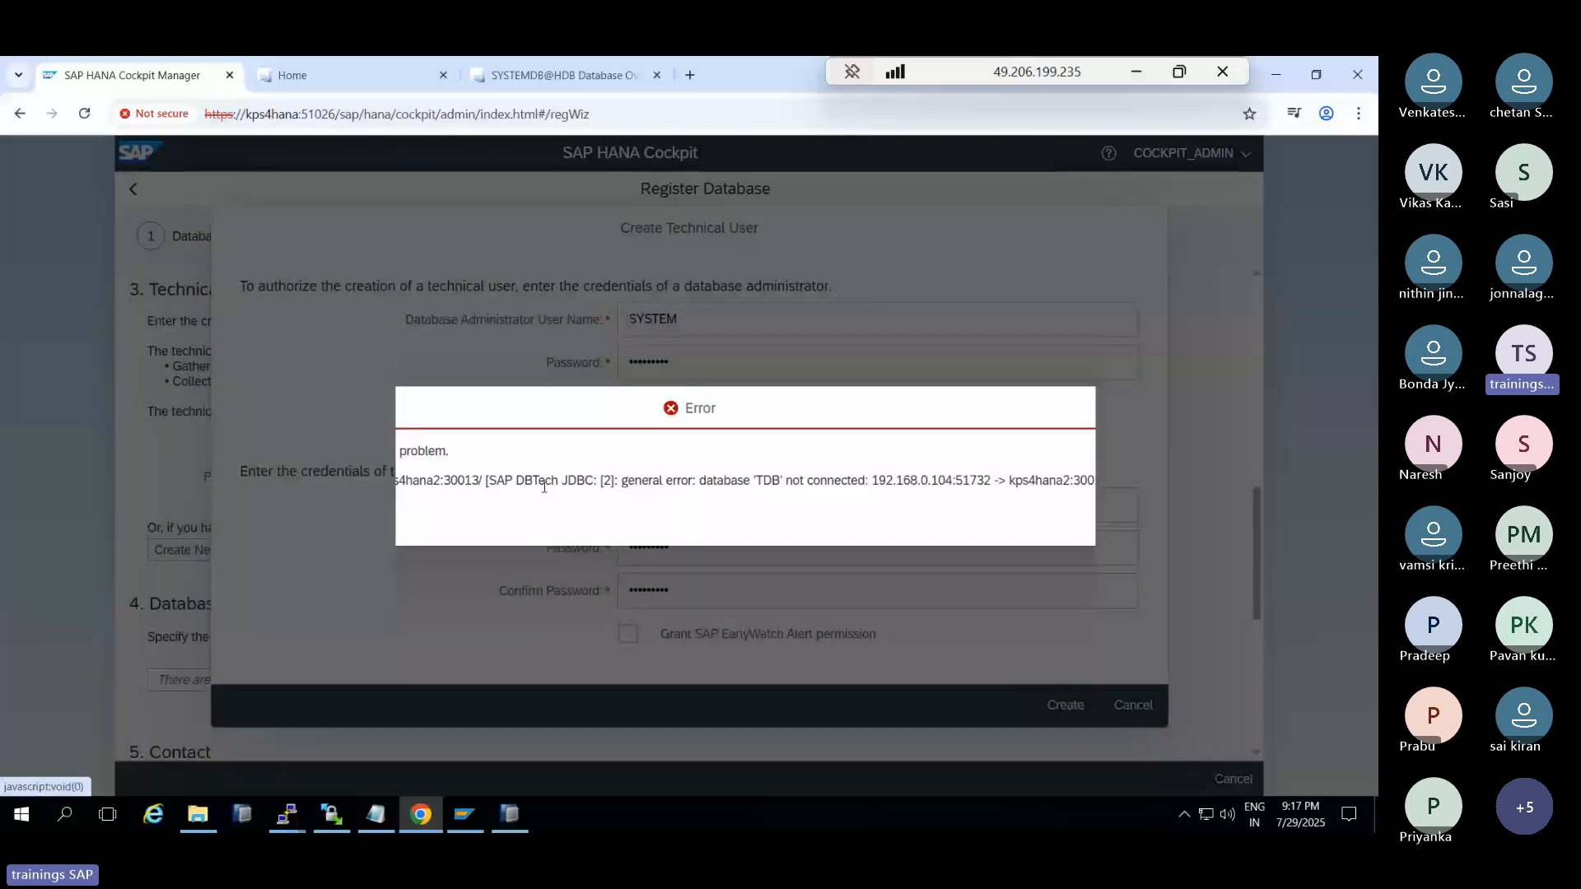
drag(893, 482, 989, 483)
click(1256, 525)
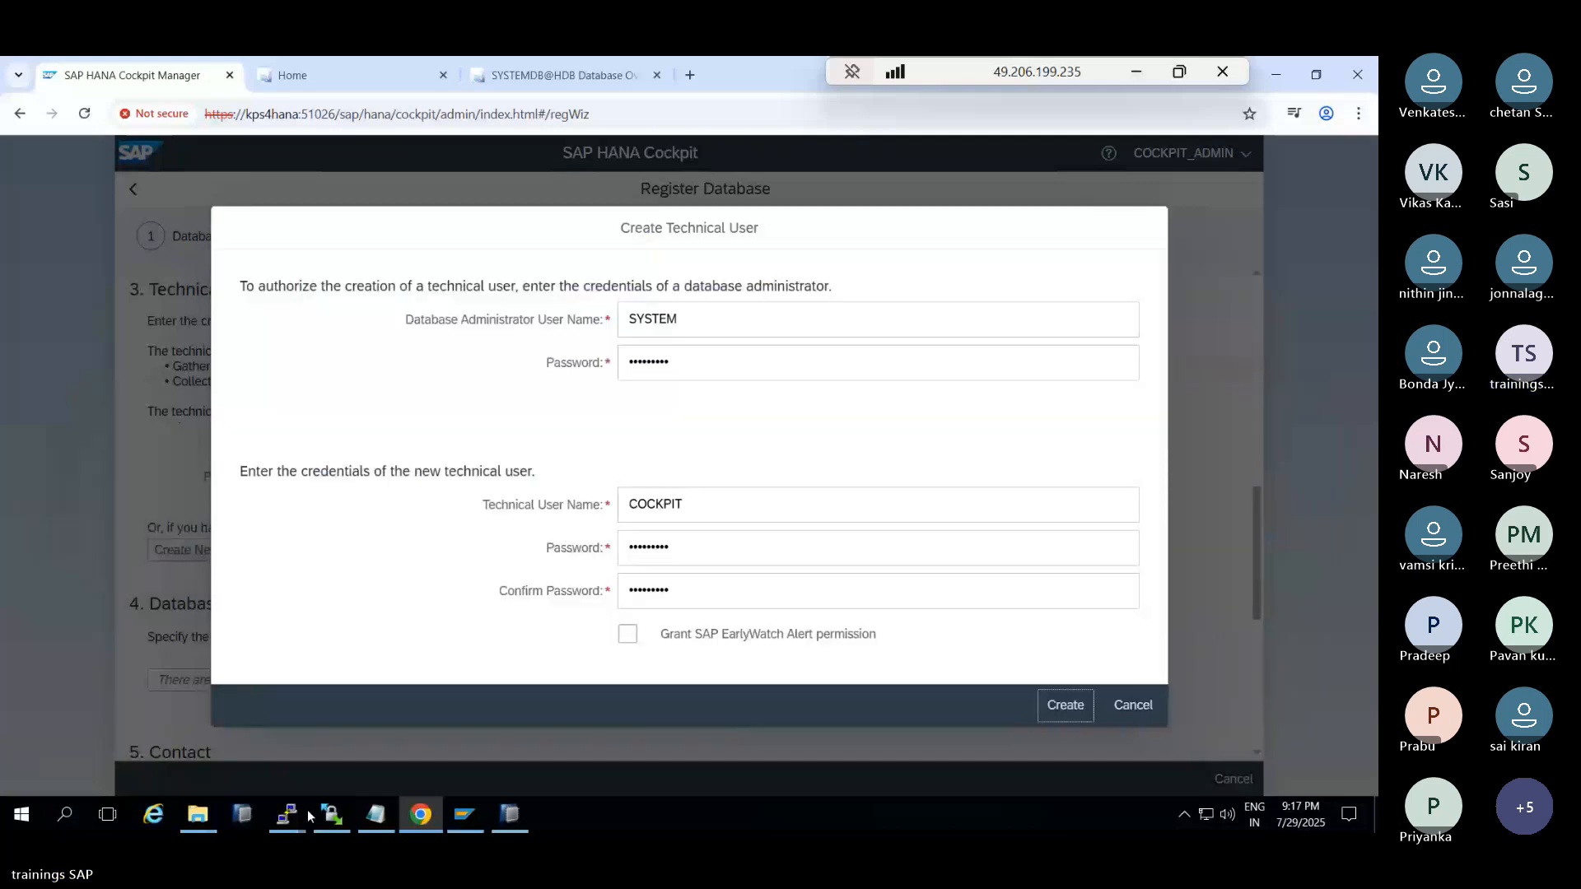
click(305, 815)
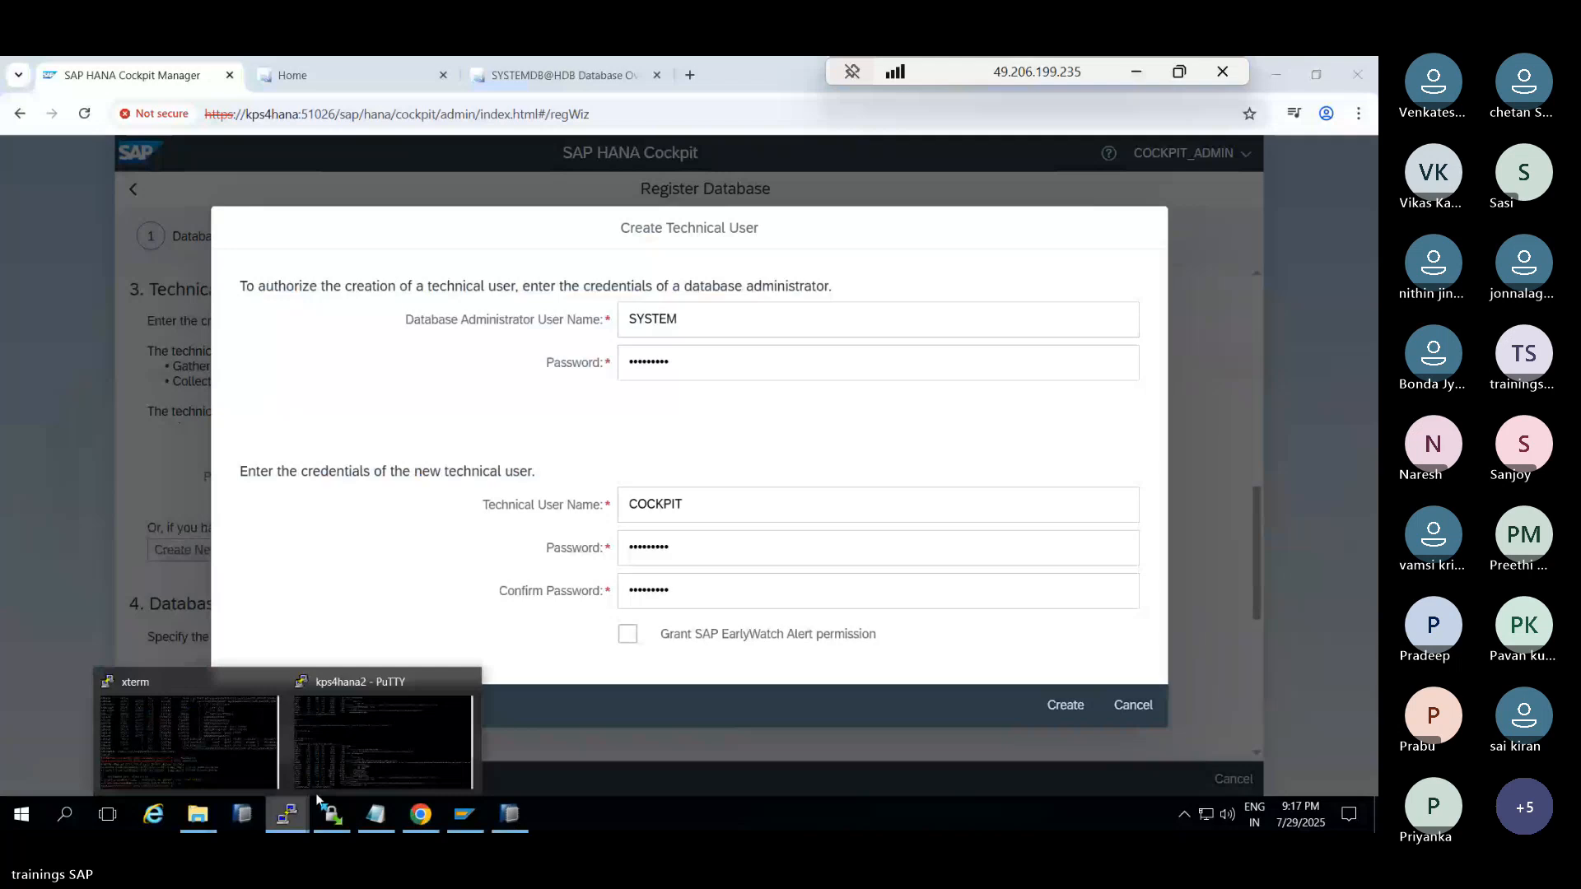
Rerun HDB info on kps4hana2 to confirm hdbindexserver and hdbxsengine are running
click(386, 737)
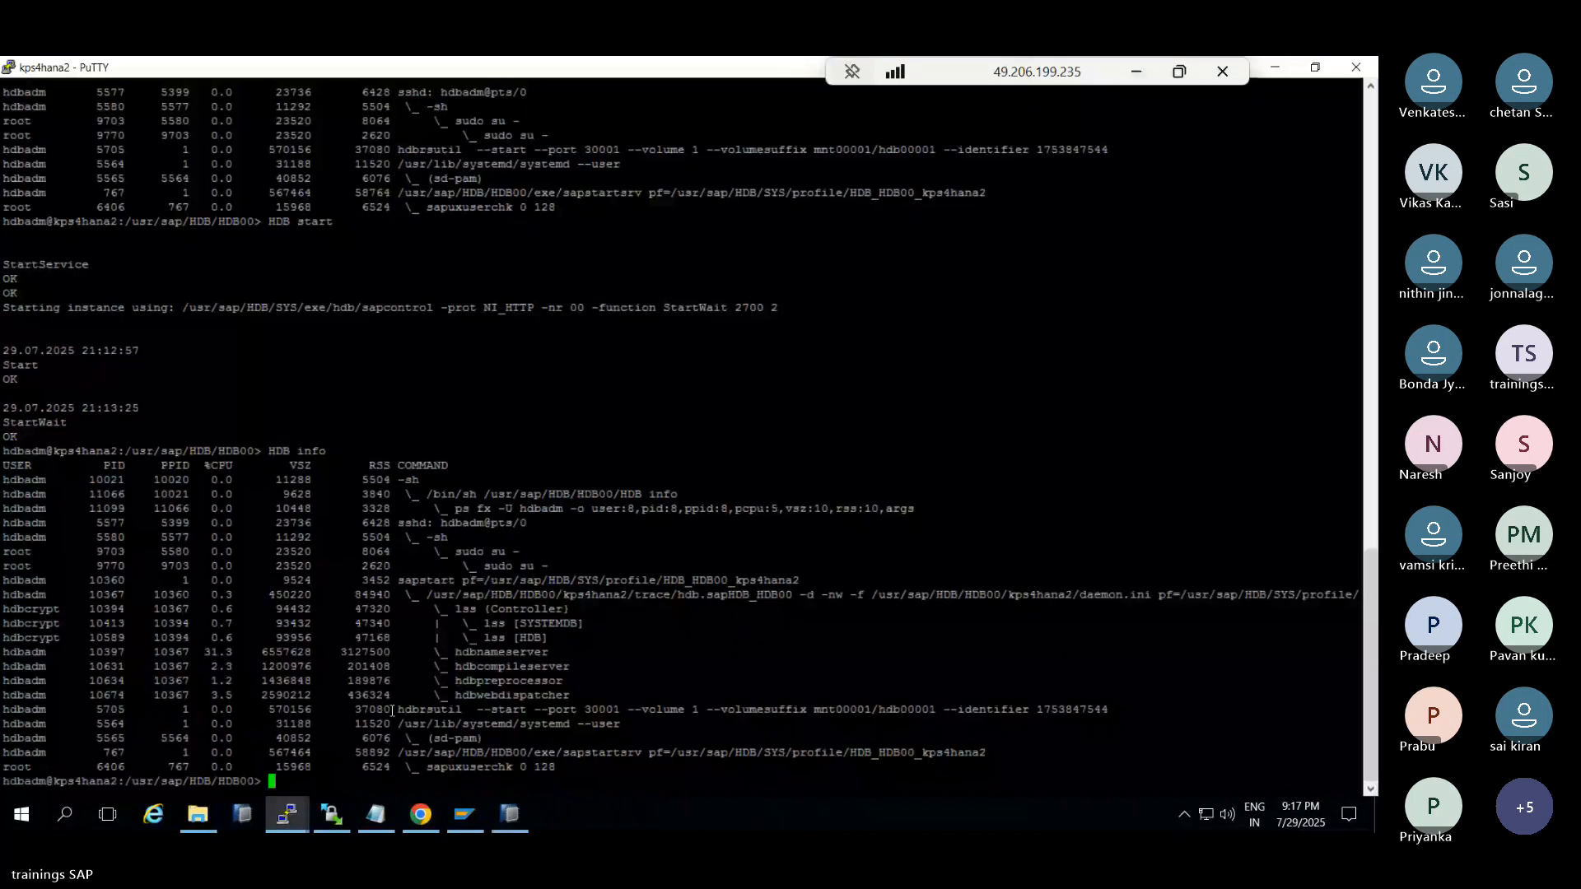
key(Up)
key(Return)
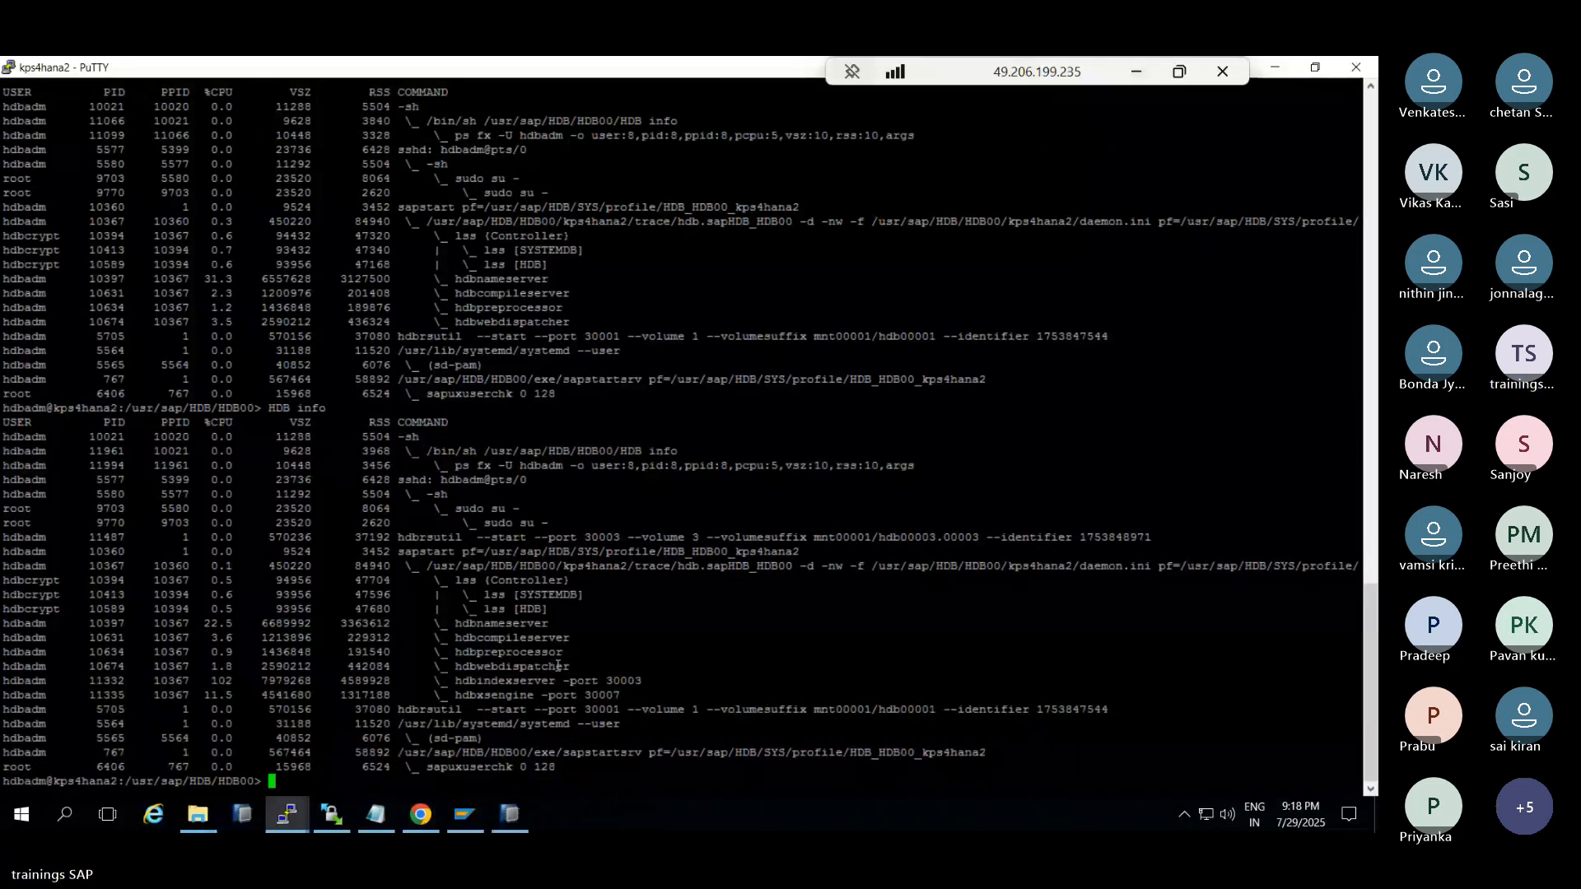
drag(550, 666, 587, 669)
click(521, 808)
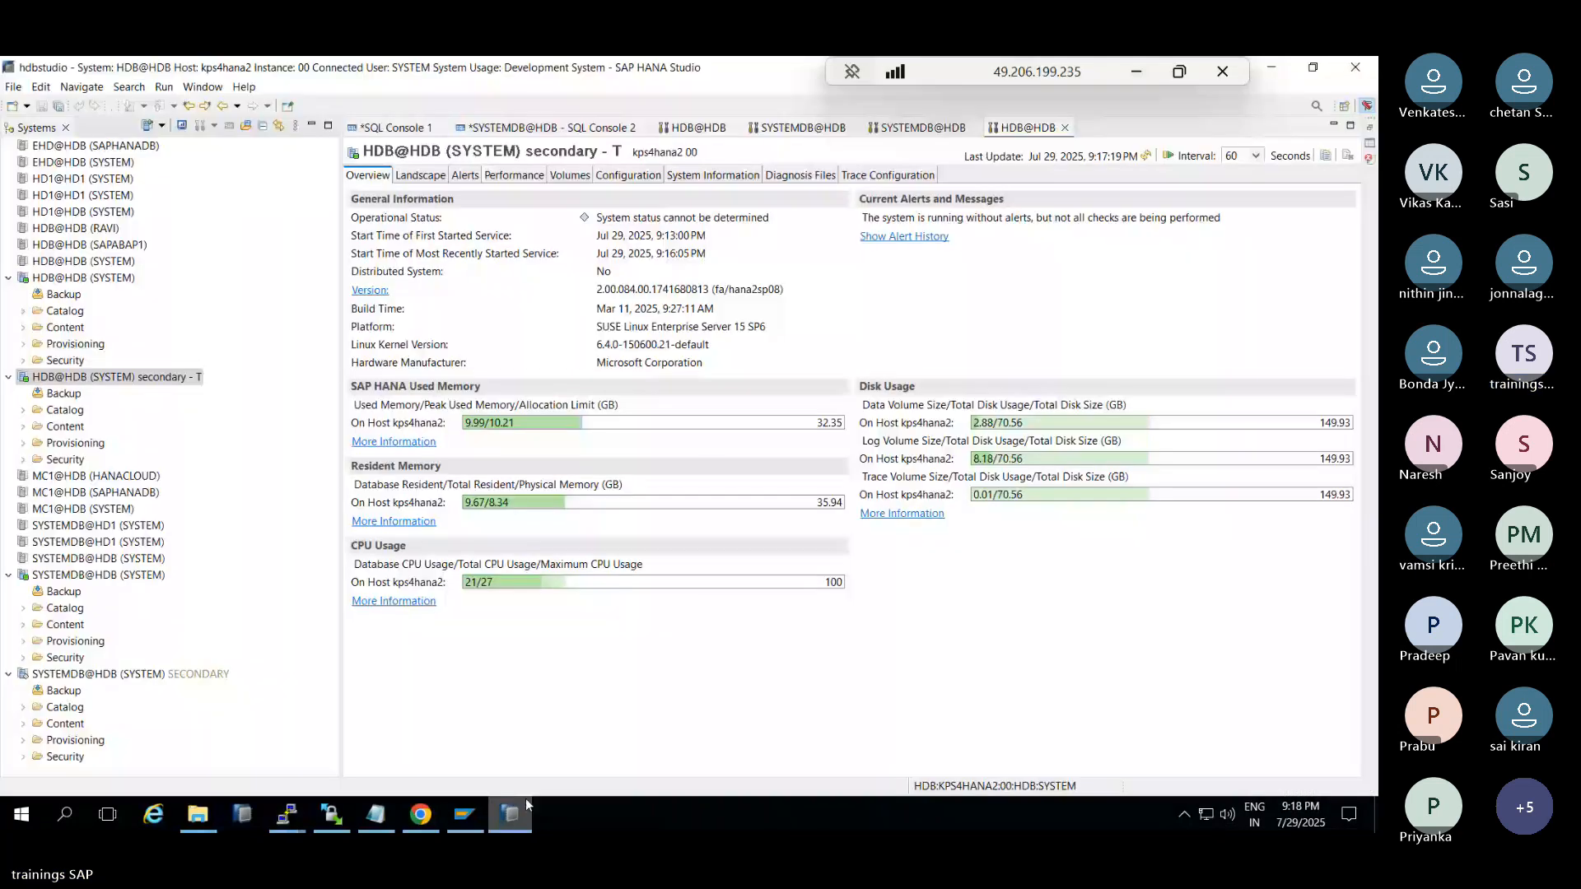
click(421, 813)
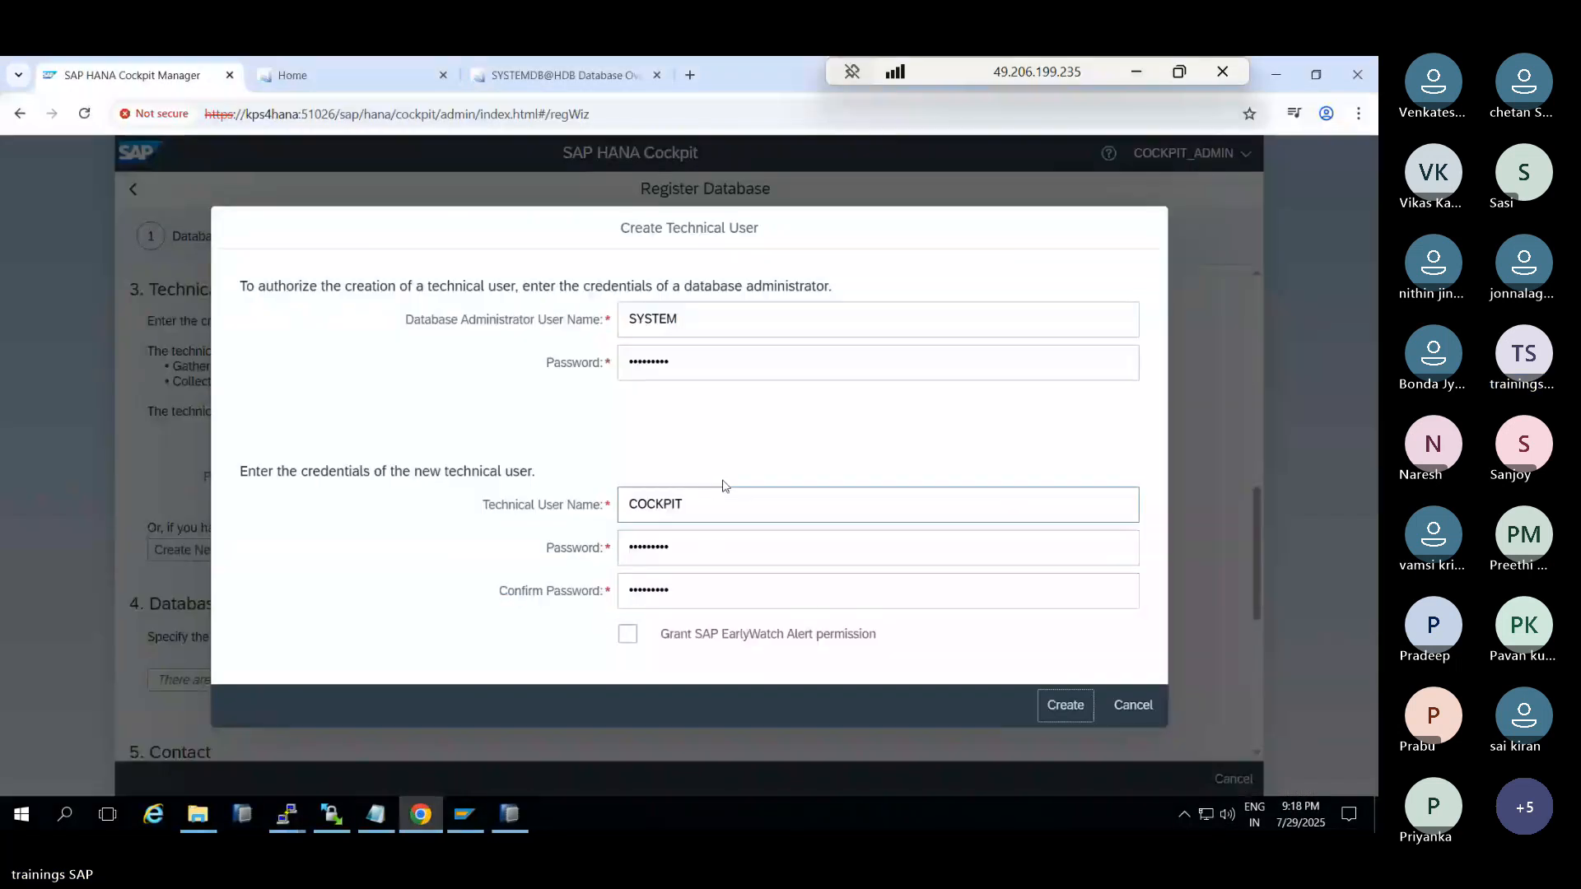
Retry creating COCKPIT, dismiss the connection error, and abandon the new technical user
click(1075, 713)
click(551, 480)
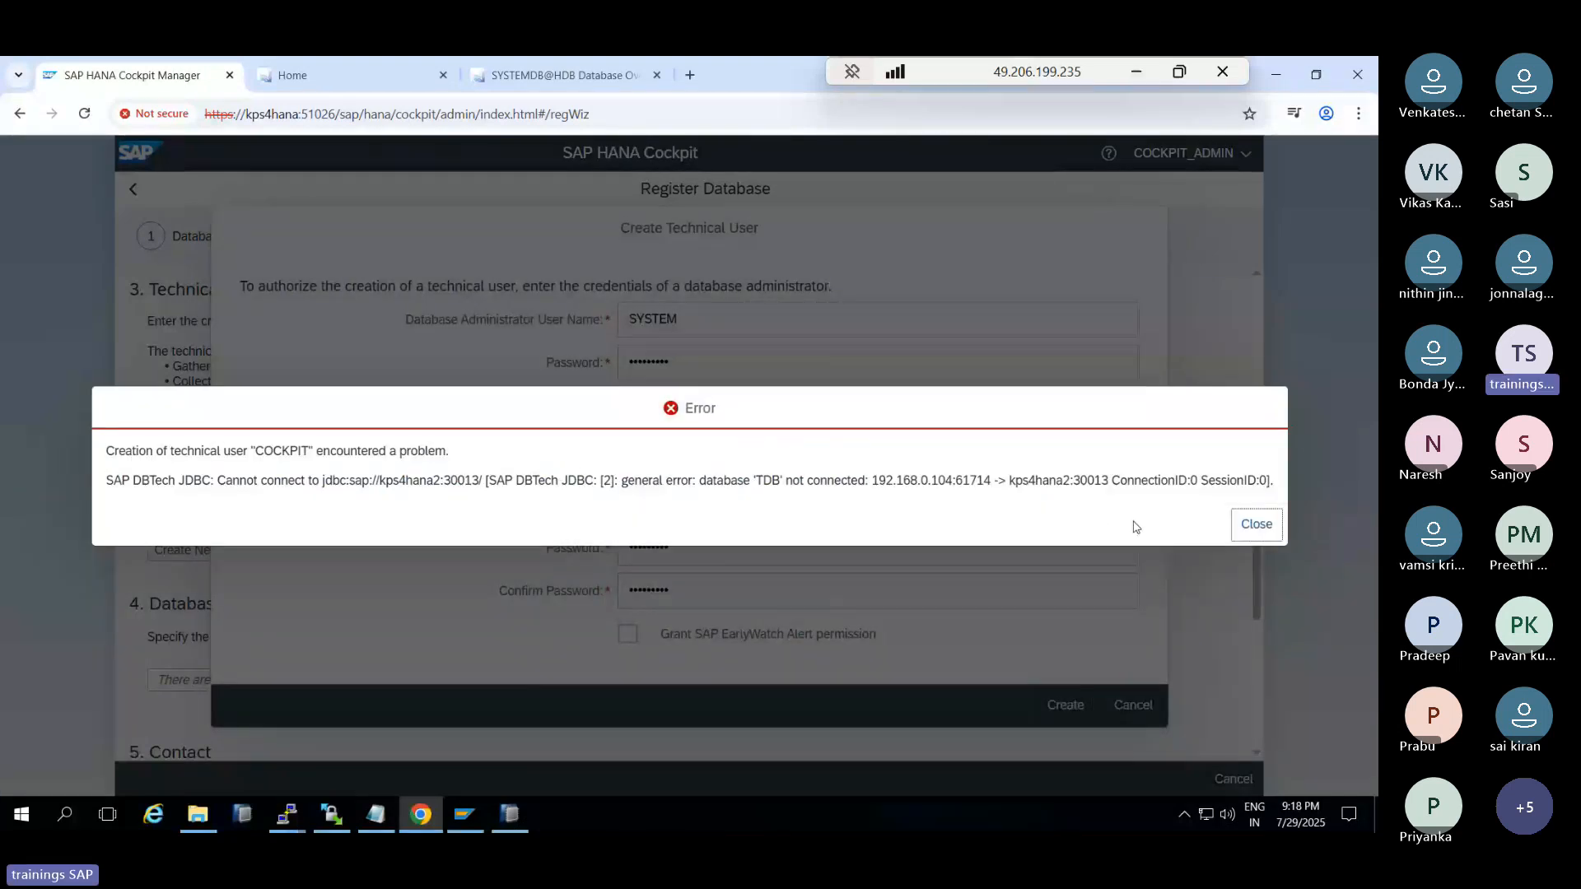
click(1255, 524)
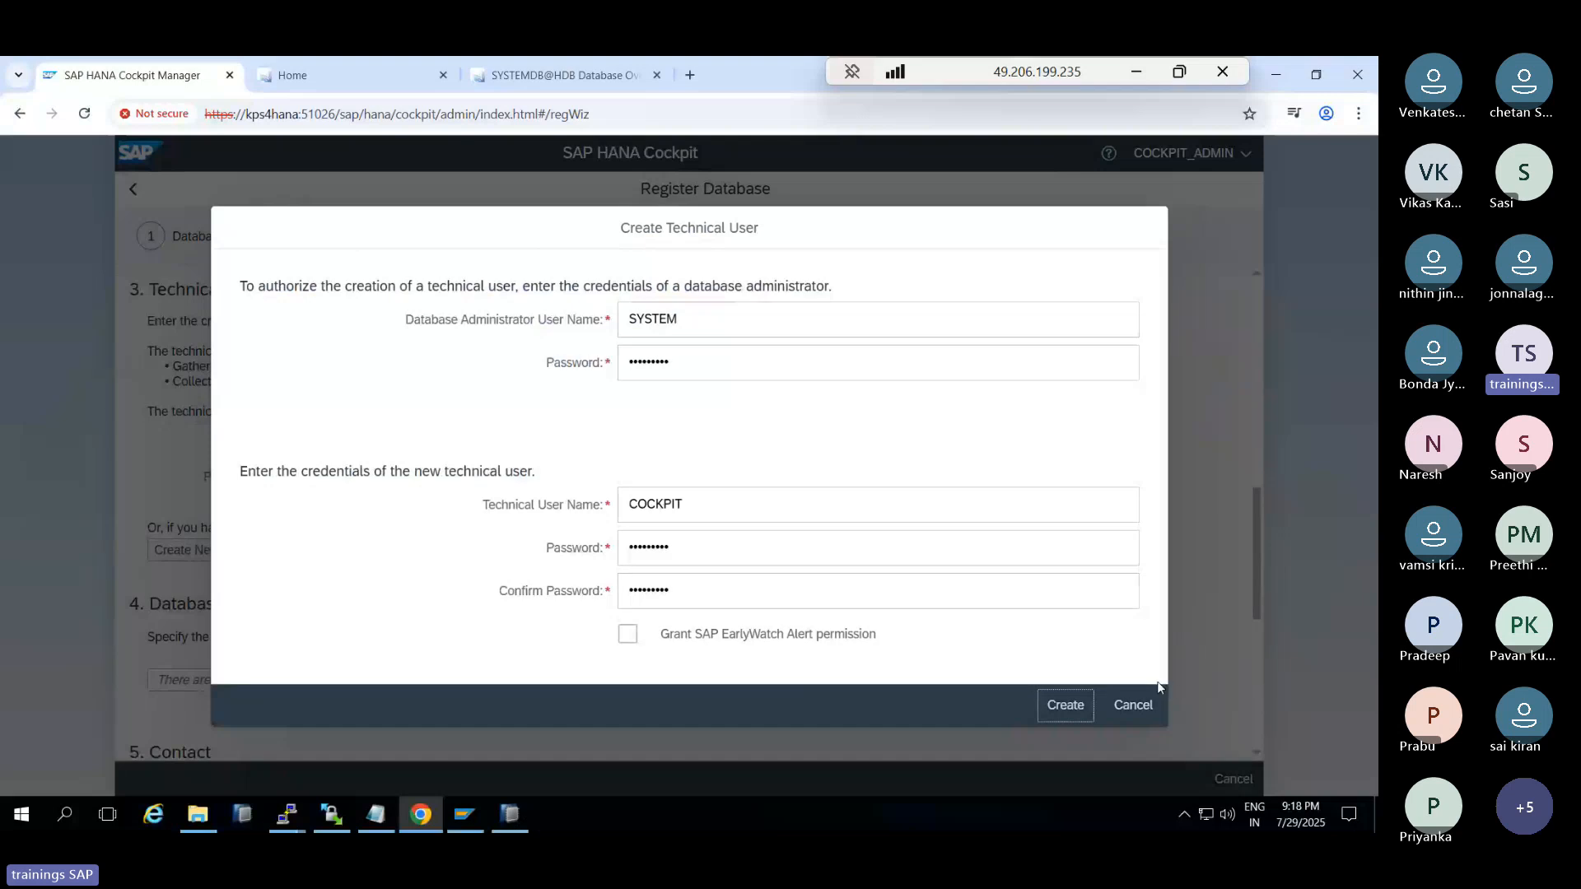
click(1132, 704)
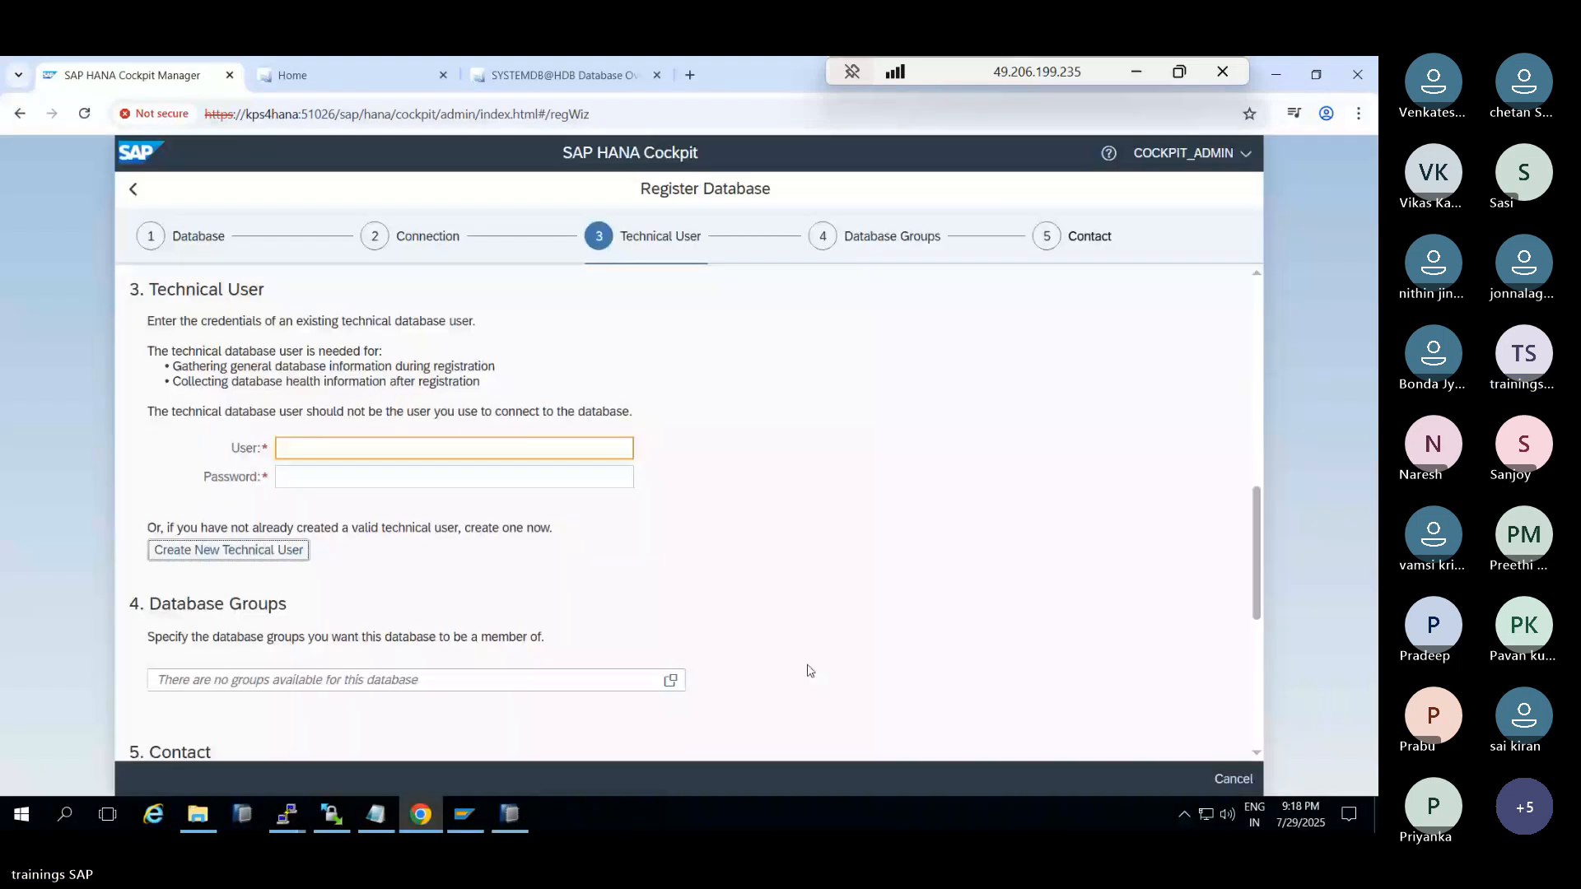
Change the tenant database name from TDB to HDB
scroll(811, 671, up, 8)
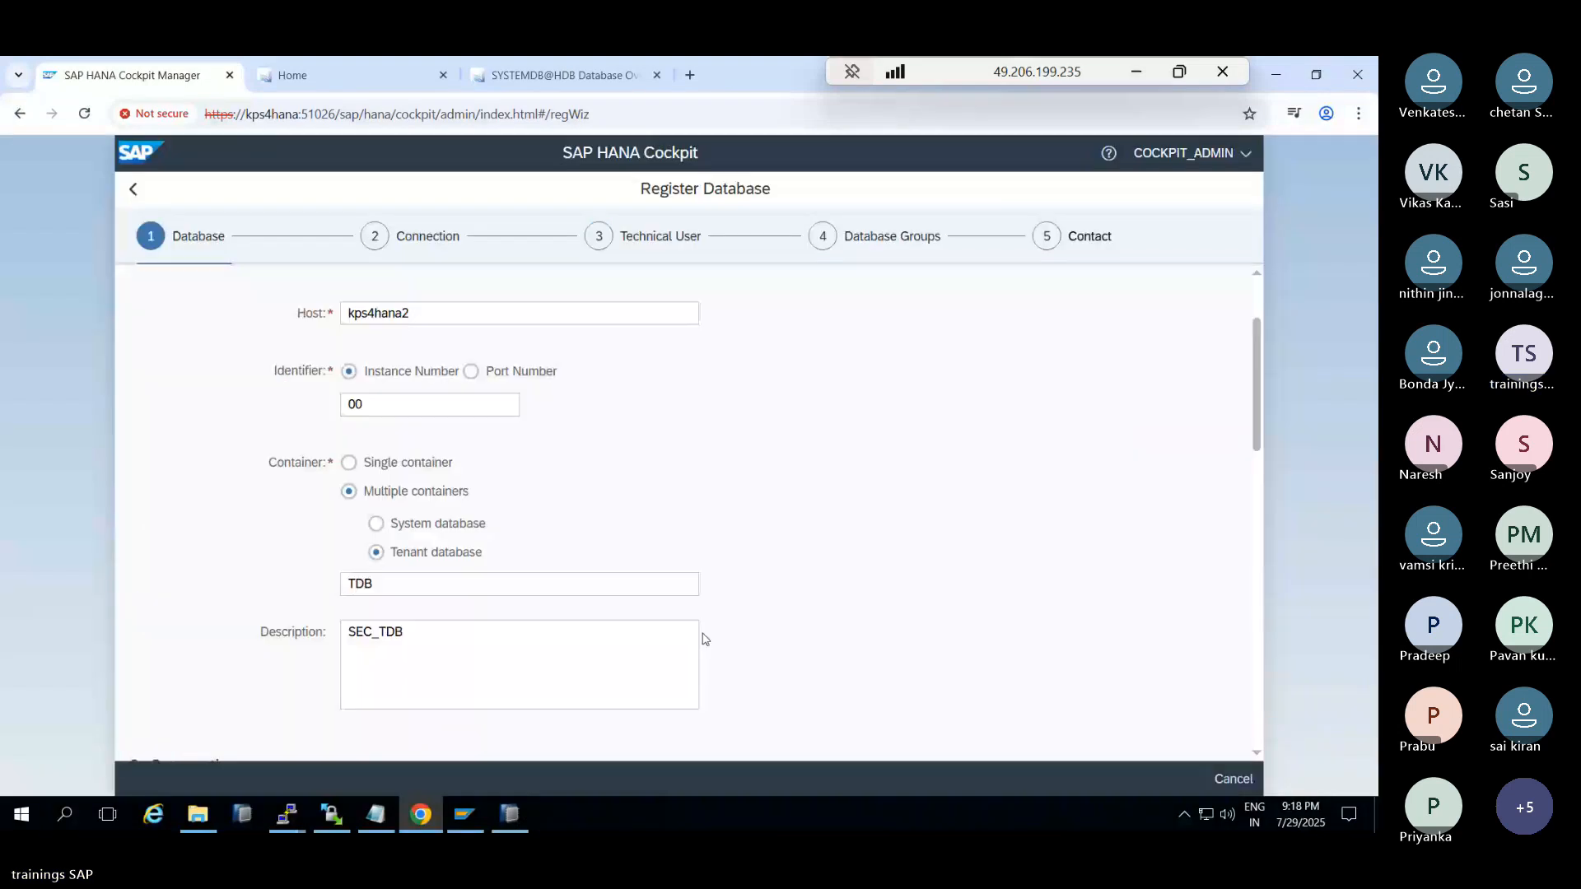
drag(387, 585, 293, 571)
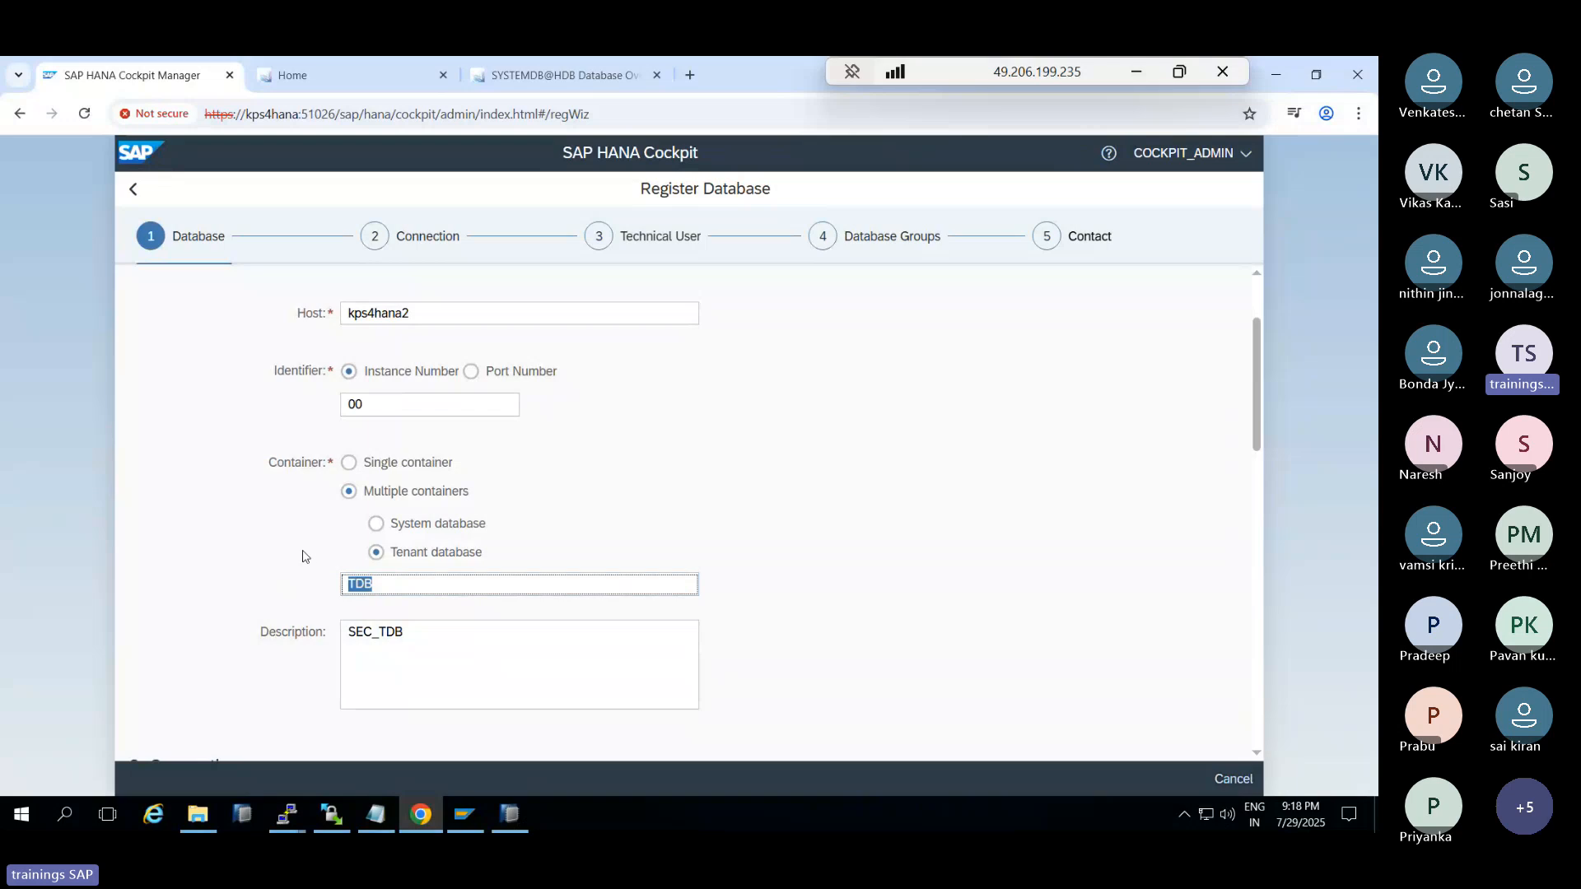
text(HDB)
scroll(925, 632, down, 10)
scroll(239, 452, up, 2)
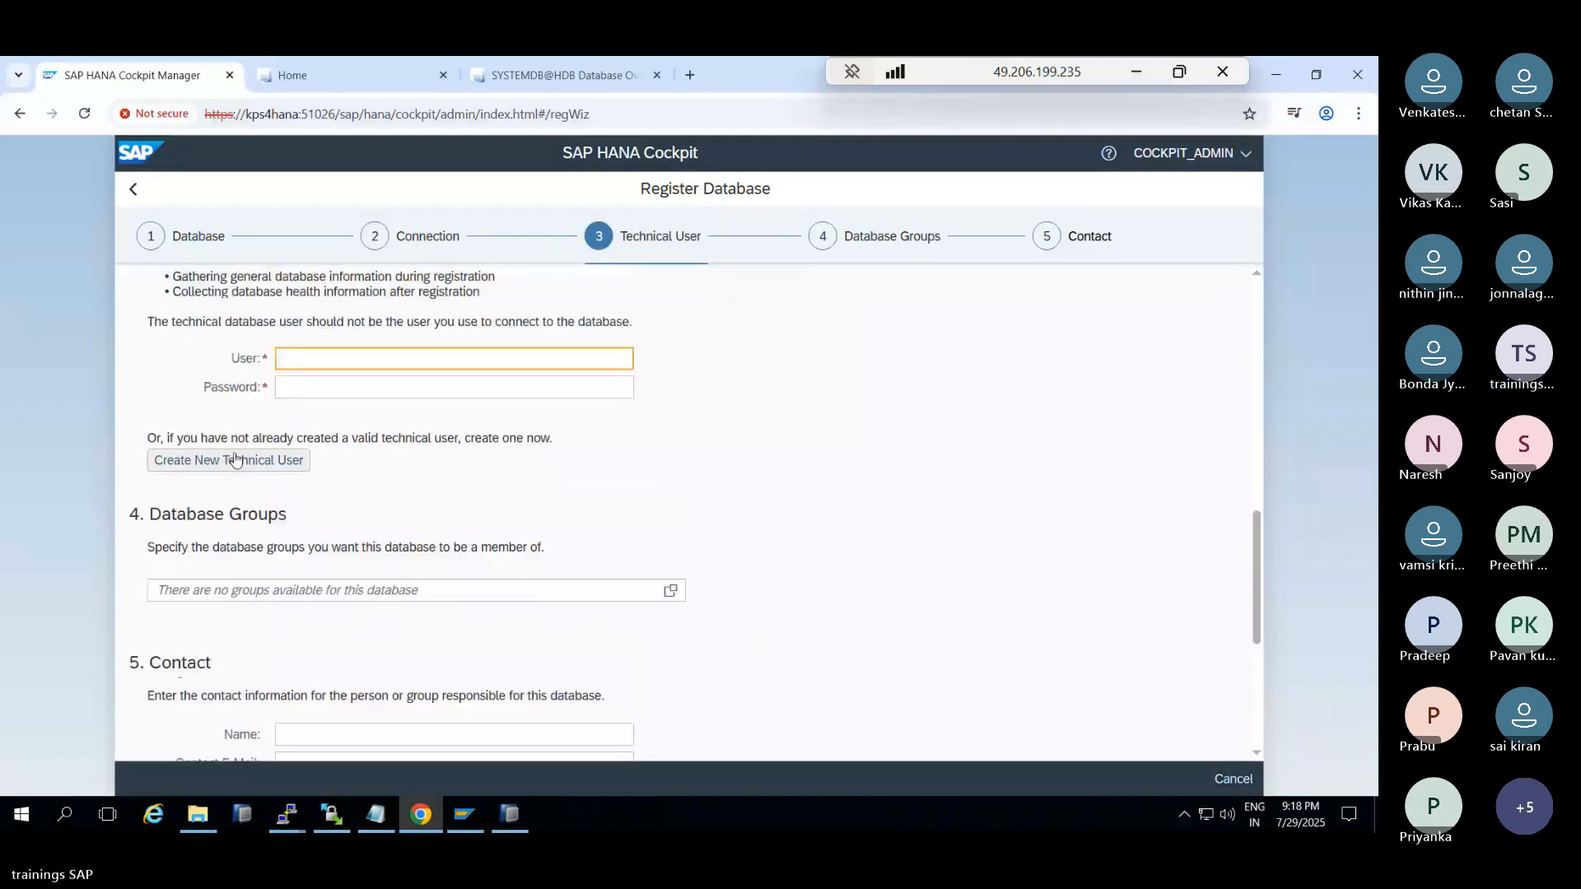
Use existing technical user SYSTEM with its password, then review and register the tenant
click(317, 360)
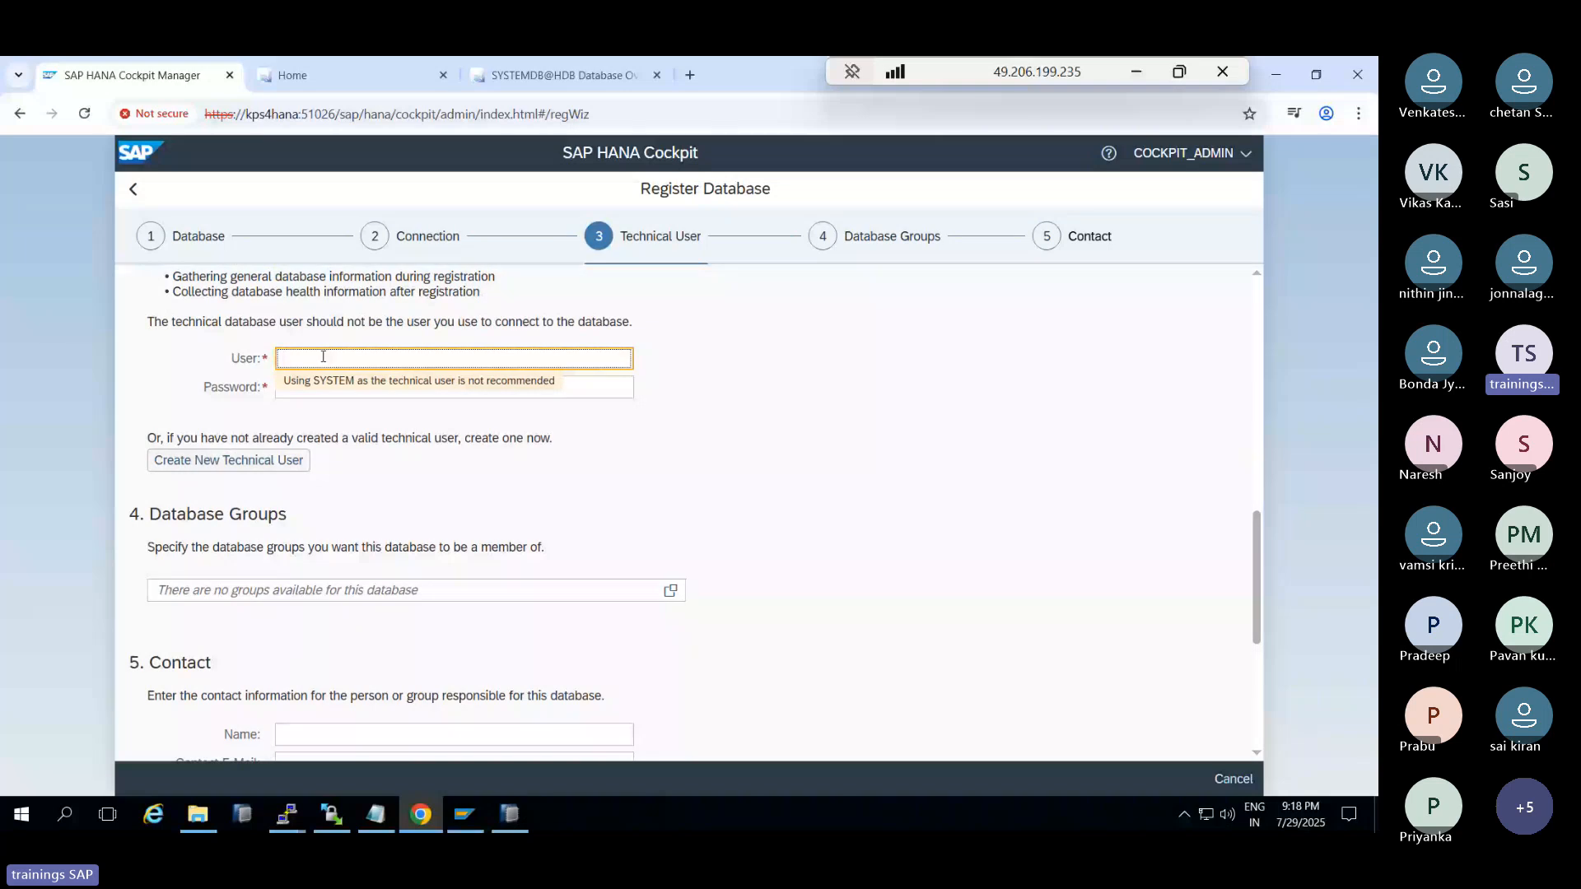
text(SYSTEM)
key(Tab)
text(•••••••••)
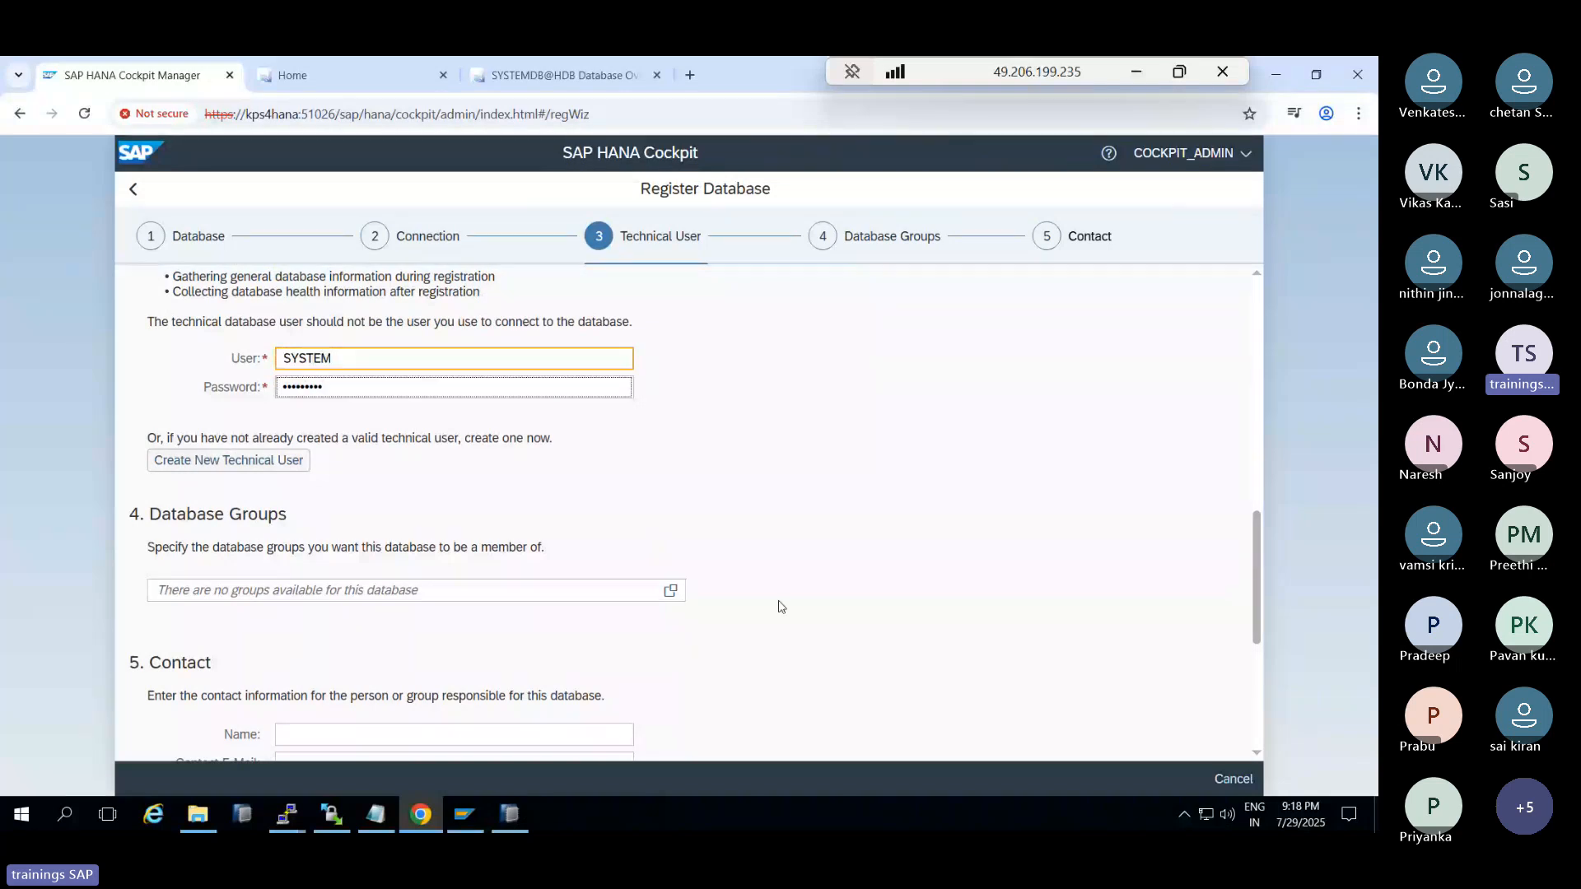
scroll(777, 606, down, 5)
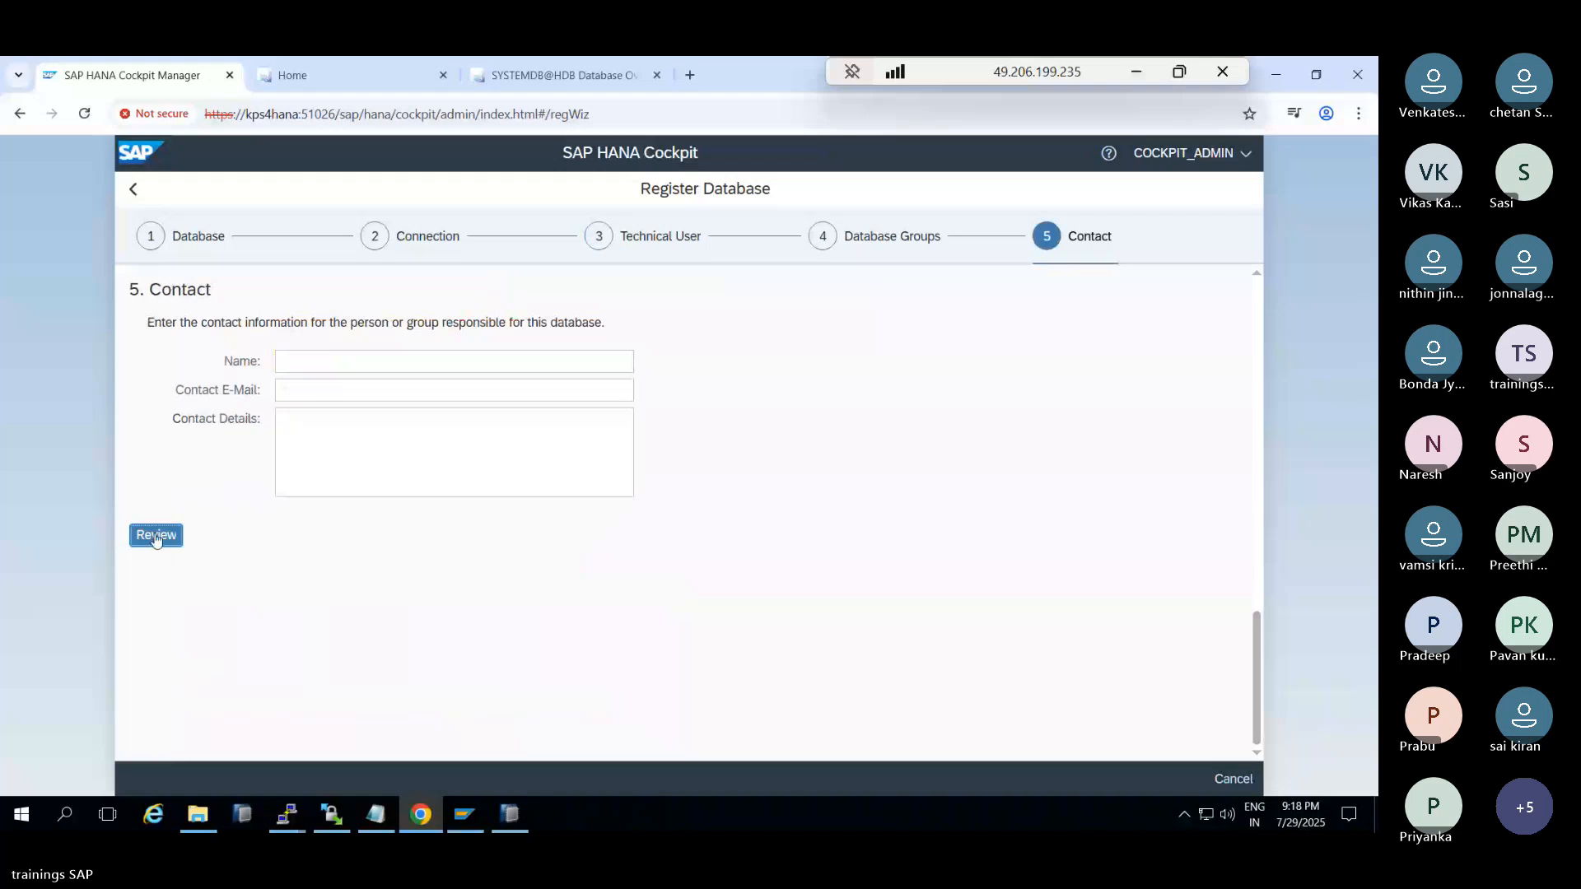
click(156, 536)
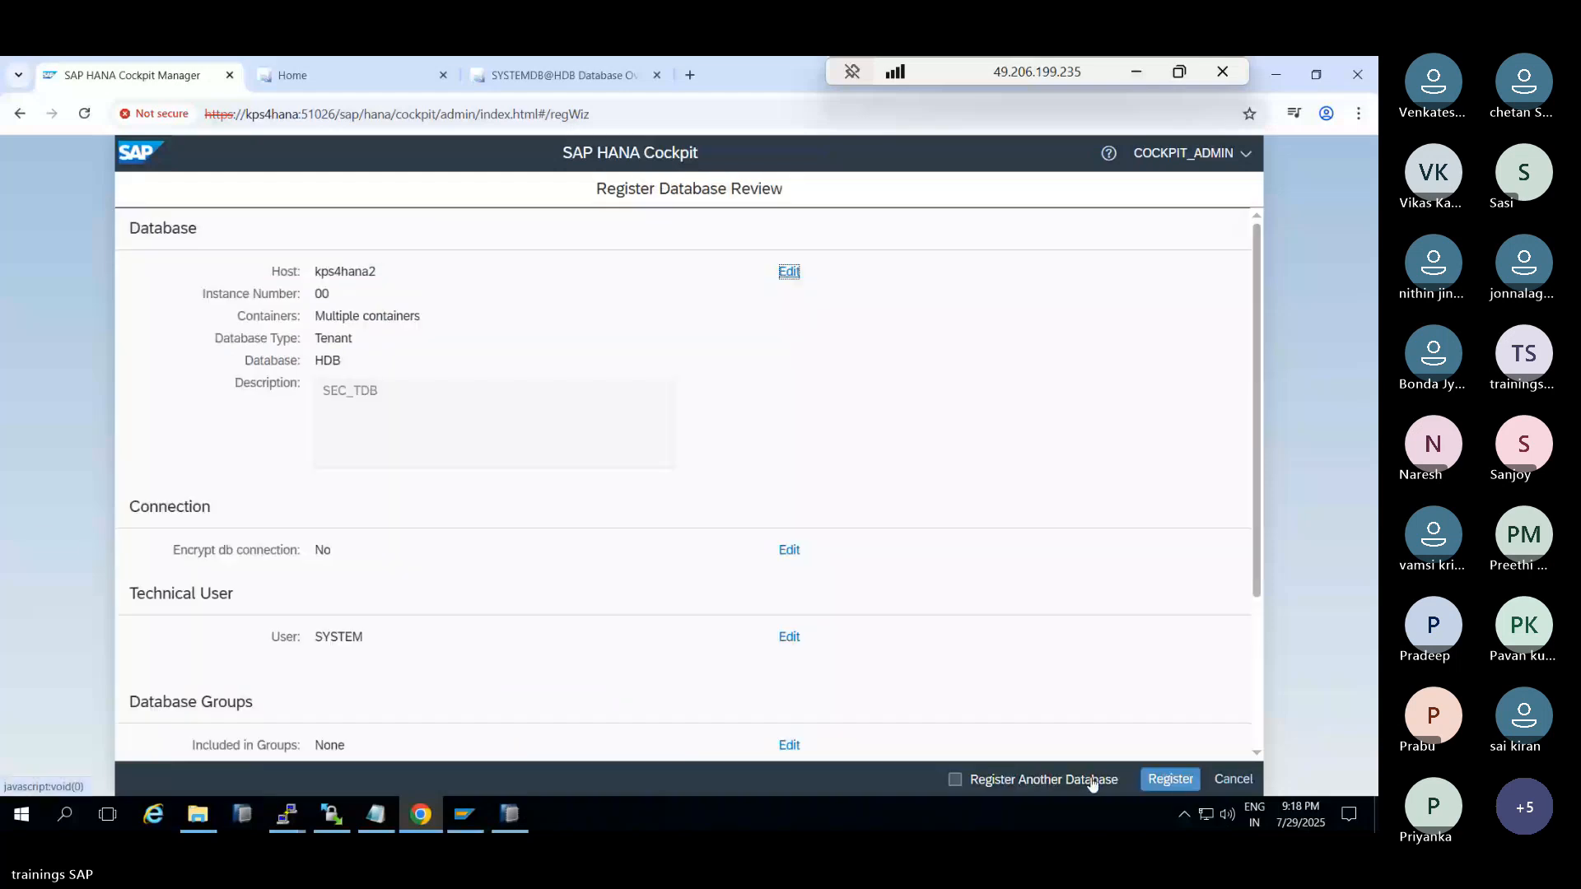
click(1168, 781)
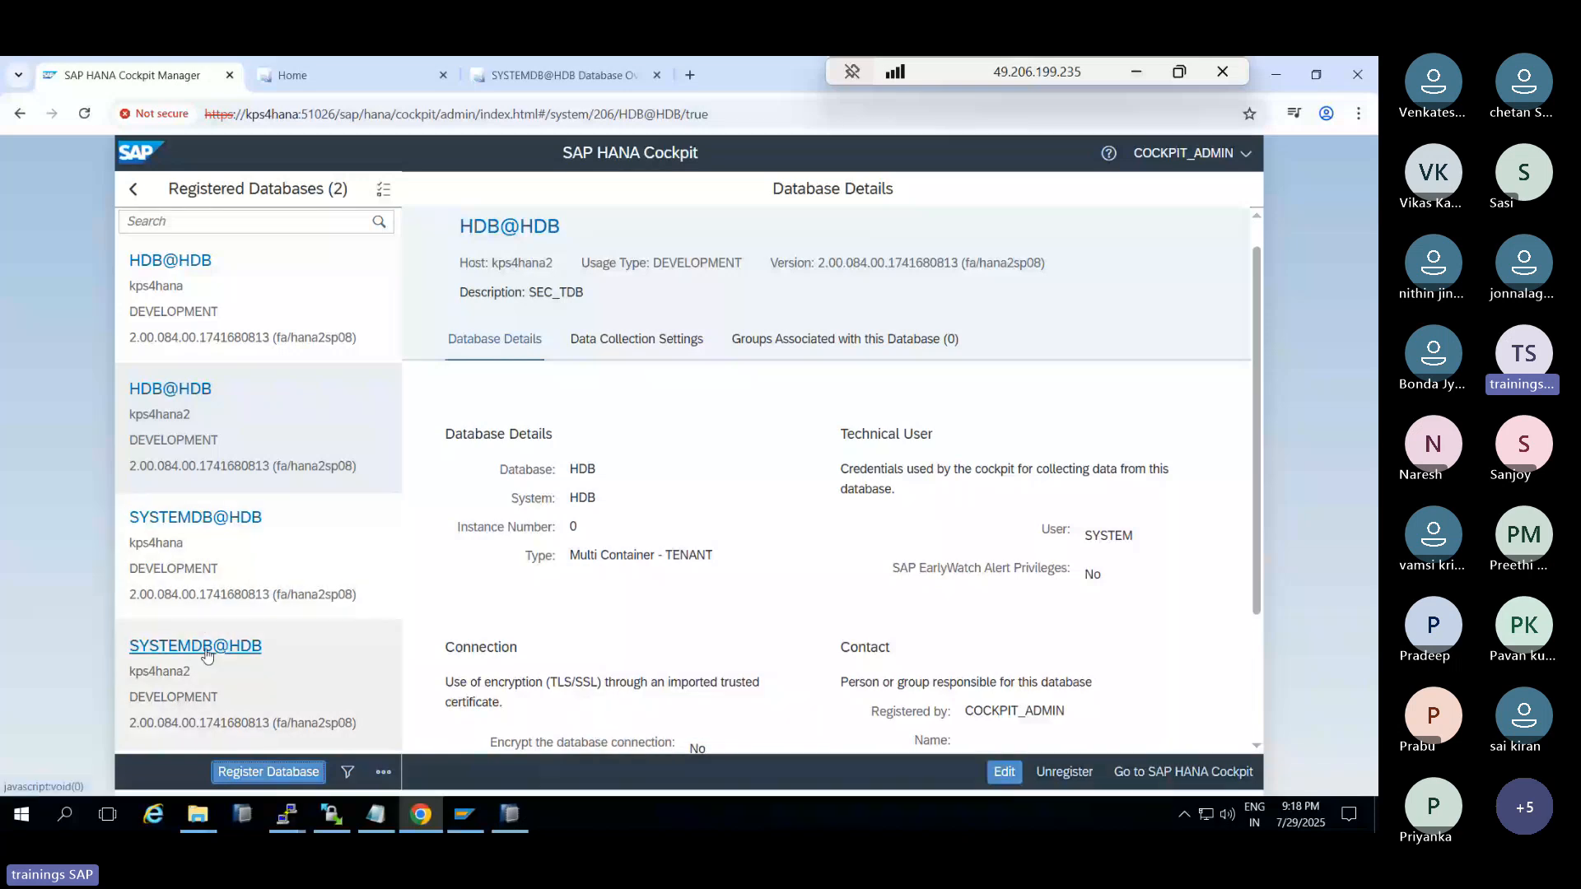
On the kps4hana2 SYSTEMDB@HDB overview, search 'repl' and open the System Replication card
click(533, 77)
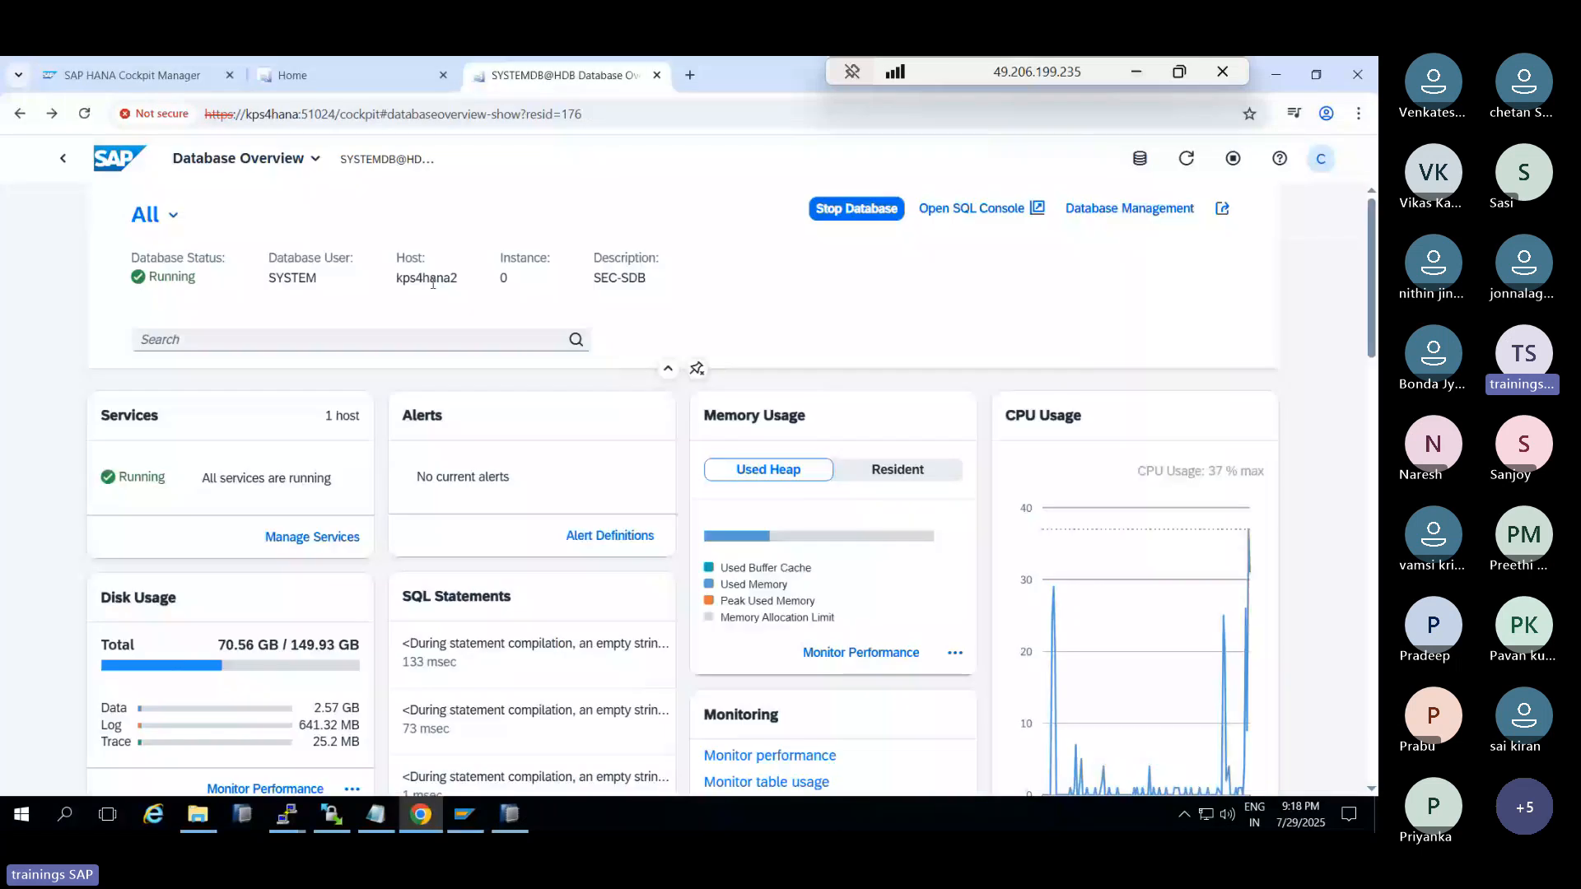
scroll(1035, 638, down, 5)
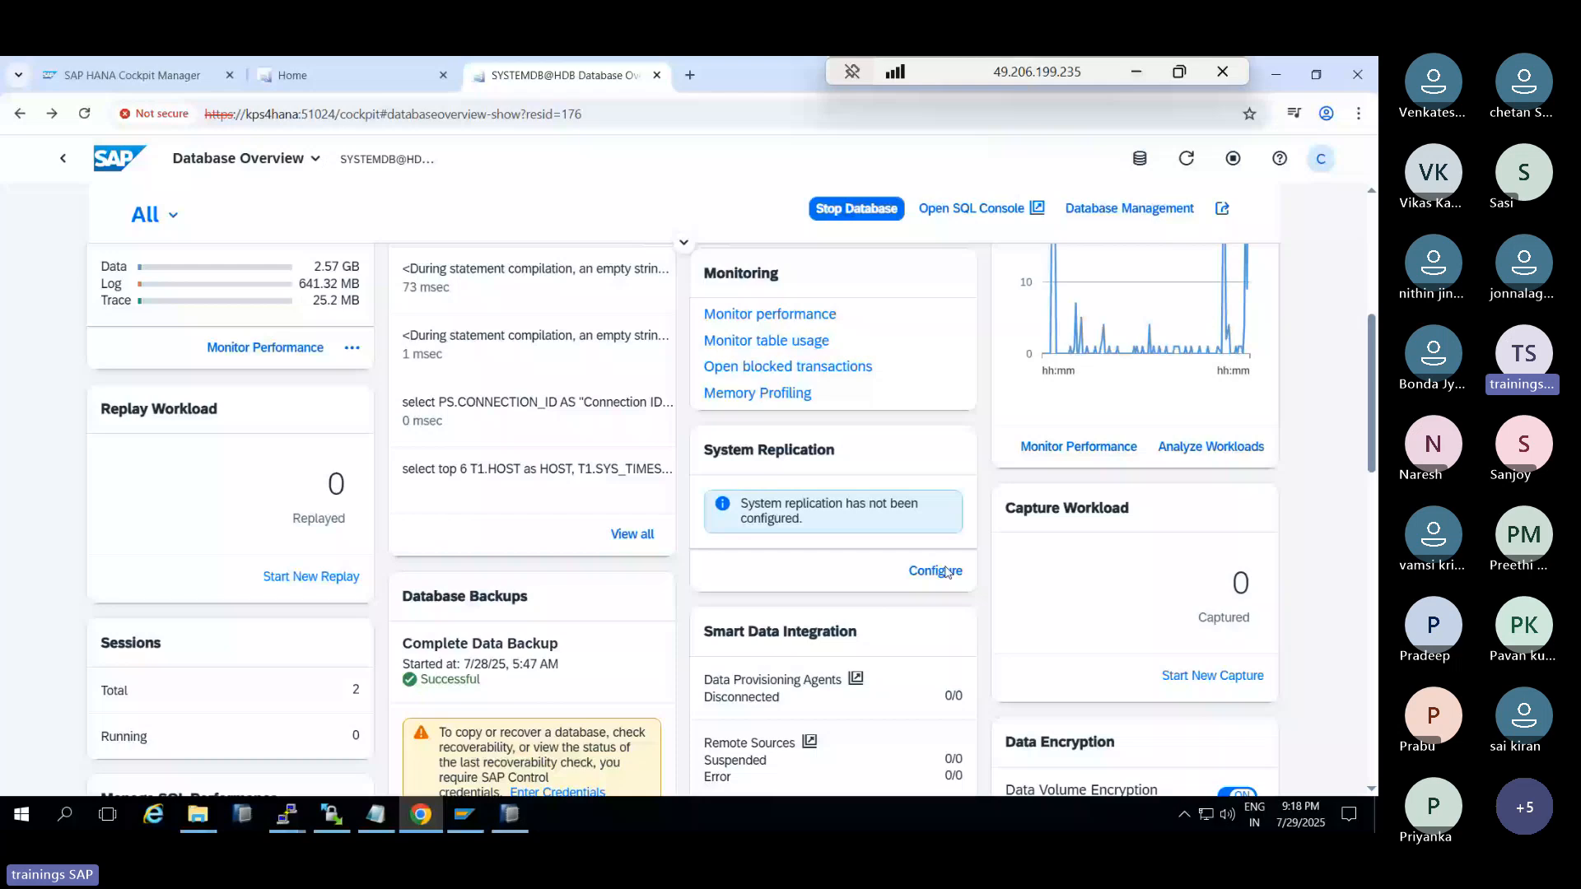
scroll(839, 485, up, 5)
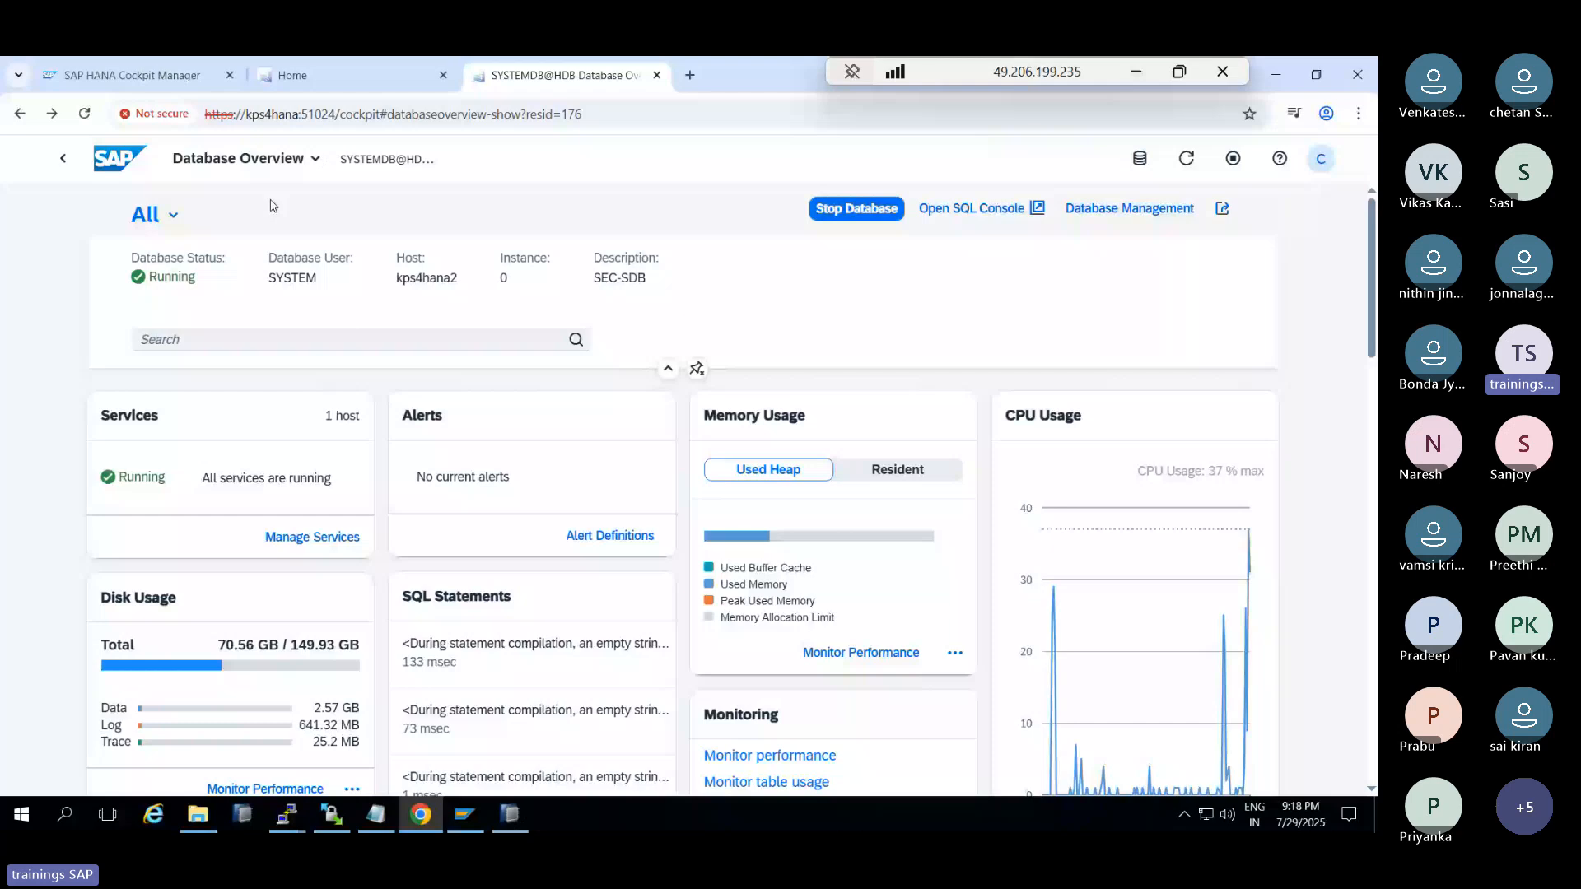
click(254, 337)
text(repl)
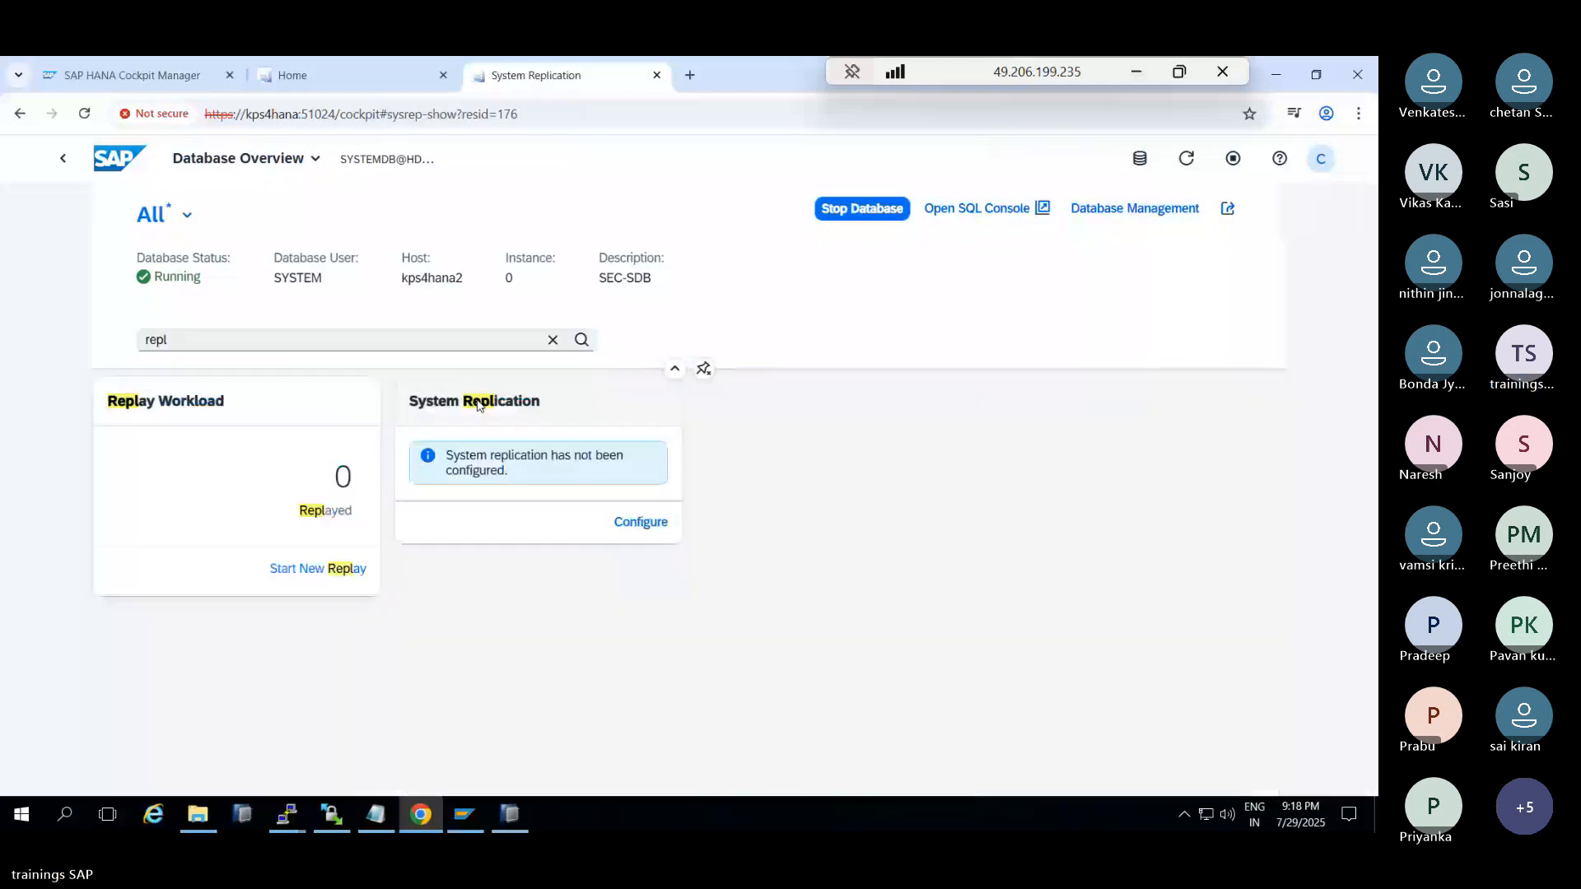
click(478, 402)
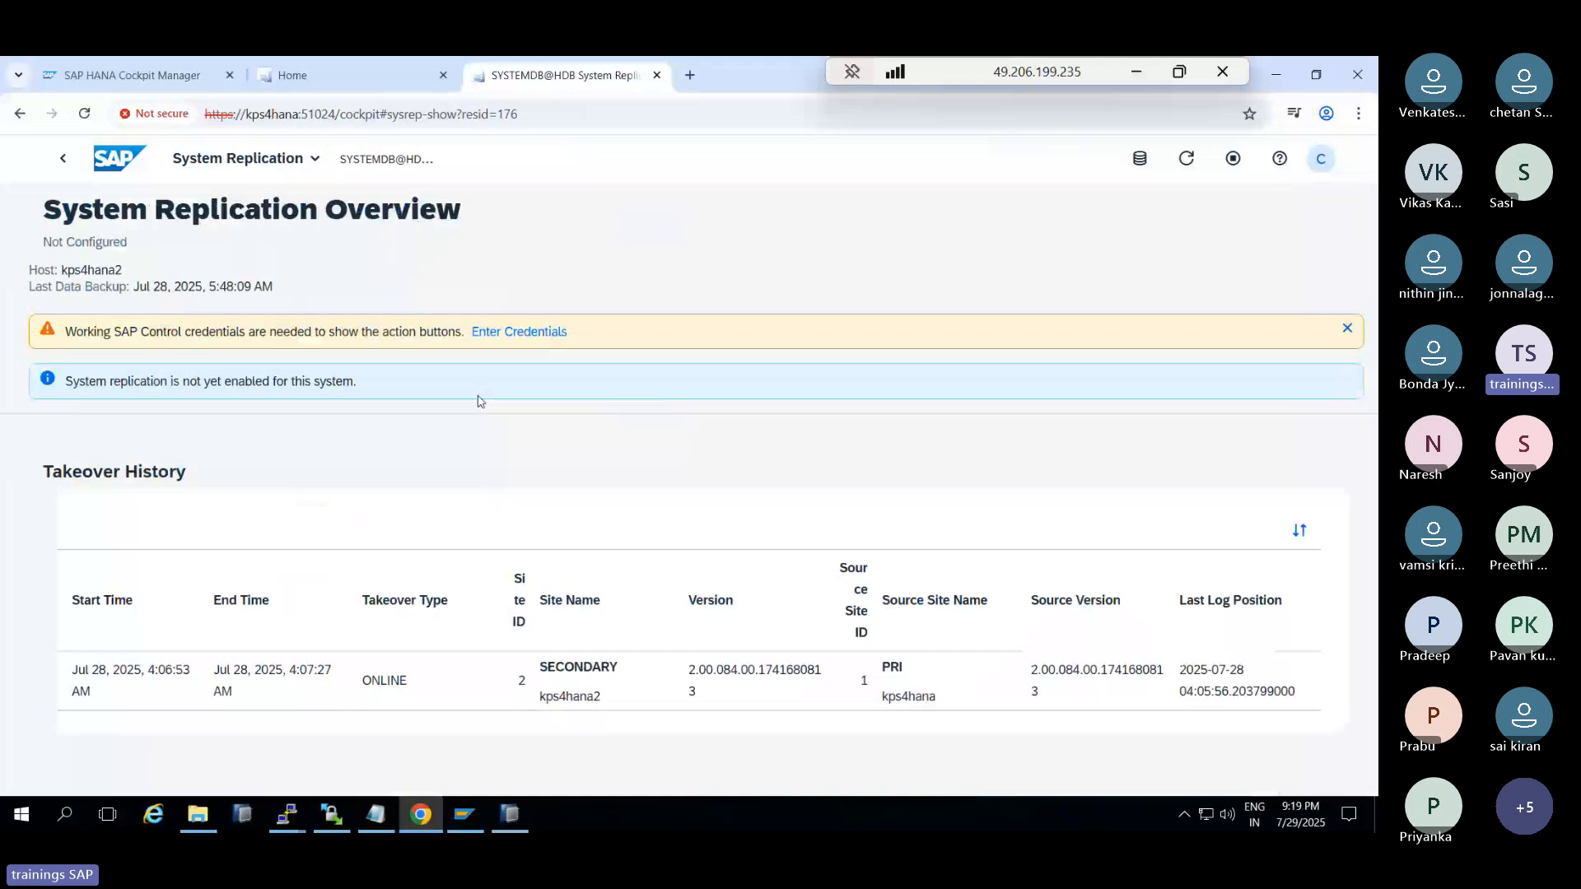
Enter SAP Control credentials for kps4hana2, retrying with the hdbadm user after SYSTEM is rejected
click(504, 332)
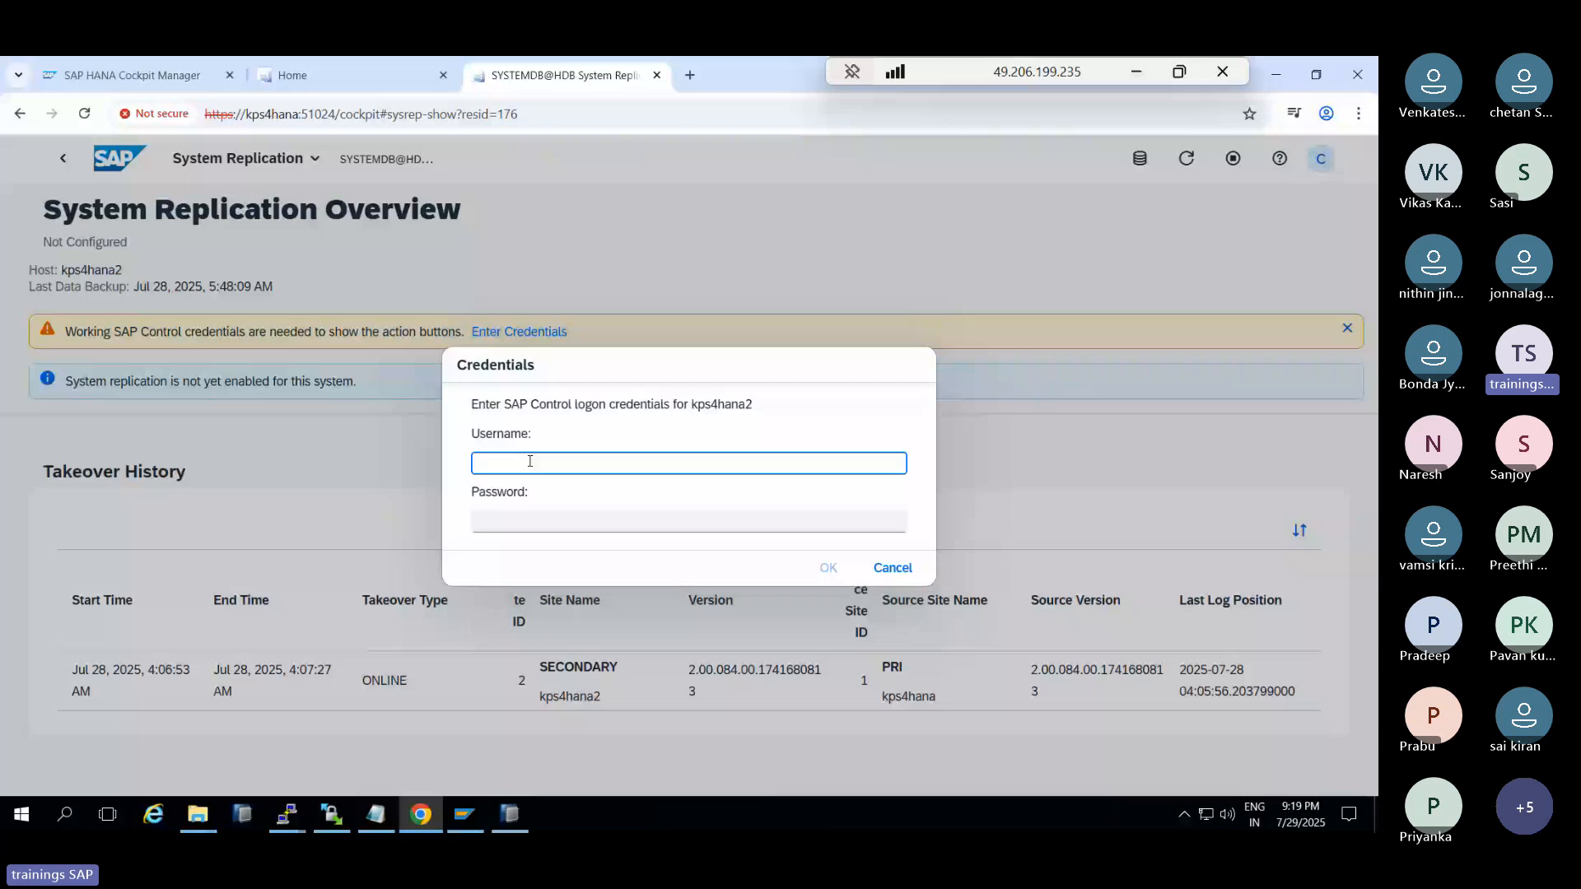
text(SYSTEM)
key(Tab)
text(•••••••••)
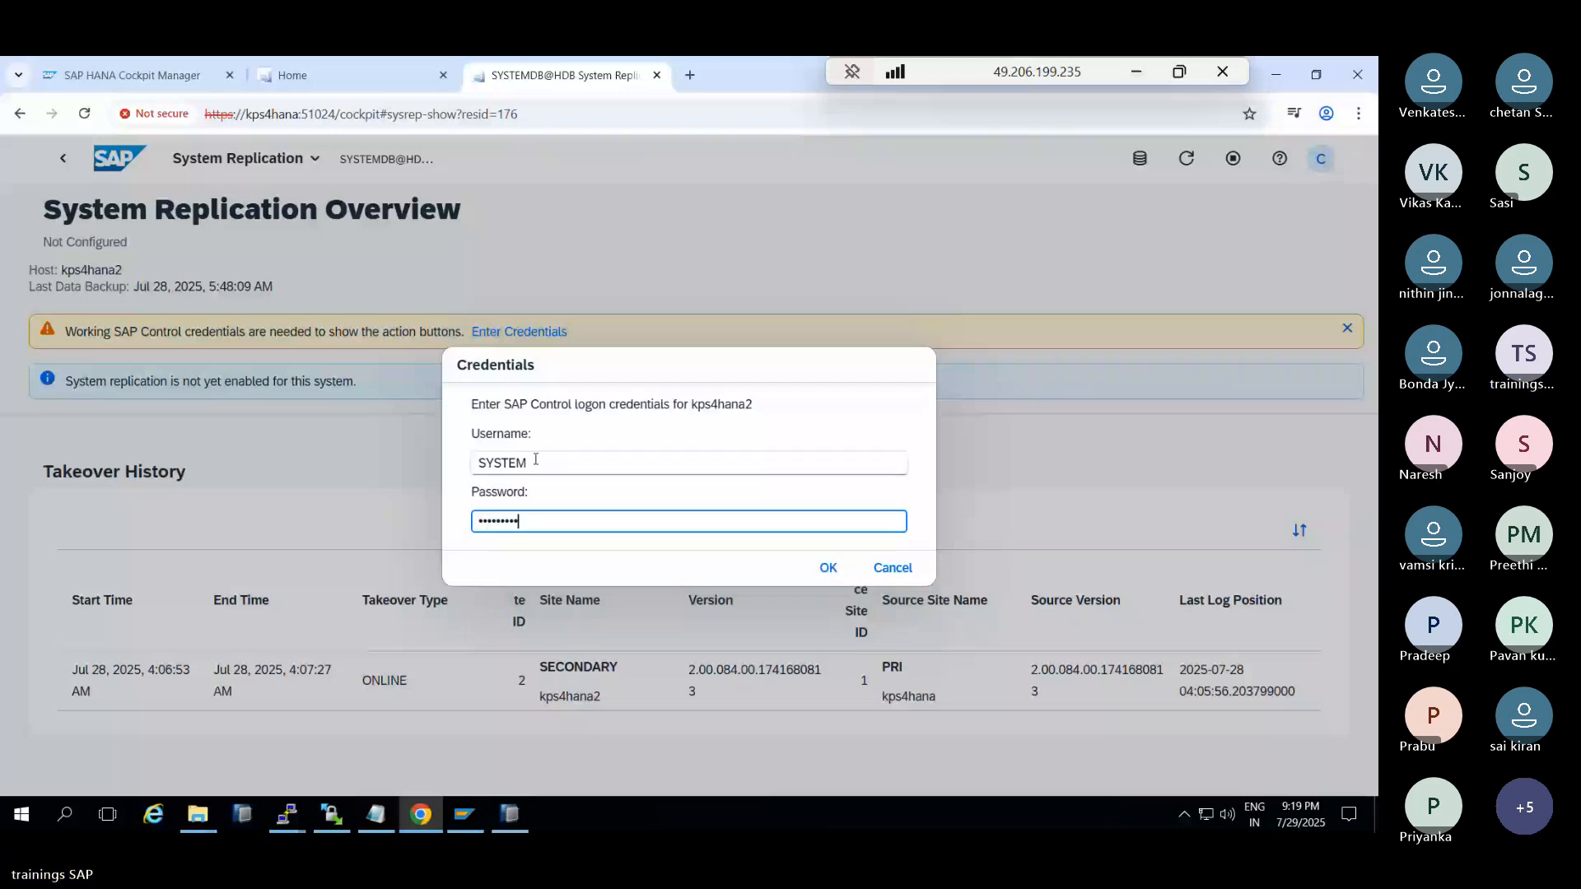
key(Return)
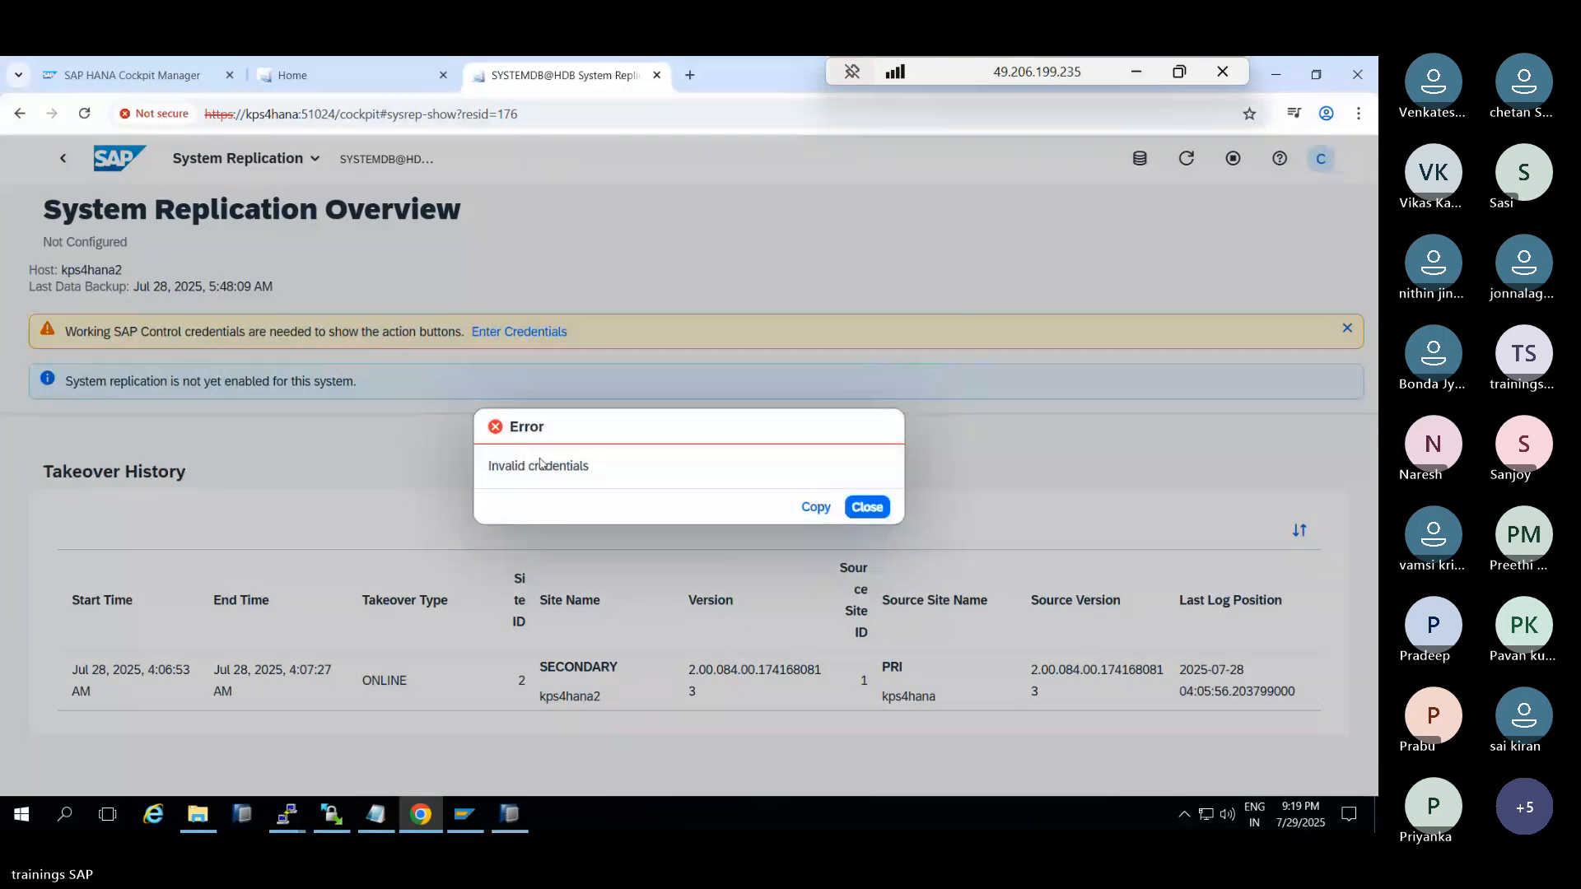
click(866, 506)
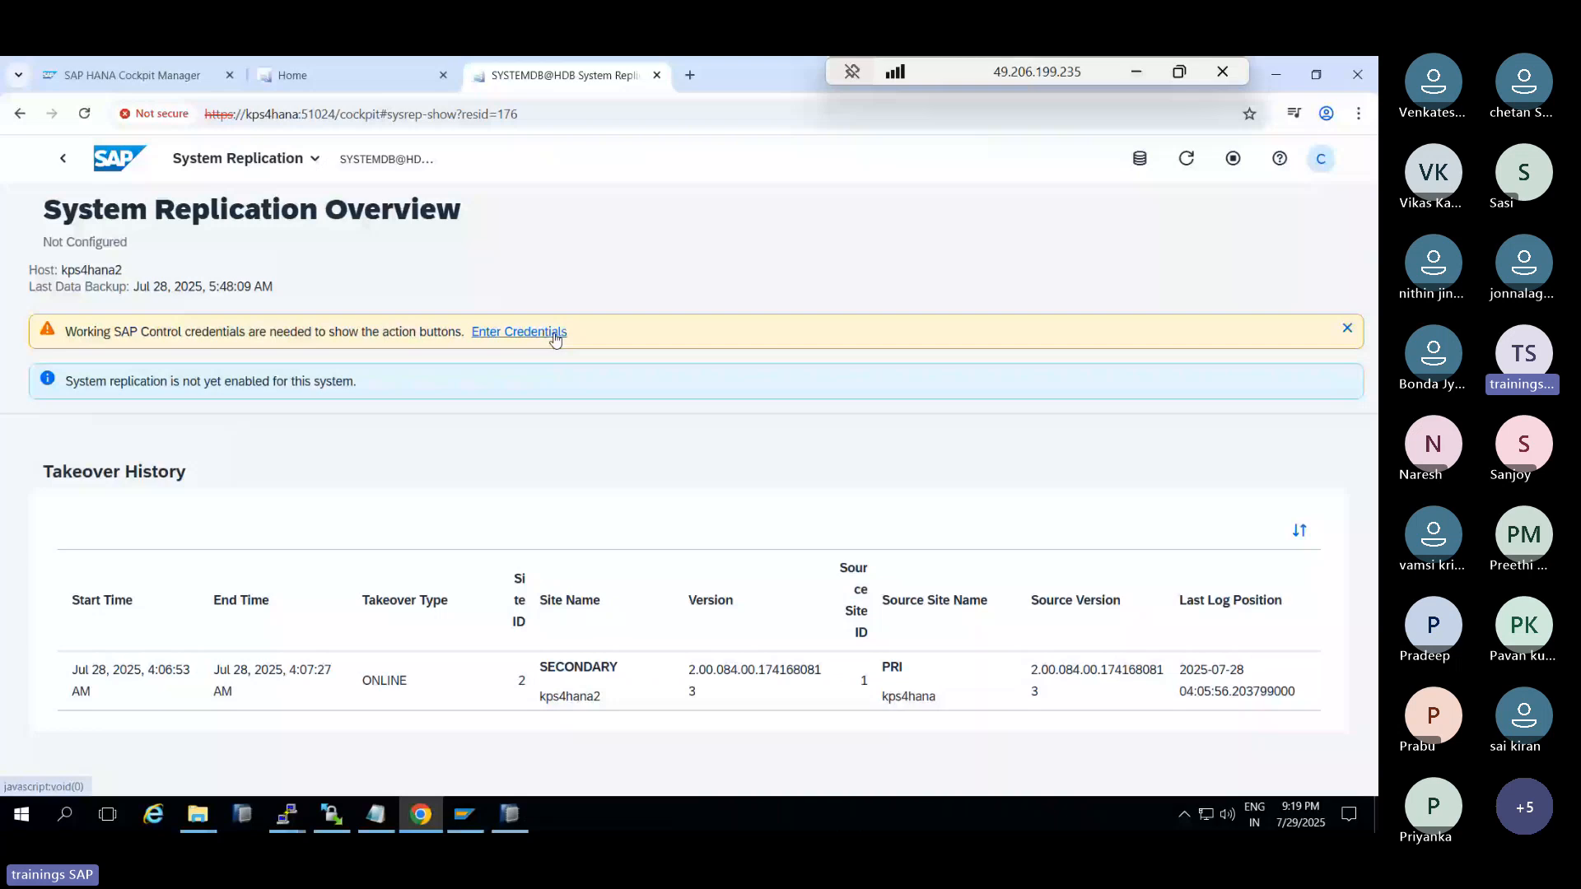
click(555, 332)
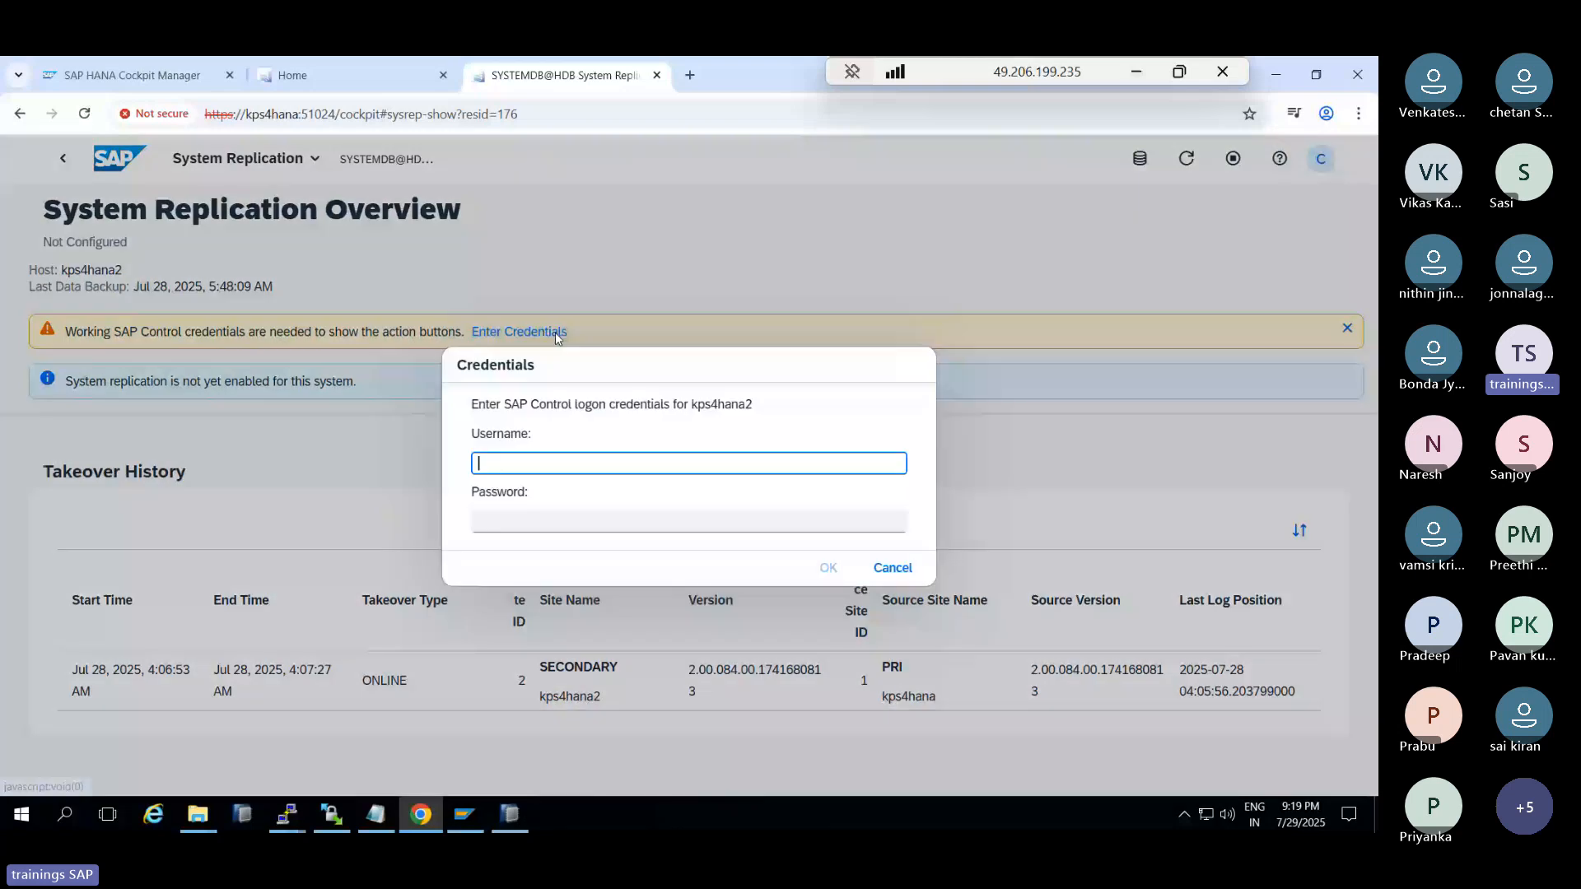
text(hdbadm)
key(Tab)
text(••••••••••)
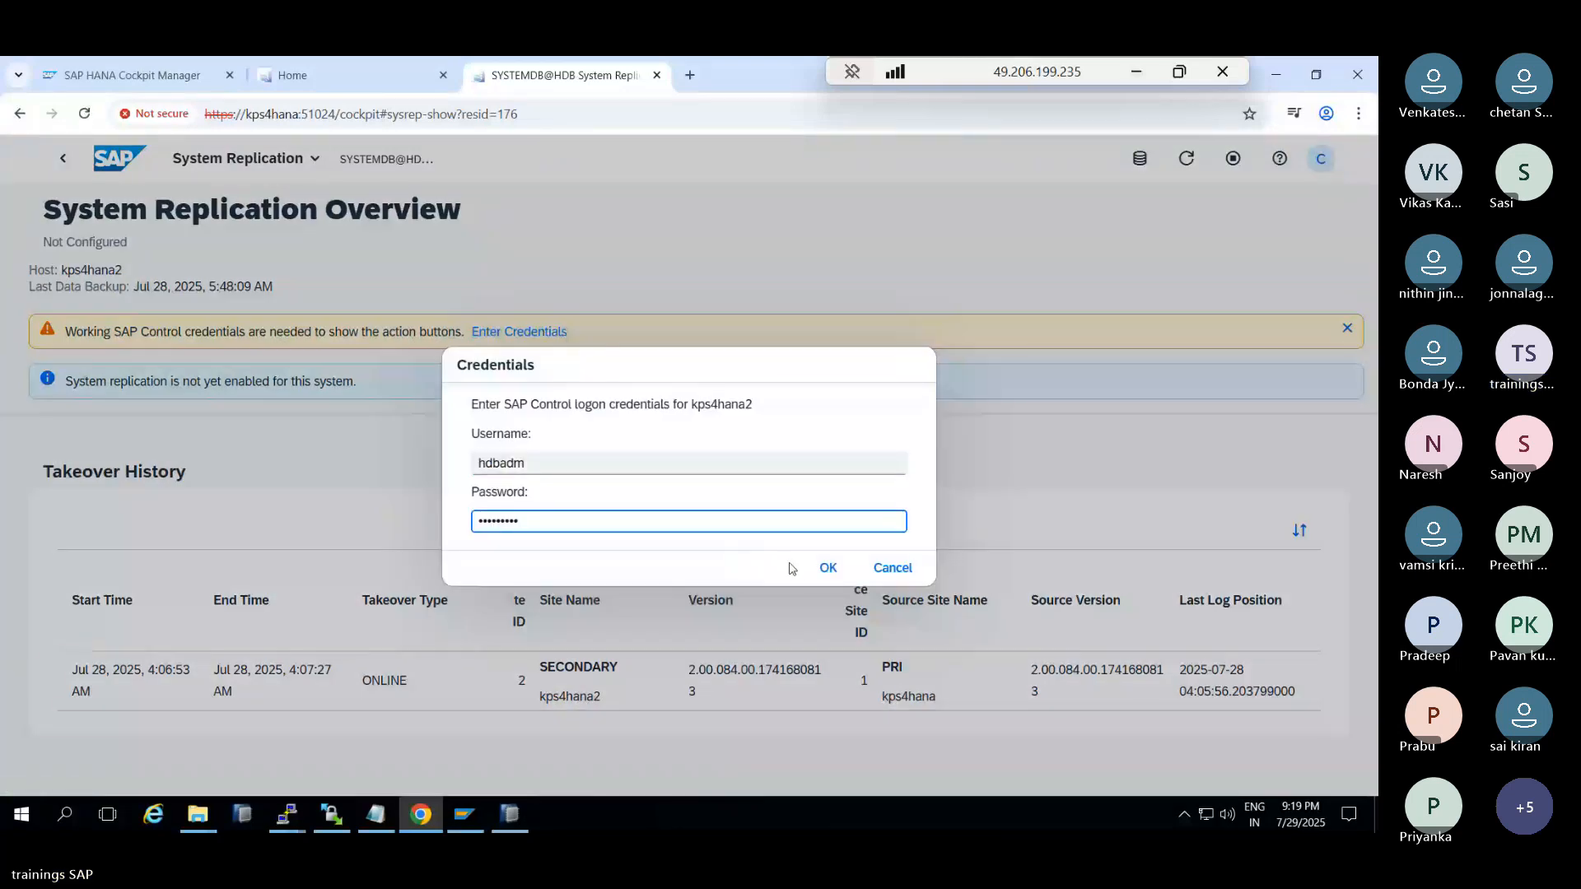
click(825, 568)
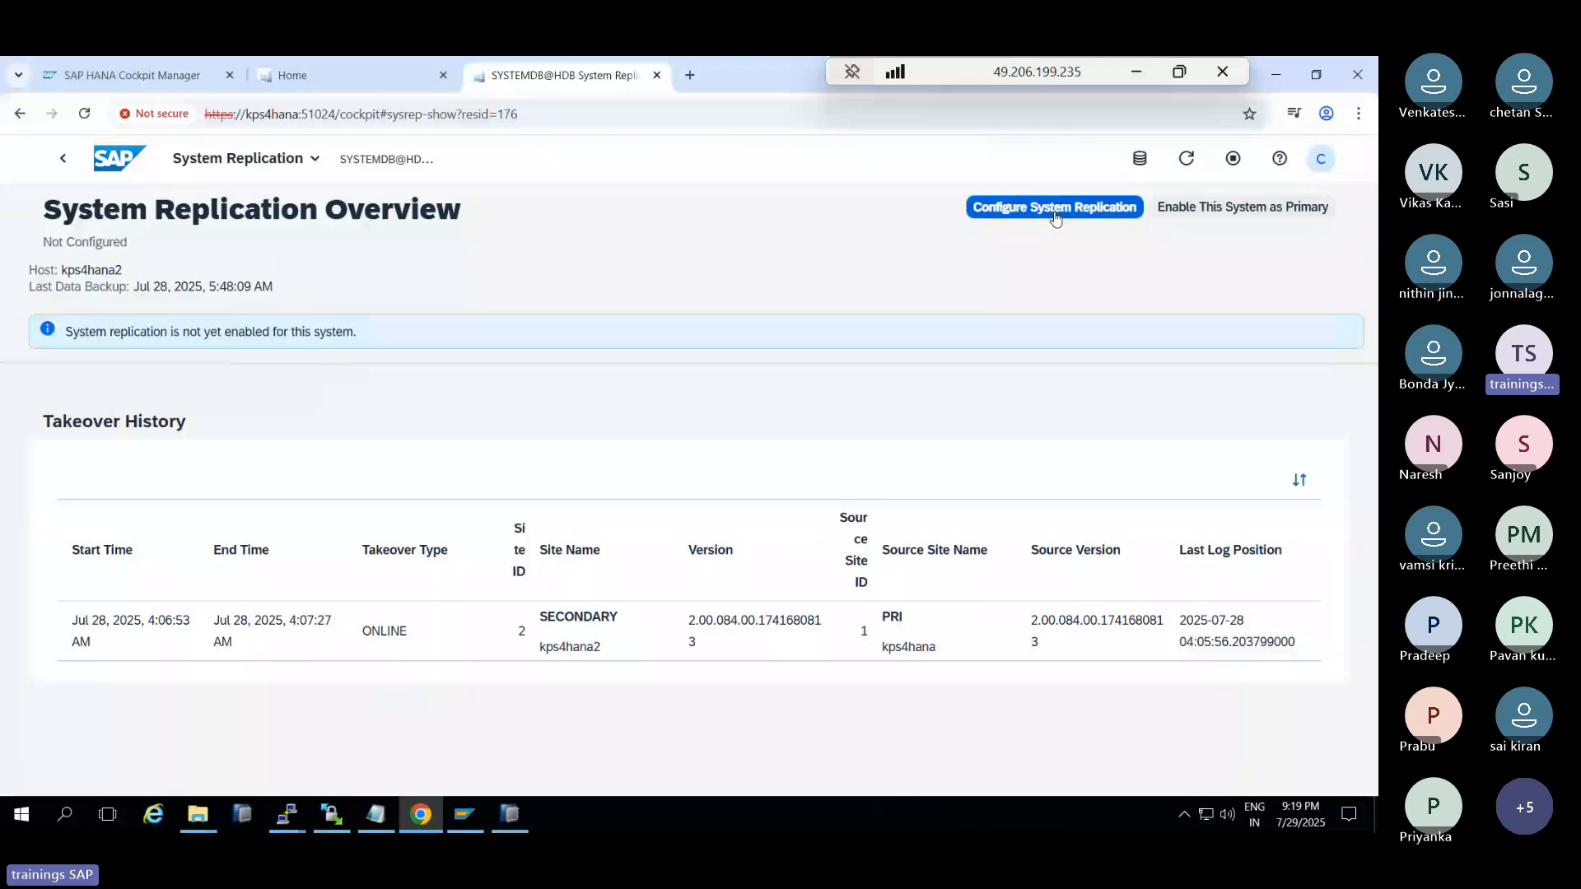
Begin configuring system replication with 'PRI', then back out to the kps4hana2 Database Overview
click(1055, 216)
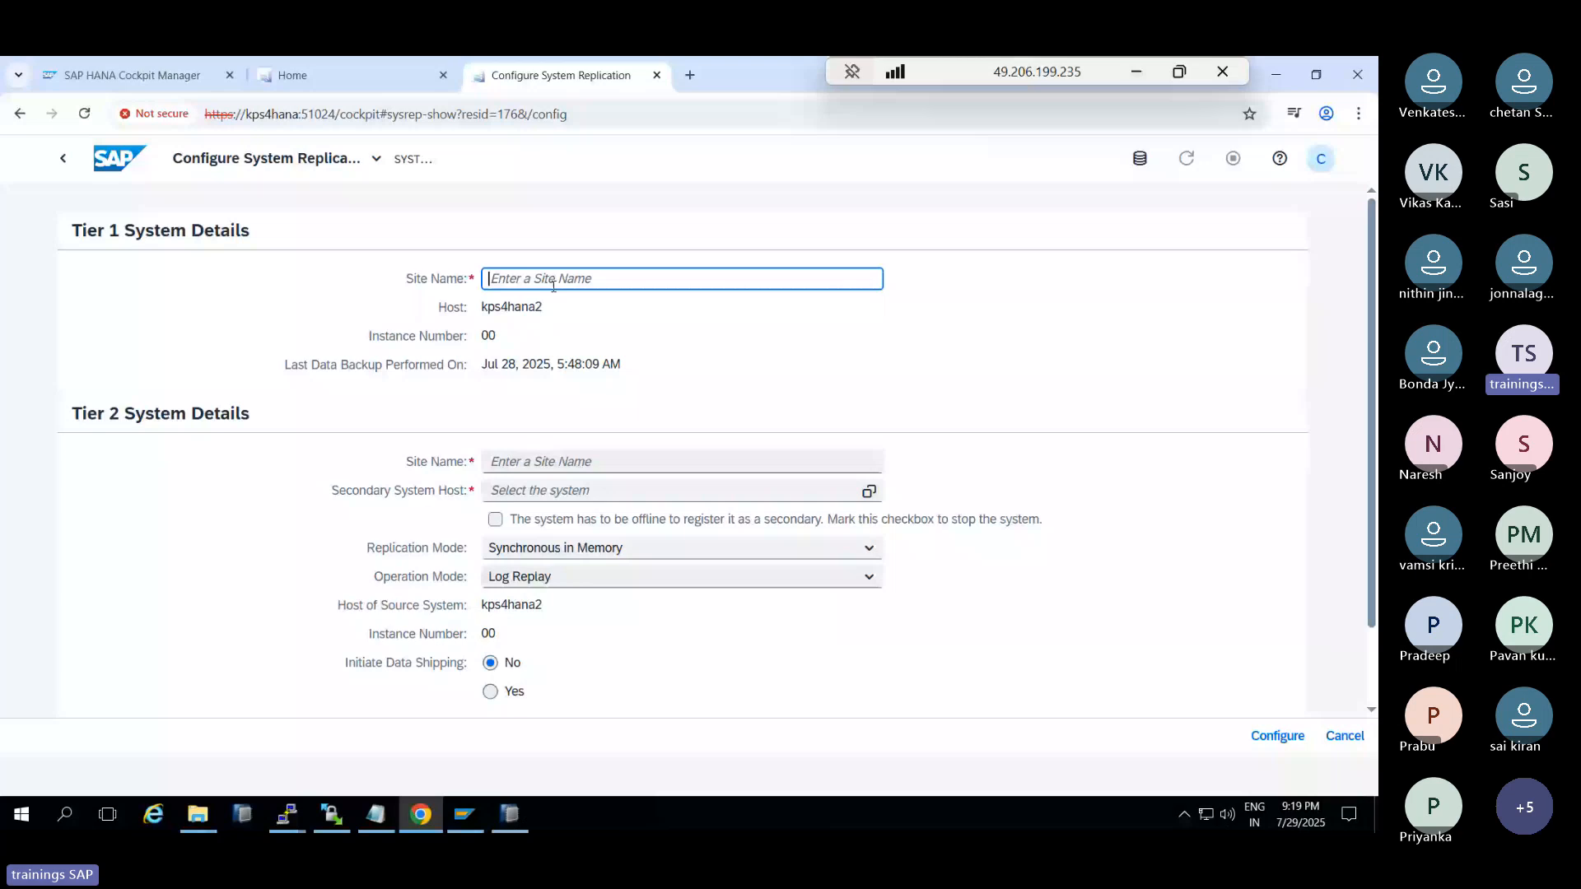
text(PRI)
click(76, 167)
click(61, 156)
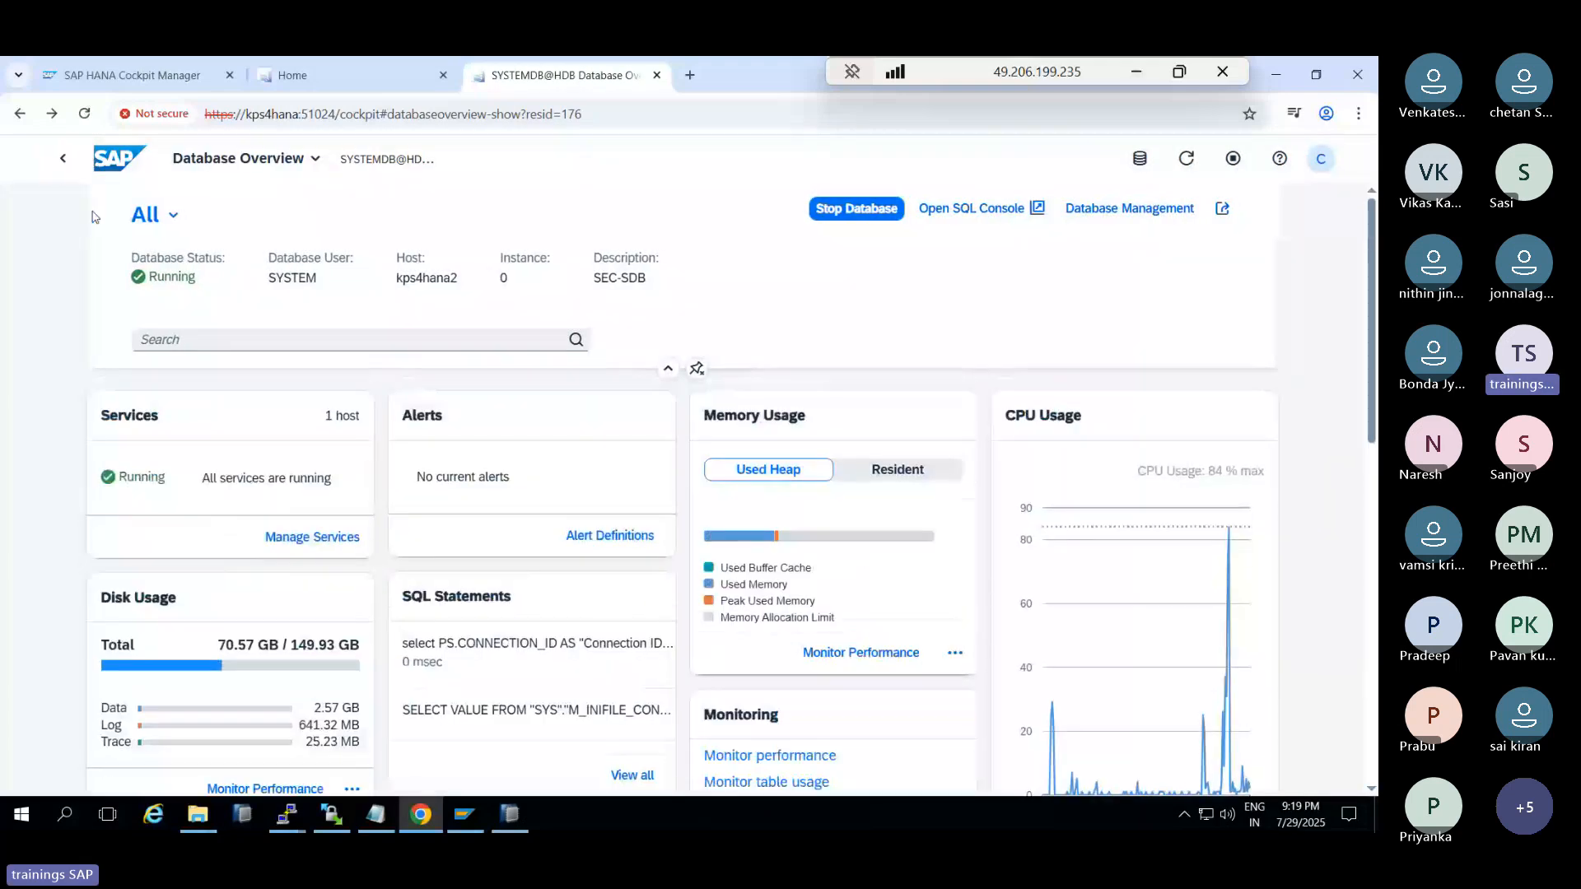
Close the old overview tab and open the primary SYSTEMDB@HDB on kps4hana from the Development group
click(329, 75)
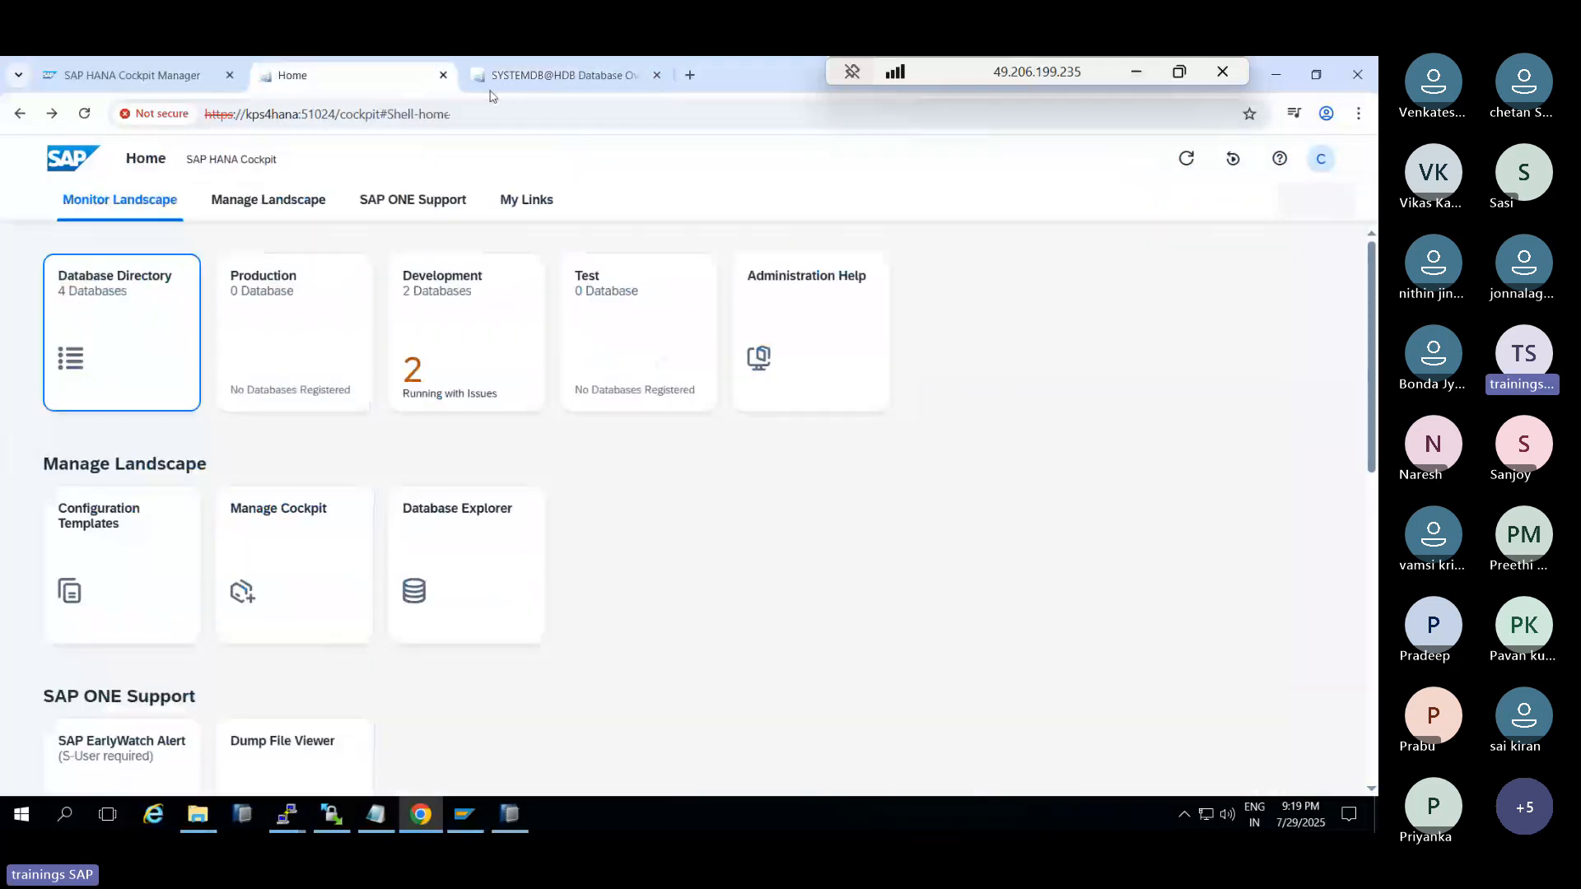
click(657, 75)
click(478, 324)
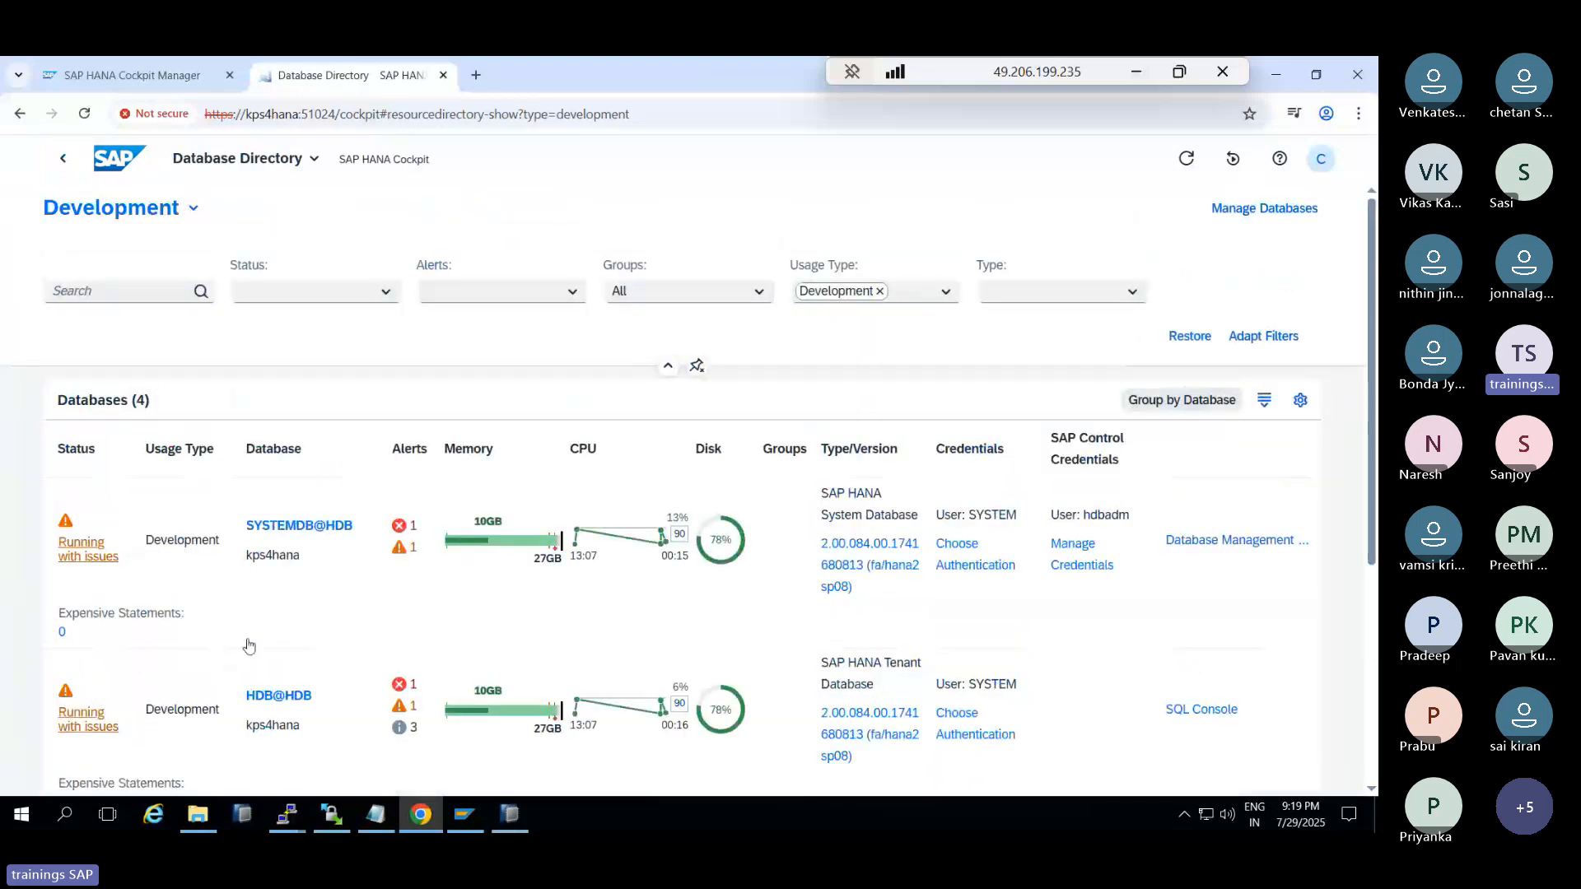
scroll(248, 646, down, 2)
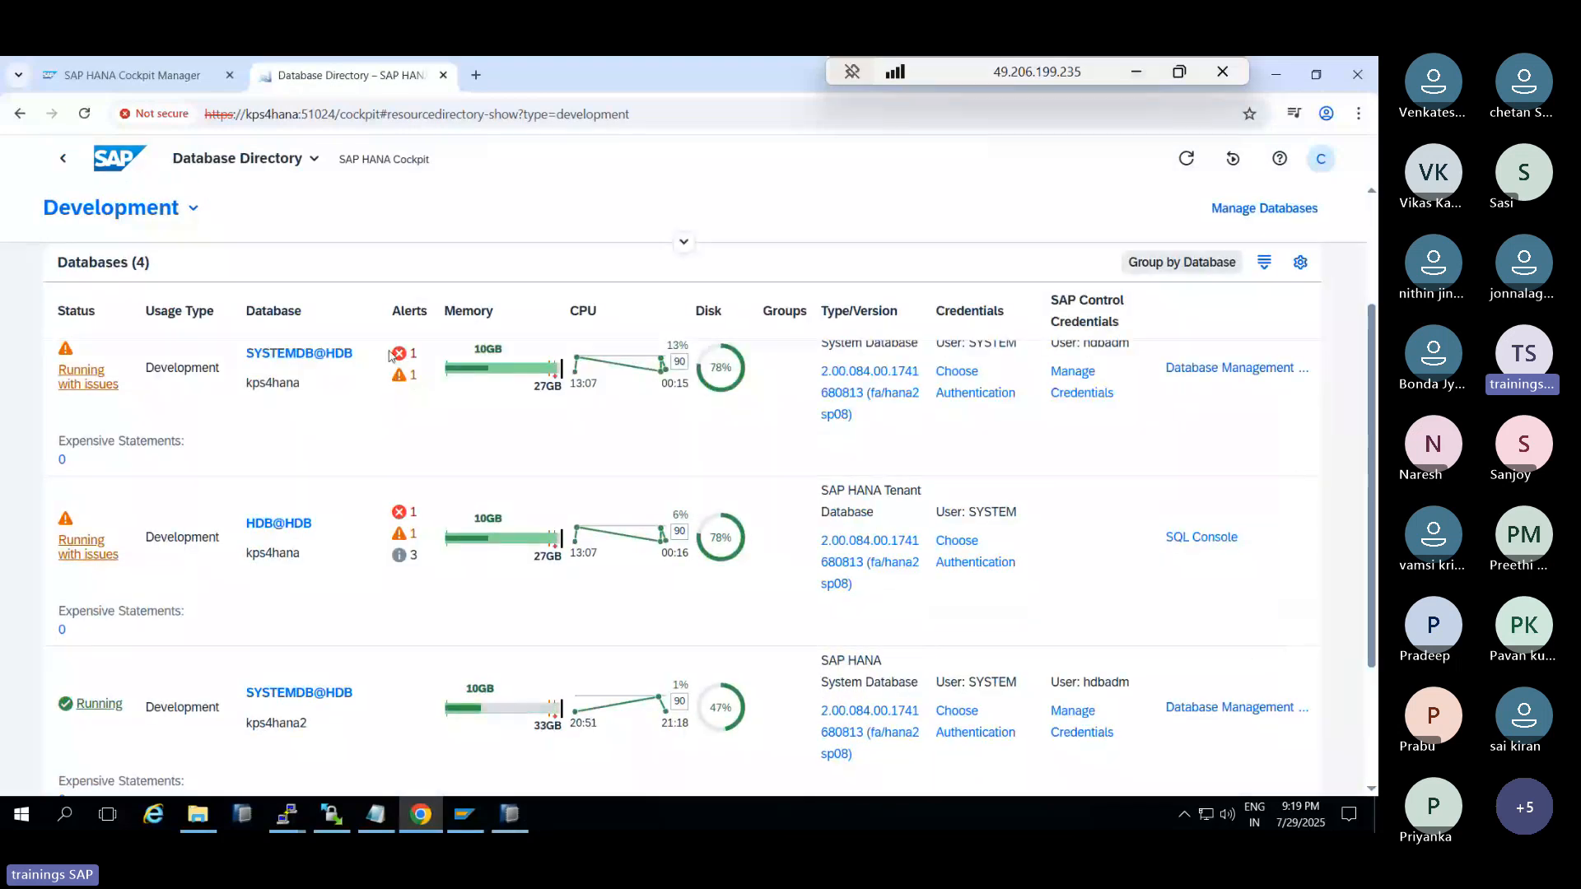
click(337, 355)
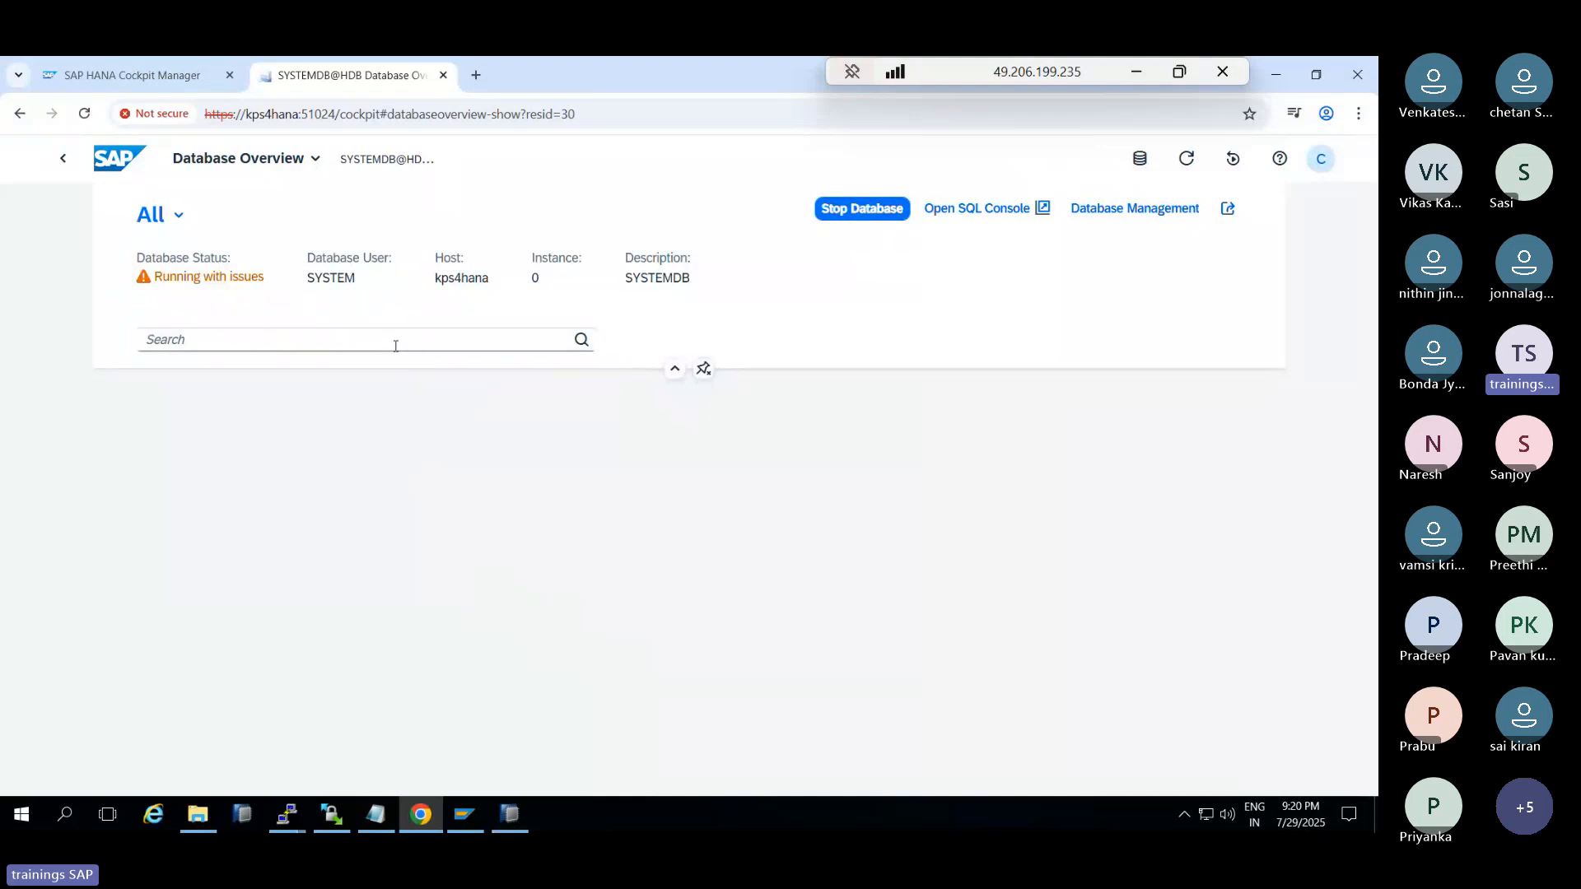
Open the System Replication overview from the tile's Configure link
scroll(1086, 629, down, 5)
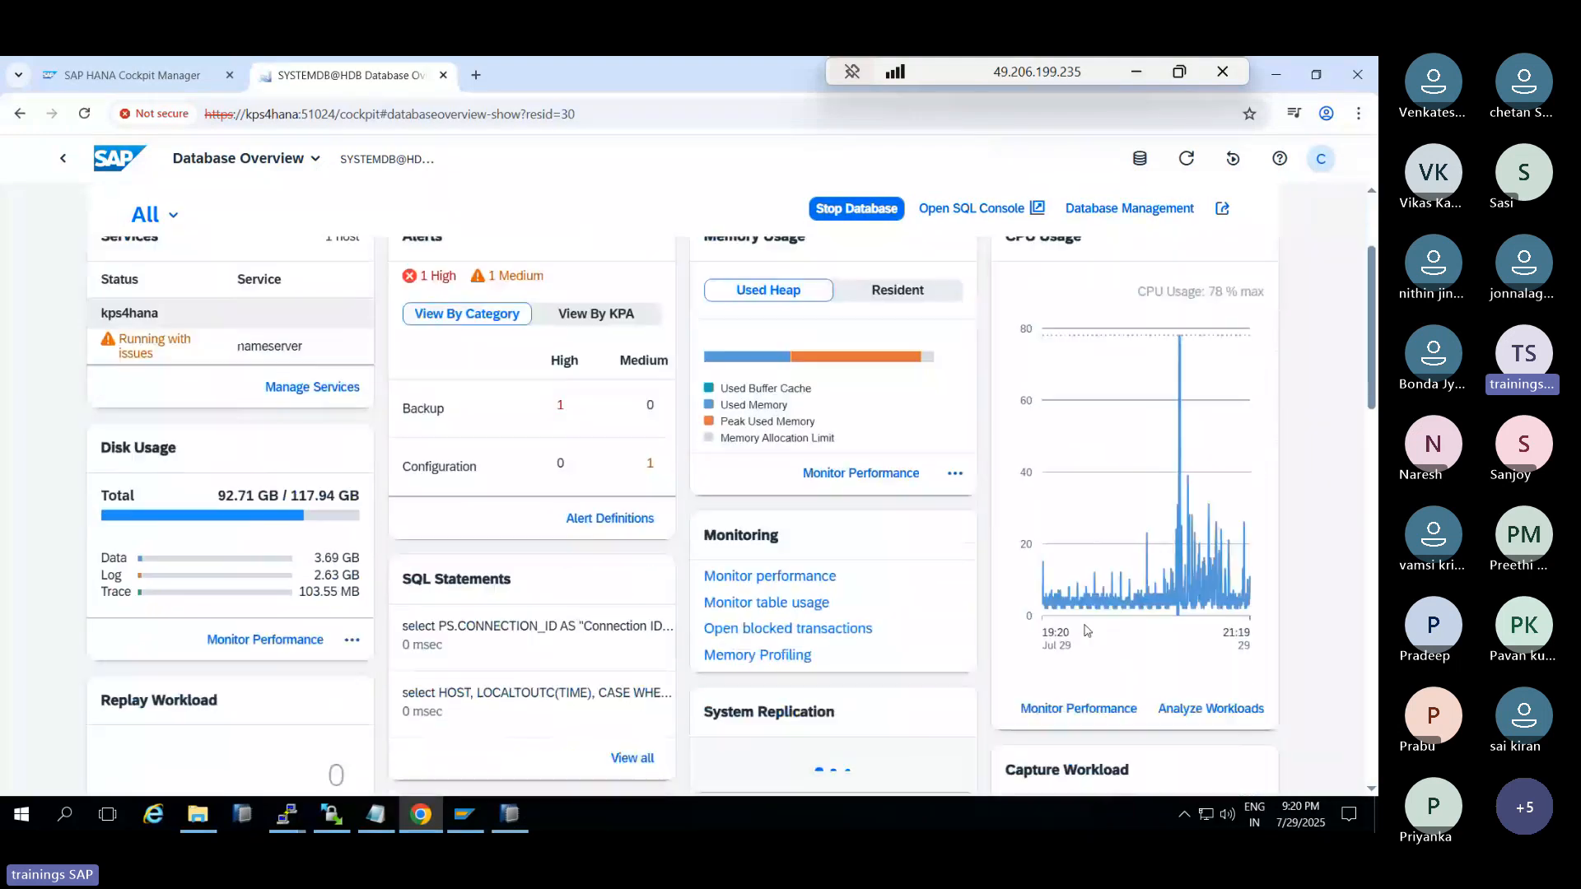
scroll(1085, 631, down, 3)
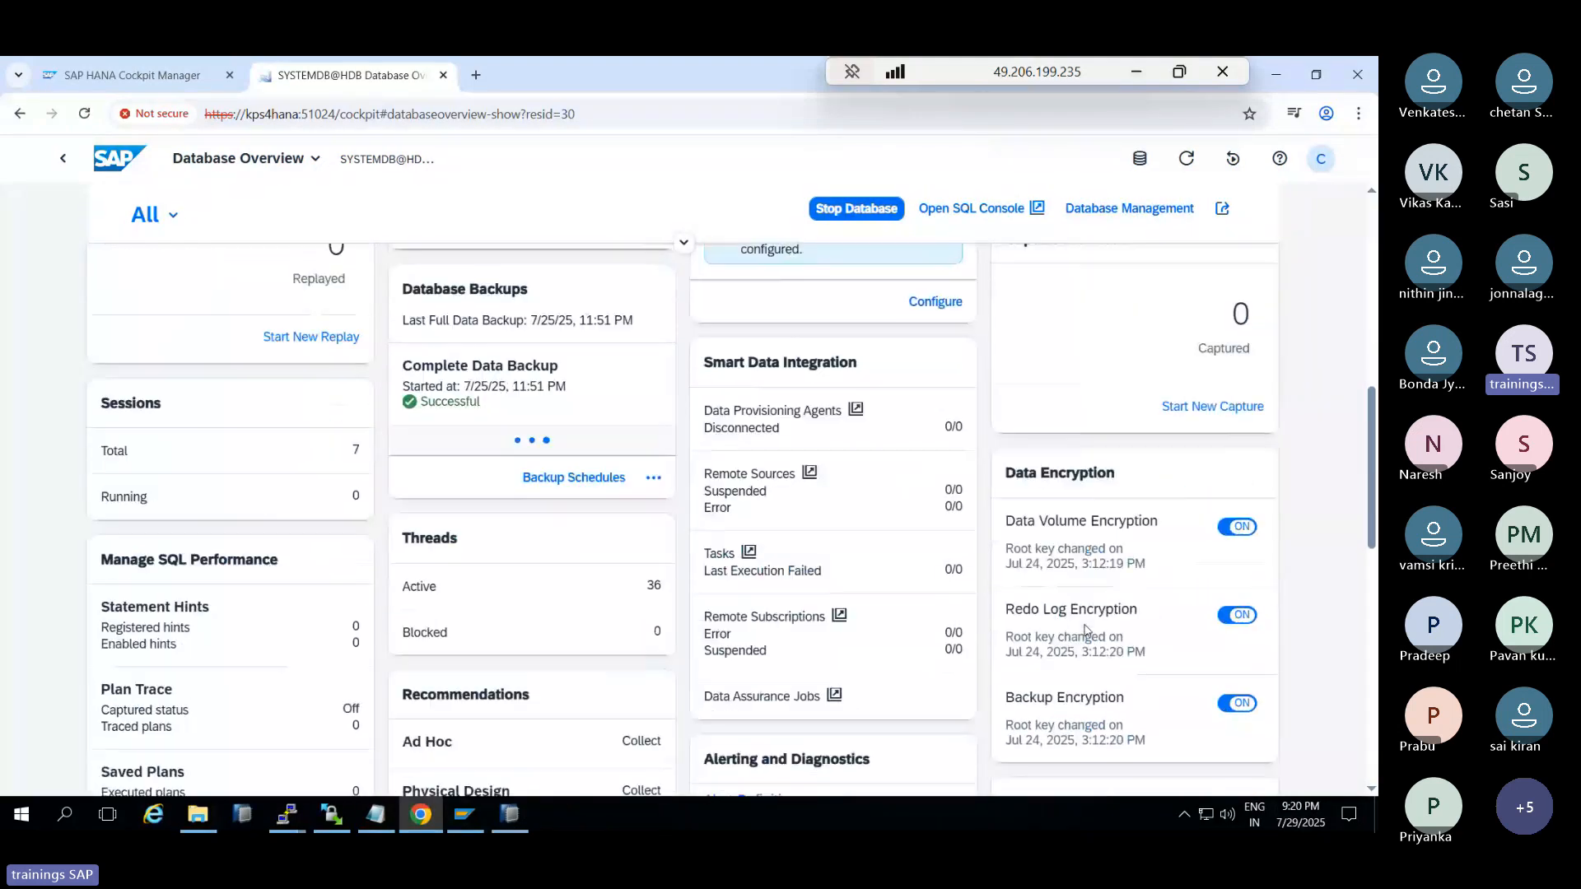
scroll(970, 593, up, 5)
click(933, 661)
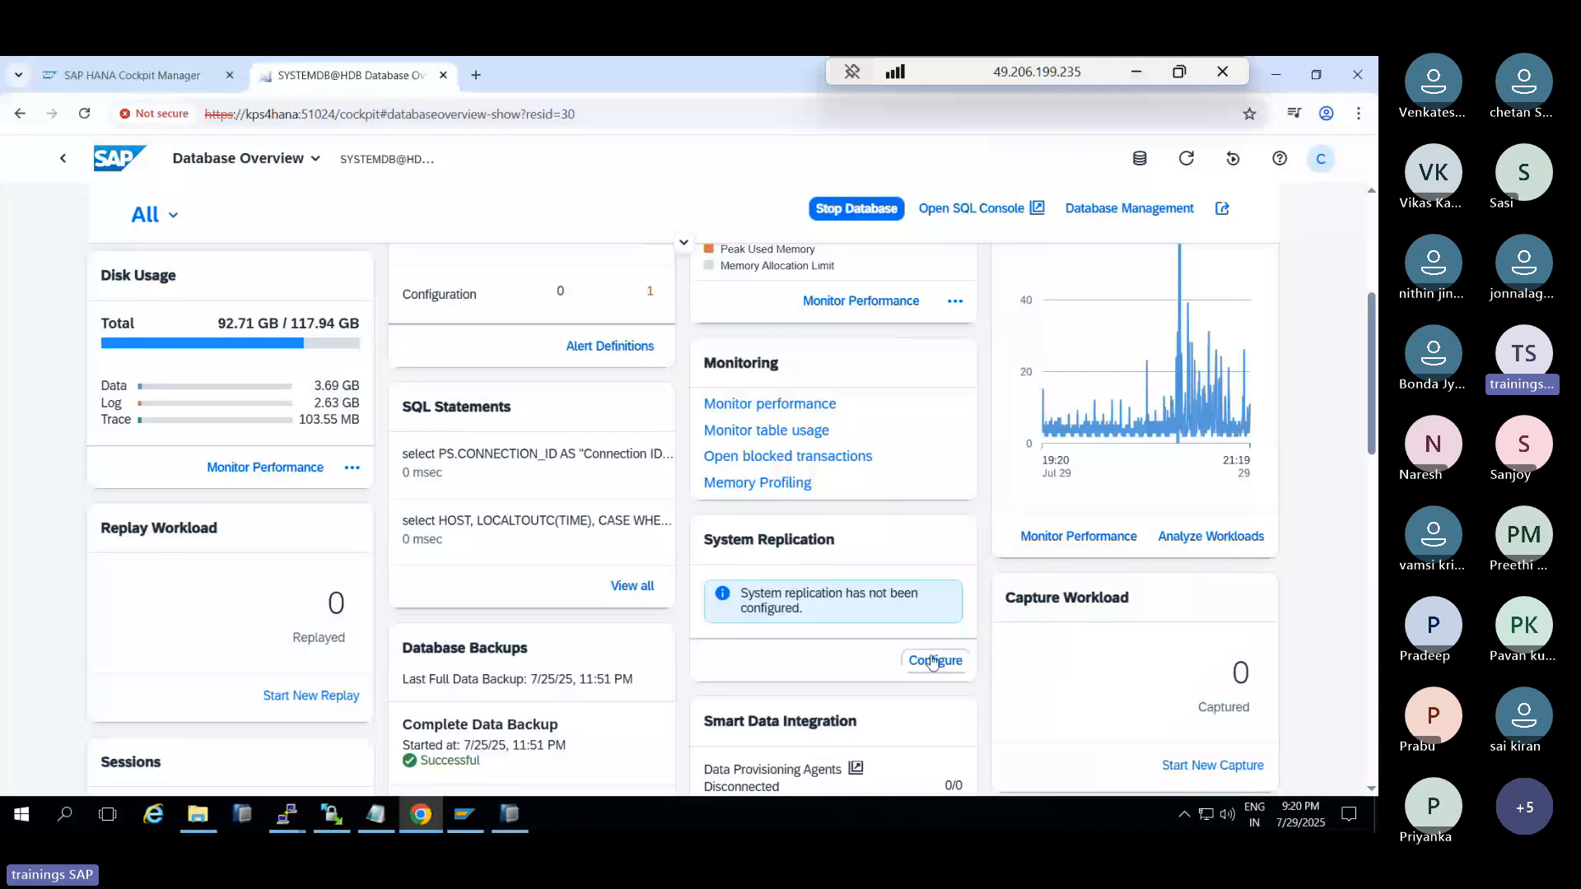
click(925, 658)
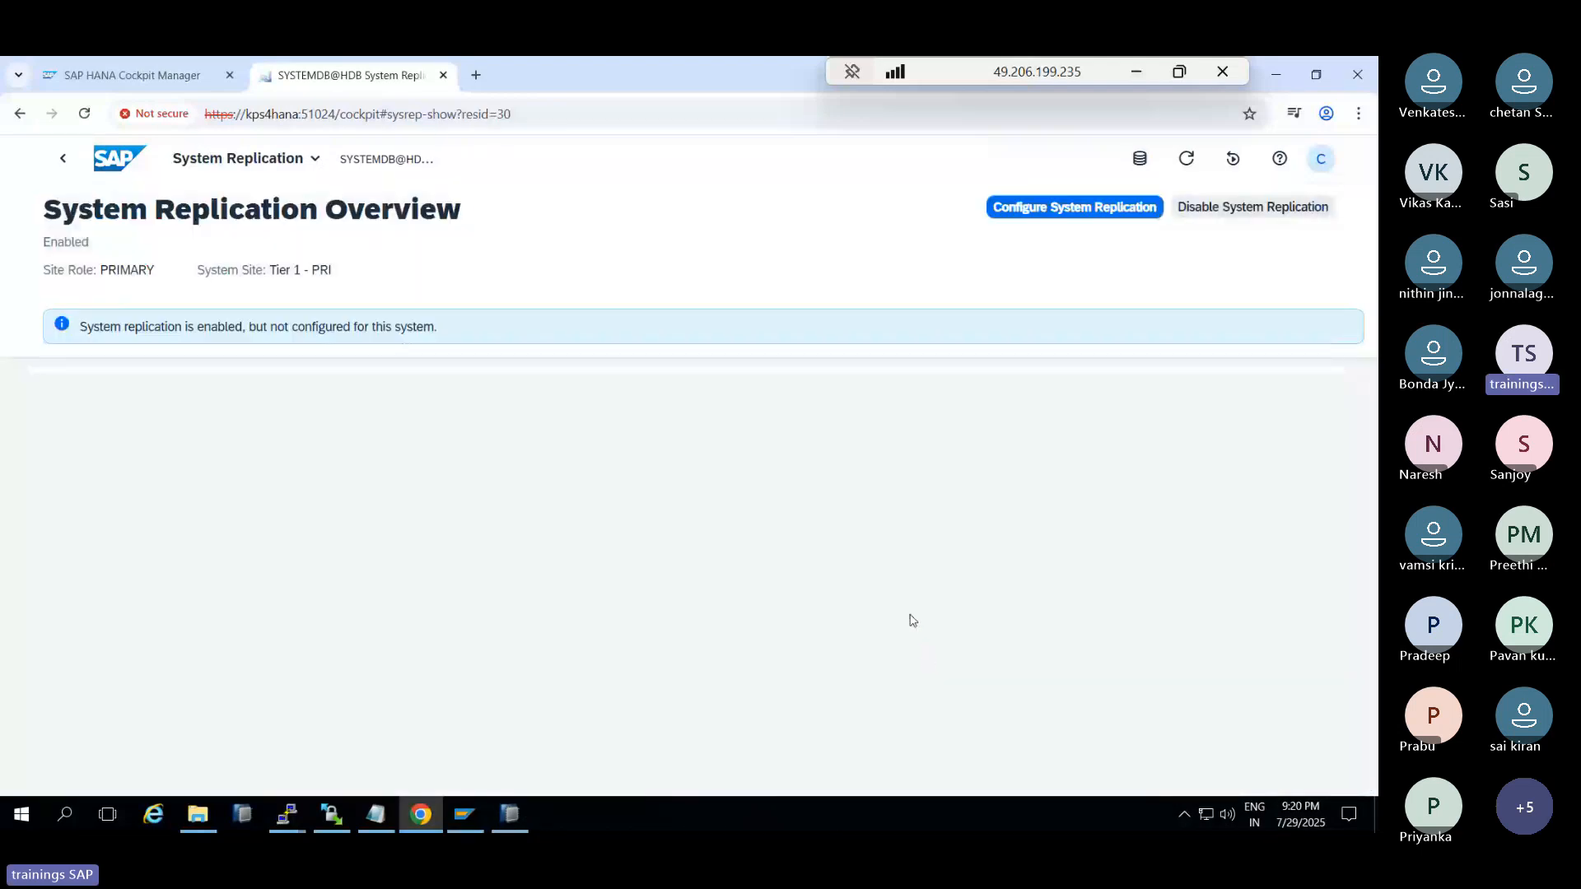
Configure replication to site SEC on kps4hana2, allowing it to be stopped, with initial data shipping Yes
click(1112, 213)
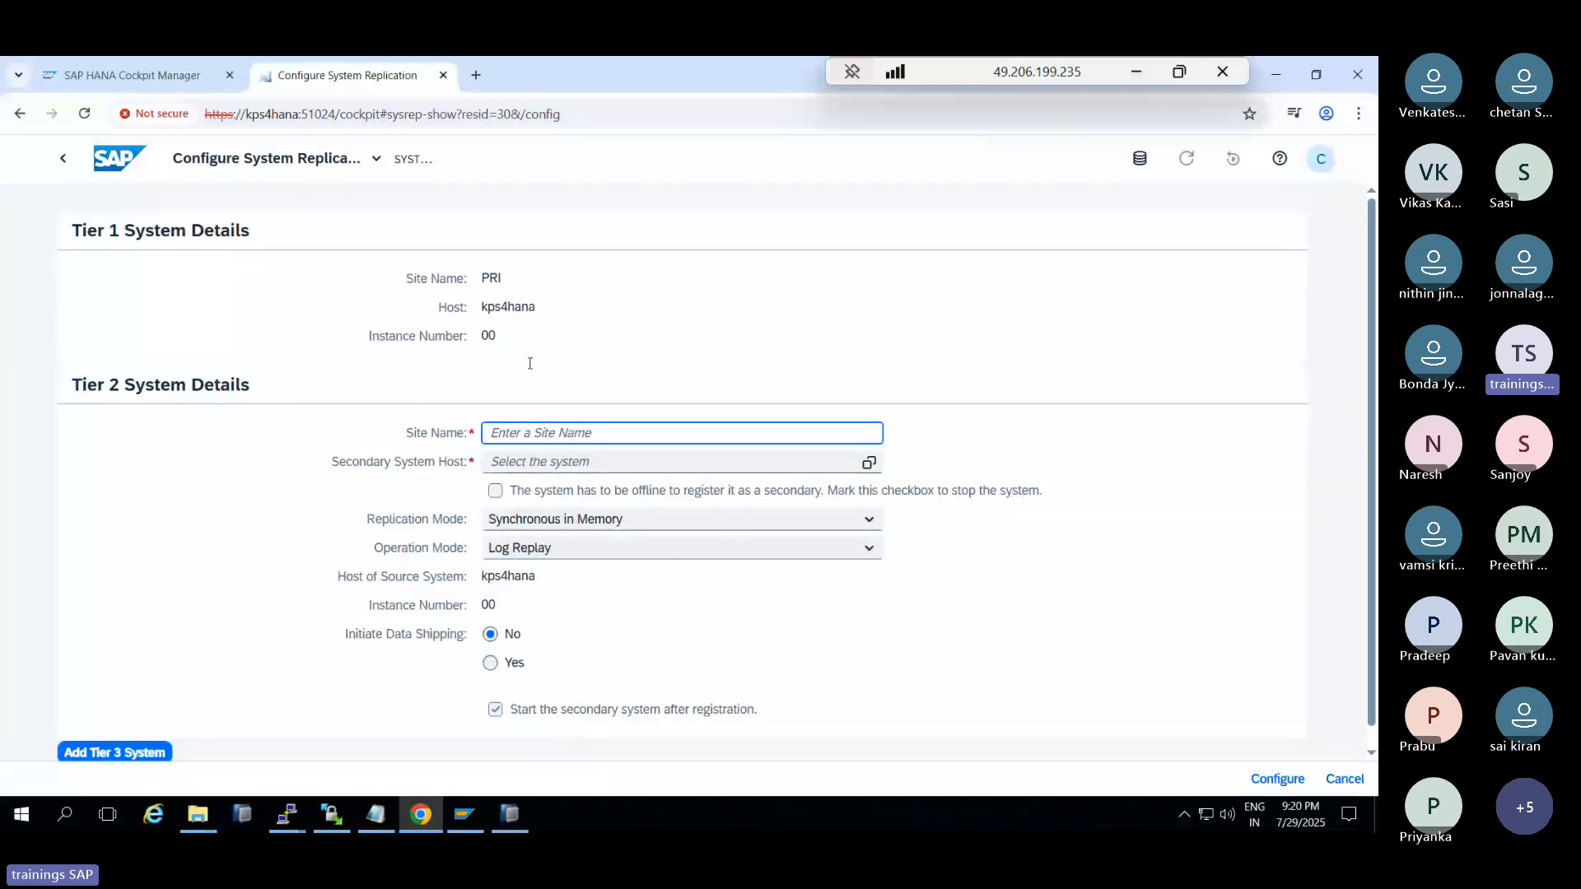
text(SEC)
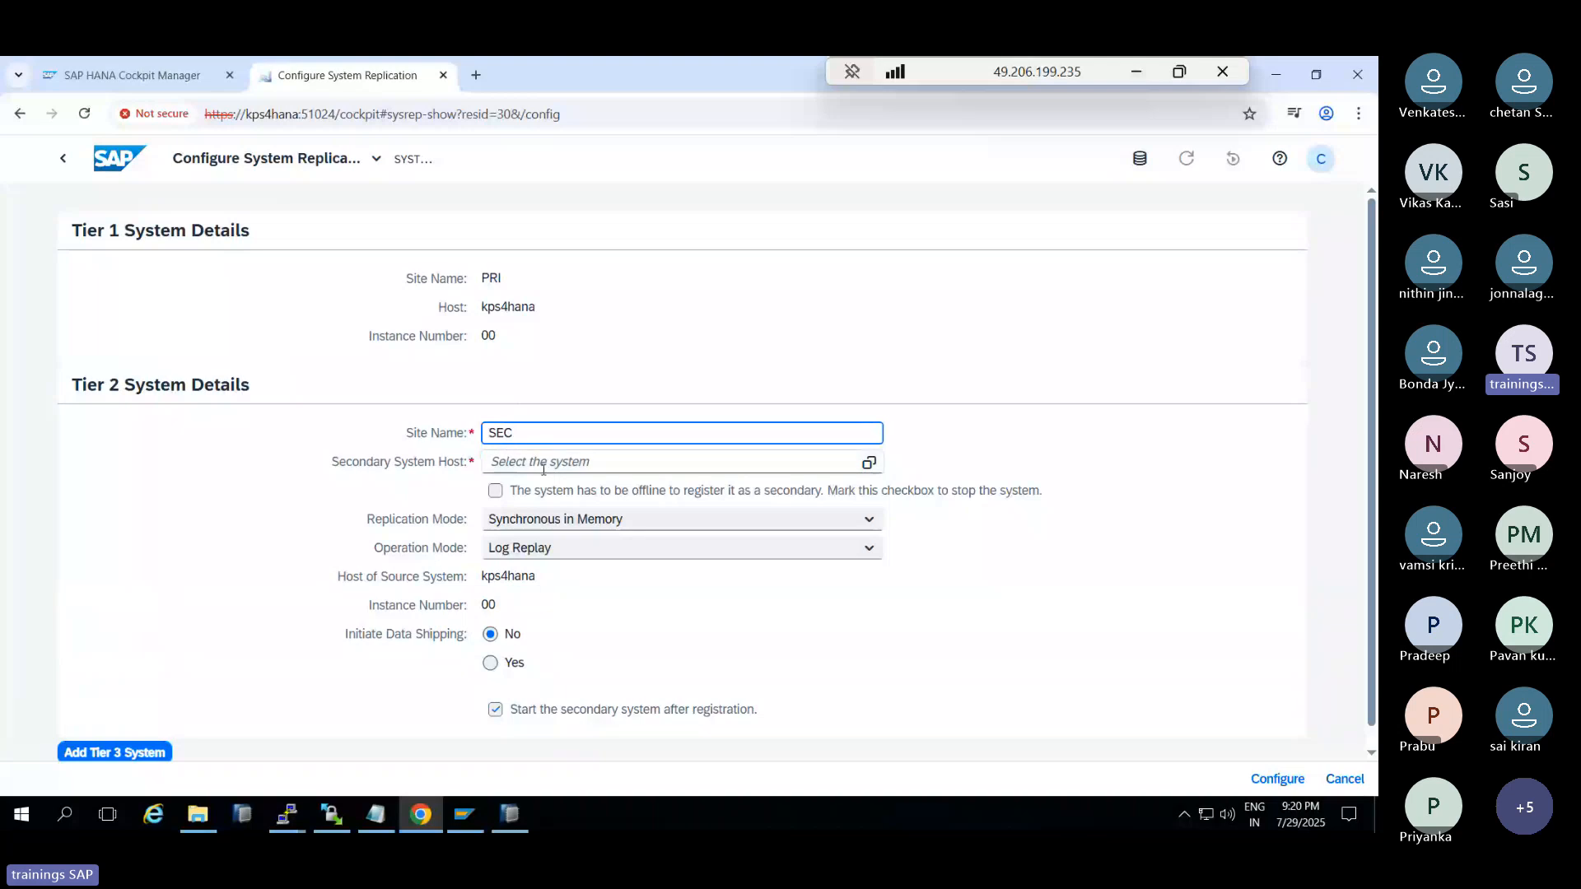
click(803, 453)
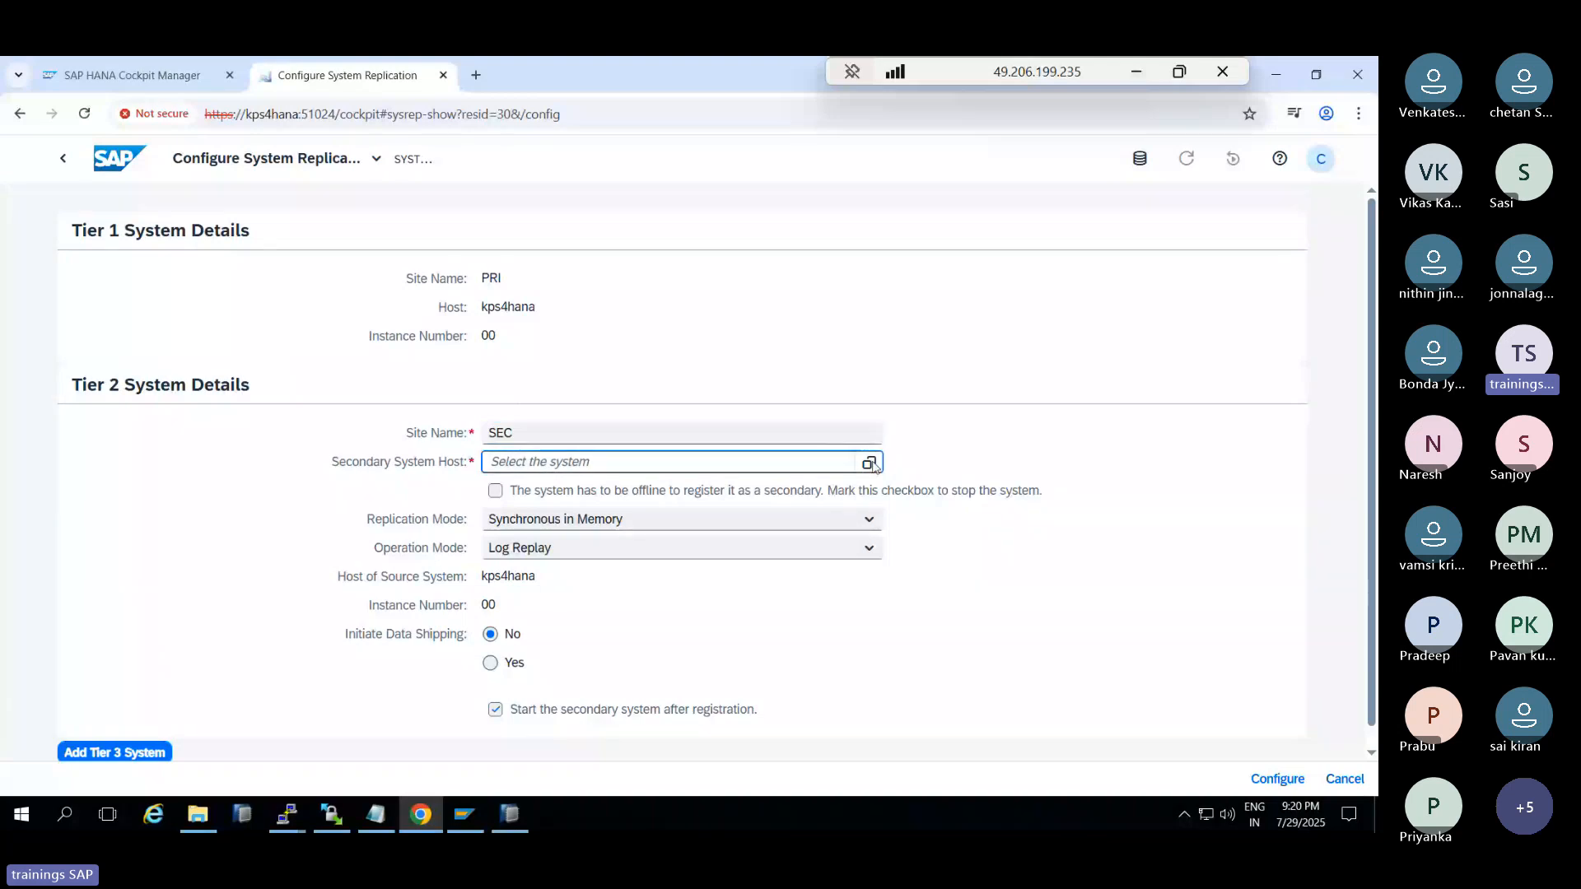
click(216, 295)
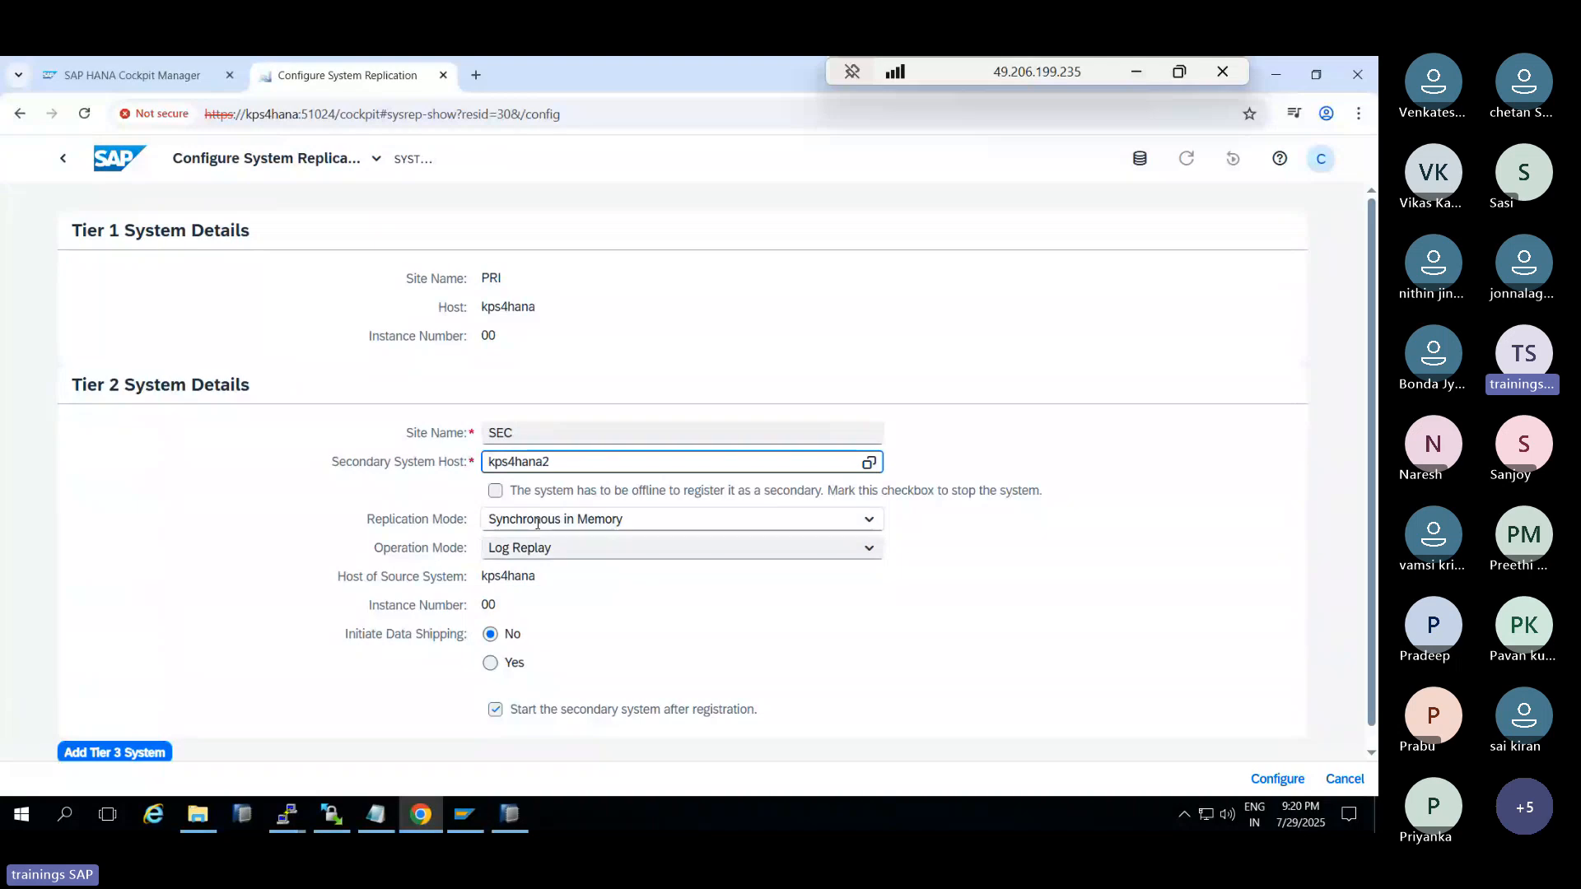
click(496, 491)
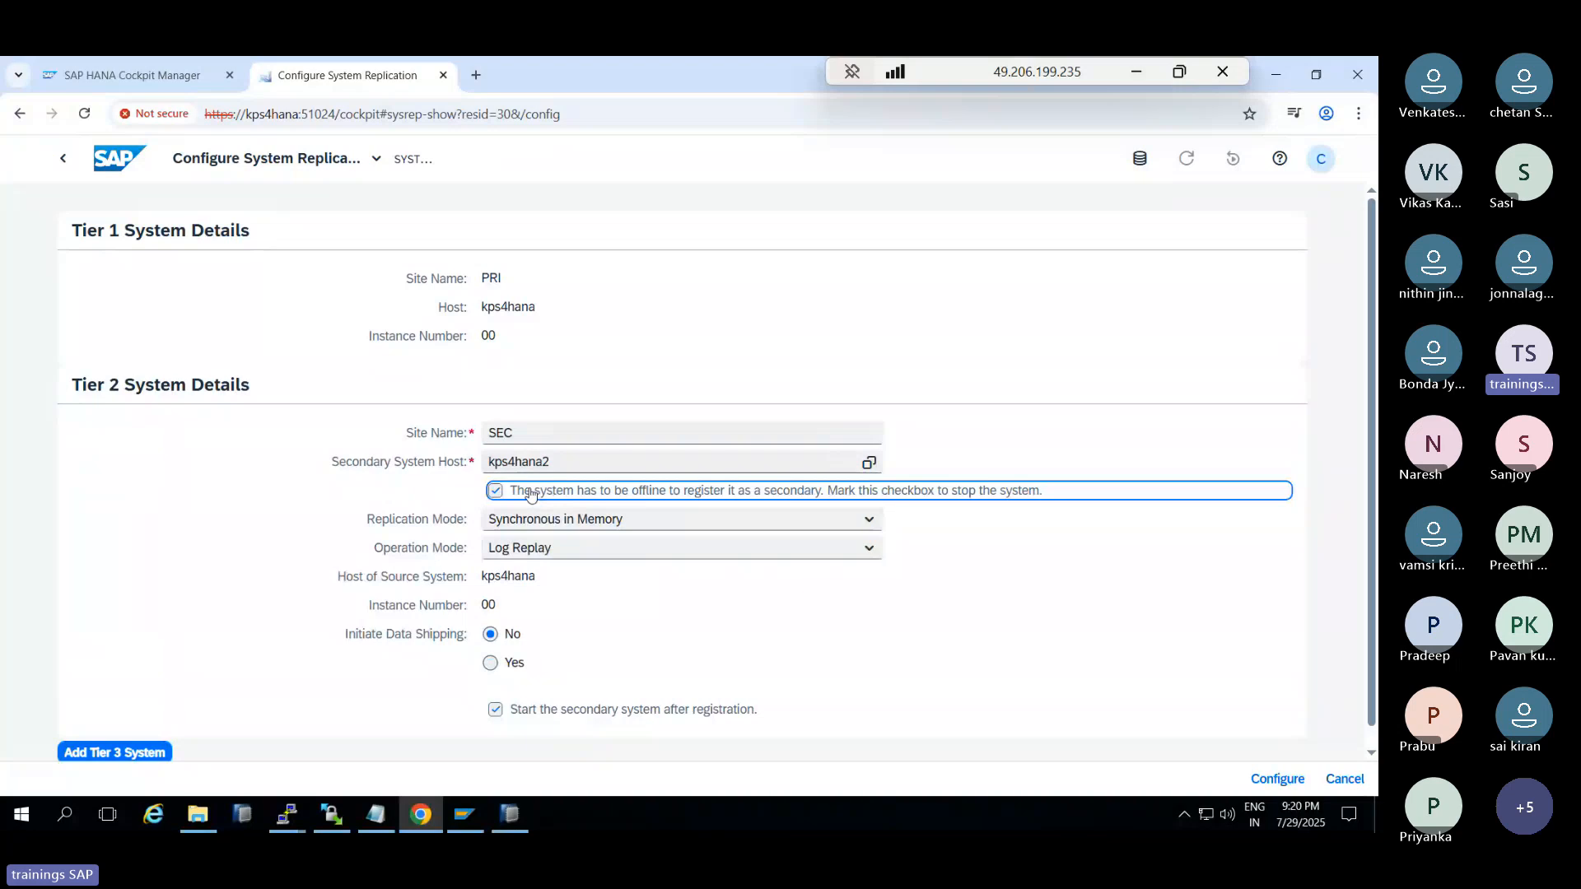
click(494, 660)
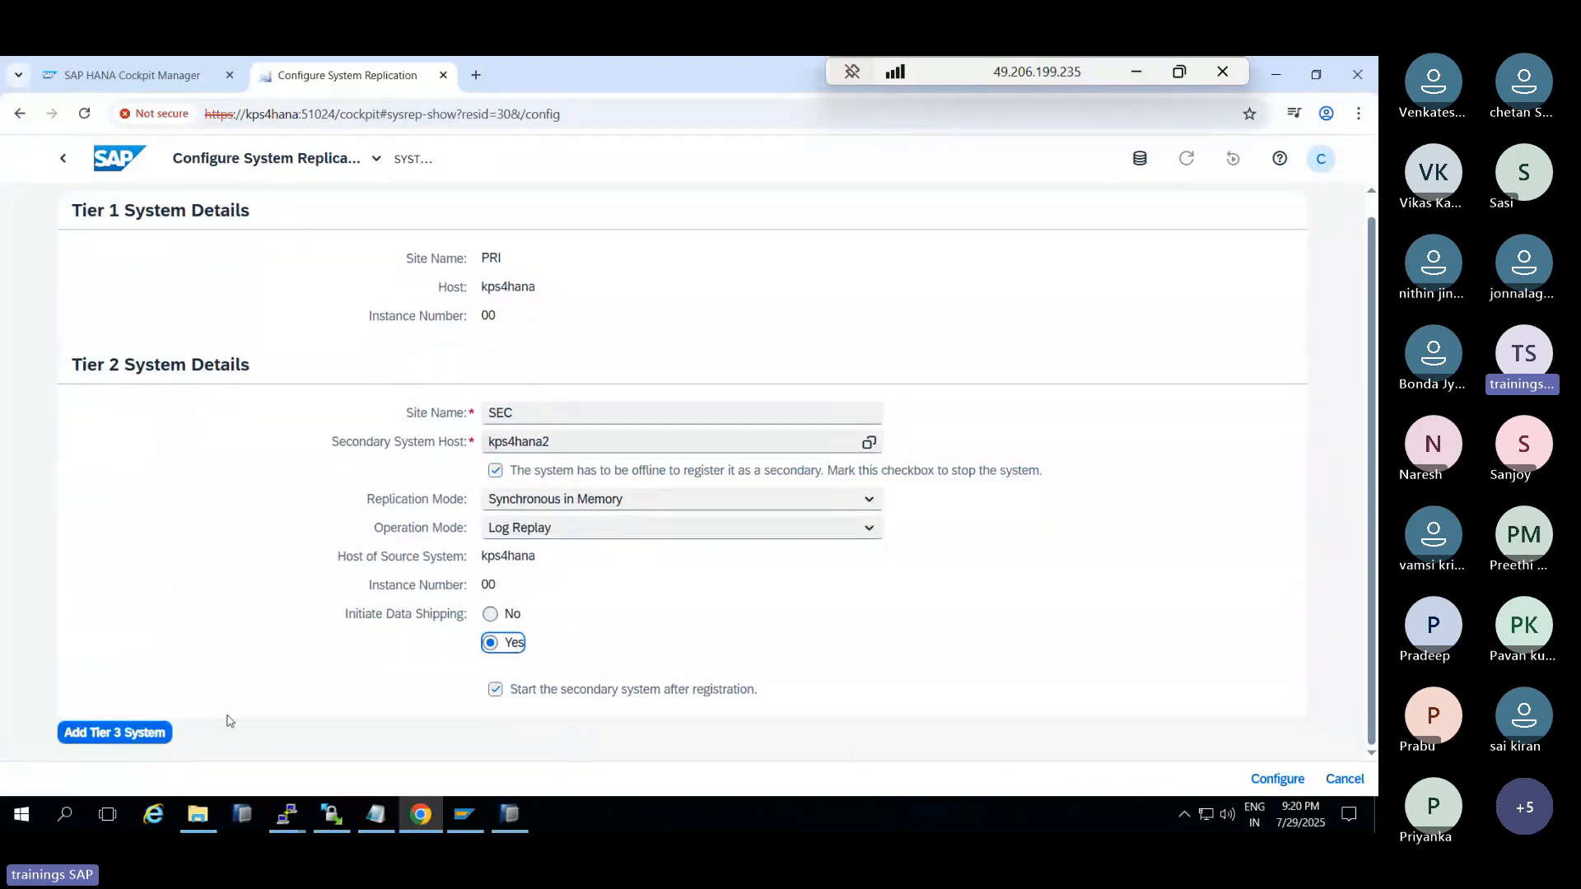
click(1276, 779)
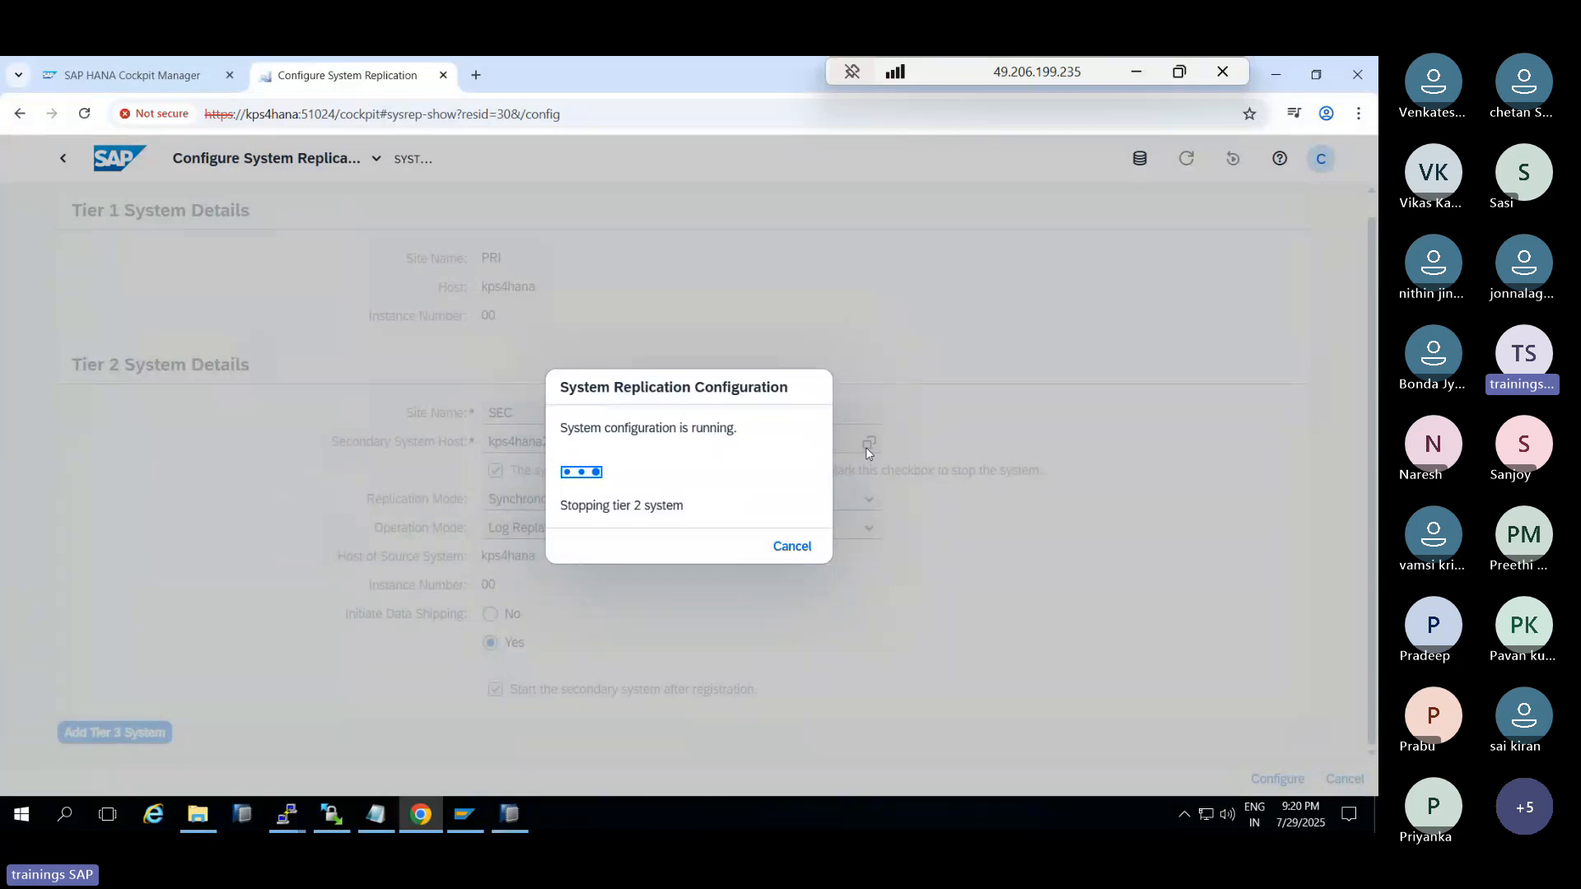
Glance at the Teams meeting, then return to the Remote Desktop cockpit session
click(1135, 72)
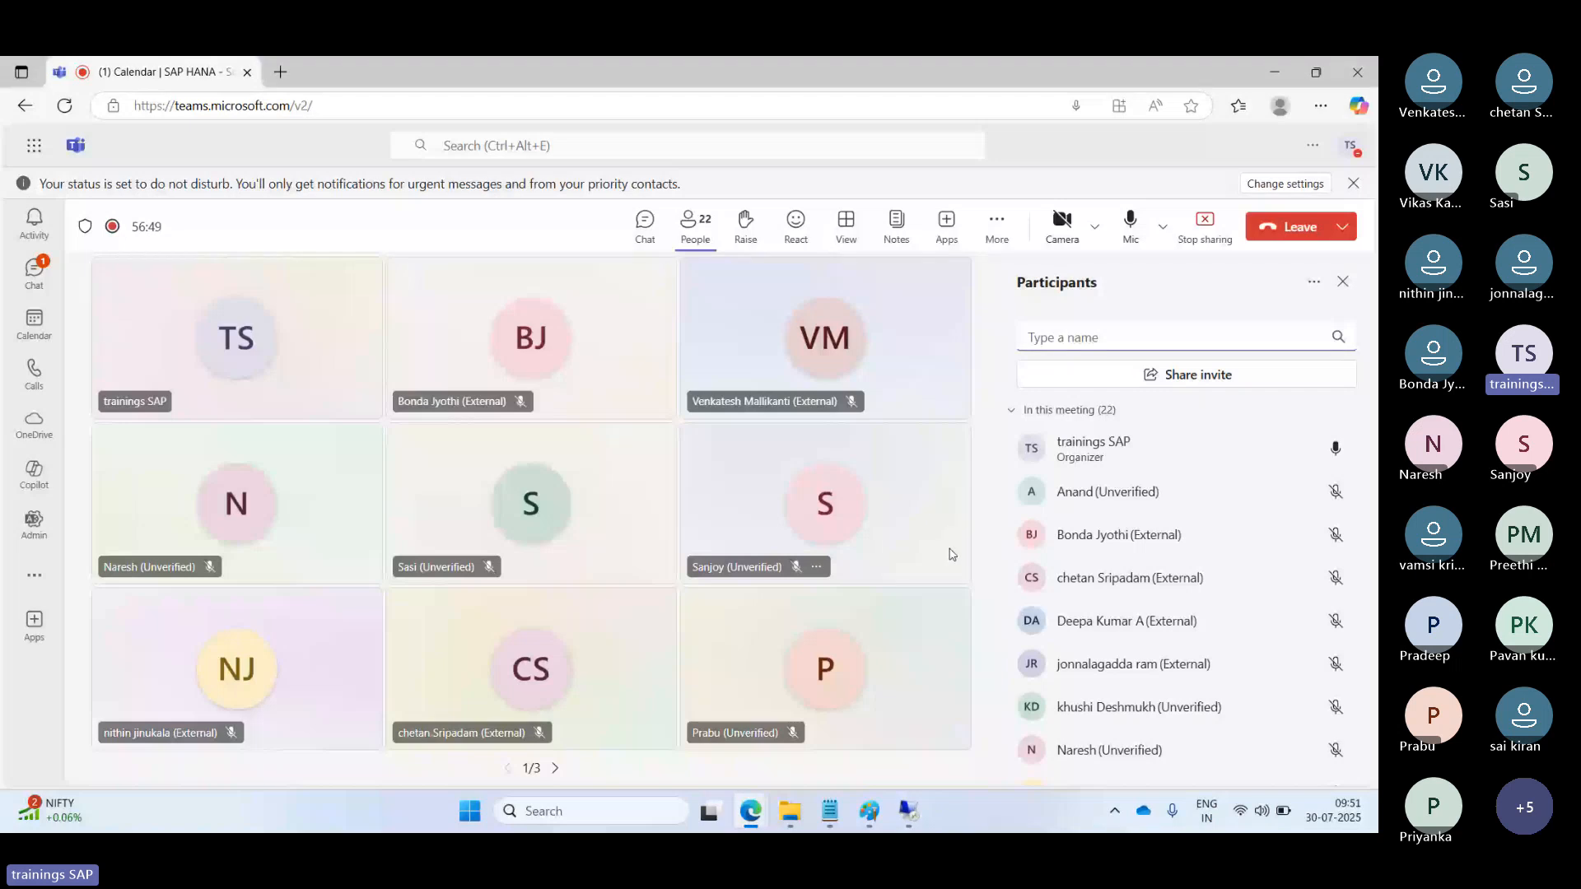
click(818, 685)
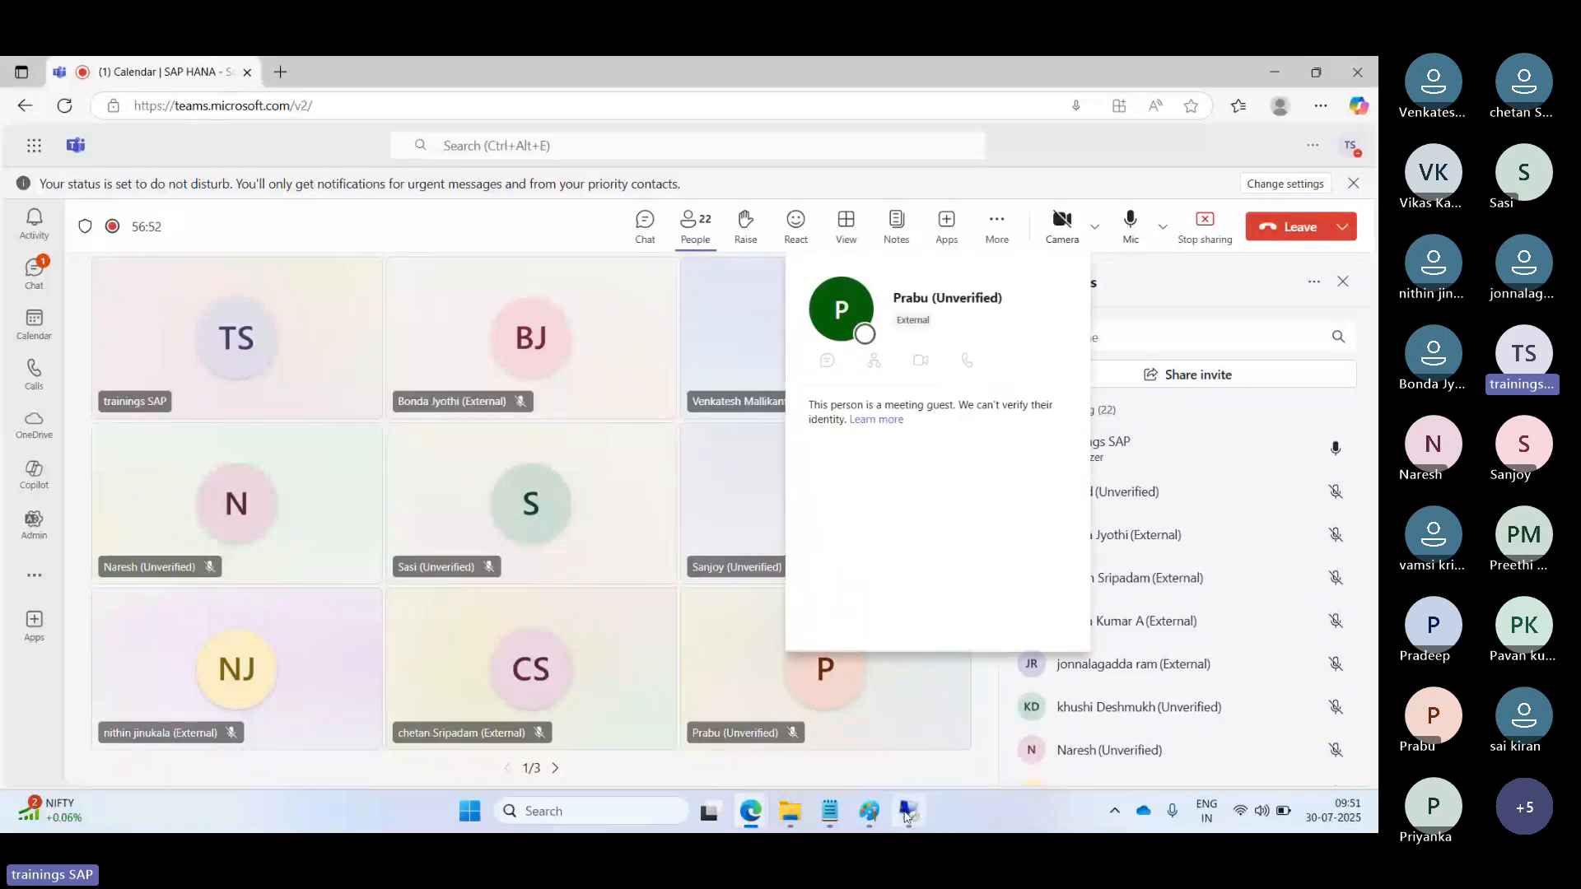
mouse_move(910, 818)
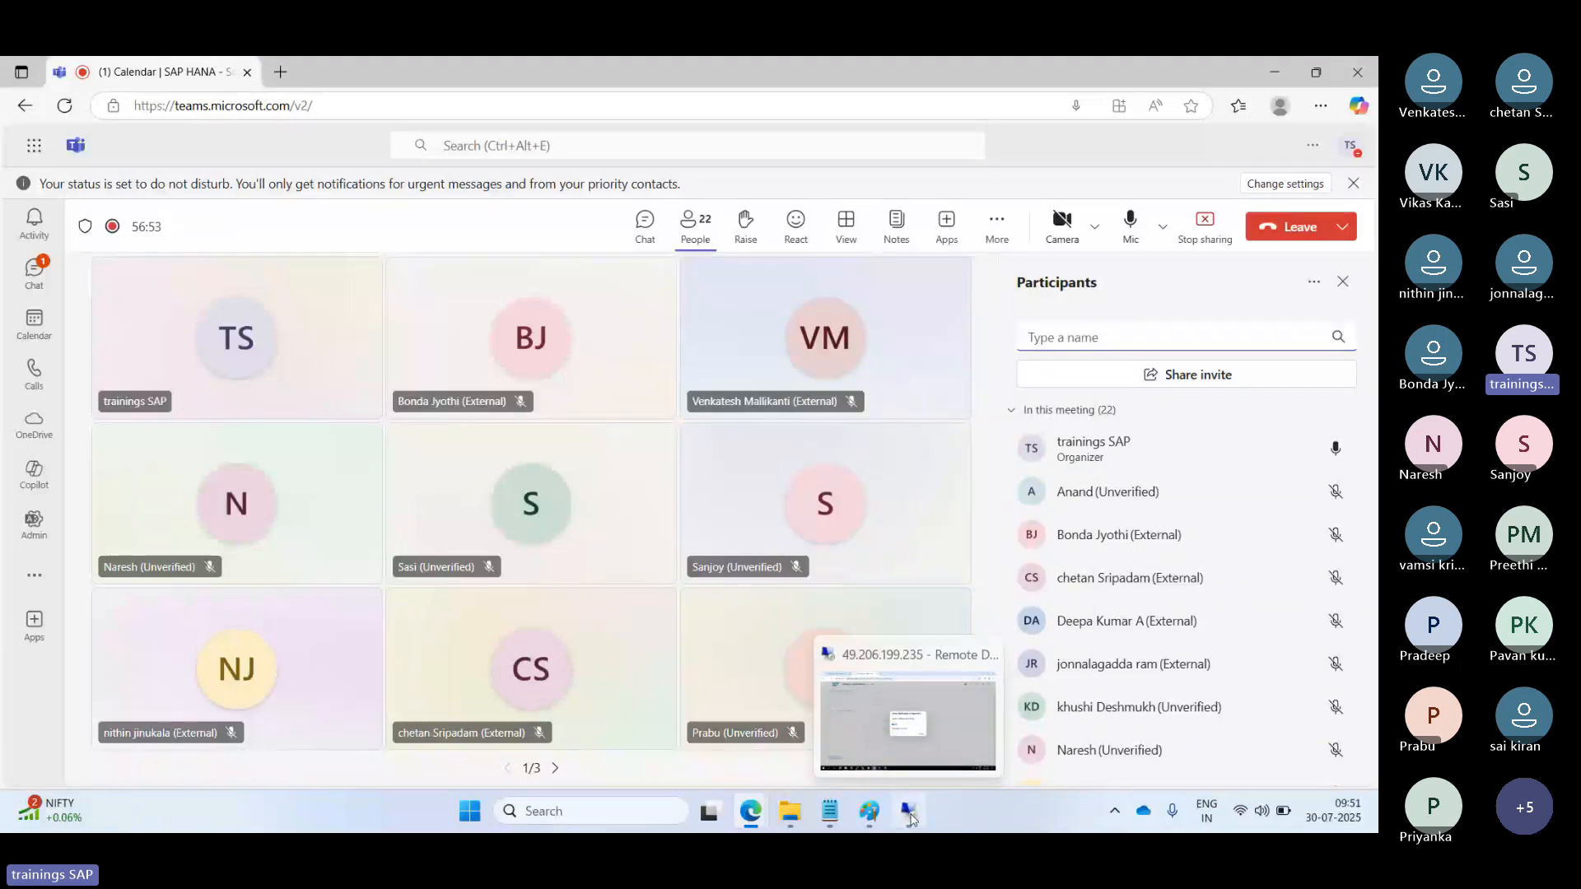
click(911, 817)
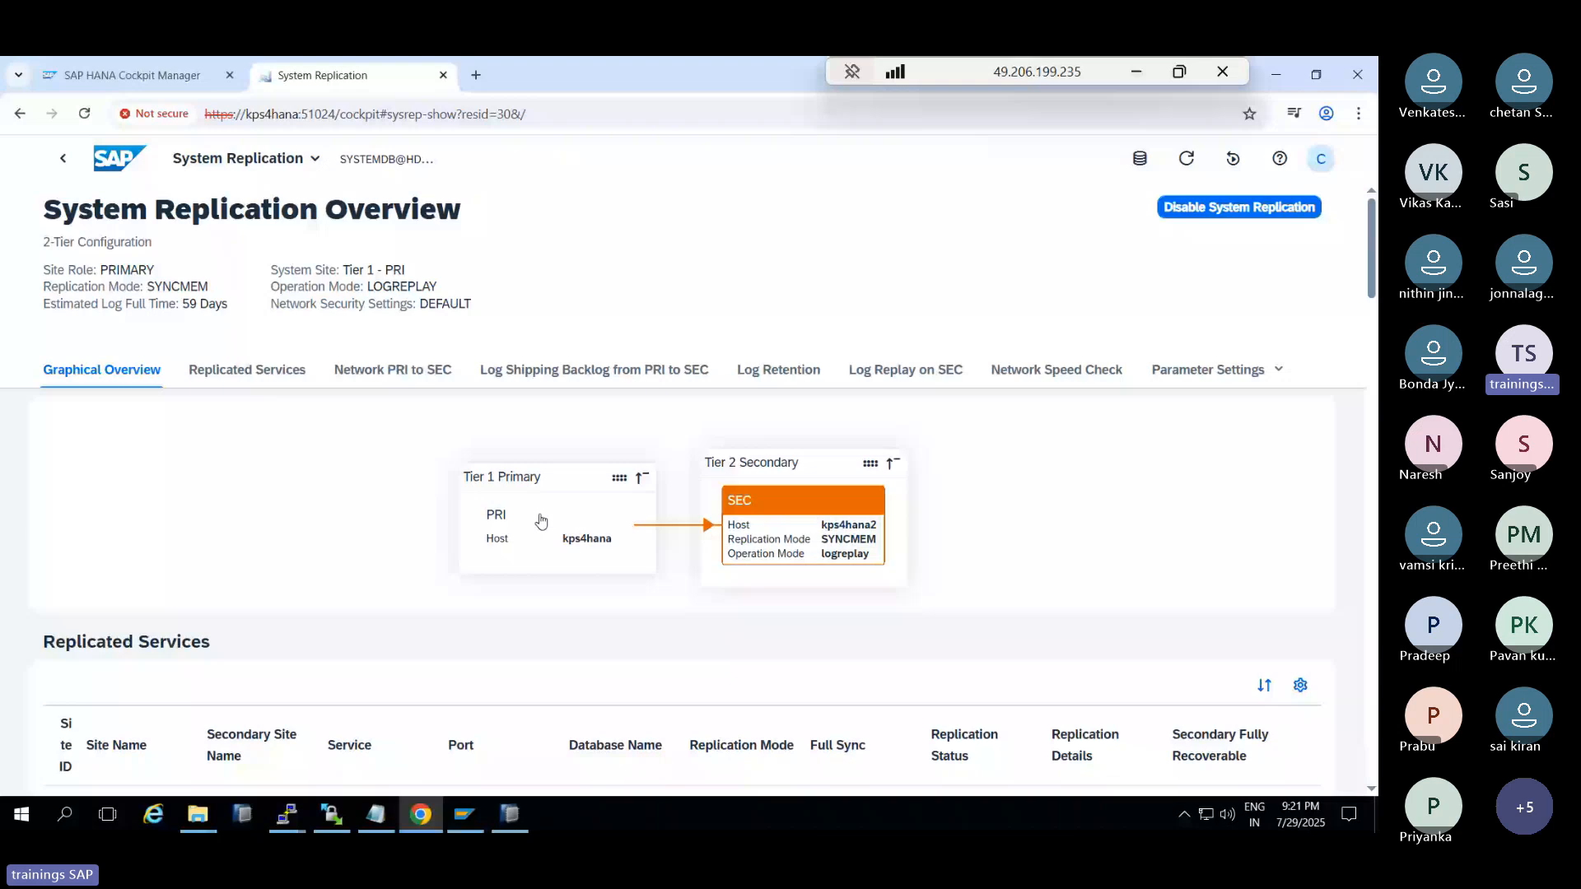
Review the replication overview, refresh it, and set auto-refresh to Every 10 seconds
scroll(540, 521, down, 5)
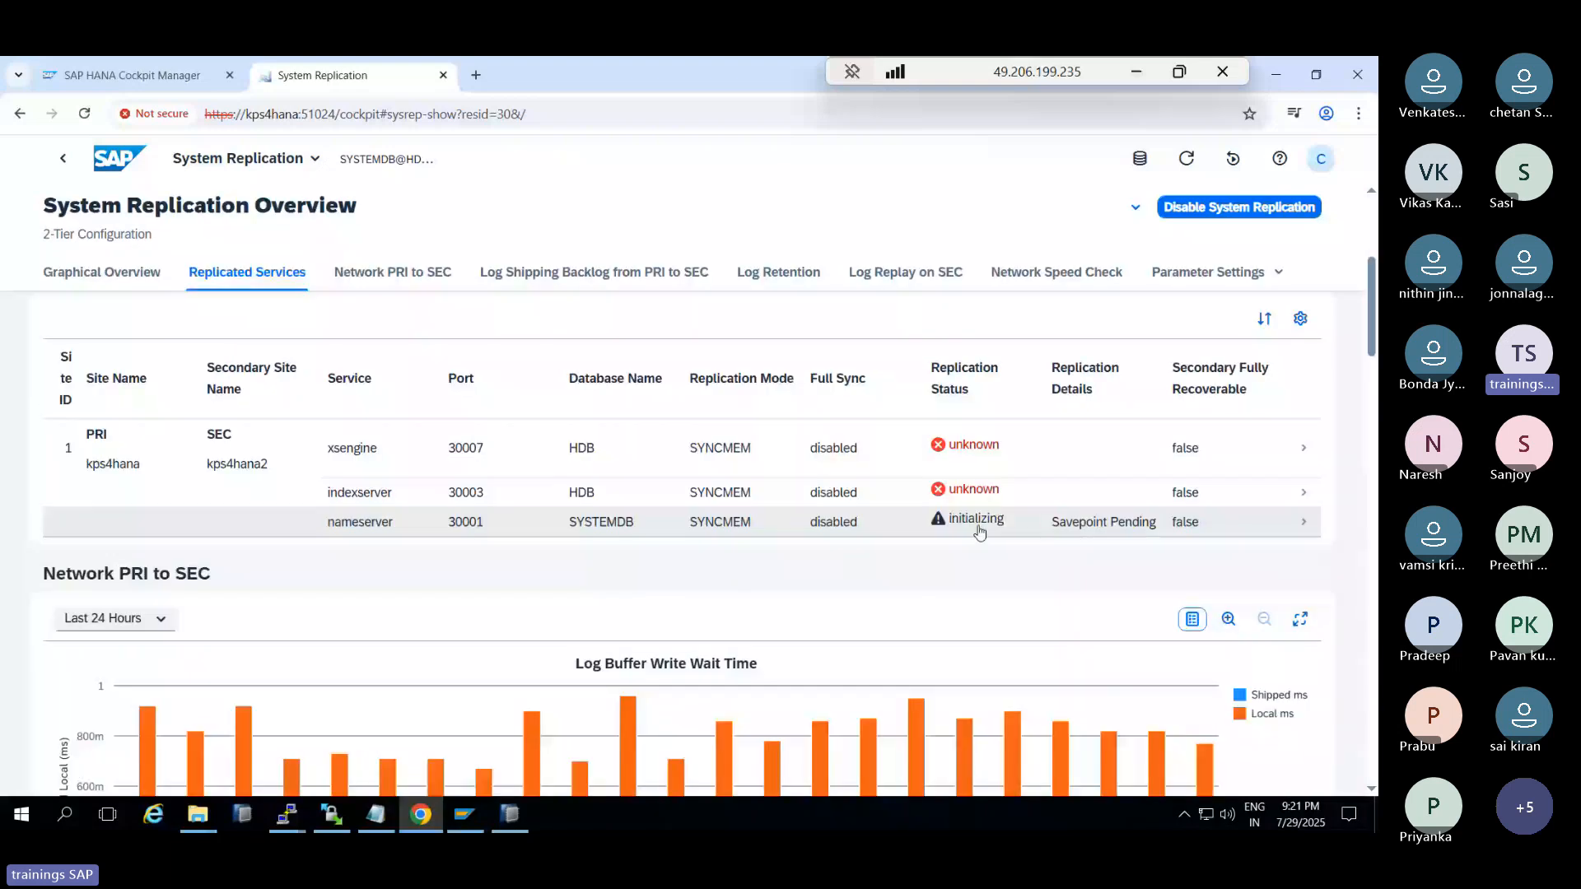
scroll(979, 532, down, 7)
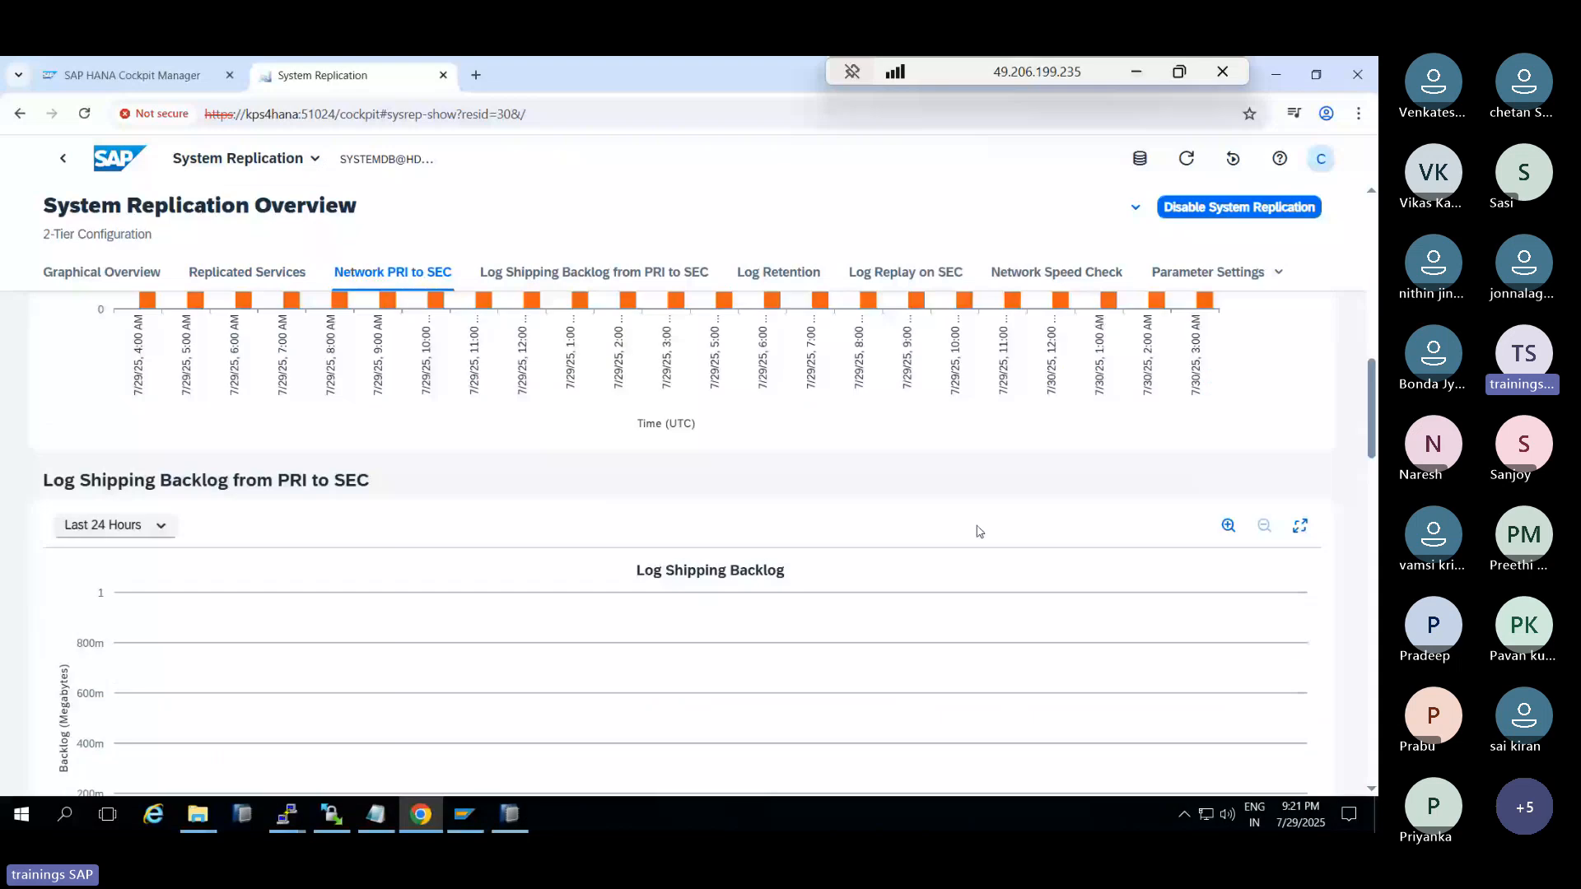
scroll(979, 531, down, 7)
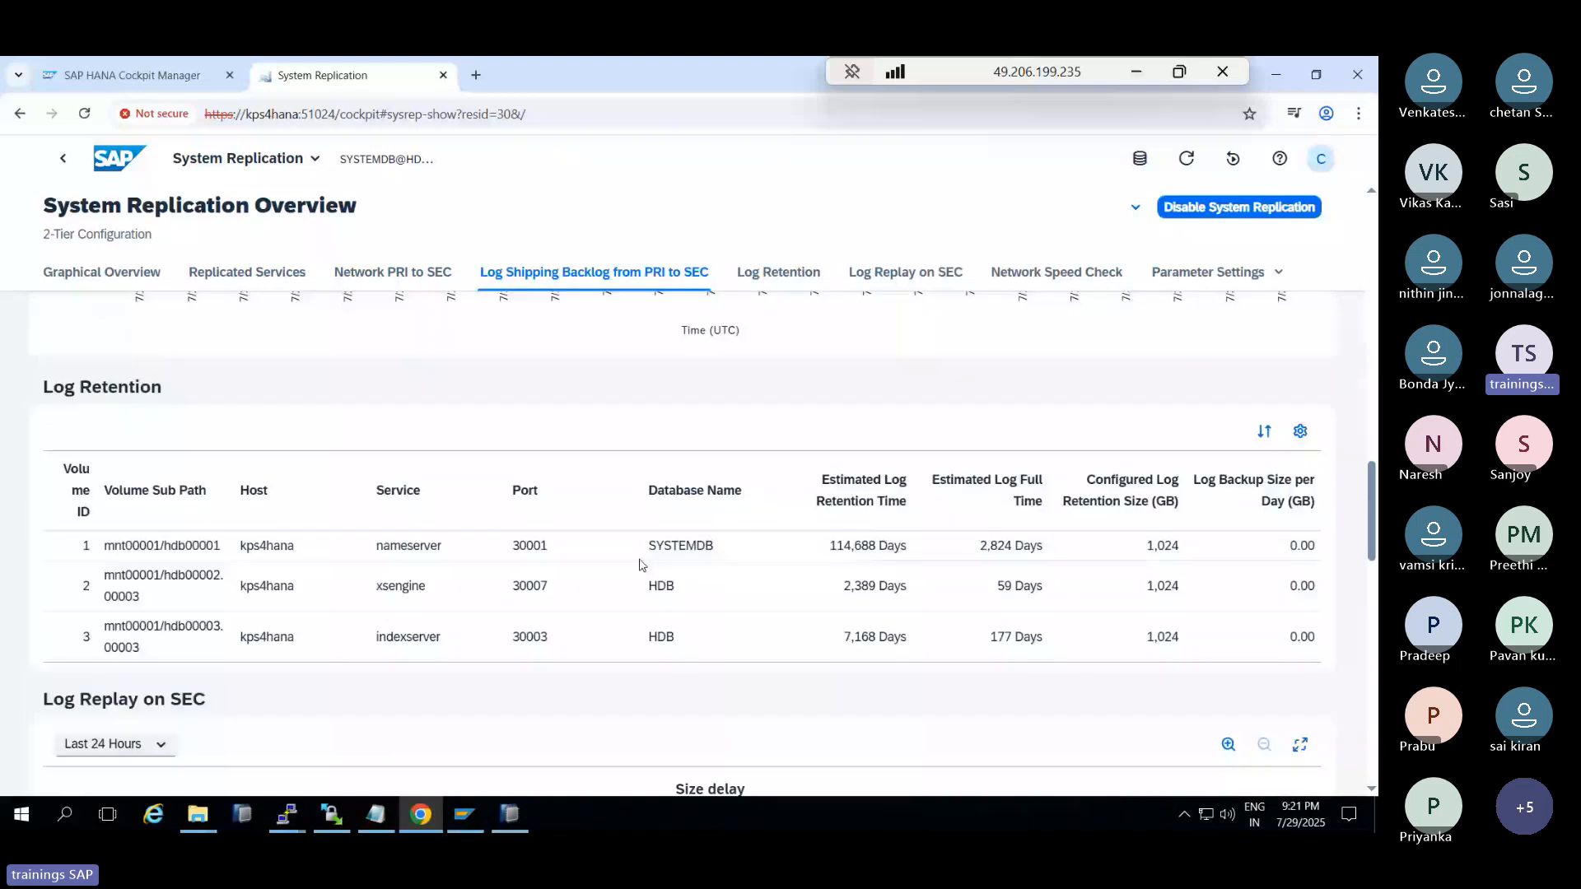
scroll(641, 565, down, 8)
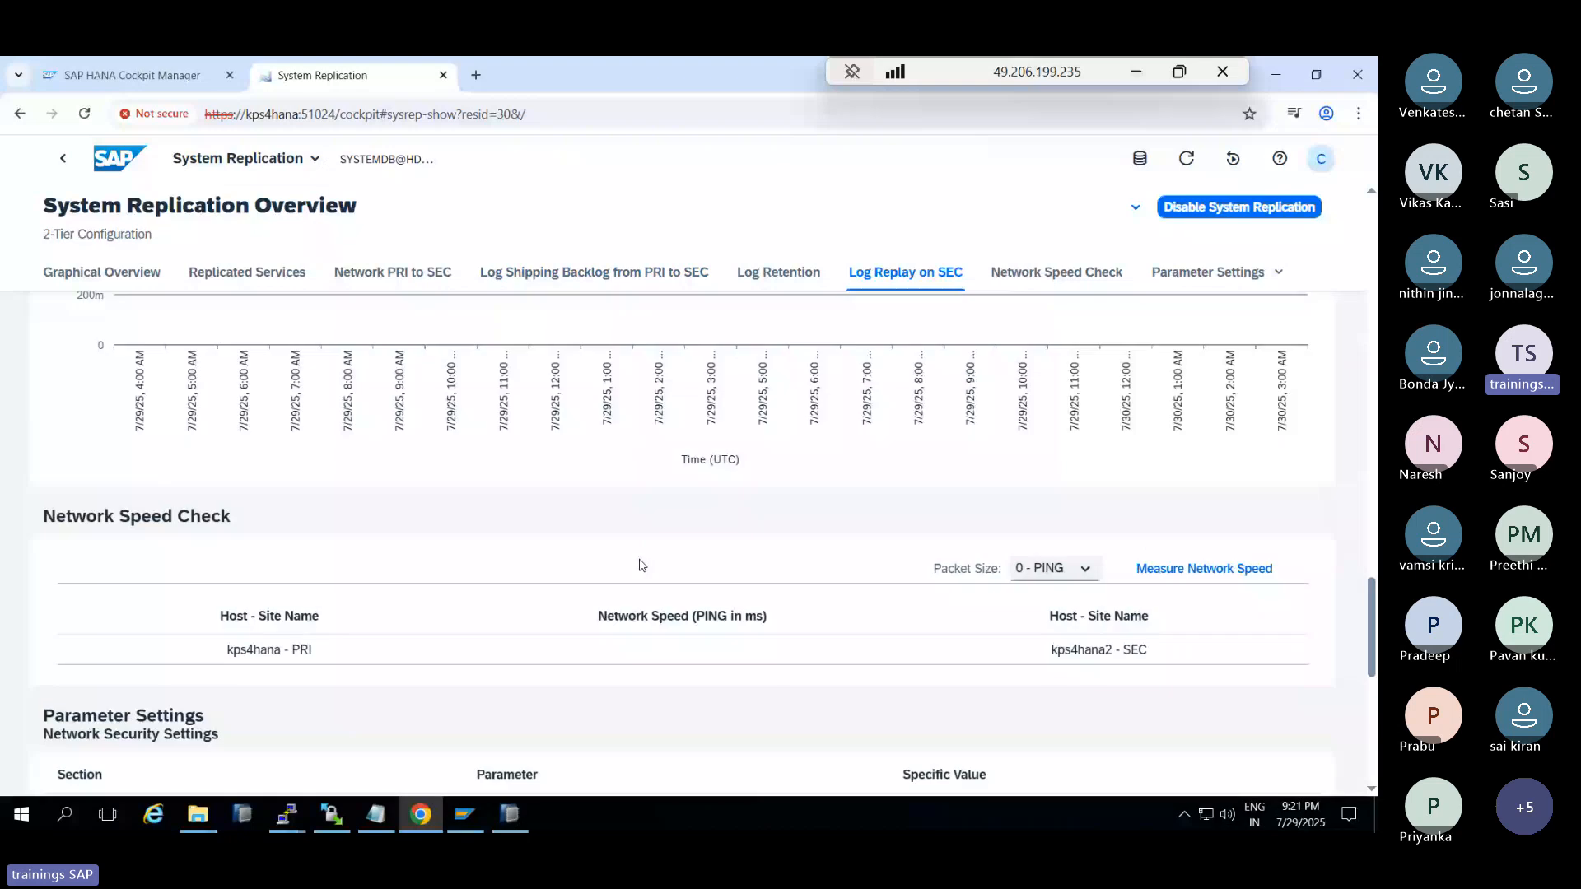
click(1186, 160)
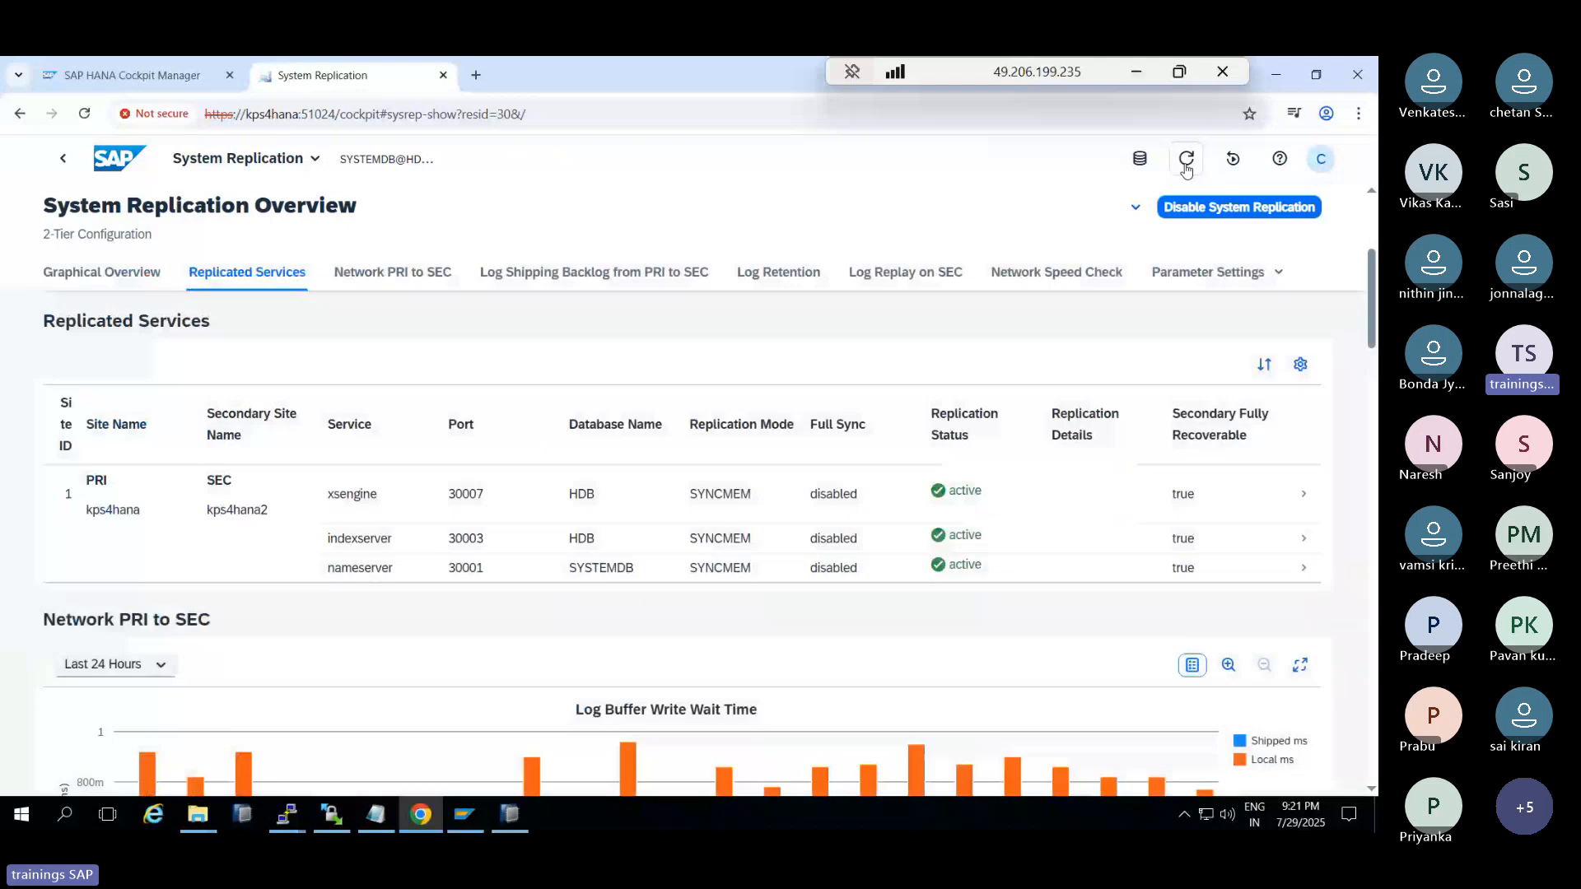
click(1232, 159)
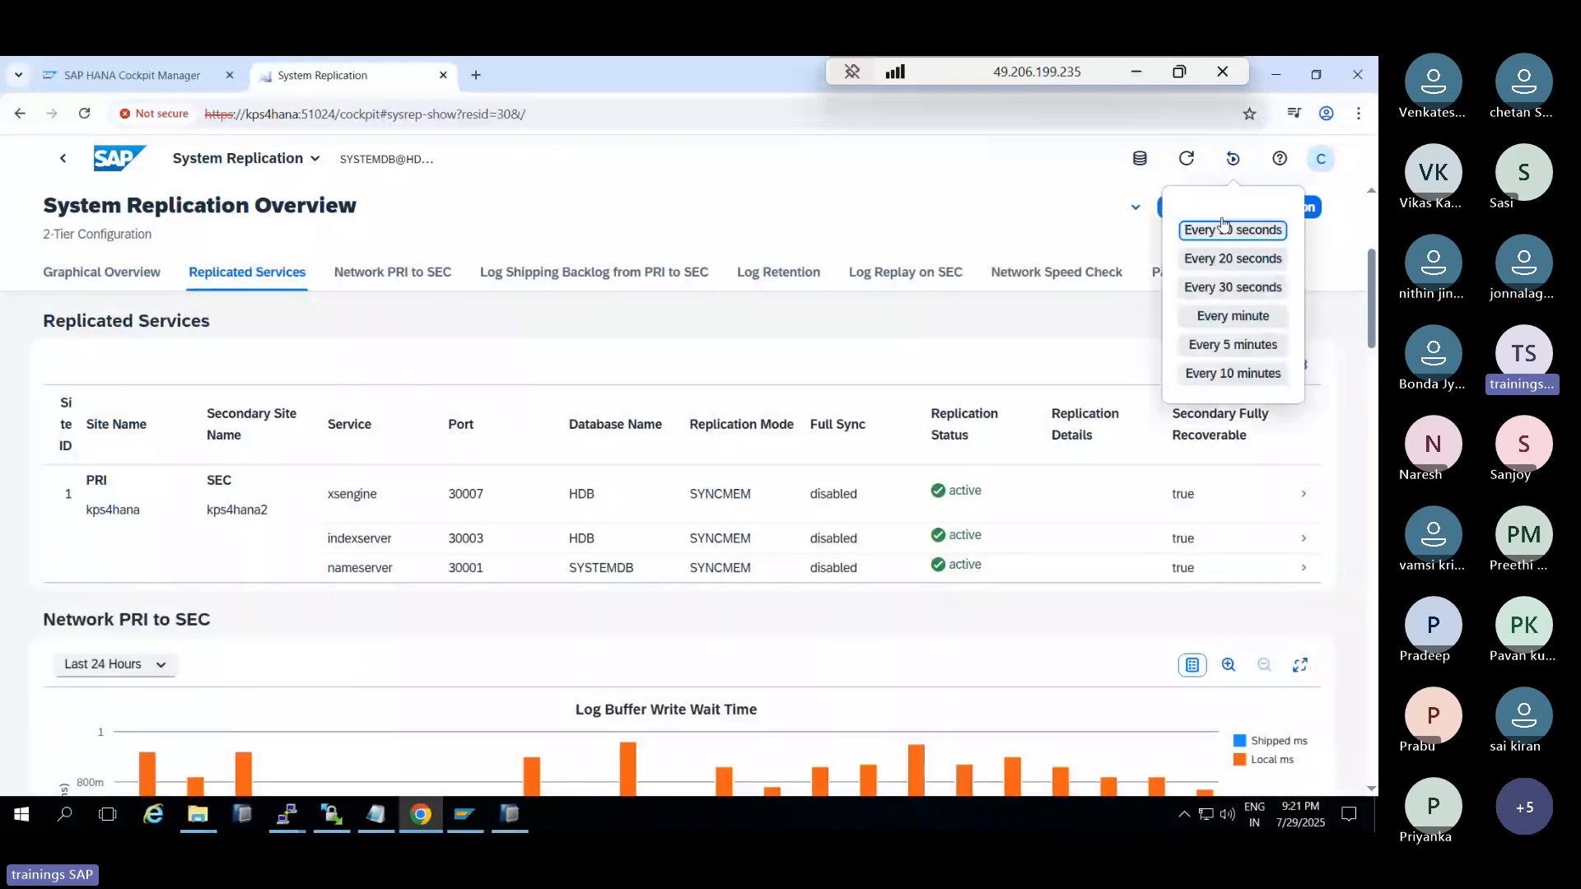
click(1222, 228)
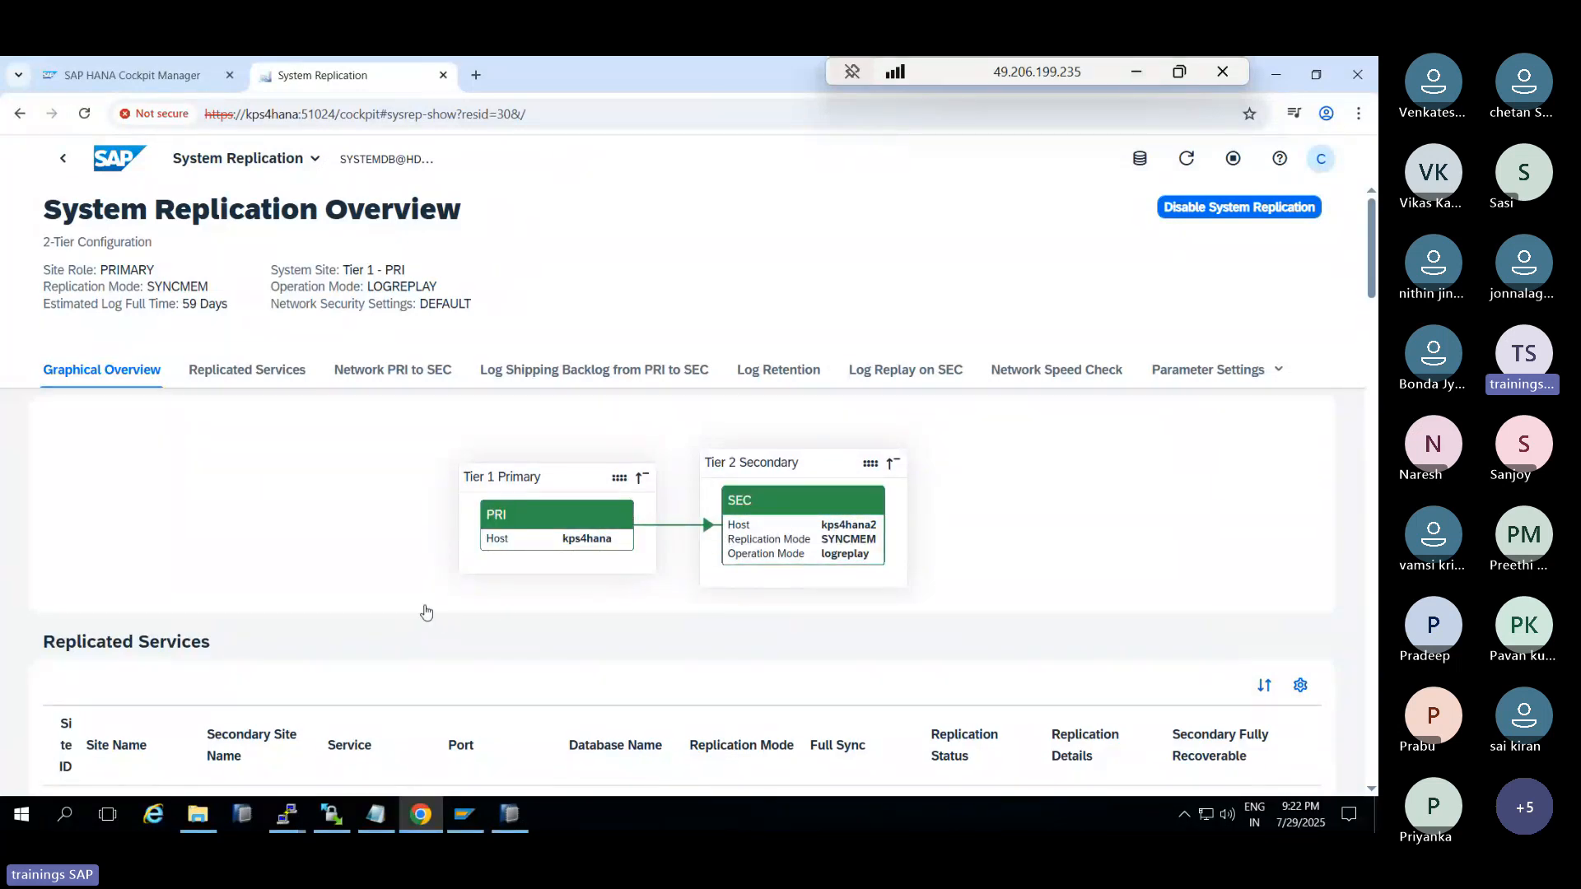
Scroll through the replication overview and toggle its automatic refresh
scroll(419, 605, down, 5)
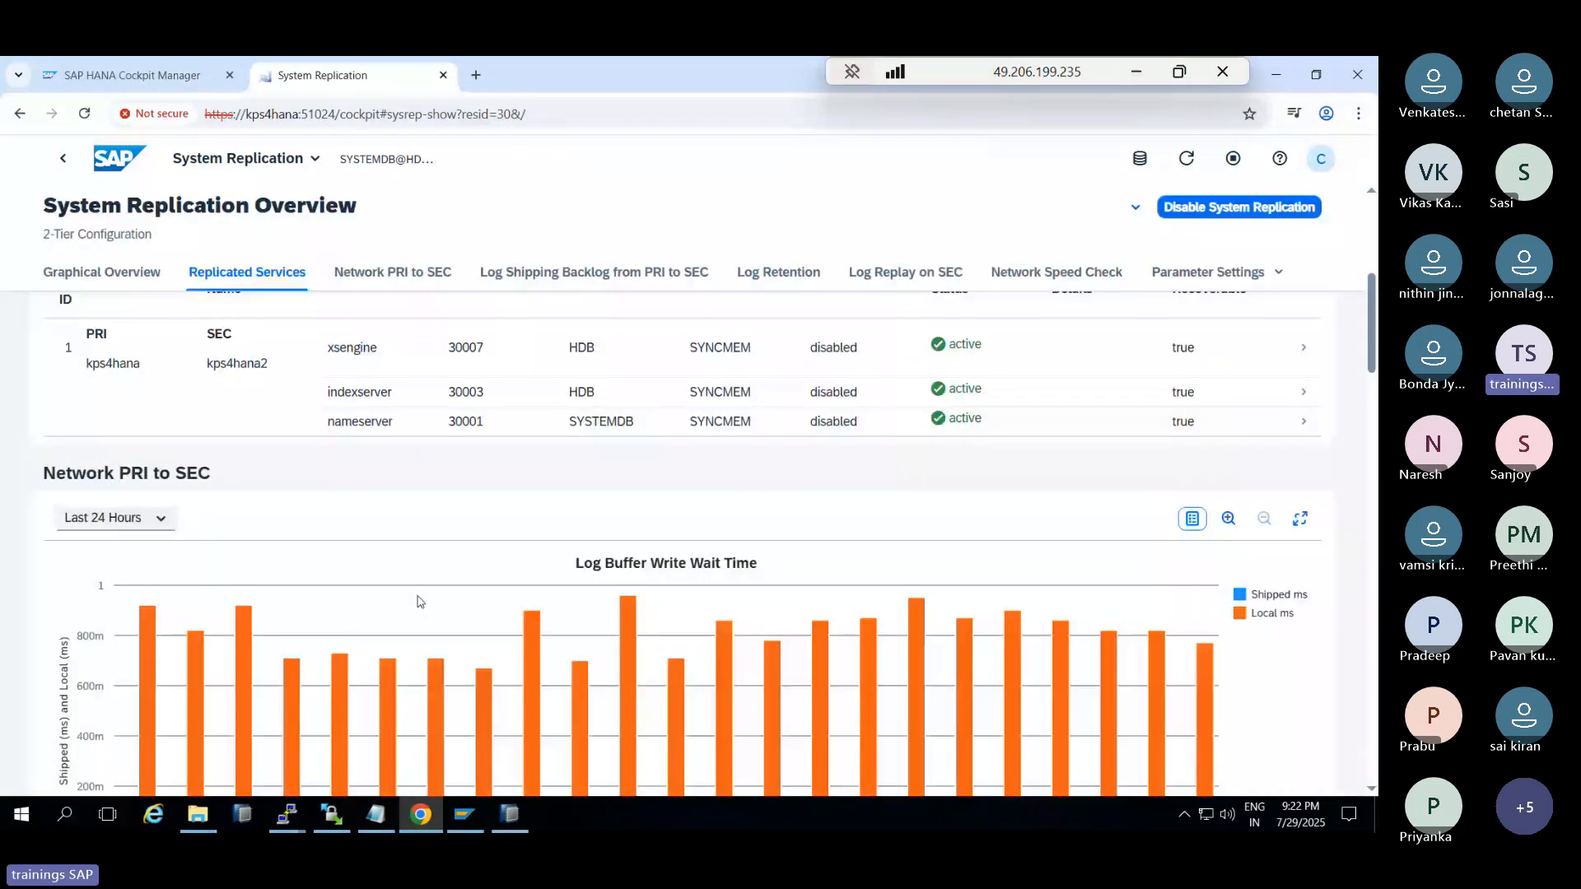
scroll(417, 601, down, 1)
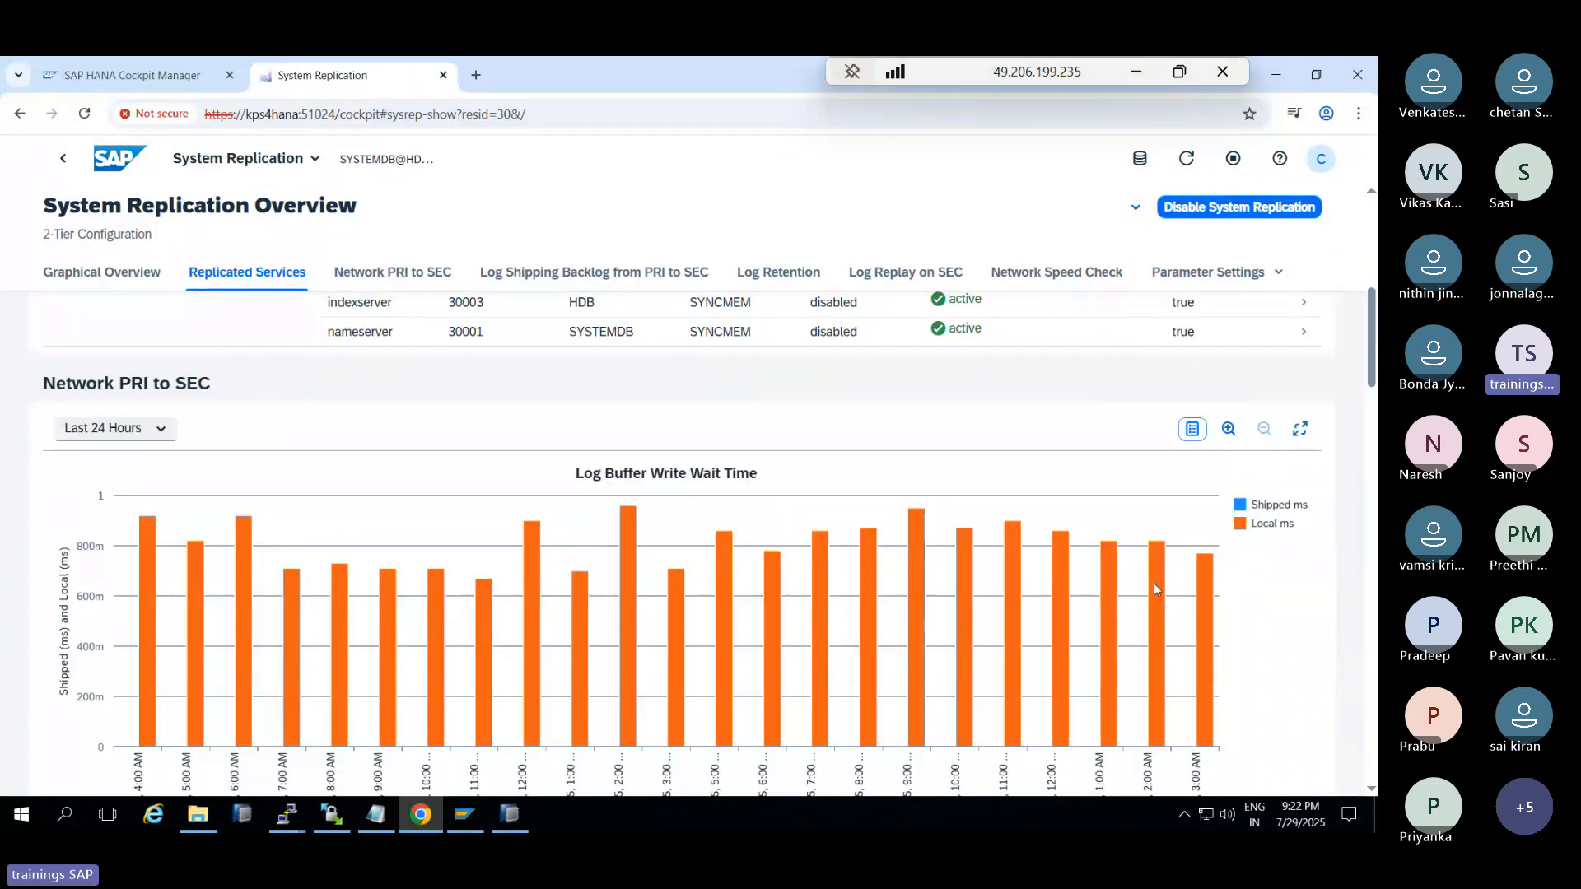
scroll(442, 586, down, 2)
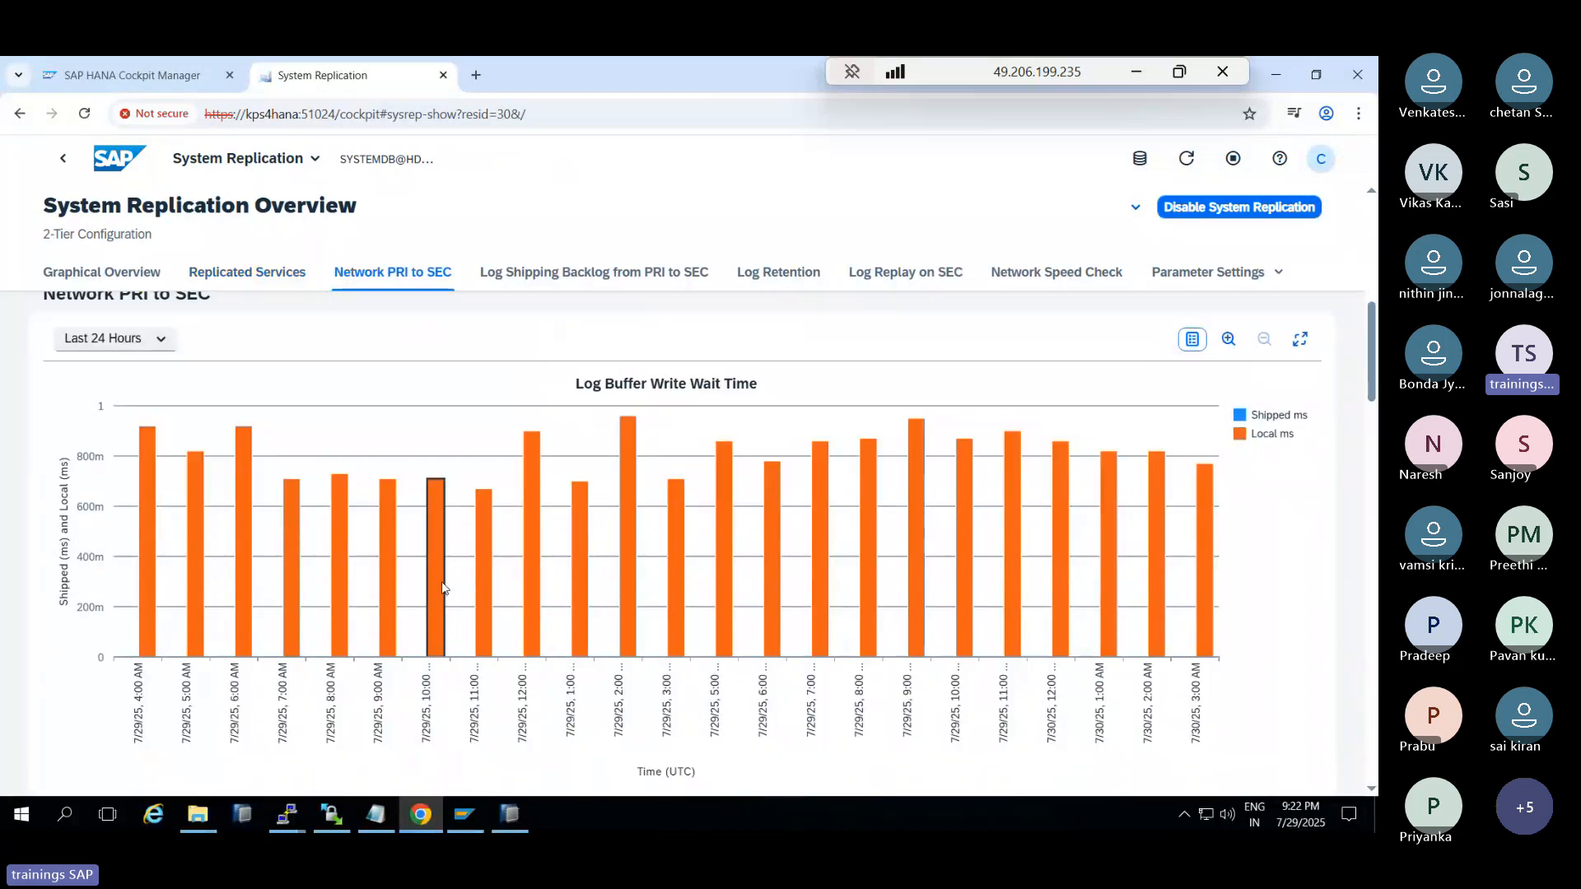
scroll(442, 586, down, 15)
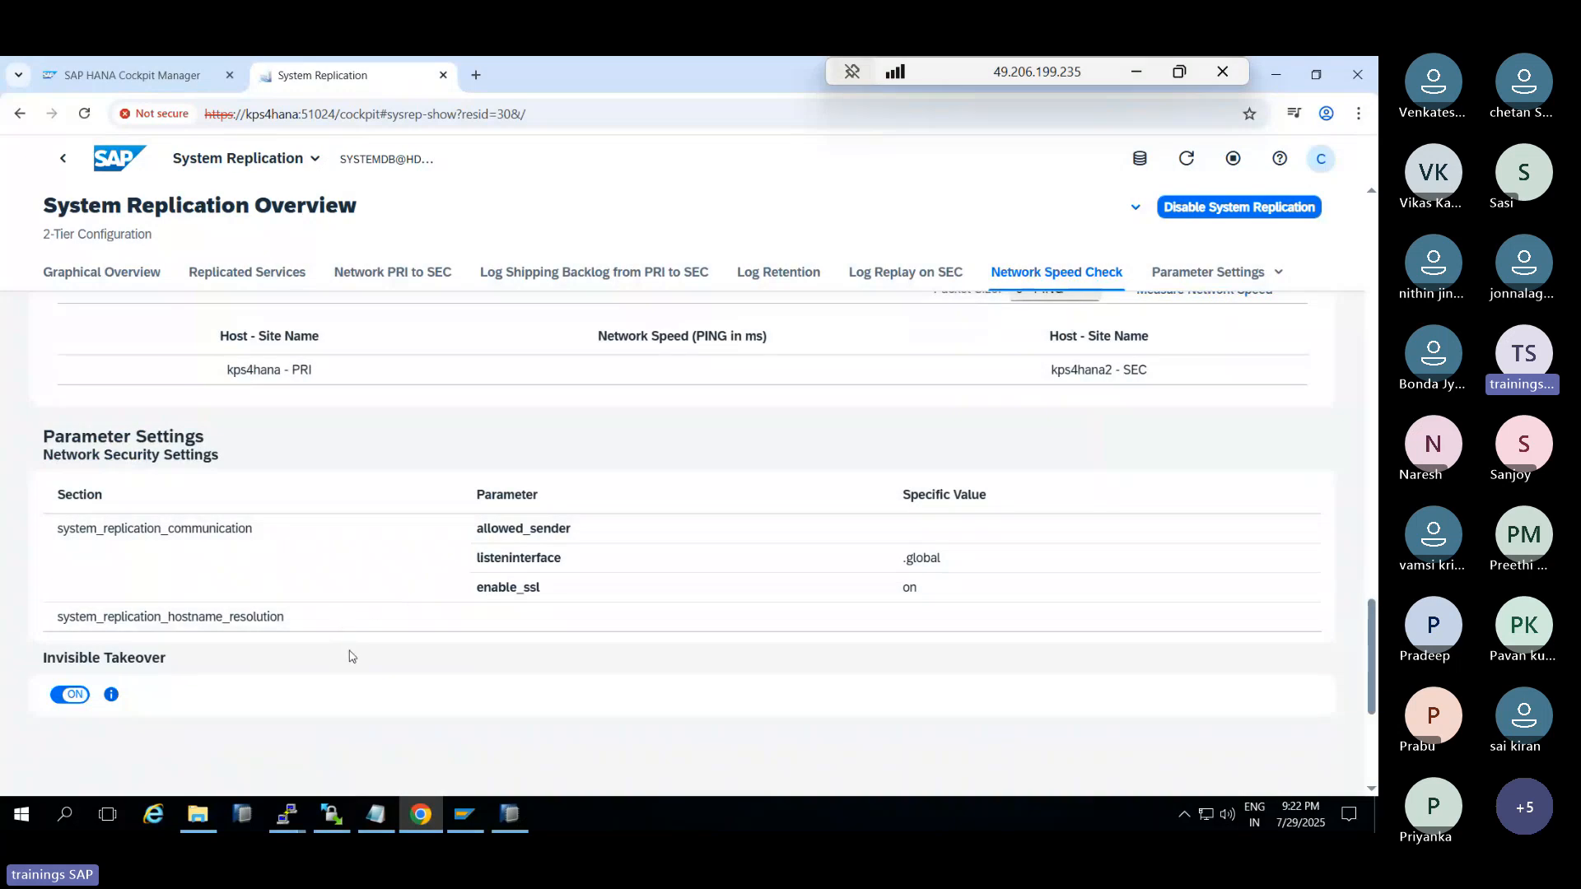
scroll(352, 658, down, 4)
scroll(355, 660, up, 3)
scroll(352, 660, up, 15)
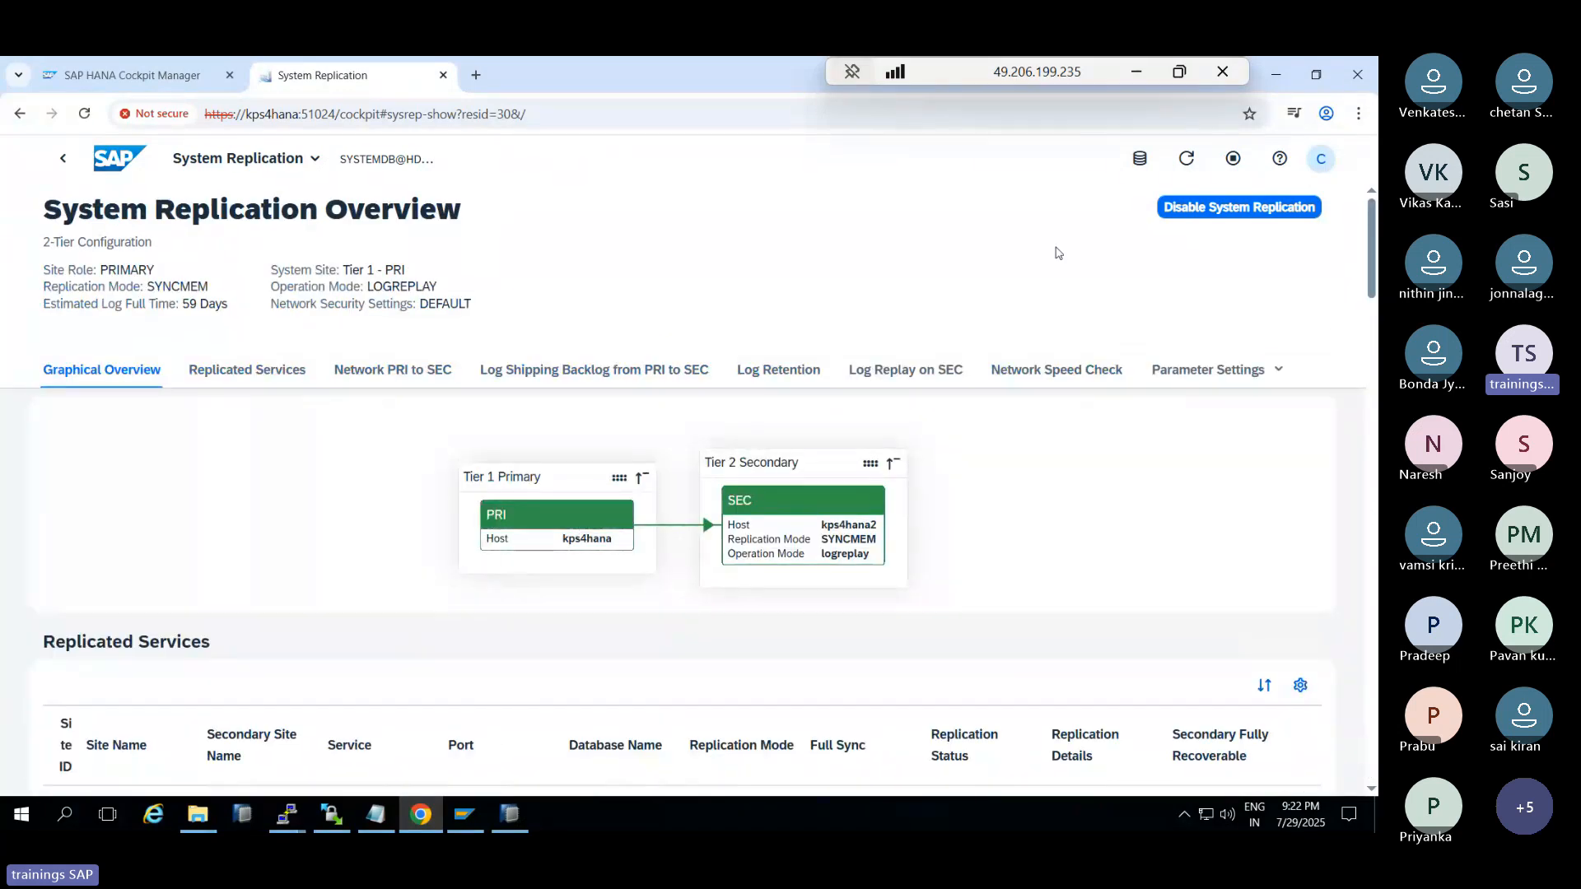
click(1232, 161)
Step through Replicated Services, Network, Log Shipping Backlog, Log Retention, Log Replay and Network Speed Check sections
click(234, 372)
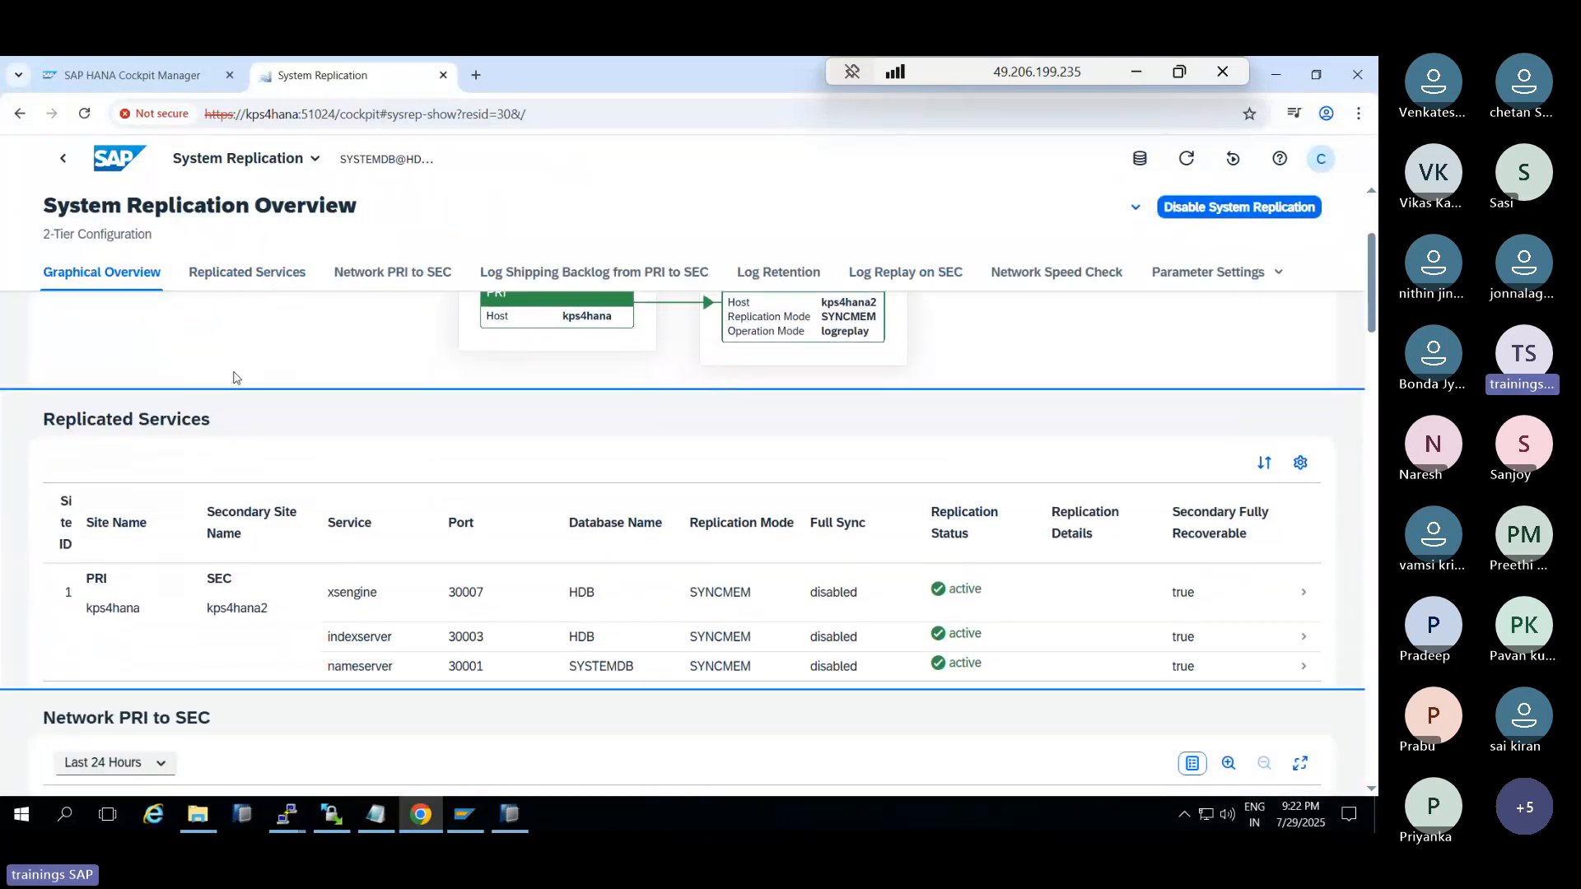
click(404, 279)
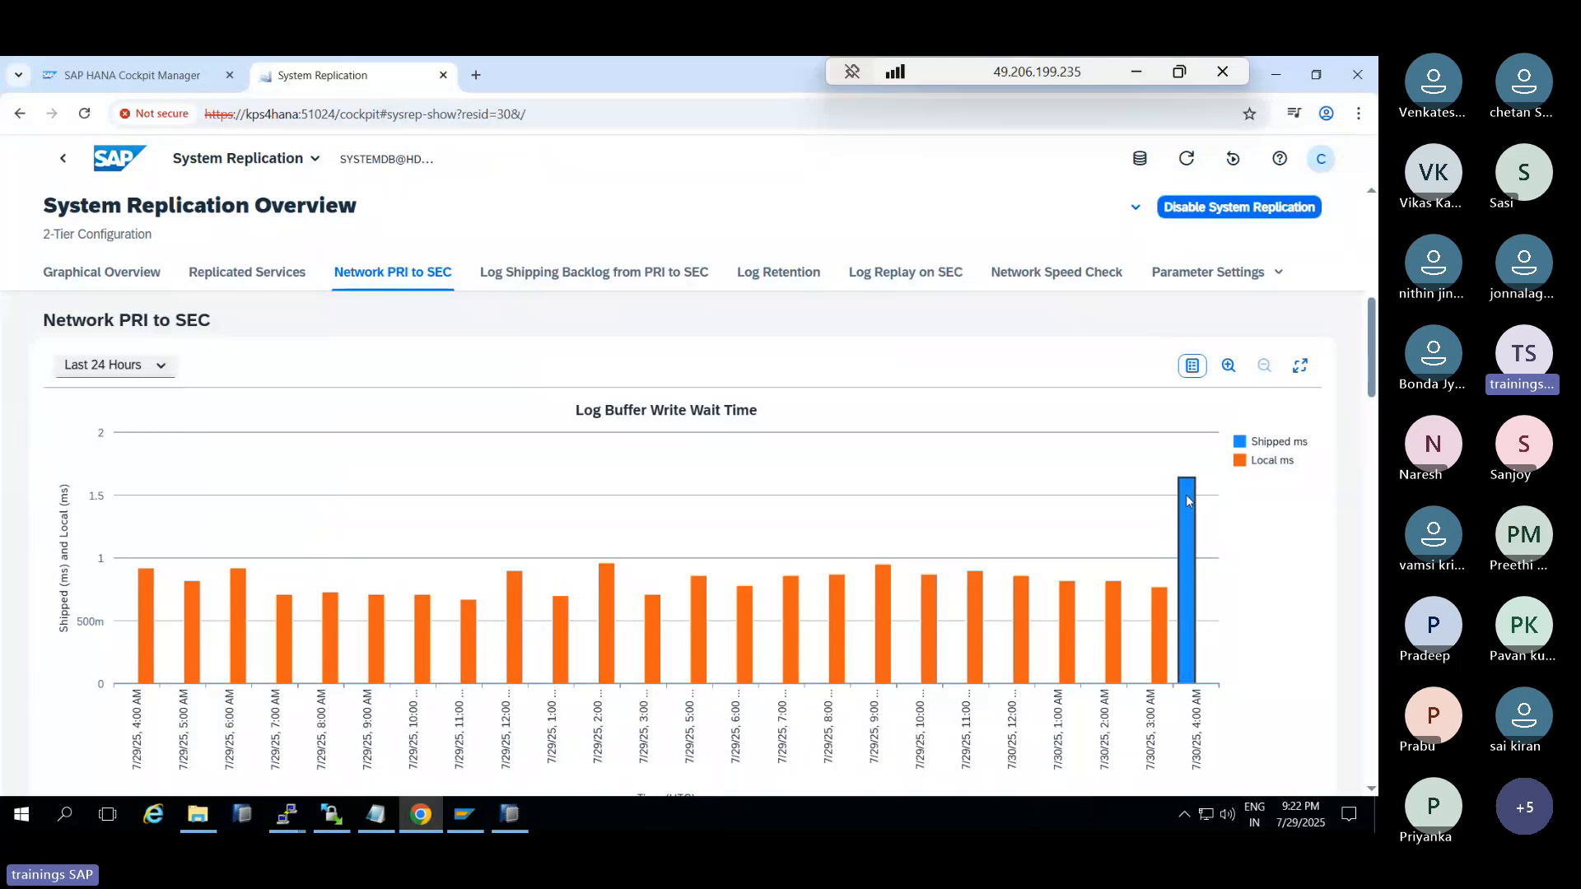
click(671, 272)
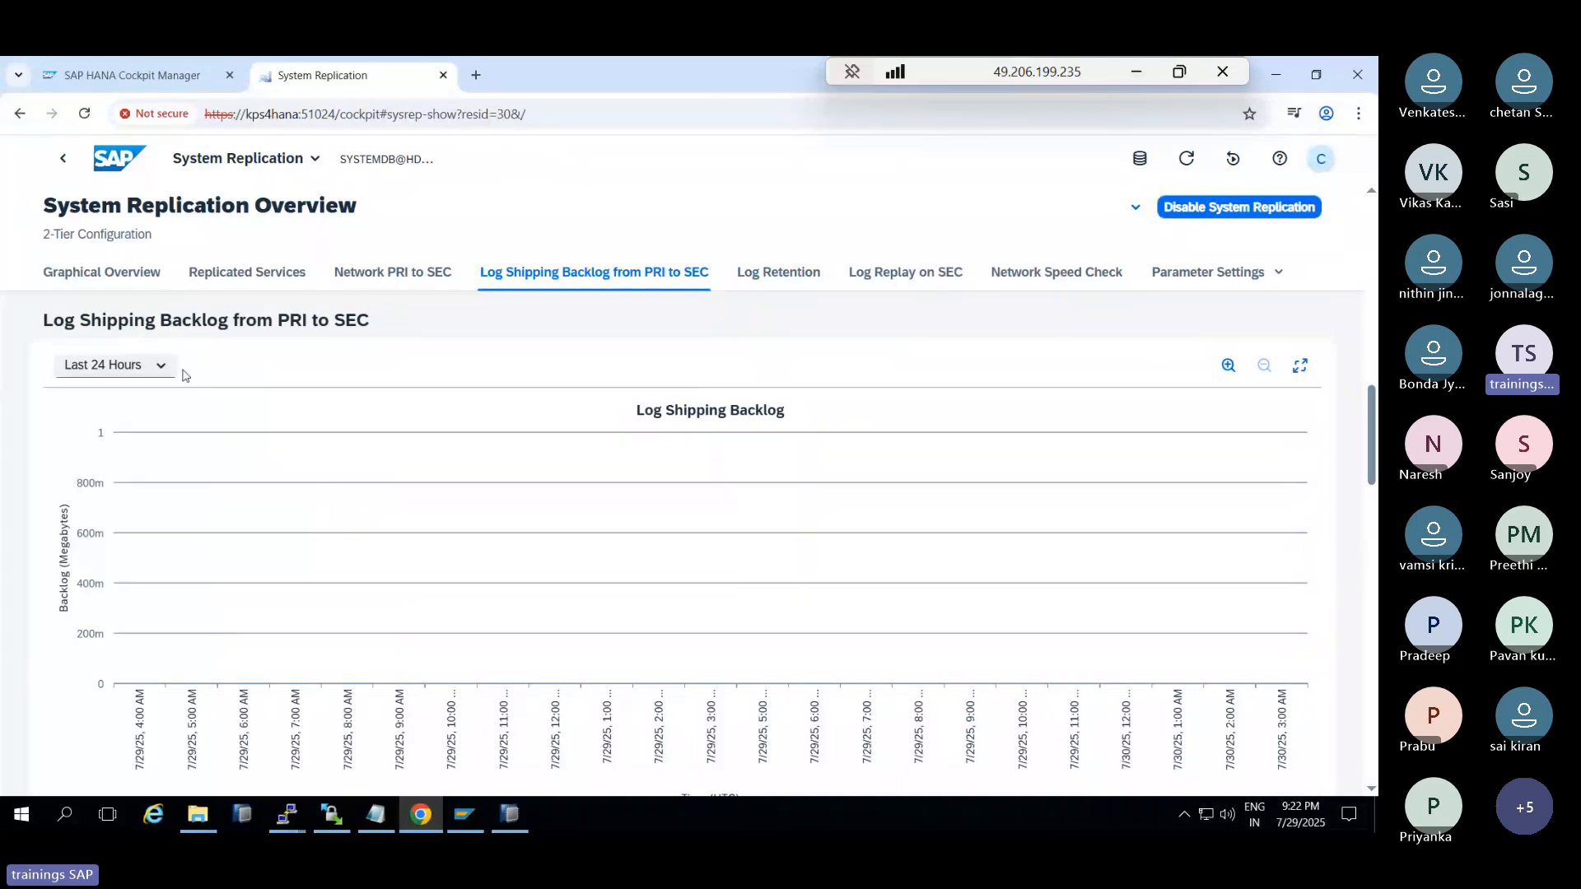
click(159, 368)
click(125, 393)
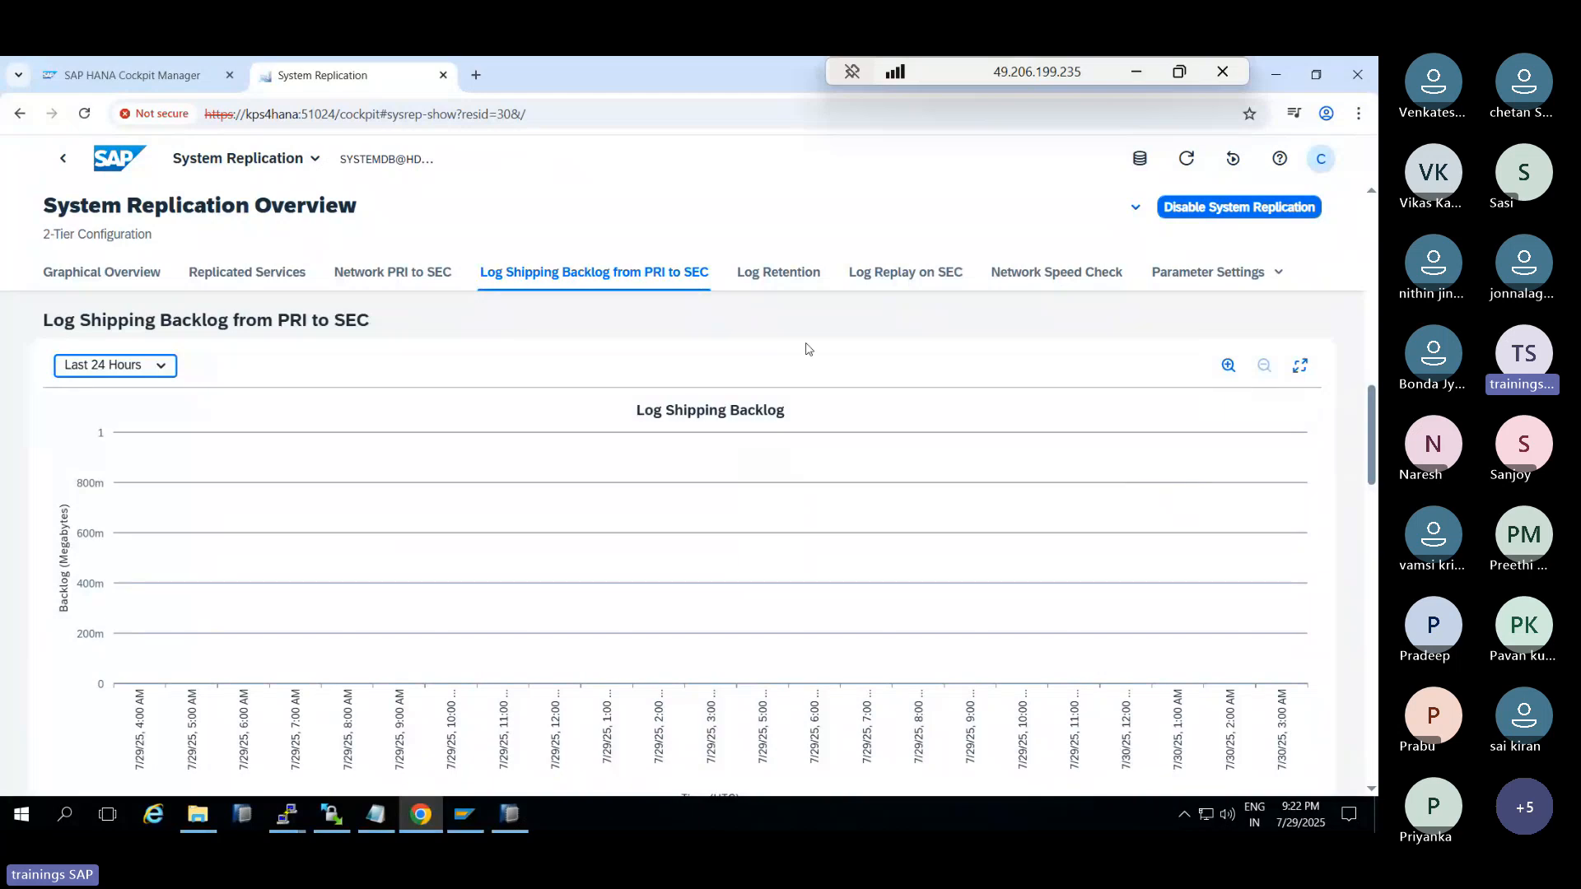
click(764, 280)
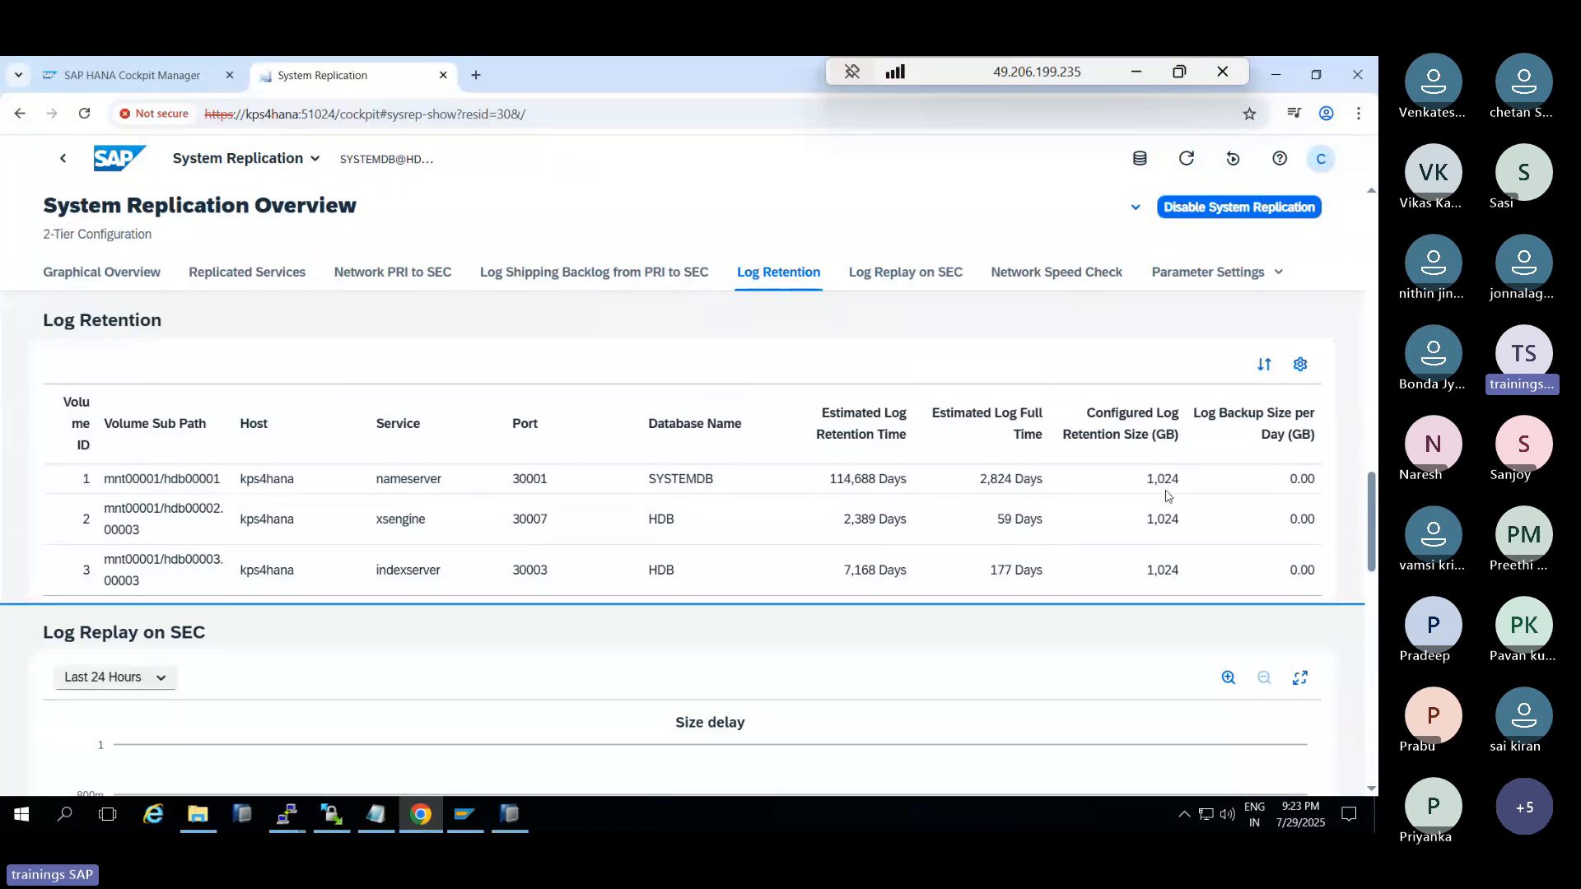
click(905, 280)
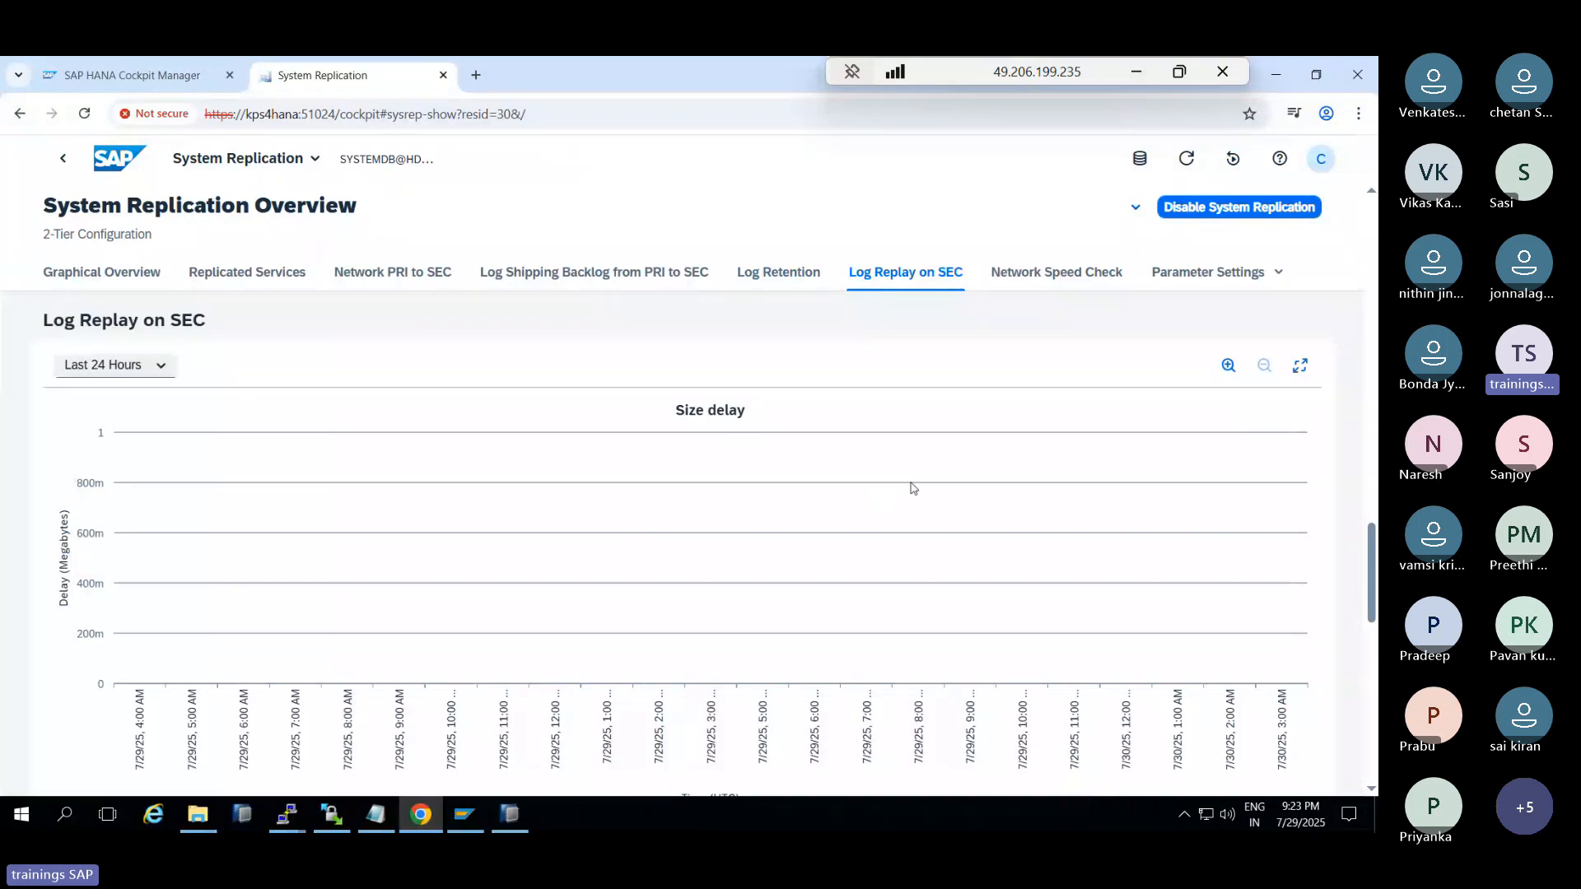
click(1041, 276)
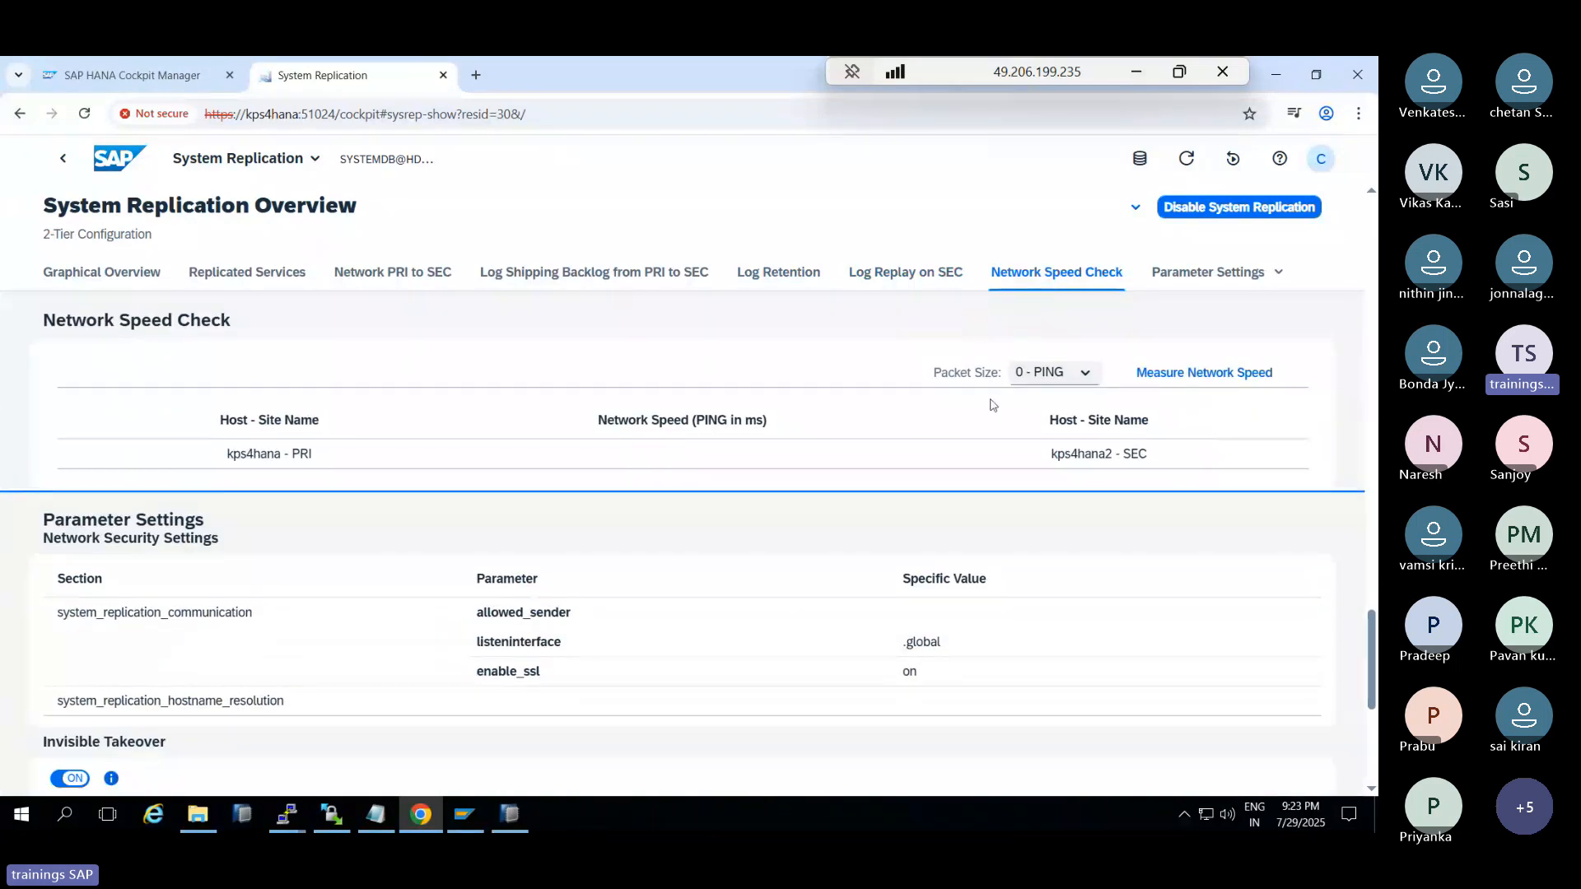
Measure PRI-to-SEC network speed and highlight the 0.641 ms ping result
click(1174, 374)
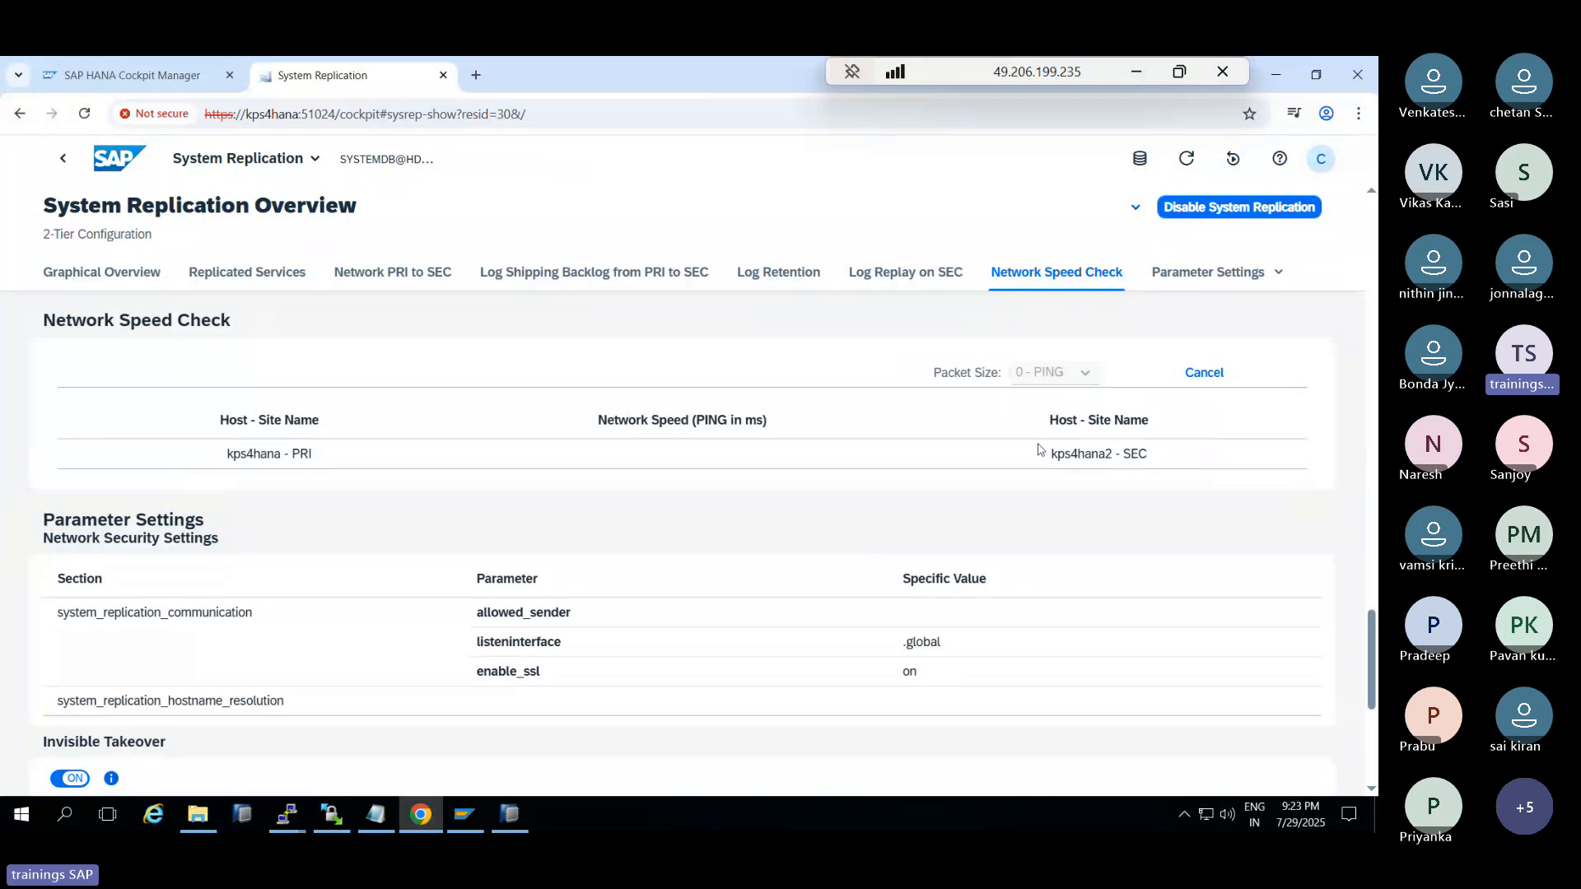
click(671, 454)
drag(671, 454, 711, 454)
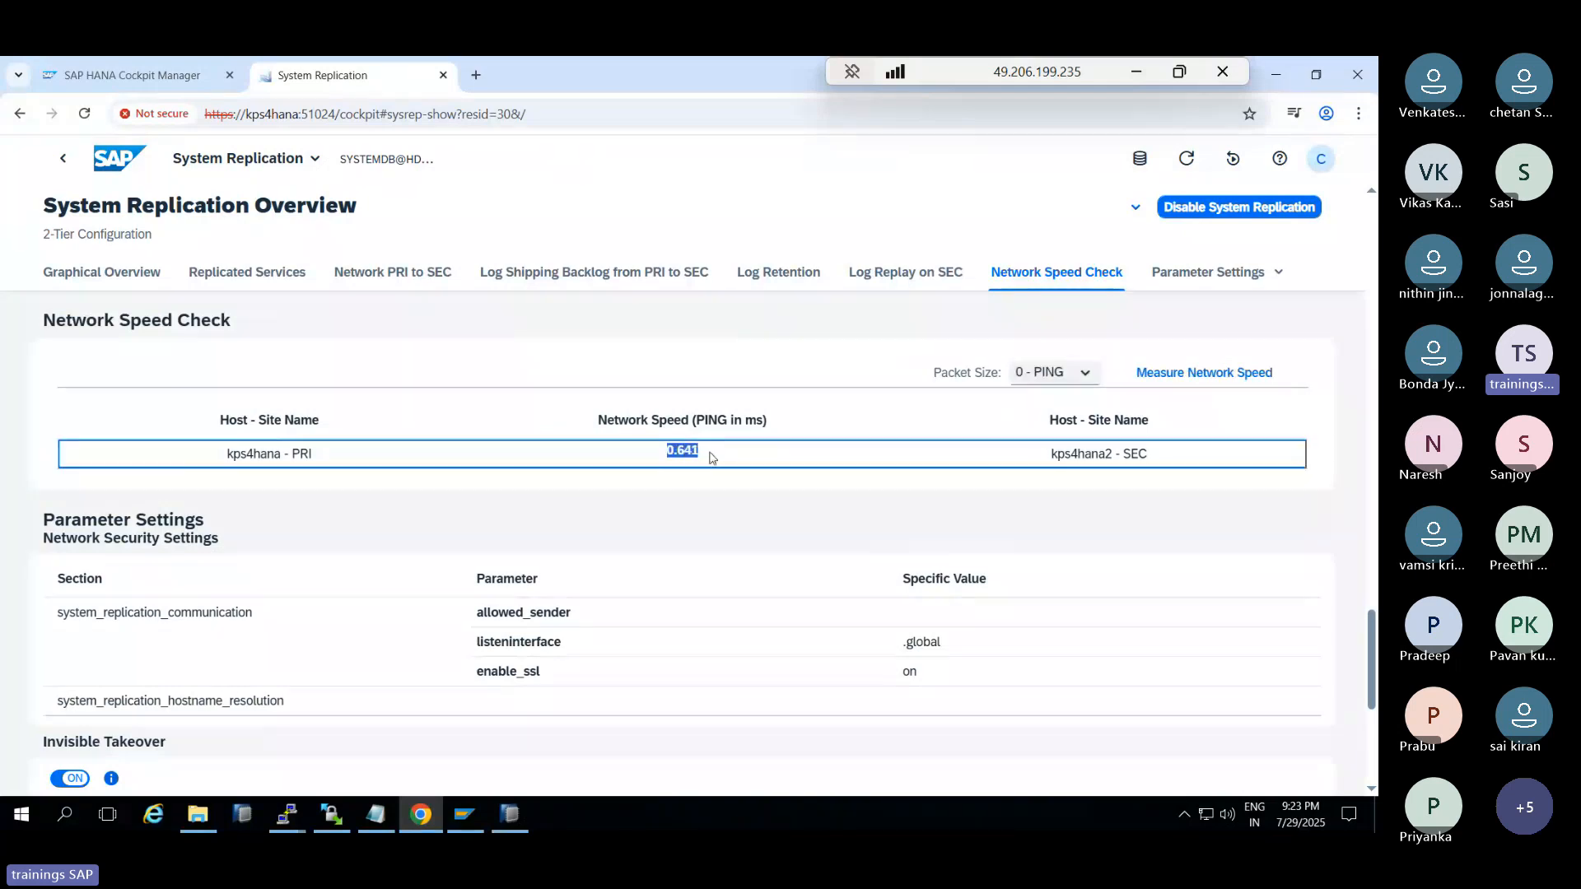
Jump to Parameter Settings and scroll the overview to review Invisible Takeover
click(1194, 275)
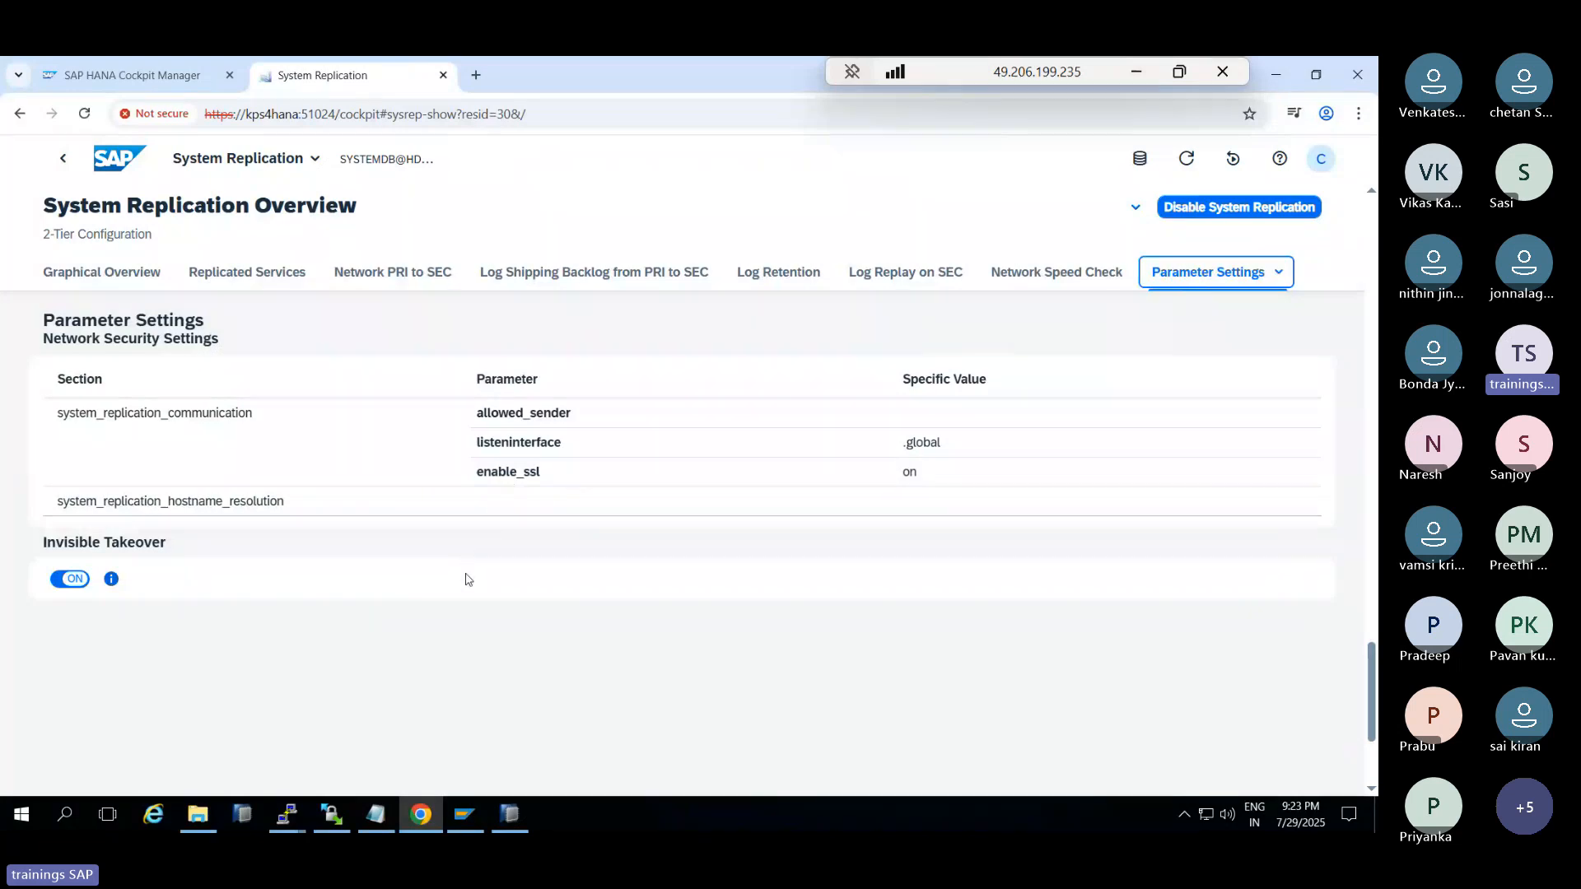
scroll(465, 577, down, 2)
scroll(486, 577, up, 4)
scroll(491, 576, up, 6)
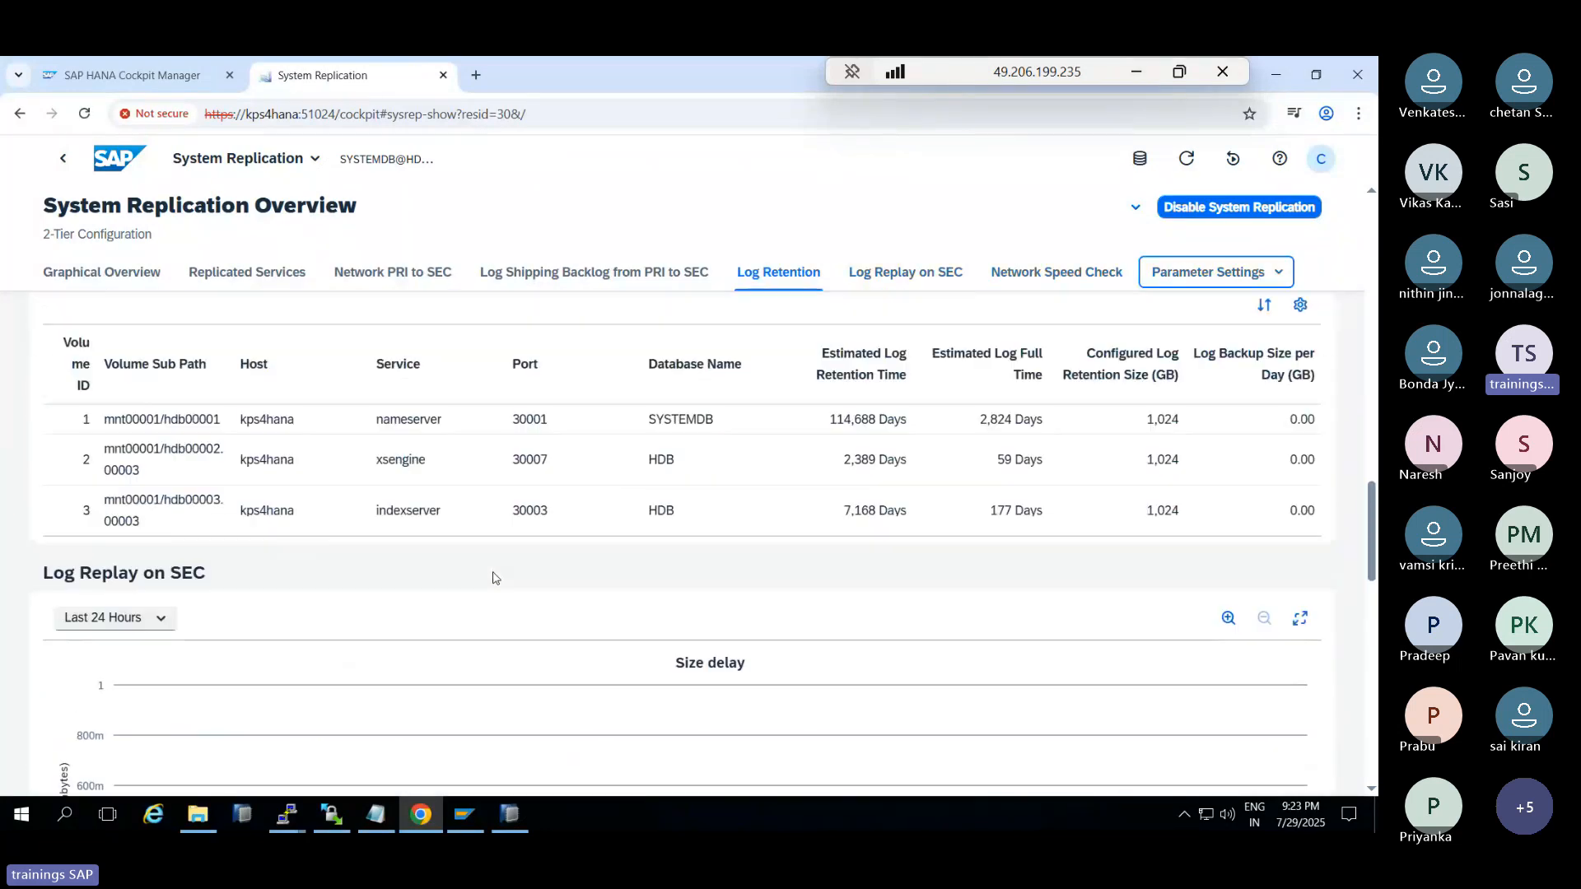
scroll(498, 579, up, 8)
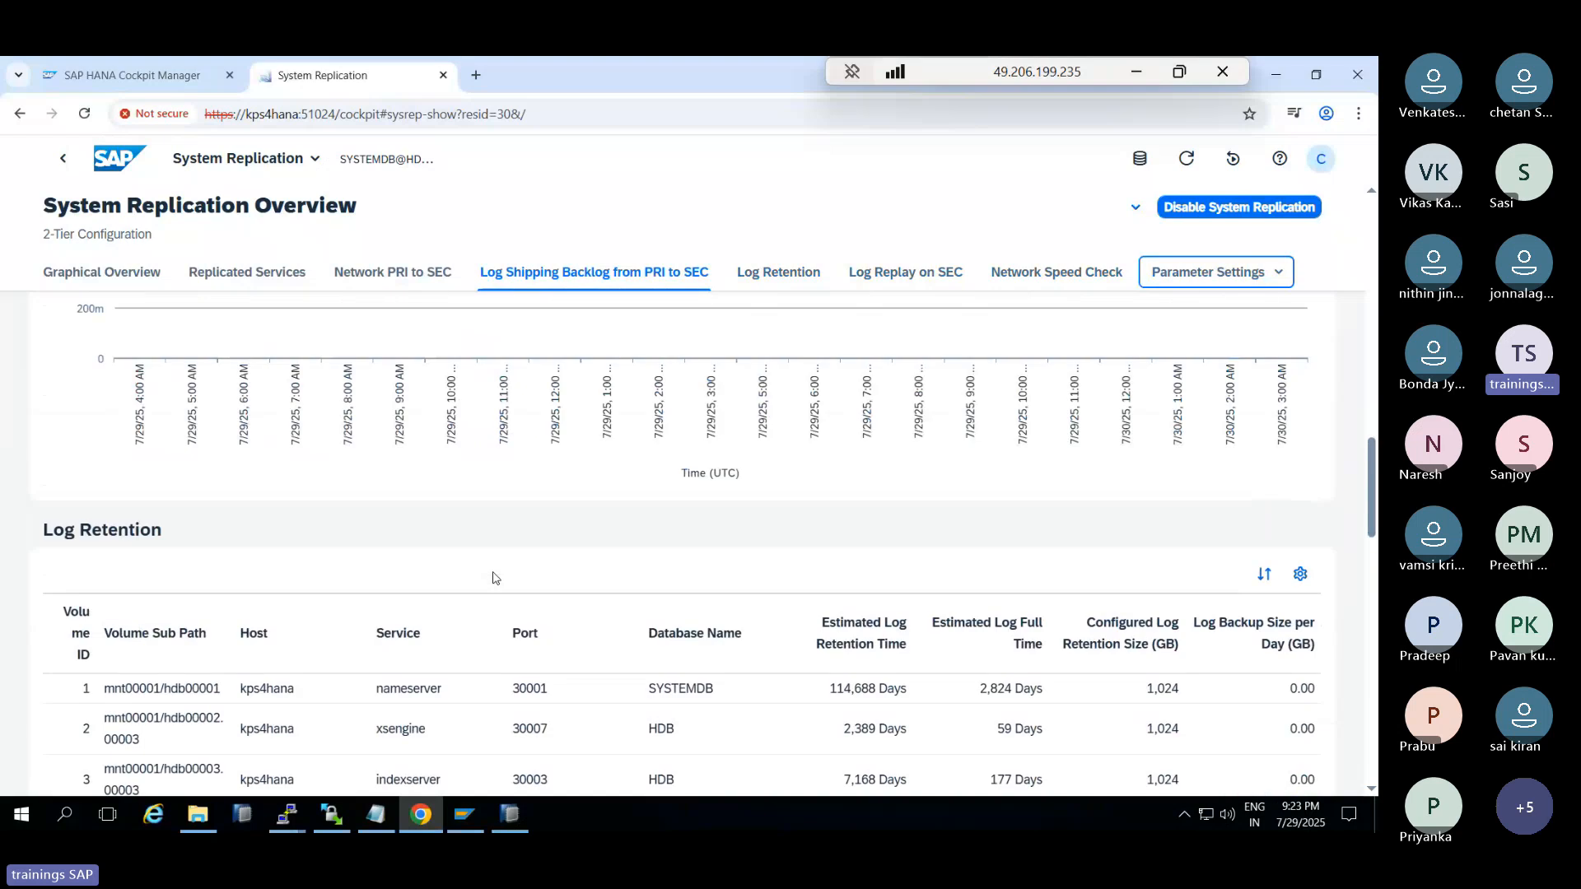
scroll(505, 582, up, 5)
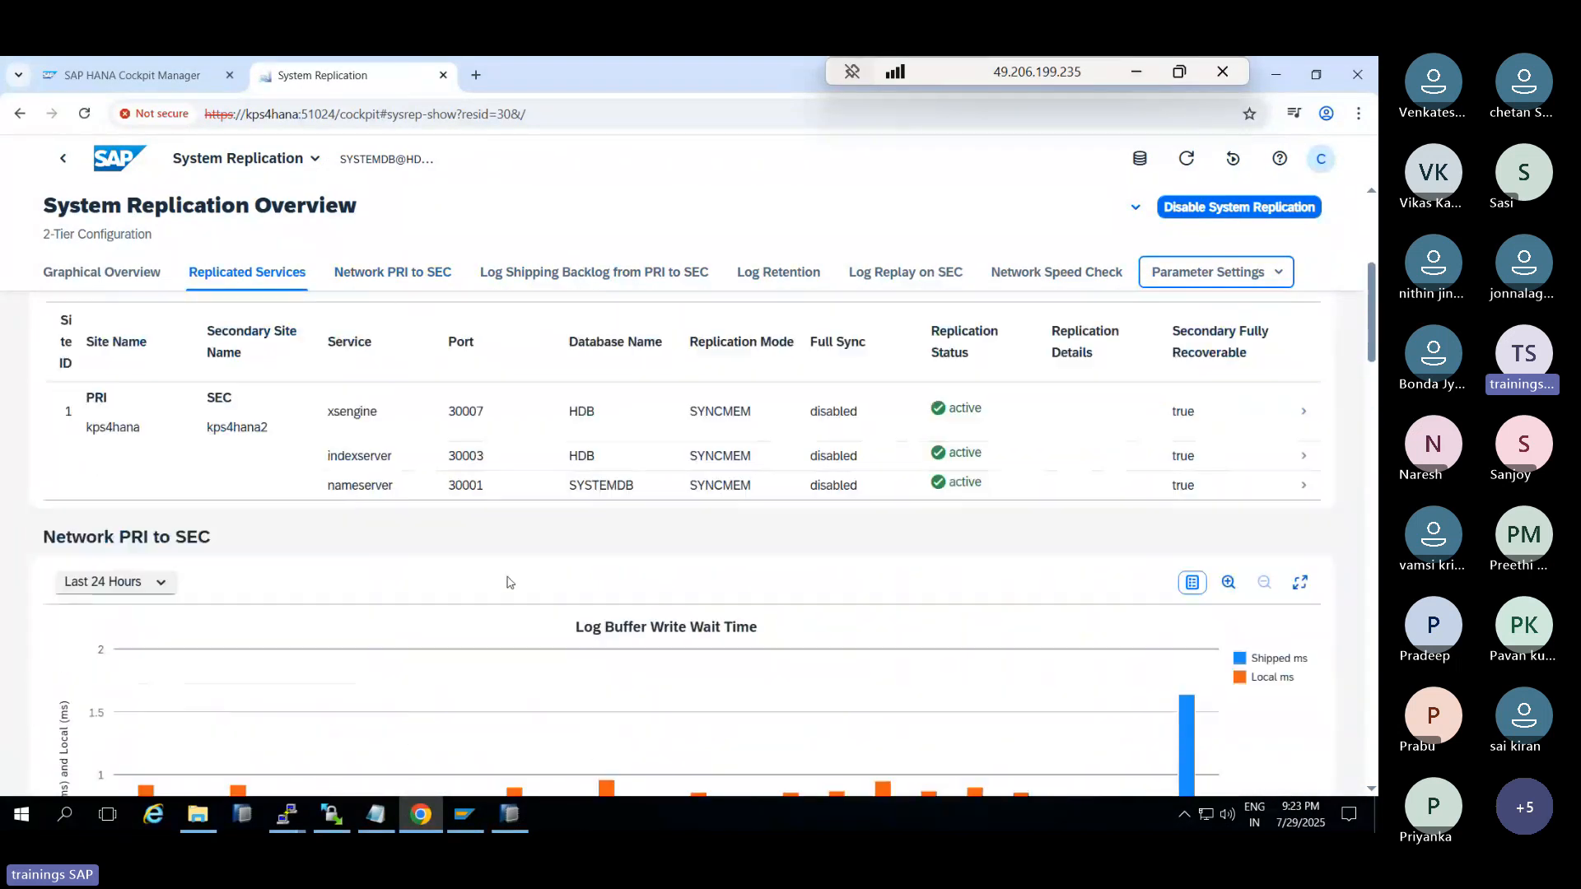
scroll(725, 654, up, 3)
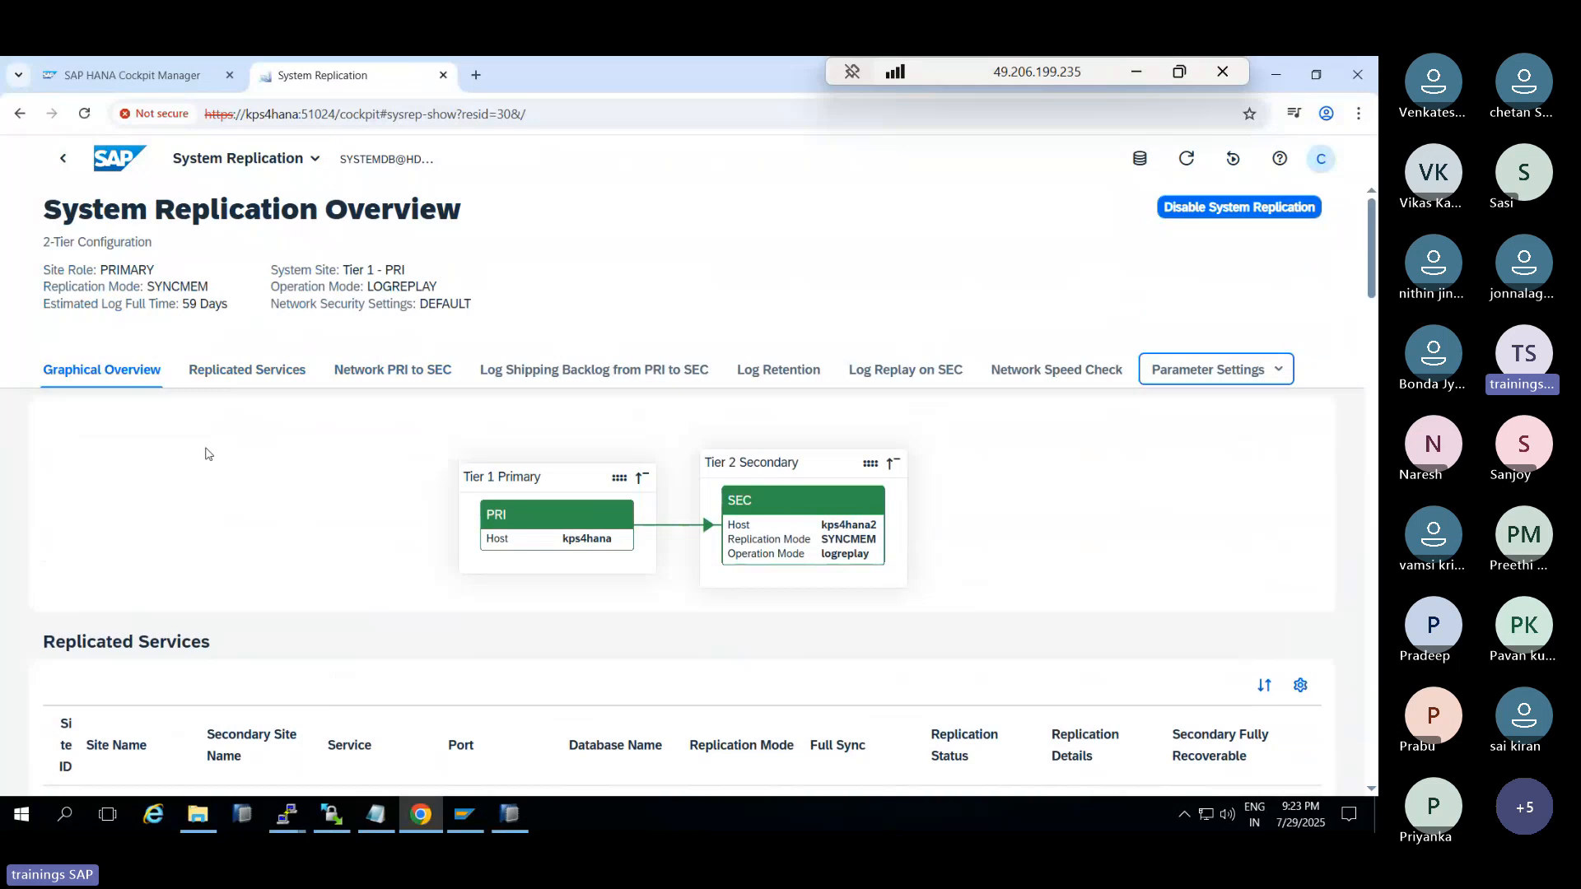
scroll(309, 566, down, 10)
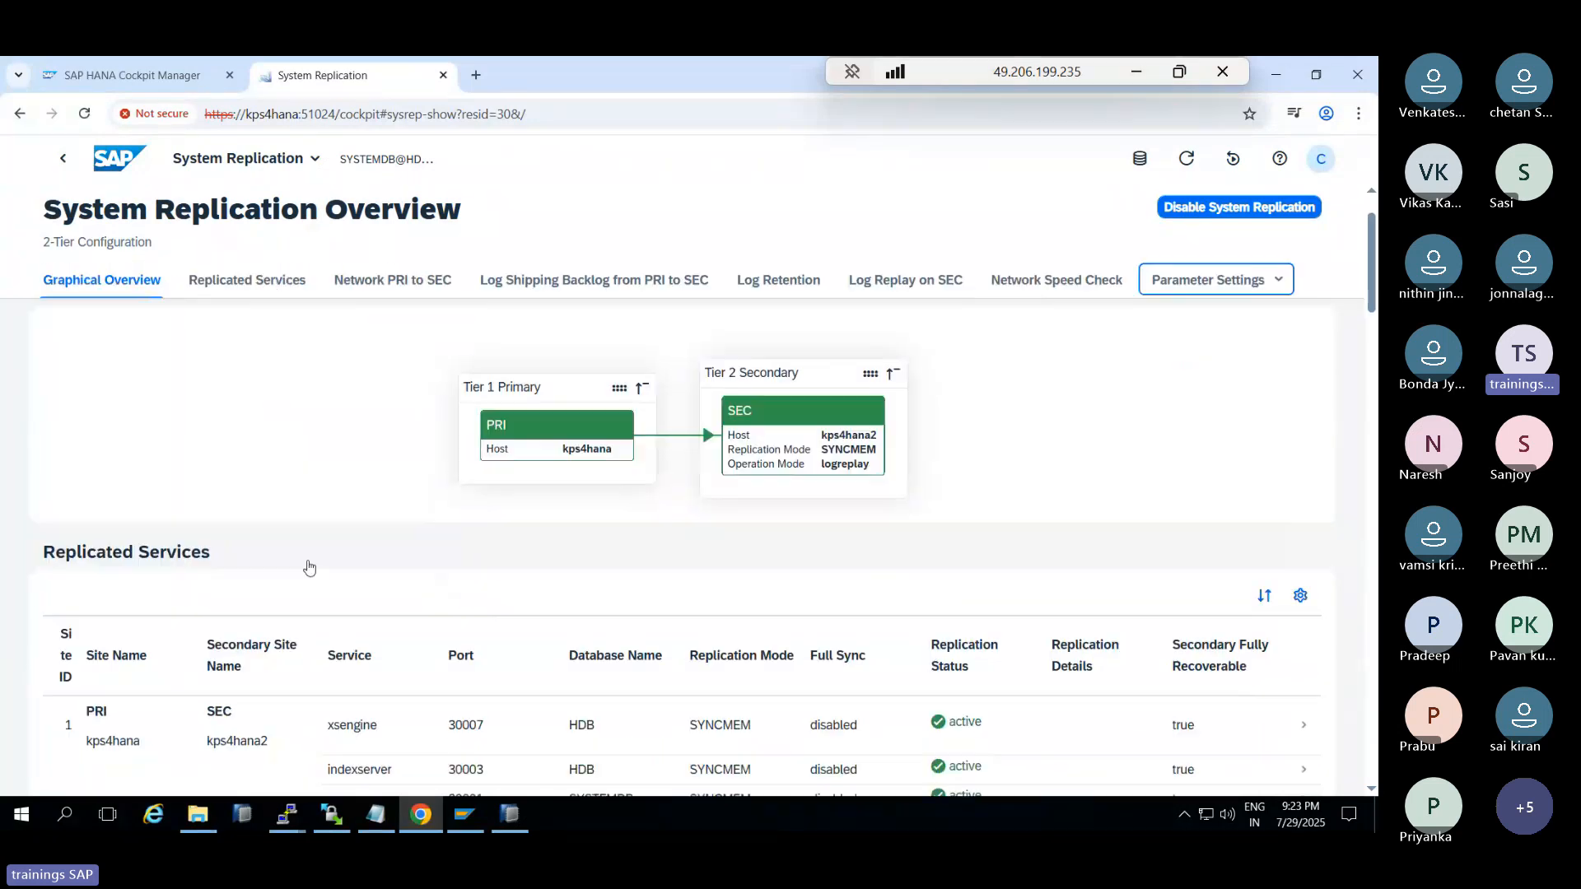
scroll(309, 567, down, 15)
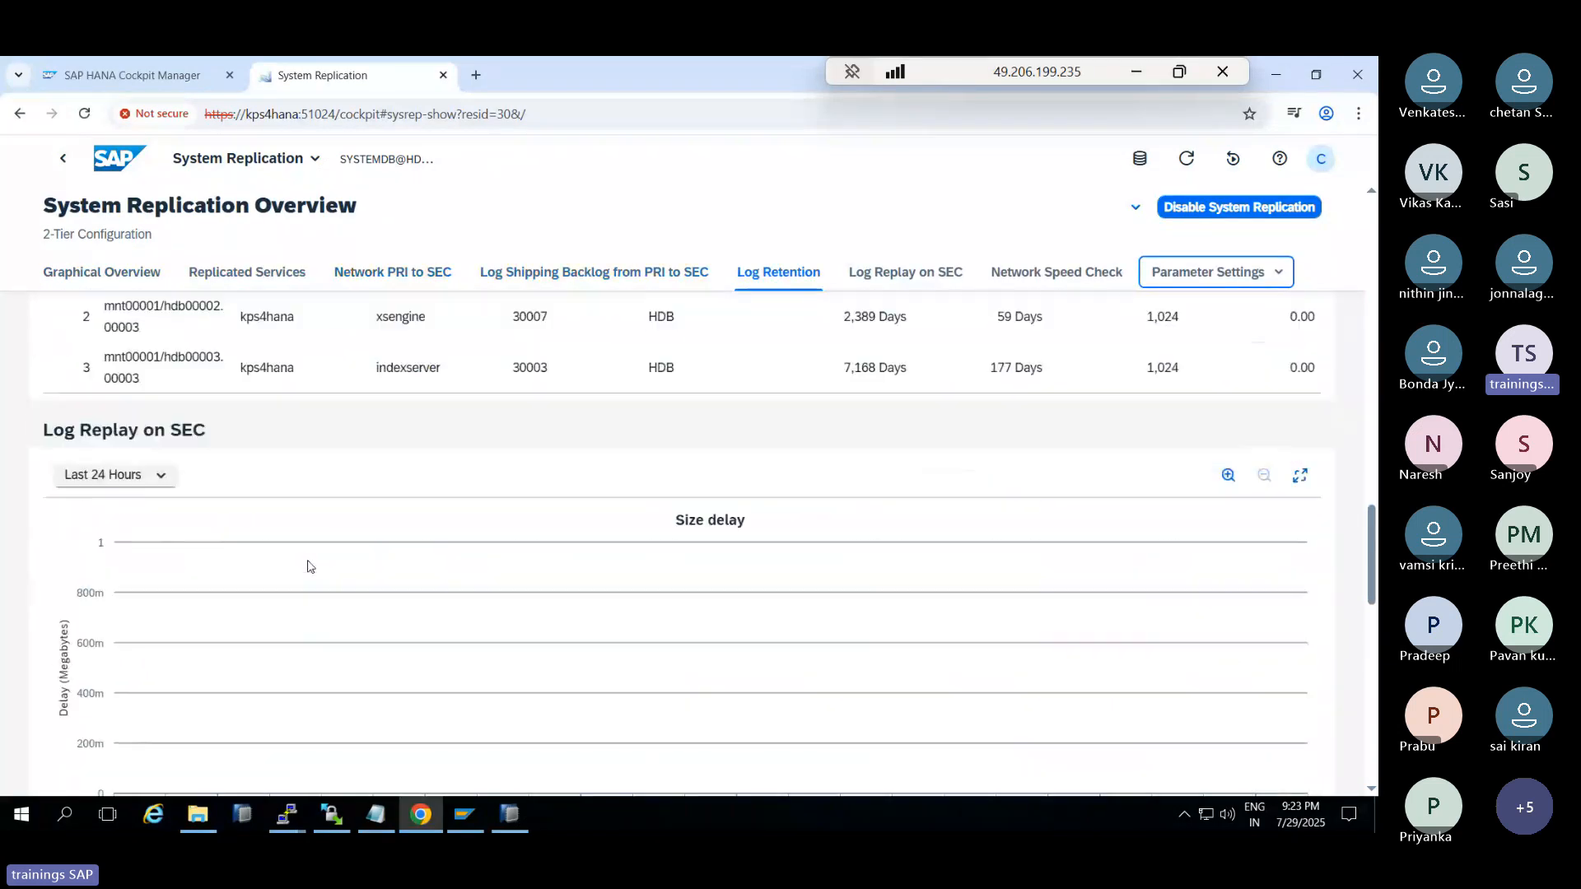
Return Home, open SYSTEMDB@HDB from the Database Directory, and briefly check HANA Studio
click(65, 161)
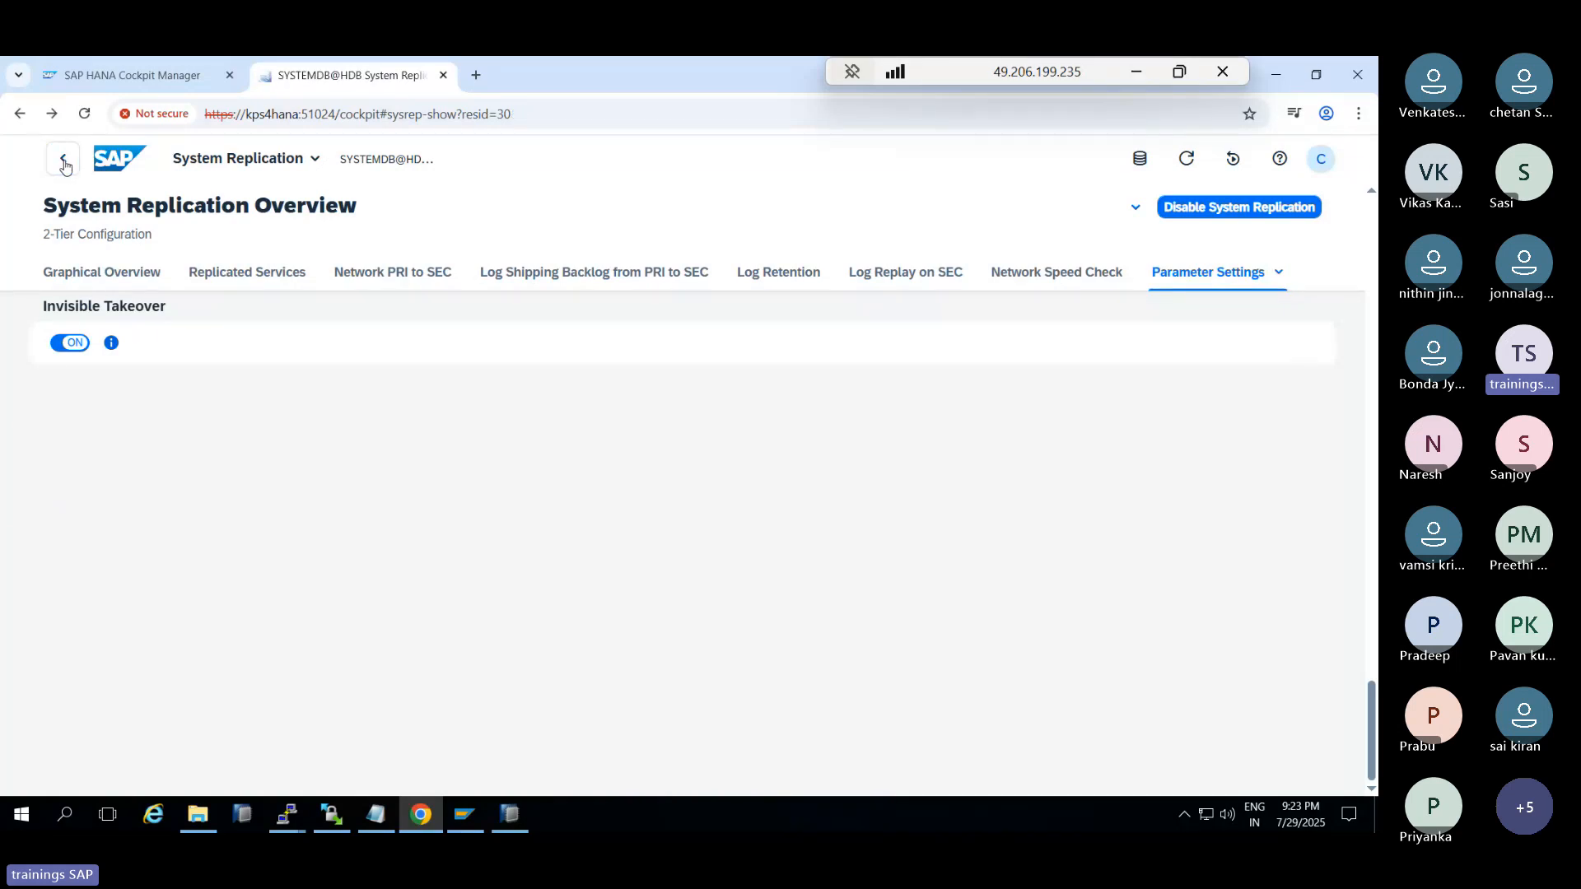
click(64, 165)
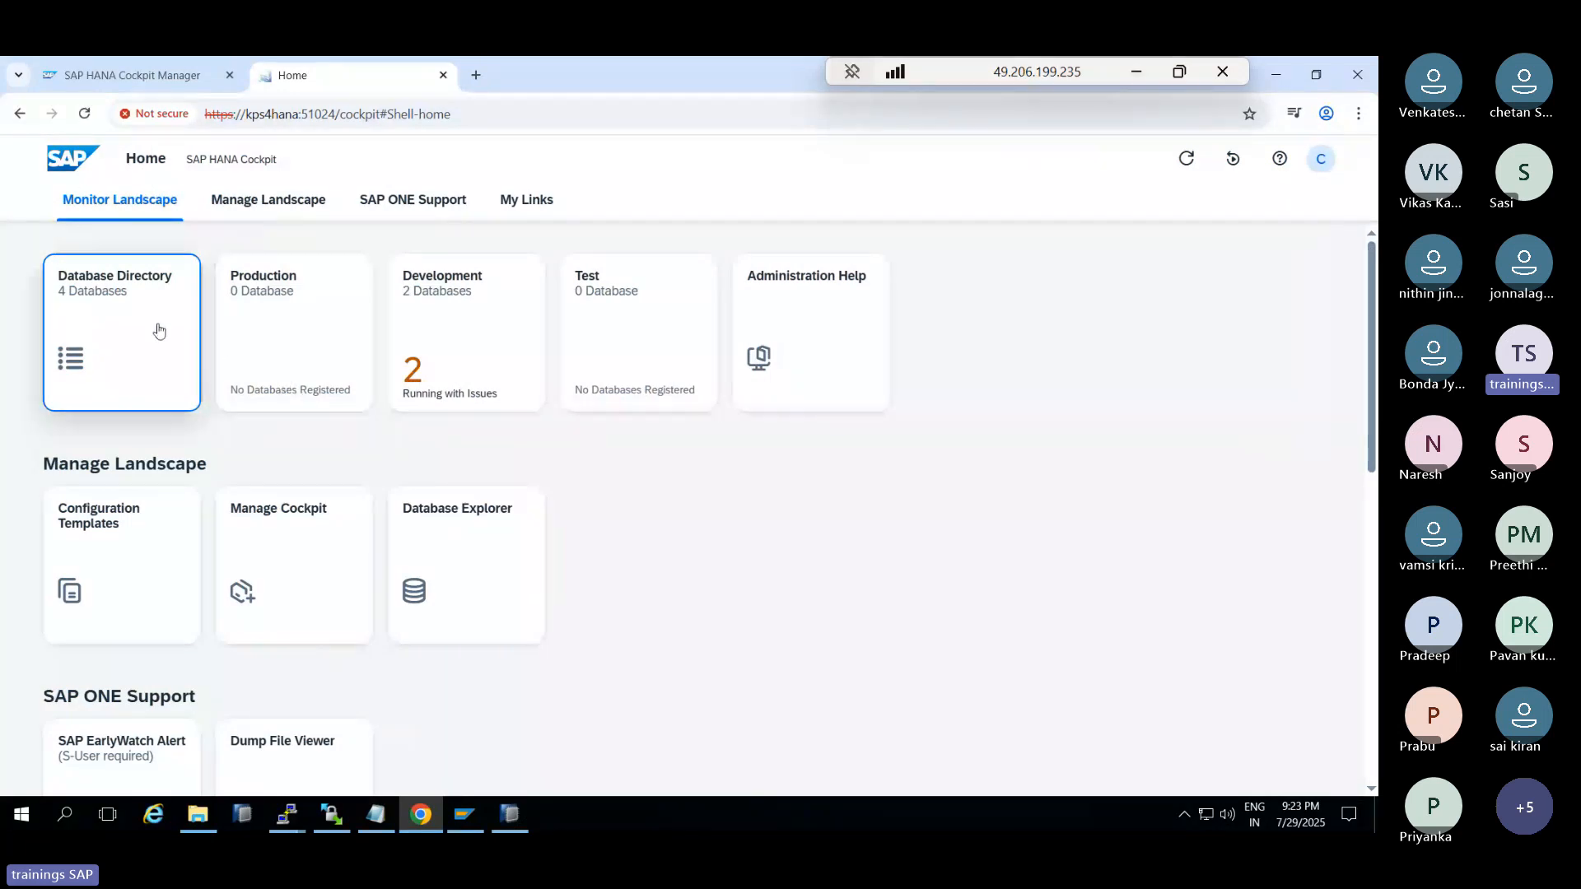
click(127, 322)
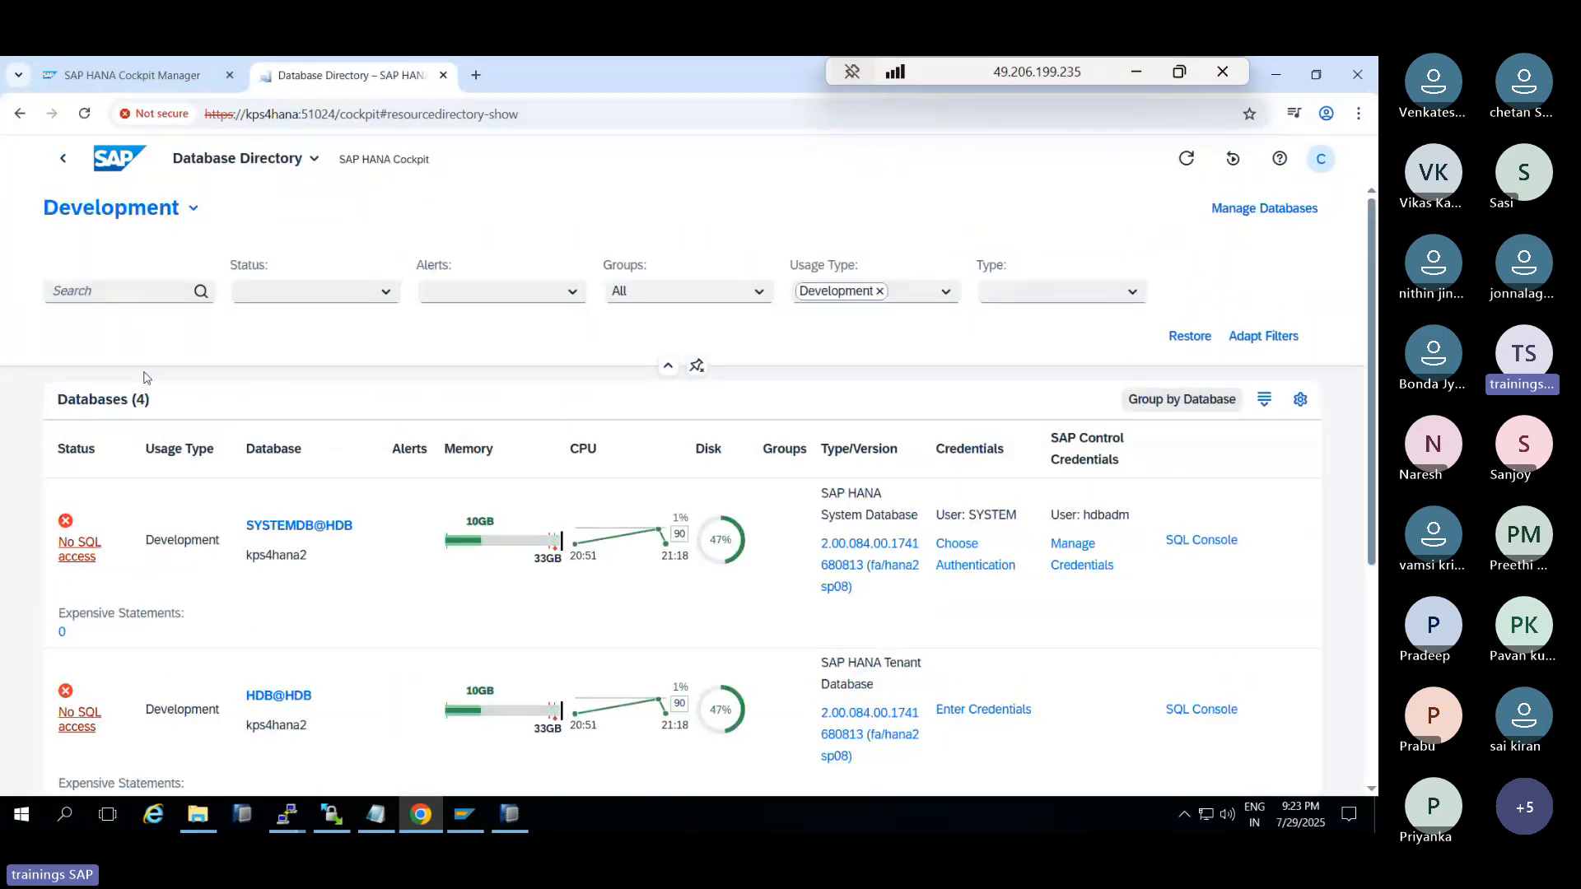
scroll(144, 617, down, 1)
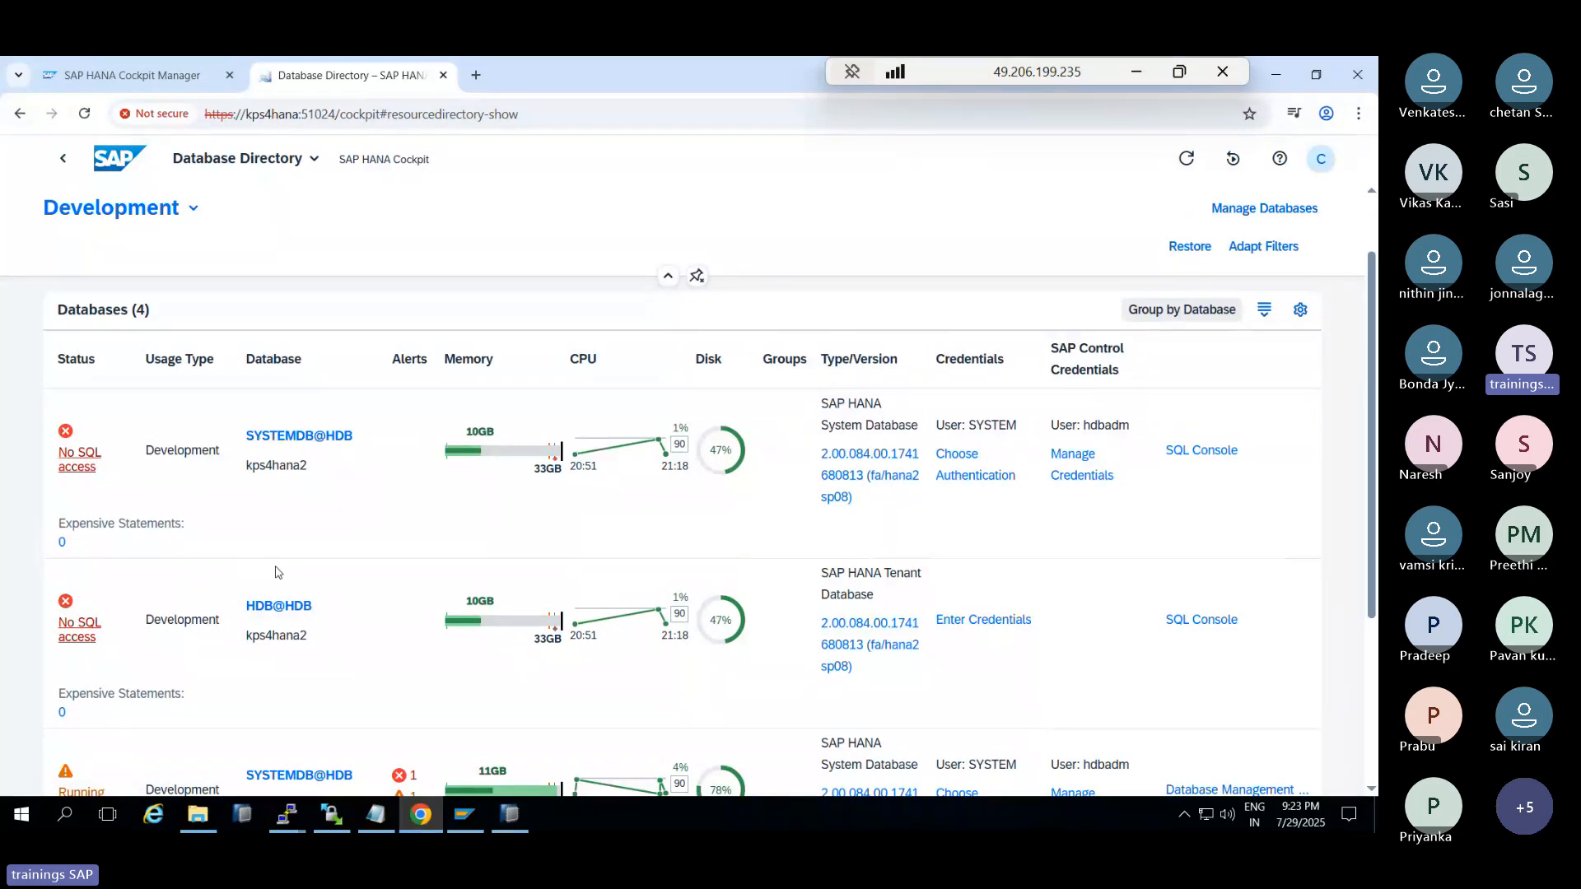
scroll(293, 571, down, 2)
scroll(294, 571, down, 1)
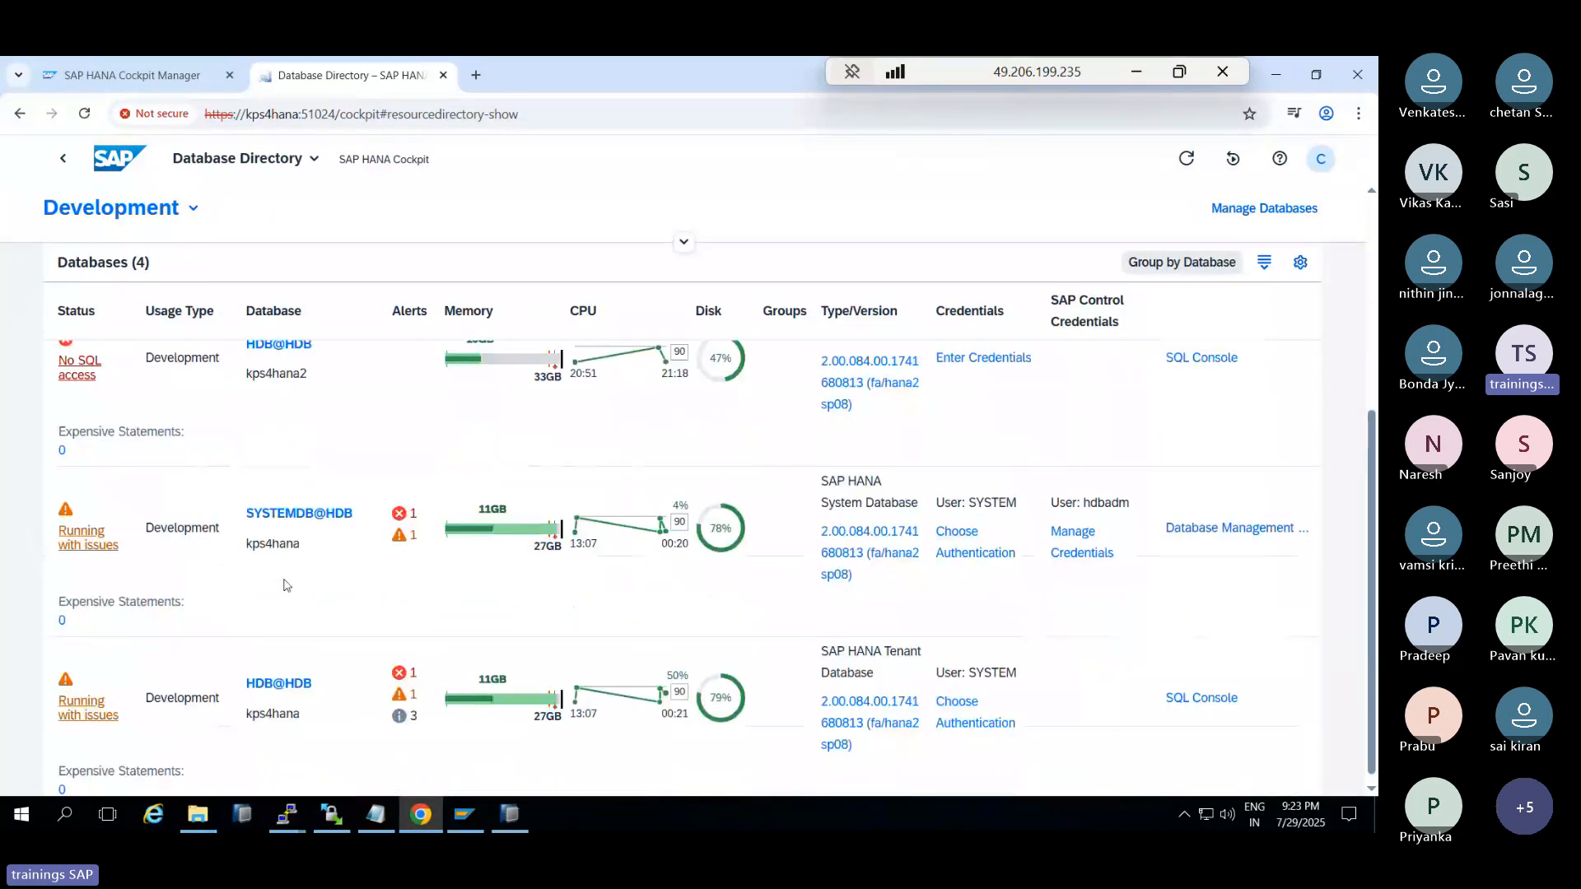
scroll(286, 584, up, 1)
scroll(286, 585, up, 2)
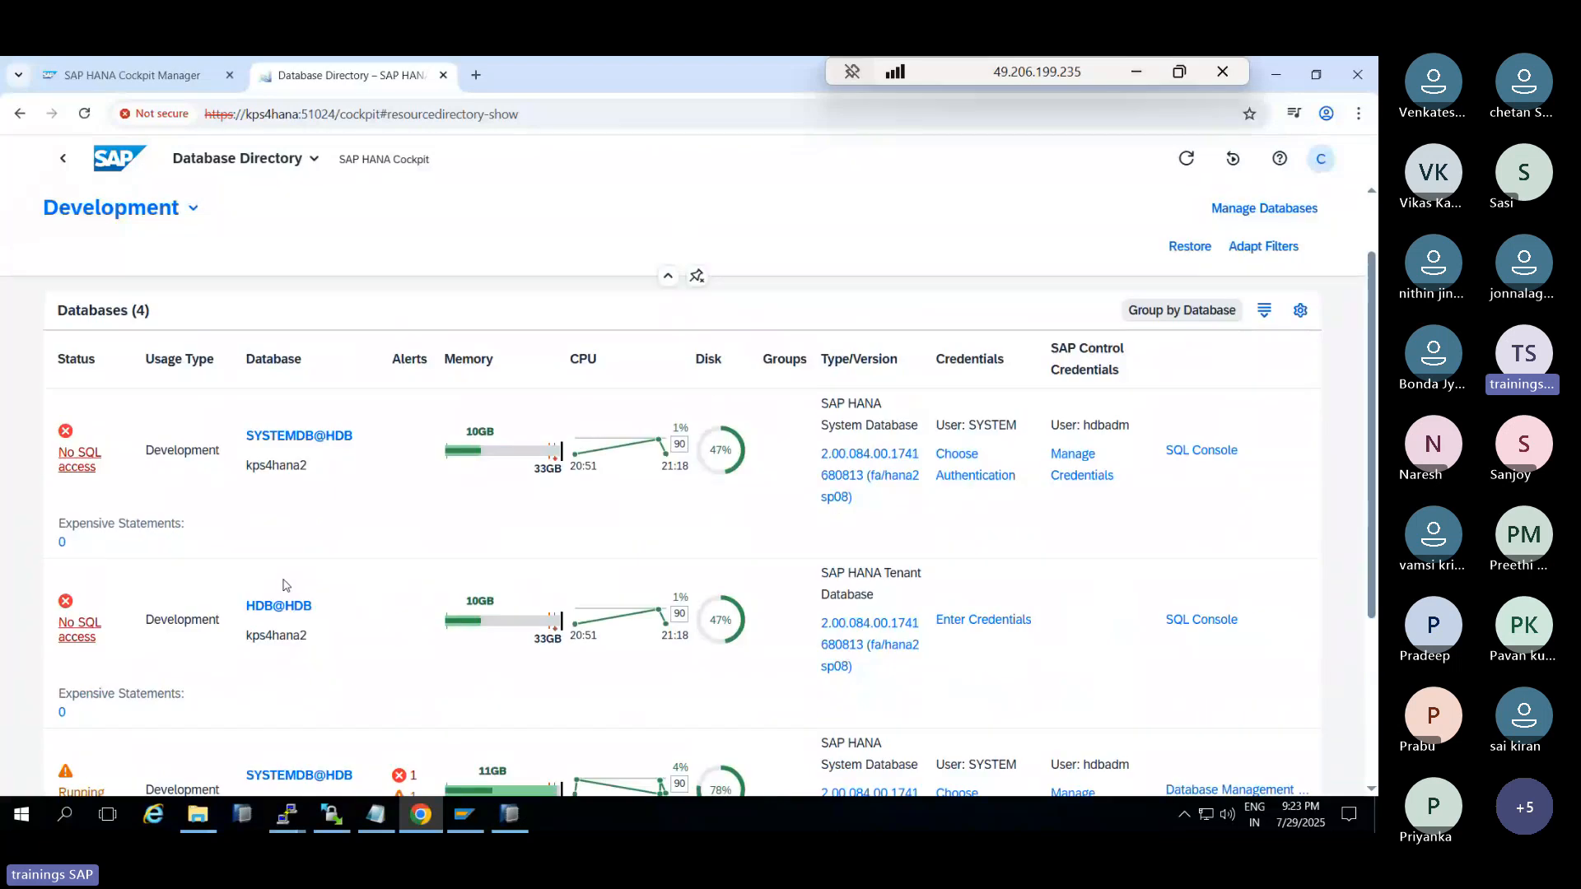
double_click(294, 437)
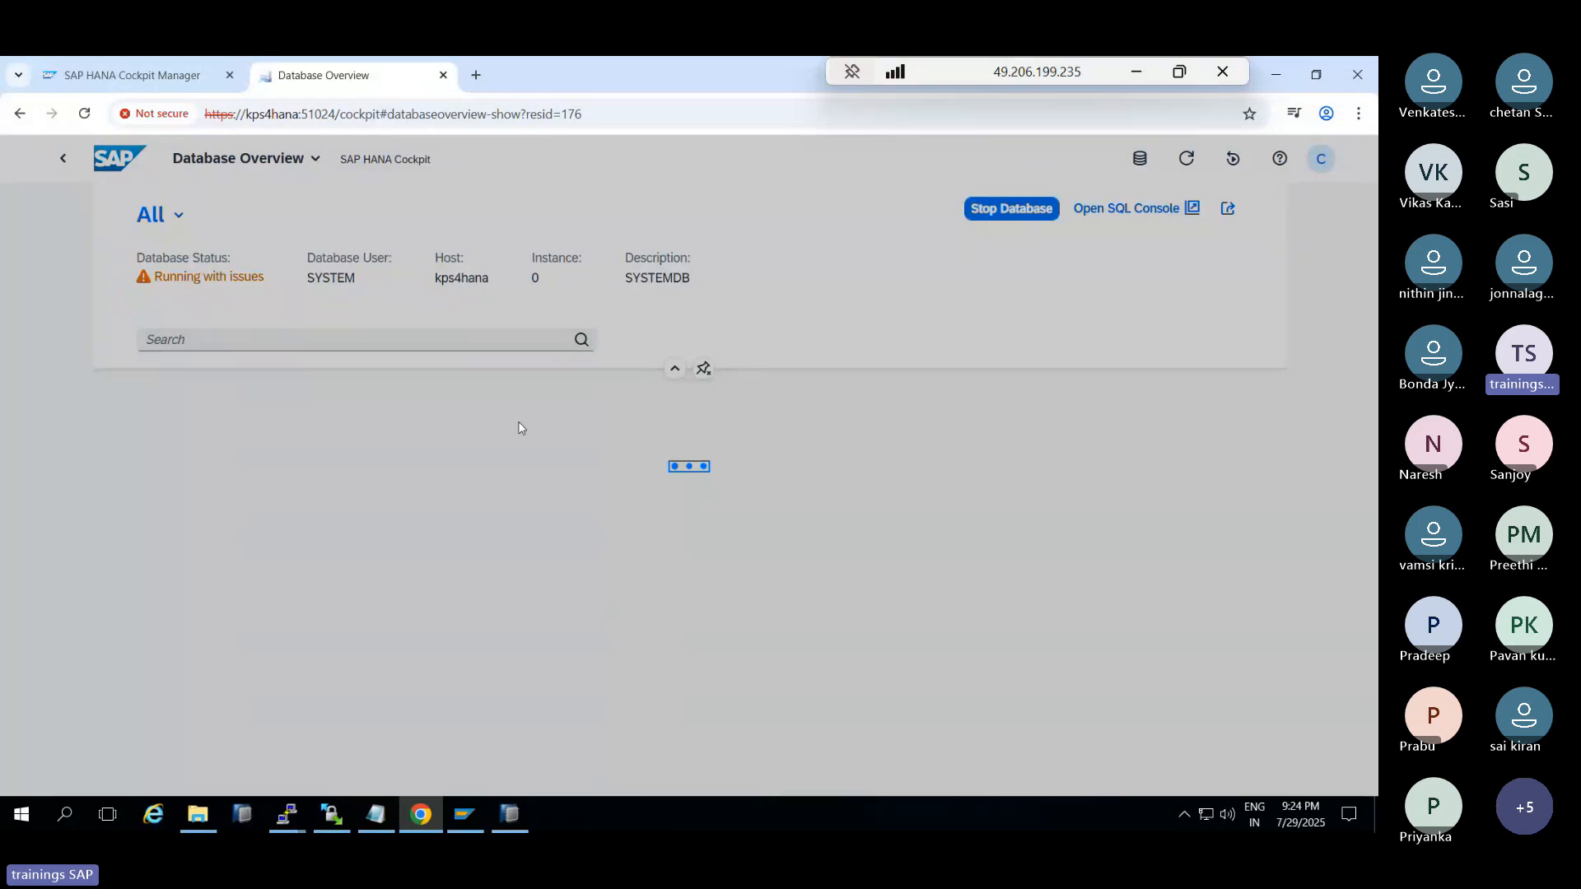
click(511, 815)
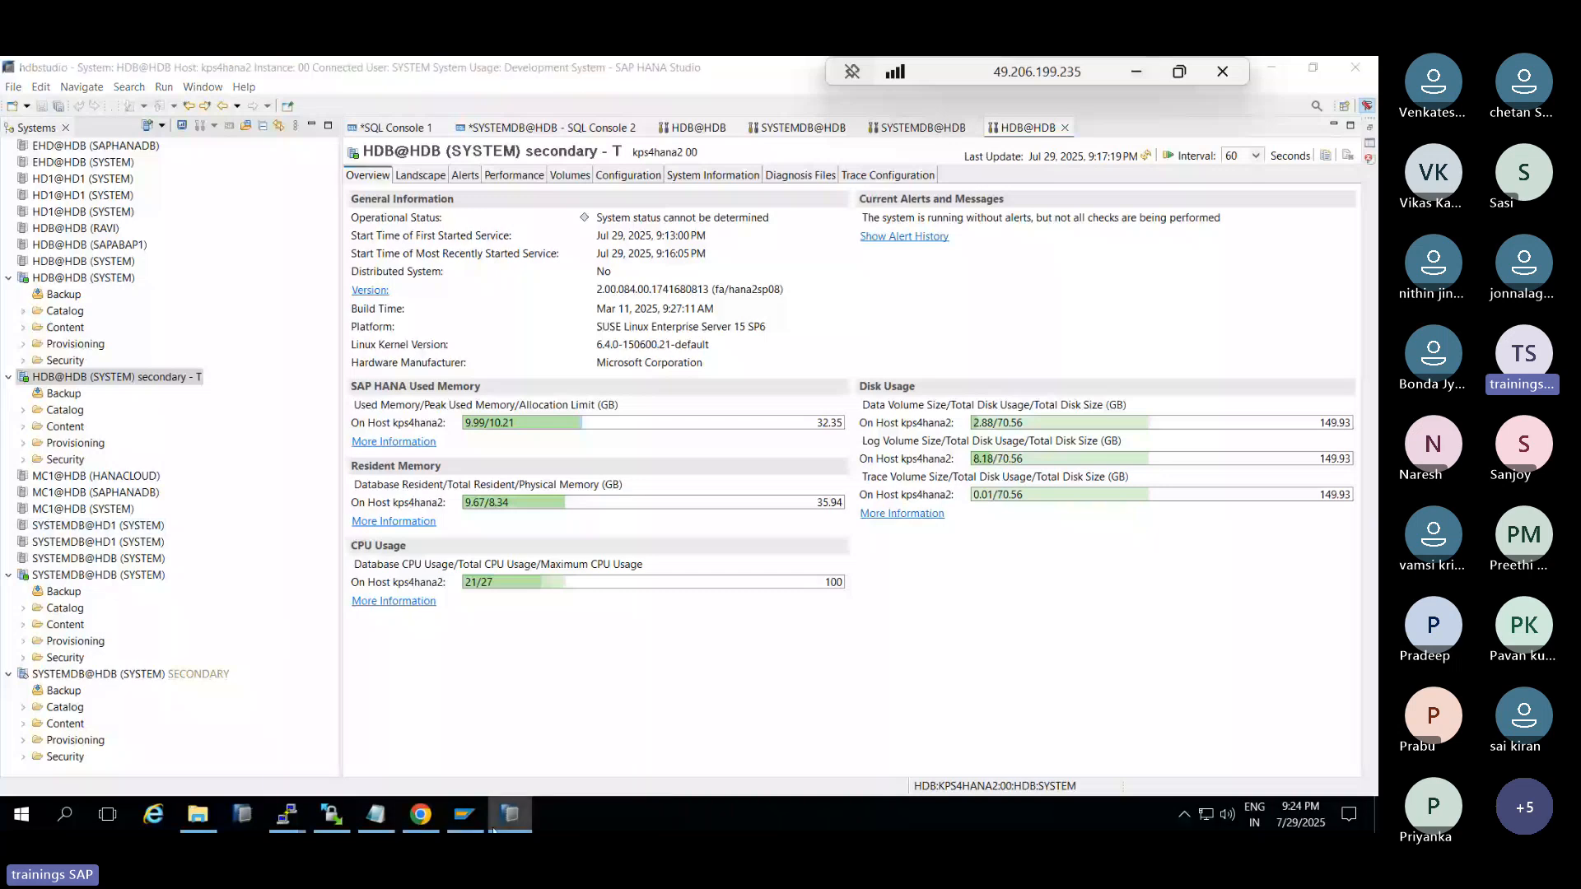
key(alt+Tab)
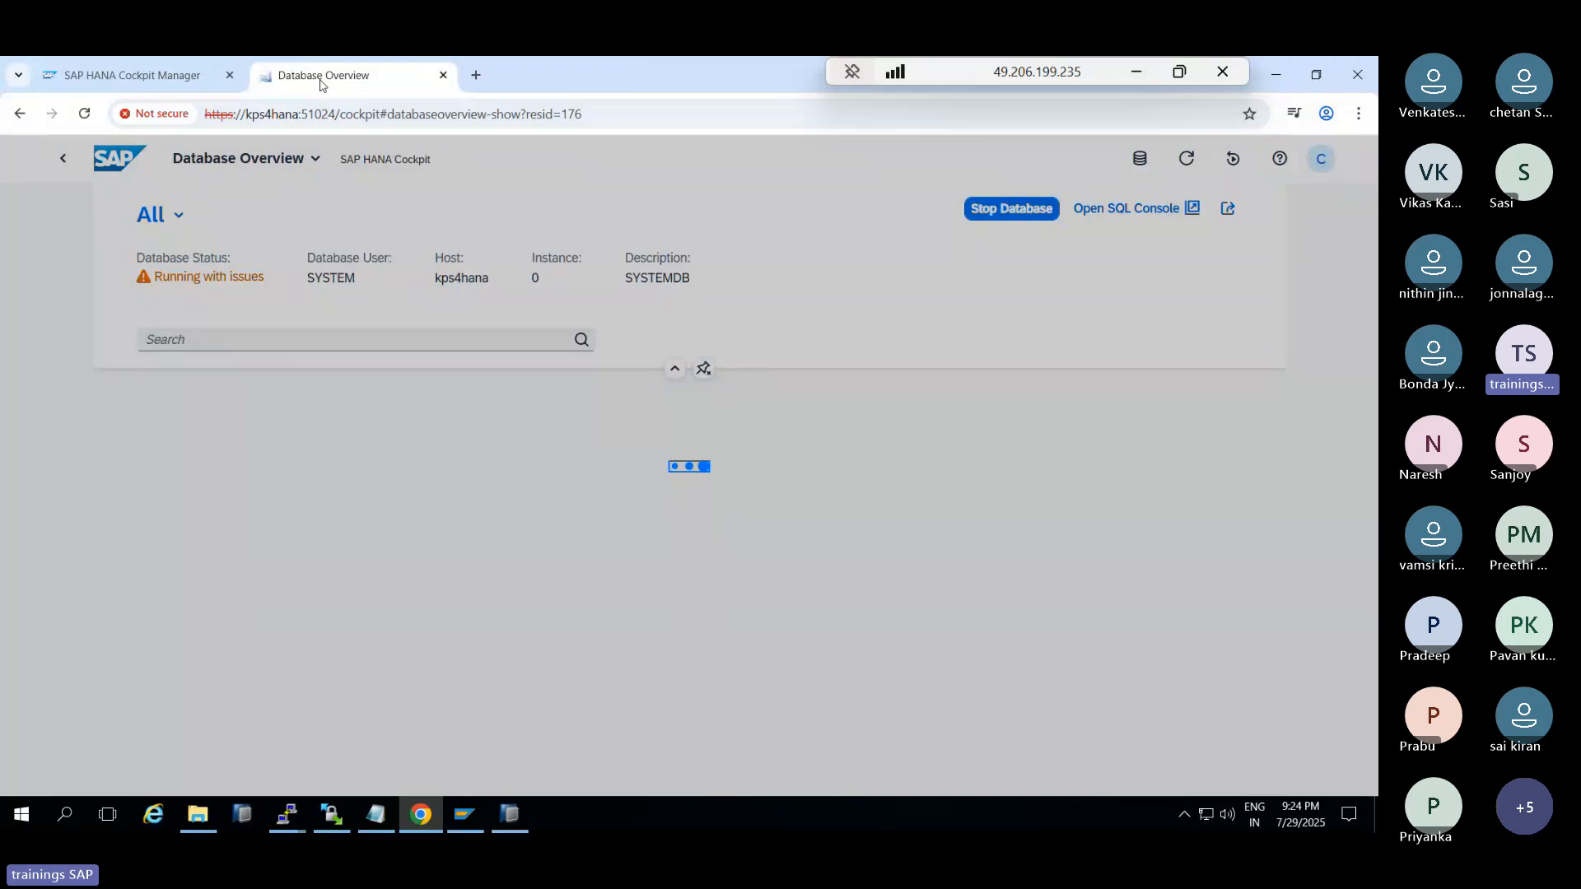
Launch the SAP HANA Cockpit home from Cockpit Manager in a new tab and scroll to Manage Landscape
click(125, 79)
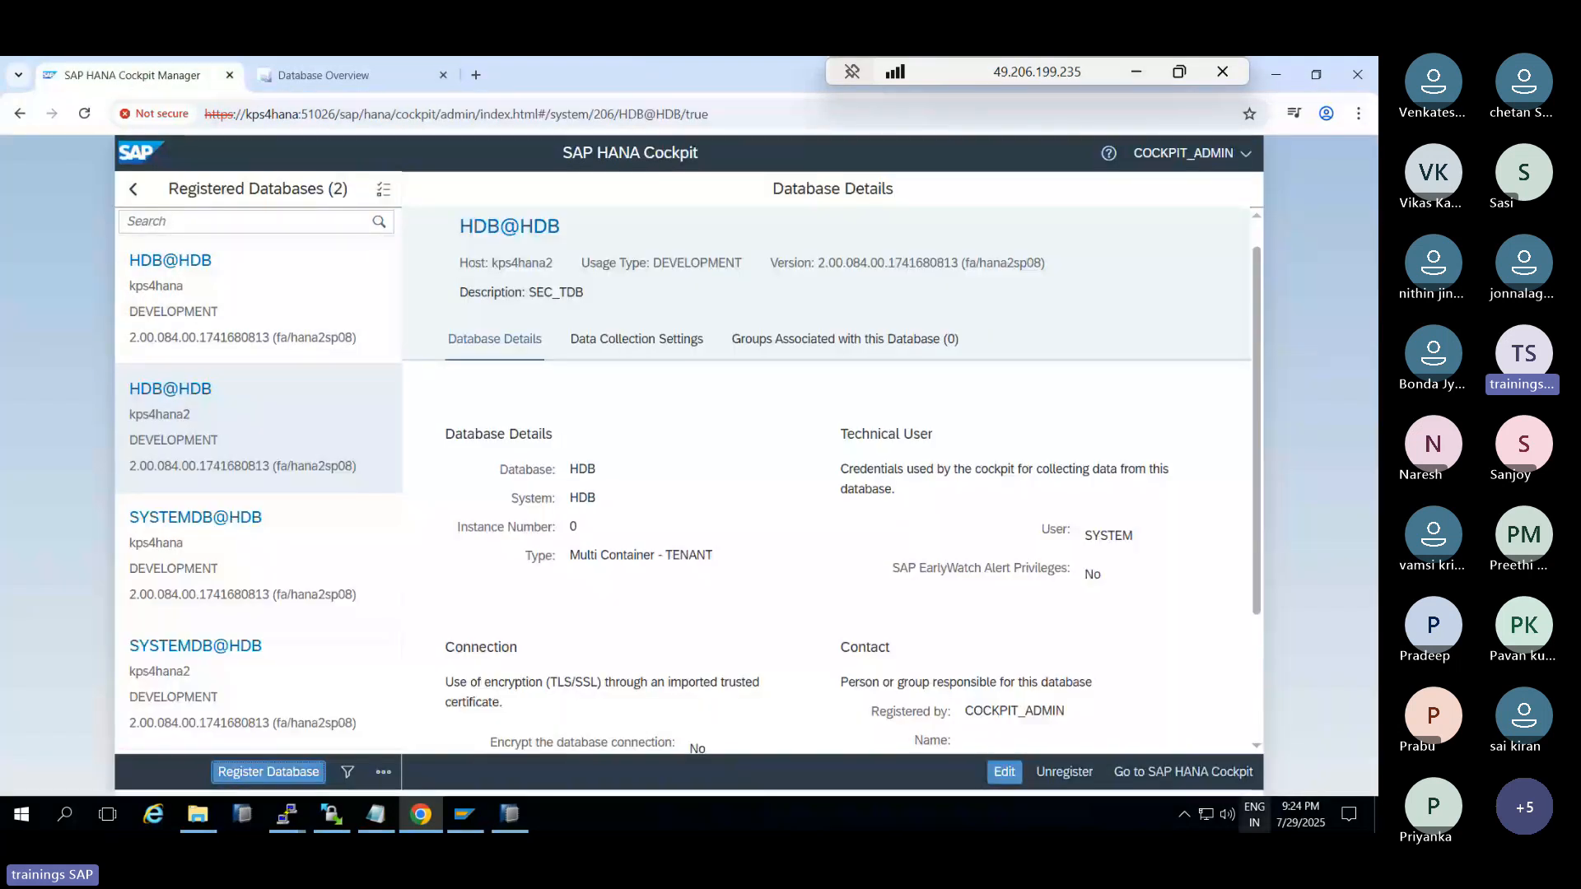
click(1208, 774)
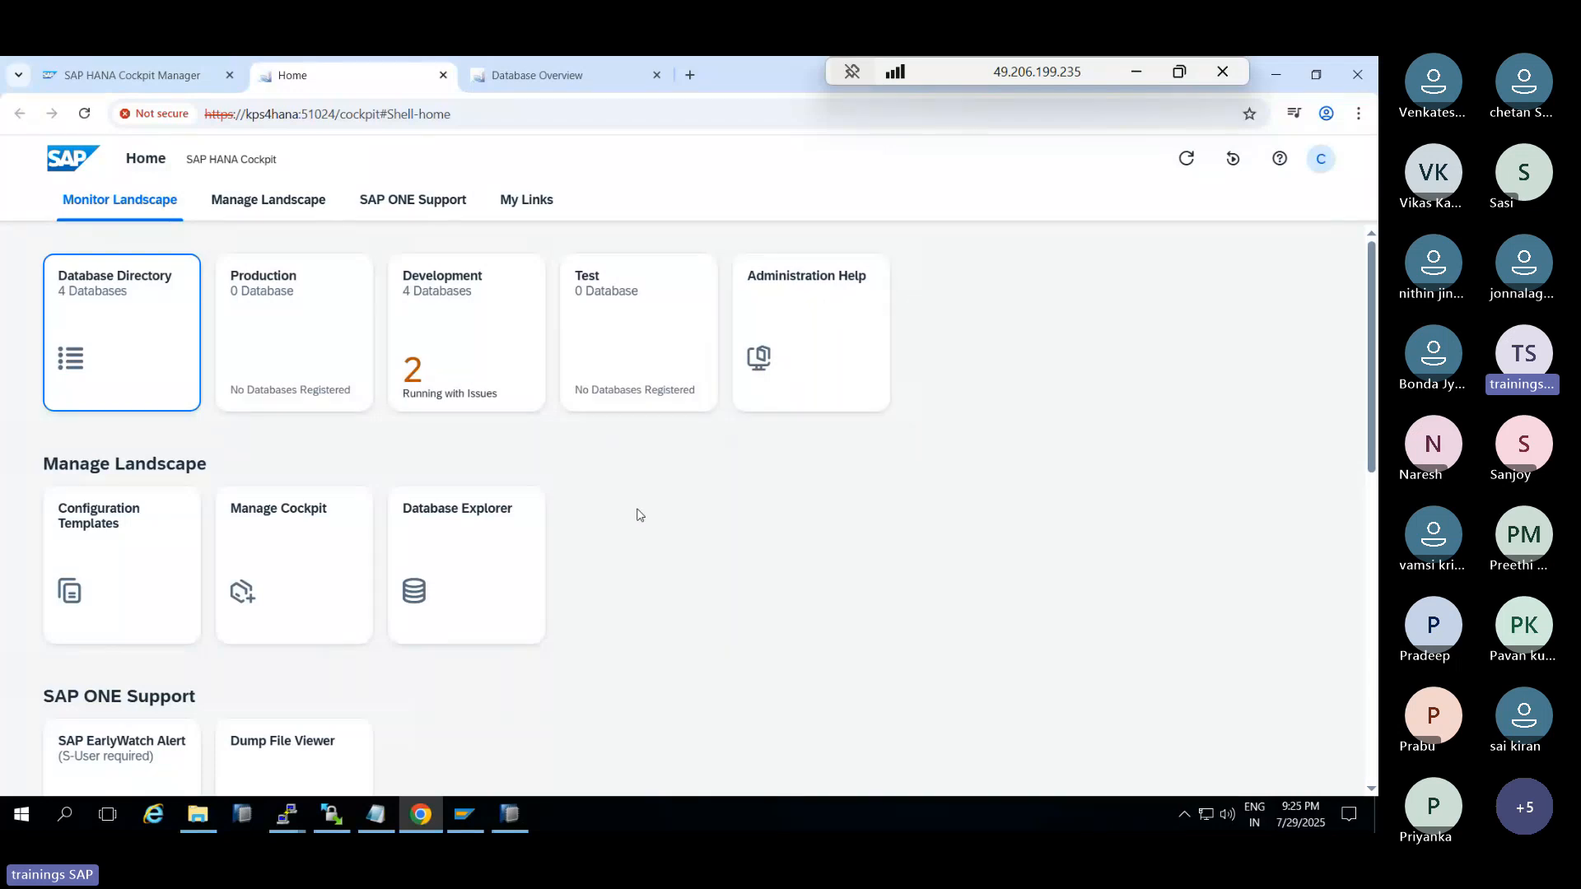
scroll(637, 514, down, 2)
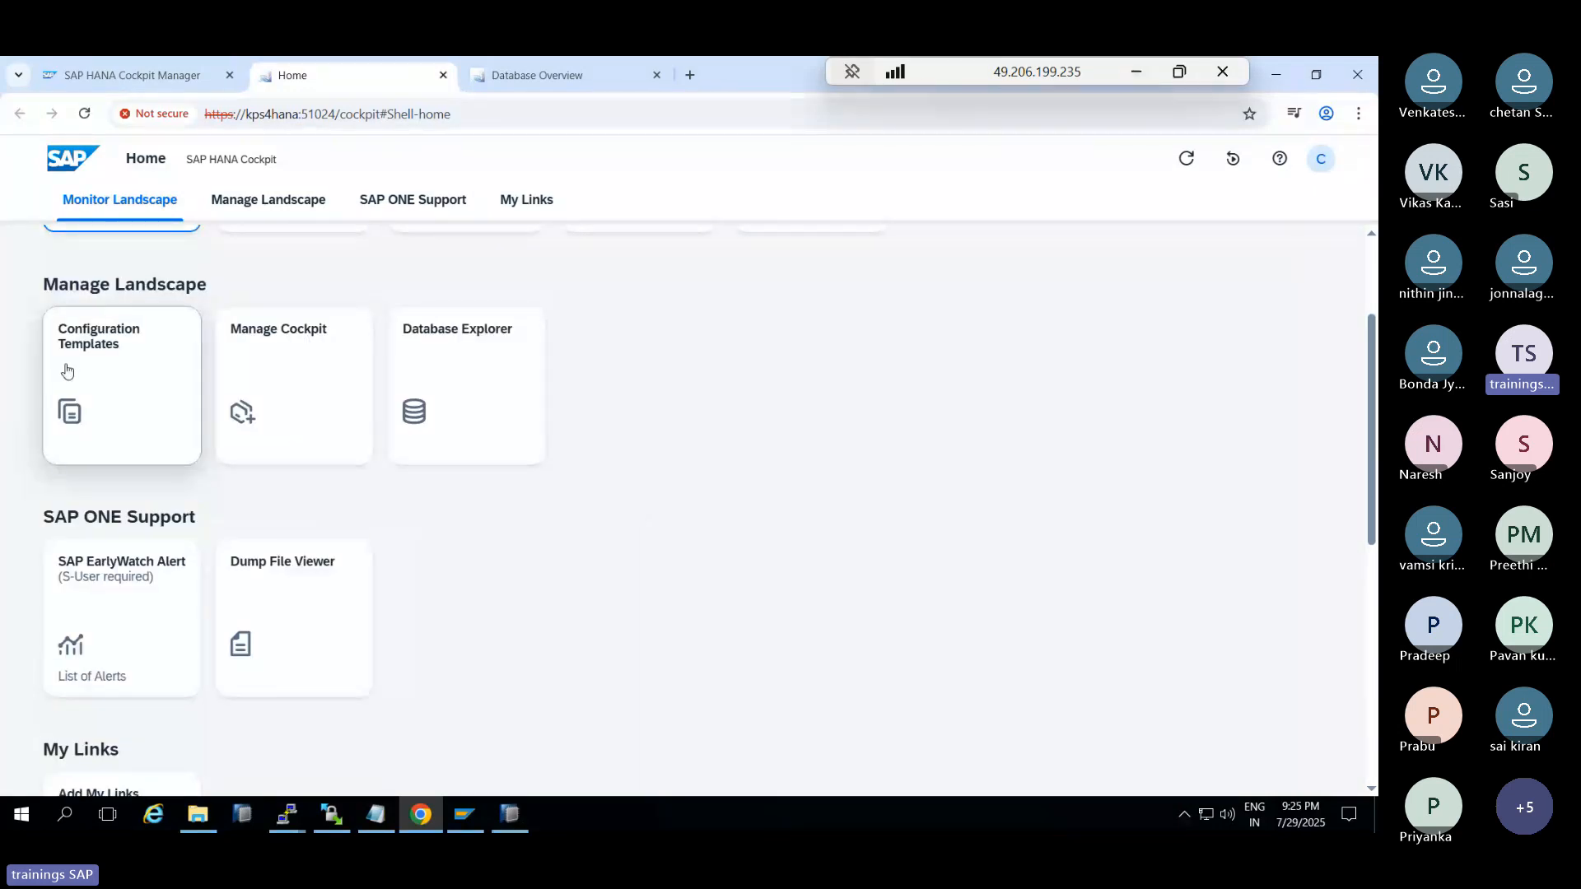
Start a configuration template named 'para1' using SYSTEMDB@HDB on kps4hana as its model database
click(95, 365)
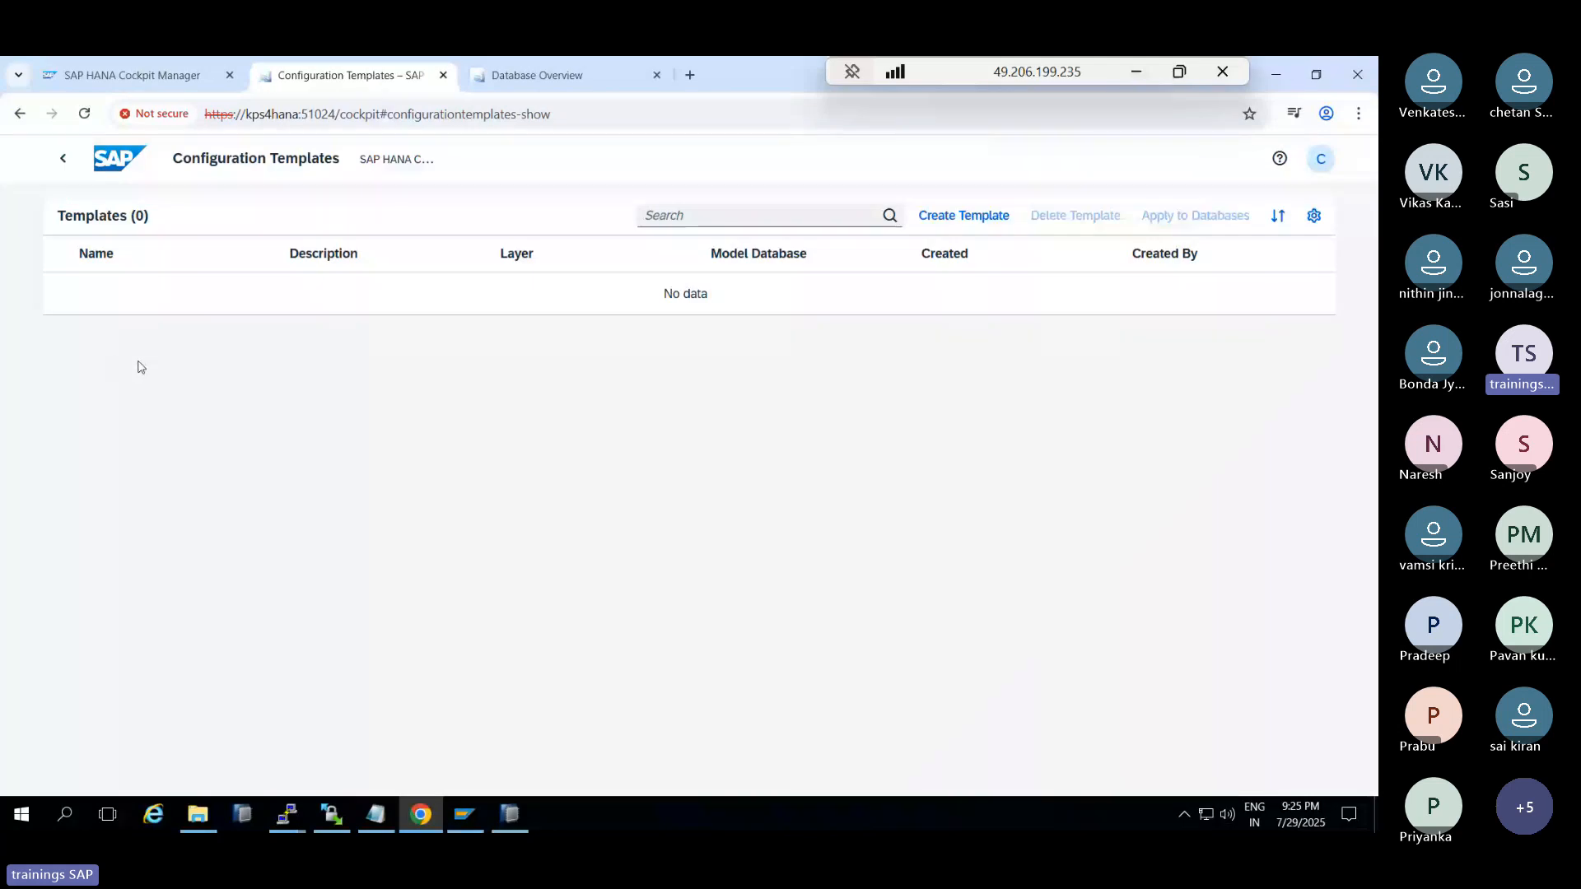
click(535, 76)
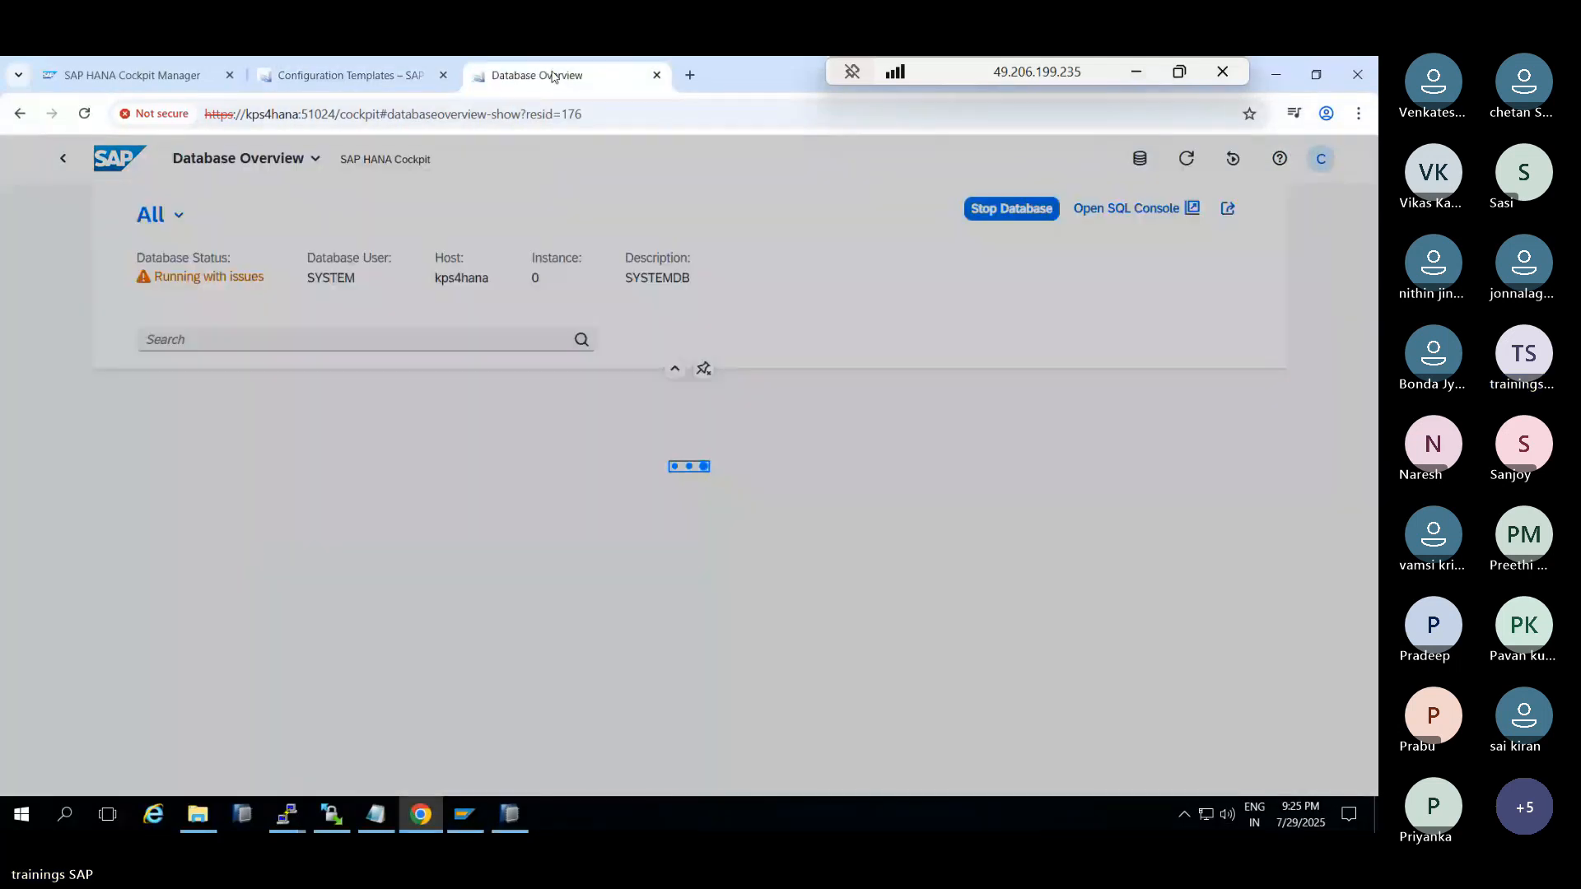
click(356, 82)
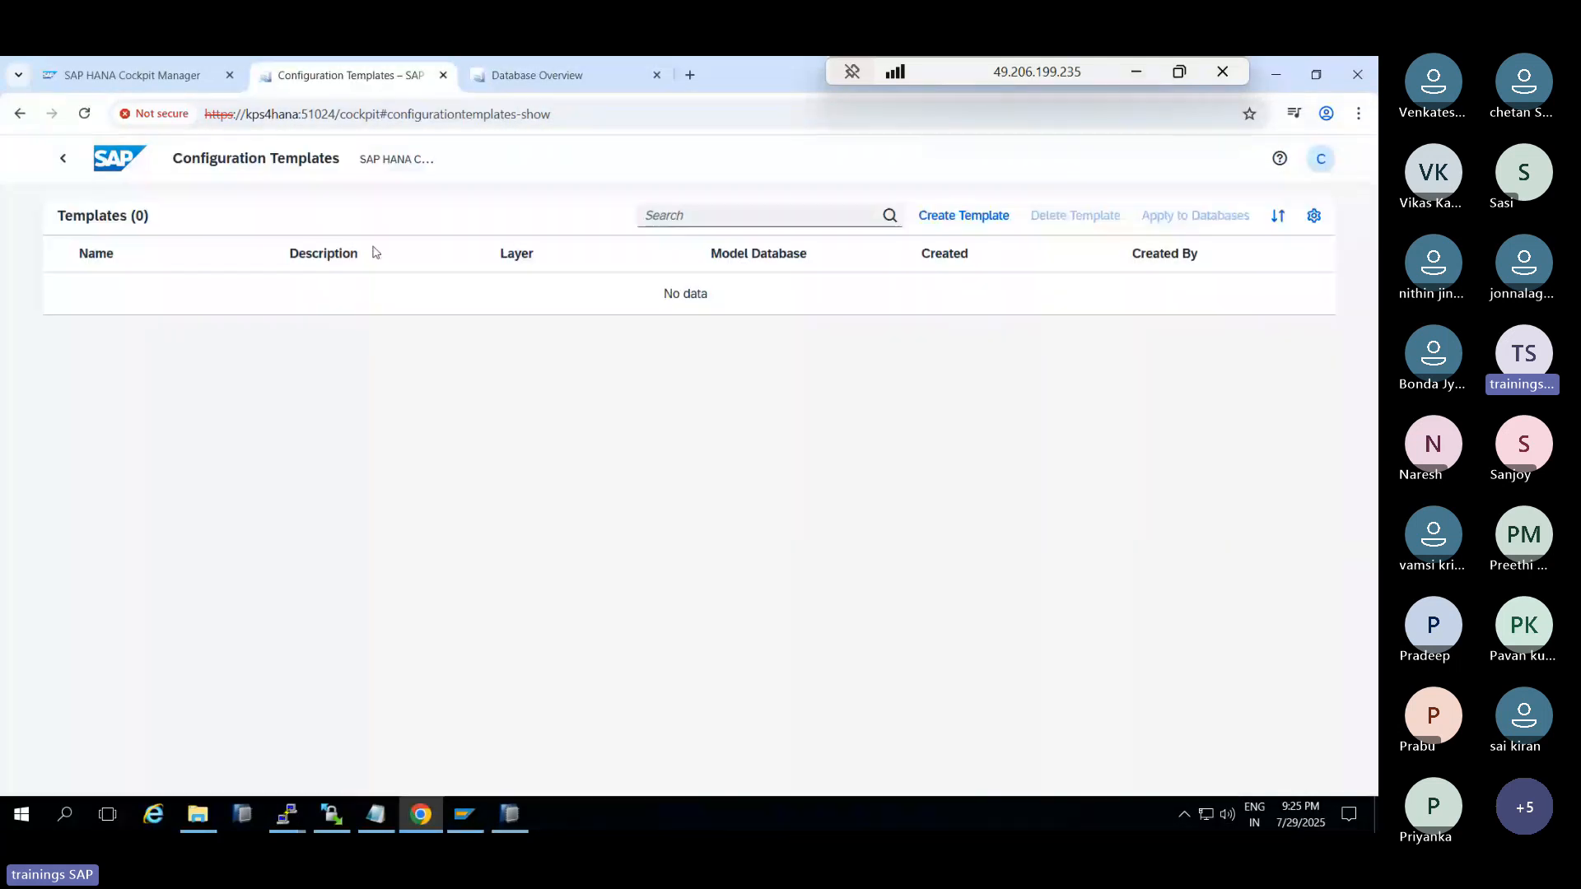
click(969, 217)
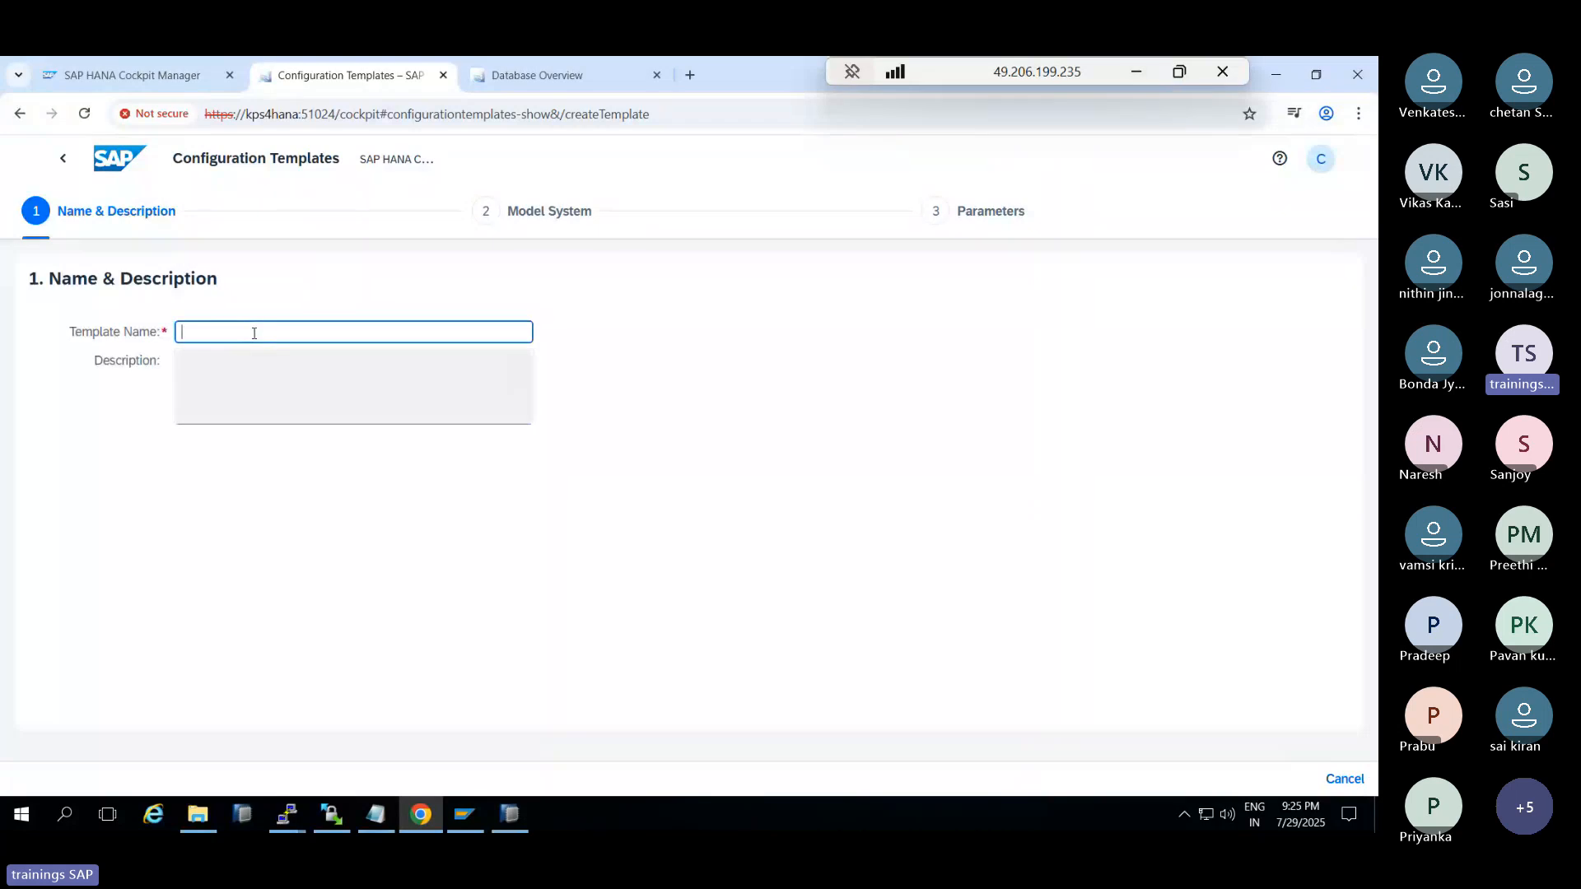
text(tem)
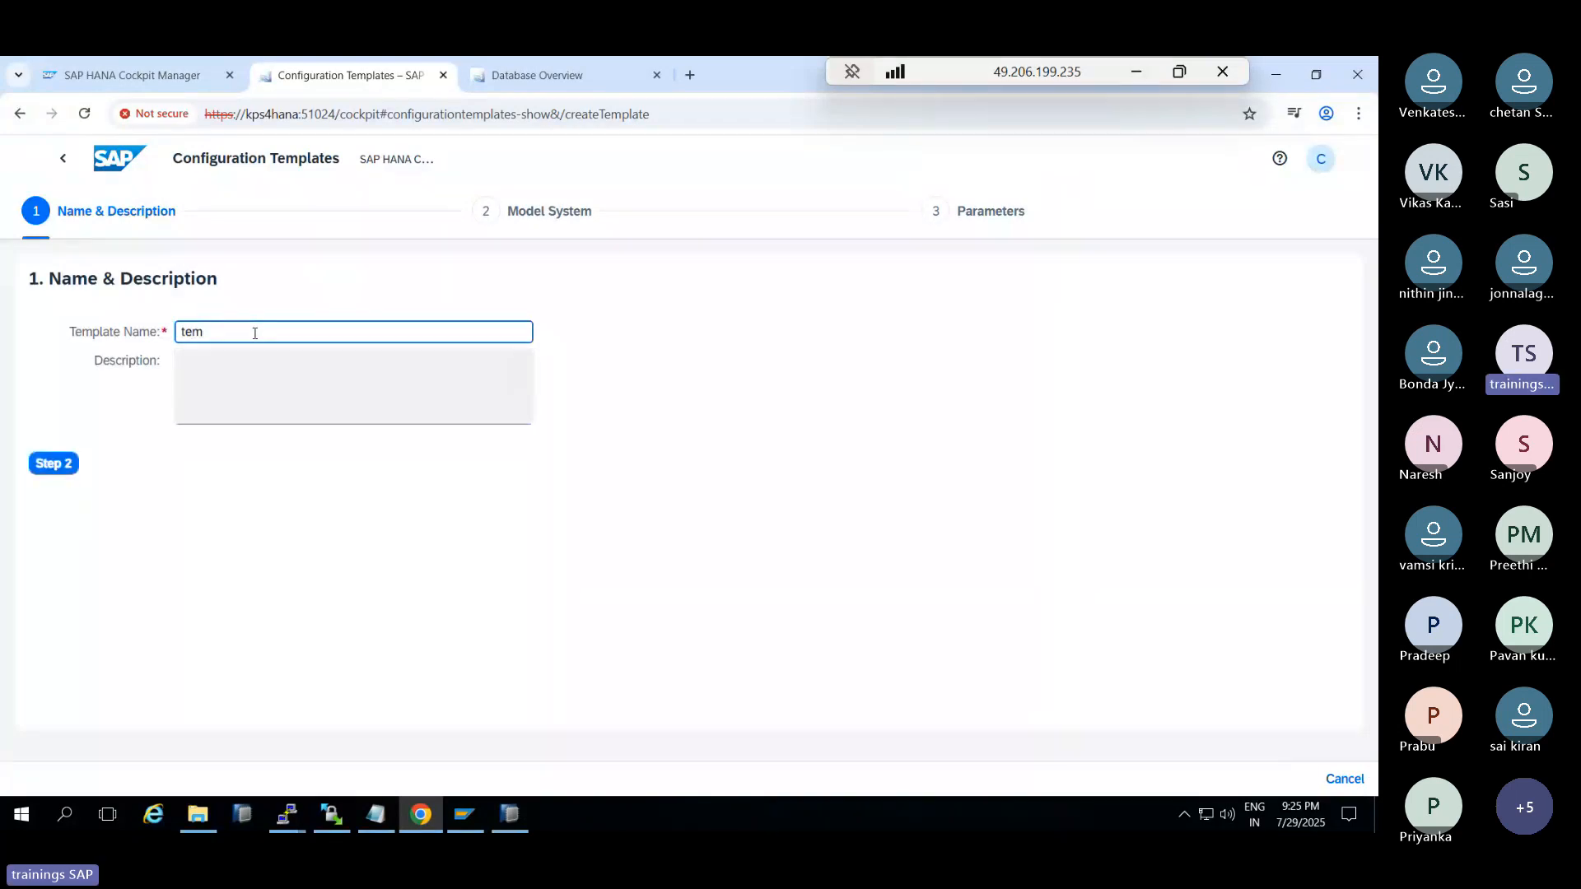
key(ctrl+a)
text(par)
click(56, 469)
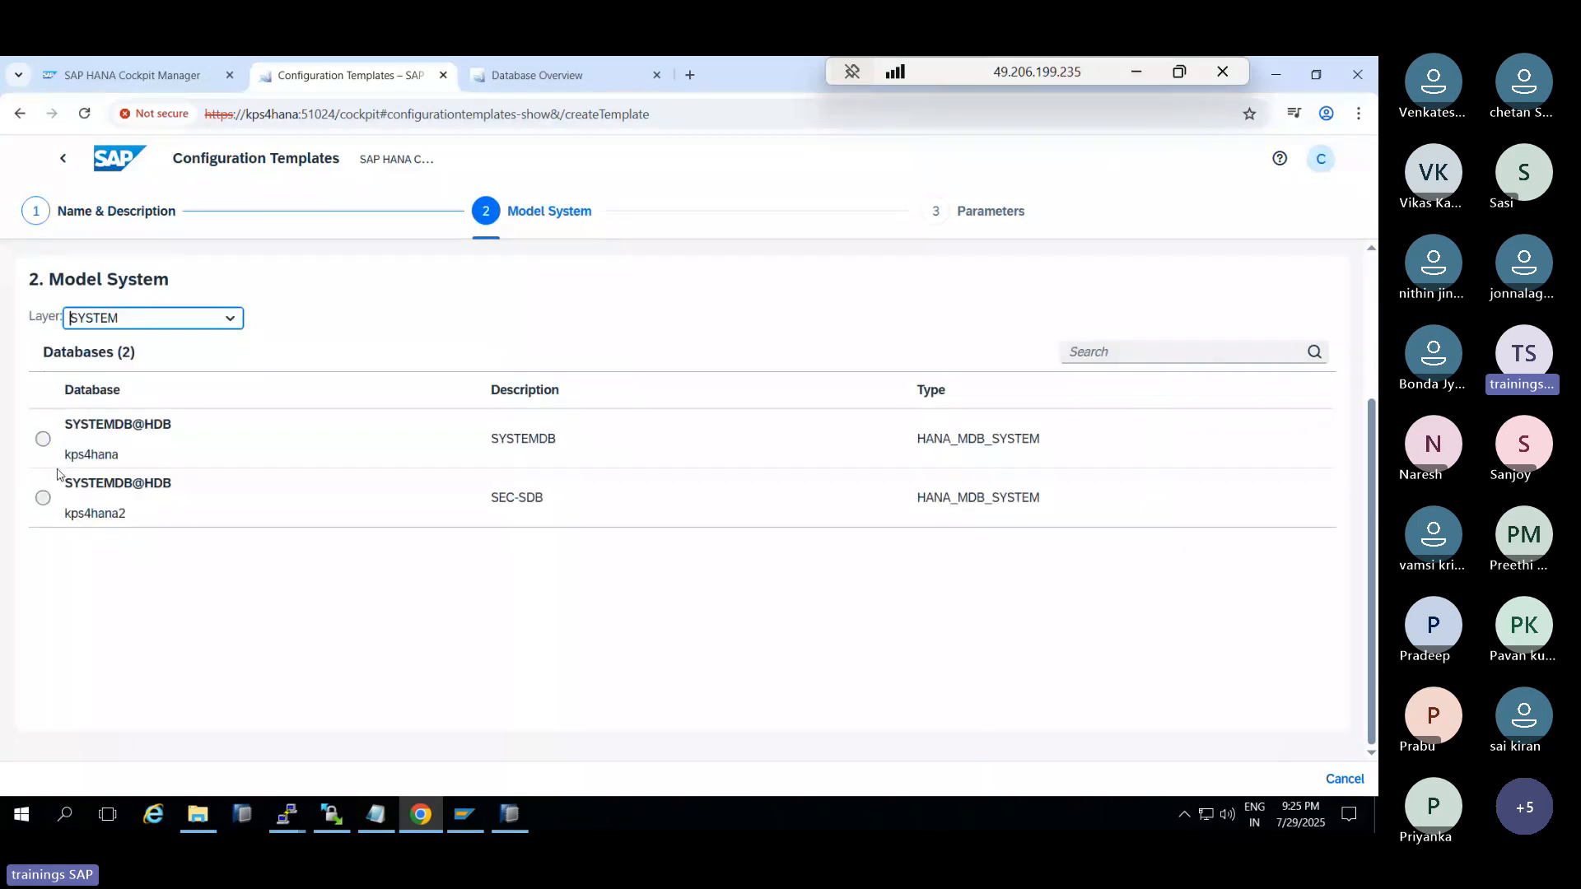
click(43, 438)
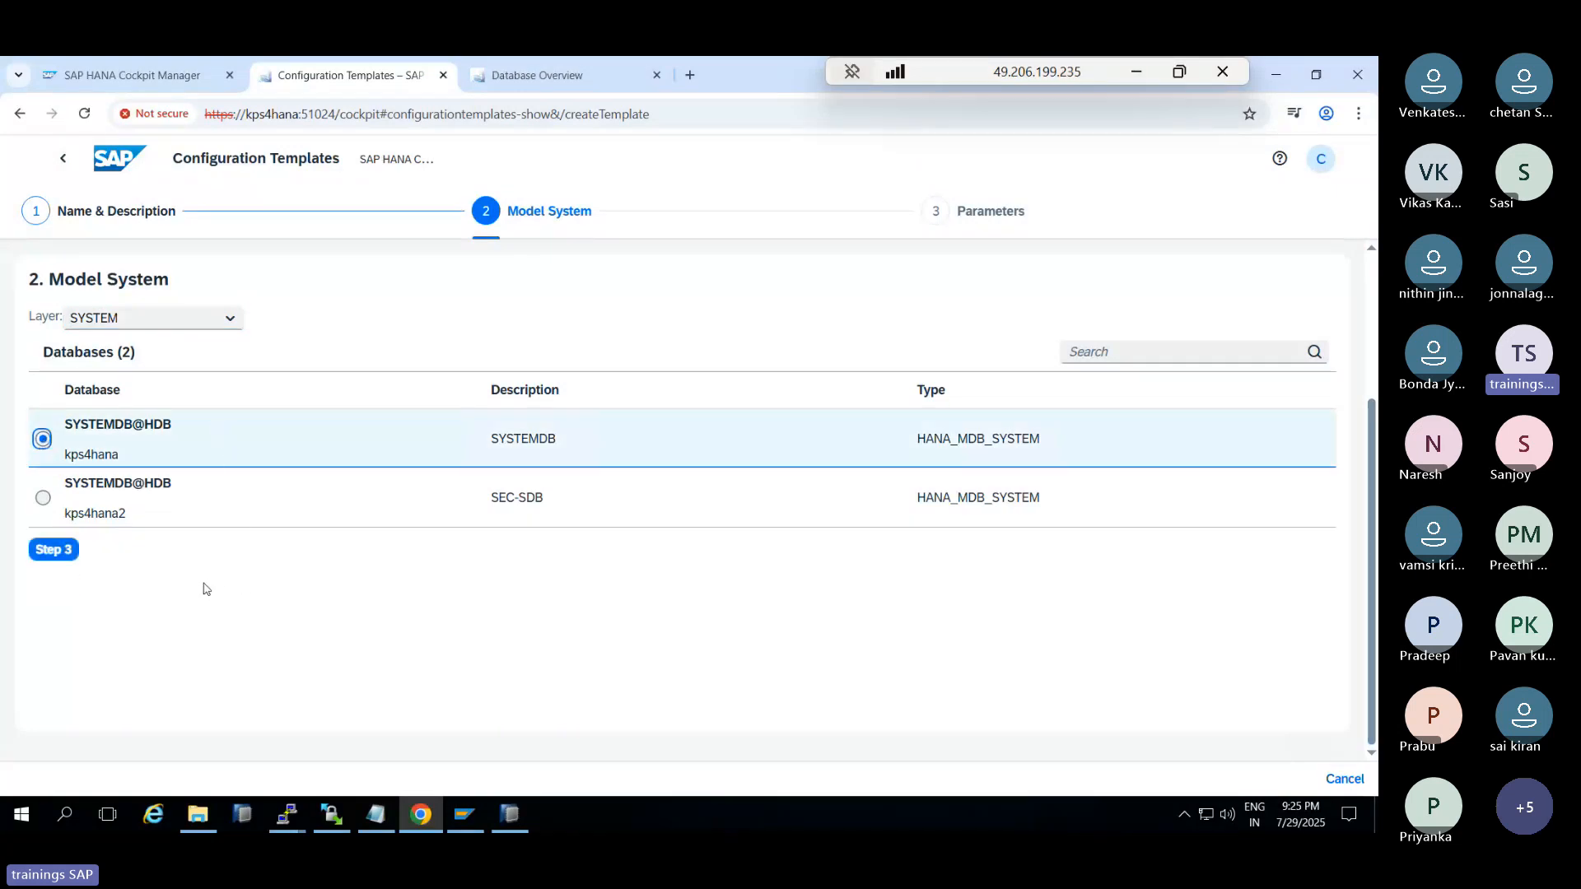
Include the dpserver.ini persistence parameter log_segment_size_mb, value 7, in the template
click(57, 553)
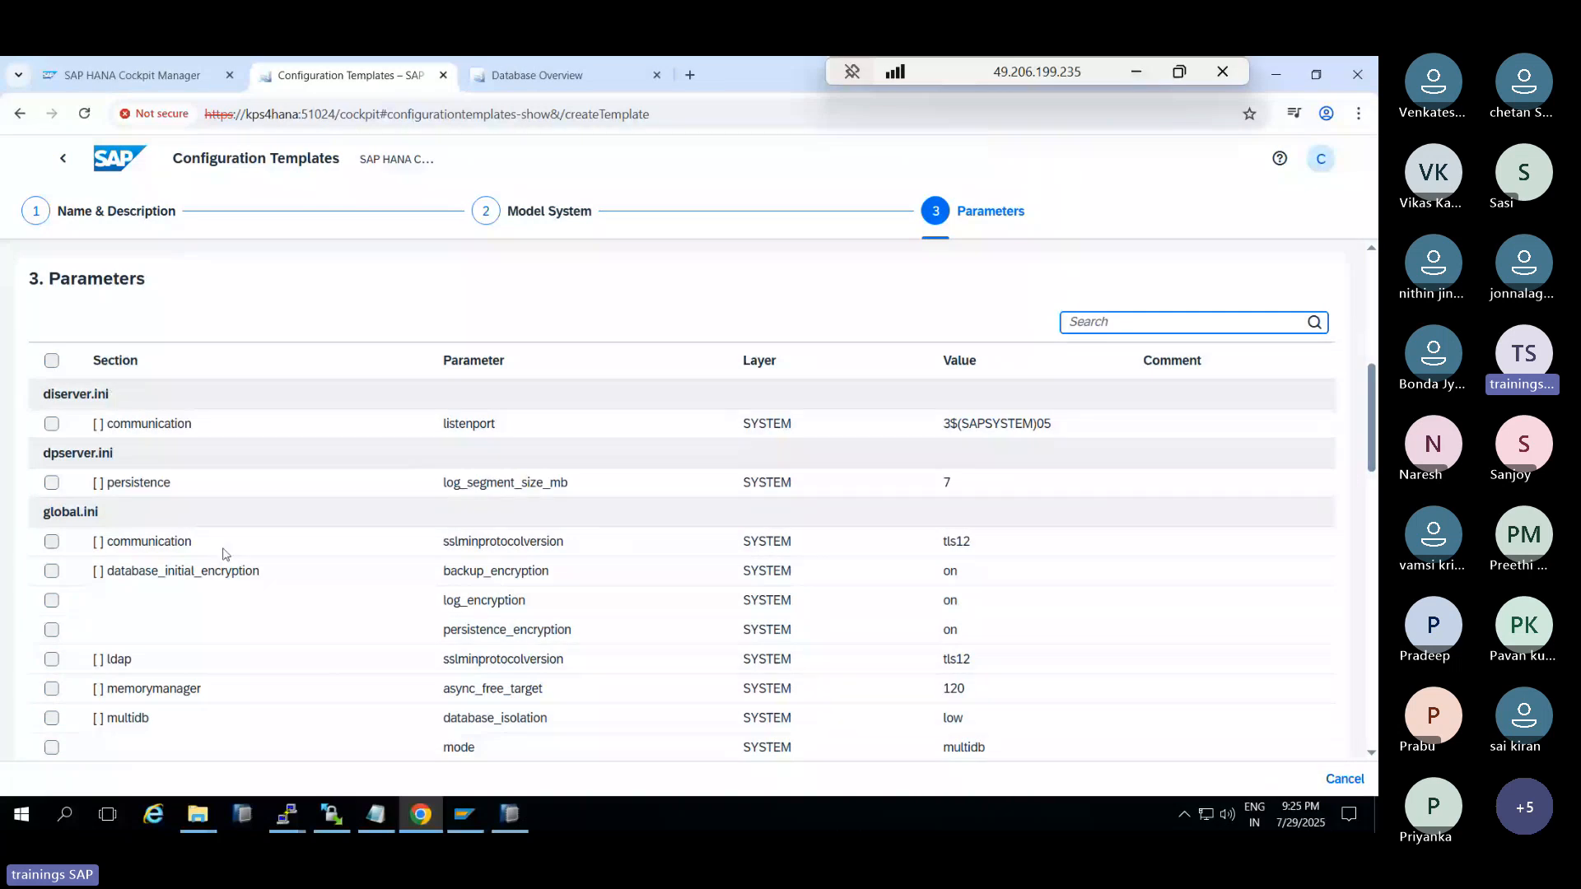
scroll(265, 629, down, 1)
scroll(265, 631, down, 2)
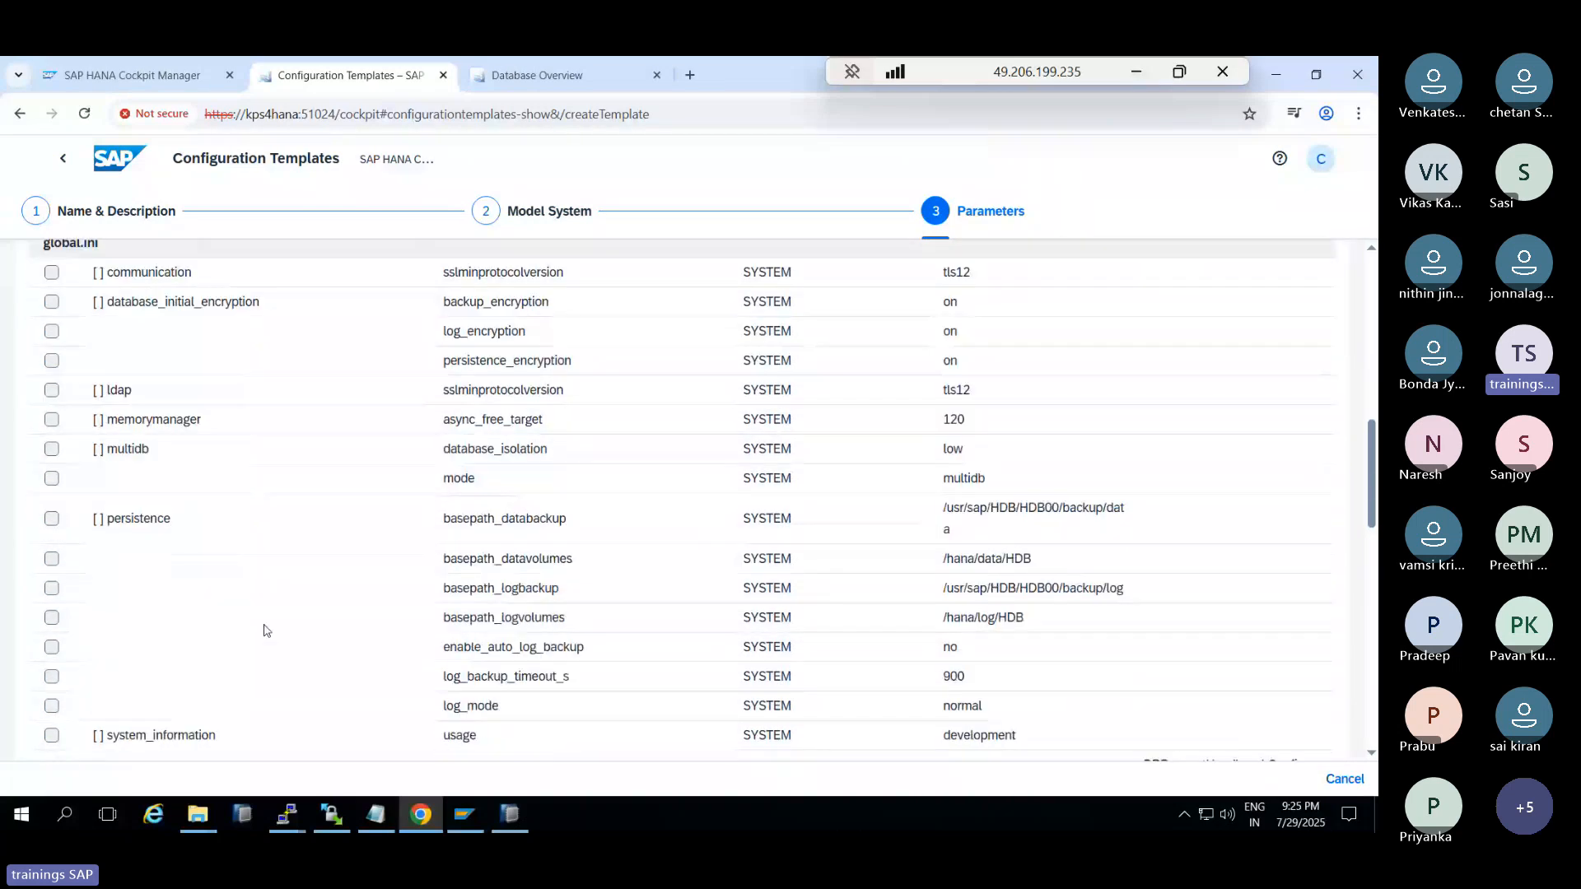
scroll(263, 631, down, 1)
scroll(263, 631, down, 6)
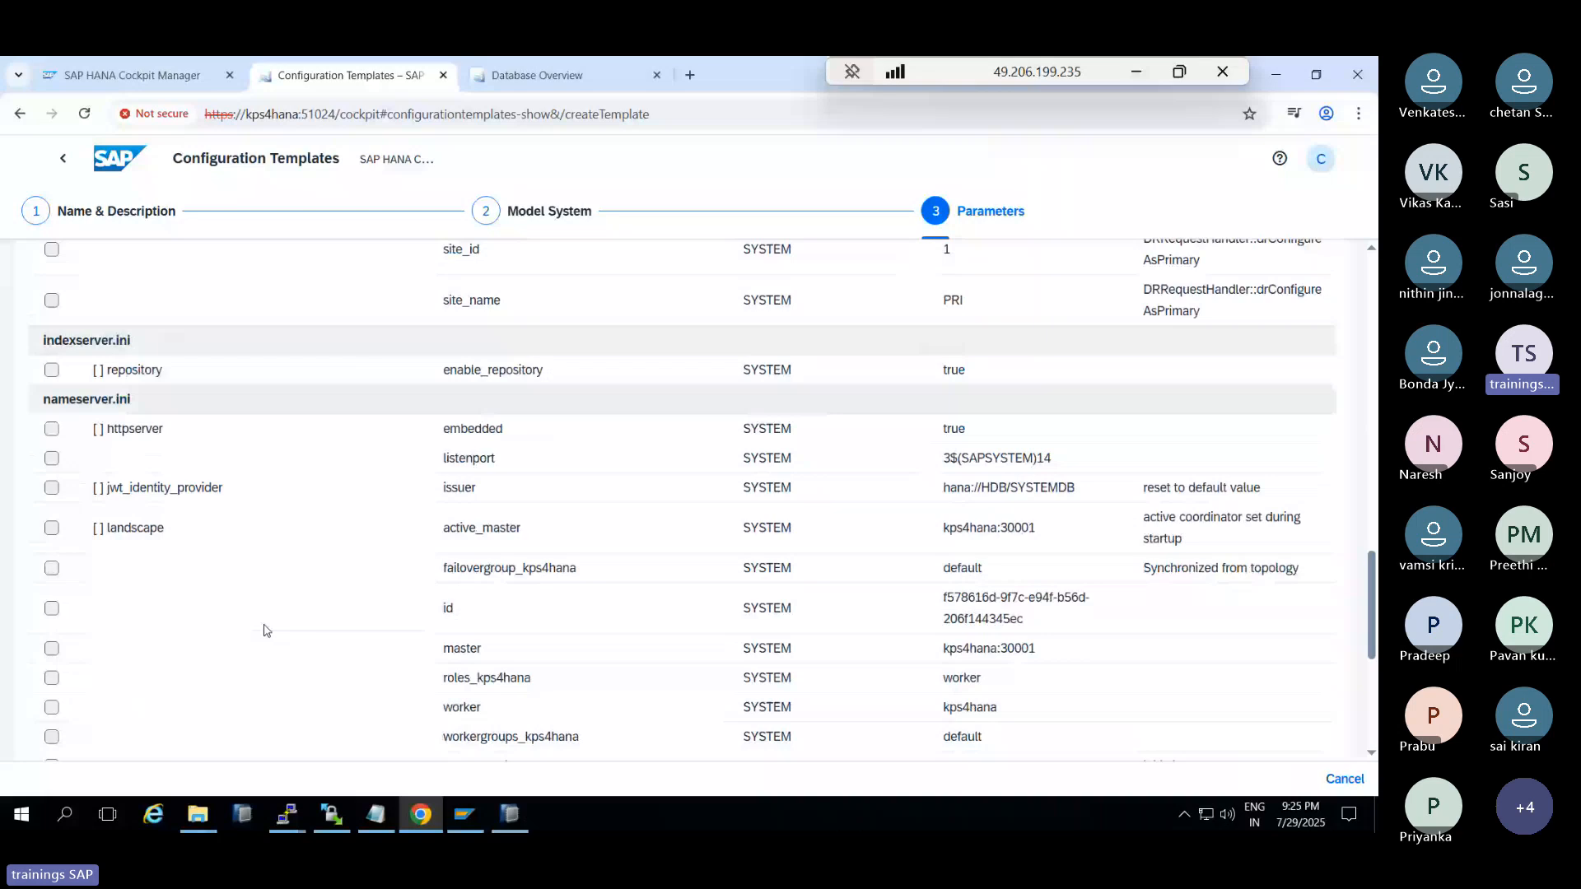
scroll(264, 630, up, 15)
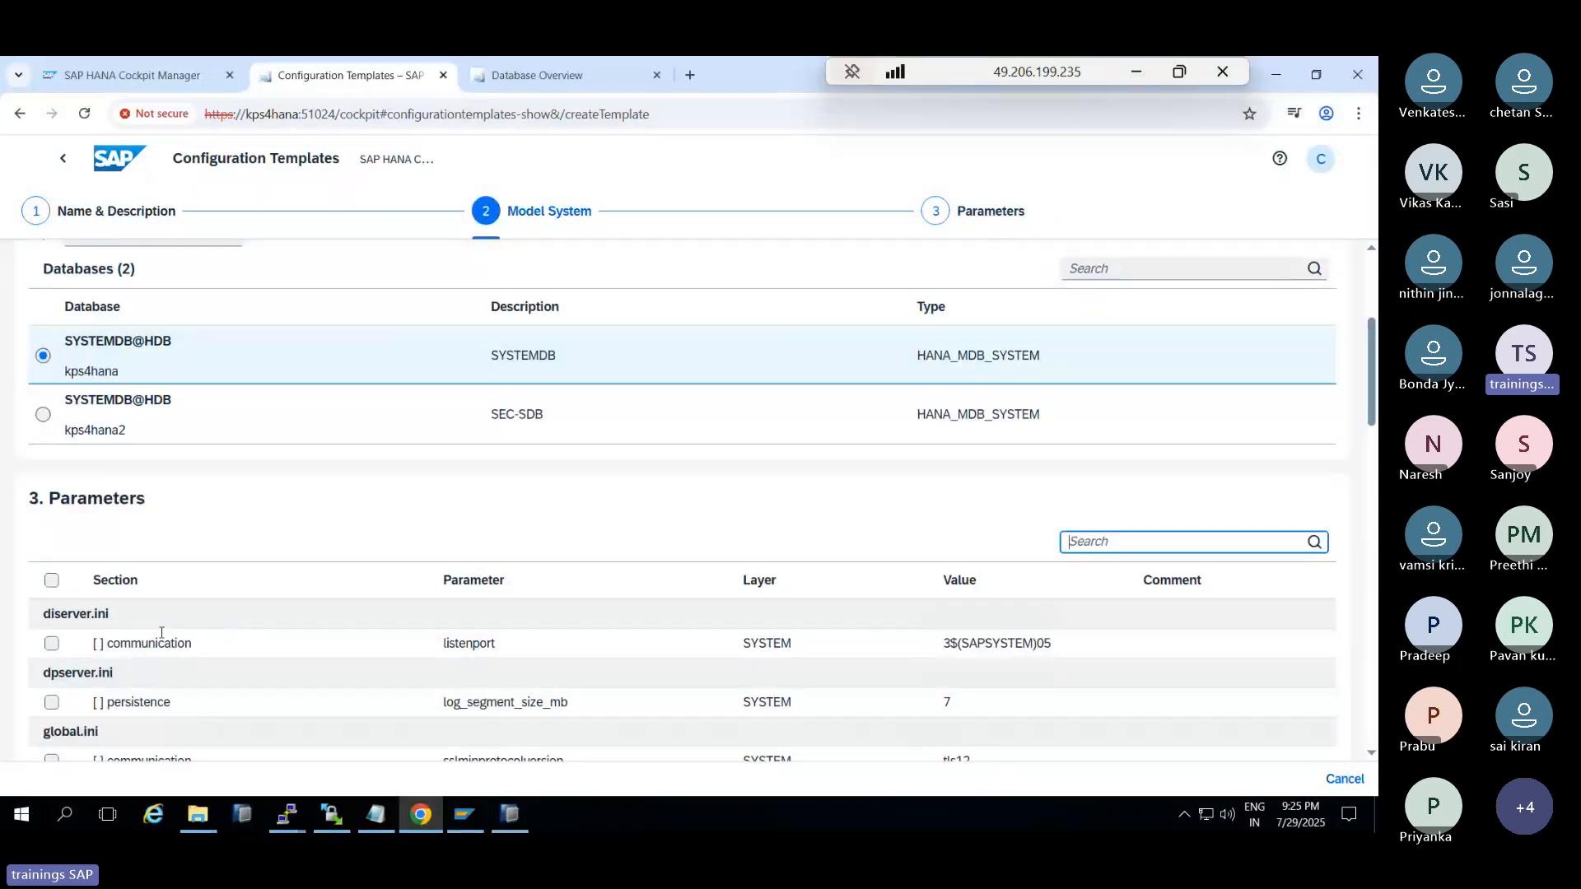
scroll(158, 641, down, 5)
scroll(158, 643, down, 3)
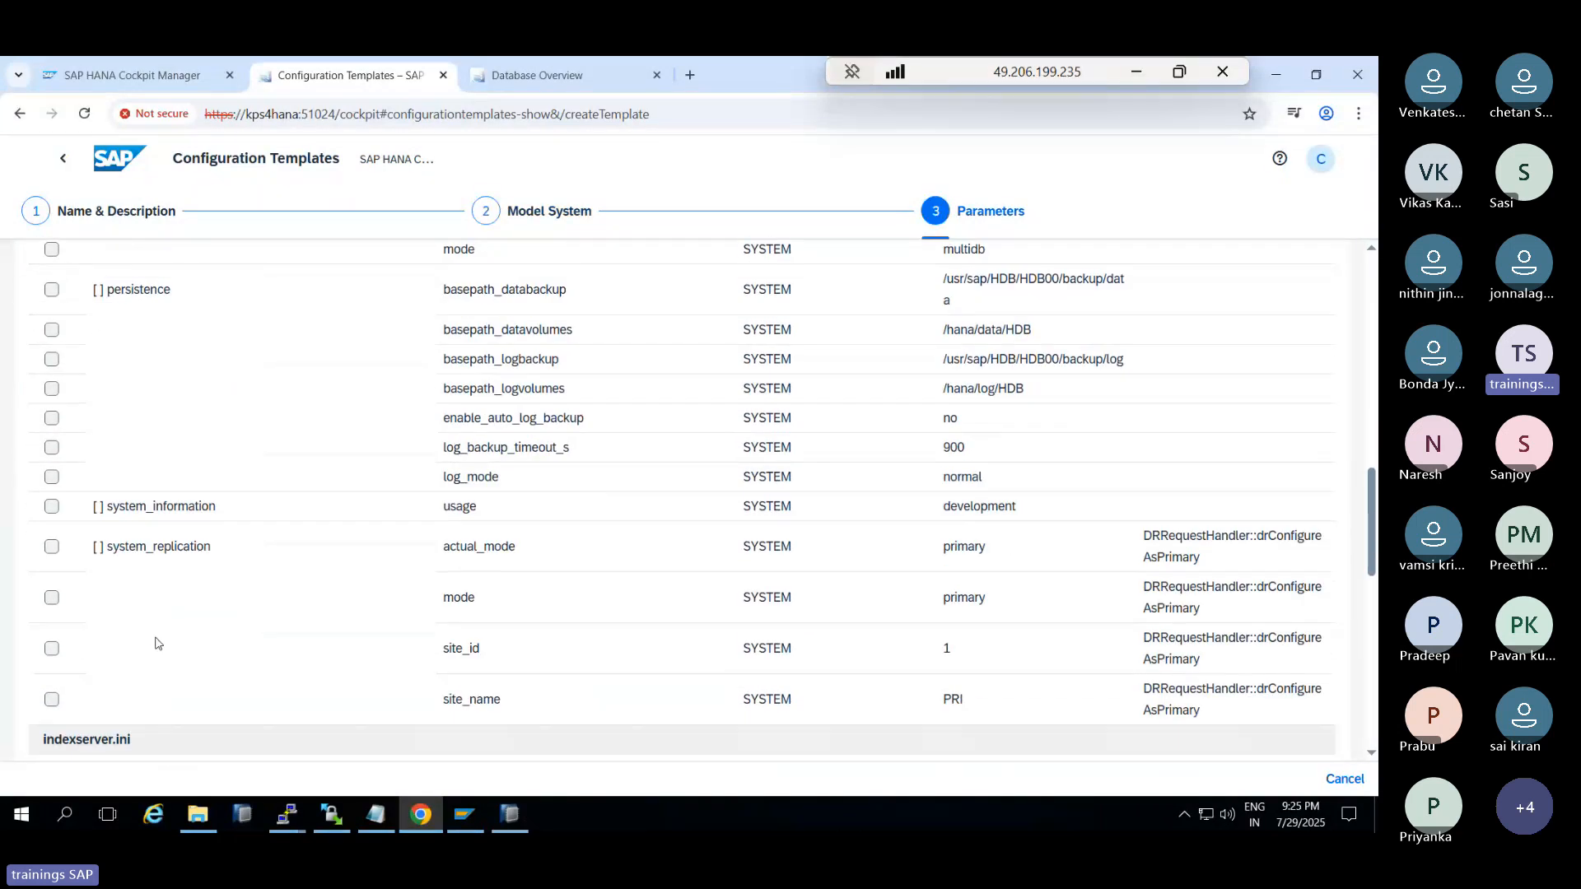
scroll(158, 643, down, 10)
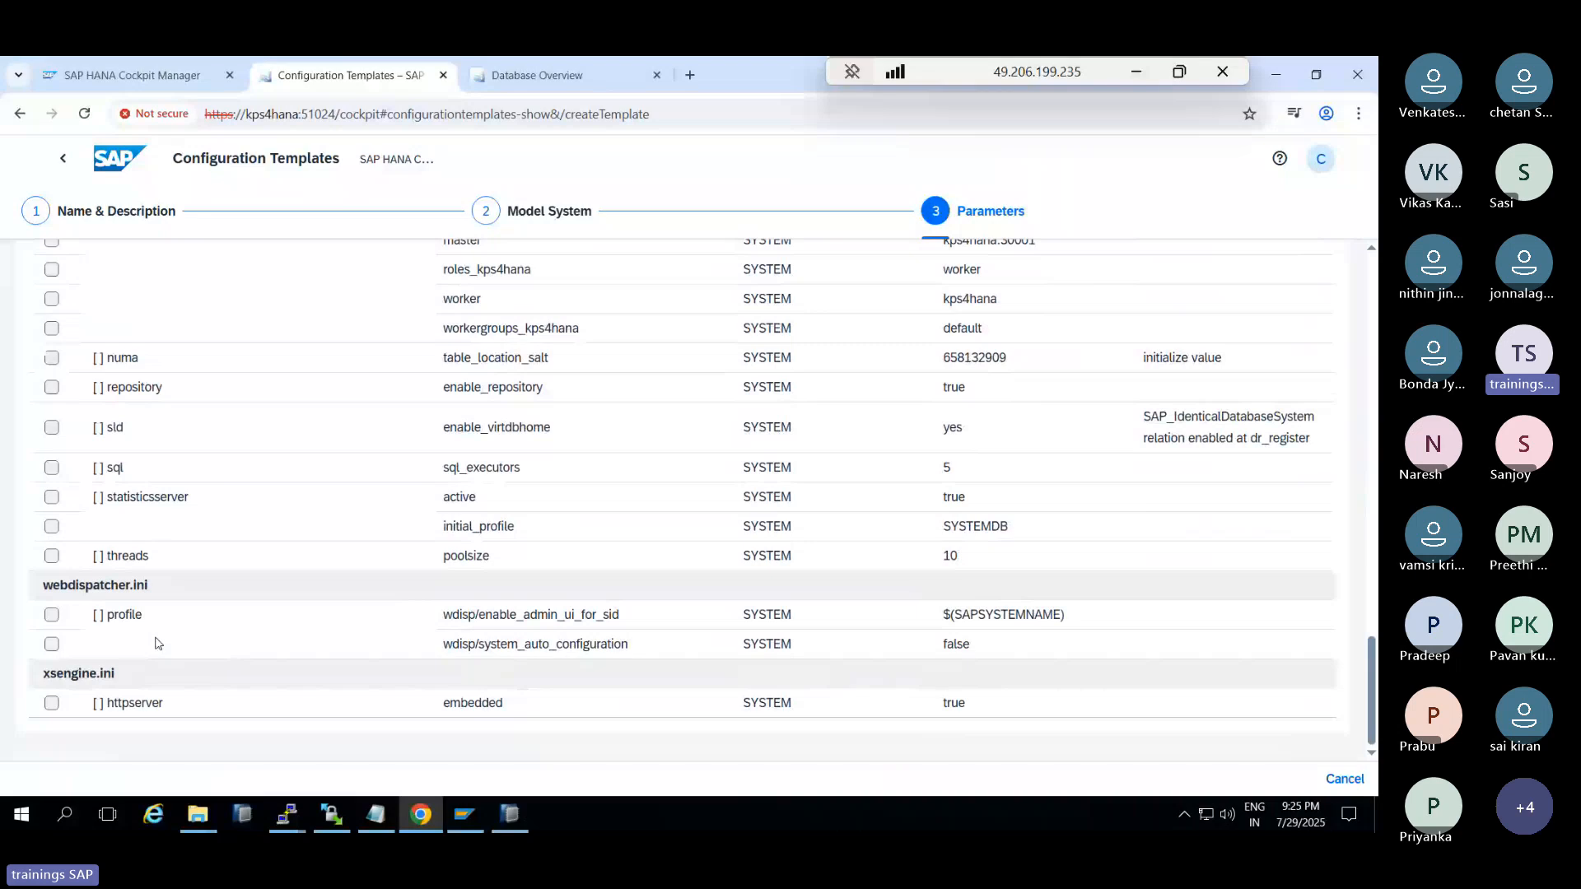
scroll(156, 642, up, 15)
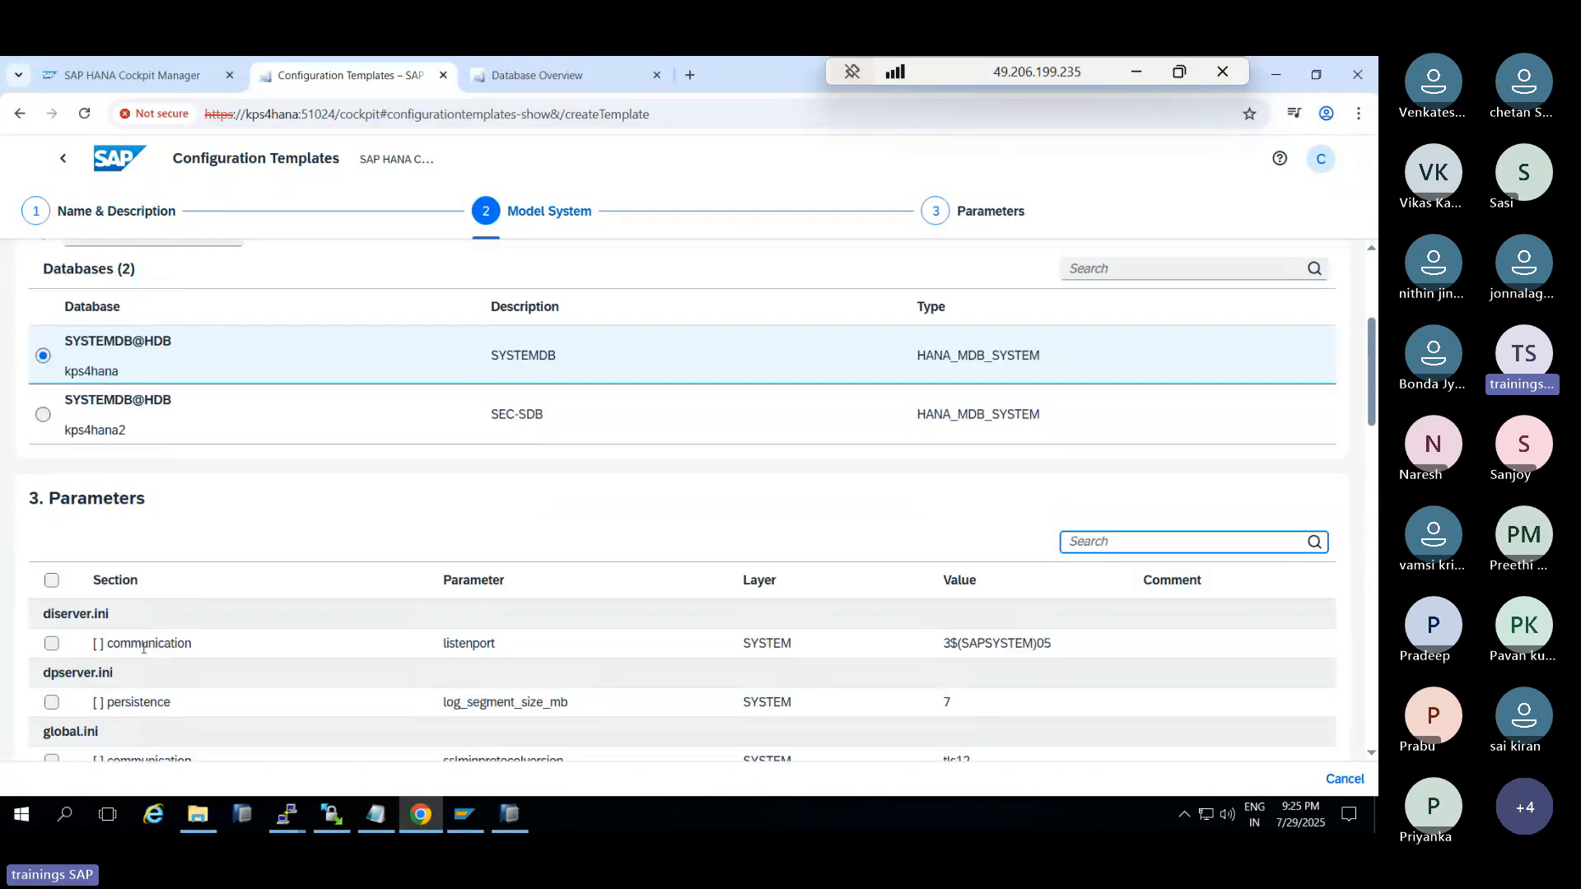
scroll(144, 648, down, 1)
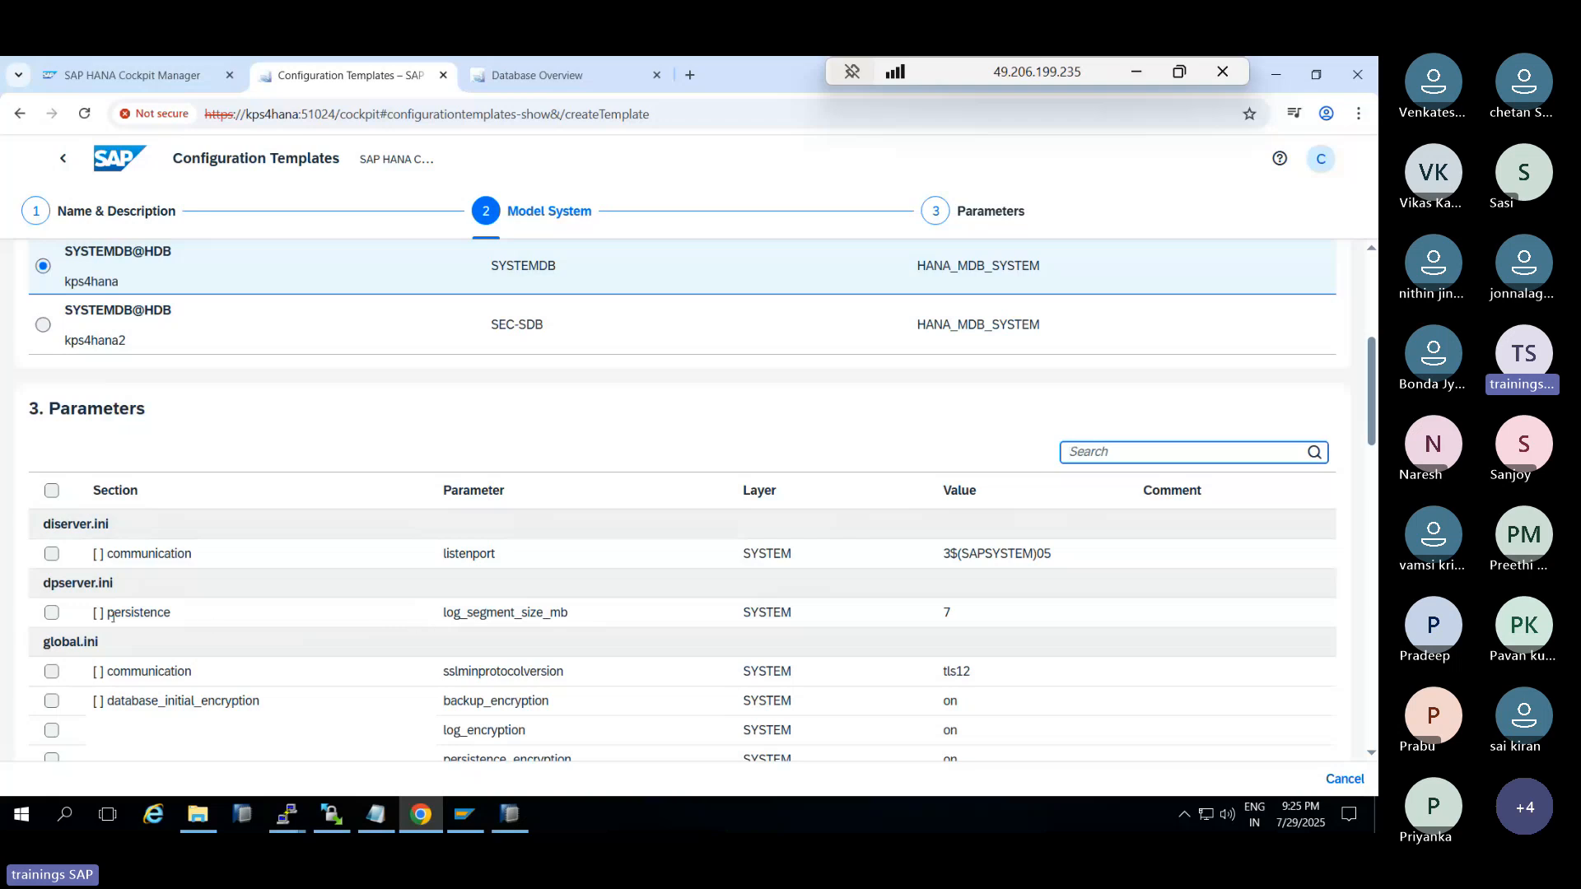
click(52, 612)
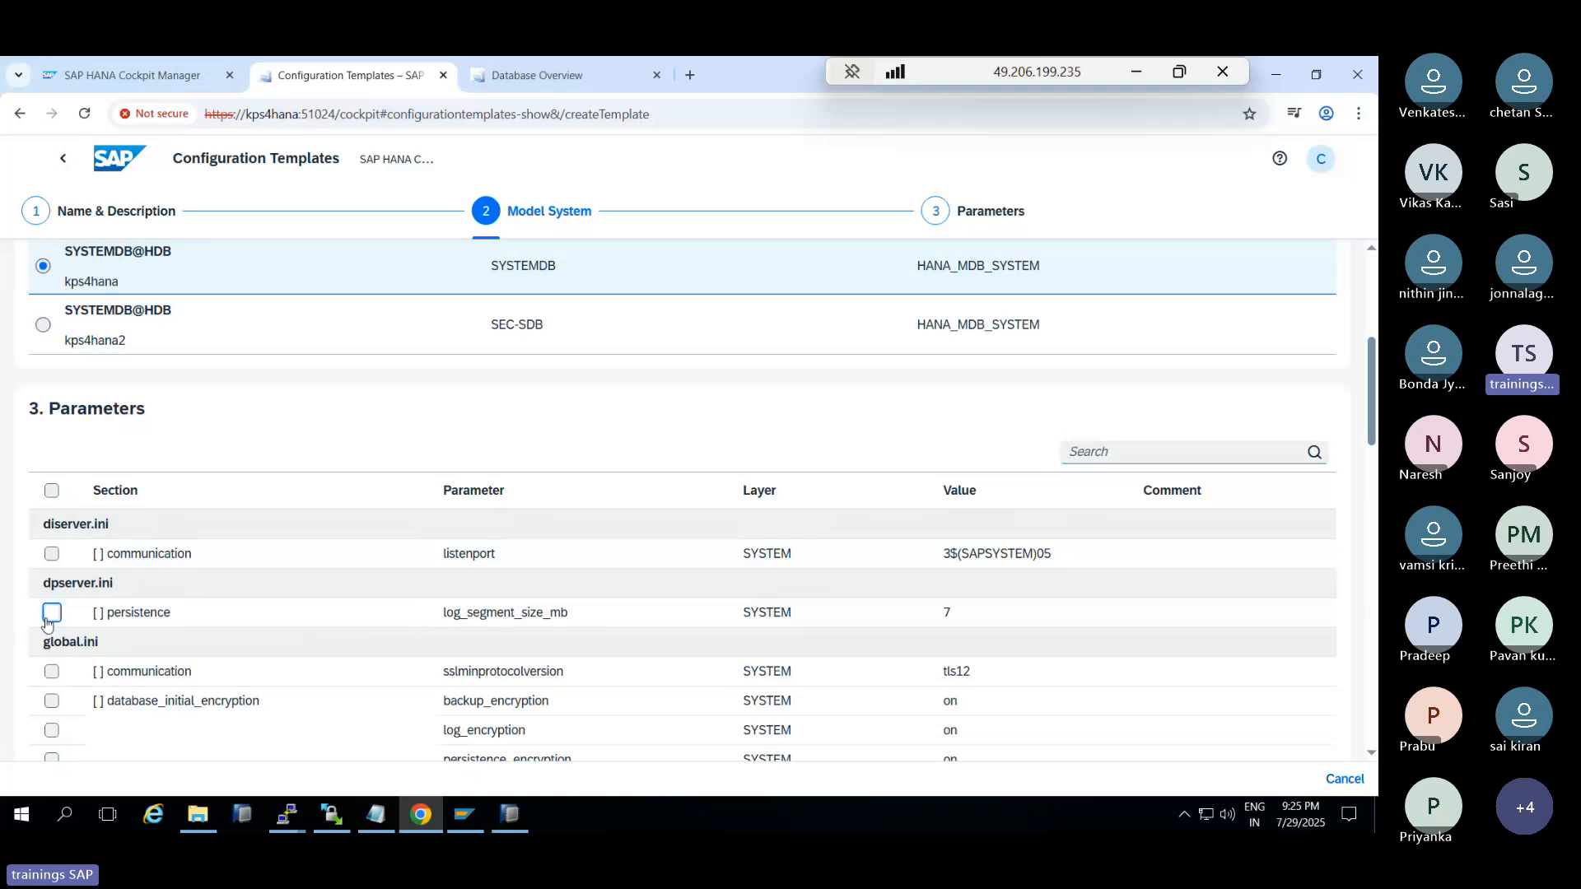
click(783, 616)
scroll(1053, 493, up, 5)
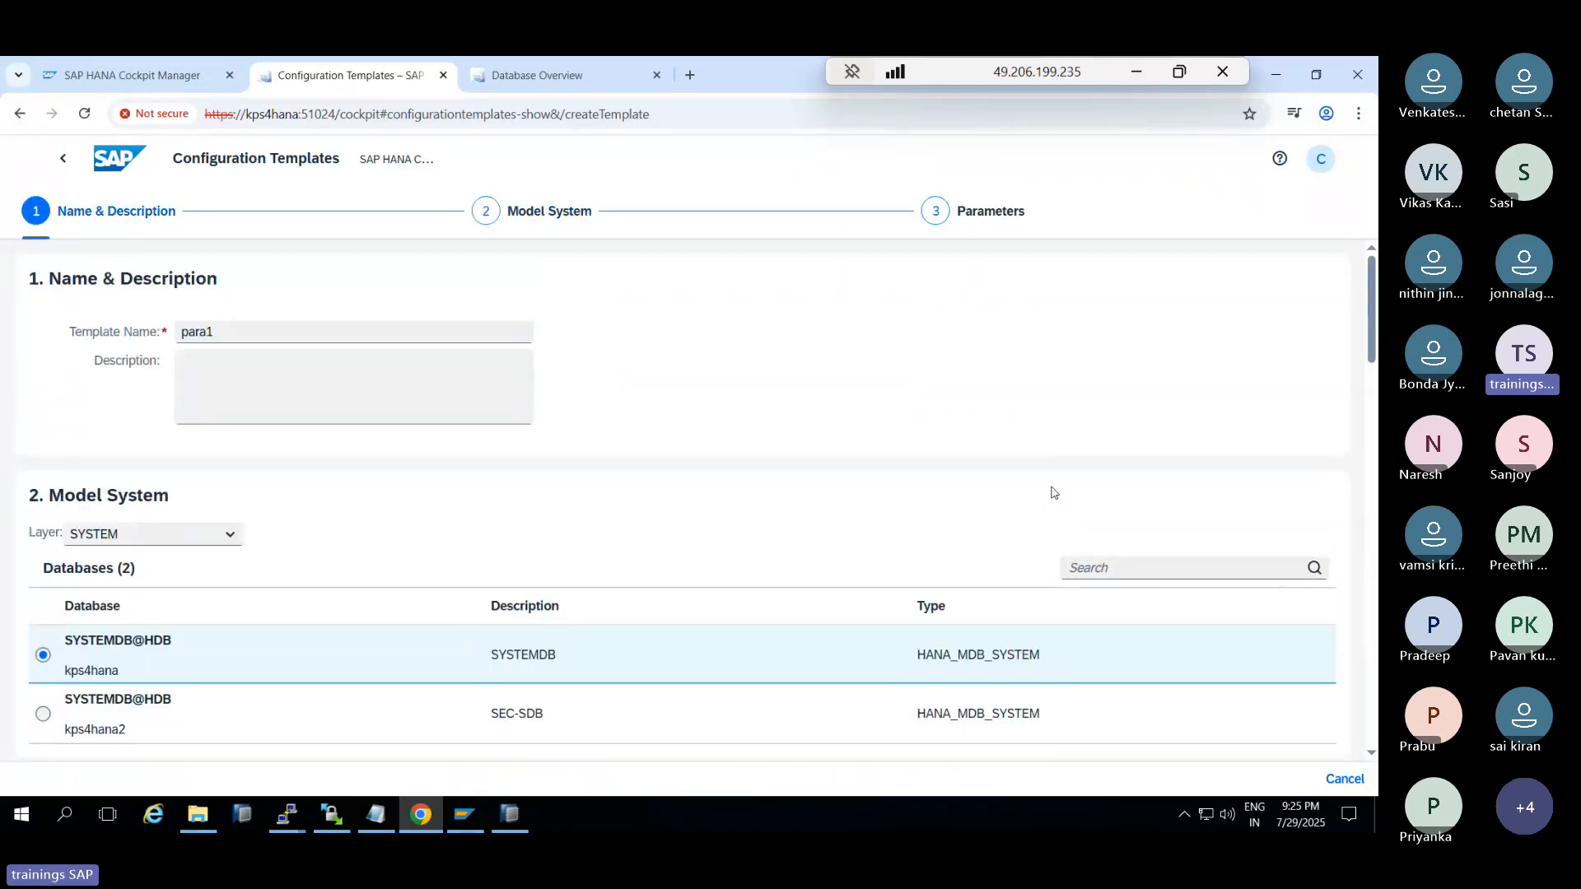
scroll(1054, 493, down, 15)
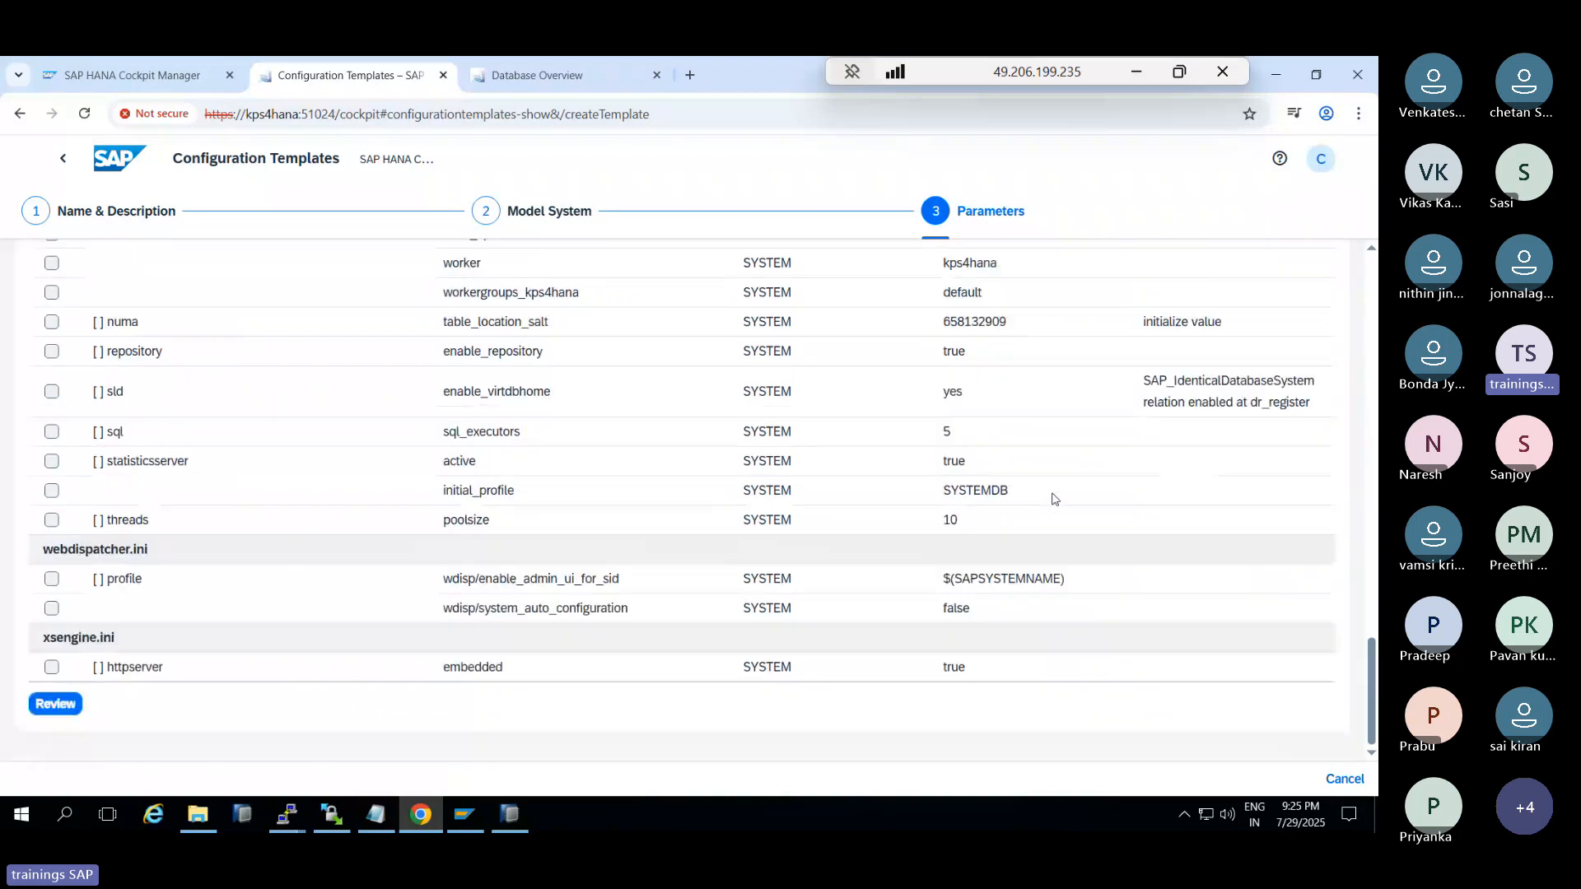
Review the para1 template summary and create the template
click(56, 703)
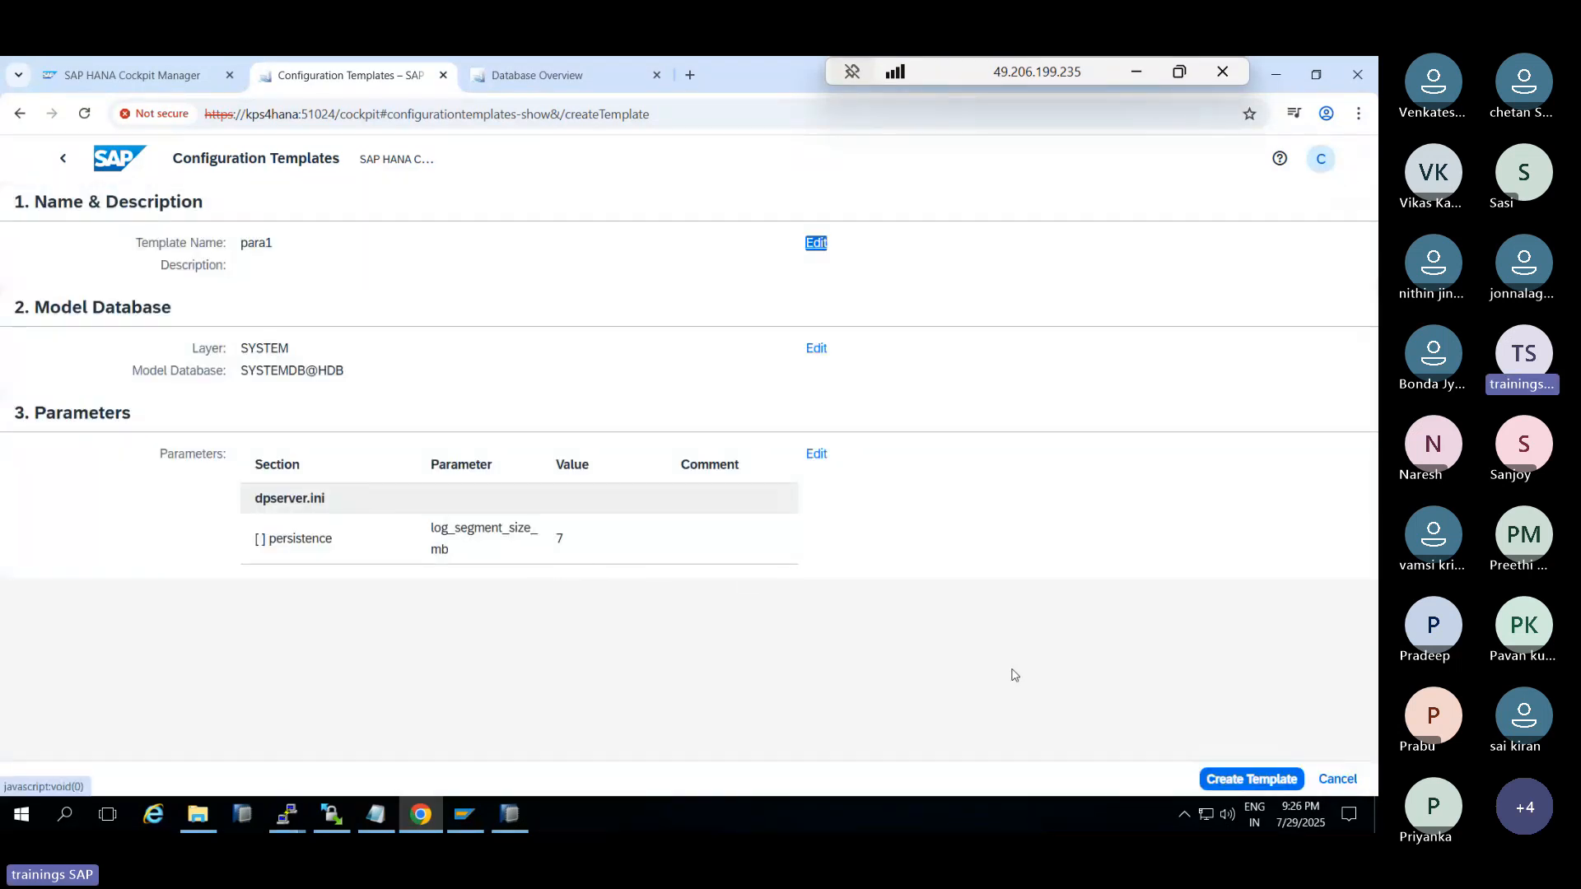
click(815, 454)
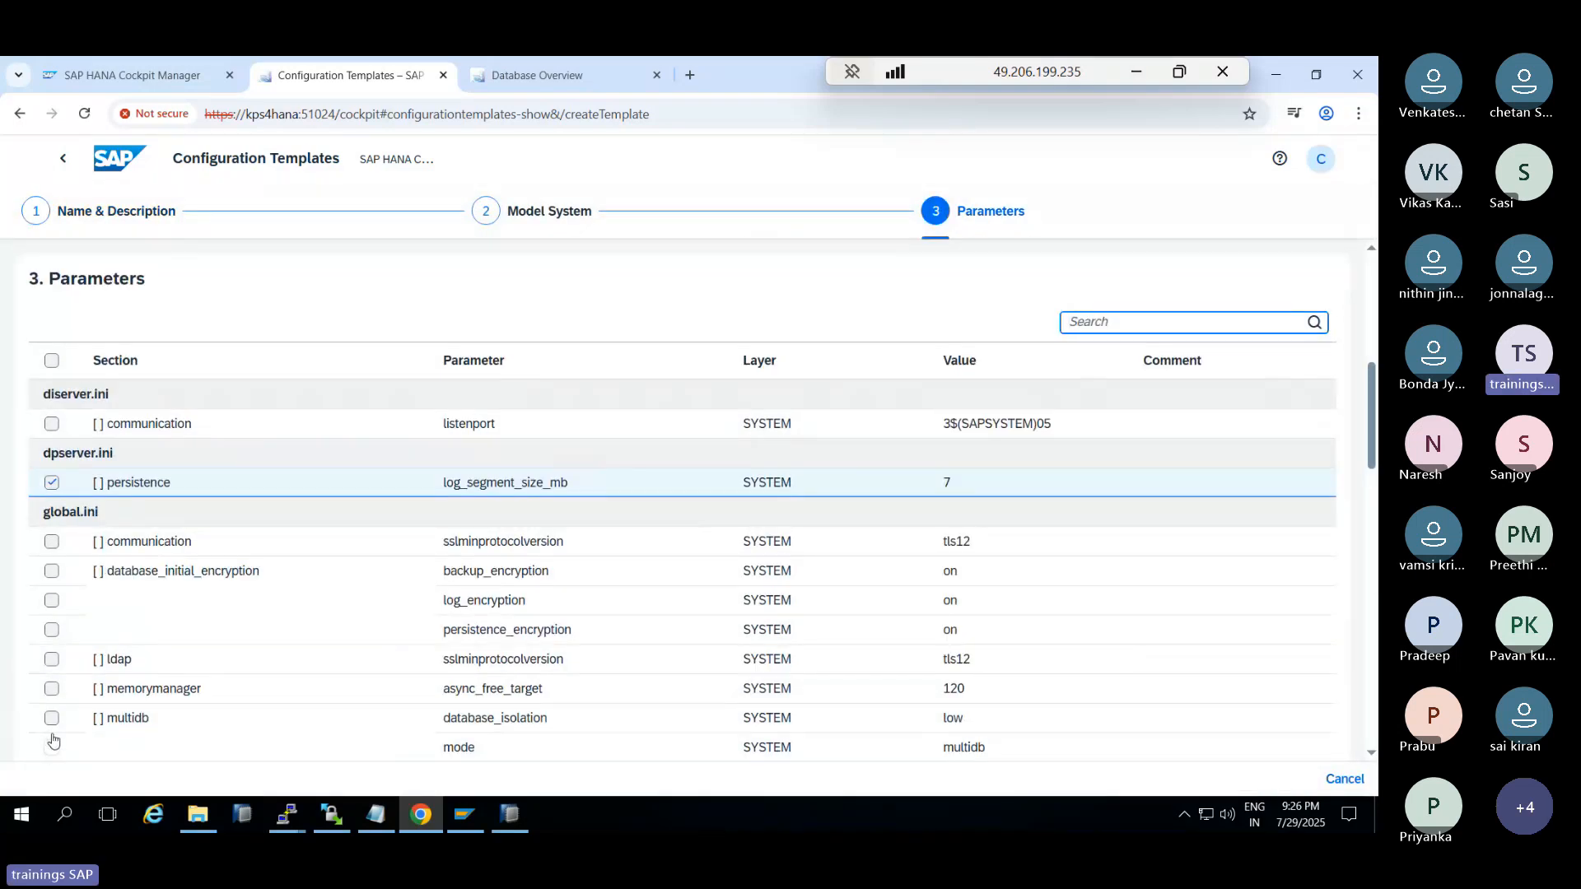
scroll(53, 745, down, 15)
click(55, 704)
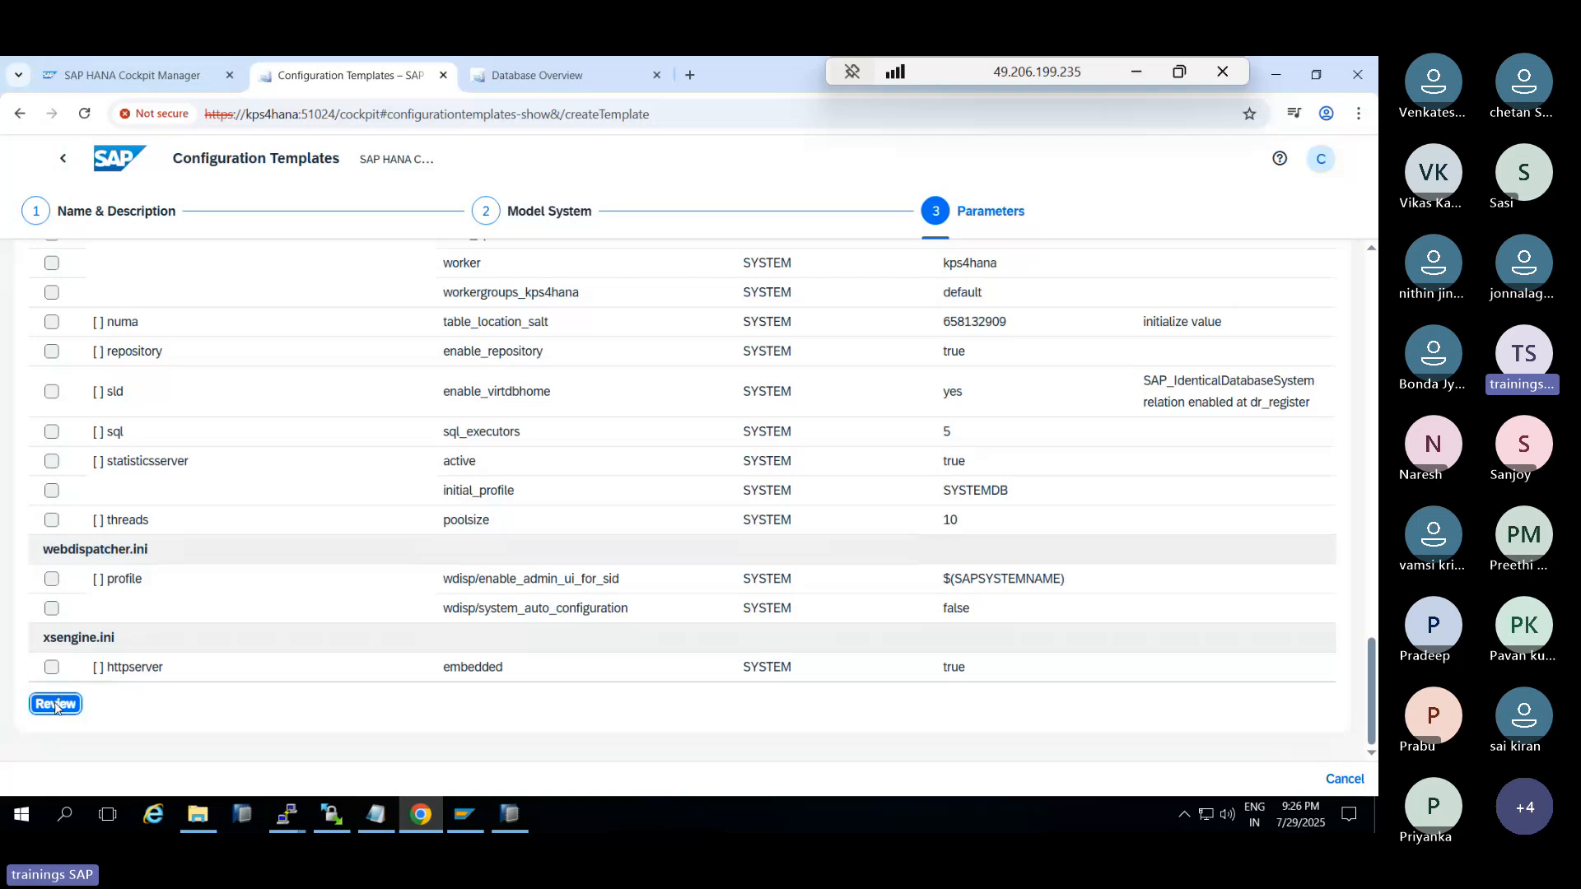
click(1225, 779)
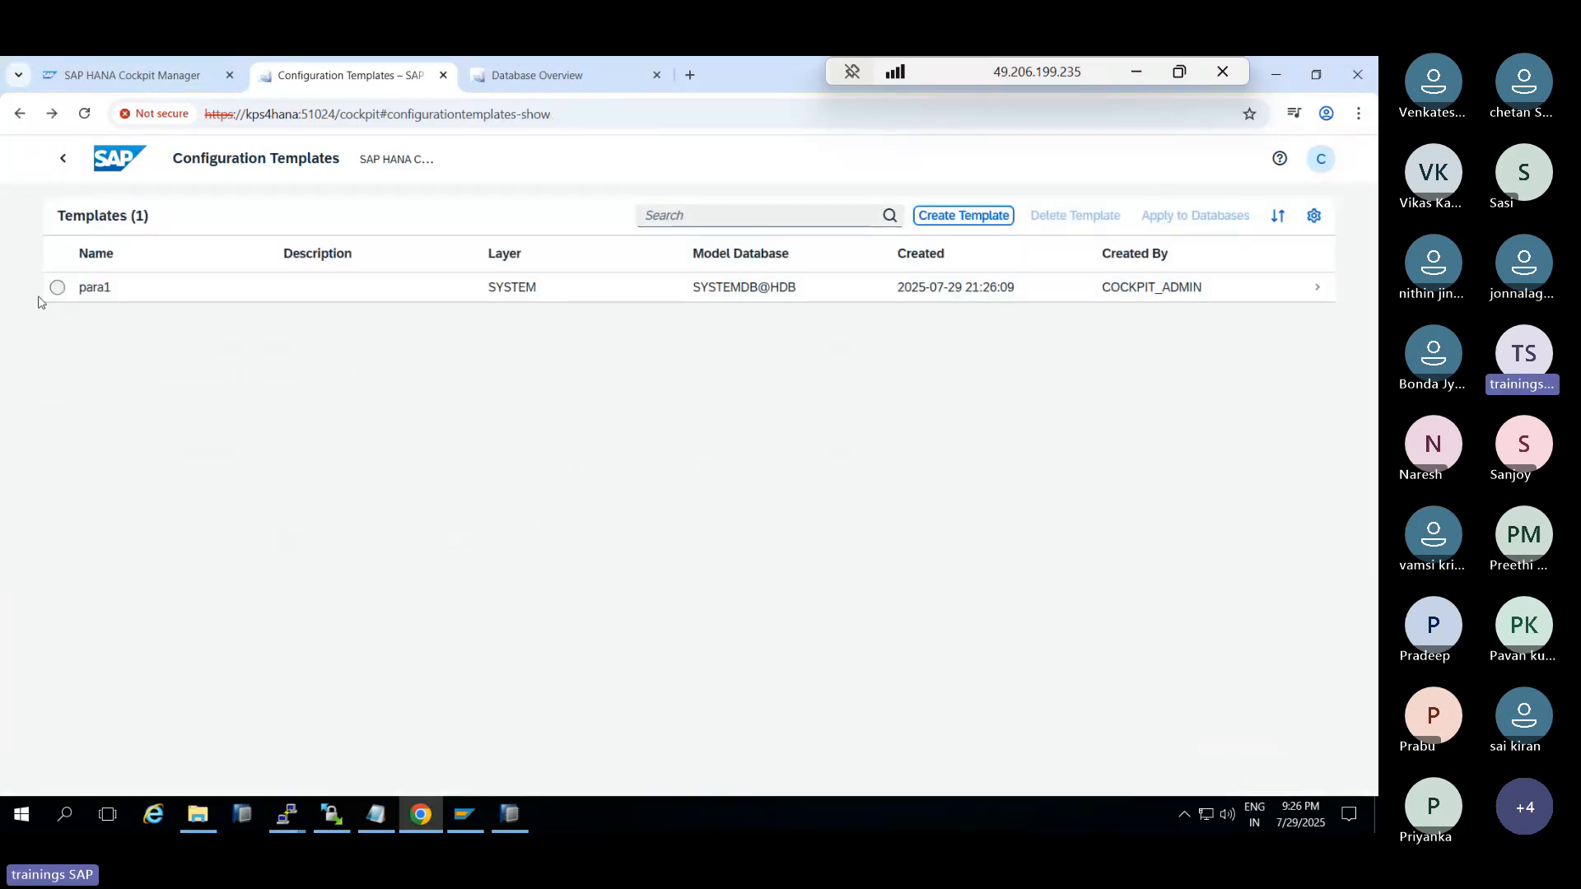
Apply para1 to both databases and inspect the SYSTEMDB@HDB refused-connection error
click(55, 289)
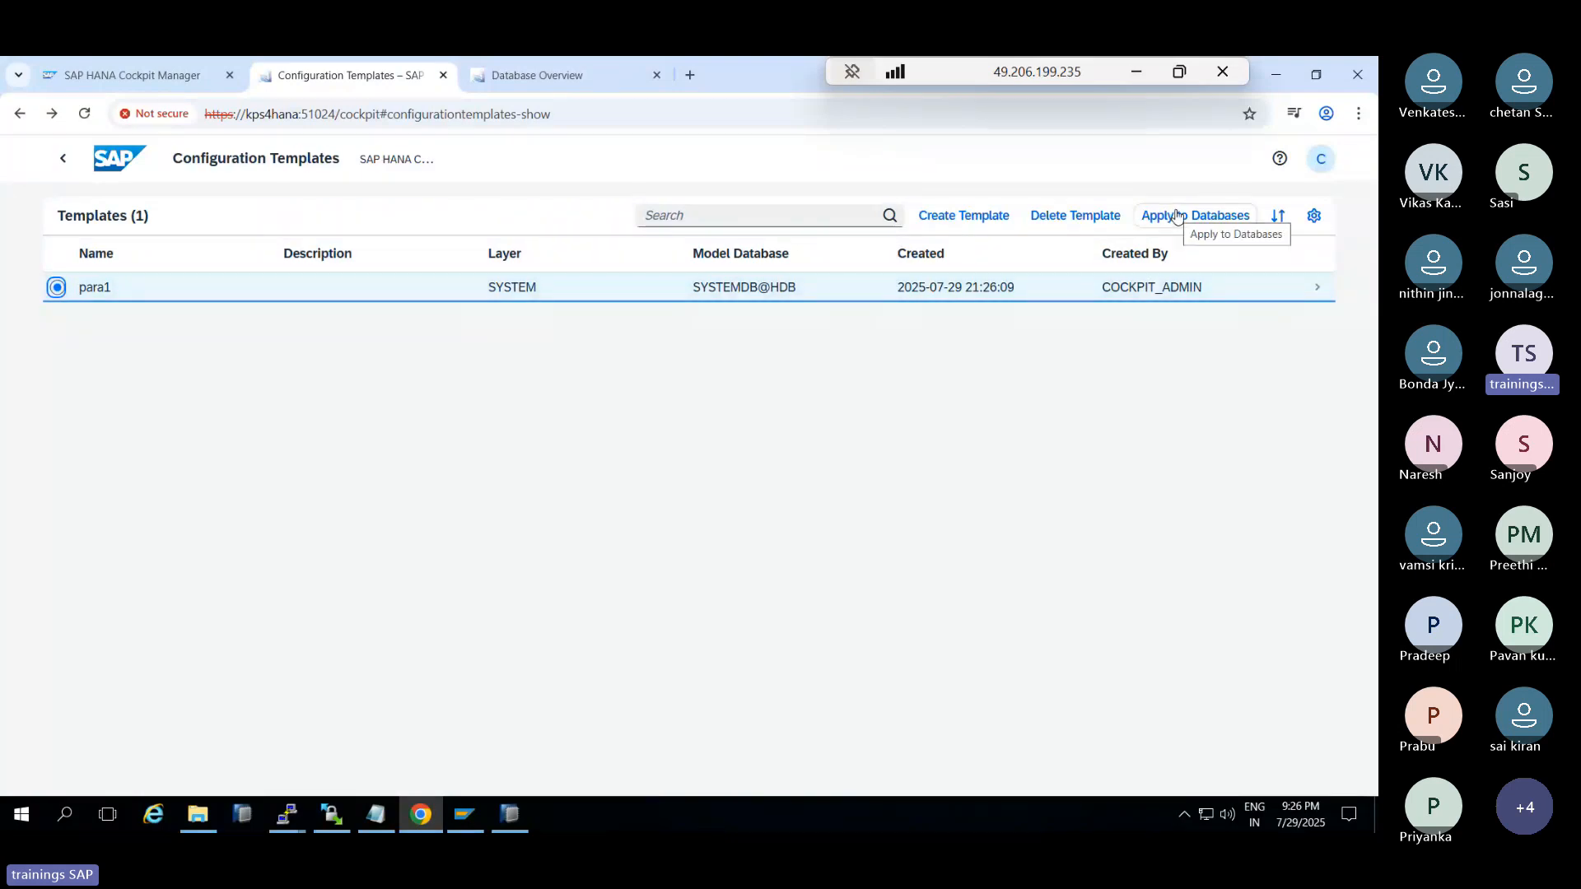
click(1177, 215)
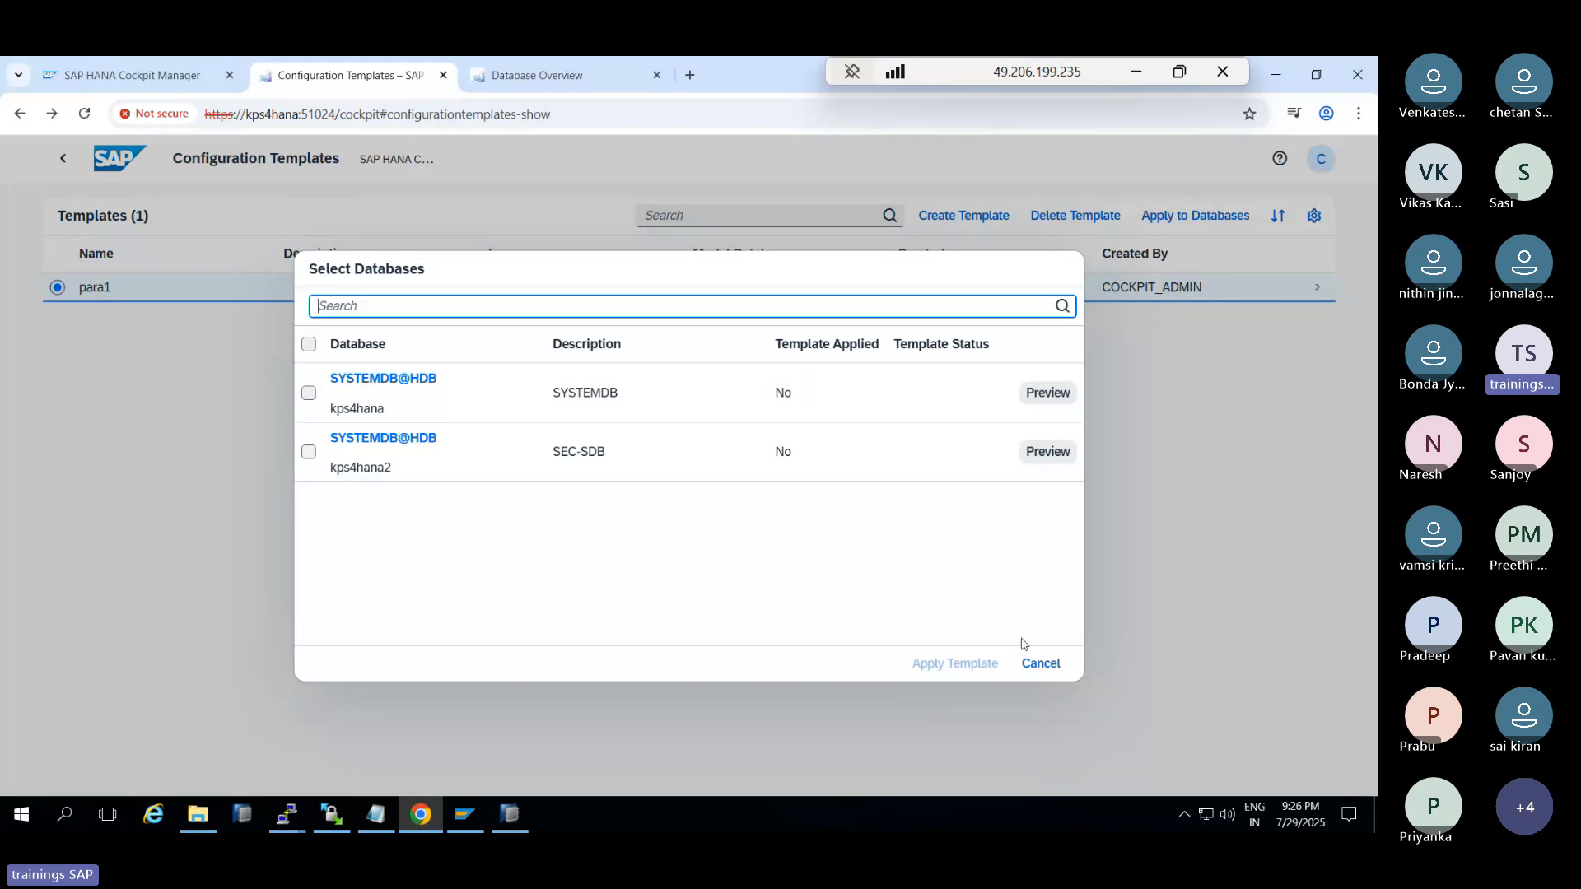
click(309, 344)
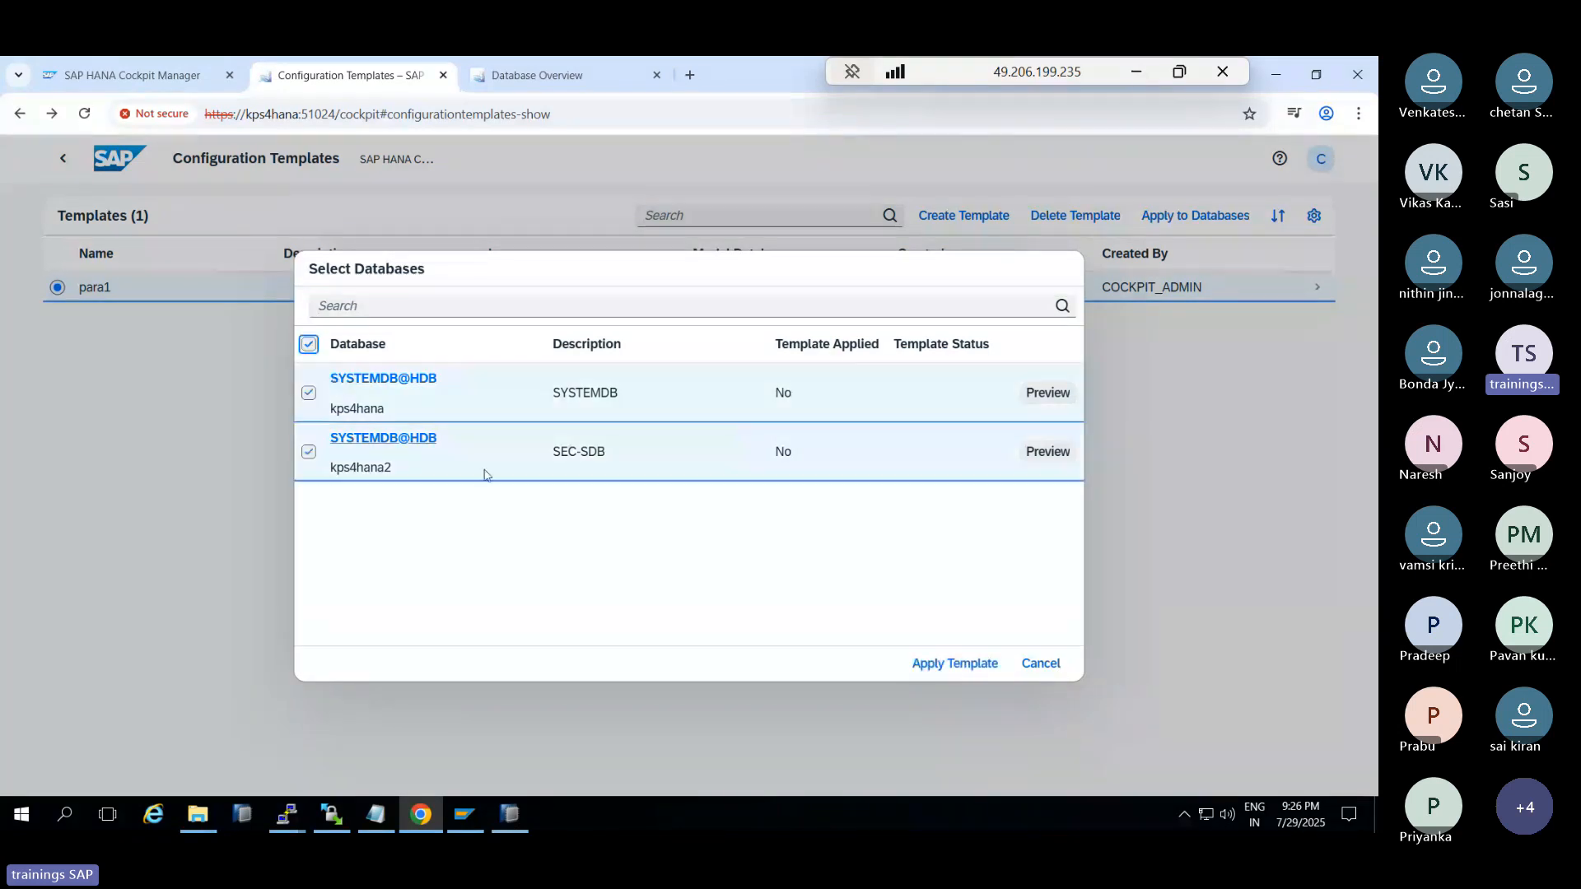
click(953, 664)
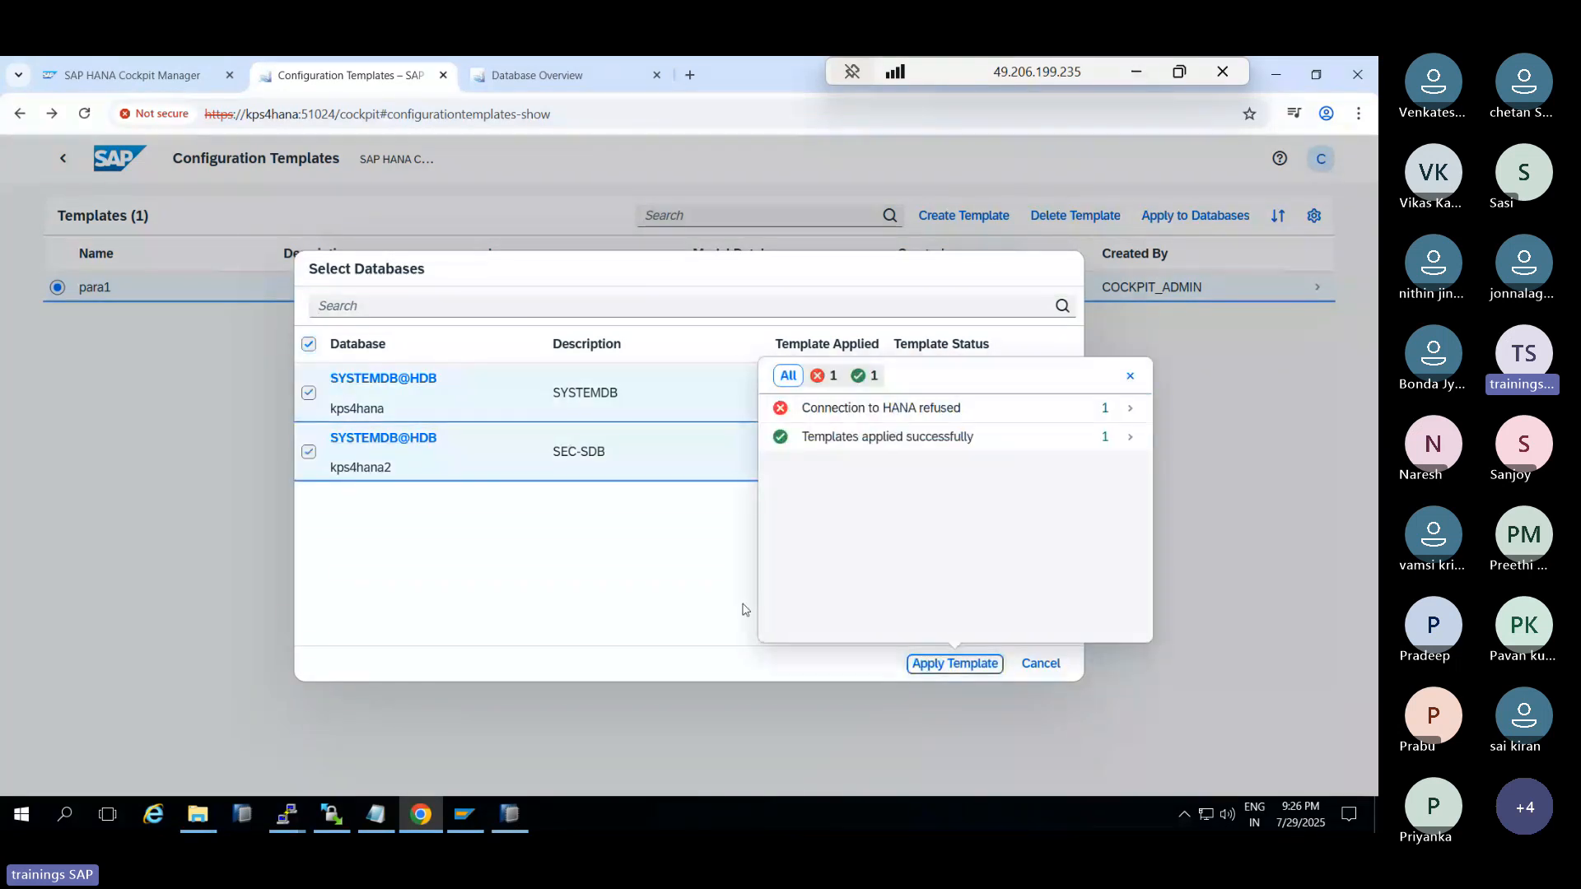
click(974, 408)
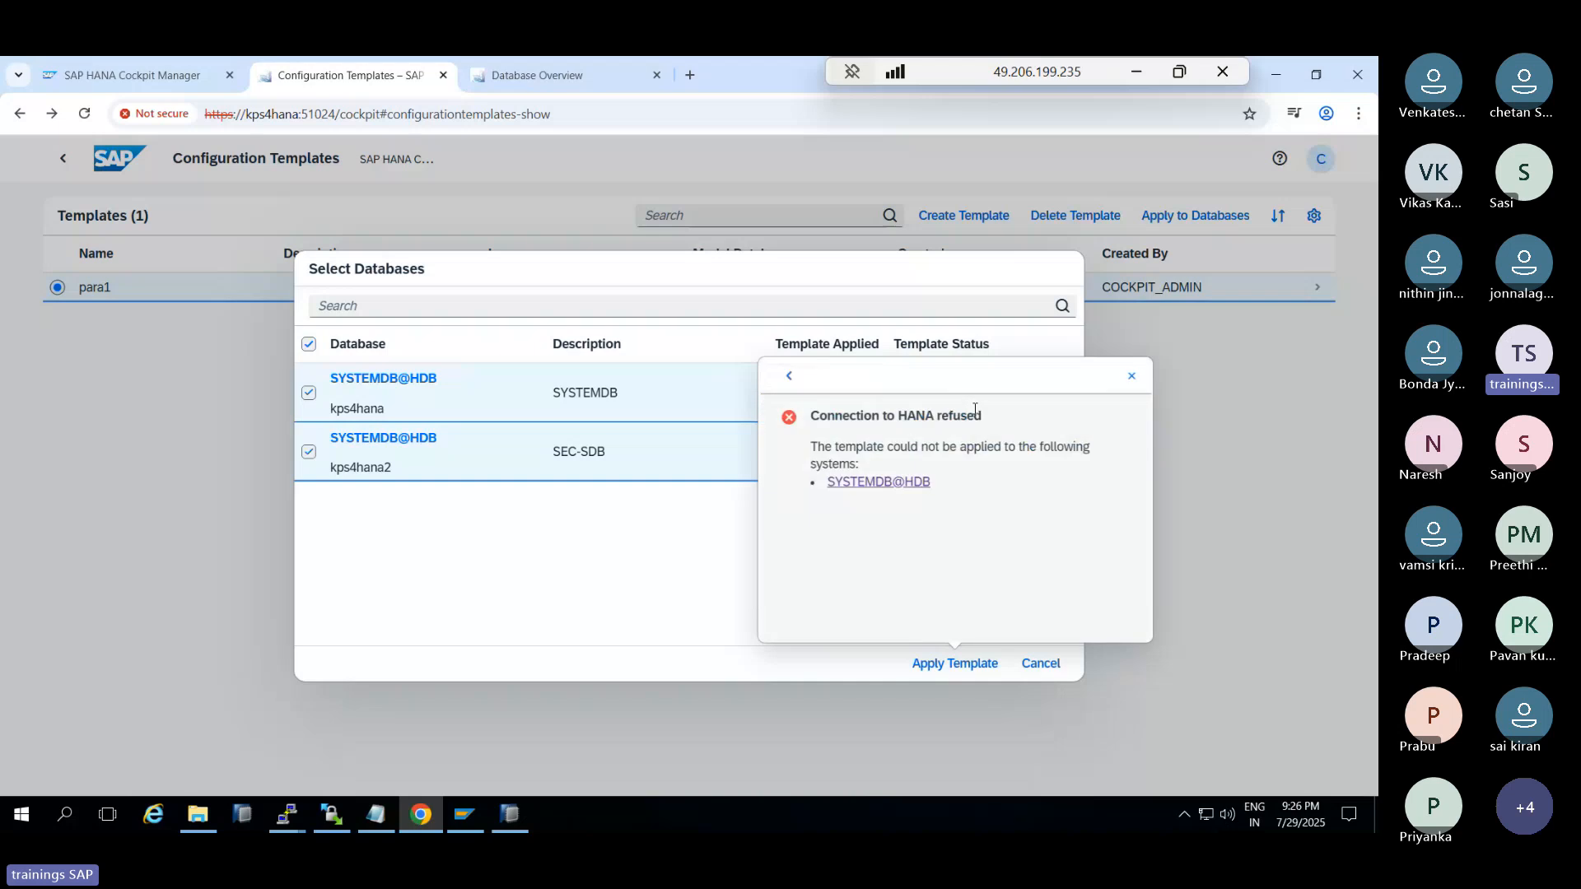
click(1033, 664)
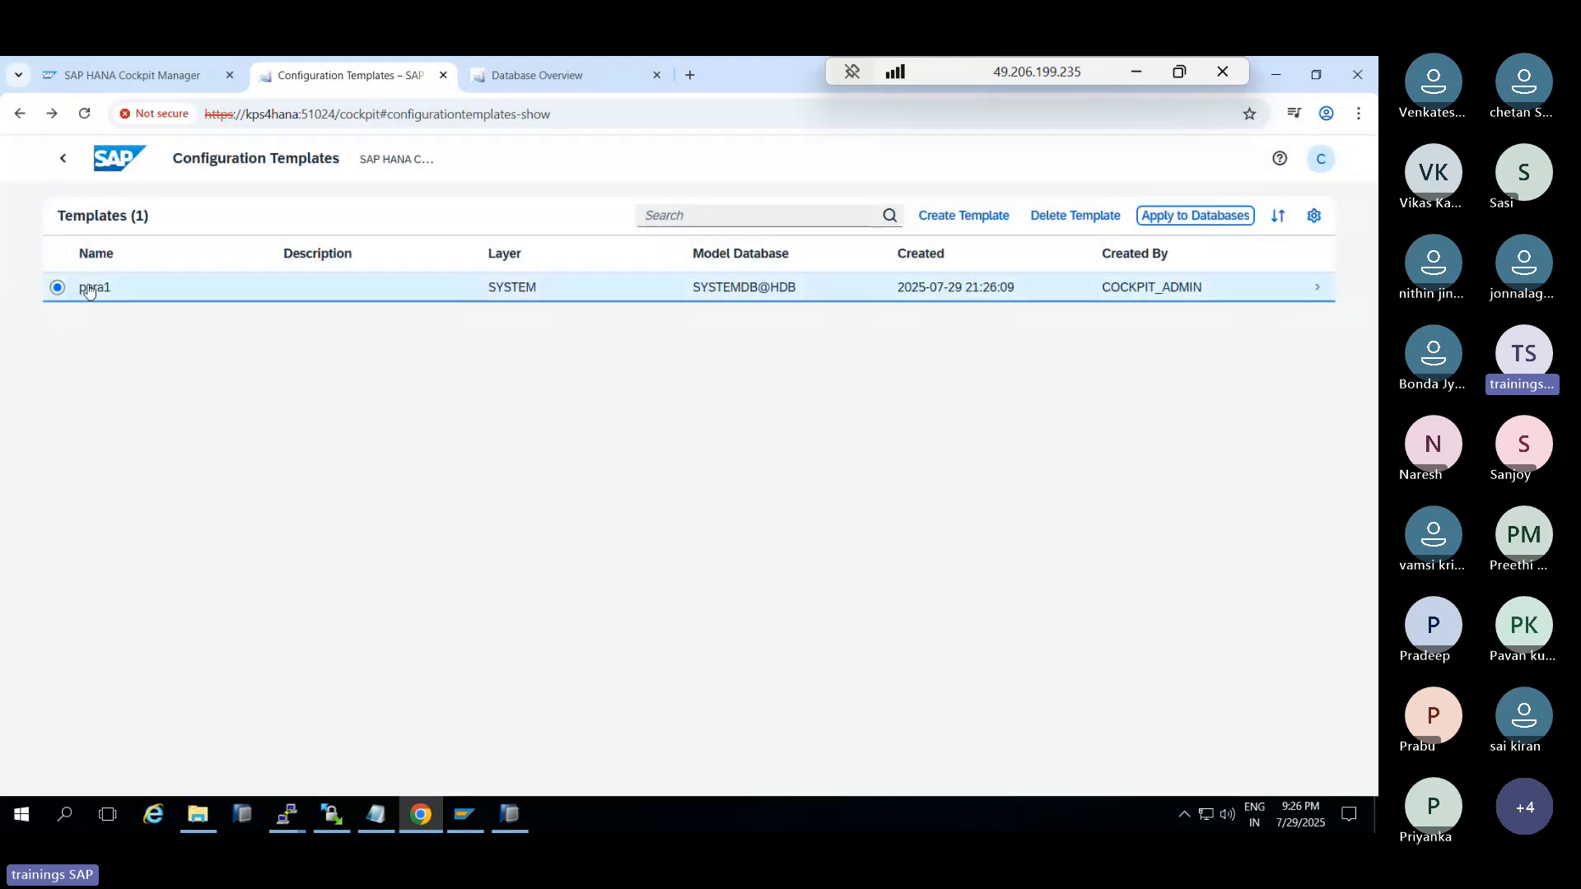
click(505, 813)
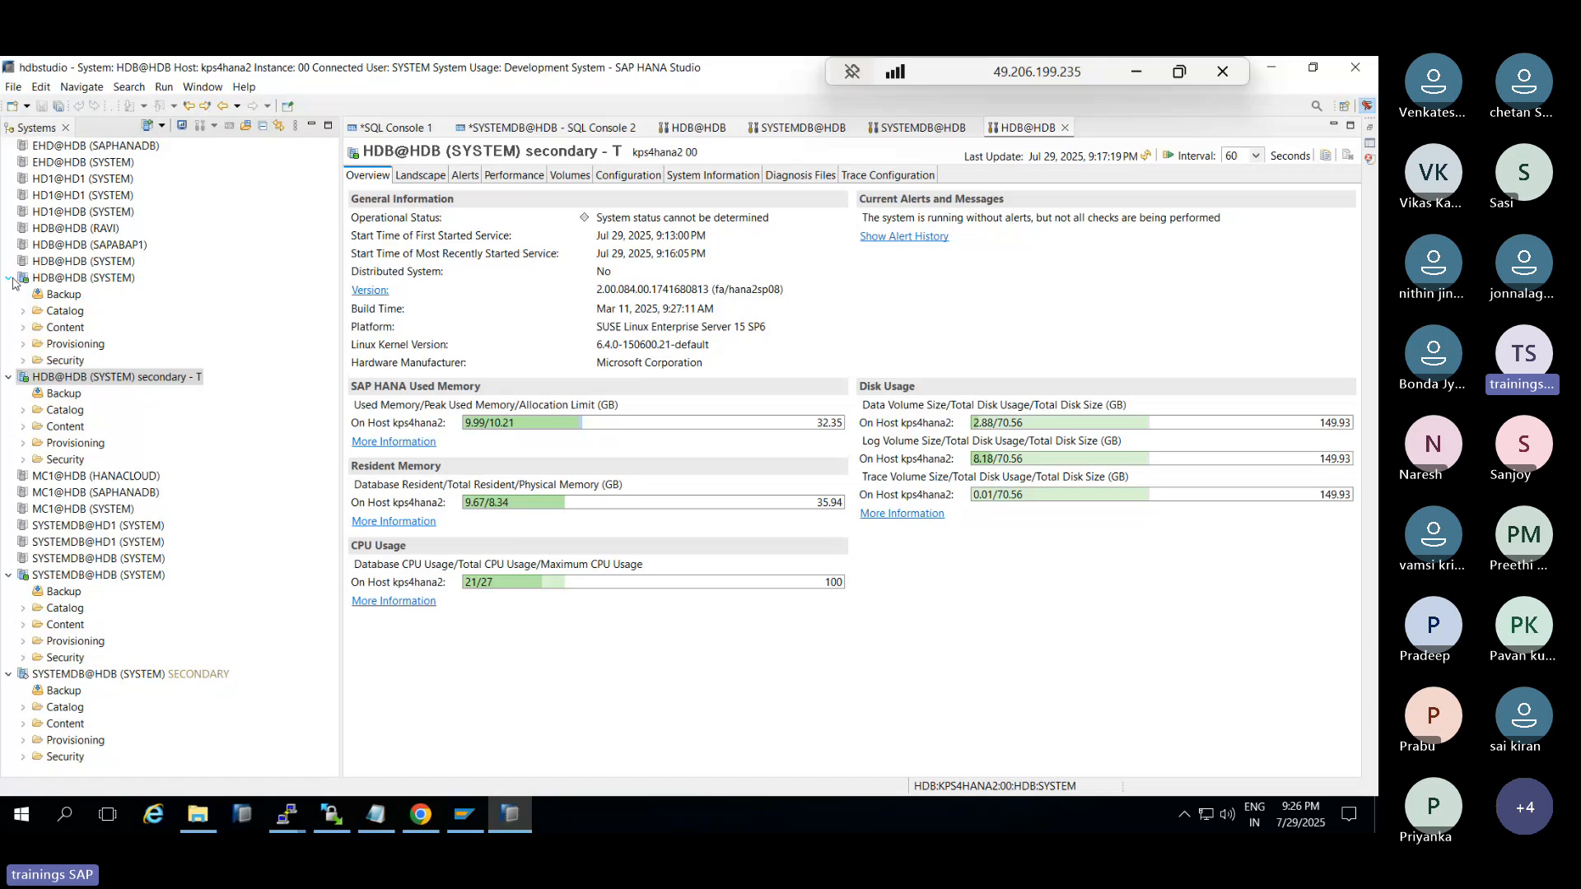
mouse_move(521, 816)
click(420, 815)
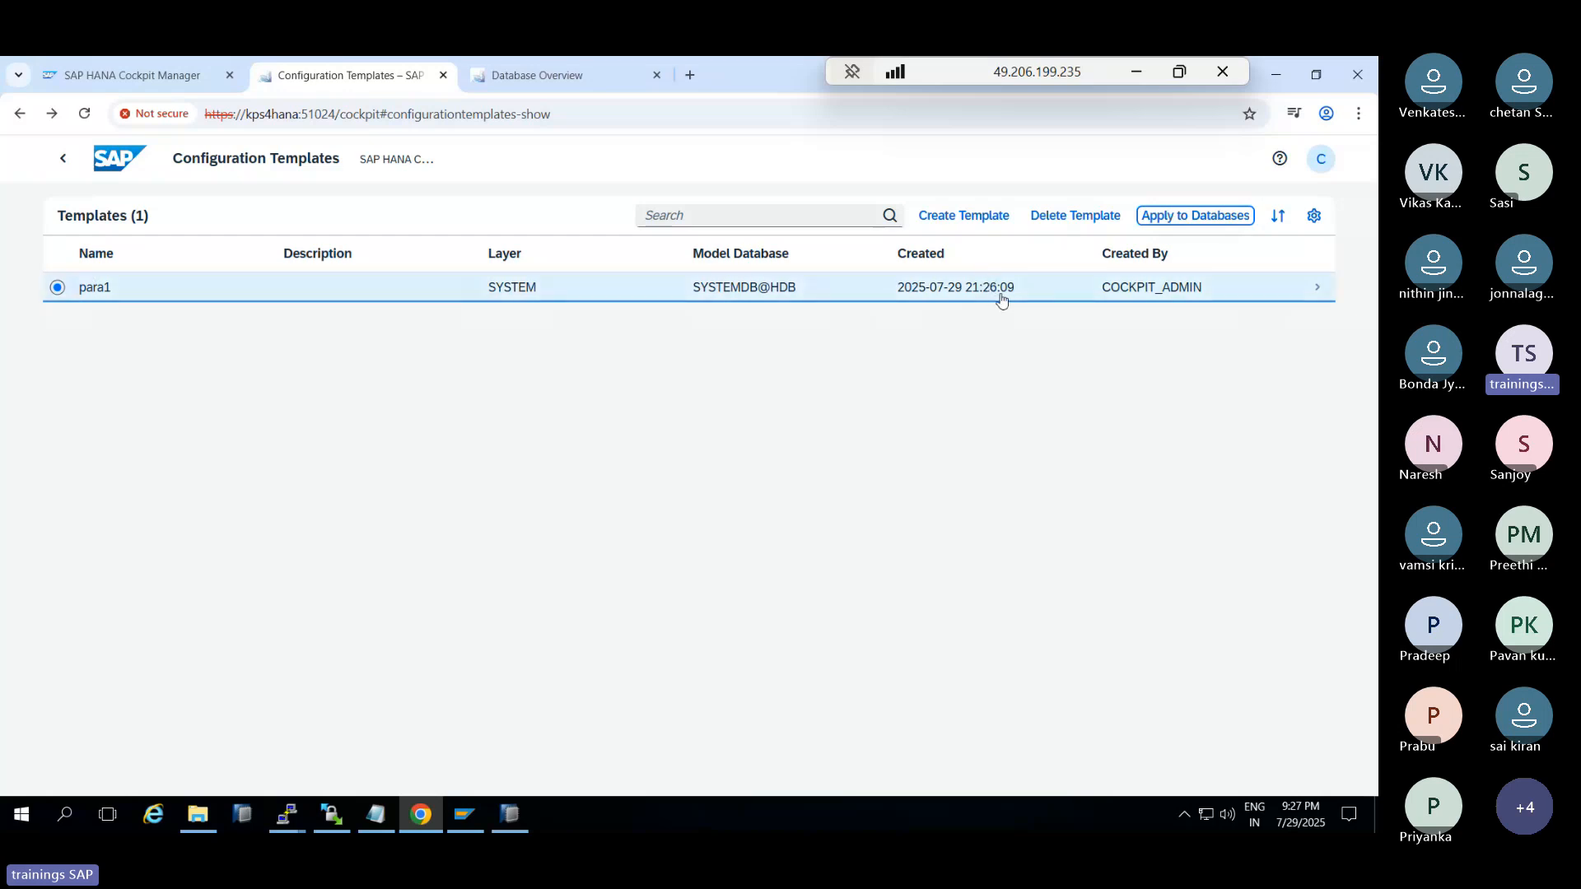
Change para1's log_segment_size_mb value from 7 to 8 and save it
click(1085, 288)
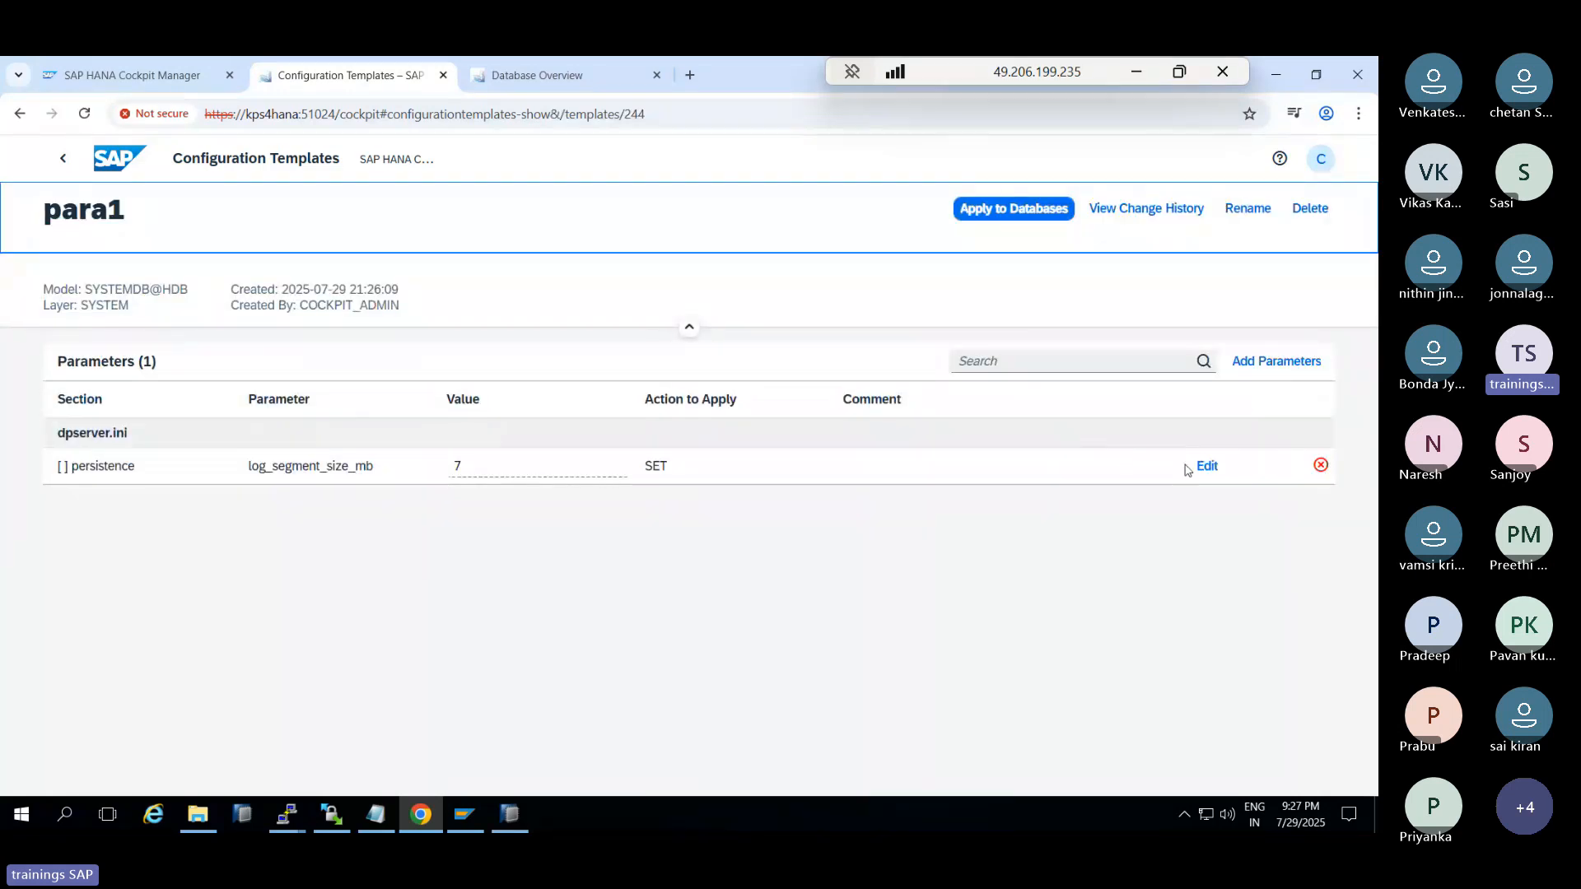
click(1205, 466)
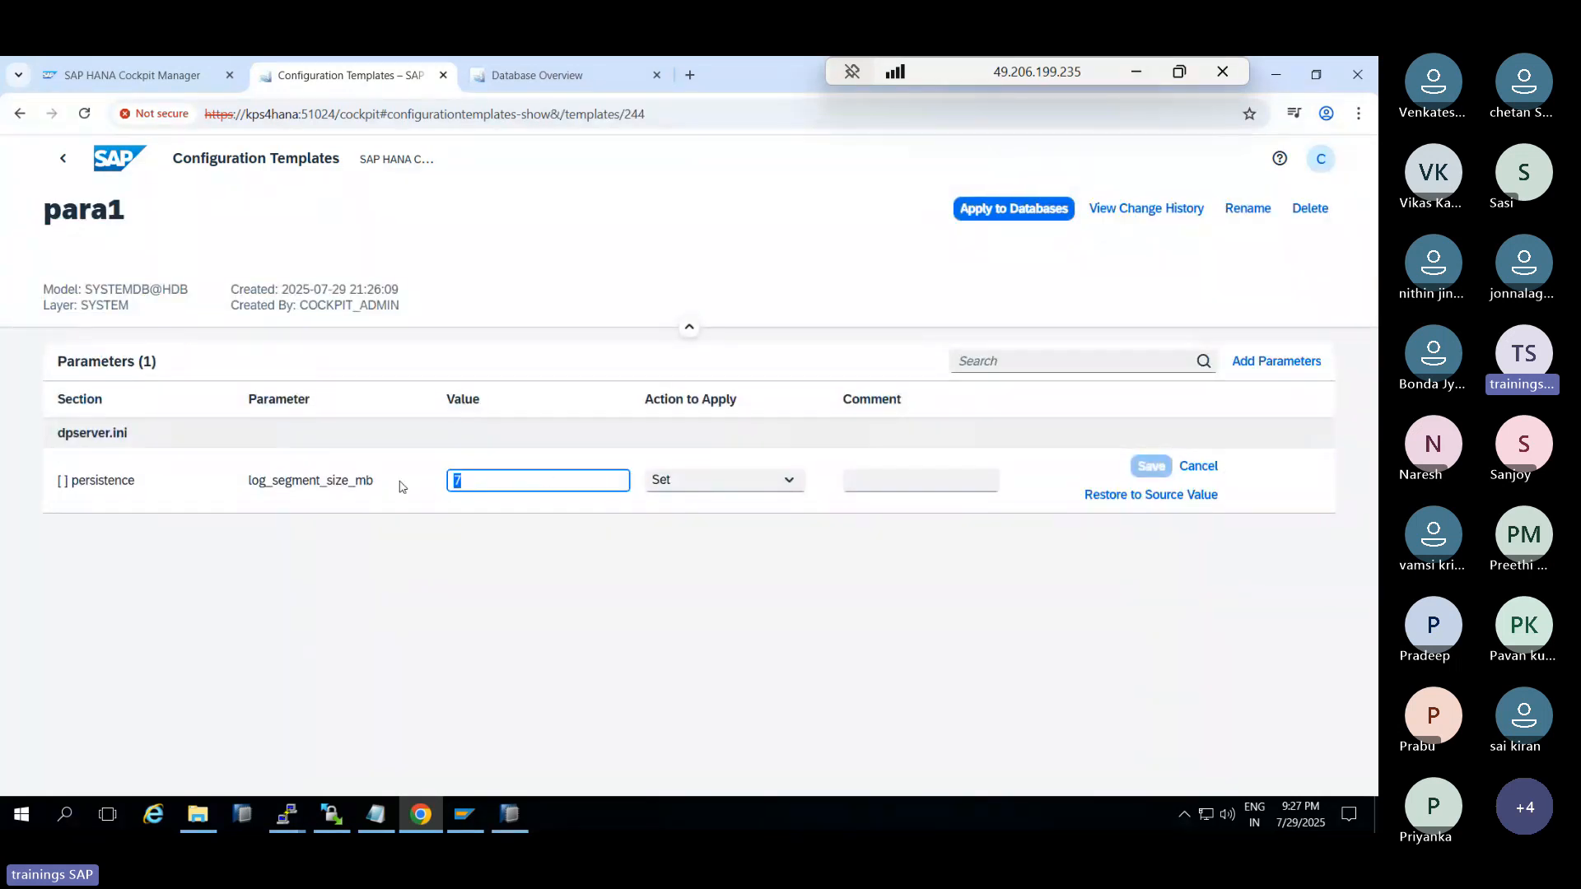
text(8)
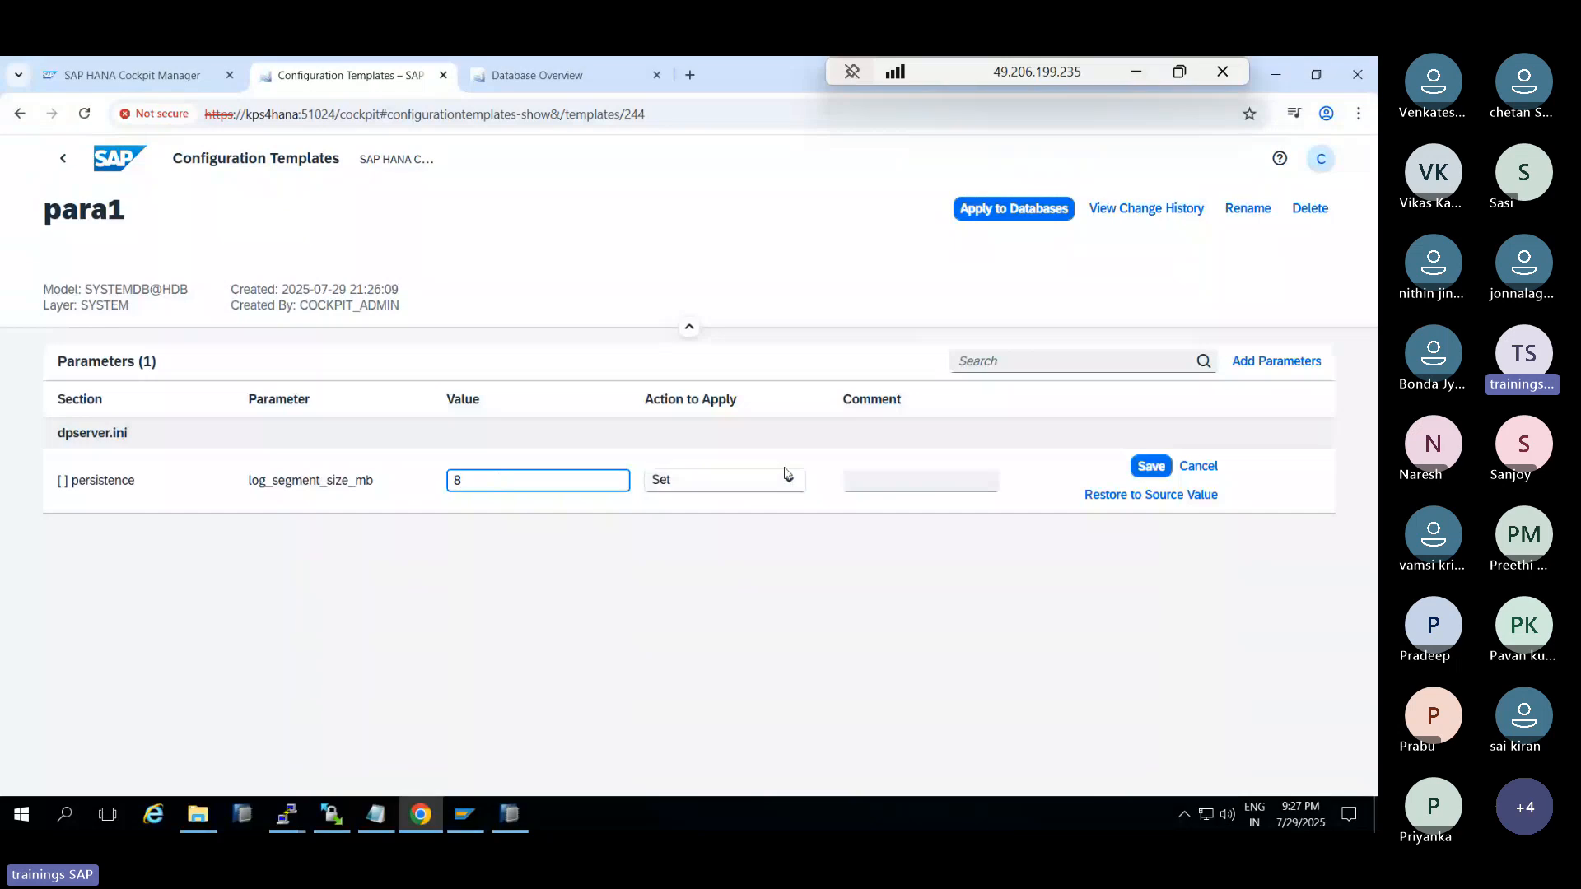
click(1151, 466)
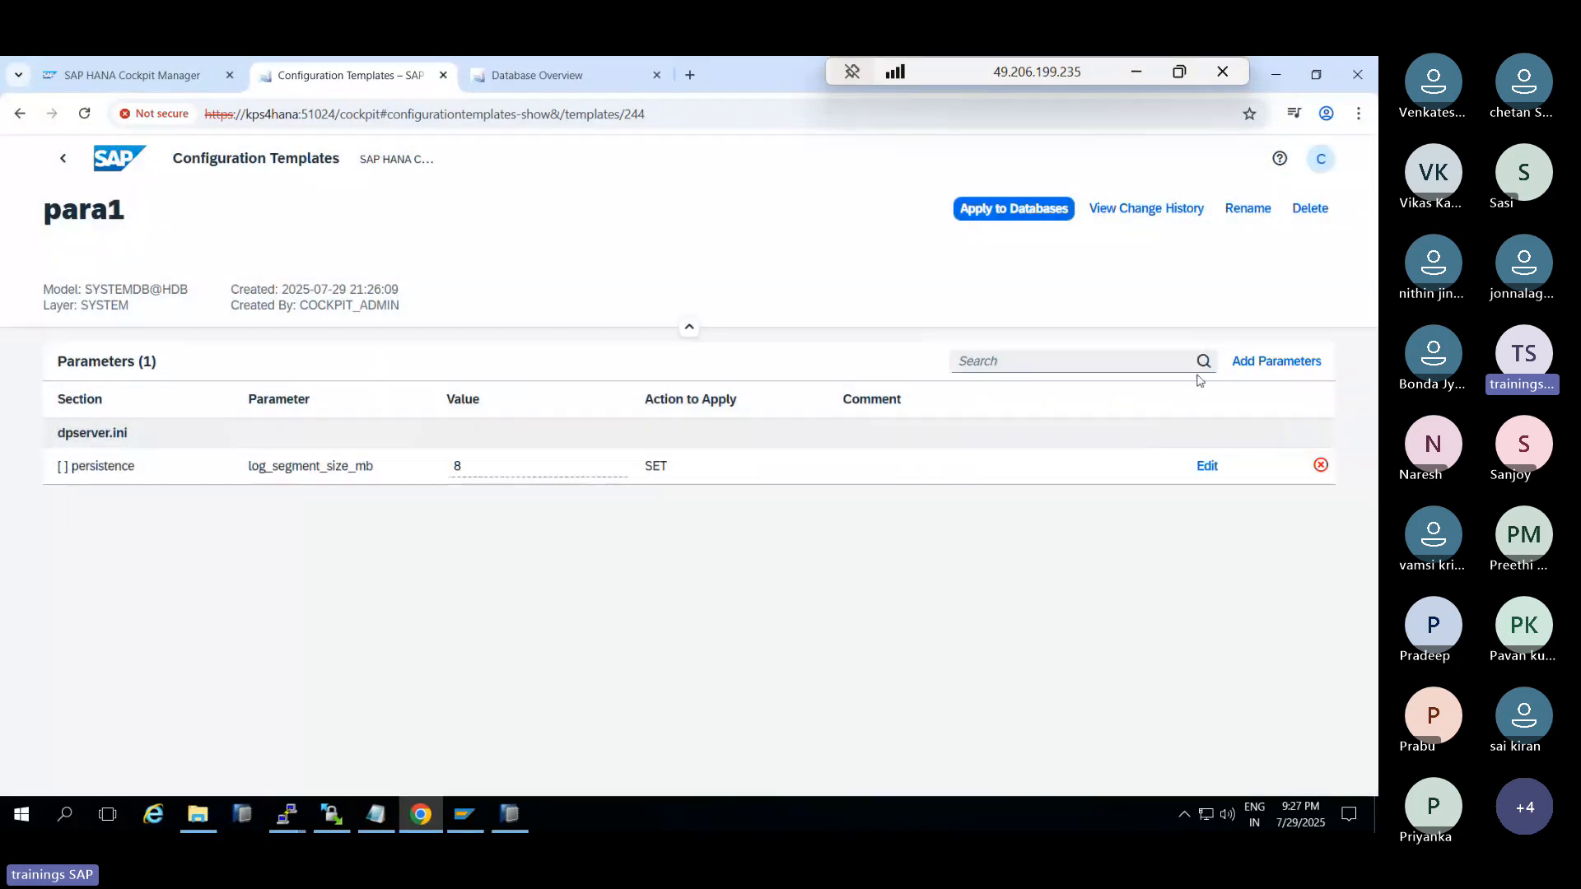
click(1258, 368)
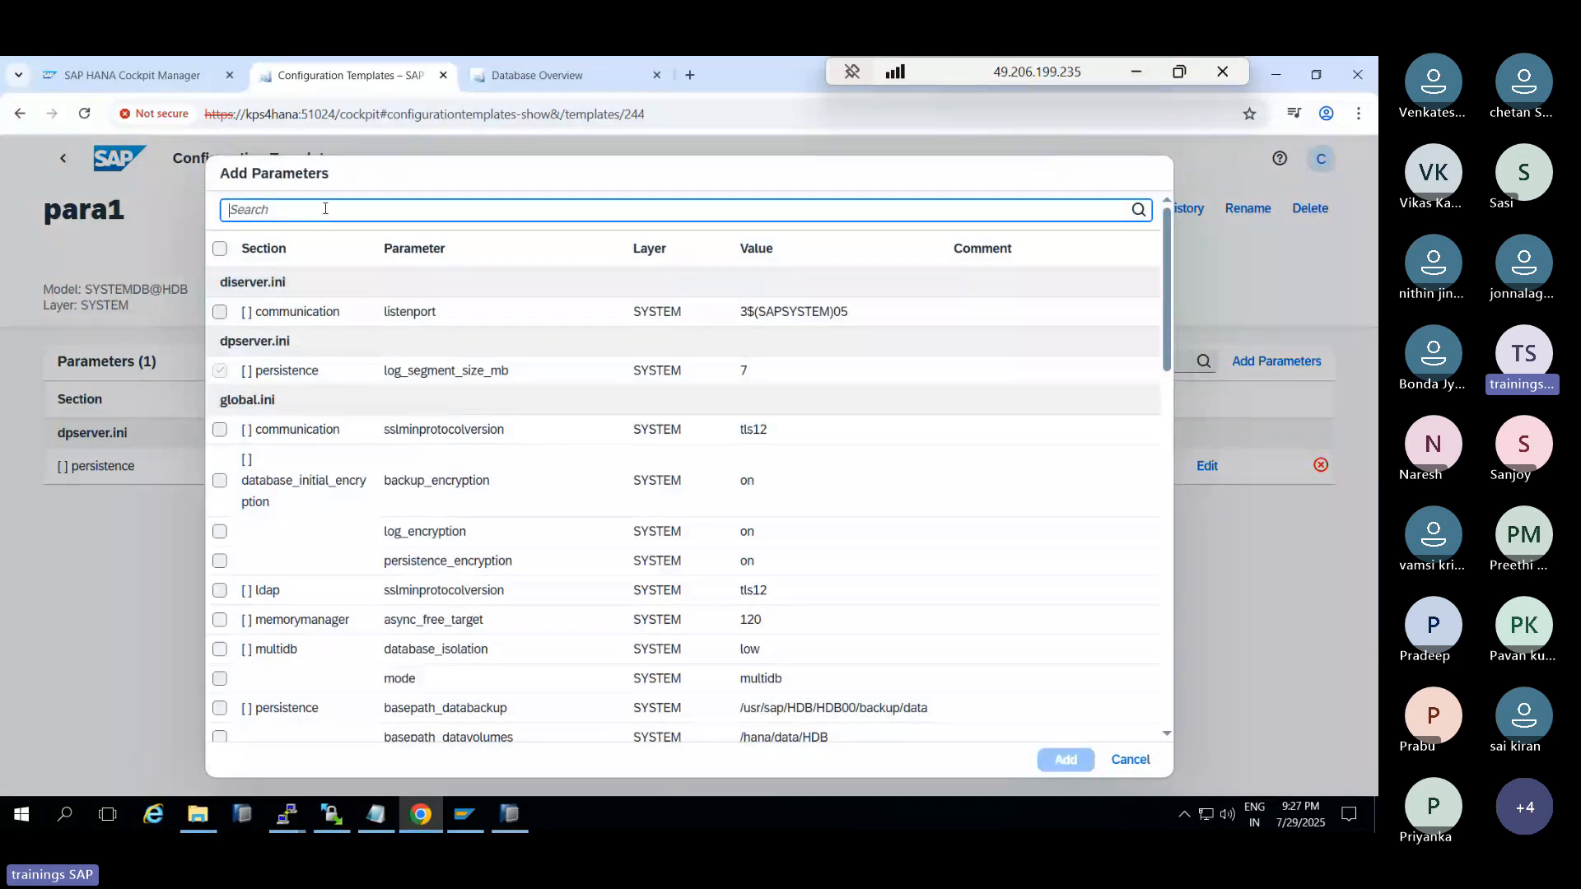
Add the global.ini memorymanager async_free_target parameter (value 120) to para1
text(memory)
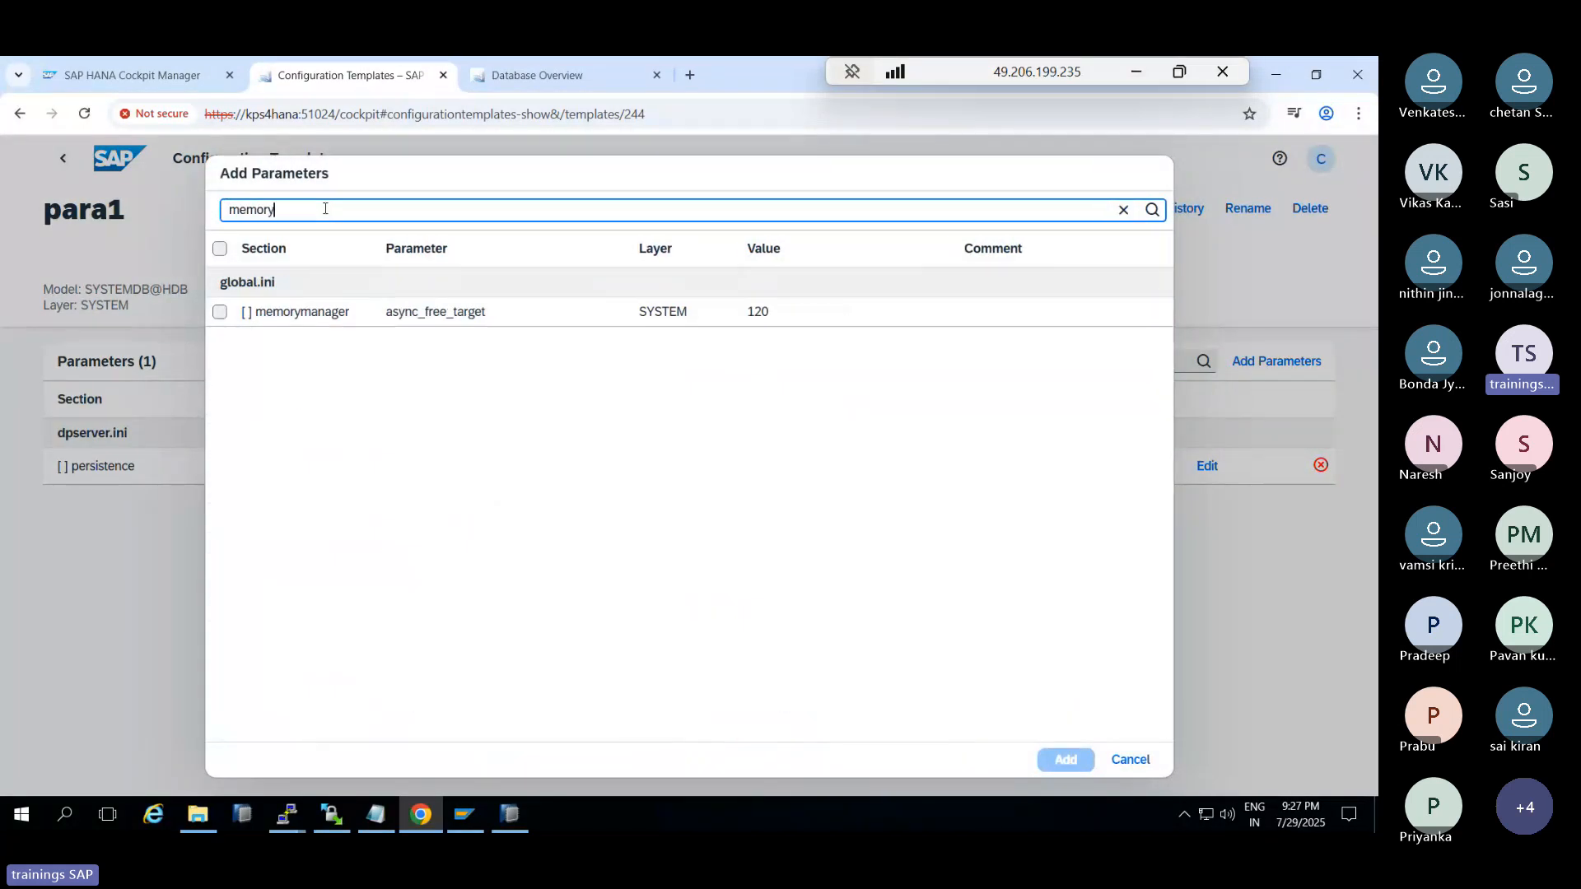
click(219, 312)
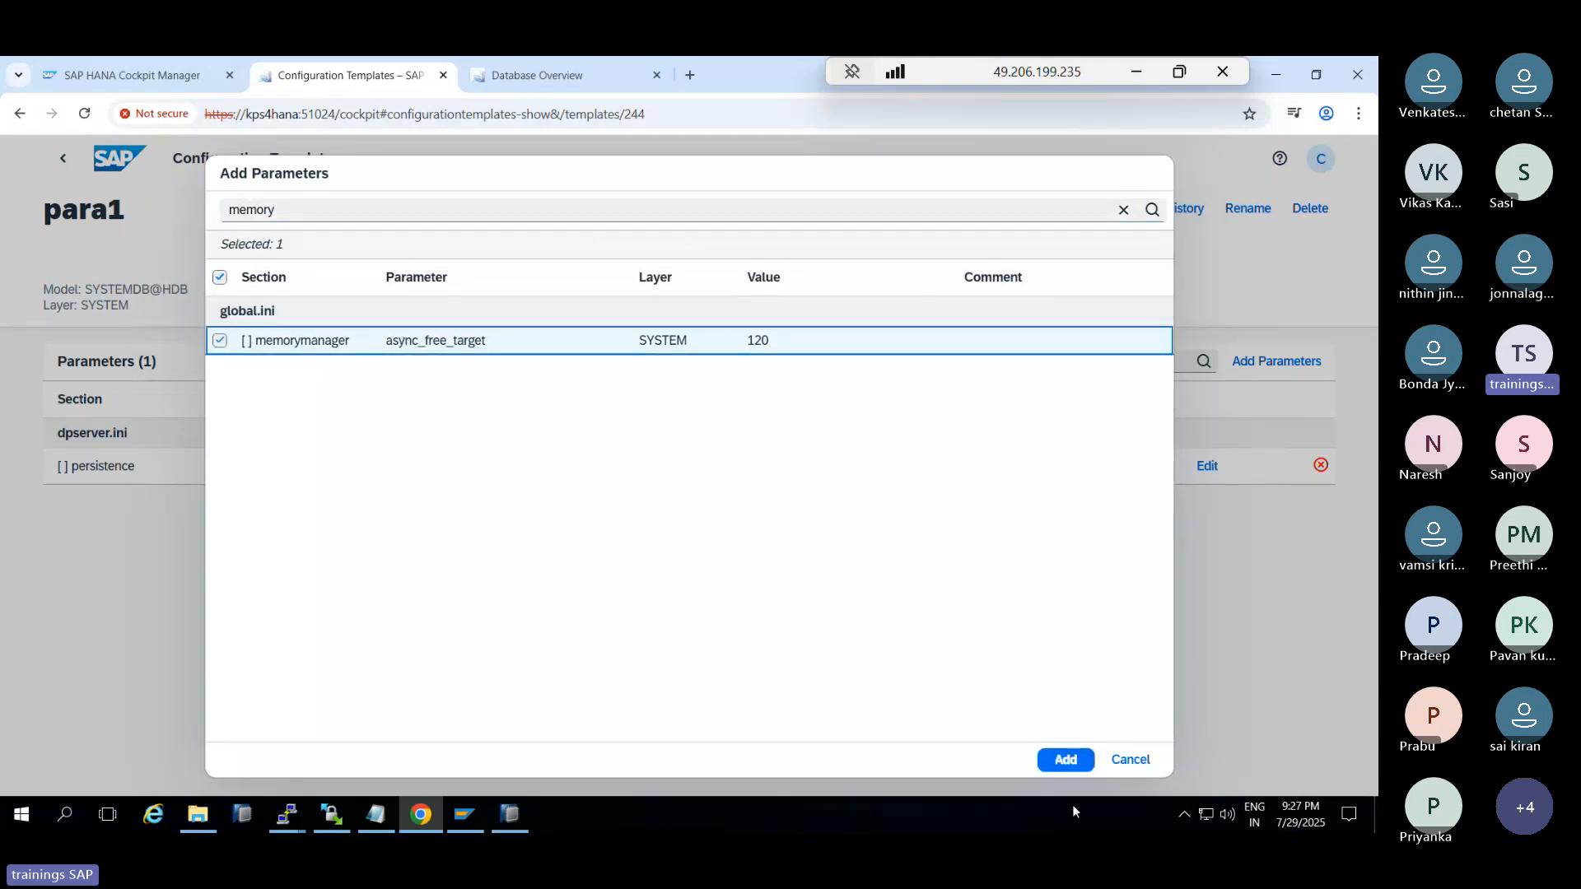
click(1065, 759)
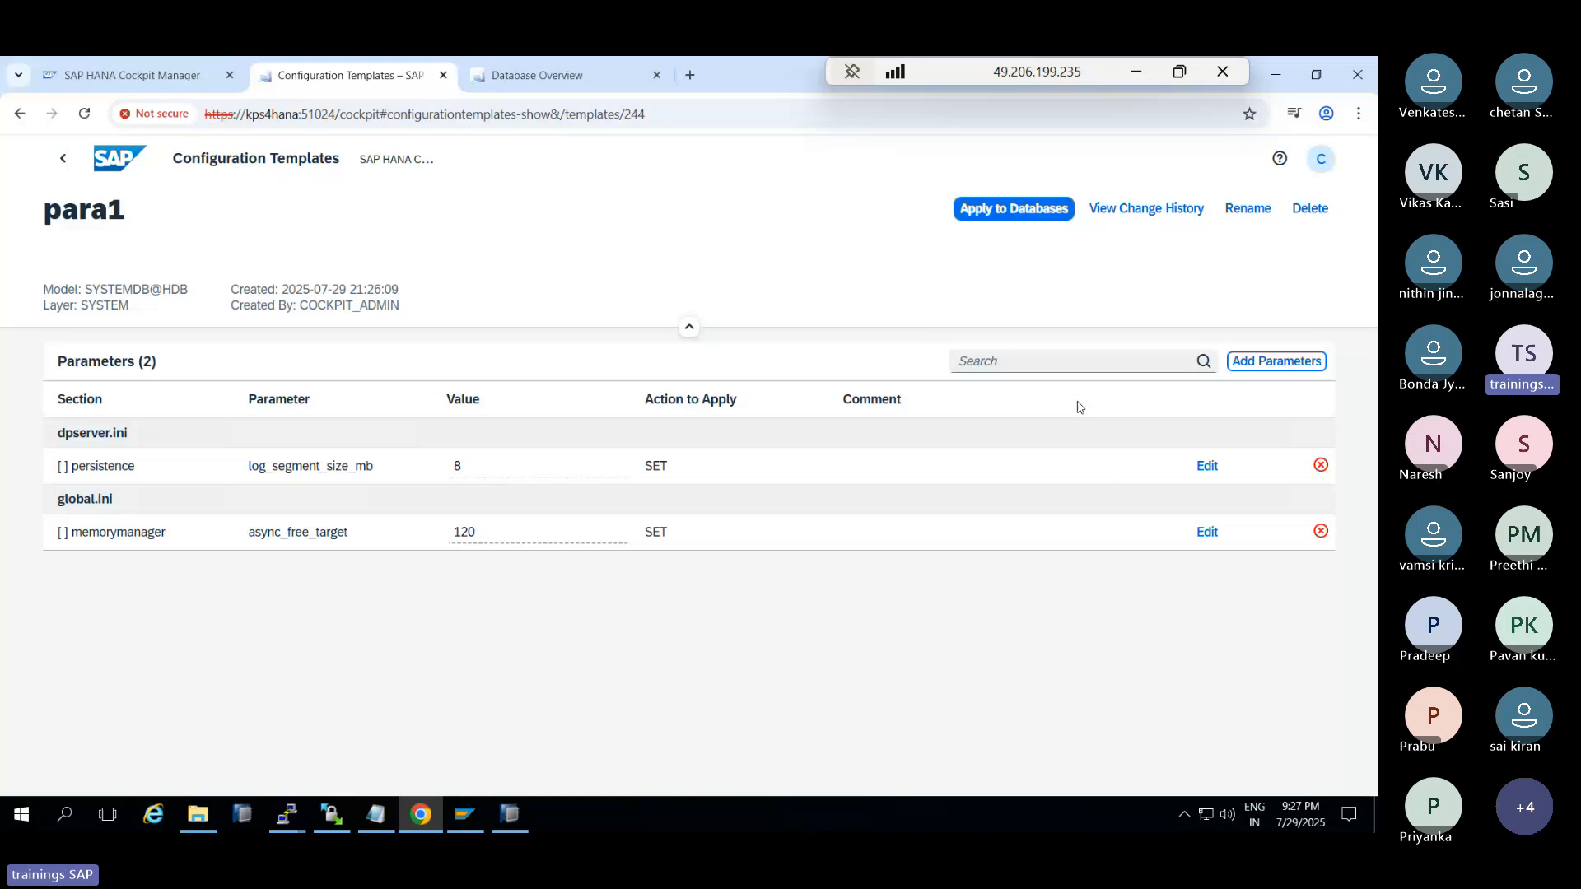
Re-apply updated para1 to both SYSTEMDB@HDB databases and review the success and refusal results
click(1017, 215)
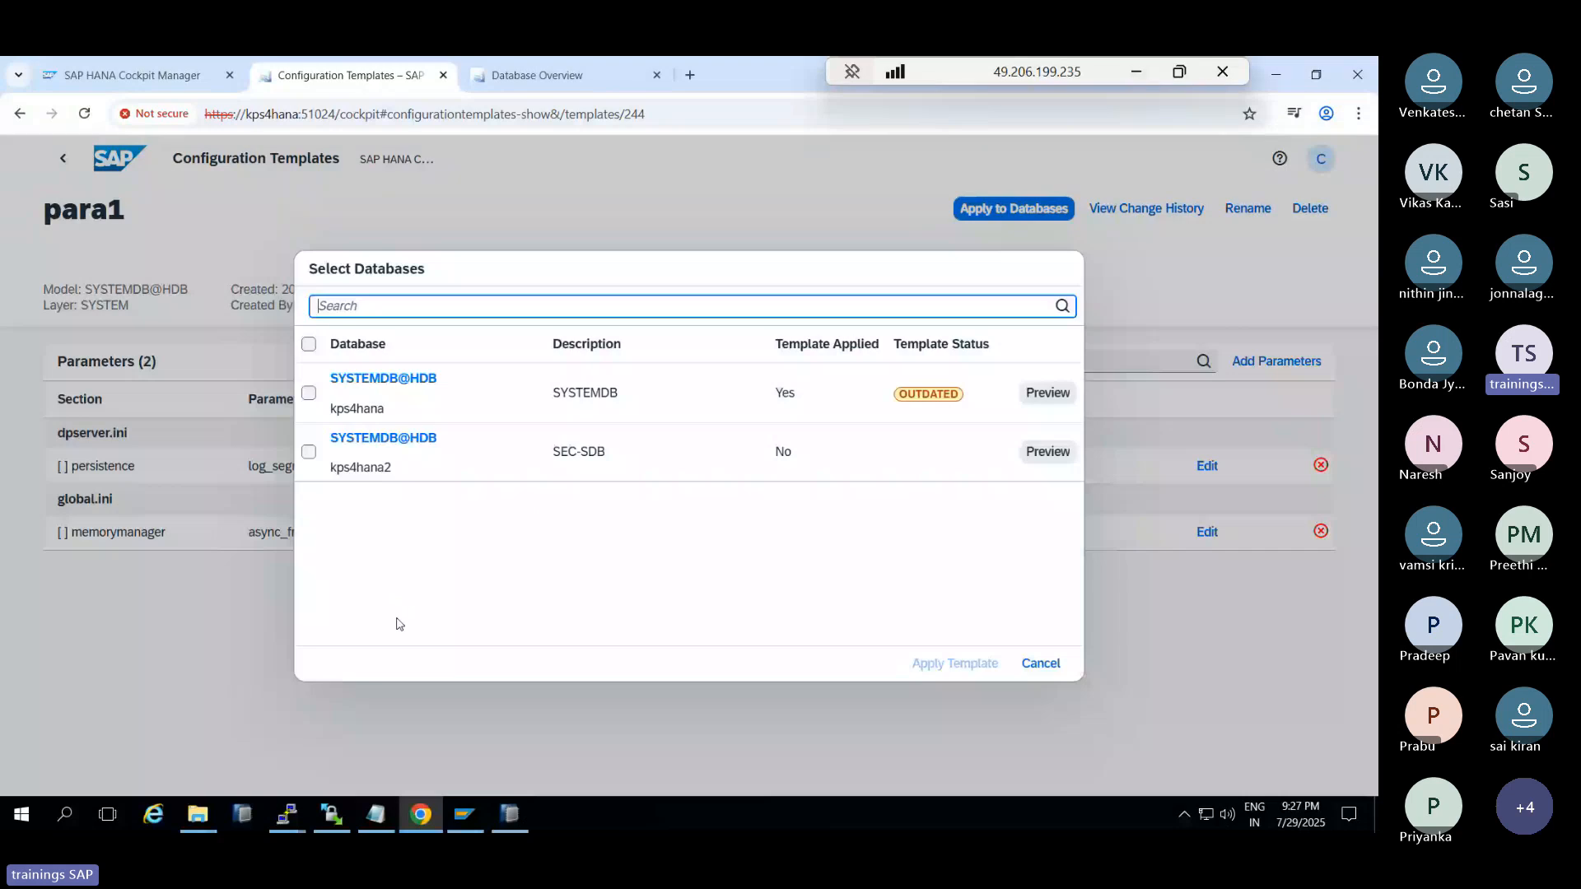
click(309, 394)
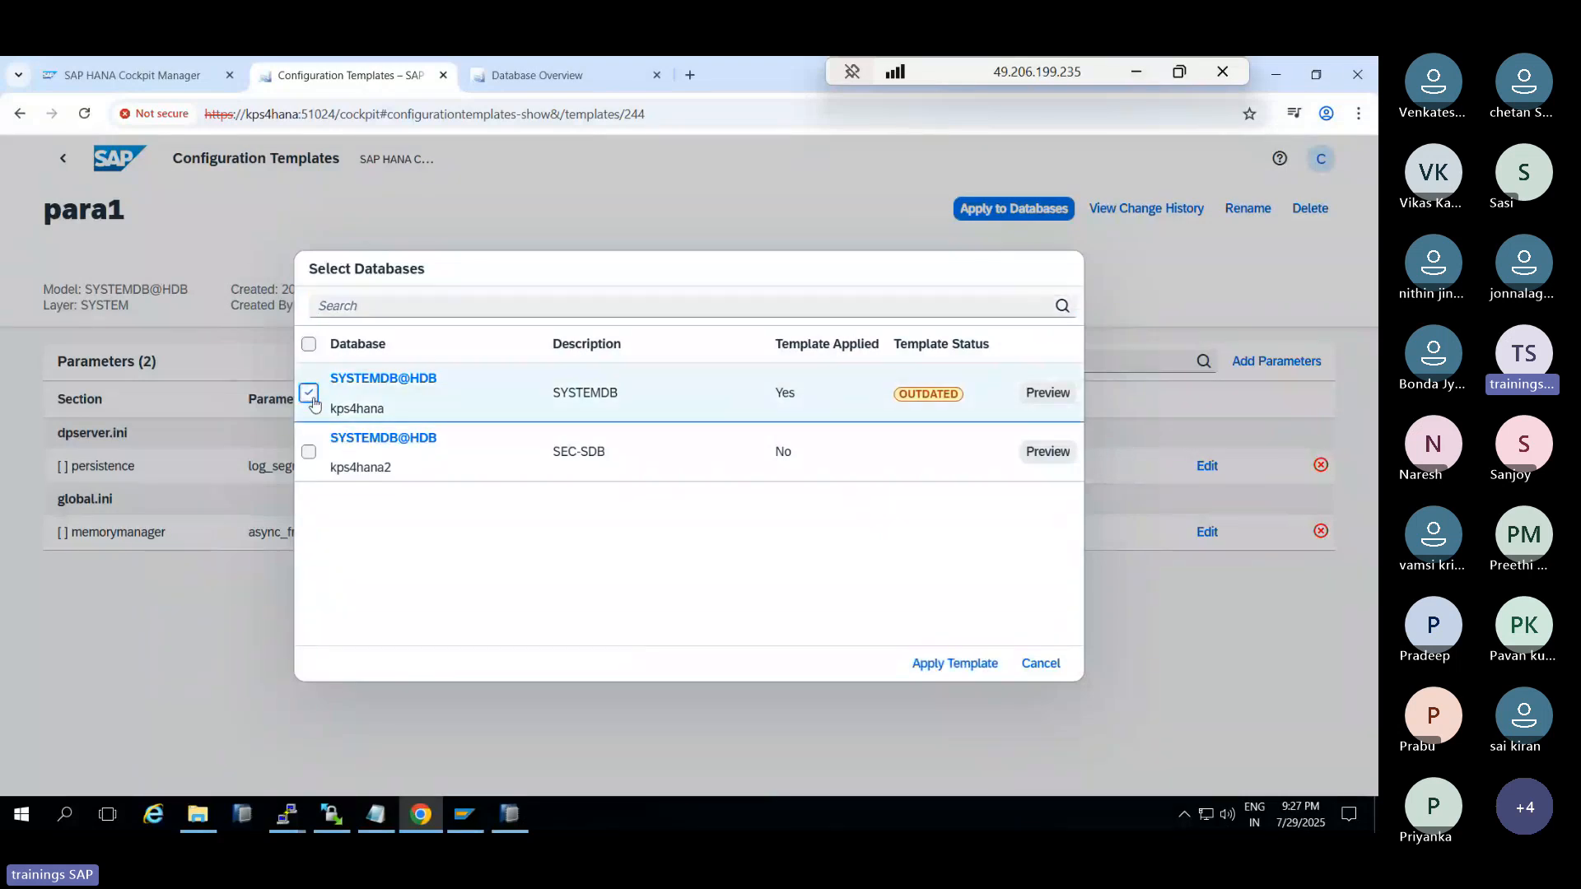
click(310, 454)
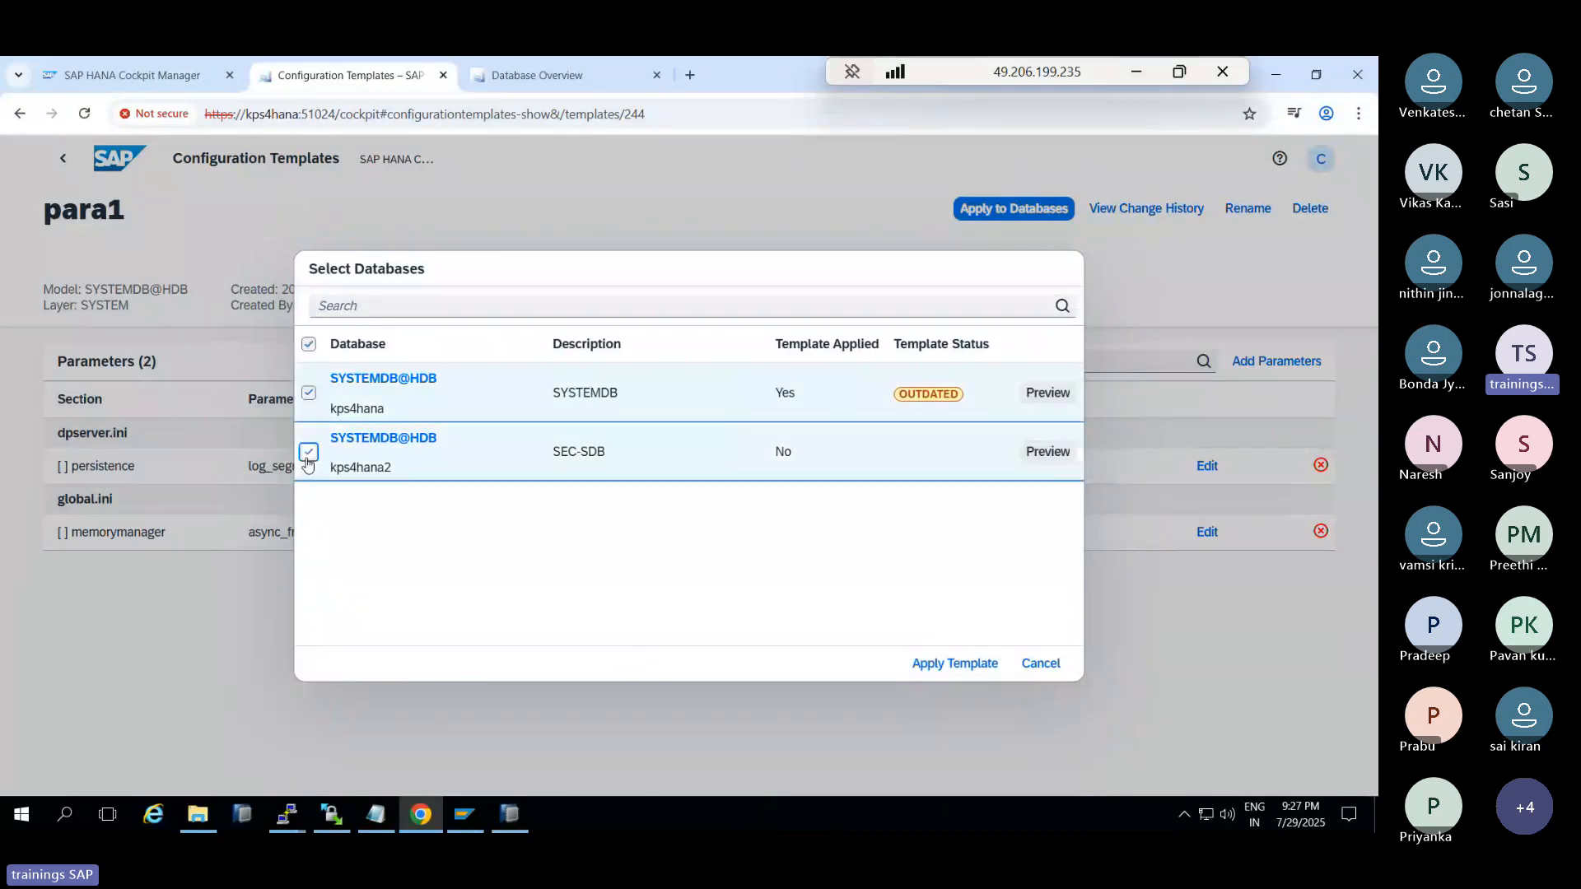
click(941, 667)
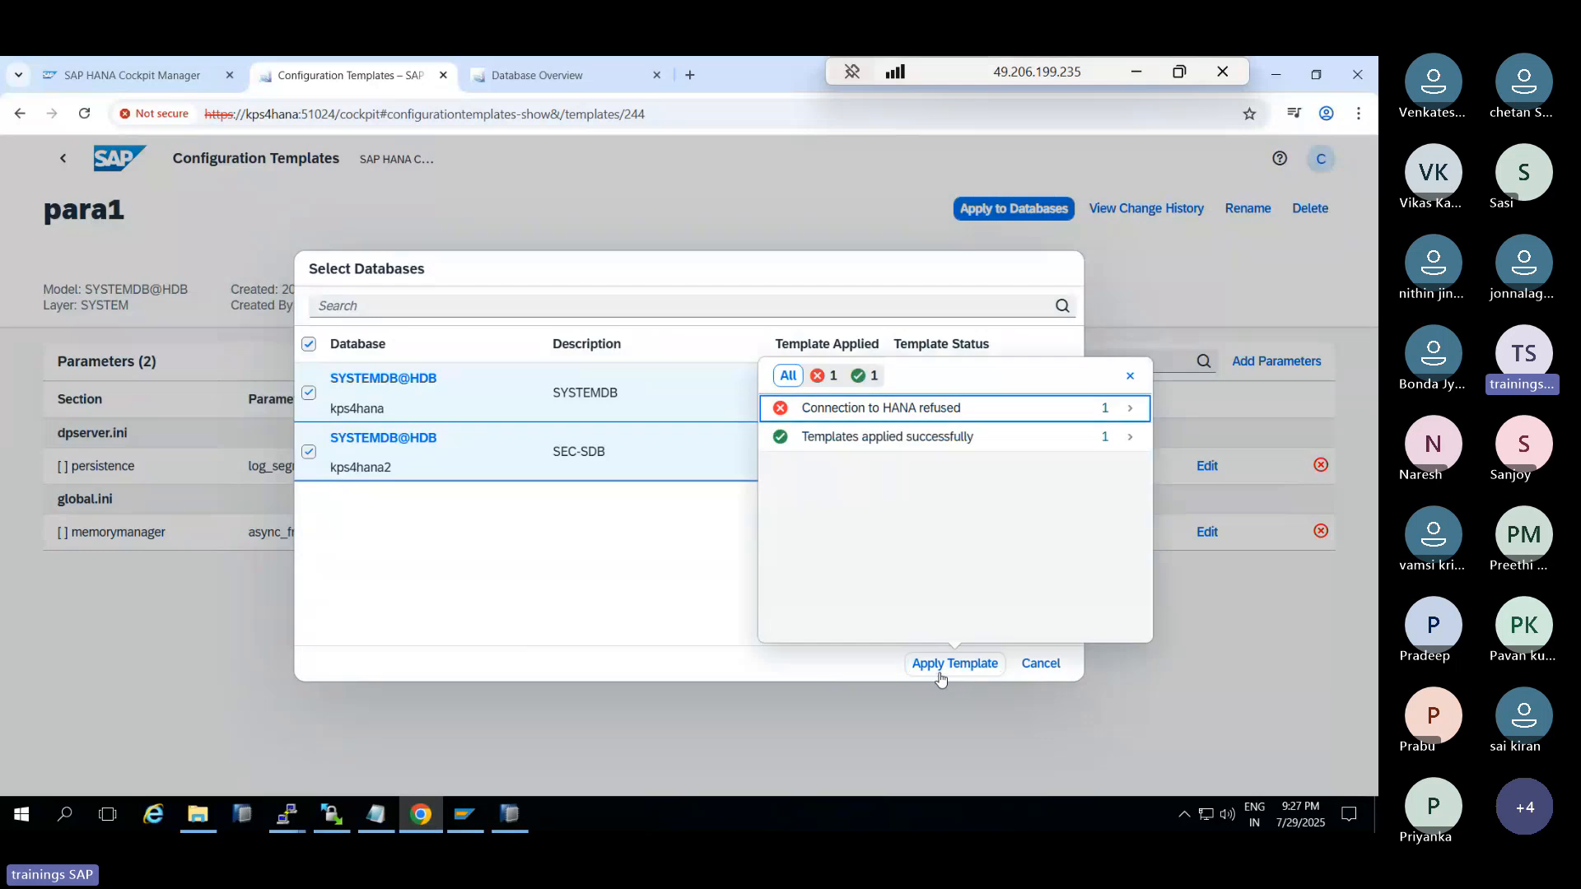
click(952, 435)
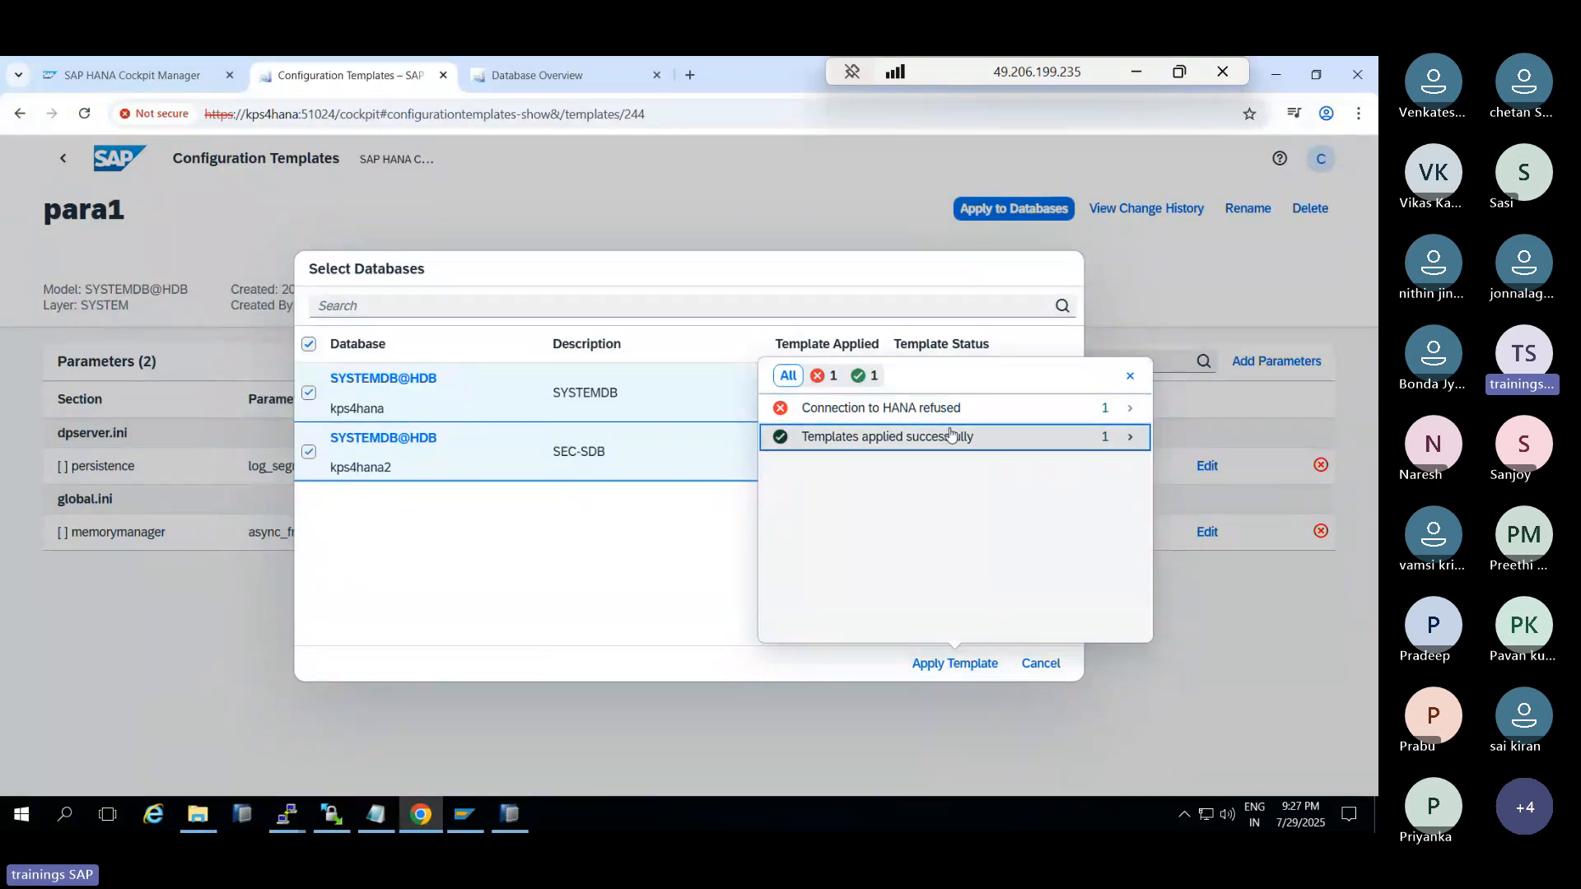
drag(854, 459, 1000, 490)
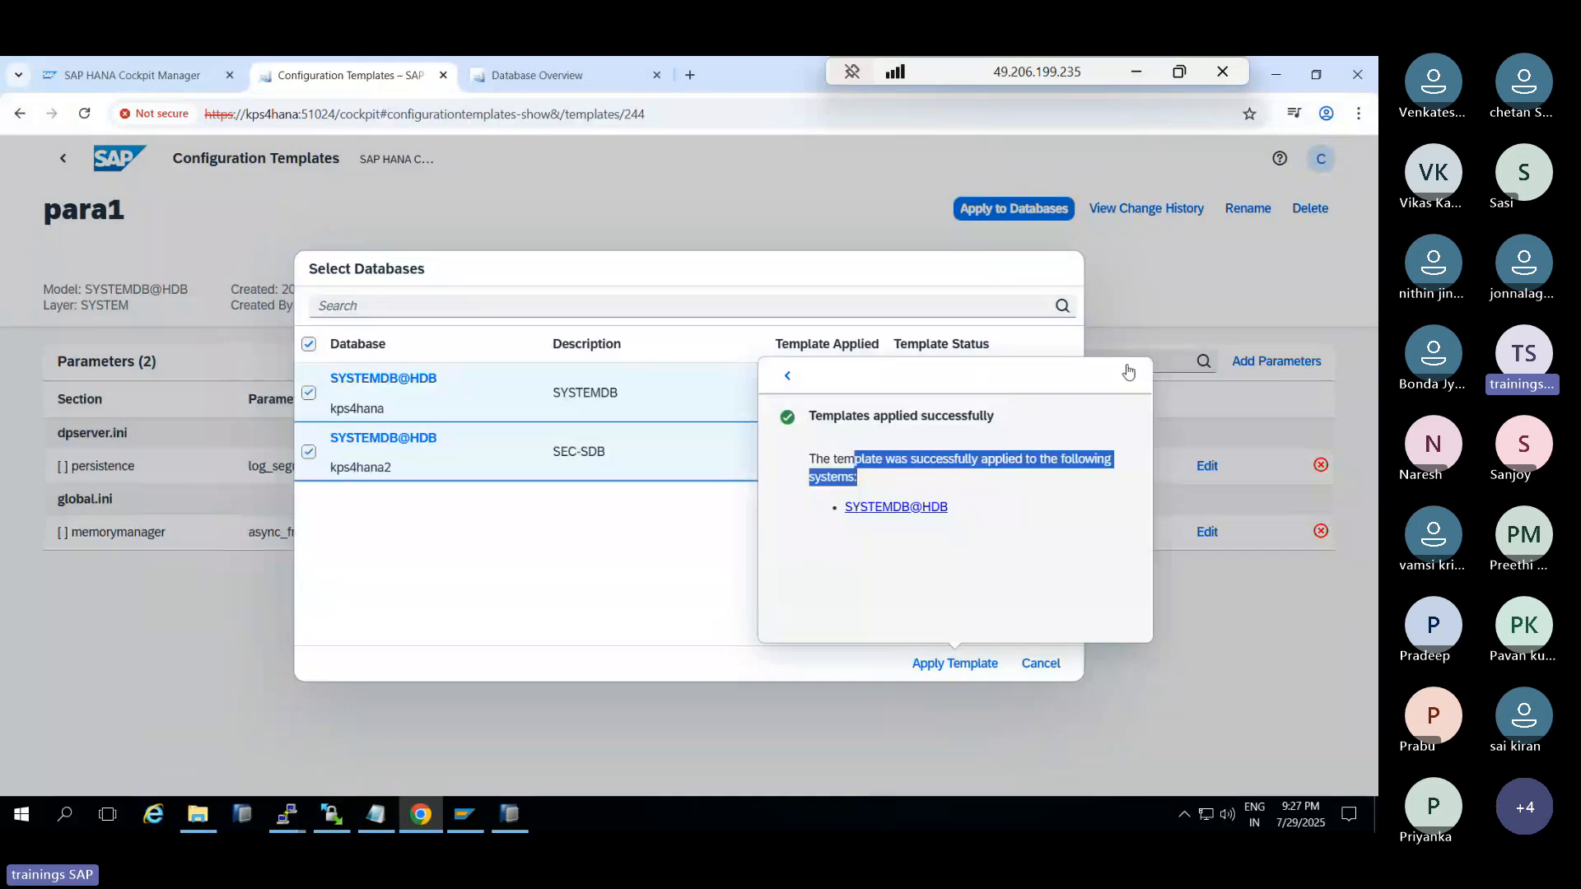
click(1130, 375)
click(1041, 664)
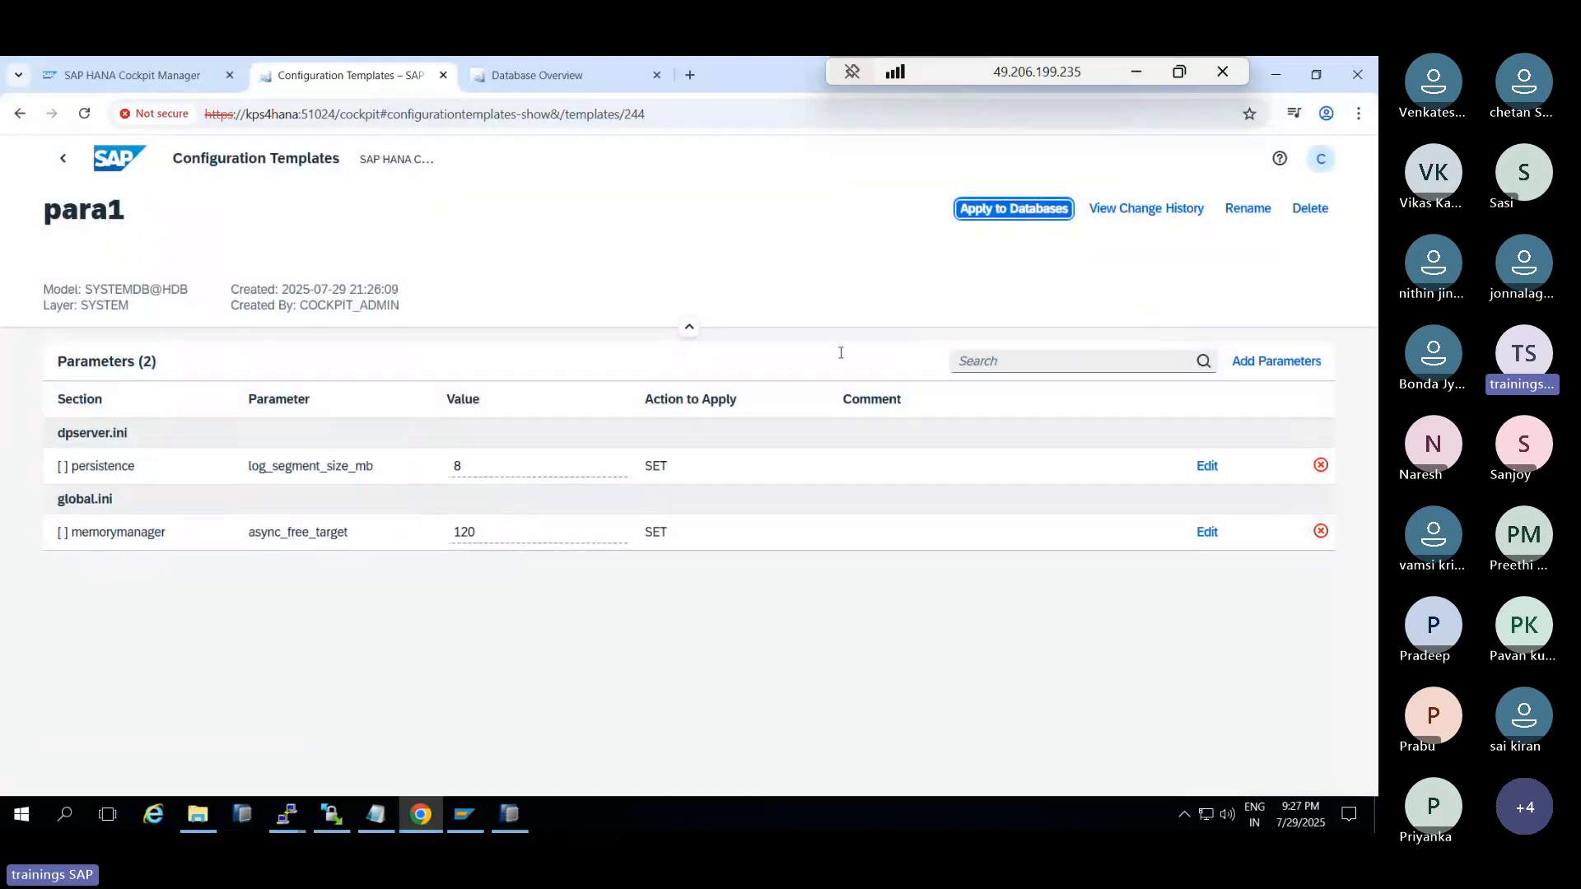
Review para1's change history, then navigate back to the cockpit home page
click(1148, 211)
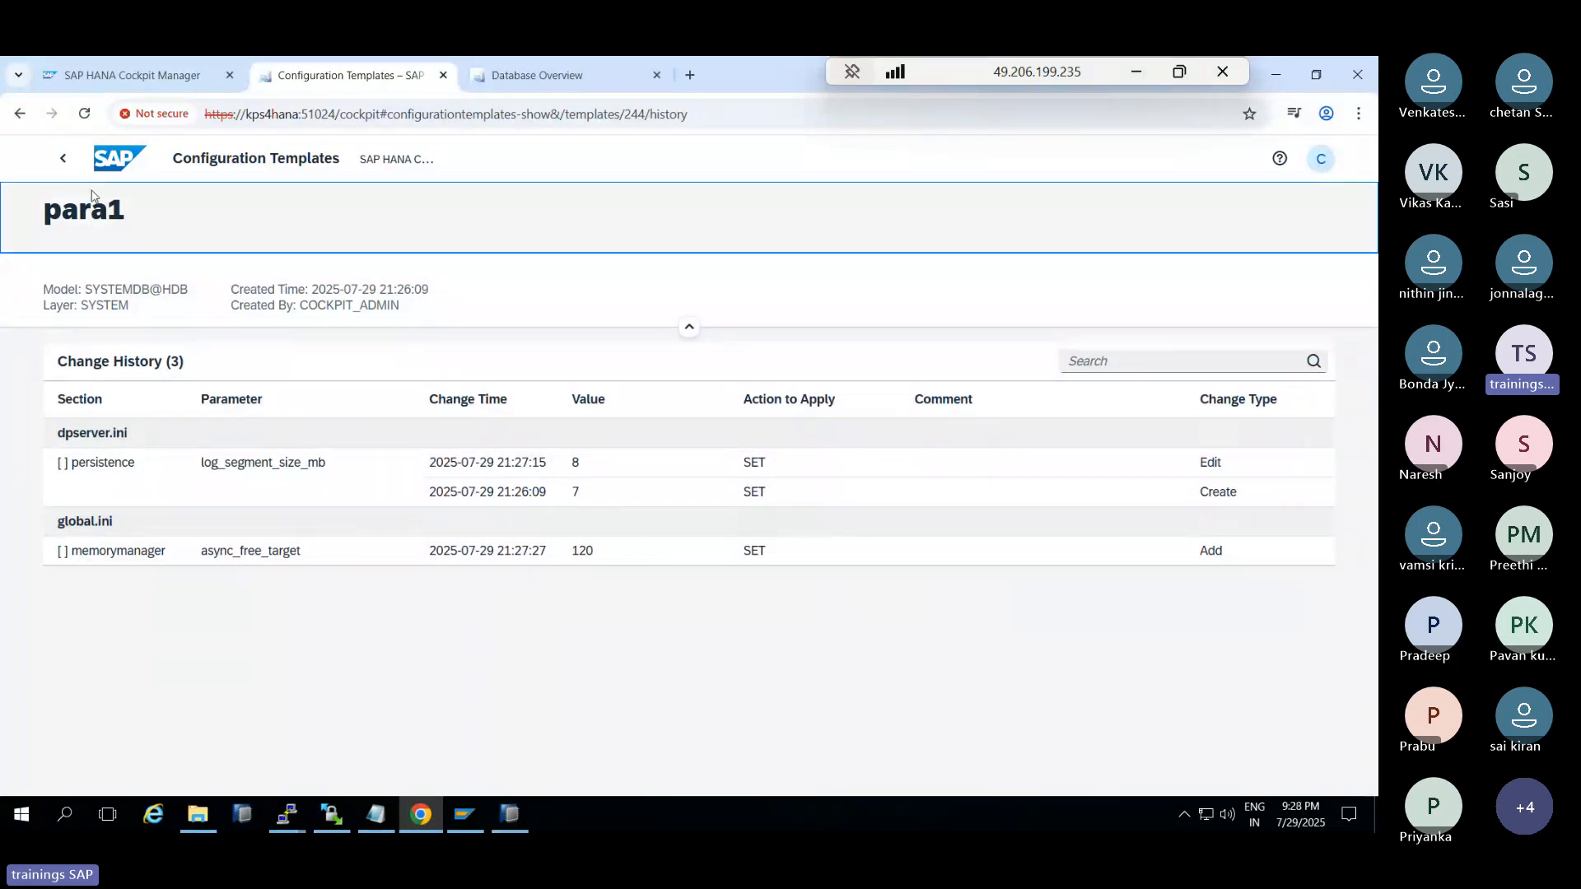
click(63, 161)
click(63, 168)
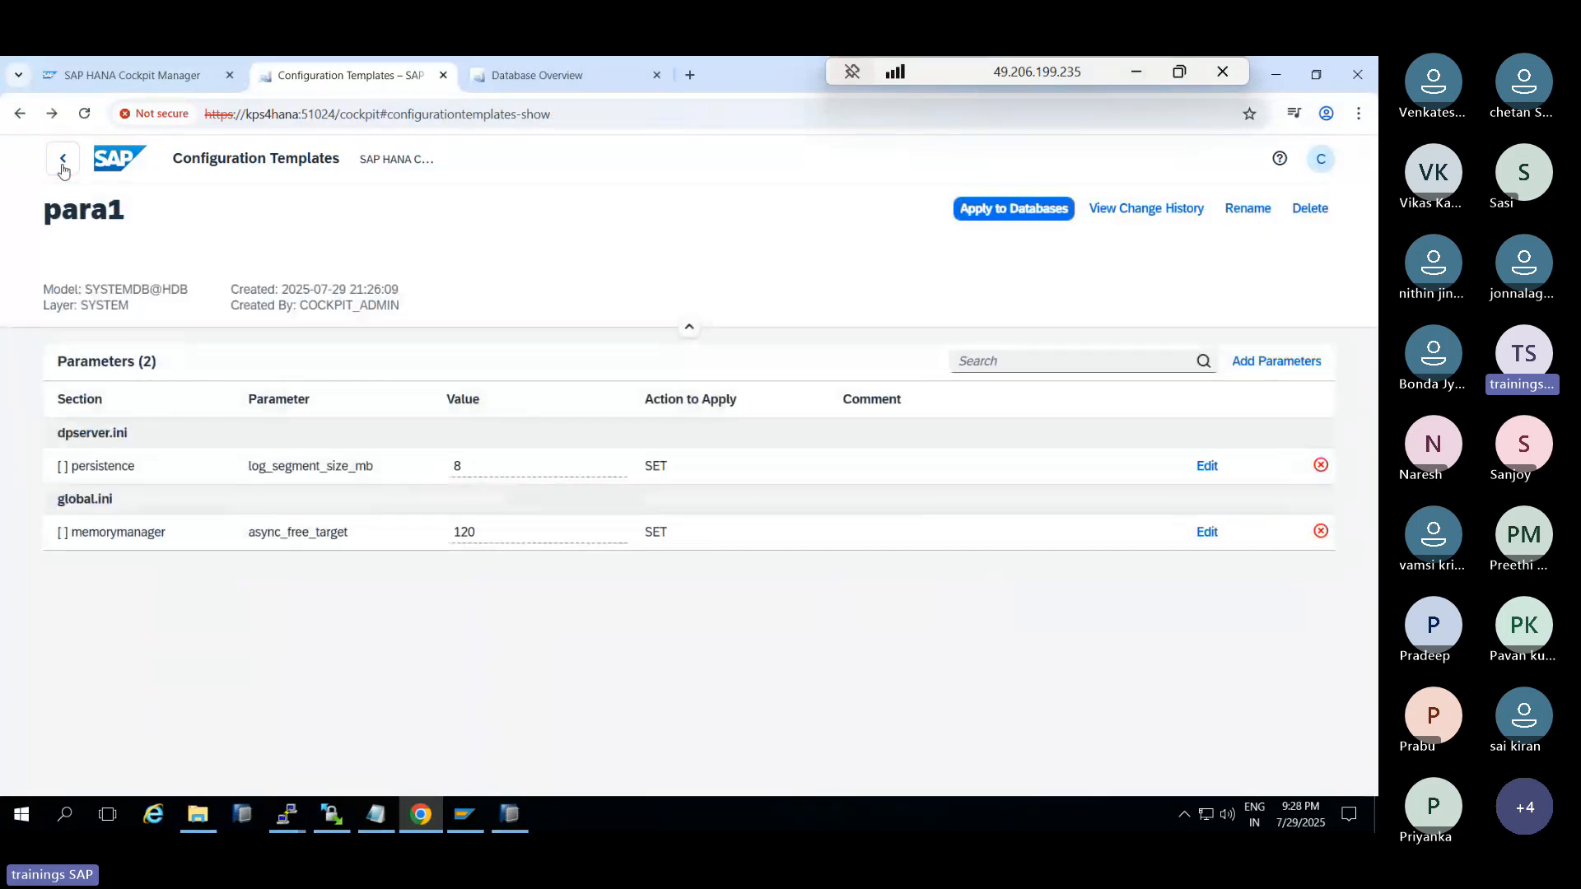
click(62, 168)
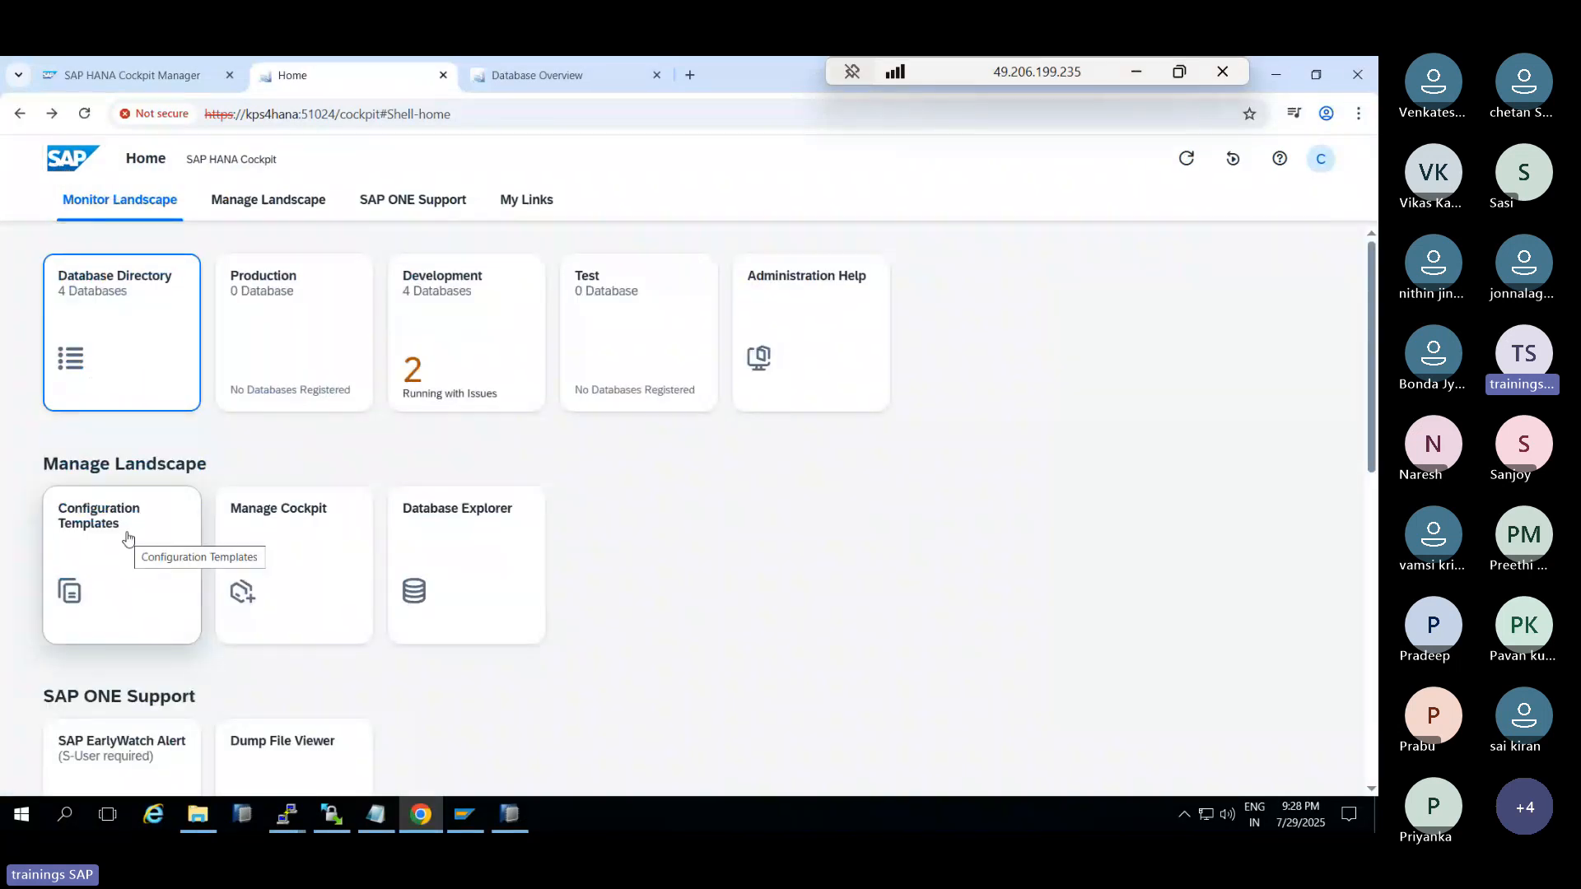
Glance at the Database Overview, then open Cockpit Manager and close its extra page
click(603, 66)
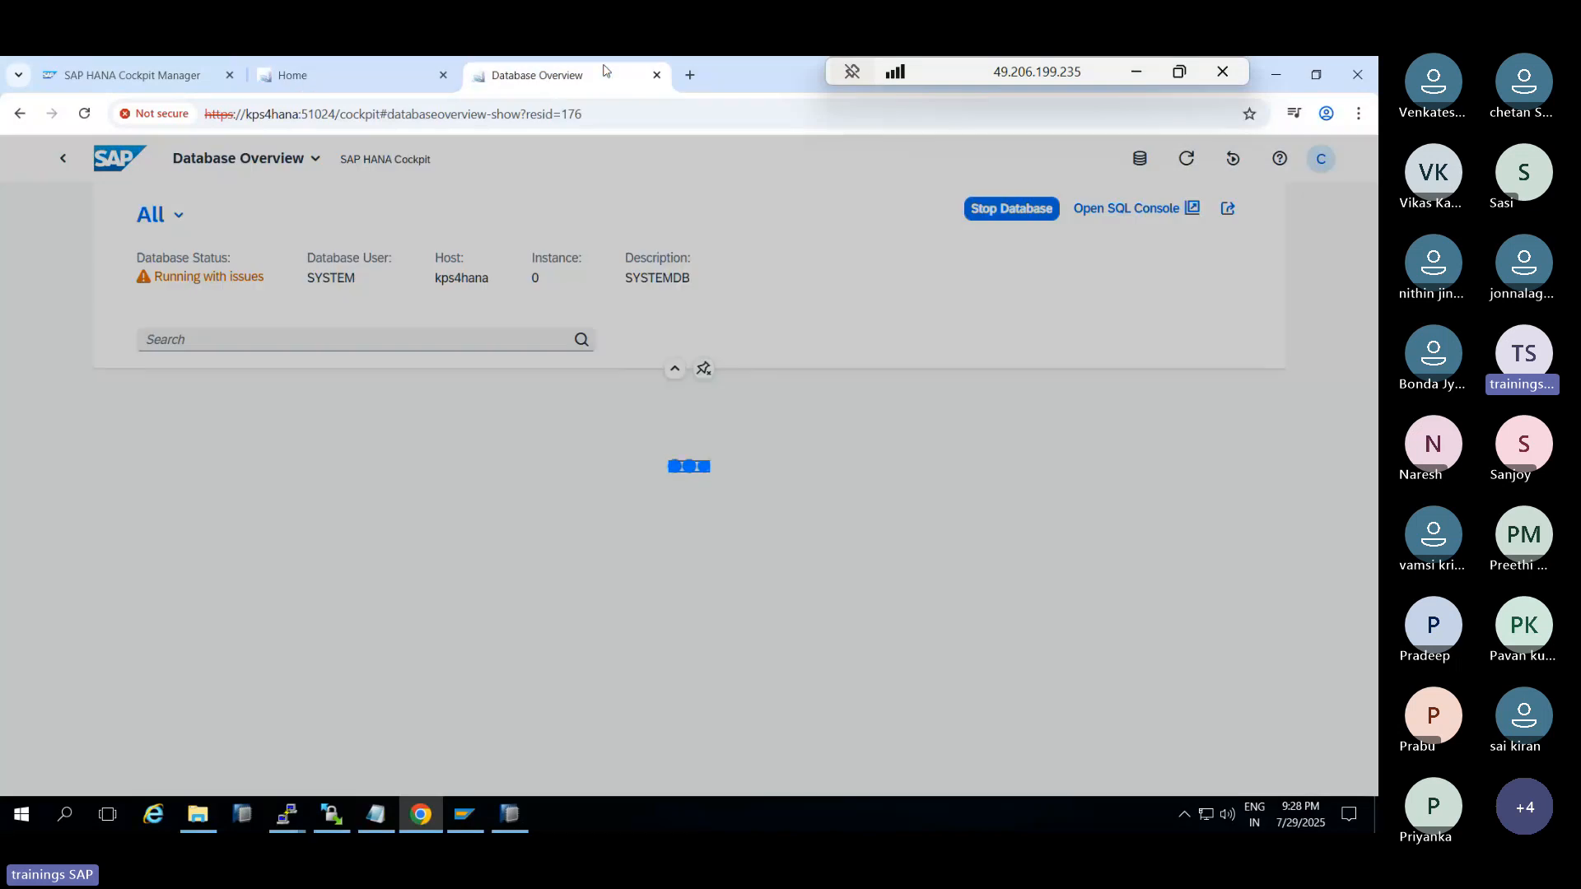
click(377, 80)
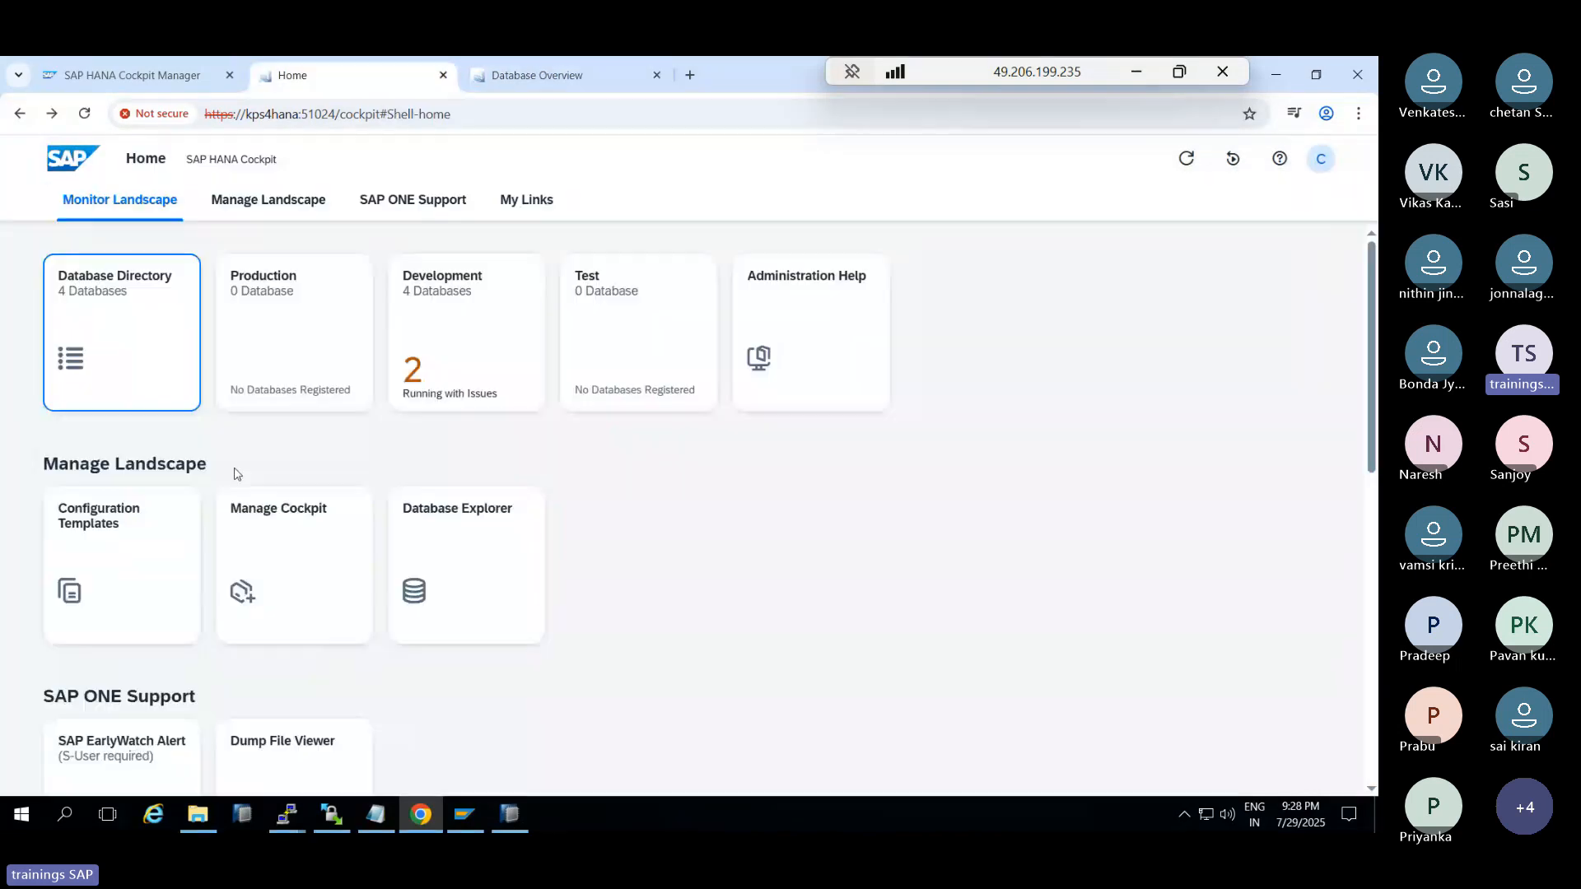
click(305, 574)
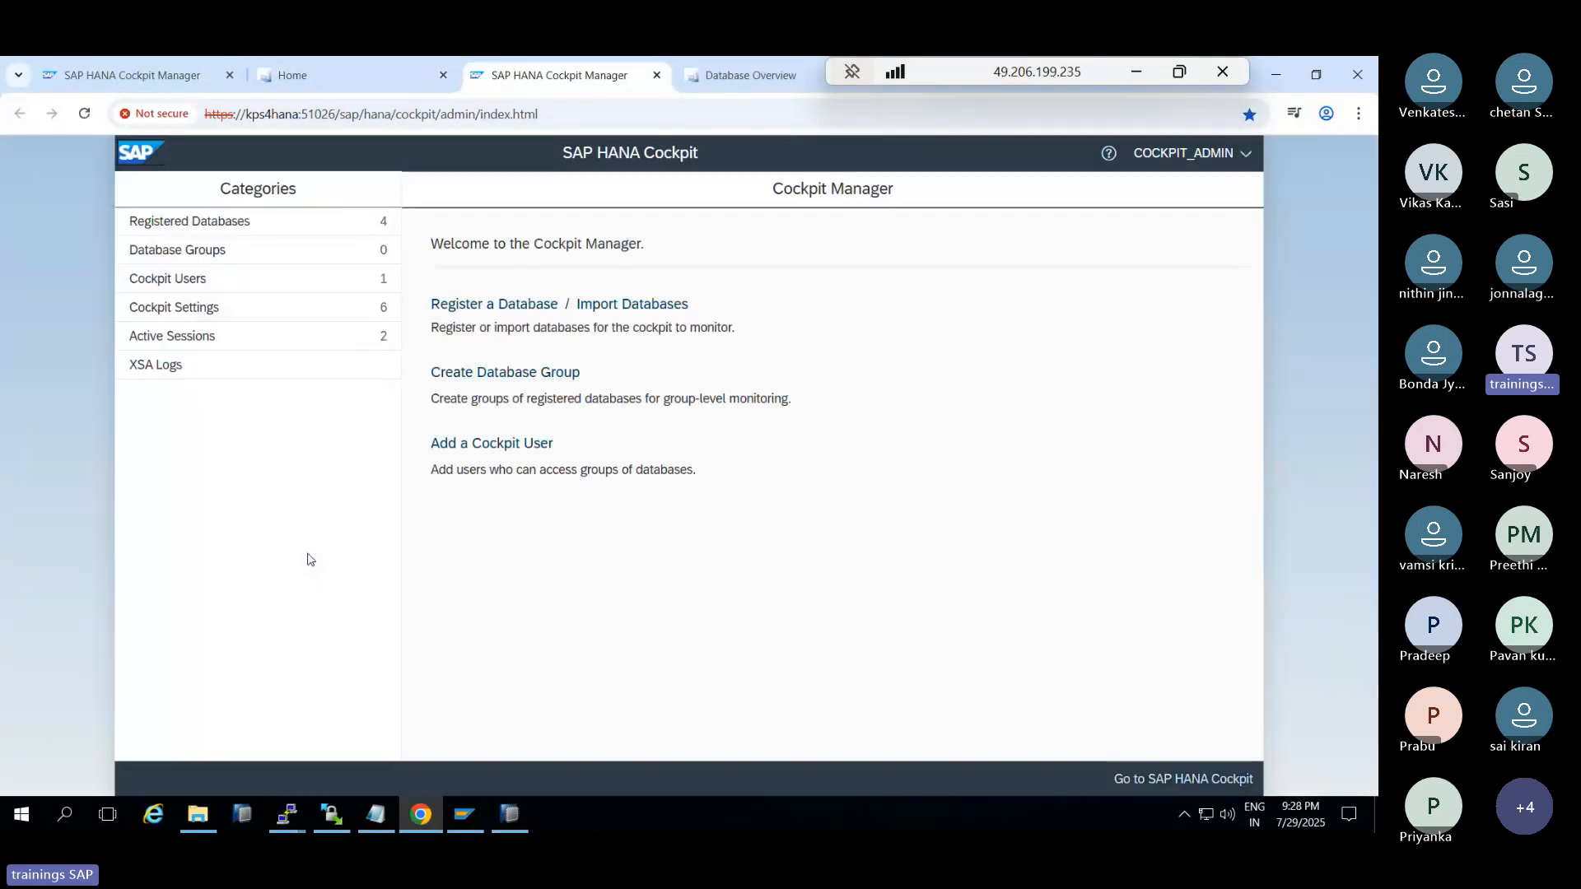
click(656, 75)
Open Database Explorer and add the HDB@HDB instance on kps4hana
click(471, 533)
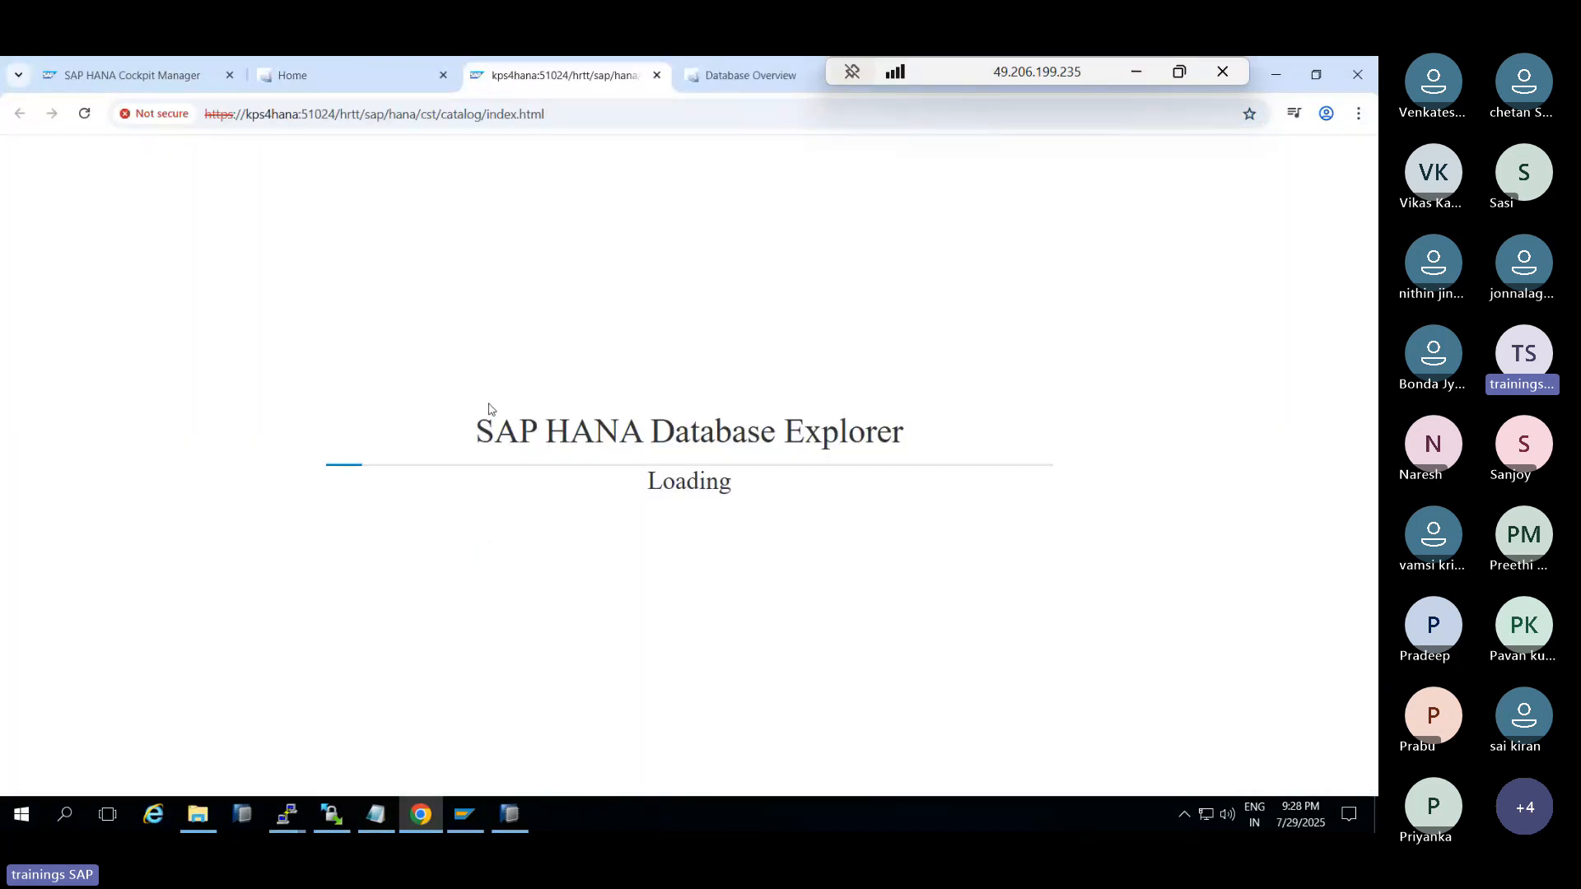
drag(986, 72, 1092, 73)
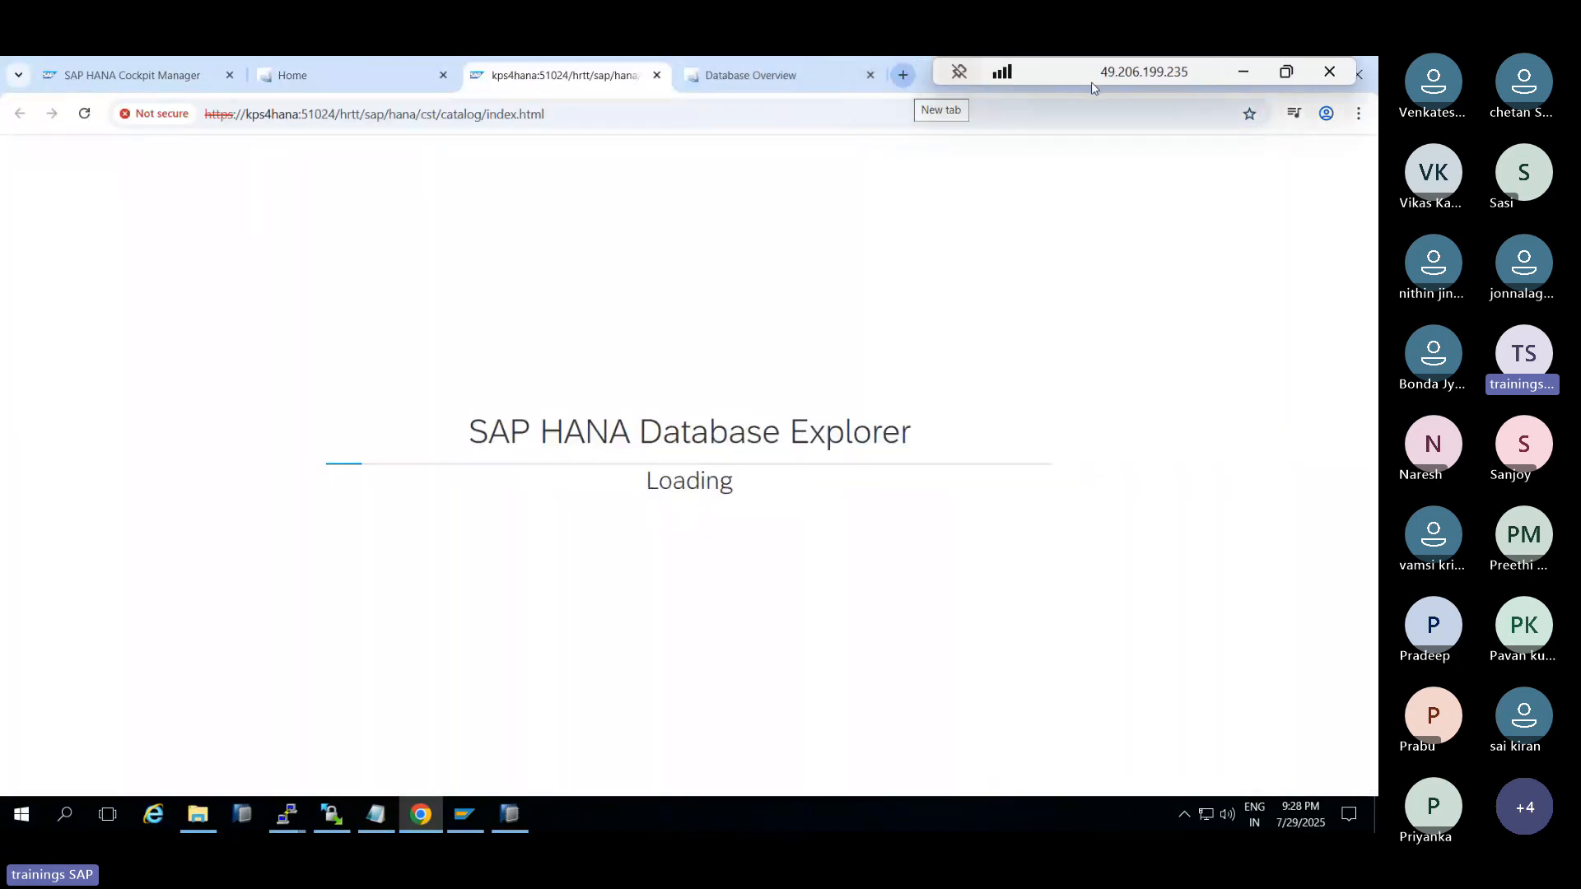
click(871, 75)
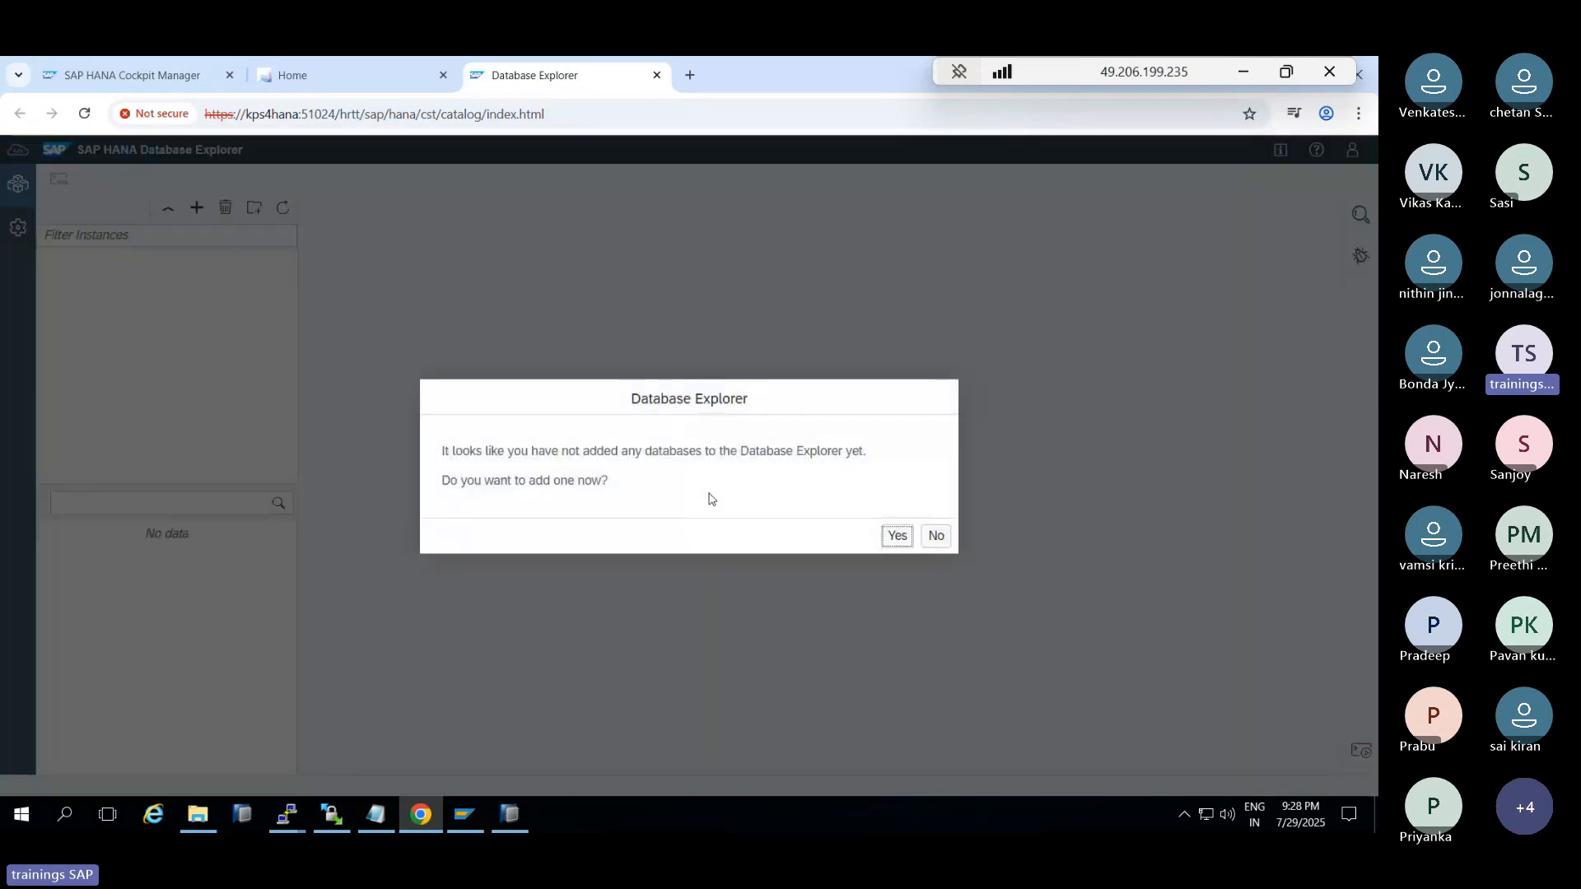
click(897, 537)
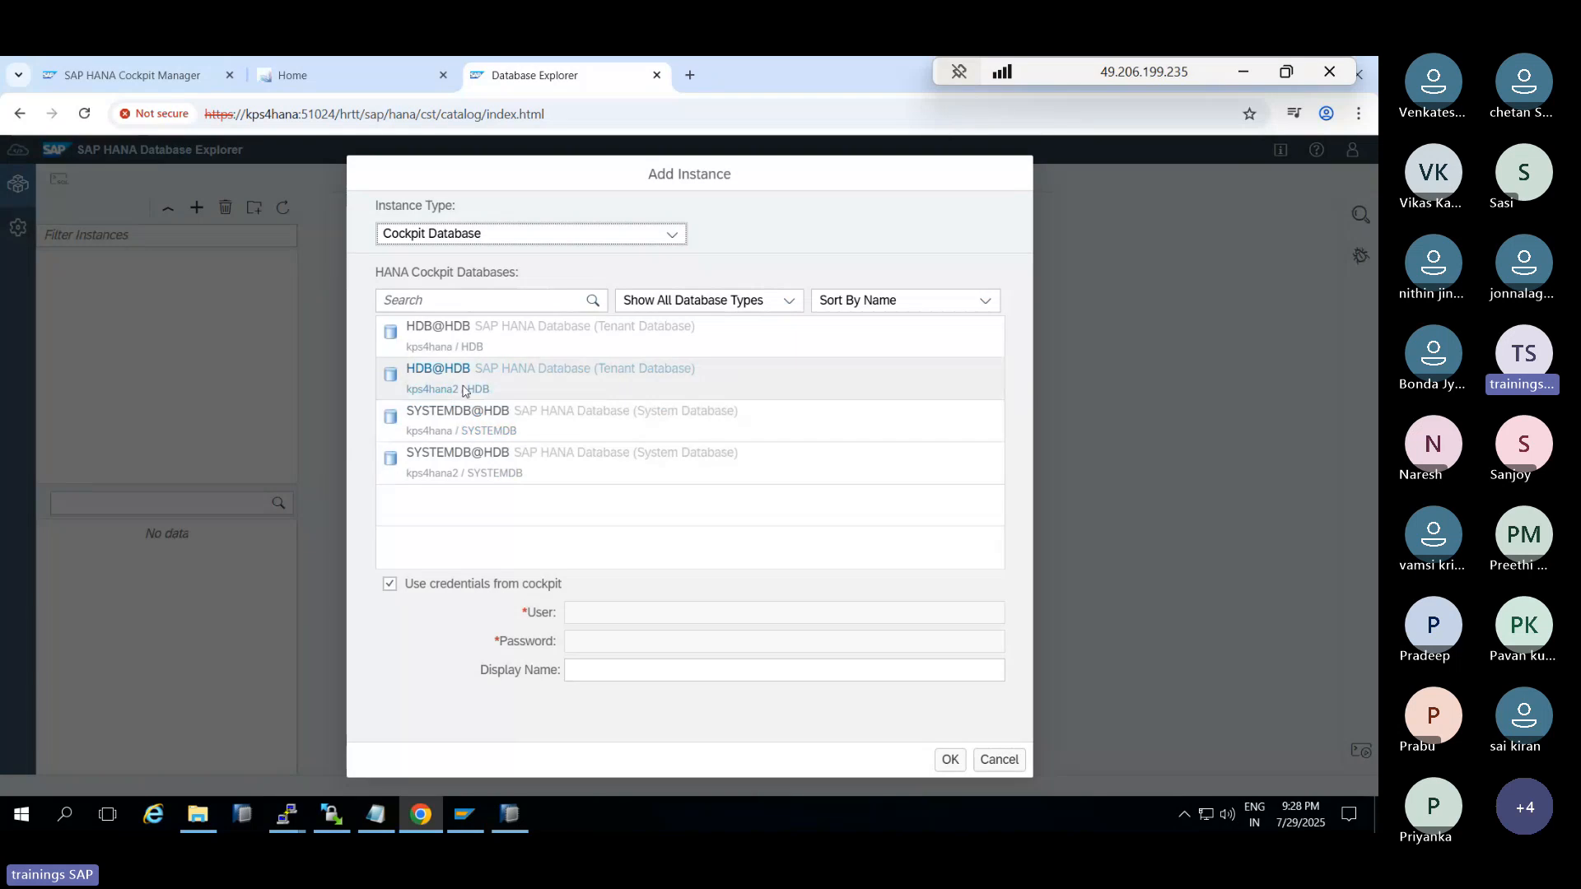
click(436, 336)
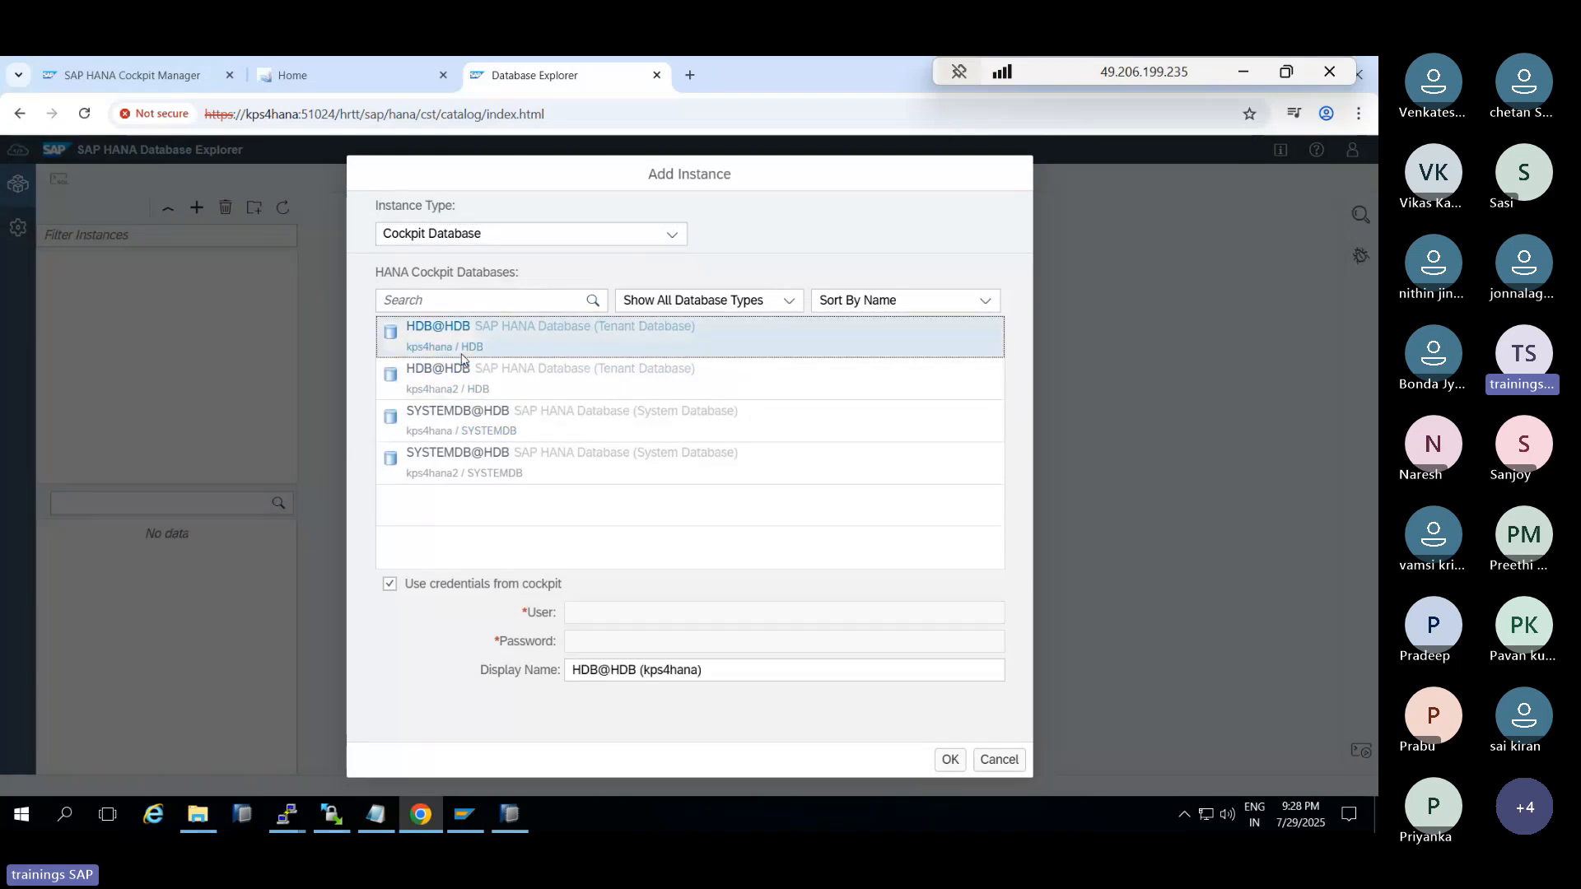
click(947, 761)
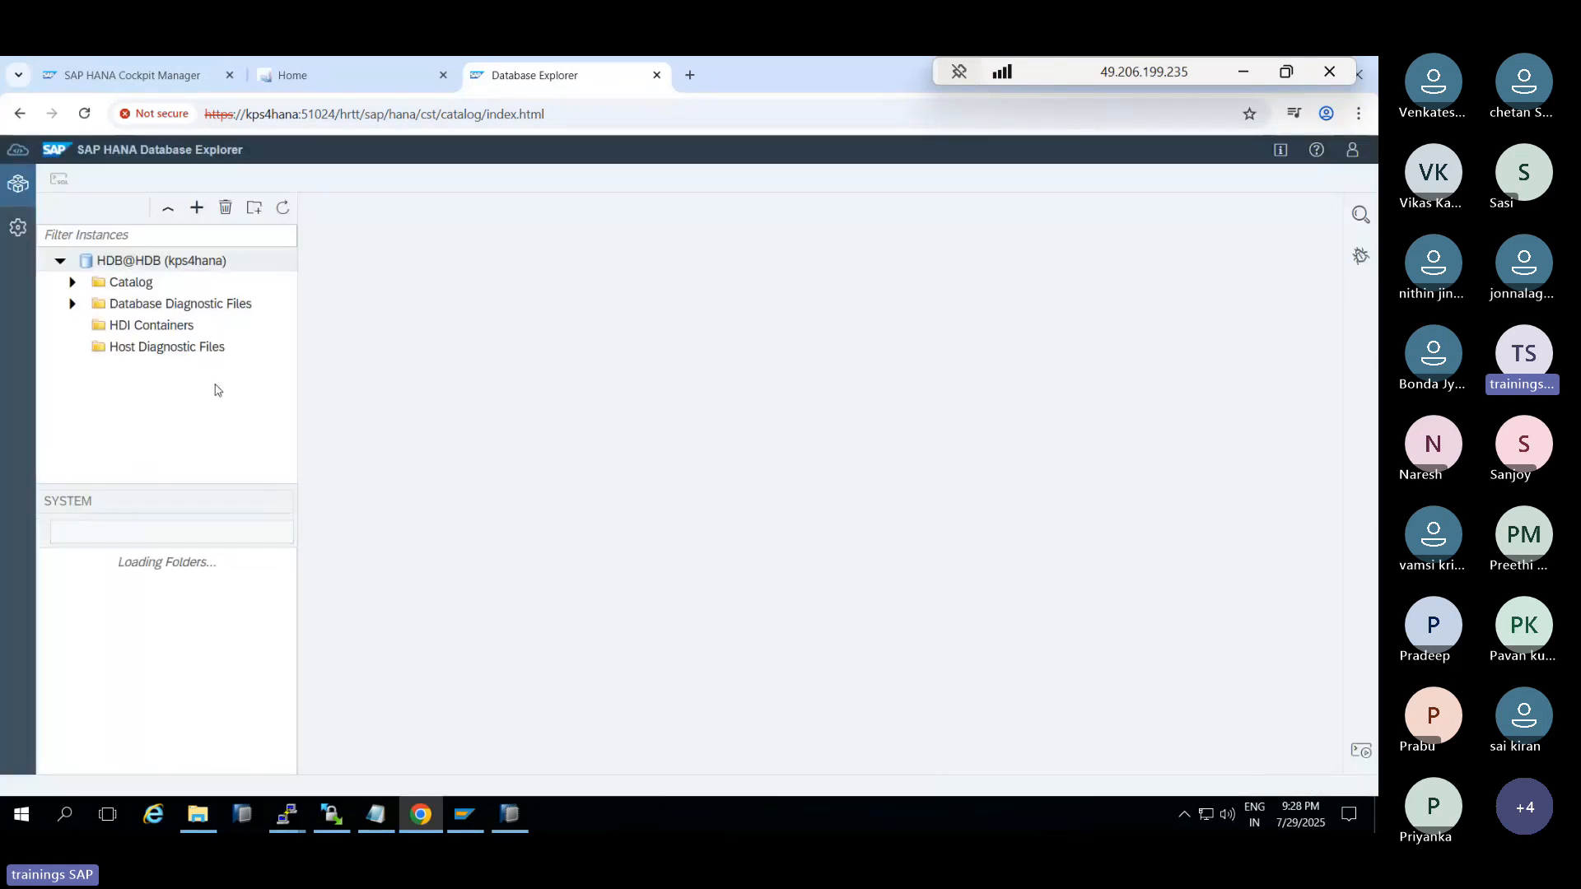
Expand the kps4hana diagnostic files and HDB@HDB Catalog, then open an SQL console
click(72, 304)
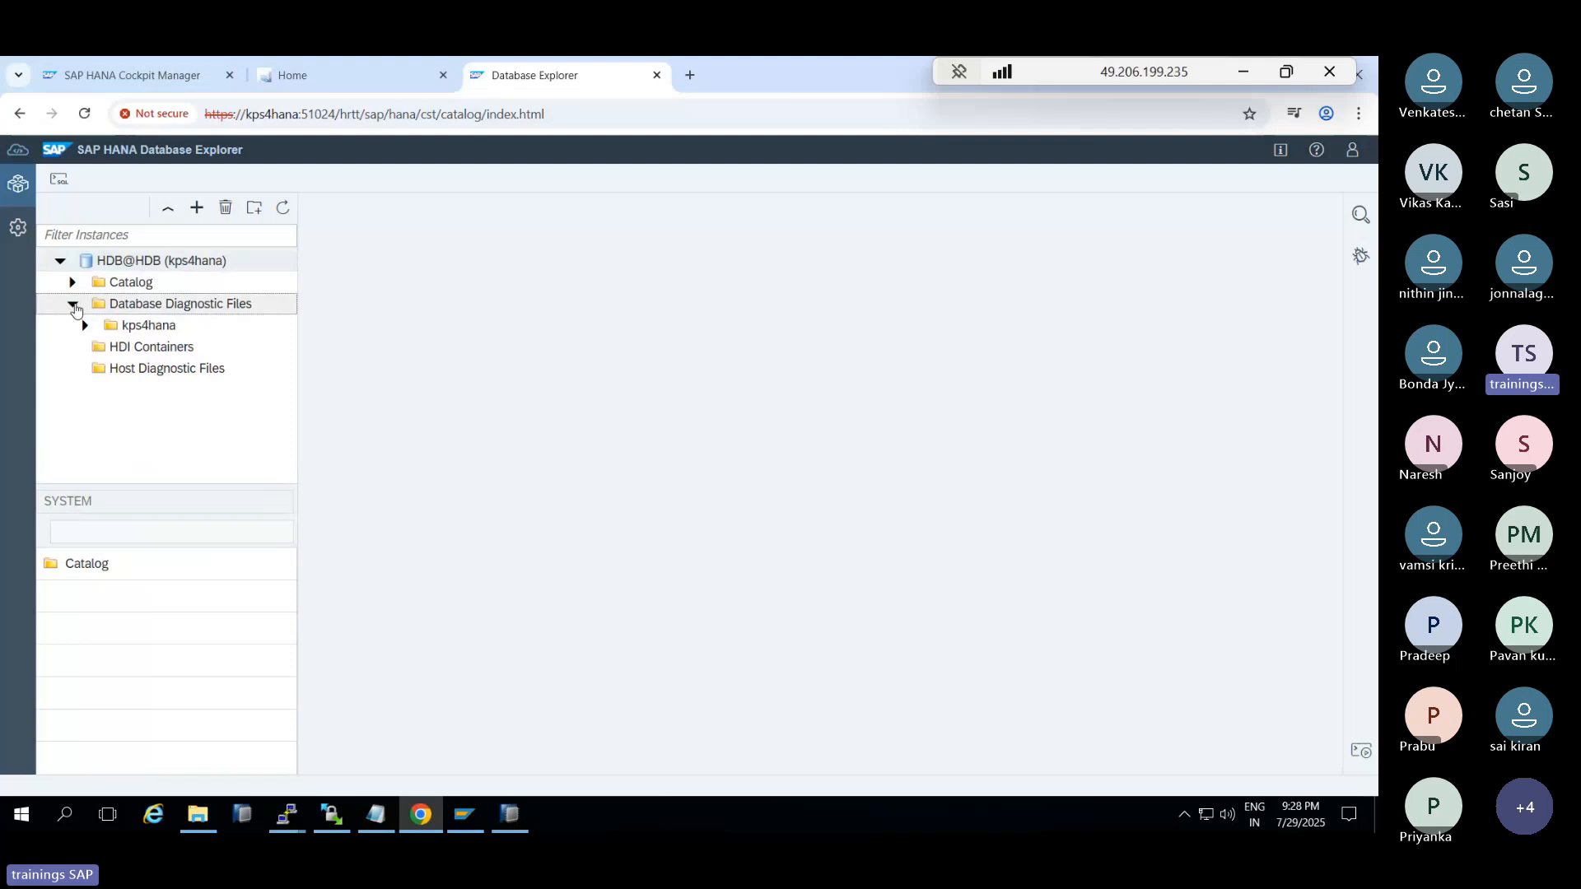
click(85, 326)
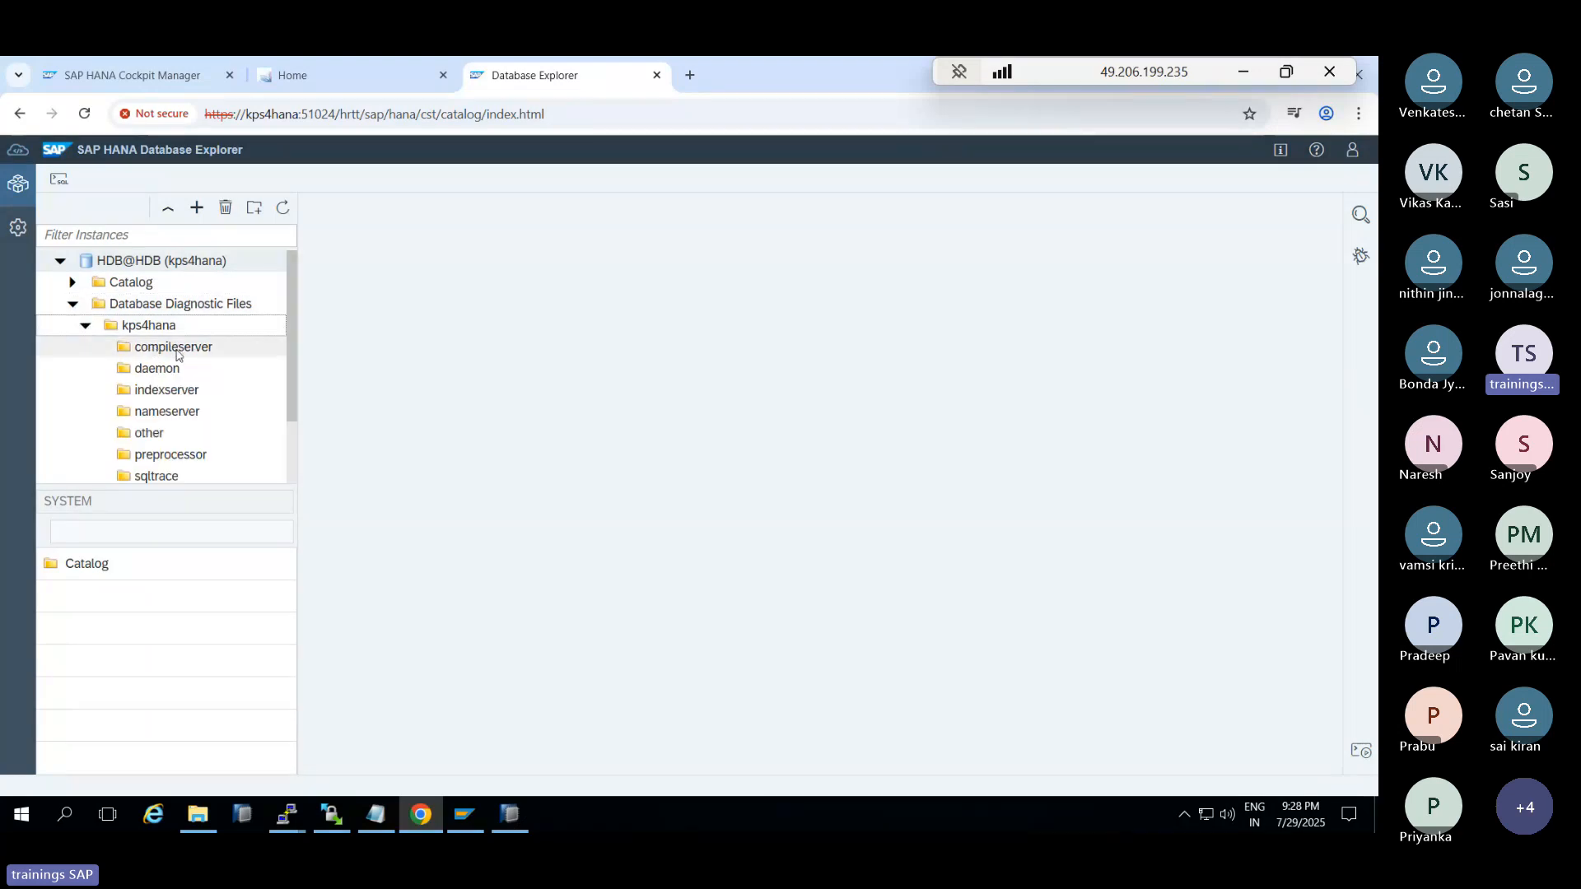
scroll(173, 354, down, 2)
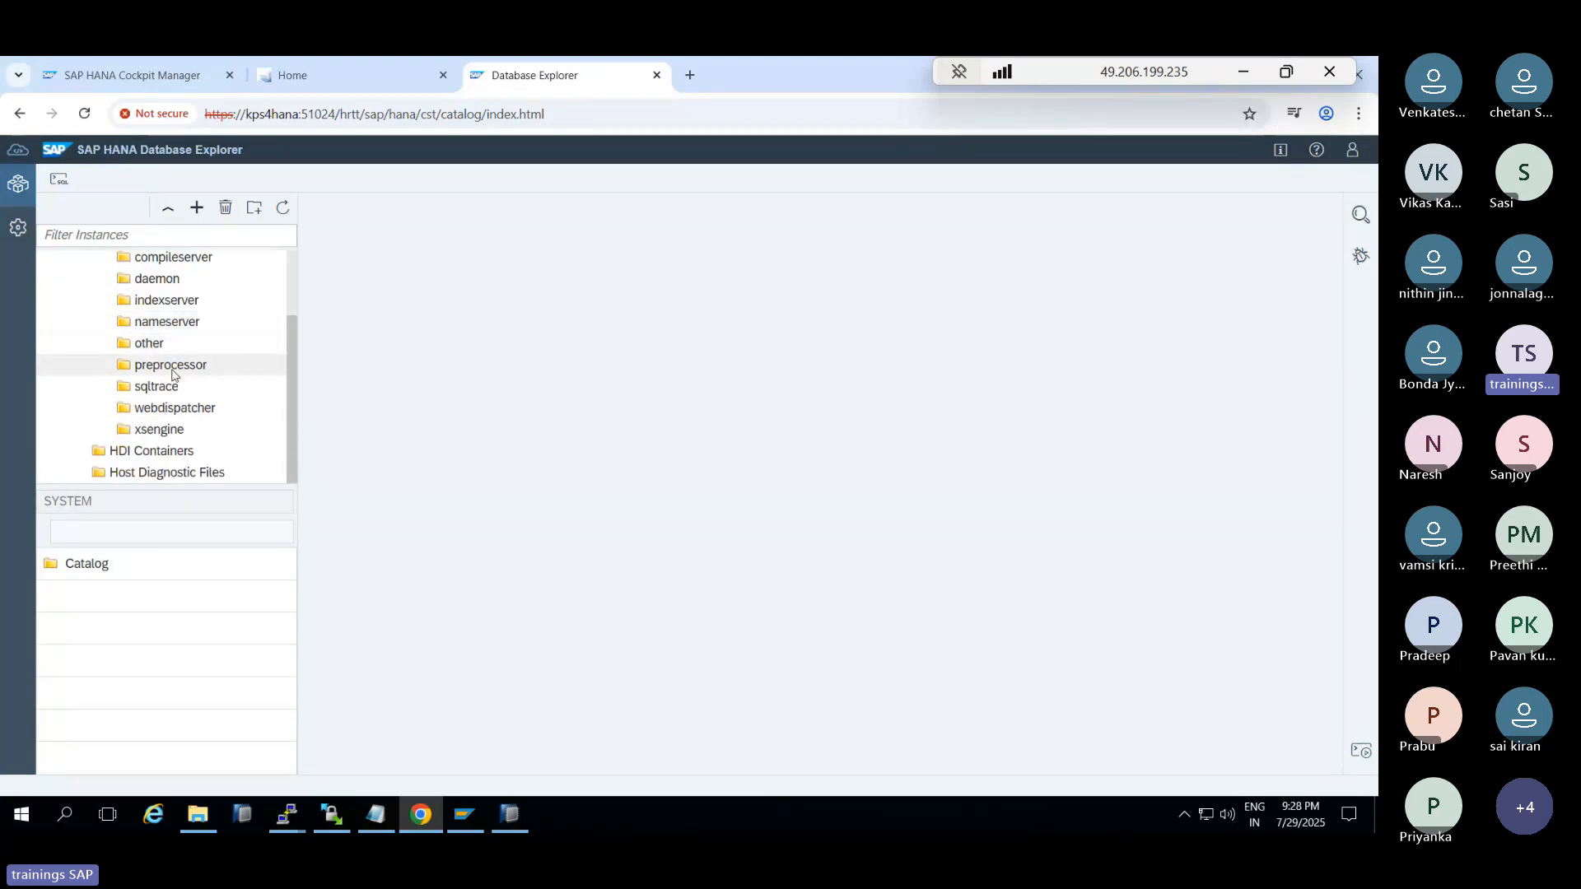
scroll(171, 368, up, 2)
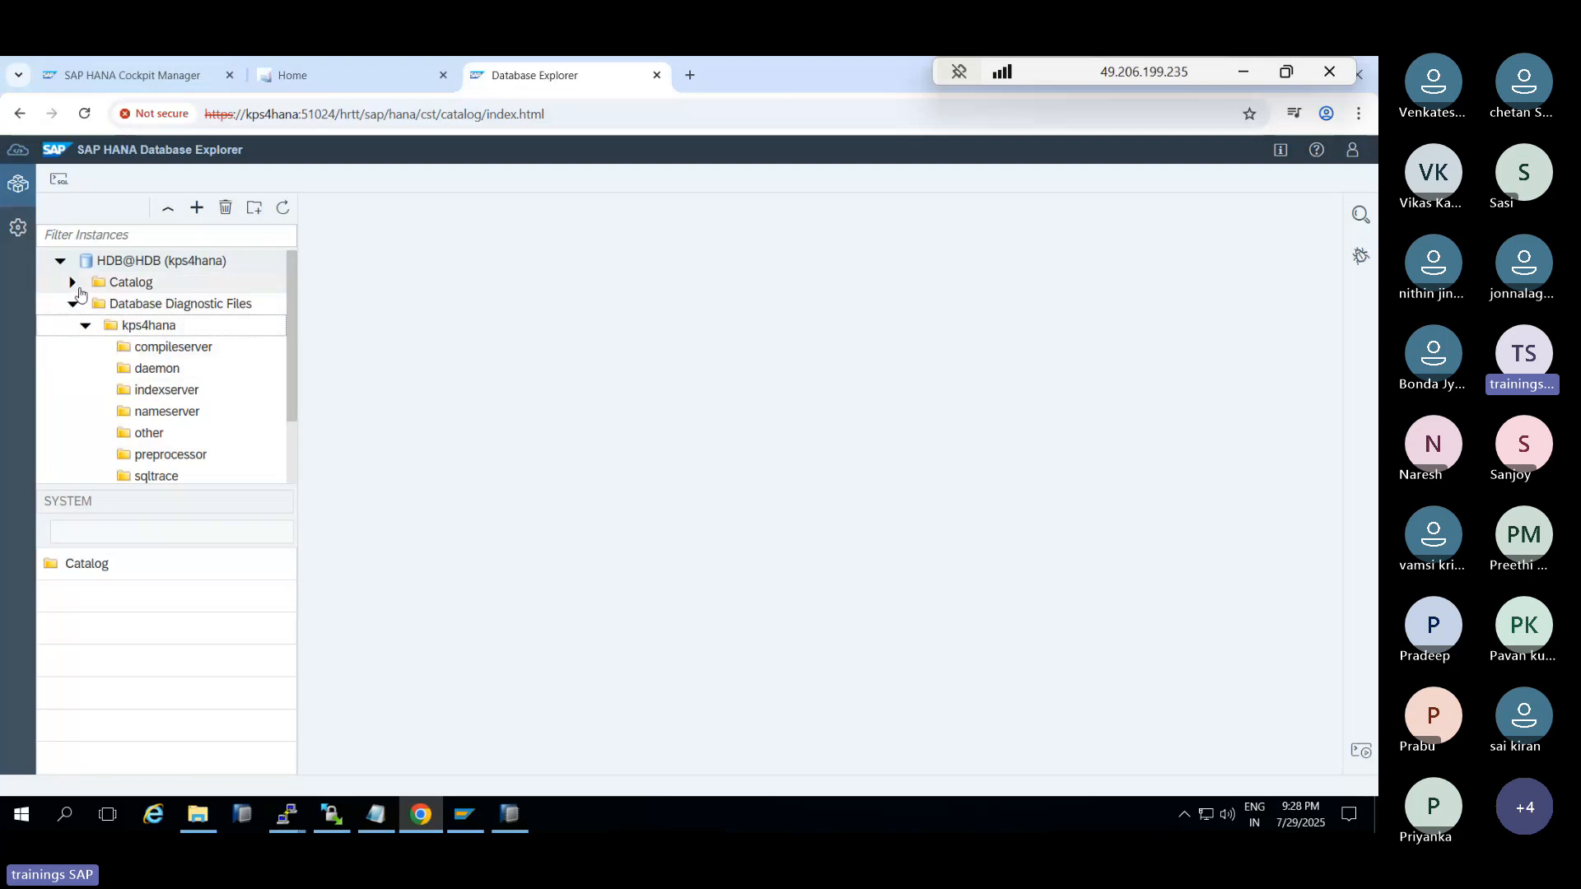
click(72, 282)
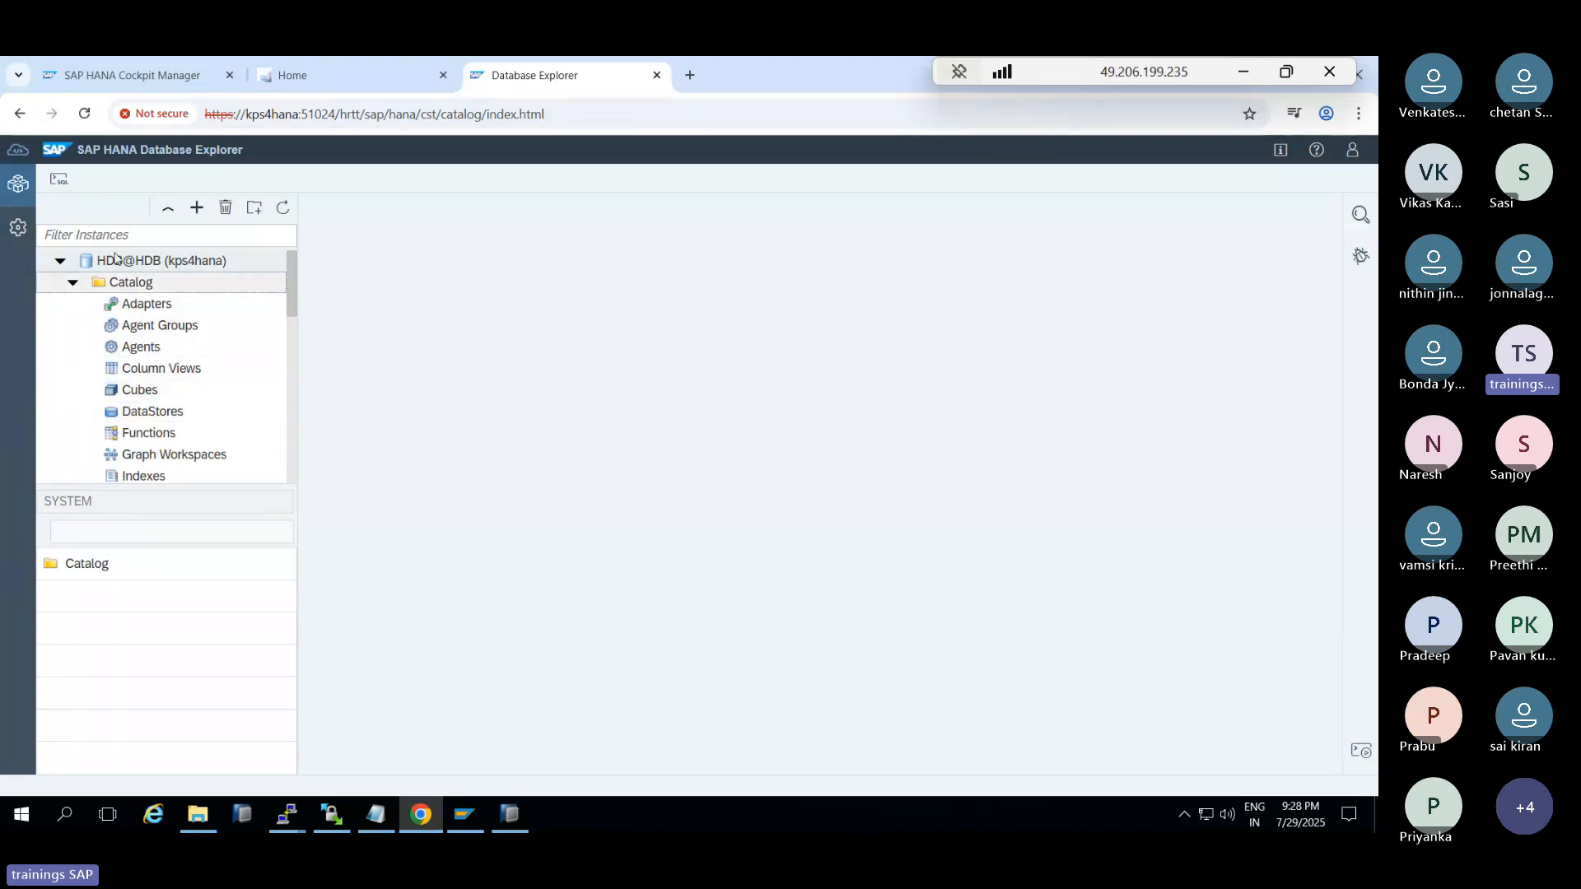
click(59, 180)
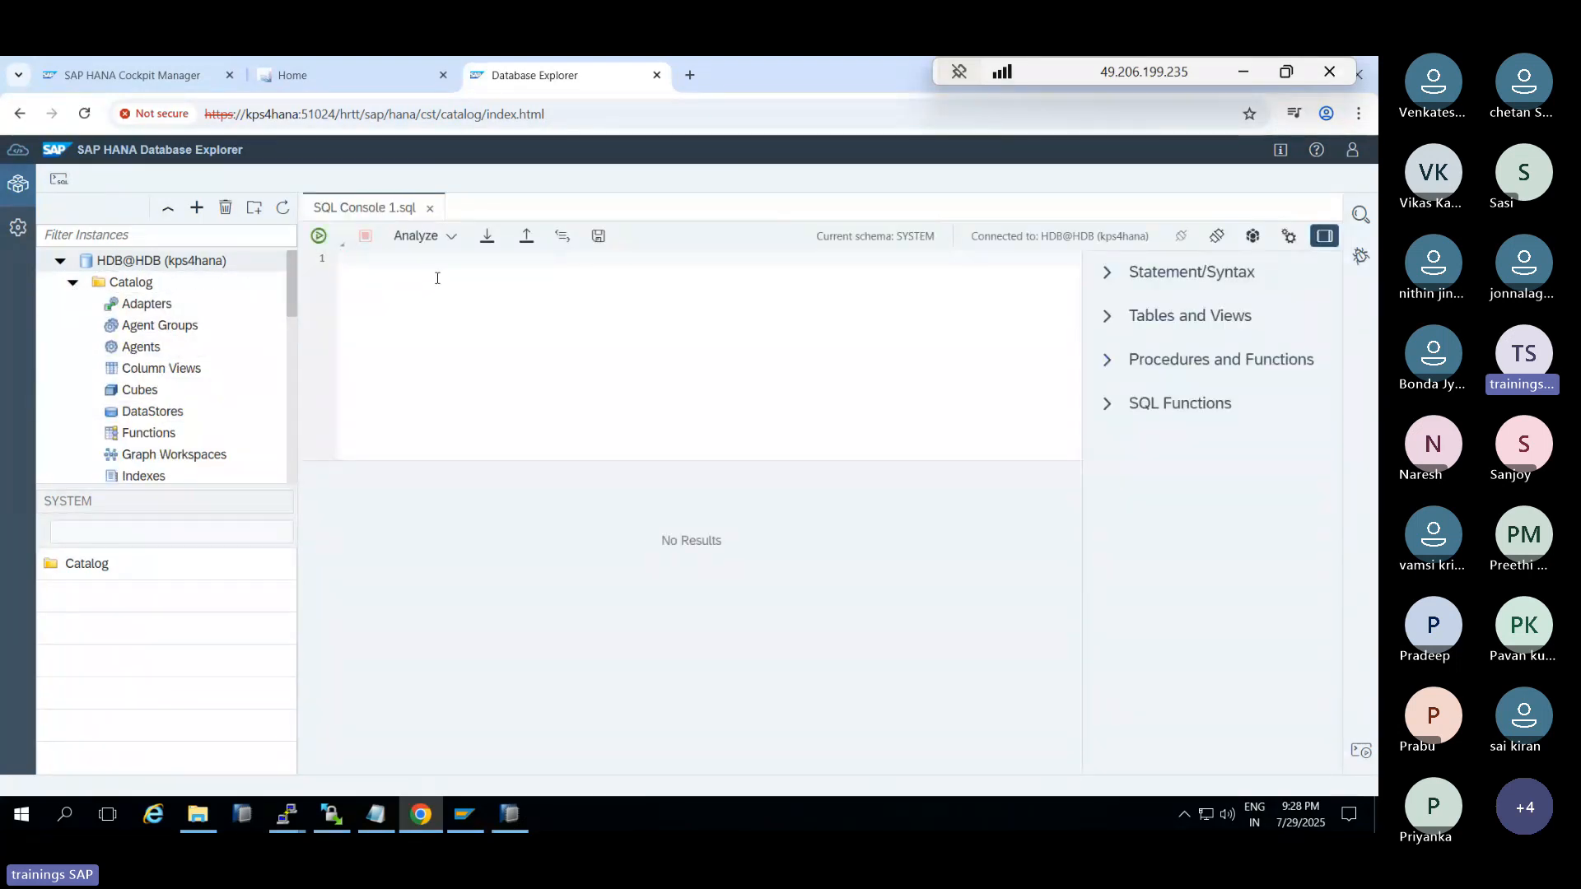
Open the Dump File Viewer and cancel adding a dump file
click(657, 75)
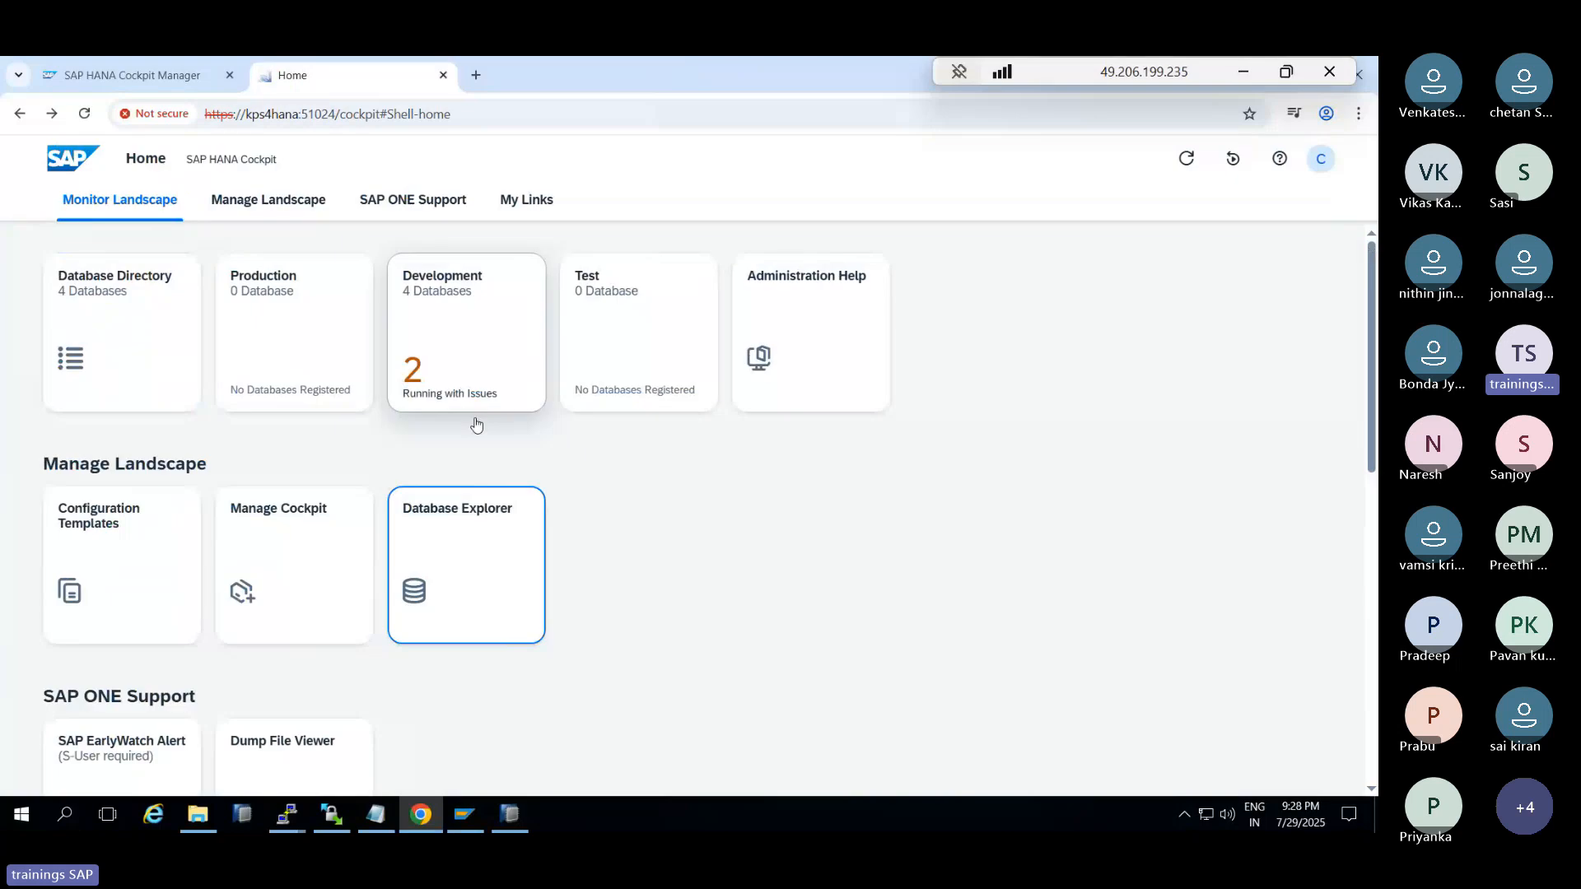
scroll(476, 426, down, 2)
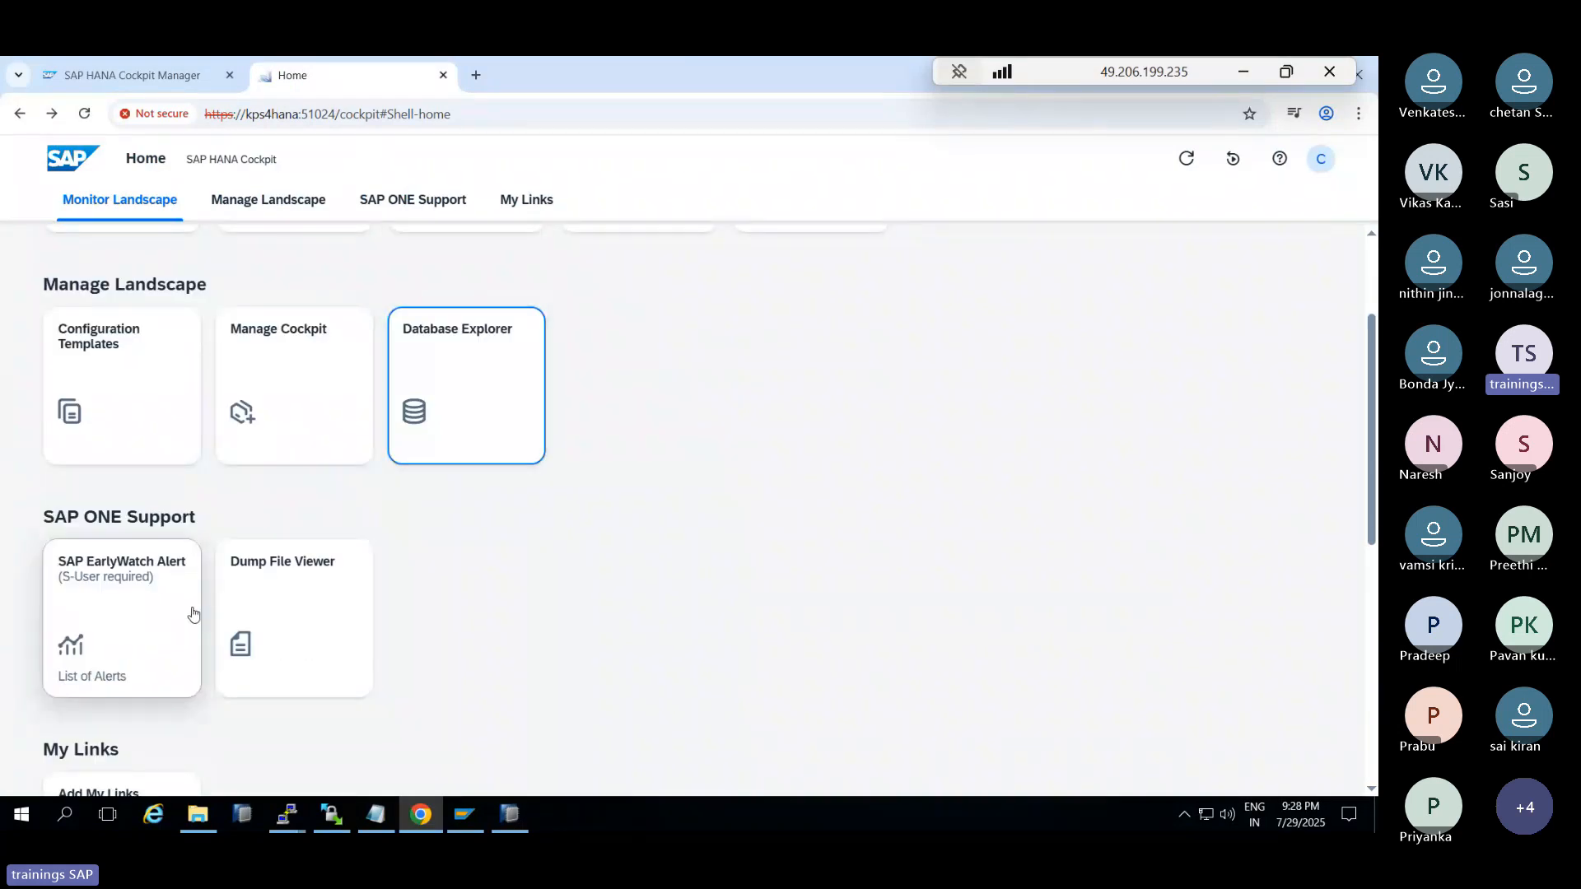
click(313, 616)
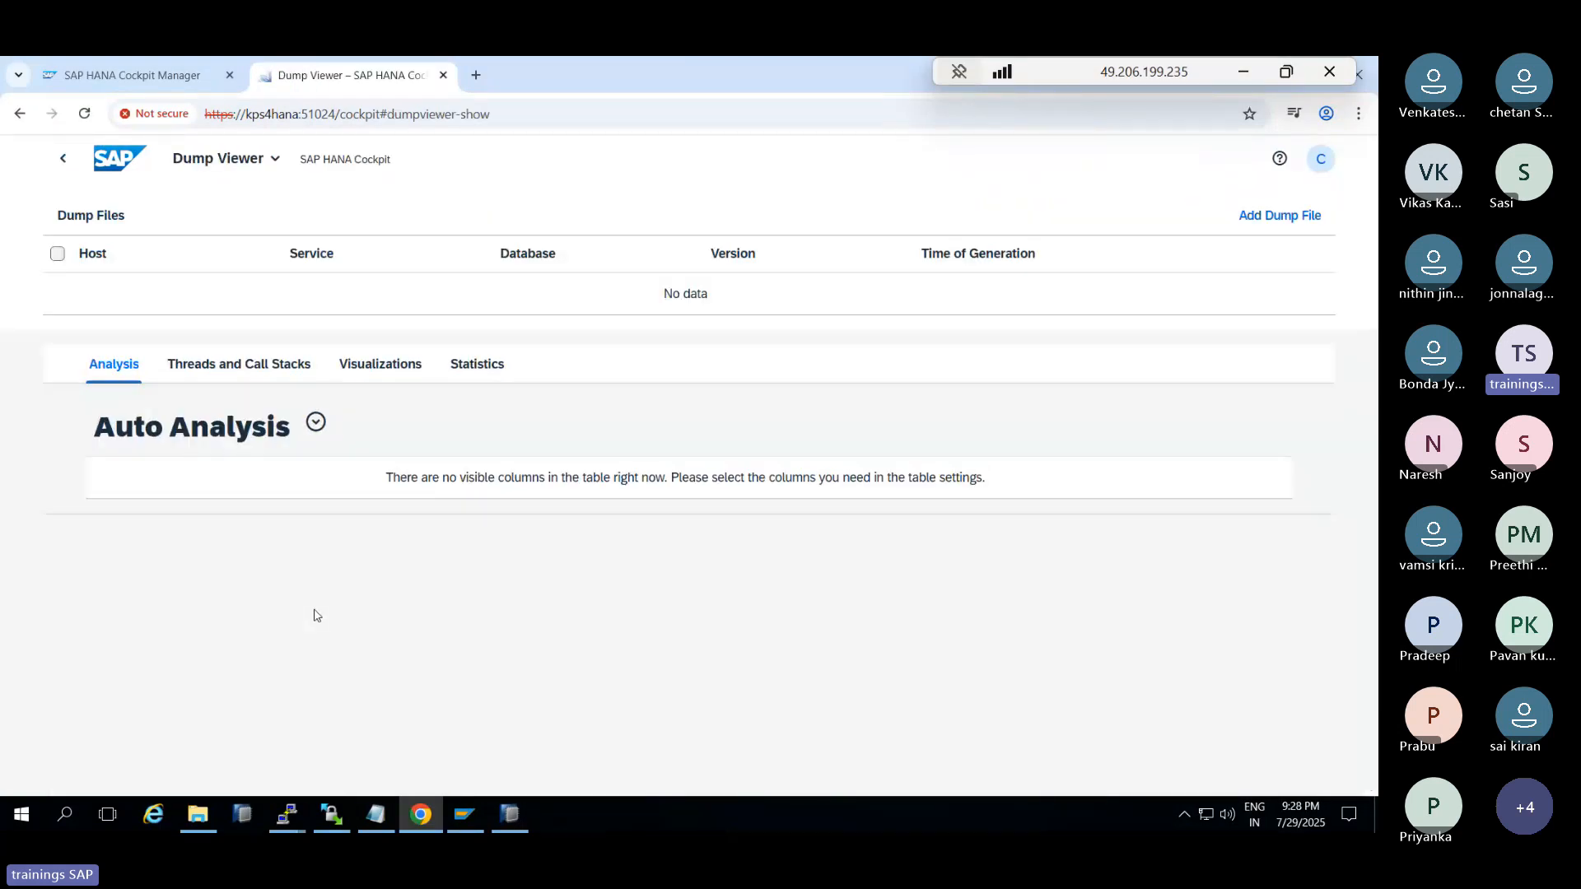
click(1277, 215)
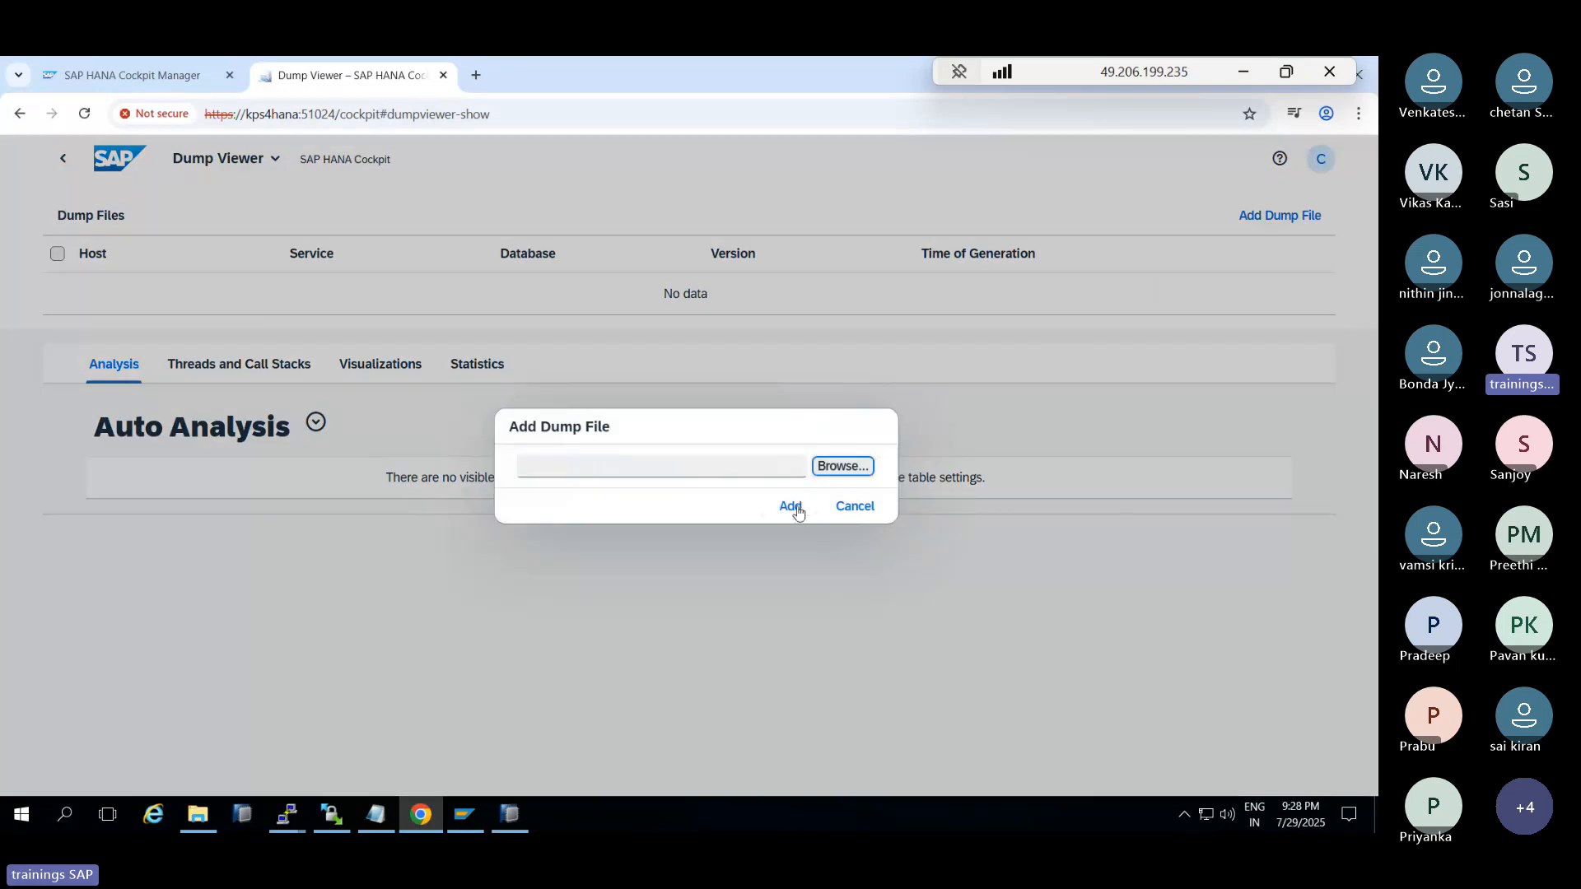
click(843, 466)
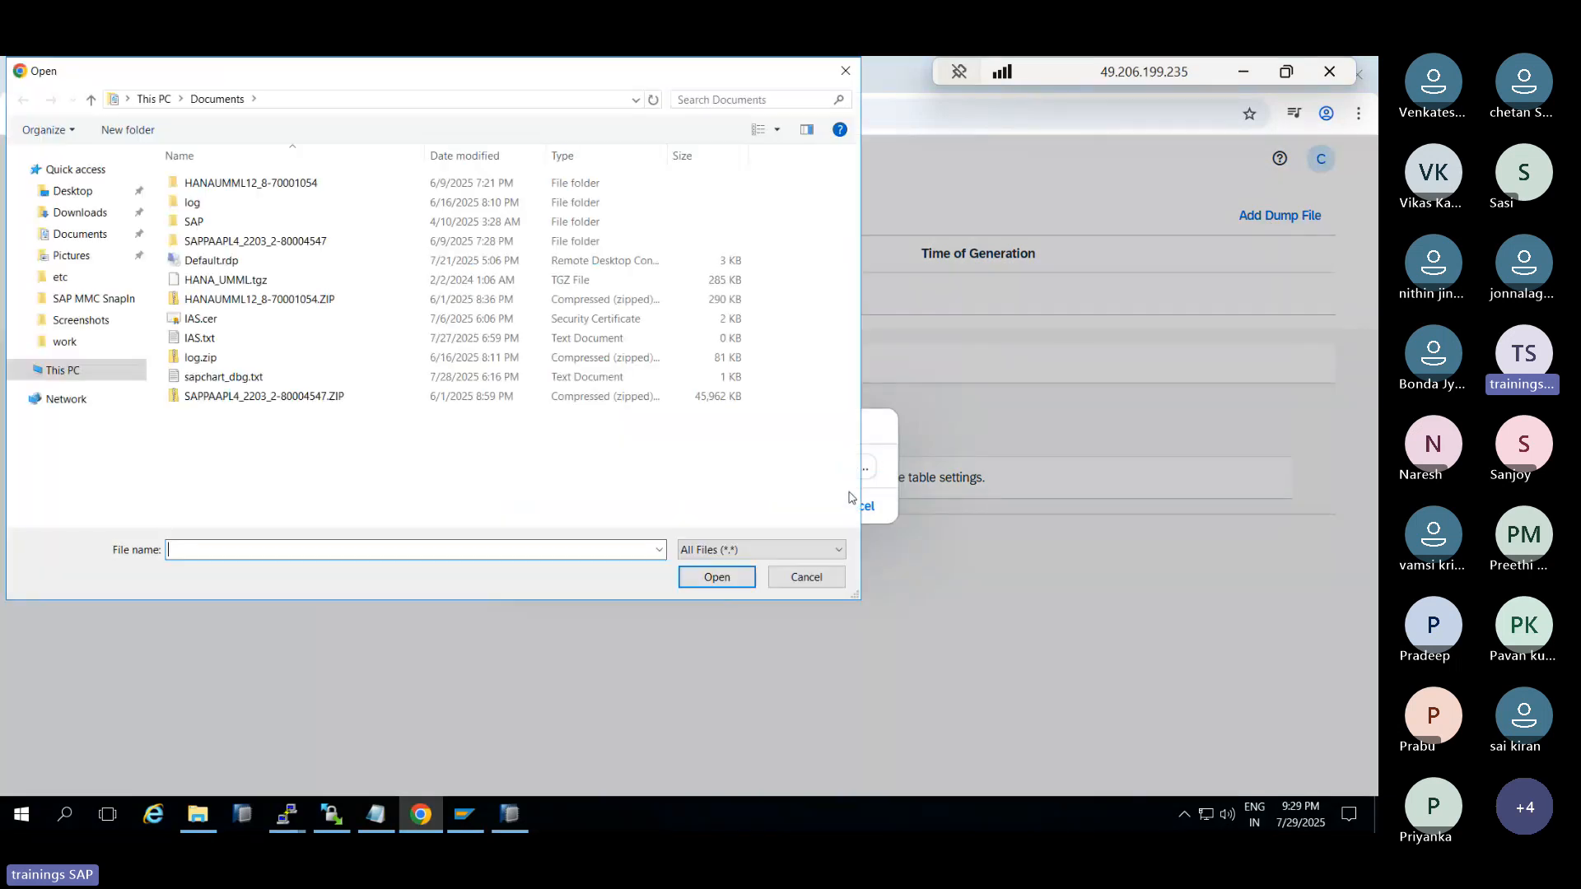
click(806, 577)
click(852, 507)
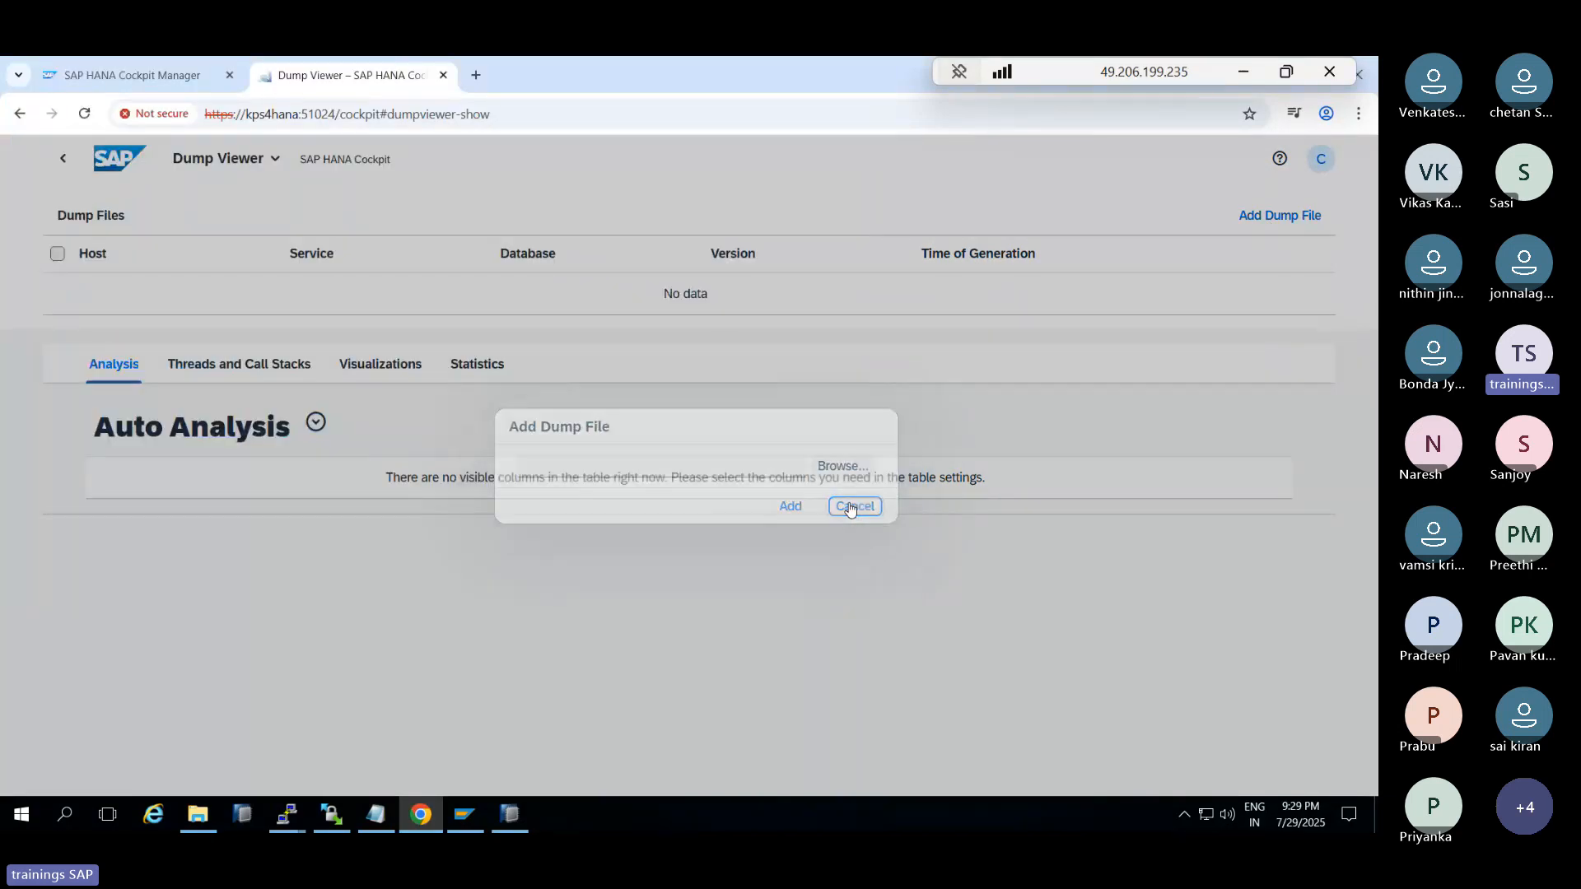
Add a My Links tile titled URL, subtitled WEBSITE, linking to the plarkitsolutions.com site
click(63, 158)
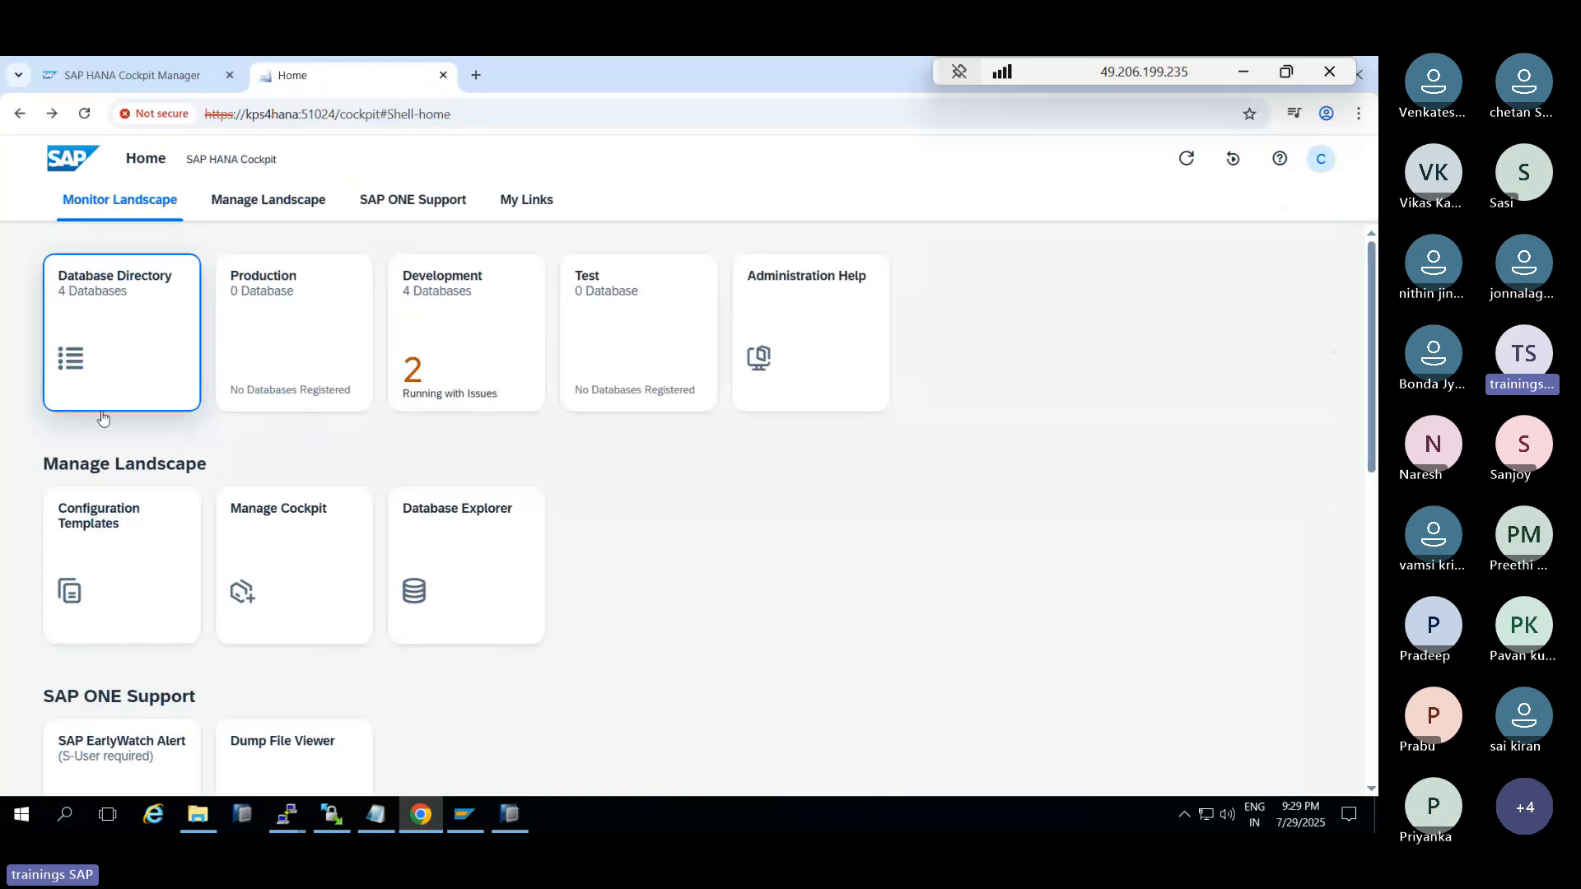
scroll(102, 418, down, 4)
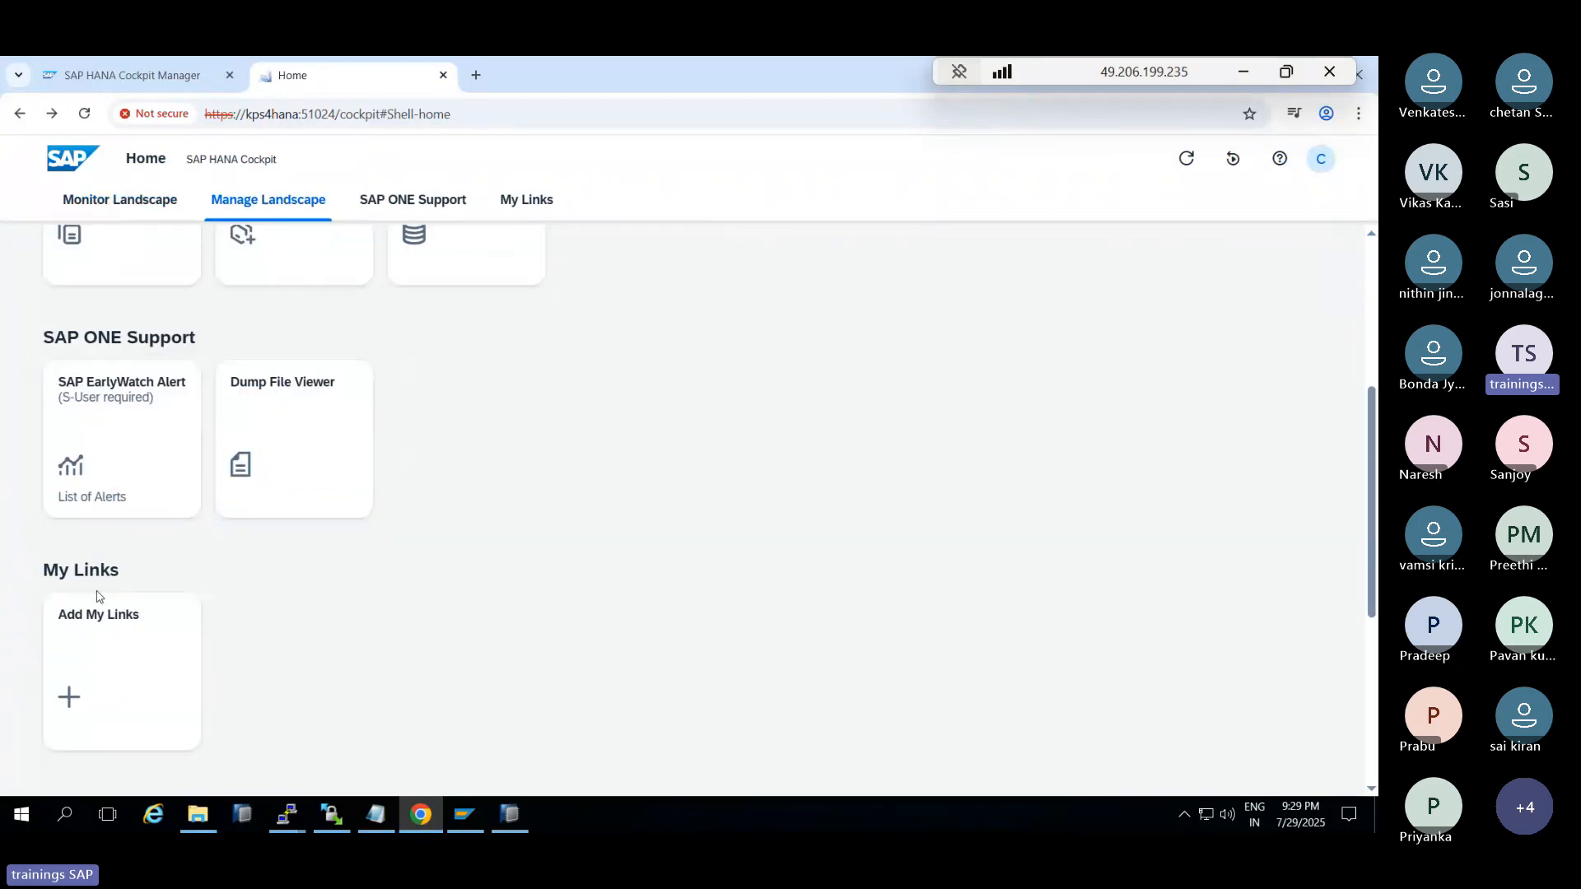
click(115, 641)
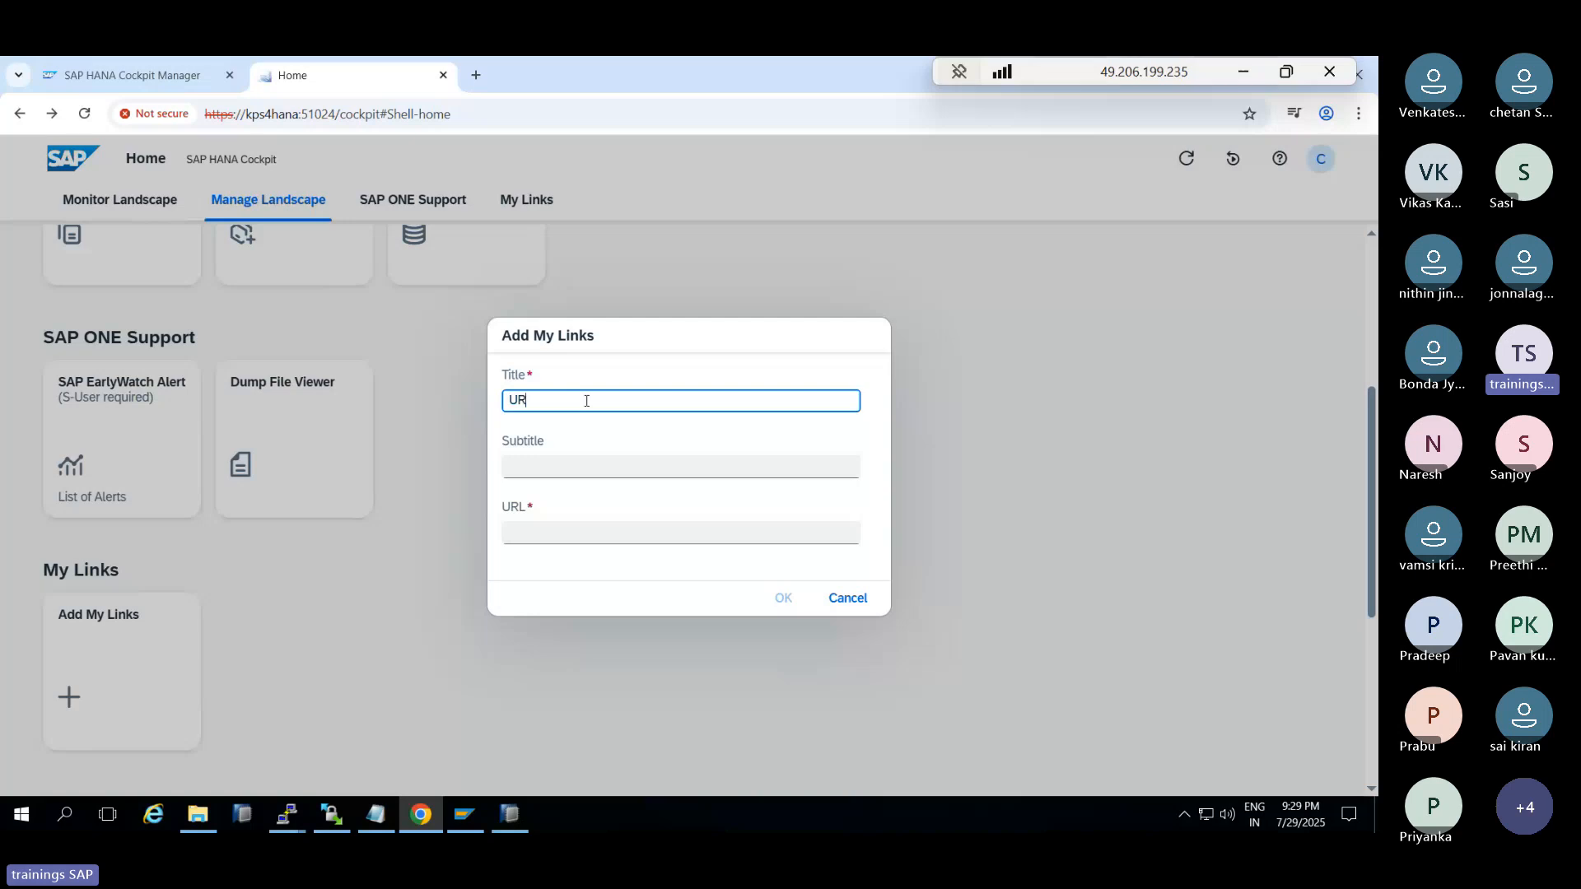
text(L)
key(Tab)
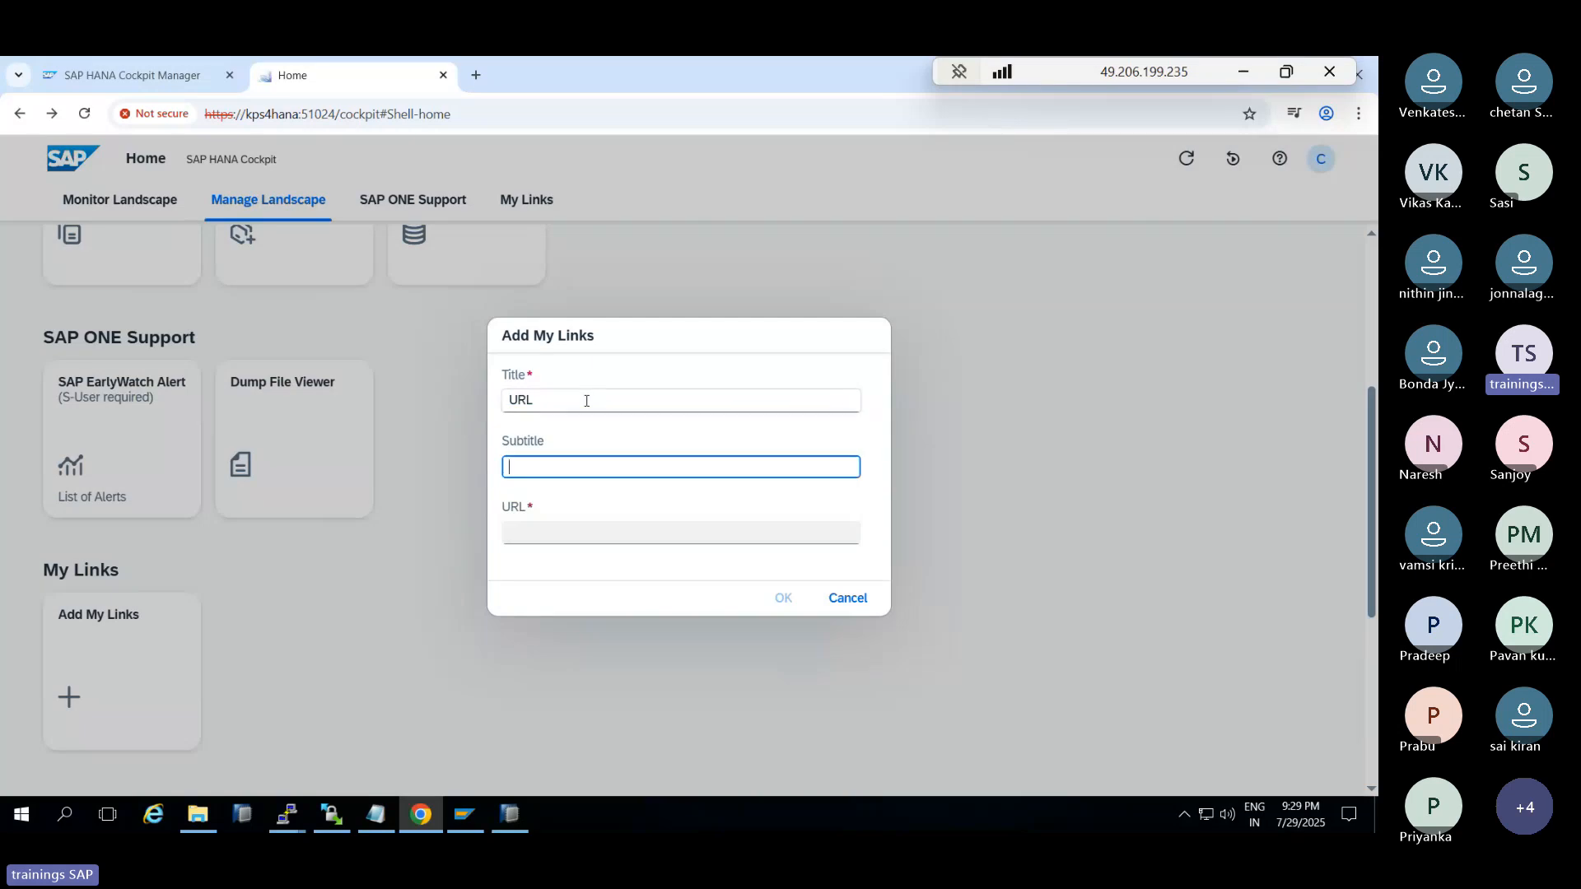
text(WEBSITE)
click(571, 533)
text(h)
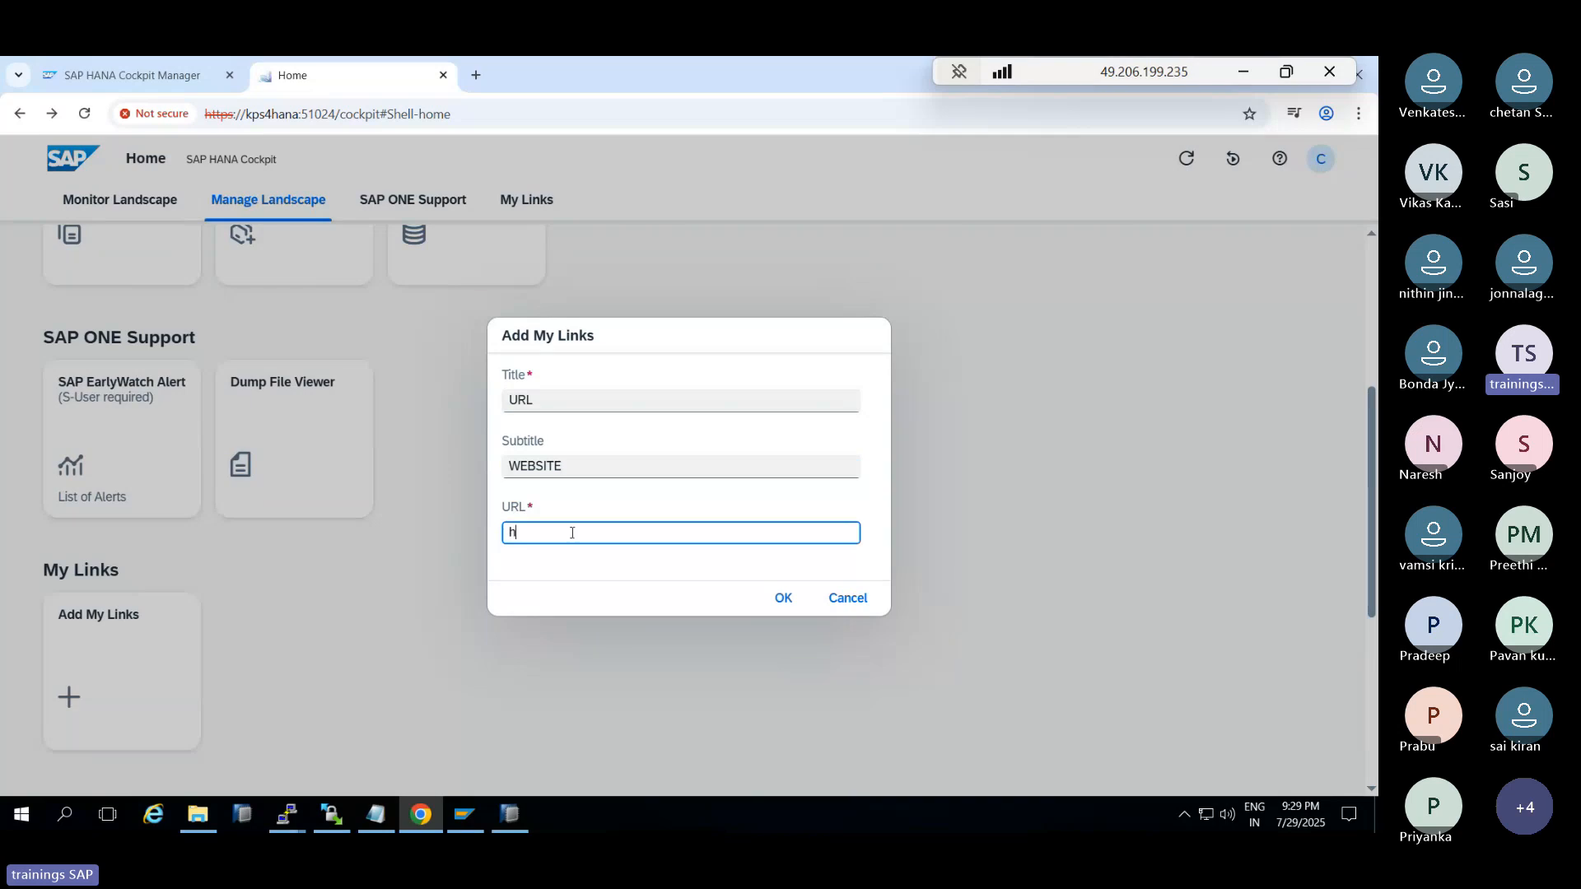
text(ttps://planitsolutions)
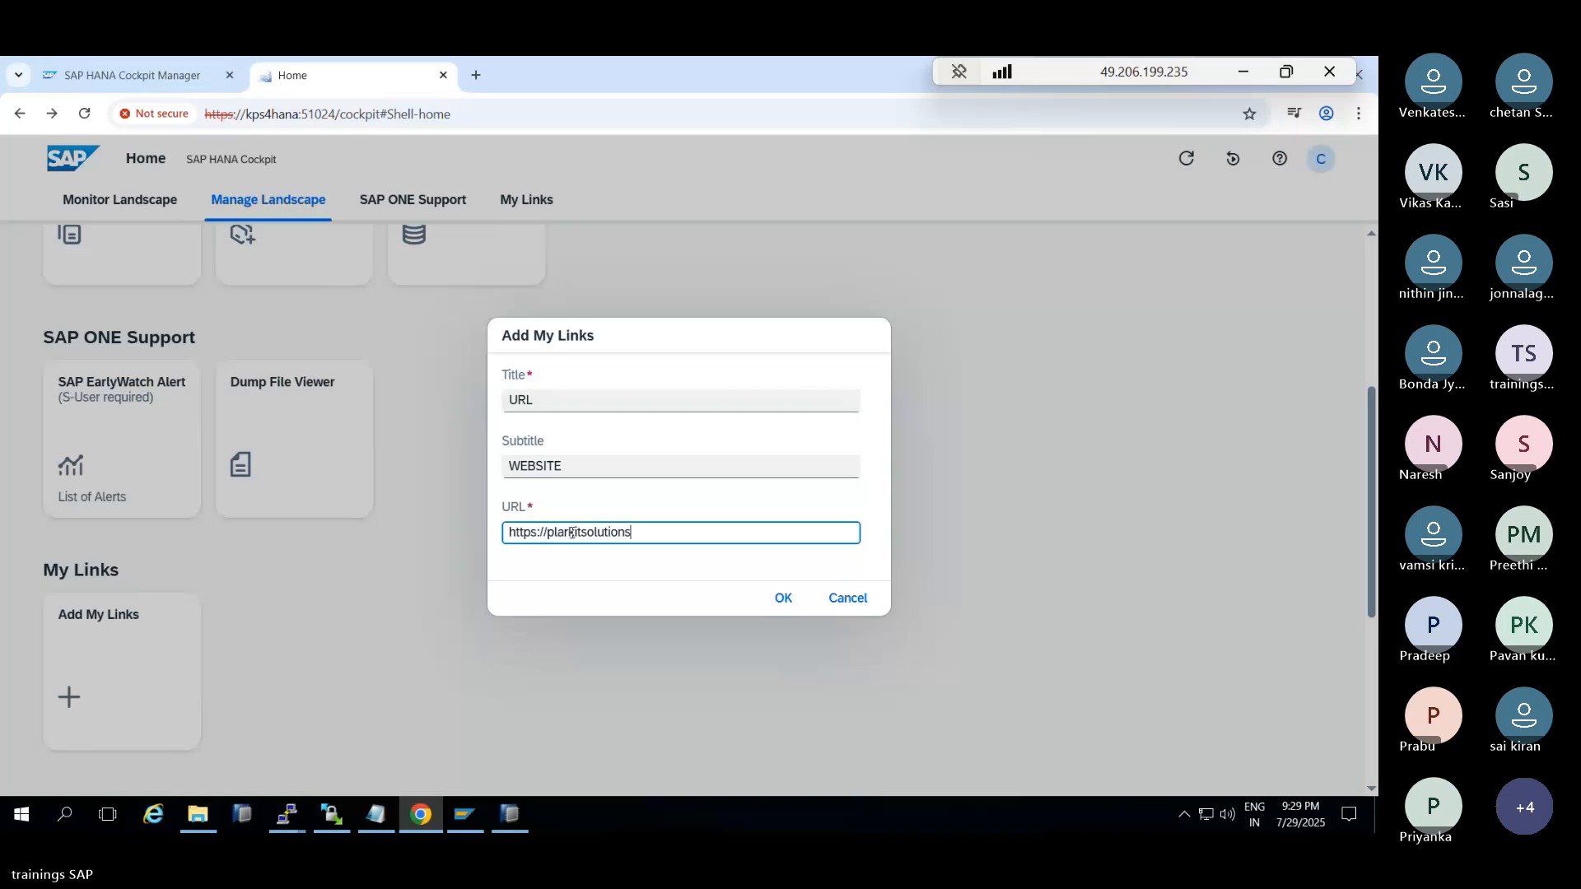
text(.com)
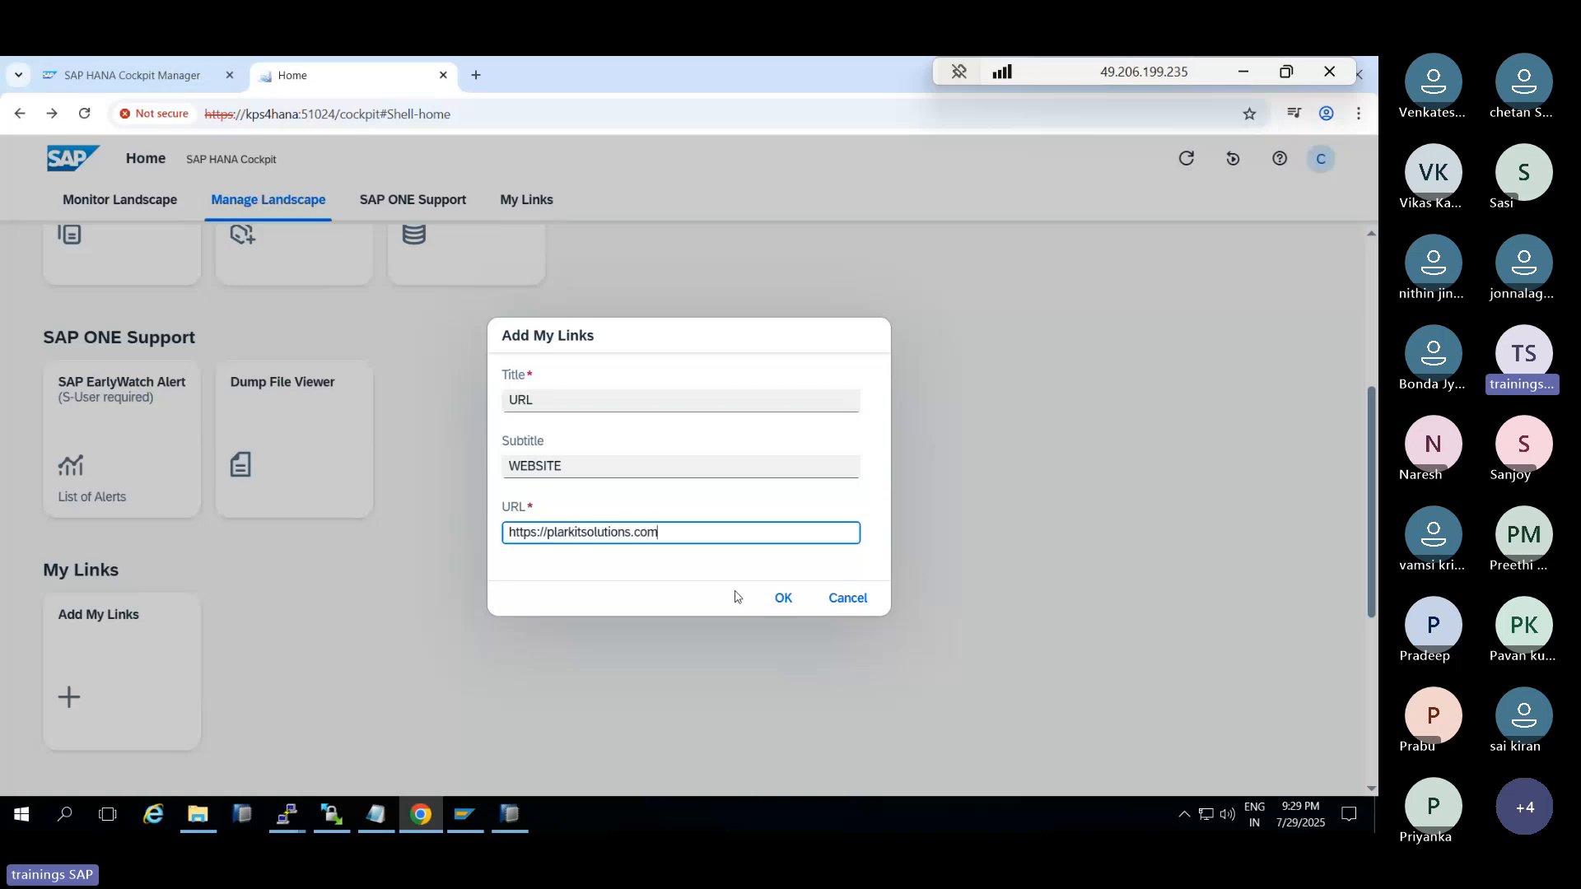
click(771, 608)
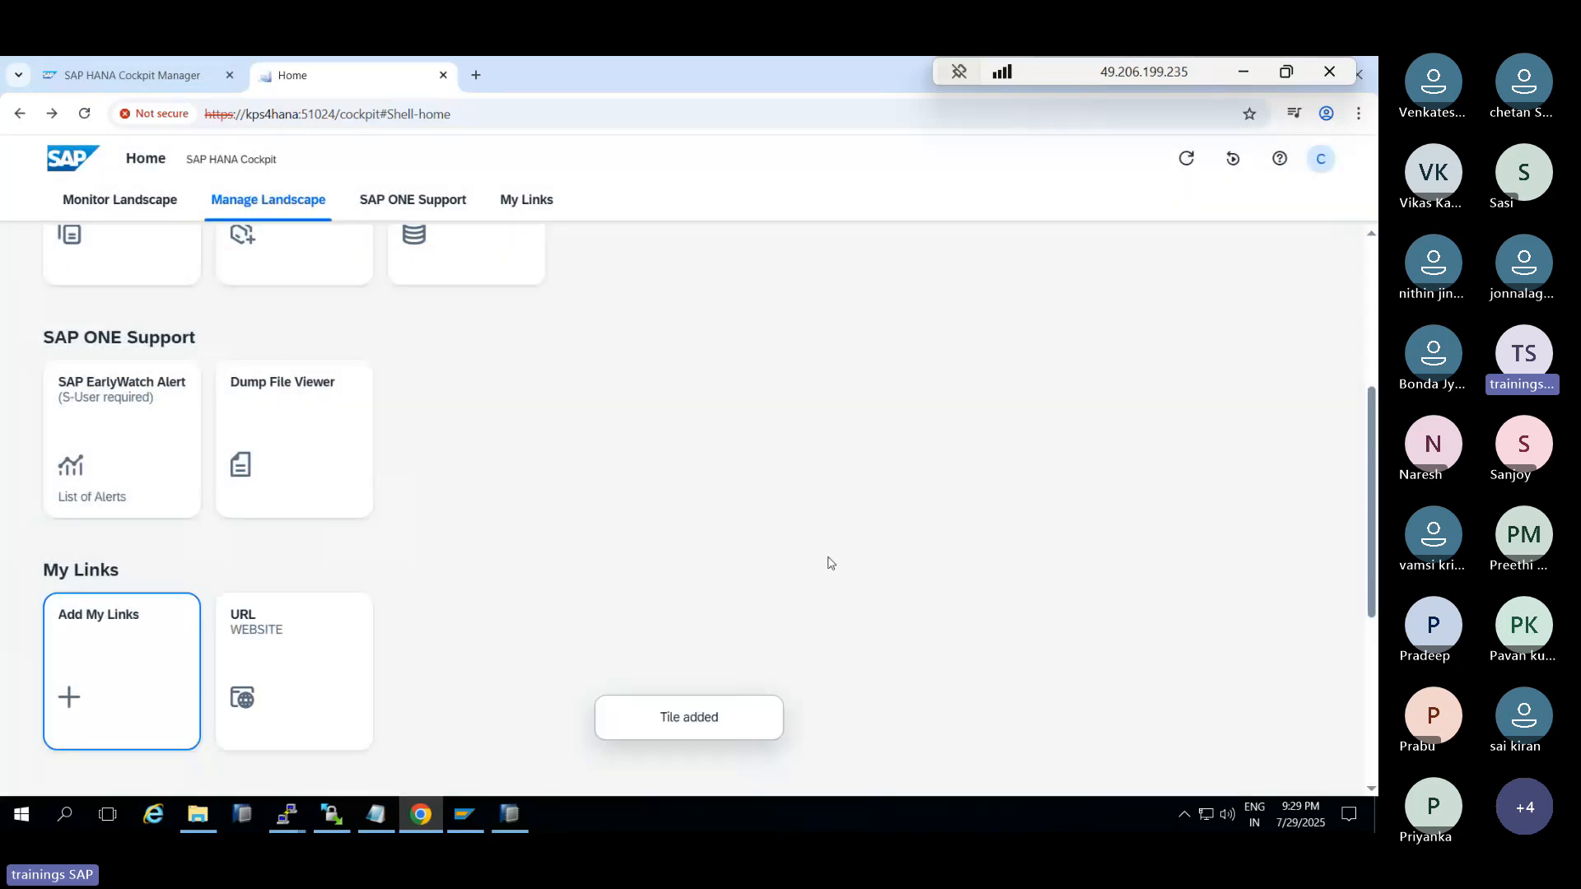
Test the WEBSITE tile by opening and closing the linked site
click(258, 697)
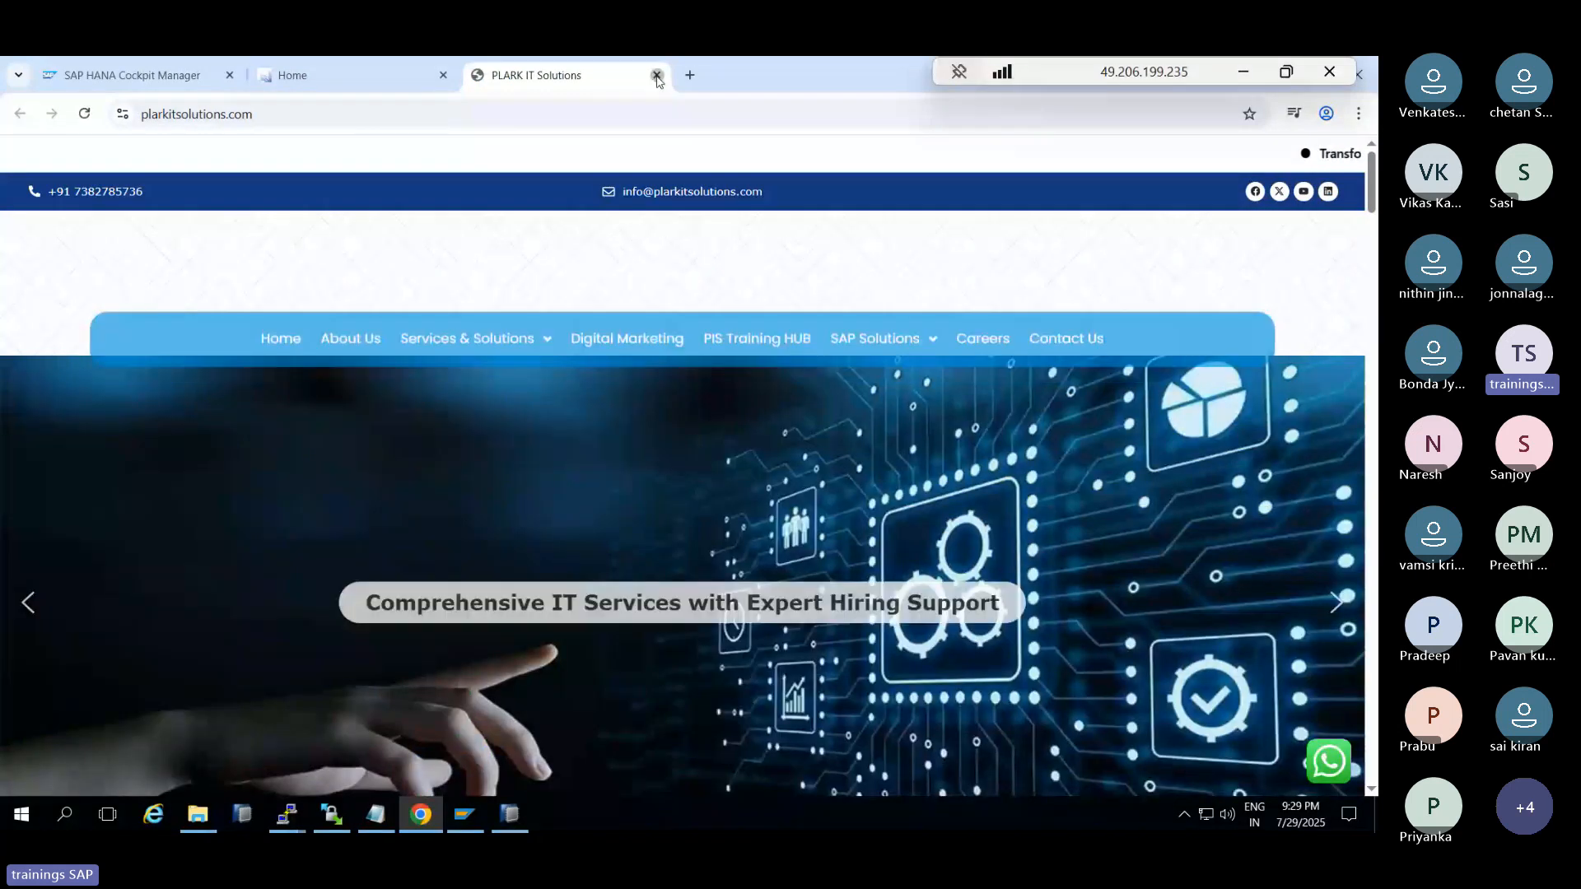
click(655, 75)
scroll(117, 441, down, 3)
scroll(117, 441, up, 3)
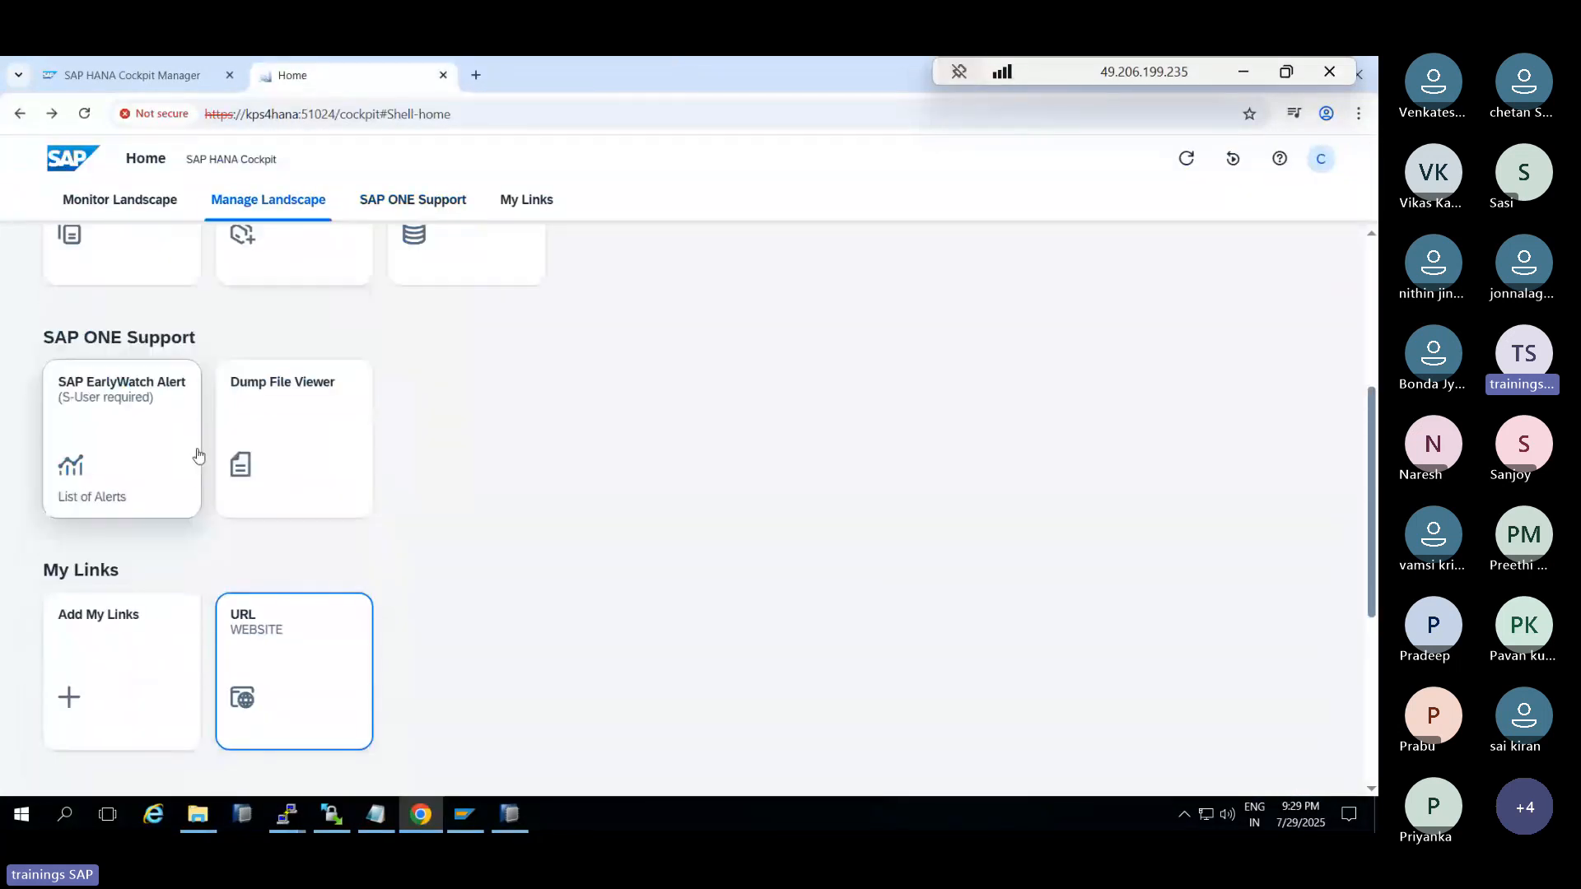
Go back through Home to the Development Database Directory and scroll down its list
scroll(911, 635, up, 4)
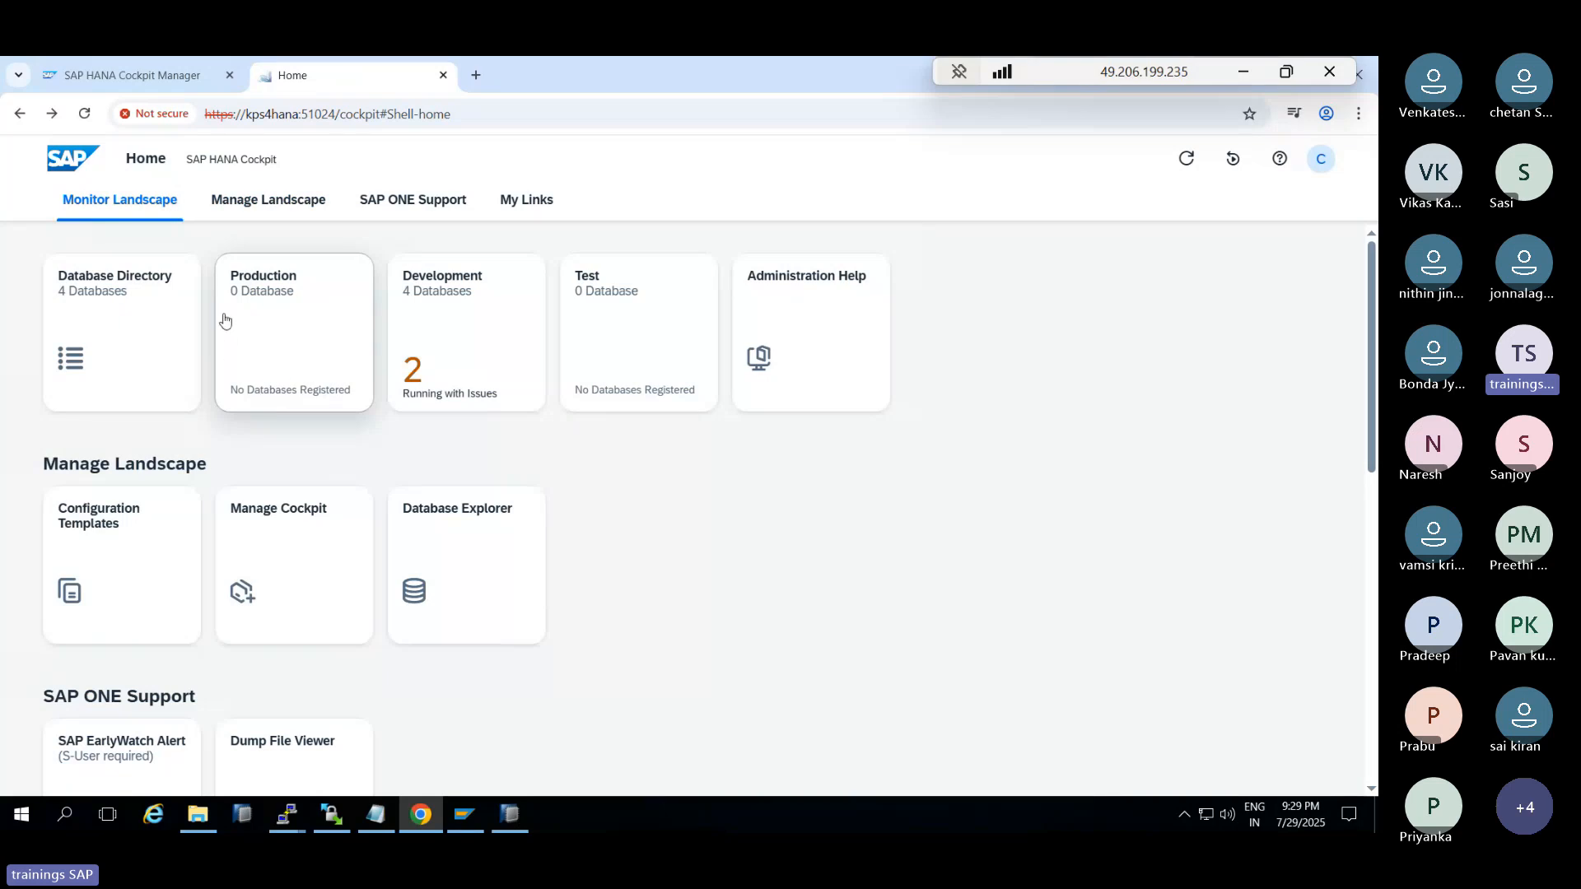
click(140, 73)
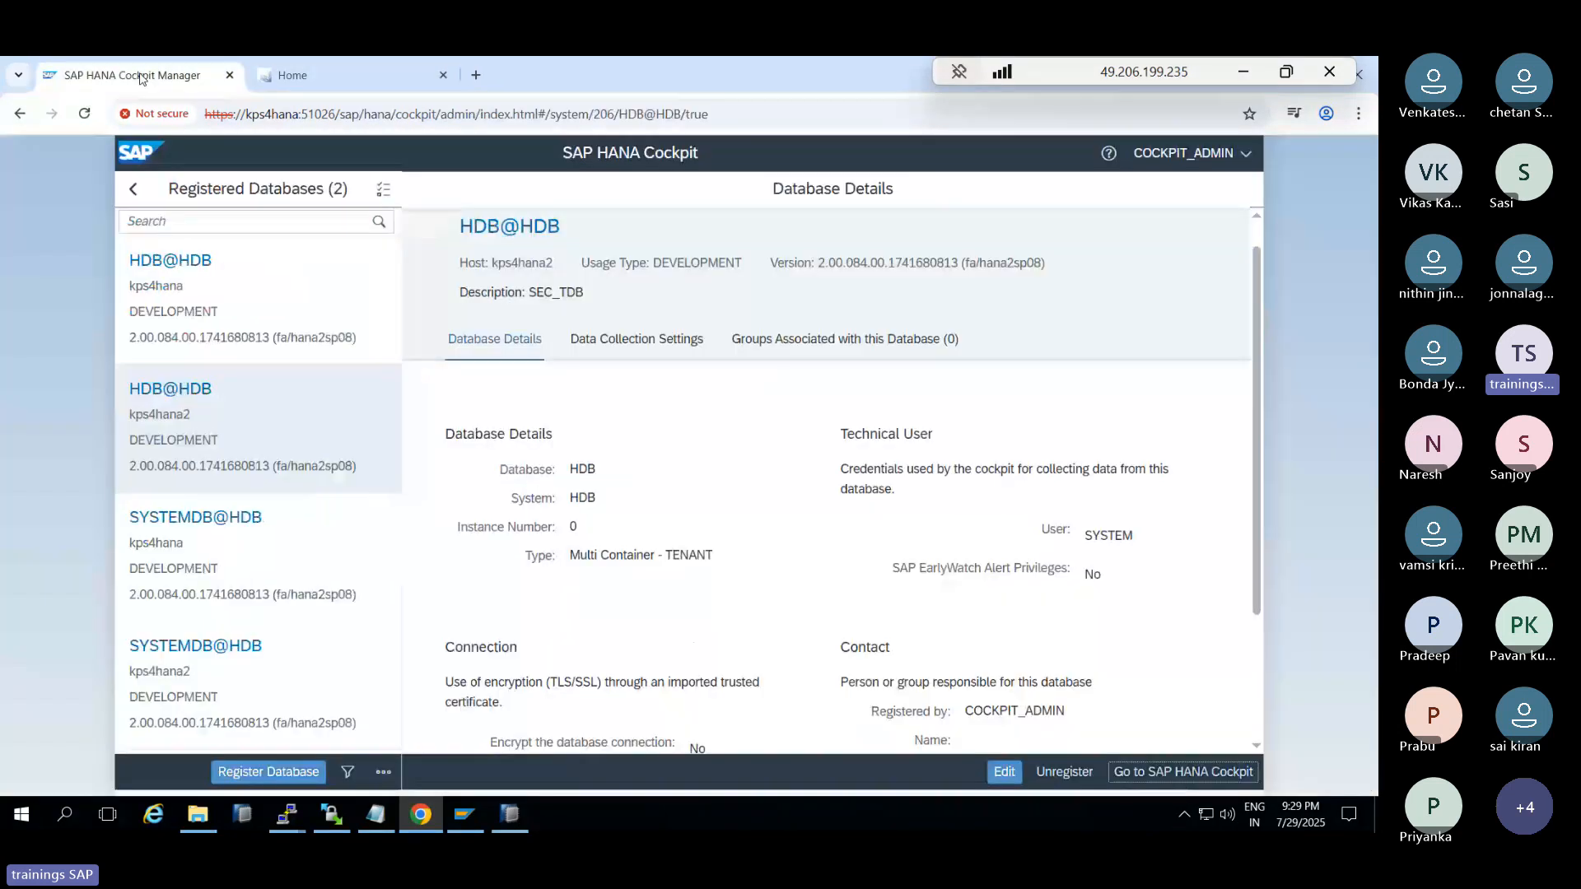
click(328, 80)
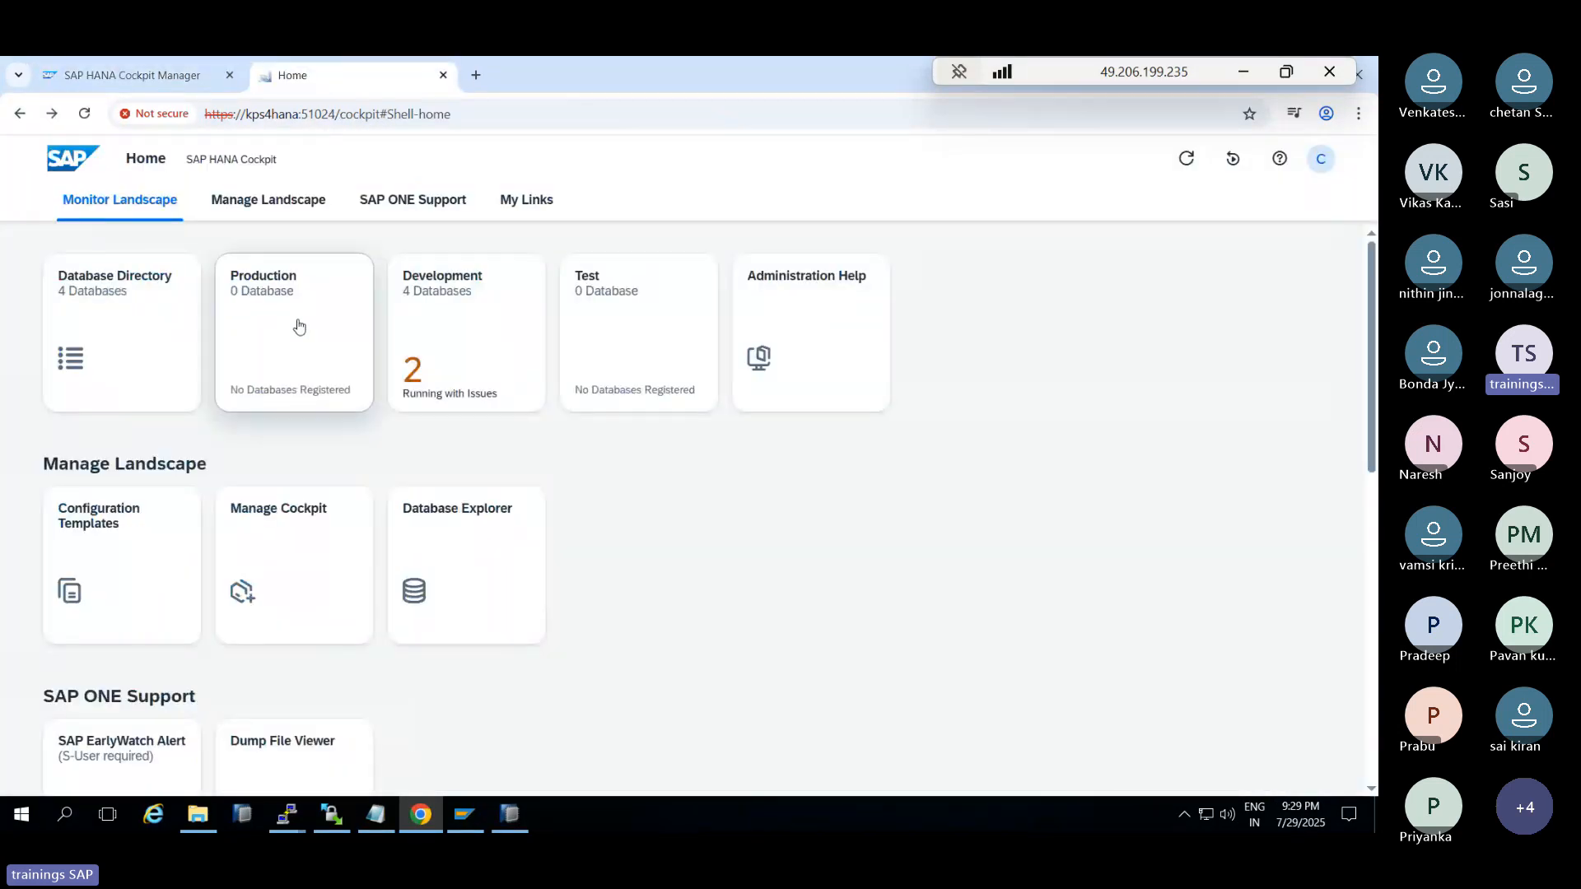
click(152, 360)
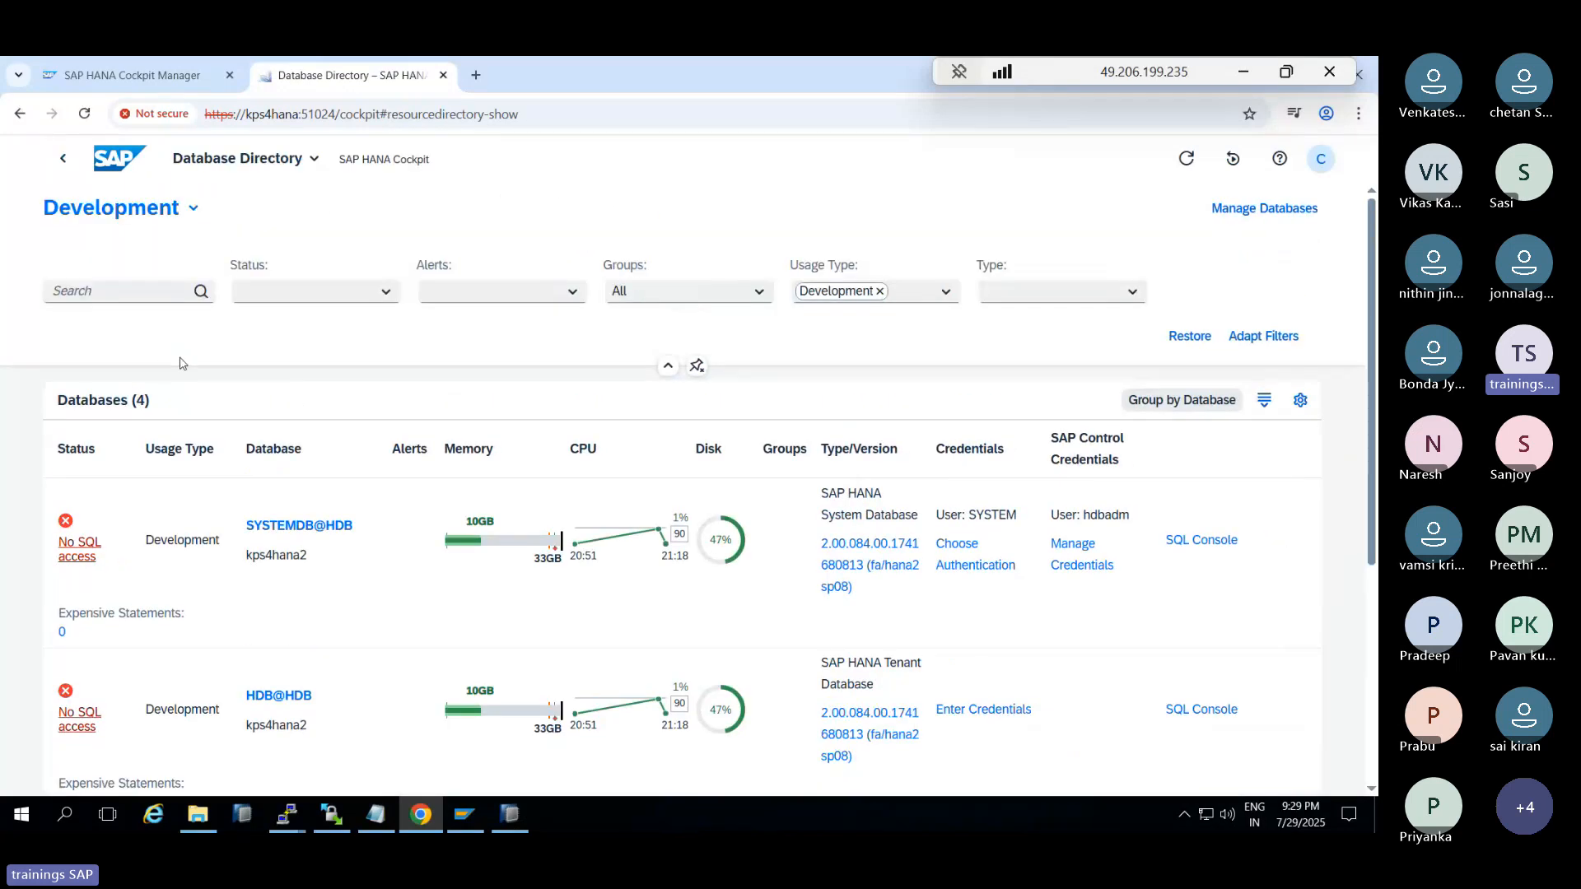
scroll(486, 568, down, 5)
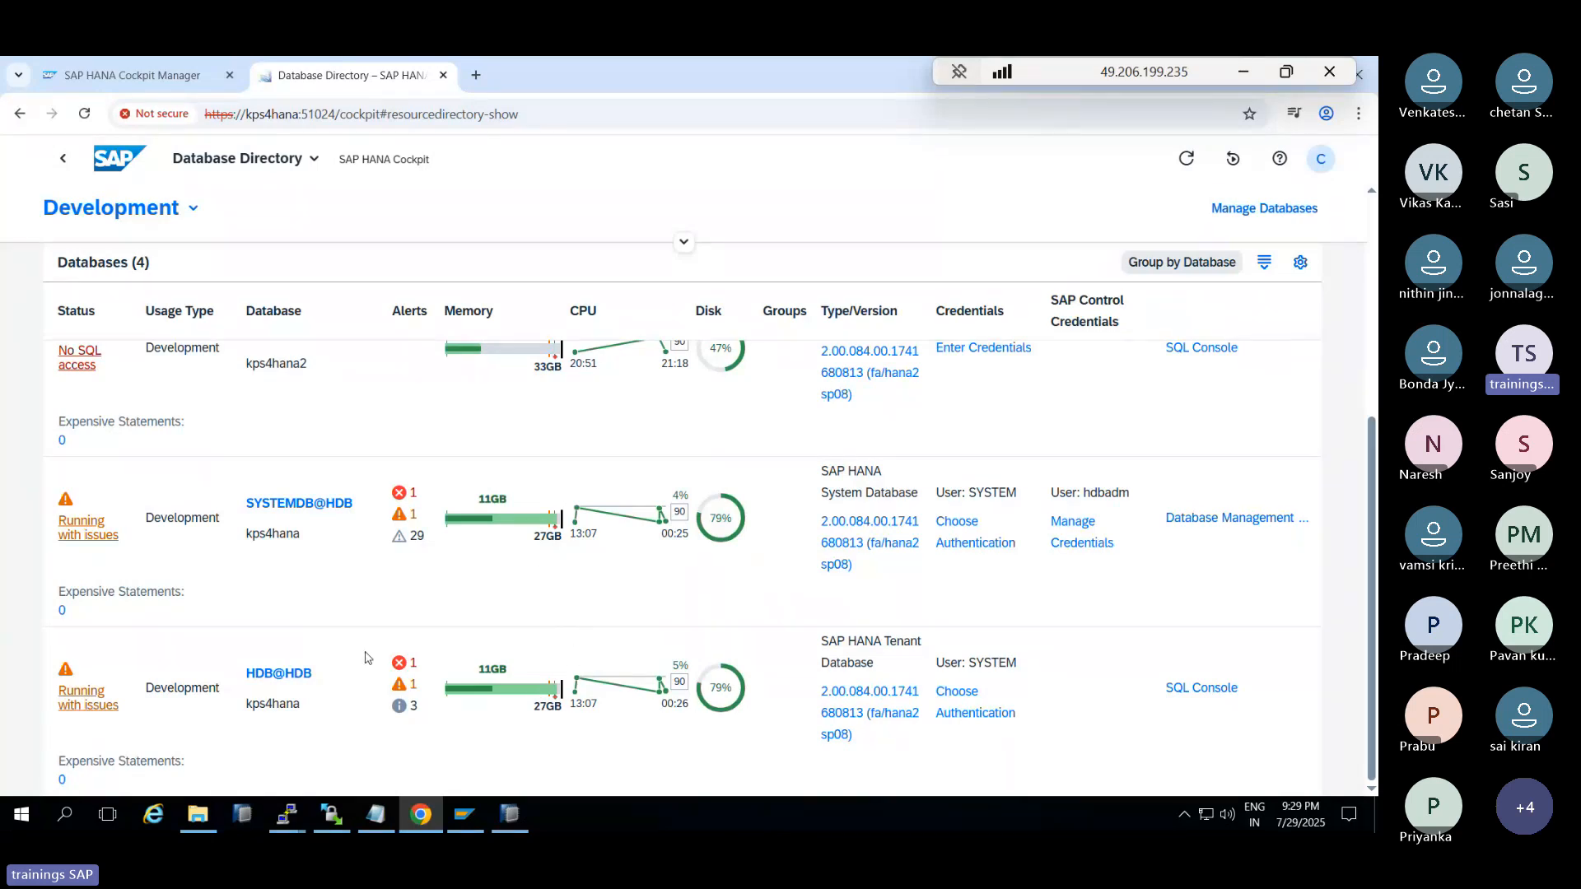
Check the services of SYSTEMDB@HDB, which is running with issues, then return to the directory list
click(77, 533)
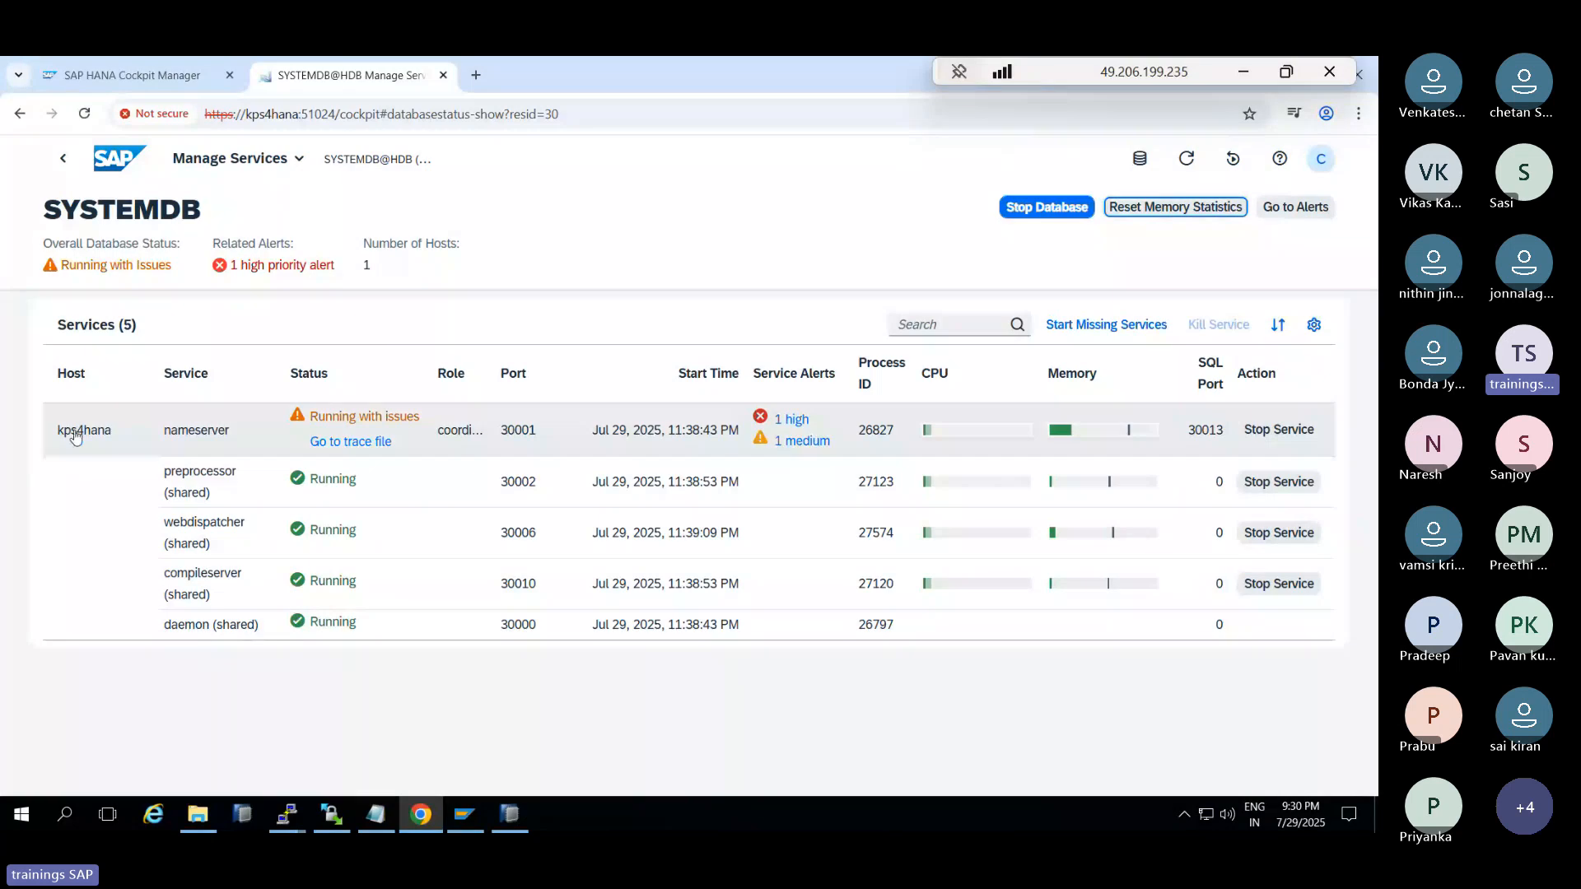
click(69, 176)
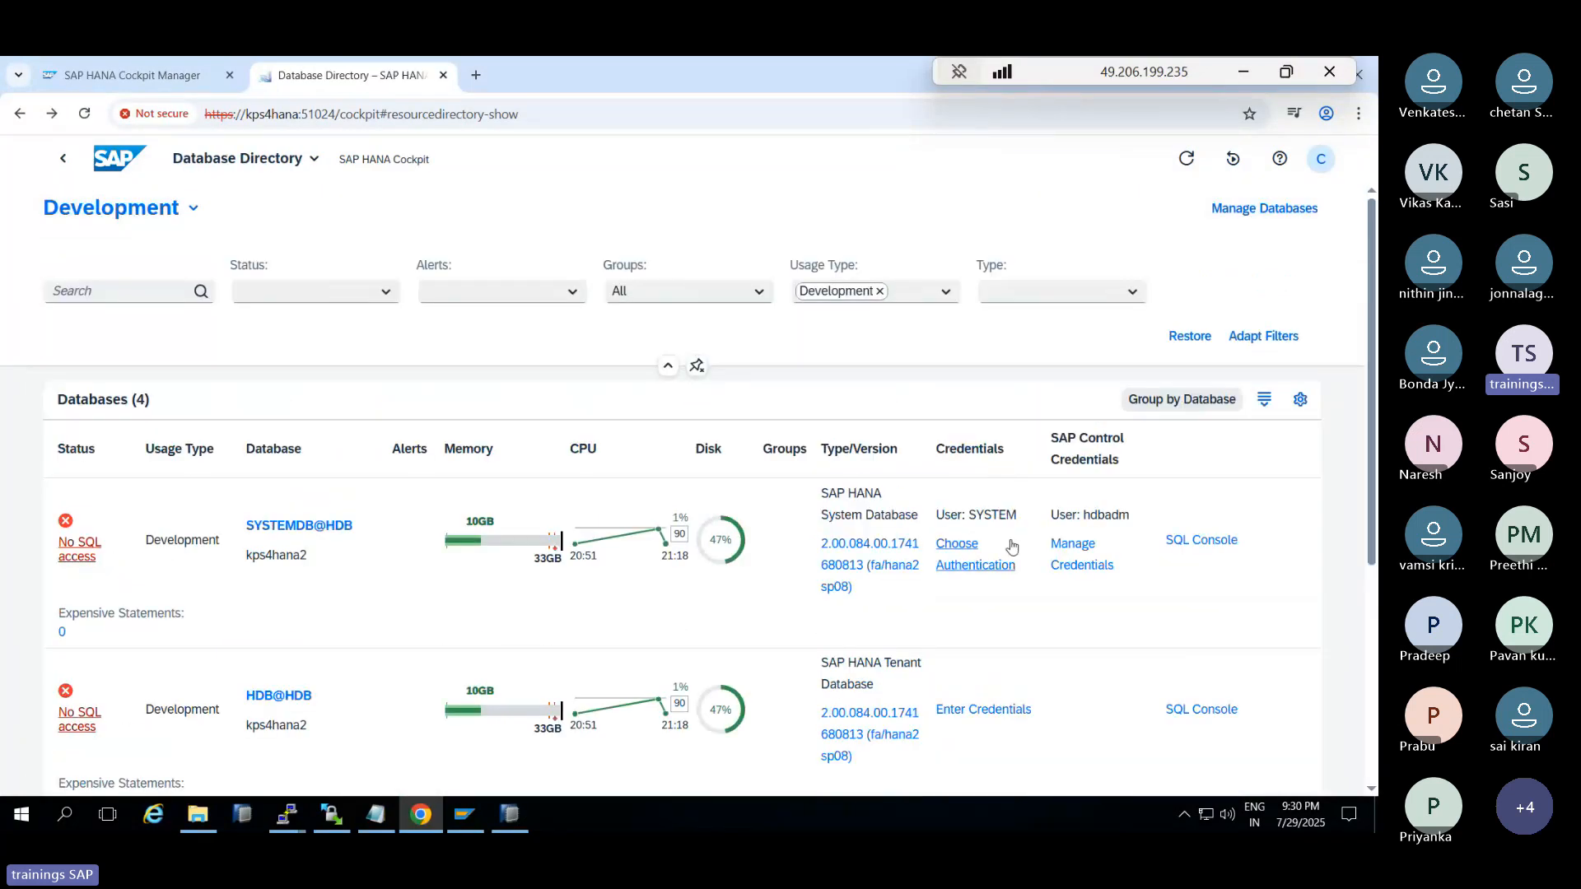
scroll(831, 701, down, 3)
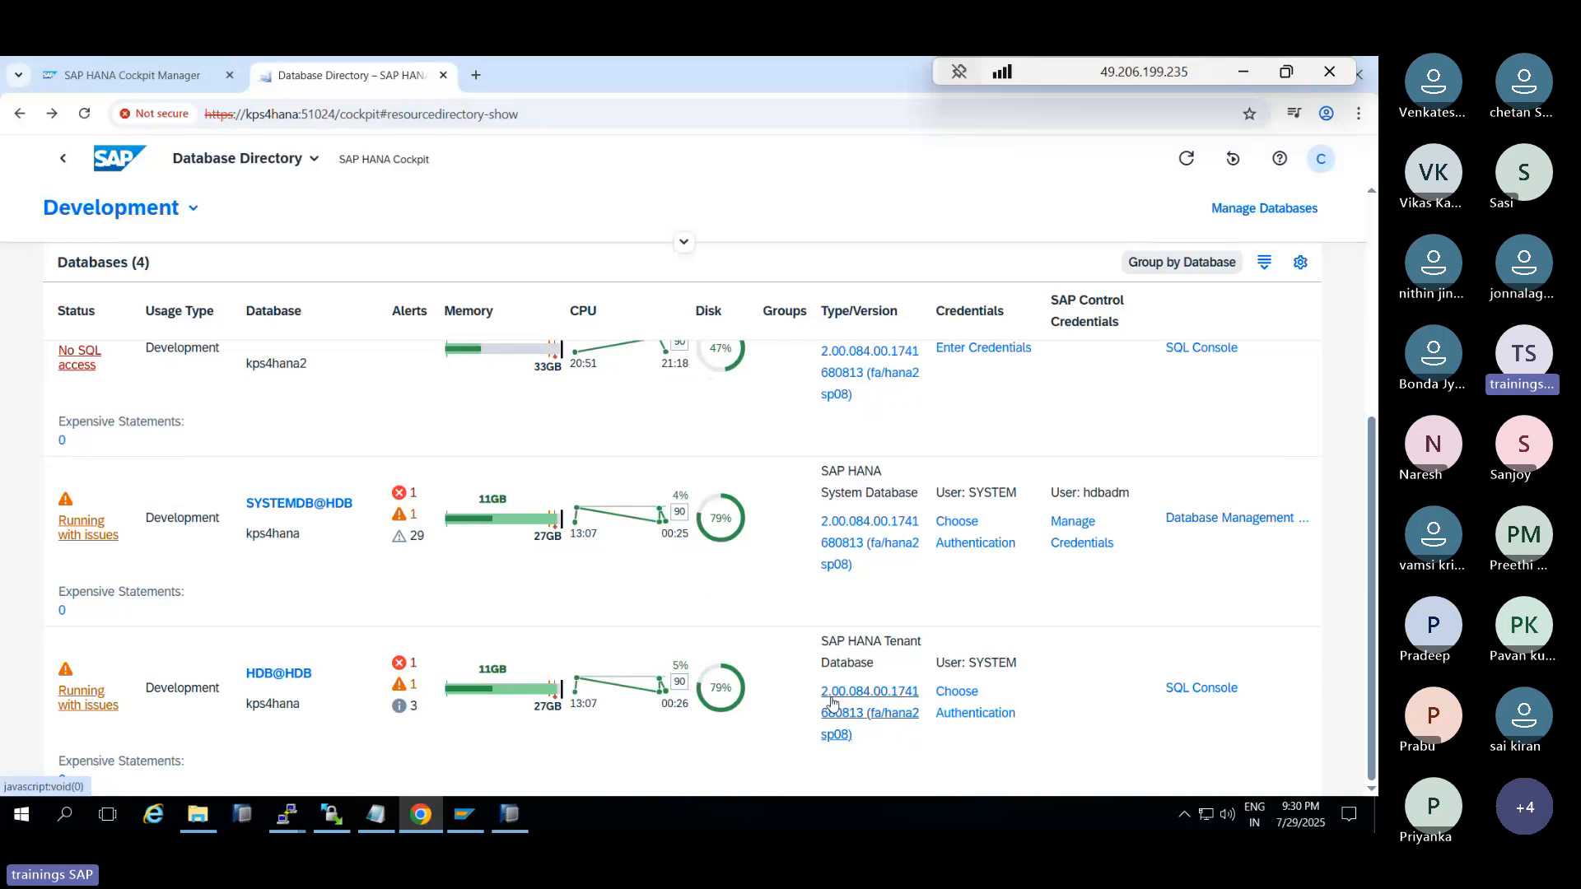
Look at SYSTEMDB@HDB's database management and tenant-creation options, then return to the Database Directory
click(1188, 517)
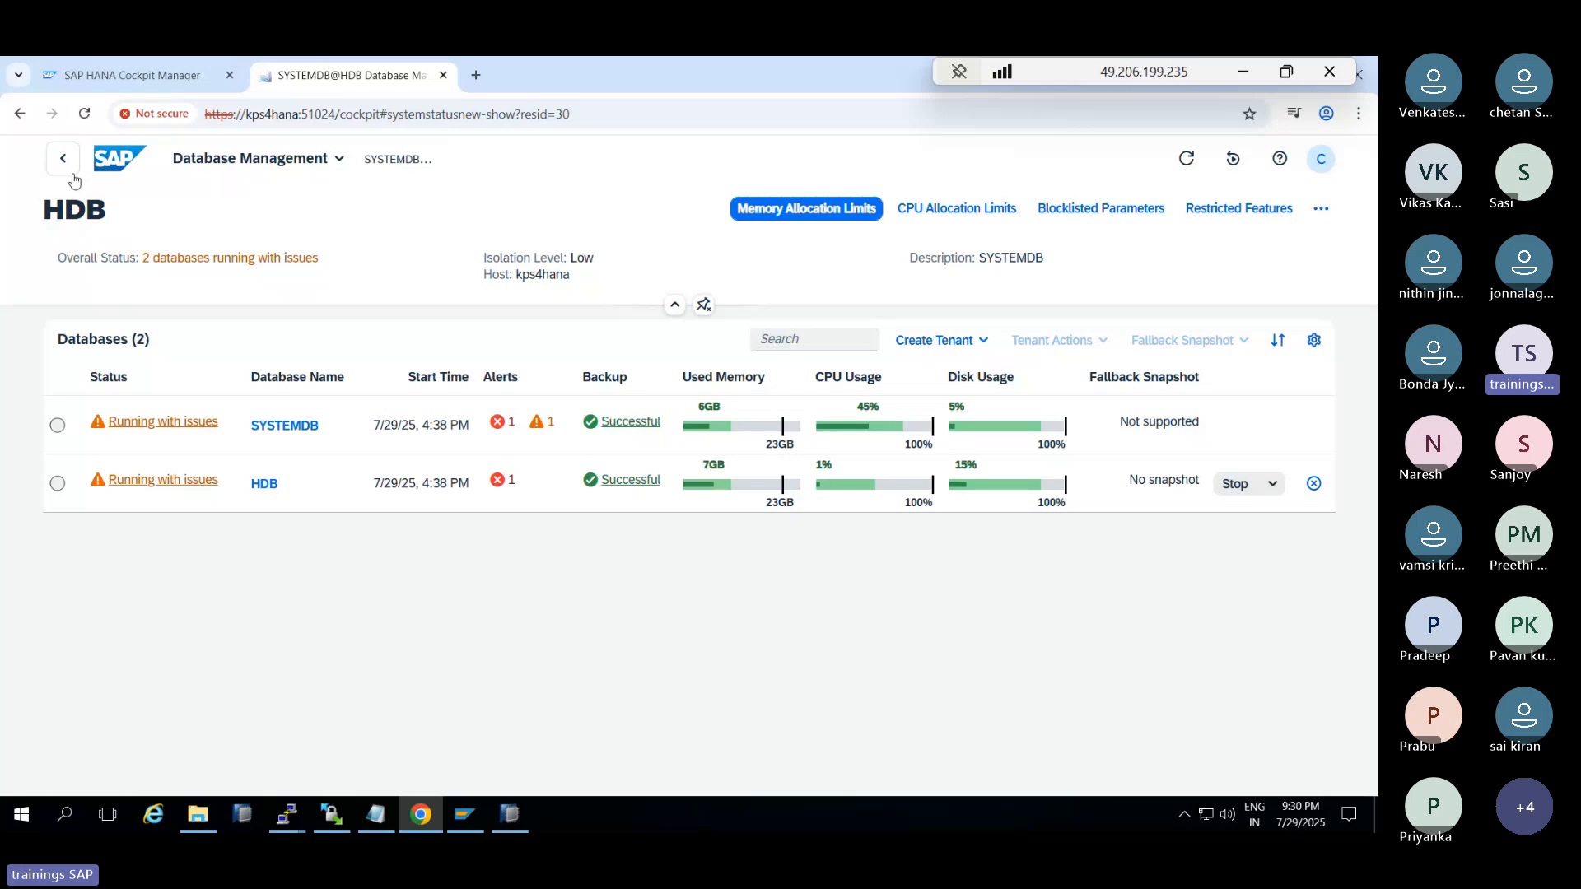
click(984, 341)
click(920, 582)
click(65, 155)
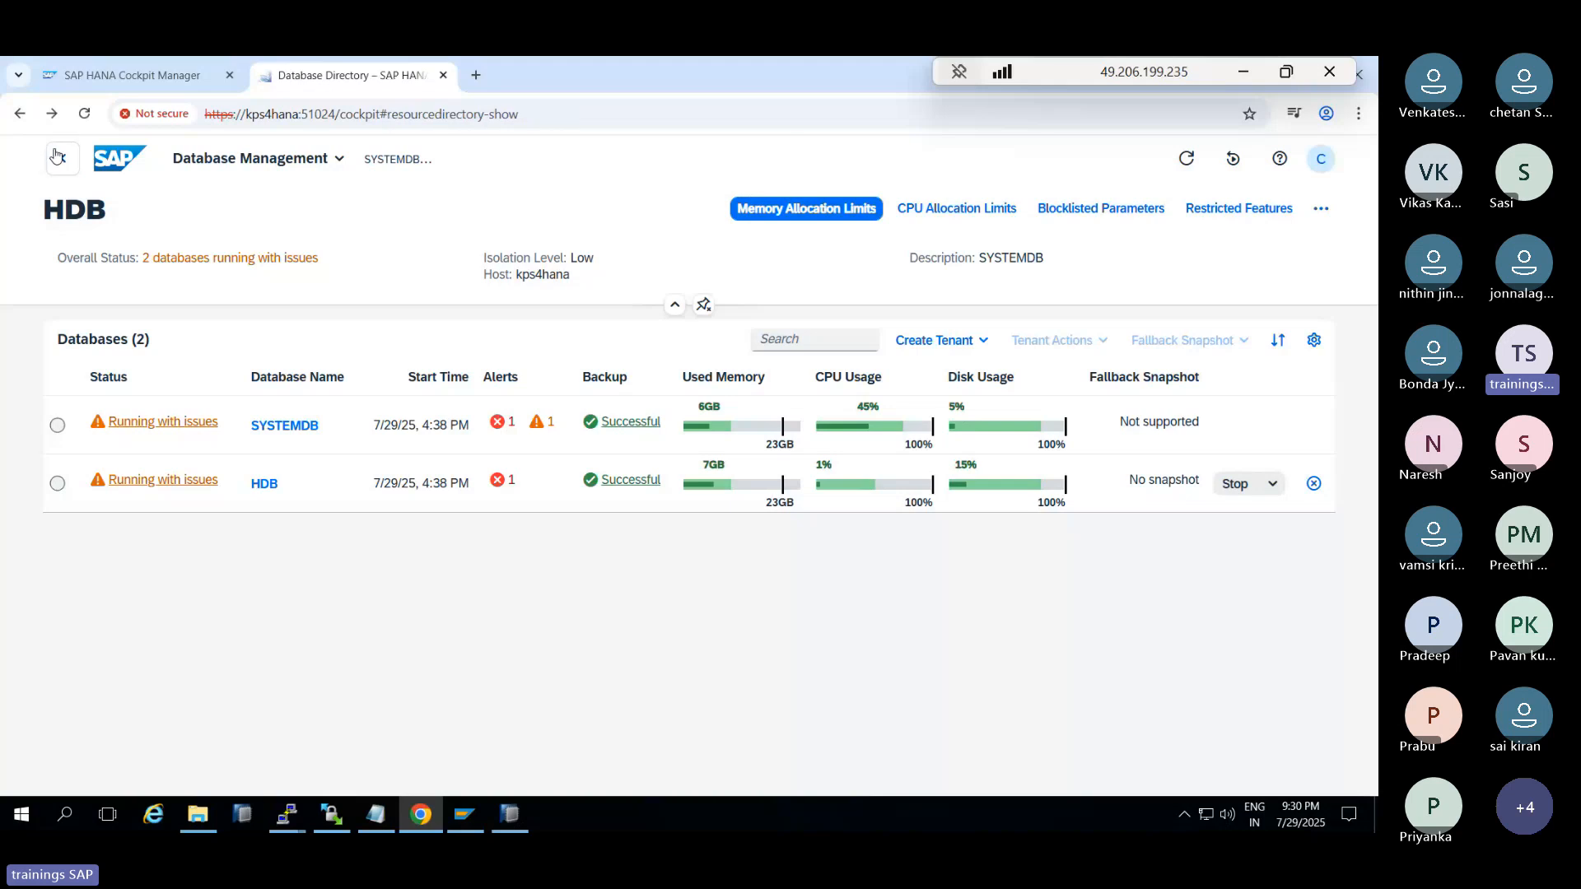
scroll(272, 676, down, 3)
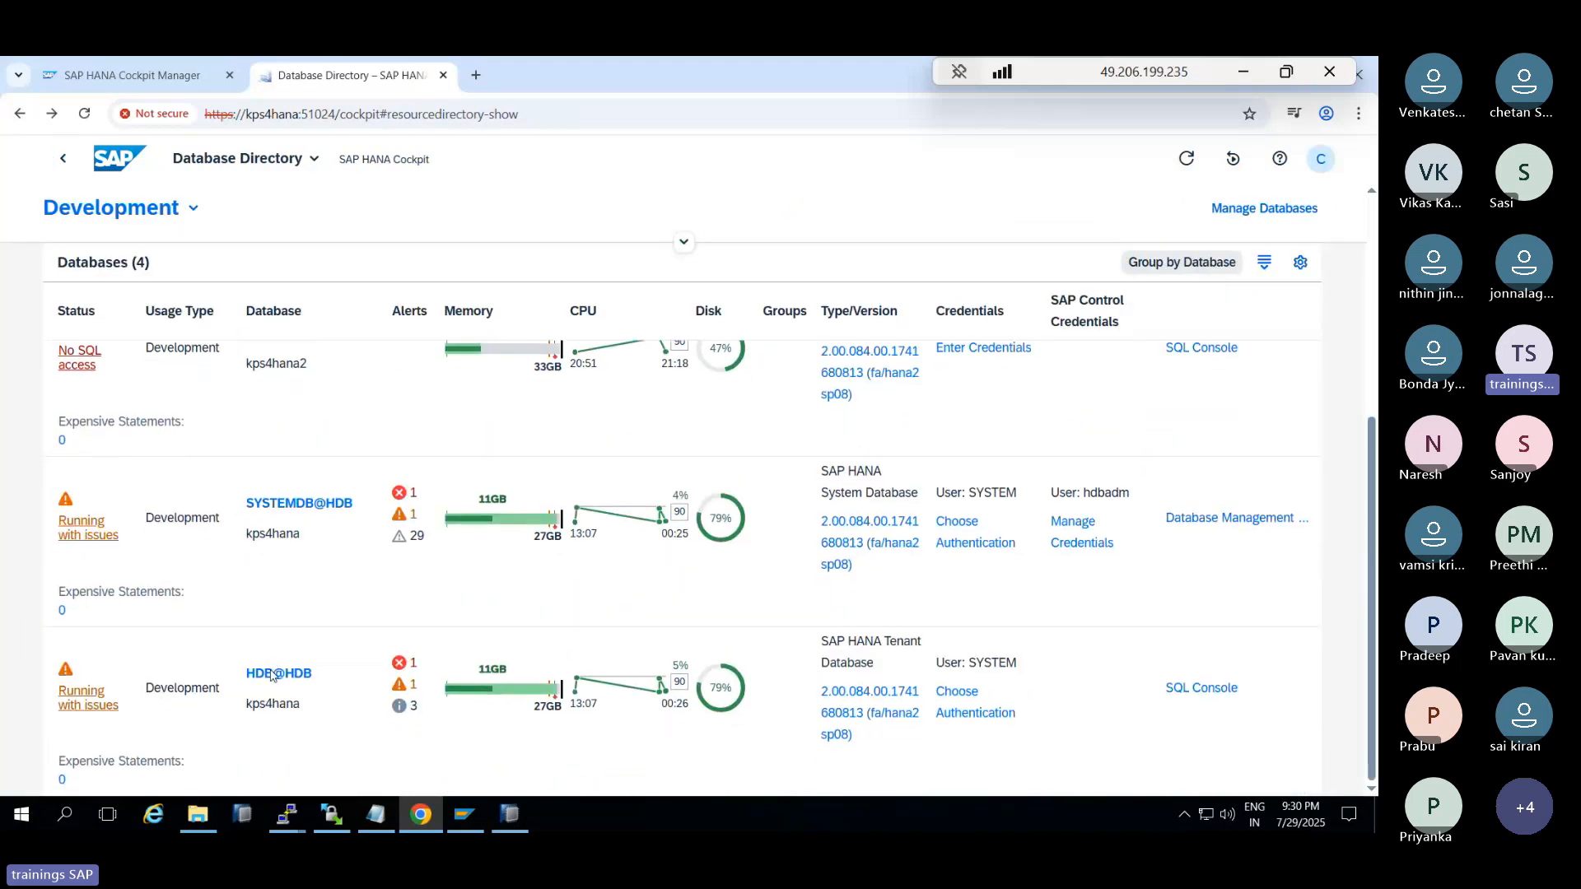
Open SYSTEMDB@HDB's Database Overview and scroll through its services, alerts, memory and replication cards
triple_click(294, 511)
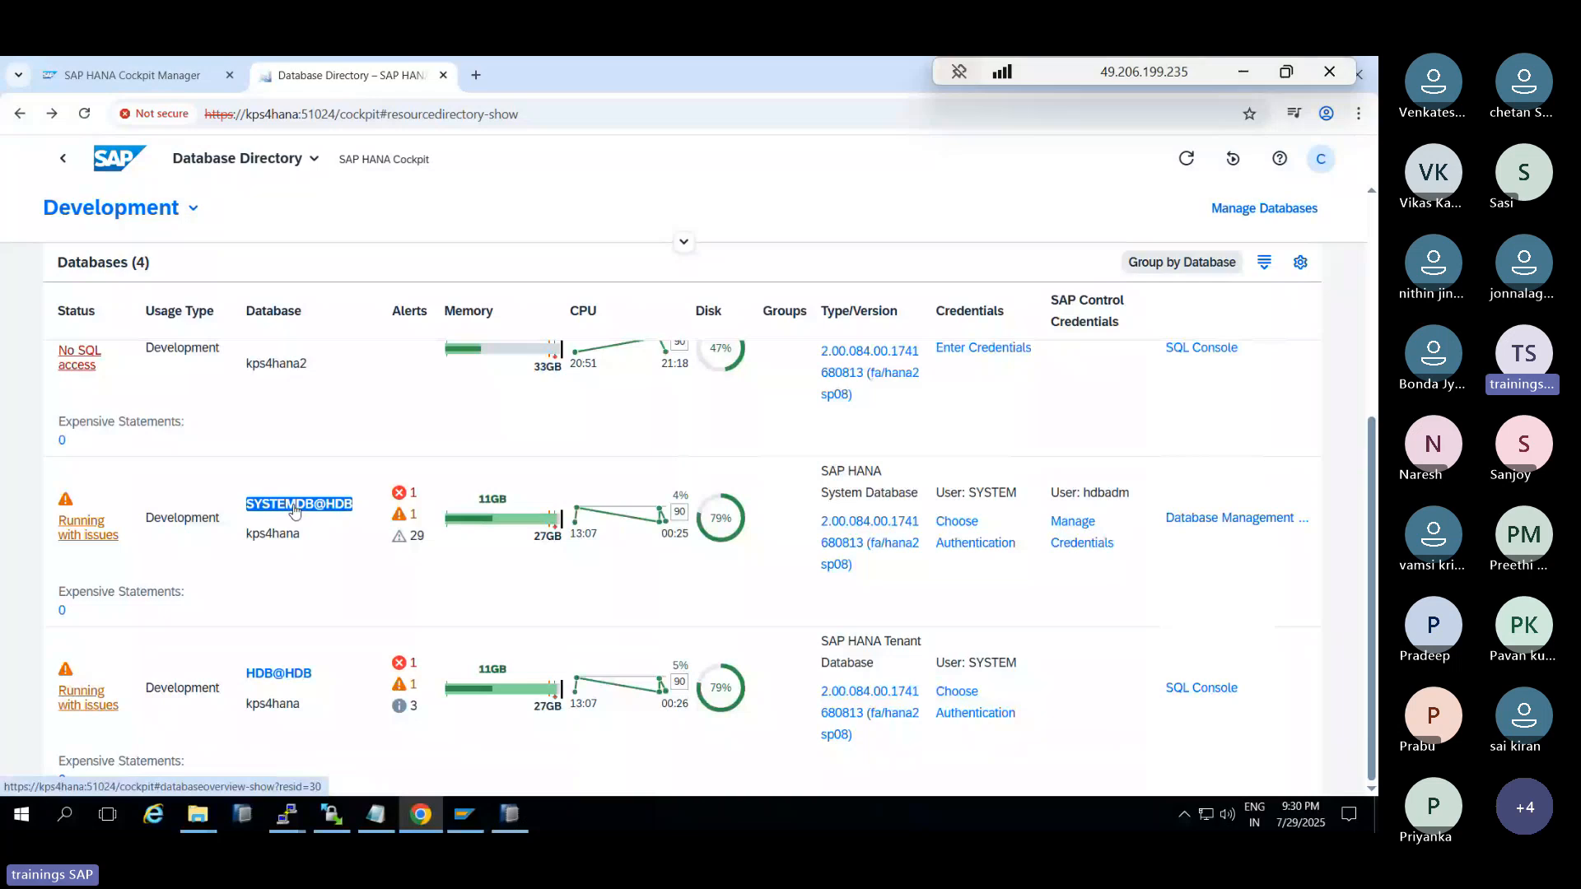
click(295, 511)
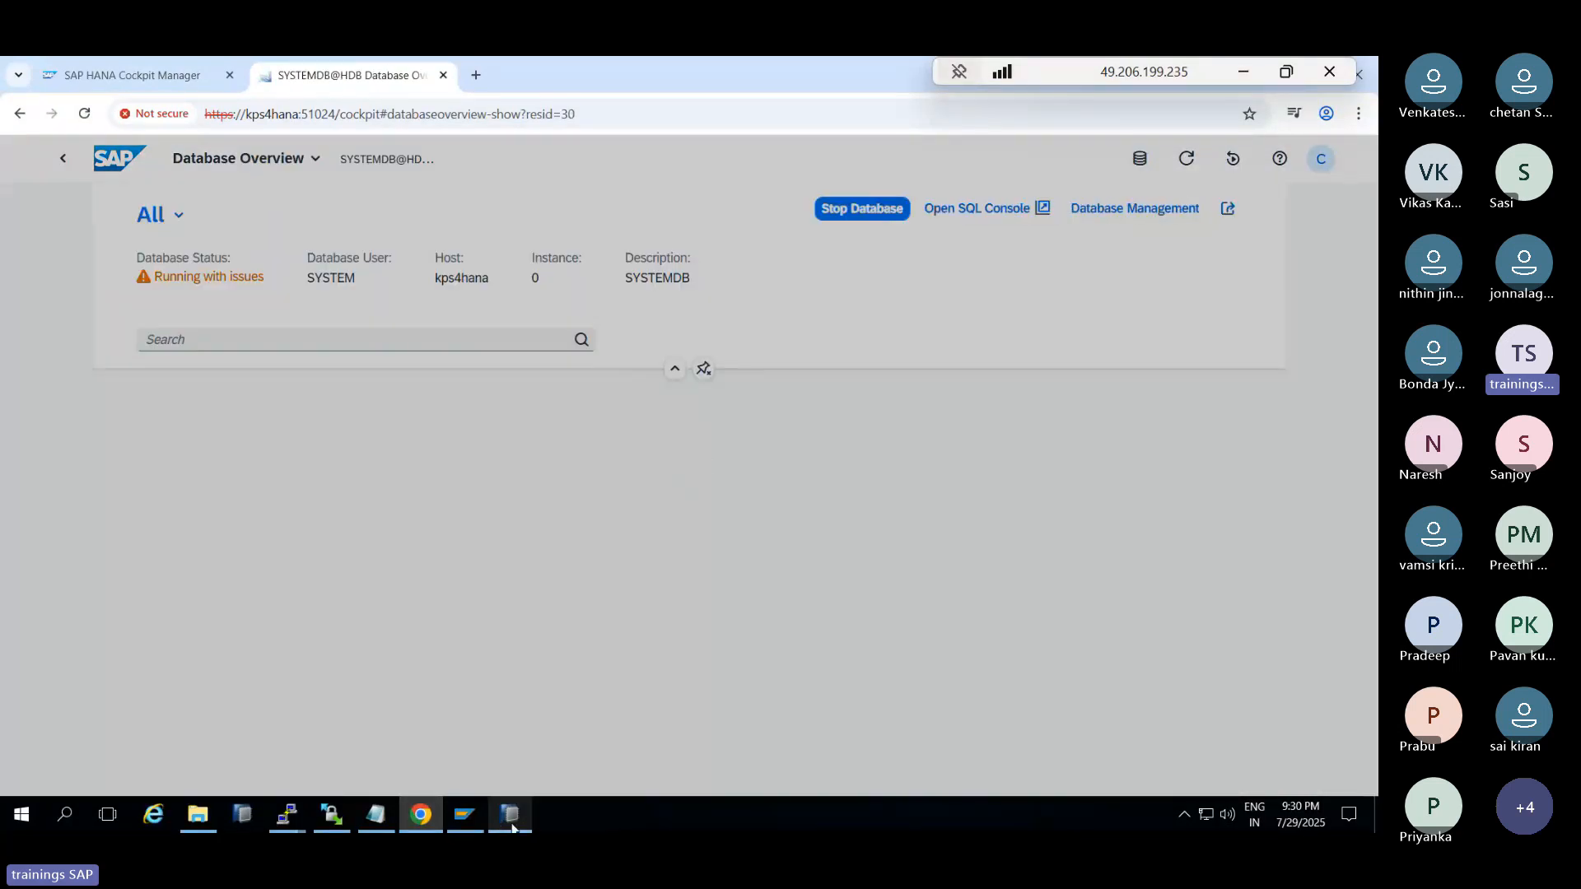
mouse_move(511, 828)
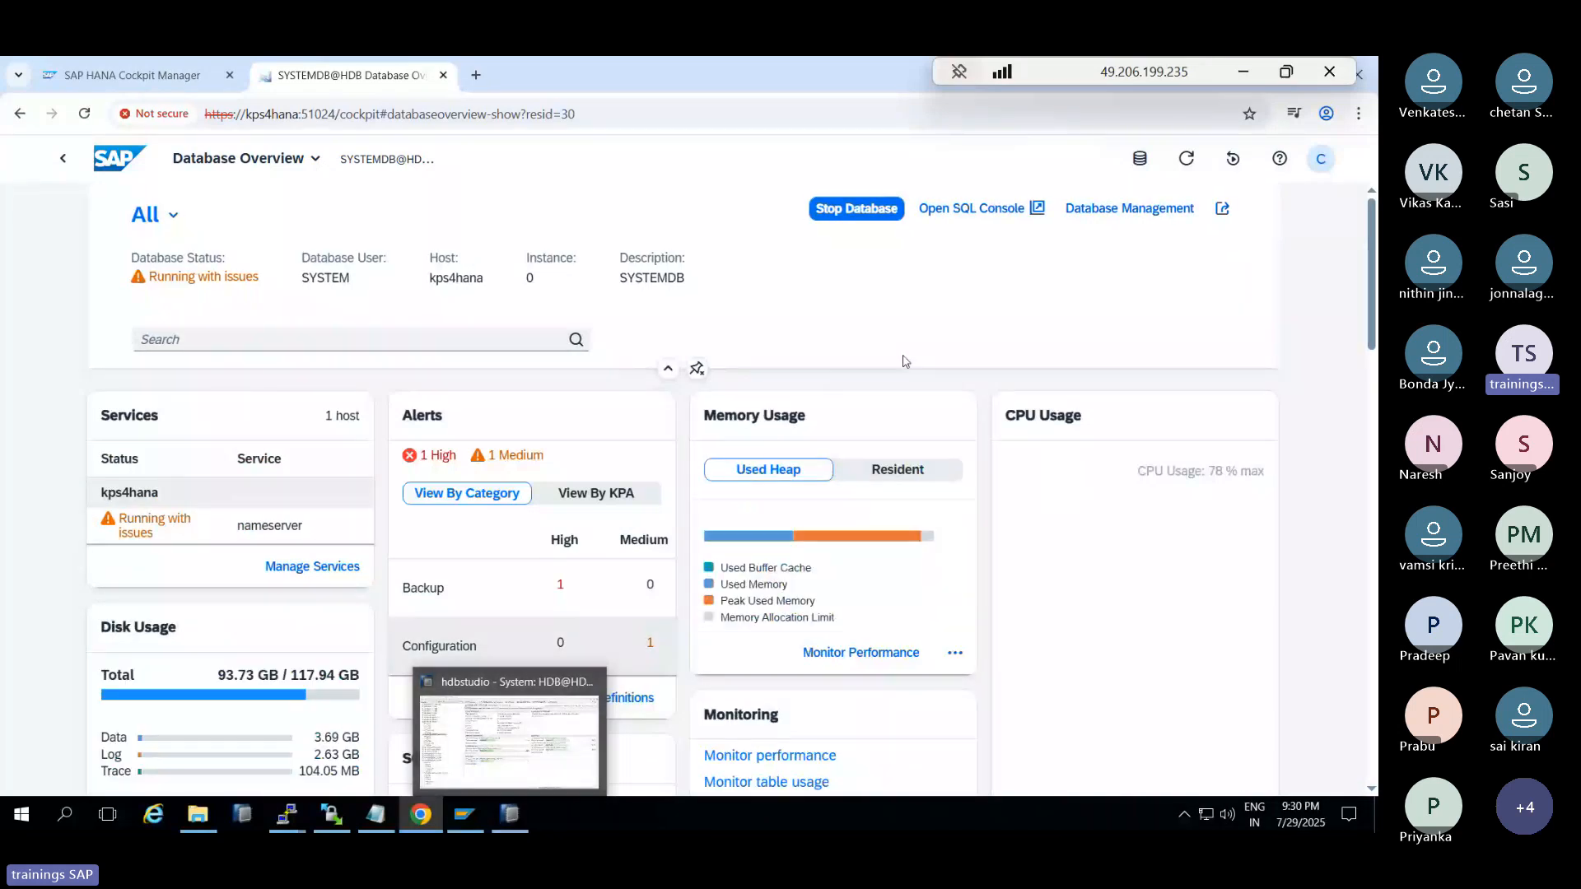
scroll(903, 361, down, 5)
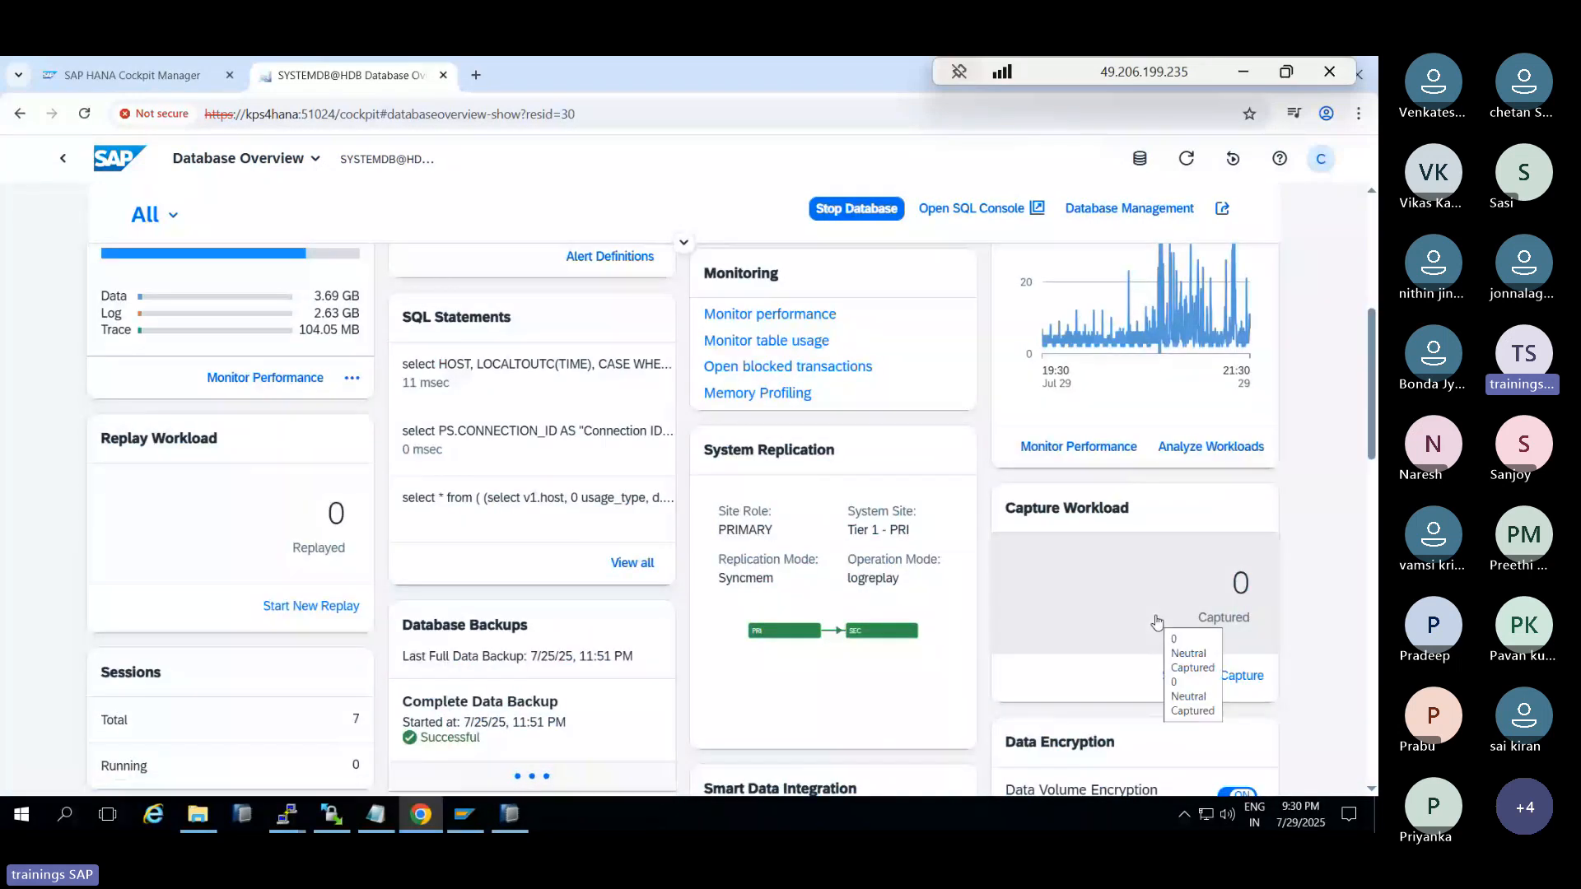
scroll(1157, 622, down, 1)
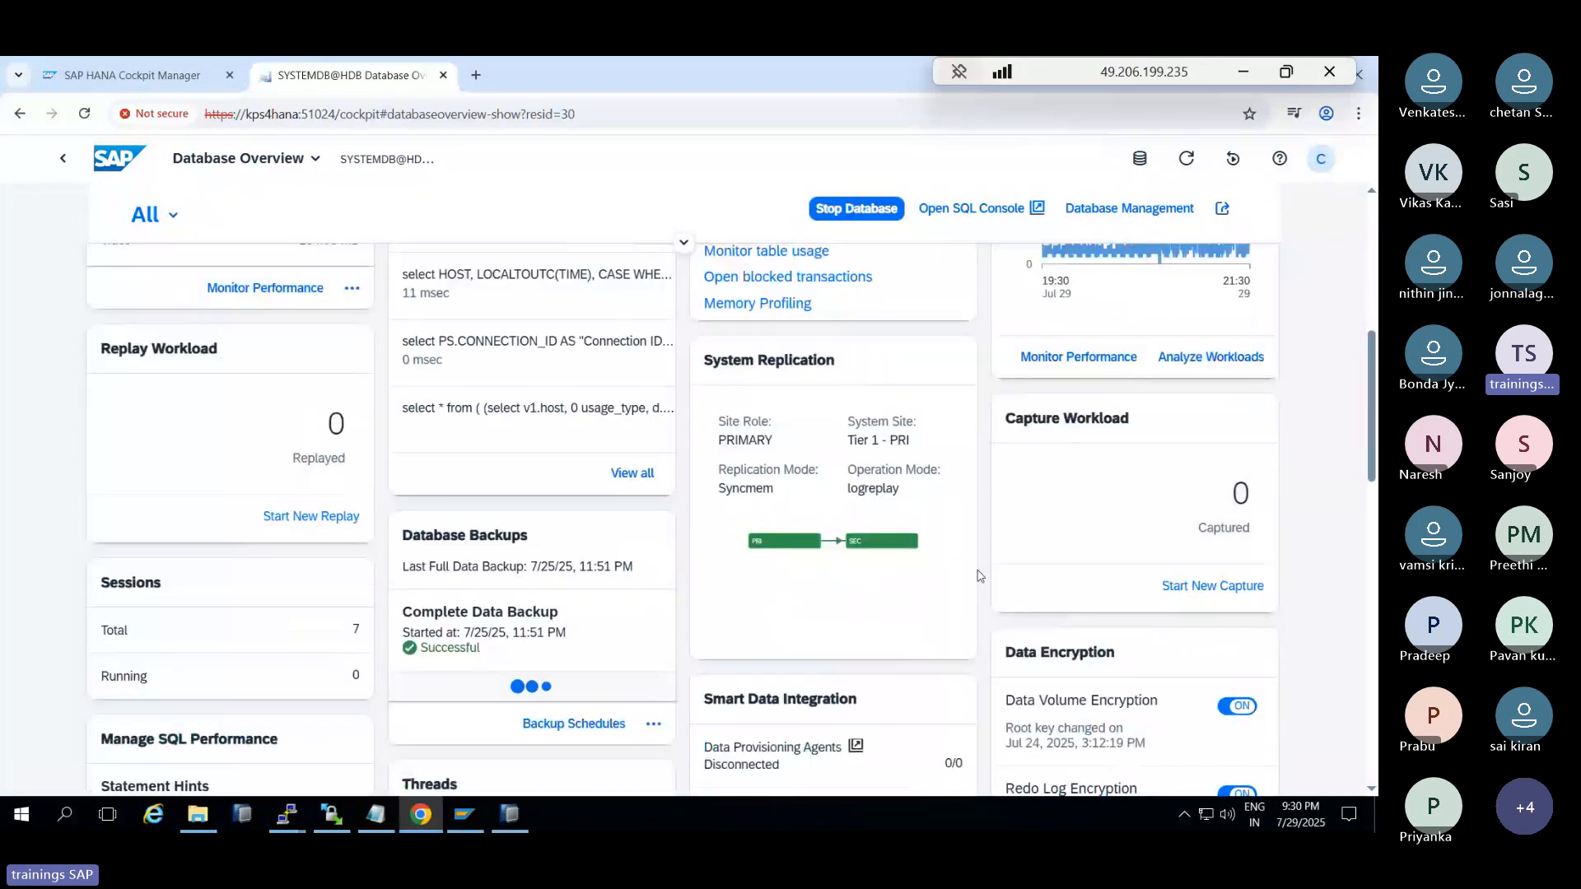
click(828, 438)
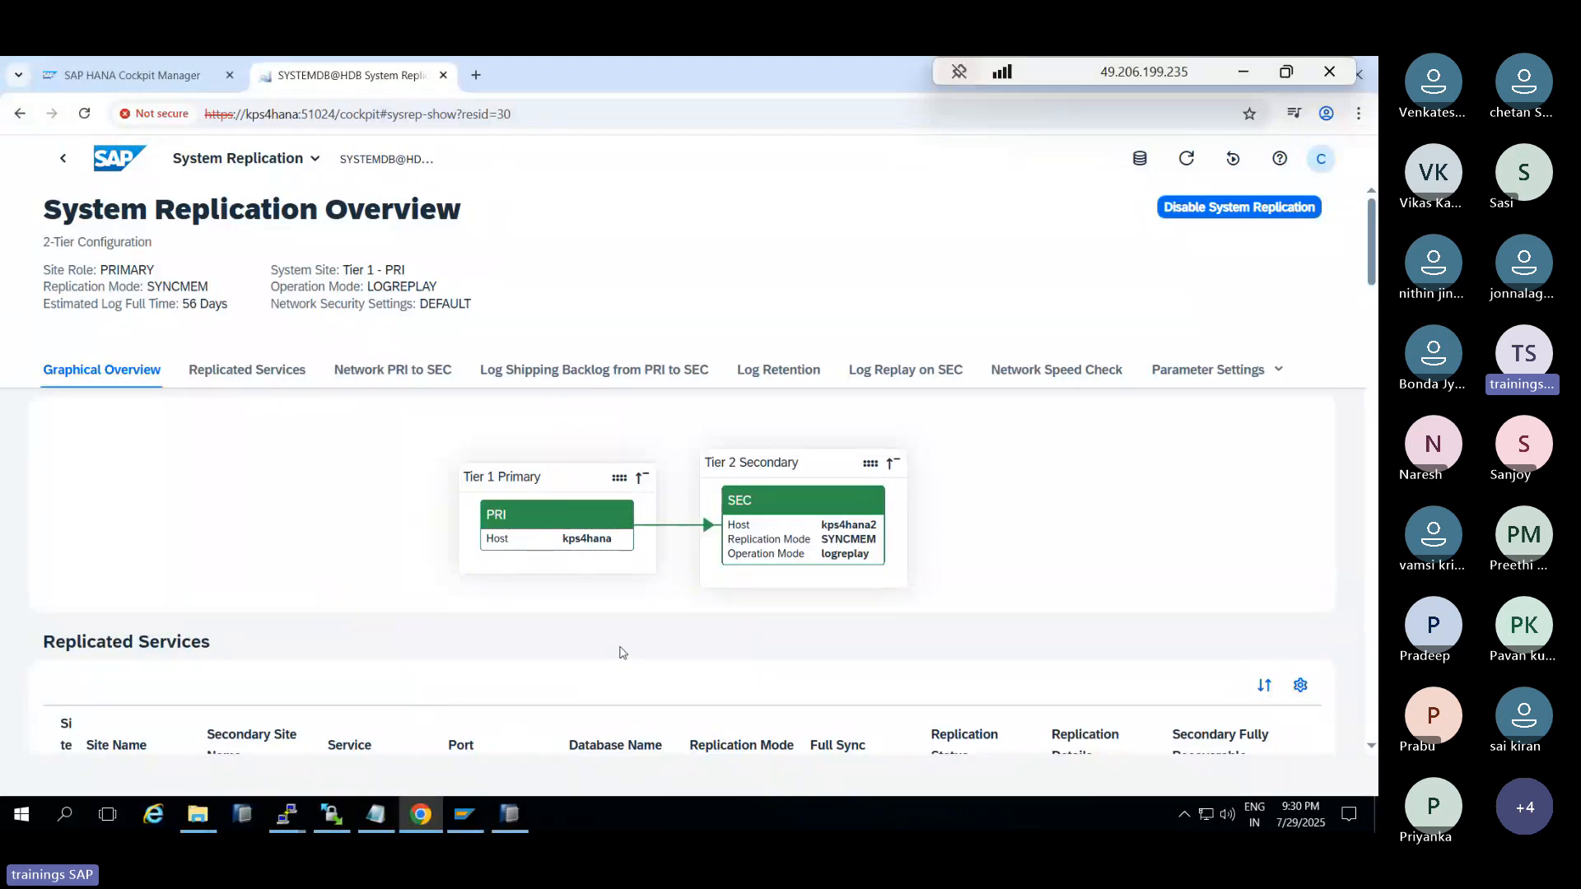
scroll(621, 647, down, 5)
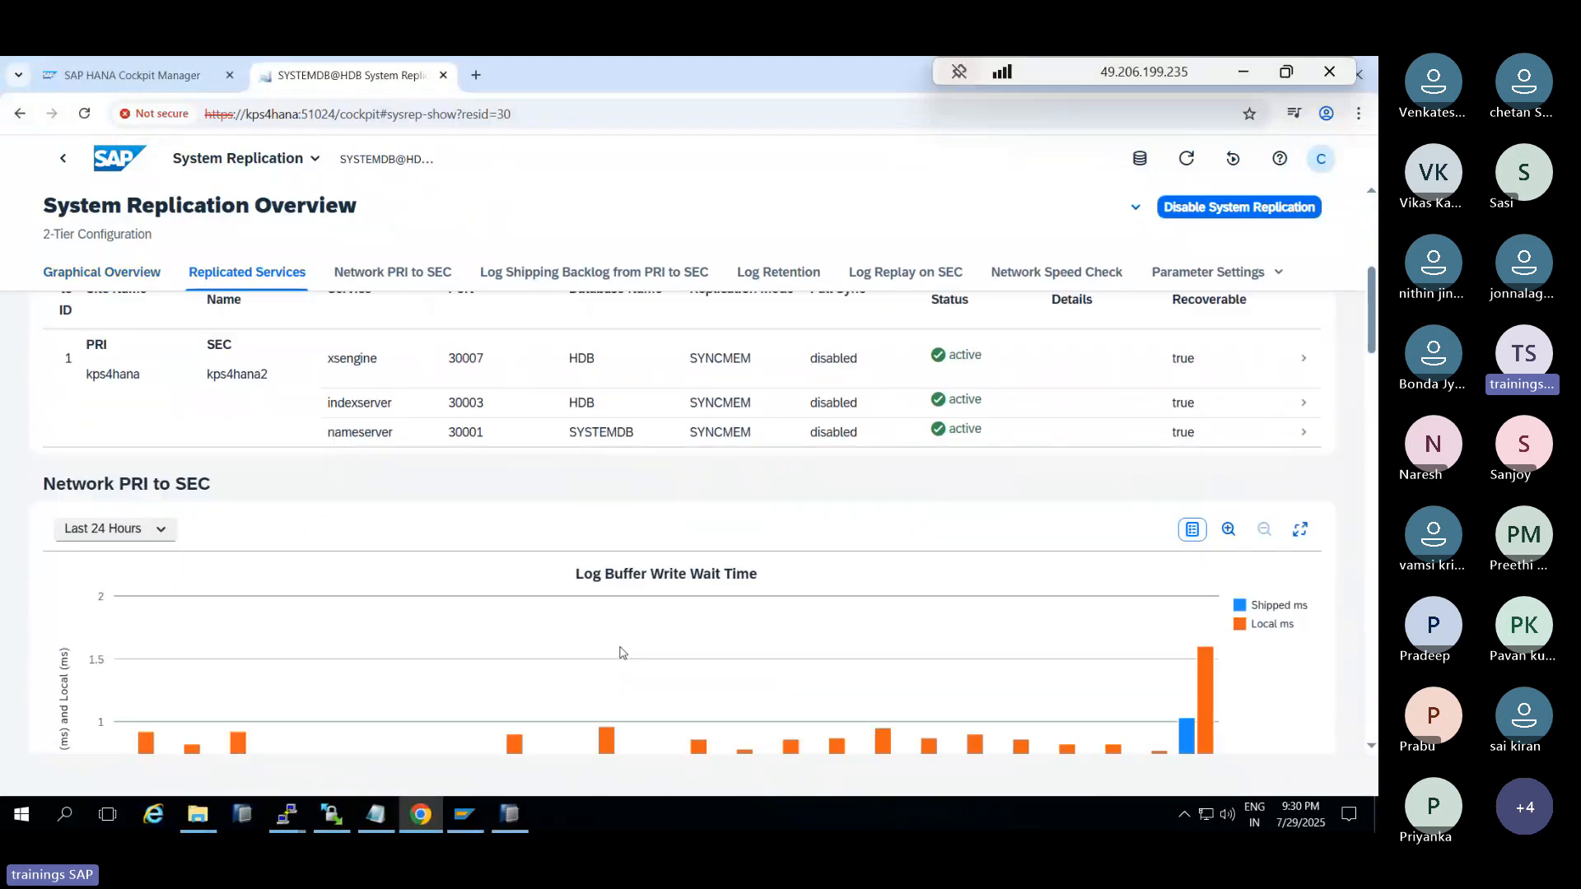
scroll(621, 652, down, 3)
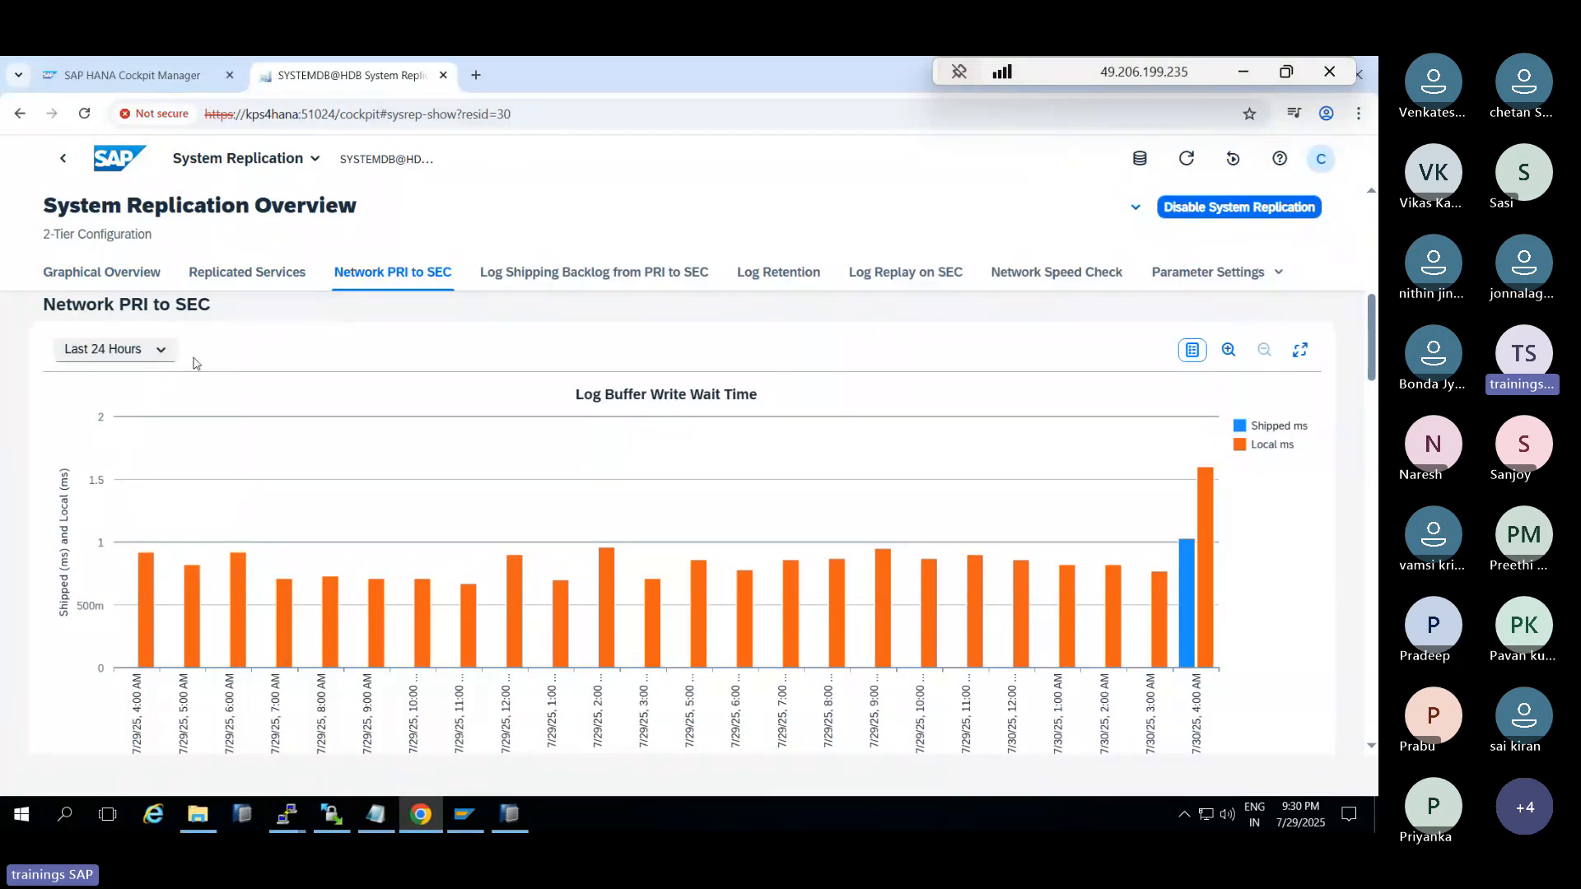
click(227, 272)
click(125, 269)
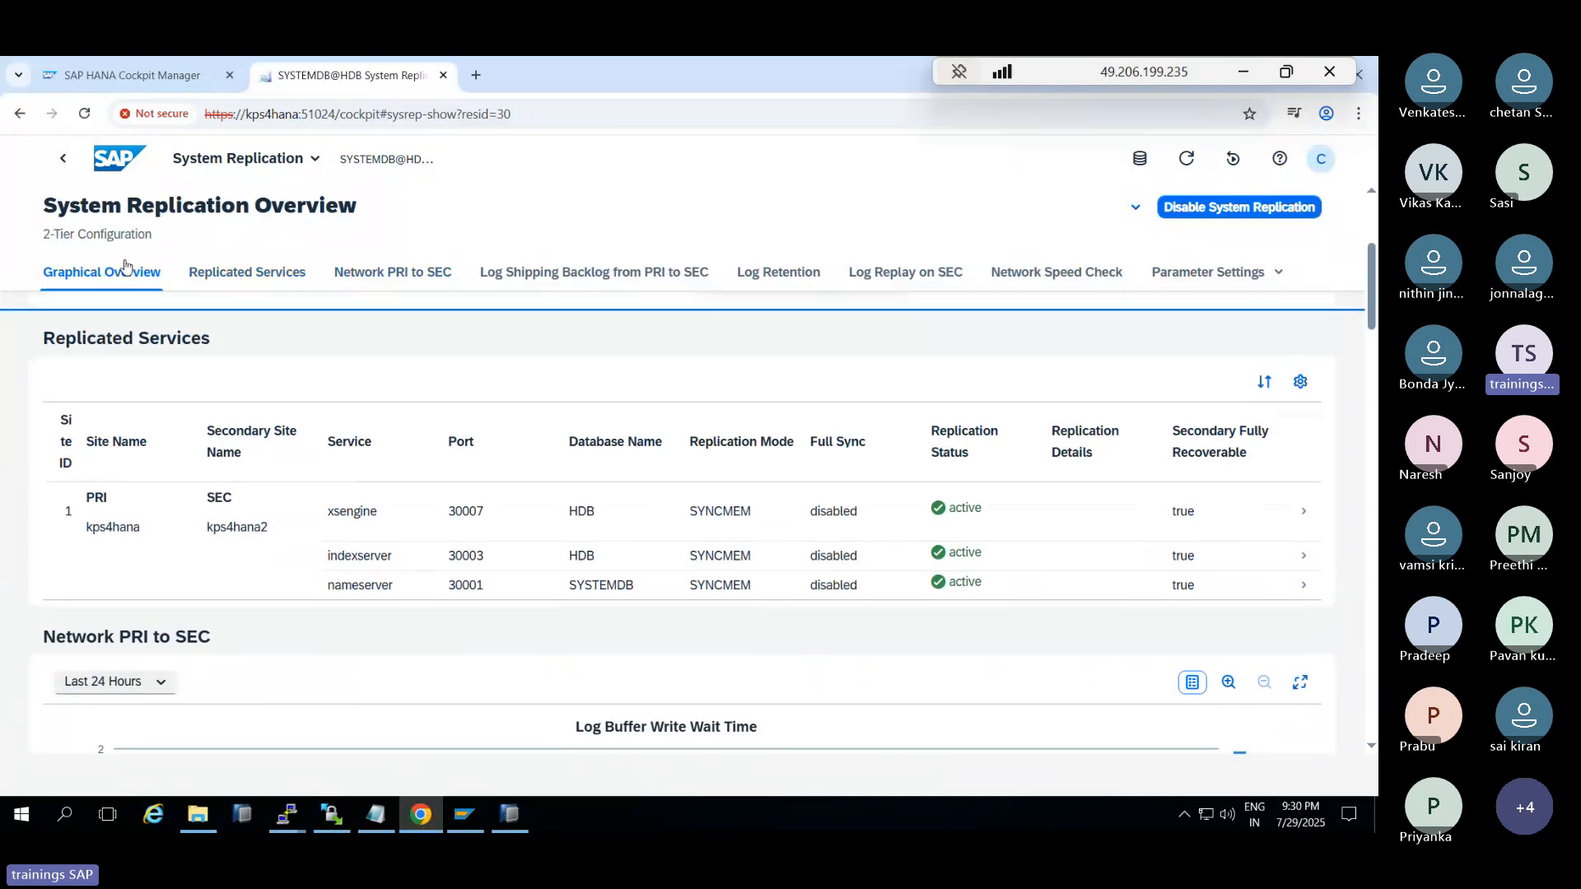
click(1016, 284)
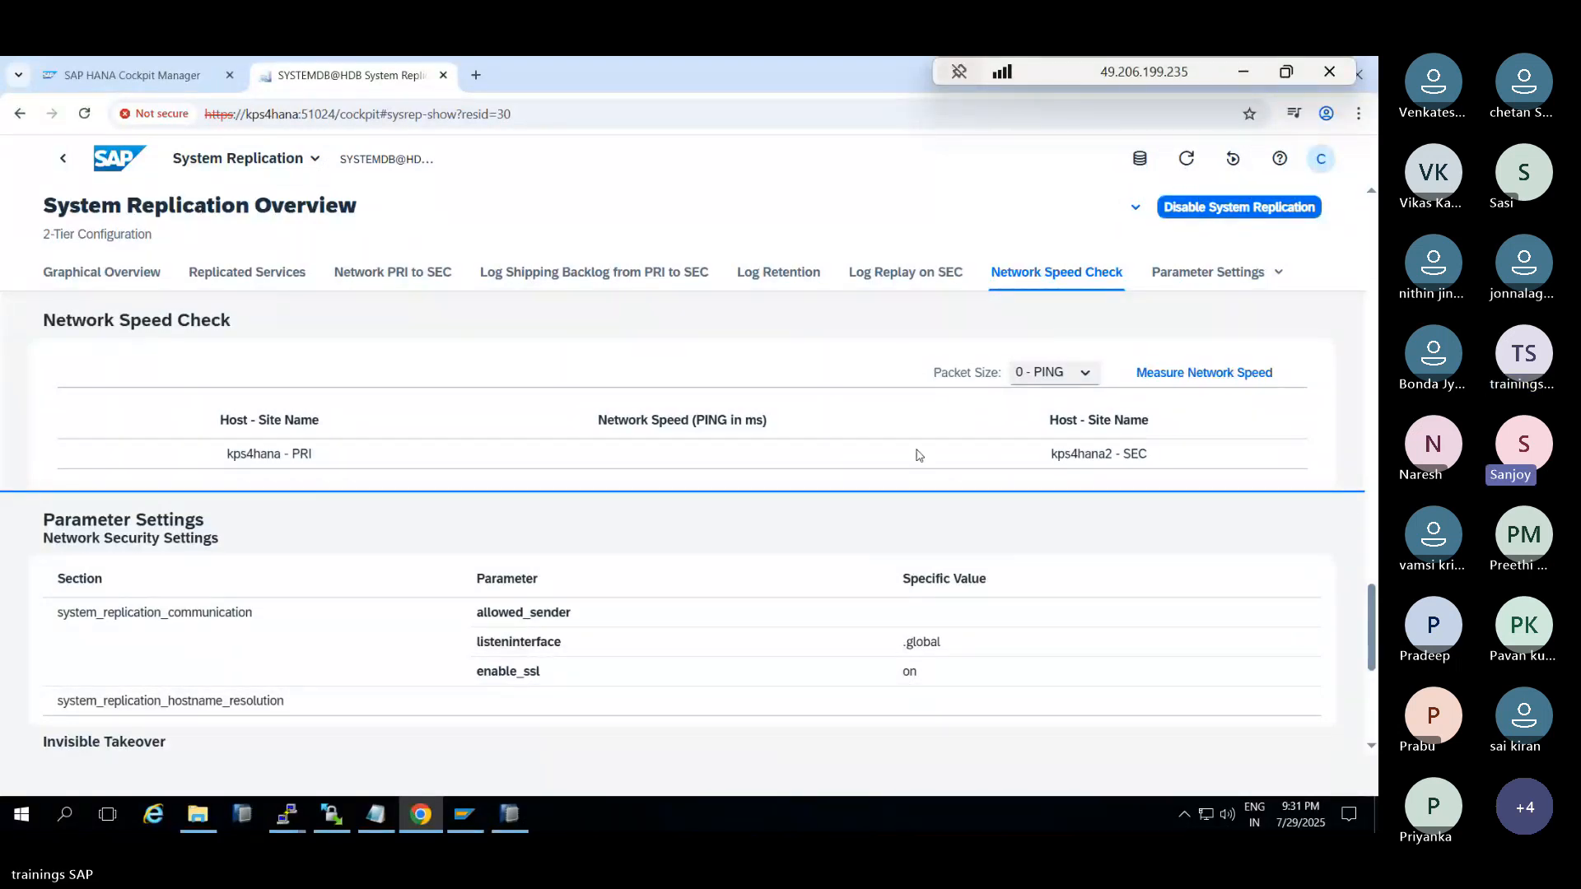
click(63, 162)
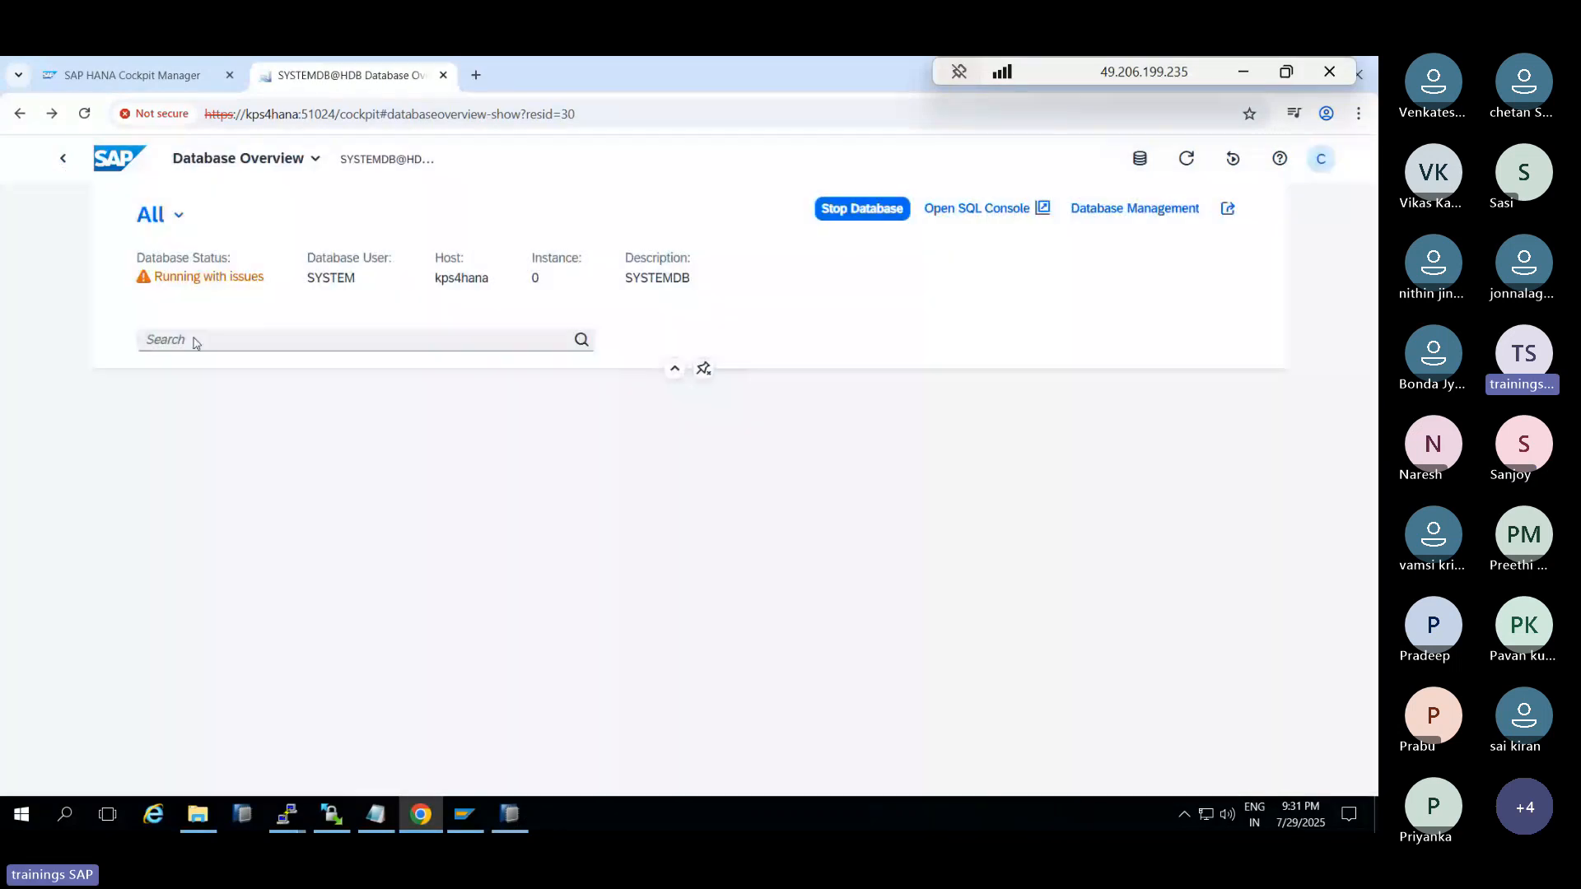
Filter the SYSTEMDB@HDB overview cards by 'trace' and scroll through the results
click(200, 341)
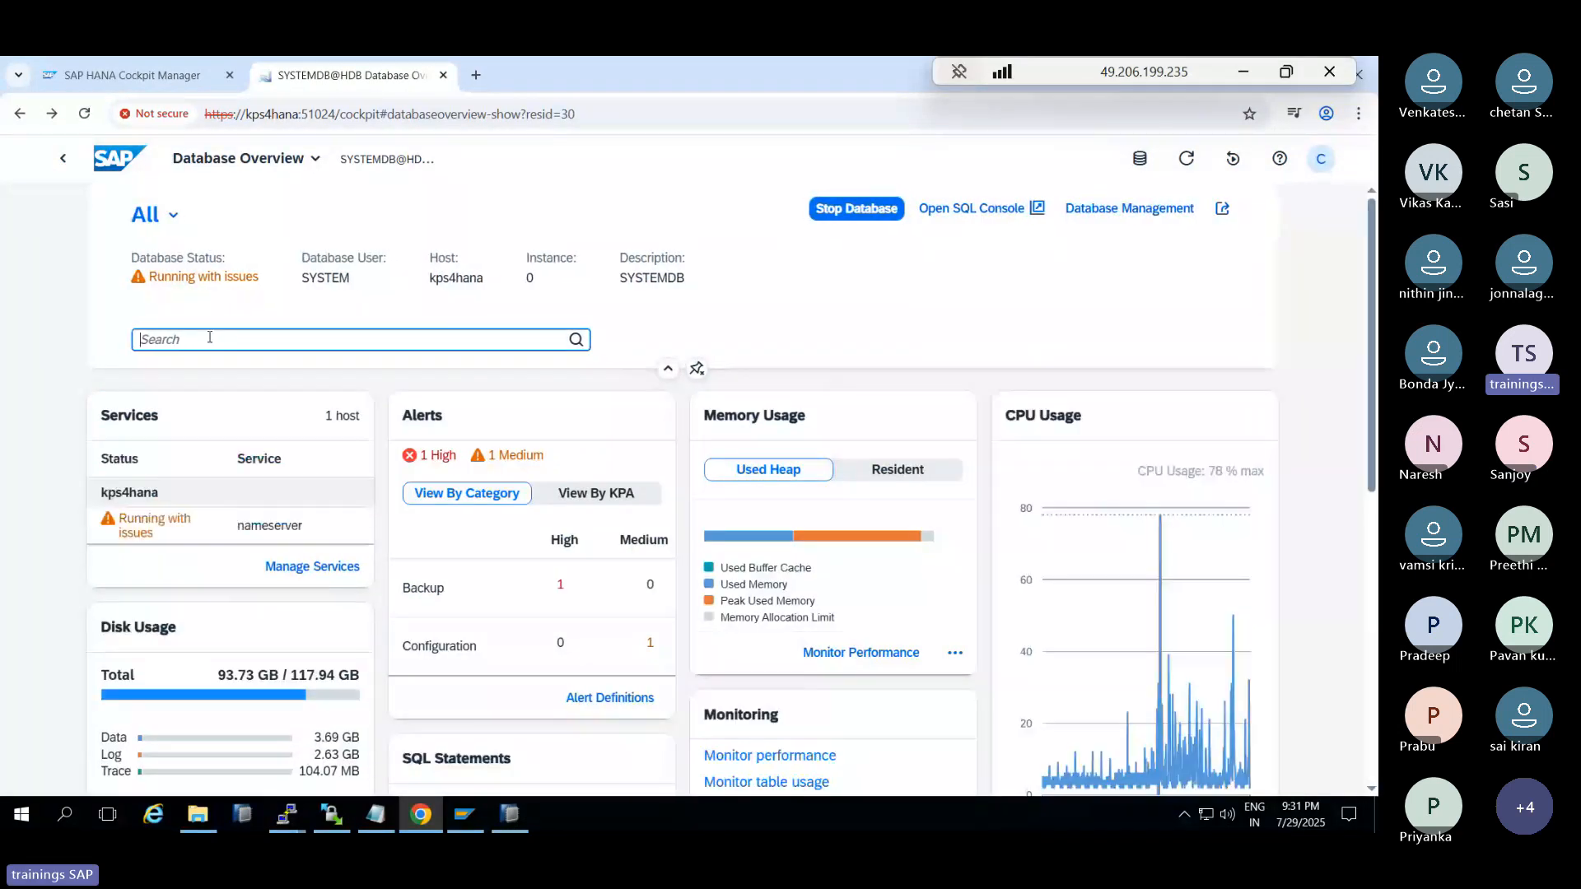
text(trace)
key(Return)
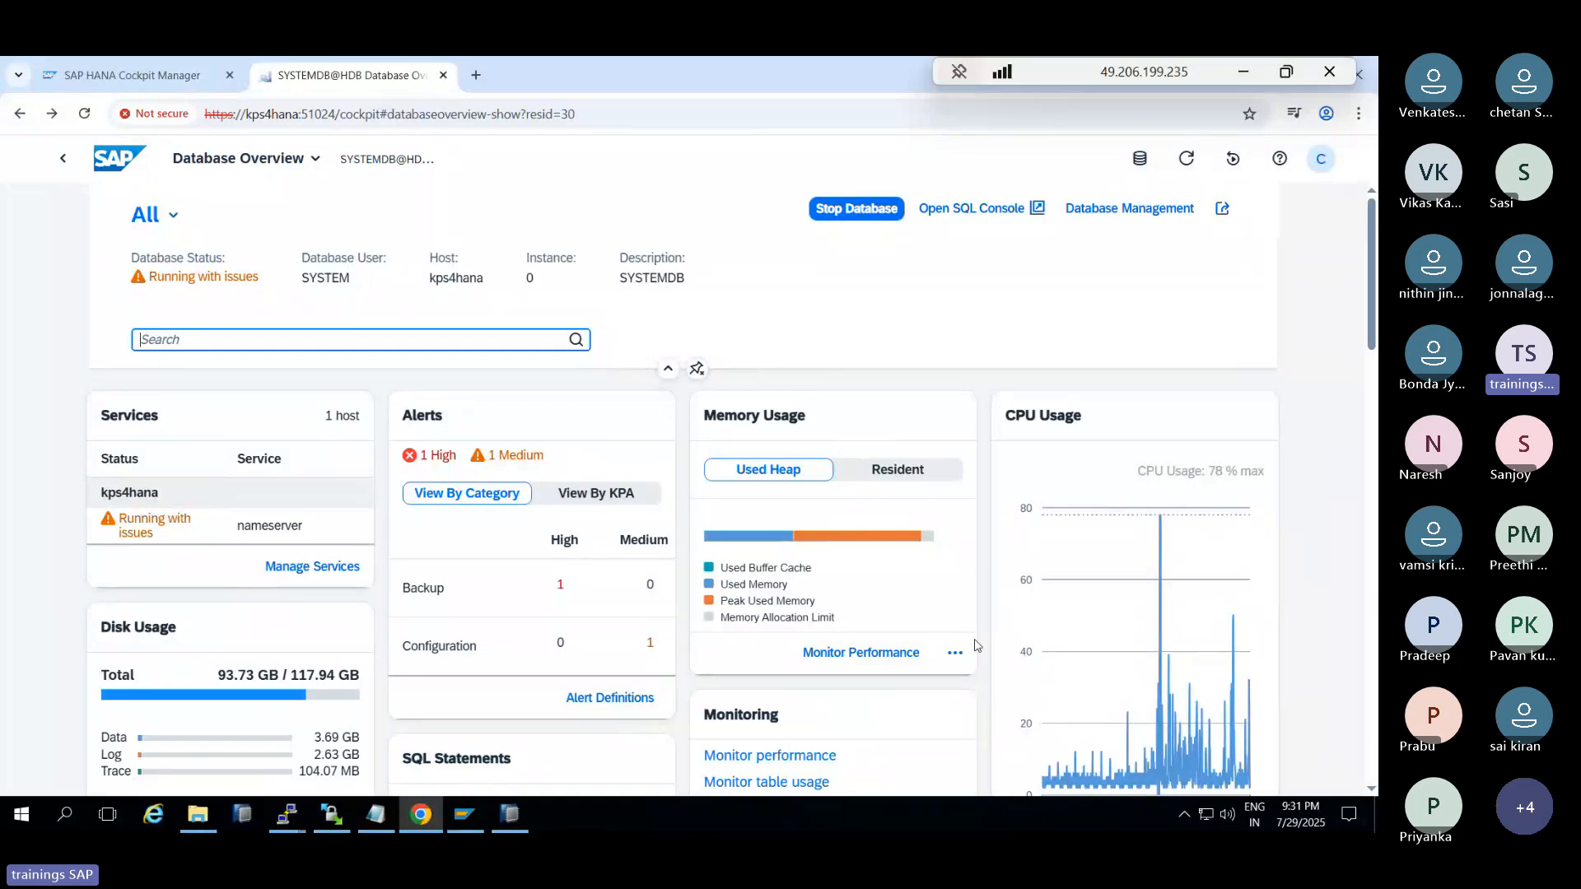
scroll(965, 730, down, 5)
scroll(965, 730, down, 8)
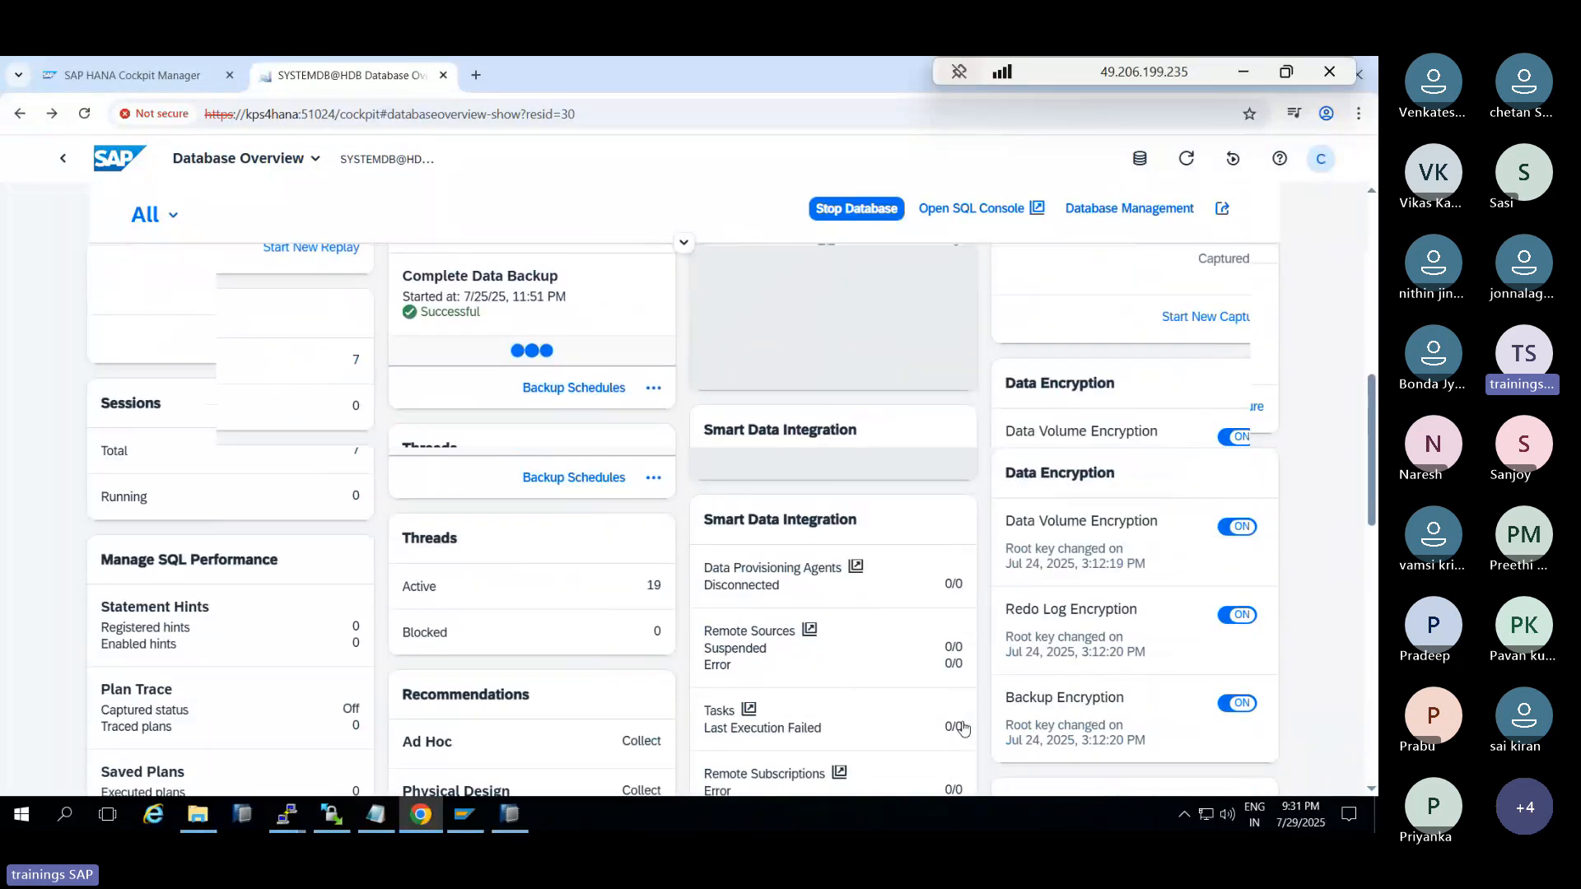
scroll(963, 721, down, 1)
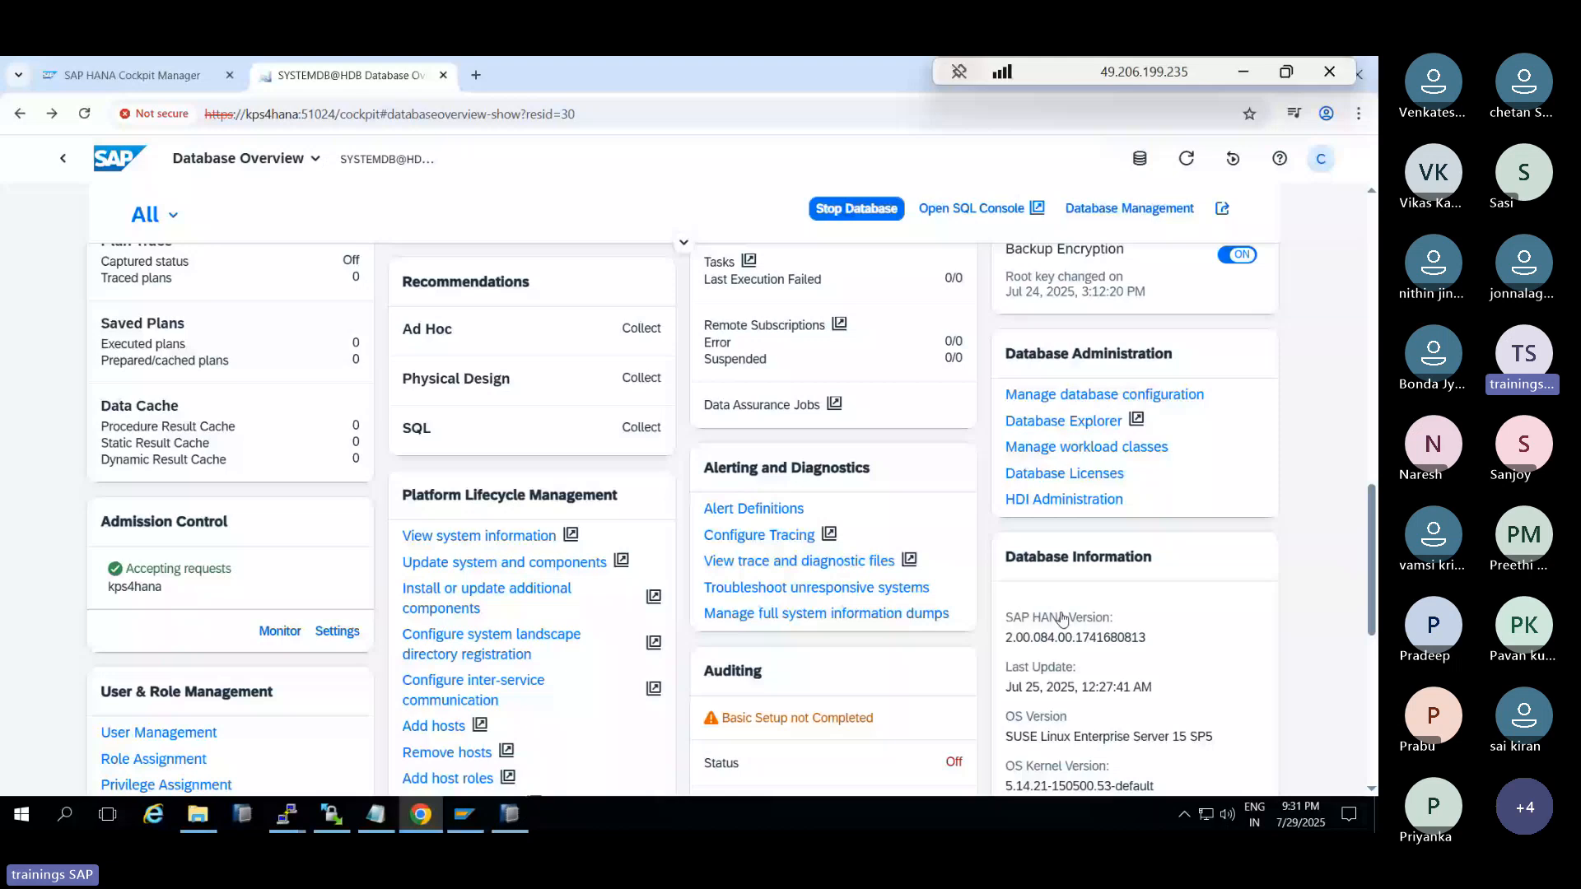
scroll(1062, 616, down, 4)
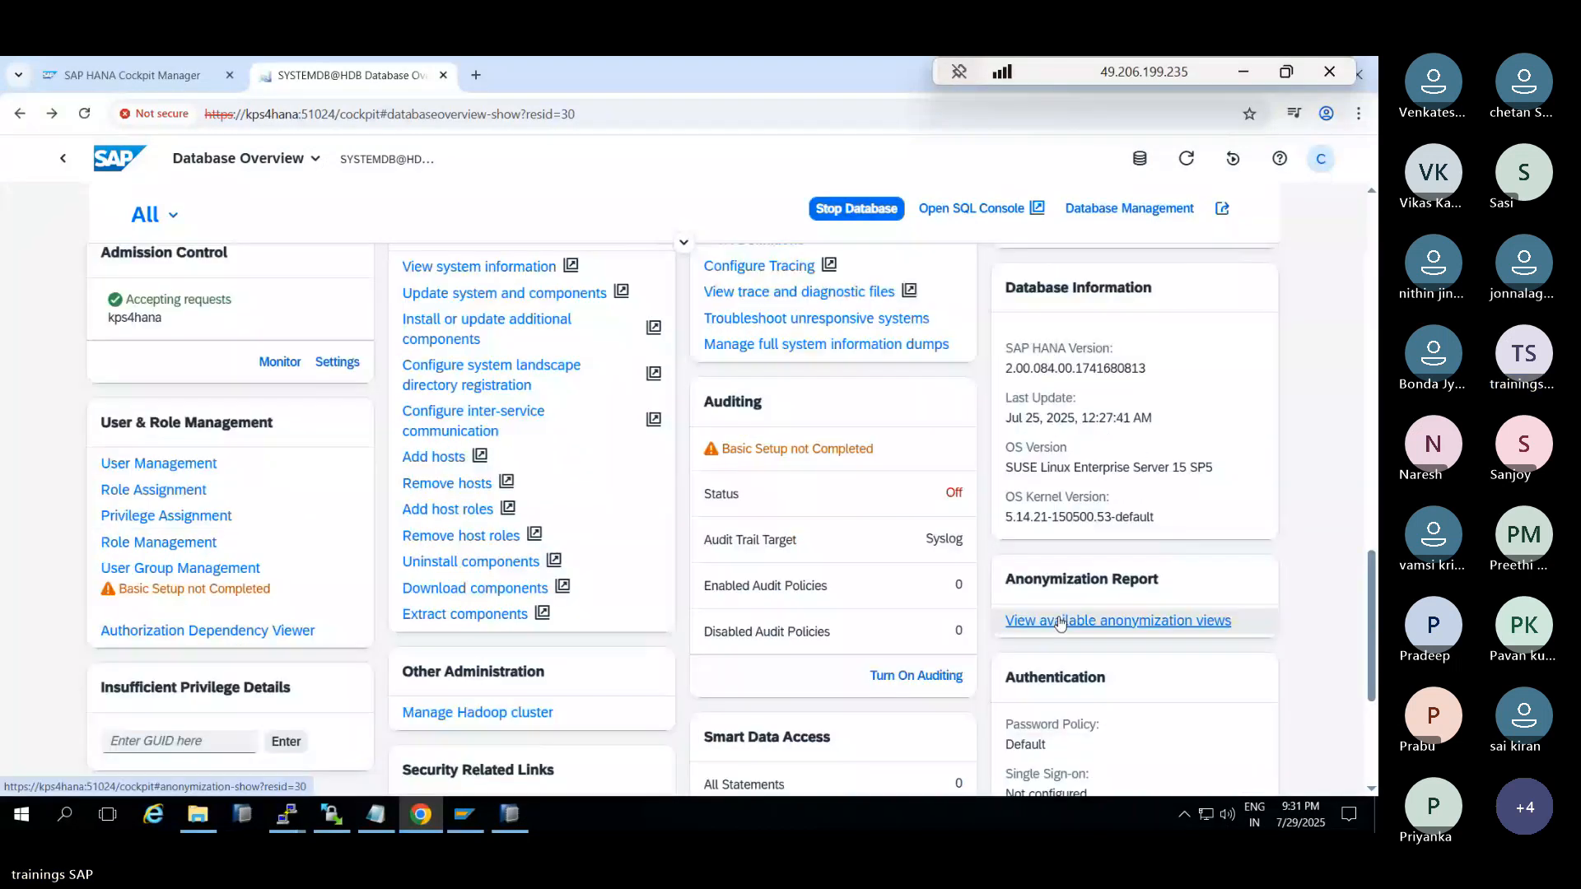
scroll(1060, 623, down, 1)
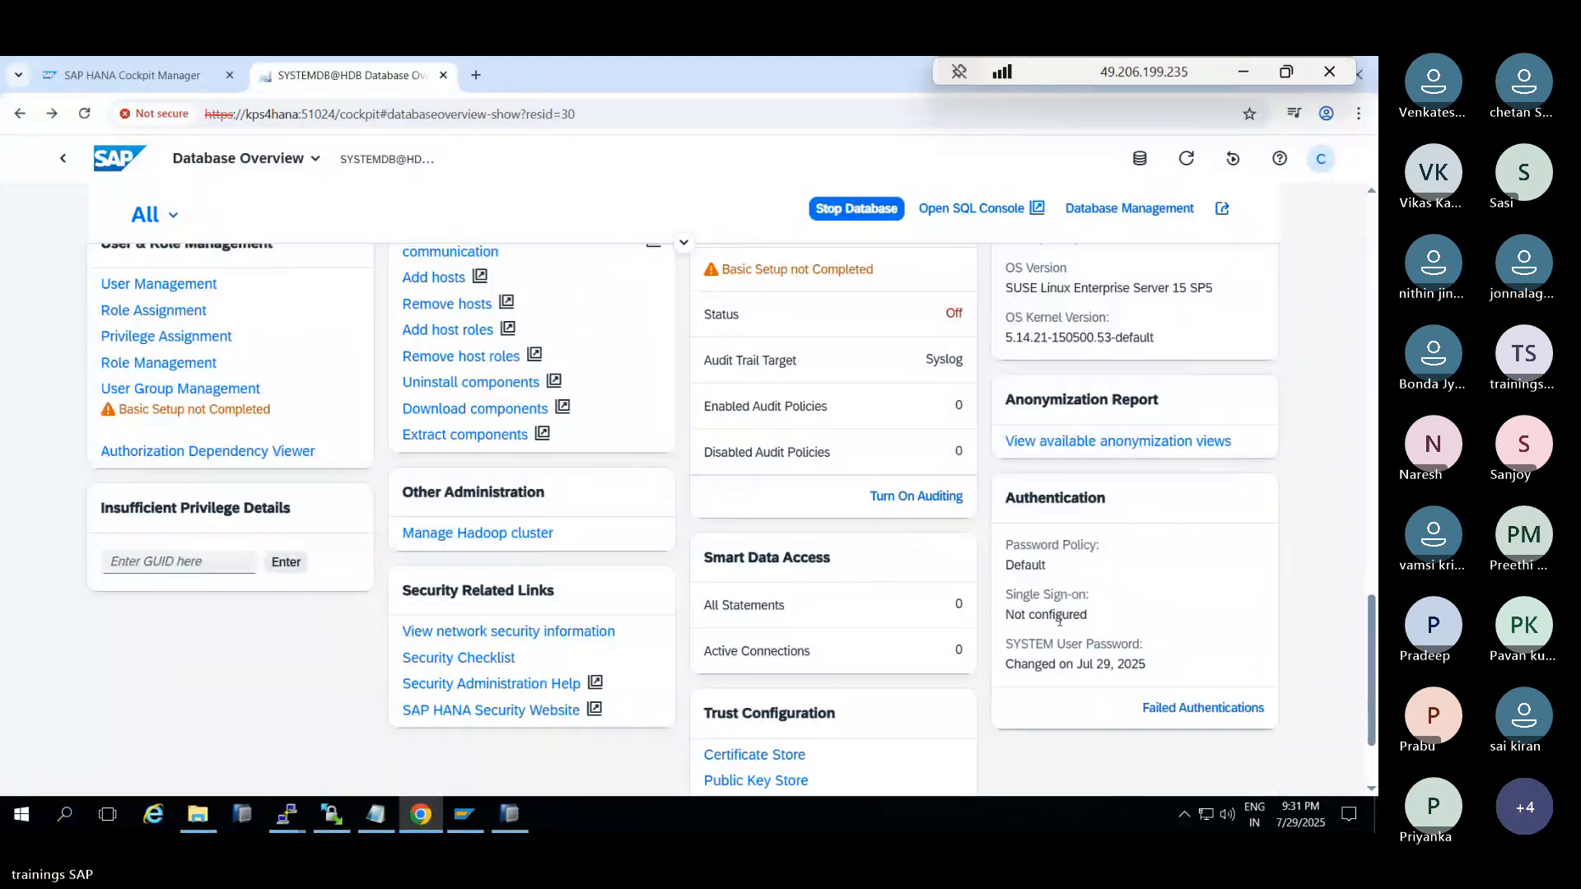
Glance at the anonymization views, then start Register Database in Cockpit Manager
click(1082, 442)
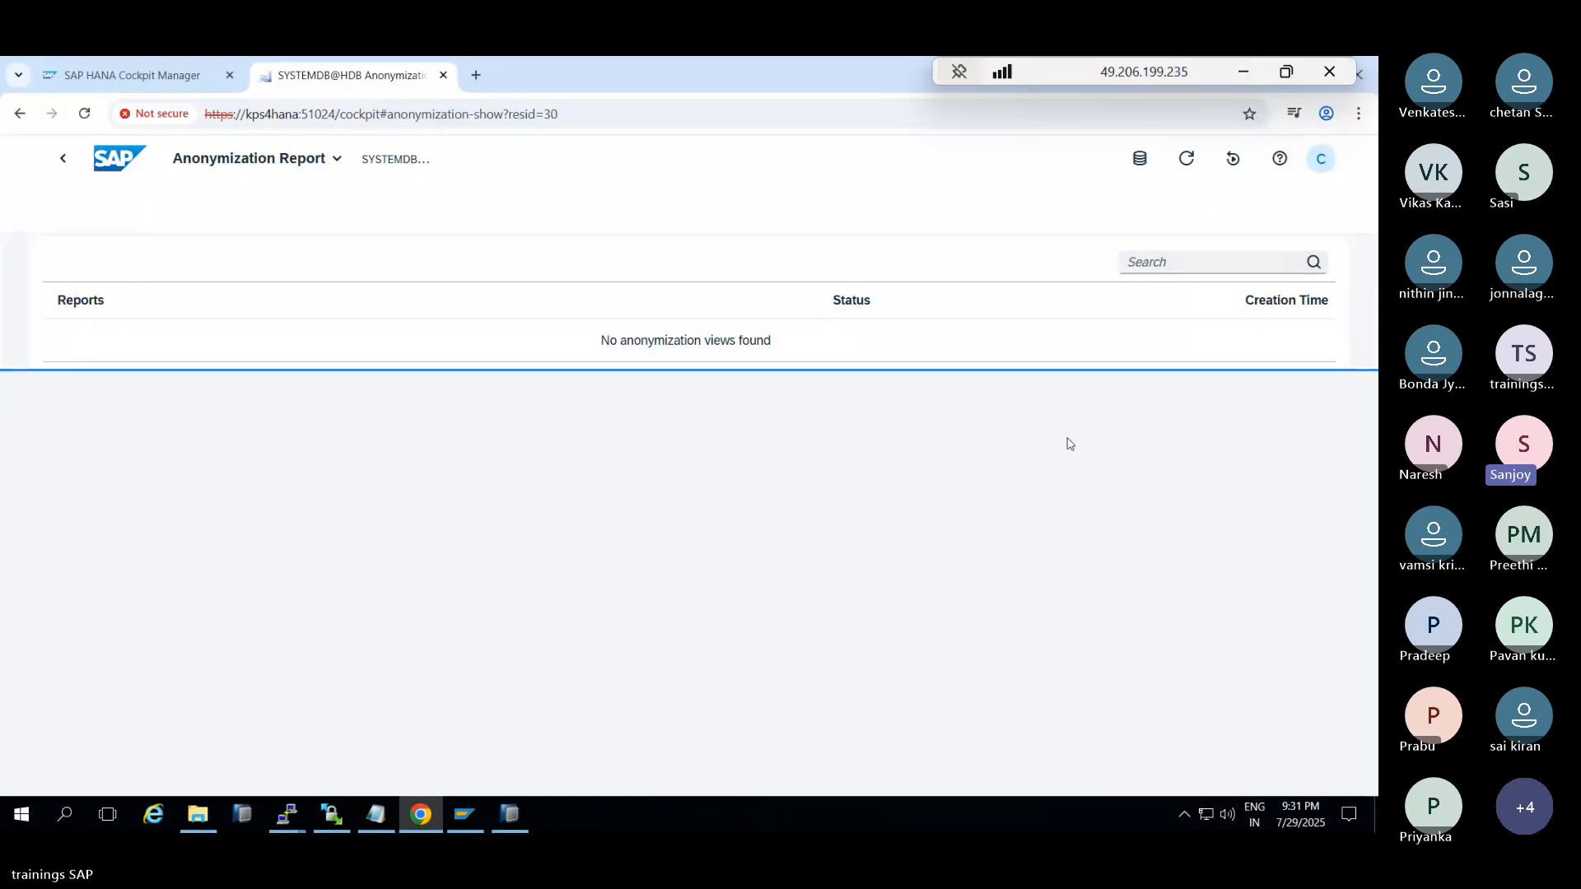
click(62, 158)
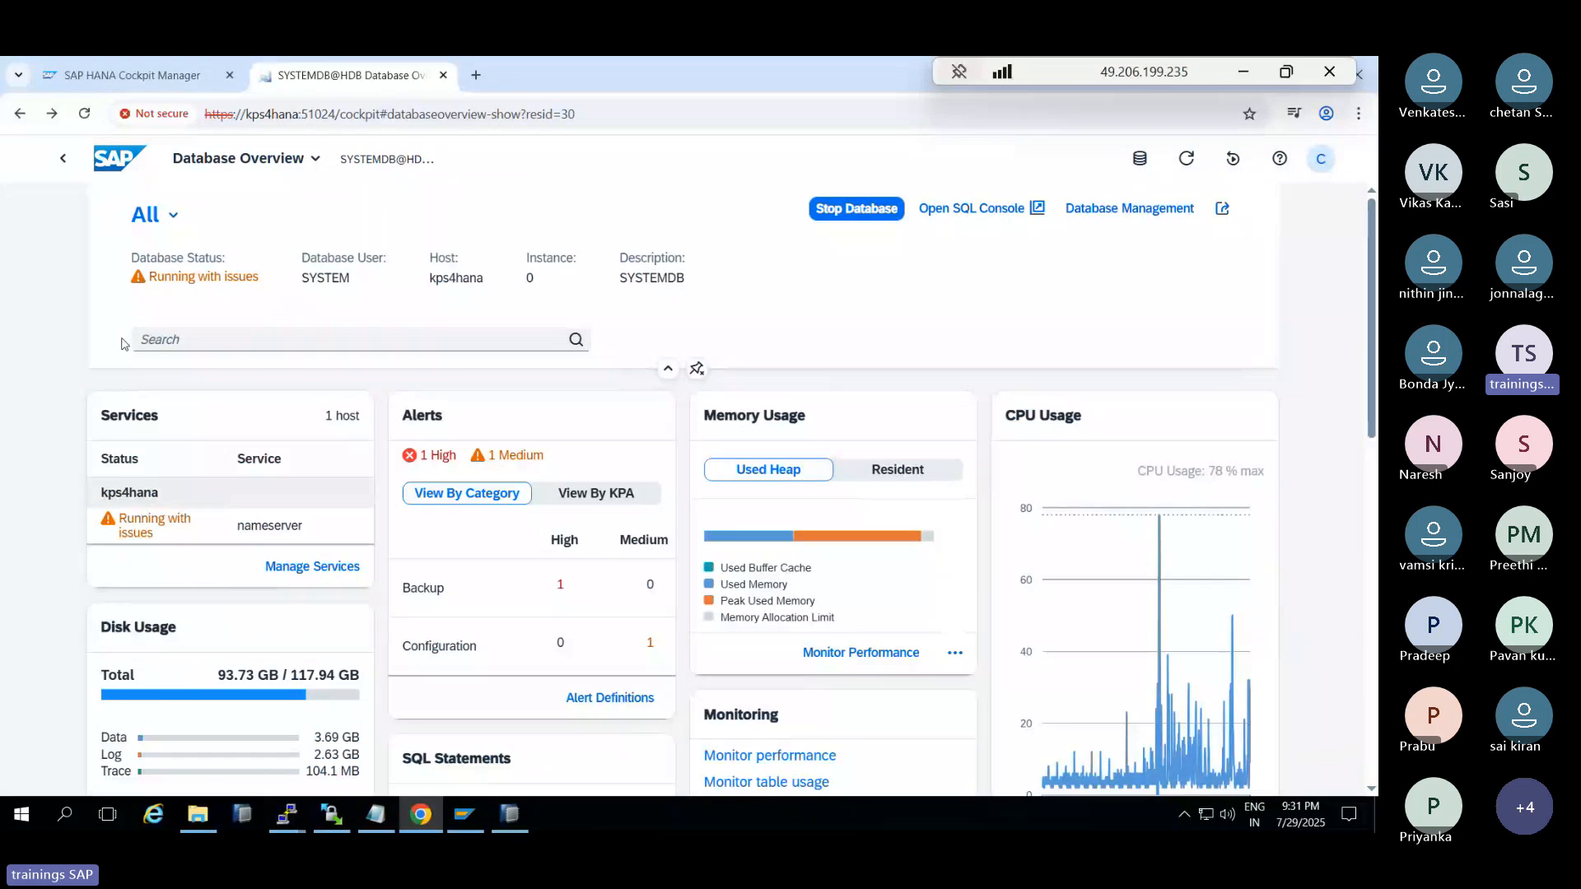
click(147, 78)
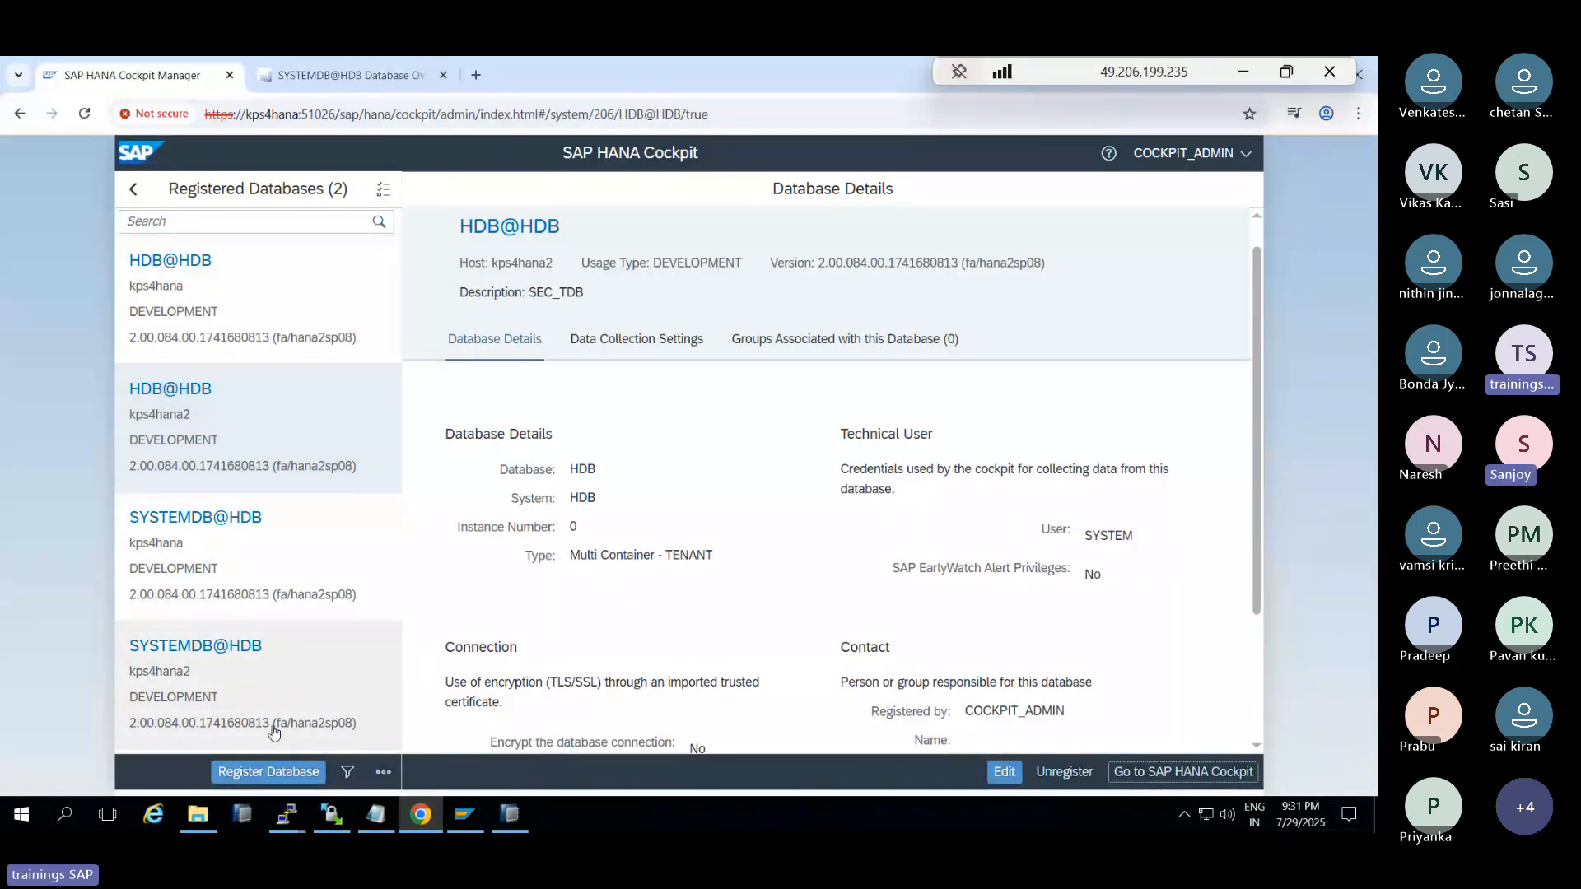
click(265, 778)
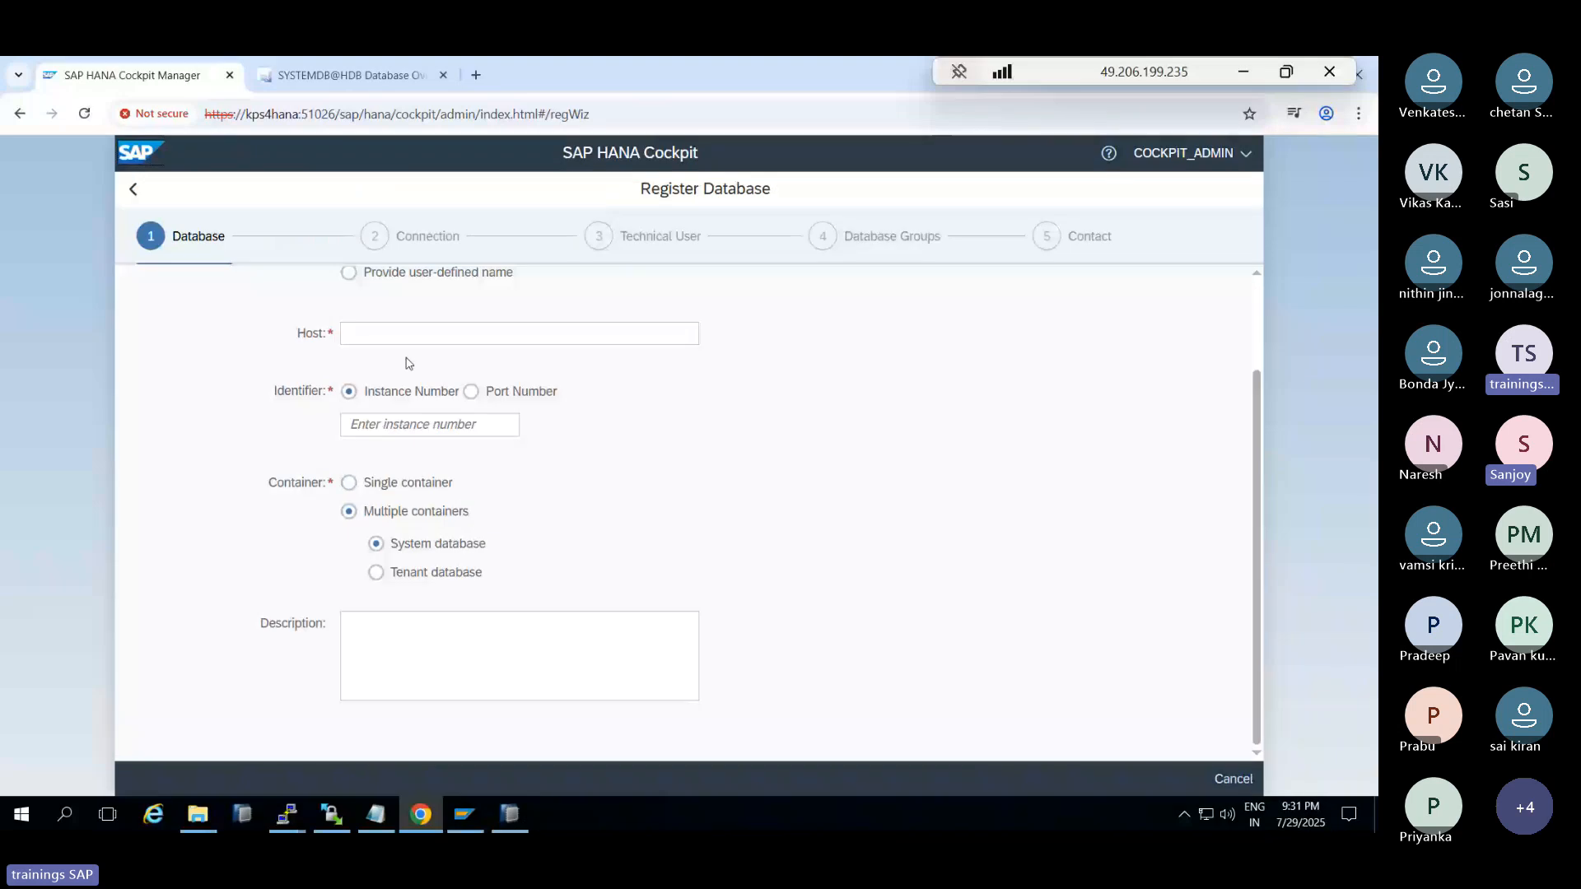
Cancel the Register Database wizard and return to the SYSTEMDB@HDB overview tab
click(1224, 787)
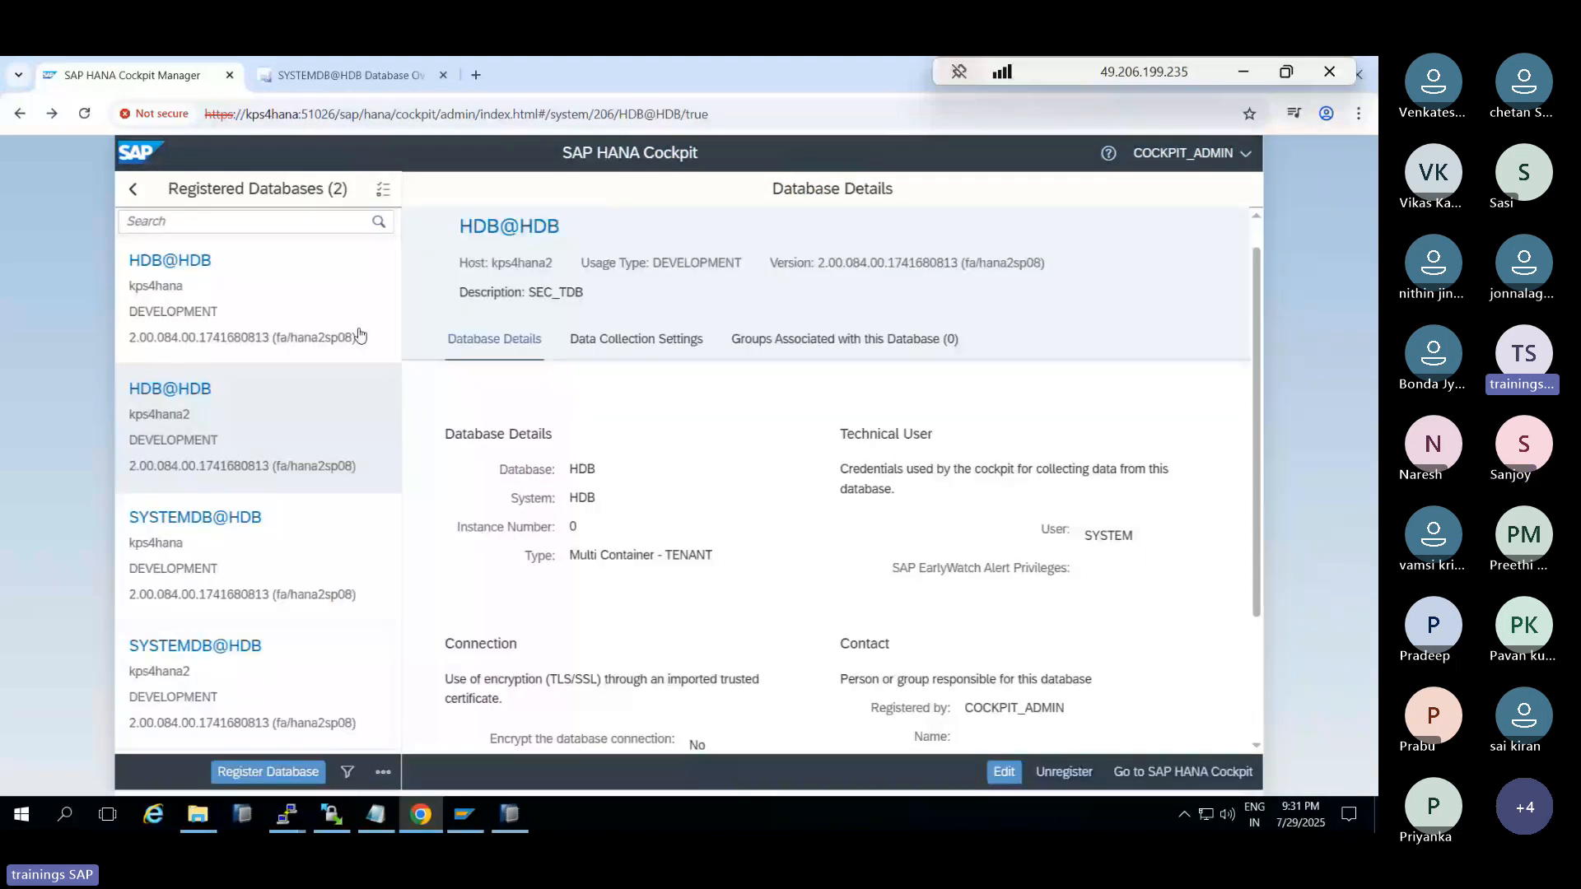
click(141, 190)
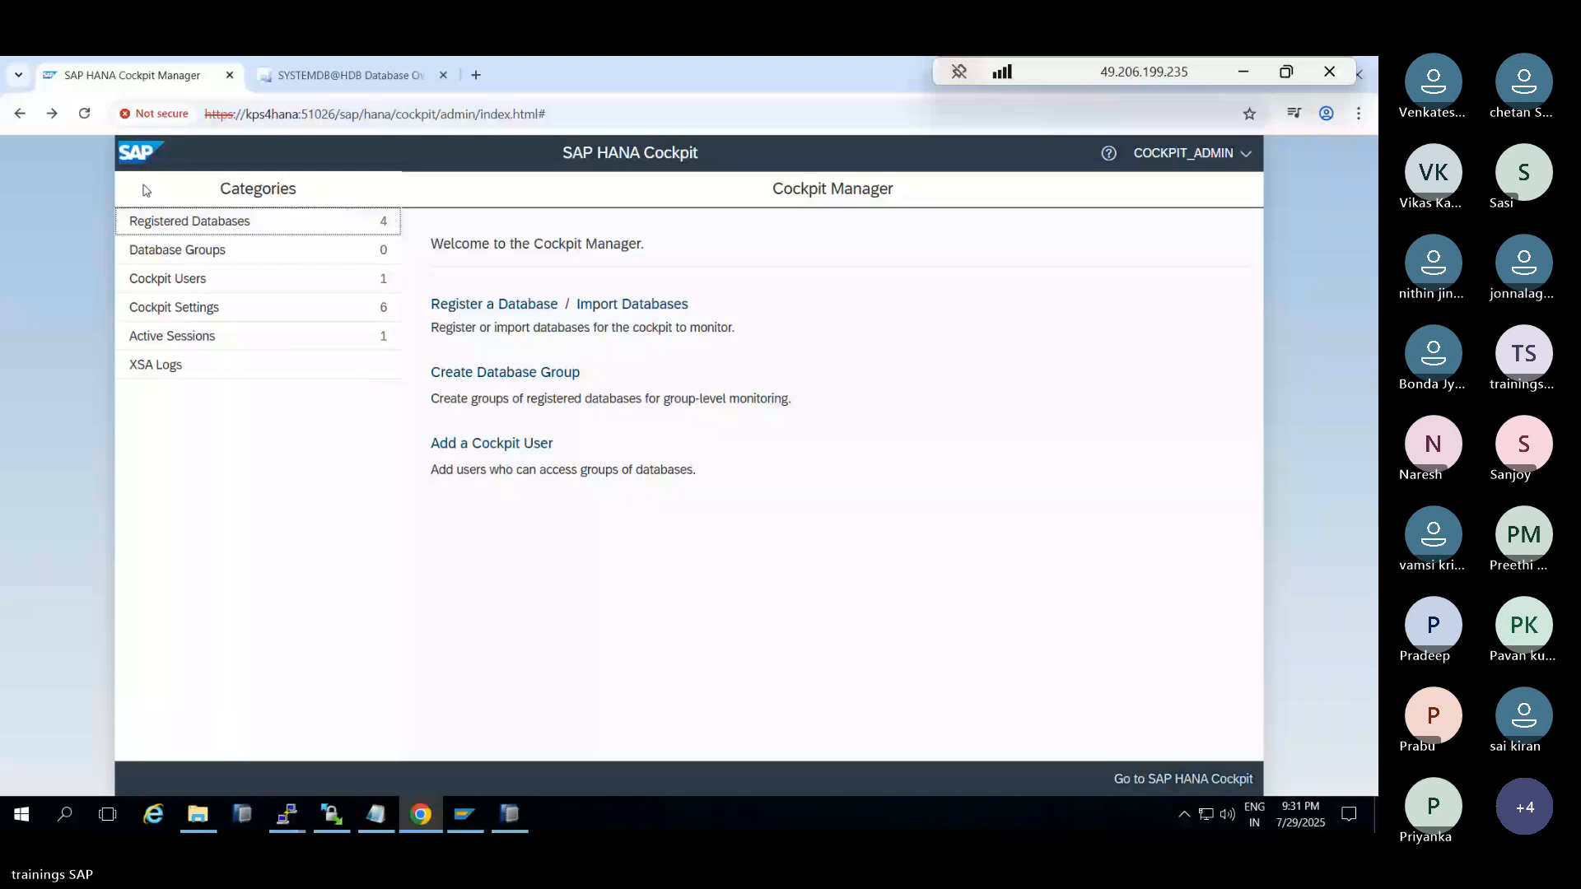
click(353, 74)
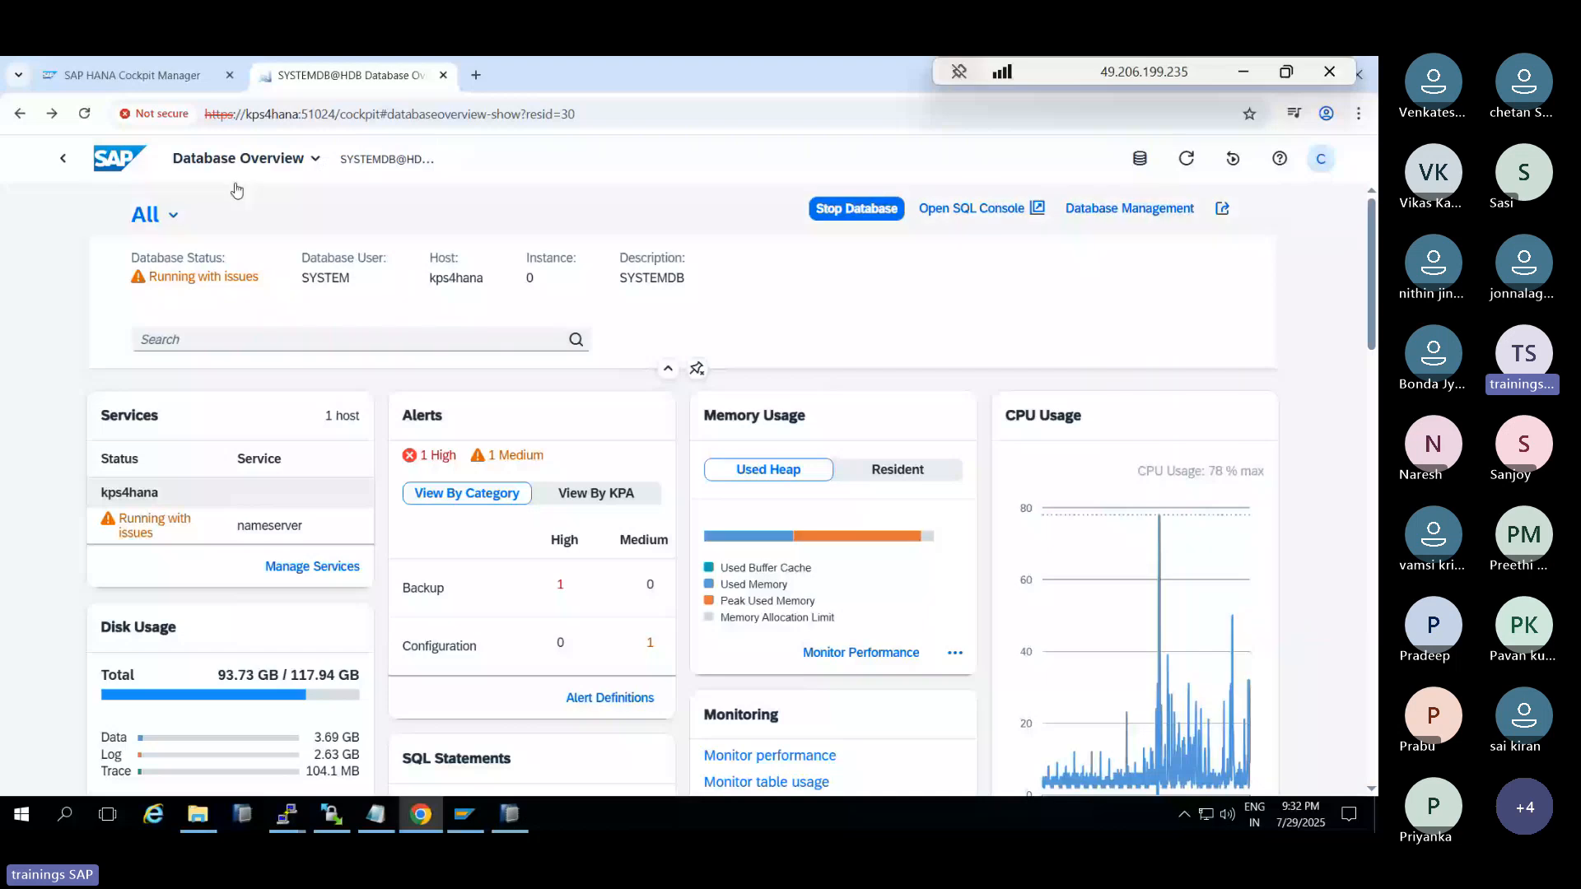
Review SYSTEMDB@HDB's CPU Performance Monitor, including Running and Expensive Statements, then go Home
scroll(1155, 621, down, 2)
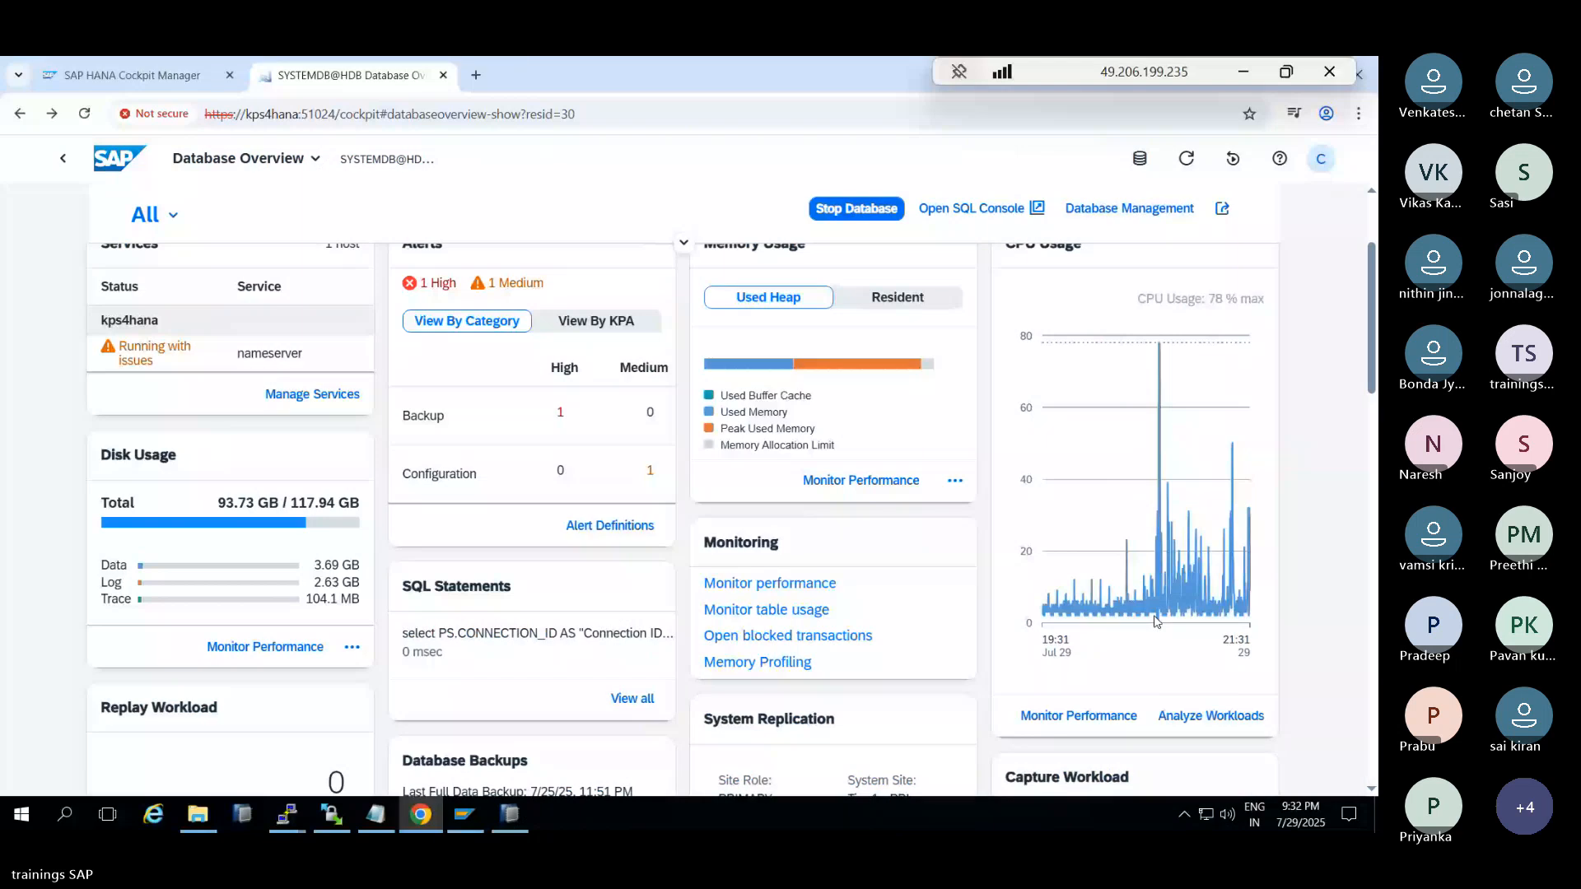
click(1155, 619)
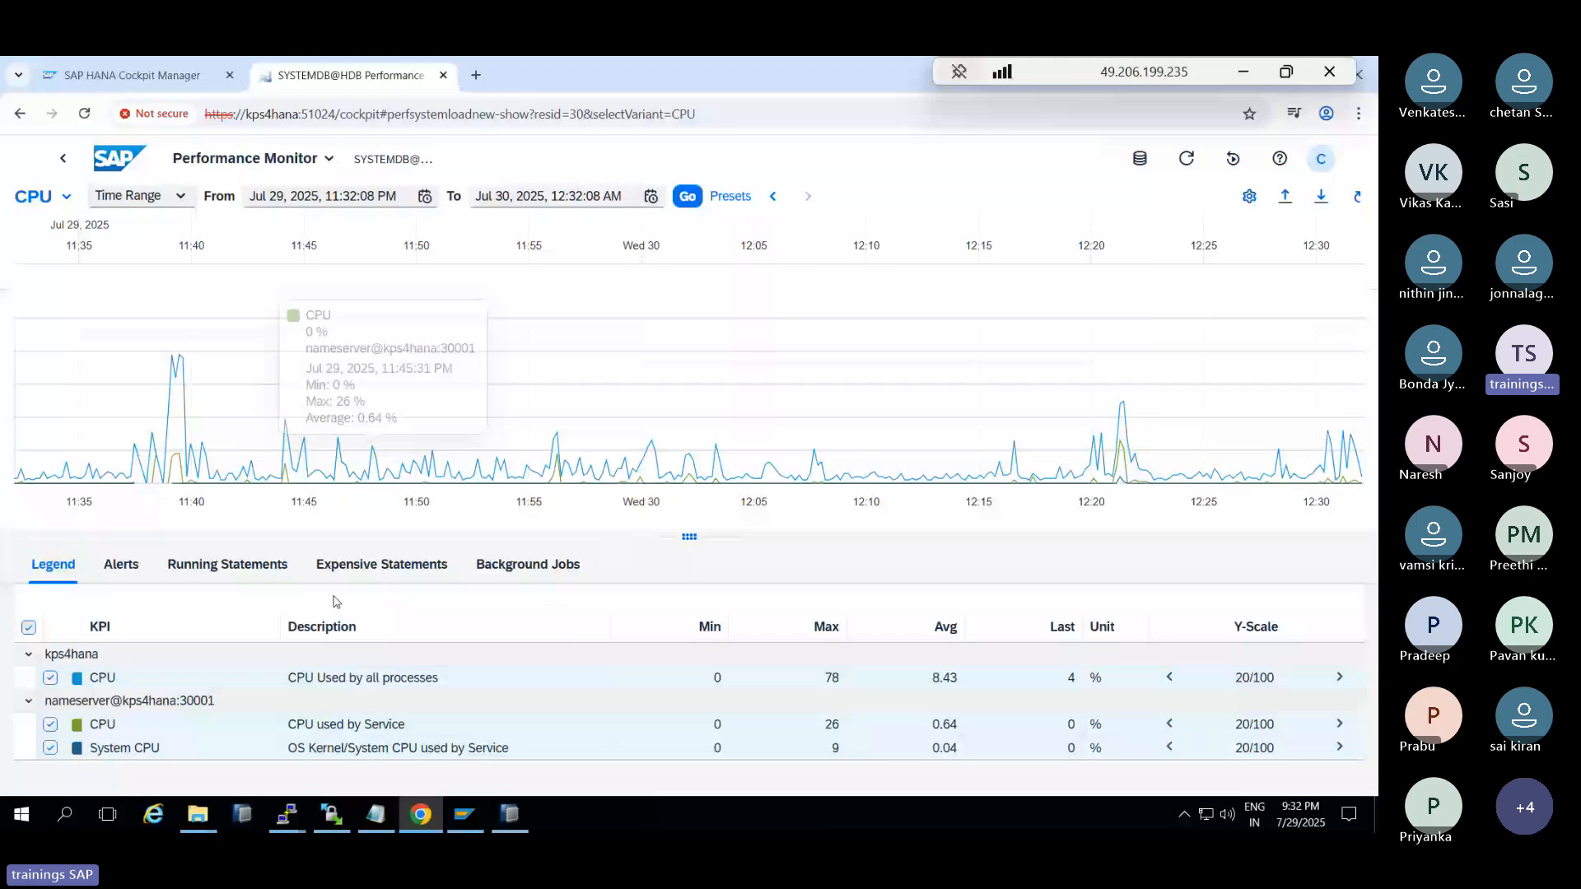
click(280, 568)
click(381, 566)
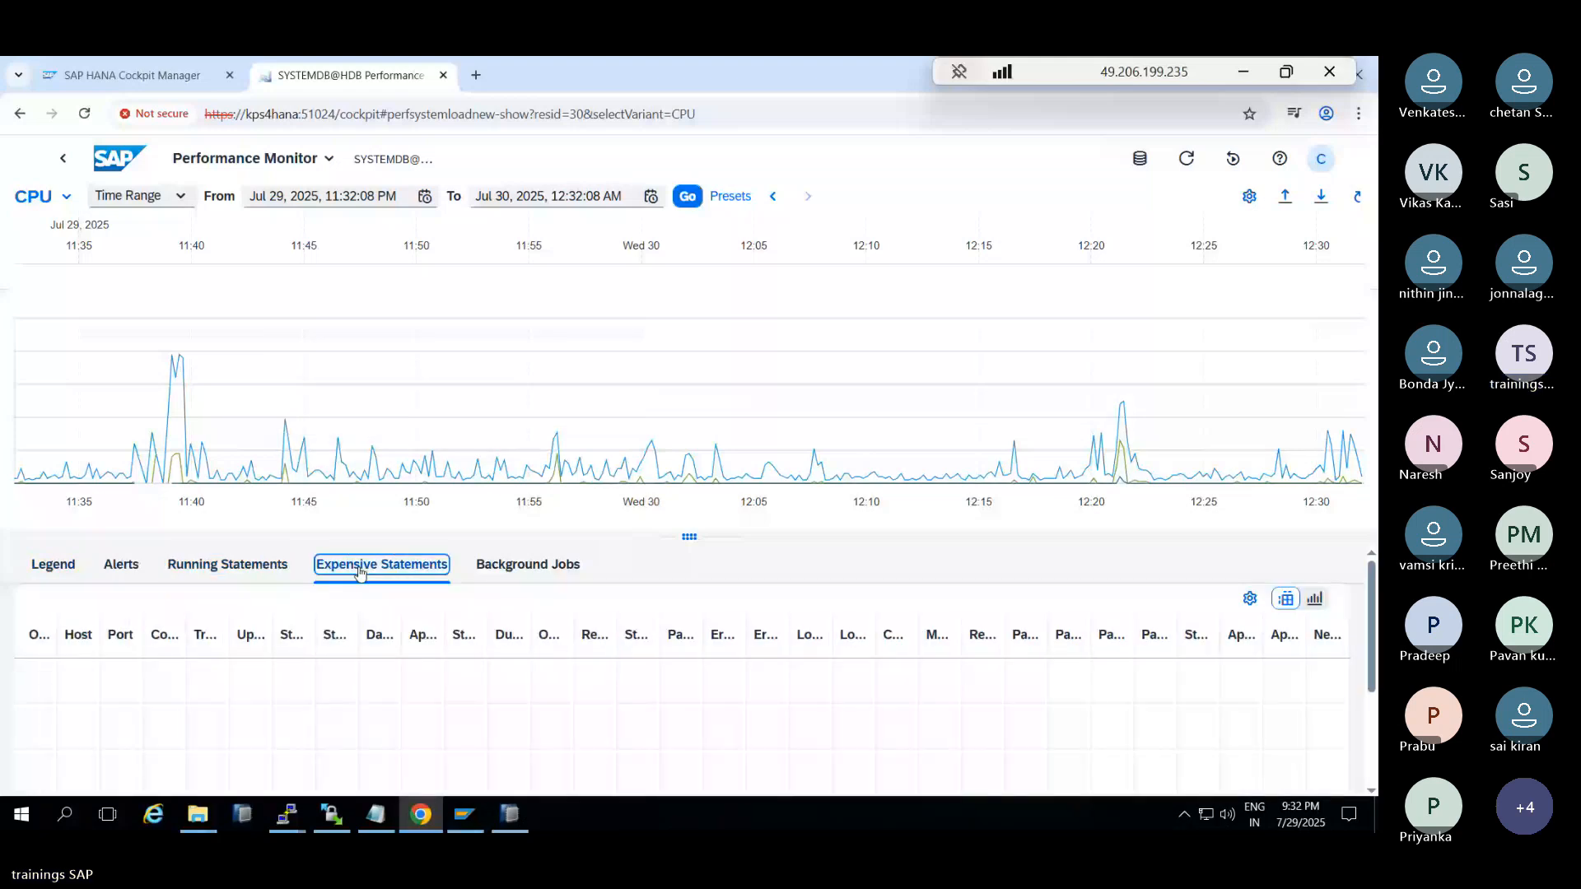
key(Right)
click(115, 154)
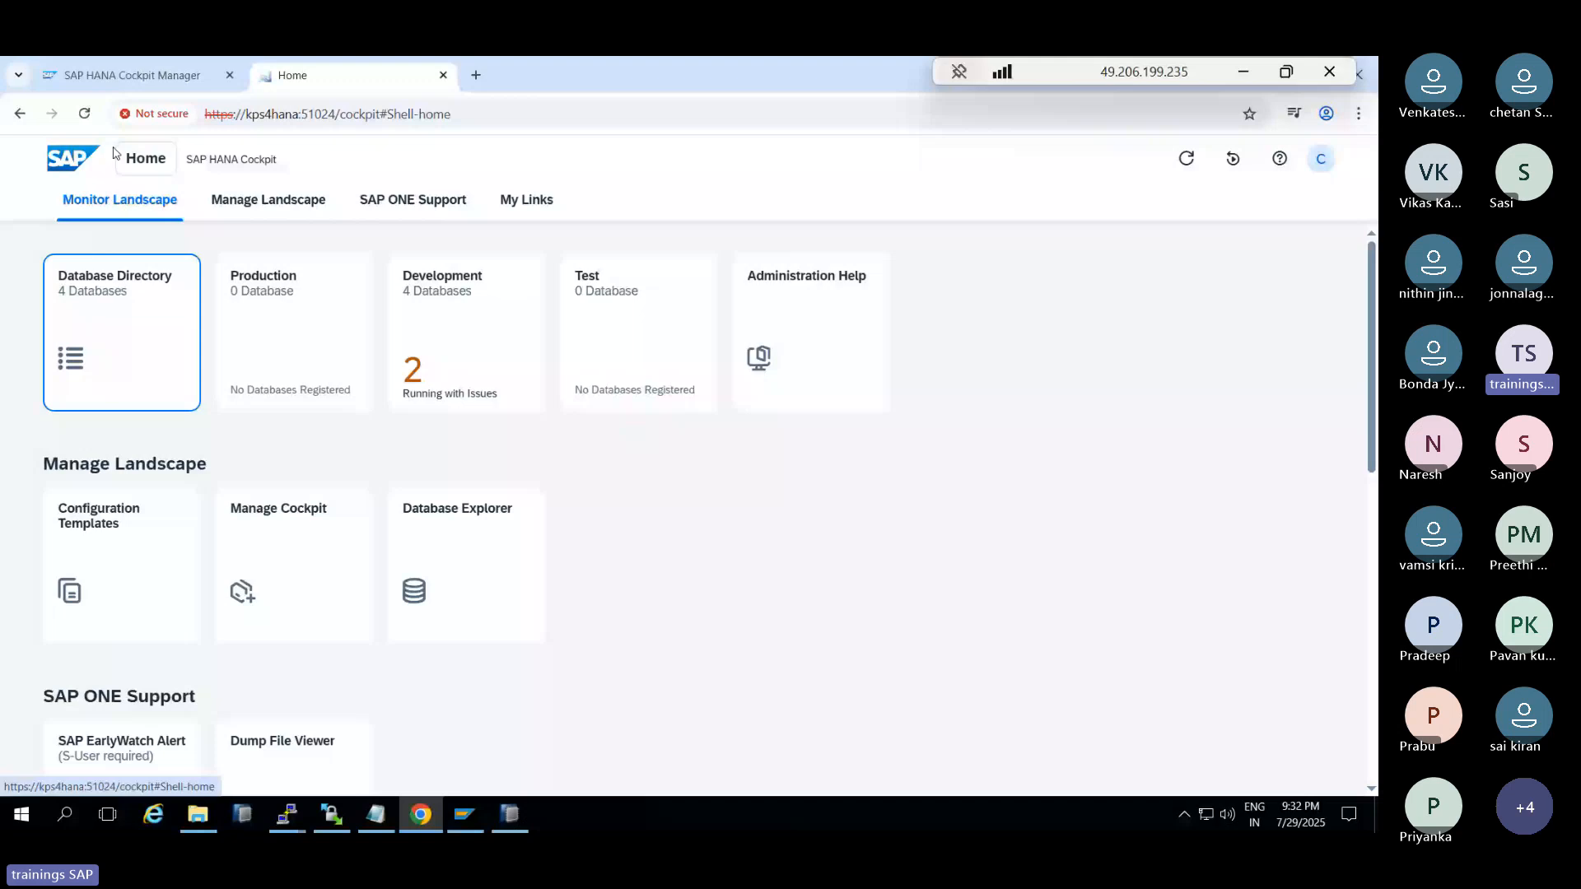
click(511, 813)
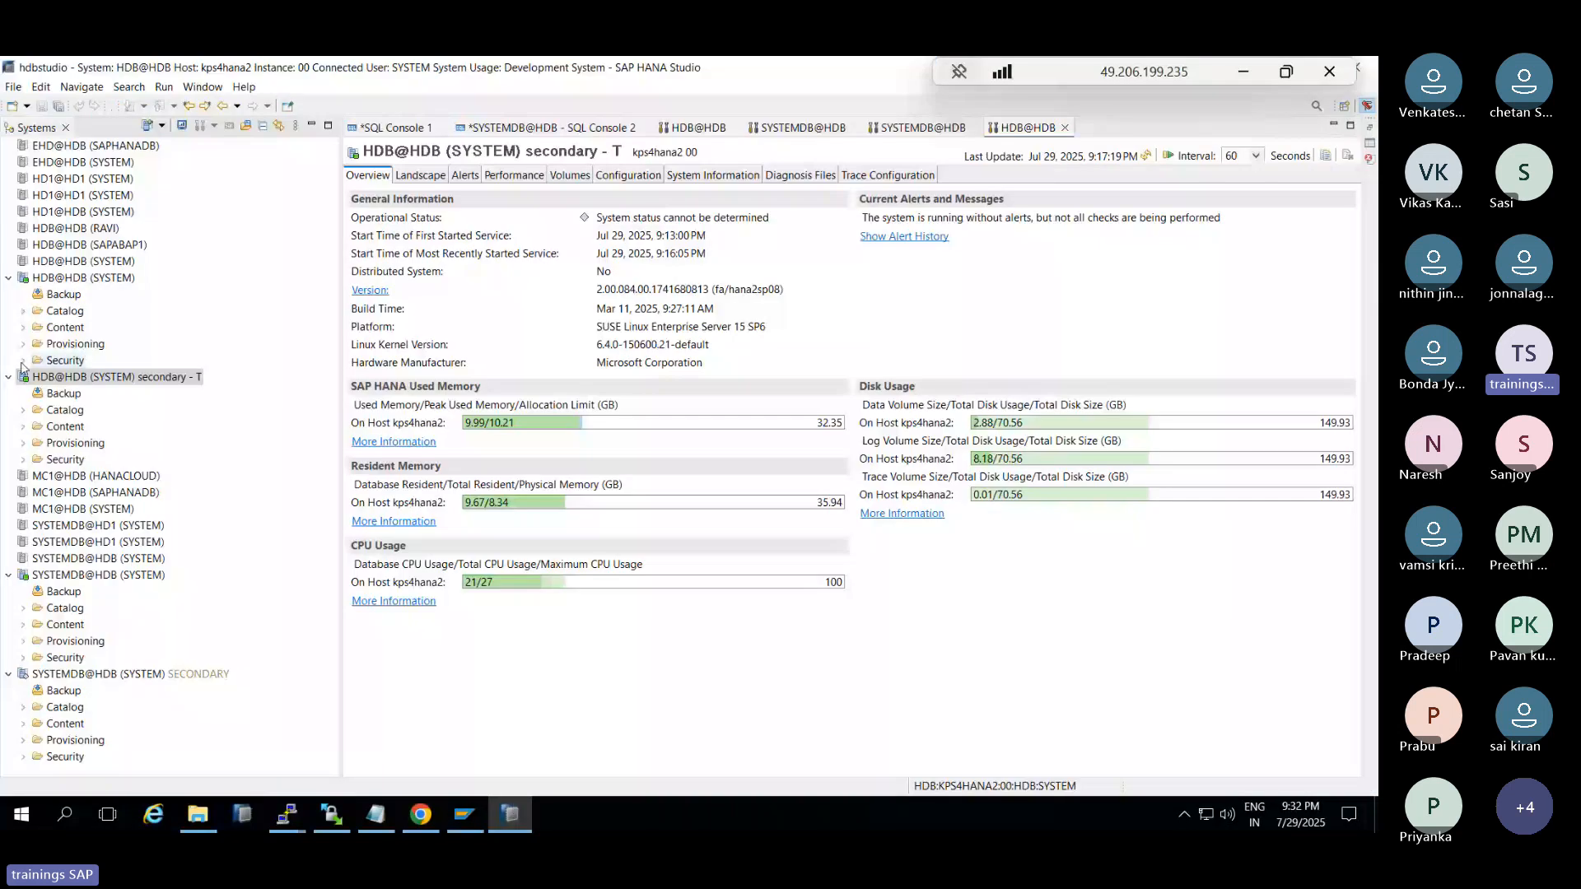
key(alt+Tab)
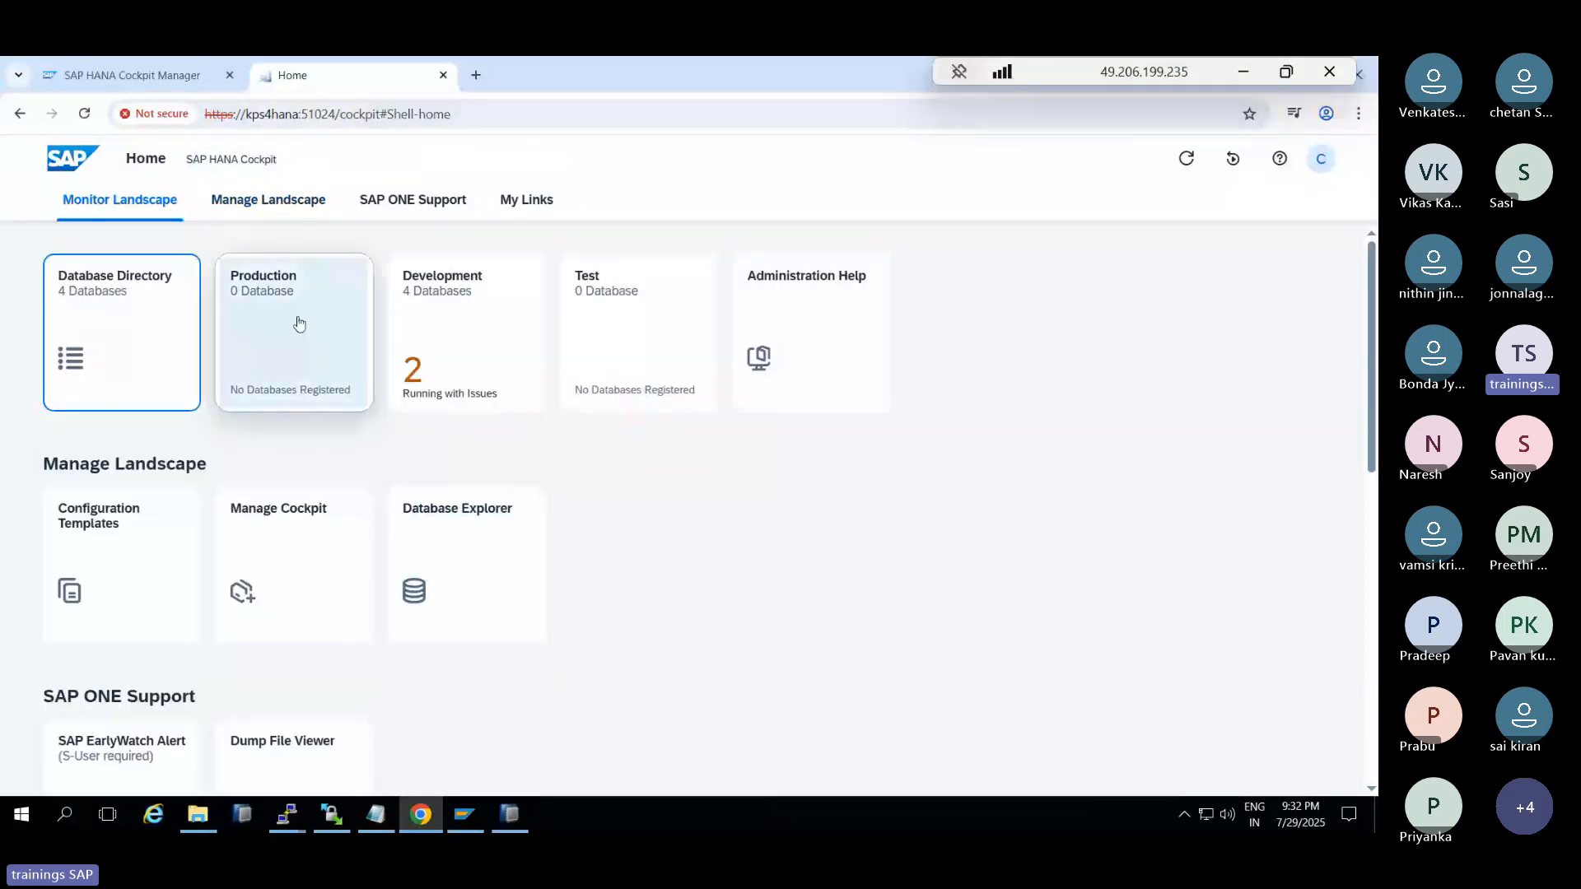
click(460, 352)
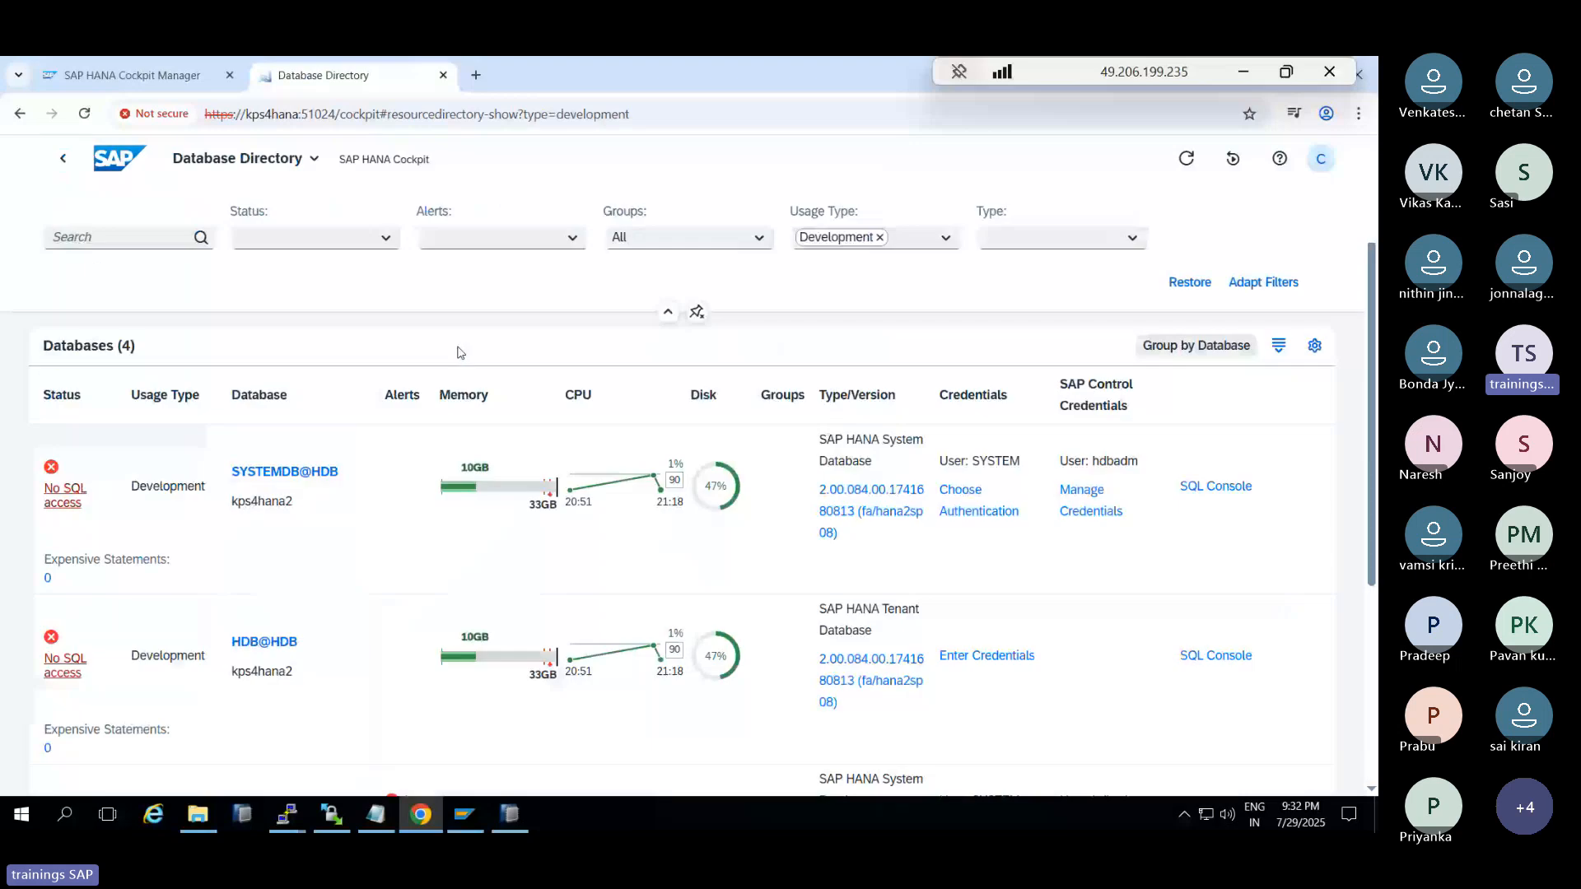
mouse_move(720, 552)
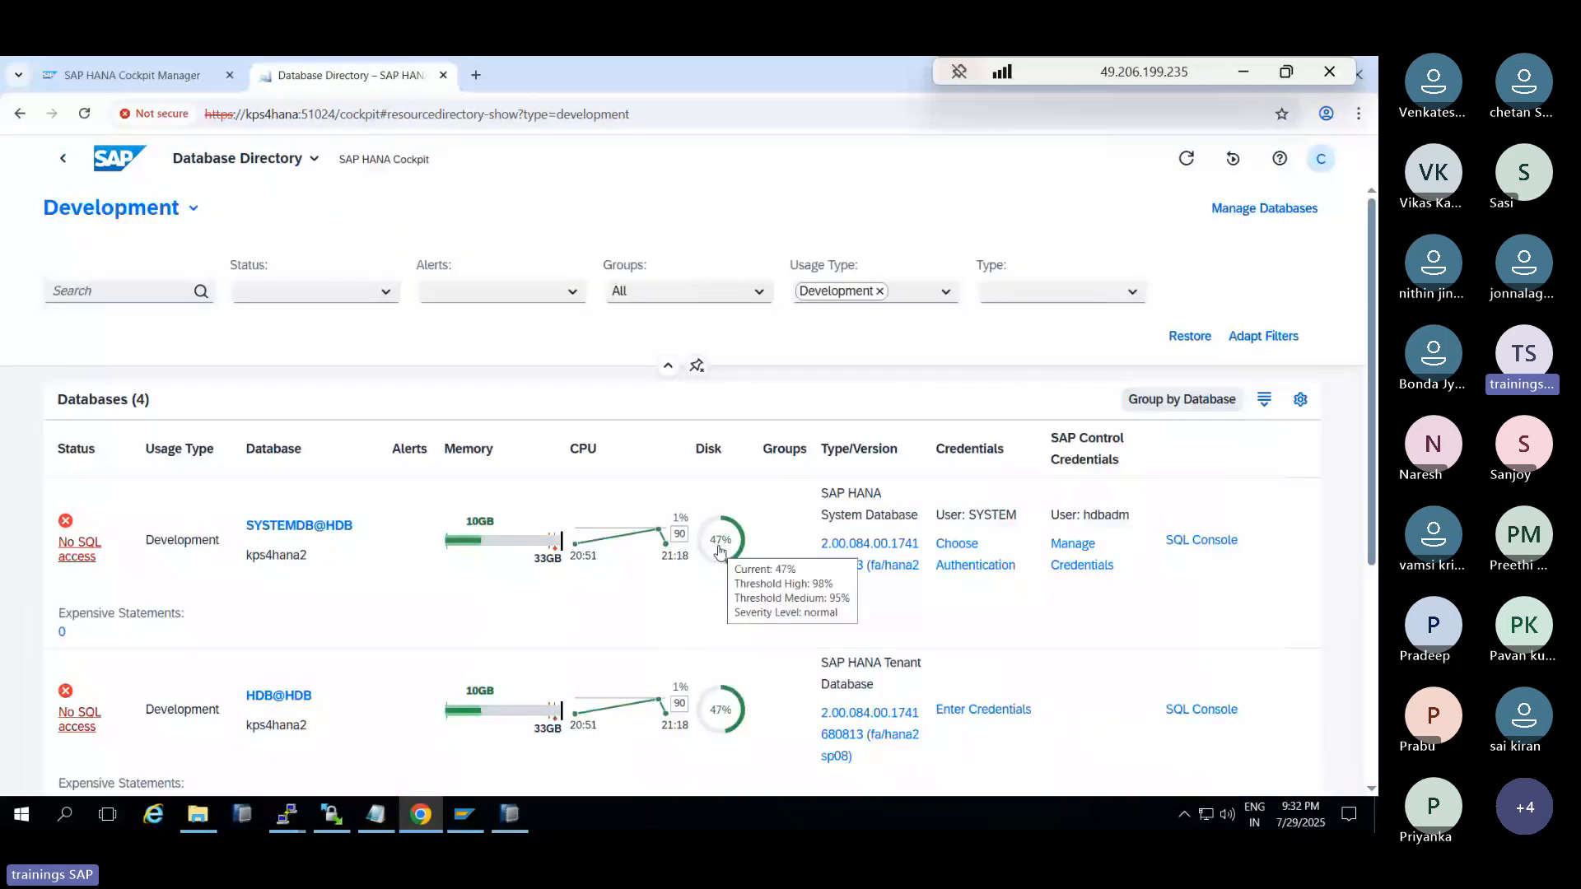
scroll(520, 612, down, 5)
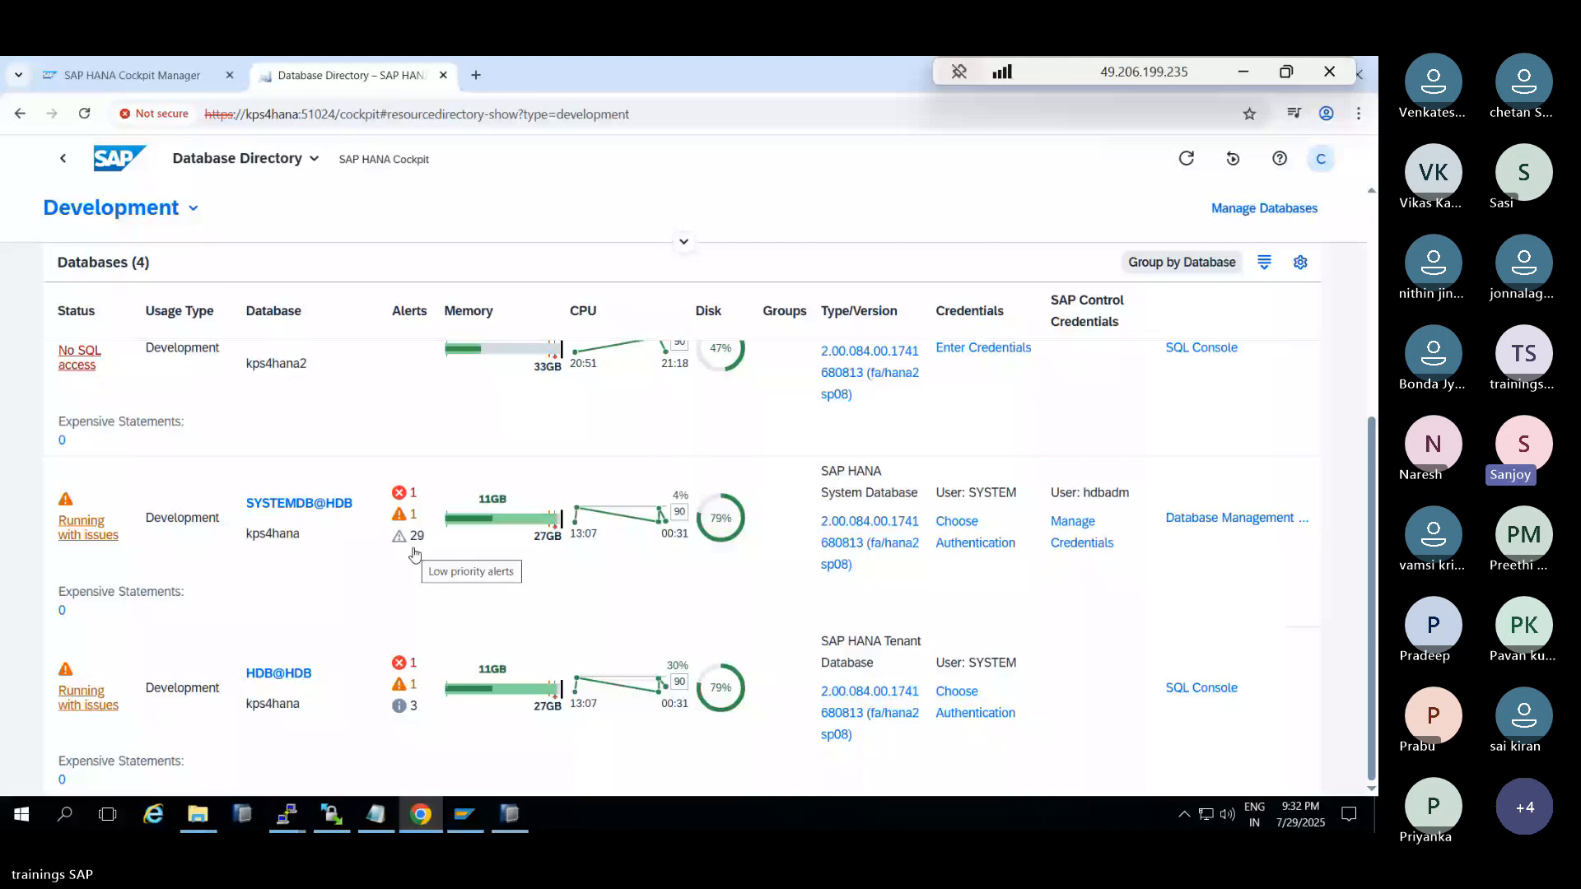
click(55, 165)
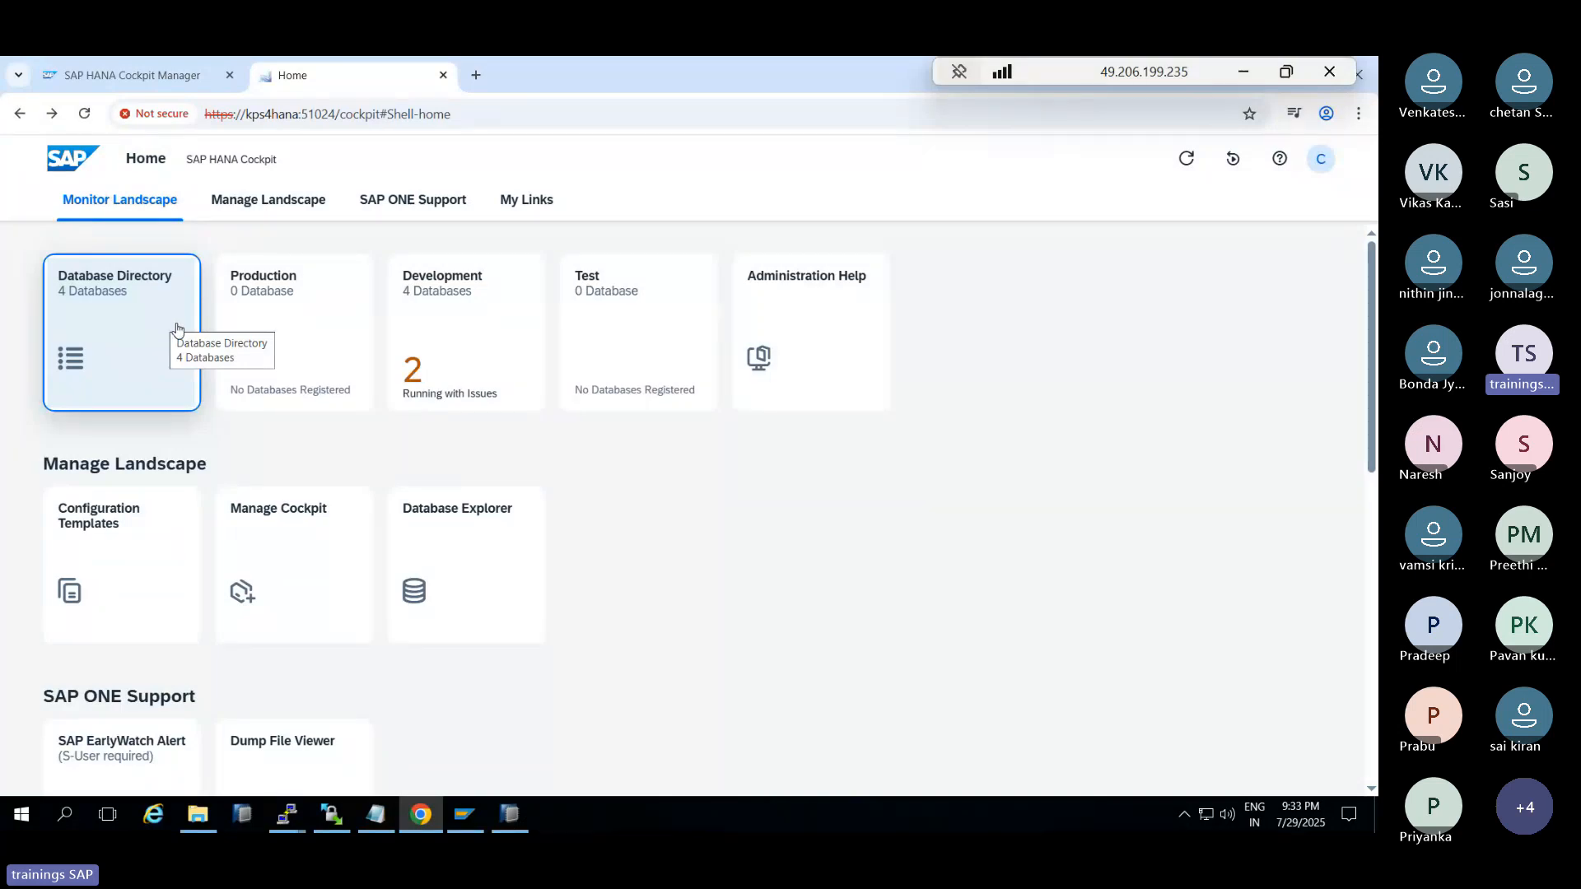
click(288, 210)
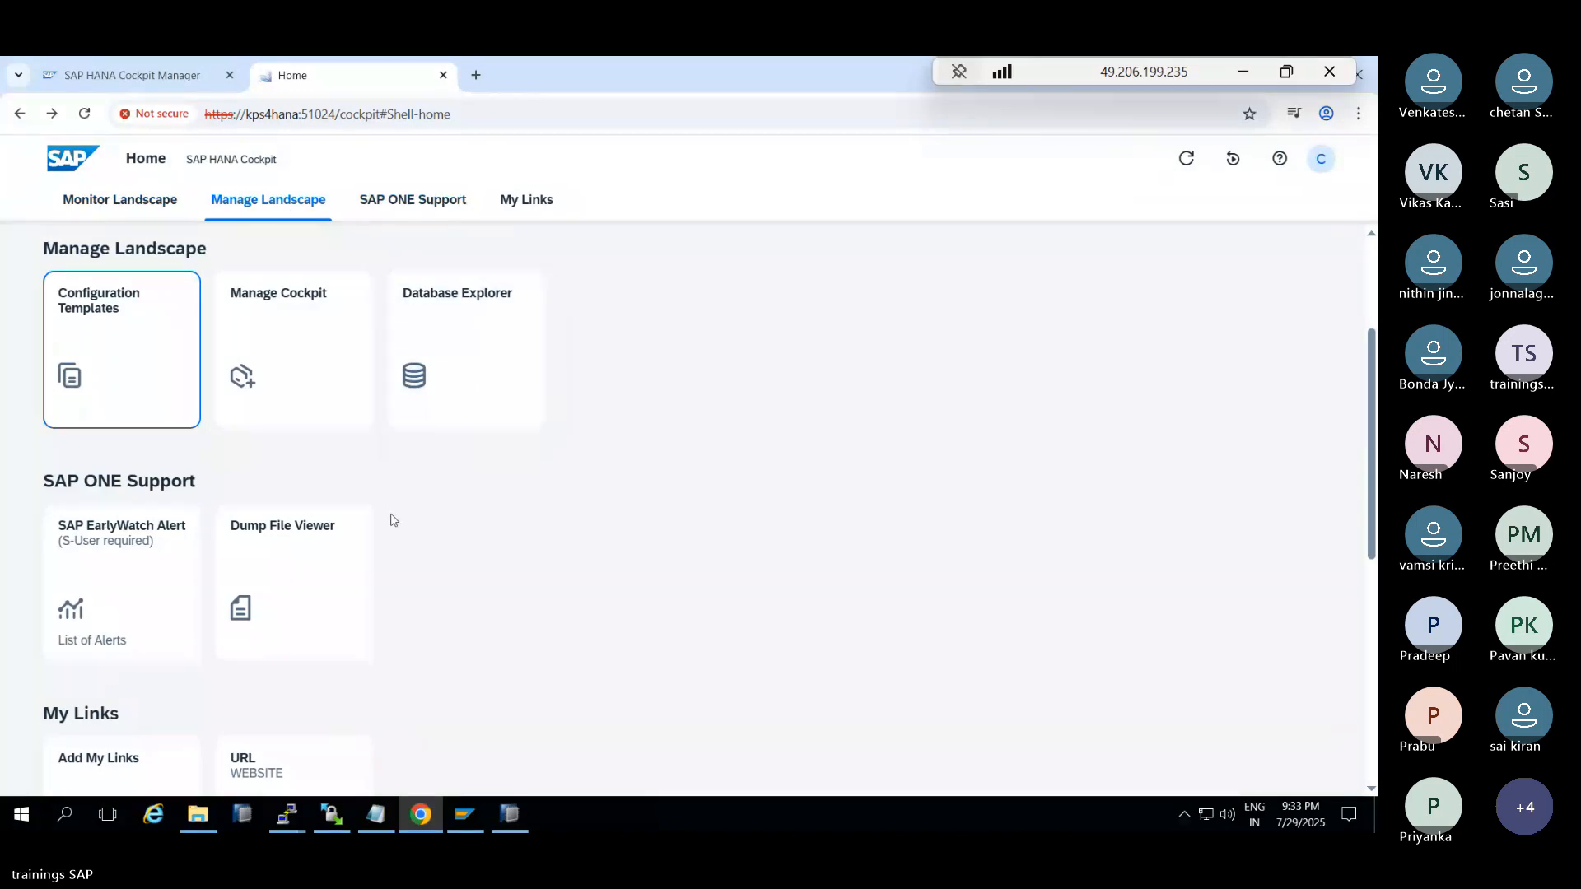
scroll(372, 491, down, 4)
scroll(372, 492, up, 4)
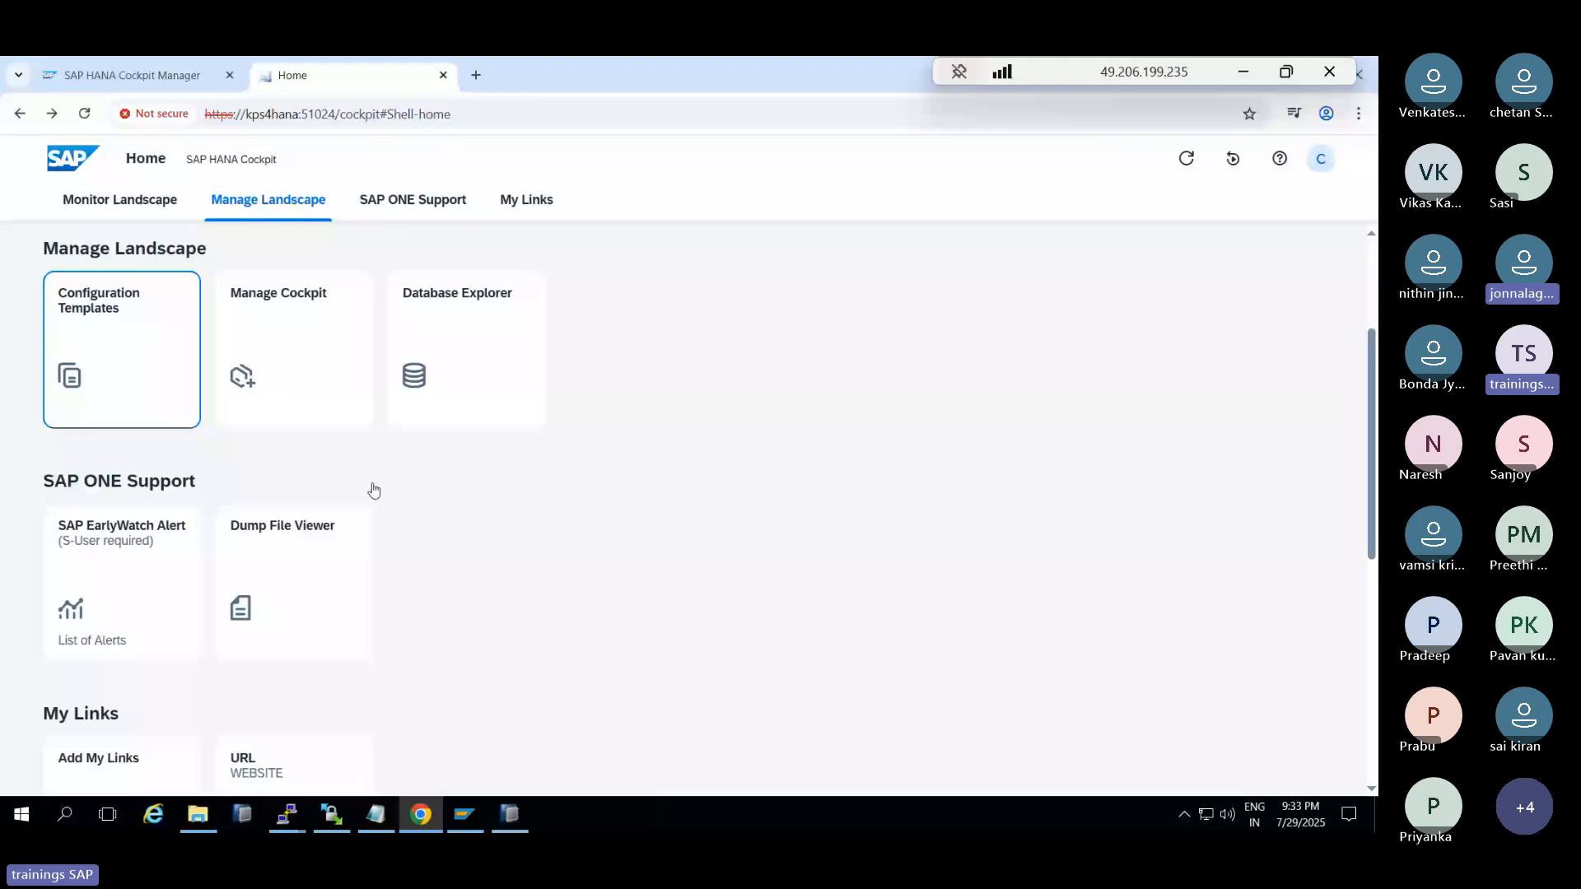
scroll(326, 277, up, 3)
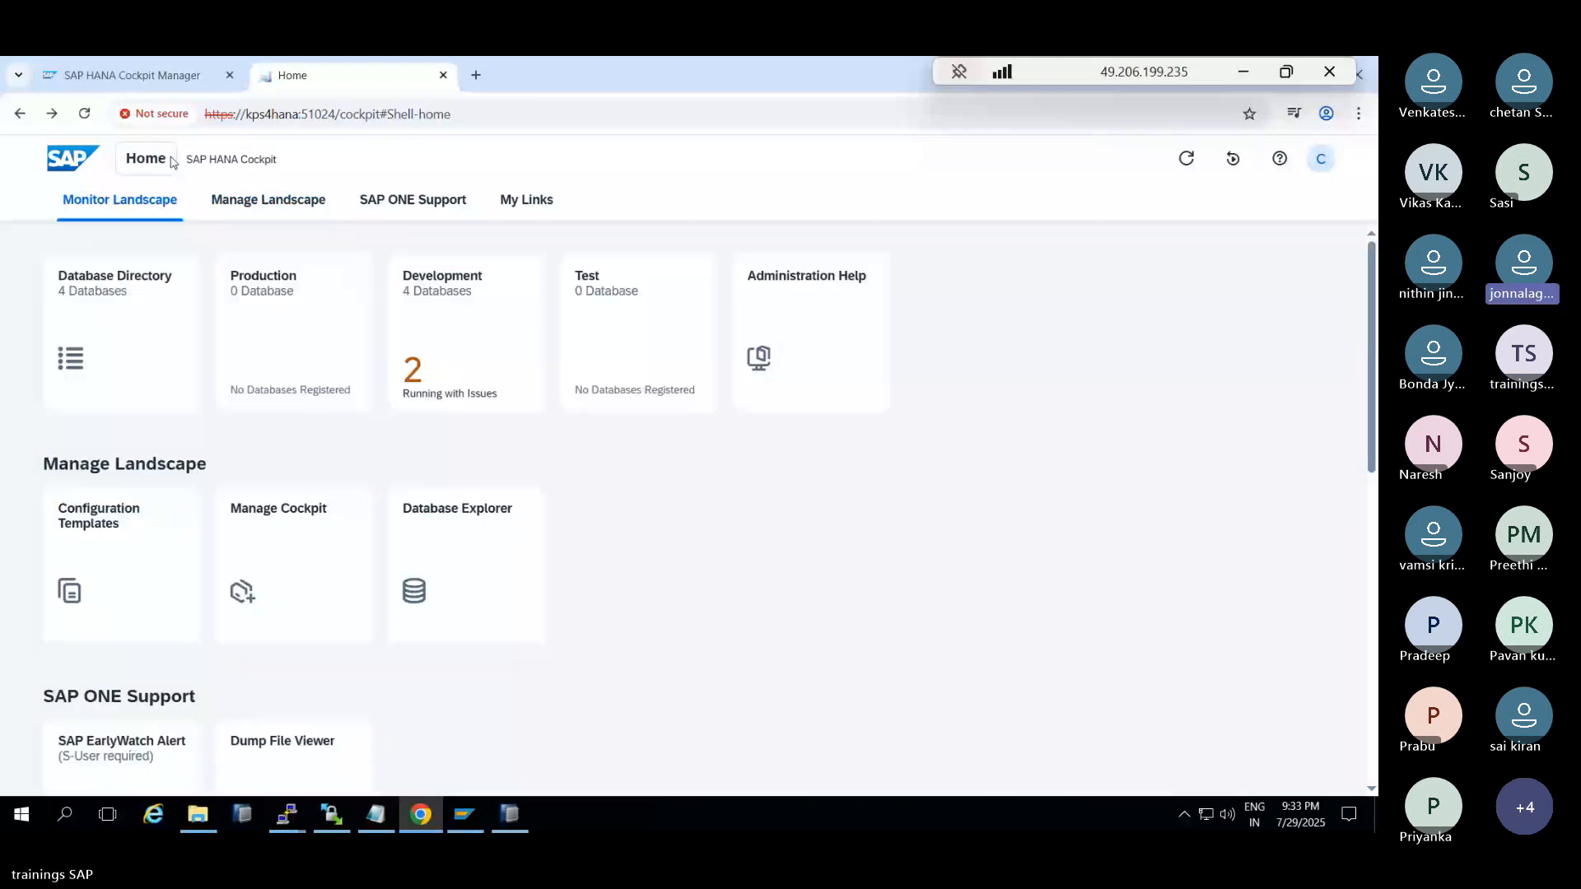
click(465, 115)
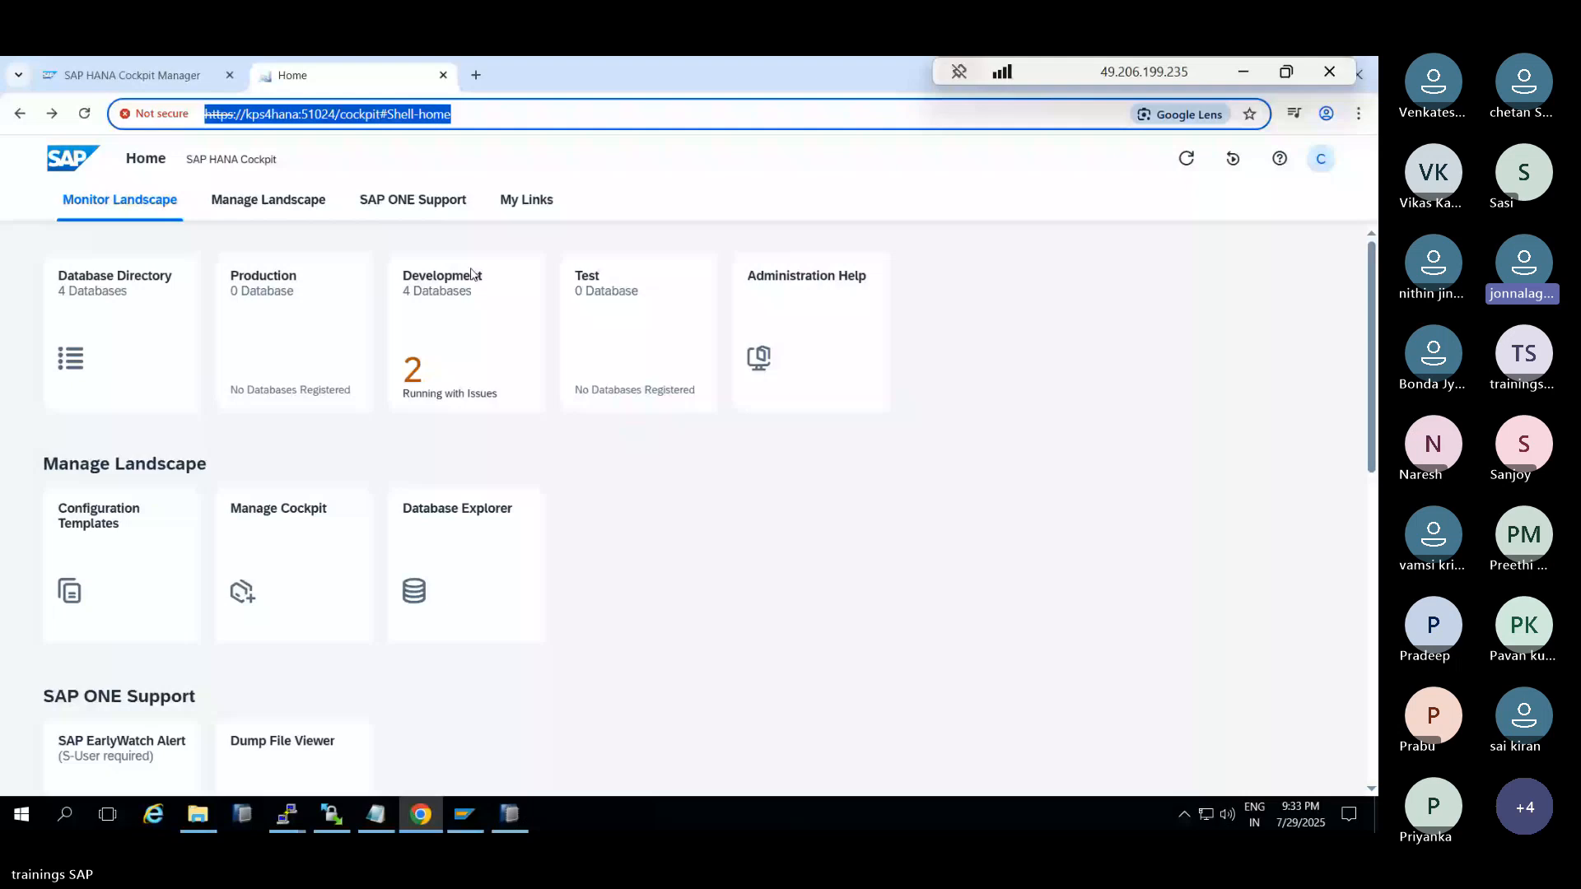
mouse_move(383, 821)
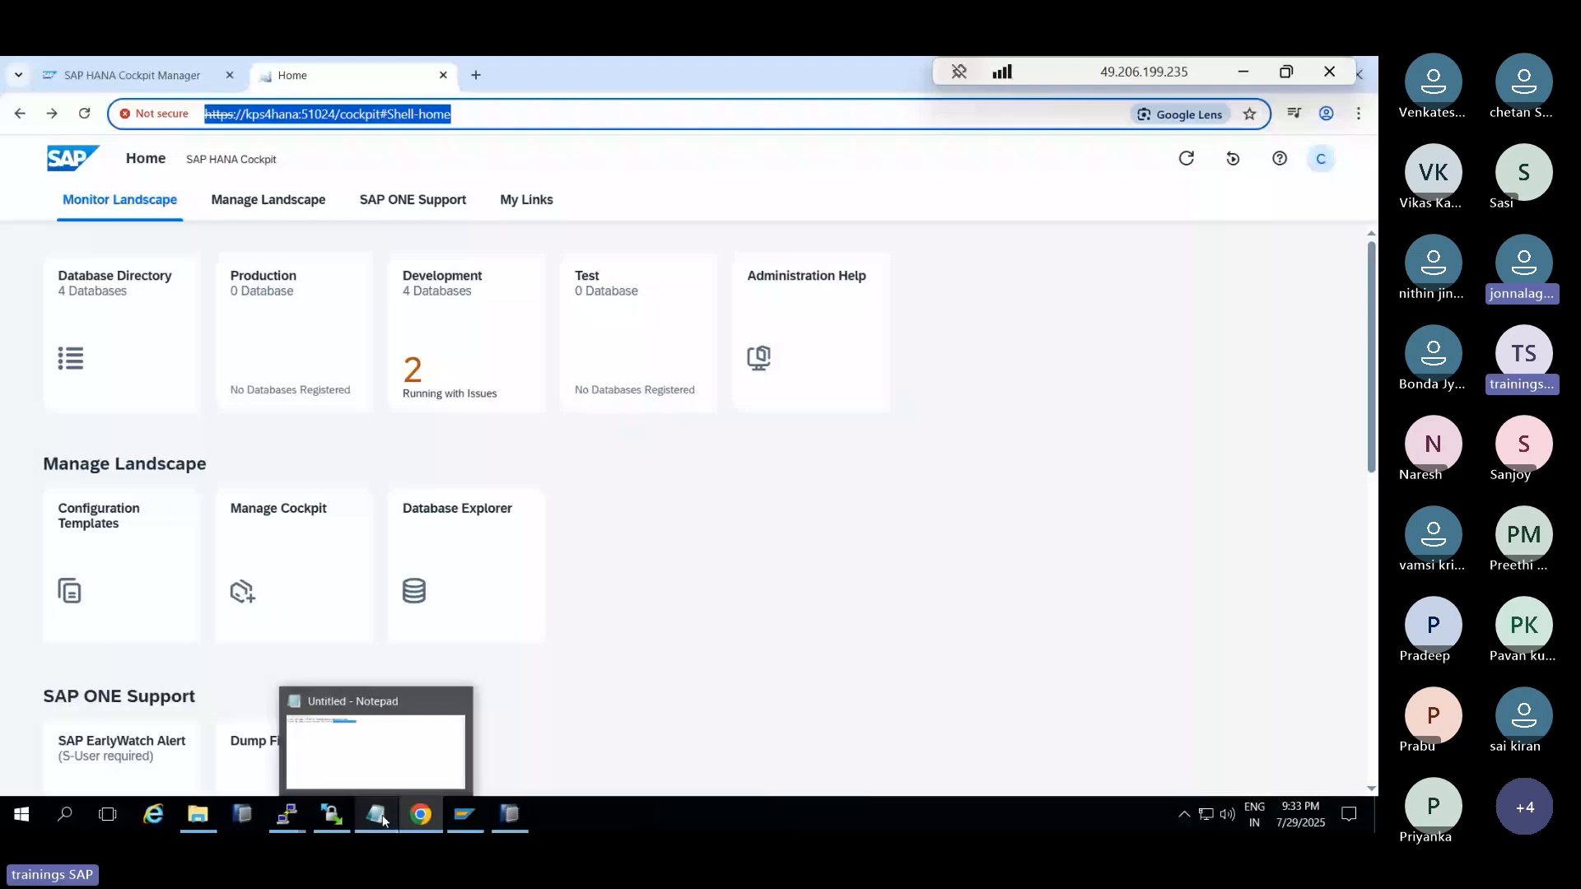
click(383, 821)
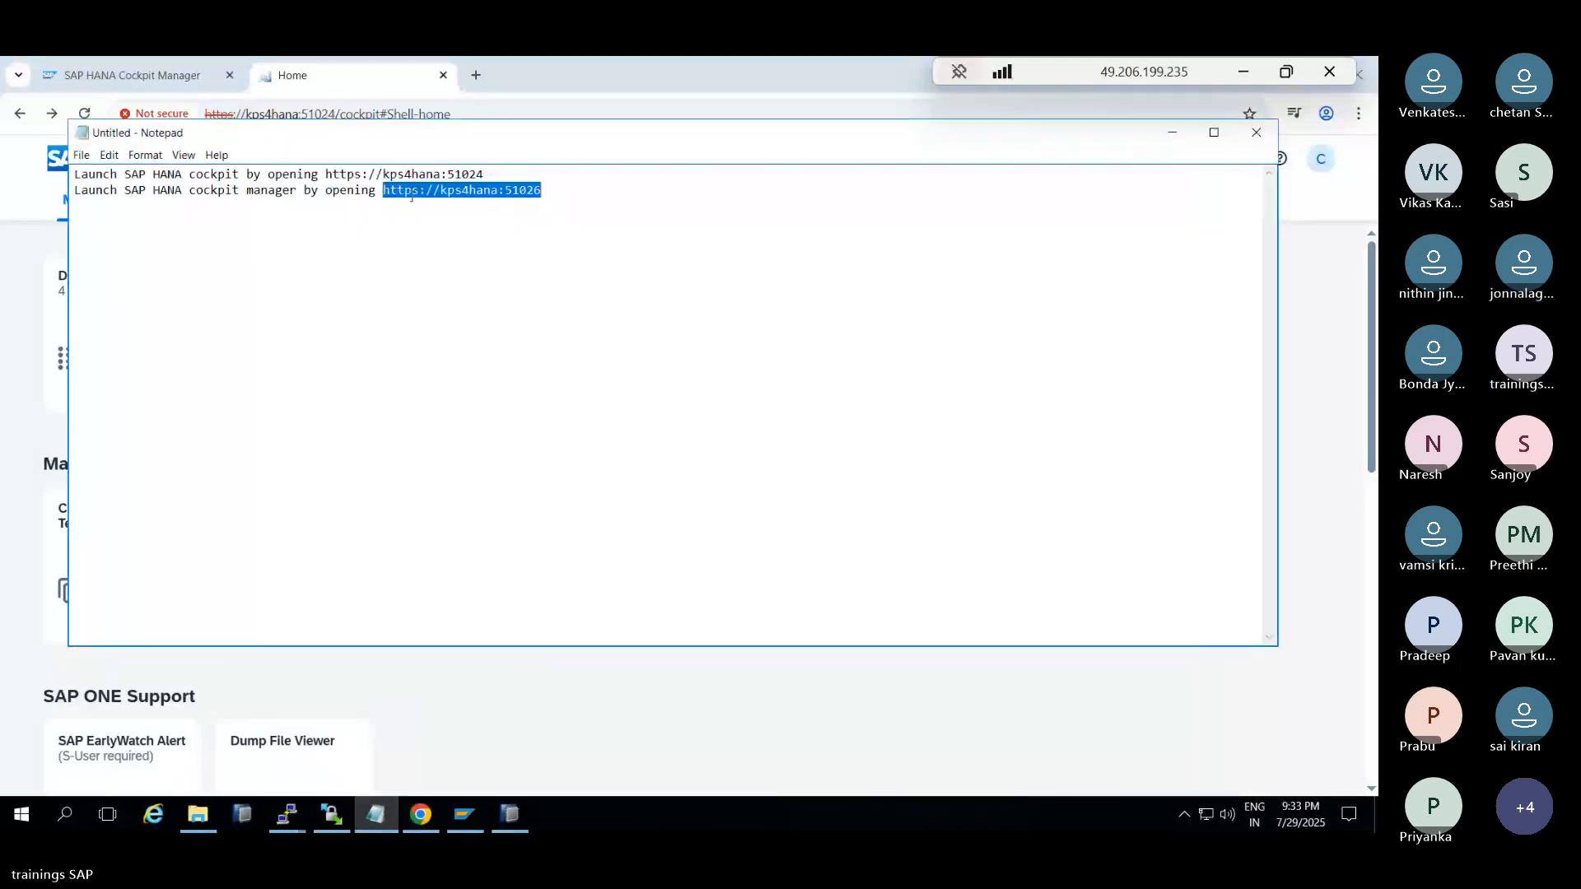
key(ctrl+a)
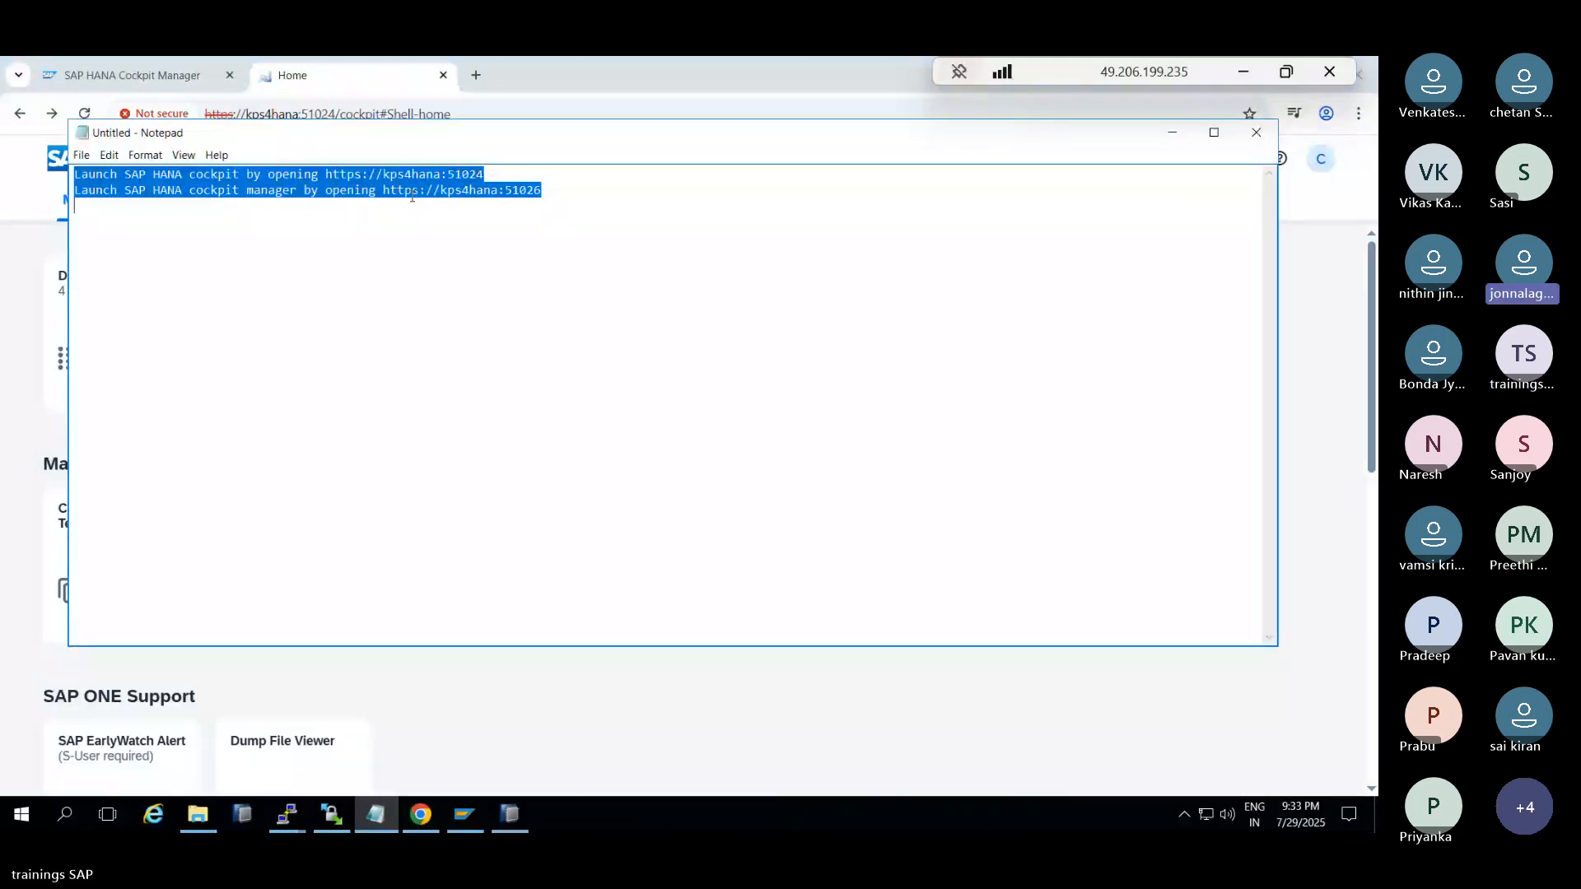
click(1173, 132)
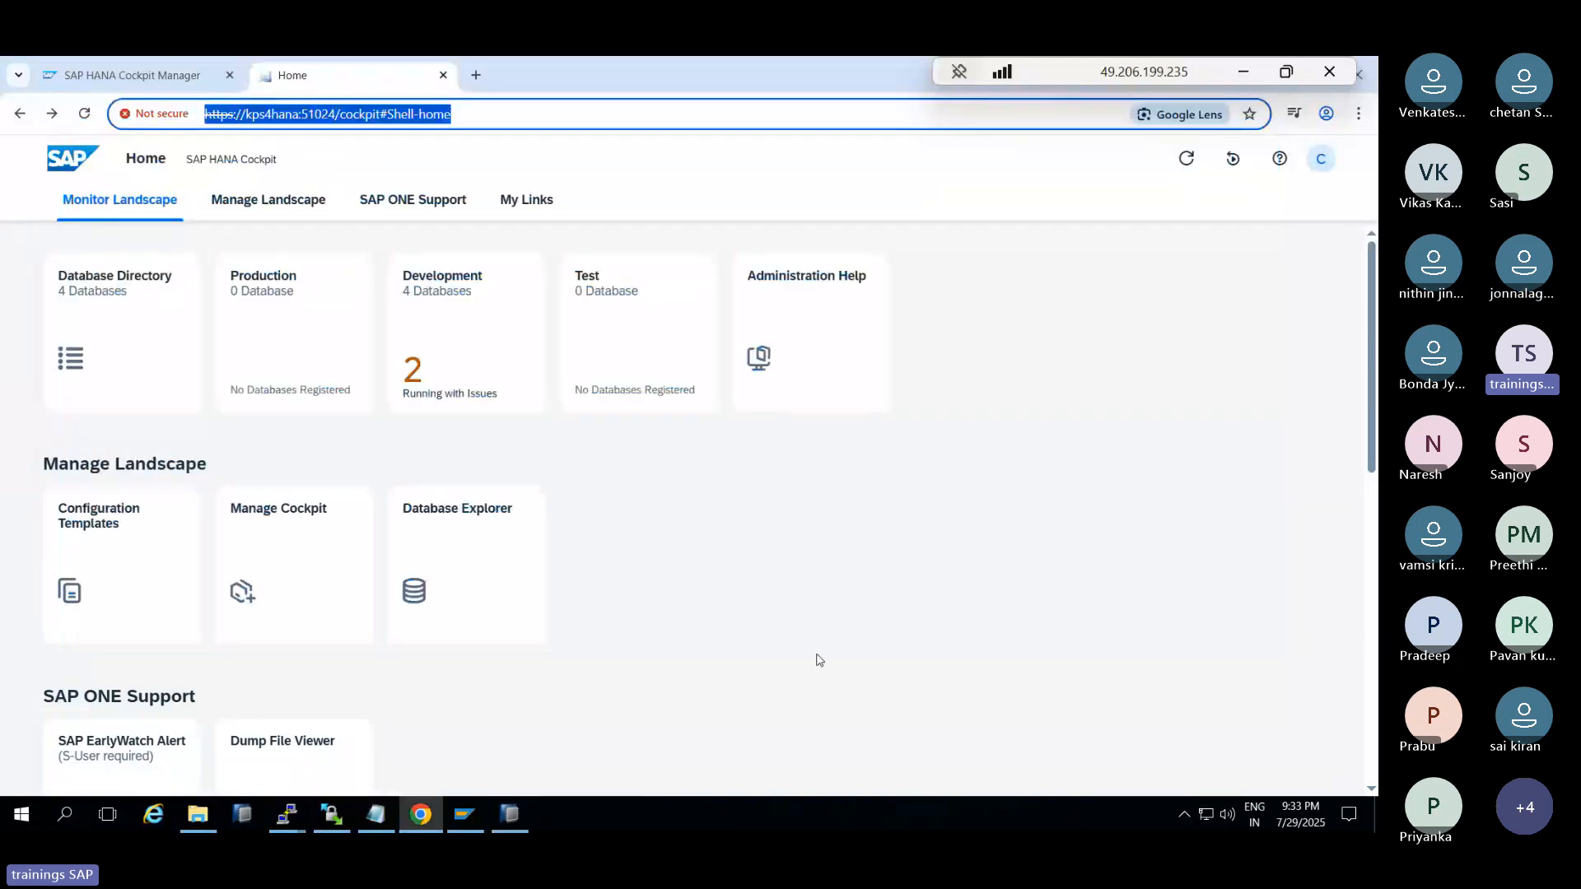
click(320, 114)
drag(337, 114, 307, 114)
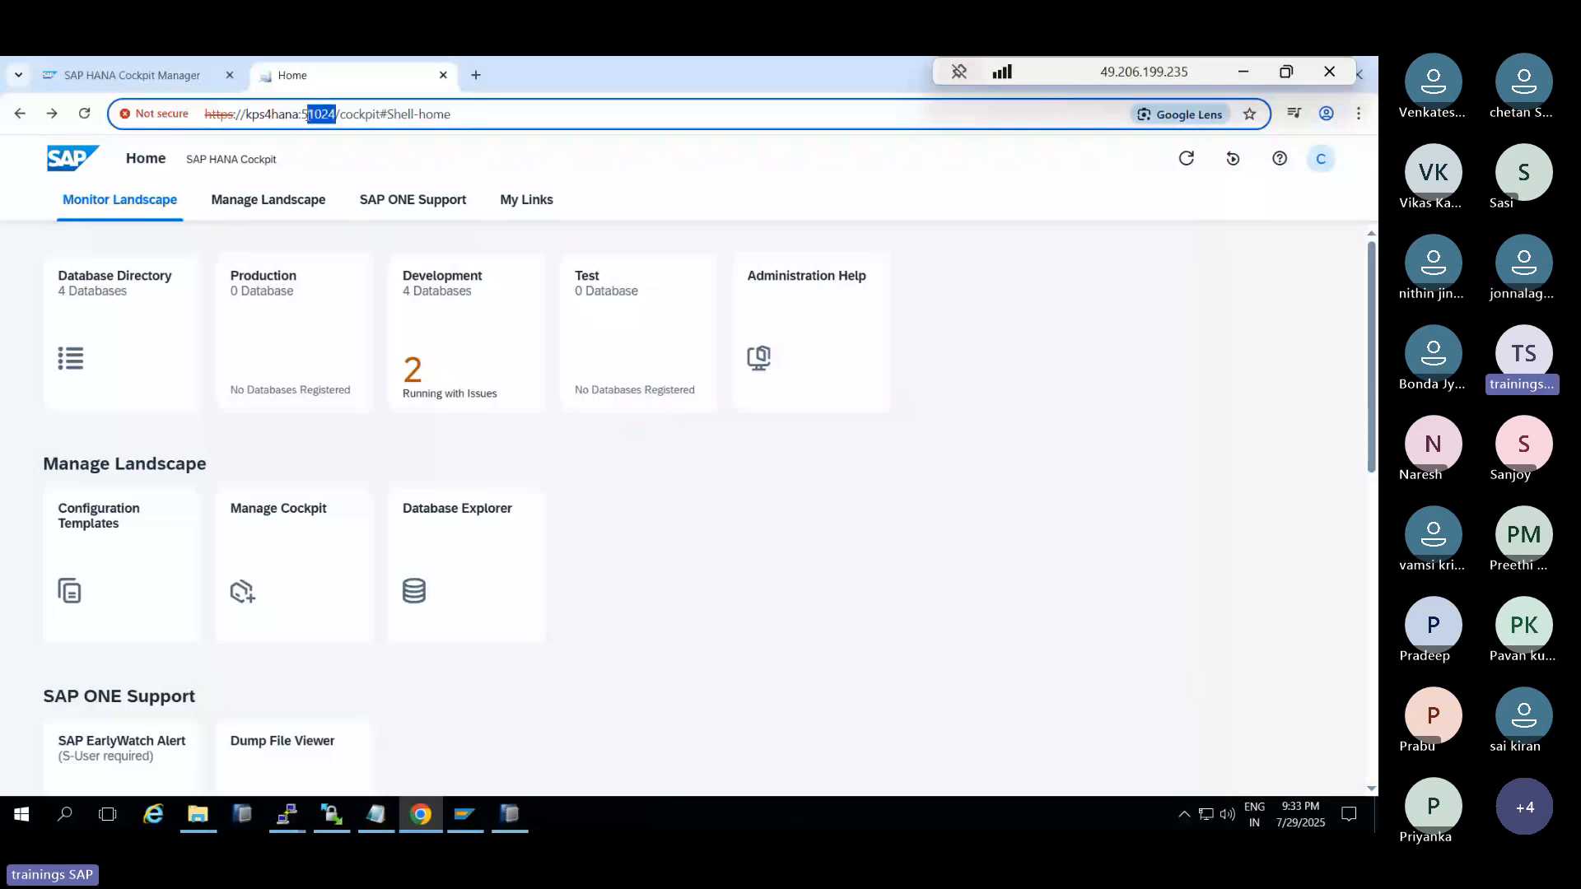
drag(245, 114, 305, 113)
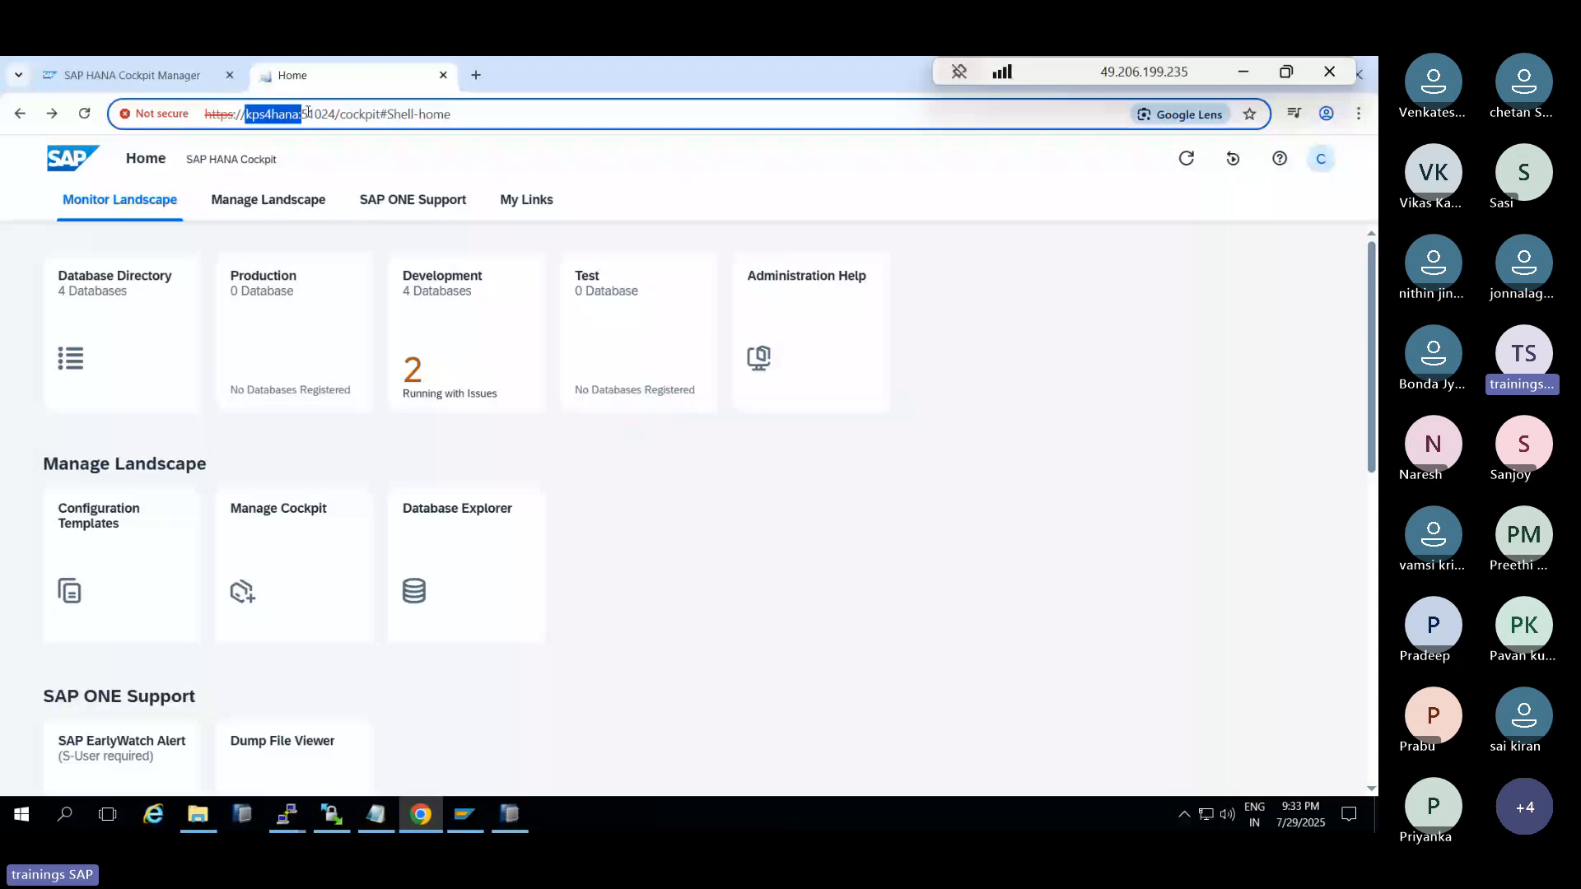
click(300, 116)
drag(207, 115, 478, 105)
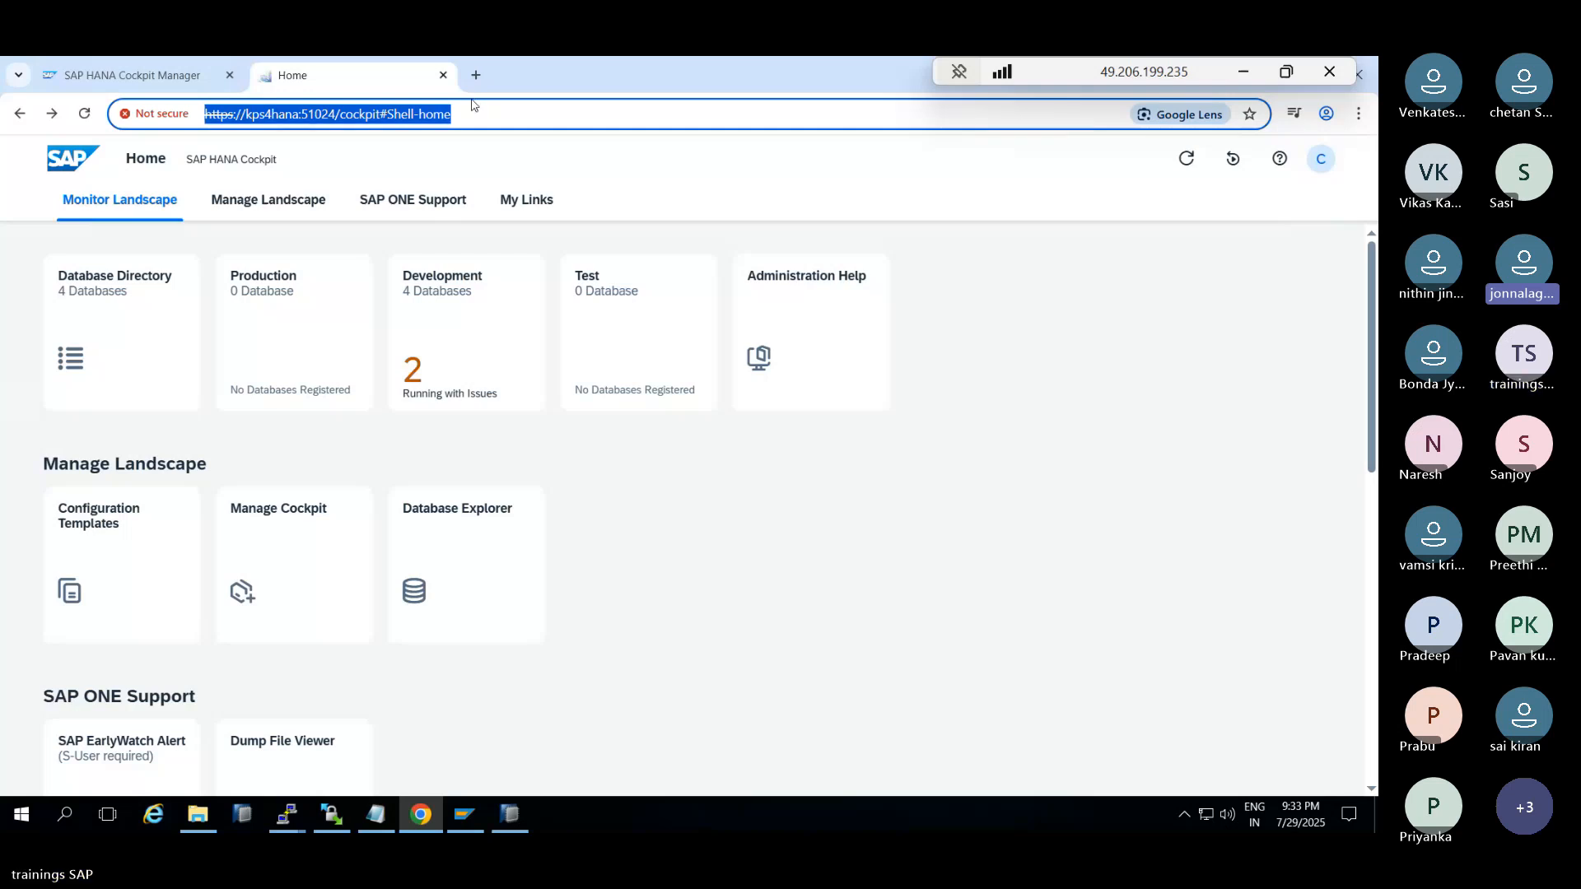
Minimize the PuTTY terminal, close File Explorer, and bring the cockpit browser back to the front
click(422, 815)
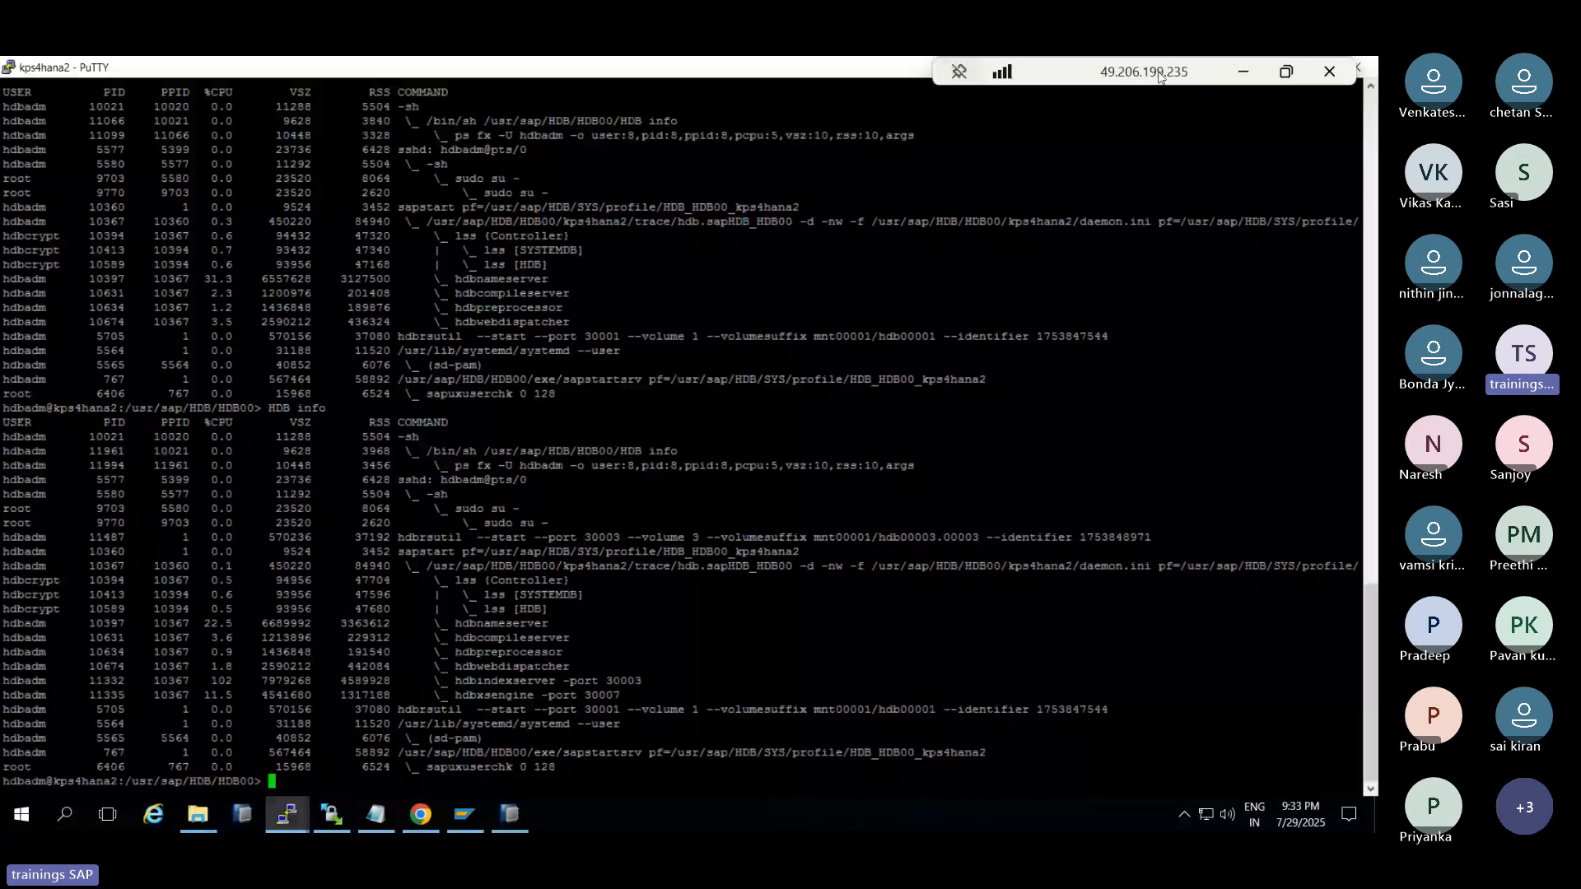
drag(1160, 77, 710, 74)
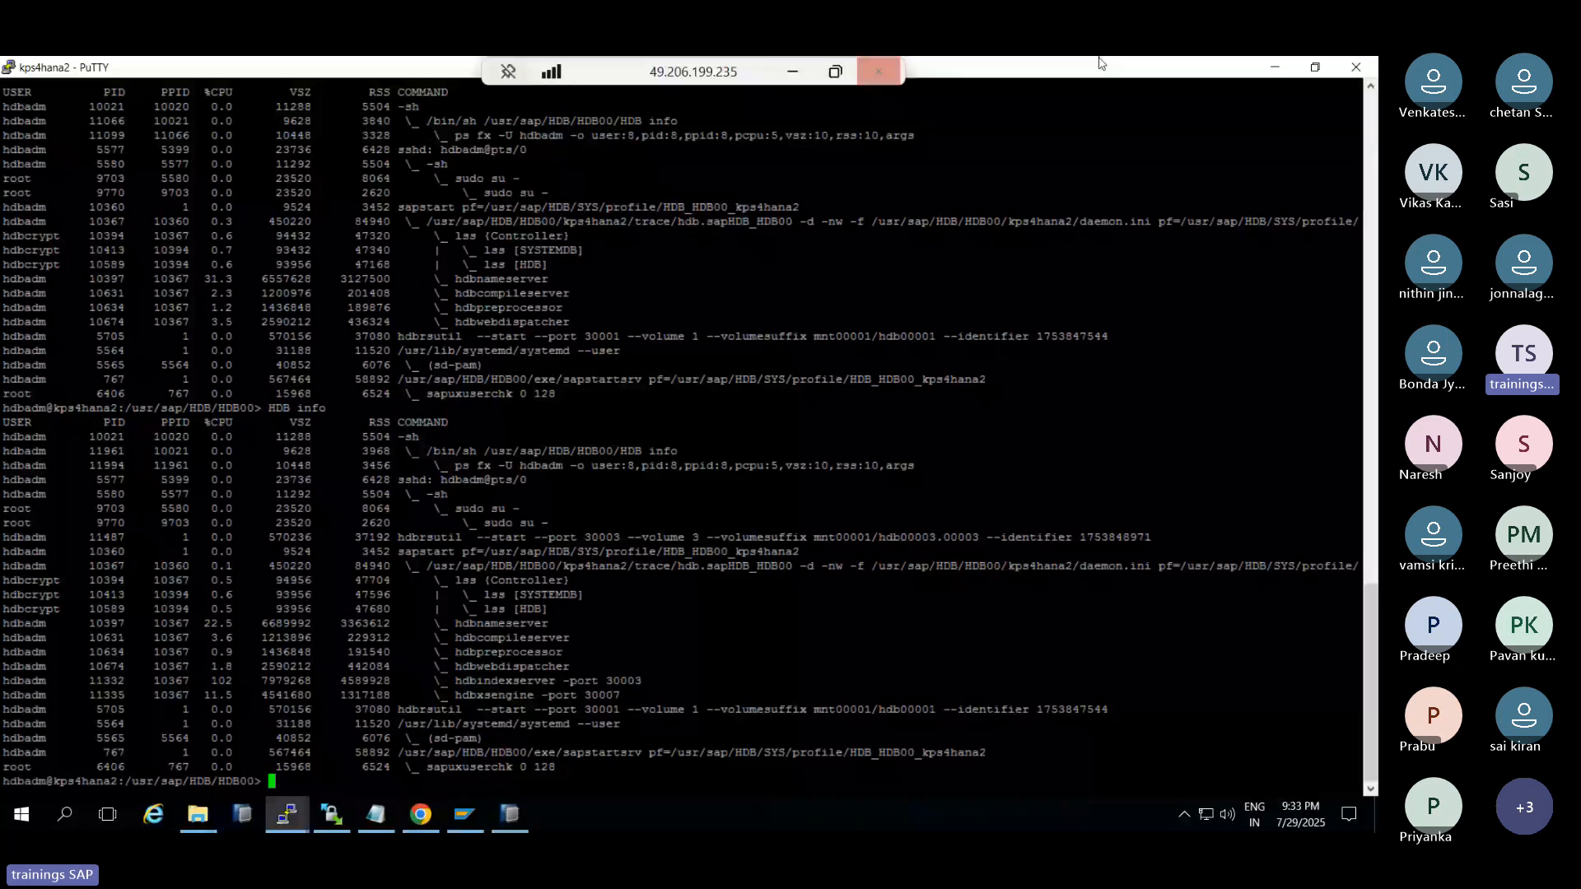
click(1273, 68)
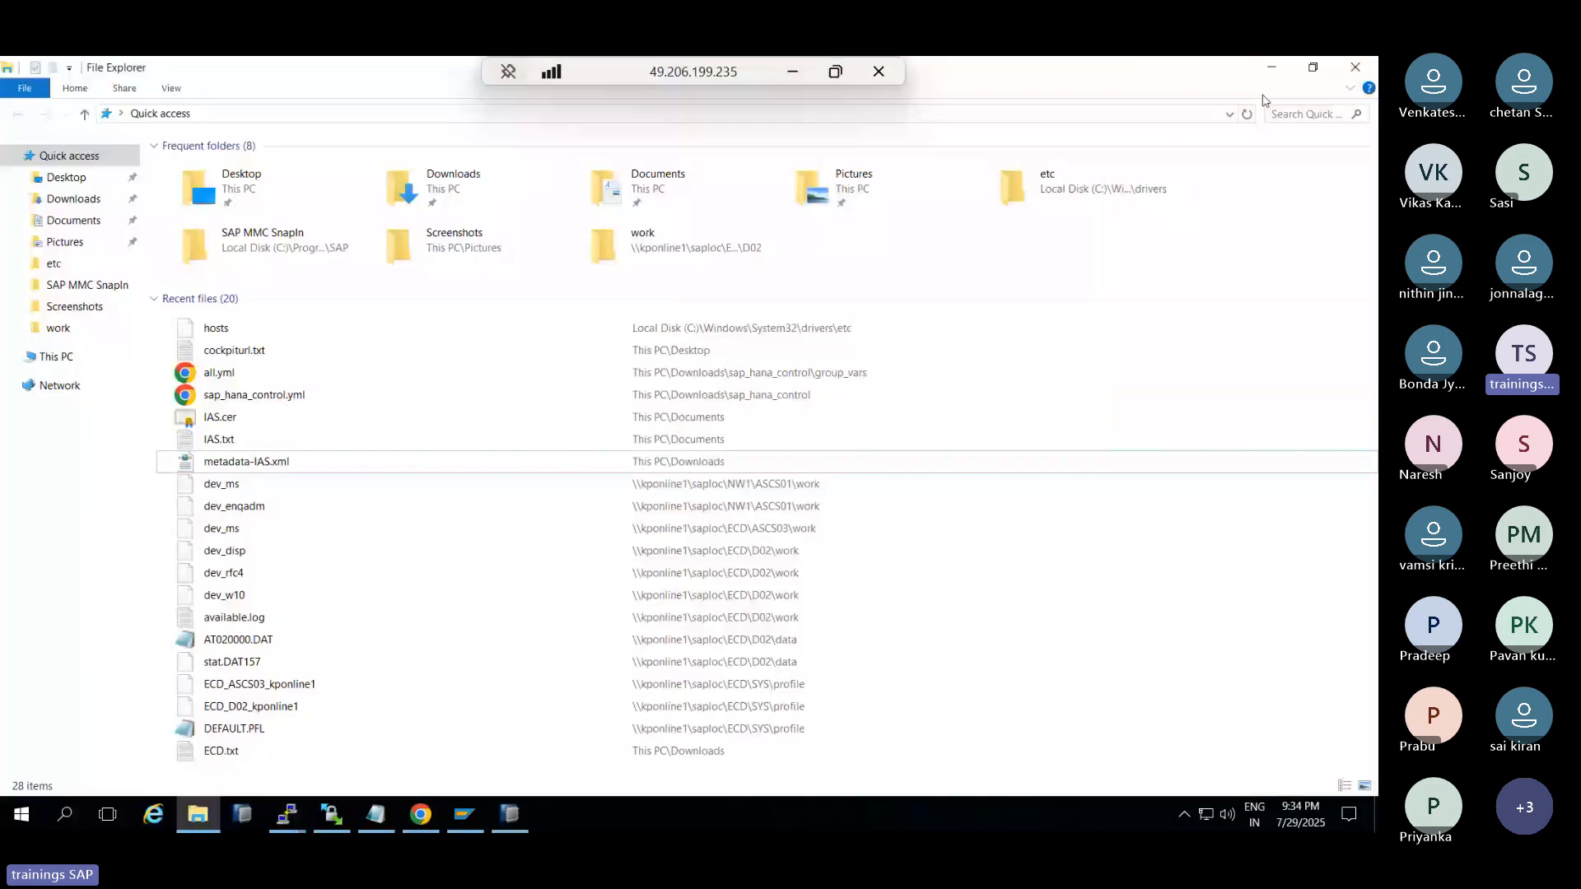
click(1345, 72)
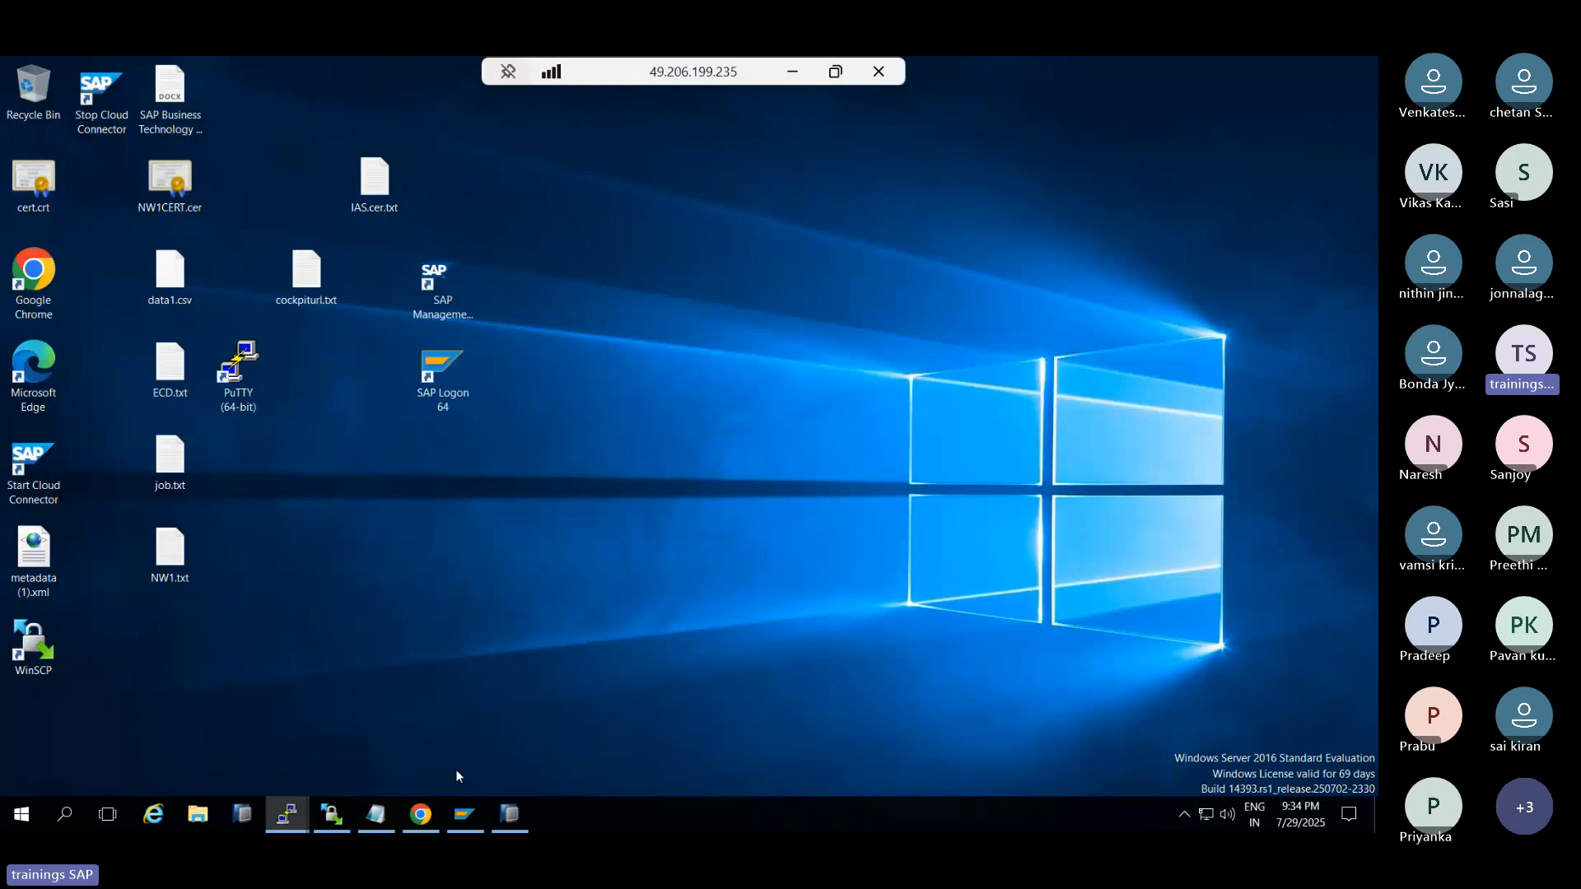
click(420, 814)
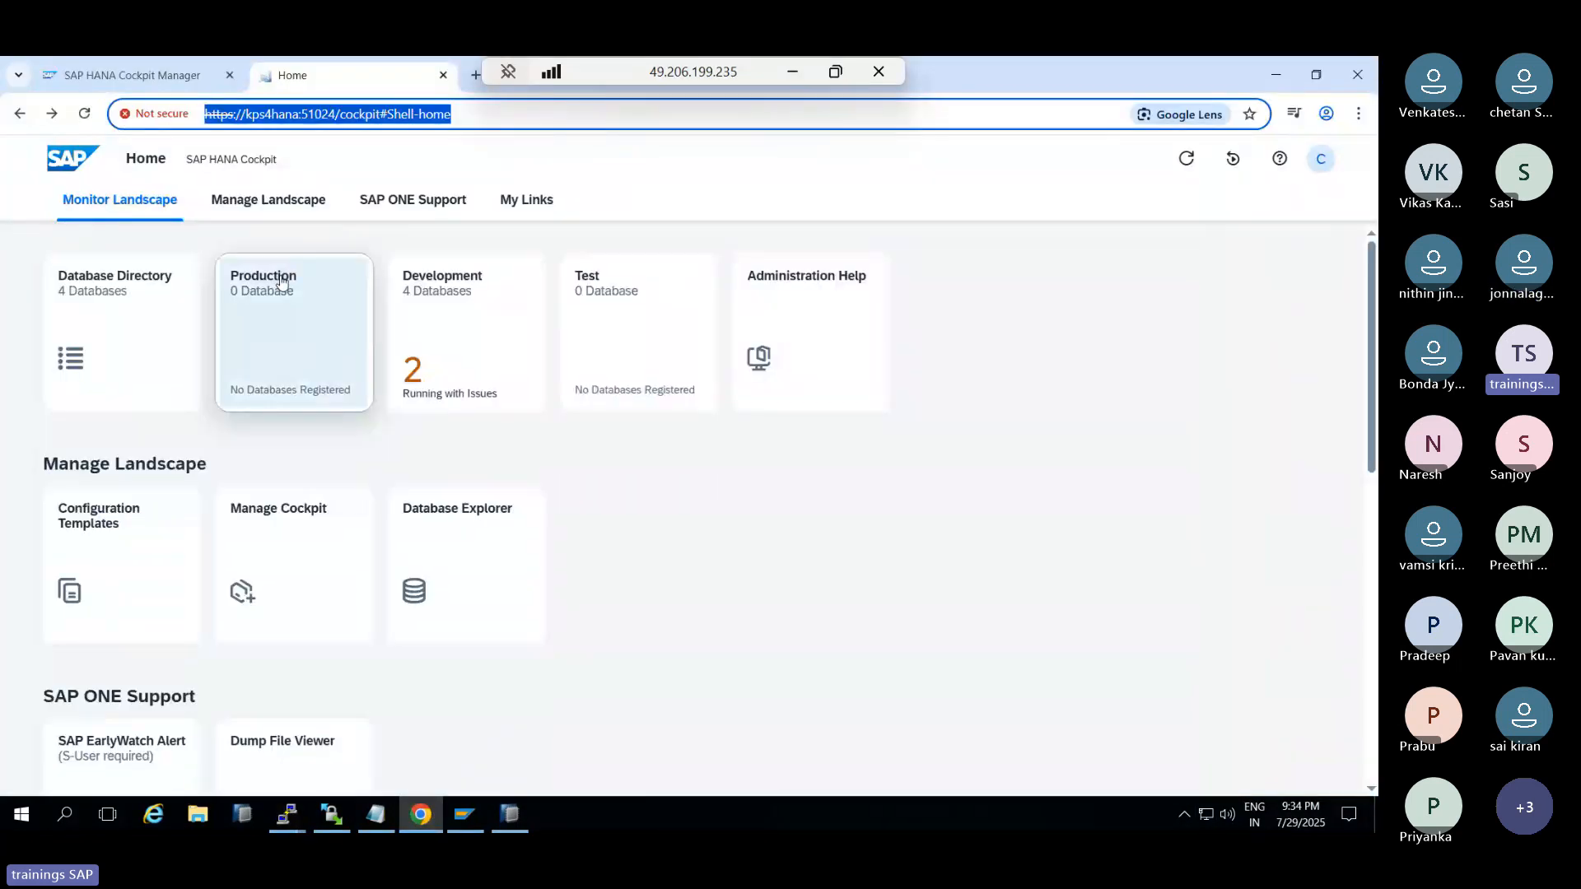
Browse the Home page's Monitor Landscape, Manage Landscape and SAP ONE Support sections
click(229, 203)
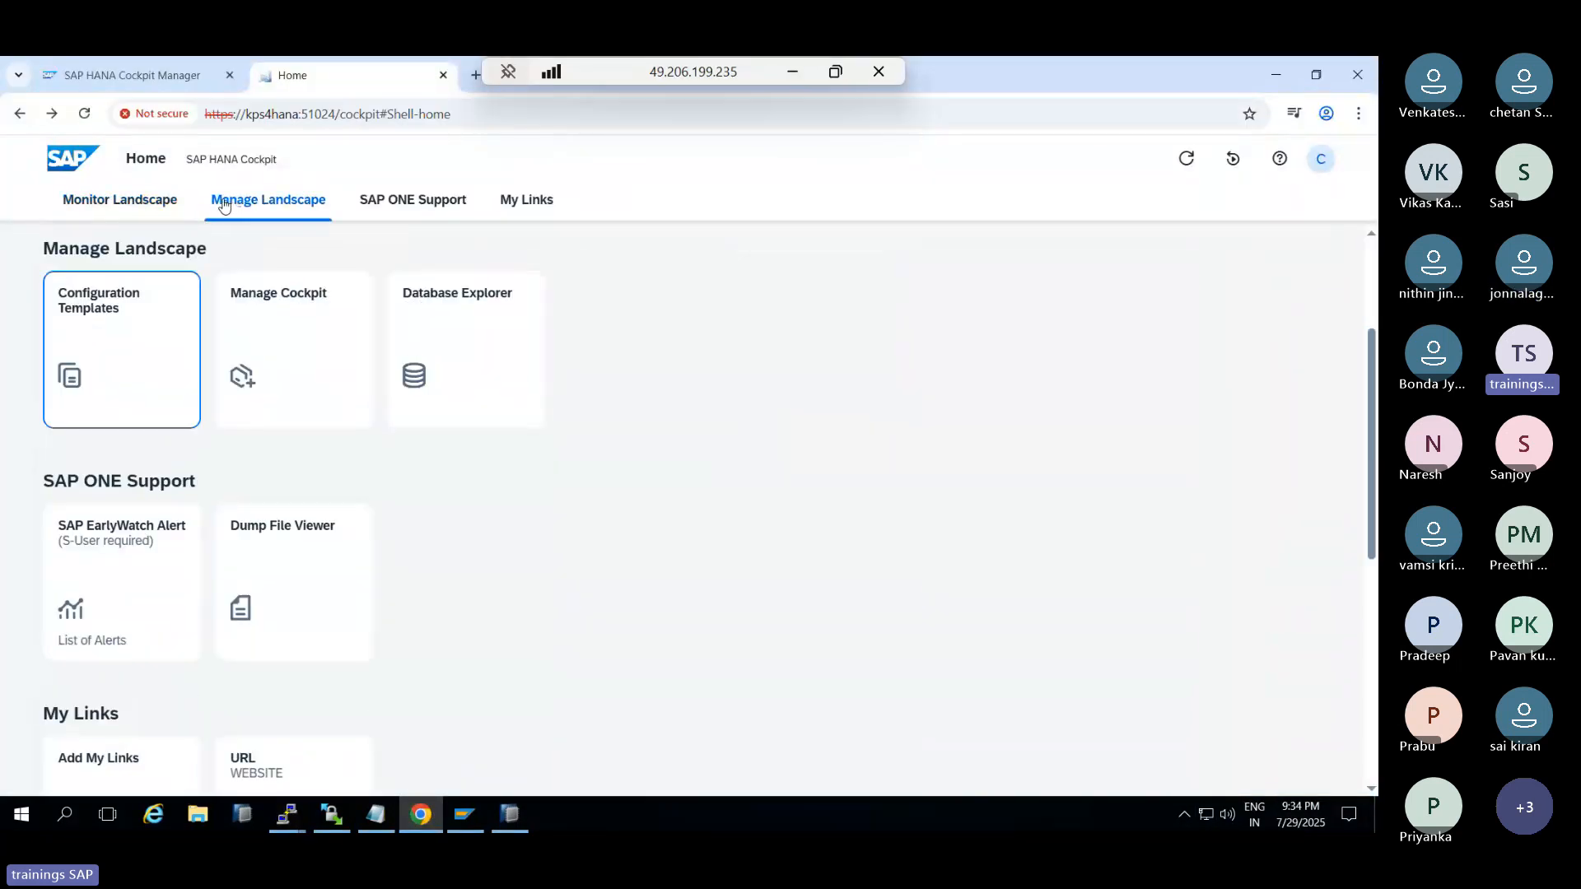
click(110, 210)
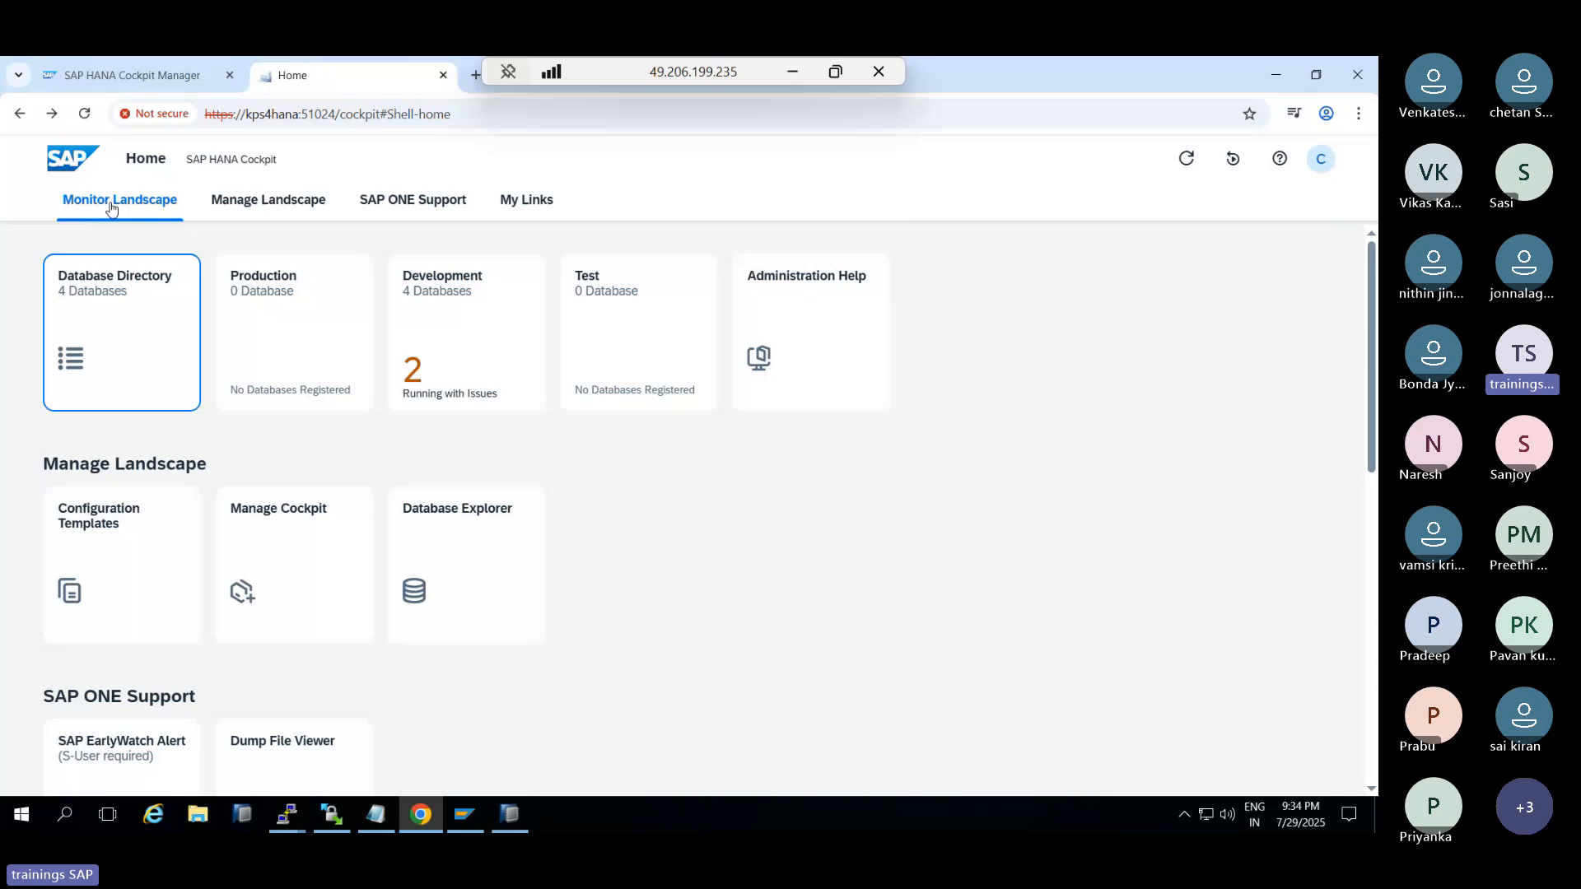
click(255, 206)
click(413, 201)
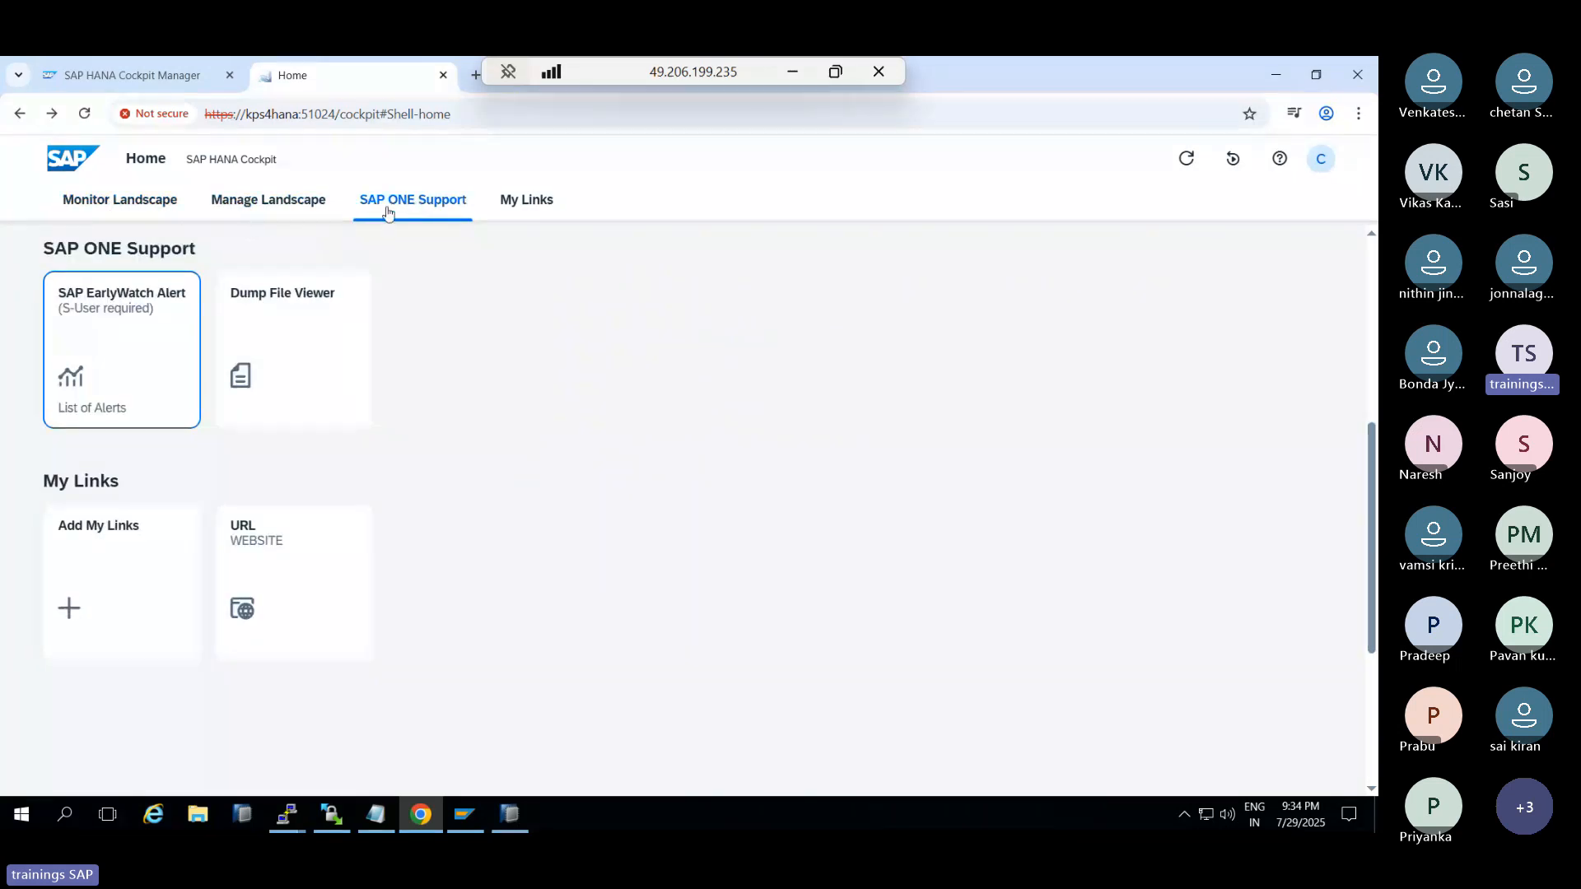
click(145, 203)
click(73, 162)
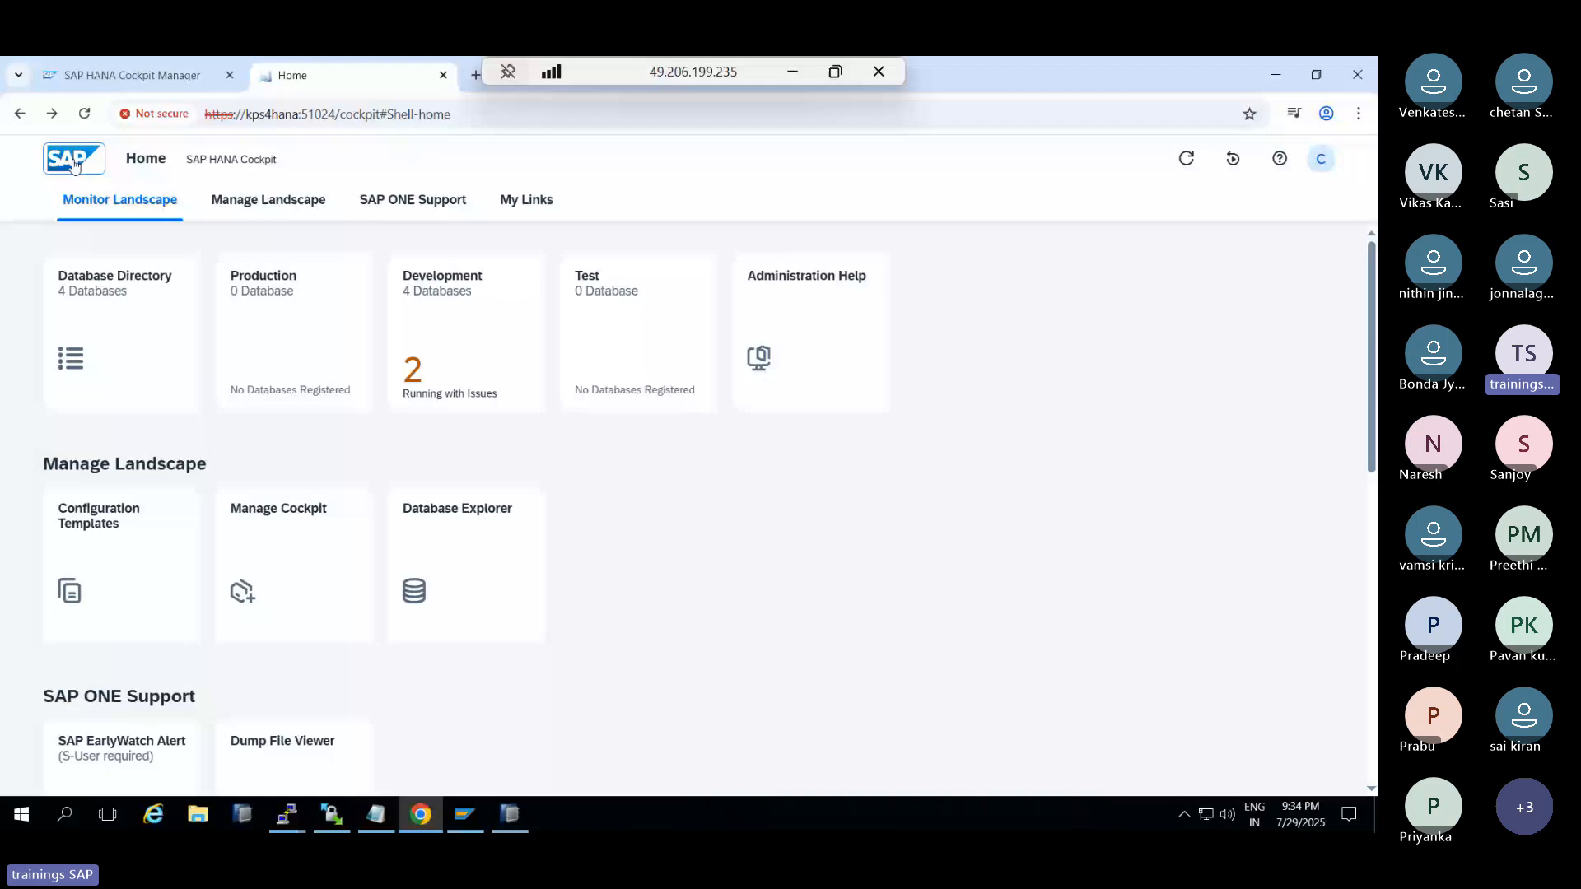
Switch to the Cockpit Manager page, then close both cockpit browser tabs
drag(373, 113, 206, 107)
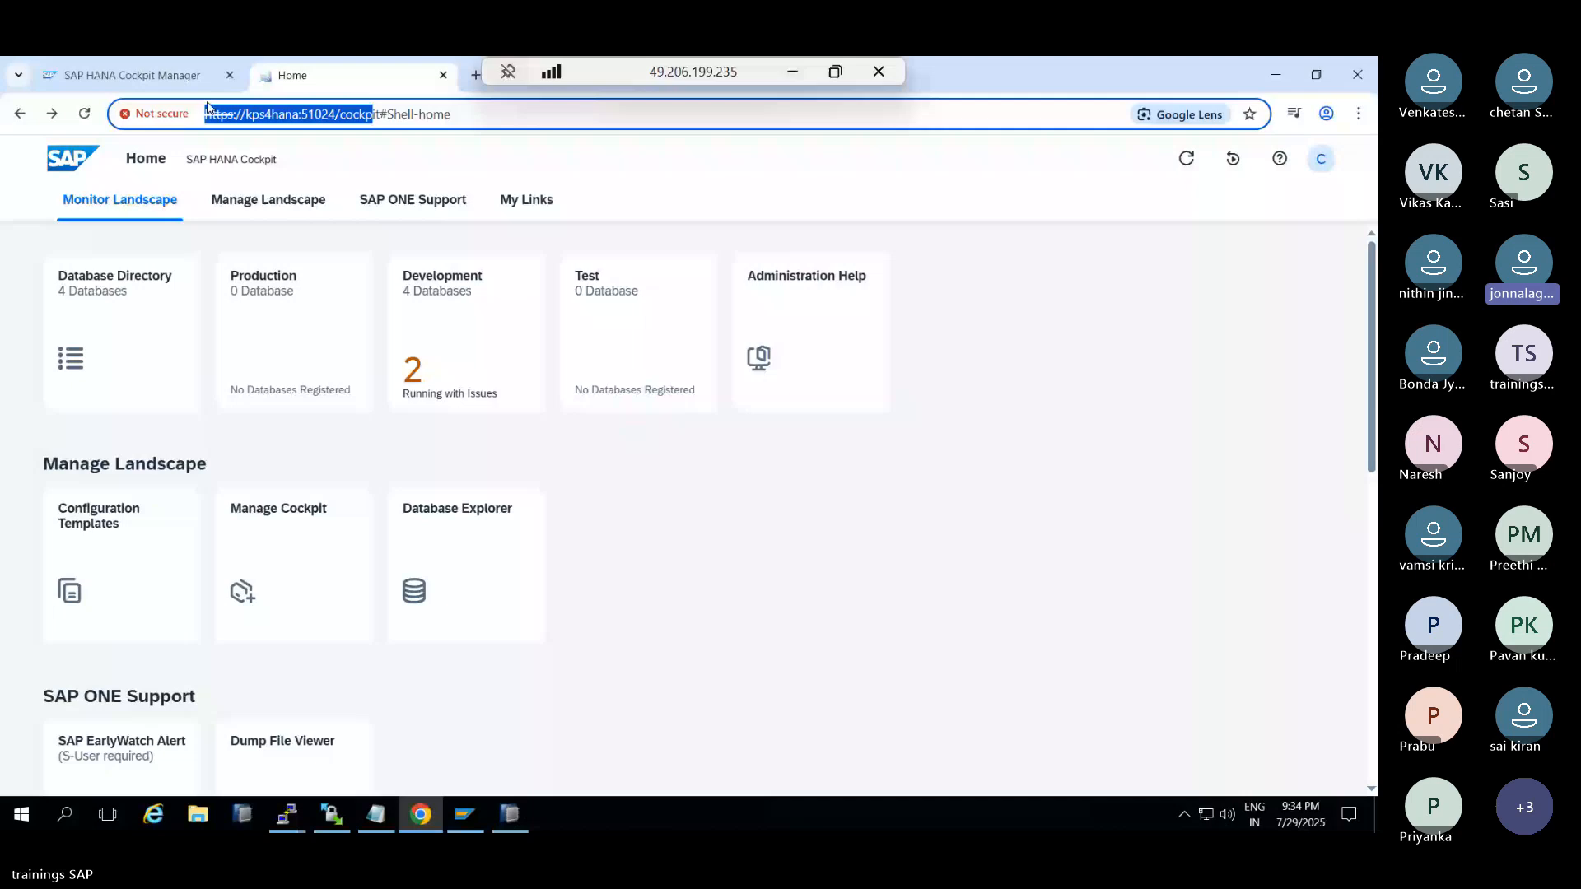
click(185, 85)
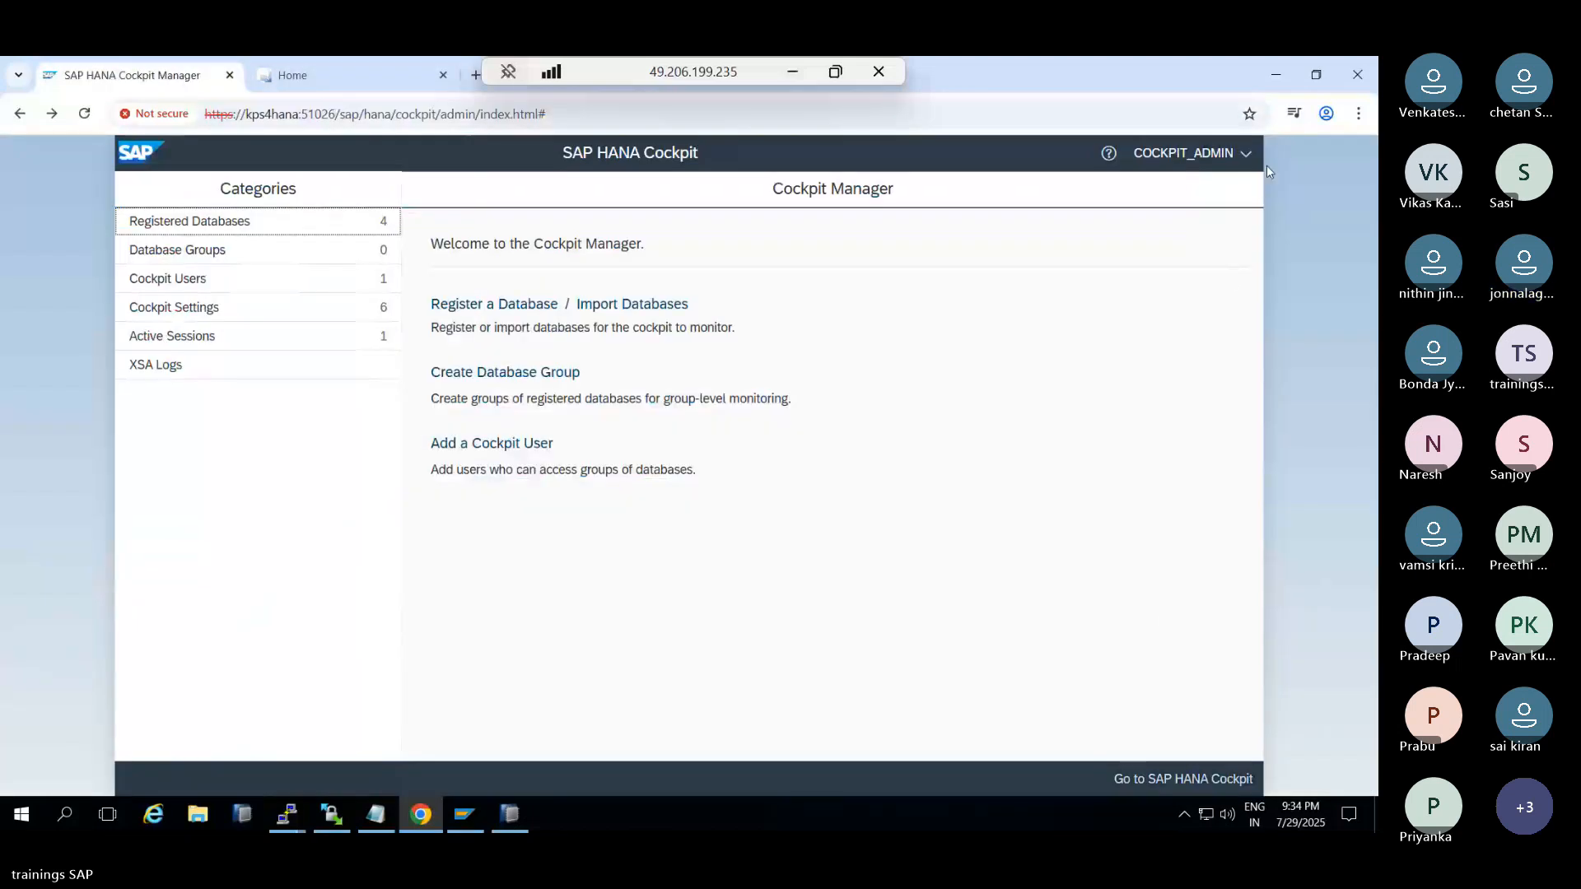
double_click(228, 77)
click(796, 74)
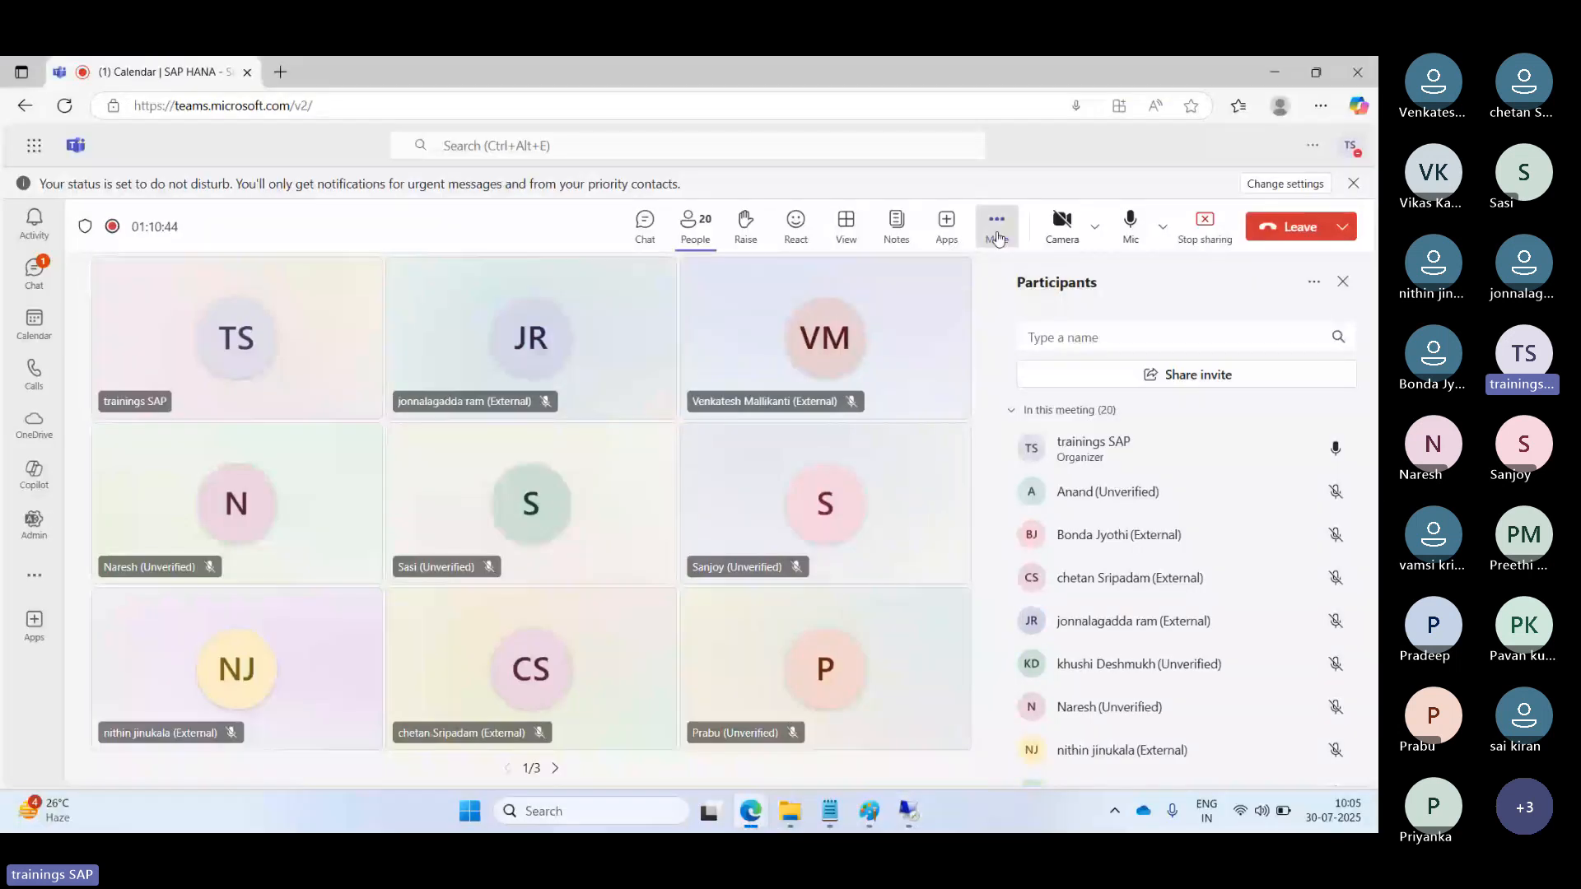
Stop the Teams meeting recording from the More options menu
click(996, 226)
mouse_move(1073, 276)
click(848, 285)
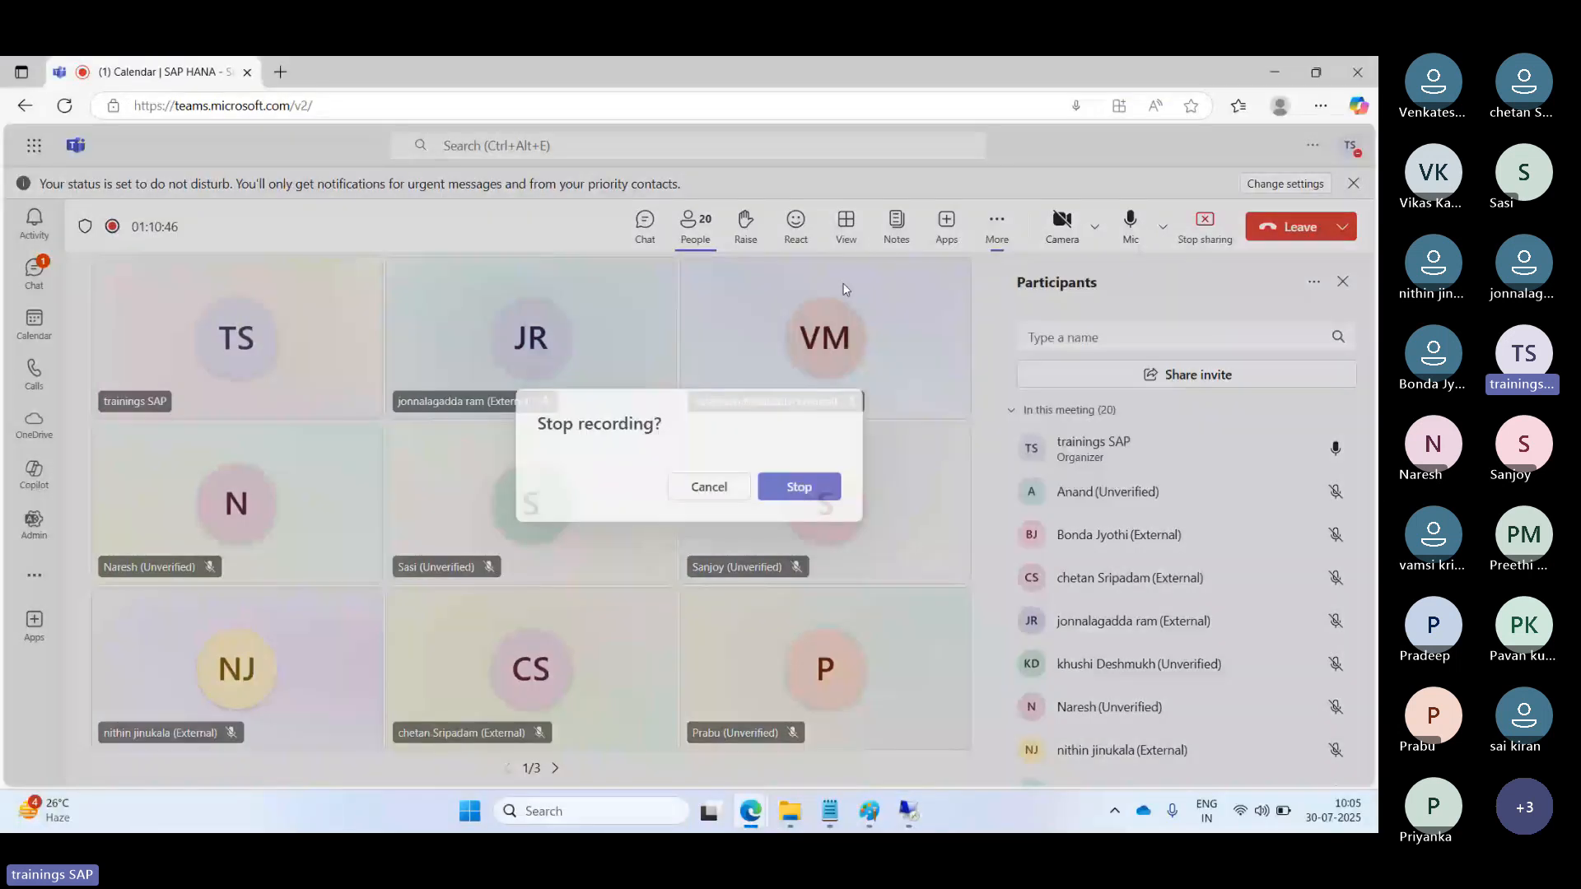